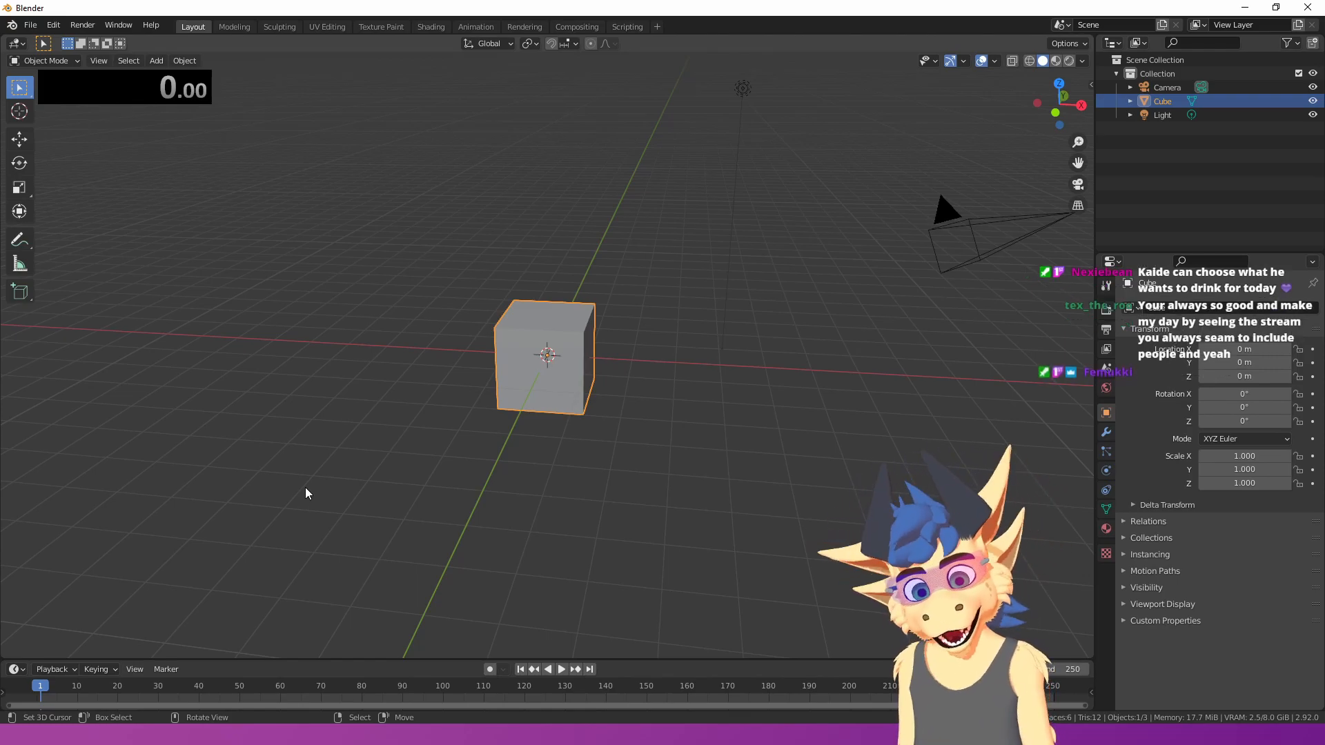
- Start the speedrun timer overlaid on the viewport
right_click(134, 98)
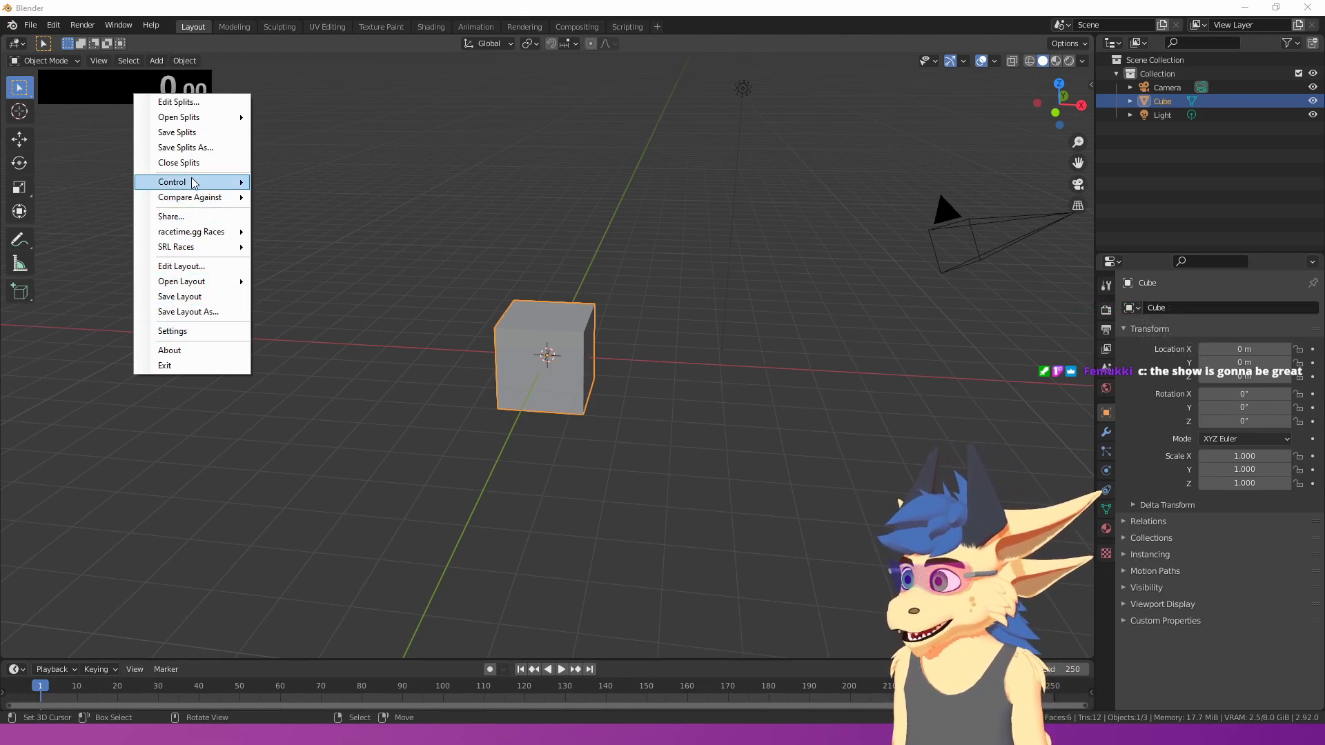
mouse_move(194, 183)
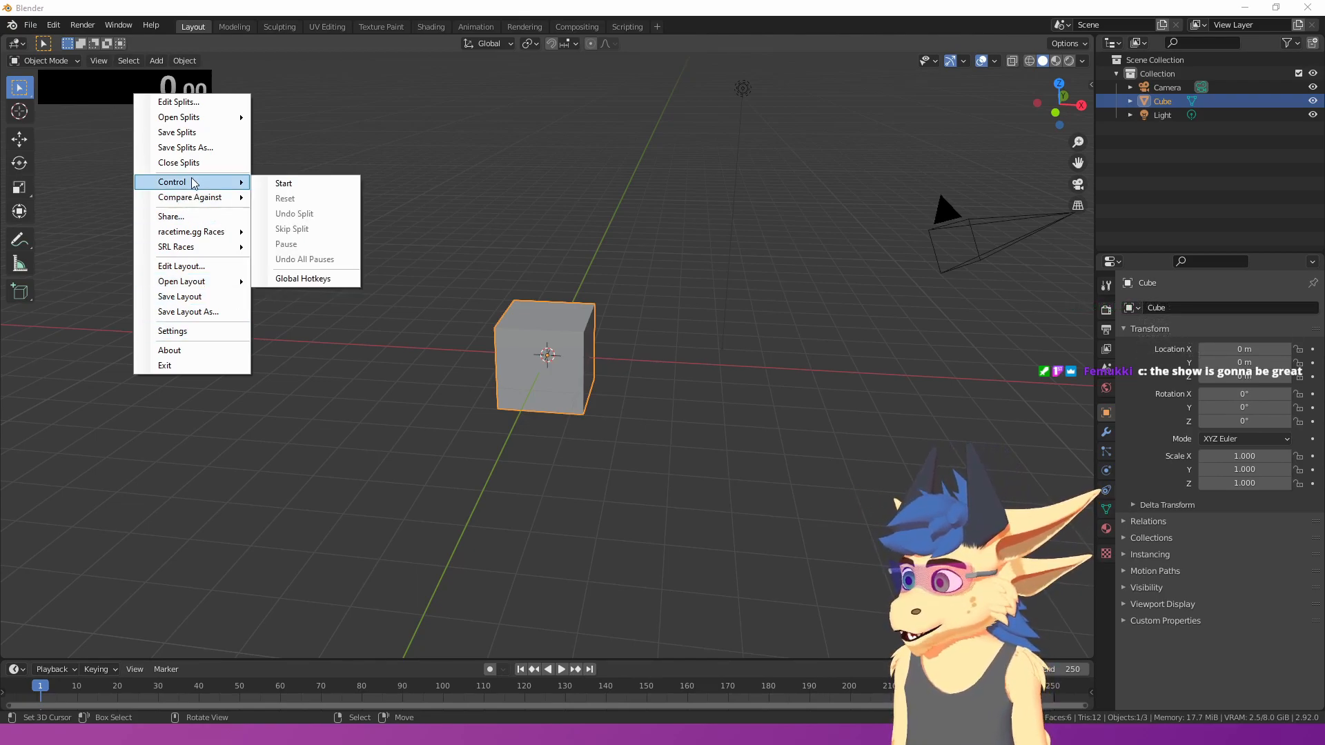
click(303, 183)
- Enter mesh editing for the cube and add a vertical loop cut exactly through its middle
middle_drag(423, 329, 576, 316)
key(Tab)
click(558, 310)
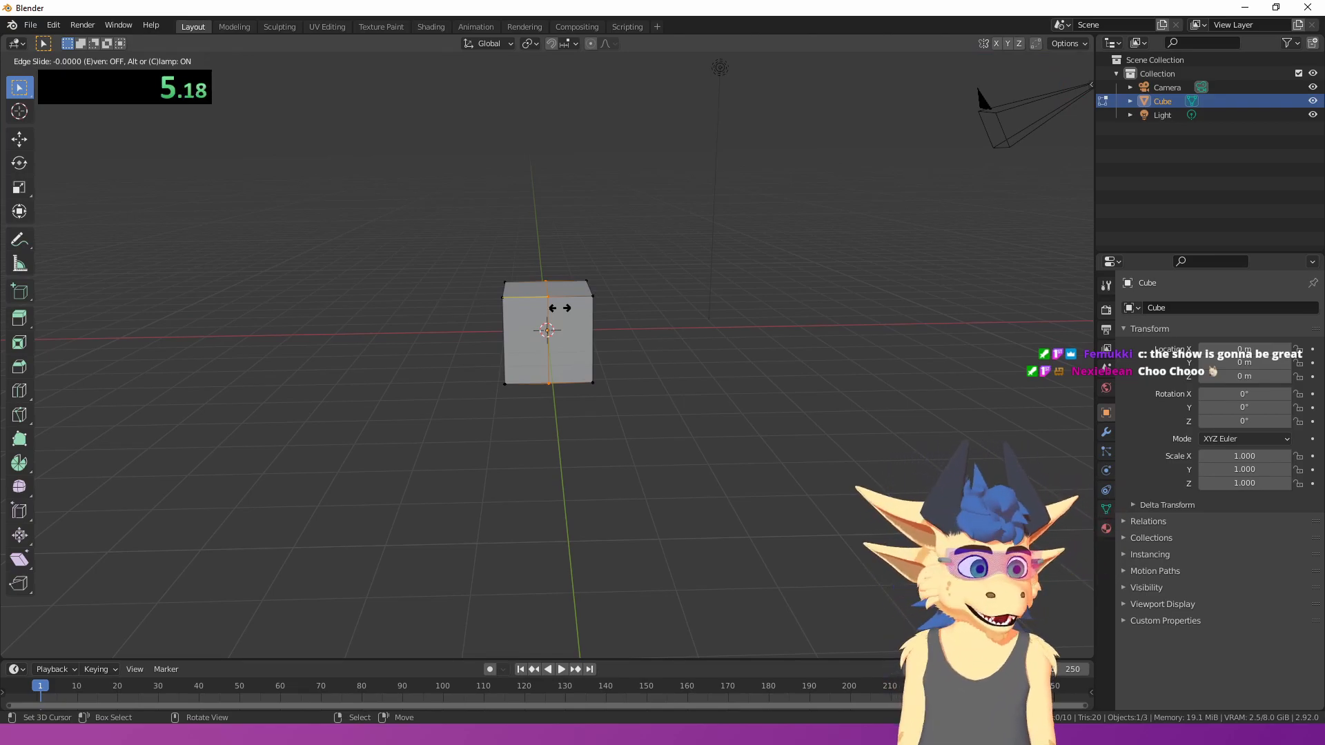
right_click(597, 336)
- Delete the vertices of the cube's half on the negative X side
middle_drag(383, 321, 455, 349)
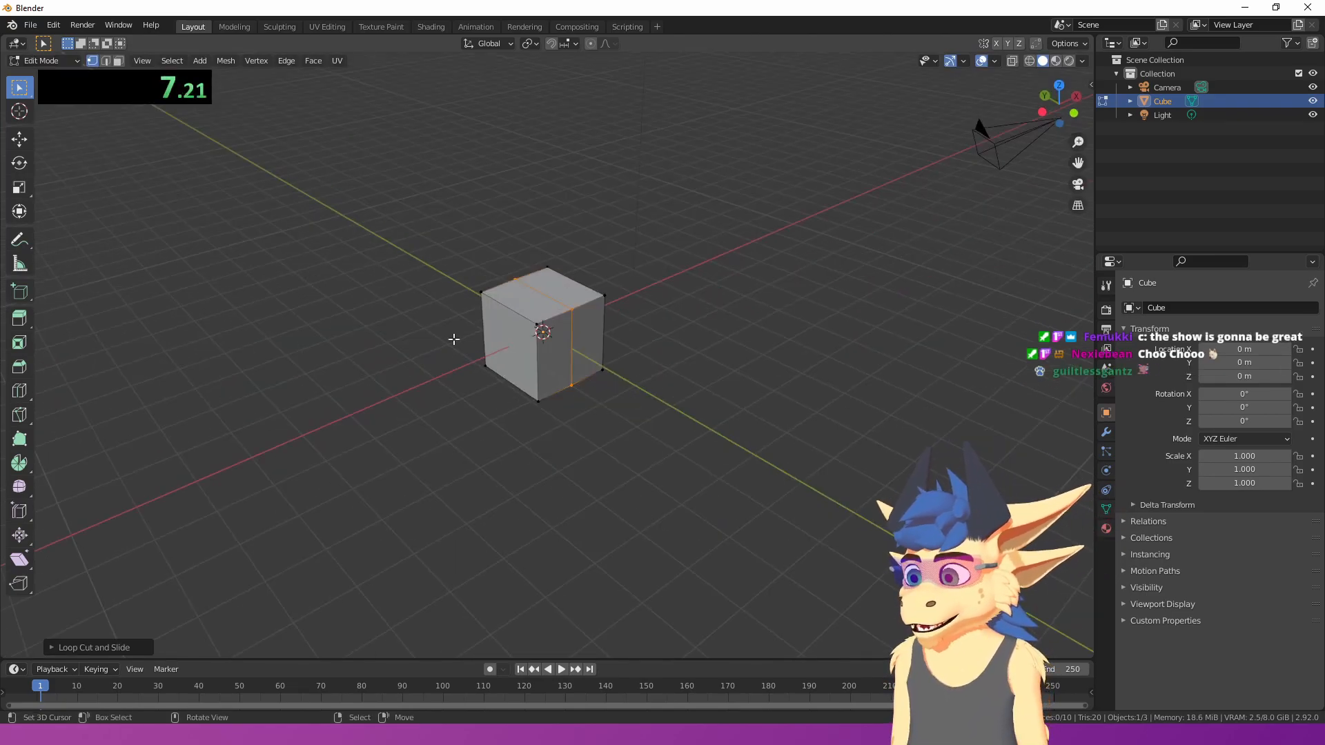
right_click(527, 326)
shift+right_click(483, 304)
key(x)
click(549, 408)
middle_drag(549, 408, 633, 392)
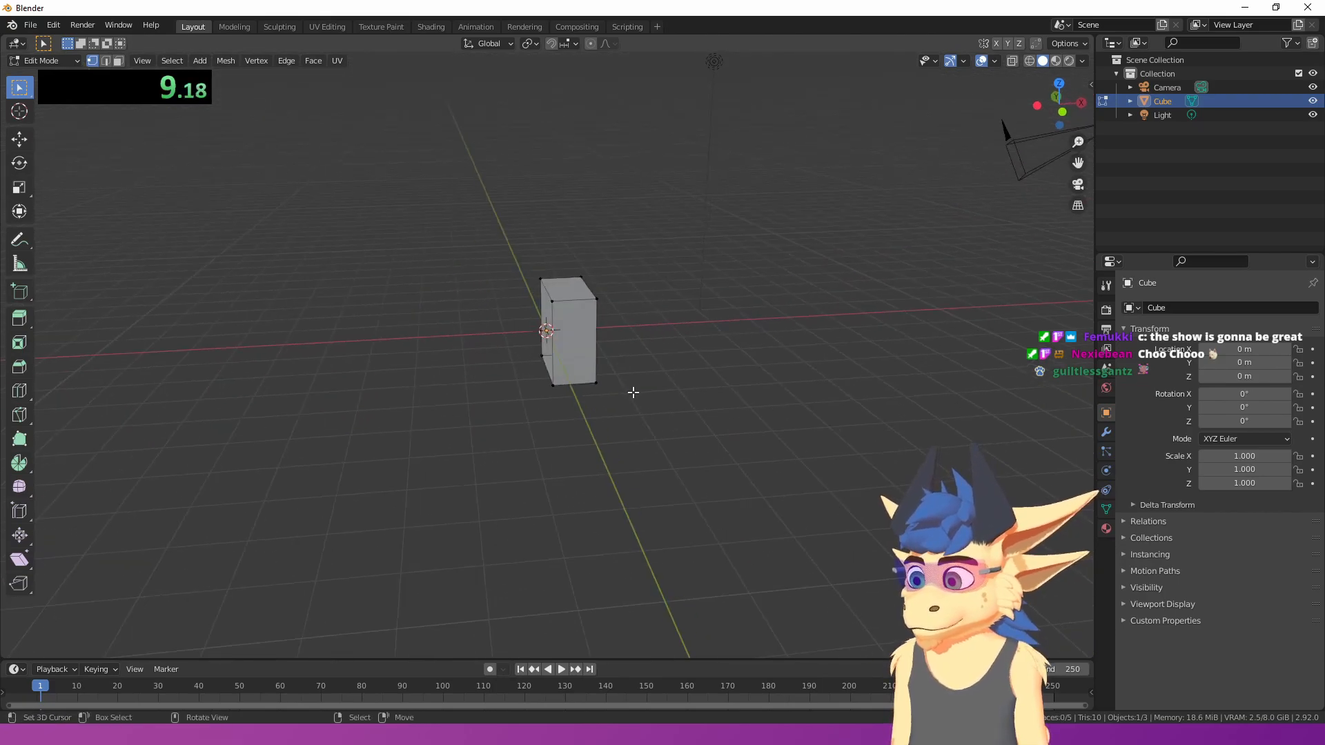
- Switch to an orthographic front view and add a Mirror modifier across the X axis to the half cube
key(KP_1)
key(KP_5)
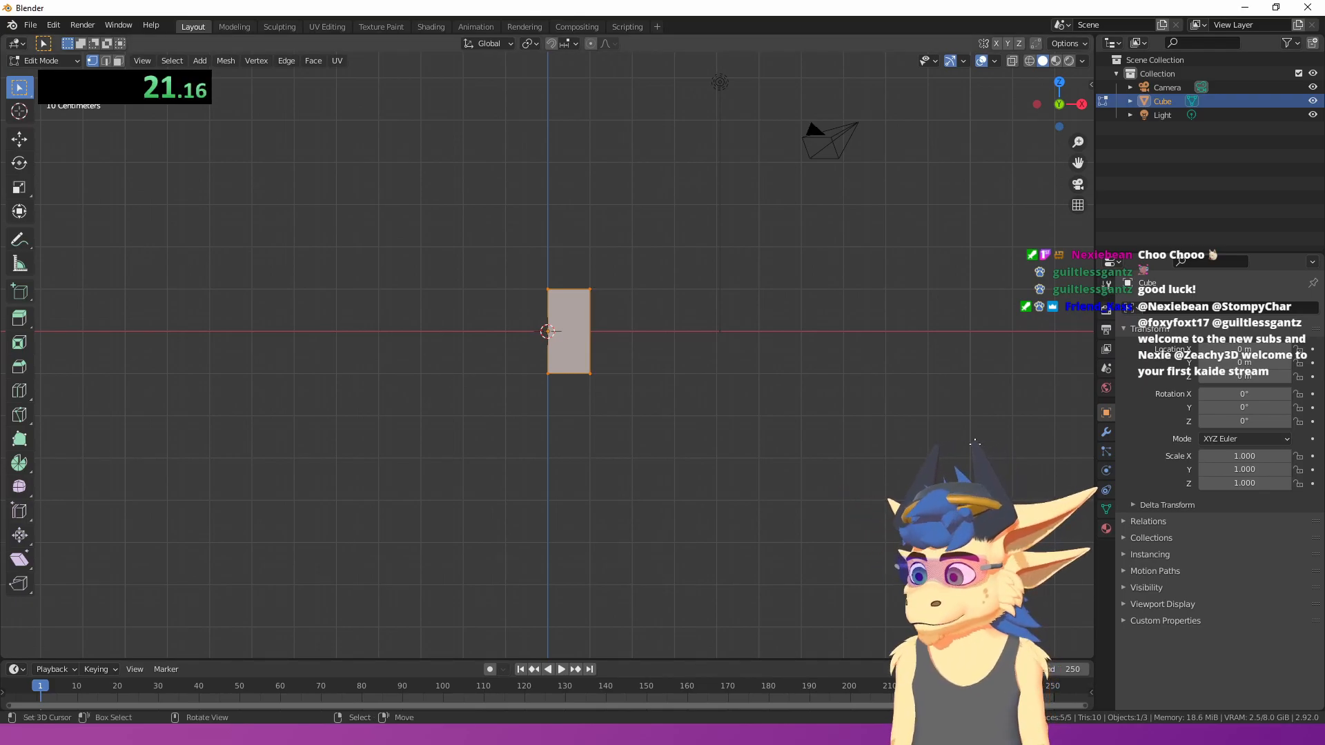
click(1106, 432)
click(1199, 307)
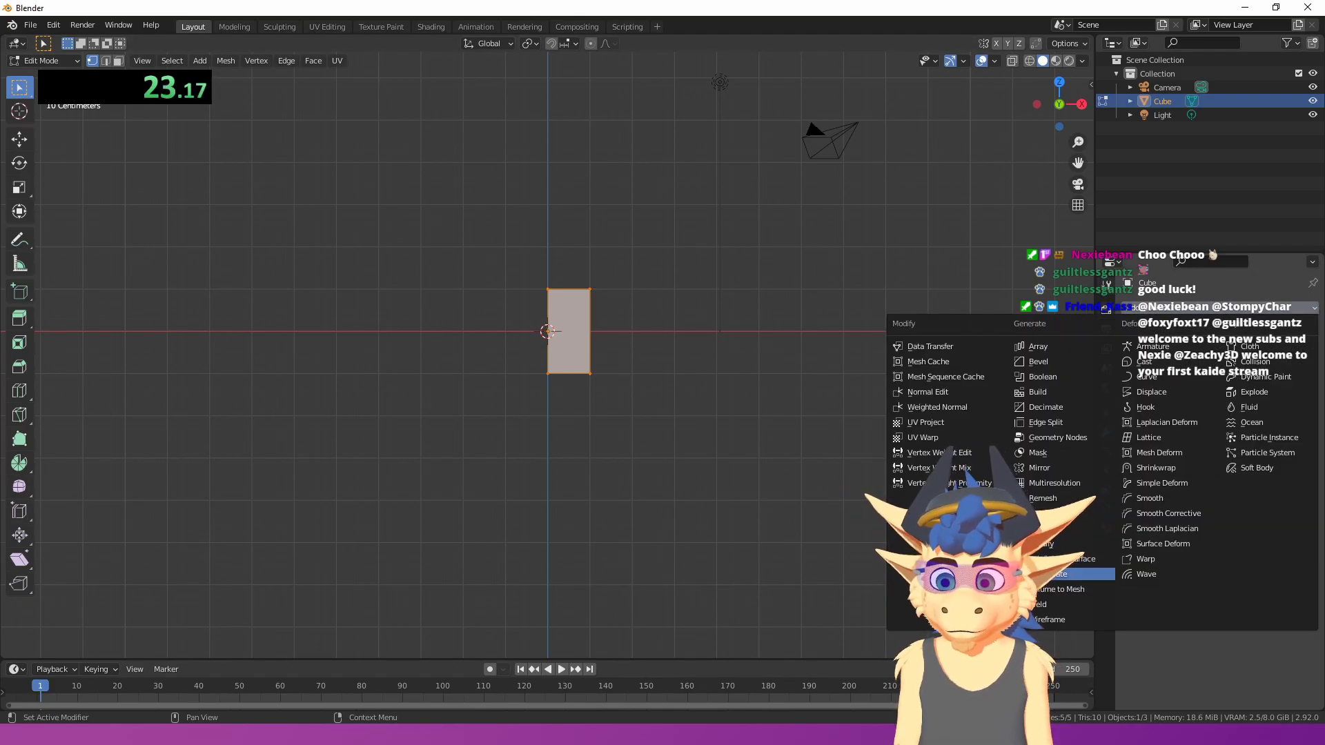
click(1061, 468)
middle_drag(482, 355, 707, 278)
key(KP_1)
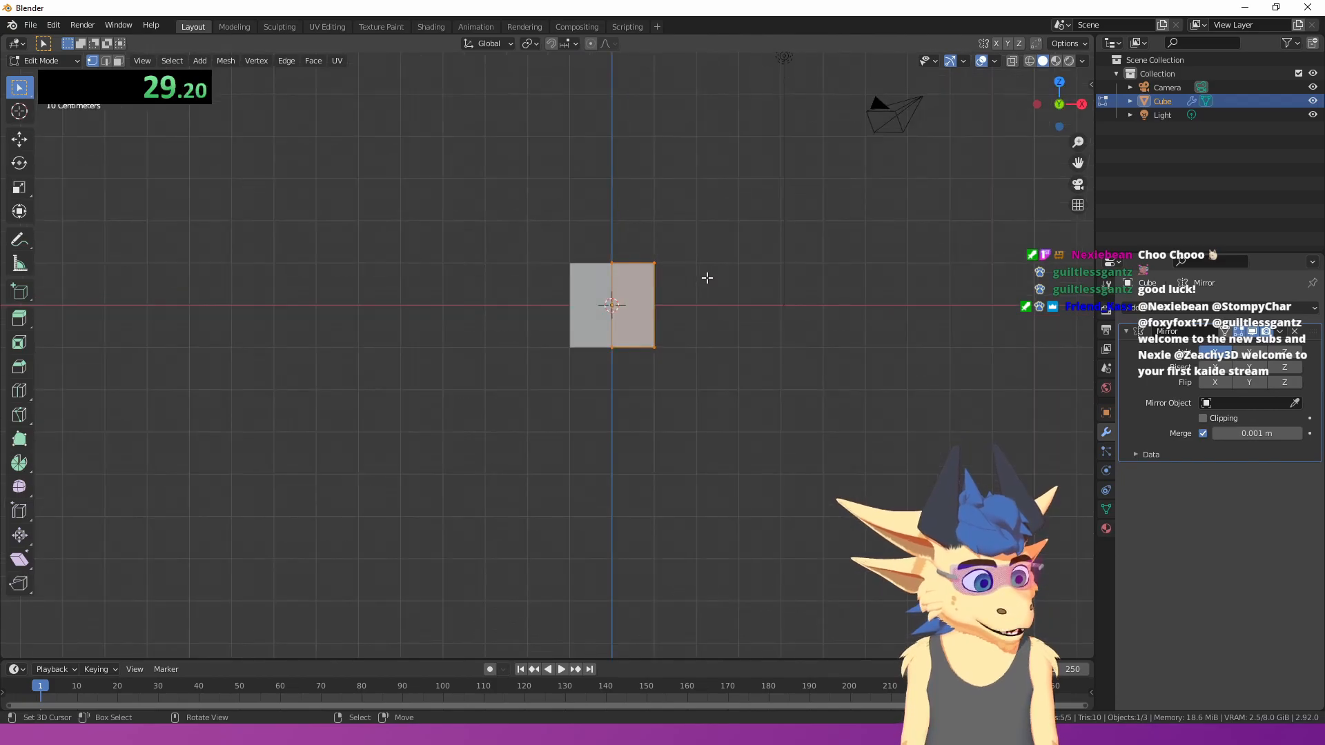
middle_drag(694, 270, 790, 346)
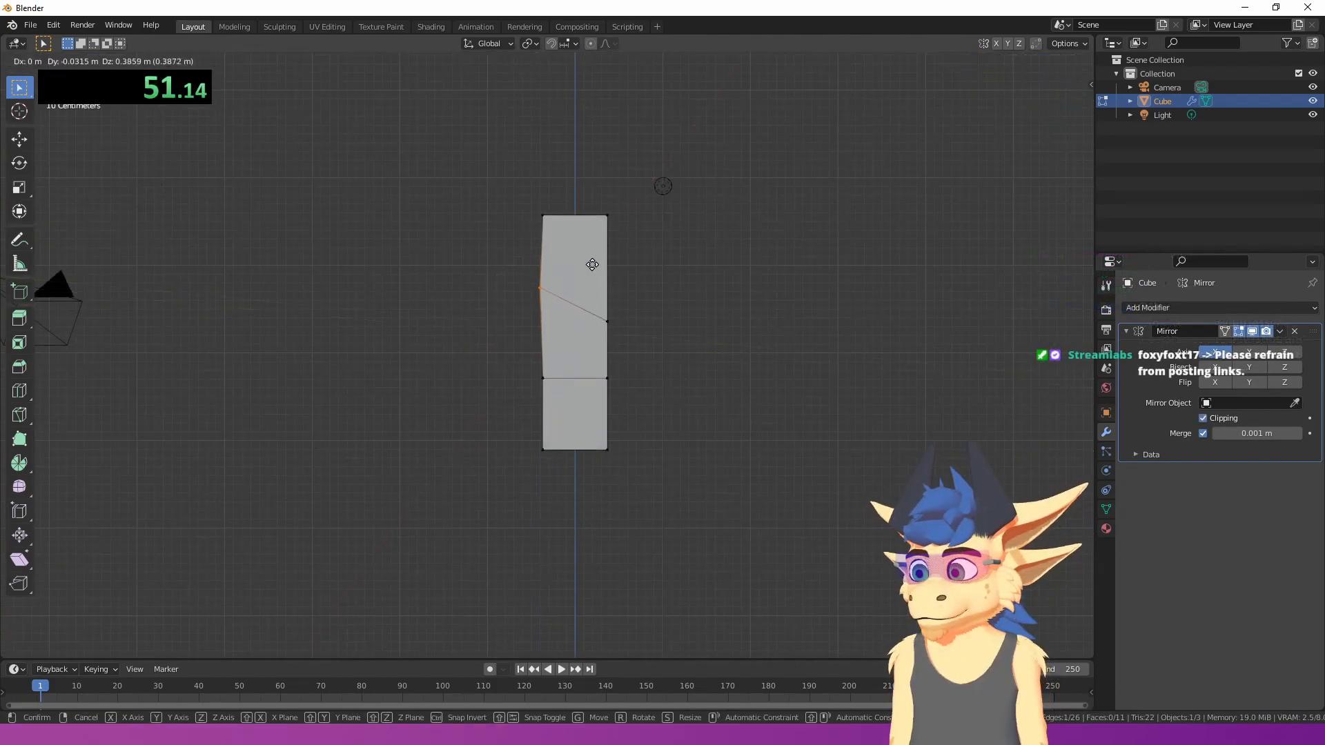
- Add a vertical loop cut through the side faces of the torso block
middle_drag(584, 287, 645, 308)
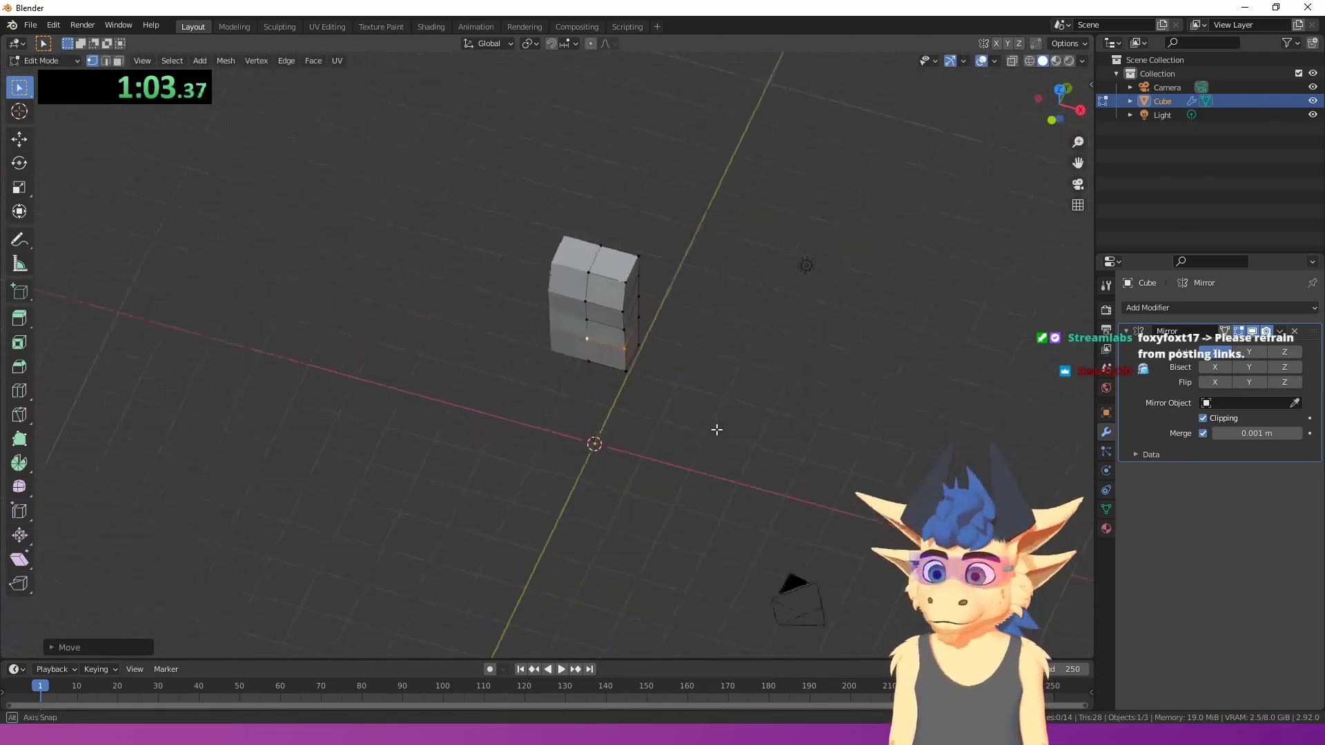
scroll(716, 432, up, 3)
middle_drag(715, 432, 604, 357)
click(583, 284)
right_click(583, 285)
middle_drag(583, 286, 718, 358)
key(ctrl+r)
- Move the third row of vertices on the torso's back inward along the Y axis to form the lower back
shift+right_click(648, 331)
key(g)
key(y)
click(743, 370)
- Select the centre and corner vertices at the torso's lower back and adjust them along the Y axis
shift+middle_drag(726, 436, 588, 343)
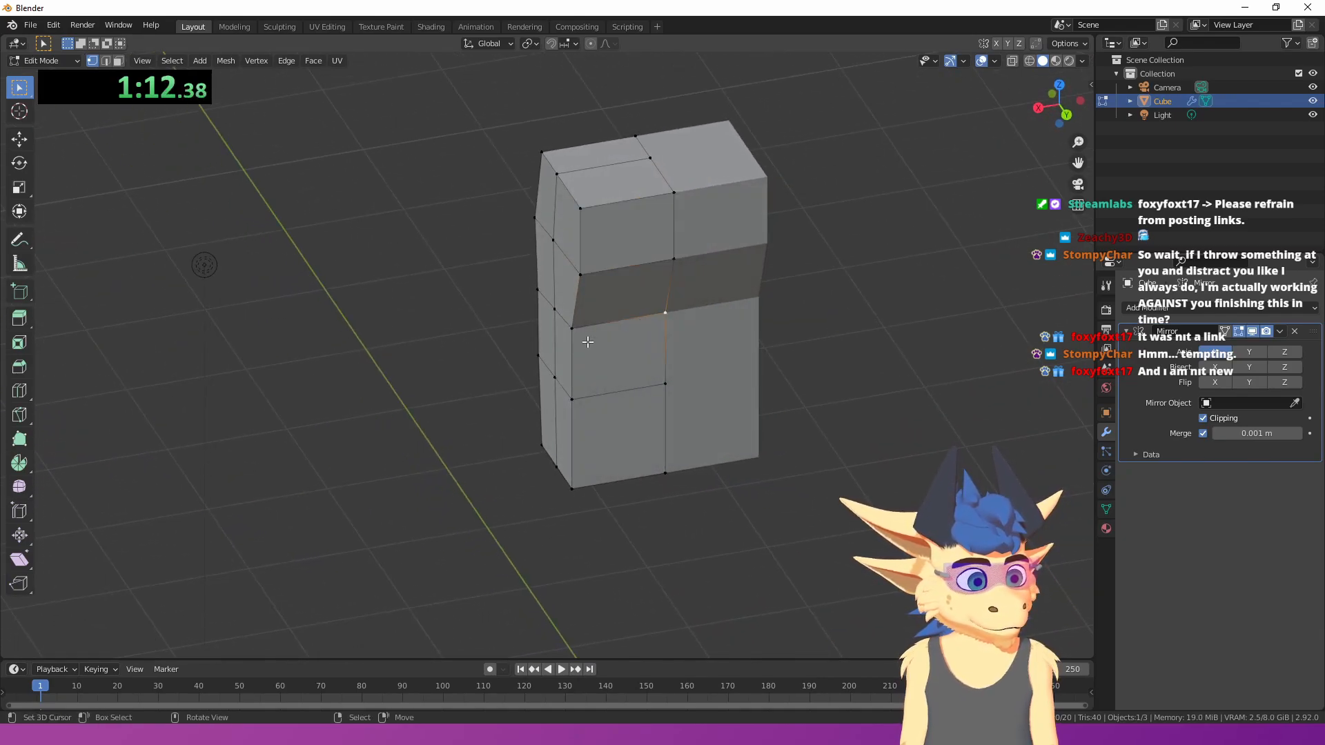
right_click(664, 381)
middle_drag(612, 353, 678, 402)
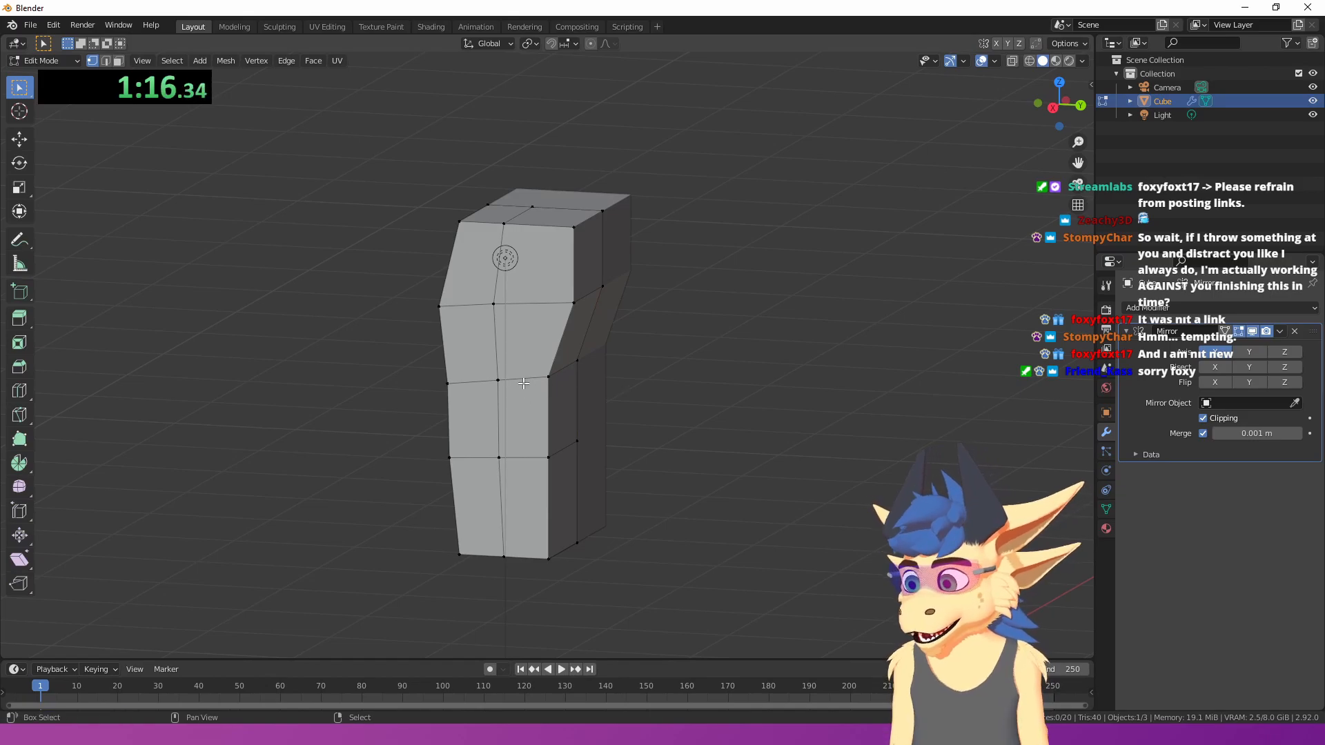
shift+right_click(578, 362)
middle_drag(579, 363, 656, 384)
key(g)
key(y)
click(681, 392)
- Push the back vertices of the row below the waist outward along the Y axis
shift+right_click(566, 444)
mouse_move(593, 451)
middle_down()
mouse_move(813, 474)
mouse_move(582, 443)
middle_up()
key(g)
key(y)
click(639, 482)
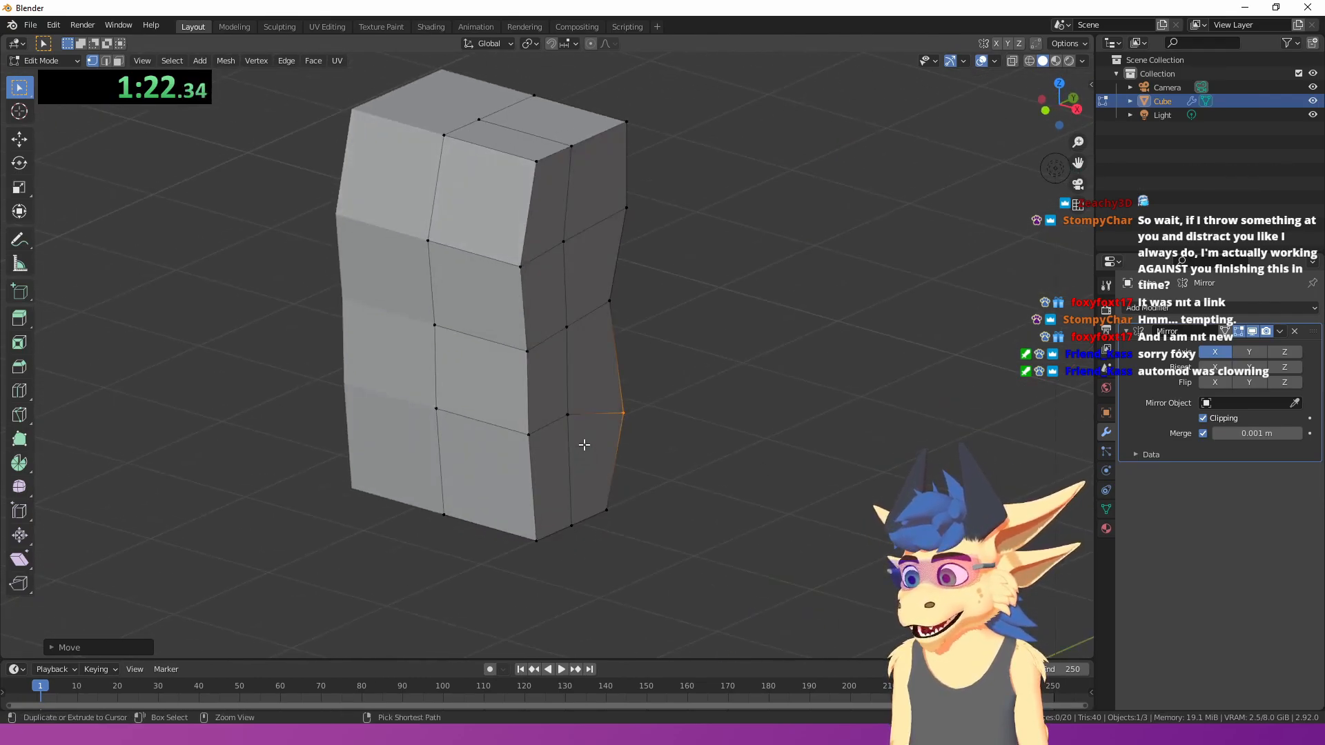
- Move the middle vertices on the torso's side outward along the X axis
right_click(567, 414)
shift+right_click(566, 324)
middle_drag(585, 332, 621, 372)
key(g)
key(x)
click(665, 396)
- Select the column of front corner vertices on the torso and move it along the X axis
right_click(555, 359)
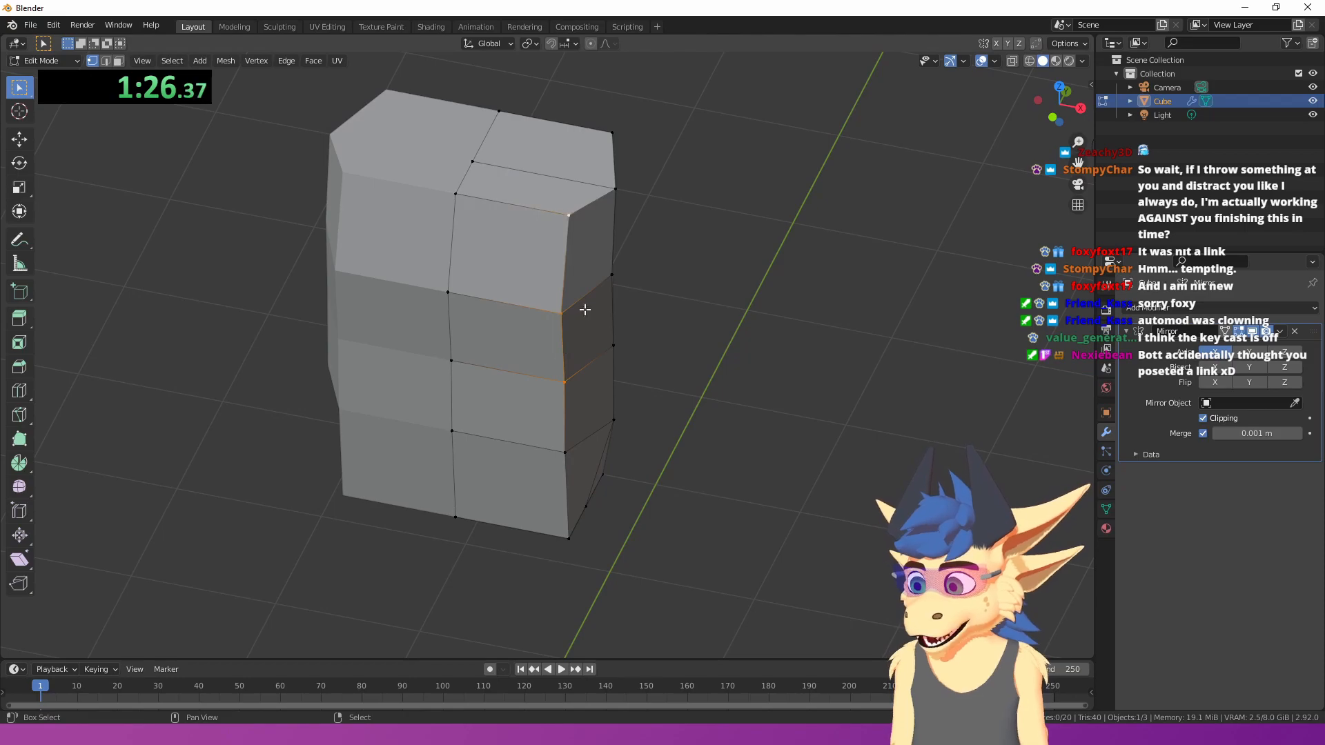
middle_drag(579, 516, 556, 509)
key(g)
key(x)
click(665, 483)
- Move the remaining corner vertices of the torso along the X axis to round its outline
middle_drag(665, 483, 423, 472)
right_click(537, 524)
middle_drag(543, 226, 535, 304)
key(g)
key(x)
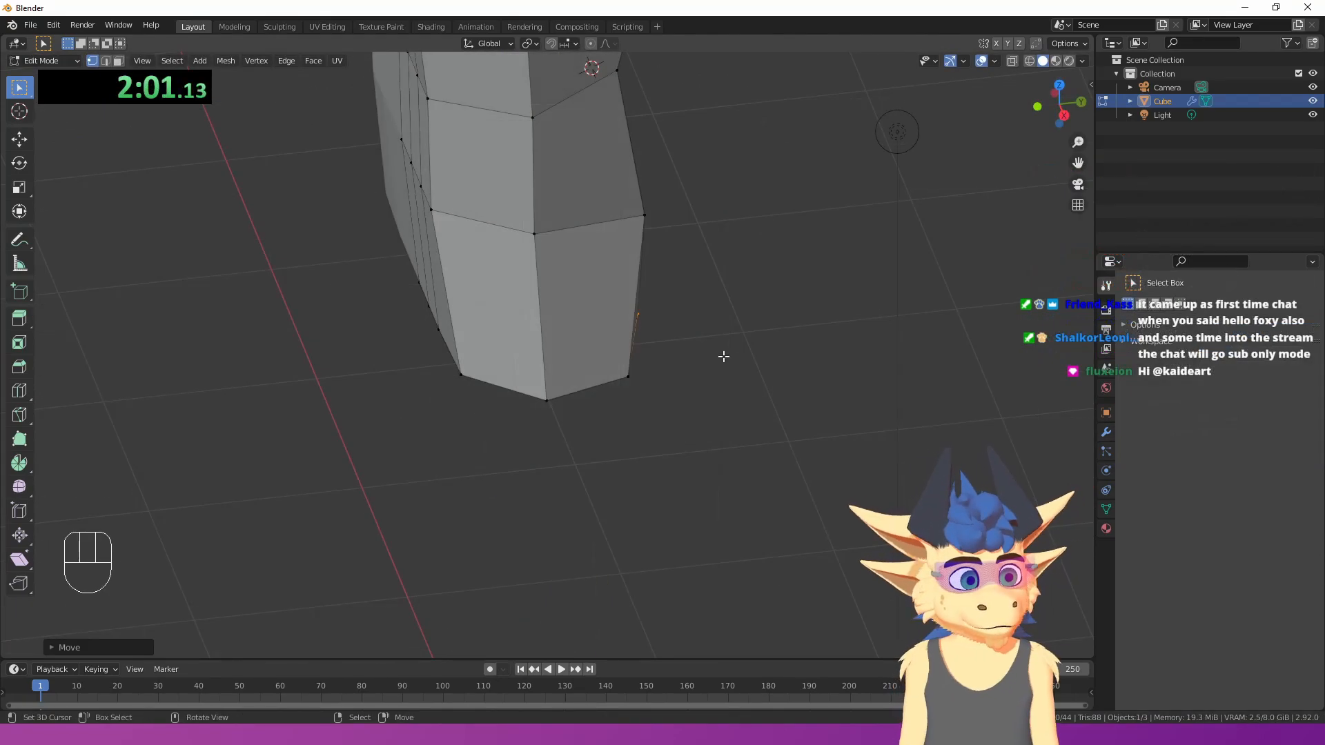
- Reposition individual vertices around the torso's lower rim to shape the hips
middle_drag(723, 356, 675, 388)
key(g)
click(661, 388)
click(571, 558)
middle_drag(642, 525, 568, 515)
key(g)
click(591, 509)
- Move and slide the vertices on the torso's underside to give the leg base a rounder outline
middle_drag(722, 518, 676, 357)
key(g)
right_click(553, 395)
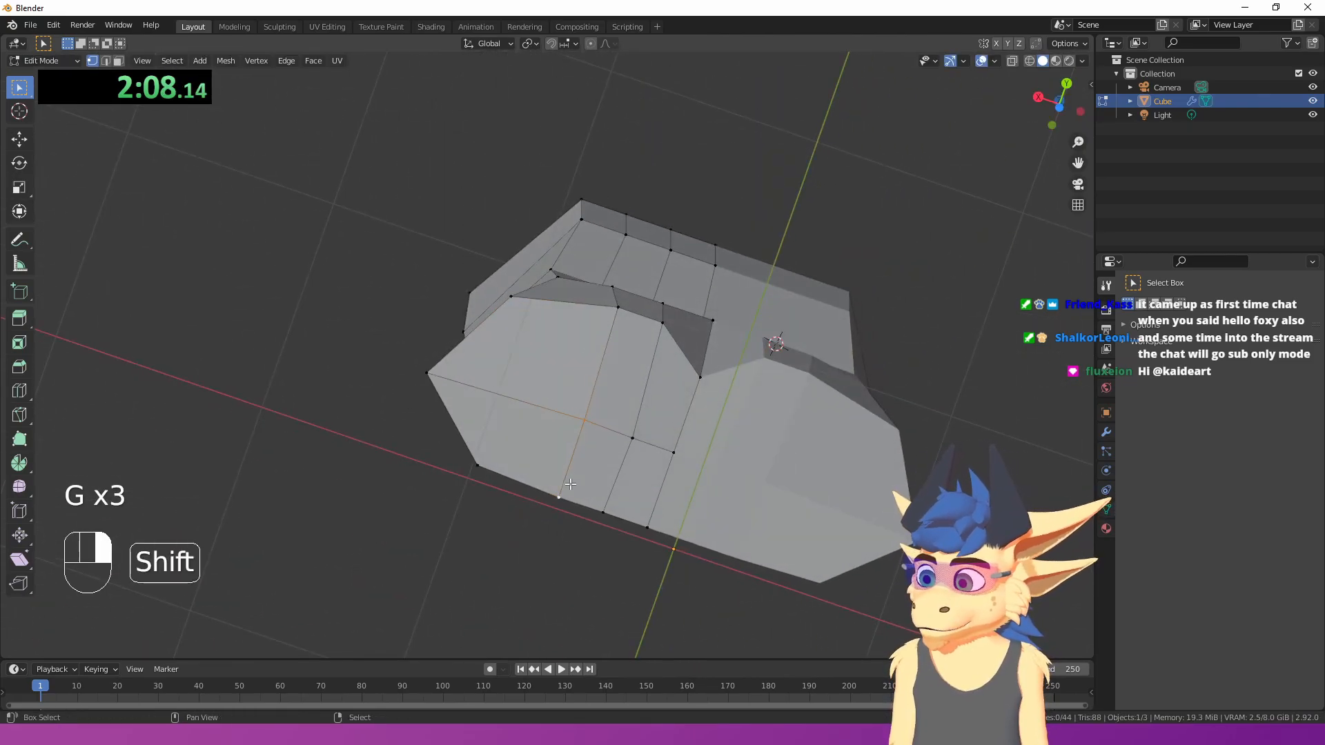
key(g)
key(g)
click(587, 323)
right_click(550, 429)
key(g)
click(536, 425)
- Grow the selection to the leg base faces, extrude them downward in side view, and position the new leg section
key(ctrl+KP_Add)
middle_drag(536, 425, 752, 474)
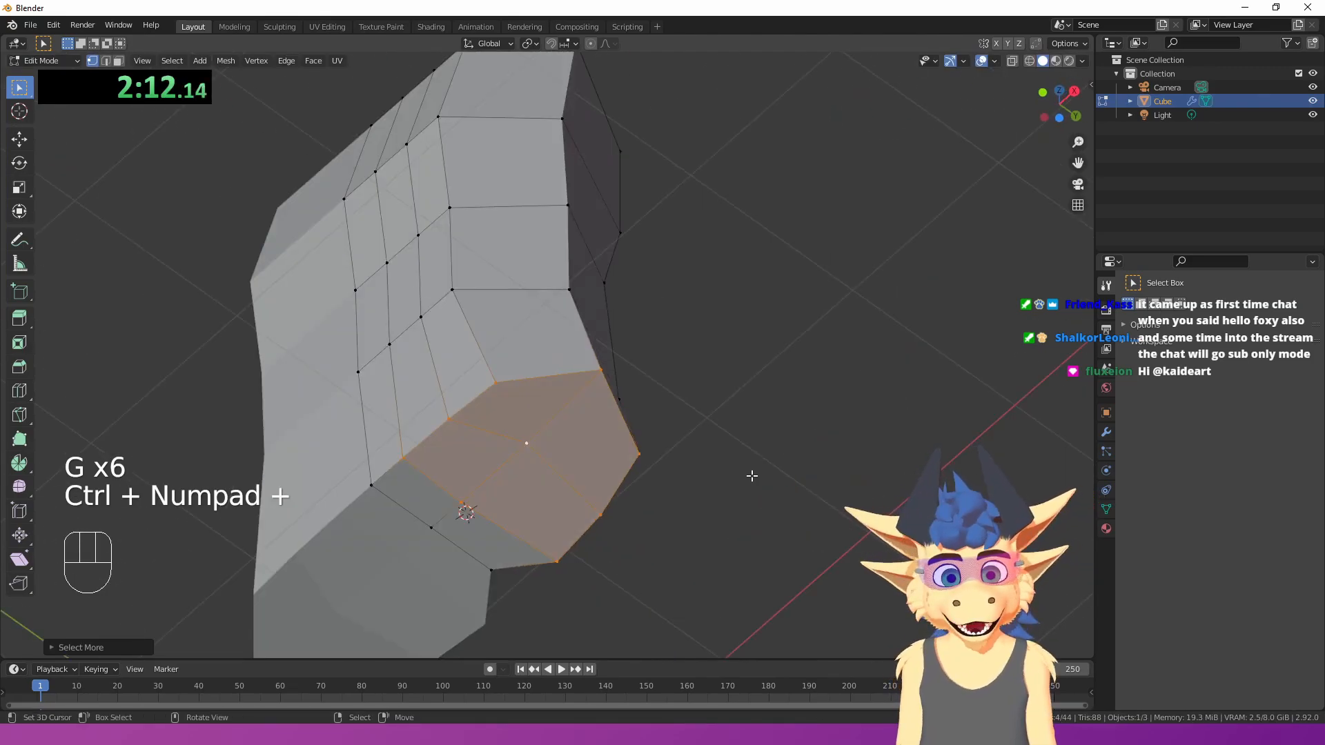
key(KP_3)
shift+middle_drag(694, 428, 731, 290)
key(e)
click(689, 533)
scroll(750, 499, down, 6)
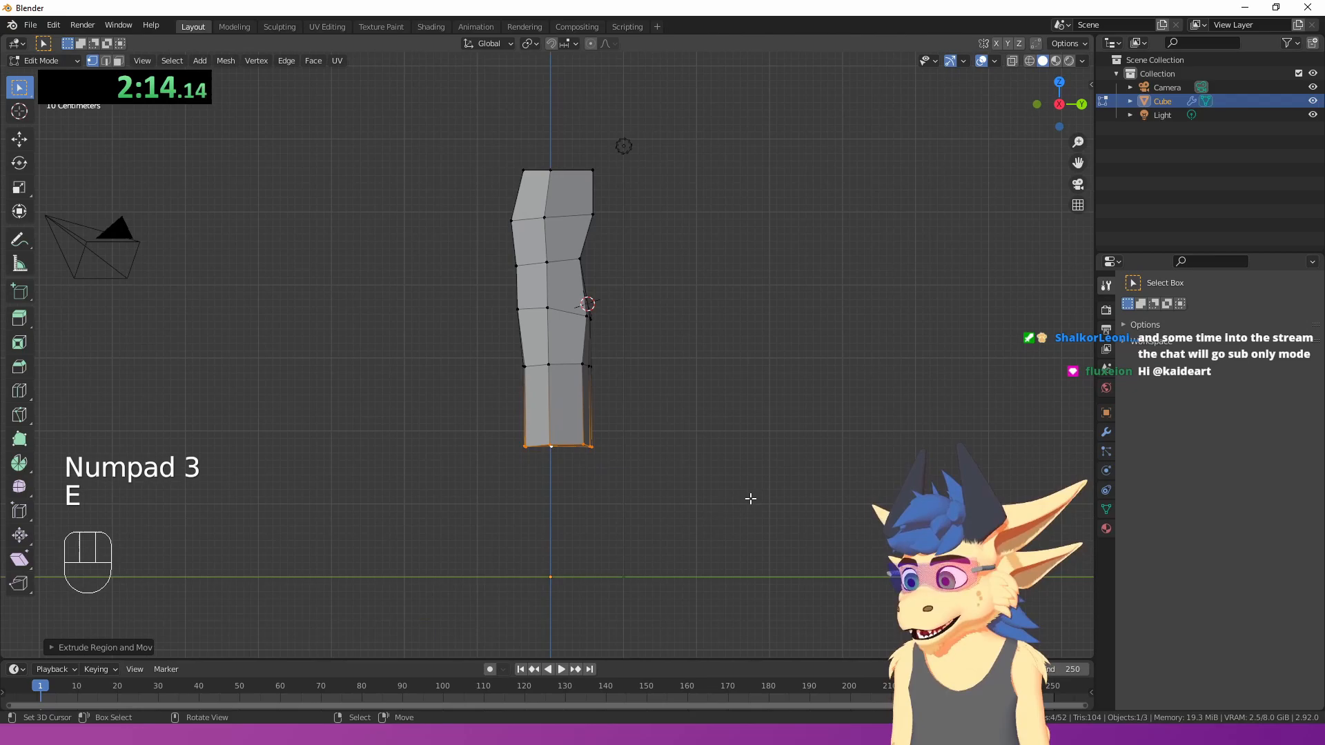
key(g)
middle_click(728, 507)
click(711, 519)
- Select the front vertices along the hip crease above the leg and reposition them
middle_drag(566, 527, 714, 536)
scroll(656, 491, up, 3)
click(568, 382)
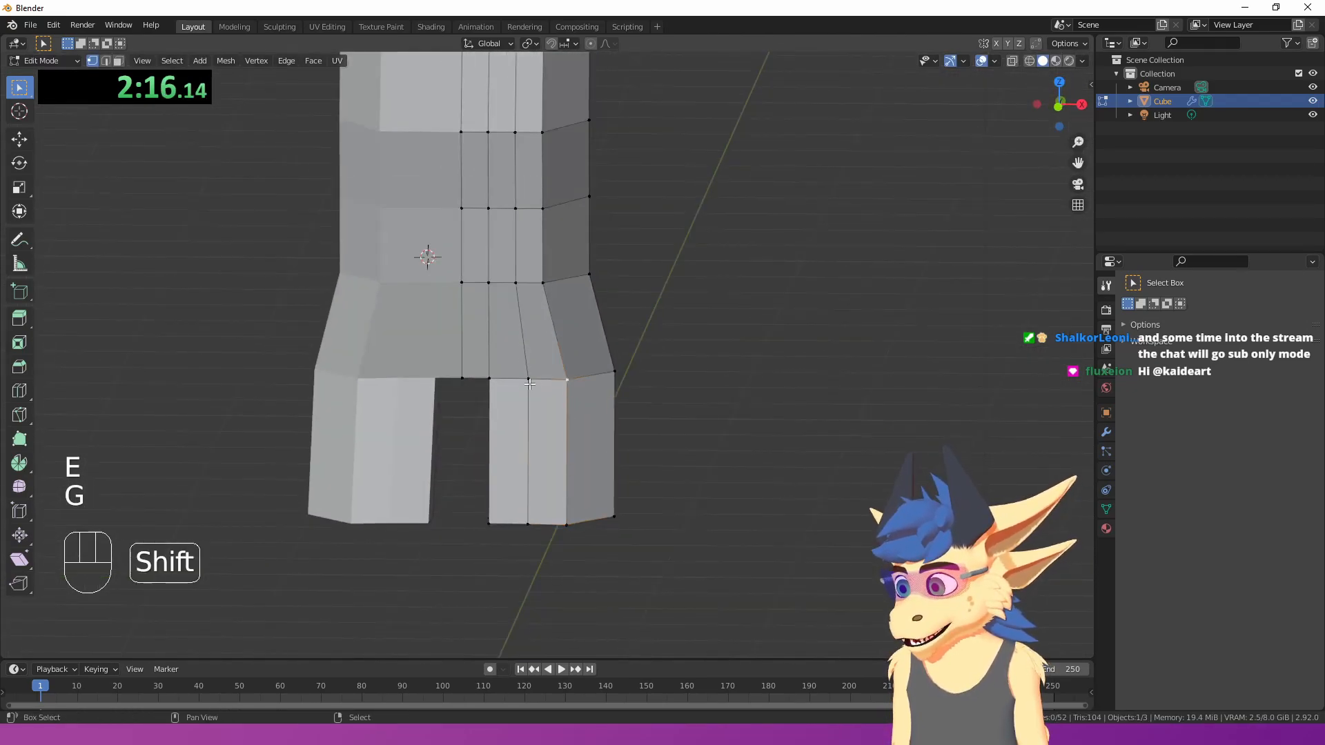
middle_drag(522, 380, 606, 272)
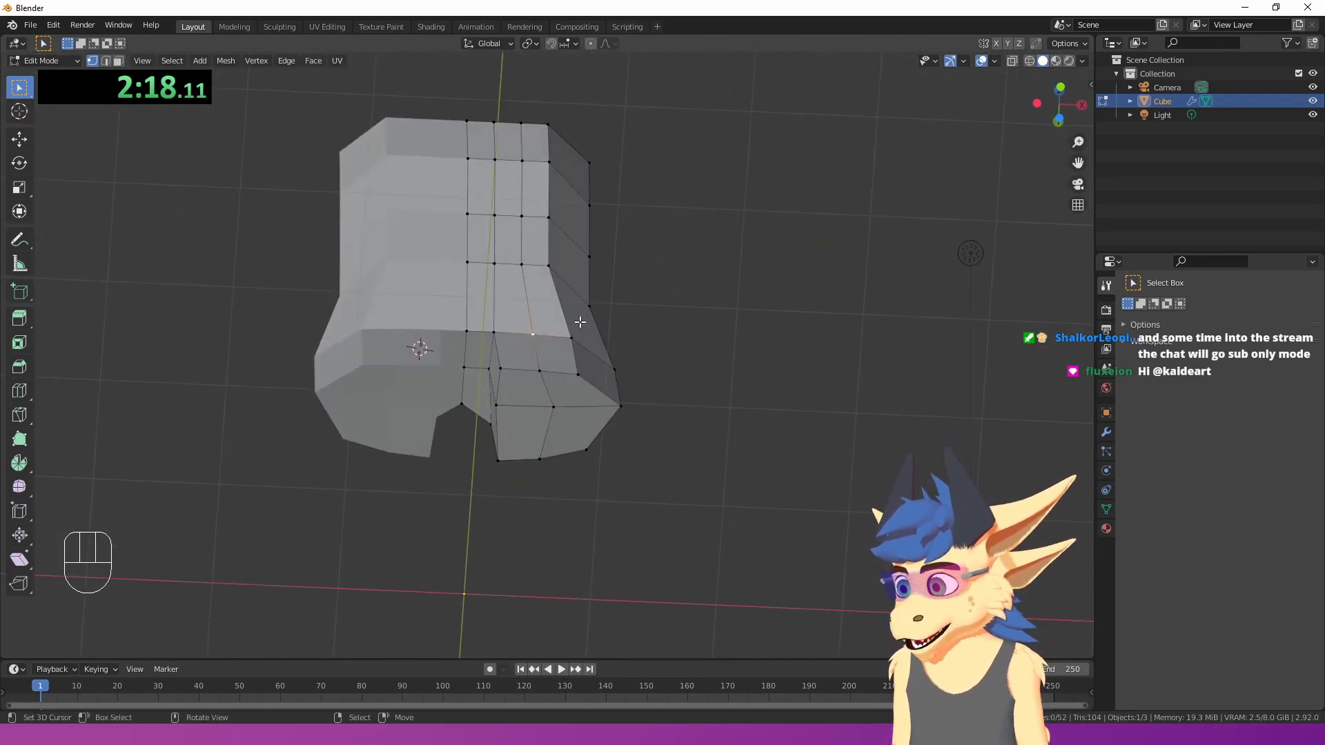
scroll(578, 320, up, 2)
shift+right_click(571, 324)
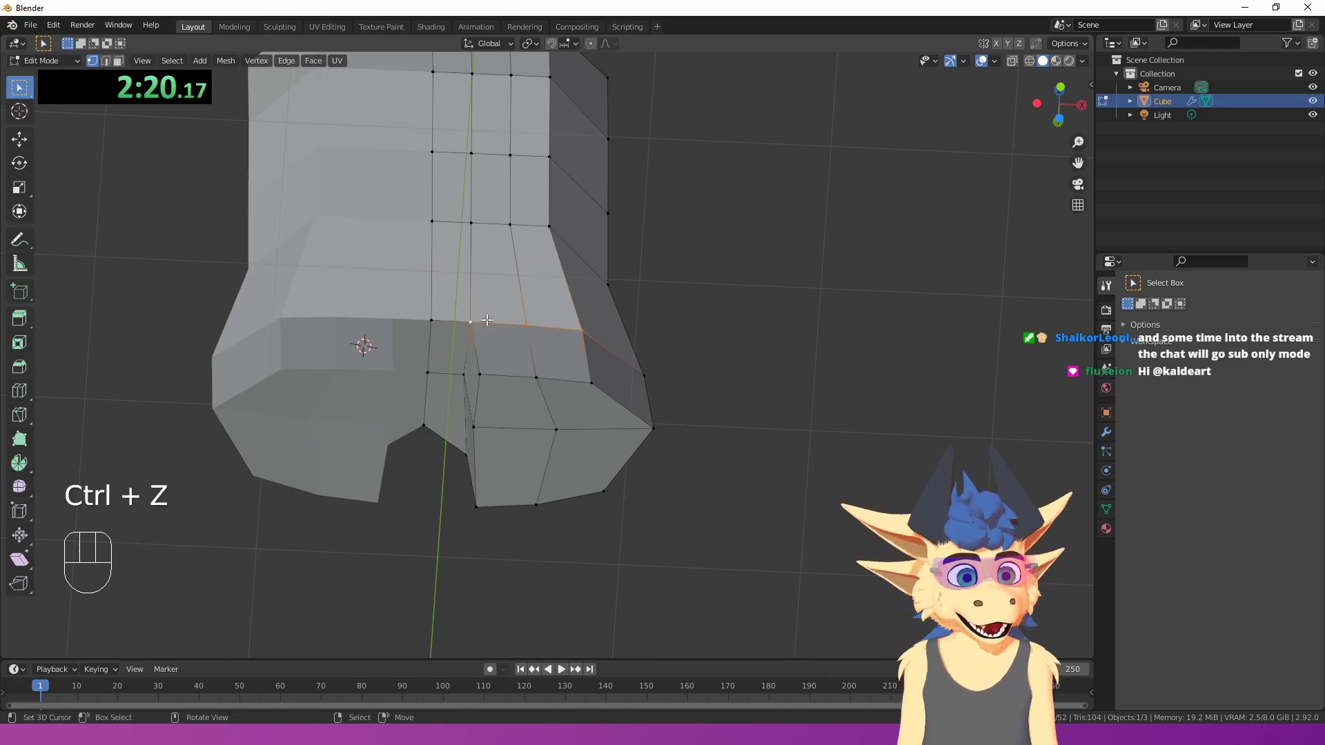
key(g)
click(525, 313)
- Move the row of front vertices just above the hip crease
shift+middle_drag(525, 314, 560, 268)
shift+right_click(542, 275)
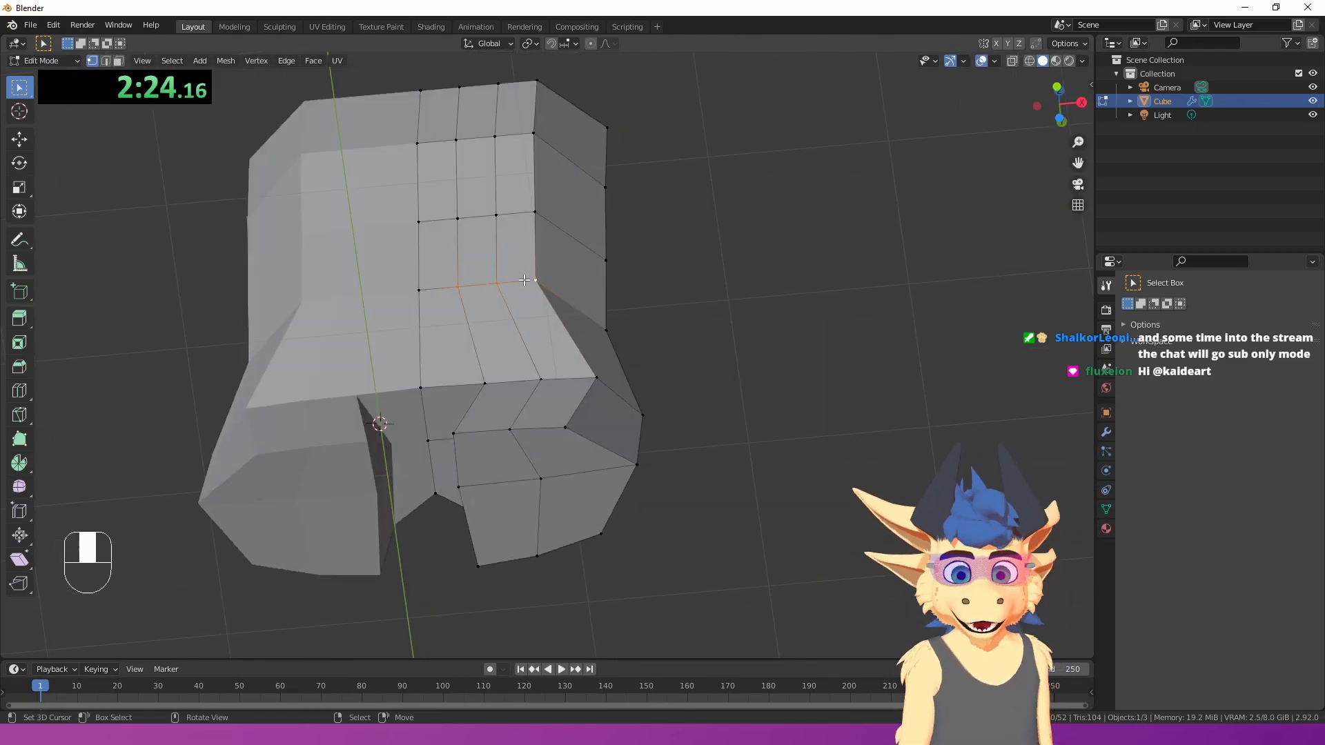
key(g)
click(566, 273)
- Refine the hip shape with further small moves of the lower torso vertices
middle_drag(649, 252, 483, 376)
shift+middle_drag(483, 376, 513, 332)
key(g)
click(545, 308)
right_click(547, 308)
key(g)
click(563, 306)
- Select the faces at the leg's end, extrude them in side view into a lower leg angled backward, and rotate the new end
shift+middle_drag(570, 576, 535, 449)
shift+middle_drag(535, 448, 497, 292)
key(ctrl+KP_Add)
key(KP_3)
key(e)
click(588, 427)
key(g)
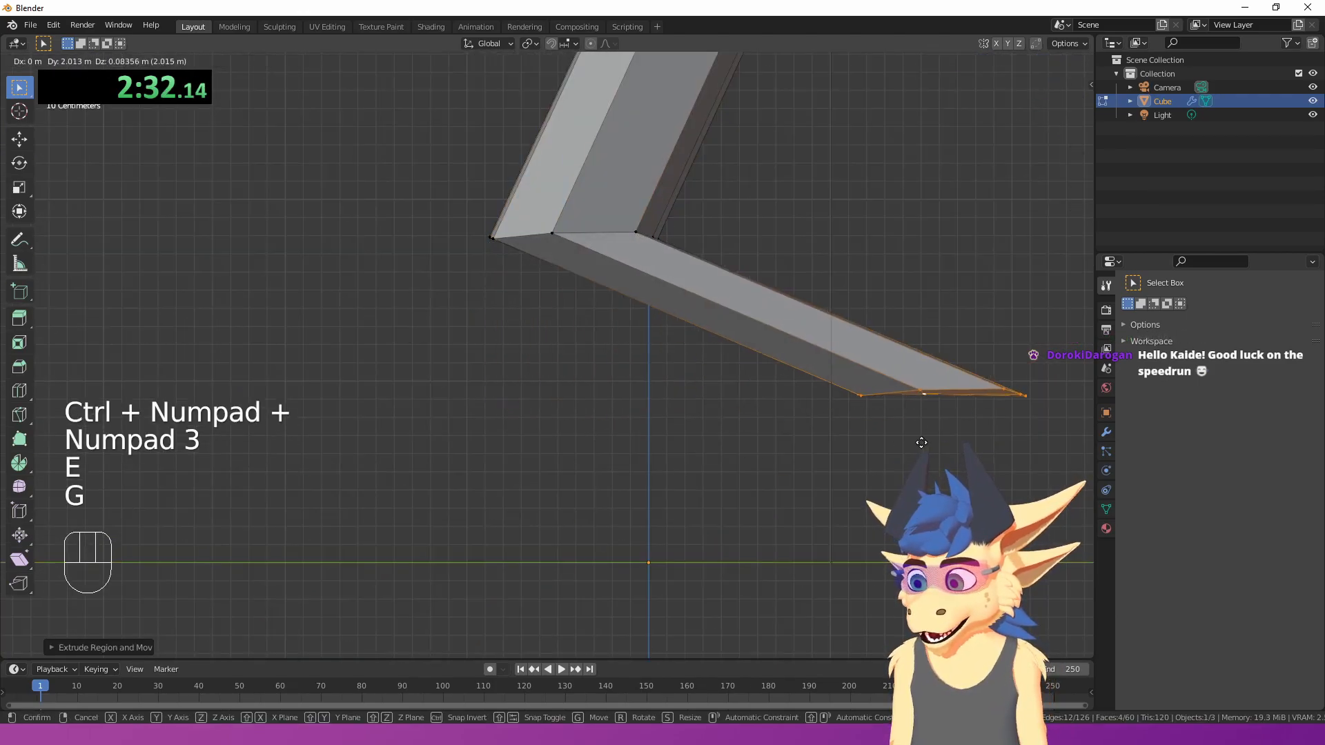
key(r)
click(890, 235)
key(r)
click(797, 164)
shift+middle_drag(842, 283, 588, 408)
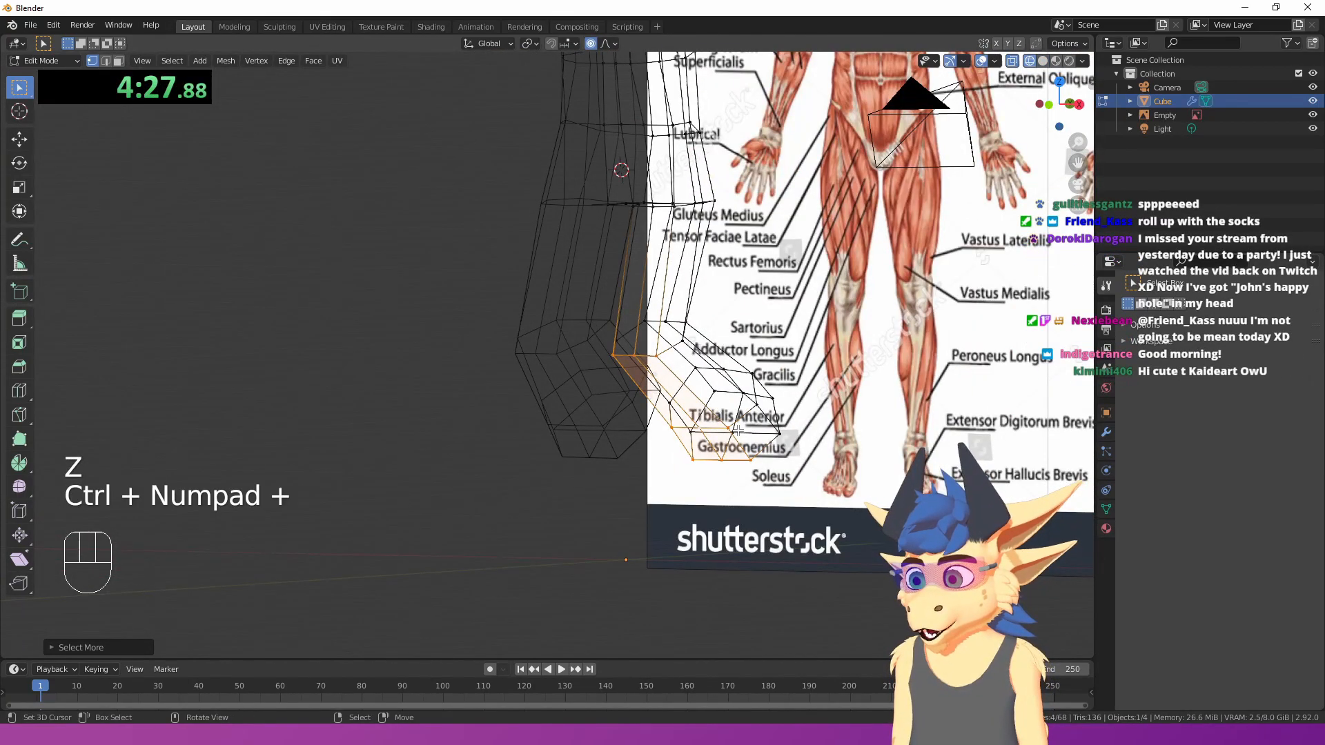
- Select the faces at the end of the lower leg and scale them down in front view
key(ctrl+KP_Add)
key(KP_1)
key(z)
key(ctrl+KP_Add)
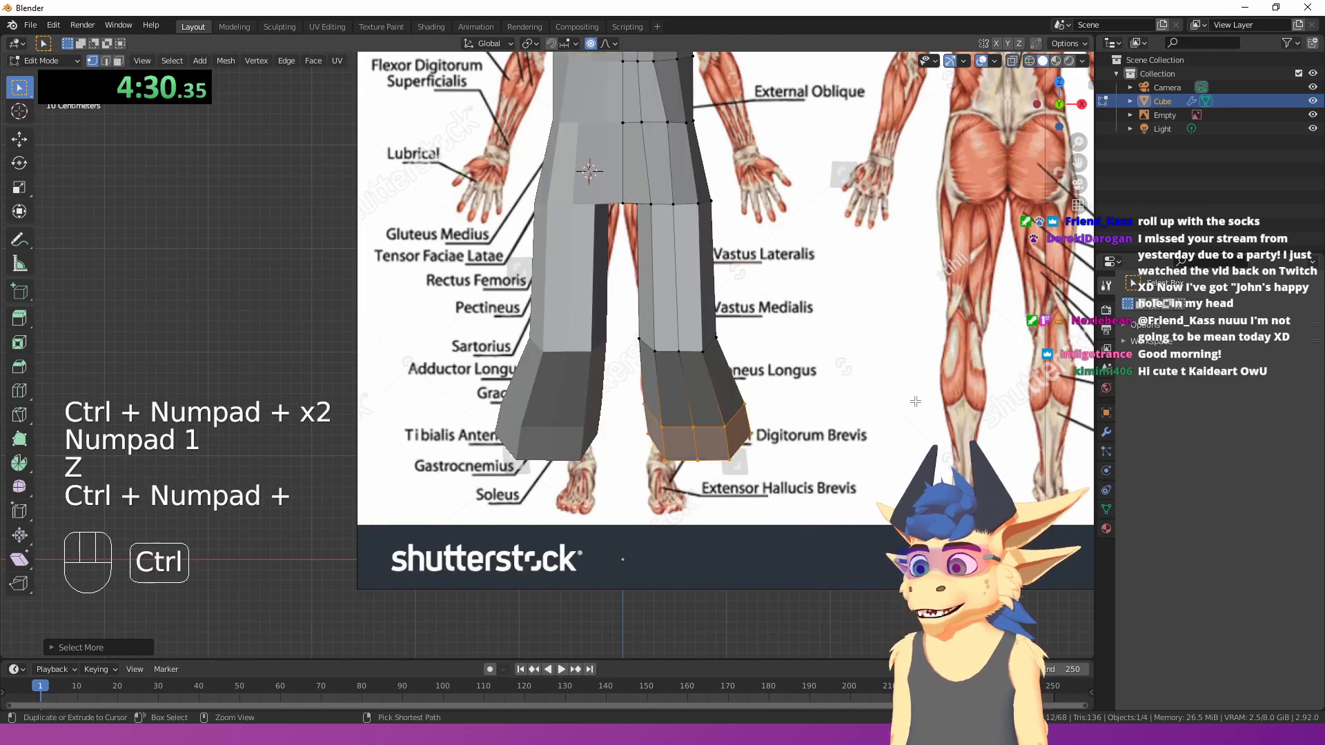
key(s)
click(821, 414)
- Shift the lower leg's end inward along X by about 0.17 m with proportional editing and rescale it
key(g)
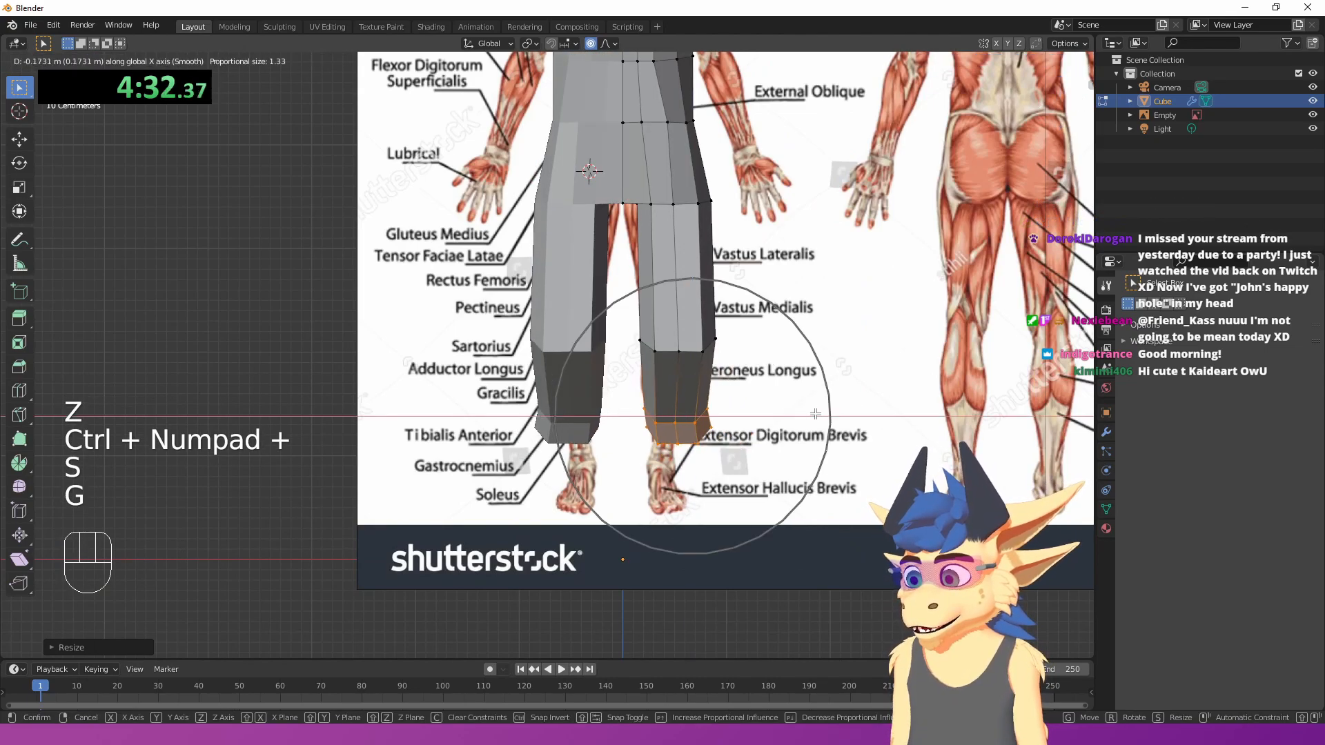
click(816, 412)
key(s)
click(829, 392)
- In side view, move the lower leg's end about -0.32 m in Y and -0.23 m in Z with proportional editing
middle_drag(793, 359, 611, 351)
shift+middle_drag(610, 352, 668, 281)
scroll(627, 311, up, 3)
key(KP_3)
key(g)
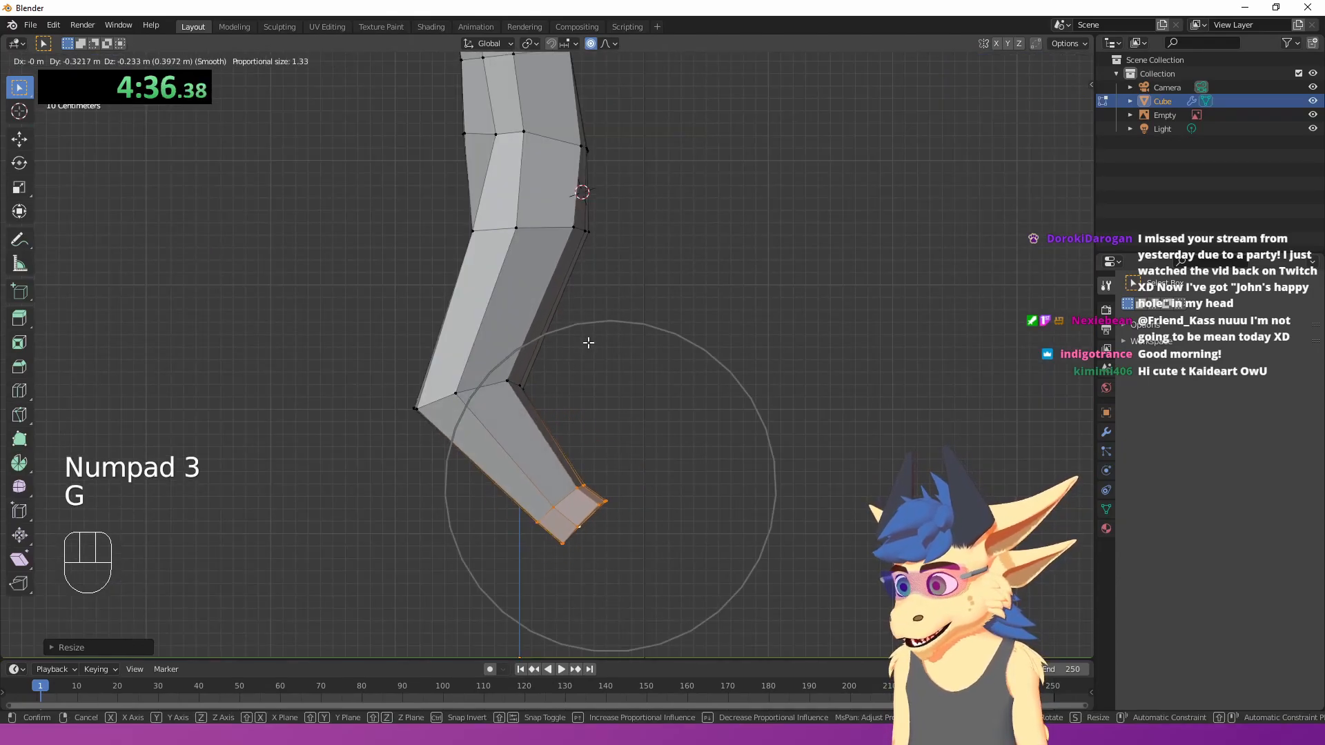
click(588, 342)
- Select the edge loop around the knee and reposition it
shift+middle_drag(552, 373, 518, 417)
alt+right_click(482, 430)
key(g)
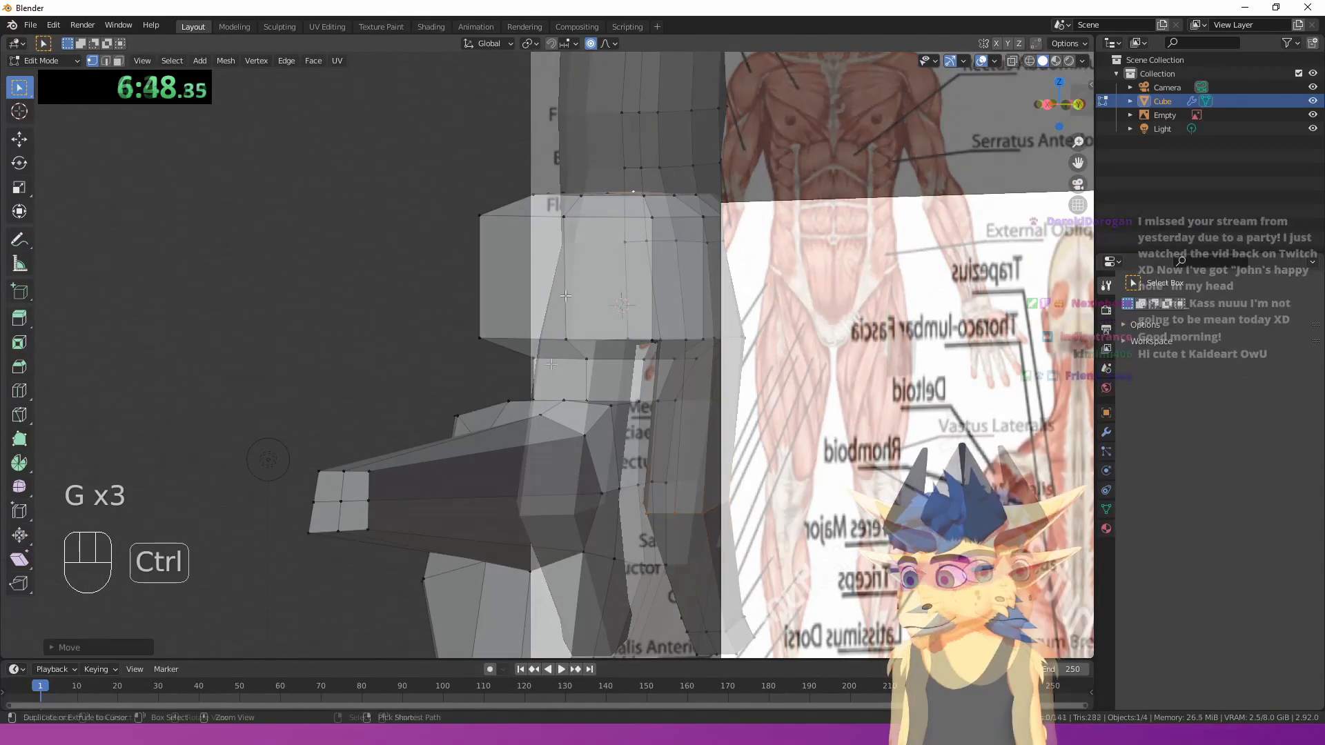
- Add a vertical loop cut beside the centre line of the head, and undo the stray vertex move
key(ctrl+r)
click(552, 283)
scroll(724, 274, up, 2)
middle_drag(724, 275, 545, 383)
right_drag(568, 350, 576, 339)
key(ctrl+z)
- Select the head portion of the new vertical edge loop and slide it sideways across the face
alt+right_click(587, 329)
key(KP_1)
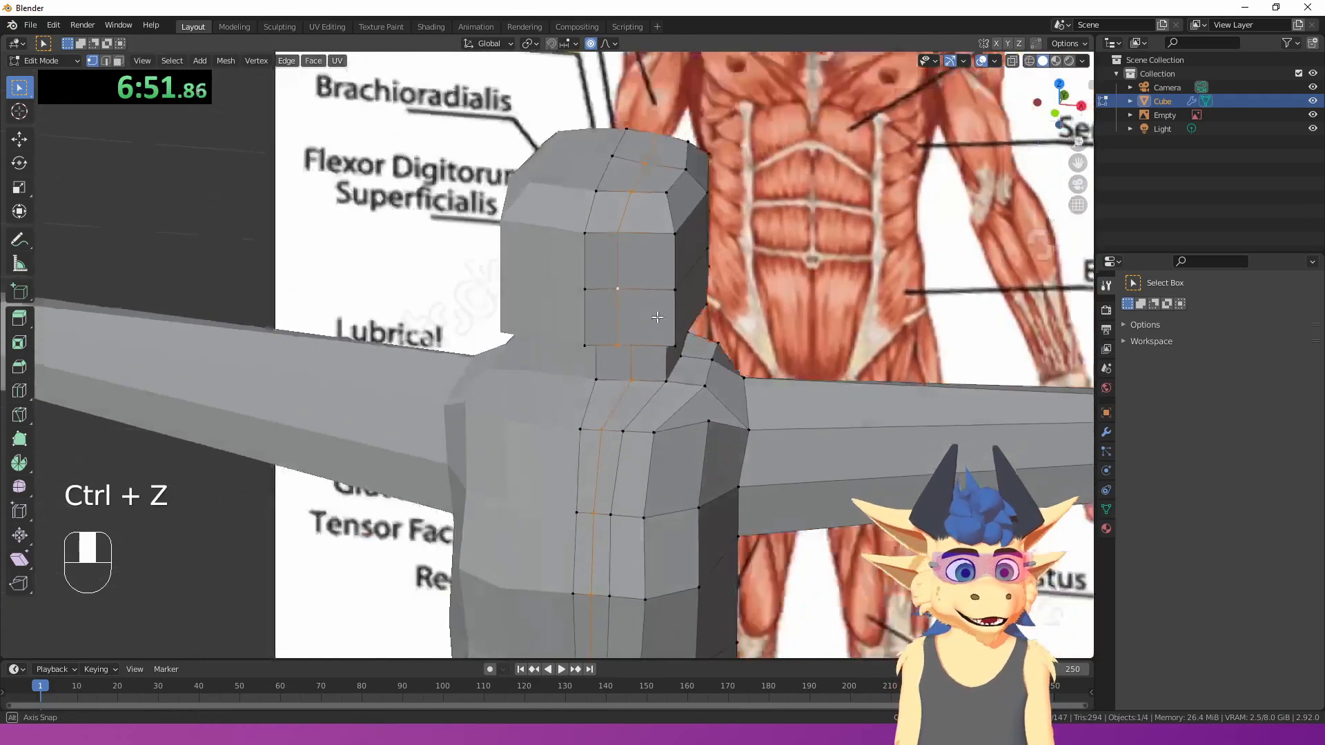
scroll(628, 300, up, 2)
shift+right_click(656, 318)
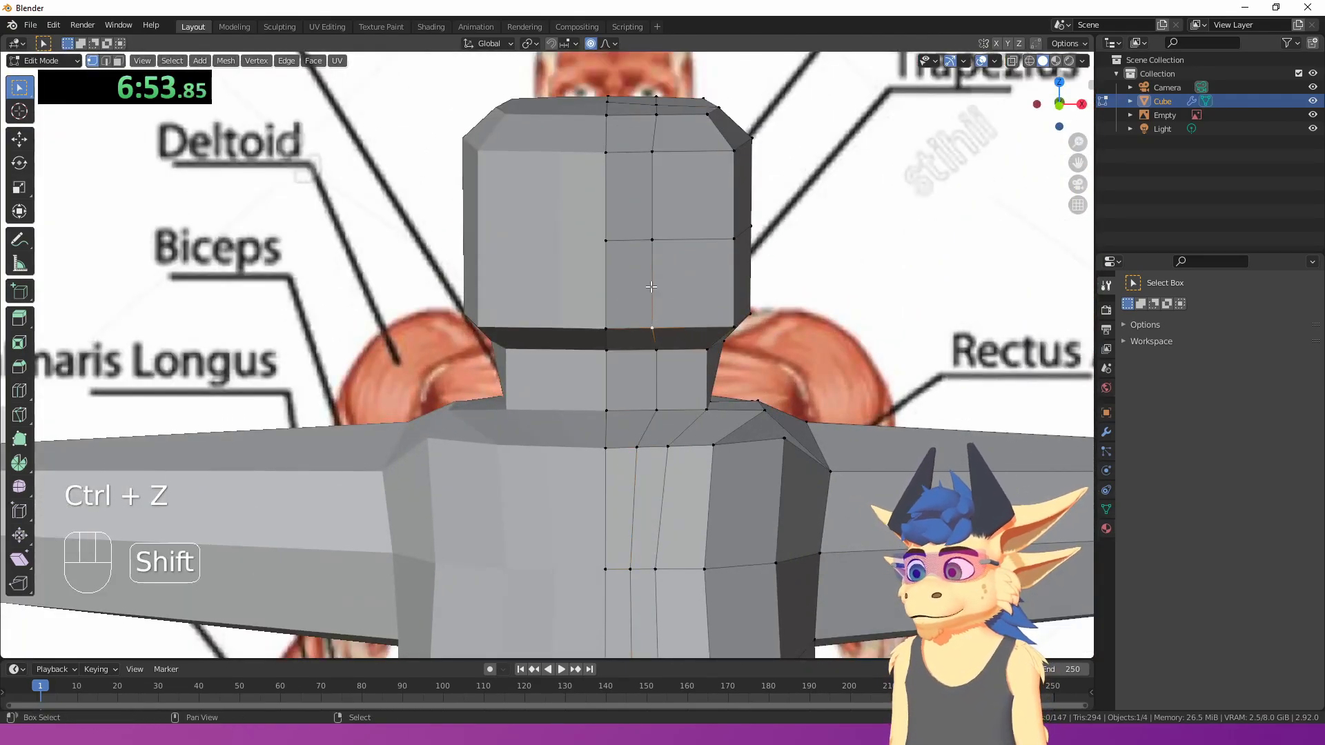
middle_drag(662, 127, 591, 359)
key(g)
key(g)
click(692, 227)
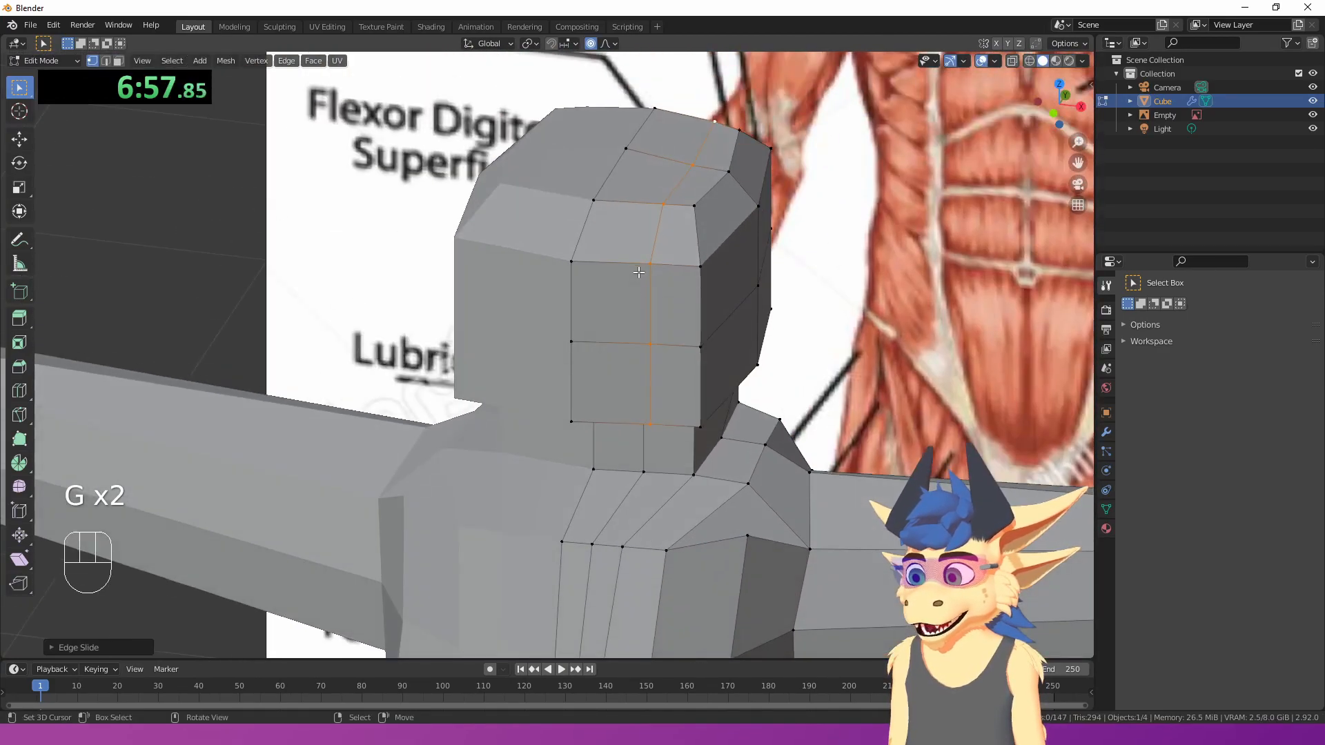
- Extrude the lower front section of the face forward into a muzzle block and reposition its end
shift+right_click(574, 418)
shift+right_click(648, 421)
middle_drag(649, 414, 563, 408)
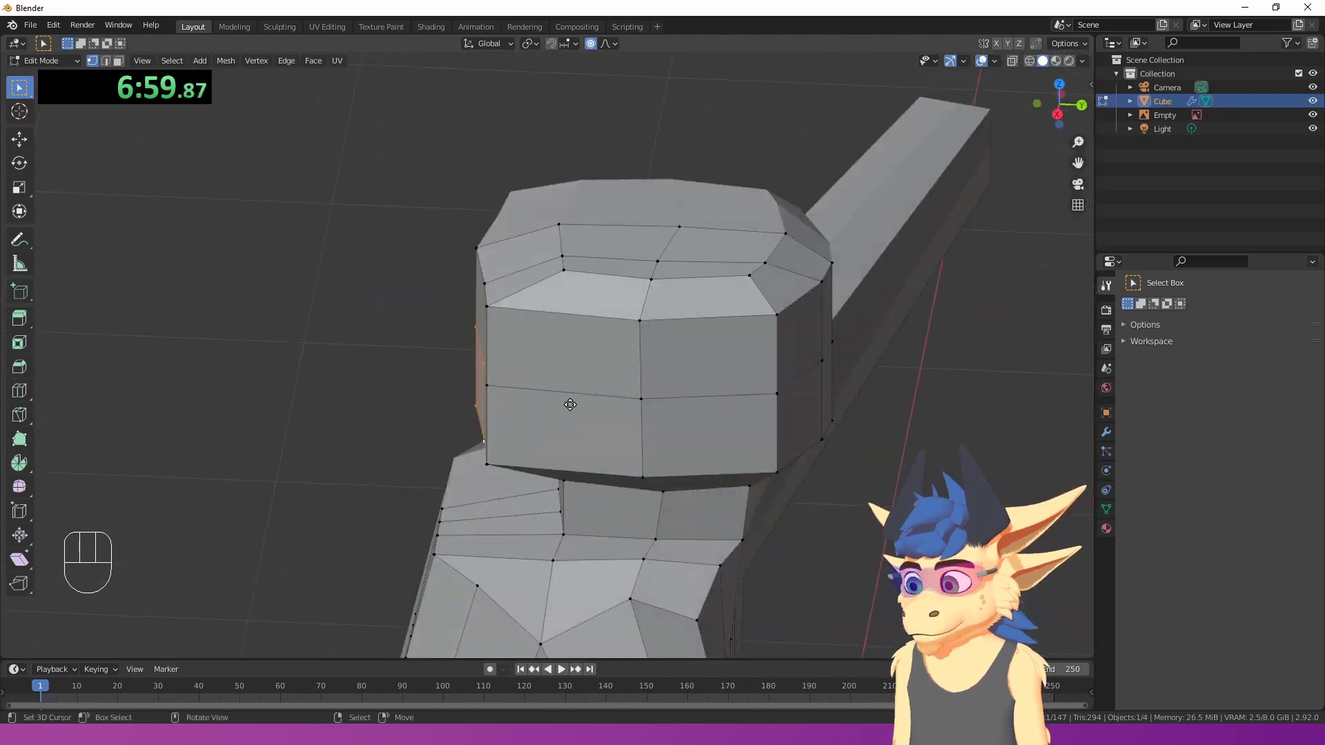
key(e)
click(414, 414)
middle_drag(415, 415, 642, 392)
key(g)
middle_click(790, 393)
click(763, 394)
middle_drag(641, 392, 649, 332)
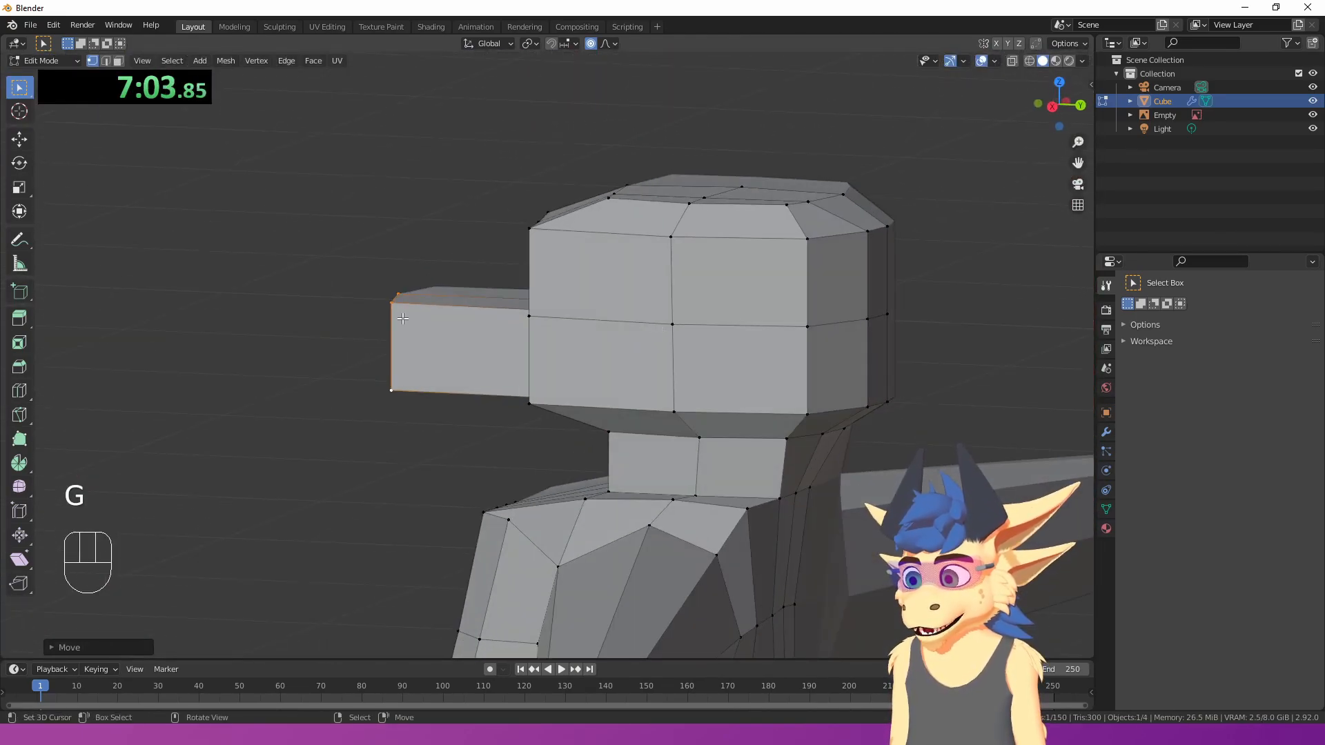
- In side view with see-through shading, select the whole head and muzzle and scale it to about 0.62 along Y
key(KP_6)
key(KP_3)
key(z)
click(154, 311)
key(a)
key(a)
key(b)
drag(60, 134, 1083, 483)
key(s)
key(y)
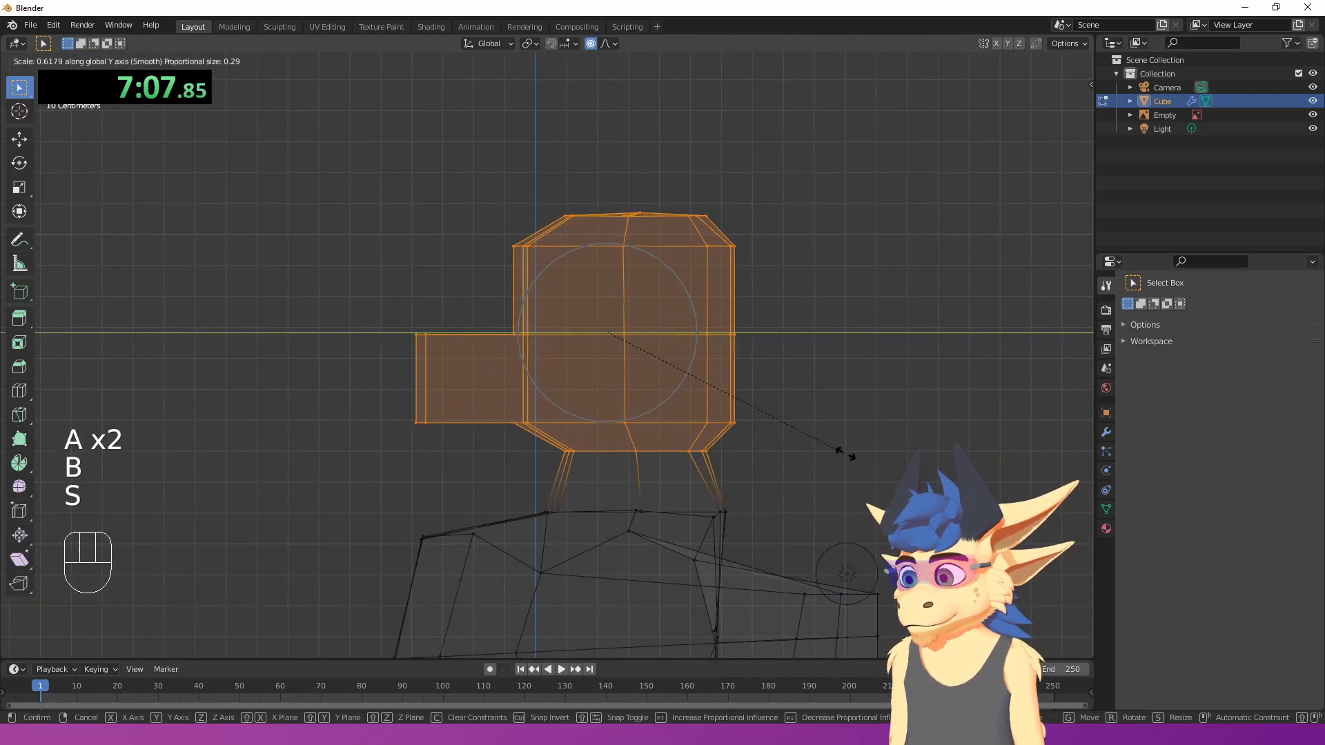
click(845, 454)
key(z)
click(773, 503)
scroll(801, 304, up, 4)
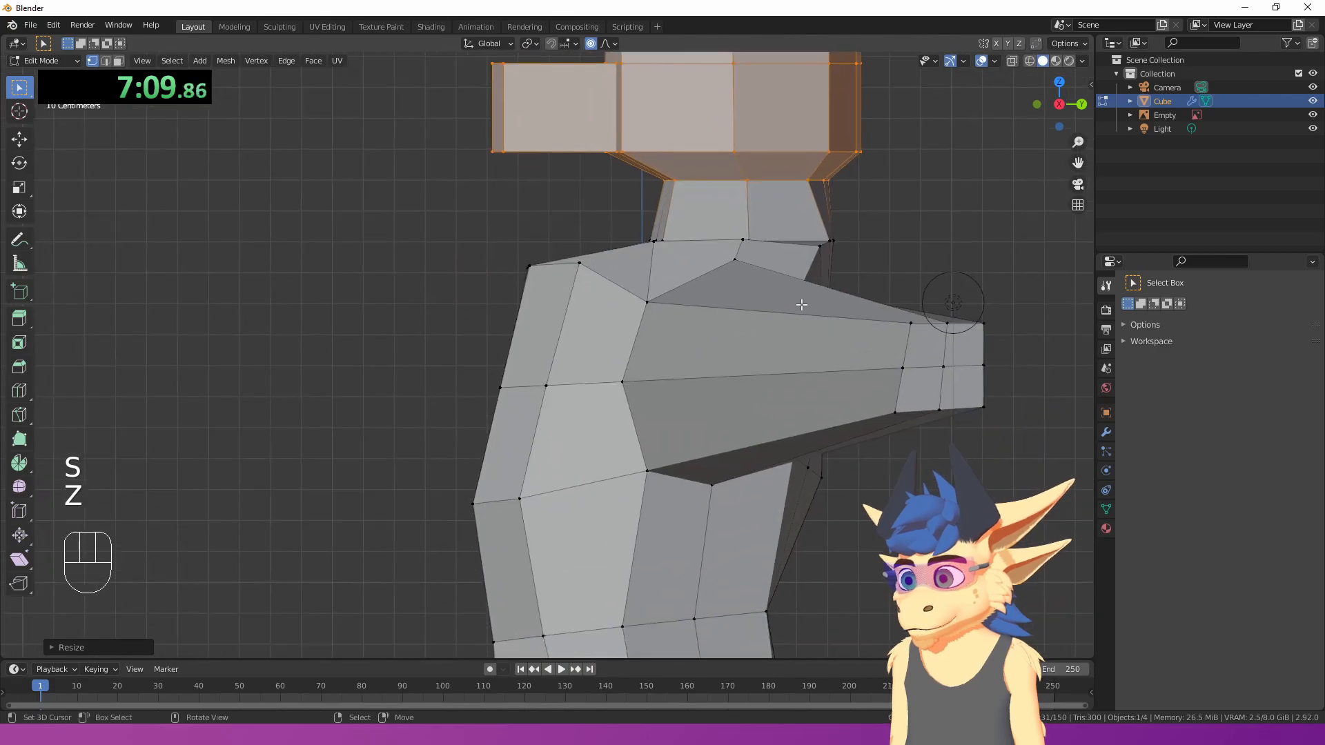
scroll(801, 305, down, 6)
middle_drag(757, 414, 828, 428)
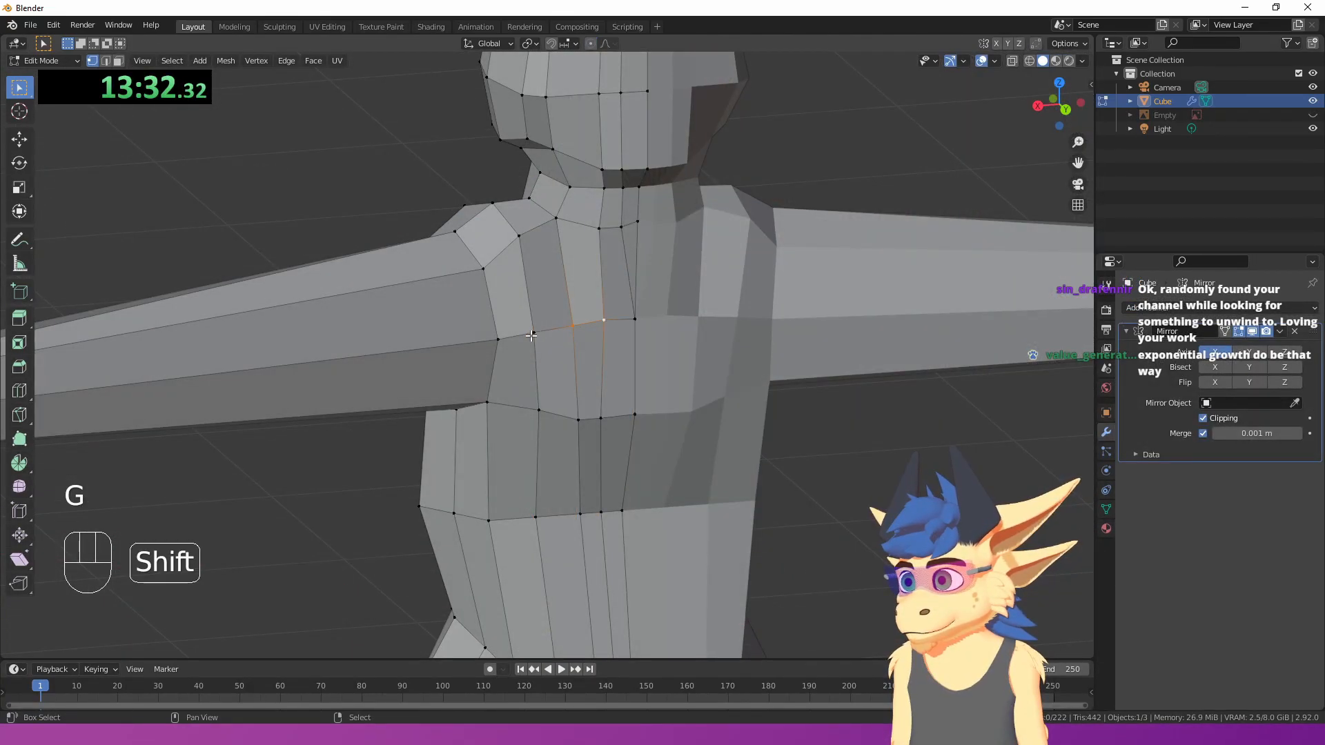
- Move the upper-back vertices beside the spine closer to the centre line
middle_drag(530, 335, 635, 244)
middle_drag(657, 337, 564, 315)
key(g)
key(g)
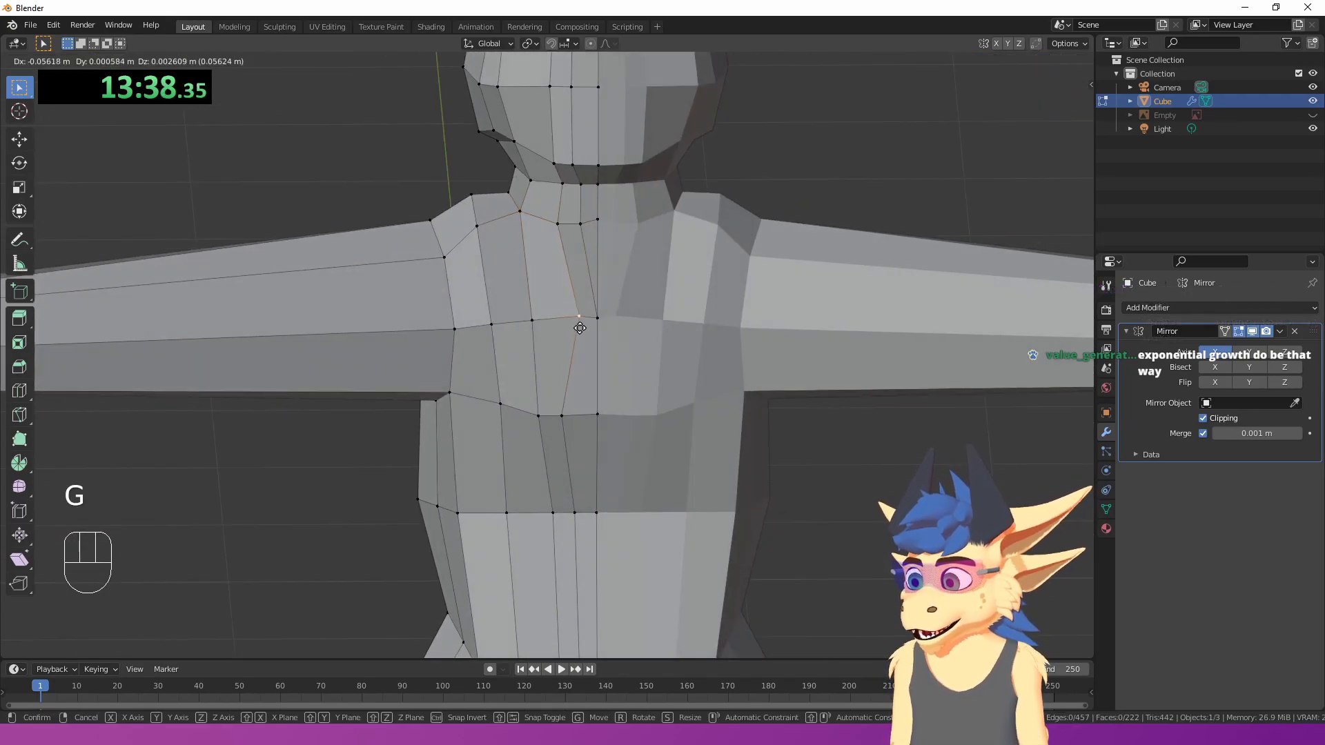
click(588, 414)
middle_drag(587, 414, 757, 437)
key(g)
click(751, 437)
- Select the two stacked vertices next to the spine on the upper back and reposition them together
middle_drag(713, 375, 677, 394)
shift+right_click(722, 335)
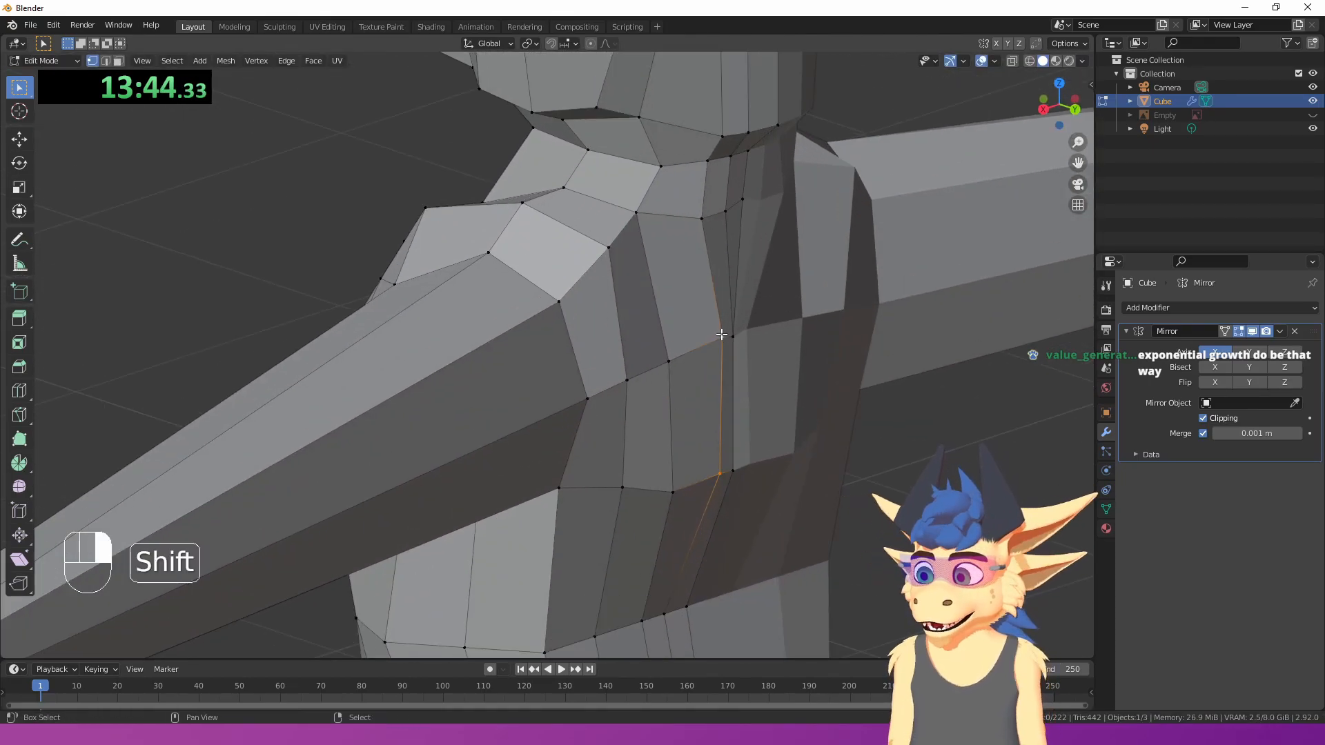
key(g)
middle_drag(704, 282, 631, 259)
click(753, 284)
- Rip the vertex at the top of the shoulder blade below the neck and pull it downward
right_click(519, 224)
scroll(614, 309, up, 2)
shift+middle_drag(539, 253, 594, 278)
key(v)
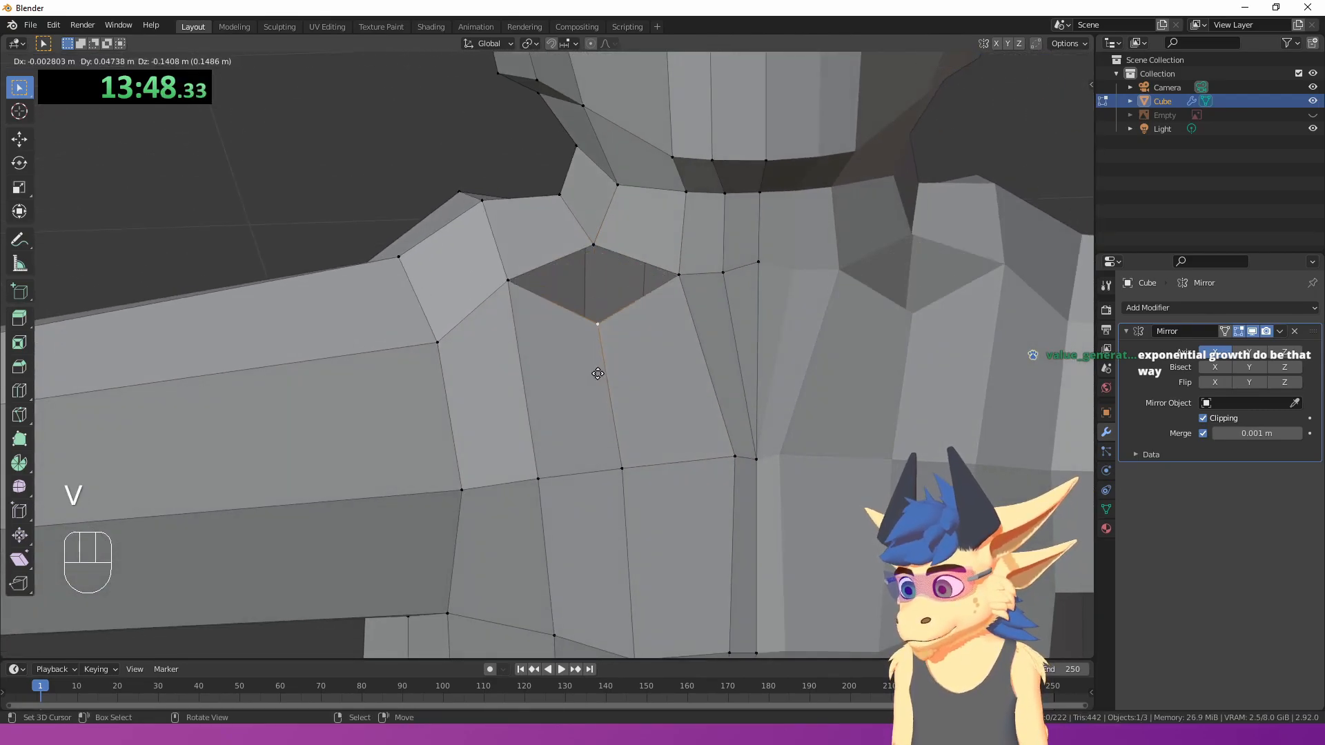
click(587, 378)
- Rip the neighbouring vertices up to the centre line and move them about -0.11 m in Z to widen the opening
right_click(687, 276)
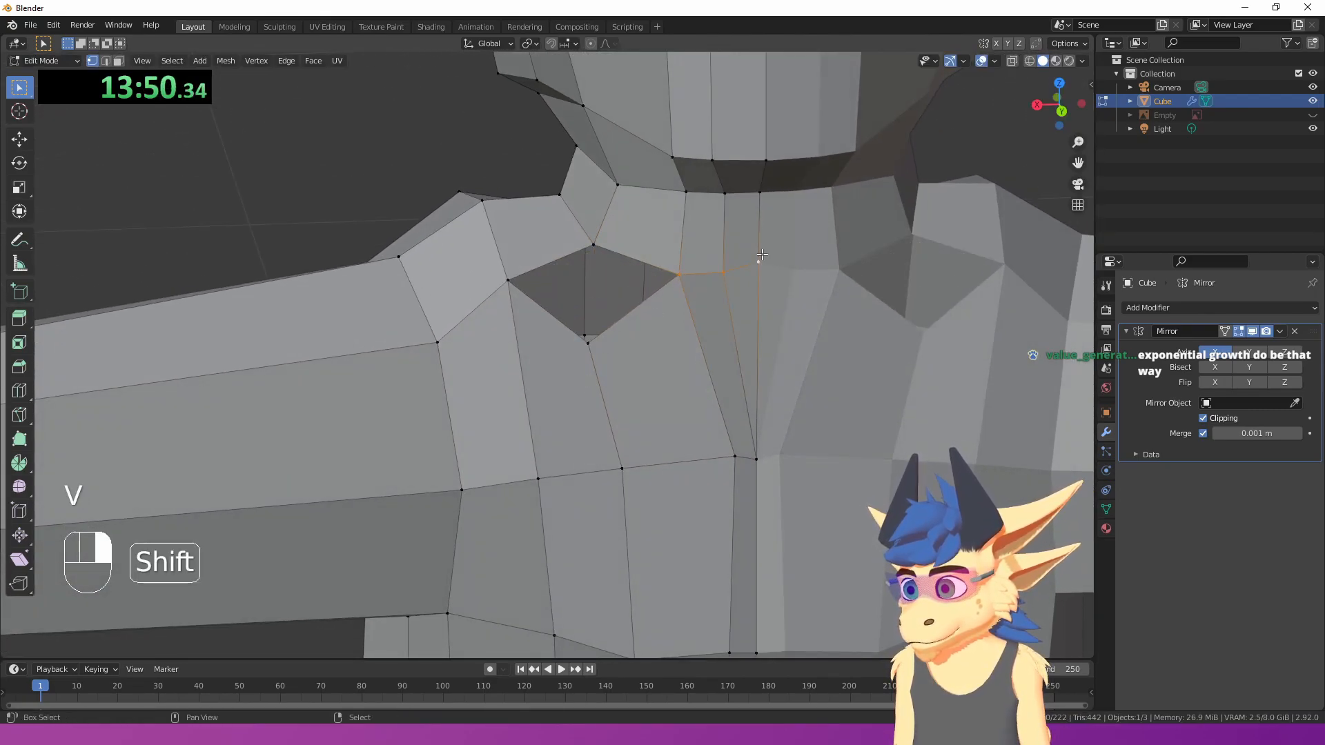
key(g)
right_click(759, 331)
key(c)
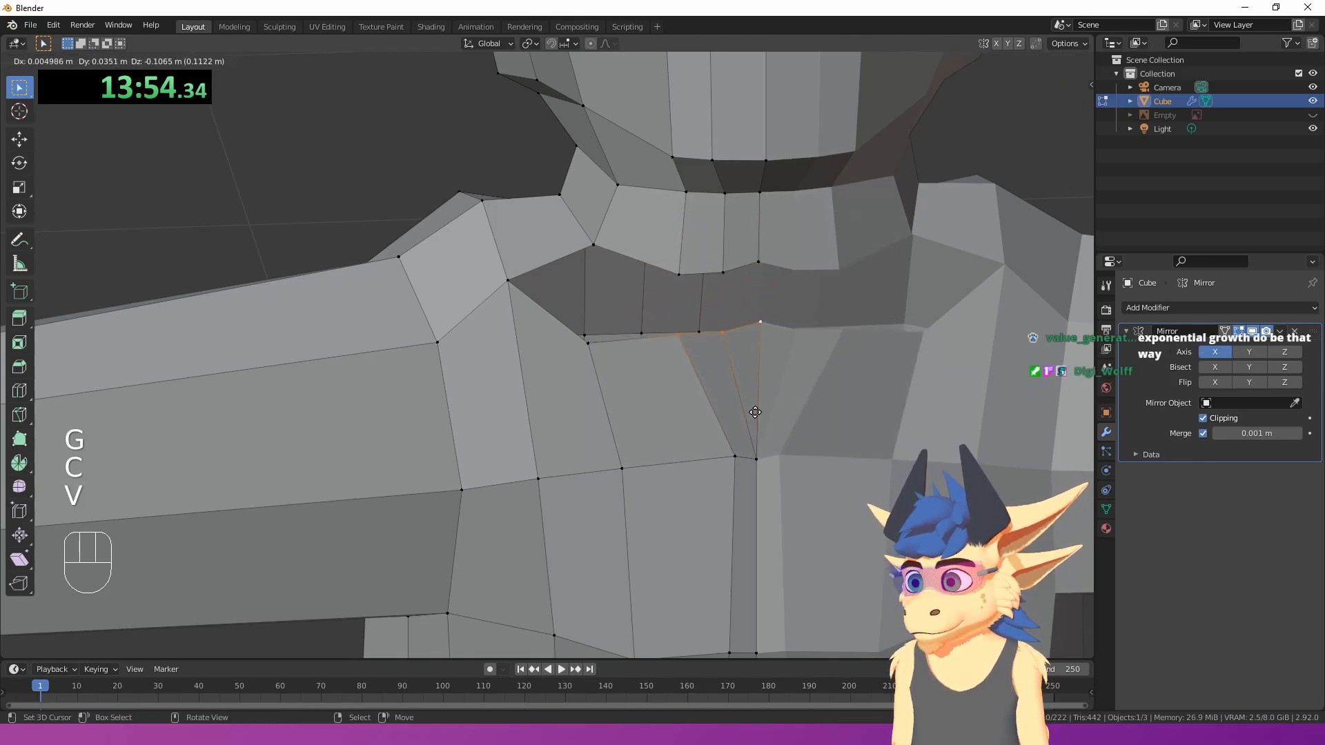
click(755, 411)
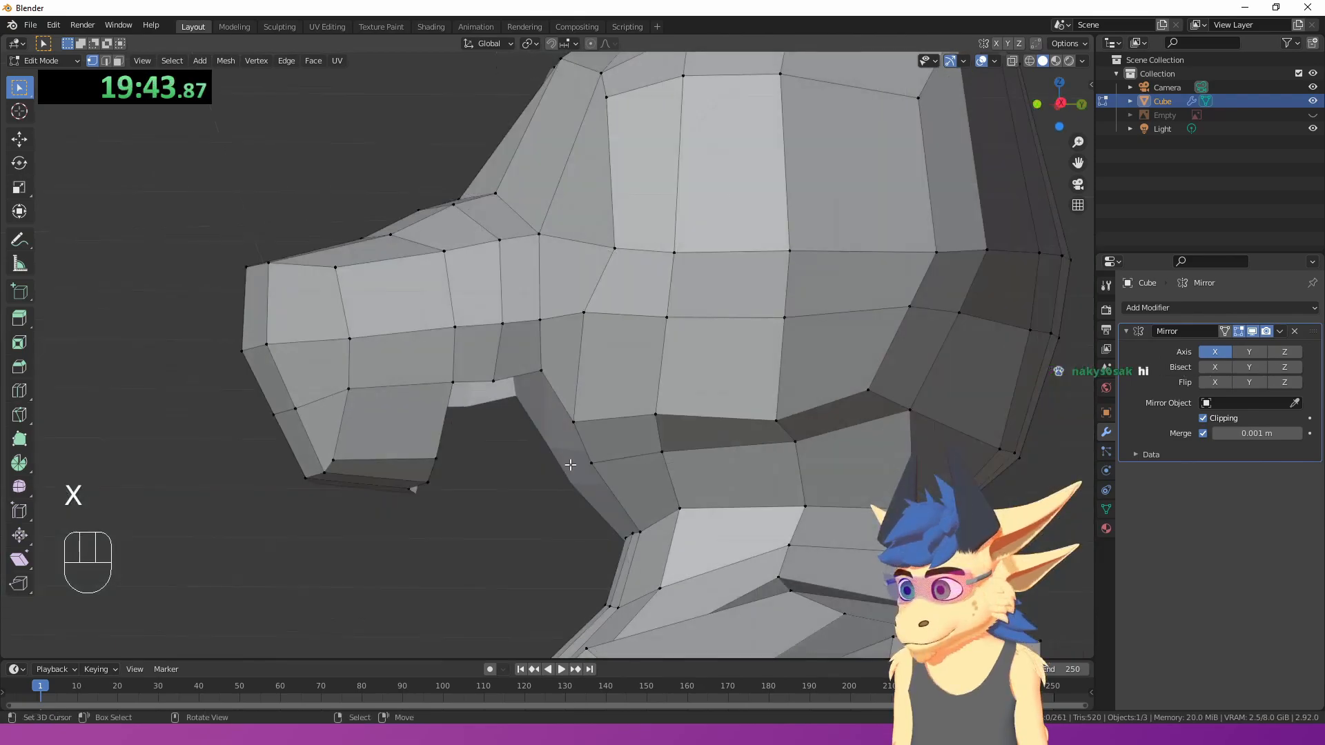
- Fill the gap between the jaw and the head's lower edge with a face and split it with a loop cut
middle_drag(570, 465, 574, 370)
key(f)
key(ctrl+r)
click(537, 452)
right_click(500, 321)
shift+right_click(479, 390)
key(f)
key(ctrl+z)
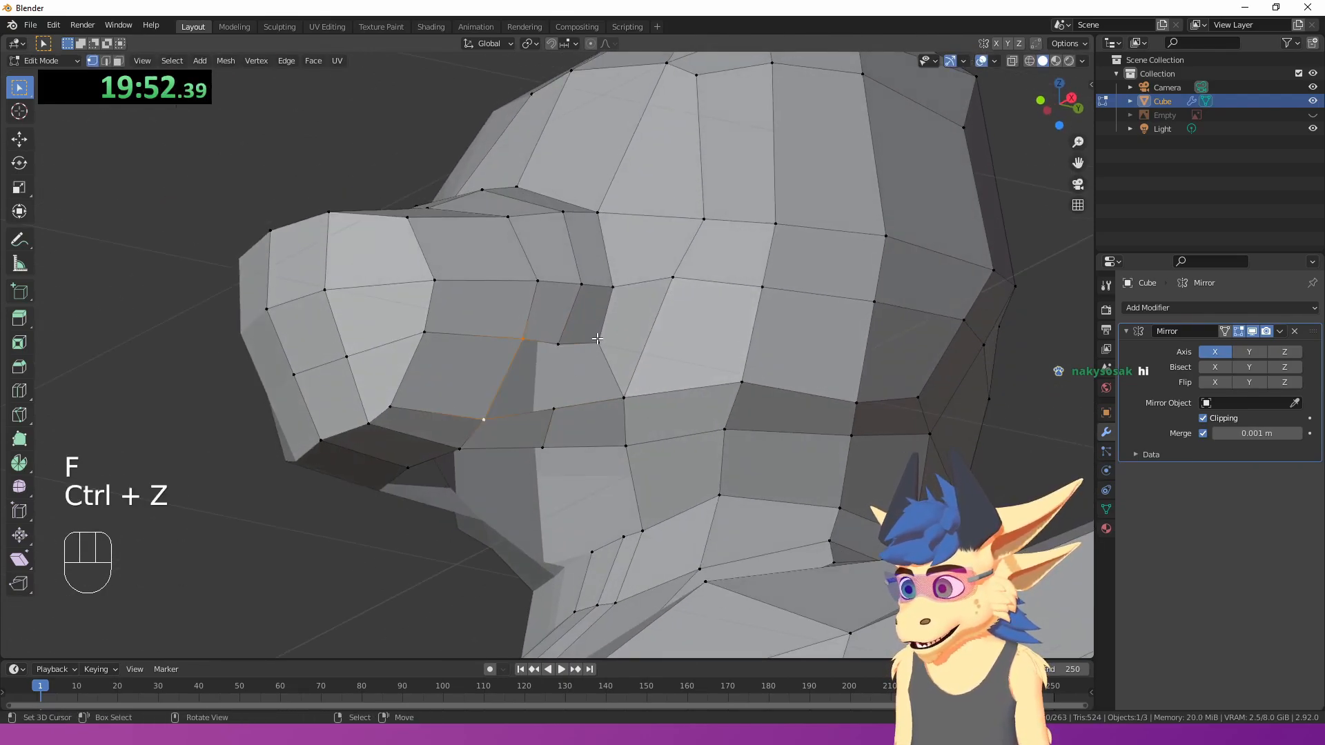
- Dissolve the extra edges around the muzzle's base and the leftover edge across the jaw strip
middle_drag(608, 328, 563, 363)
shift+right_click(571, 235)
middle_drag(460, 175, 471, 218)
shift+right_click(509, 222)
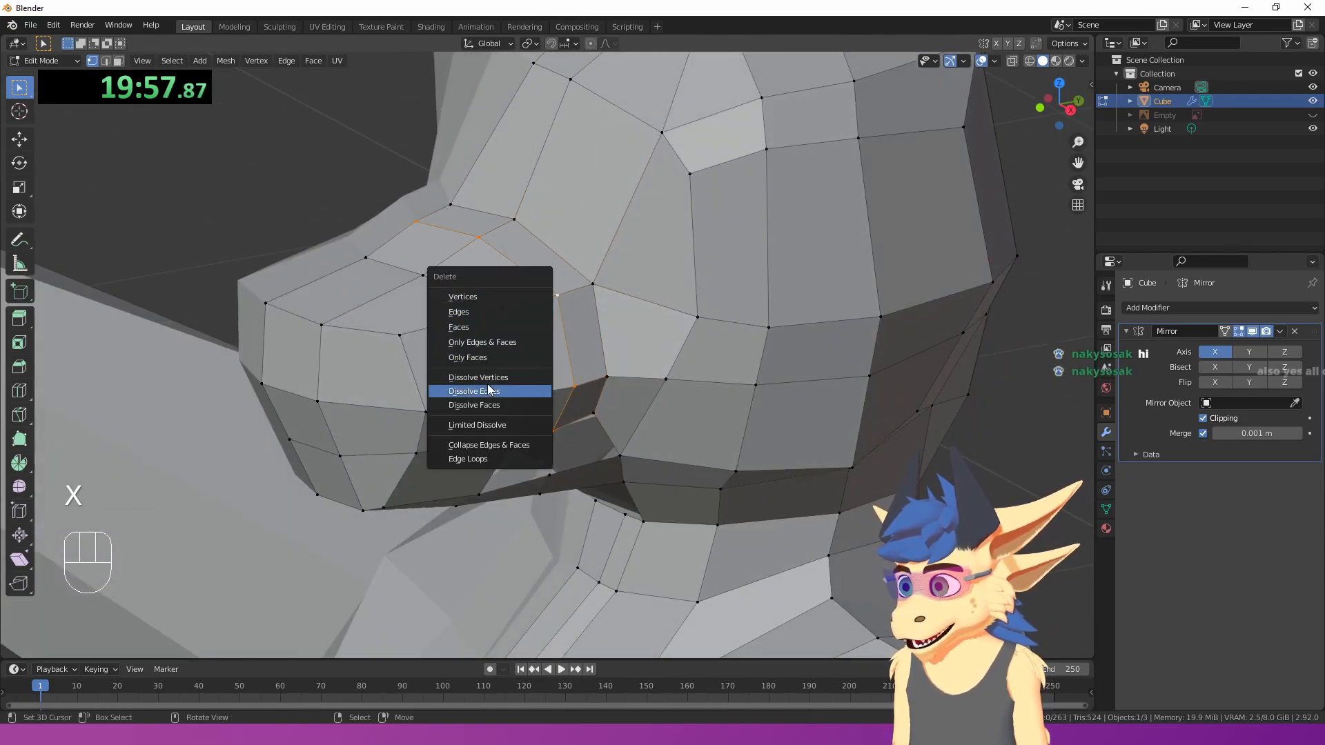
click(489, 391)
middle_drag(489, 391, 535, 551)
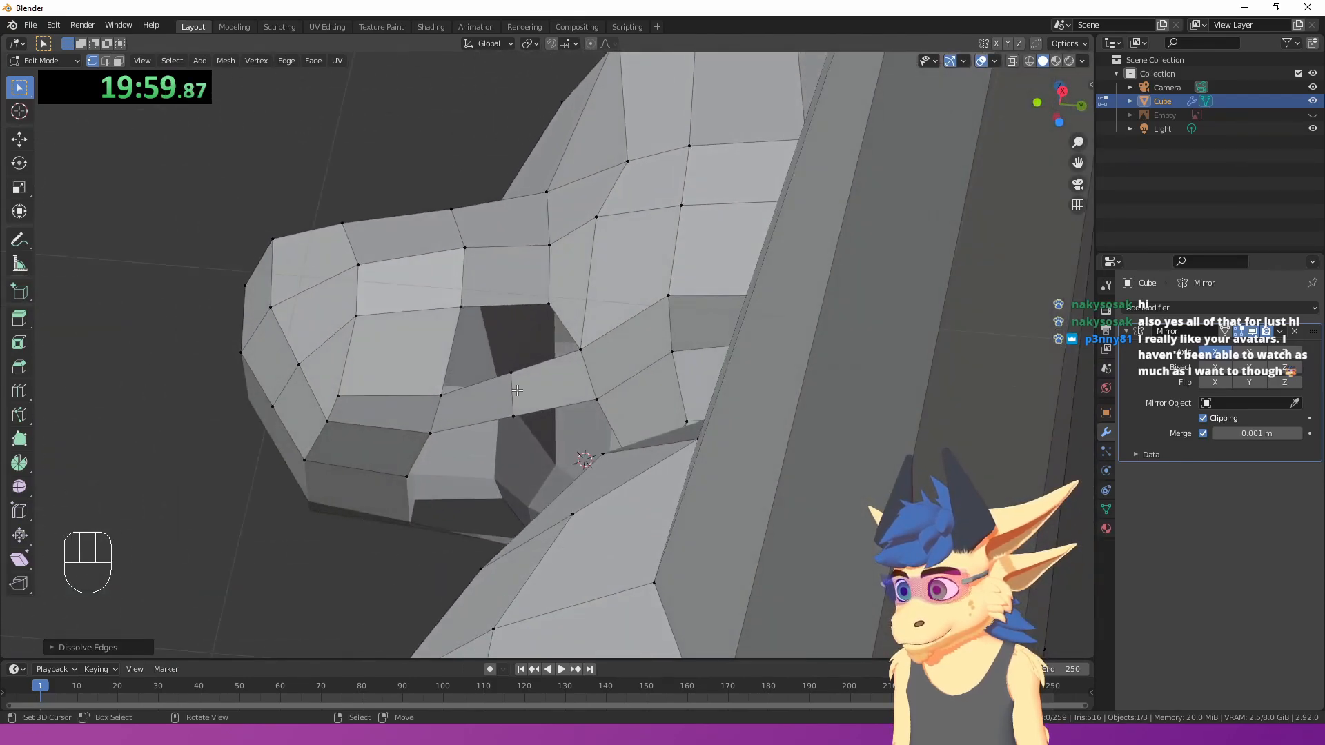
key(x)
click(517, 391)
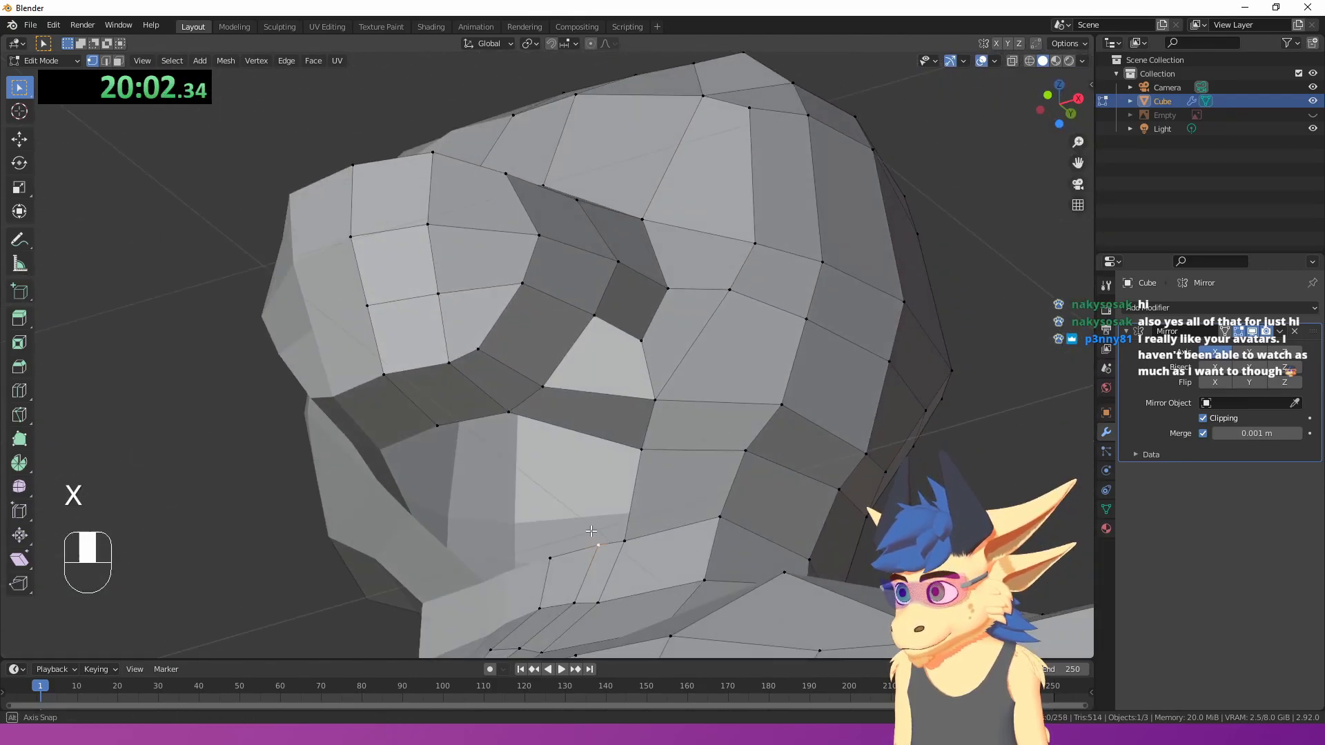
shift+click(531, 542)
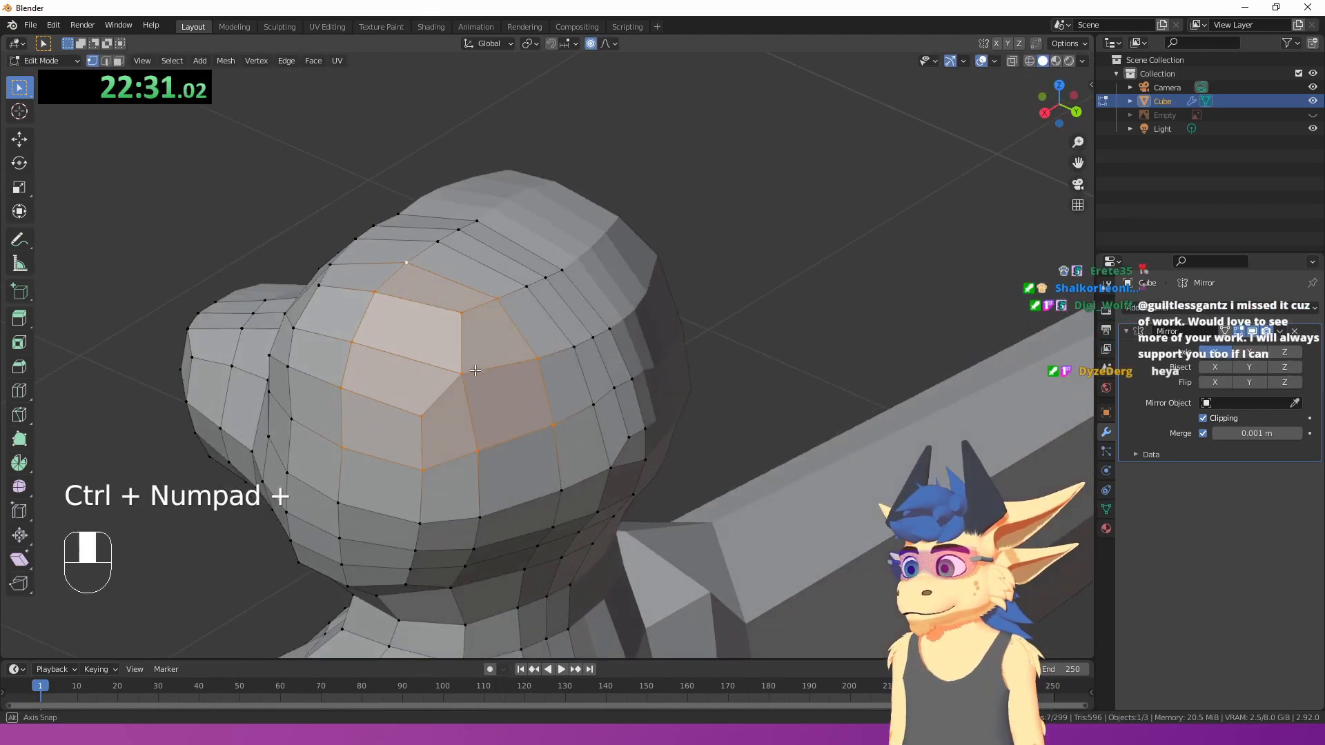
- Extrude the selected faces on the side of the head outward as an ear and delete its cap faces
key(e)
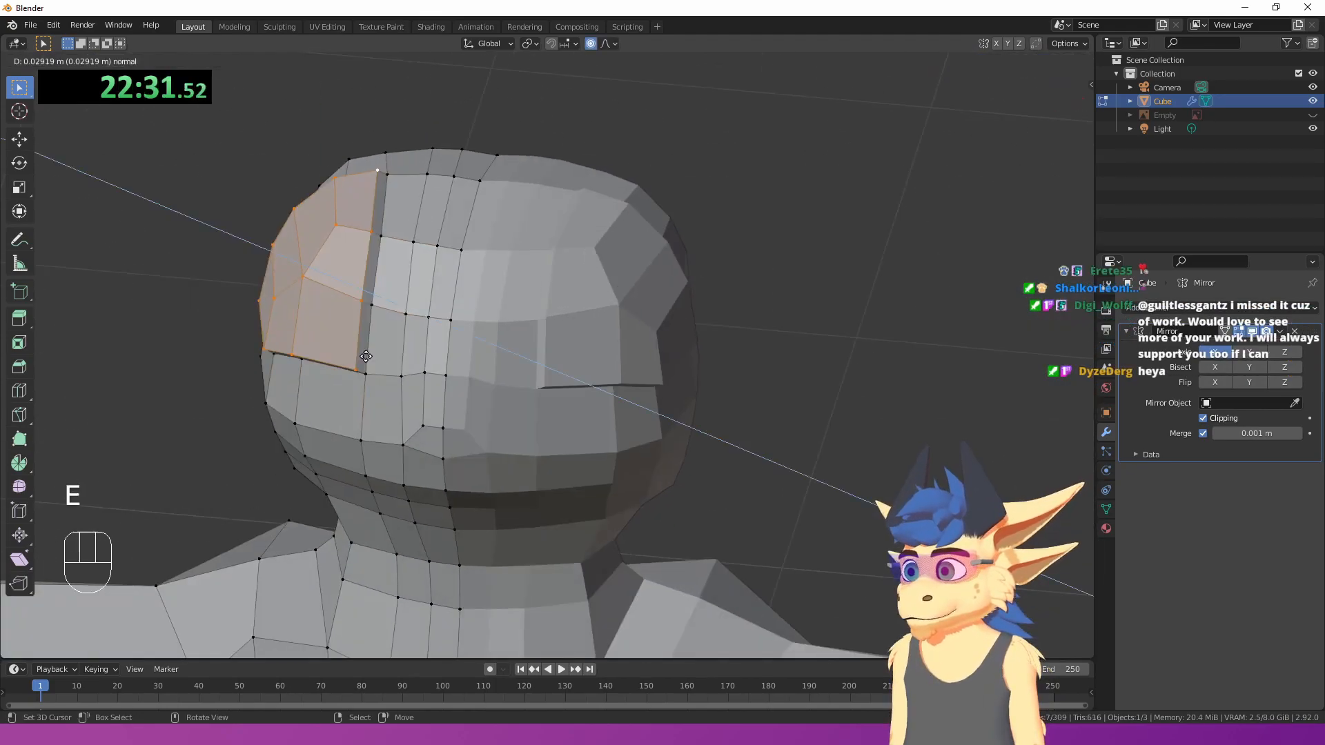
click(365, 356)
middle_drag(366, 356, 438, 399)
key(x)
click(458, 329)
- Scale the ear's open outer edge loop down
middle_drag(459, 329, 494, 352)
mouse_move(617, 430)
shift+middle_down()
mouse_move(506, 456)
mouse_move(635, 428)
shift+middle_up()
key(s)
click(826, 300)
shift+middle_drag(824, 319, 786, 369)
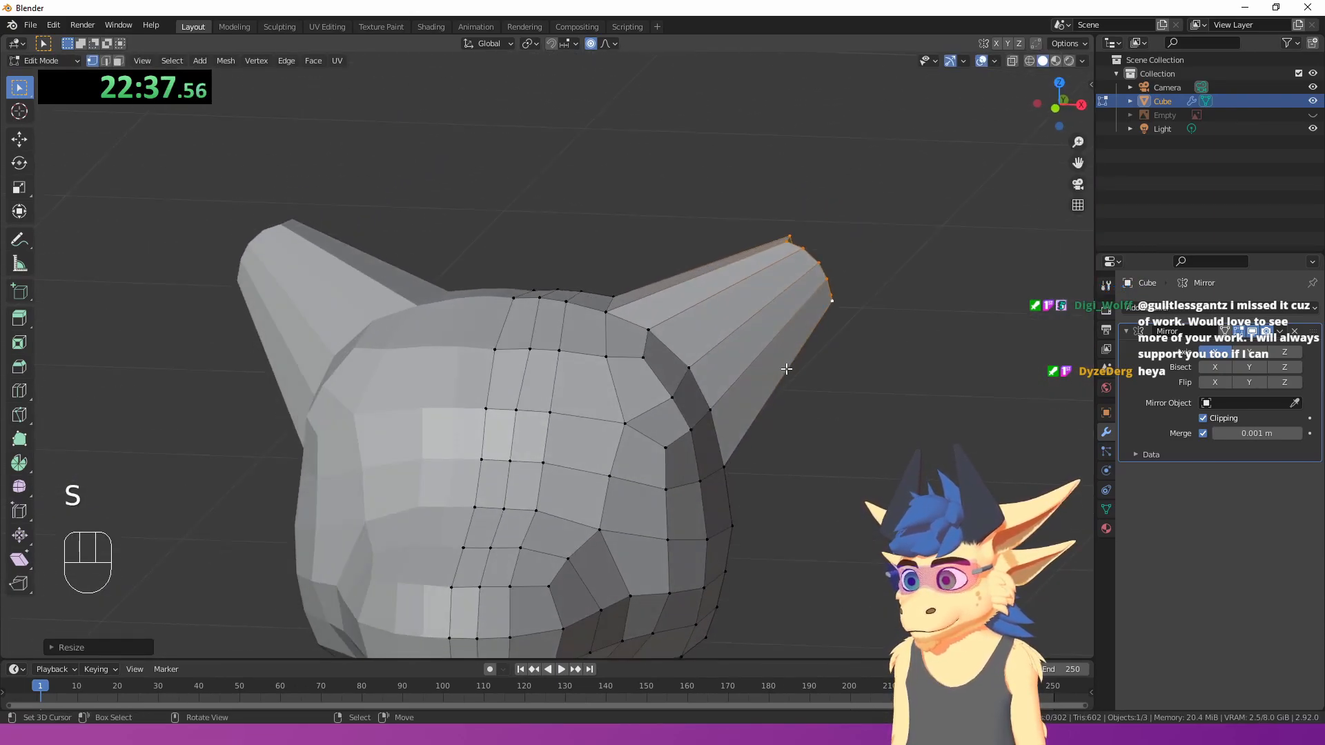
- In front view, raise the ear's outer edge loop and rotate it so the ear stands more upright
key(KP_1)
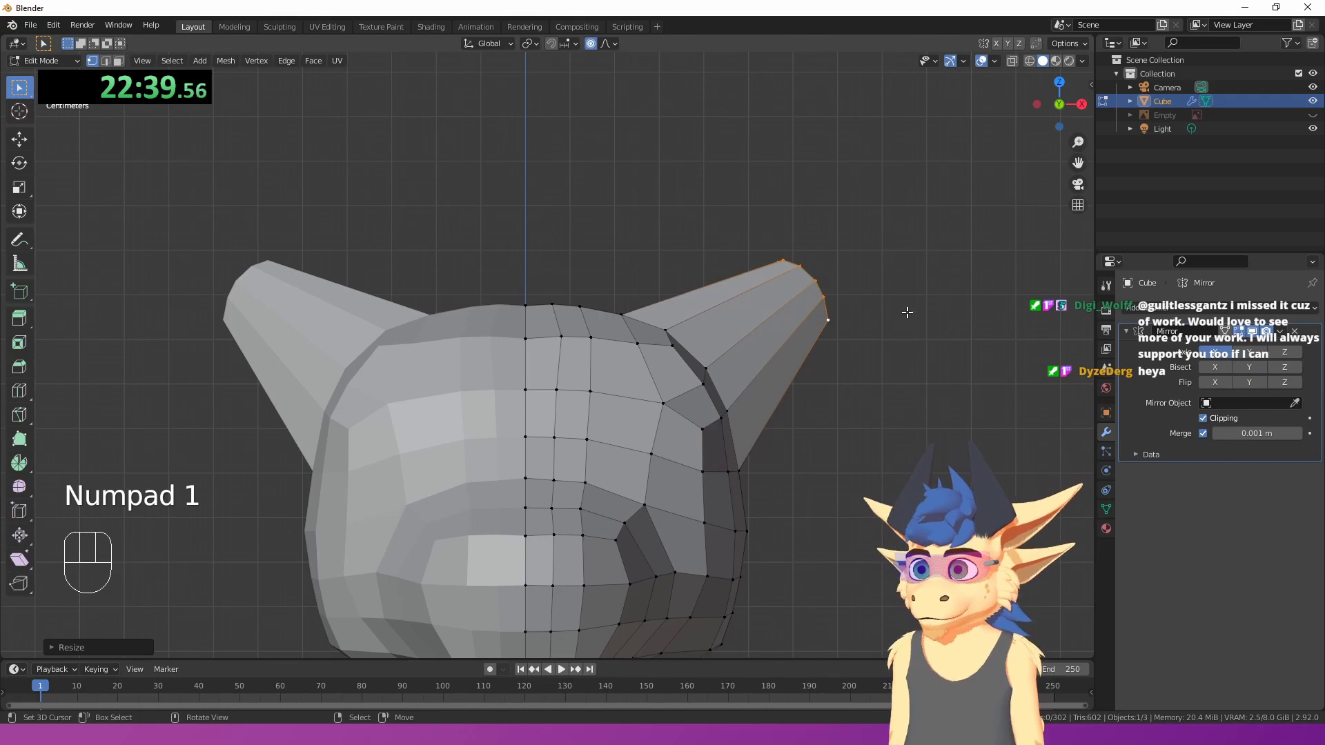
key(g)
click(931, 151)
key(r)
click(889, 113)
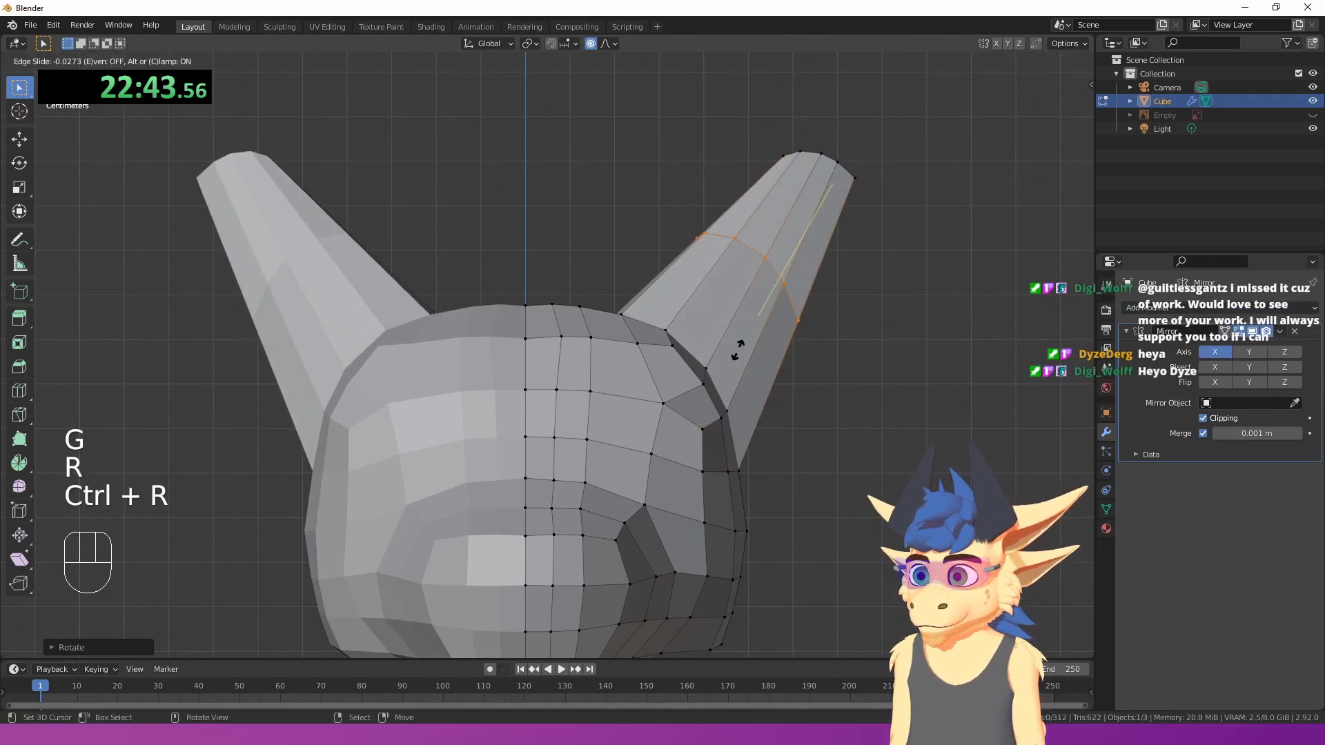
- Add a loop cut around the ear, scale it wider and move it down and outward with proportional editing
key(s)
click(763, 437)
key(g)
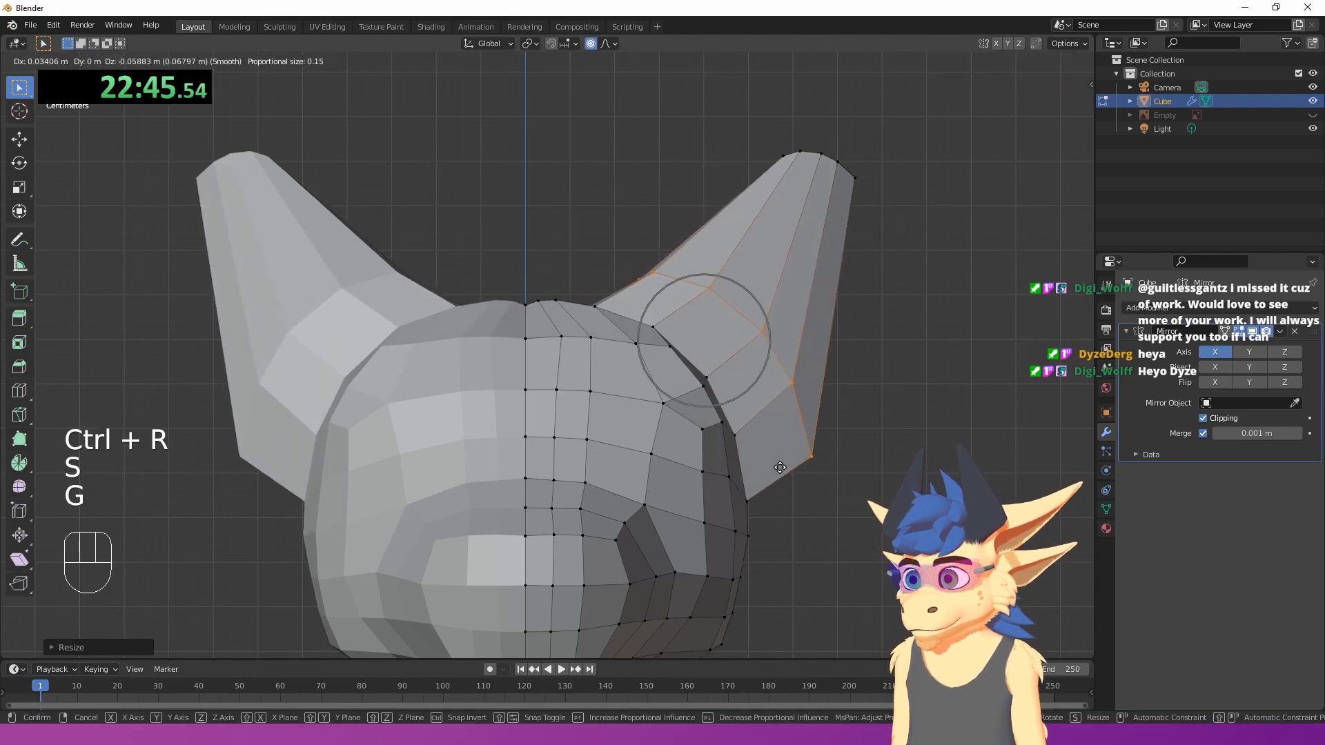
click(780, 468)
- Reposition the vertices where the ear's base meets the head after checking the shape in object mode
key(Tab)
middle_drag(780, 467, 353, 355)
key(Tab)
key(g)
click(563, 463)
middle_drag(332, 267, 621, 341)
key(g)
click(325, 273)
middle_drag(621, 342, 579, 331)
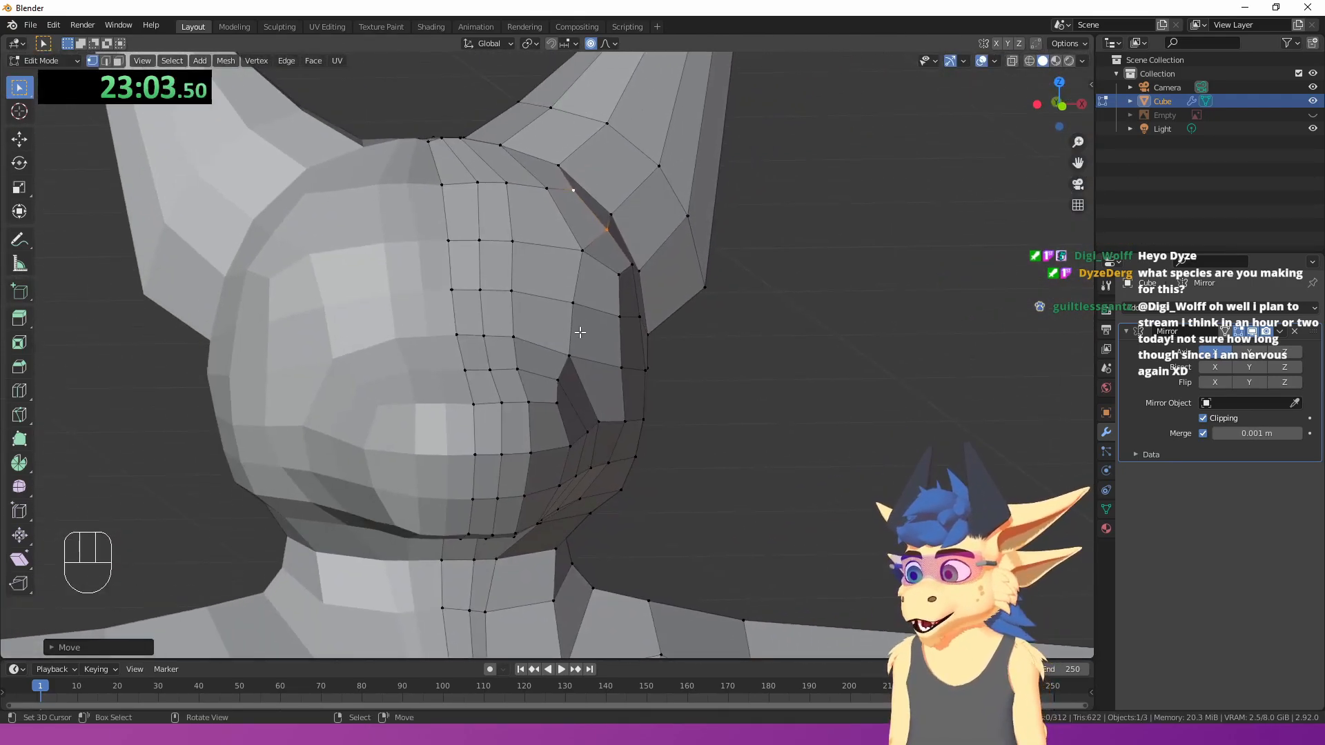
- Examine the head, neck and chest shape from several angles in object and edit mode
key(Tab)
scroll(580, 345, down, 6)
shift+middle_drag(578, 378, 578, 293)
middle_drag(579, 293, 530, 324)
key(Tab)
scroll(530, 325, up, 6)
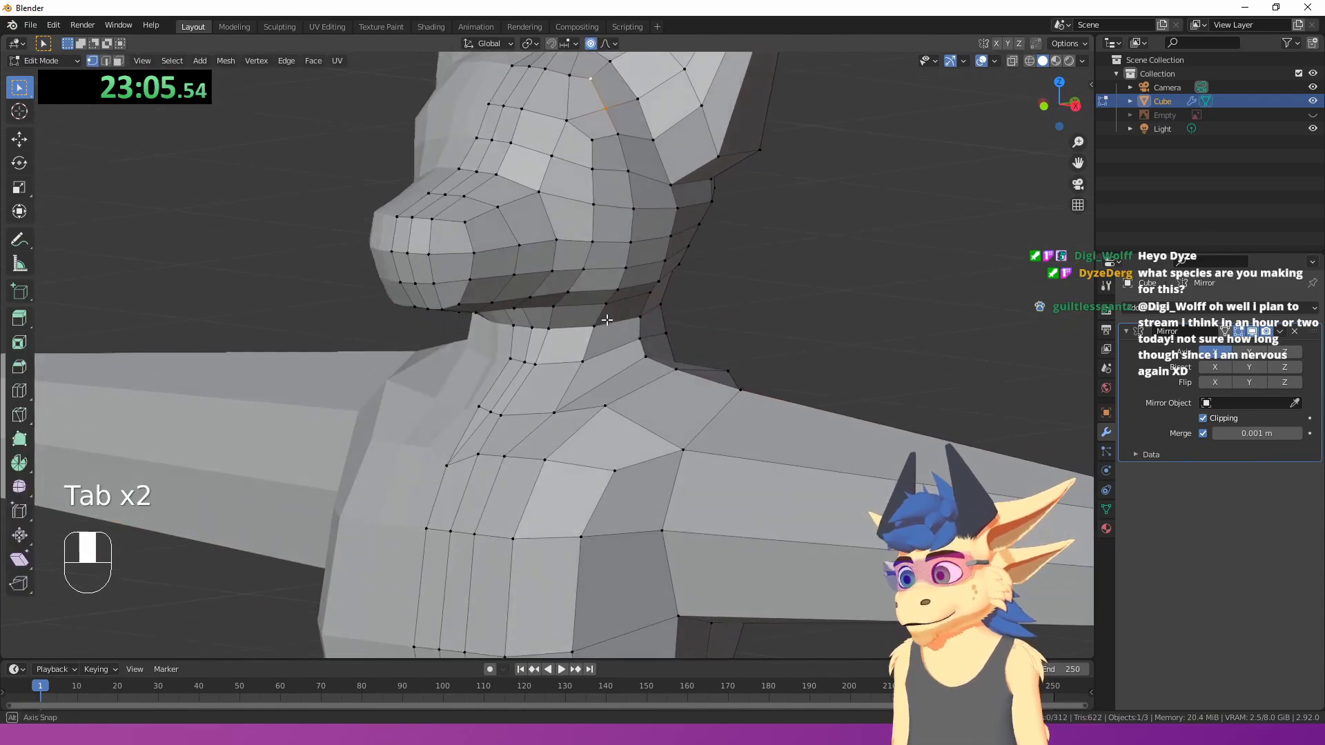
alt+click(603, 315)
middle_drag(481, 419, 574, 421)
shift+middle_drag(574, 421, 528, 373)
right_click(505, 398)
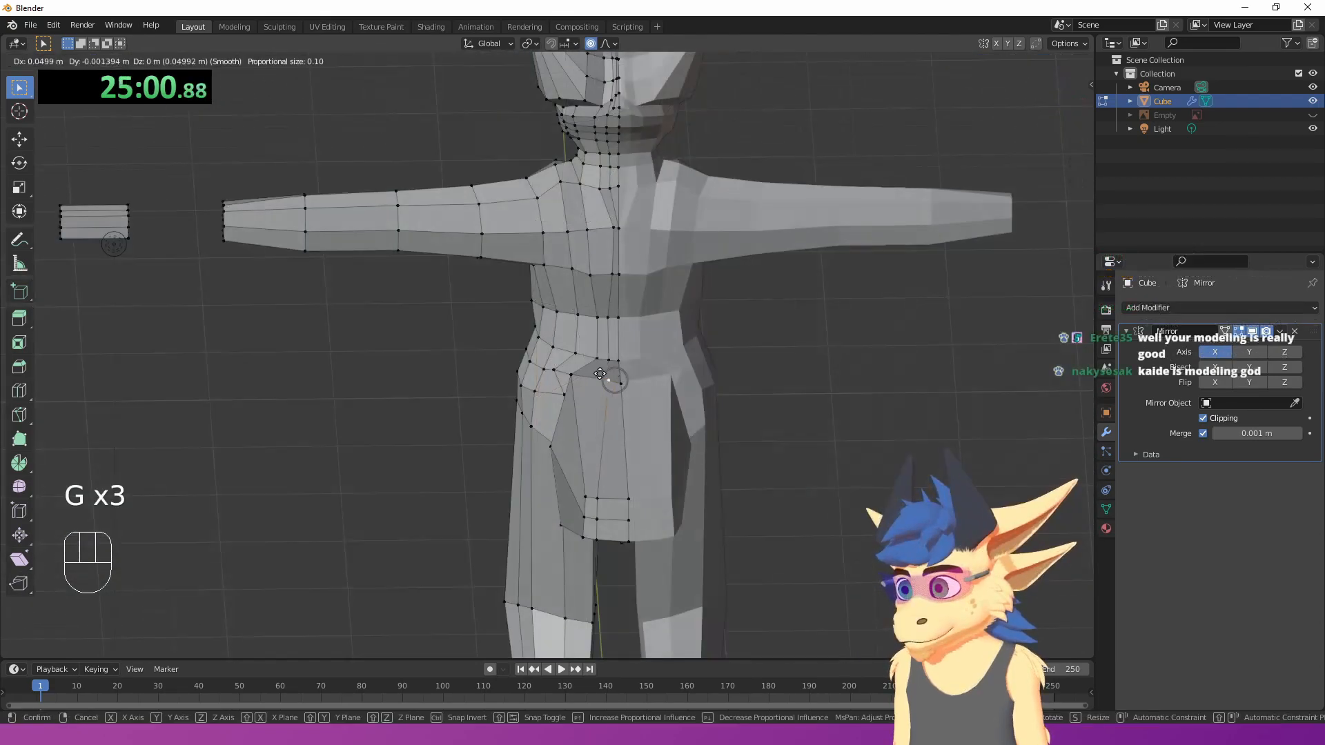
- Shift the tail base's upper vertex about 0.05 m in X and round the upper vertices of the tail's end face
click(601, 377)
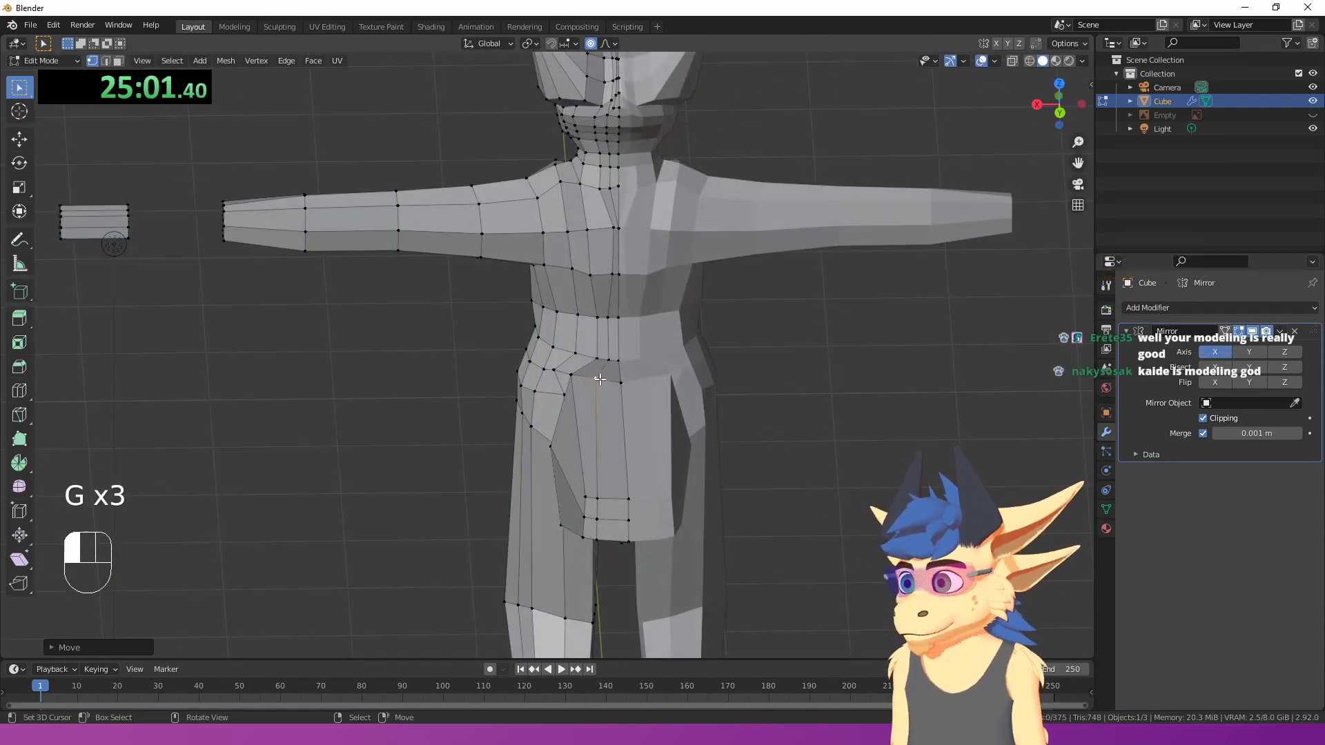
shift+middle_drag(613, 406, 624, 371)
middle_drag(585, 491, 548, 438)
scroll(591, 466, up, 3)
key(g)
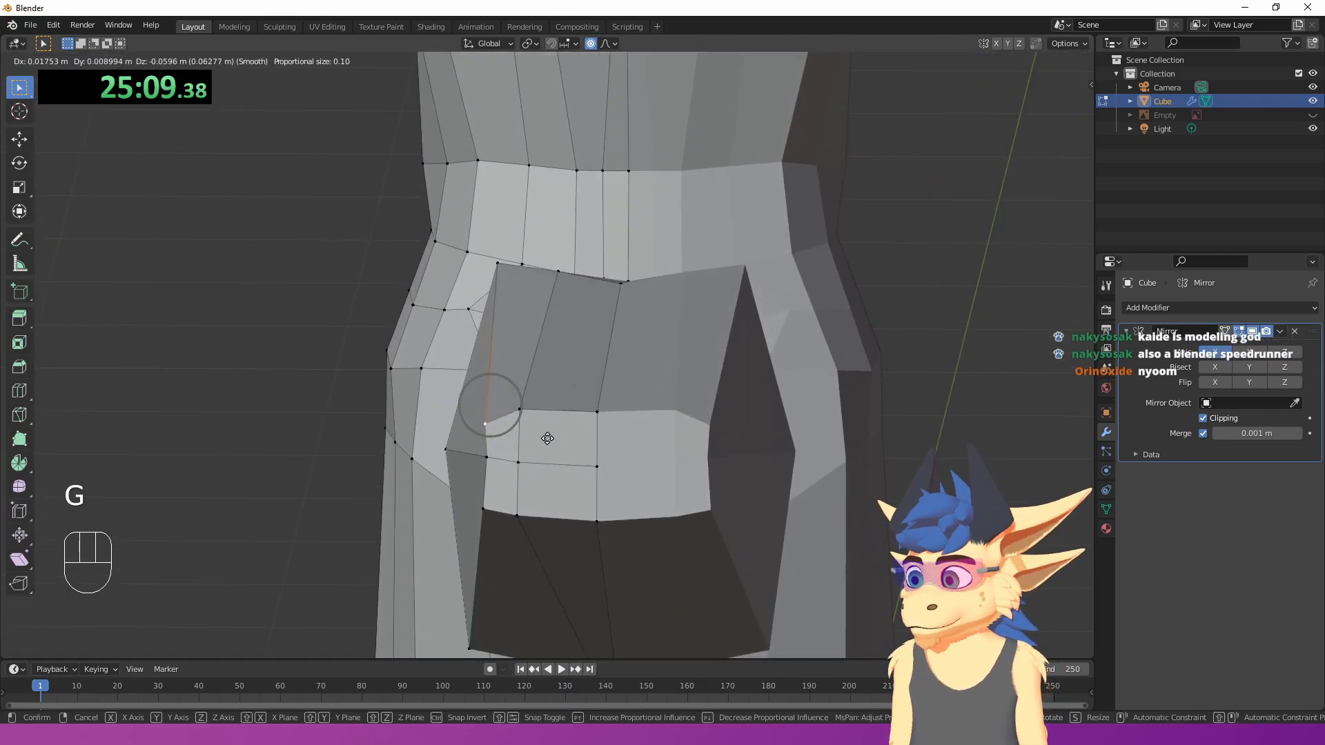
key(g)
key(g)
key(g)
key(g)
click(509, 412)
key(g)
click(526, 403)
- Move the middle and lower inner vertices of the tail's end face to round its outline
right_click(518, 461)
key(g)
click(533, 461)
right_click(520, 521)
key(g)
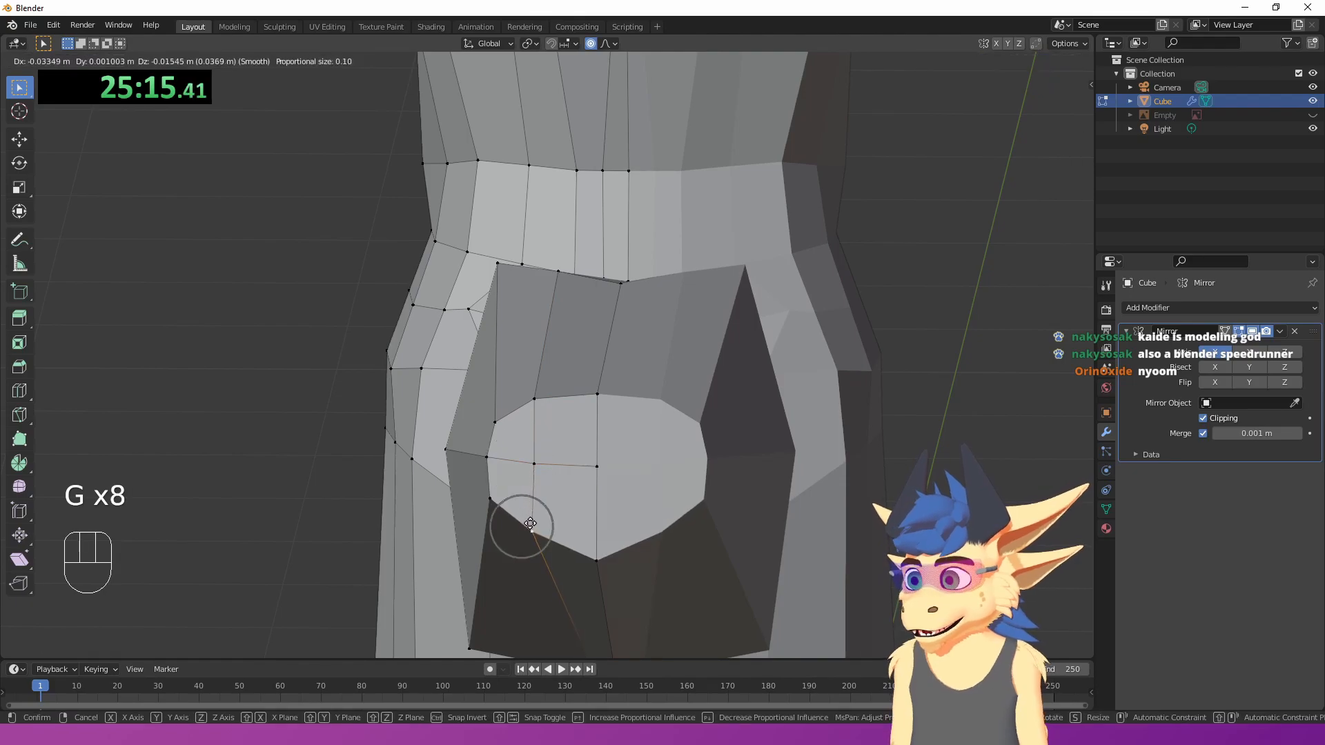
click(530, 523)
- Reposition the lower and side vertices of the tail's base to make the root rounder
scroll(530, 525, down, 5)
middle_drag(531, 556, 516, 487)
scroll(561, 523, up, 1)
right_click(551, 511)
key(g)
click(537, 513)
key(g)
click(509, 479)
right_click(501, 406)
key(g)
click(498, 409)
- Move the upper corner and top vertices of the tail's base to blend it into the lower back
right_click(520, 333)
key(g)
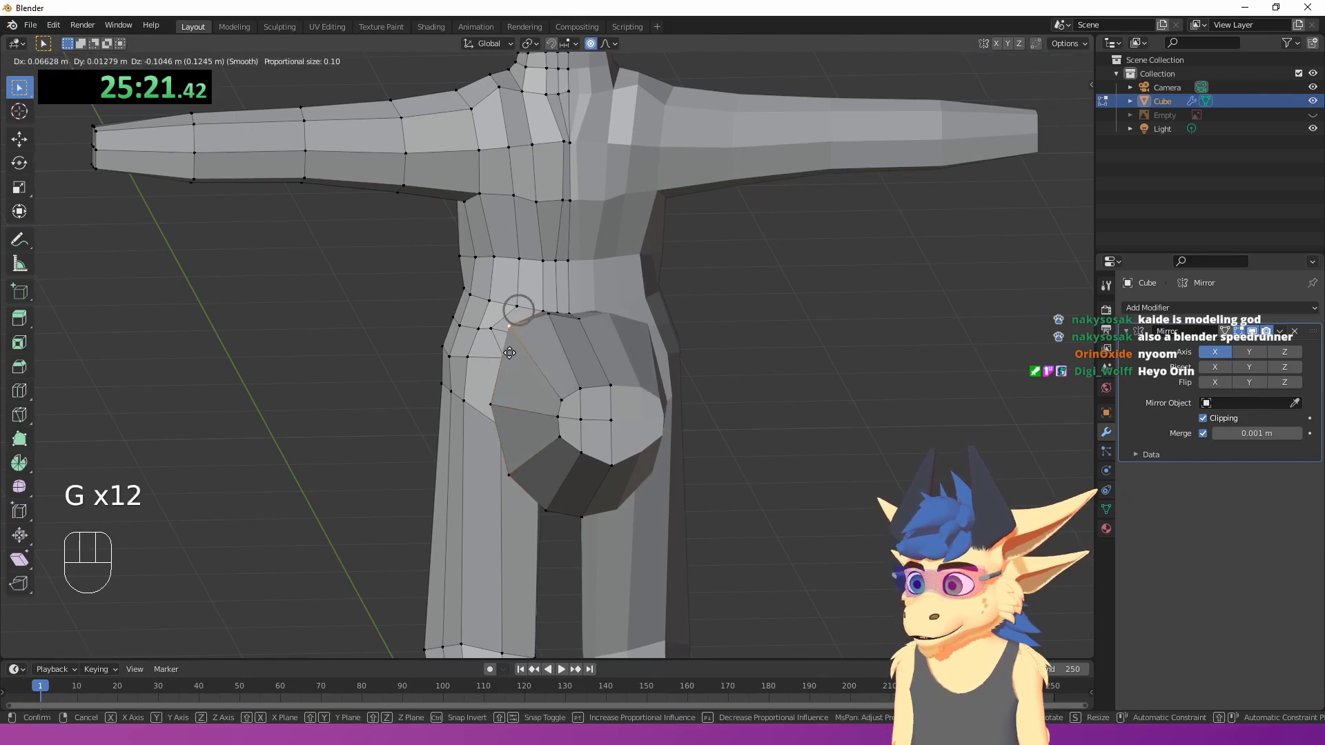
click(510, 371)
right_click(550, 320)
key(g)
click(550, 323)
- Examine the reshaped tail from several angles, including from below, in object and edit mode
middle_drag(549, 328, 700, 394)
key(Tab)
key(Tab)
shift+middle_drag(700, 395, 647, 402)
key(Tab)
scroll(759, 381, down, 4)
scroll(647, 402, up, 4)
key(Tab)
alt+right_click(550, 401)
middle_drag(550, 401, 455, 373)
shift+middle_drag(455, 372, 594, 391)
scroll(593, 391, up, 3)
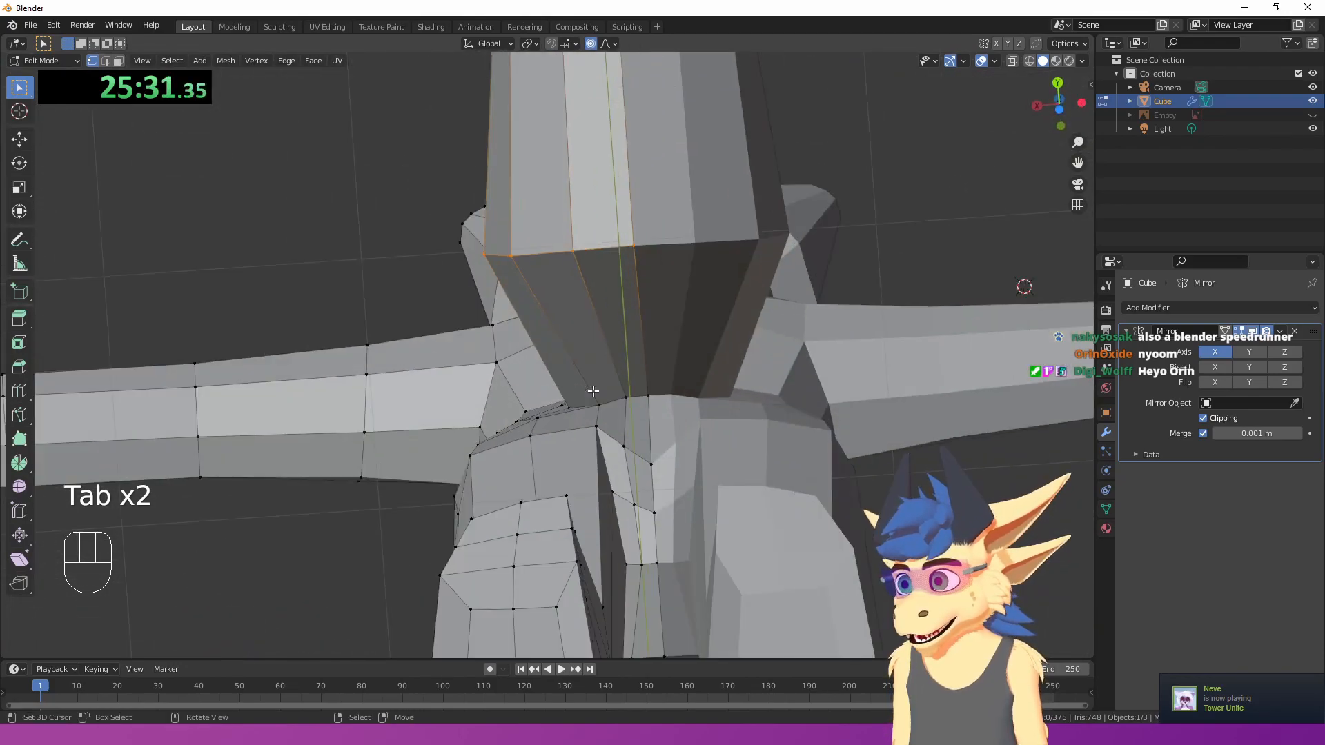
key(ctrl+z)
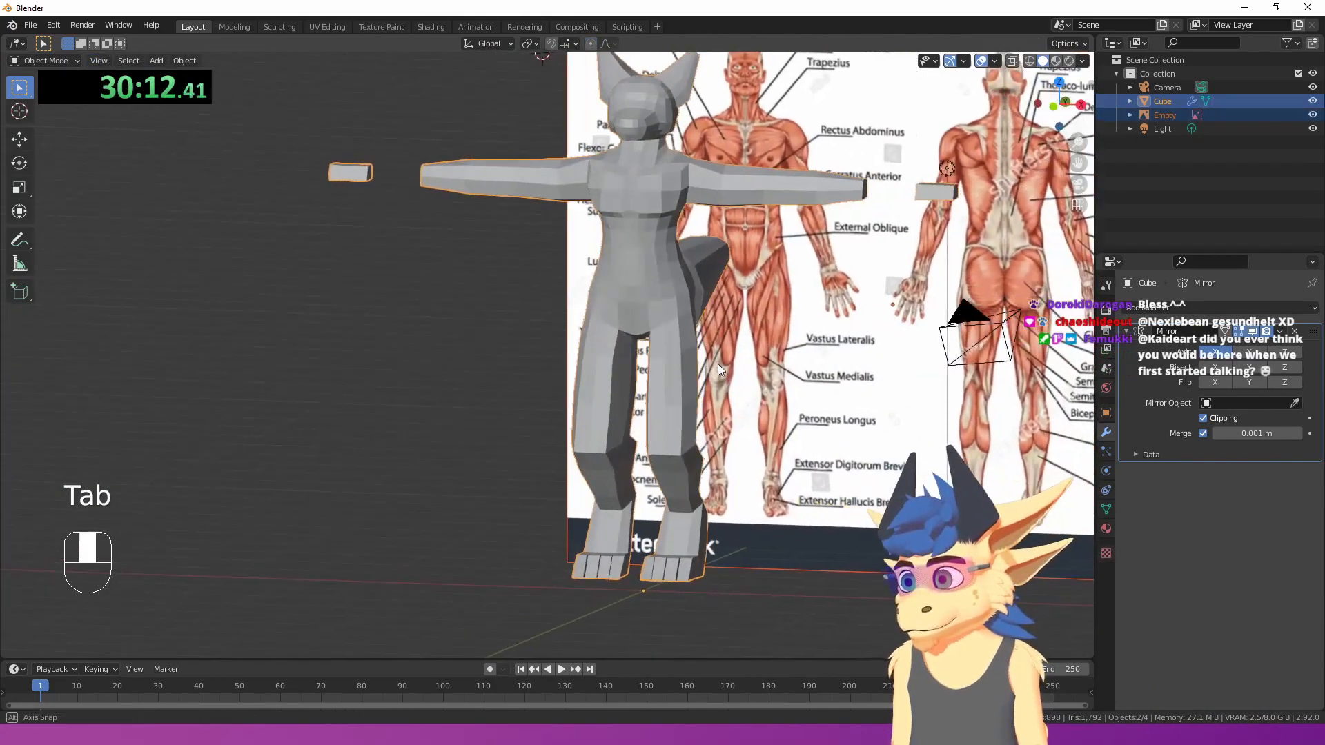
- Move the front of the thigh about 0.10 m along Y with proportional editing, and reposition a vertex at the front of the knee
shift+middle_drag(717, 363, 511, 507)
scroll(697, 345, up, 2)
scroll(695, 340, up, 2)
key(g)
key(y)
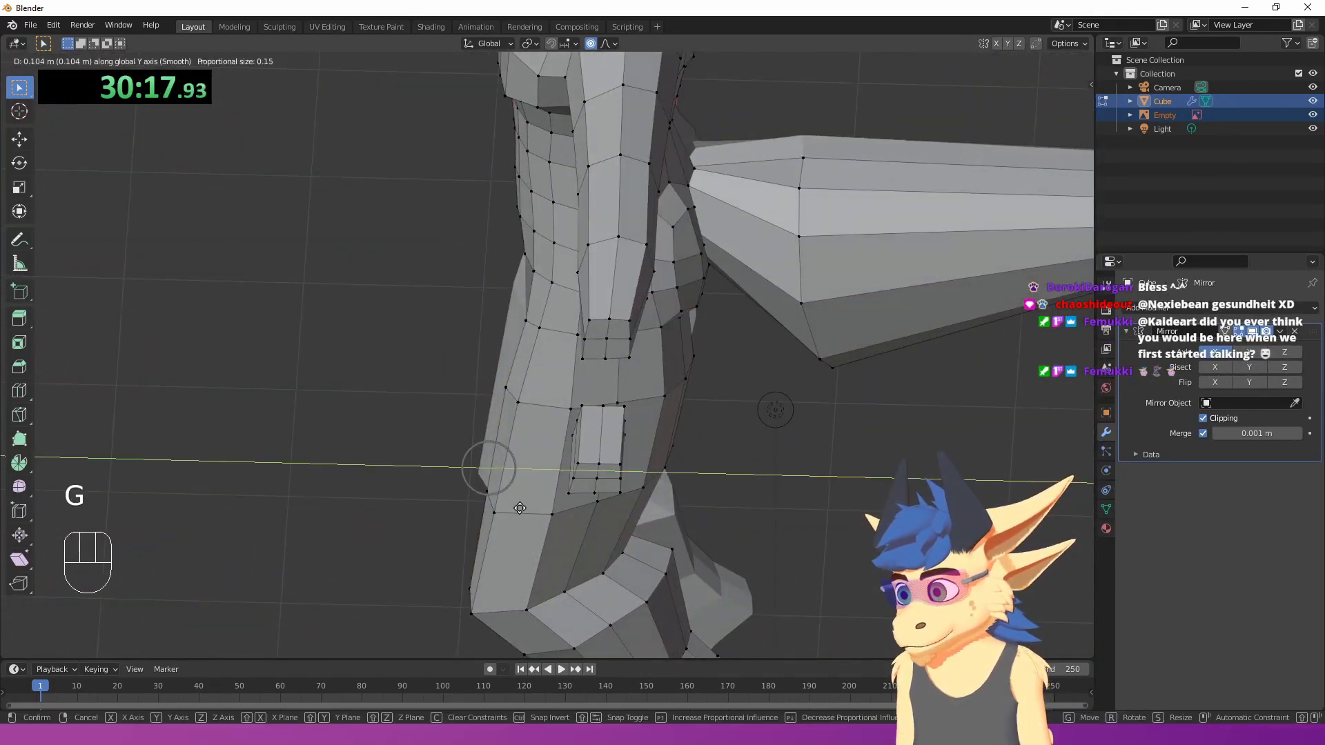
click(517, 507)
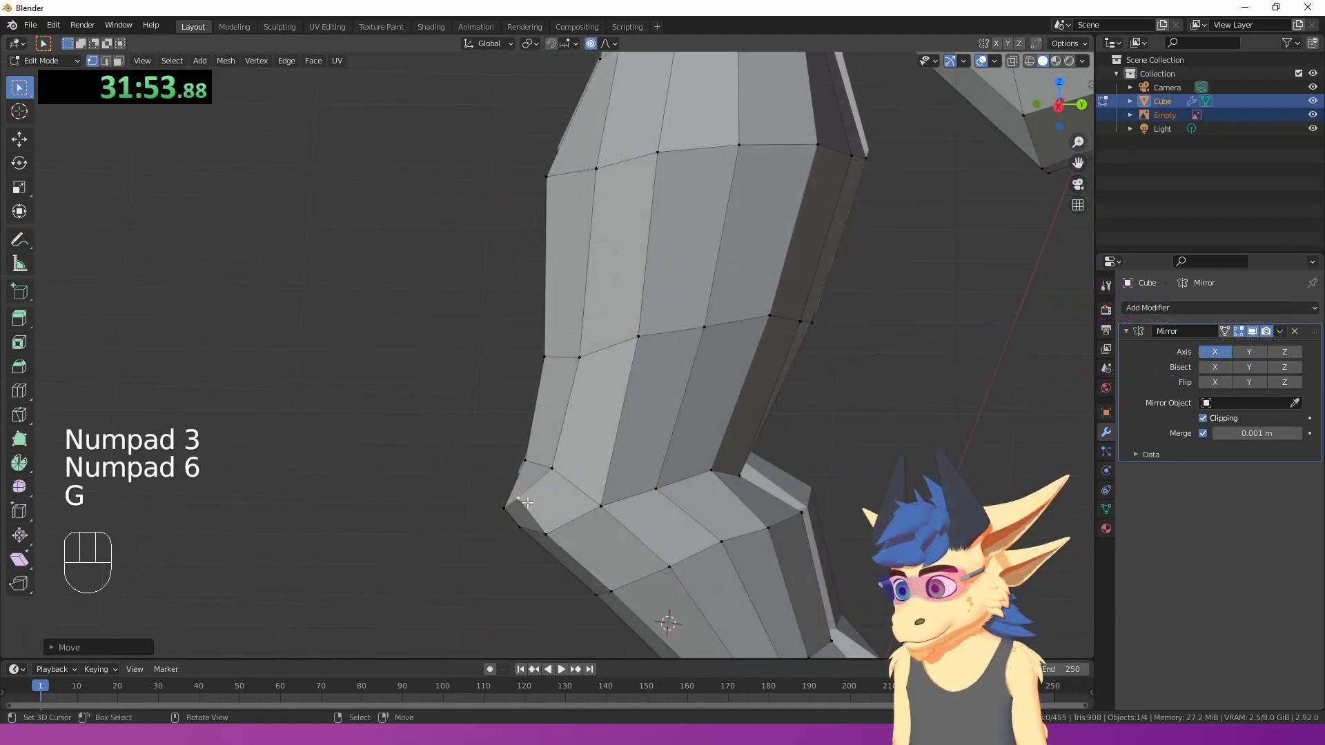
key(g)
click(535, 503)
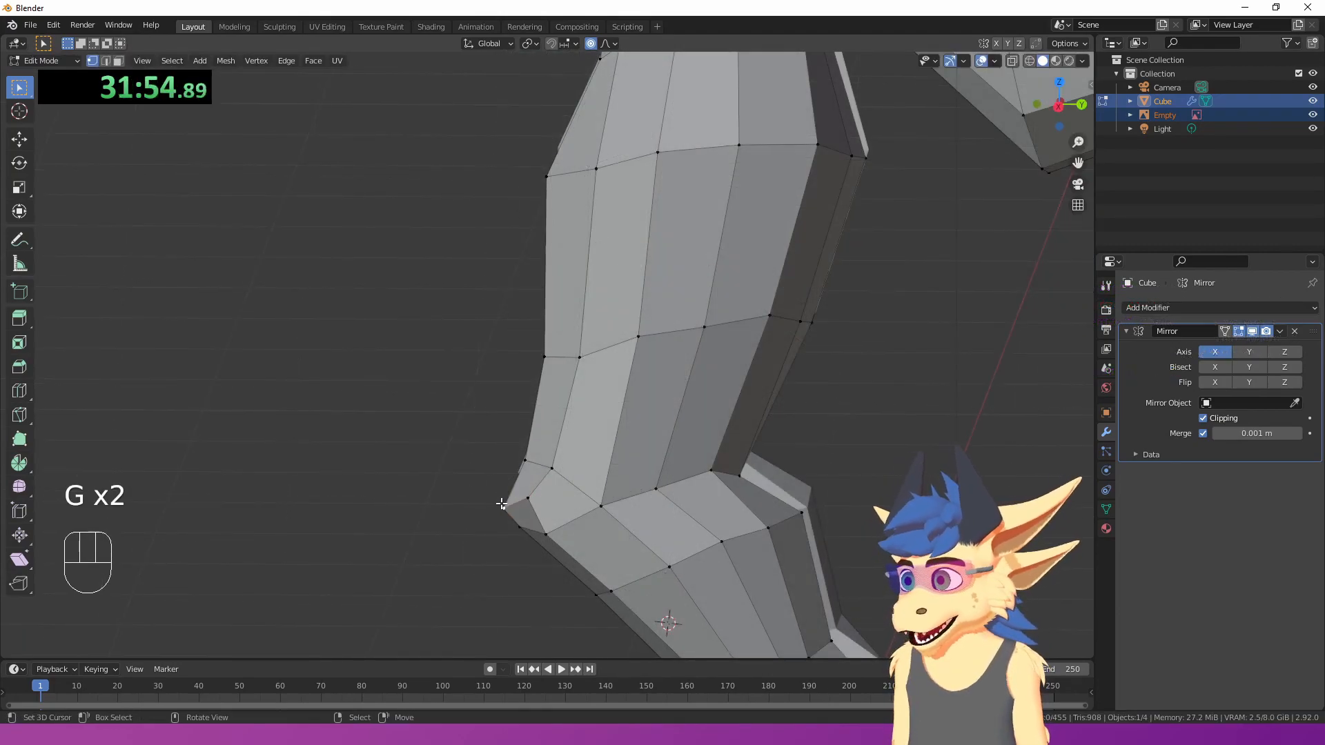
- Reposition the vertices around the front of the knee with proportional editing and check the legs in object mode
click(506, 489)
middle_drag(510, 491, 724, 511)
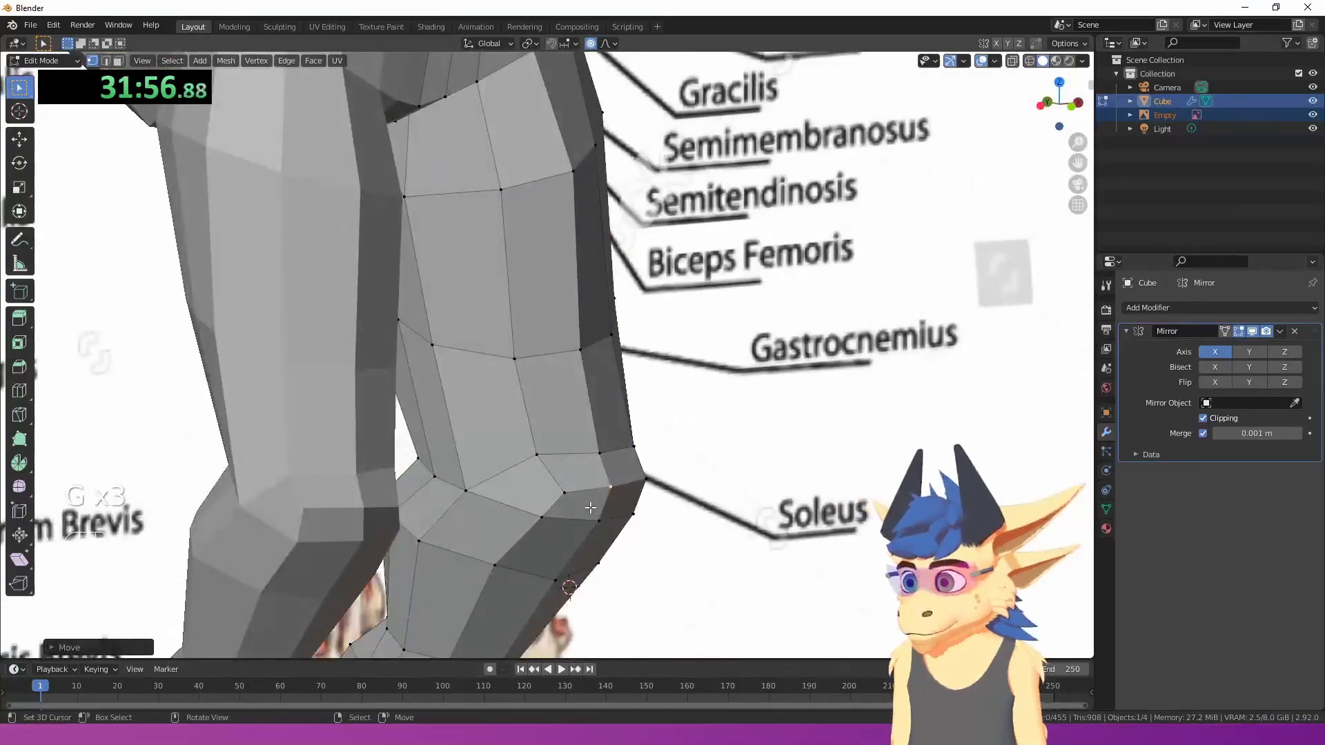
key(g)
middle_drag(573, 495, 581, 414)
click(639, 475)
scroll(639, 473, down, 5)
key(Tab)
scroll(599, 427, down, 4)
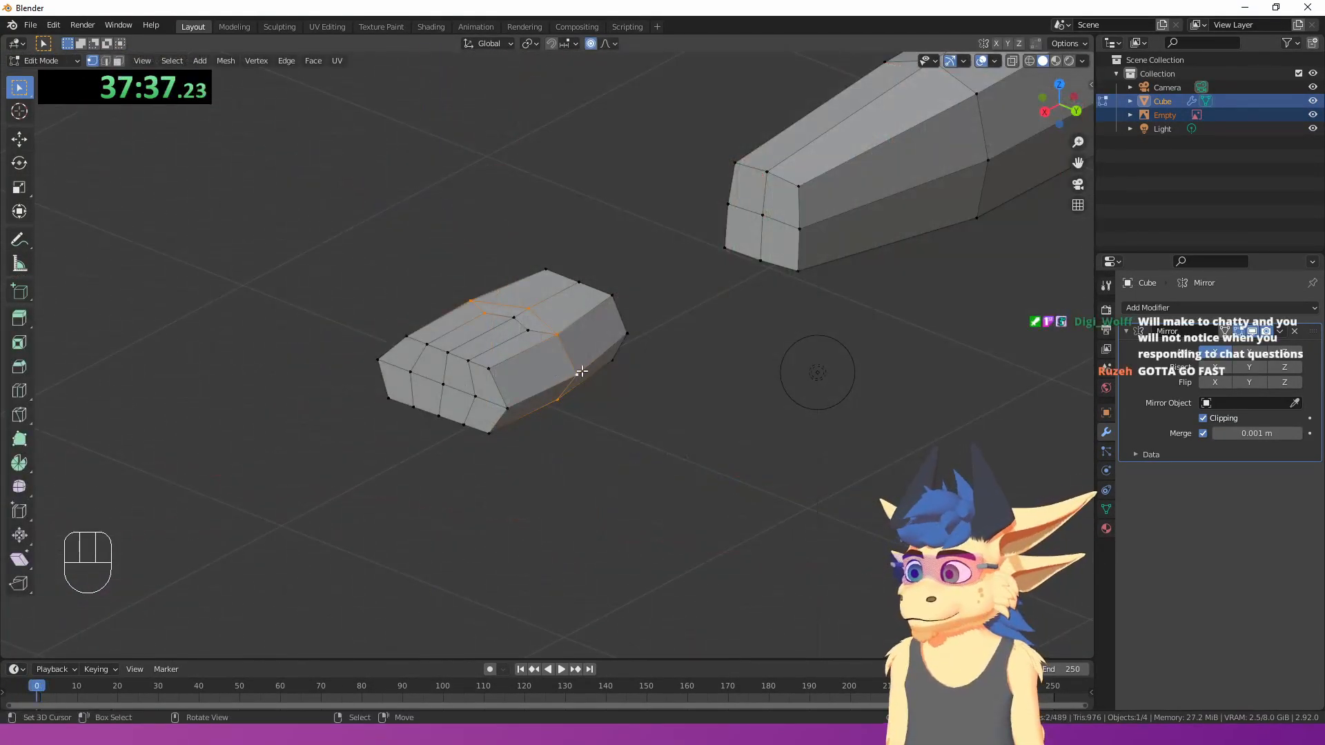
- Move the selected edges of the palm block along X, add a loop cut across the palm and scale it along Y
middle_drag(582, 372, 685, 231)
key(g)
key(x)
click(604, 347)
key(ctrl+r)
key(s)
key(y)
click(697, 378)
- Slide the thumb-side vertices of the palm's middle loop toward the fingers and add a loop cut between it and the wrist
middle_drag(632, 315, 328, 285)
middle_drag(395, 368, 495, 400)
scroll(495, 400, up, 3)
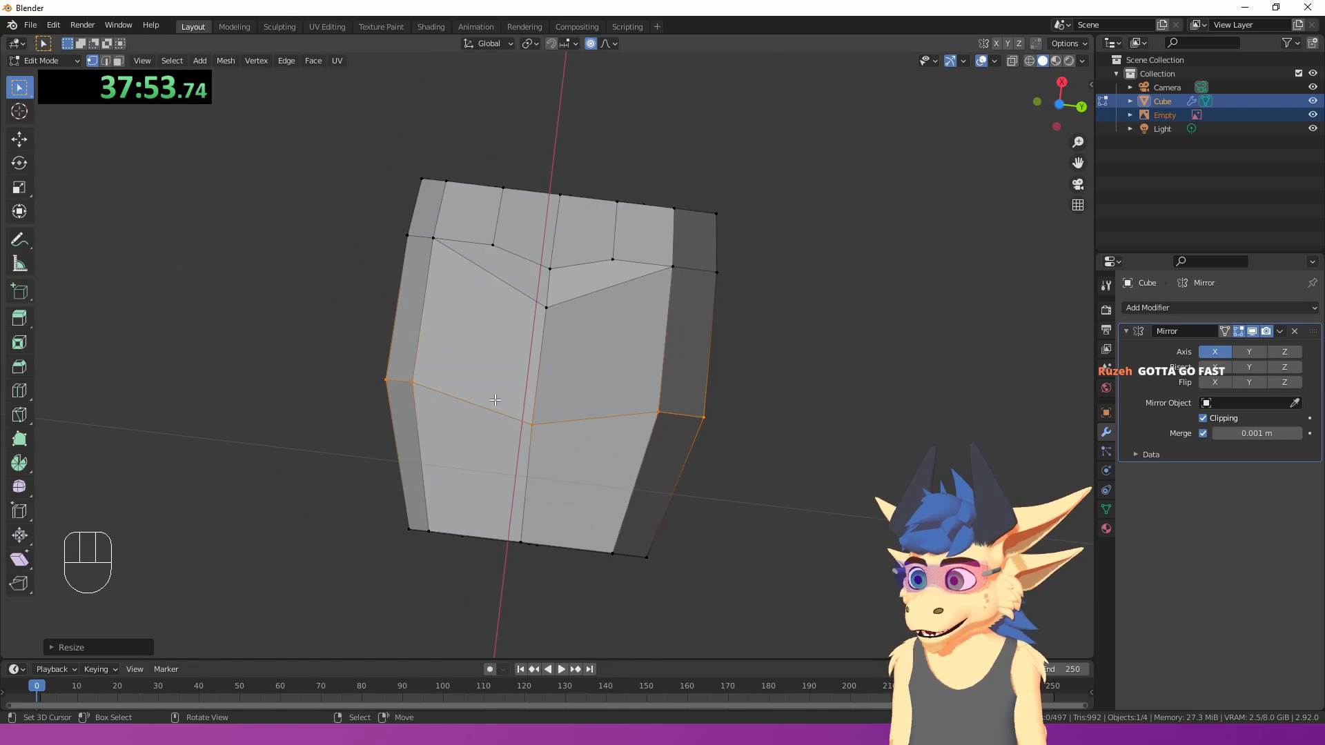
key(g)
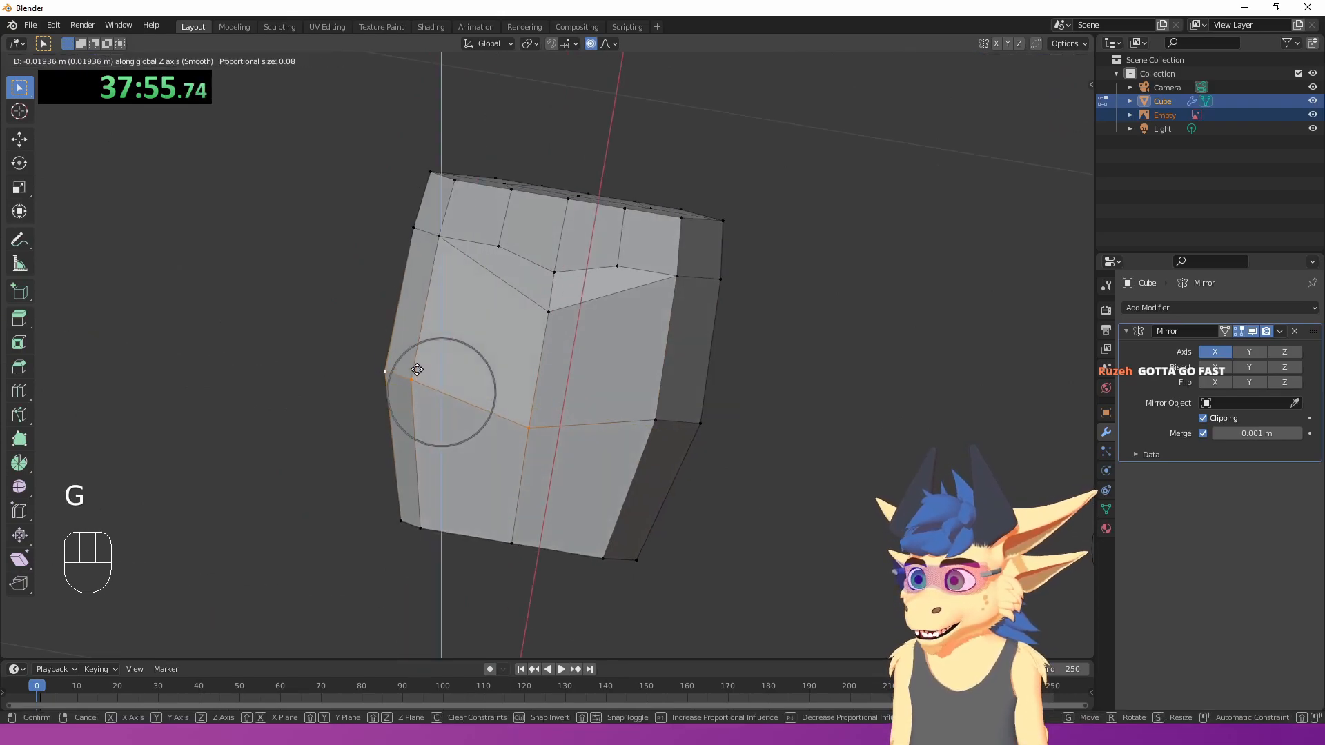
key(g)
click(458, 381)
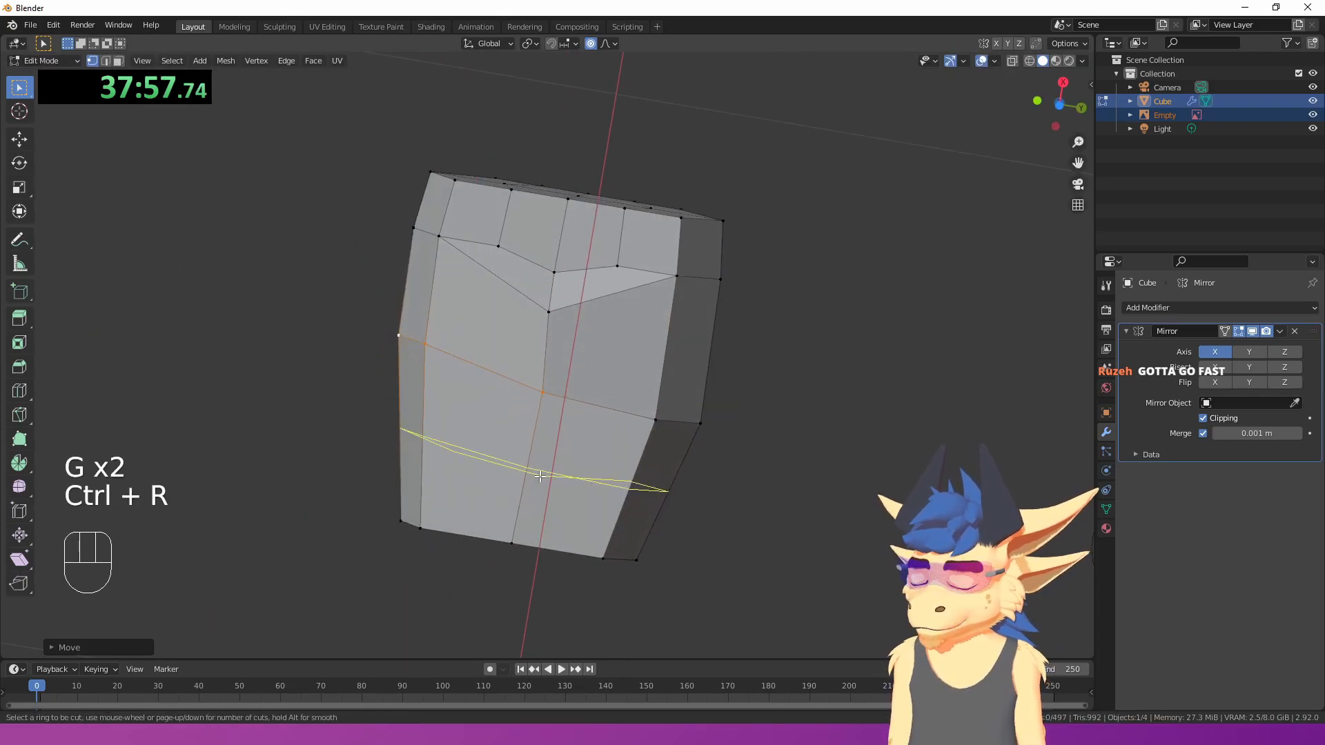
middle_drag(541, 473, 475, 317)
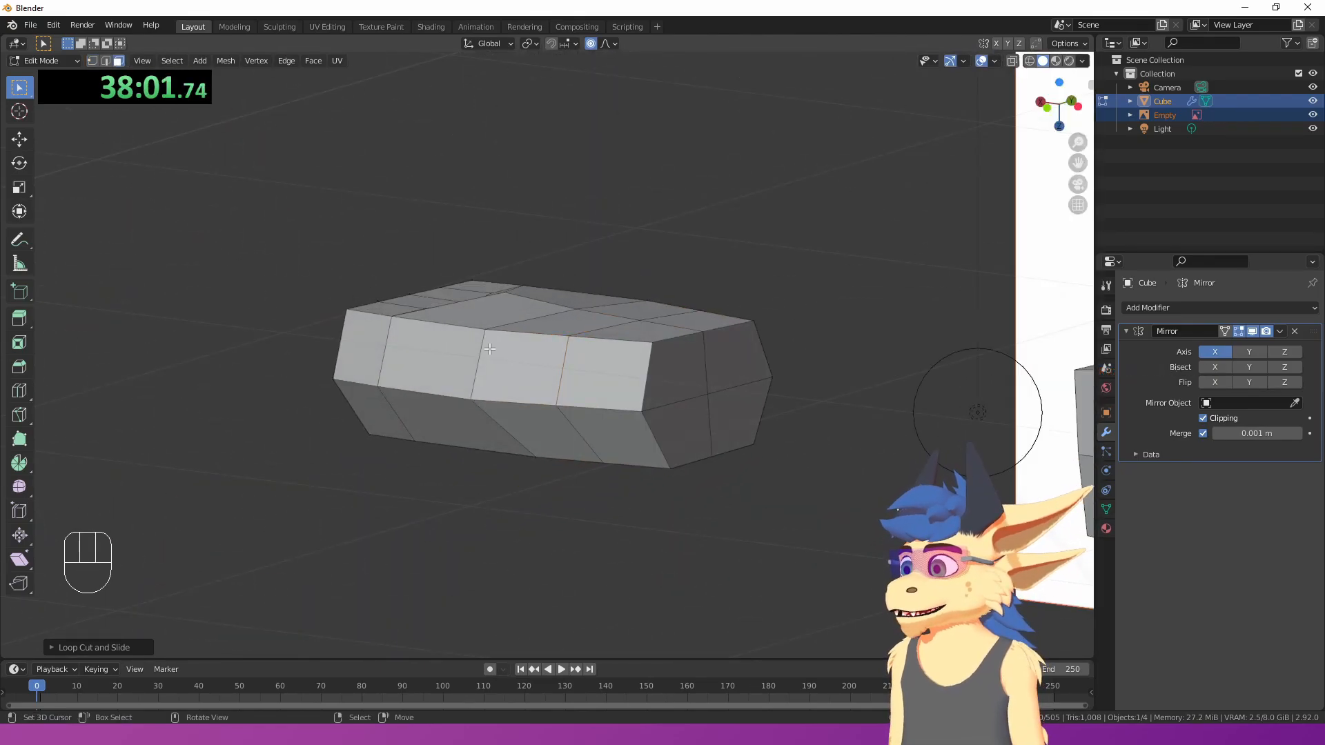
- Select the faces along the thumb side of the palm block and reposition them
middle_drag(535, 389, 432, 521)
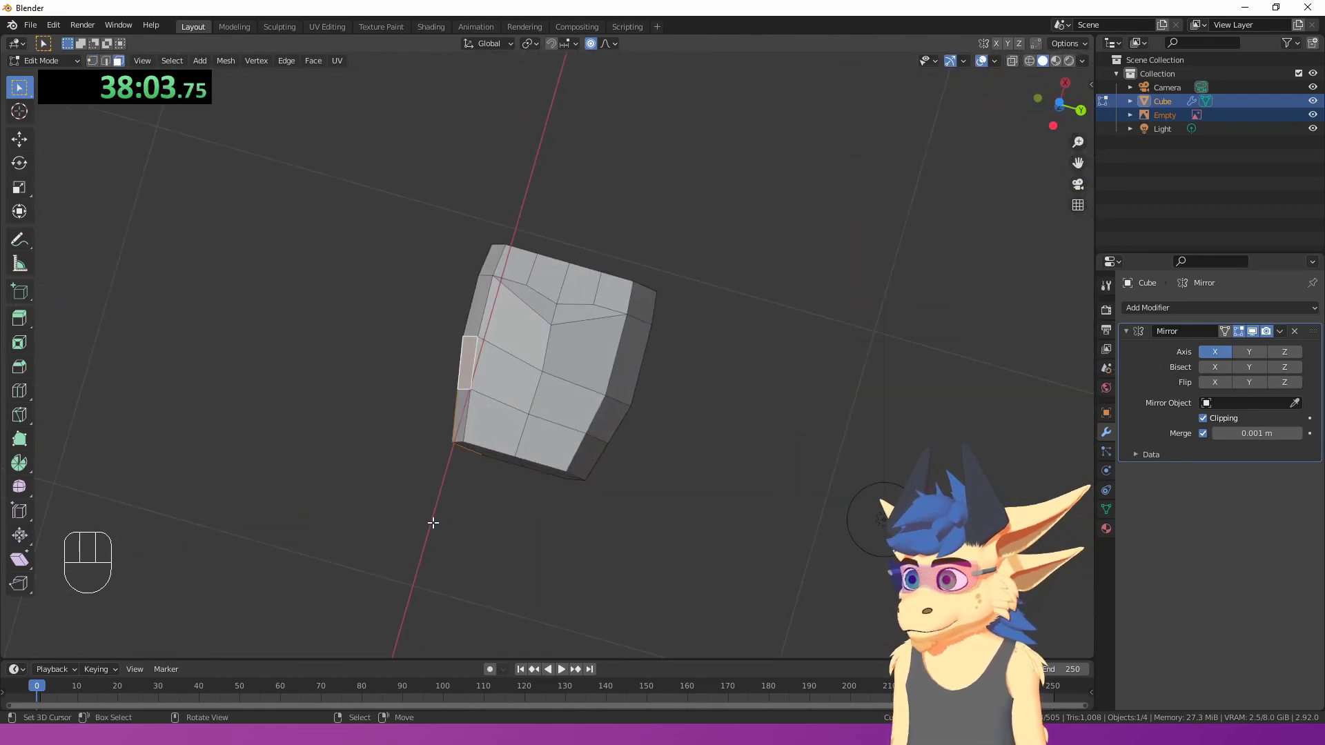
key(KP_1)
middle_drag(572, 420, 461, 328)
middle_drag(476, 410, 421, 486)
mouse_move(498, 266)
middle_down()
mouse_move(521, 323)
mouse_move(544, 257)
mouse_move(508, 260)
middle_up()
key(g)
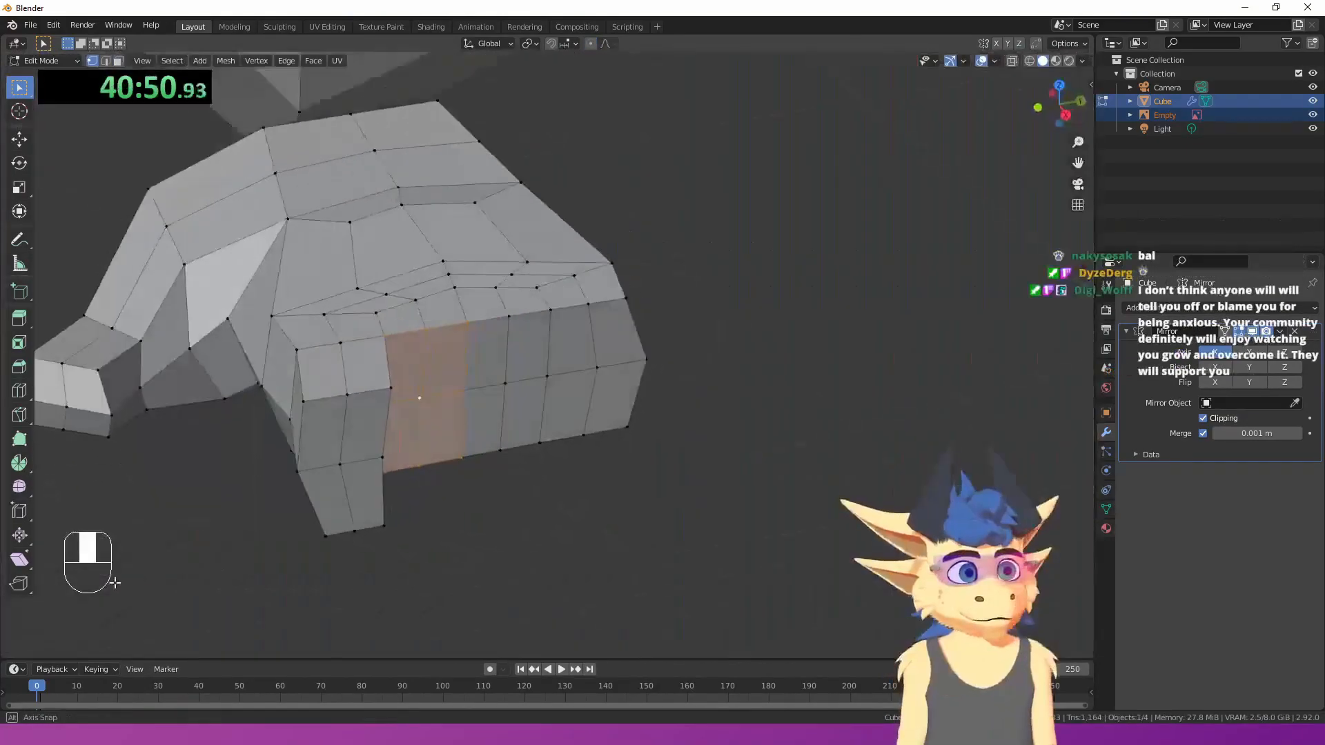
- Extrude the second finger outward from the four selected faces at the front of the palm
middle_drag(115, 583, 236, 517)
shift+middle_drag(135, 468, 189, 556)
key(e)
right_click(666, 623)
key(ctrl+z)
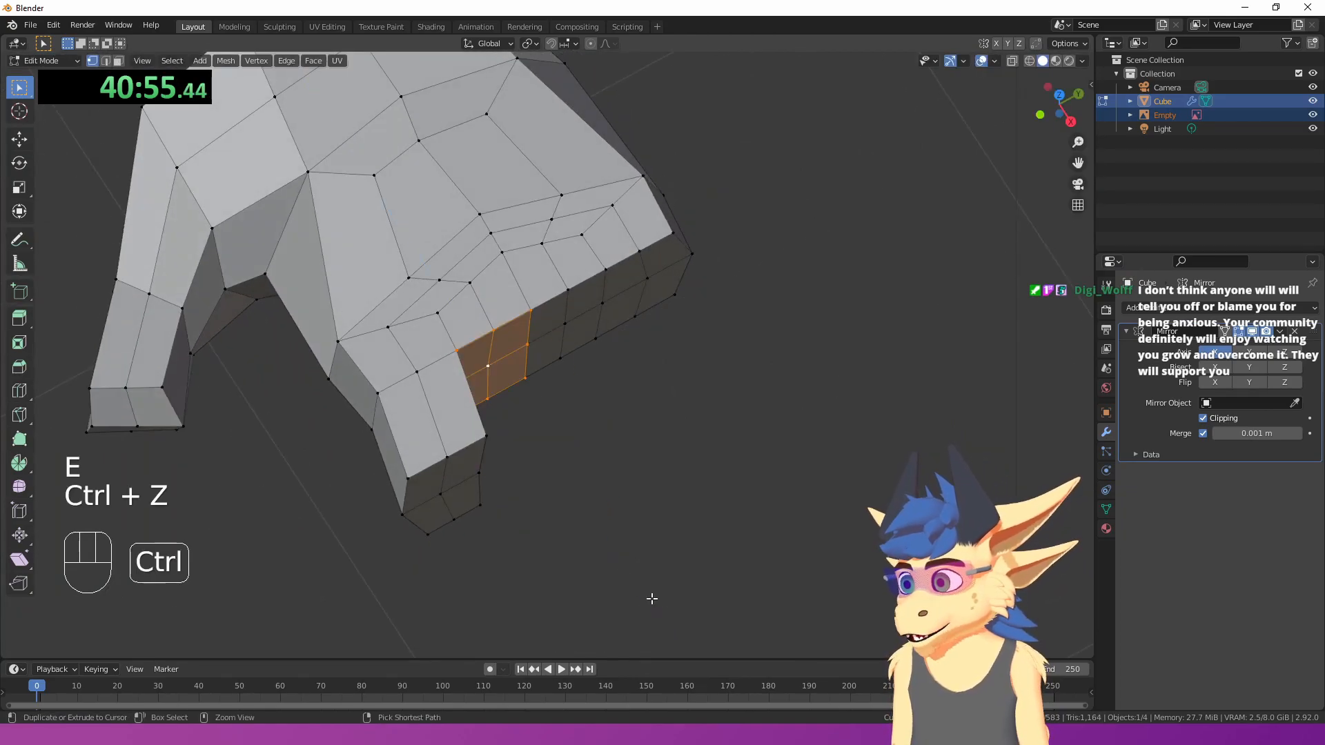
middle_drag(546, 523, 561, 525)
key(g)
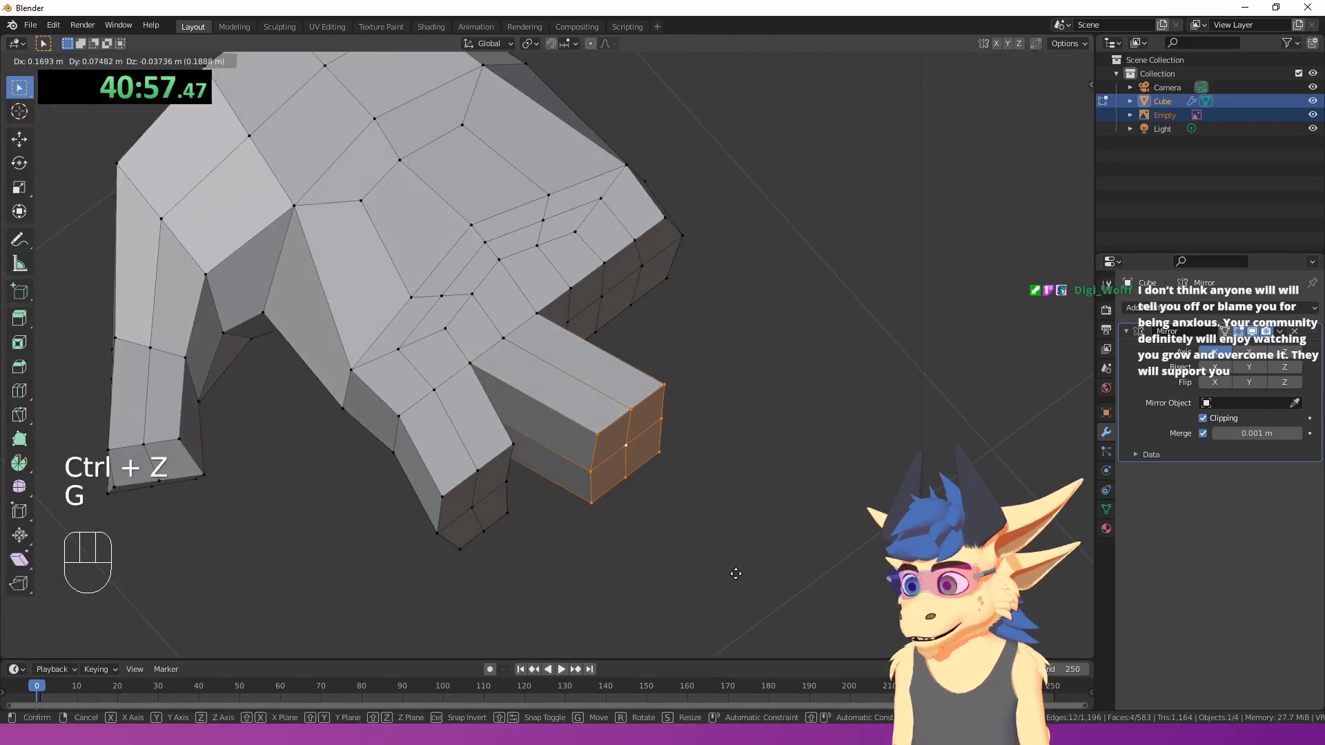
click(709, 588)
middle_drag(710, 588, 532, 361)
- Extrude the third and fourth fingers from the remaining faces at the front of the palm
key(e)
middle_drag(390, 333, 602, 279)
key(g)
click(616, 210)
shift+middle_drag(611, 226, 504, 427)
key(e)
right_click(561, 237)
middle_drag(561, 236, 607, 250)
key(g)
click(715, 293)
- Reposition the end faces of the fingers to adjust their length and spread
middle_drag(716, 292, 554, 276)
key(g)
middle_click(629, 345)
click(607, 361)
middle_drag(470, 276, 511, 454)
key(g)
middle_click(394, 336)
click(349, 344)
- Adjust the third finger's tip from the top view, and scale and reposition the finger ends
key(KP_7)
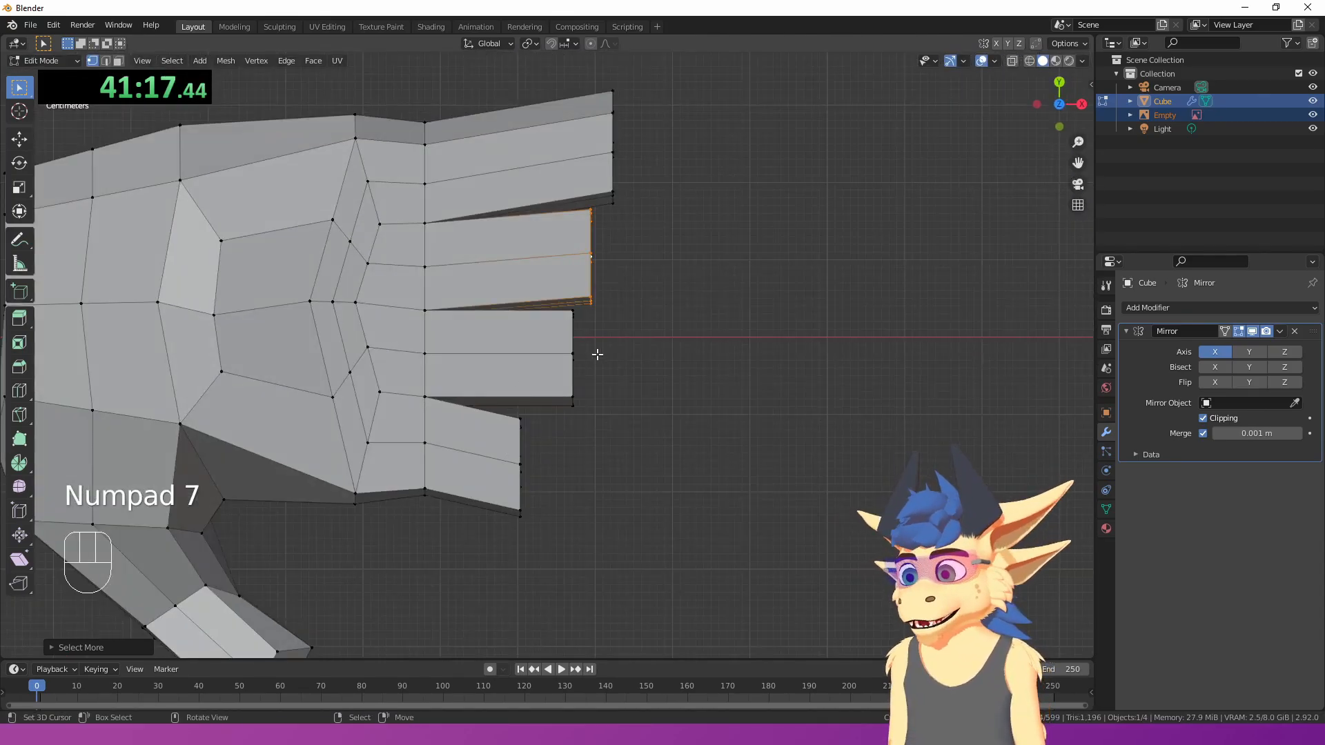
key(g)
middle_click(648, 347)
middle_drag(593, 351, 560, 314)
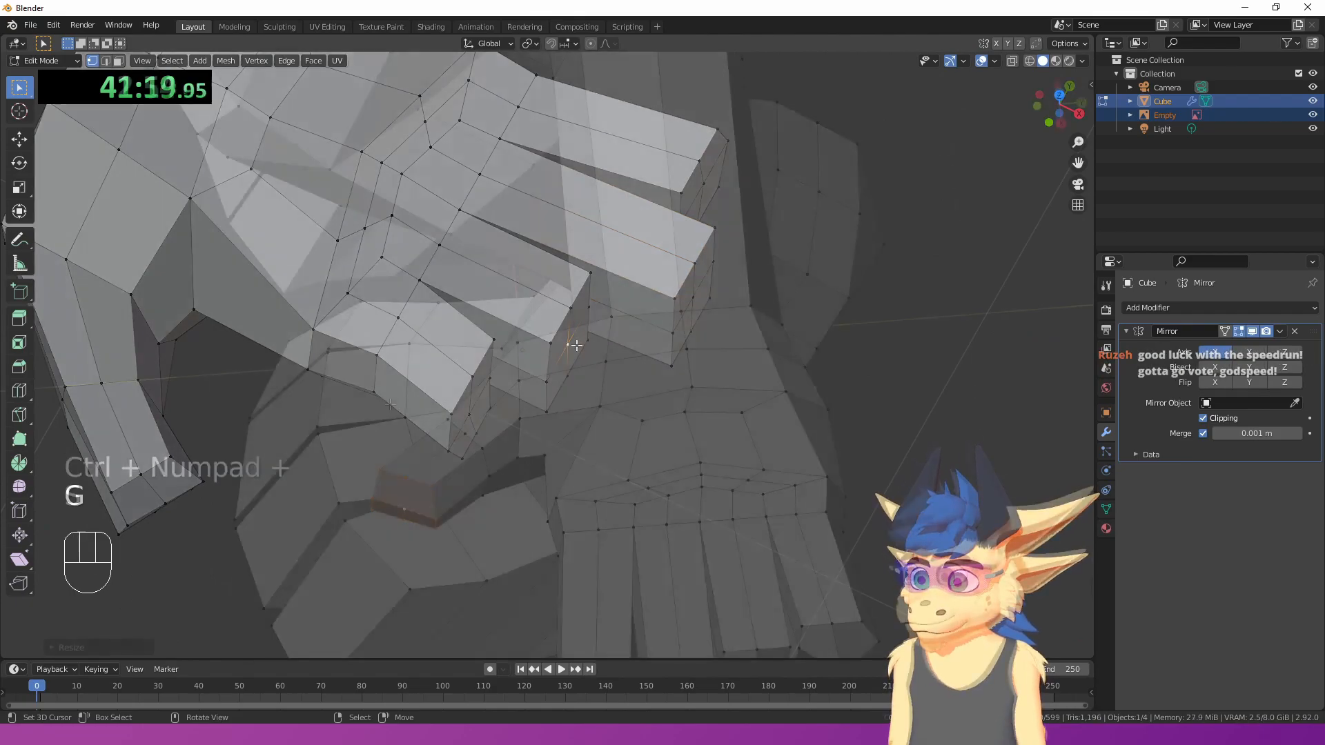
key(s)
key(g)
click(509, 566)
middle_drag(509, 566, 425, 472)
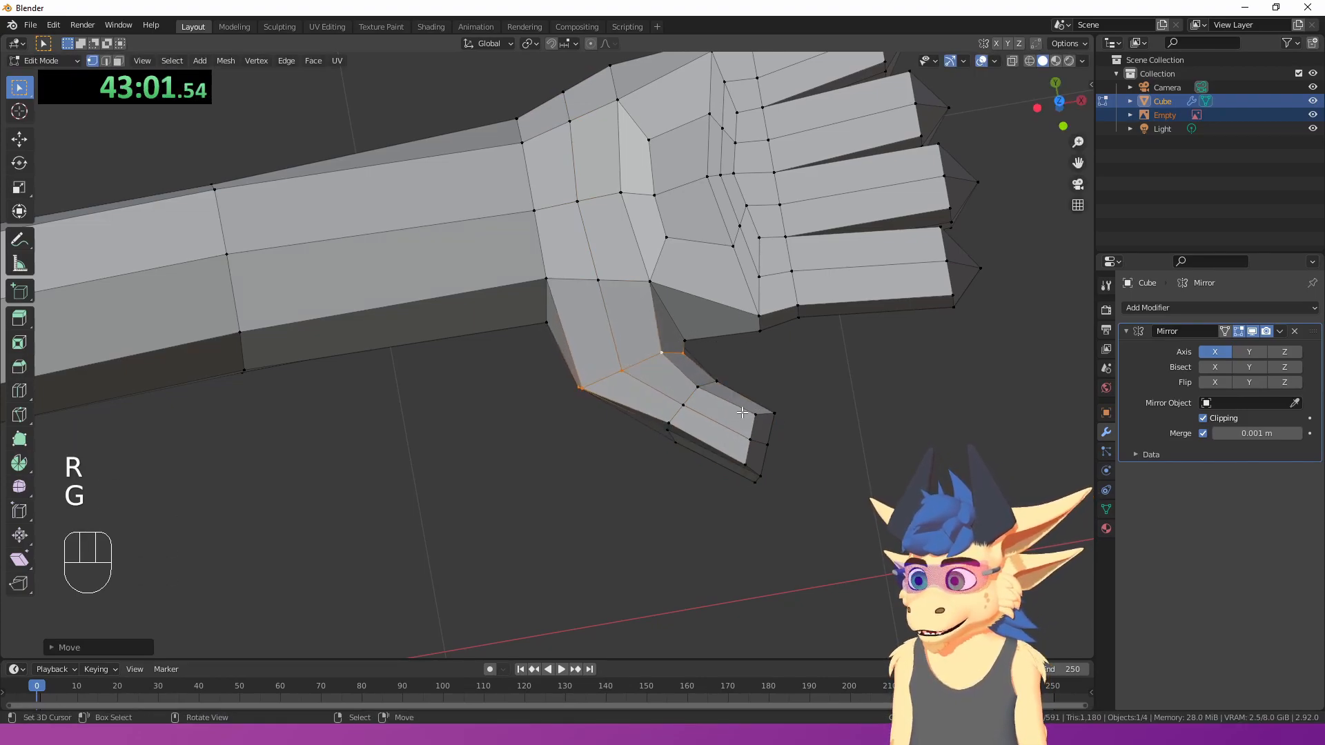
- Select the end face of the thumb, move it and rotate it to change the thumb's angle
middle_drag(716, 373, 734, 357)
right_click(737, 356)
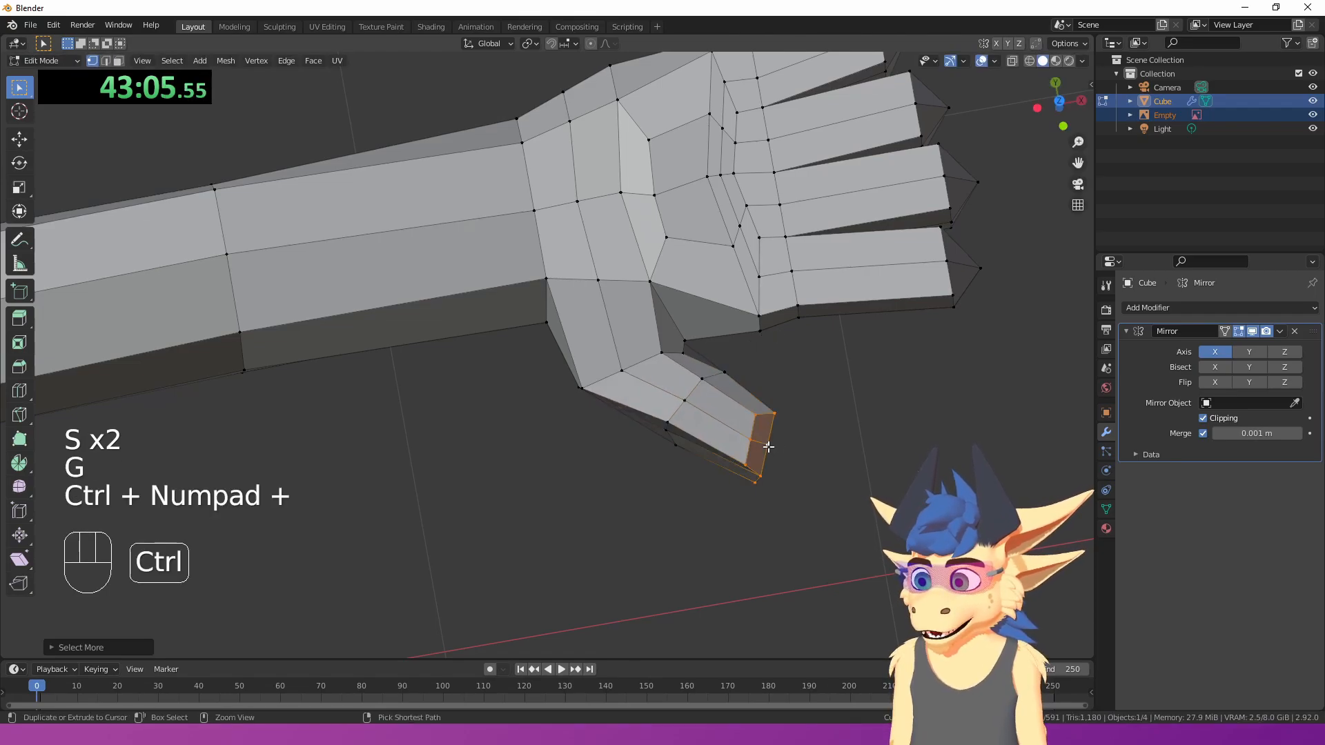
key(g)
click(798, 392)
key(r)
click(861, 361)
middle_drag(857, 361, 745, 307)
- Select another part of the thumb mesh and move it to refine the shape
middle_drag(563, 480, 535, 447)
scroll(535, 445, up, 3)
right_click(550, 415)
middle_drag(563, 404, 486, 379)
key(g)
click(519, 396)
right_click(454, 308)
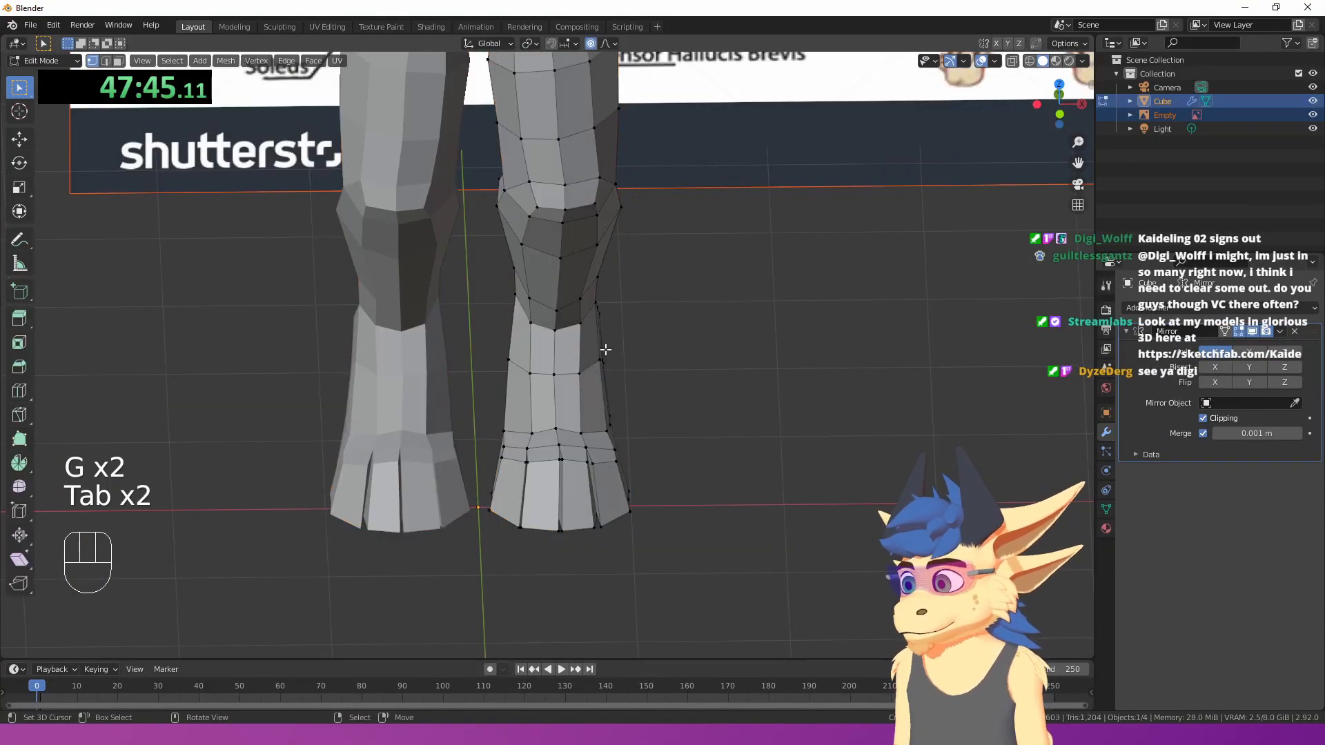
- Move the edge loop around the lower leg between ankle and toes with proportional editing
scroll(600, 349, up, 2)
alt+click(617, 362)
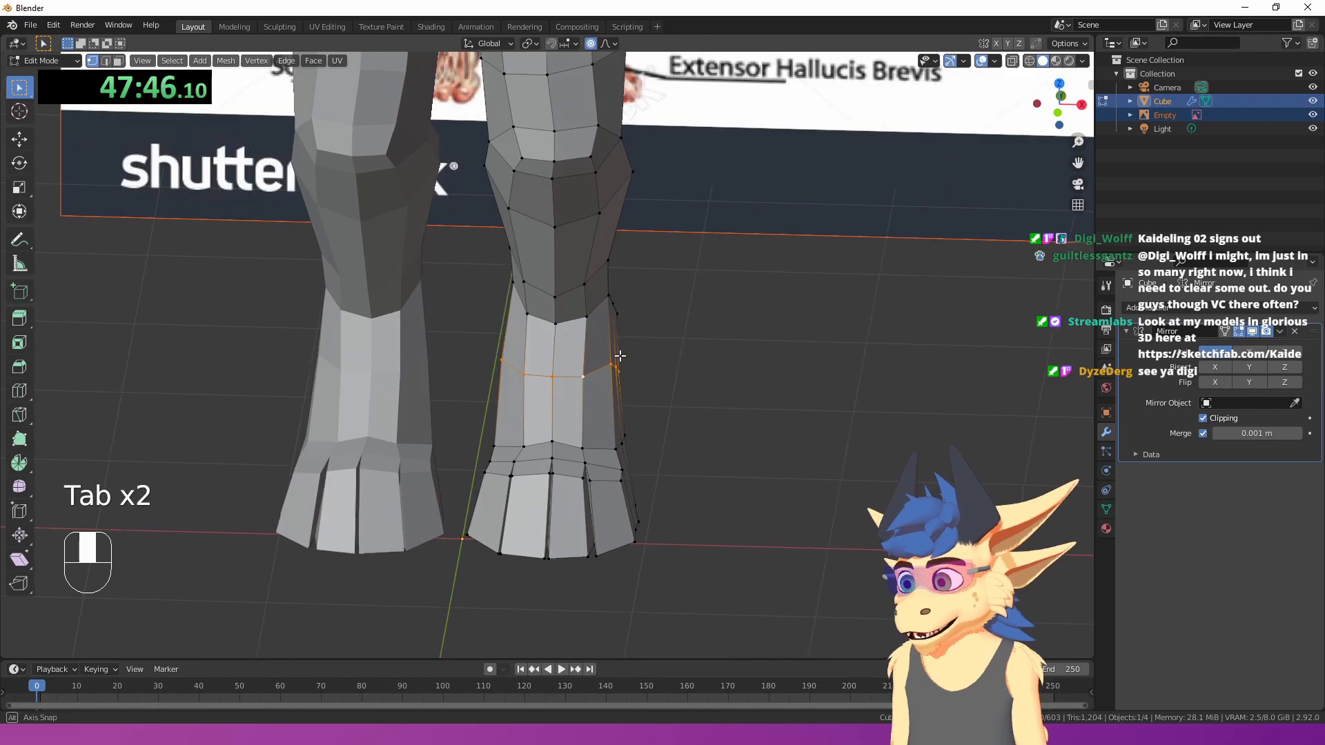
key(g)
click(669, 325)
- Examine the legs and body from several angles in object and edit mode
key(Tab)
middle_drag(669, 325, 390, 475)
key(Tab)
middle_drag(508, 419, 657, 541)
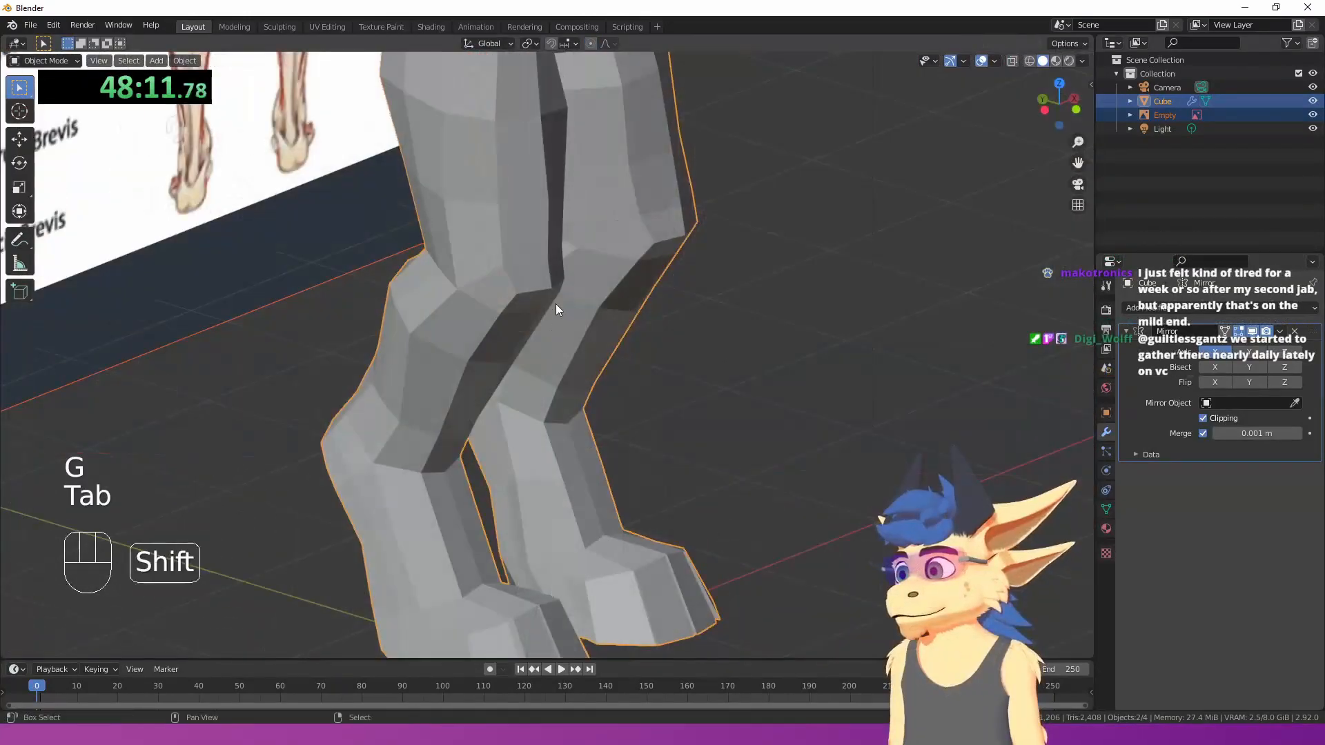
scroll(563, 414, down, 4)
key(Tab)
shift+middle_drag(557, 305, 483, 386)
key(Tab)
shift+middle_drag(552, 386, 570, 429)
key(Tab)
- Select the upper arm's edge loop near the shoulder, slide it along the arm and try scaling it
scroll(572, 430, up, 4)
key(ctrl+r)
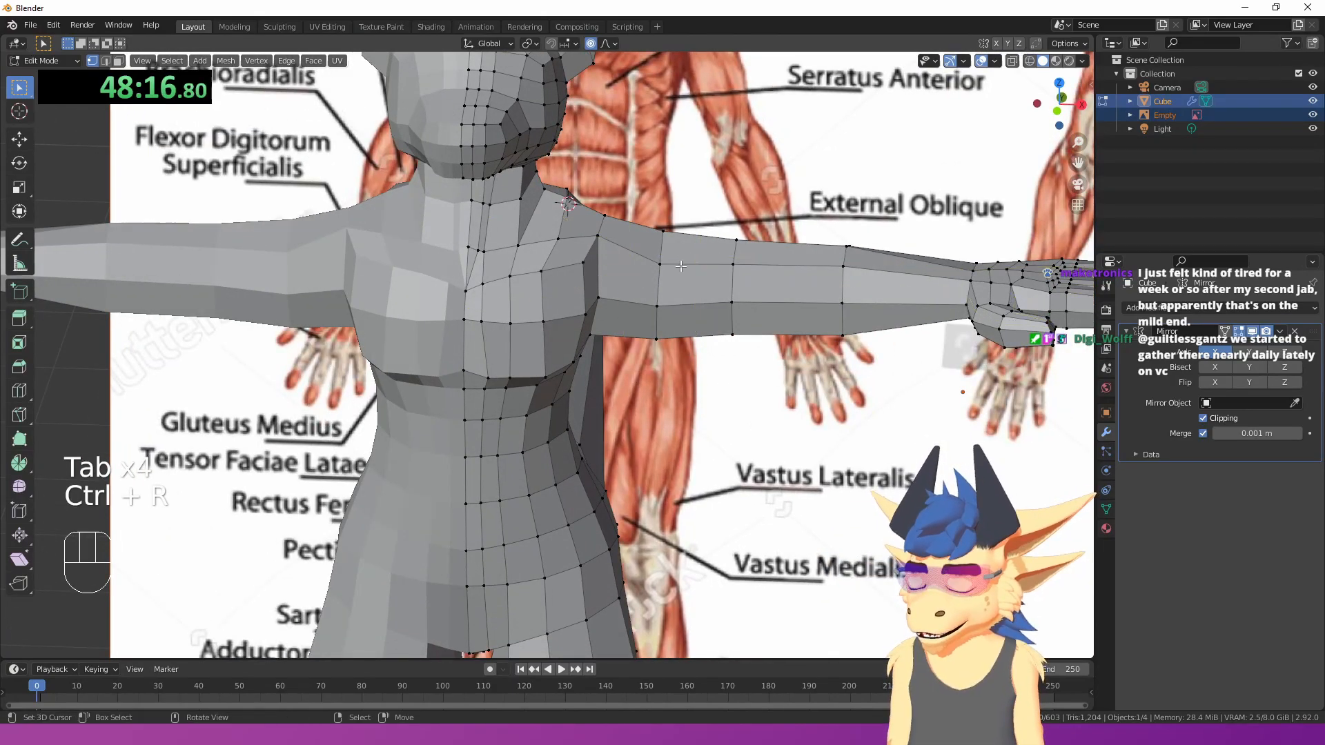
shift+middle_drag(680, 265, 604, 329)
key(g)
right_click(609, 350)
key(g)
key(g)
click(616, 338)
shift+middle_drag(608, 354, 565, 369)
key(s)
right_click(611, 354)
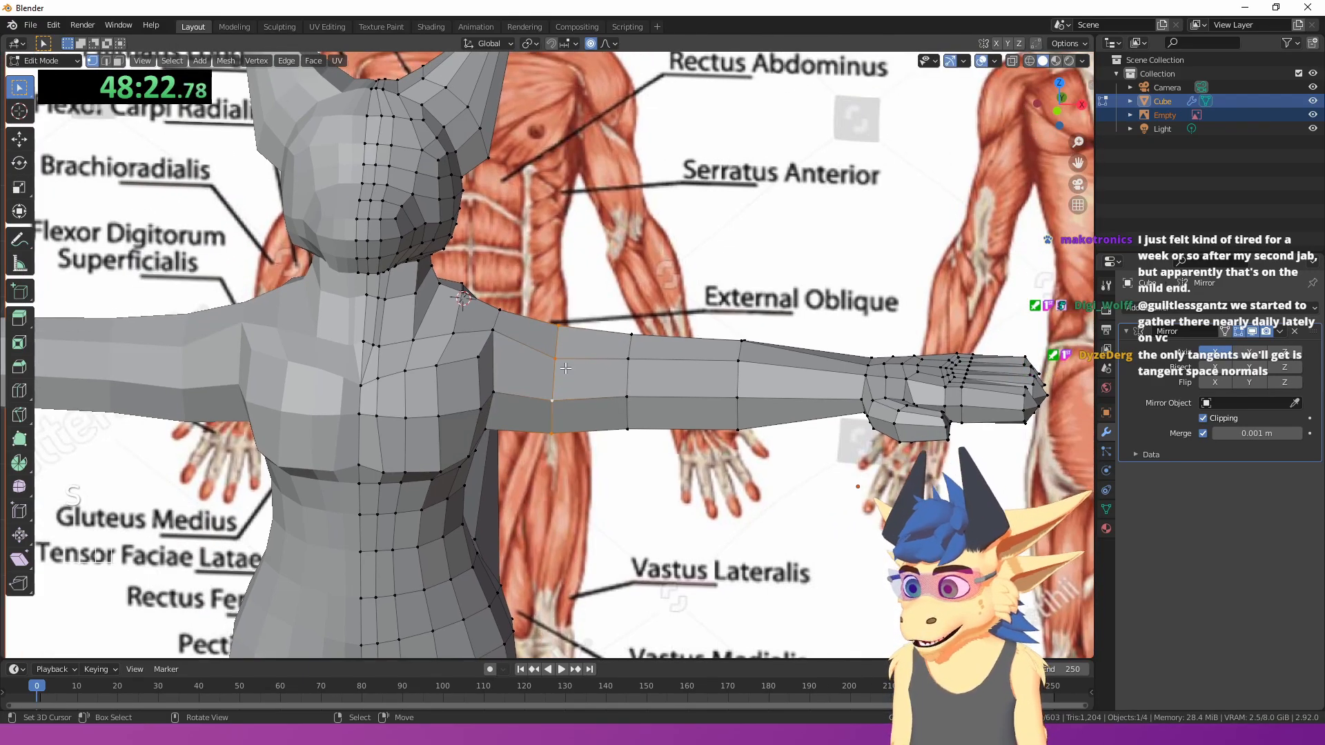
- Turn off proportional editing and reposition the selected upper-arm geometry in the front view
key(o)
middle_drag(588, 330, 618, 363)
key(KP_1)
key(g)
click(599, 312)
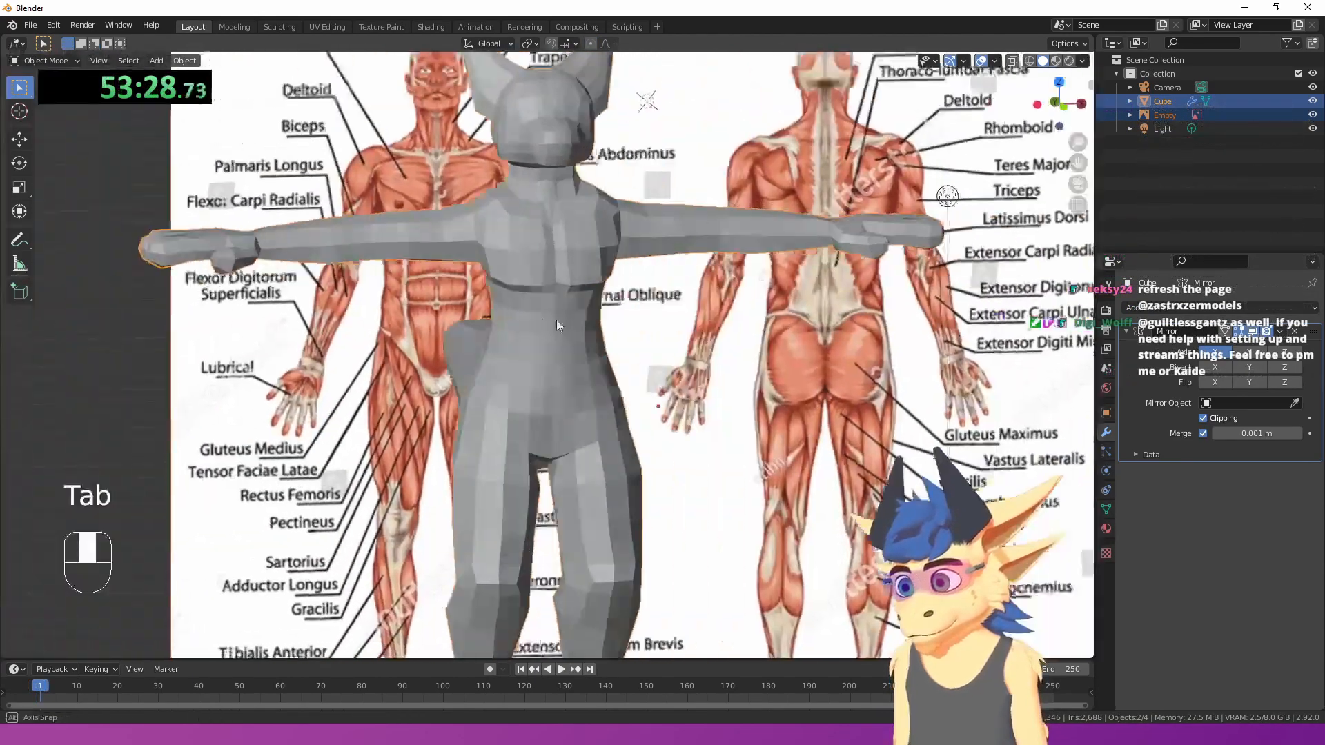
- Examine the whole figure in object mode, including the head and hand up close
shift+middle_drag(556, 320, 539, 431)
scroll(529, 341, down, 3)
scroll(541, 321, up, 1)
middle_drag(596, 277, 659, 434)
scroll(615, 349, up, 4)
middle_drag(659, 435, 539, 376)
shift+middle_drag(538, 376, 541, 442)
scroll(541, 442, up, 3)
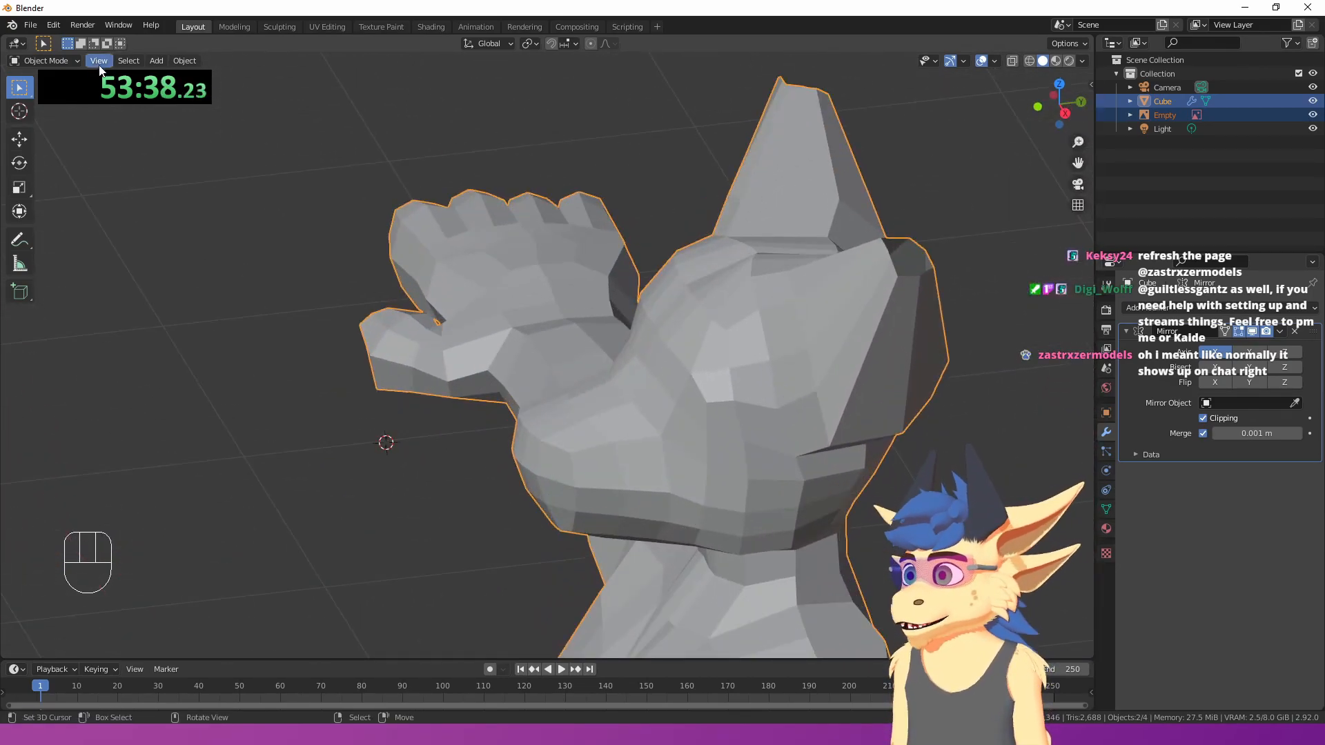
key(Tab)
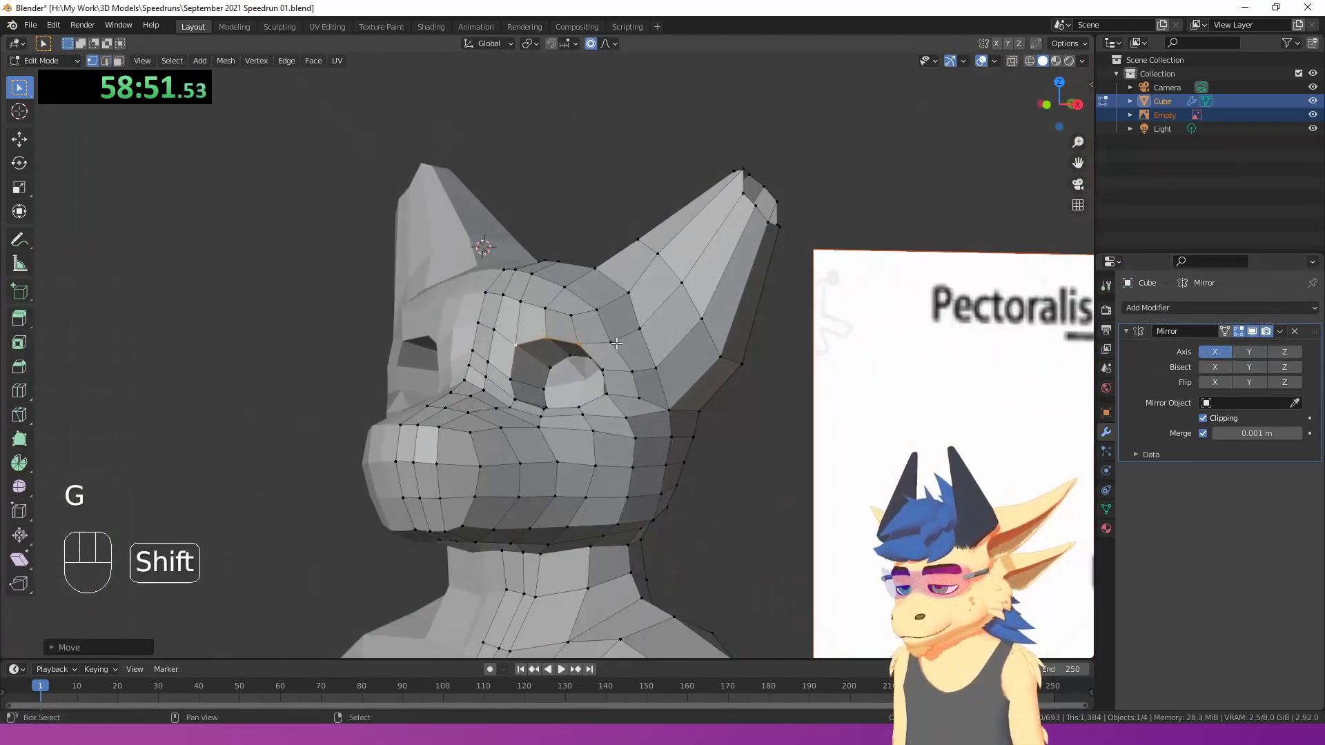
- Add an edge loop across the brow area just above the eye socket
shift+middle_drag(617, 343, 490, 372)
click(522, 356)
scroll(490, 372, up, 2)
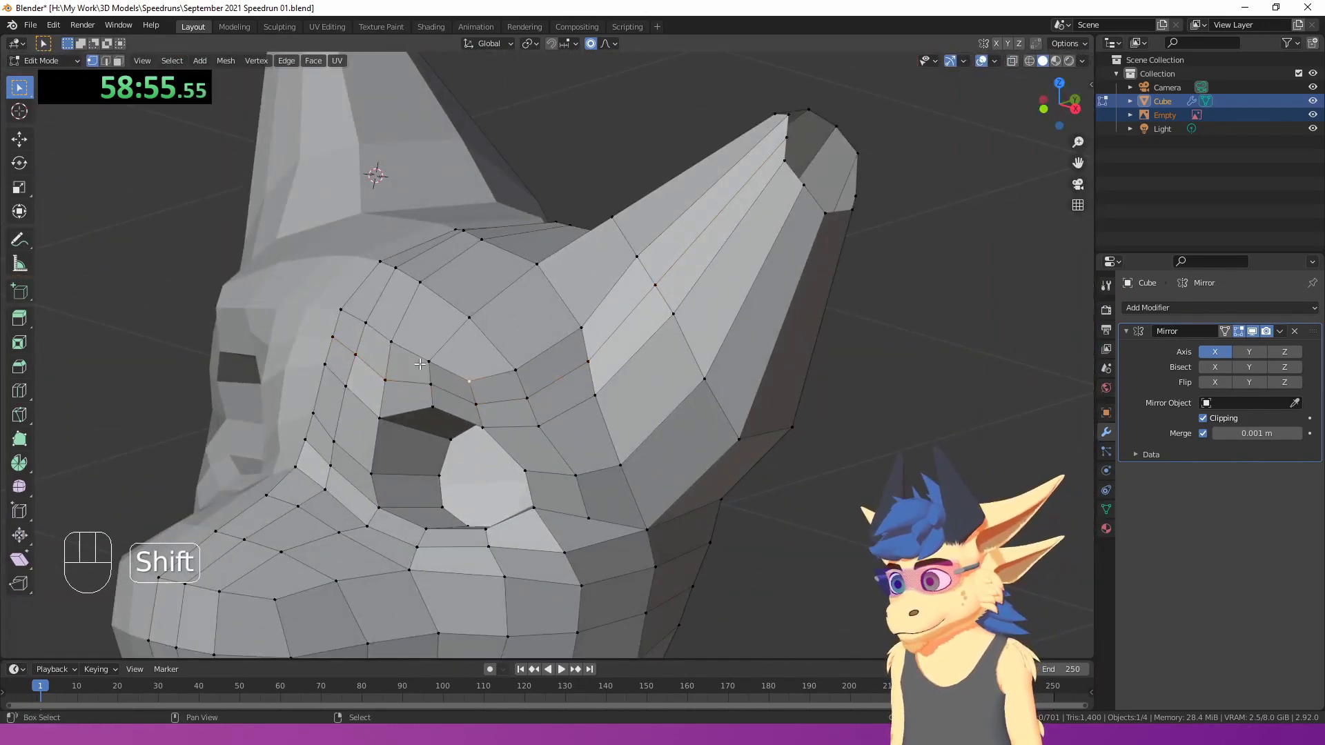
middle_drag(375, 322, 378, 318)
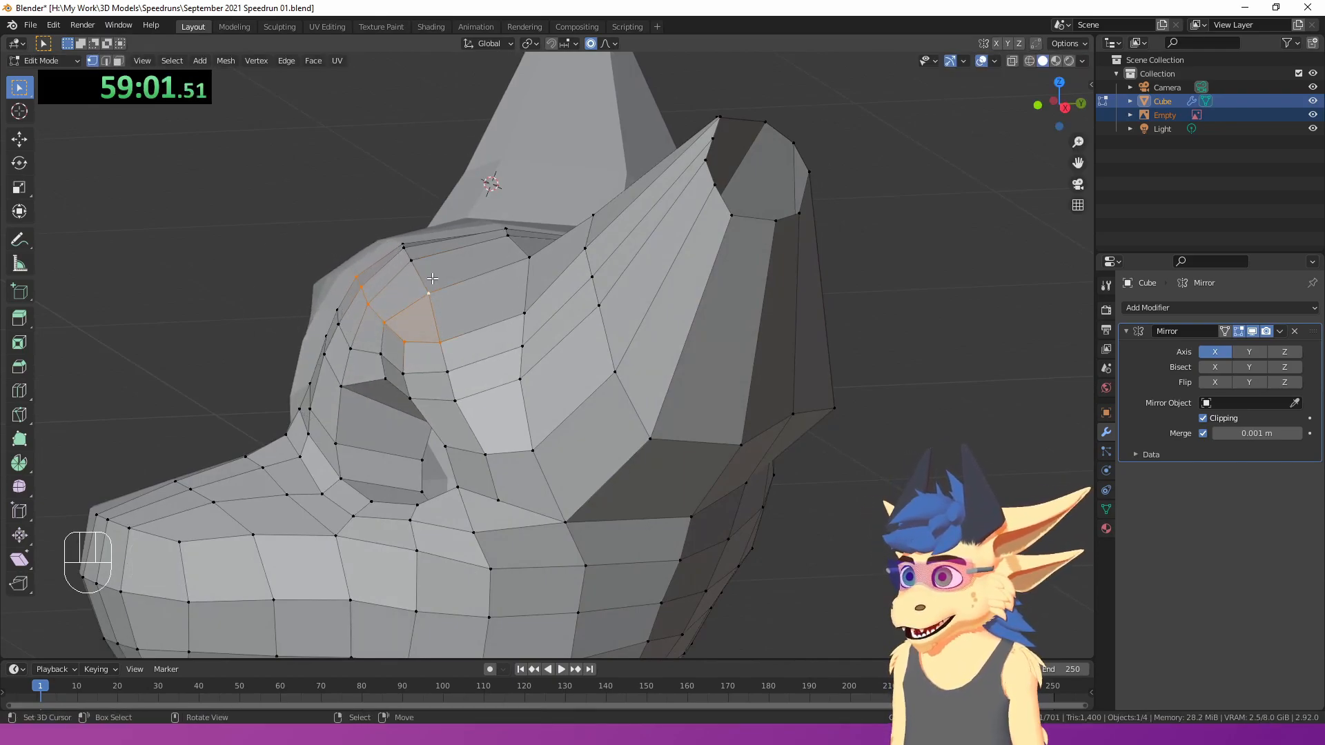
- Extrude the row of faces above the eye into a raised eyebrow and move it into place
key(KP_1)
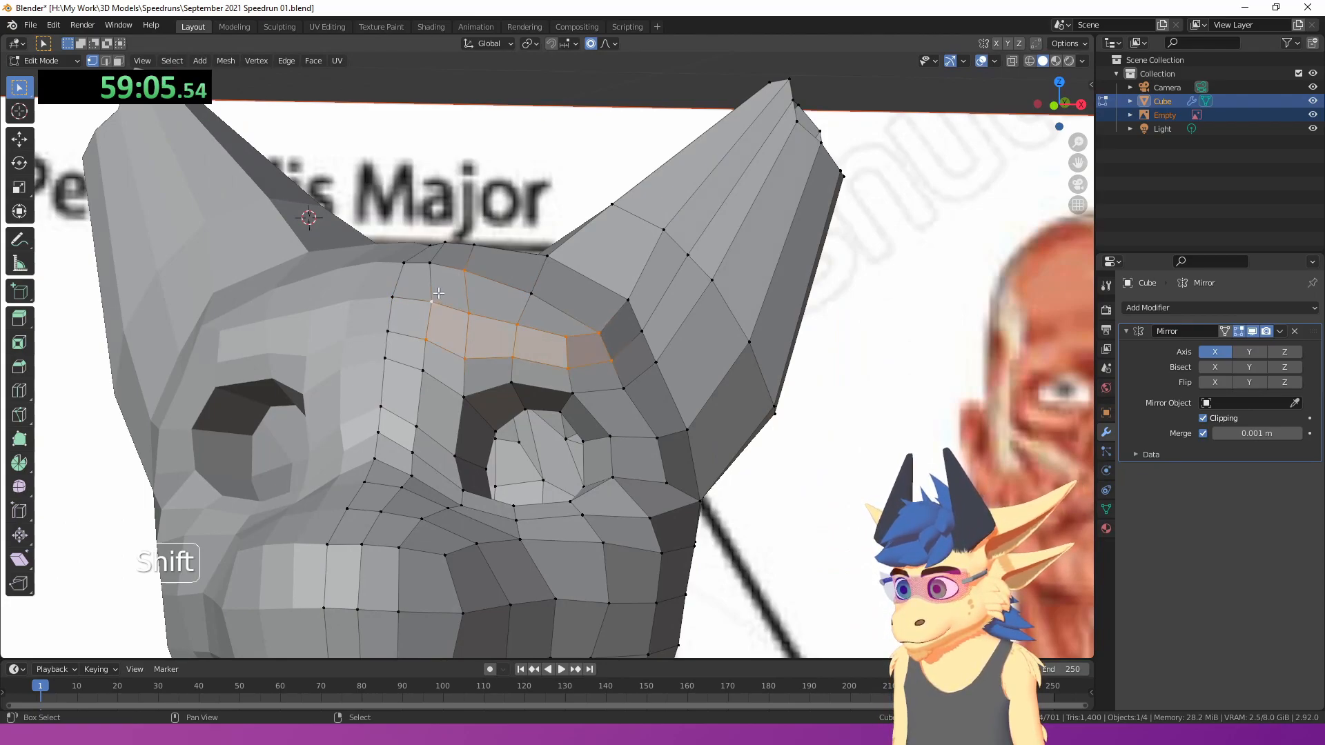
key(e)
middle_drag(547, 303, 600, 355)
key(g)
click(565, 347)
key(Tab)
scroll(673, 346, down, 4)
scroll(621, 345, up, 6)
key(Tab)
middle_drag(661, 324, 621, 297)
- Scale the extruded eyebrow and reposition it on the forehead
key(s)
click(549, 292)
key(g)
click(510, 290)
- Grow the selection twice around the eyebrow and smooth the selected vertices
key(ctrl+KP_Add)
key(ctrl+KP_Add)
key(w)
click(642, 294)
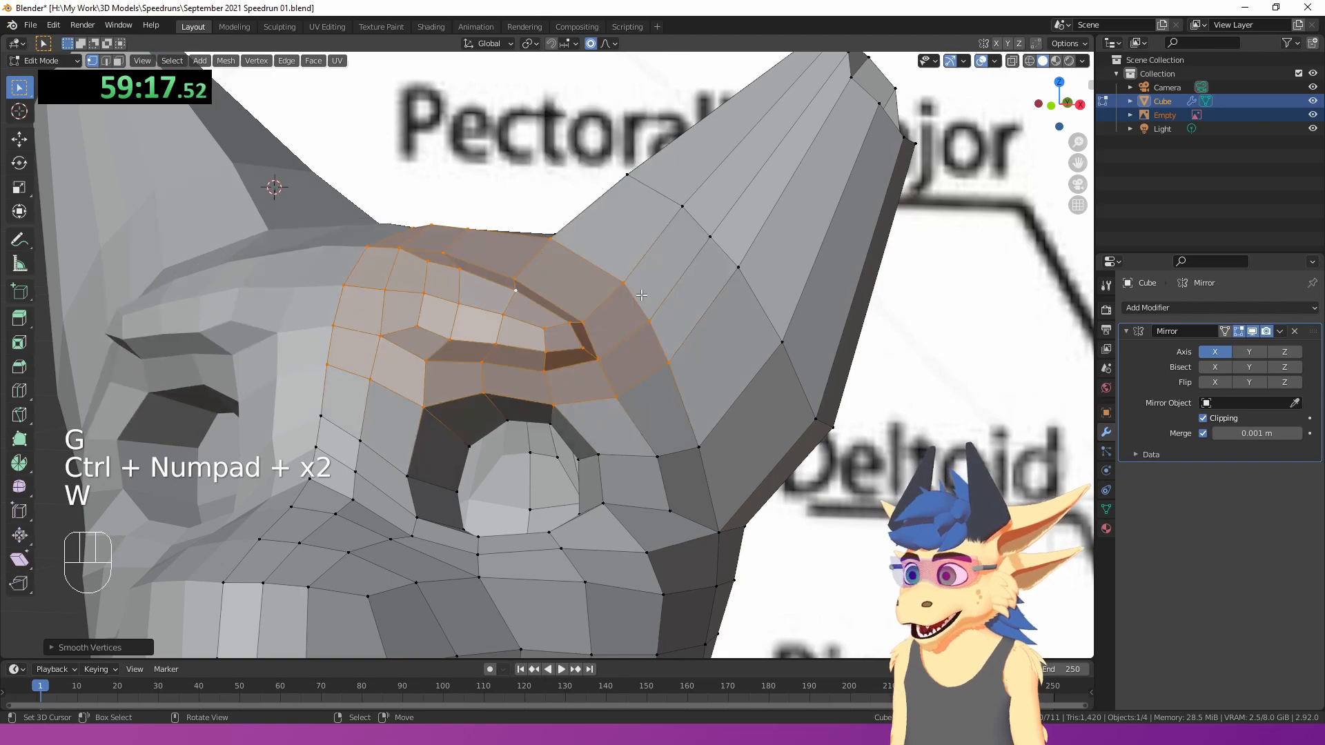
scroll(521, 315, down, 3)
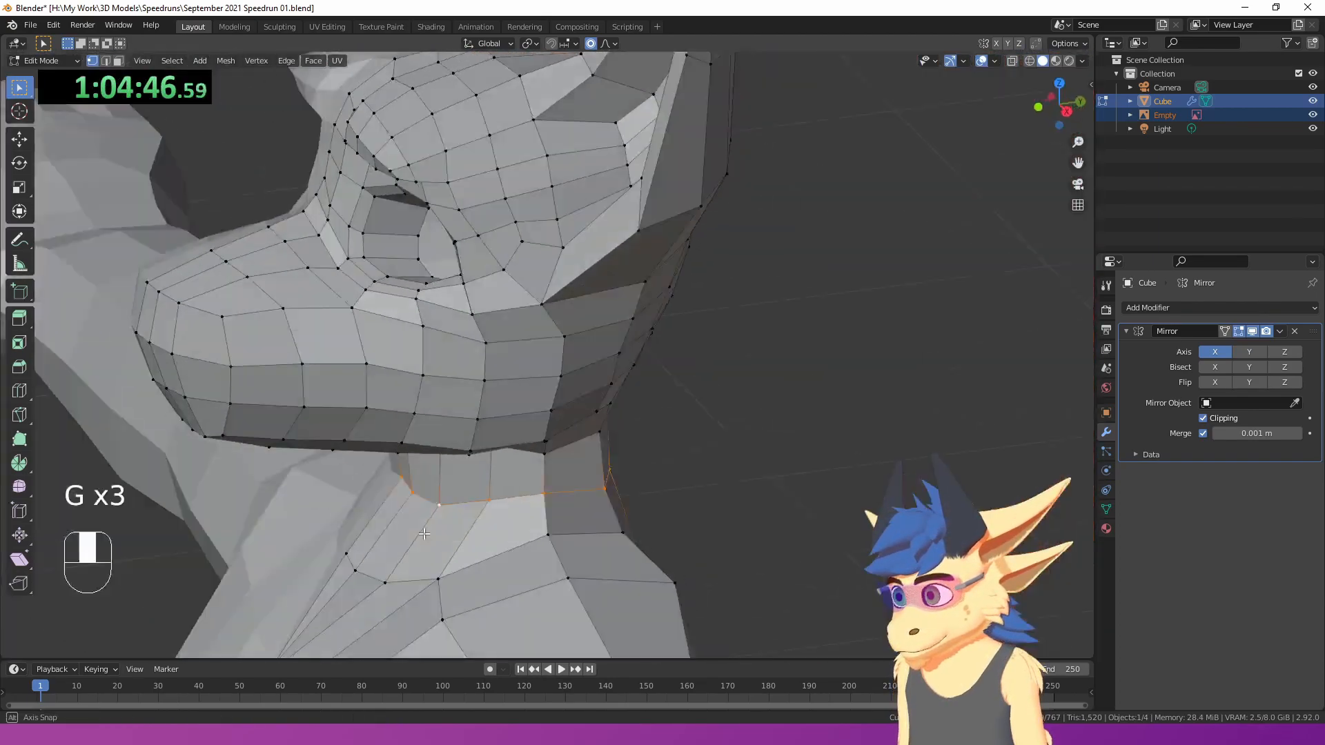
- Scale the neck's edge loop to about 1.34 along Y with proportional editing in the side view, and move it
key(KP_Add)
key(KP_Add)
key(KP_6)
key(KP_3)
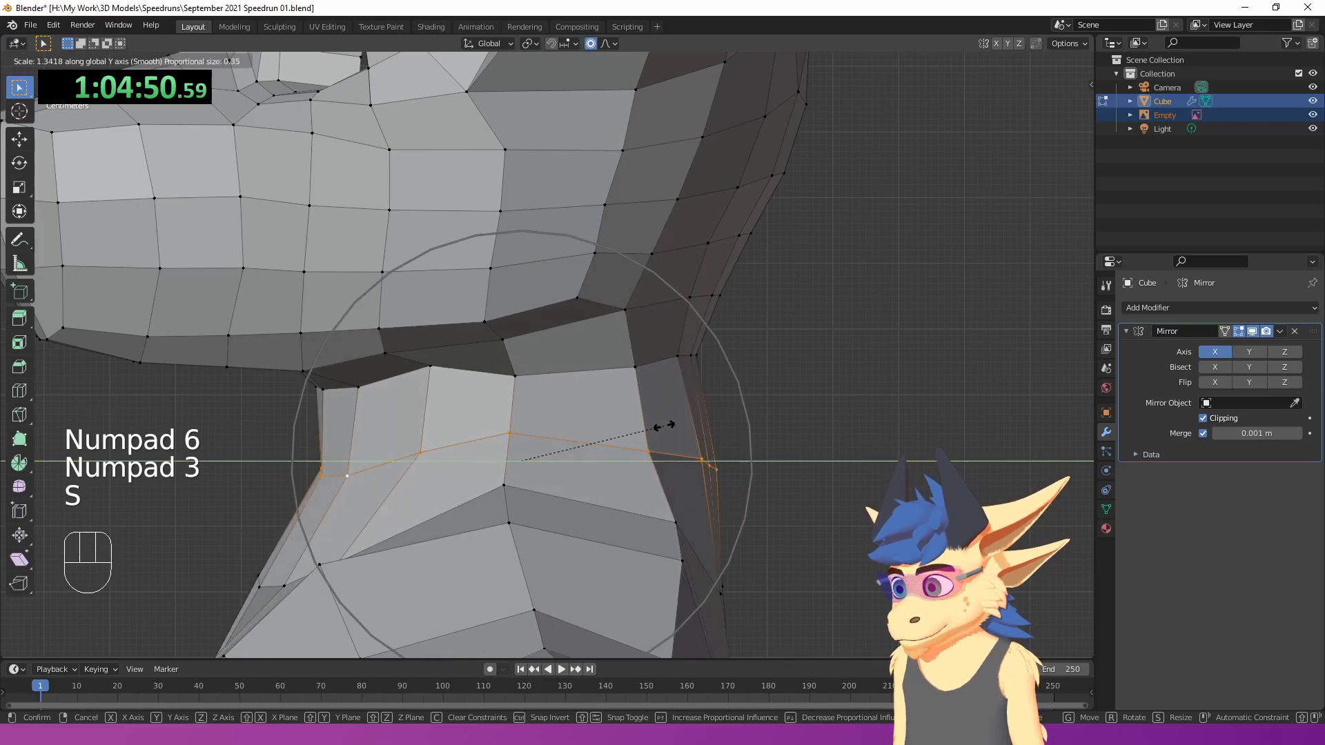
key(g)
scroll(697, 421, down, 6)
mouse_move(497, 407)
middle_down()
mouse_move(552, 407)
mouse_move(566, 390)
middle_up()
- Move a vertex above the outer end of the eyebrow near the ear with proportional editing
key(Tab)
mouse_move(566, 390)
shift+middle_down()
mouse_move(565, 374)
mouse_move(443, 339)
mouse_move(483, 339)
mouse_move(533, 268)
mouse_move(400, 275)
shift+middle_up()
scroll(533, 268, down, 4)
scroll(559, 399, up, 5)
shift+middle_drag(476, 252, 655, 367)
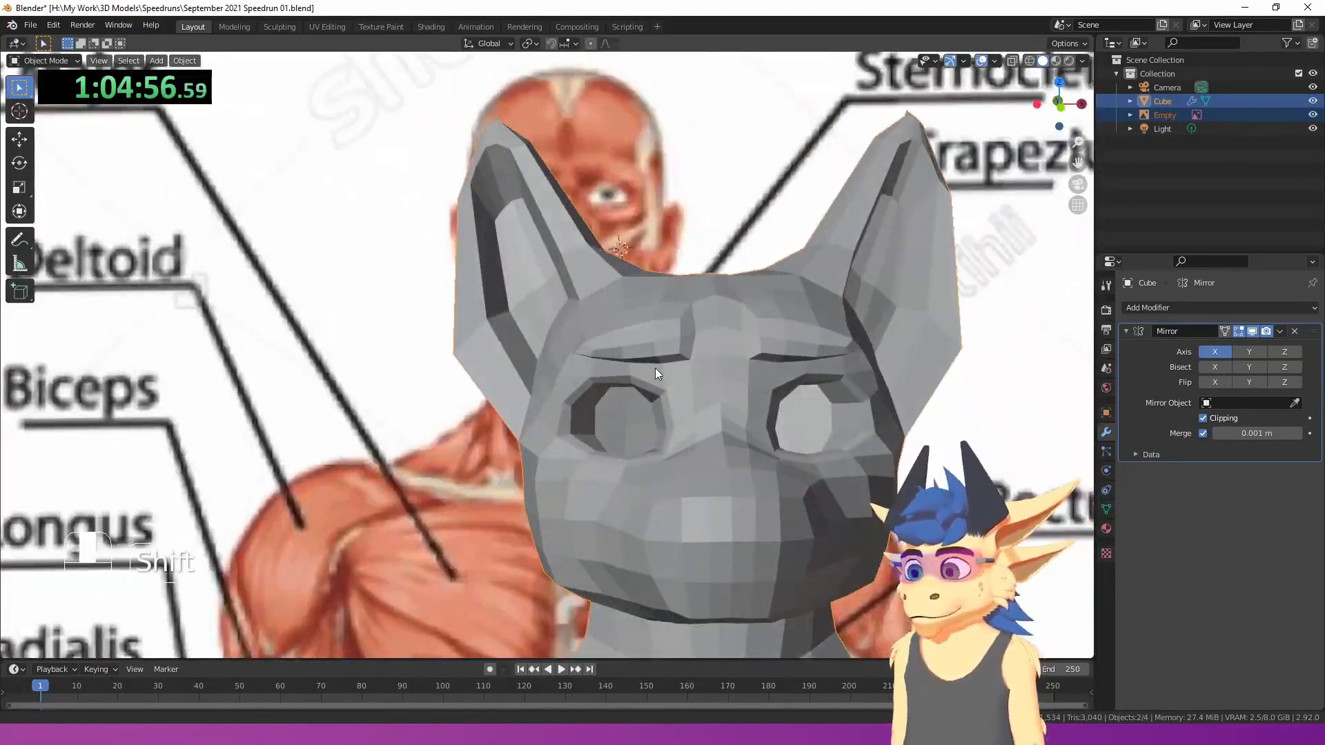
key(Tab)
scroll(686, 330, up, 4)
key(g)
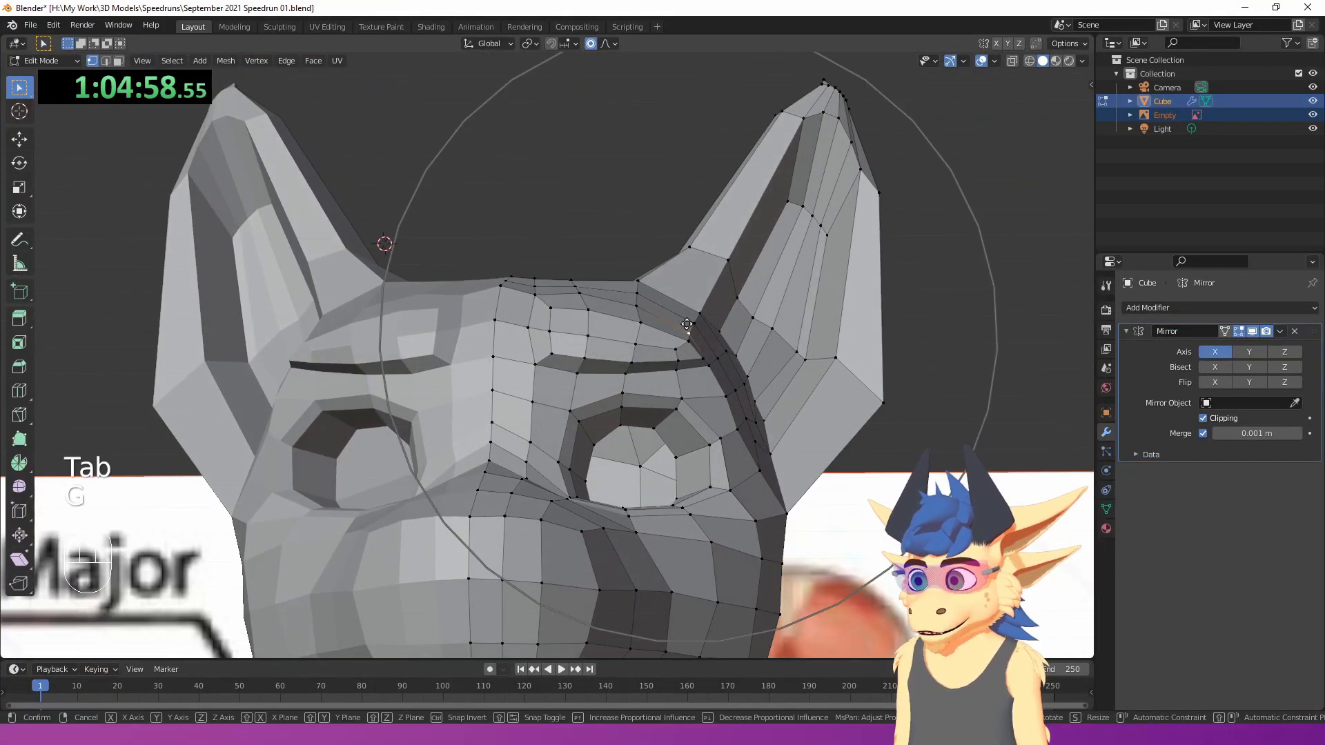
click(686, 300)
middle_drag(686, 300, 621, 290)
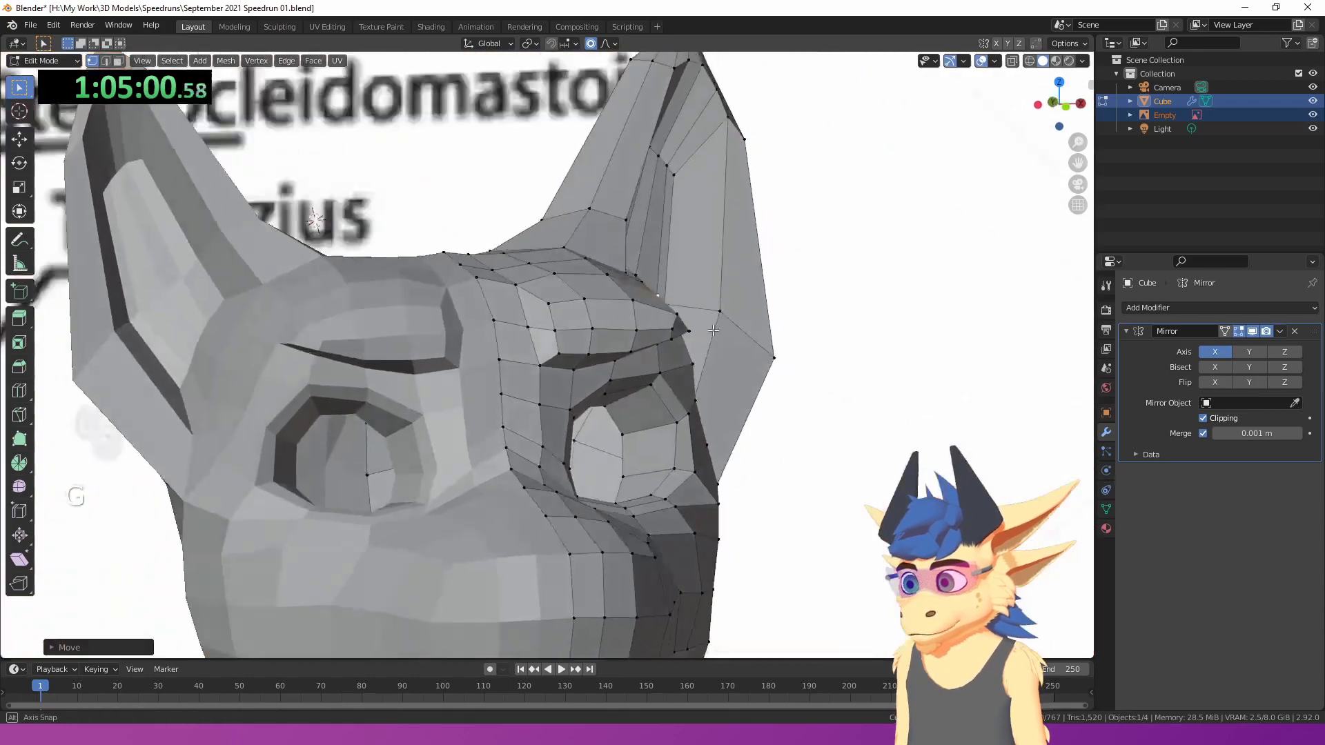
scroll(621, 290, down, 5)
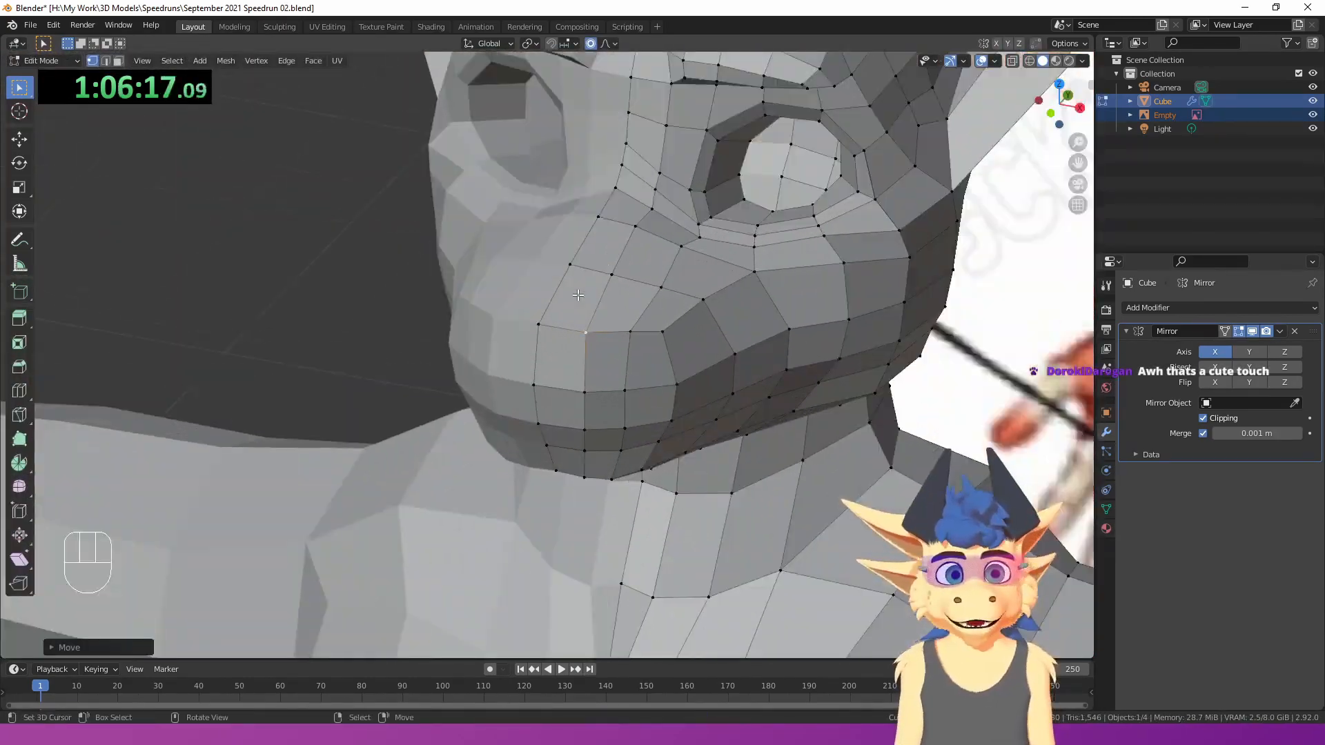
- Select the faces at the front of the muzzle beside the mirror seam and extrude them to form the nose
shift+middle_drag(539, 414, 598, 354)
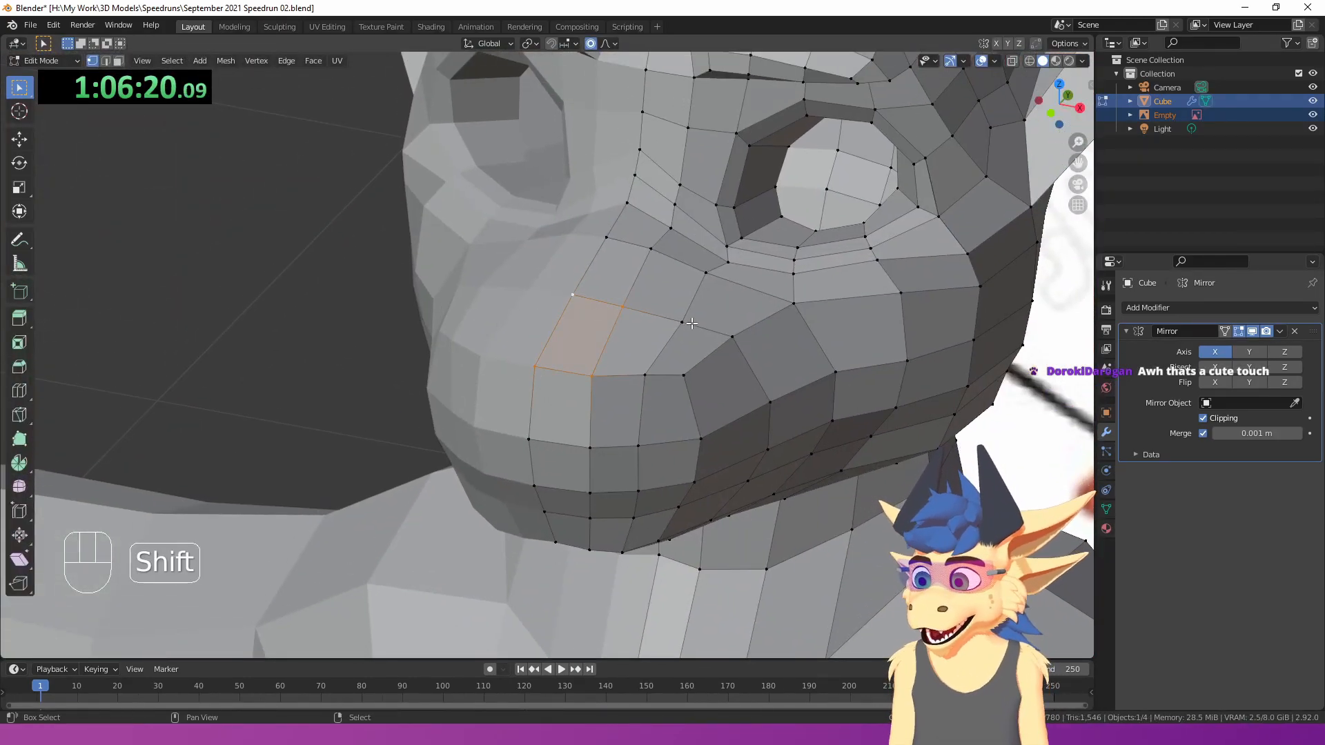
shift+click(530, 479)
middle_drag(749, 430, 692, 425)
key(e)
click(689, 353)
- Slide a vertex of the nose along its edge to refine the nose shape
click(757, 365)
key(g)
key(g)
click(600, 383)
right_click(621, 369)
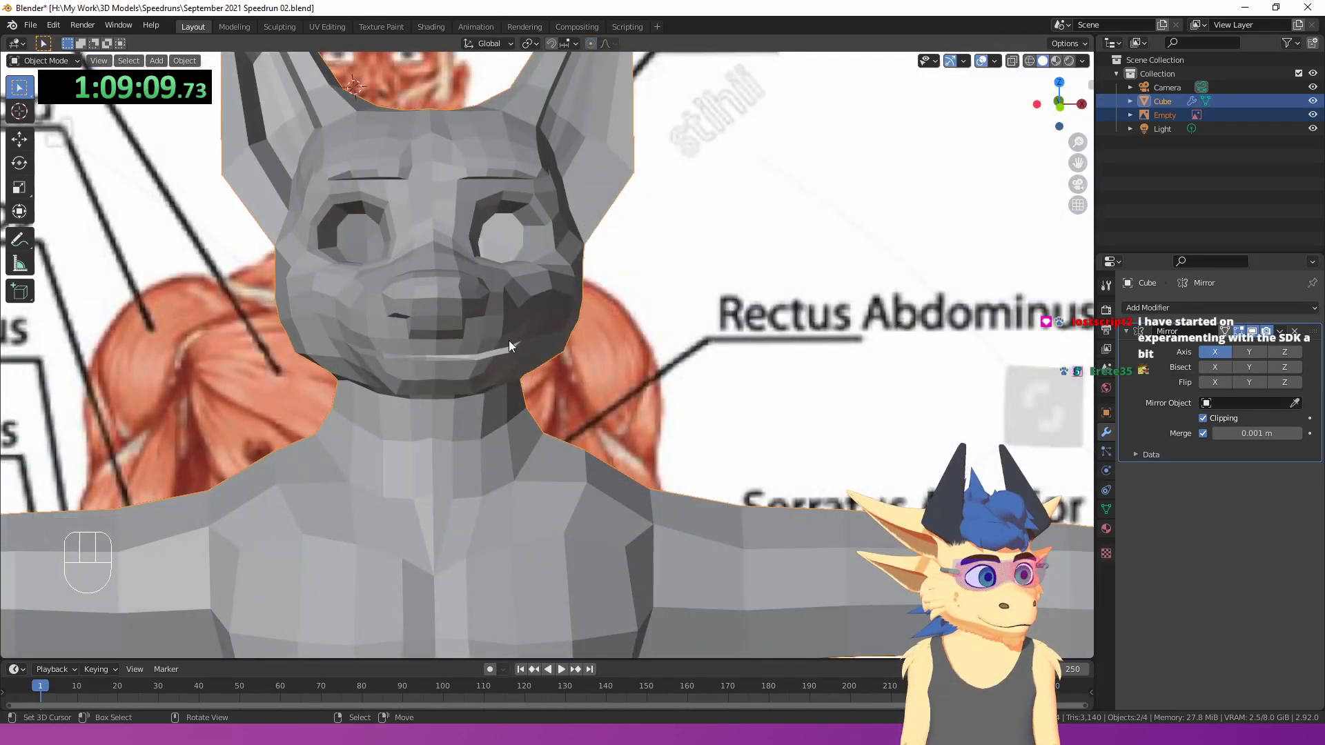
- Examine the head, torso and overall body proportions against the reference image from several angles and the front
middle_drag(508, 341, 417, 335)
key(Tab)
scroll(599, 322, down, 1)
shift+middle_drag(585, 391, 676, 294)
scroll(621, 325, up, 1)
scroll(552, 345, down, 4)
middle_drag(552, 338, 609, 217)
scroll(607, 227, up, 3)
mouse_move(592, 320)
shift+middle_down()
mouse_move(567, 201)
mouse_move(422, 193)
mouse_move(621, 238)
mouse_move(576, 276)
mouse_move(585, 340)
shift+middle_up()
scroll(566, 207, down, 4)
scroll(585, 339, up, 2)
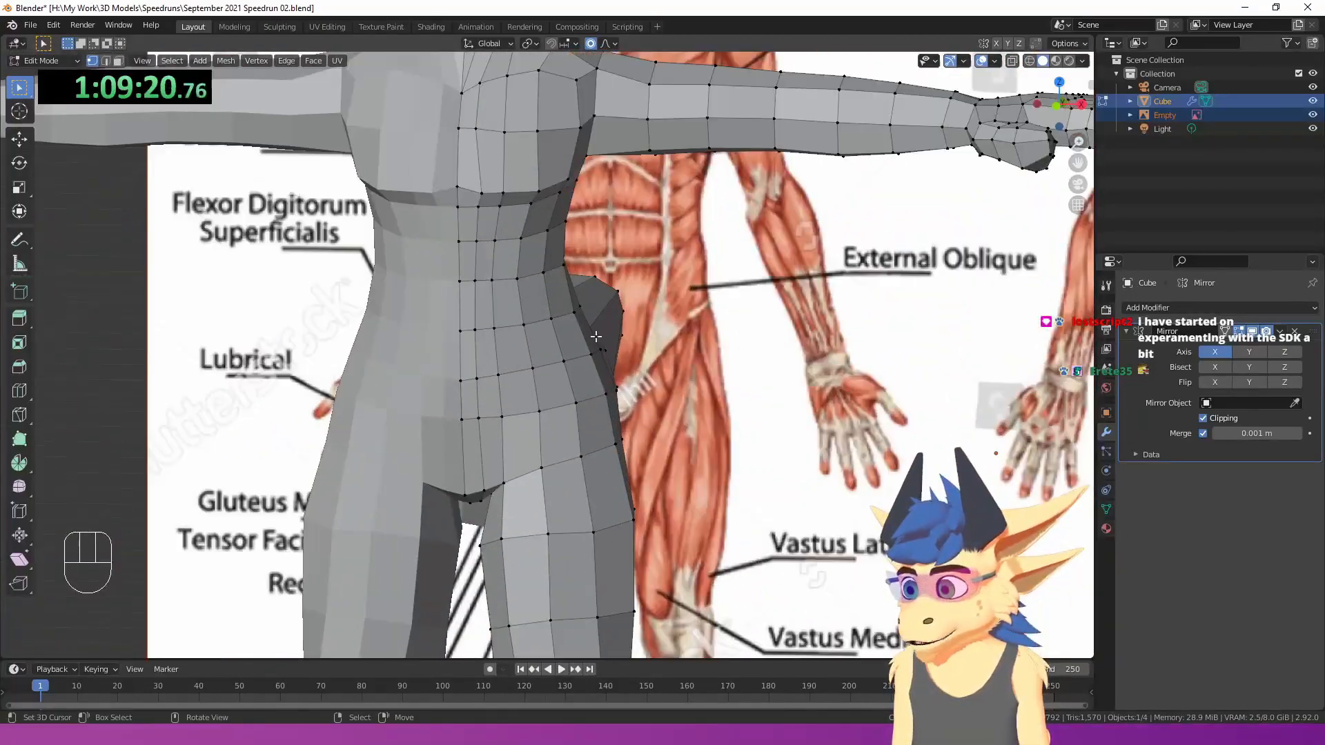
key(KP_1)
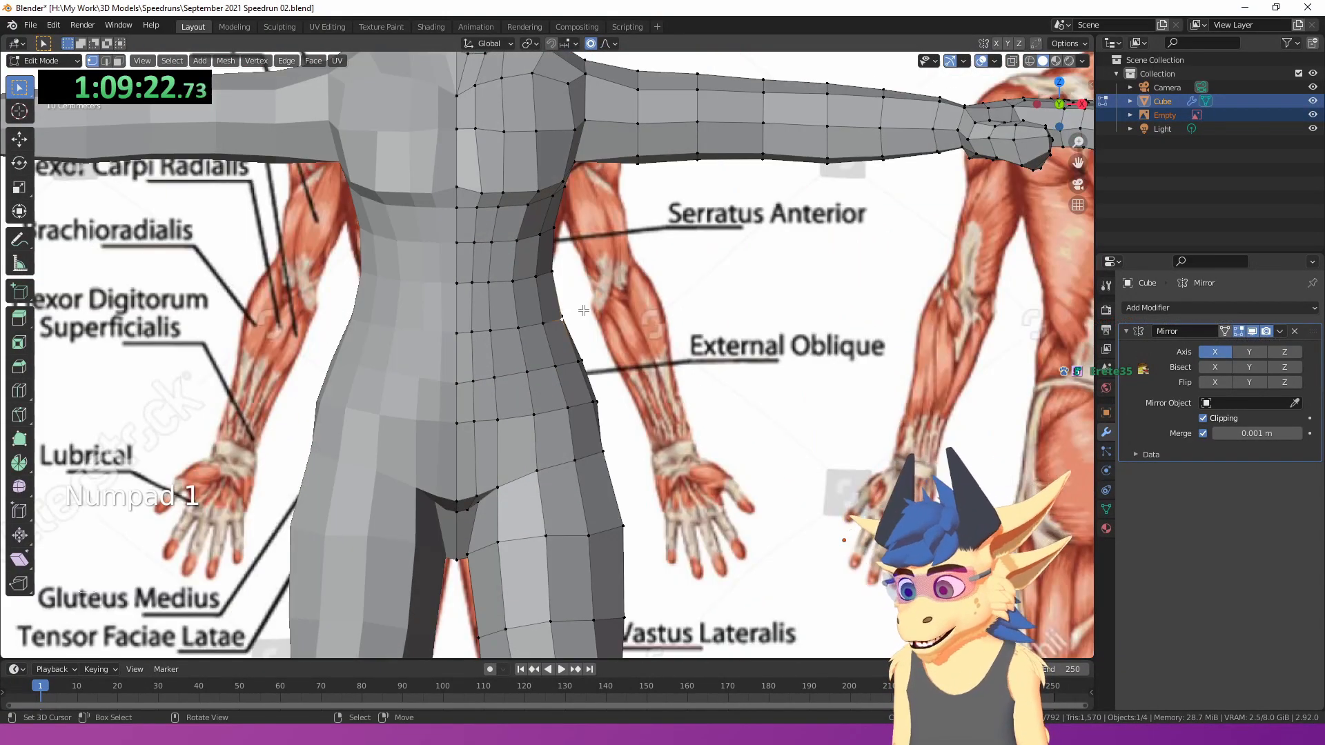
key(Tab)
scroll(595, 310, down, 5)
middle_drag(594, 310, 592, 280)
scroll(540, 224, down, 1)
key(KP_2)
key(KP_0)
key(KP_0)
key(KP_1)
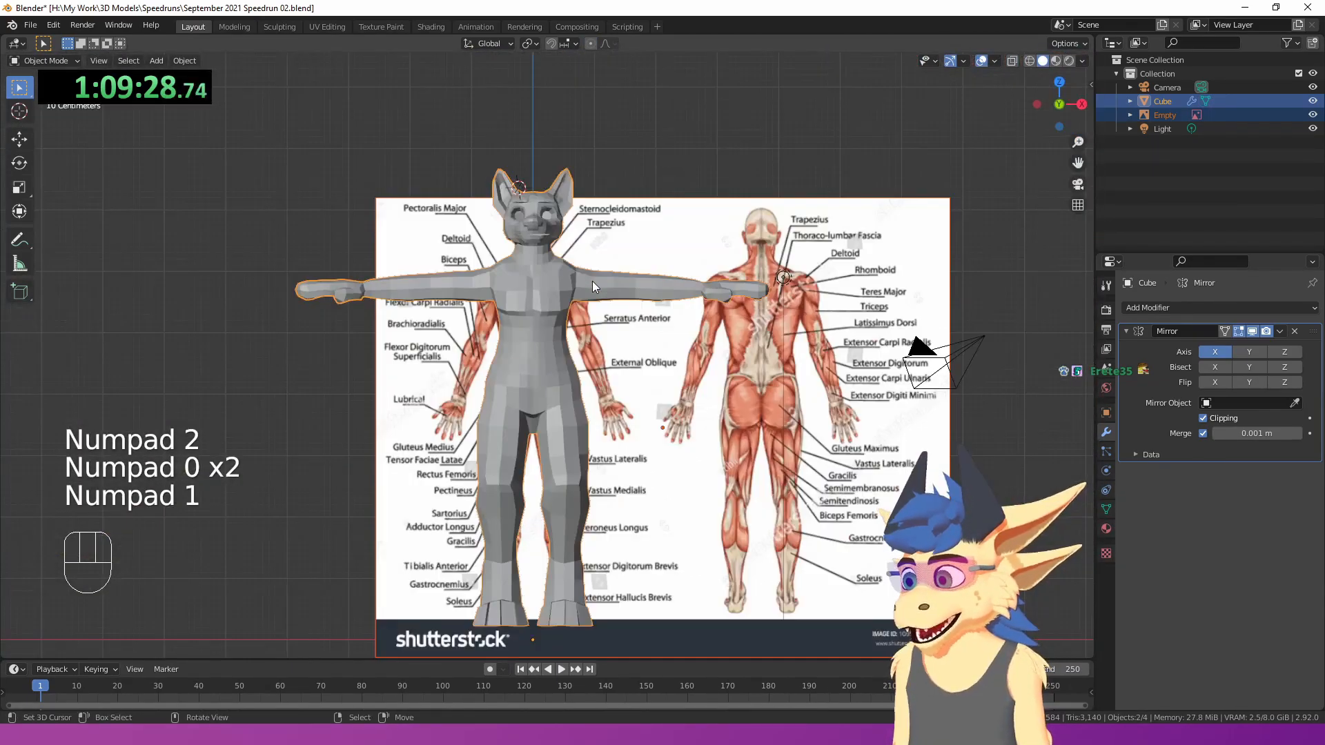
- Snap the 3D cursor to selected geometry on the centre line at the base of the head
scroll(531, 234, up, 4)
key(z)
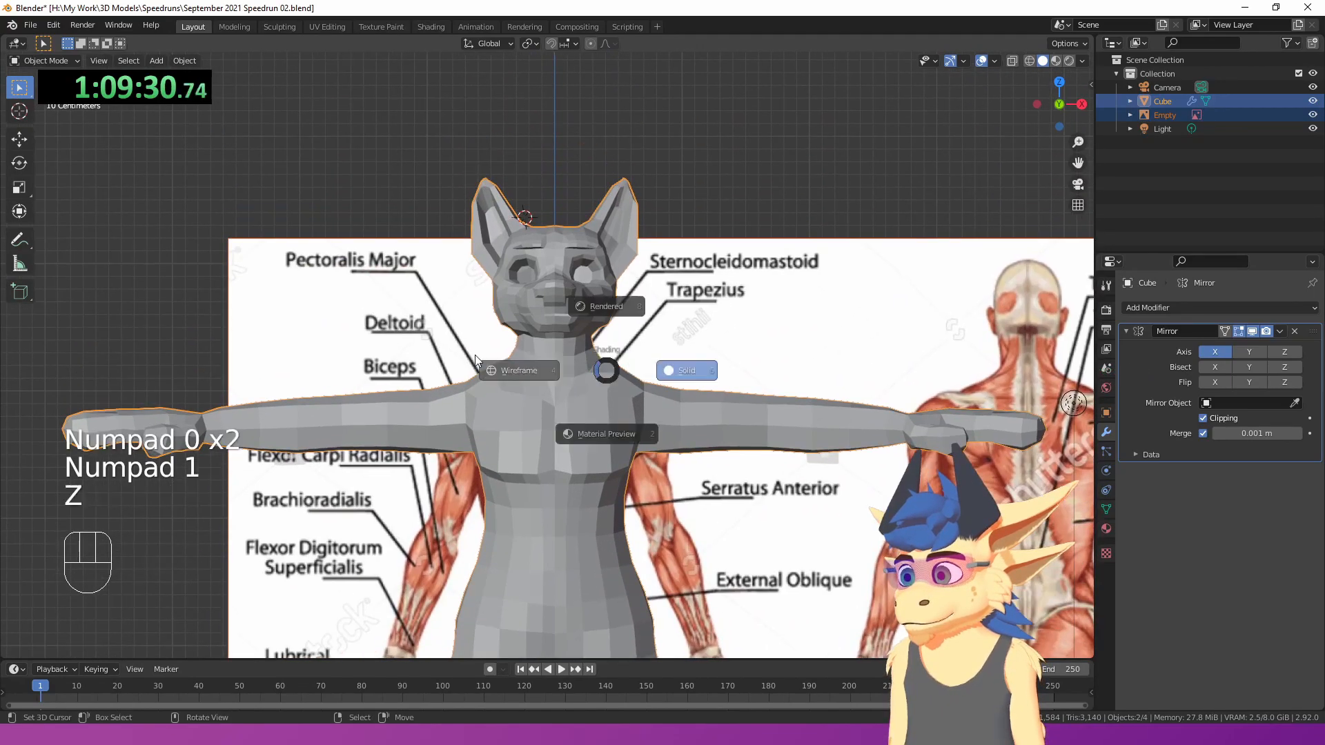
click(475, 355)
key(Tab)
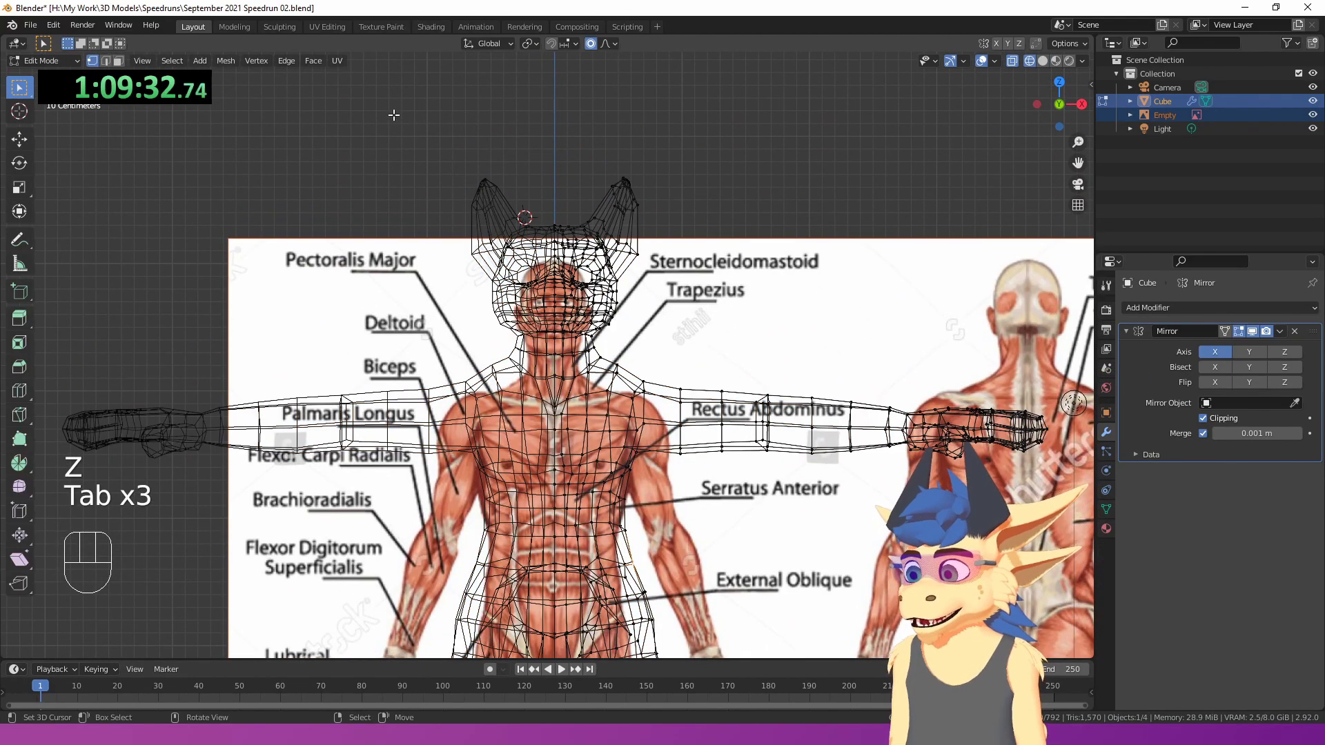
click(384, 108)
drag(474, 166, 768, 348)
scroll(690, 323, up, 2)
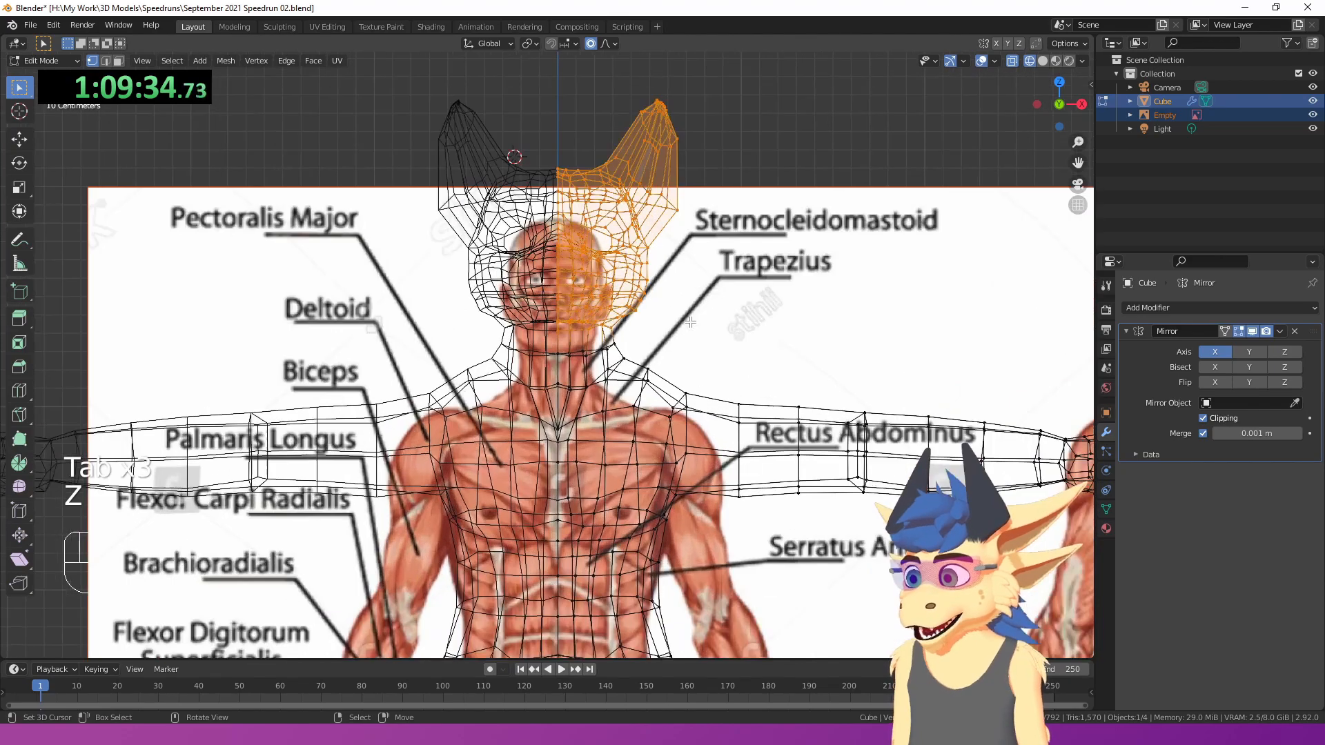
click(800, 284)
key(shift+s)
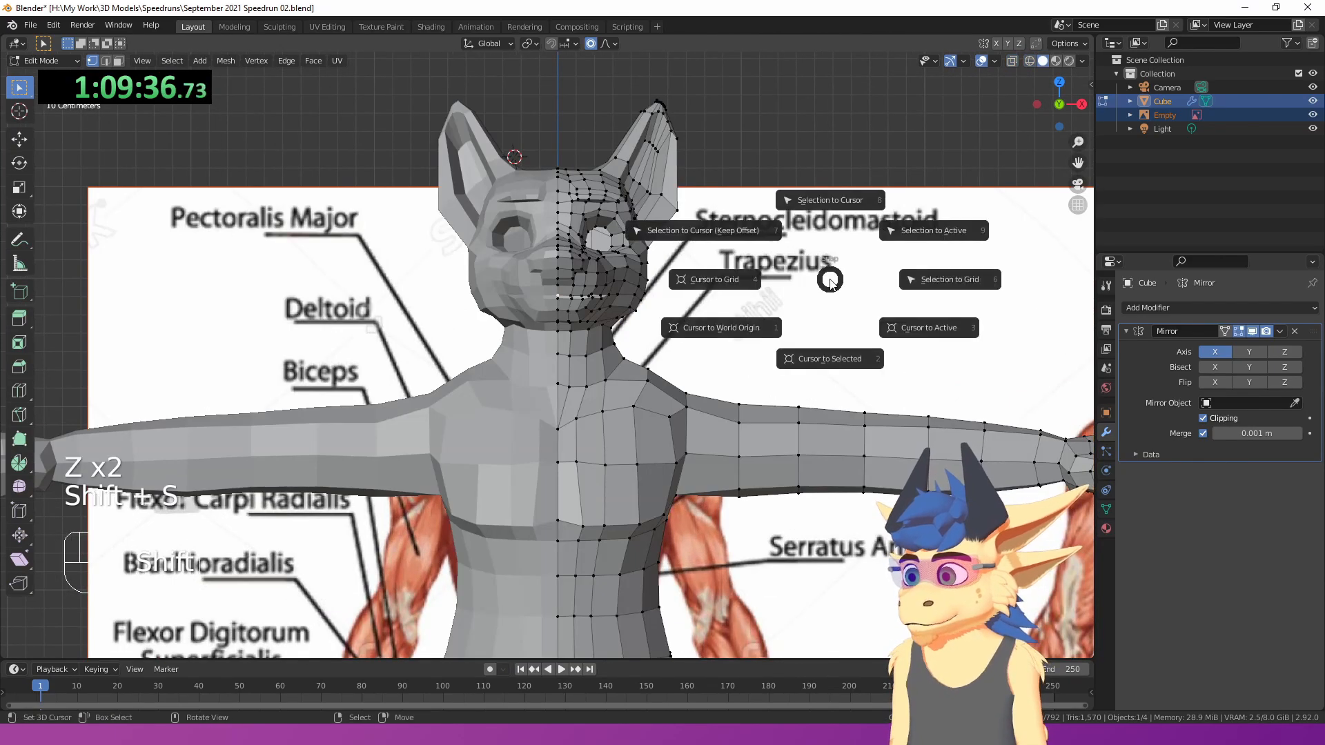
shift+middle_drag(801, 346, 796, 413)
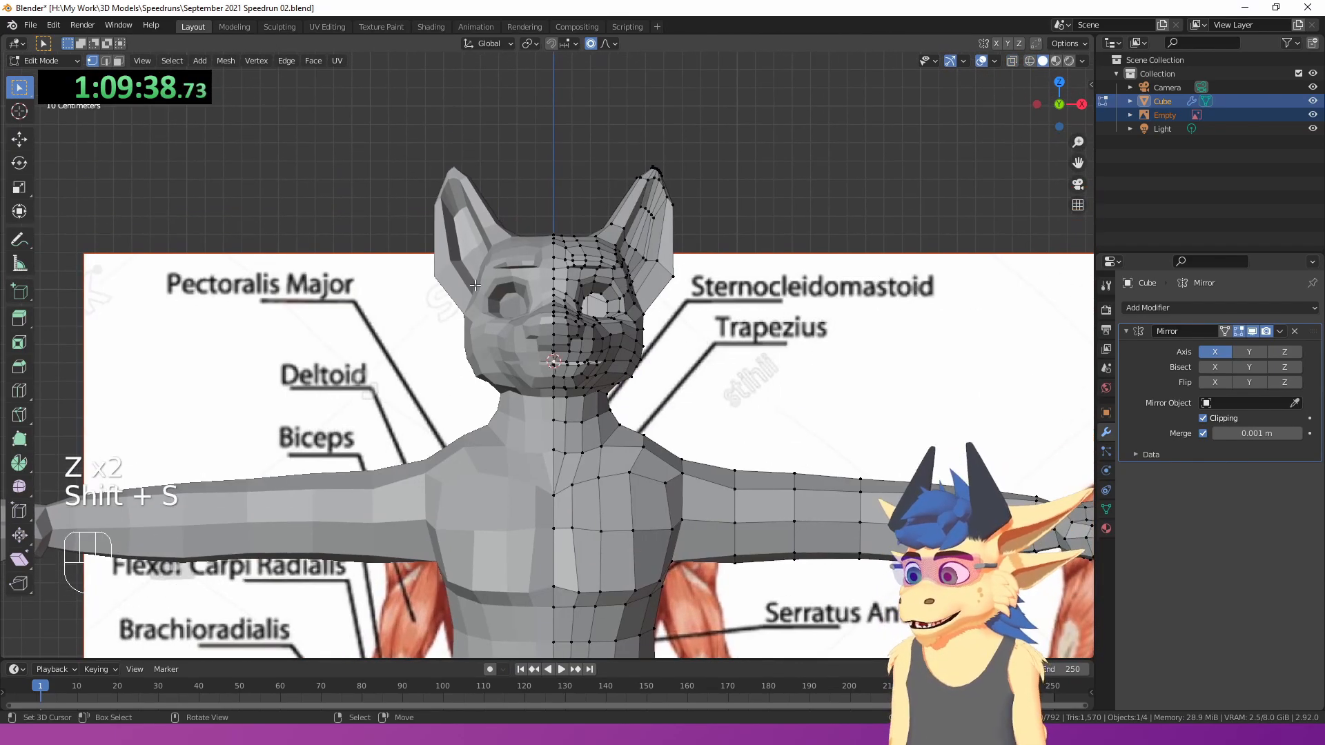
- Box-select the whole head including the ears in wireframe and scale it with proportional editing
key(z)
key(b)
drag(236, 75, 806, 406)
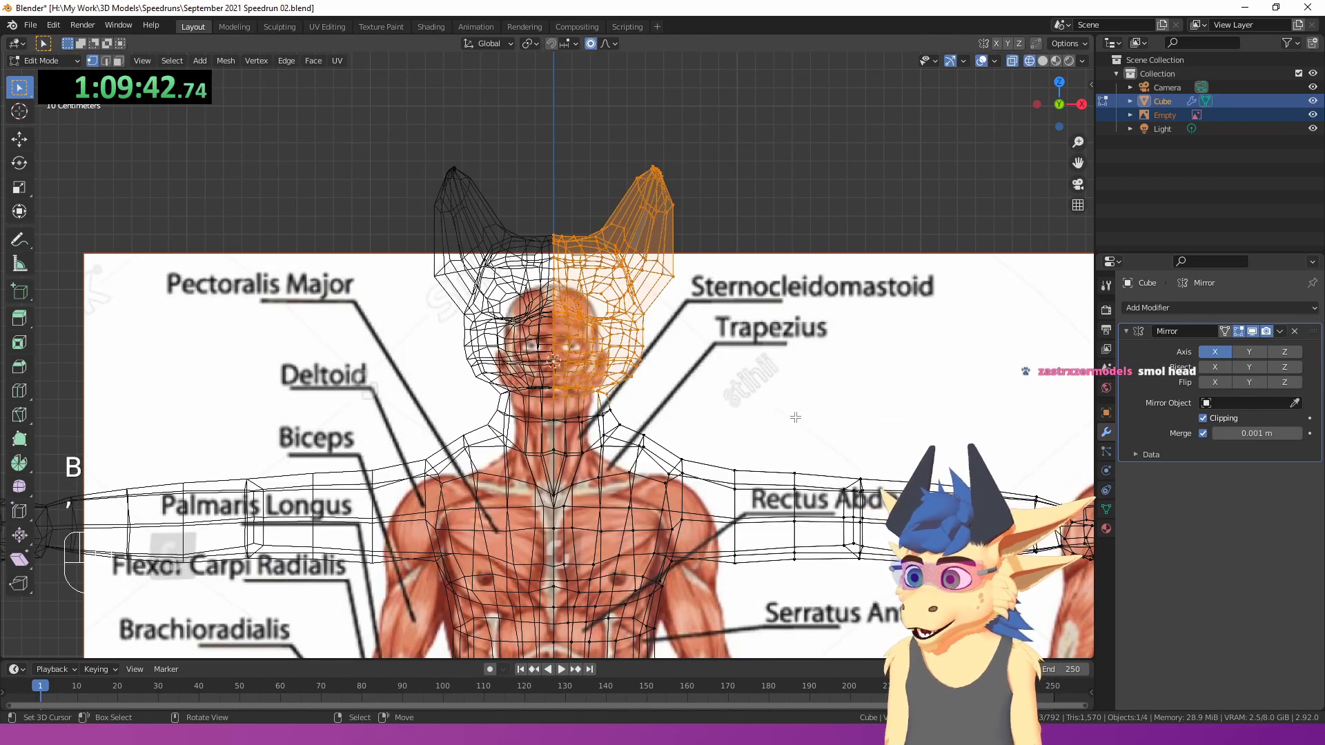
key(s)
scroll(883, 334, up, 5)
click(883, 334)
key(z)
key(Tab)
scroll(932, 334, down, 3)
mouse_move(762, 361)
middle_down()
mouse_move(703, 370)
mouse_move(625, 316)
mouse_move(573, 304)
mouse_move(679, 342)
mouse_move(905, 334)
mouse_move(878, 345)
mouse_move(862, 399)
mouse_move(784, 418)
mouse_move(698, 375)
middle_up()
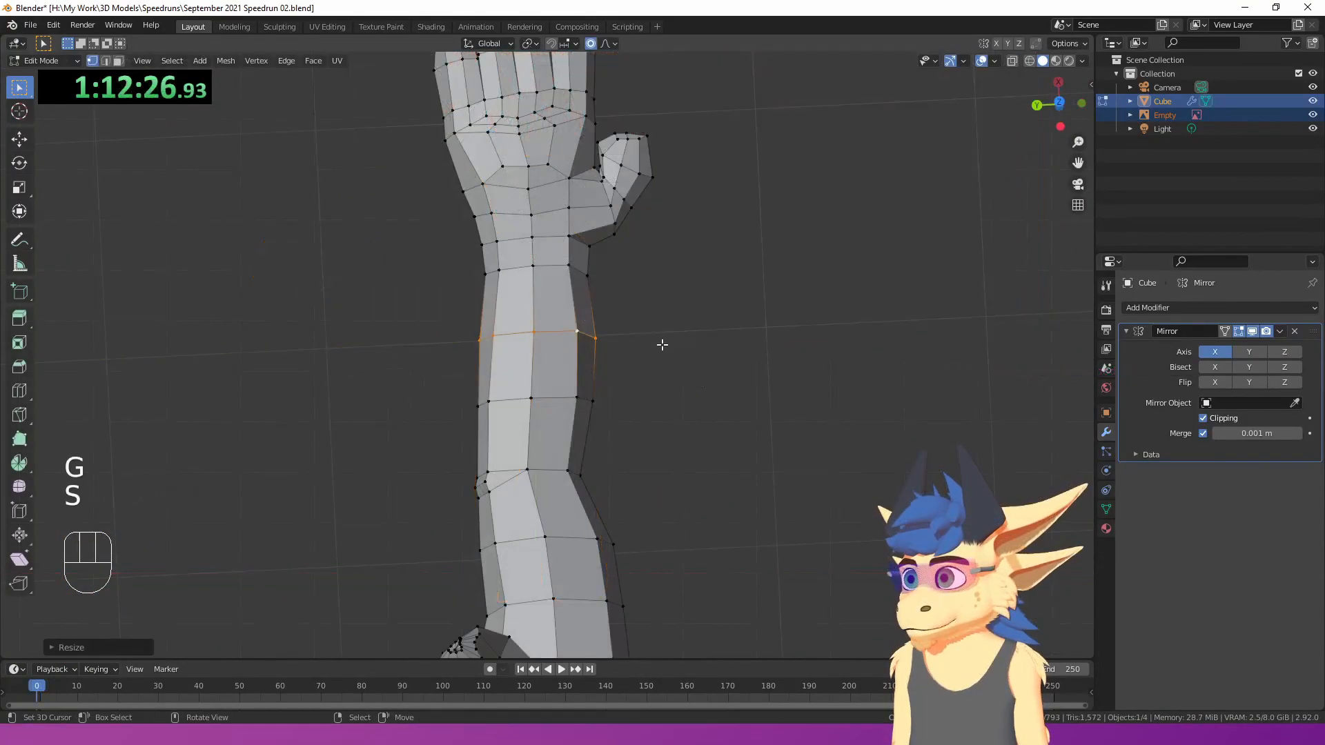
- Scale the edge loop around the middle of the forearm with proportional editing
key(Tab)
key(Tab)
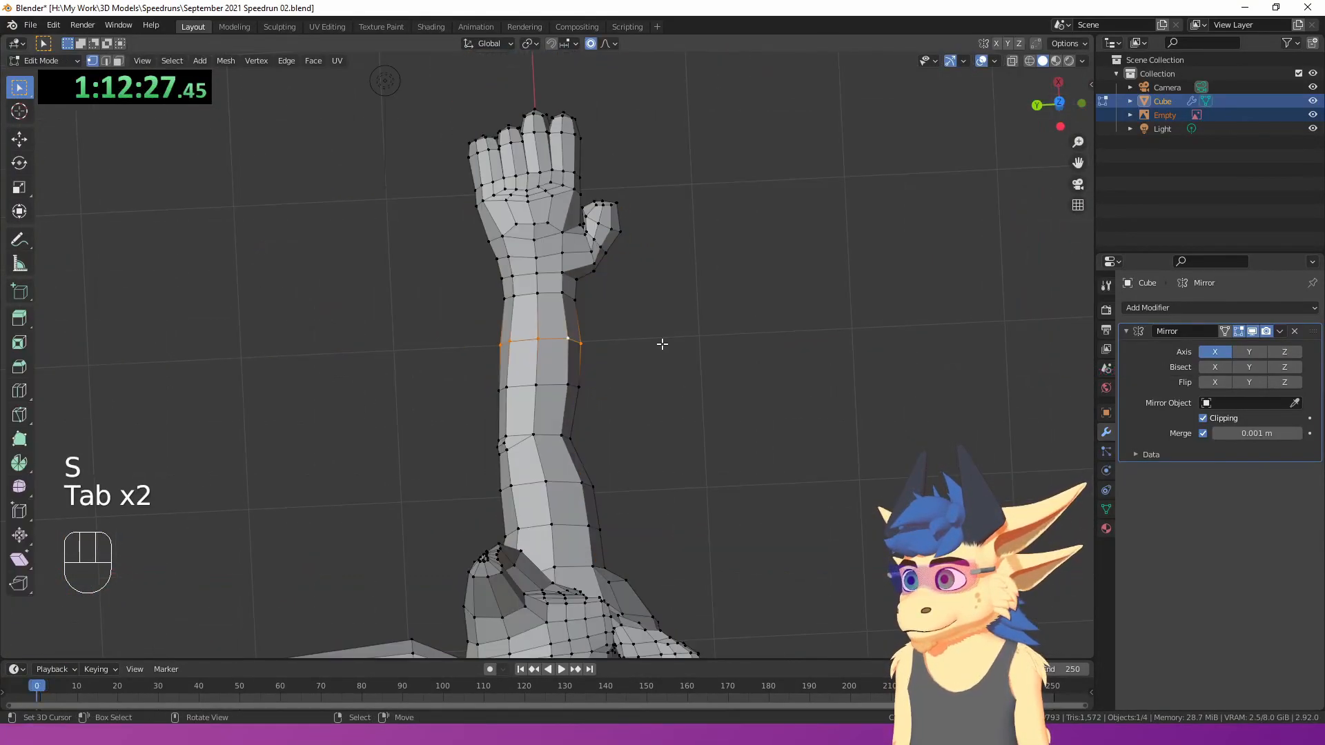
key(s)
click(652, 345)
- Examine the arms and the whole figure from several angles
key(Tab)
scroll(640, 377, down, 5)
middle_drag(641, 378, 384, 348)
shift+middle_drag(528, 376, 642, 373)
shift+middle_drag(642, 372, 650, 452)
scroll(681, 326, down, 5)
middle_drag(677, 325, 642, 507)
scroll(629, 323, up, 1)
scroll(624, 391, up, 3)
scroll(643, 338, up, 3)
- Move a vertex on the rear cheek in the side view with proportional editing
key(Tab)
middle_drag(642, 507, 563, 476)
right_click(675, 363)
middle_drag(673, 365, 504, 358)
scroll(607, 395, up, 2)
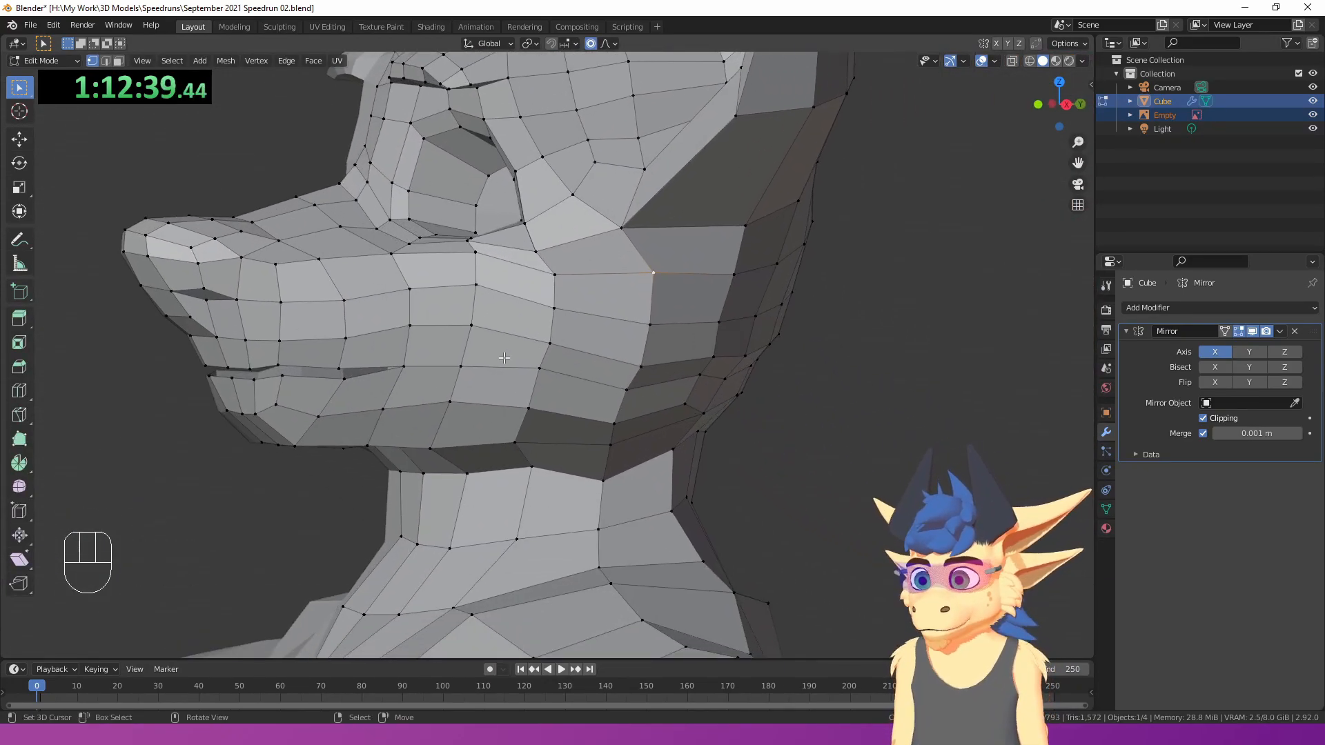
key(KP_3)
key(g)
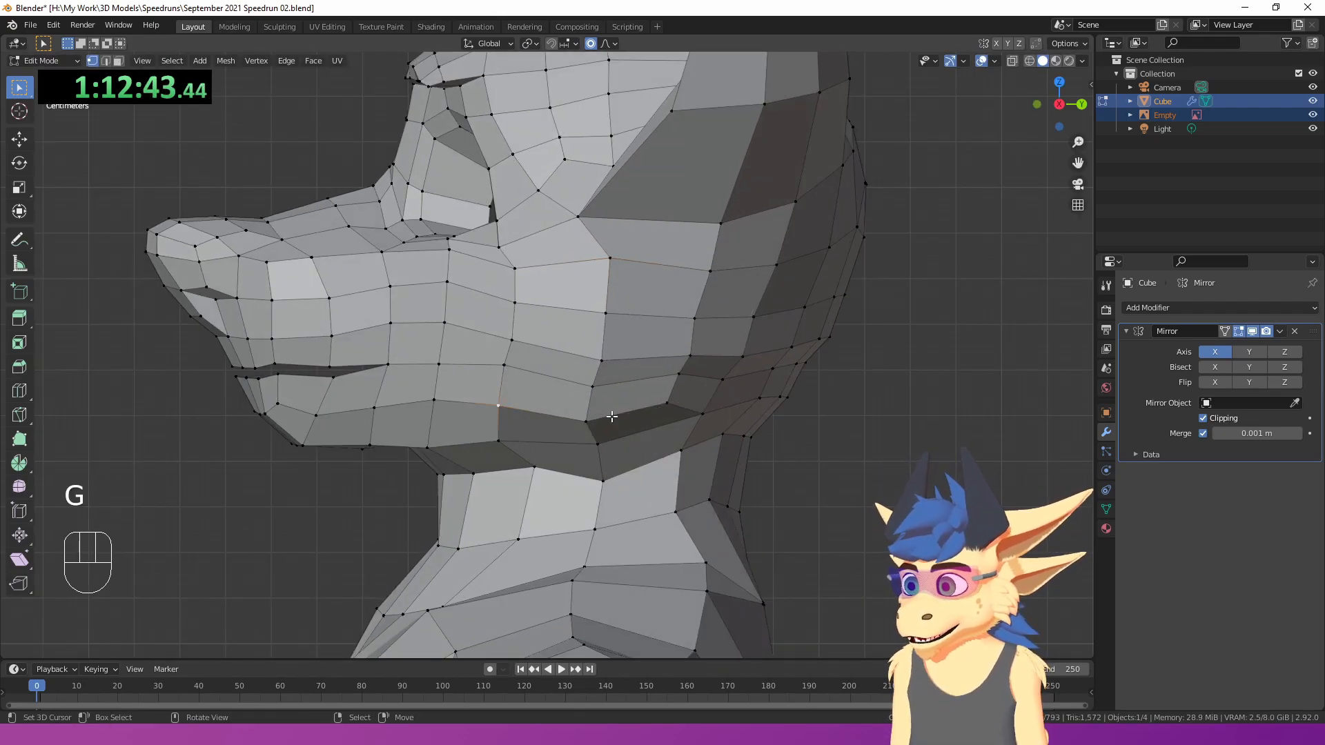
- Adjust the lower jaw by moving a vertex below the mouth corner with proportional editing
middle_drag(402, 420, 548, 431)
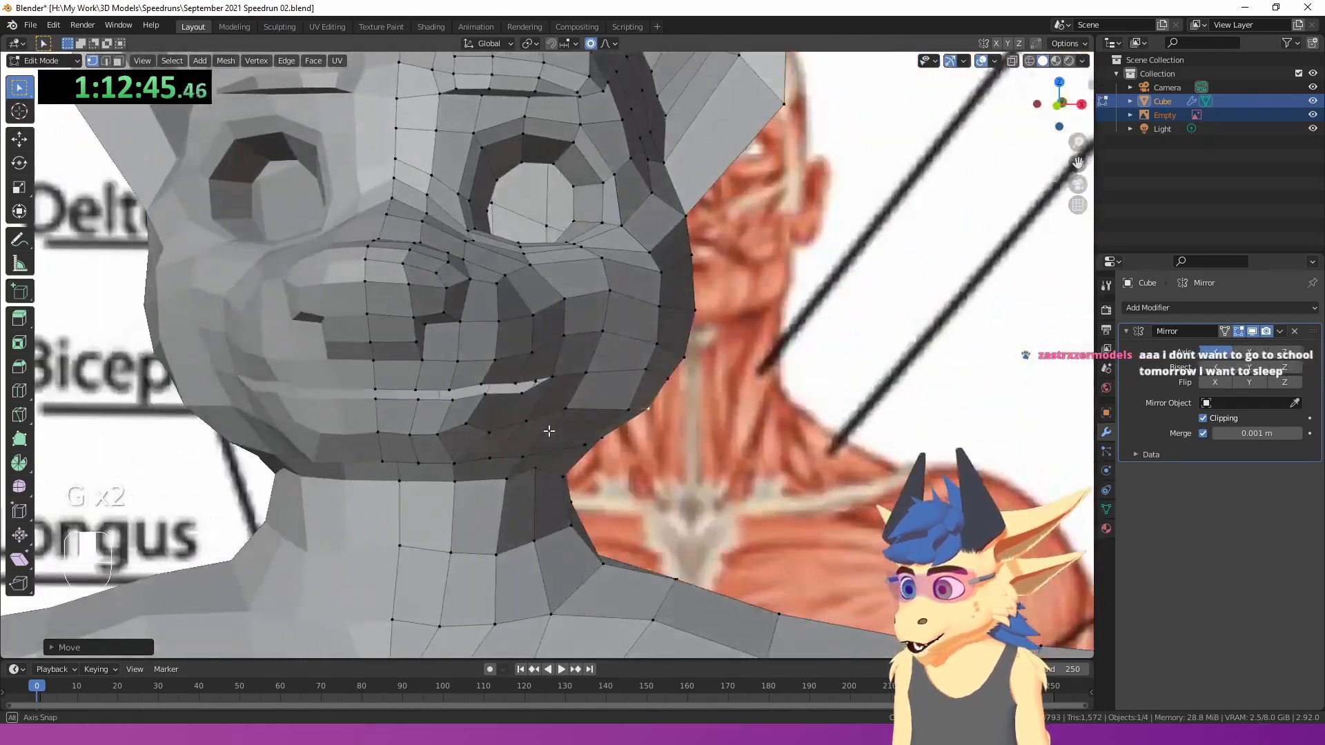
middle_drag(456, 423, 603, 370)
key(g)
click(622, 421)
- Move the row of vertices below the lower lip in the side view with proportional editing to shape the chin
scroll(601, 370, up, 3)
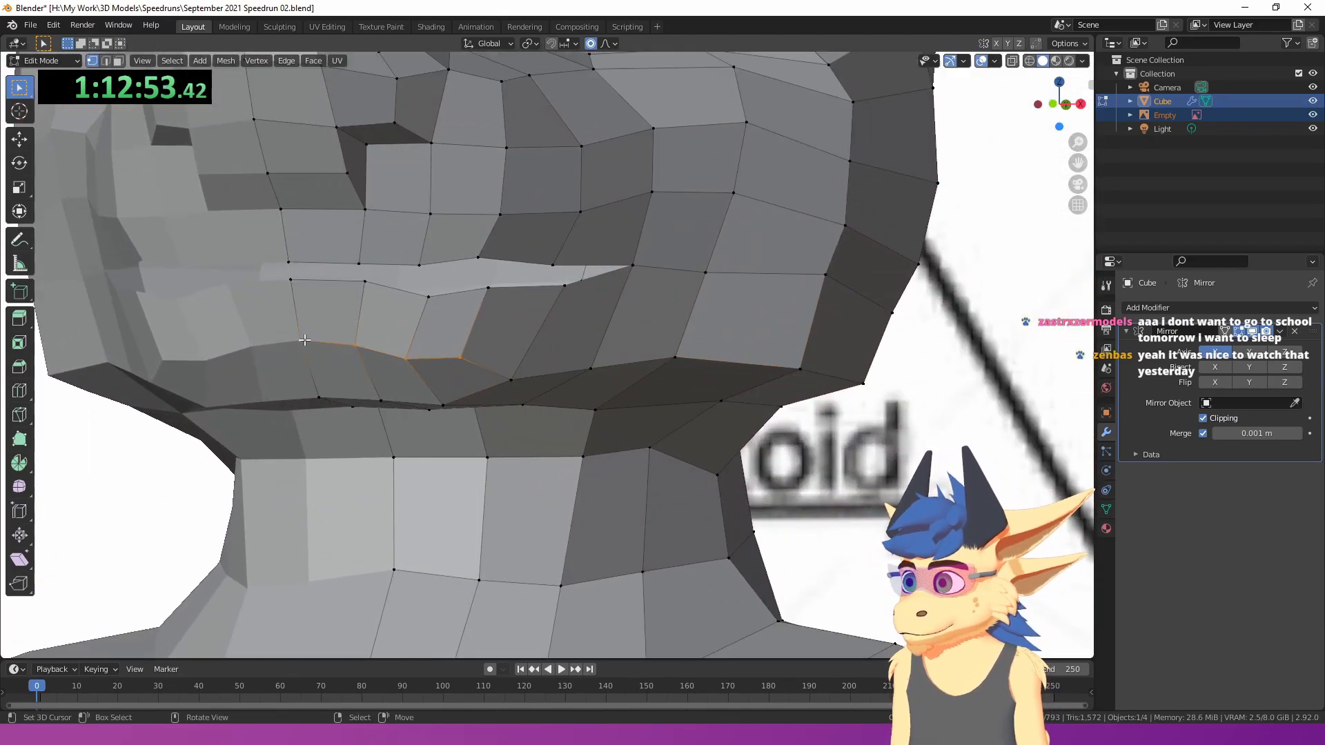
key(KP_Decimal)
key(KP_3)
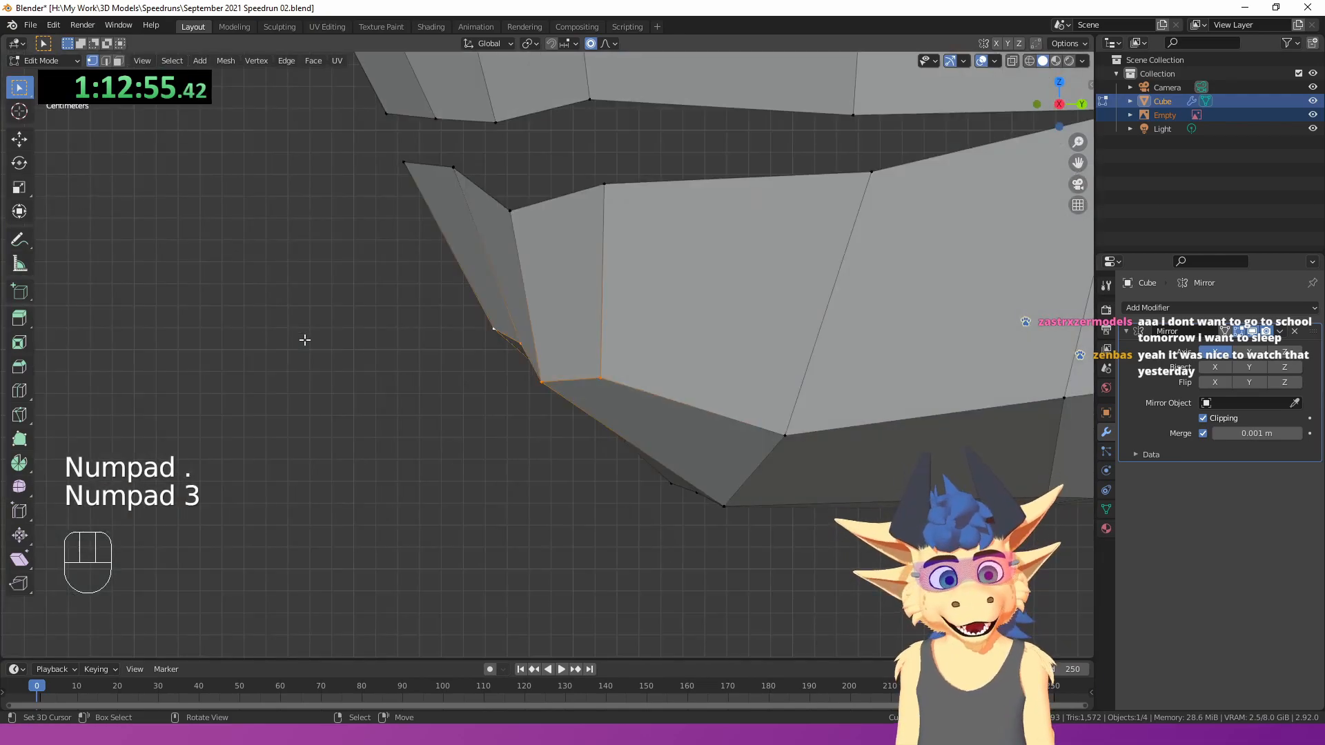
shift+middle_drag(302, 340, 511, 321)
key(g)
scroll(502, 339, down, 5)
shift+middle_drag(659, 339, 543, 349)
middle_drag(543, 349, 467, 424)
click(575, 357)
key(Tab)
scroll(601, 374, up, 2)
key(Tab)
key(g)
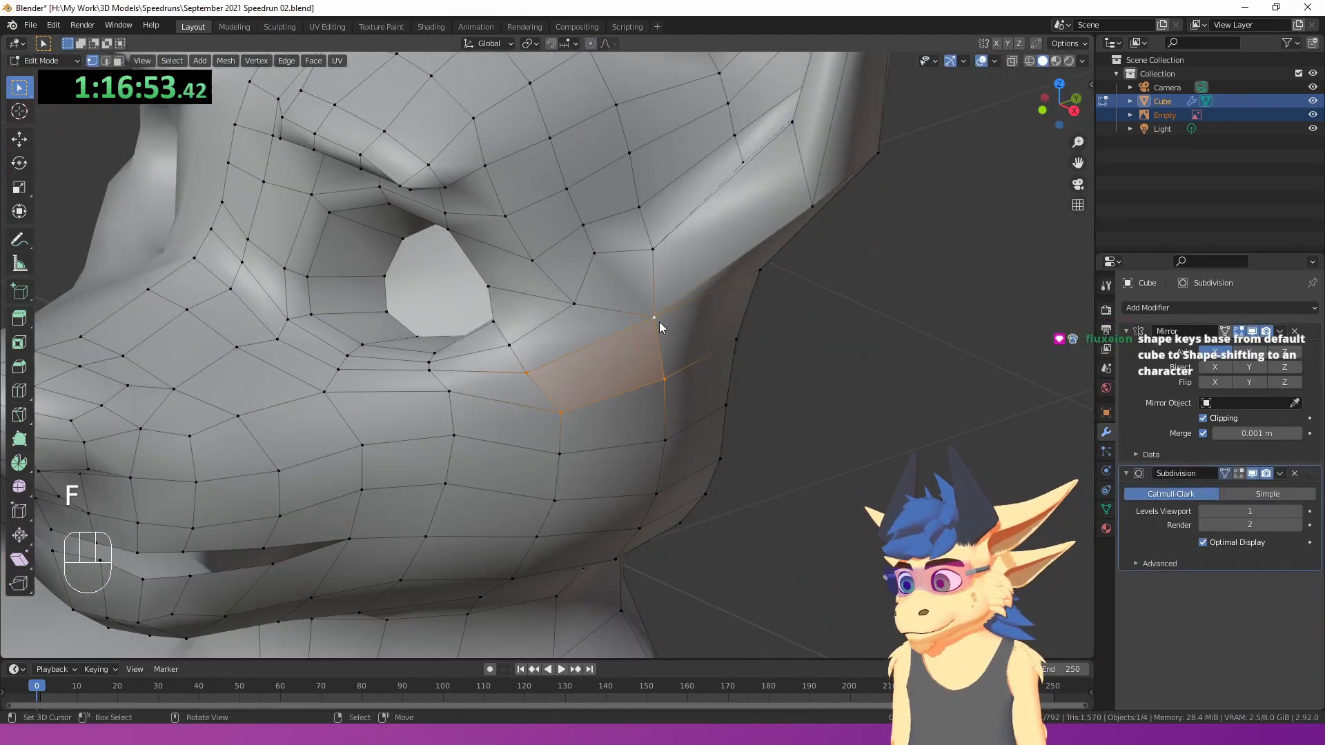
- Switch the solid viewport's studio lighting to the bright, evenly lit preset
key(Tab)
scroll(655, 321, down, 4)
middle_drag(648, 317, 705, 297)
scroll(753, 298, down, 3)
scroll(705, 297, up, 2)
click(1082, 61)
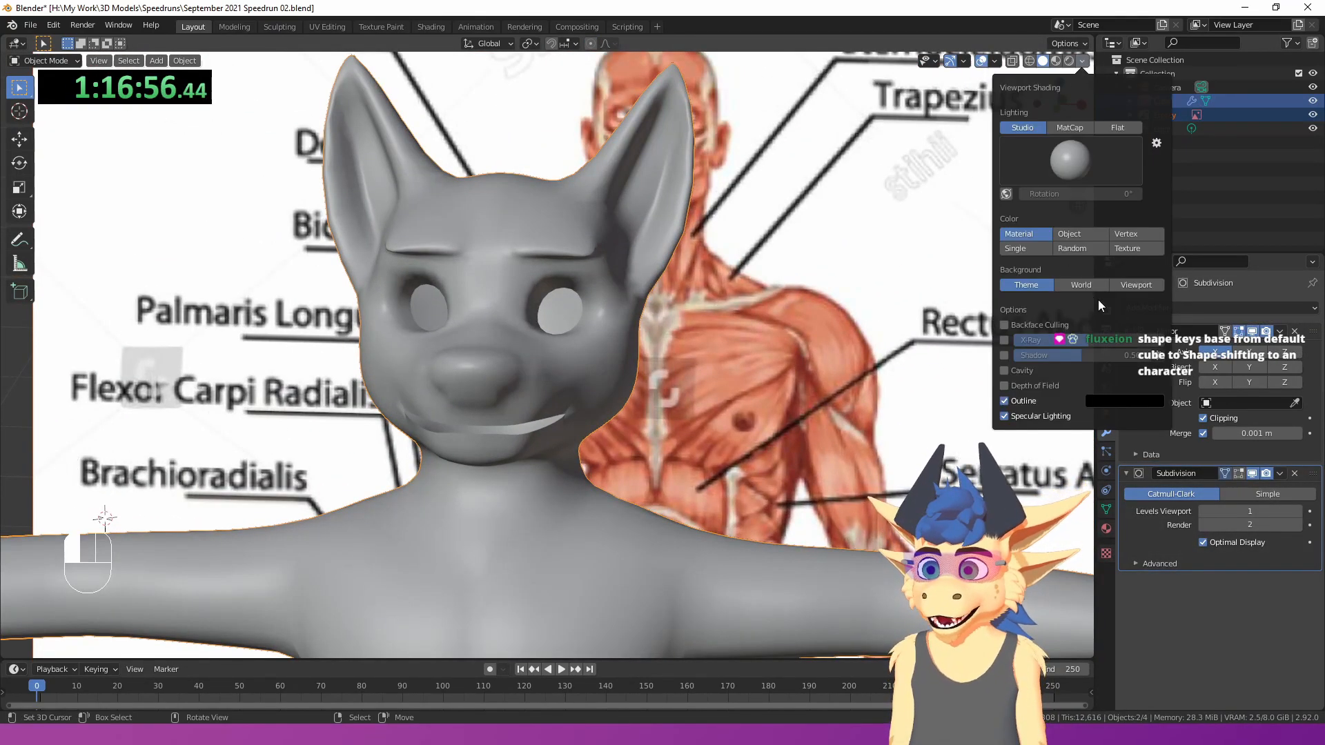
click(1035, 207)
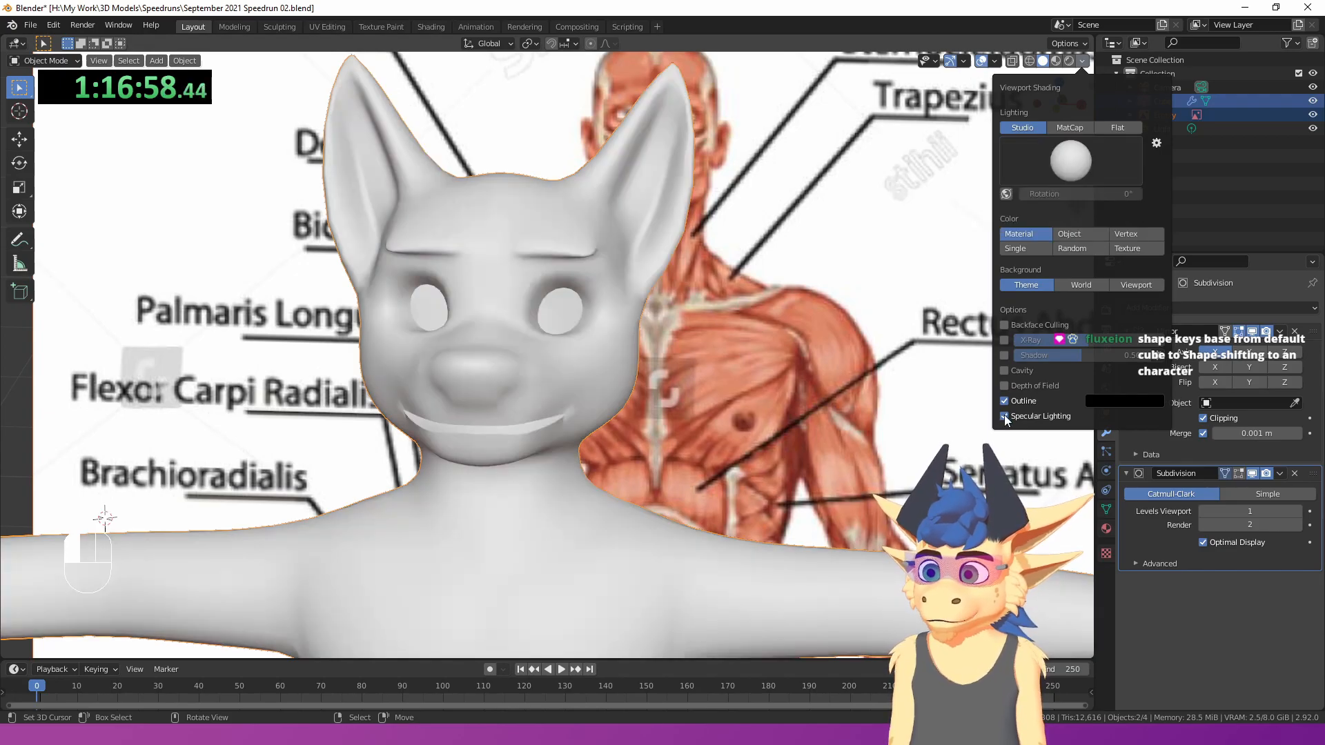
- Inspect the smoothed figure from the head down to the feet from several angles
scroll(594, 366, down, 4)
mouse_move(510, 366)
middle_down()
mouse_move(619, 357)
mouse_move(714, 283)
mouse_move(483, 311)
mouse_move(553, 304)
middle_up()
scroll(713, 283, down, 2)
scroll(528, 303, up, 3)
key(Tab)
key(Tab)
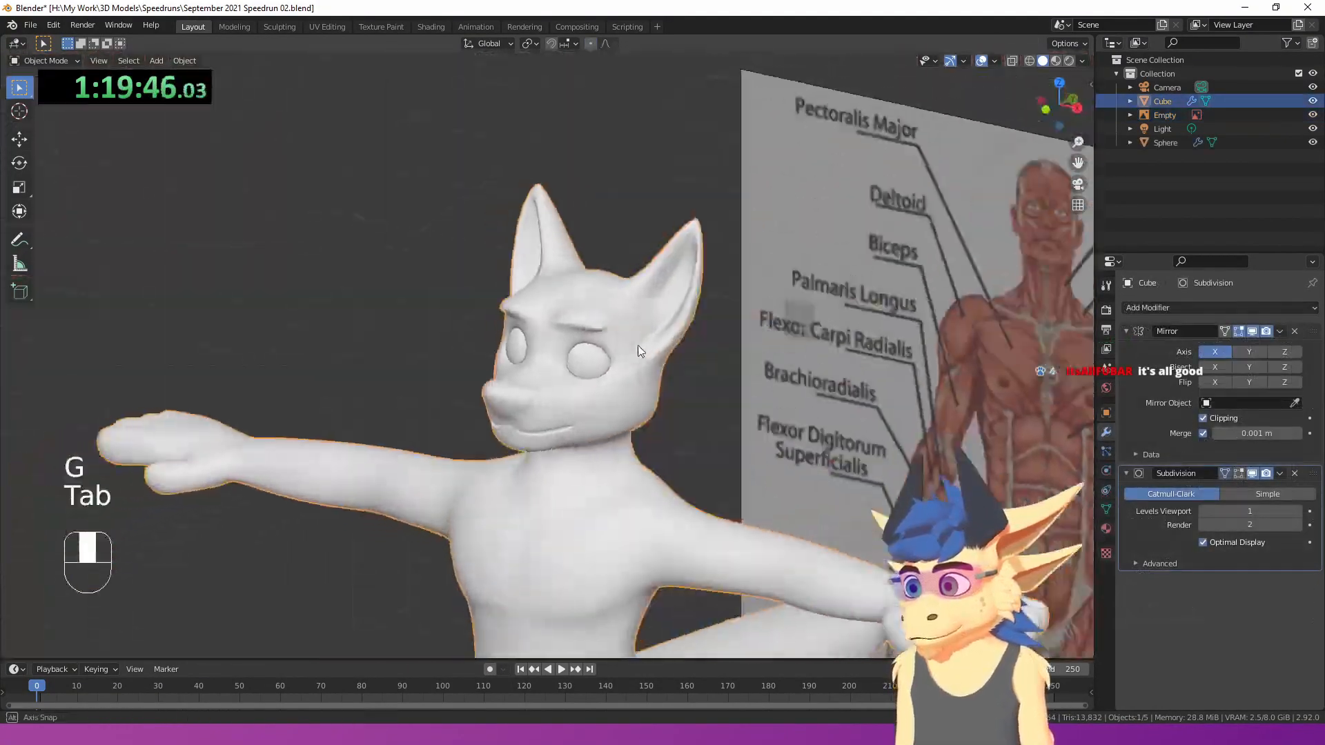
middle_drag(637, 345, 655, 280)
scroll(650, 297, down, 5)
shift+middle_drag(525, 300, 549, 314)
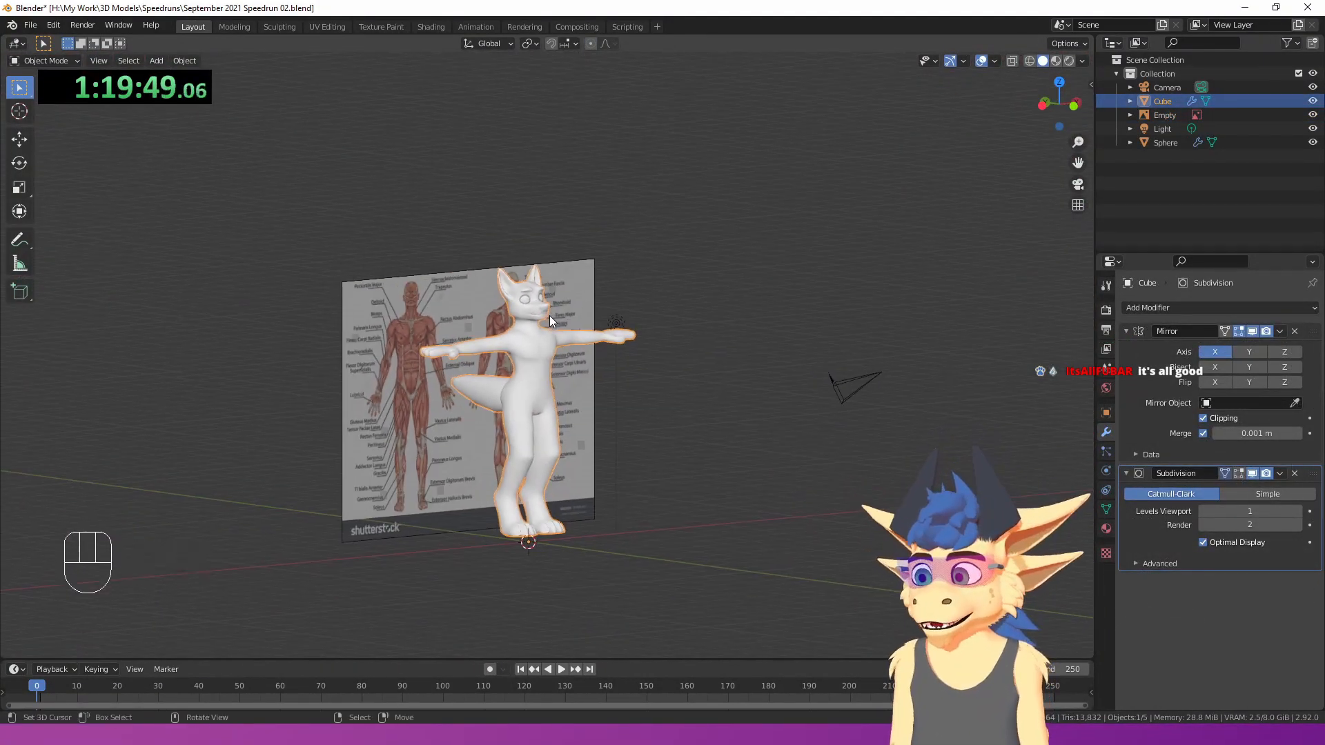
scroll(550, 315, up, 5)
middle_drag(520, 427, 378, 356)
middle_drag(621, 445, 586, 473)
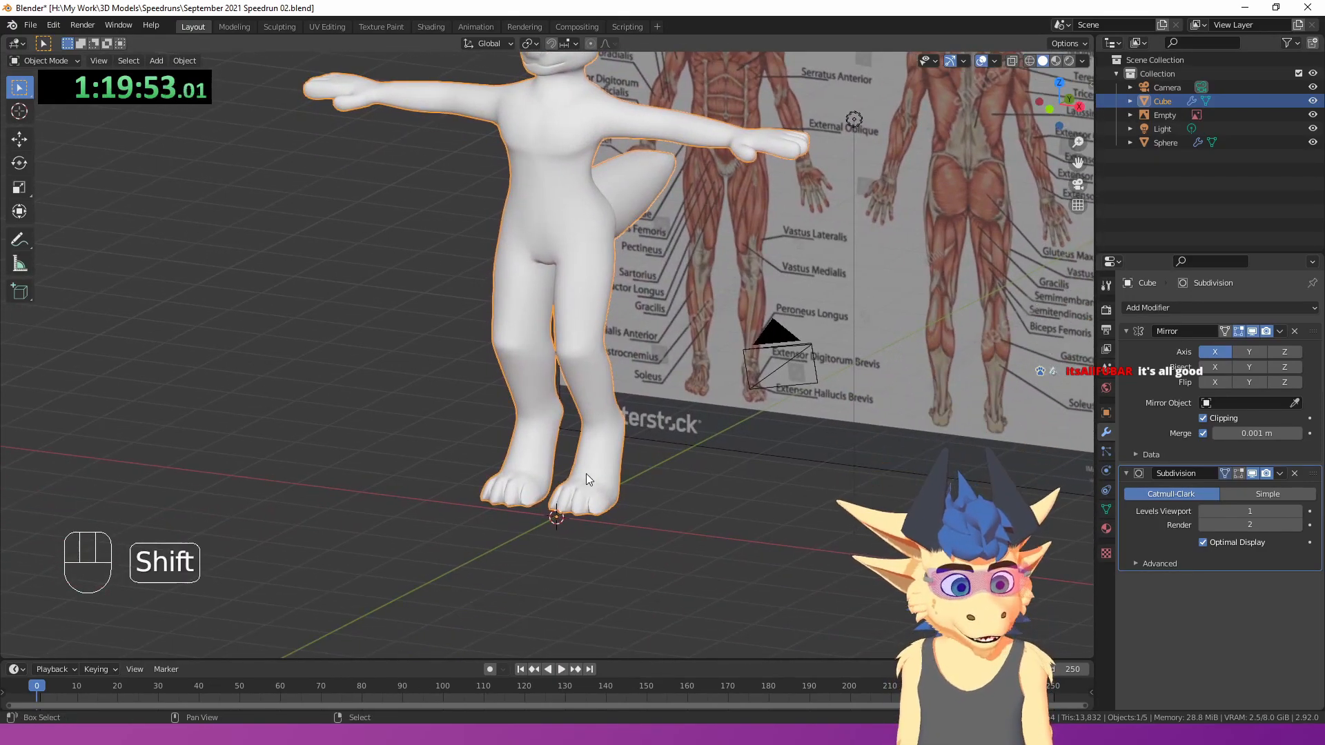
scroll(645, 388, up, 6)
- Move a vertex on the foot above the toes with proportional editing
key(Tab)
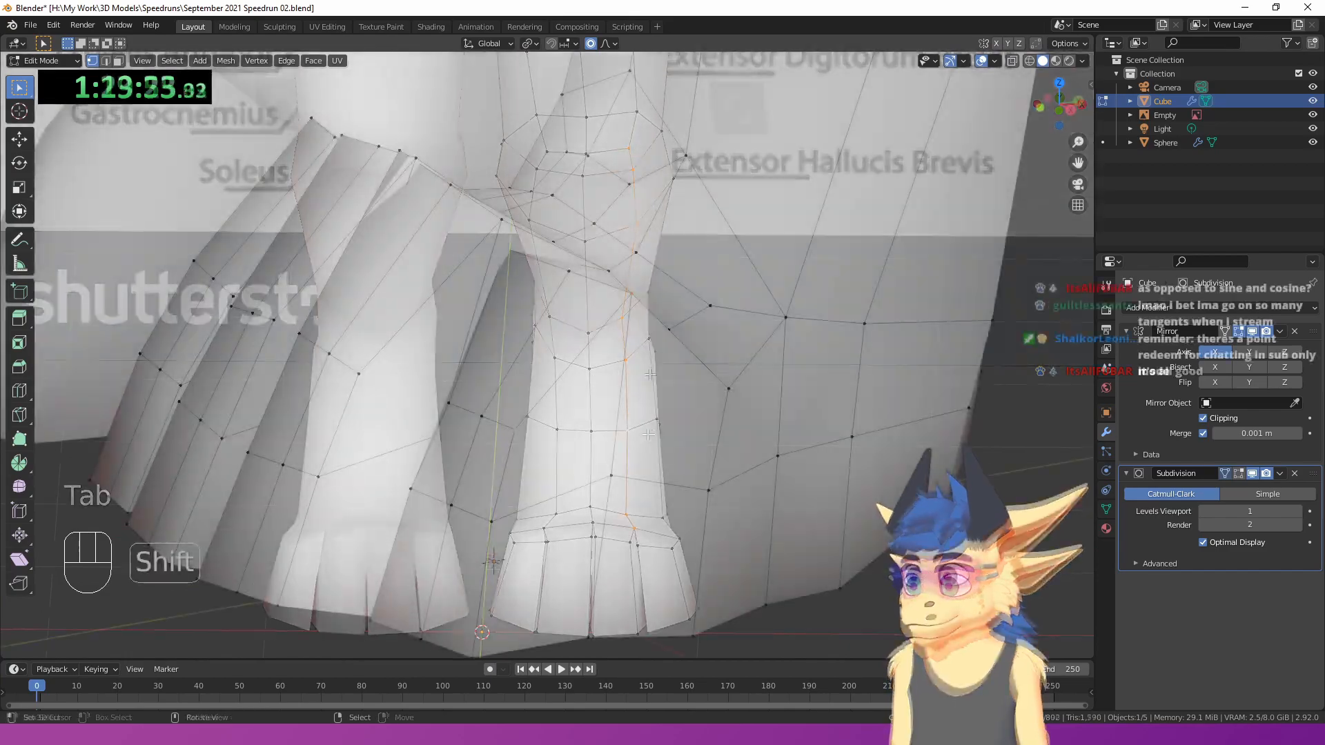
scroll(539, 345, up, 4)
click(624, 314)
key(g)
click(755, 378)
click(481, 419)
middle_drag(482, 419, 483, 476)
- Select additional vertices around the toes in wireframe and move them with proportional editing
key(shift+z)
shift+right_click(455, 259)
middle_drag(455, 259, 398, 296)
shift+right_click(604, 231)
middle_drag(613, 266, 686, 213)
key(shift+z)
middle_drag(698, 279, 642, 276)
key(g)
click(624, 285)
- Reposition the side vertices of the middle toes with proportional editing to round the knuckles
shift+middle_drag(380, 229, 524, 249)
key(g)
click(528, 283)
key(g)
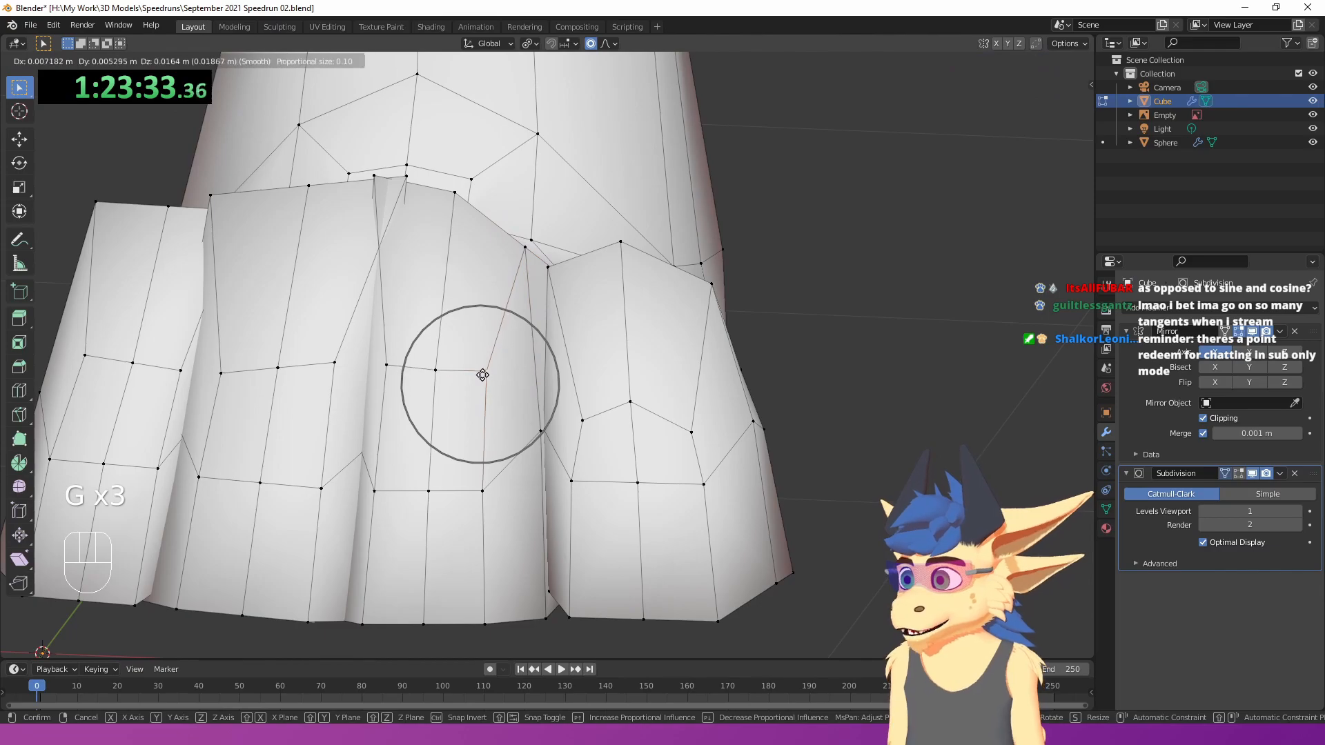
click(477, 398)
key(g)
click(383, 359)
- Move the vertices at the upper edge between the middle toes with proportional editing
key(g)
click(379, 252)
middle_drag(379, 253, 545, 200)
key(g)
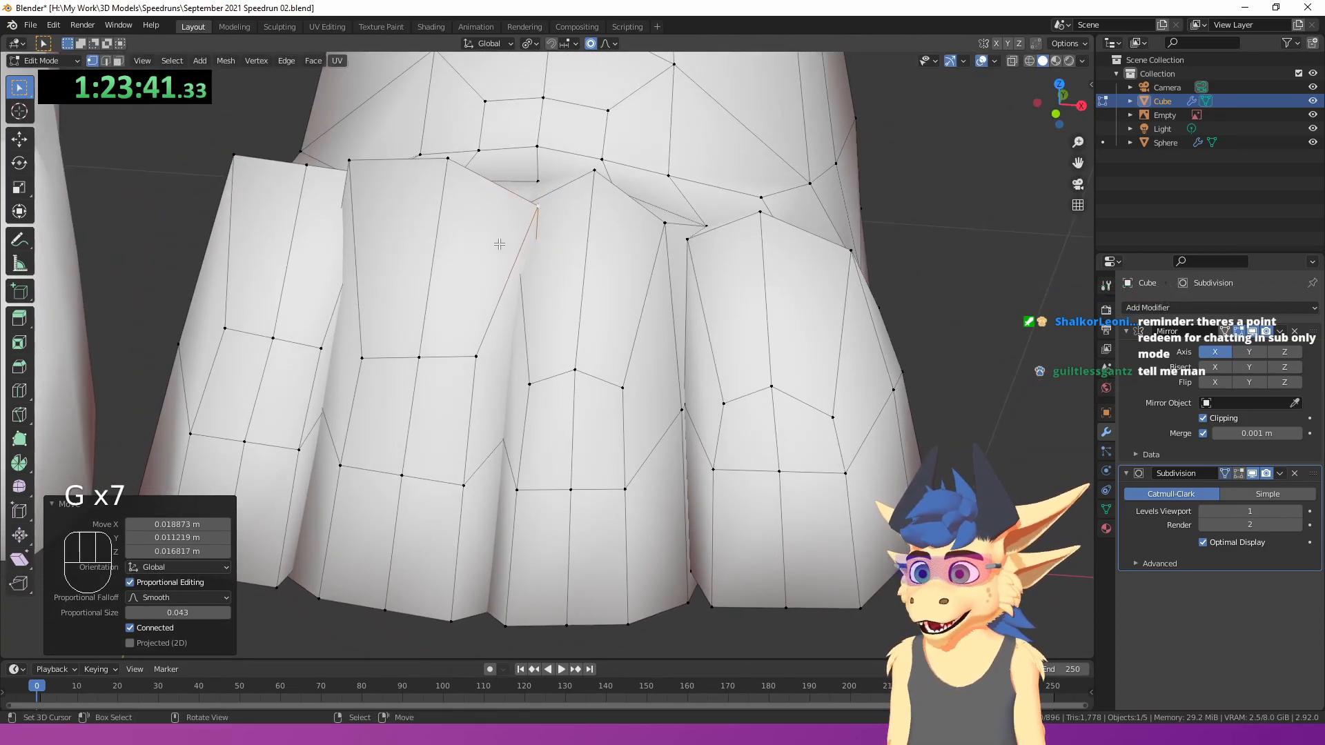
scroll(499, 244, down, 3)
middle_drag(518, 287, 518, 269)
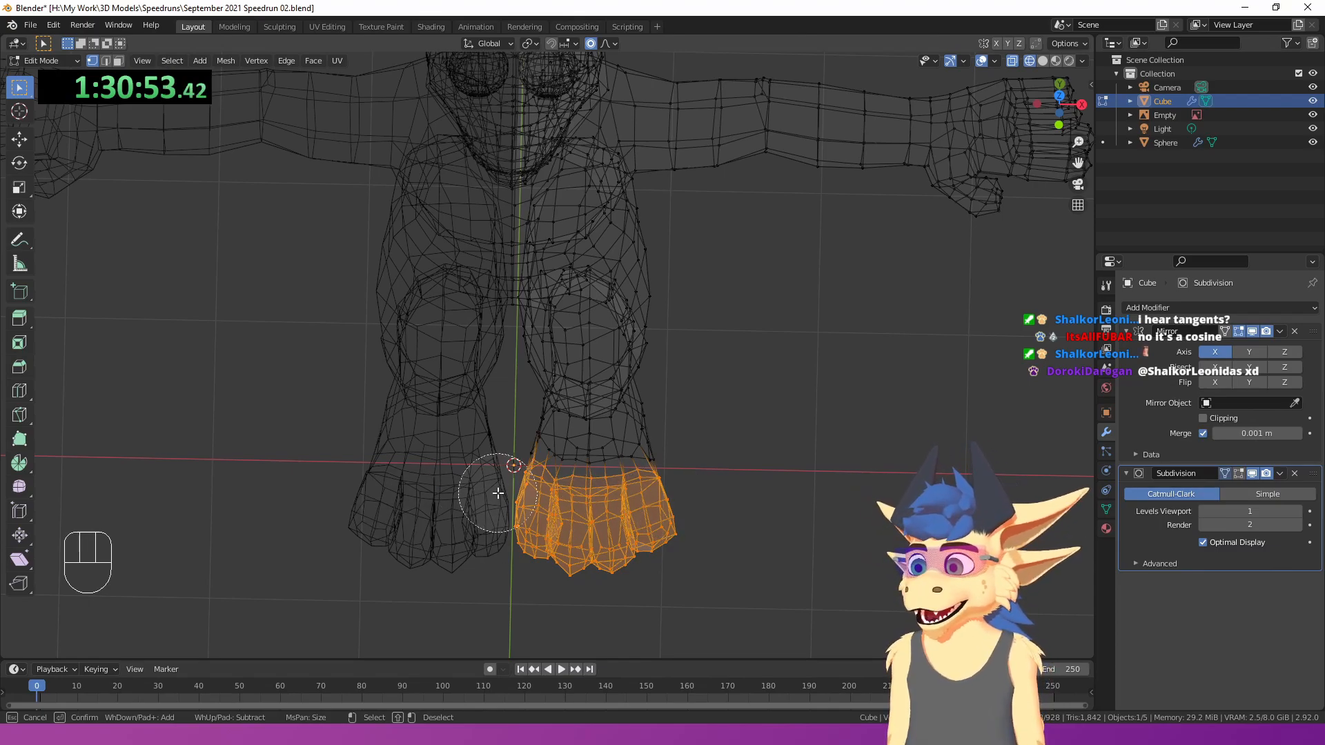
- Limit the foot selection to the toes and move them along the Y axis with proportional editing
mouse_move(497, 486)
middle_down()
mouse_move(598, 456)
mouse_move(595, 352)
mouse_move(526, 307)
mouse_move(482, 250)
middle_up()
key(z)
scroll(597, 456, up, 3)
middle_drag(447, 464, 458, 317)
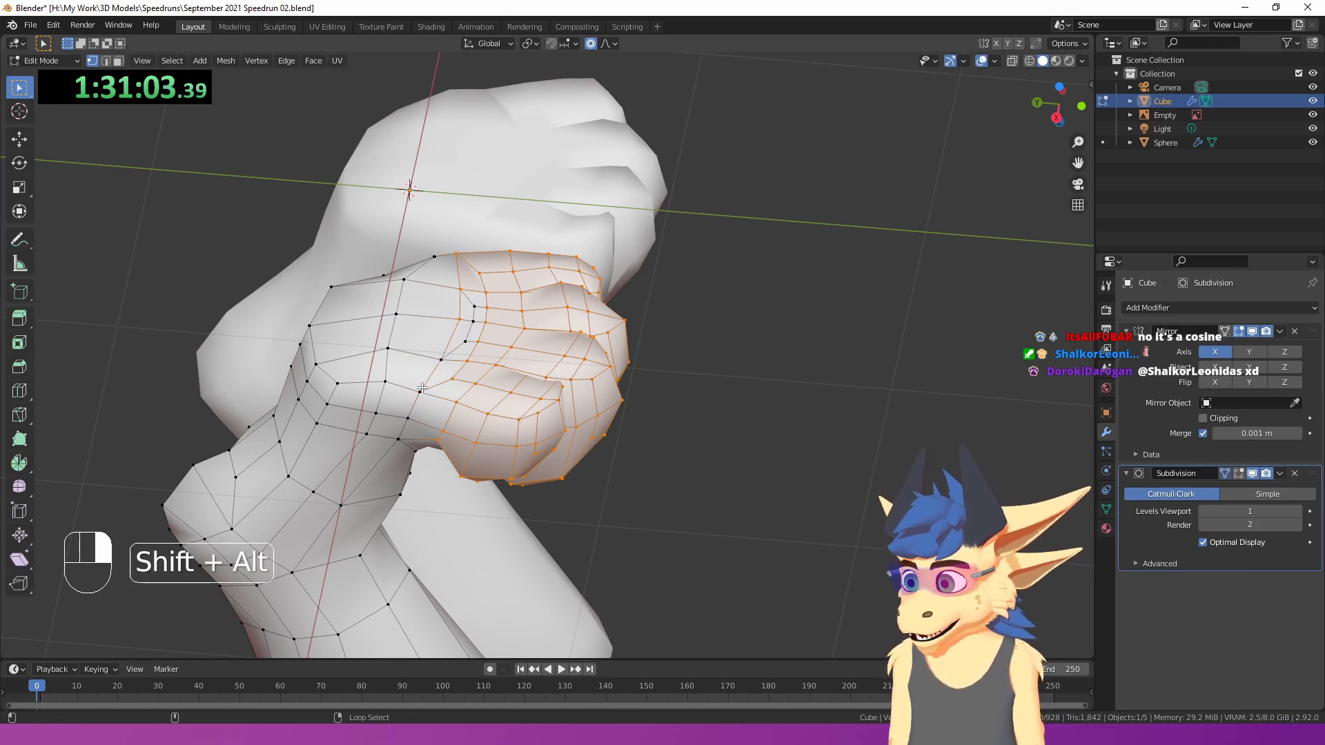
middle_drag(464, 277, 494, 356)
middle_drag(461, 420, 363, 334)
key(g)
scroll(374, 335, down, 7)
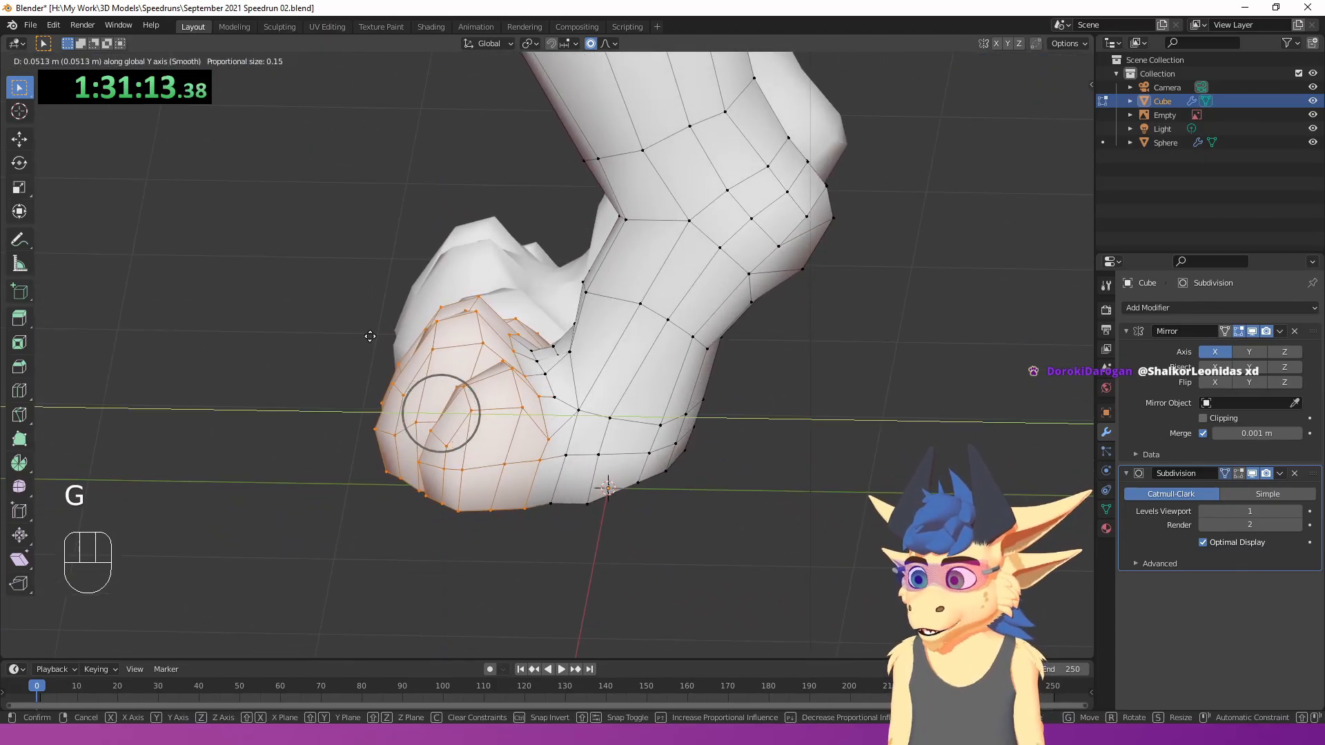
click(390, 336)
- Reposition the instep vertices behind the toes, moving the upper one about -0.058 m in Y and 0.143 m in Z with proportional size 0.35
middle_drag(404, 377, 598, 356)
key(g)
click(550, 377)
right_click(574, 363)
click(582, 357)
key(KP_3)
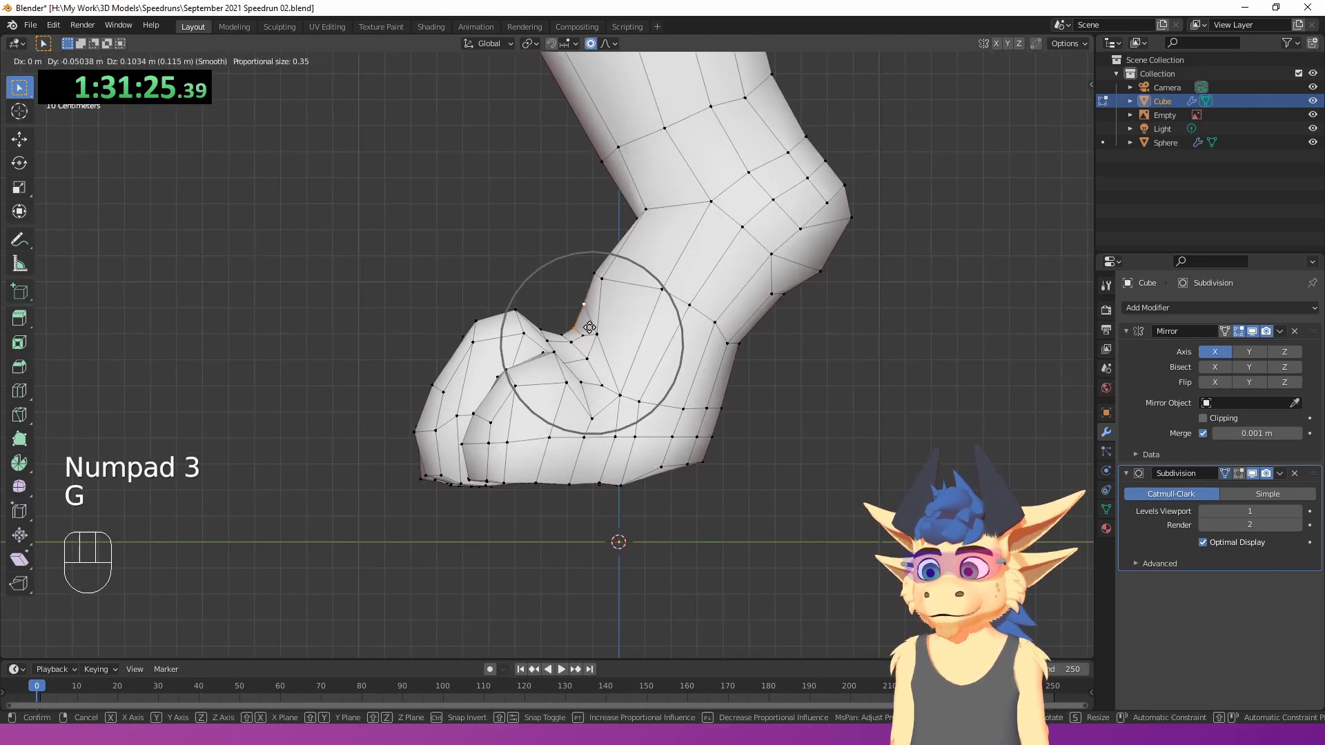
scroll(587, 318, down, 2)
click(588, 318)
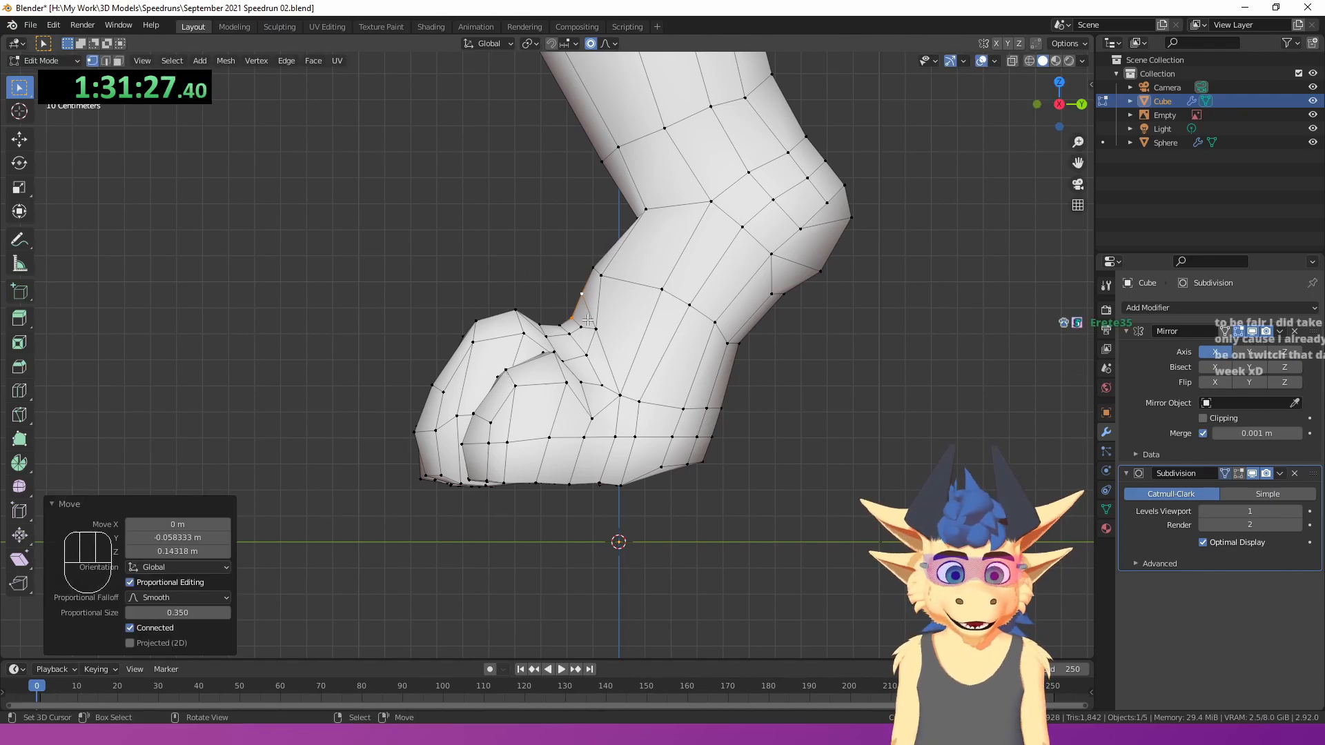
middle_drag(588, 365, 593, 358)
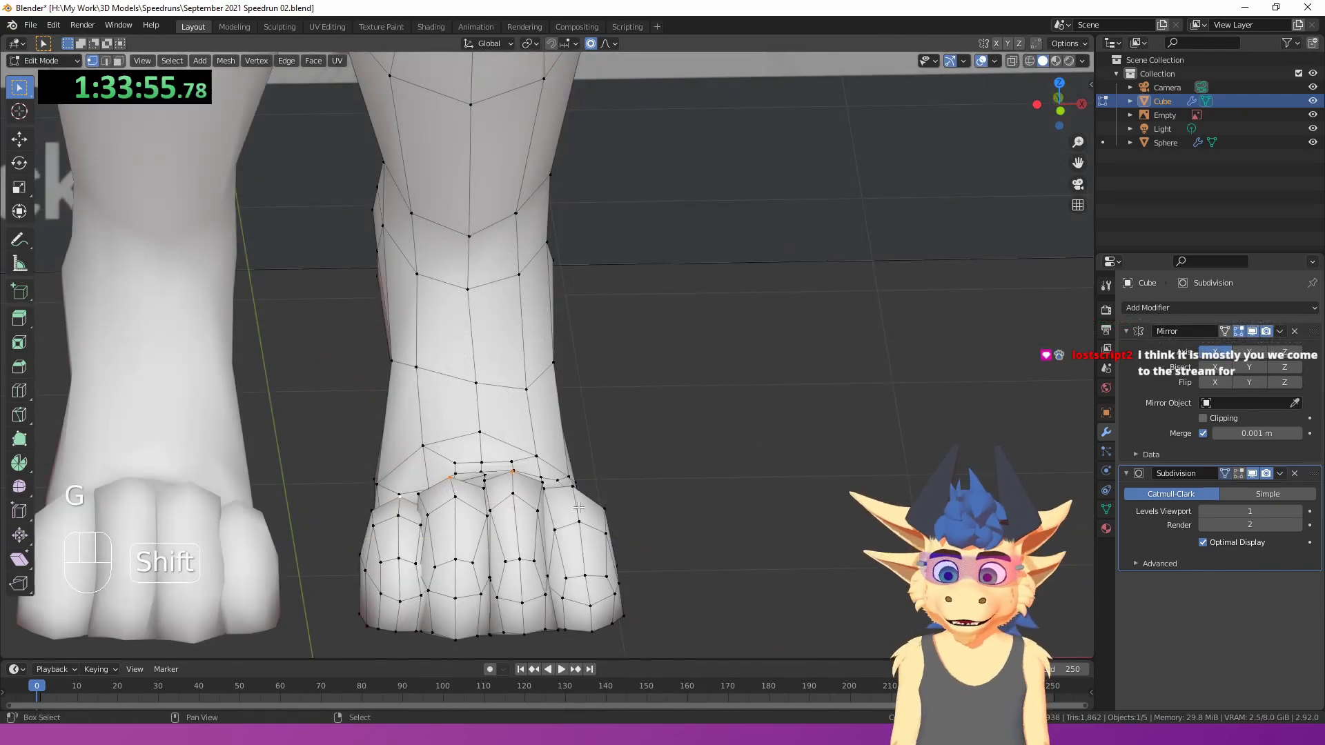
- Adjust the two vertices behind the middle toes with proportional editing, including a move along the Z axis
key(g)
middle_drag(576, 525, 623, 386)
key(g)
key(z)
click(580, 445)
key(Tab)
scroll(579, 445, down, 3)
scroll(607, 394, up, 3)
key(Tab)
- Raise the upper vertices of the innermost toe about 0.018 m in Z with proportional size 0.26
middle_drag(539, 413, 476, 413)
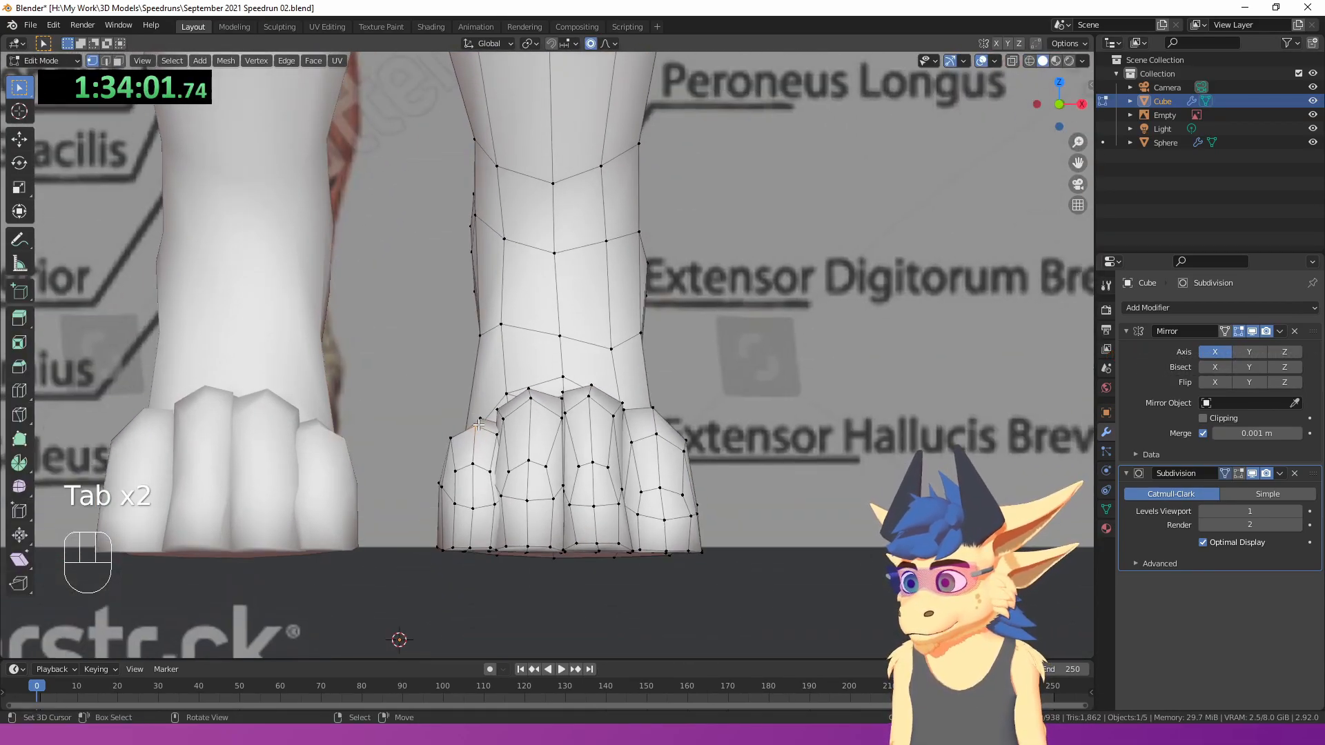
key(g)
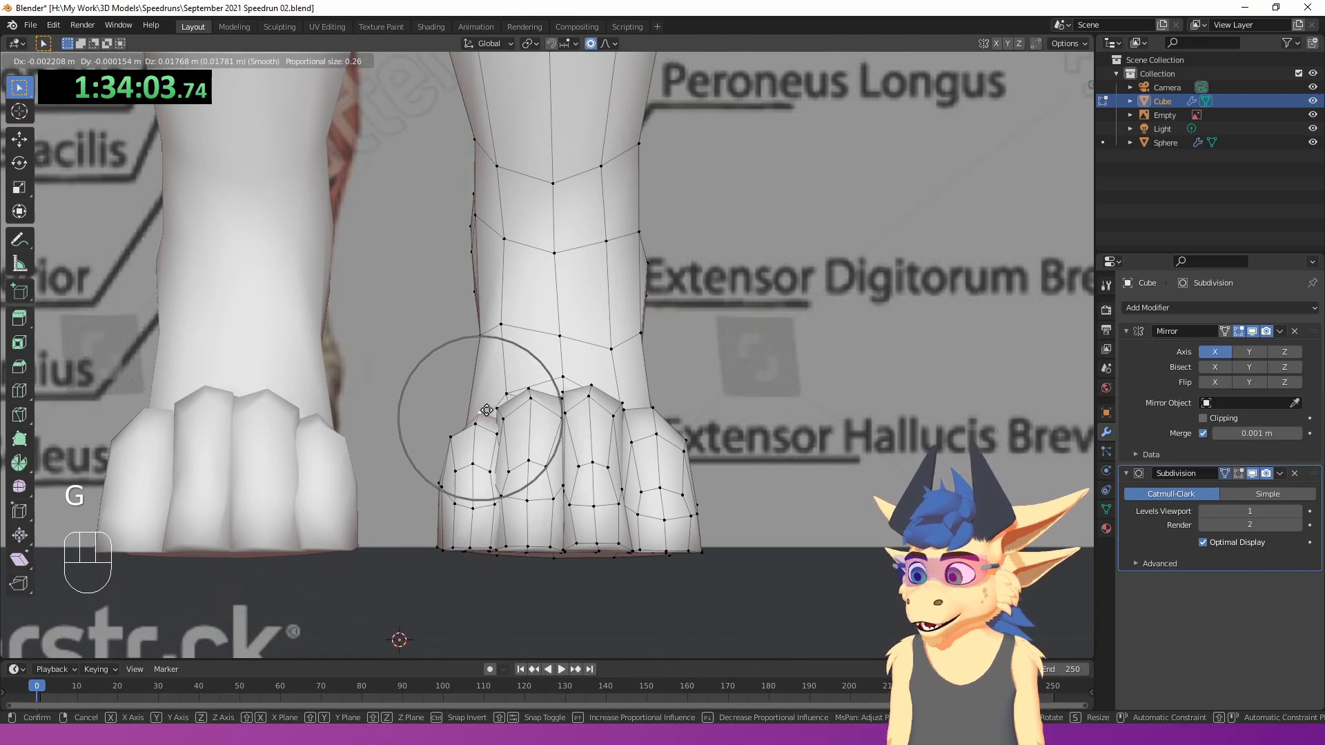
click(486, 410)
scroll(487, 414, down, 3)
key(Tab)
scroll(491, 442, up, 5)
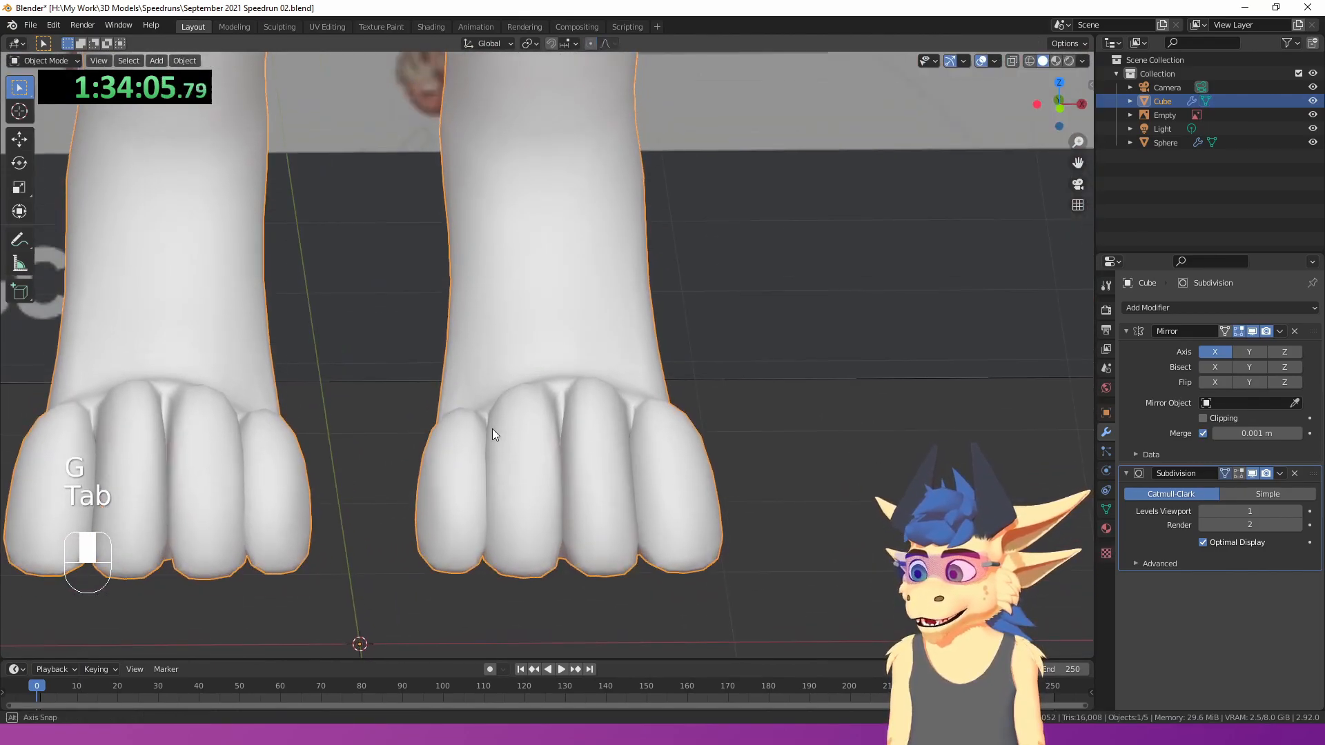
- Move the edge loop between hock and toes about 0.035 m in Y and -0.007 m in Z, scaling it slightly with proportional size 0.198
middle_drag(494, 421, 515, 371)
key(Tab)
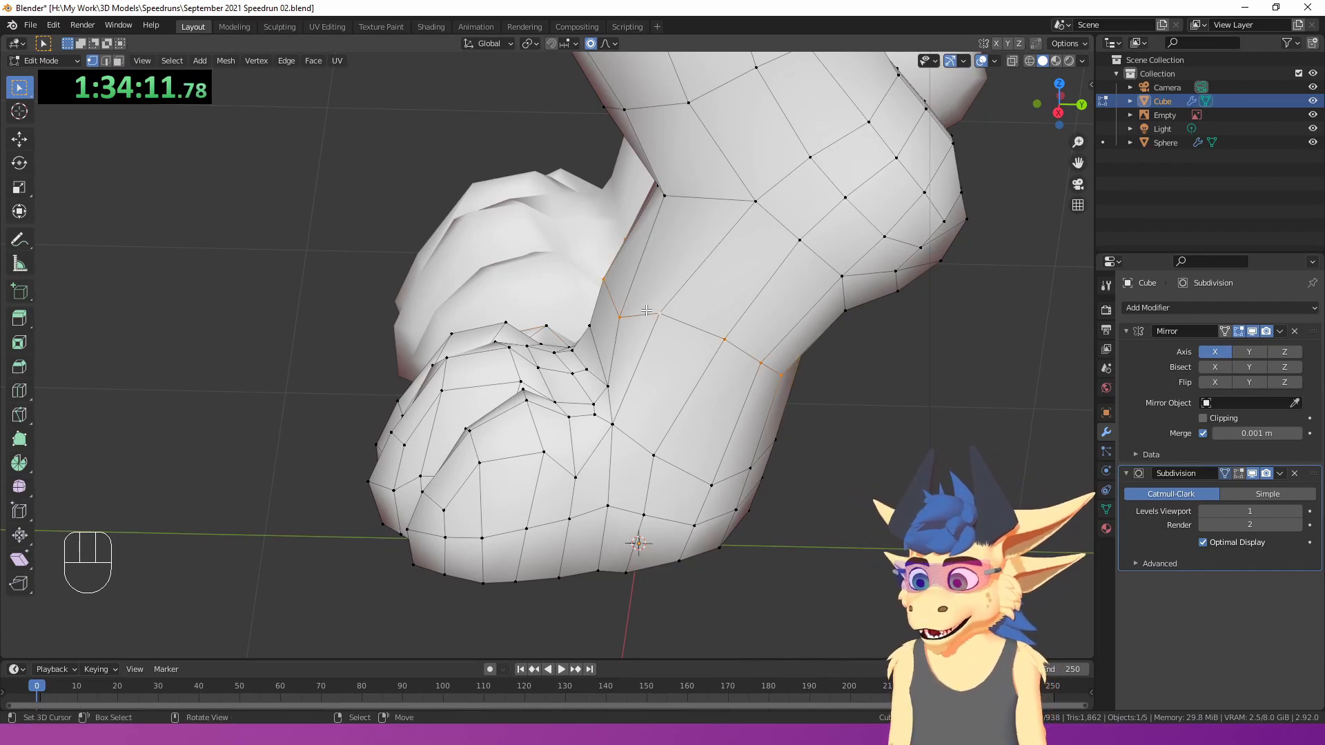
key(KP_3)
key(g)
click(671, 307)
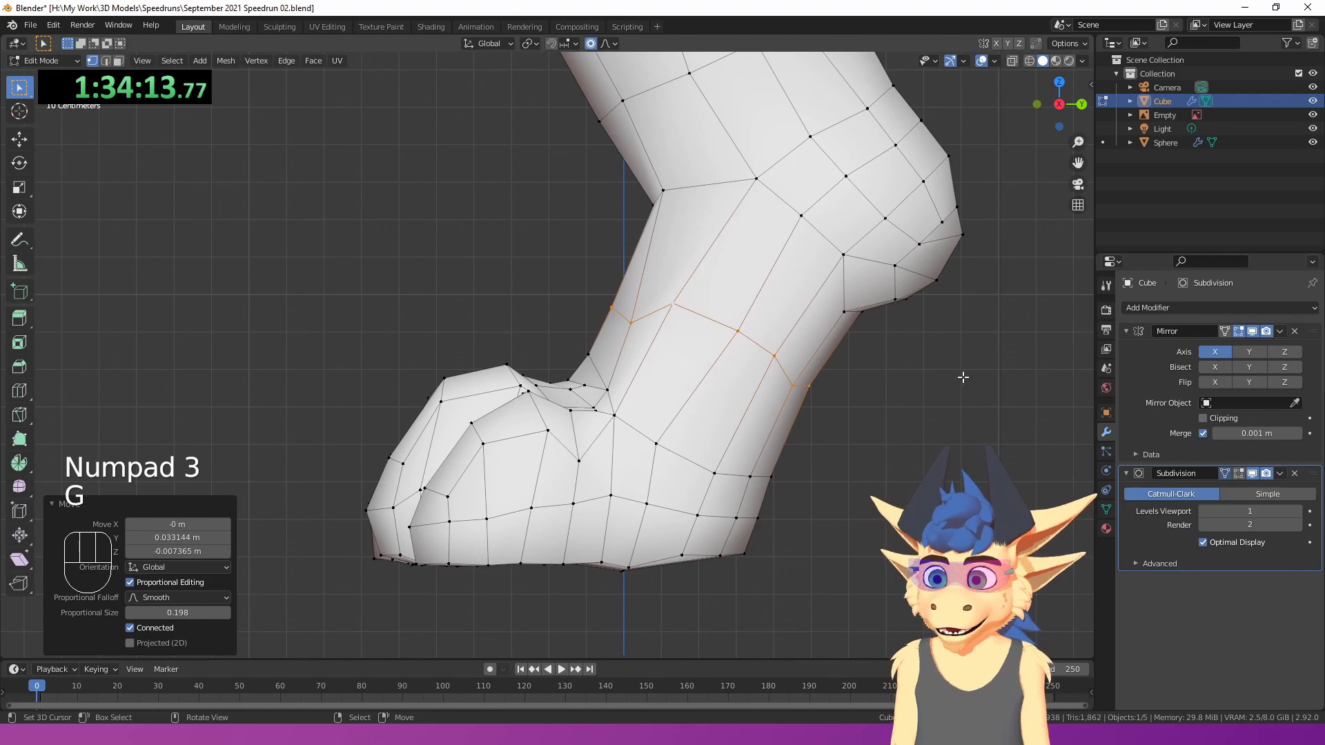
key(s)
click(947, 367)
key(g)
click(947, 366)
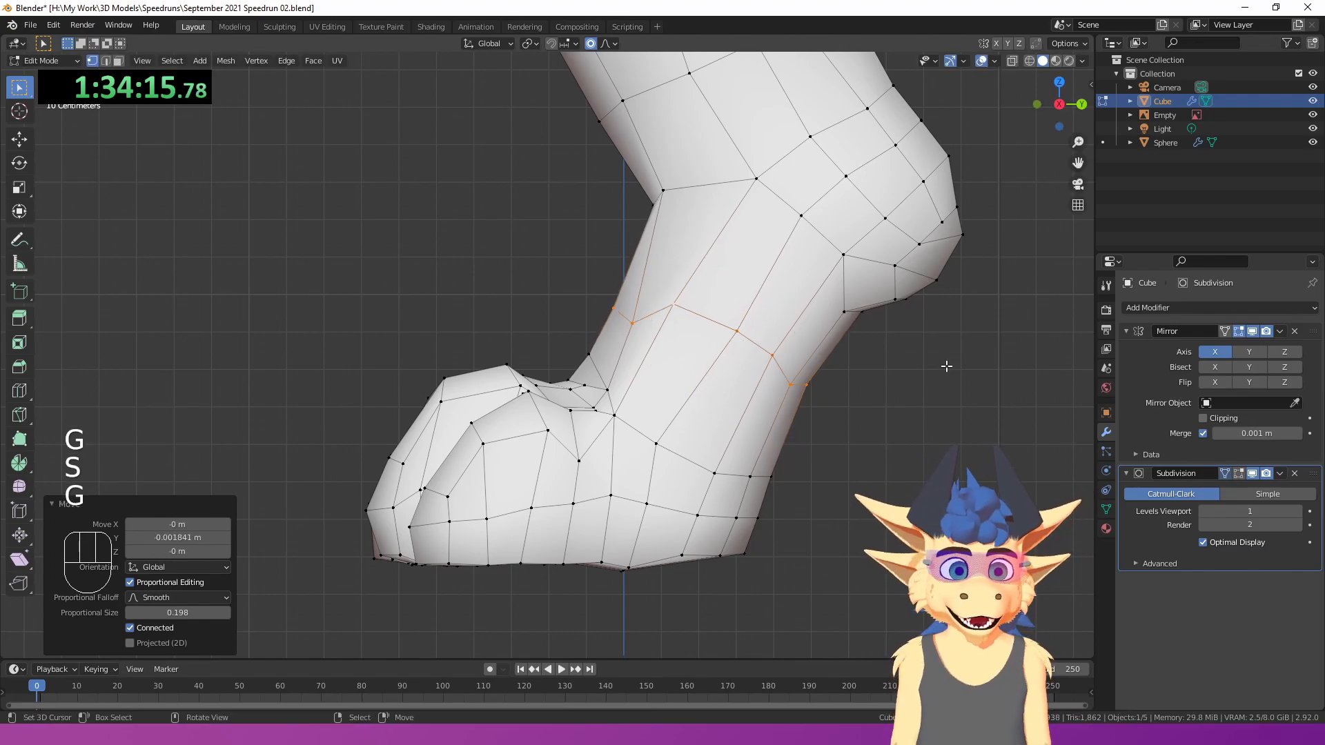
- Scale the mid-thigh edge loop and move it about 0.023 m in Y and 0.008 m in Z with proportional size 0.198
scroll(973, 342, down, 7)
shift+middle_drag(777, 194, 752, 410)
key(Tab)
key(Tab)
scroll(554, 354, up, 3)
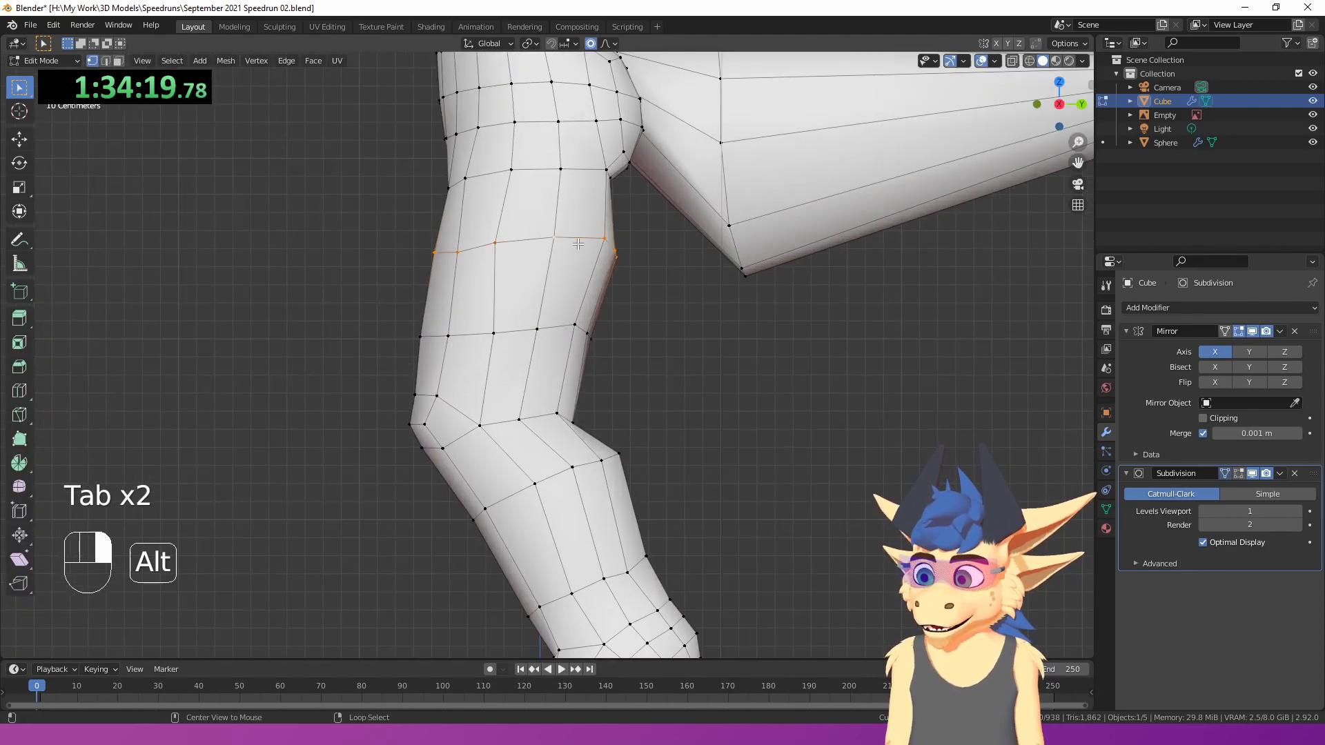
shift+middle_drag(579, 244, 586, 314)
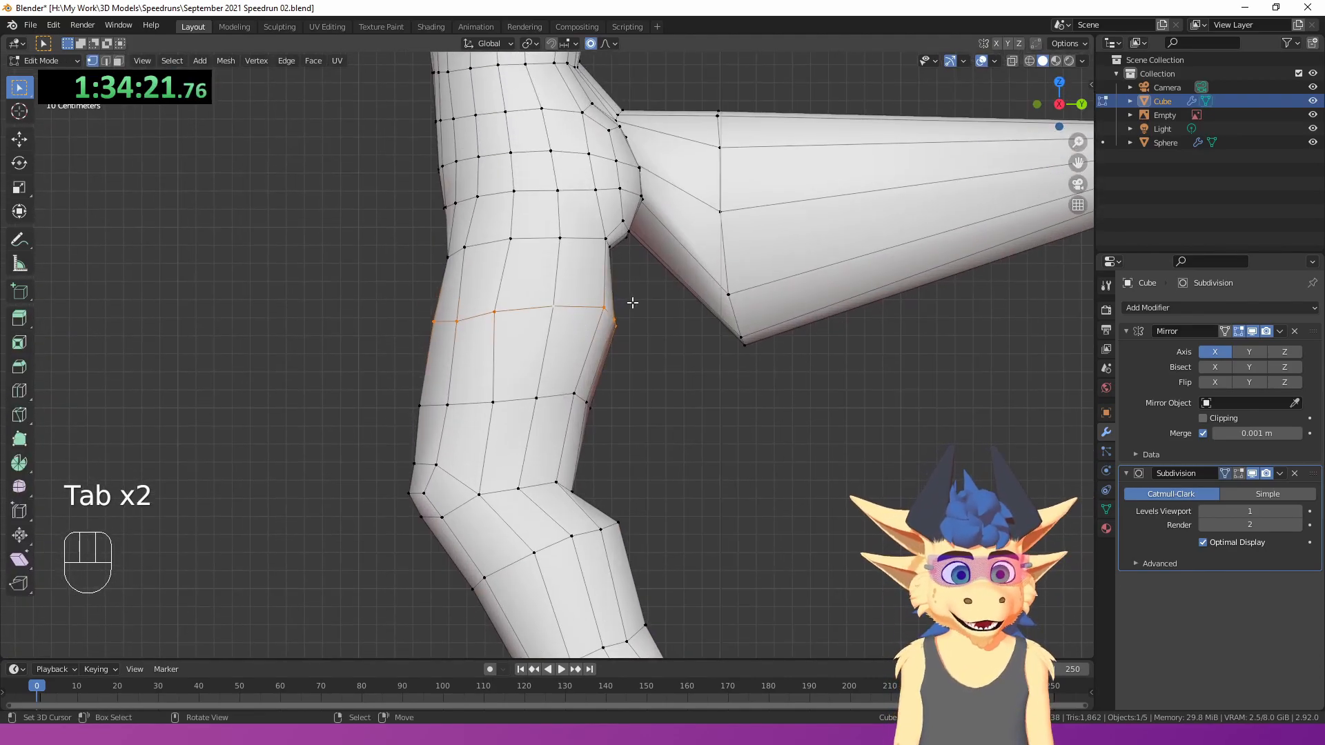
key(s)
click(638, 301)
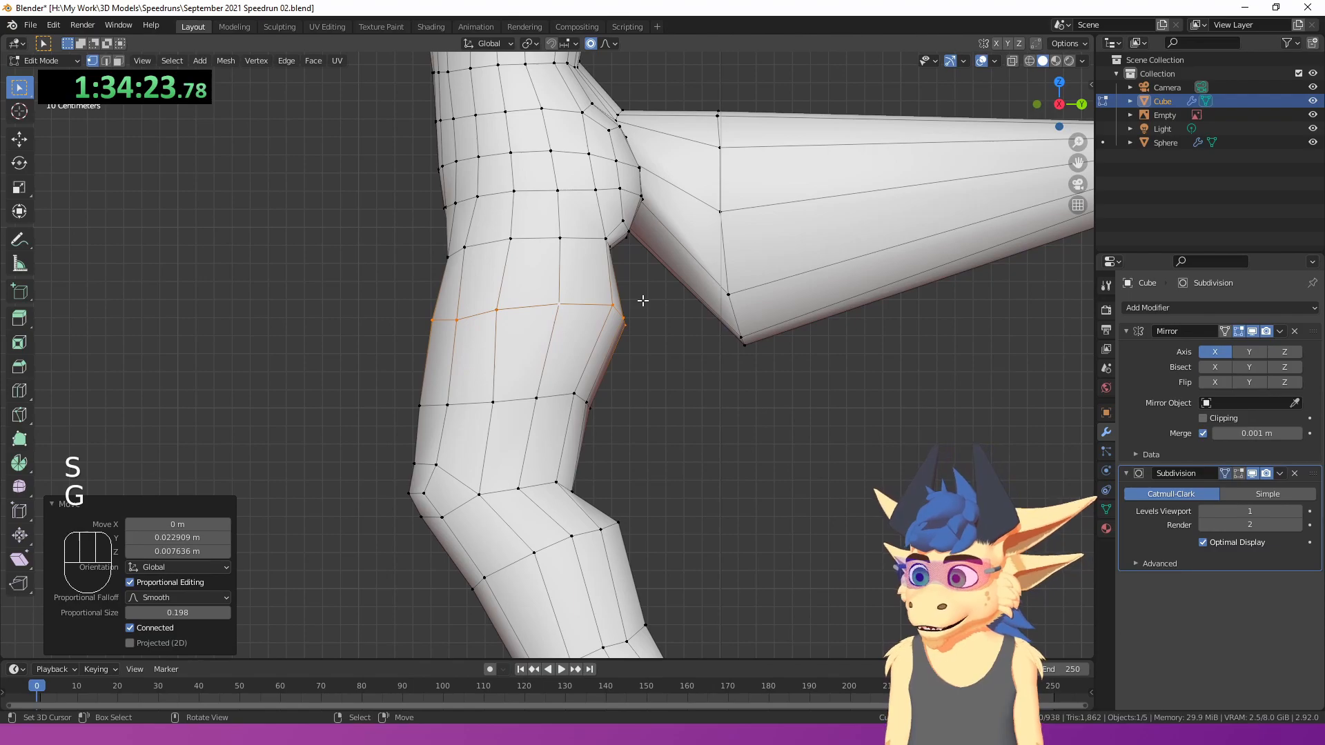
key(Tab)
scroll(640, 304, down, 3)
middle_drag(635, 309, 816, 352)
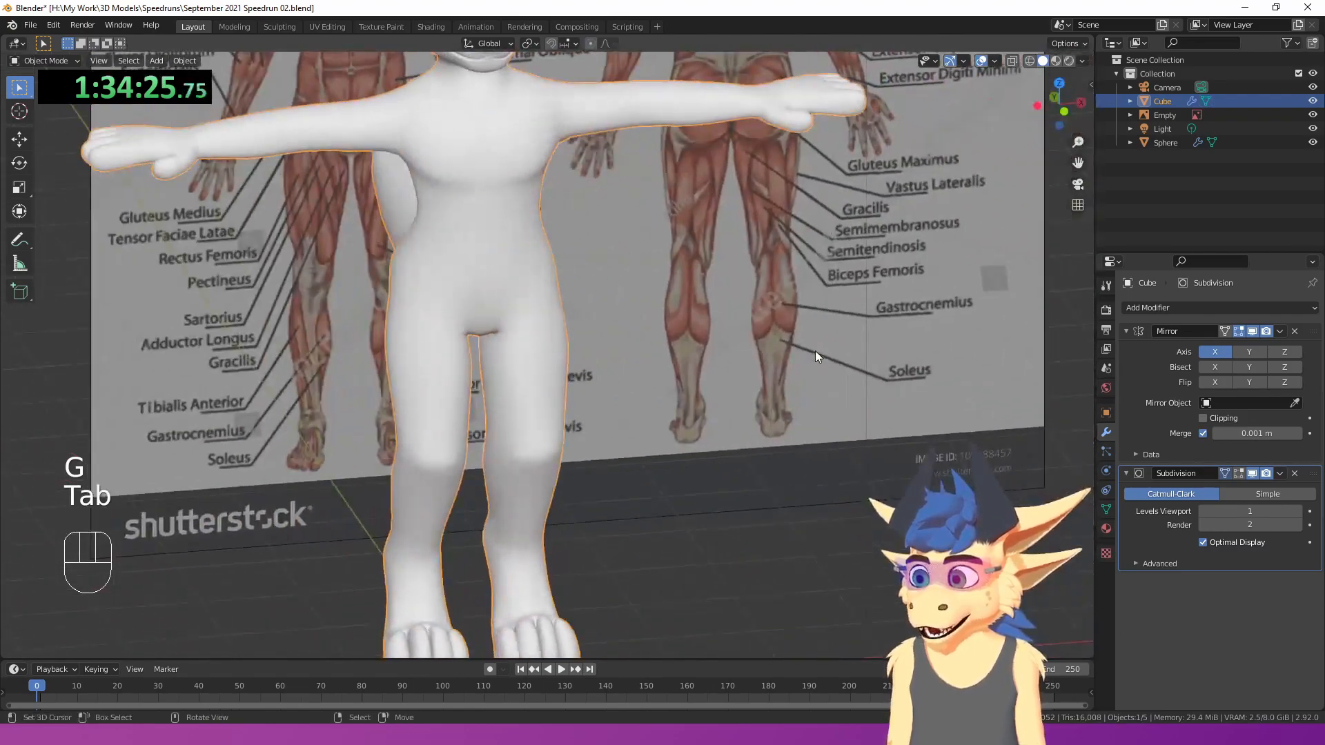
scroll(814, 351, up, 2)
key(Tab)
key(Tab)
- Move the front shoulder vertex about -0.043 m in X, -0.012 m in Y and -0.019 m in Z with proportional size 0.826
middle_drag(623, 347, 659, 328)
shift+middle_drag(659, 328, 632, 515)
scroll(706, 376, up, 2)
scroll(706, 376, down, 3)
middle_drag(628, 403, 610, 373)
key(Tab)
shift+middle_drag(621, 318, 586, 345)
scroll(595, 339, up, 4)
right_click(649, 224)
shift+middle_drag(634, 267, 610, 333)
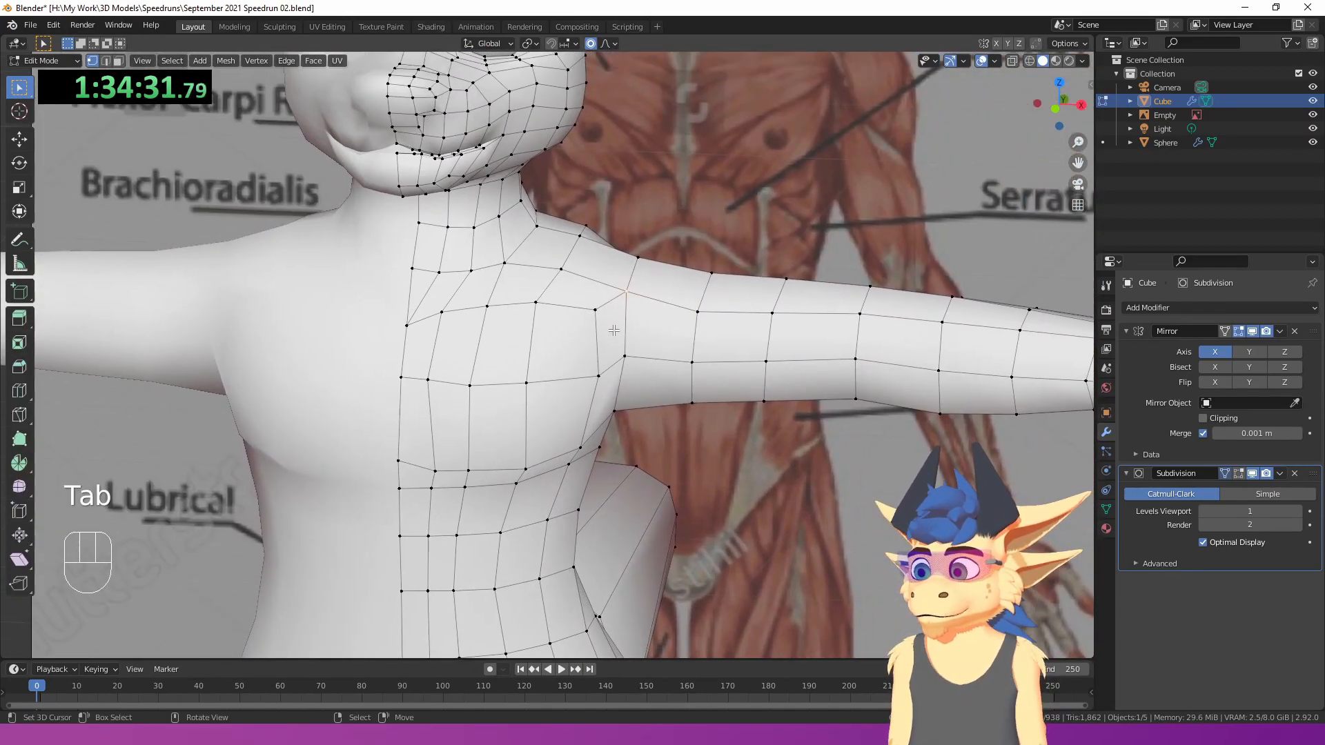
scroll(610, 333, up, 1)
key(g)
click(626, 329)
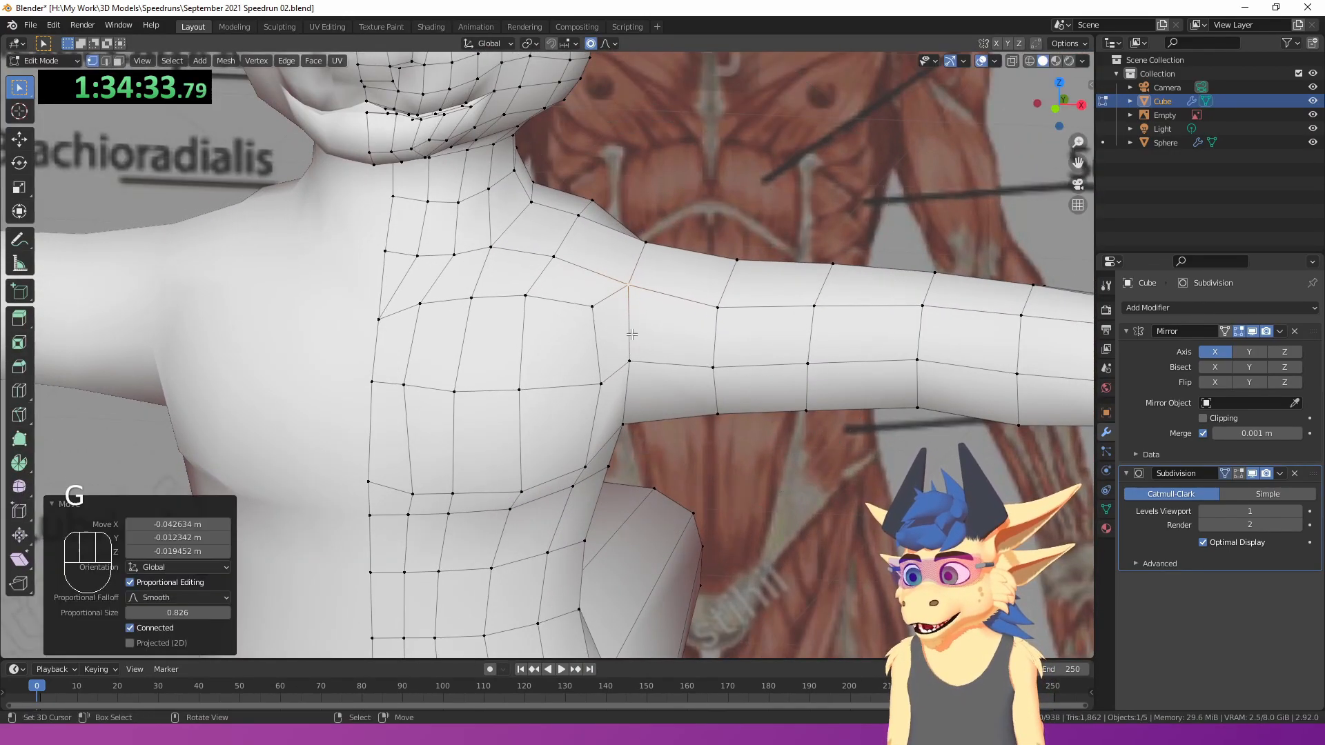
key(Tab)
scroll(631, 317, down, 5)
scroll(632, 313, down, 1)
- Pull the cheek's outer vertex outward about 0.028 m in X with proportional size 0.35
middle_drag(632, 314, 718, 338)
shift+middle_drag(697, 387, 206, 271)
scroll(655, 233, down, 4)
scroll(442, 217, up, 4)
key(Tab)
shift+middle_drag(447, 215, 537, 373)
scroll(636, 353, up, 3)
middle_drag(635, 353, 680, 286)
shift+middle_drag(642, 276, 513, 328)
middle_drag(507, 262, 679, 336)
middle_drag(720, 334, 710, 311)
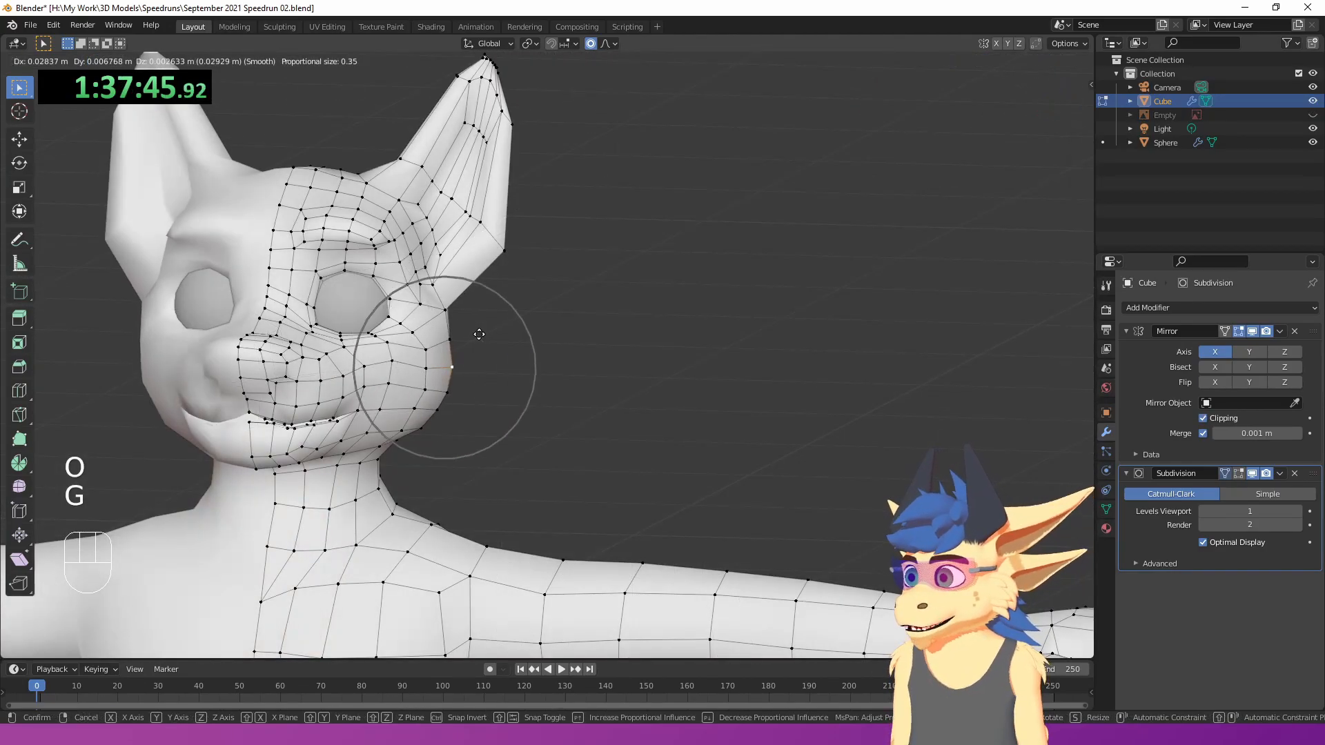
click(481, 335)
shift+middle_drag(497, 337, 684, 379)
- Check the smoothed head and reposition the selected head vertices using a narrower proportional falloff
key(Tab)
scroll(611, 404, down, 5)
scroll(684, 379, up, 5)
shift+middle_drag(684, 297, 613, 375)
mouse_move(613, 374)
middle_down()
mouse_move(529, 395)
mouse_move(571, 446)
mouse_move(640, 333)
mouse_move(636, 454)
mouse_move(671, 431)
mouse_move(663, 401)
mouse_move(627, 396)
mouse_move(630, 358)
middle_up()
key(Tab)
key(g)
scroll(614, 347, up, 4)
click(608, 347)
- Select further vertices on the side of the head and reposition them with a narrow proportional falloff
middle_drag(609, 355, 666, 390)
right_click(728, 342)
shift+middle_drag(727, 342, 715, 381)
key(g)
right_click(694, 388)
shift+right_click(673, 411)
key(g)
scroll(660, 403, up, 10)
click(660, 403)
- Reposition a neighbouring vertex with proportional editing while viewing the head from another angle
right_click(607, 443)
middle_drag(618, 443, 347, 272)
key(g)
click(636, 317)
- Move the vertices on the back of the ear about -0.043 m in X and 0.04 m in Y with proportional editing
right_click(373, 241)
middle_drag(385, 208, 446, 274)
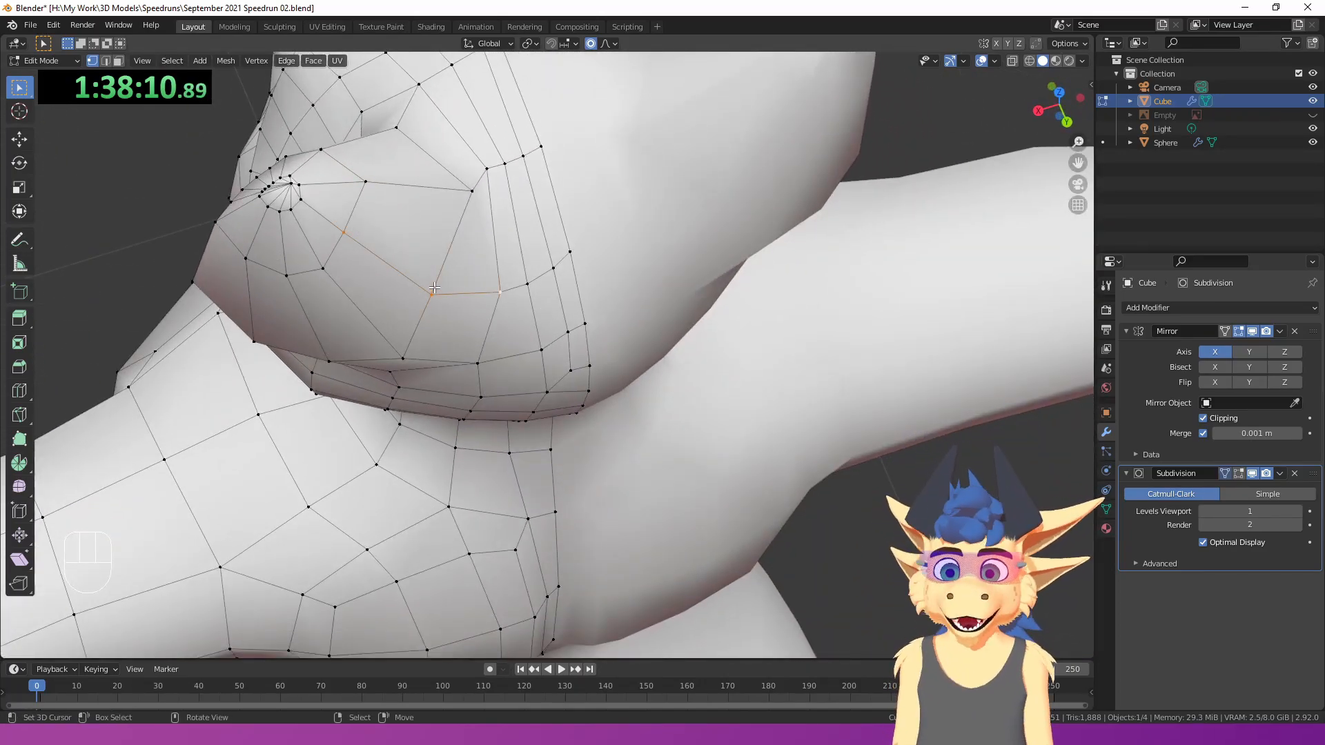
middle_drag(358, 245, 470, 276)
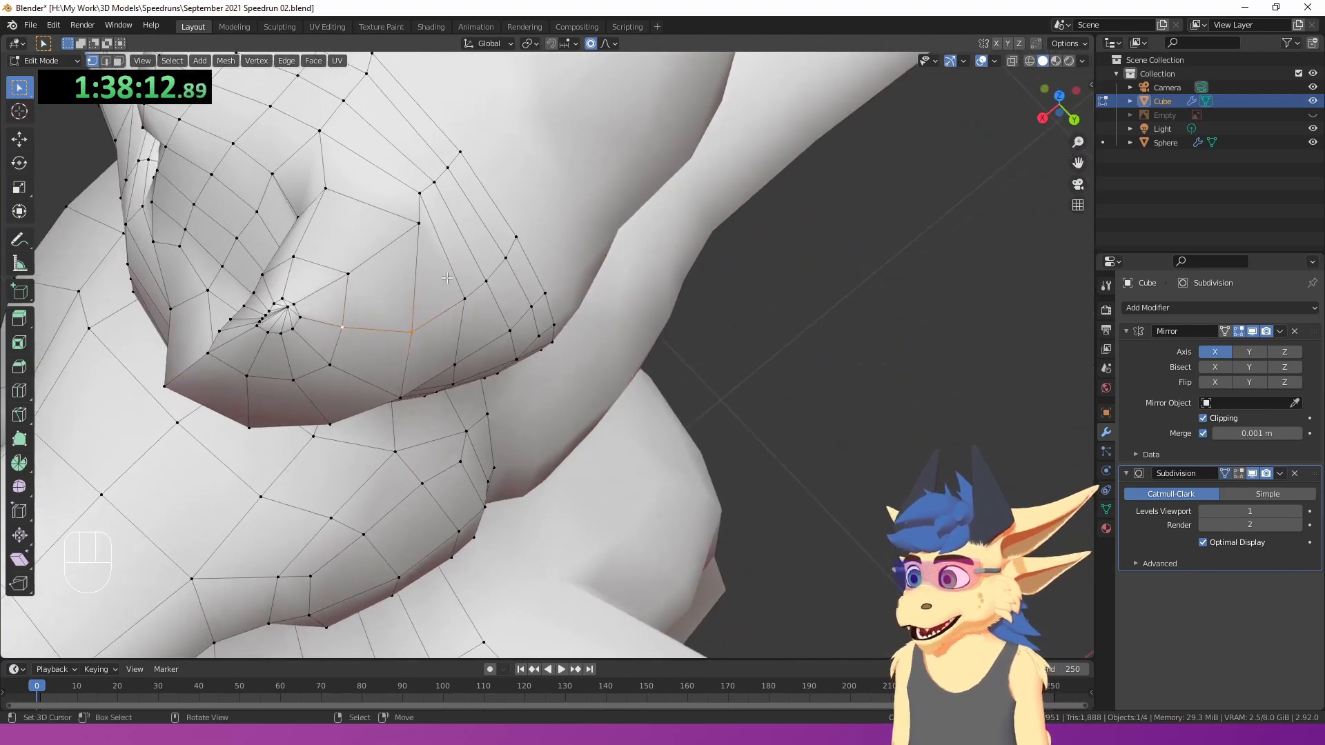
key(g)
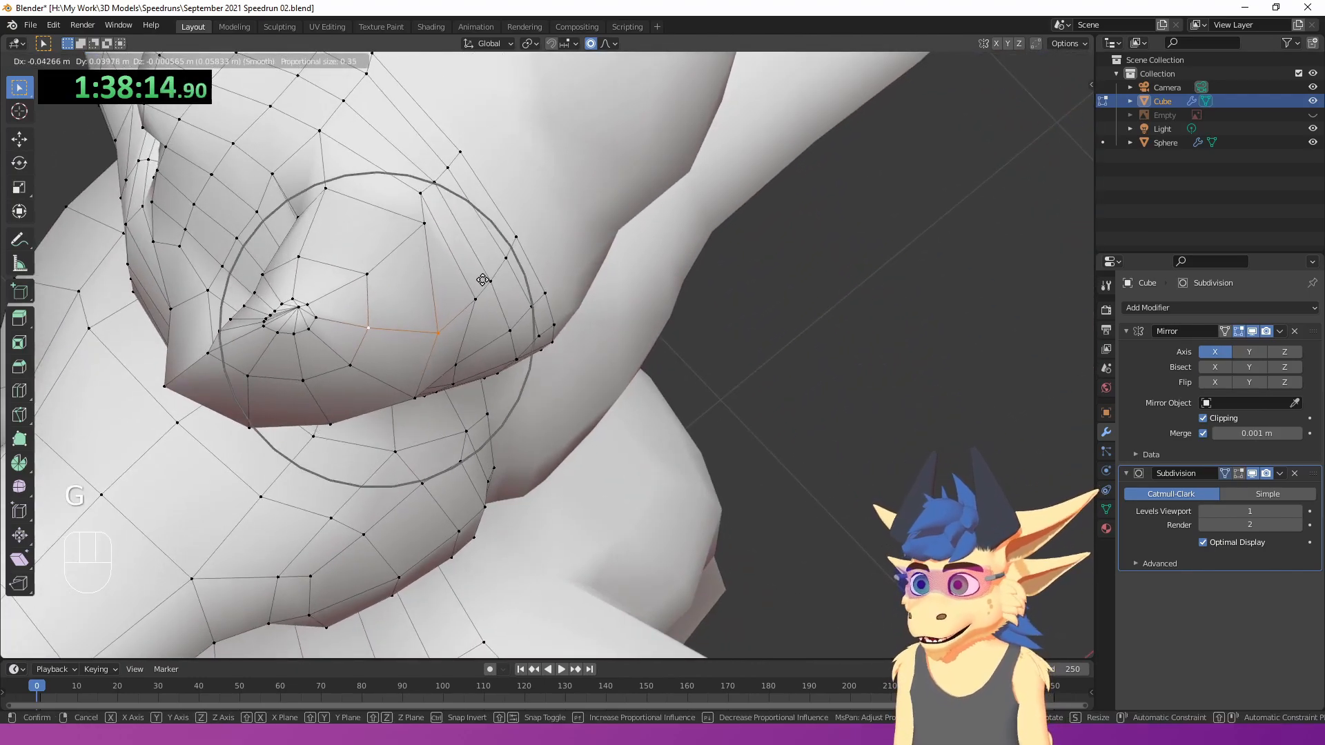
click(483, 279)
middle_drag(483, 279, 614, 303)
key(Tab)
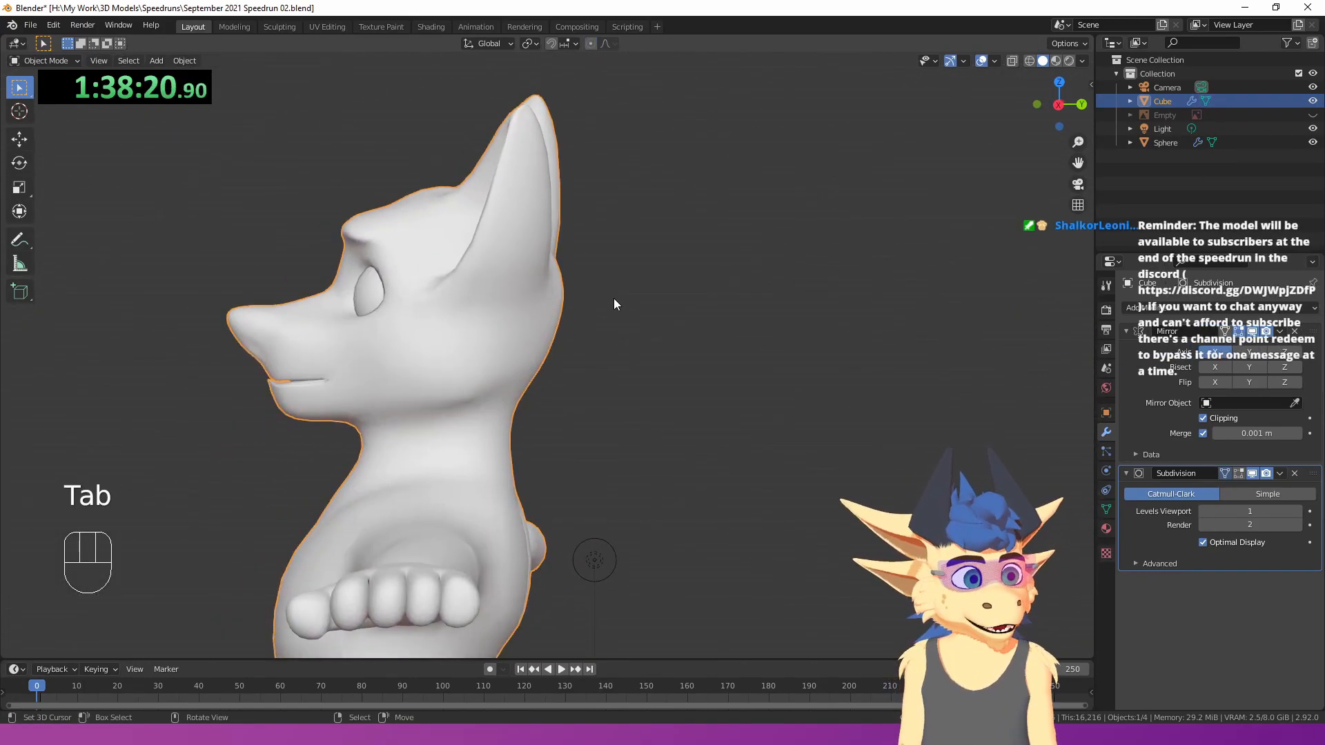
- Insert one unshifted loop cut around the middle of the ear
middle_drag(614, 303, 586, 265)
key(Tab)
scroll(594, 311, up, 3)
shift+middle_drag(593, 311, 602, 377)
scroll(597, 373, down, 1)
middle_drag(587, 366, 538, 363)
shift+middle_drag(494, 292, 509, 368)
click(528, 315)
right_click(529, 315)
- Scale the new ear loop about 1.28 along X with proportional size 0.29 and reposition it to widen the ear
middle_drag(528, 315, 748, 334)
key(s)
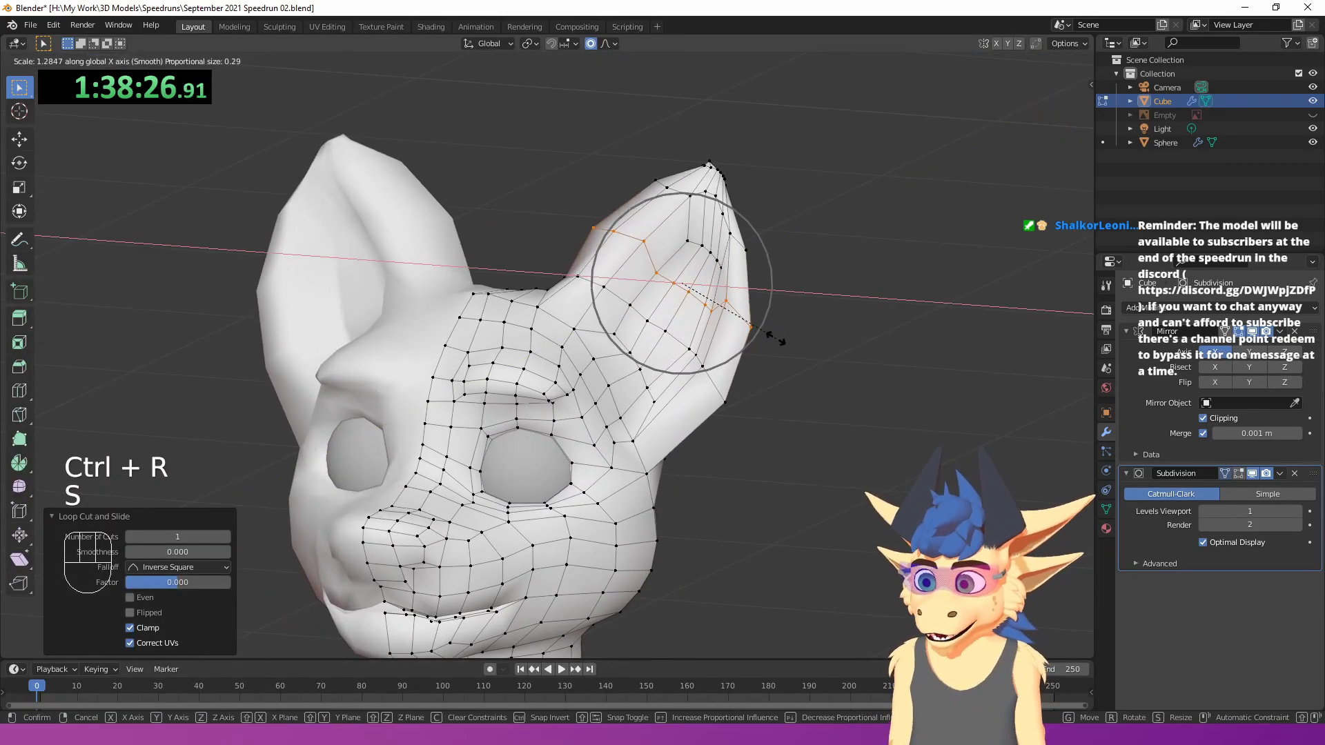
click(776, 339)
key(g)
middle_drag(863, 340, 771, 325)
click(800, 346)
key(Tab)
scroll(801, 345, down, 5)
scroll(771, 325, up, 2)
key(Tab)
scroll(769, 319, up, 4)
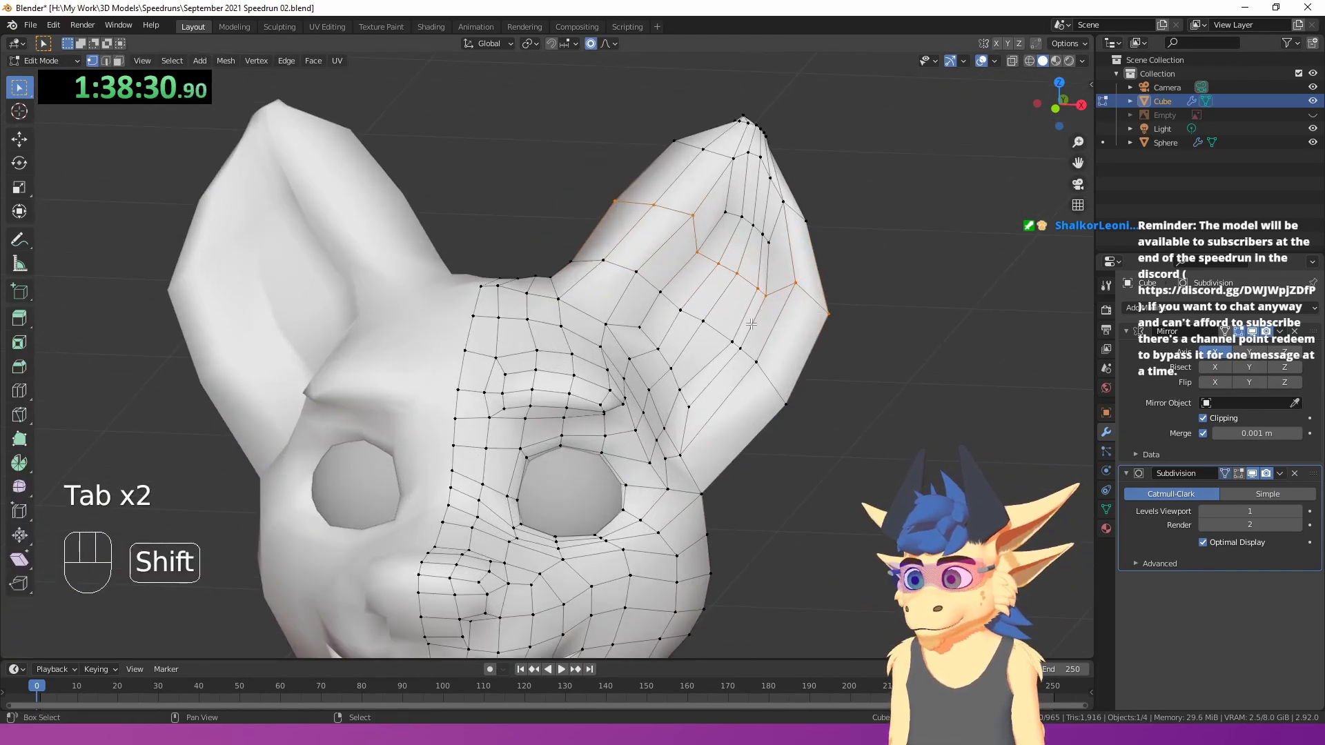
- Move the two upper vertices on the ear's inner rim about -0.09 m in X and 0.036 m in Z with proportional size 0.218
shift+middle_drag(706, 273, 670, 341)
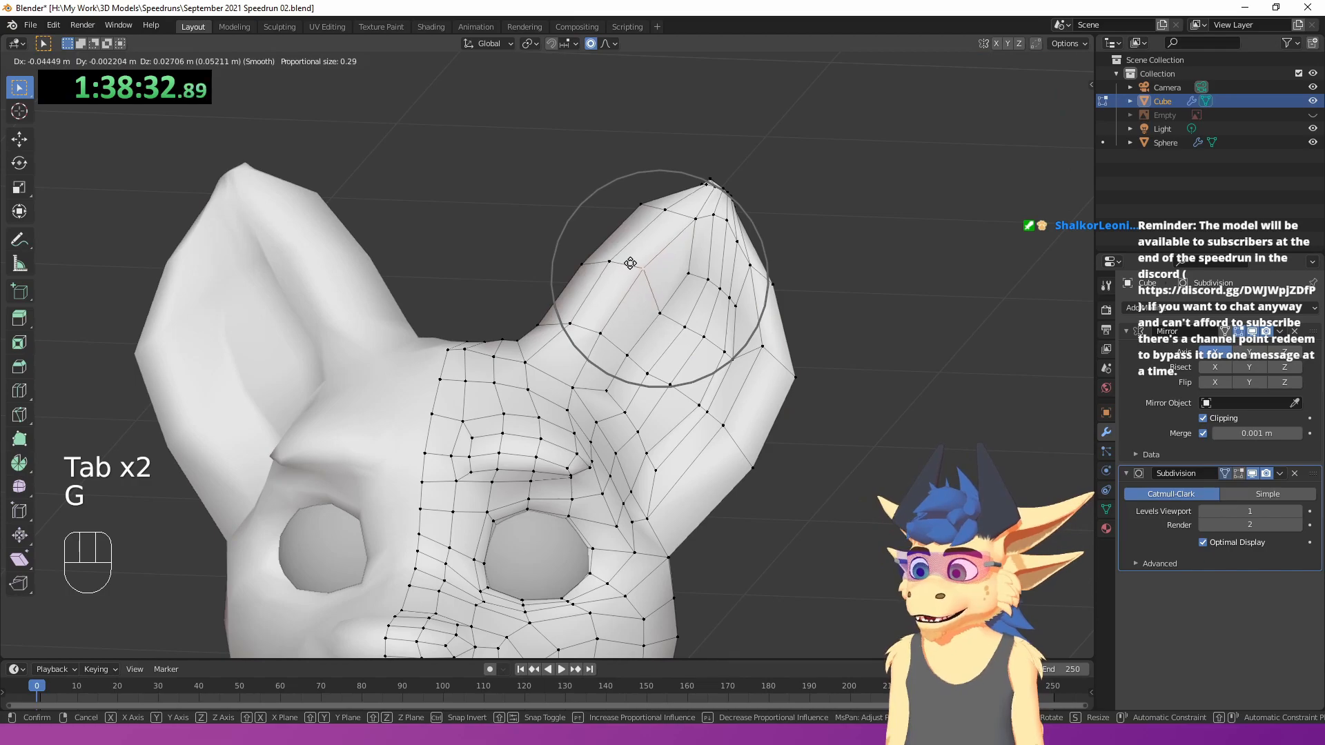
right_click(631, 265)
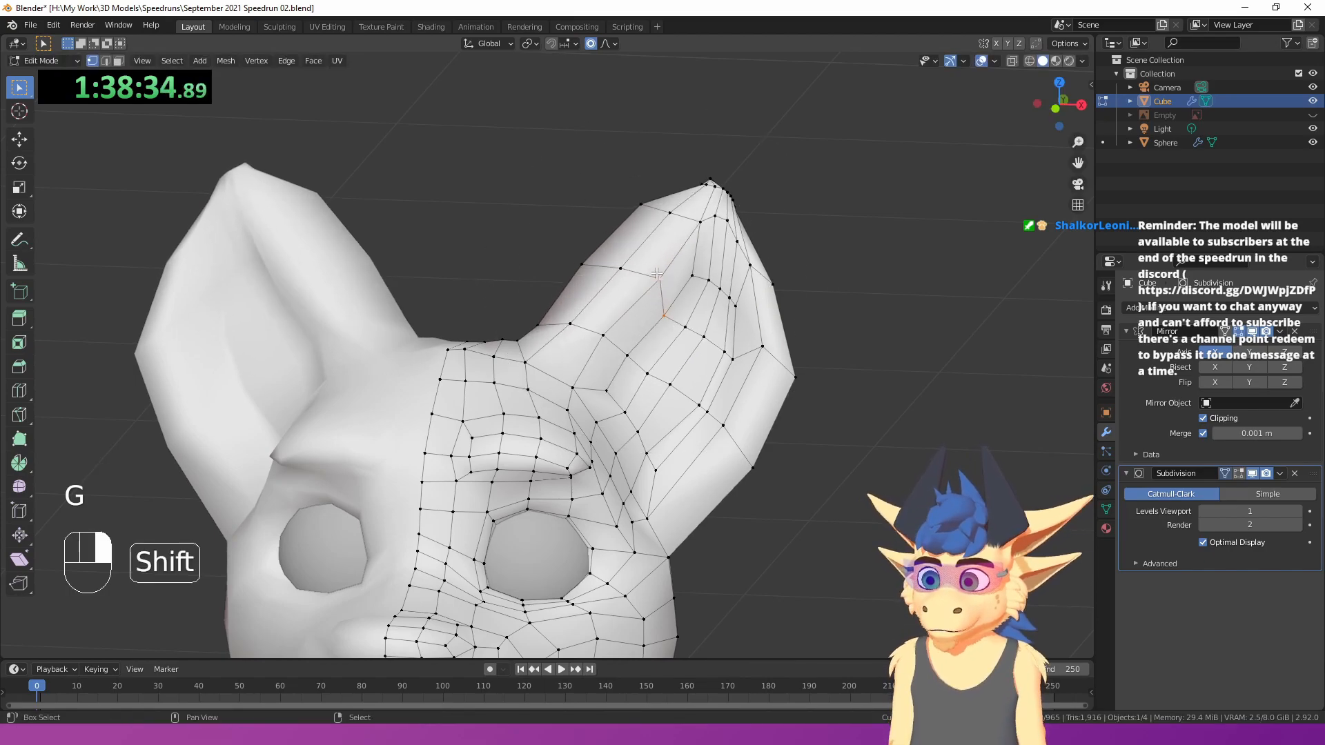
key(g)
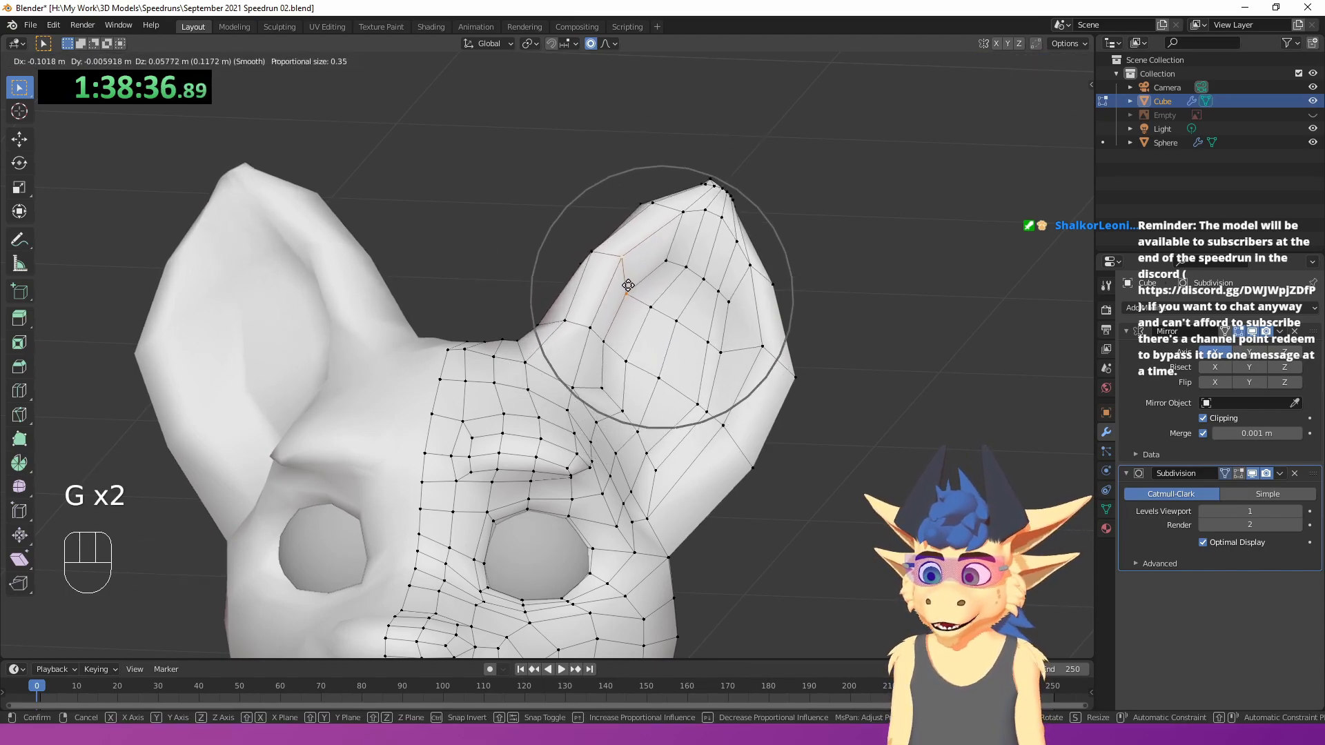
click(632, 293)
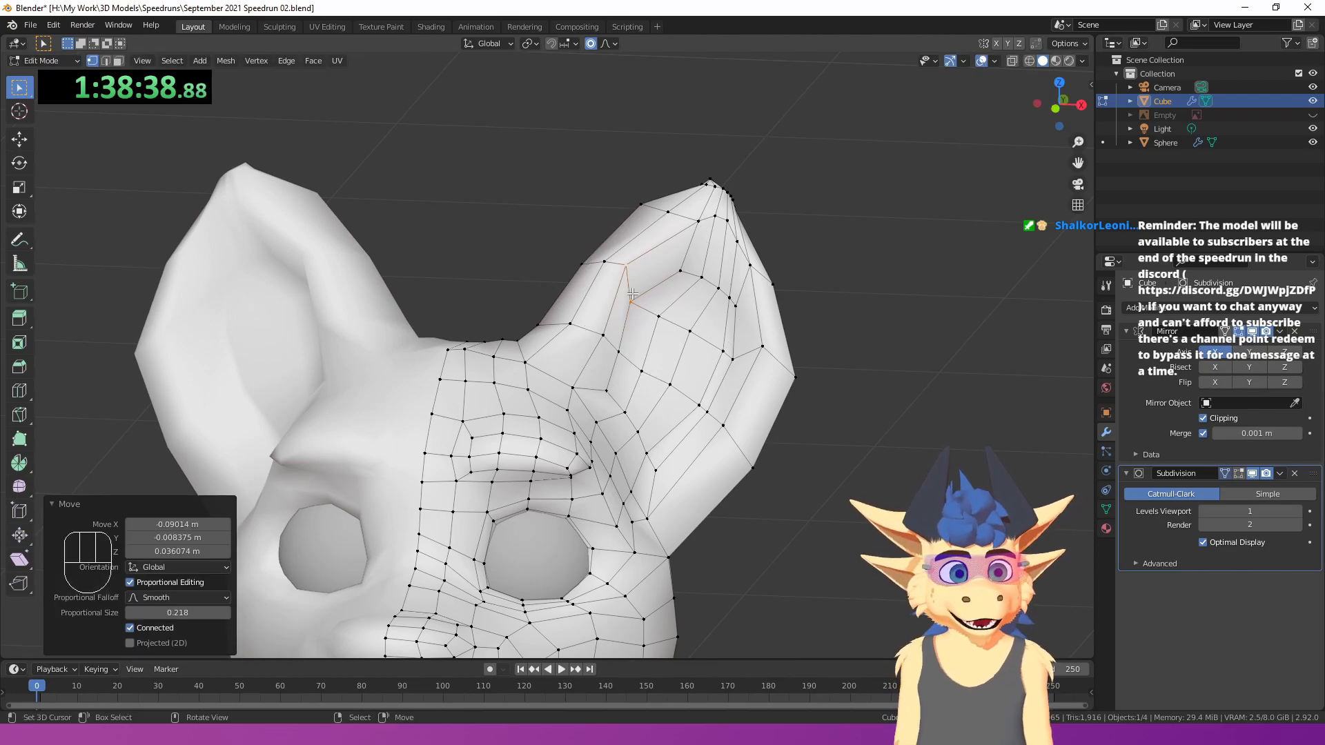
- Move the lower vertices of the ear's inner rim about -0.041 m in X and 0.023 m in Z with proportional size 0.22
right_click(629, 300)
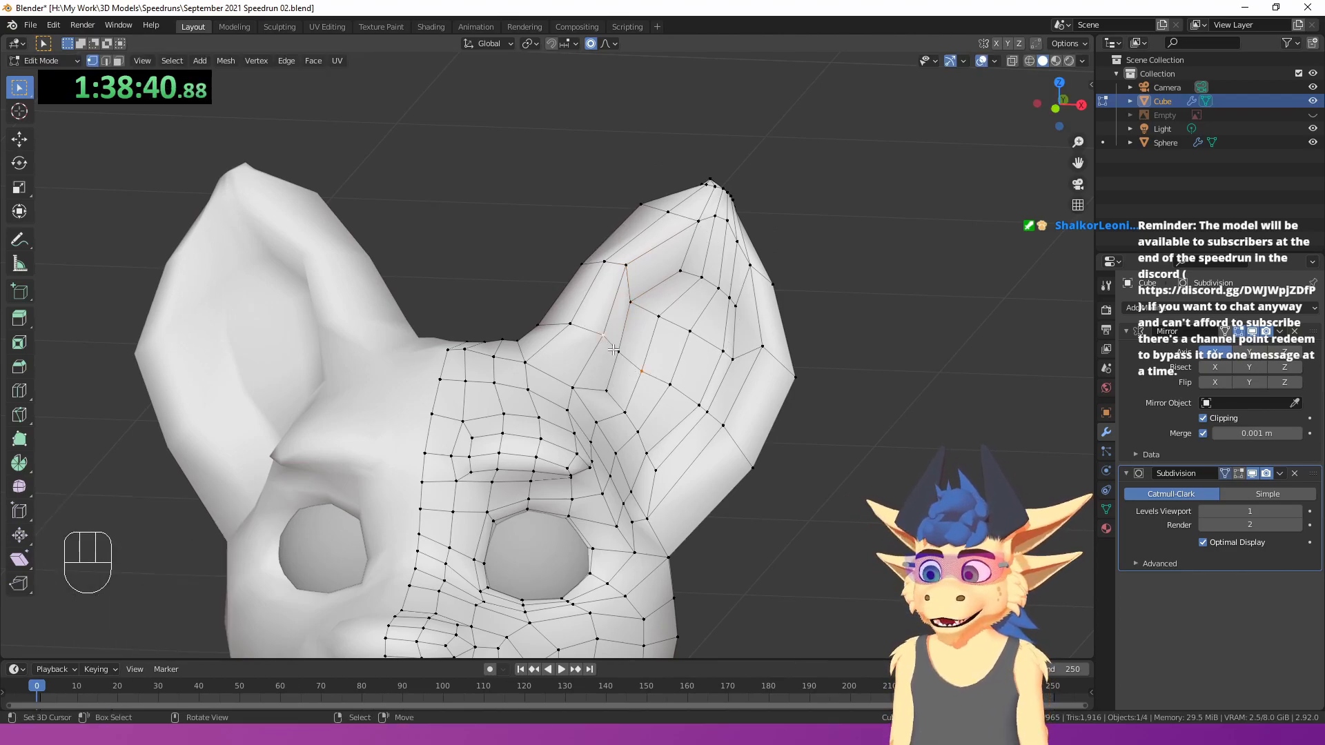
key(g)
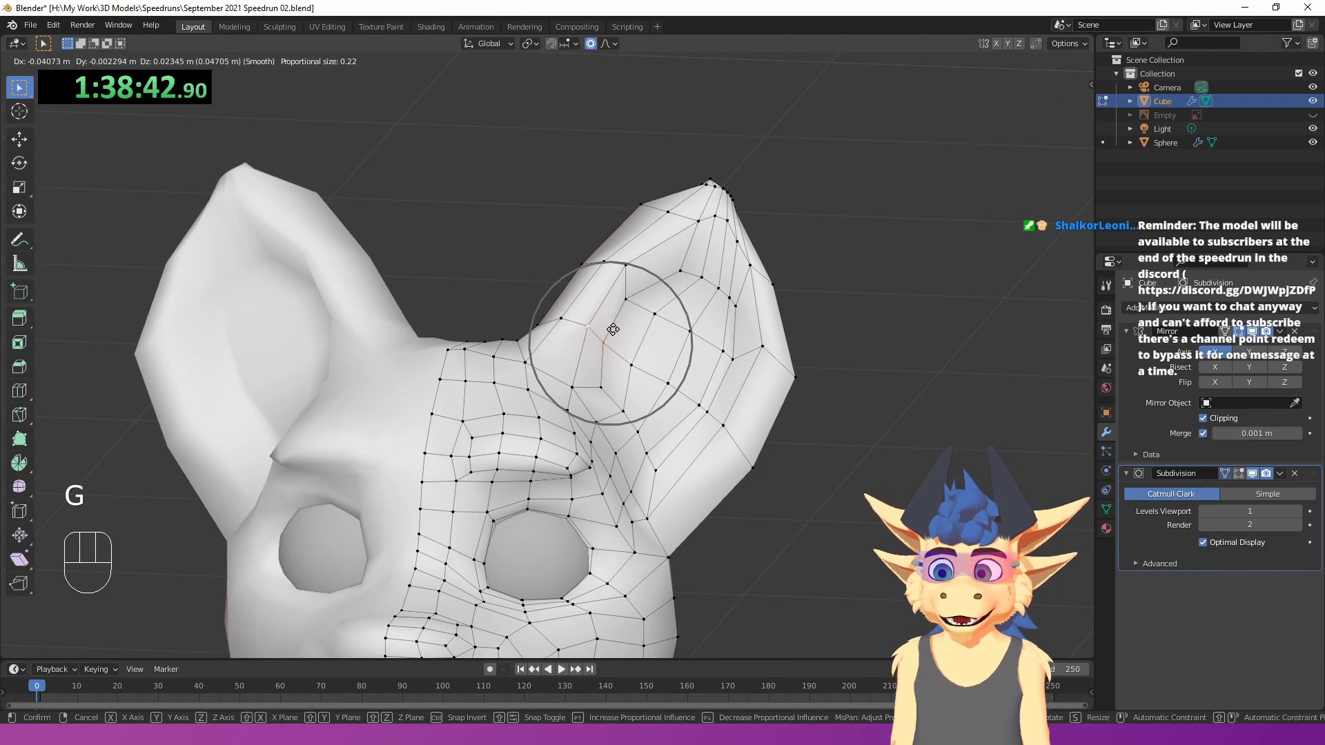
click(609, 329)
key(Tab)
scroll(609, 324, down, 4)
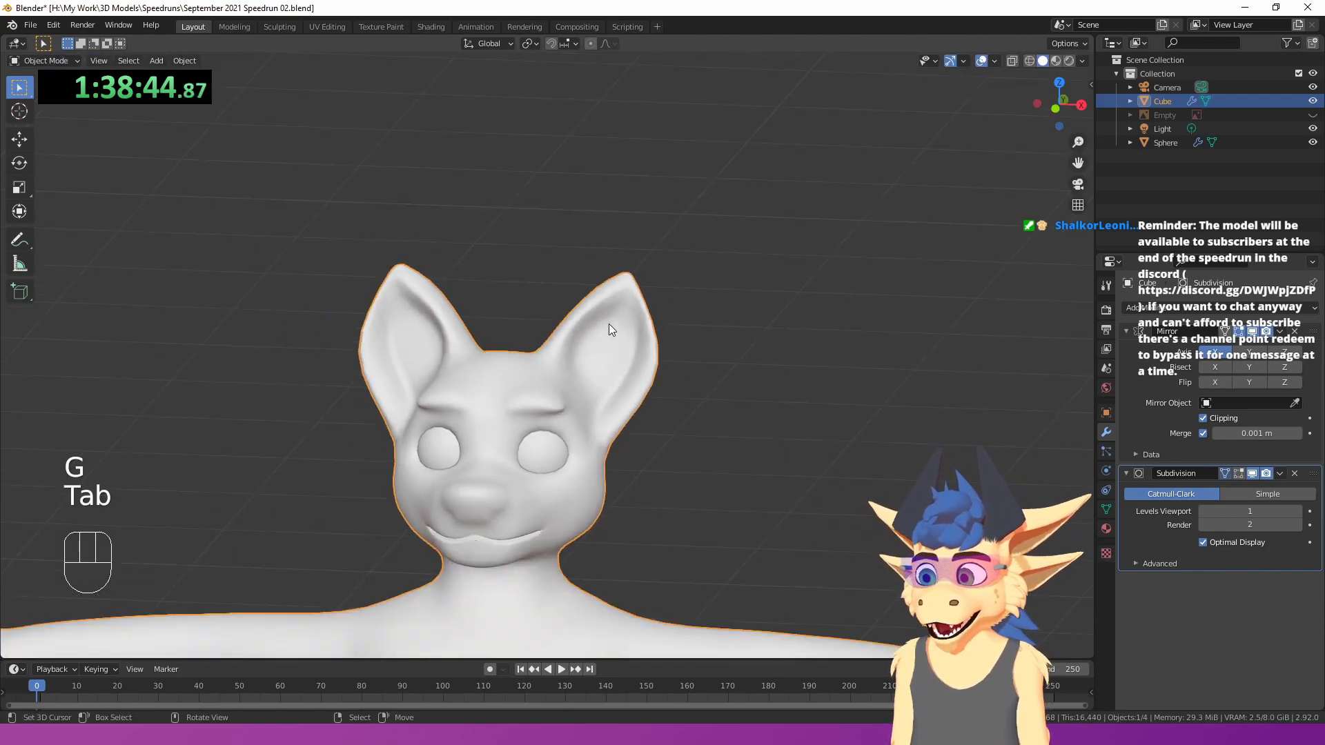
- Adjust the vertices just below the ear tip and move the tip about 0.052 m in X and 0.017 m in Z with proportional size 0.12
scroll(609, 324, up, 2)
shift+middle_drag(643, 288, 562, 338)
scroll(562, 338, up, 3)
key(Tab)
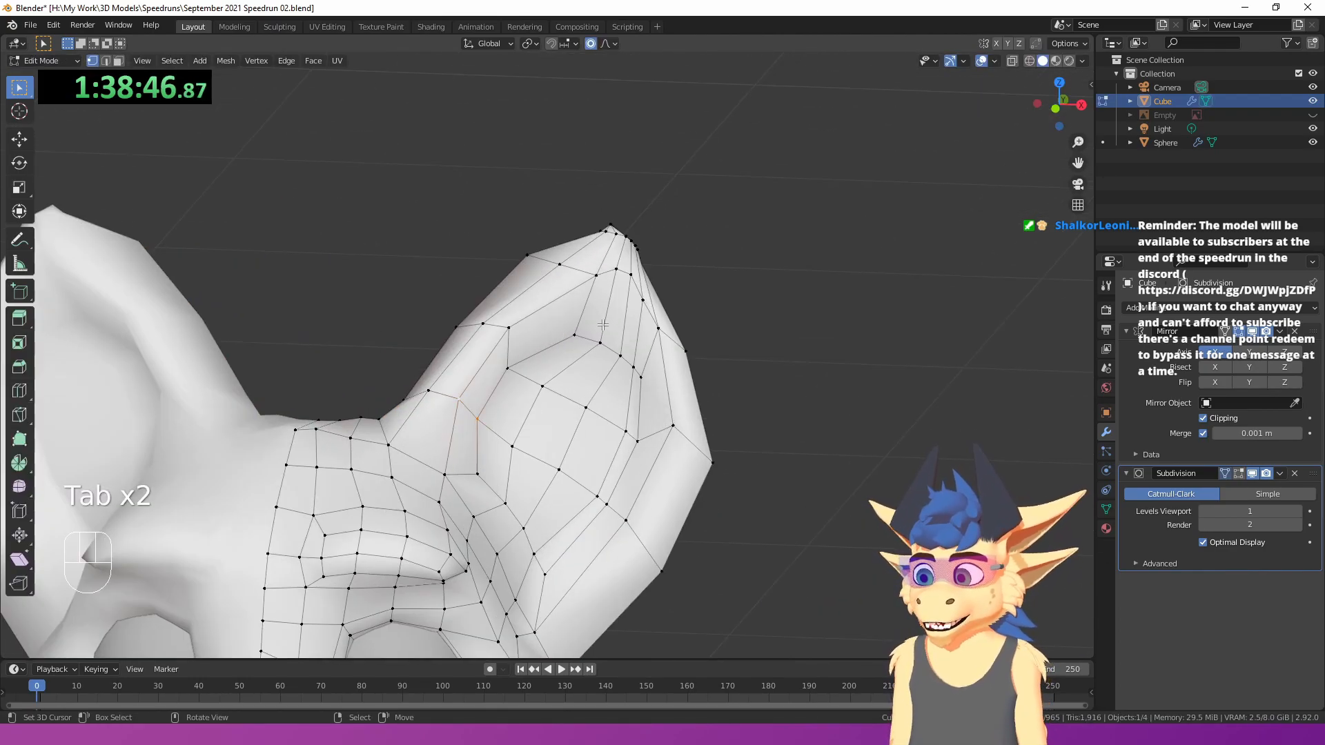
key(g)
click(620, 275)
right_click(609, 221)
key(g)
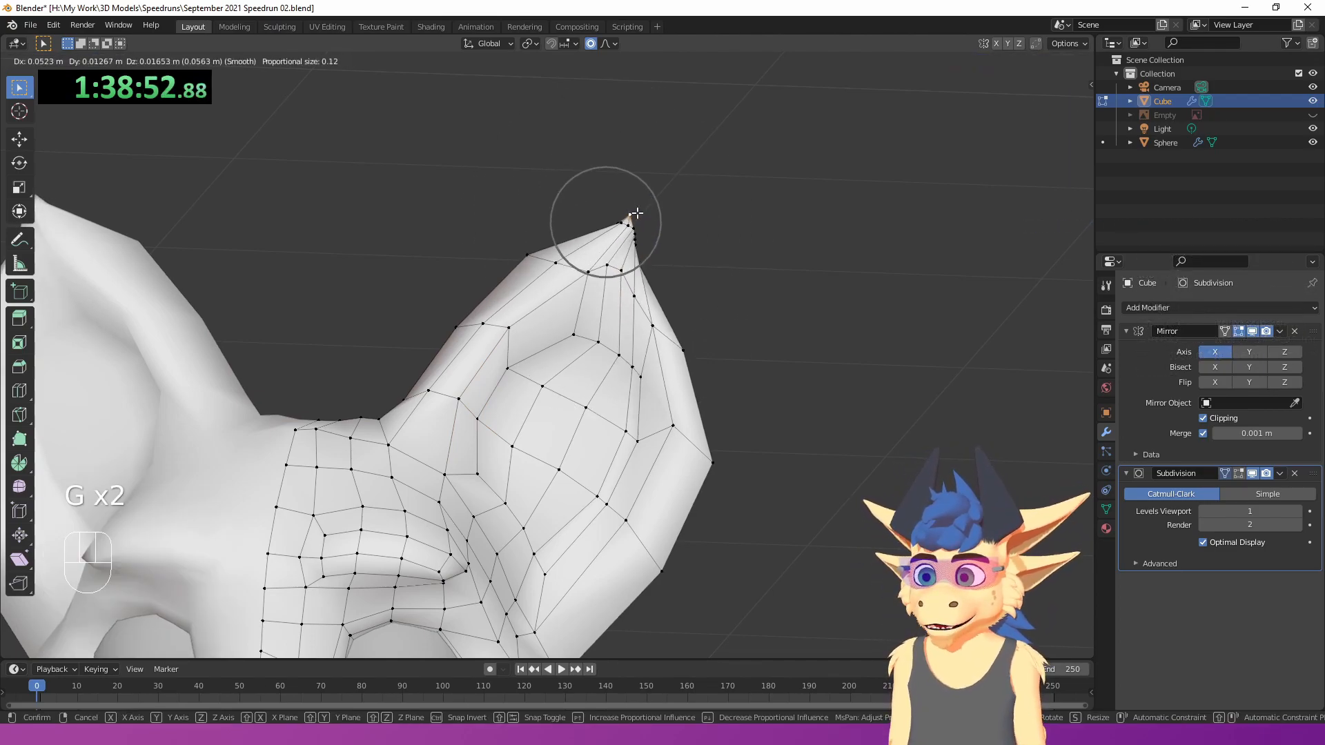
click(636, 214)
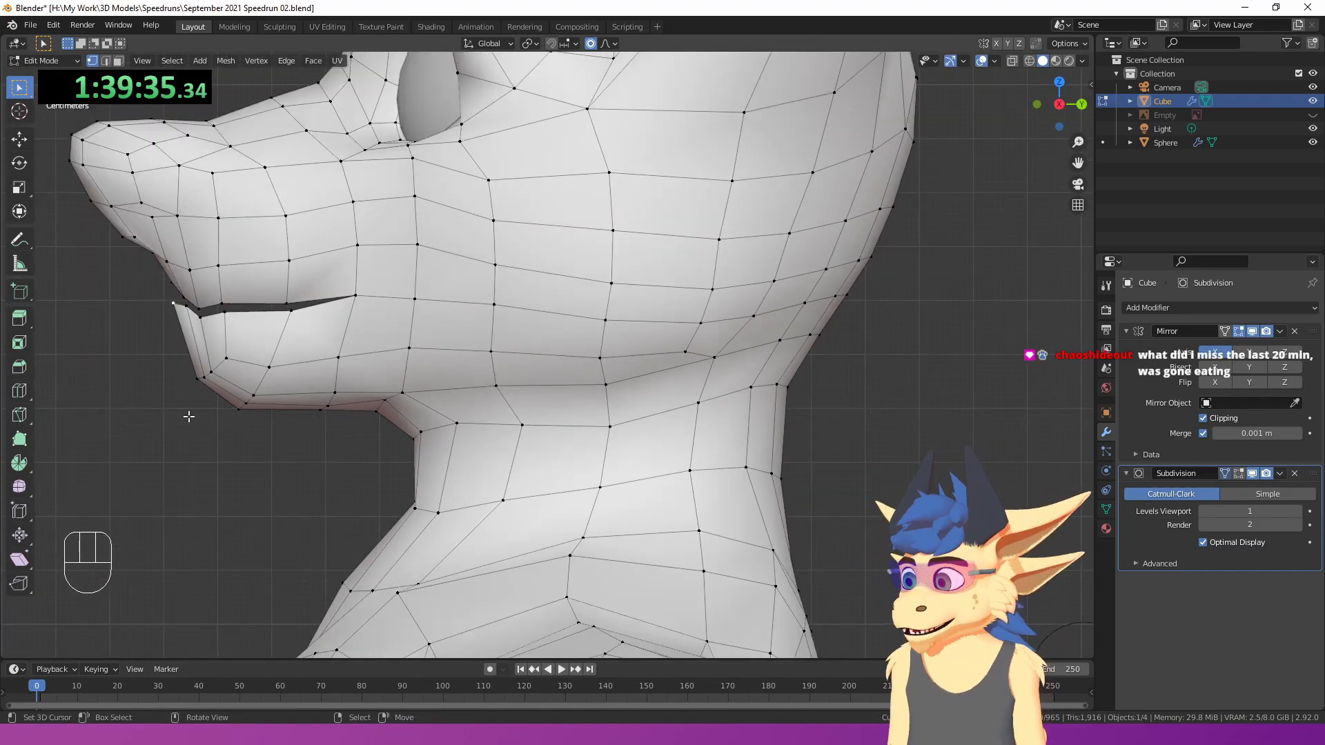
- Move the underside vertex of the chin about 0.041 m in Y and -0.009 m in Z with proportional size 0.621
key(g)
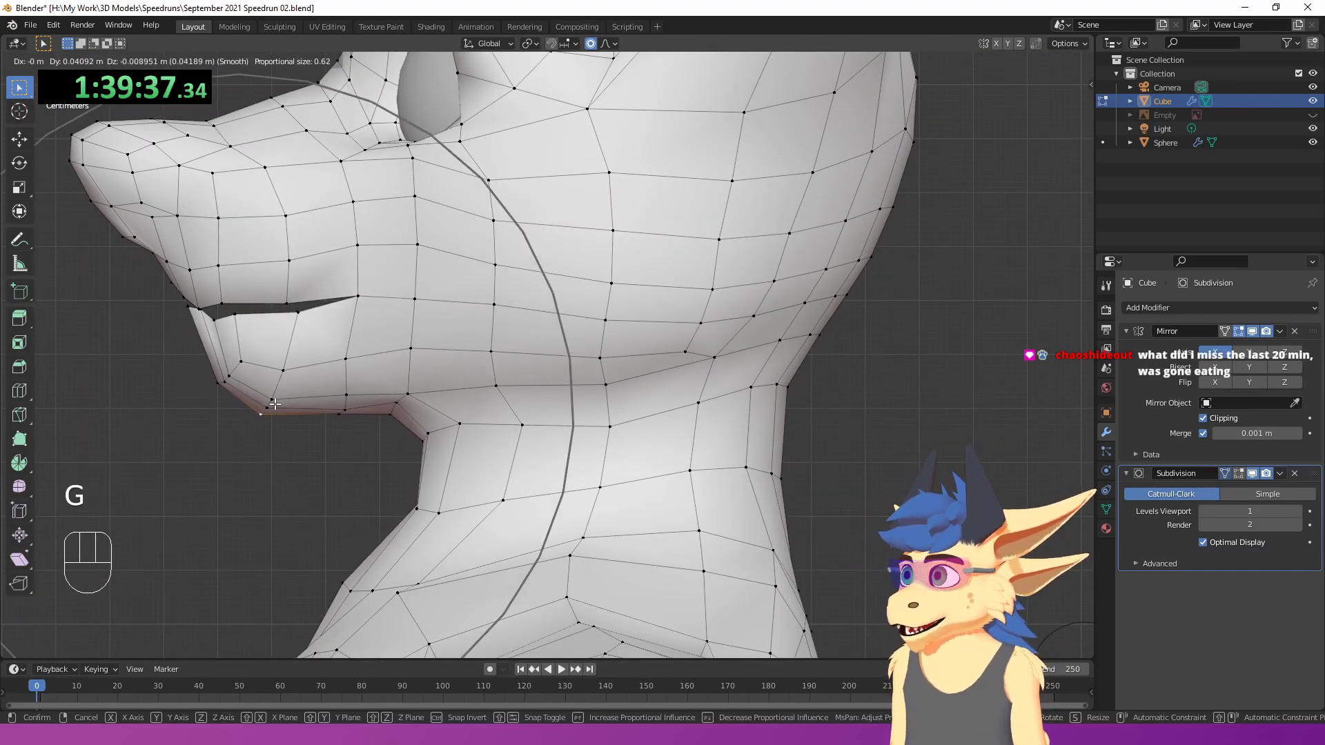
click(274, 404)
scroll(266, 304, down, 5)
middle_drag(267, 304, 445, 320)
shift+middle_drag(572, 443, 537, 249)
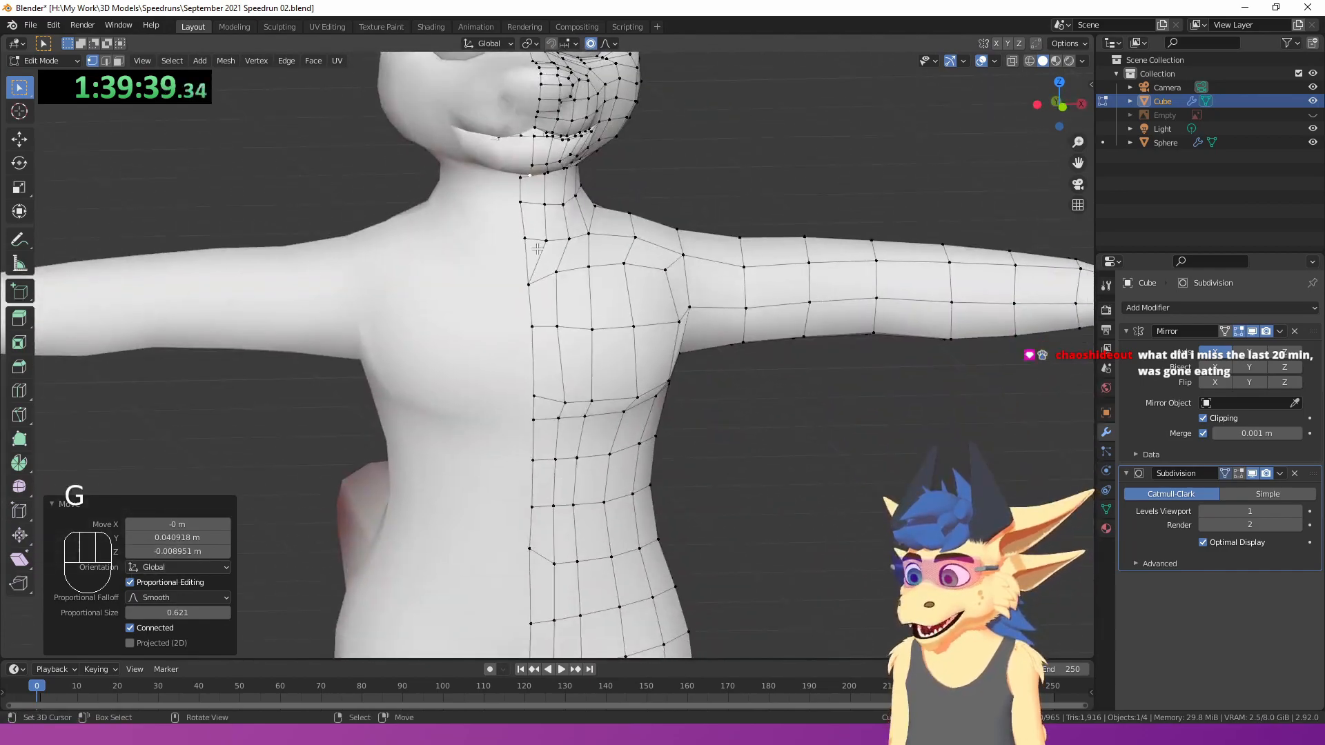
scroll(537, 249, down, 3)
- Raise the eye socket edge loop about 0.037 m along Z with proportional size 0.424
key(Tab)
middle_drag(556, 378, 639, 366)
scroll(639, 313, up, 3)
key(Tab)
key(g)
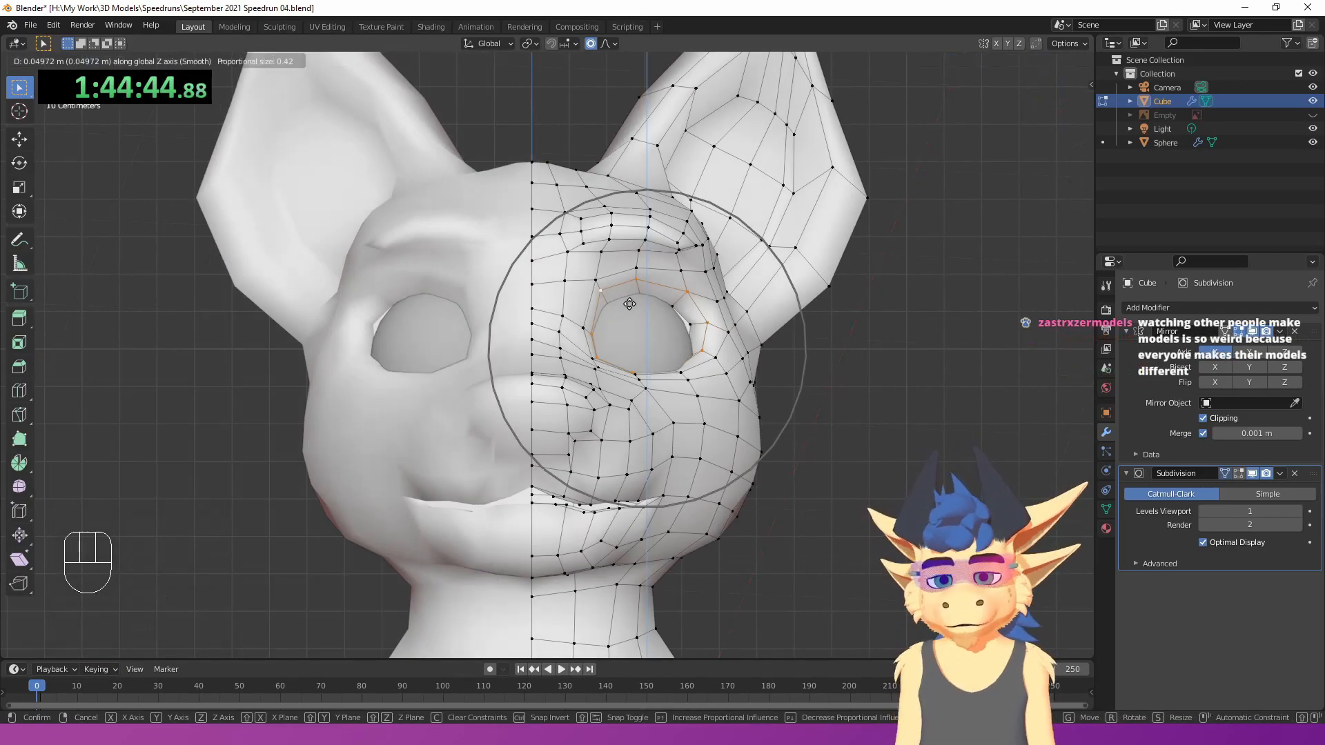
click(629, 289)
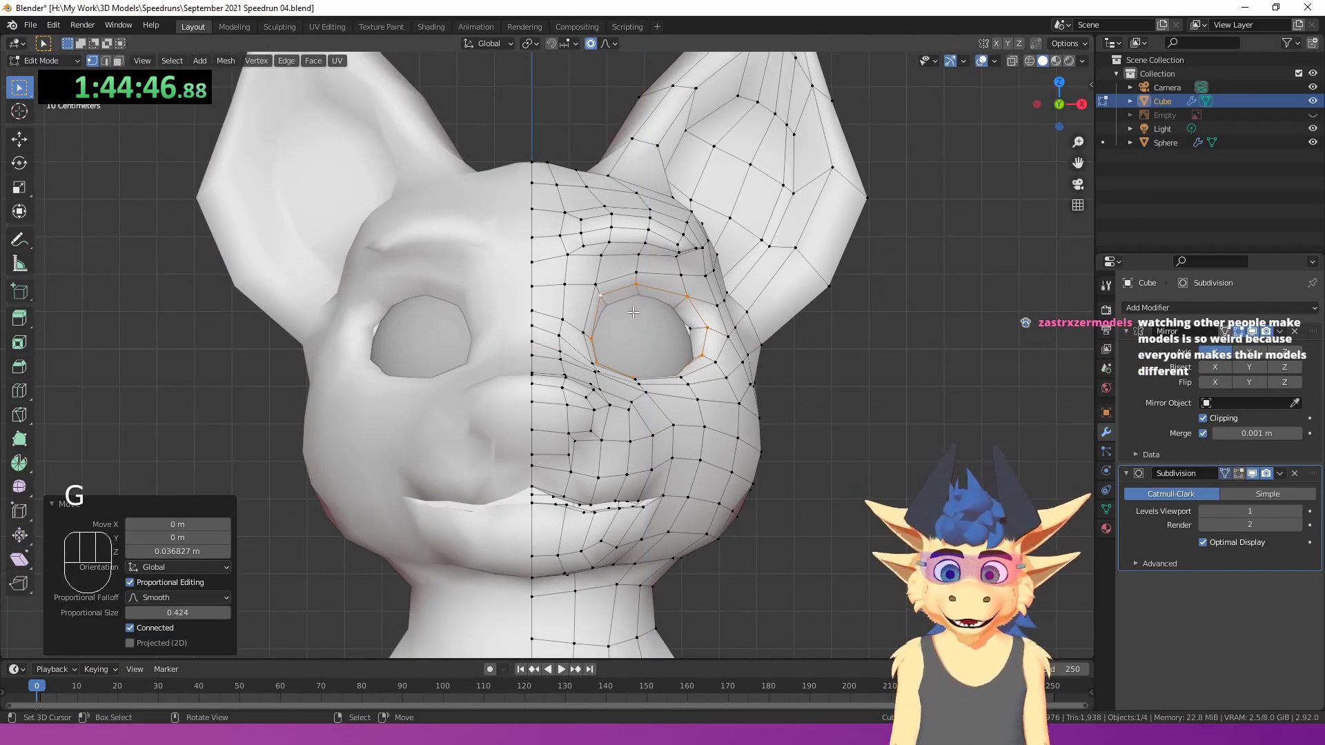
- Move the whole eyeball mesh slightly so it sits within the raised eye socket
key(Tab)
middle_drag(629, 290, 639, 324)
scroll(639, 325, up, 2)
click(657, 327)
key(Tab)
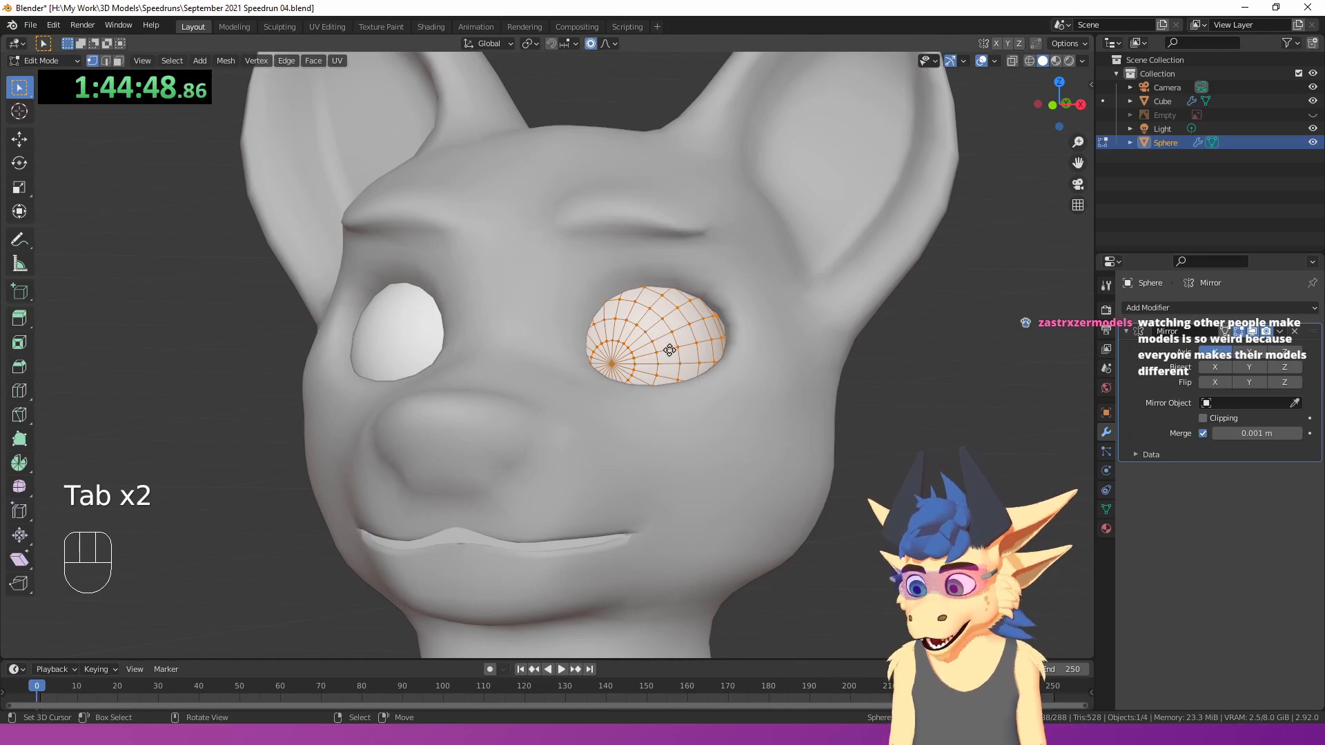
key(g)
click(668, 331)
key(Tab)
- Inspect the fit between the eyeball and the eye socket from the side and around the head
middle_drag(669, 334, 767, 311)
click(614, 265)
key(Tab)
key(Tab)
scroll(759, 337, up, 1)
middle_drag(621, 328, 520, 340)
key(Tab)
scroll(519, 340, up, 2)
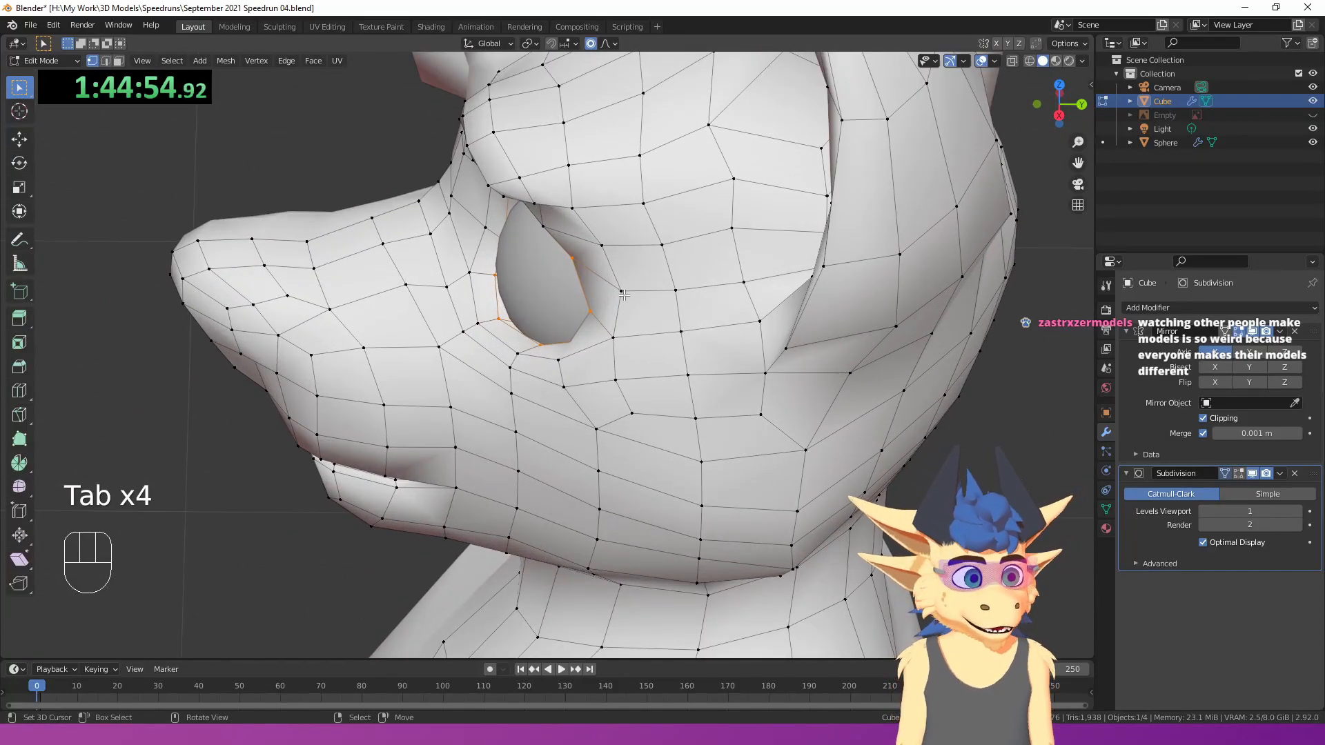
middle_drag(556, 358, 574, 339)
scroll(574, 340, down, 3)
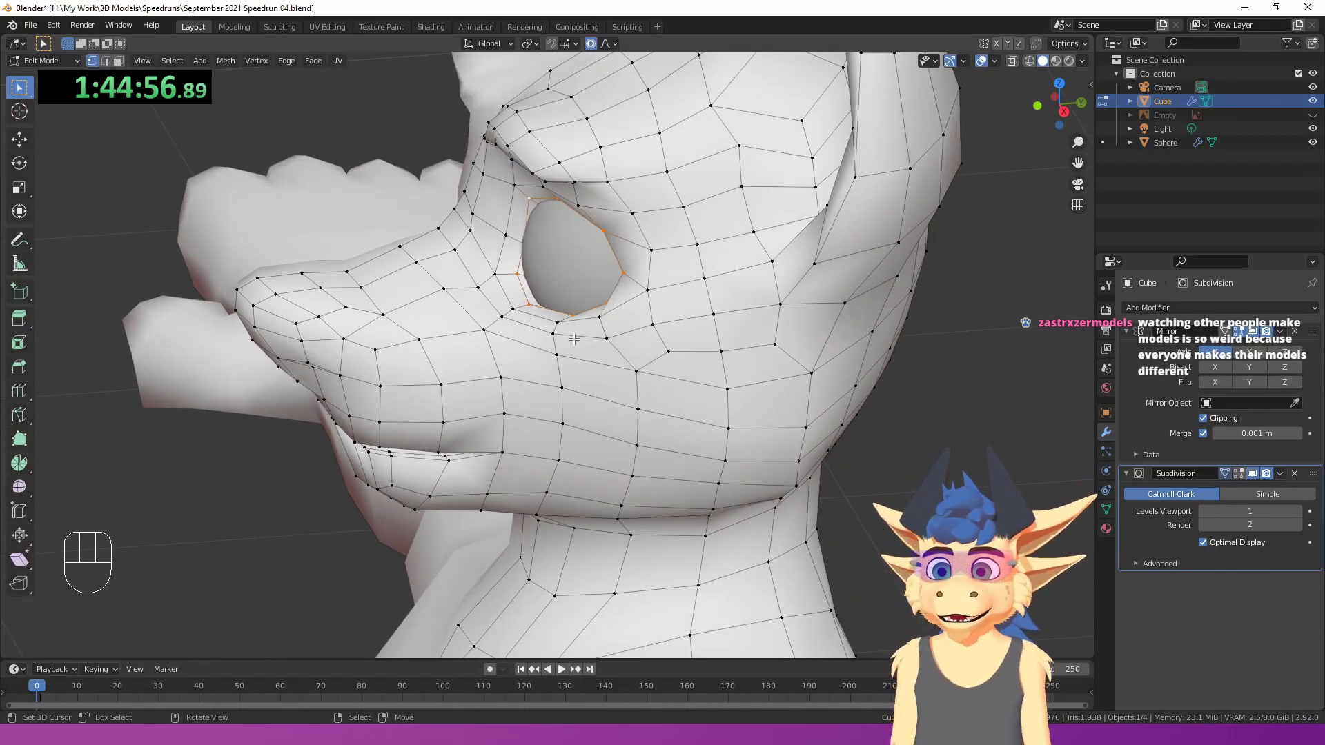
scroll(574, 338, down, 3)
middle_drag(572, 329, 602, 334)
mouse_move(601, 334)
shift+middle_down()
mouse_move(595, 309)
mouse_move(611, 321)
shift+middle_up()
- Move the face on the brow ridge above the eye socket with proportional editing
key(Tab)
shift+middle_drag(610, 321, 580, 360)
key(Tab)
scroll(582, 403, up, 5)
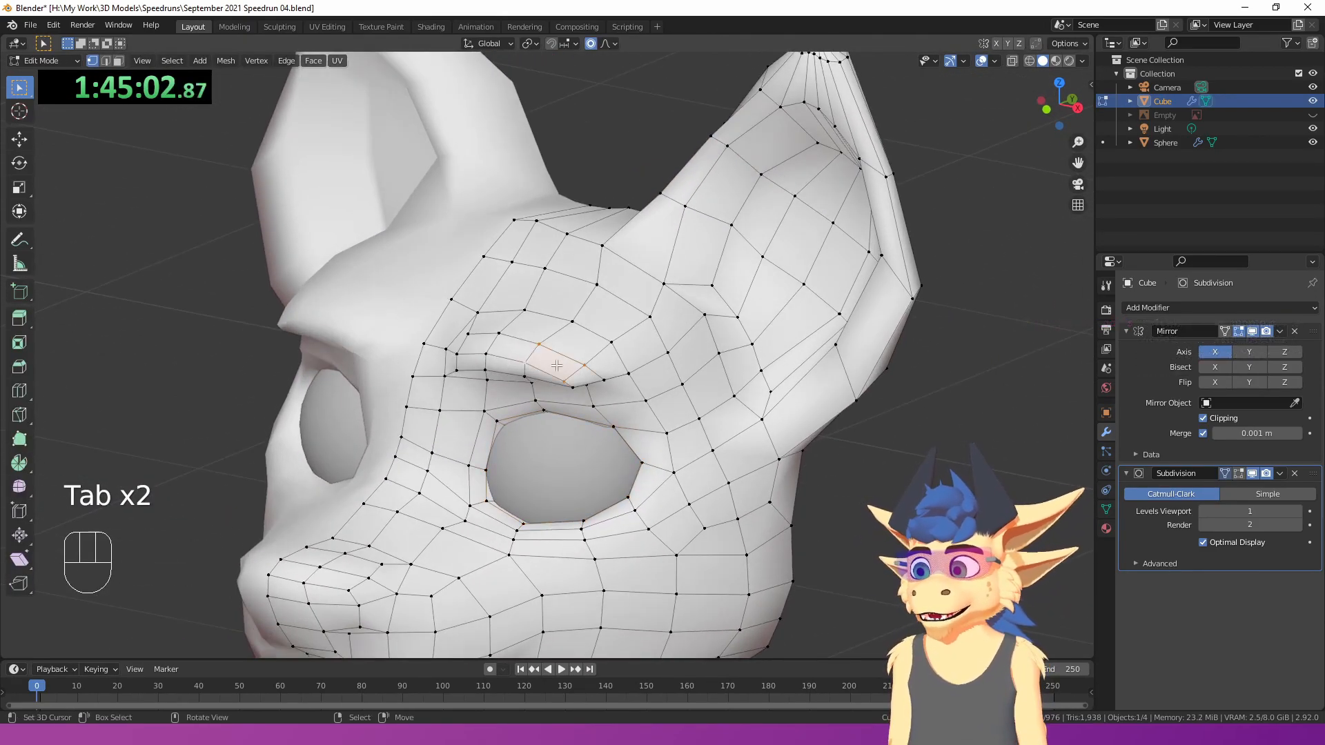
key(g)
click(596, 309)
- Adjust a row of three neighbouring vertices along the brow with proportional editing
middle_drag(595, 308, 752, 366)
click(573, 316)
shift+click(543, 298)
shift+click(509, 294)
key(g)
click(522, 302)
key(Tab)
scroll(709, 331, down, 6)
shift+middle_drag(752, 366, 565, 409)
key(Tab)
scroll(564, 408, up, 3)
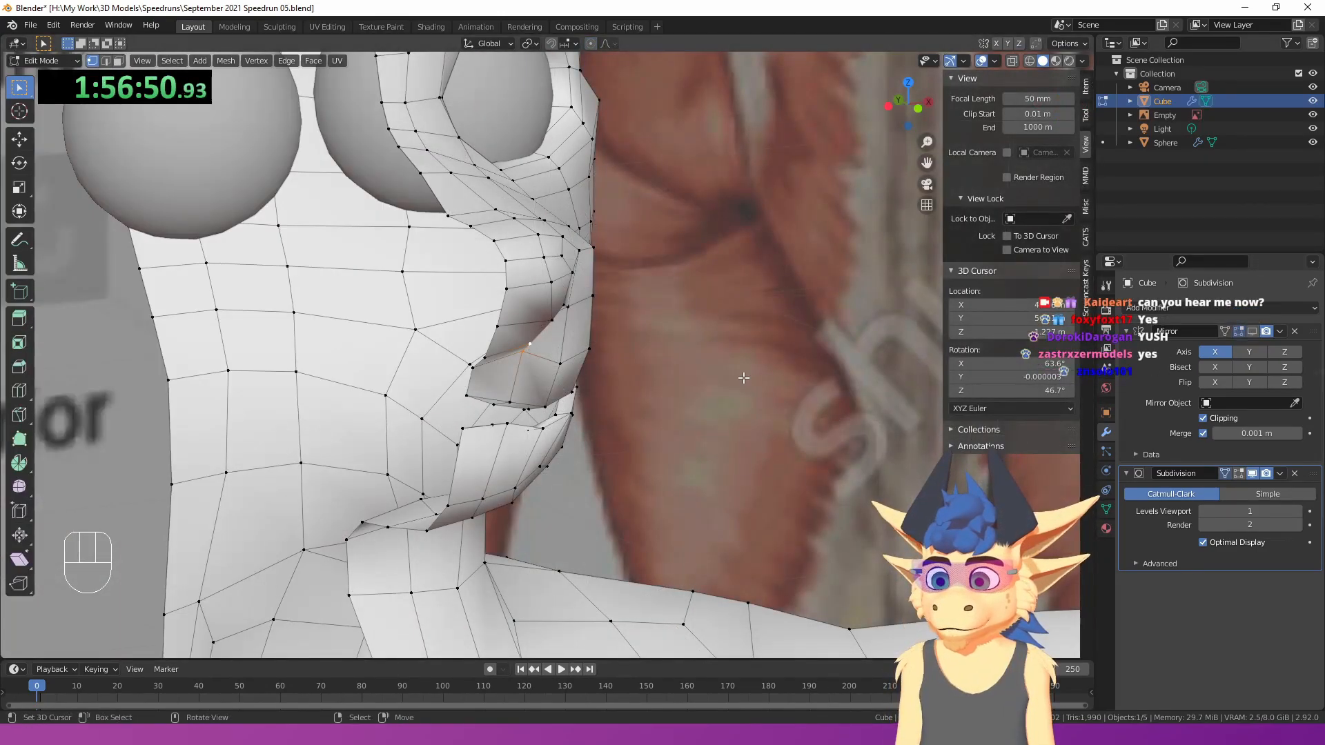
- Extrude the edge of the upper lip about 0.100 m upward along Z to begin the mouth interior
scroll(665, 405, down, 2)
middle_drag(743, 378, 578, 402)
scroll(665, 405, up, 4)
alt+right_click(612, 389)
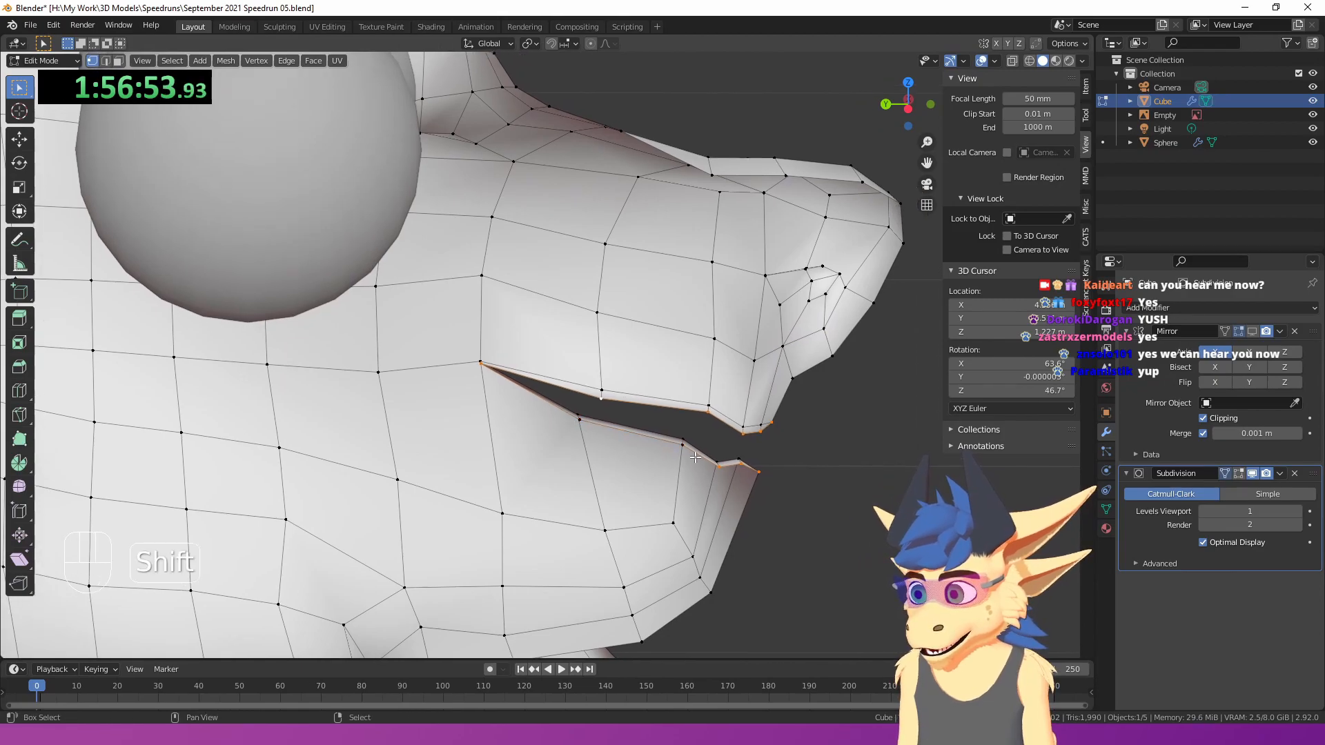
middle_drag(622, 442, 724, 338)
key(e)
click(733, 306)
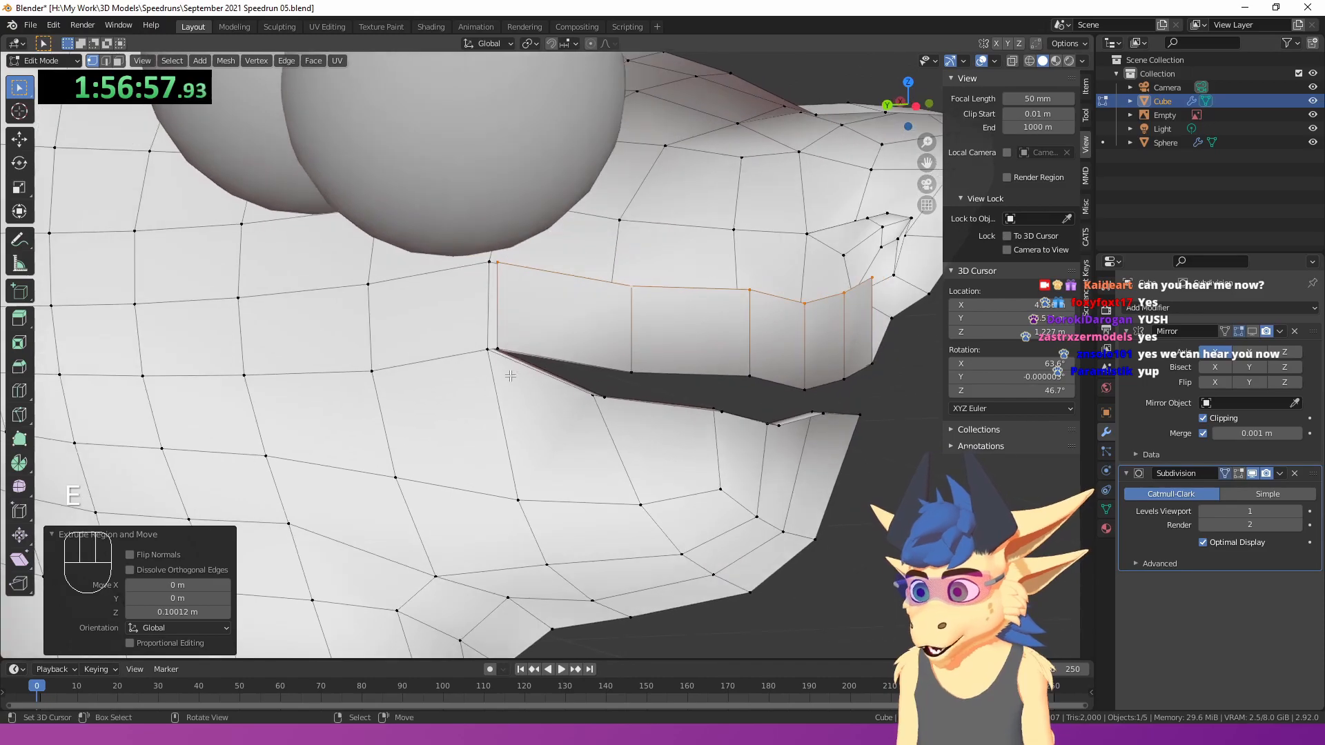
- Extrude the lower lip's edge to form the lower wall of the mouth interior
alt+right_click(573, 384)
middle_drag(555, 384, 618, 376)
alt+right_click(550, 376)
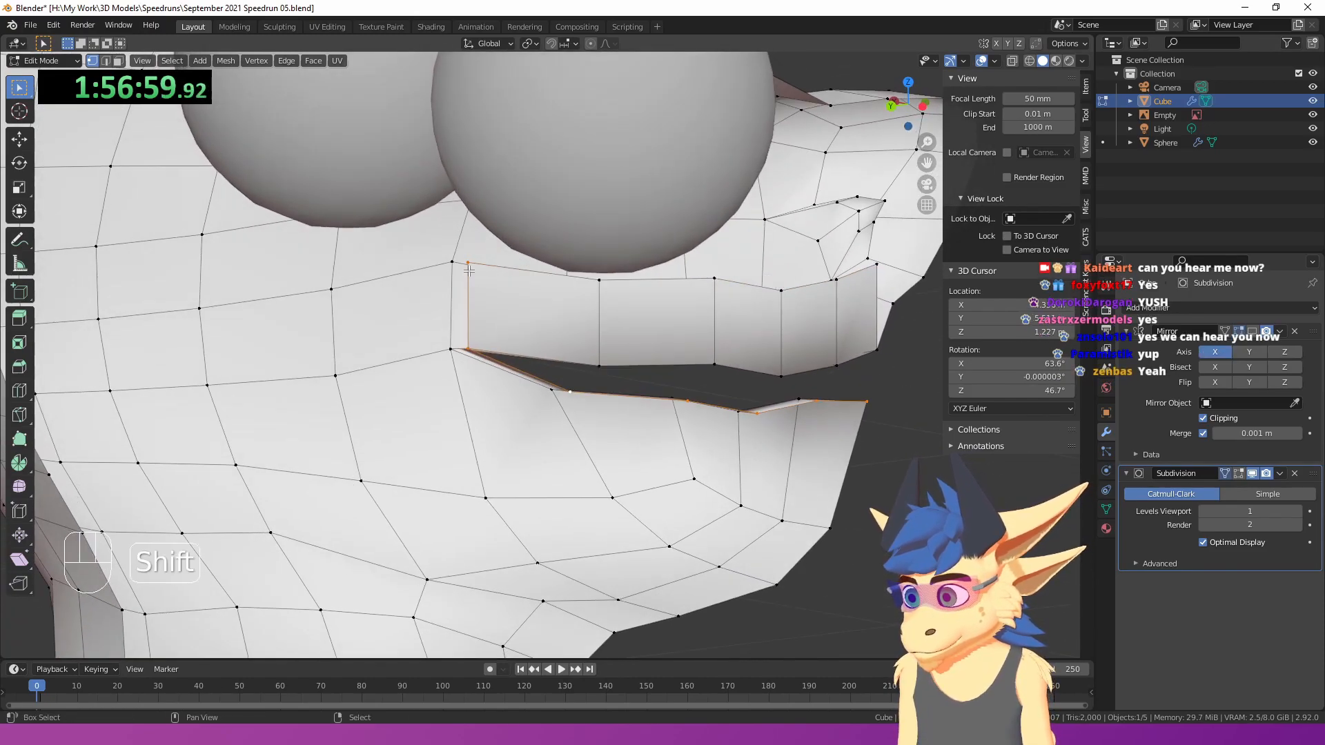
key(e)
key(g)
- Reposition the vertices of the extruded mouth walls near the corner of the mouth
middle_drag(599, 378, 606, 435)
click(503, 390)
key(g)
click(680, 455)
middle_drag(679, 456, 518, 402)
key(g)
click(552, 387)
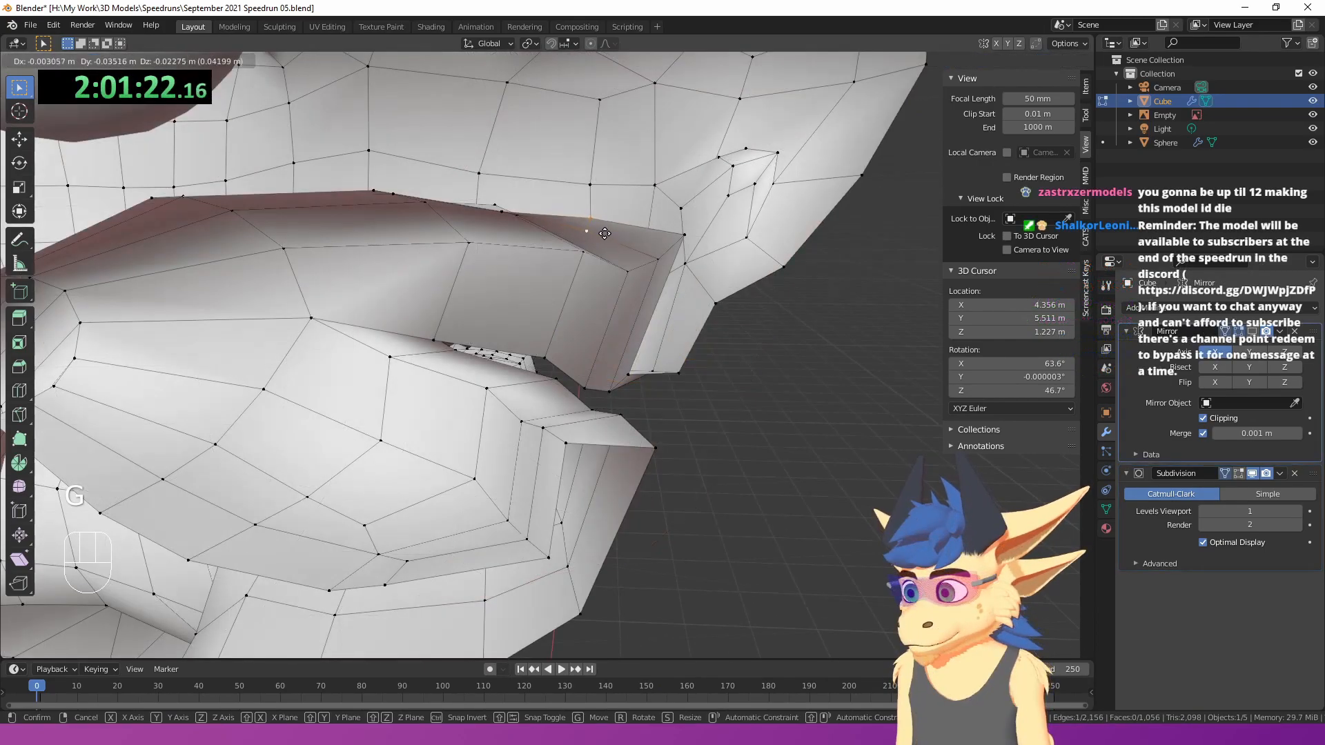
- Reposition the vertices along the upper rim of the mouth interior near the front of the muzzle
key(g)
click(524, 228)
shift+click(524, 224)
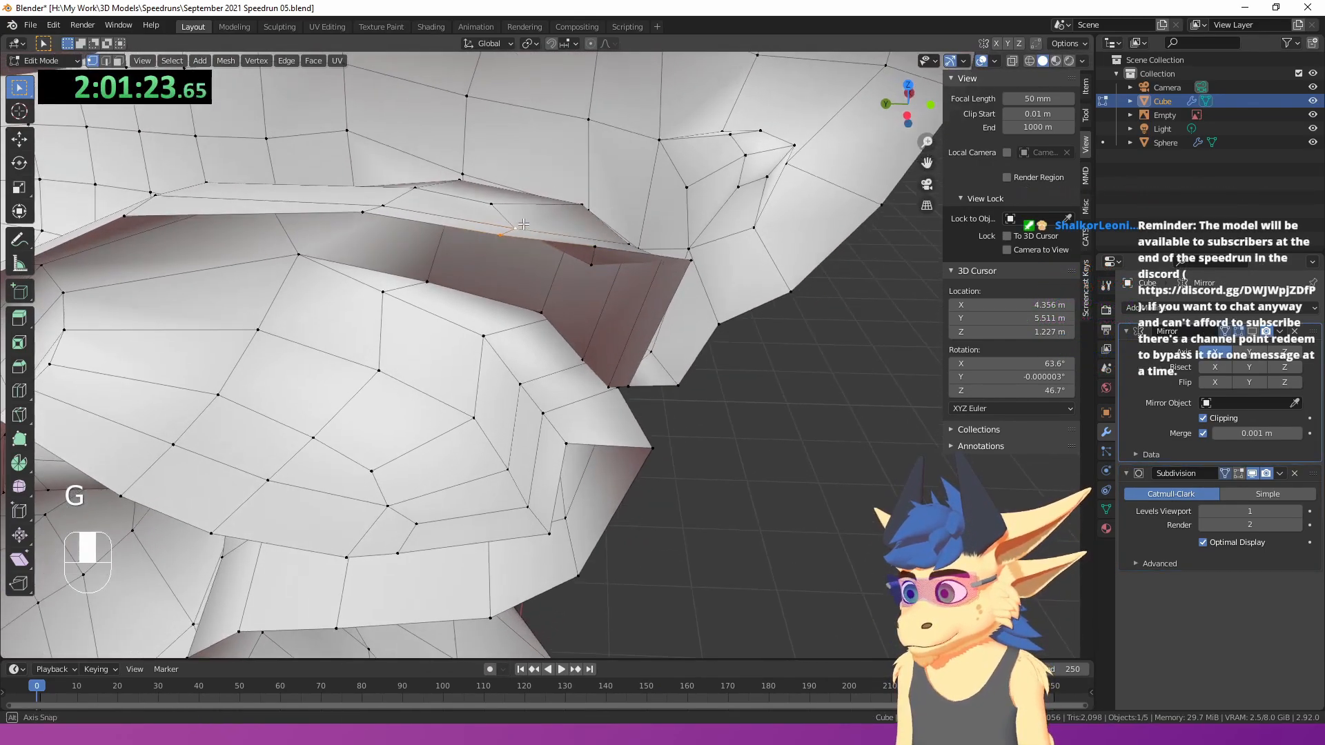
middle_drag(524, 224, 519, 199)
key(g)
click(511, 198)
right_click(588, 230)
key(g)
click(592, 246)
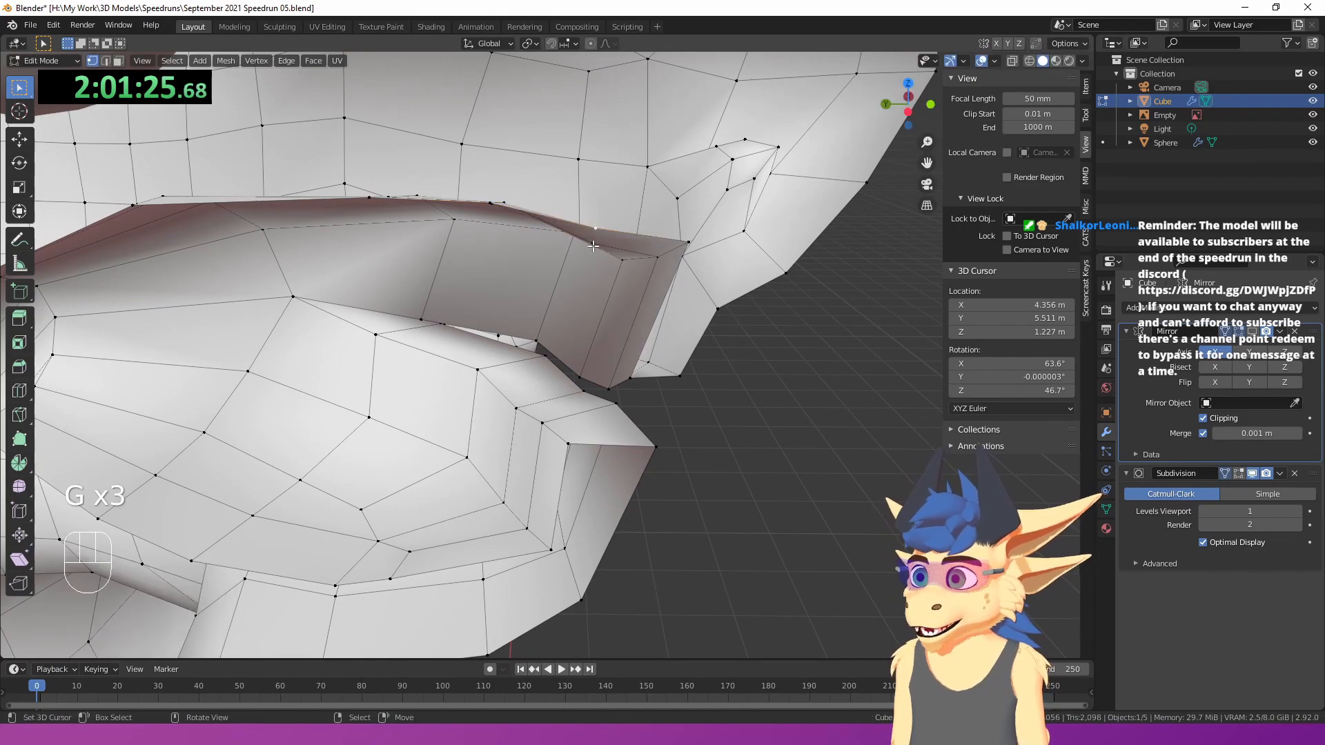
key(g)
click(594, 225)
- Bevel the edge loop running around the upper and lower walls of the mouth interior
scroll(594, 224, down, 4)
middle_drag(594, 238, 530, 273)
key(Tab)
key(Tab)
scroll(592, 391, up, 5)
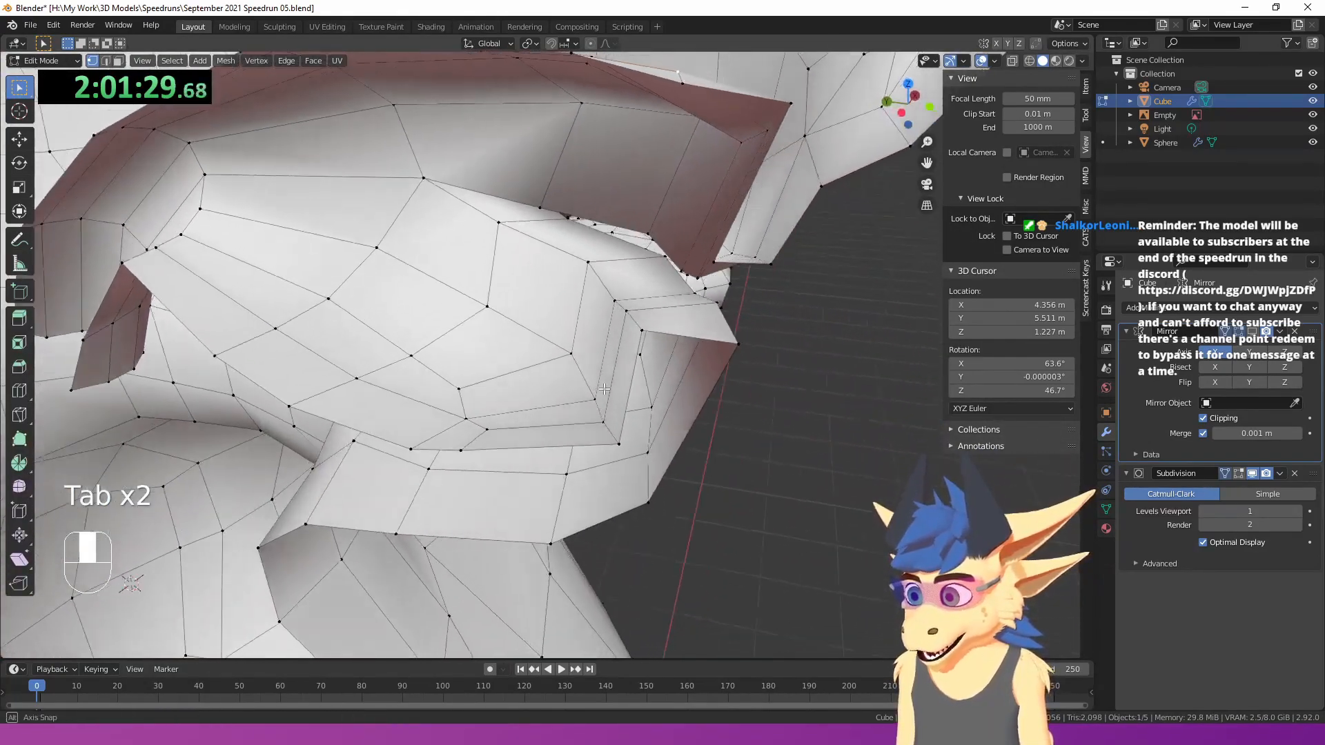
middle_drag(507, 318, 509, 276)
shift+middle_drag(510, 228, 510, 283)
middle_drag(625, 262, 720, 270)
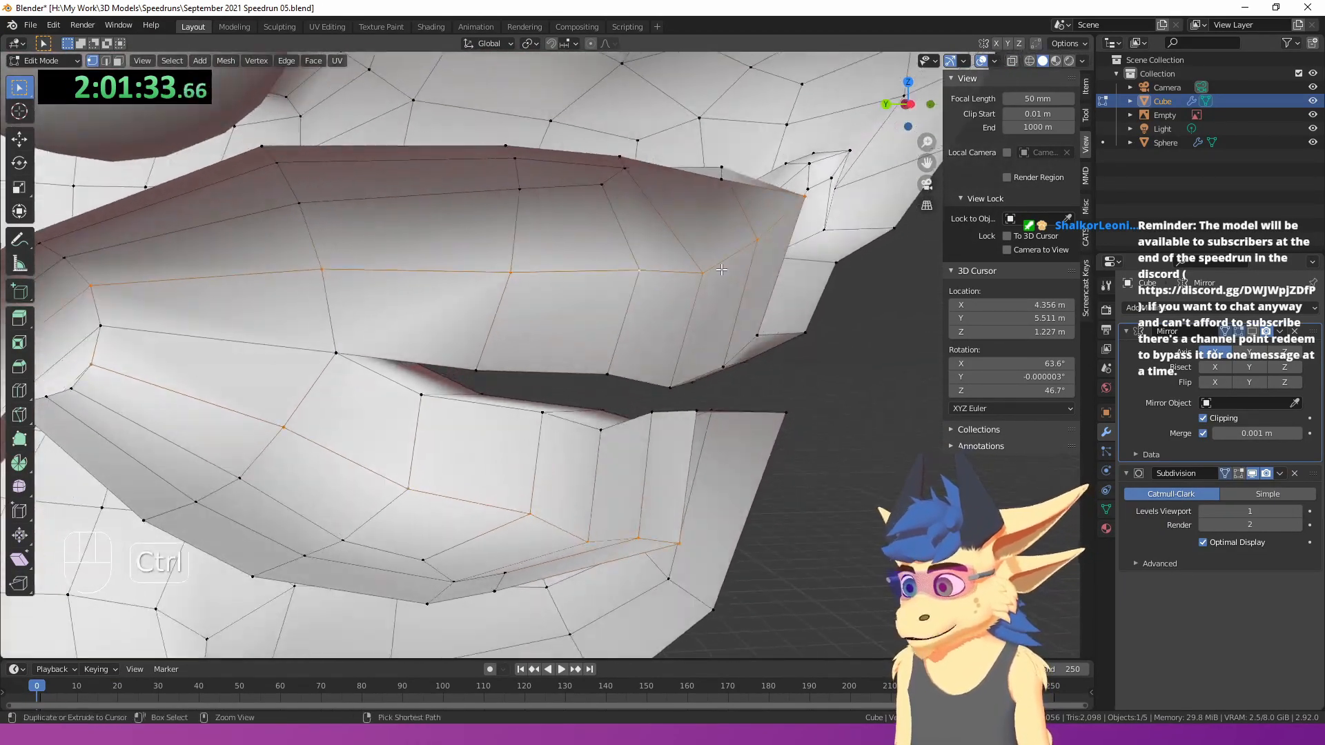
key(ctrl+b)
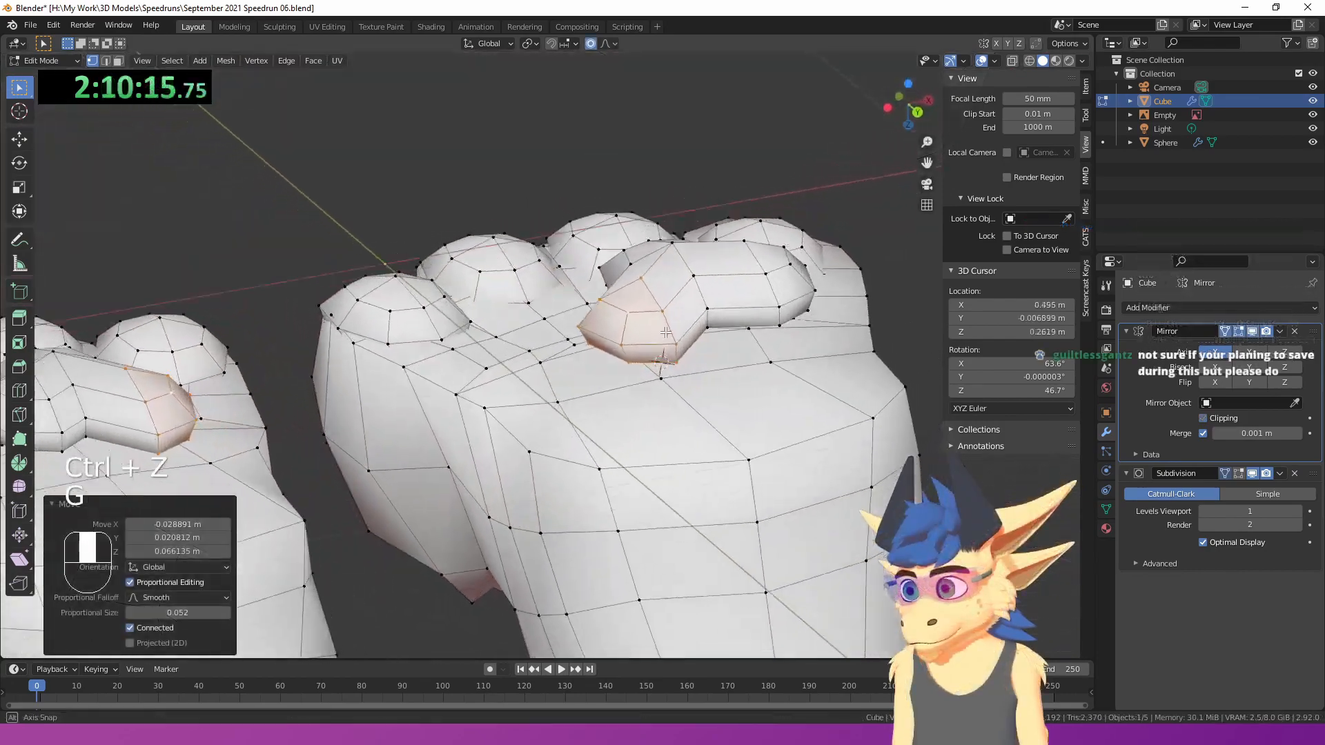
- Try to reposition the end of the sole pad's inner lobe with proportional editing
key(g)
click(640, 343)
middle_drag(640, 343, 652, 517)
- Undo the sole pad edits back to the single rounded pad without extruded lobes
key(ctrl+z)
key(ctrl+z)
key(ctrl+z)
key(ctrl+z)
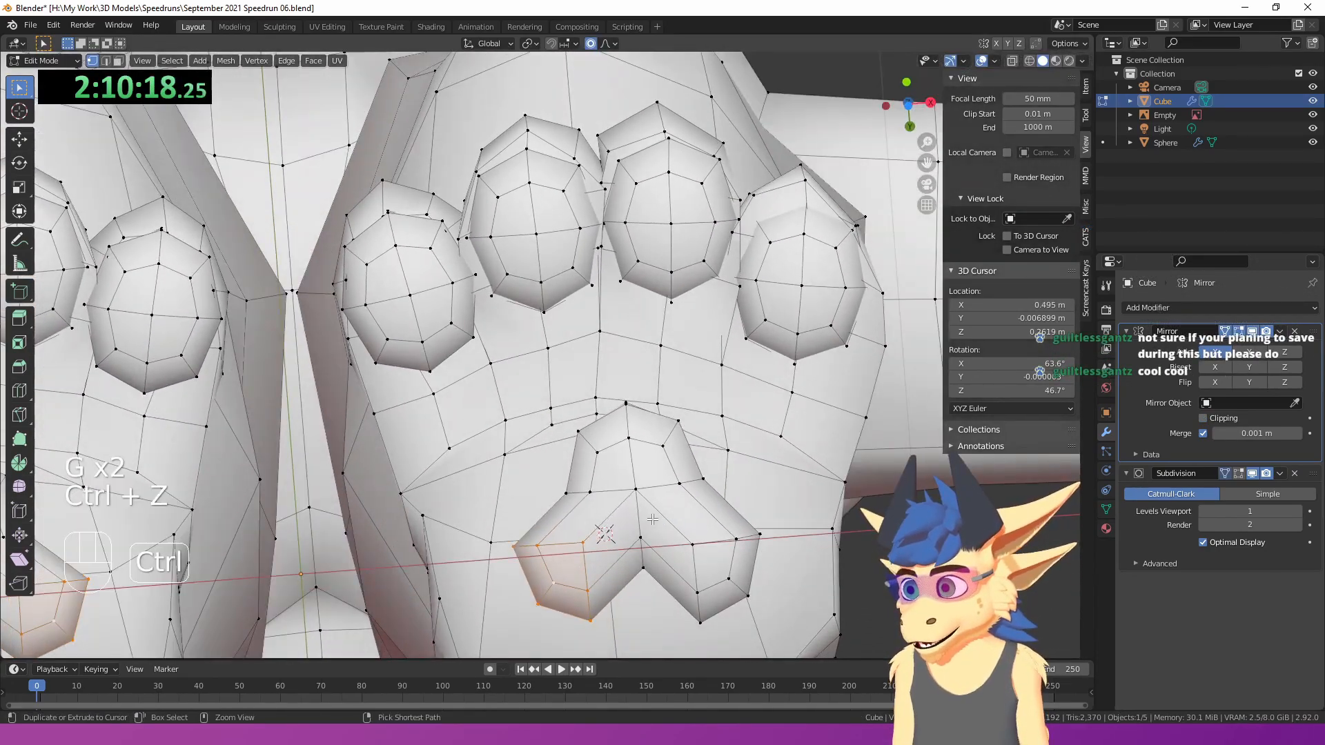
key(ctrl+z)
key(ctrl+z)
key(ctrl+z)
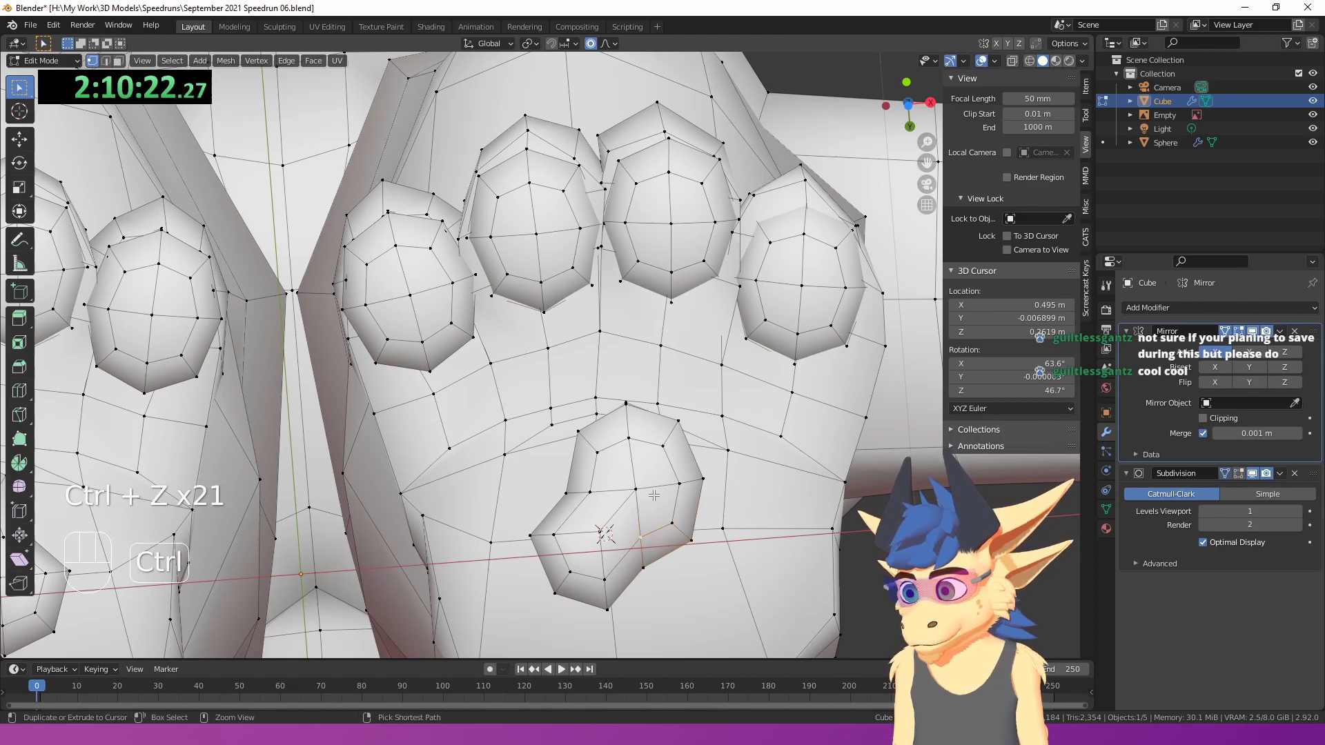
key(ctrl+z)
key(ctrl+z)
key(ctrl+z)
key(ctrl+z)
key(ctrl+z)
middle_drag(654, 496, 592, 486)
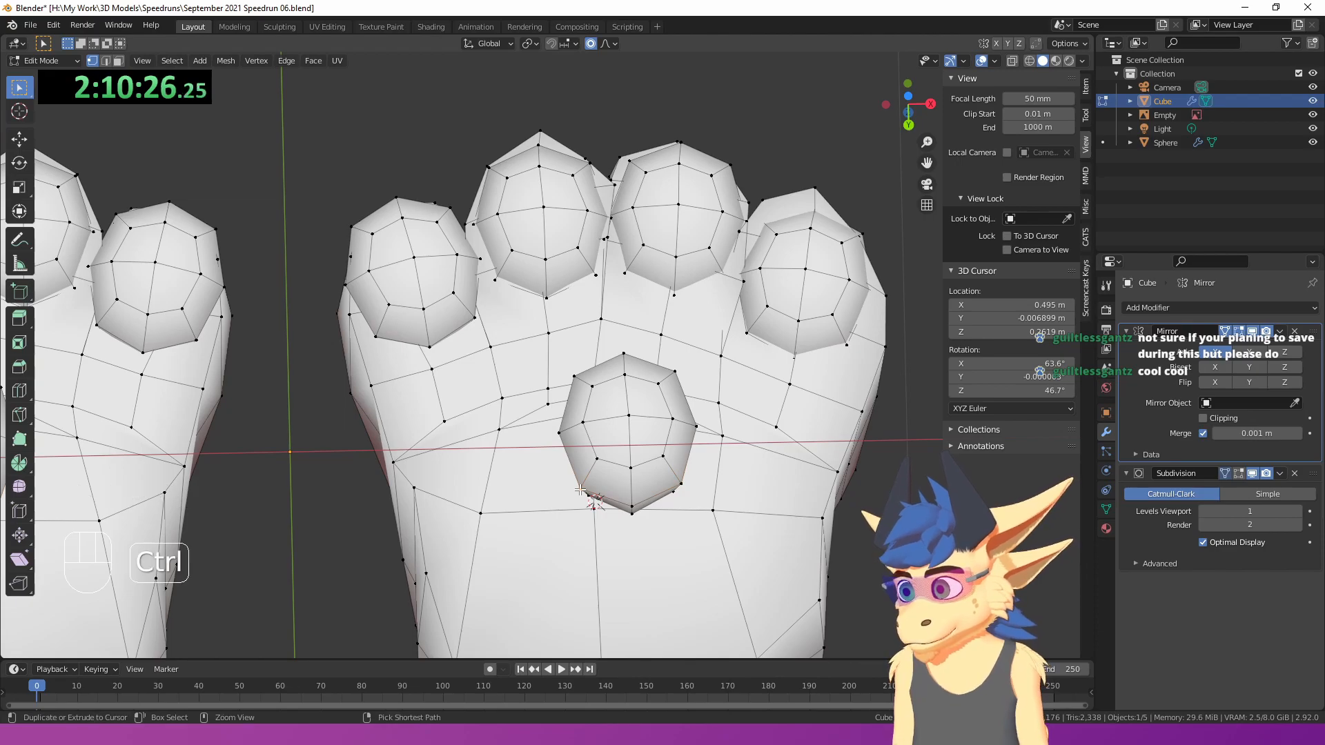
- Extrude the inner rear faces of the sole pad into a lobe with proportional editing turned off
key(ctrl+KP_Add)
key(w)
key(e)
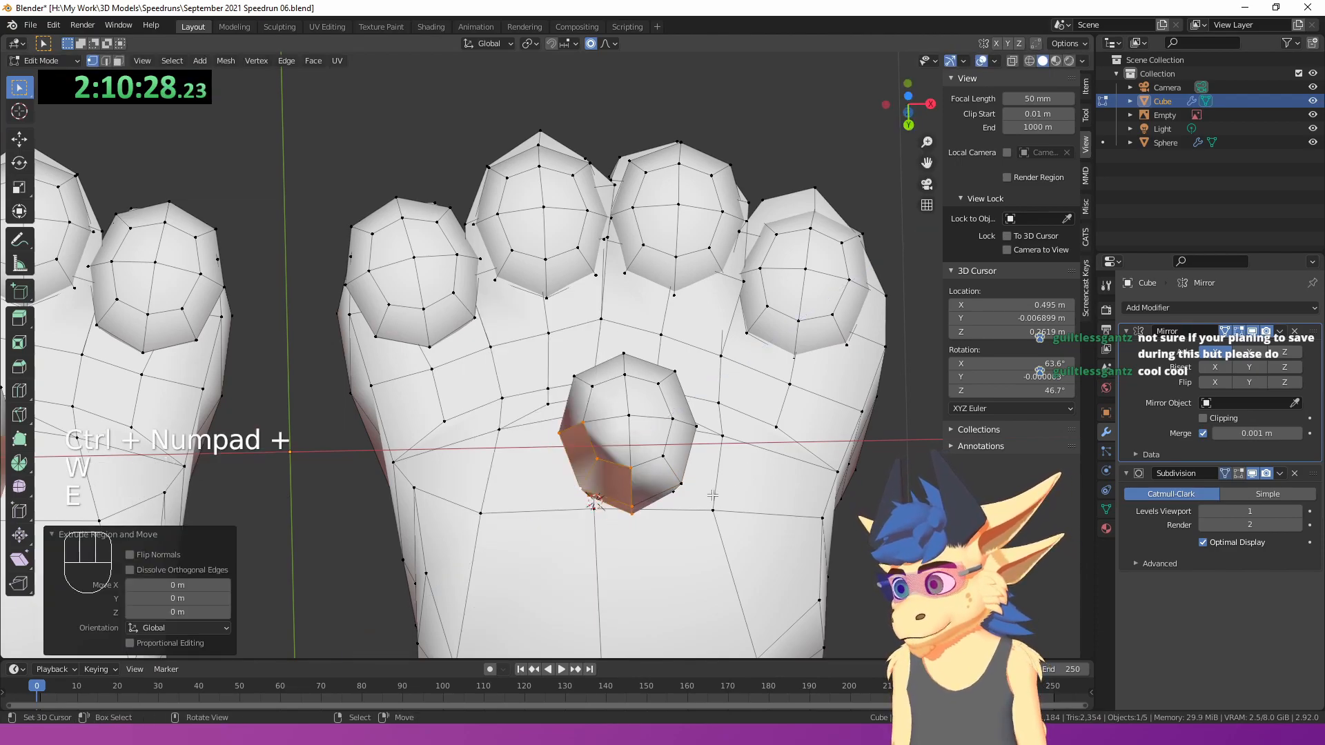
key(g)
right_click(686, 509)
key(o)
middle_drag(667, 479, 659, 571)
key(g)
click(584, 543)
- Extrude the outer rear faces of the sole pad into a second lobe and adjust its position
click(627, 555)
key(ctrl+KP_Add)
key(e)
click(752, 615)
middle_drag(752, 615, 822, 349)
key(g)
click(830, 359)
- Add one centred loop cut across each of the sole pad's two lobes
click(758, 308)
right_click(728, 330)
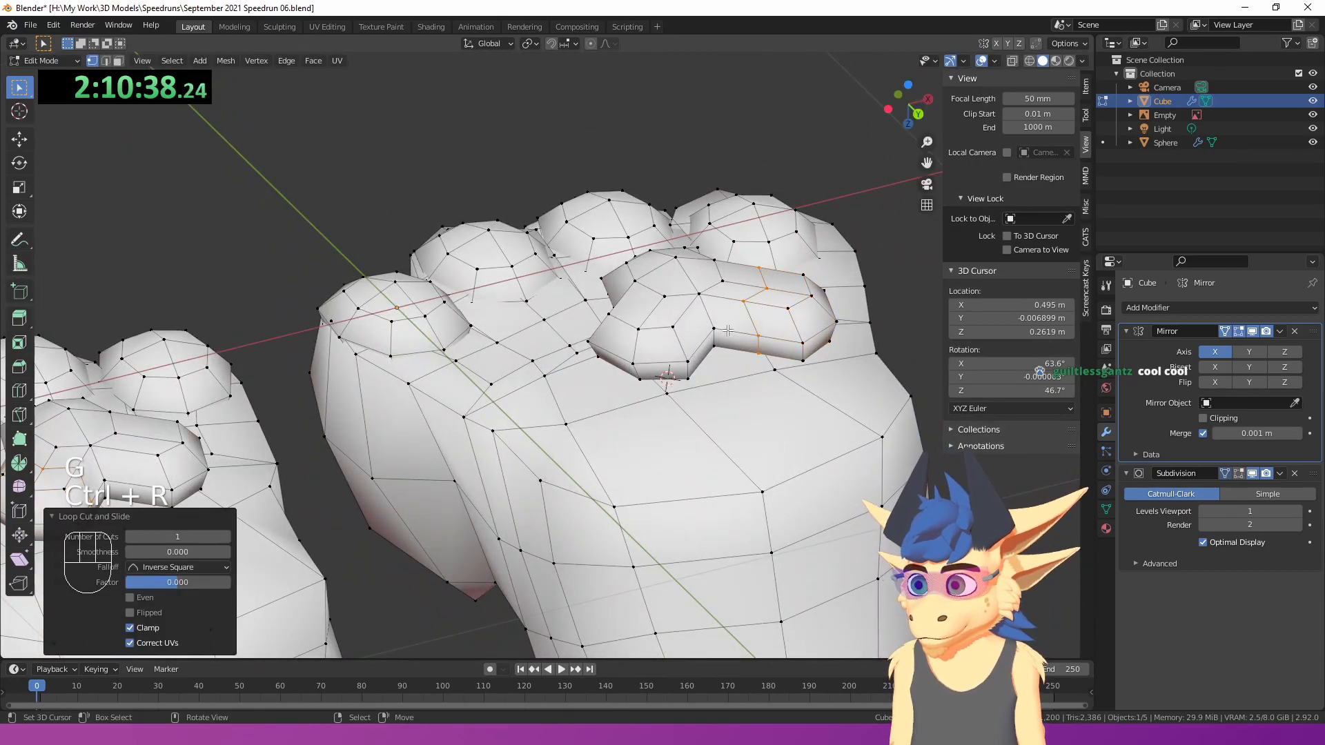
key(ctrl+z)
key(ctrl+z)
click(678, 312)
right_click(680, 316)
- Scale the new loop on the inner lobe by 1.353 and the one on the outer lobe by 1.5
middle_drag(684, 320, 828, 497)
key(s)
click(875, 497)
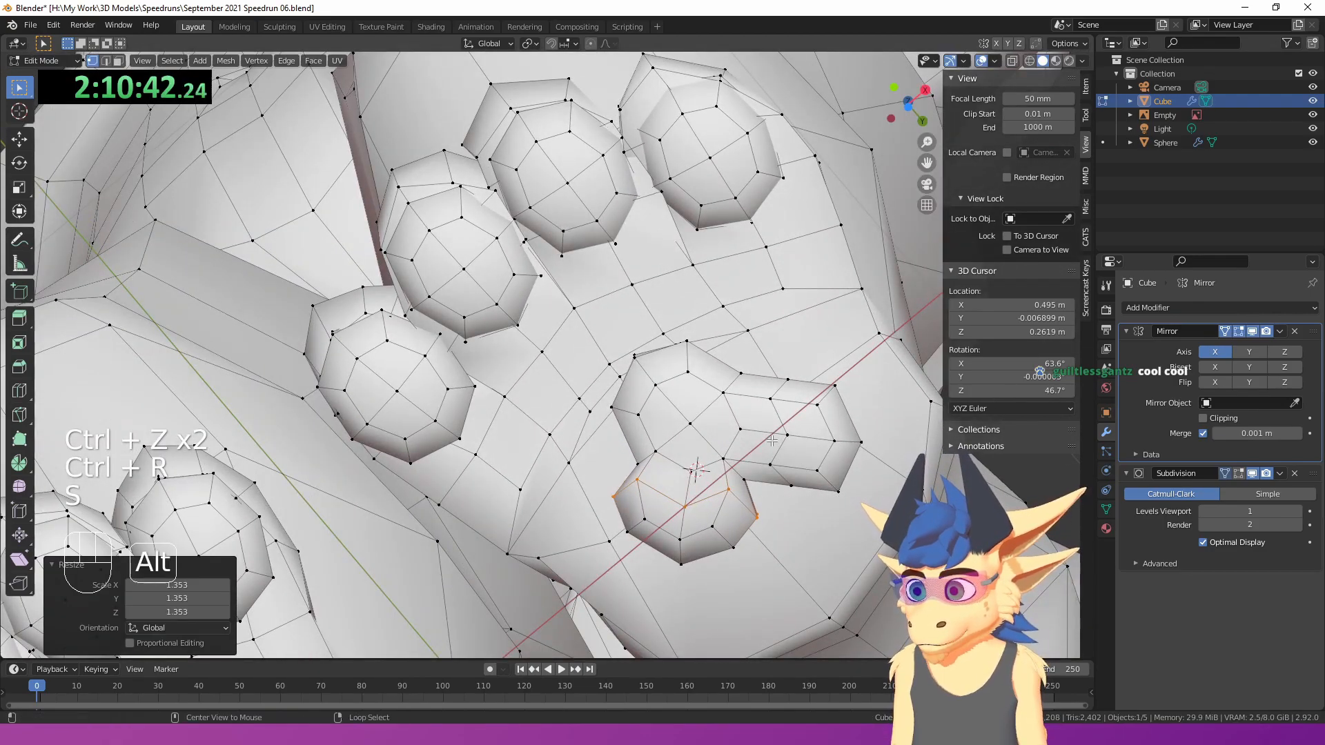
alt+click(791, 447)
key(s)
click(825, 305)
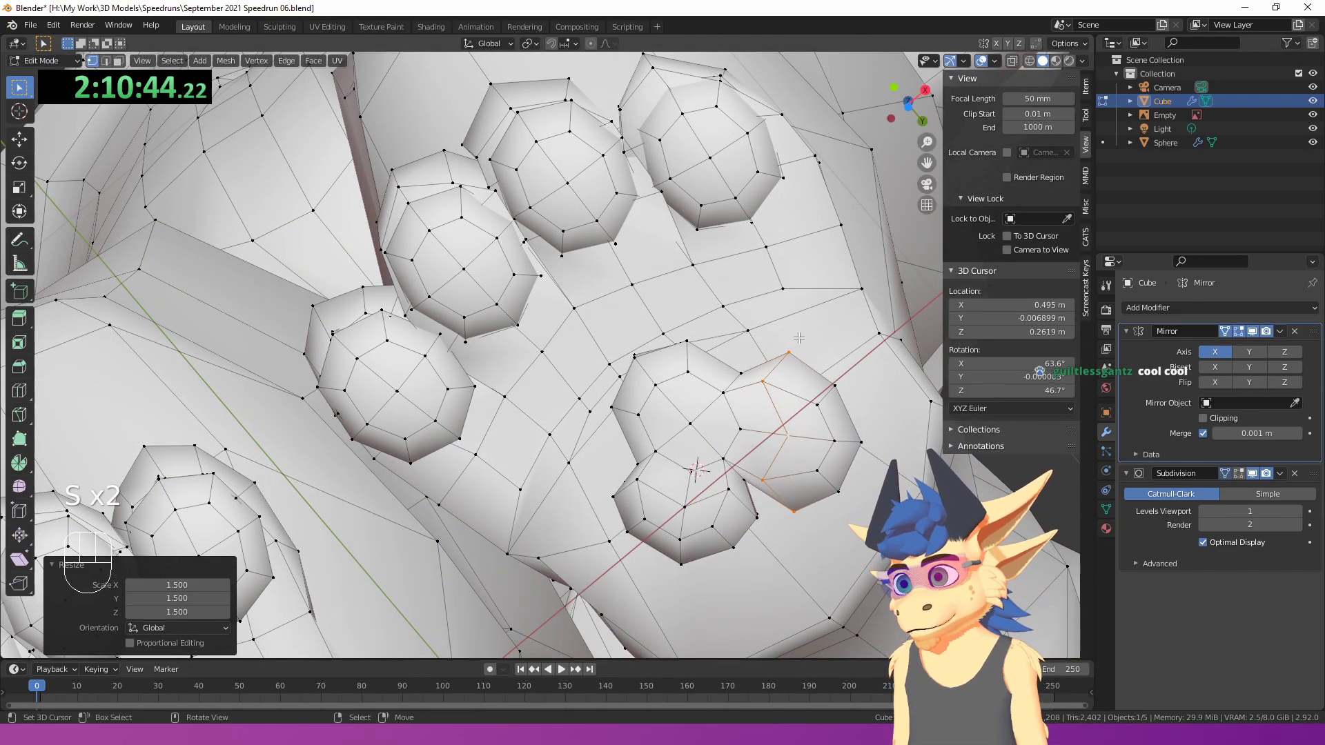
scroll(824, 305, down, 5)
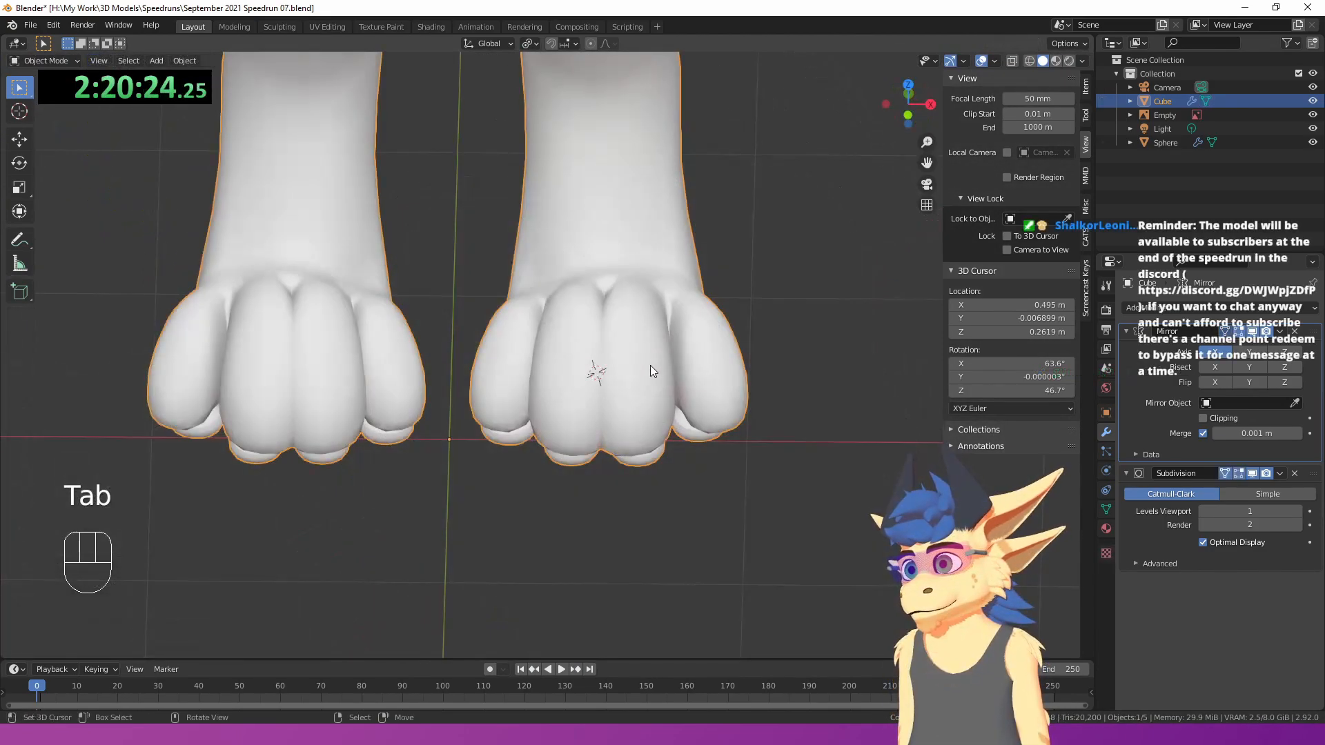
- Select the outer middle toe and place the 3D cursor at its base in bottom view, at about X 0.514, Y -0.330, Z 0.296 m
scroll(656, 414, up, 3)
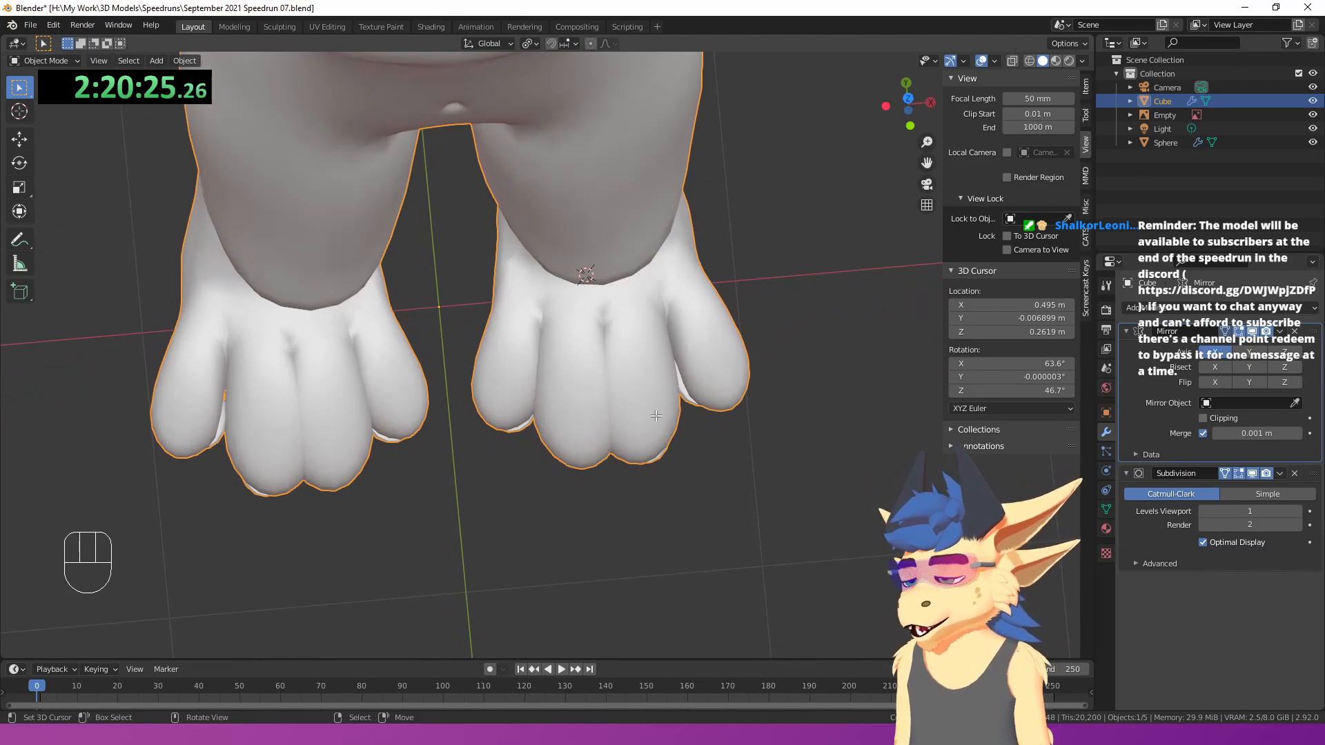
key(Tab)
key(ctrl+KP_Add)
key(ctrl+KP_Add)
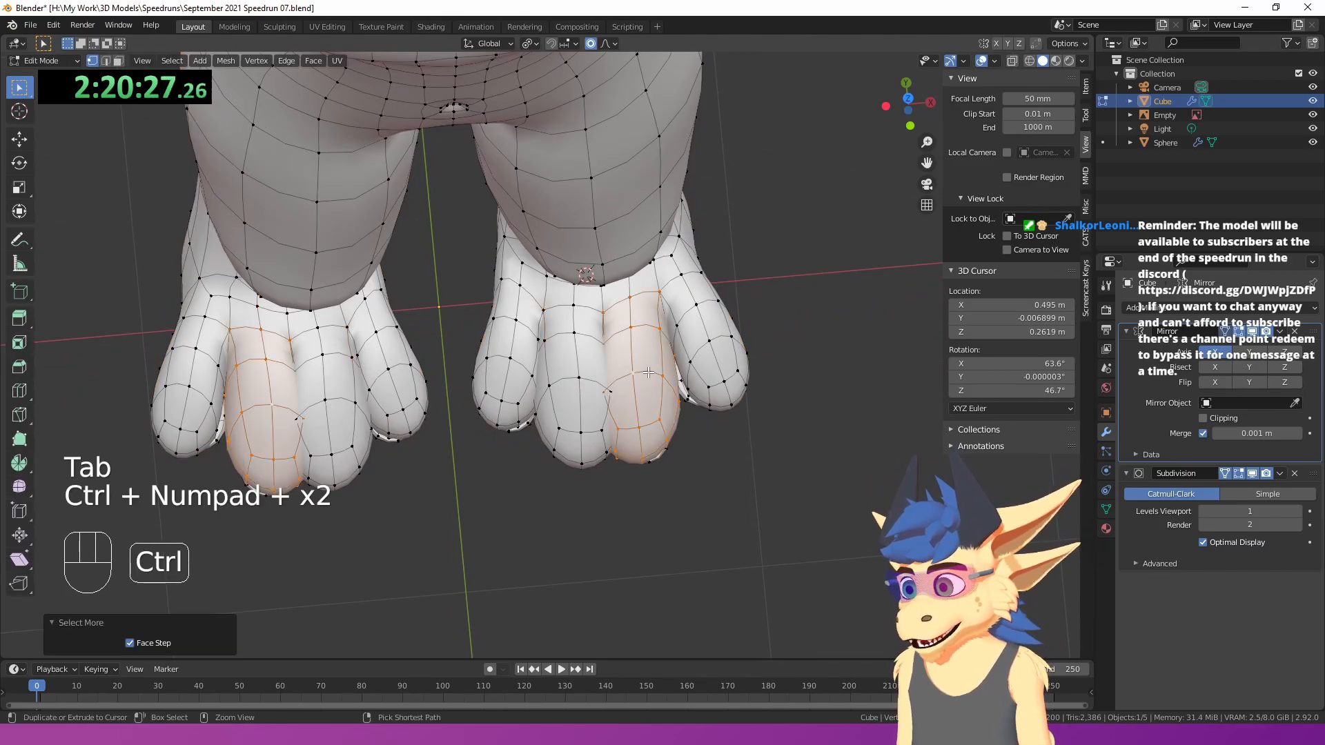
key(KP_7)
key(ctrl+KP_7)
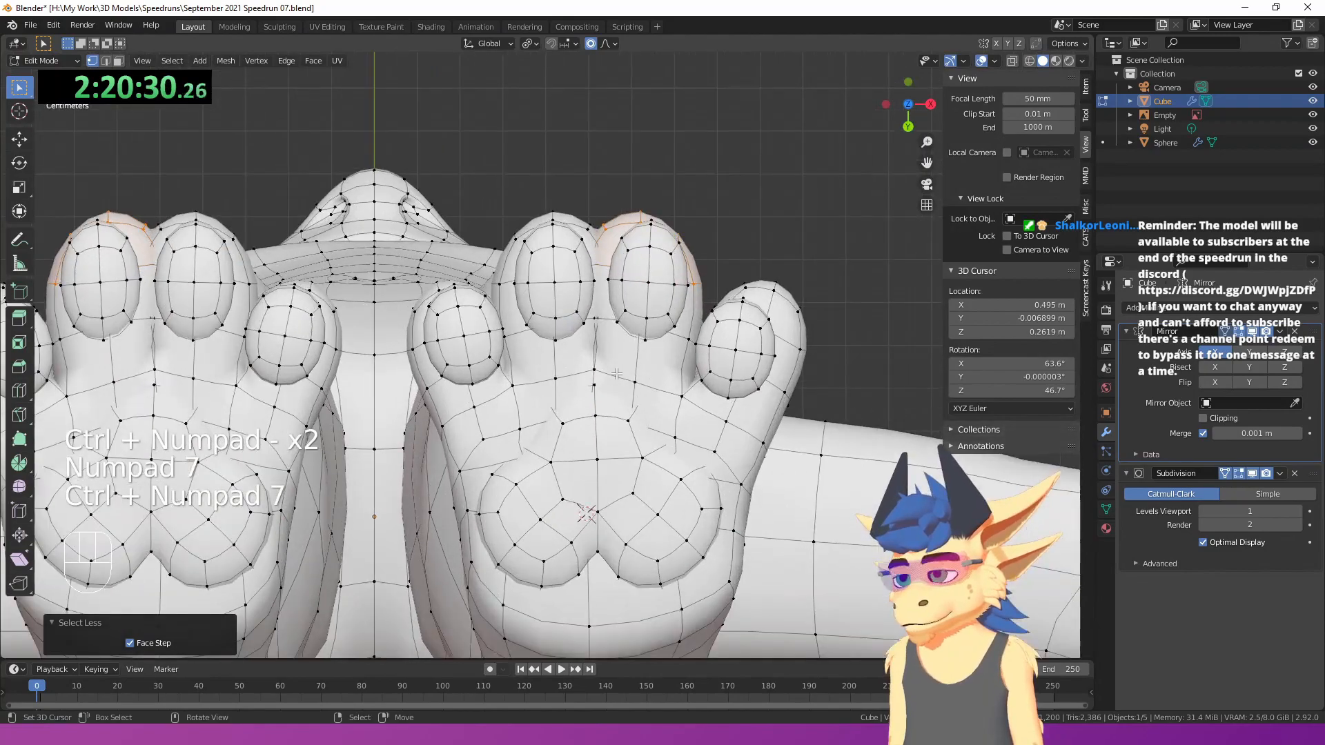
scroll(616, 373, up, 1)
shift+right_click(606, 383)
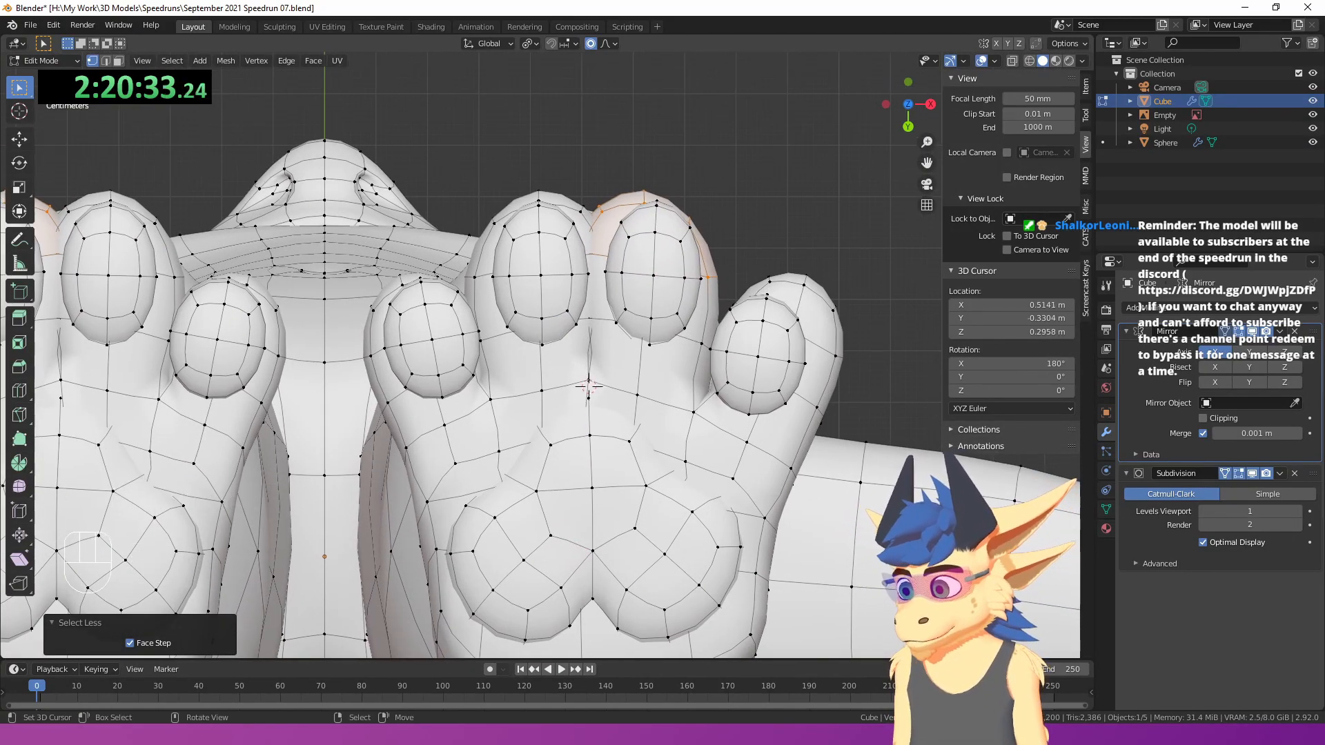
- Set the pivot to the 3D Cursor and rotate the outer middle toe 4.54° with proportional size 0.683
key(r)
scroll(740, 376, down, 5)
right_click(700, 399)
key(period)
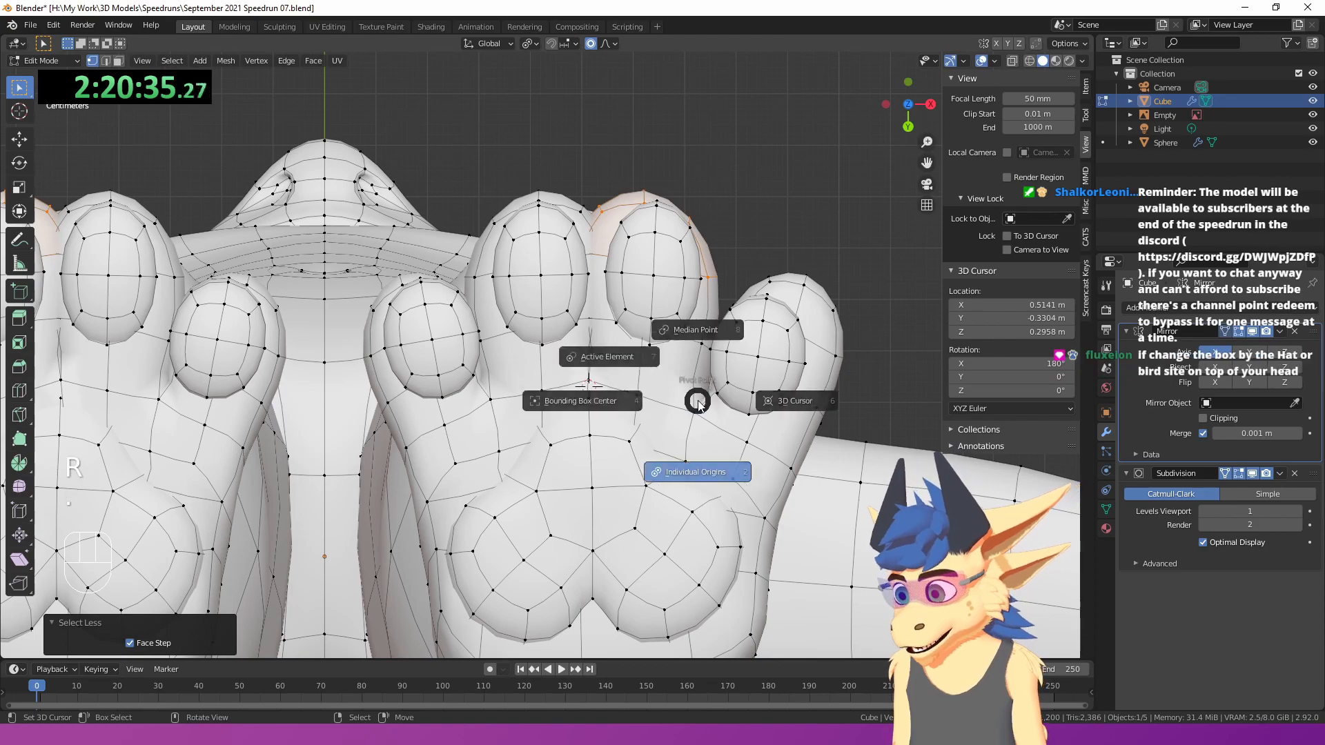
click(842, 407)
key(r)
scroll(940, 361, down, 8)
click(942, 355)
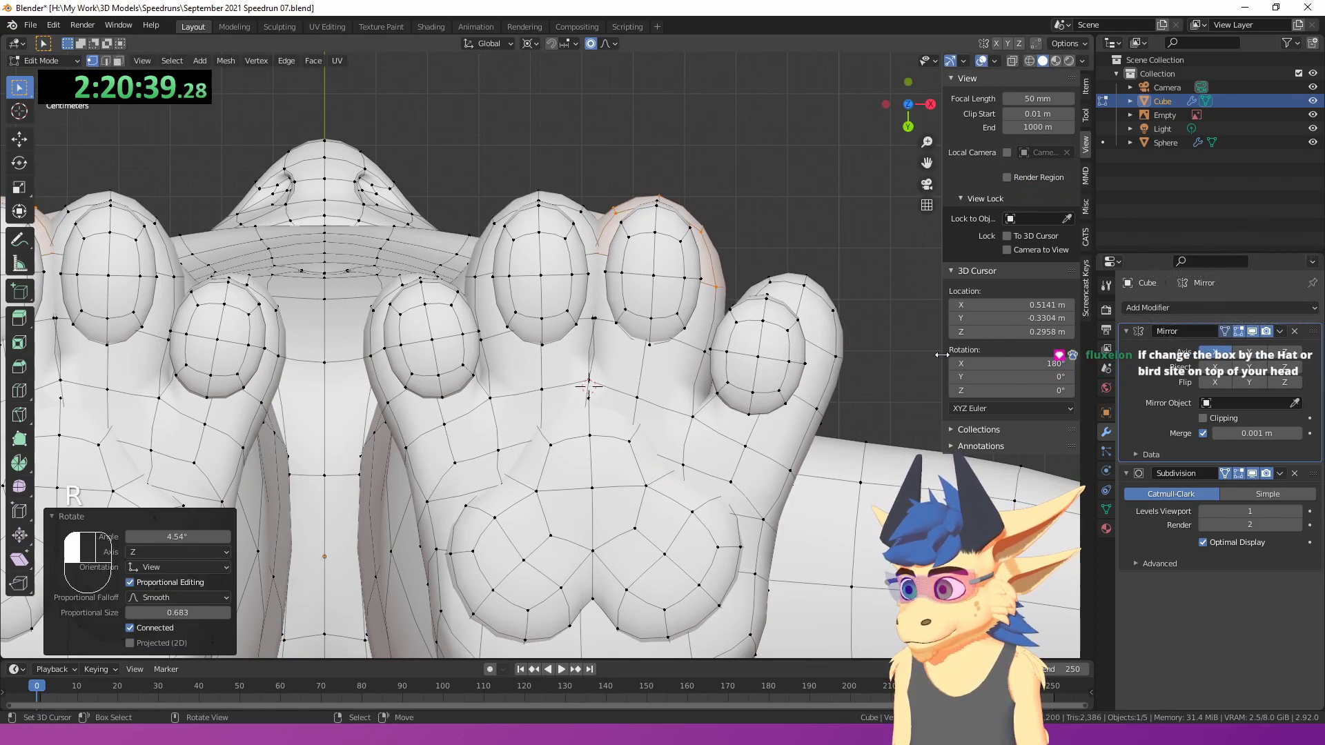
- Select the inner middle toe and rotate it about the 3D cursor with proportional editing
alt+click(590, 257)
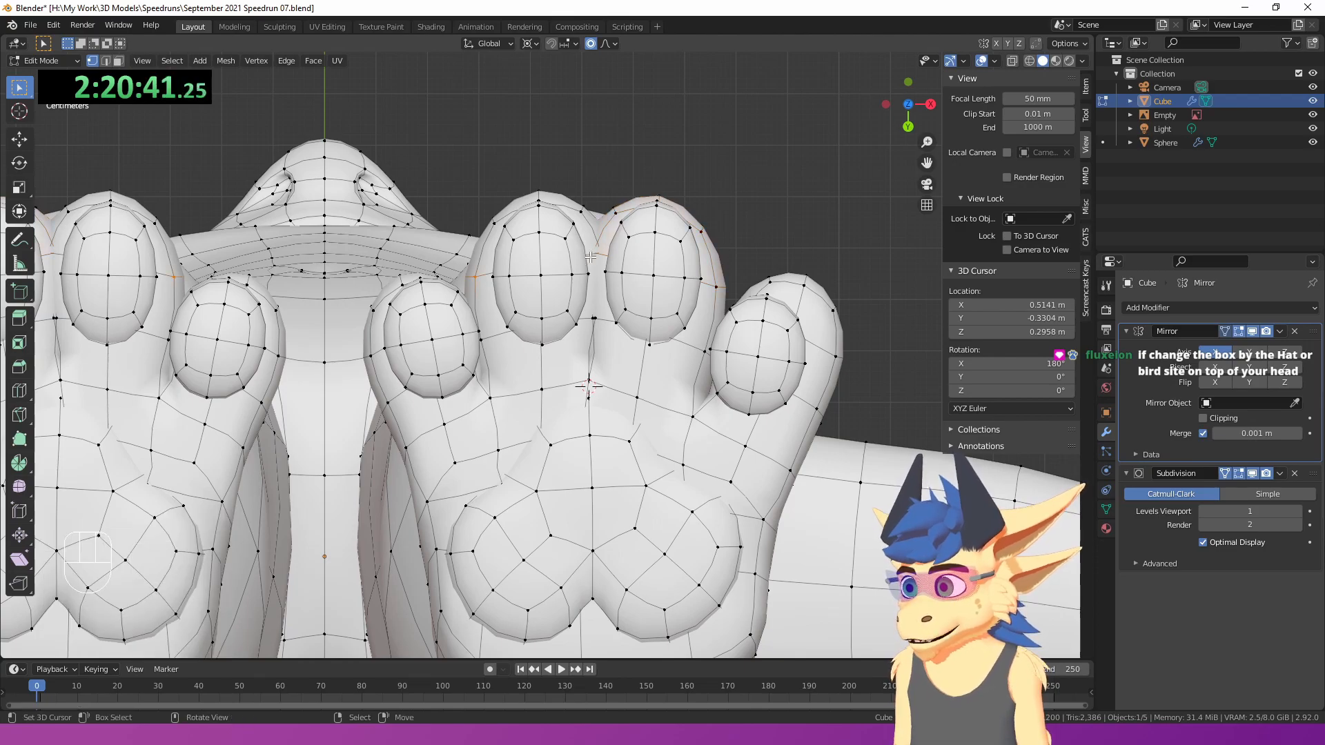
key(ctrl+KP_Add)
key(ctrl+KP_Add)
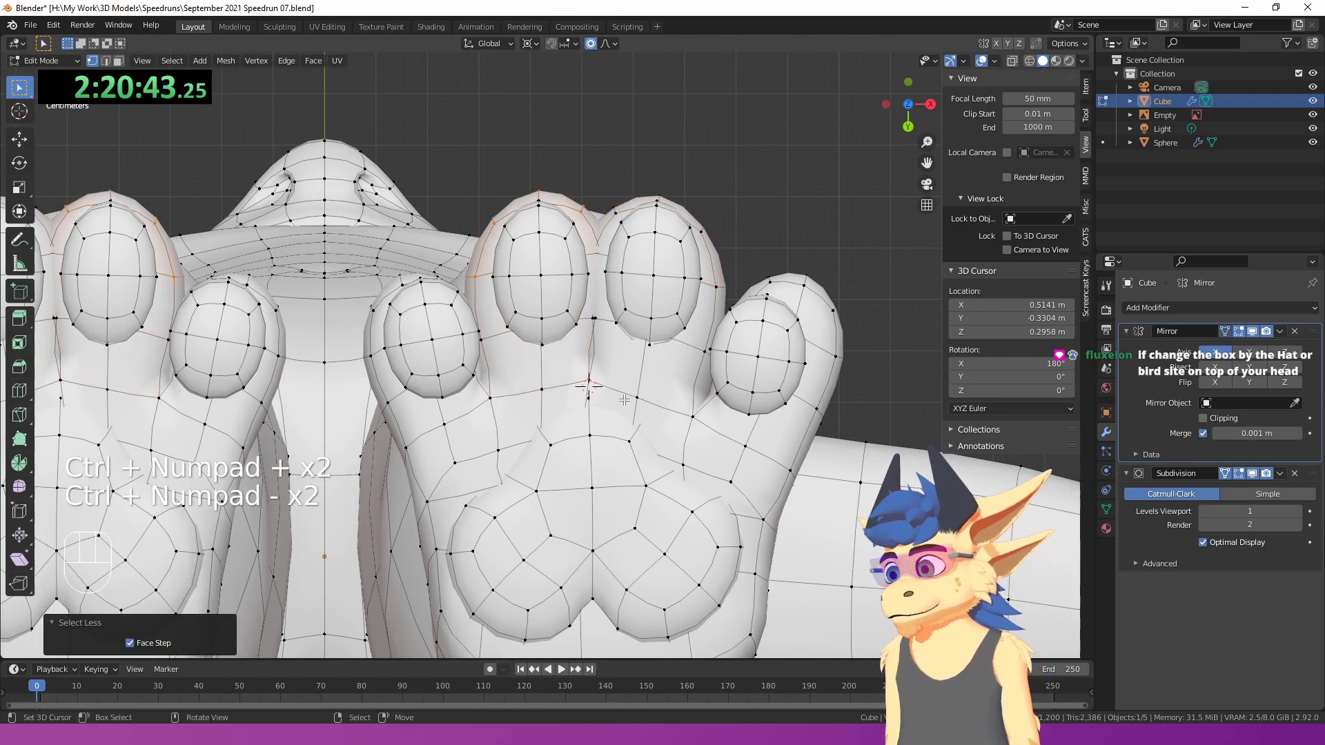
key(r)
click(722, 352)
key(Tab)
scroll(701, 266, down, 6)
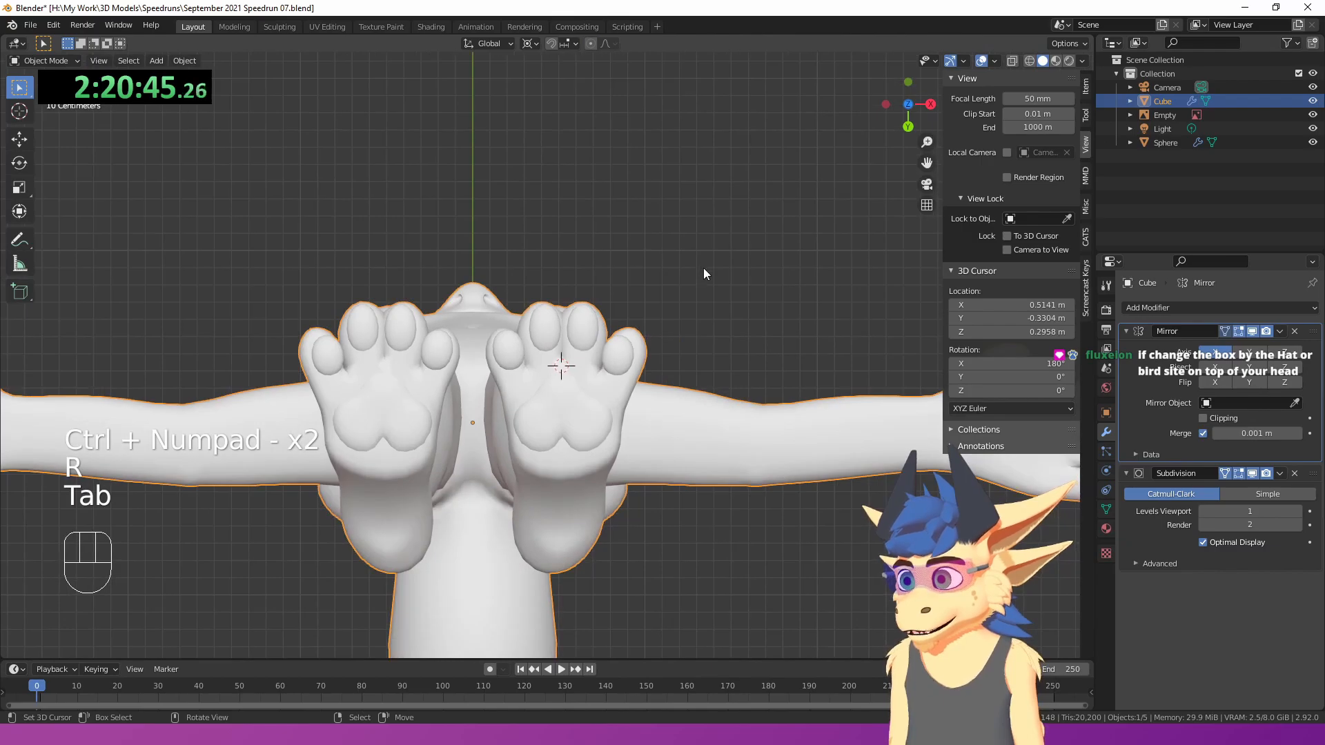
- Select the outermost toe and rotate it -7.55° about the 3D cursor in bottom view with proportional size 0.683
middle_drag(702, 271, 701, 453)
scroll(679, 418, up, 4)
key(Tab)
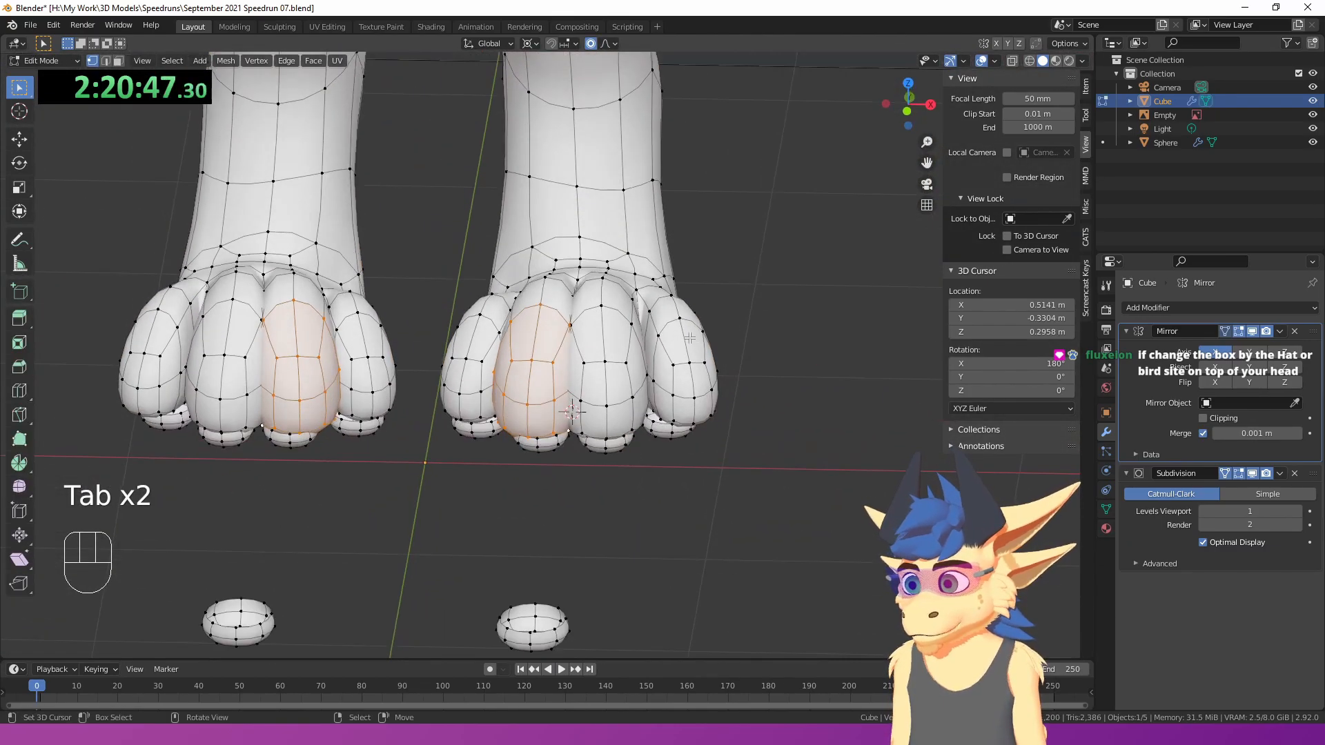
key(ctrl+KP_Add)
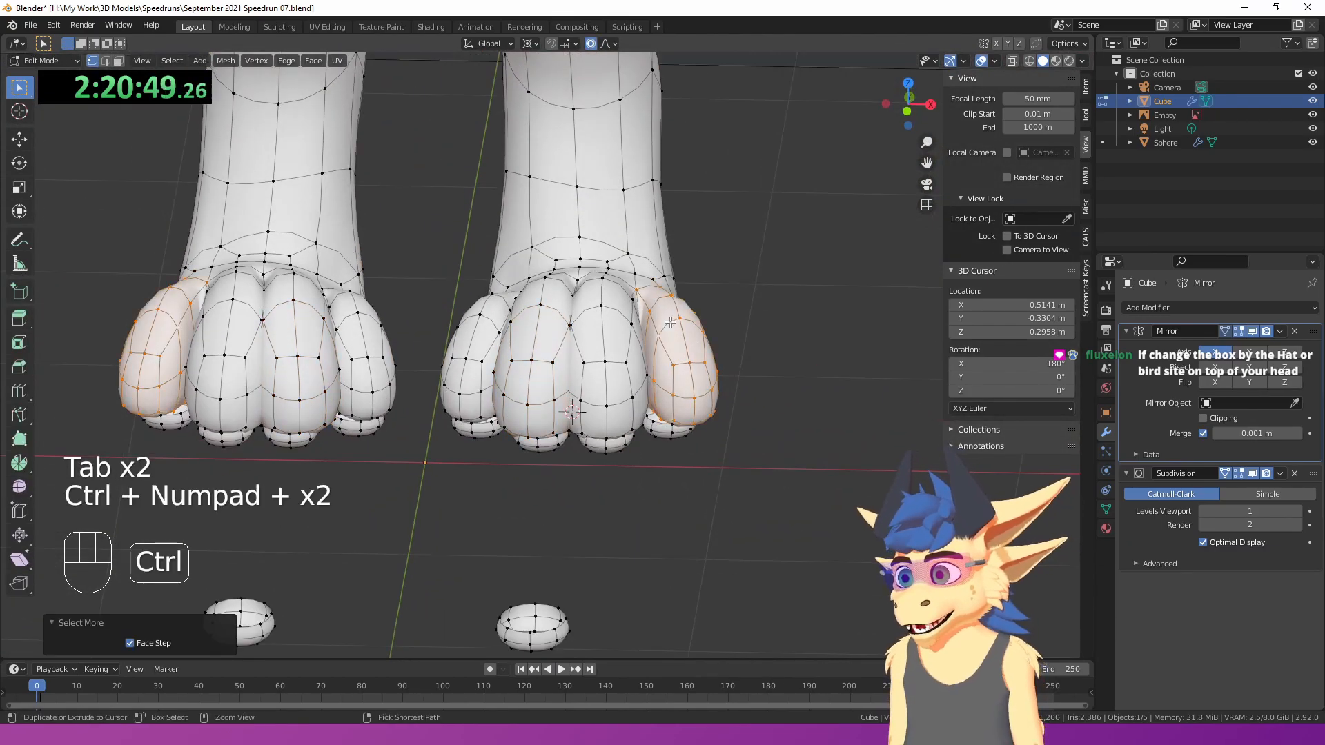
key(ctrl+KP_Subtract)
key(ctrl+KP_Subtract)
key(ctrl+KP_7)
shift+middle_drag(641, 418, 625, 375)
scroll(625, 376, up, 2)
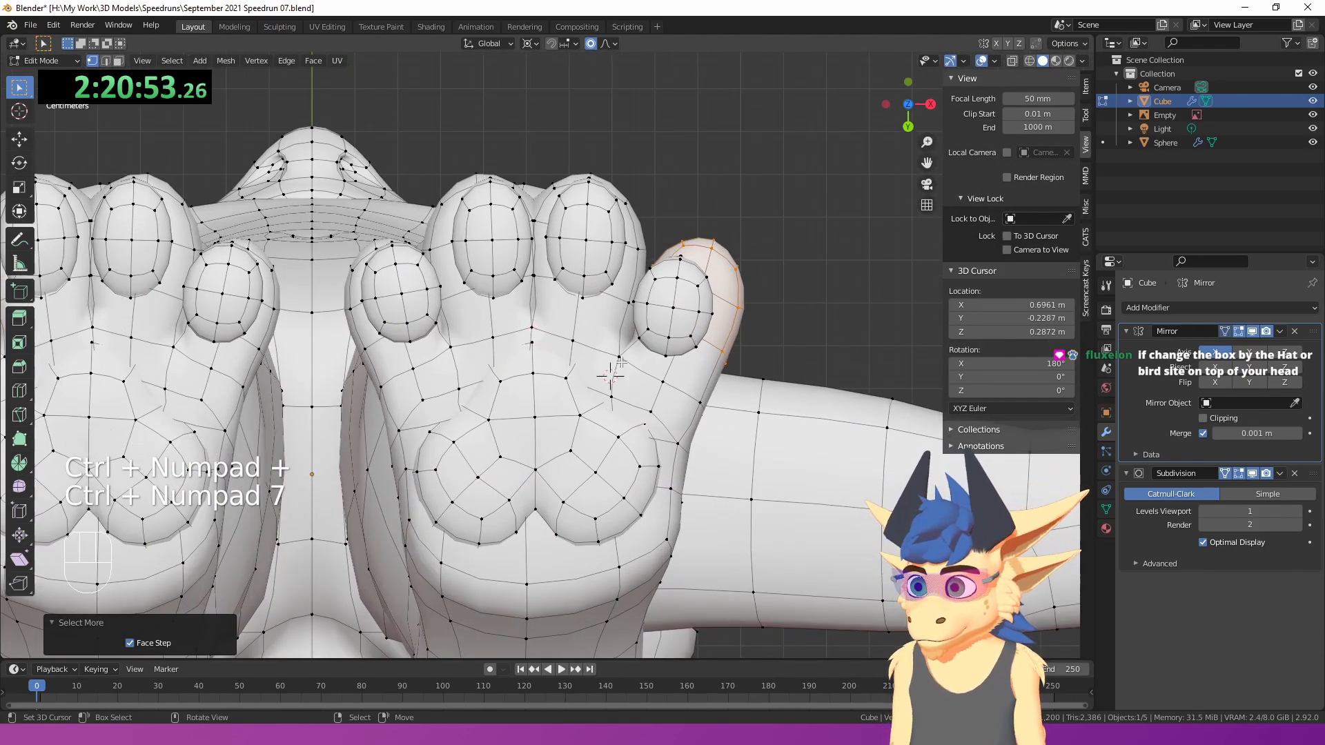
key(r)
click(881, 319)
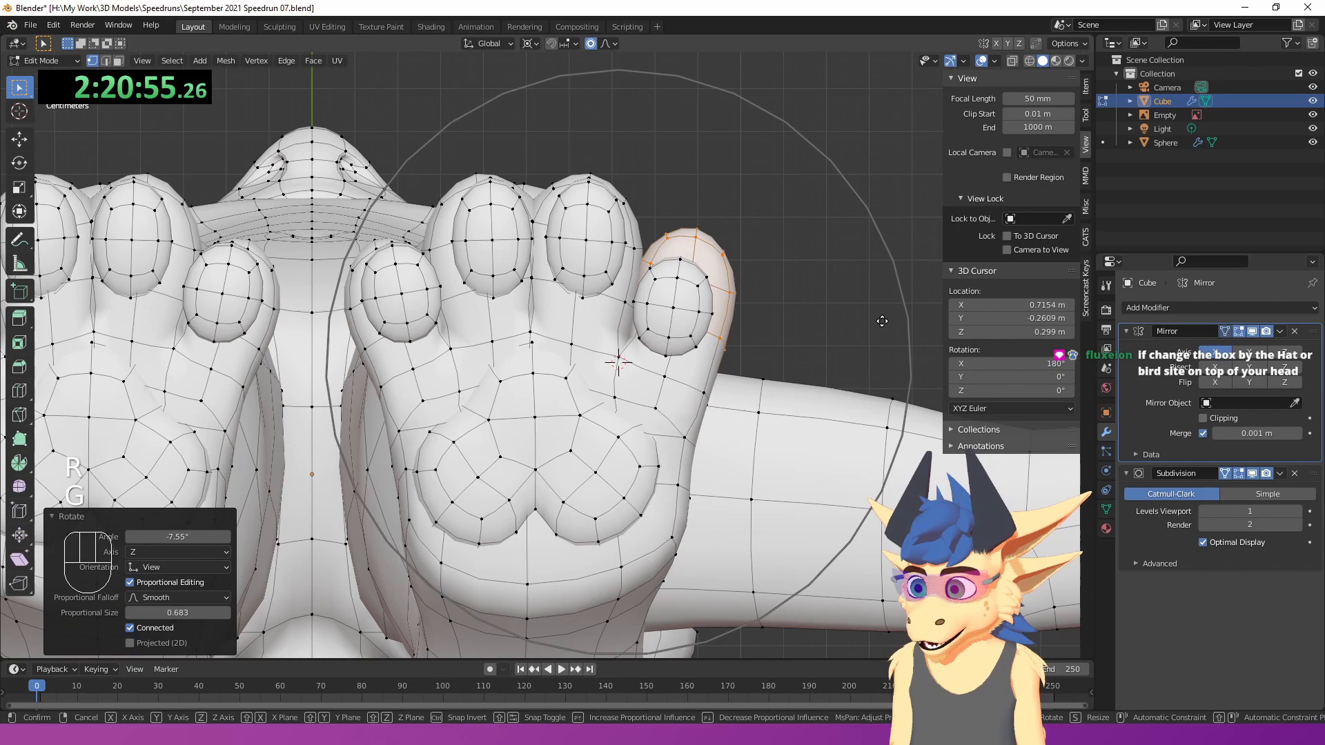
- Move the outermost toe into place with proportional editing and return to Object Mode
key(g)
scroll(873, 320, up, 5)
click(873, 320)
middle_drag(874, 320, 838, 435)
key(Tab)
- Examine the reshaped toes and their pads from low angles in Object Mode
scroll(736, 419, down, 6)
middle_drag(717, 319, 608, 337)
scroll(713, 433, up, 3)
scroll(714, 433, up, 4)
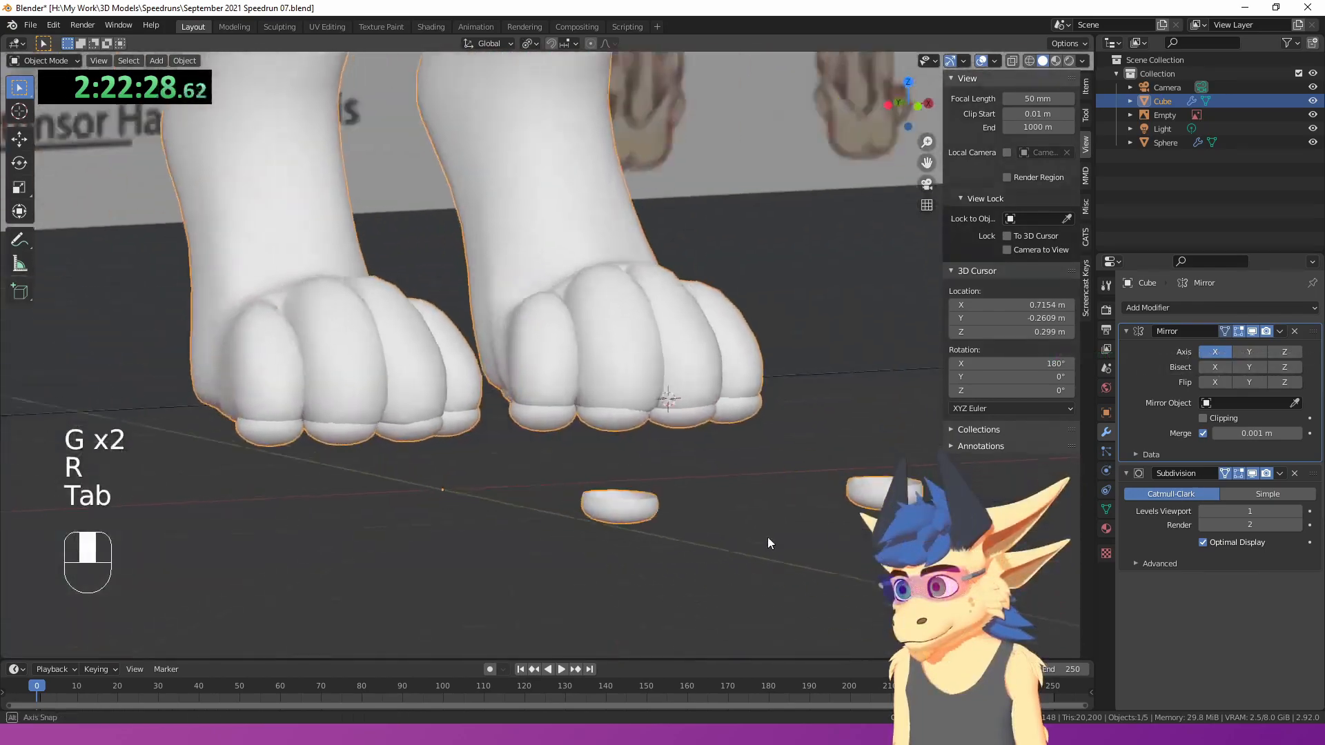
middle_drag(767, 543, 592, 532)
scroll(579, 446, up, 5)
mouse_move(576, 441)
middle_down()
mouse_move(547, 461)
mouse_move(577, 423)
middle_up()
scroll(577, 423, up, 1)
- Select the foot's linked toe pads, scale them along global Z with proportional editing and move them against the toes
key(Tab)
middle_drag(635, 373, 569, 352)
key(l)
key(l)
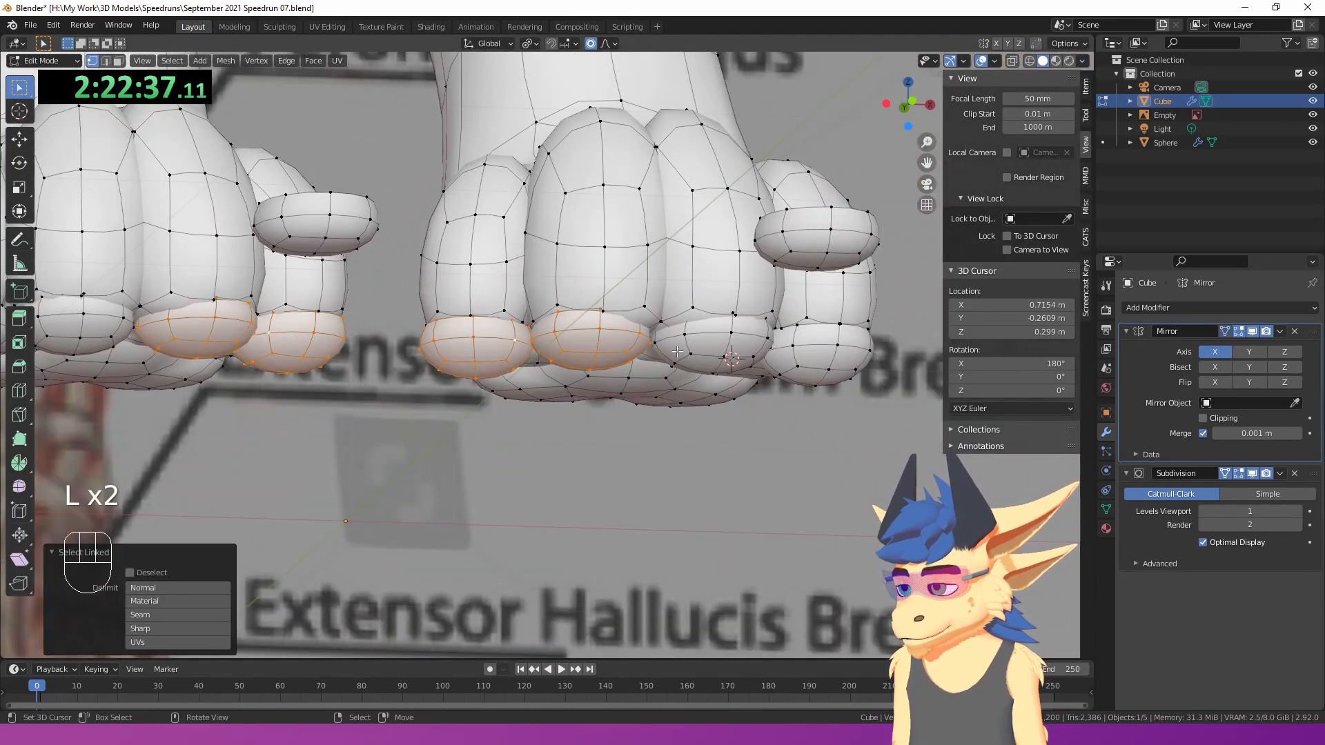
key(l)
middle_drag(756, 229, 727, 254)
key(d)
key(s)
key(z)
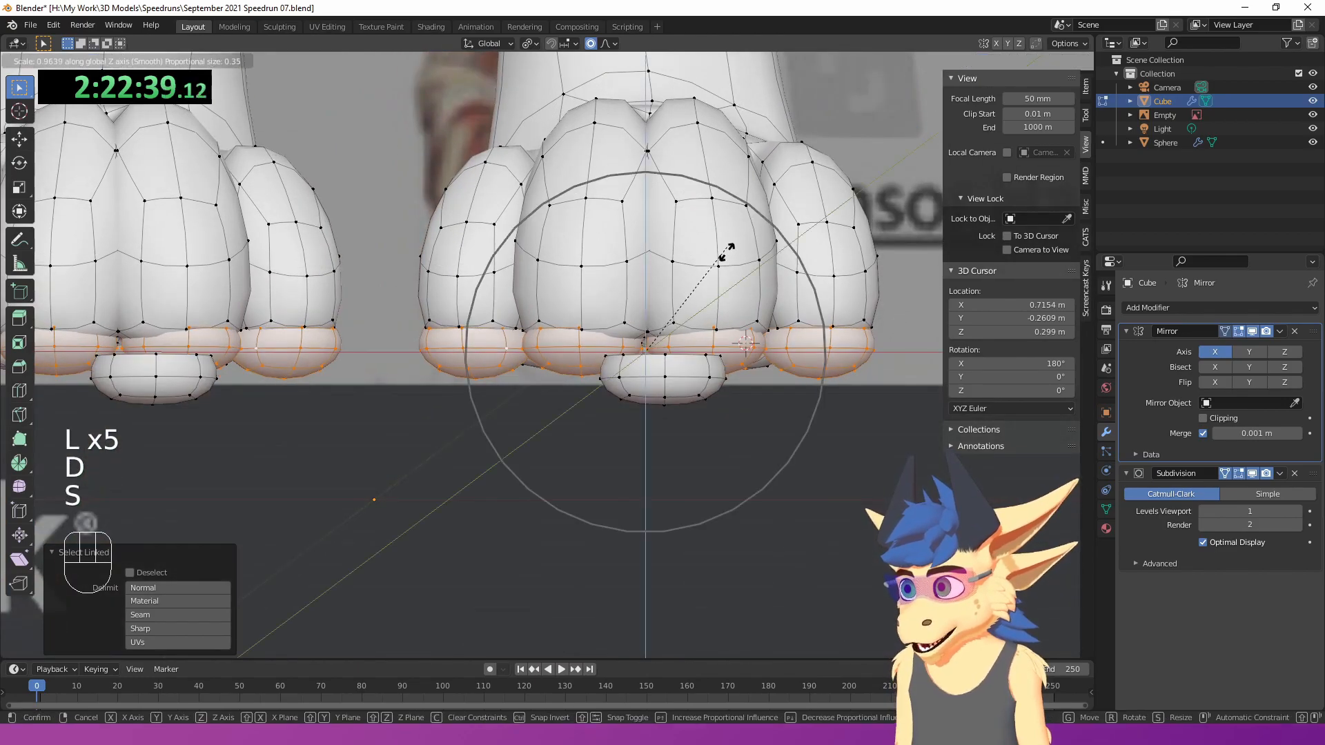
key(Return)
key(g)
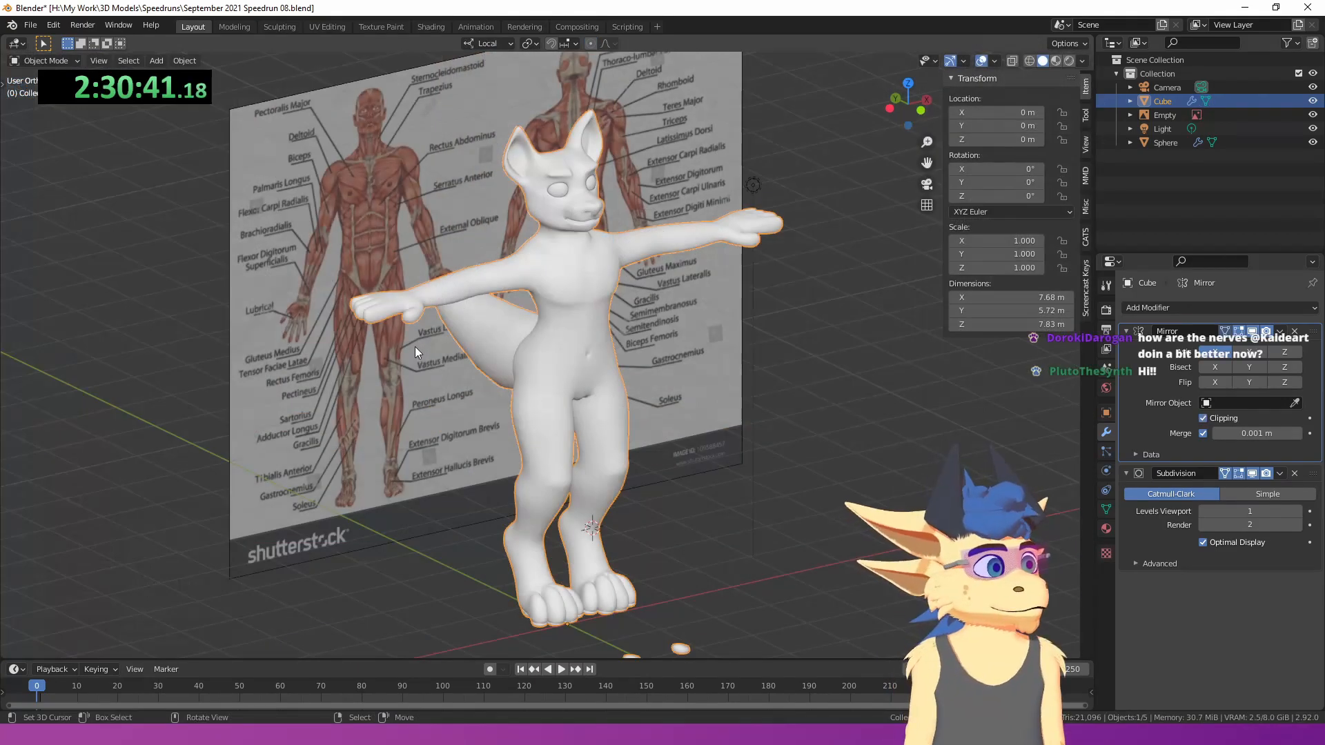
- Examine the whole body, then the muzzle and mouth opening from the front and three-quarter angles
key(KP_1)
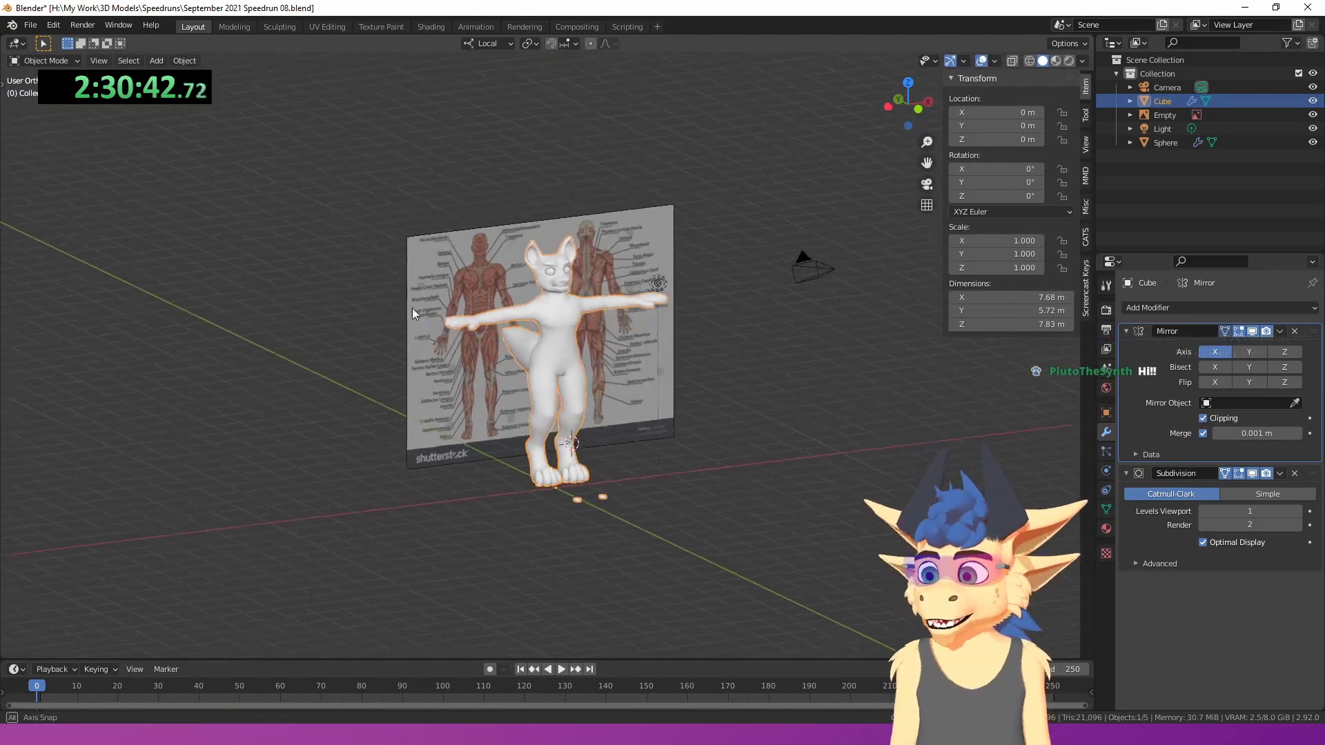
key(KP_Decimal)
middle_drag(369, 297, 478, 310)
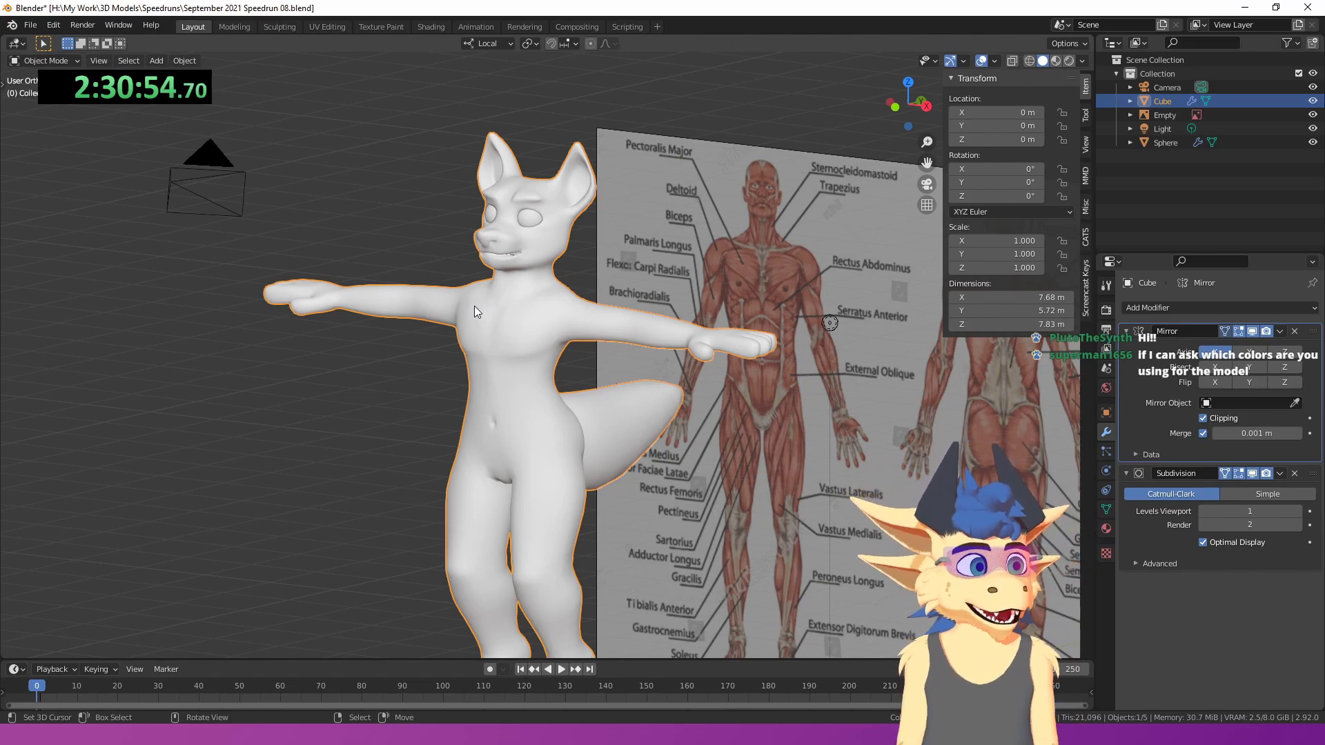
middle_drag(344, 212, 417, 263)
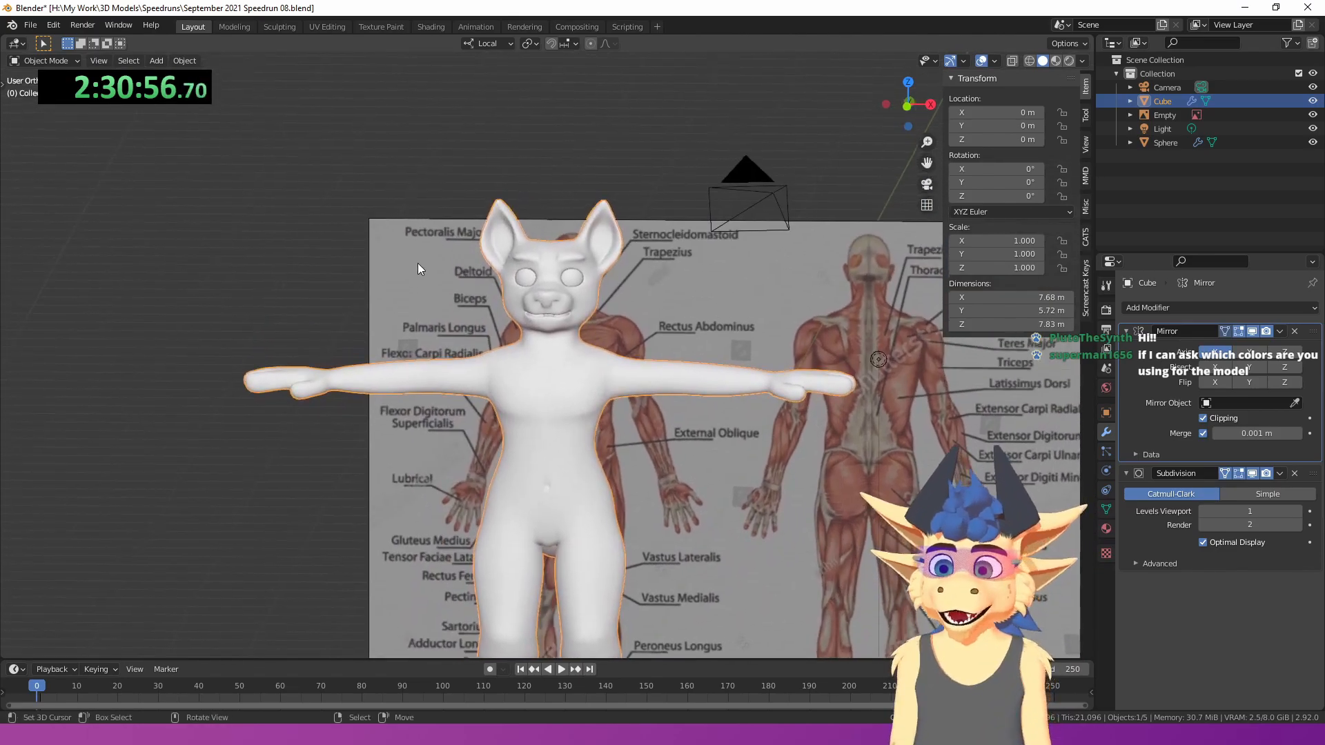
scroll(484, 252, up, 6)
shift+middle_drag(541, 246, 526, 319)
middle_drag(526, 320, 504, 309)
scroll(533, 342, up, 6)
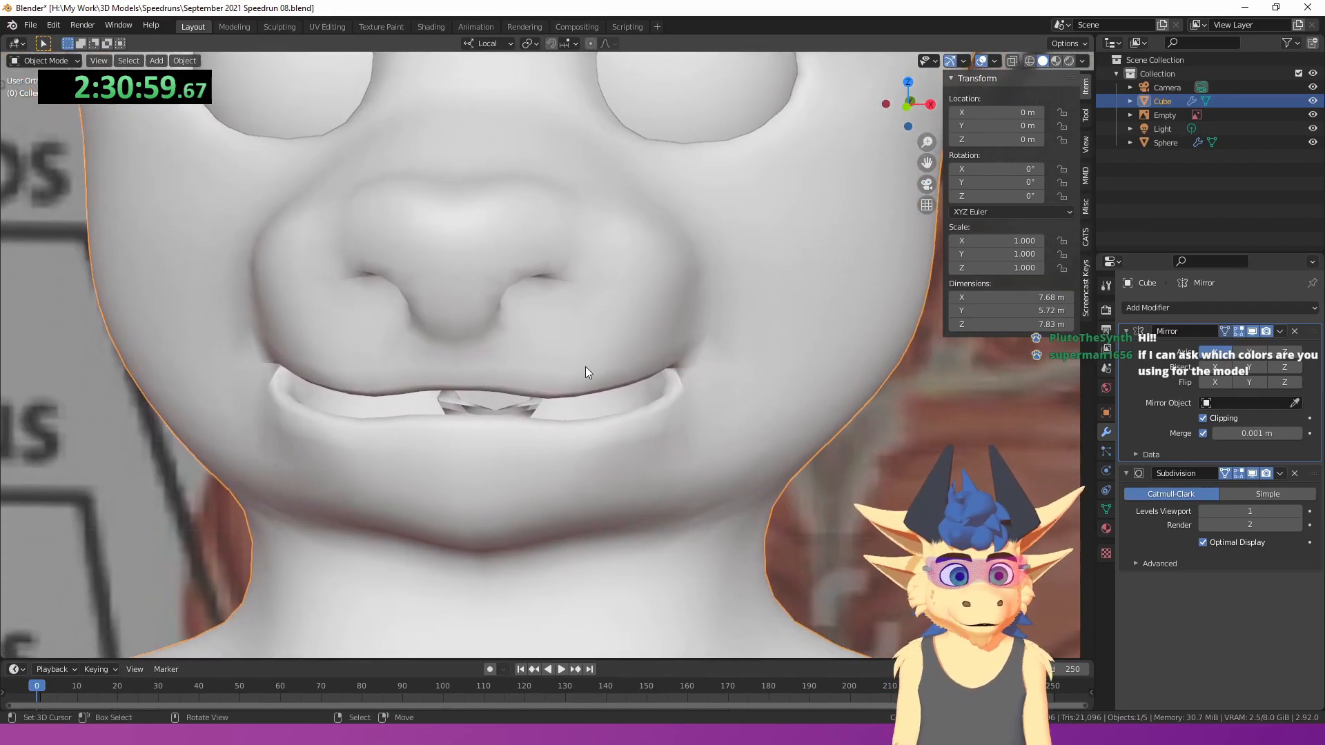
scroll(586, 366, down, 4)
middle_drag(585, 367, 680, 370)
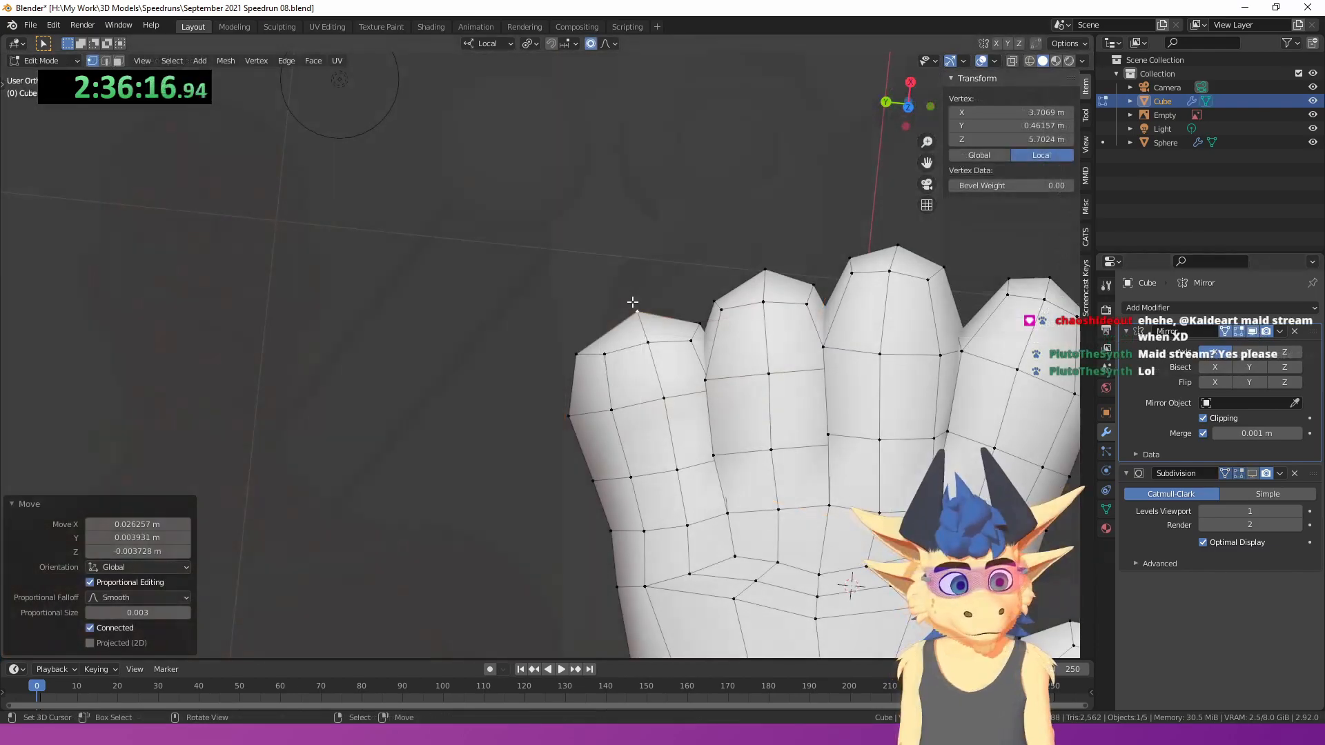
- Move the outer side vertex of the little fingertip slightly inward to refine the finger's outline
click(590, 362)
shift+right_click(570, 411)
key(g)
click(581, 407)
key(Tab)
scroll(582, 407, down, 1)
scroll(581, 407, down, 4)
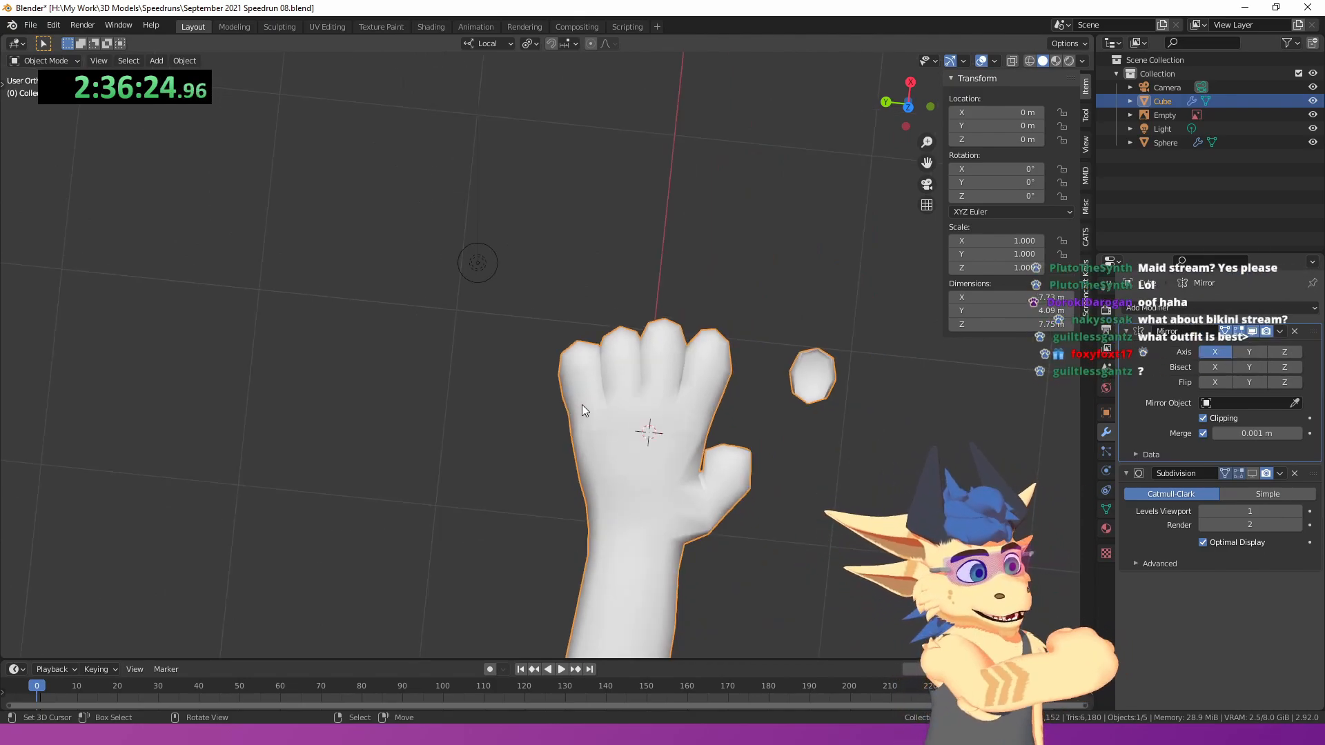
- Add one loop cut across the hand just behind the fingers, with a slide factor of 0
middle_drag(578, 387, 361, 352)
key(Tab)
key(ctrl+r)
click(463, 403)
right_click(464, 406)
middle_drag(463, 406, 526, 426)
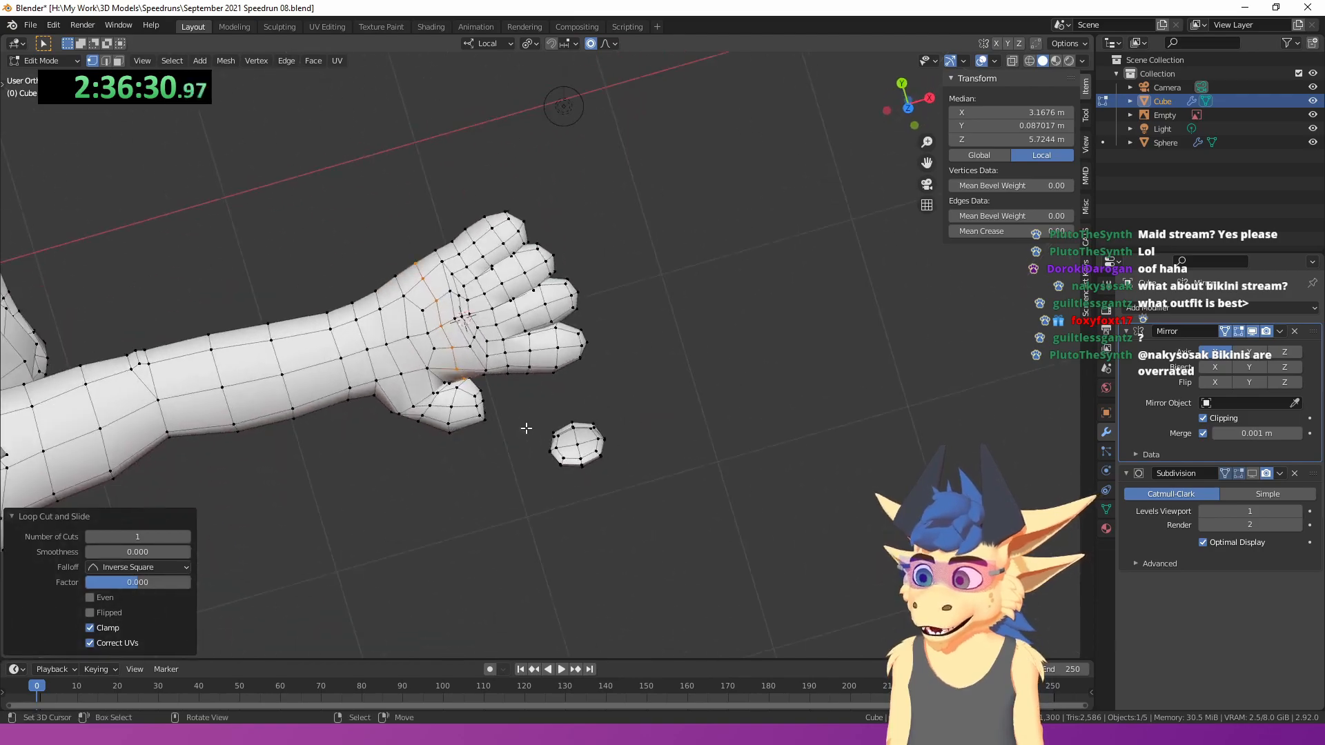
- In top view rolled so the fingers point up, select the vertices on the hand's little-finger side and move them
key(KP_7)
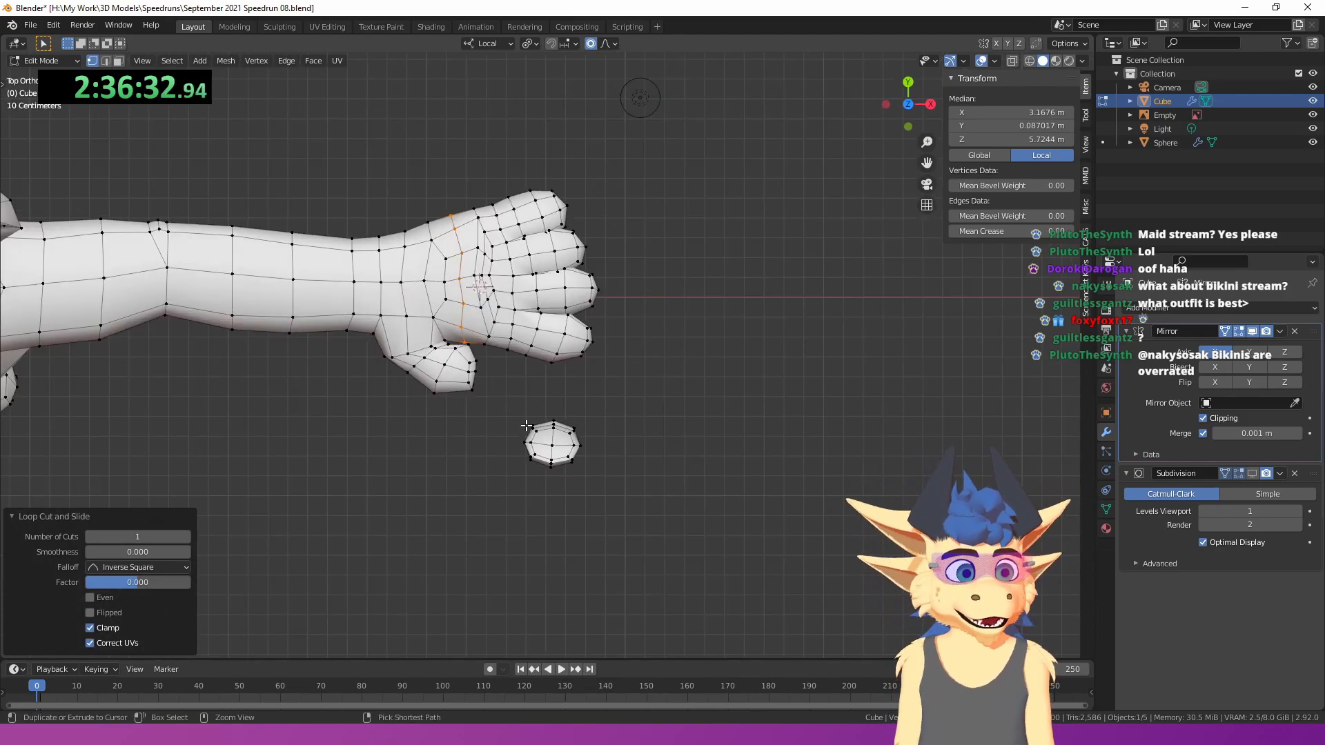
key(shift+KP_4)
key(shift+KP_4)
key(shift+KP_4)
key(shift+KP_4)
key(shift+KP_4)
key(shift+KP_4)
mouse_move(569, 369)
shift+middle_down()
mouse_move(599, 295)
mouse_move(659, 338)
shift+middle_up()
scroll(647, 338, up, 3)
click(551, 448)
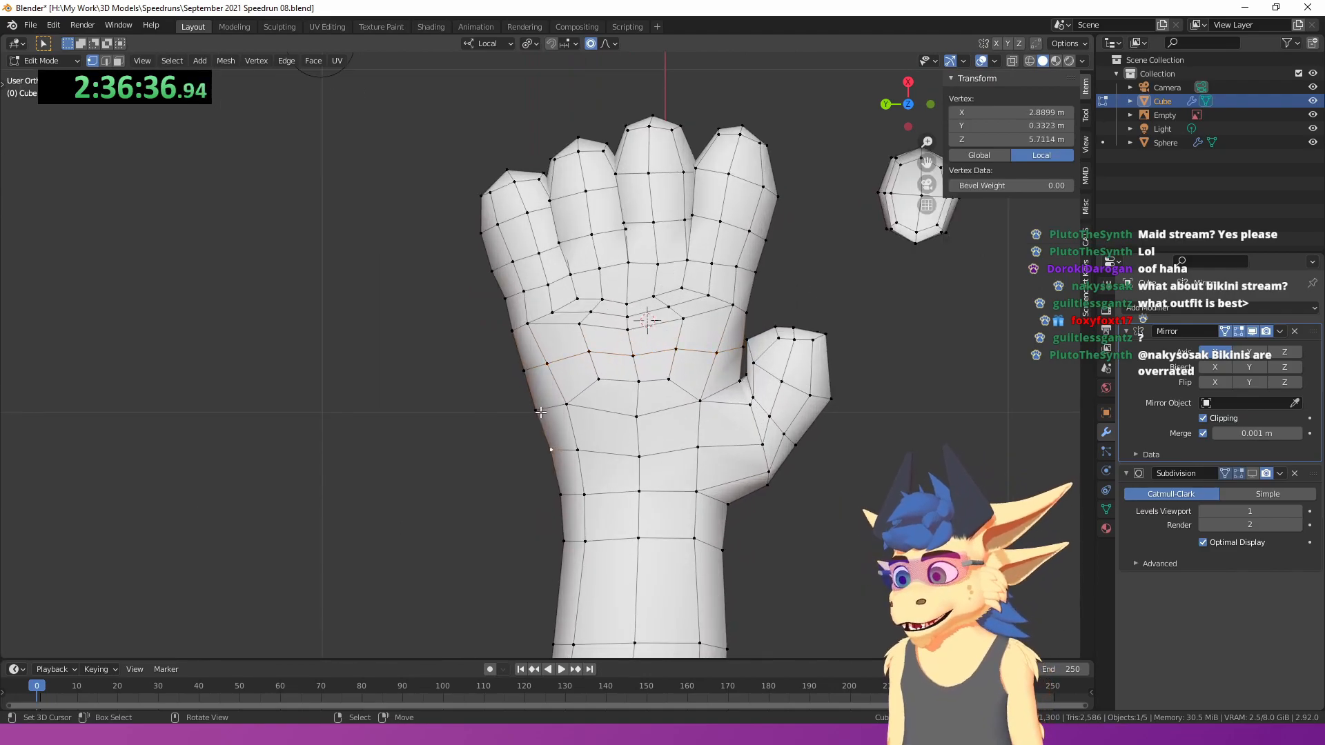
right_click(544, 407)
scroll(543, 409, down, 3)
scroll(542, 409, up, 3)
key(g)
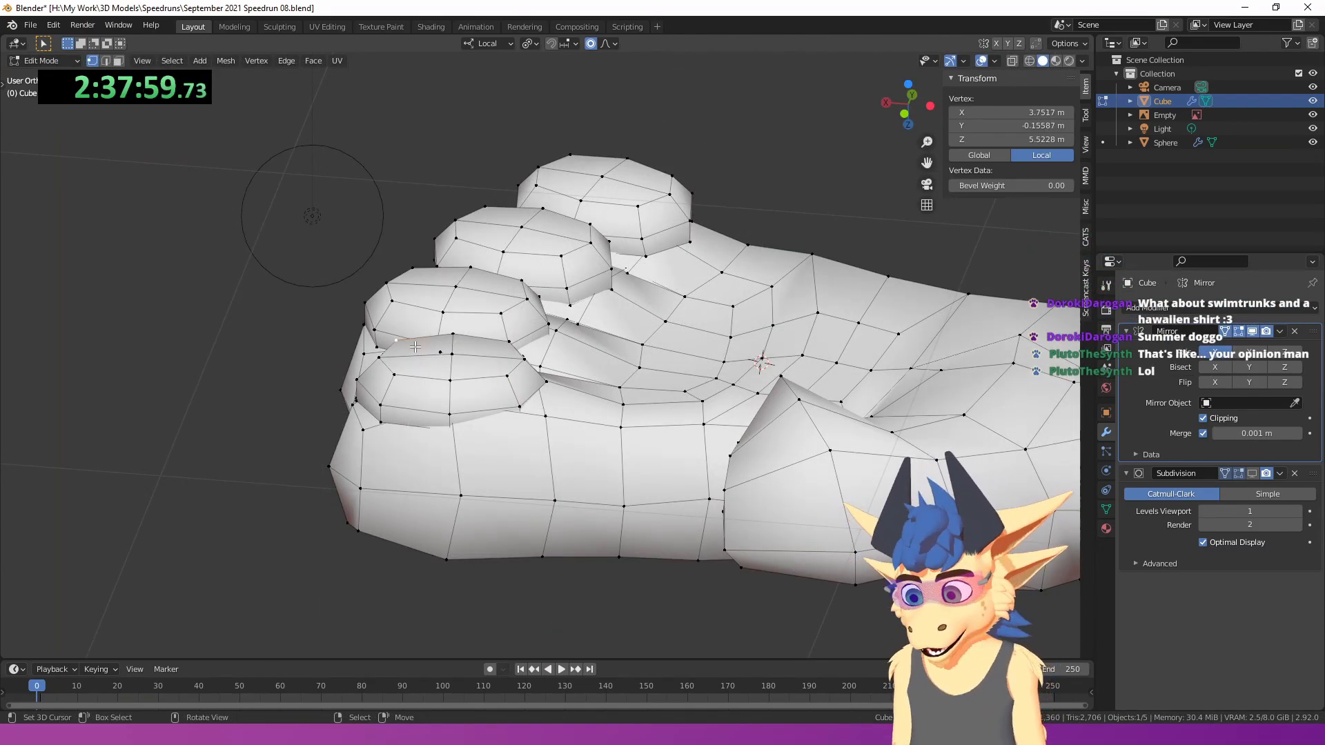
- Hide the four linked finger pads and move the fingertip vertices beneath them along Z
key(l)
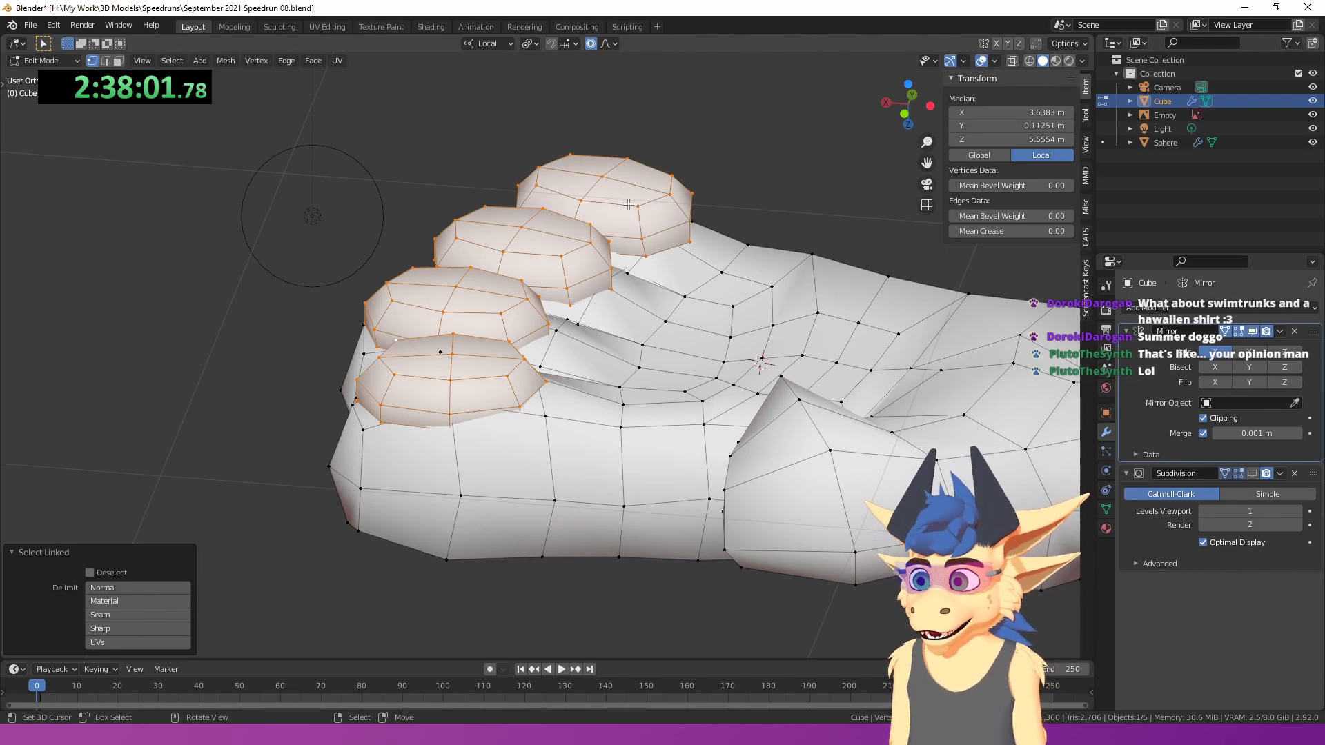
middle_drag(628, 204, 721, 297)
right_click(721, 297)
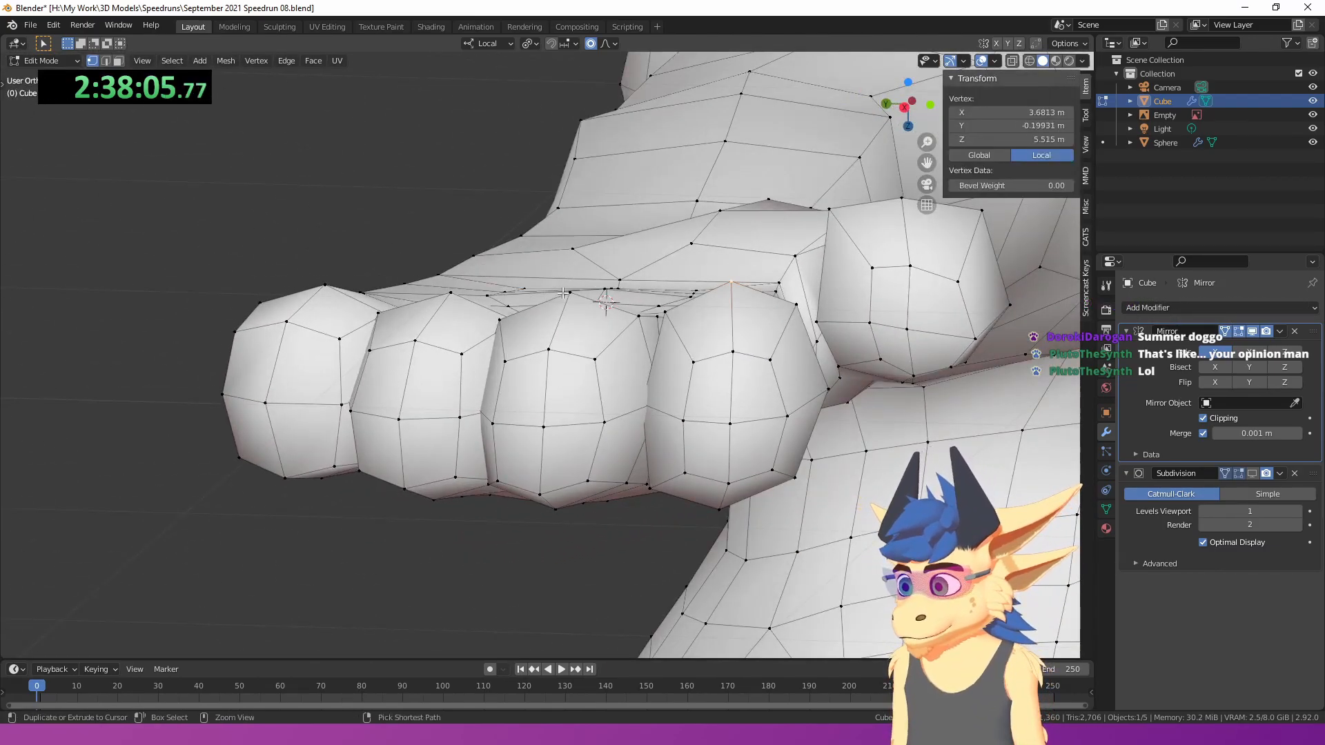
shift+right_click(327, 283)
middle_drag(326, 284, 625, 221)
key(g)
key(y)
key(z)
click(632, 244)
key(Tab)
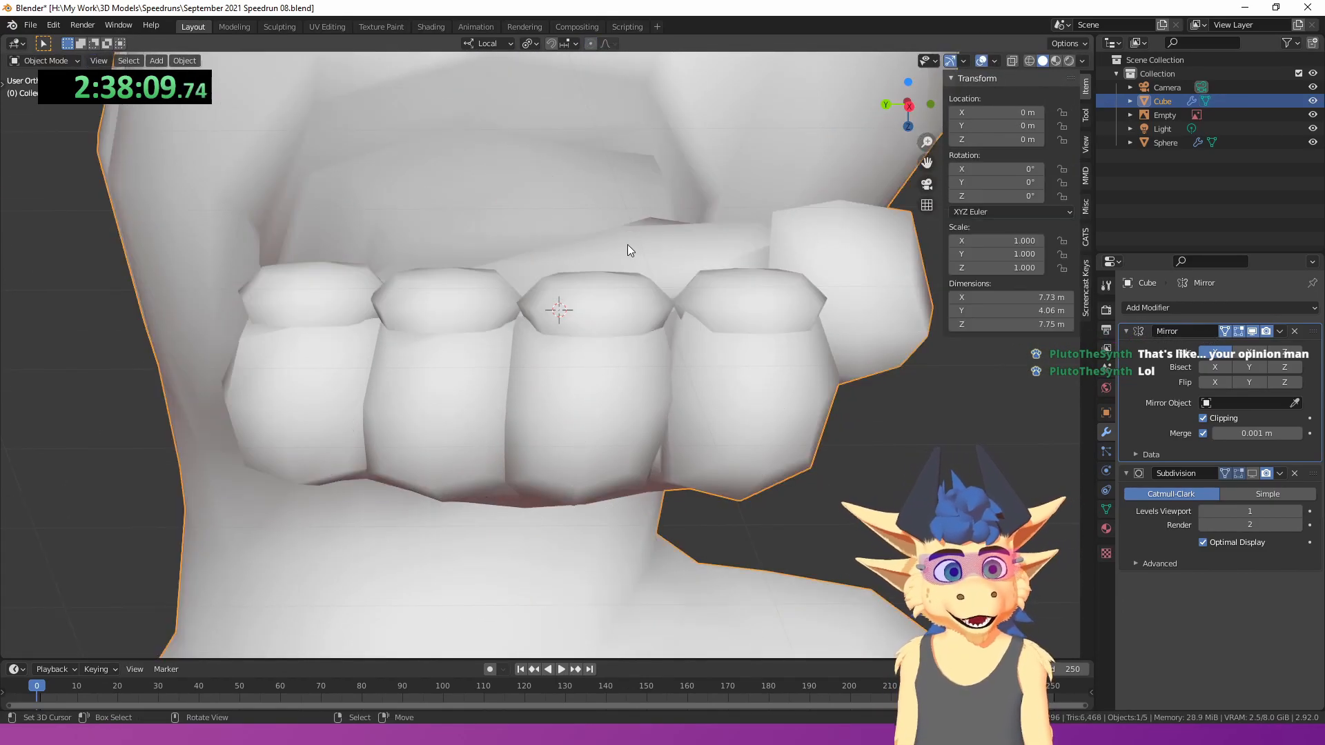
- Enable the Subdivision modifier's viewport display and check the smoothed hand with its finger pads
middle_drag(628, 244, 460, 288)
key(Tab)
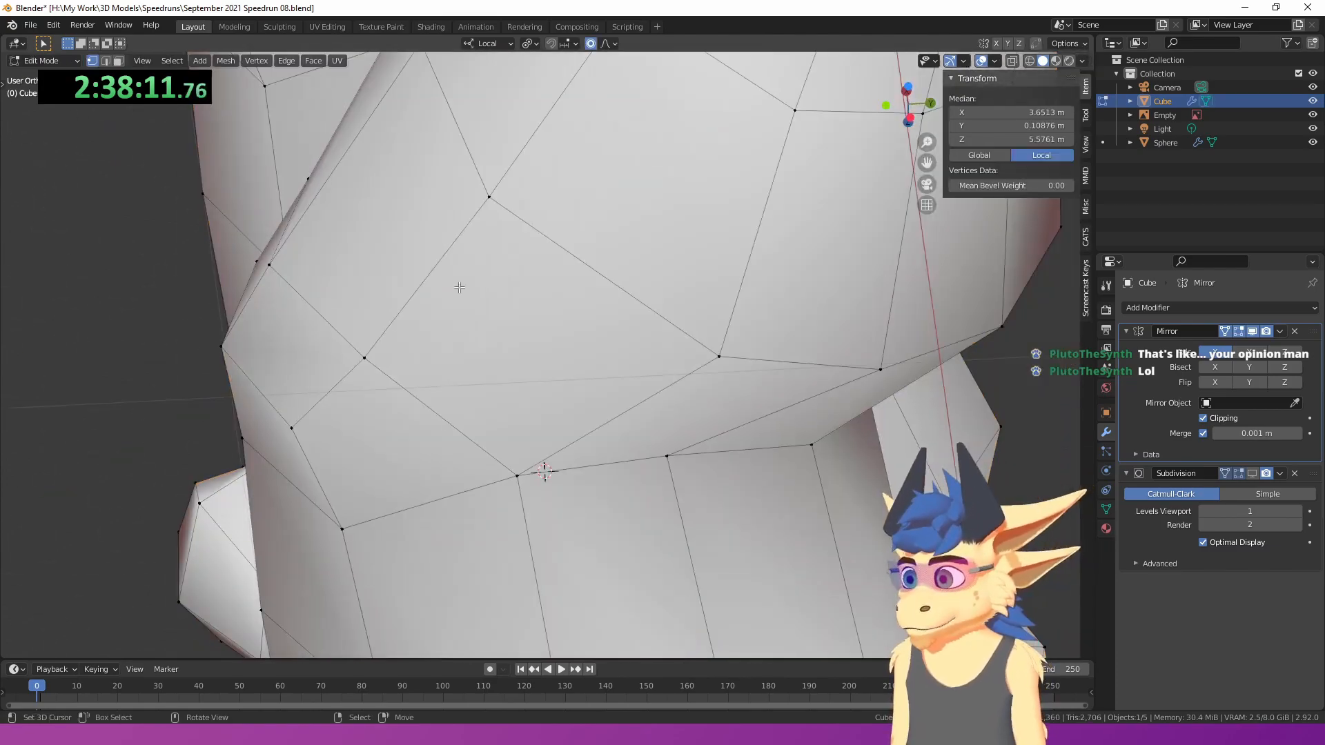
scroll(459, 287, down, 6)
key(Tab)
key(Tab)
key(Tab)
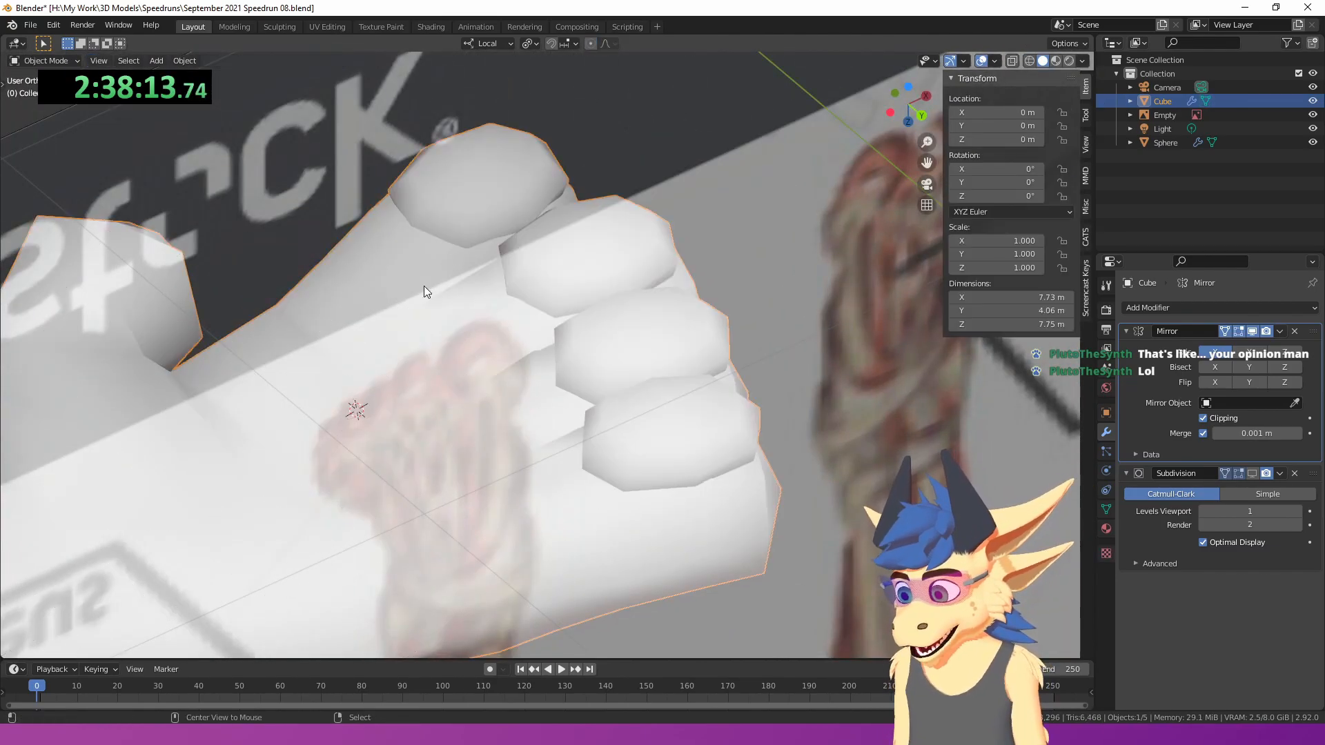
click(1252, 474)
middle_drag(672, 298, 477, 214)
scroll(699, 357, down, 4)
key(Tab)
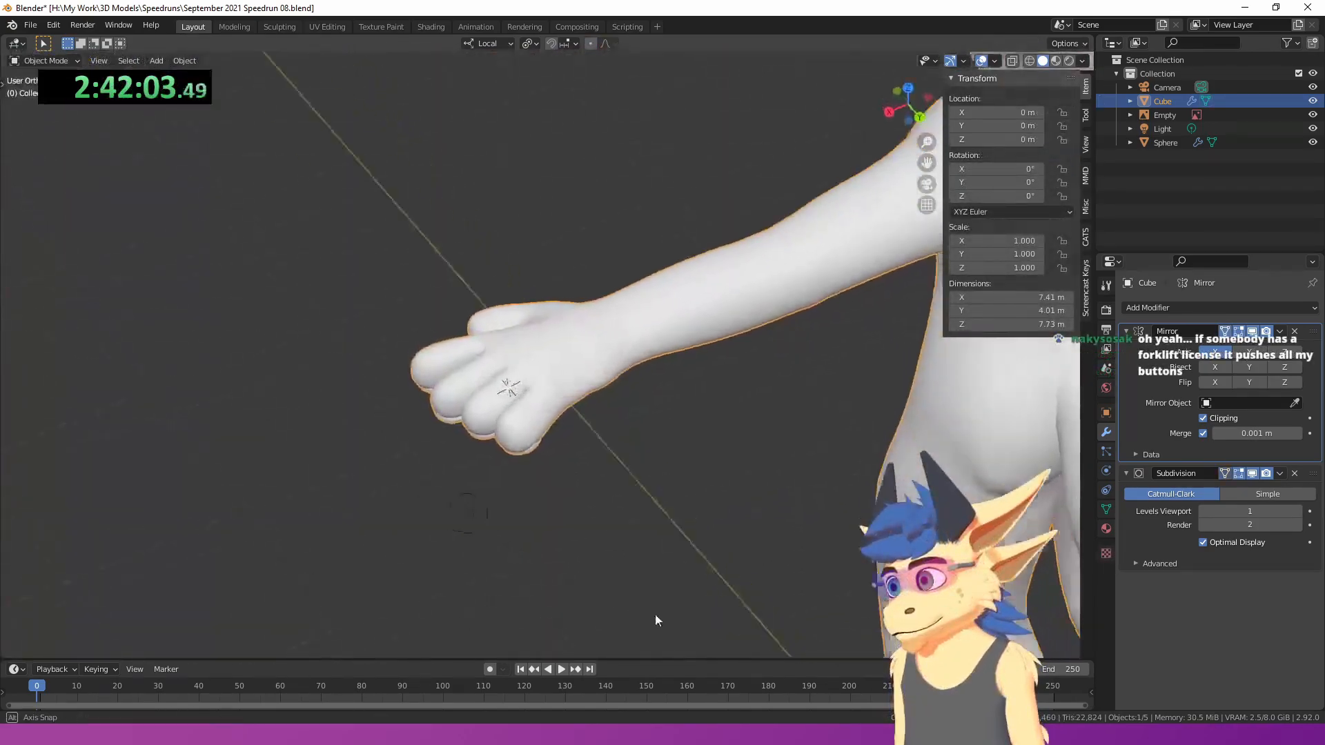
- Select the edge on the back of the hand near the little-finger side and move it with proportional size 0.20
middle_drag(656, 614, 912, 550)
scroll(606, 308, up, 4)
key(Tab)
middle_drag(607, 304, 583, 392)
click(502, 277)
shift+click(537, 263)
middle_drag(538, 268, 541, 308)
key(g)
scroll(541, 296, down, 4)
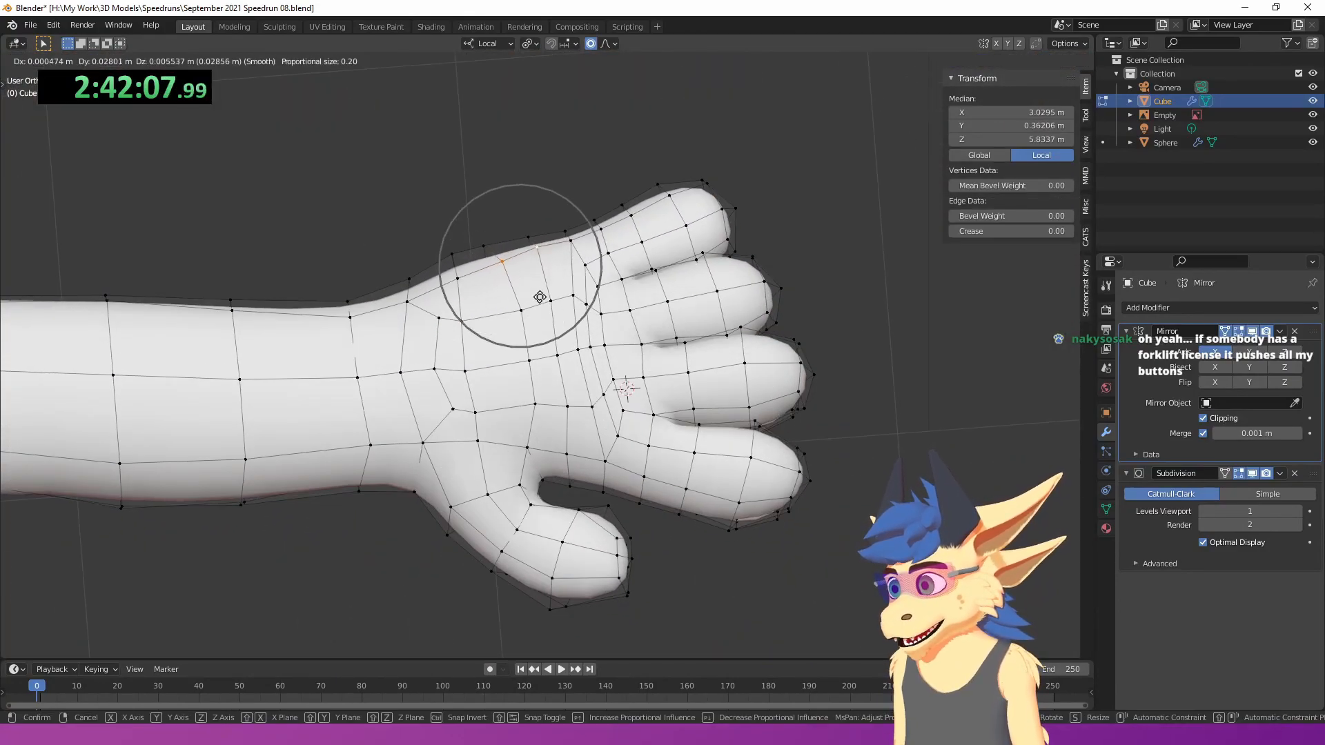
click(542, 296)
- Rotate and nudge the selected hand edge, then check the smoothed hand in Object Mode
key(r)
click(584, 270)
key(g)
click(584, 271)
key(Tab)
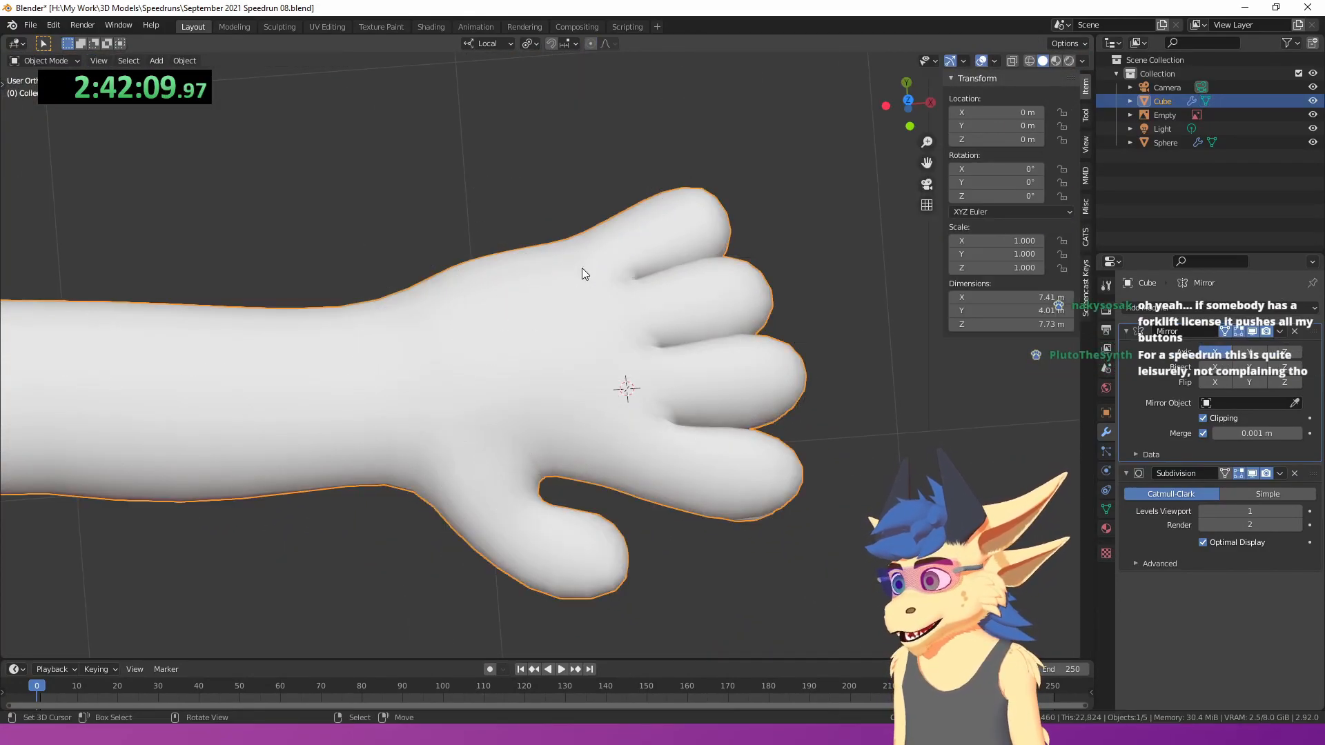
scroll(582, 268, down, 2)
middle_drag(582, 267, 741, 291)
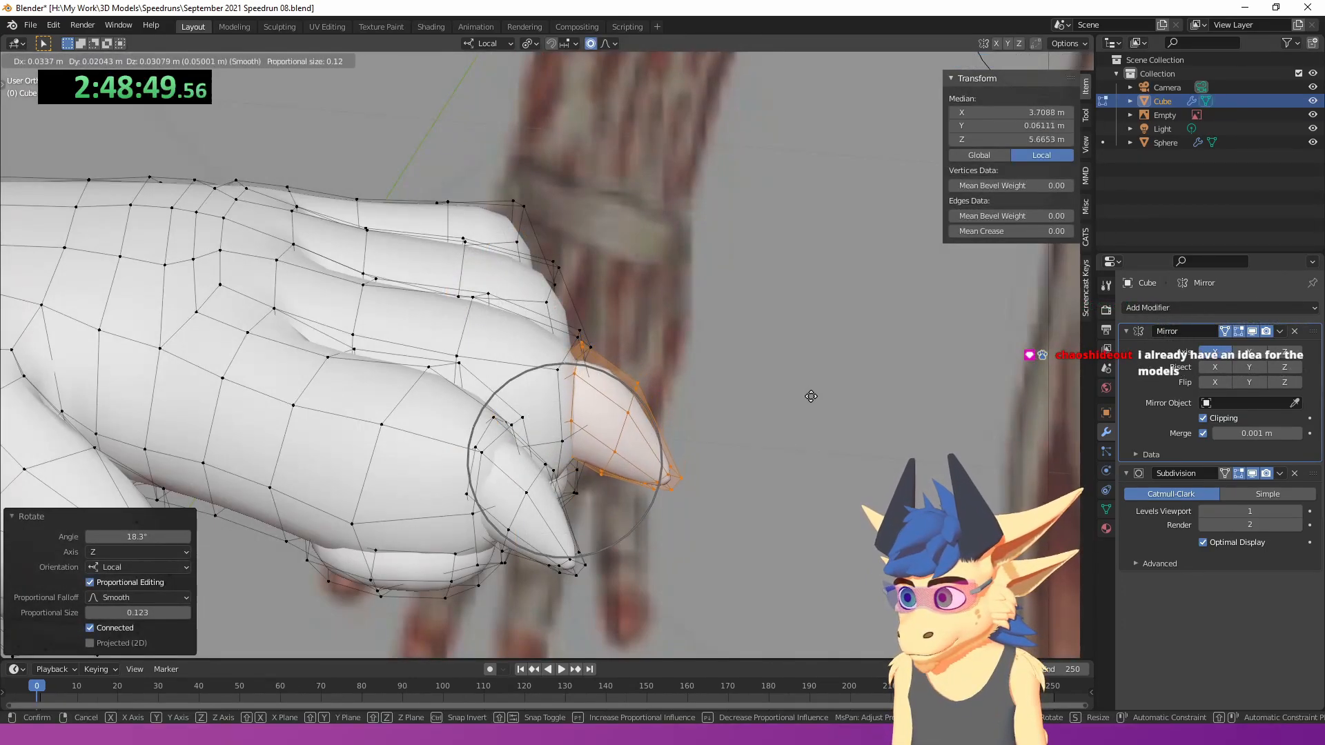
- Move the middle finger's claw onto the fingertip from several angles and rotate it -0.166° with proportional size 0.123
click(804, 400)
middle_drag(805, 401, 659, 432)
key(g)
click(653, 432)
middle_drag(828, 372, 828, 433)
key(g)
click(819, 449)
key(r)
click(833, 454)
key(g)
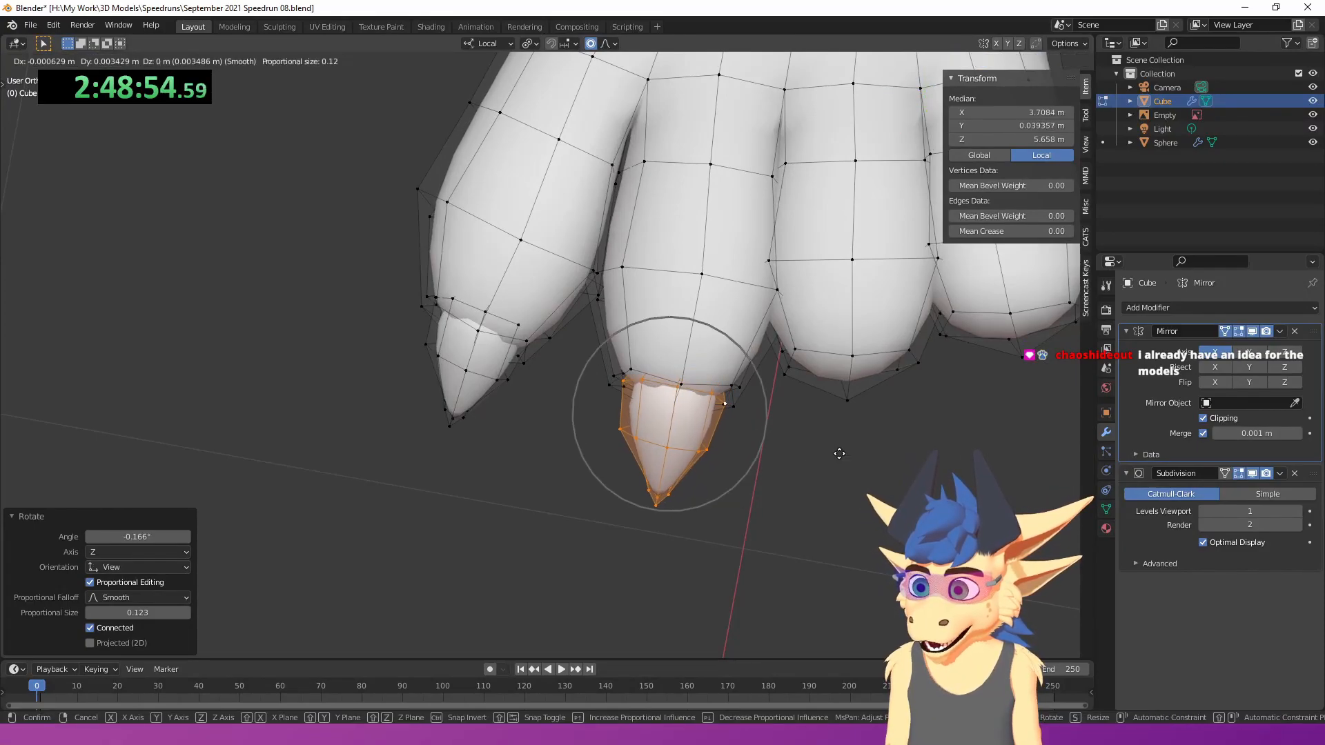
click(841, 454)
- Duplicate the middle finger's claw onto the ring finger, rotate the copy 15.1° and seat it against the fingertip
shift+middle_drag(842, 454, 540, 463)
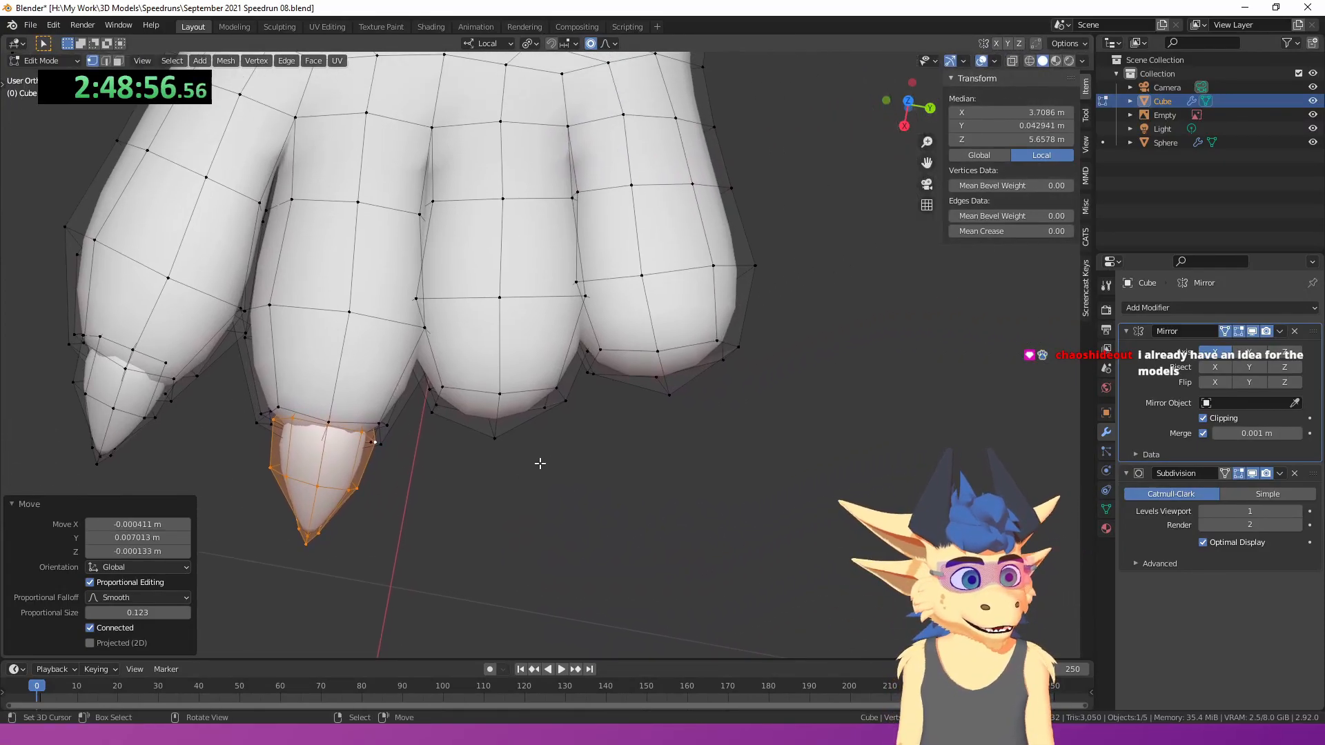
key(shift+d)
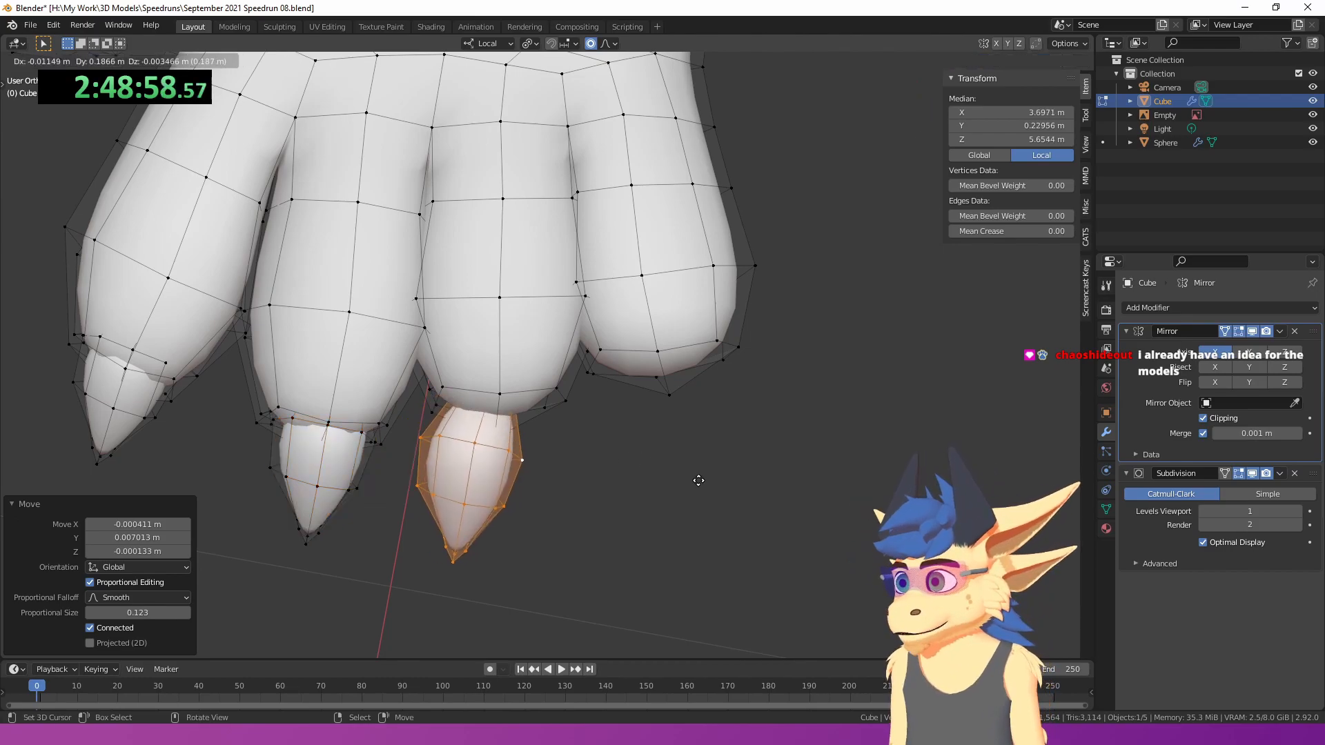
click(756, 460)
key(r)
click(755, 396)
shift+middle_drag(599, 465, 650, 528)
key(g)
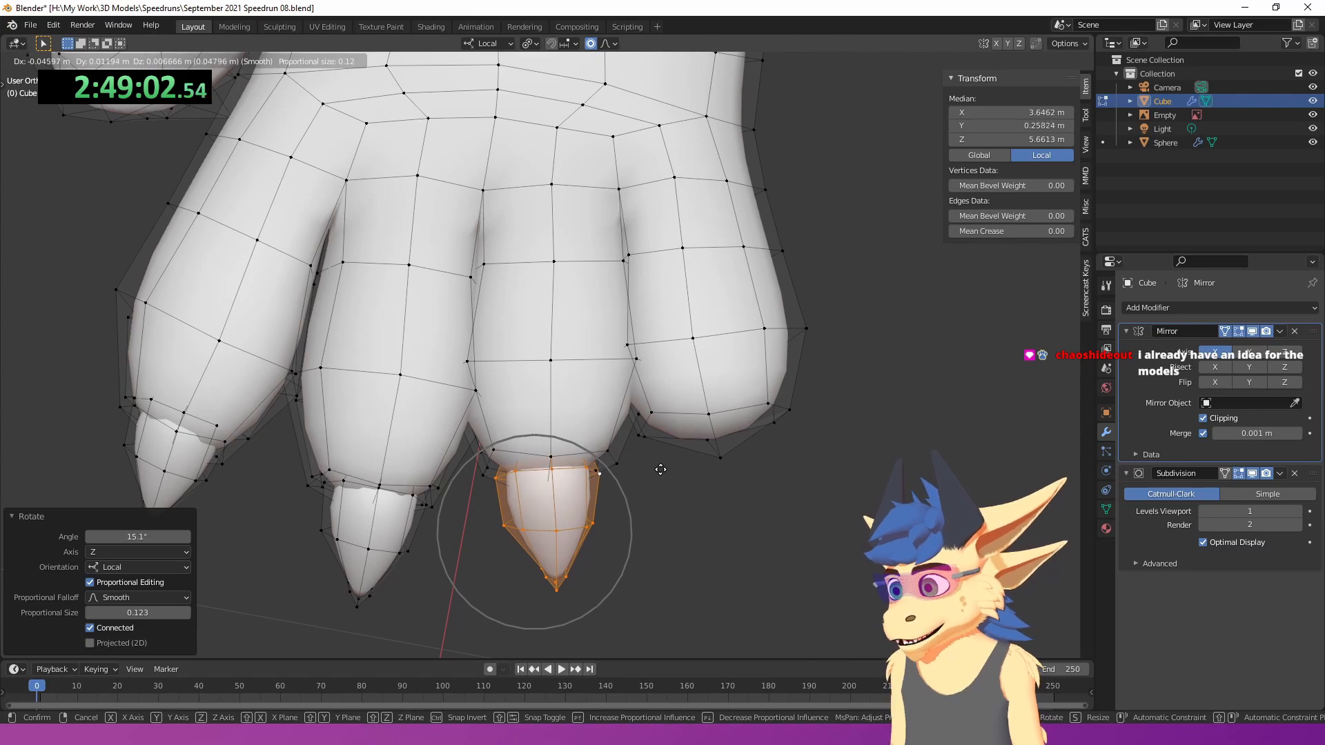
click(661, 470)
- In top view, duplicate the ring finger's claw by X -0.087846, Y 0.19452 m and fit the copy to the little fingertip
scroll(661, 468, down, 5)
middle_drag(660, 469, 744, 467)
key(KP_7)
shift+middle_drag(654, 360, 655, 506)
scroll(654, 506, up, 4)
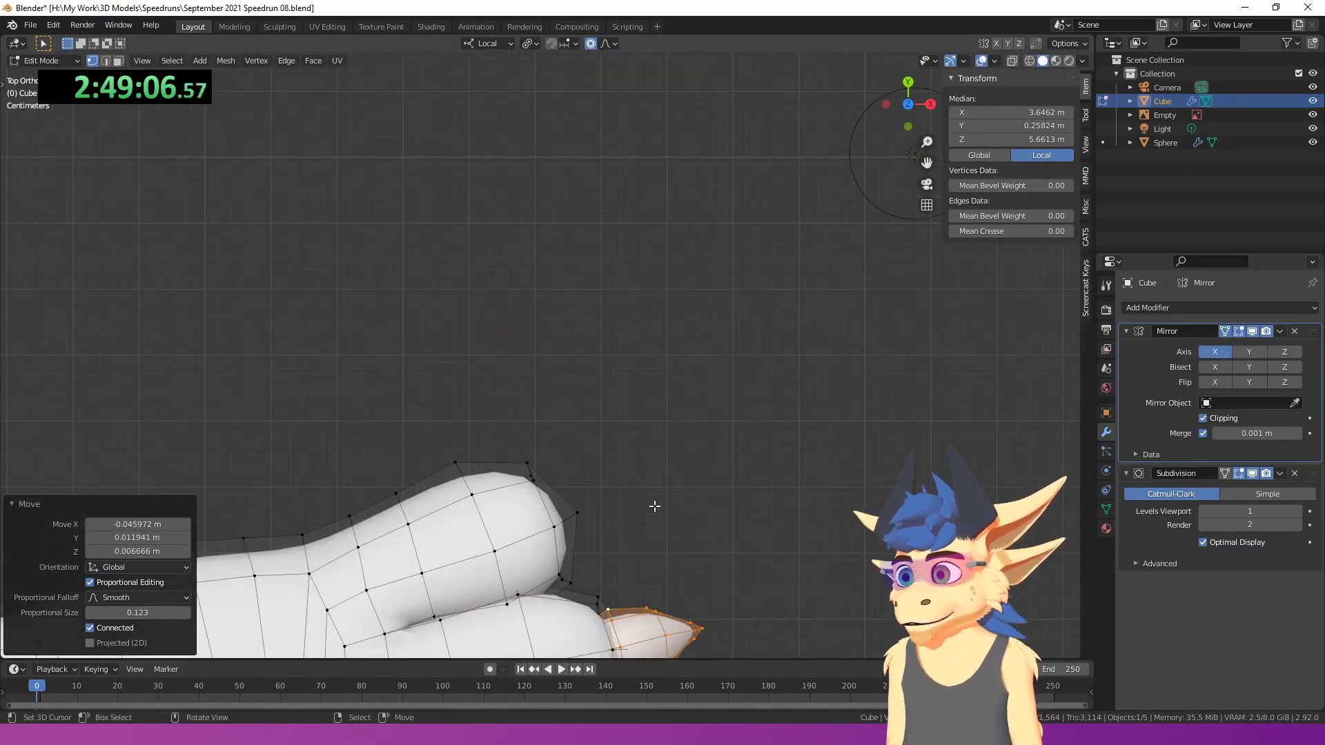
click(552, 407)
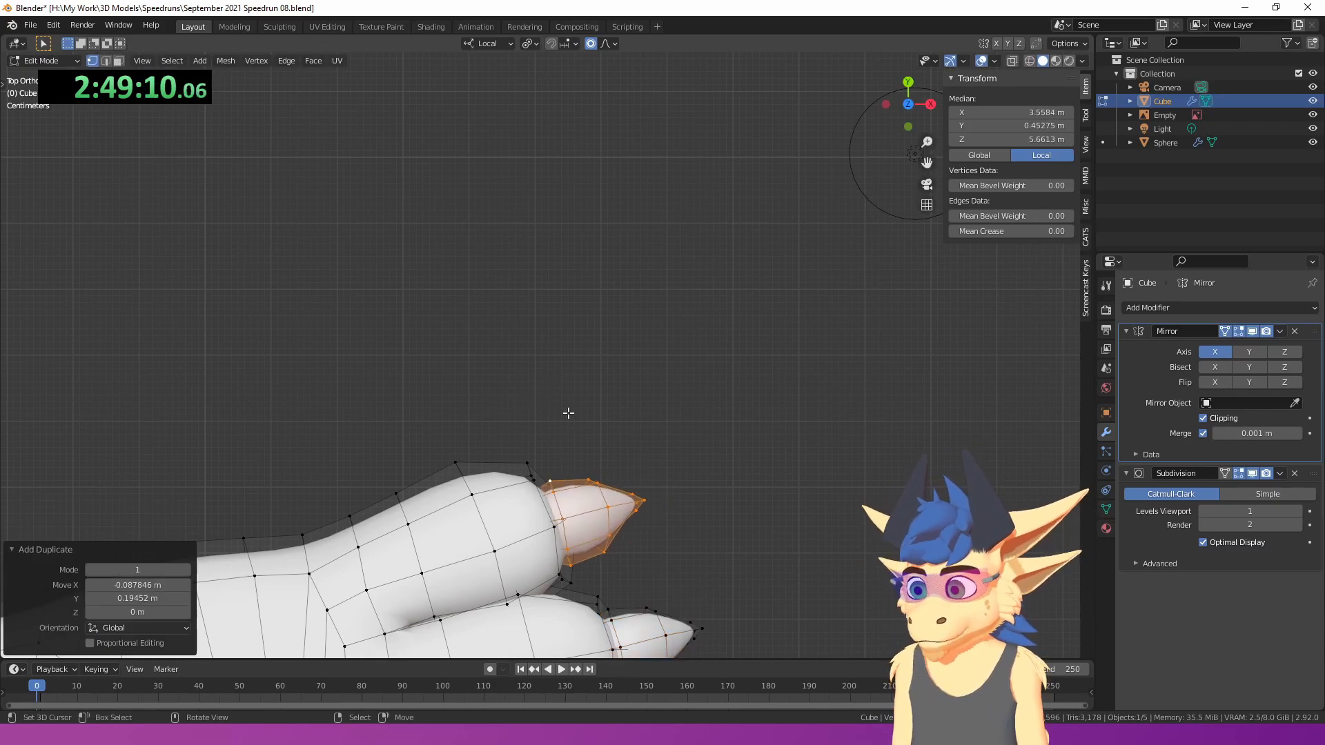
click(782, 406)
key(g)
click(779, 404)
scroll(779, 403, down, 5)
shift+middle_drag(713, 436, 641, 62)
scroll(788, 327, up, 3)
middle_drag(641, 275, 1048, 325)
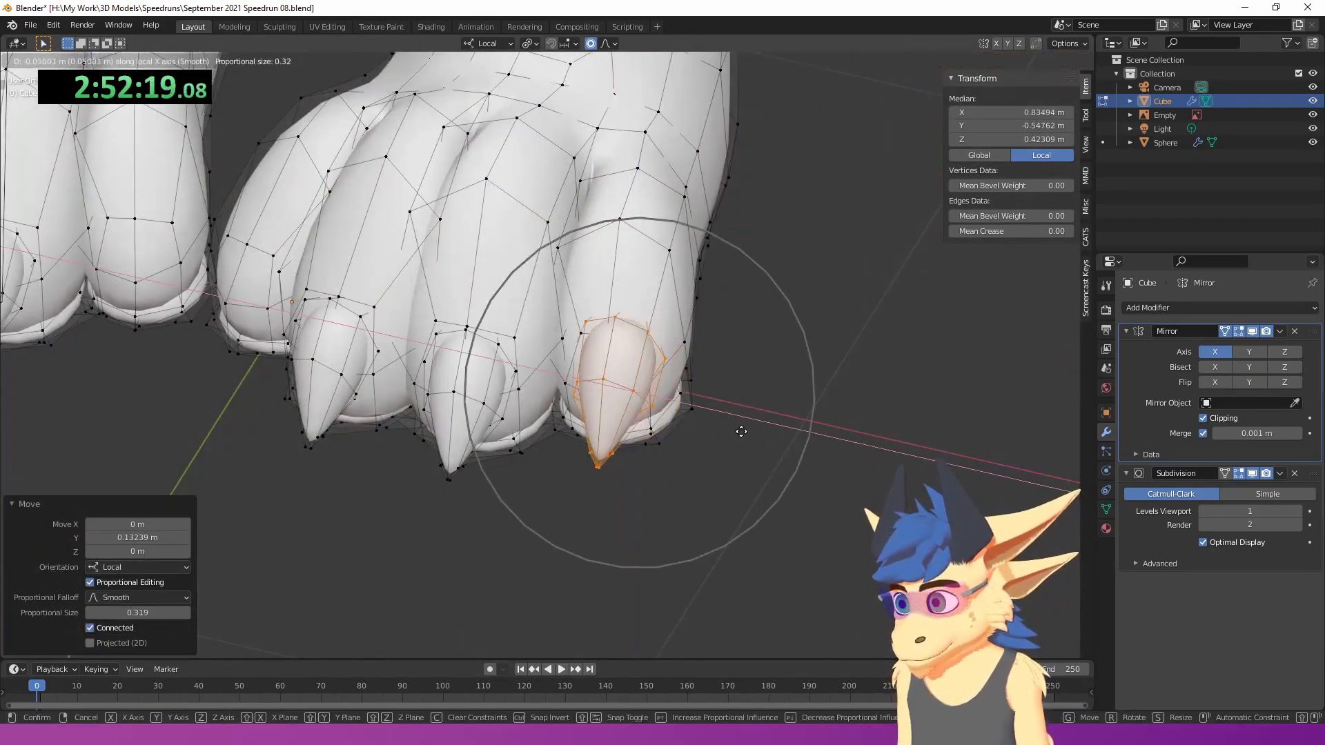
- Move the outermost toe's claw -0.080592 m along local X with proportional size 0.319
click(687, 408)
shift+middle_drag(686, 414, 588, 359)
scroll(673, 394, up, 2)
key(r)
right_click(715, 417)
scroll(715, 417, down, 2)
scroll(641, 402, down, 2)
scroll(633, 380, up, 2)
scroll(606, 385, up, 4)
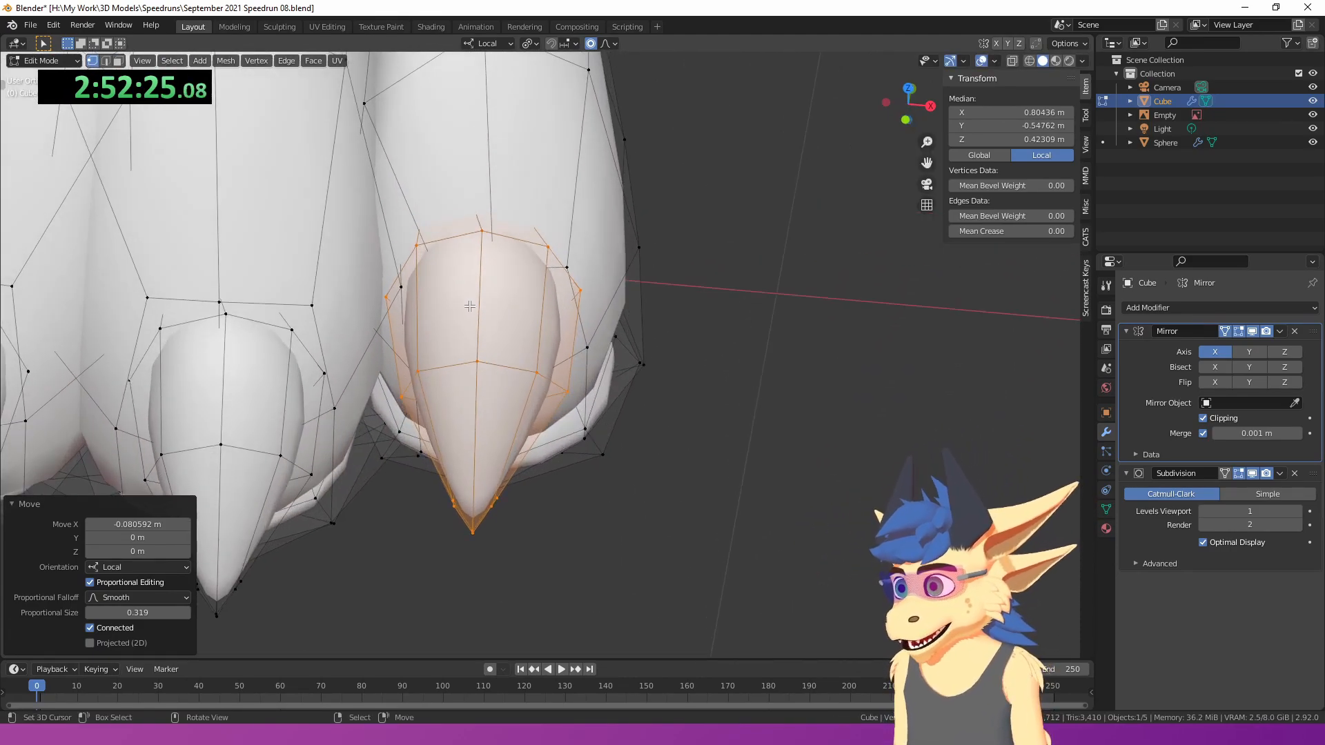
- In X-ray view, move the base of the outermost toe's claw 0.010081 m along local X, then scale the expanded selection
key(alt+z)
middle_drag(469, 305, 473, 263)
key(g)
key(x)
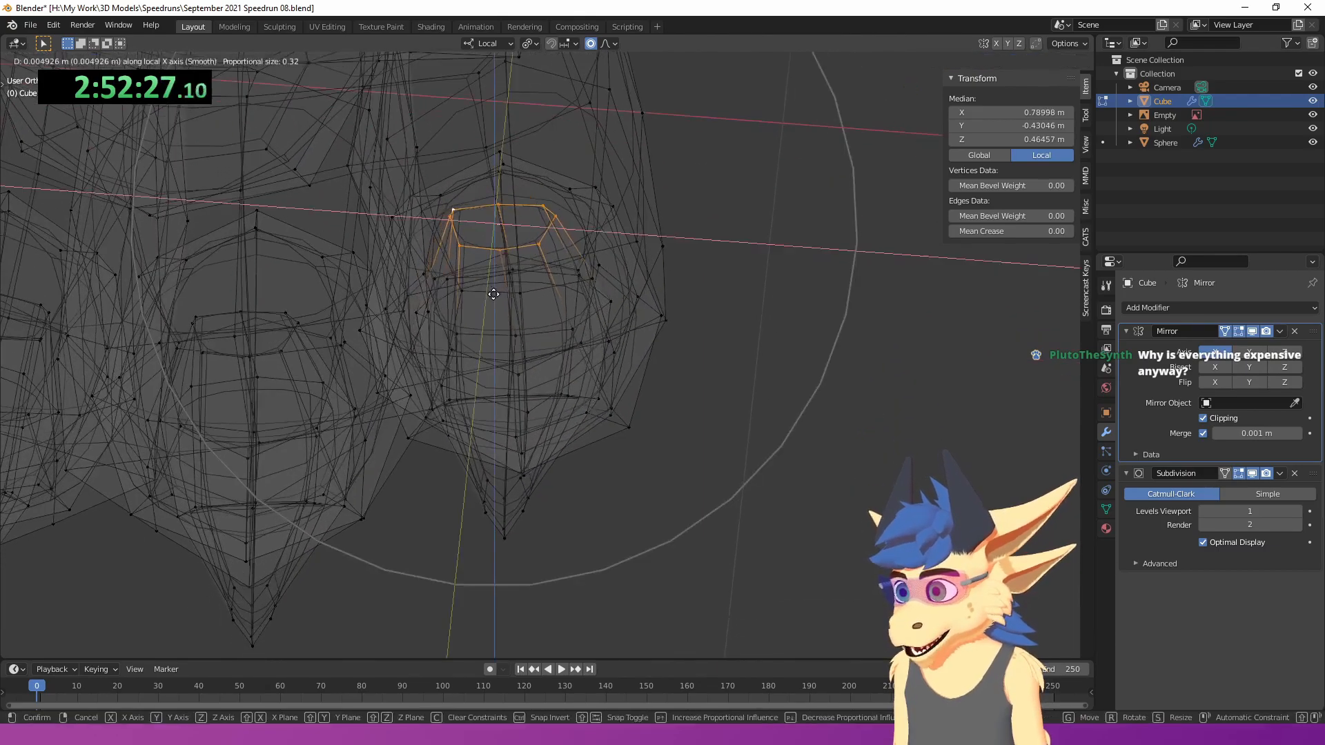
click(494, 296)
key(alt+z)
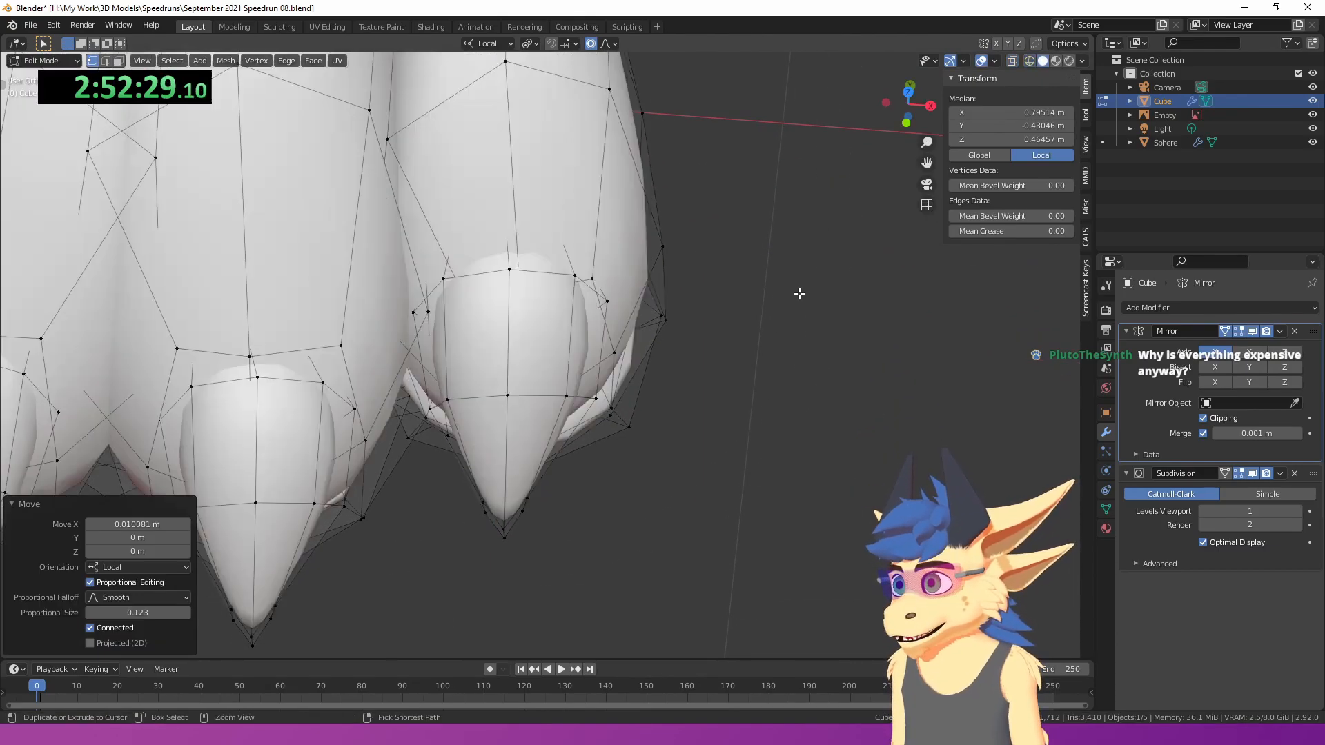
key(ctrl+KP_Add)
key(s)
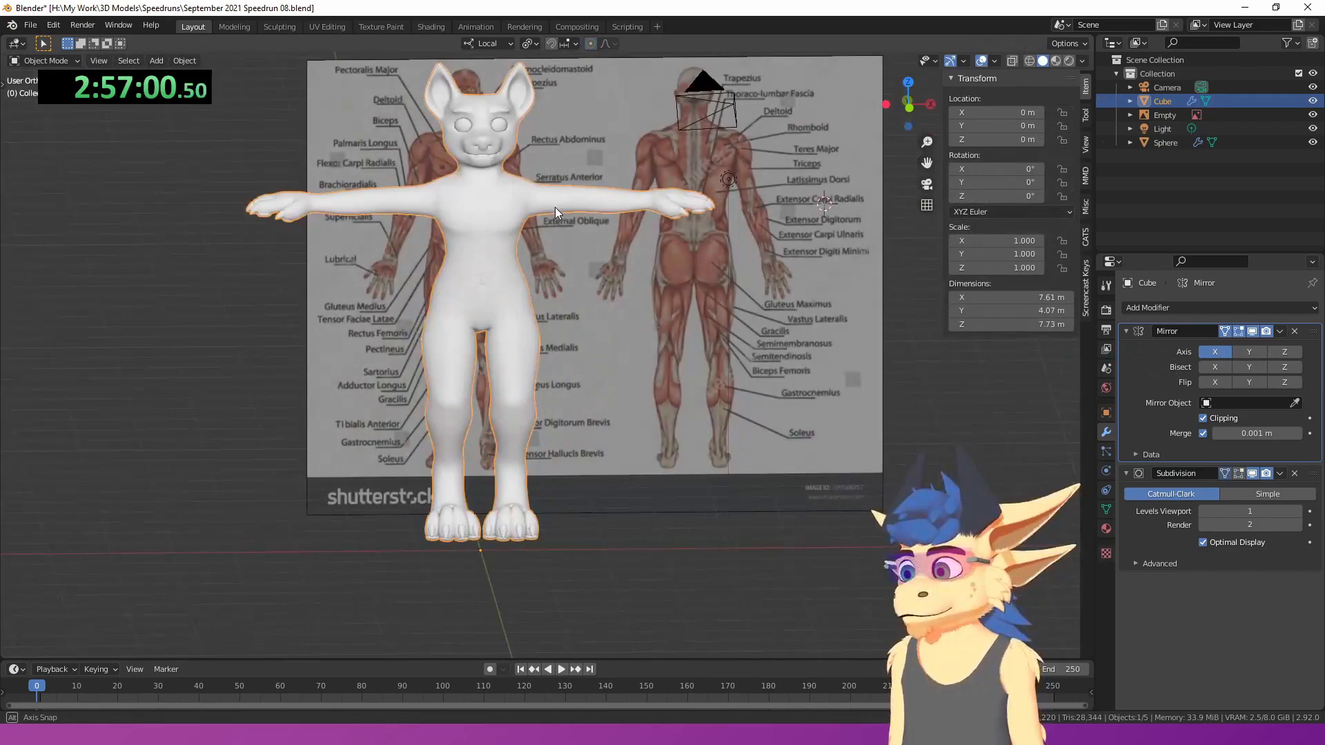
- Examine the body mesh topology around the upper chest and base of the neck in Edit Mode
middle_drag(555, 207, 476, 210)
shift+middle_drag(481, 276, 500, 400)
scroll(544, 343, up, 7)
shift+middle_drag(545, 342, 408, 294)
middle_drag(408, 294, 483, 295)
key(Tab)
scroll(483, 294, up, 3)
shift+middle_drag(292, 234, 491, 307)
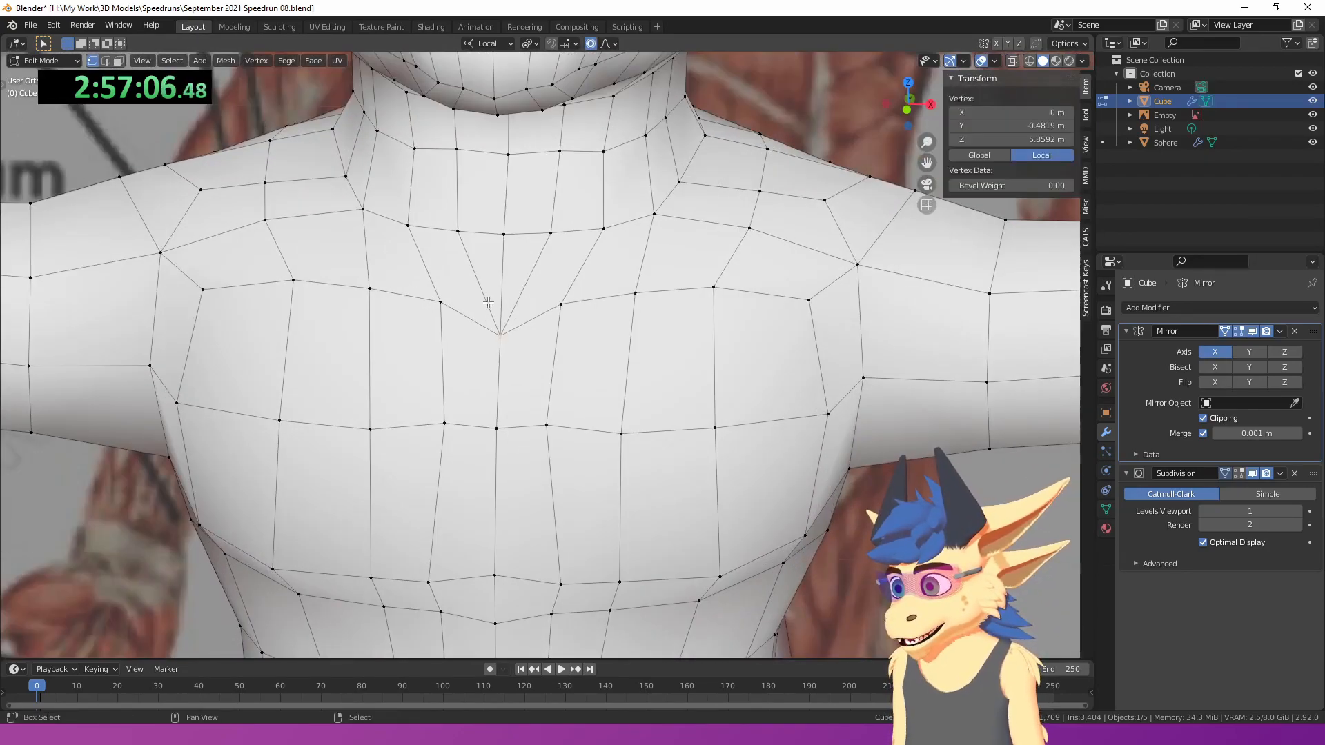
shift+drag(489, 303, 524, 406)
scroll(541, 376, up, 1)
scroll(543, 366, down, 4)
scroll(545, 348, up, 4)
right_click(529, 337)
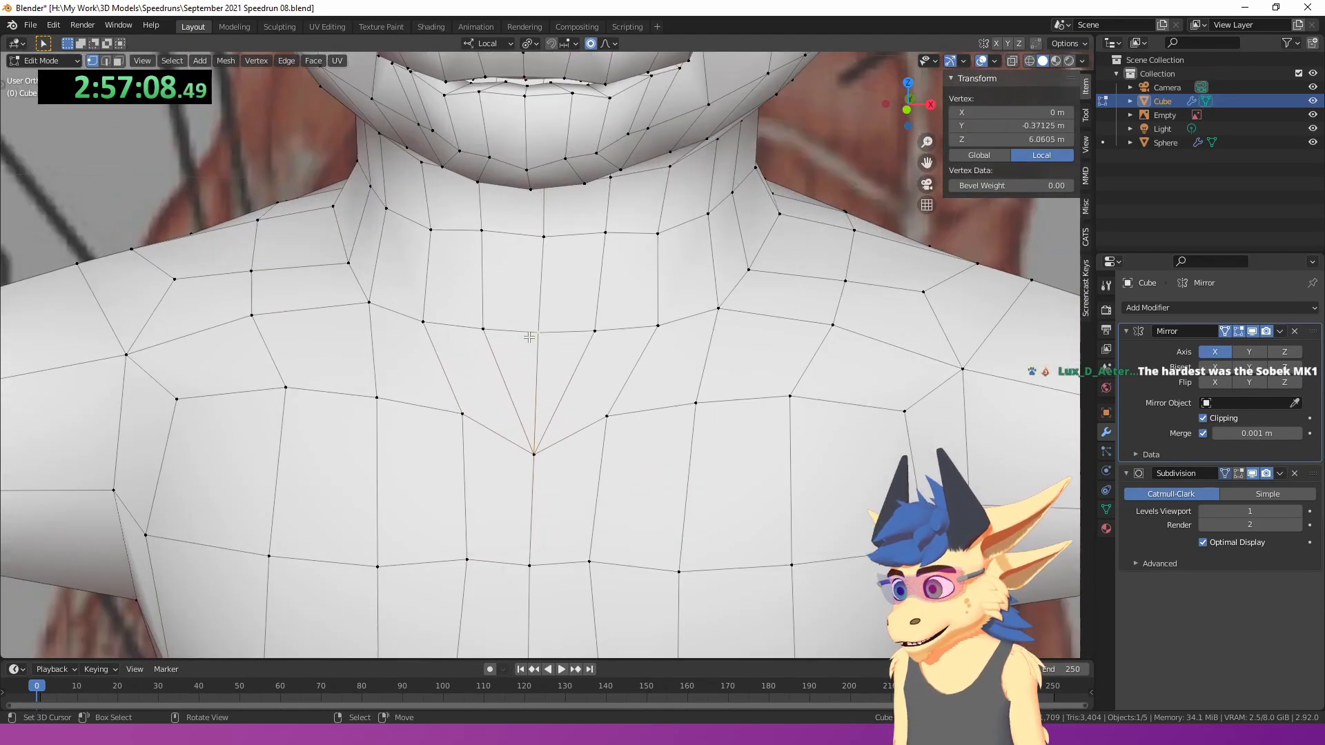
scroll(539, 455, down, 3)
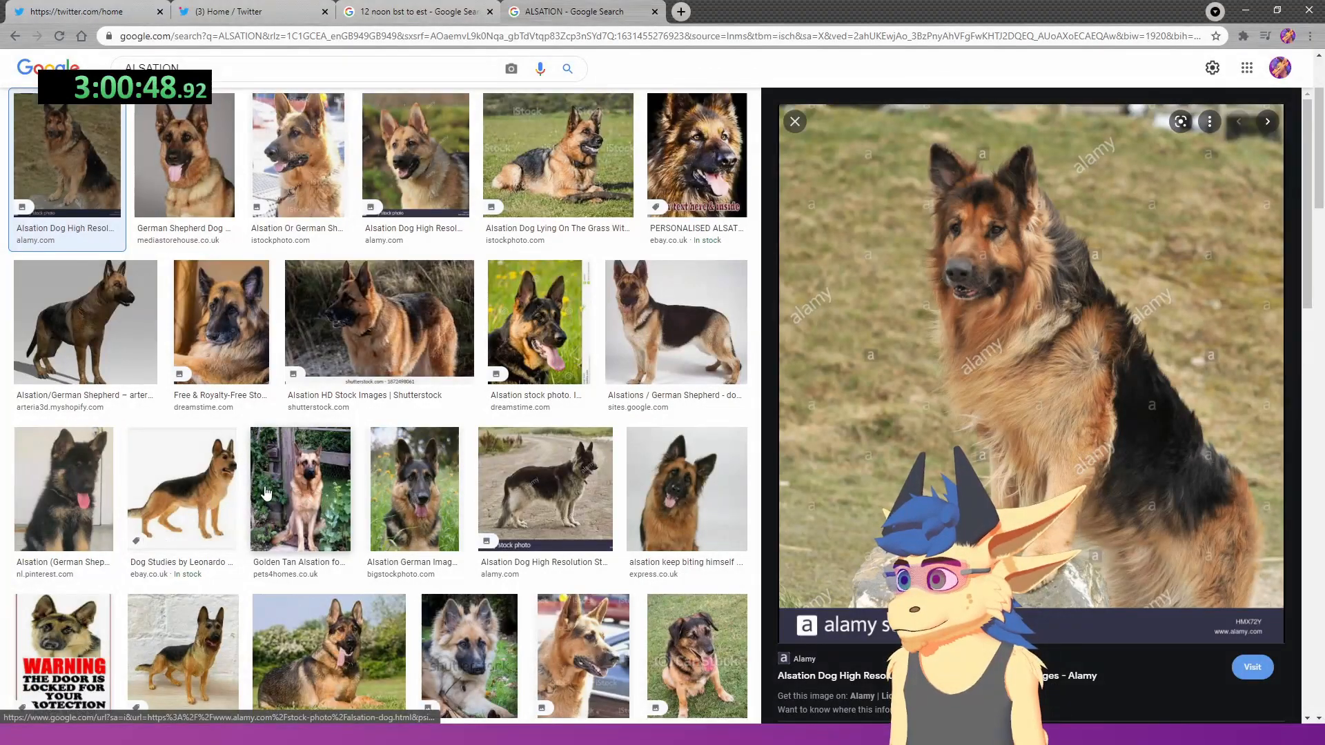
- Open the golden tan Alsatian photo as reference, then switch back to Blender and compare the model's muzzle and face
click(266, 493)
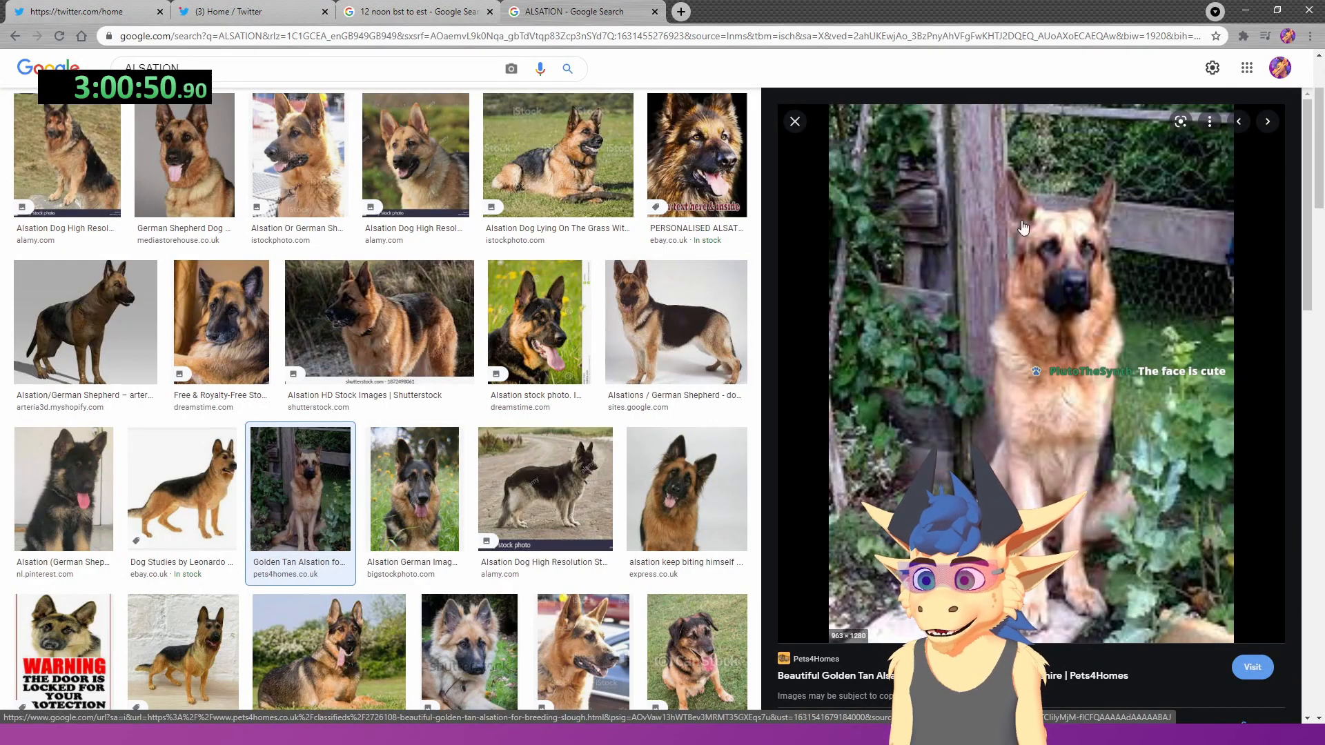
key(alt+Tab)
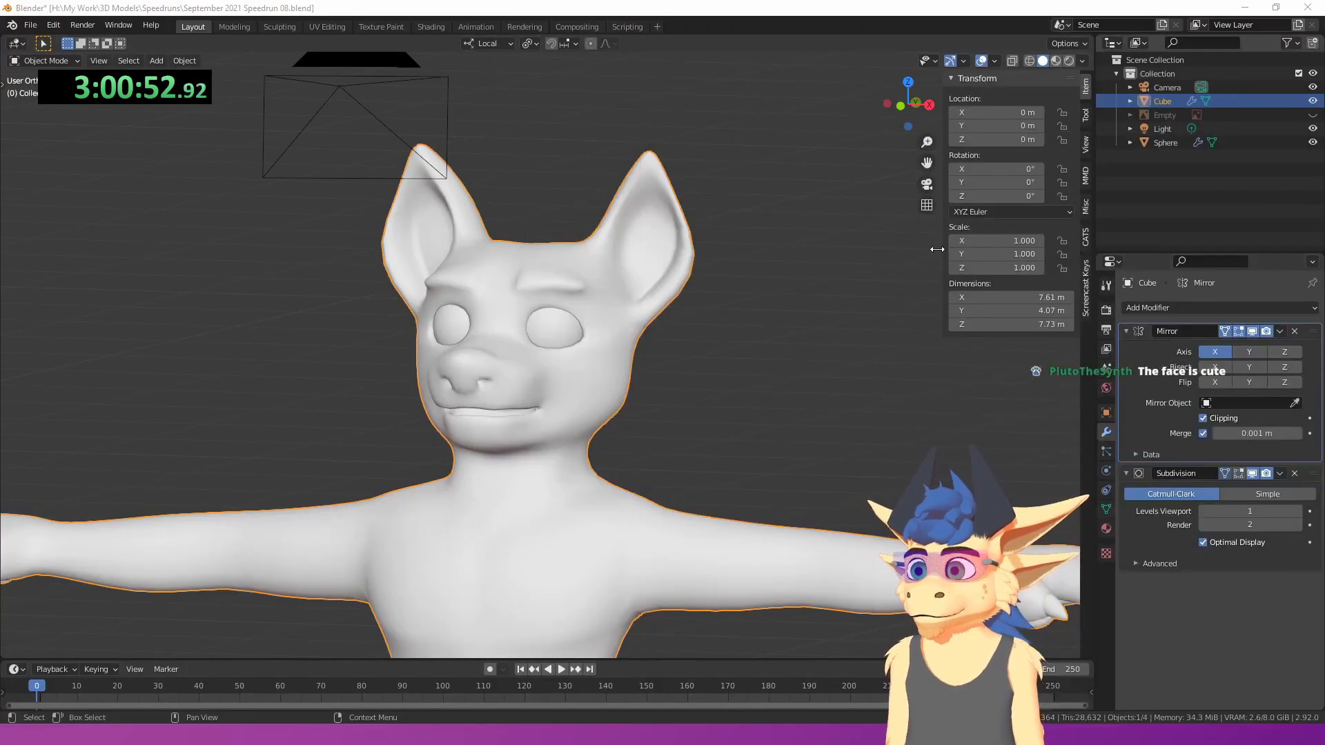
scroll(785, 288, up, 5)
middle_drag(795, 309, 924, 316)
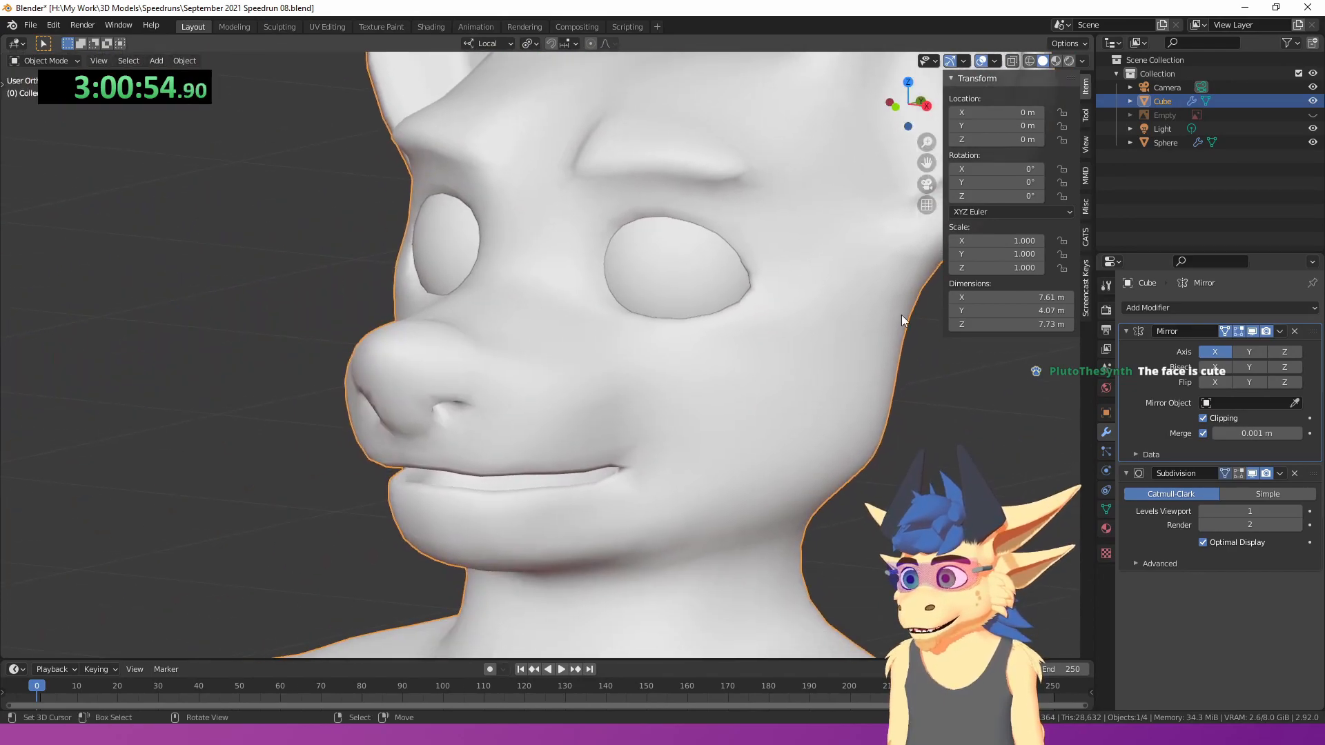
scroll(697, 320, down, 4)
- Adjust the cheek area beside the mouth with a proportional move
key(Tab)
scroll(616, 392, up, 4)
middle_drag(707, 442, 727, 439)
key(g)
scroll(811, 414, down, 11)
click(808, 415)
- Move the vertex just behind the mouth corner with proportional size 0.18 and check the smile in Object Mode
right_click(651, 431)
key(g)
scroll(655, 446, up, 11)
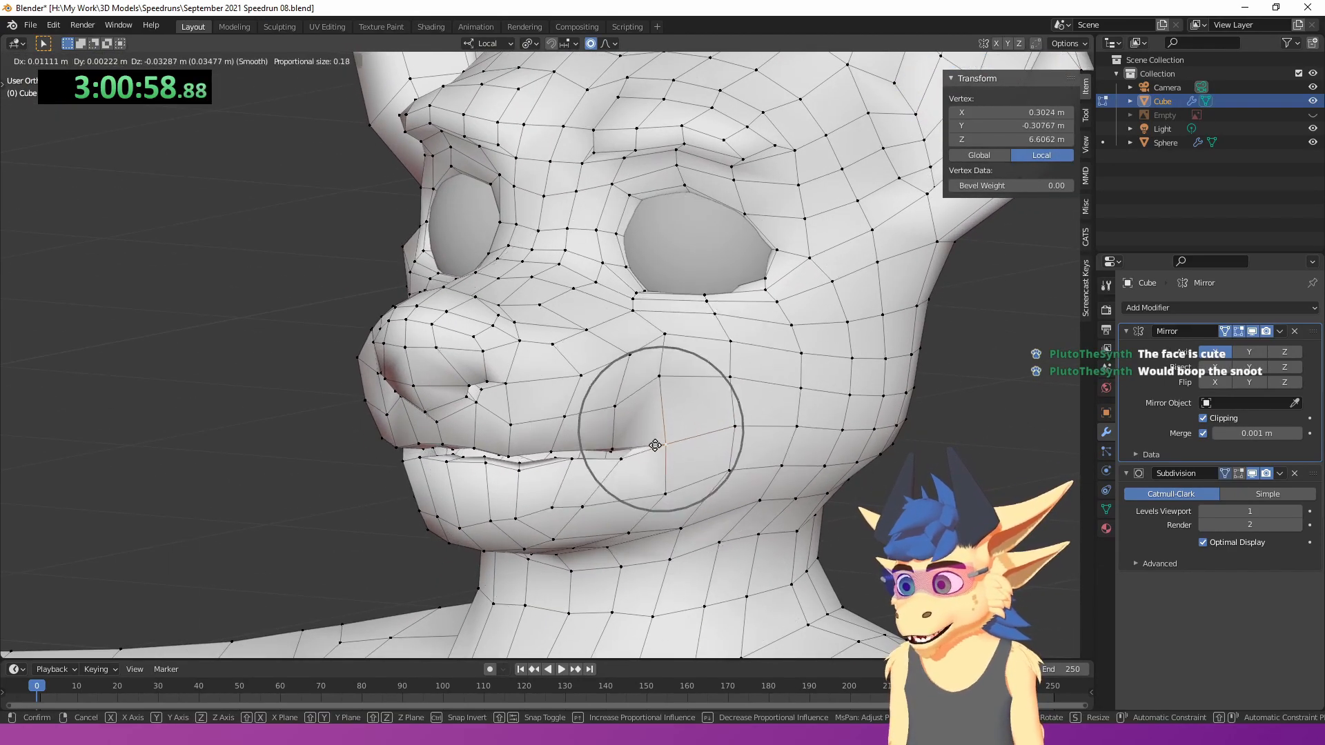
click(651, 434)
key(Tab)
scroll(660, 432, down, 5)
middle_drag(660, 432, 607, 405)
scroll(607, 406, up, 4)
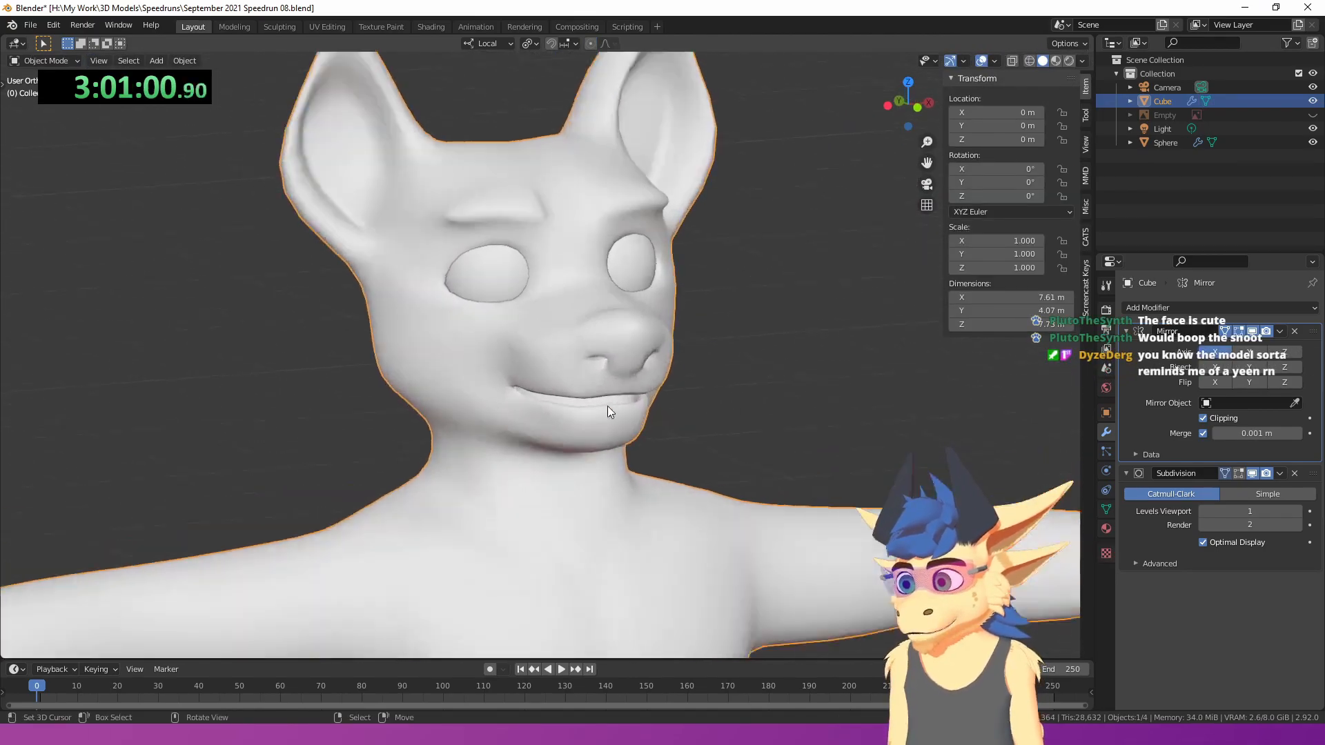
middle_drag(659, 349, 616, 322)
key(Tab)
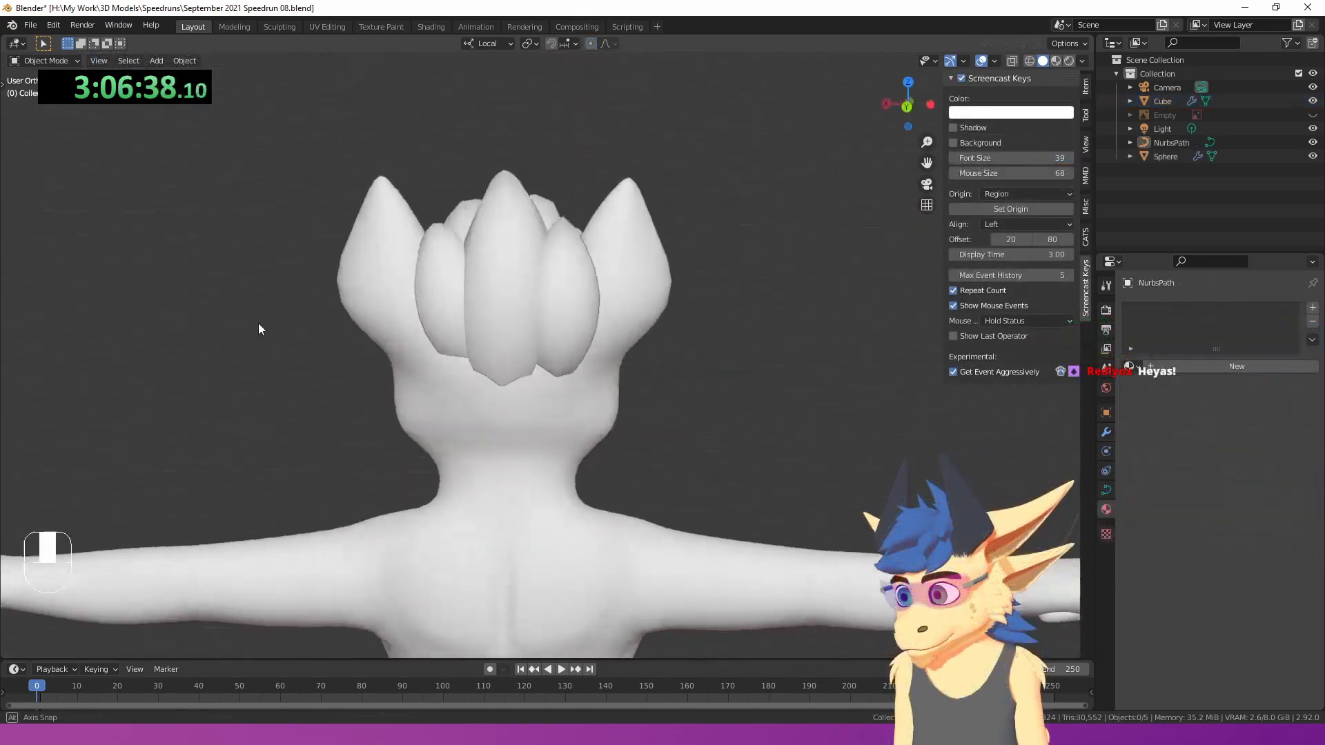
- Seen from above, select one front hair strand's control points by growing the selection along its NURBS path
middle_drag(258, 323, 632, 419)
scroll(644, 323, down, 1)
scroll(577, 329, up, 2)
key(Tab)
key(a)
scroll(598, 359, down, 3)
scroll(632, 419, up, 3)
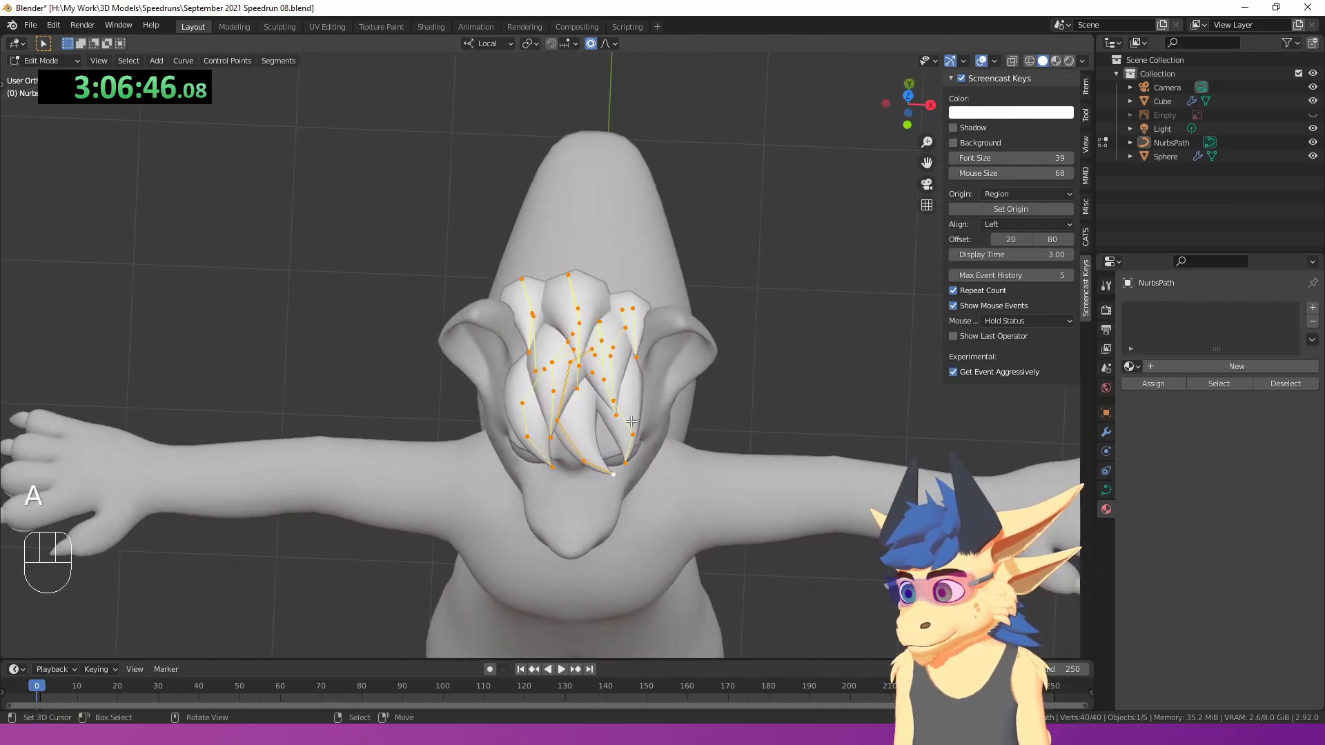
key(c)
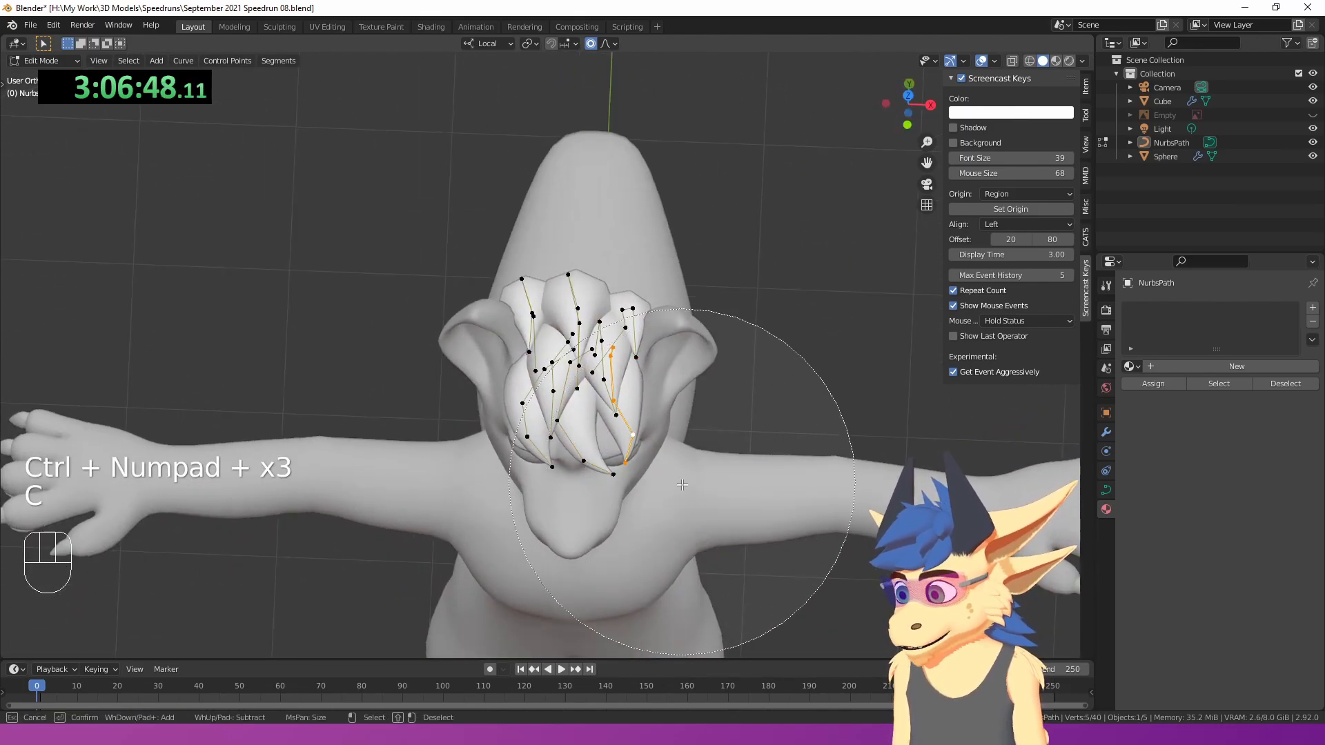
key(ctrl+KP_Add)
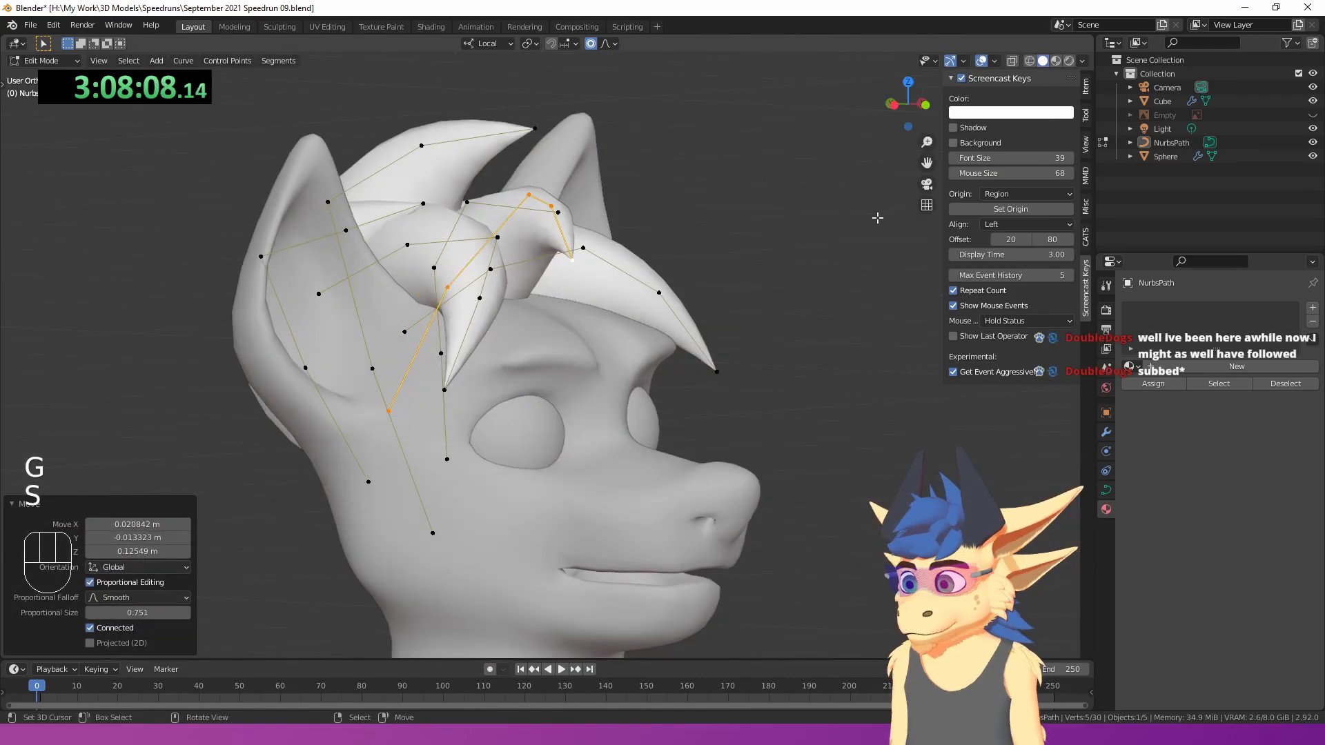
key(Tab)
mouse_move(562, 167)
middle_down()
mouse_move(498, 151)
mouse_move(709, 153)
mouse_move(536, 178)
mouse_move(592, 201)
mouse_move(581, 174)
middle_up()
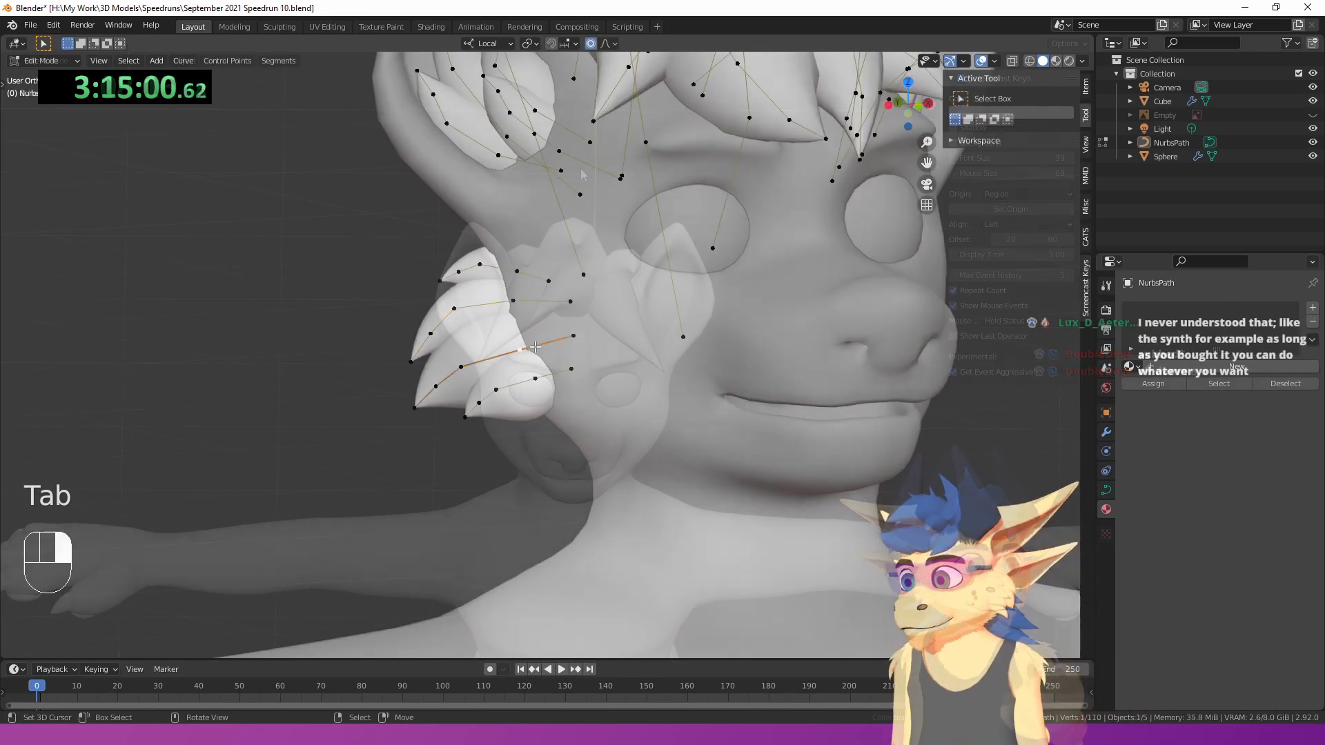
- Move the inner control point of a lower cheek fur strand with proportional size 0.263
key(g)
click(524, 337)
middle_drag(525, 337, 577, 336)
click(583, 329)
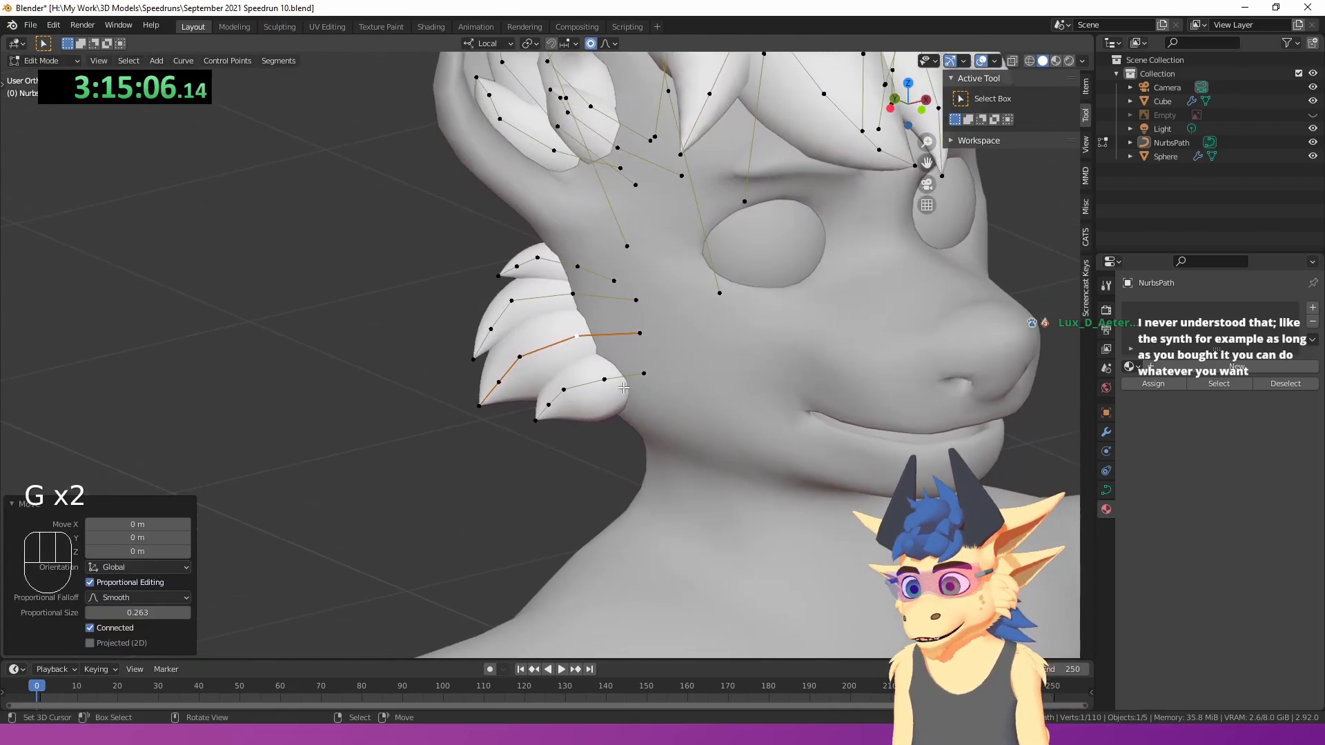
- Select all control points of the four cheek fur strands and duplicate them in place in front view
key(c)
scroll(569, 399, up, 9)
drag(494, 402, 483, 268)
right_click(463, 359)
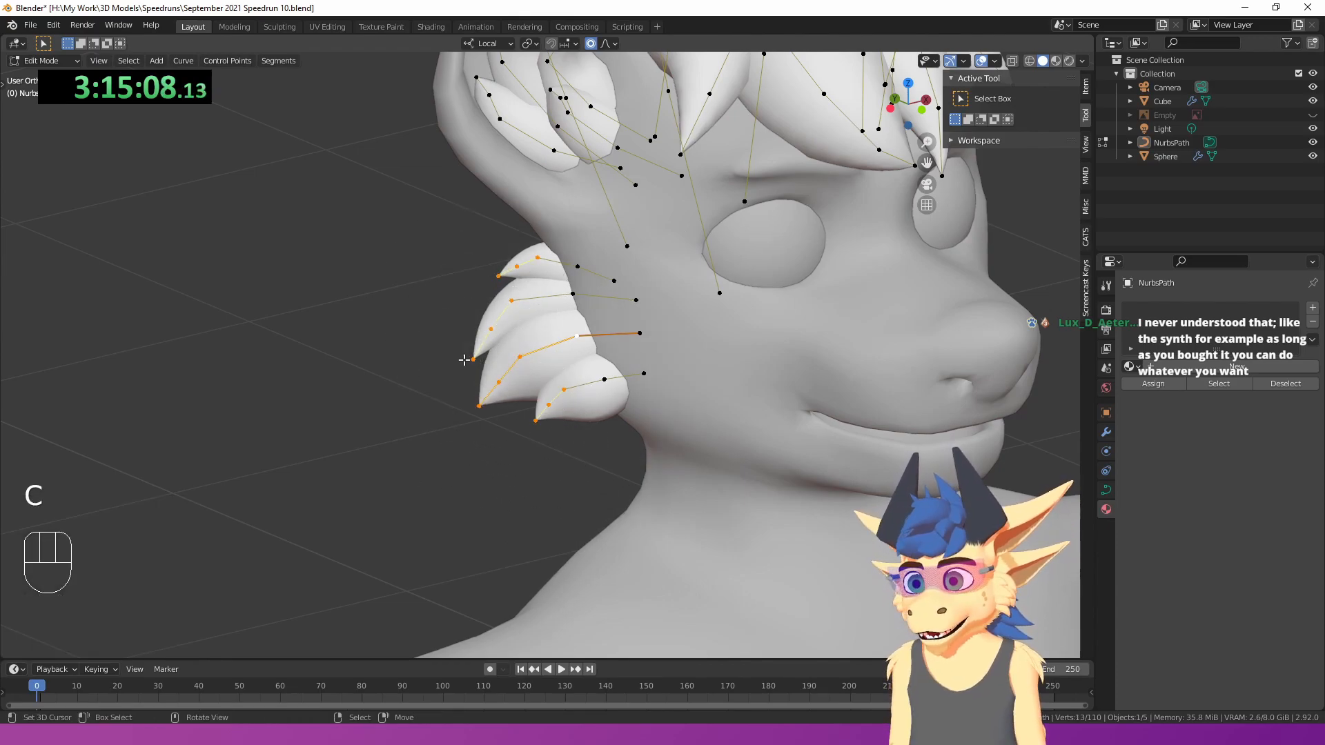
key(KP_1)
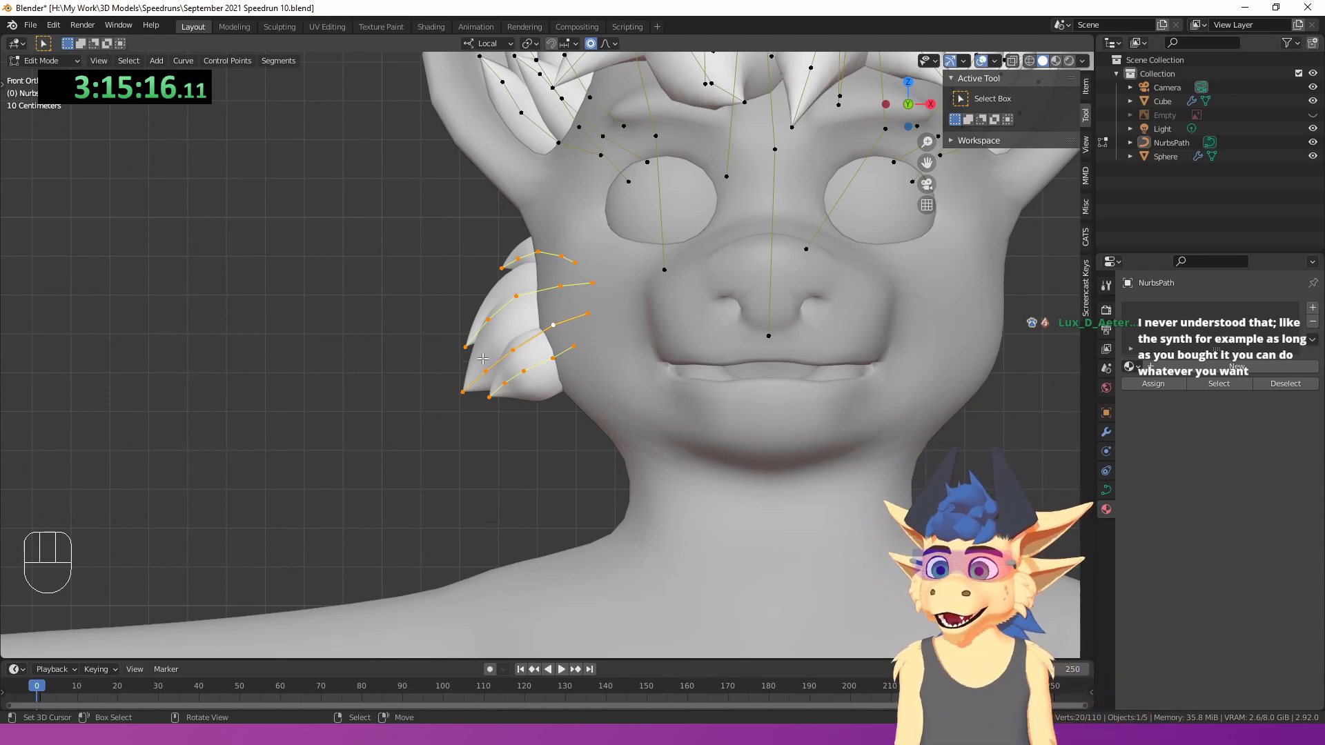
shift+middle_drag(483, 359, 465, 361)
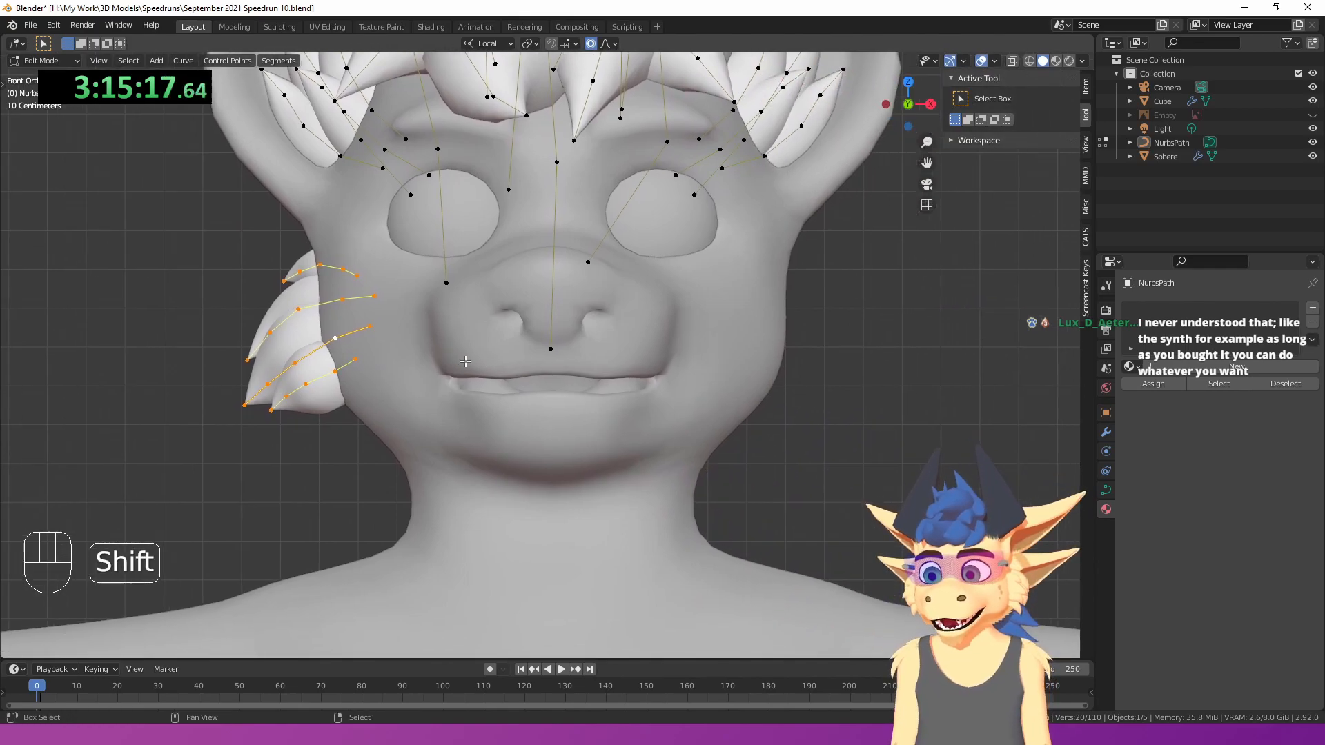
right_click(655, 368)
- Mirror the duplicated cheek tuft to the opposite cheek by scaling it -1 on X about the 3D cursor
scroll(655, 368, down, 8)
shift+middle_drag(653, 327, 614, 338)
scroll(576, 410, up, 2)
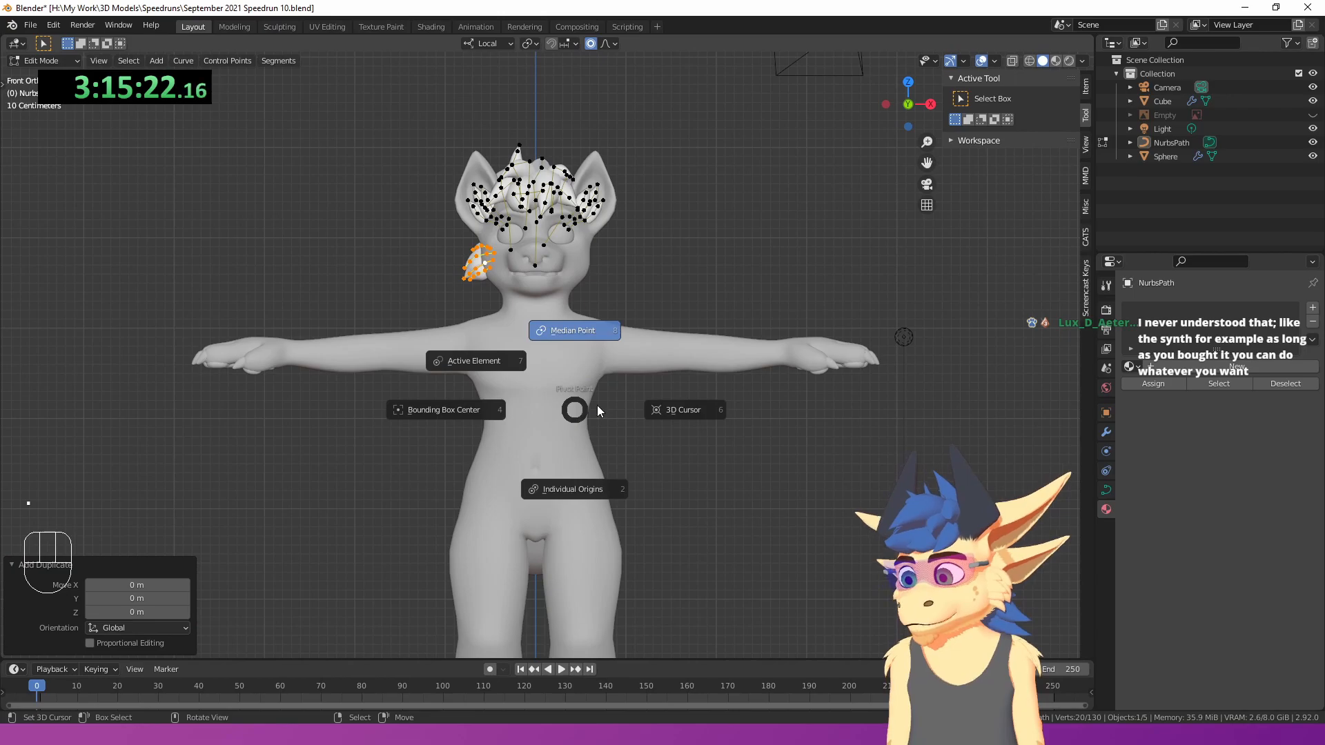
click(680, 407)
mouse_move(771, 243)
shift+middle_down()
mouse_move(773, 340)
mouse_move(785, 240)
shift+middle_up()
scroll(766, 341, up, 1)
scroll(797, 246, up, 1)
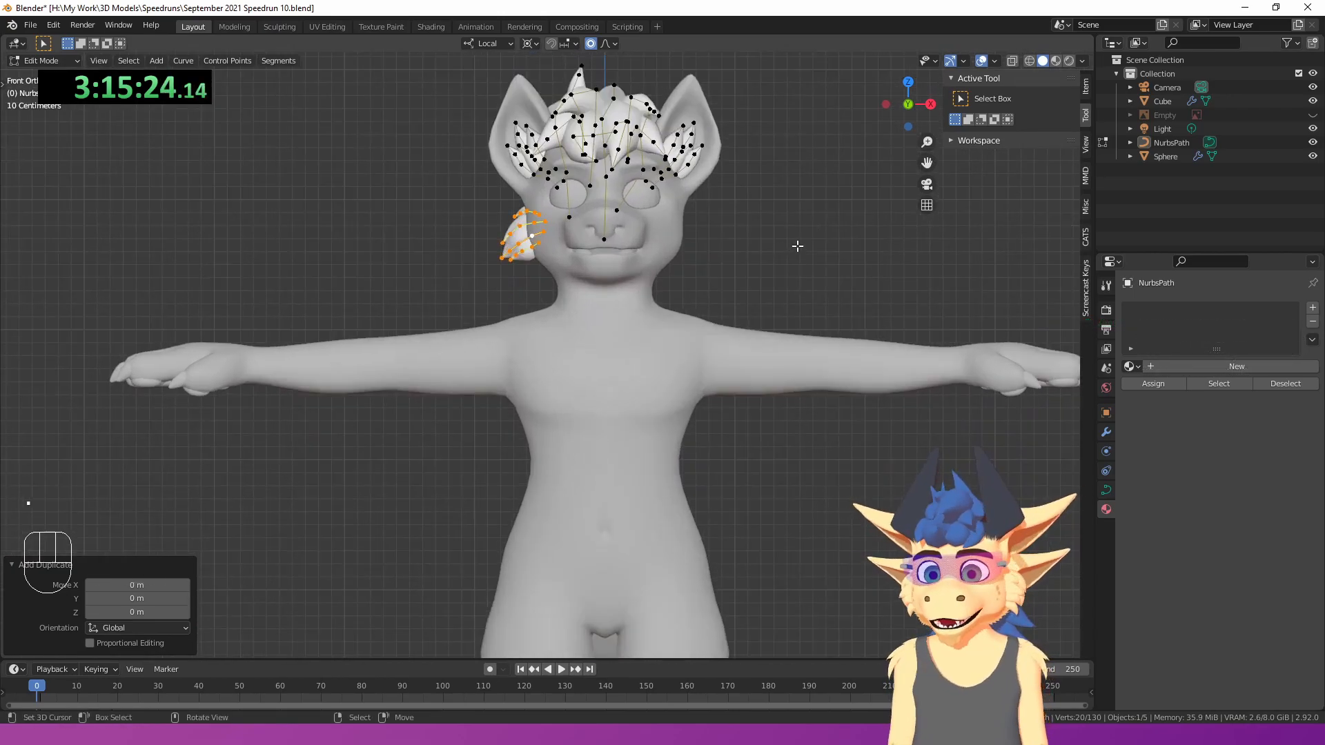
key(s)
key(x)
key(Return)
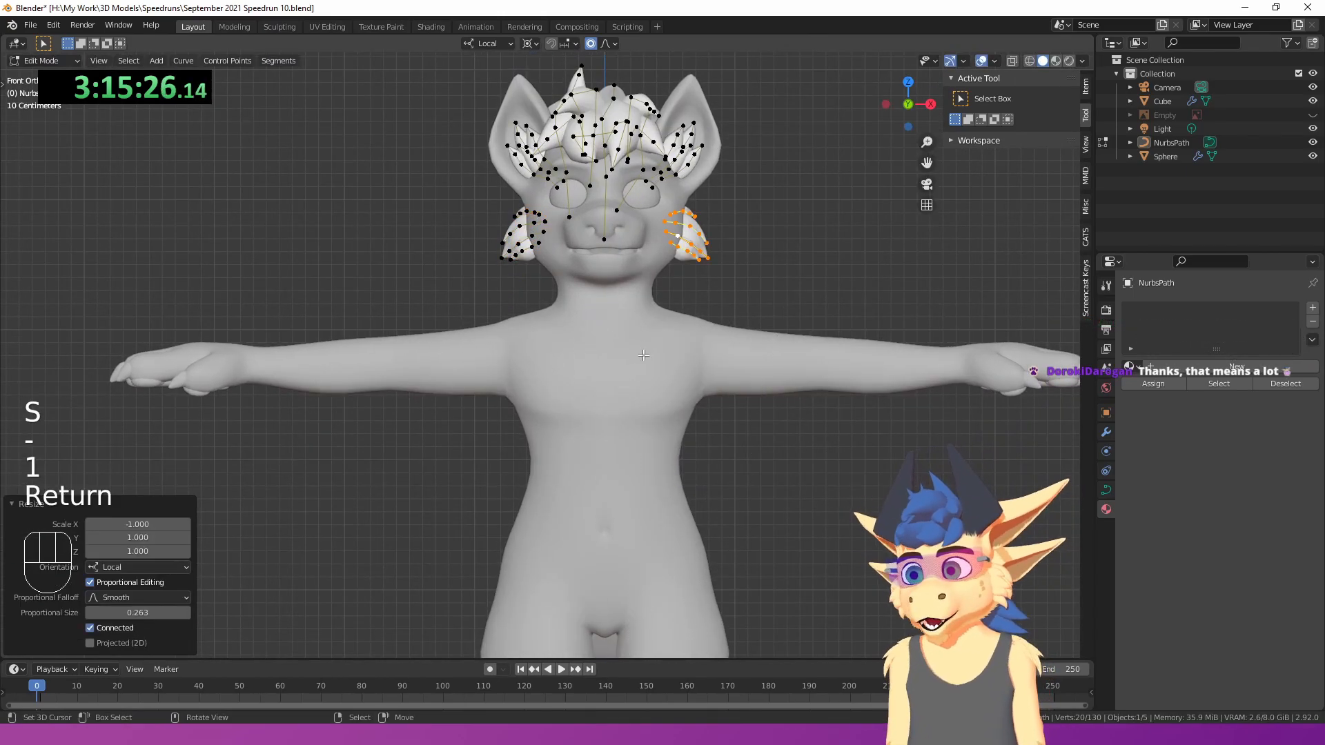
- Deselect the strands and examine how the mirrored cheek tufts sit on the head
key(a)
key(a)
middle_drag(643, 355, 722, 365)
key(Tab)
scroll(670, 378, up, 3)
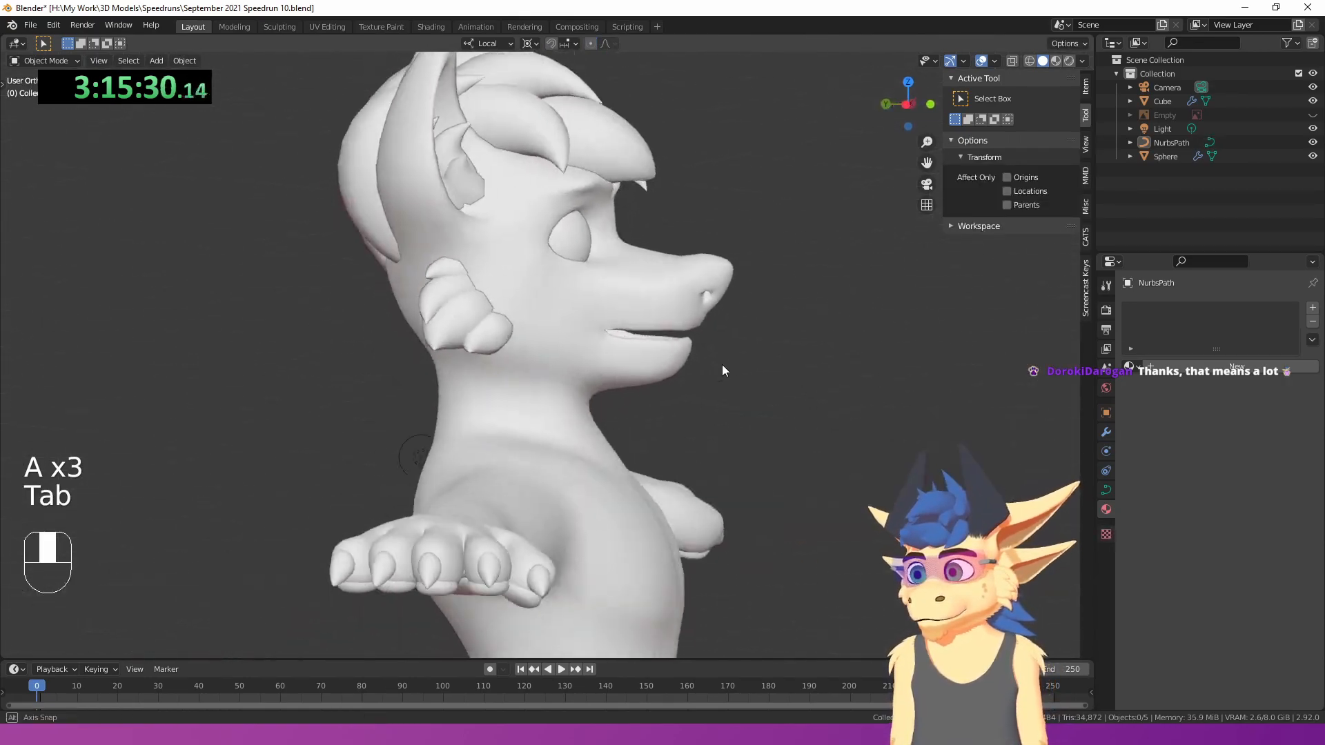
scroll(722, 364, up, 3)
key(Tab)
key(Tab)
middle_drag(631, 309, 484, 351)
- Switch to editing the body mesh and move the jawline vertices below the cheek tufts
right_click(626, 310)
key(Tab)
shift+click(392, 355)
shift+click(654, 347)
middle_drag(655, 347, 724, 376)
key(g)
click(739, 360)
key(Tab)
scroll(674, 380, up, 3)
scroll(723, 377, down, 4)
key(Tab)
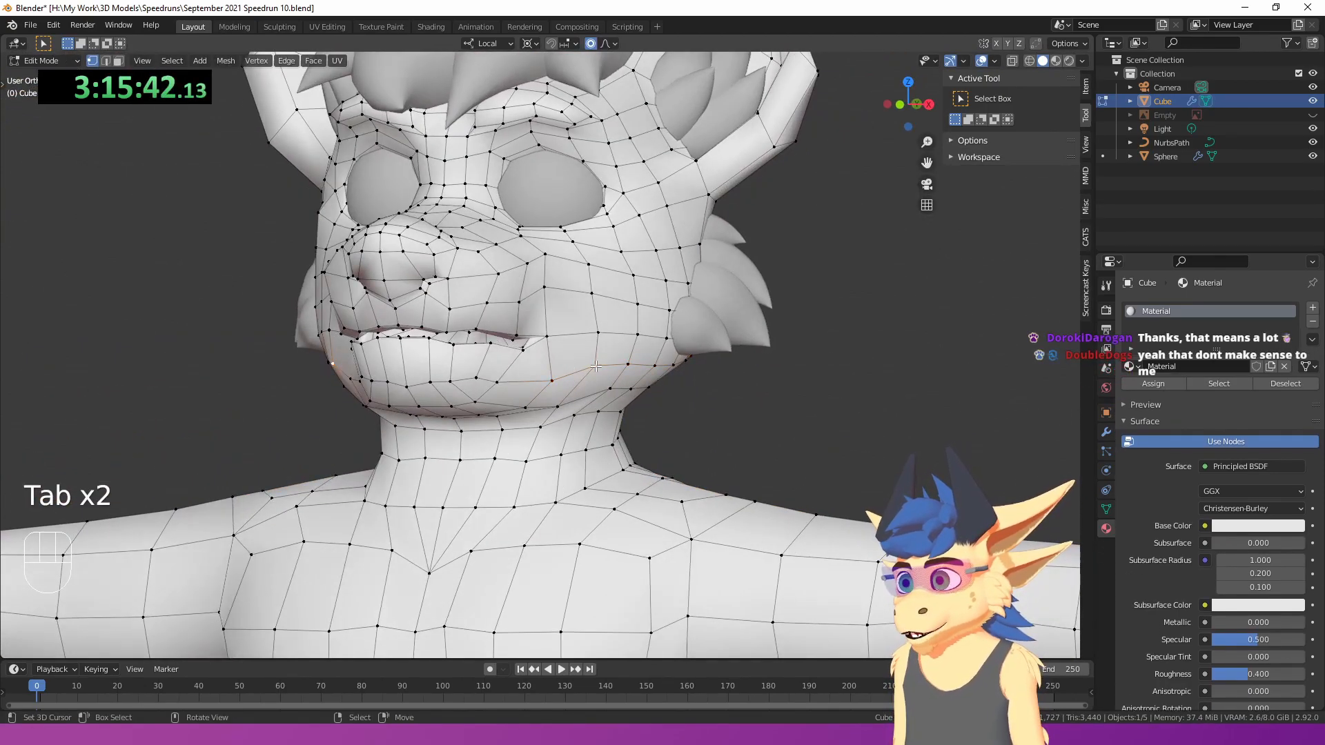
- Reposition the vertices of the jaw and lower cheek near the mouth with proportional size 0.16
key(g)
click(556, 374)
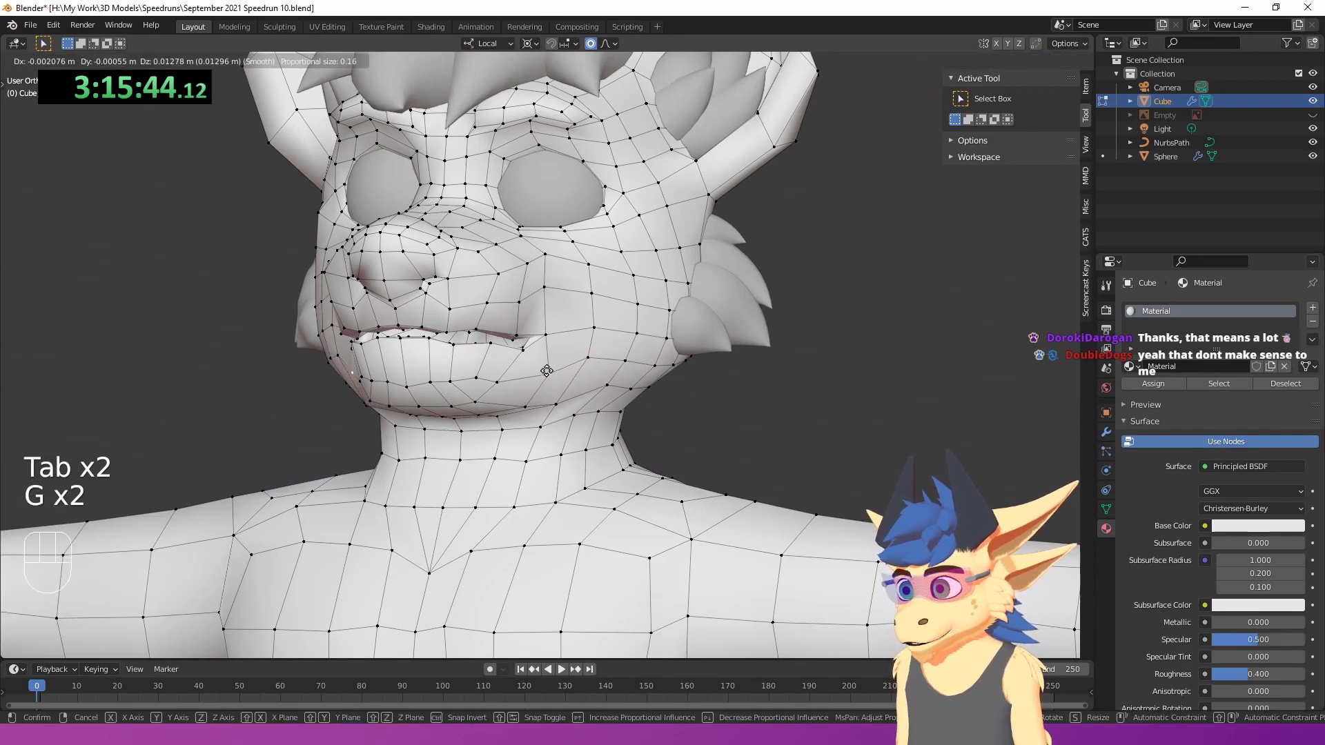
click(547, 371)
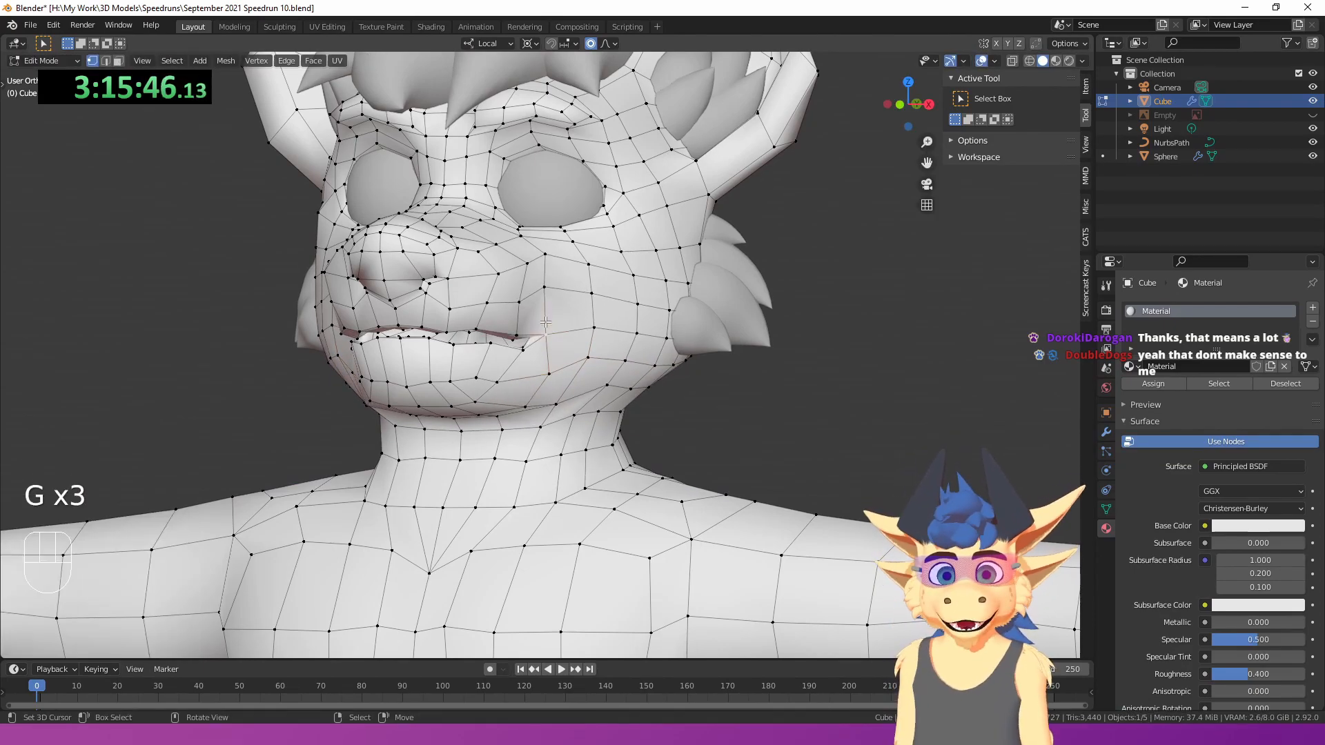
shift+middle_drag(546, 322, 536, 367)
key(Tab)
scroll(562, 352, down, 4)
scroll(524, 362, up, 3)
- Move the mouth corner vertices in wireframe shading, then restore solid shading and check the result
key(Tab)
scroll(540, 362, up, 3)
key(z)
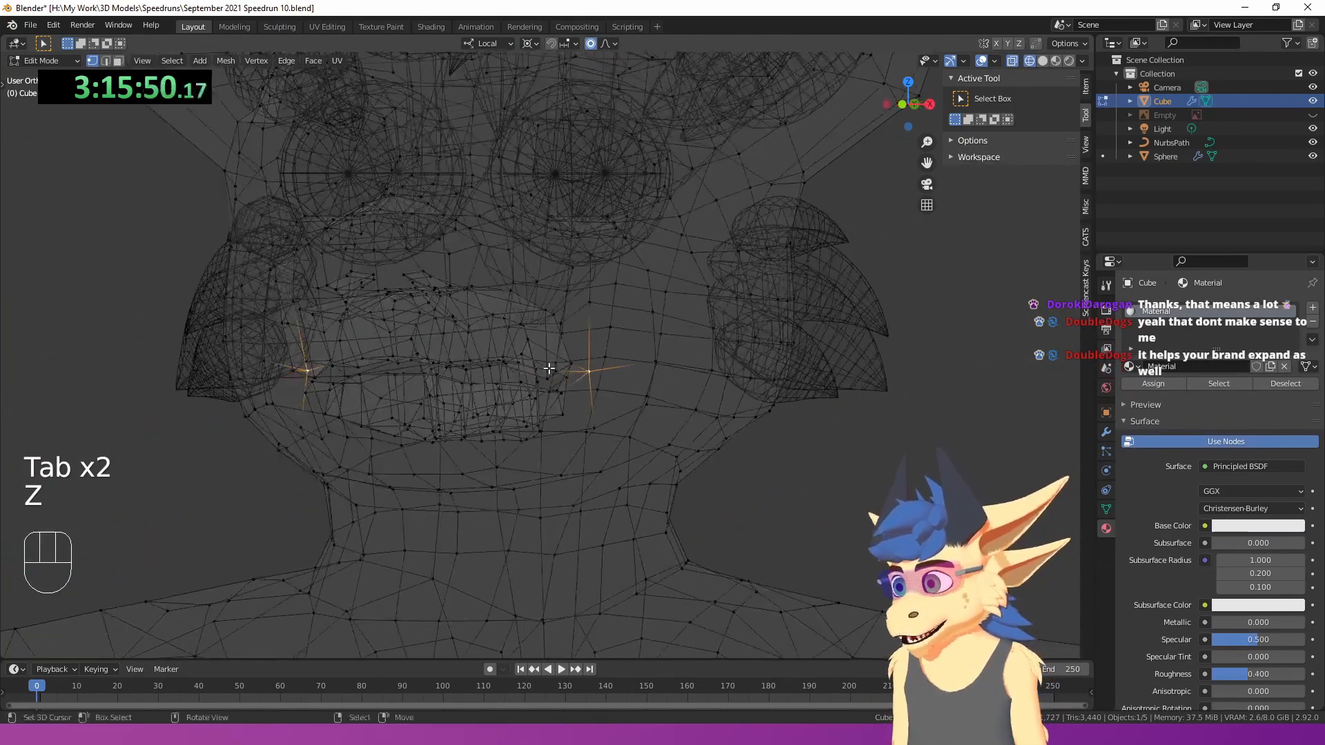
scroll(645, 373, up, 3)
key(g)
click(647, 359)
key(z)
key(Tab)
scroll(639, 363, down, 2)
key(Tab)
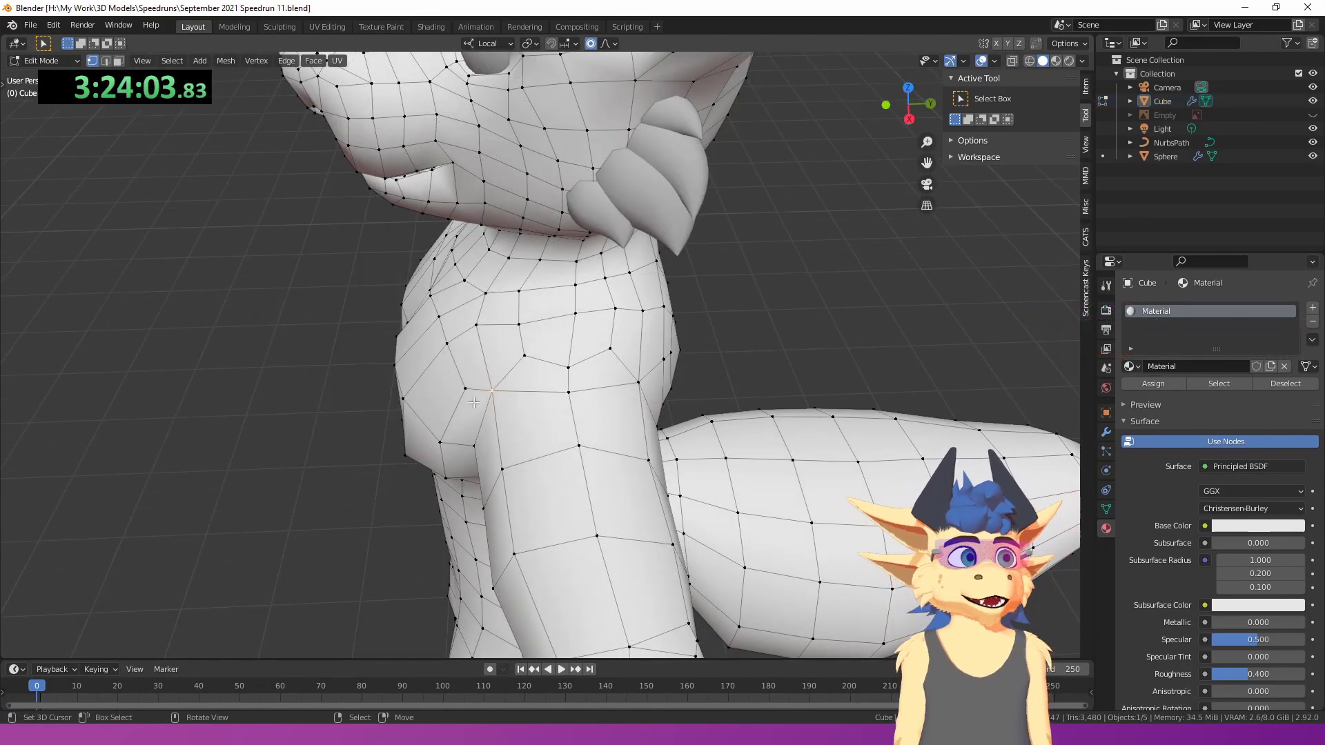
- Move the rear shoulder vertex at the arm's base X 0.023716, Y -0.003461, Z 0.005271 m with proportional size 0.180
scroll(436, 389, down, 1)
middle_drag(552, 345, 411, 368)
right_click(532, 418)
middle_drag(531, 418, 567, 380)
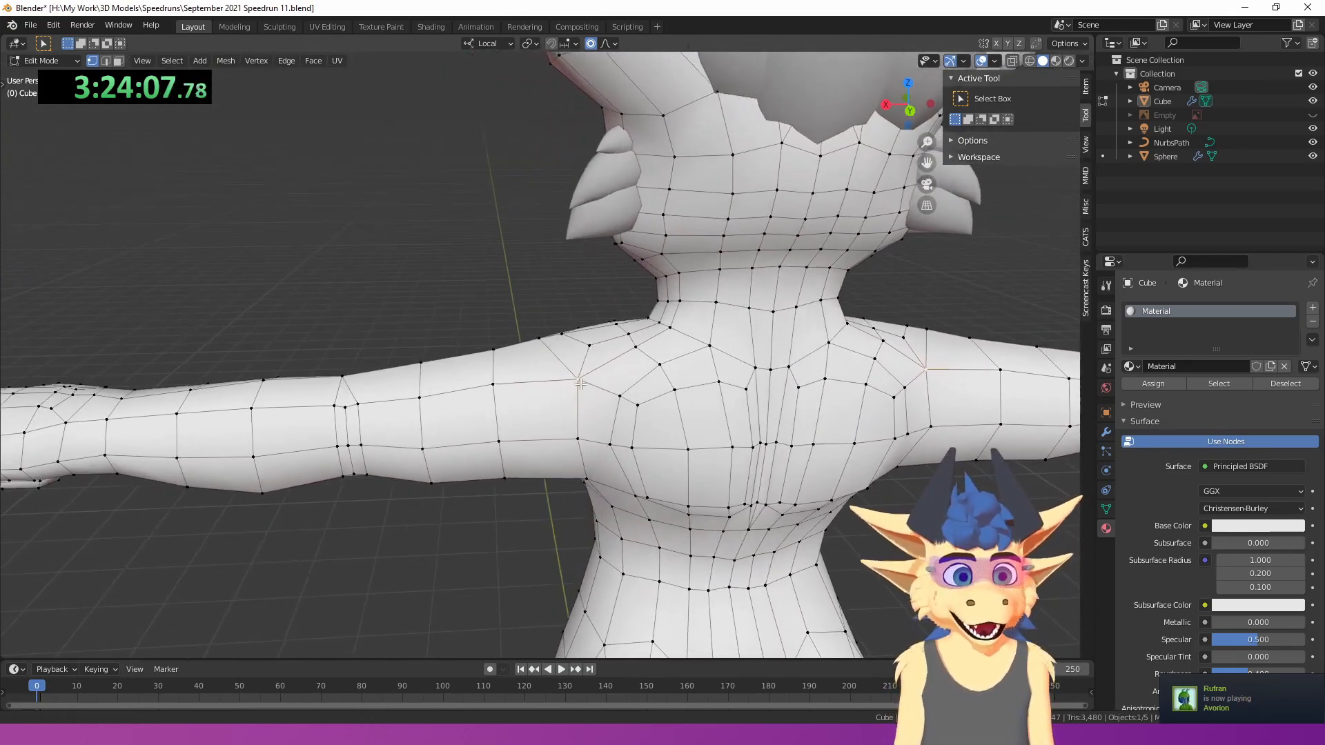
scroll(572, 381, up, 2)
key(g)
click(568, 378)
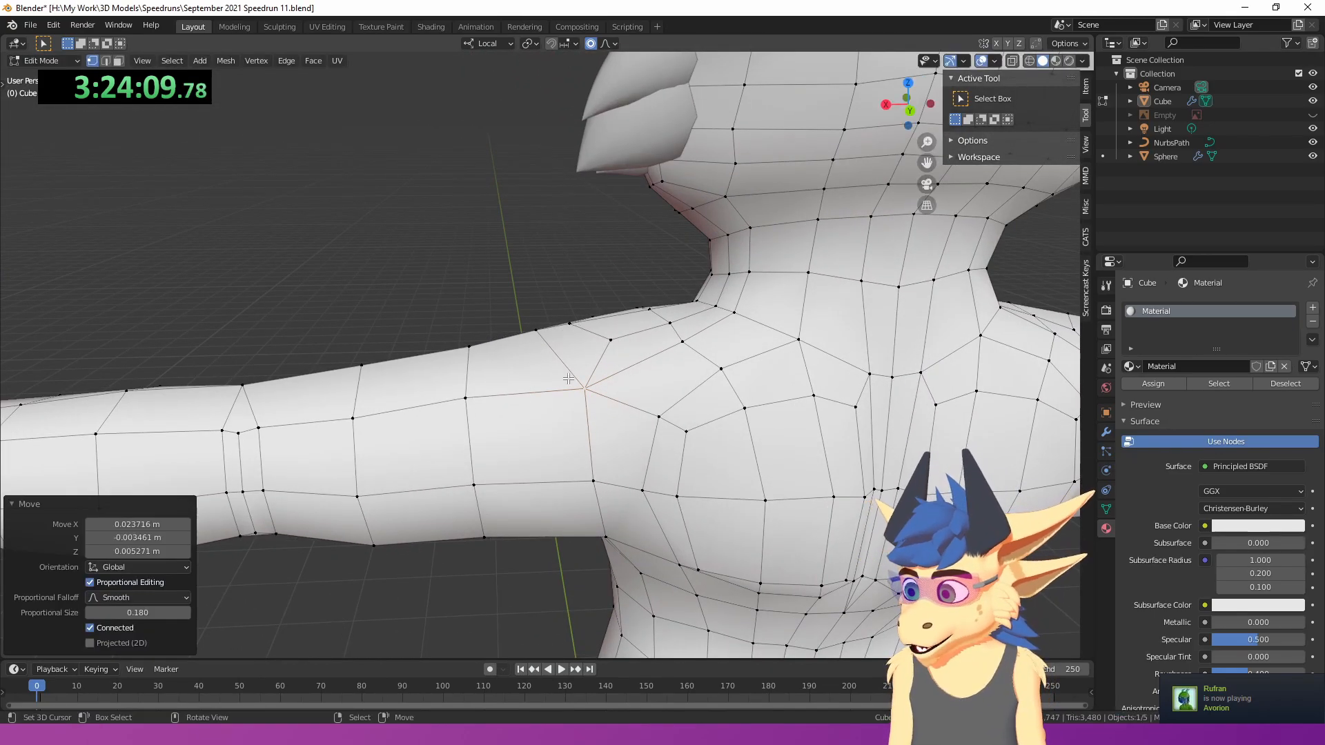
- Move the shoulder vertex on the upper back X -0.01535, Y 0.028795, Z 0.014389 m with proportional size 0.180
scroll(570, 378, down, 1)
middle_drag(571, 378, 773, 406)
key(g)
scroll(770, 404, down, 2)
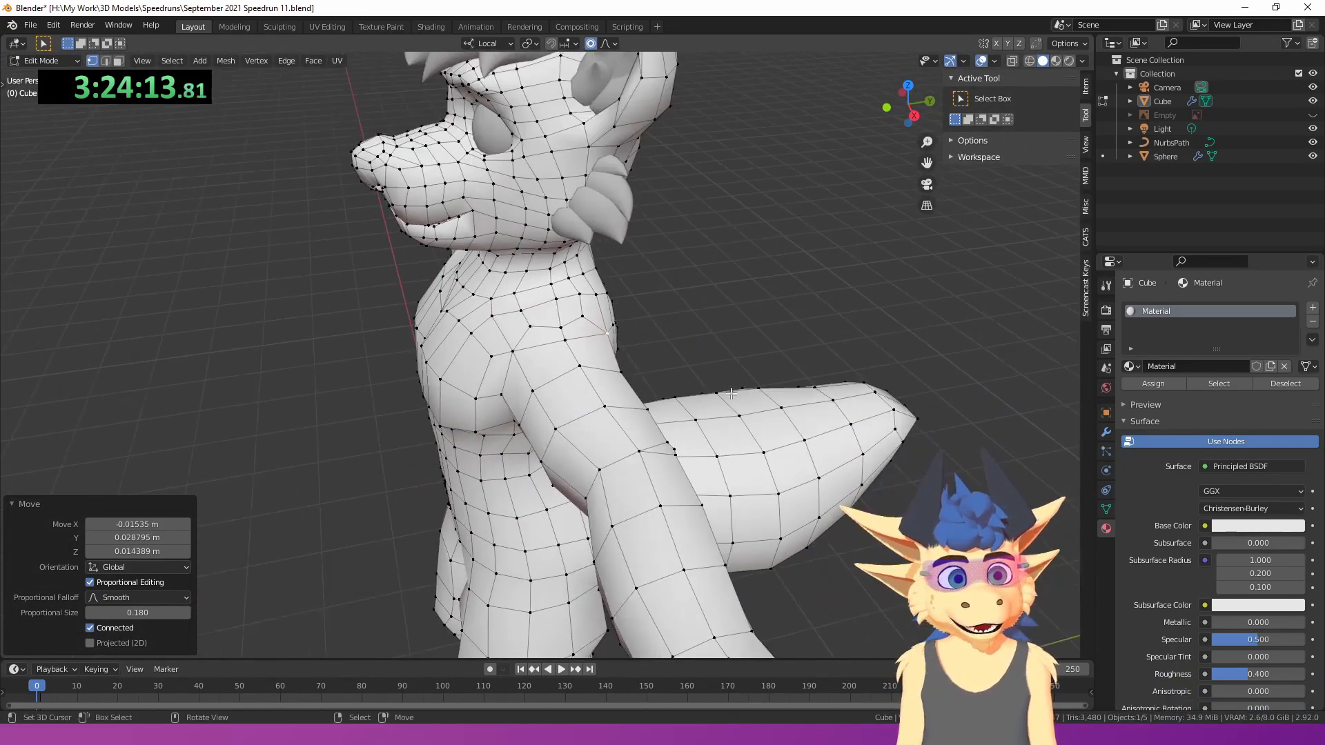
- Adjust the shoulder vertices where the arm joins the torso with two more proportional moves
scroll(669, 389, up, 4)
right_click(534, 354)
middle_drag(536, 356, 620, 461)
key(g)
click(628, 464)
key(g)
click(507, 461)
- Reshape the top of the shoulder beside the neck with repeated proportional moves at size 0.14
scroll(507, 461, down, 3)
middle_drag(506, 458, 650, 391)
scroll(521, 331, up, 3)
right_click(613, 388)
key(g)
click(595, 349)
key(g)
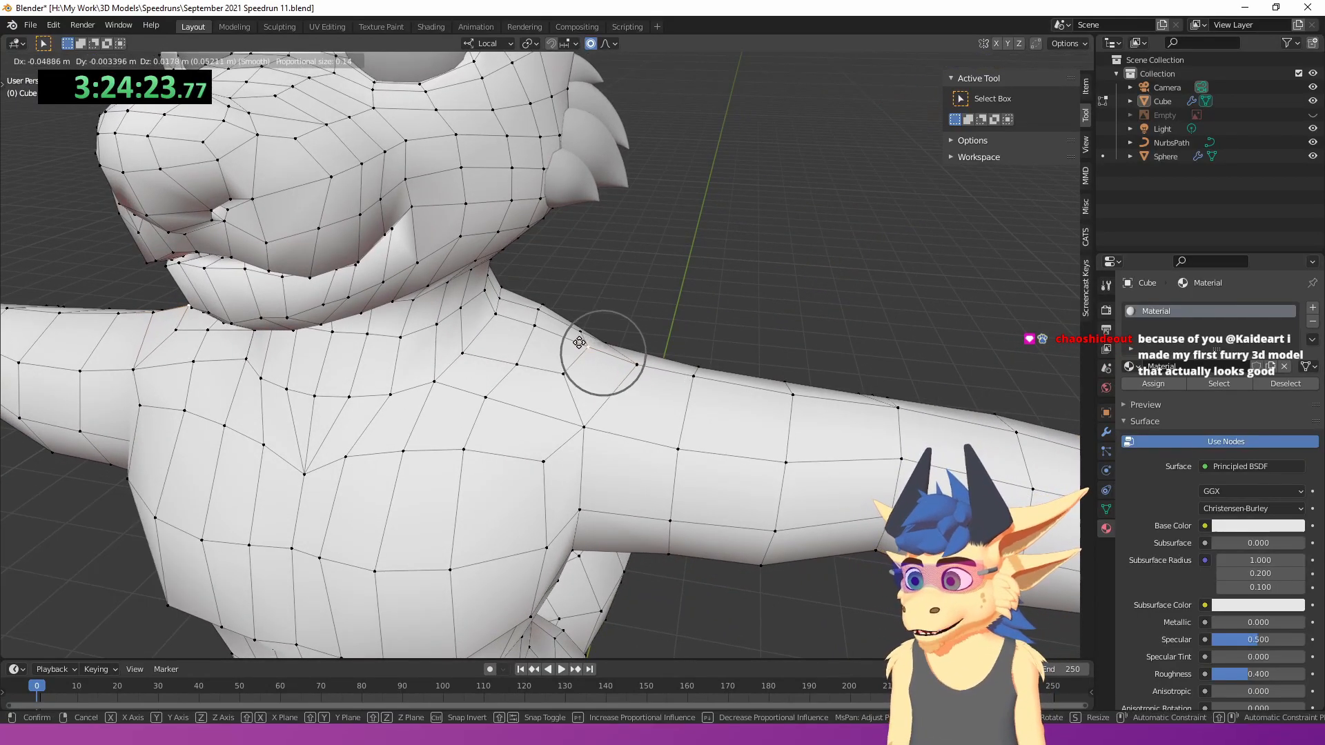
click(579, 342)
scroll(590, 335, down, 2)
middle_drag(592, 335, 594, 326)
key(g)
click(598, 323)
- Examine the smoothed shoulders, neck and head in Object Mode from several distances
key(Tab)
scroll(586, 414, down, 4)
mouse_move(586, 414)
middle_down()
mouse_move(632, 371)
mouse_move(677, 375)
mouse_move(618, 390)
mouse_move(577, 369)
mouse_move(634, 345)
mouse_move(674, 394)
mouse_move(603, 412)
middle_up()
scroll(577, 368, down, 1)
scroll(633, 345, up, 1)
key(Tab)
scroll(674, 394, up, 1)
key(Tab)
middle_drag(642, 370, 544, 402)
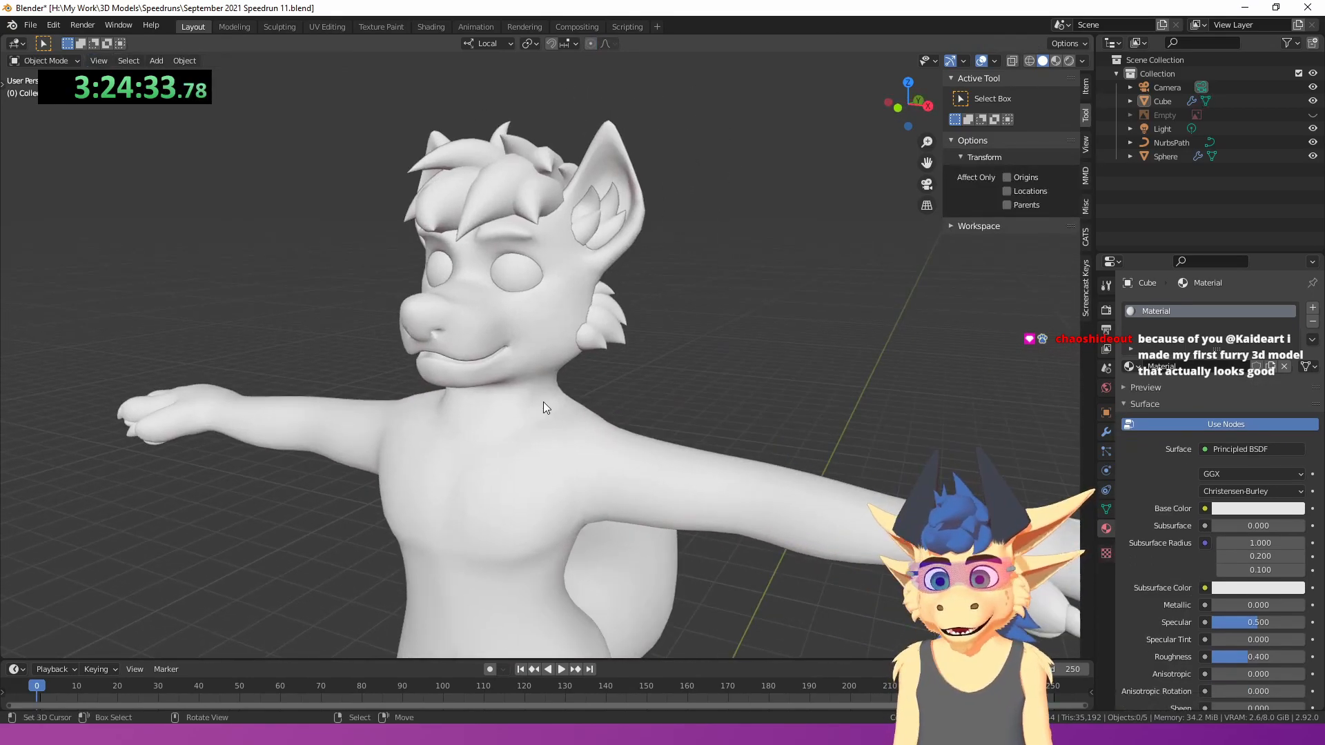
scroll(543, 402, up, 3)
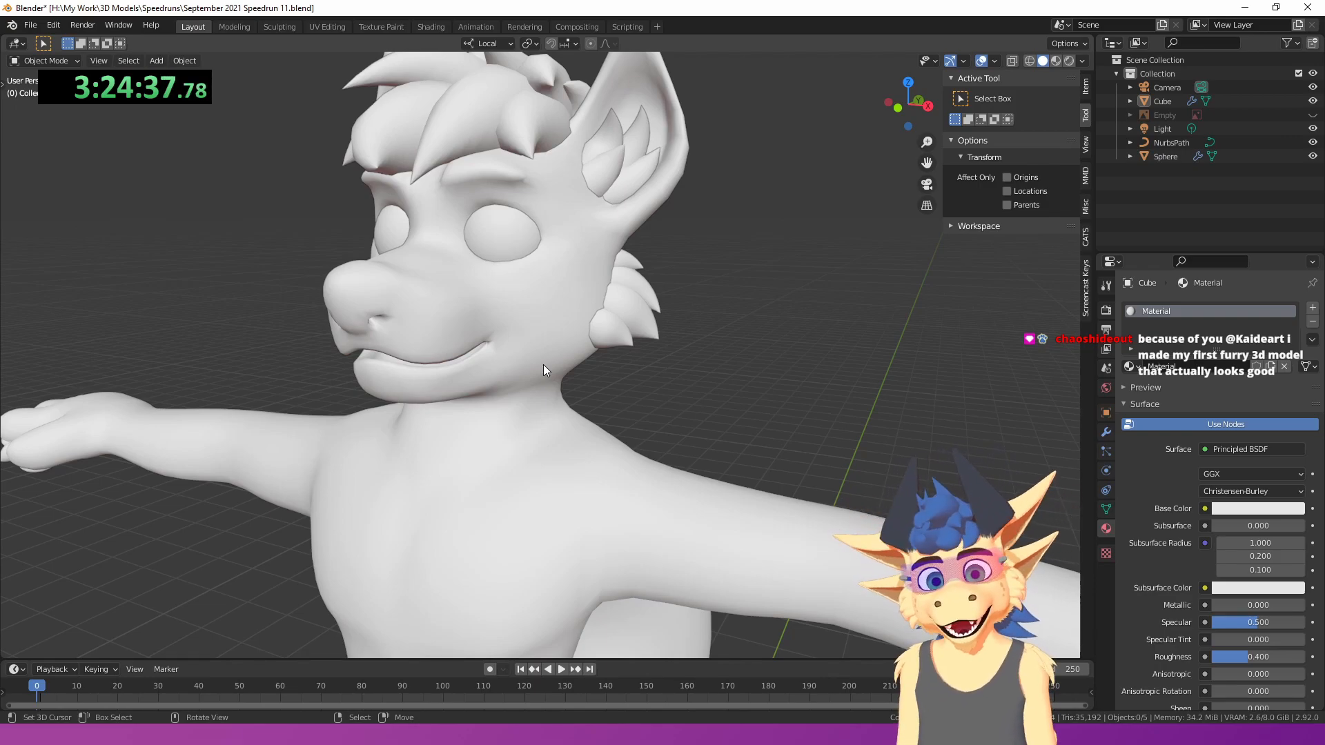
scroll(543, 364, down, 6)
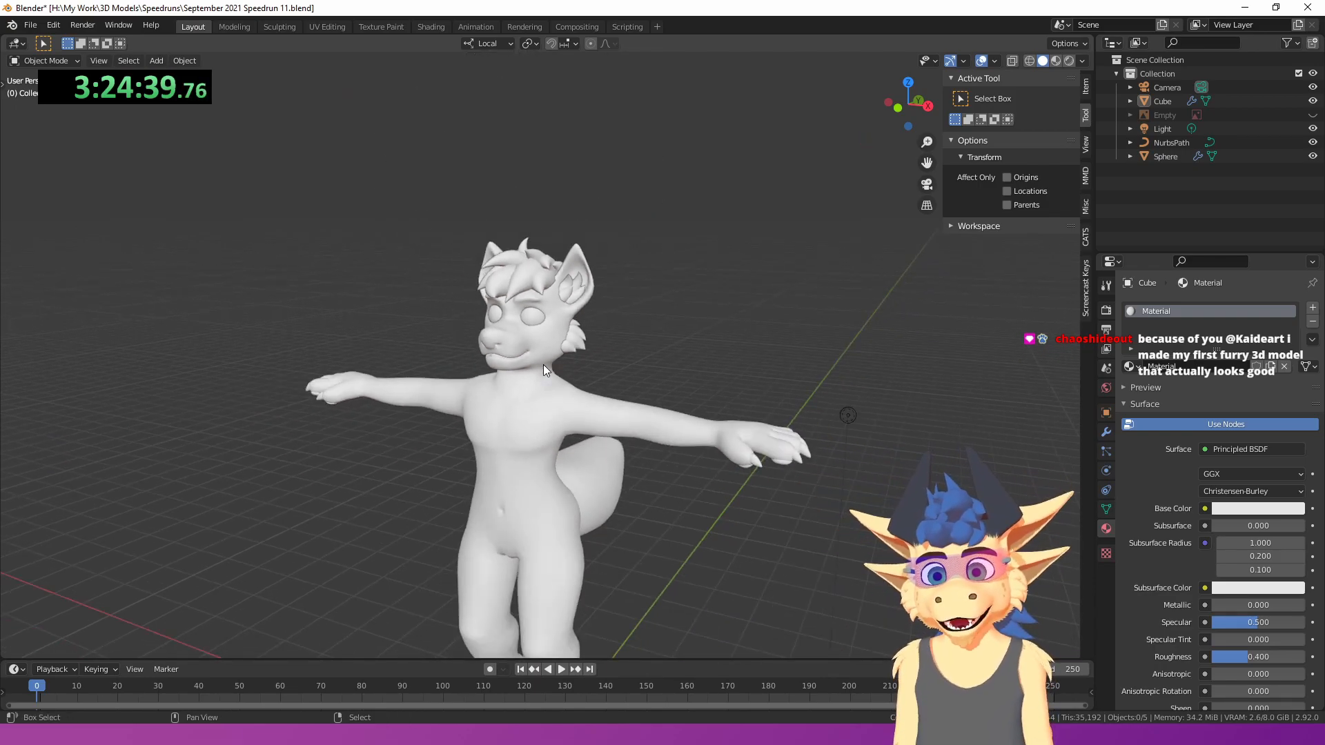
- Switch to an orthographic front view and examine the figure's proportions from slightly below
shift+middle_drag(544, 364, 566, 316)
key(KP_1)
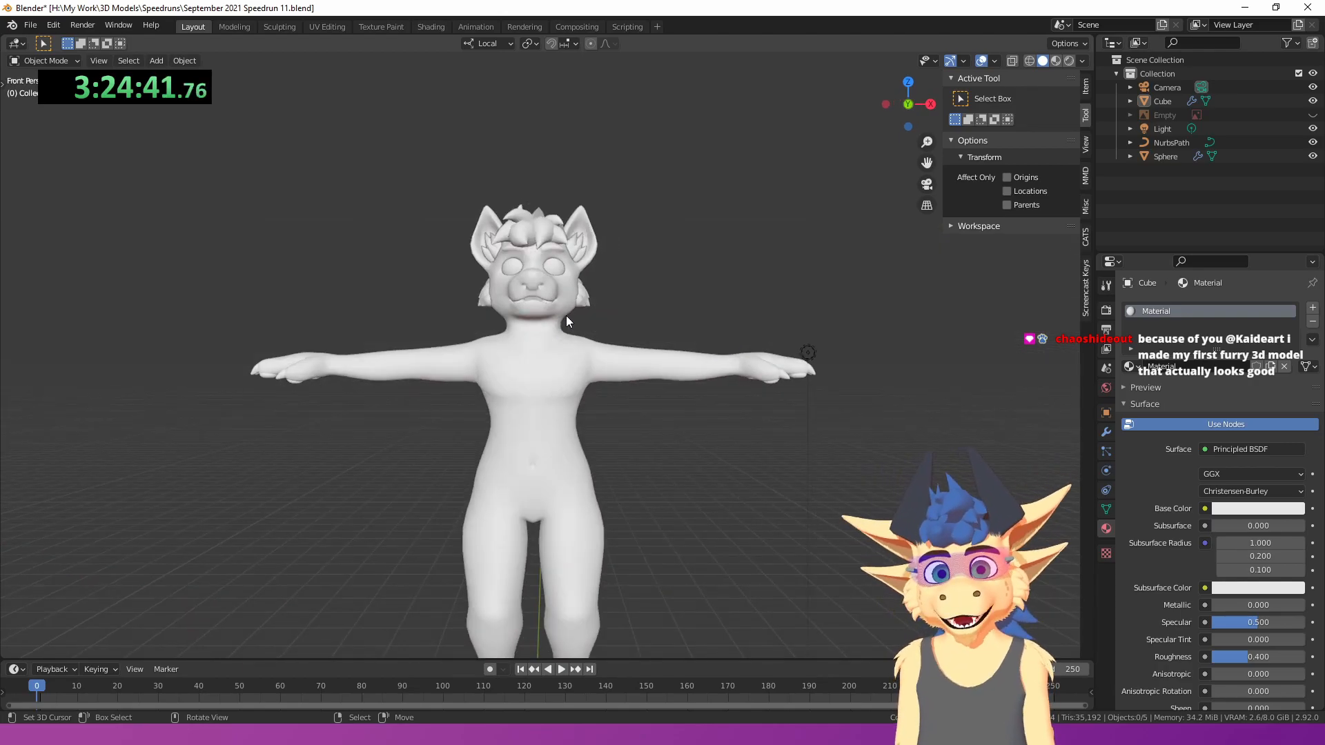
key(KP_5)
mouse_move(587, 309)
middle_down()
mouse_move(507, 326)
mouse_move(569, 319)
middle_up()
key(KP_1)
key(KP_2)
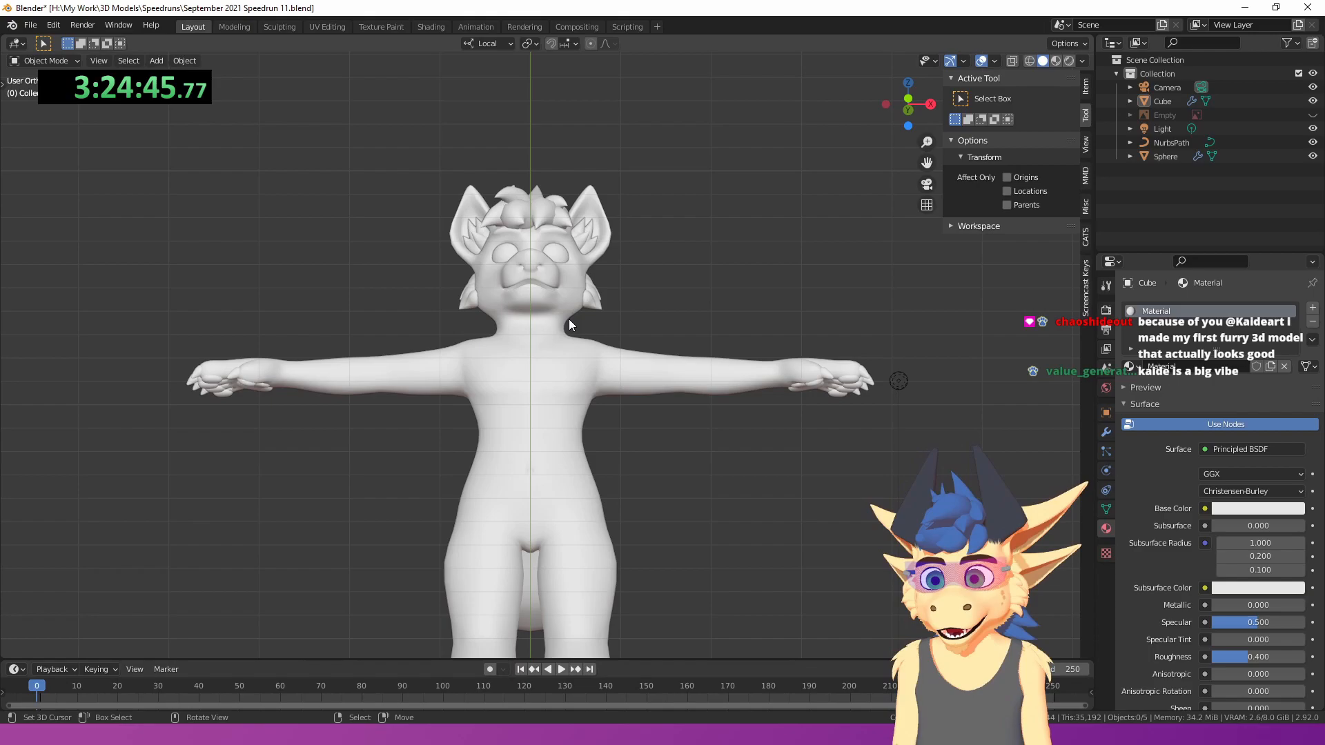
- Turn off the face orientation overlay so the whole figure shows in plain solid shading
key(KP_5)
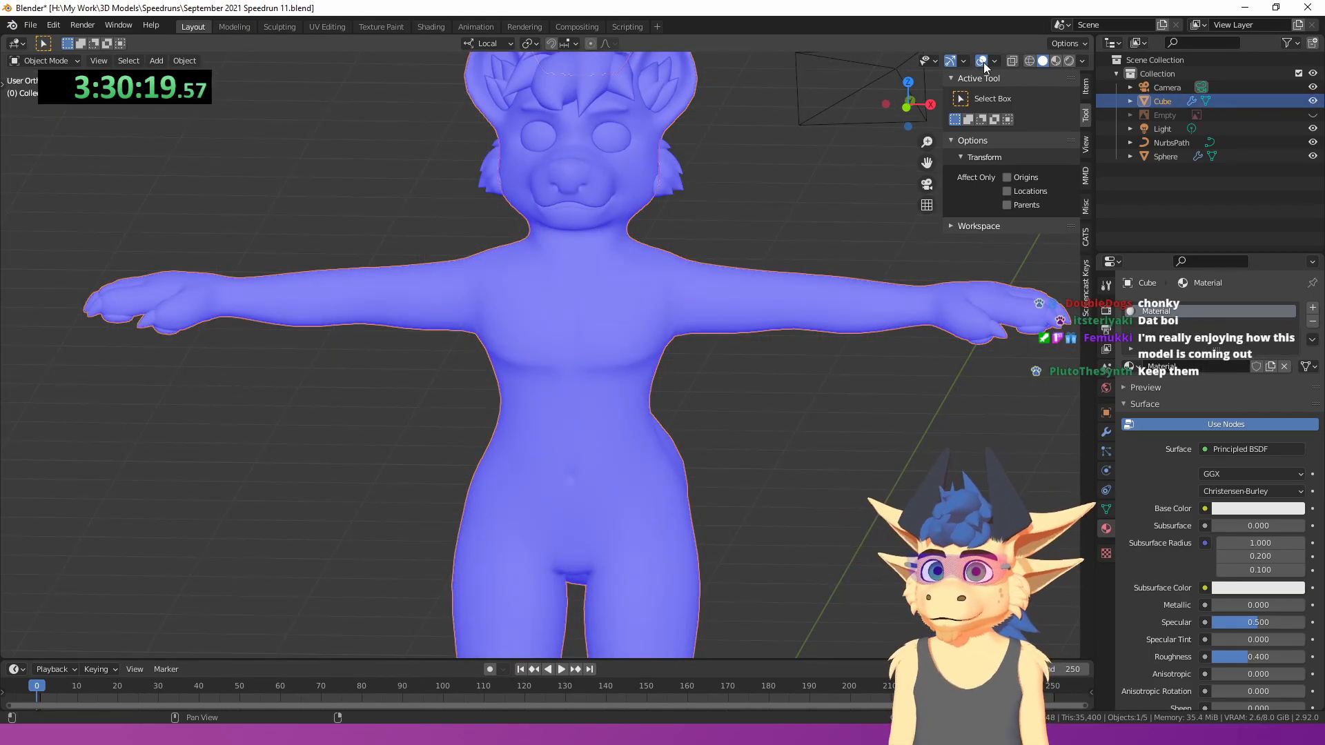
click(965, 61)
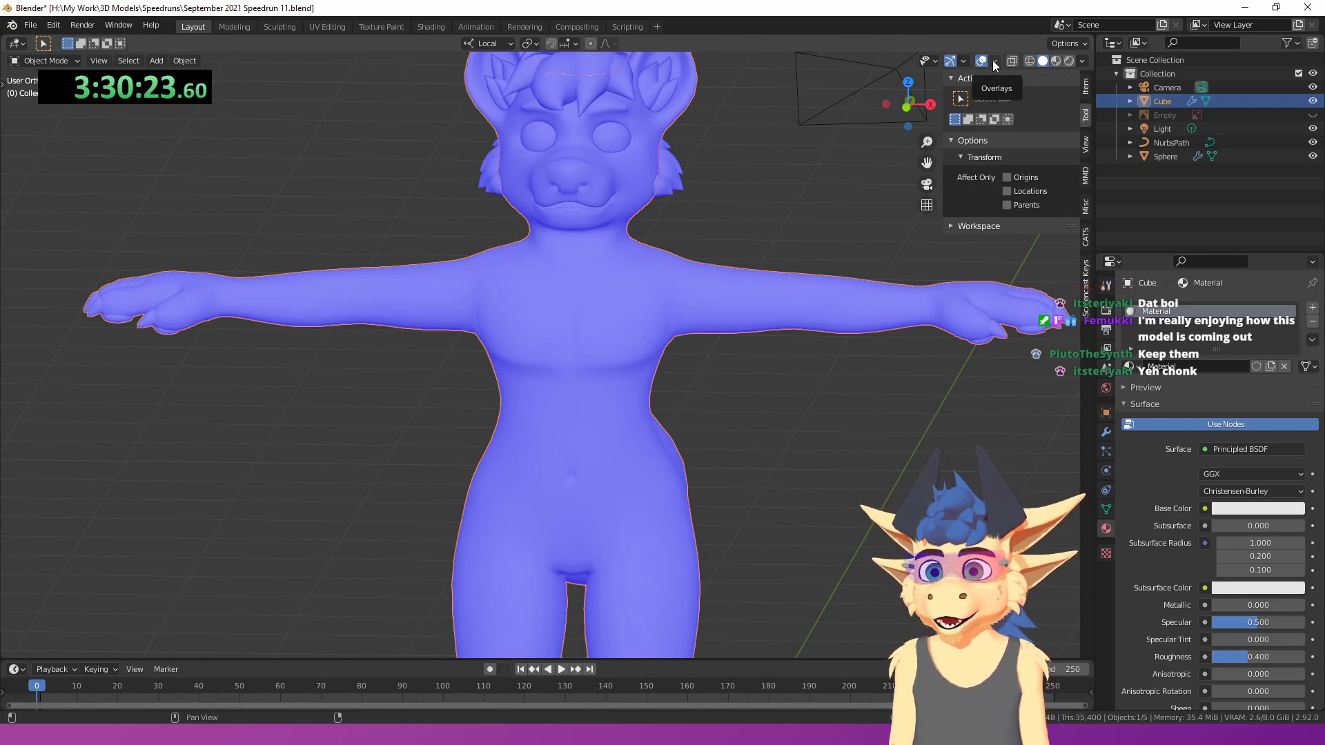
click(994, 62)
click(914, 312)
middle_drag(741, 338, 636, 316)
scroll(815, 370, down, 3)
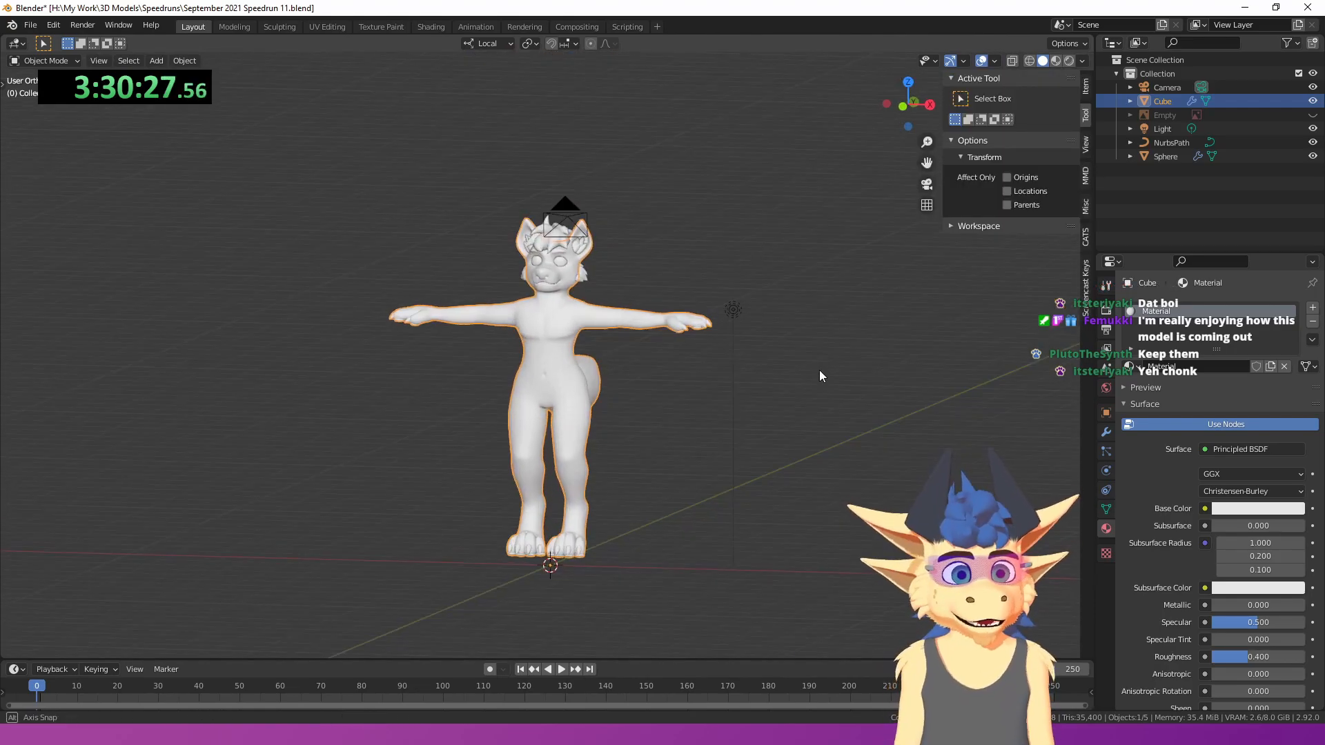
- Select all vertices of both feet in front view and move them down 0.21076 m along local Z with connected proportional size 6.116
key(KP_1)
shift+middle_drag(716, 312, 707, 226)
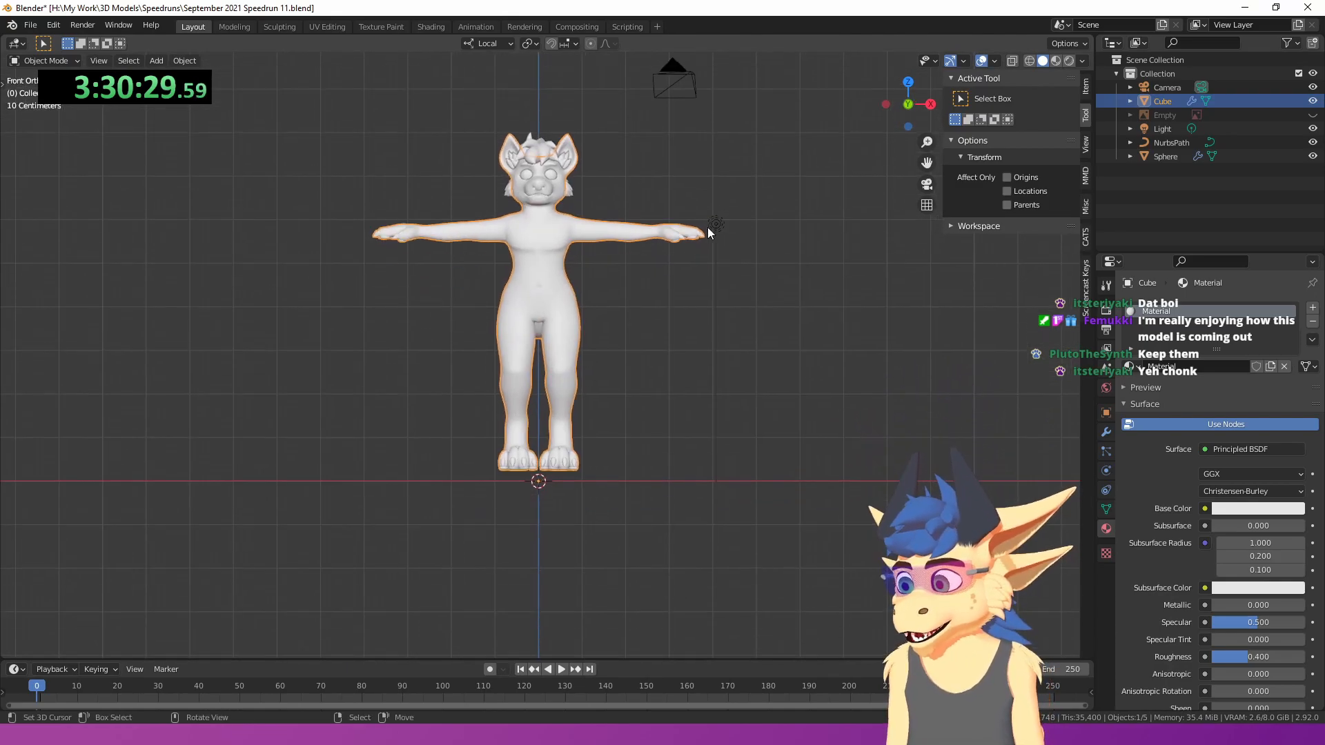
scroll(707, 227, up, 4)
key(Tab)
key(a)
shift+middle_drag(347, 475, 368, 381)
key(shift+z)
key(alt+a)
drag(381, 412, 739, 552)
scroll(704, 511, up, 2)
scroll(652, 456, down, 3)
key(z)
click(834, 459)
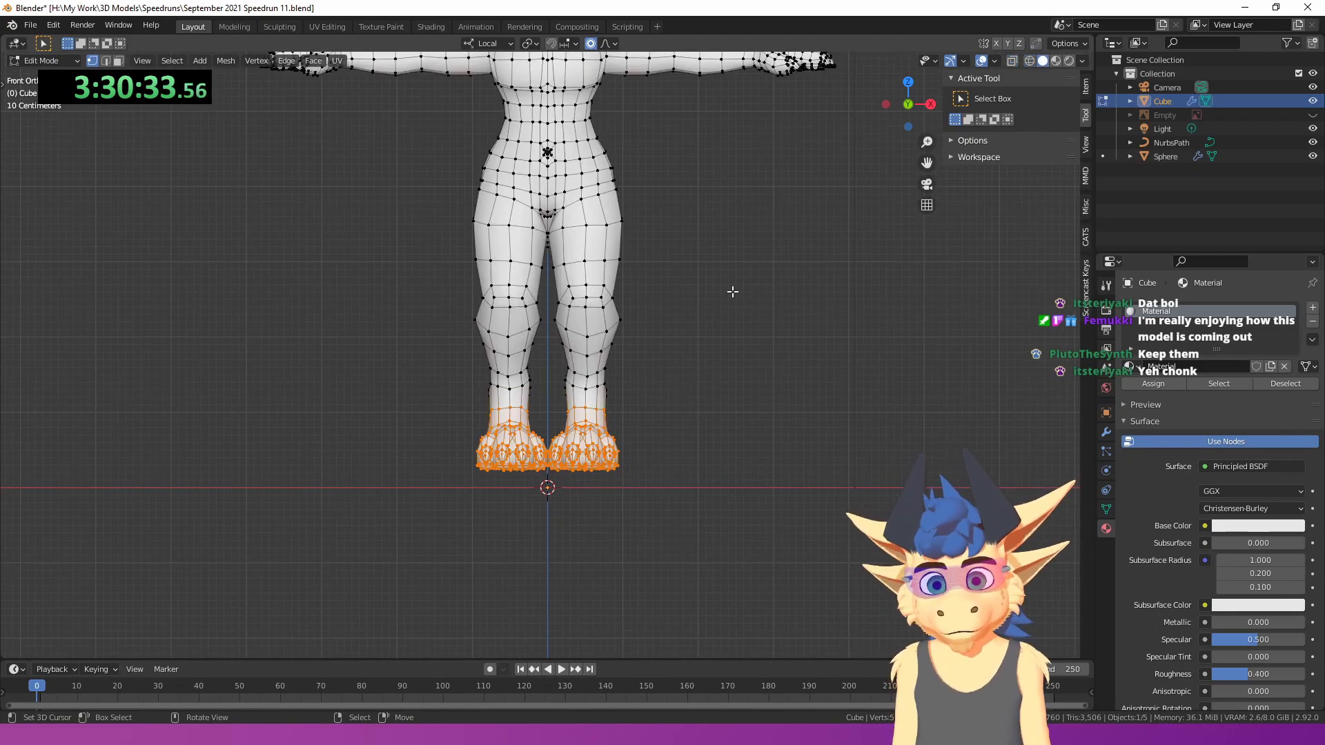
shift+middle_drag(733, 292, 748, 304)
key(g)
key(z)
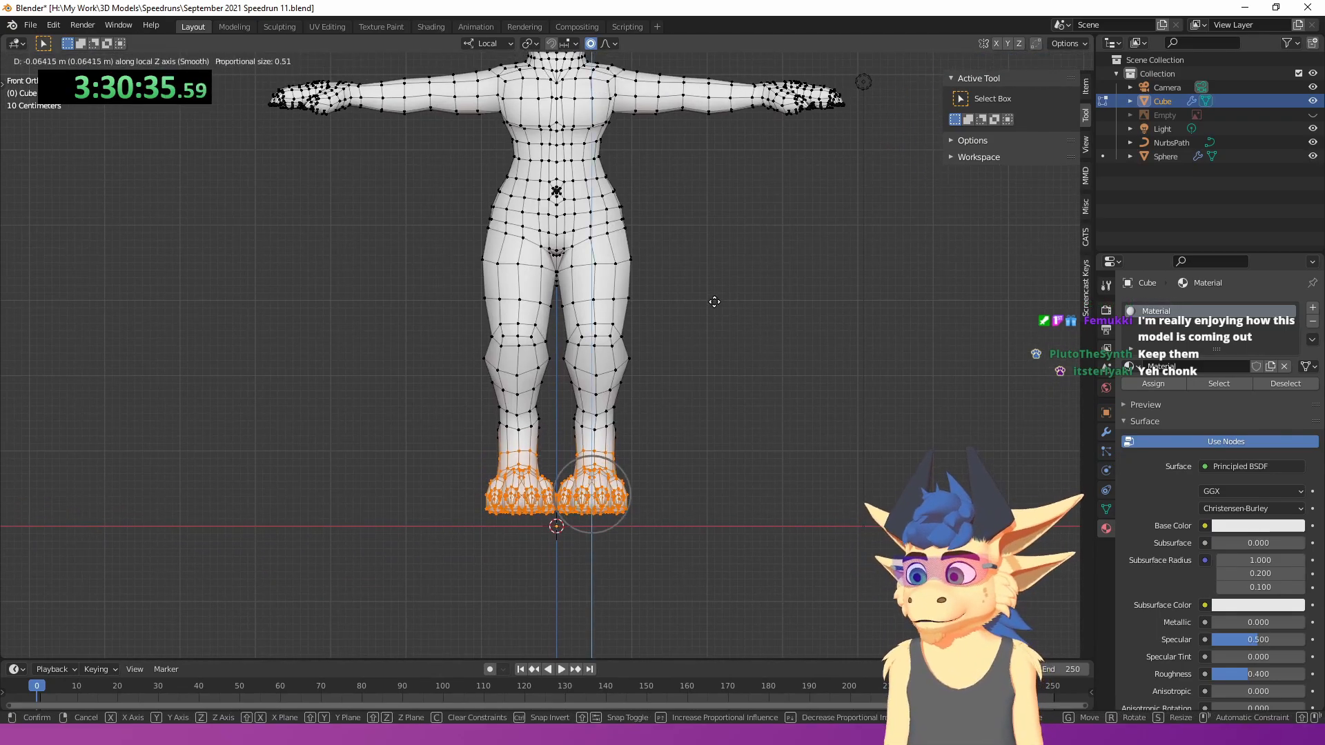
scroll(714, 304, down, 11)
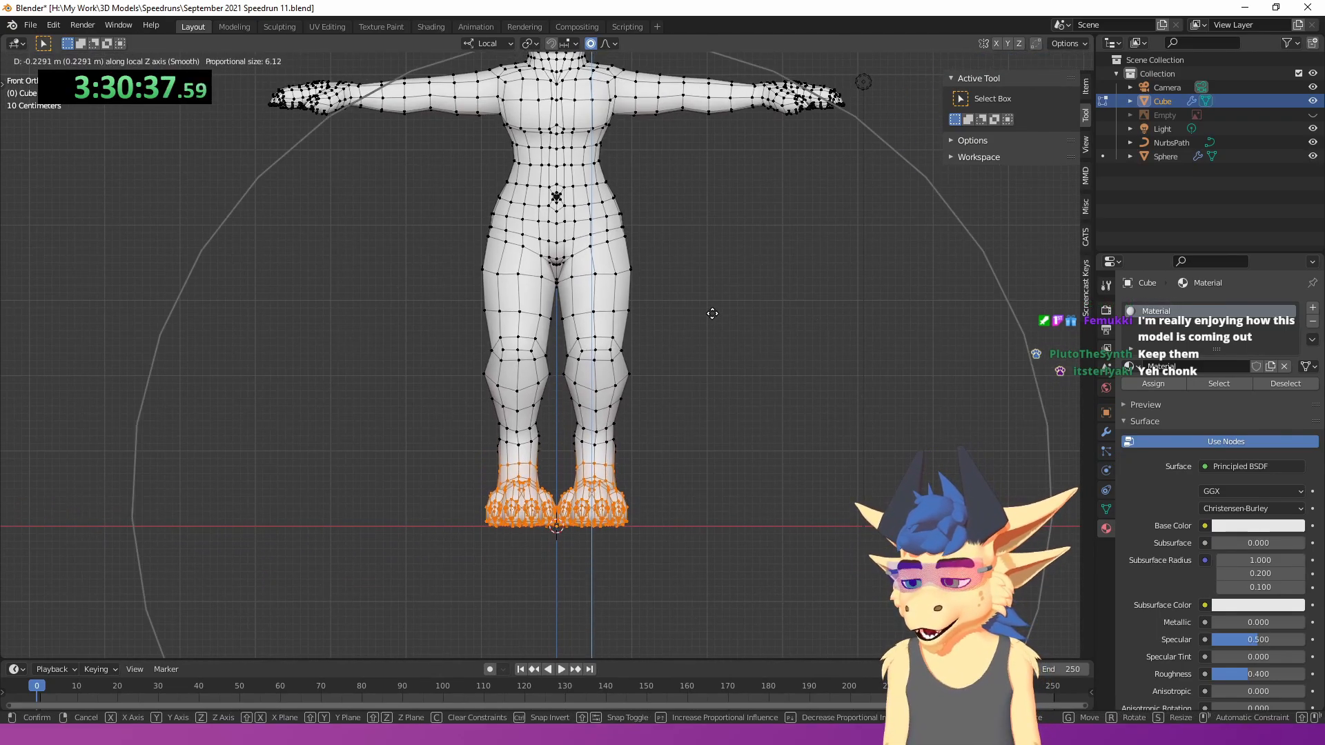
click(713, 313)
middle_drag(713, 313, 719, 335)
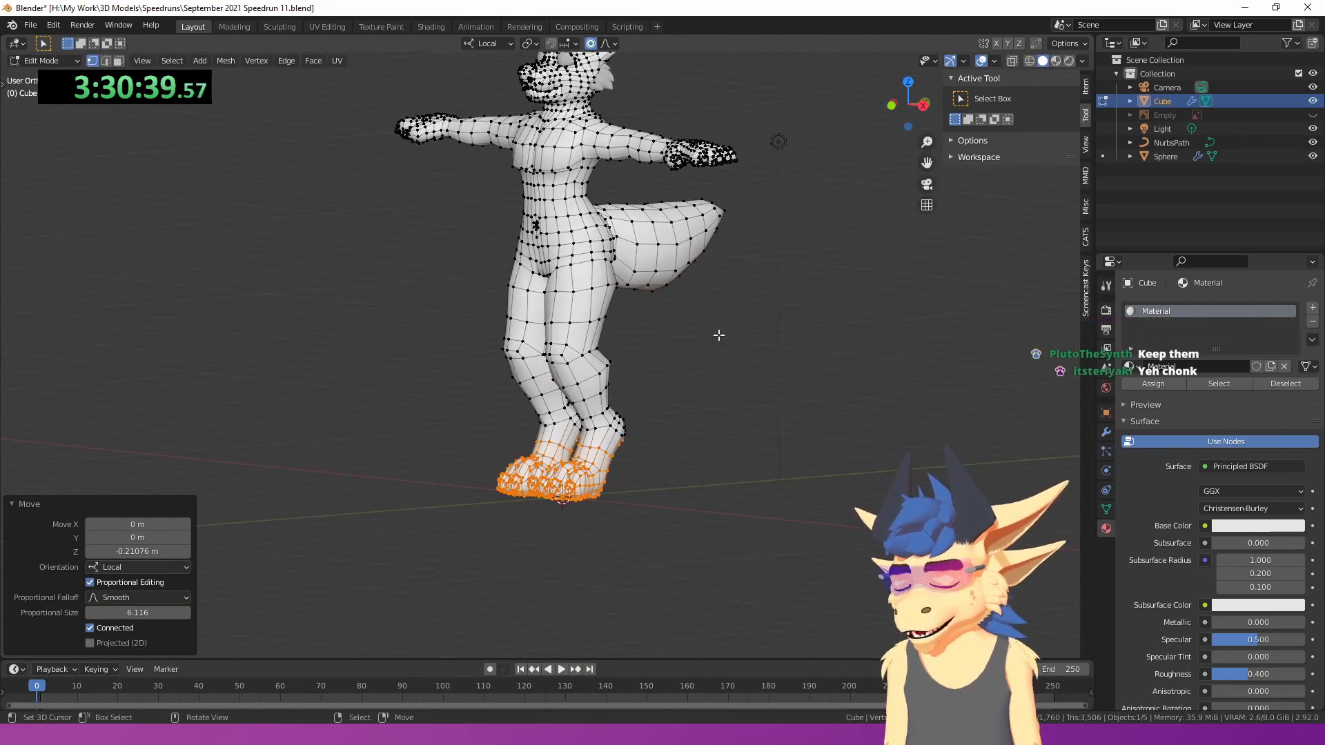
- Adjust the height of the feet once more along local Z in the front view
key(KP_1)
scroll(687, 266, up, 5)
key(g)
key(z)
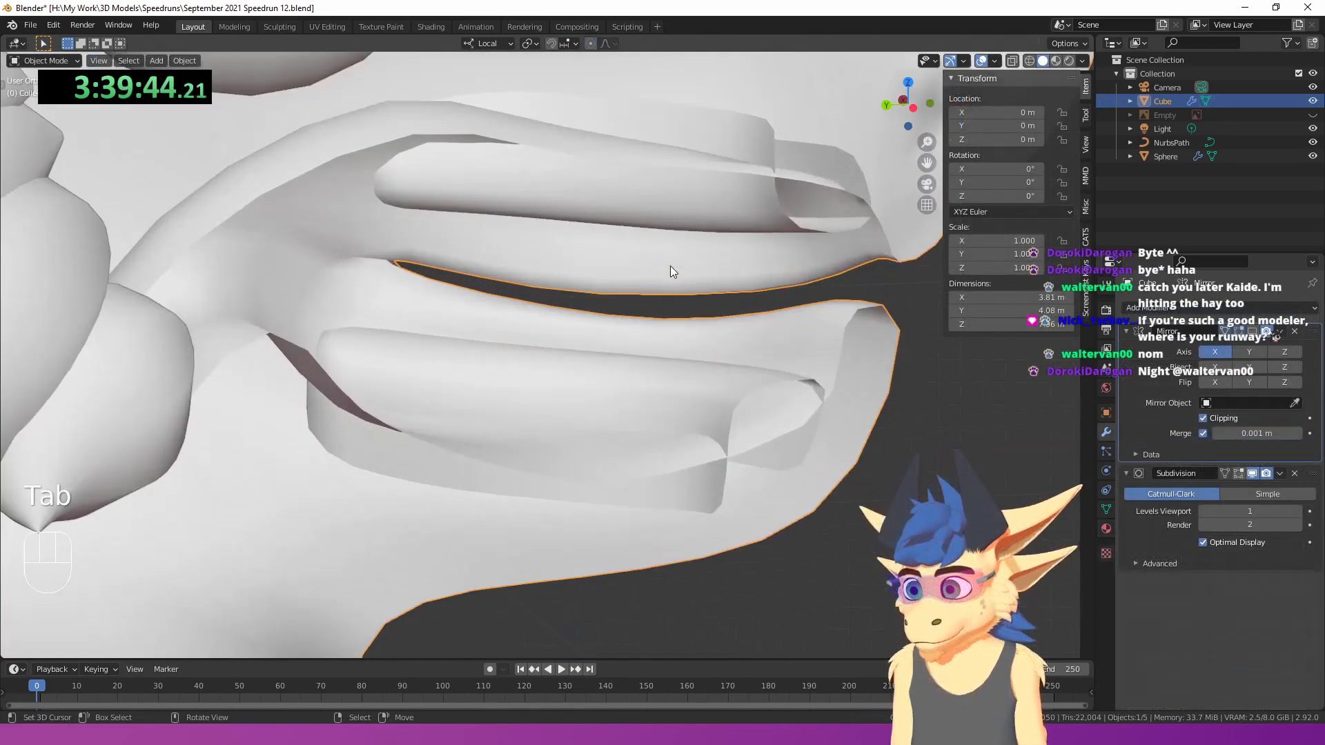
- Select the four vertices of a face near the front end of the lower gum in Edit Mode
key(Tab)
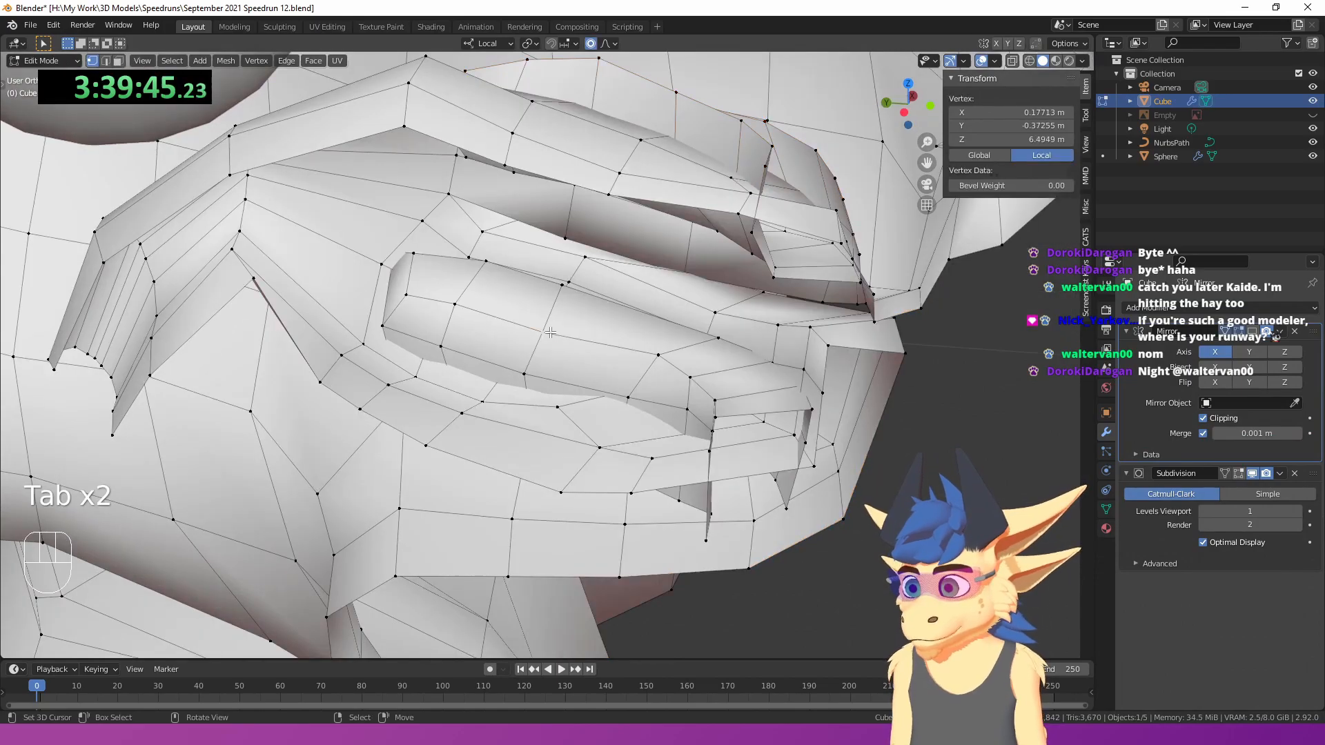
middle_drag(699, 360, 605, 382)
shift+click(605, 381)
key(shift+z)
key(shift+z)
scroll(662, 373, down, 4)
- Try to duplicate the selected gum face and place the copy in front of the jaw
key(shift+d)
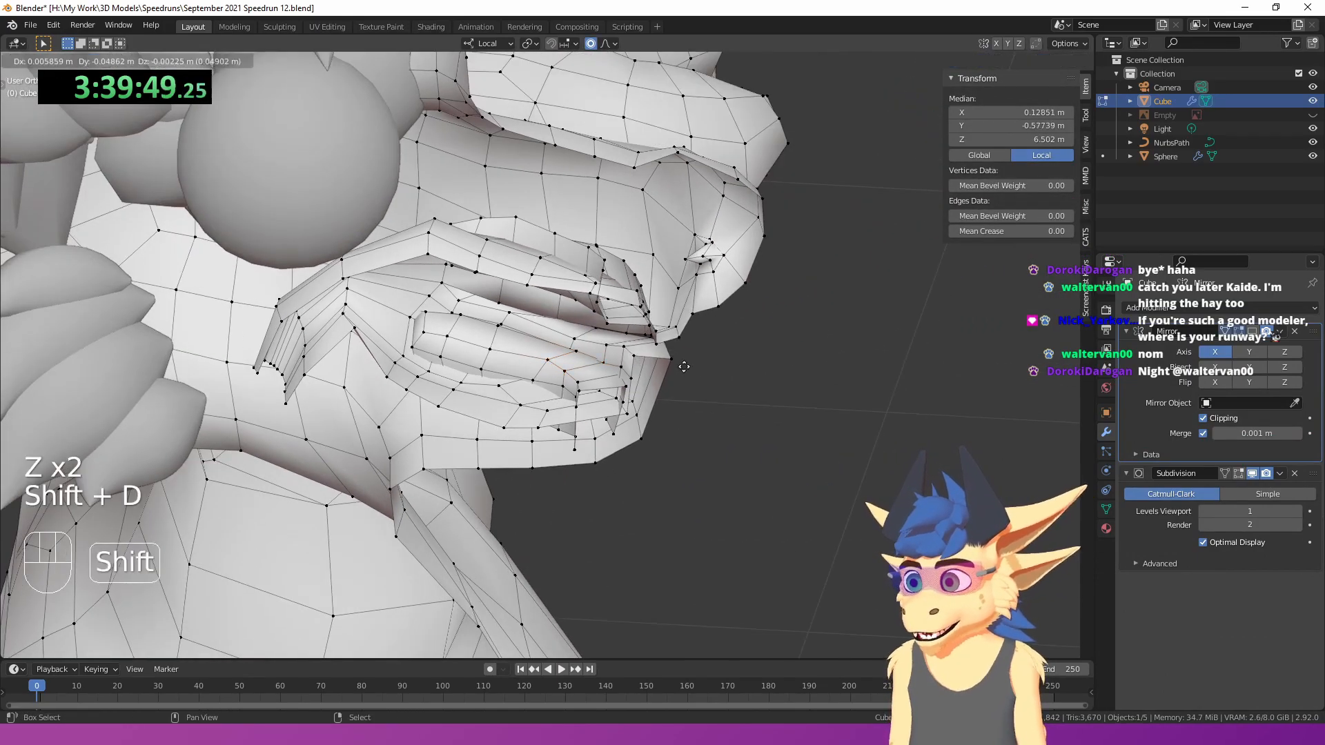
click(890, 379)
key(ctrl+z)
scroll(621, 353, up, 4)
shift+middle_drag(492, 341, 348, 345)
key(ctrl+z)
key(z)
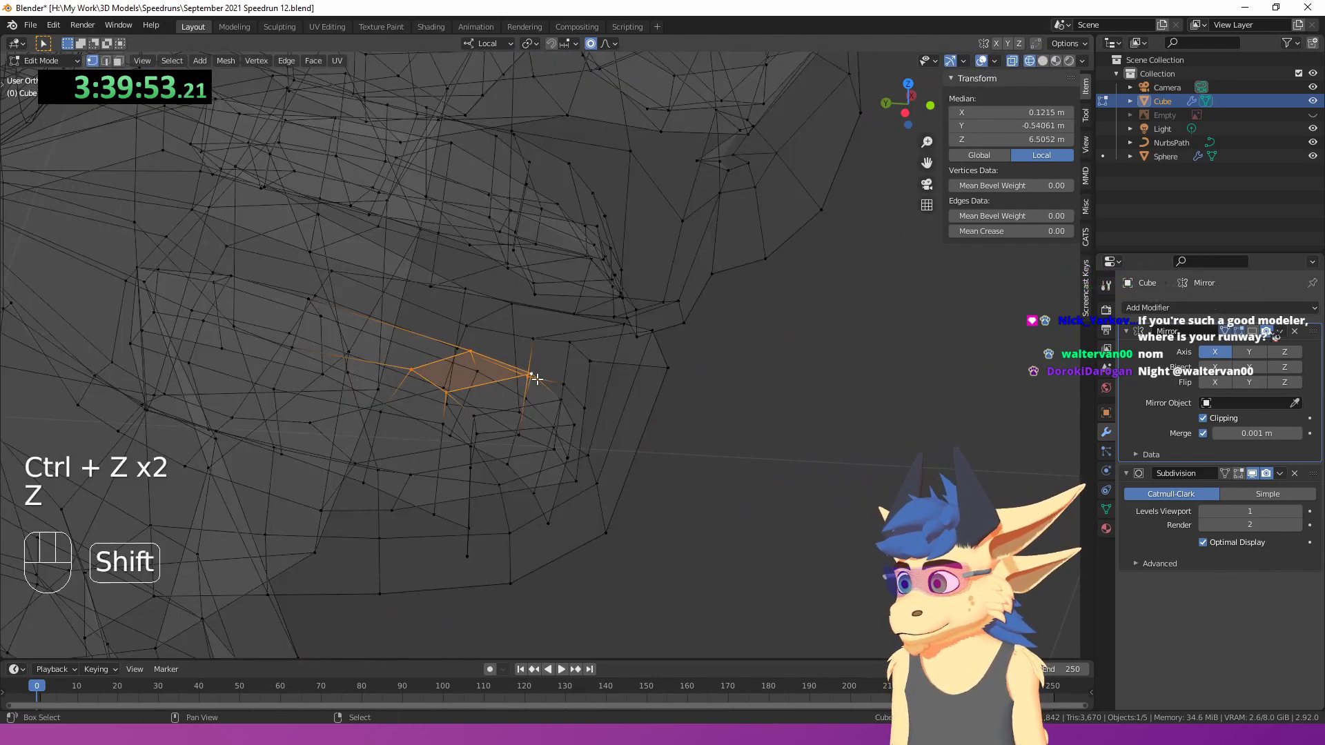
key(z)
key(shift+d)
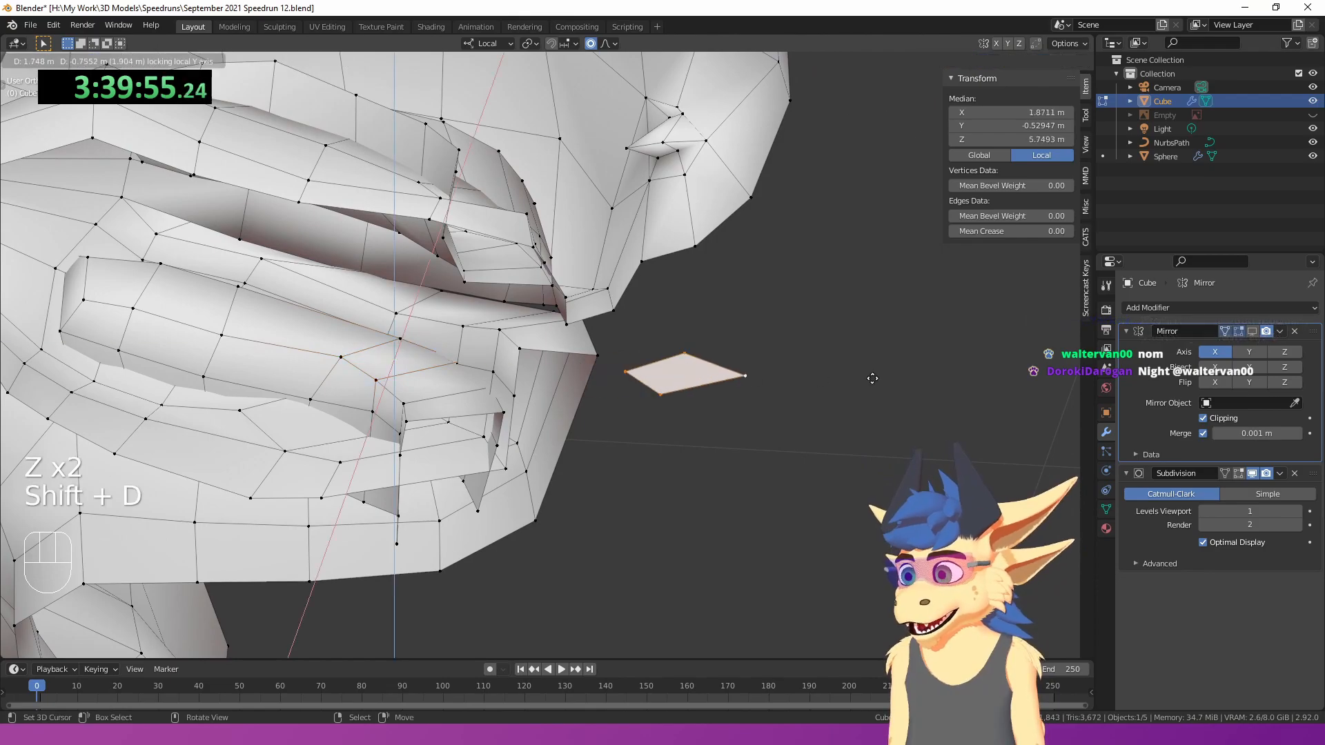
click(863, 374)
scroll(863, 374, down, 3)
middle_drag(798, 357, 694, 357)
key(ctrl+z)
- Duplicate the gum face 0.44856 m forward along local Y and pull its outer corner vertex inward to even out the shape
key(shift+d)
click(955, 385)
middle_drag(955, 385, 751, 481)
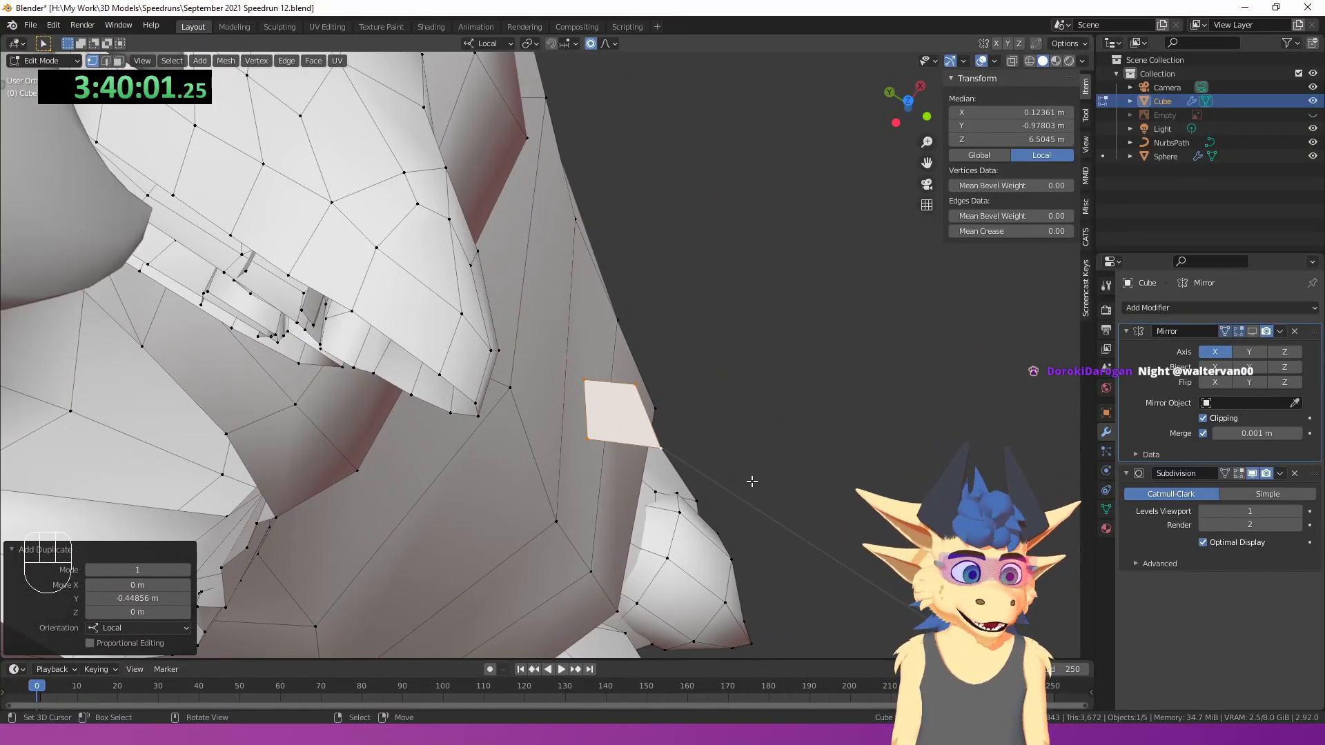
click(661, 440)
key(g)
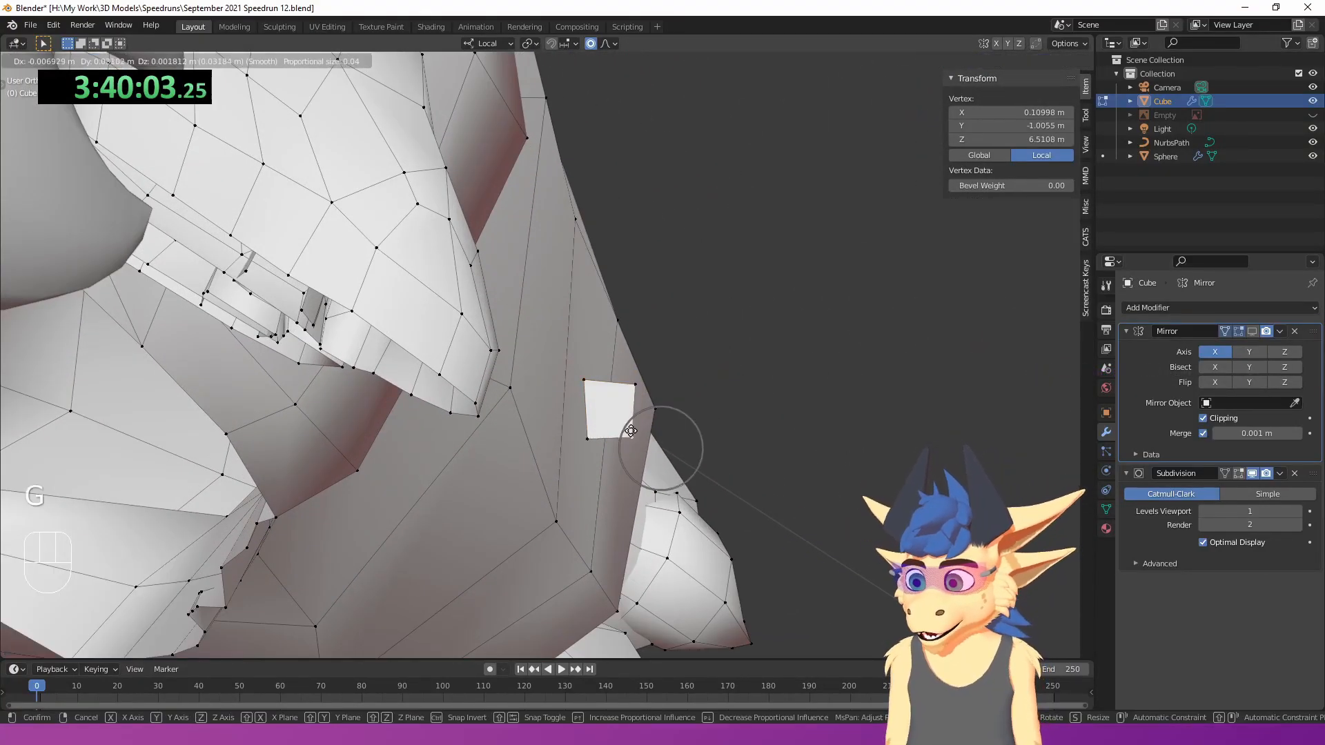
click(635, 433)
- Extend the selection to the whole copied face and flatten it along local Z in front view
key(ctrl+KP_Add)
key(ctrl+KP_Add)
key(KP_1)
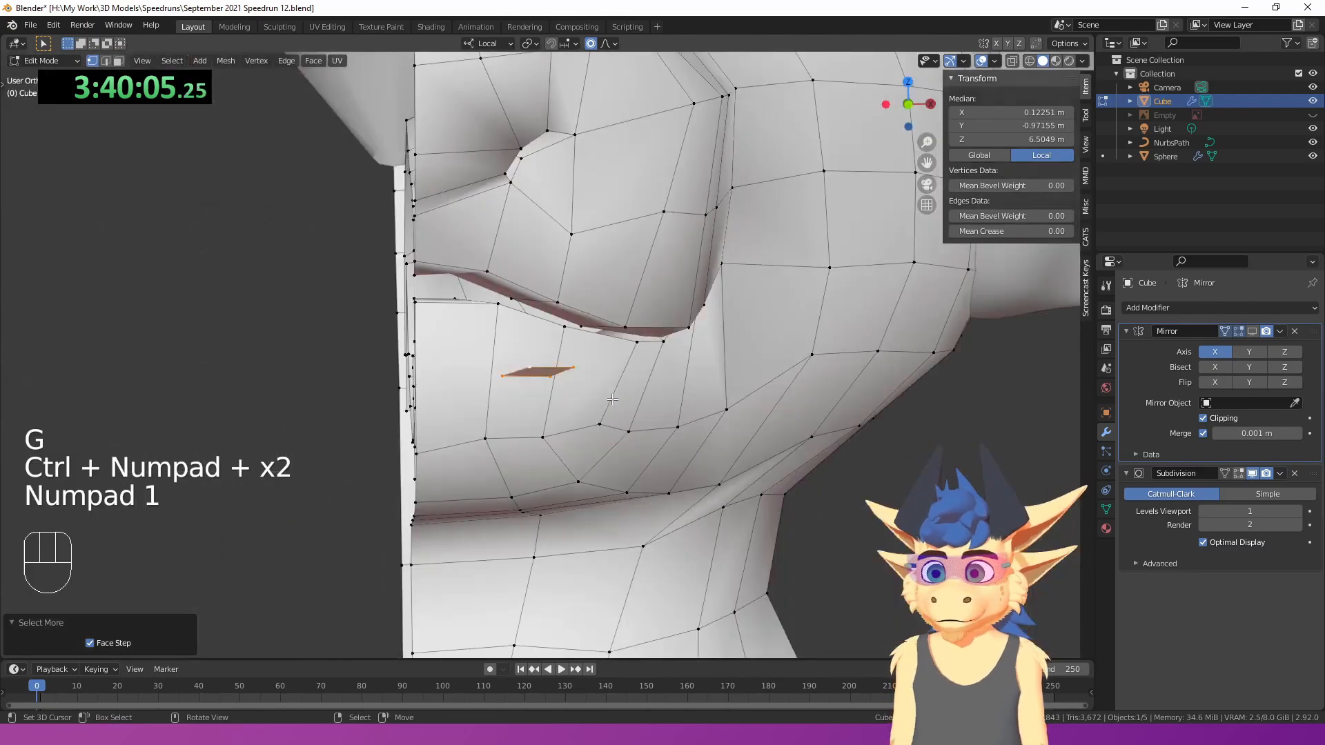
key(s)
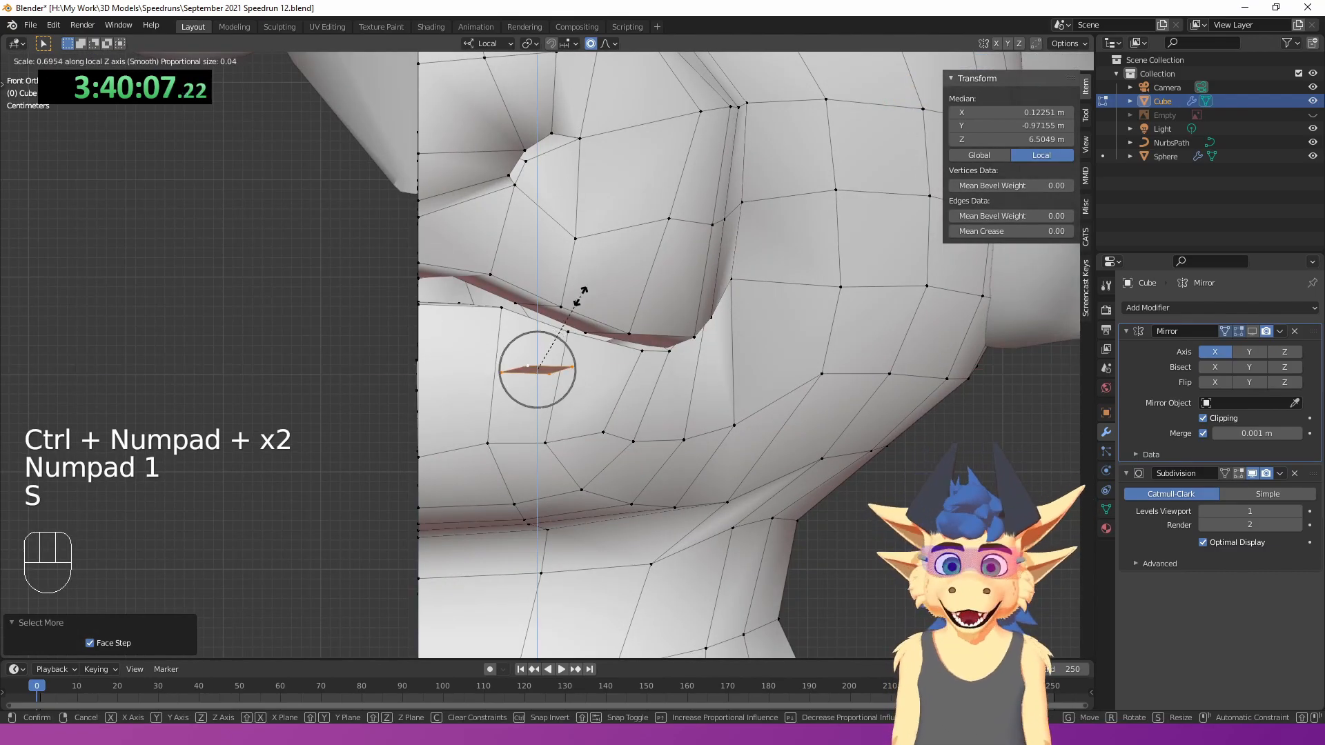
key(Return)
- Rotate the flattened face slightly, nudge one corner vertex to square it up, and reselect the whole face
middle_drag(580, 295, 608, 407)
key(r)
click(616, 442)
right_click(570, 411)
key(g)
click(565, 412)
key(ctrl+KP_Add)
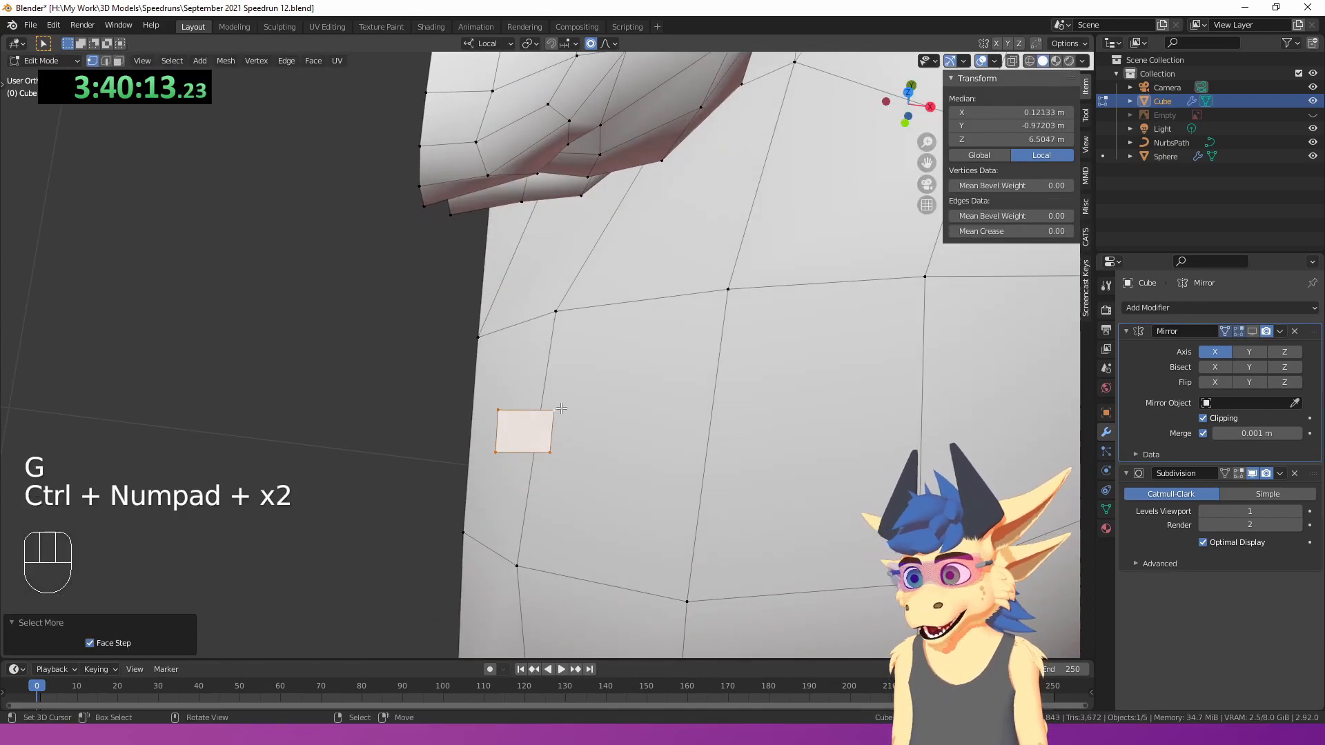
key(KP_1)
key(KP_1)
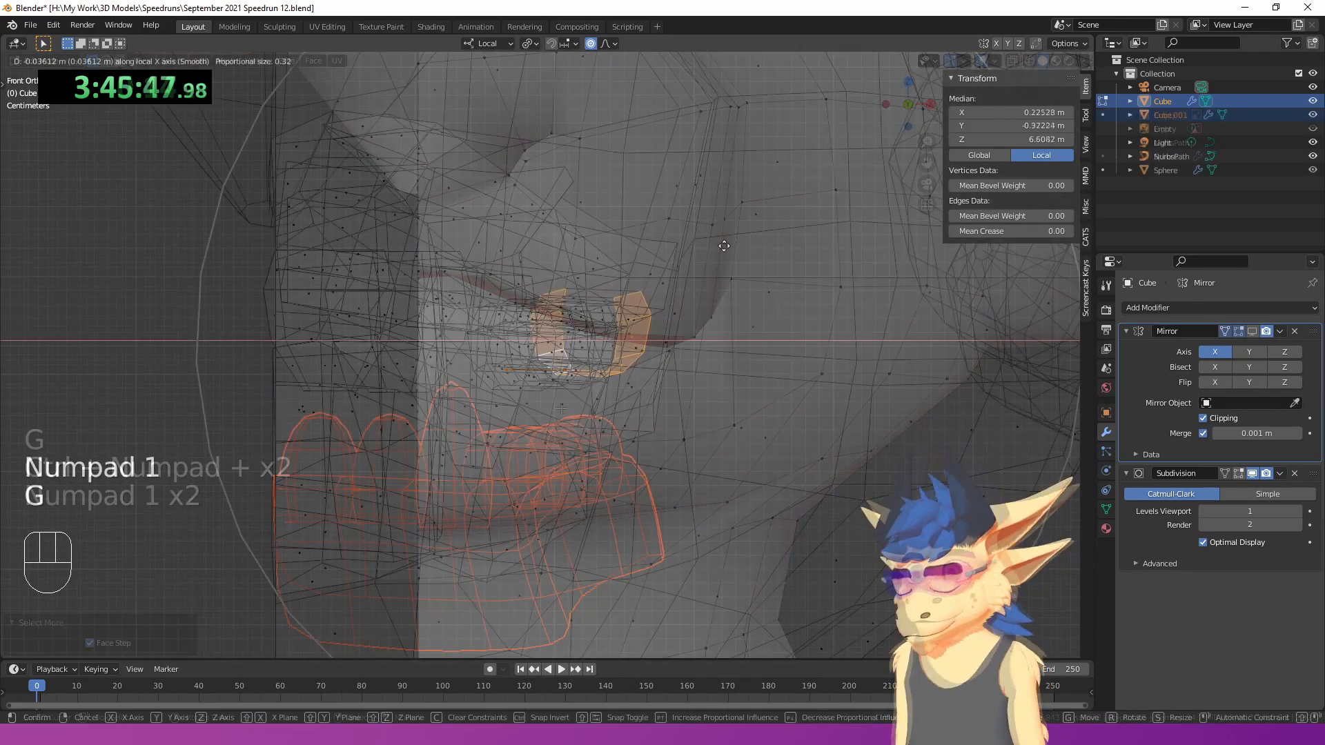
- Reposition the selected teeth with proportional moves, including one along local Z, checking the smoothed fit between them
key(g)
key(z)
click(626, 332)
key(z)
key(Tab)
middle_drag(685, 365, 570, 309)
key(Tab)
key(g)
click(592, 388)
key(Tab)
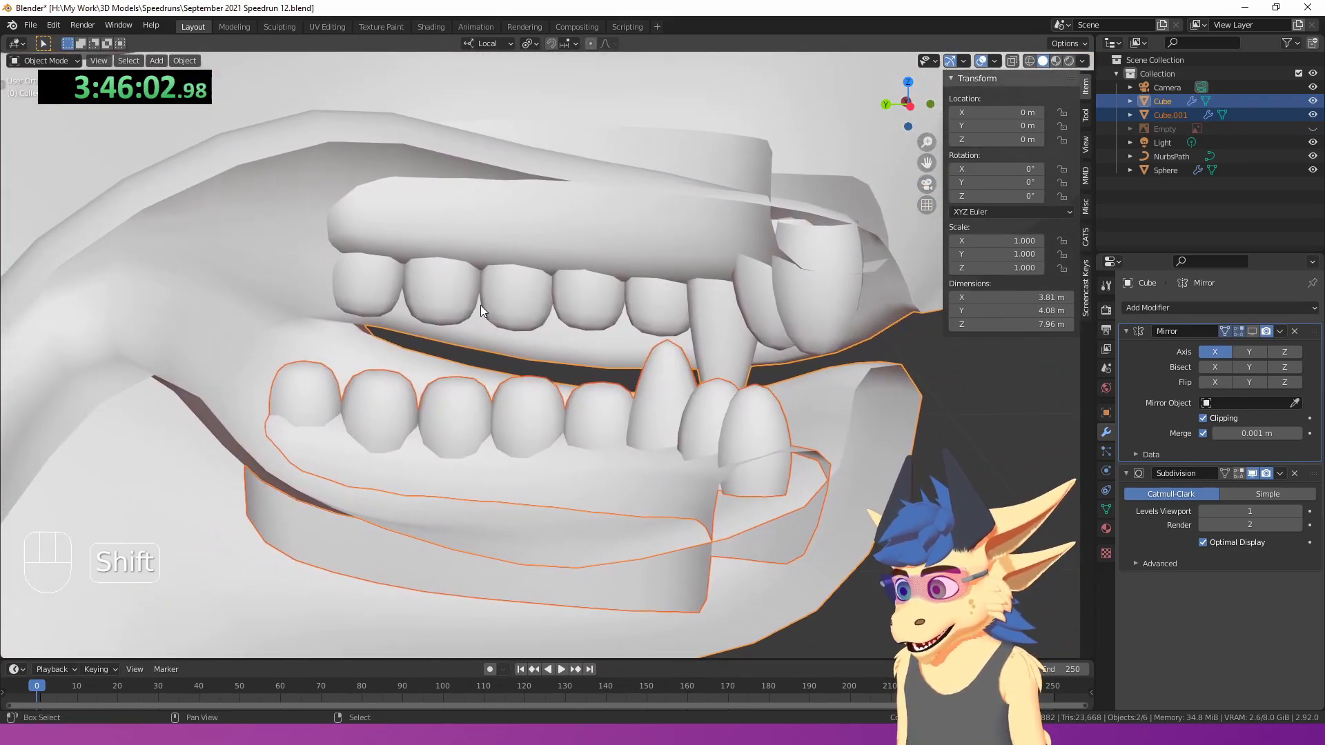
- Select the upper gum and all its teeth as linked geometry, and keep only the body mesh selected for editing
shift+middle_drag(482, 306, 458, 258)
scroll(458, 259, up, 1)
key(Tab)
middle_drag(341, 240, 342, 233)
key(Tab)
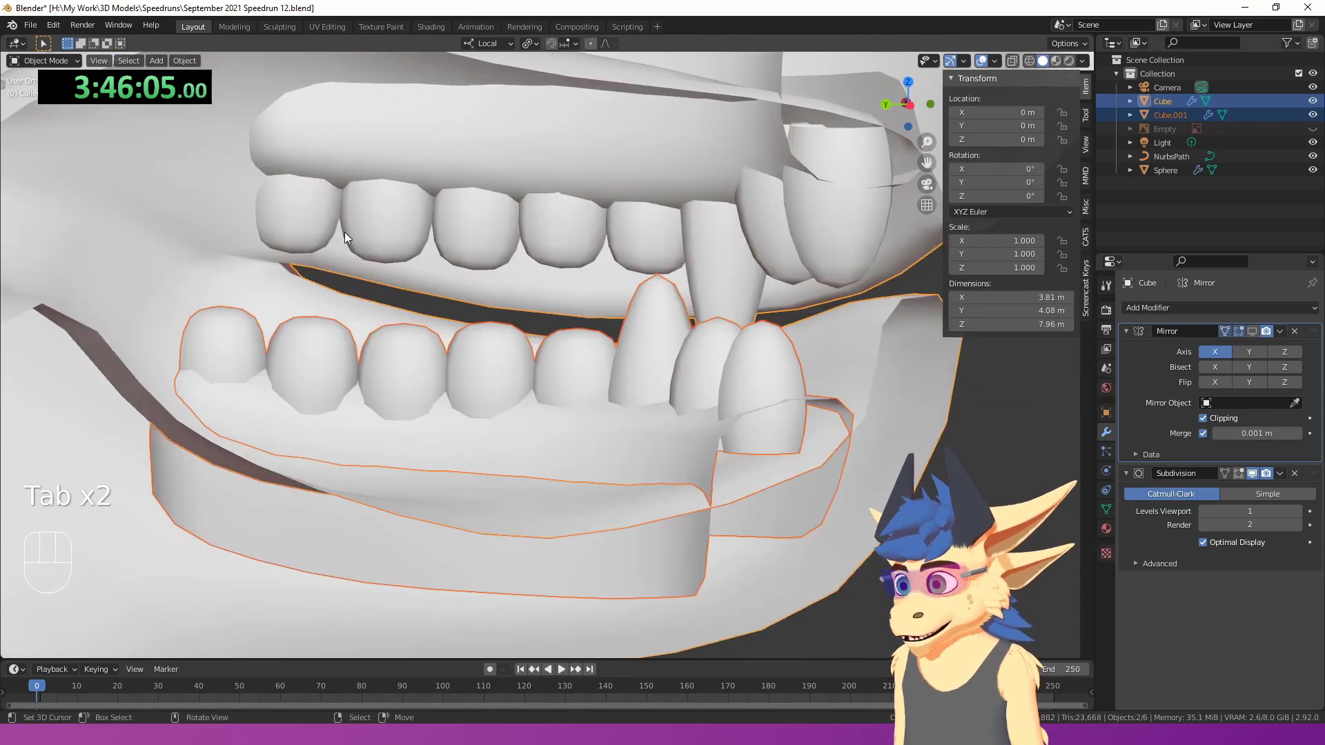
key(Tab)
key(l)
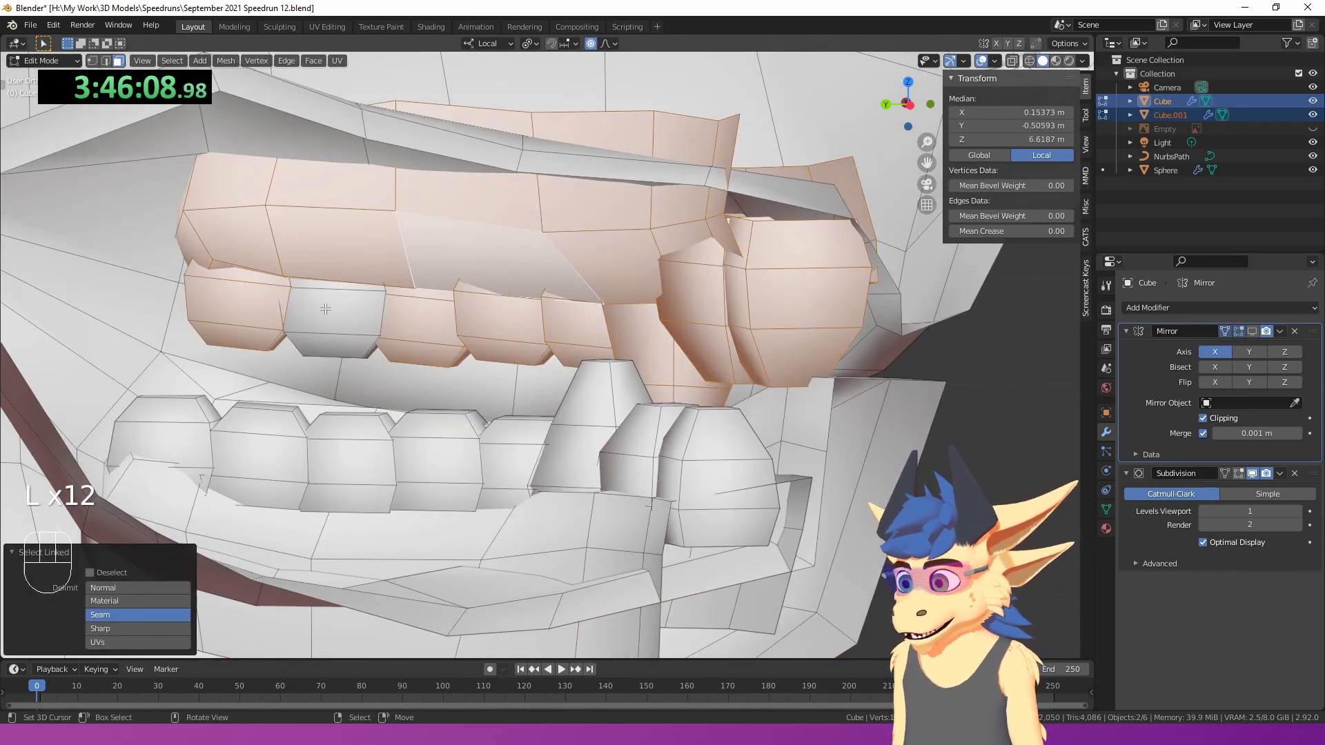
key(g)
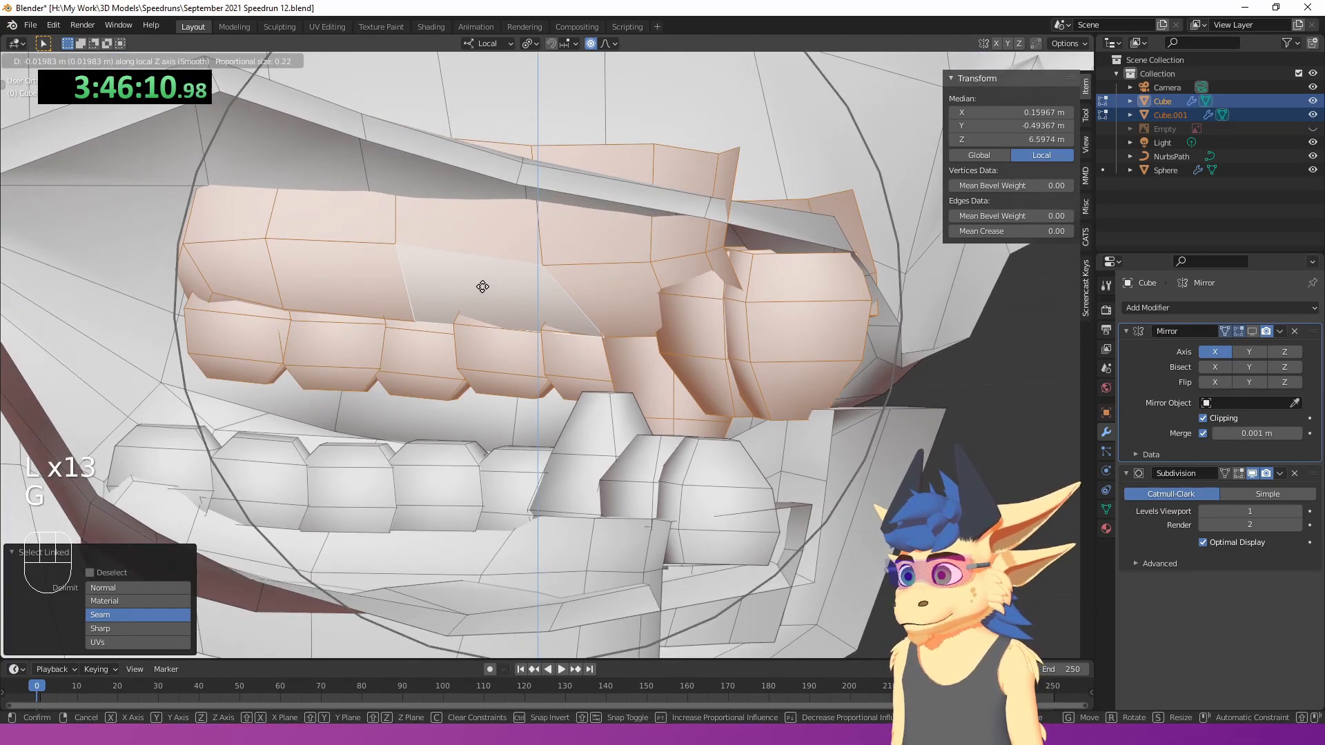
right_click(483, 286)
key(Tab)
click(465, 287)
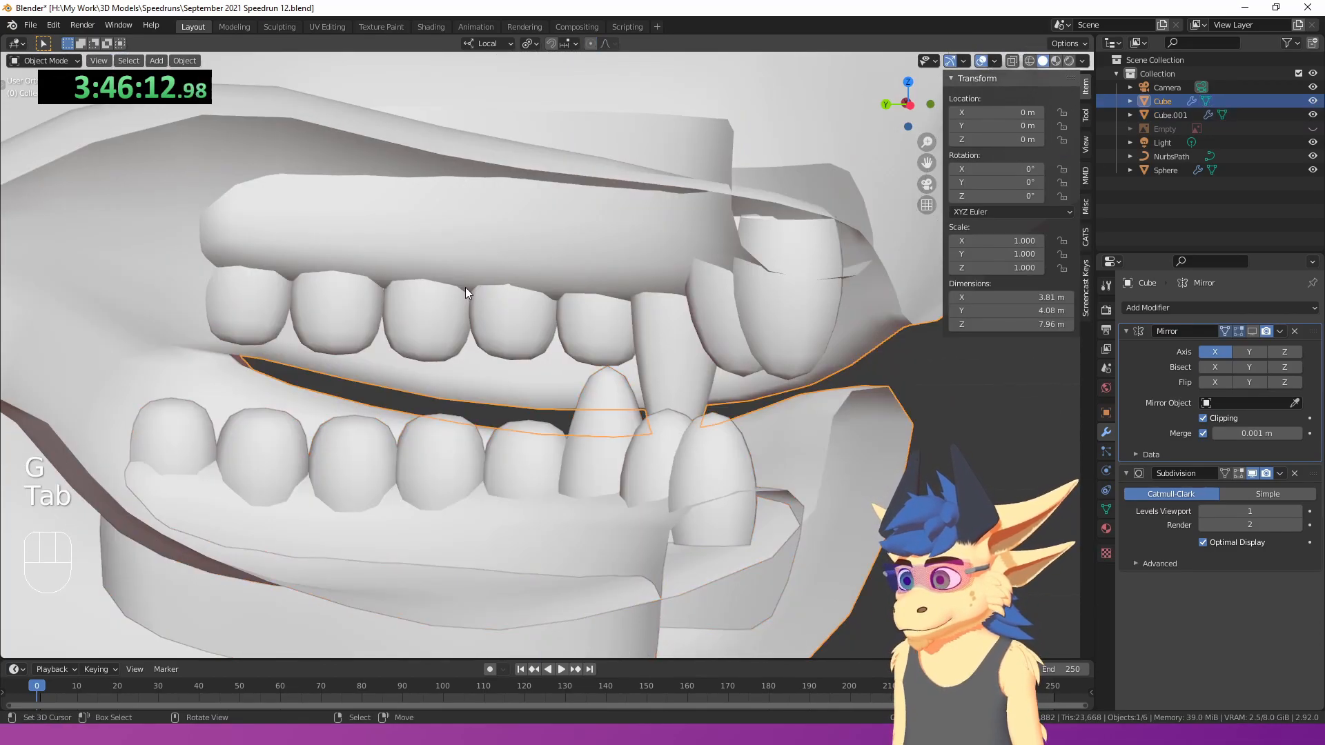
- Lower the upper gum and its teeth by about 0.02 m along local Z with proportional size 0.09
key(Tab)
key(g)
key(z)
scroll(469, 302, down, 4)
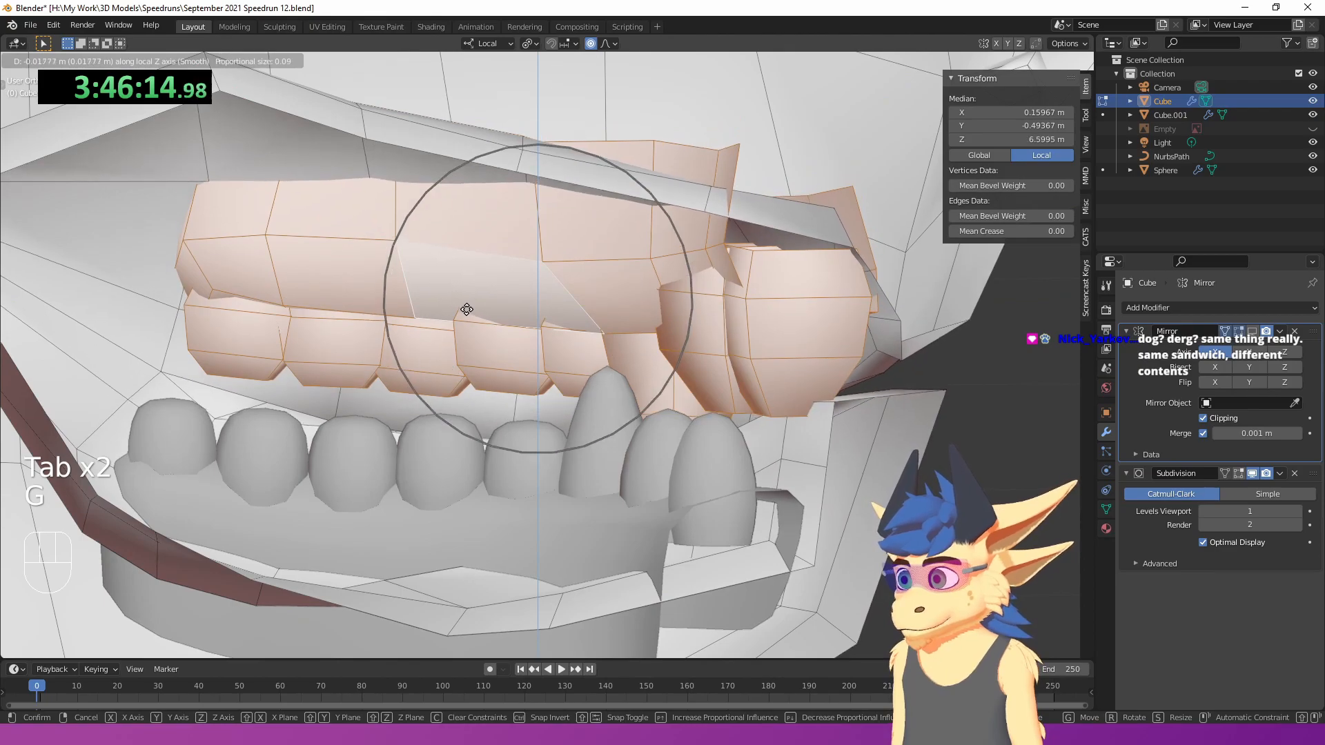
click(463, 317)
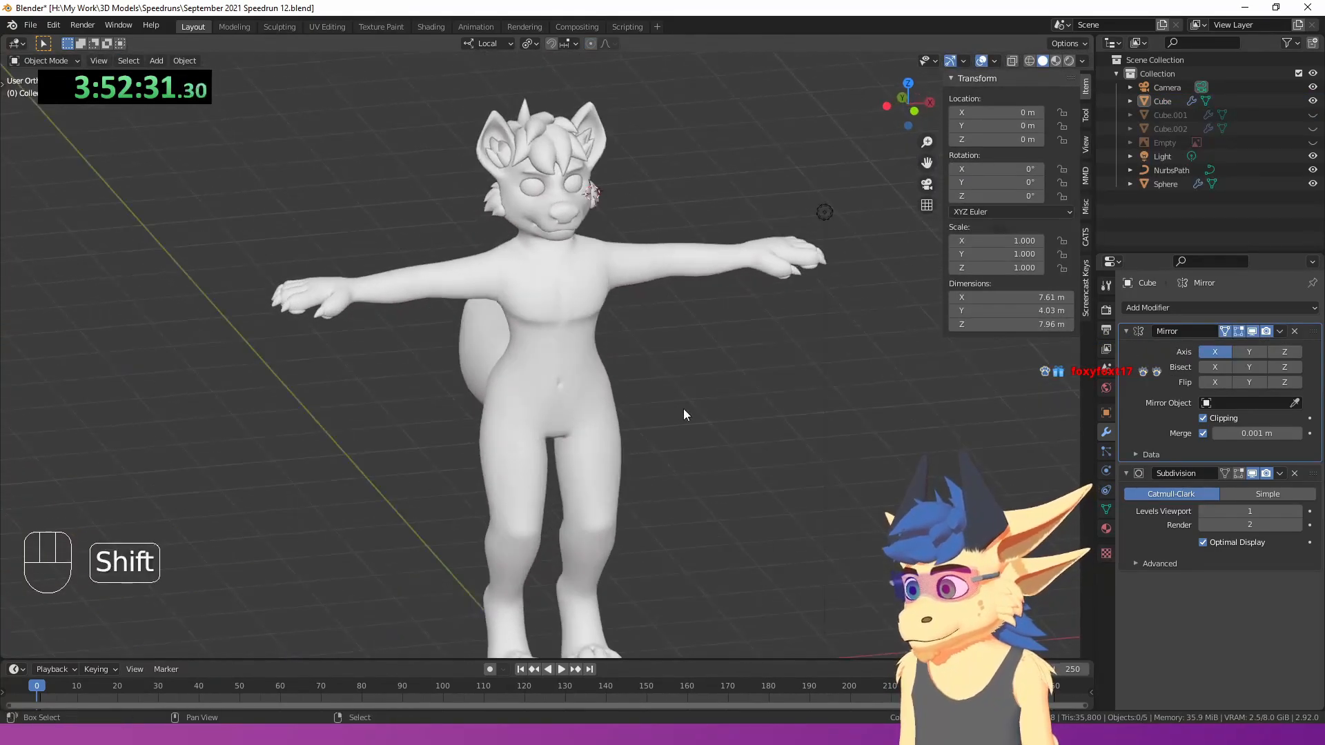
- Examine the whole figure in Object Mode from the front and from angled views
middle_drag(684, 414, 627, 303)
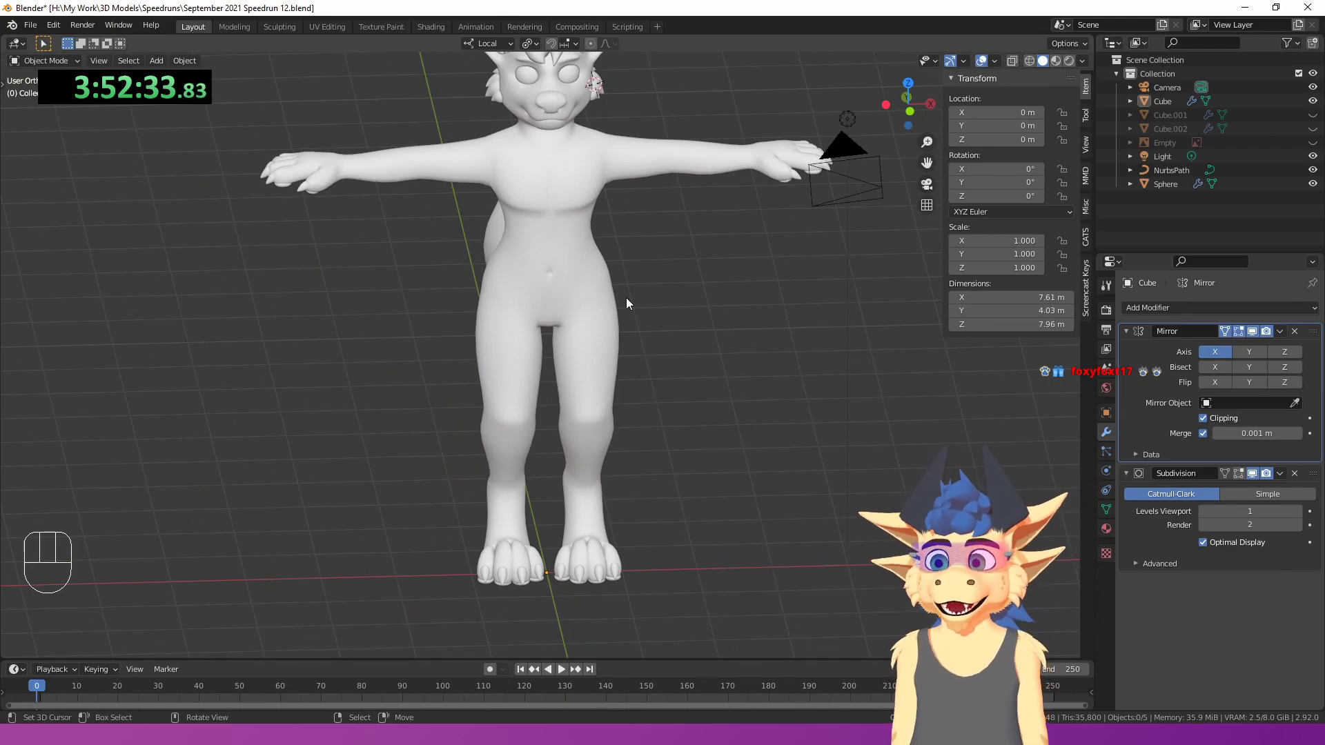
middle_drag(556, 280, 510, 342)
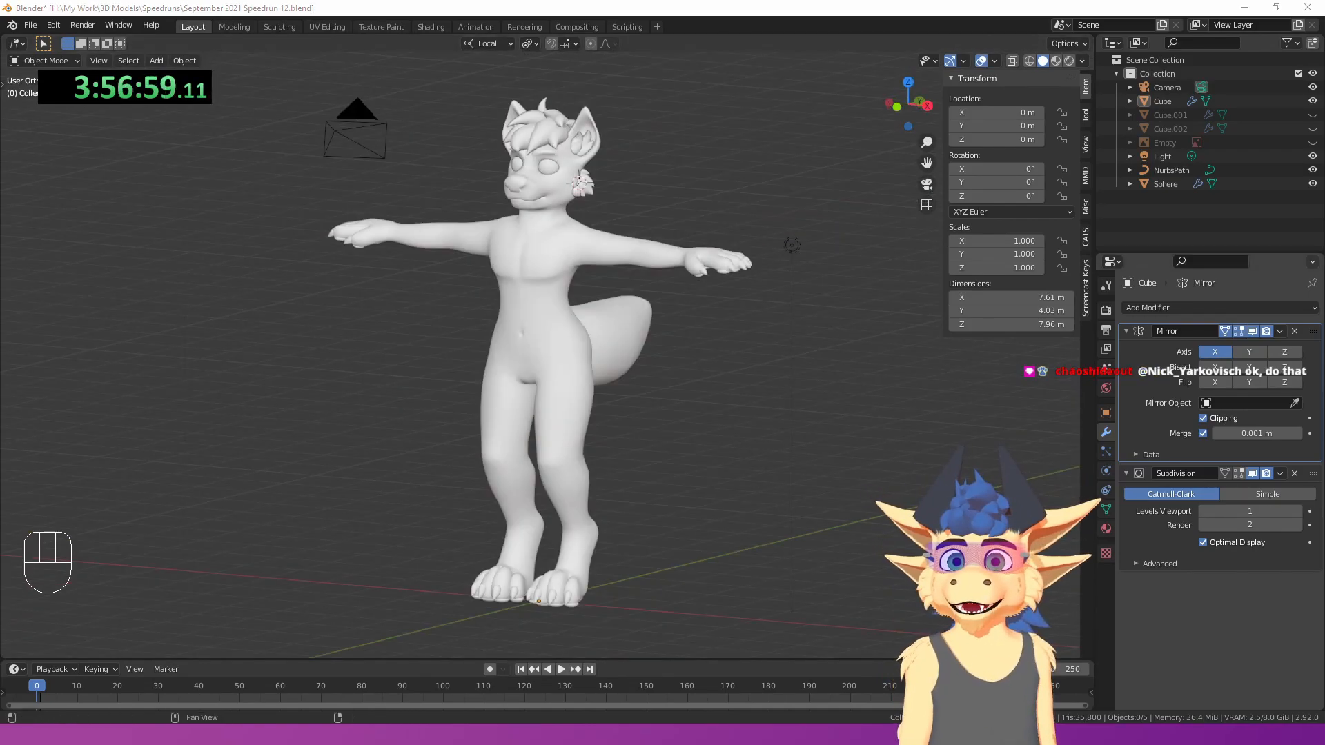
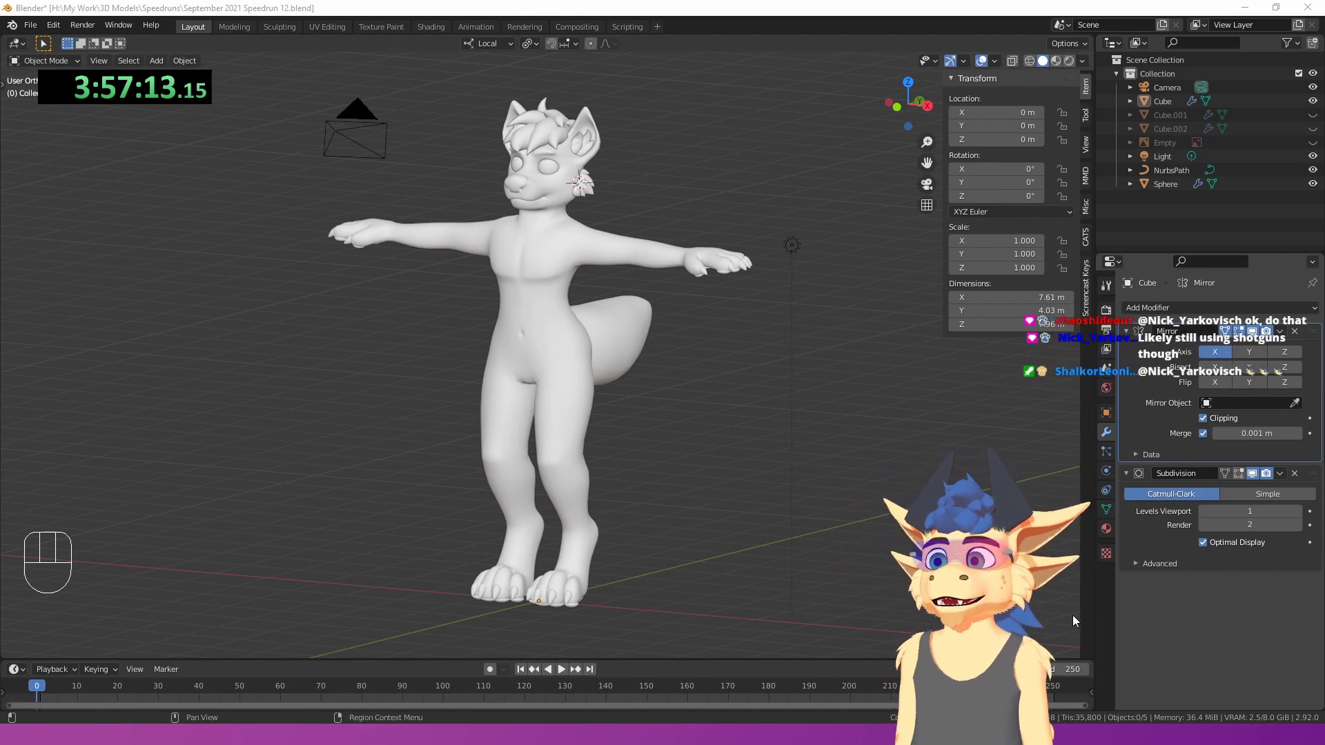
middle_drag(738, 539, 779, 554)
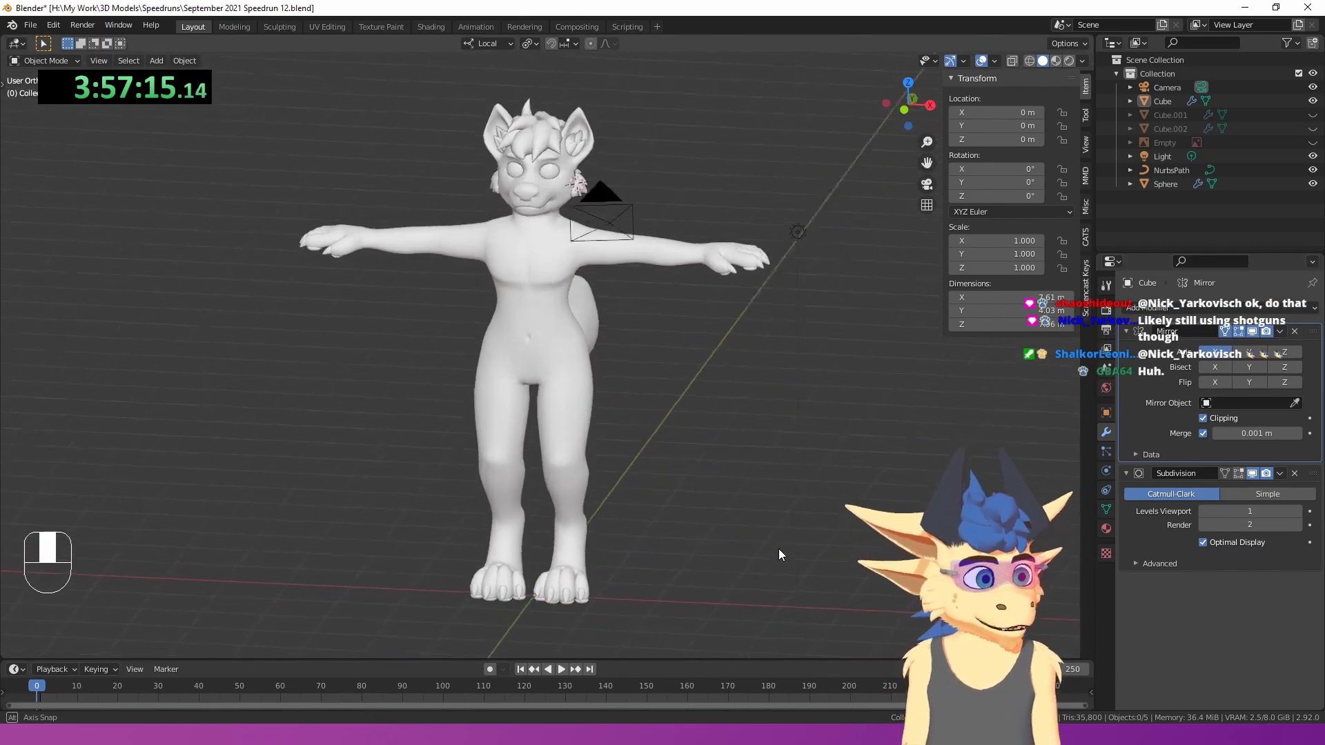
scroll(721, 537, up, 2)
- Finish selecting the edge loop along the side of the tail in wireframe and mark it as a seam
key(Tab)
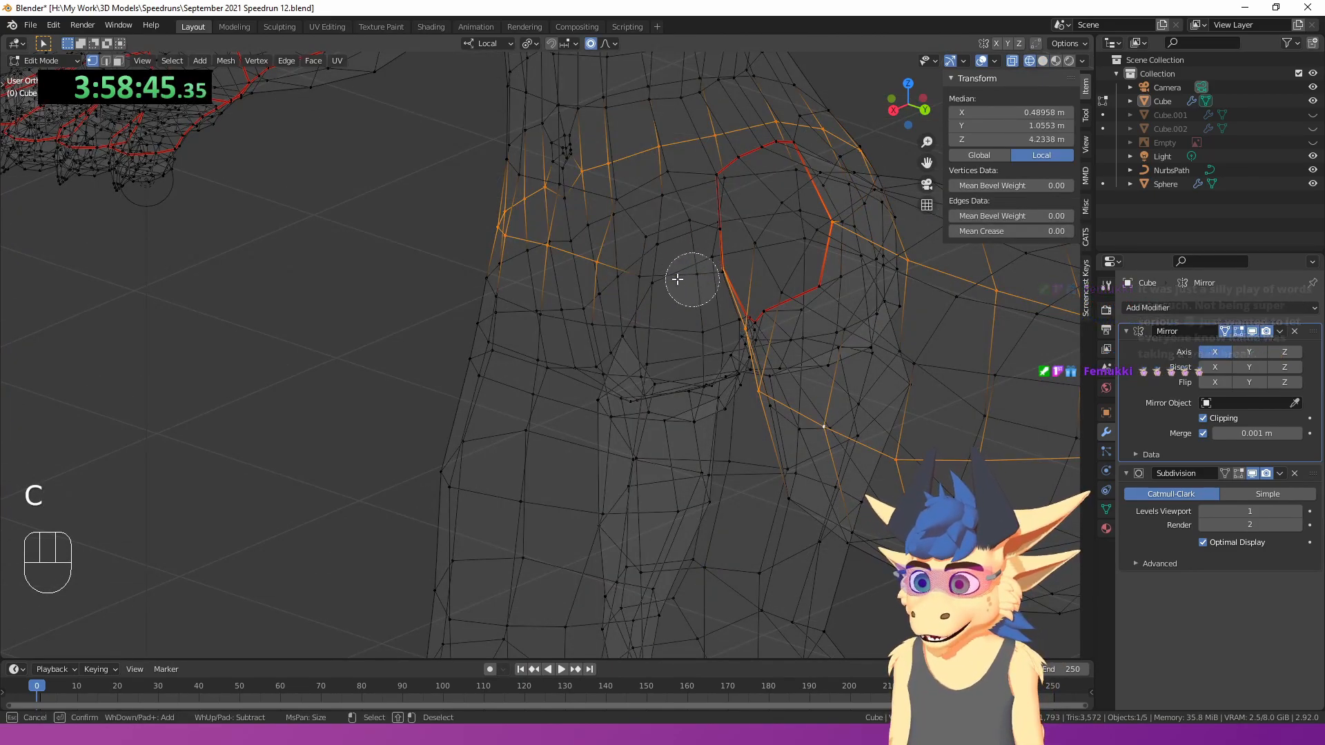
right_click(590, 174)
scroll(588, 177, up, 1)
scroll(588, 178, down, 5)
middle_drag(589, 177, 302, 284)
scroll(301, 284, up, 4)
shift+middle_drag(303, 402, 339, 325)
key(ctrl+e)
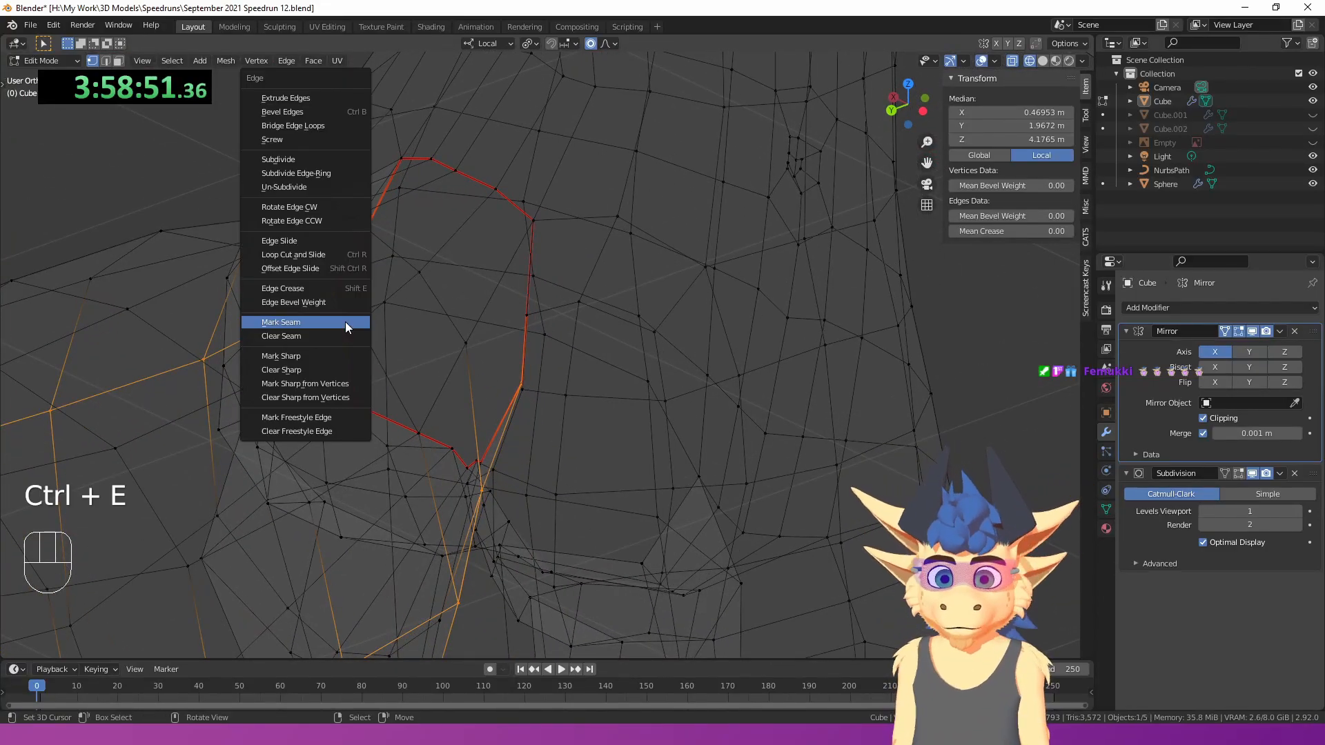
click(345, 321)
- Return to solid shading and examine the seams around the tail, arms, shoulders and neck
mouse_move(350, 325)
middle_down()
mouse_move(385, 334)
mouse_move(669, 289)
middle_up()
key(z)
click(863, 287)
scroll(815, 276, down, 5)
mouse_move(486, 55)
shift+middle_down()
mouse_move(483, 114)
mouse_move(486, 62)
mouse_move(552, 207)
mouse_move(616, 253)
mouse_move(670, 357)
mouse_move(590, 413)
shift+middle_up()
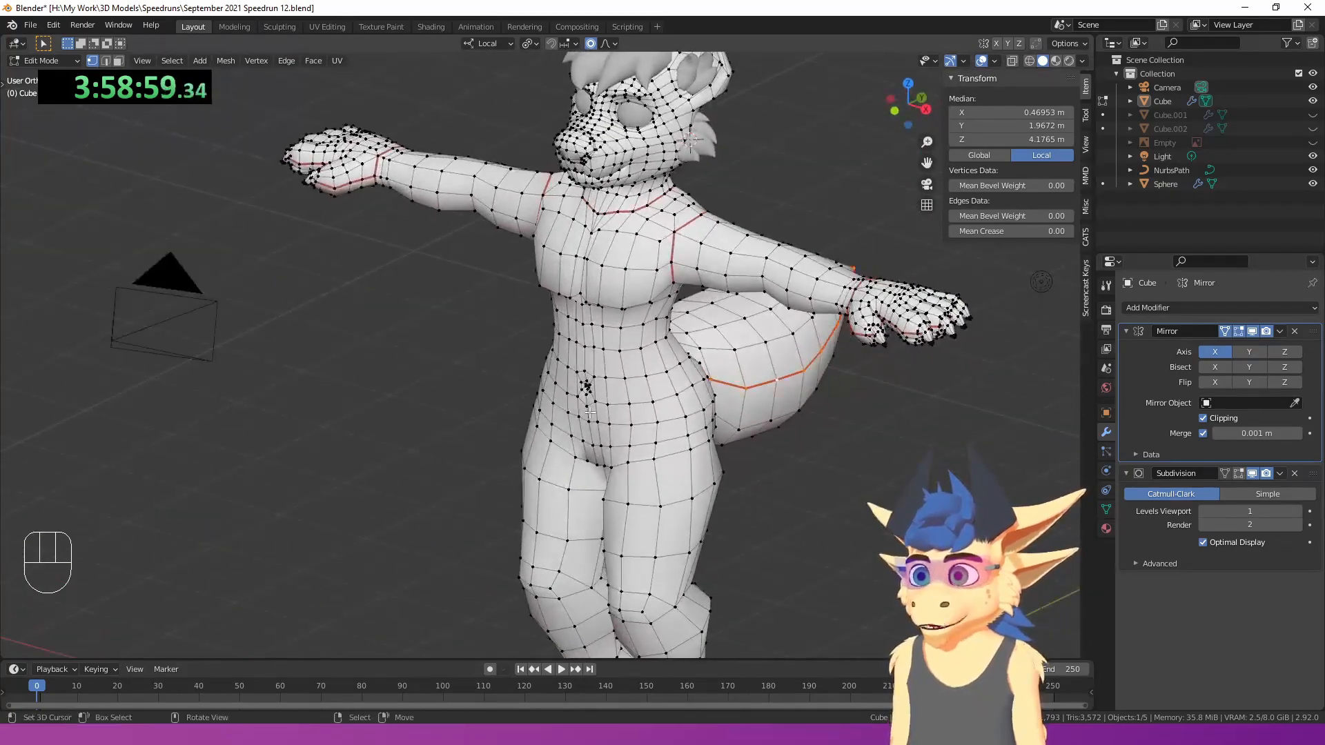
shift+middle_drag(535, 310, 498, 444)
scroll(502, 432, up, 3)
shift+middle_drag(544, 302, 489, 441)
shift+middle_drag(489, 442, 503, 319)
scroll(547, 317, up, 3)
scroll(501, 321, up, 1)
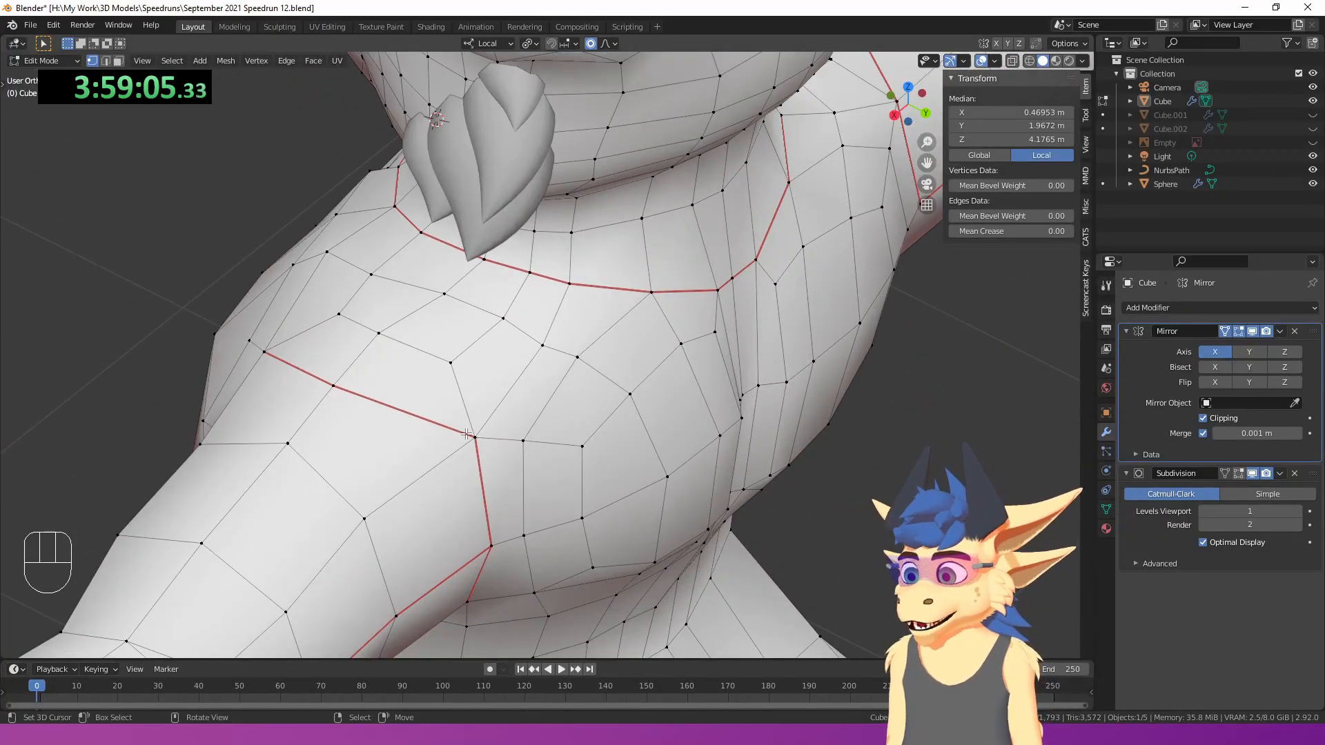
- Leave Edit Mode, hide the curve-based hair and fur object, and return to editing the body mesh
middle_drag(467, 430, 524, 400)
scroll(508, 307, down, 3)
shift+middle_drag(510, 296, 580, 332)
key(Tab)
click(599, 263)
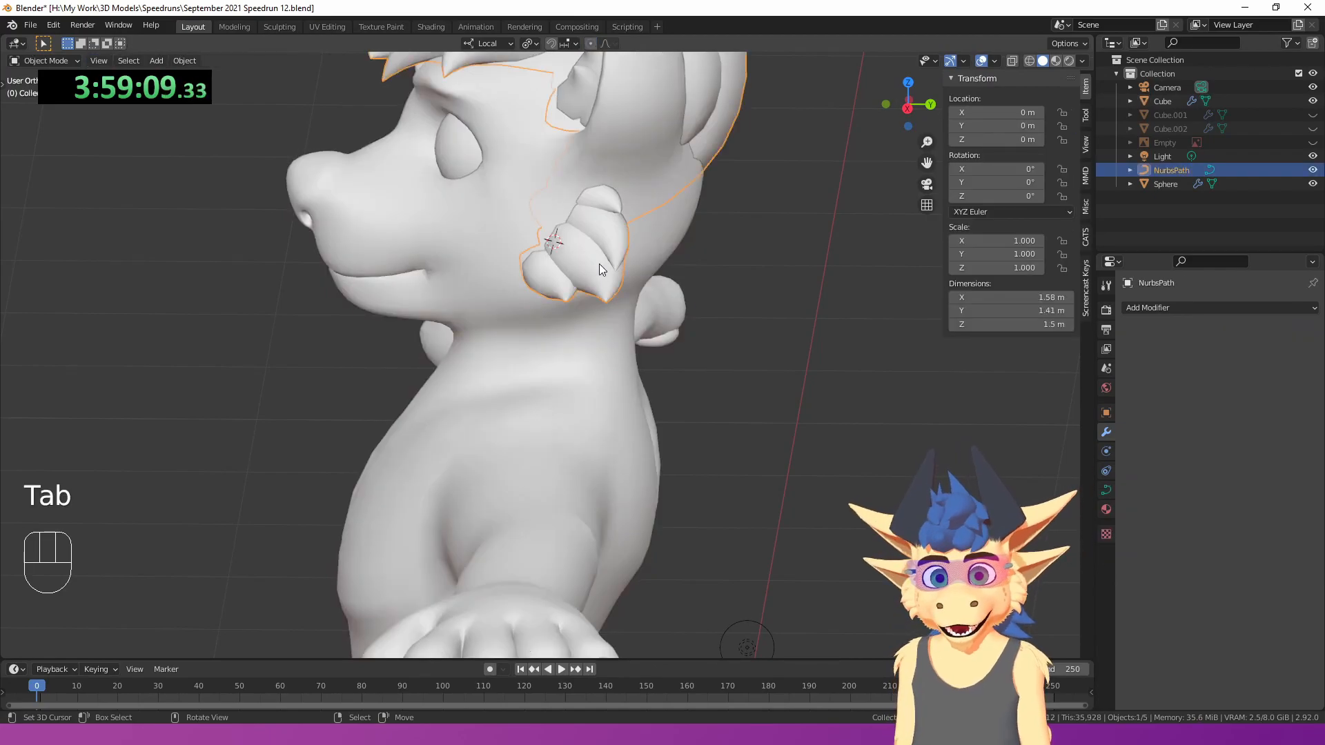
key(h)
click(599, 264)
key(Tab)
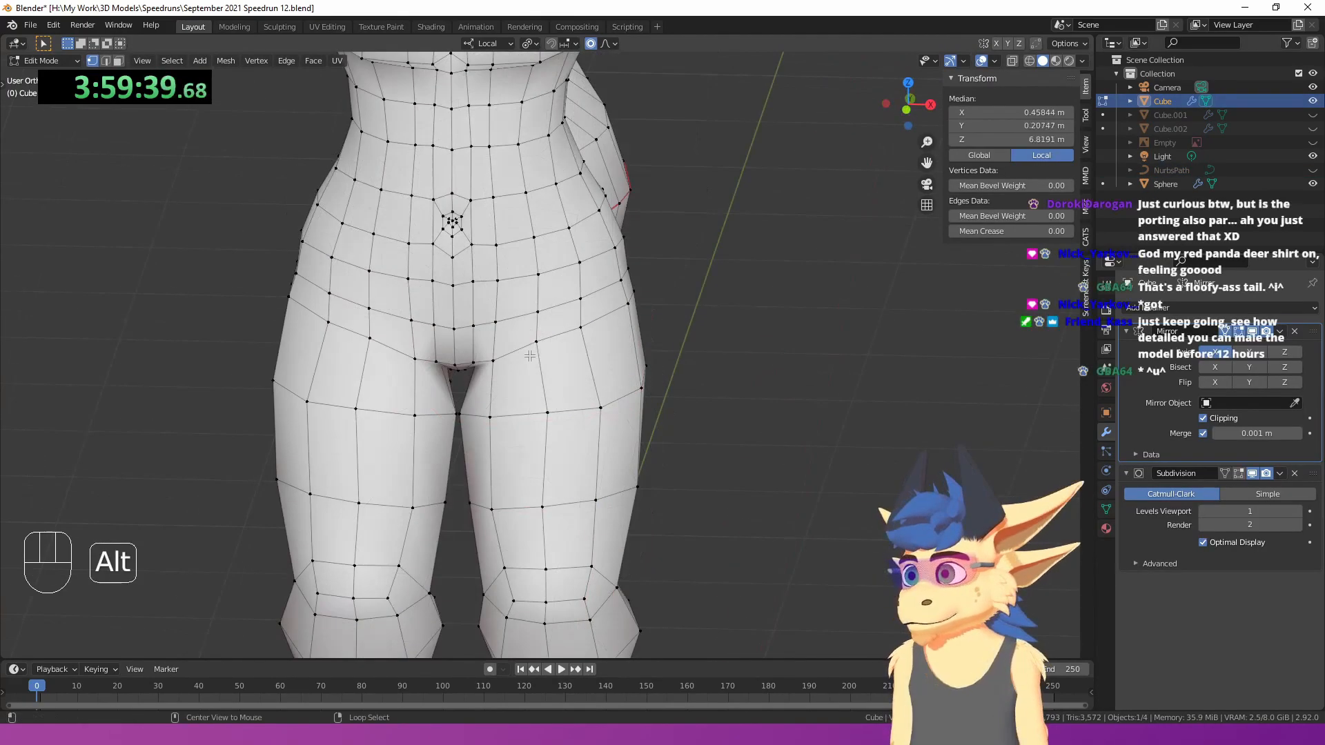
- Select the edge loop around the top of the thighs, below the hips and tail, and mark it as a seam
alt+middle_drag(538, 318, 252, 331)
middle_drag(576, 345, 550, 310)
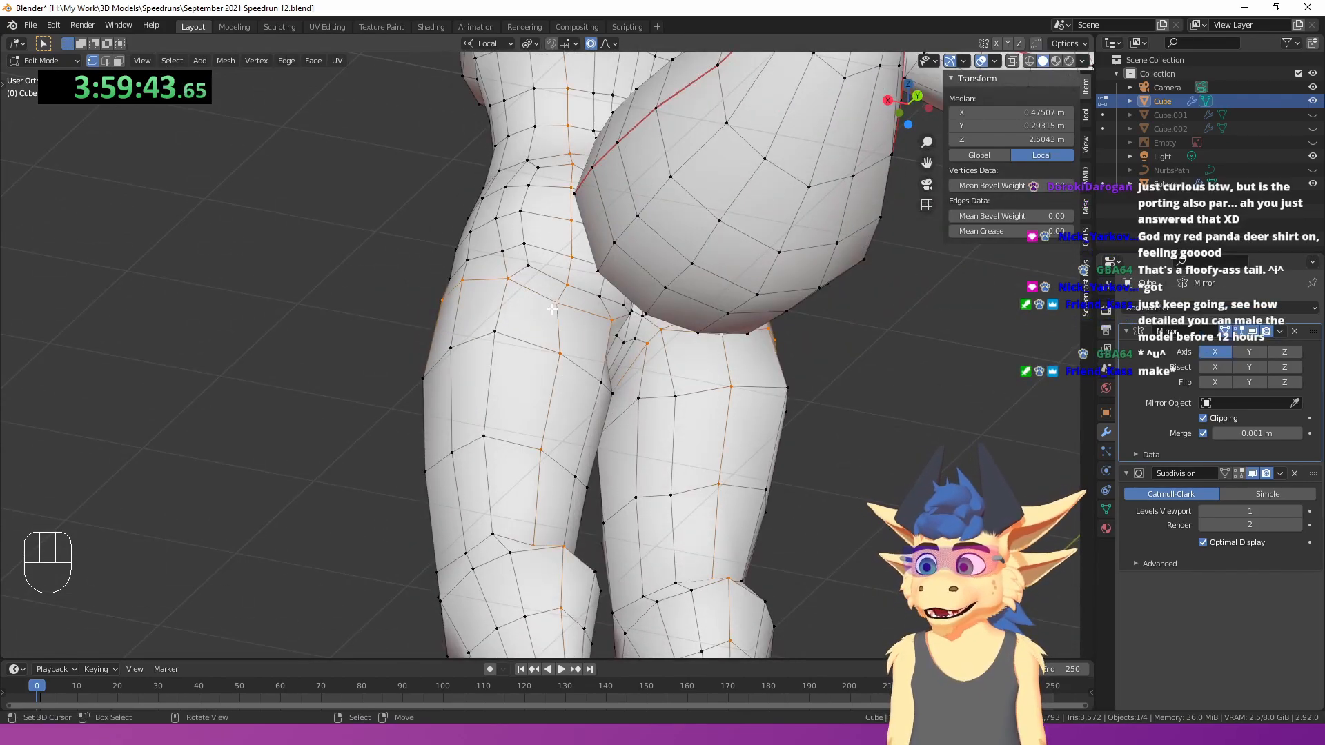
middle_drag(552, 305, 711, 345)
key(ctrl+e)
click(491, 320)
middle_drag(493, 321, 303, 296)
shift+middle_drag(576, 375, 497, 116)
middle_drag(466, 351, 524, 241)
scroll(530, 241, down, 4)
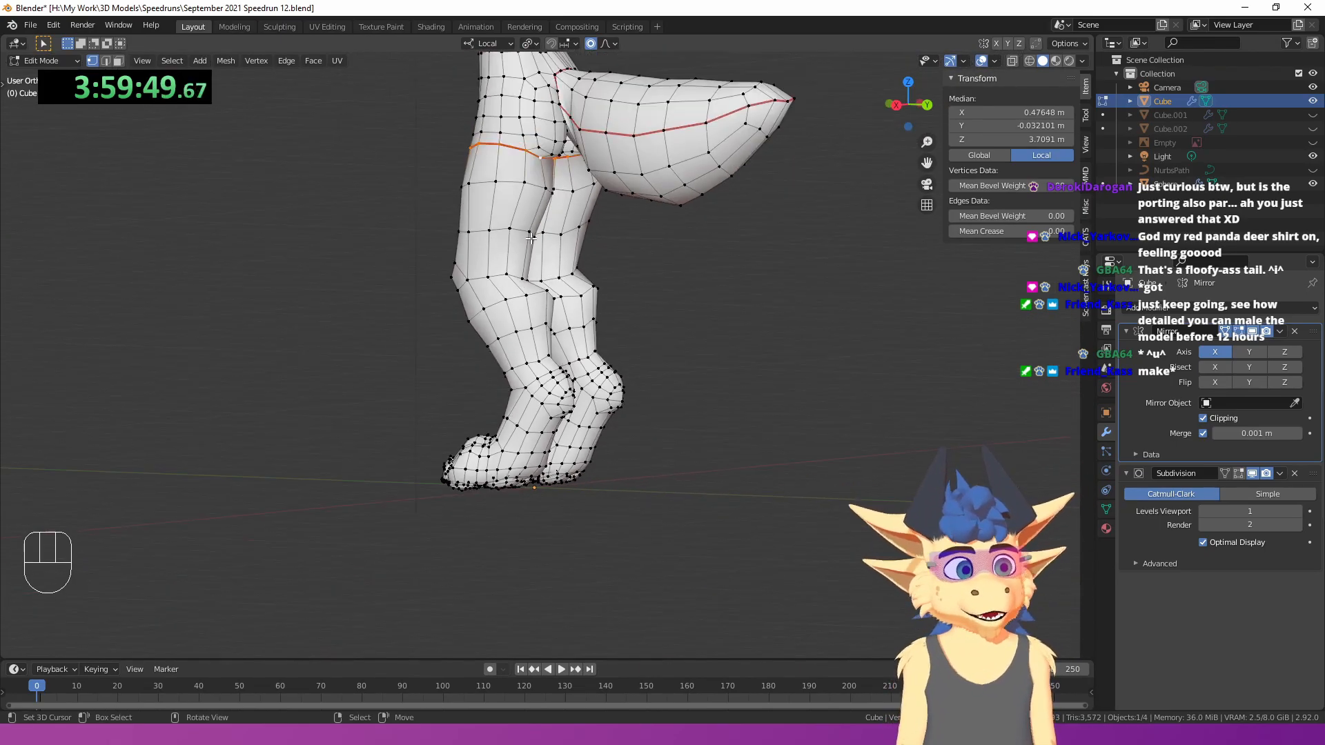
- Select the edge loop around the lower leg just above the heel and mark it as a seam
middle_drag(518, 305, 588, 308)
scroll(597, 386, up, 4)
shift+middle_drag(602, 435, 534, 352)
alt+shift+right_click(557, 307)
middle_drag(556, 308, 350, 338)
key(ctrl+e)
click(542, 310)
shift+middle_drag(555, 299, 732, 365)
shift+middle_drag(554, 233, 435, 322)
middle_drag(501, 476, 477, 436)
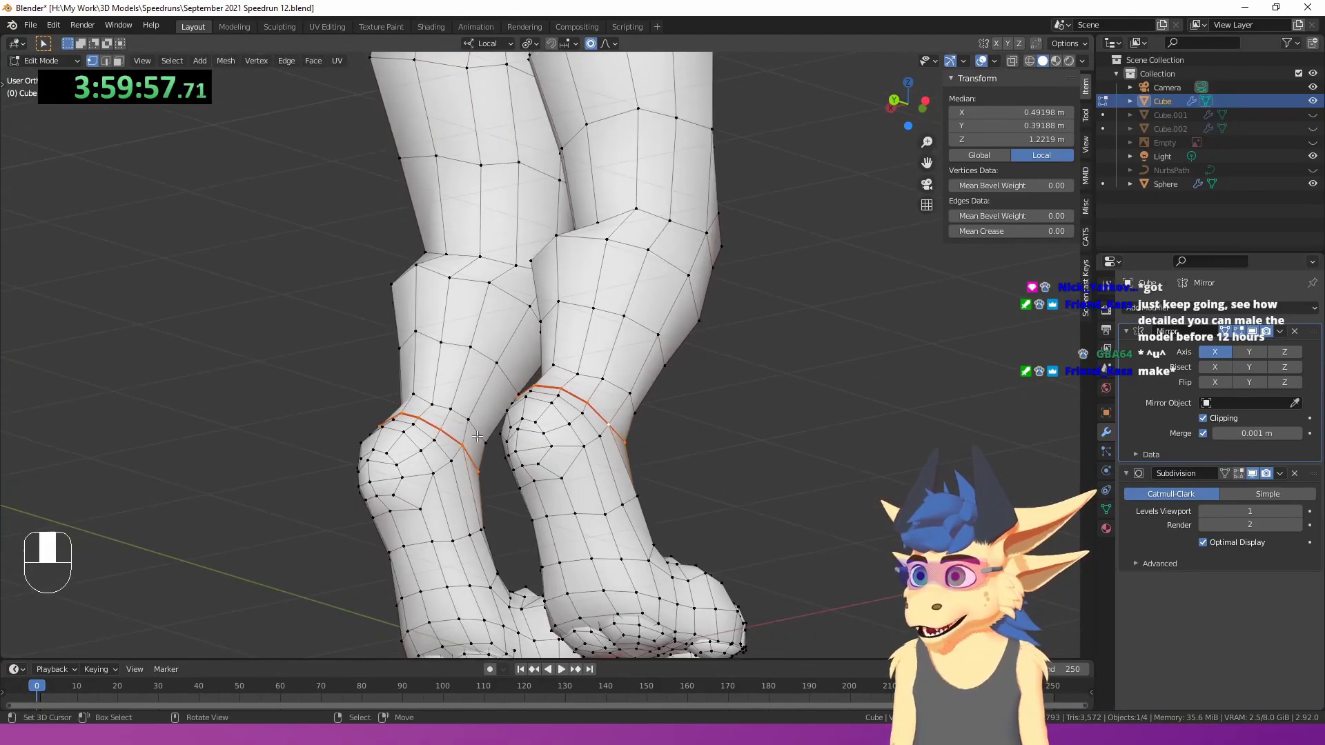
scroll(482, 415, down, 3)
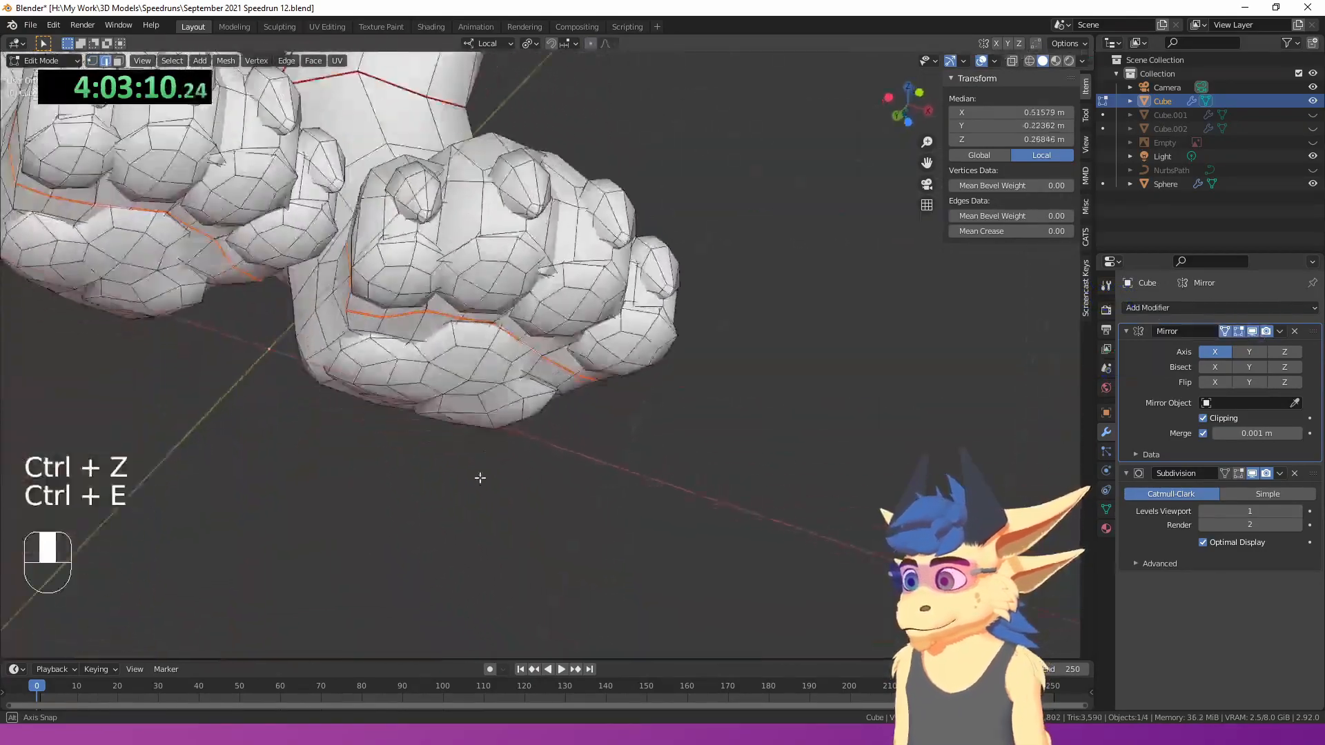
- In wireframe shading, select the edge runs between the toes across the foot's seam loop, undoing stray loop selections, and mark them as seams
key(z)
middle_drag(405, 450, 403, 361)
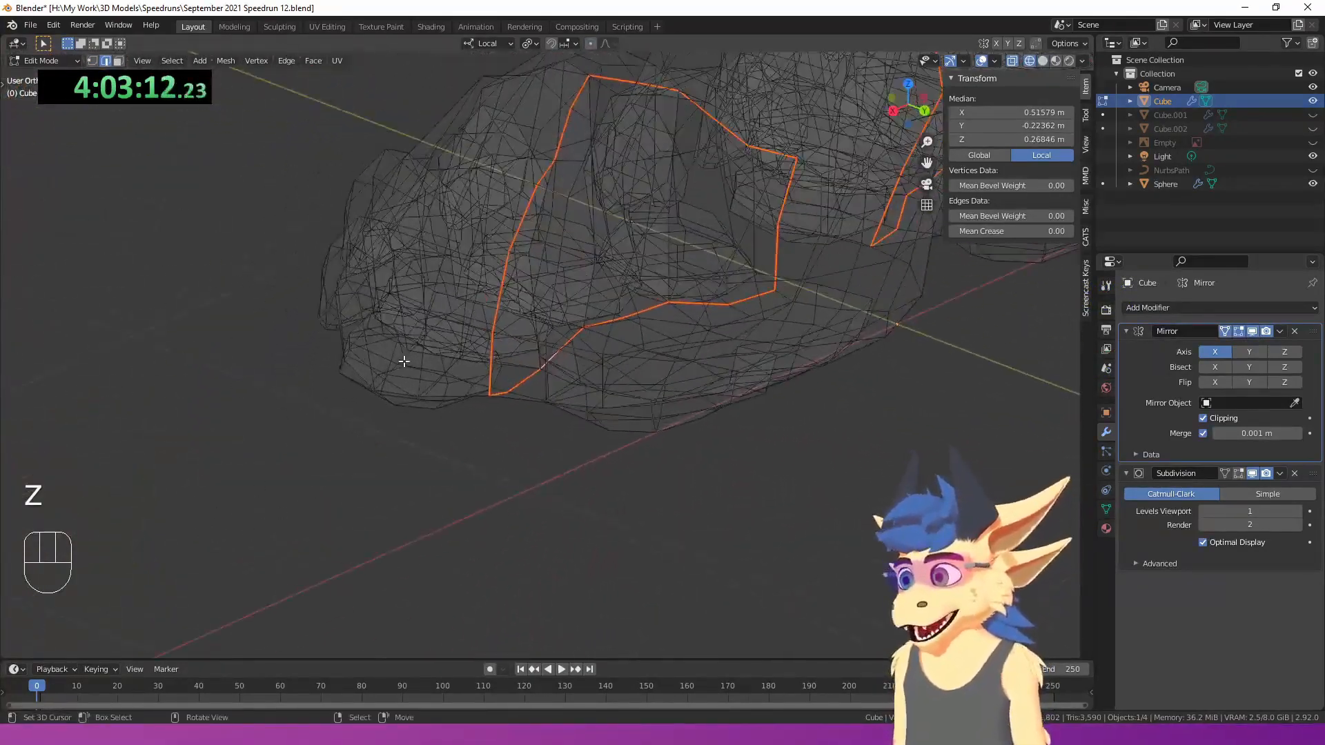
shift+middle_drag(533, 317, 550, 348)
alt+click(502, 370)
middle_drag(660, 340, 579, 412)
scroll(616, 342, up, 3)
alt+shift+right_click(621, 336)
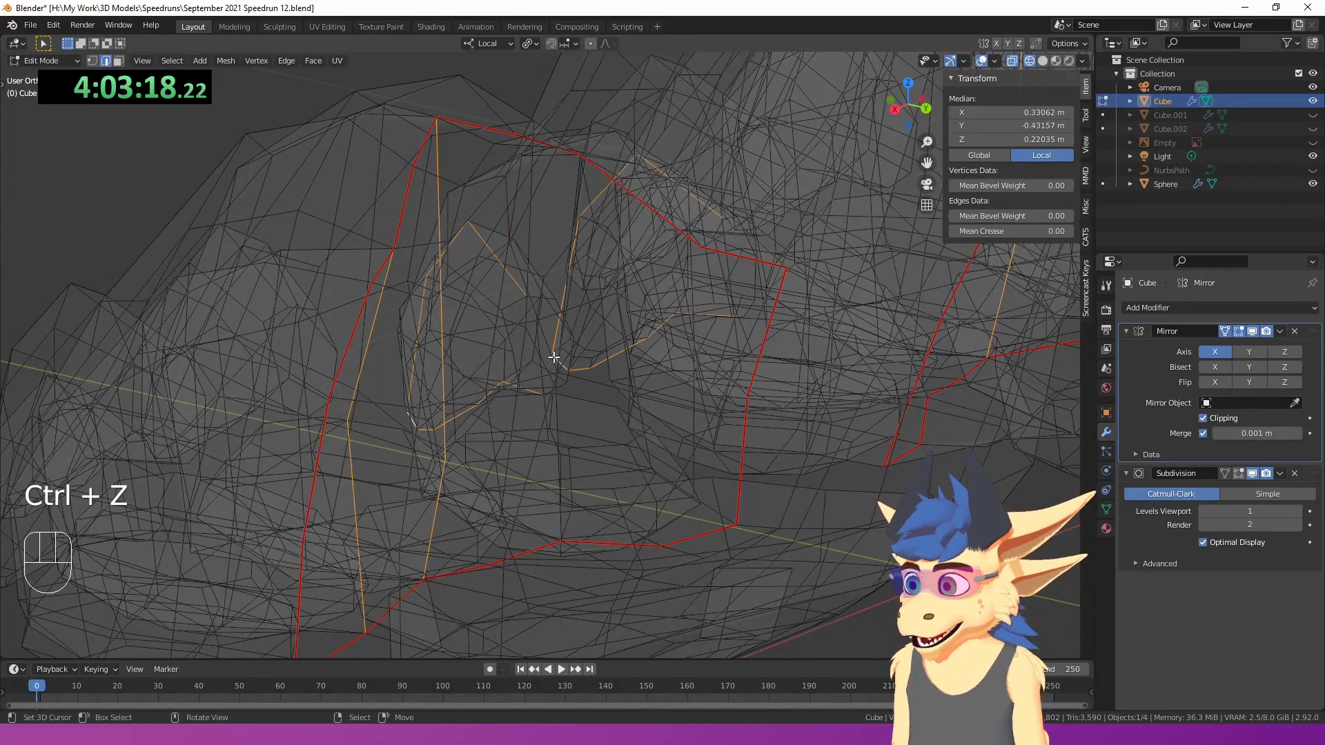
middle_drag(530, 361, 545, 364)
middle_drag(515, 304, 521, 456)
key(ctrl+z)
middle_drag(521, 456, 505, 421)
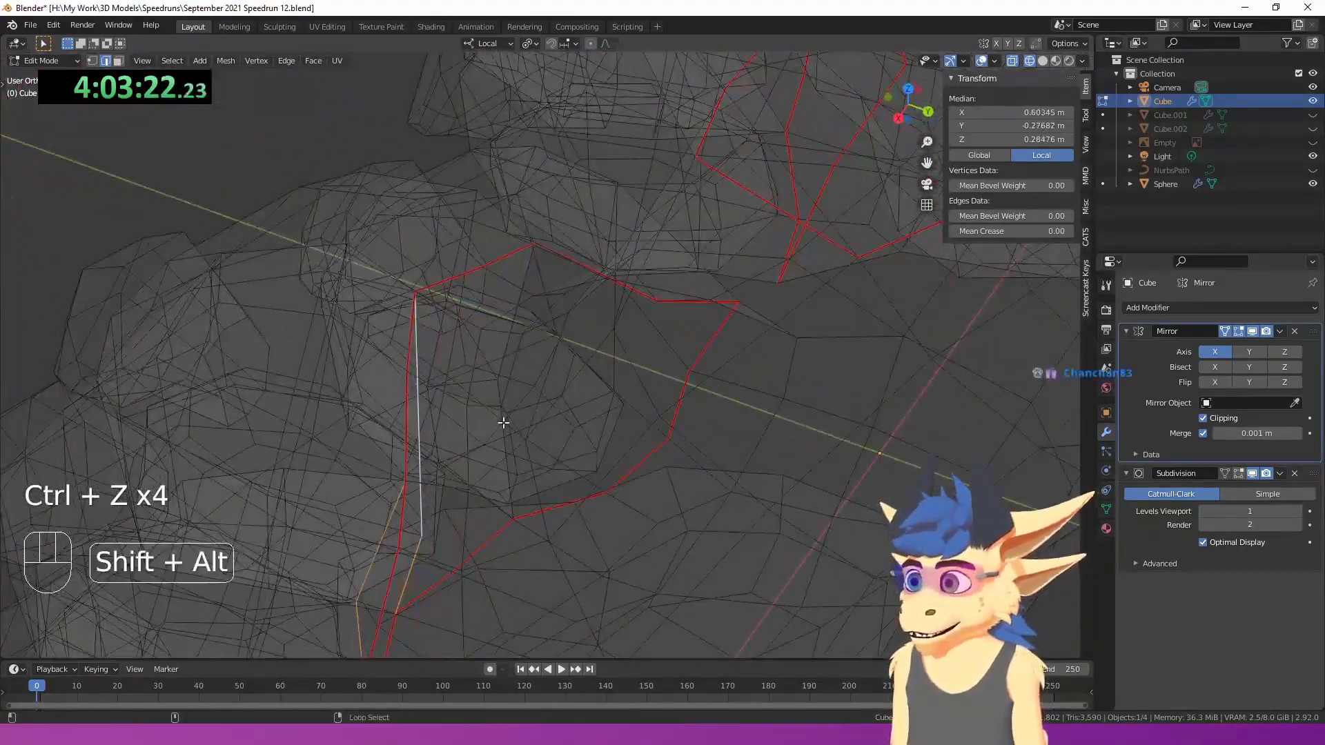
middle_drag(511, 465, 526, 444)
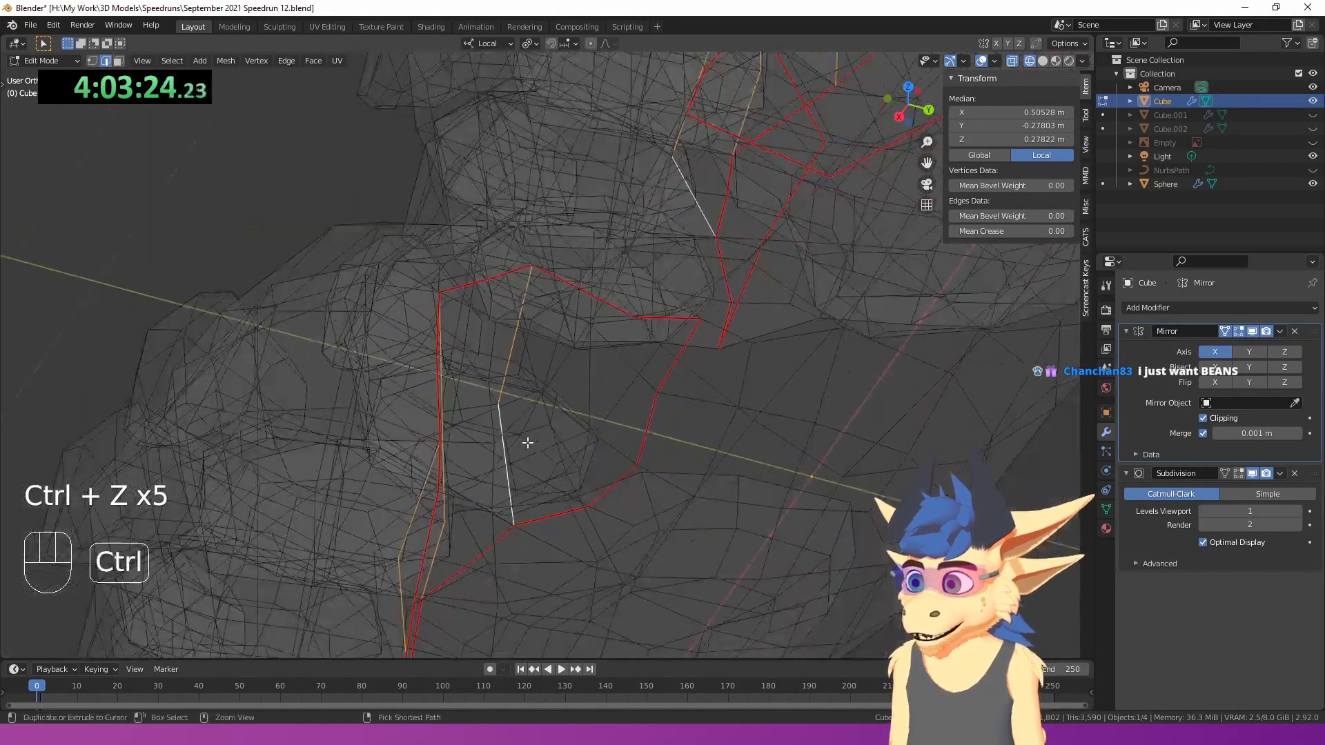
key(ctrl+e)
click(527, 443)
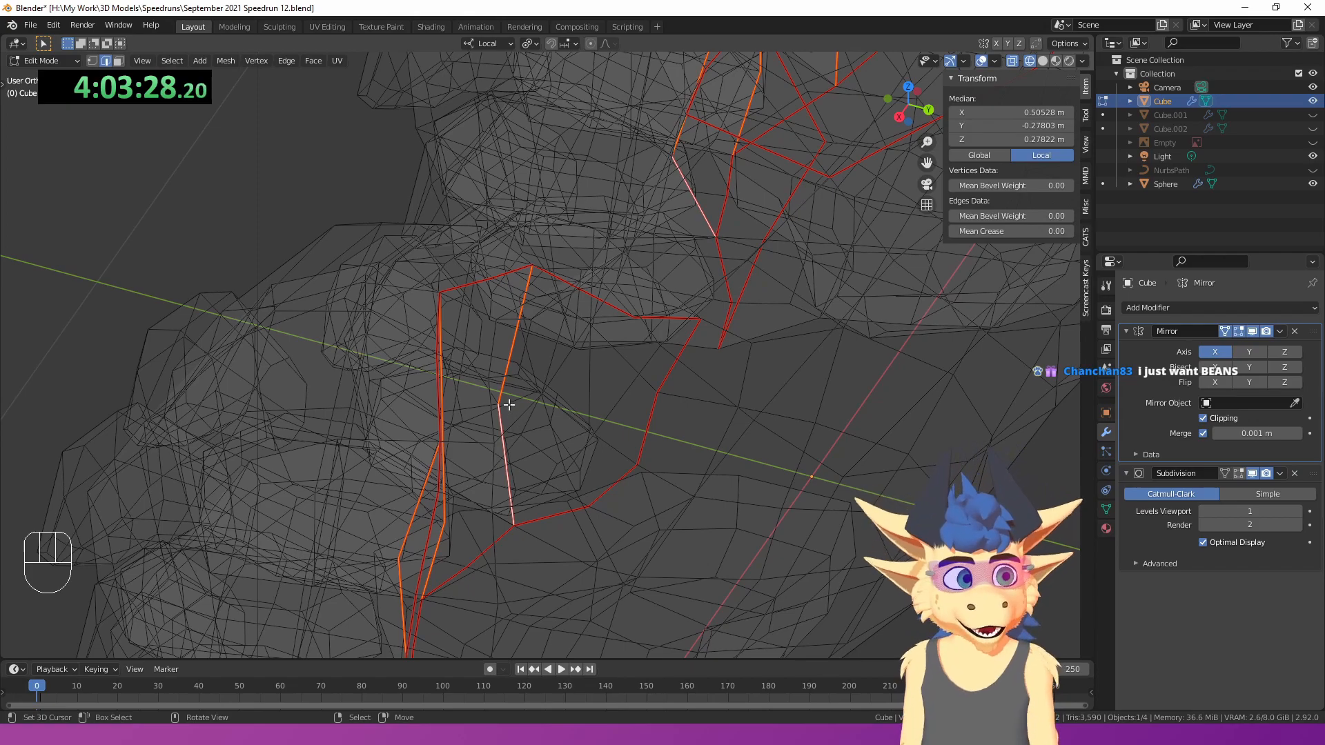
- In vertex selection, move the middle vertices of the inner foot seam and the adjacent toe-dividing seam to straighten both lines
scroll(508, 409, down, 3)
middle_drag(508, 411, 799, 387)
middle_drag(580, 383, 665, 394)
scroll(459, 424, up, 2)
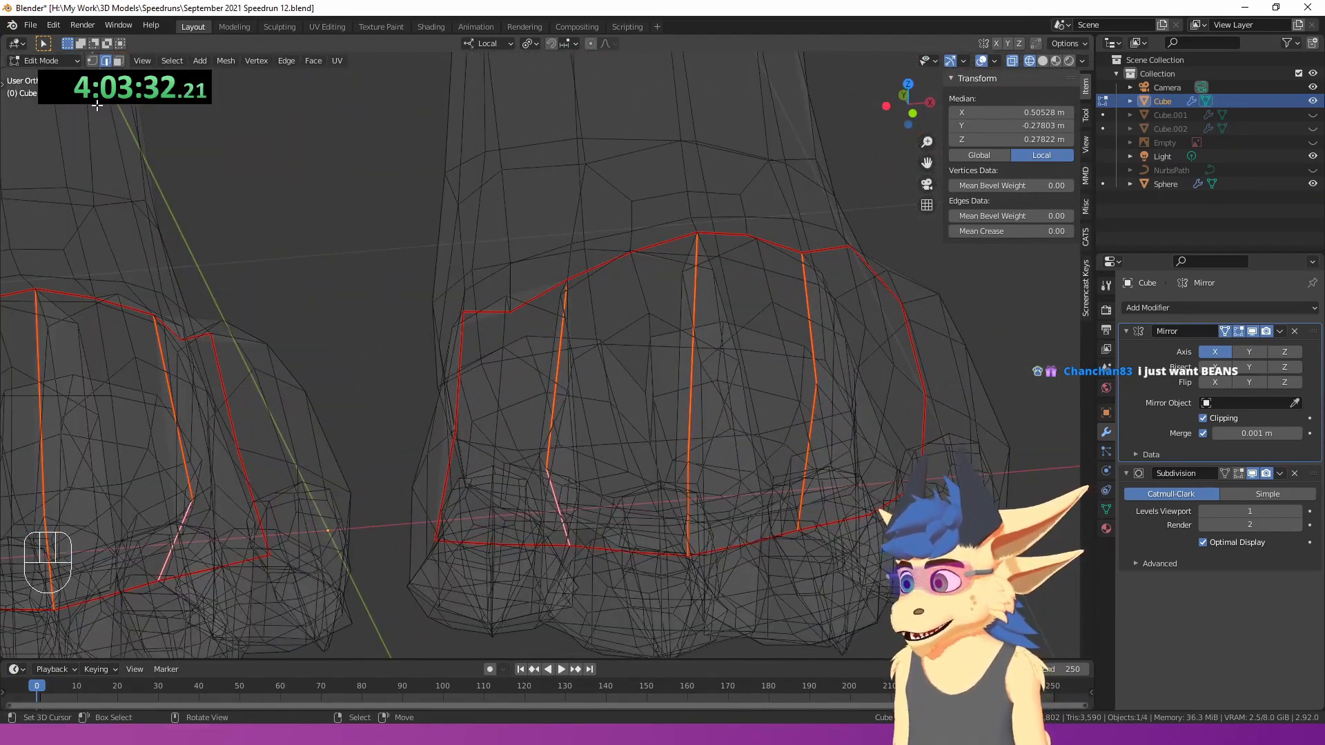
click(95, 60)
middle_drag(553, 467, 535, 459)
right_click(464, 434)
middle_drag(464, 434, 469, 443)
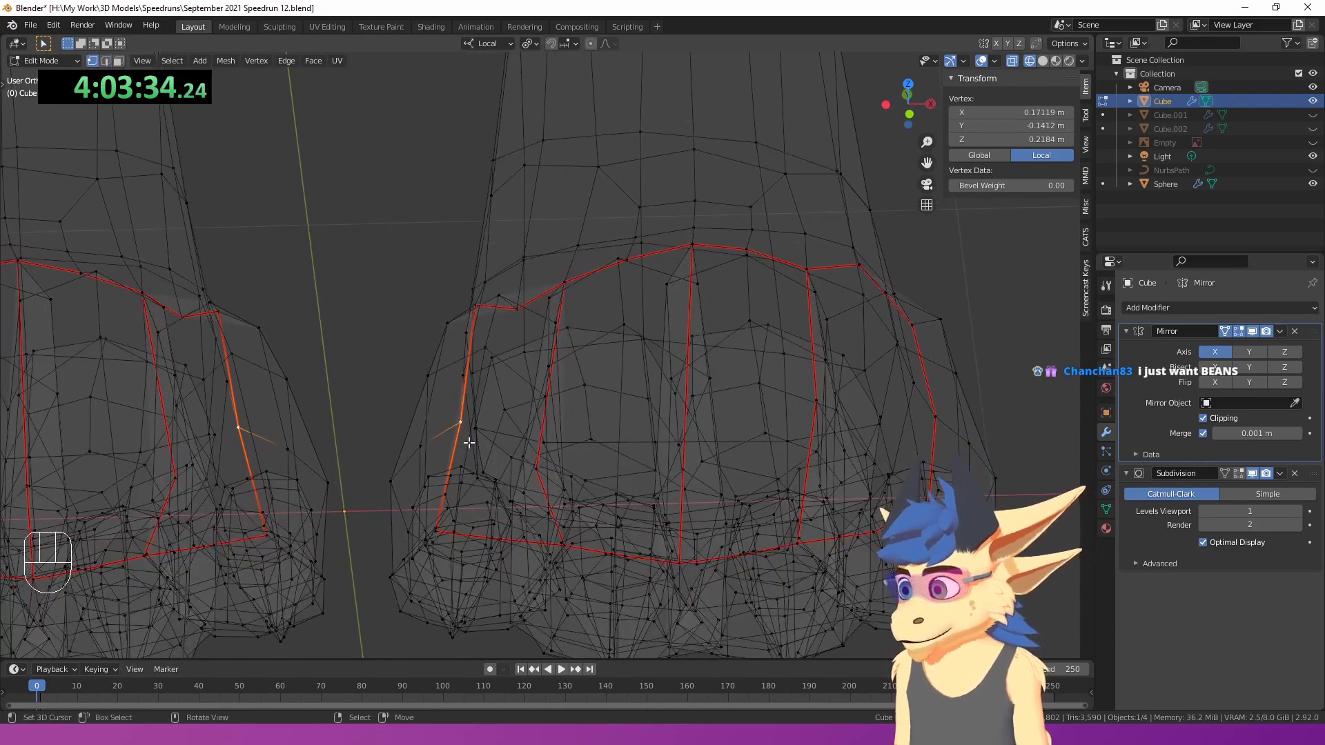
key(g)
click(532, 463)
key(g)
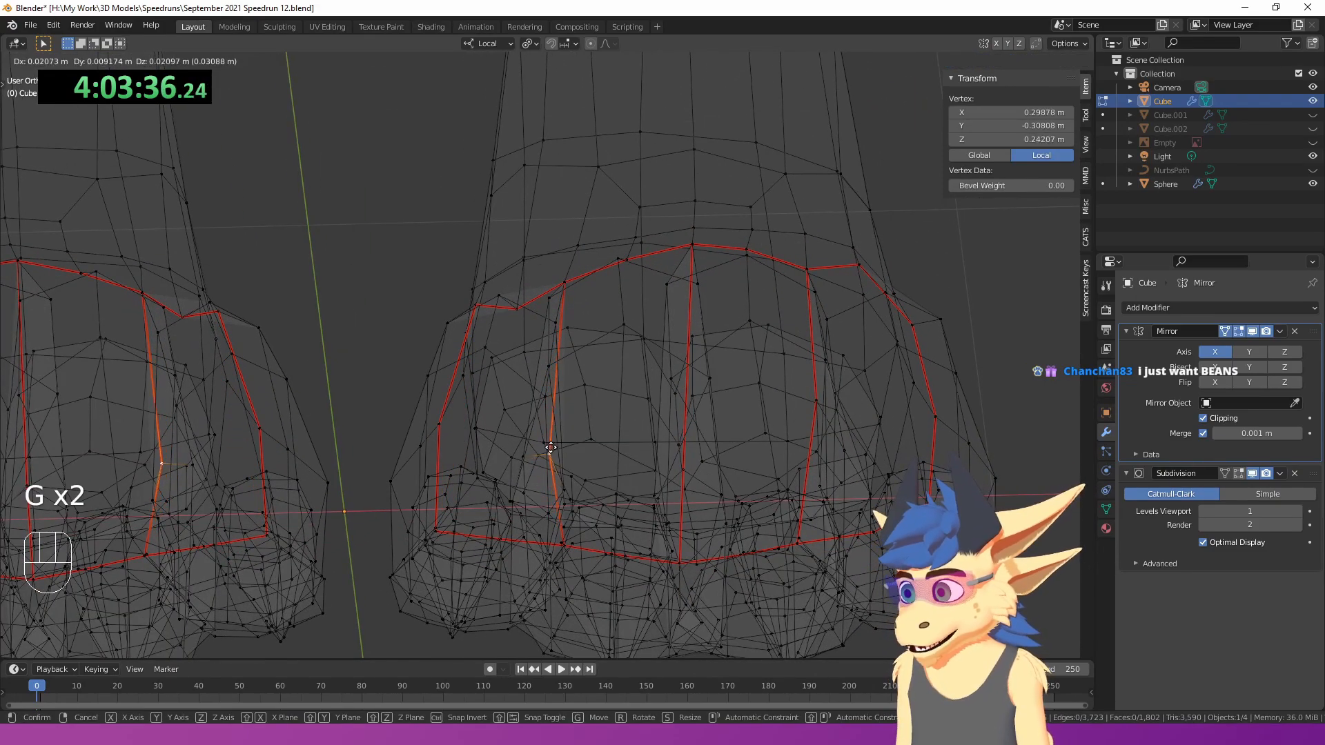
click(558, 448)
- Reposition the vertices at the inner upper corner of the foot's seam loop to smooth its curve
right_click(514, 290)
key(g)
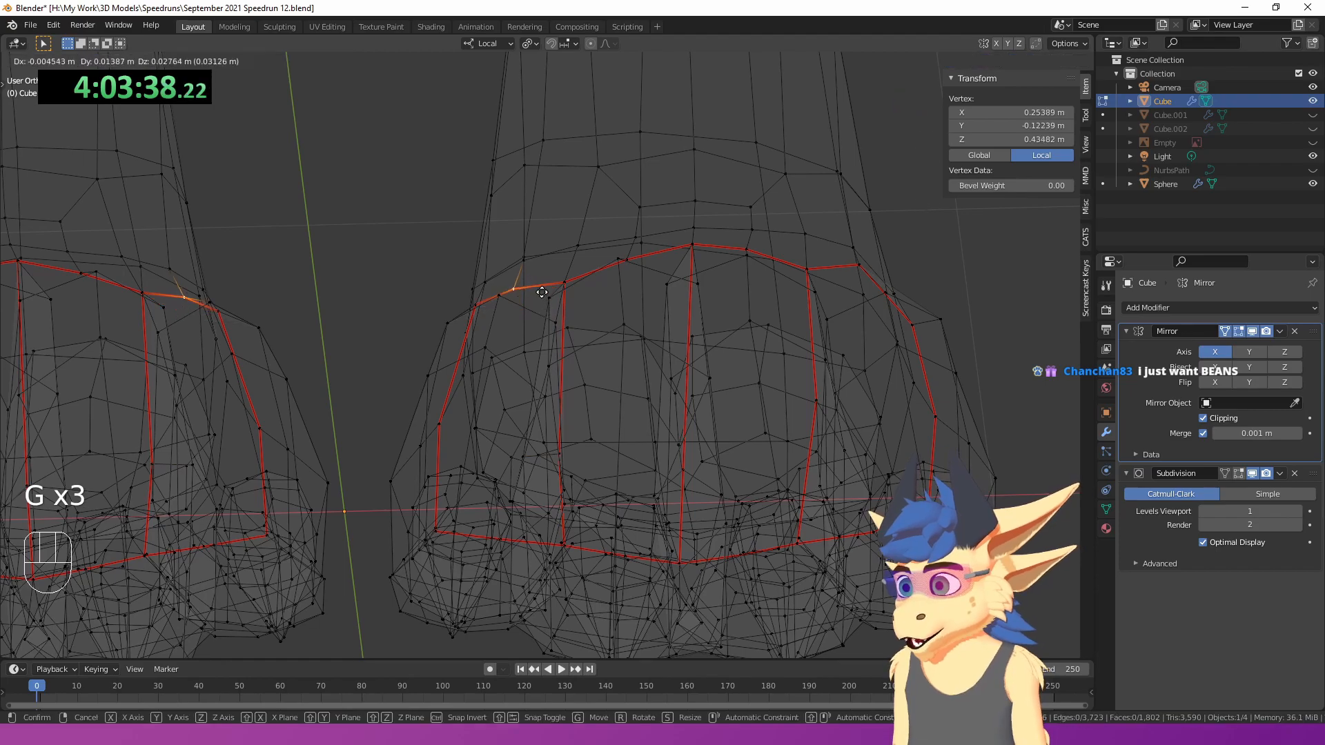
click(545, 306)
key(g)
click(521, 299)
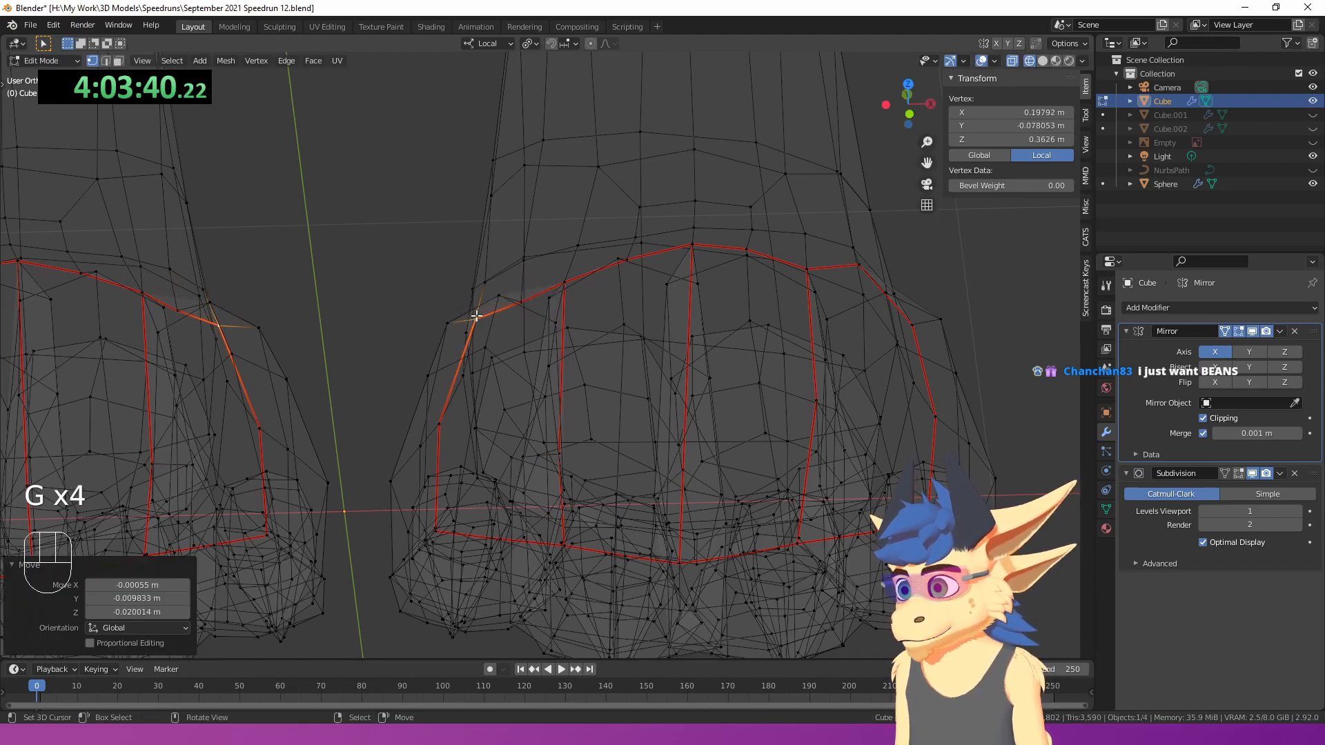
key(g)
click(573, 283)
- Move the remaining vertices along the top and outer corner of the foot's seam loop to even out its arch
key(g)
click(651, 267)
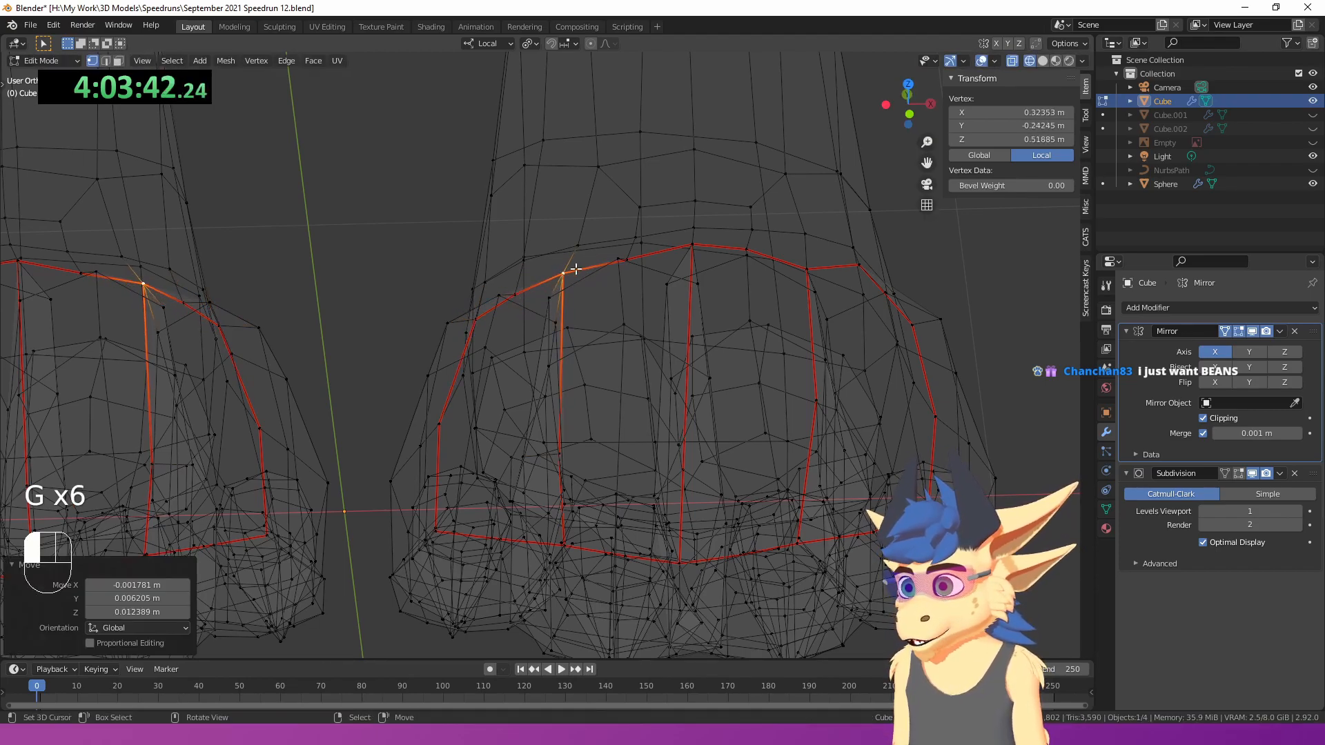
shift+middle_drag(651, 267, 605, 266)
key(g)
click(597, 255)
shift+middle_drag(865, 281, 700, 273)
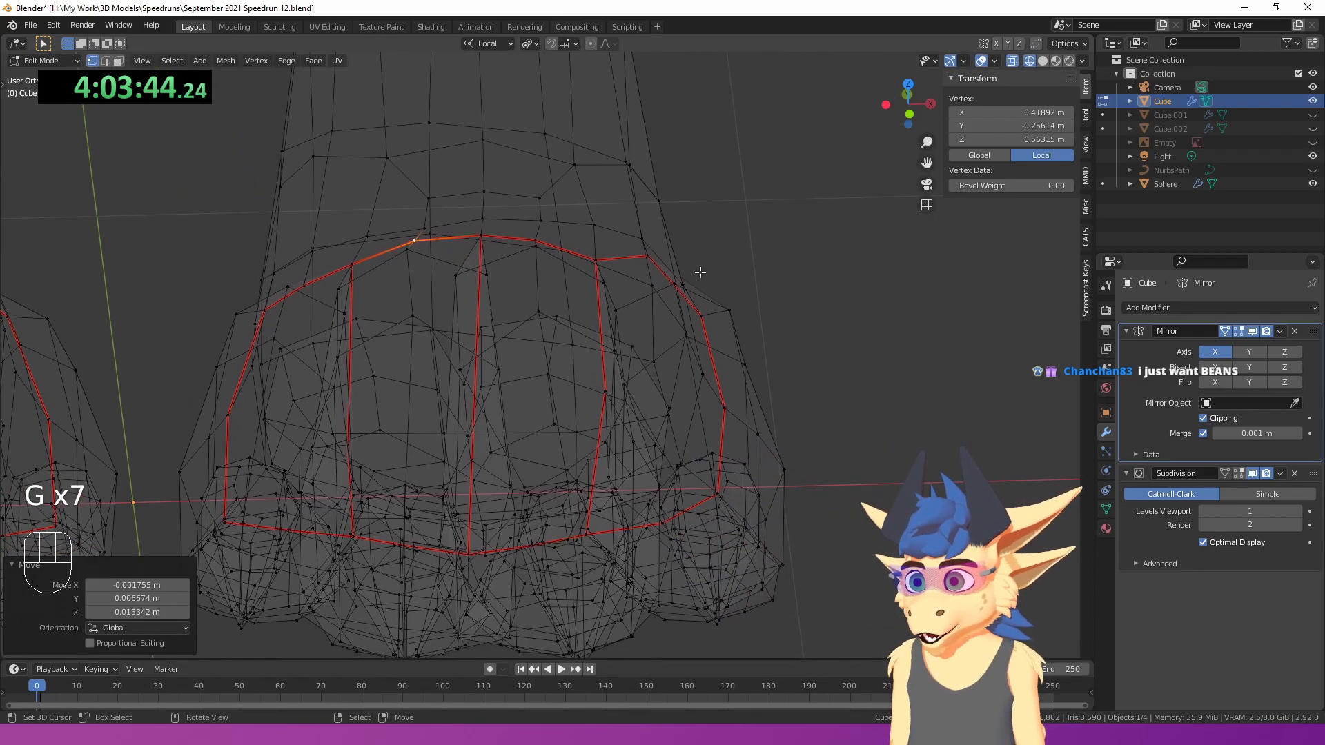
key(g)
click(656, 271)
- Return to solid shading, check the smoothed feet in Object Mode, and resume editing the body mesh
scroll(746, 326, down, 4)
key(Tab)
key(z)
click(804, 345)
middle_drag(793, 347, 663, 359)
key(Tab)
mouse_move(656, 355)
middle_down()
mouse_move(535, 335)
mouse_move(686, 343)
mouse_move(695, 317)
middle_up()
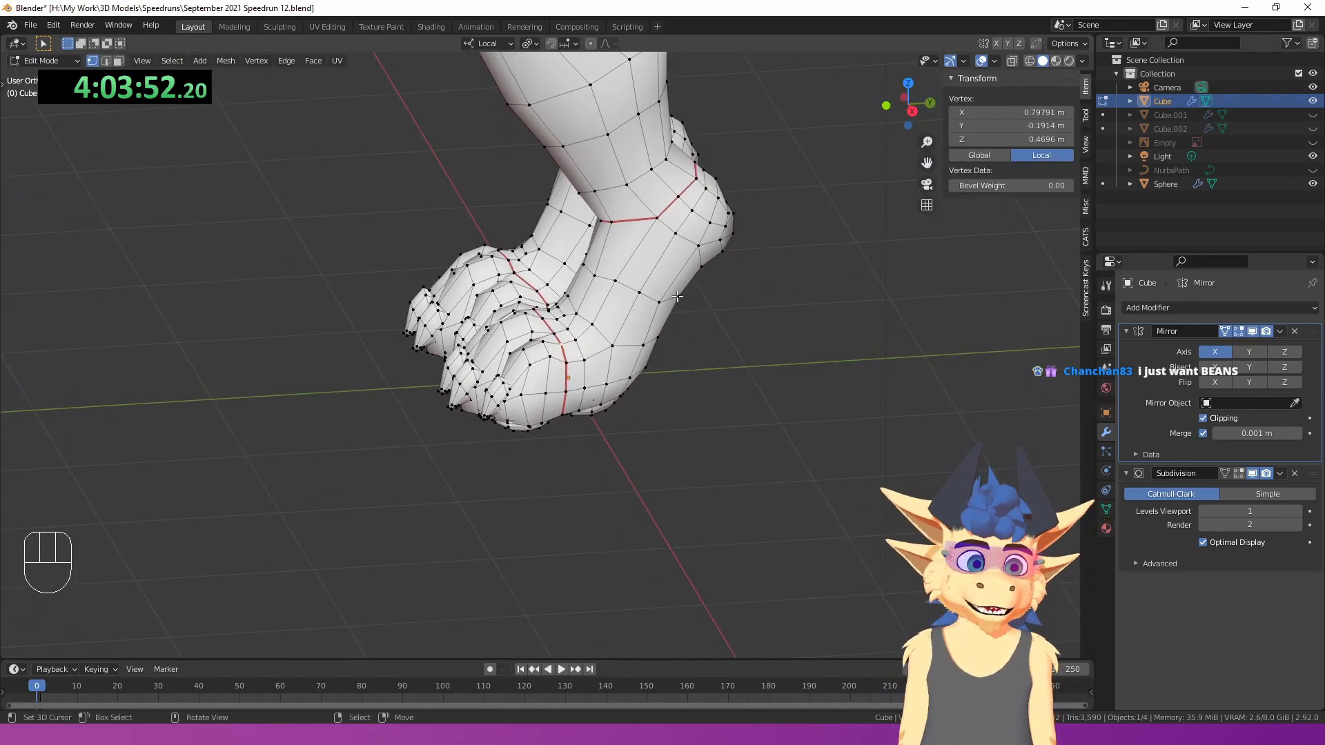
- Mark the selected edges on the foot as a seam
middle_drag(675, 300, 639, 304)
scroll(639, 305, up, 2)
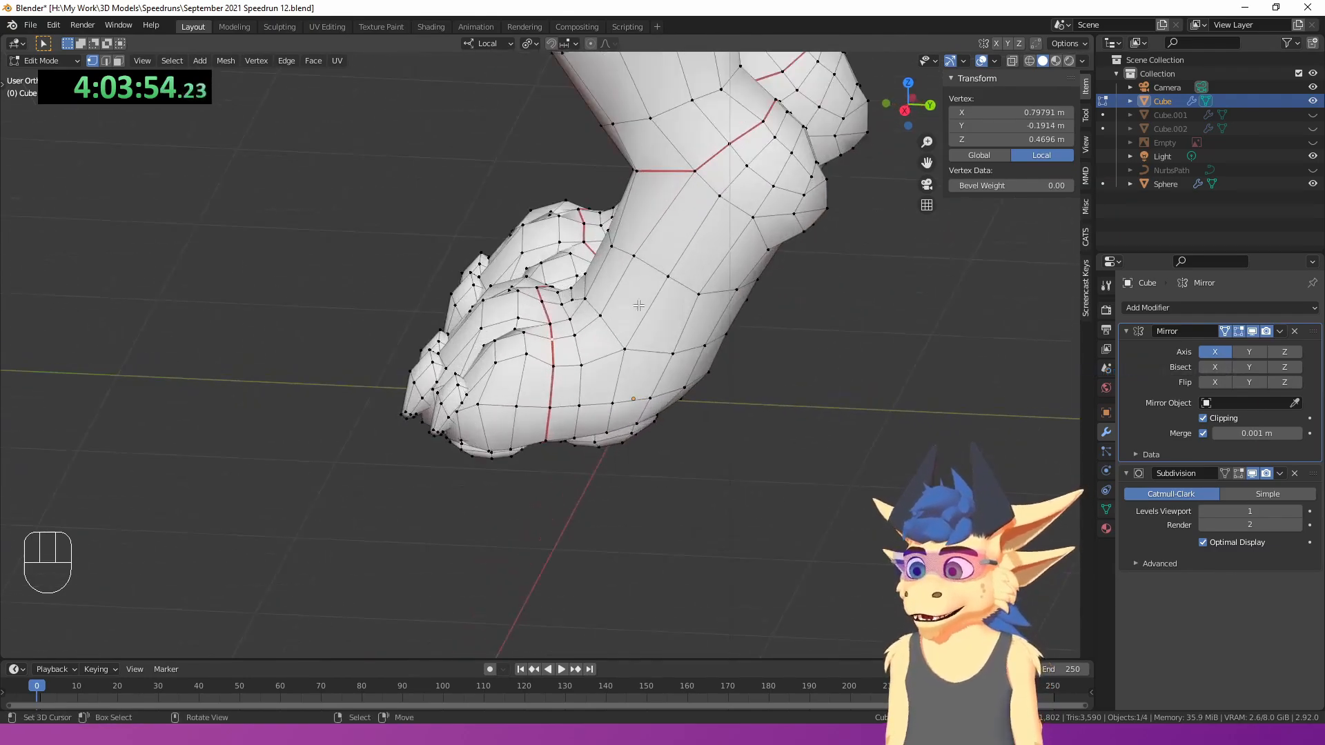
middle_drag(574, 399, 497, 325)
key(ctrl+e)
click(528, 281)
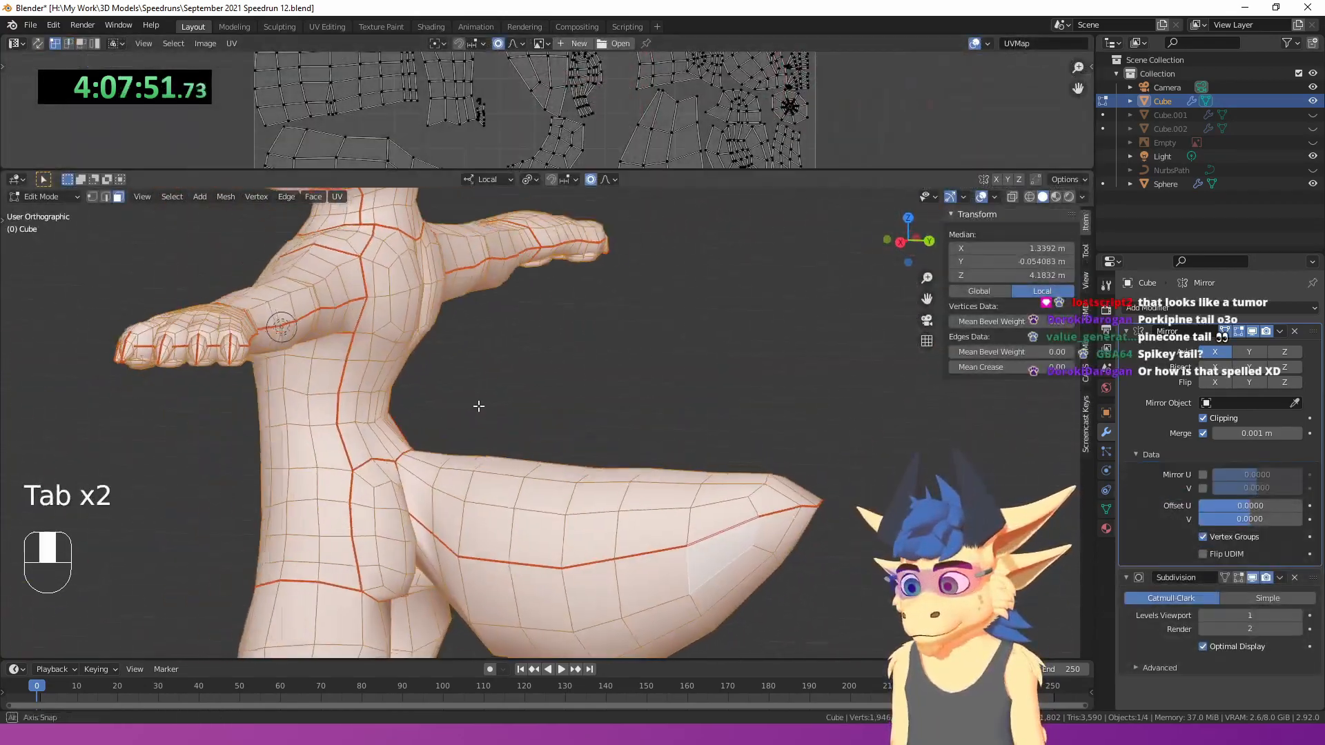
- Select all the tail faces, extrude them individually outward by 0.237 m, and examine the segmented tail in Object Mode
alt+click(704, 544)
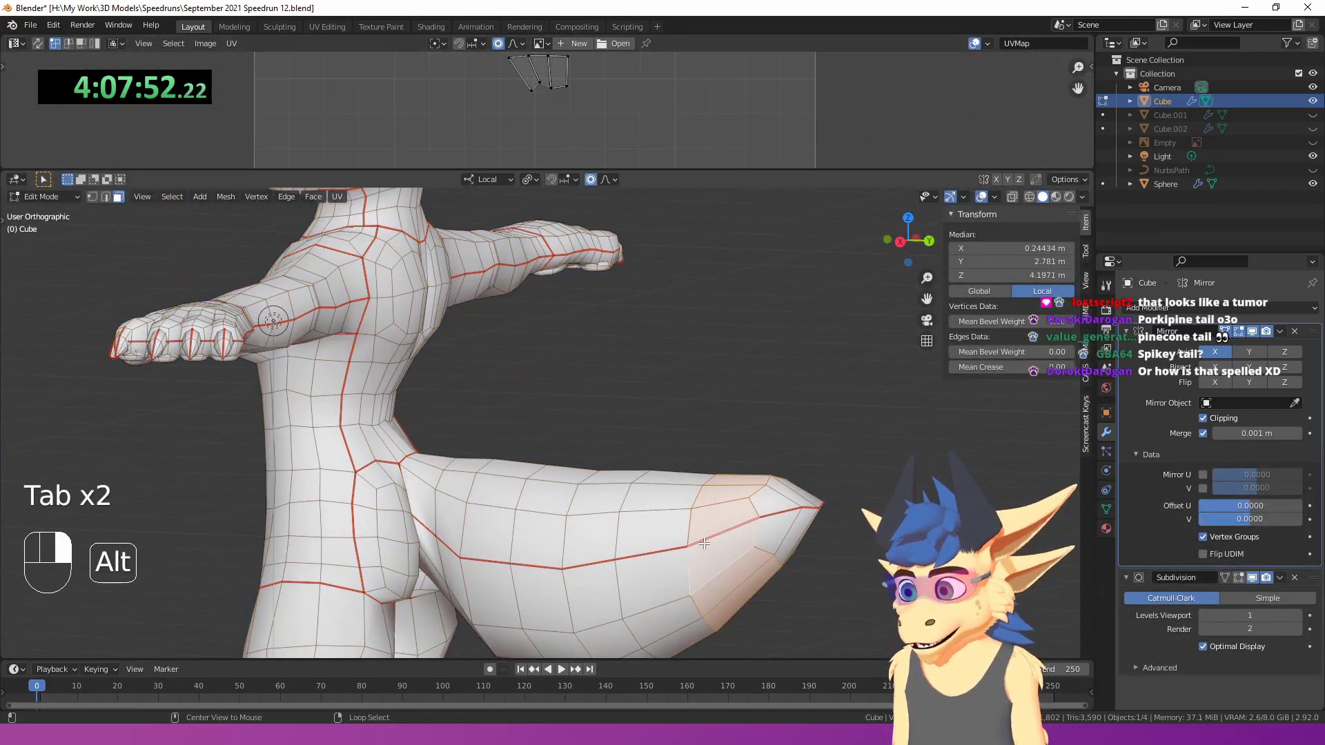
key(ctrl+KP_Add)
key(ctrl+KP_Add)
key(ctrl+KP_Add)
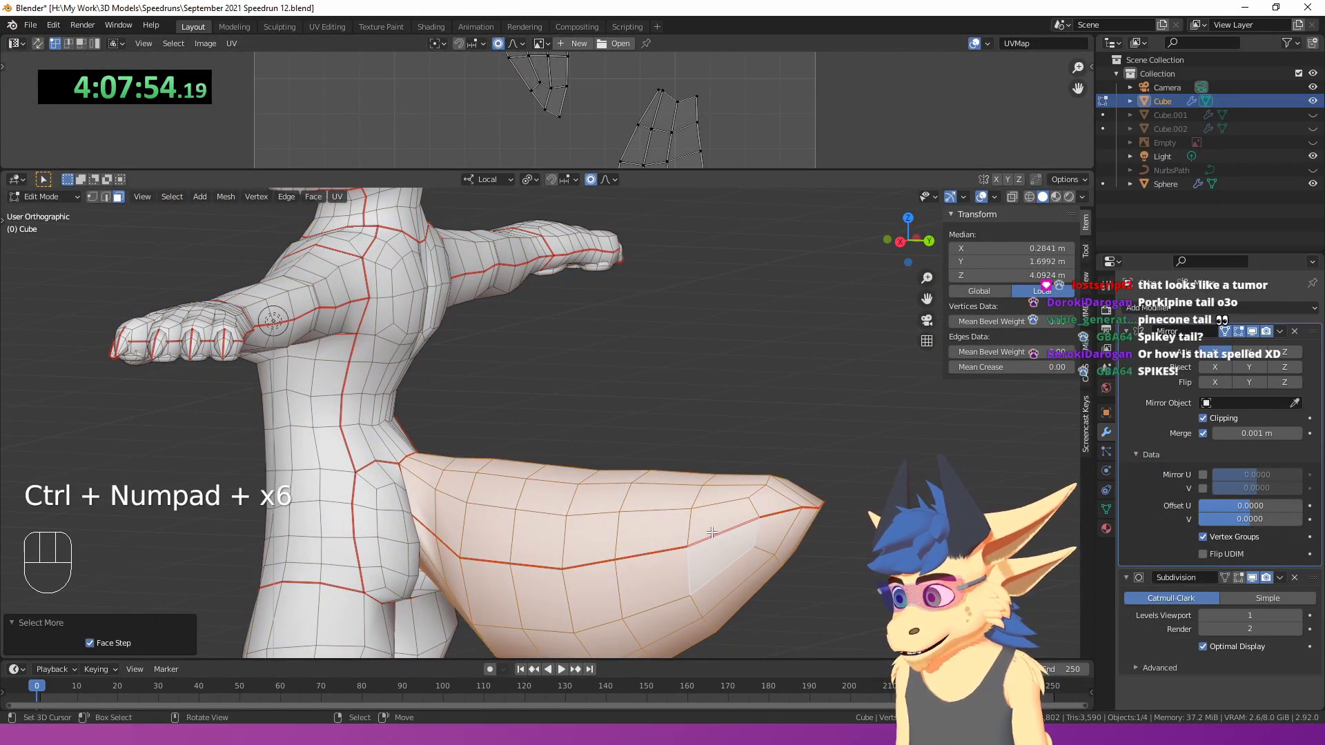
key(alt+e)
click(711, 532)
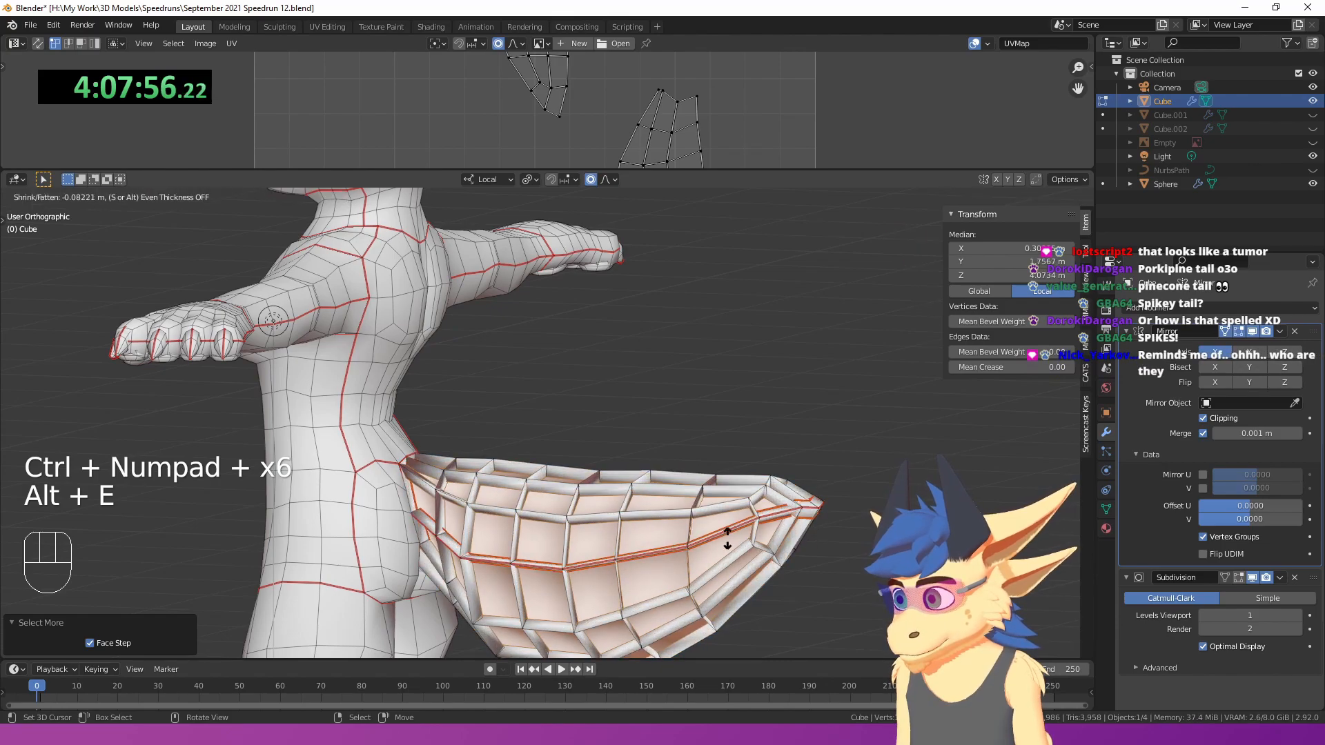
click(735, 512)
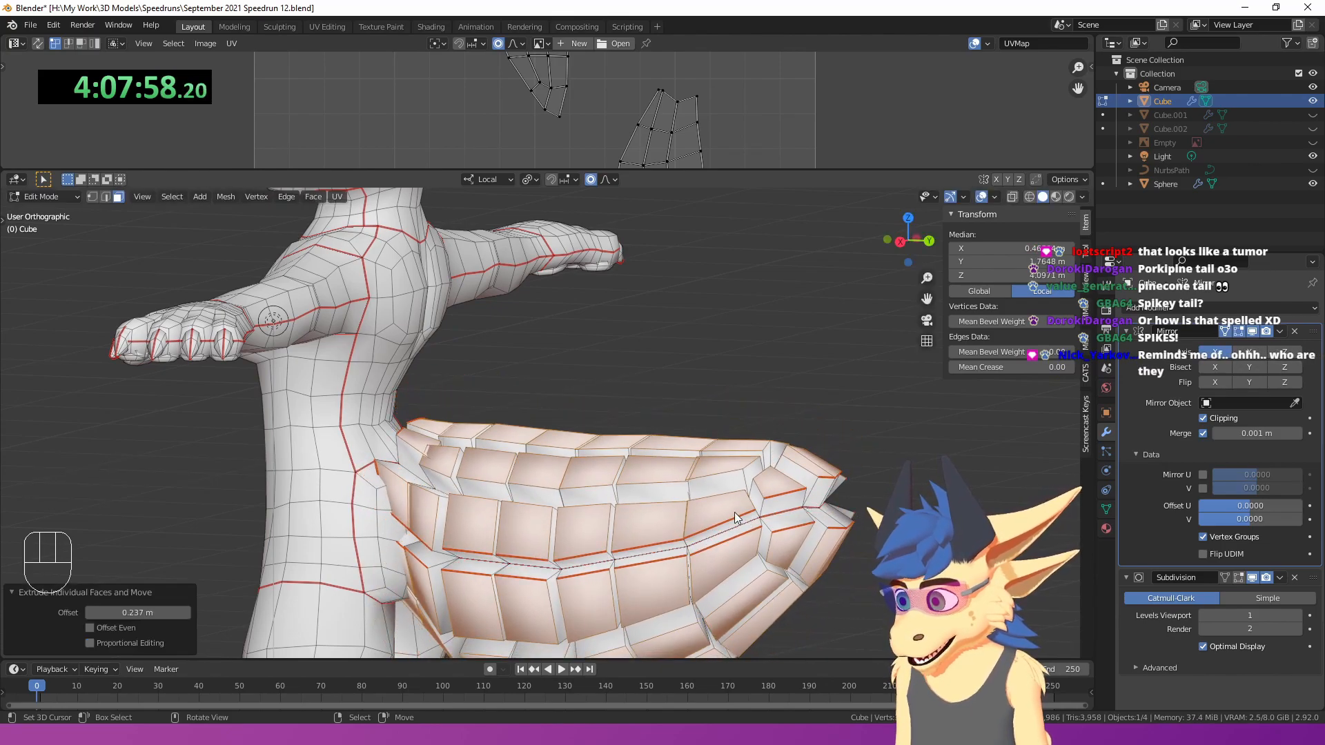
key(Tab)
scroll(683, 517, down, 5)
middle_drag(638, 524, 739, 529)
scroll(739, 529, up, 5)
shift+middle_drag(519, 536, 597, 431)
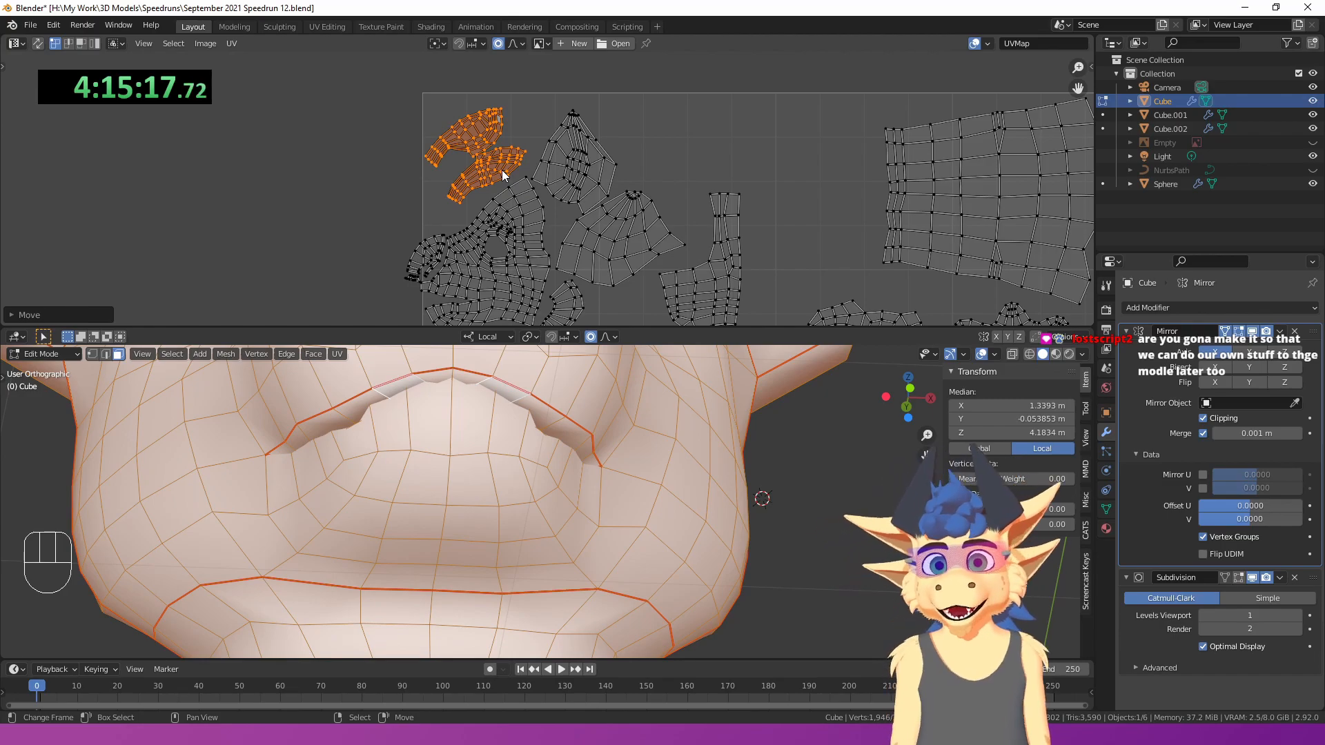
- In the UV layout, select the island with the narrow upper strip and move it closer to the fan-shaped island
scroll(508, 168, down, 1)
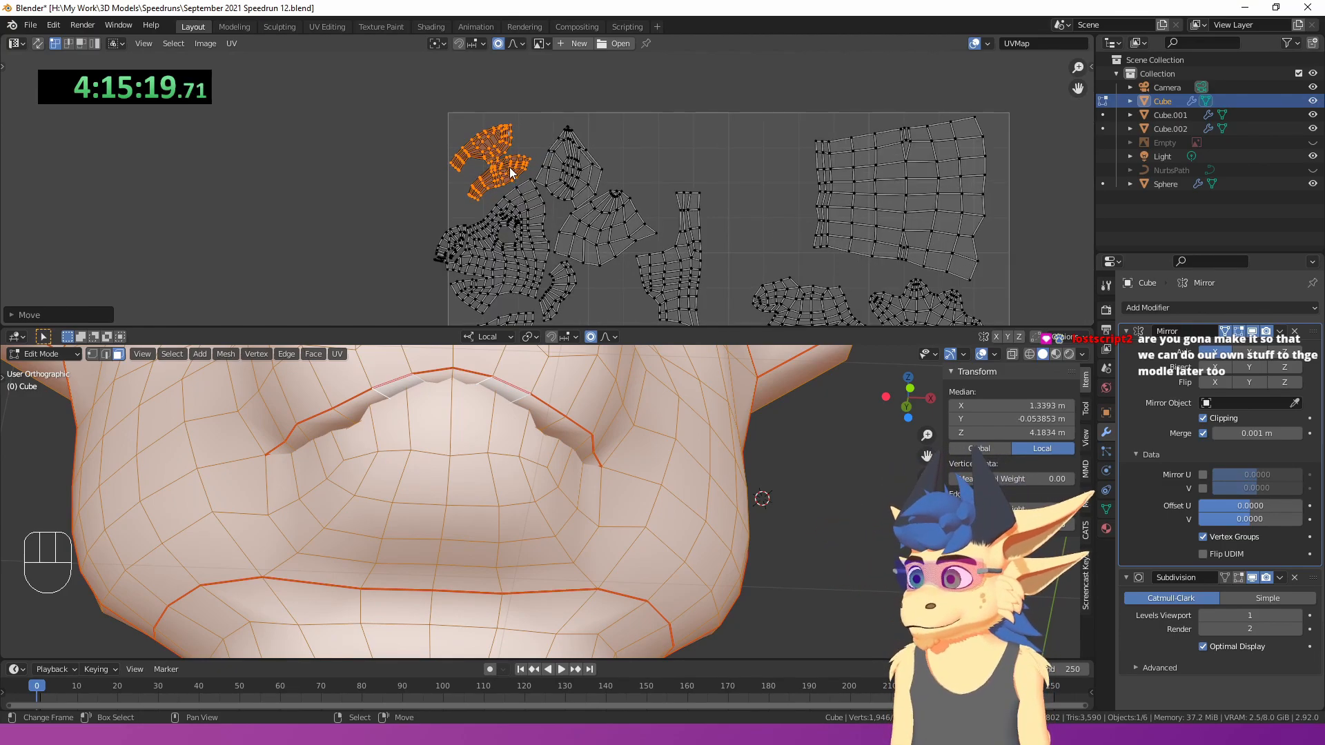
middle_drag(501, 232, 505, 187)
scroll(505, 188, up, 1)
key(alt+a)
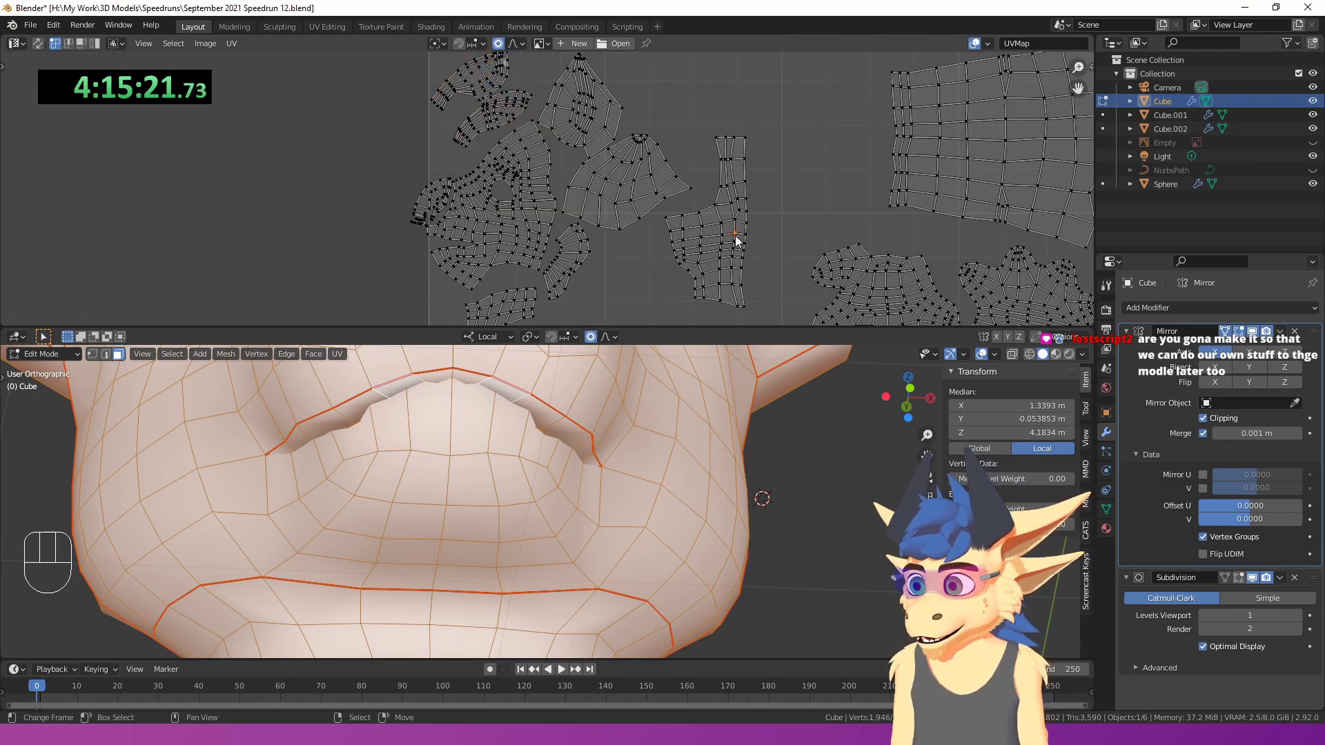
key(l)
key(g)
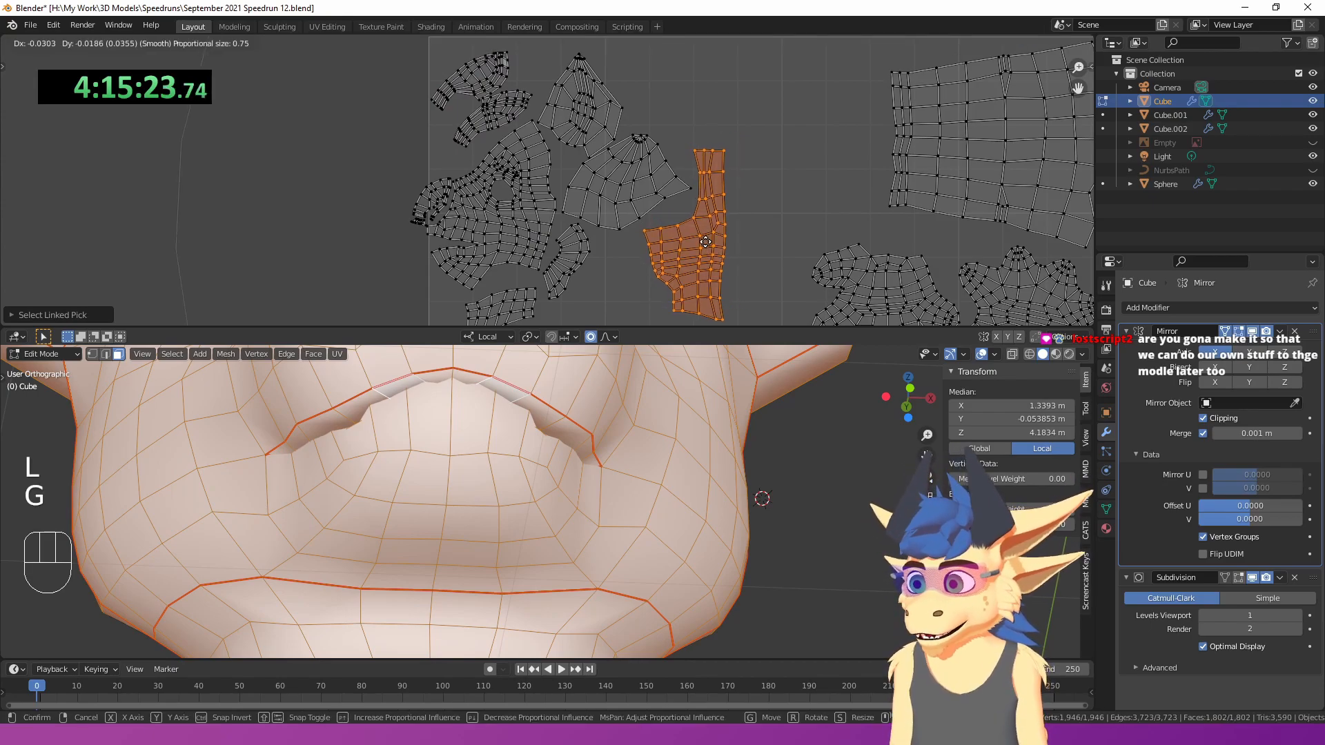
click(714, 248)
- Select the pointed UV island and the neighbouring fan-shaped island in turn and nudge each for tighter spacing
right_click(652, 181)
key(l)
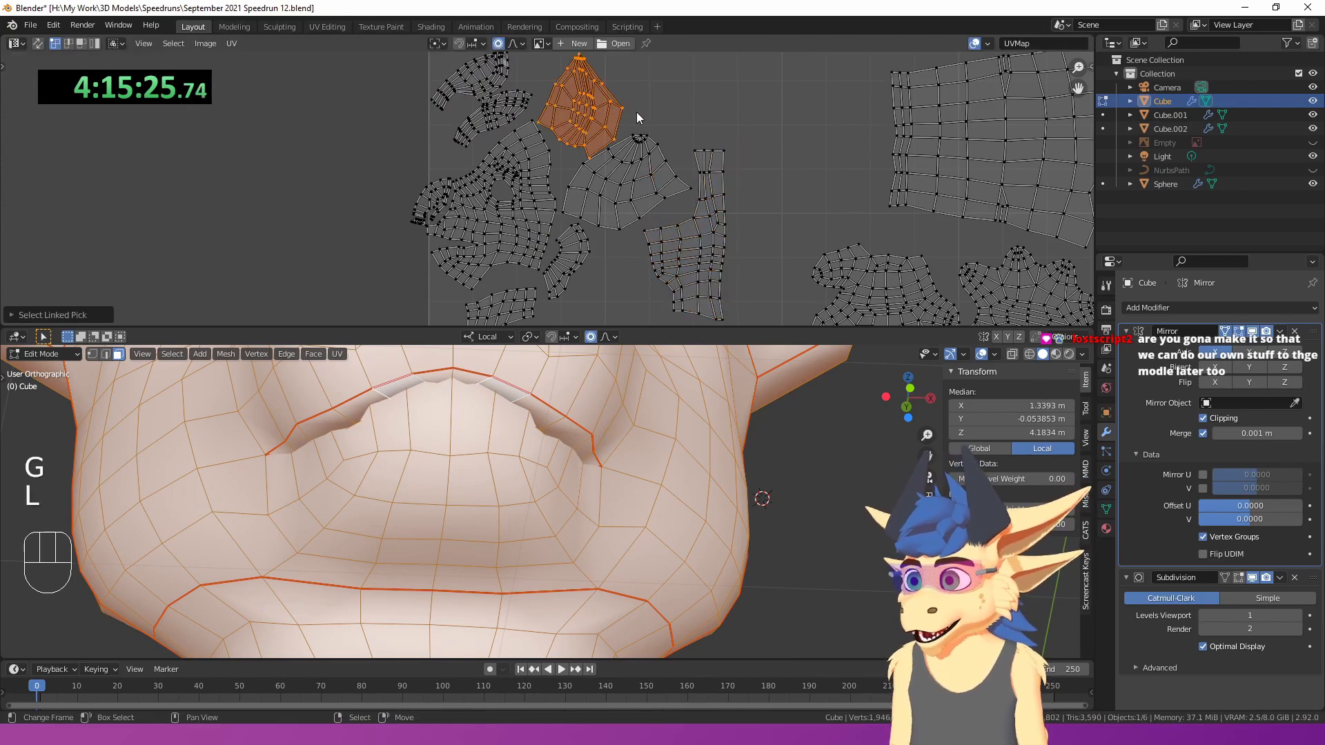
middle_drag(640, 118, 648, 140)
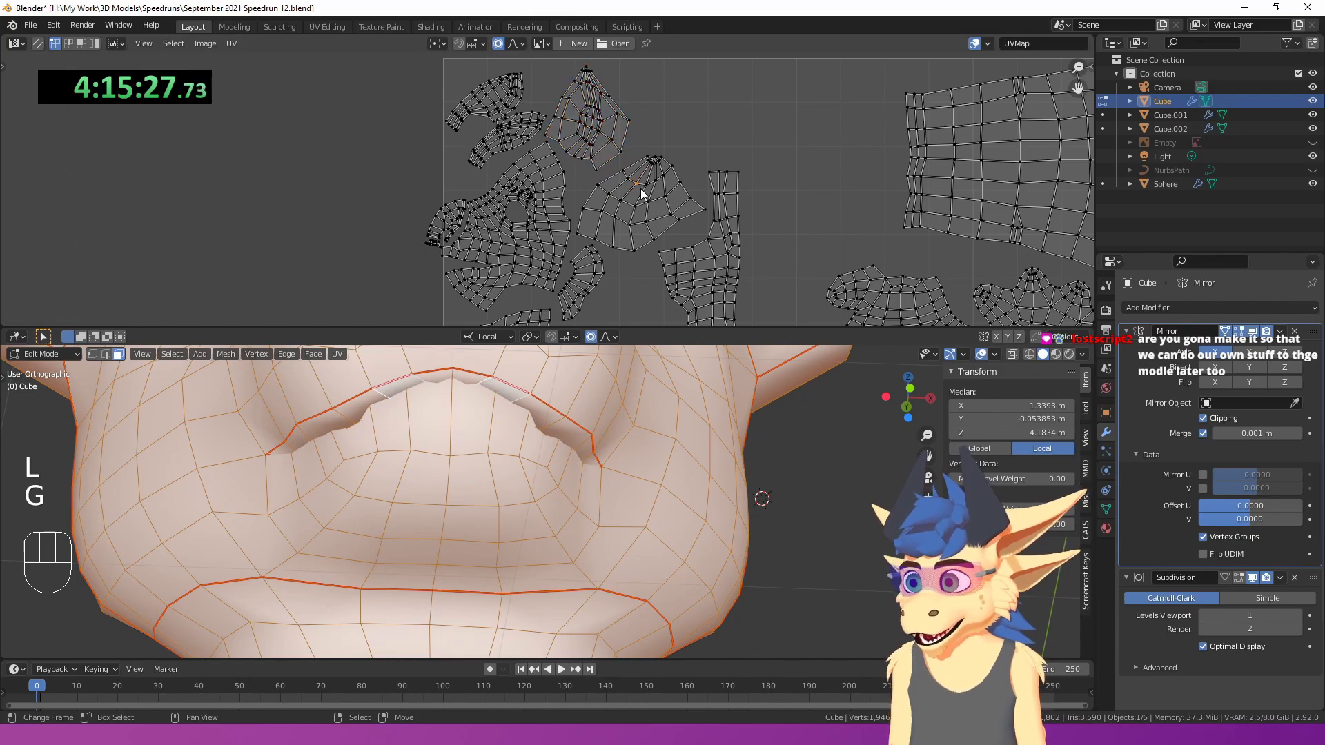
key(g)
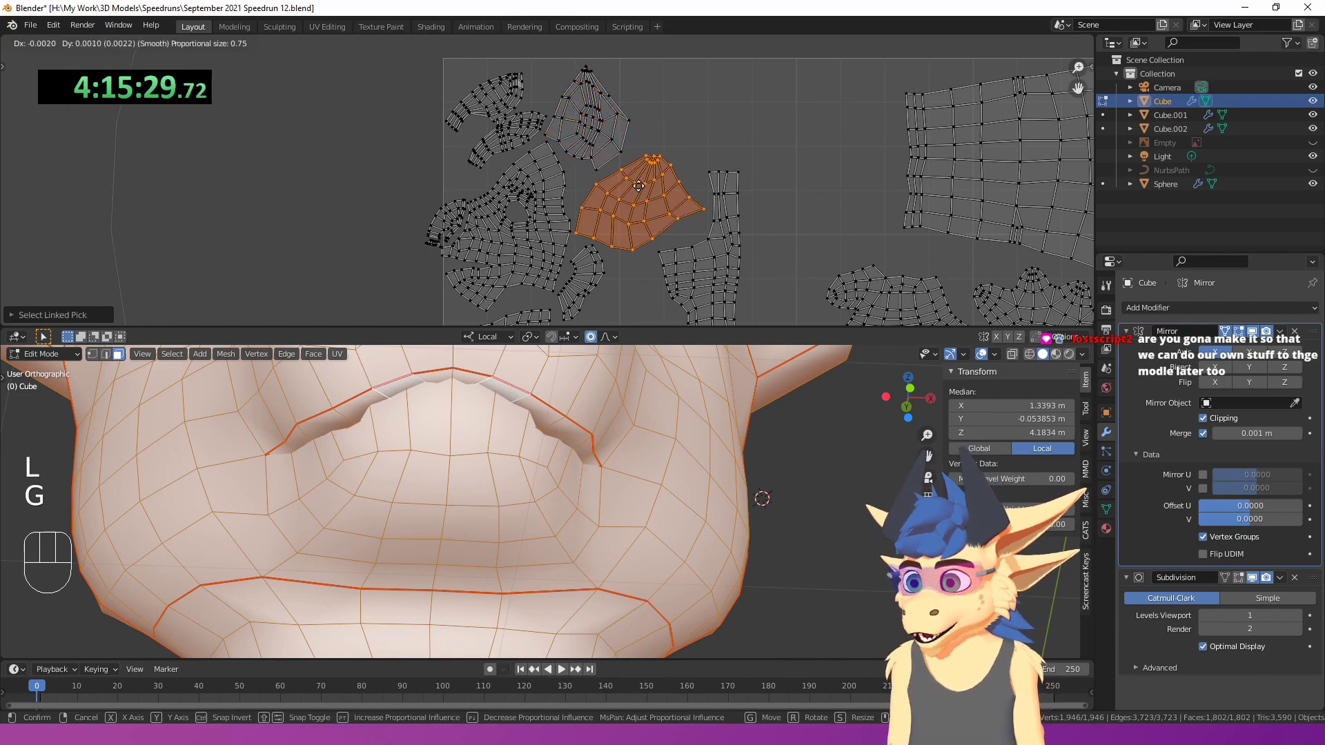
click(638, 184)
- Move and rotate the UV island with the narrow strip to fit diagonally below the fan-shaped island
shift+middle_drag(682, 213, 700, 145)
right_click(727, 200)
key(l)
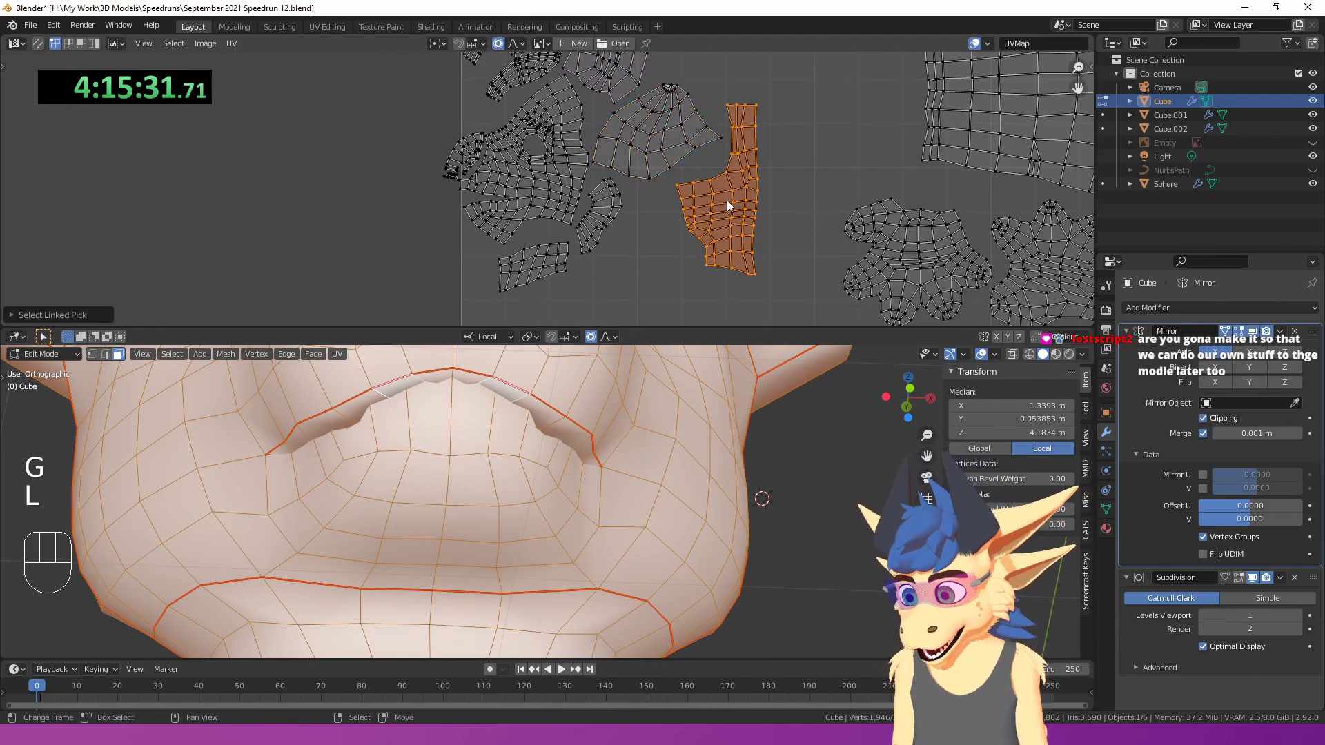
key(h)
key(ctrl+z)
key(g)
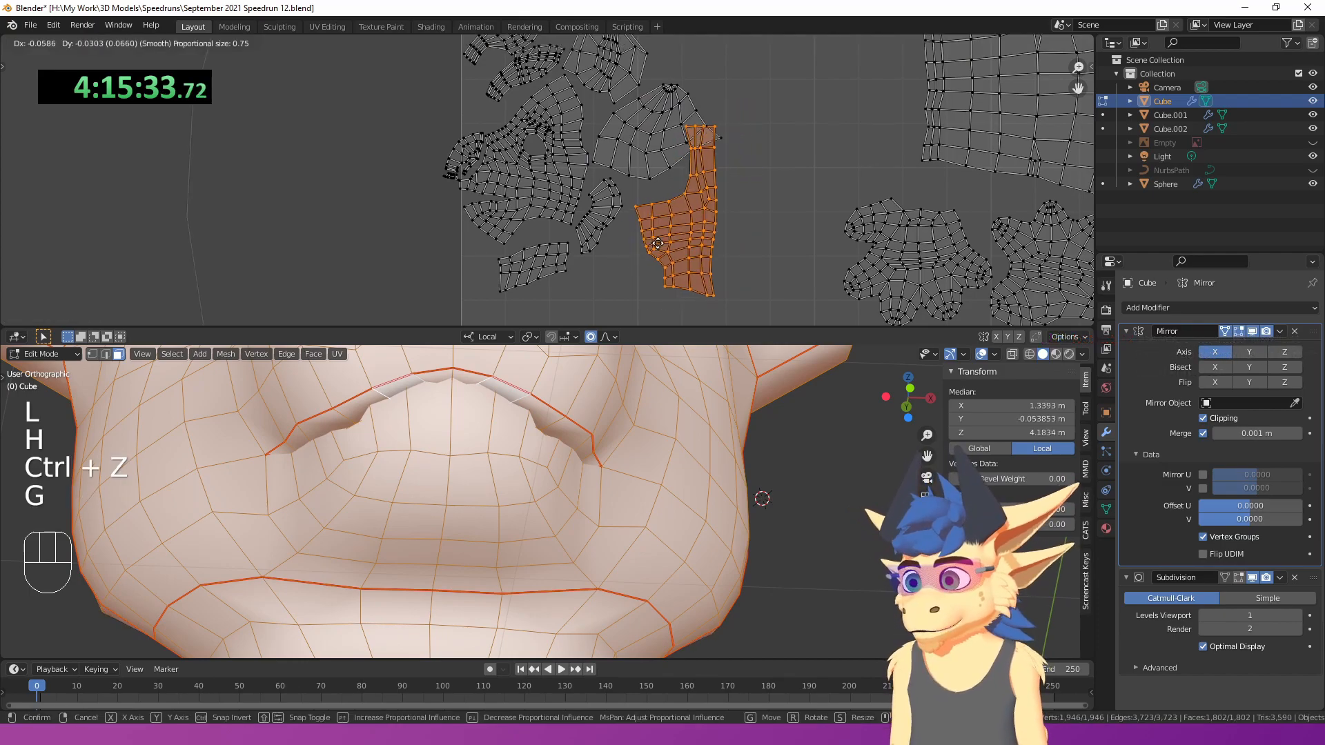
key(r)
click(729, 241)
key(g)
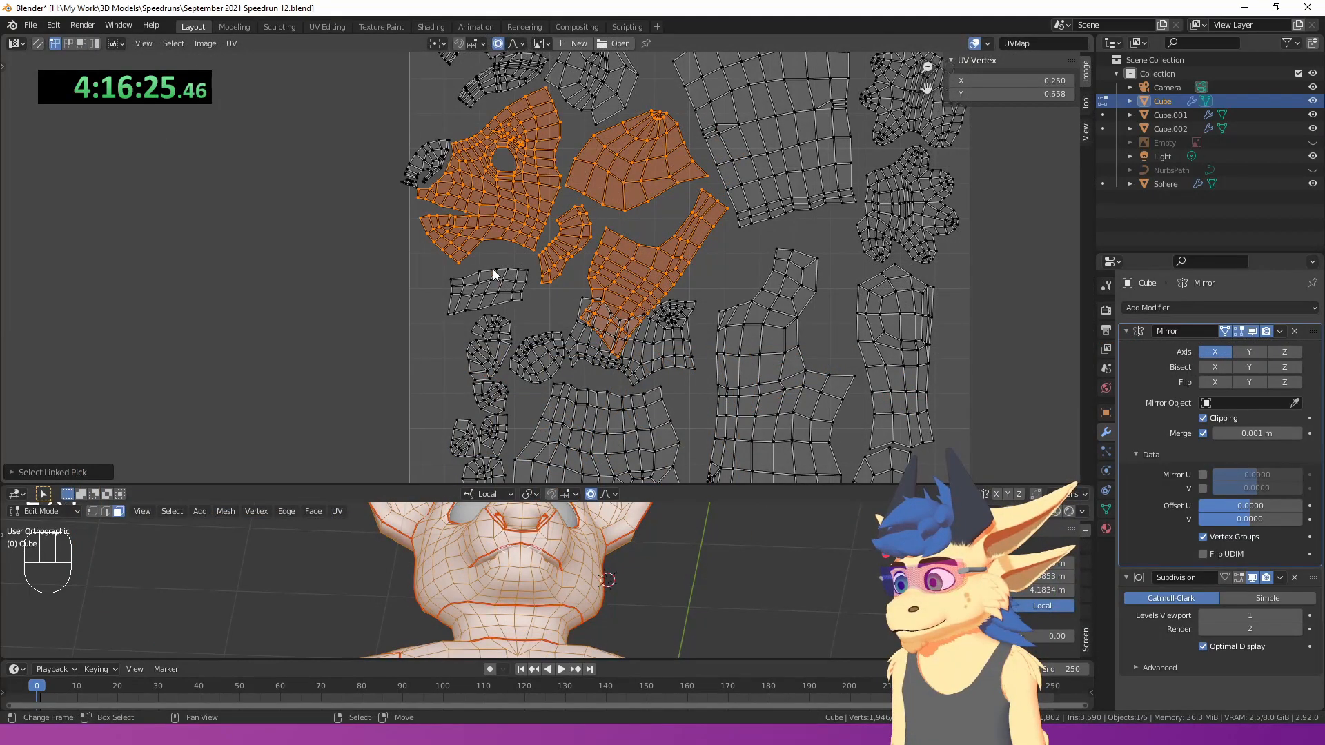
- Add the small strip island and the remaining head islands to the UV selection and move the group slightly up and left
key(l)
scroll(605, 117, down, 2)
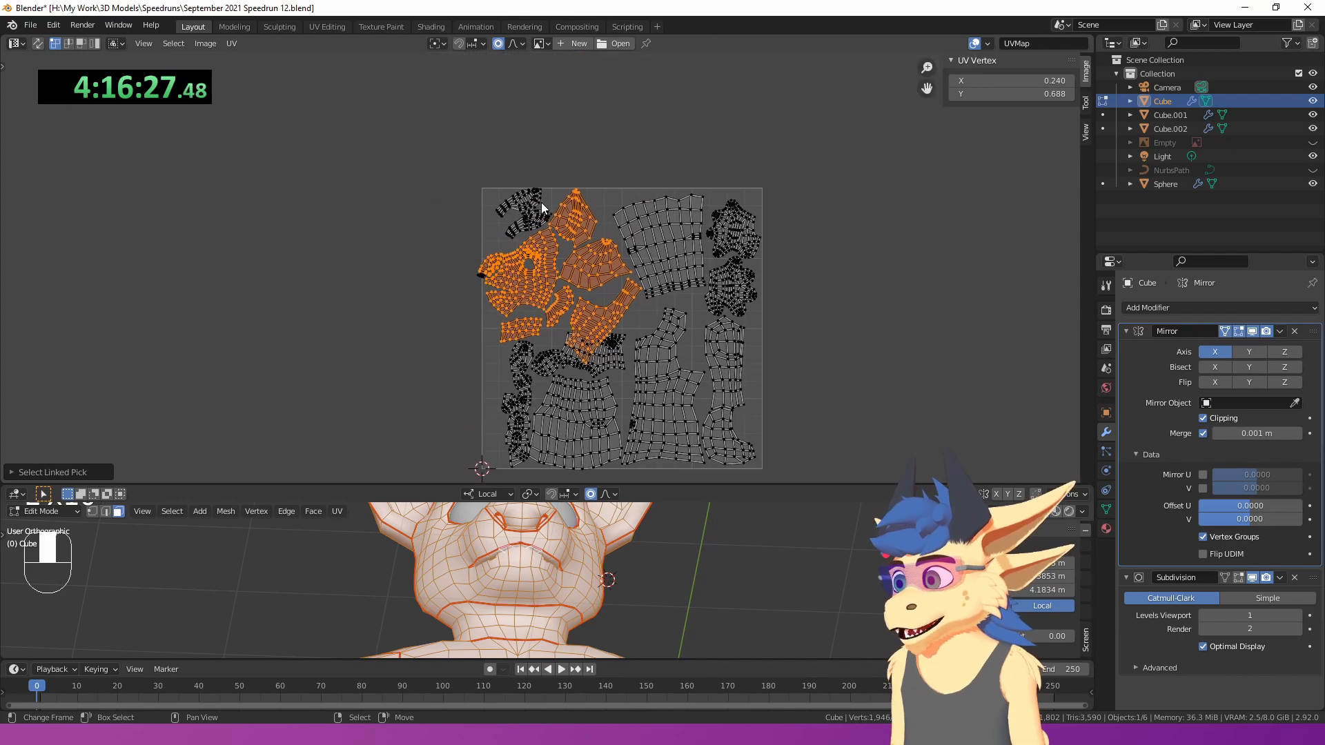
scroll(532, 193, up, 2)
shift+middle_drag(625, 280, 621, 254)
key(g)
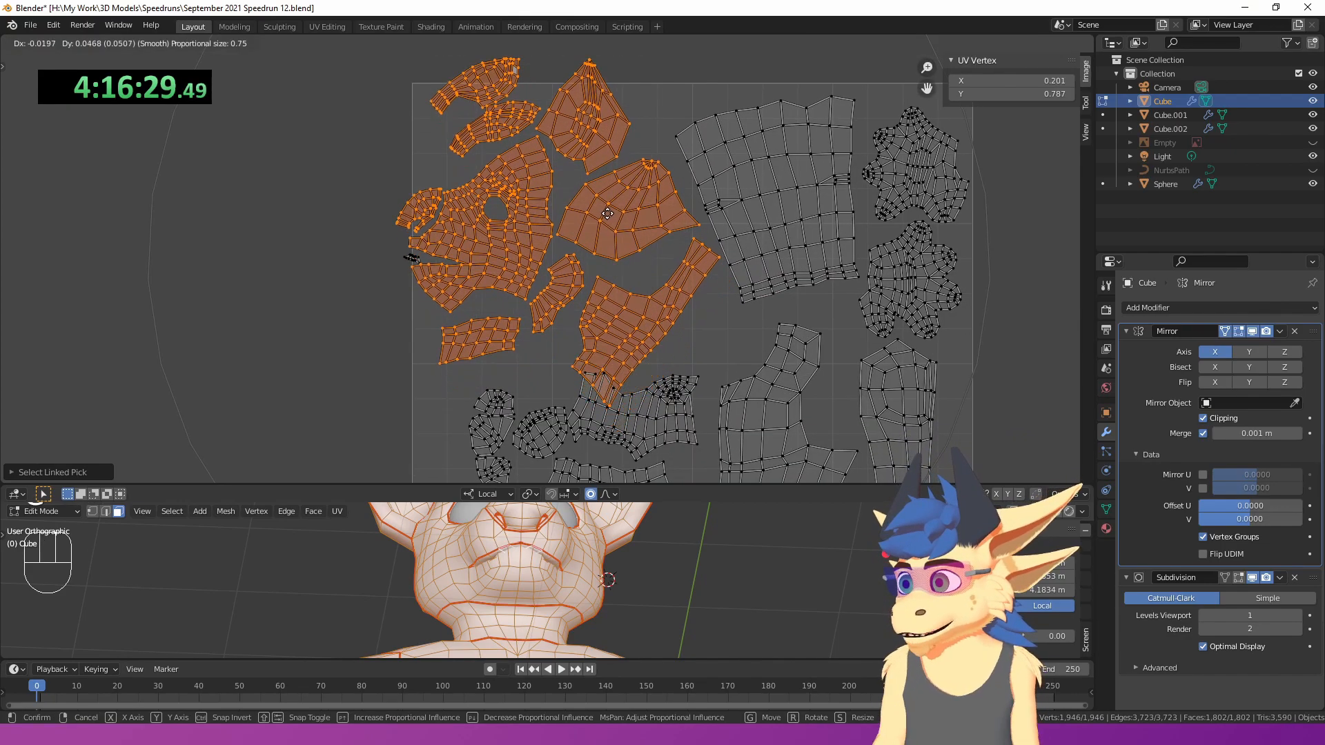
- Select the pair of curved UV islands above the large head island and rotate them to fit the layout's upper-left corner
right_click(496, 271)
key(l)
key(h)
key(ctrl+z)
key(r)
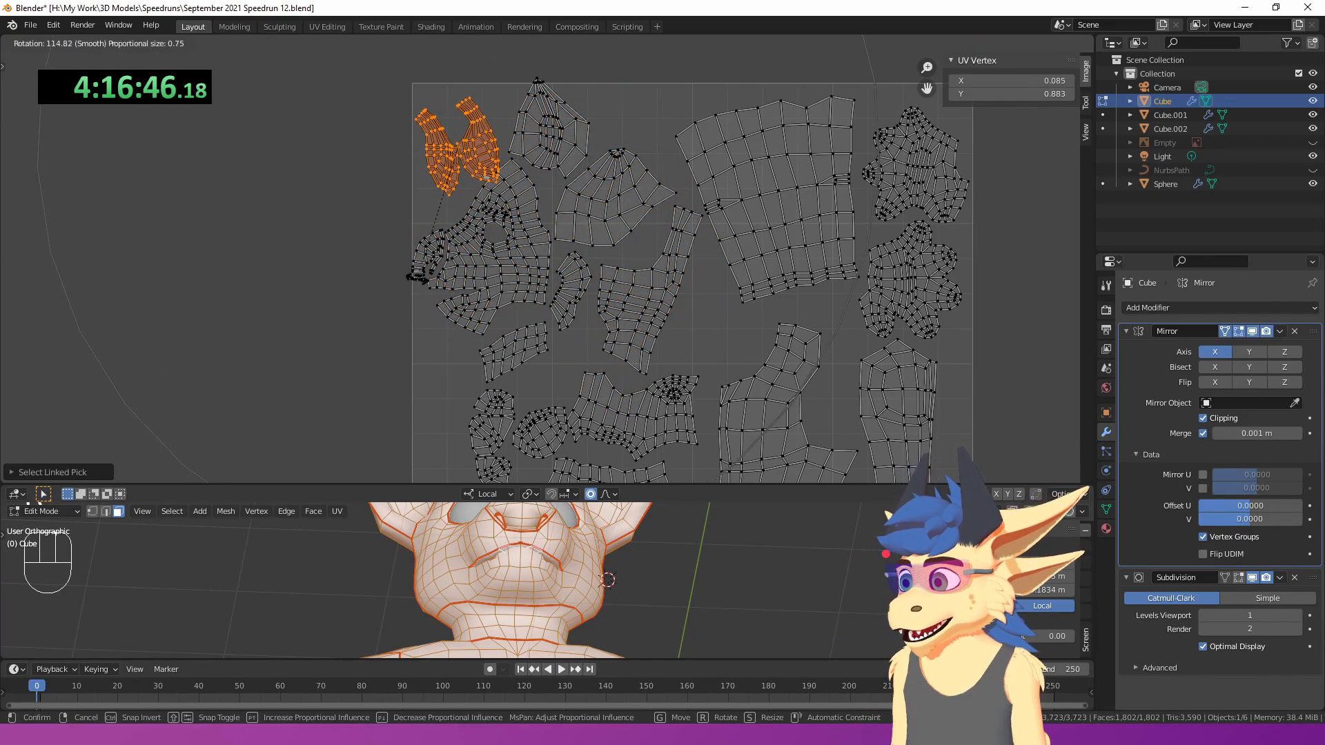
click(361, 271)
key(t)
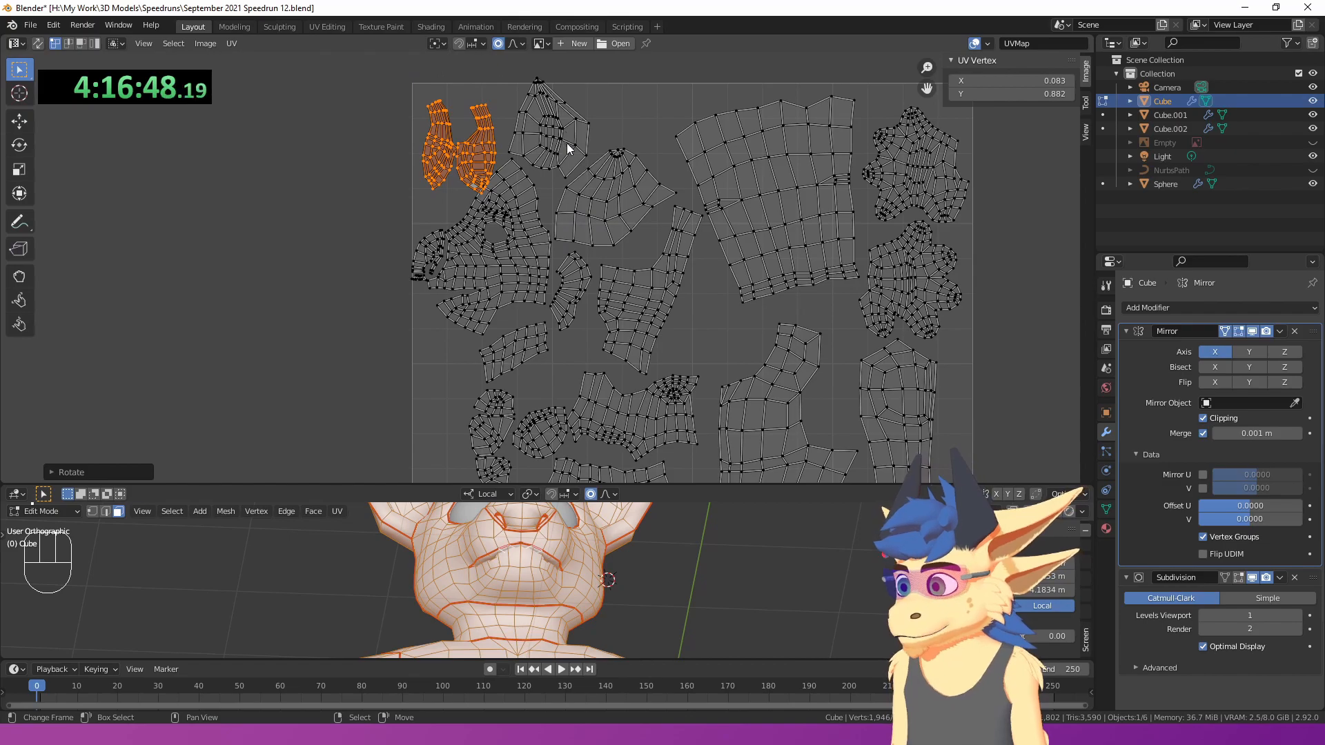
key(r)
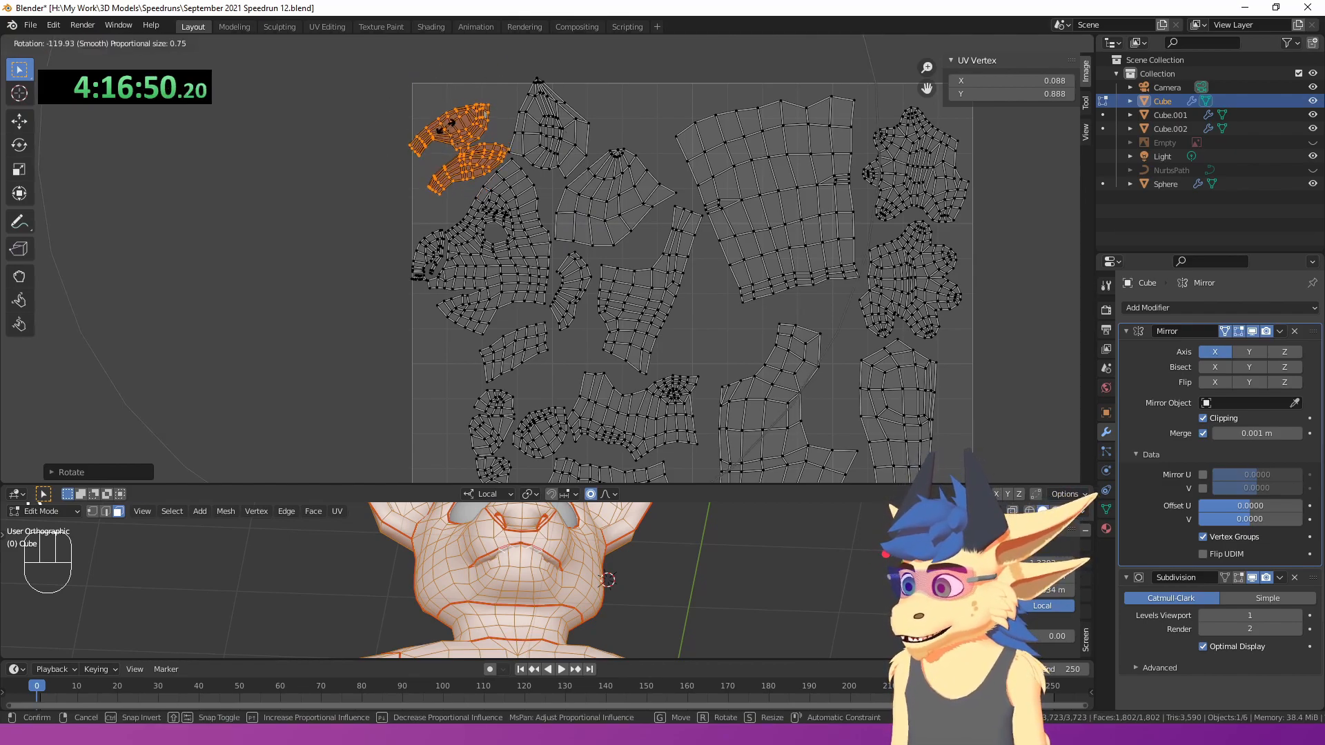
click(442, 134)
- Select only the outer curved island of the pair and move it closer to the upper-left corner of the UV square
right_click(461, 133)
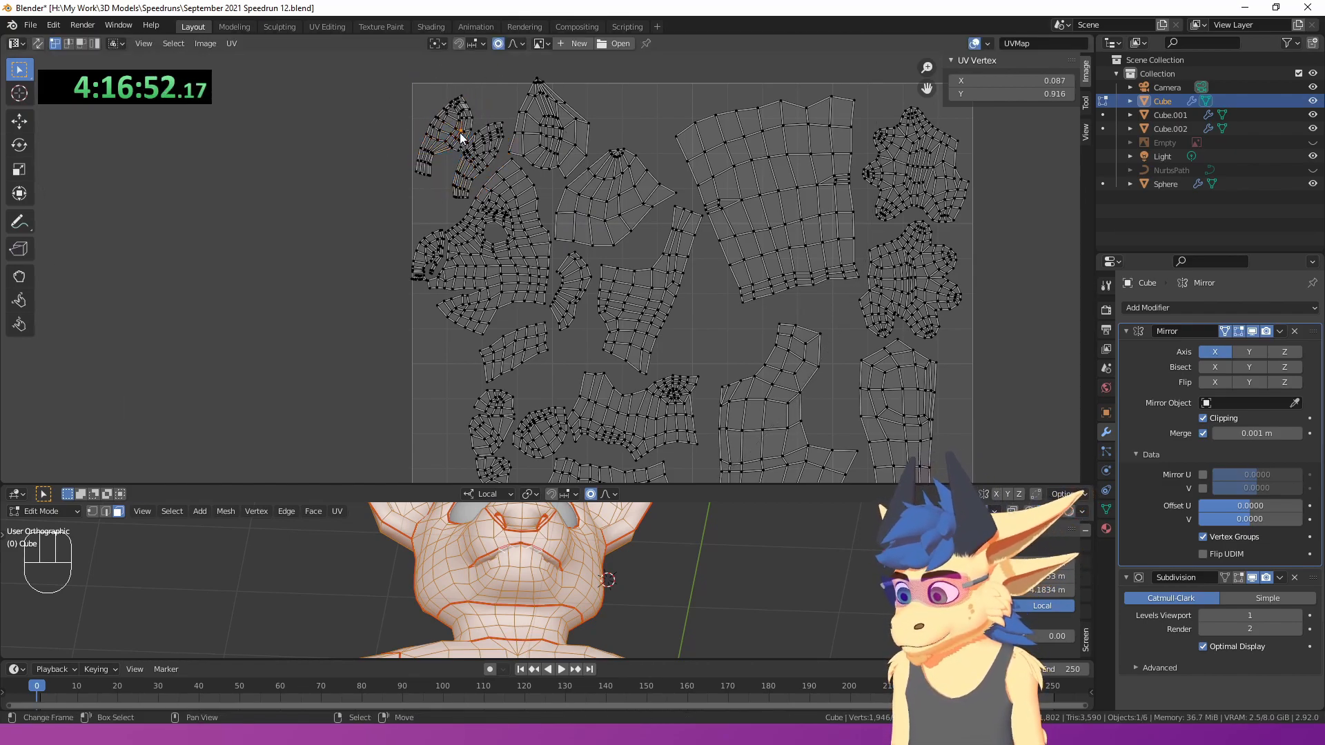
key(g)
click(456, 127)
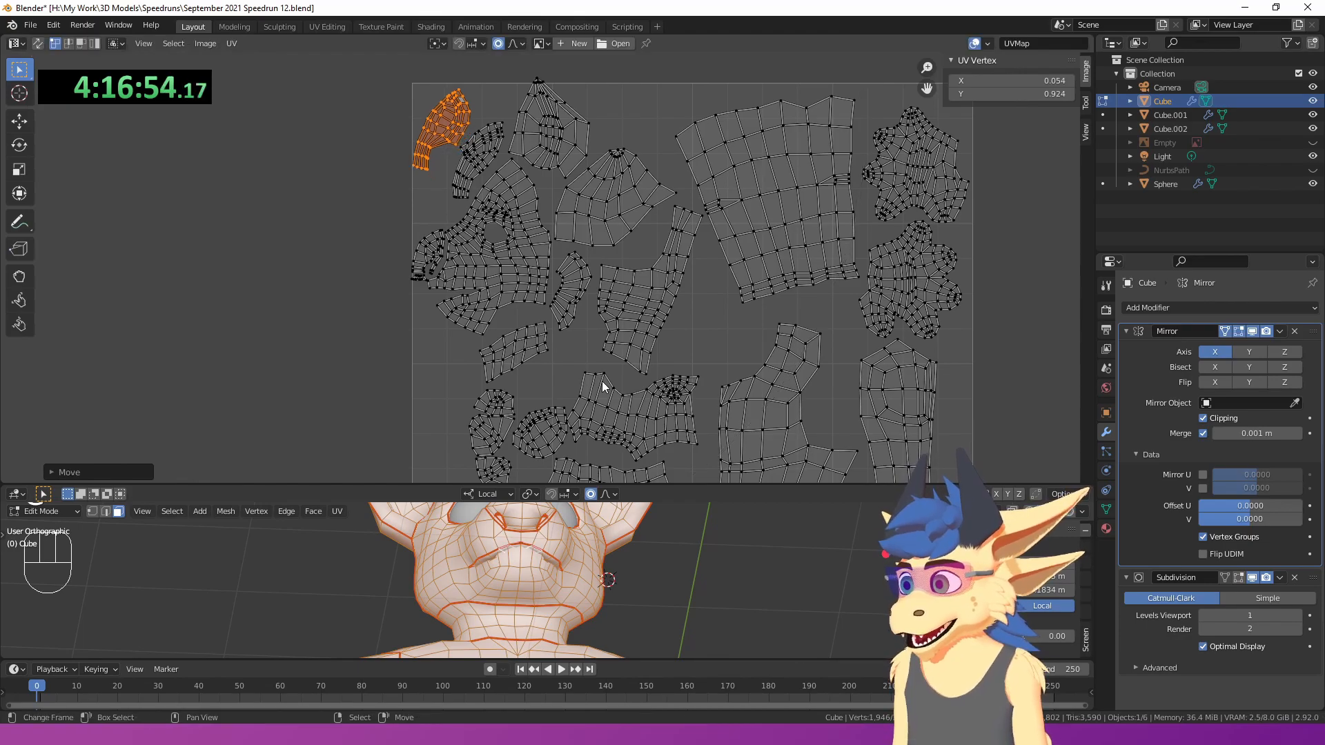
- Move the small fan-shaped island atop the toe column to the UV square's left edge, and start rotating the island beside it
scroll(586, 271, up, 5)
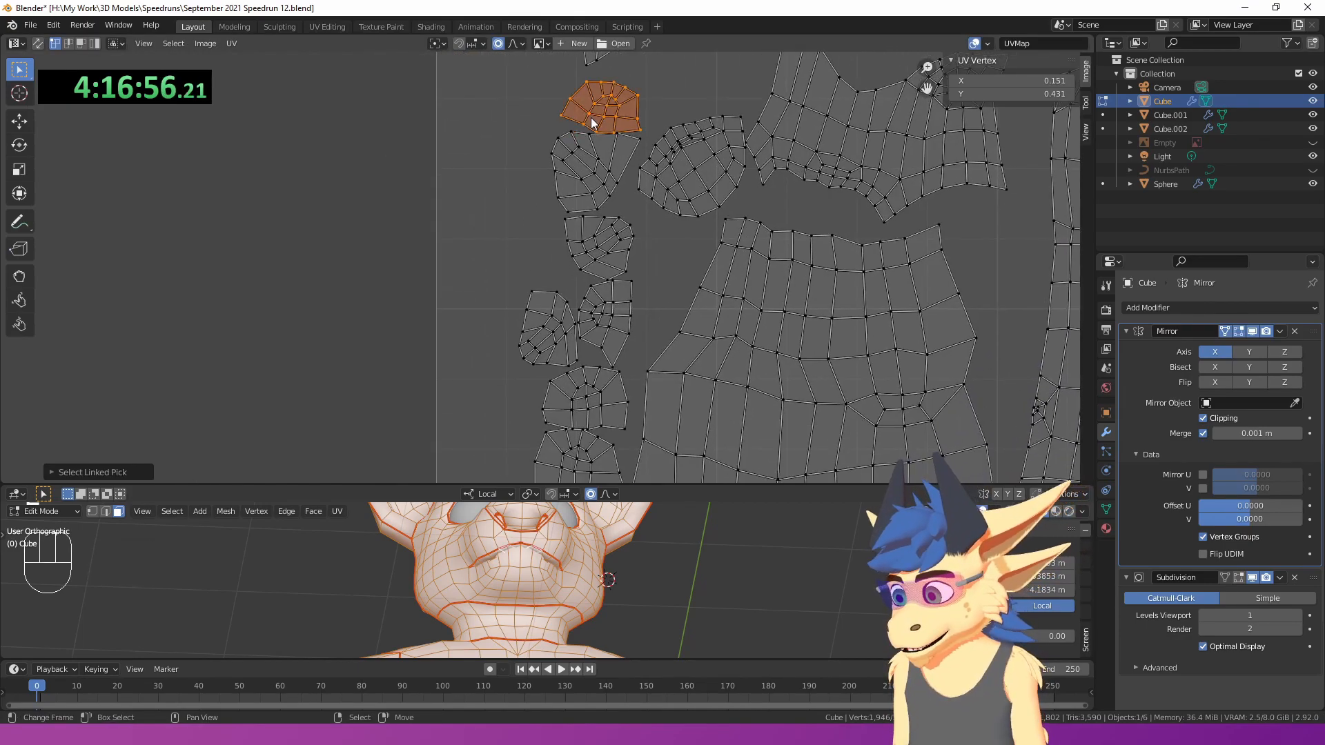
scroll(593, 123, down, 3)
scroll(587, 138, up, 1)
key(g)
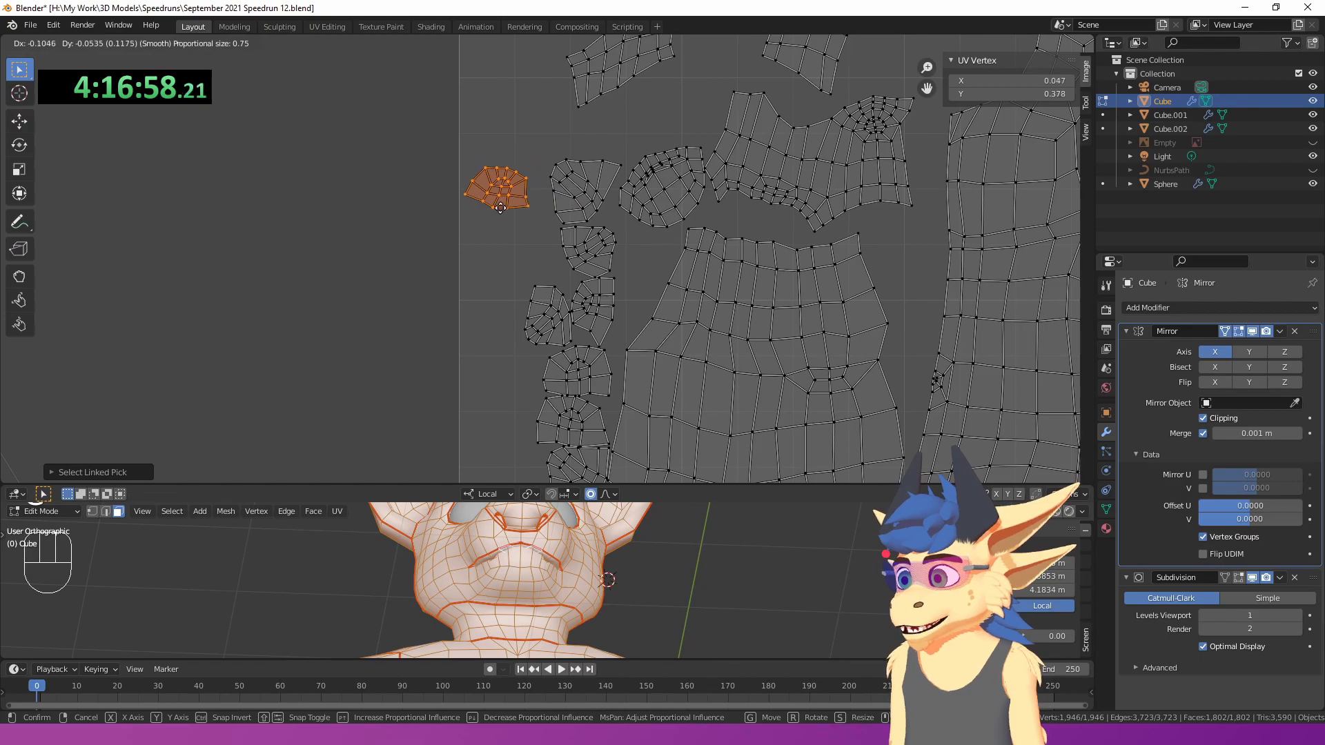
click(493, 217)
right_click(581, 210)
key(r)
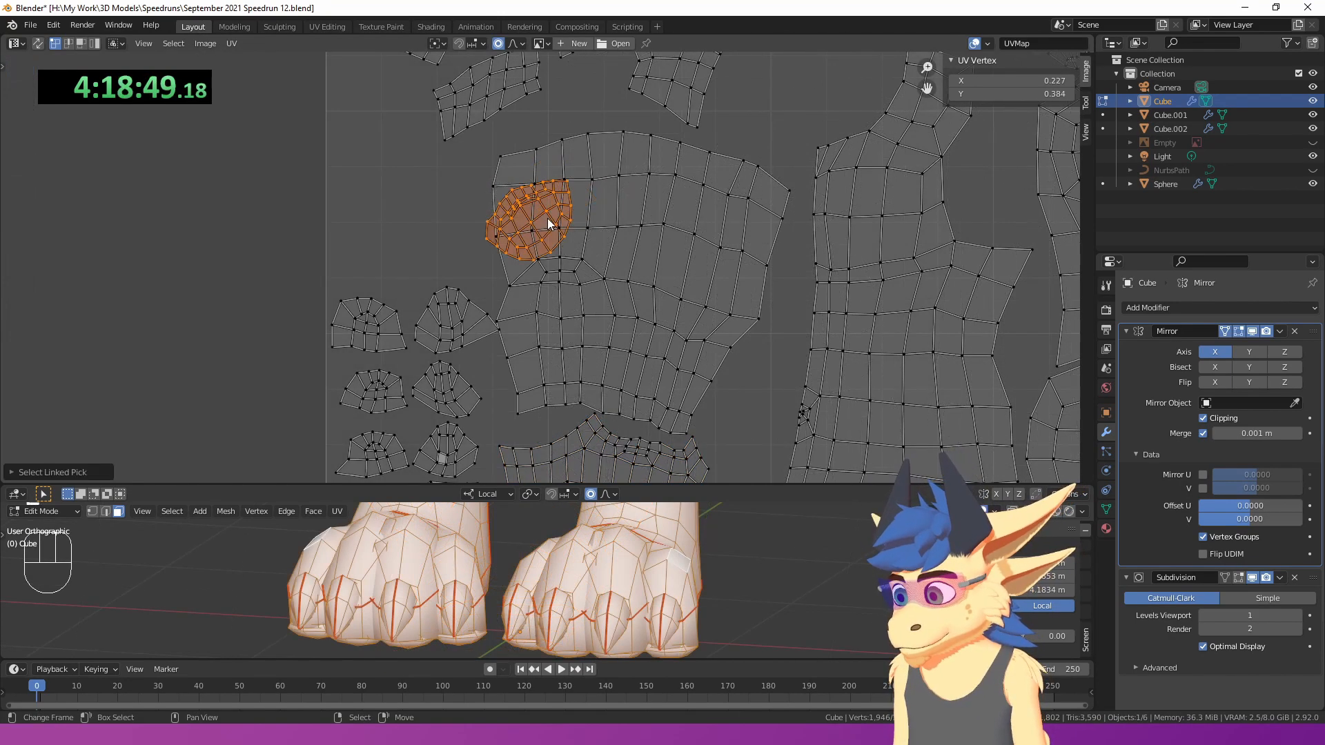
- Select the rounded, densely meshed island overlapping the large panel and move it above the two columns of small toe islands
click(453, 231)
key(l)
key(g)
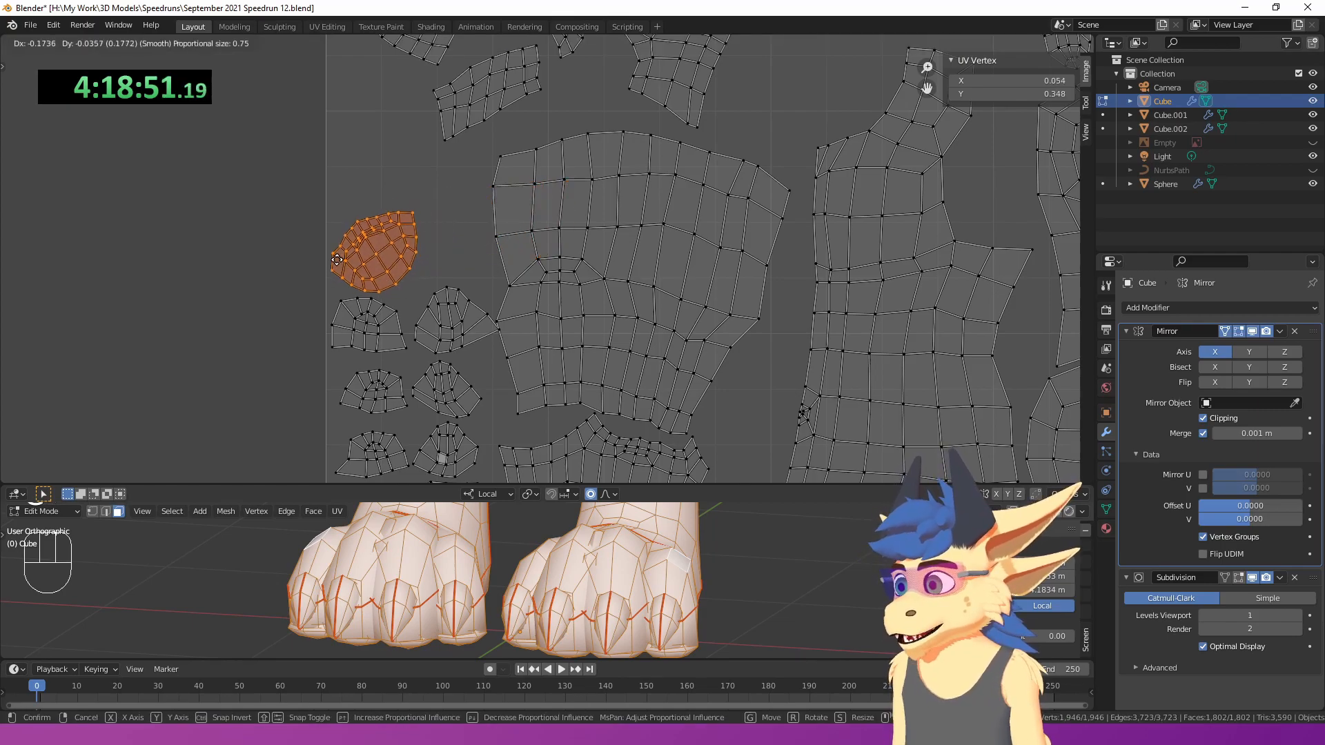
- Place the selected oval UV island against the left edge of the UV square and clear the selection
click(337, 260)
scroll(378, 238, down, 3)
scroll(543, 248, up, 1)
shift+middle_drag(553, 186, 579, 211)
scroll(571, 301, down, 2)
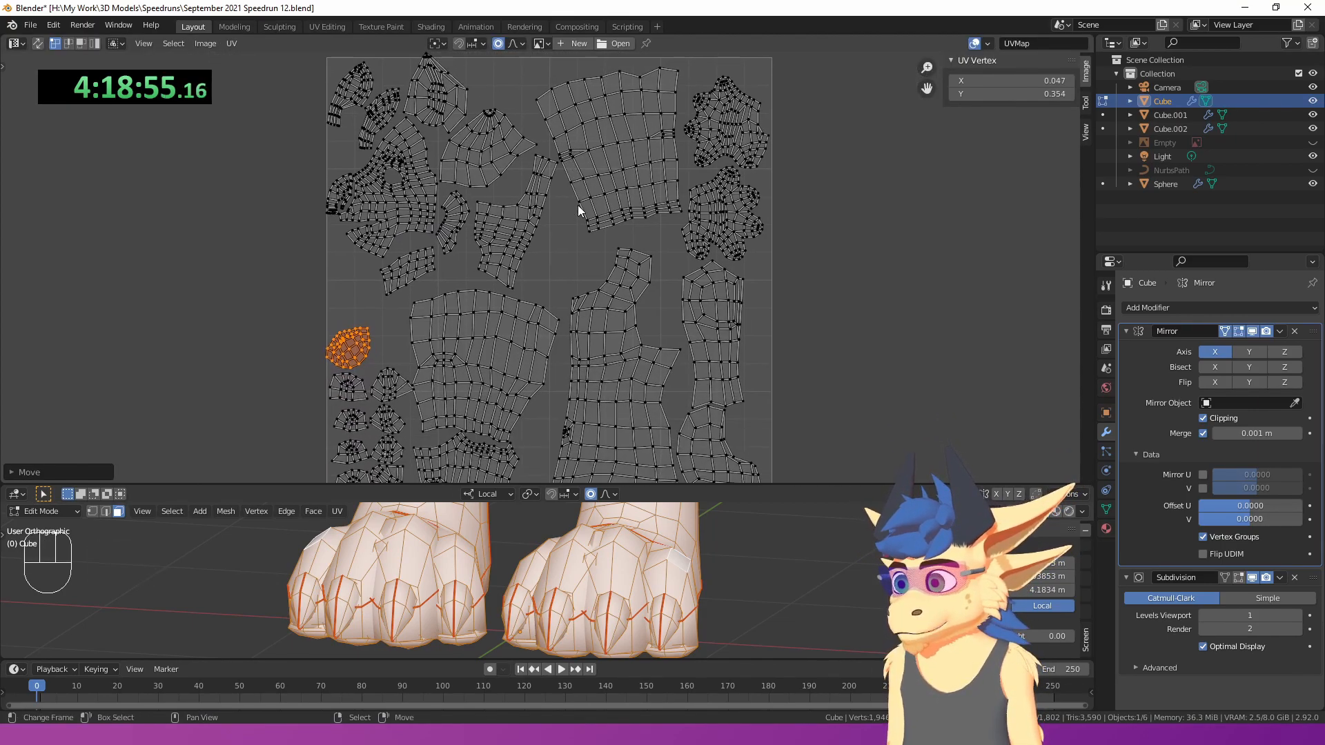
key(a)
key(a)
shift+middle_drag(579, 258, 584, 202)
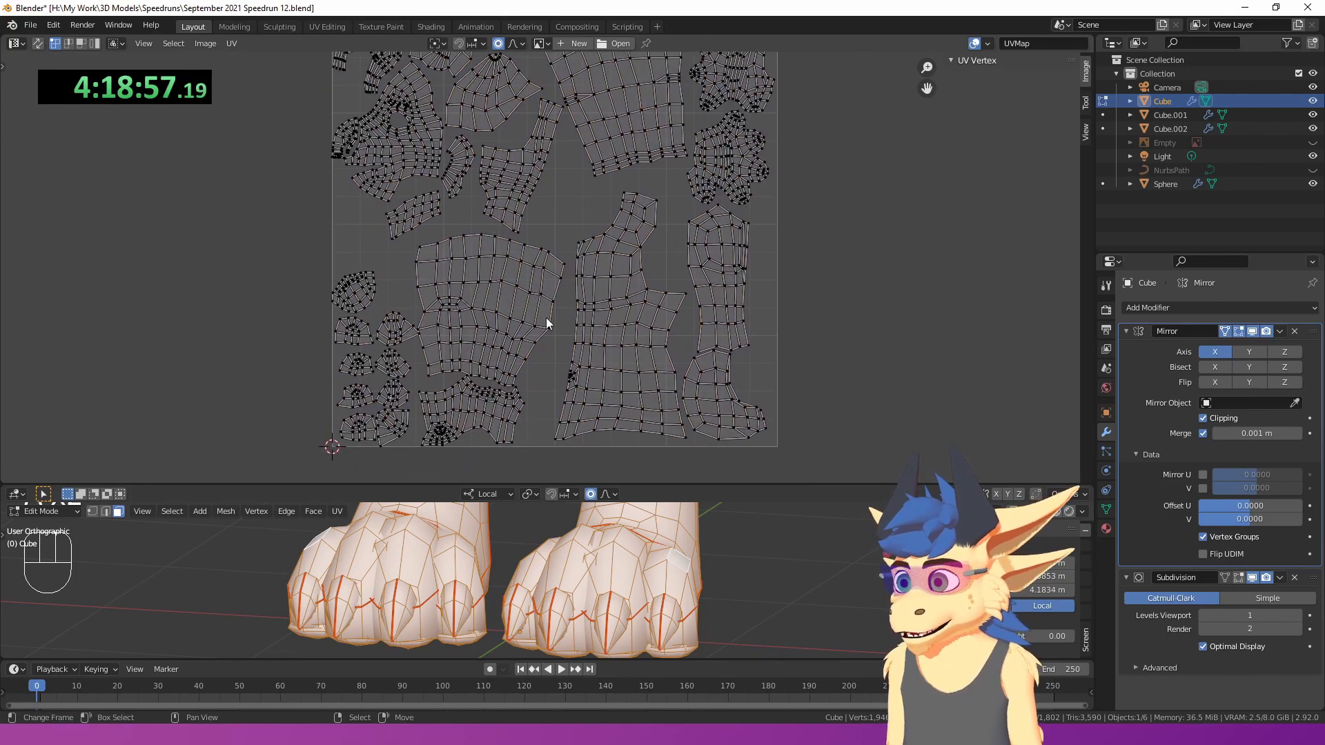
- Select the lower of the two hand-shaped UV islands and move it up closer to the one above
shift+middle_drag(652, 269, 514, 482)
shift+middle_drag(591, 345, 588, 291)
right_click(590, 291)
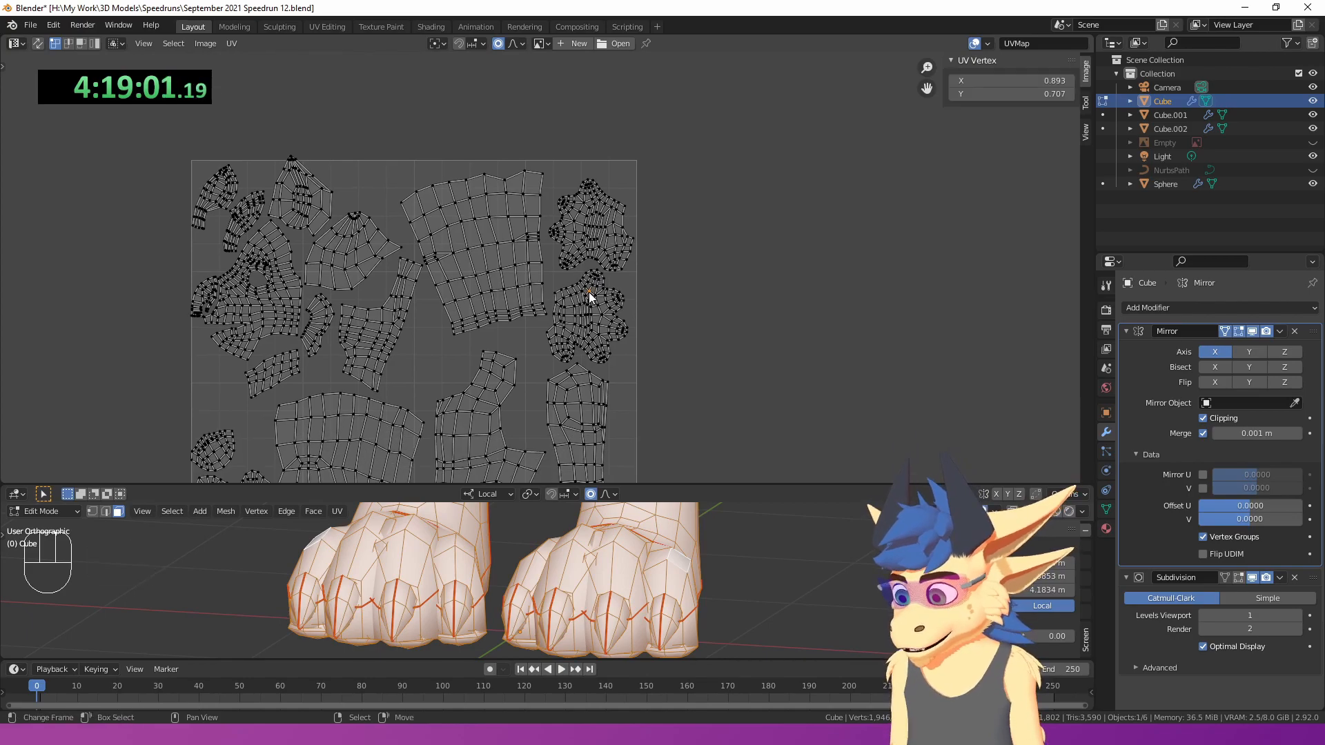
key(l)
scroll(598, 235, up, 1)
key(g)
middle_click(599, 232)
click(595, 230)
key(g)
click(519, 265)
scroll(414, 414, up, 1)
- Enlarge the 3D view of the feet's undersides, pick a toe face and select the linked toe pieces
shift+middle_drag(388, 477, 639, 268)
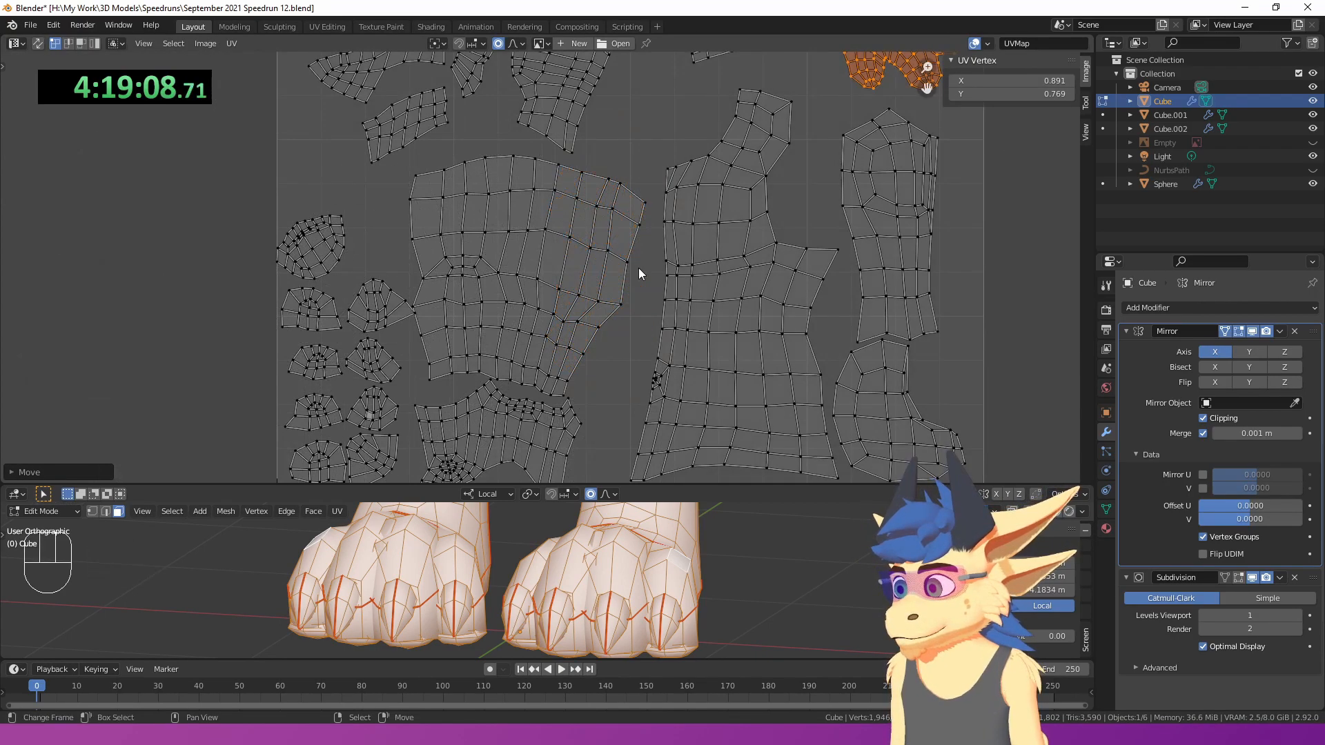
shift+middle_drag(631, 181, 574, 272)
drag(615, 486, 620, 262)
scroll(511, 476, down, 3)
middle_drag(594, 587, 627, 535)
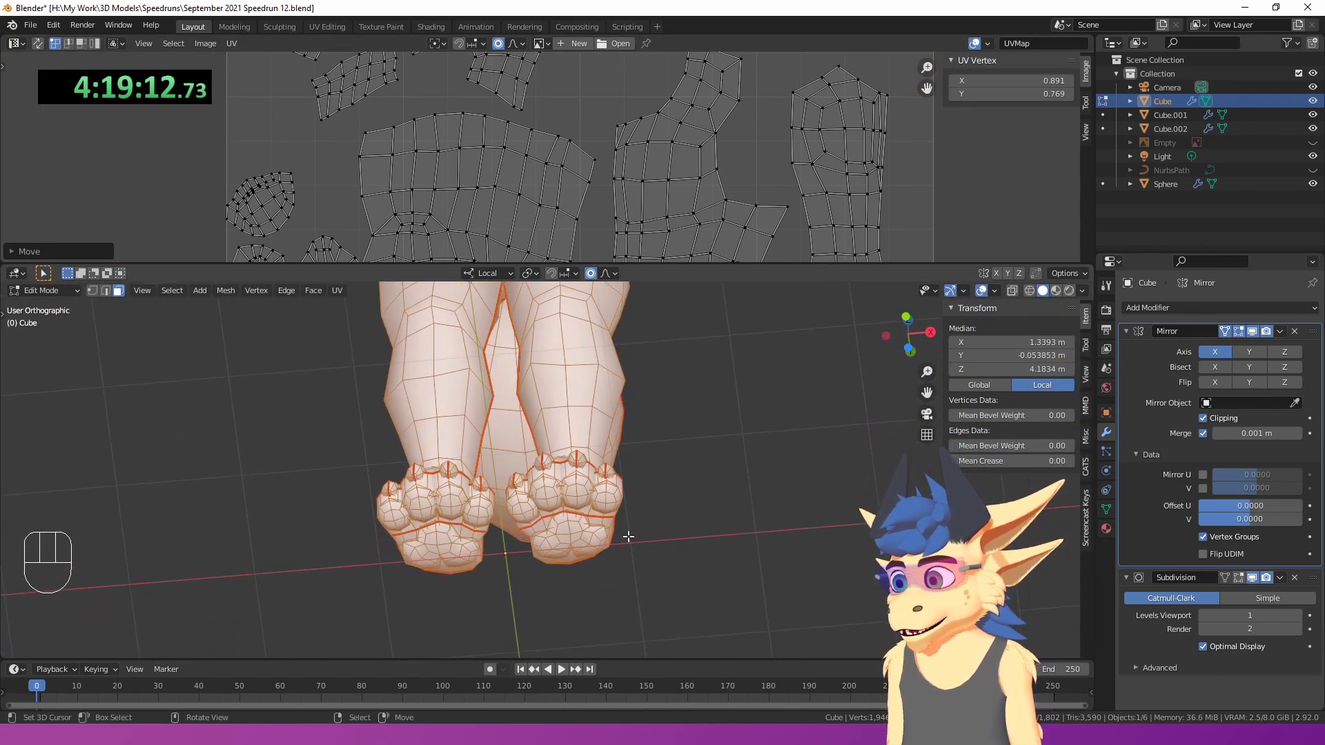
scroll(606, 478, up, 1)
click(515, 499)
middle_drag(515, 499, 518, 461)
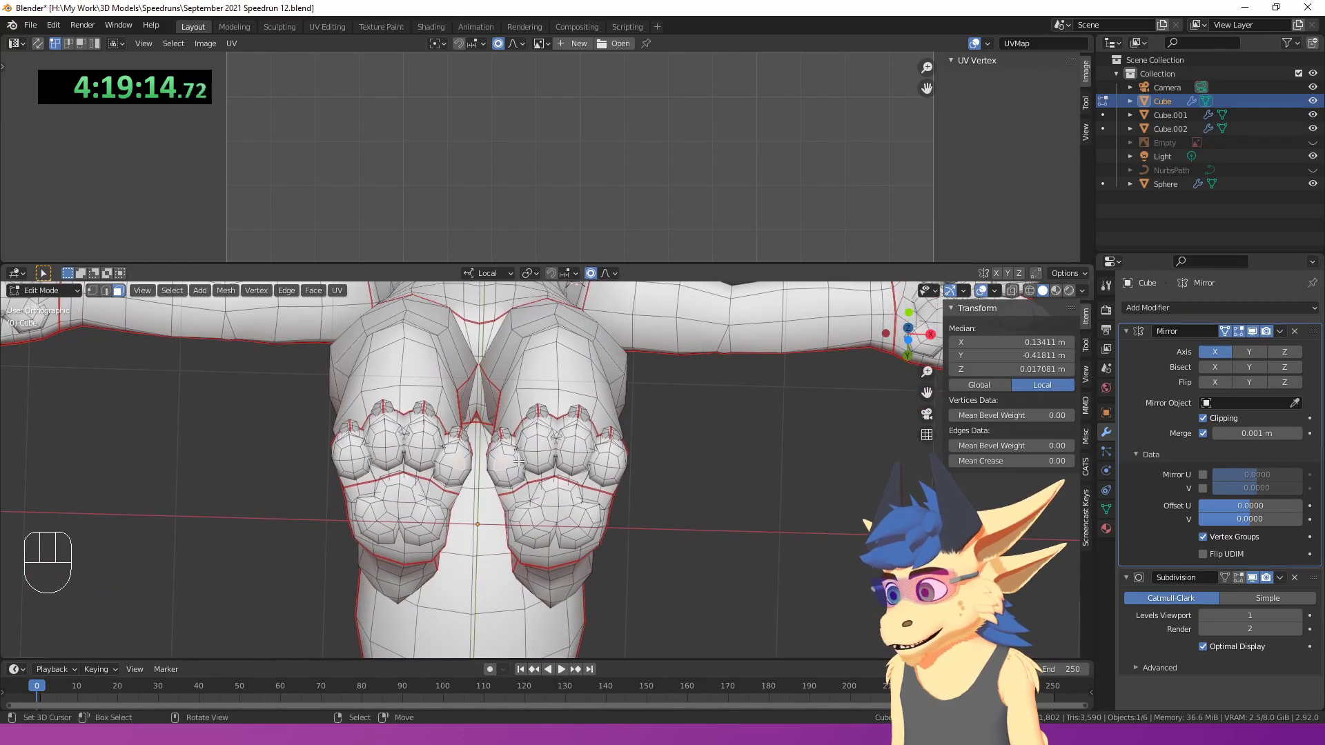
key(l)
key(l)
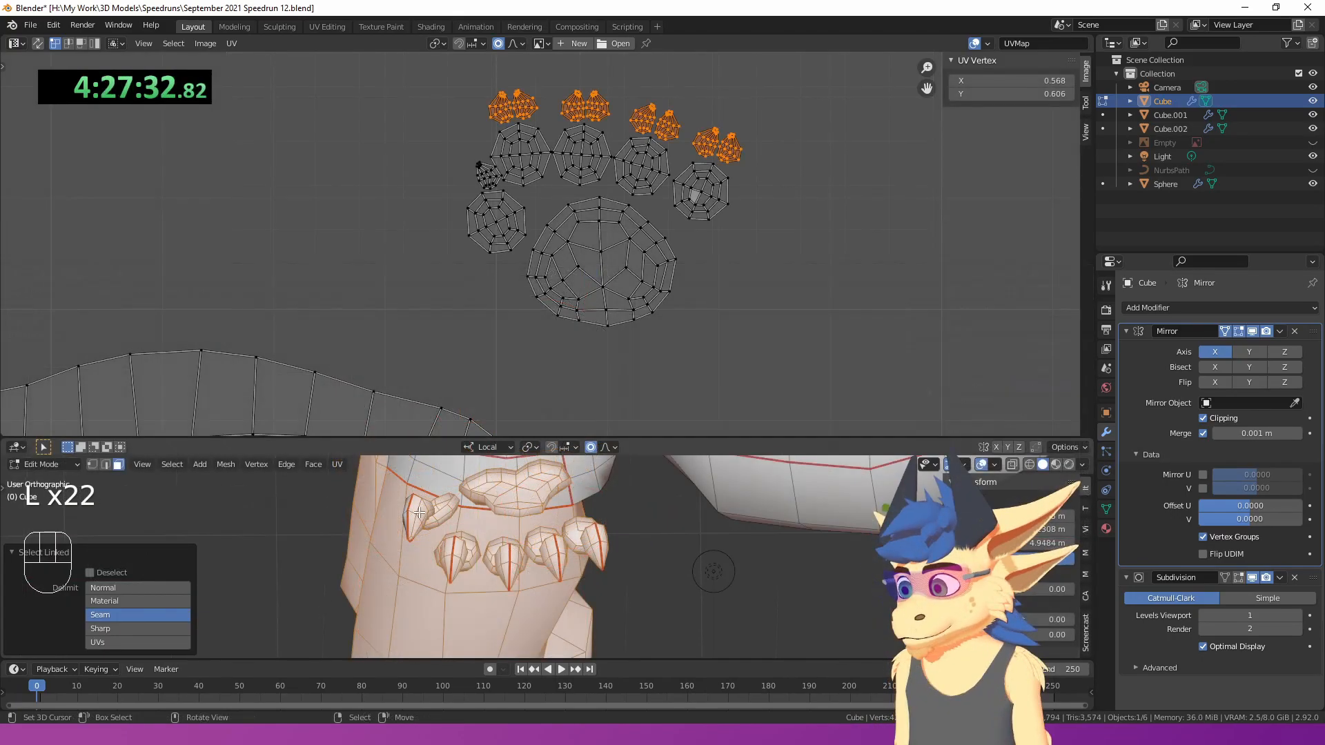
- Add the remaining pieces around the hand's claws and palm pad to the selection, delimiting linked selection by seam
key(l)
key(l)
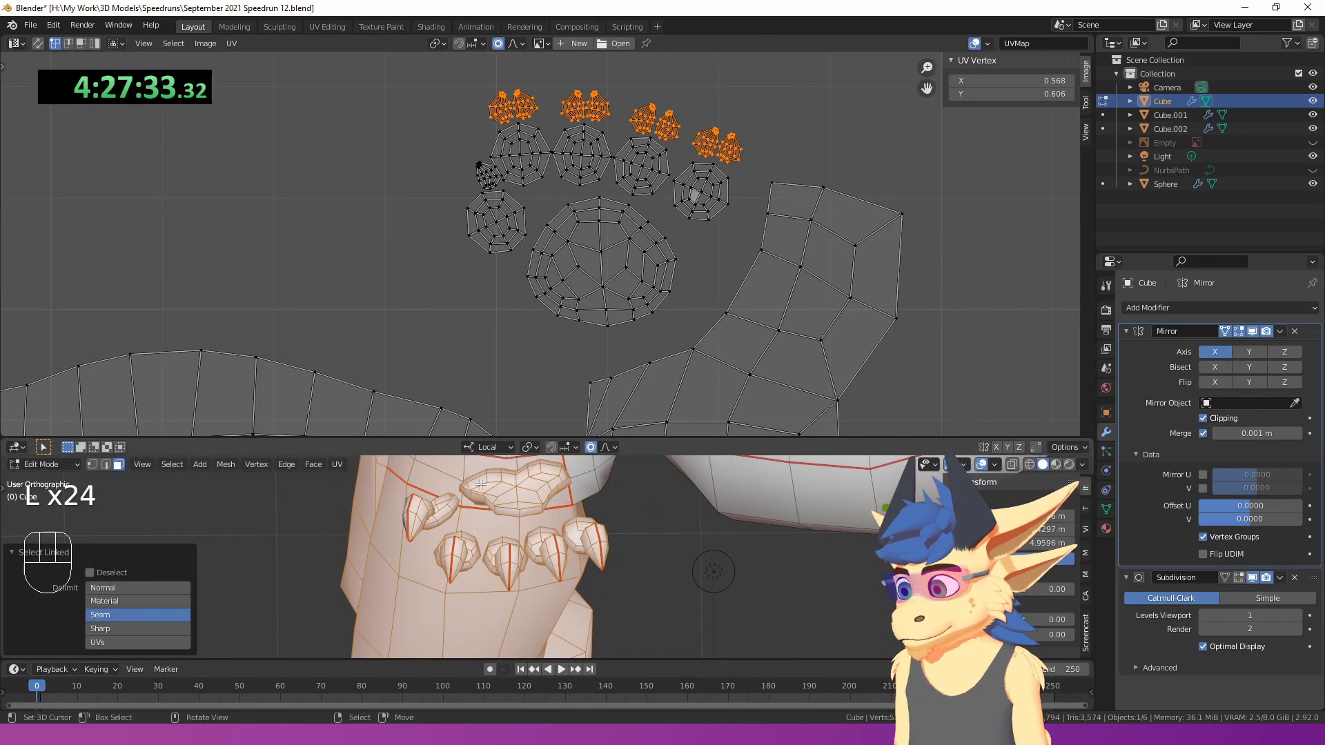
scroll(546, 243, up, 3)
middle_drag(372, 546, 461, 541)
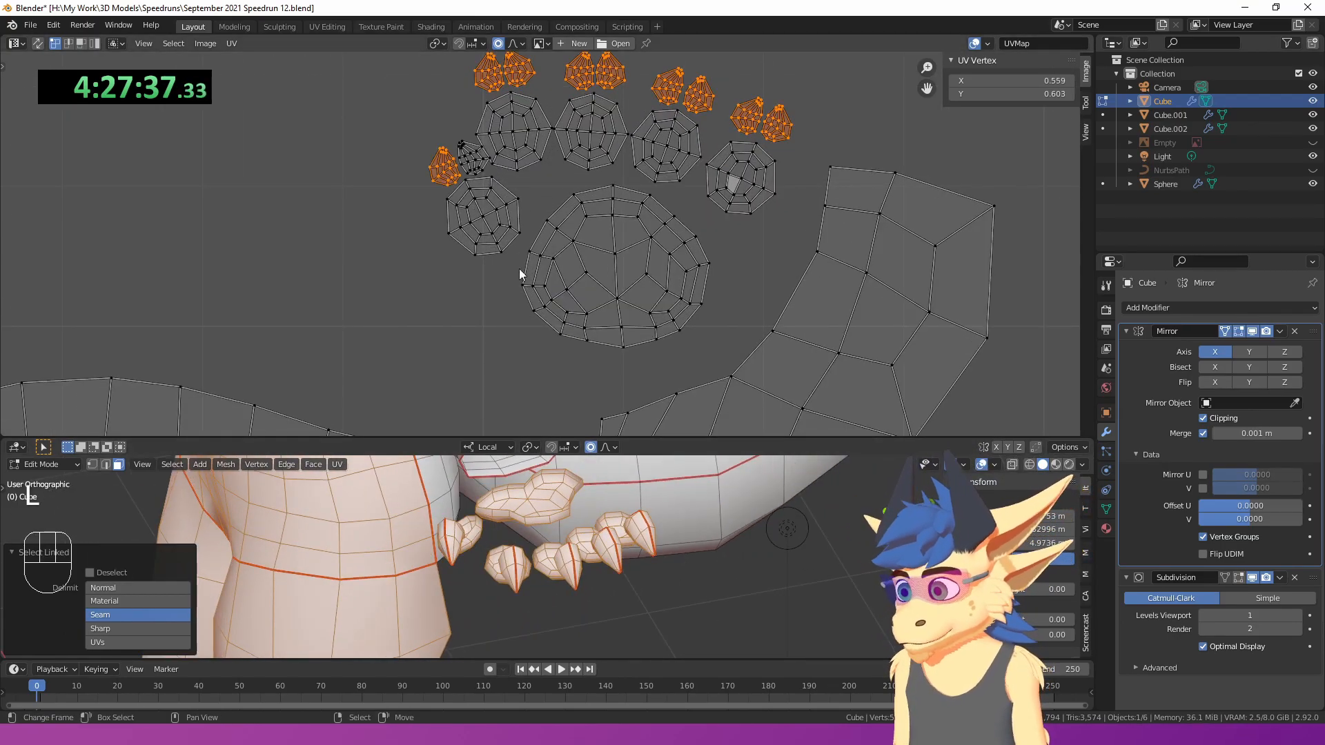
- Select the two claw UV islands beside the outermost small pad and move them slightly away from the neighbouring pads
click(463, 151)
key(l)
key(l)
key(l)
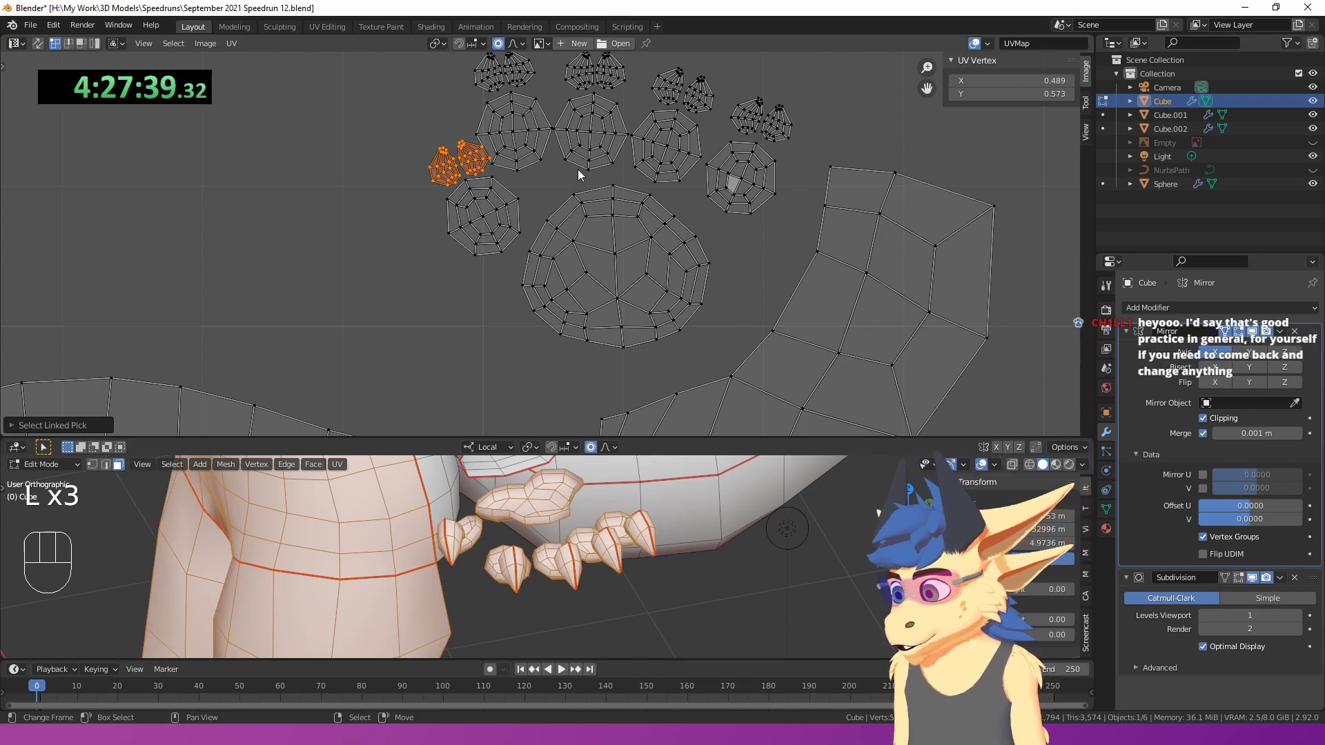
key(r)
key(g)
click(556, 164)
key(g)
click(553, 168)
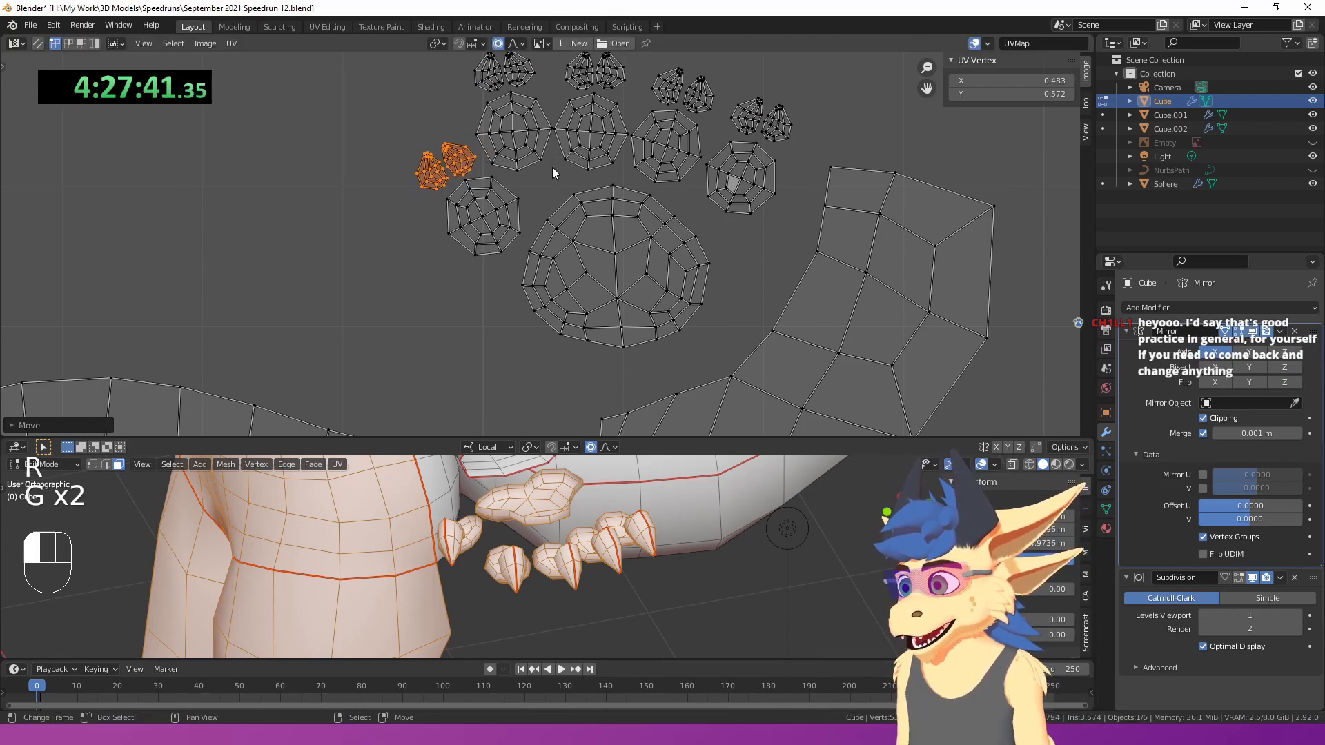
- Fine-tune the position and rotation of the two claw islands so they sit just outside the outermost small pad
key(g)
click(475, 169)
key(r)
click(474, 167)
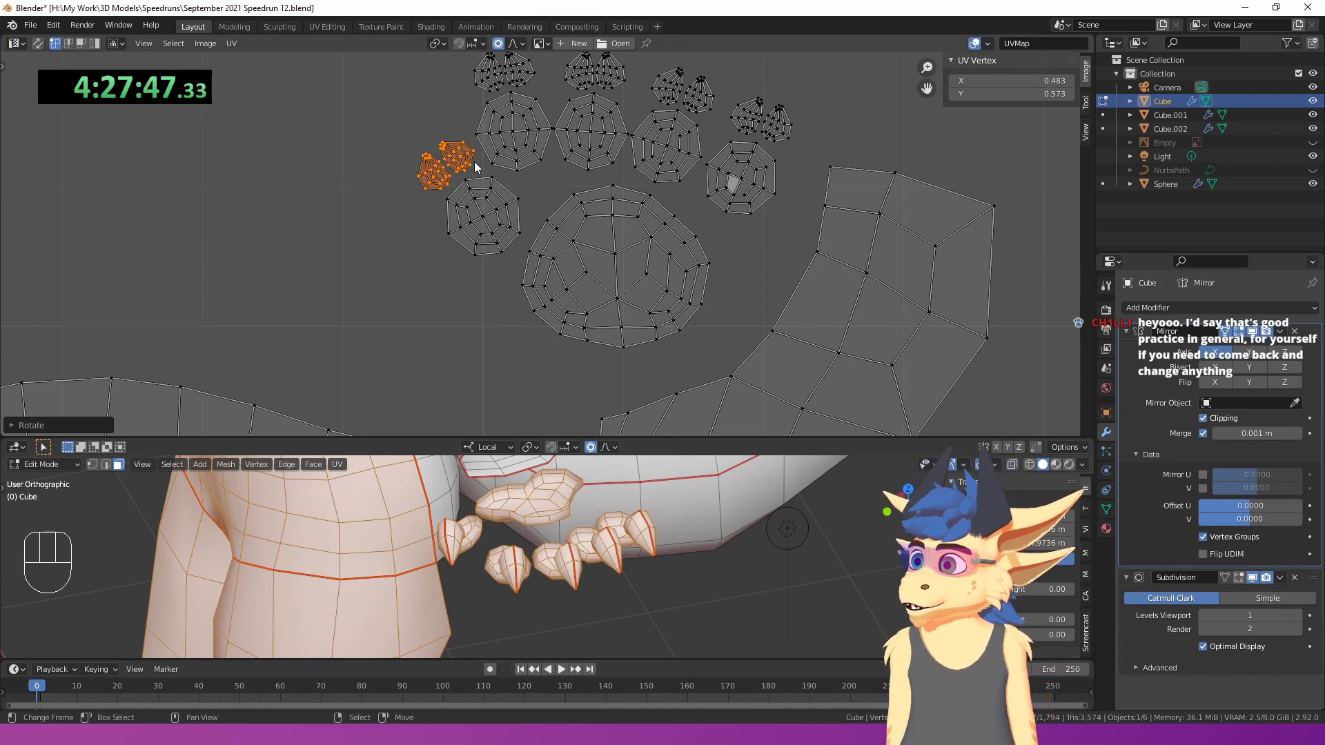
scroll(542, 204, down, 5)
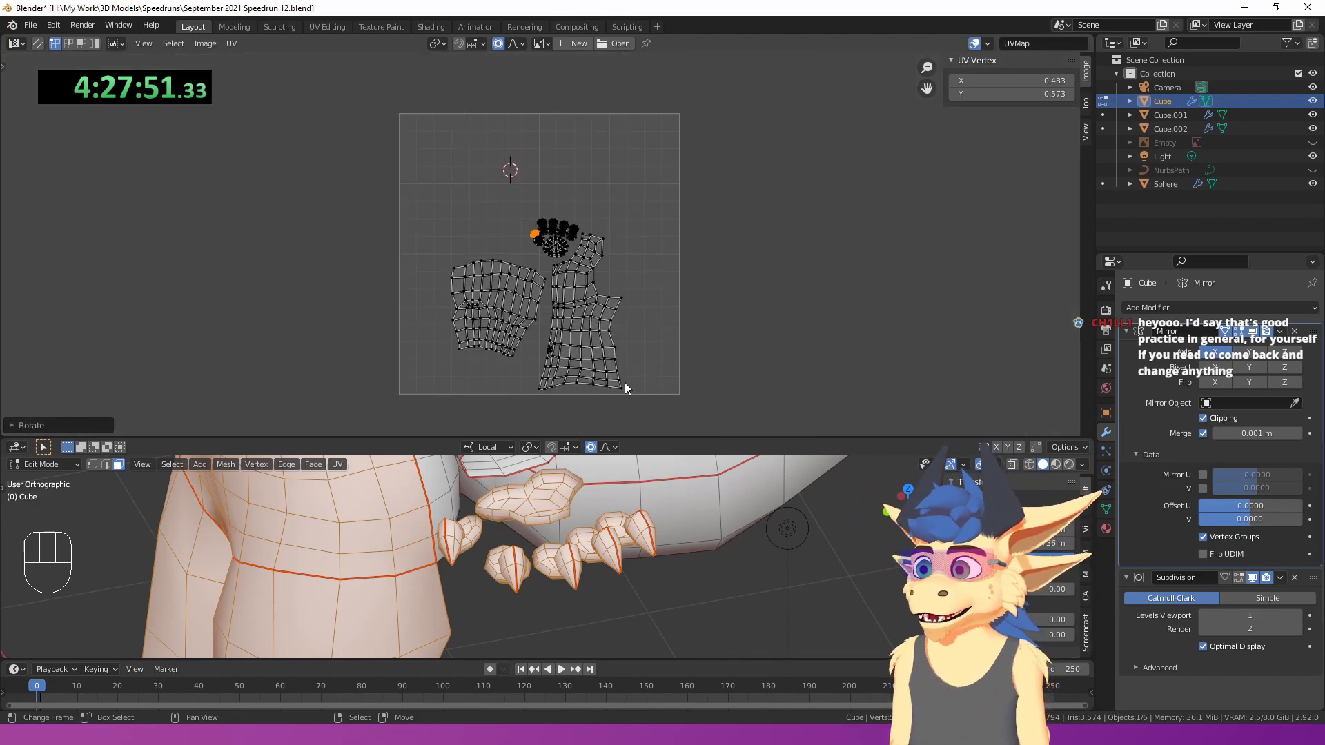
scroll(621, 381, up, 5)
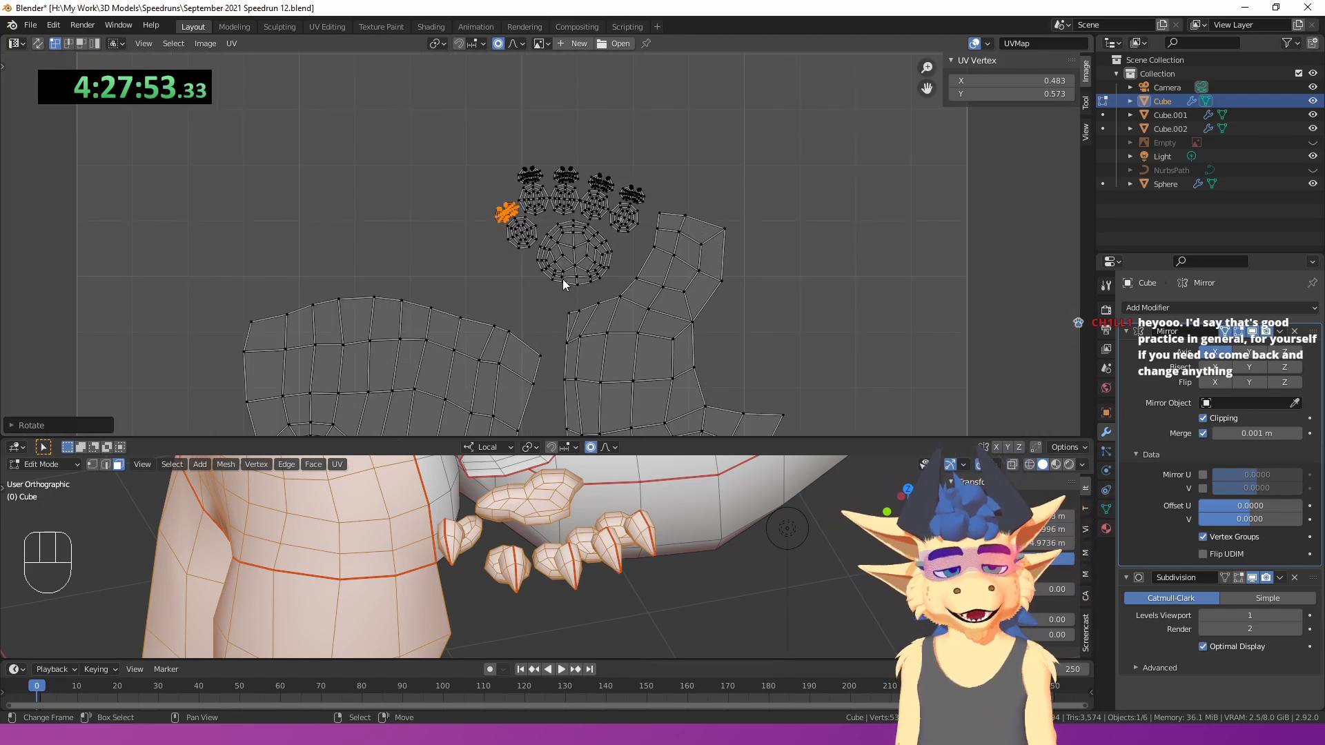
- Examine the claws and seam lines of both feet up close in the 3D view
drag(593, 438, 606, 153)
scroll(607, 290, down, 6)
middle_drag(577, 308, 638, 282)
shift+middle_drag(545, 442, 642, 286)
scroll(642, 286, up, 4)
shift+middle_drag(524, 552, 614, 297)
scroll(614, 297, up, 2)
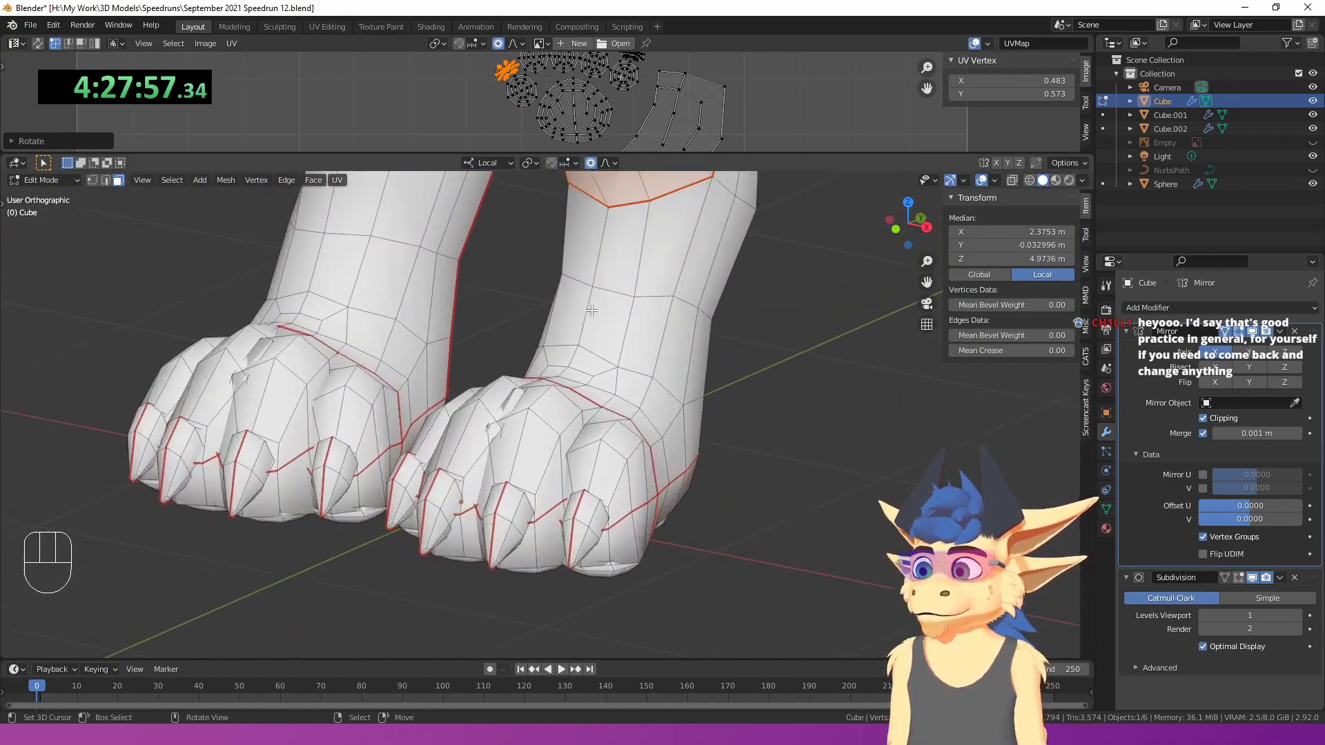
middle_drag(553, 428, 571, 427)
shift+middle_drag(521, 528, 592, 486)
scroll(592, 486, up, 2)
right_click(601, 491)
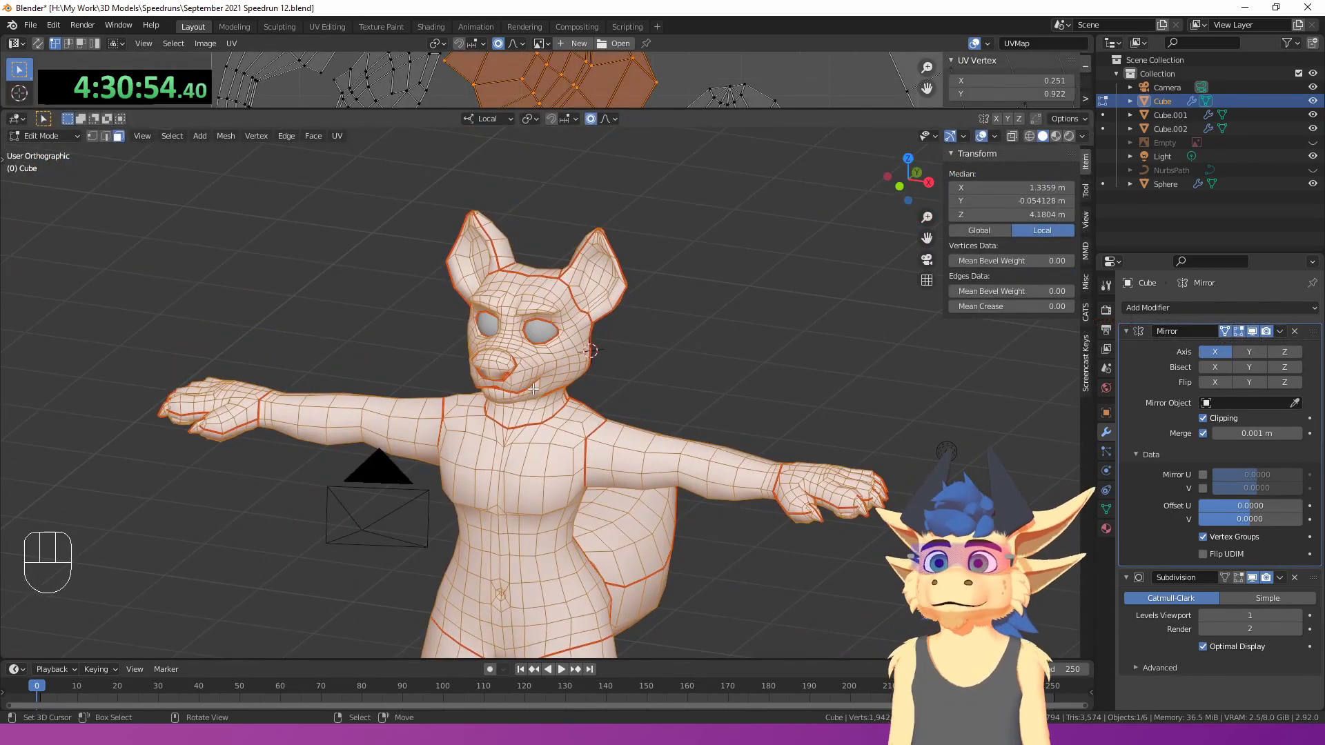
- Inspect the head's seams in the 3D view and the packed islands across the enlarged UV layout
scroll(533, 388, up, 8)
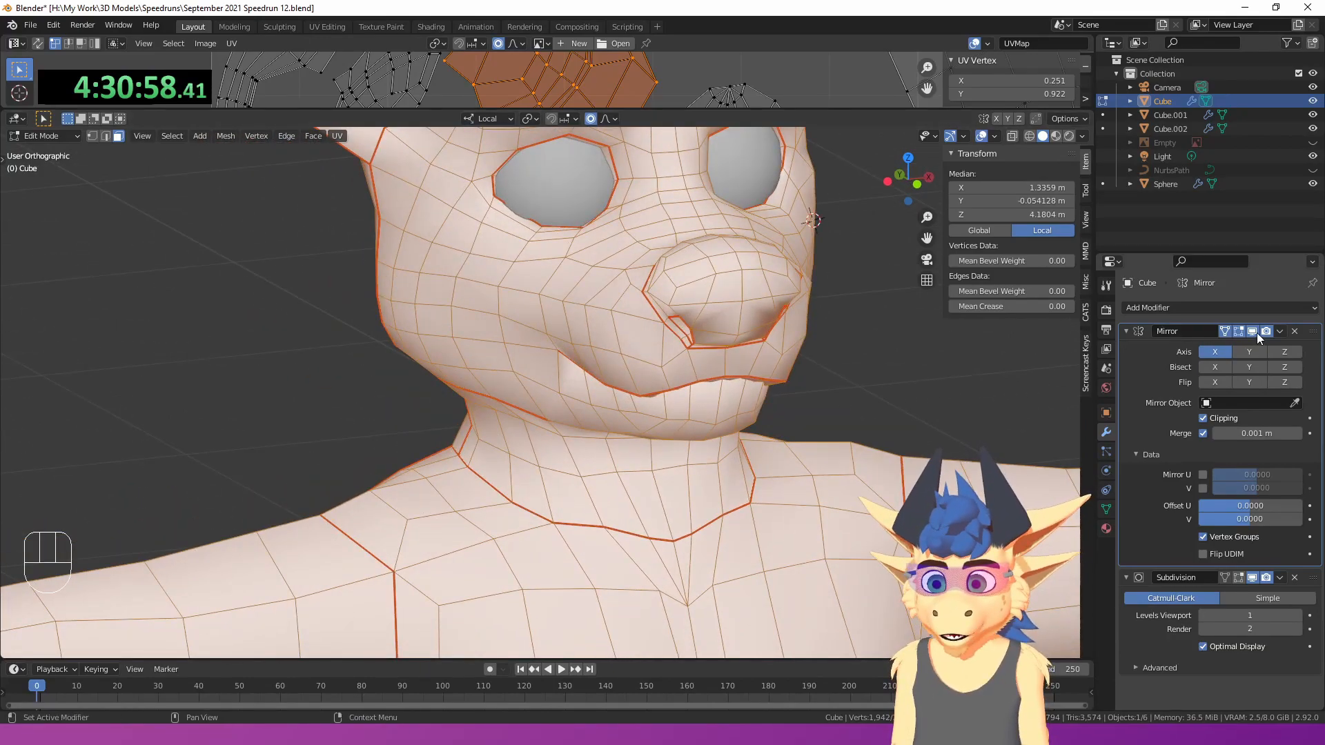
drag(688, 111, 662, 502)
scroll(646, 428, down, 4)
middle_drag(624, 399, 524, 237)
scroll(529, 276, up, 5)
scroll(514, 414, down, 3)
scroll(506, 455, up, 3)
scroll(482, 353, down, 3)
middle_drag(494, 156, 486, 403)
middle_drag(475, 349, 537, 258)
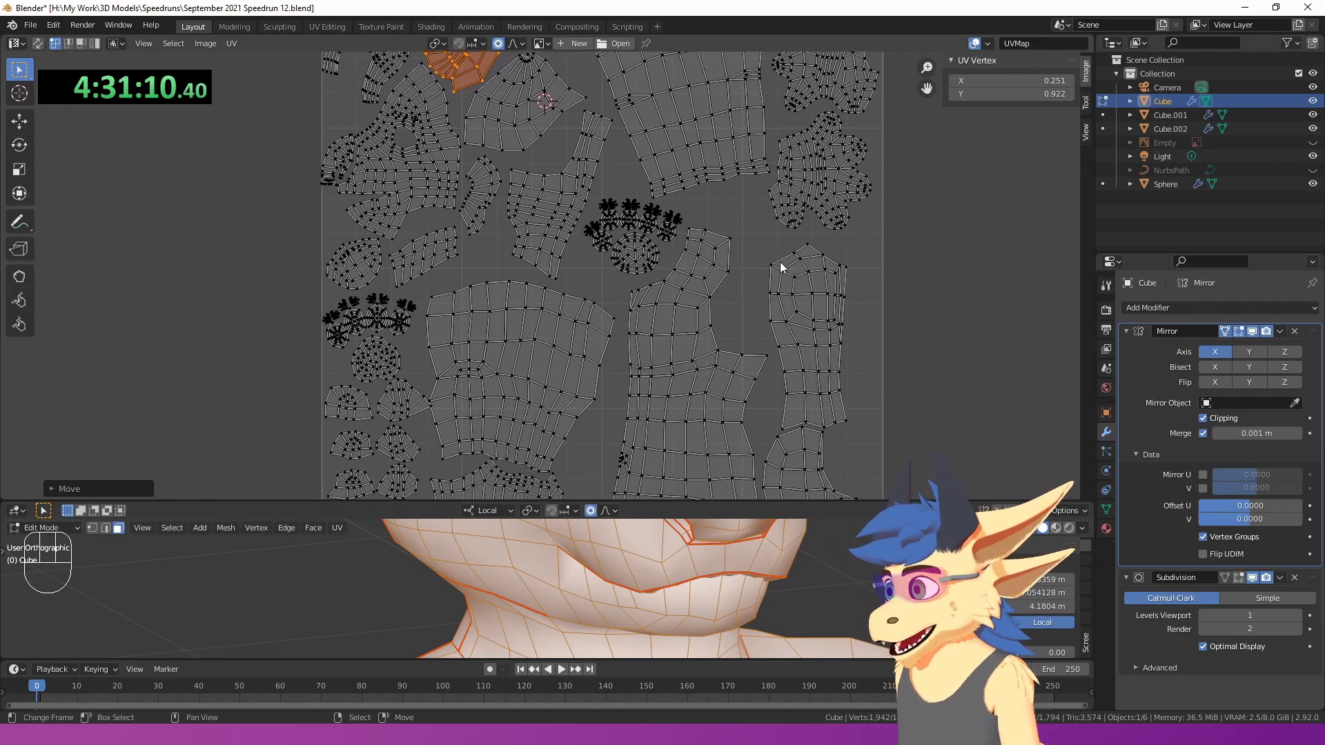
middle_drag(697, 233, 663, 329)
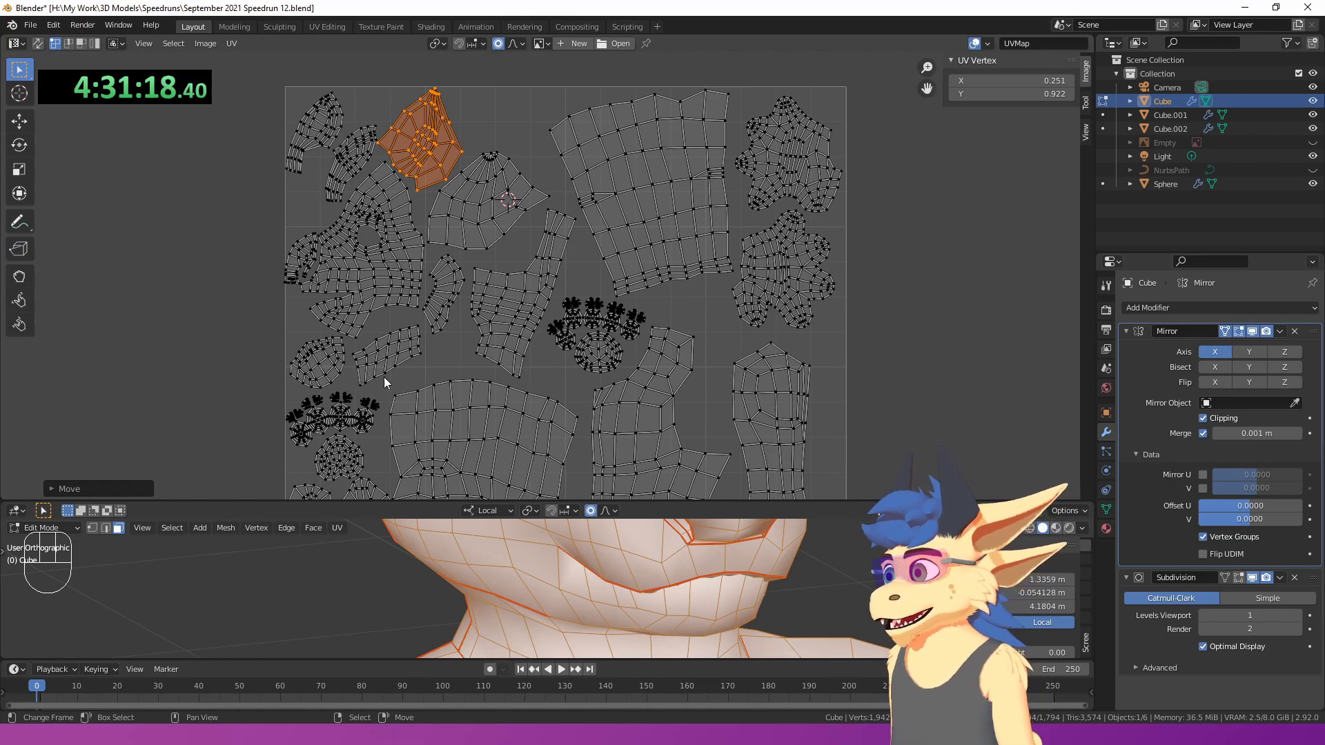
scroll(317, 312, up, 7)
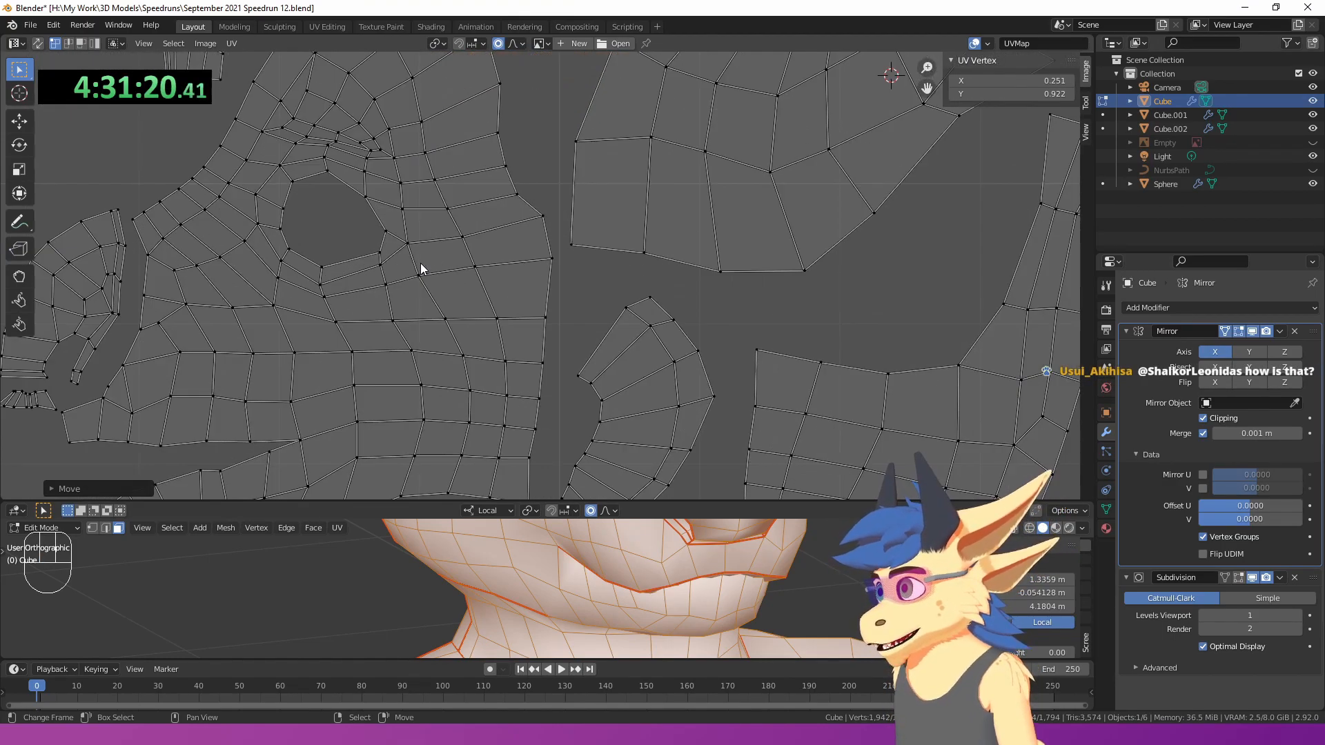
scroll(421, 263, down, 5)
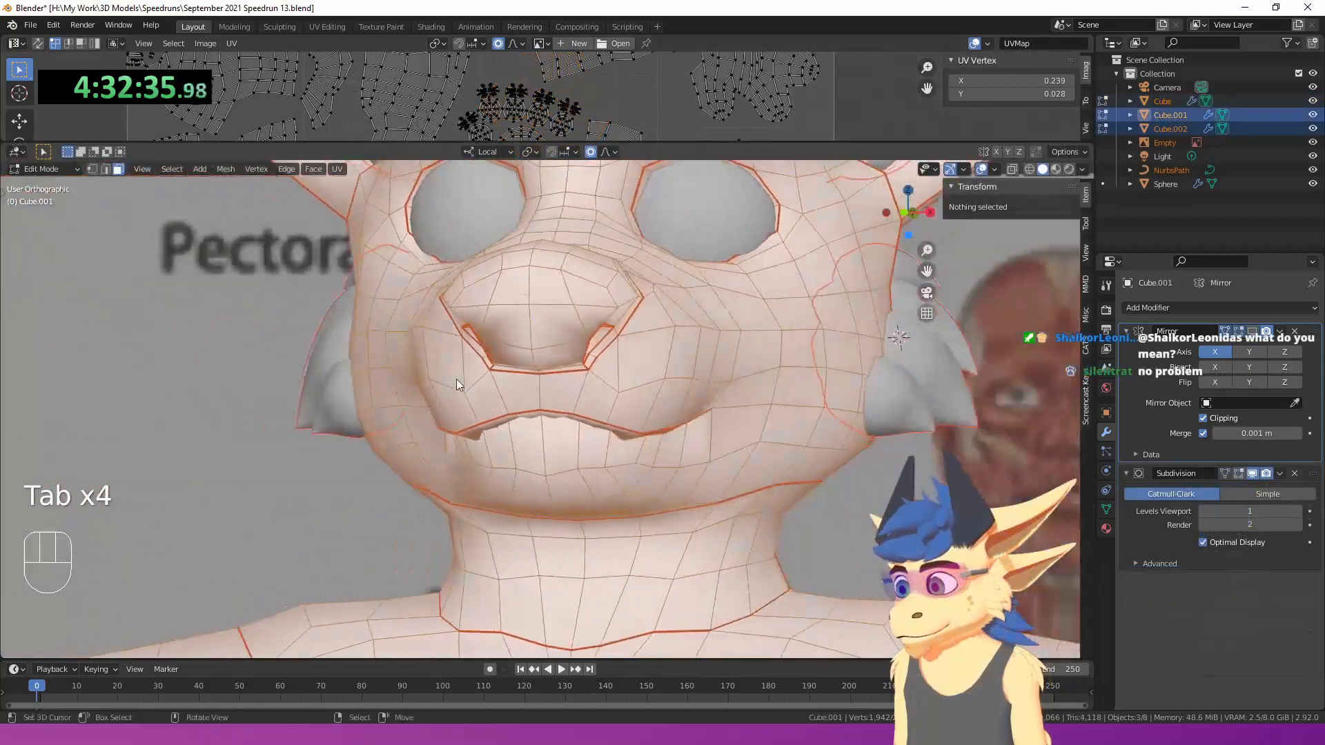
- Compare the face in Edit Mode and Object Mode, finishing in Object Mode
key(Tab)
key(Tab)
key(Tab)
key(Tab)
key(Tab)
key(Tab)
key(Tab)
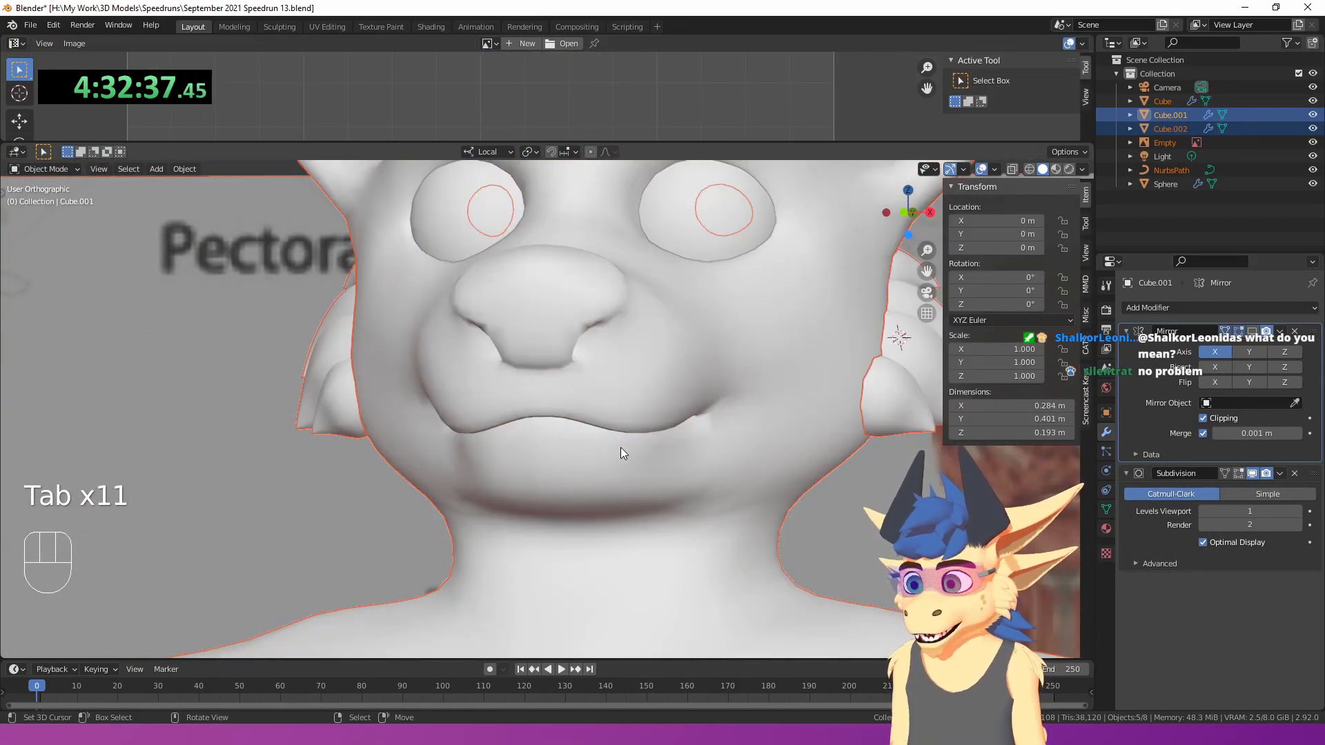
- Examine the smoothed face, eyes and nose from the front and up close
shift+middle_drag(619, 446, 644, 366)
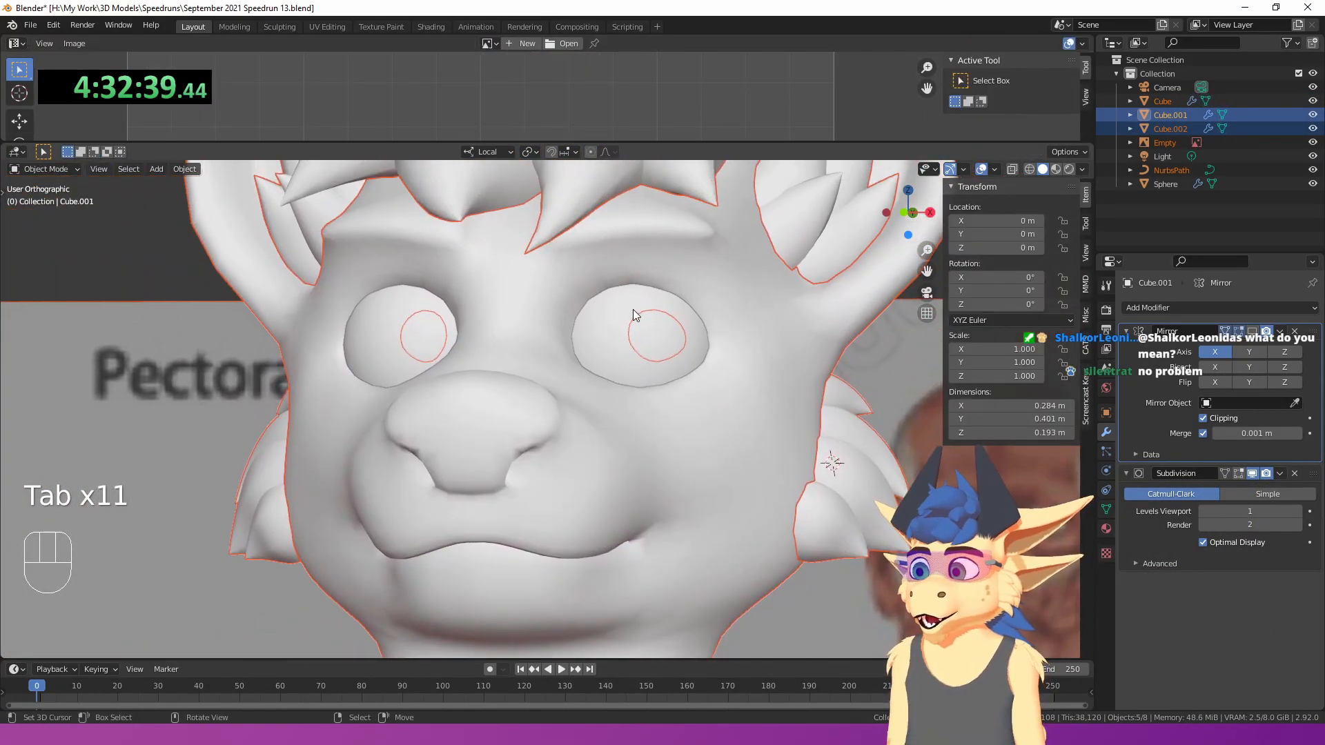
middle_drag(771, 350, 801, 374)
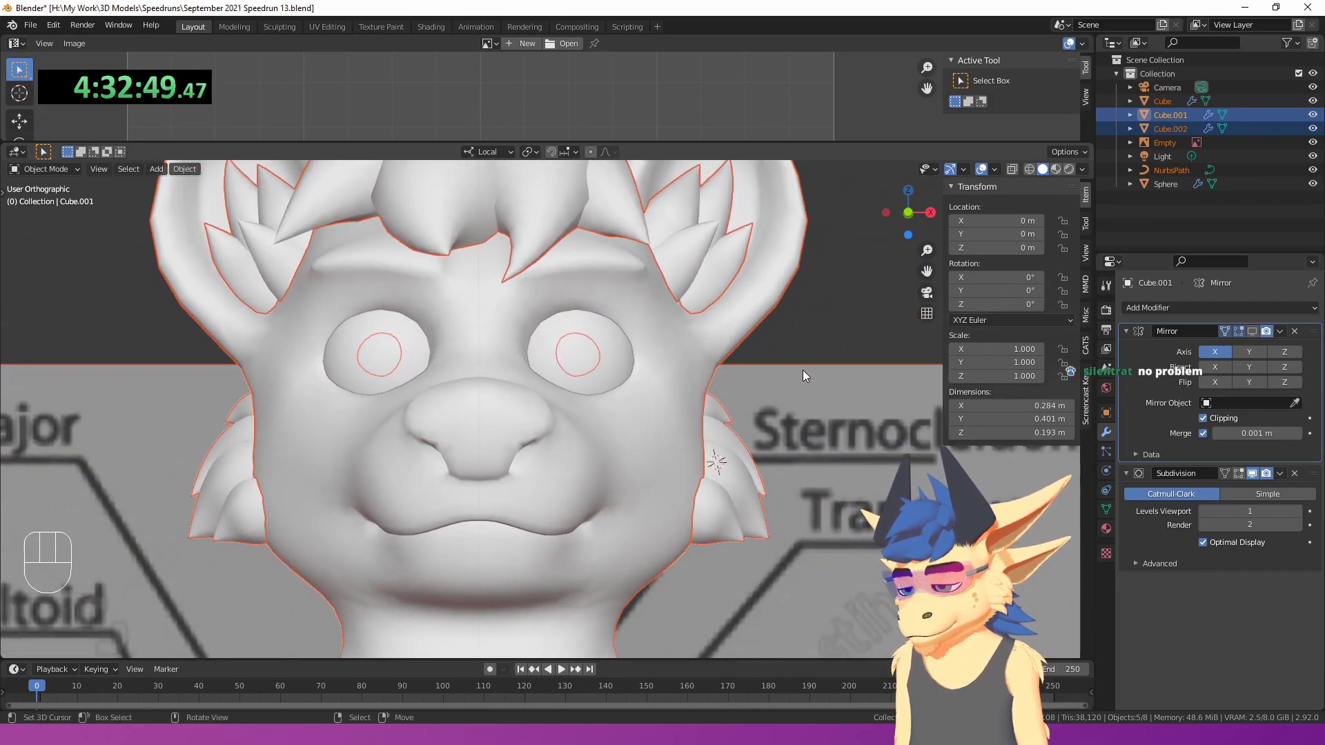
scroll(790, 366, up, 4)
shift+middle_drag(571, 352, 661, 407)
scroll(663, 409, up, 3)
scroll(664, 408, up, 1)
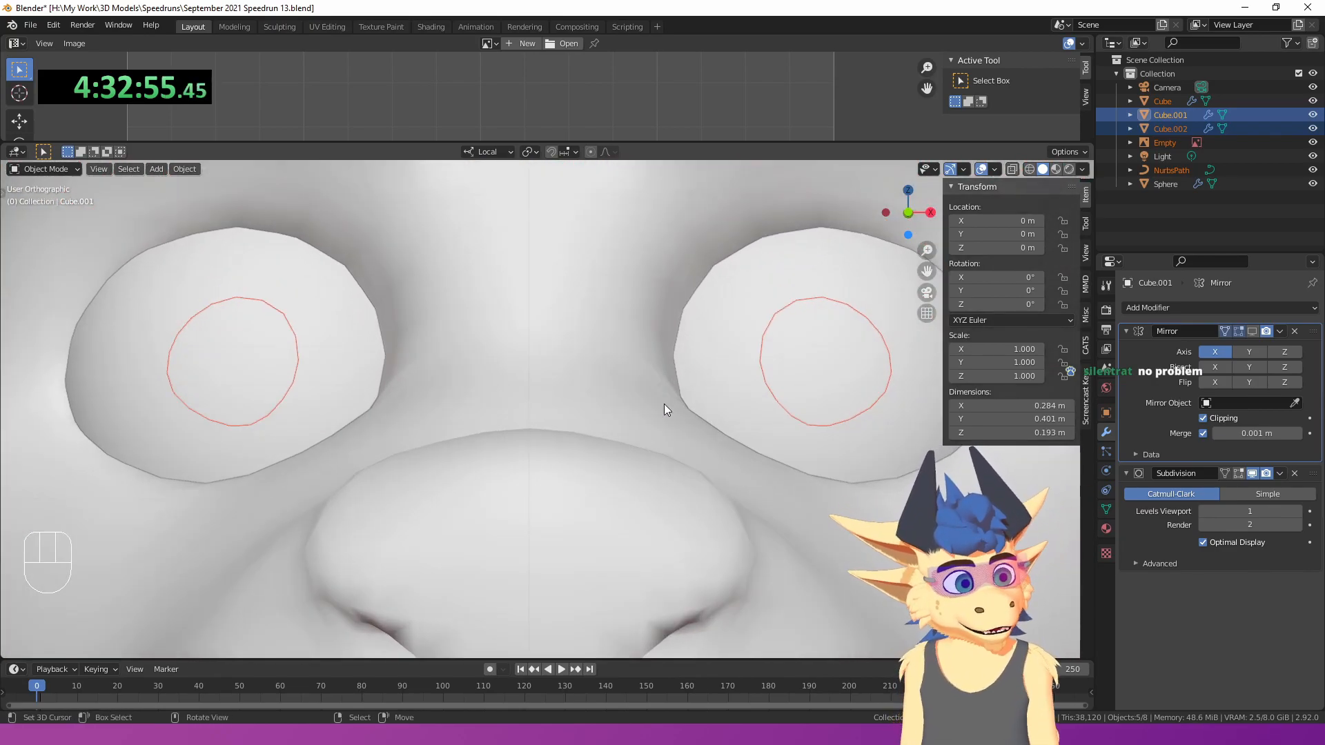
scroll(629, 384, down, 6)
middle_drag(629, 383, 505, 416)
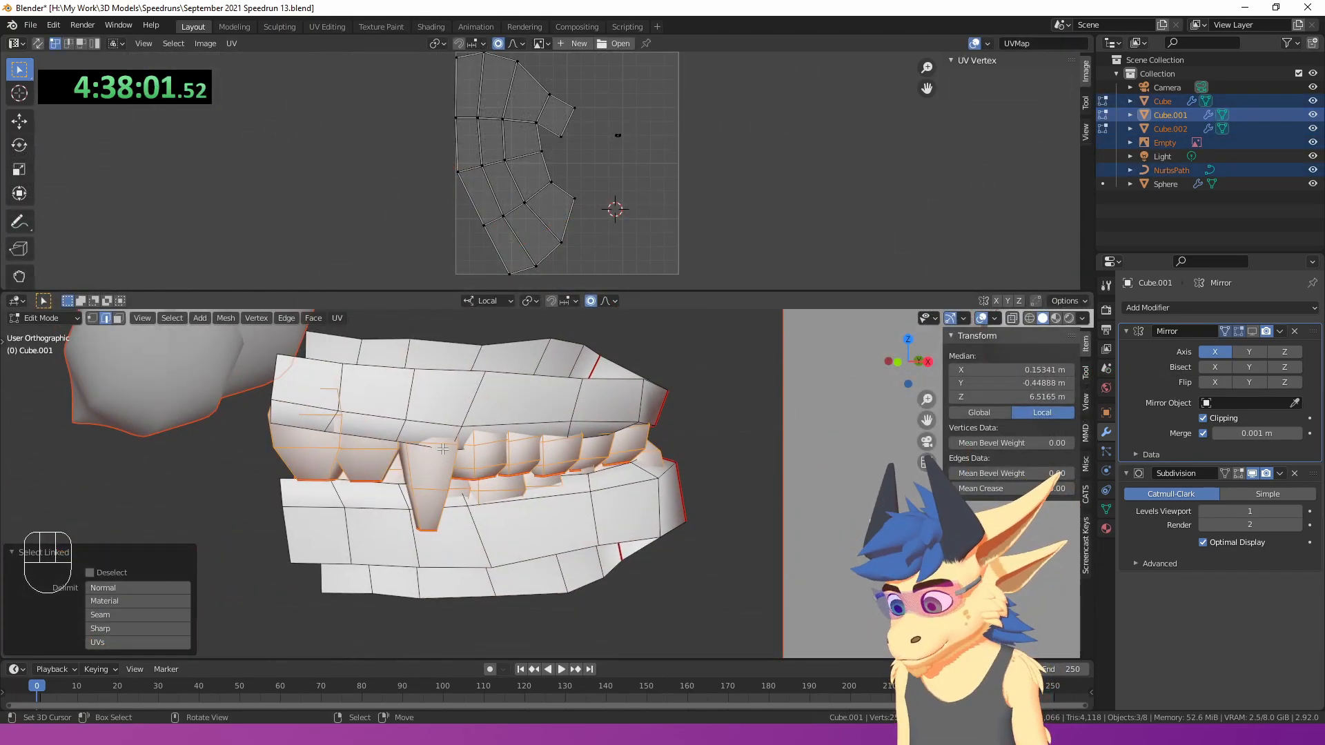
- Unwrap the selected teeth and select all of their UV islands
key(u)
click(443, 449)
scroll(676, 181, up, 2)
key(a)
scroll(772, 165, down, 3)
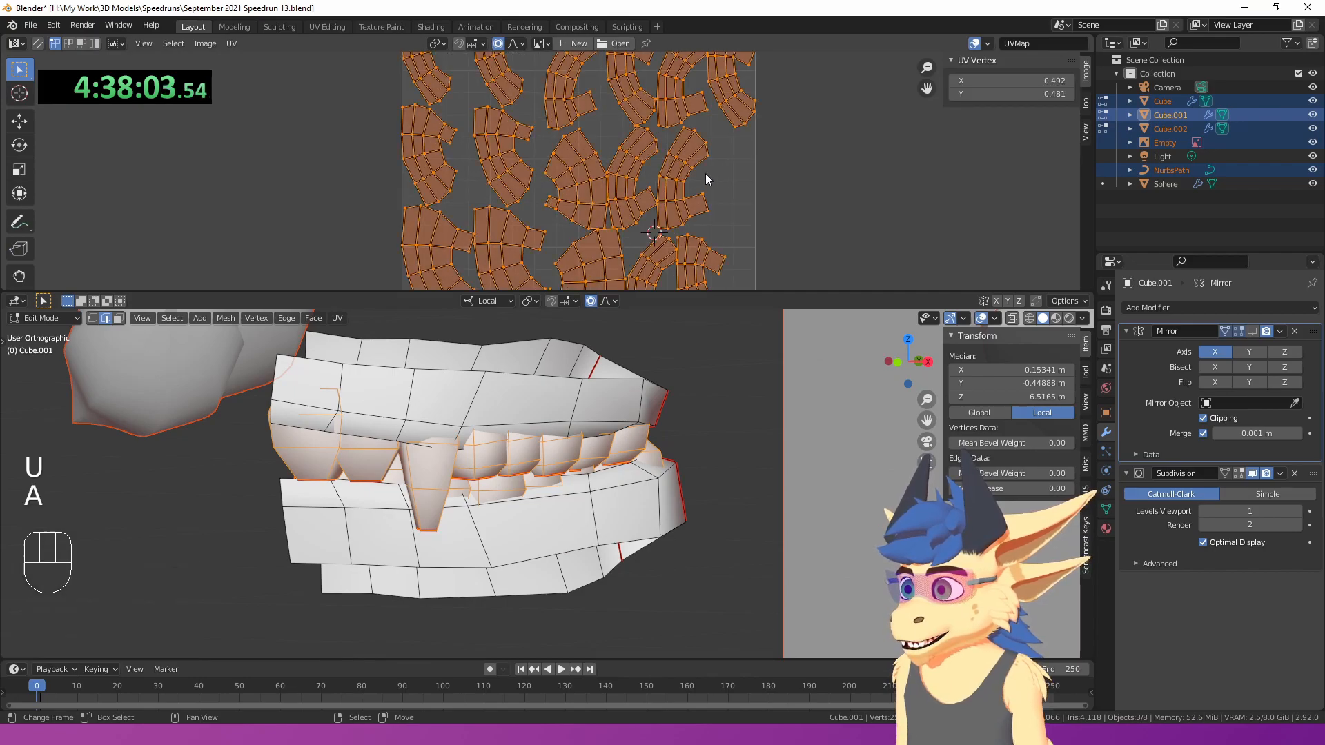
- Scale the teeth islands down twice, the second time by 0.788, and expand the resize settings
key(s)
click(690, 171)
key(s)
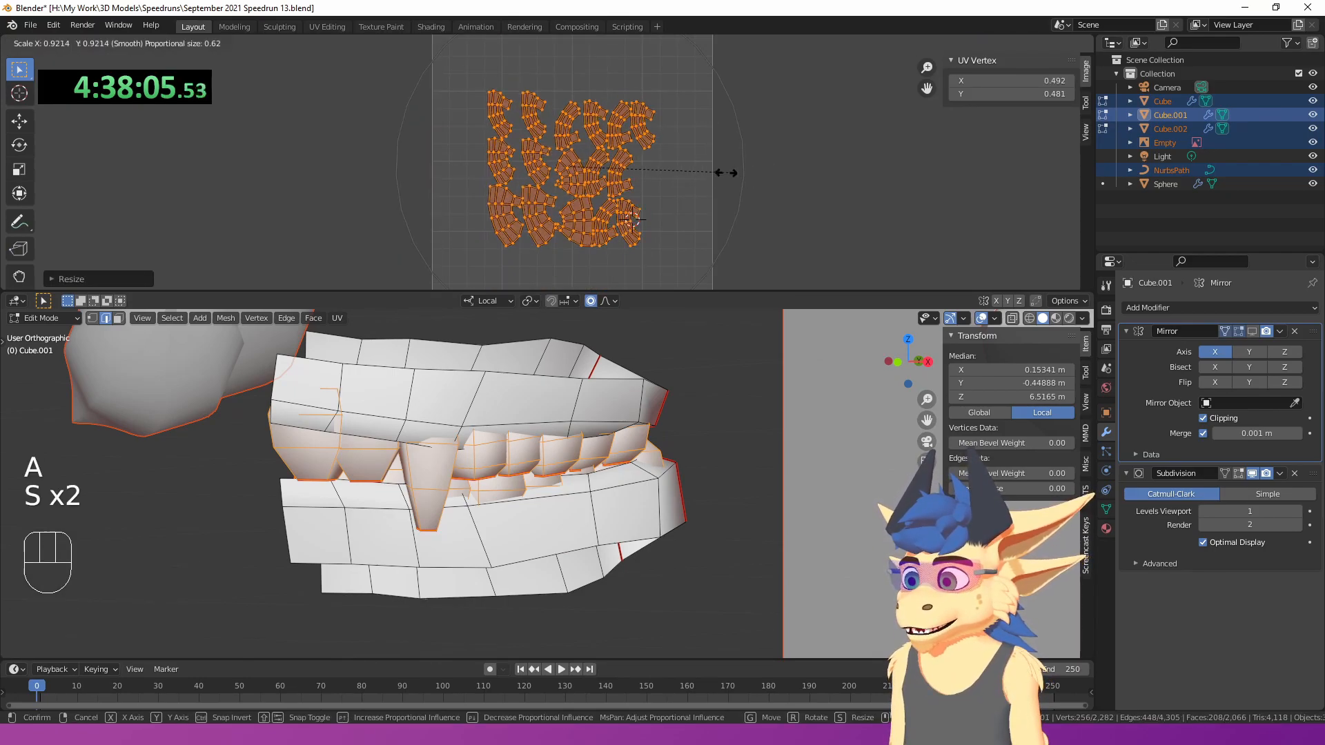
click(710, 171)
scroll(710, 171, up, 4)
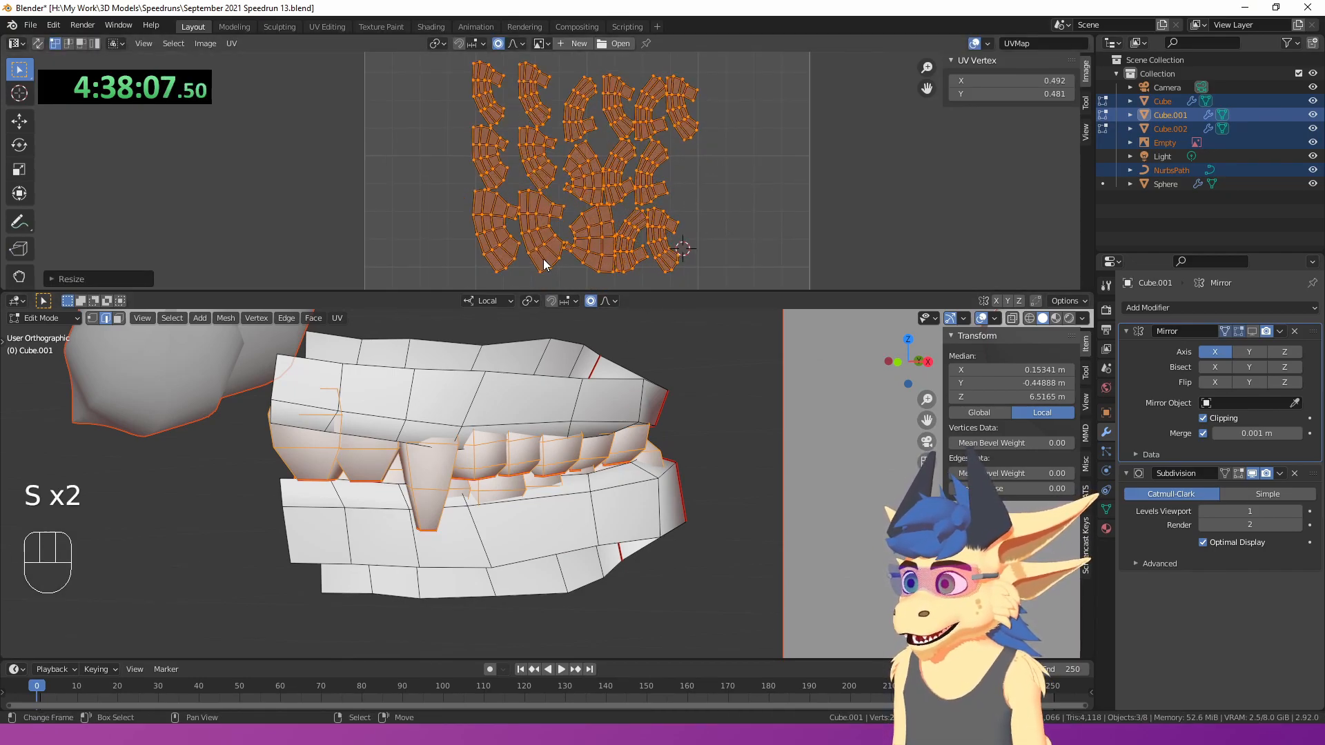
scroll(598, 255, up, 2)
scroll(598, 197, up, 1)
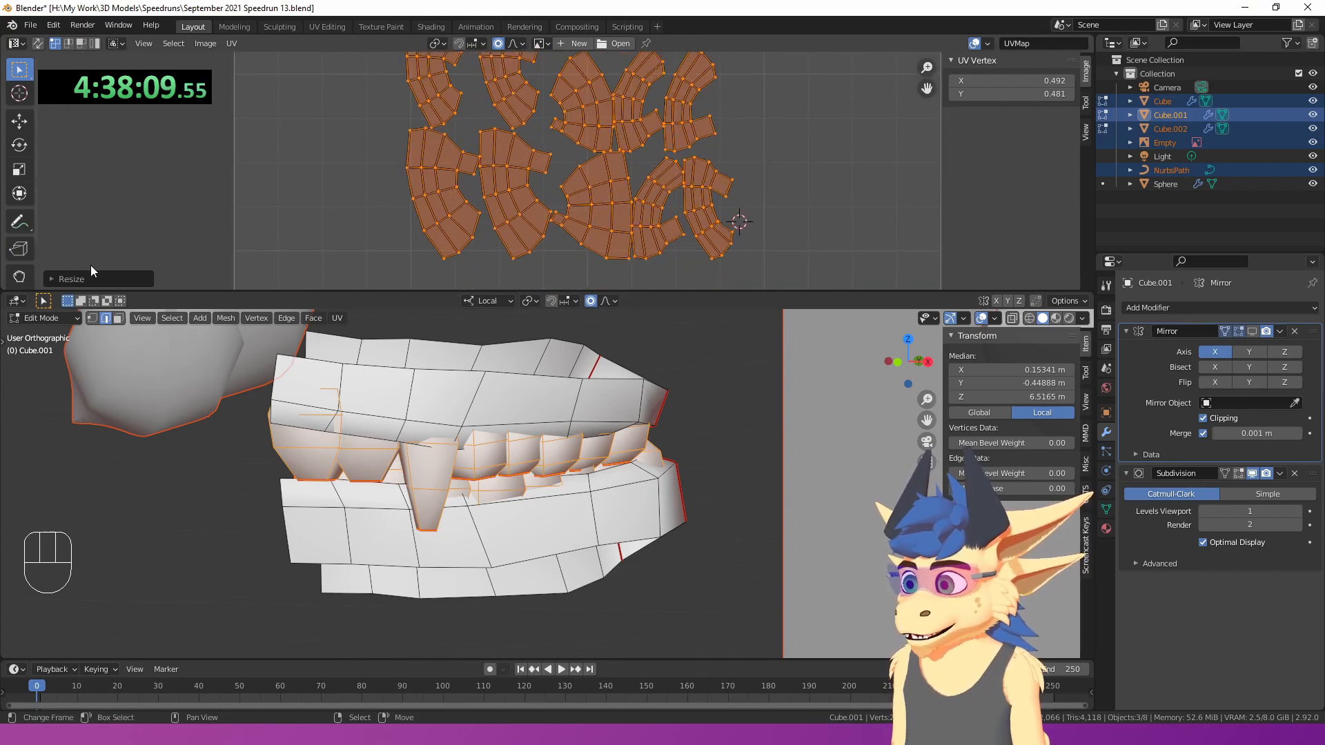
click(62, 279)
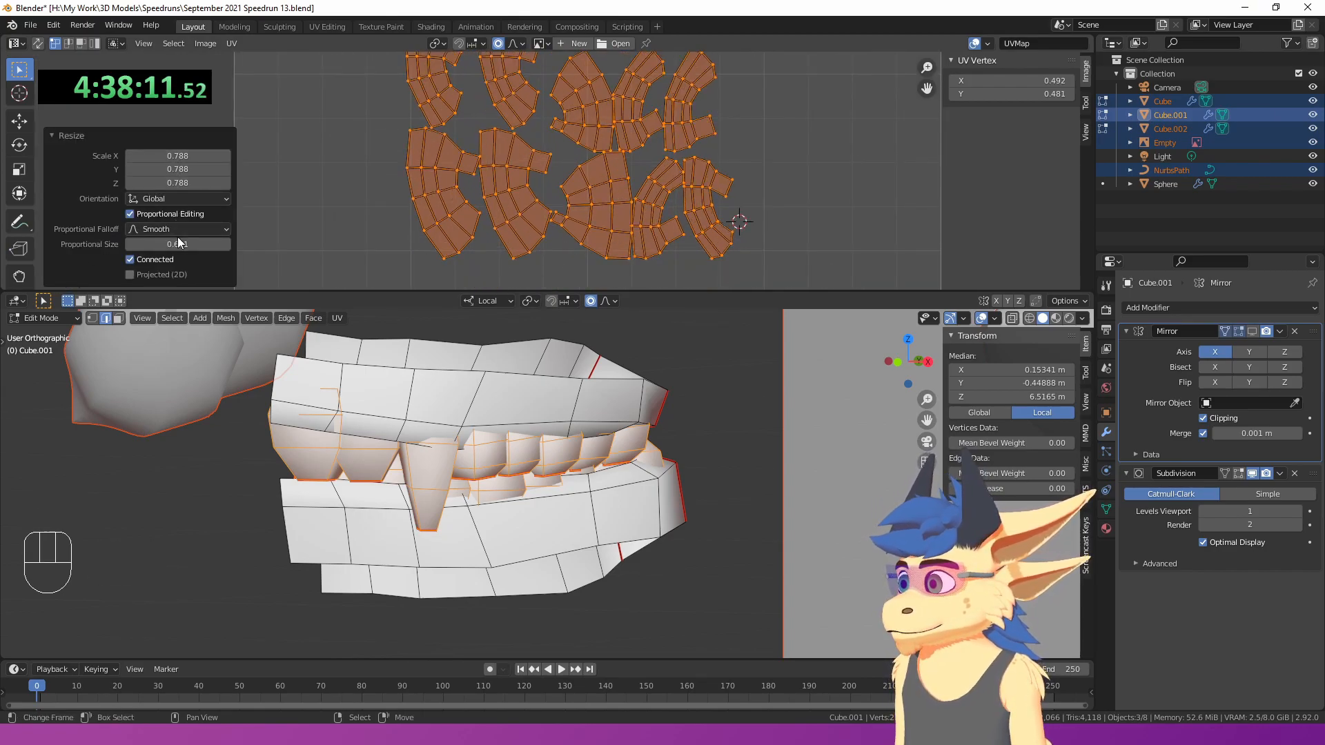
scroll(463, 201, down, 4)
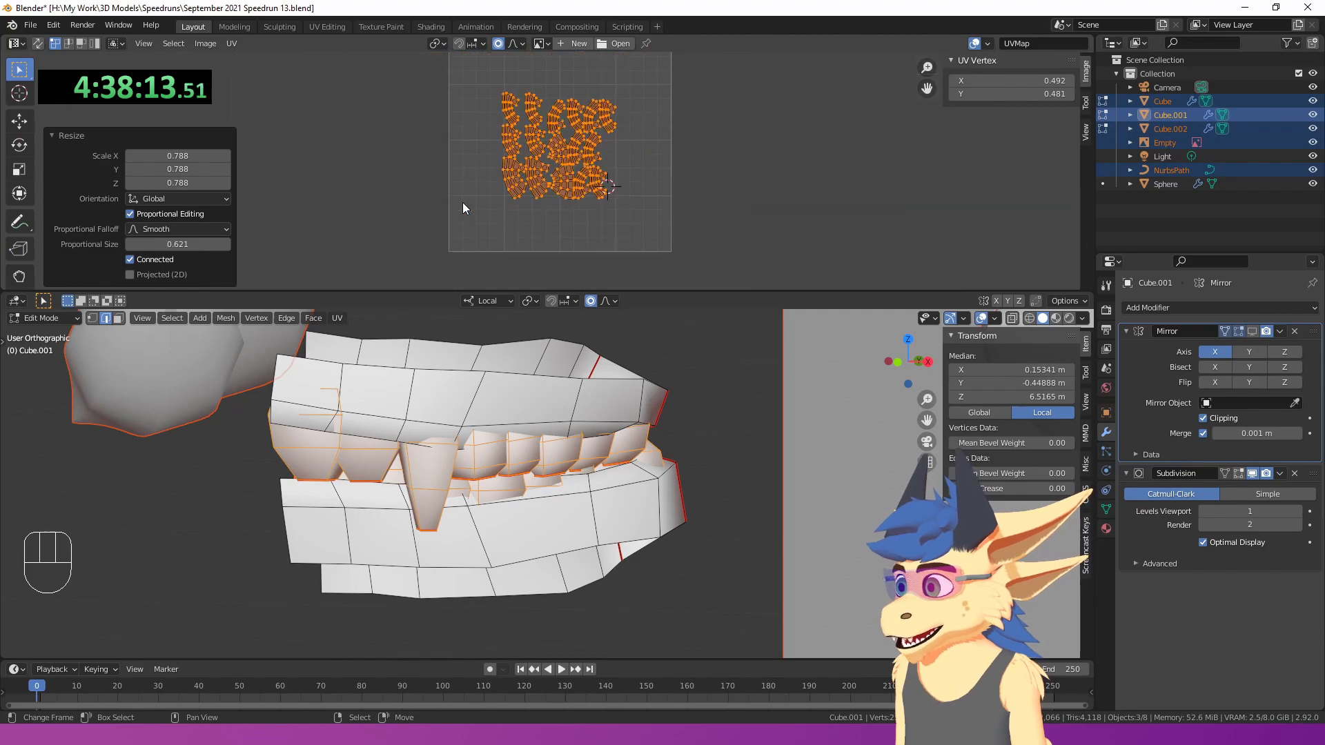
- Unwrap the teeth again with a margin of 0.072 and scale the resulting islands by 0.260
key(u)
click(463, 204)
drag(164, 273, 201, 274)
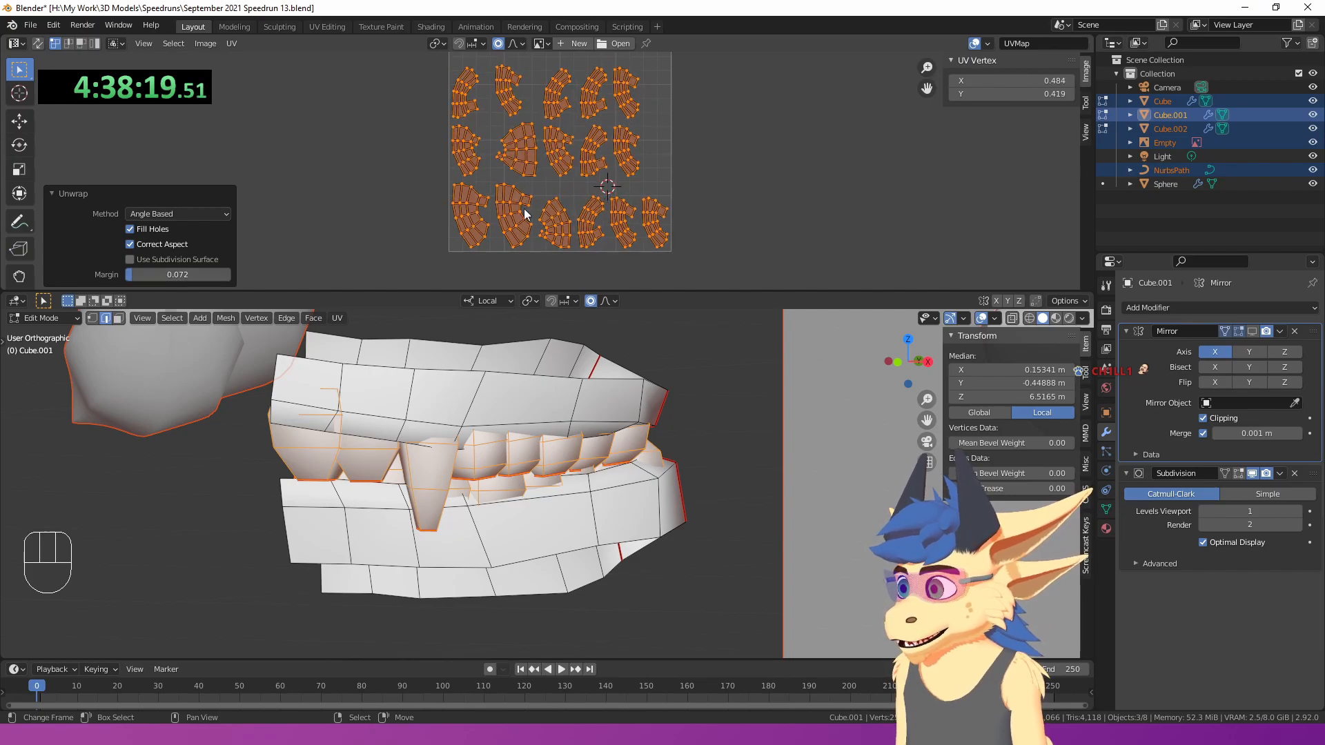
key(s)
click(607, 173)
- Select the linked upper and lower gums, then extend the selection to all visible teeth and gum geometry
scroll(516, 525, up, 2)
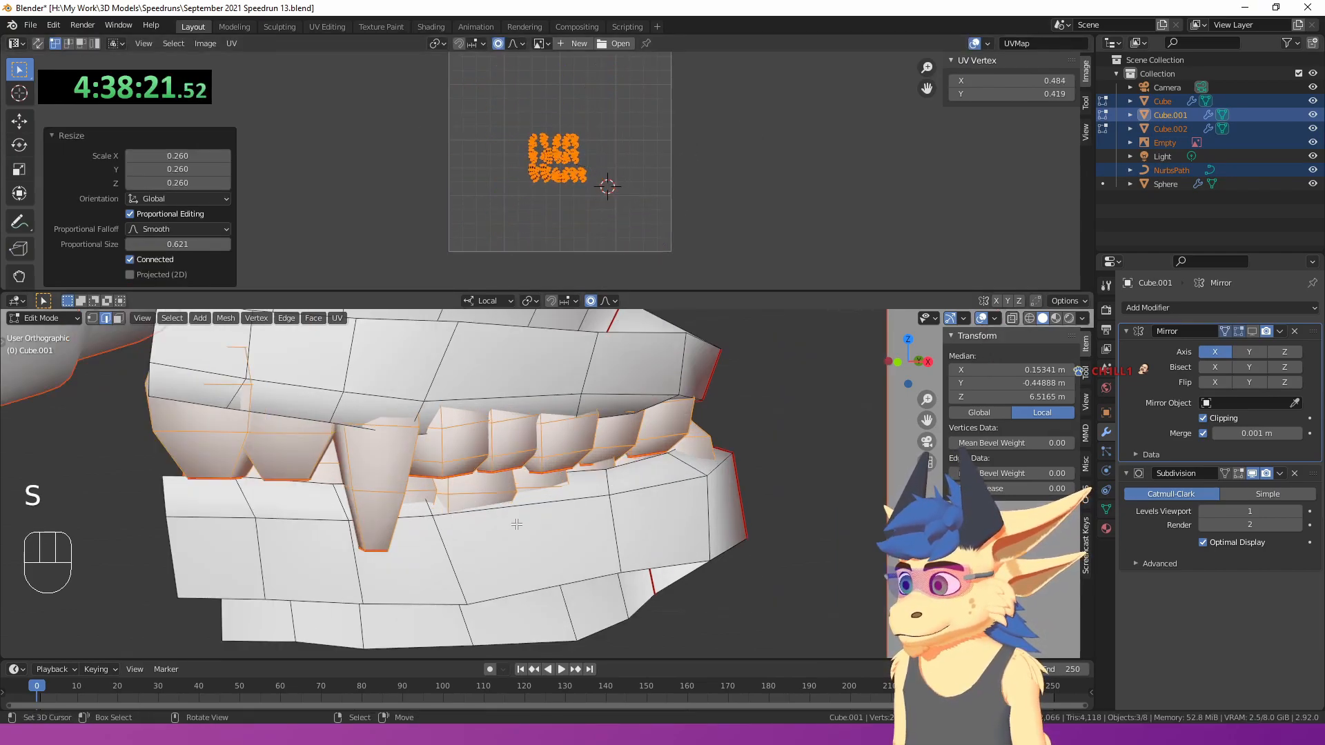
click(516, 525)
key(l)
key(l)
key(l)
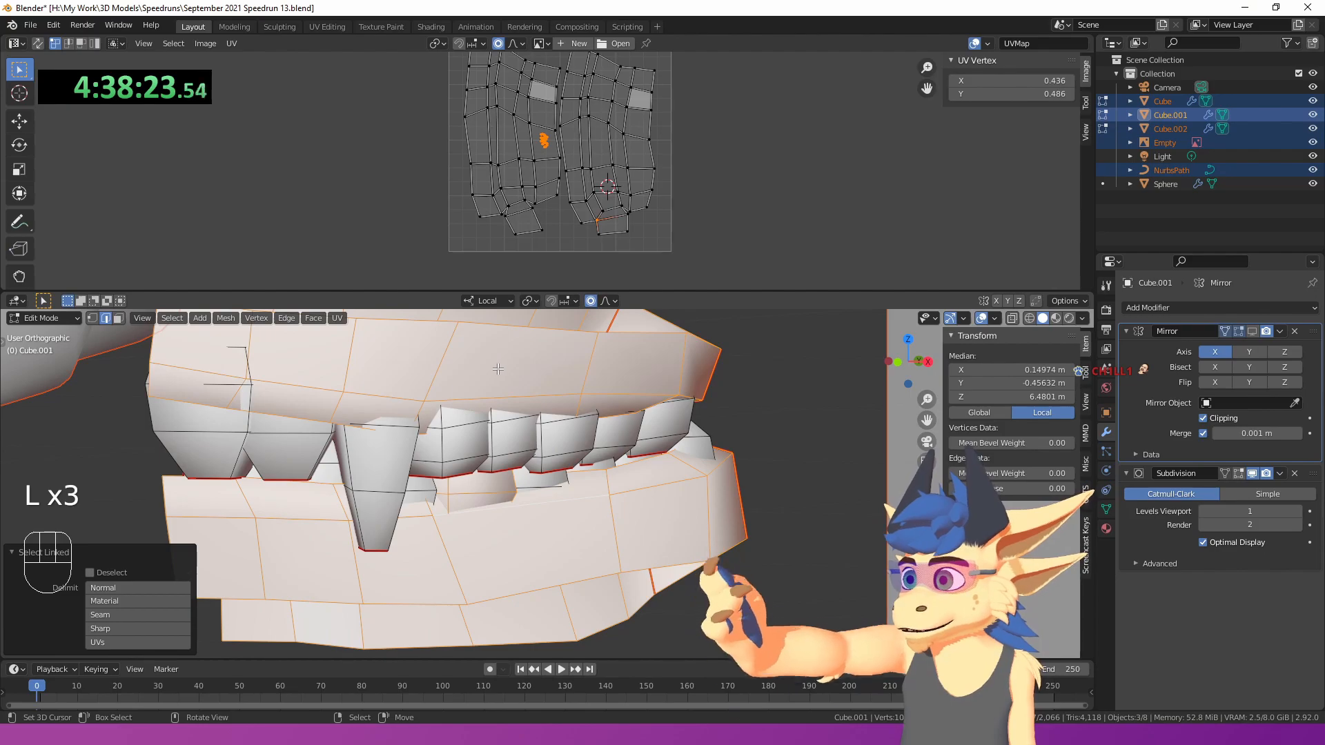
key(a)
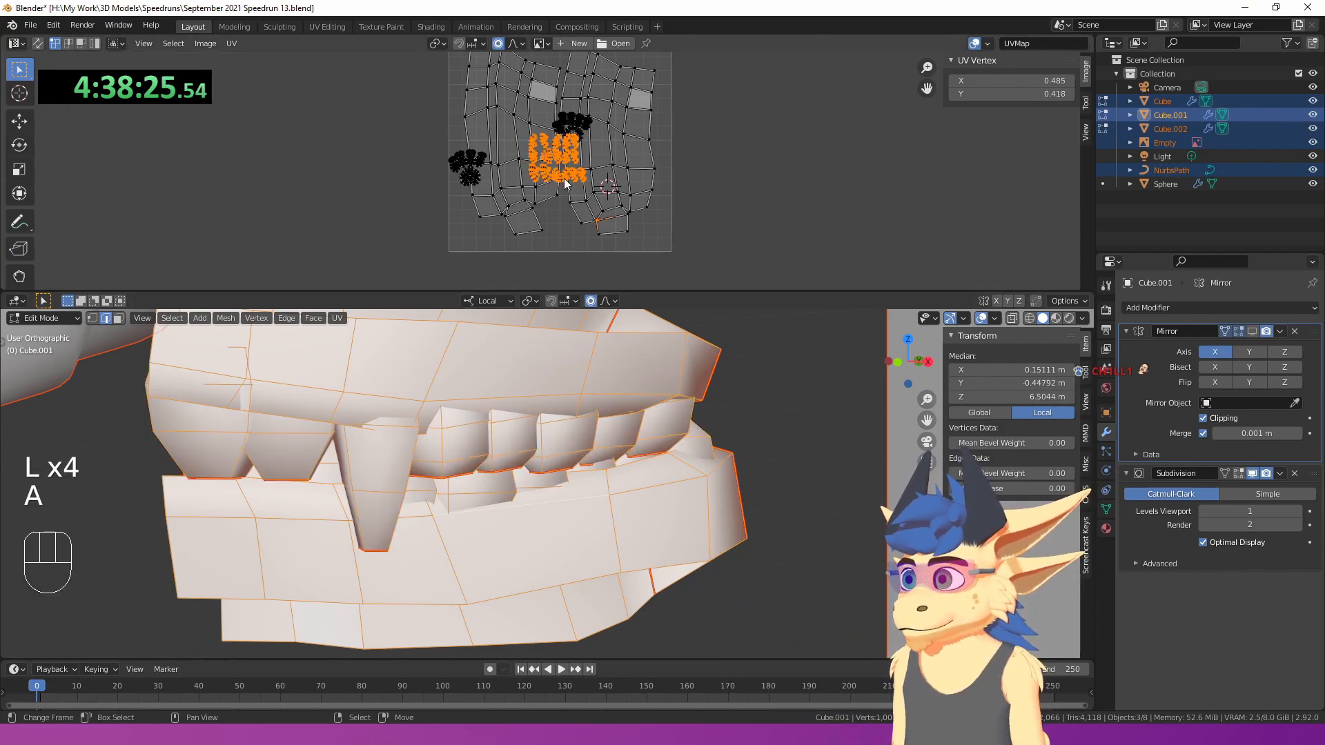
- Select the two gum islands in the UV layout, leaving the teeth islands unselected
scroll(610, 233, up, 8)
scroll(612, 232, down, 4)
scroll(611, 232, up, 1)
right_click(605, 250)
scroll(599, 248, down, 5)
shift+middle_drag(581, 245, 576, 278)
scroll(574, 177, up, 2)
scroll(584, 251, up, 2)
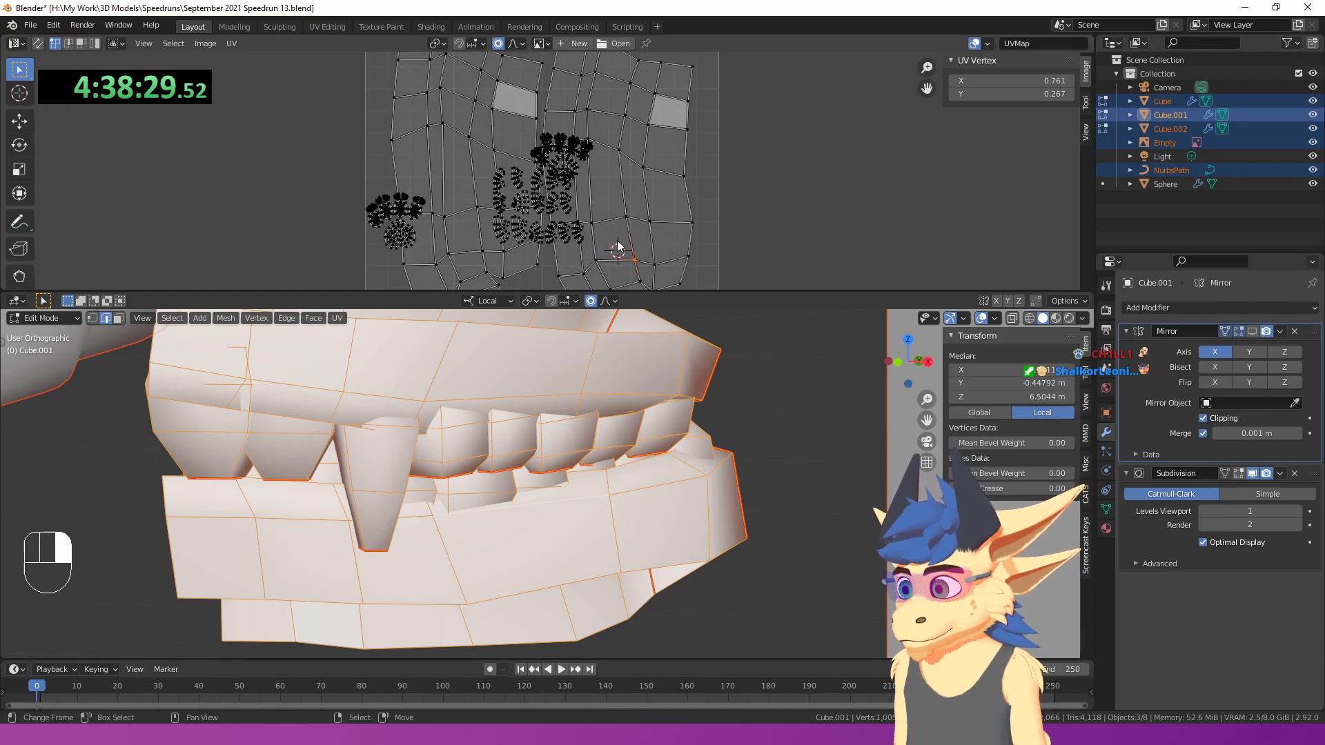
key(l)
key(l)
- Shrink the gum islands and place them to the right of the teeth islands, finishing with a scale of 1.175
key(s)
click(589, 214)
key(g)
click(680, 242)
key(s)
click(659, 237)
scroll(631, 182, up, 3)
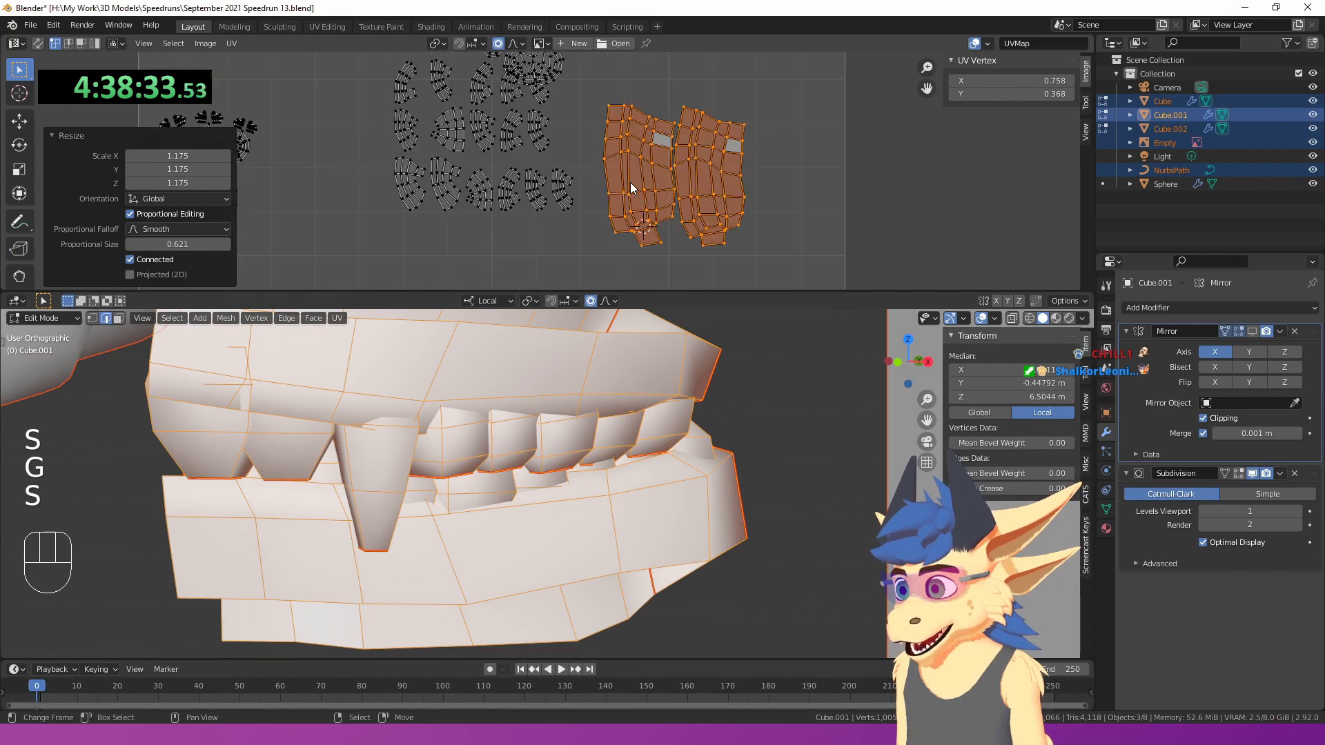
- Undo hiding the gum islands and move them closer to the teeth islands
key(h)
key(ctrl+z)
middle_drag(606, 143, 626, 203)
key(g)
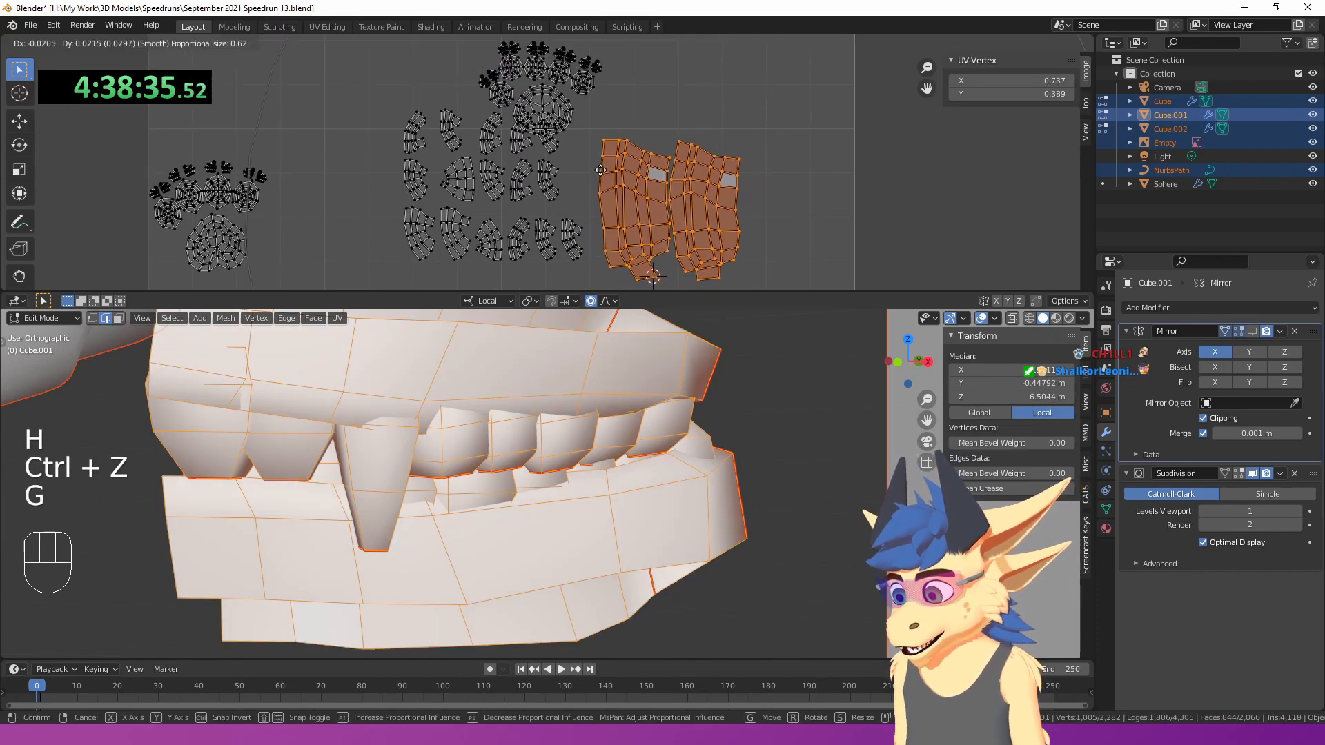
click(593, 172)
- Add all of the complete teeth islands to the gum island selection using circle select and Select More
key(c)
drag(624, 218, 437, 202)
key(ctrl+KP_Add)
key(ctrl+KP_Add)
key(ctrl+KP_Add)
key(ctrl+KP_Add)
key(ctrl+KP_Add)
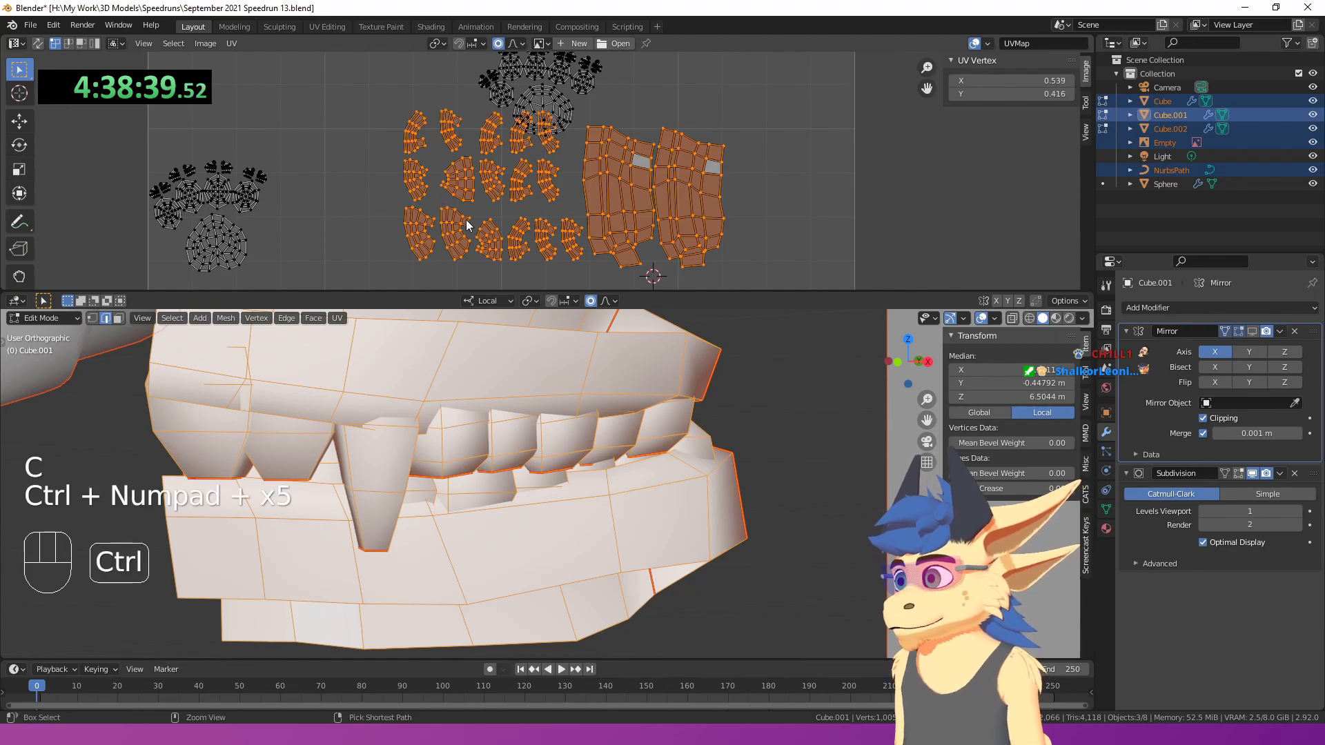
- Move the teeth and gum islands above the UV square by -0.27561 m in X and 0.91049 m in Y, and scale them down
scroll(466, 220, down, 7)
middle_drag(449, 181, 477, 237)
key(g)
click(441, 112)
scroll(545, 169, up, 4)
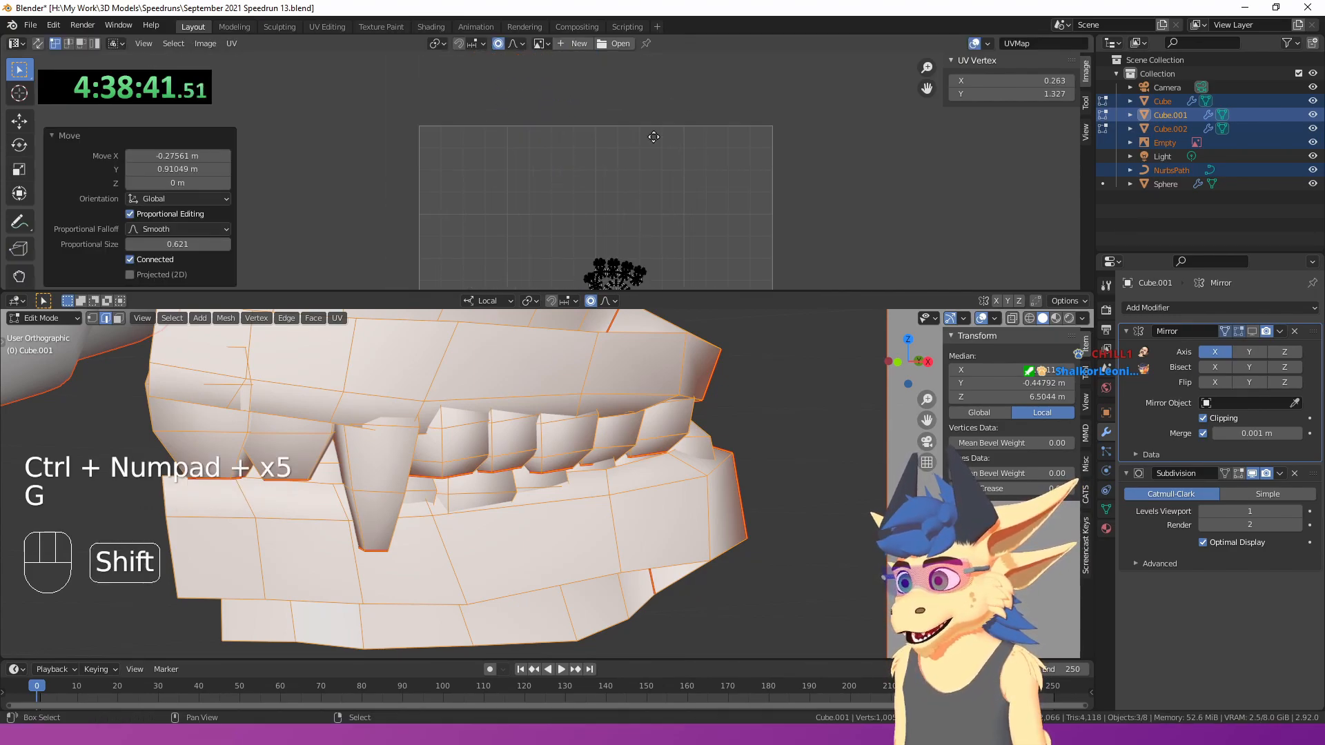
shift+middle_drag(650, 115, 661, 186)
key(s)
click(595, 158)
- Reveal all hidden geometry so the body's UV islands appear together with the teeth and gum islands
key(a)
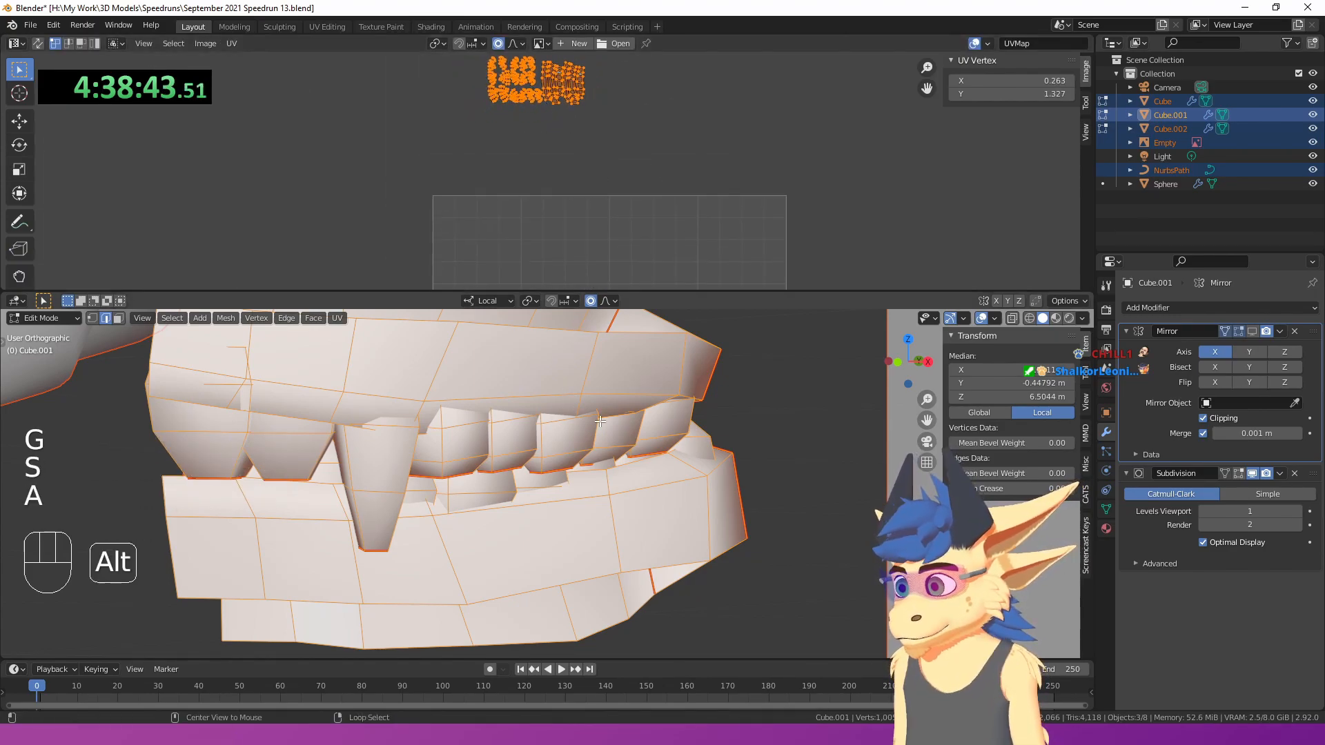
key(alt+h)
key(g)
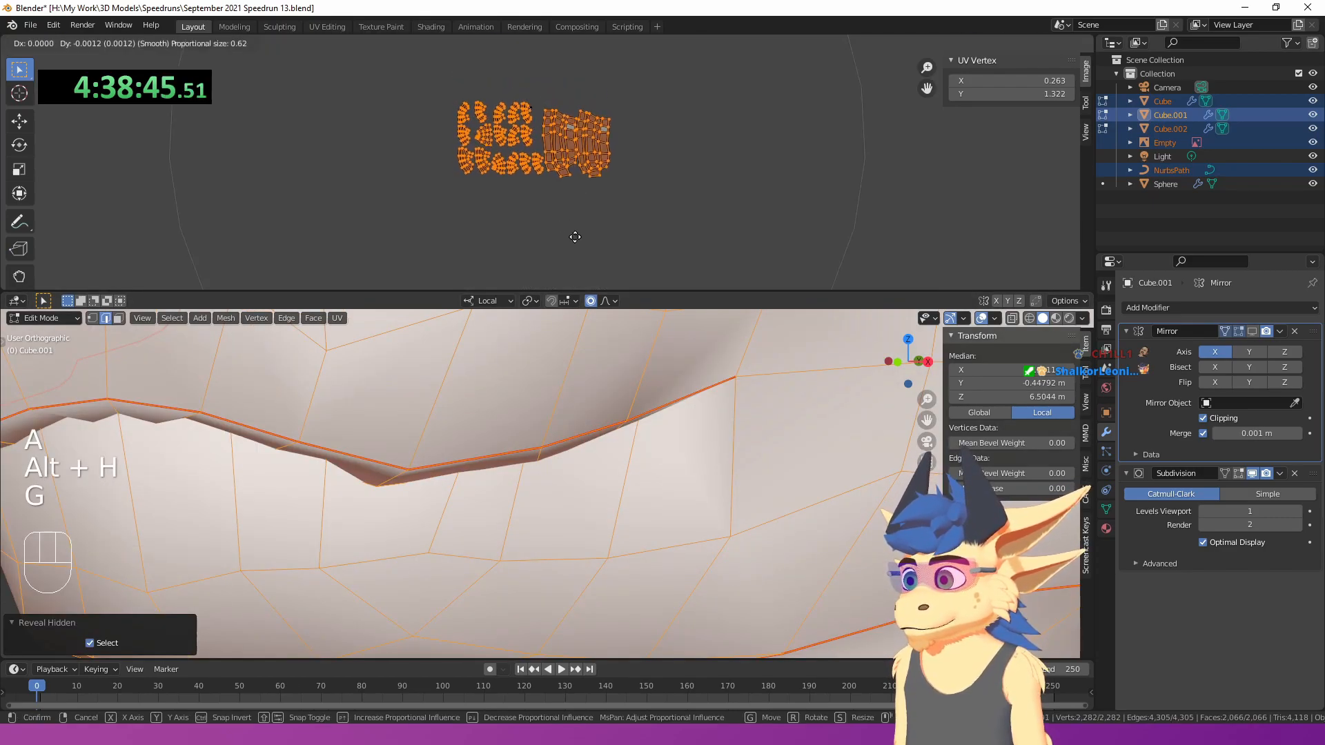
right_click(611, 52)
scroll(606, 66, down, 3)
shift+middle_drag(604, 73, 567, 40)
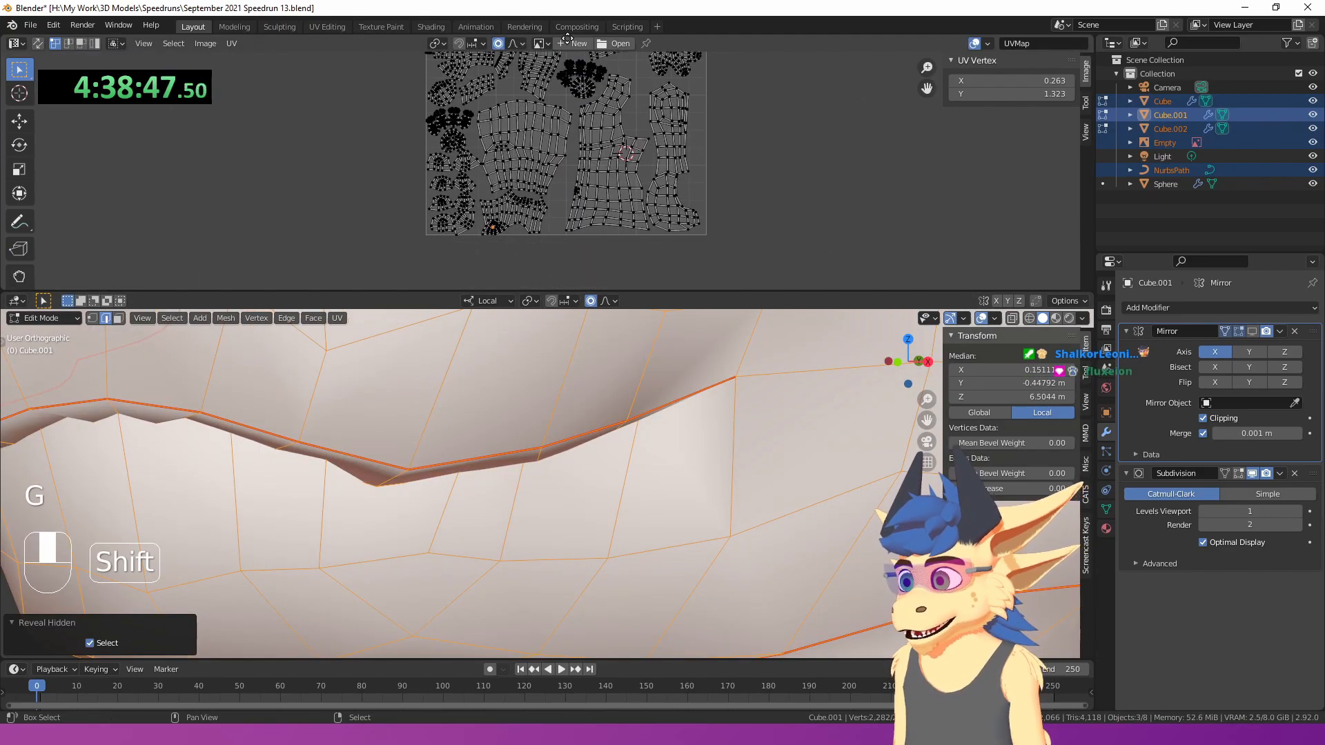
- Deselect the stray UV vertex near the lower edge of the body layout
scroll(519, 179, up, 8)
key(c)
middle_click(446, 244)
right_click(448, 239)
- Move the teeth and gum islands into the upper part of the UV square and scale them by 0.613
scroll(508, 130, down, 5)
shift+middle_drag(481, 68, 509, 142)
scroll(511, 141, up, 2)
key(g)
click(566, 76)
scroll(586, 63, up, 4)
key(s)
click(592, 136)
- Fit the teeth and gum islands into the gap near the UV square's upper edge with small alternating scales and moves
shift+middle_drag(591, 135, 628, 68)
scroll(656, 83, up, 3)
key(s)
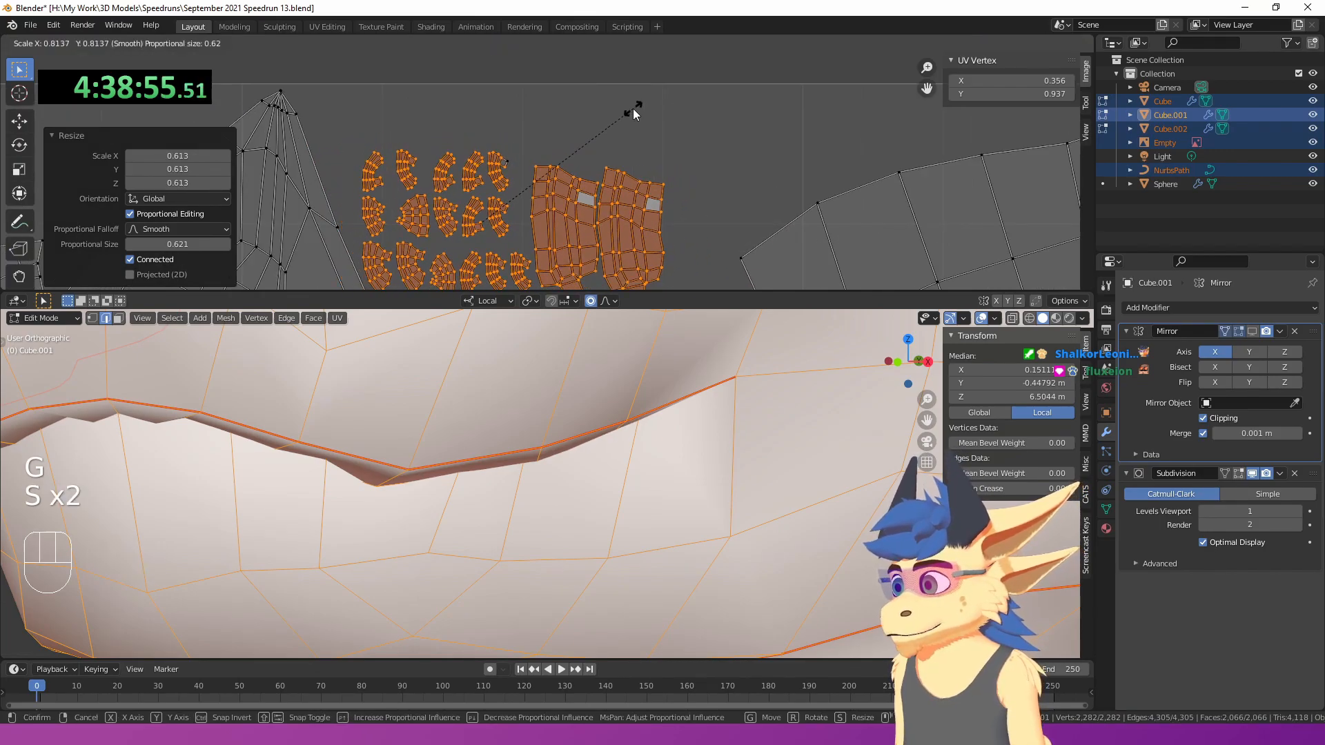
click(633, 110)
key(g)
click(651, 84)
key(s)
click(673, 81)
key(g)
click(692, 82)
key(s)
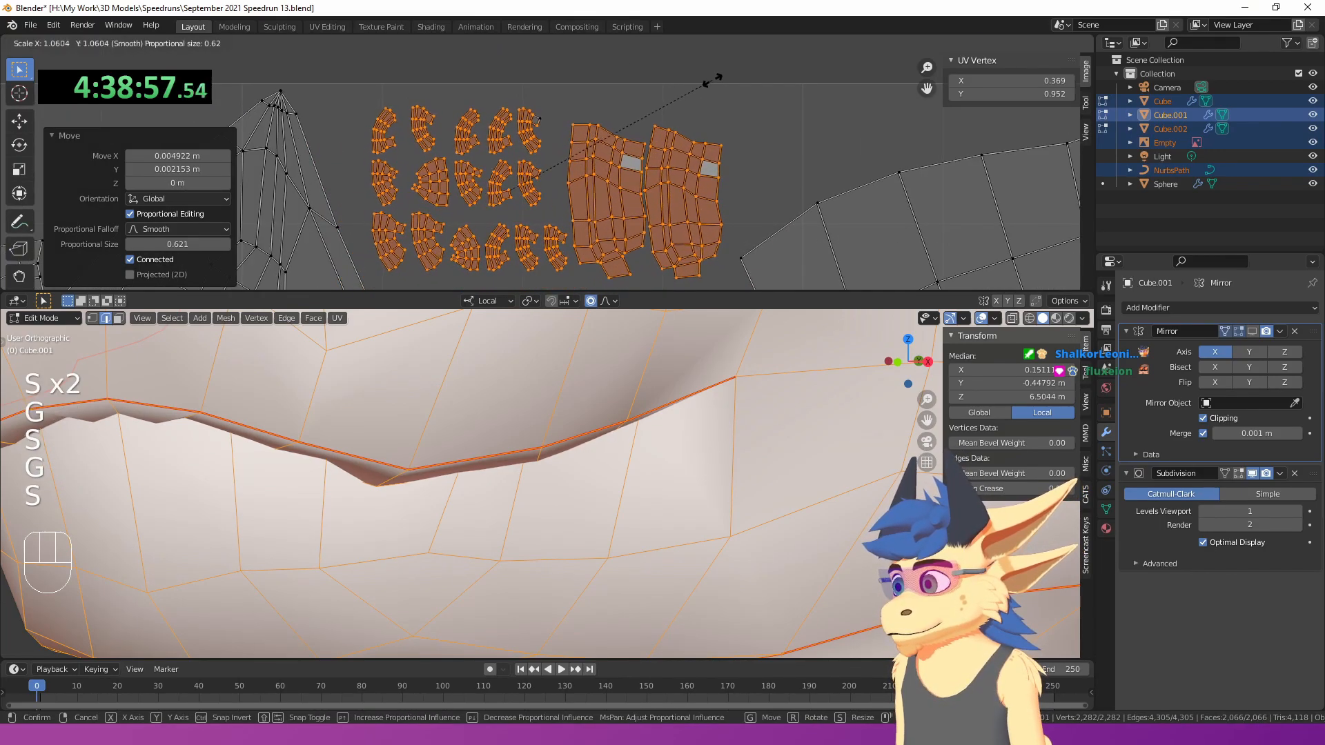
click(703, 81)
- Deselect all UVs and leave Edit Mode on the character meshes
scroll(706, 80, down, 4)
key(a)
key(a)
scroll(690, 97, down, 4)
shift+middle_drag(657, 174, 628, 279)
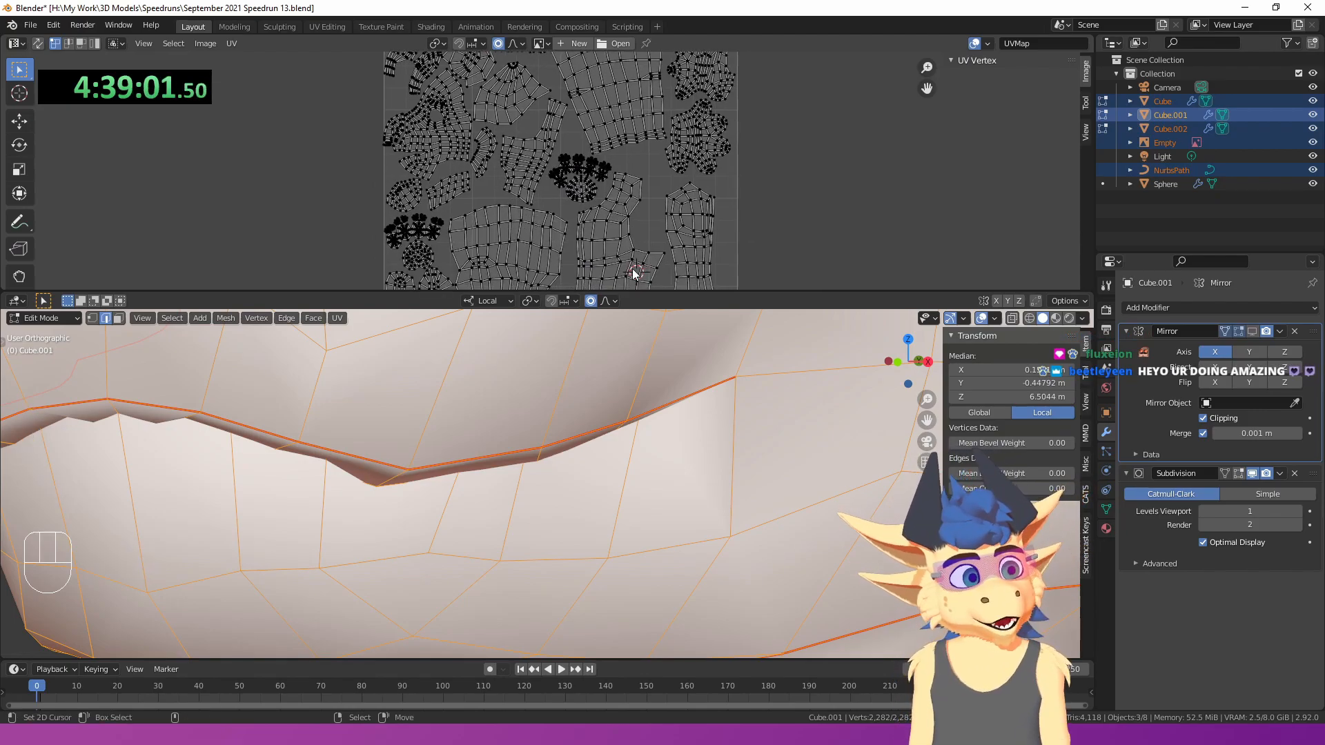
scroll(627, 259, down, 8)
scroll(582, 402, down, 12)
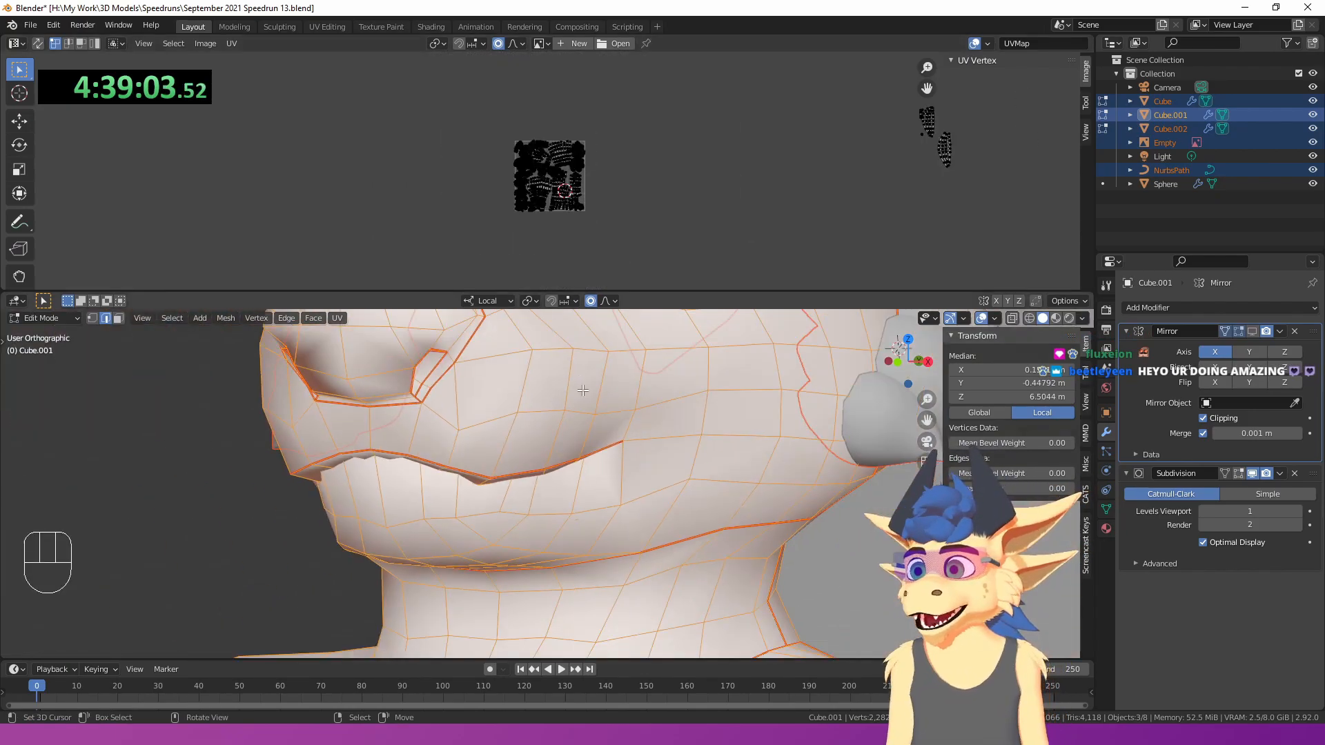
key(Tab)
- Enlarge the 3D viewport and bring the full character into view
scroll(608, 391, up, 2)
middle_drag(724, 322, 727, 346)
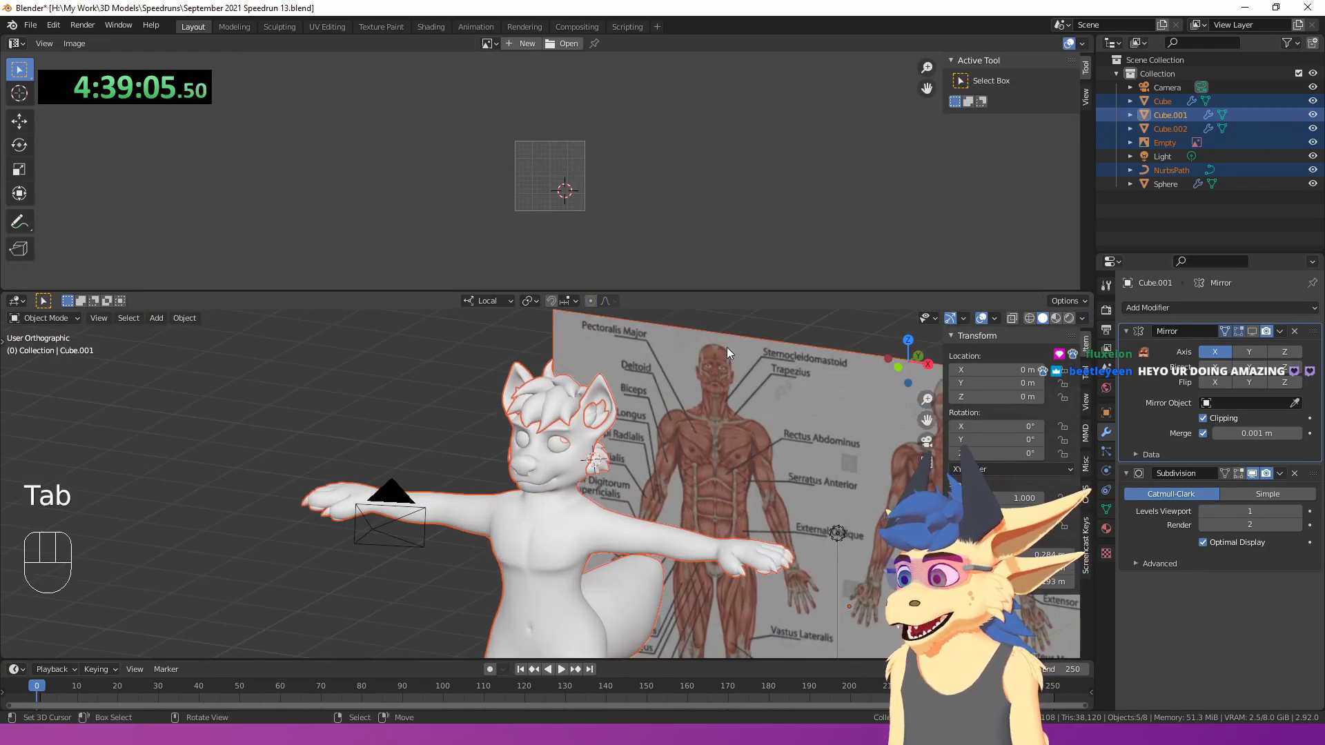
drag(727, 294, 690, 103)
shift+middle_drag(688, 307, 643, 215)
- Enter Edit Mode on the body mesh, then select the seam-bounded front of the torso and hide it
key(Tab)
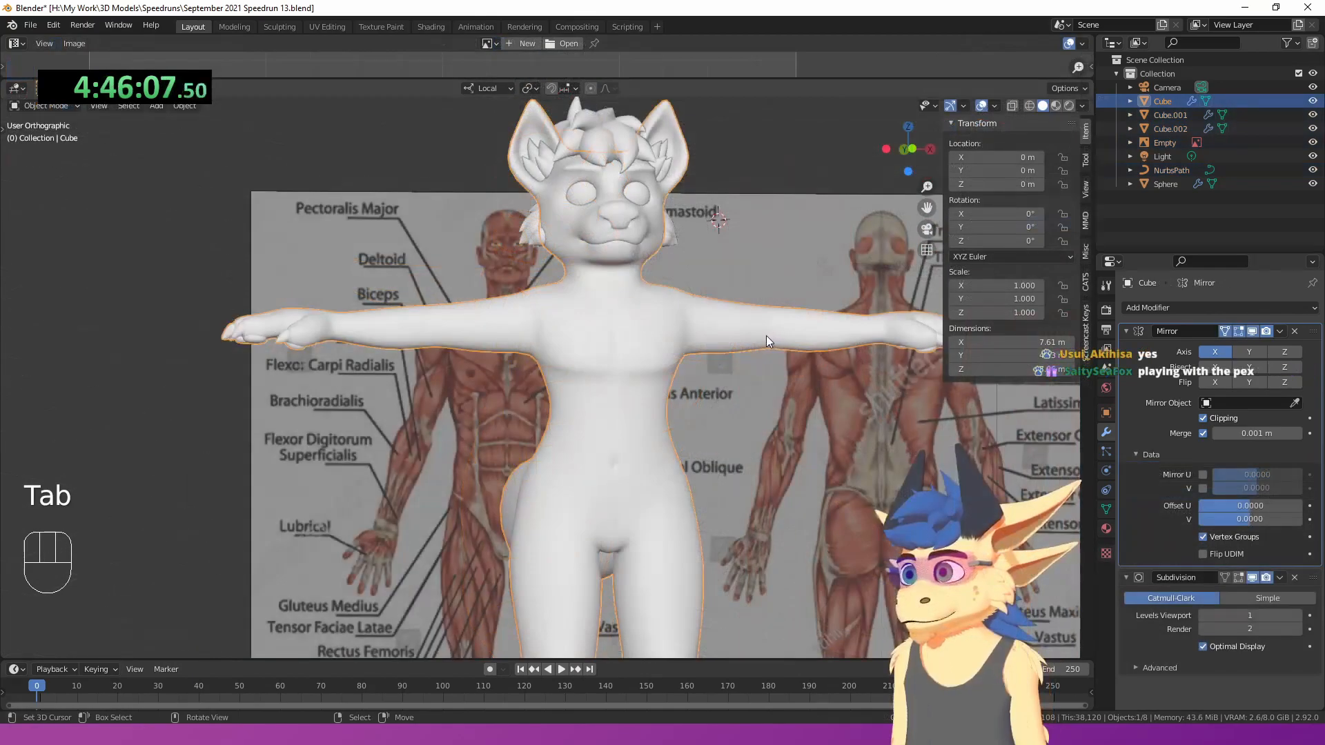
key(Tab)
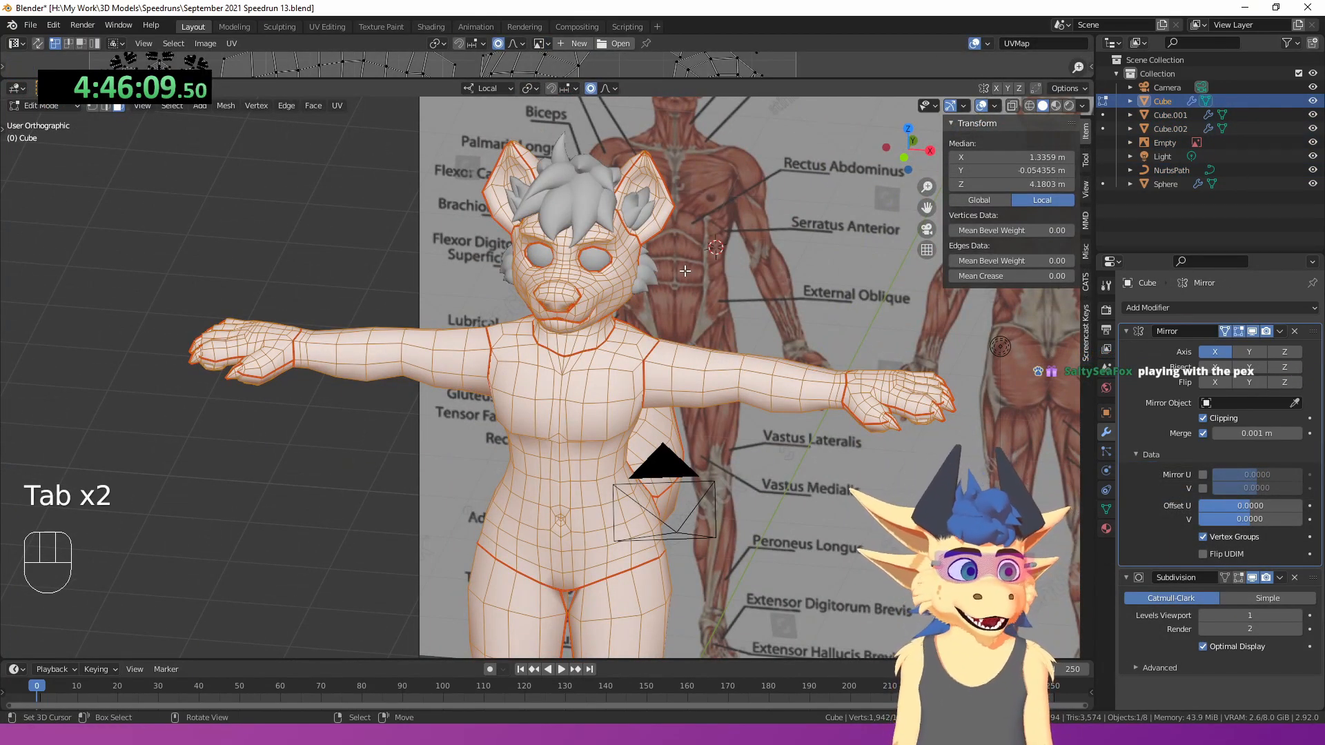
shift+middle_drag(667, 261, 655, 308)
right_click(597, 394)
key(l)
middle_drag(590, 429, 641, 141)
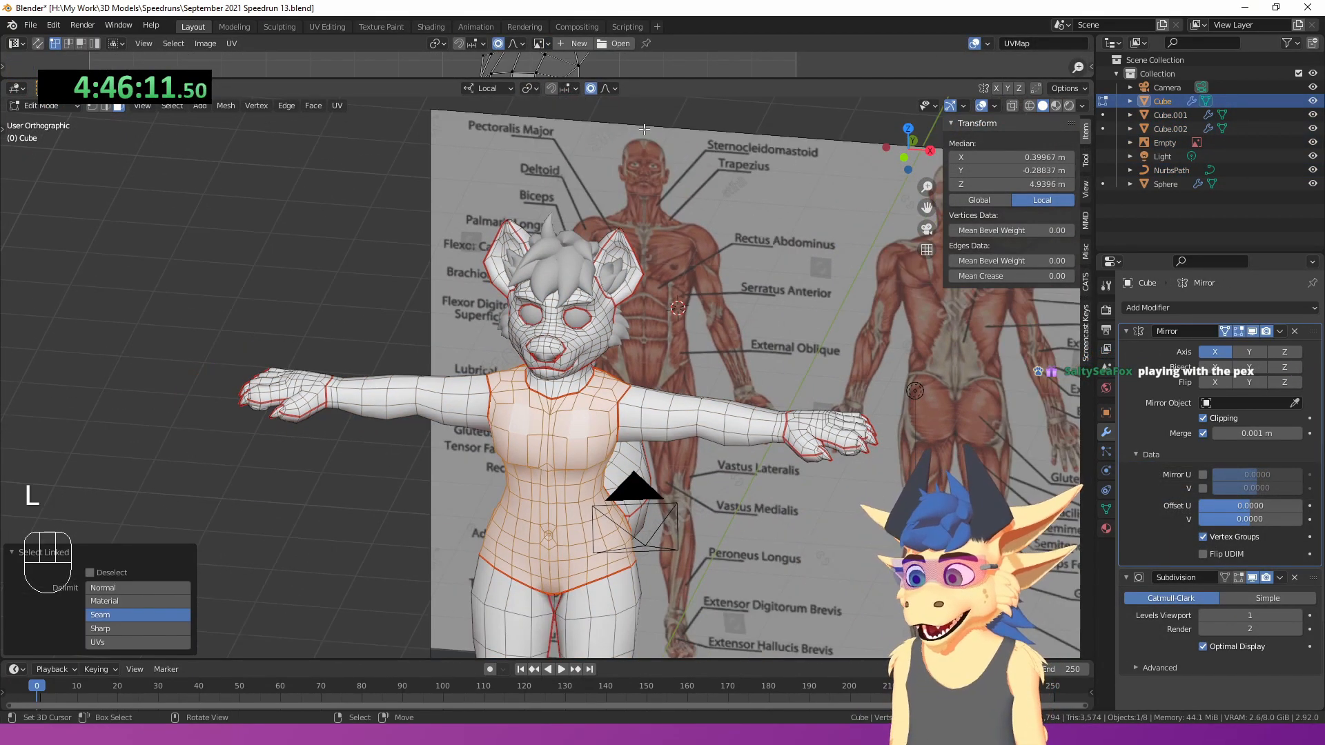
drag(661, 77, 634, 280)
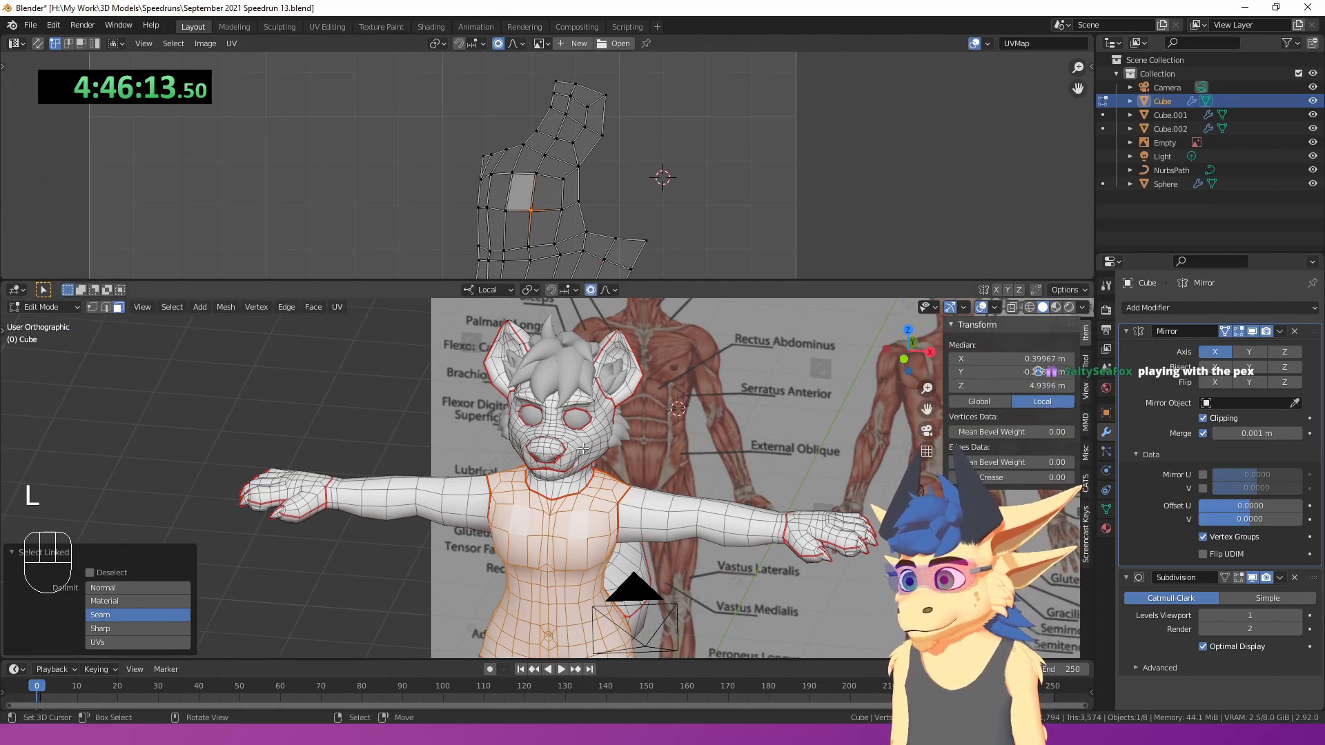
key(h)
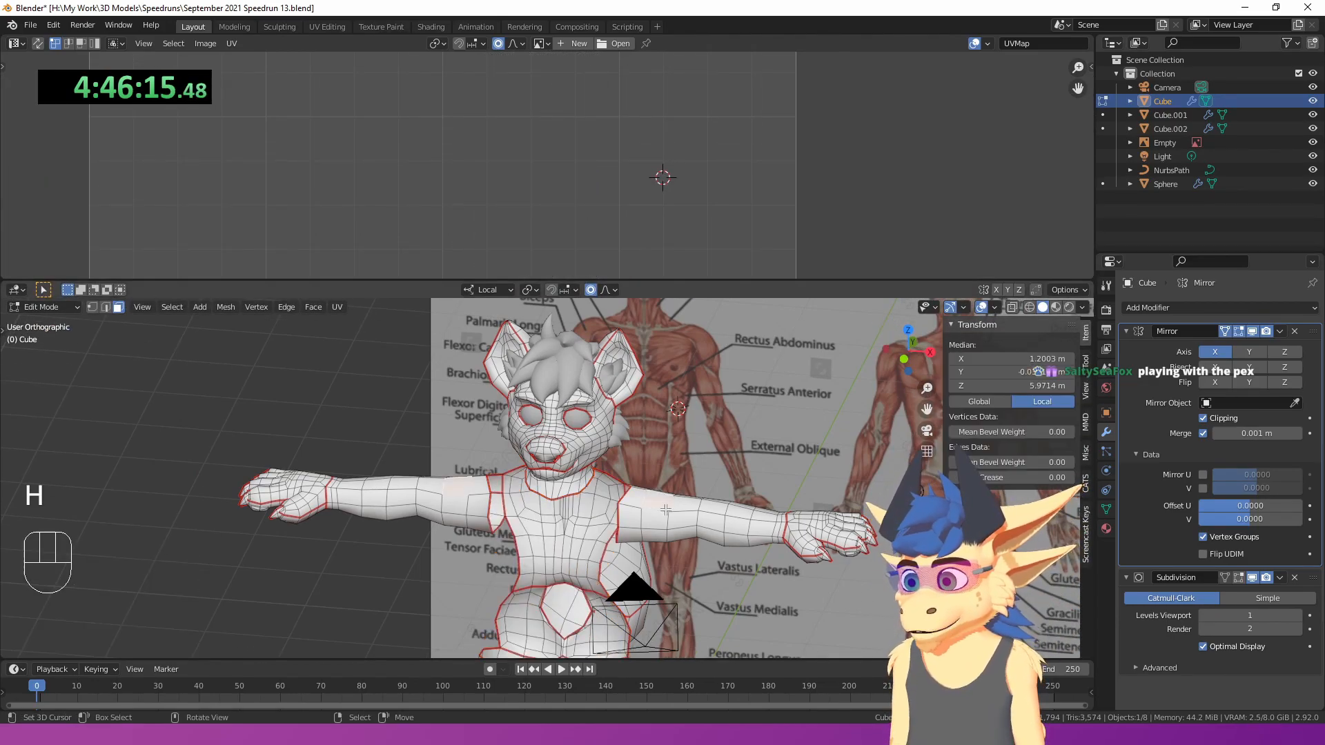
- Select the arm up to its seams and hide it
key(l)
shift+middle_drag(692, 457, 665, 419)
key(h)
- Hide the anatomy reference image in Object Mode and return to editing the body mesh
key(Tab)
right_click(681, 402)
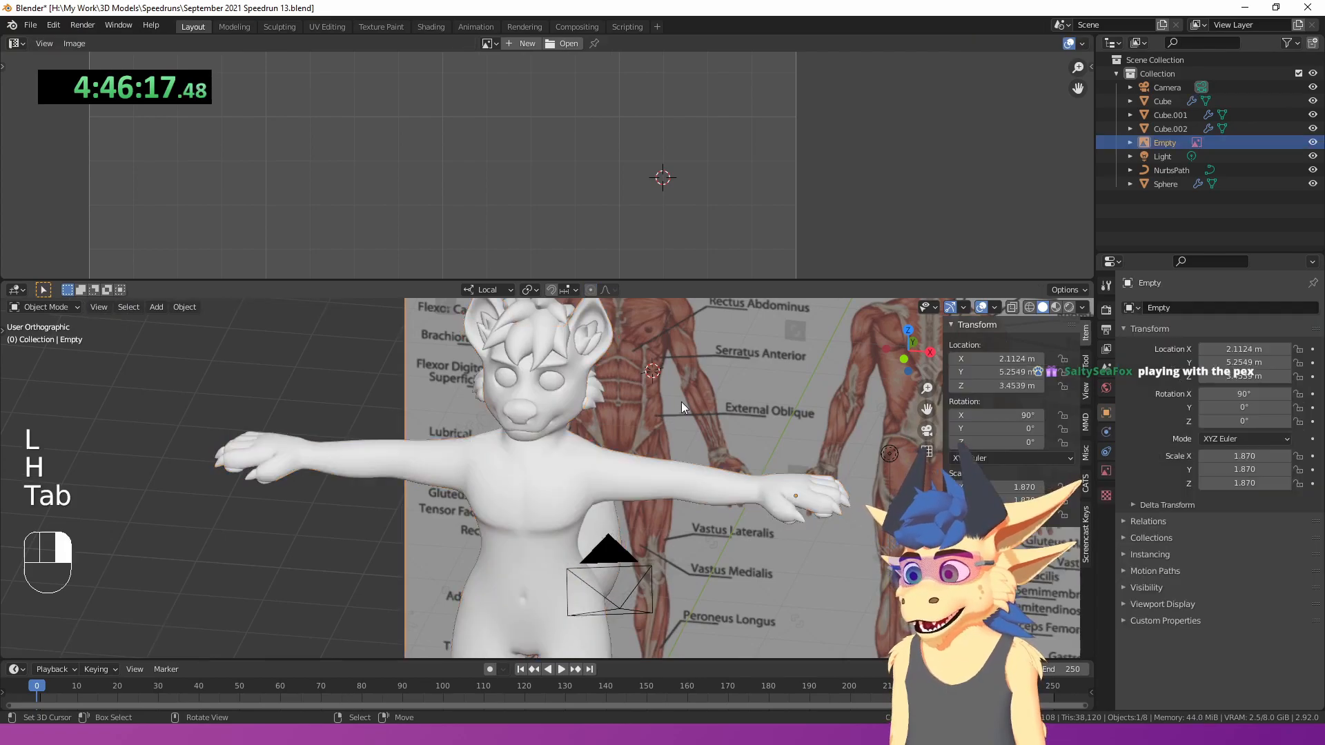
key(h)
key(Tab)
right_click(711, 478)
key(Tab)
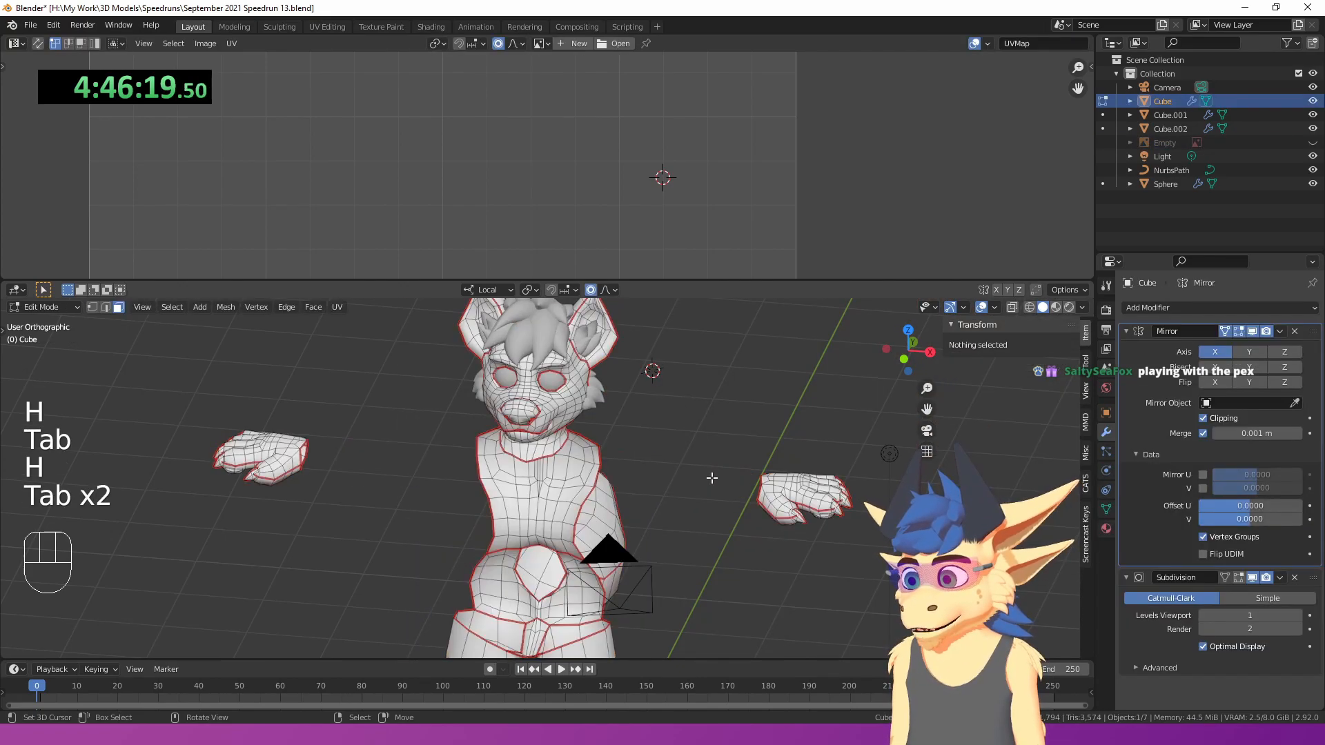
- Select the seam-bounded main sections of the hand and hide them
key(l)
key(h)
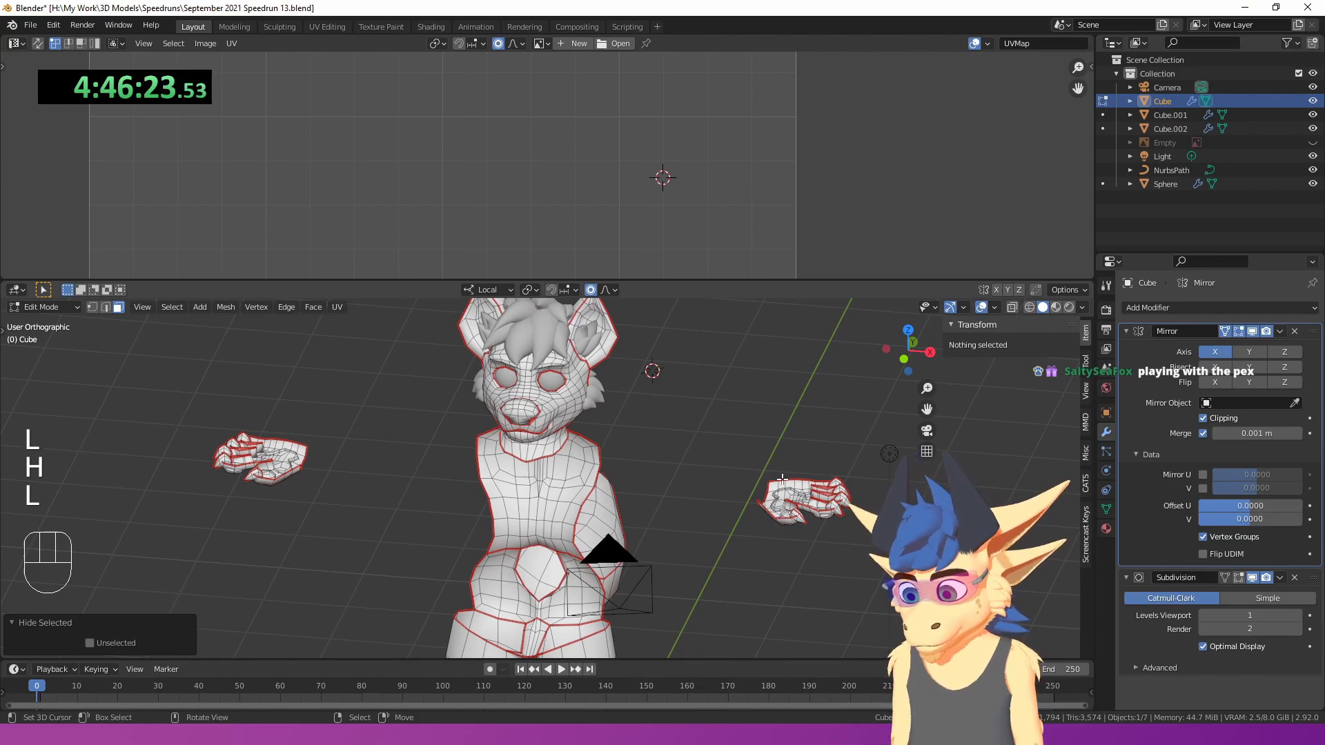
key(l)
key(l)
key(h)
- Select the remaining finger and paw sections around the claws and hide them, leaving only the claws
scroll(789, 483, up, 2)
shift+middle_drag(789, 483, 611, 473)
key(l)
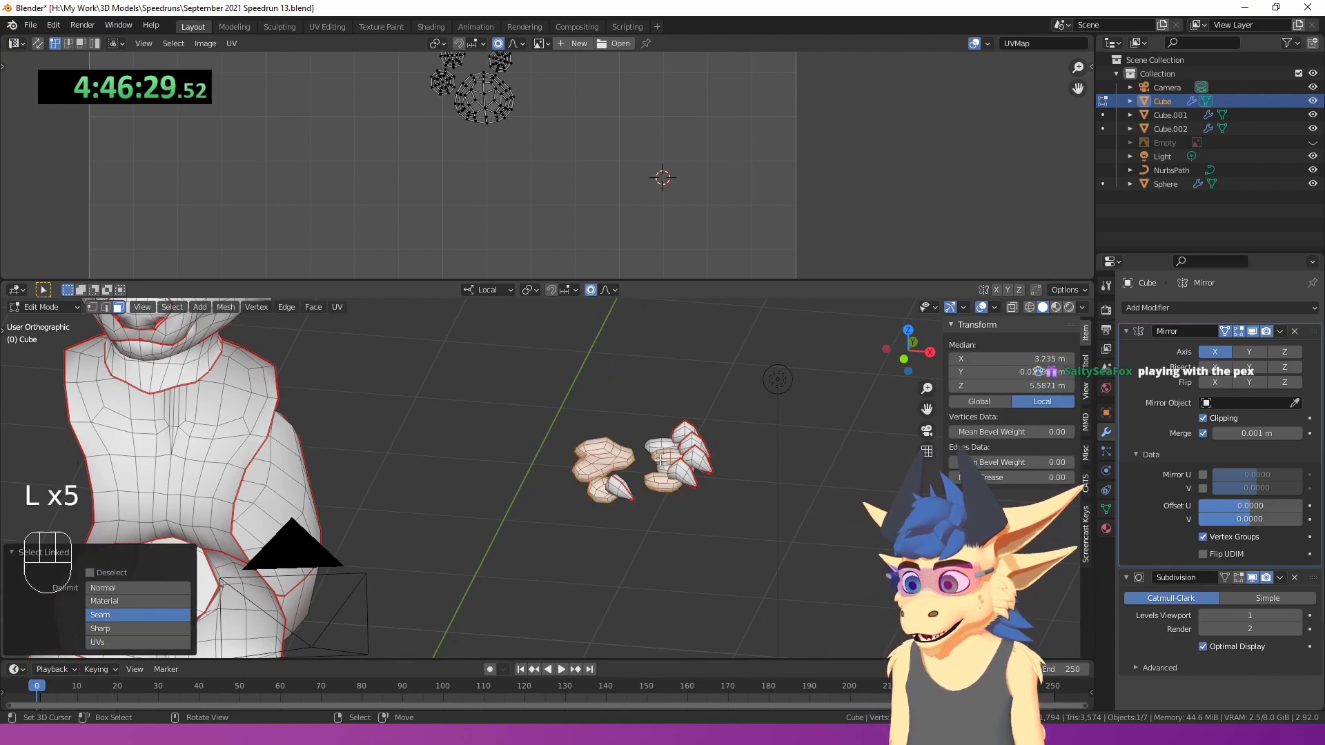
key(l)
scroll(669, 169, down, 5)
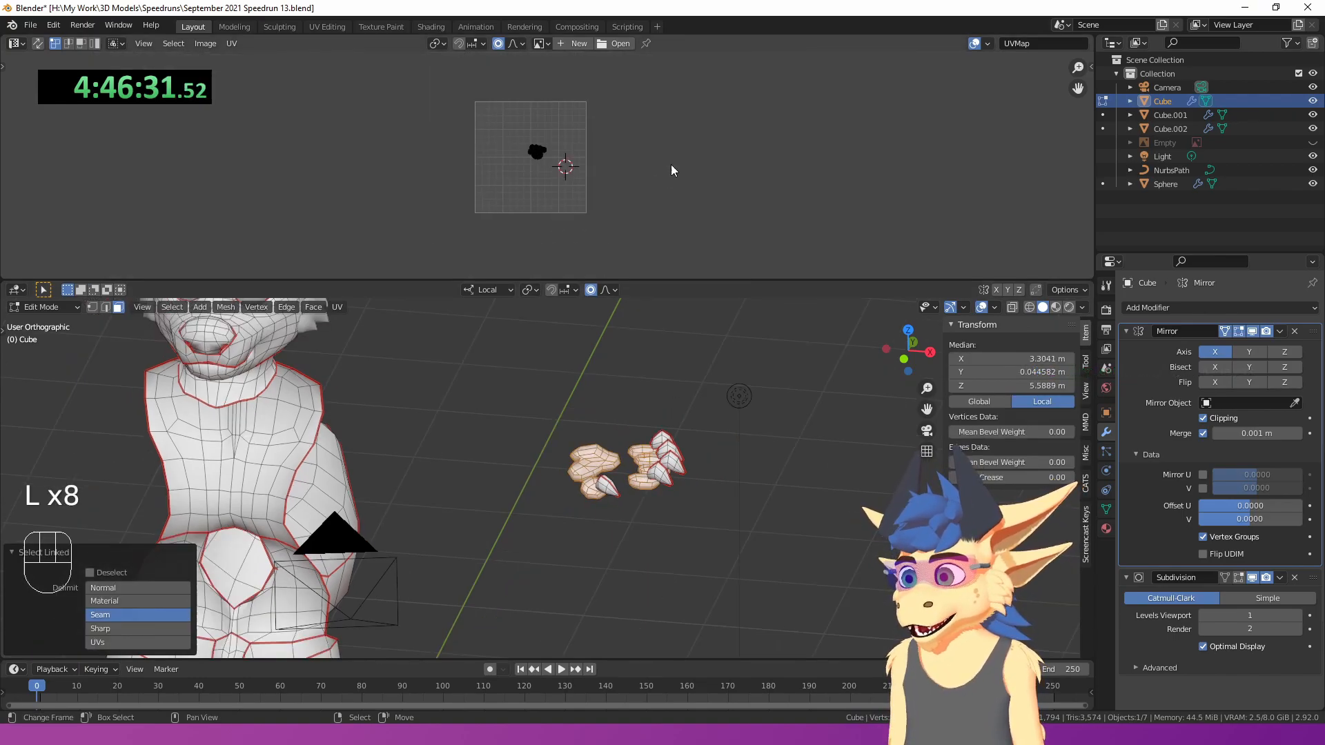
scroll(653, 401, up, 3)
key(h)
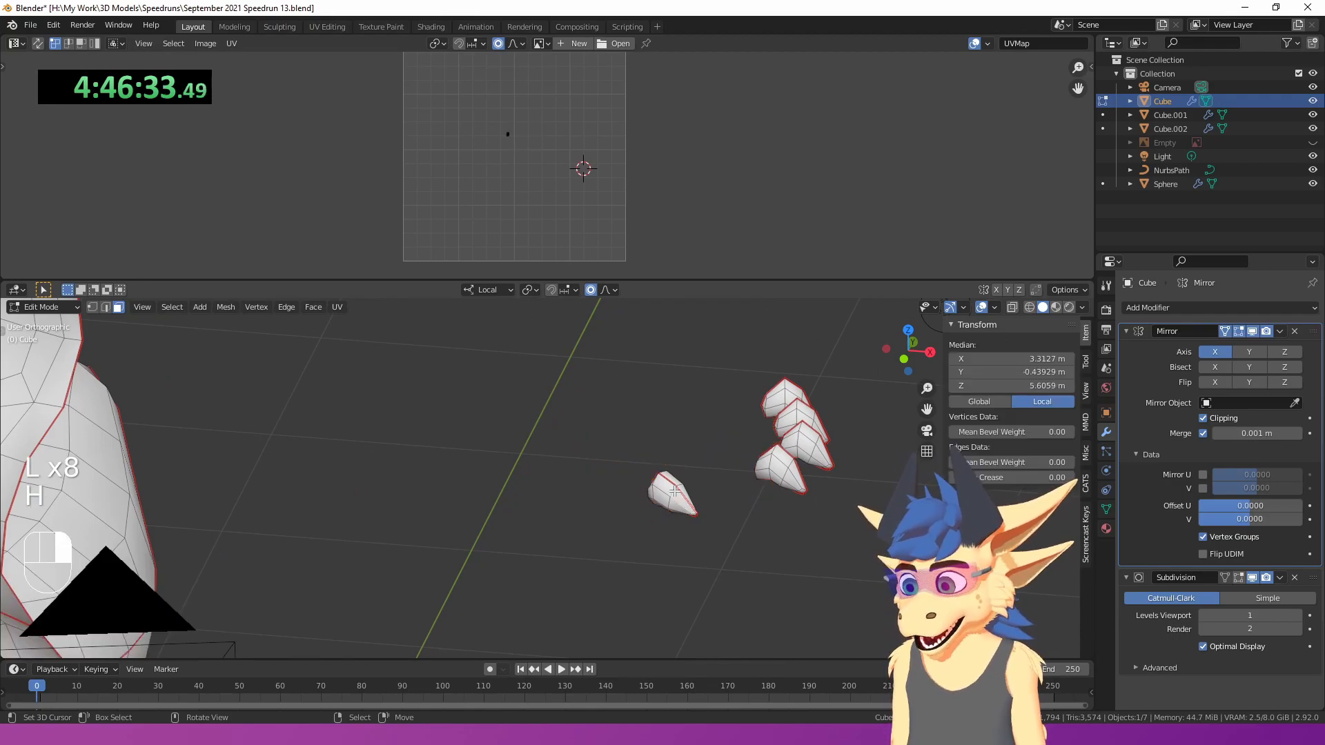
- Select the seam-bounded claw and the inner nostril to check where their UV islands lie
key(l)
middle_drag(780, 478, 436, 466)
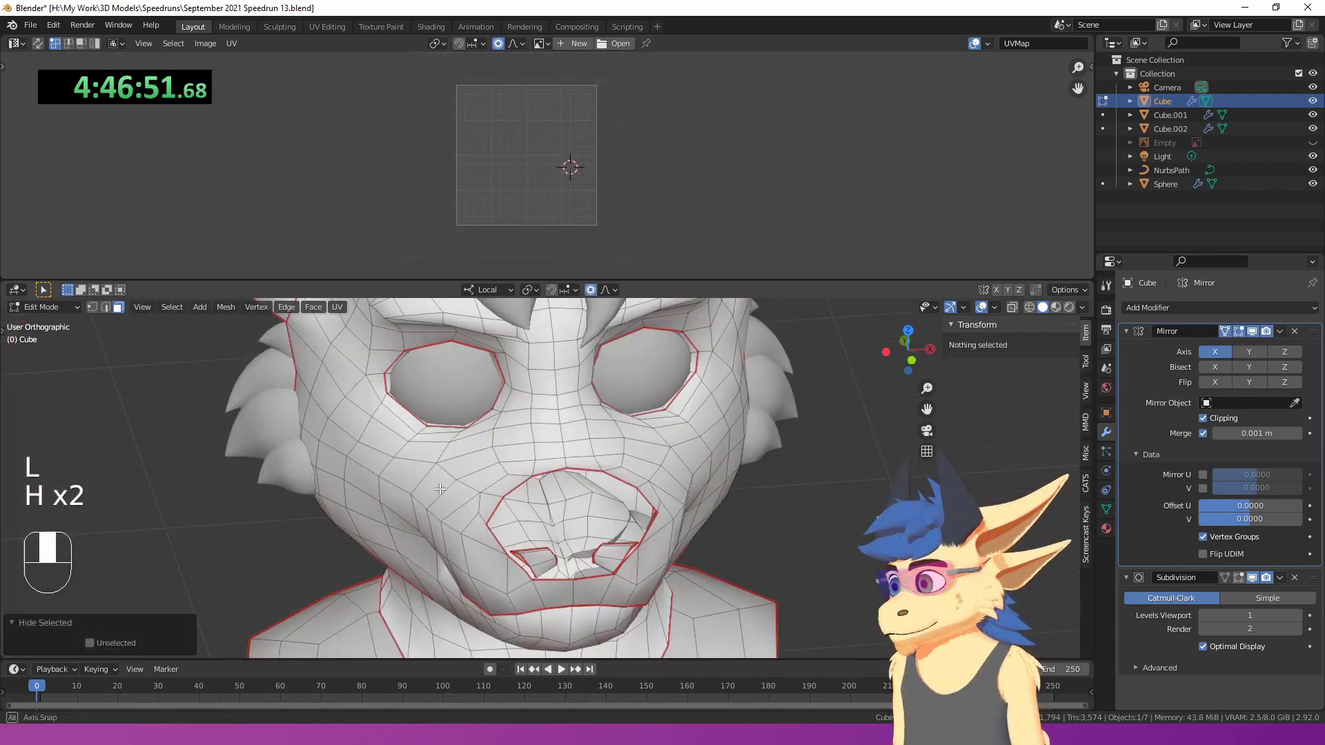
middle_drag(483, 476, 500, 482)
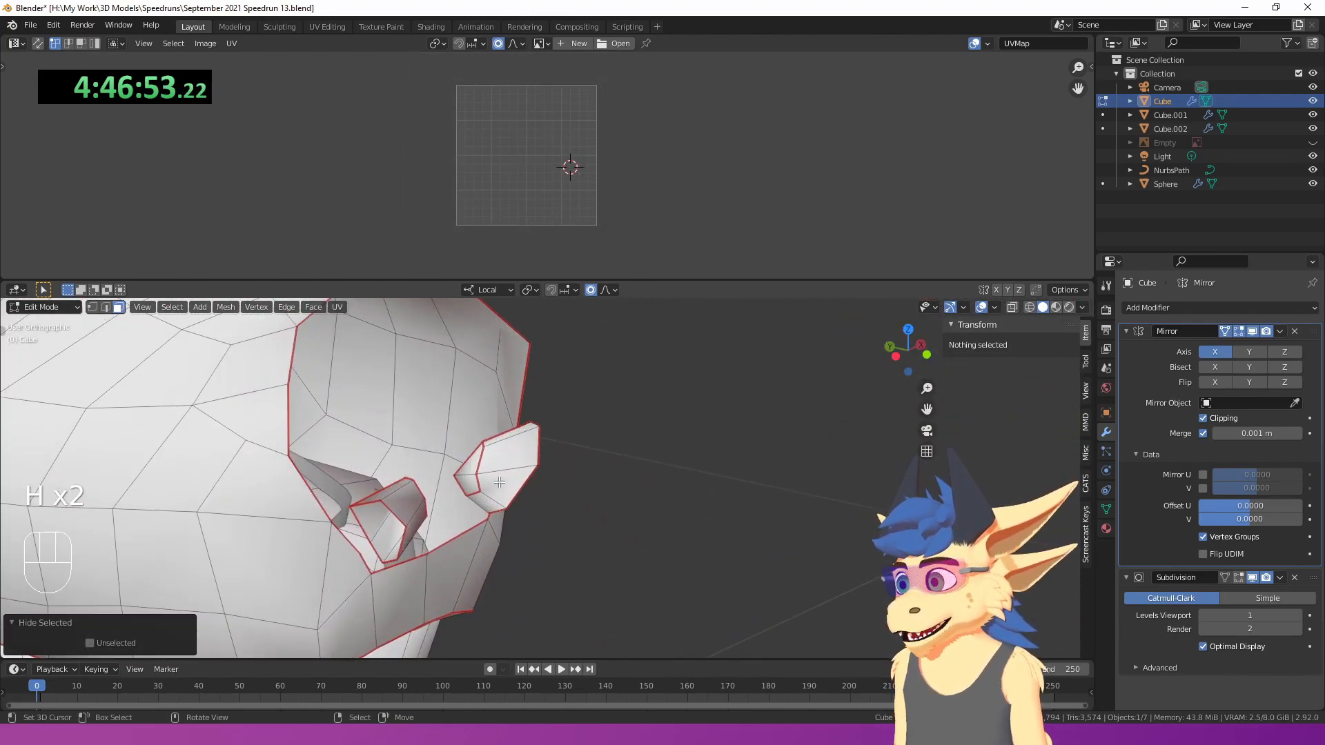
click(474, 468)
key(l)
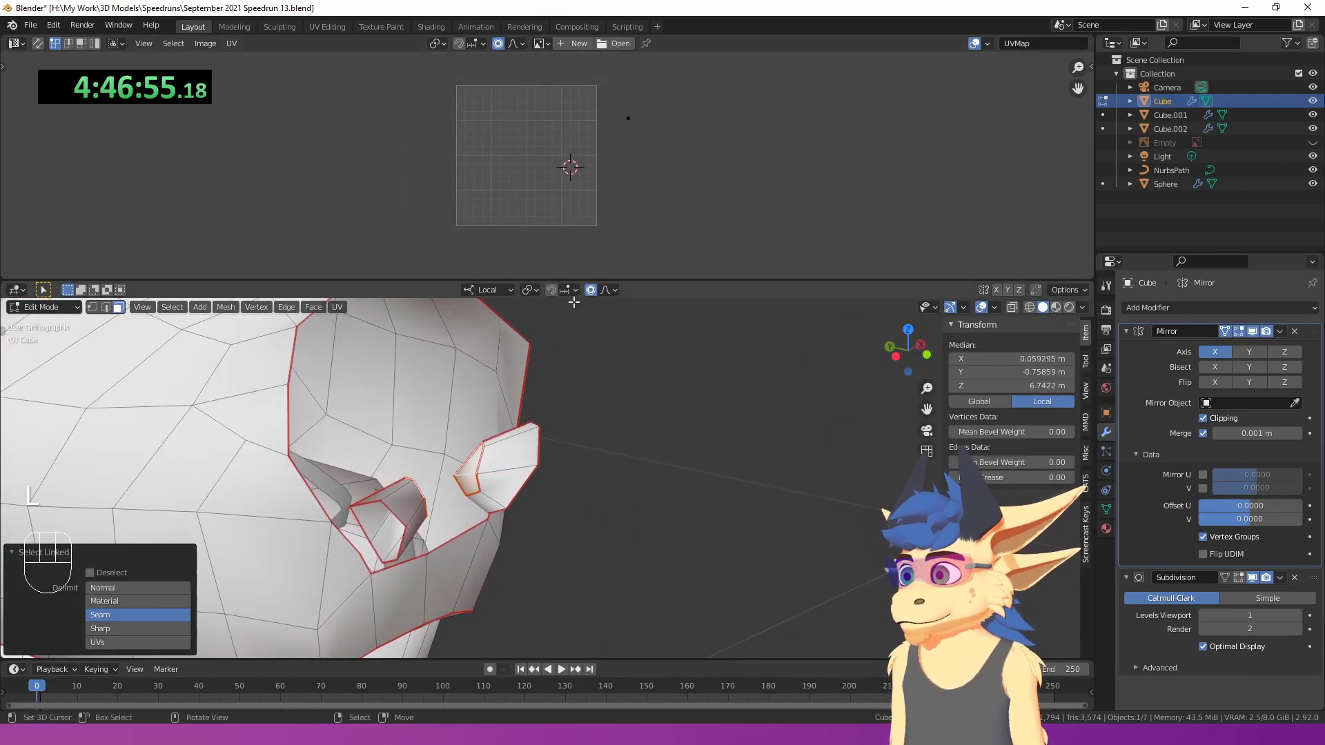
- Reveal all of the hidden body geometry and toggle the selection of its UV islands
key(a)
key(a)
scroll(567, 448, down, 1)
key(alt+h)
scroll(610, 131, up, 1)
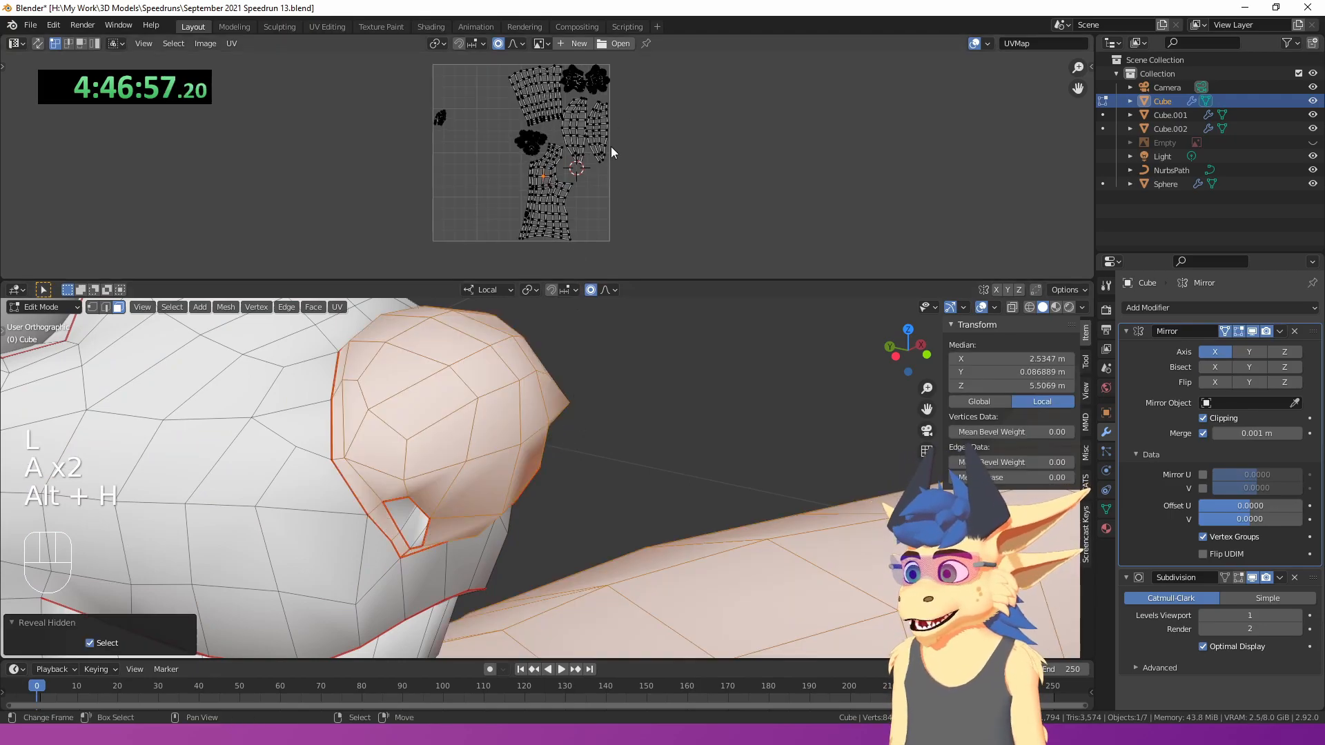
key(a)
key(a)
key(a)
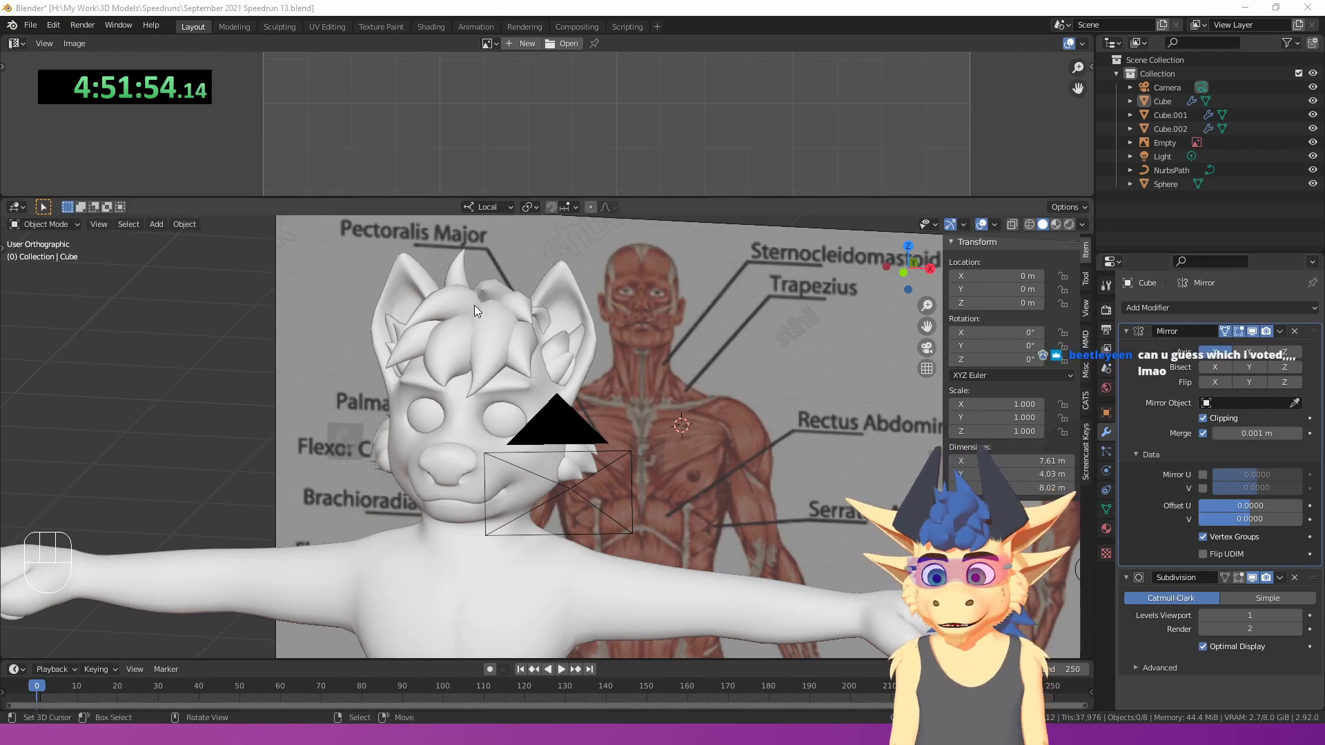
- Enter Edit Mode on the body mesh with the head in view
scroll(523, 327, down, 1)
key(Tab)
scroll(552, 331, up, 2)
- Try to move the selected ear geometry, then undo the move
key(g)
click(602, 340)
key(ctrl+z)
key(ctrl+z)
key(ctrl+z)
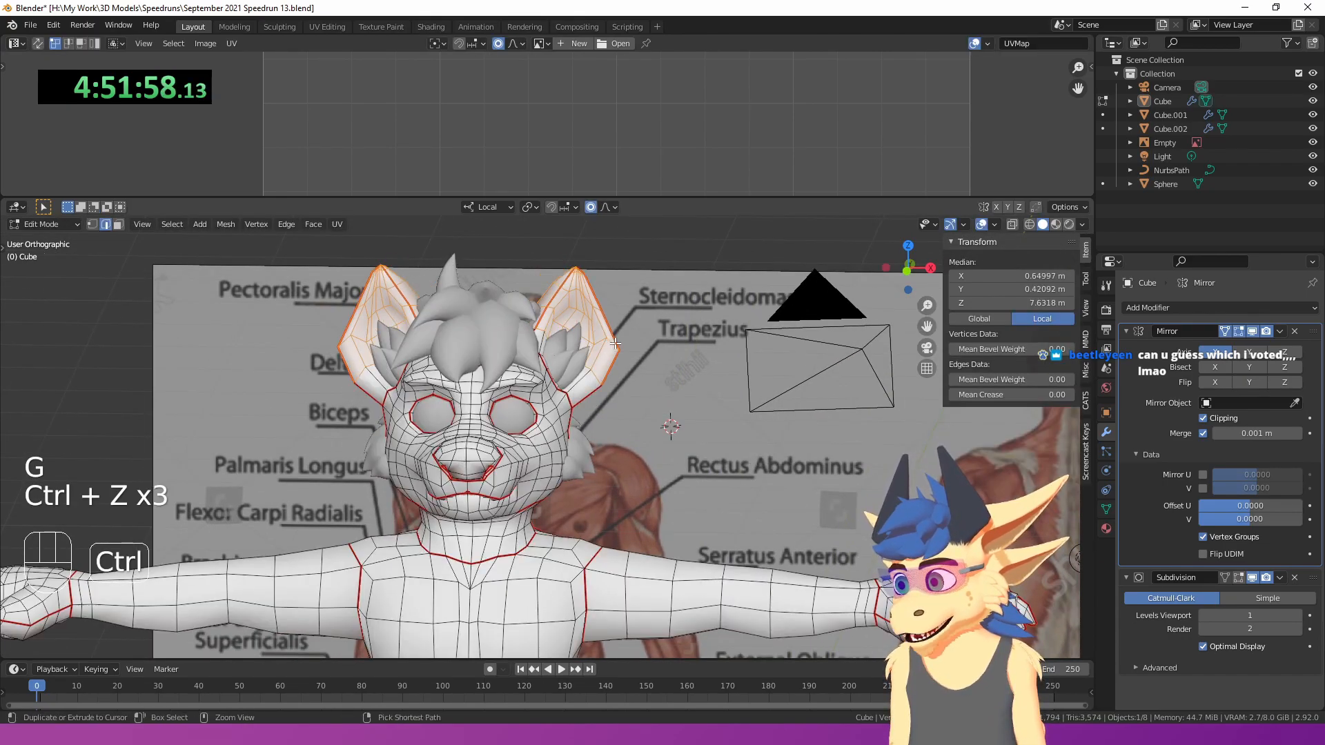
key(ctrl+shift+z)
key(ctrl+z)
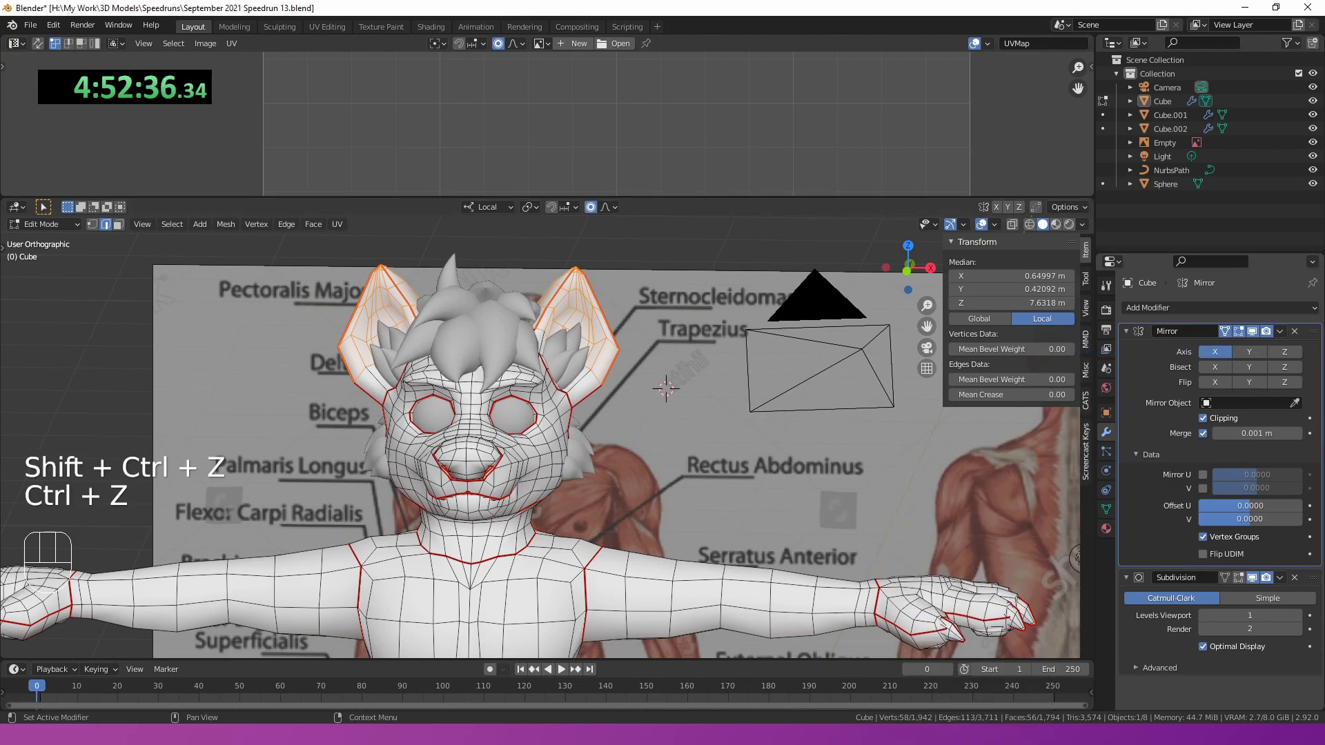
middle_drag(673, 395, 654, 393)
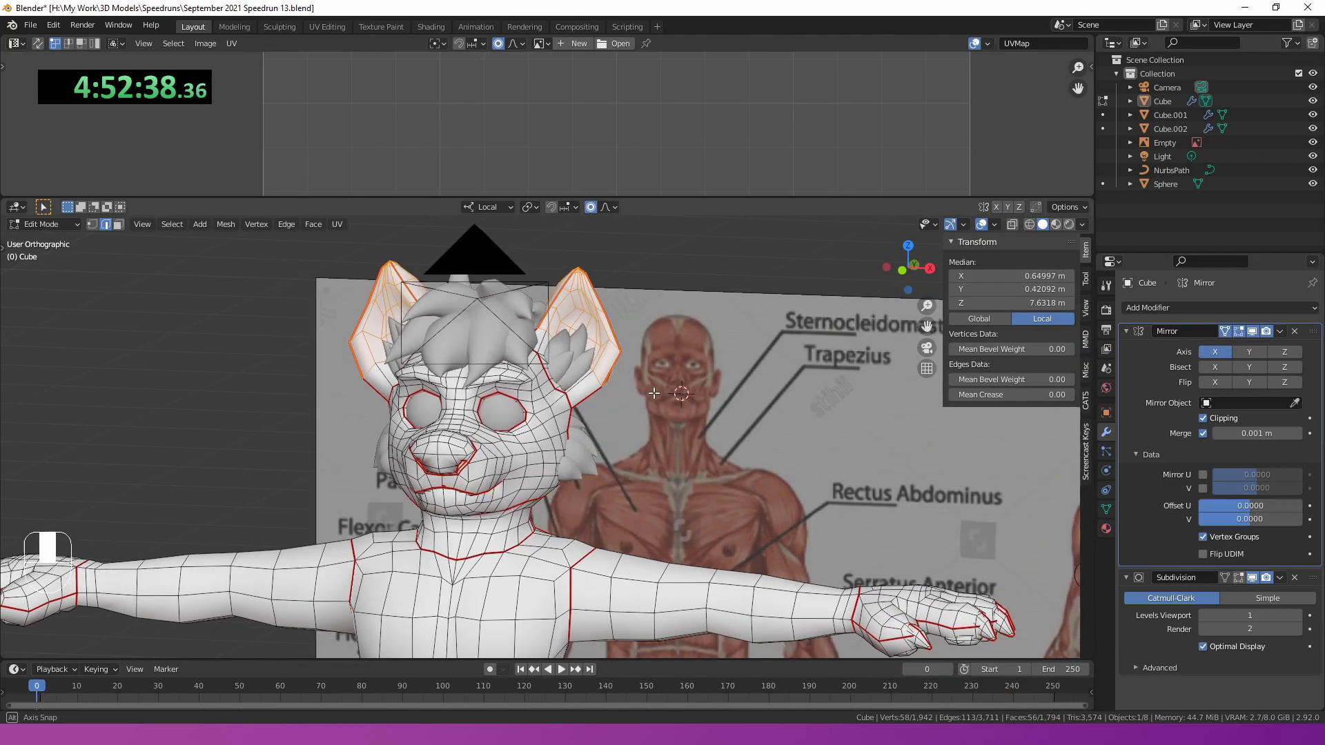
- Undo the hiding of the ear geometry and leave Edit Mode to view the character's complete head
key(Tab)
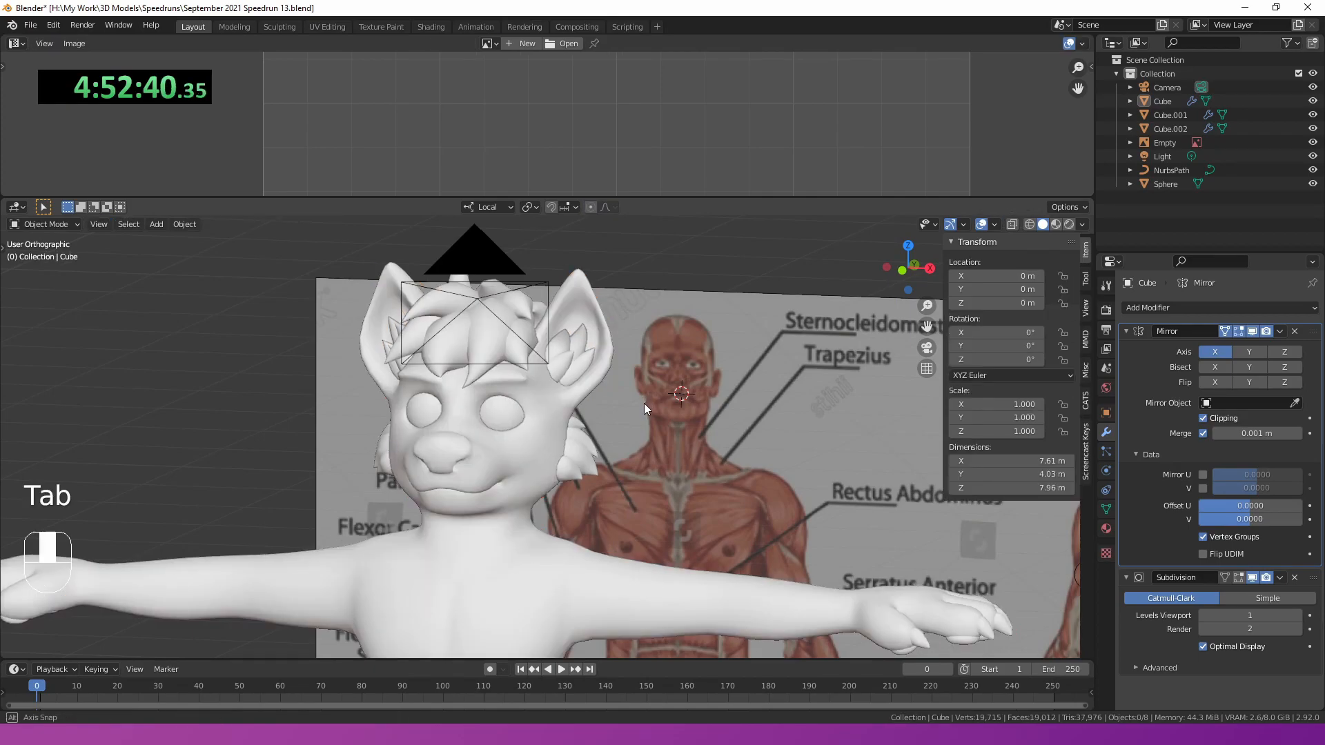
middle_drag(644, 403, 595, 391)
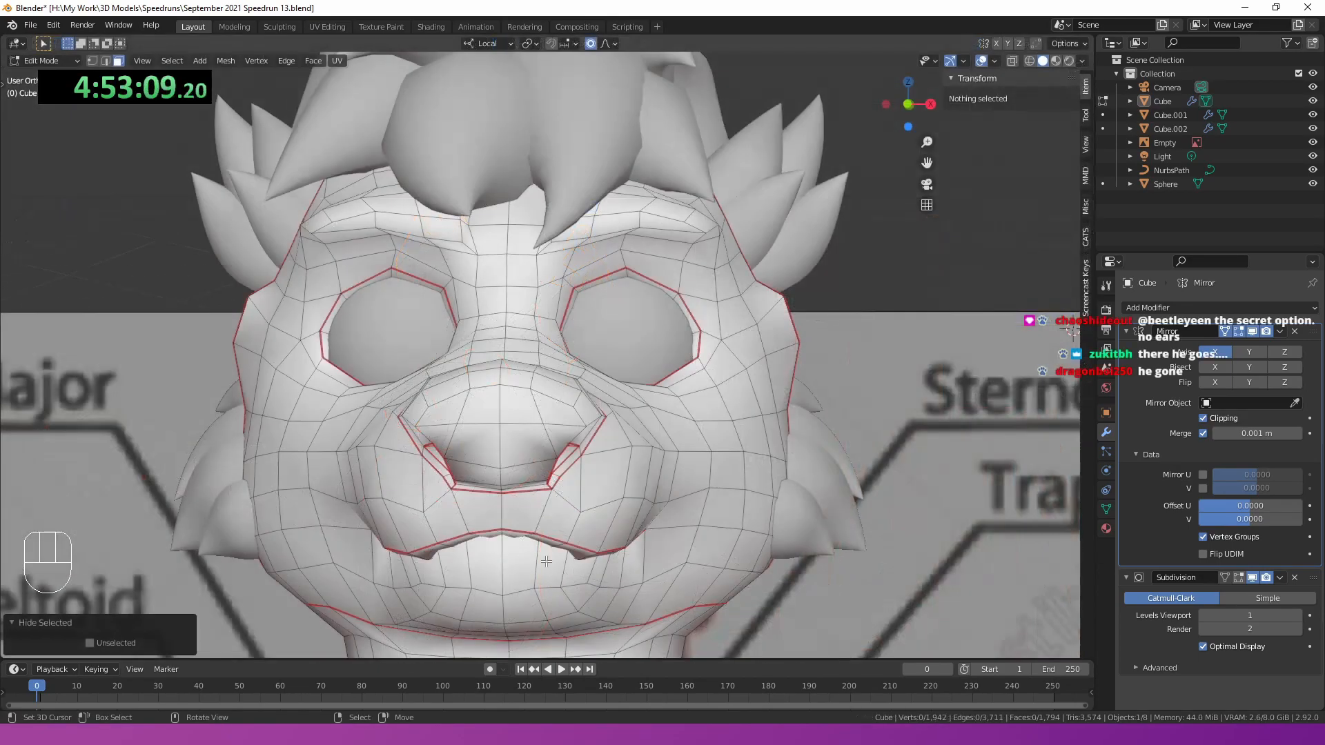
scroll(534, 492, up, 2)
shift+middle_drag(533, 493, 552, 276)
scroll(587, 345, down, 2)
key(ctrl+z)
scroll(625, 395, down, 2)
key(Tab)
scroll(604, 385, down, 2)
mouse_move(626, 396)
middle_down()
mouse_move(587, 357)
mouse_move(588, 400)
mouse_move(621, 409)
mouse_move(612, 378)
middle_up()
scroll(587, 356, up, 1)
scroll(611, 378, up, 2)
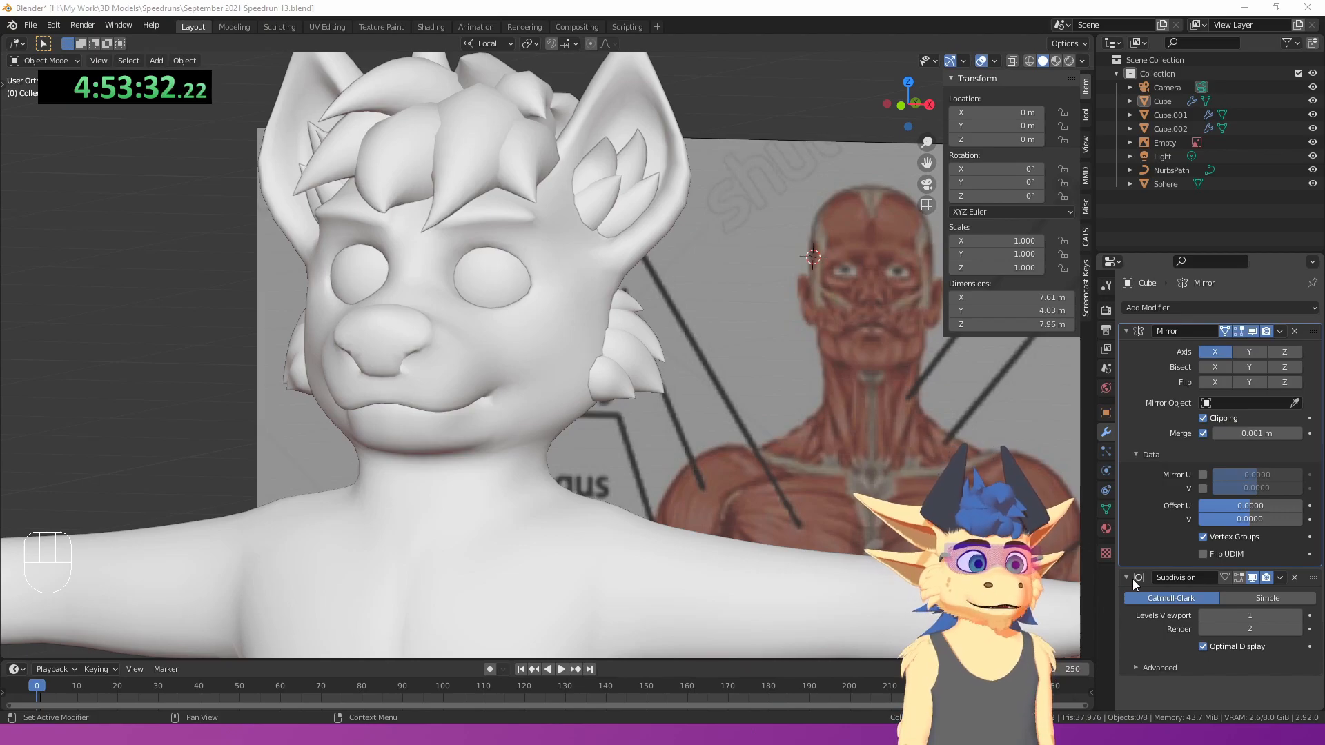
- Select the entire body mesh in Edit Mode and enlarge the UV editor area above the 3D view
scroll(564, 497, down, 4)
shift+middle_drag(564, 497, 579, 366)
key(Tab)
middle_drag(579, 366, 531, 376)
key(a)
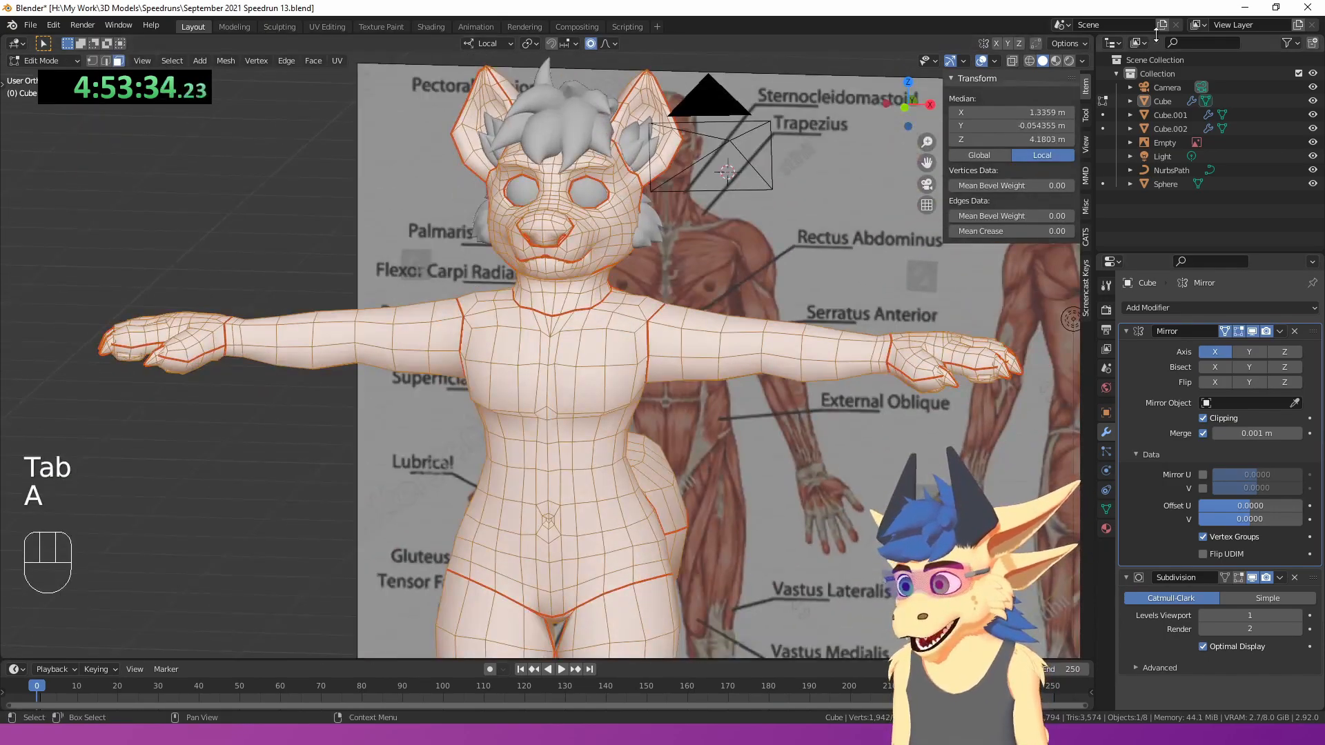
drag(1090, 39, 1055, 439)
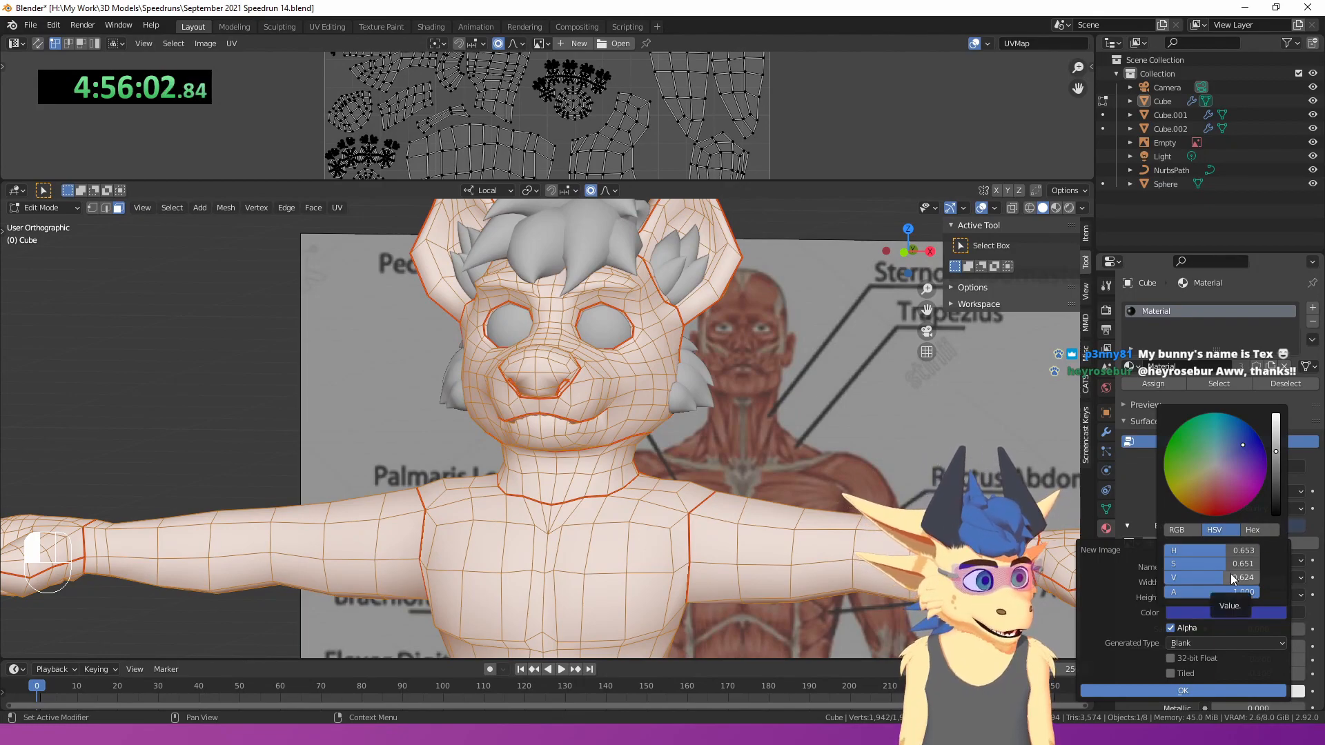
- Create the blue 4096 × 4096 px base colour image "Doggo34 Main Body" with alpha, then return to Object Mode
click(1186, 690)
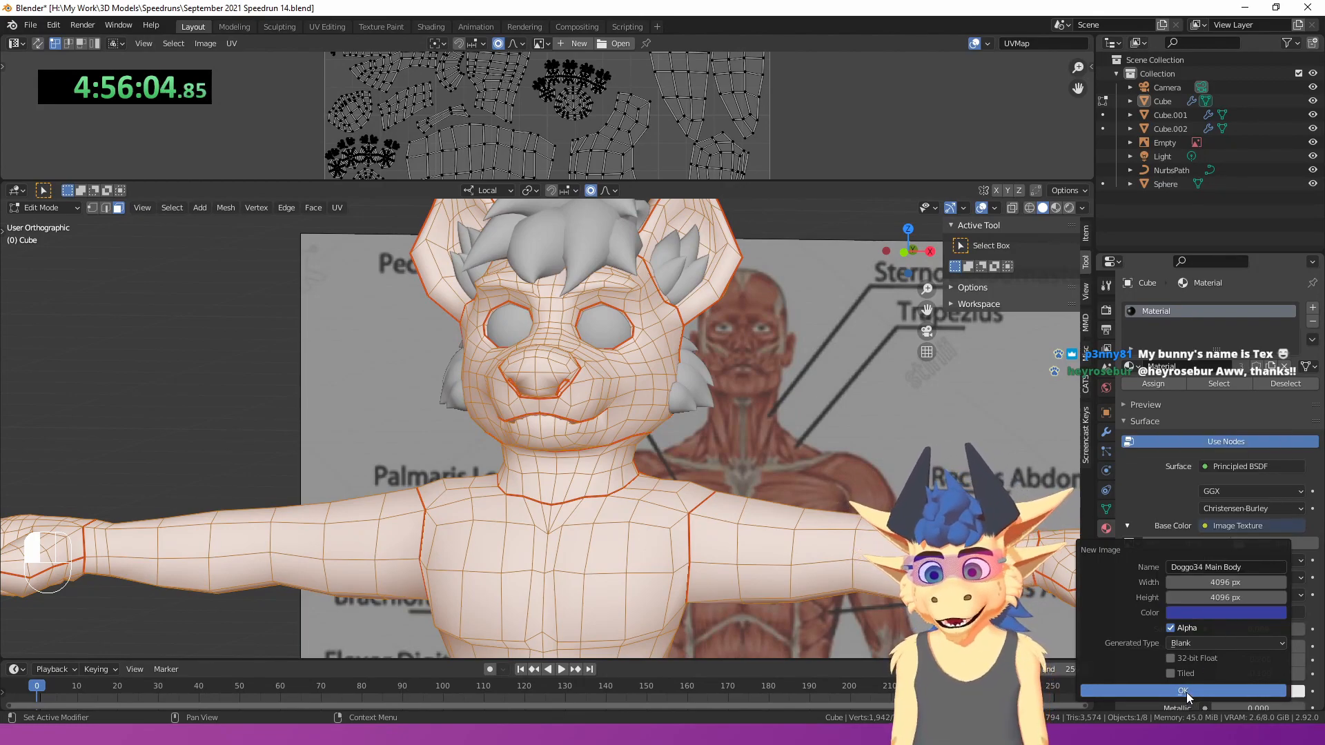
middle_drag(690, 441, 712, 449)
key(Tab)
scroll(715, 457, down, 4)
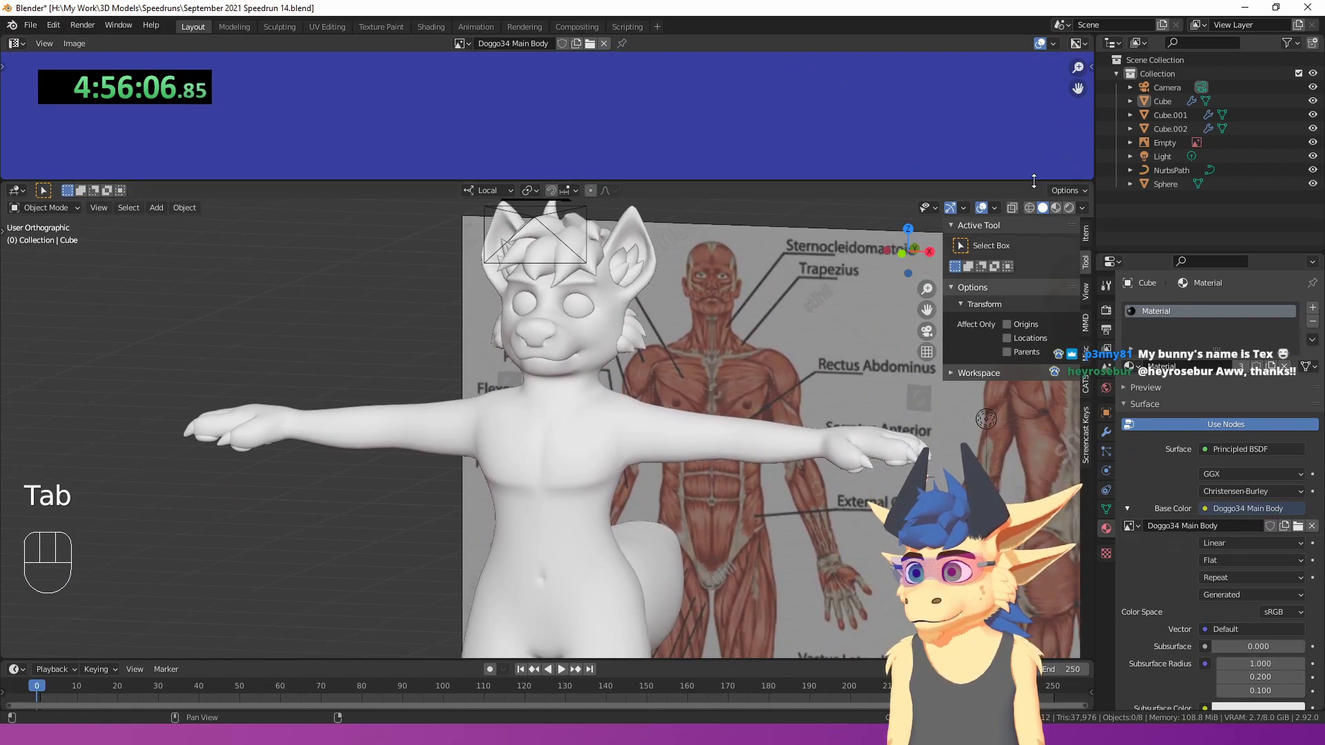
- Set the solid viewport shading to display the body's image texture and collapse the UV editor area
click(1083, 208)
click(1137, 395)
mouse_move(636, 419)
middle_down()
mouse_move(543, 430)
mouse_move(771, 441)
mouse_move(708, 429)
mouse_move(646, 363)
mouse_move(685, 331)
mouse_move(542, 331)
mouse_move(633, 358)
mouse_move(635, 452)
middle_up()
drag(1090, 185, 1066, 109)
- Delete the tip geometry of the NurbsPath hair tuft and select the edge loop around the resulting opening
key(ctrl+KP_Add)
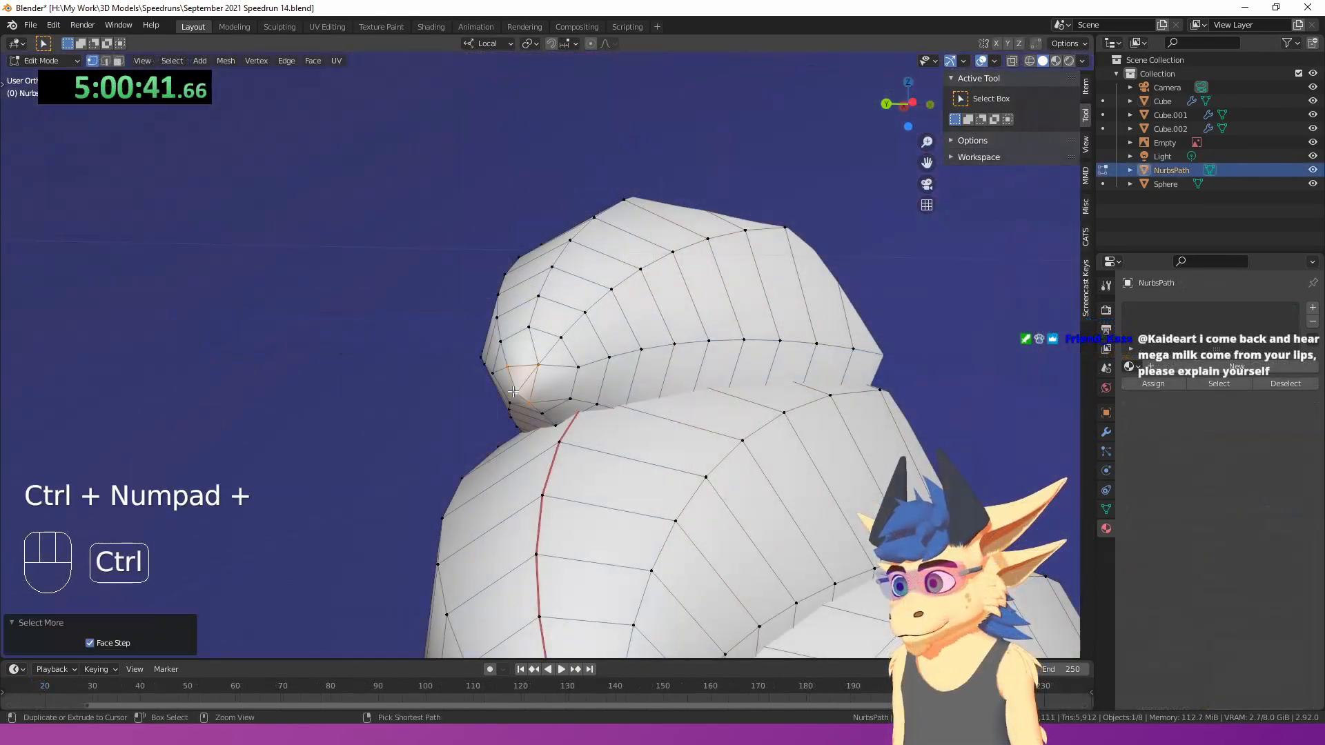
key(x)
click(527, 389)
mouse_move(527, 389)
middle_down()
mouse_move(583, 376)
mouse_move(559, 408)
mouse_move(531, 413)
middle_up()
alt+right_click(618, 359)
key(KP_Decimal)
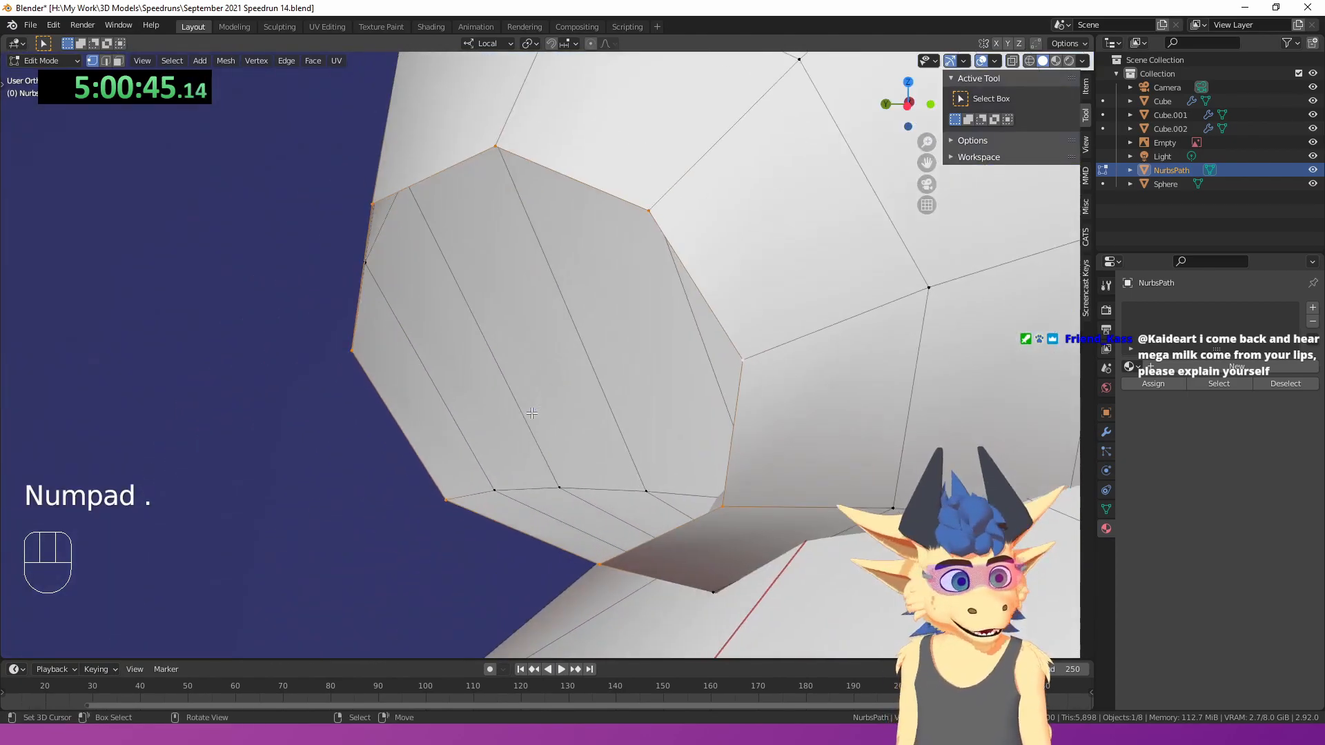
- Extrude the hair tuft's open edge loop outward, scale it to about 0.639 and adjust its position
middle_drag(562, 351, 530, 358)
key(e)
click(490, 386)
key(s)
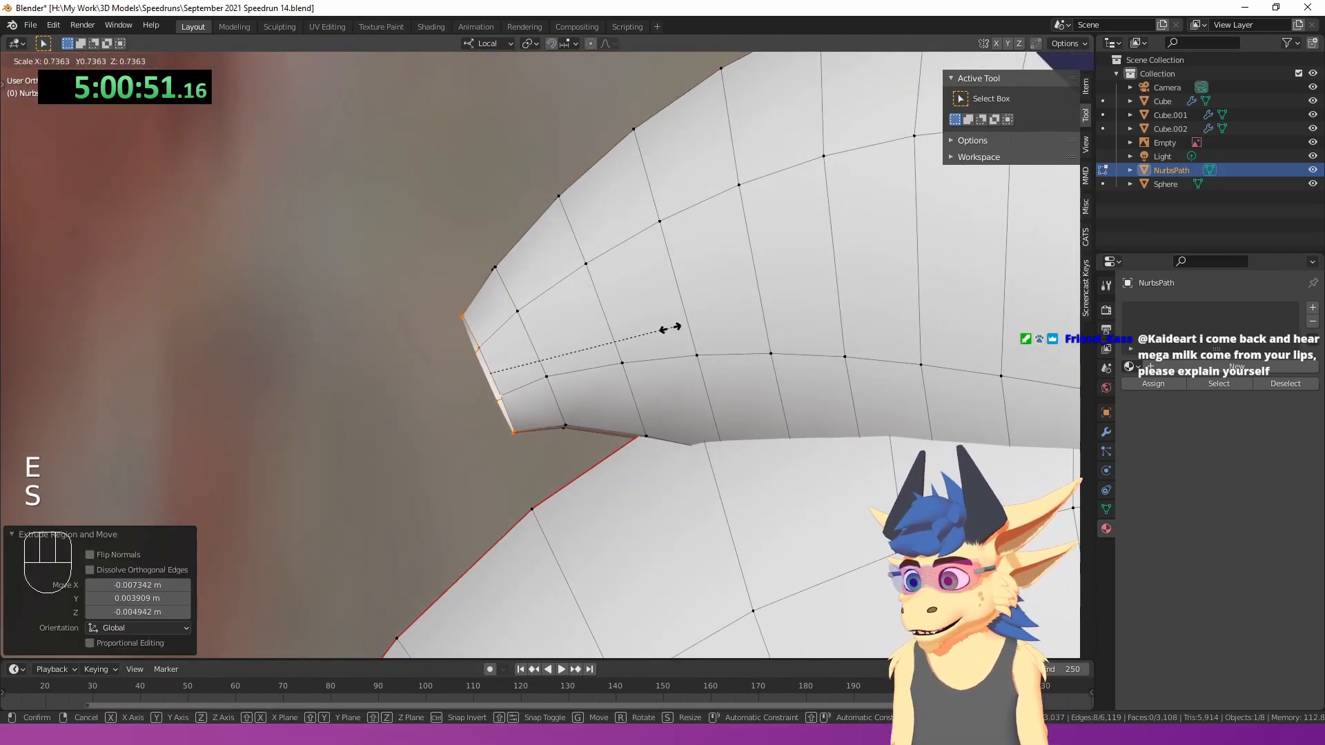
click(649, 338)
key(g)
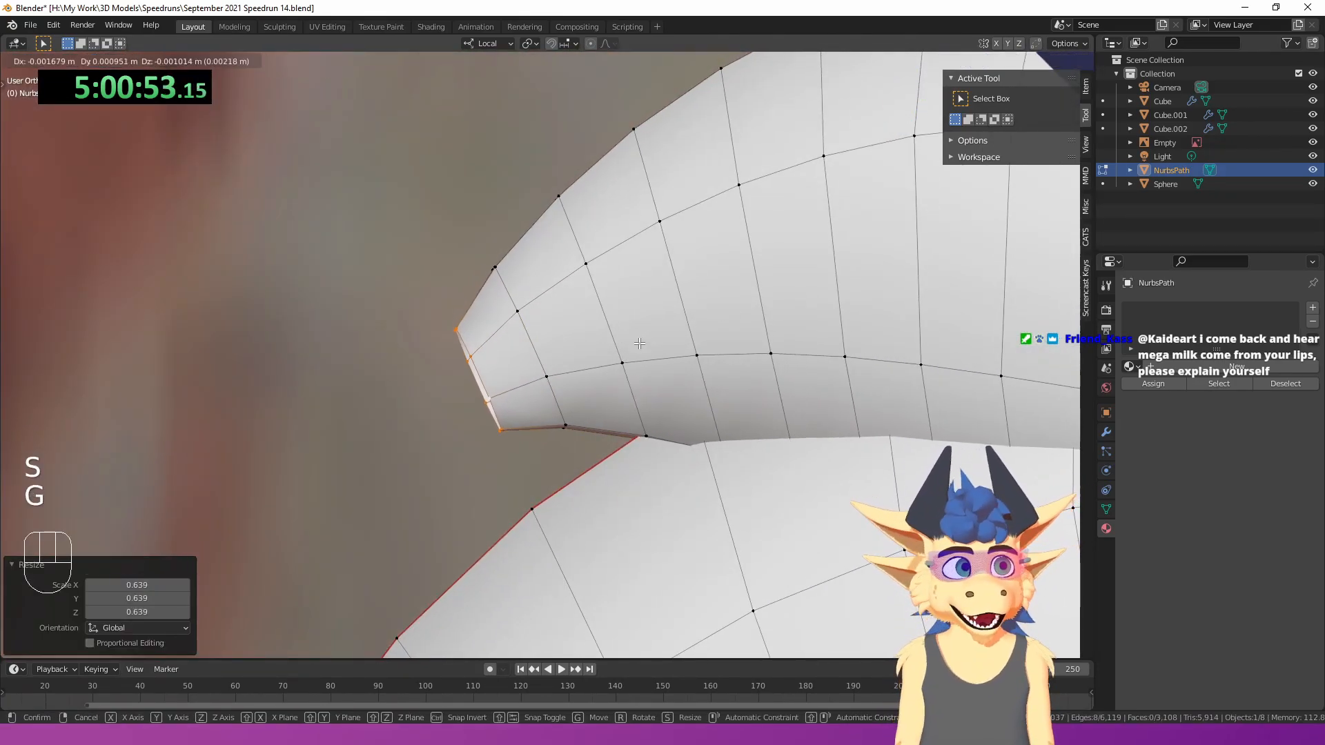
click(633, 345)
- Extrude the loop again, shrink and merge it into a pointed tip, and adjust the tip's position
key(e)
click(582, 379)
key(s)
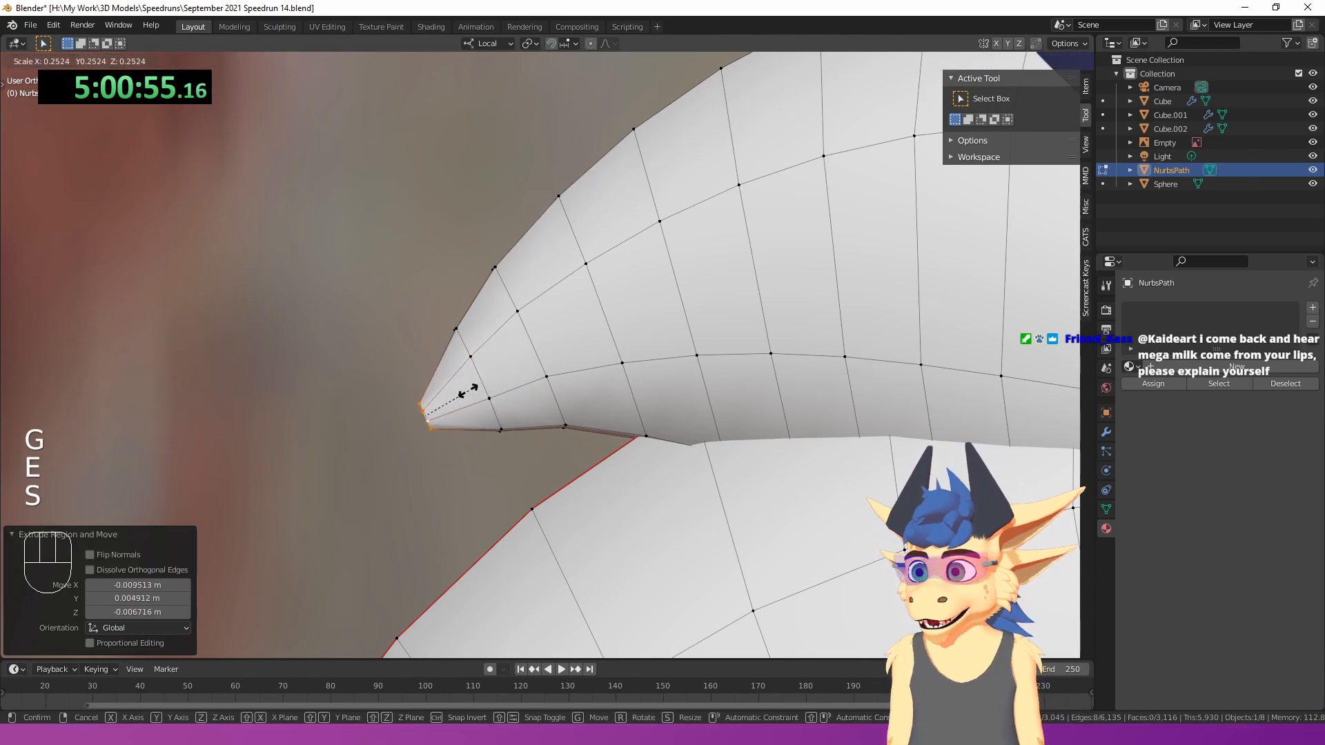
click(473, 395)
key(m)
click(469, 391)
key(g)
click(495, 387)
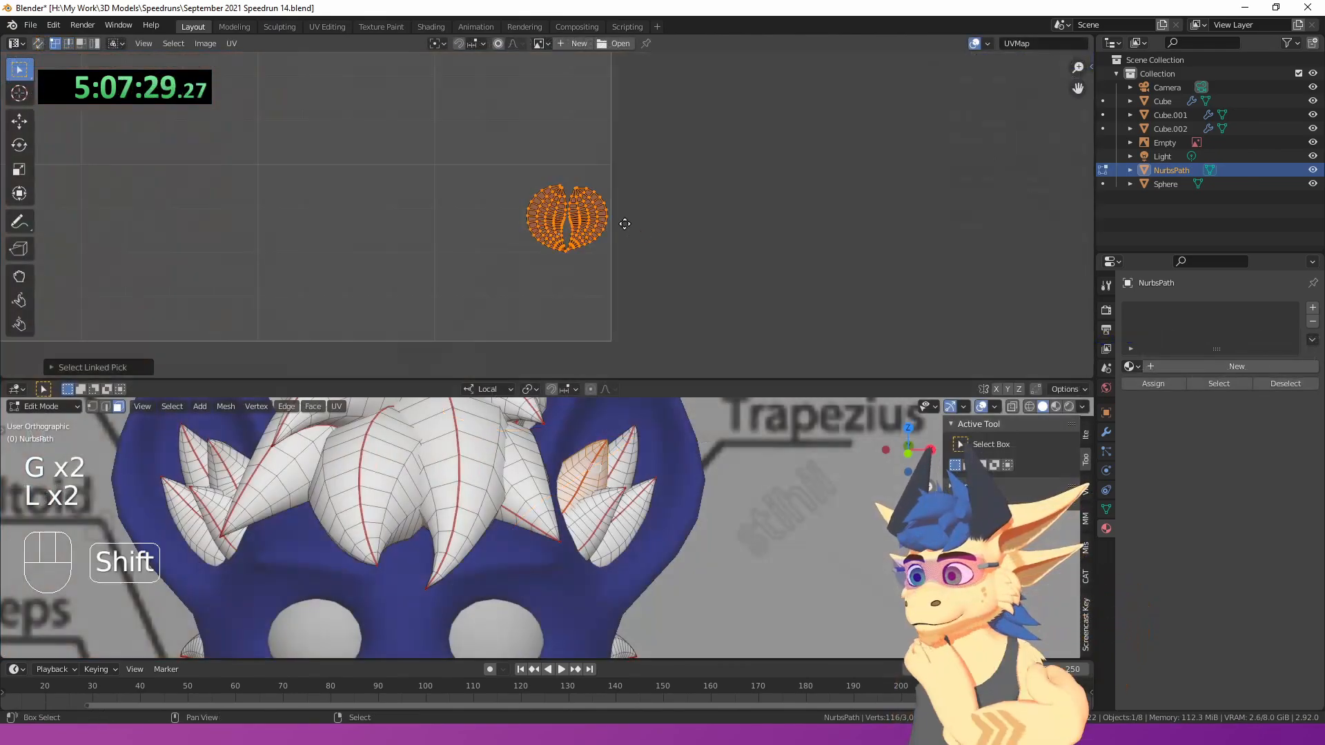
- Move the selected inner-ear tuft's pair of UV islands outside the UV square
key(g)
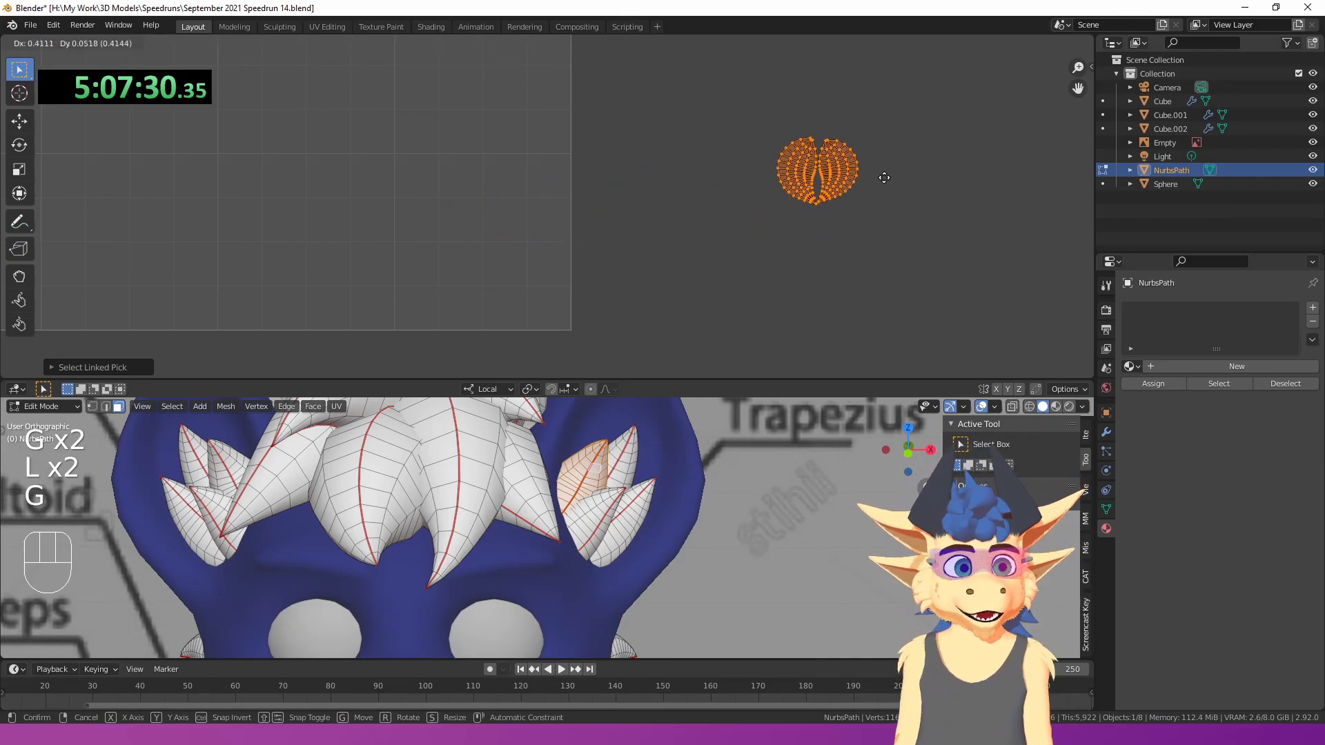
click(941, 183)
- Select both seam-bounded halves of the middle inner-ear tuft and bring their UV islands into view
right_click(619, 458)
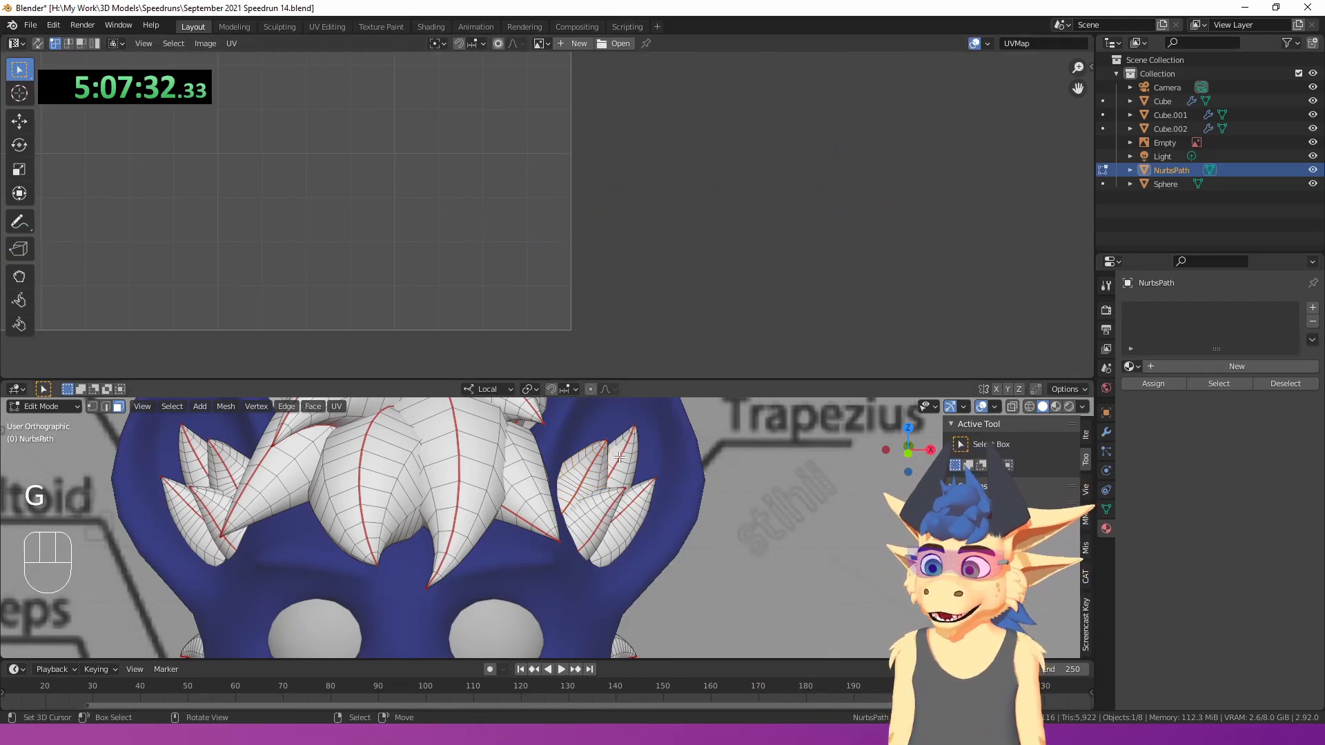
key(l)
key(l)
scroll(610, 431, down, 8)
scroll(494, 148, down, 1)
scroll(494, 148, down, 4)
shift+middle_drag(494, 148, 536, 263)
scroll(536, 263, up, 4)
shift+middle_drag(455, 173, 600, 271)
- Move one half of the middle ear tuft's UV islands to the other and rotate it to line up alongside
right_click(287, 236)
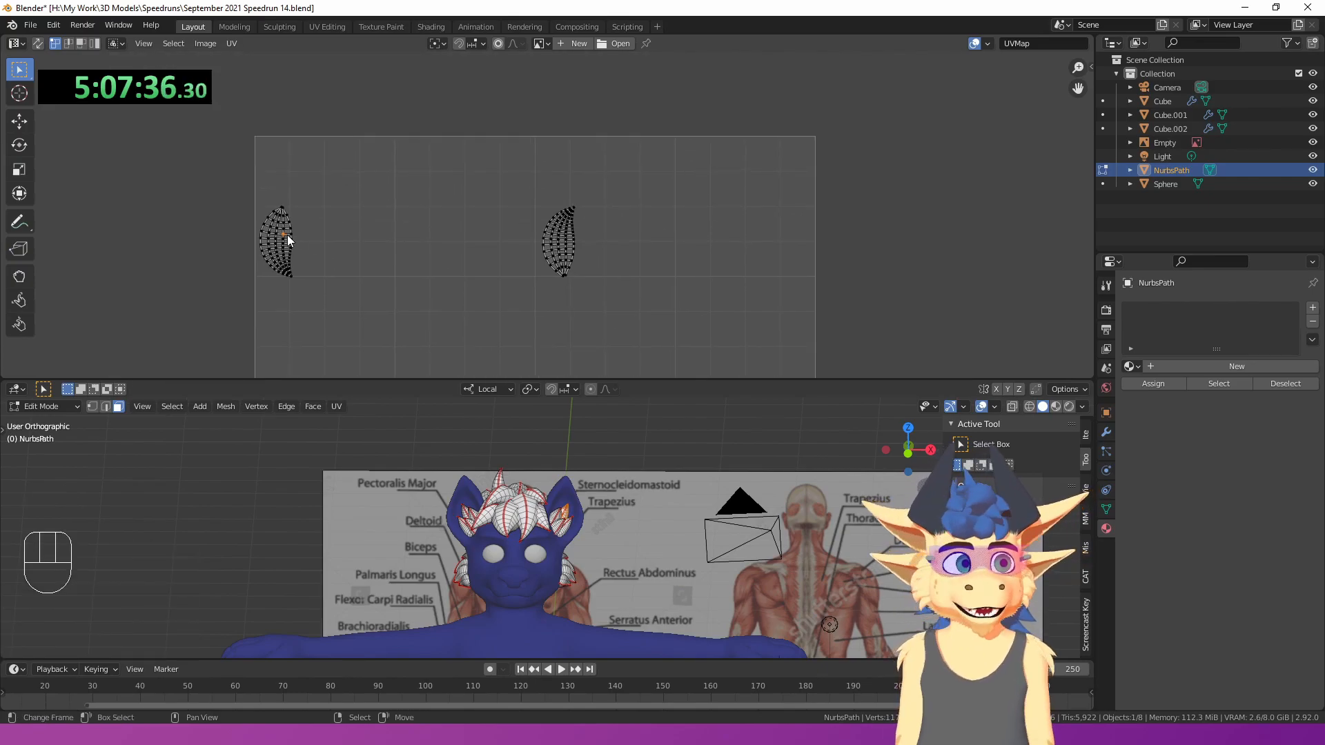
key(l)
shift+middle_drag(289, 240, 306, 211)
key(g)
click(662, 210)
scroll(713, 214, up, 3)
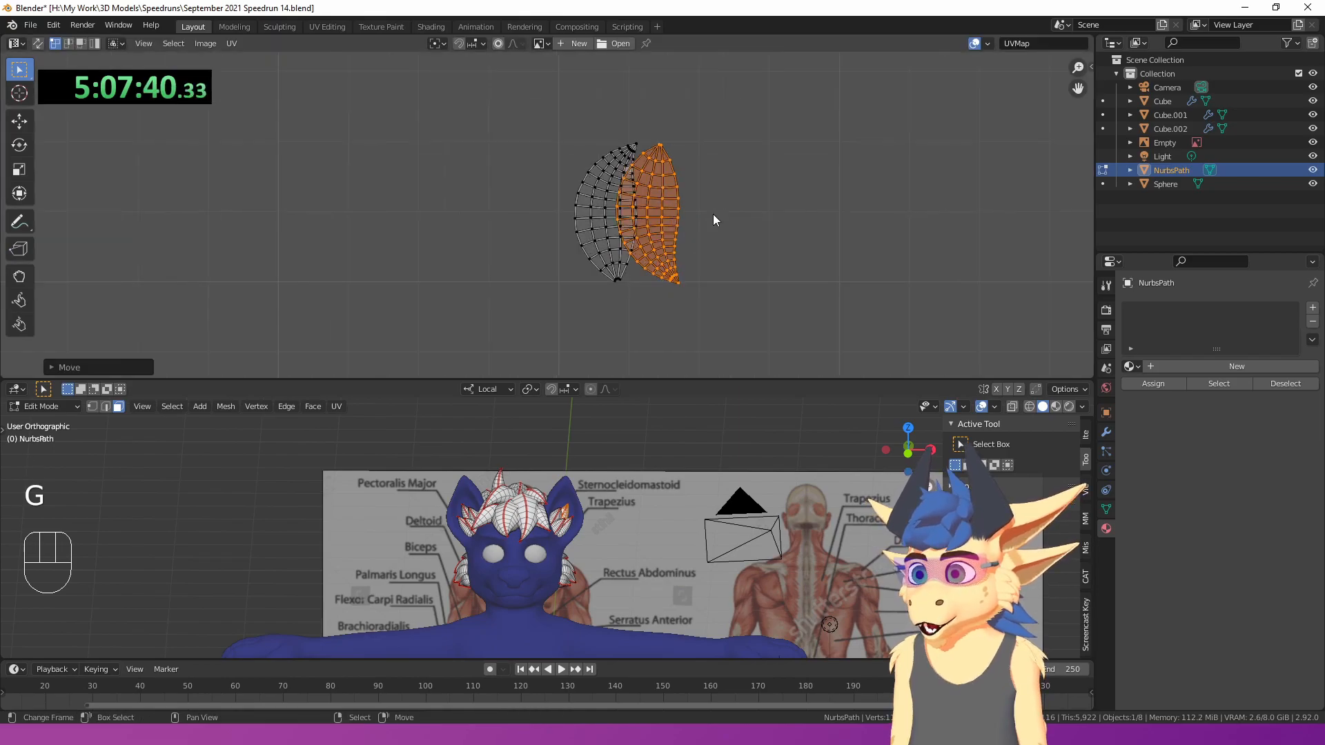
key(r)
click(371, 202)
key(g)
click(396, 208)
key(g)
click(402, 208)
- Select both islands of the middle ear tuft and move the pair outside the UV square
click(499, 223)
key(l)
key(l)
scroll(571, 217, down, 5)
shift+middle_drag(571, 217, 540, 189)
scroll(552, 209, down, 3)
scroll(540, 189, up, 2)
key(g)
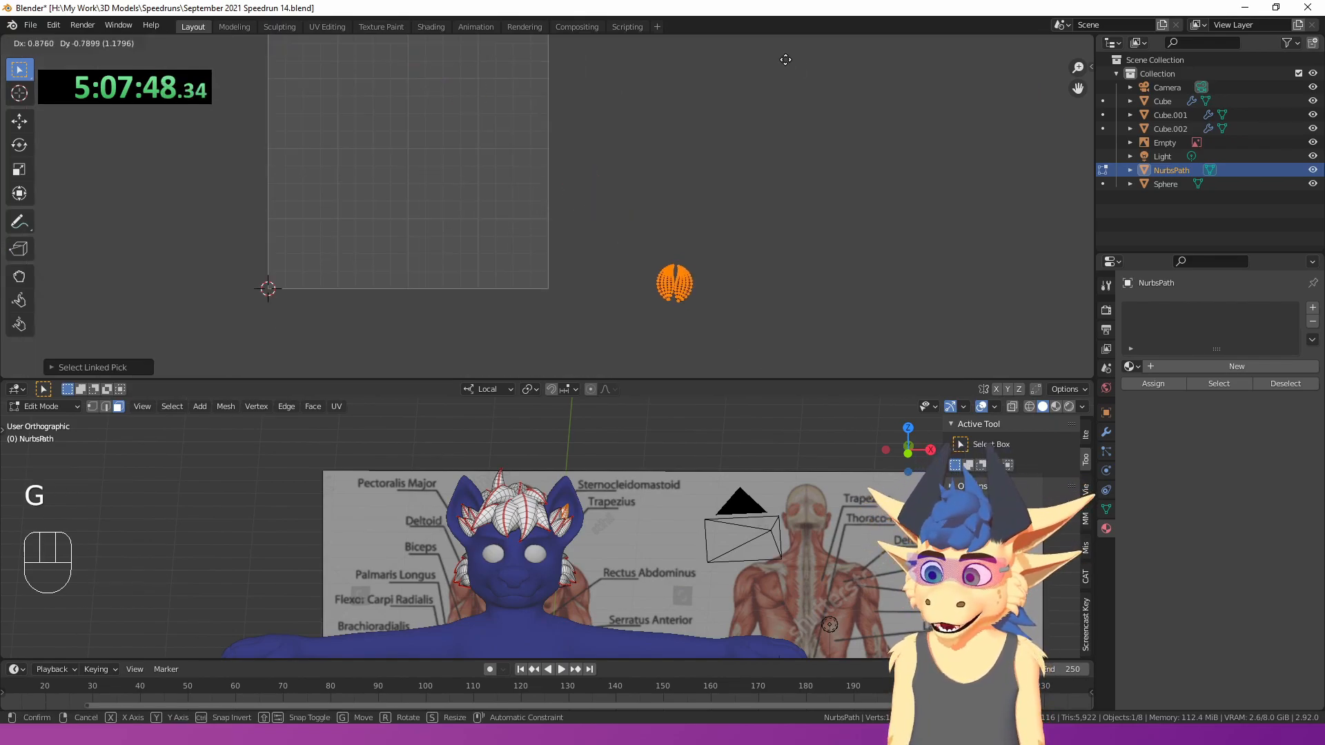
click(712, 228)
- Select both seam-bounded halves of the outermost inner-ear tuft and locate their UV islands
scroll(587, 533, up, 3)
scroll(587, 533, up, 3)
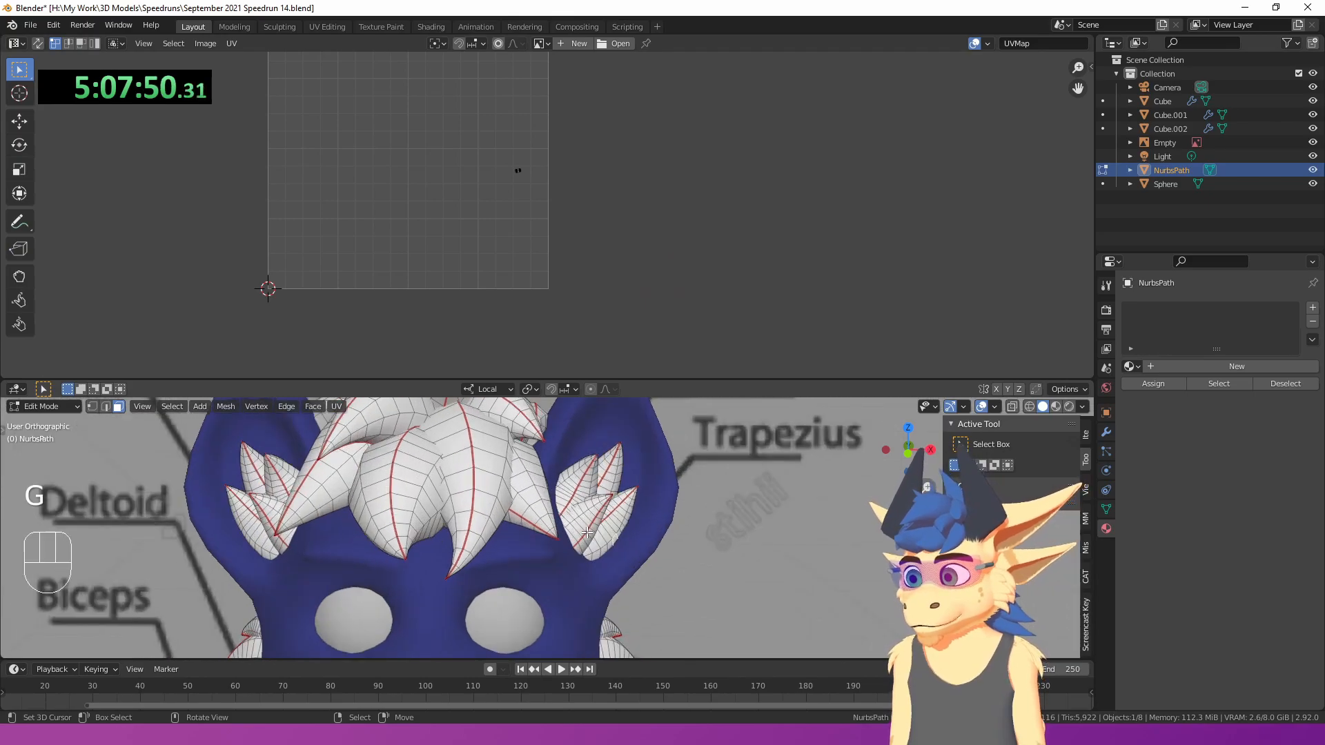
key(l)
right_click(624, 498)
key(l)
key(l)
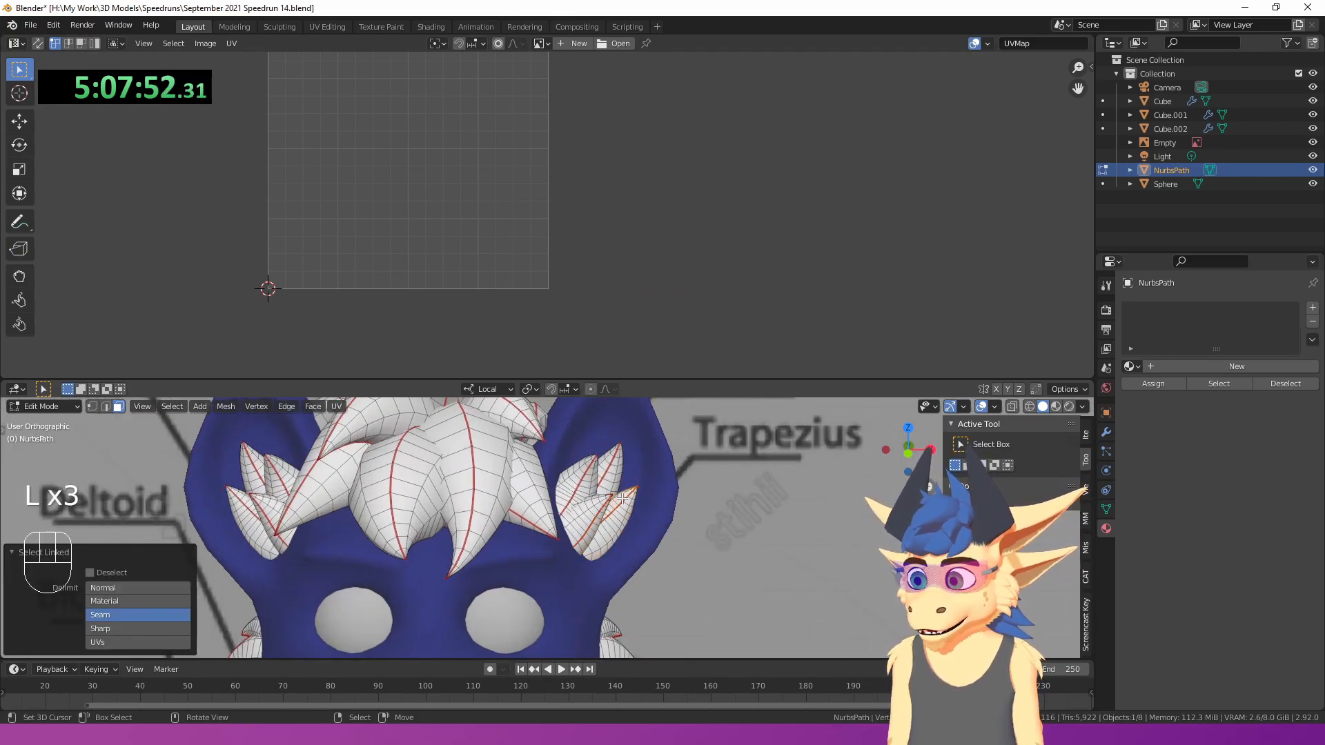
scroll(561, 218, down, 3)
shift+middle_drag(560, 217, 571, 329)
scroll(571, 328, up, 3)
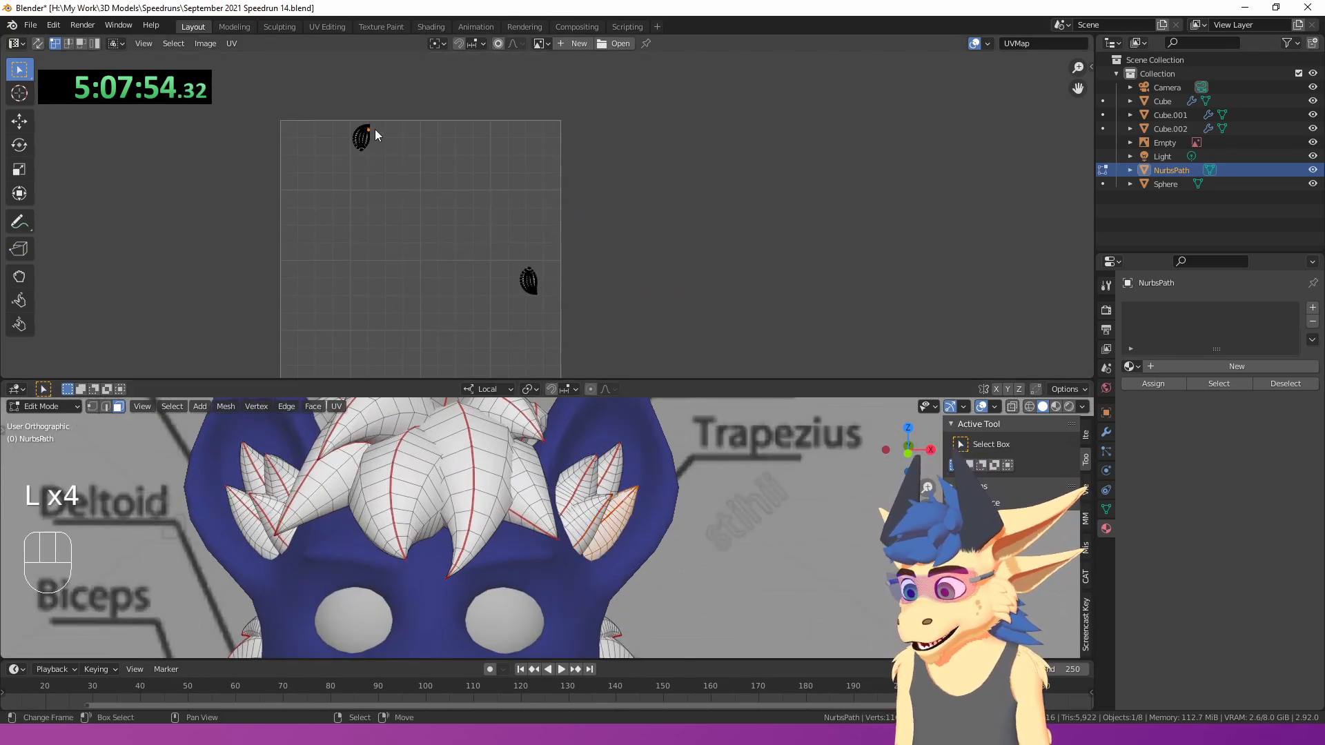
- Move one of the outermost ear tuft's islands beside its other half and rotate it to match
key(l)
shift+middle_drag(376, 132, 408, 110)
key(g)
click(585, 245)
scroll(585, 245, up, 3)
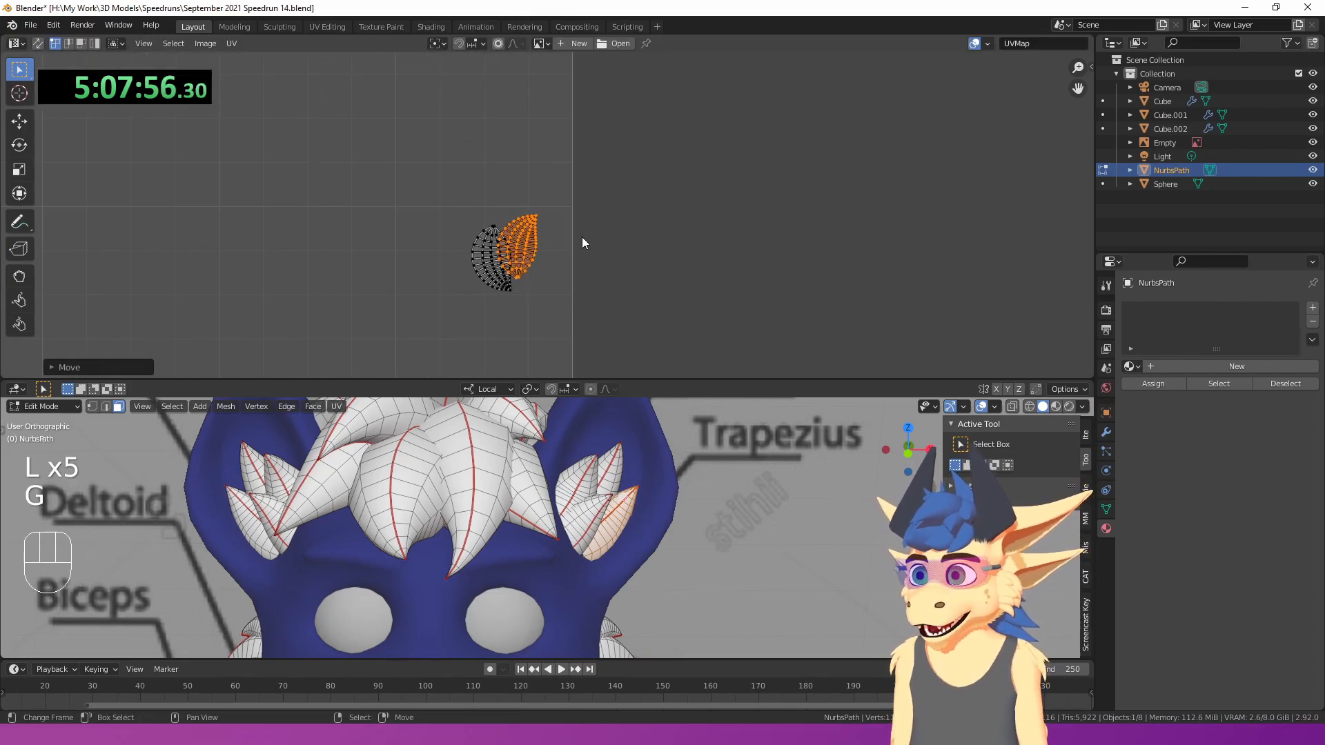
scroll(636, 184, up, 2)
key(r)
click(406, 233)
key(g)
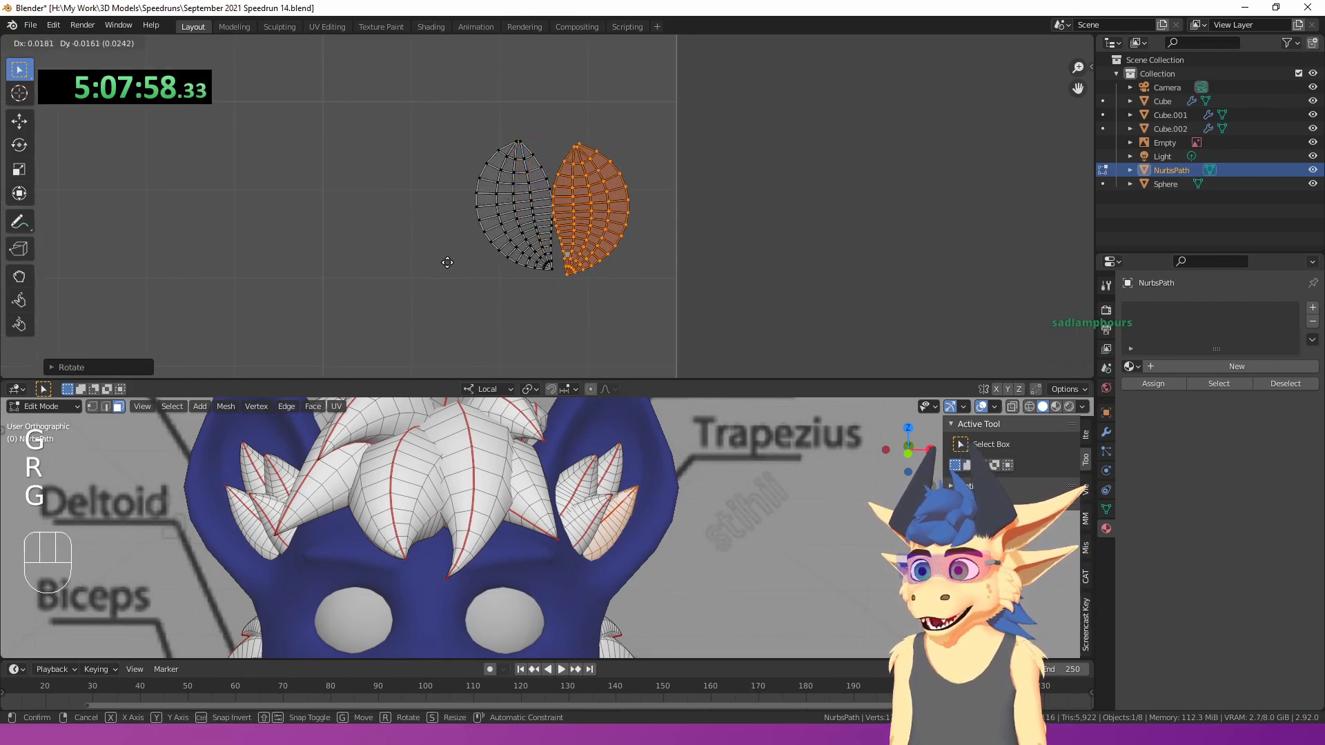
click(459, 247)
key(r)
click(457, 242)
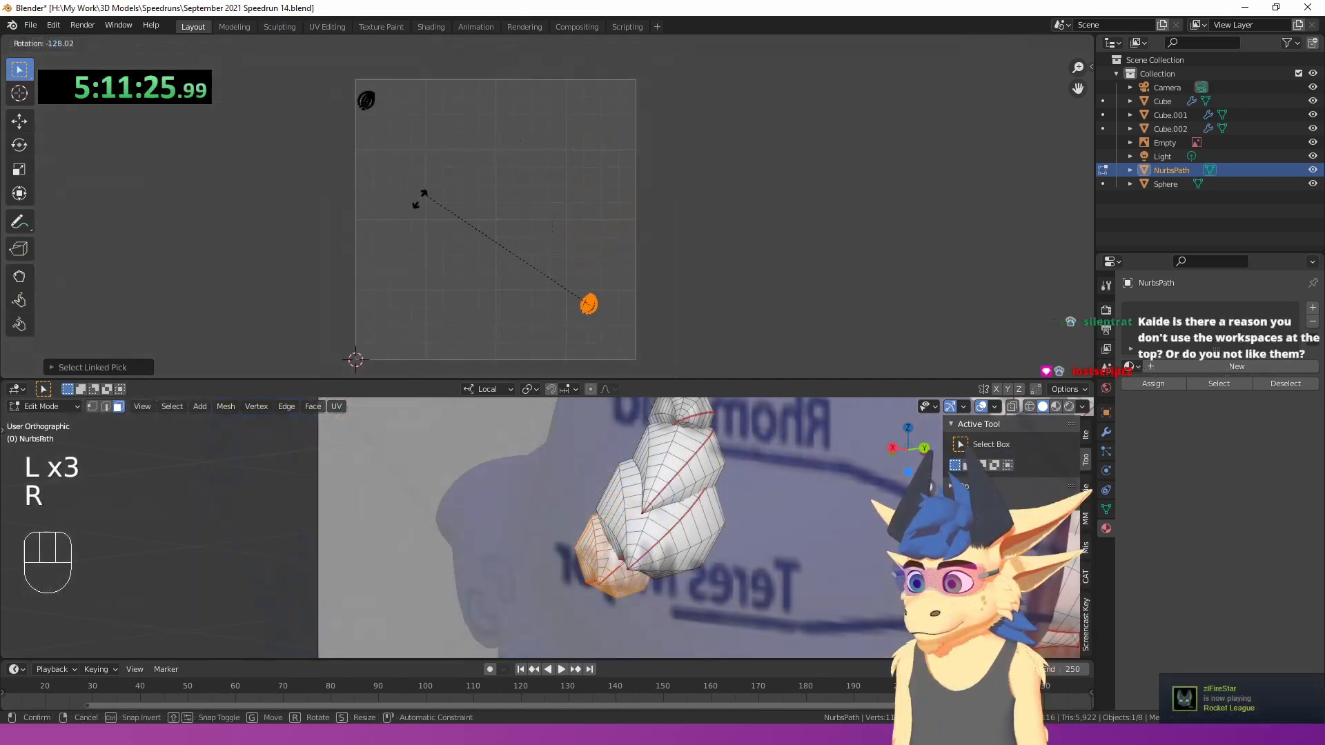
- Rotate the lowest cheek tuft's selected UV island upright and place it beside its matching half
click(467, 210)
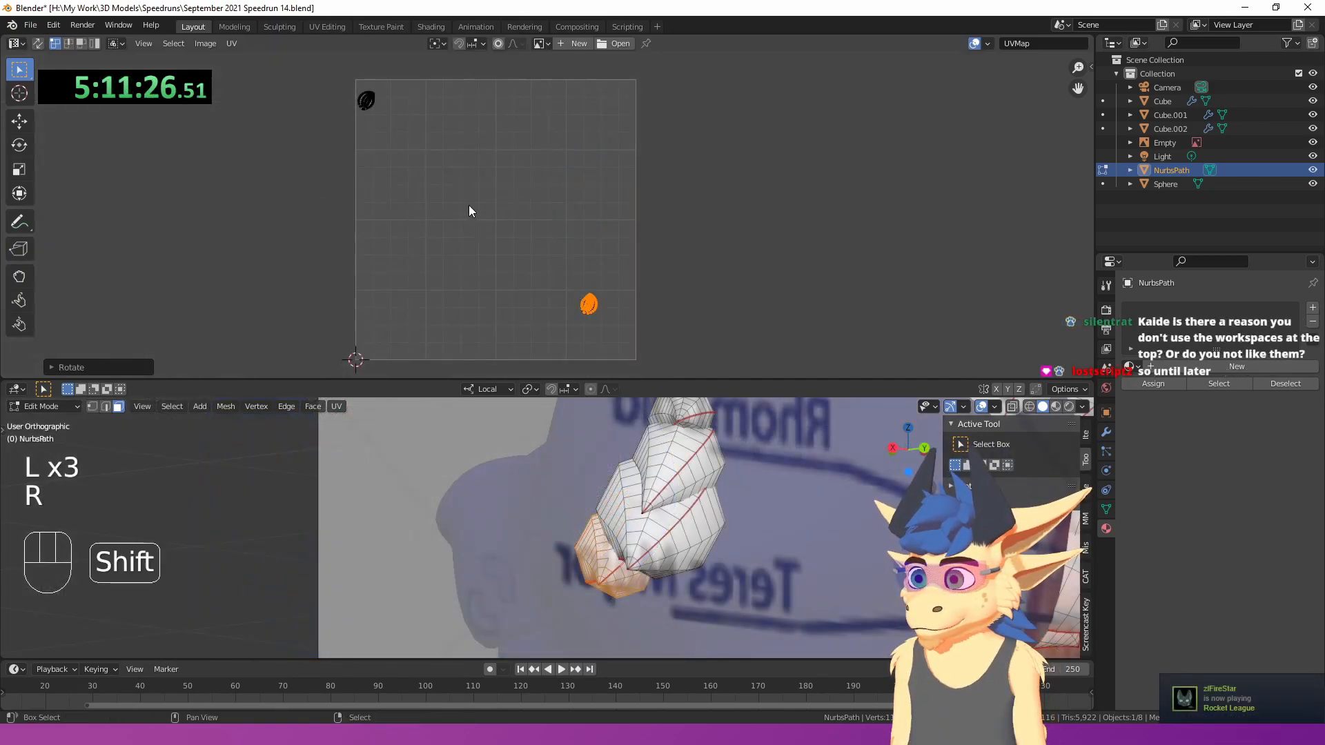
middle_drag(467, 210, 591, 272)
key(g)
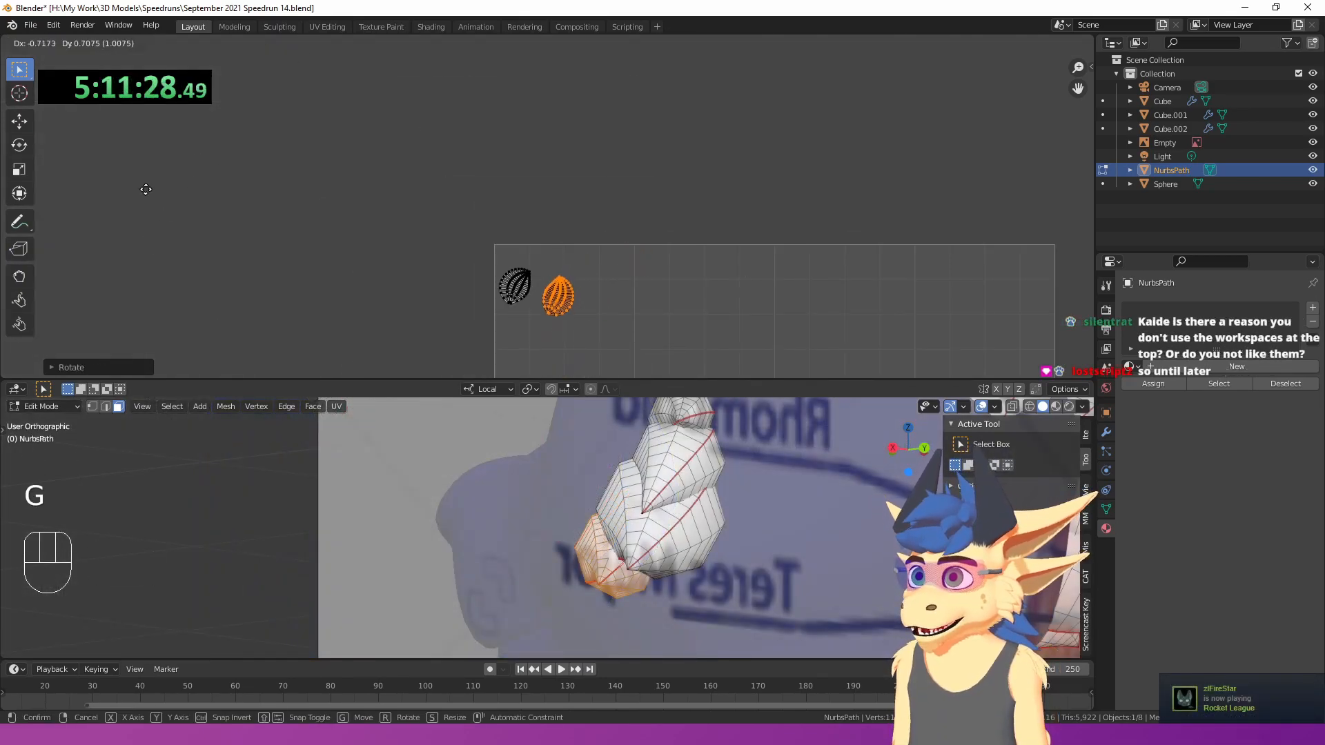
click(140, 185)
- Select both islands of the lowest cheek tuft, rotate them slightly and move the pair outside the UV square
shift+middle_drag(482, 286, 511, 234)
scroll(547, 228, up, 2)
right_click(548, 243)
key(l)
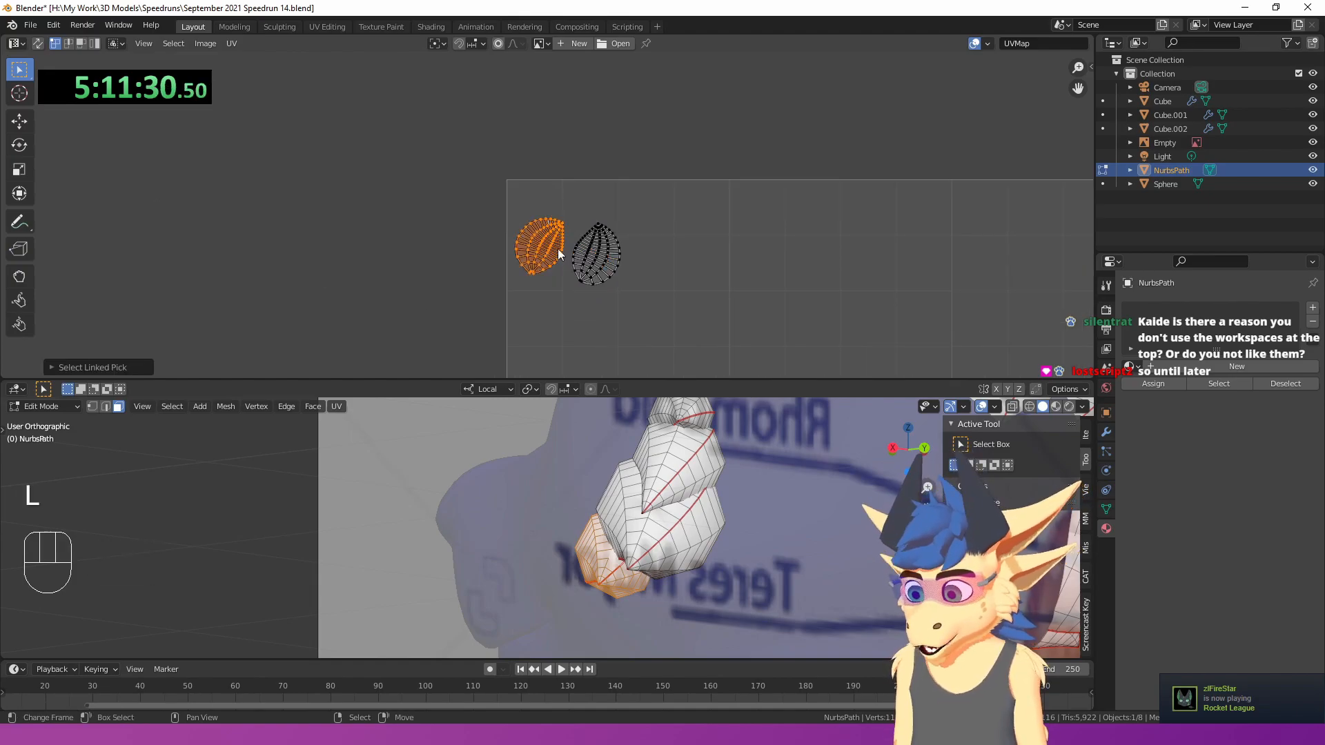
key(r)
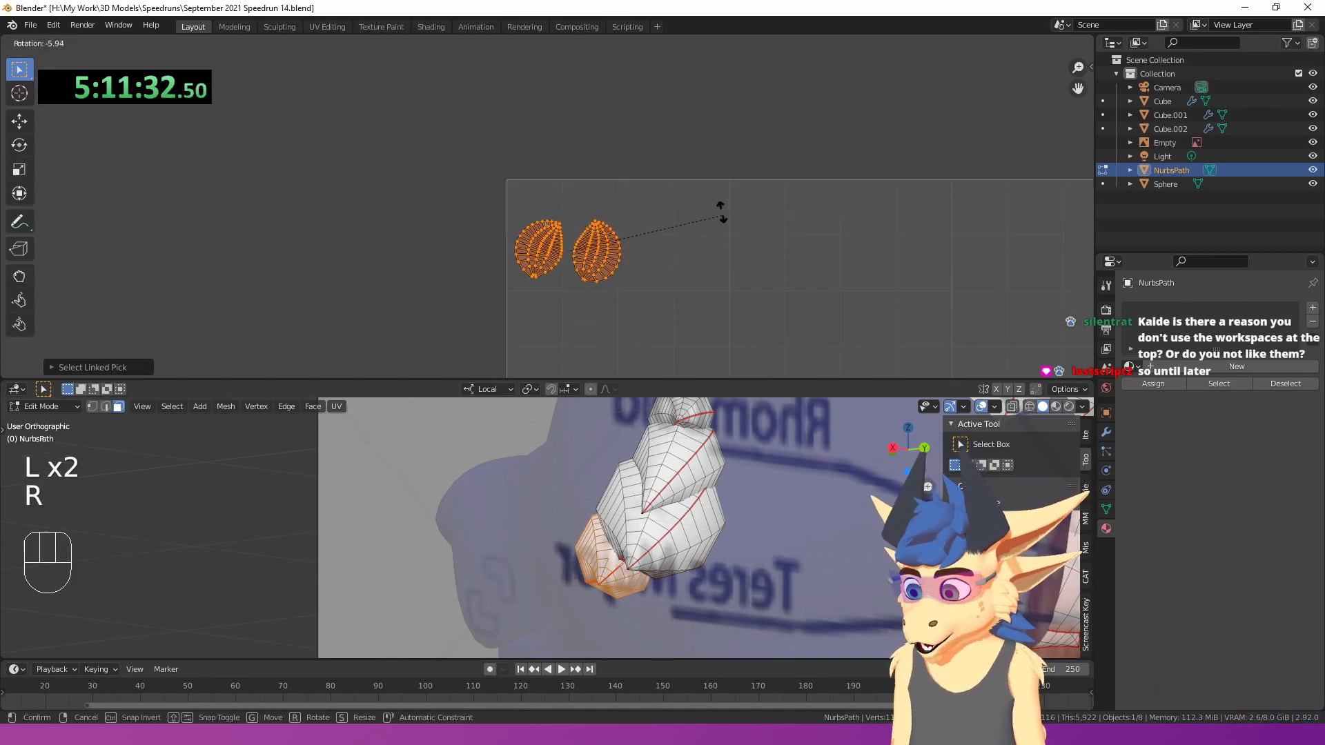
click(719, 210)
scroll(713, 209, down, 5)
key(g)
click(603, 158)
- Select all seam-bounded halves of the cheek tufts to show their islands together, and pick within the overlapping group
key(l)
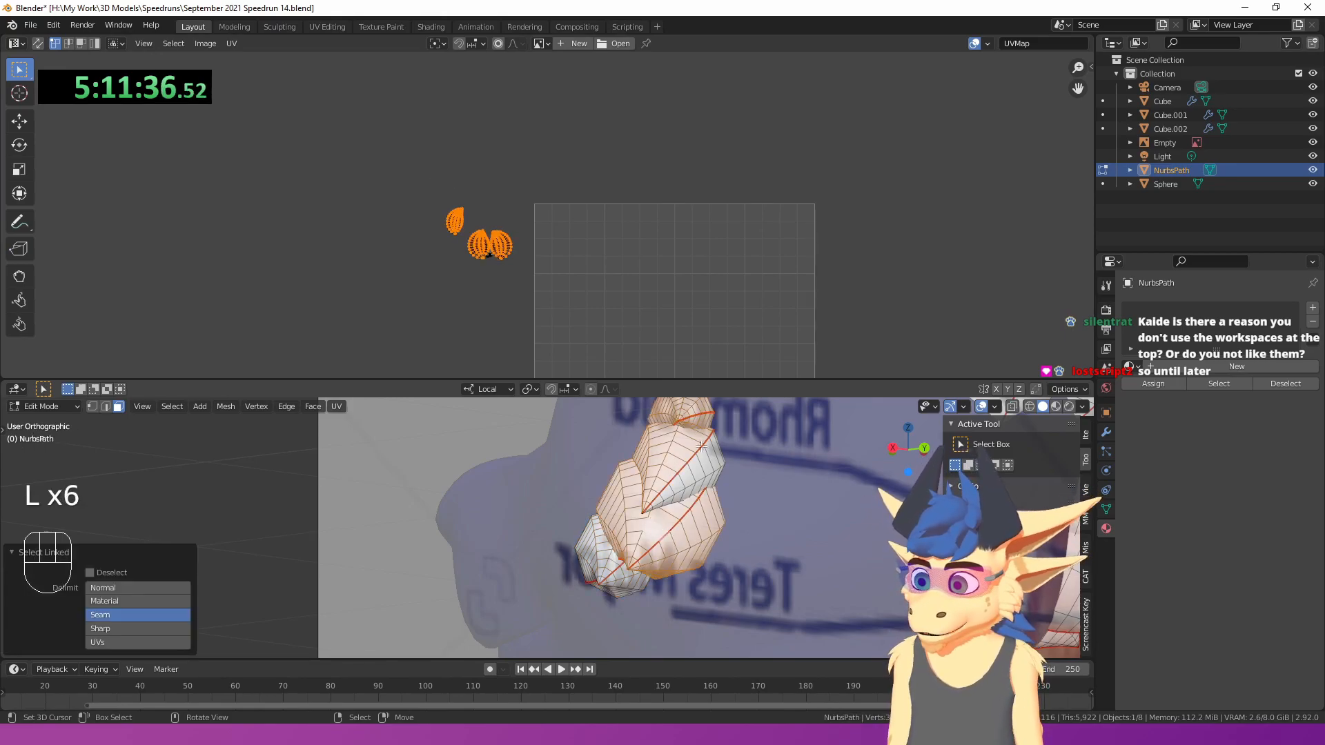
key(l)
scroll(439, 309, up, 3)
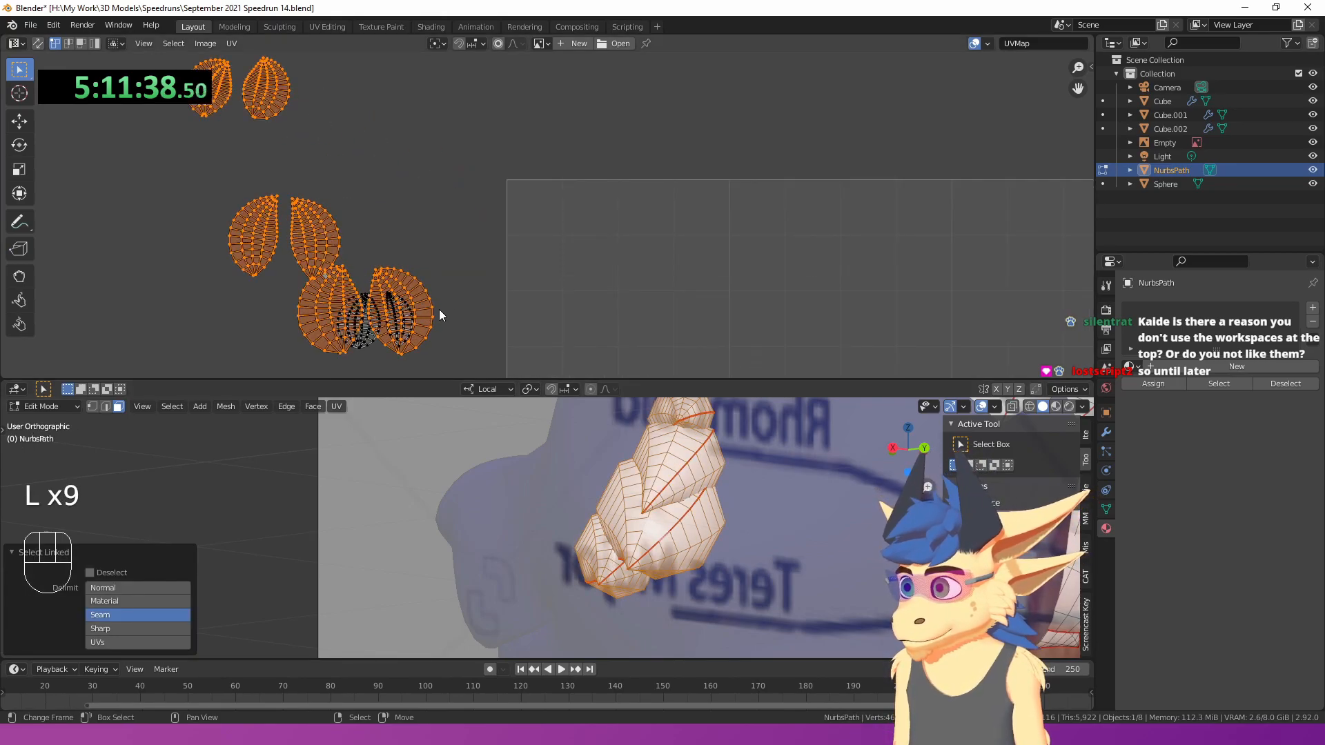
click(392, 309)
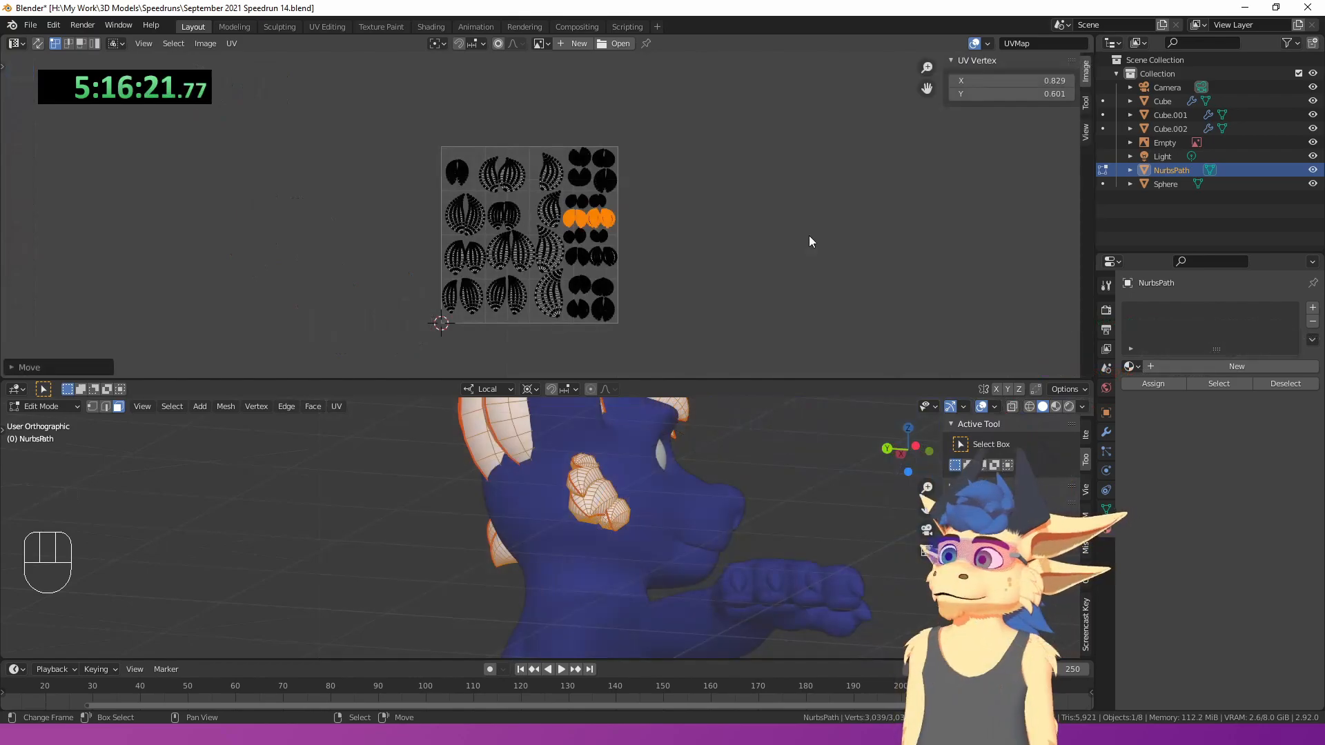
- Move the near half of the leftmost tuft pair in the hair layout slightly away from its partner and deselect everything
scroll(523, 241, up, 5)
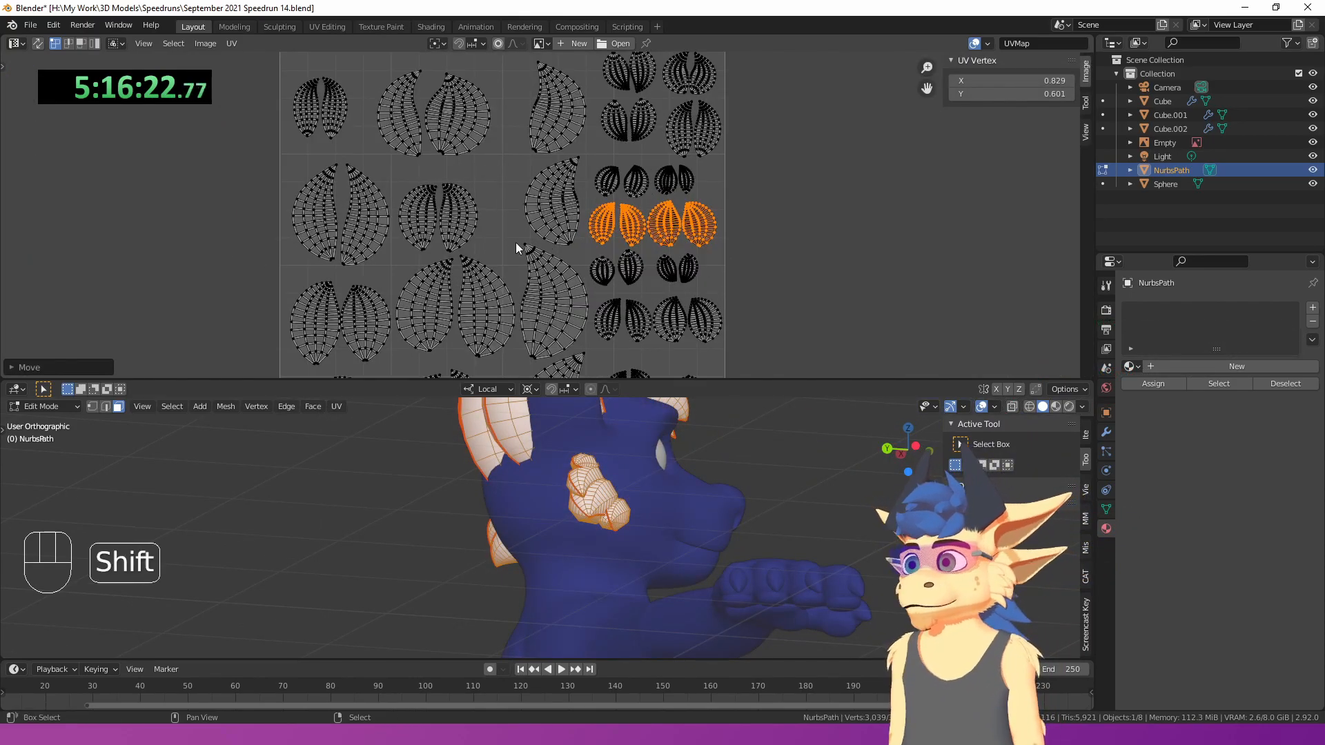
key(a)
key(a)
shift+middle_drag(602, 271, 595, 208)
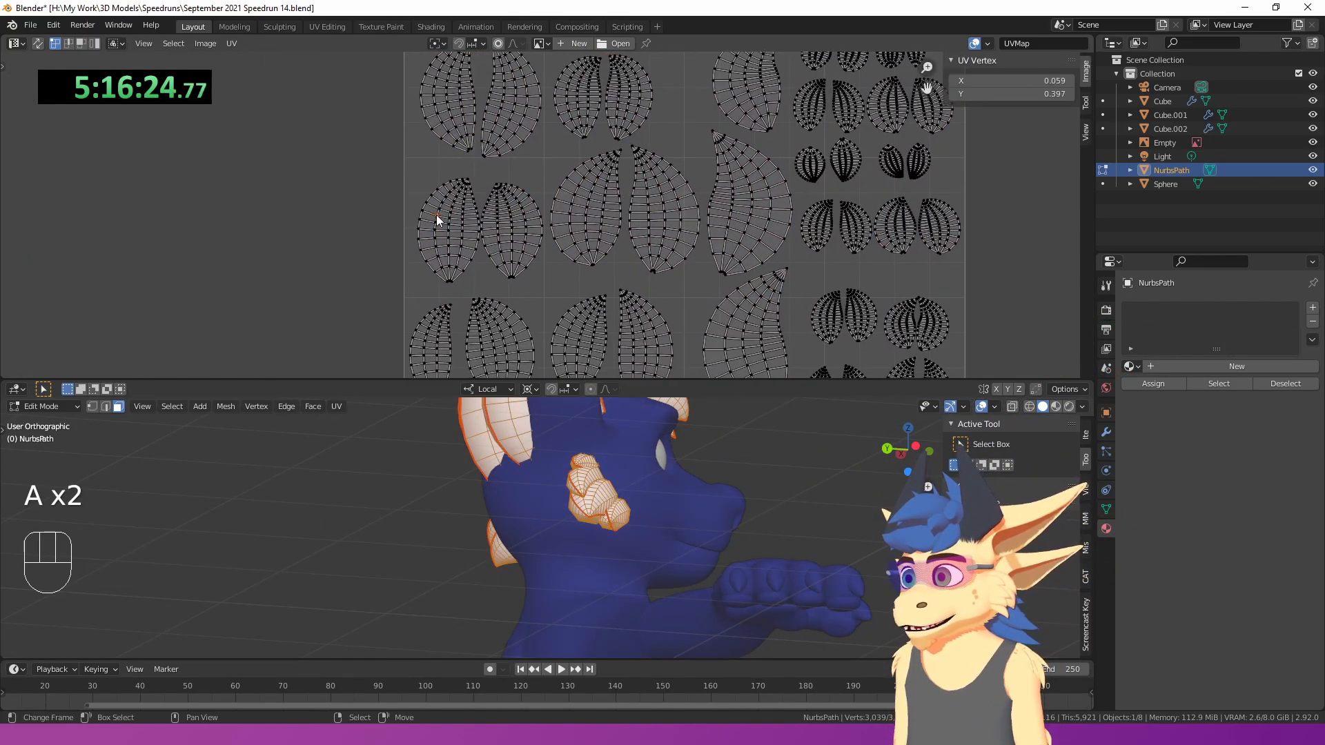
key(l)
key(g)
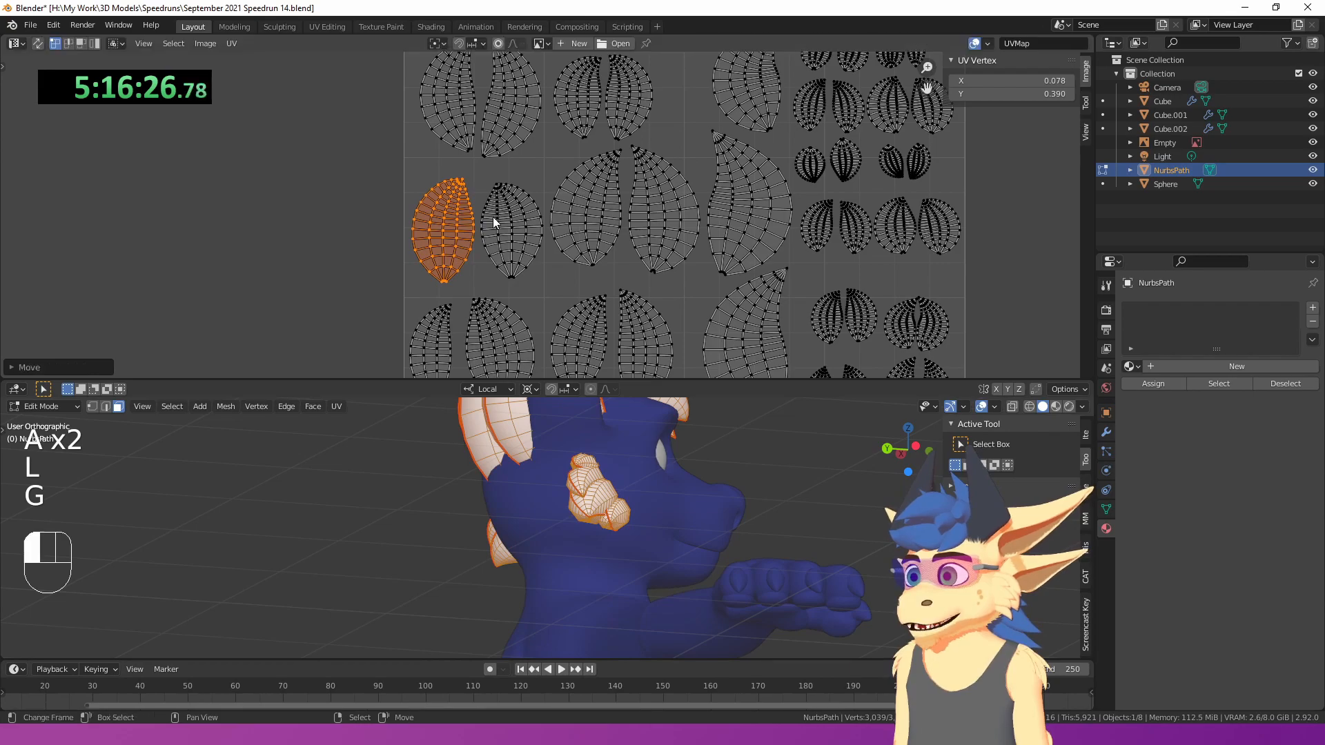
click(495, 221)
scroll(494, 221, down, 5)
key(a)
key(a)
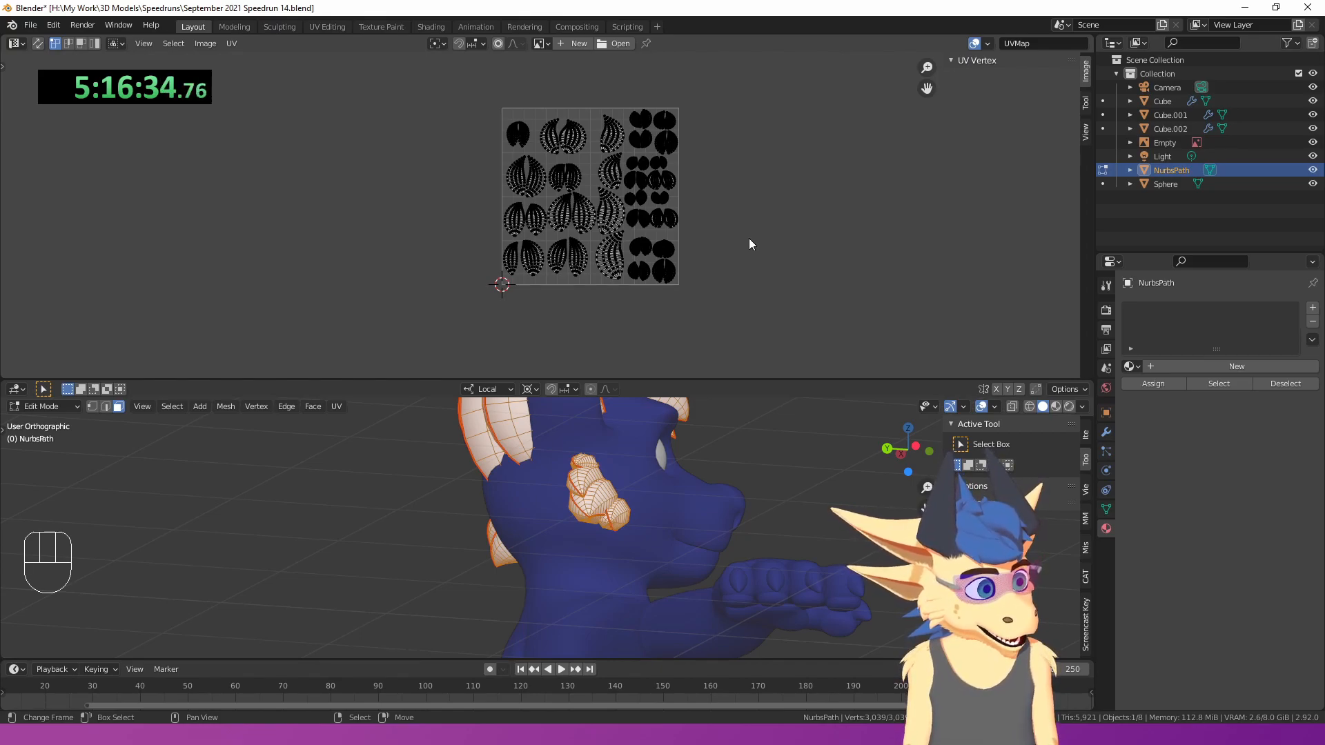
- Save the file and open the hair mesh's UV map list in its object data settings
key(ctrl+s)
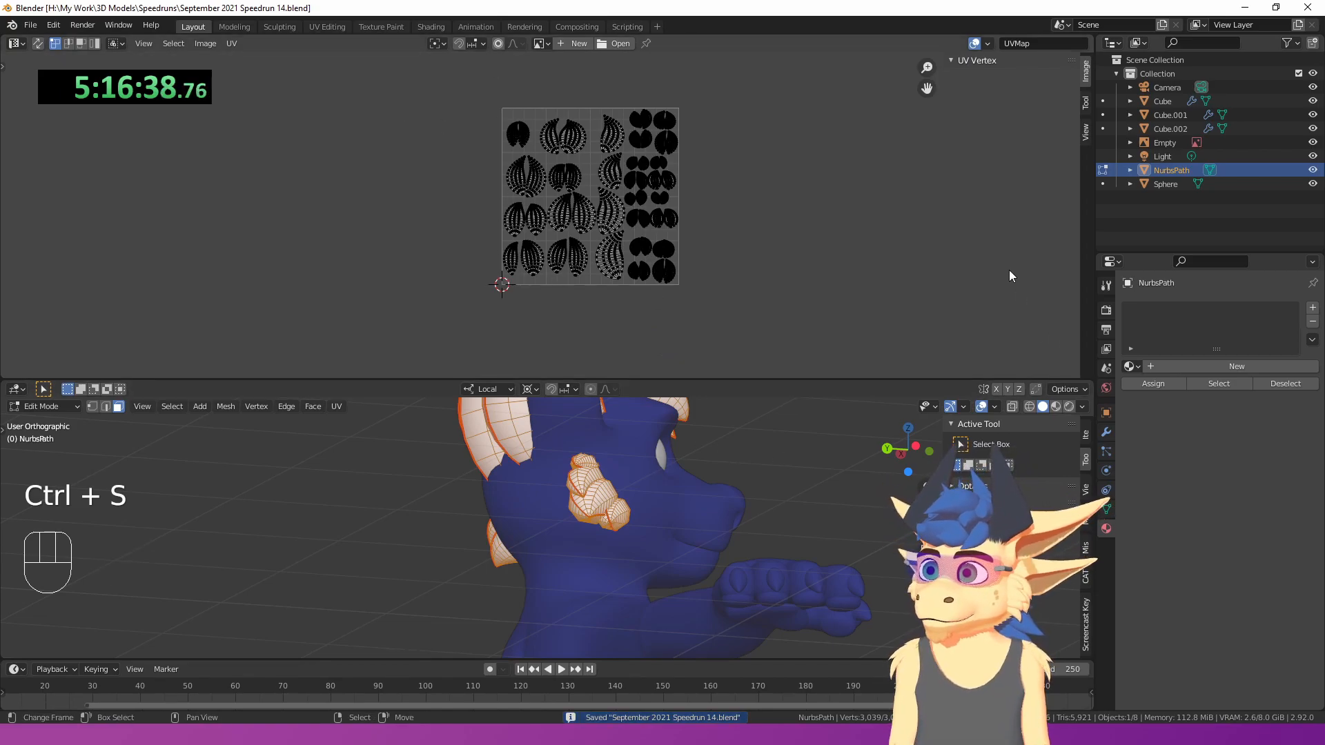
click(1106, 509)
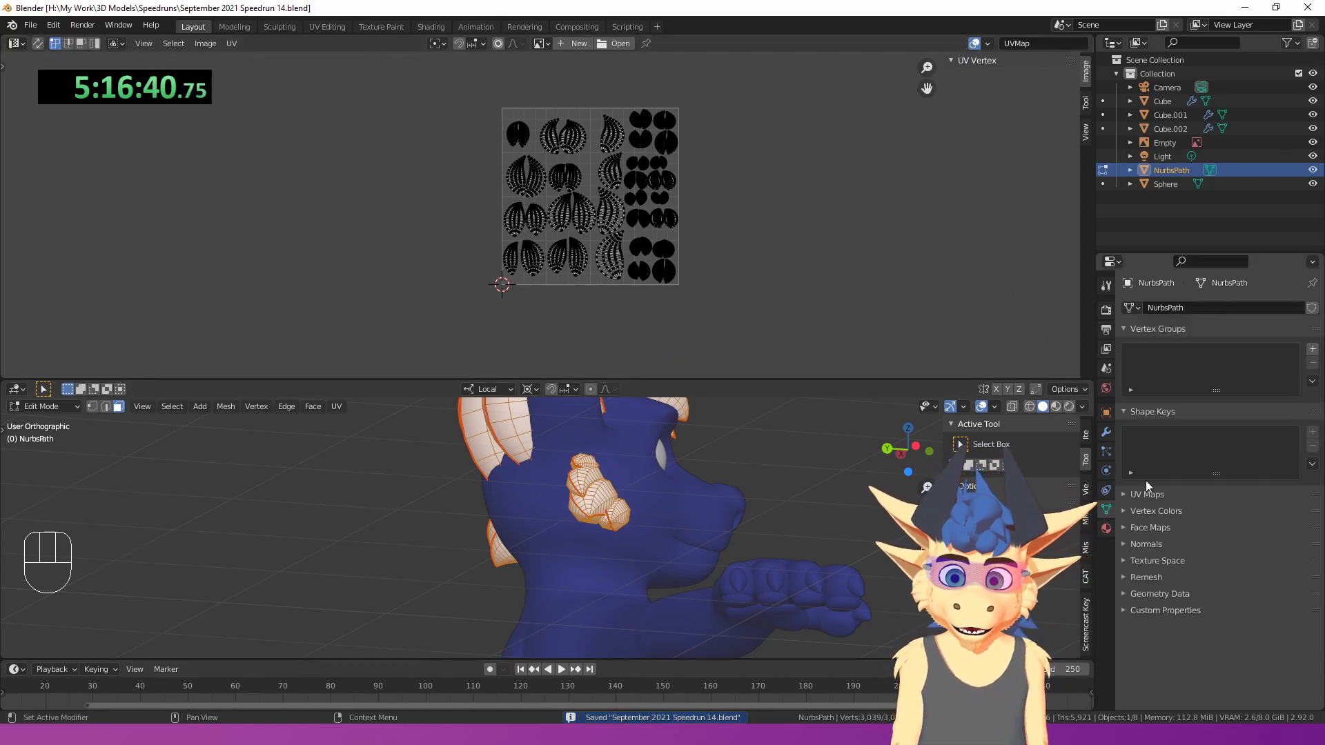
click(1144, 495)
right_click(1156, 516)
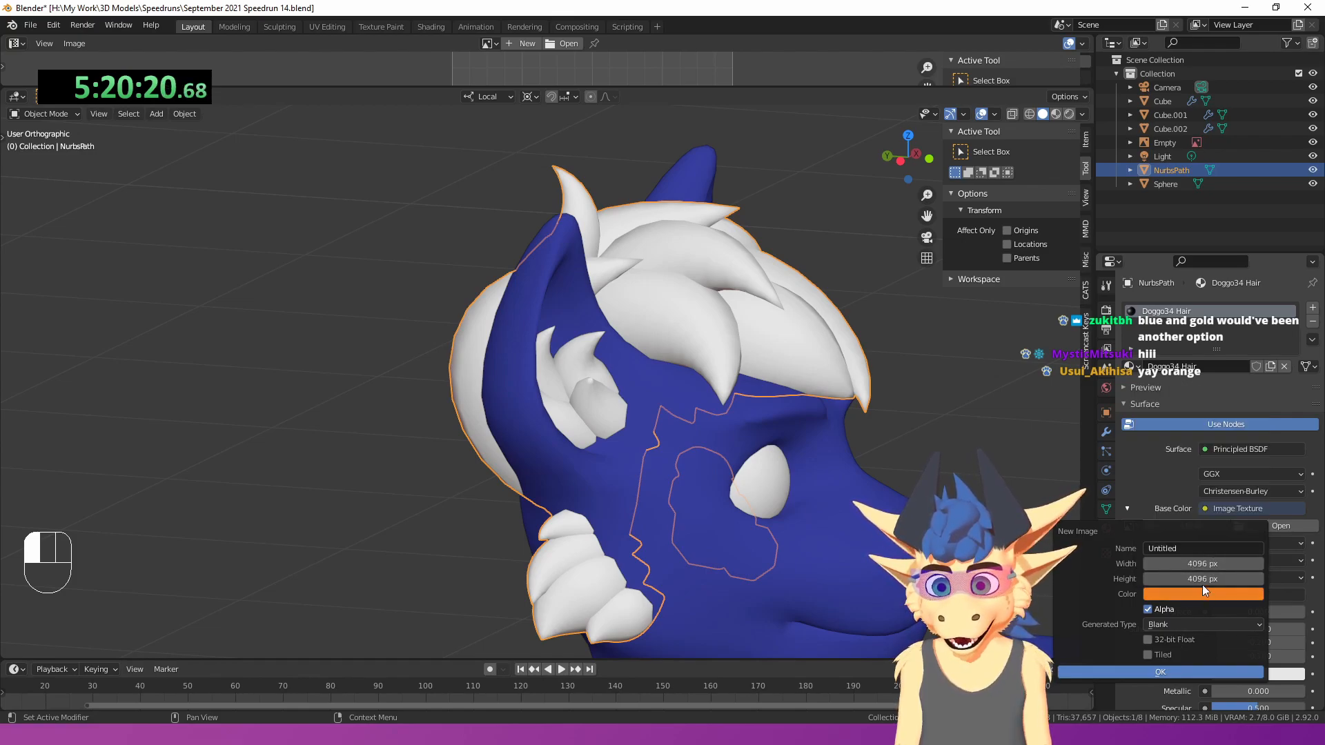
- Create a 2048 × 2048 px orange base colour image named "Doggo34 Hair" for the hair material
double_click(1208, 565)
text(2048)
key(Tab)
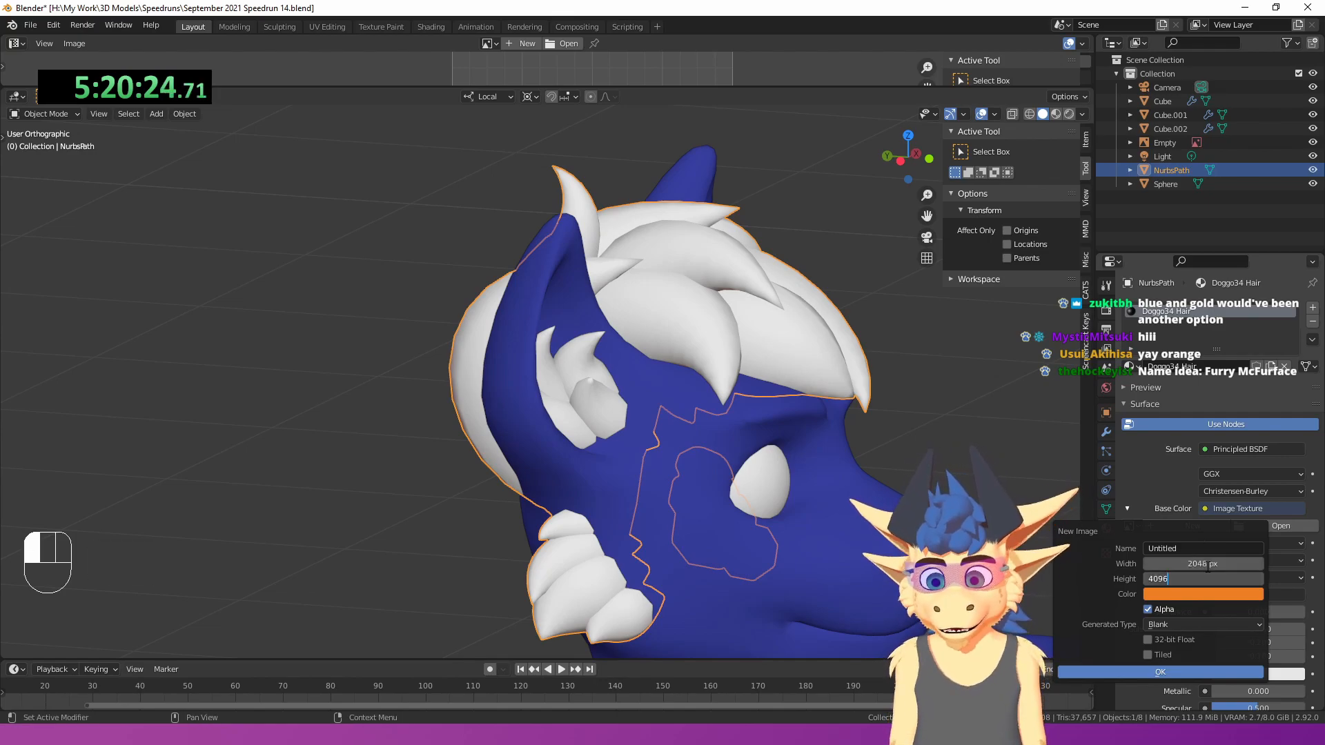
text(/2)
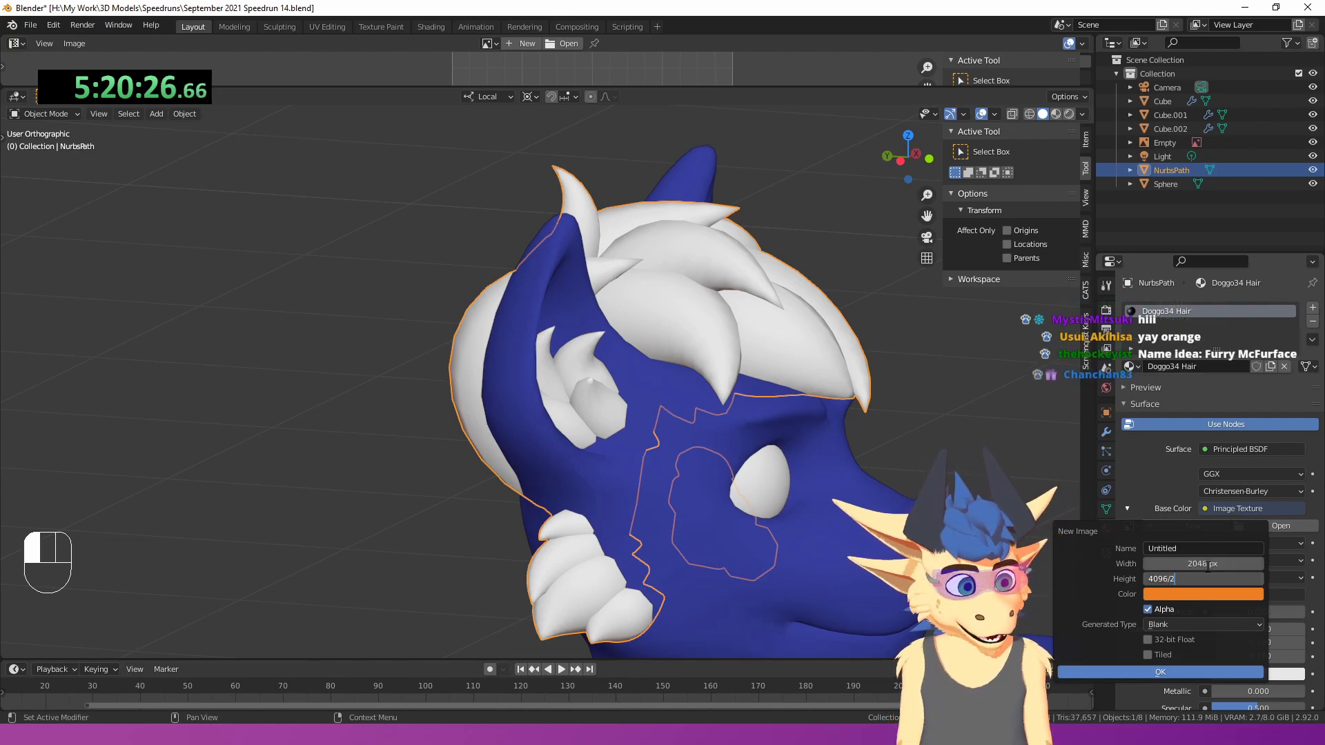
click(1200, 548)
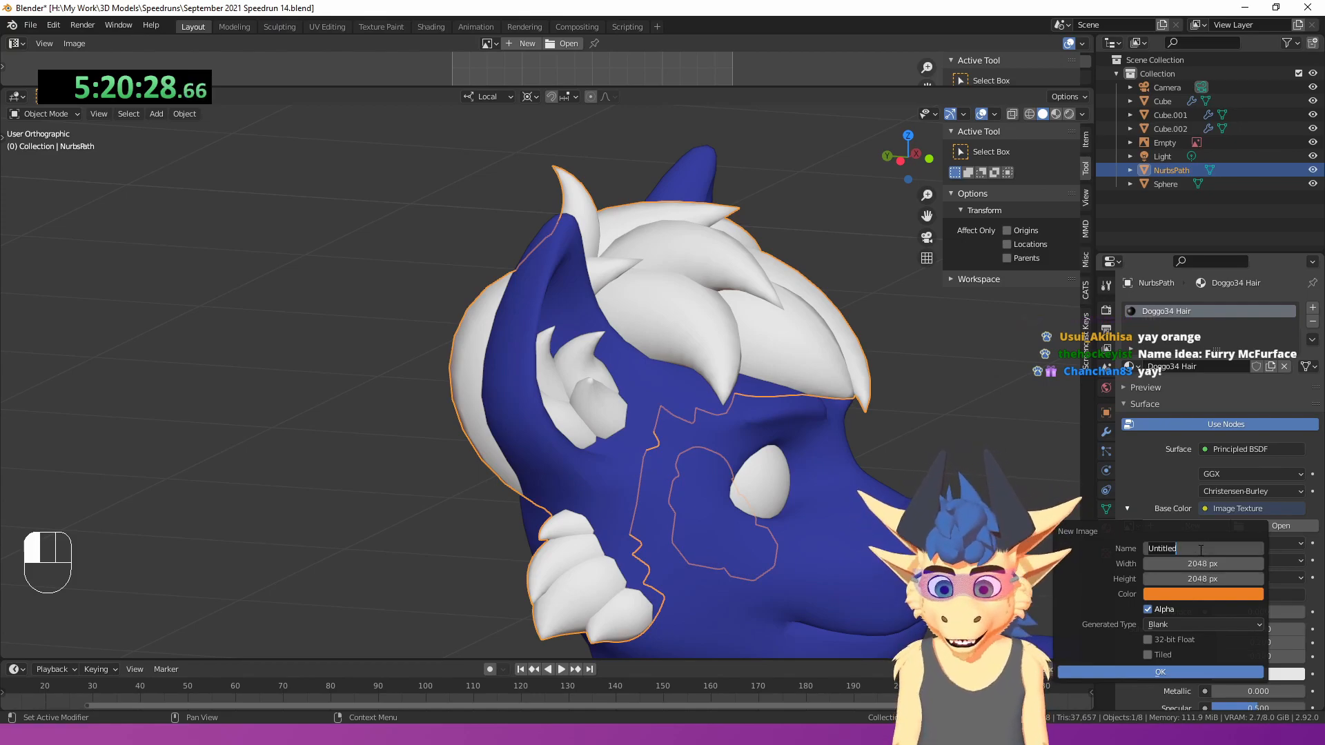
key(shift+BackSpace)
key(shift+BackSpace)
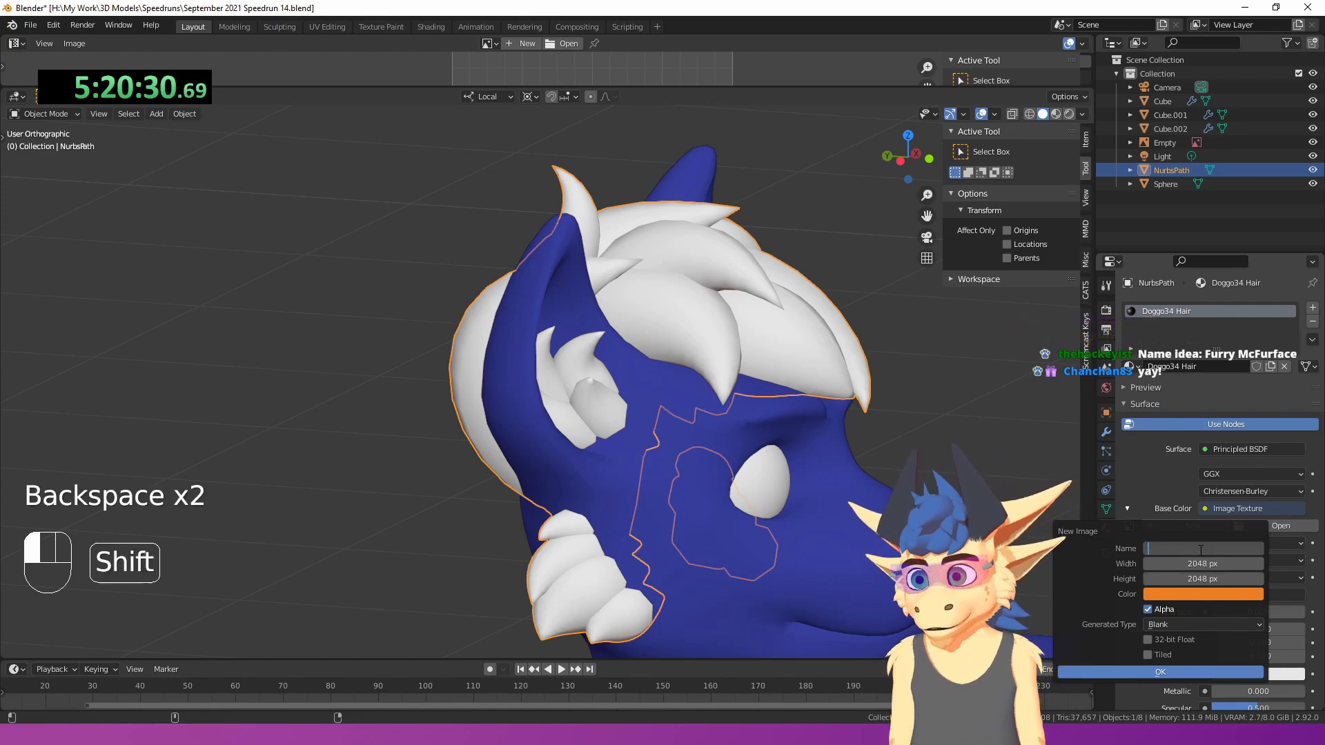
text(Doggo)
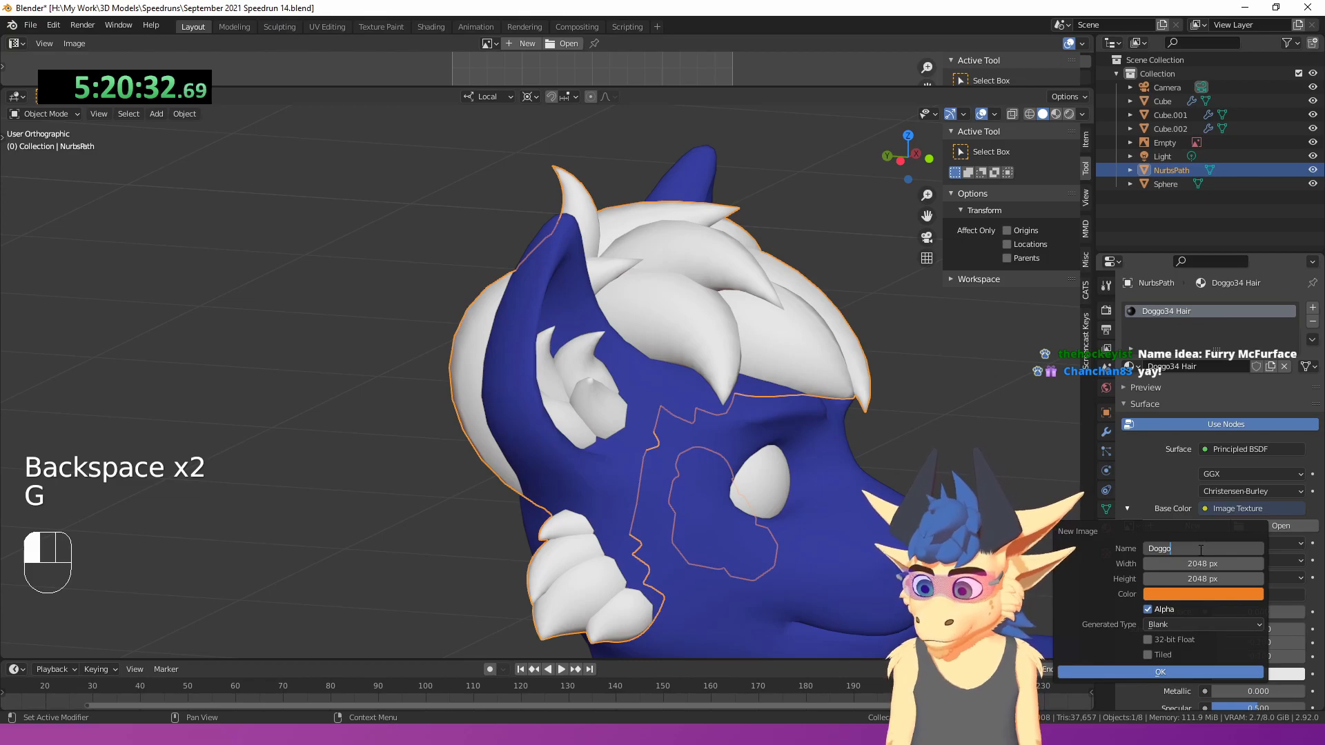
text(34 Hair)
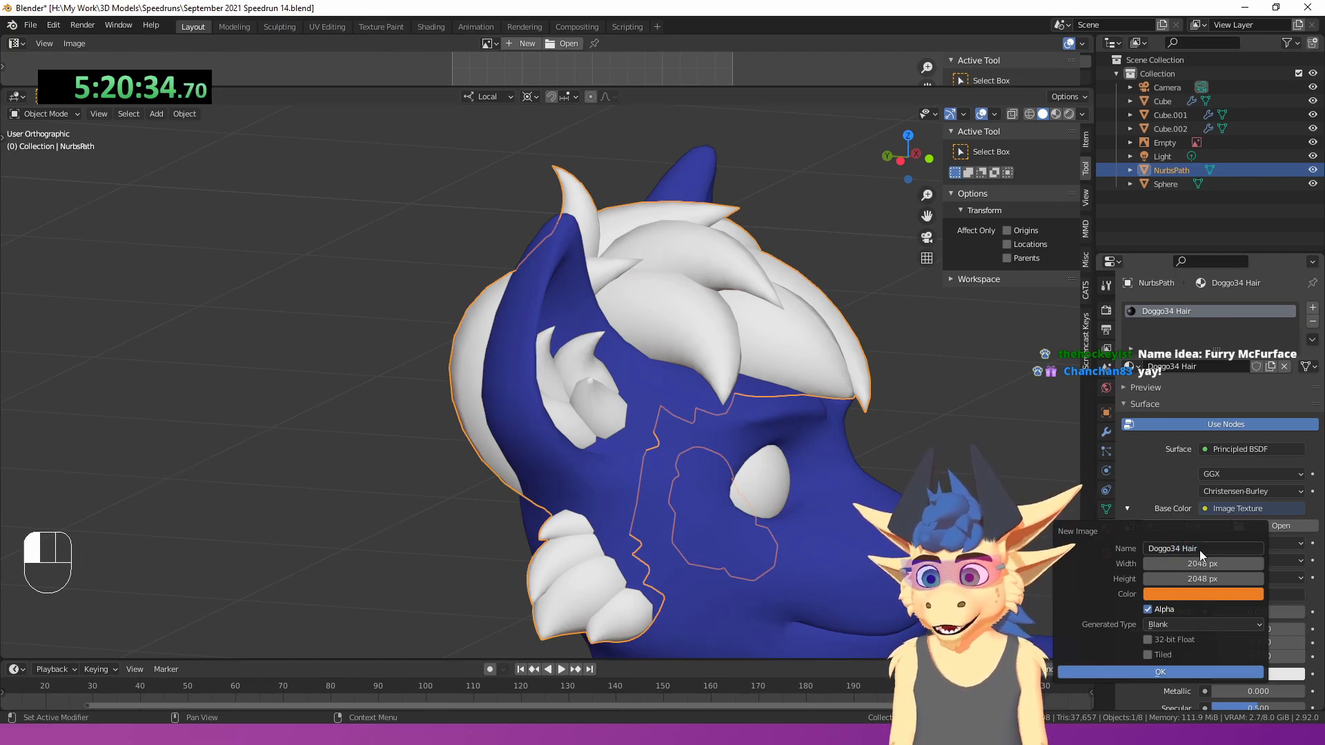
click(1169, 673)
- Select one fringe tuft beside the ear up to its seams and switch the hair to Texture Paint mode
middle_drag(918, 525, 768, 466)
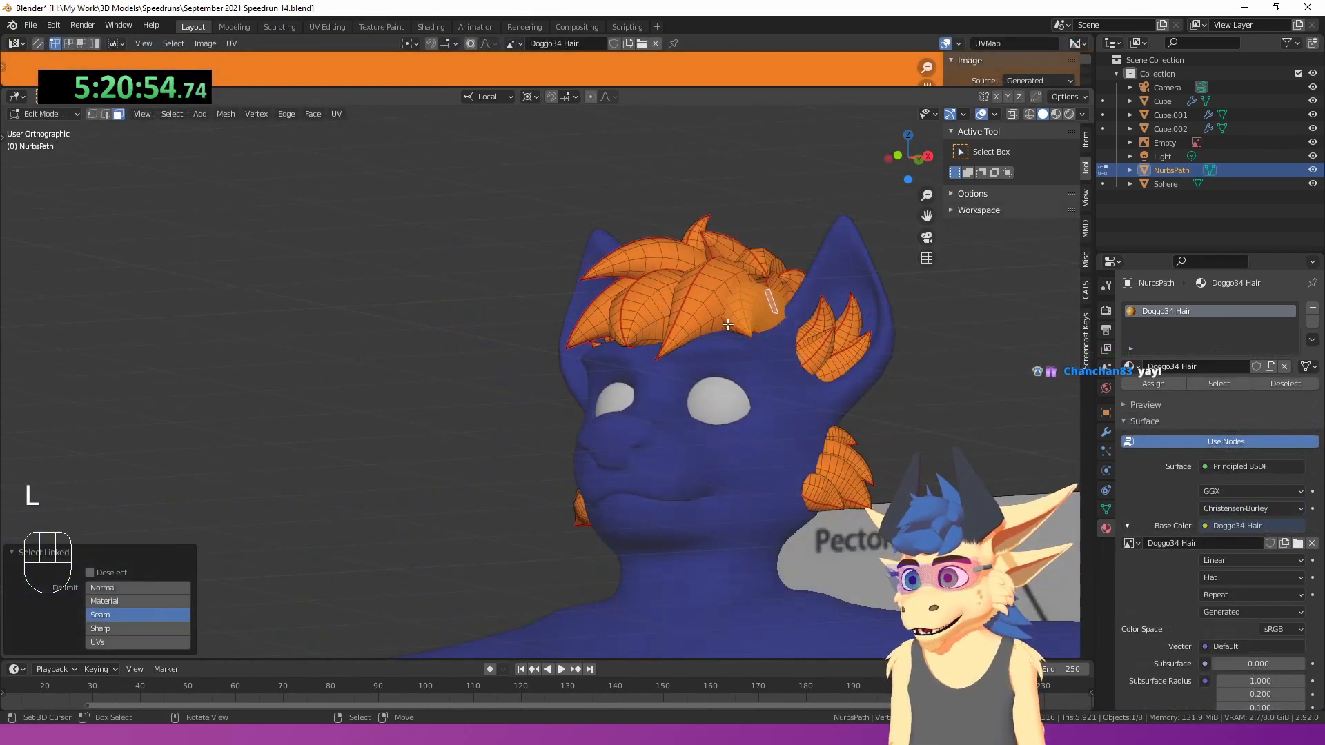
key(l)
key(1)
mouse_move(727, 324)
middle_down()
mouse_move(714, 384)
mouse_move(607, 373)
middle_up()
click(41, 114)
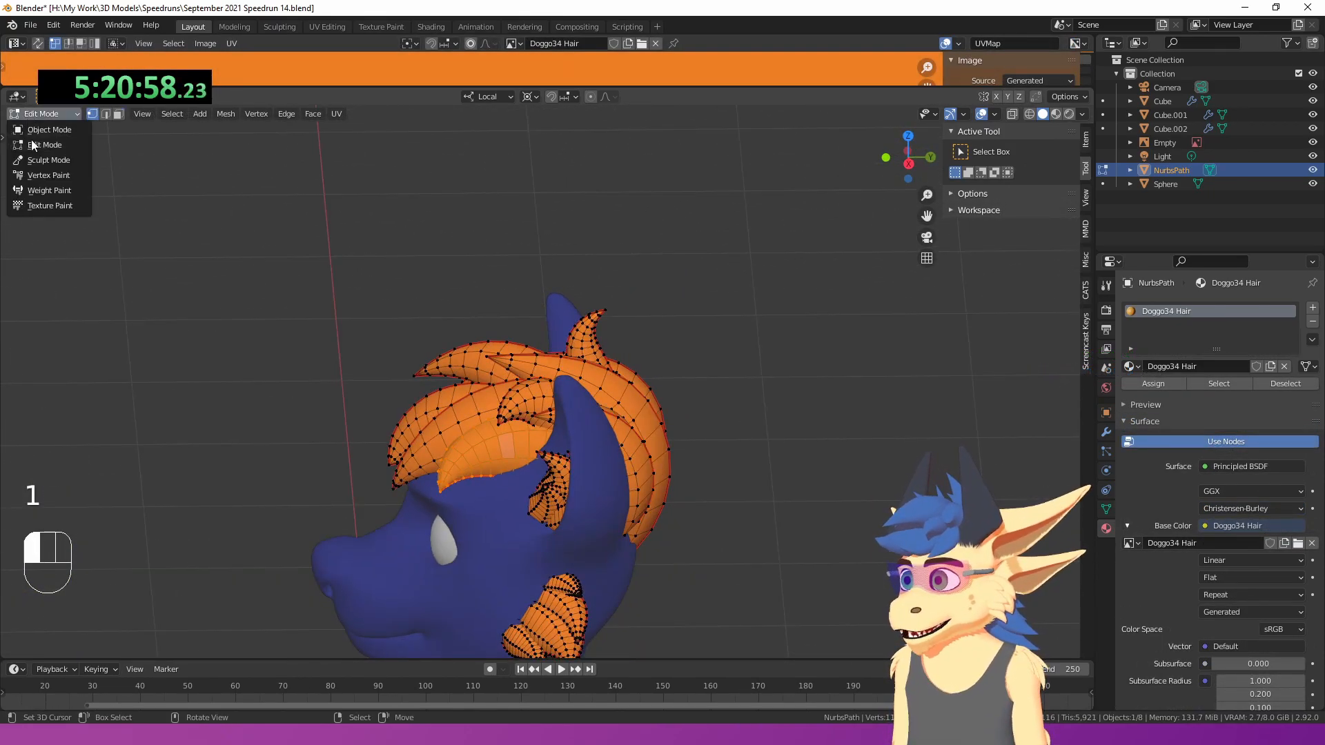
click(43, 206)
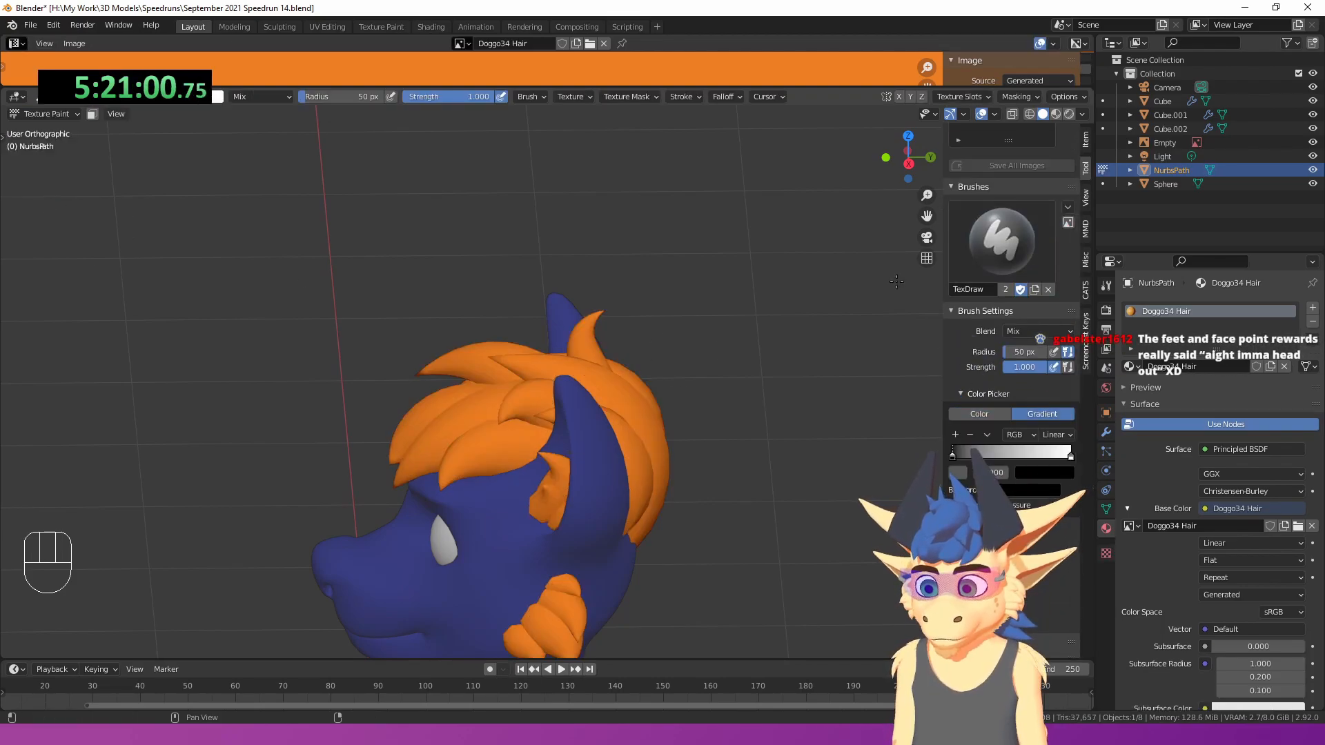
- Show the paint tools, restrict painting to the selected tuft's faces and activate the Fill tool
click(1000, 415)
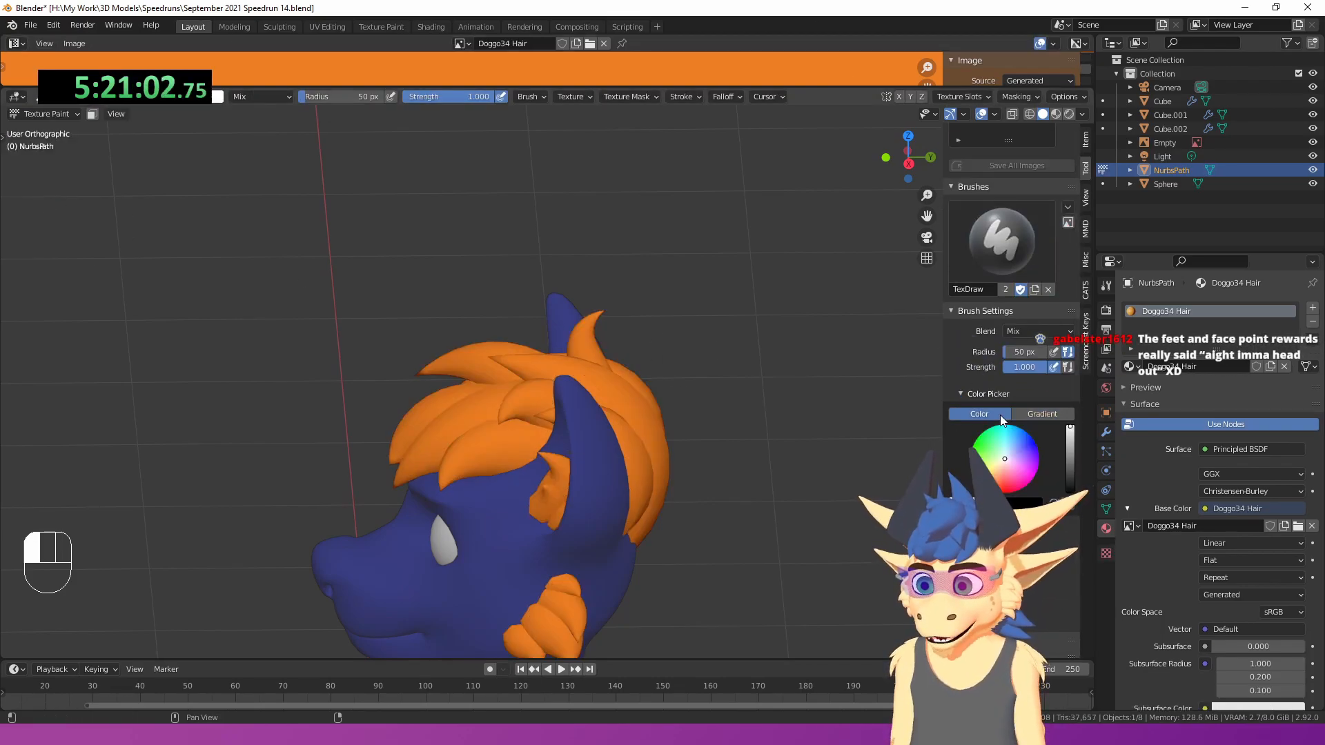
key(t)
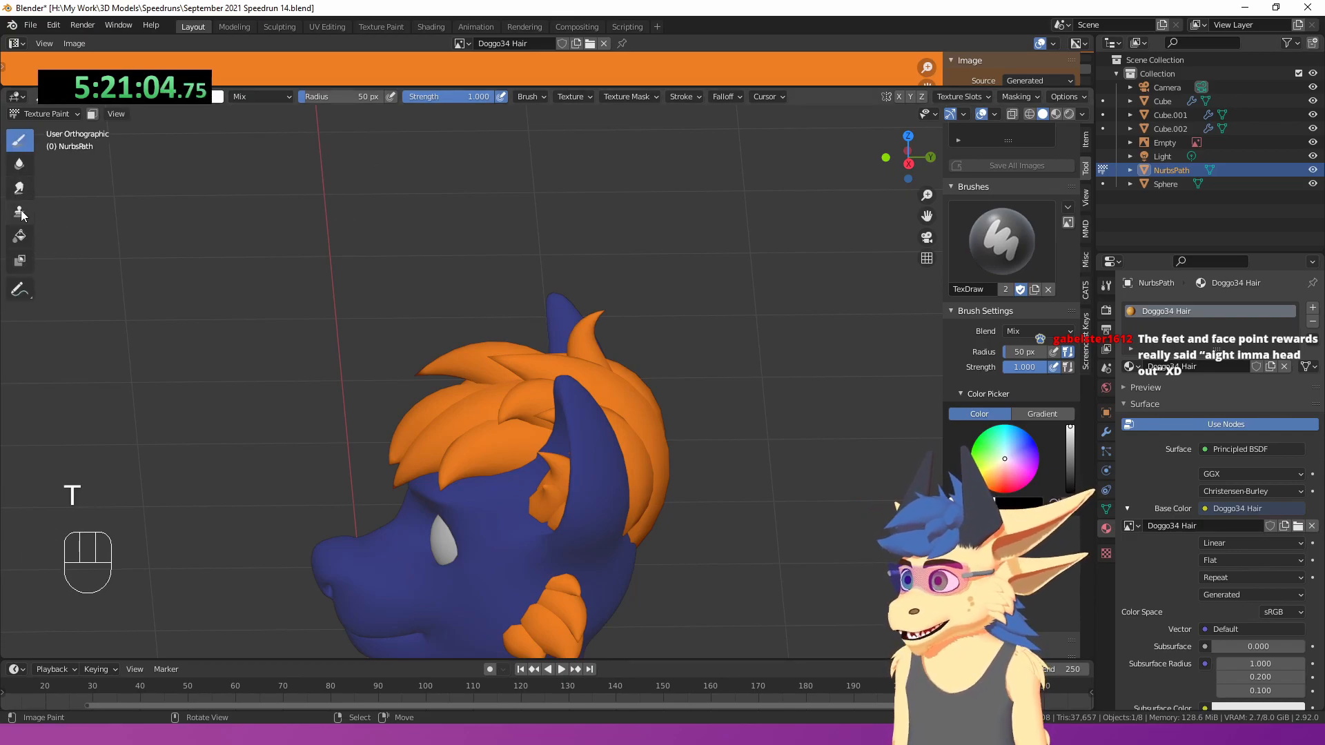
click(92, 114)
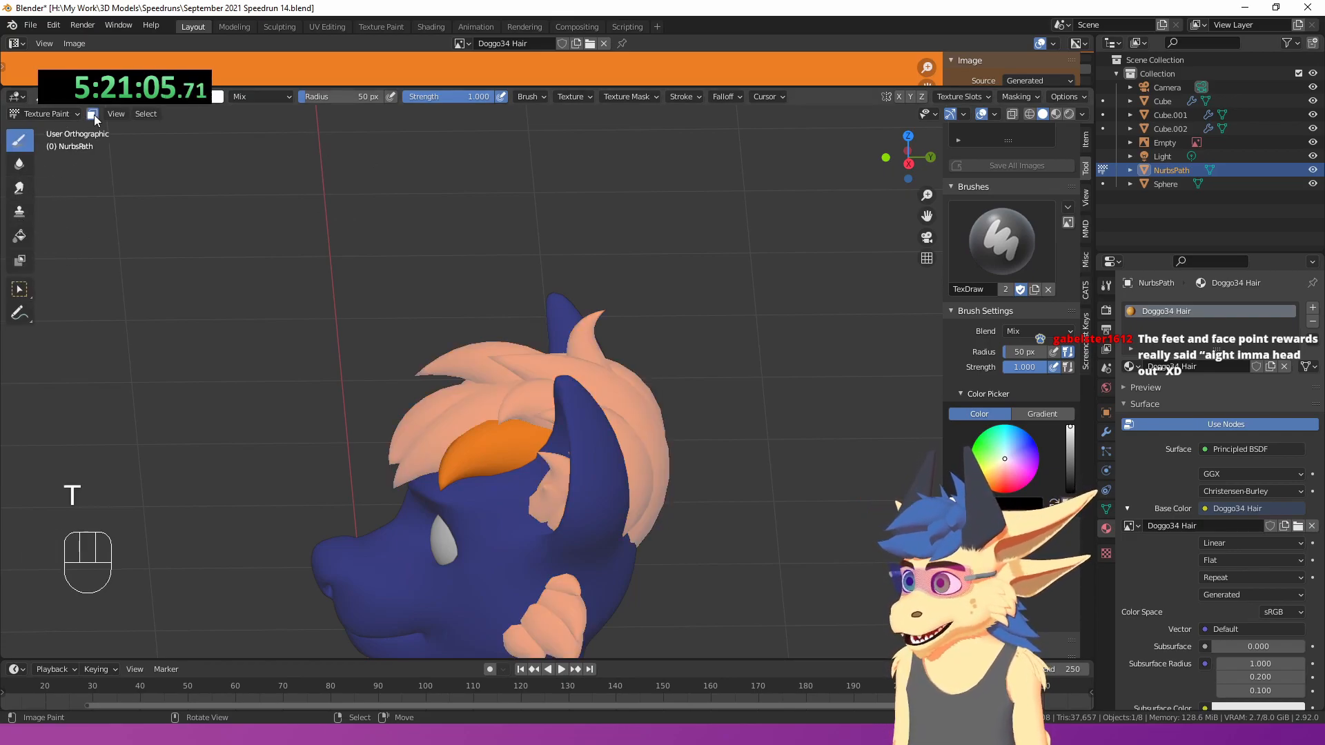
click(20, 235)
- Switch the Fill tool to a gradient and sample the hair texture's orange for its first colour stop
click(1028, 414)
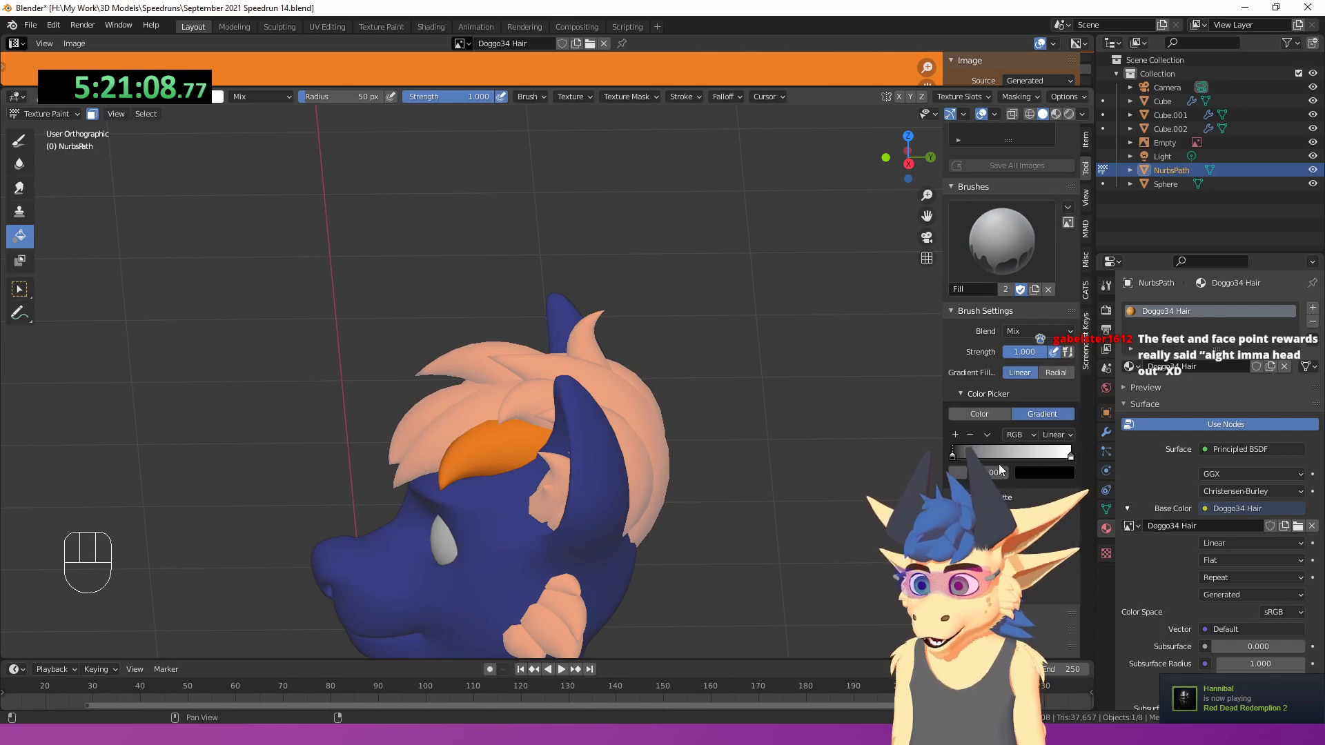
click(1031, 474)
click(1130, 411)
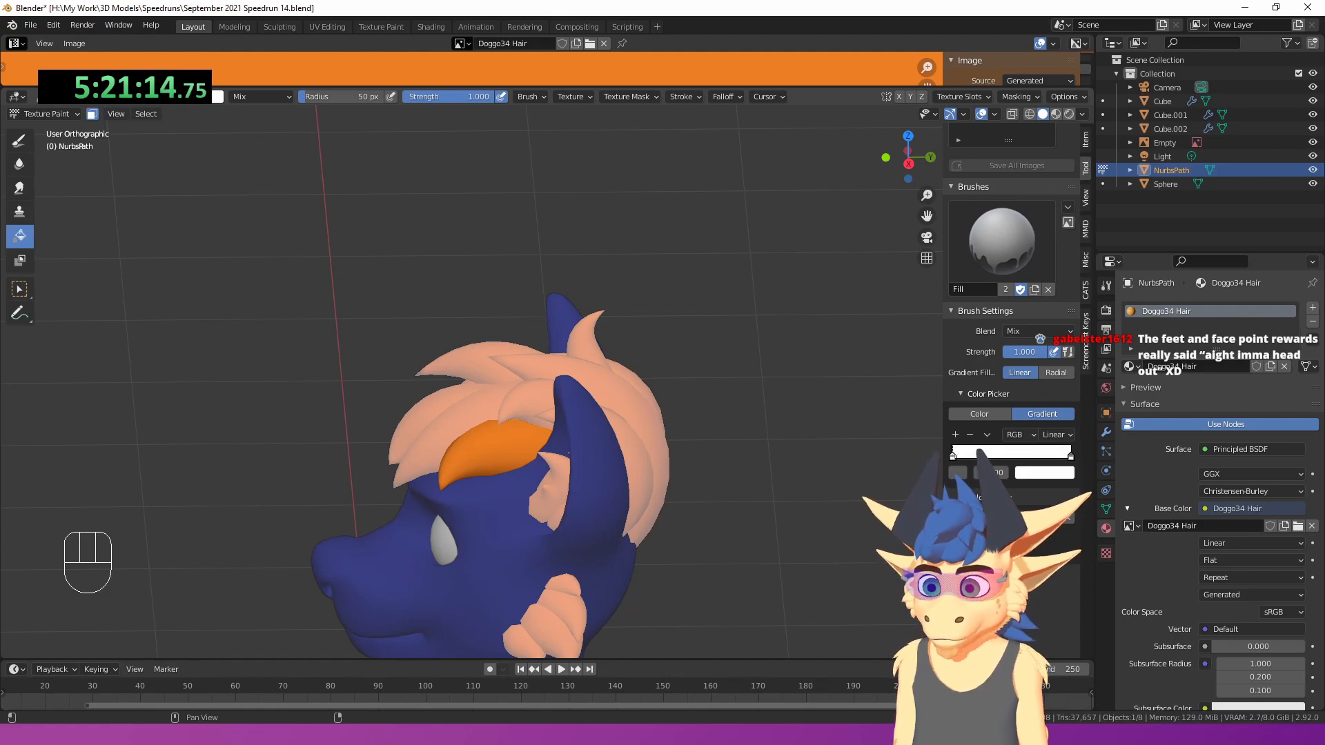
click(1032, 476)
click(1129, 414)
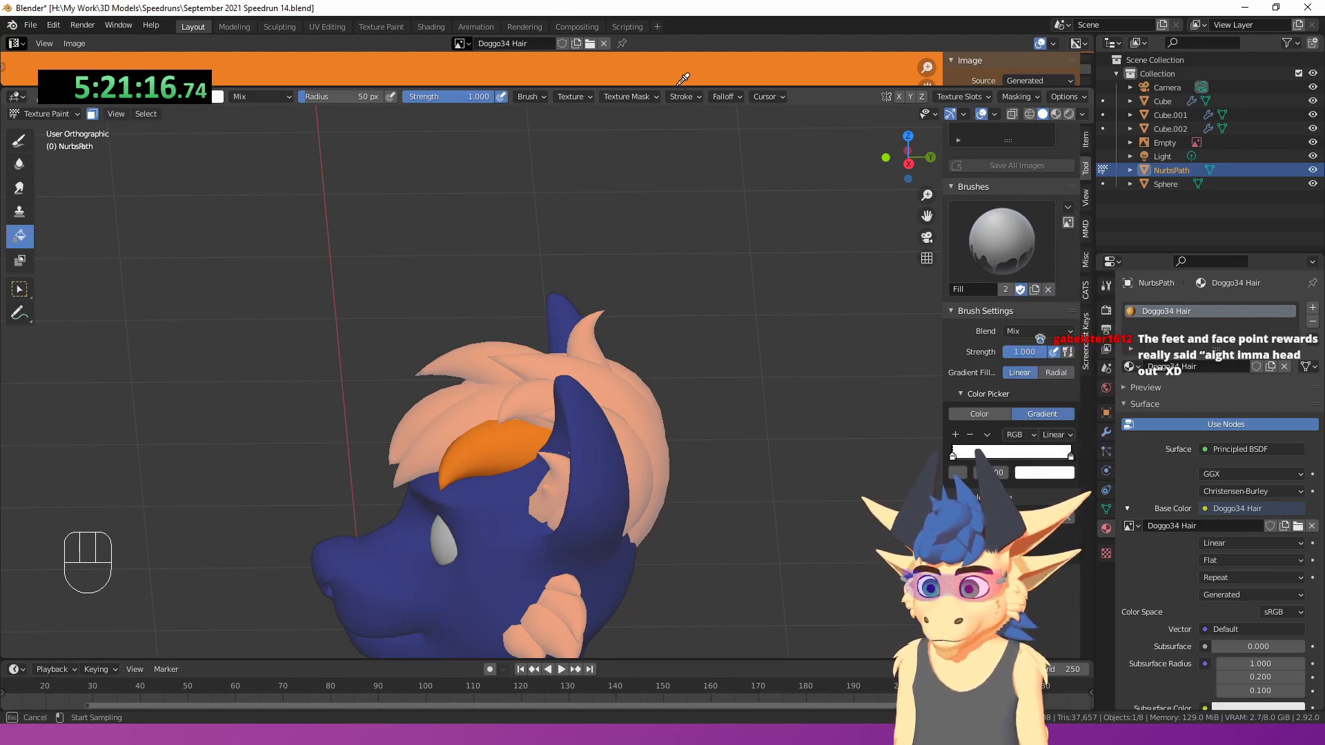
click(684, 76)
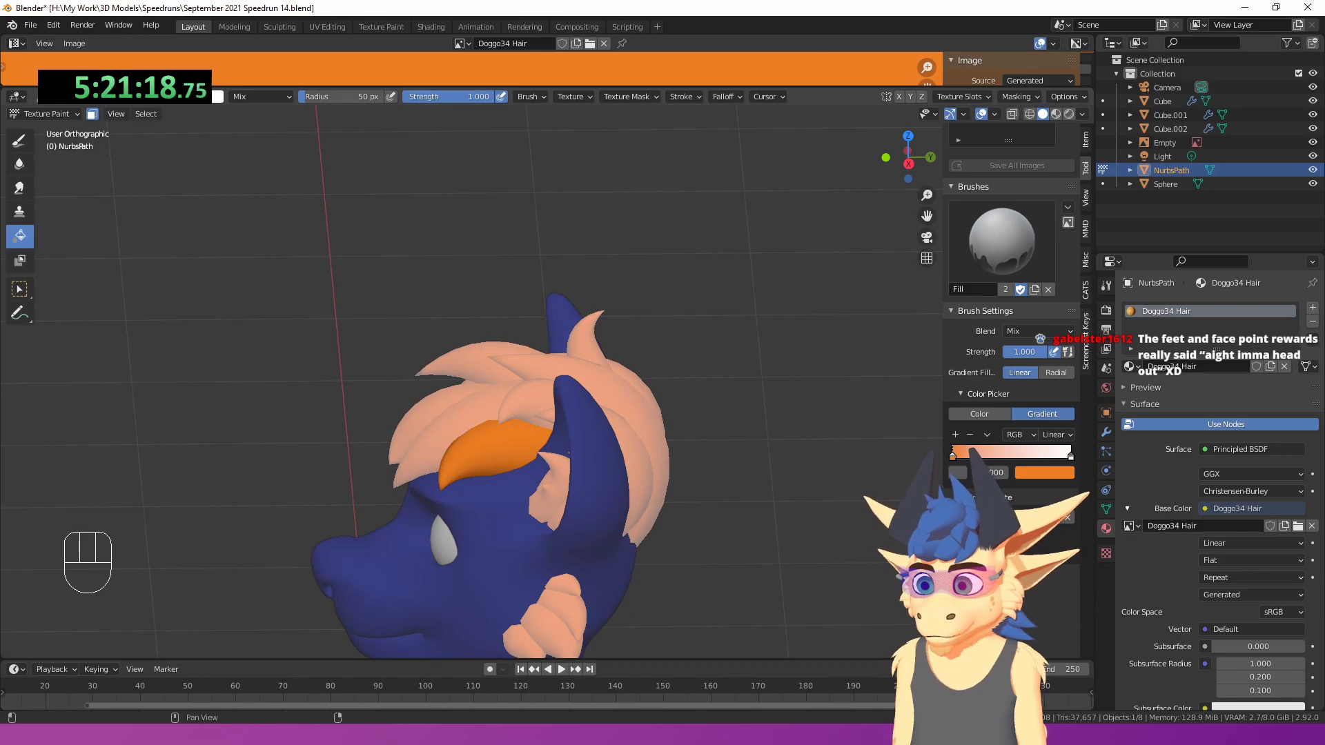
- Sample the hair texture's orange as the plain brush colour and toggle the brush colour option
click(958, 413)
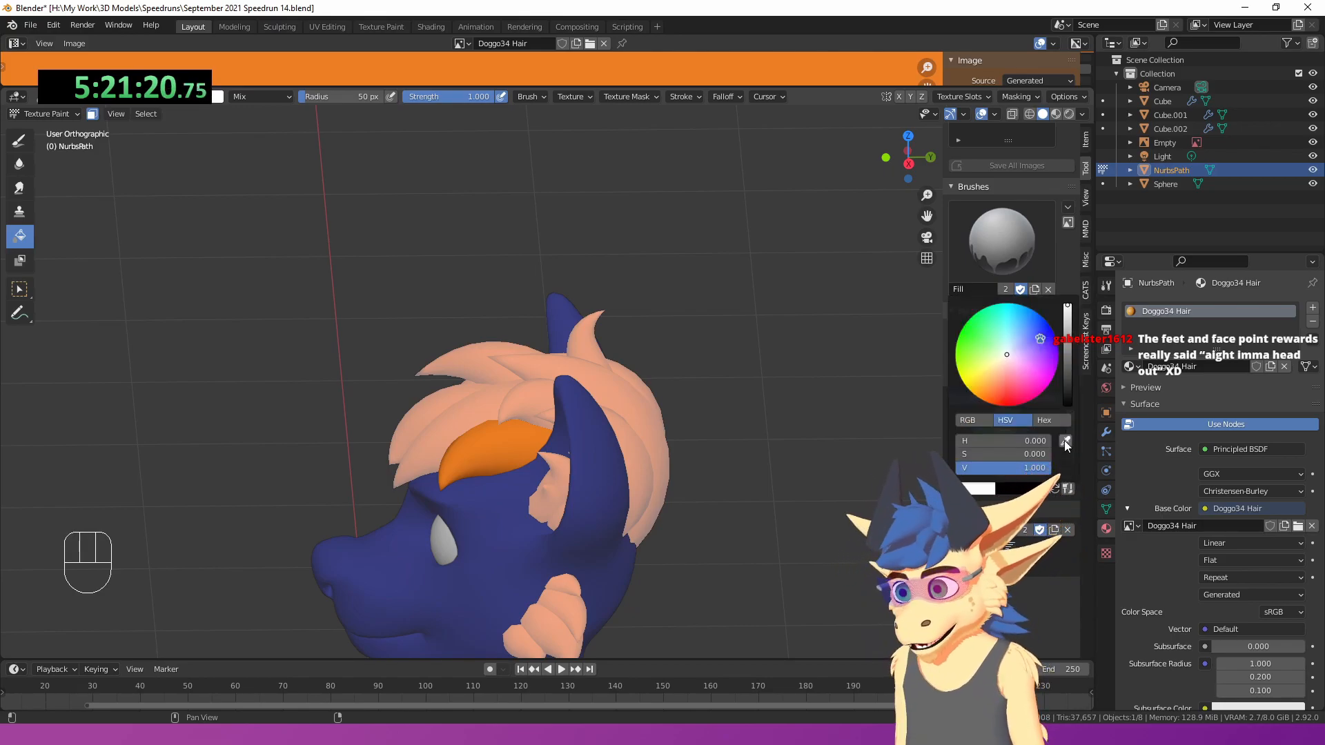
click(1054, 488)
click(691, 76)
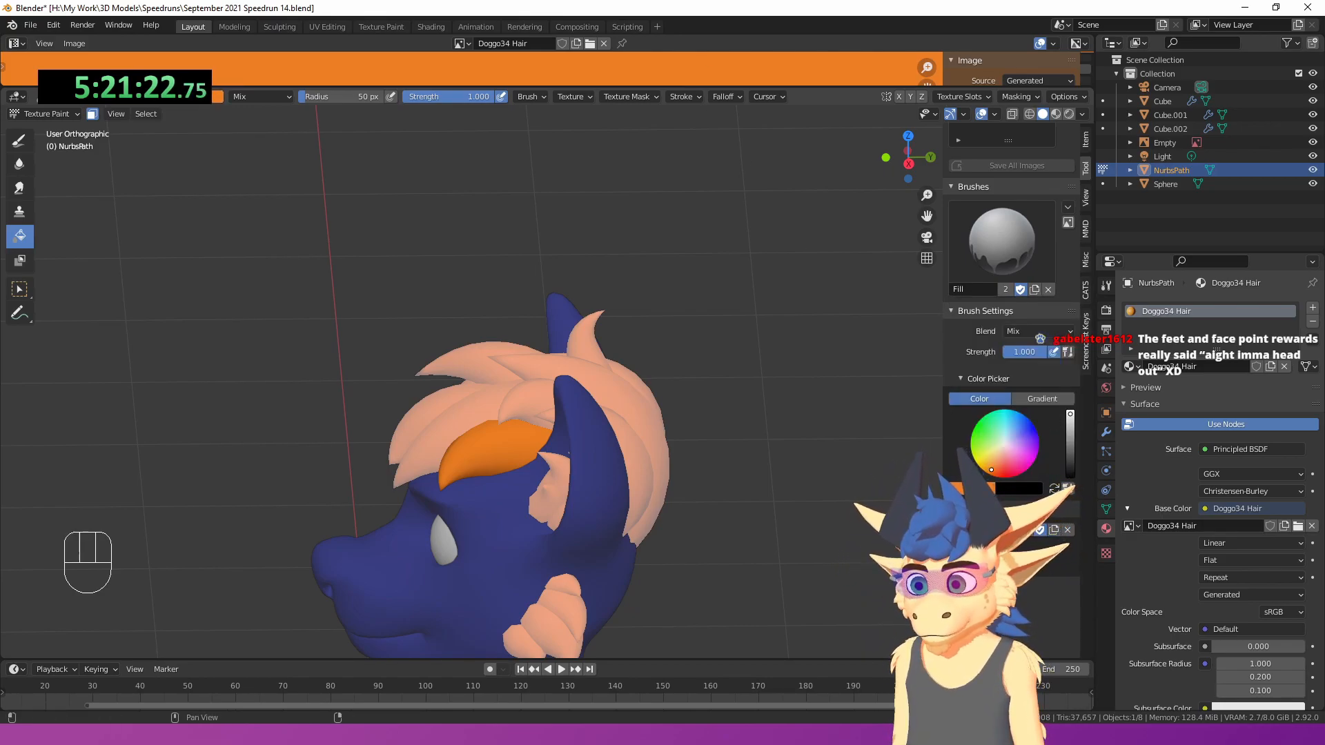
click(1068, 488)
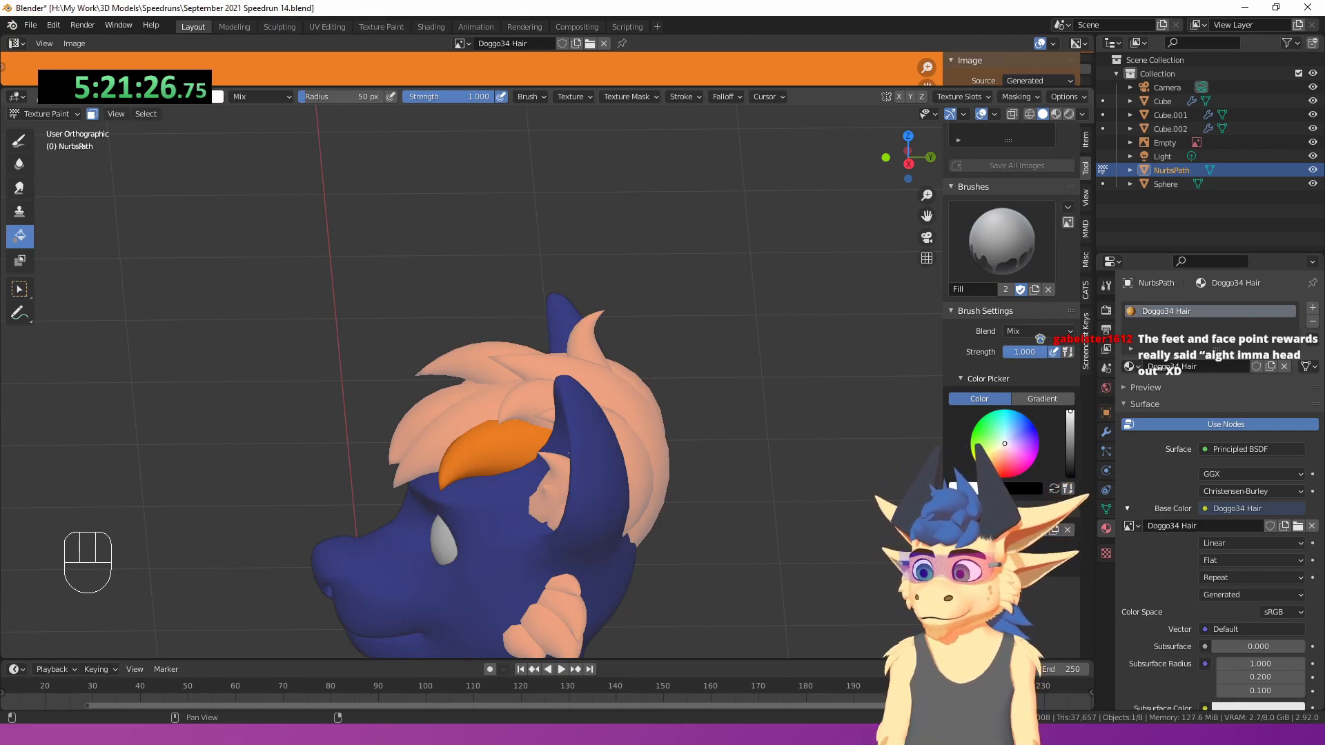
- Return to the gradient and set its end stop to a darker red-orange
click(1042, 399)
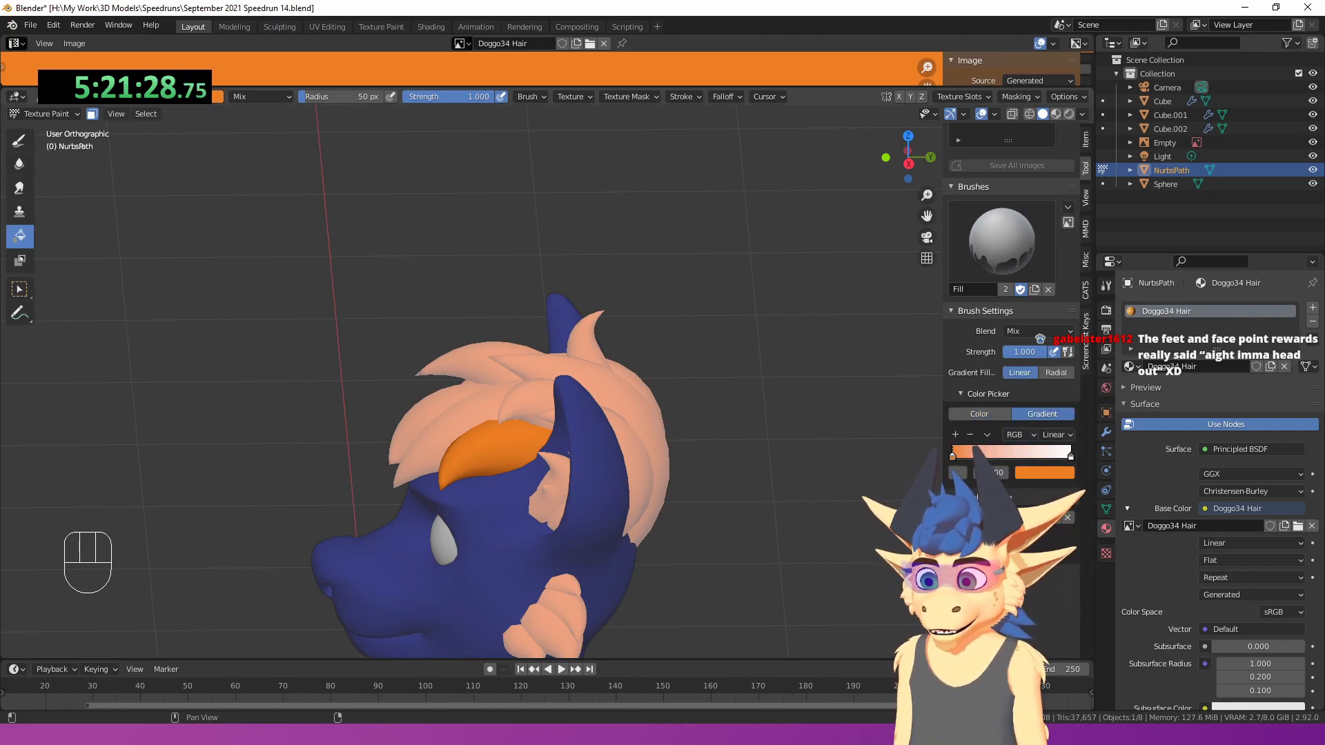
click(1070, 458)
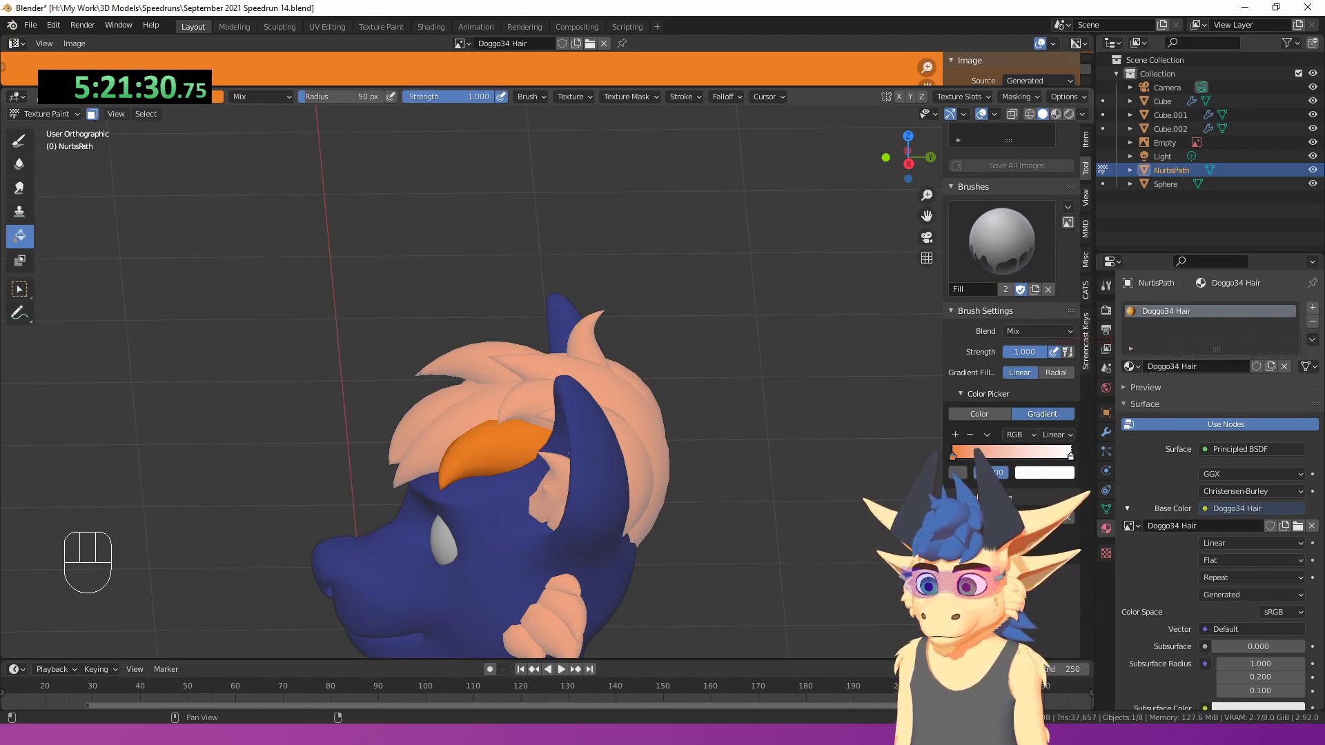
key(ctrl+v)
click(1053, 473)
drag(1132, 280, 1133, 294)
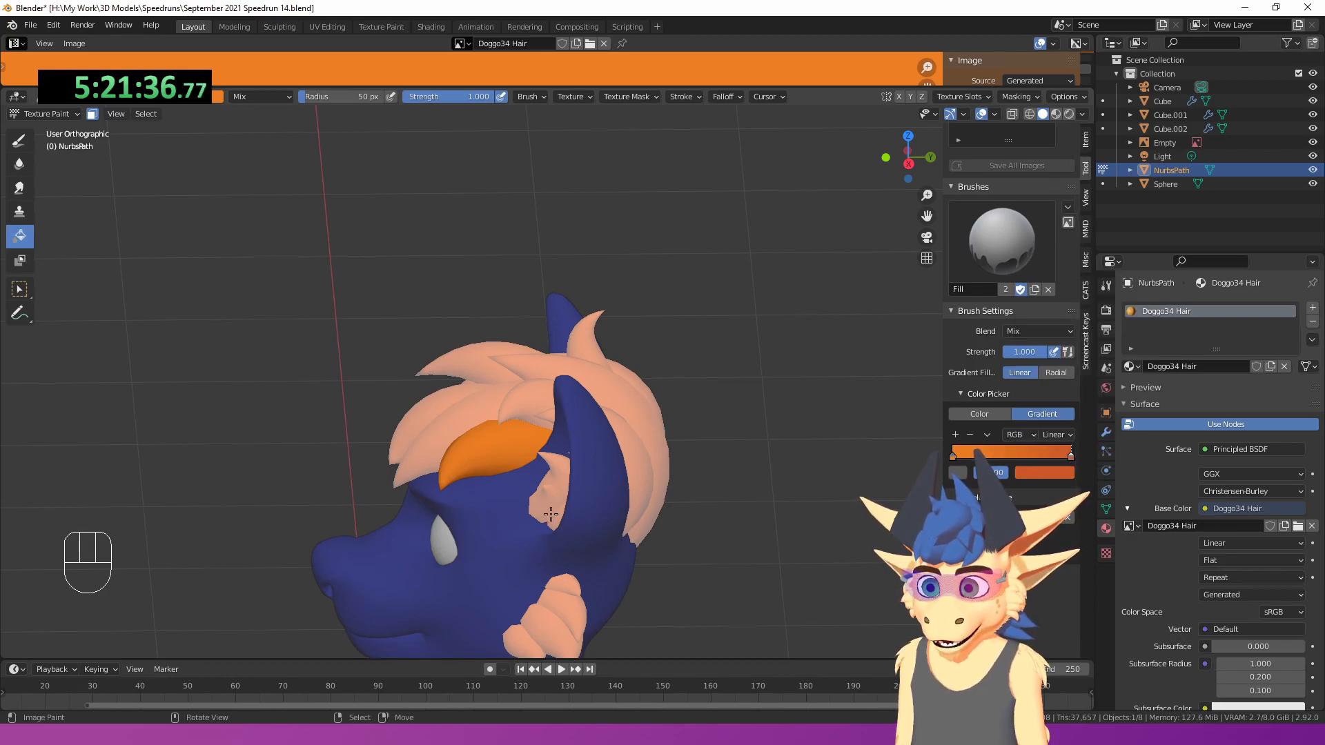
- Fill the selected fringe tuft with the linear orange to red-orange gradient
mouse_move(542, 416)
middle_down()
mouse_move(524, 411)
mouse_move(655, 417)
mouse_move(512, 338)
middle_up()
scroll(657, 417, up, 4)
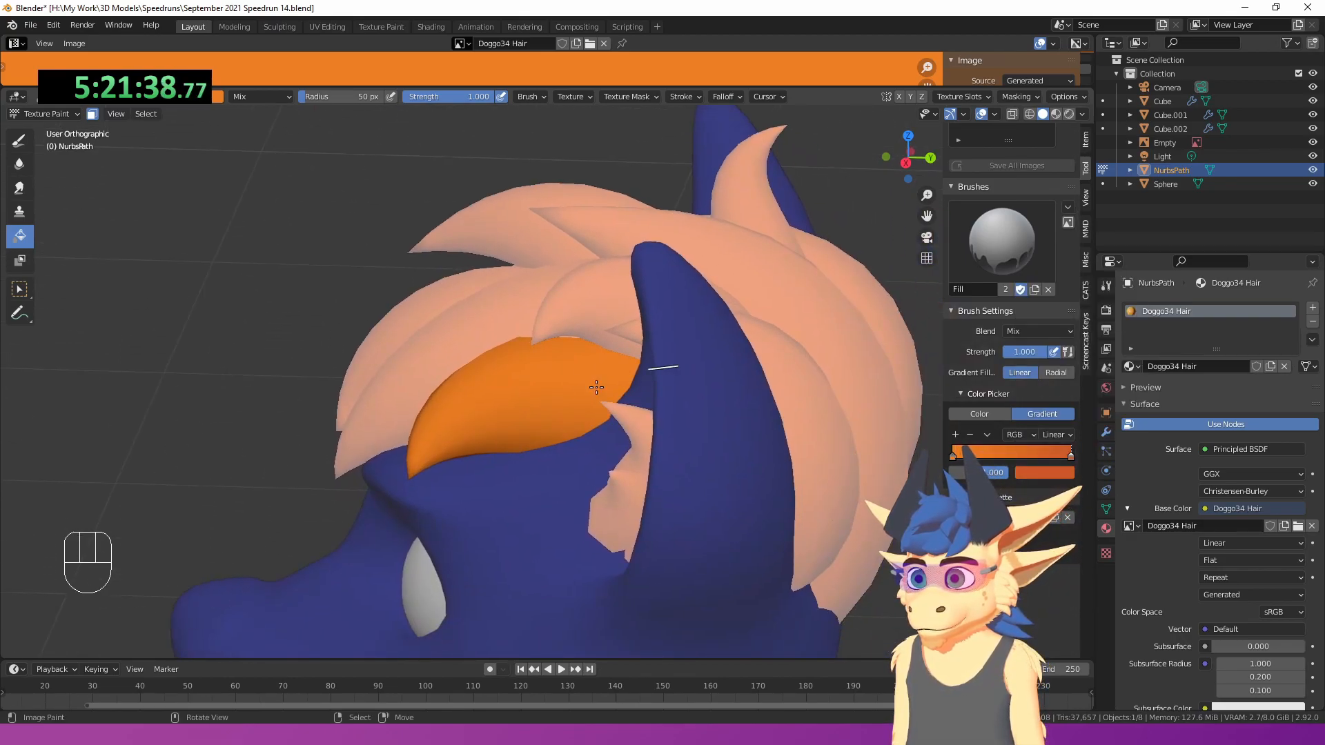
click(490, 416)
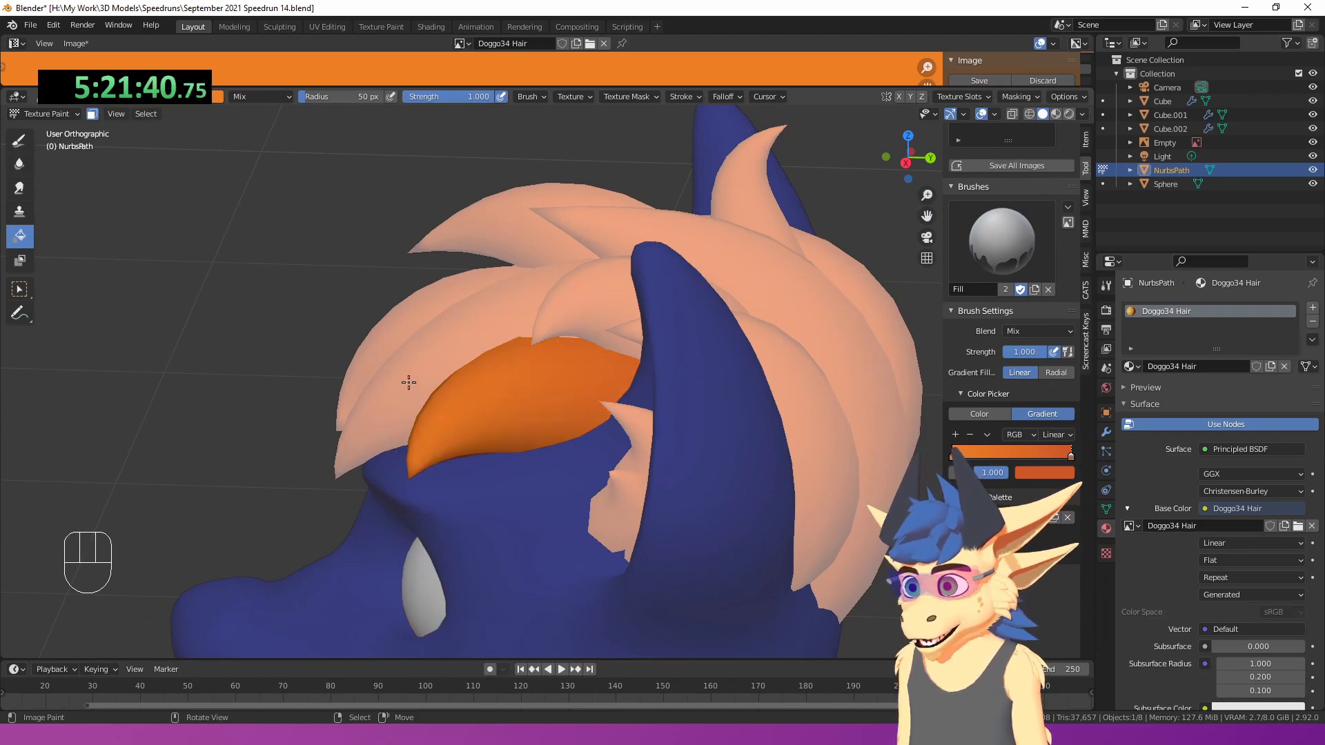
- Select the neighbouring hair tufts one after another and fill them with the same gradient
right_click(408, 382)
key(l)
middle_drag(412, 386, 712, 414)
key(l)
key(l)
middle_drag(710, 340, 660, 319)
drag(815, 271, 487, 429)
middle_drag(485, 424, 689, 316)
key(l)
key(l)
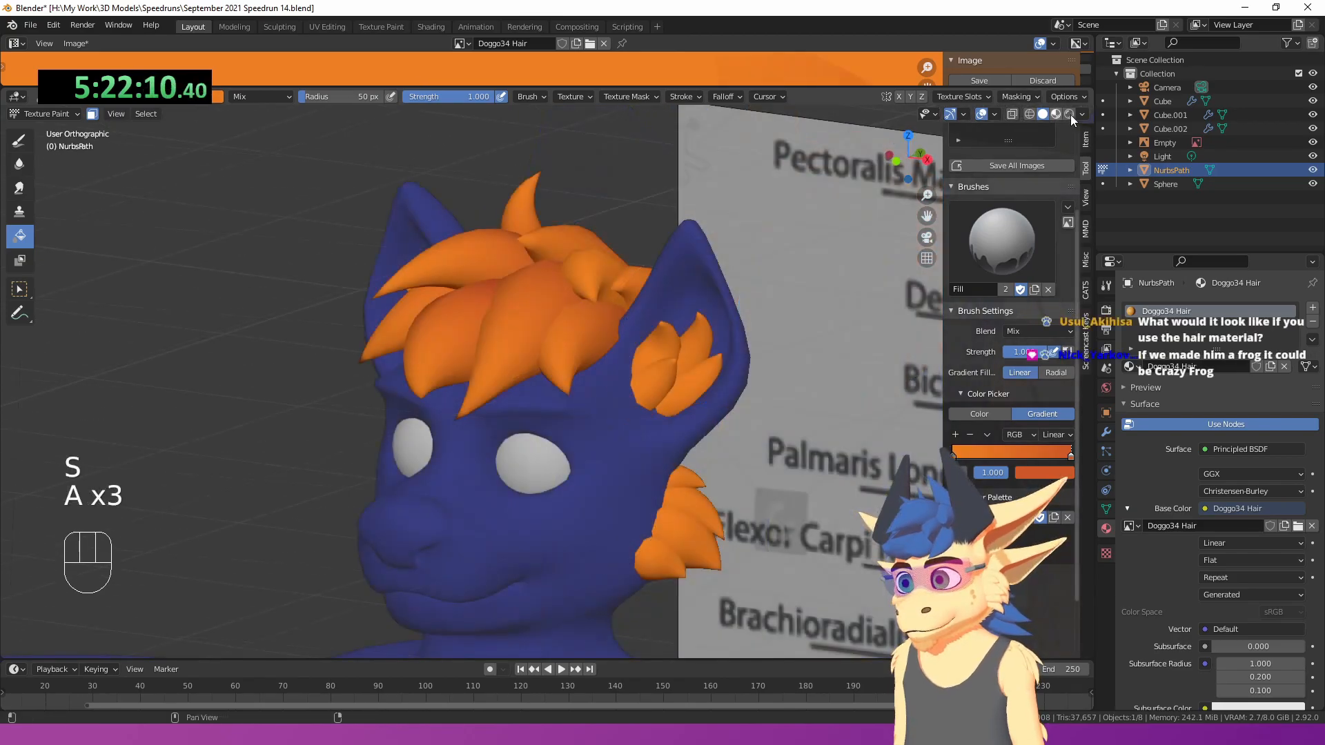
- Switch the viewport to flat lighting and check the gradient-filled hair from another side
click(1082, 115)
click(1109, 183)
scroll(642, 320, down, 4)
mouse_move(642, 319)
middle_down()
mouse_move(793, 296)
mouse_move(359, 332)
mouse_move(469, 322)
middle_up()
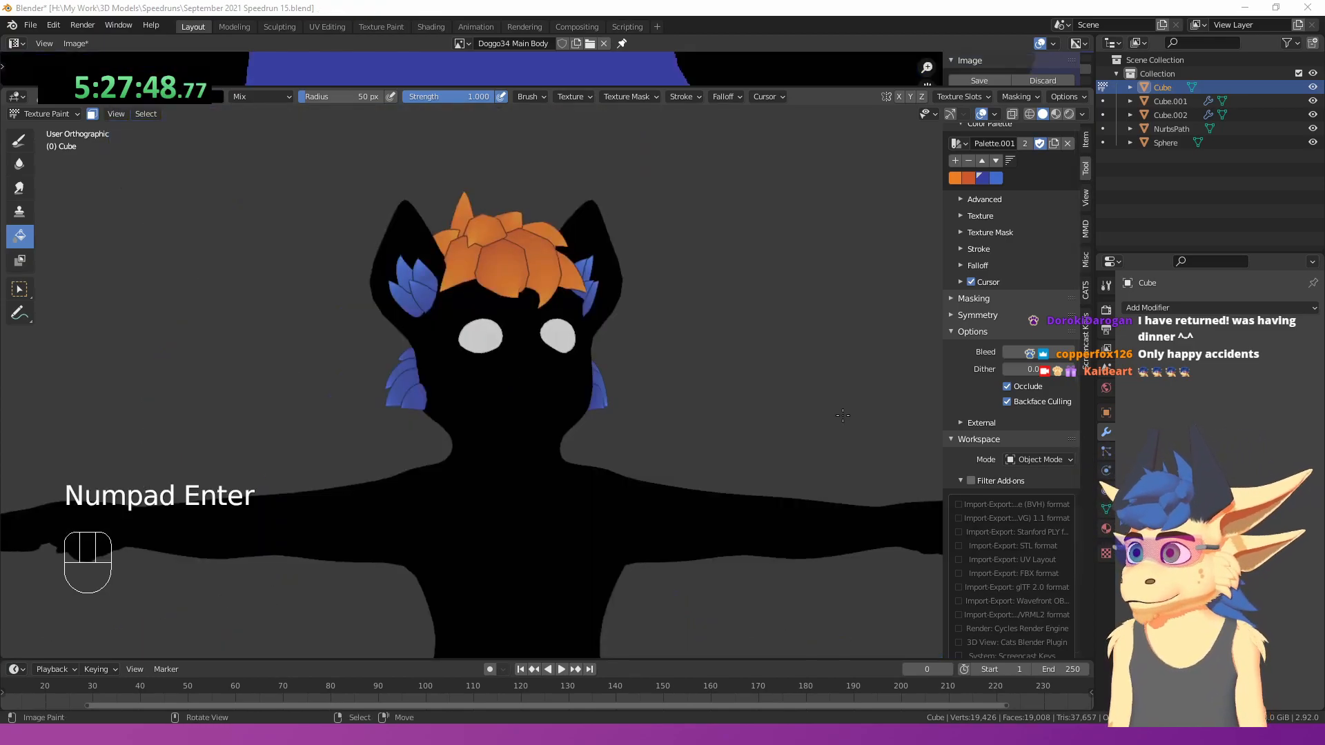
- Undo the black fill that covers the body texture
mouse_move(843, 415)
middle_down()
mouse_move(776, 500)
mouse_move(752, 476)
middle_up()
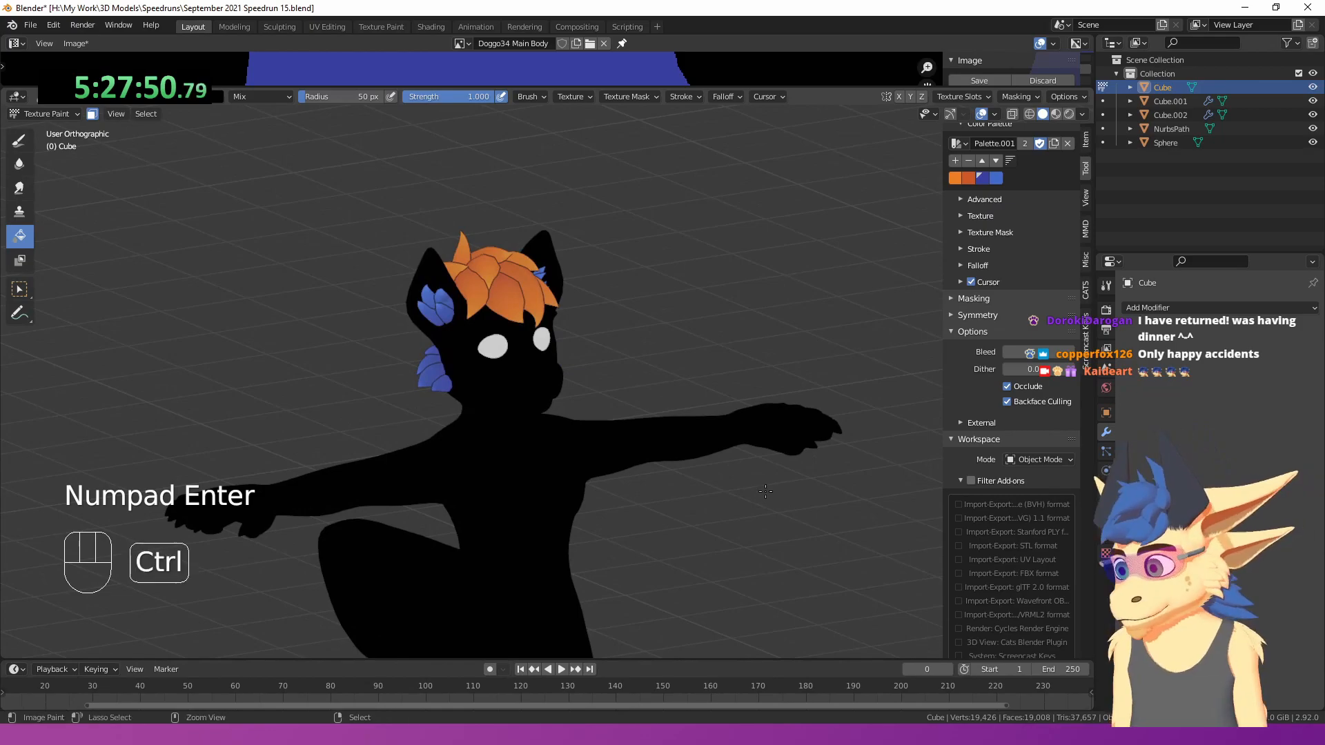
key(ctrl+z)
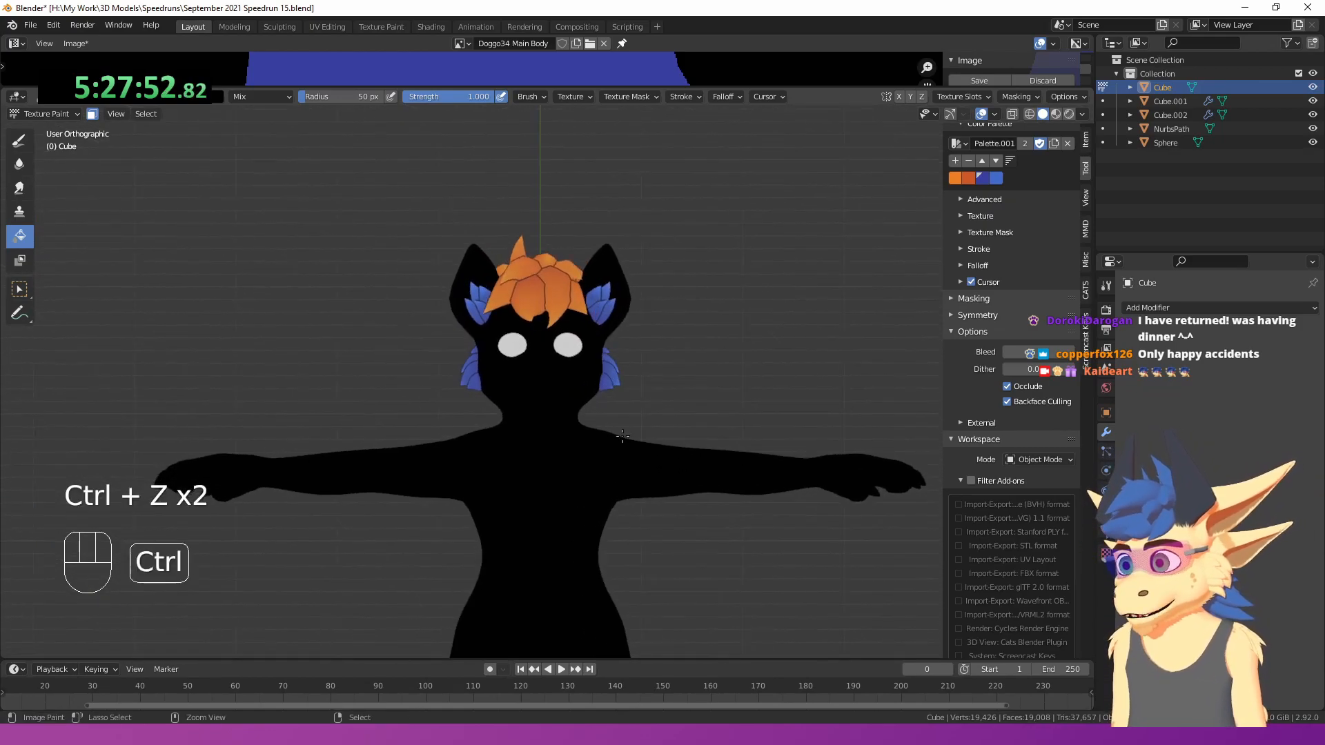
key(ctrl+z)
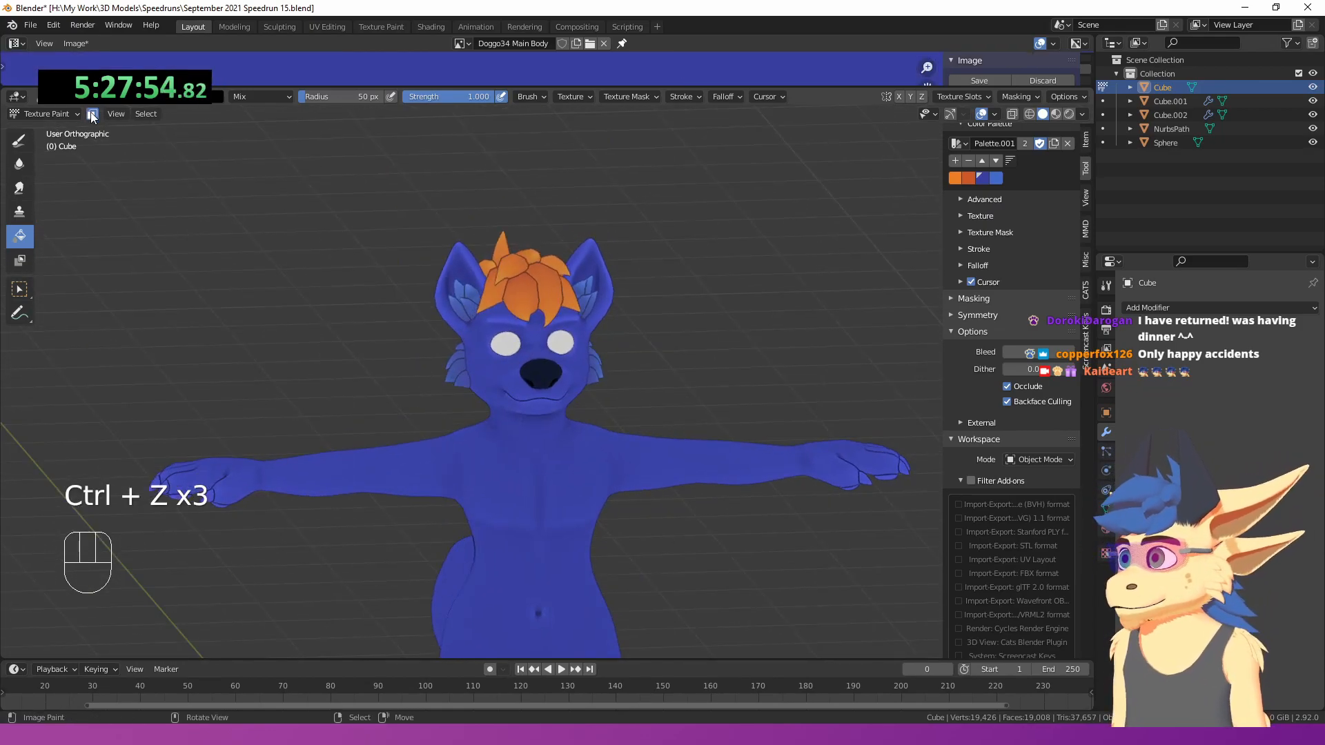
- Paint the light blue marking on the front of the torso with the Draw brush and refine its edge
scroll(743, 257, up, 7)
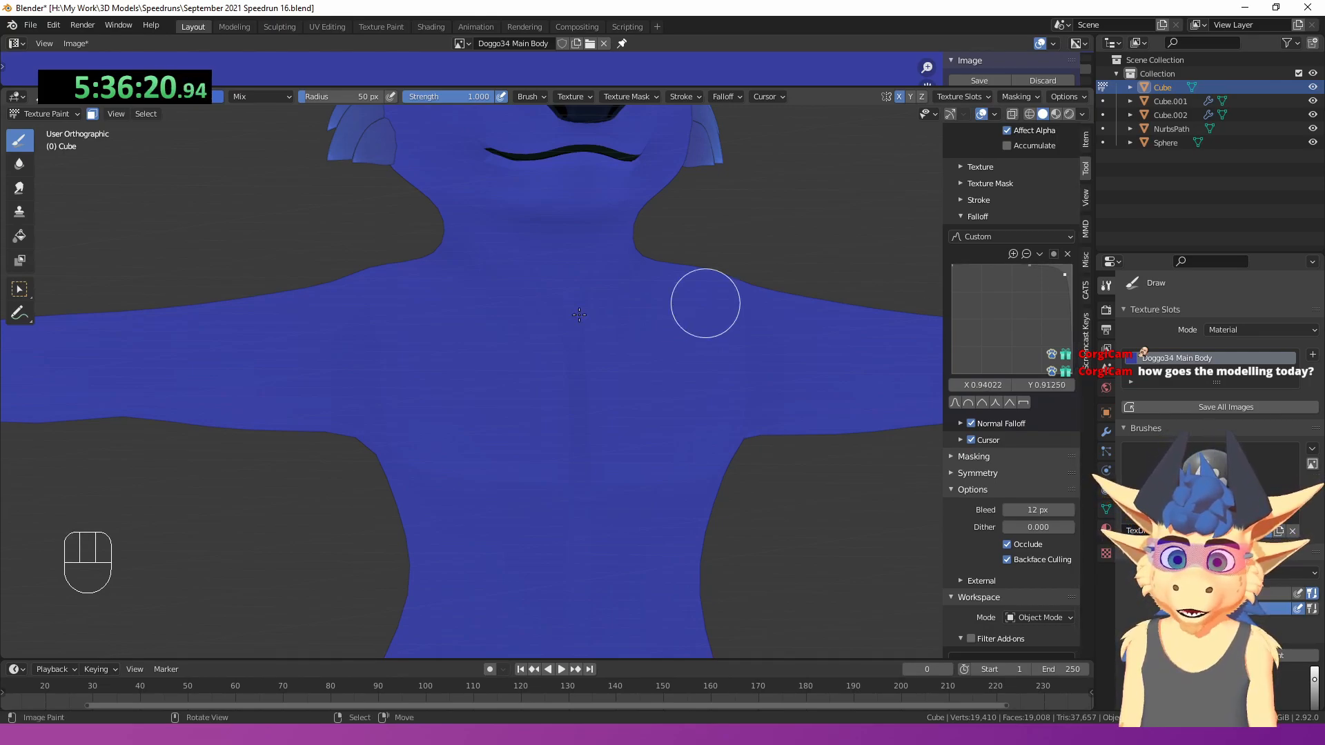
scroll(579, 318, up, 4)
mouse_move(535, 253)
mouse_down()
mouse_move(505, 391)
mouse_move(523, 366)
mouse_up()
scroll(523, 365, up, 6)
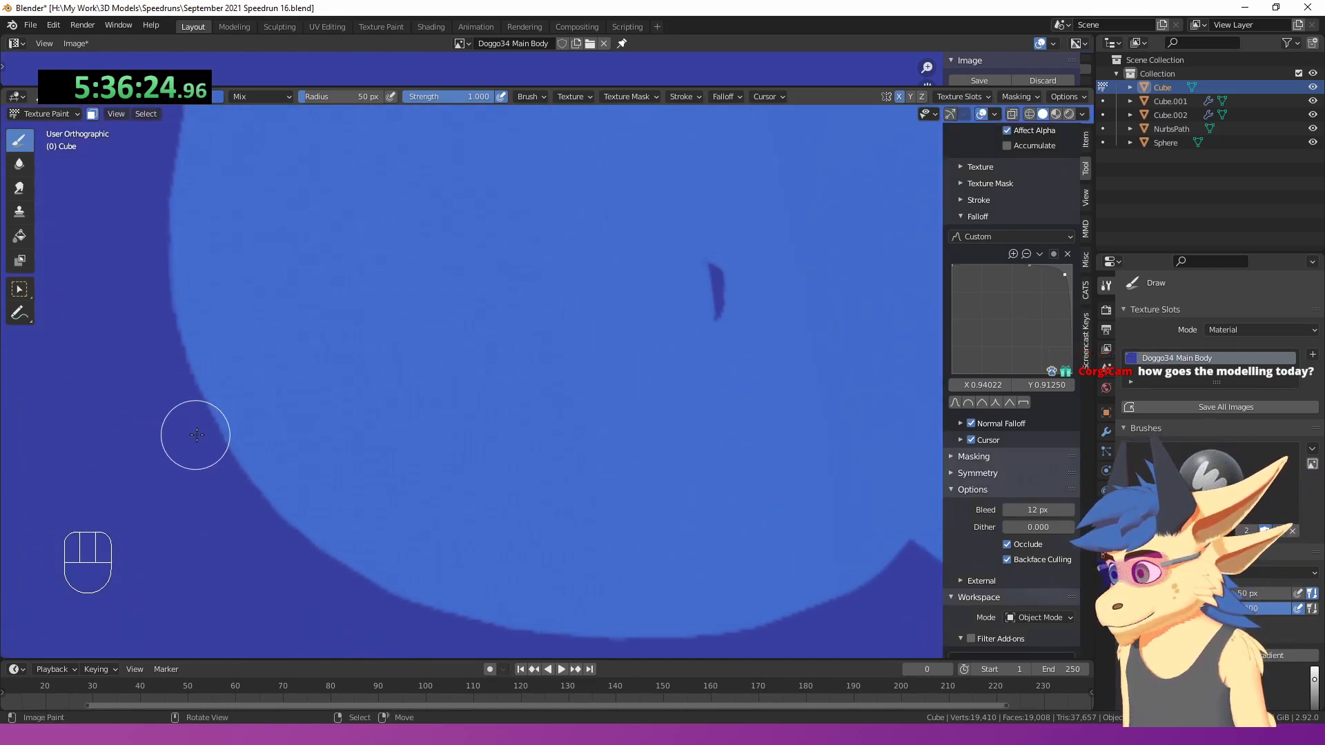
scroll(405, 396, down, 6)
mouse_move(450, 385)
mouse_down()
mouse_move(579, 278)
mouse_move(513, 236)
mouse_move(520, 366)
mouse_move(565, 535)
mouse_up()
scroll(560, 449, down, 4)
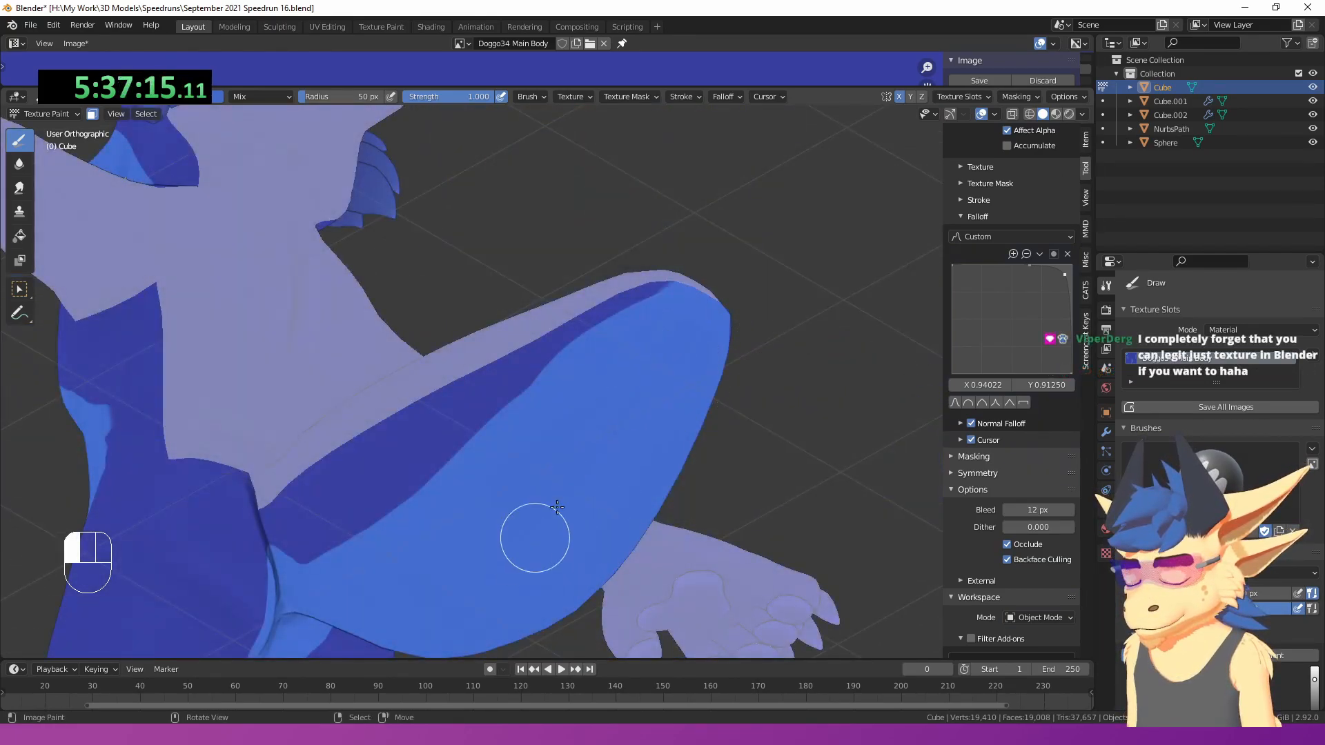
- Switch the viewport's cavity shading off and on again to compare how the torso markings look
middle_drag(532, 532, 650, 501)
scroll(650, 501, down, 5)
middle_drag(387, 365, 504, 376)
shift+middle_drag(504, 376, 581, 376)
scroll(447, 515, up, 2)
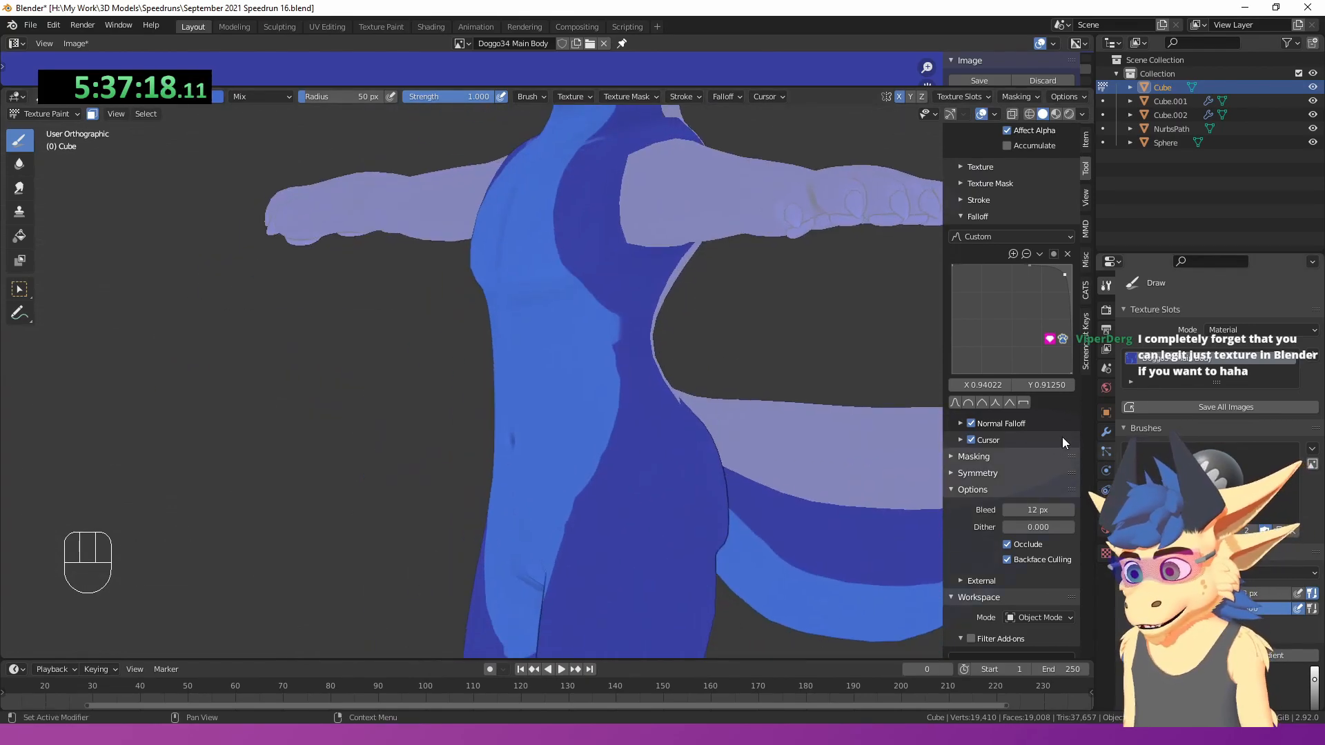
scroll(1036, 459, up, 10)
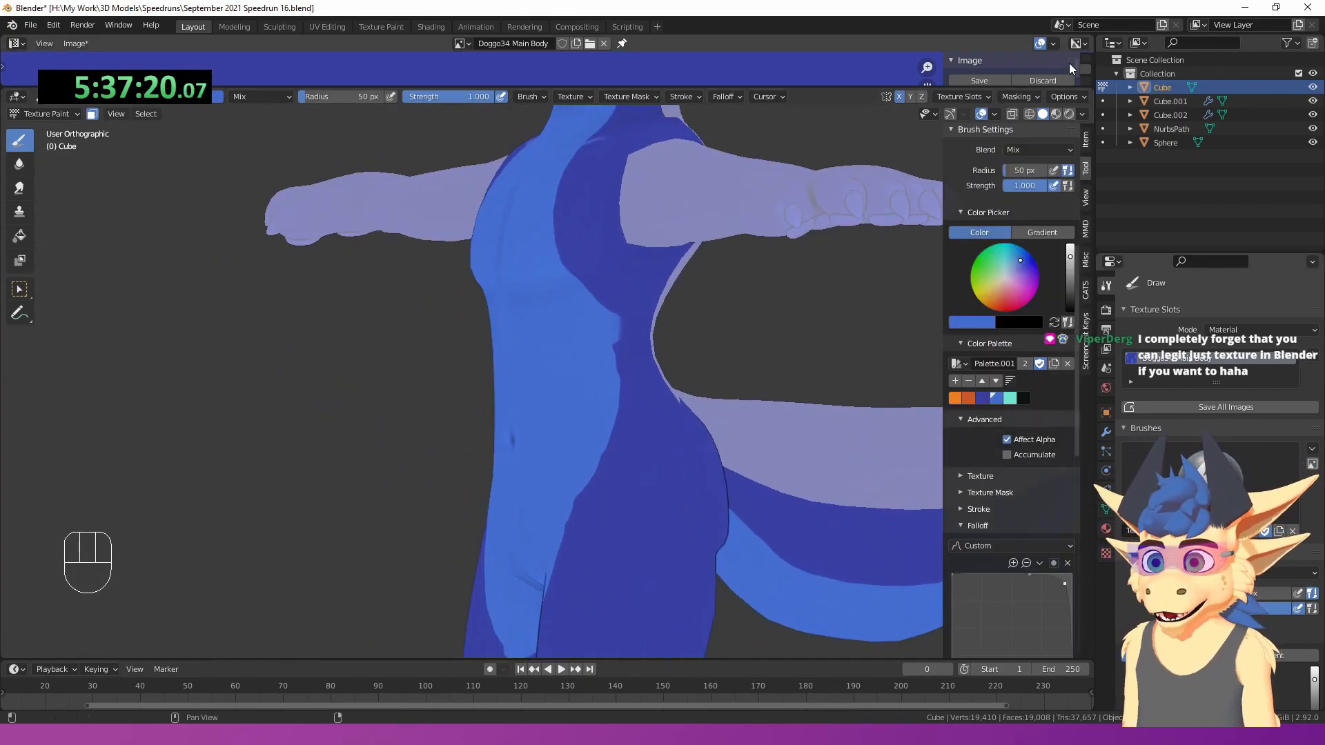
click(1082, 113)
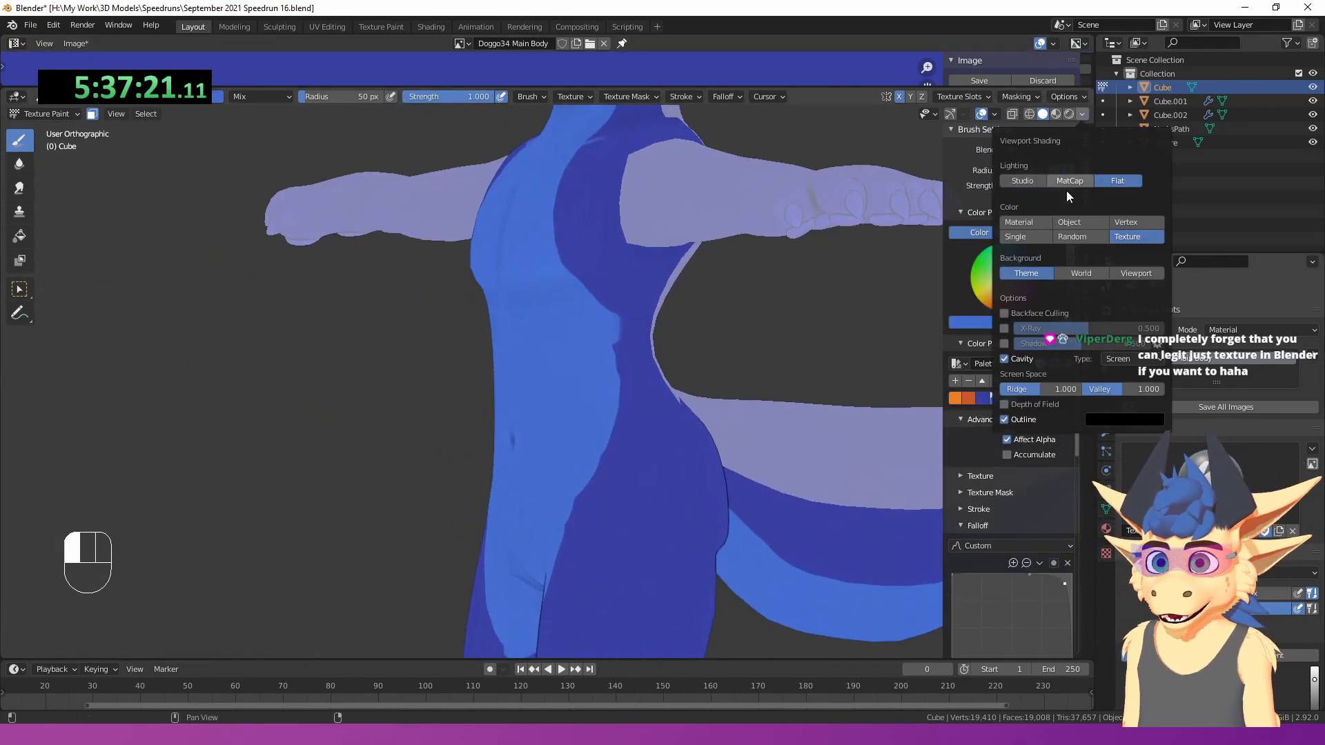
click(1004, 359)
click(1081, 114)
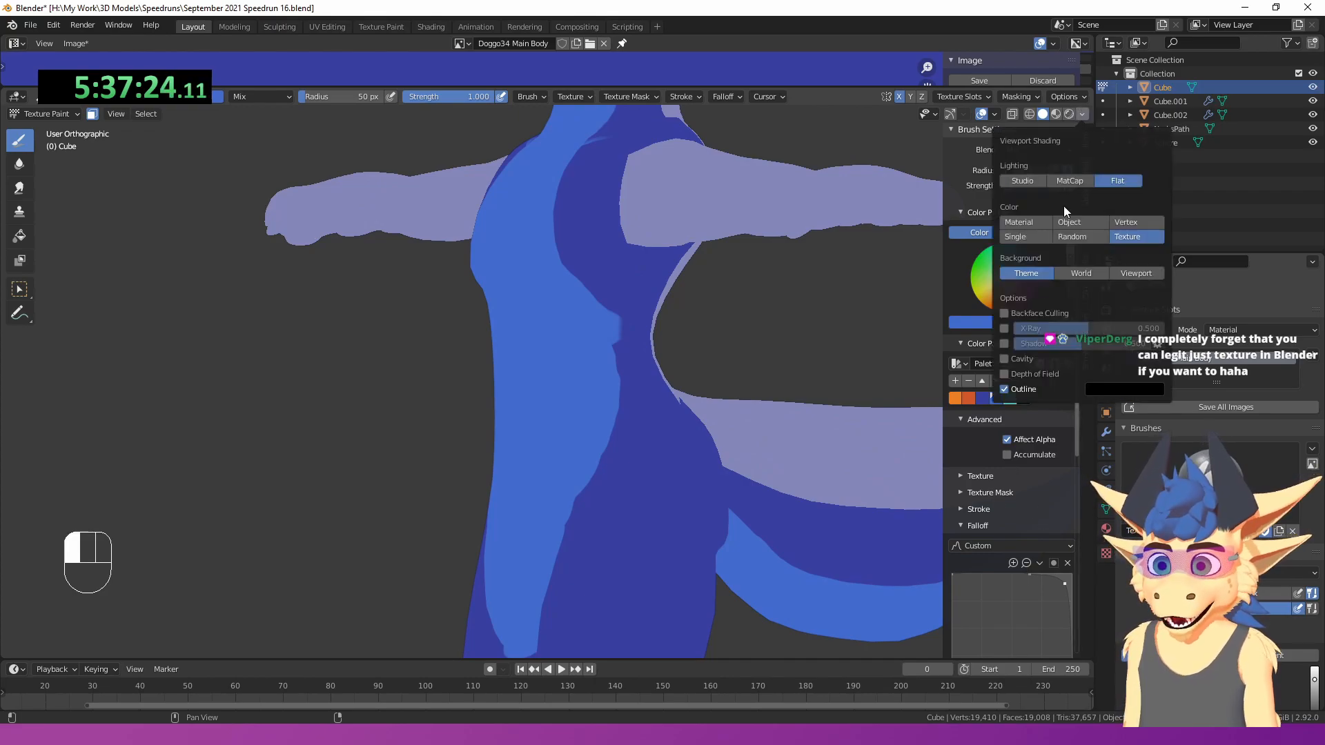
click(1004, 360)
- Pick the dark blue palette colour and paint along the side of the torso beside the light blue marking
key(x)
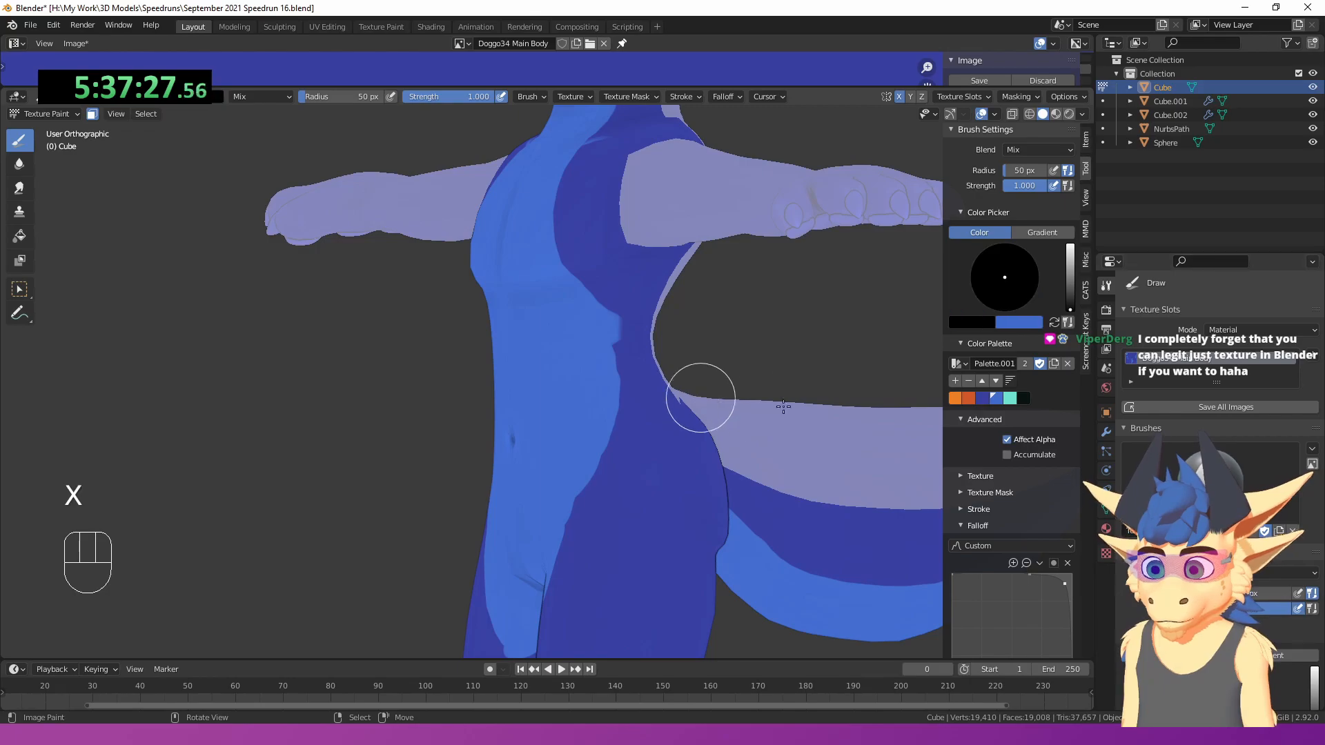
click(984, 399)
scroll(592, 429, up, 2)
mouse_move(637, 553)
mouse_down()
mouse_move(666, 429)
mouse_move(627, 163)
mouse_up()
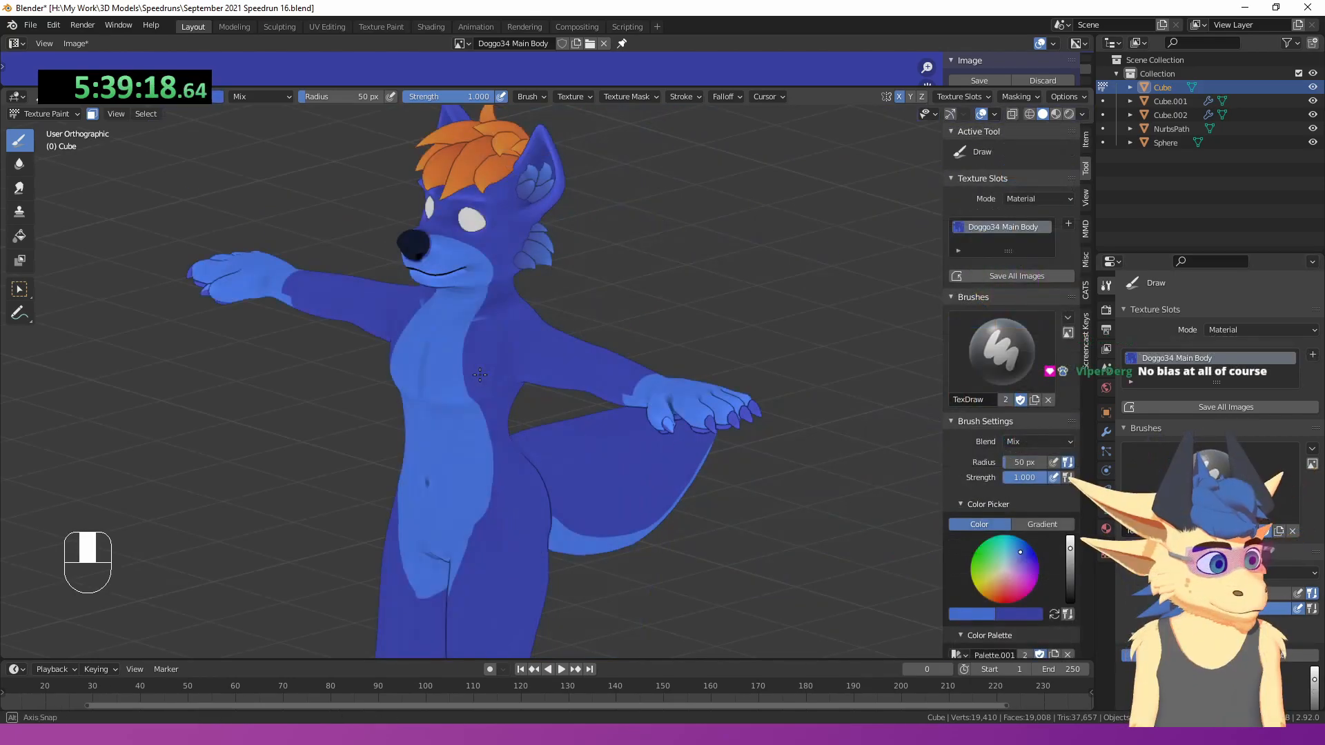
- Swap to the dark blue colour and trim the edge of the light blue belly marking near the hip
middle_drag(469, 356, 483, 373)
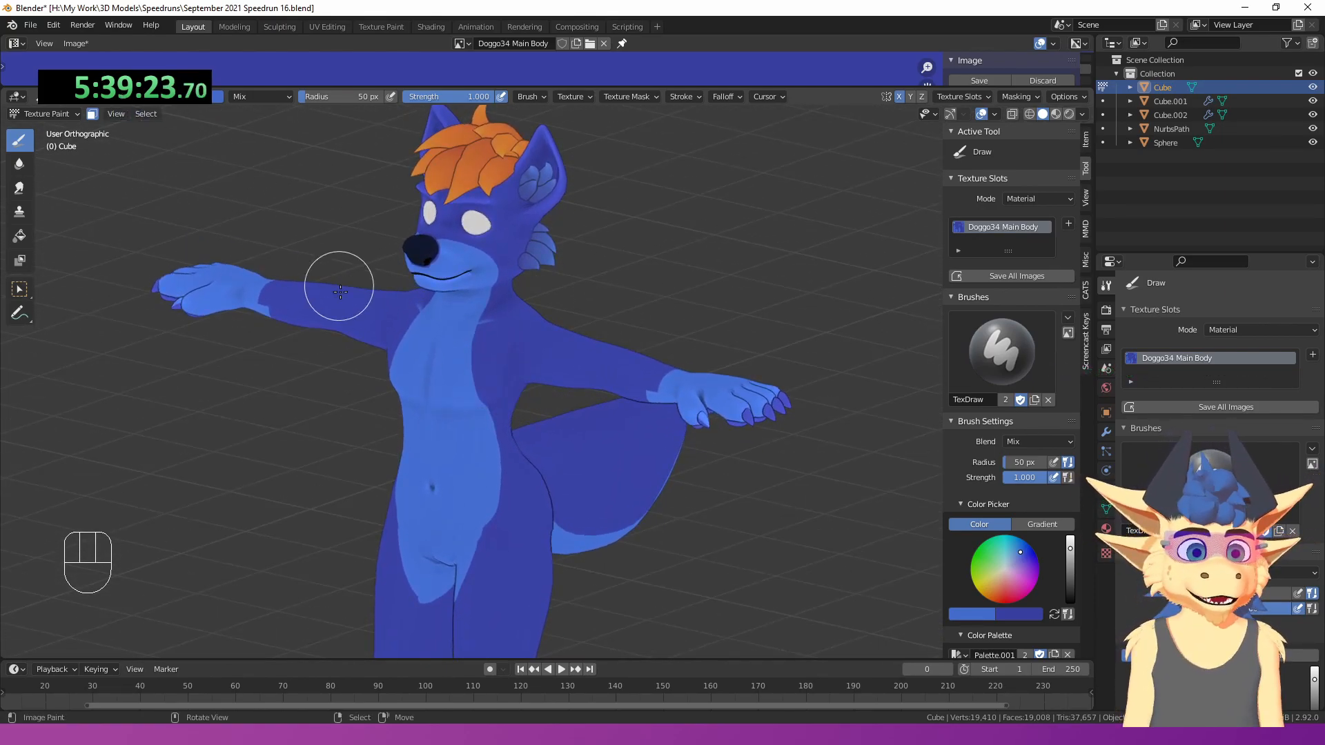
middle_drag(395, 307, 398, 310)
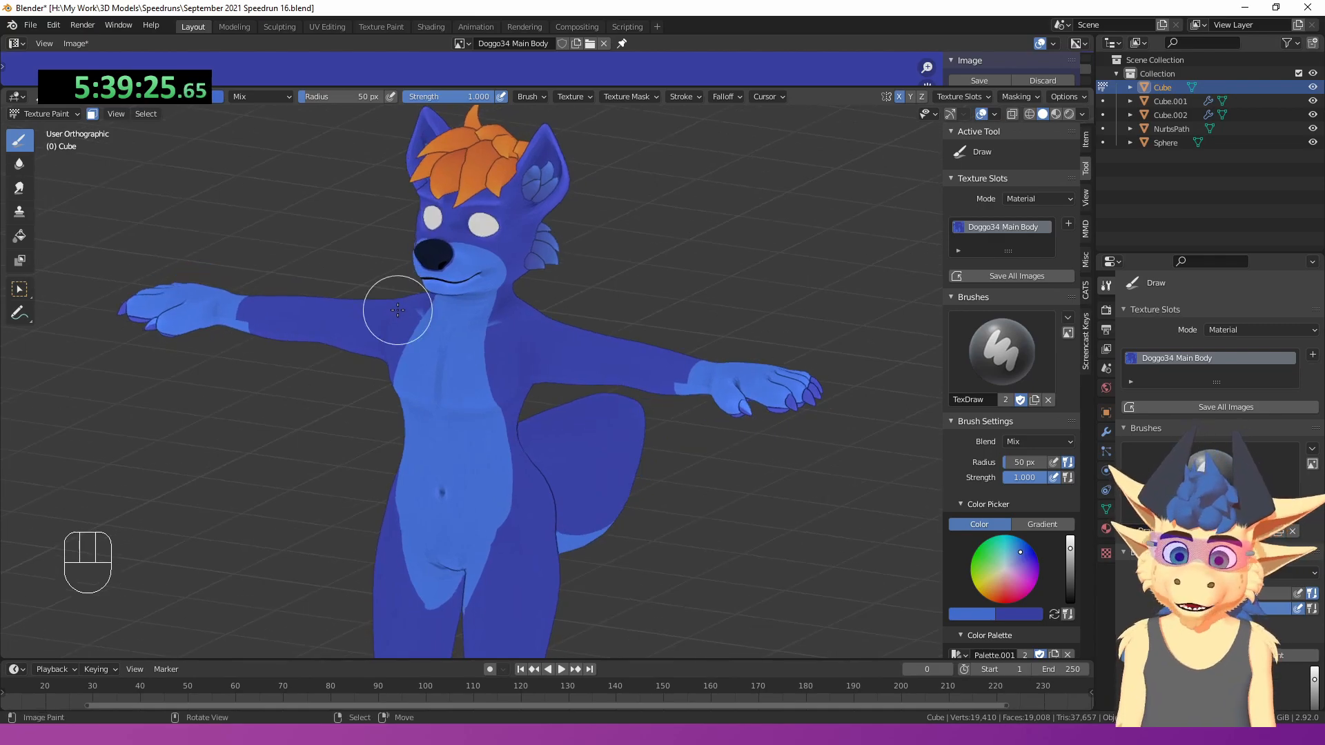
shift+middle_drag(447, 520, 376, 549)
scroll(604, 456, up, 4)
key(x)
drag(604, 455, 644, 397)
middle_drag(661, 440, 629, 425)
scroll(637, 330, down, 3)
- Swap back to light blue and refine the edge of the chest marking with the Draw brush
shift+middle_drag(629, 425, 690, 332)
mouse_move(690, 331)
middle_down()
mouse_move(619, 364)
mouse_move(659, 370)
mouse_move(576, 408)
mouse_move(557, 459)
middle_up()
scroll(619, 364, up, 2)
scroll(656, 372, up, 3)
key(x)
mouse_move(552, 548)
mouse_down()
mouse_move(536, 487)
mouse_move(580, 349)
mouse_move(516, 455)
mouse_up()
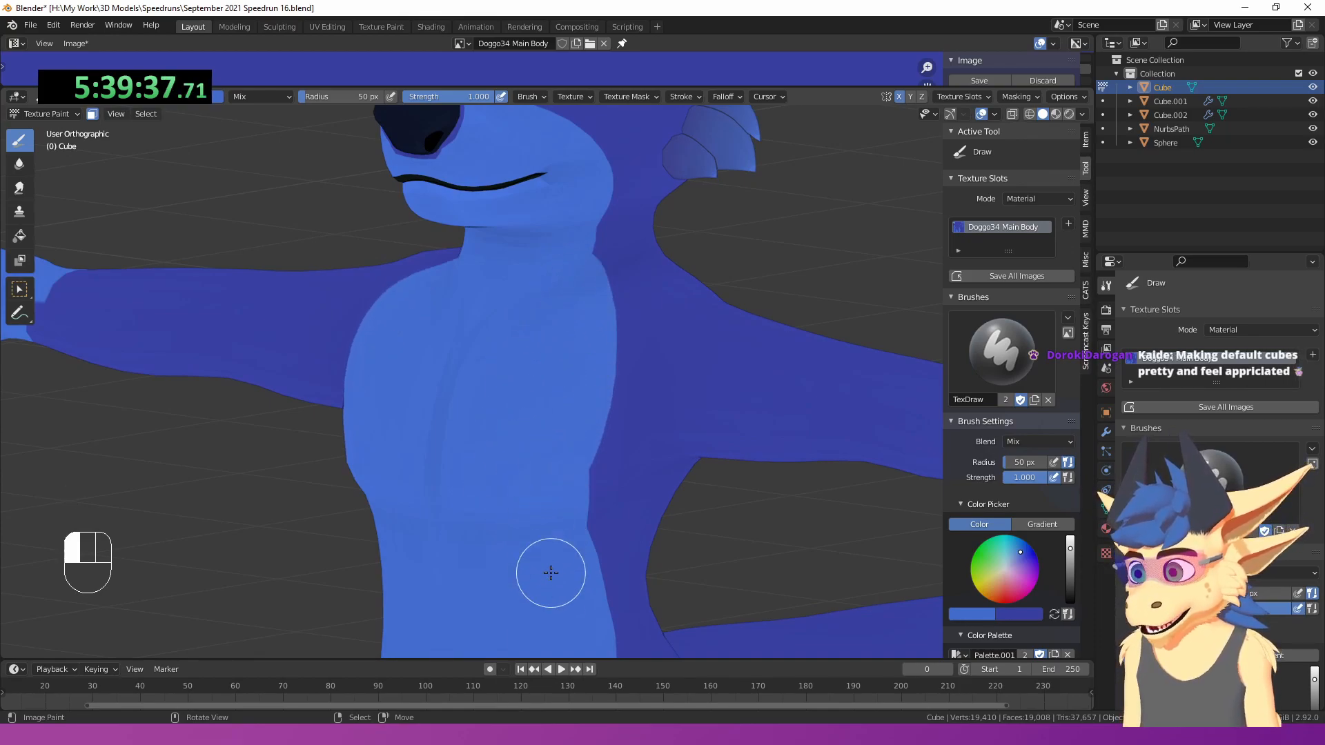
scroll(533, 624, down, 5)
middle_drag(533, 623, 690, 386)
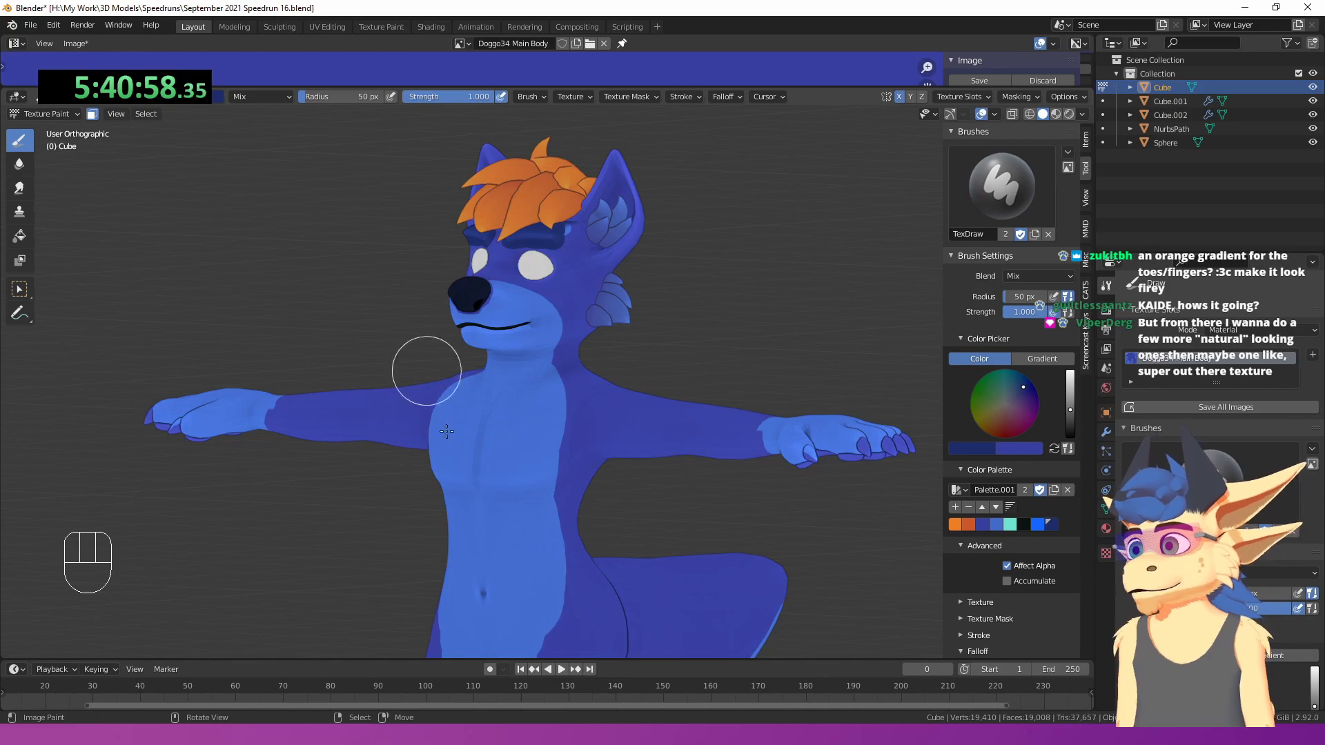
middle_drag(722, 508, 694, 524)
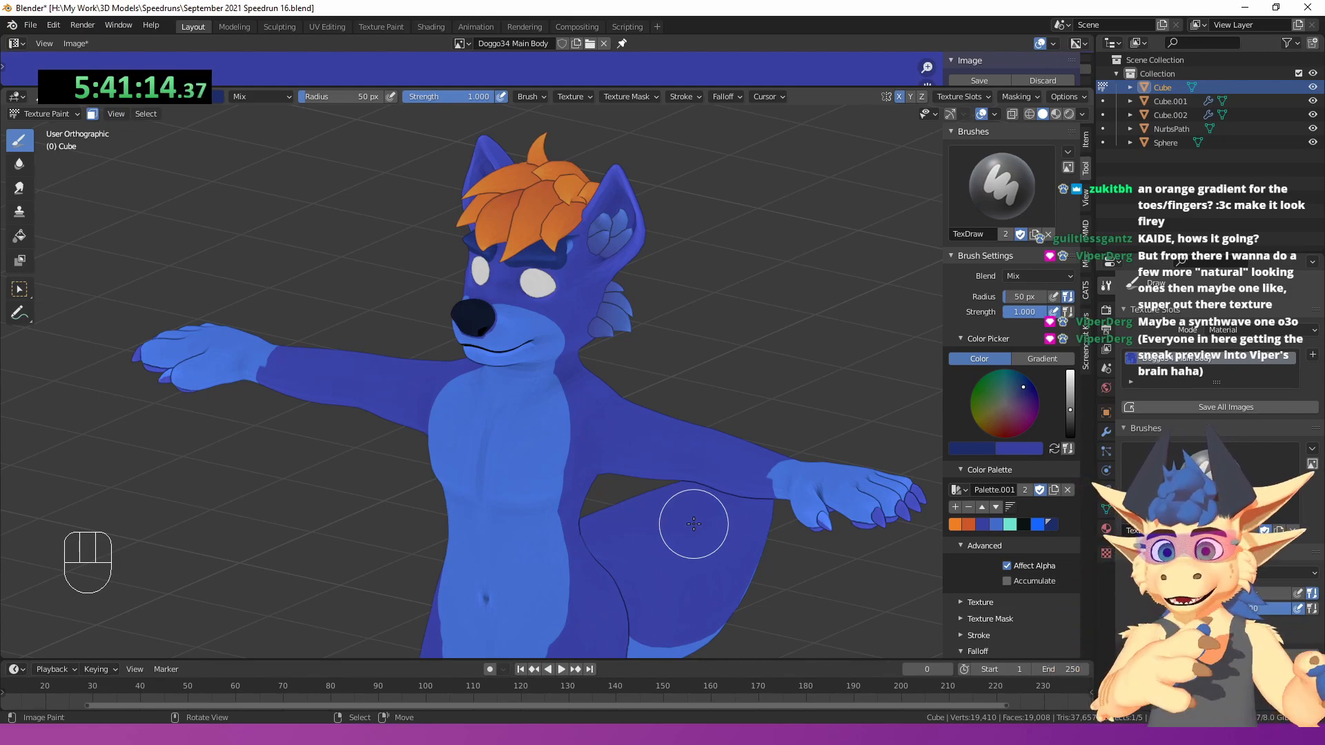
scroll(626, 311, up, 6)
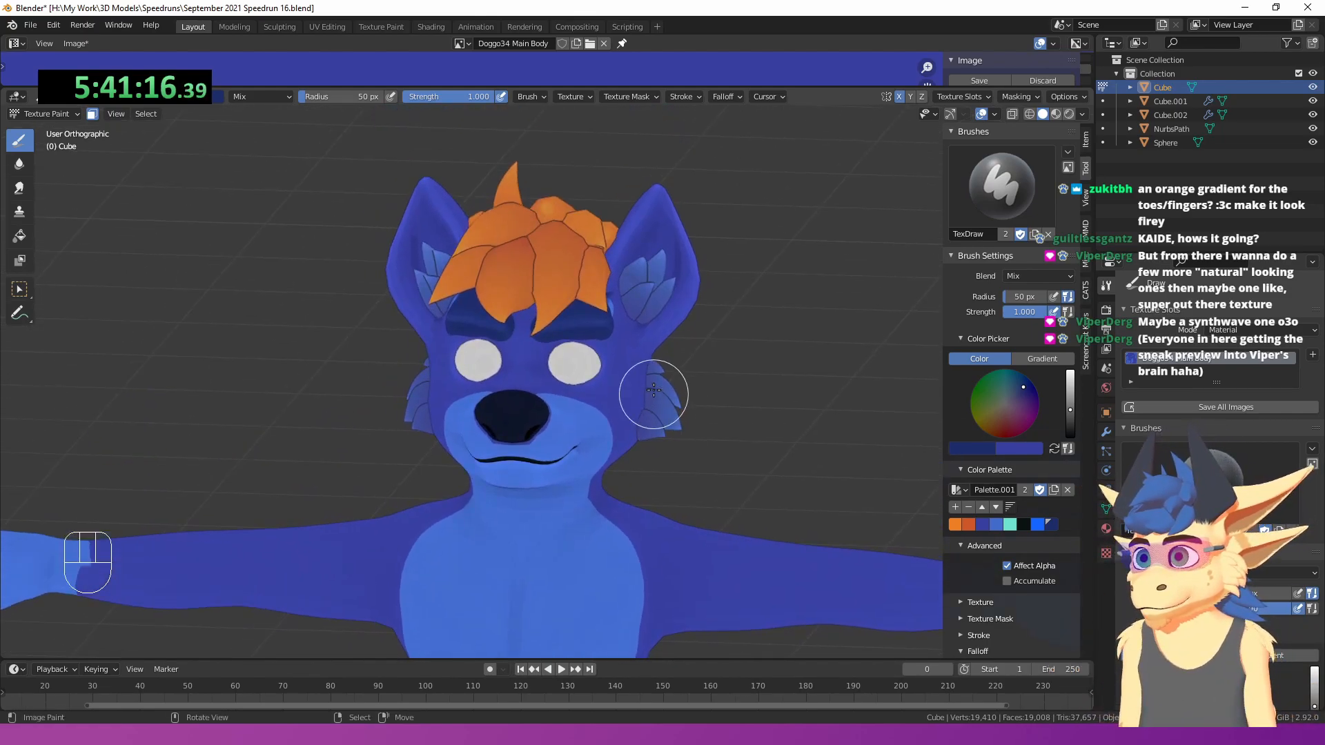
shift+middle_drag(553, 338, 532, 364)
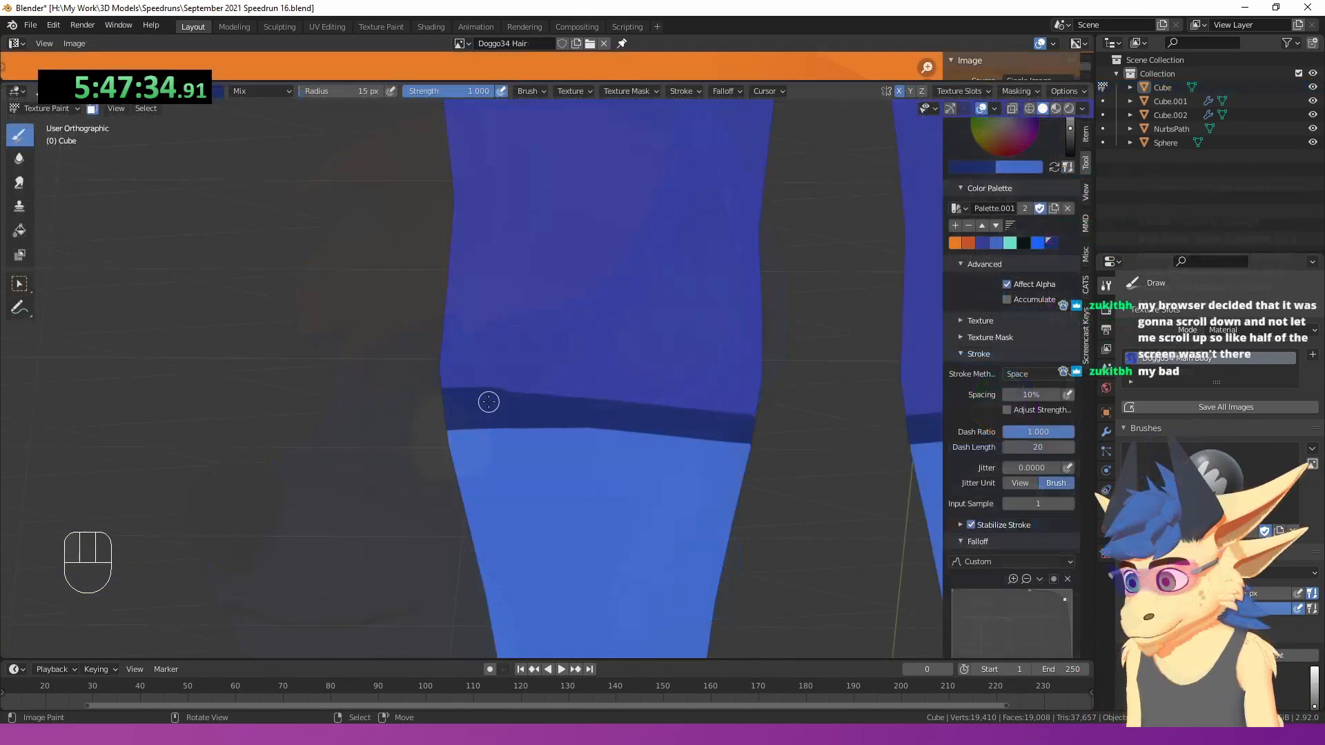
- Paint along the navy band above the light blue lower-leg marking with the 15 px Draw brush to even it out
mouse_move(489, 399)
mouse_down()
mouse_move(611, 399)
mouse_move(784, 432)
mouse_move(508, 396)
mouse_move(585, 402)
mouse_up()
scroll(572, 399, down, 2)
middle_drag(562, 417, 506, 420)
scroll(476, 408, up, 2)
scroll(546, 411, up, 2)
drag(497, 427, 675, 421)
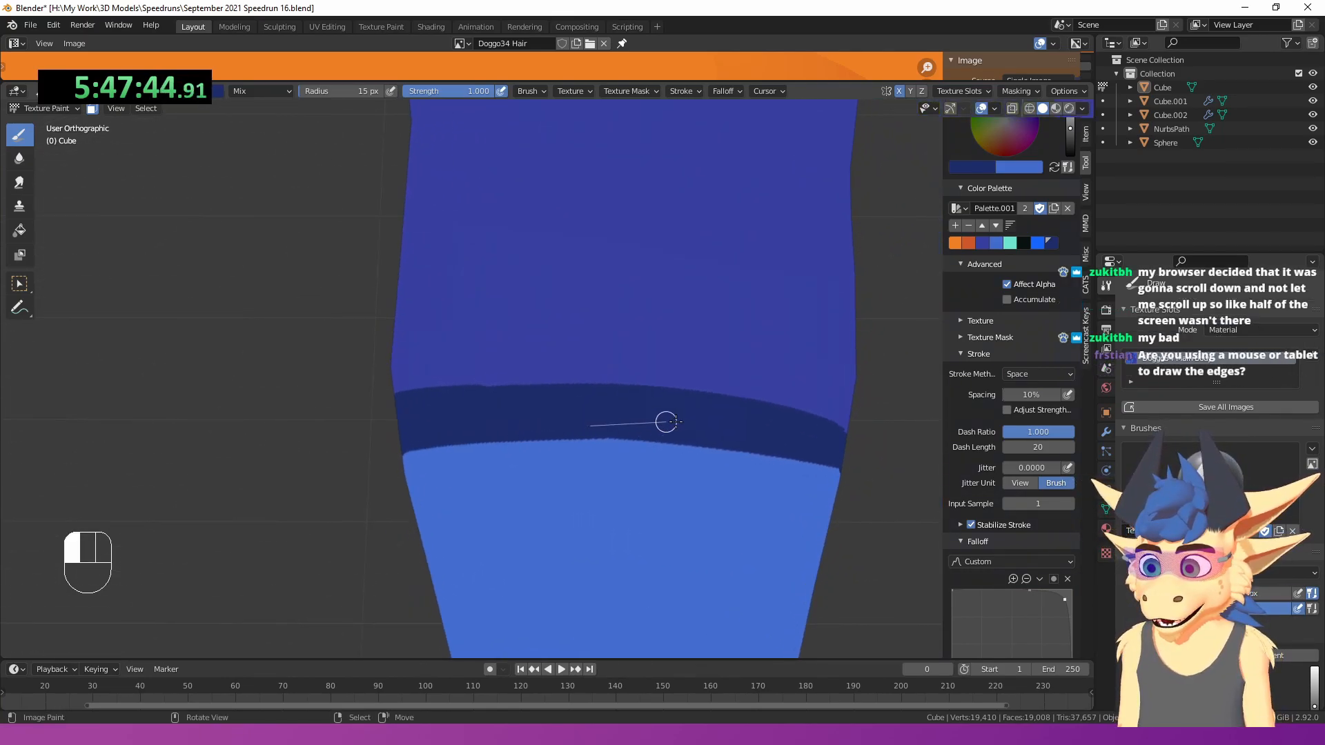
- Continue the navy band around the adjoining side of the leg and check it on both legs
middle_drag(766, 429, 482, 393)
shift+middle_drag(249, 407, 318, 380)
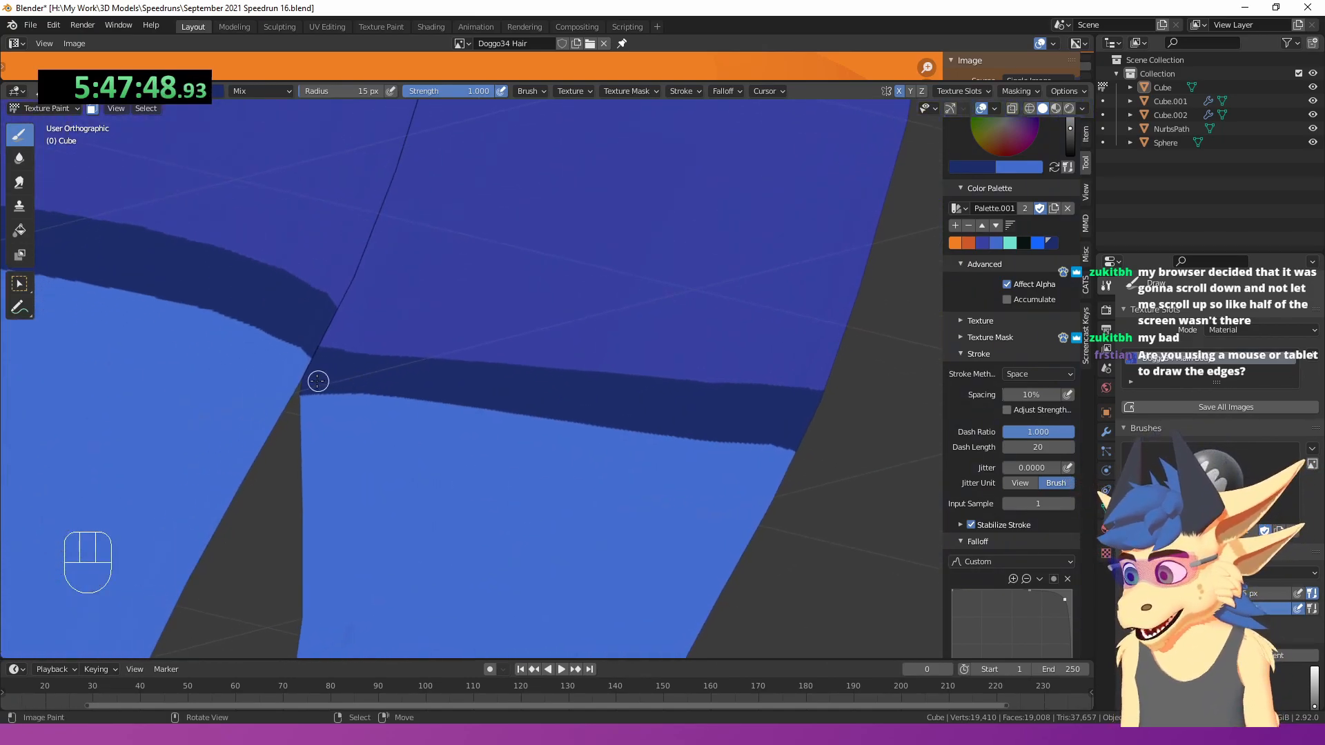
scroll(1003, 452, down, 3)
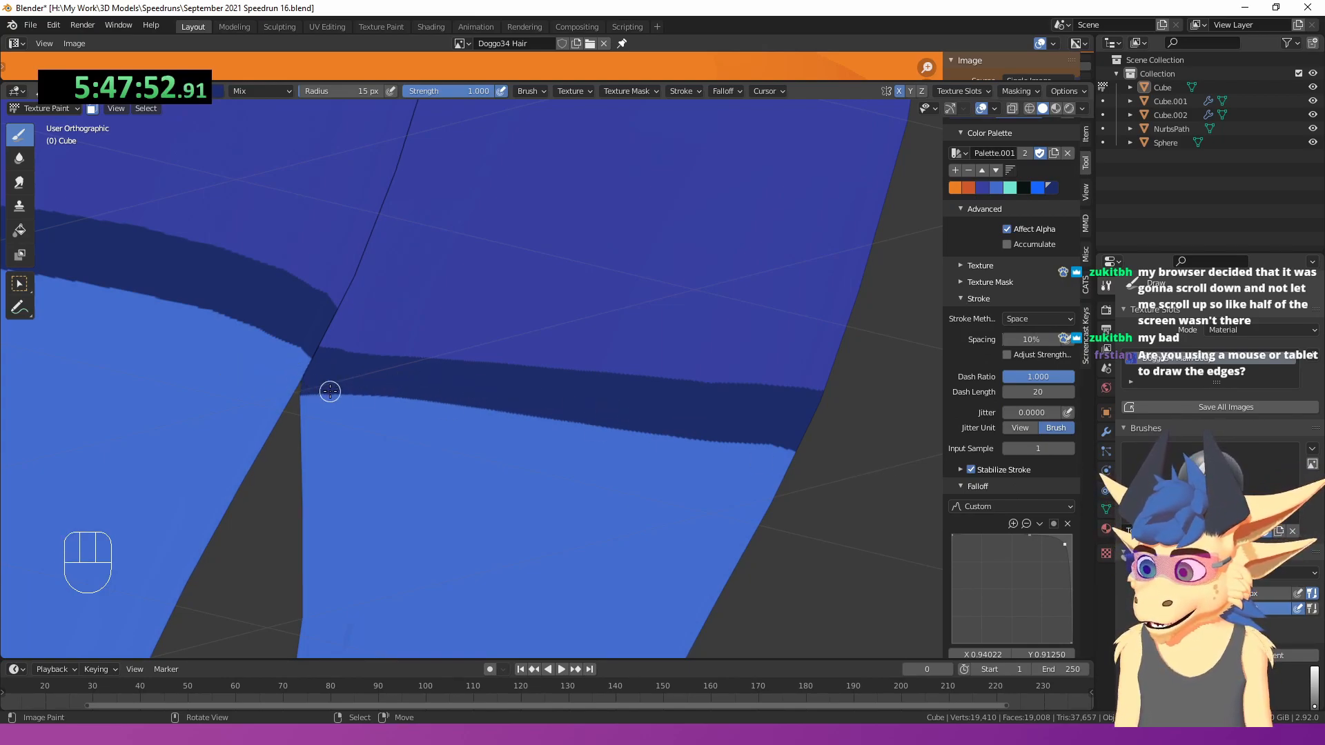
drag(419, 394, 725, 415)
scroll(757, 417, down, 6)
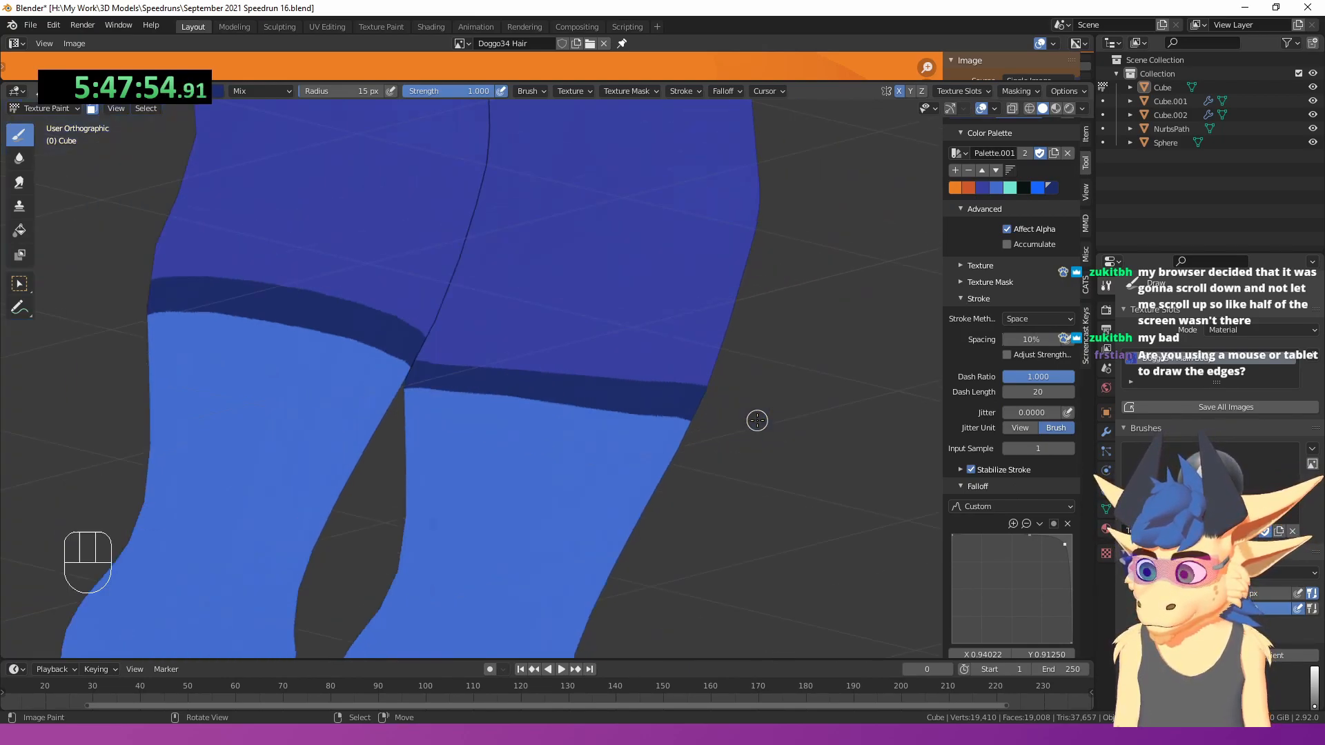
scroll(553, 454, down, 5)
middle_drag(553, 454, 593, 429)
scroll(593, 430, up, 7)
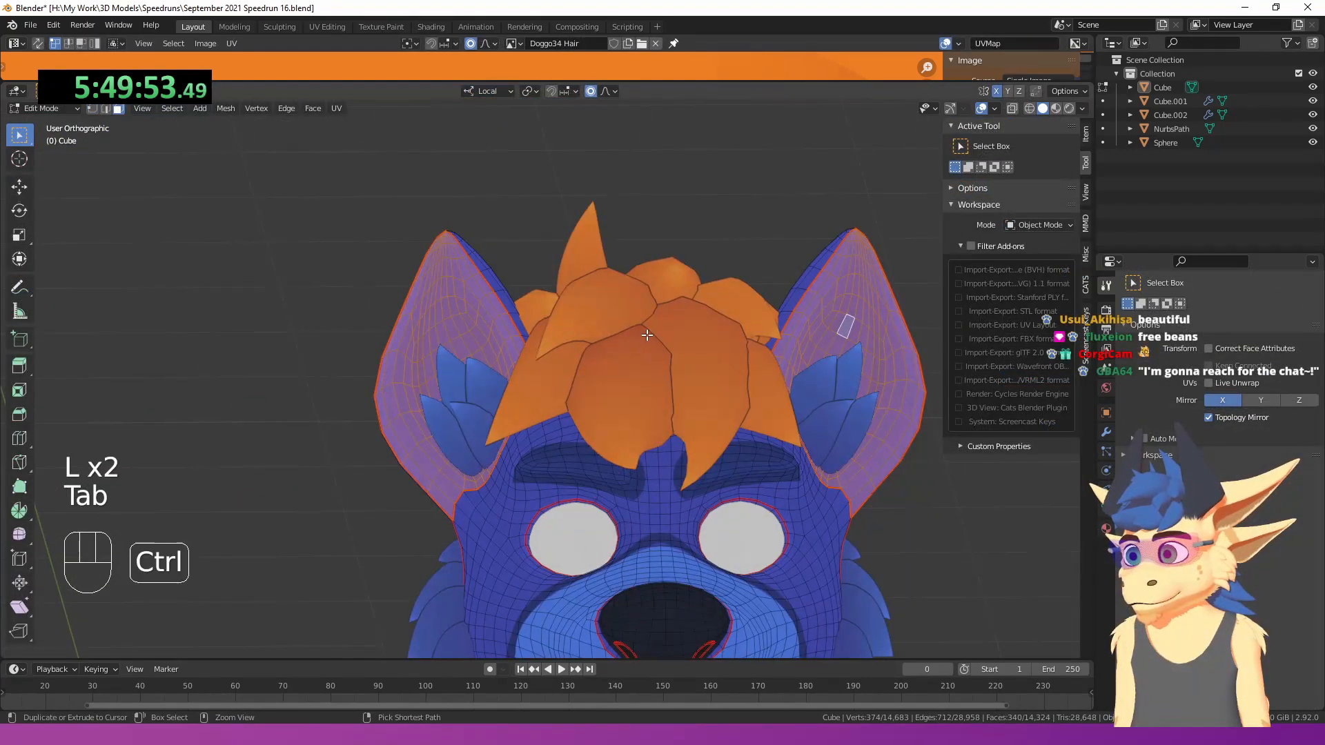
- Shrink the face selection on both inner ears by two steps and add face loops at the ears' lower ends
key(ctrl+KP_Subtract)
key(ctrl+KP_Subtract)
scroll(528, 400, up, 3)
shift+middle_drag(500, 486, 603, 405)
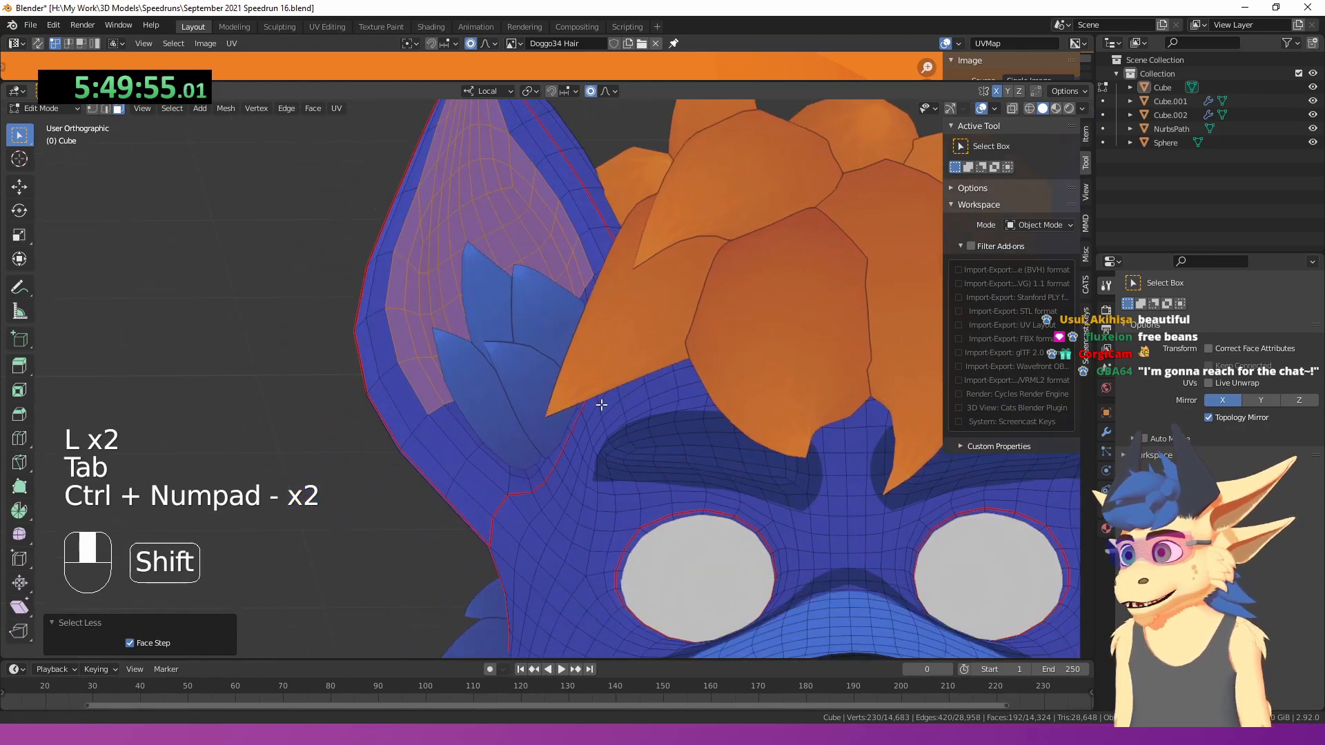
alt+right_click(517, 470)
alt+right_click(507, 485)
shift+middle_drag(929, 378, 507, 403)
alt+shift+right_click(682, 505)
- Grow the ear face selection by four steps and shrink it by four steps to close the gaps in it
key(ctrl+KP_Add)
key(ctrl+KP_Add)
key(ctrl+KP_Add)
key(ctrl+KP_Add)
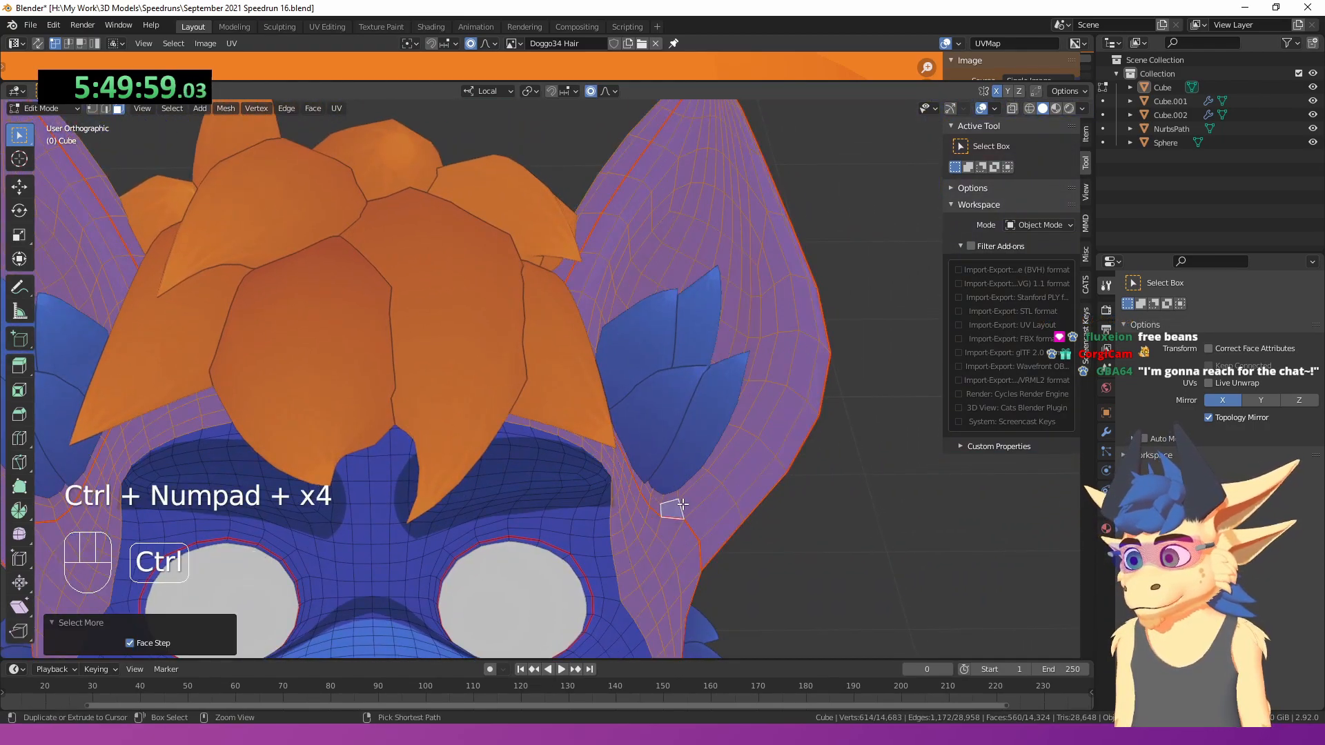
key(ctrl+KP_Subtract)
key(ctrl+KP_Subtract)
key(ctrl+KP_Subtract)
key(ctrl+KP_Subtract)
scroll(683, 505, down, 5)
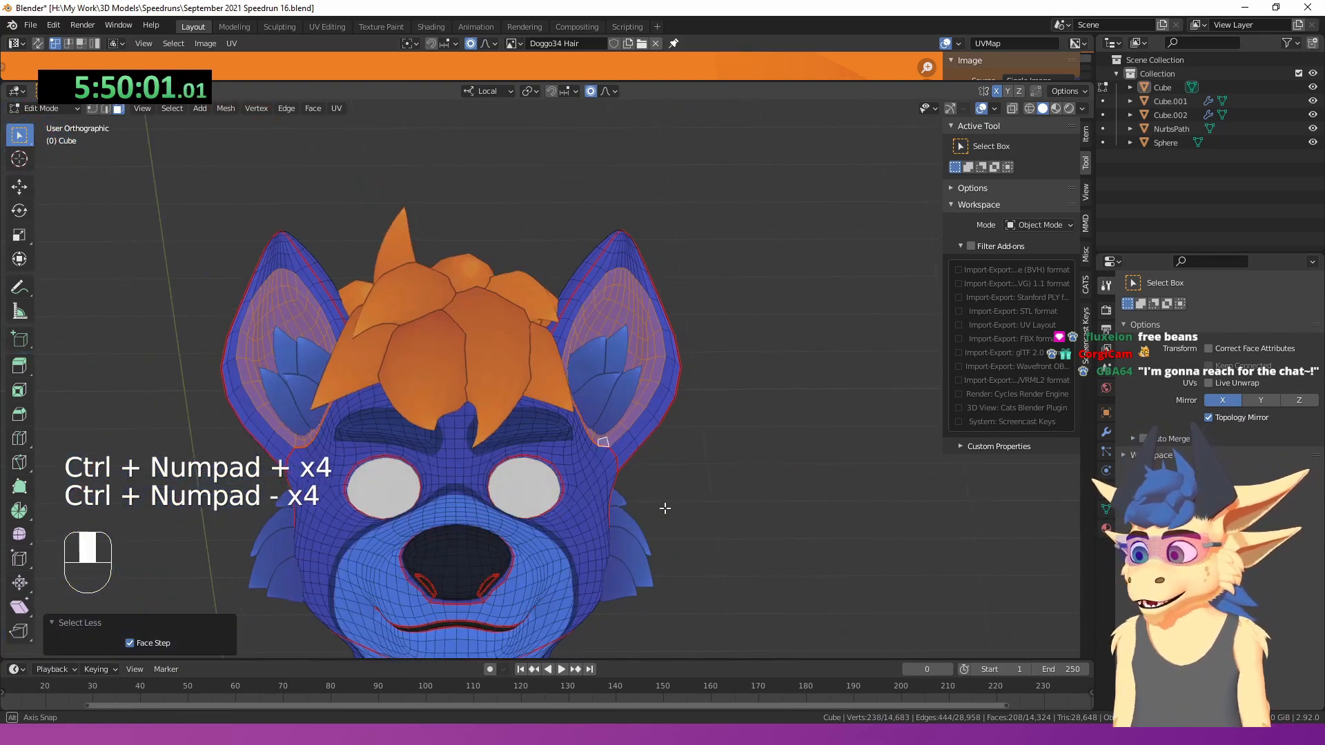
- Return to texture painting and fill the selected inner-ear faces with the pale blue colour
key(Tab)
click(710, 408)
scroll(711, 401, down, 3)
middle_drag(710, 397, 680, 390)
key(a)
shift+middle_drag(679, 390, 718, 346)
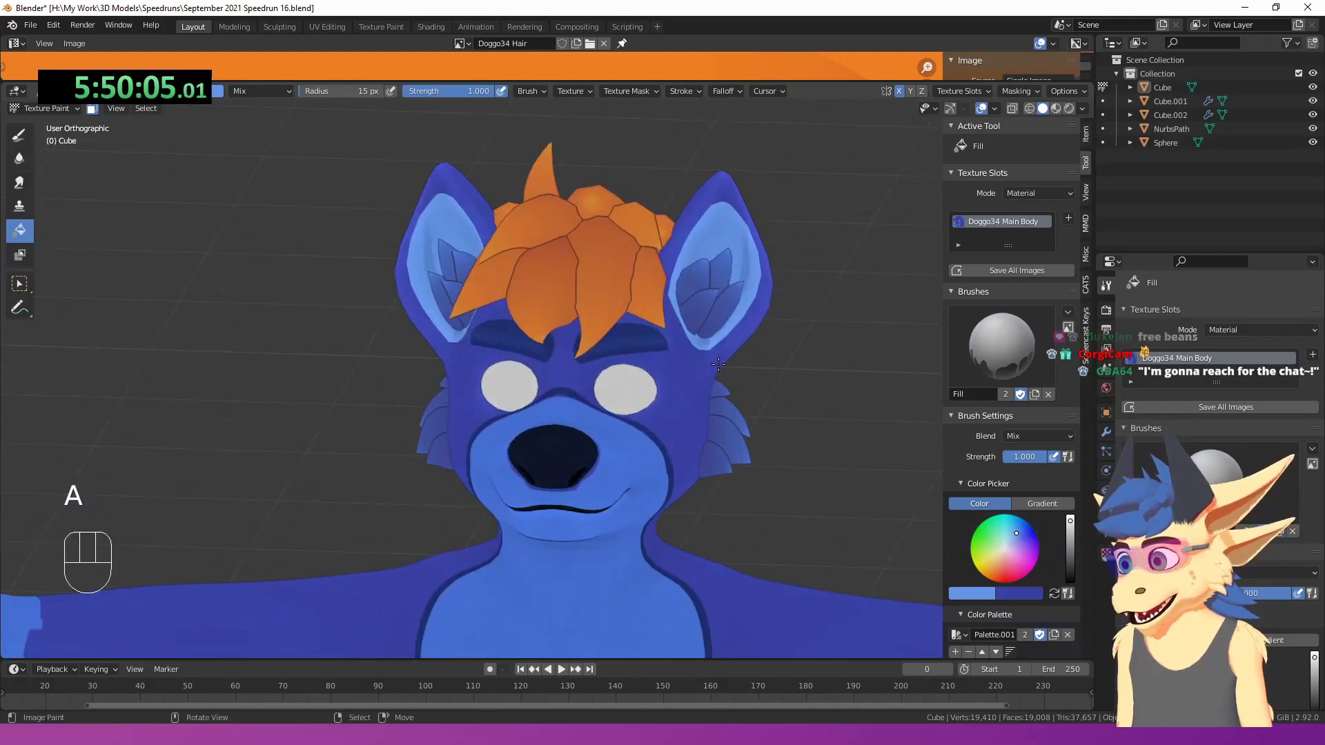
scroll(737, 344, up, 3)
scroll(977, 607, down, 5)
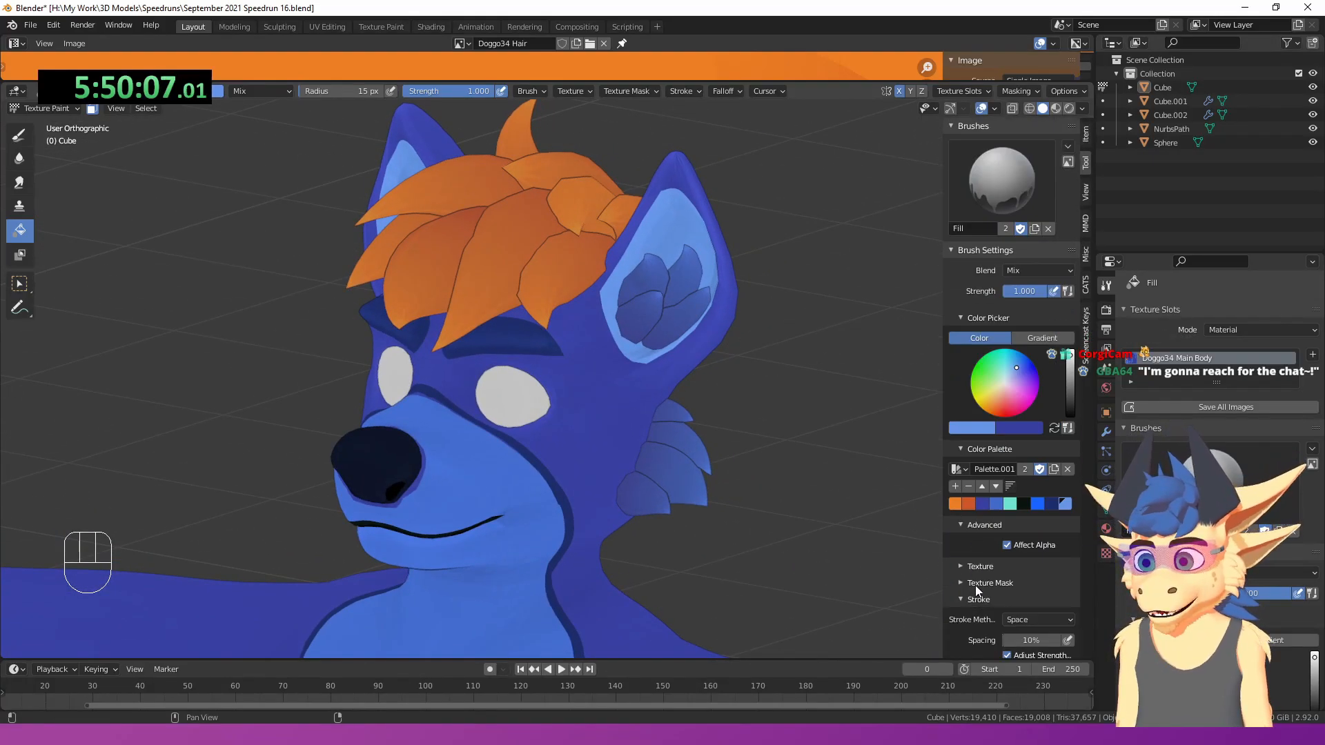
- Choose the medium blue palette colour and undo the pale blue fill of the inner ears
click(1000, 508)
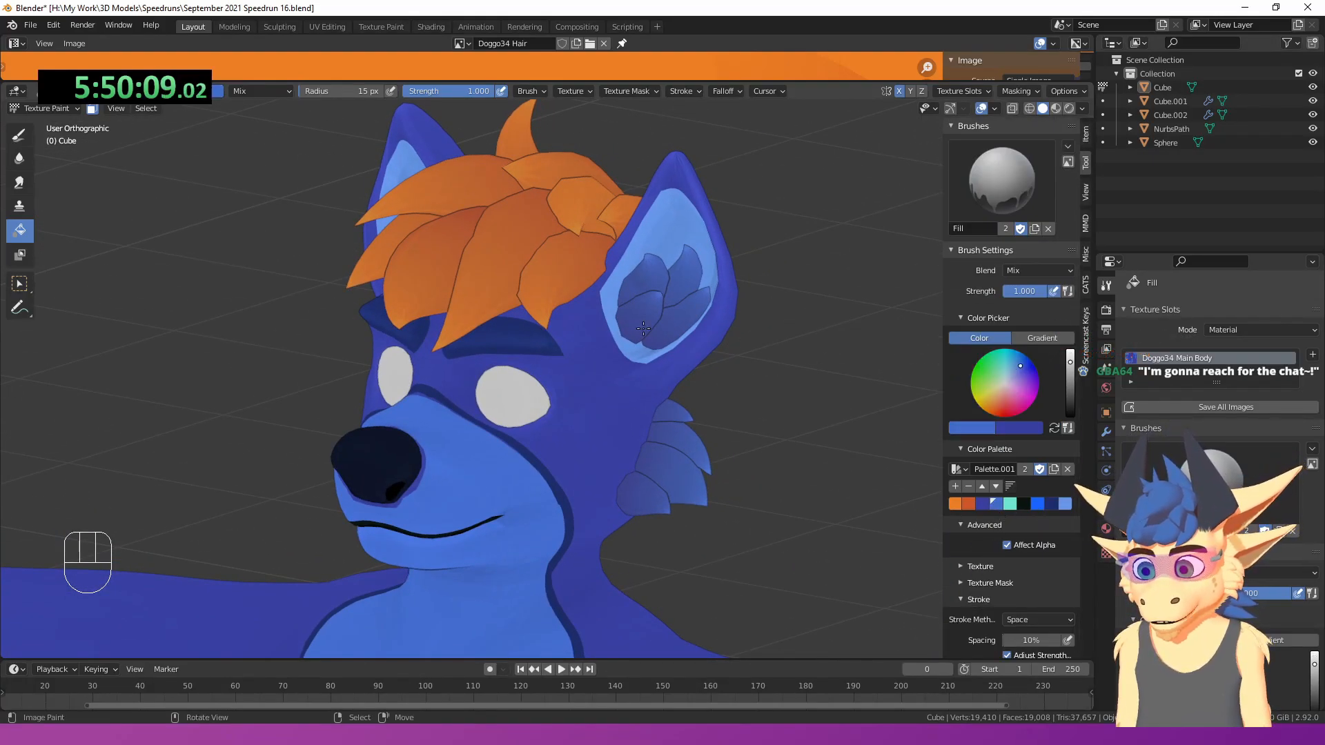
key(Tab)
key(ctrl+z)
key(ctrl+z)
key(ctrl+z)
key(ctrl+z)
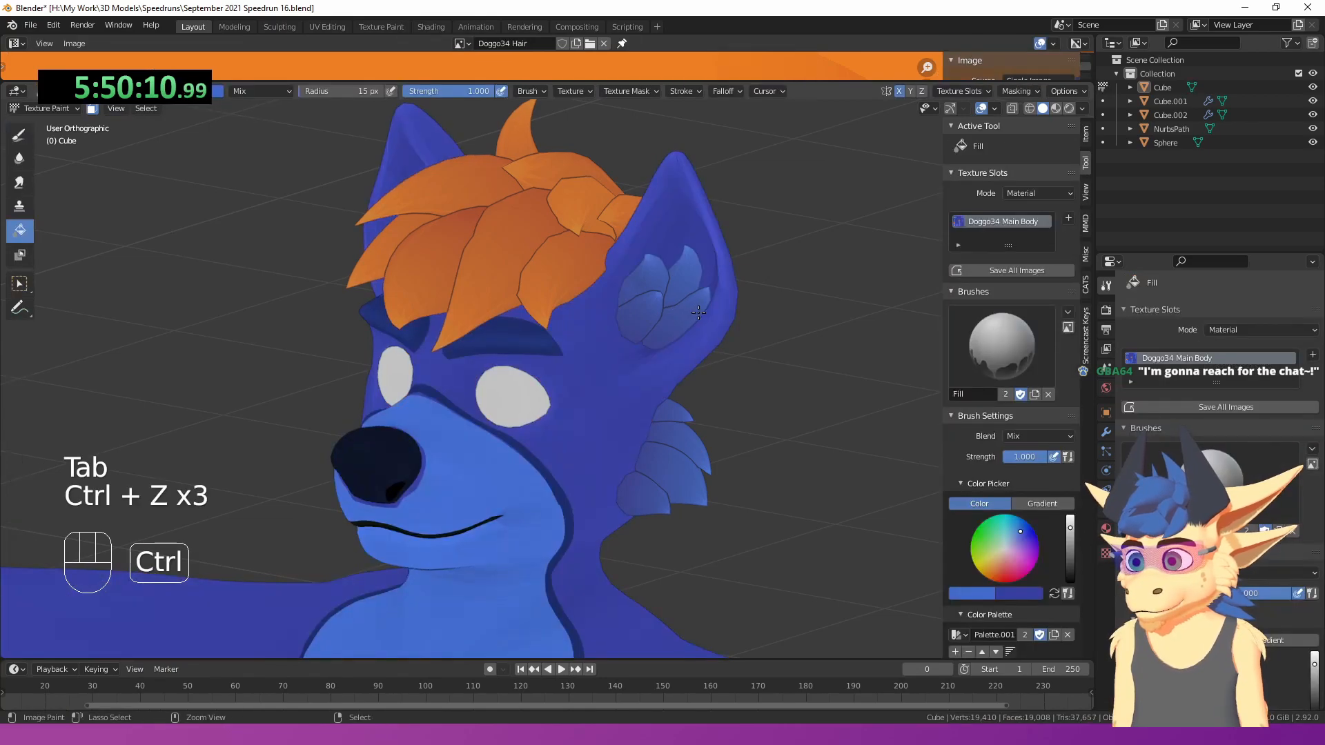
- Fill the inner-ear faces with the medium blue palette colour and include all faces in the paint mask again
key(Tab)
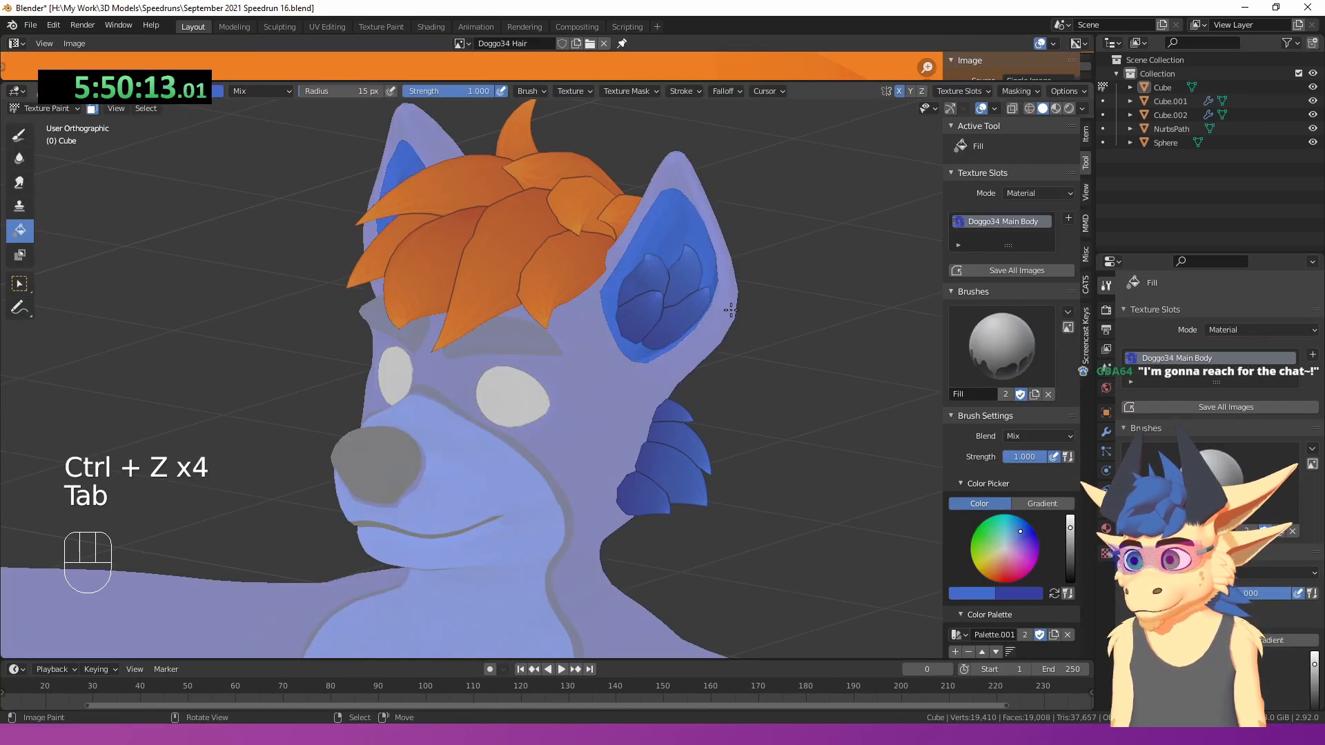
middle_drag(711, 311, 863, 324)
scroll(999, 583, down, 5)
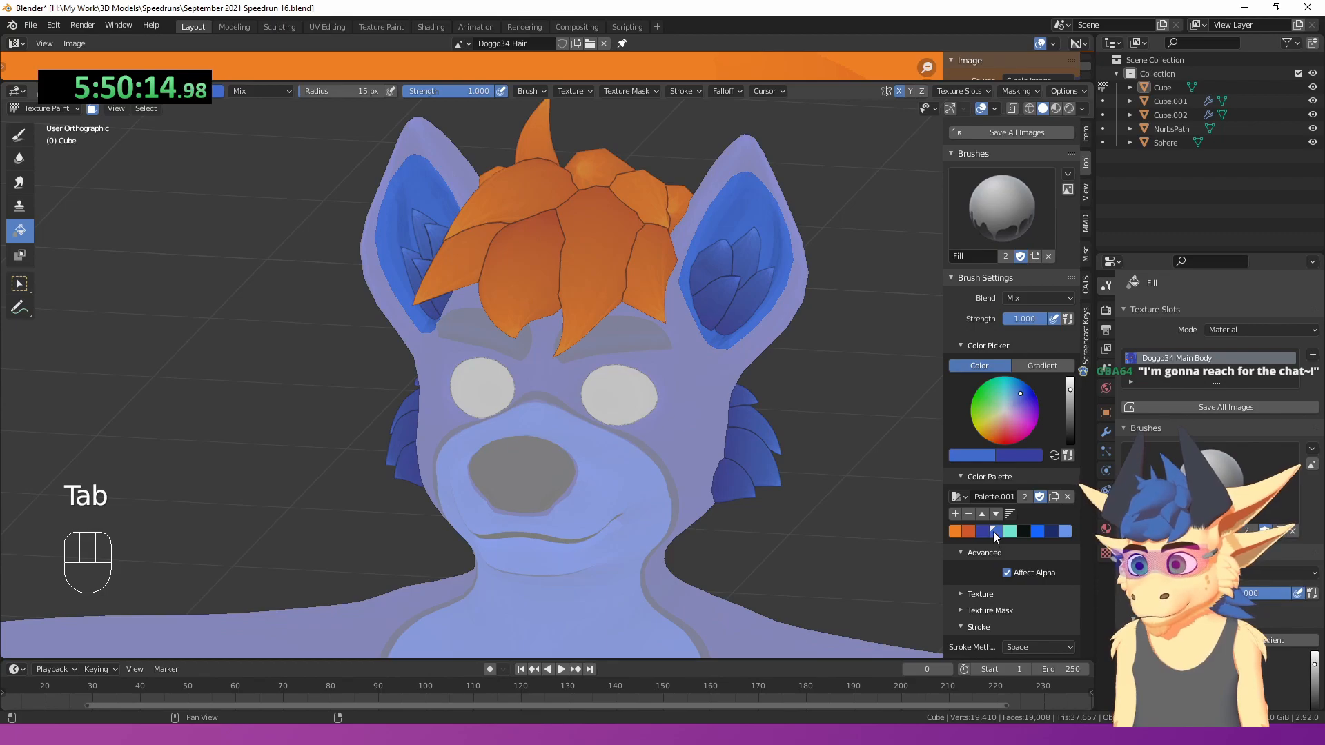
key(a)
scroll(774, 331, down, 2)
mouse_move(776, 330)
middle_down()
mouse_move(619, 306)
mouse_move(759, 318)
middle_up()
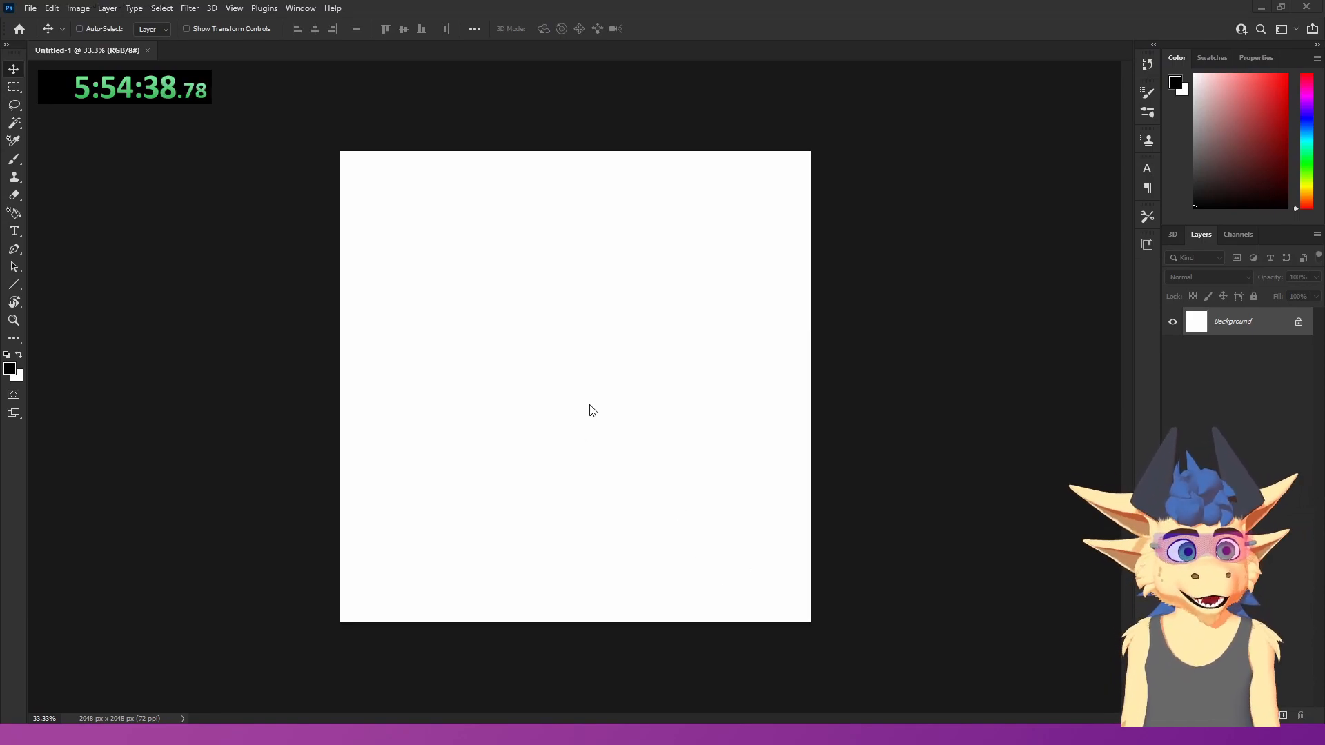
- Switch to Photoshop and activate the marquee selection tool for the blank 2048 x 2048 px canvas
click(13, 87)
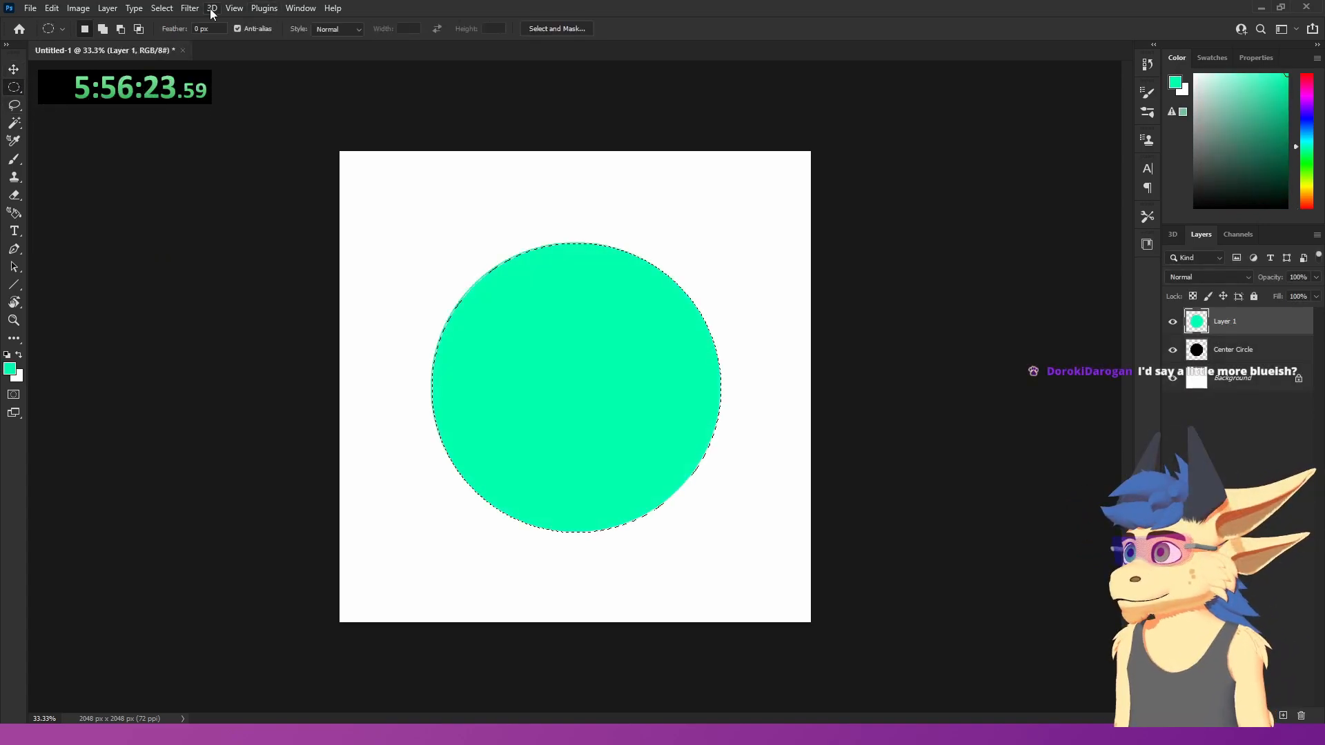
click(229, 8)
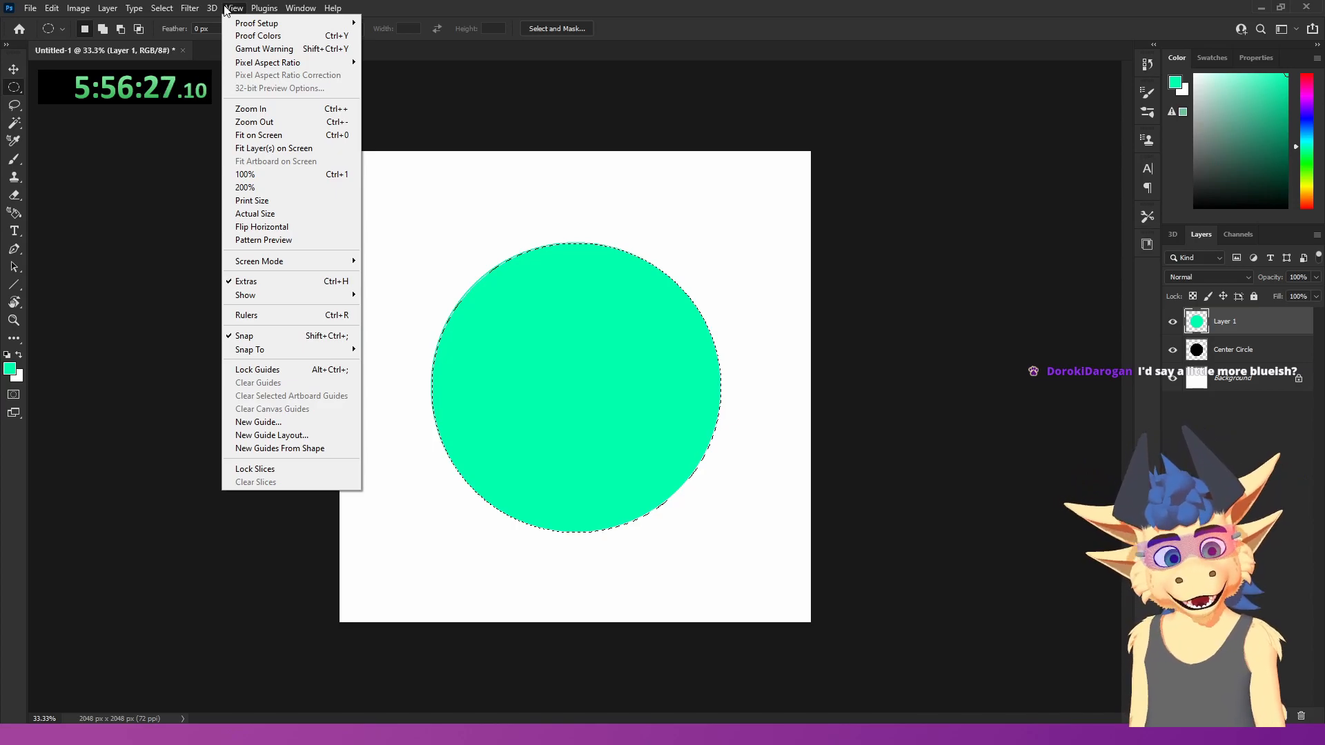
mouse_move(197, 10)
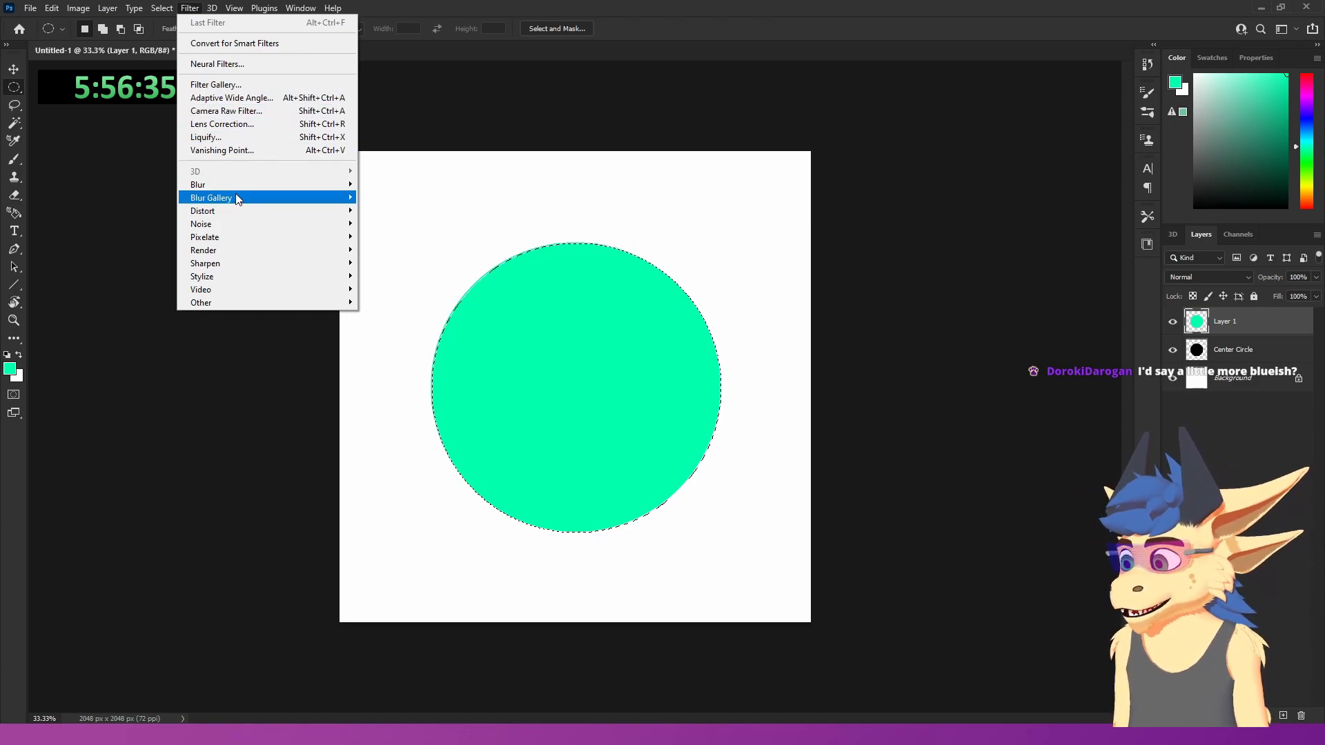
mouse_move(234, 227)
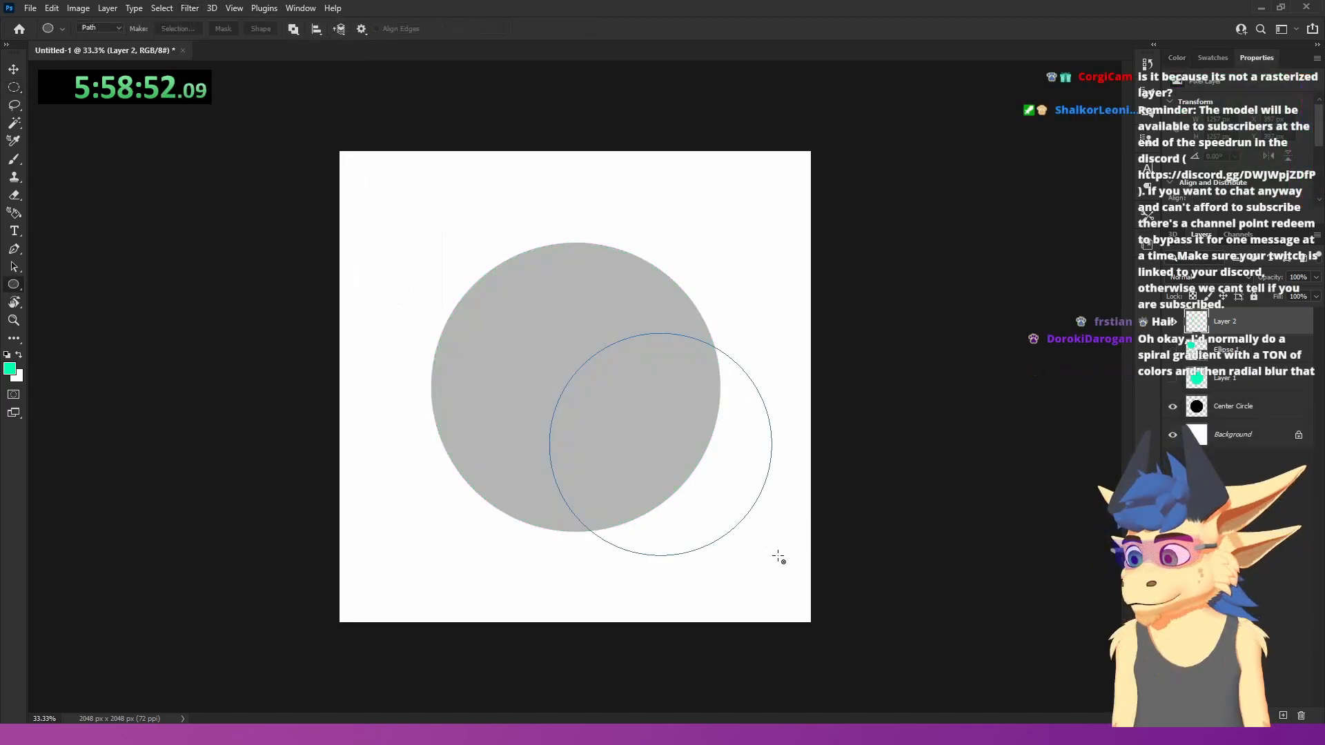
- Draw a circular path about 966 px wide on Layer 2 and open the Flame render for it, slightly increasing the flame length
drag(777, 553, 771, 555)
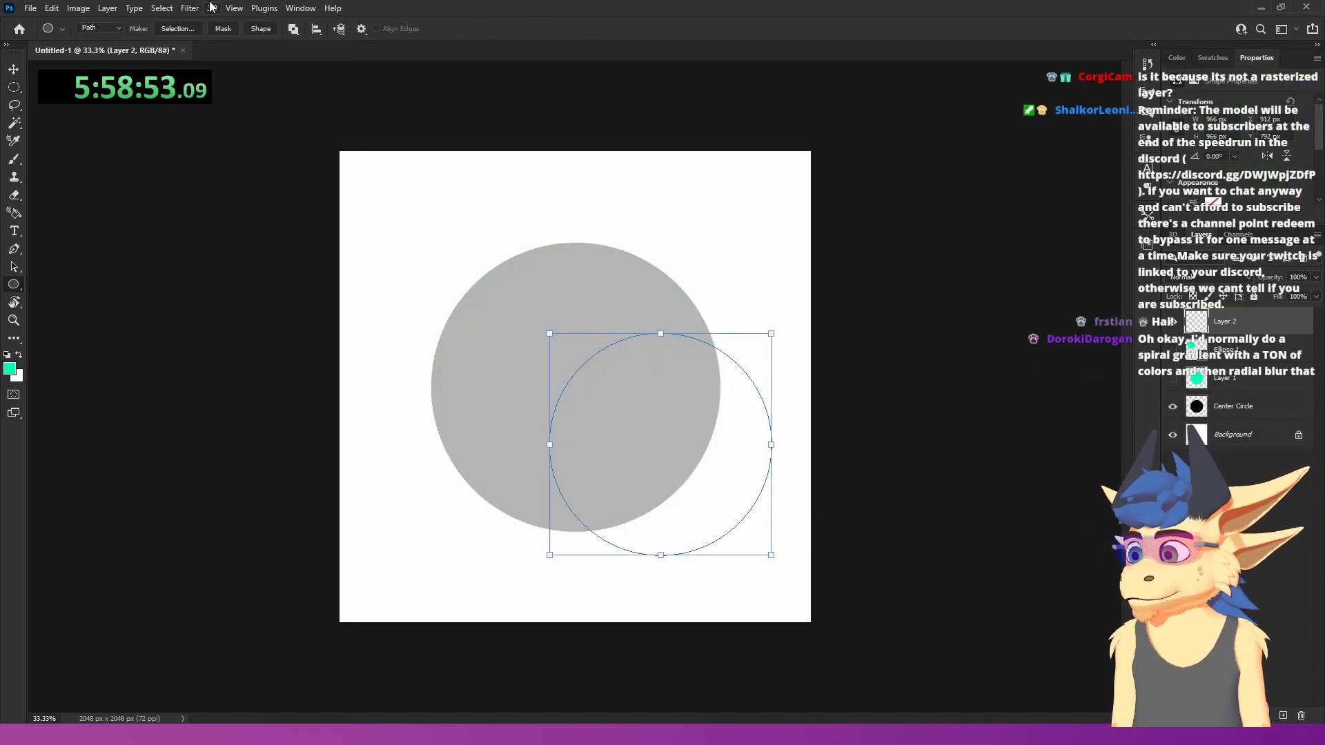
click(189, 8)
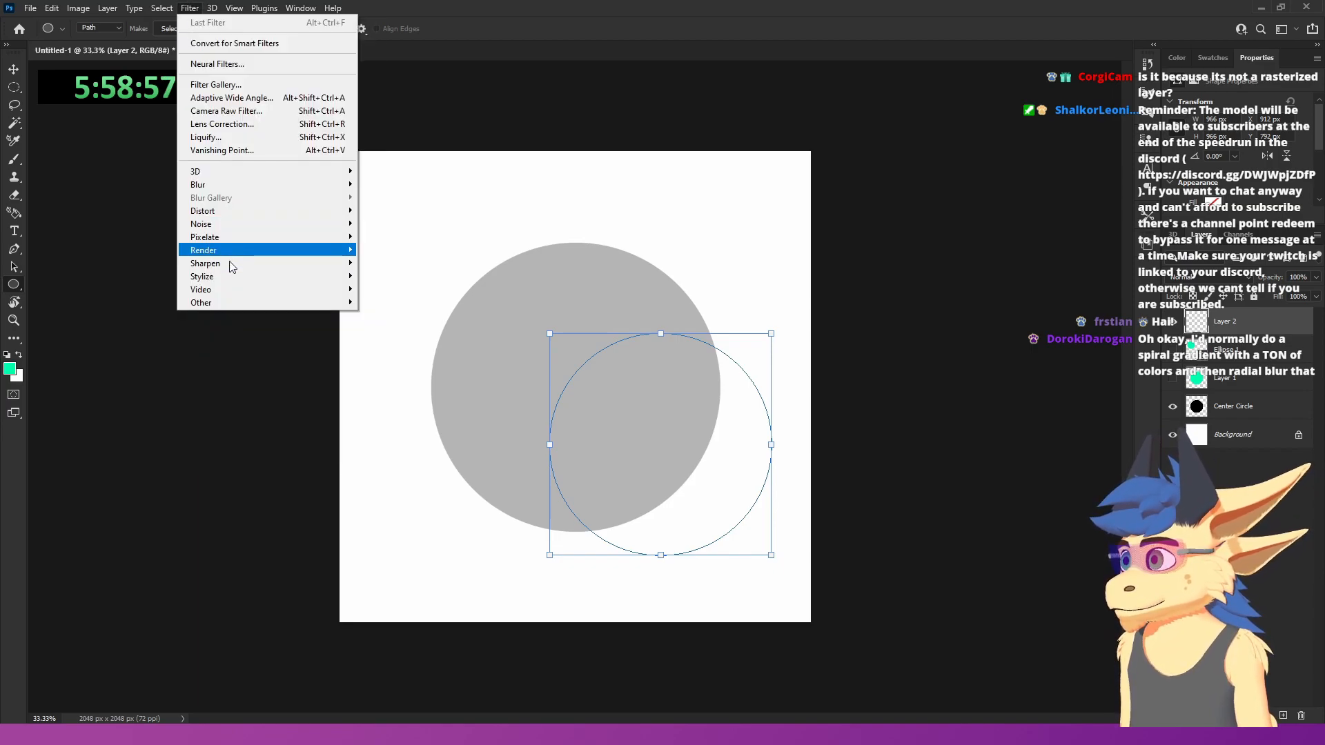
mouse_move(331, 249)
click(391, 254)
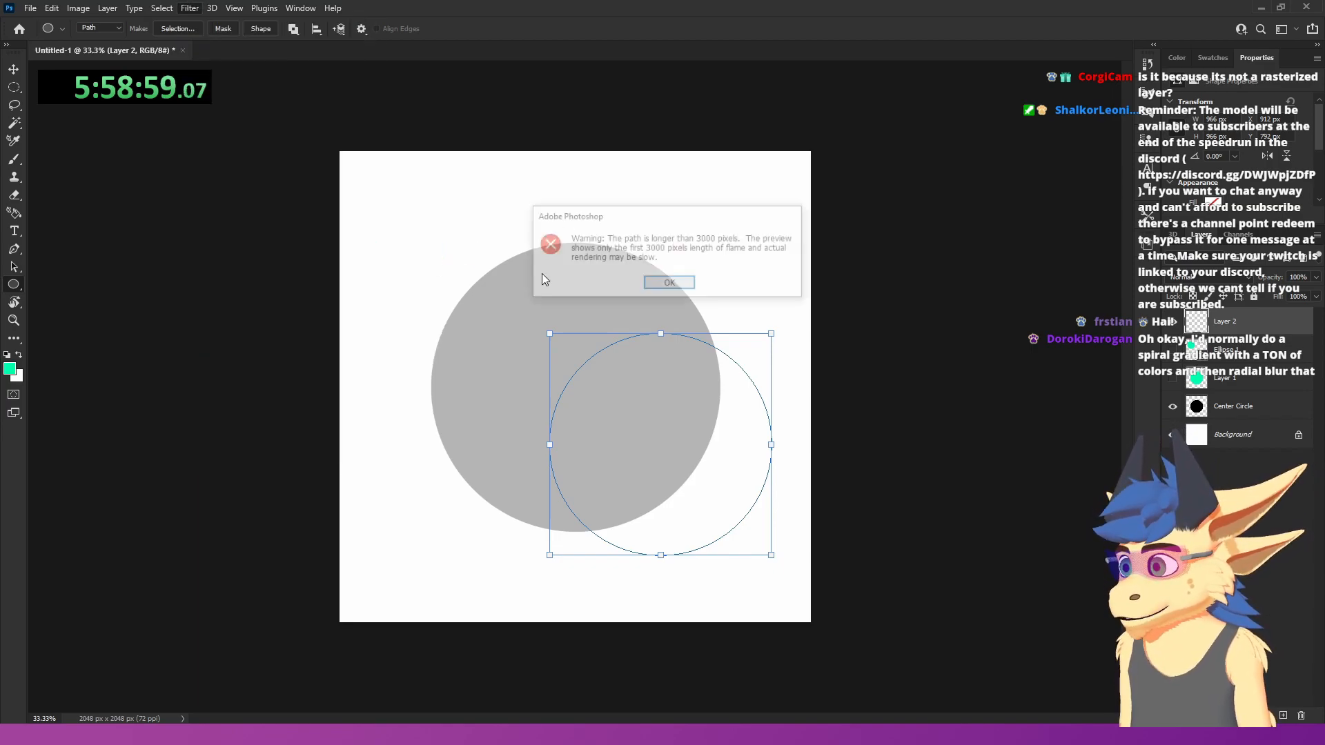
click(659, 289)
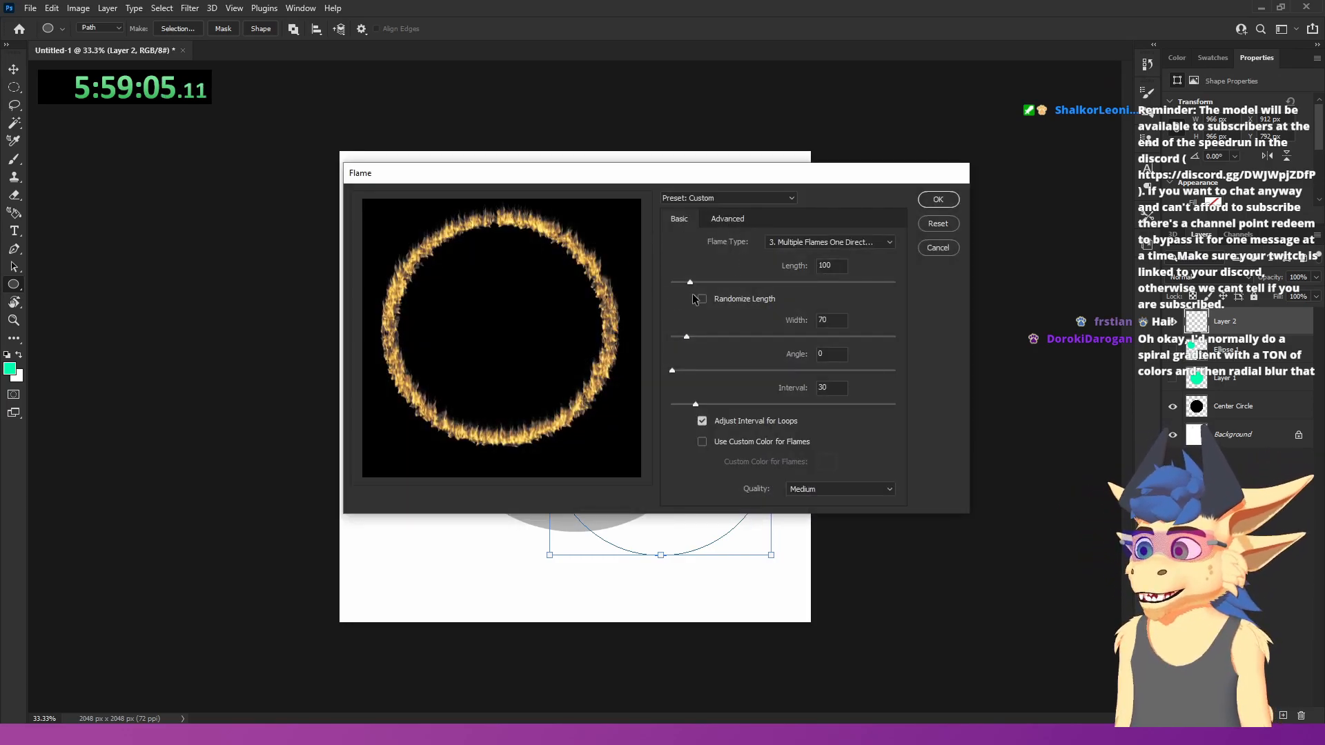
drag(691, 281, 695, 281)
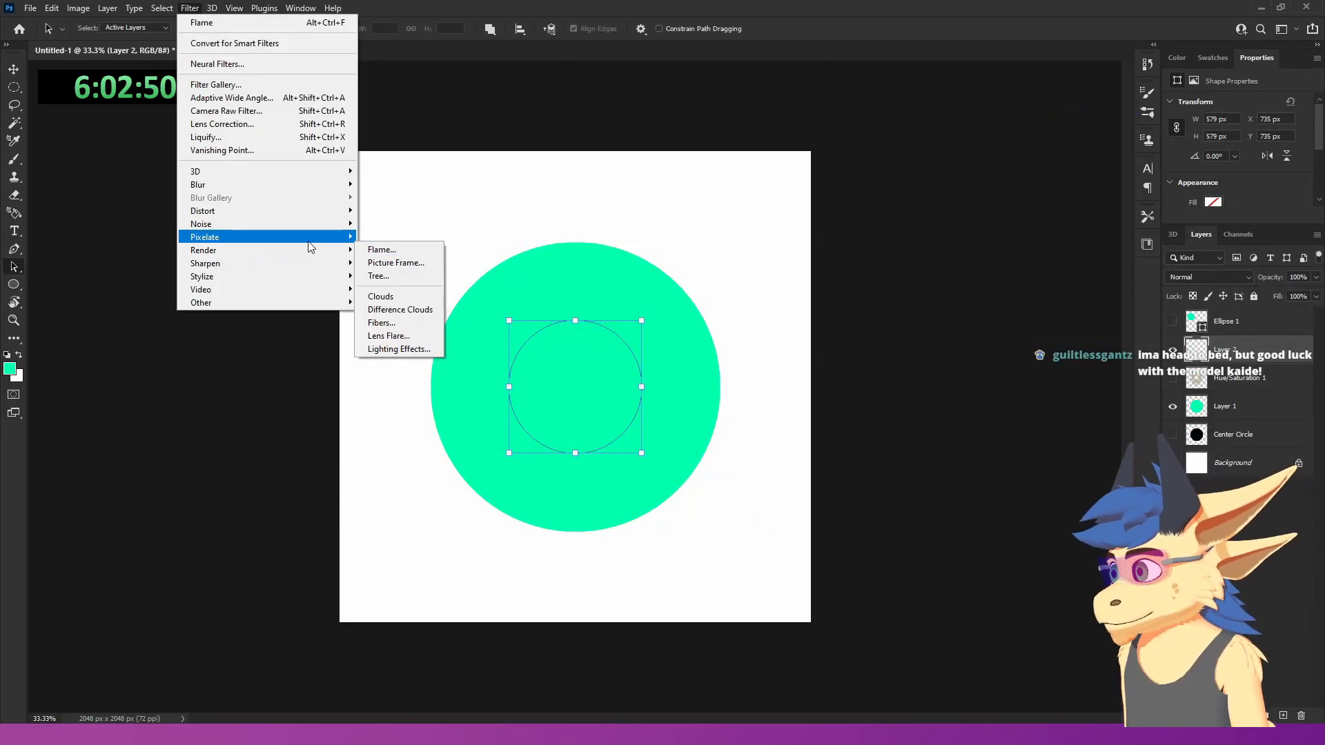
- Render flames along the inner circle path with length 613, width 107 and interval 29, and move Layer 2 below Hue/Saturation 1
click(388, 251)
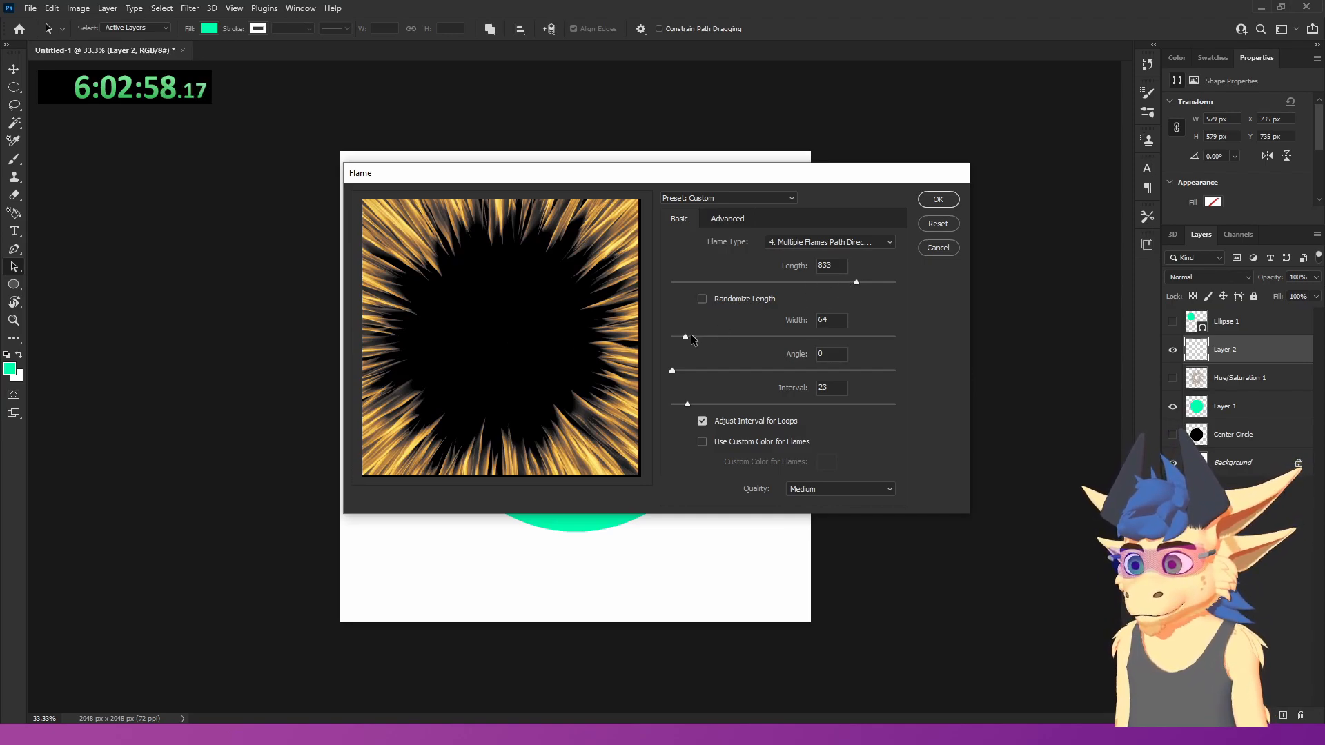
drag(686, 337, 696, 338)
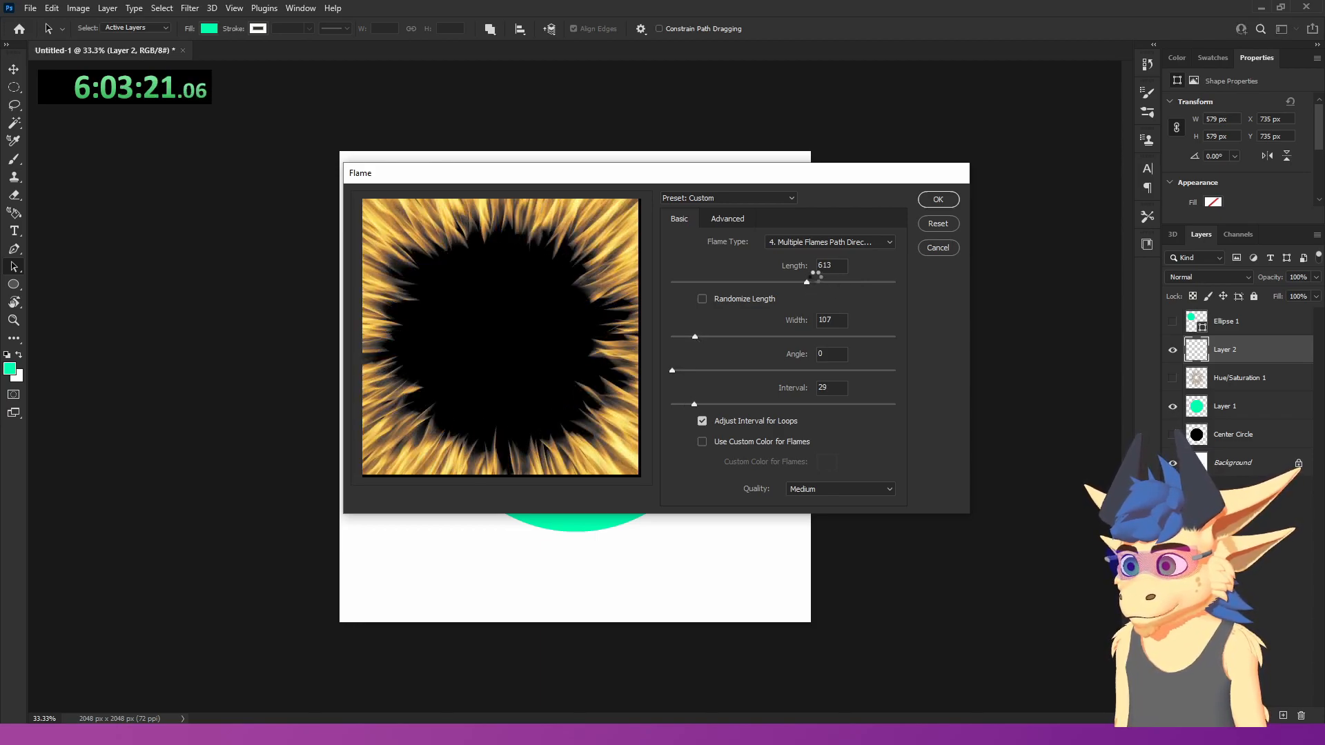
click(933, 199)
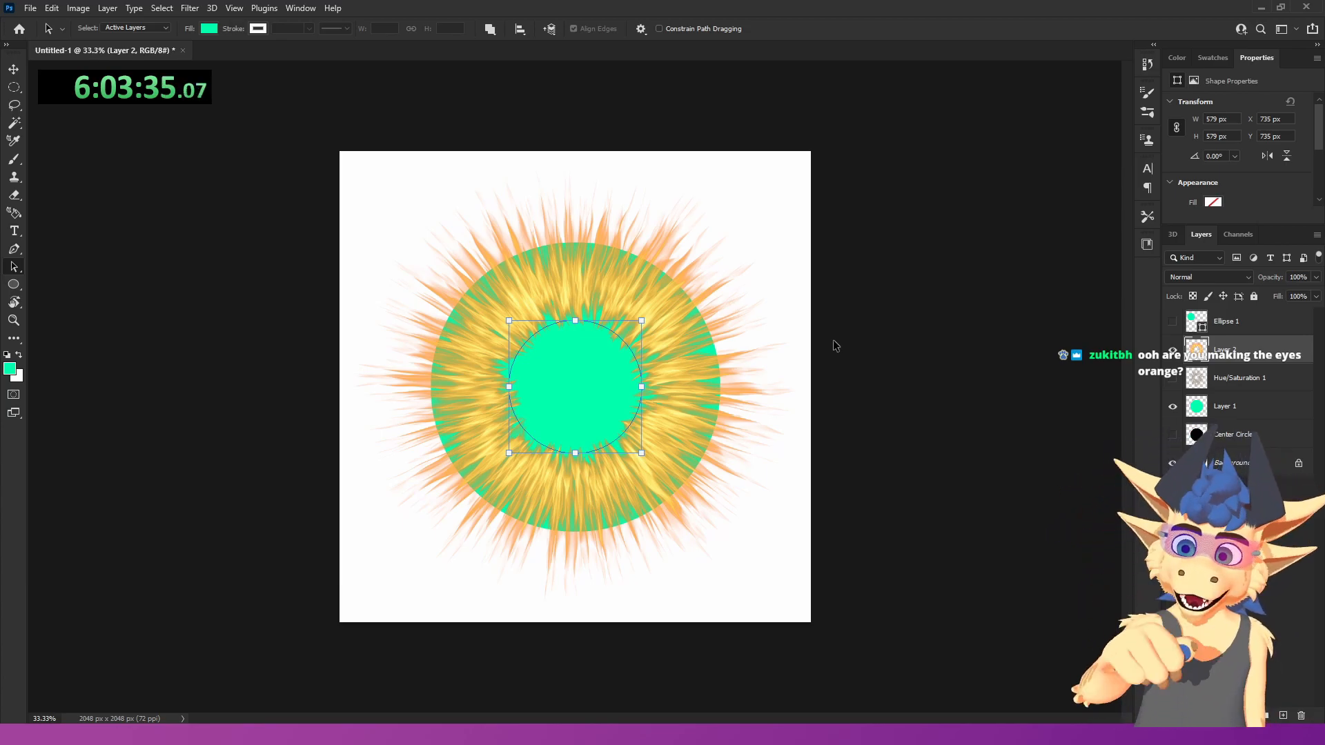
drag(1266, 358, 1235, 380)
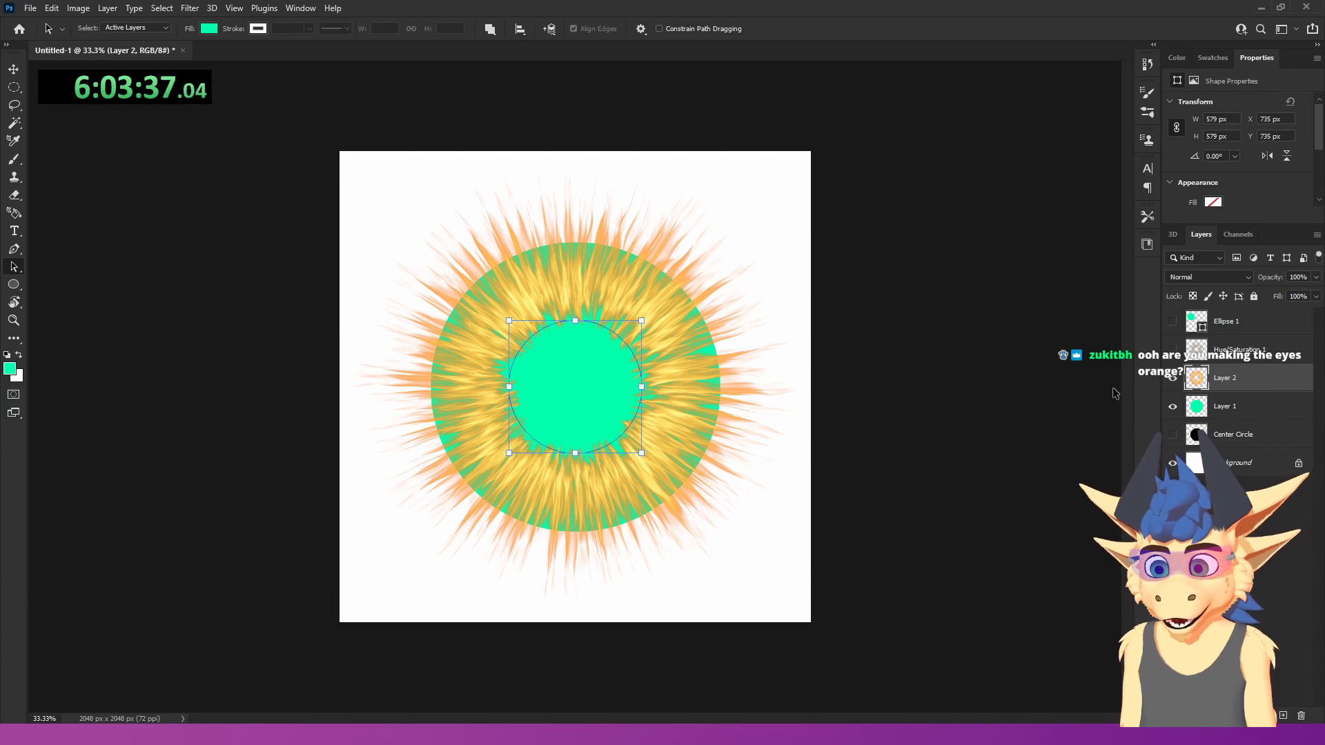
click(7, 72)
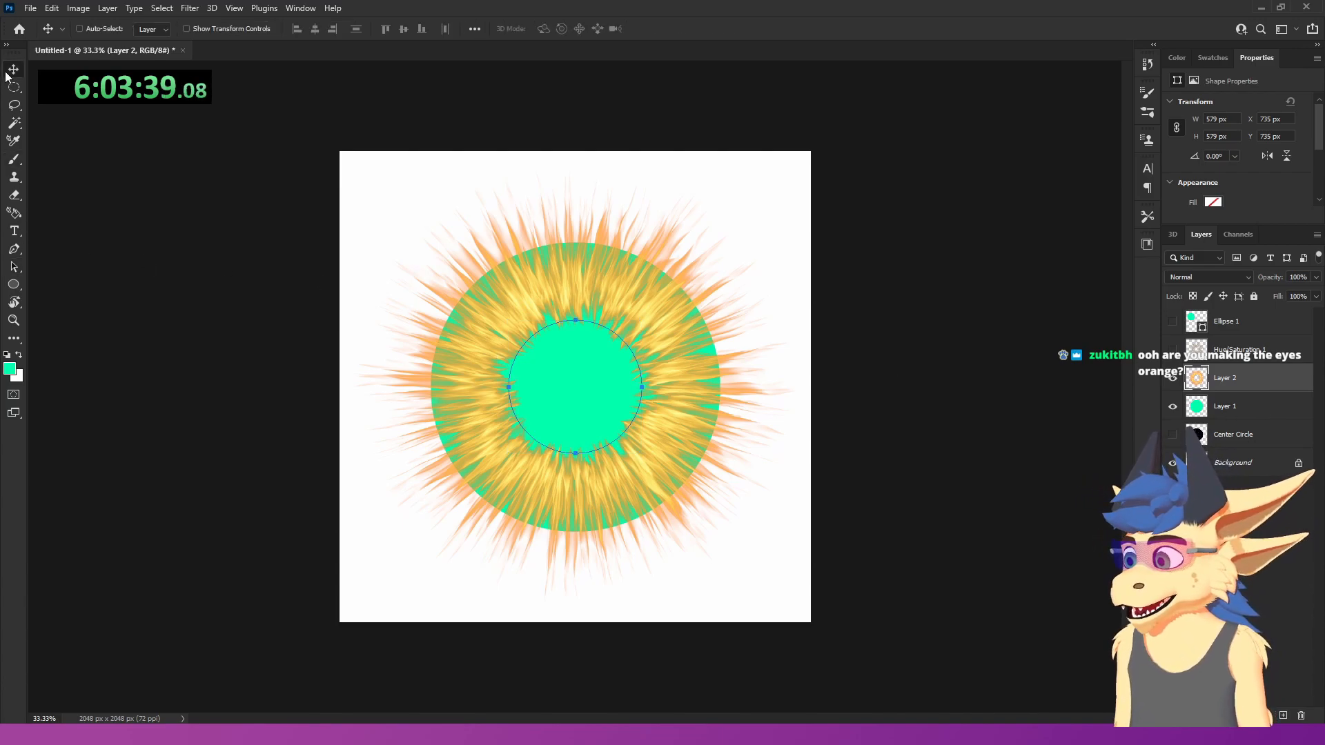
key(ctrl)
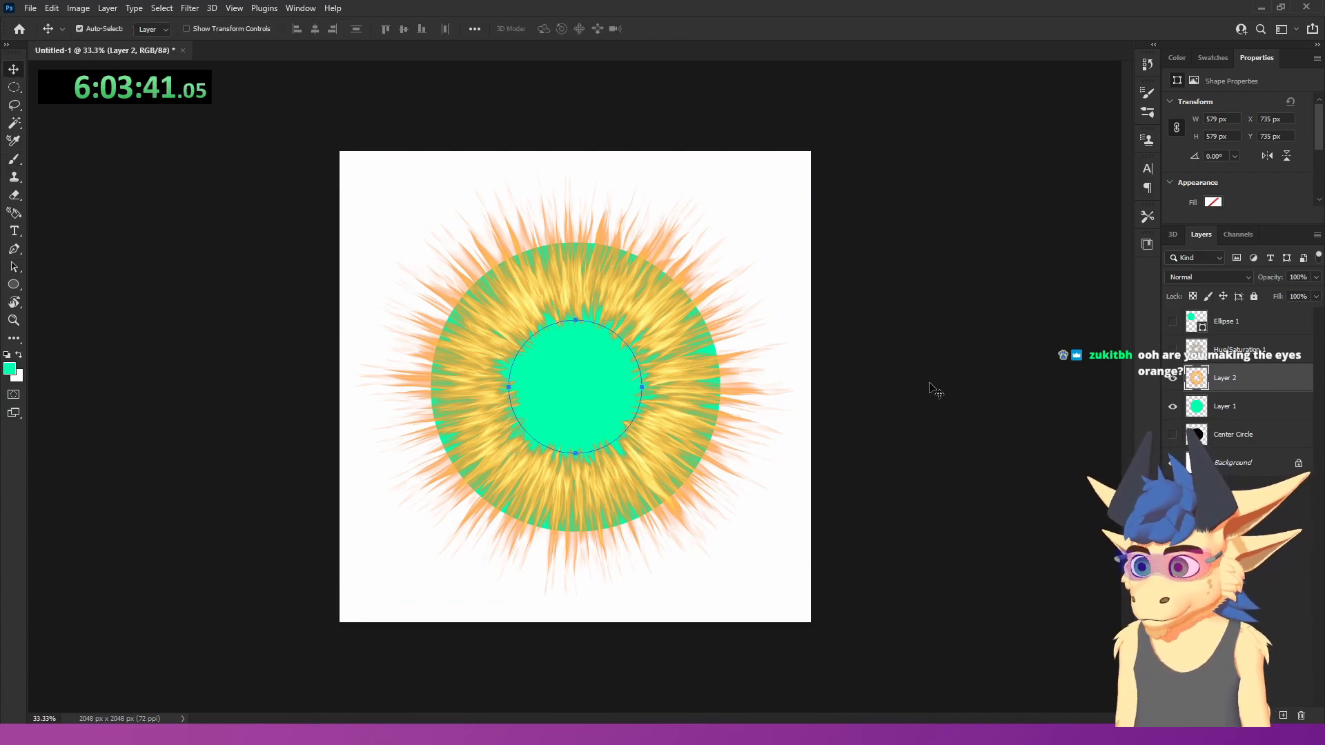
key(ctrl+t)
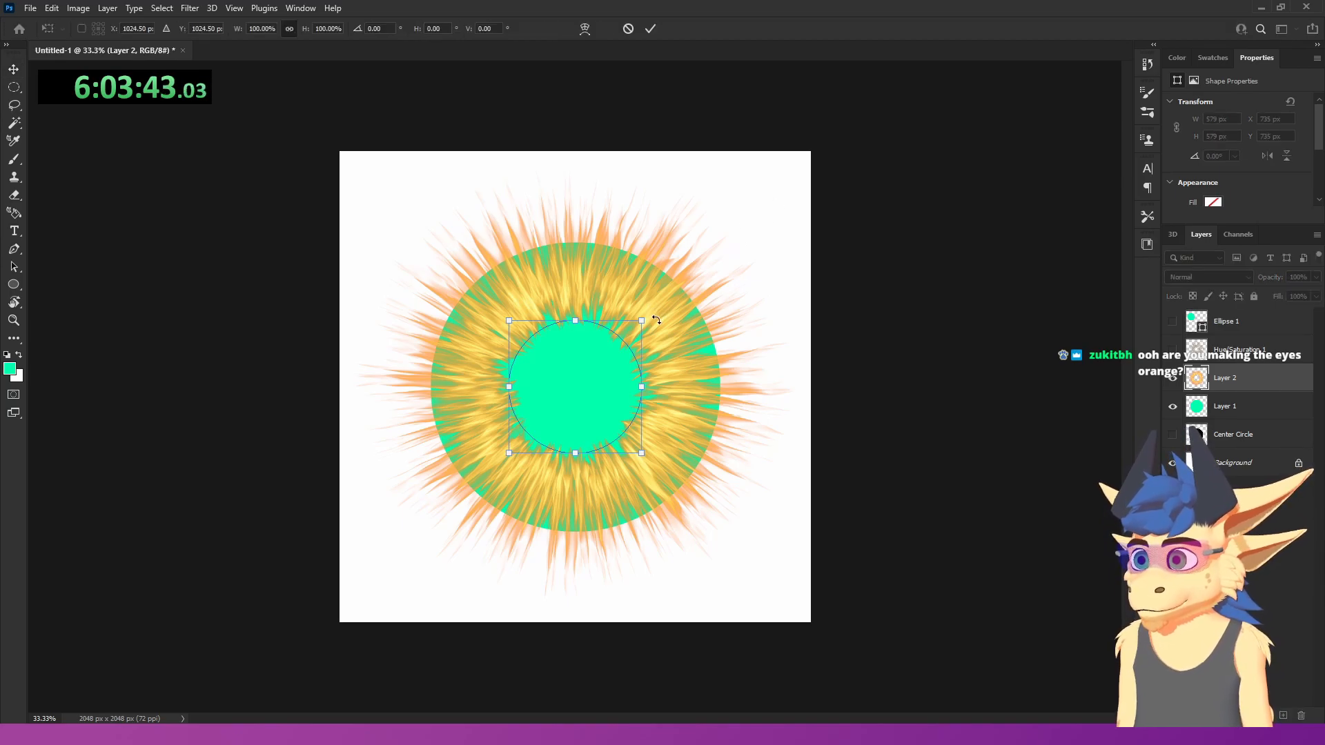
key(Return)
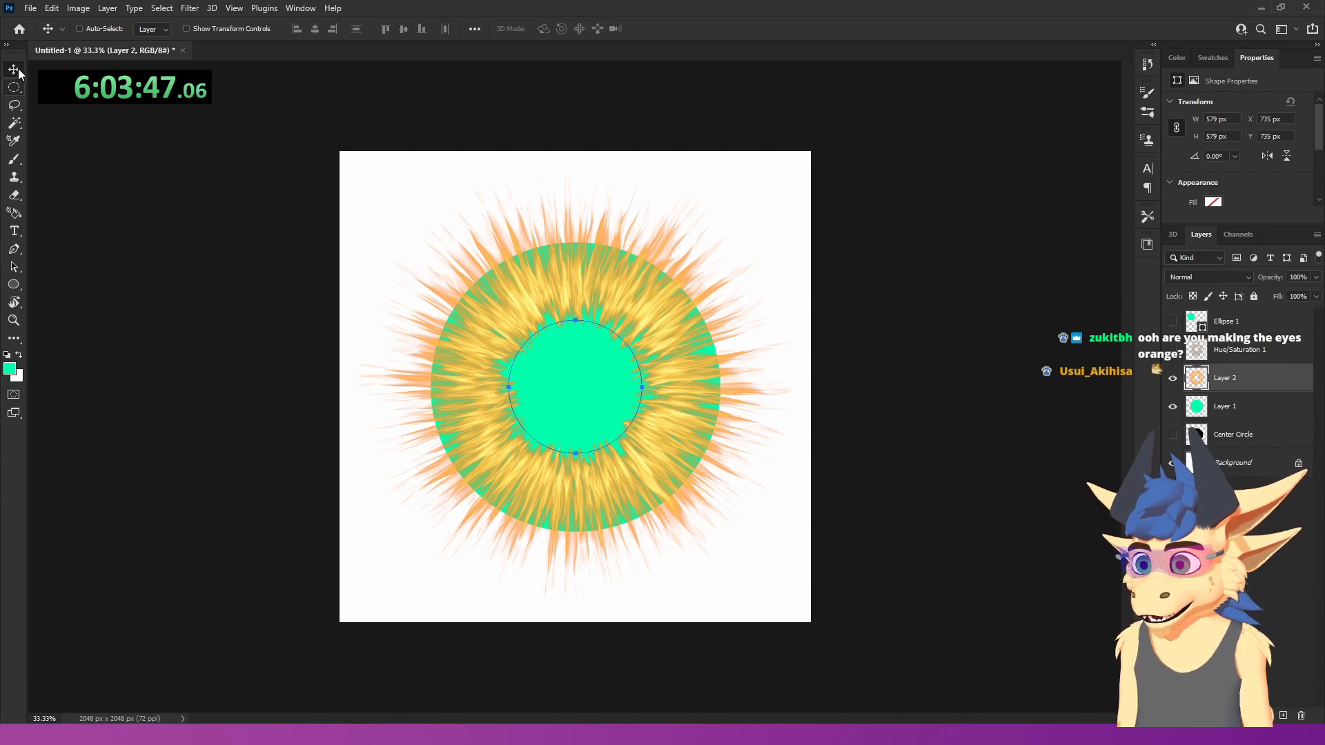
key(ctrl+t)
key(Return)
right_click(614, 338)
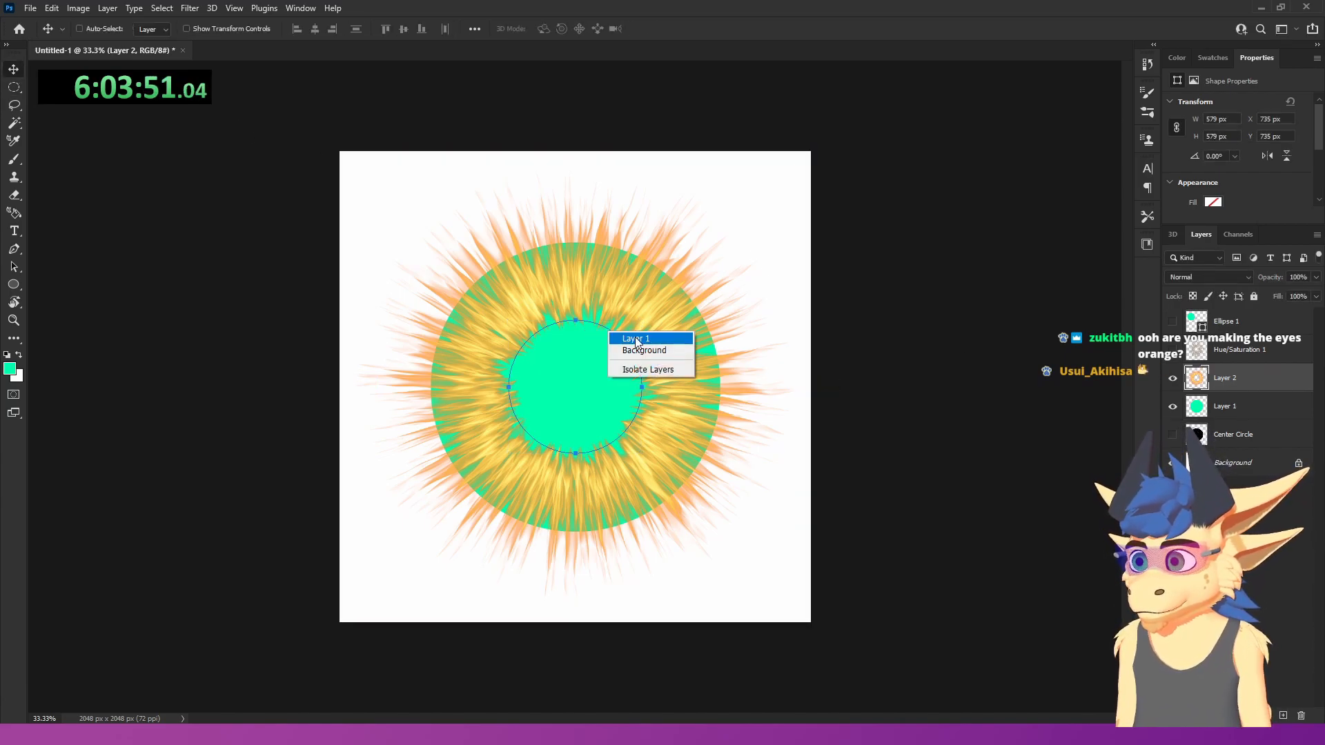
right_click(1244, 378)
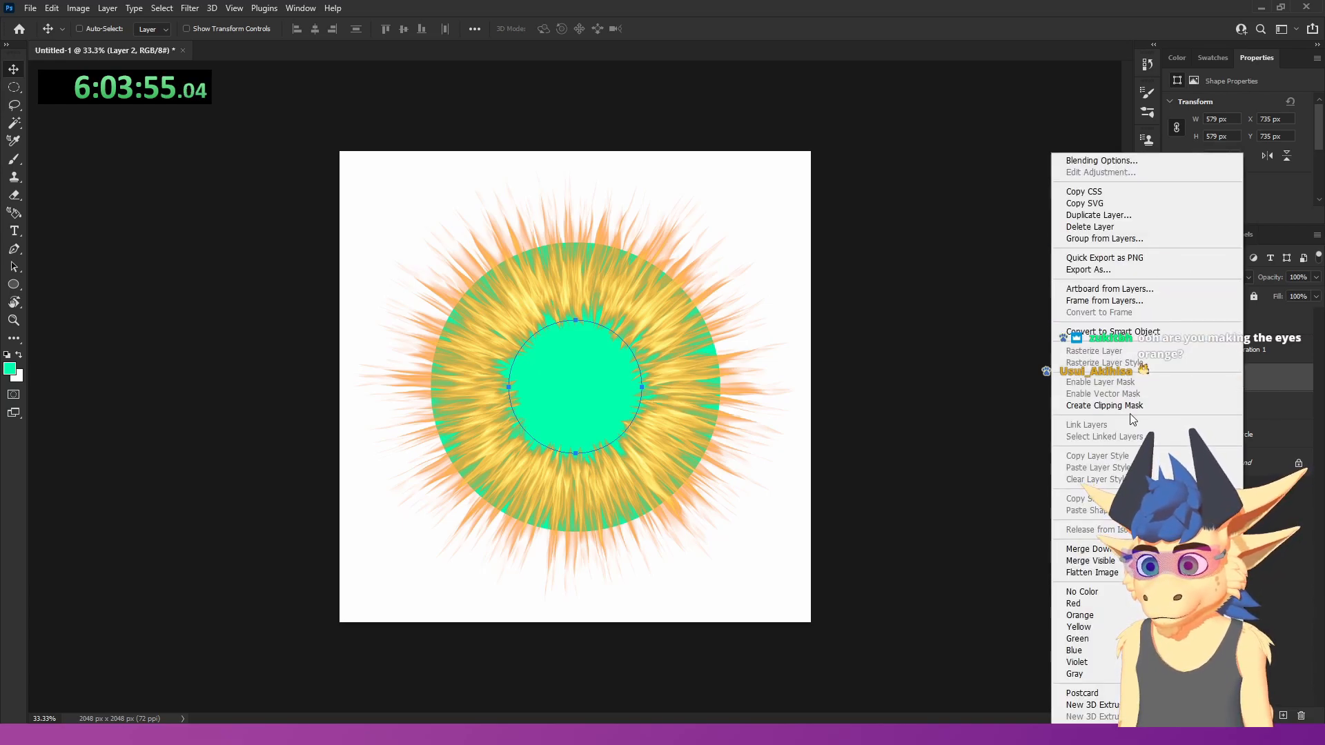
click(738, 349)
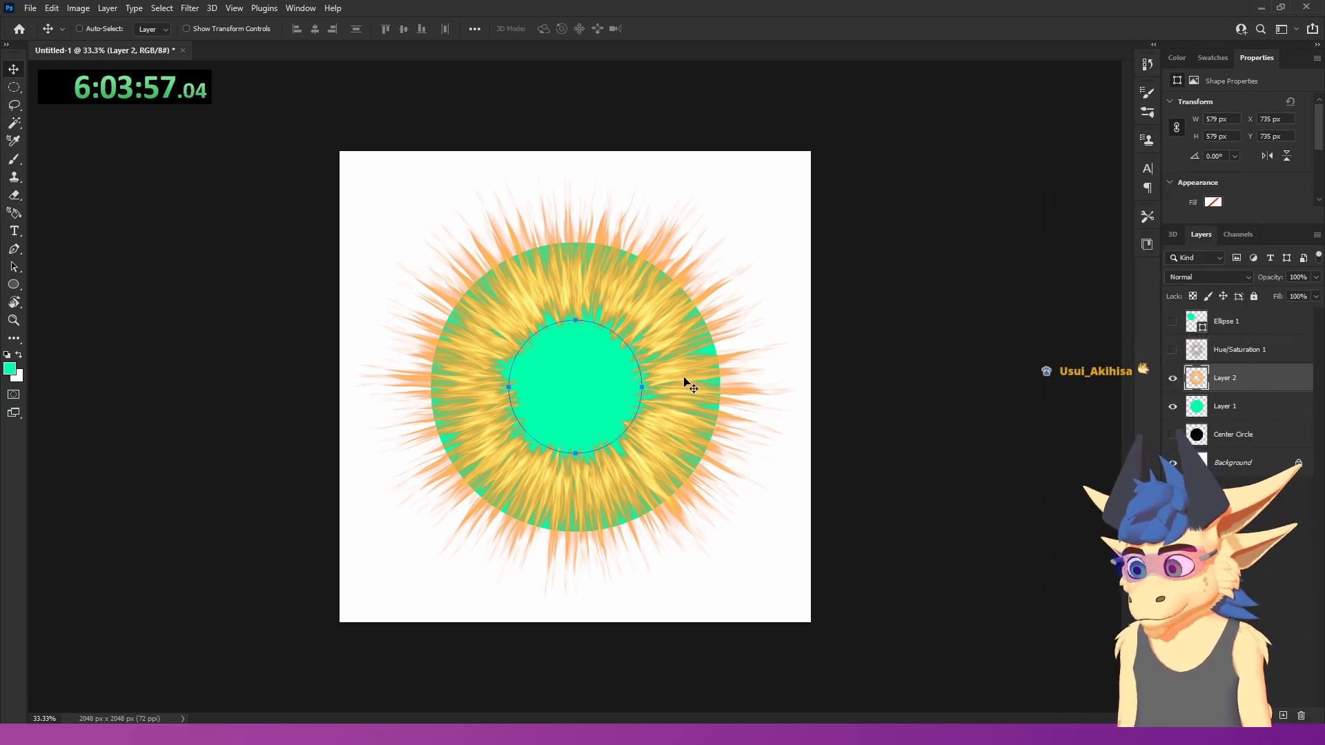
key(m)
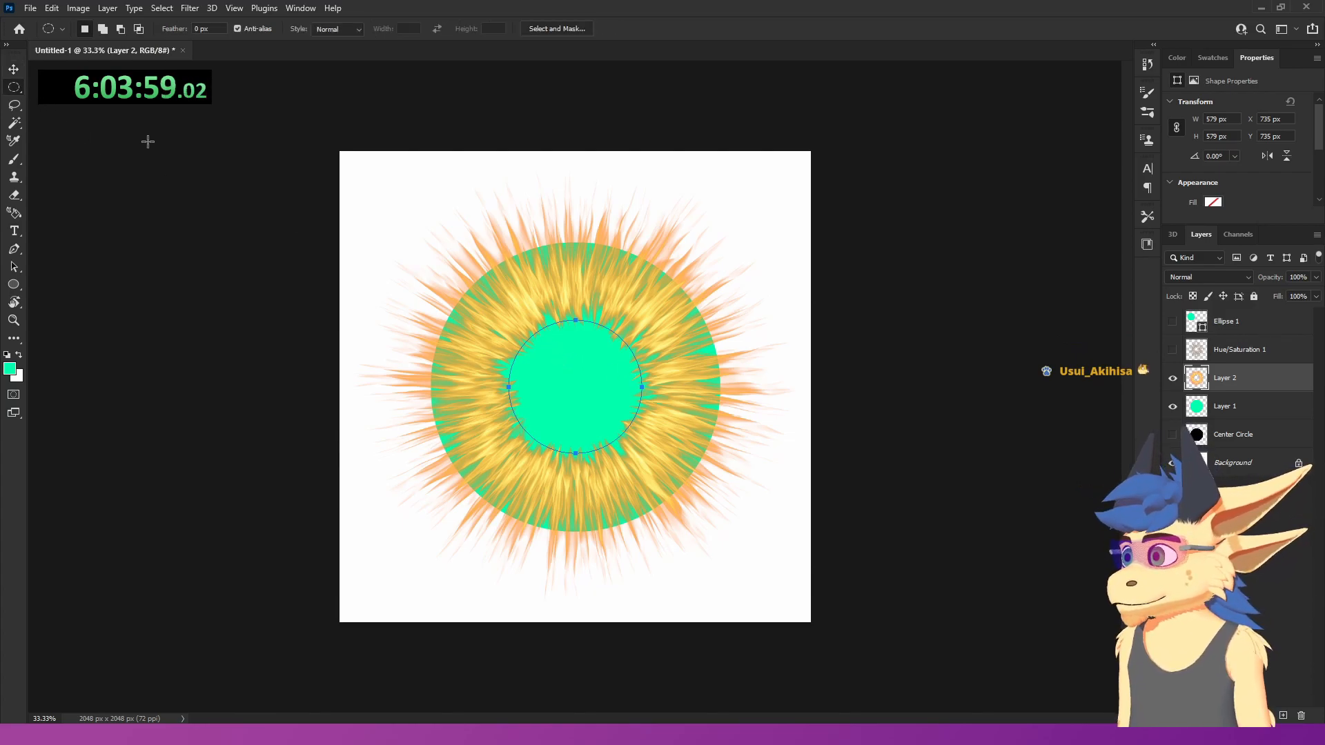
drag(342, 214, 510, 347)
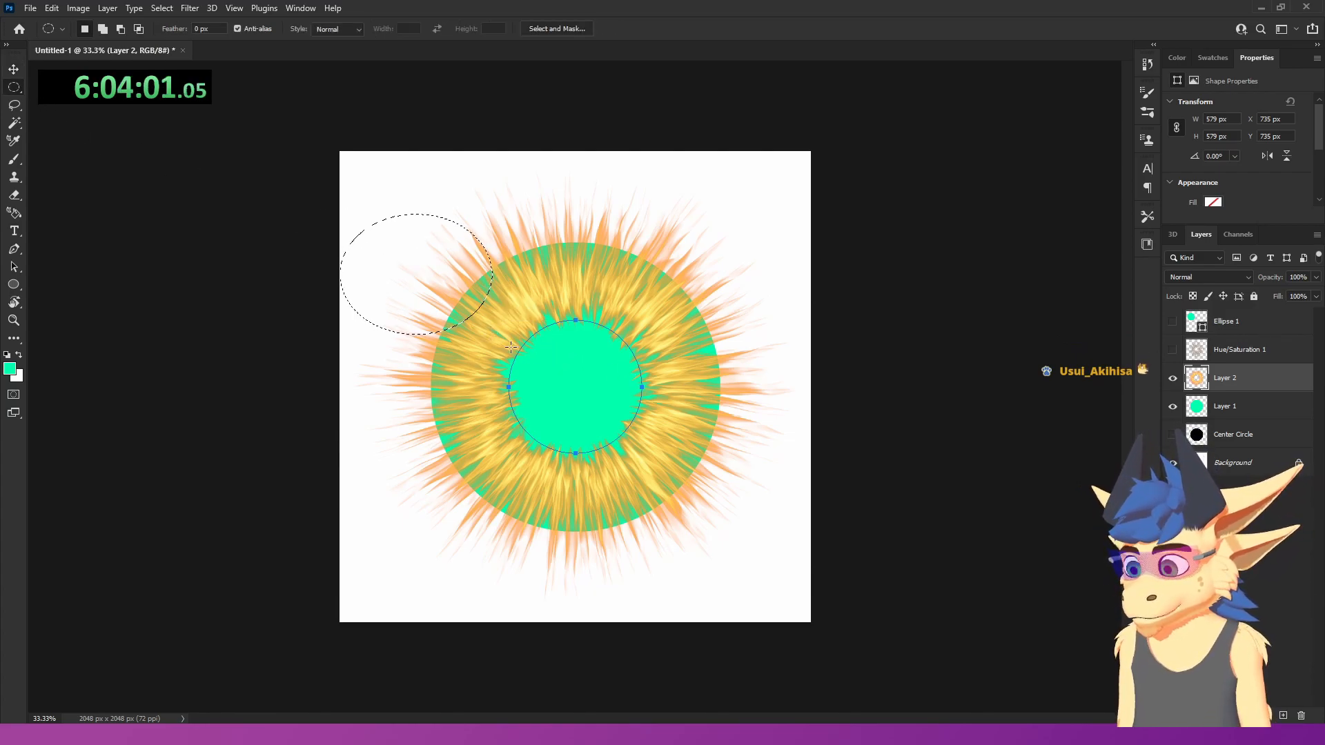
key(b)
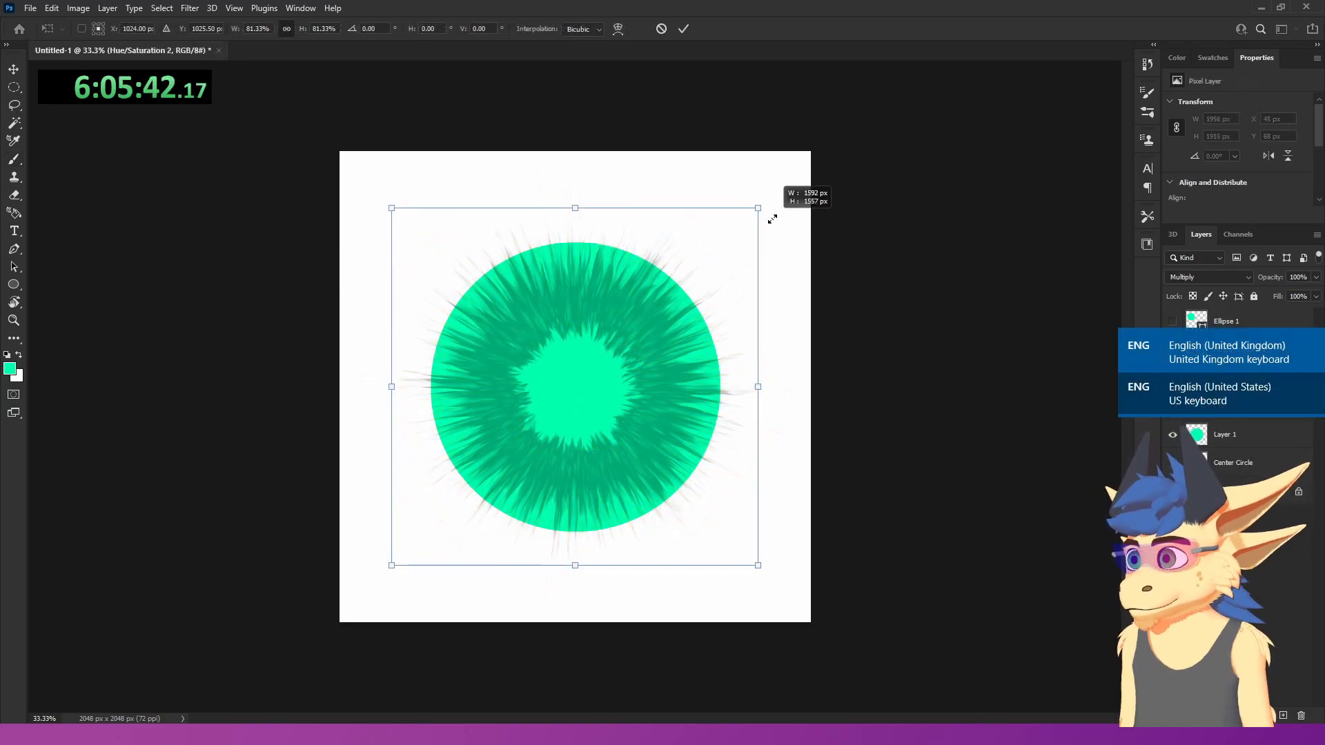
- Scale the grey flame layer Hue/Saturation 2 down around its centre to about 1729 x 1693 px
alt+shift+drag(769, 216, 760, 228)
key(ctrl+z)
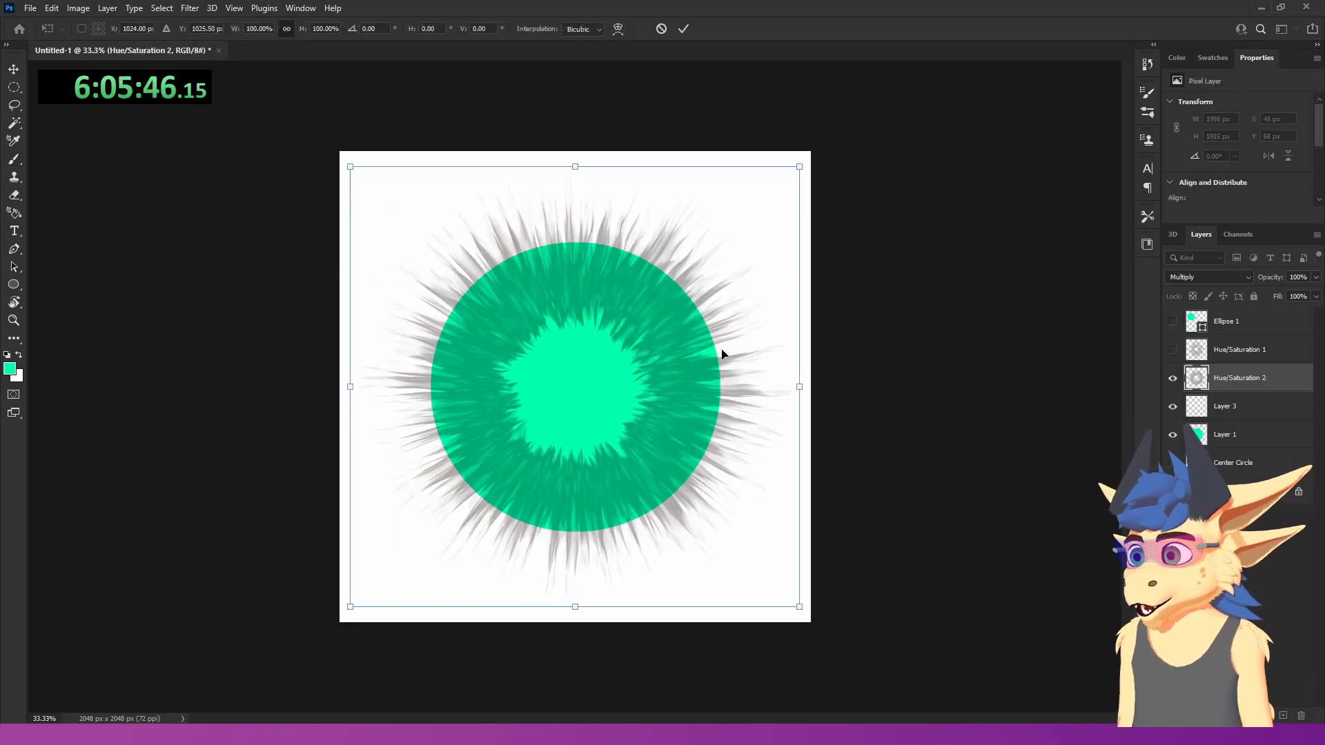
alt+drag(800, 167, 774, 192)
key(Return)
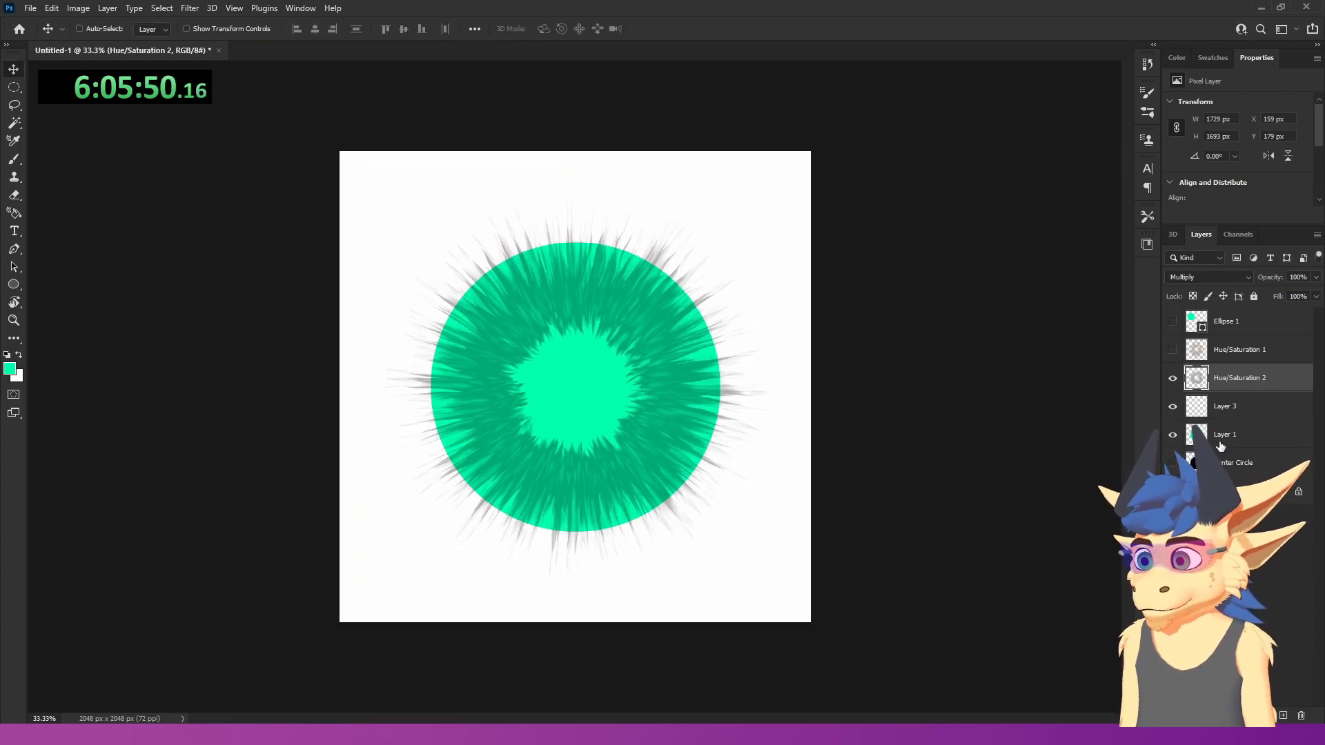
- Select the area outside the Center Circle layer's disc with the Magic Wand and make the Hue/Saturation 2 layer active
click(1238, 463)
key(w)
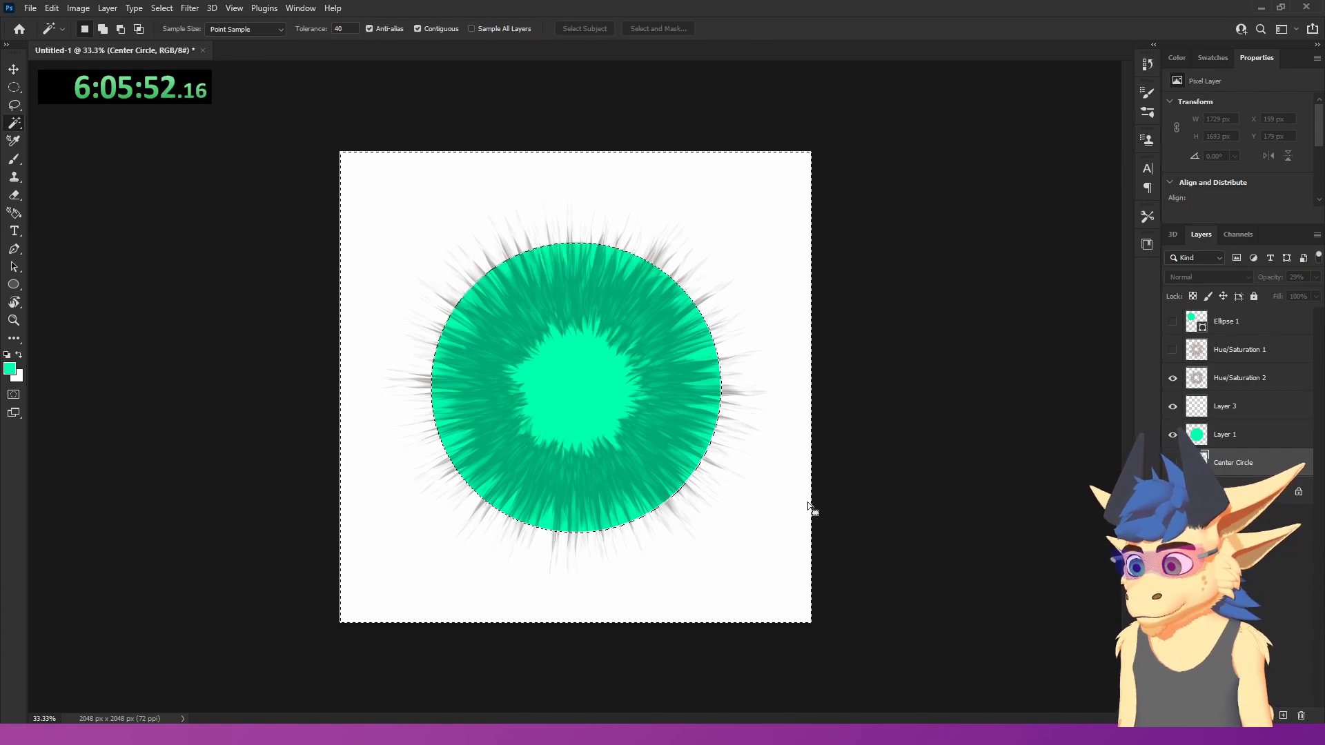
click(1264, 388)
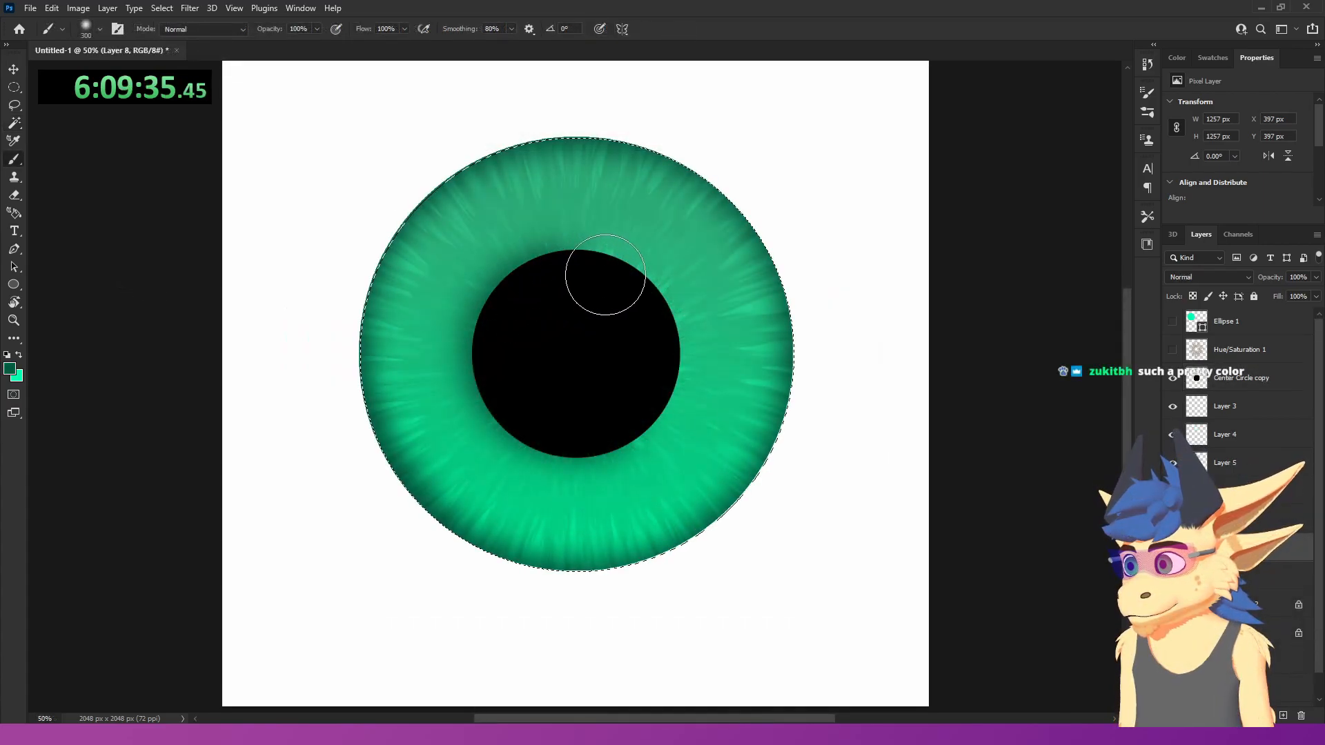
- Brush soft dark green shading around the pupil on Layer 8 within the iris selection
mouse_move(605, 275)
mouse_down()
mouse_move(644, 311)
mouse_move(663, 372)
mouse_move(609, 423)
mouse_move(559, 428)
mouse_move(528, 414)
mouse_move(503, 376)
mouse_move(509, 325)
mouse_move(550, 288)
mouse_move(599, 293)
mouse_up()
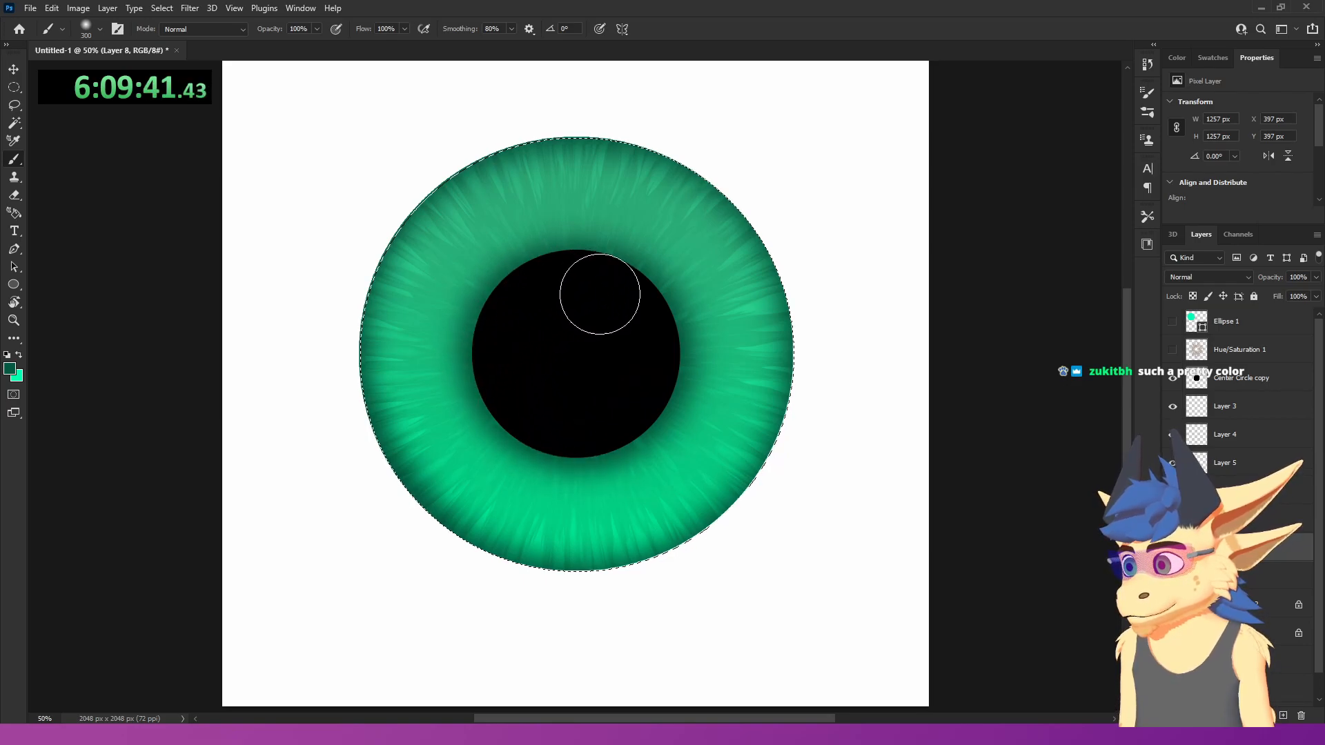
scroll(504, 409, down, 5)
scroll(648, 415, up, 10)
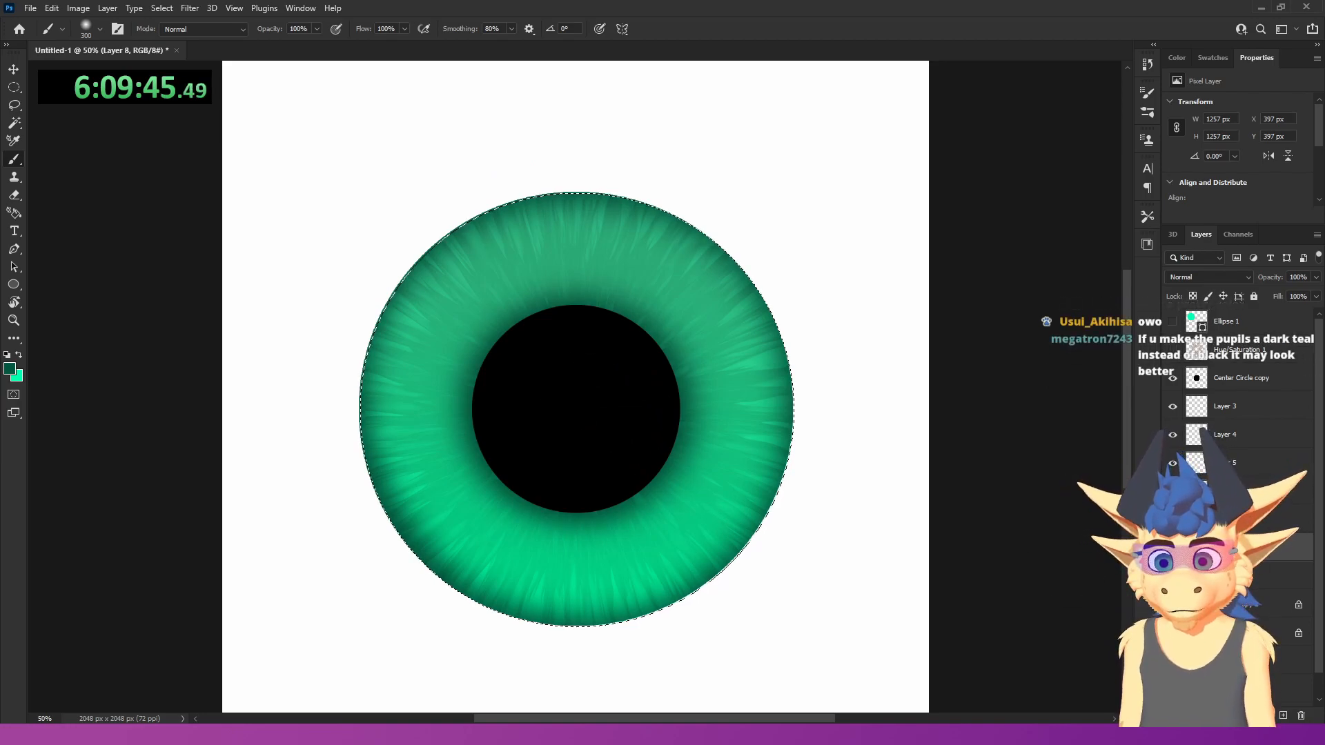
- Compare the iris with its tint layers toggled and adjust the opacity of the Screen-blended Layer 1 copy 2
click(1173, 575)
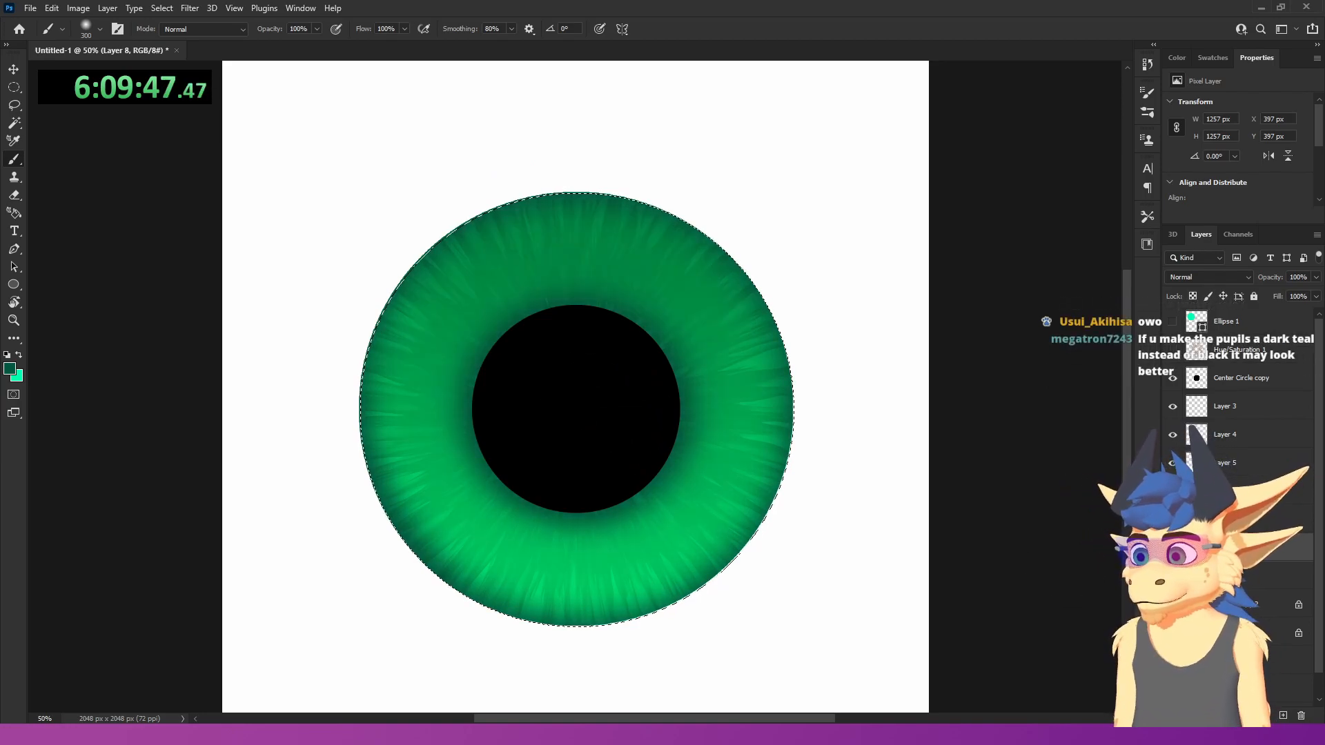
click(1173, 604)
click(1250, 612)
click(1316, 277)
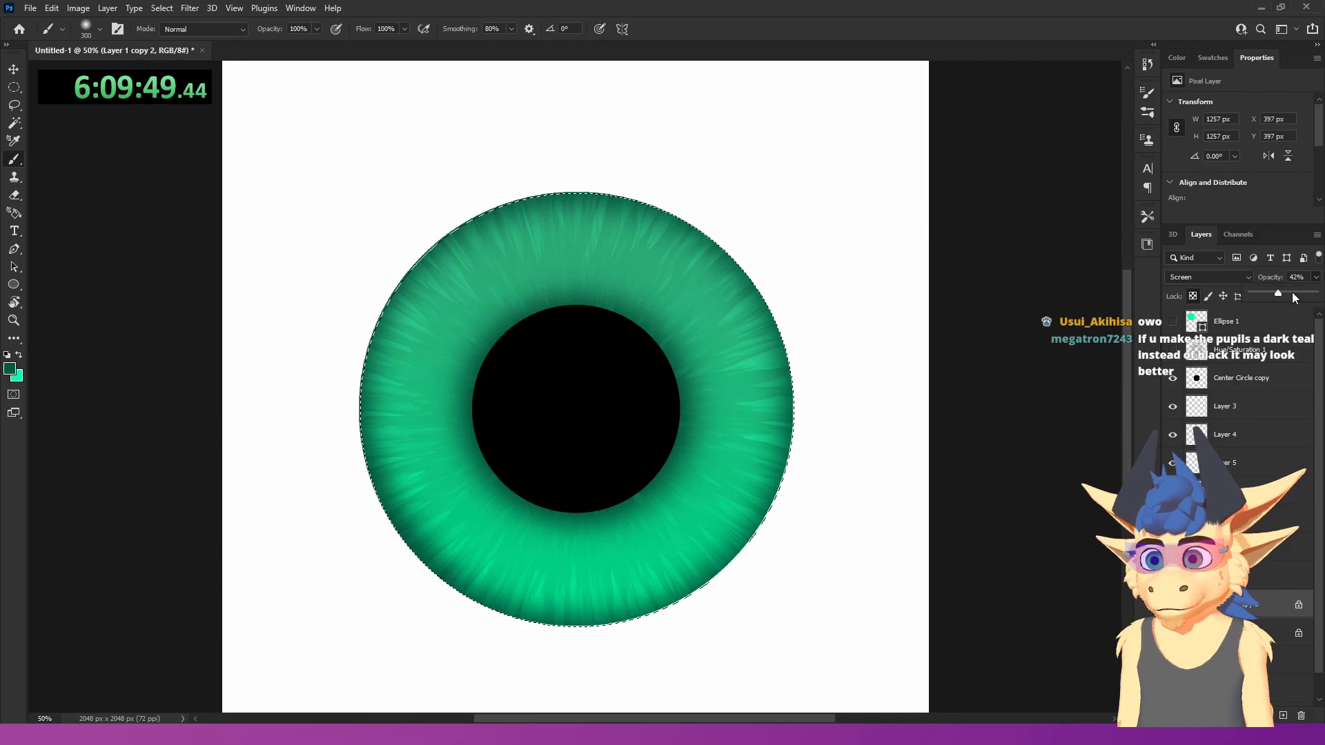
drag(1259, 298, 1270, 296)
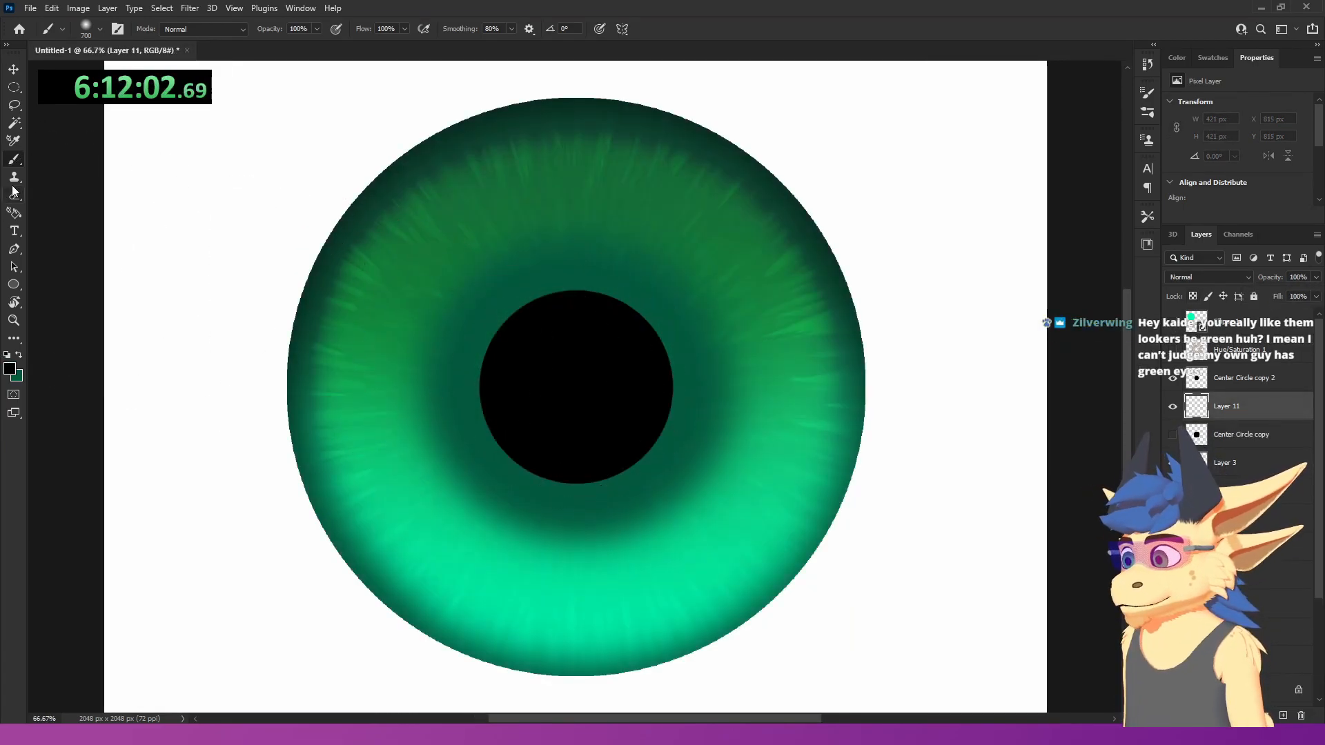
- Set the foreground colour to dark grey 242424 and dab a soft 500 px brush spot behind the pupil on Layer 11
click(10, 369)
drag(766, 521, 738, 511)
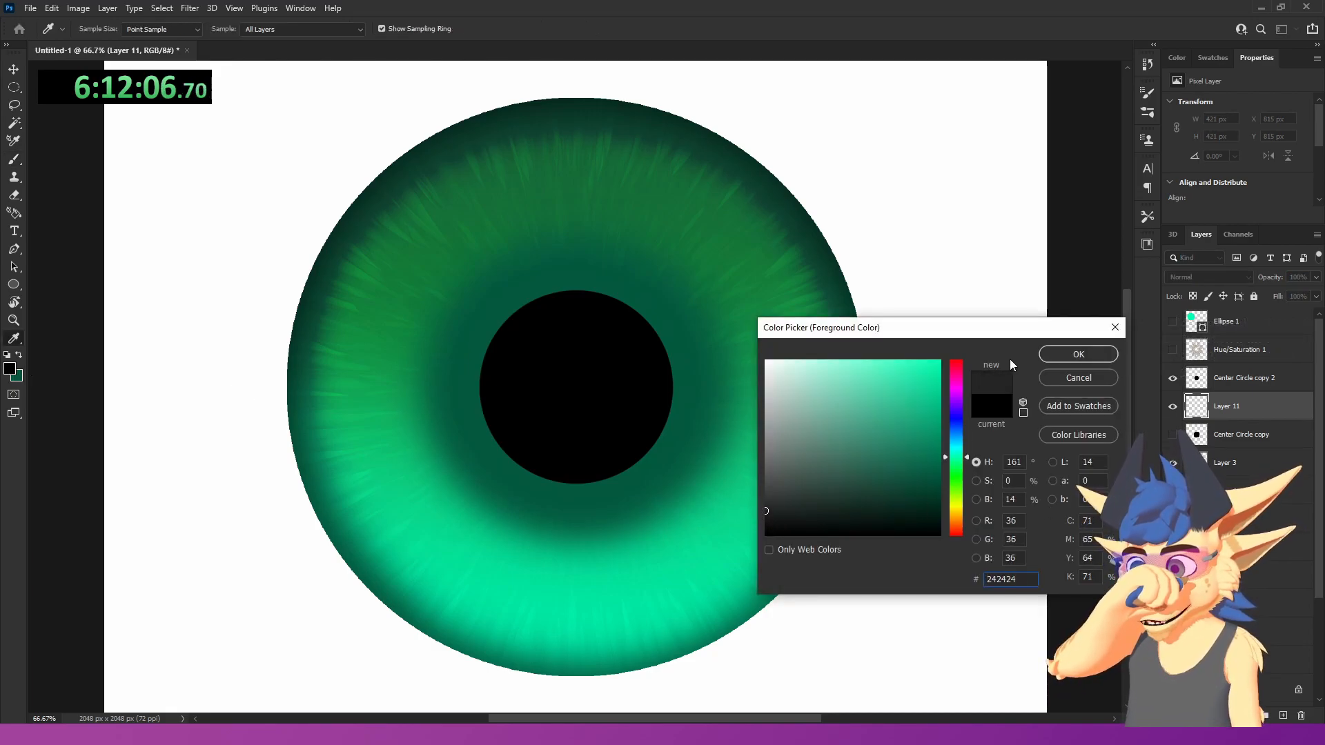
key(Return)
key(b)
click(575, 384)
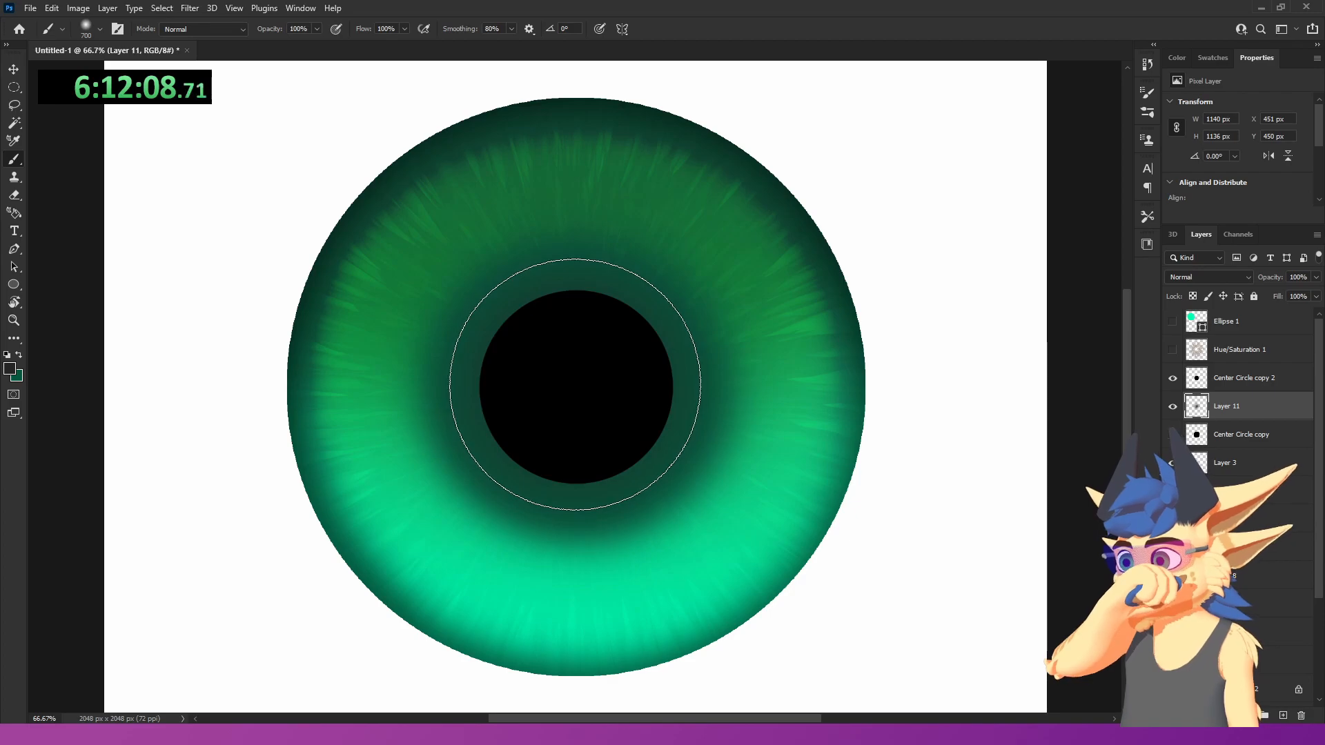
key(ctrl+z)
key(bracketleft)
key(bracketleft)
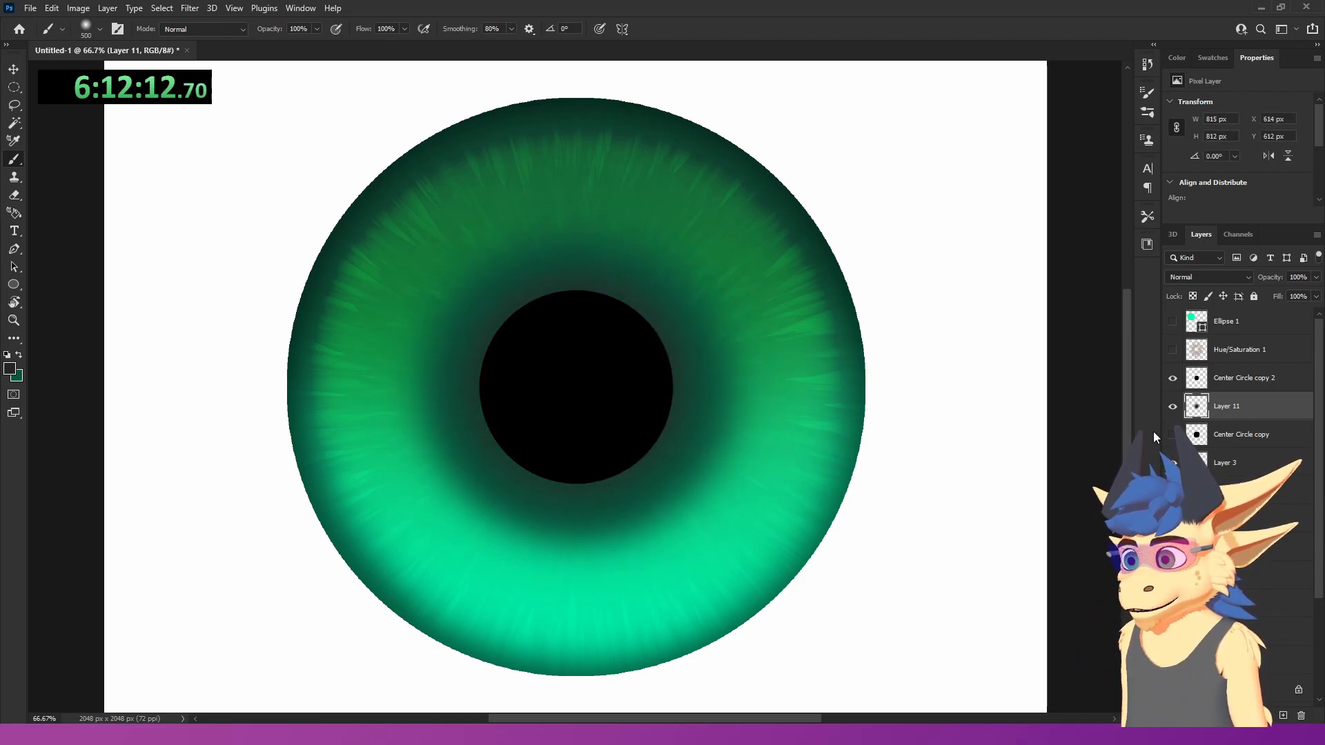
- Toggle Center Circle copy 2 and Layer 11 to compare the pupil, and show the larger Center Circle copy behind the grey glow
click(1173, 379)
click(1173, 380)
click(1173, 405)
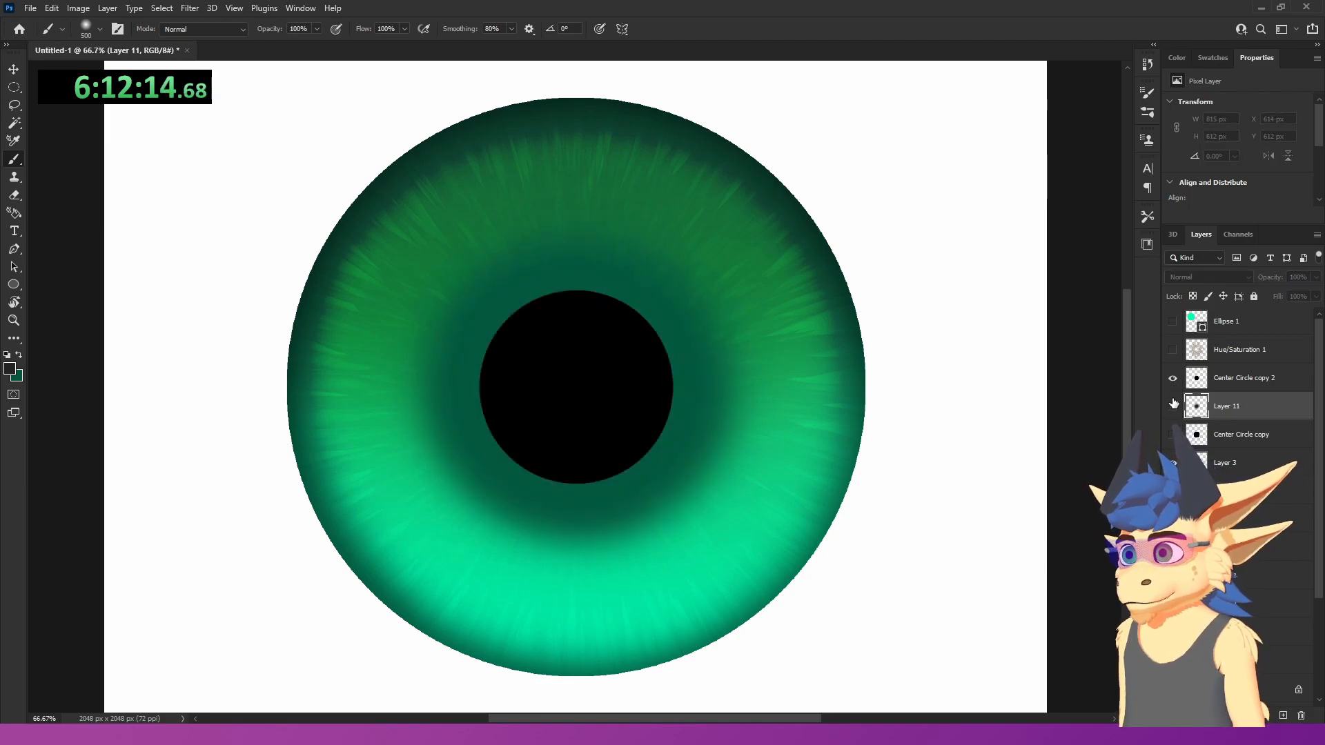
click(1173, 406)
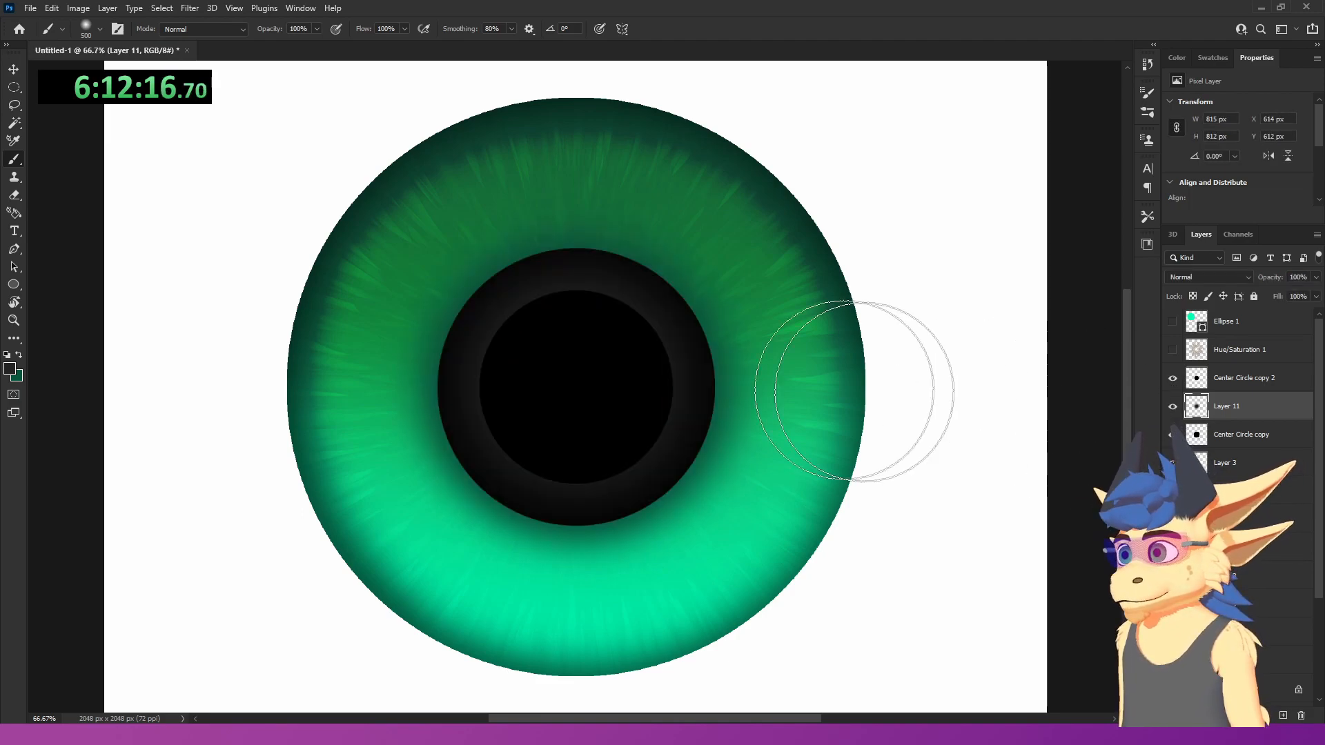
scroll(918, 319, down, 1)
scroll(942, 330, up, 5)
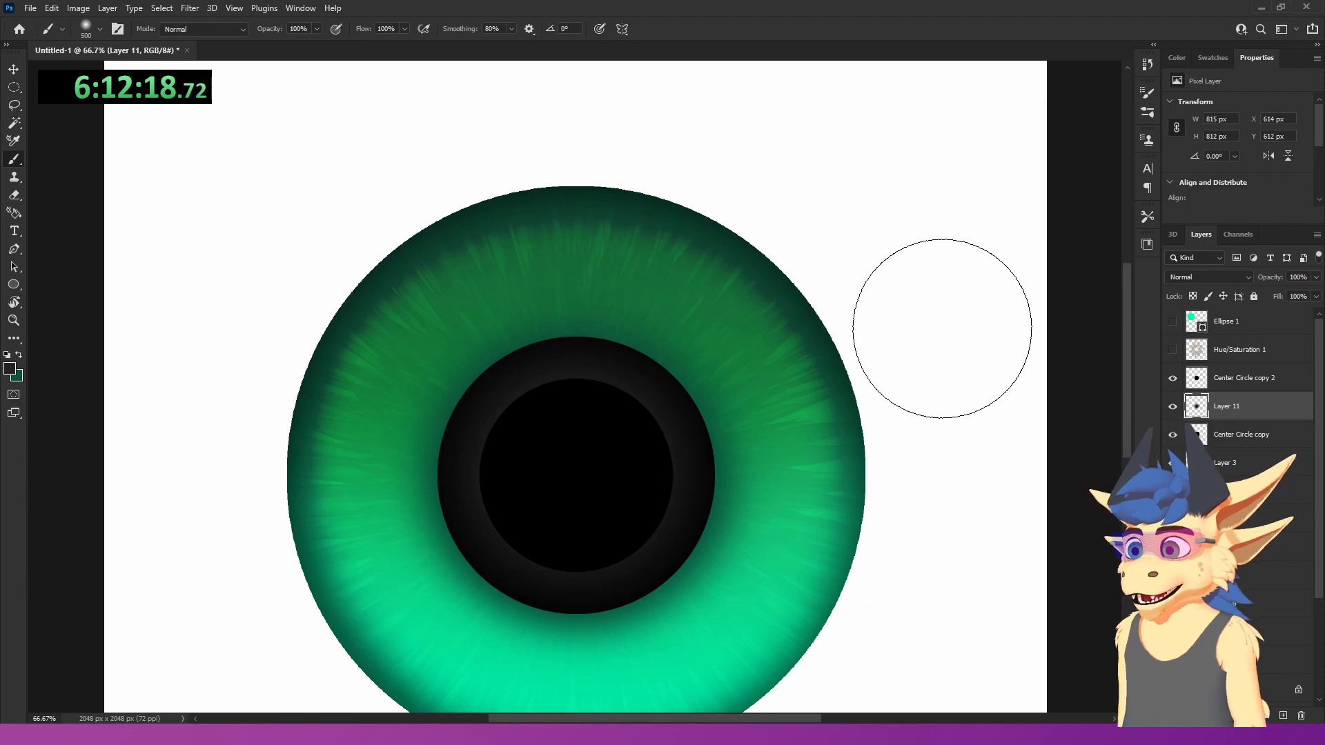
scroll(942, 329, down, 3)
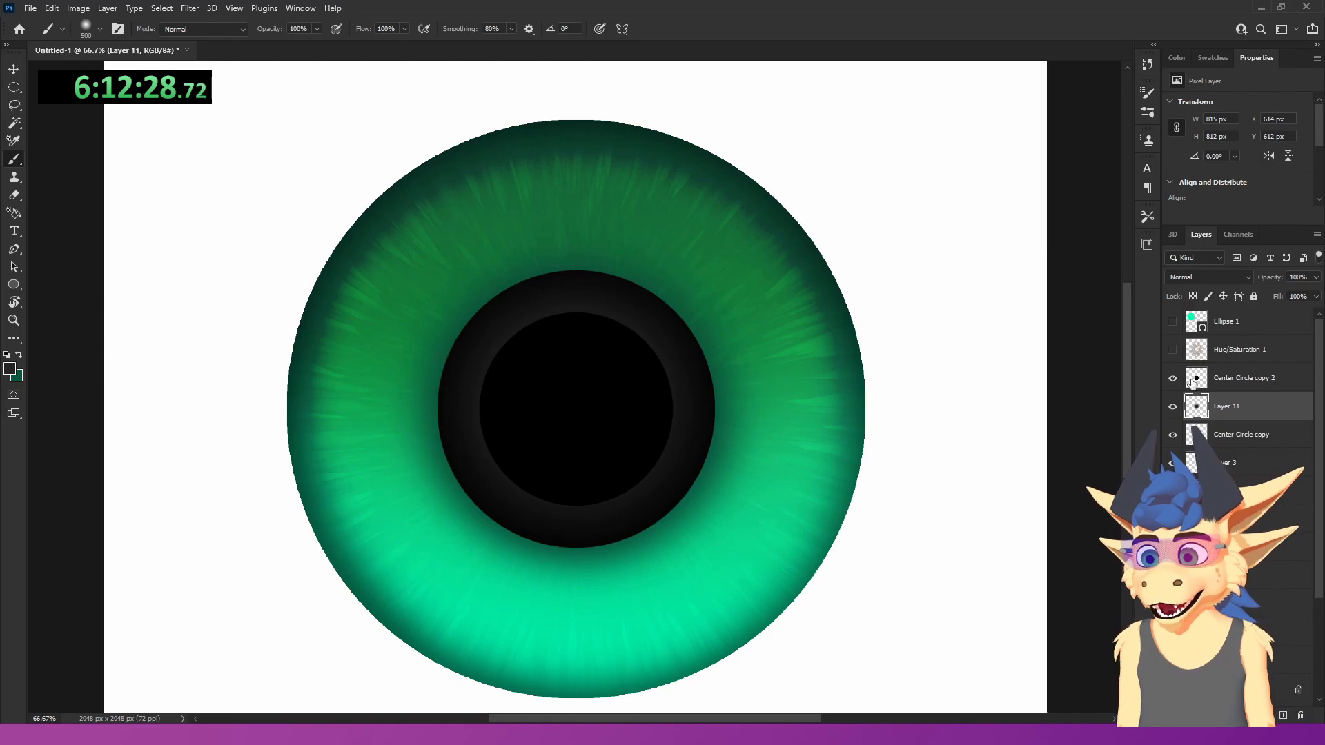
- Delete the hidden Hue/Saturation 1 and Ellipse 1 layers
click(1242, 350)
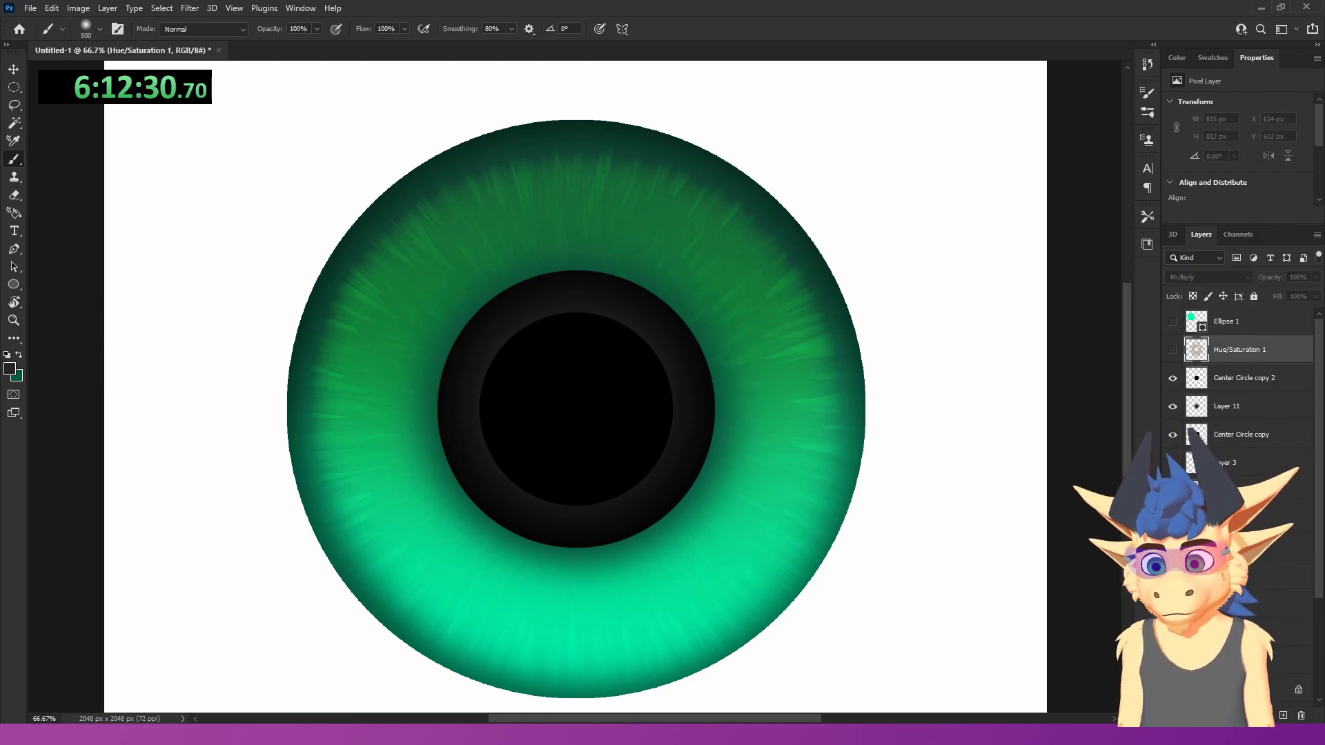
right_click(1228, 353)
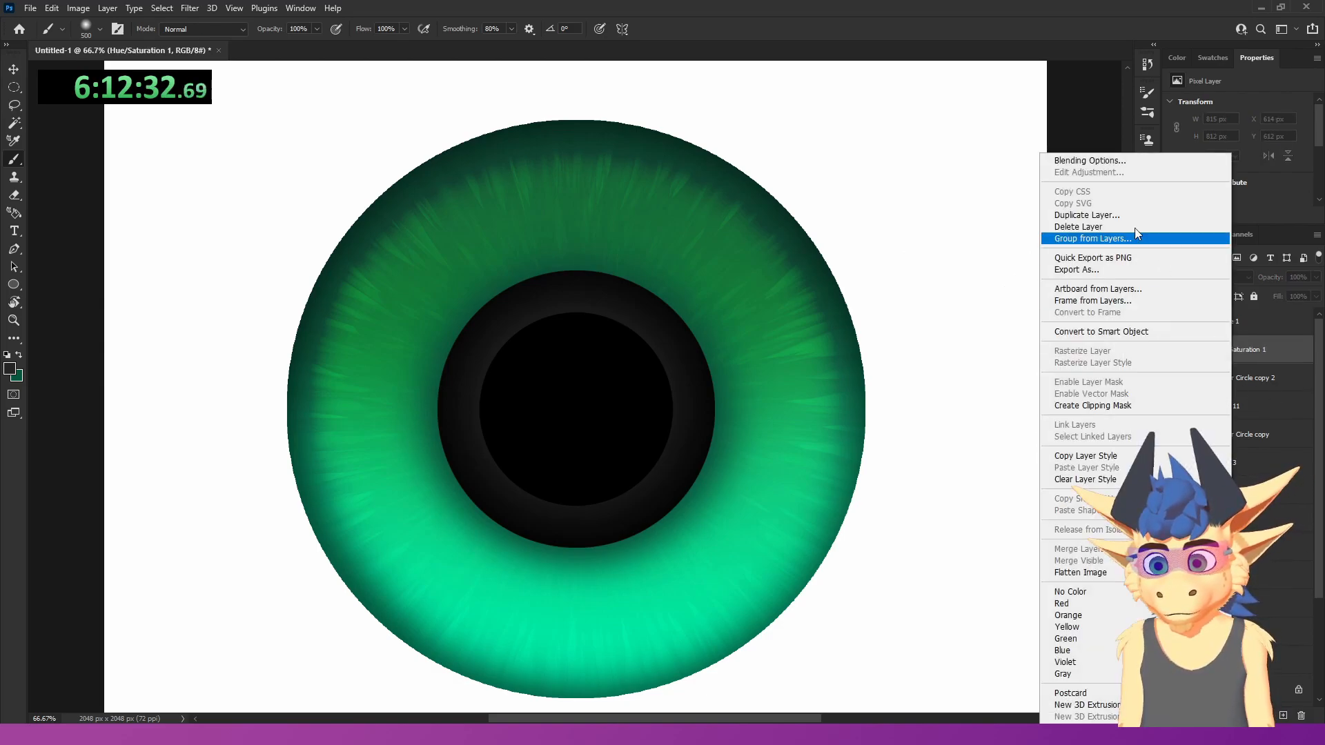
click(1119, 213)
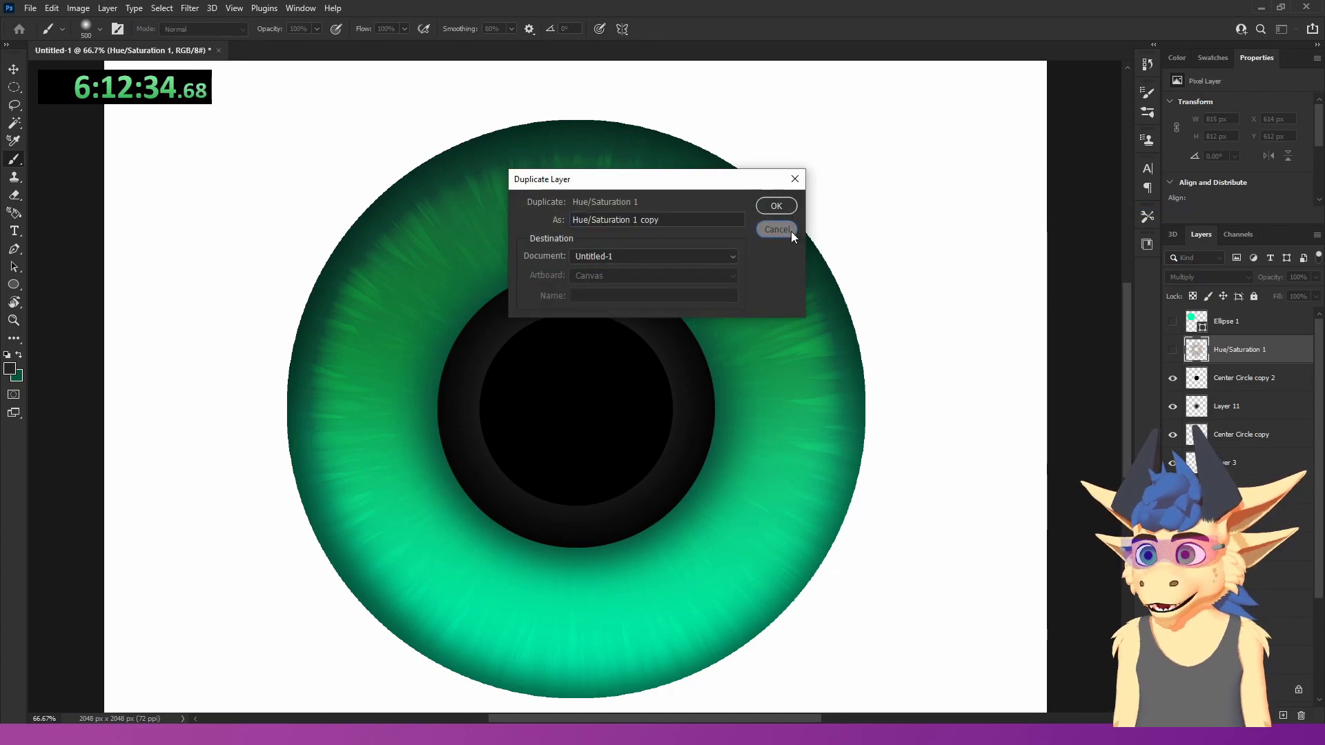
click(791, 230)
right_click(1218, 350)
click(1078, 227)
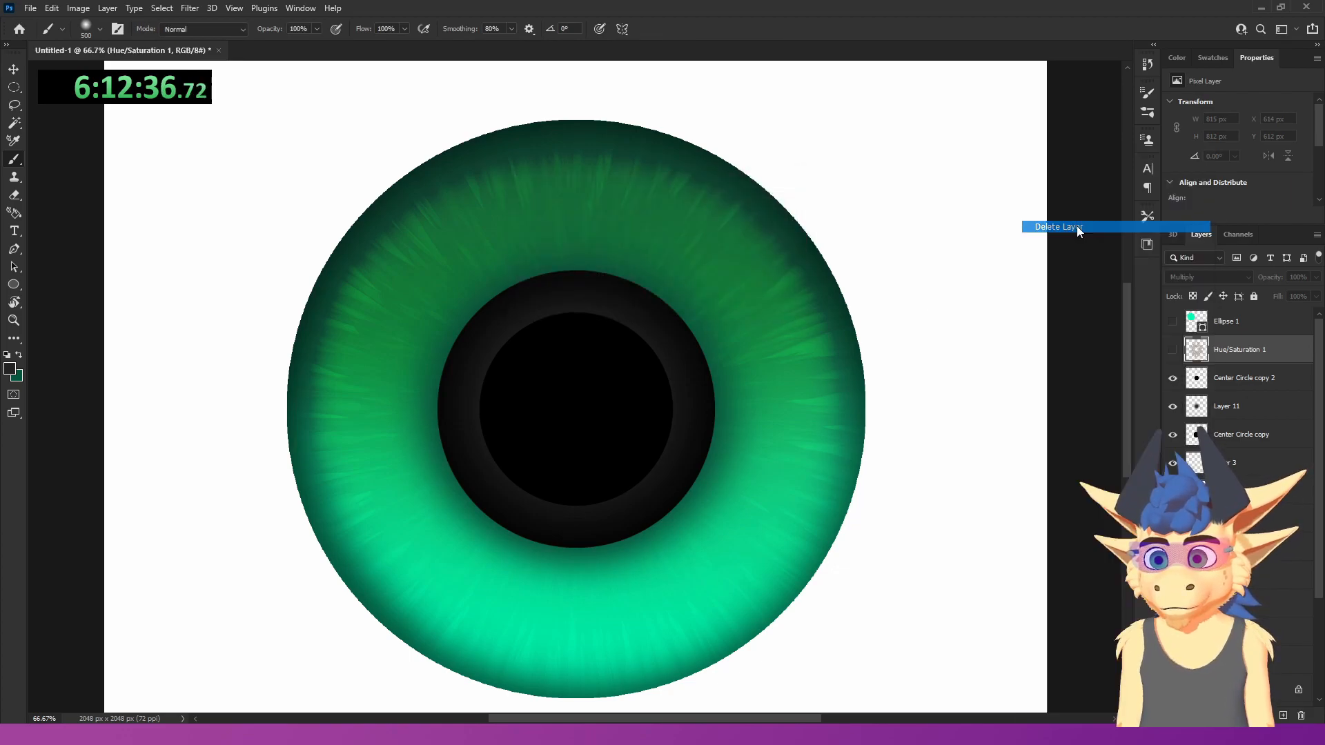
click(619, 274)
right_click(1225, 321)
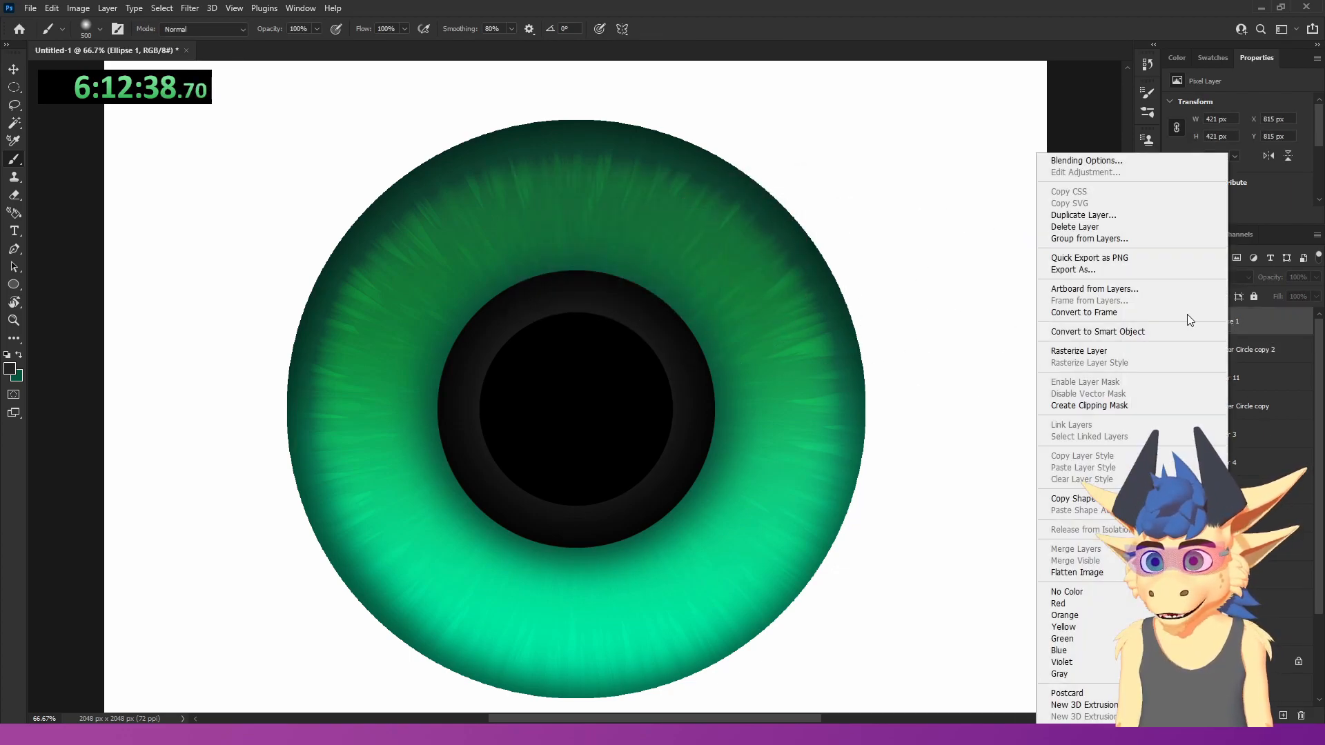
click(1074, 229)
click(619, 274)
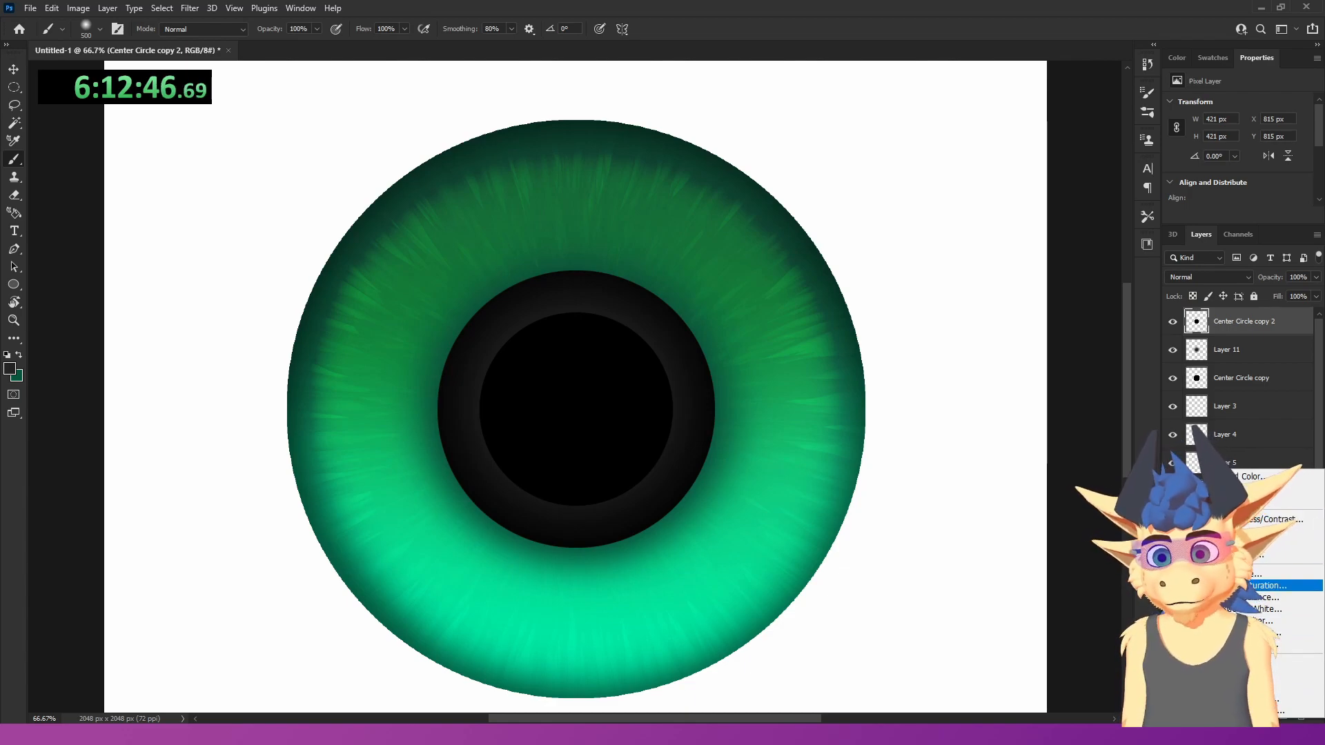
- Add a Hue/Saturation adjustment layer above all the eye layers and adjust its hue
click(1269, 585)
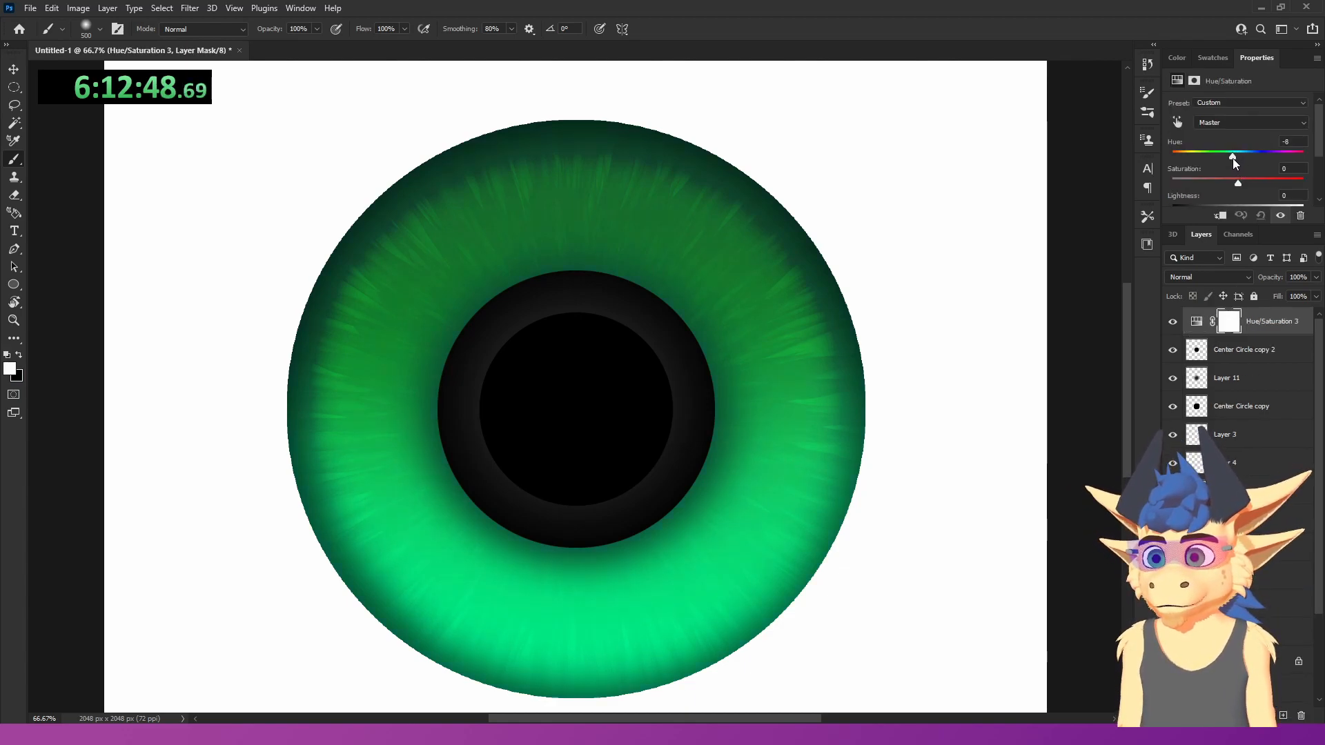
mouse_move(1257, 157)
mouse_down()
mouse_move(1297, 156)
mouse_move(1161, 157)
mouse_move(1274, 136)
mouse_move(1220, 135)
mouse_move(1268, 150)
mouse_move(1249, 146)
mouse_up()
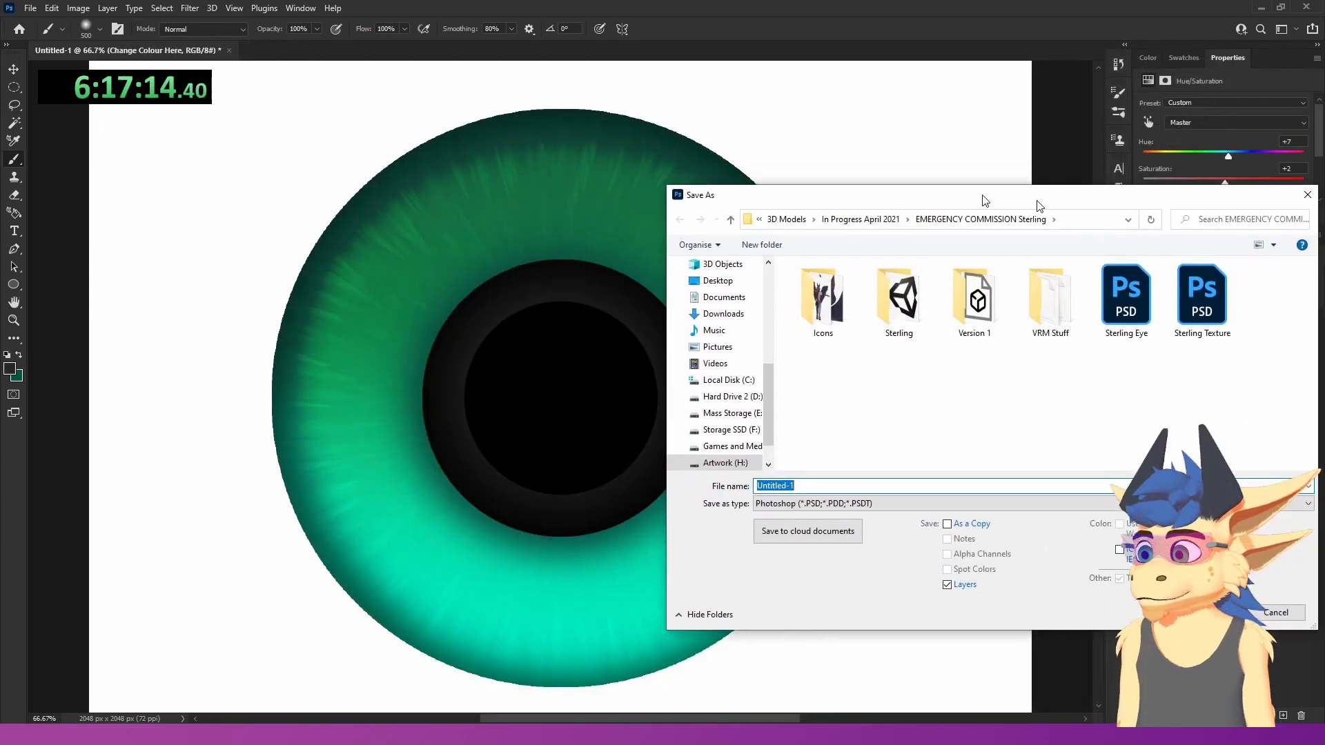
- Save the layered document as a Photoshop file named Speed Run Eye in the Speedruns folder
key(Escape)
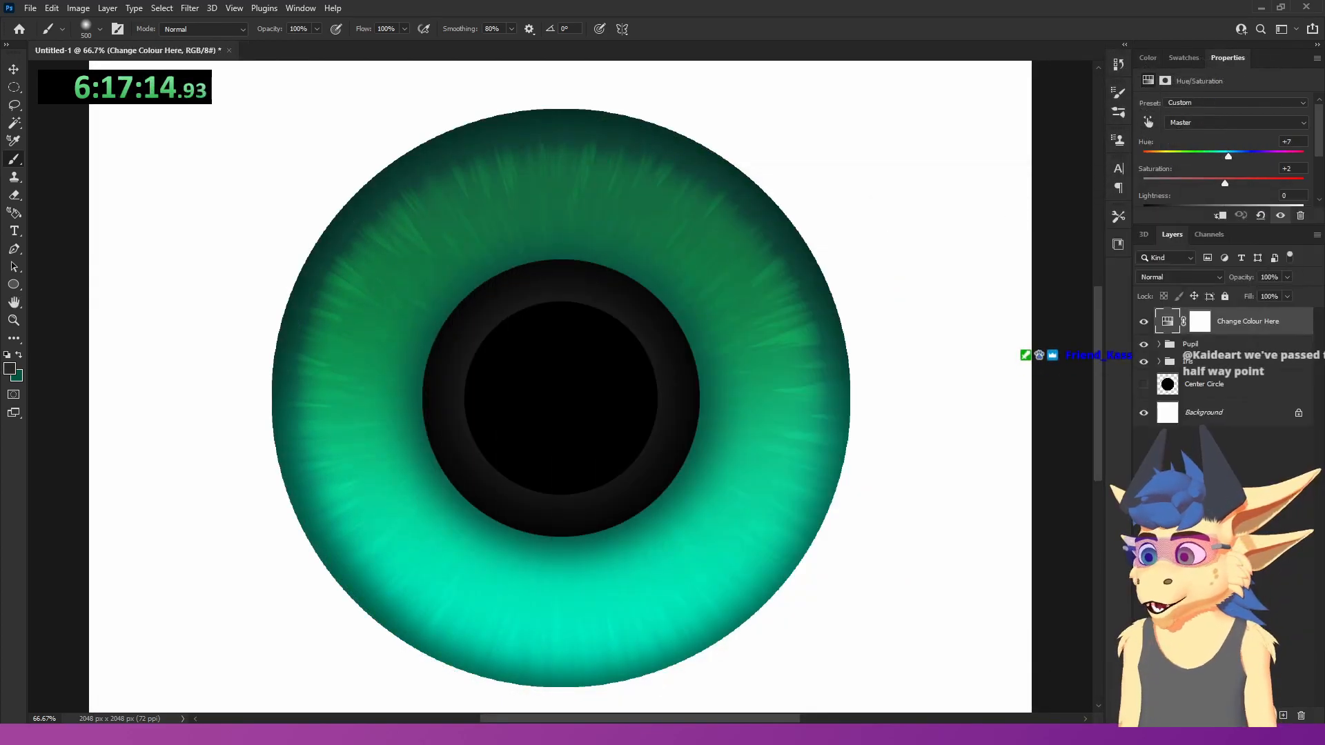
key(ctrl+shift+s)
scroll(635, 312, up, 5)
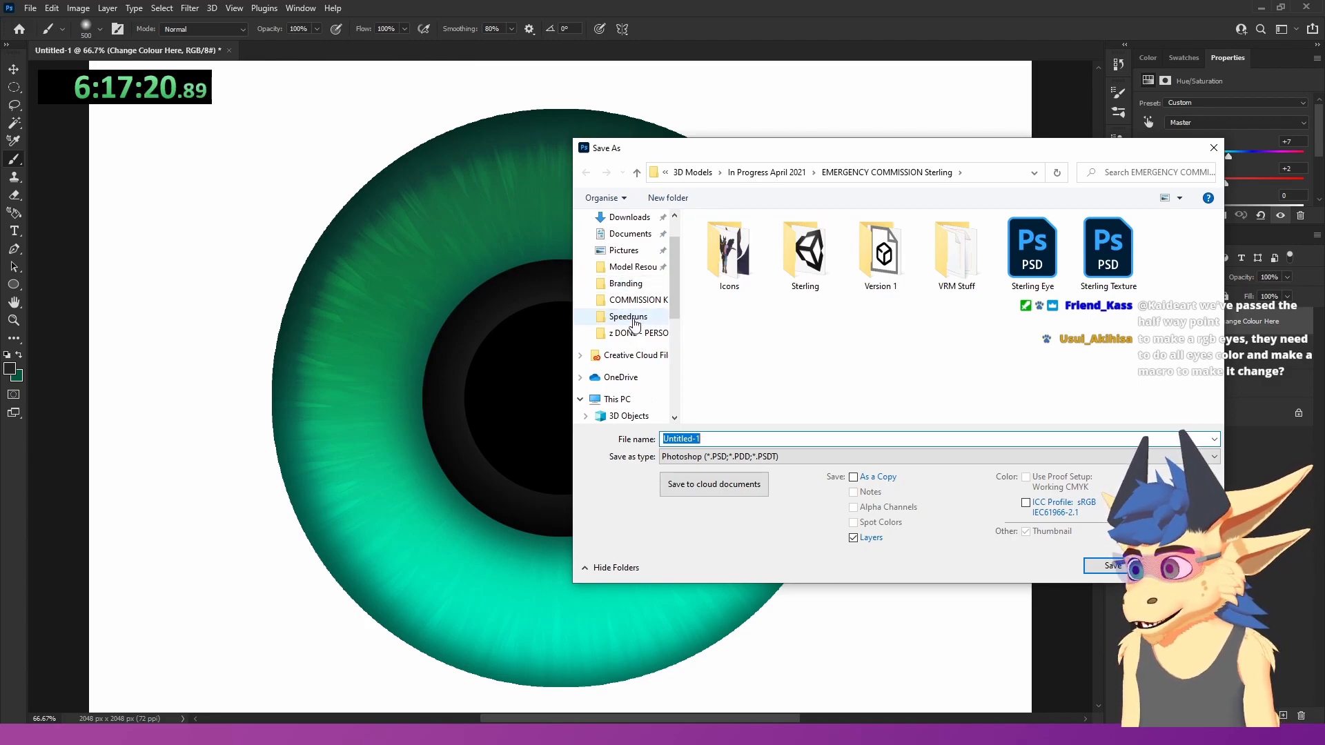
drag(784, 151, 1324, 153)
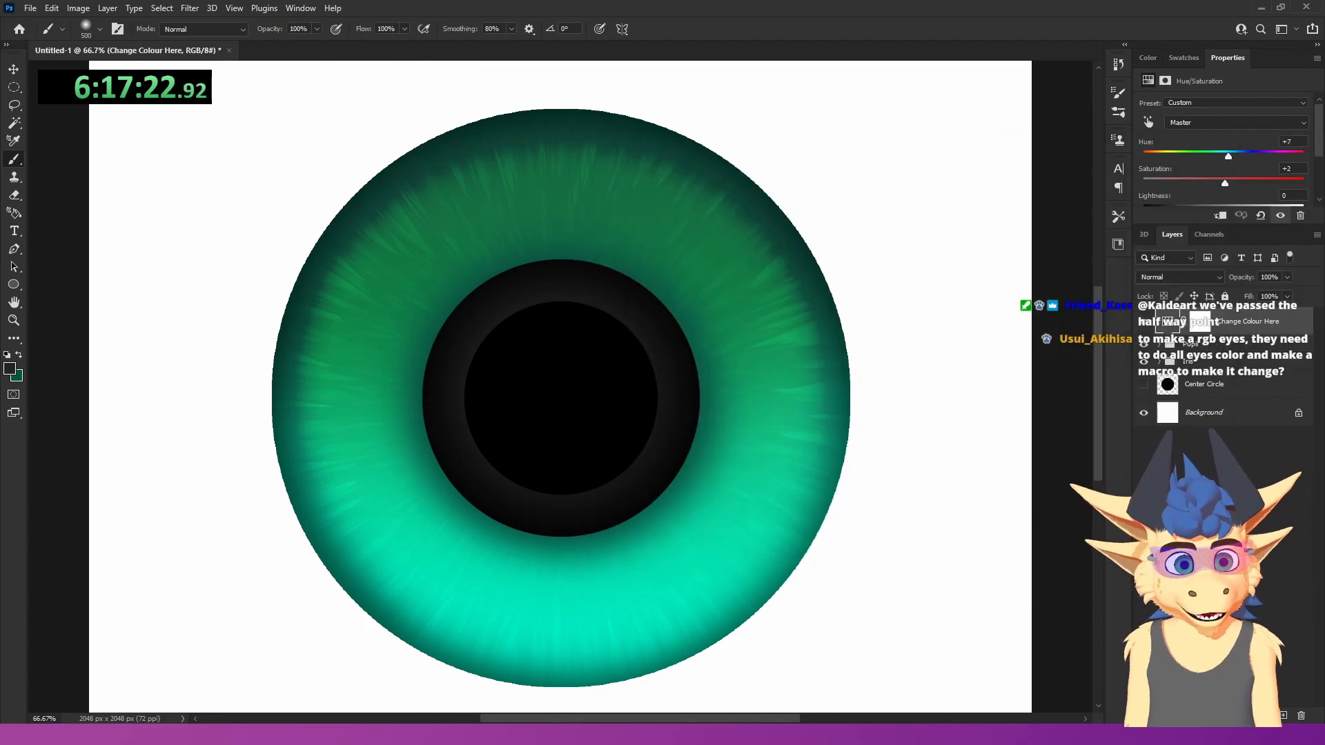
drag(1324, 154, 783, 151)
click(593, 425)
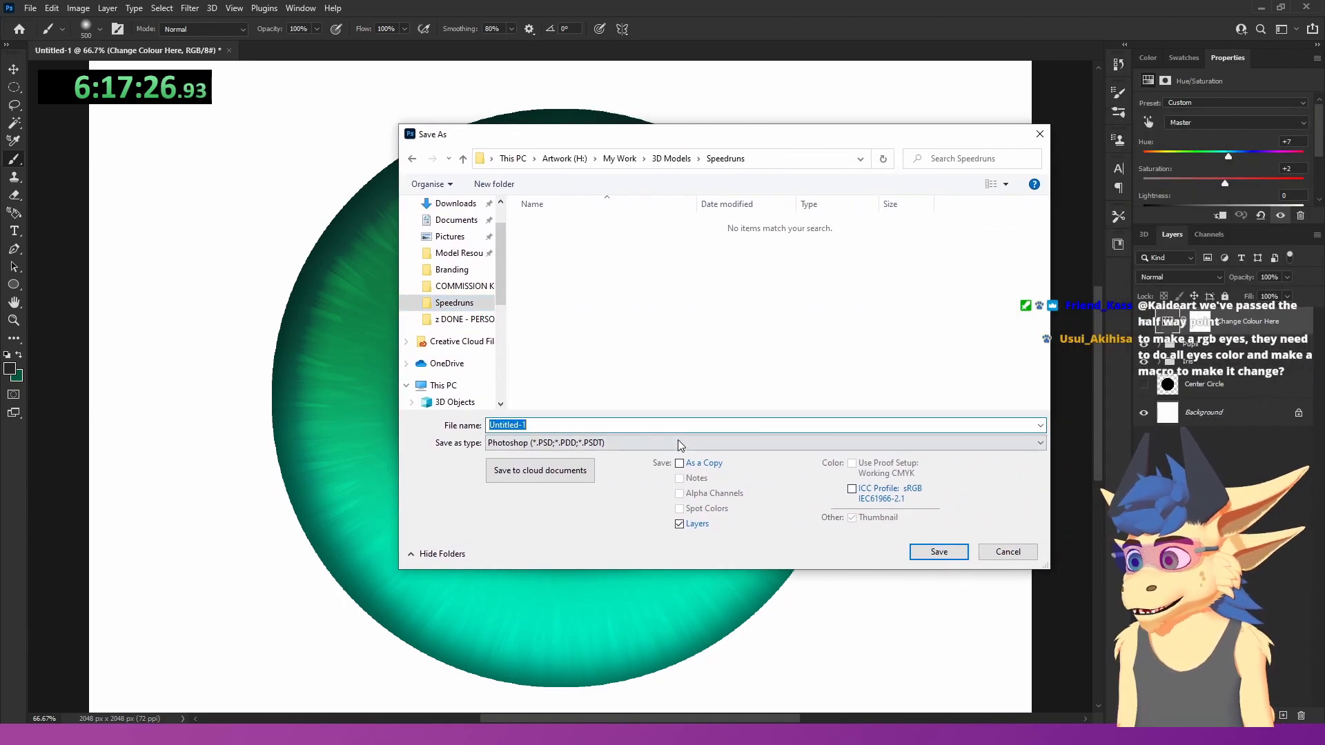
text(Speed Ru)
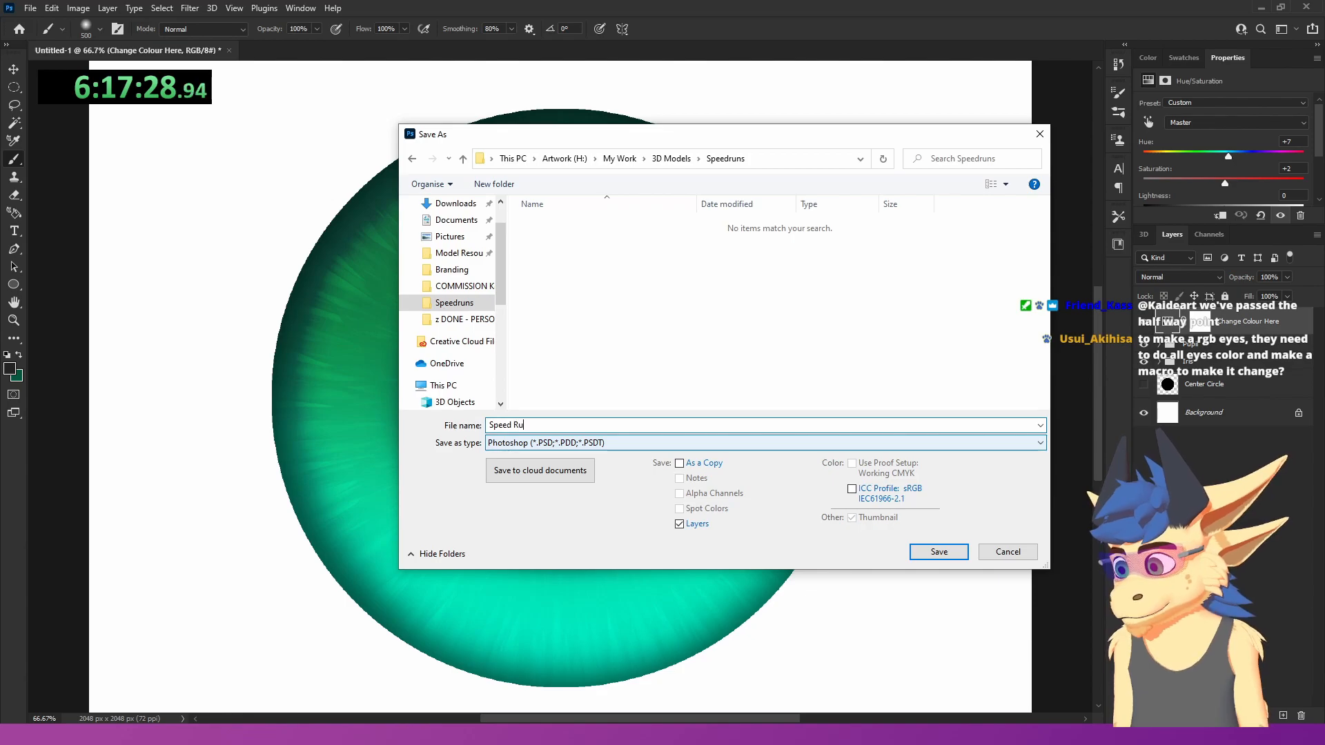
text(n Eye 1)
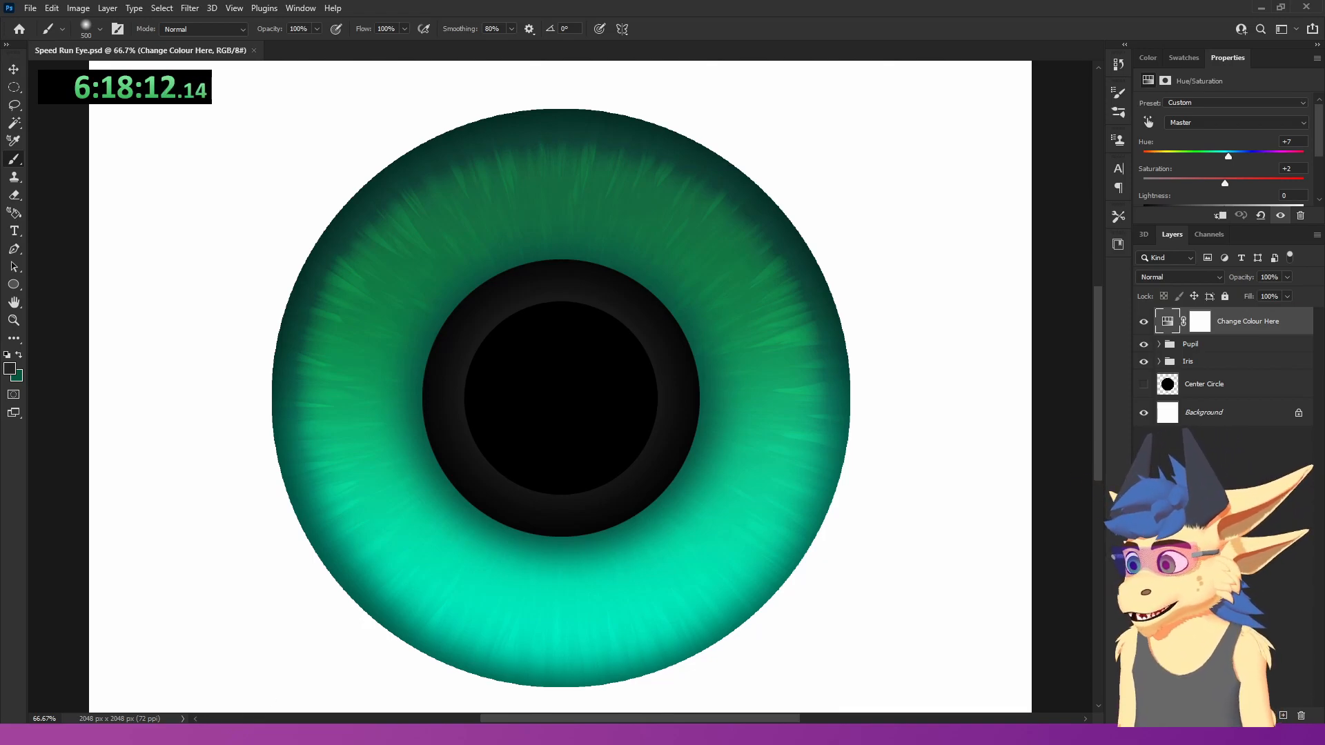
- Switch to Blender and touch up the character's throat with the light blue palette colour
key(alt+Tab)
scroll(404, 586, down, 4)
mouse_move(404, 587)
middle_down()
mouse_move(428, 603)
mouse_move(481, 491)
mouse_move(516, 604)
middle_up()
scroll(511, 476, up, 1)
scroll(516, 605, up, 2)
scroll(545, 497, up, 2)
scroll(1024, 607, down, 6)
click(995, 516)
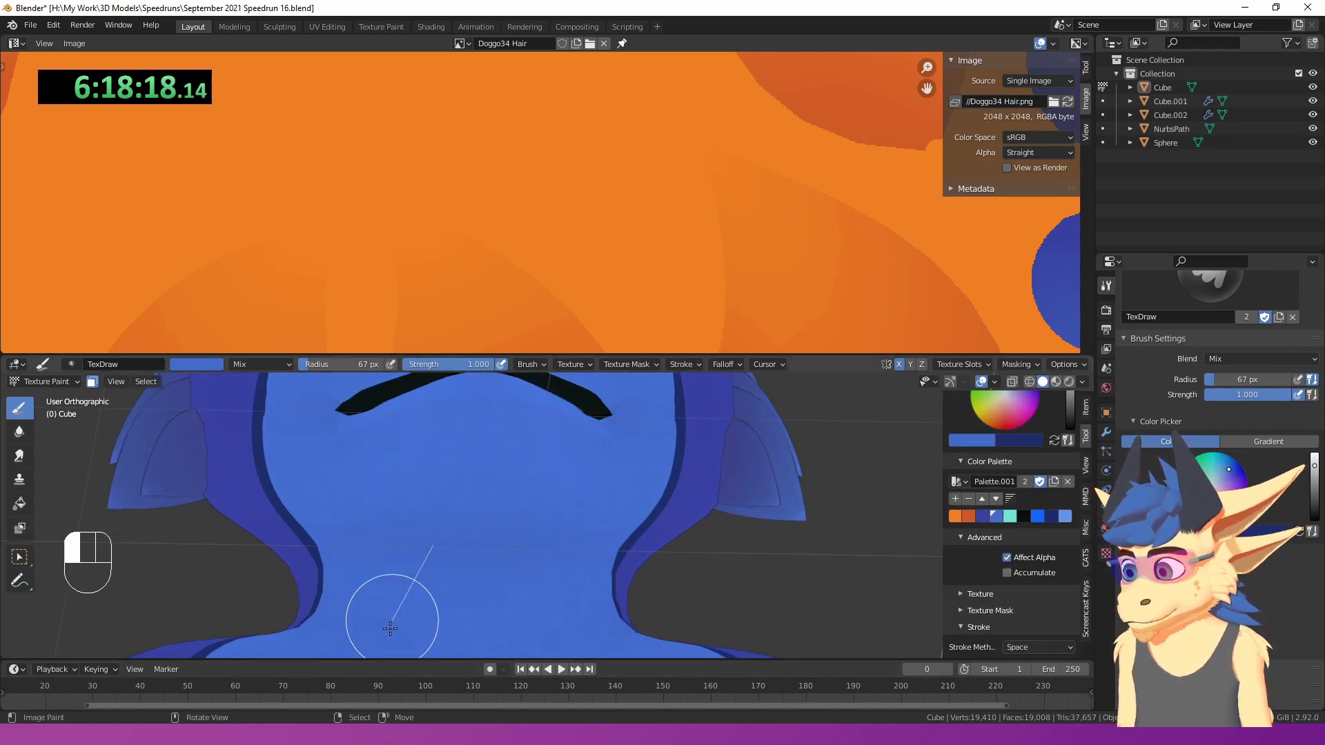
drag(390, 623, 414, 590)
- Enlarge the 3D viewport, change to Object Mode and select the eye sphere in front view
scroll(534, 486, down, 2)
mouse_move(553, 474)
middle_down()
mouse_move(520, 539)
mouse_move(675, 637)
middle_up()
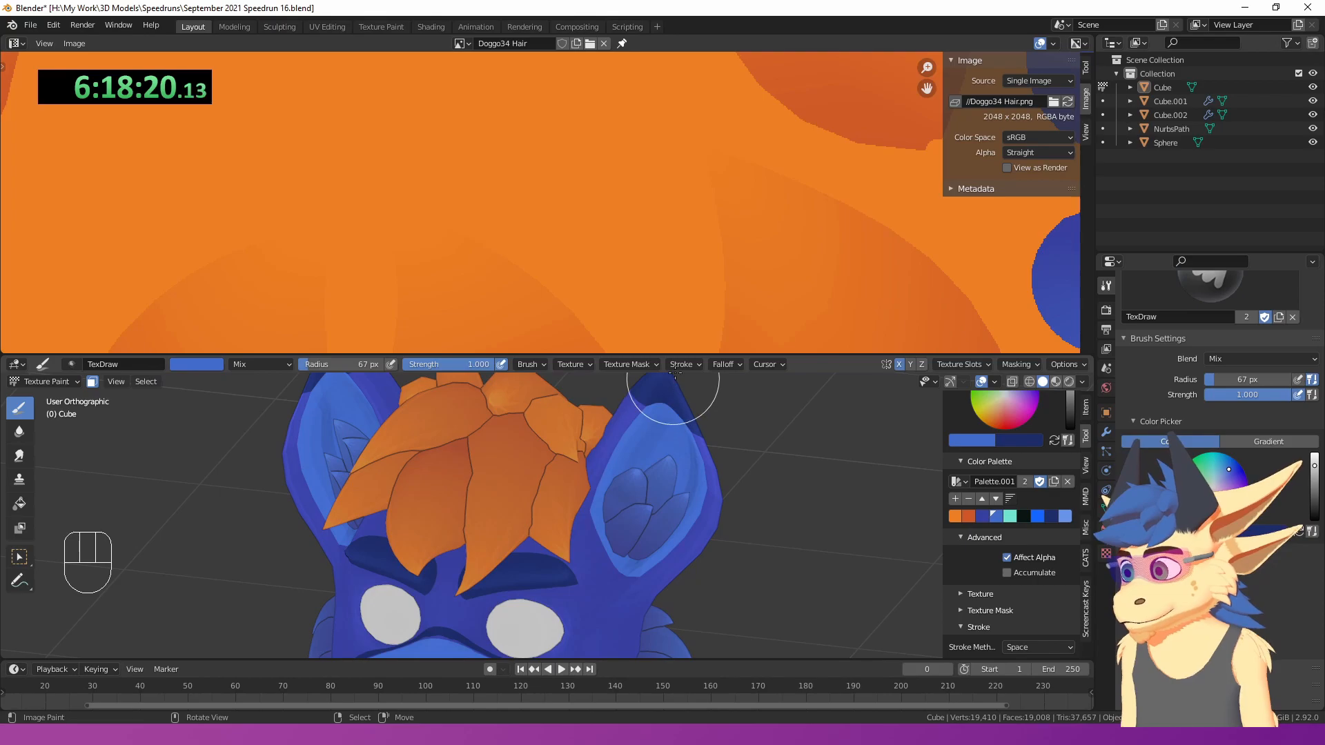
drag(676, 356, 683, 177)
click(68, 205)
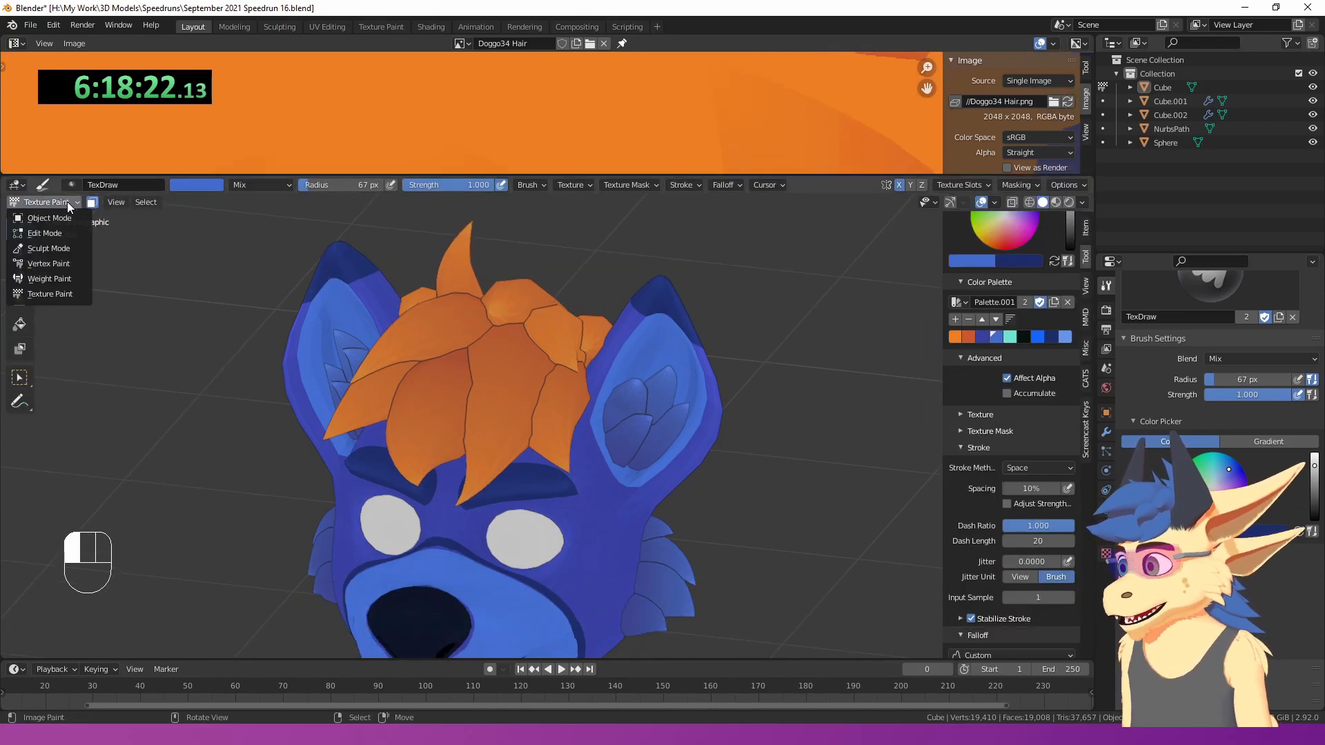
click(48, 219)
click(508, 541)
middle_drag(509, 540, 581, 524)
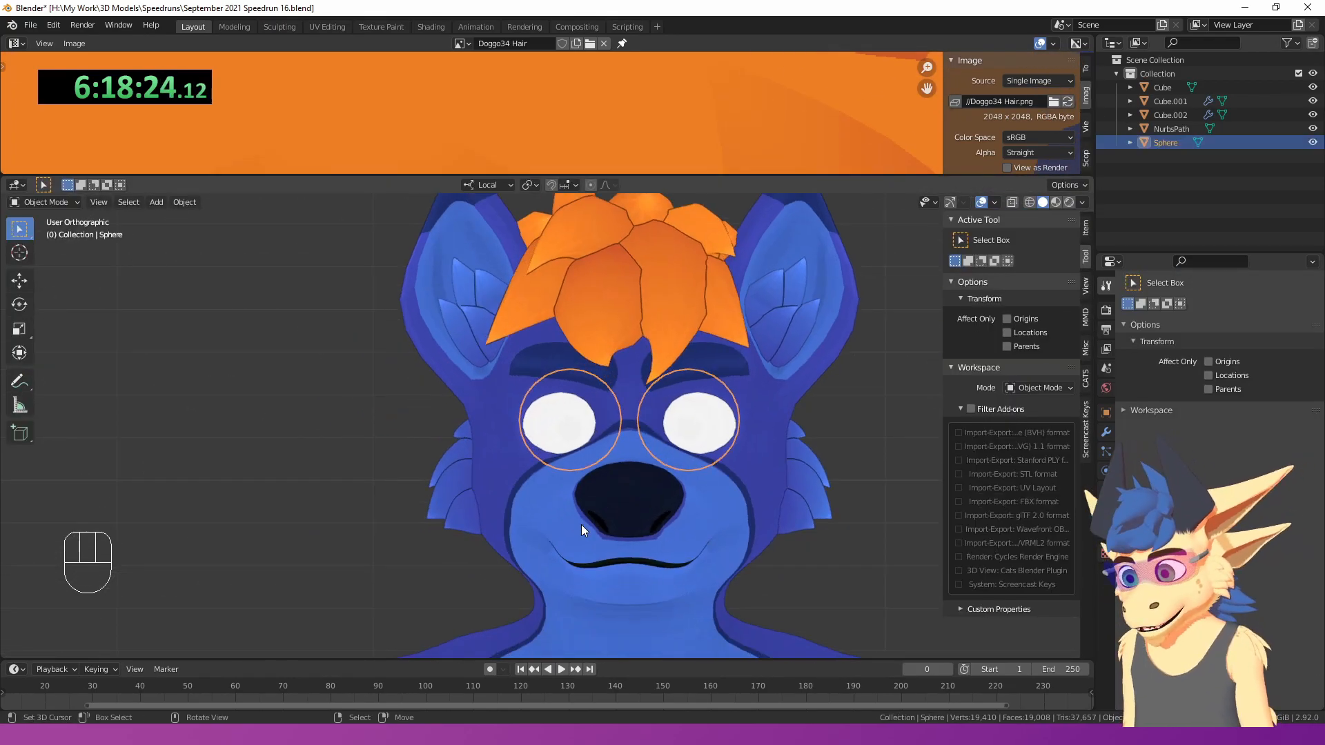
key(KP_1)
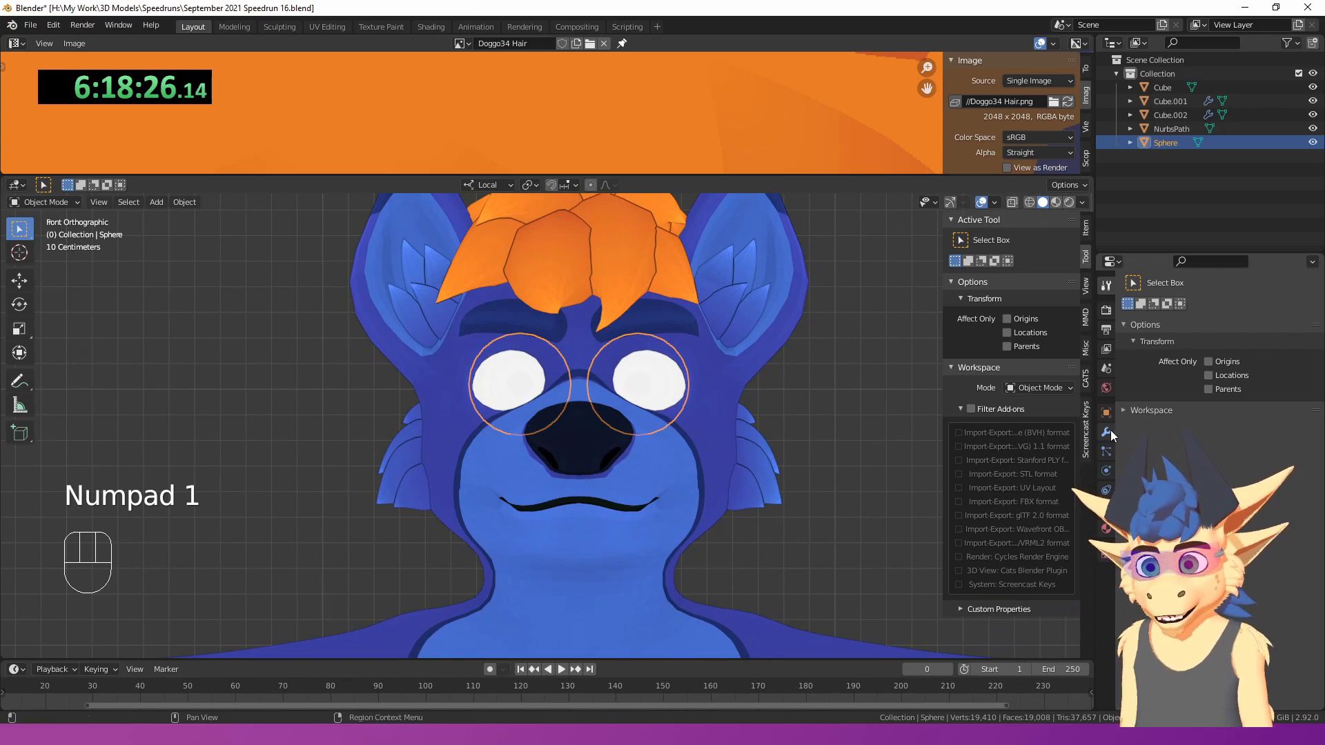
- Rename the eye sphere's material to Doggo34 Eye
click(1106, 528)
click(1159, 366)
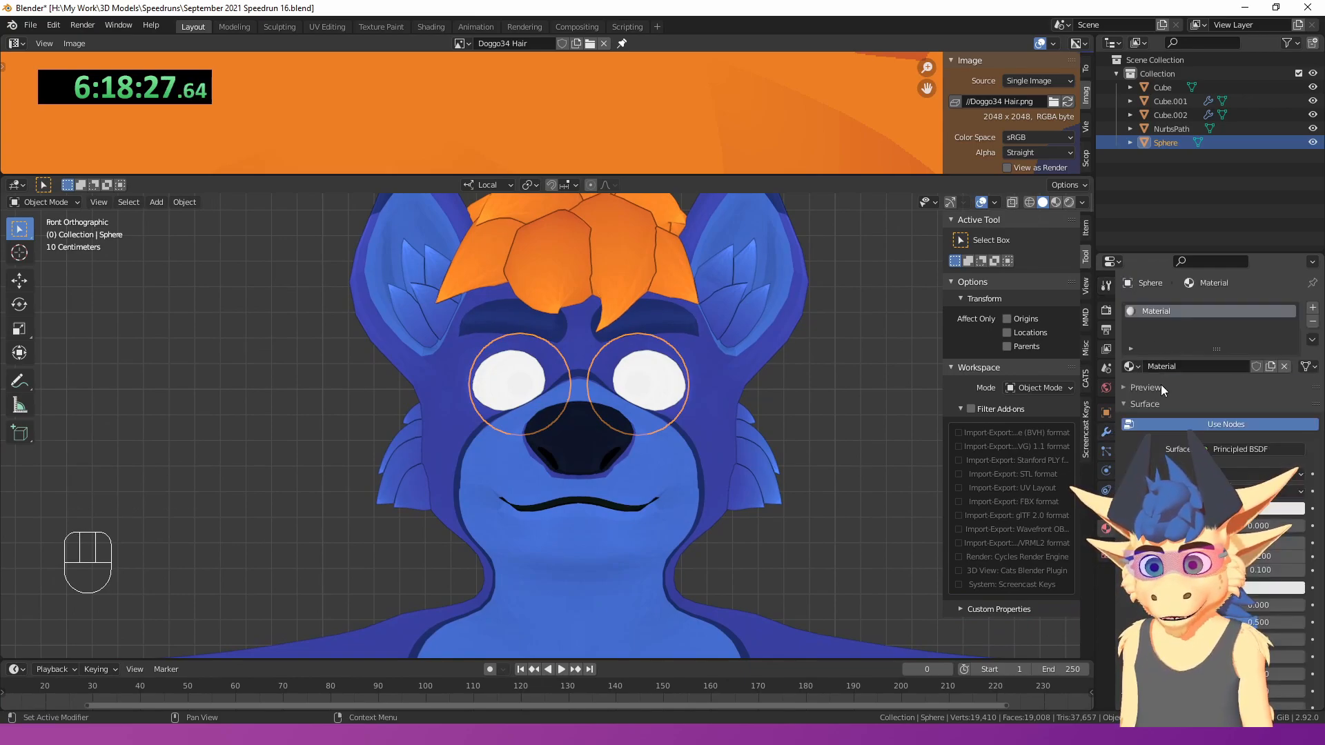
double_click(1158, 311)
text(Doggo34 Eye)
key(Return)
- Assign Doggo34 Eye.png as an image texture to the eye material's base colour and check the eyes on the character
click(1205, 509)
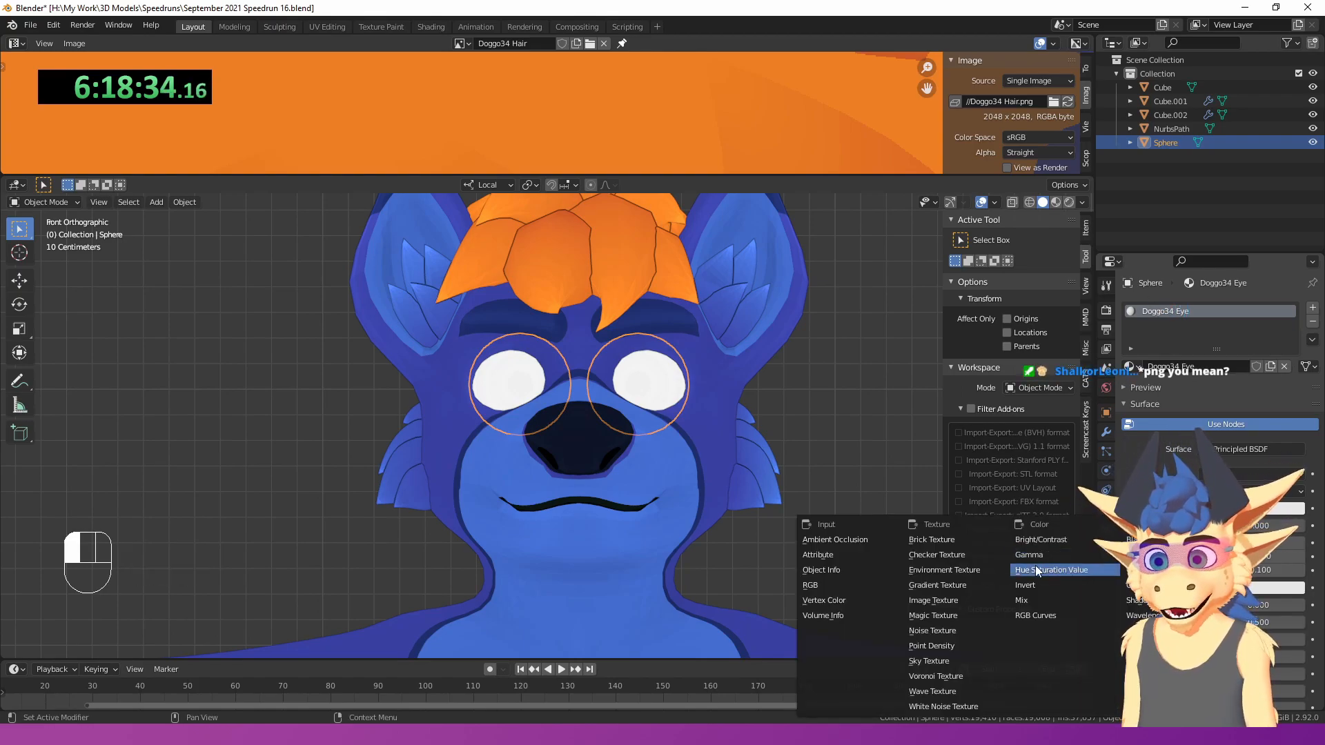
click(940, 600)
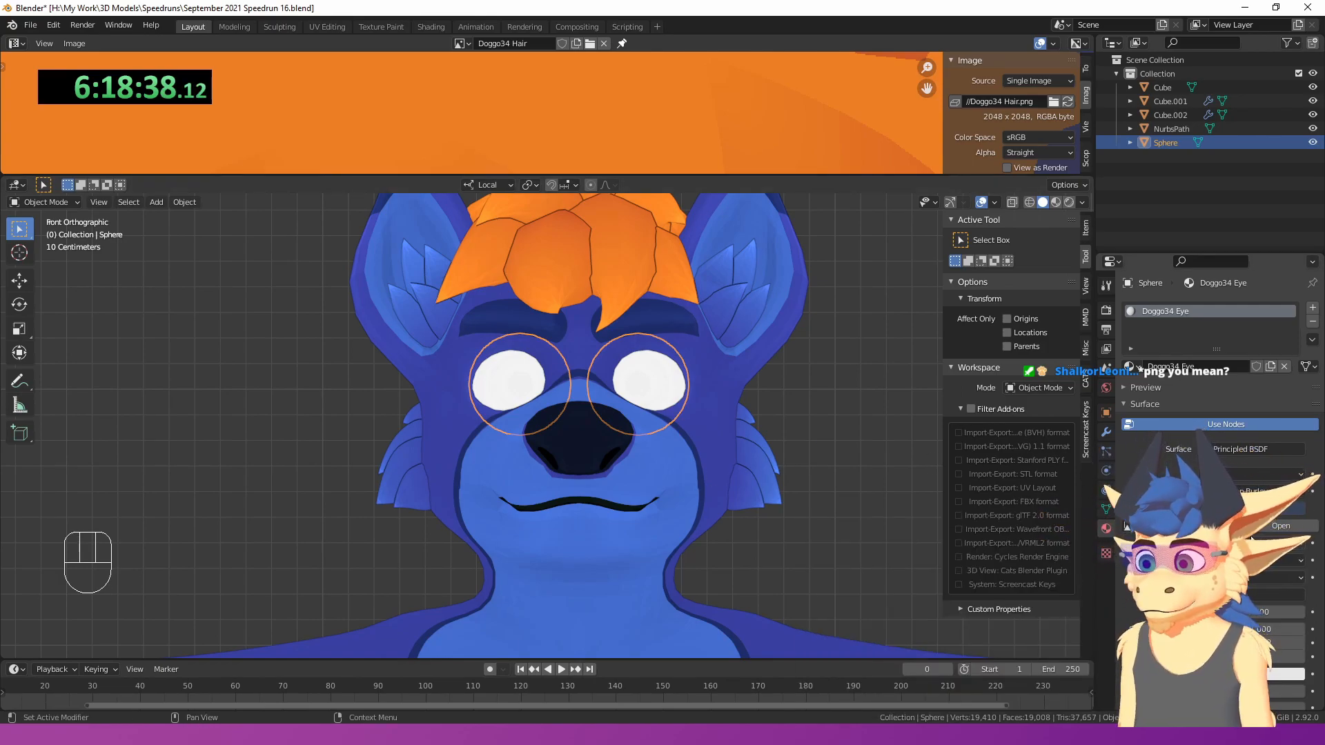
click(1280, 526)
click(521, 268)
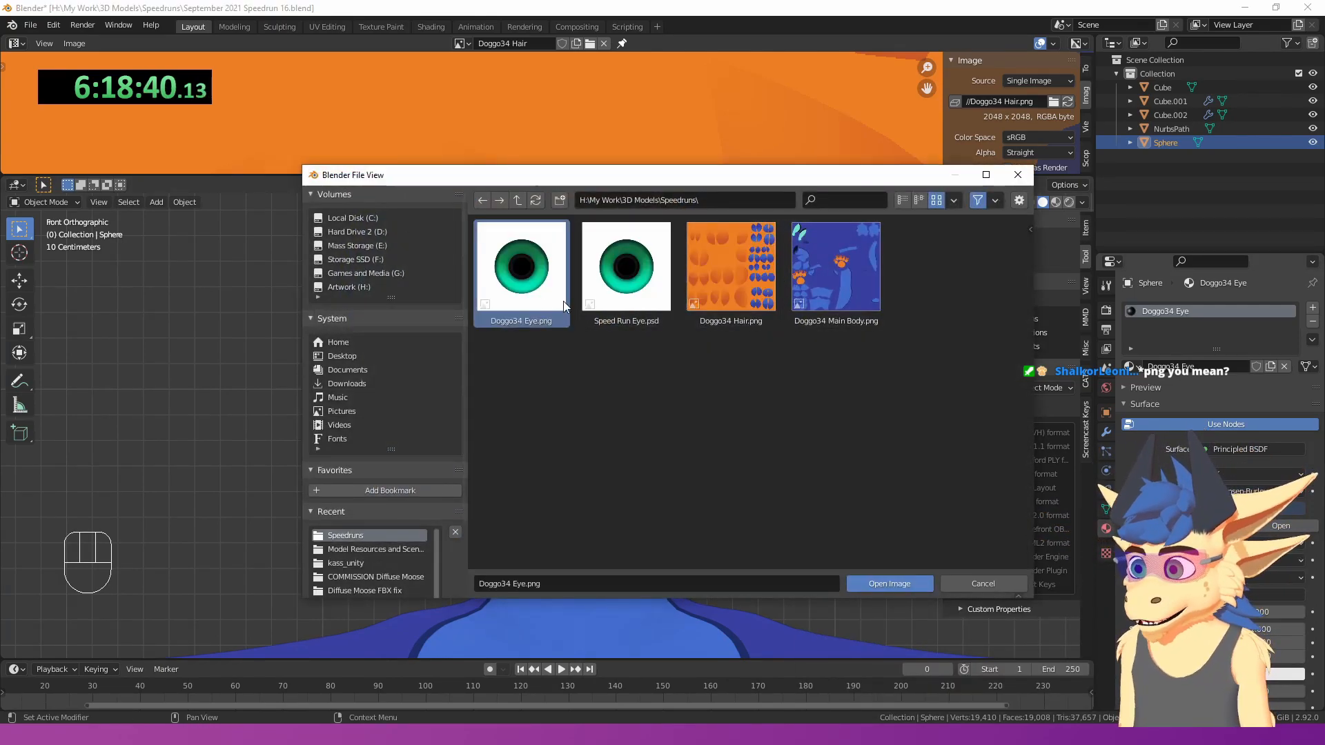
click(890, 583)
middle_drag(875, 582, 711, 399)
scroll(594, 442, down, 5)
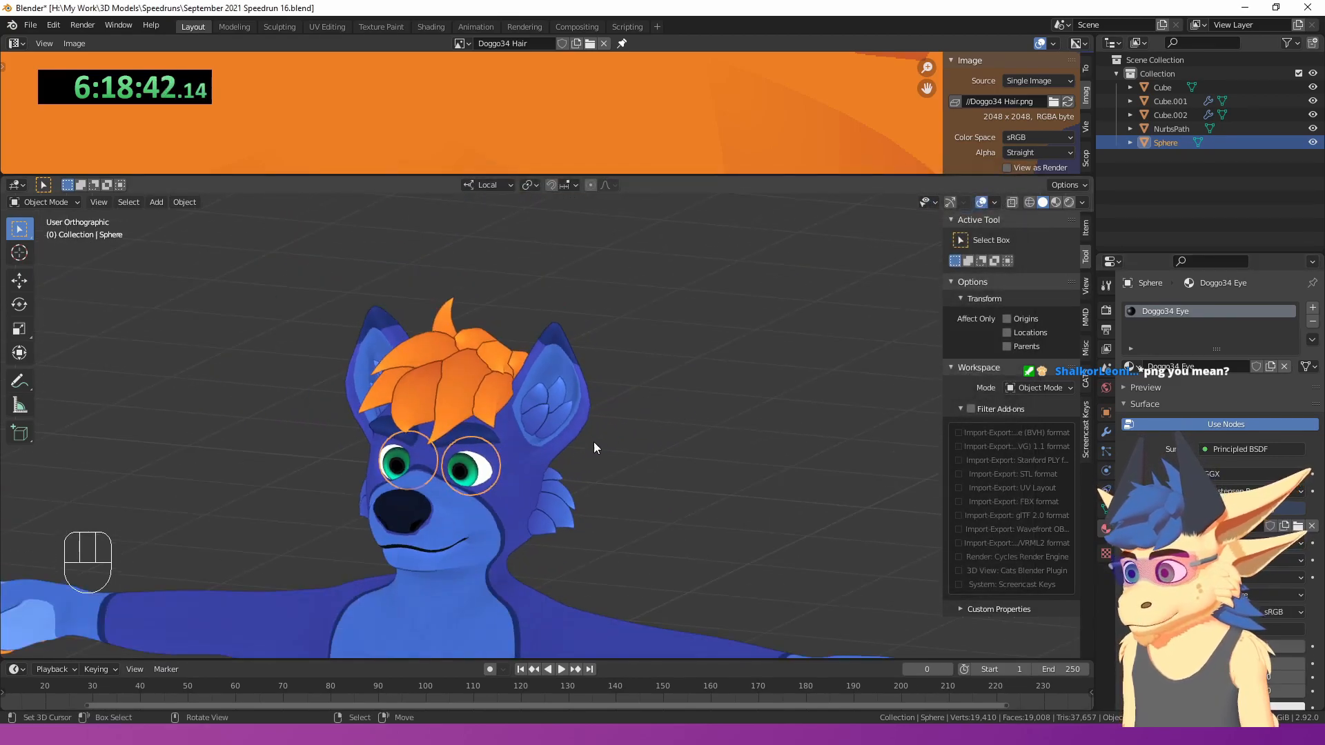
key(Tab)
shift+middle_drag(567, 427, 783, 325)
key(Tab)
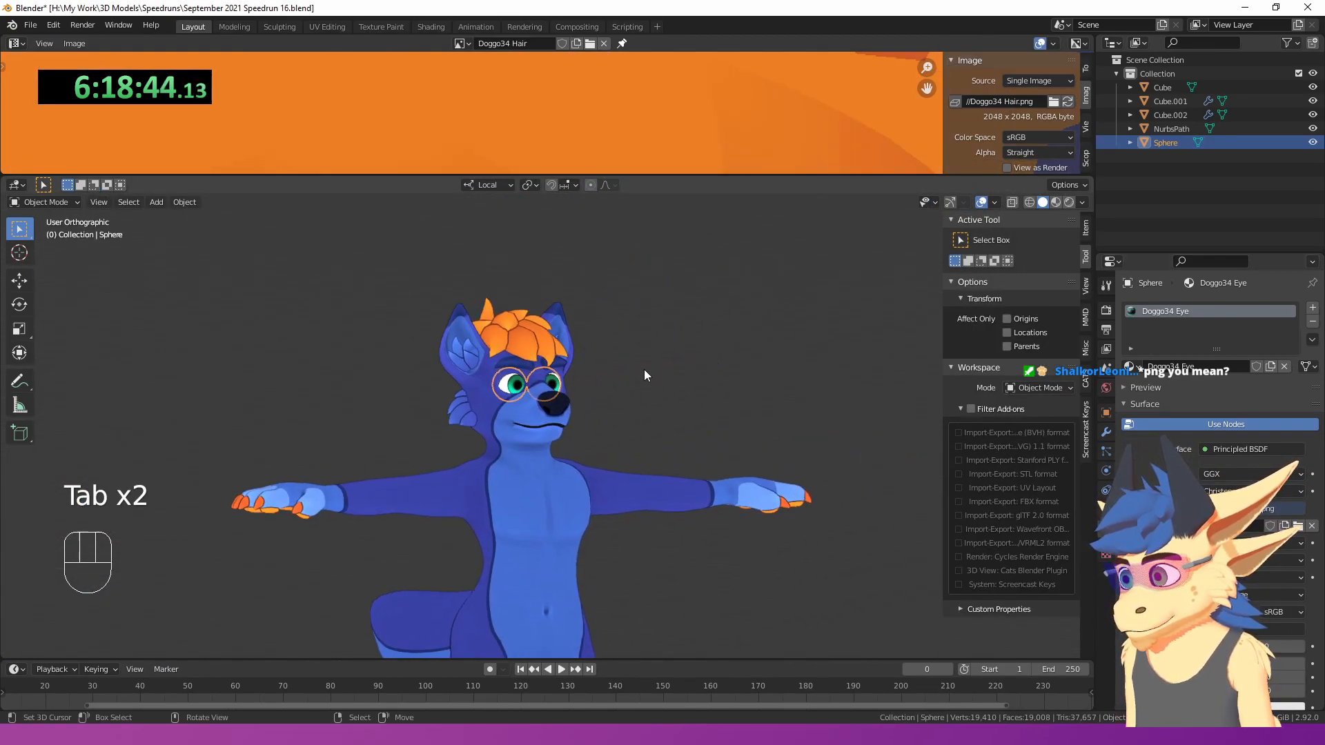
scroll(782, 324, up, 3)
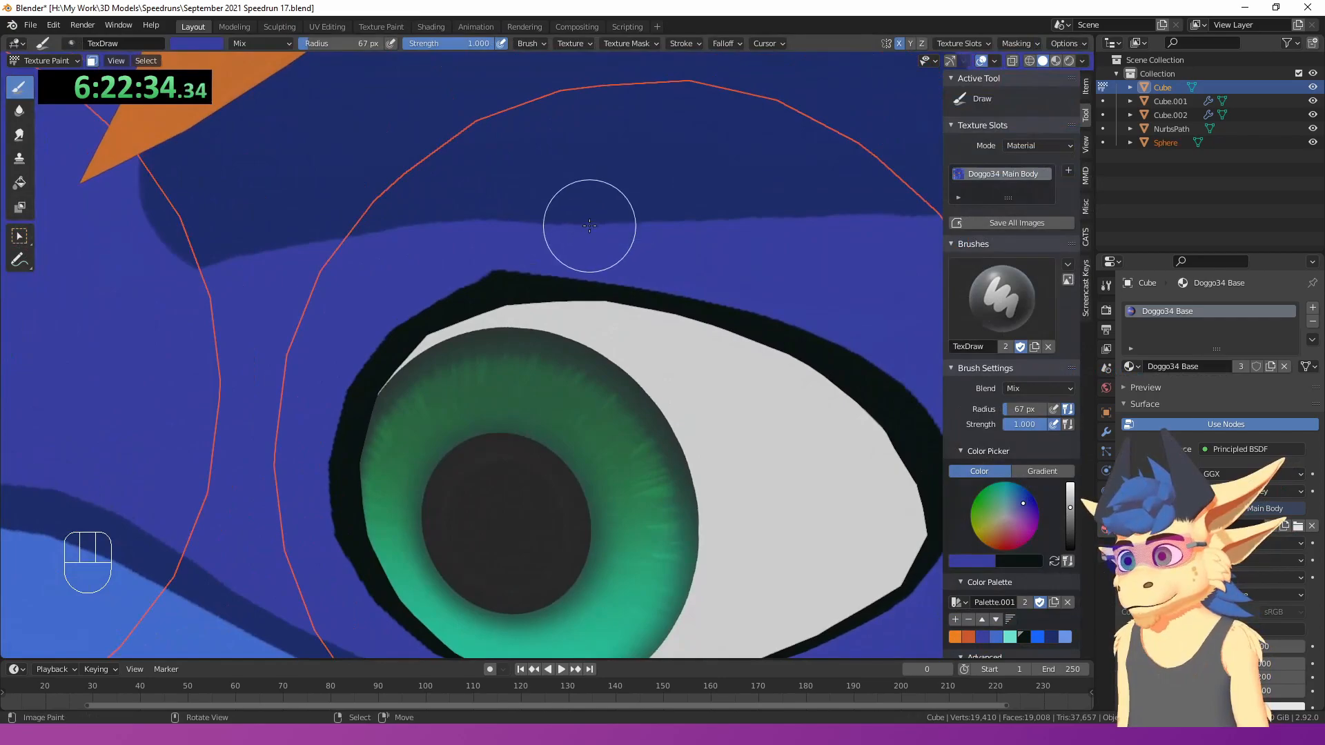
- Refine the black outline around the eye, trimming its upper edge with body blue and touching it up with black
middle_drag(589, 225, 515, 304)
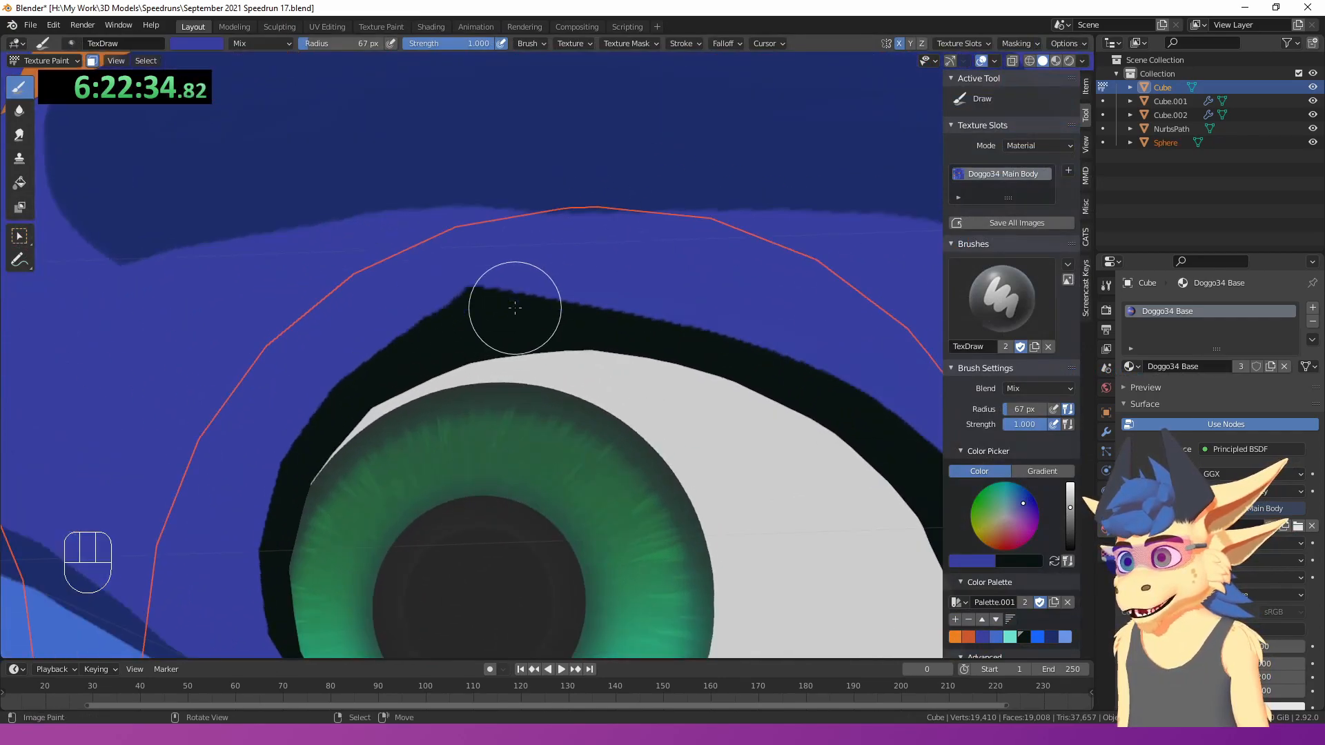
scroll(514, 304, up, 1)
scroll(387, 253, up, 1)
shift+middle_drag(385, 251, 299, 244)
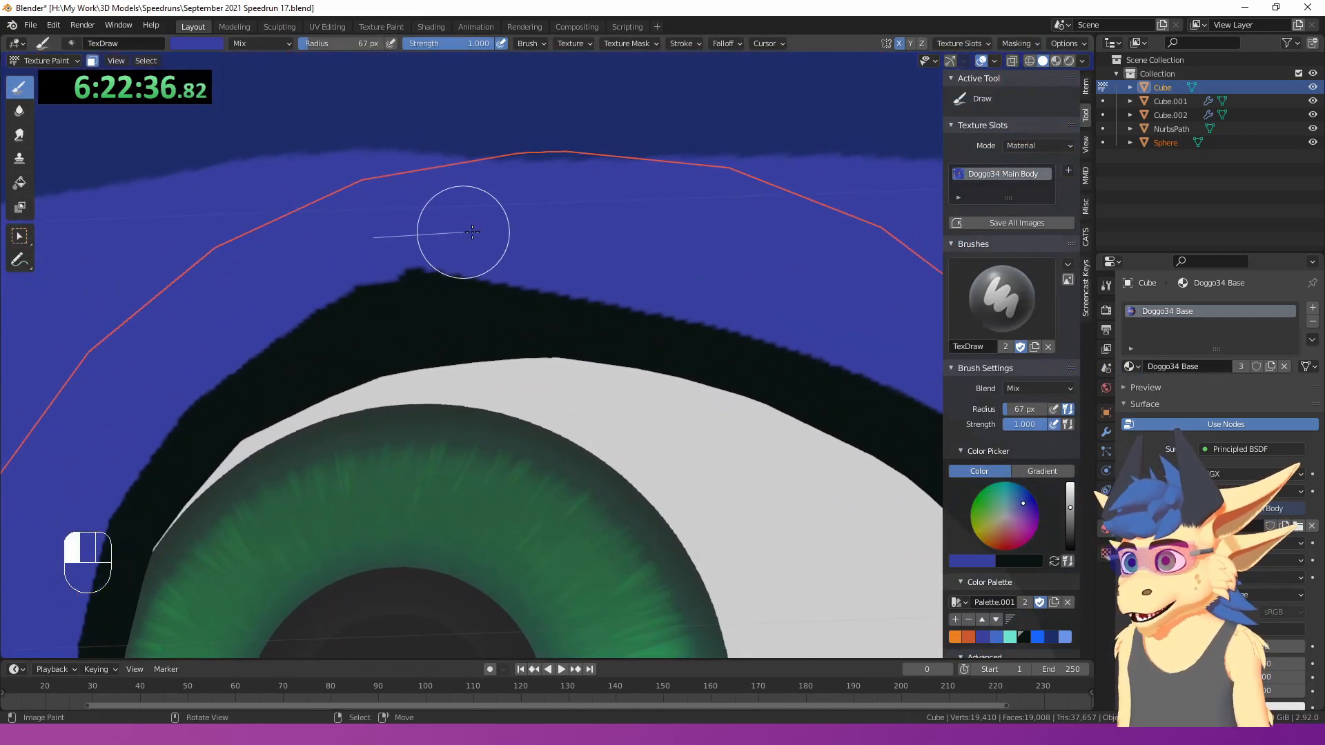
scroll(773, 269, down, 4)
middle_drag(788, 284, 657, 376)
scroll(657, 377, up, 7)
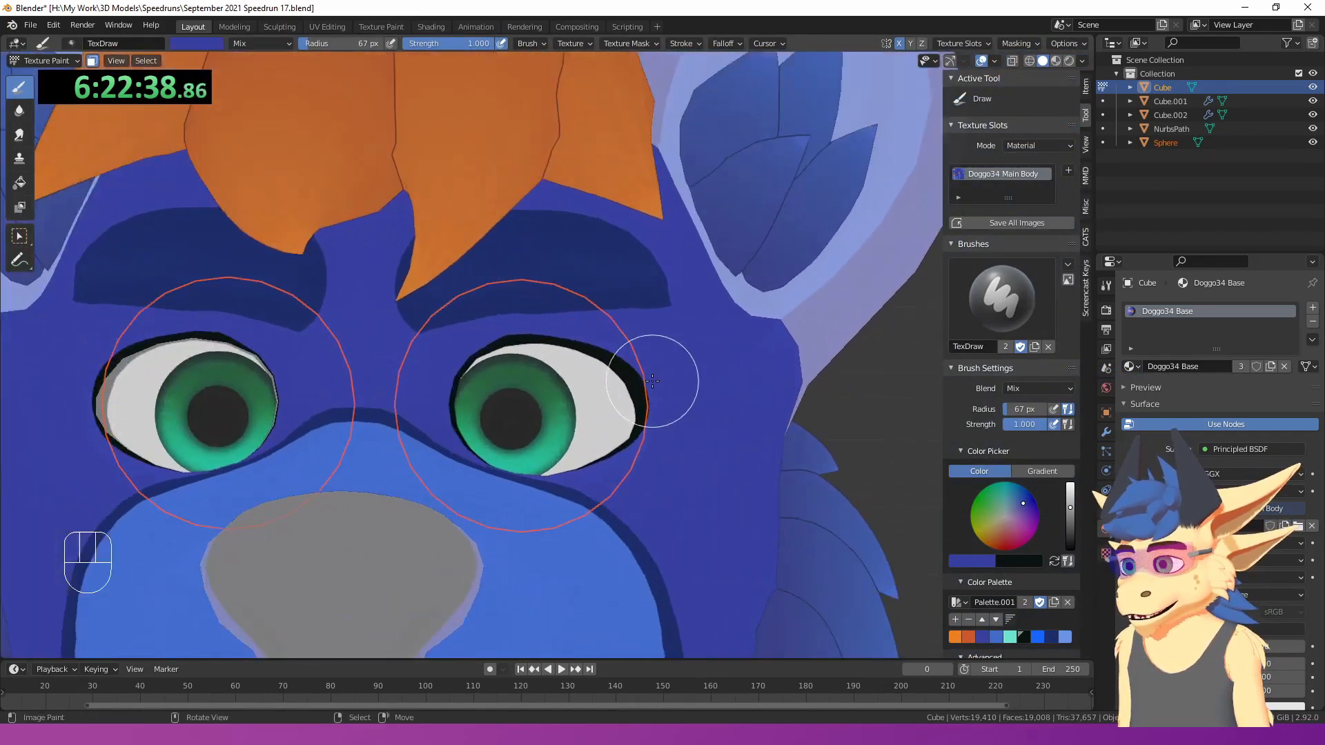
key(x)
scroll(477, 455, up, 3)
mouse_move(432, 474)
mouse_down()
mouse_move(432, 428)
mouse_move(518, 305)
mouse_move(581, 280)
mouse_move(787, 320)
mouse_up()
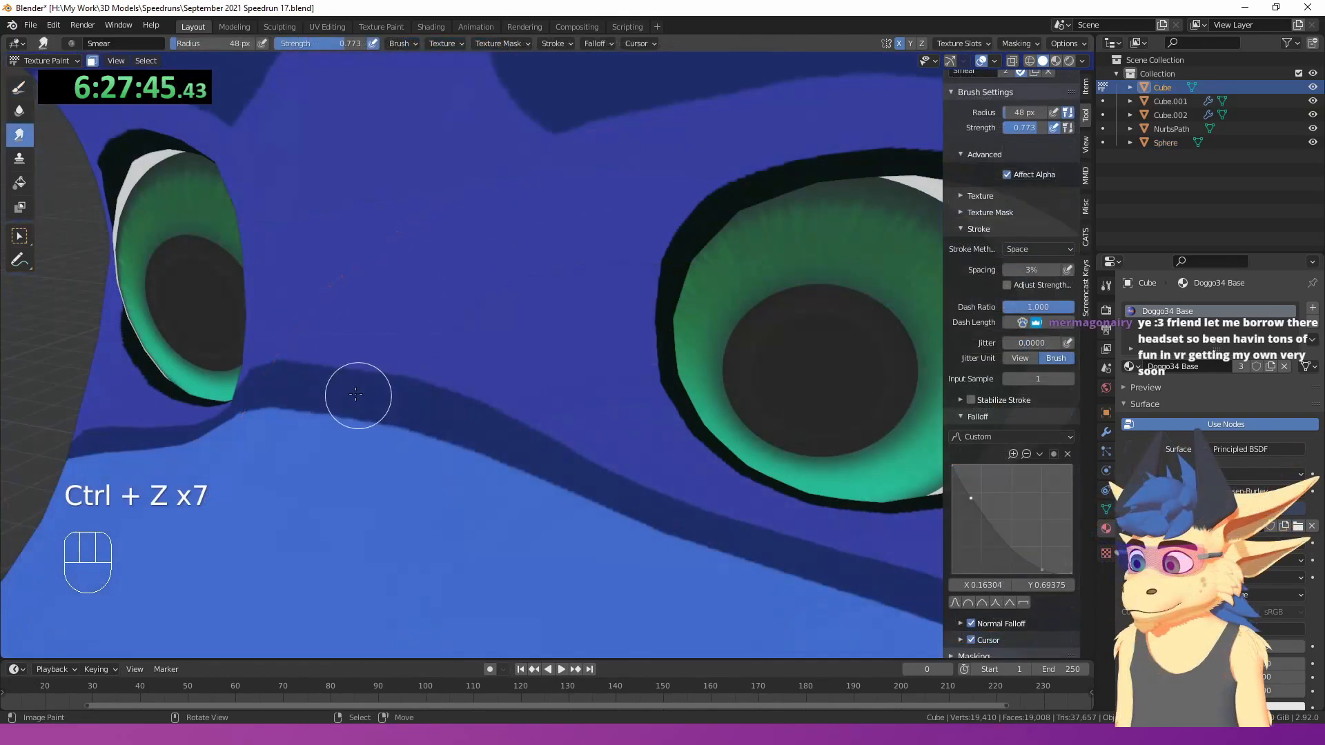
- Smear the dark blue border along the top of the muzzle between the eyes with the 48 px Smear brush
mouse_move(356, 394)
mouse_down()
mouse_move(454, 367)
mouse_move(512, 435)
mouse_move(603, 467)
mouse_up()
mouse_move(603, 467)
shift+middle_down()
mouse_move(536, 479)
mouse_move(307, 422)
shift+middle_up()
mouse_move(307, 423)
mouse_down()
mouse_move(344, 416)
mouse_move(573, 499)
mouse_up()
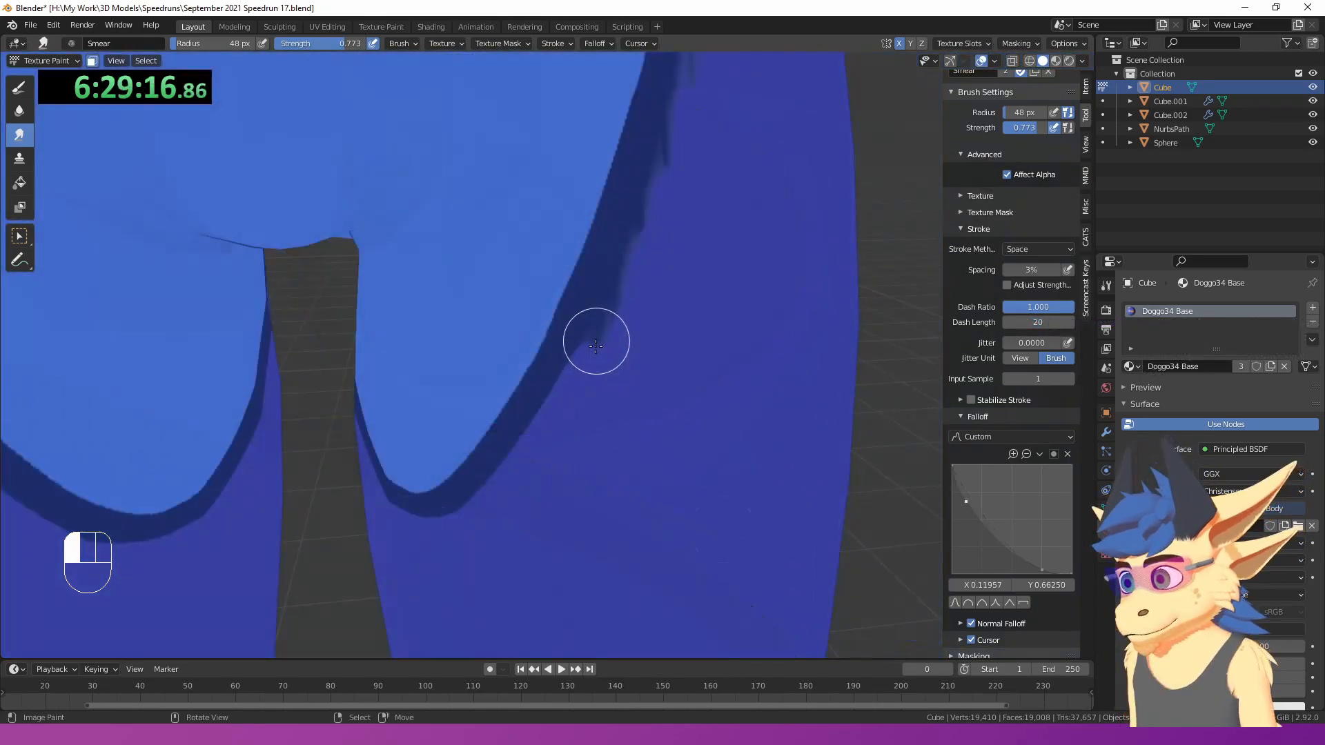
- Smear fur tufts along the outer and lower edge of the dark blue belly marking border on the thigh, redoing unsatisfactory strokes
mouse_move(598, 343)
mouse_down()
mouse_move(572, 345)
mouse_move(520, 461)
mouse_move(476, 499)
mouse_up()
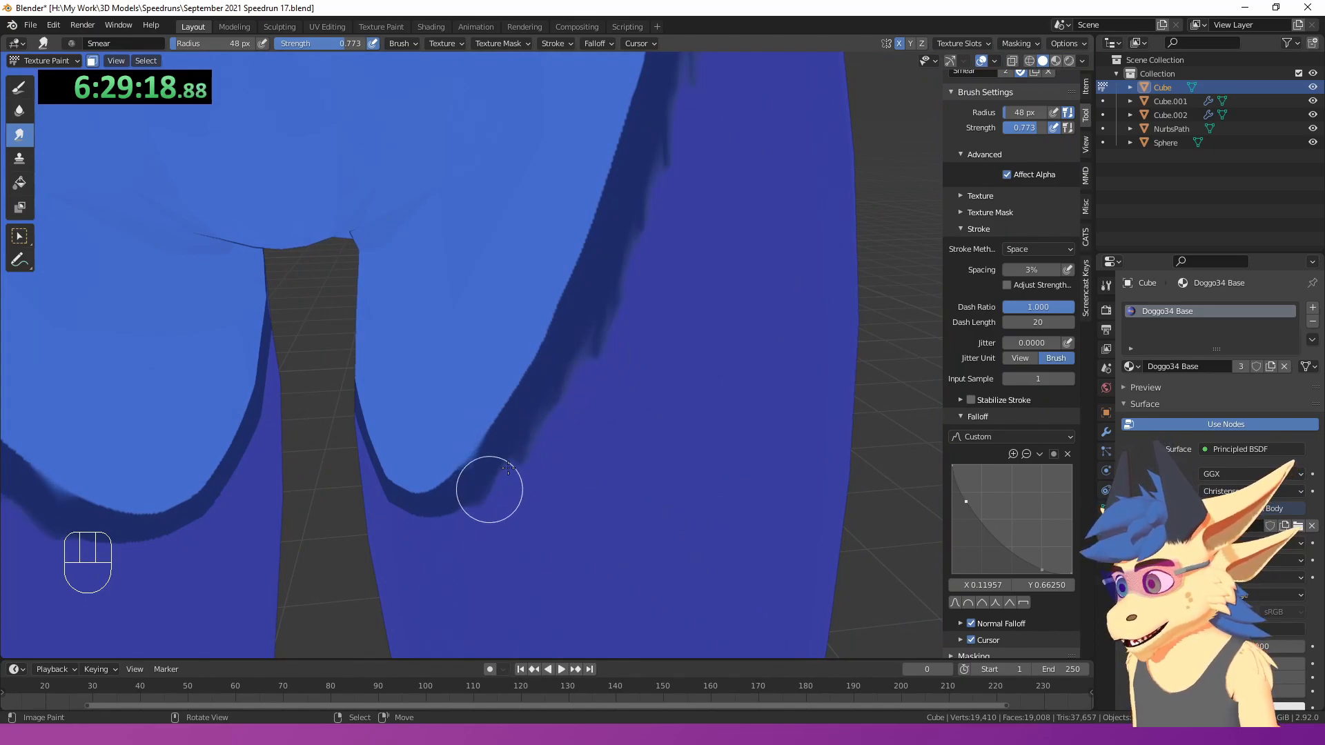
middle_drag(490, 489, 566, 385)
key(ctrl+z)
middle_drag(651, 361, 604, 361)
drag(604, 361, 586, 428)
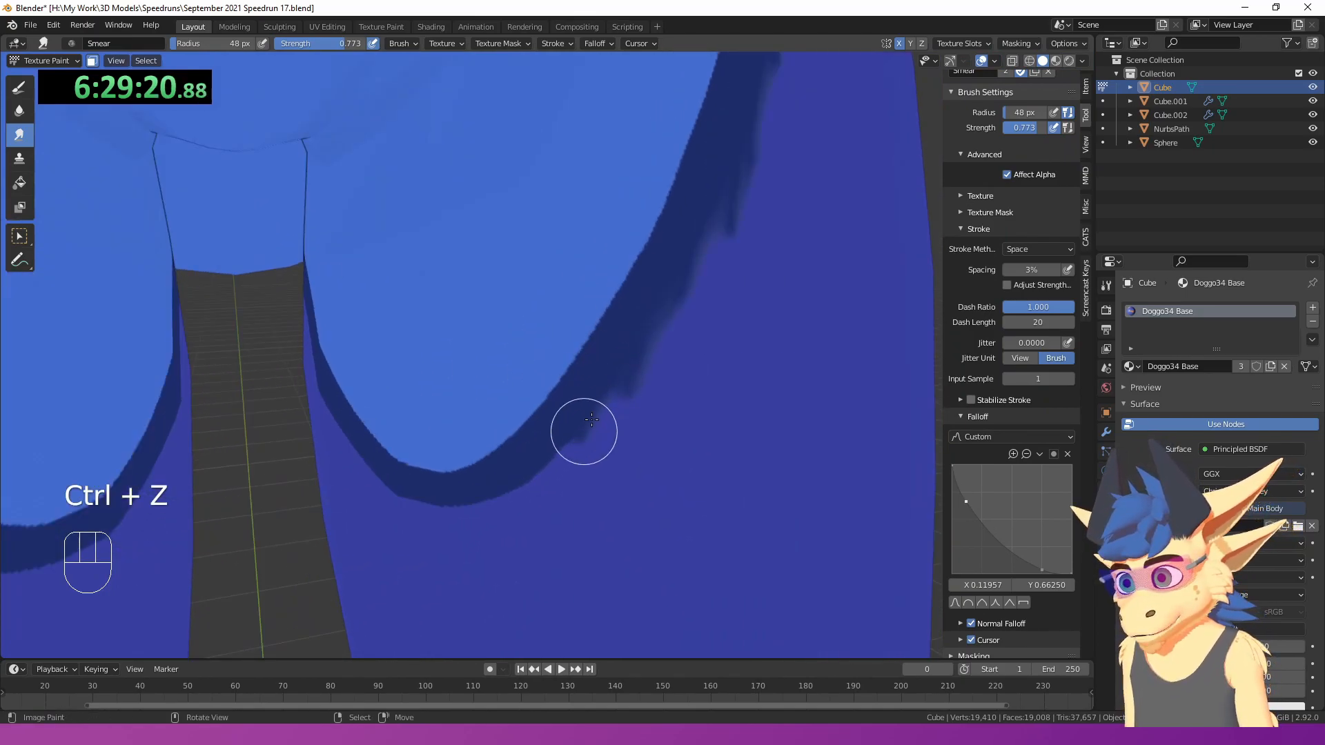
drag(700, 241, 707, 330)
key(ctrl+z)
drag(703, 226, 697, 305)
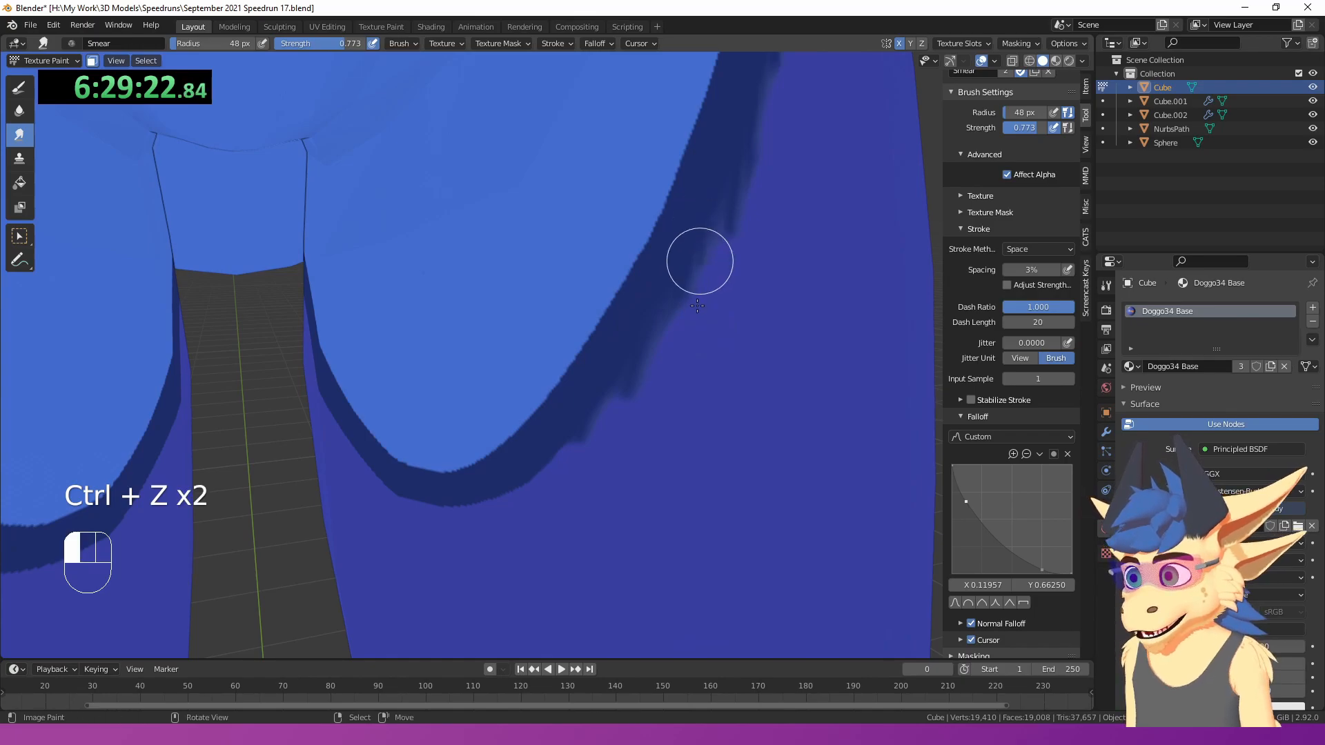
drag(567, 410, 574, 436)
mouse_move(542, 442)
mouse_down()
mouse_move(545, 479)
mouse_move(455, 518)
mouse_up()
mouse_move(431, 483)
mouse_down()
mouse_move(432, 512)
mouse_move(366, 490)
mouse_up()
- Continue smearing short fur tufts into the rest of the dark blue border around the inner thigh
mouse_move(358, 482)
middle_down()
mouse_move(473, 432)
mouse_move(437, 423)
mouse_move(593, 476)
middle_up()
scroll(437, 418, up, 2)
drag(512, 441, 470, 463)
drag(560, 463, 514, 480)
drag(485, 435, 444, 436)
mouse_move(496, 423)
middle_down()
mouse_move(402, 408)
mouse_move(507, 427)
mouse_move(493, 426)
middle_up()
mouse_move(493, 426)
mouse_down()
mouse_move(449, 423)
mouse_move(311, 325)
mouse_up()
drag(328, 308, 299, 299)
mouse_move(272, 287)
middle_down()
mouse_move(313, 310)
mouse_move(588, 339)
mouse_move(680, 496)
middle_up()
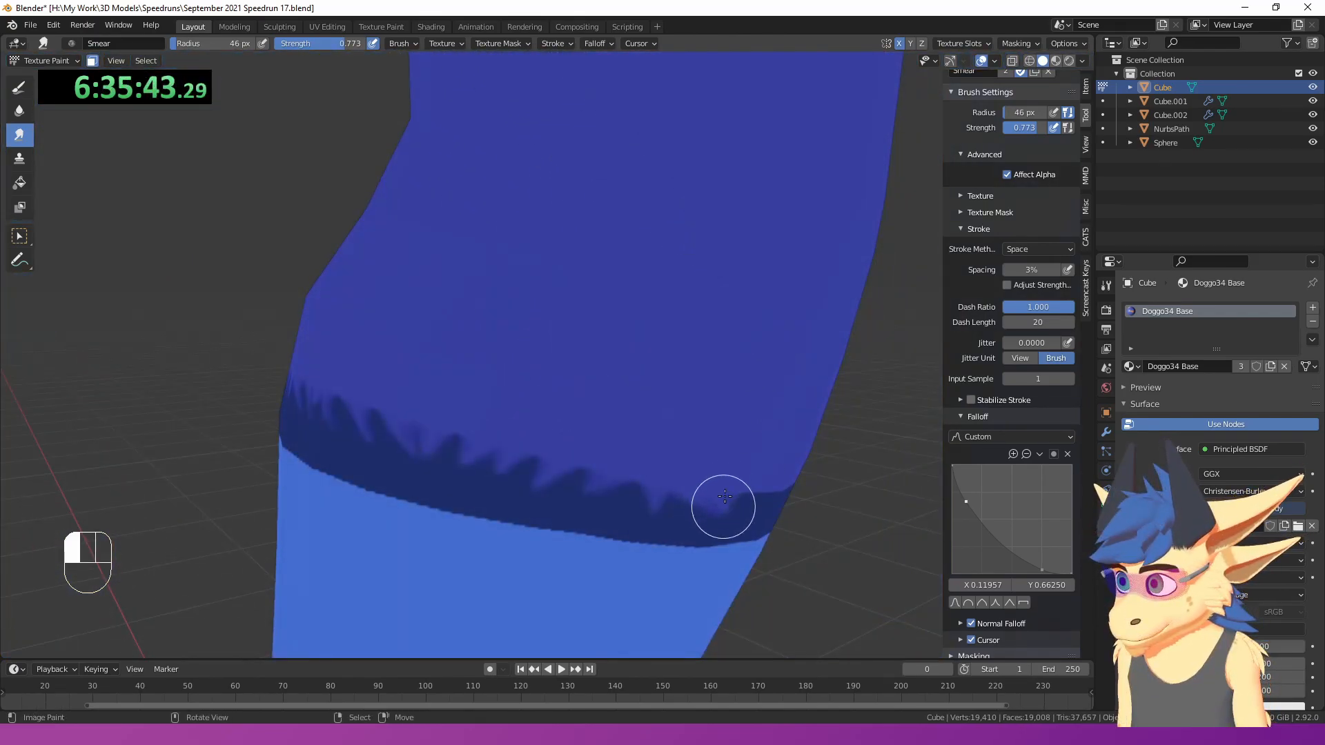
- Smear short fur tufts upward along the dark blue band above the light blue lower leg with the 46 px Smear brush
middle_drag(748, 517, 599, 474)
middle_drag(504, 475, 302, 436)
mouse_move(287, 453)
mouse_down()
mouse_move(282, 472)
mouse_move(317, 495)
mouse_move(446, 467)
mouse_move(345, 503)
mouse_move(538, 509)
mouse_move(621, 482)
mouse_move(589, 503)
mouse_up()
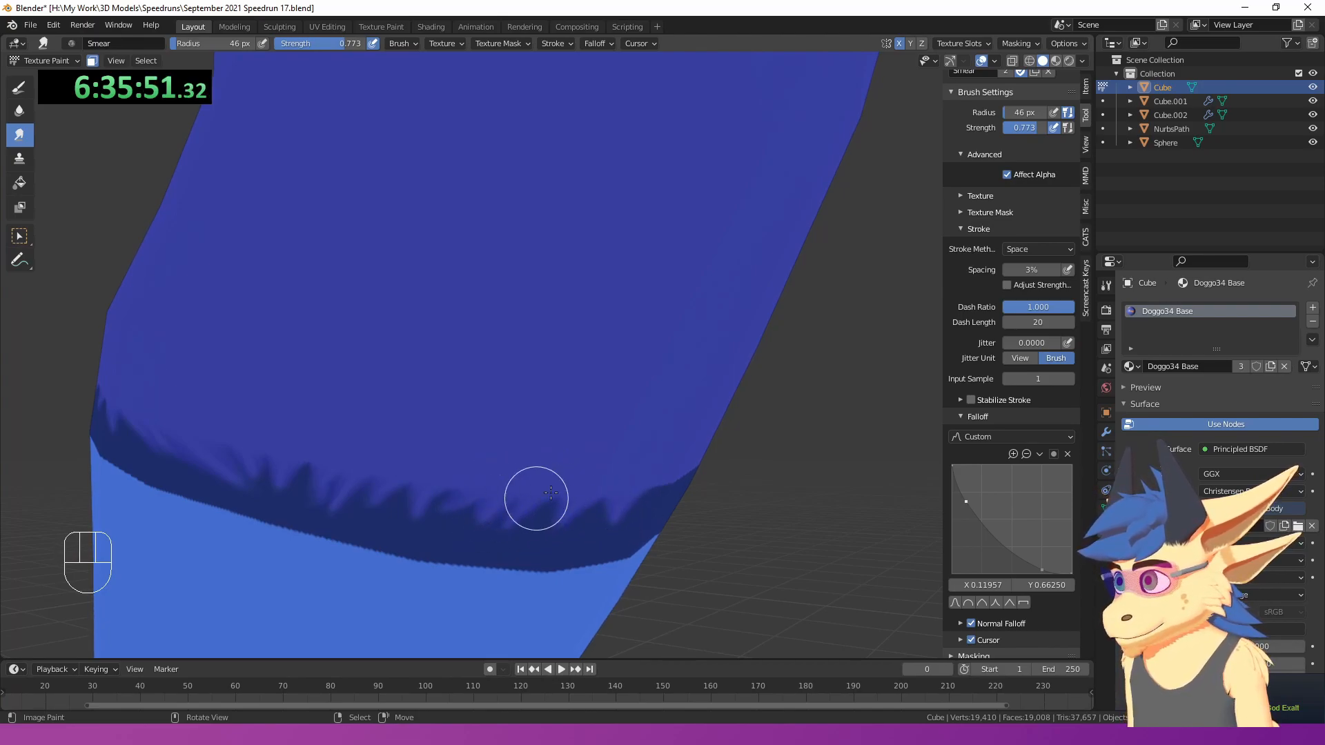
middle_drag(537, 497, 458, 485)
mouse_move(427, 493)
mouse_down()
mouse_move(444, 536)
mouse_move(478, 506)
mouse_move(527, 506)
mouse_up()
mouse_move(527, 506)
middle_down()
mouse_move(387, 462)
mouse_move(376, 470)
middle_up()
drag(376, 469, 501, 517)
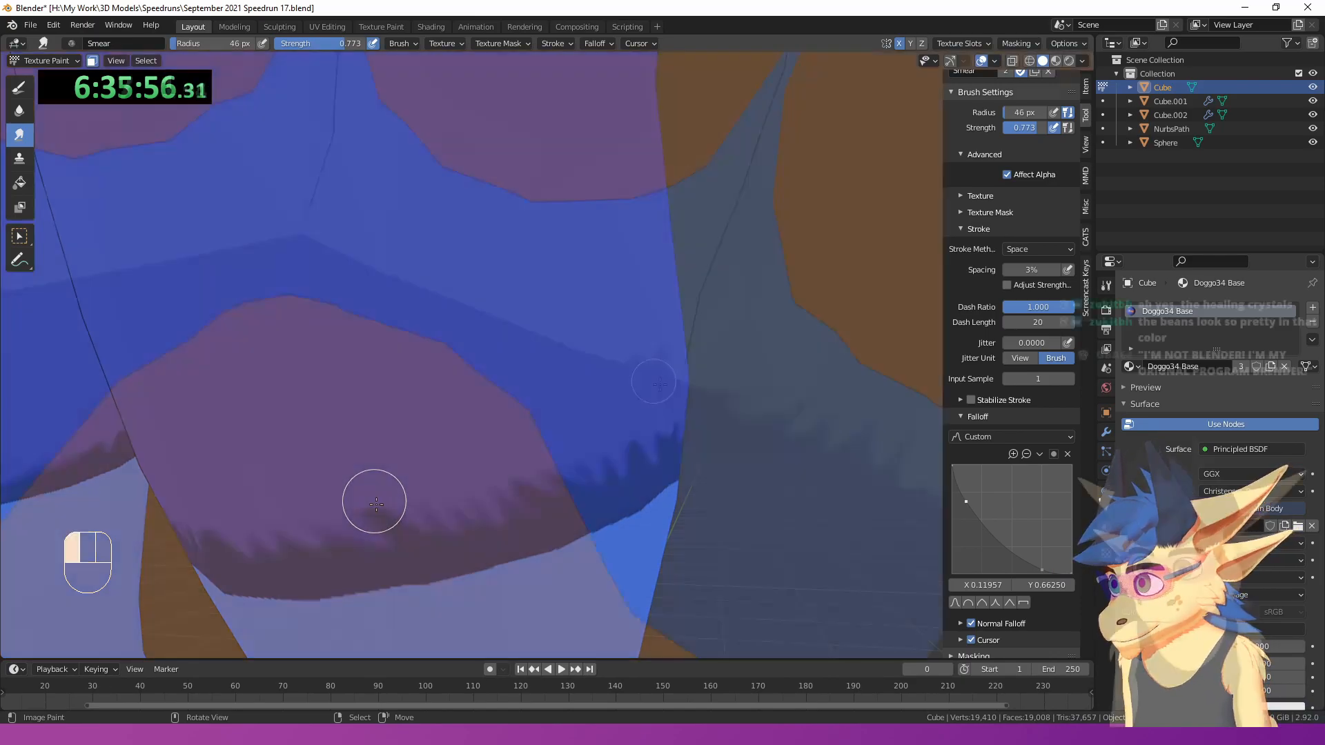
- Smear fur tufts along the light and medium blue boundary between the orange paw pads with the 32 px Smear brush
drag(683, 397, 711, 367)
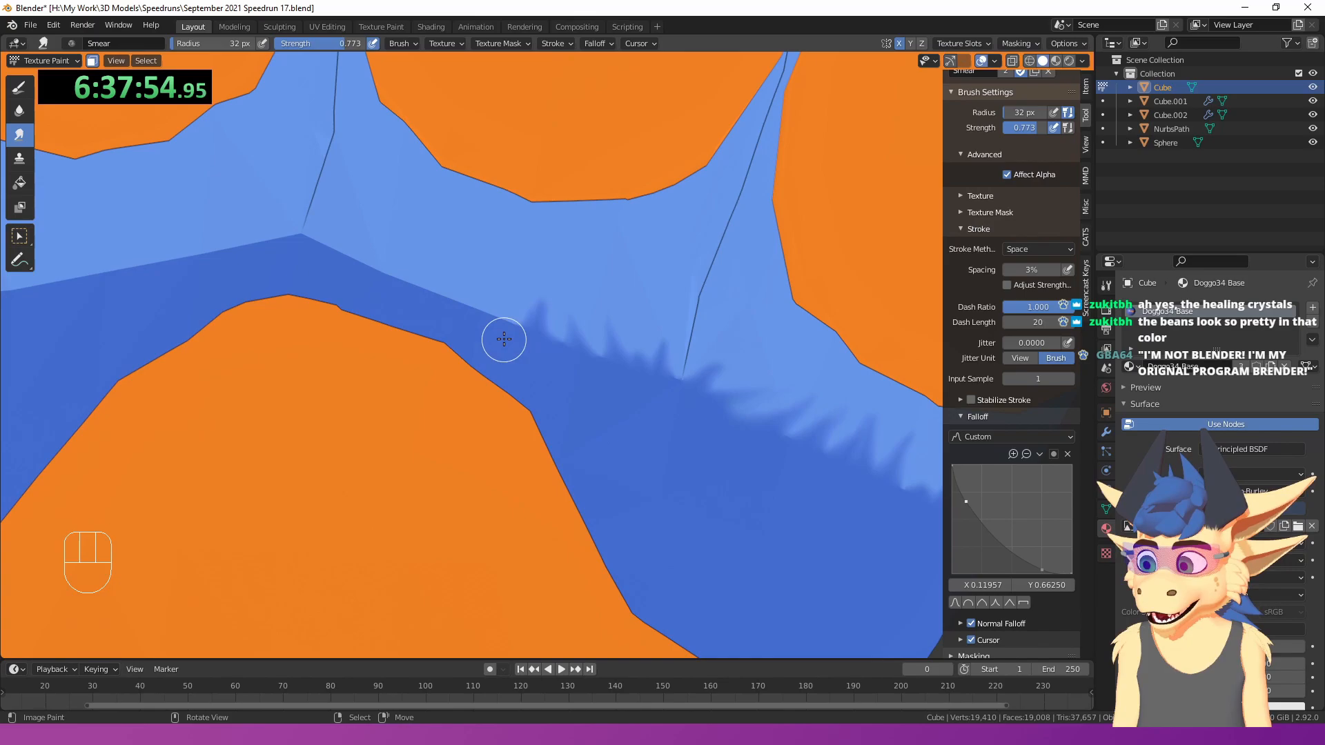
drag(488, 332, 488, 319)
shift+middle_drag(489, 319, 562, 367)
drag(563, 367, 580, 316)
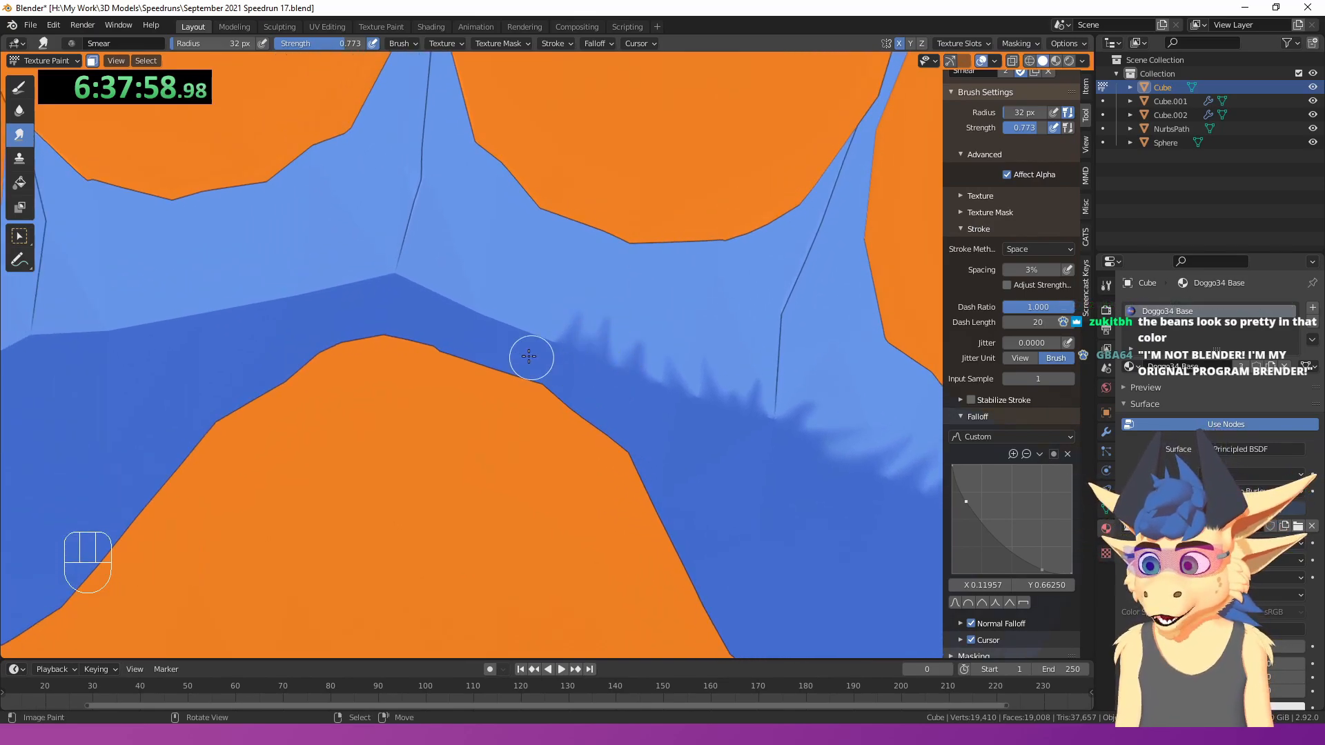
drag(429, 308, 459, 254)
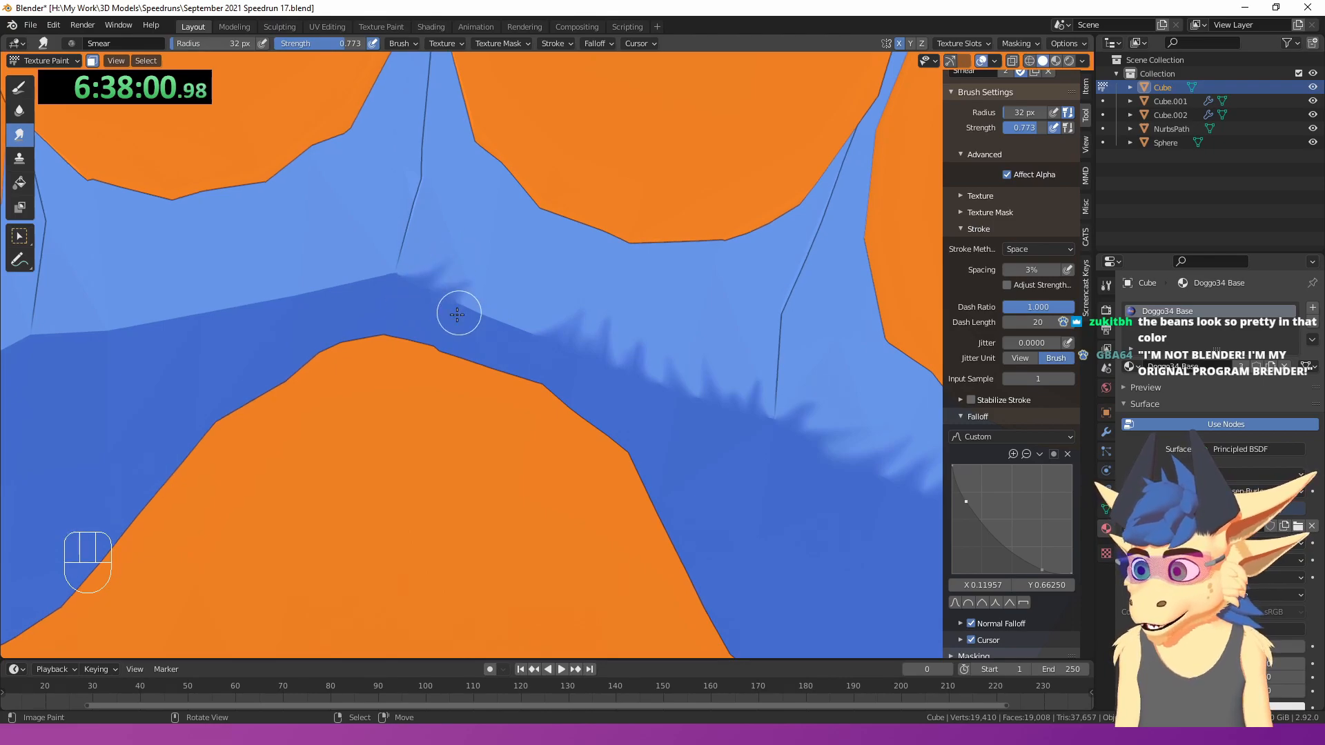
drag(496, 338, 533, 312)
shift+middle_drag(373, 313, 569, 343)
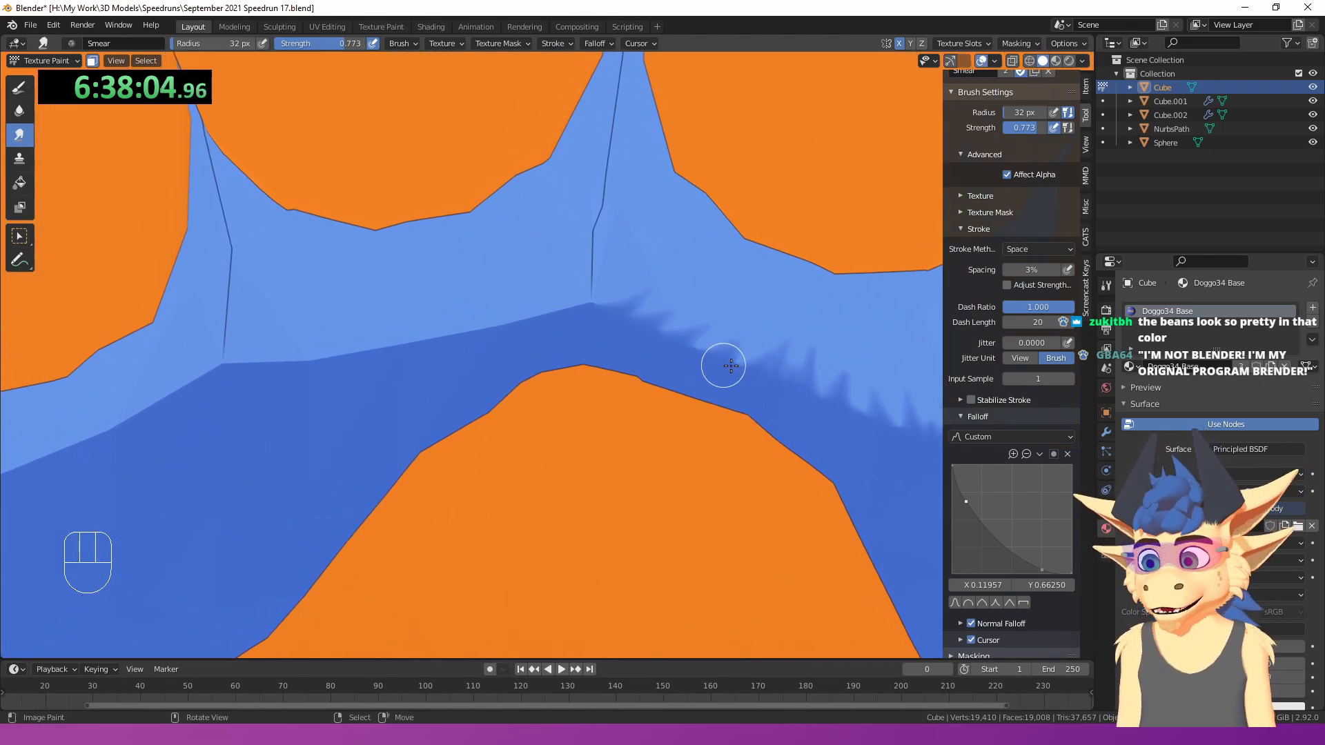
drag(572, 316, 536, 327)
- Continue smearing fur tufts along the paw underside's colour boundary below the remaining toes toward the paw's outer edge
mouse_move(535, 327)
shift+middle_down()
mouse_move(573, 340)
mouse_move(619, 391)
shift+middle_up()
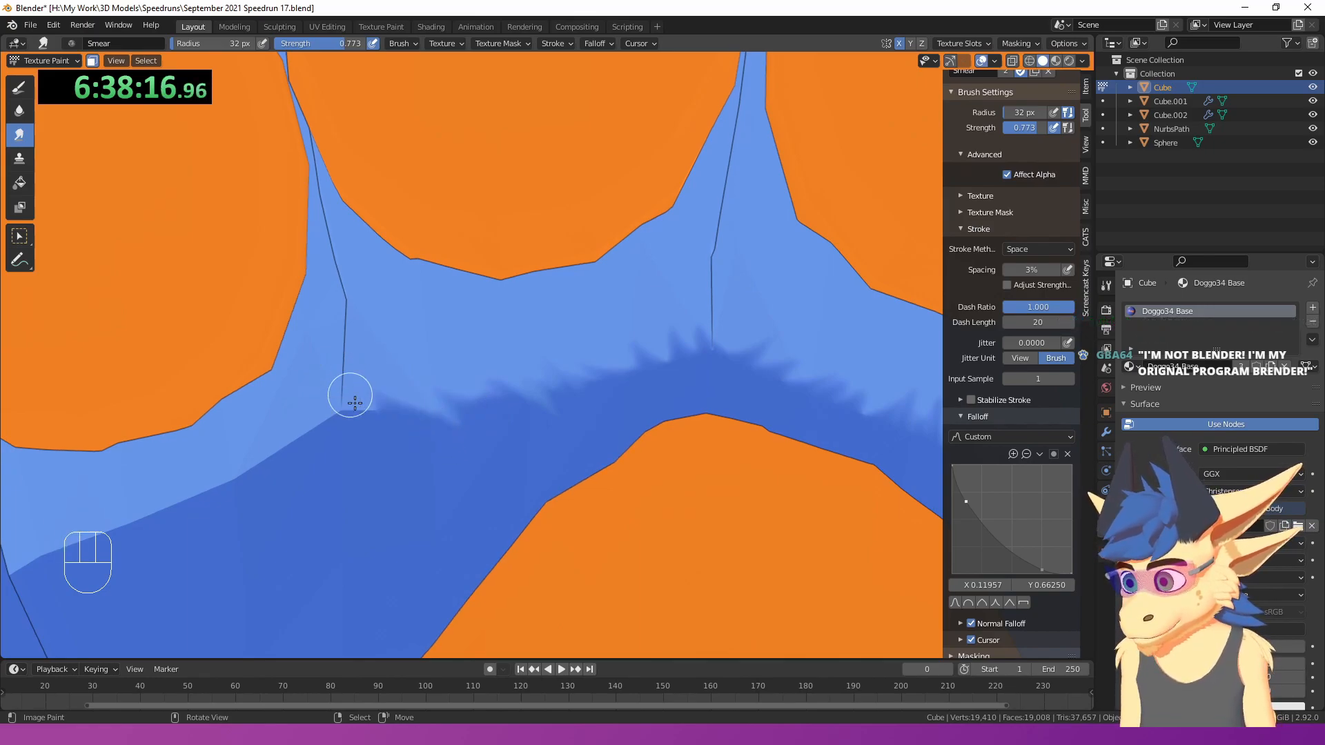
shift+middle_drag(339, 385, 464, 396)
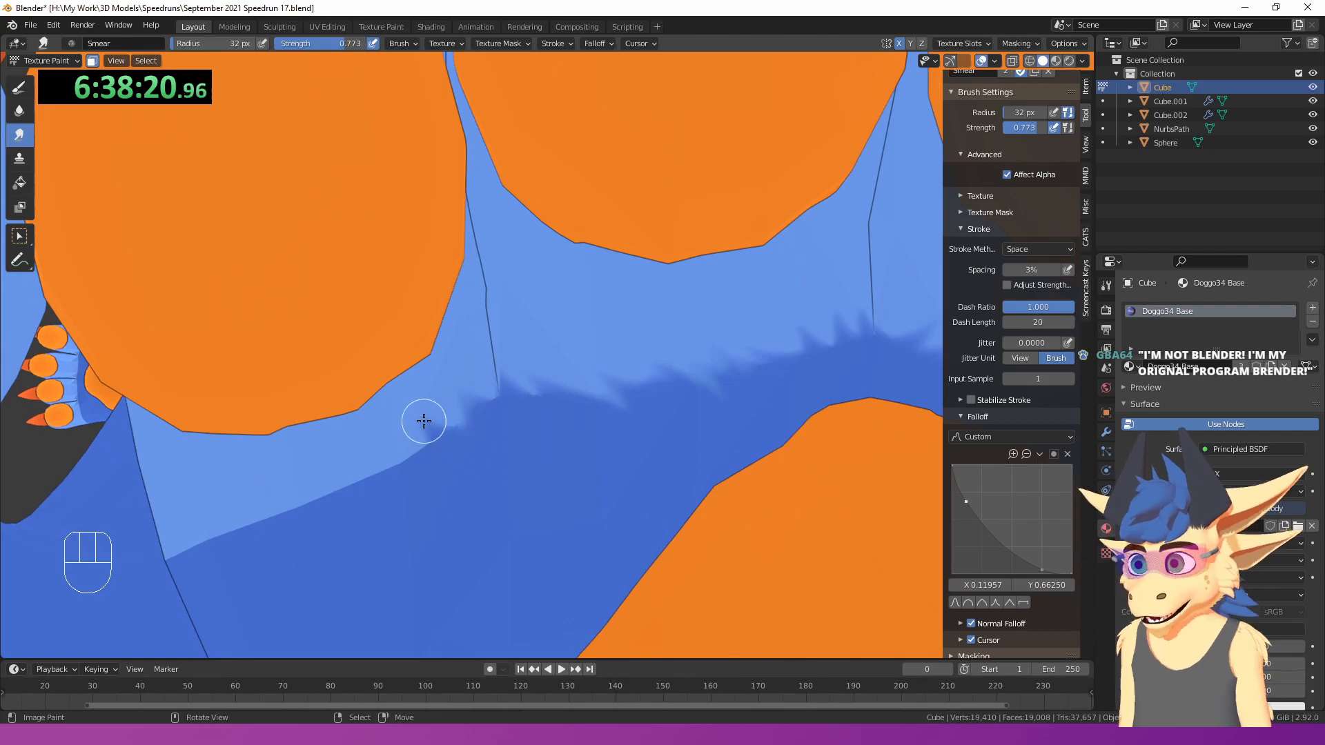
scroll(423, 421, down, 2)
scroll(431, 450, up, 1)
shift+middle_drag(463, 446, 545, 416)
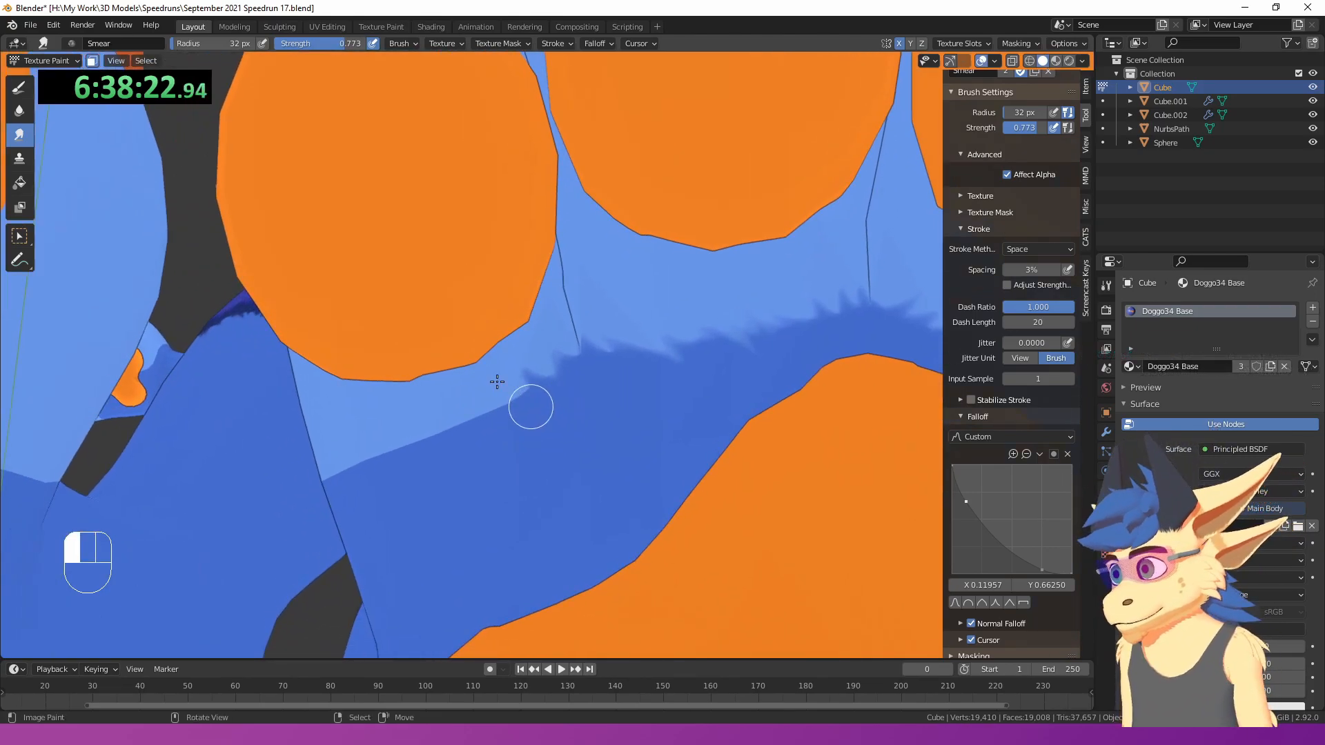
drag(501, 427, 491, 442)
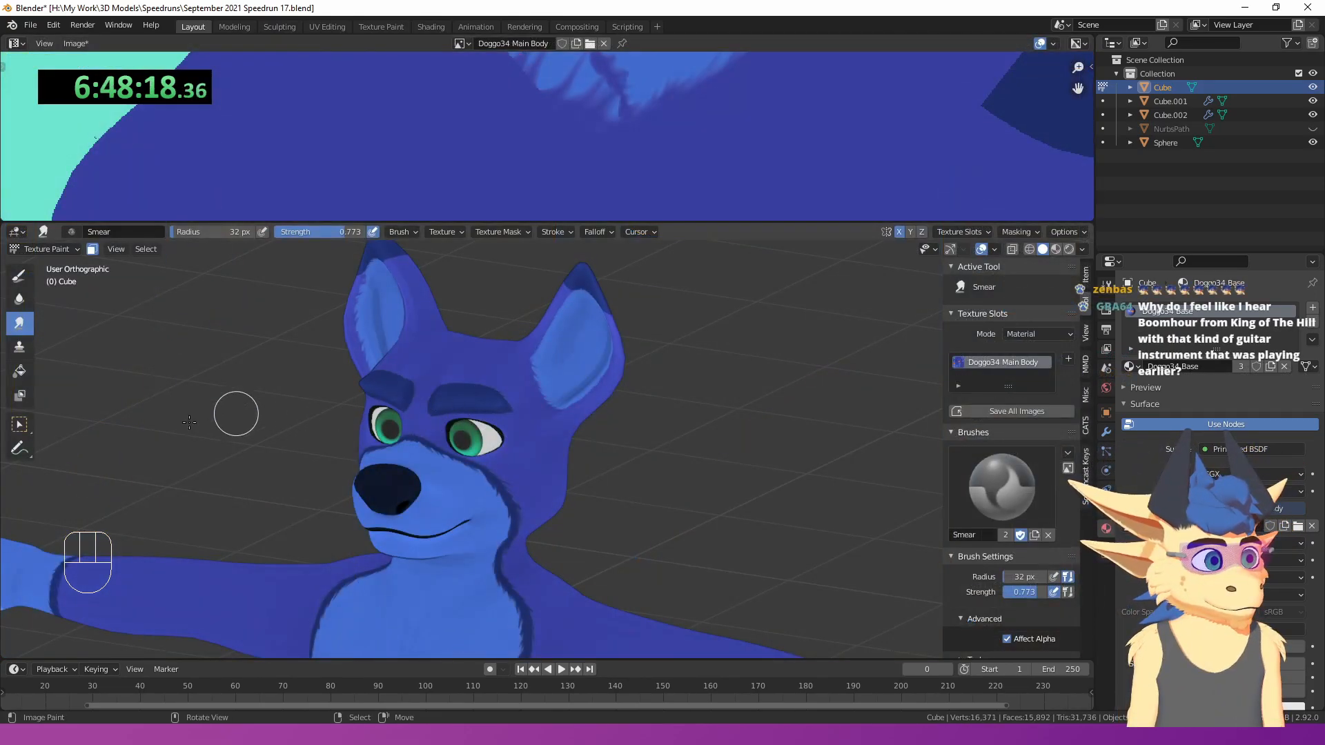
- Switch from Texture Paint to Object Mode, unhide all hidden objects and deselect everything
key(Tab)
key(Tab)
click(21, 251)
click(28, 265)
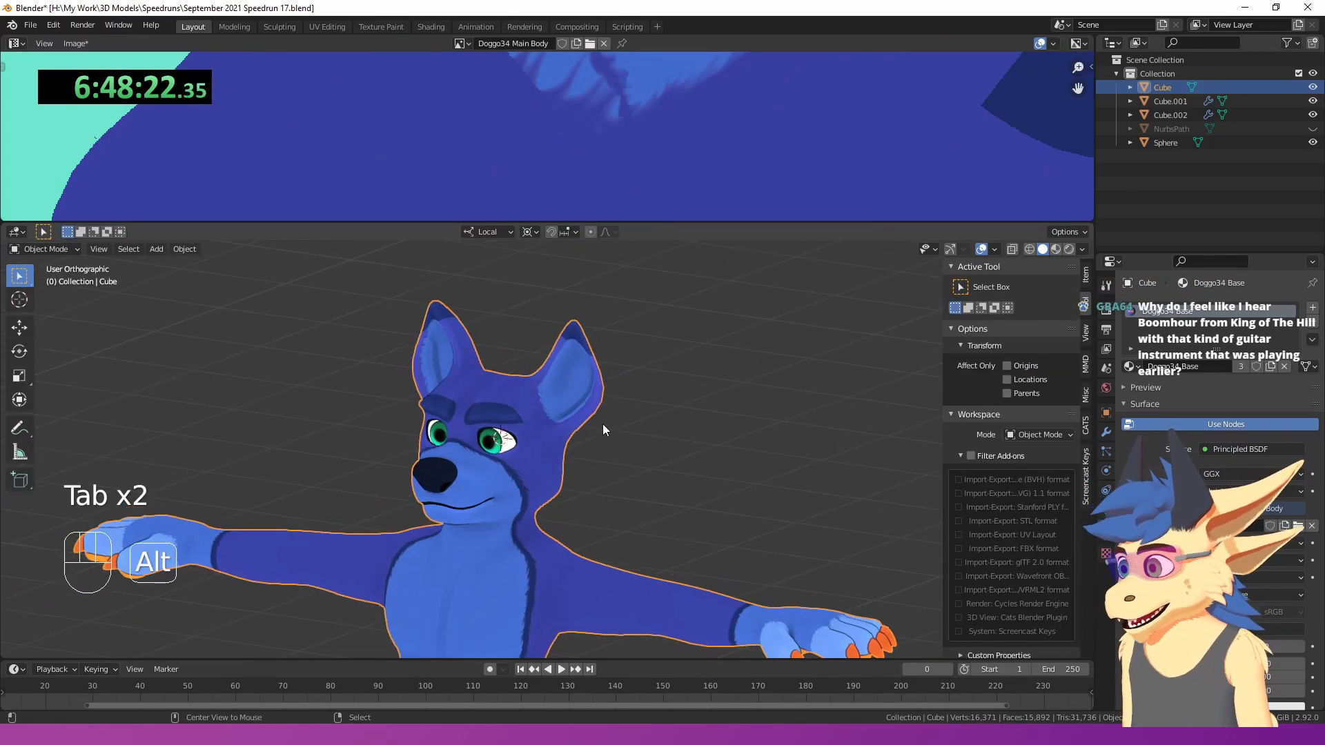
key(alt+h)
scroll(593, 429, down, 4)
key(a)
key(a)
middle_drag(581, 334, 563, 373)
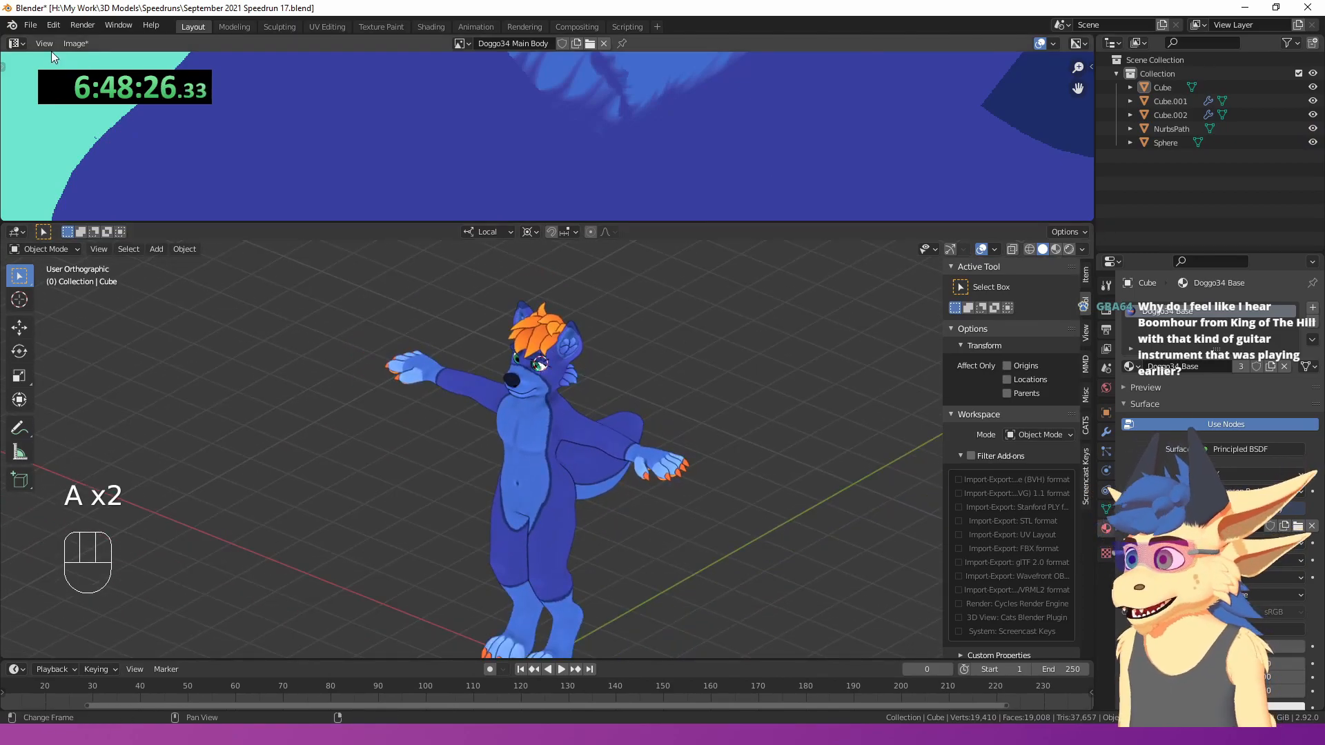
- Save the Doggo34 Main Body texture image and merge the image editor area into the 3D viewport
click(74, 43)
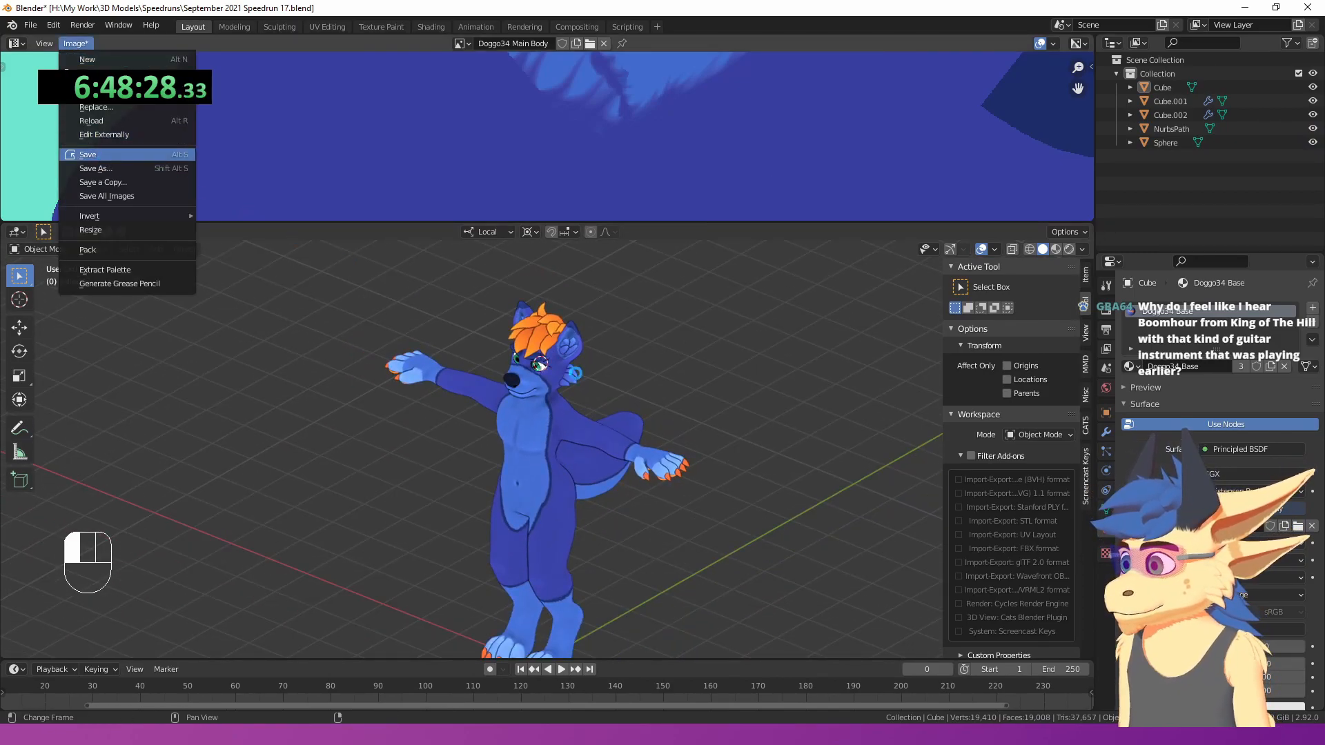
click(103, 156)
middle_drag(788, 337, 1104, 234)
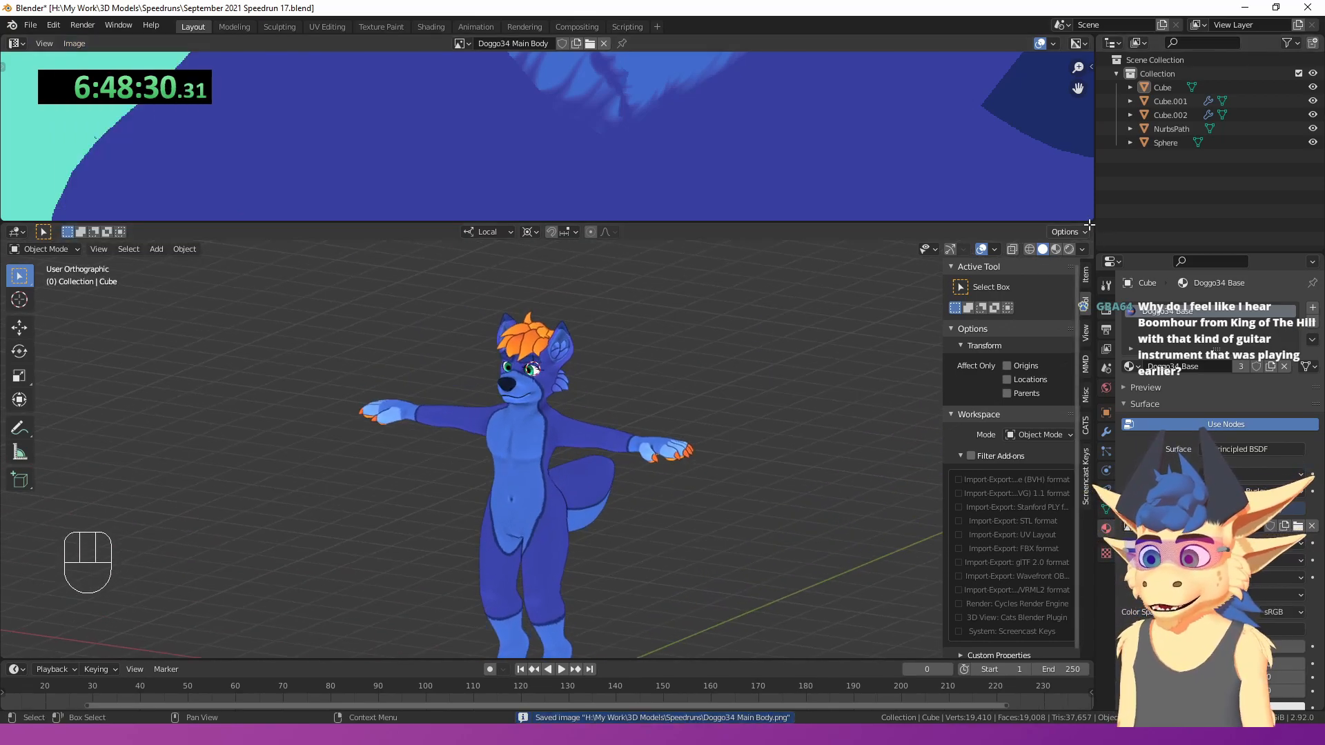
drag(1089, 225, 1035, 138)
- Place the 3D cursor in the empty space beside the character
middle_drag(720, 367, 177, 361)
shift+right_click(216, 379)
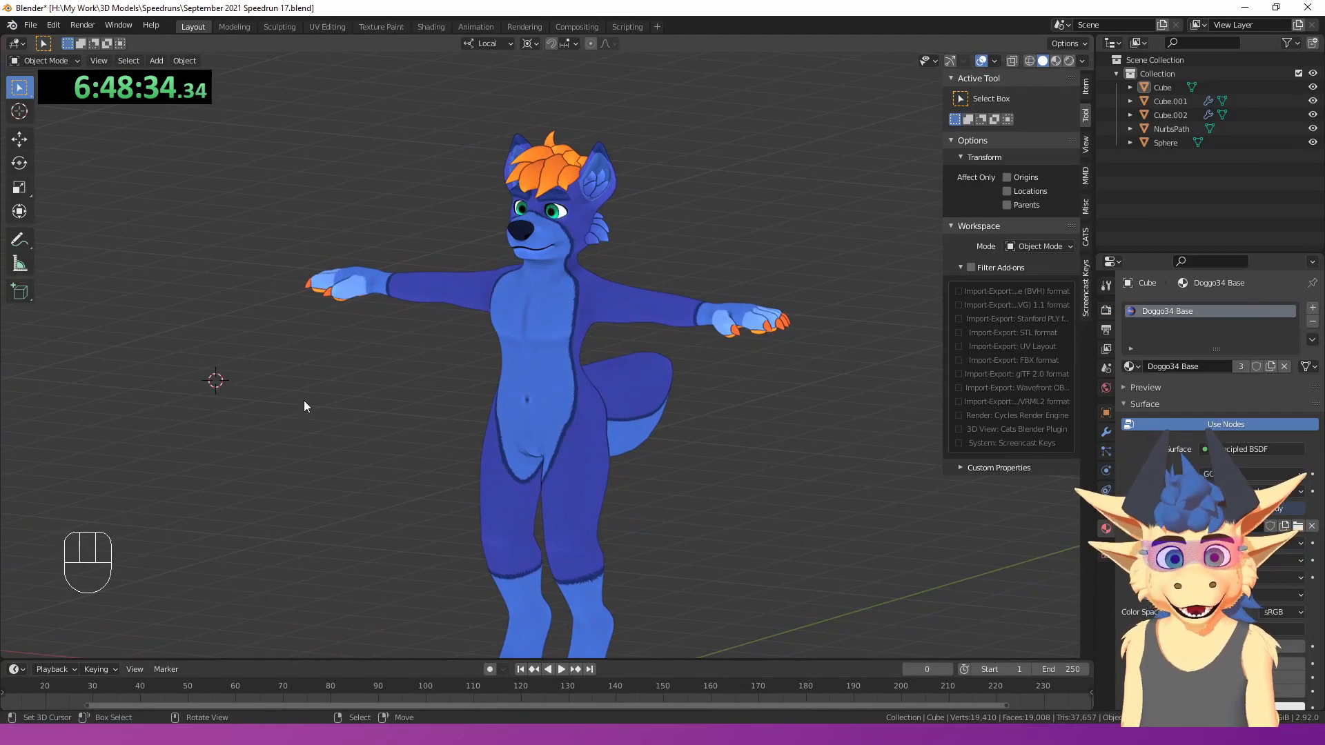
shift+right_click(698, 238)
middle_drag(698, 238, 718, 262)
scroll(623, 338, up, 6)
shift+middle_drag(619, 280, 601, 442)
mouse_move(601, 442)
middle_down()
mouse_move(619, 430)
mouse_move(577, 421)
mouse_move(578, 247)
mouse_move(604, 430)
middle_up()
- Try pulling a cheek vertex down about 0.35 m into a frown, using smooth proportional editing with a size of about 0.51
key(Tab)
right_click(613, 494)
key(g)
right_click(605, 475)
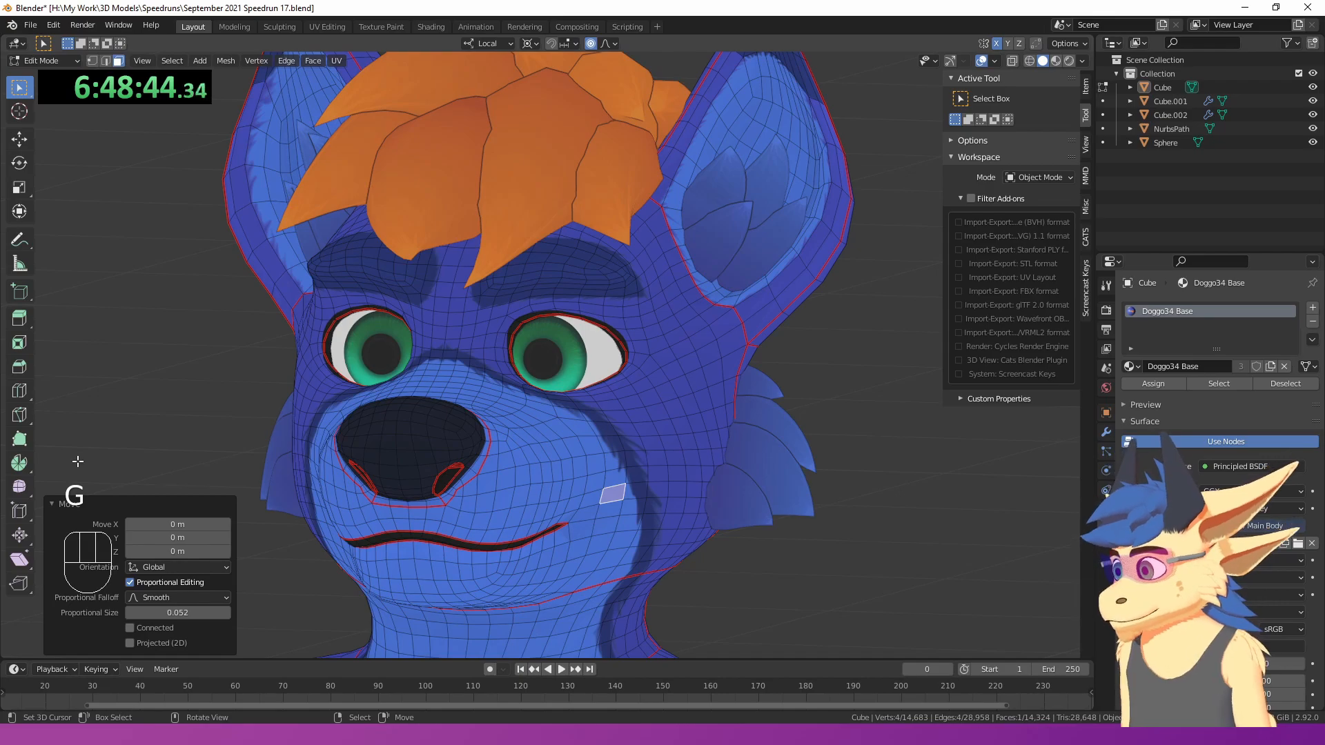
key(1)
key(g)
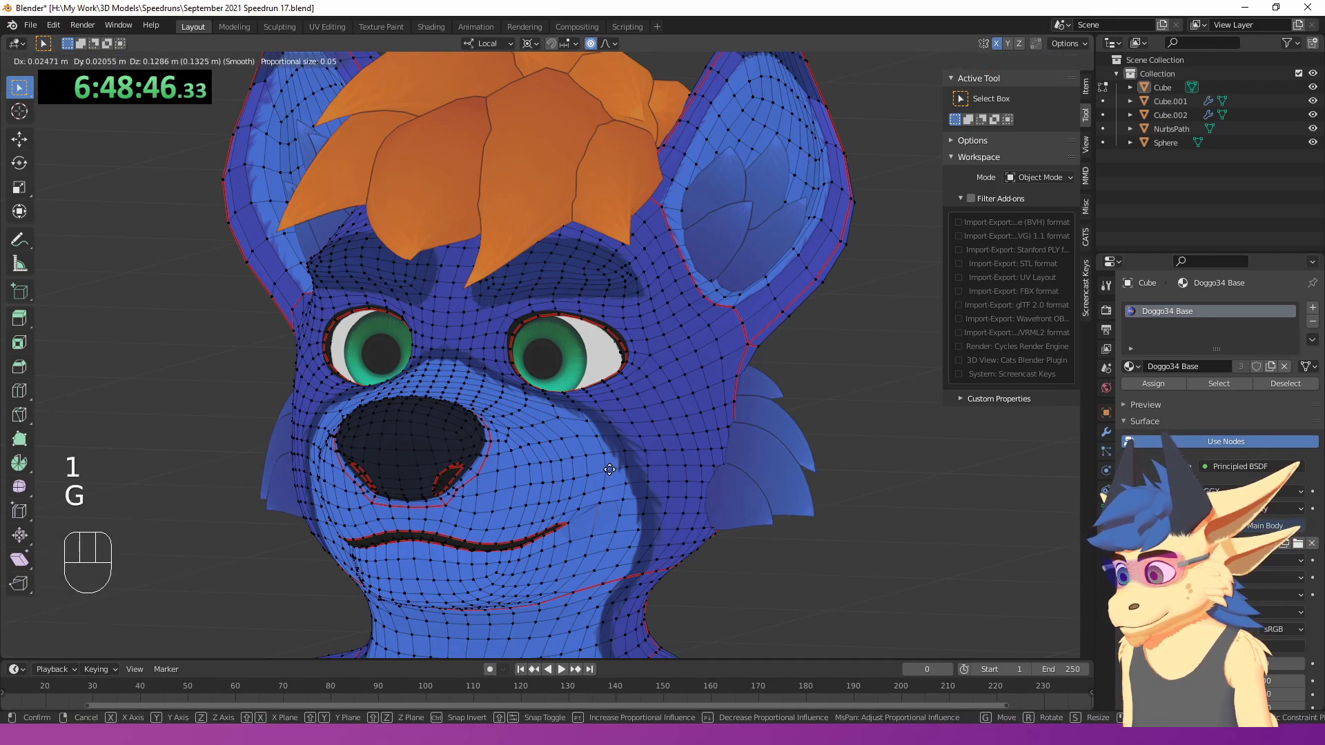
scroll(598, 511, down, 16)
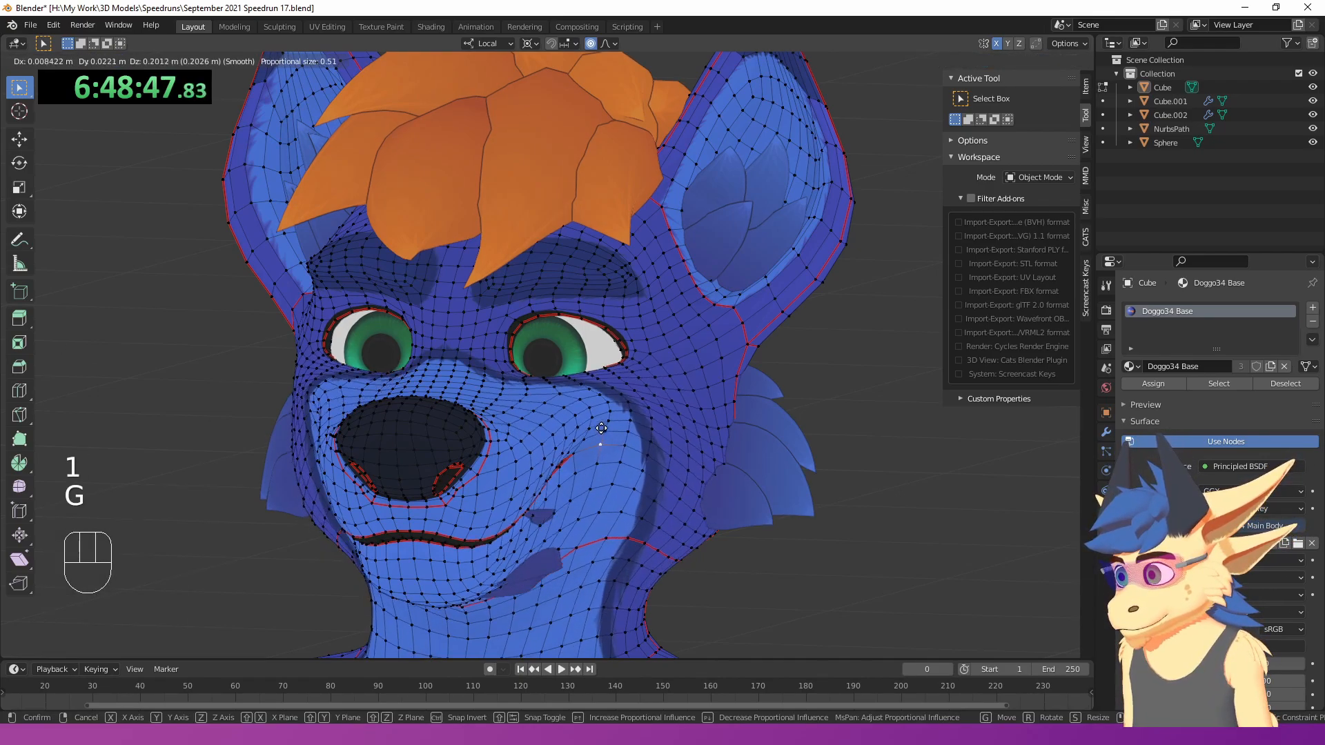
click(617, 585)
scroll(617, 586, down, 5)
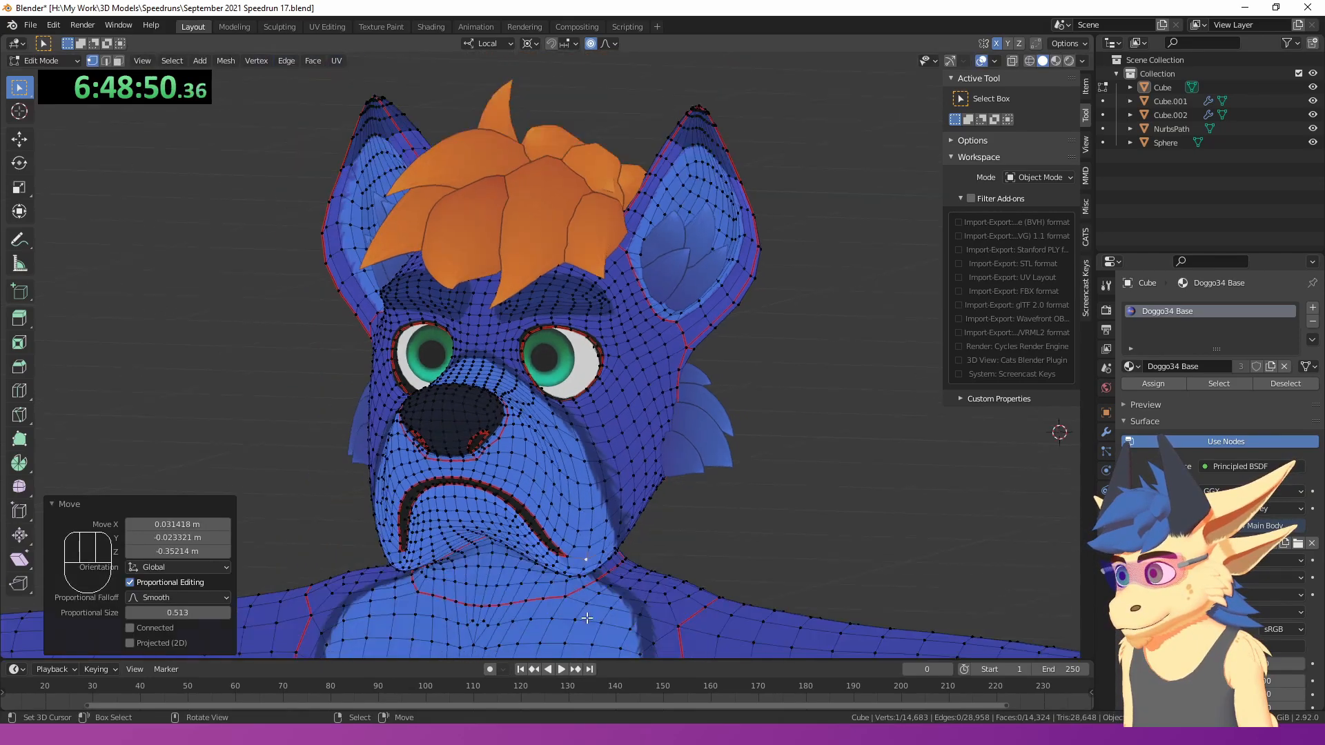
key(Tab)
scroll(619, 559, up, 6)
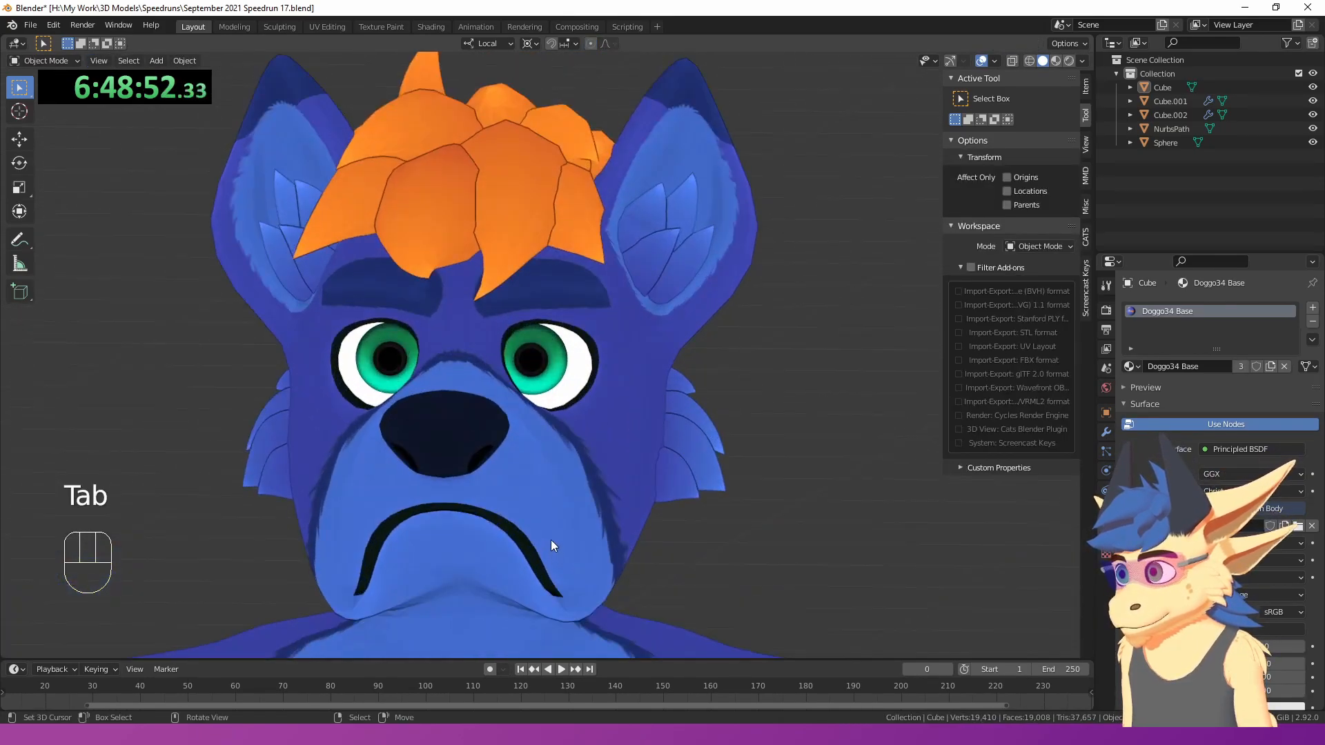
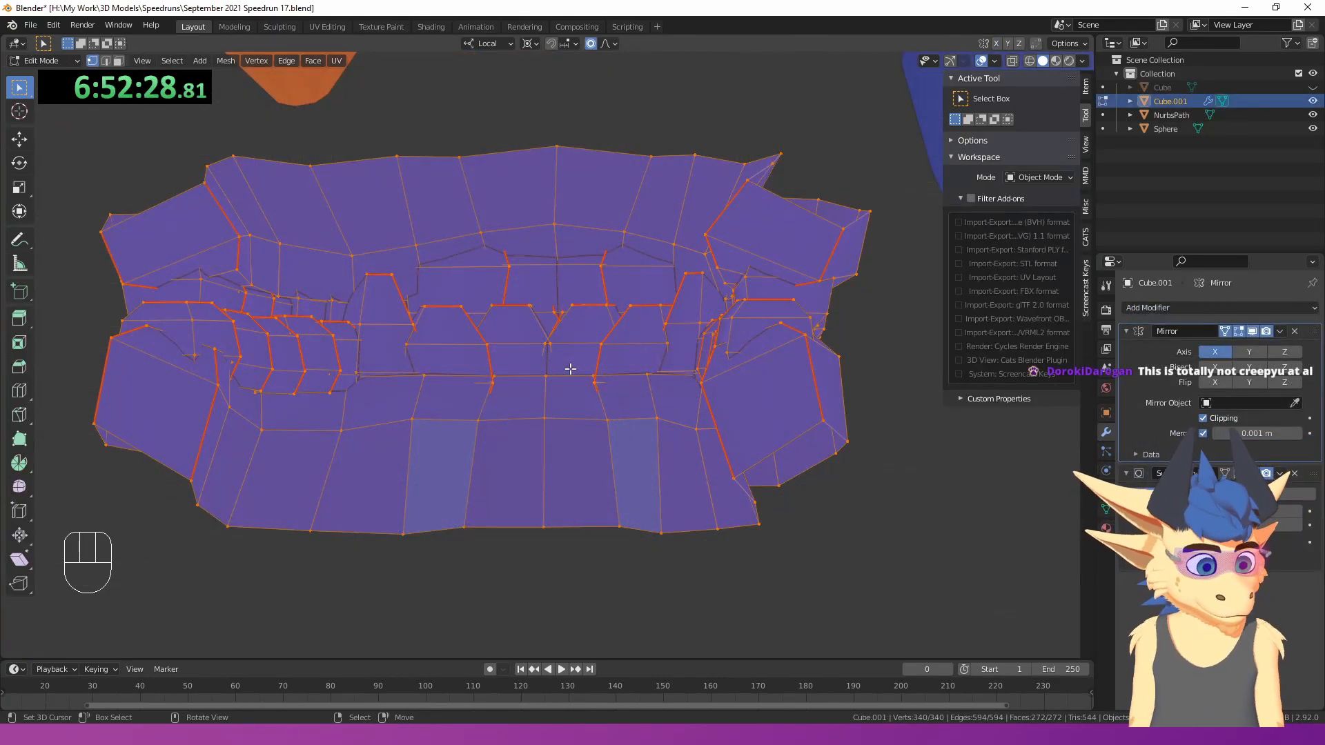
- Deselect the mouth interior mesh and examine its shape and its placement below the eyes from the front
key(KP_1)
scroll(571, 366, down, 5)
shift+middle_drag(570, 366, 636, 421)
scroll(580, 437, down, 3)
key(a)
key(a)
key(a)
scroll(644, 390, up, 2)
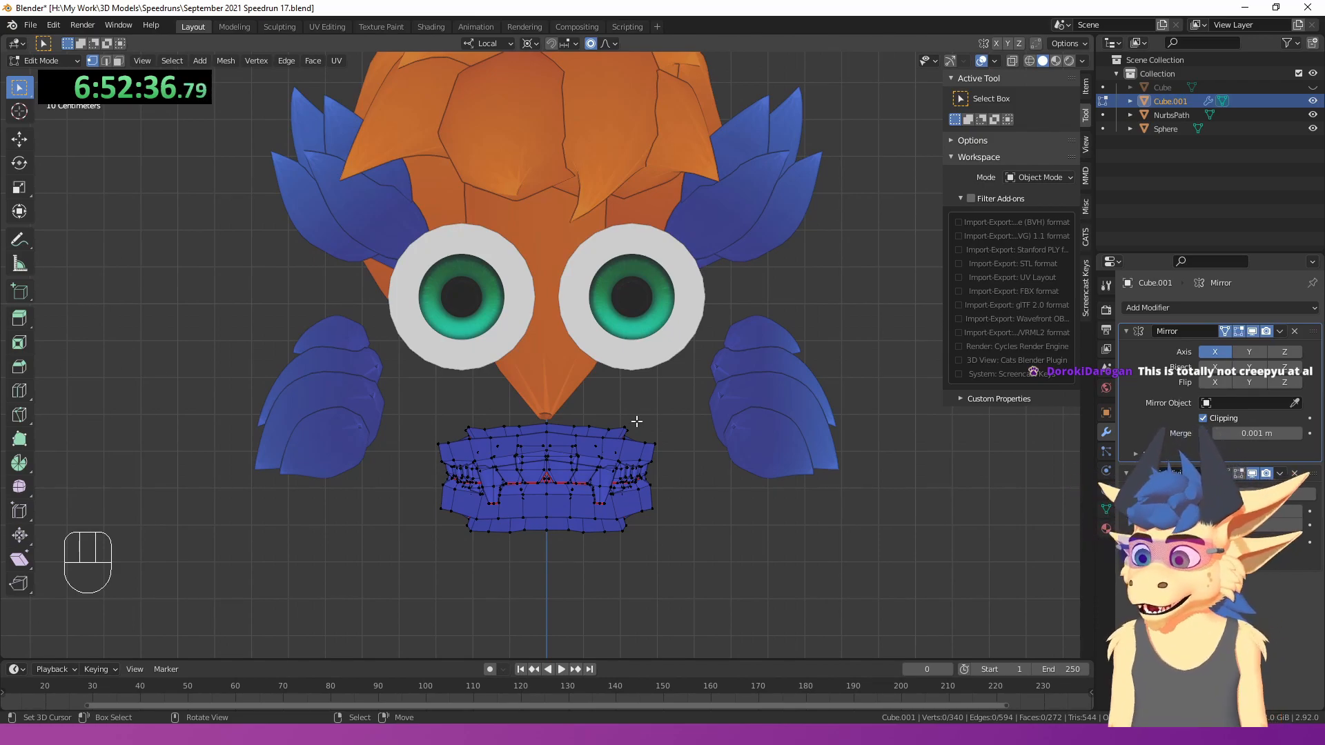
scroll(694, 439, up, 6)
shift+middle_drag(624, 493, 546, 325)
scroll(563, 362, down, 4)
shift+middle_drag(488, 391, 508, 288)
scroll(522, 318, up, 3)
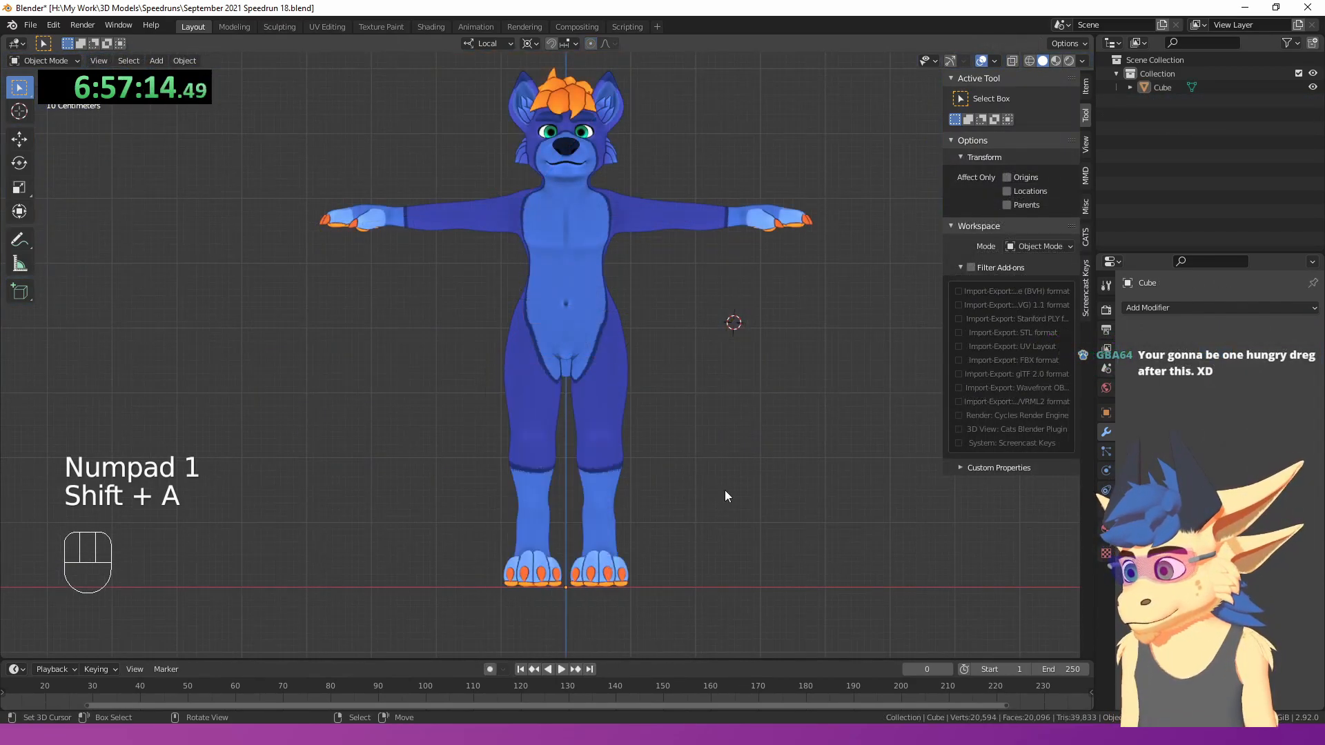
- Snap the 3D cursor to the world origin between the character's feet
key(shift+a)
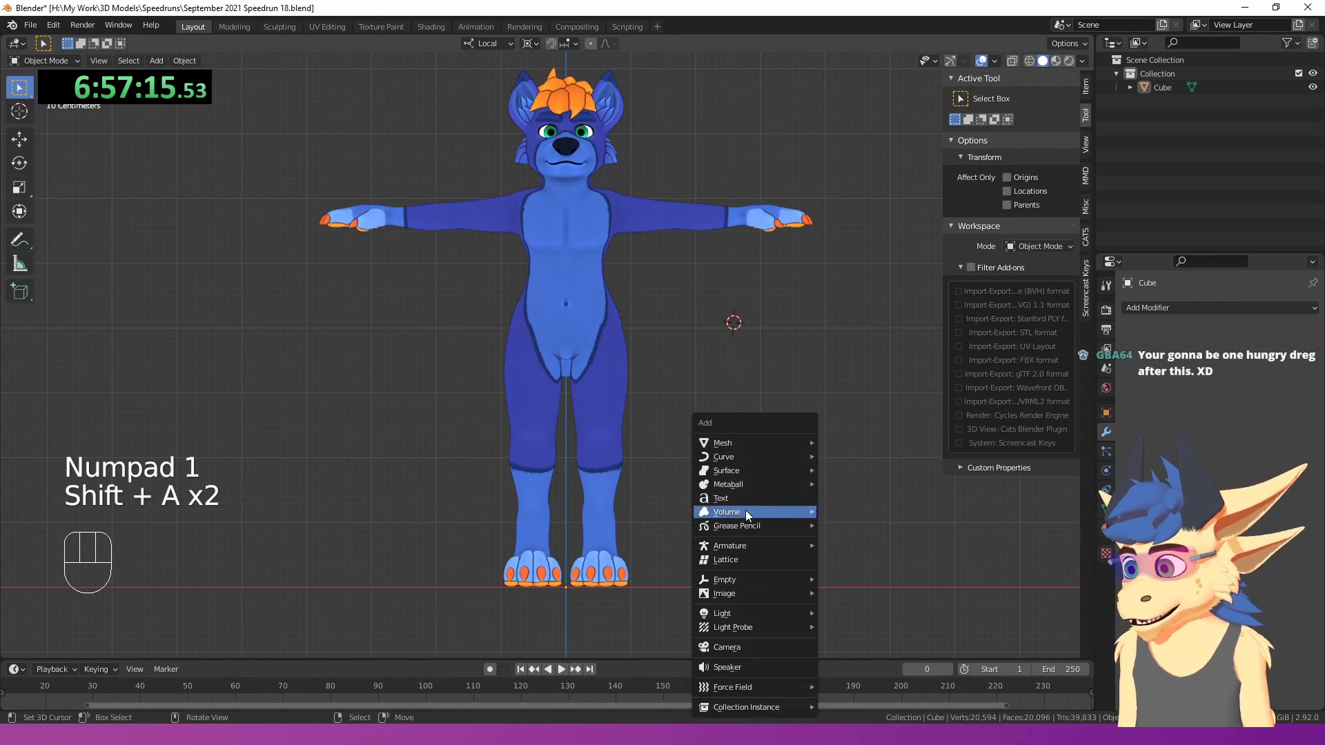
mouse_move(715, 452)
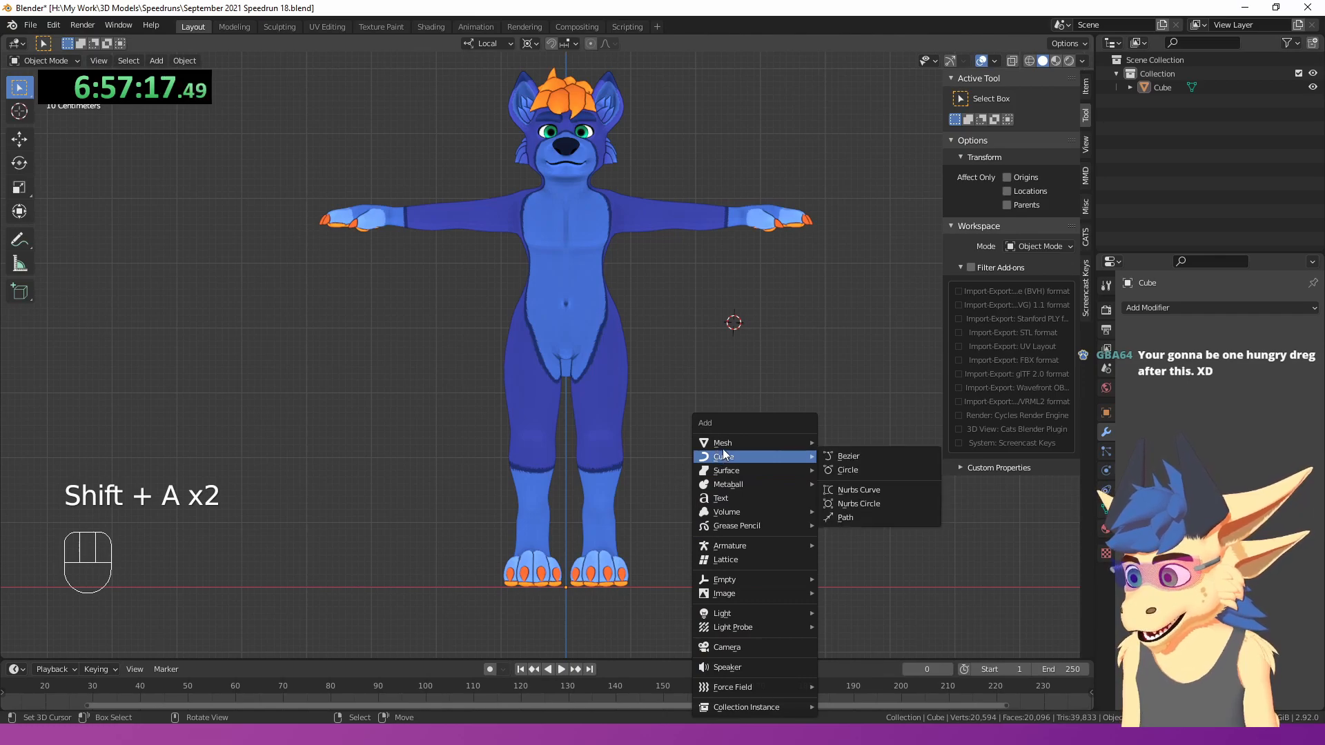
key(shift+s)
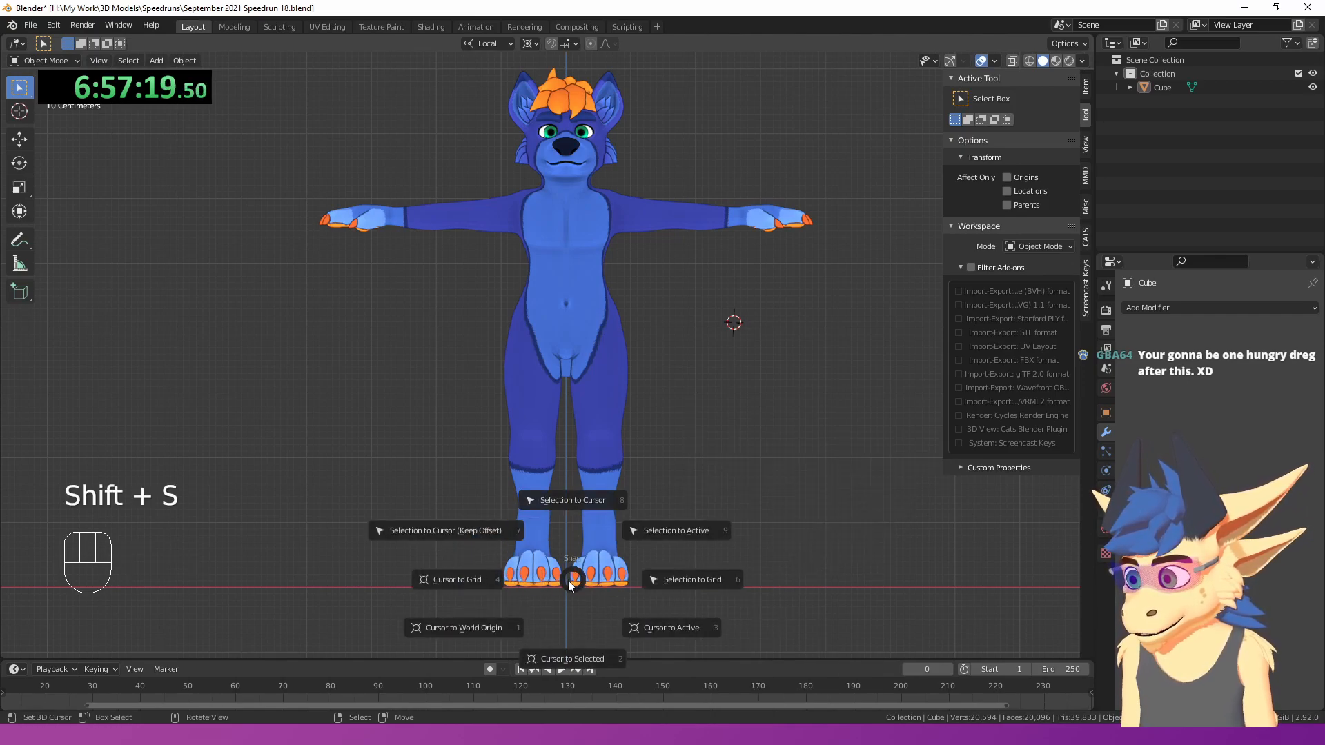
click(562, 659)
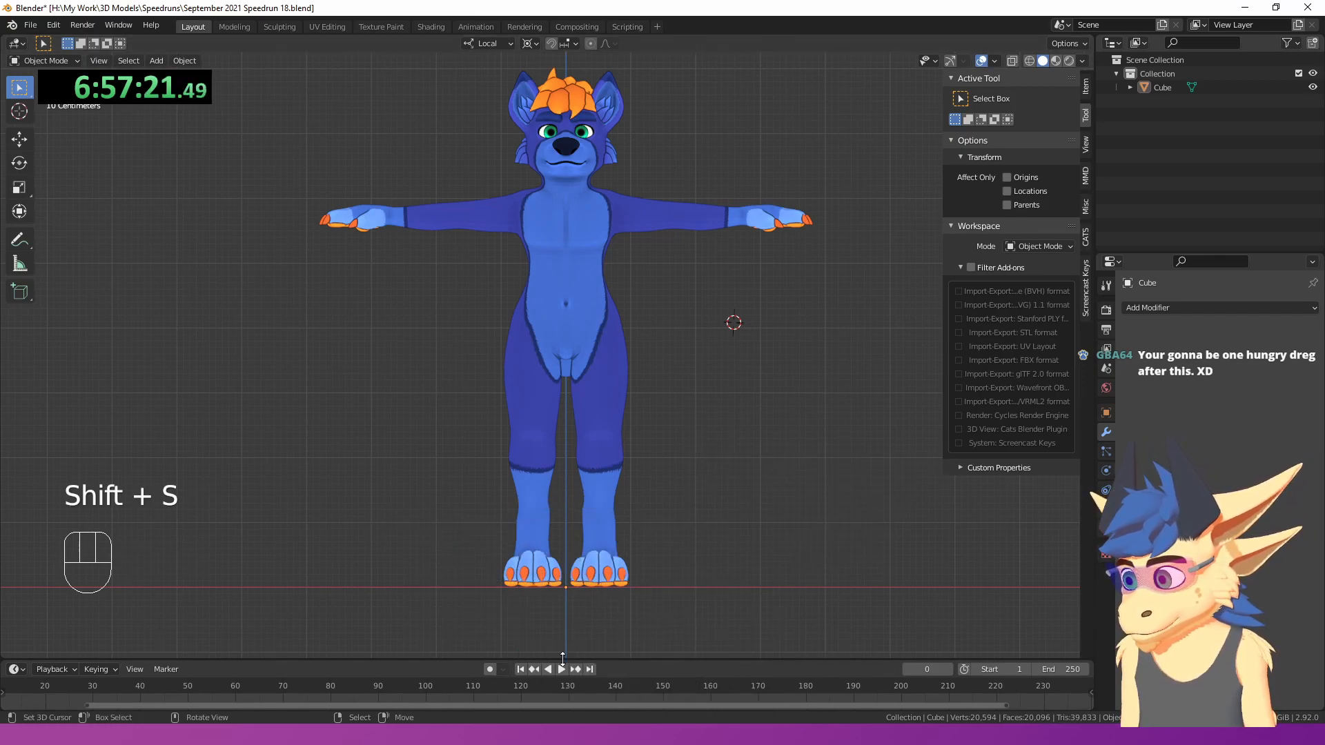
key(shift+s)
key(shift+s)
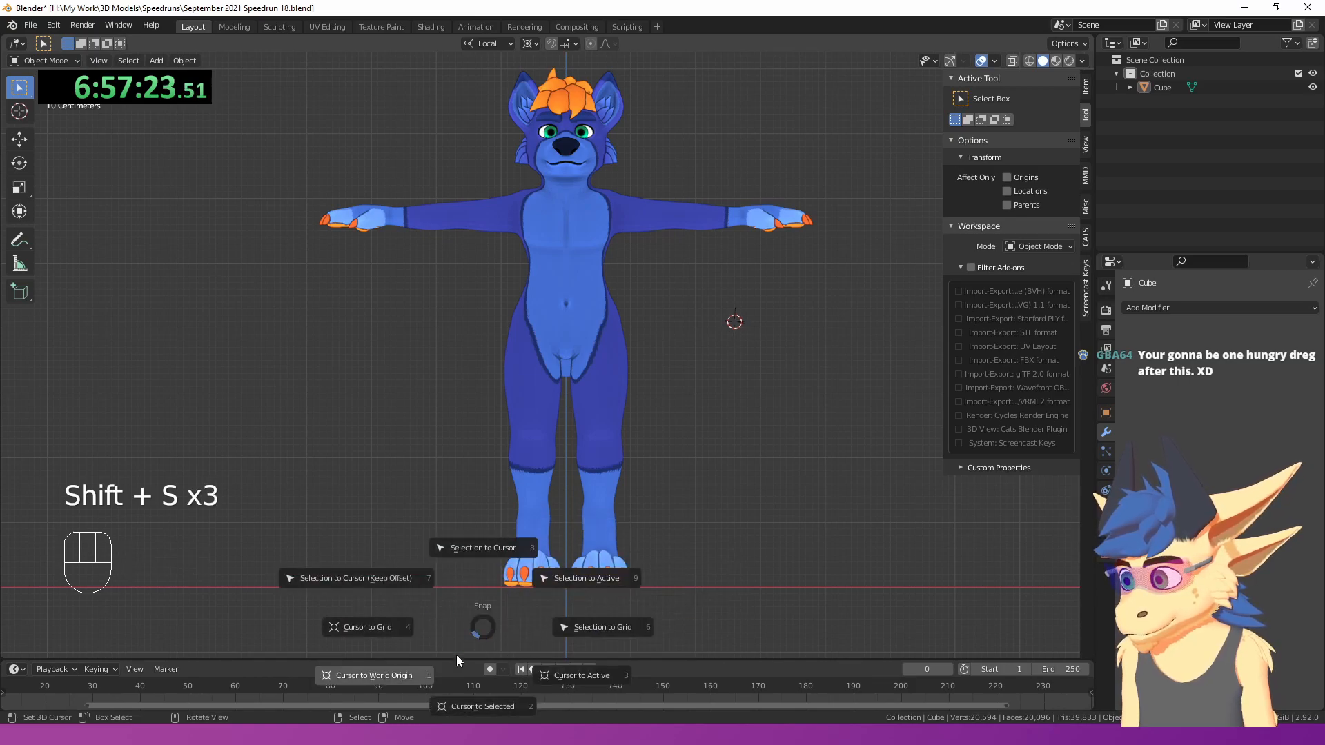
click(449, 646)
- Add a single-bone armature at the world origin and move it vertically along Z
key(shift+a)
mouse_move(497, 456)
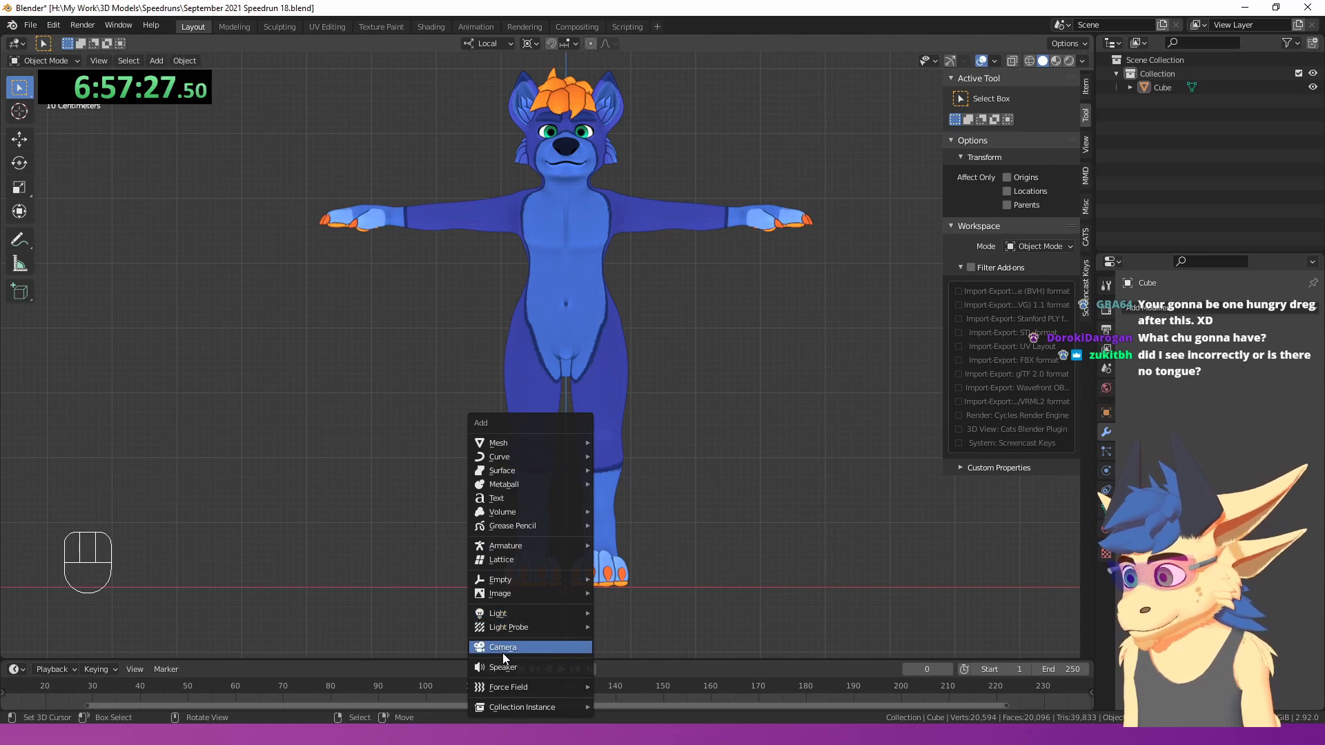
mouse_move(524, 546)
click(651, 547)
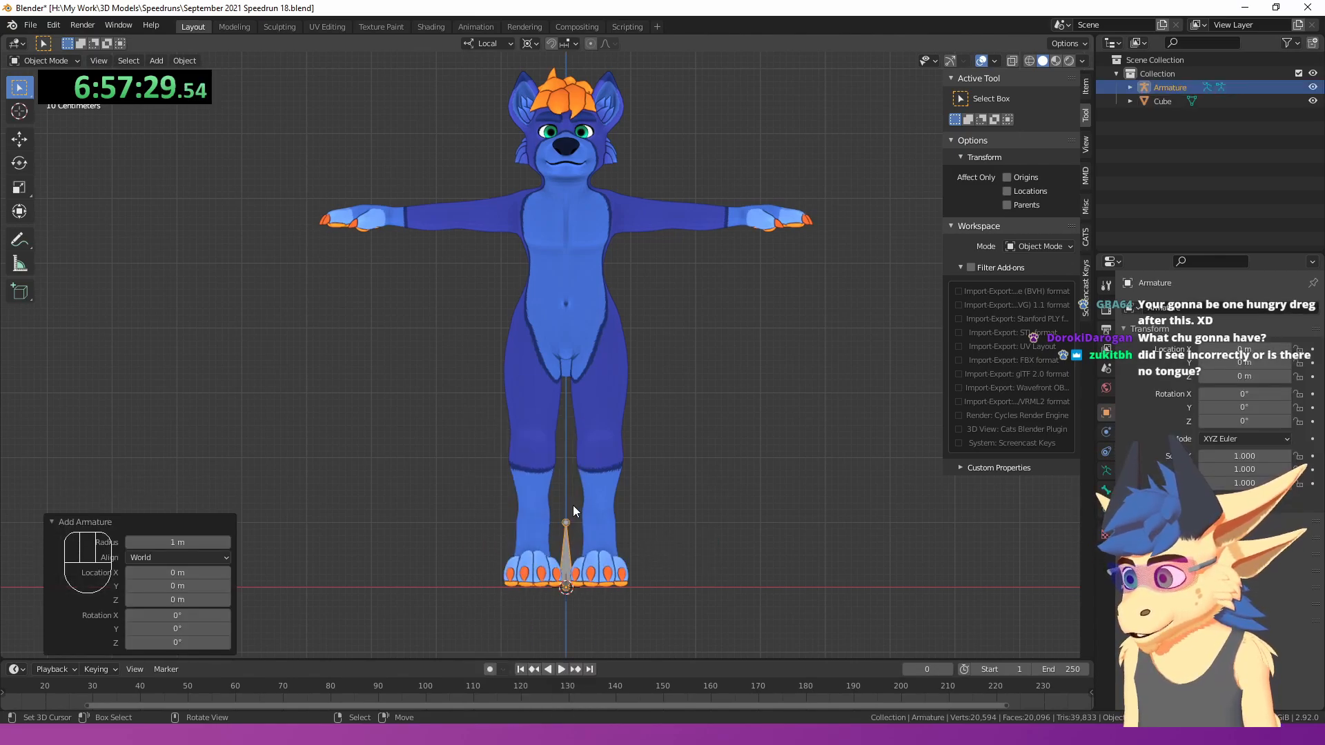
key(g)
key(z)
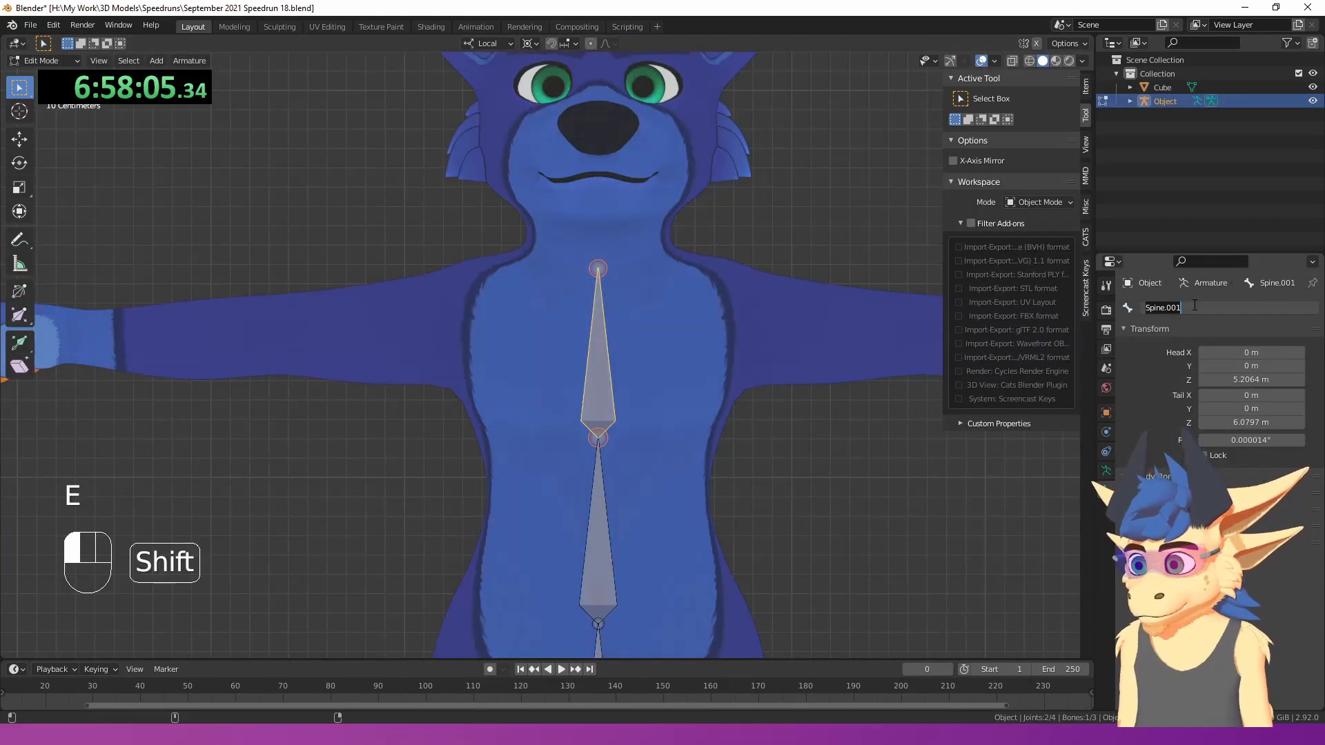
- Rename the upper spine bone as Chest
click(1195, 305)
text(Chest)
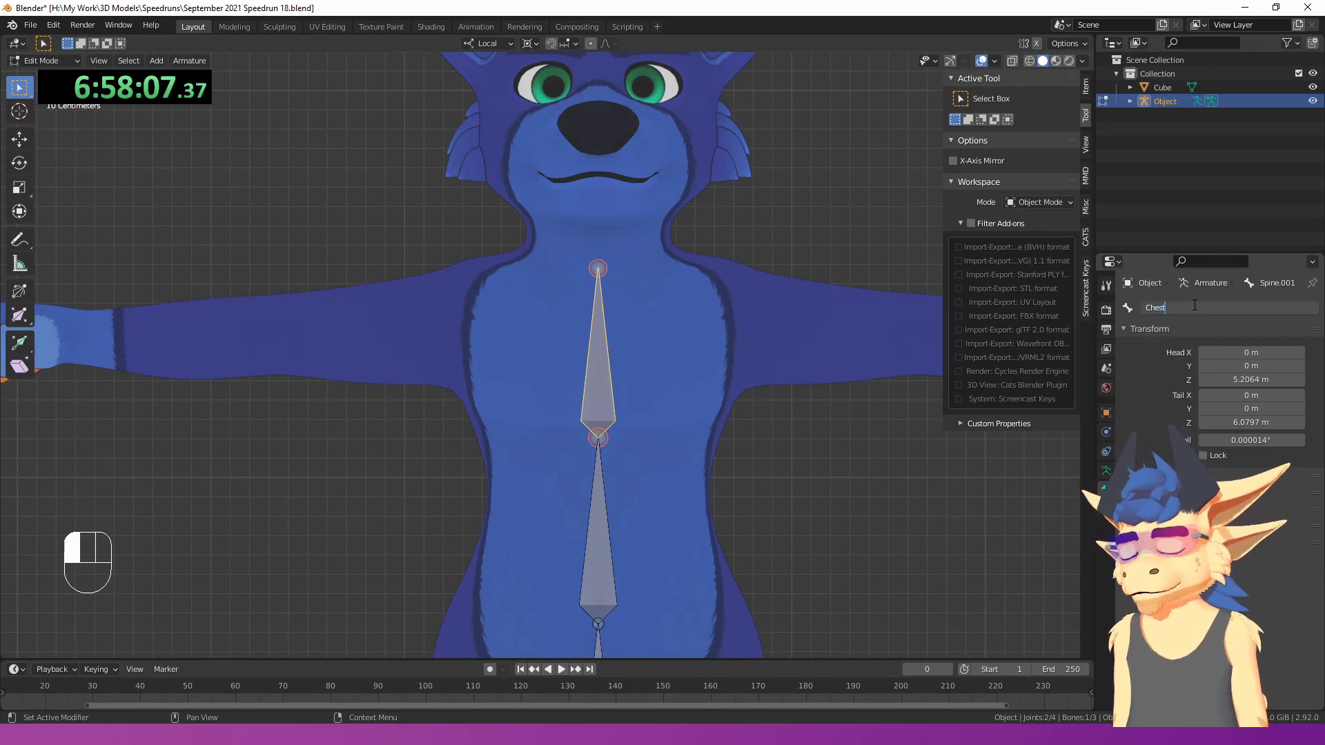
key(Return)
- Extrude a neck bone straight up along Z from the tip of the Chest bone to just below the mouth
click(600, 271)
shift+middle_drag(602, 272, 598, 334)
key(e)
key(z)
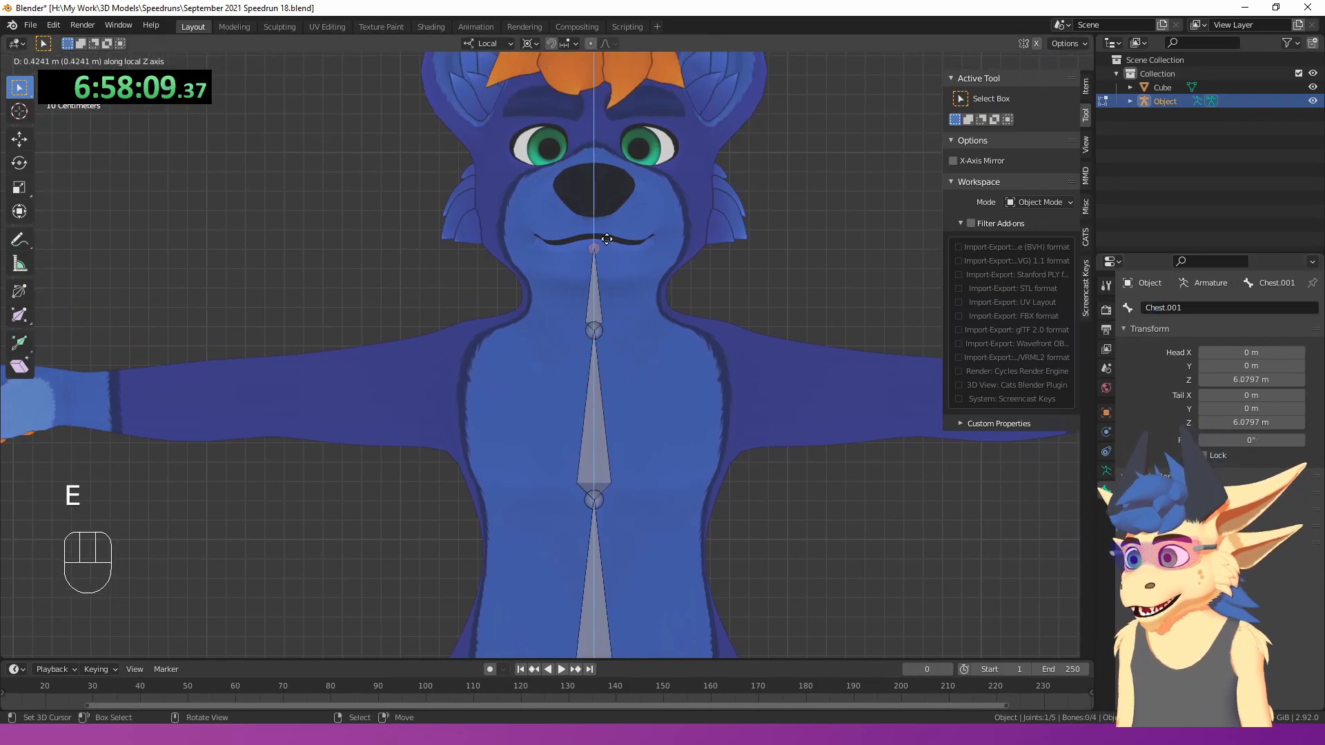
click(610, 275)
- Lower the joint between the Chest bone and the neck bone slightly along Z
right_click(598, 333)
key(g)
key(z)
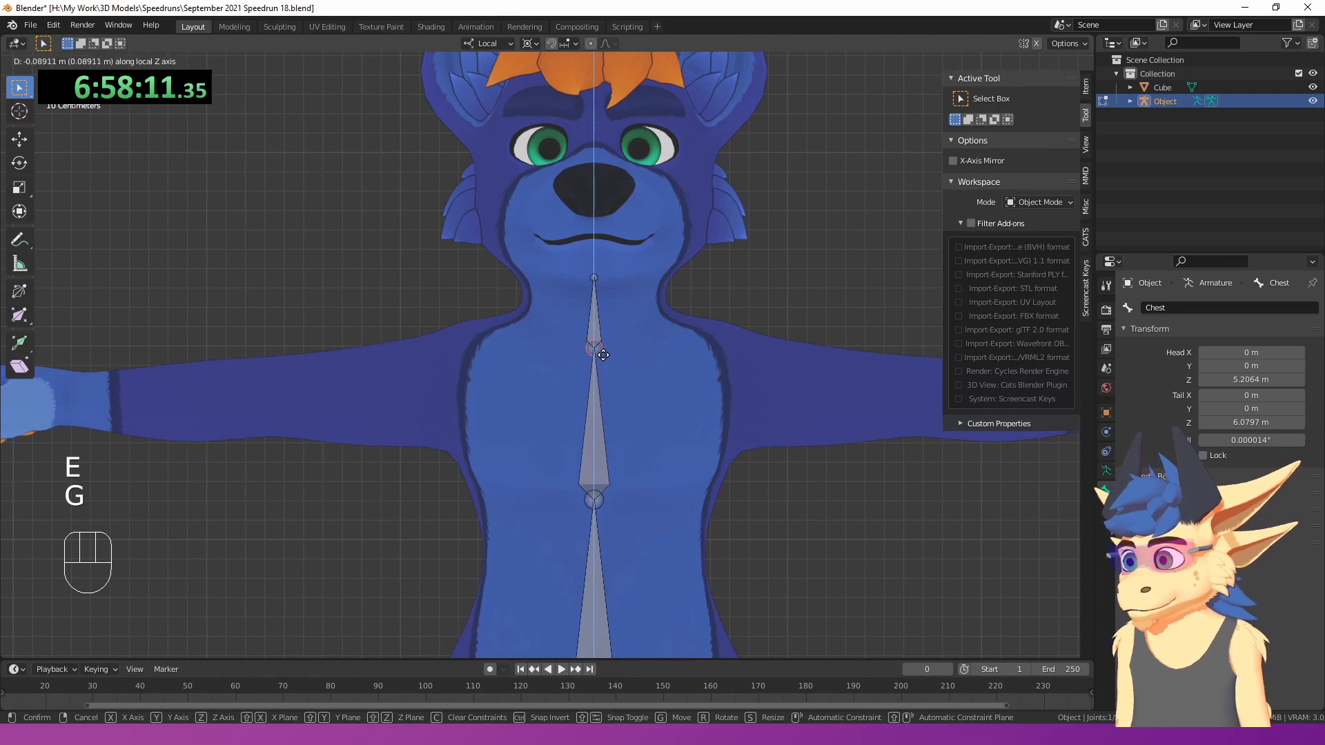
click(598, 351)
click(1191, 306)
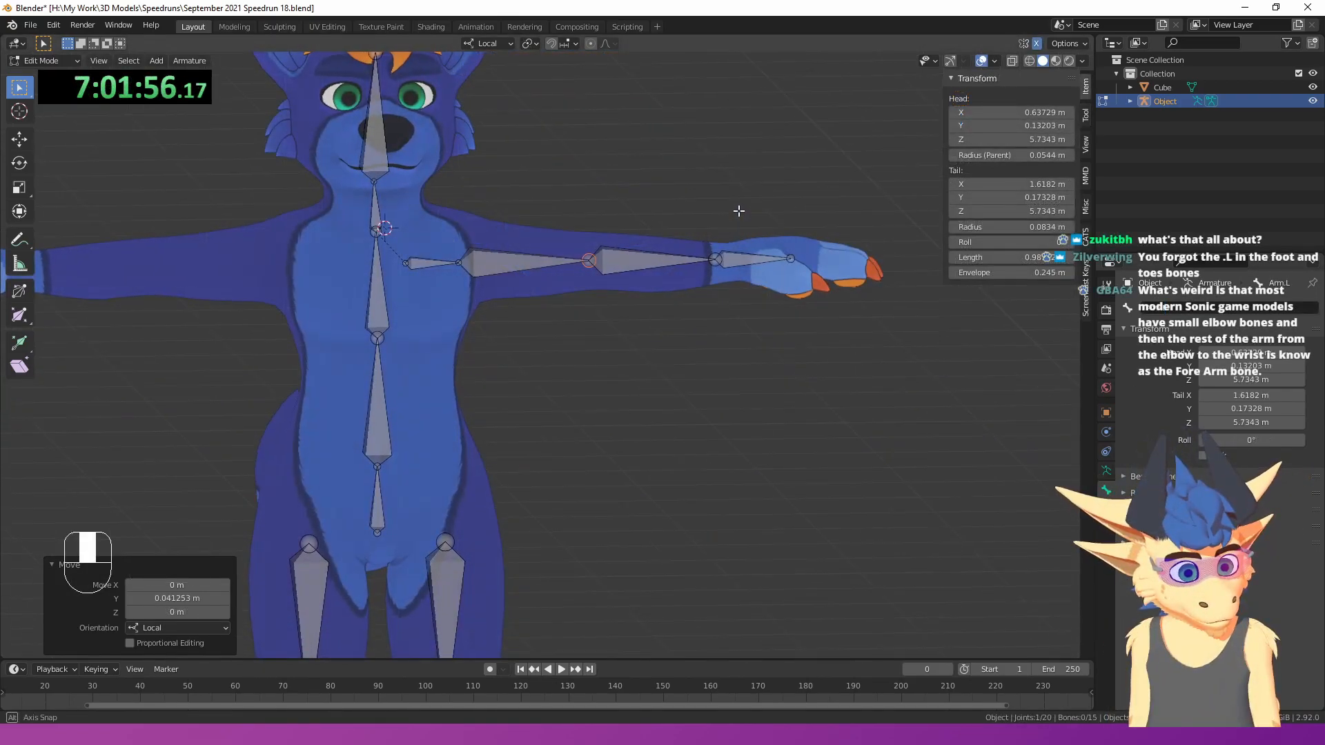
- Select the left arm's four bones from the shoulder to the wrist in front view
scroll(738, 210, up, 2)
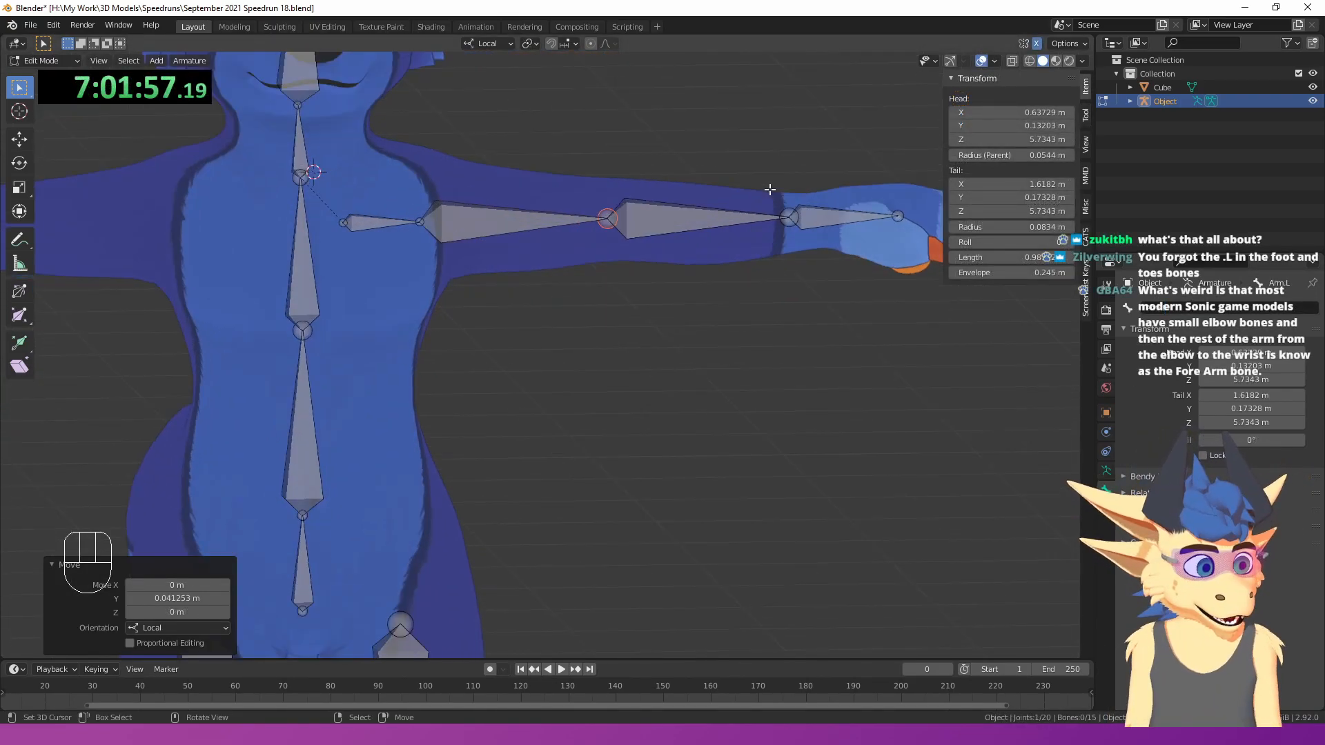
click(682, 219)
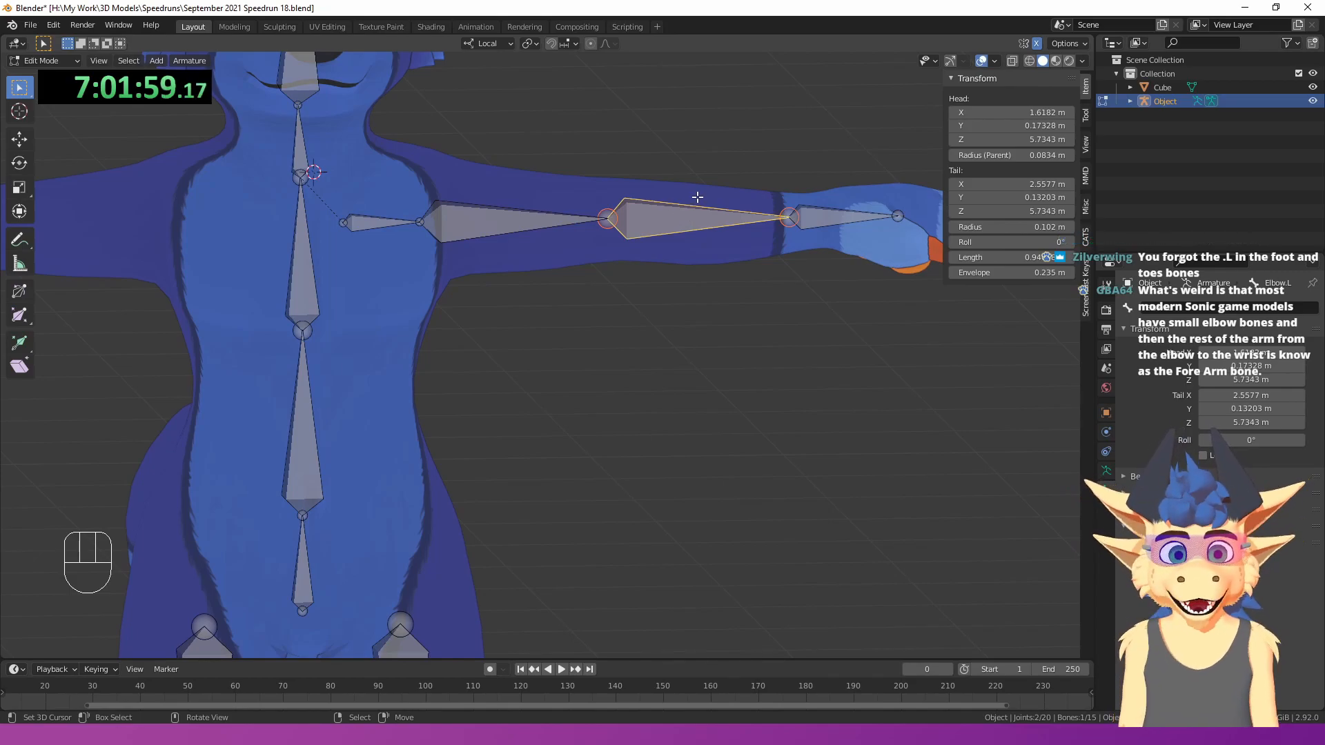
middle_drag(696, 197, 646, 208)
scroll(646, 237, down, 4)
shift+middle_drag(515, 235, 655, 145)
middle_drag(668, 211, 625, 241)
right_click(539, 175)
shift+right_click(595, 179)
shift+right_click(690, 185)
shift+right_click(748, 189)
key(KP_1)
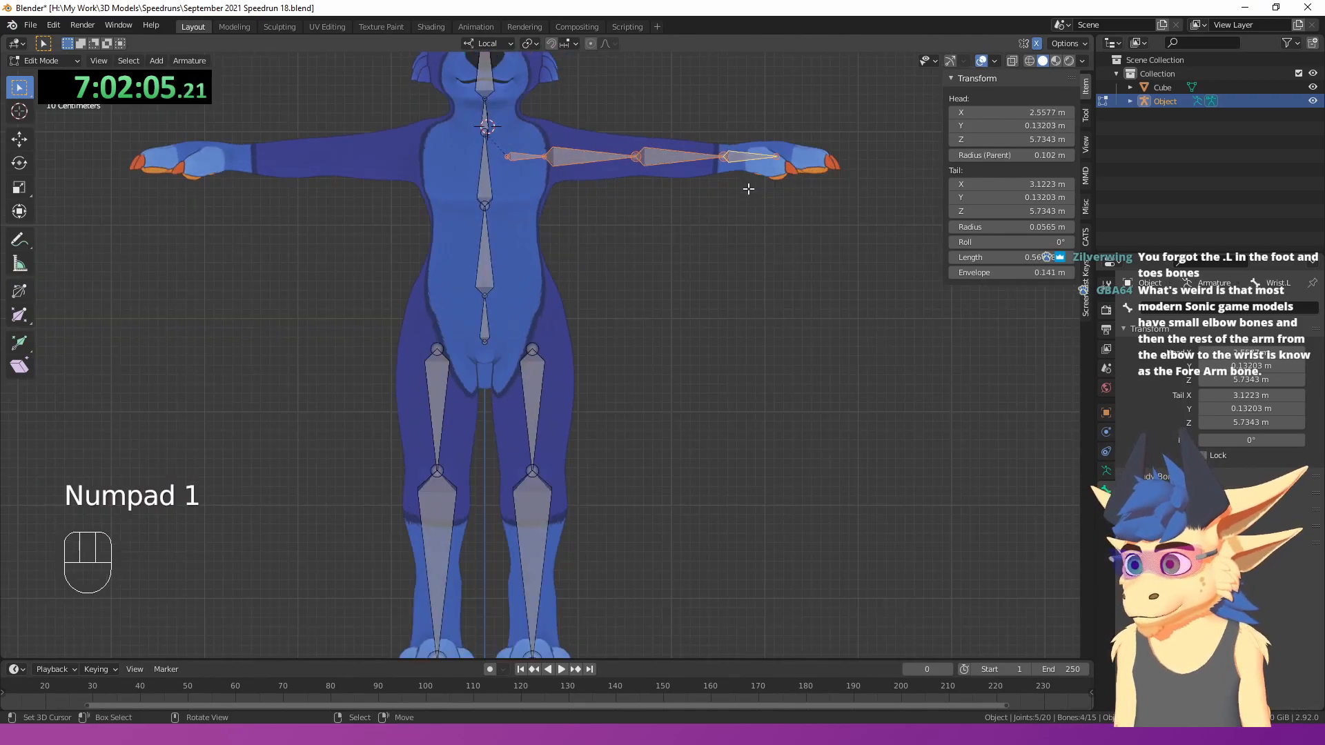
shift+middle_drag(748, 186, 614, 299)
- Duplicate the three ring finger bones into the left pinky, scale the copies down and rotate them by -2.25°
key(shift+d)
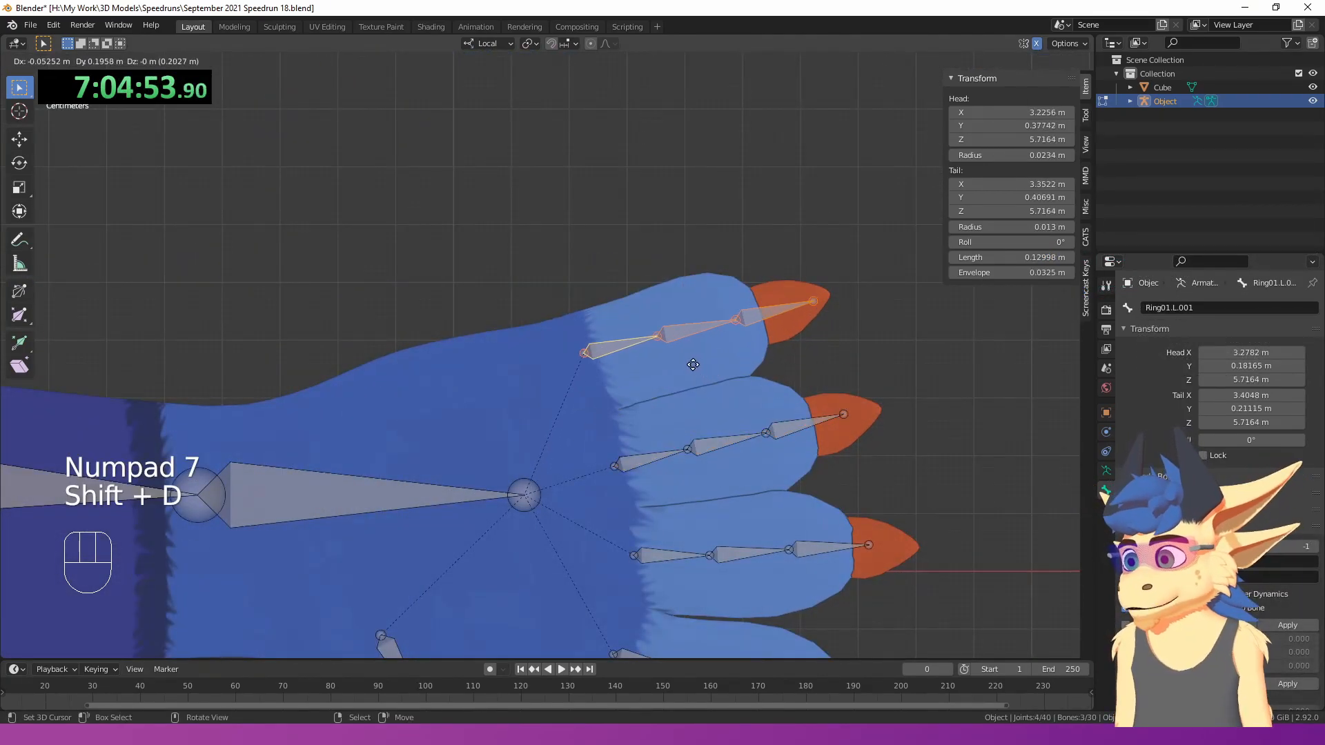
click(693, 364)
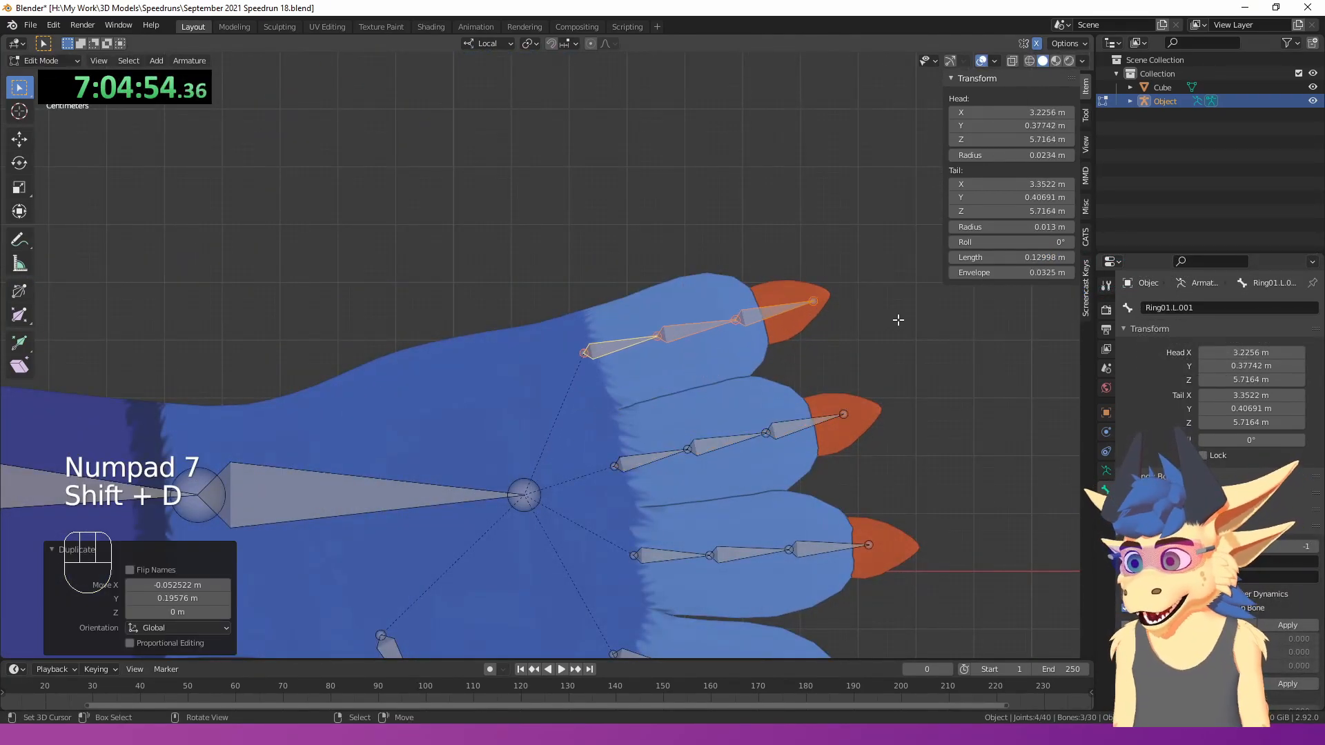
key(s)
click(841, 320)
key(g)
click(821, 332)
key(r)
click(820, 326)
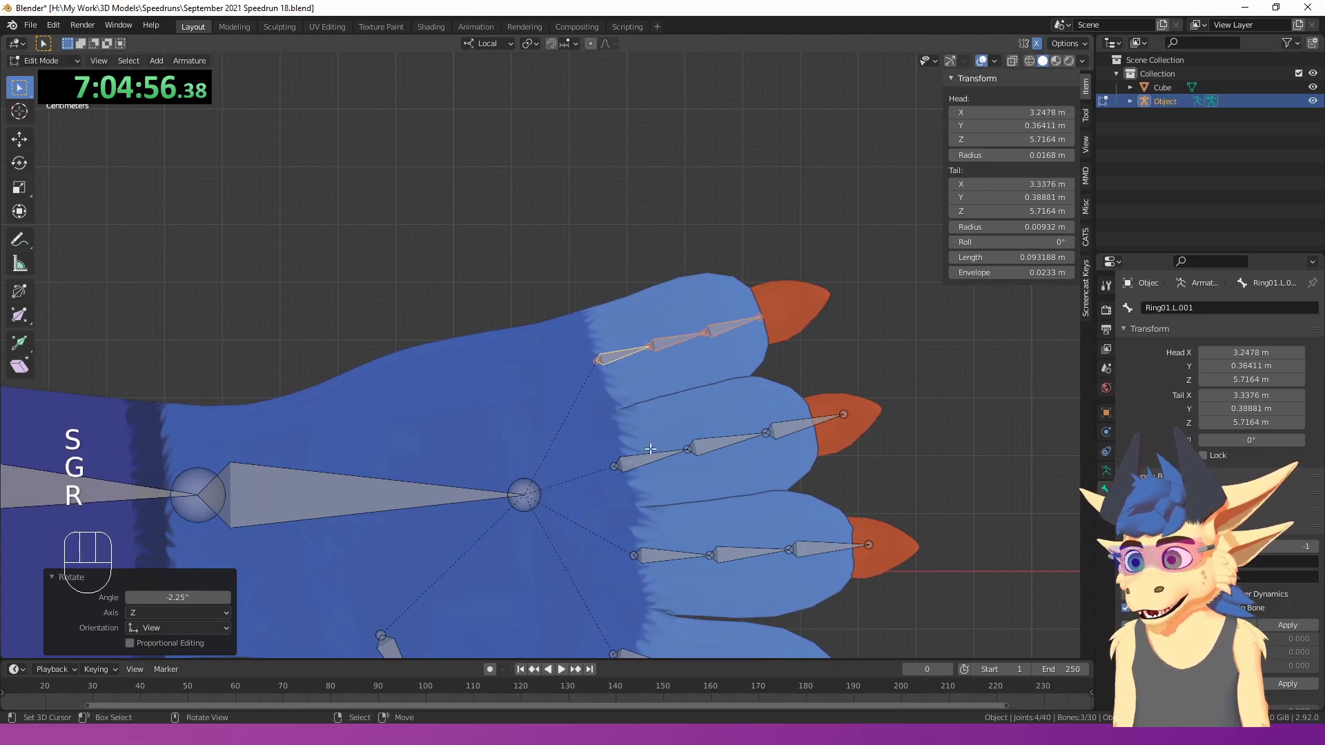
- Scale the three ring finger bones to 0.876 and shift them so the chain ends at the base of the claw
right_click(648, 460)
shift+right_click(726, 443)
shift+right_click(804, 425)
key(s)
click(848, 425)
key(g)
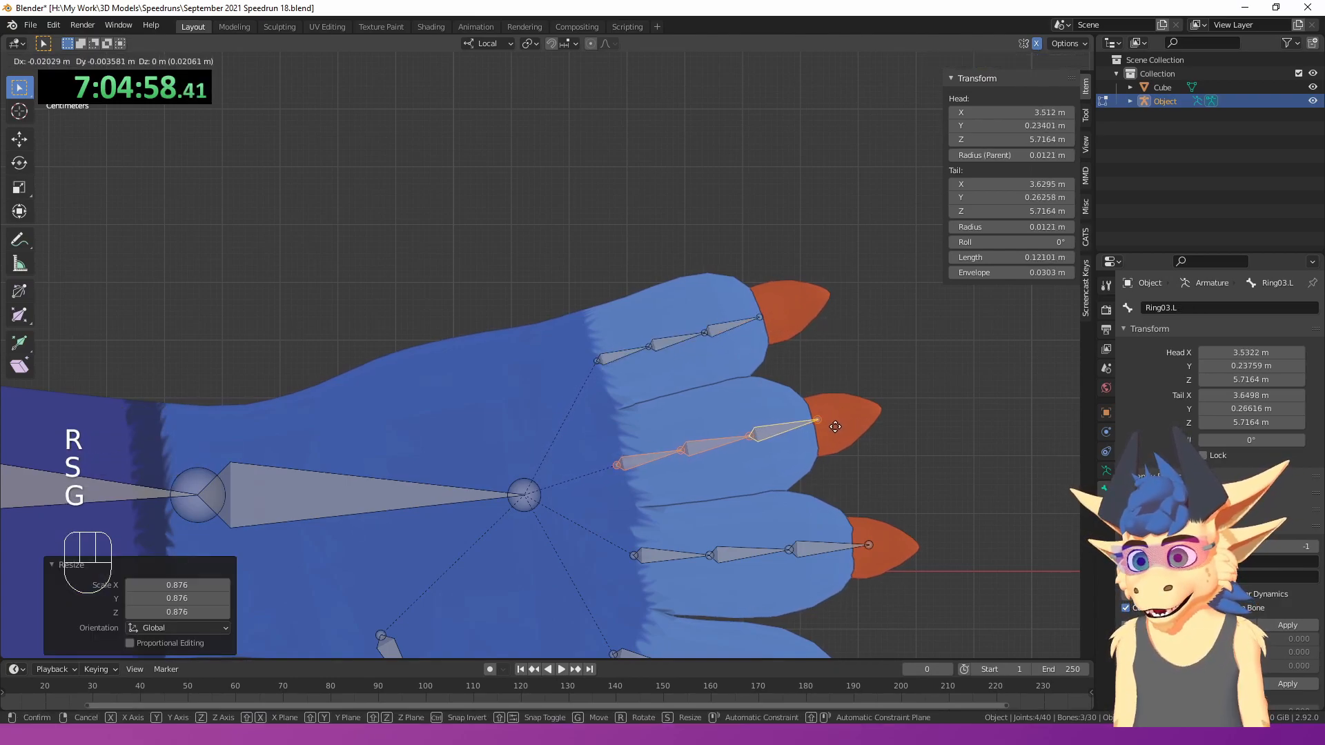
click(835, 428)
- Select the three pinky bones together and nudge them slightly toward the wrist and the outer edge of the hand
right_click(623, 353)
shift+right_click(680, 339)
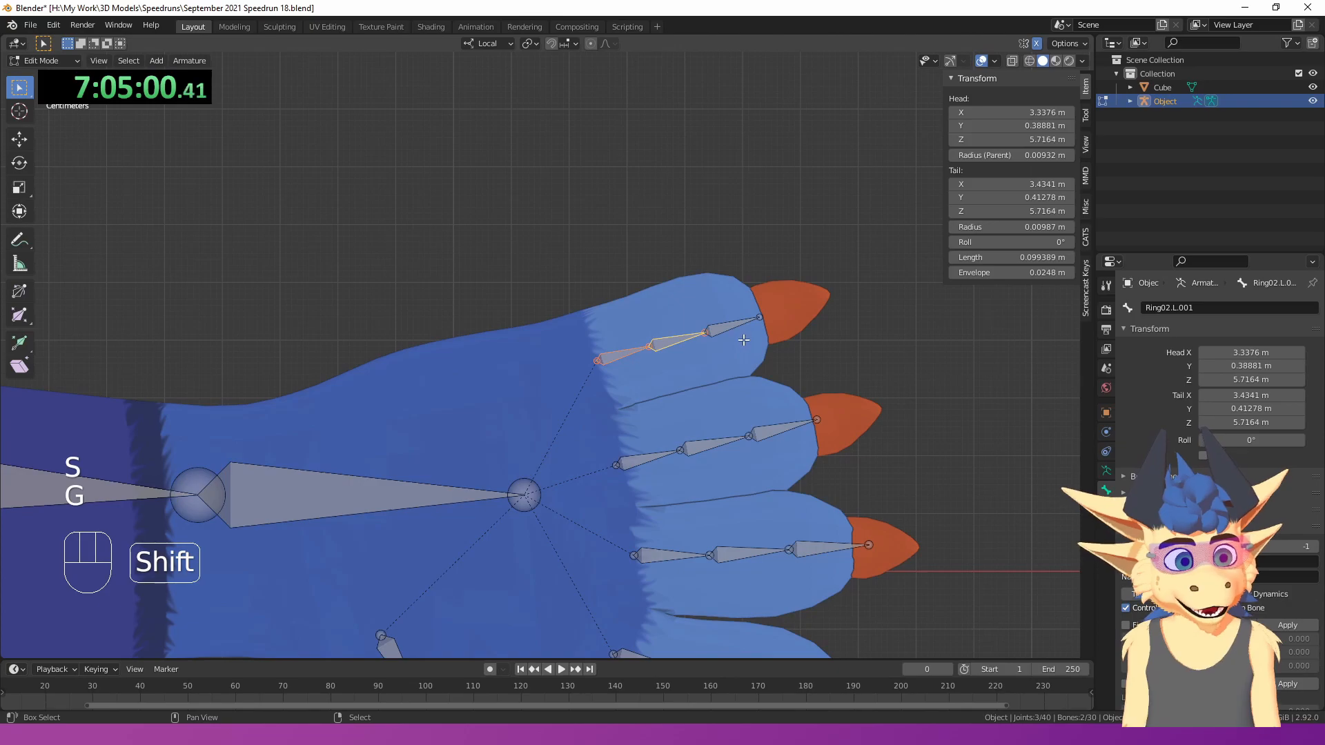
key(g)
right_click(737, 342)
shift+right_click(734, 326)
key(g)
click(730, 323)
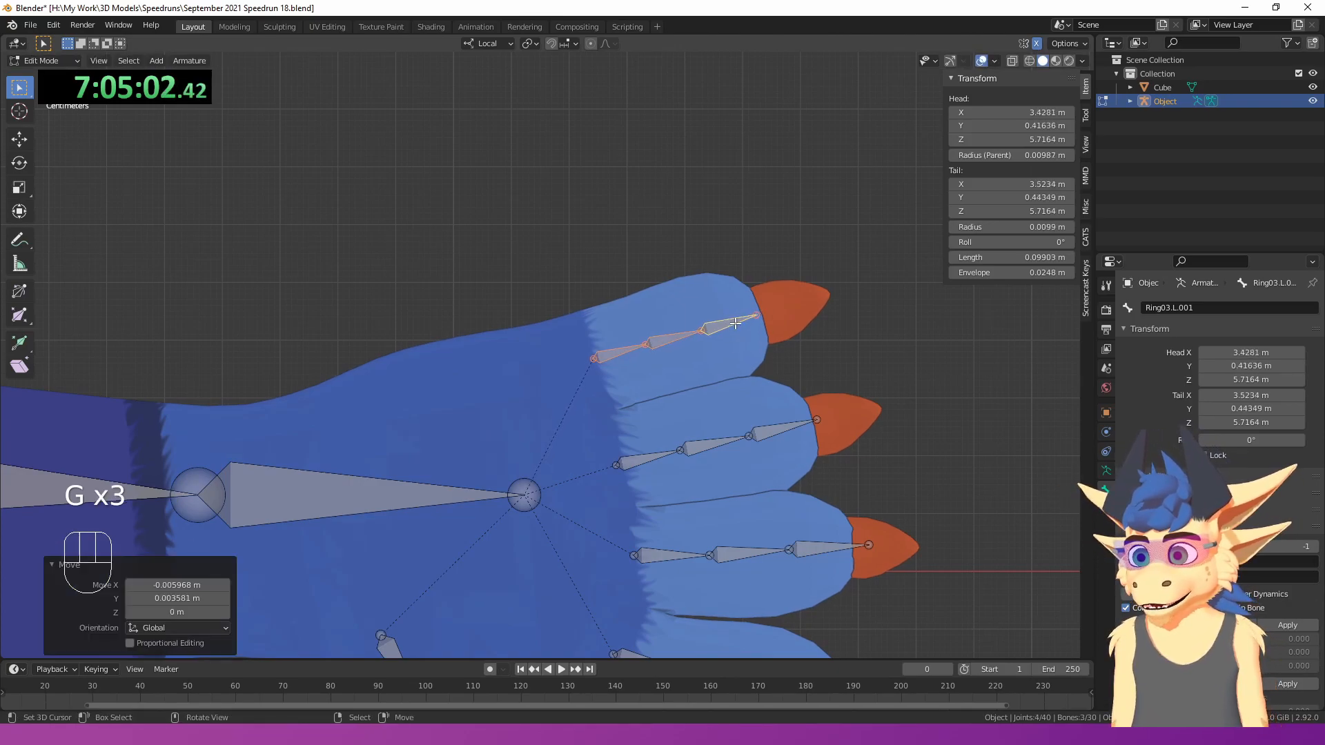
- Rename the three pinky bones Pinky01 to Pinky03 with the .L suffix, from base to tip
right_click(617, 350)
click(1208, 308)
text(Pinky01)
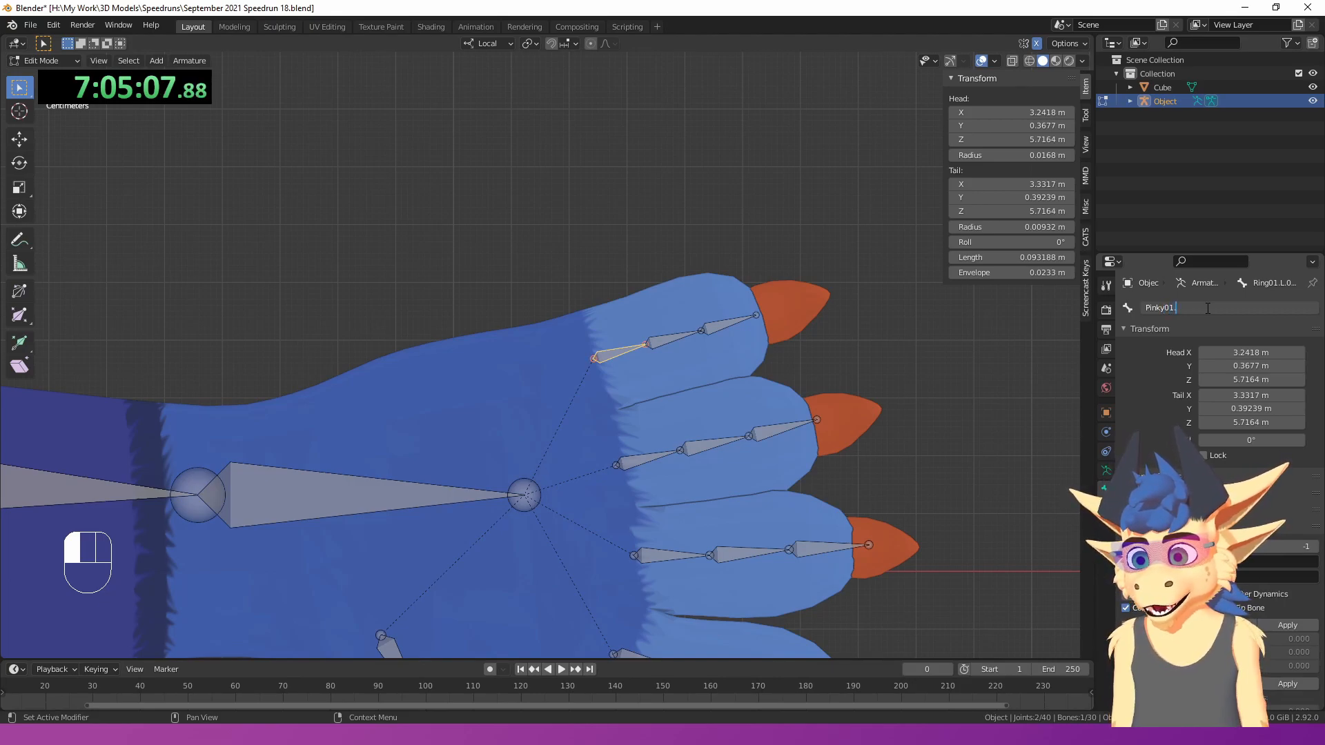
key(Return)
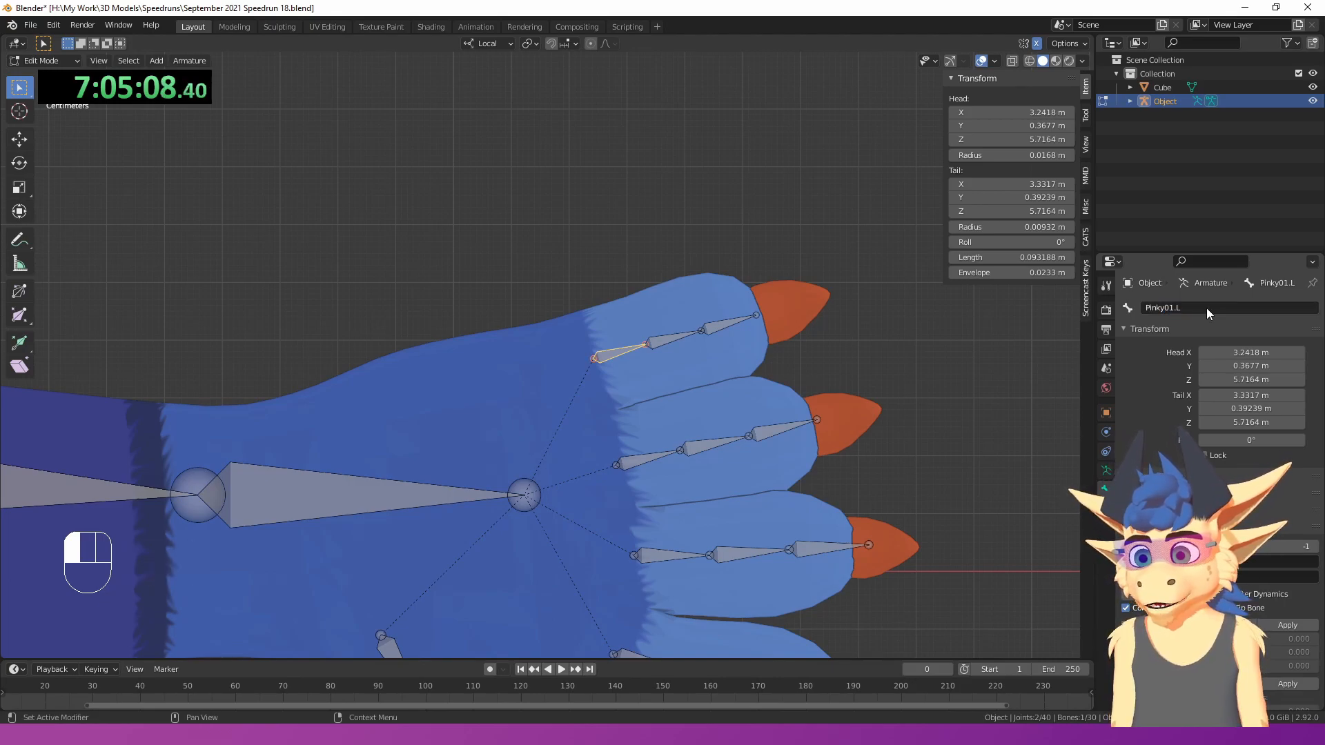
right_click(659, 340)
click(1142, 309)
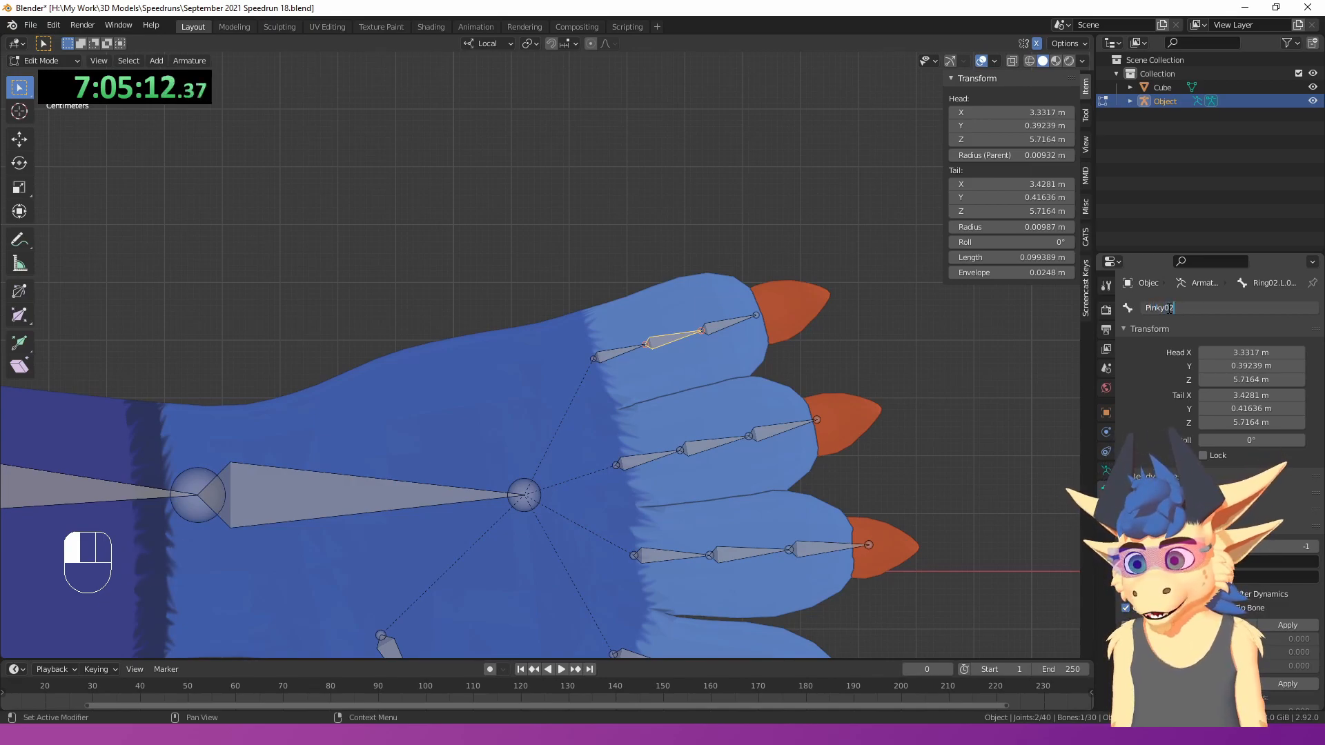
key(Return)
right_click(756, 319)
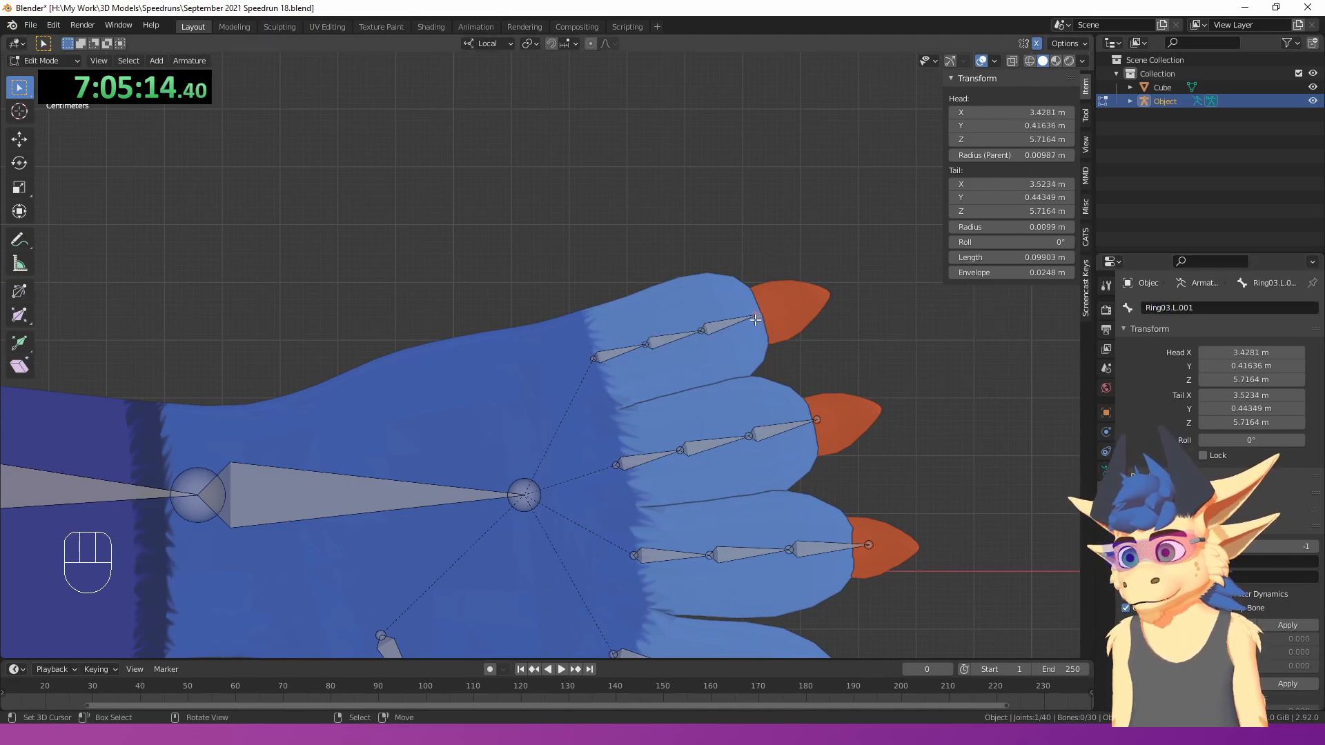
right_click(732, 315)
click(1220, 309)
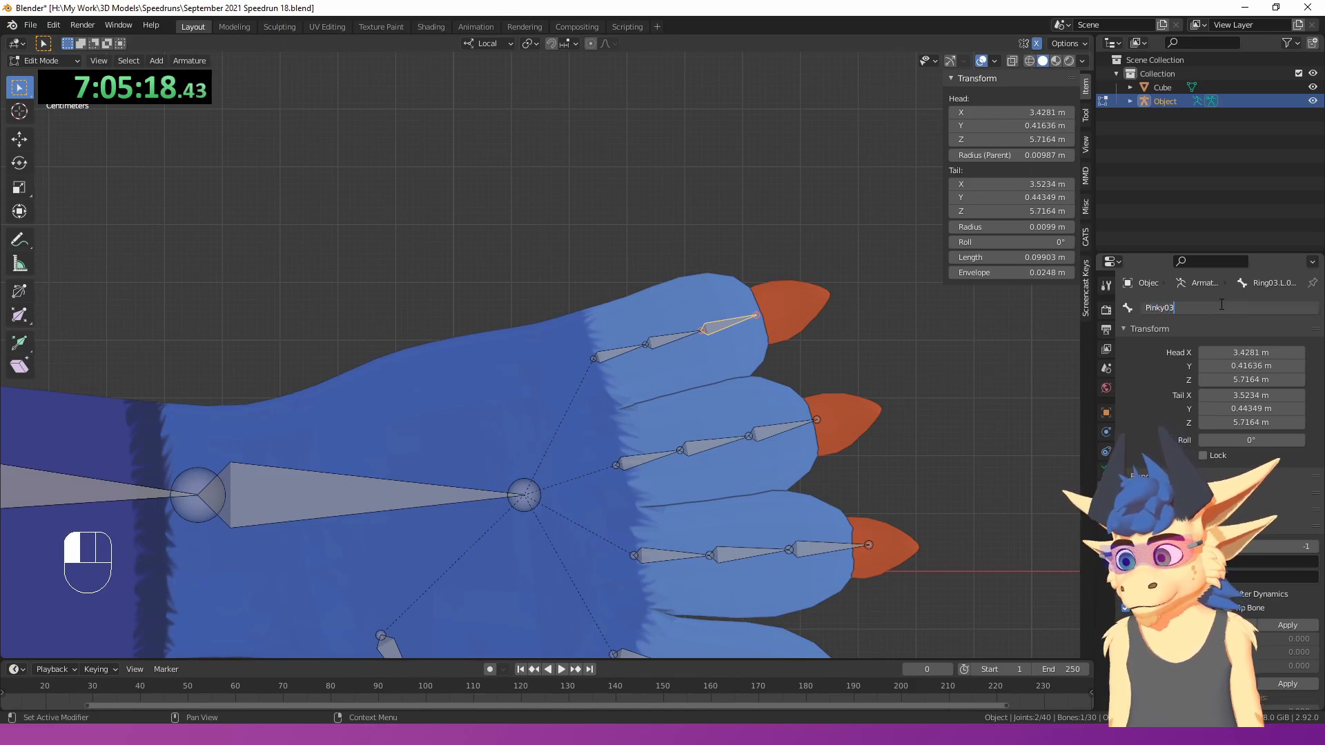
key(Return)
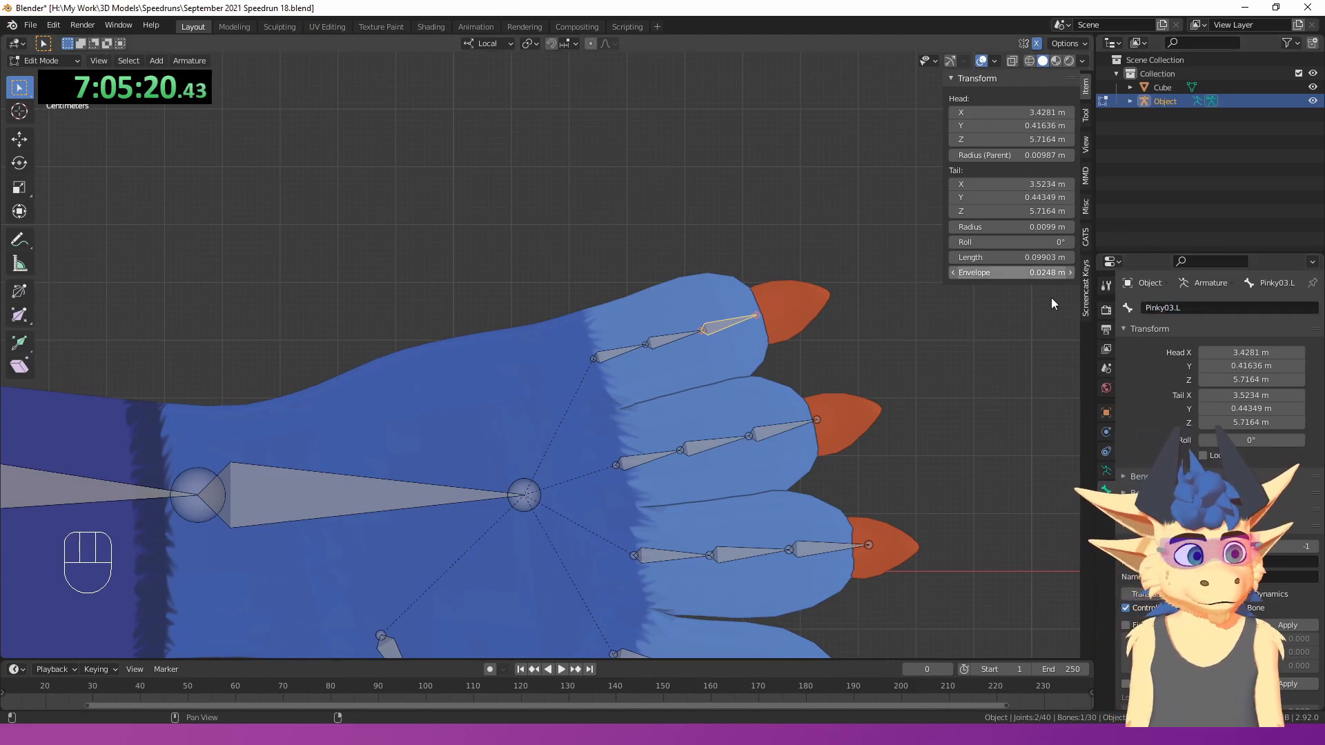
scroll(1000, 334, down, 4)
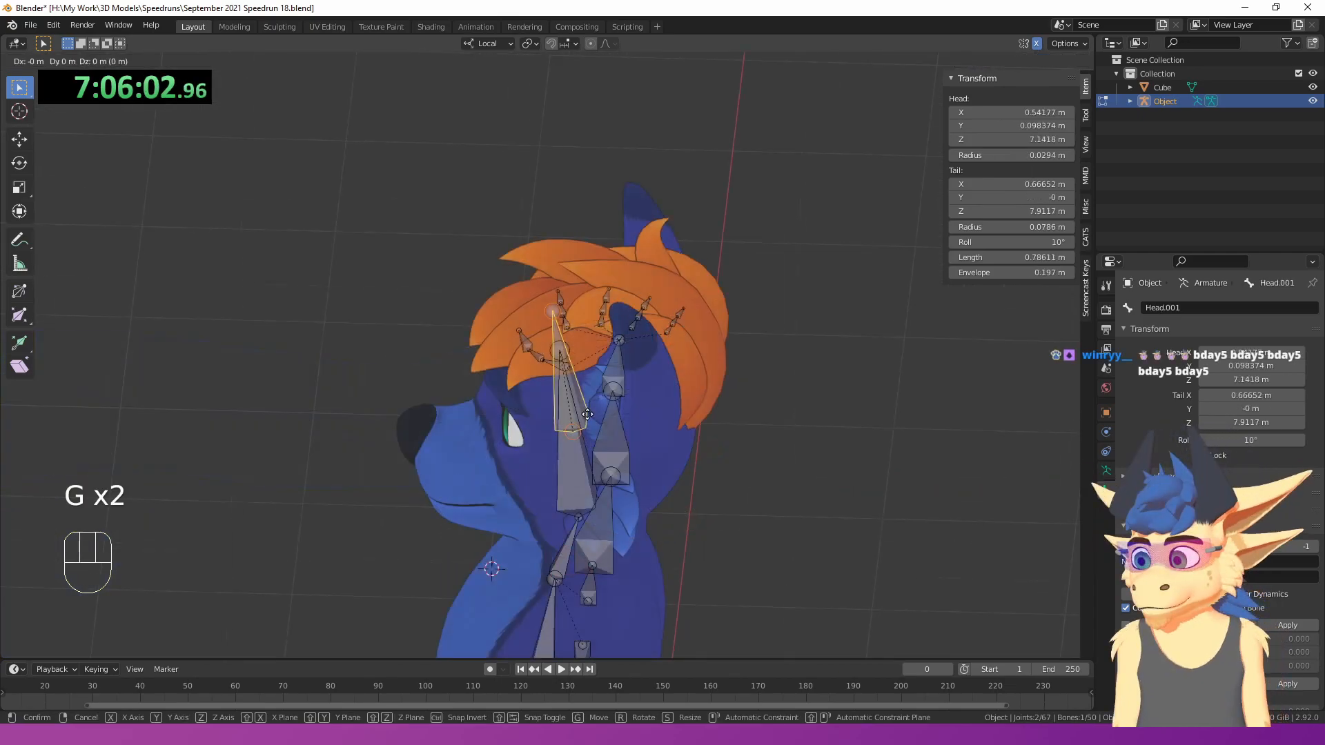
- Rotate and move the Head.001 bone back into the left ear in side view
click(732, 311)
mouse_move(732, 310)
middle_down()
mouse_move(751, 303)
mouse_move(730, 334)
middle_up()
key(r)
click(784, 287)
key(g)
click(775, 287)
- Move the tip joint of the left ear bone up toward the ear's point in front view
click(659, 235)
key(KP_1)
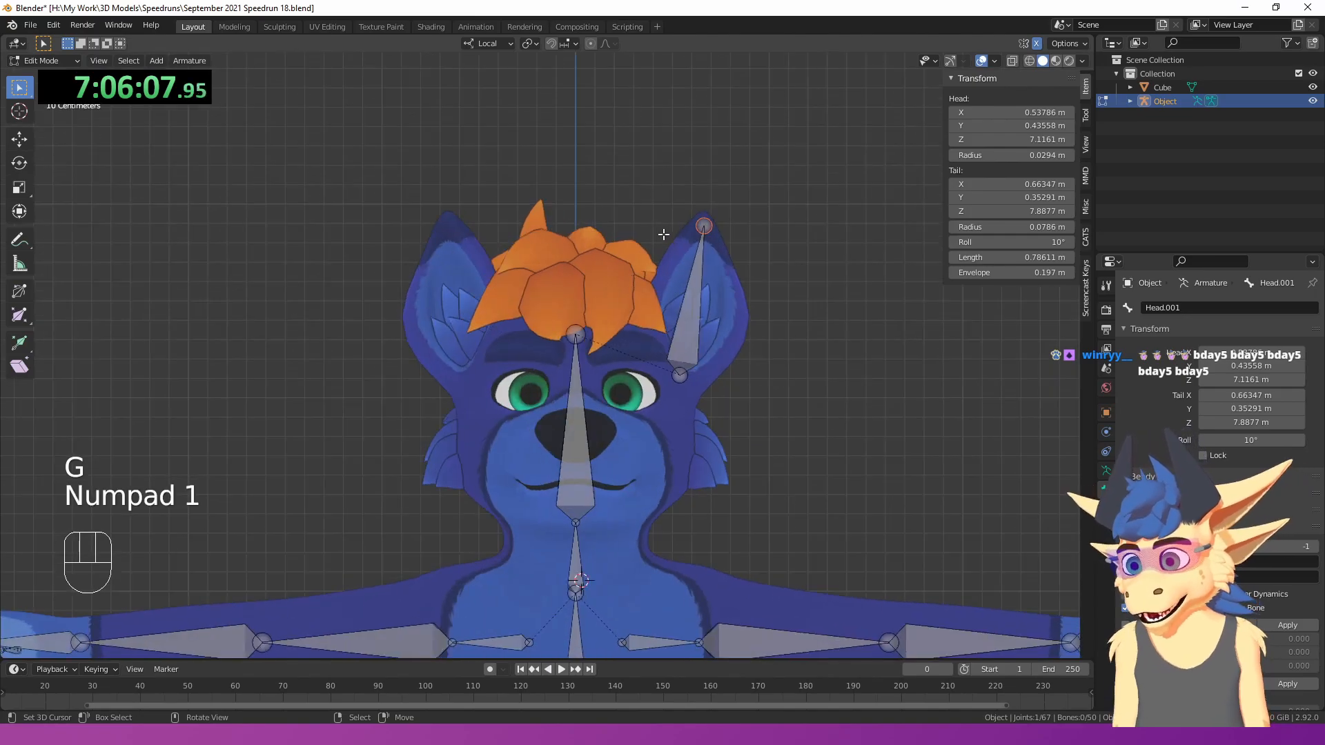
key(g)
click(679, 379)
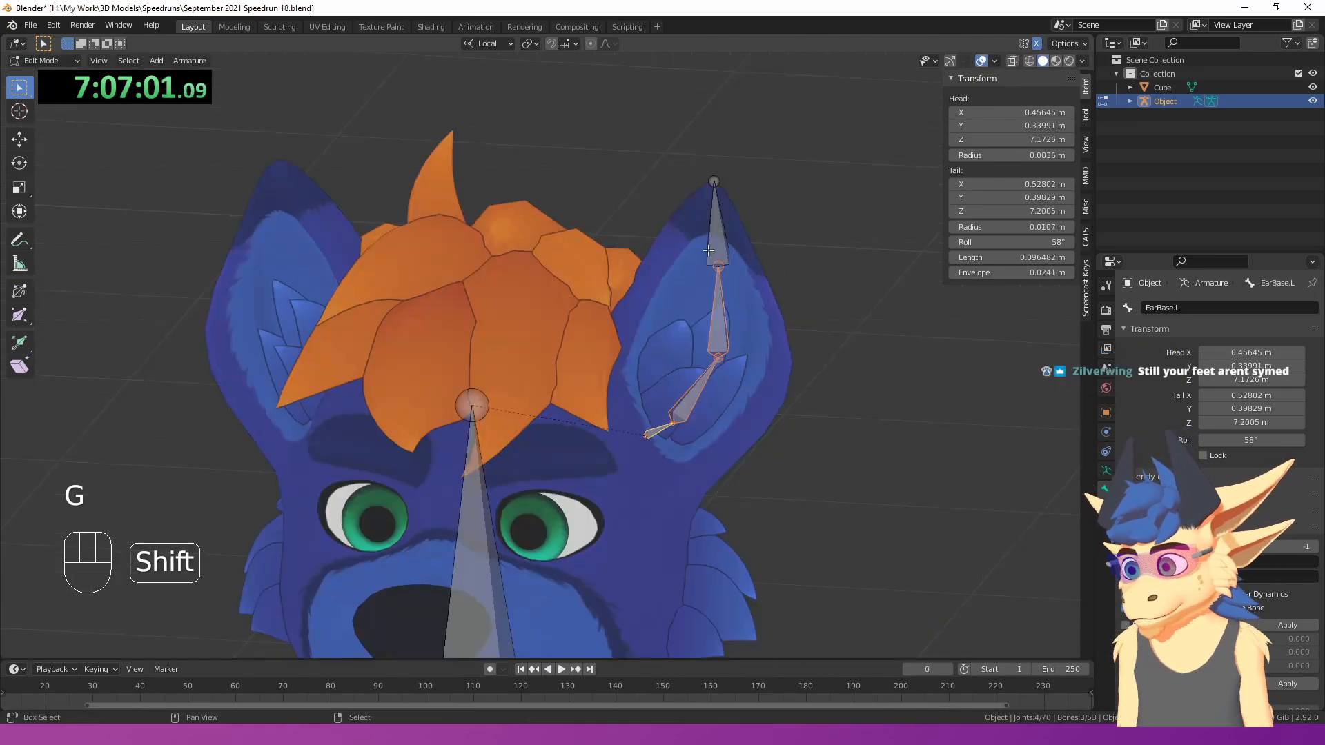
- Symmetrize the four left ear bones to the right ear
key(space)
text(d)
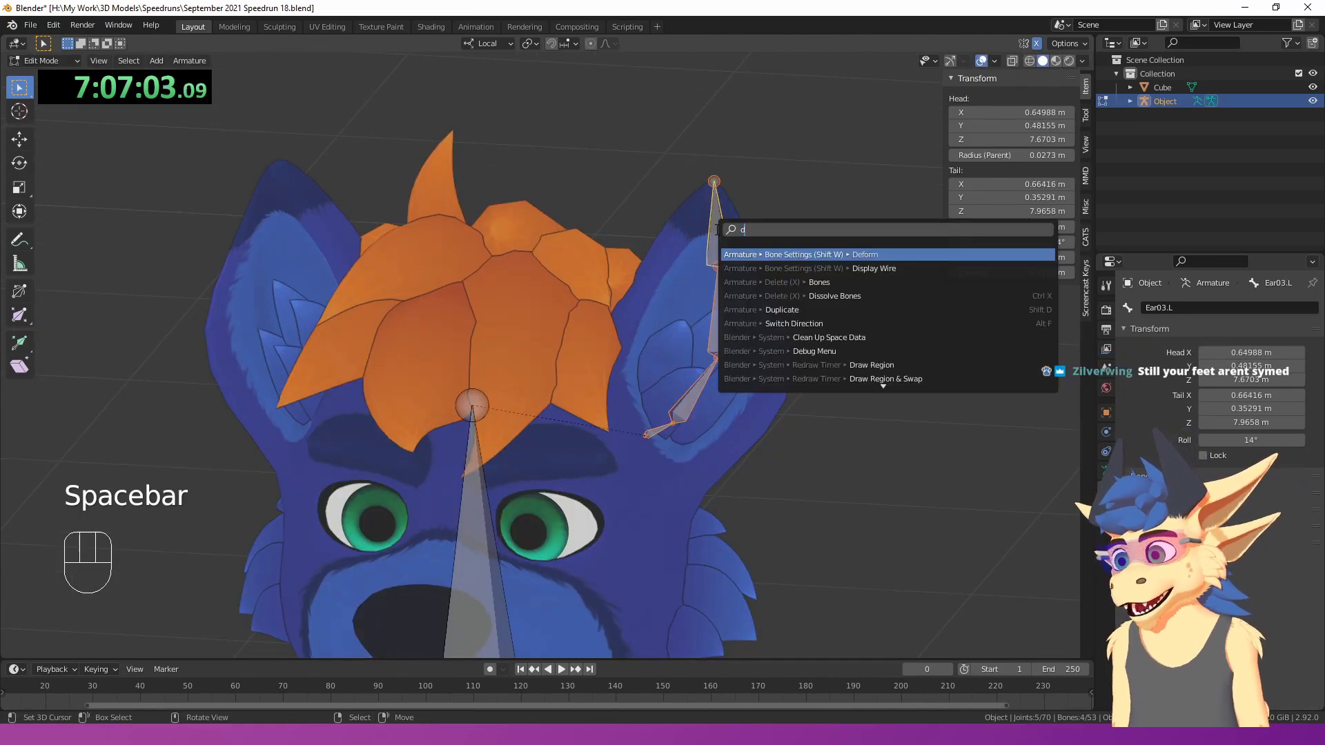
key(BackSpace)
key(BackSpace)
text(s)
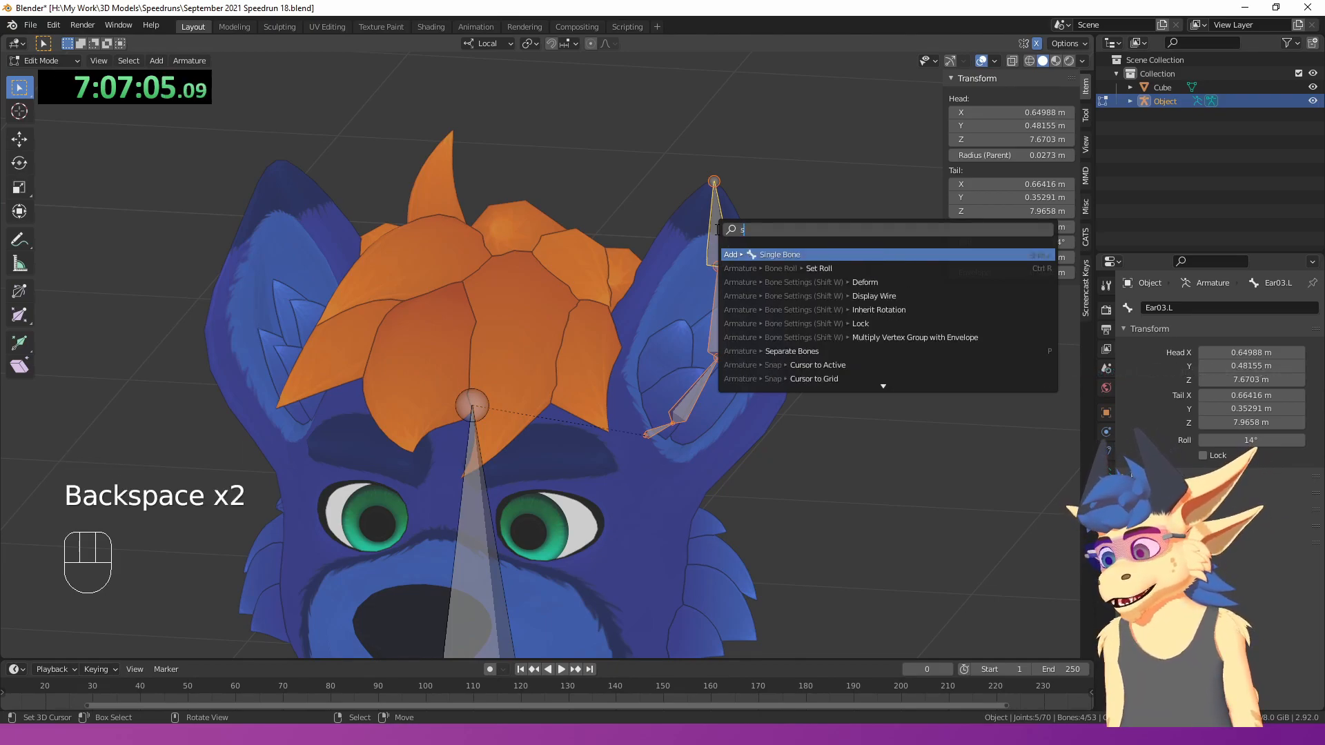
text(y)
key(Return)
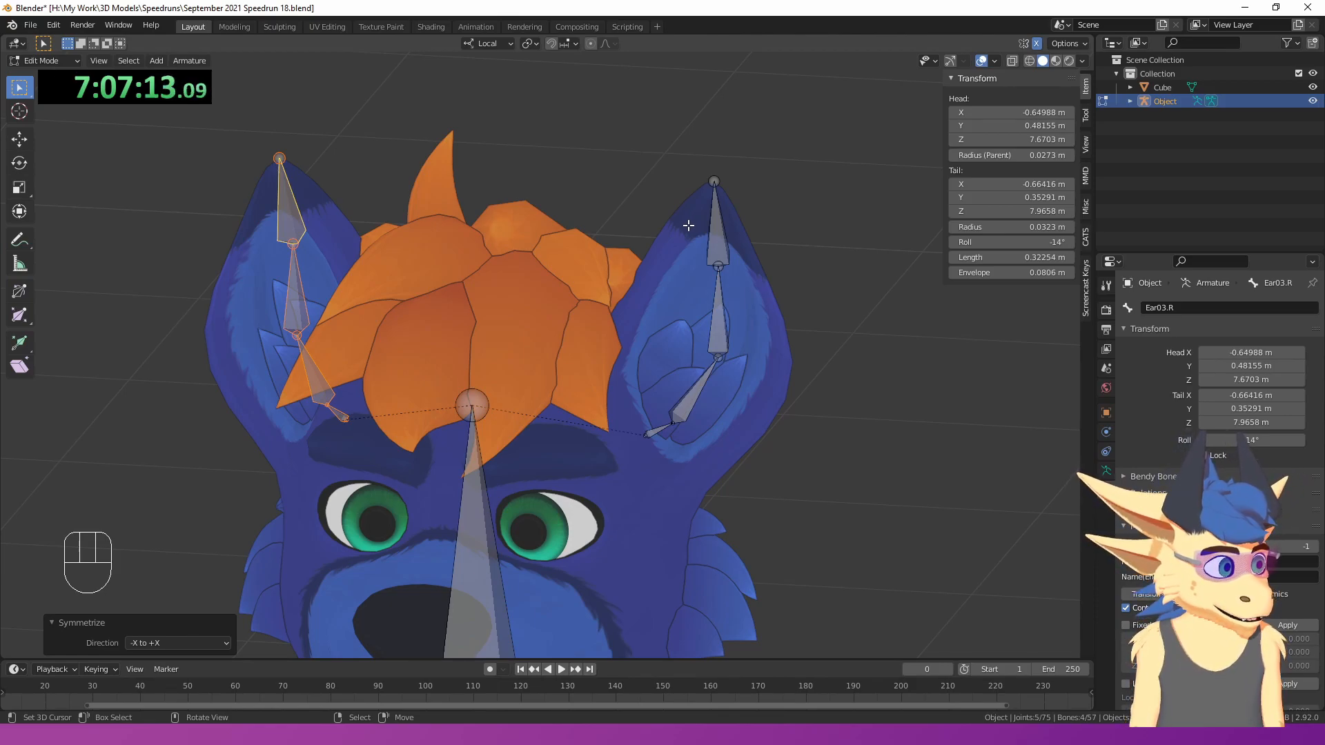
- Try to symmetrize the Foot and Toes bones of the left foot to the right foot
scroll(688, 225, down, 8)
middle_drag(595, 318, 592, 376)
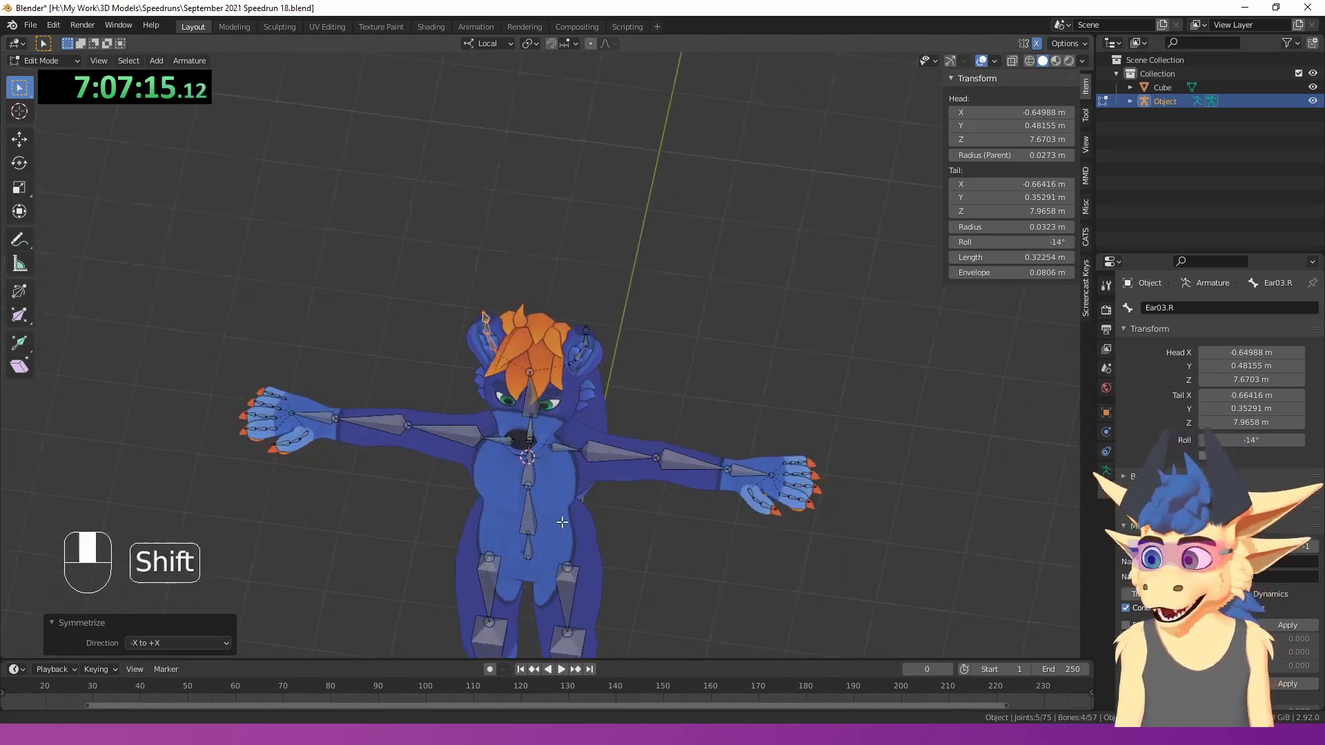
shift+middle_drag(581, 572, 606, 313)
scroll(606, 314, up, 2)
shift+middle_drag(609, 452, 593, 345)
scroll(593, 345, up, 3)
click(605, 486)
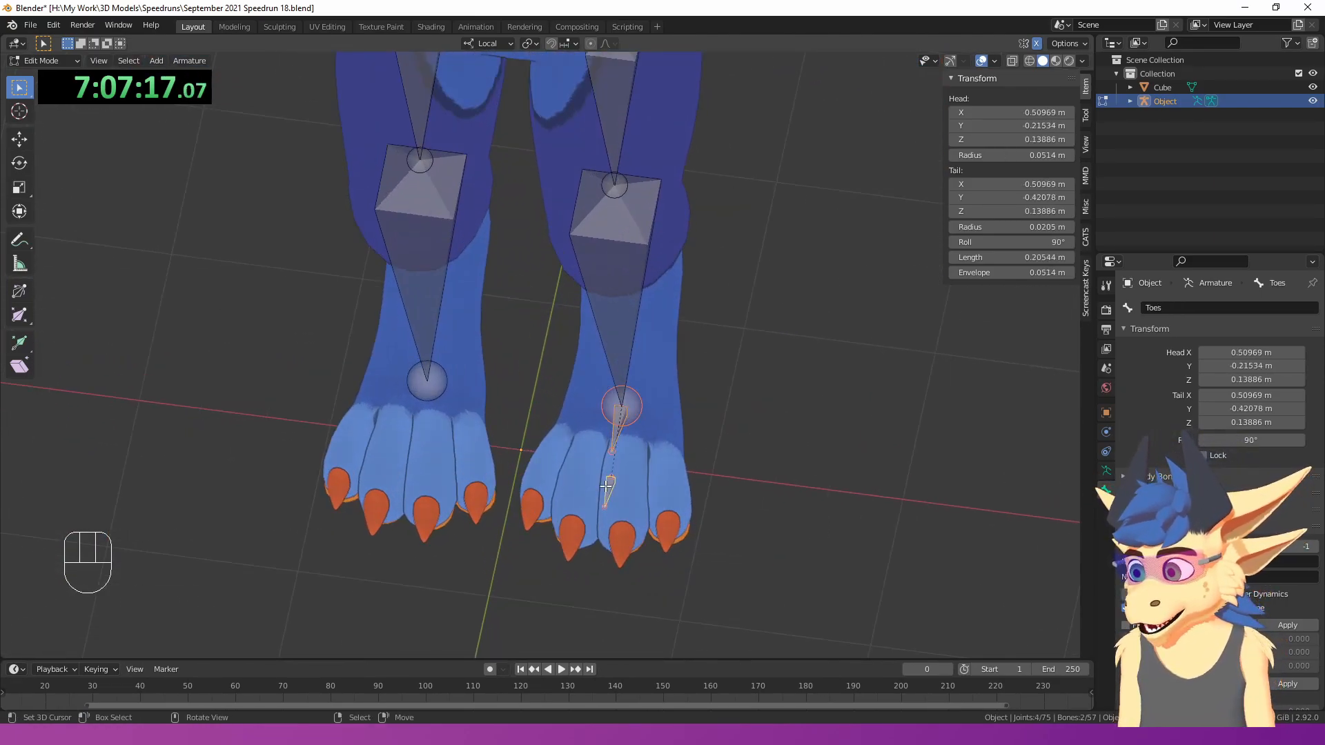
key(space)
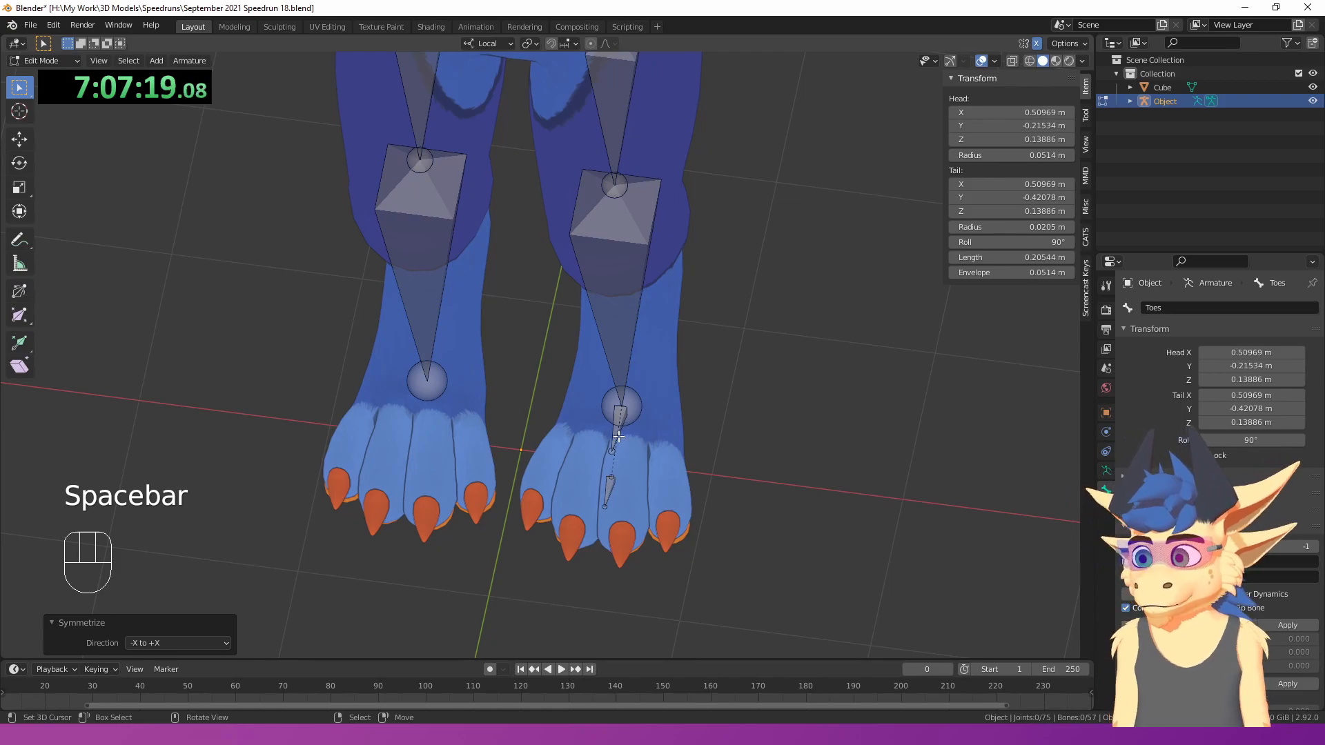
- Rename the left foot's bones as Foot.L and Toes.L
click(620, 412)
click(1193, 306)
text(.L)
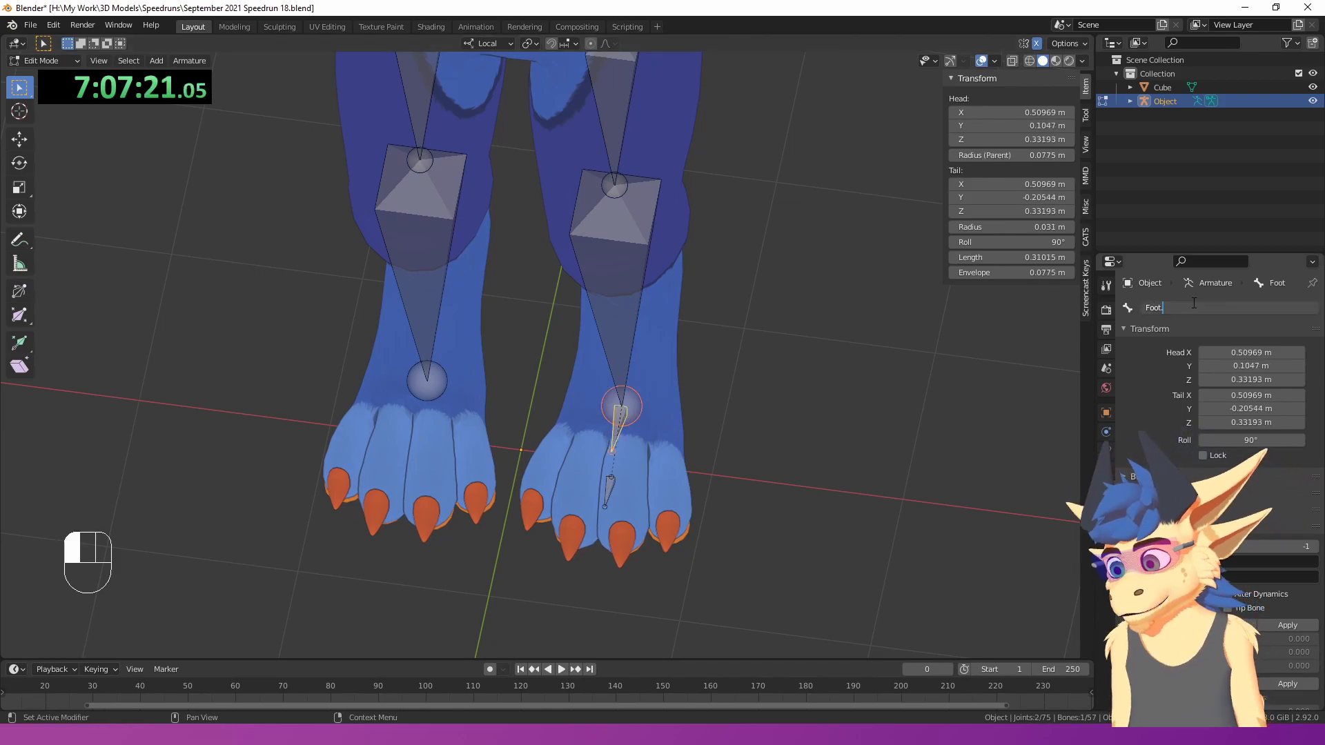
key(Return)
click(596, 484)
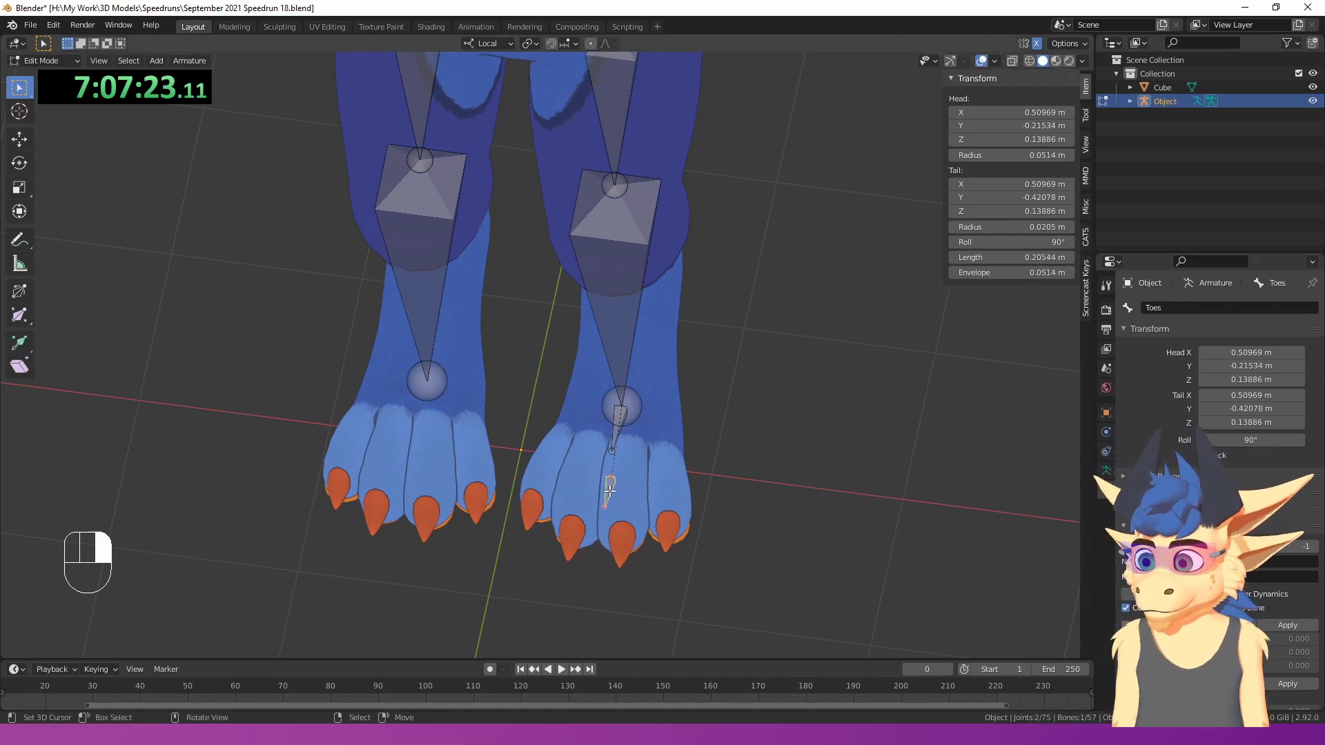
click(1208, 306)
key(BackSpace)
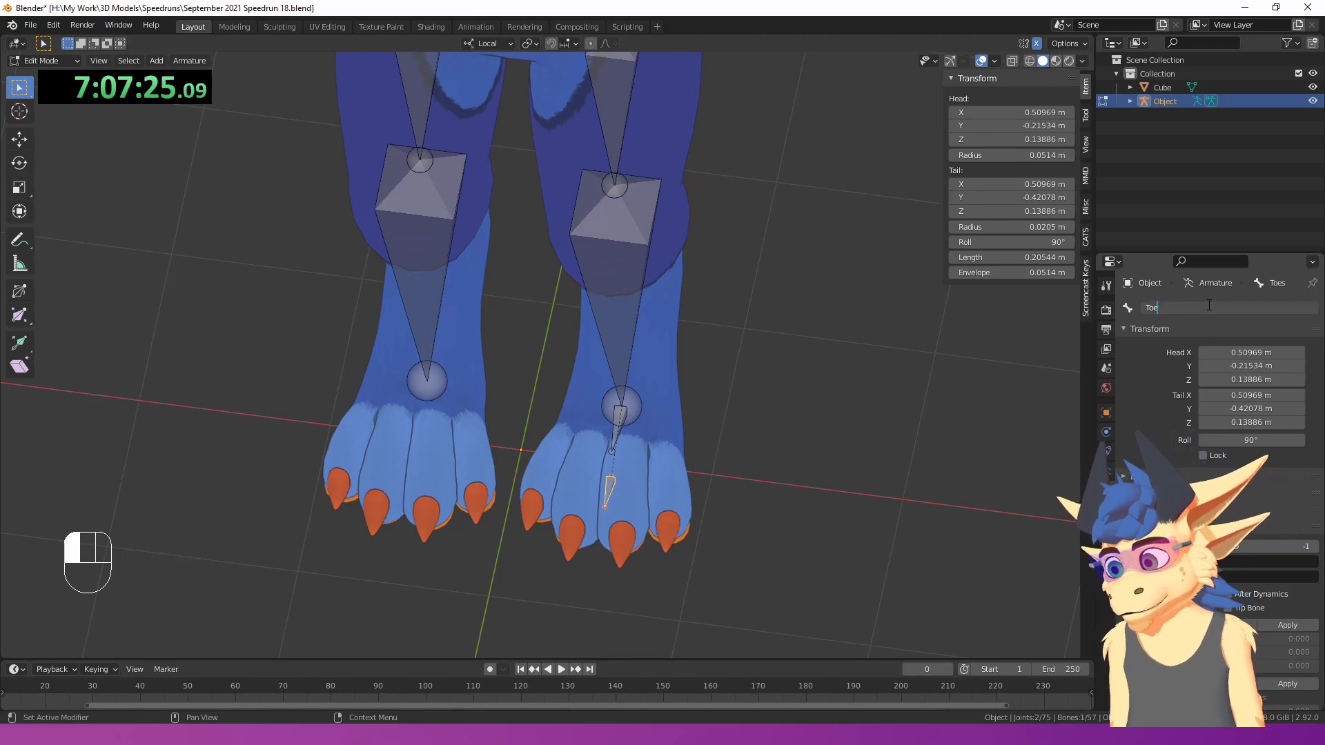
text(.L)
key(Return)
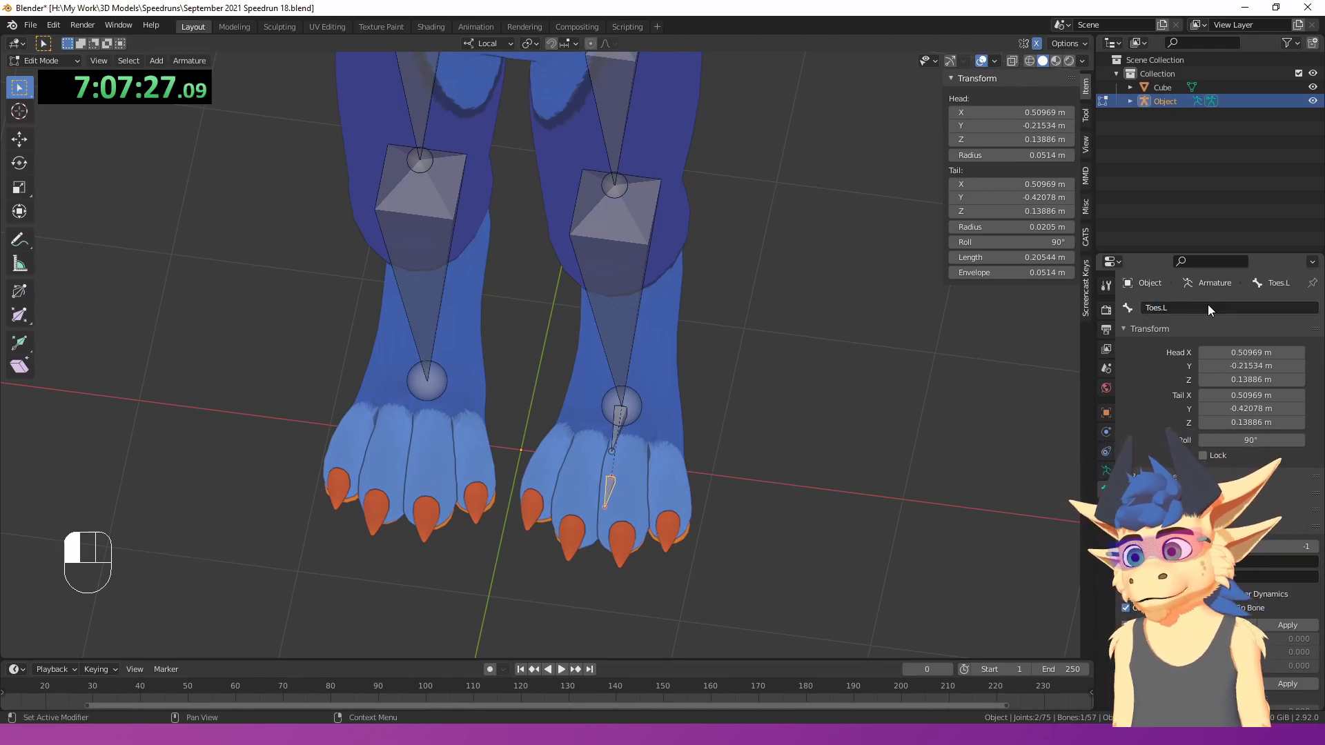
- Symmetrize the Foot.L and Toes.L bones to the right foot
shift+click(622, 442)
key(space)
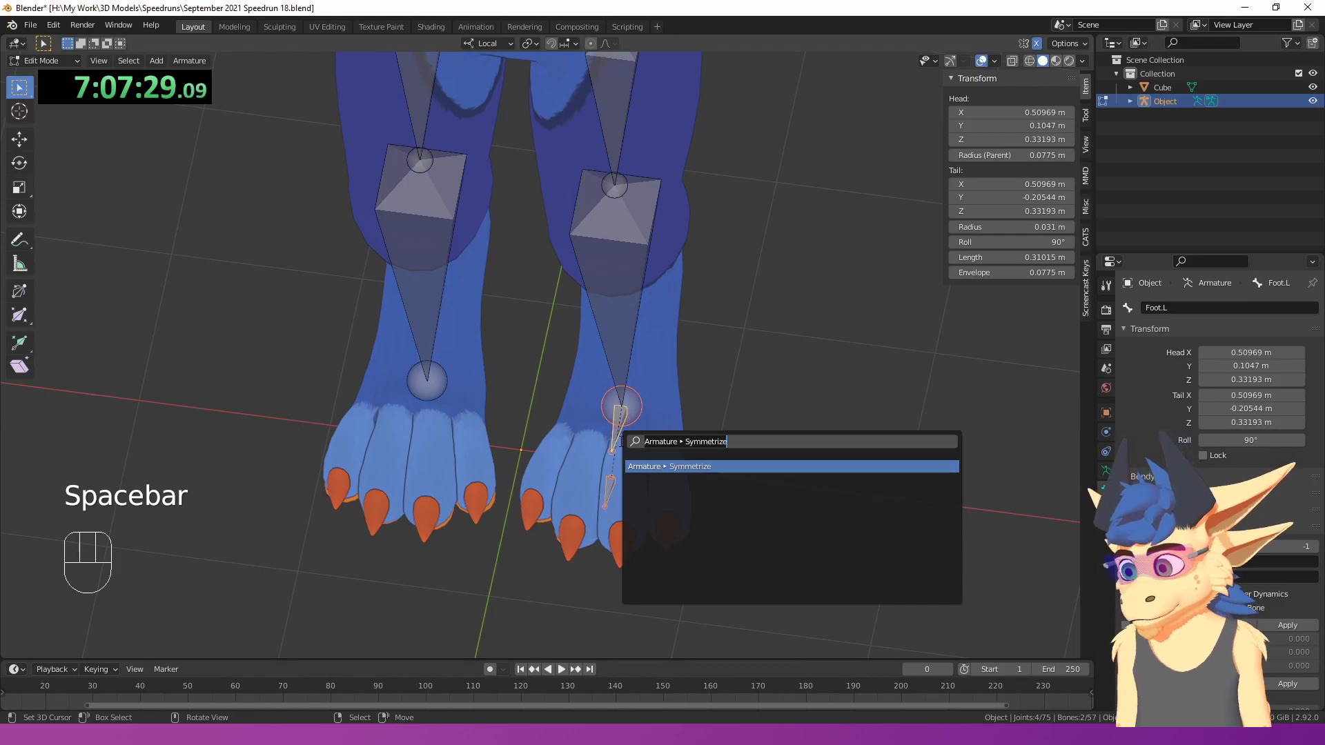
key(Return)
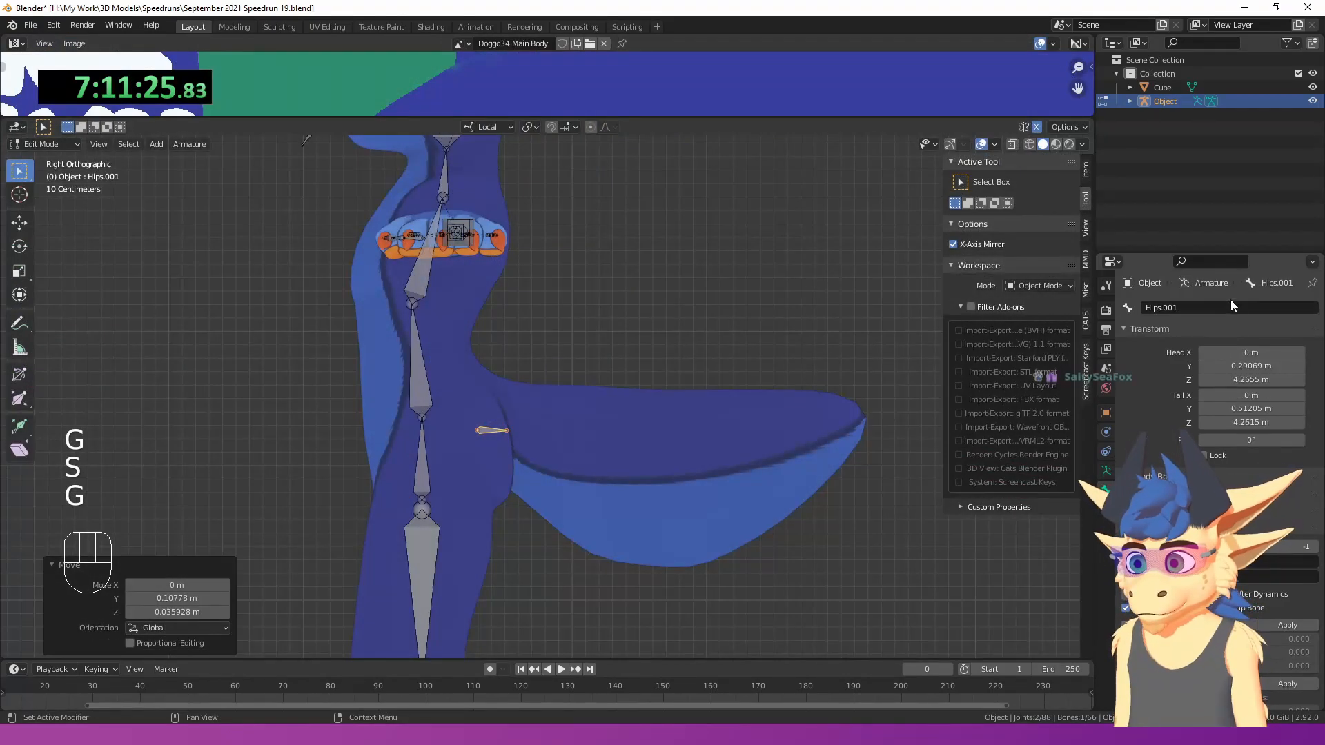
- Rename the Hips.001 bone at the root of the tail as TailBase
click(1232, 305)
text(Tailbase)
key(Return)
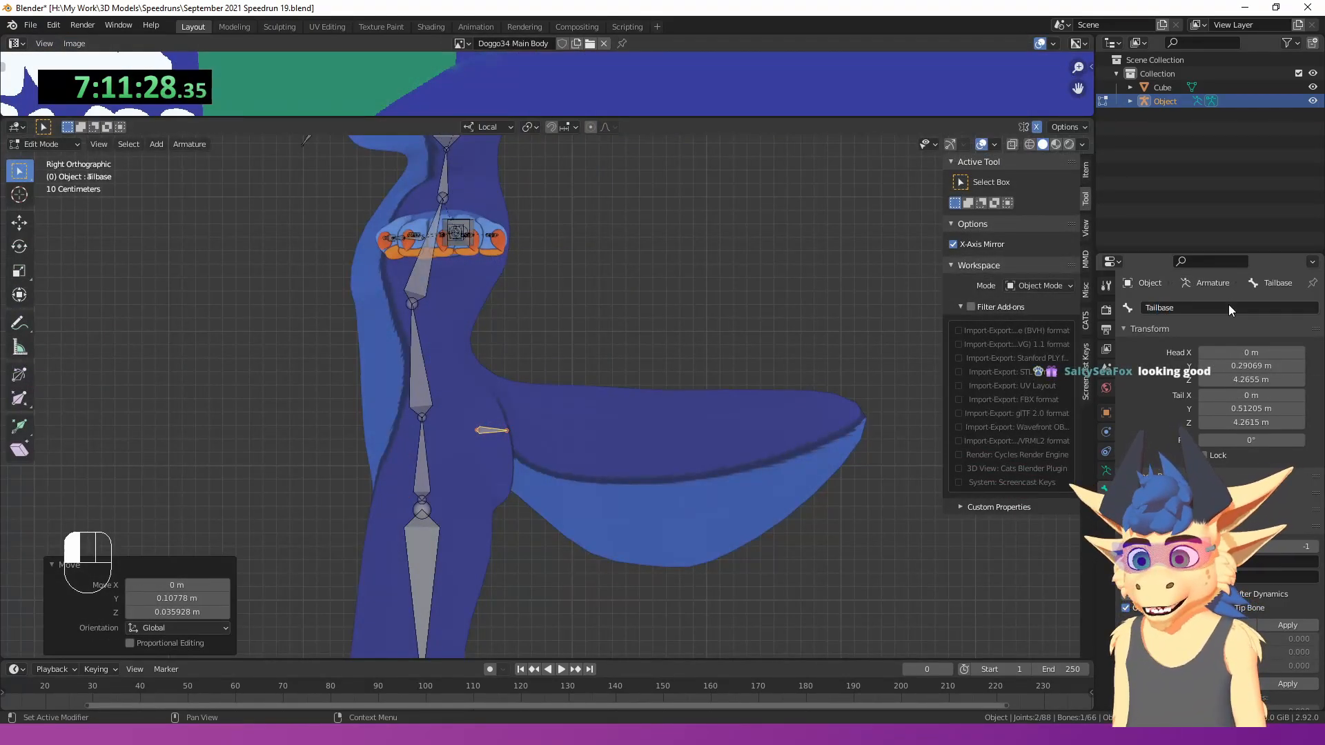
double_click(1228, 305)
key(BackSpace)
key(BackSpace)
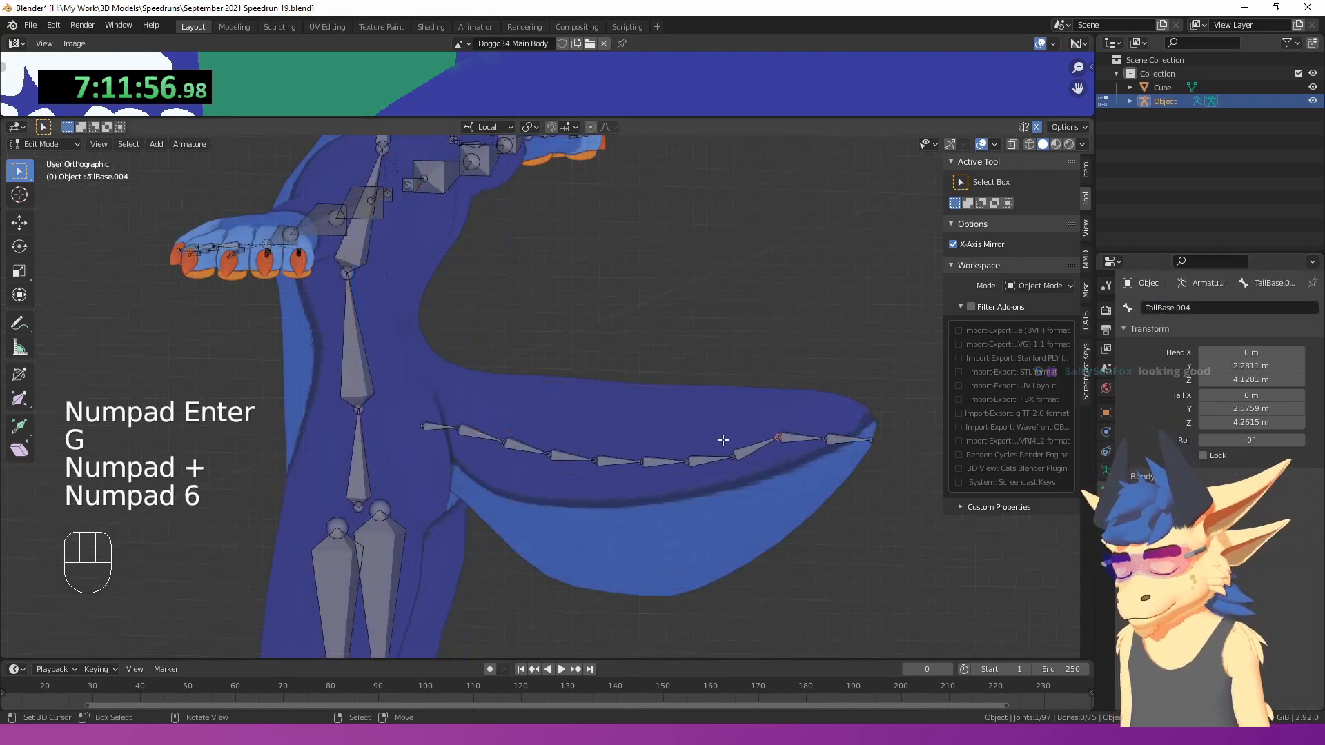
key(KP_Enter)
key(KP_3)
key(KP_5)
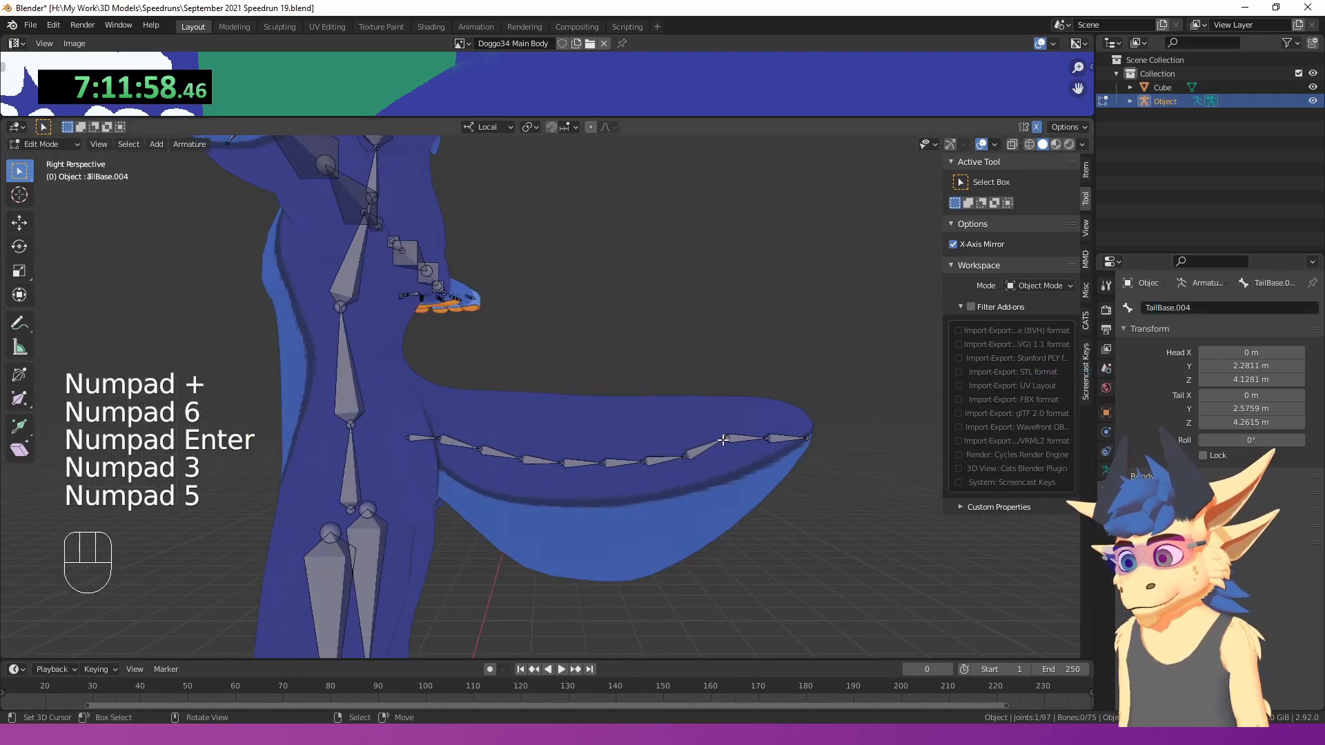
- Lower the second-to-last tail joint by about 0.09 m along Z and raise the tail-tip joint by about 0.1 m
key(KP_6)
key(KP_3)
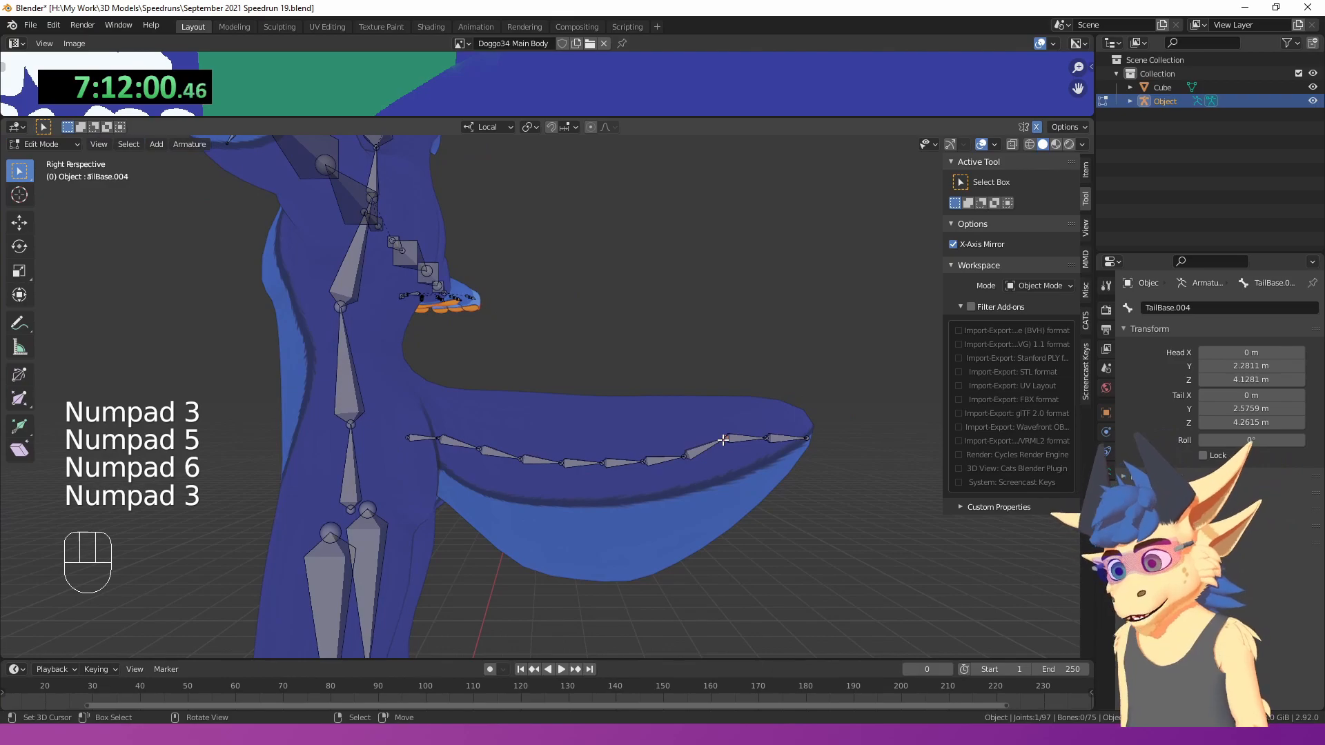
key(KP_5)
key(g)
key(z)
click(784, 454)
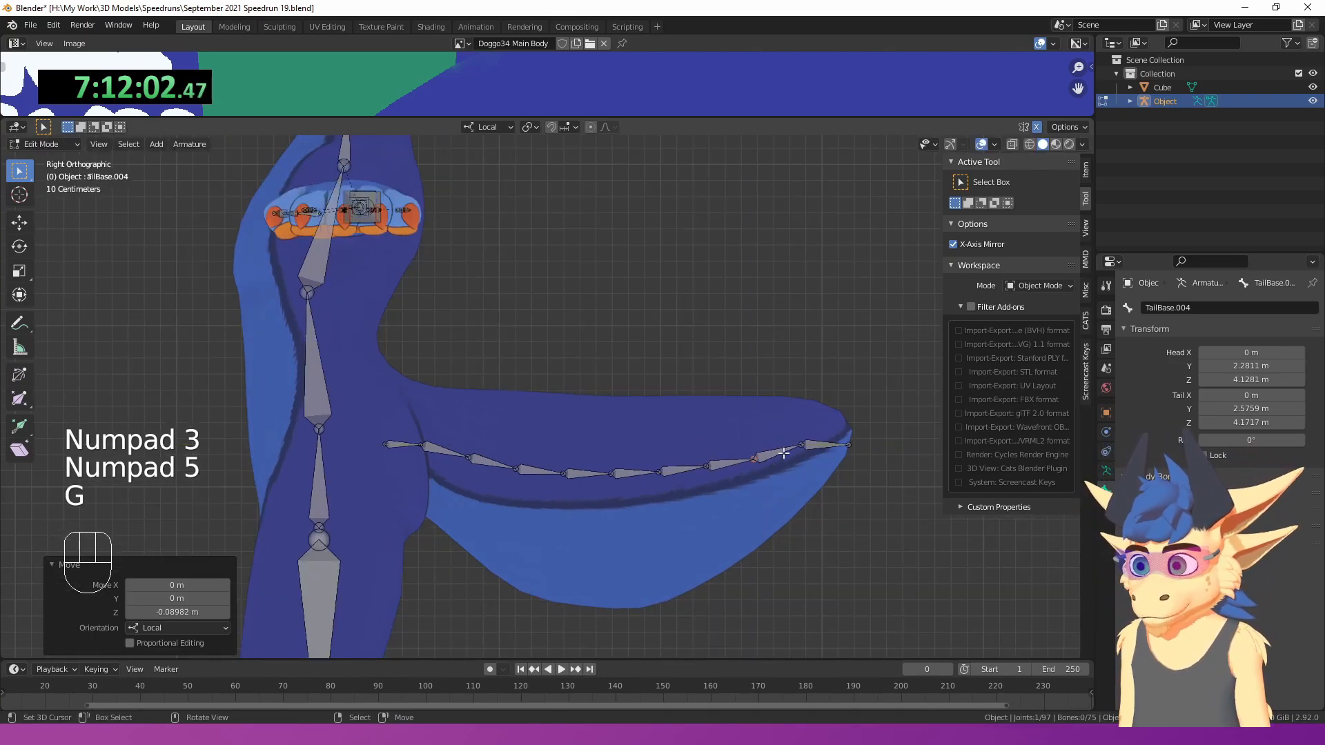
key(g)
key(z)
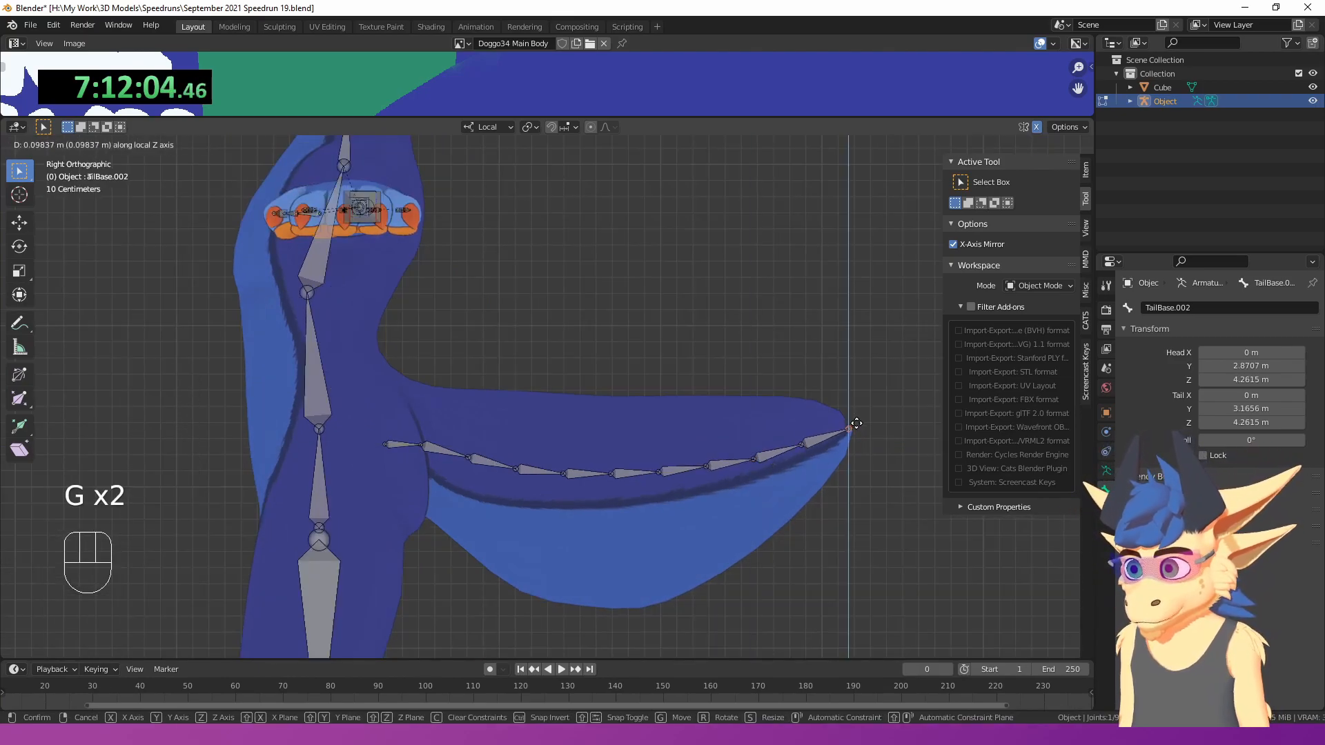
click(852, 424)
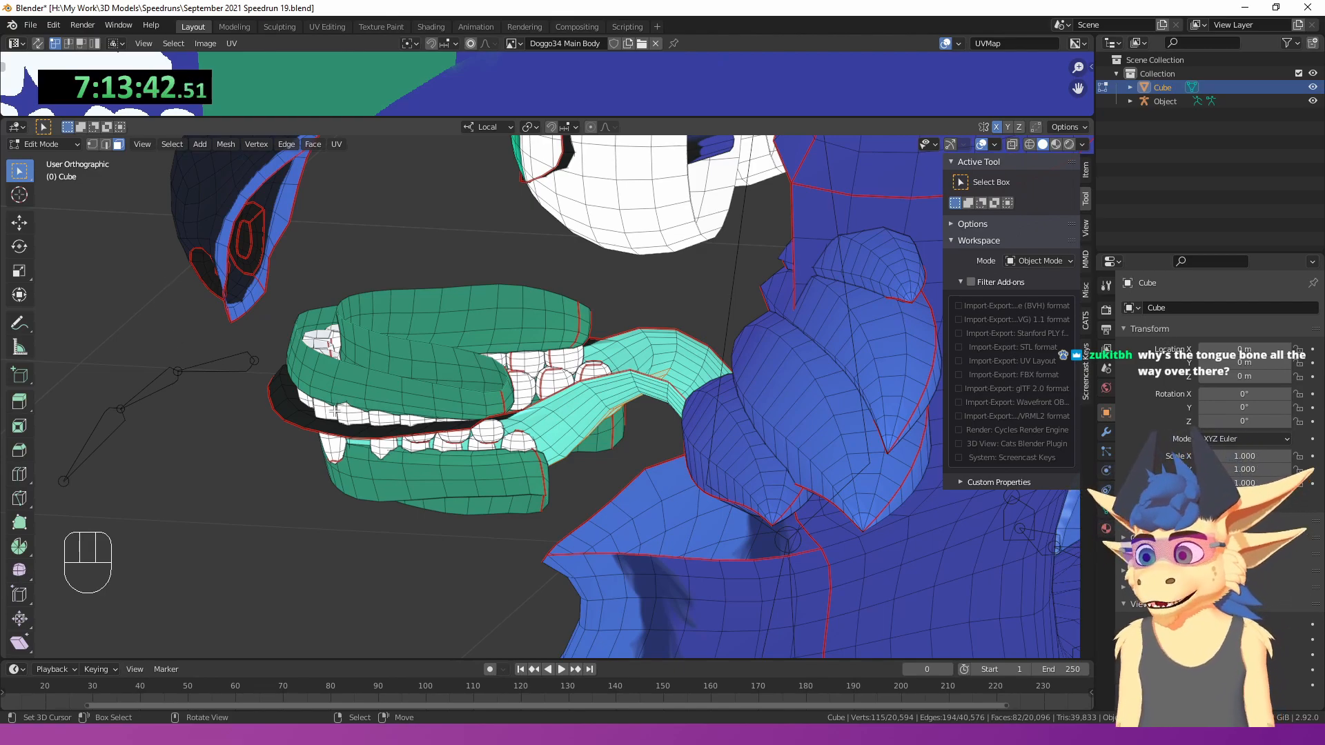
- Refine the face selection on the floor of the mouth and duplicate the selected faces
middle_drag(335, 410, 519, 367)
shift+right_click(503, 419)
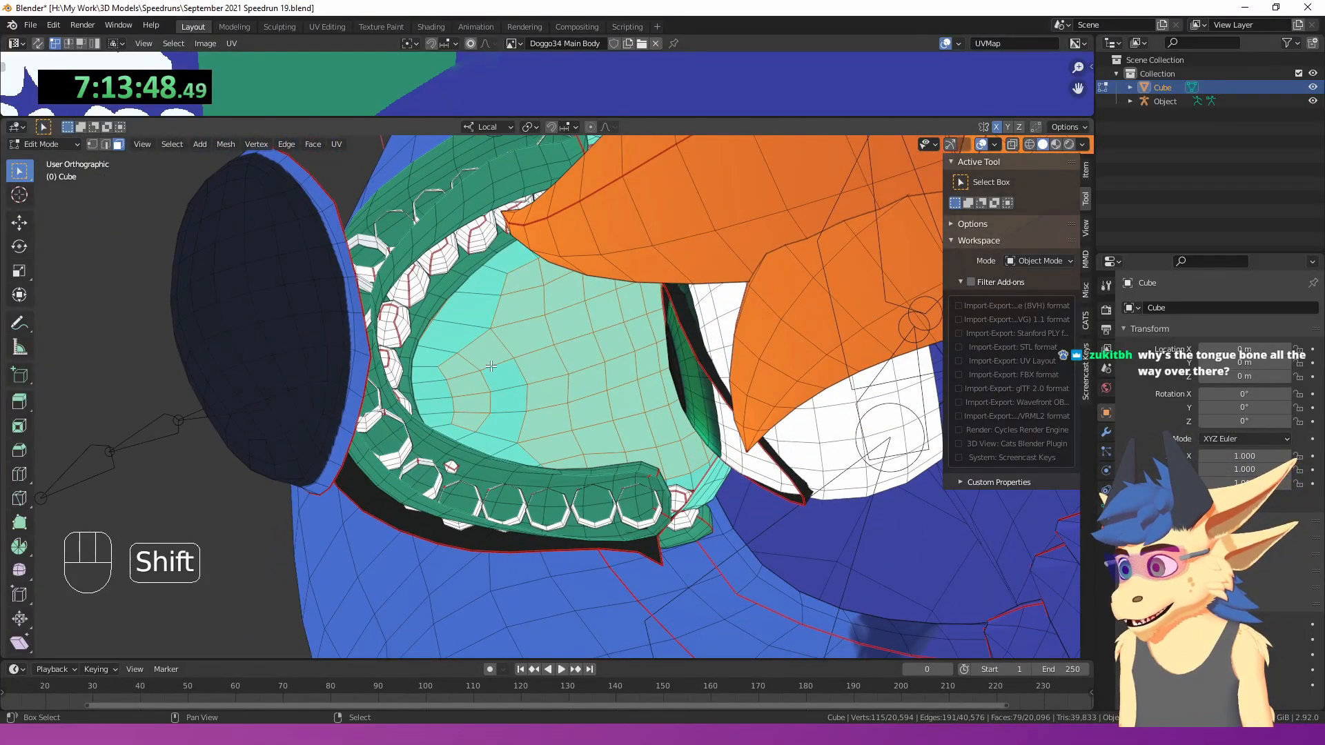
middle_drag(461, 393, 497, 376)
key(shift+d)
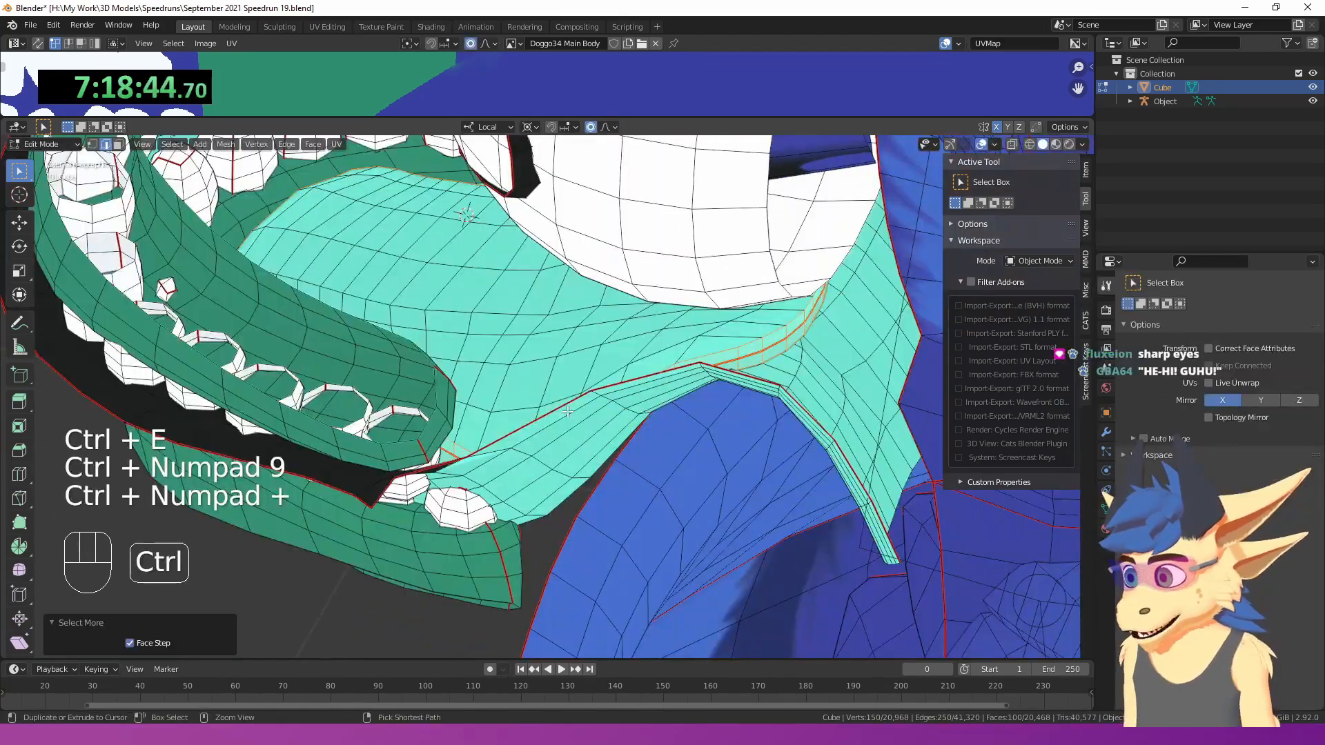
- Grow the selection until it covers the whole tongue and unwrap its UVs
key(ctrl+KP_Add)
key(ctrl+KP_Add)
key(ctrl+KP_Add)
key(ctrl+KP_Add)
key(ctrl+KP_Add)
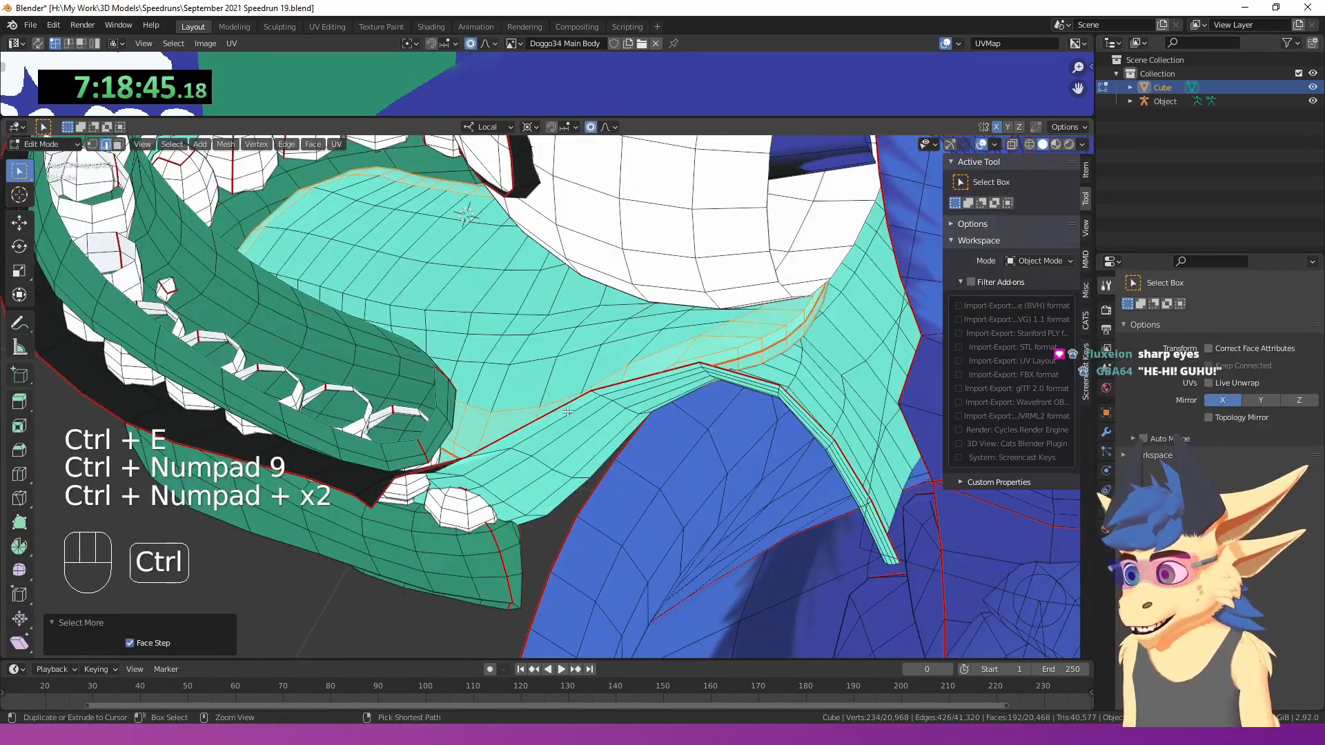
key(u)
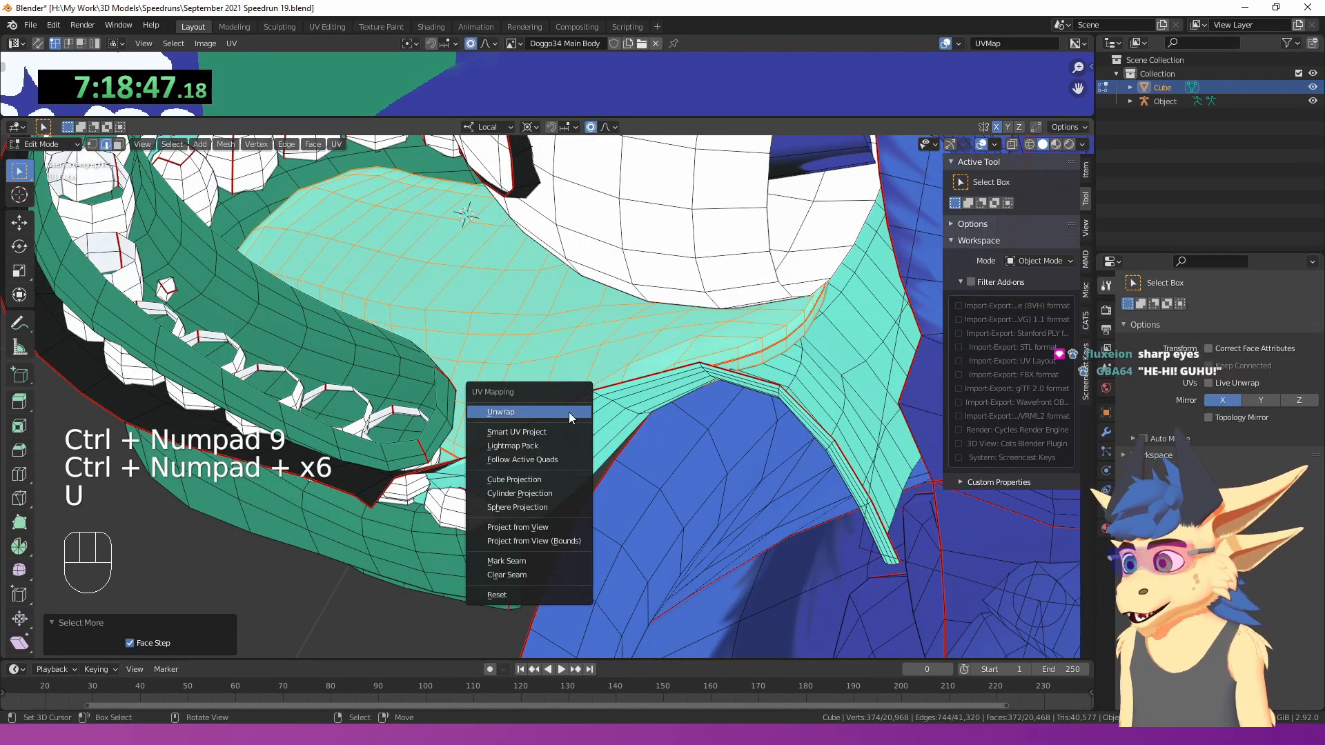
click(567, 412)
- Enlarge the UV editor, then rotate and reposition the tongue's UV islands over the texture
drag(641, 117, 587, 520)
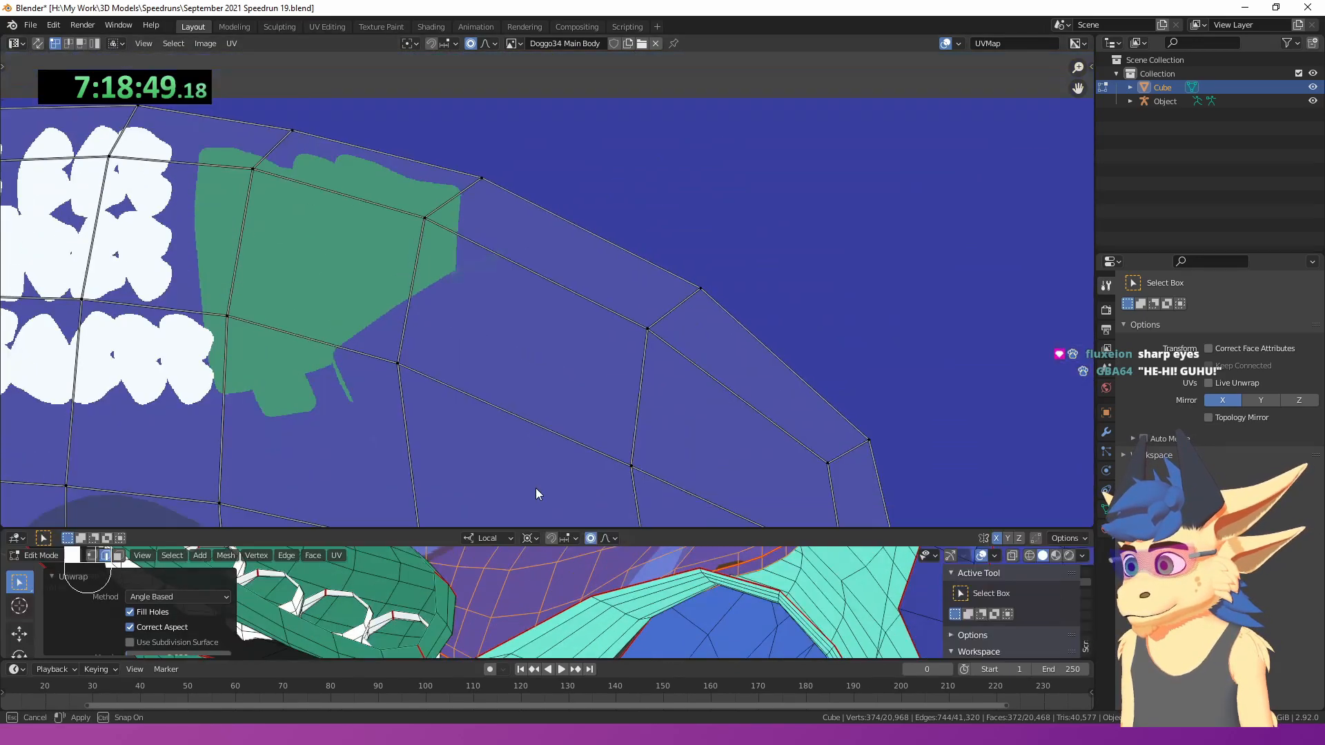
scroll(536, 487, down, 7)
middle_drag(554, 418, 577, 241)
key(a)
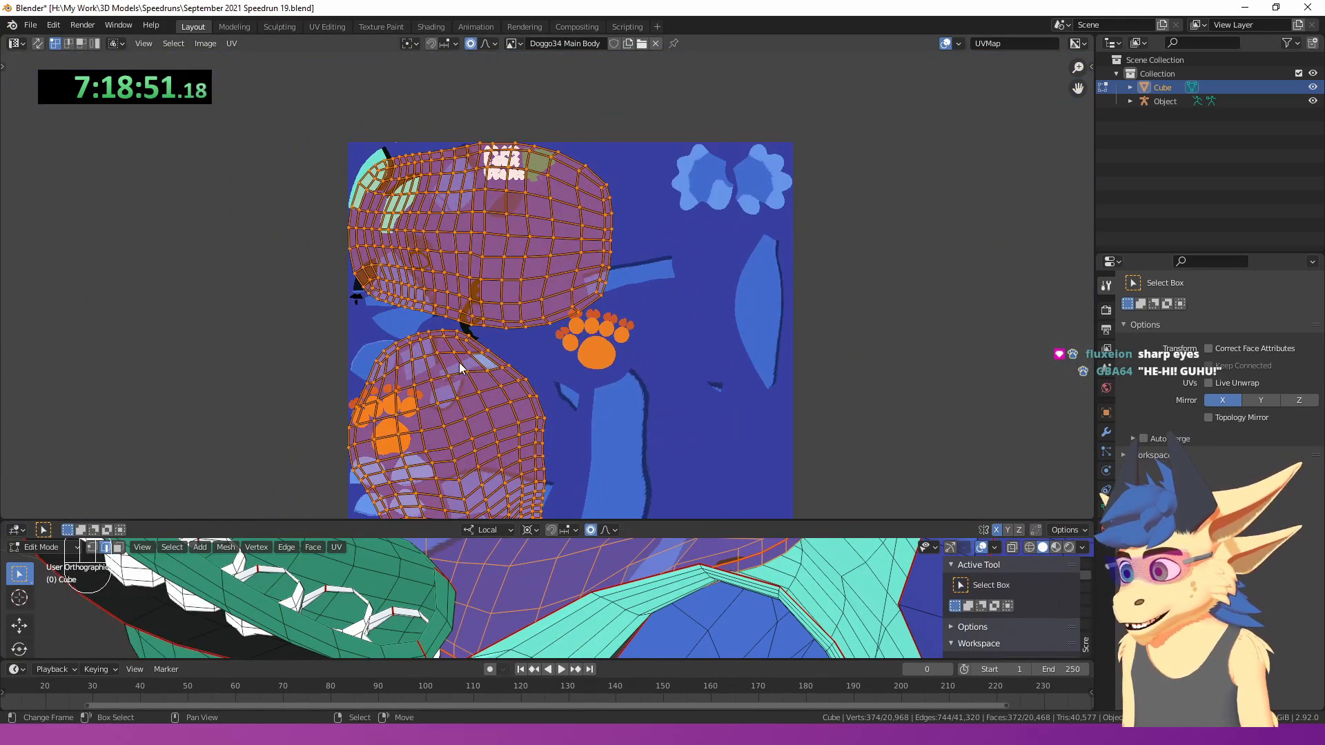
middle_drag(471, 366, 491, 298)
right_click(491, 298)
key(l)
key(r)
click(476, 60)
key(g)
click(658, 272)
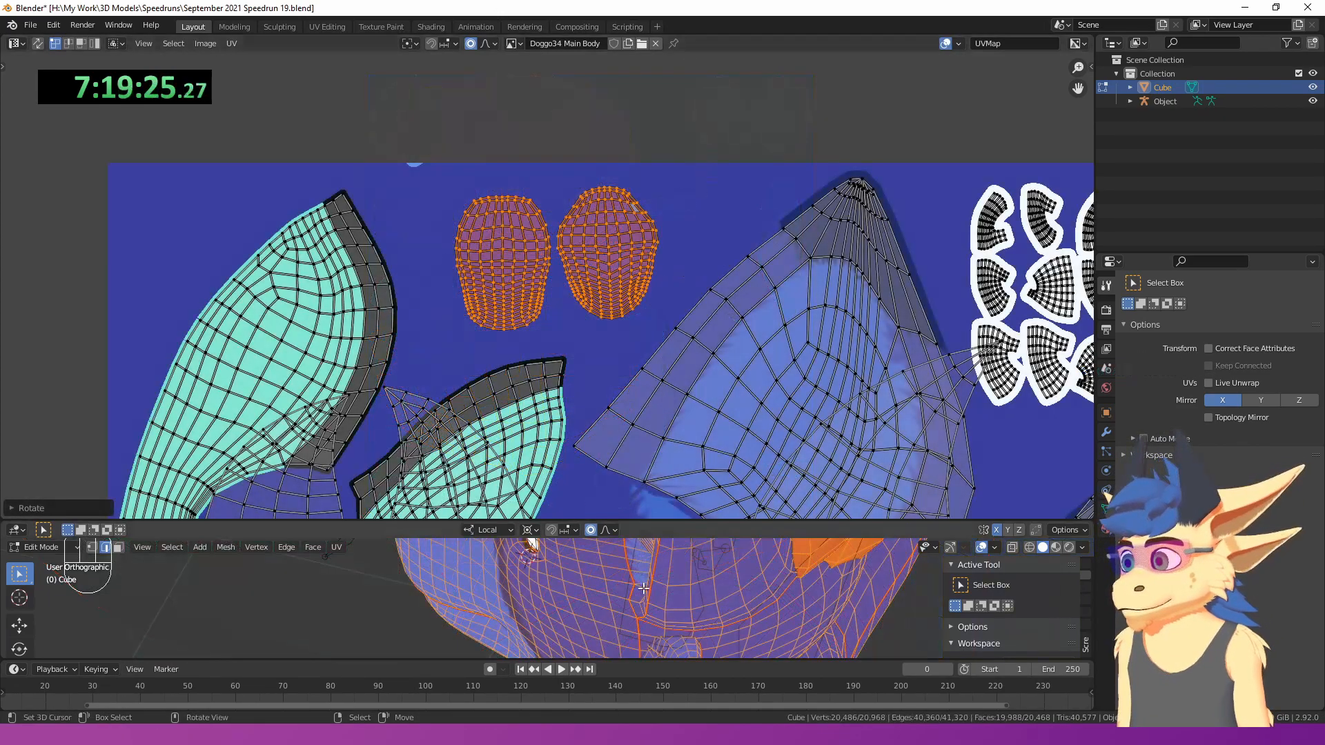
- Leave mesh editing, enlarge the 3D viewport and switch the character mesh to Texture Paint mode
scroll(537, 572, down, 3)
key(Tab)
scroll(595, 559, up, 3)
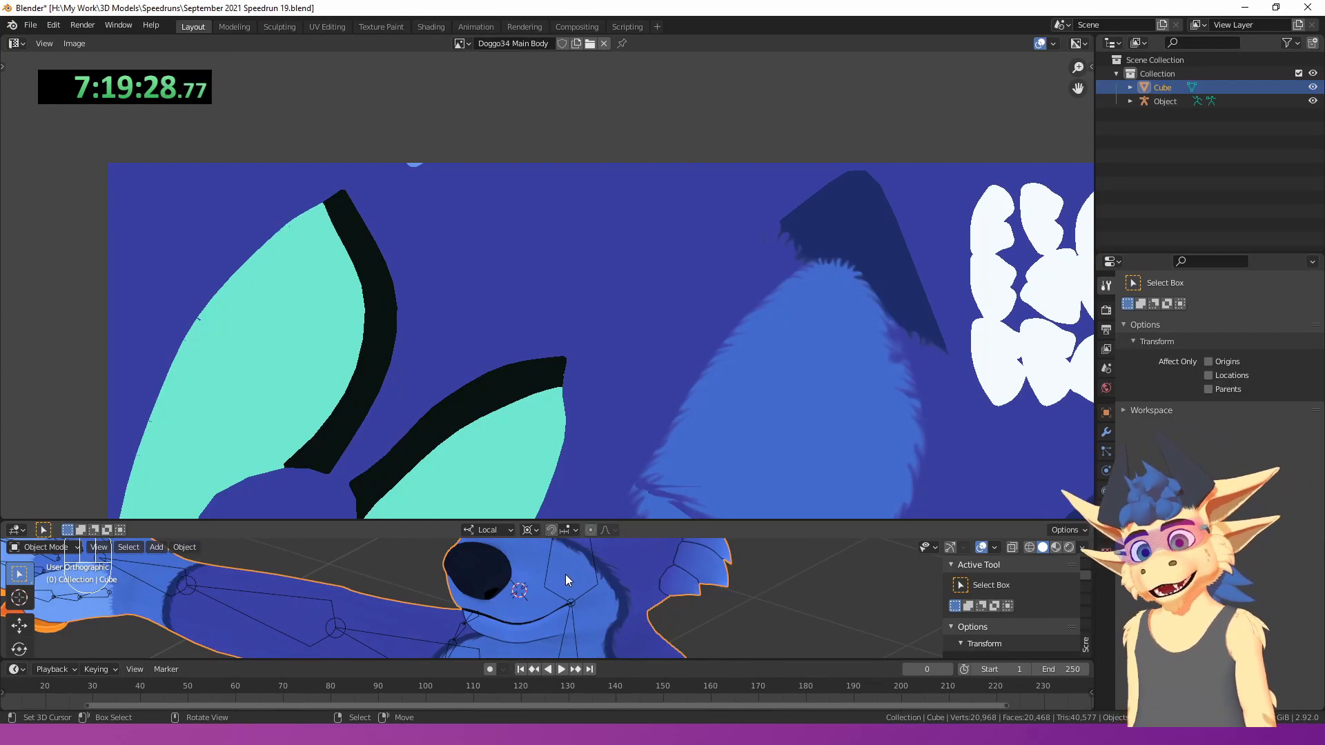
drag(649, 521, 483, 168)
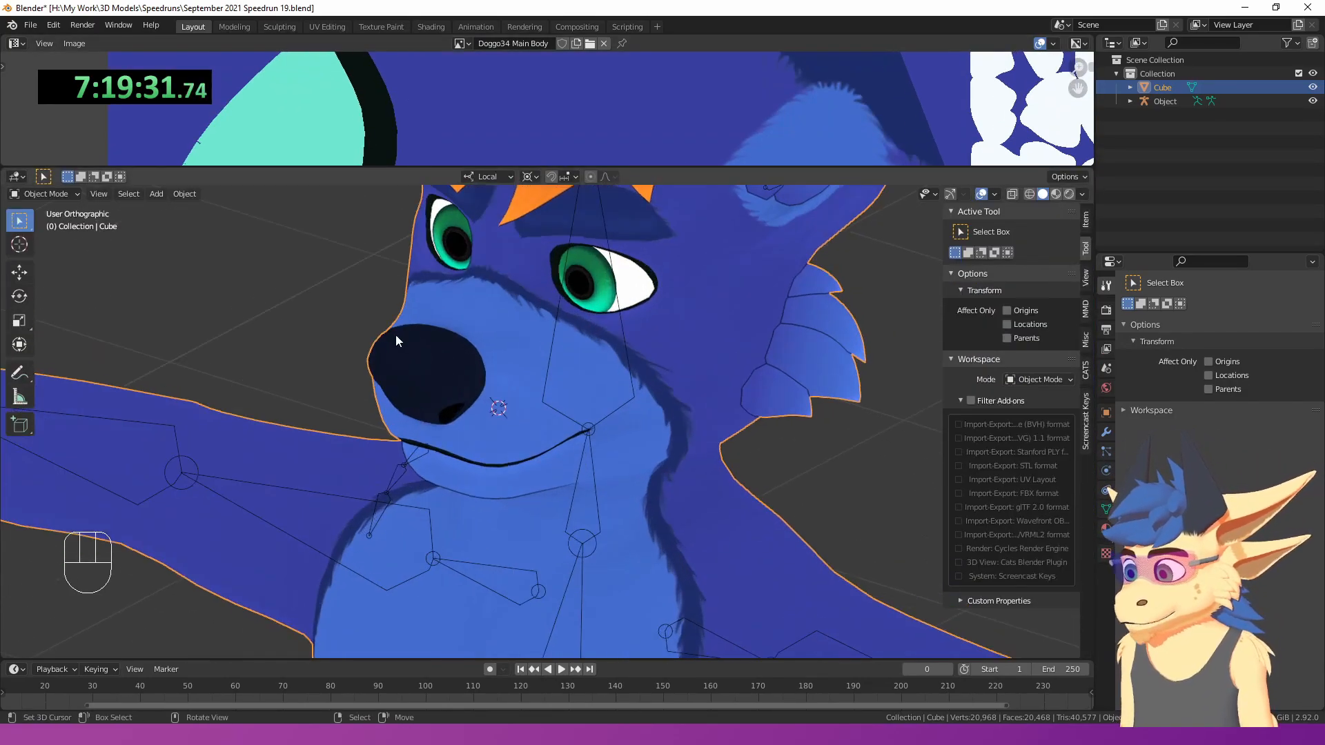
click(43, 196)
click(47, 286)
click(1086, 278)
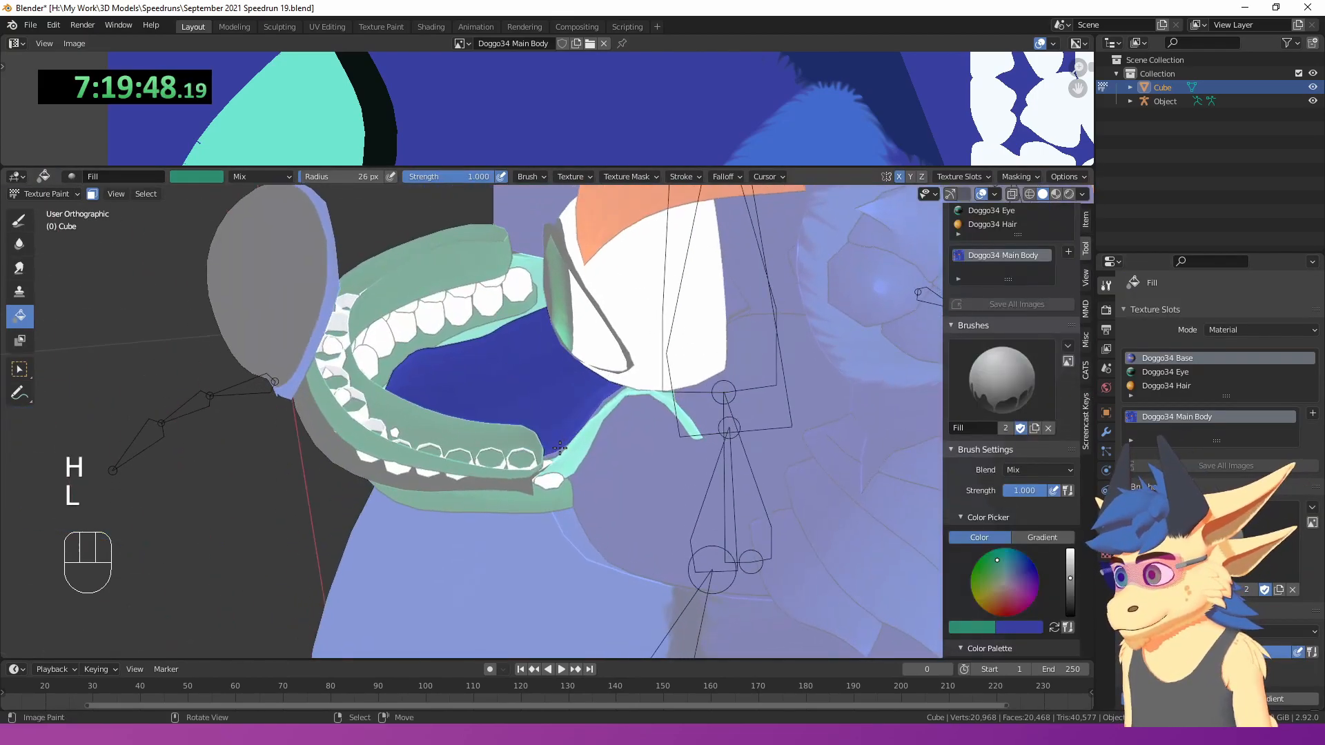
- Brighten the green fill colour slightly and fill the tongue with it
scroll(1012, 547, down, 5)
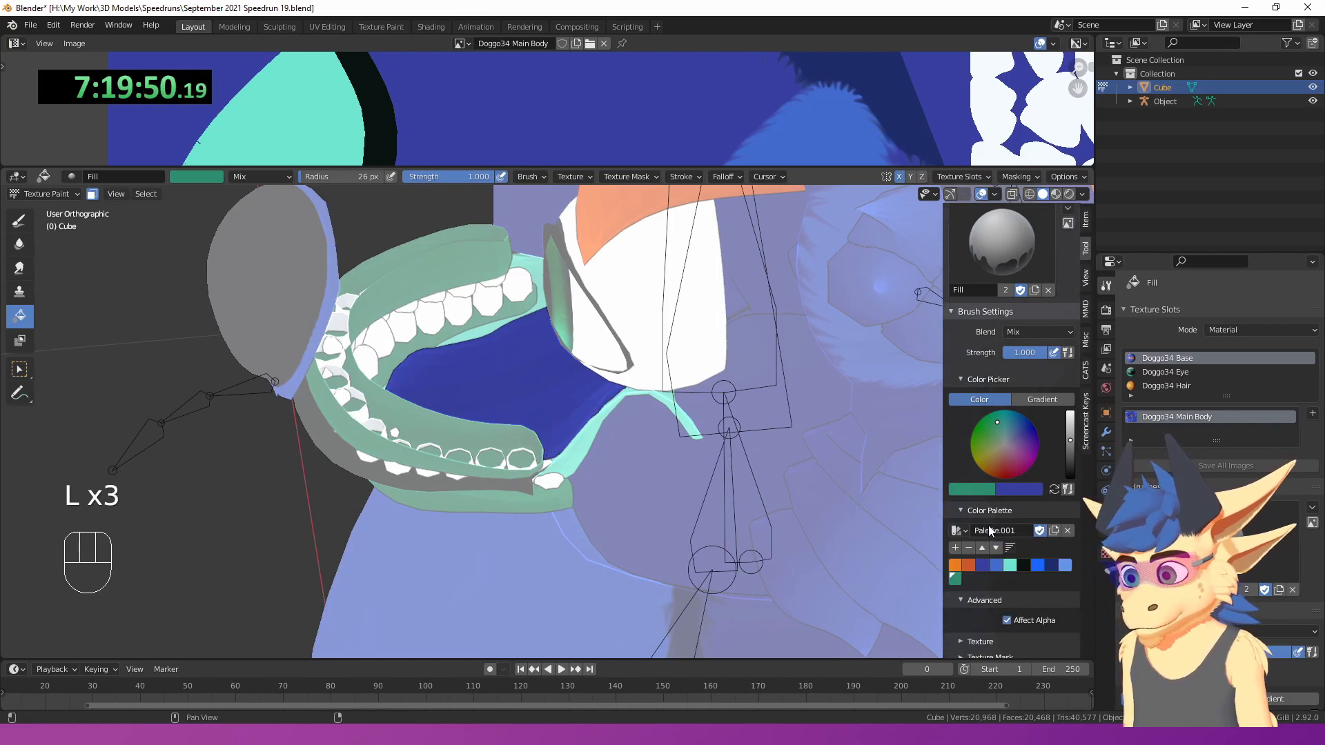
drag(1070, 440, 1070, 429)
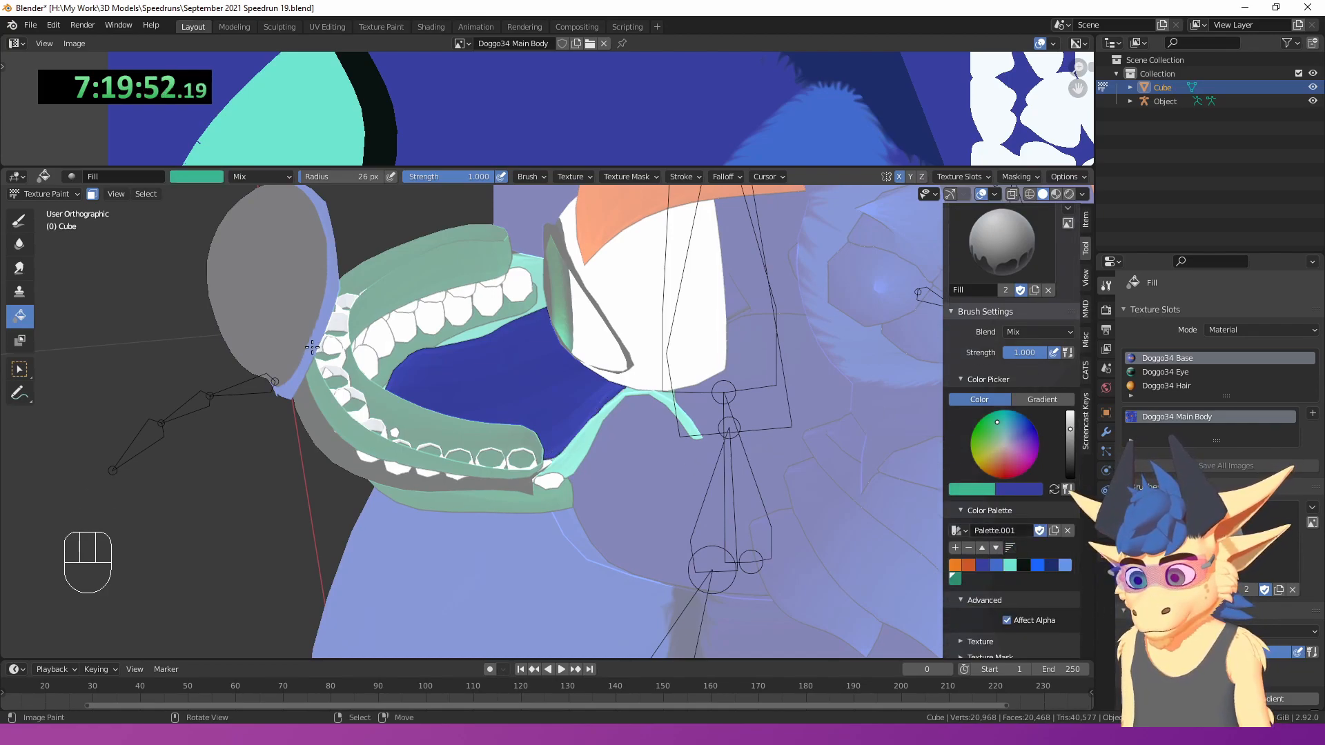
click(472, 396)
mouse_move(473, 394)
middle_down()
mouse_move(553, 382)
mouse_move(649, 391)
mouse_move(611, 400)
middle_up()
key(a)
key(a)
scroll(553, 382, down, 3)
key(a)
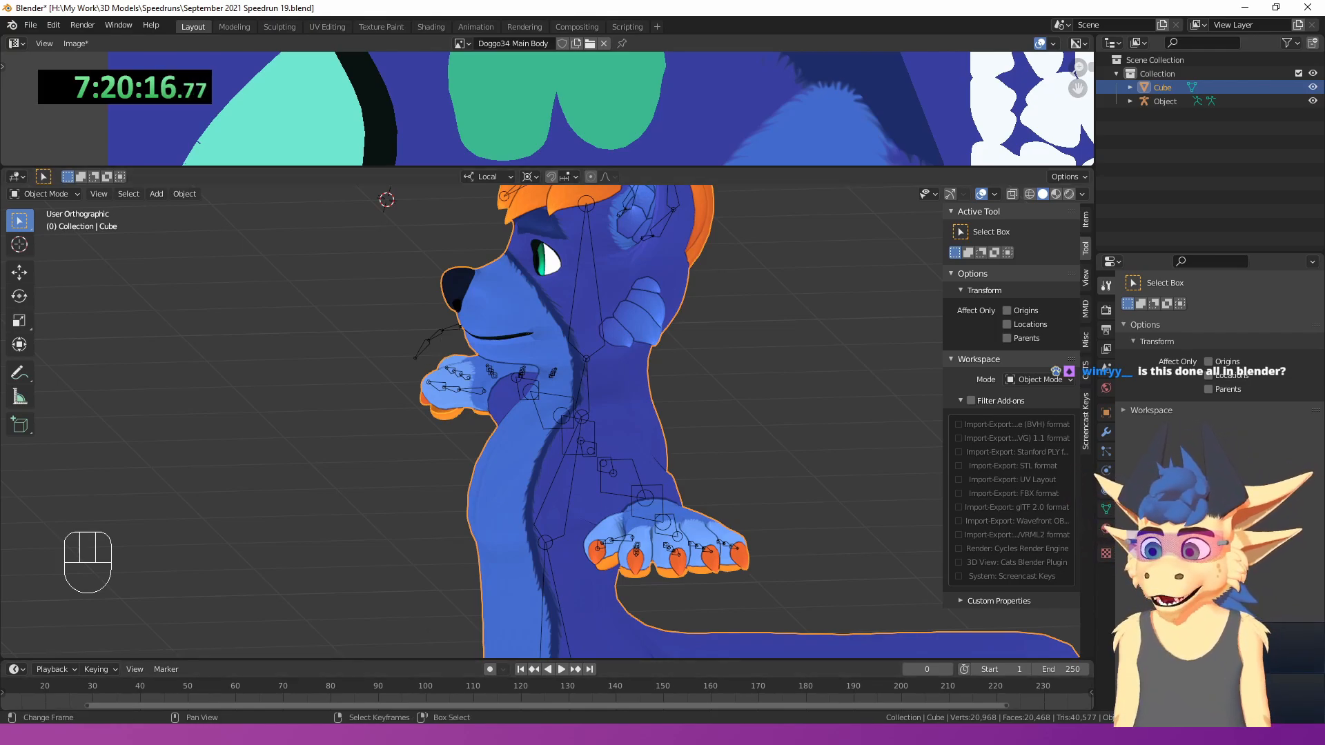
key(alt+Tab)
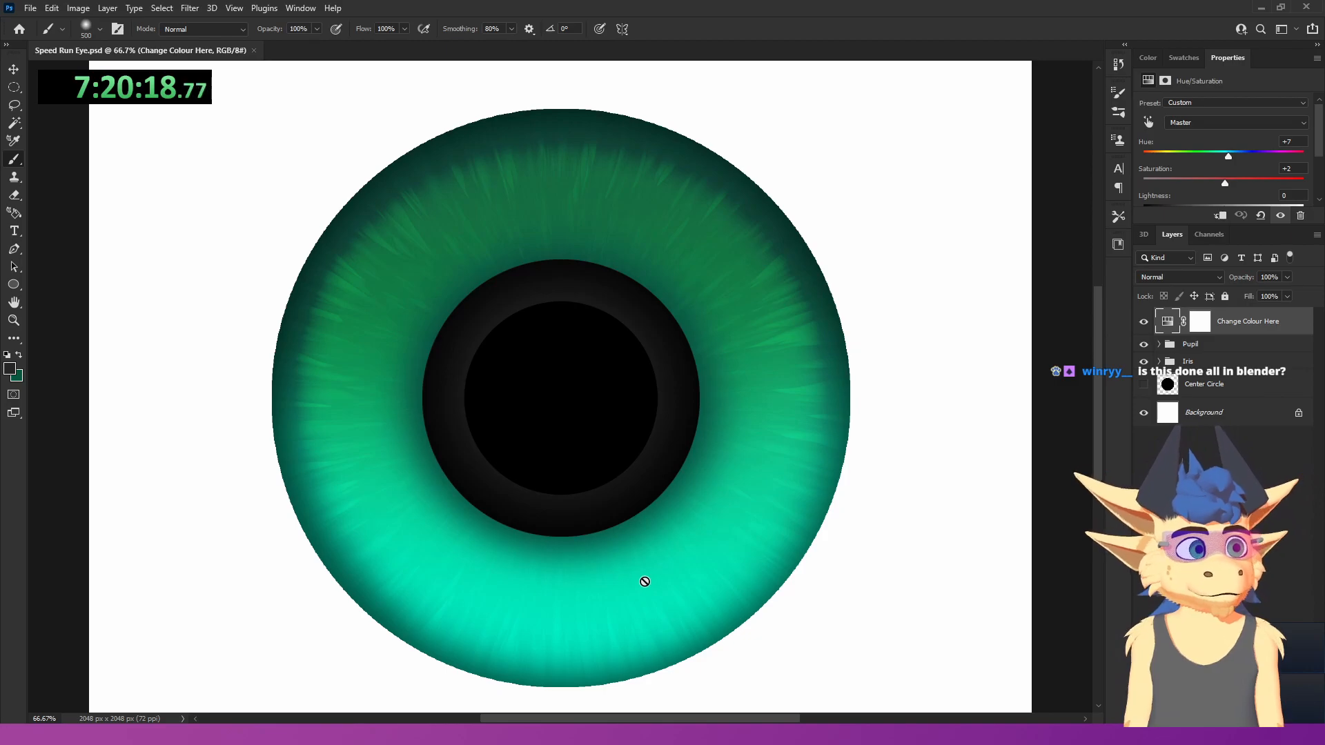
key(alt+Tab)
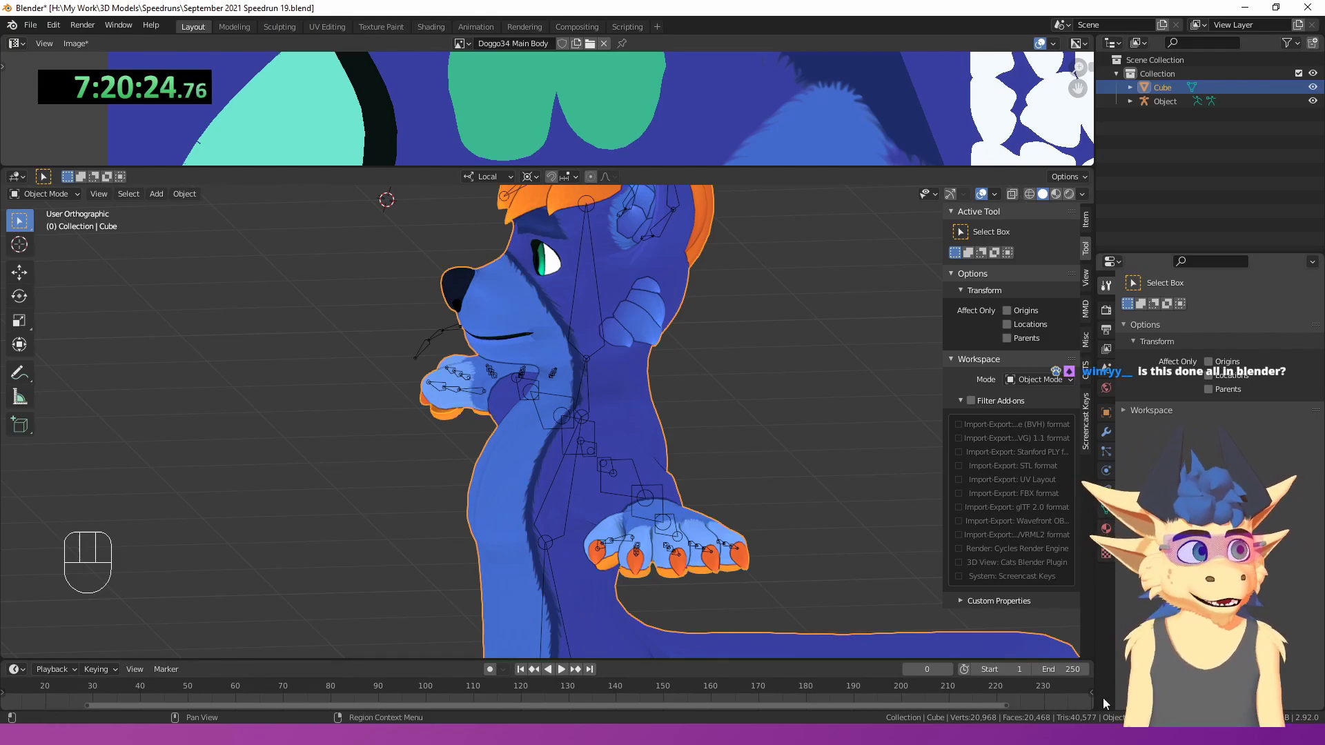
scroll(508, 528, down, 3)
middle_drag(508, 528, 118, 443)
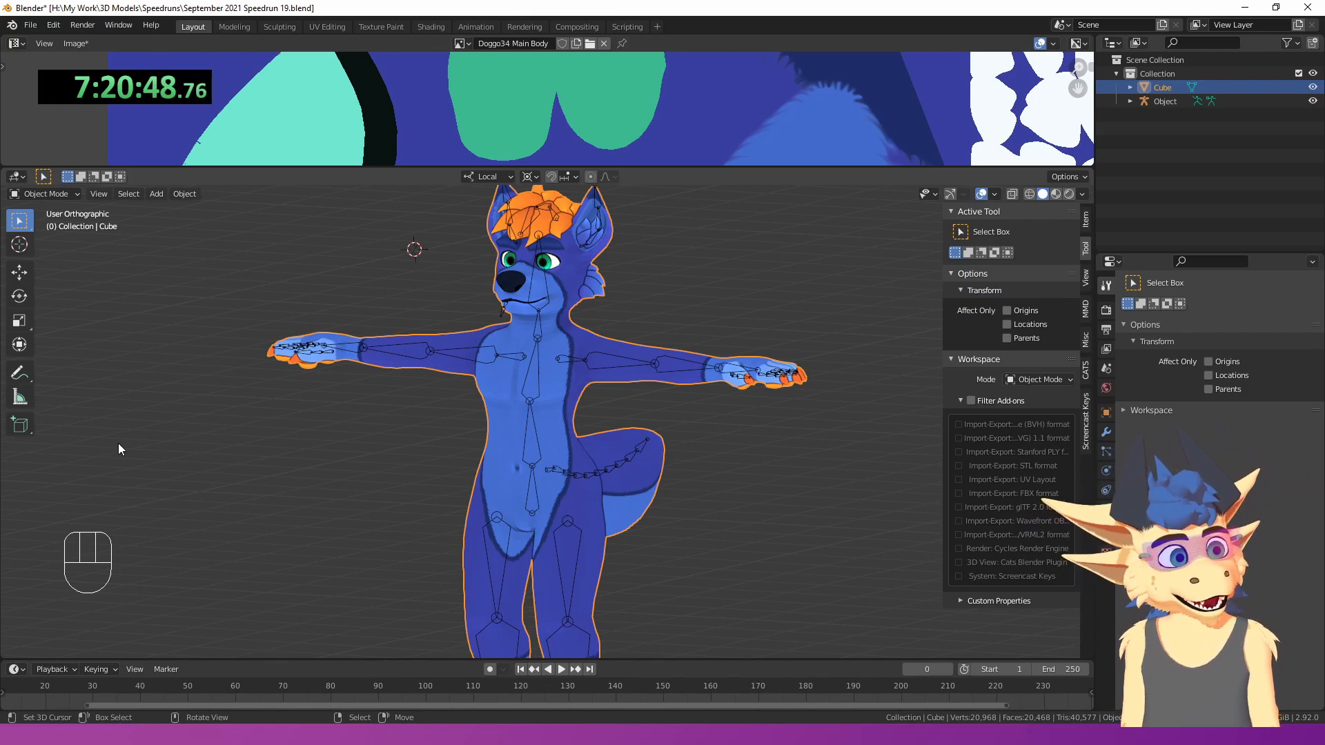
scroll(225, 366, down, 1)
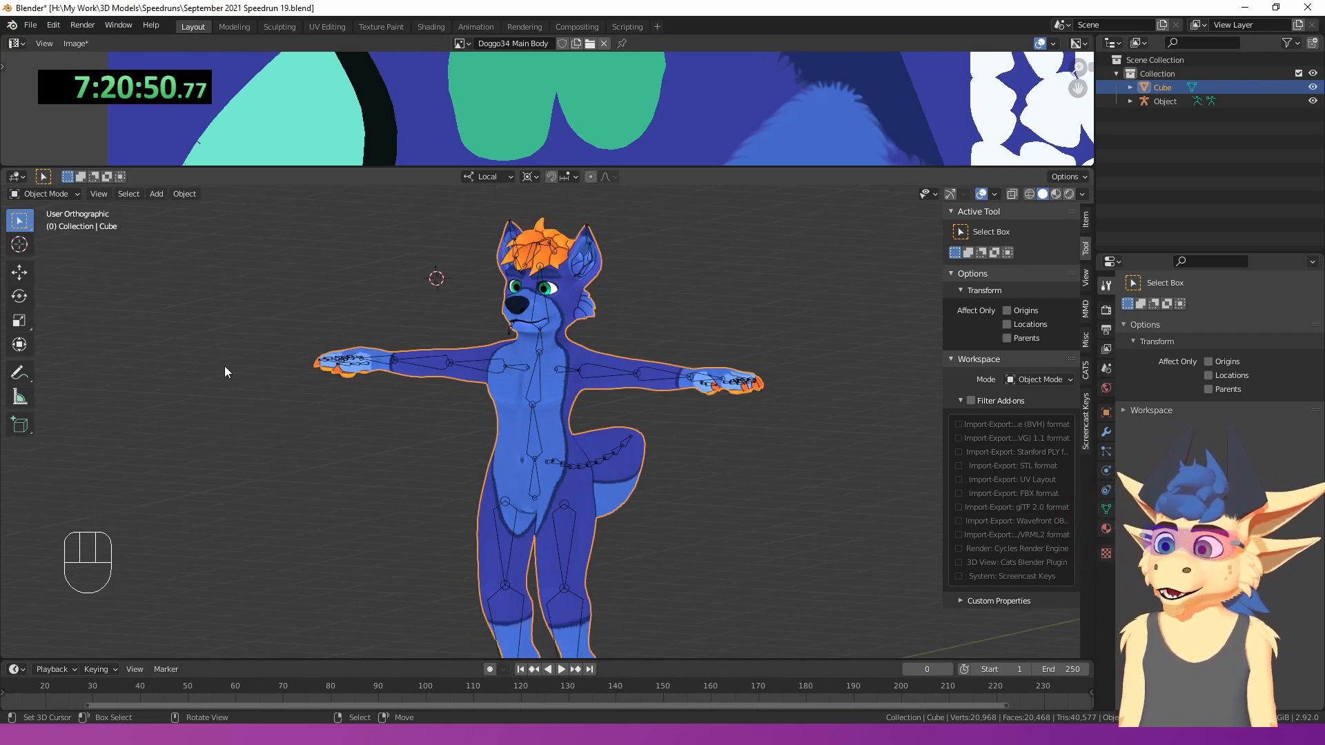
- Select the armature and add the character mesh to the selection
scroll(219, 449, up, 3)
shift+middle_drag(342, 363, 348, 426)
scroll(356, 418, up, 2)
shift+middle_drag(427, 370, 450, 455)
right_click(557, 389)
middle_drag(557, 388, 518, 407)
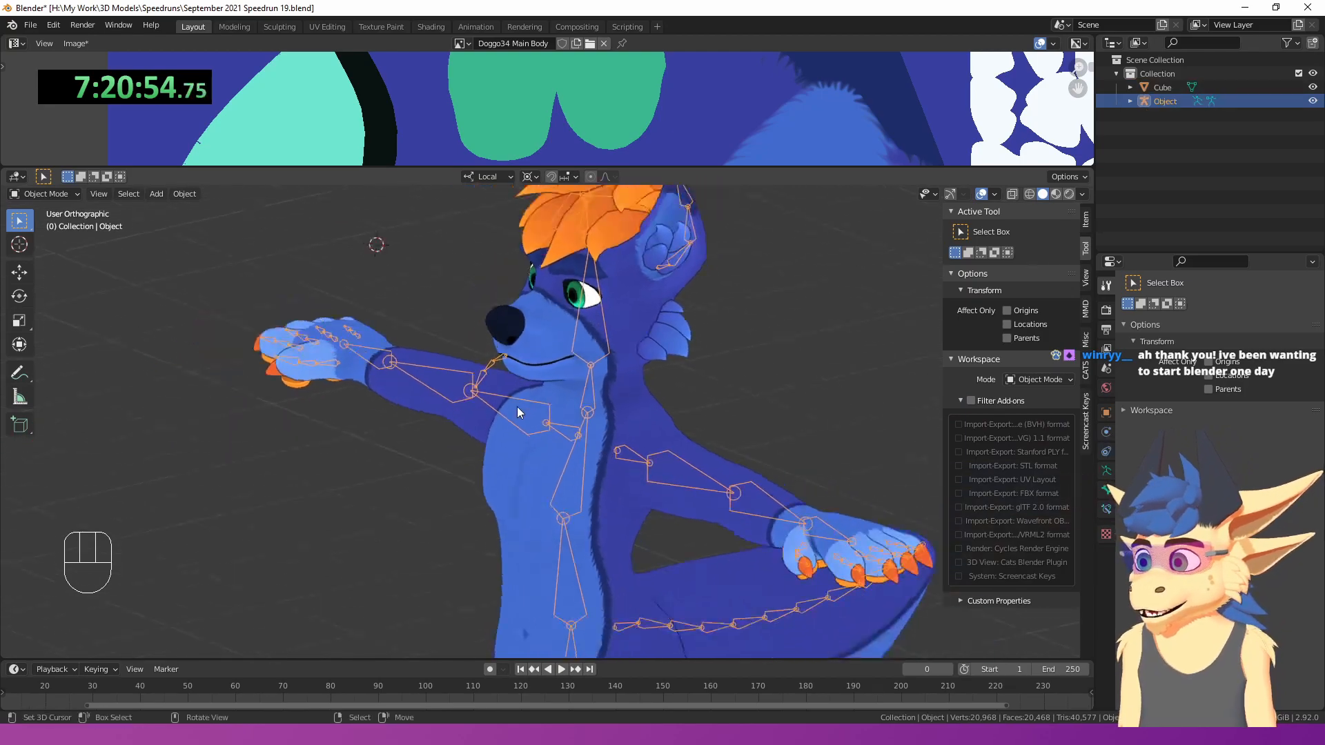
scroll(522, 413, down, 4)
shift+right_click(615, 420)
scroll(563, 326, up, 1)
shift+middle_drag(606, 445, 621, 358)
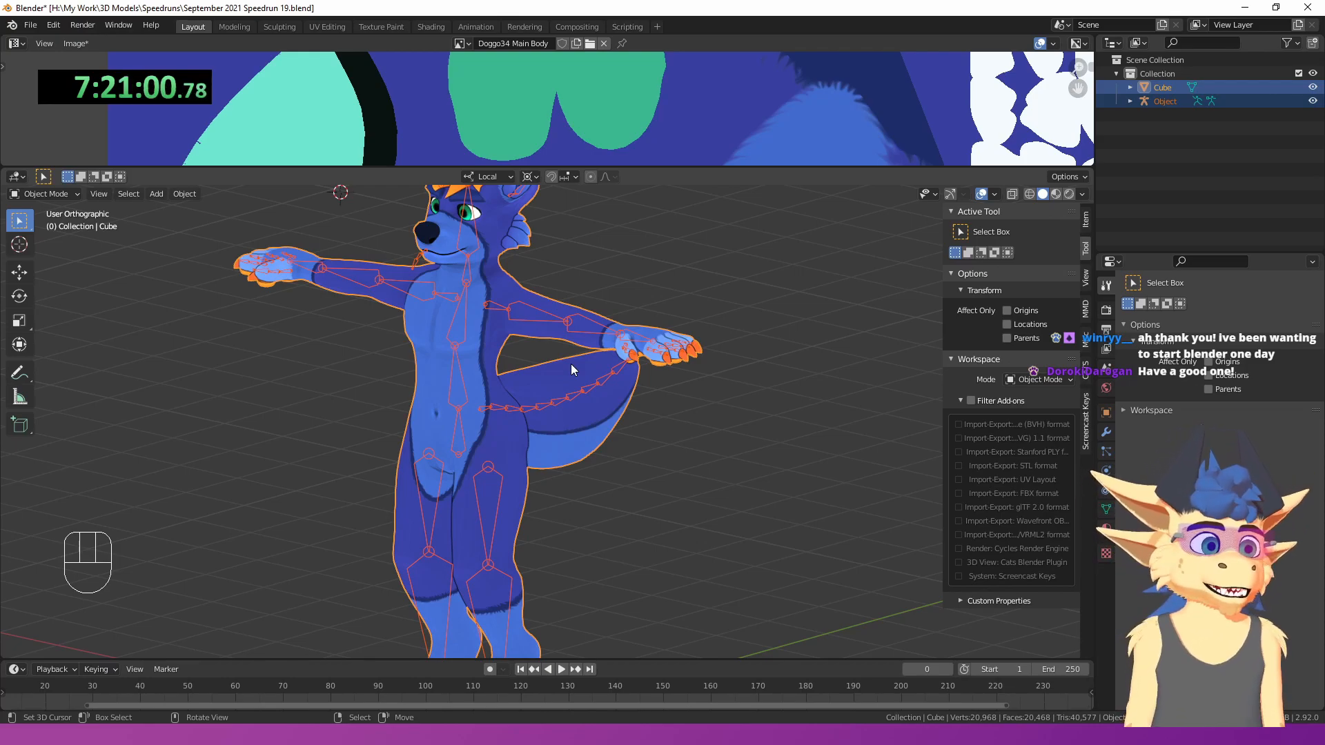
- Save the Doggo34 Main Body texture image and the Blender project file
shift+middle_drag(562, 371, 553, 400)
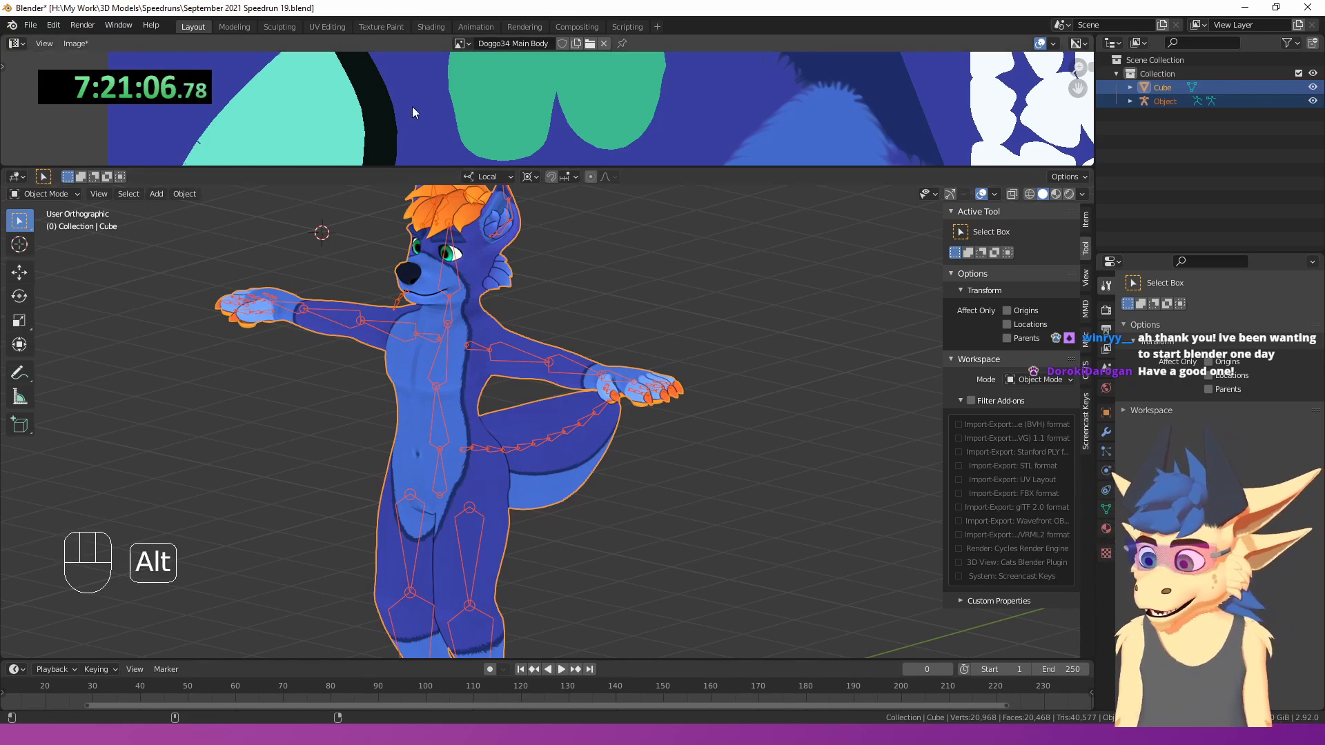
key(alt+s)
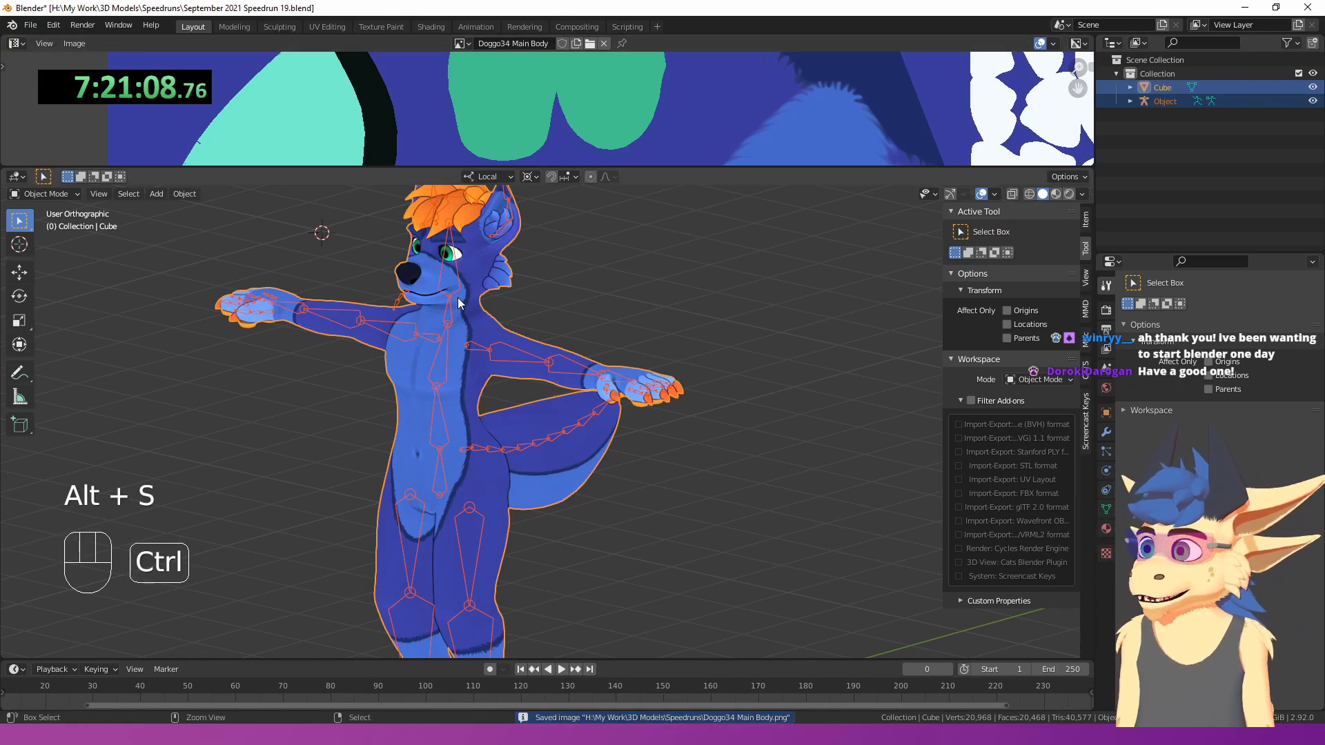
key(ctrl+s)
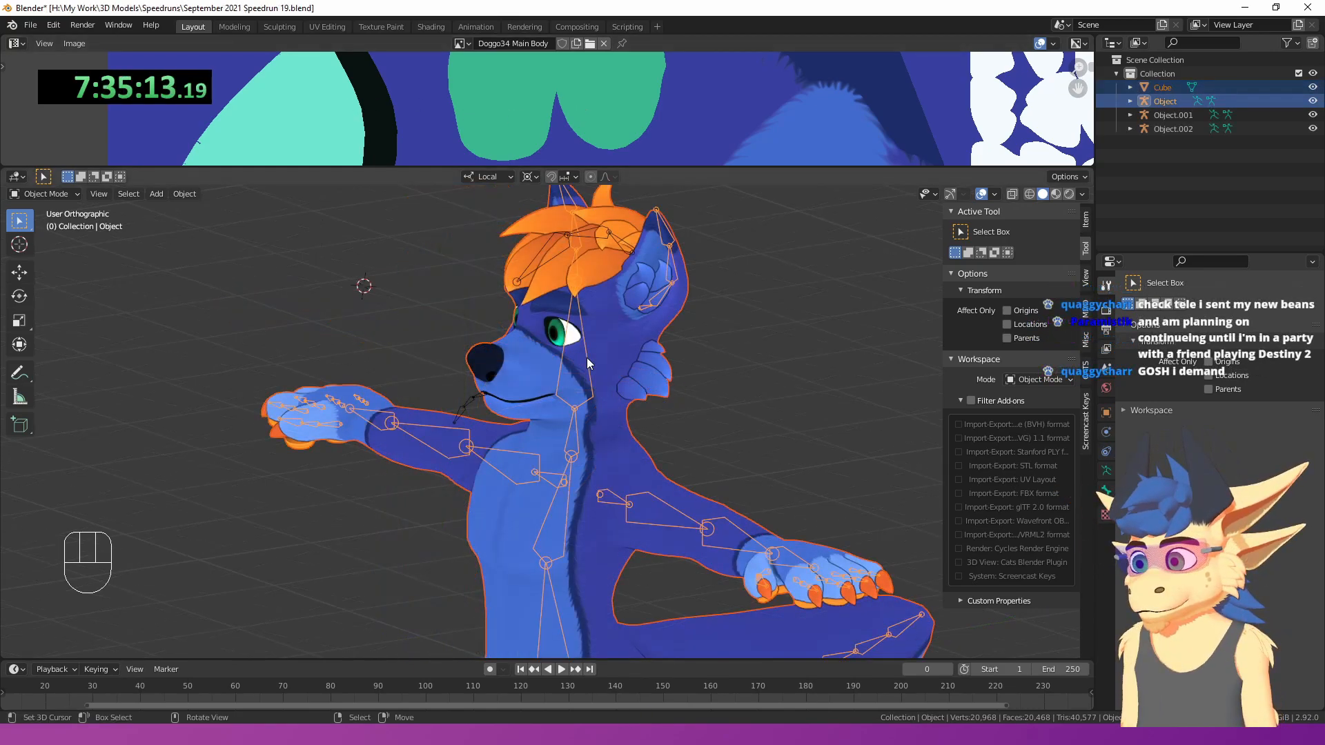
- Duplicate the Head bone in armature Edit Mode and place the copy in front of the character's left eye
scroll(587, 357, up, 3)
key(KP_3)
key(Tab)
scroll(616, 359, up, 4)
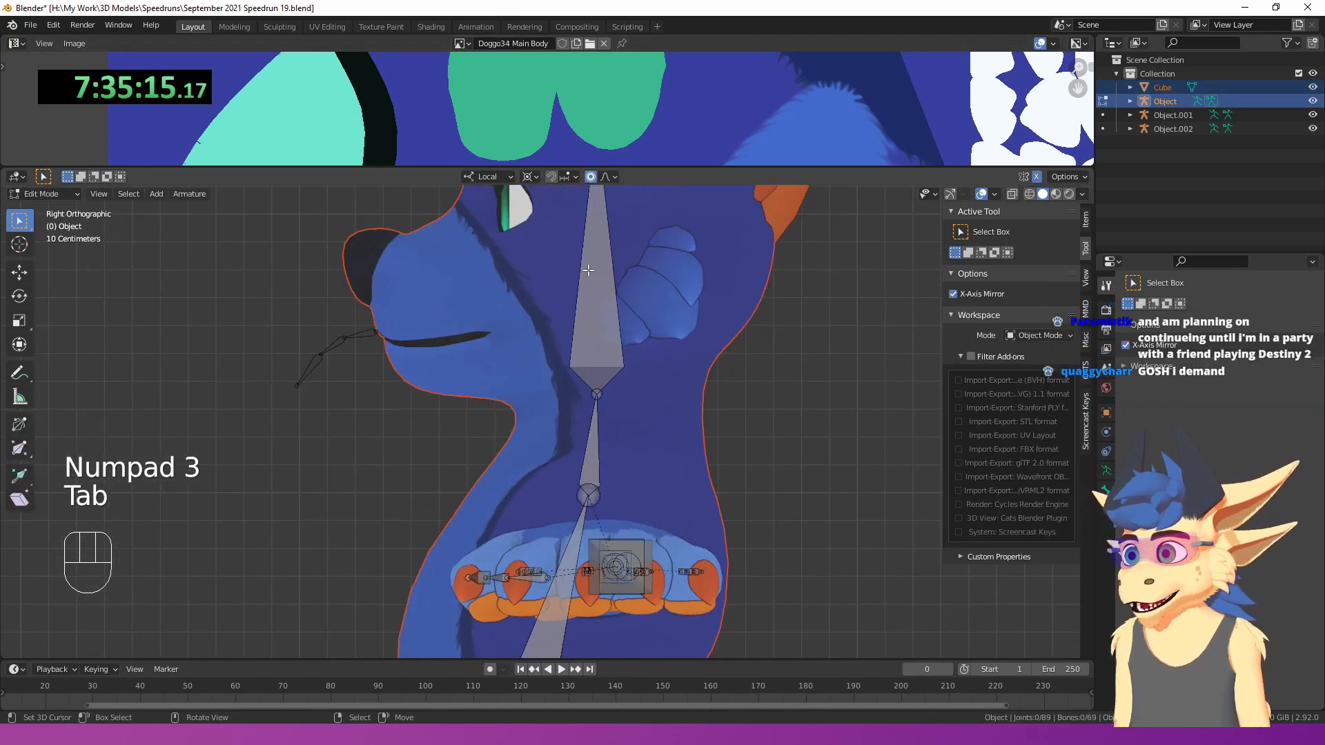
key(shift+d)
click(438, 293)
middle_drag(437, 293, 621, 297)
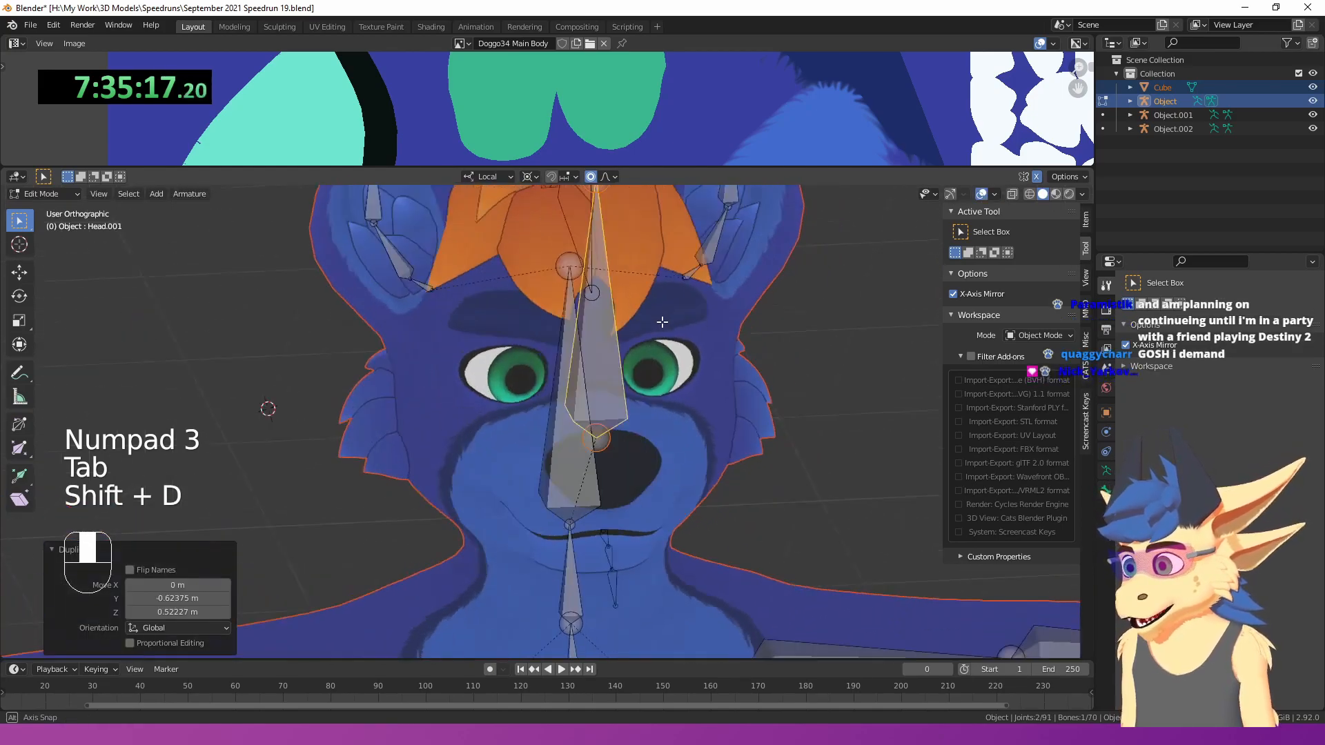
key(g)
click(717, 304)
- Parent the duplicated bone to the Head bone with Keep Offset
shift+click(578, 334)
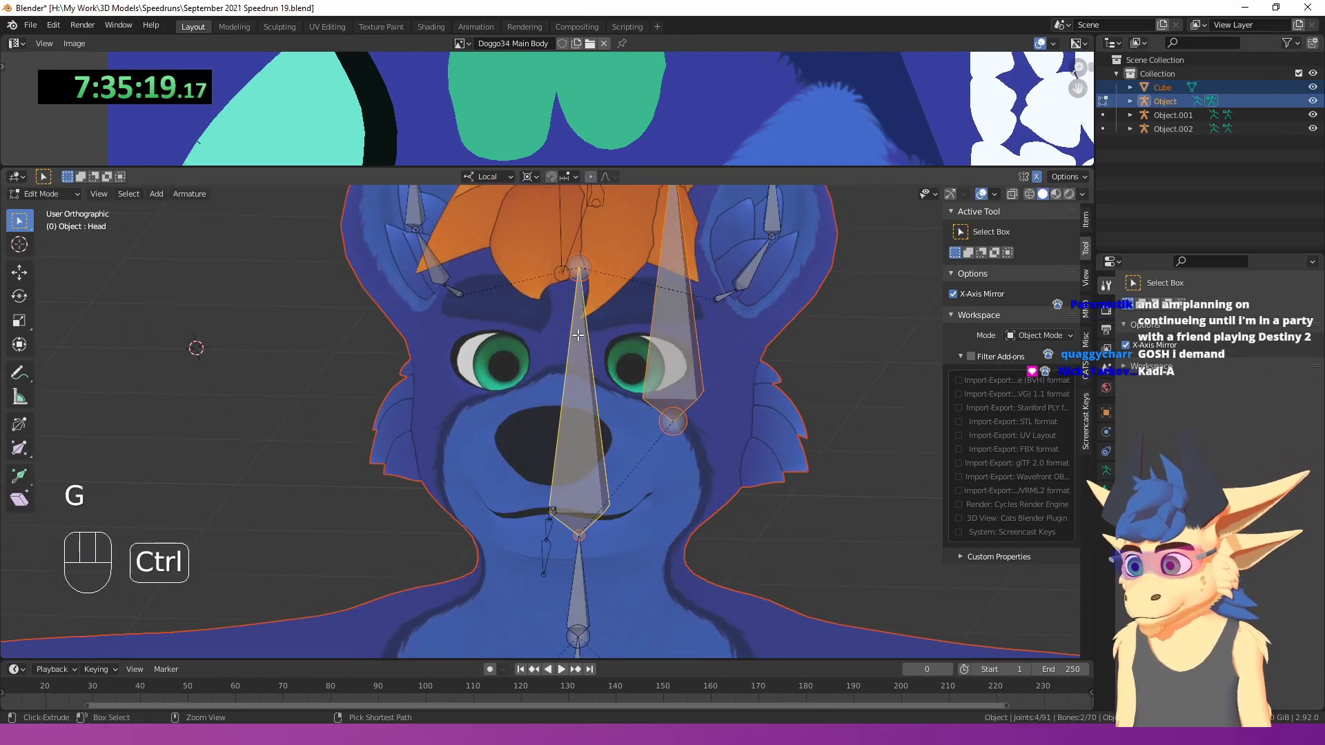
key(ctrl+p)
click(578, 338)
shift+middle_drag(578, 338, 505, 355)
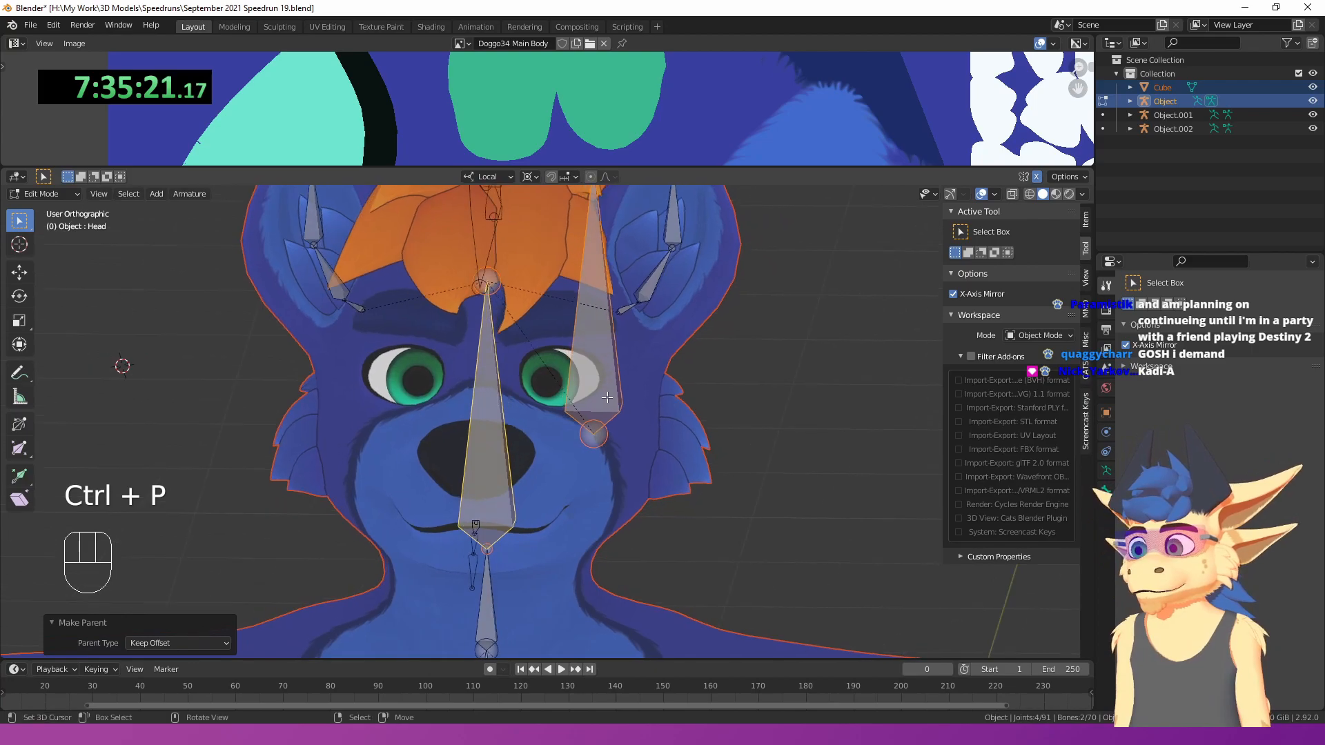
- Change the pivot point and scale the duplicated bone down to about 0.263 of its size
click(595, 366)
key(s)
right_click(576, 375)
key(period)
click(607, 277)
key(s)
click(626, 338)
middle_drag(625, 338, 630, 307)
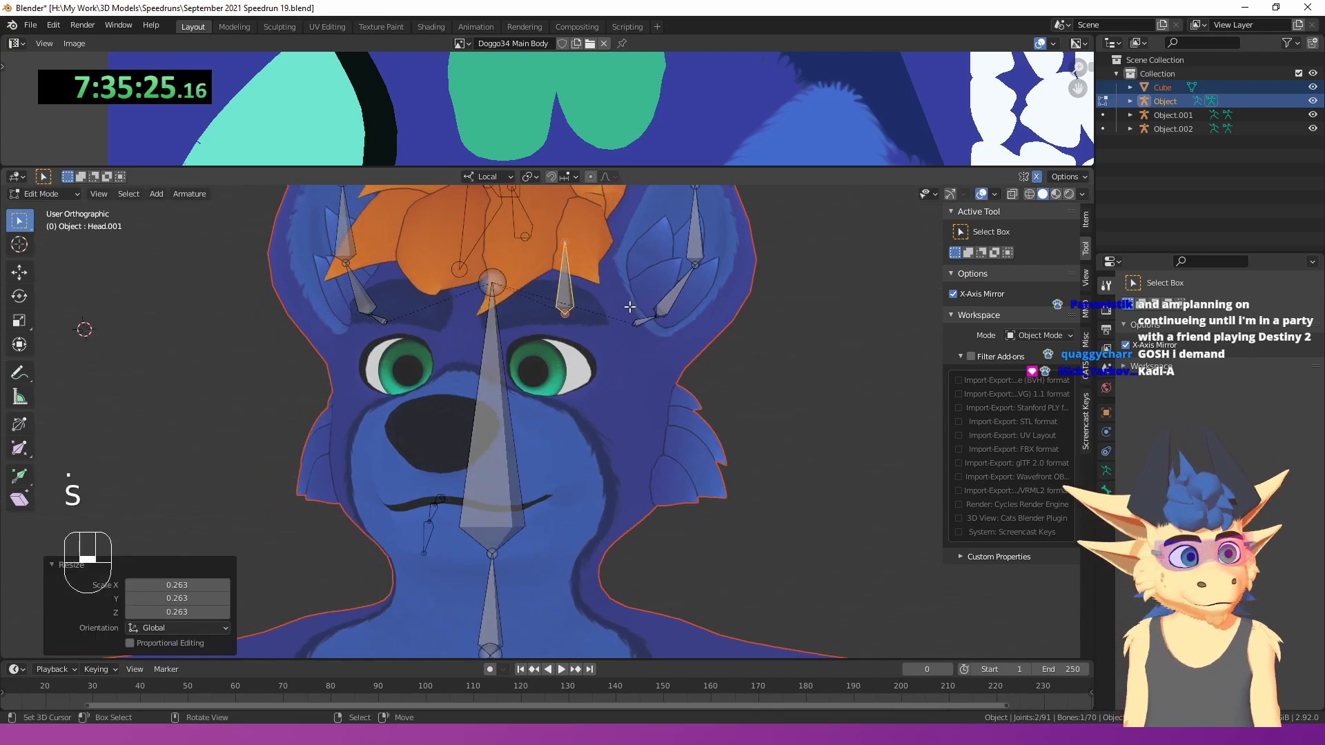
- Move the small bone to the eye, about 0.31 m along Y and -0.21 m along Z, and display the model in wireframe
key(KP_3)
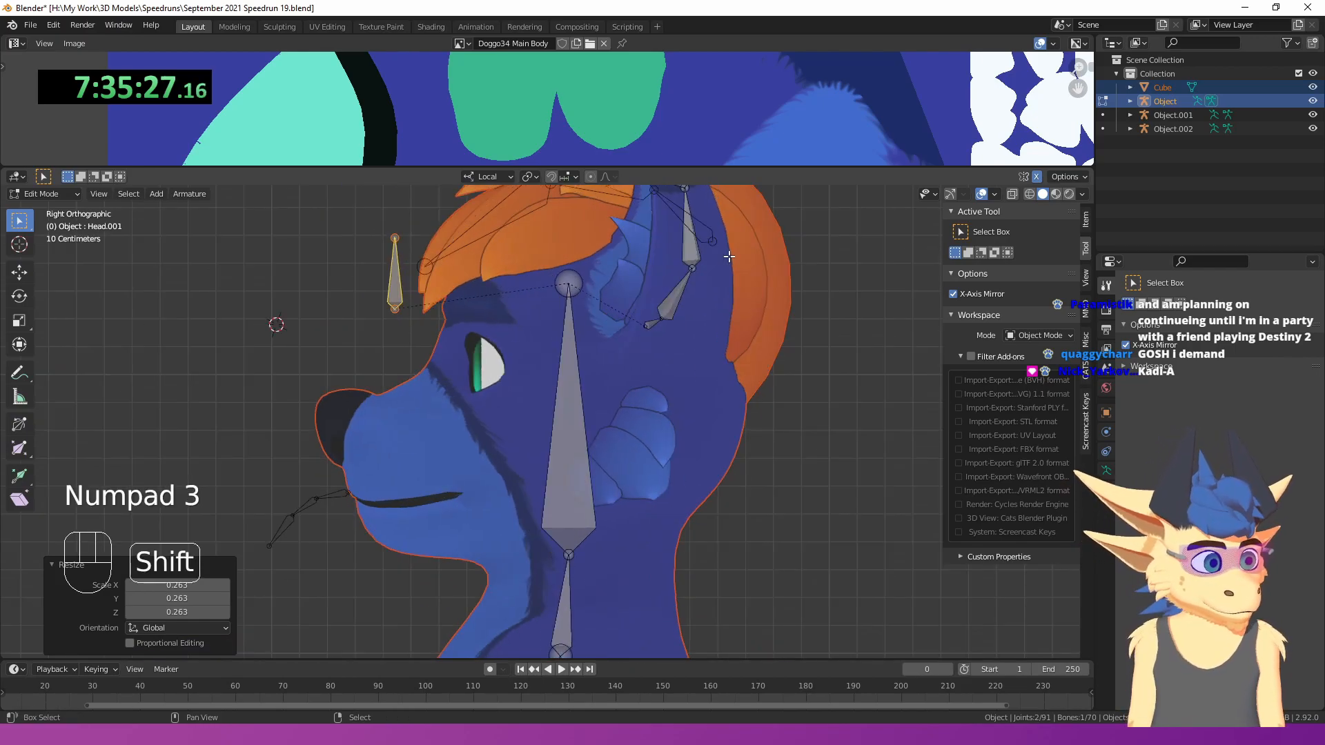
key(g)
click(573, 330)
key(z)
click(477, 329)
shift+middle_drag(393, 366, 426, 394)
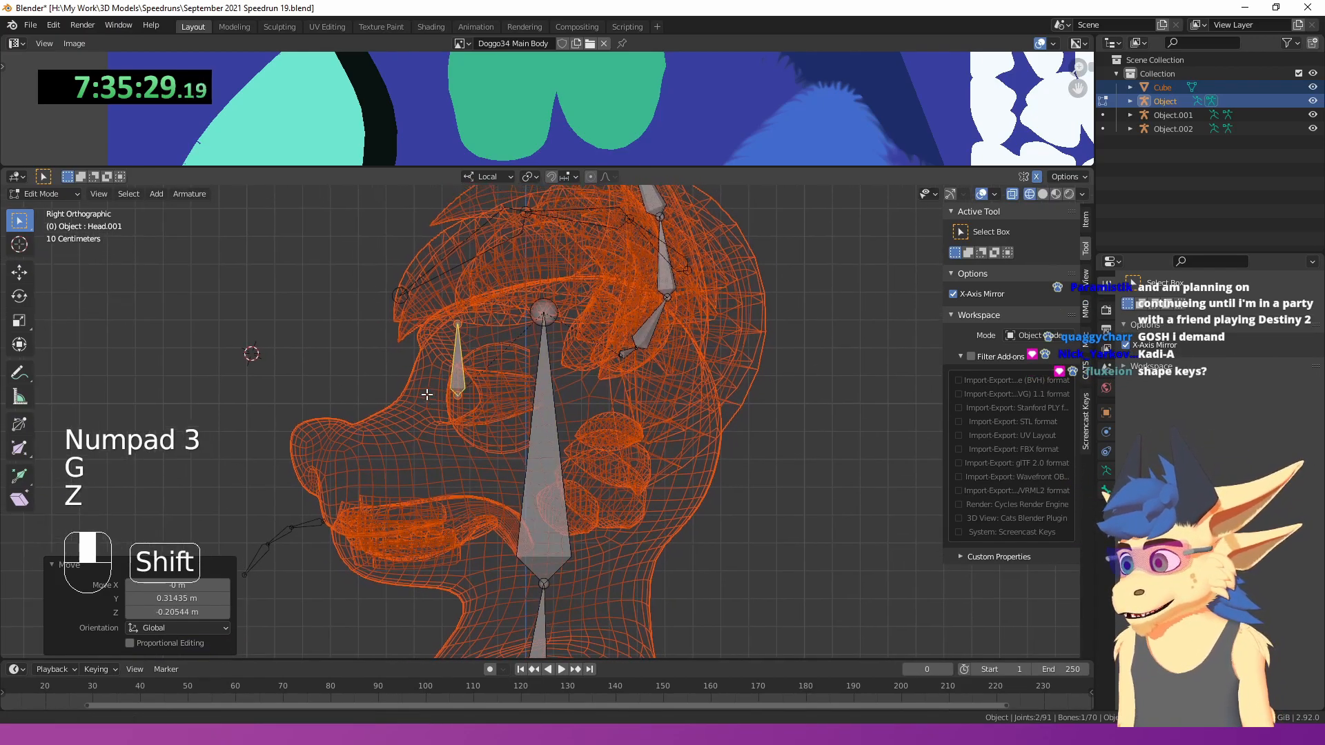
- Switch from the armature to editing the character mesh and select an edge loop around the eyeball
scroll(441, 391, up, 3)
key(Tab)
alt+right_click(461, 374)
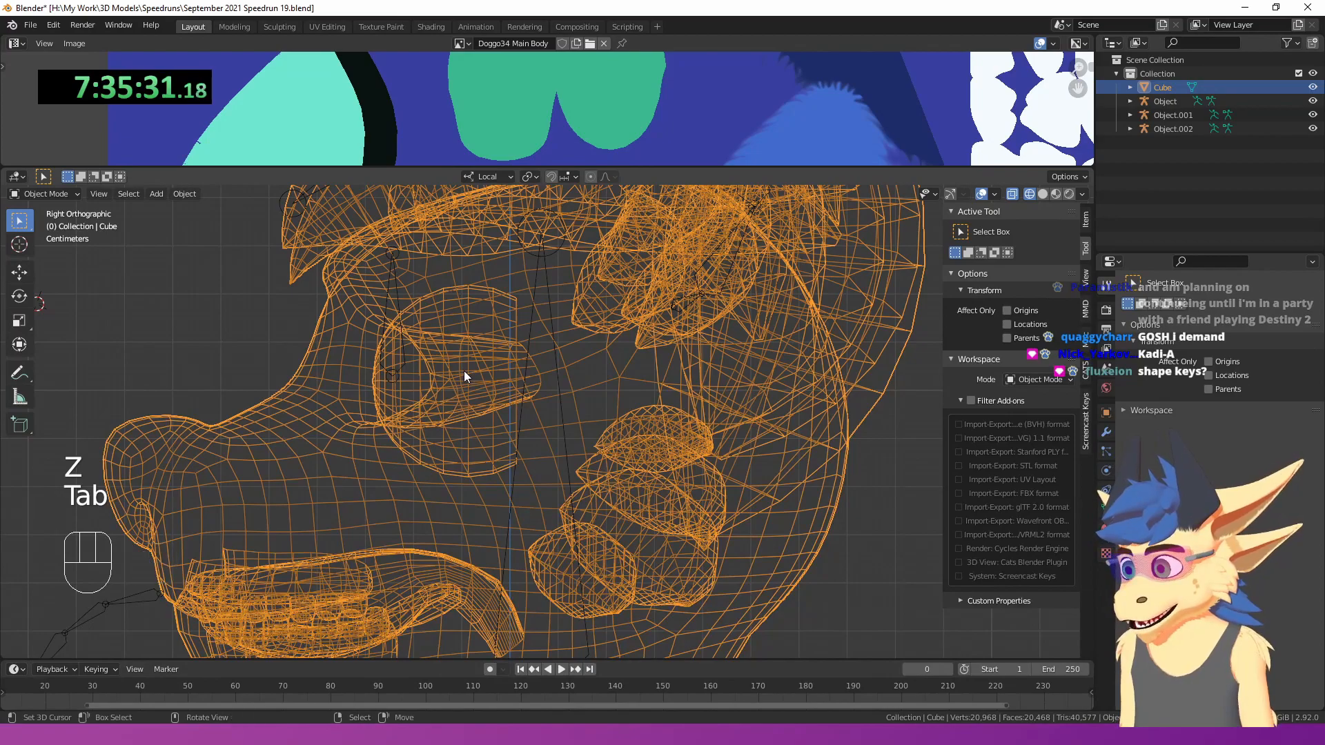
key(Tab)
scroll(464, 372, up, 2)
alt+click(467, 354)
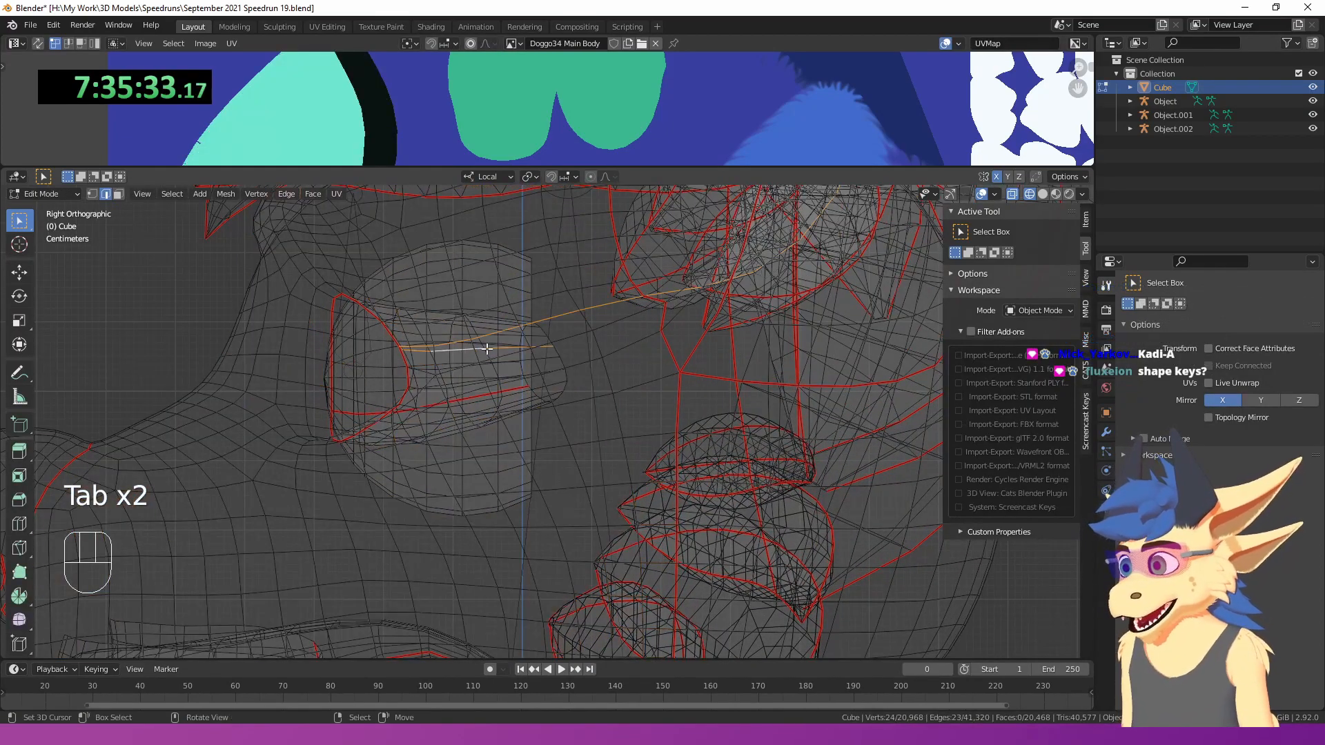
shift+middle_drag(463, 343, 535, 395)
key(ctrl+e)
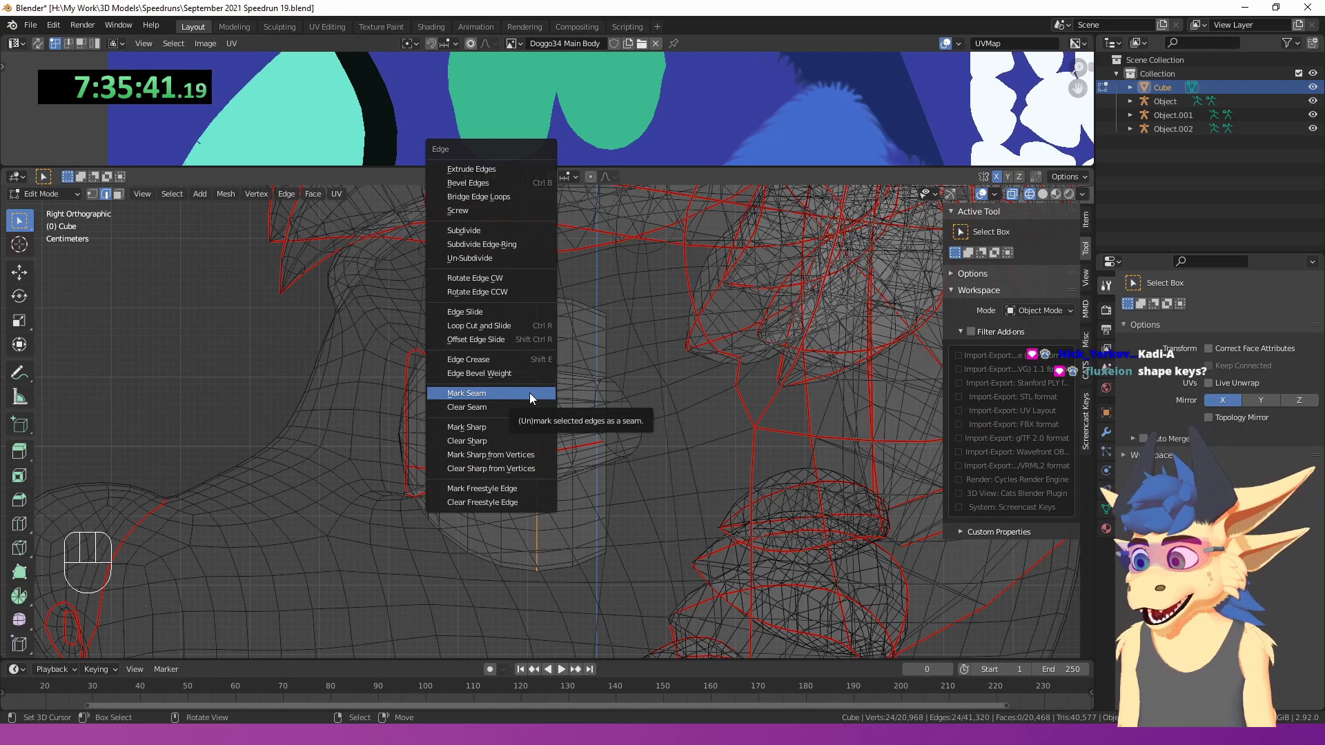
click(529, 392)
middle_drag(530, 394, 535, 395)
key(ctrl+z)
key(x)
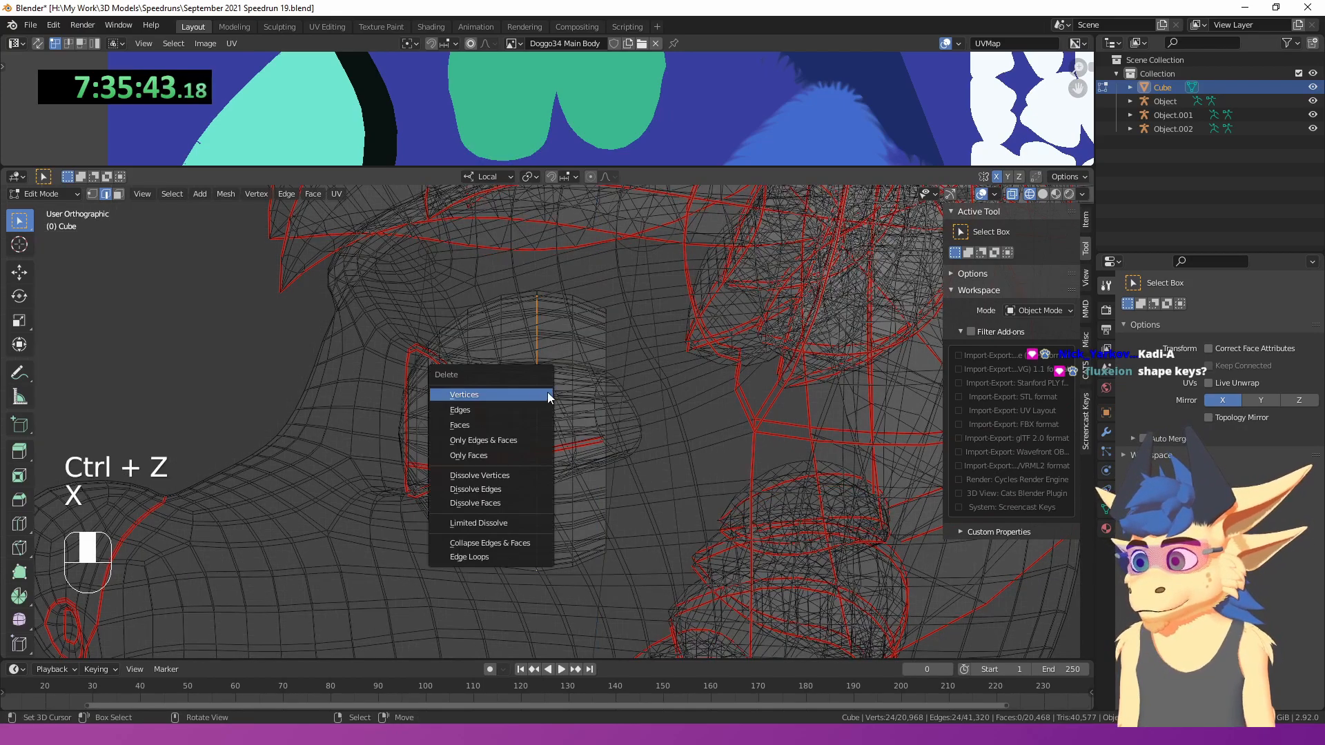
- Open the snapping options for the selected eyeball edge loop
key(shift+s)
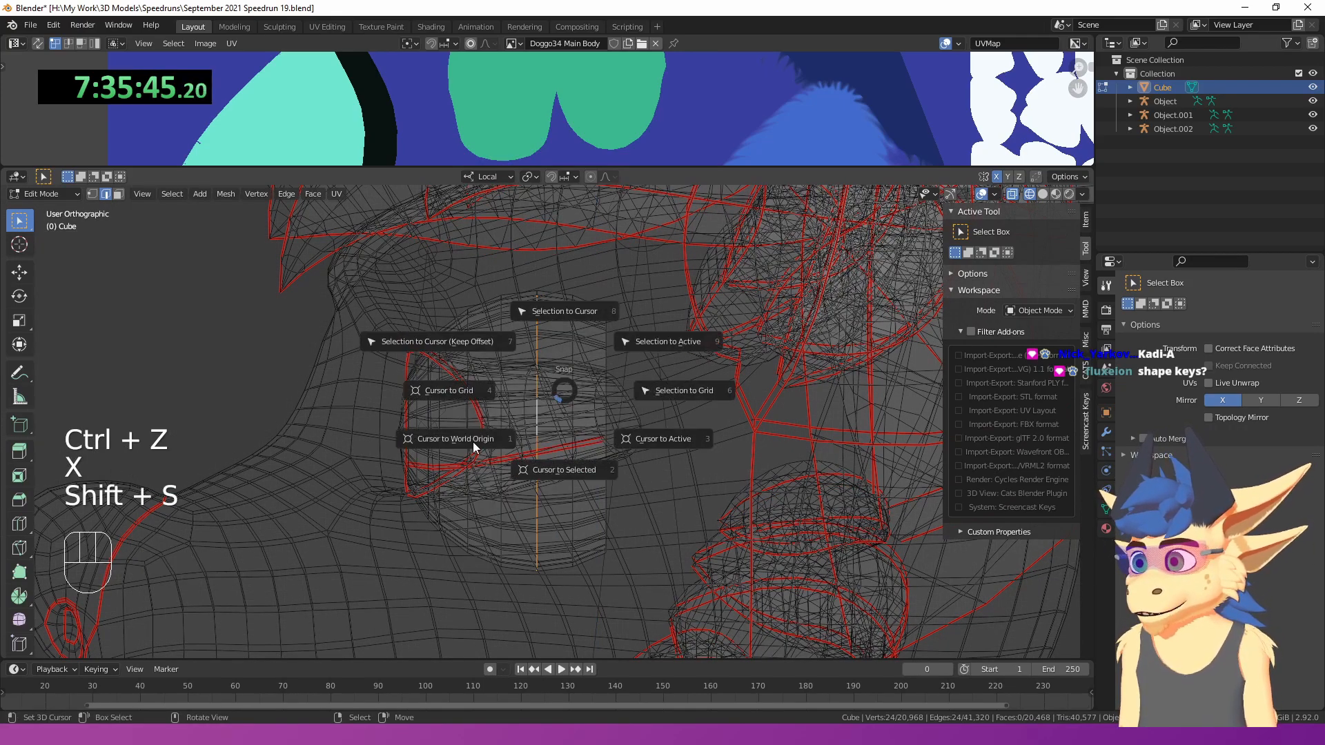
- Snap the 3D cursor to the selected circular edge loop of the character's left eyeball
click(568, 345)
middle_drag(568, 346, 639, 386)
key(ctrl+z)
key(shift+s)
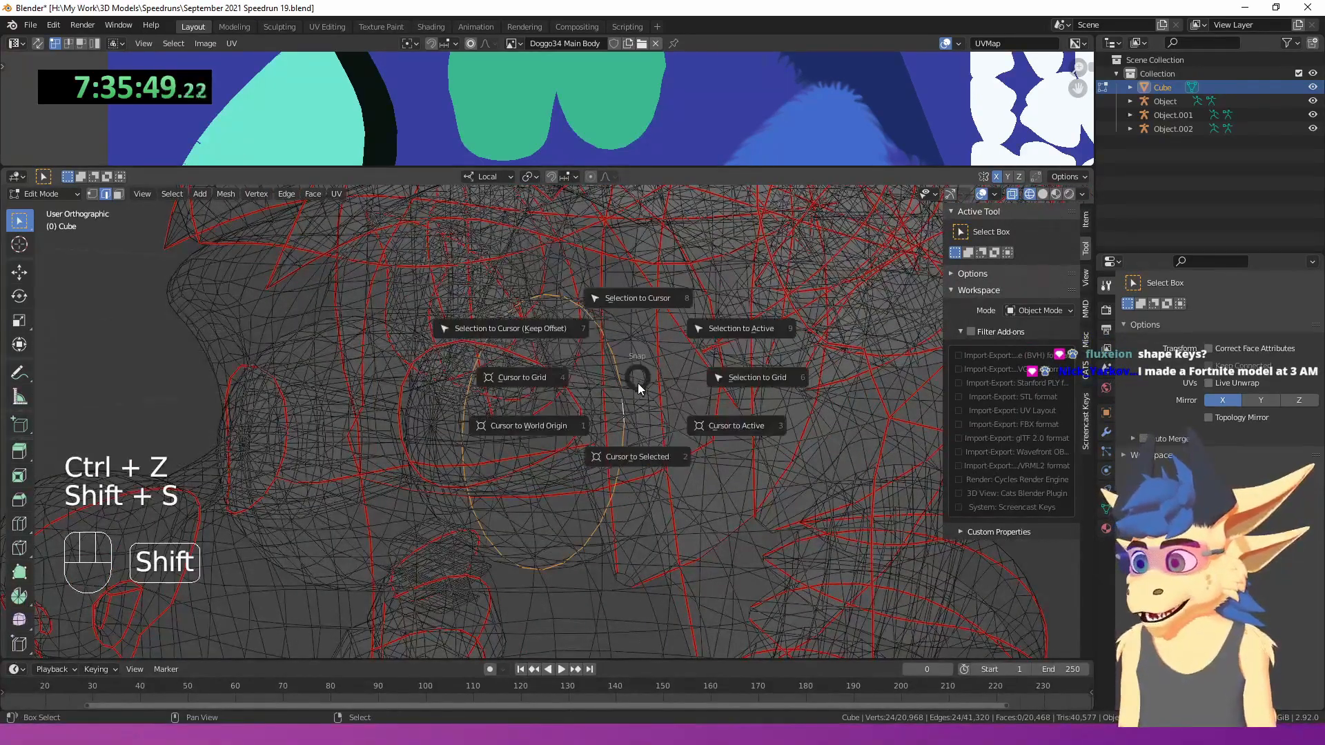
click(633, 456)
- Switch out of wireframe shading and snap the bone above the left eye to the 3D cursor in armature editing
scroll(634, 456, down, 2)
mouse_move(634, 456)
middle_down()
mouse_move(680, 464)
mouse_move(725, 450)
middle_up()
key(z)
click(840, 449)
shift+middle_drag(504, 403, 515, 394)
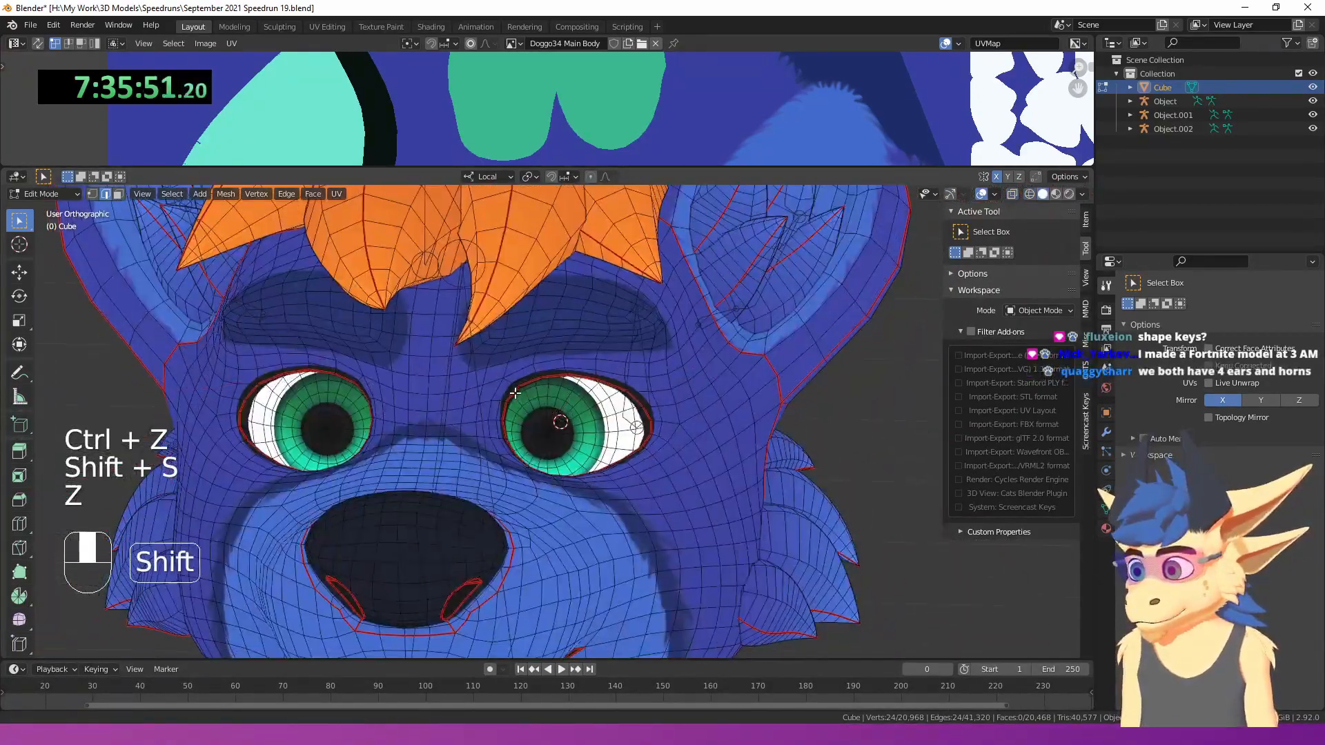
key(Tab)
click(639, 418)
key(Tab)
key(shift+s)
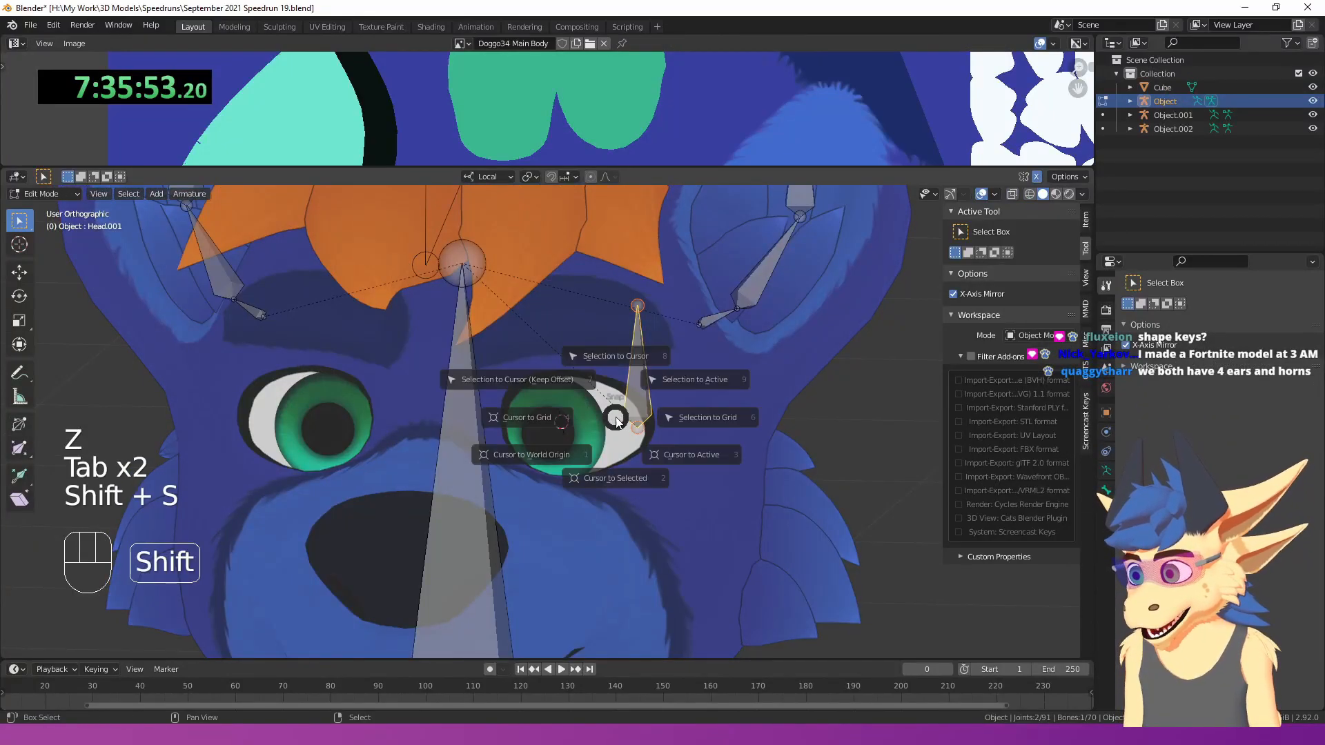
click(629, 338)
middle_drag(629, 338, 759, 359)
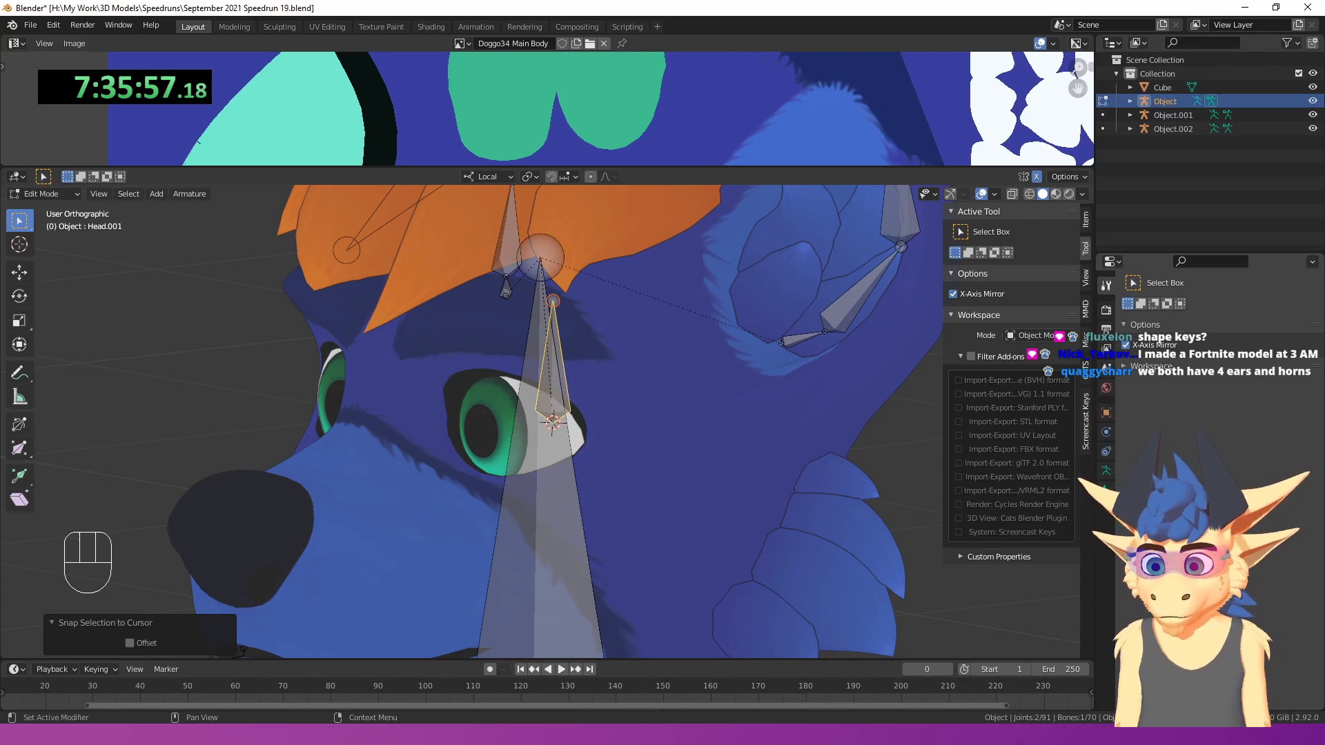
- Rename the selected eye bone Eye.L
click(1106, 490)
click(1178, 307)
text(Eye)
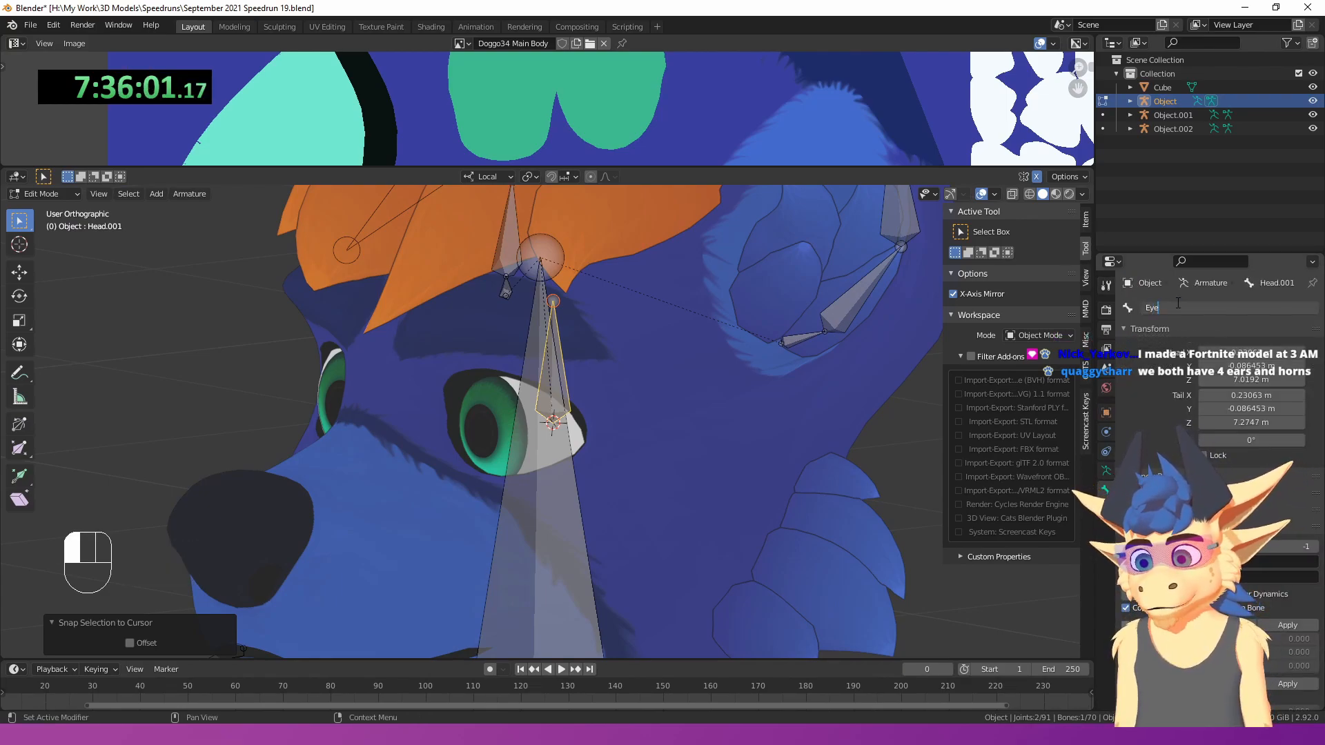
text(.L)
key(Return)
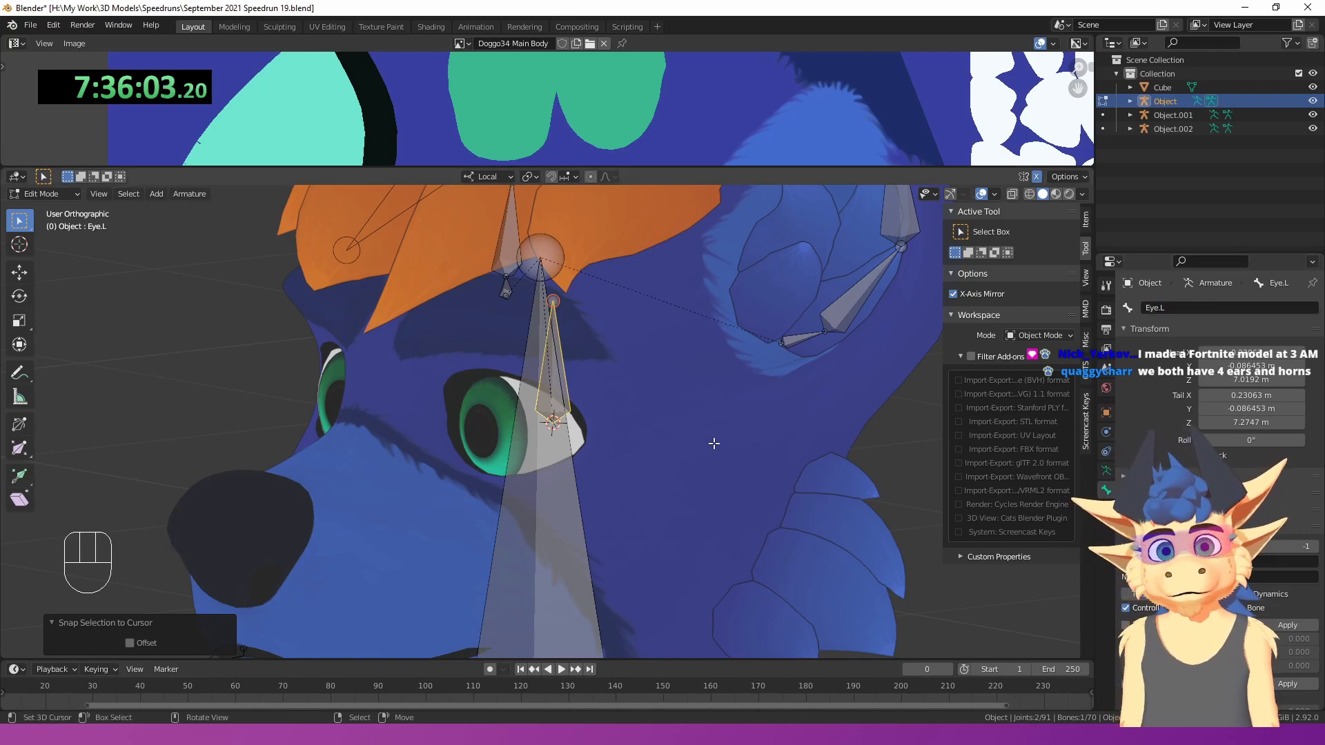
- Symmetrize the Eye.L bone to create its counterpart on the other eye
middle_drag(605, 422, 522, 447)
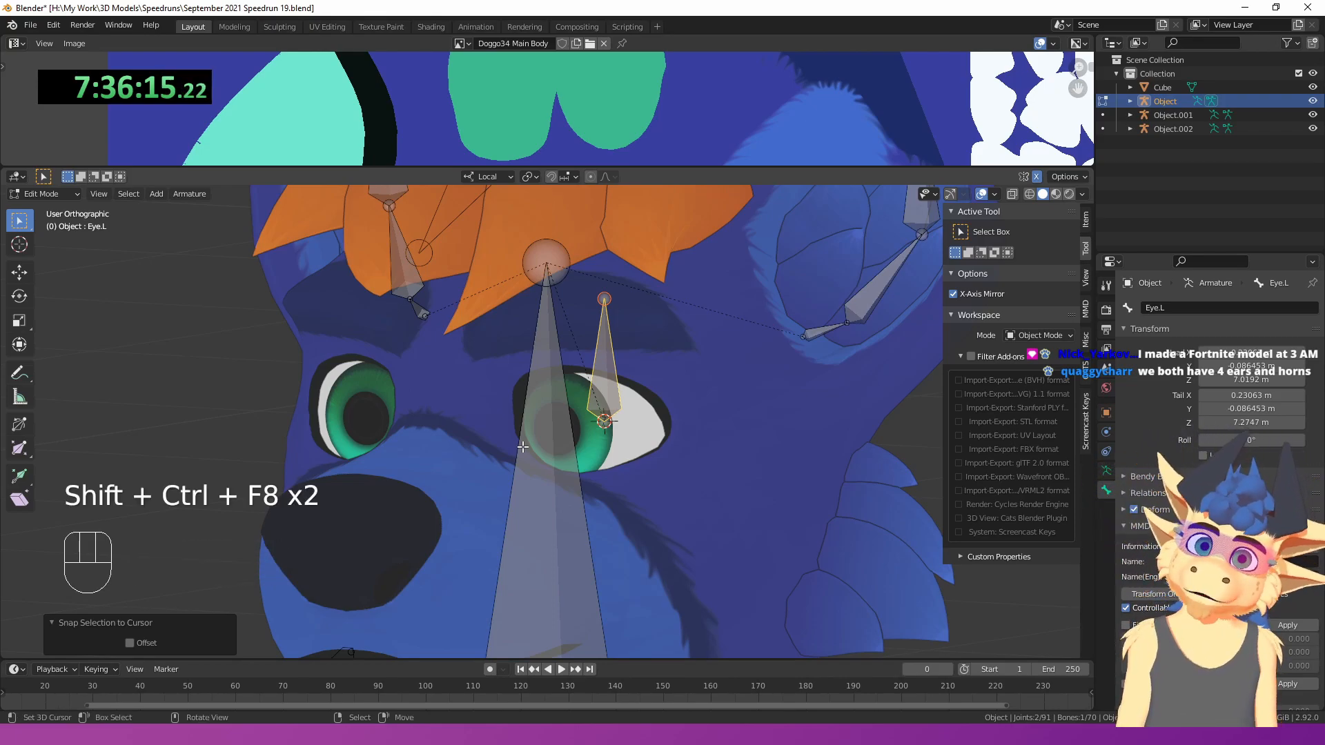
key(space)
text(symm)
key(Return)
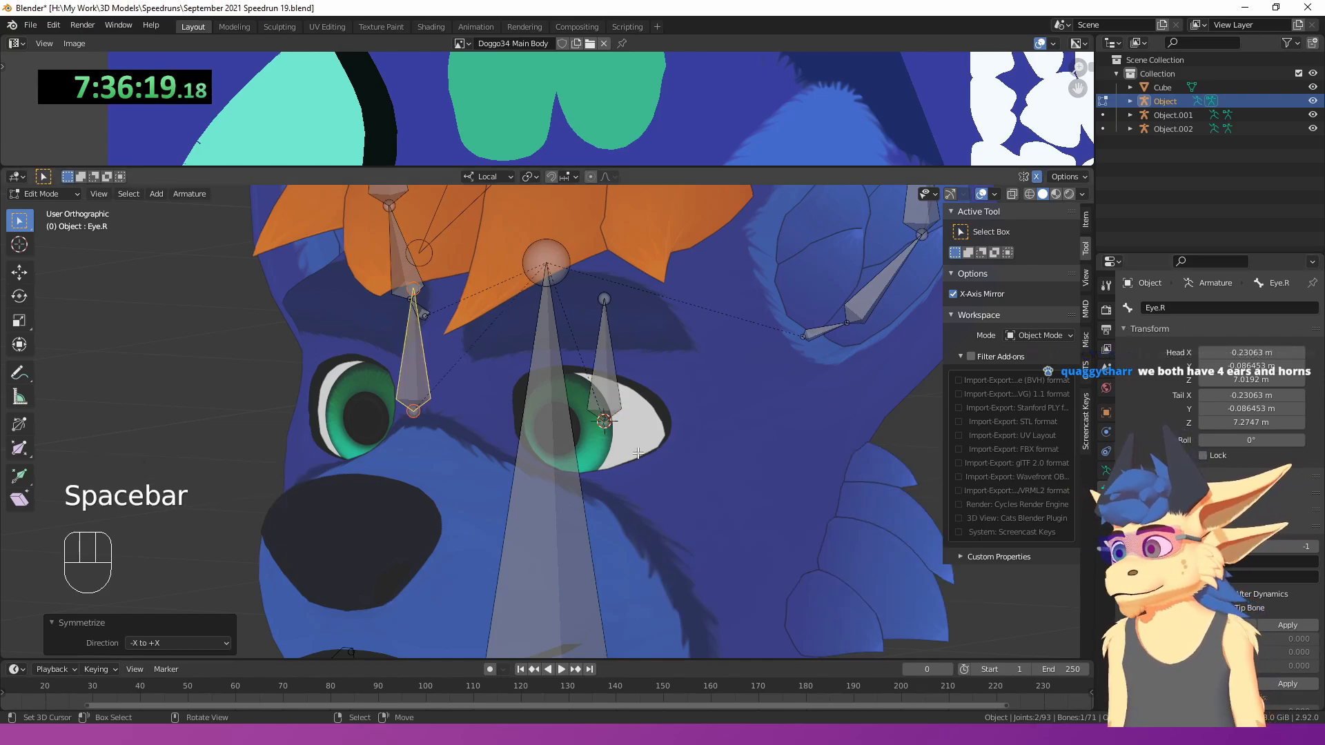
- Parent the body mesh to the armature with automatic weights
scroll(638, 454, down, 5)
middle_drag(637, 454, 690, 442)
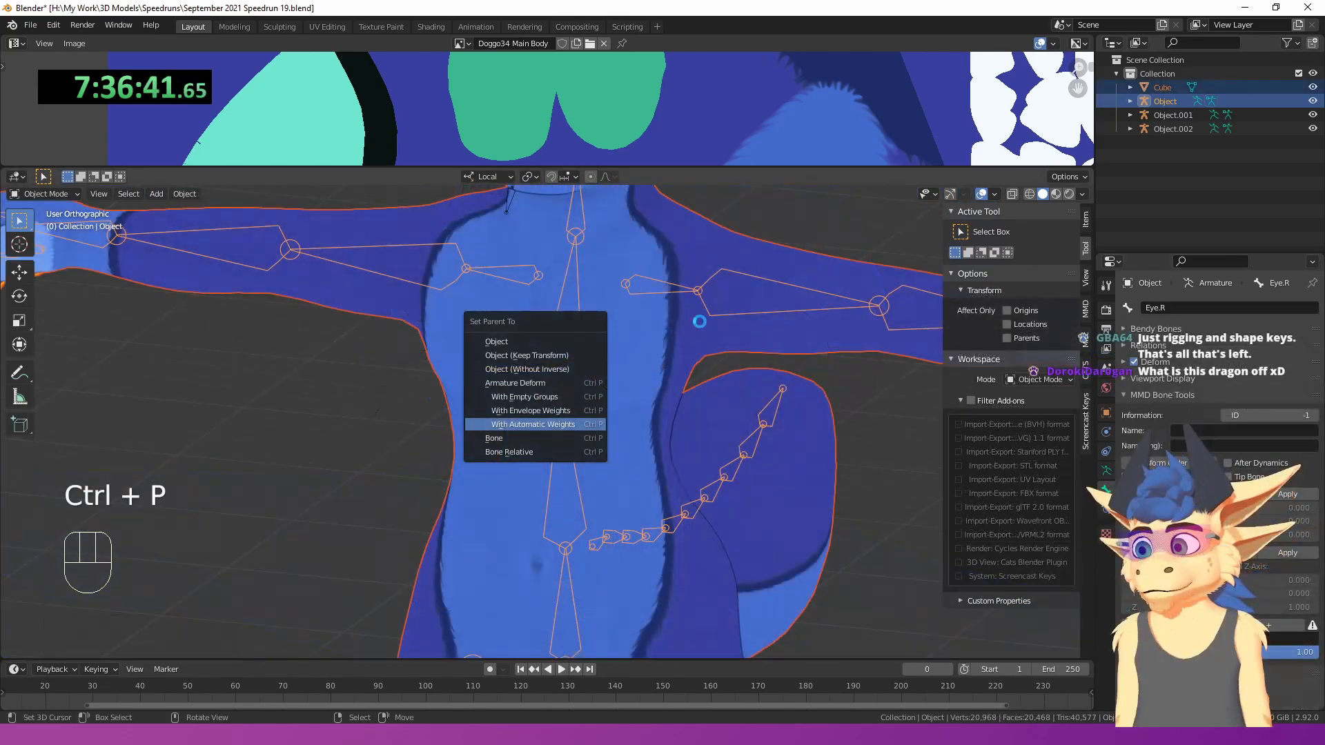
key(Return)
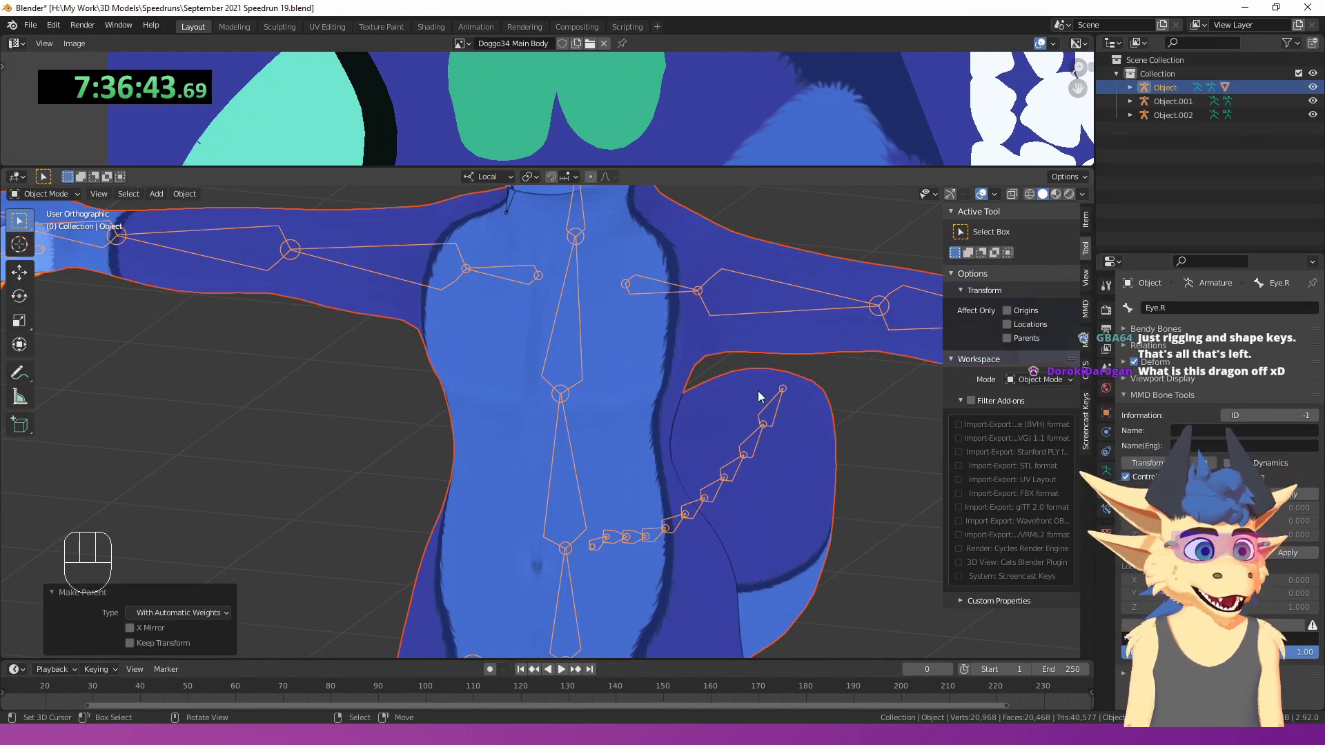
- Select the body's armature and switch it to Pose Mode
scroll(757, 397, down, 4)
middle_drag(748, 387, 647, 373)
mouse_move(568, 385)
shift+middle_down()
mouse_move(556, 368)
mouse_move(545, 391)
mouse_move(568, 409)
shift+middle_up()
scroll(568, 410, up, 1)
scroll(562, 400, up, 2)
shift+middle_drag(545, 358, 492, 424)
right_click(498, 340)
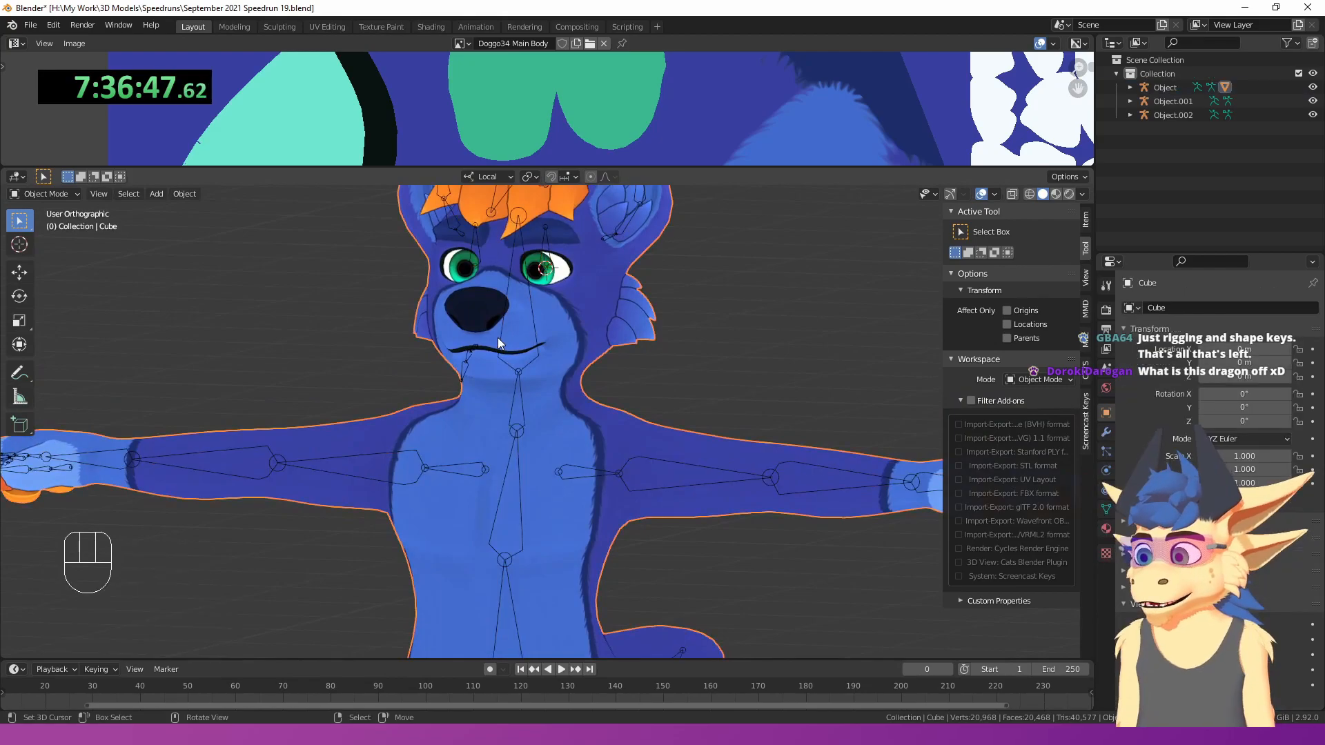
right_click(491, 327)
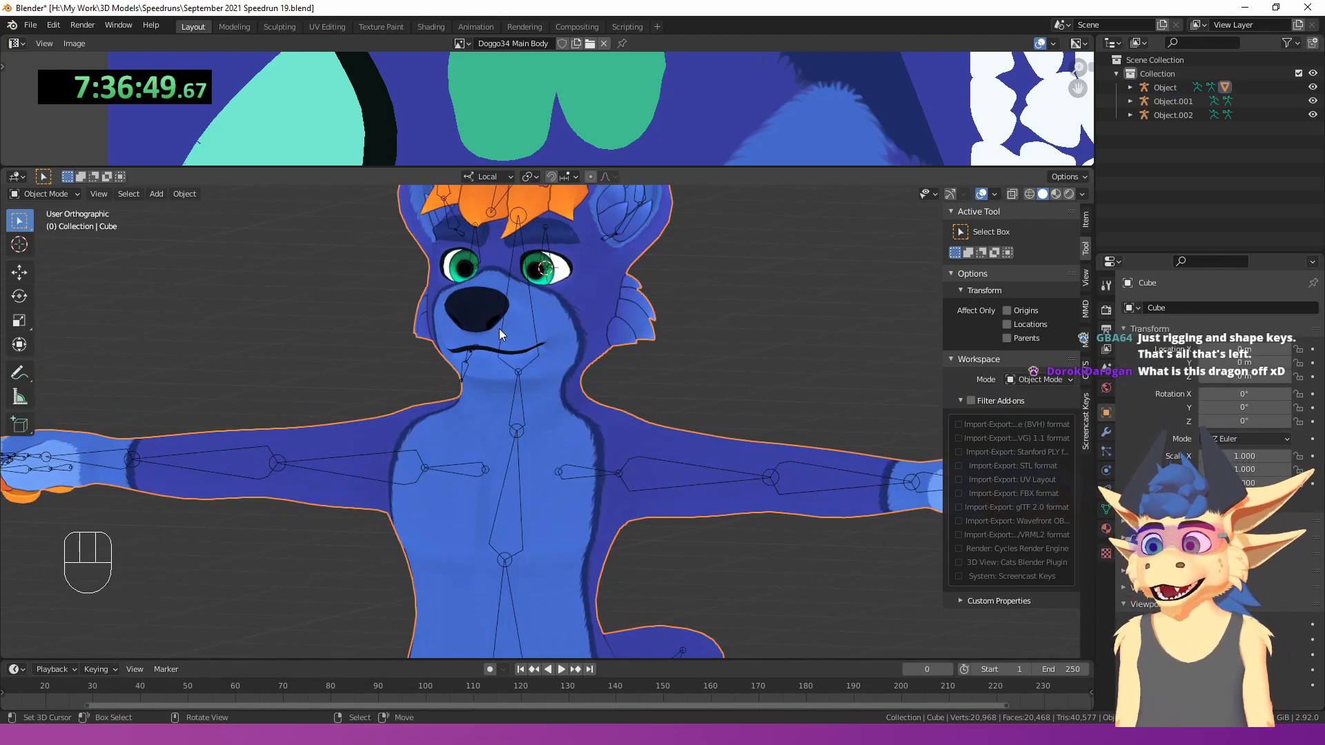
right_click(499, 329)
shift+middle_drag(498, 324, 495, 411)
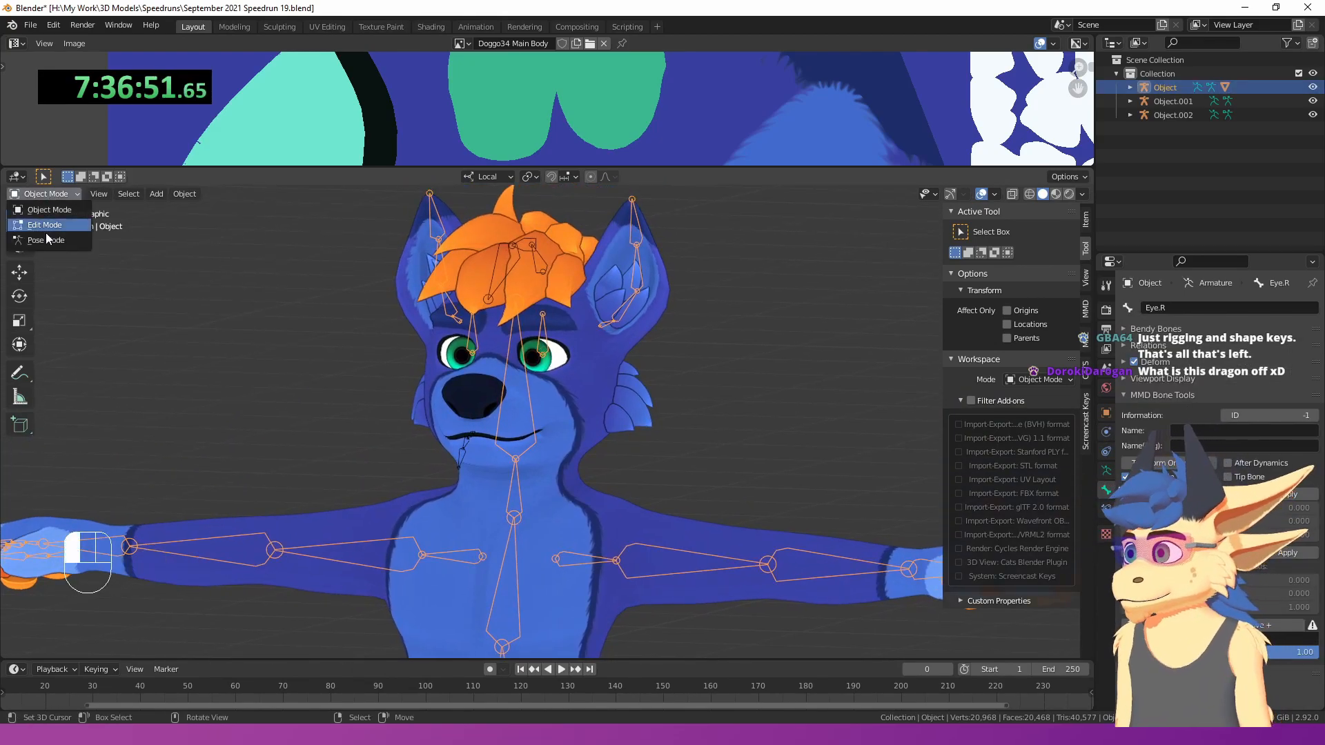
click(45, 239)
- Test the head's deformation by rotating the Head bone freely in several directions, and clear its rotation
scroll(507, 403, up, 2)
right_click(502, 401)
key(r)
key(r)
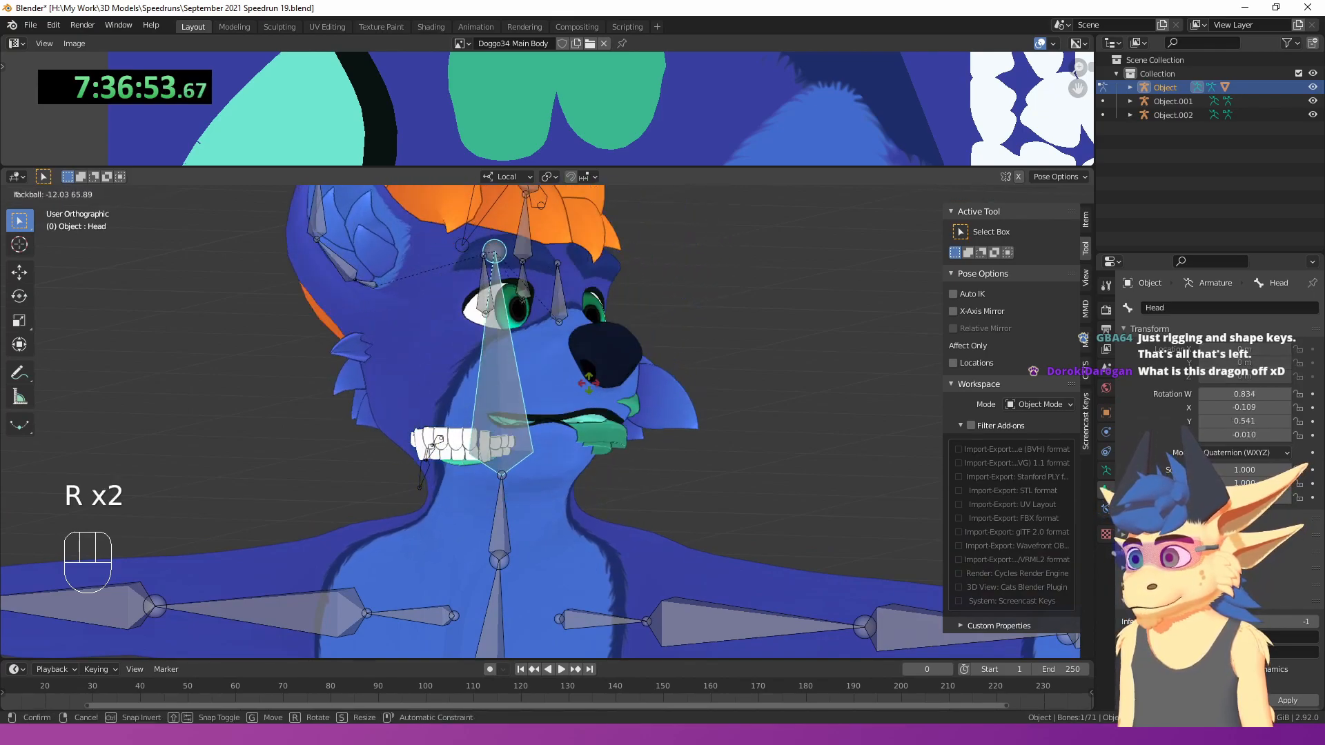
click(539, 361)
key(r)
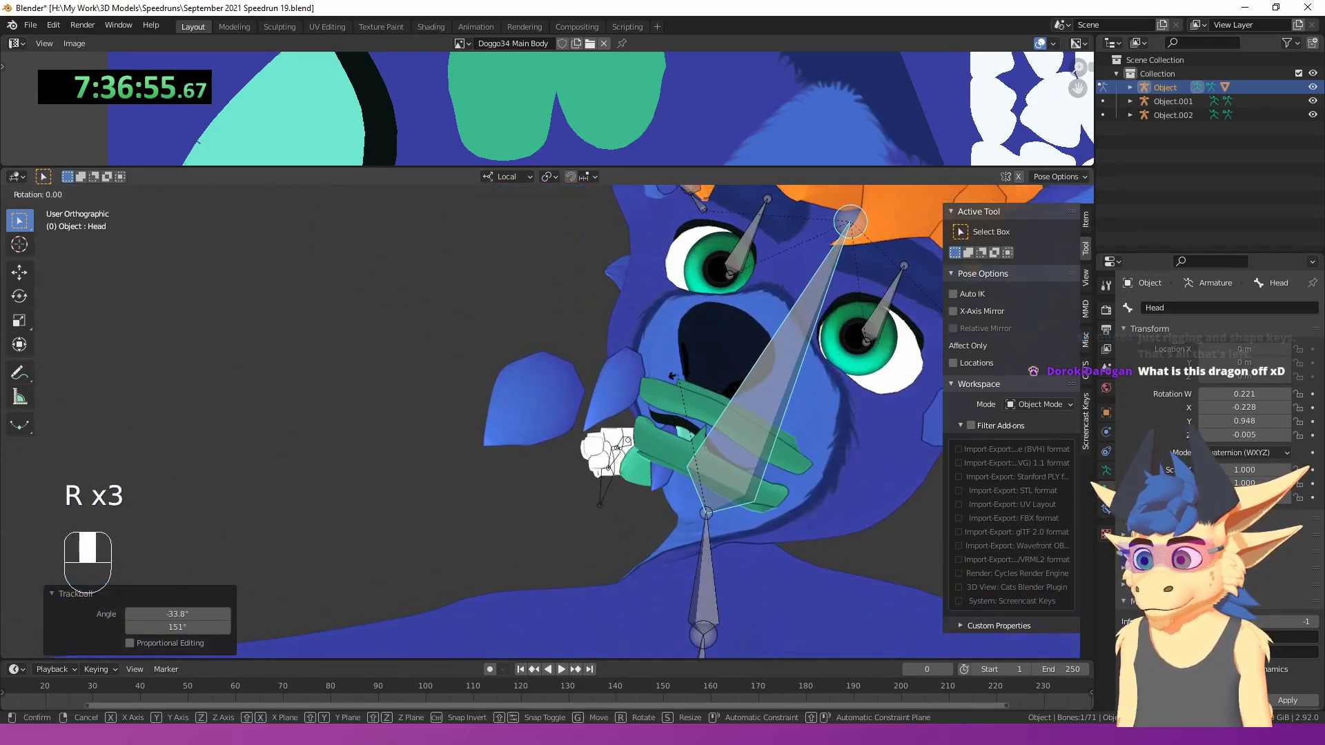
key(r)
click(522, 320)
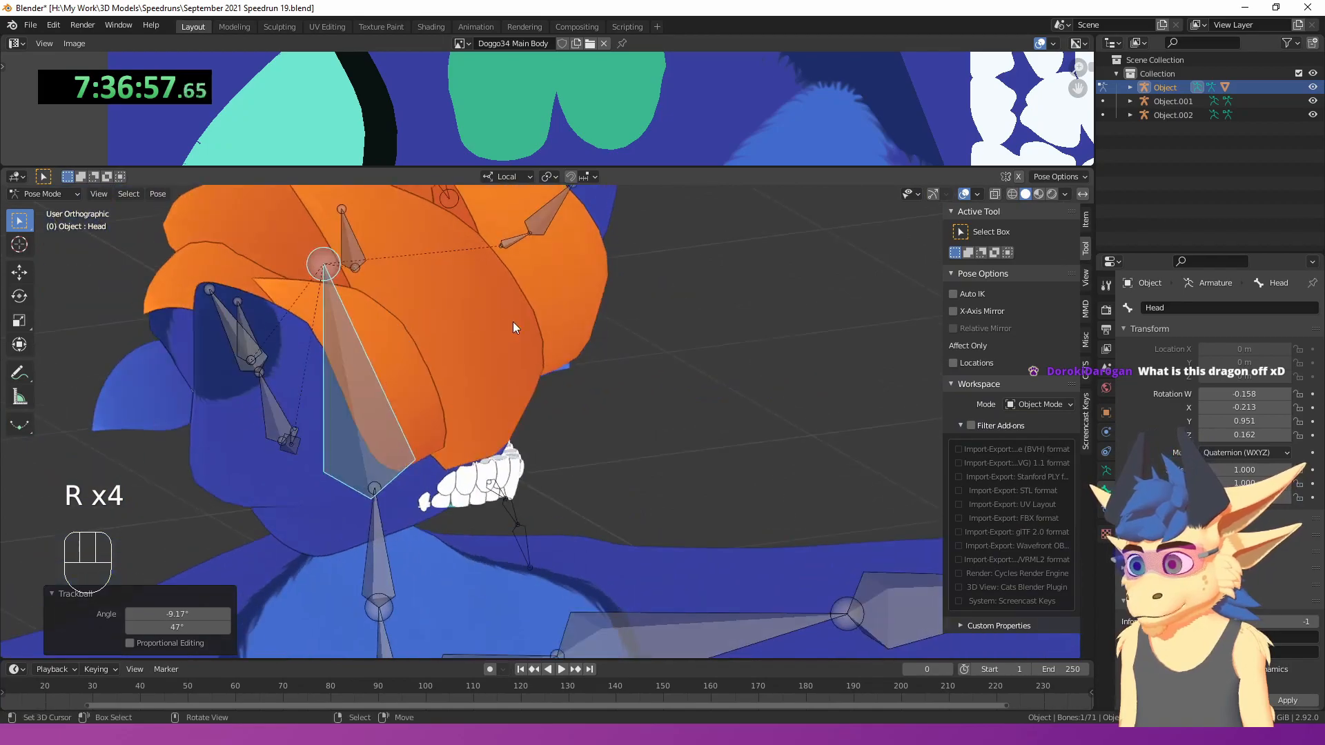
key(r)
click(672, 479)
key(alt+r)
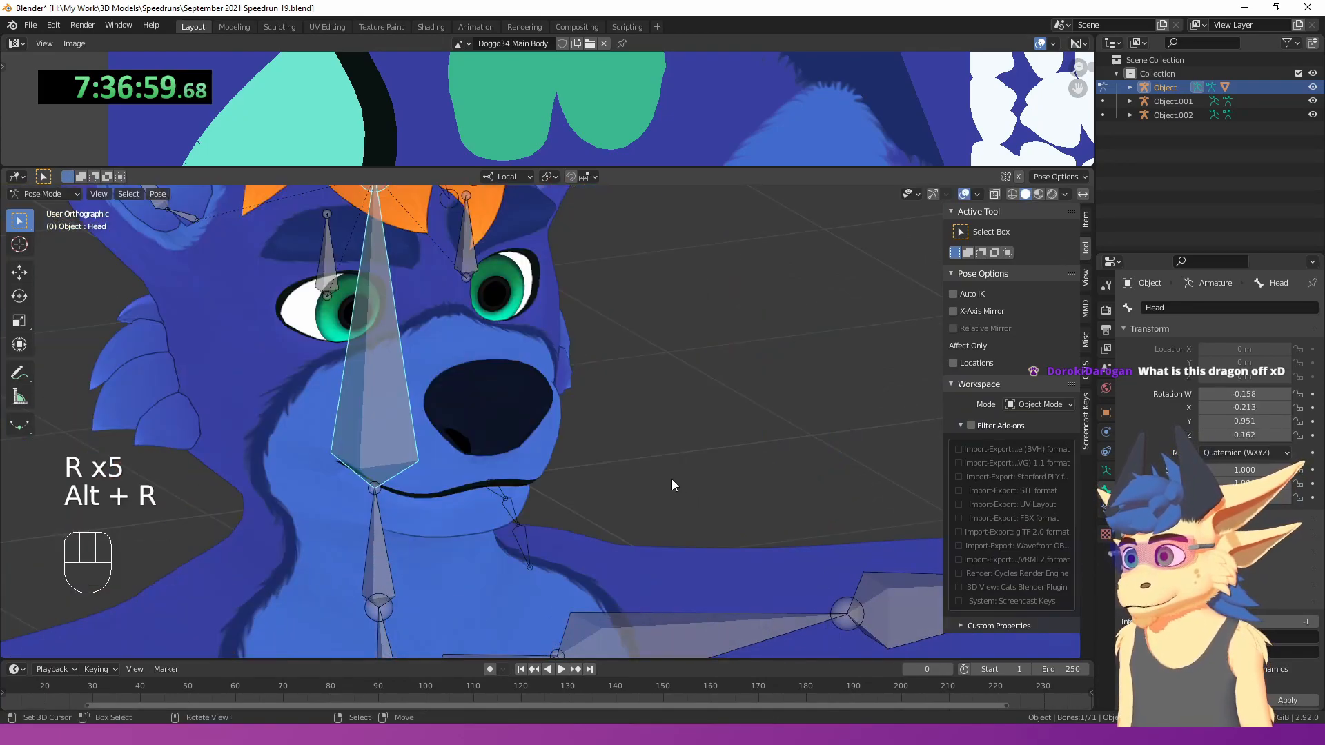
- Rotate the UpperLeg.L bone to raise the left leg forward and test the hip's deformation
scroll(672, 485, down, 4)
middle_drag(599, 485, 539, 414)
middle_drag(539, 414, 568, 499)
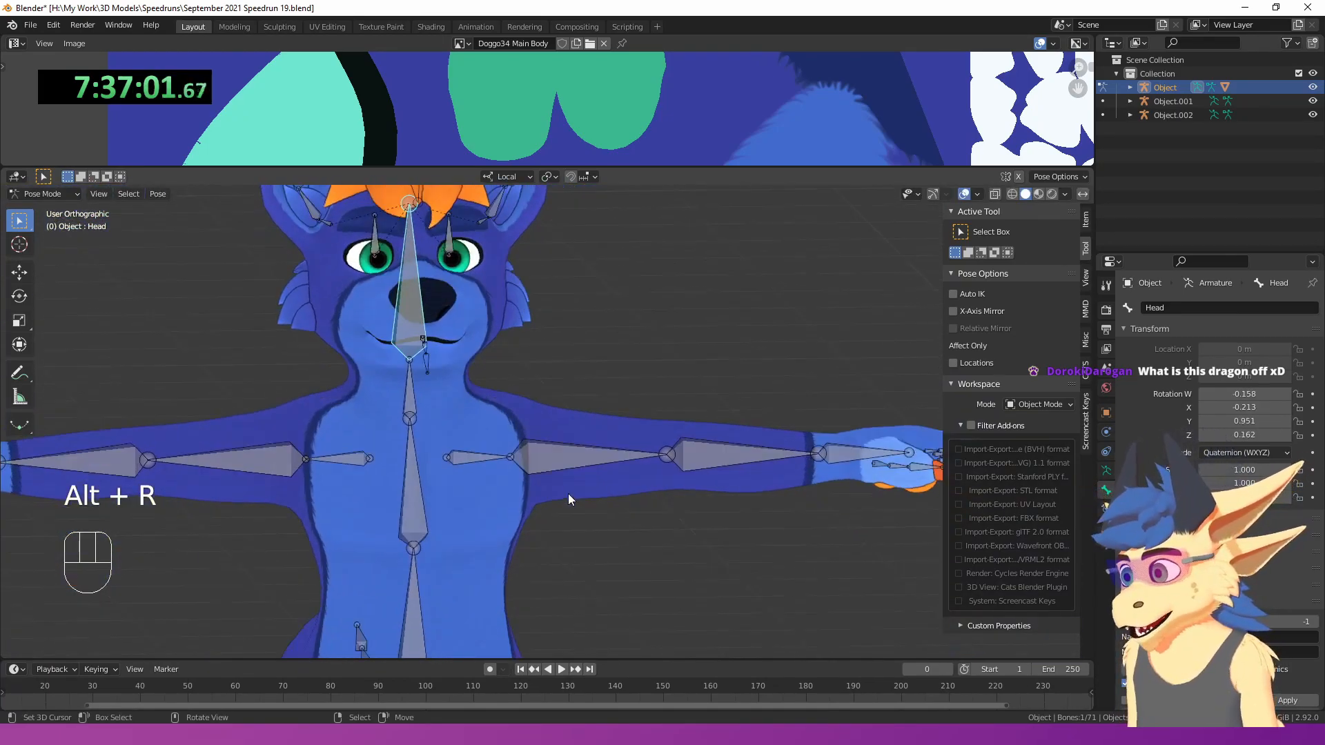
key(r)
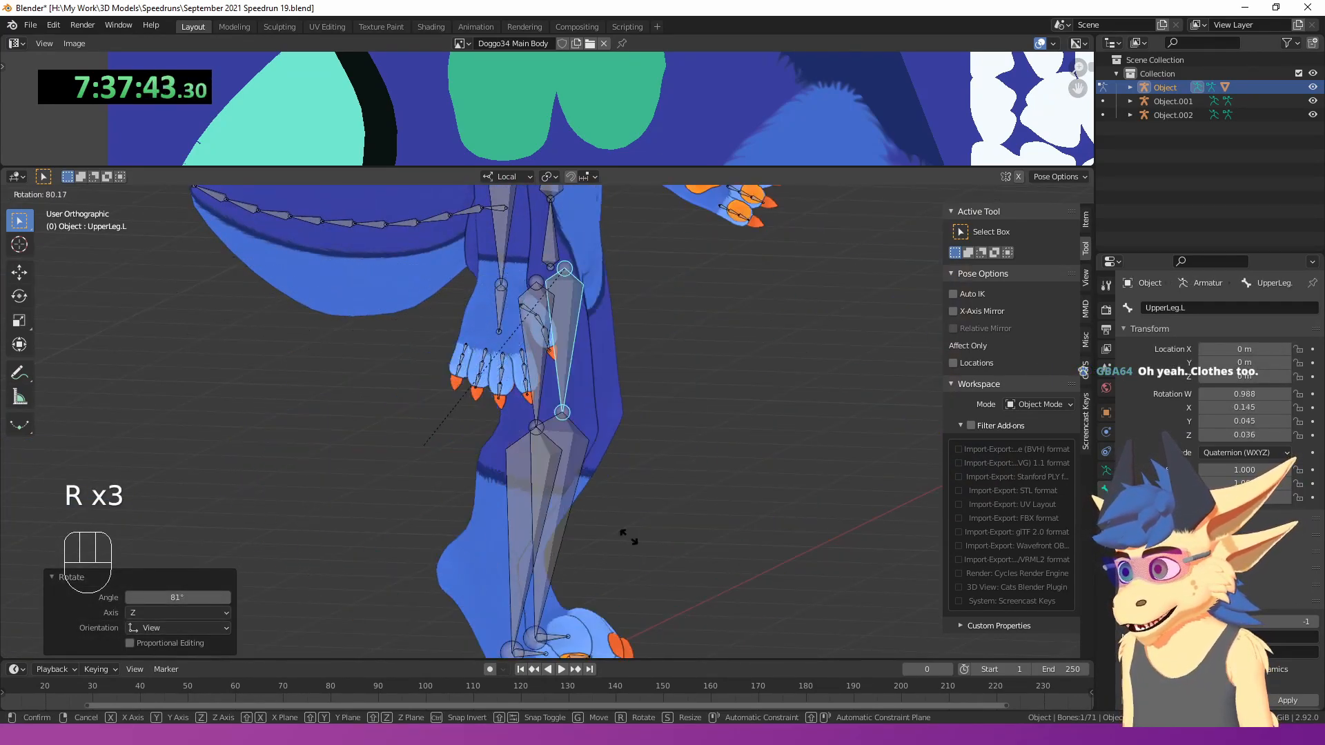
click(732, 425)
- Select a right leg bone and rotate it freely in several directions to test how the leg deforms
right_click(547, 410)
middle_drag(546, 407, 592, 408)
right_click(575, 404)
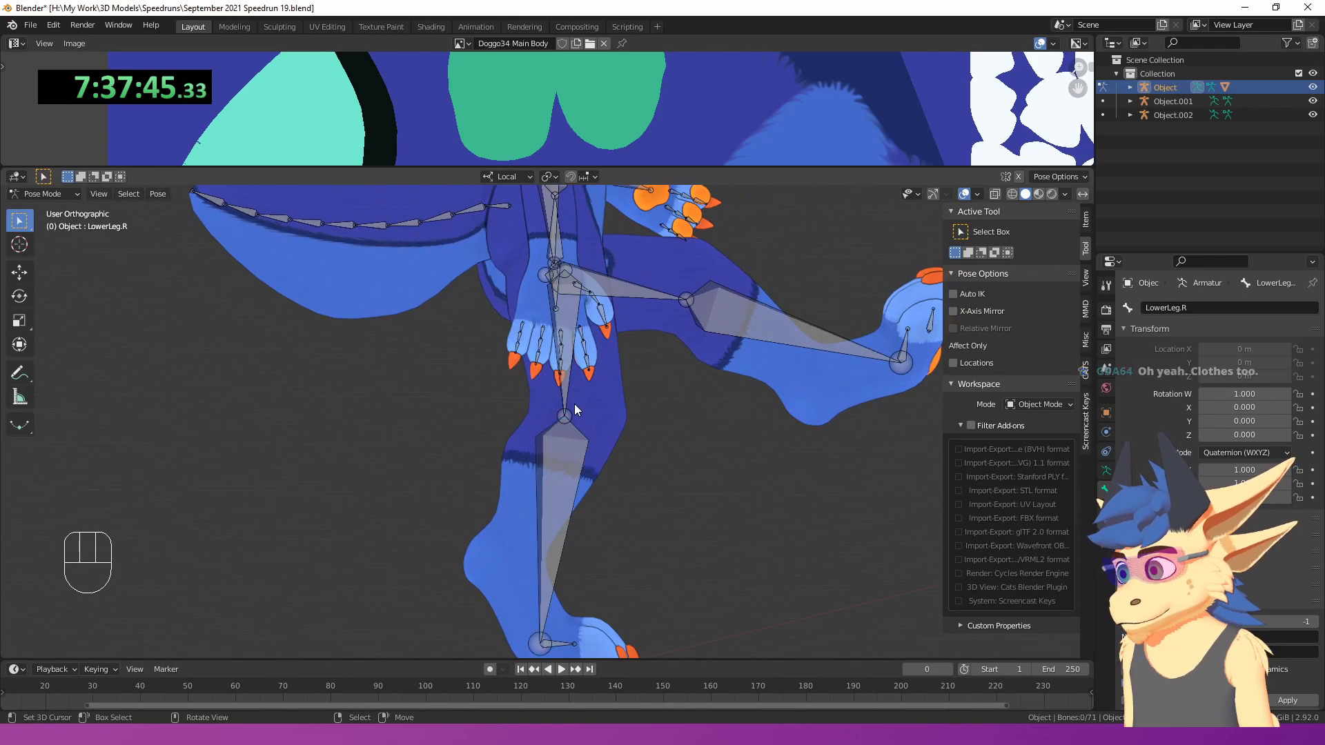
key(r)
click(541, 539)
shift+middle_drag(541, 540, 604, 394)
scroll(615, 404, up, 2)
key(r)
key(r)
click(631, 431)
key(r)
key(r)
click(562, 355)
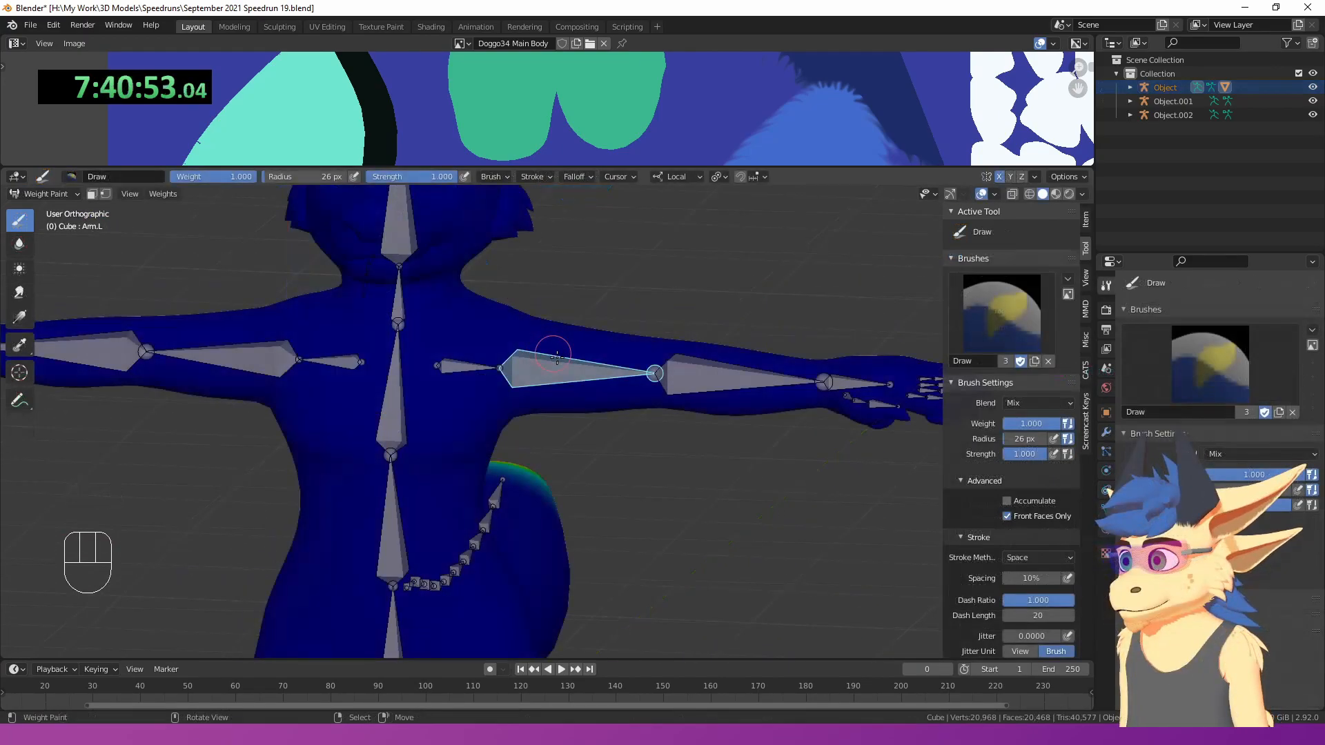
- Activate the Blur brush for the weights of the Arm.L bone
middle_drag(577, 353, 570, 301)
click(15, 252)
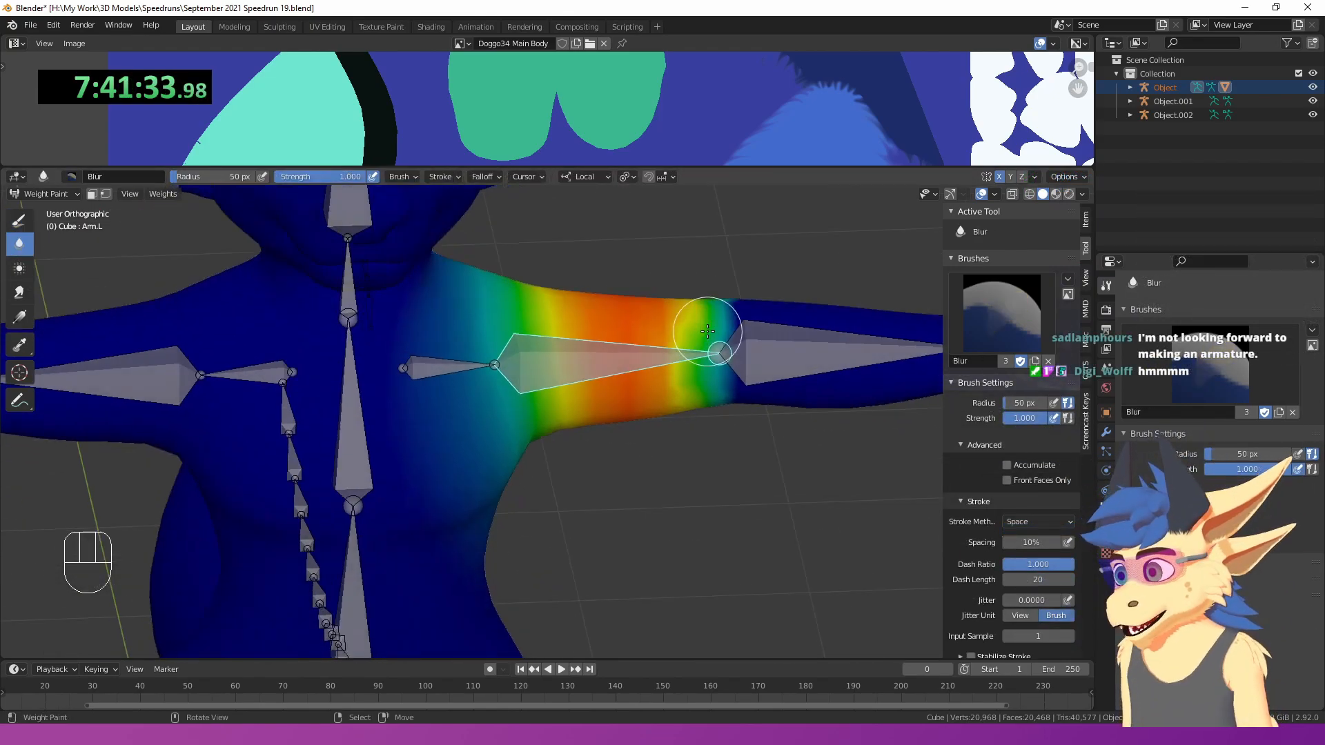
middle_drag(730, 343, 725, 442)
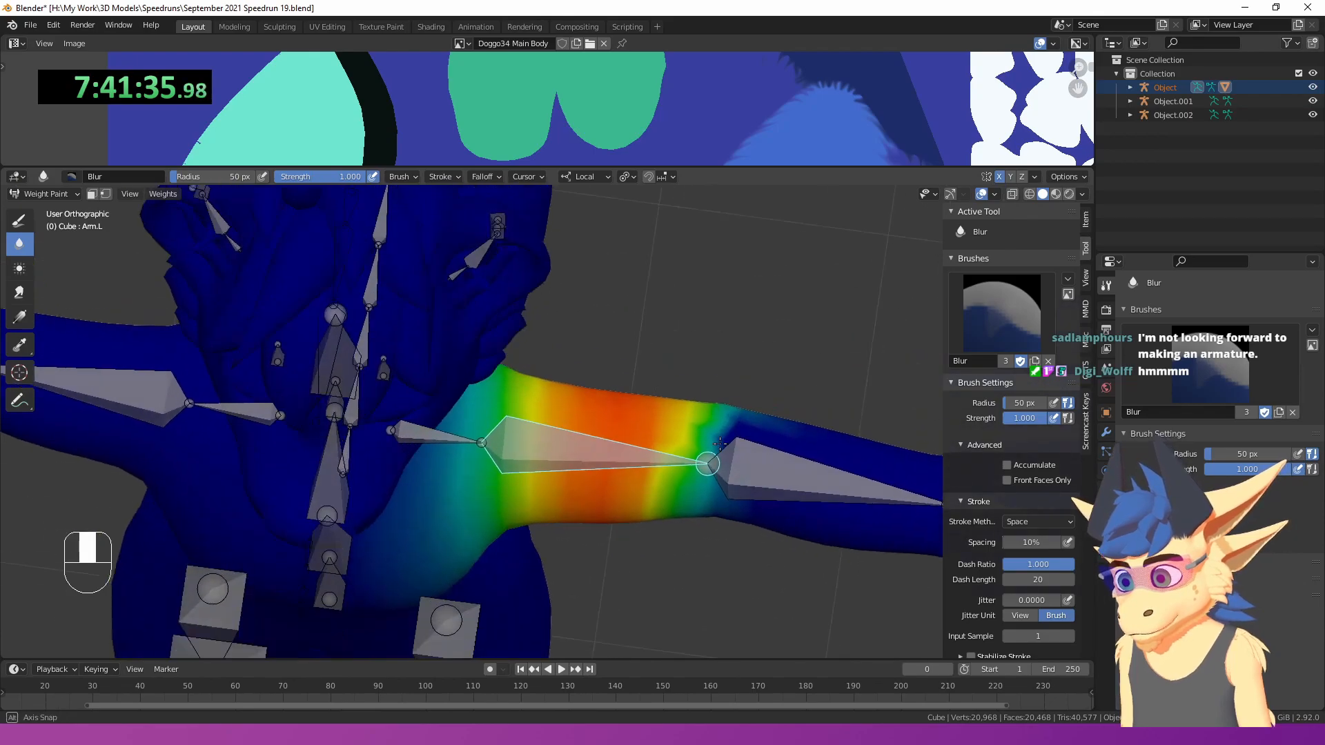
- Test the bend of the left elbow by rotating its bone, cancel the rotation and reselect the Arm.L bone
ctrl+click(763, 458)
middle_drag(707, 525, 820, 491)
key(r)
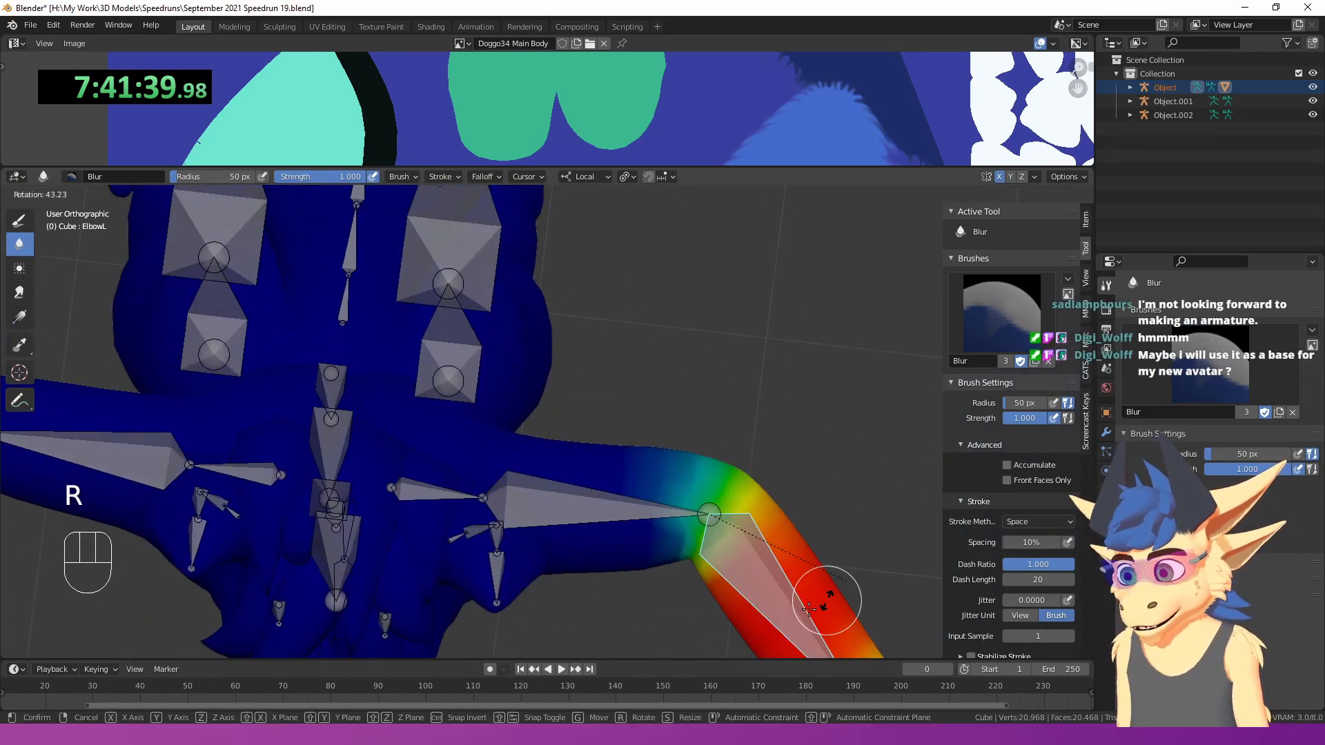
right_click(842, 573)
right_click(626, 521)
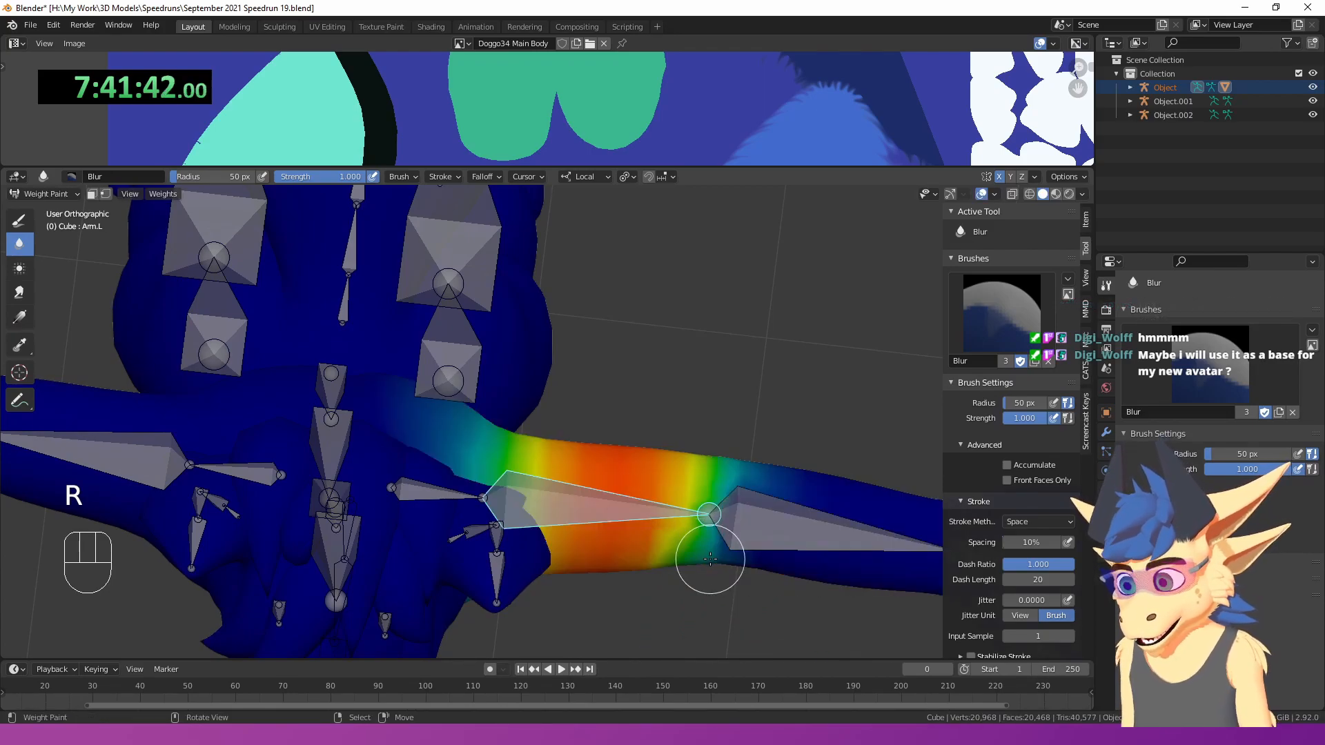
middle_drag(699, 547, 775, 477)
right_click(775, 480)
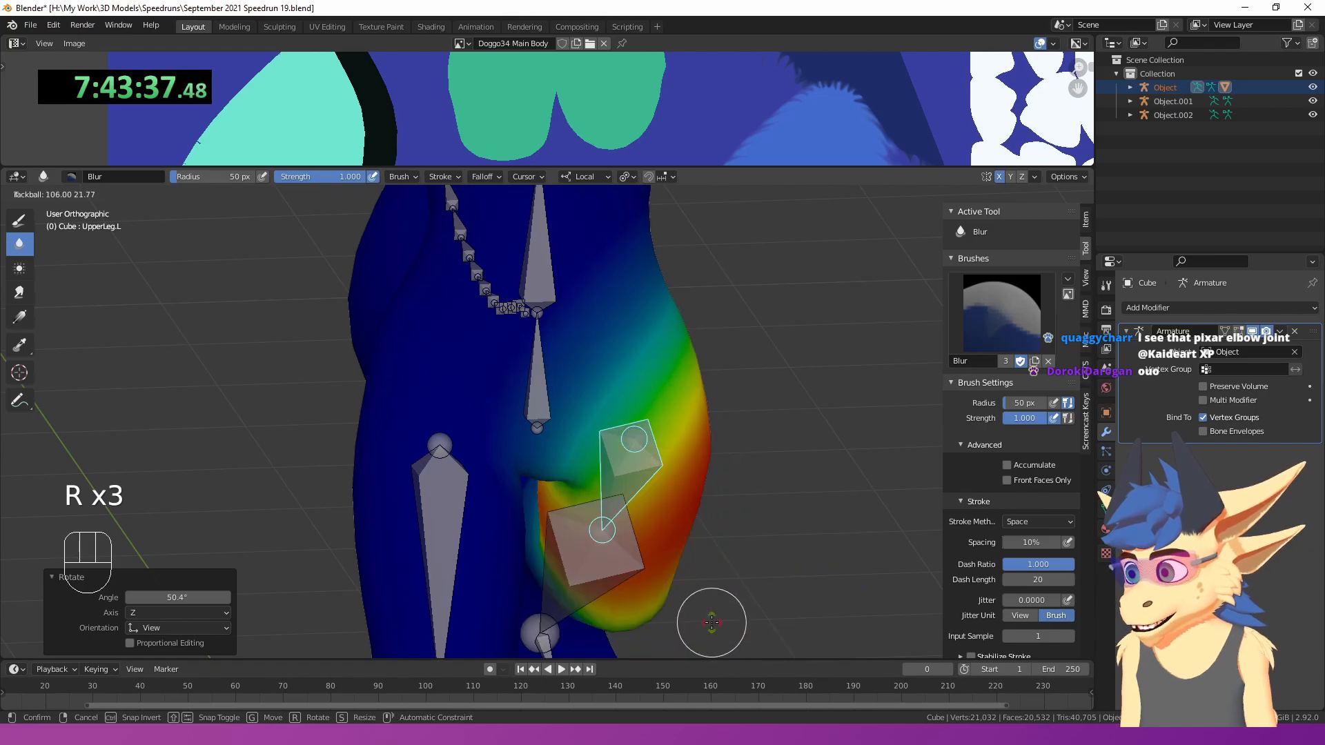
- Add UpperLeg.R to the selection and trackball-rotate both upper legs by -83.7° and -2.29° to test the hips
right_click(712, 622)
right_click(439, 533)
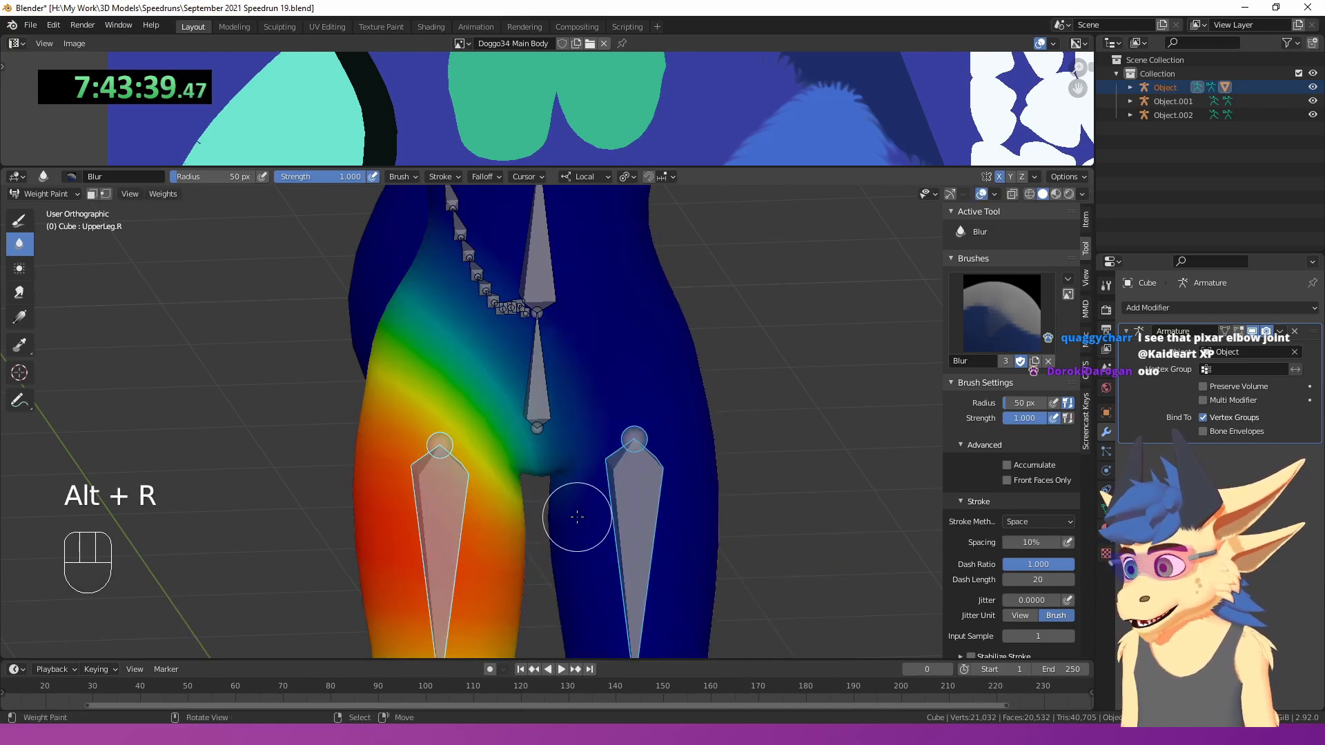
key(r)
key(r)
click(536, 462)
mouse_move(536, 462)
middle_down()
mouse_move(483, 449)
mouse_move(526, 450)
middle_up()
scroll(526, 450, up, 2)
- Try another trackball rotation of both upper legs, cancel it and clear the rotation of each leg
key(r)
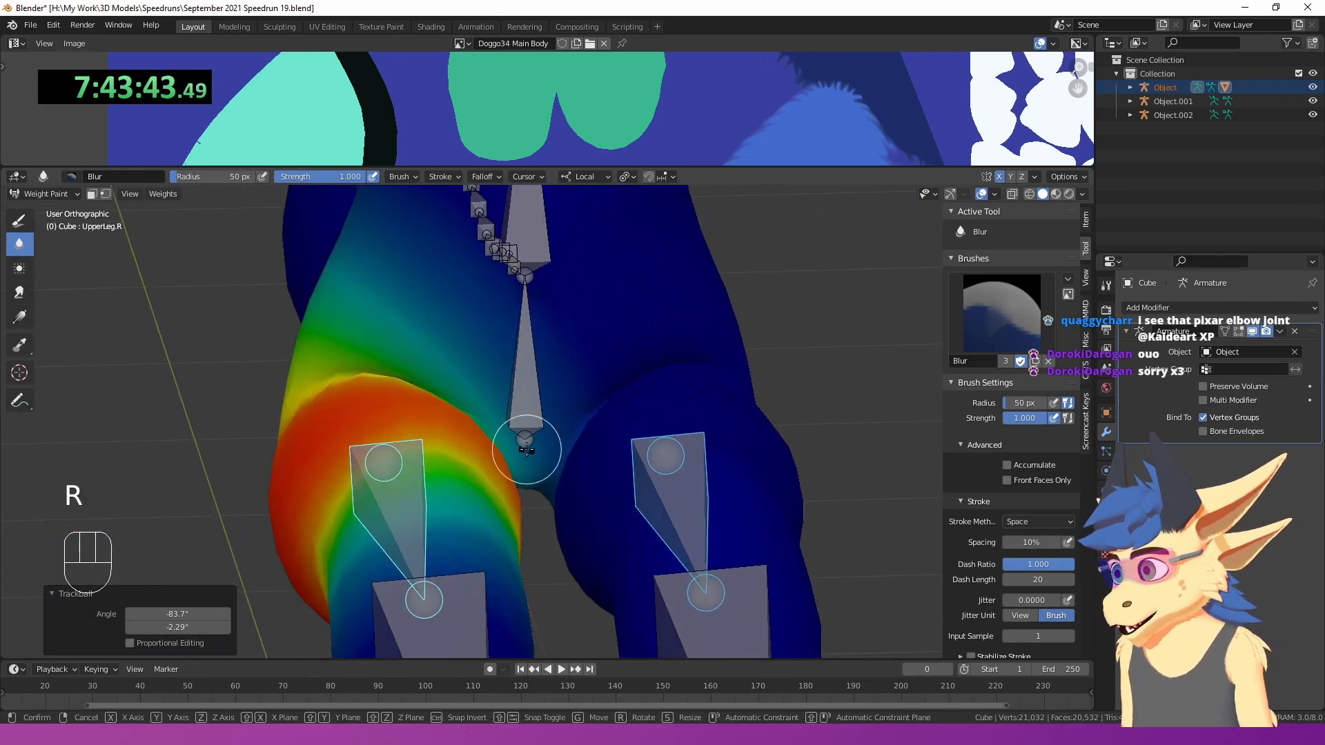
key(r)
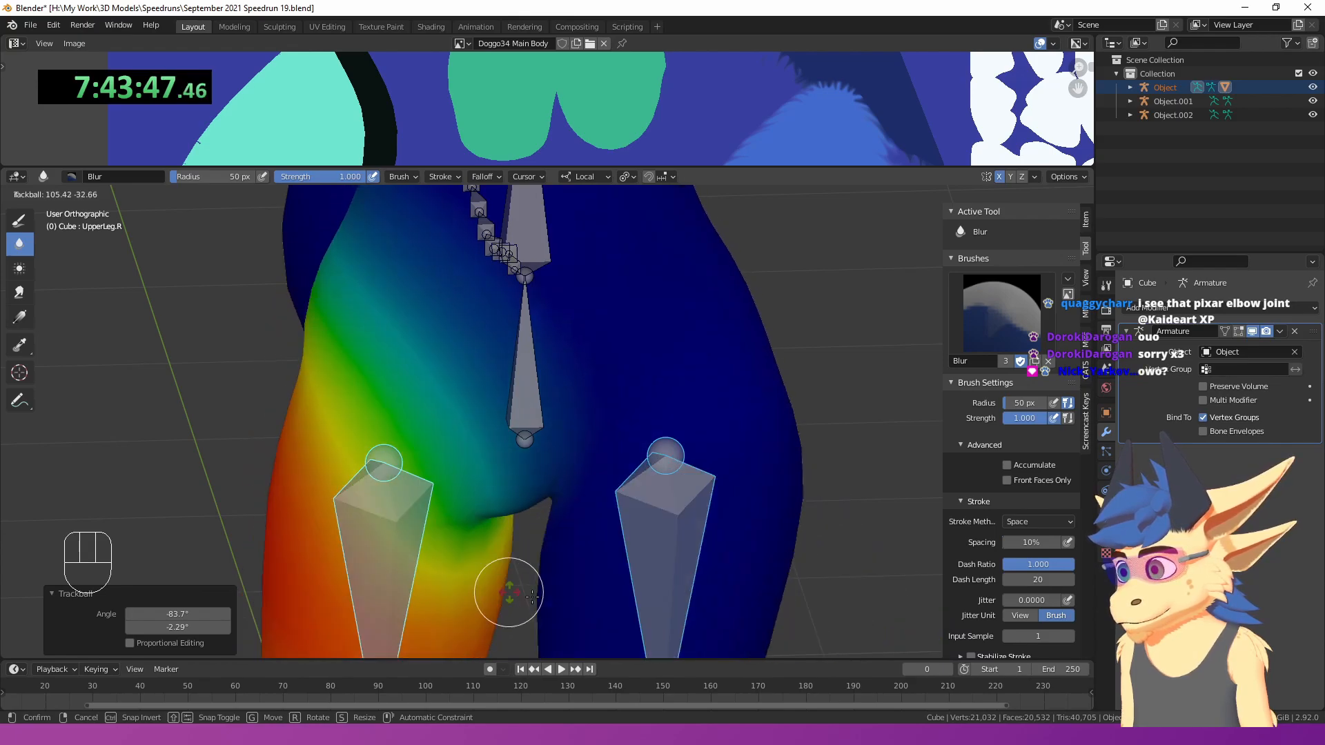
right_click(502, 436)
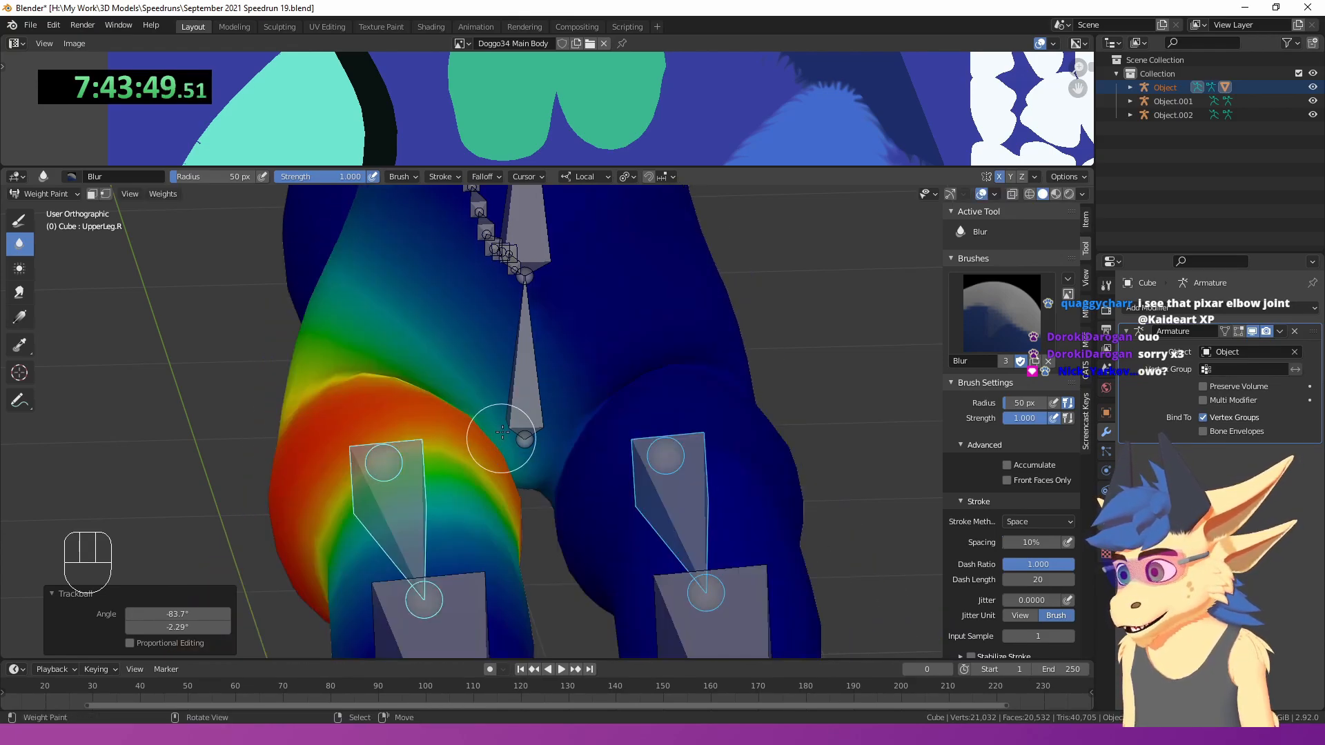
ctrl+click(503, 426)
key(alt+r)
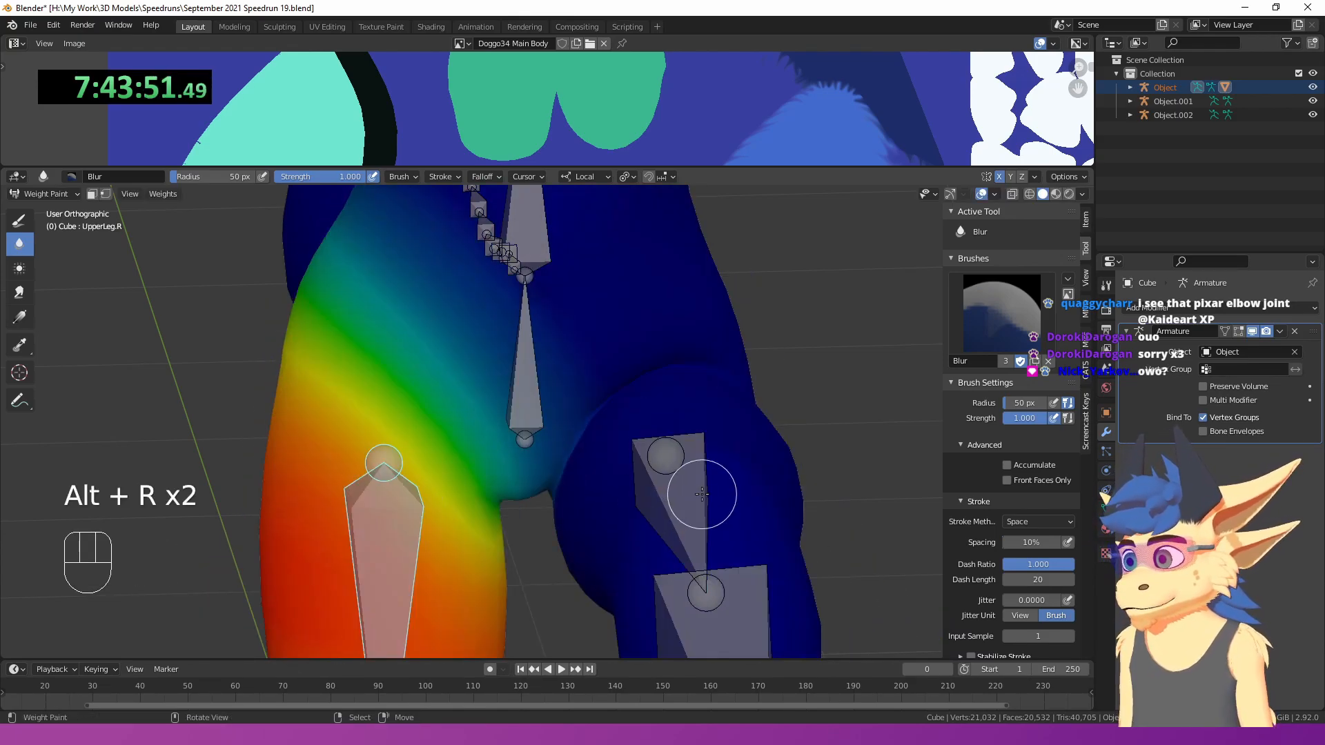
key(alt+r)
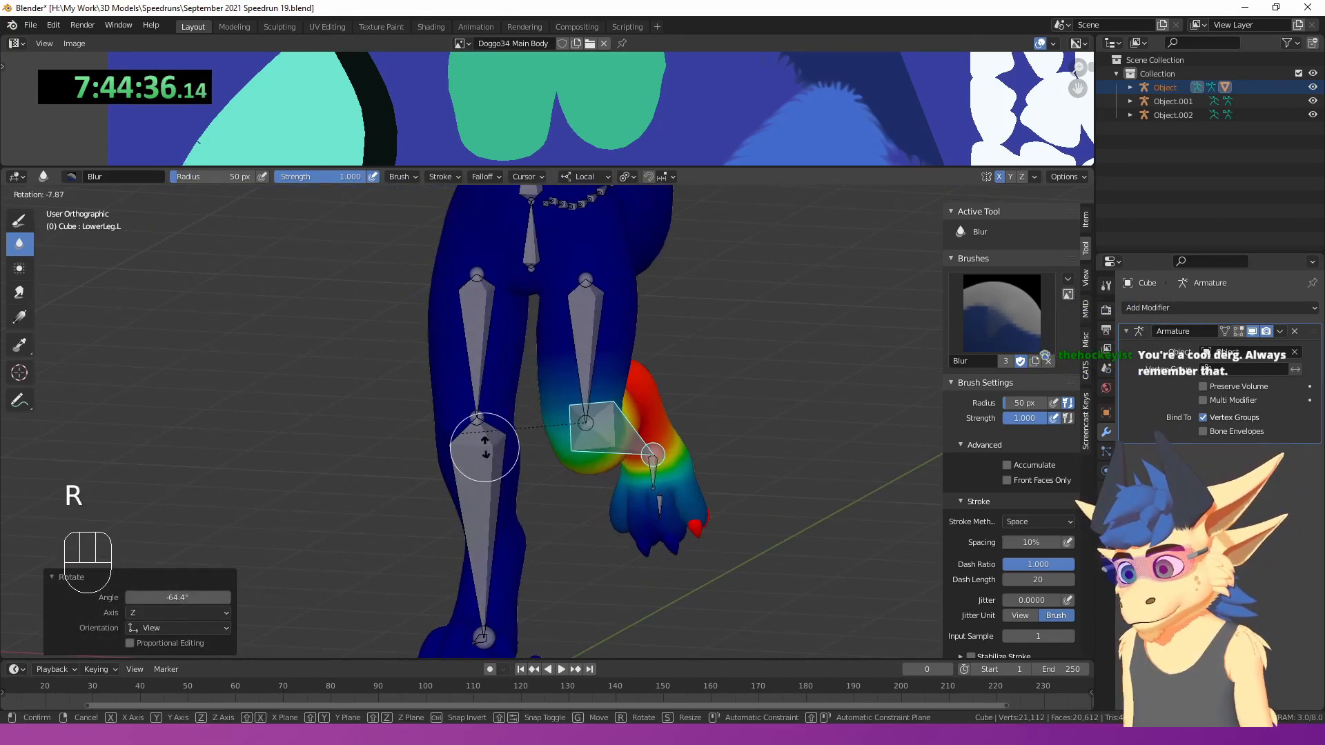
- Select the Toes.L bone to display its weights on the left foot
scroll(595, 493, up, 4)
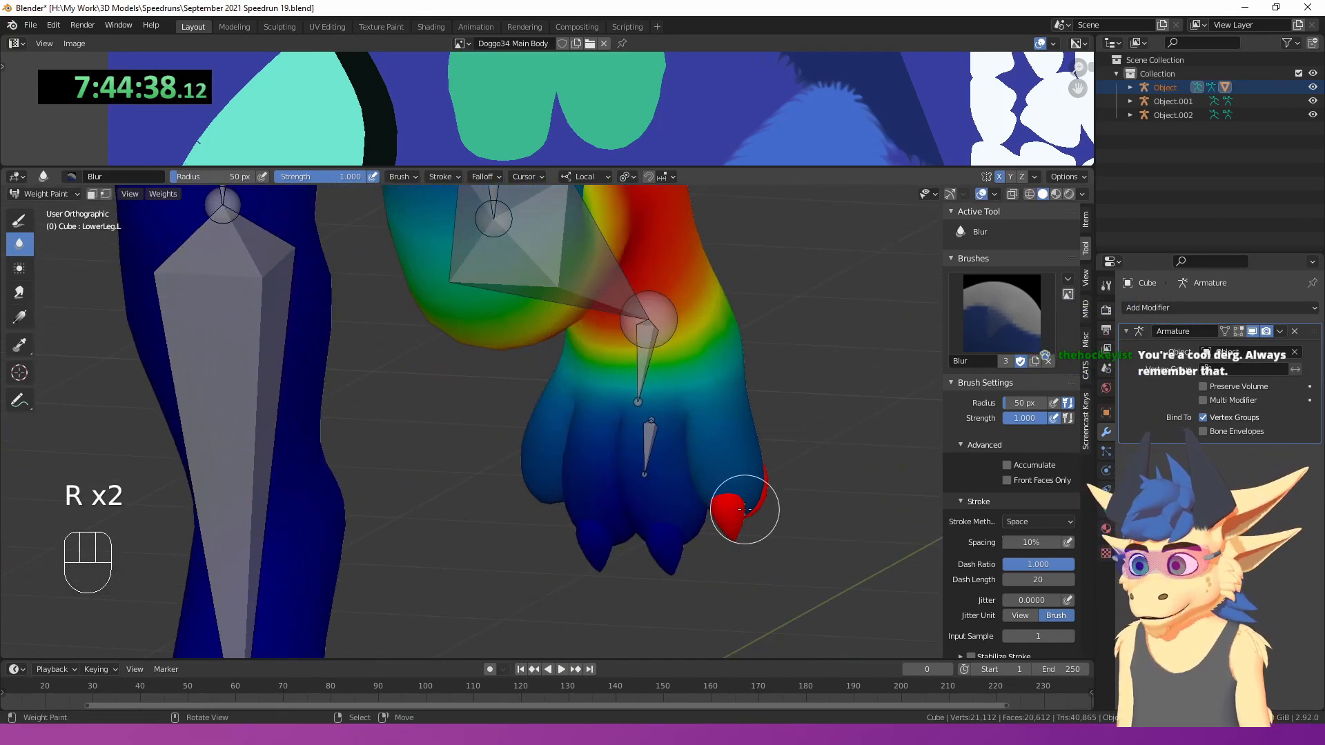
ctrl+click(635, 380)
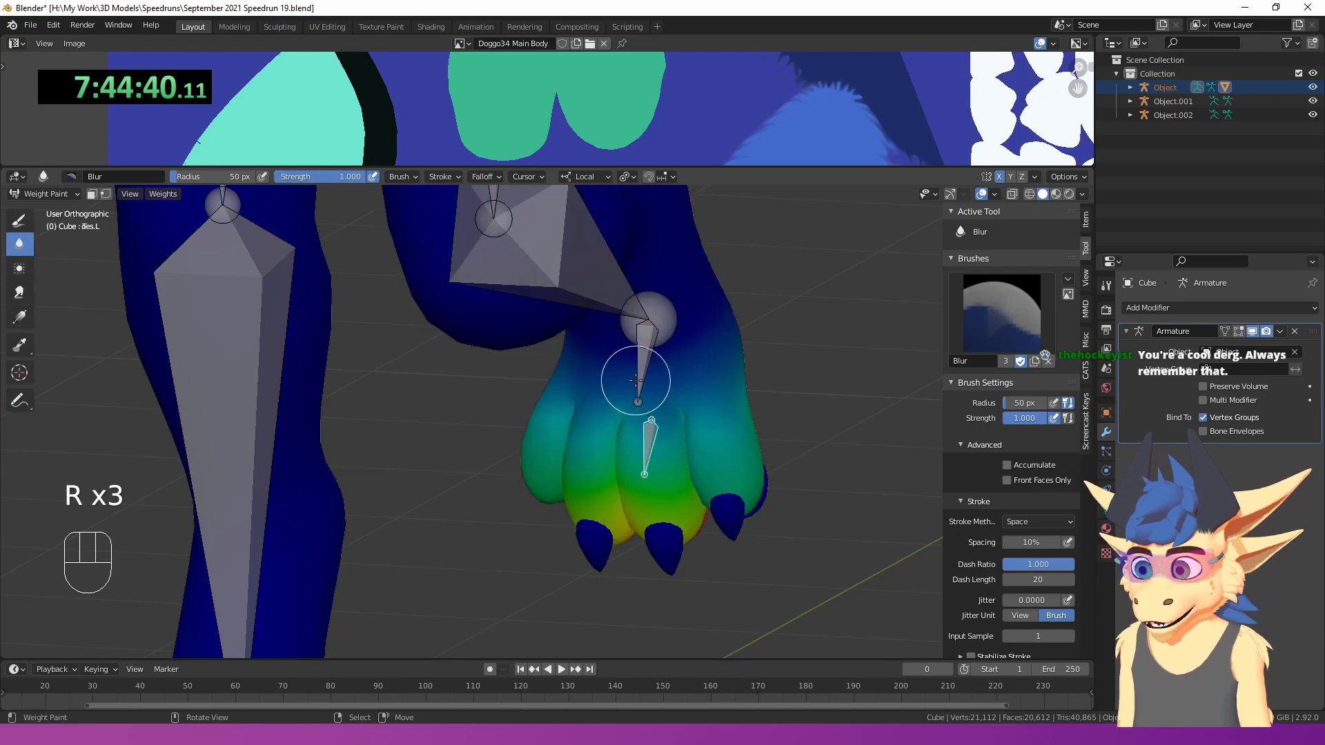
ctrl+click(647, 456)
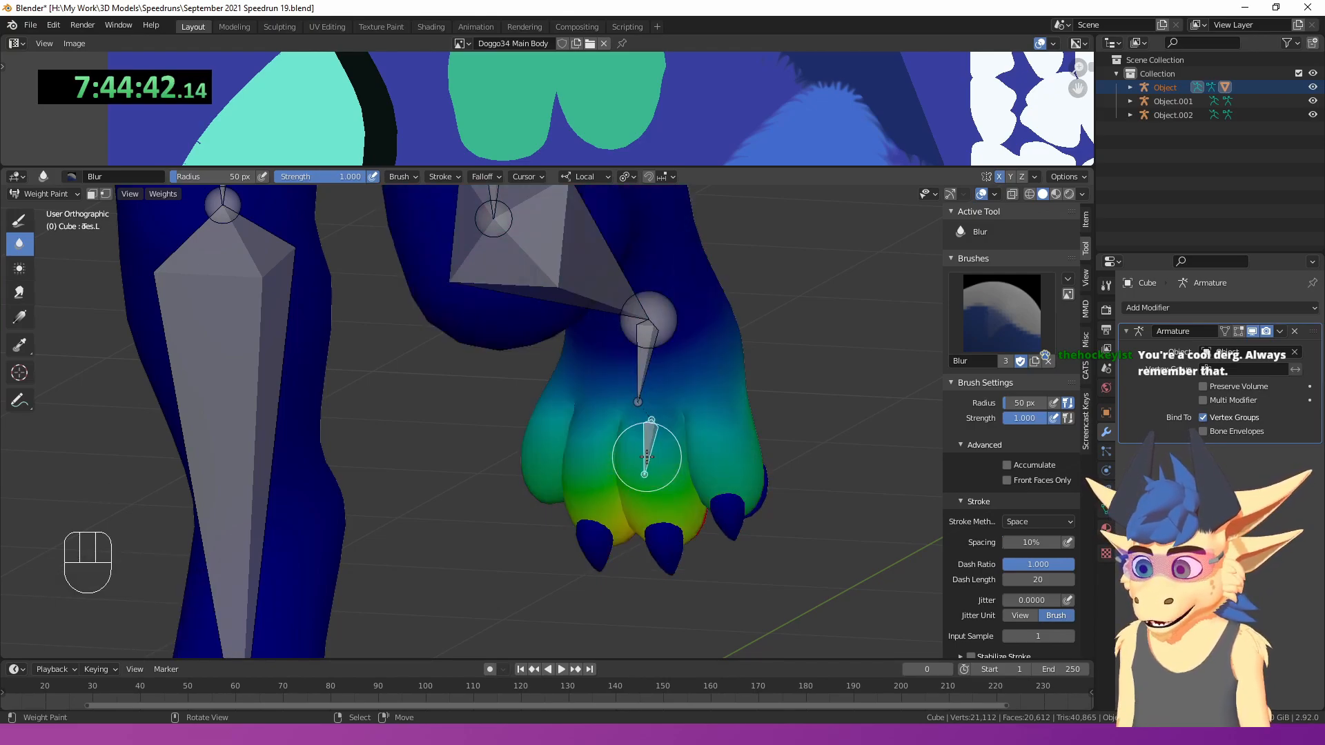
- Show the Tail09 weights and try a plain rotation of the tail bone chain, then cancel it
ctrl+click(609, 294)
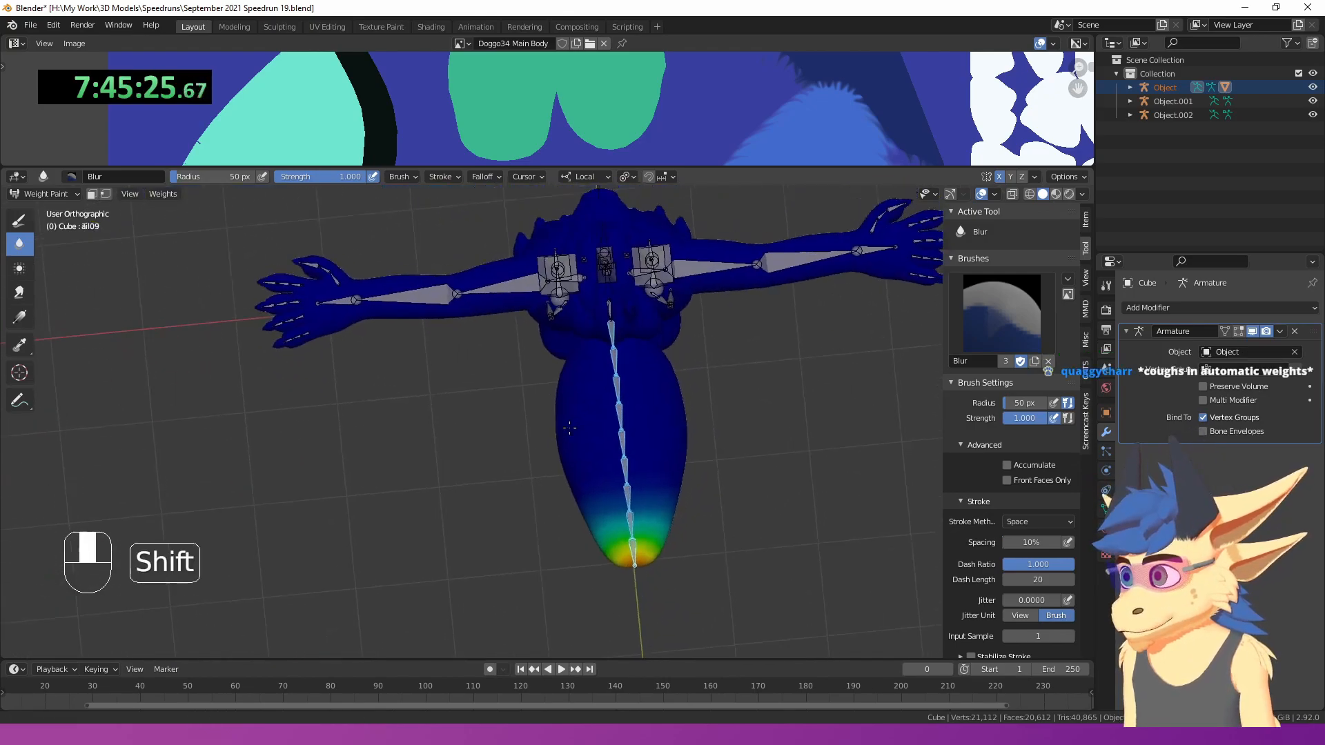
key(r)
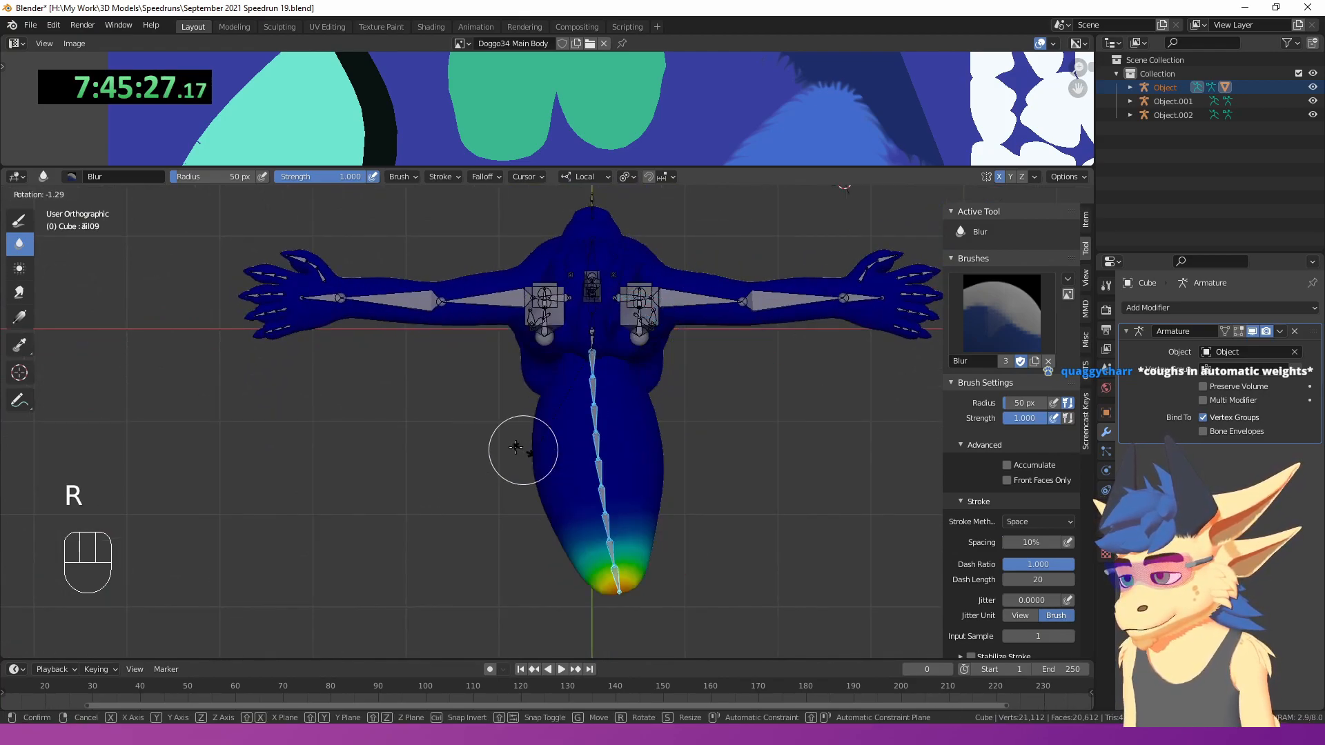
right_click(553, 447)
middle_drag(553, 446, 561, 361)
- Test the tail's bending with two successive trackball rotations of the tail bone chain and inspect the deformed mesh
key(r)
key(r)
click(651, 332)
key(r)
key(r)
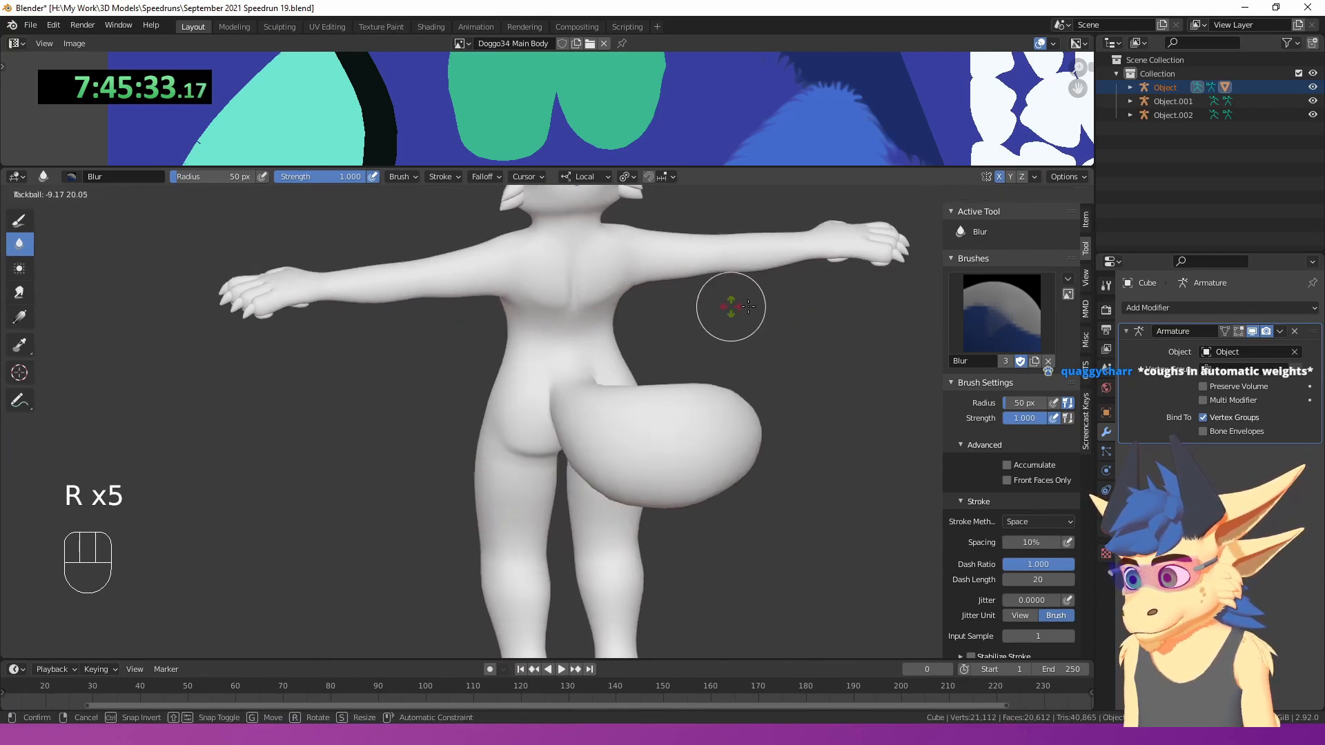
click(753, 304)
middle_drag(740, 305, 950, 218)
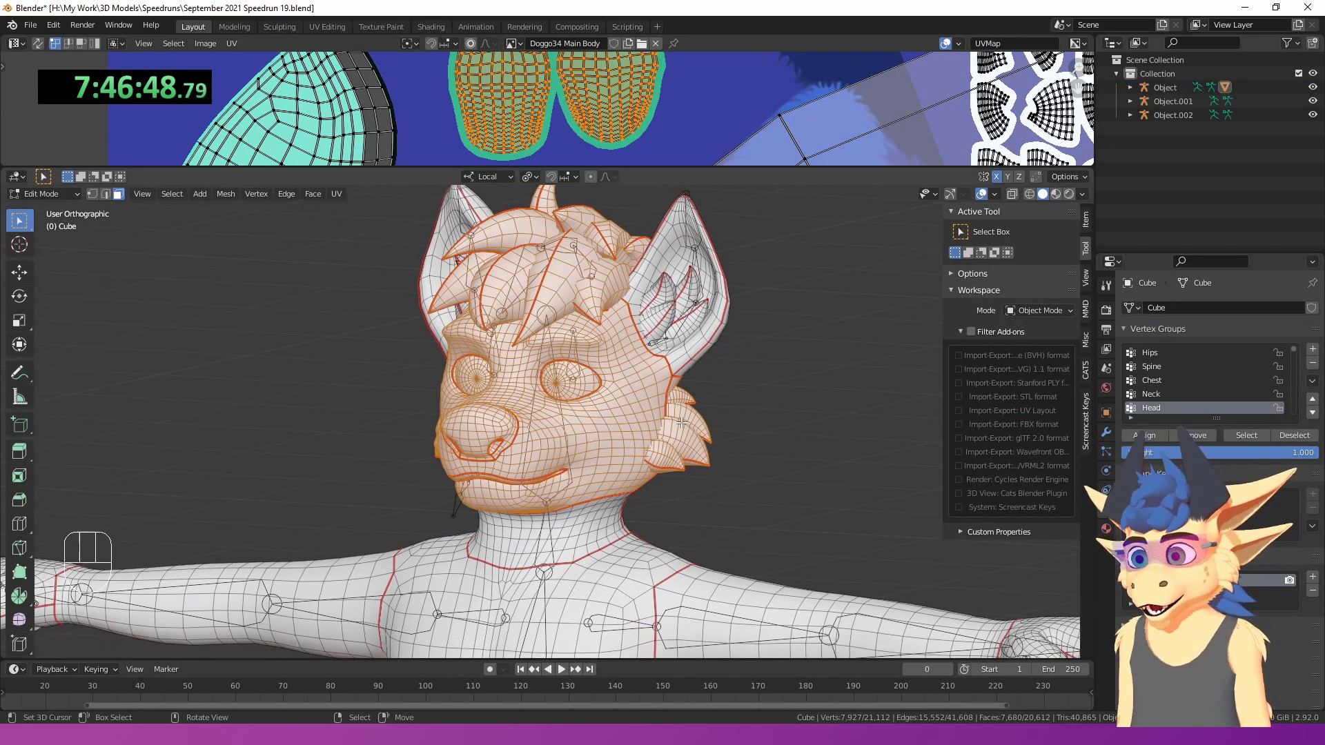
- Leave mesh editing, select the character's armature and put it in Pose Mode
key(Tab)
click(557, 399)
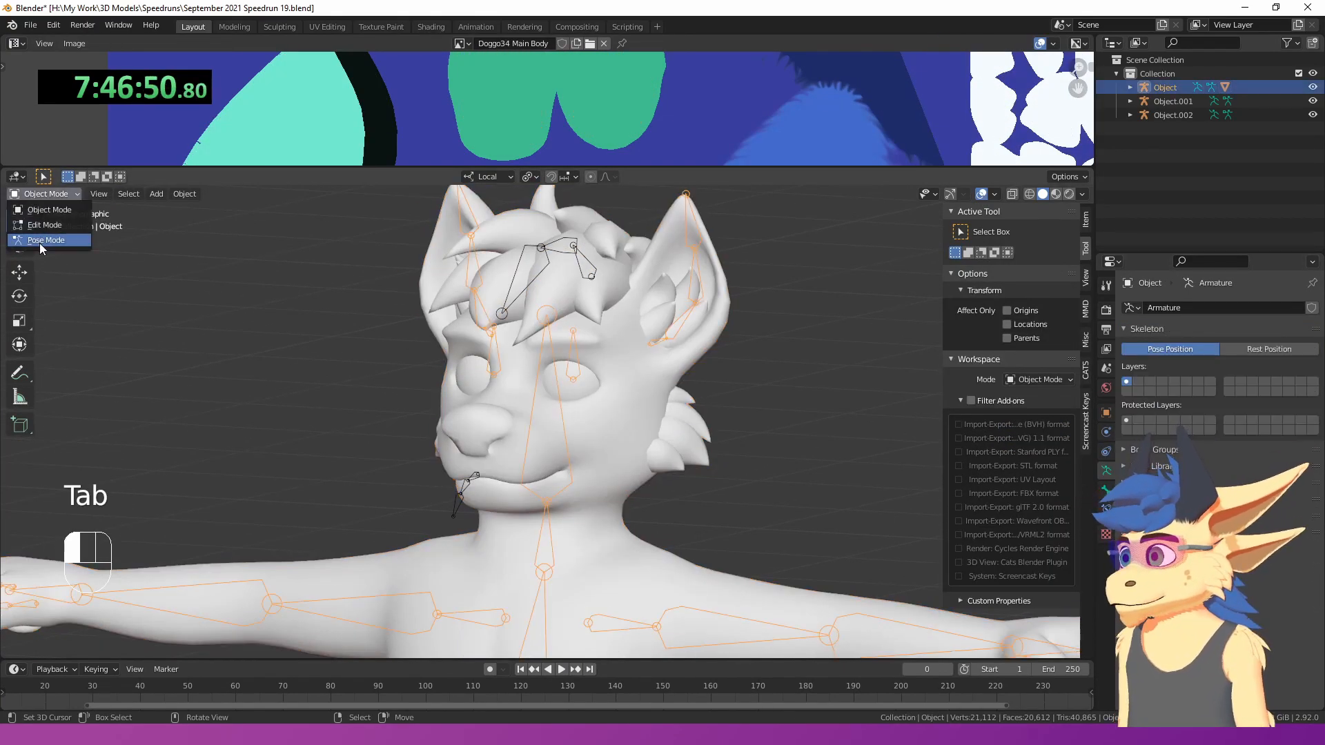
click(39, 240)
- Test the head weights by trackball-rotating the Head bone, cancel the rotation and view the character from the front
key(r)
key(r)
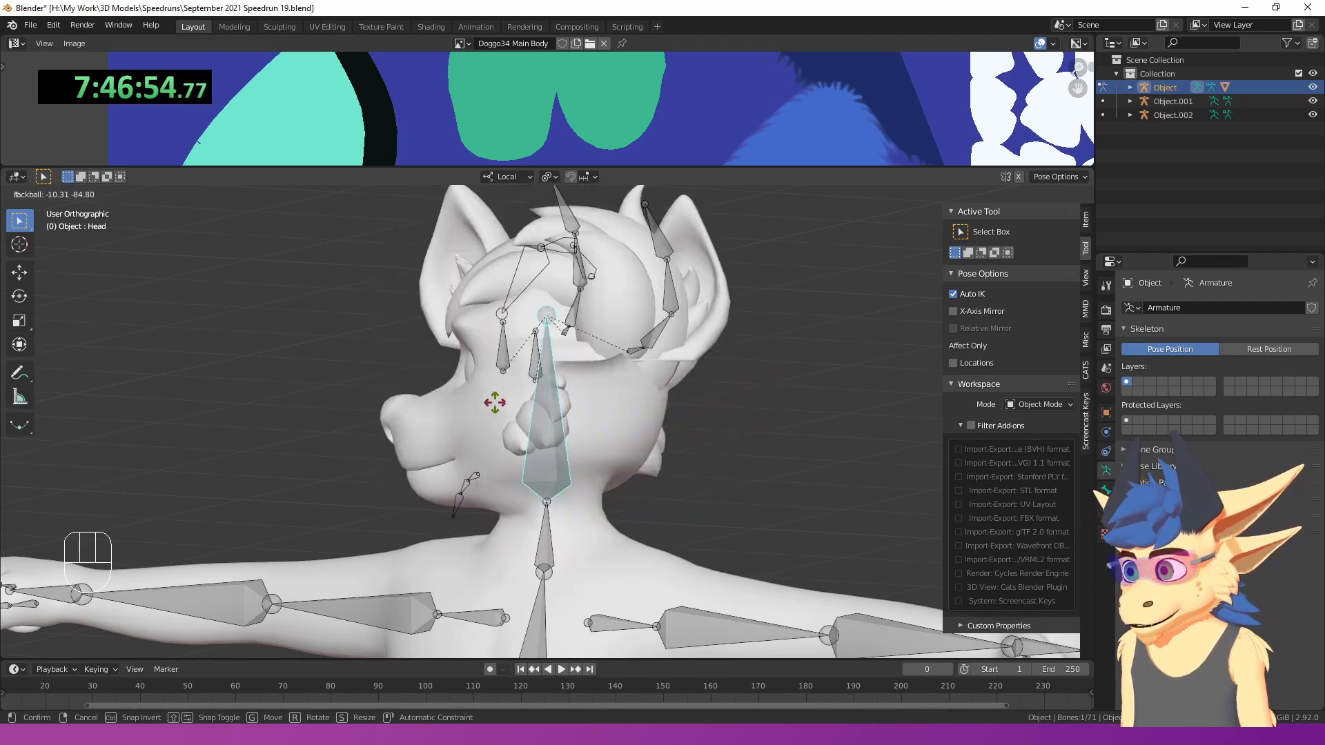
right_click(550, 376)
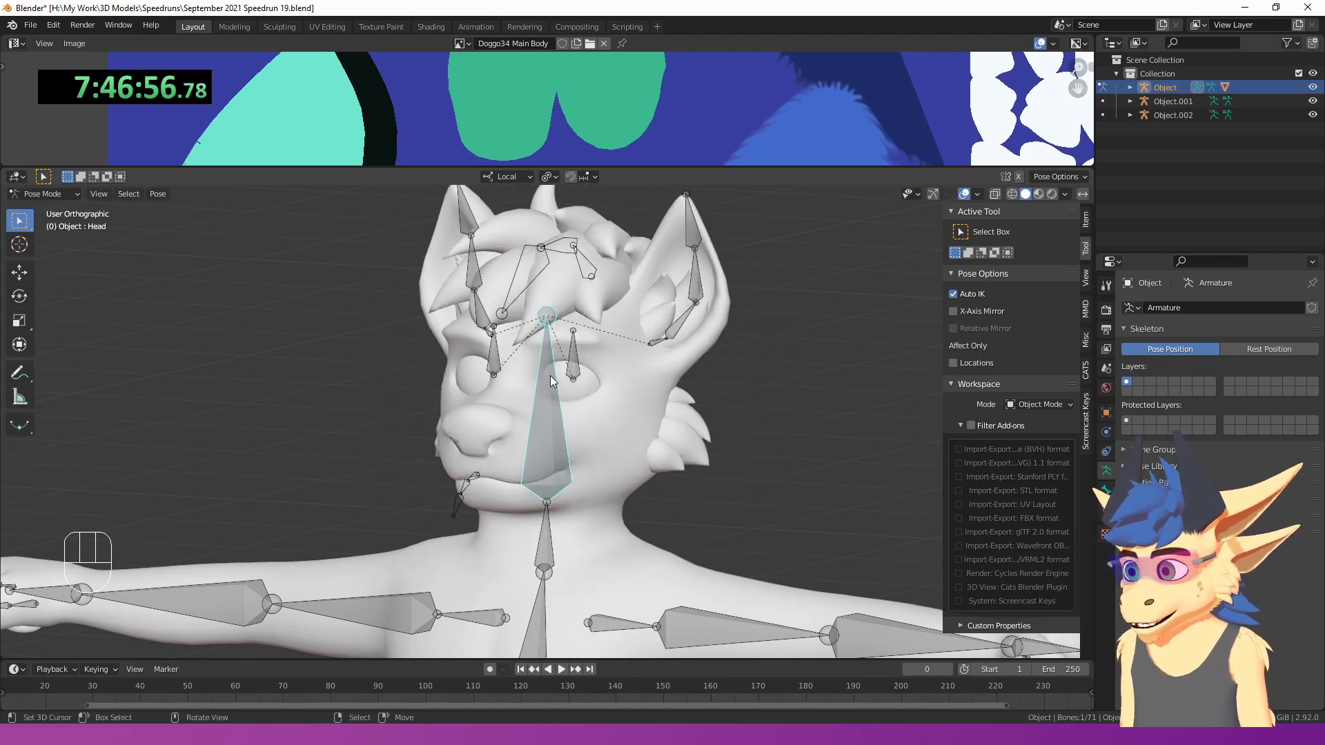
key(KP_1)
key(z)
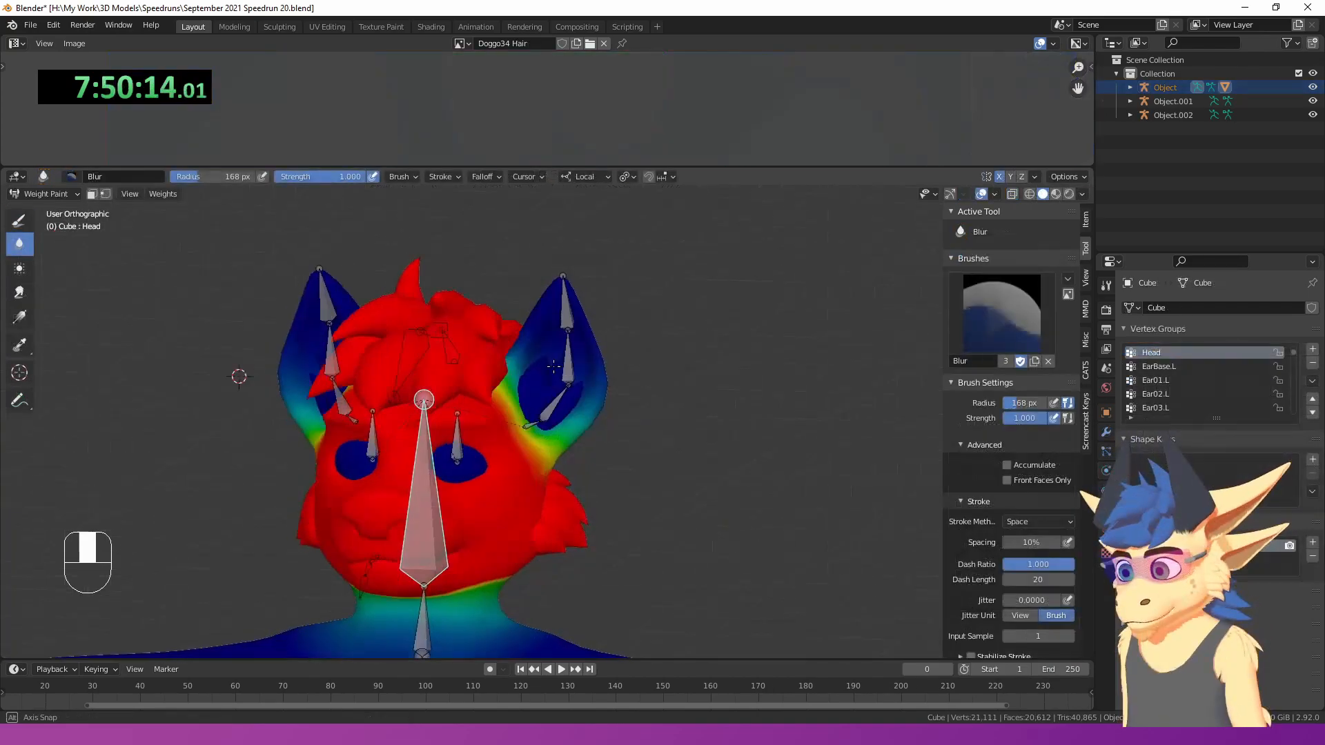
- Show the Ear01.L weights on the left ear, test them by rotating the bone and cancel the rotation
middle_drag(554, 366, 583, 371)
mouse_move(552, 380)
mouse_down()
mouse_move(529, 384)
mouse_move(567, 388)
mouse_up()
scroll(570, 404, up, 2)
right_click(549, 406)
middle_drag(550, 406, 545, 414)
scroll(545, 416, up, 1)
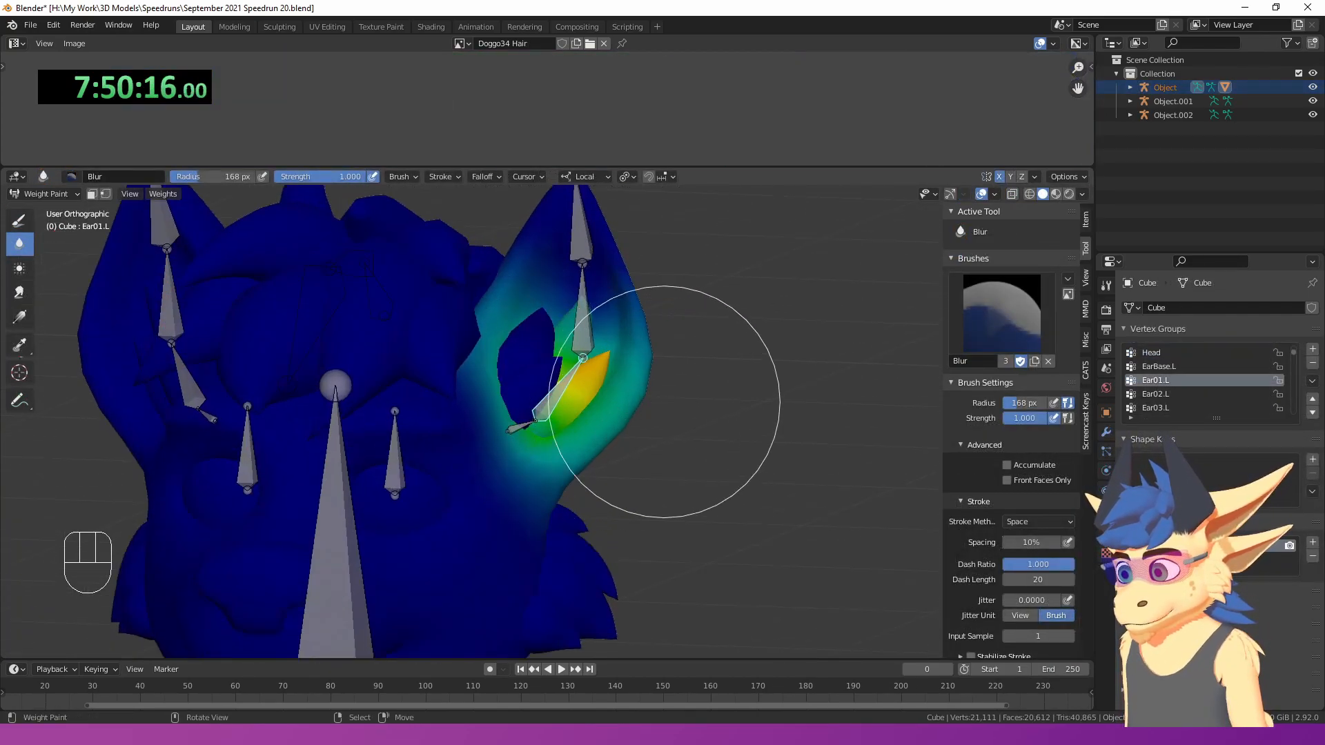
key(r)
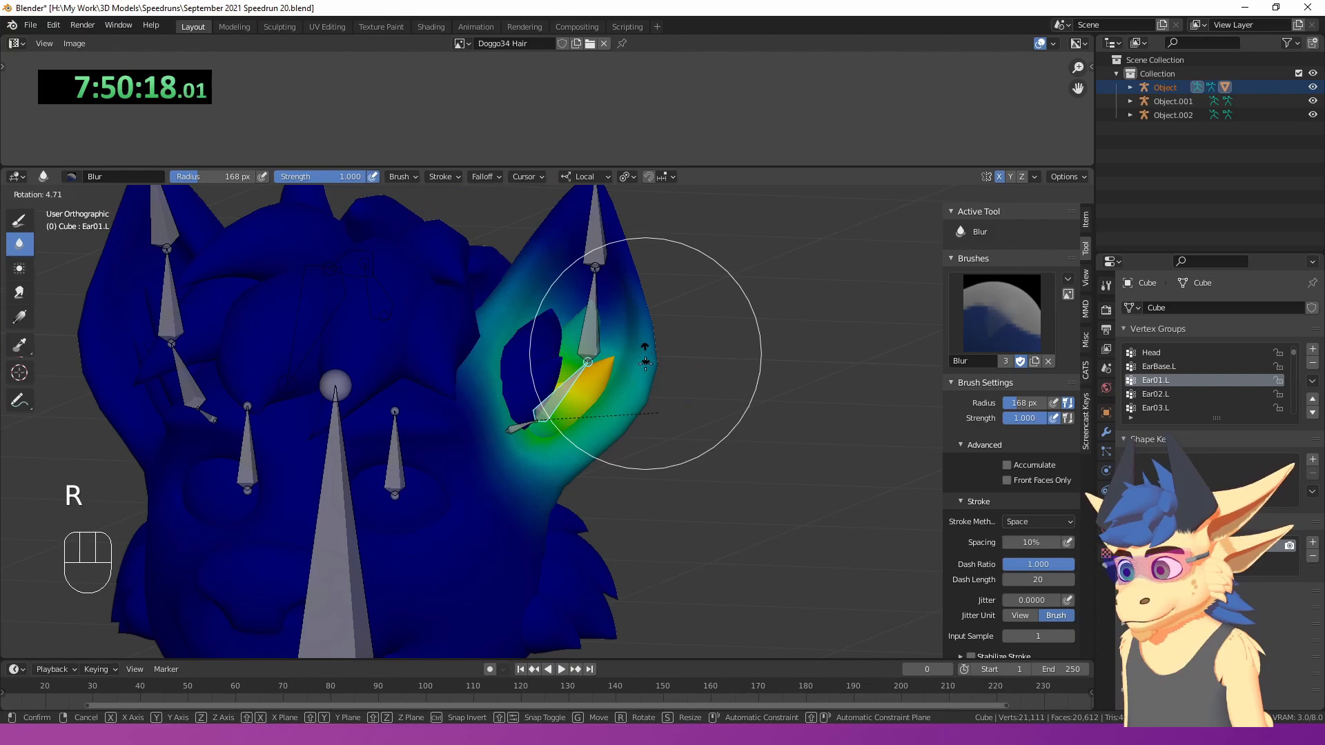
right_click(524, 297)
- Add Ear02.L and Ear03.L to the selection, test-rotate the left ear's bones together and cancel the rotation
shift+right_click(589, 311)
shift+right_click(592, 243)
key(r)
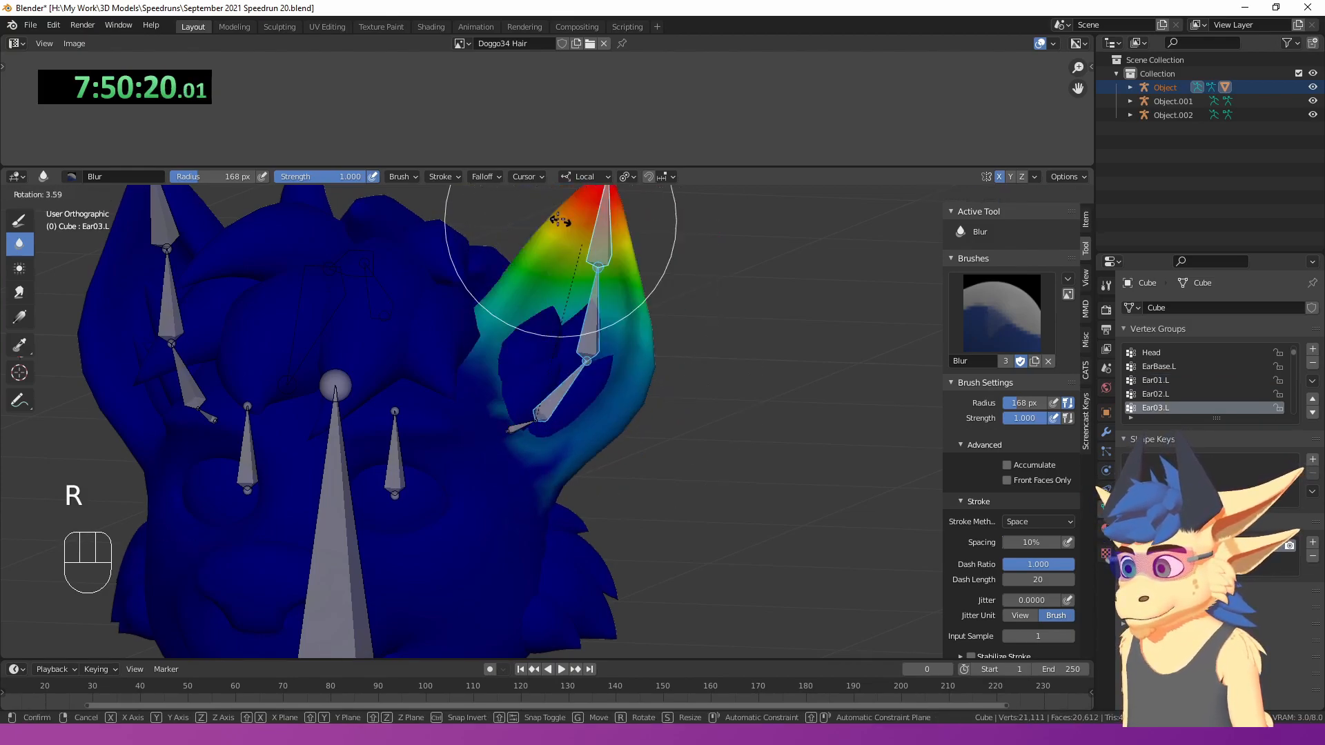
right_click(629, 279)
- Erase the Ear03.L weights from the lower part of the left ear using the Subtract brush at strength 1.000
click(19, 220)
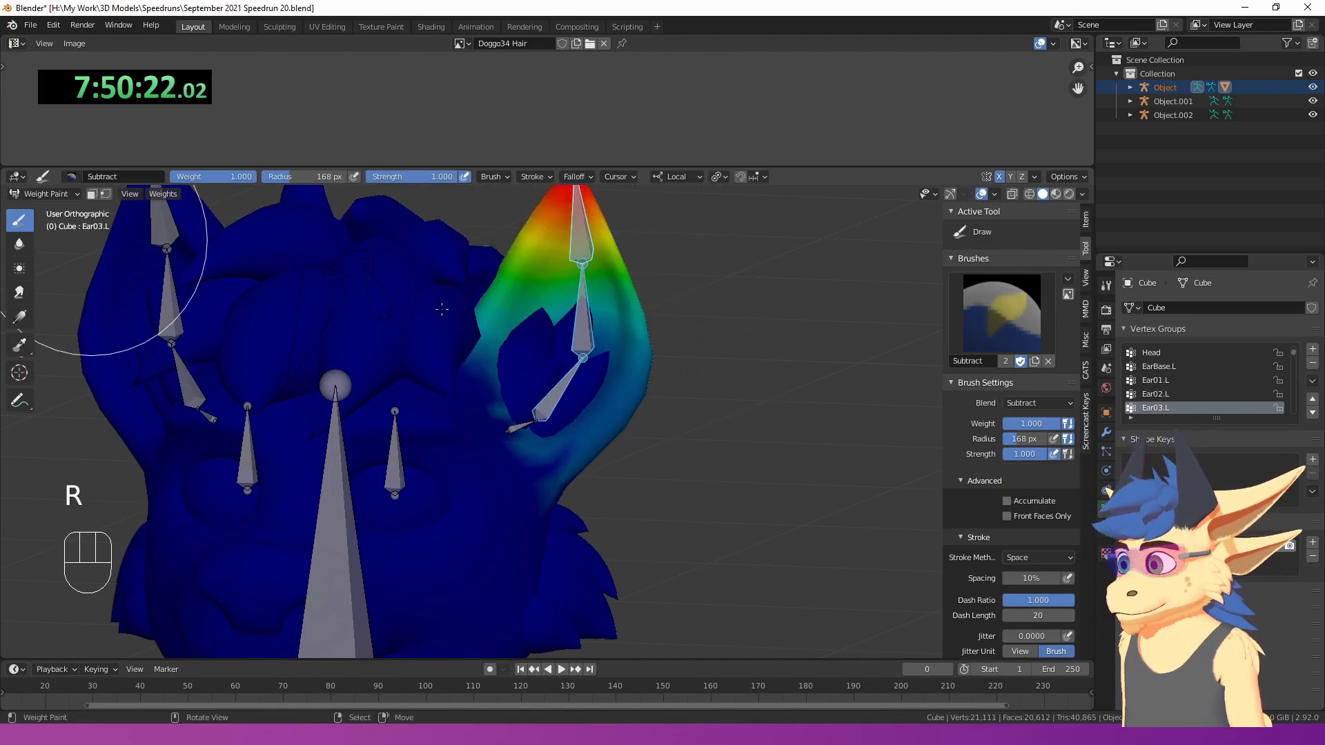
drag(651, 315, 626, 454)
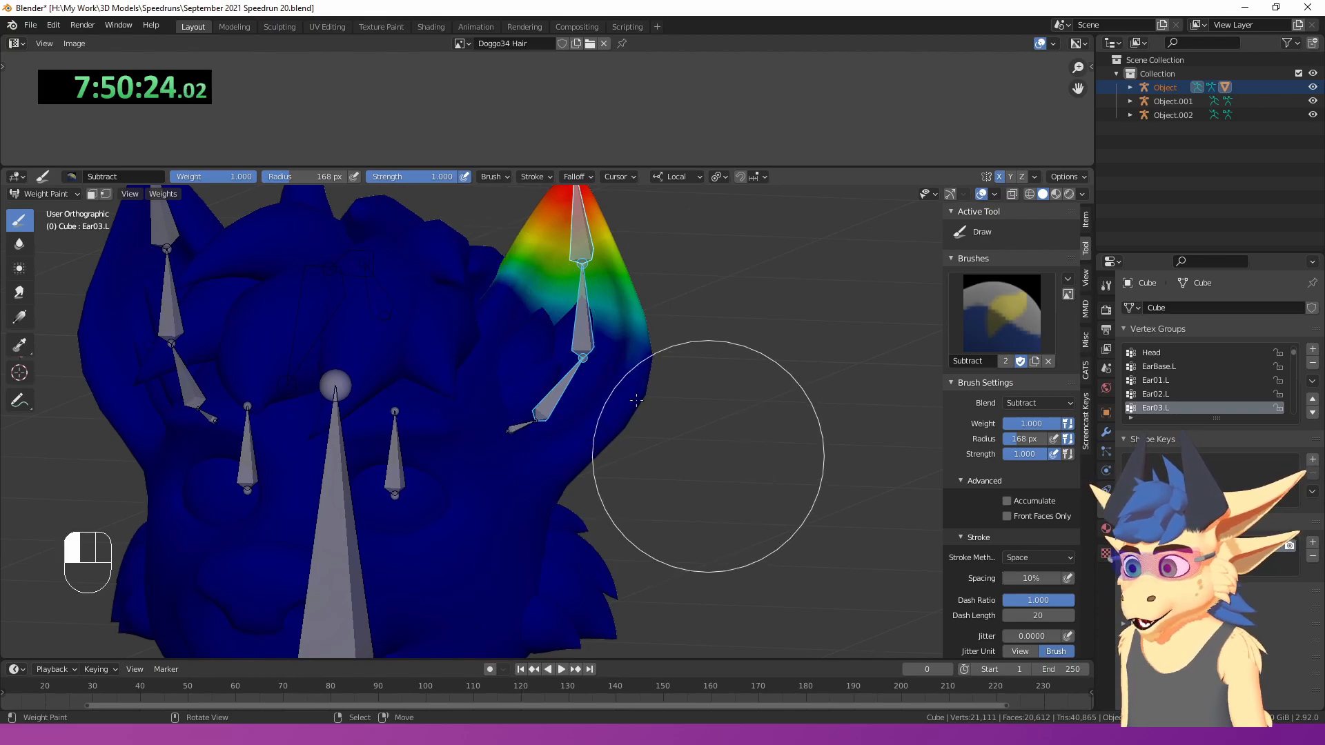
middle_drag(714, 407, 664, 414)
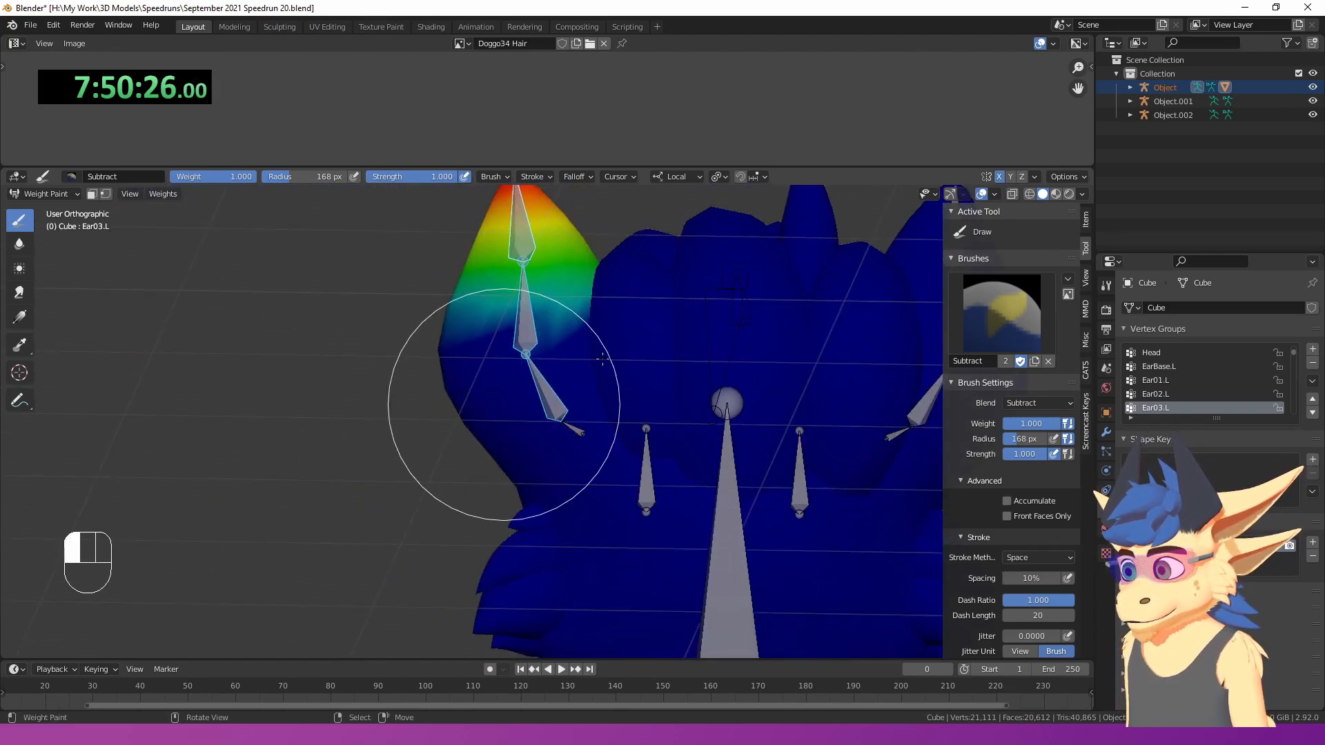
- Subtract the Ear02.L weights around the base of the left ear and smooth the remaining weights with the Blur brush
ctrl+click(510, 310)
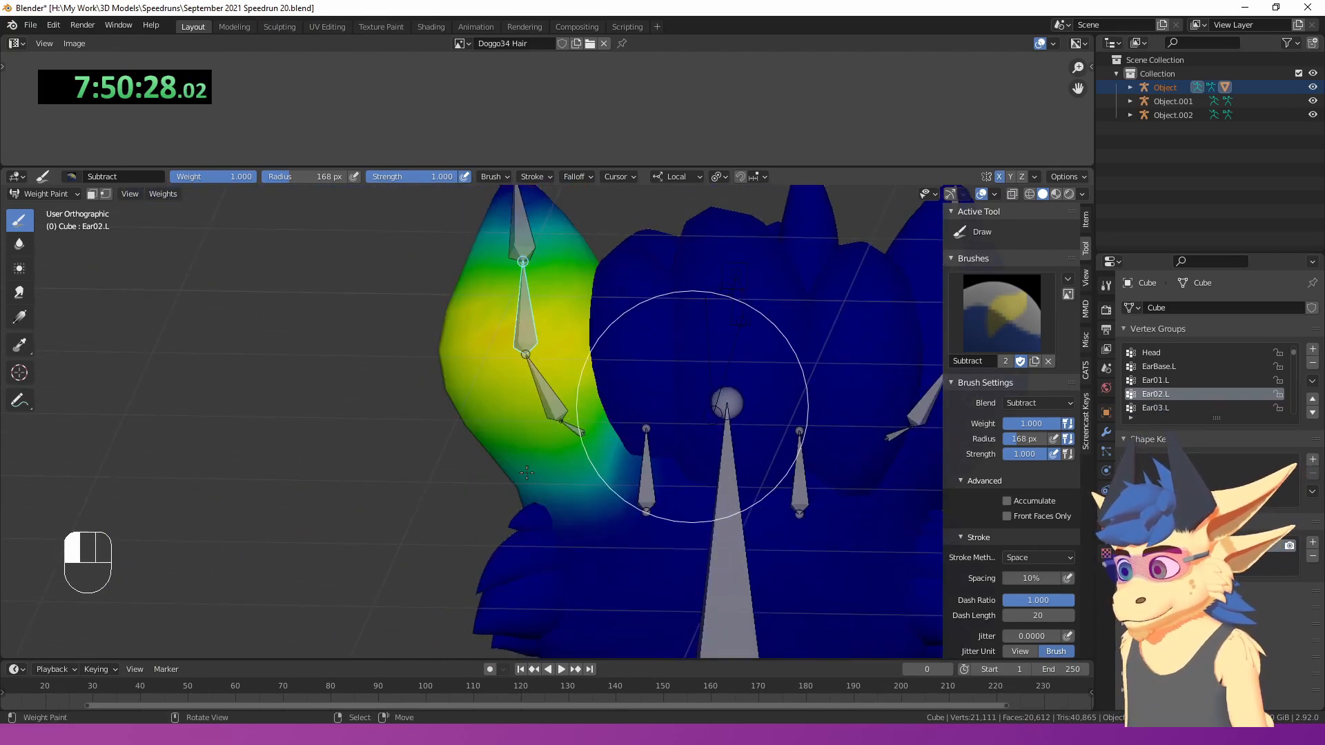
middle_drag(533, 474, 704, 488)
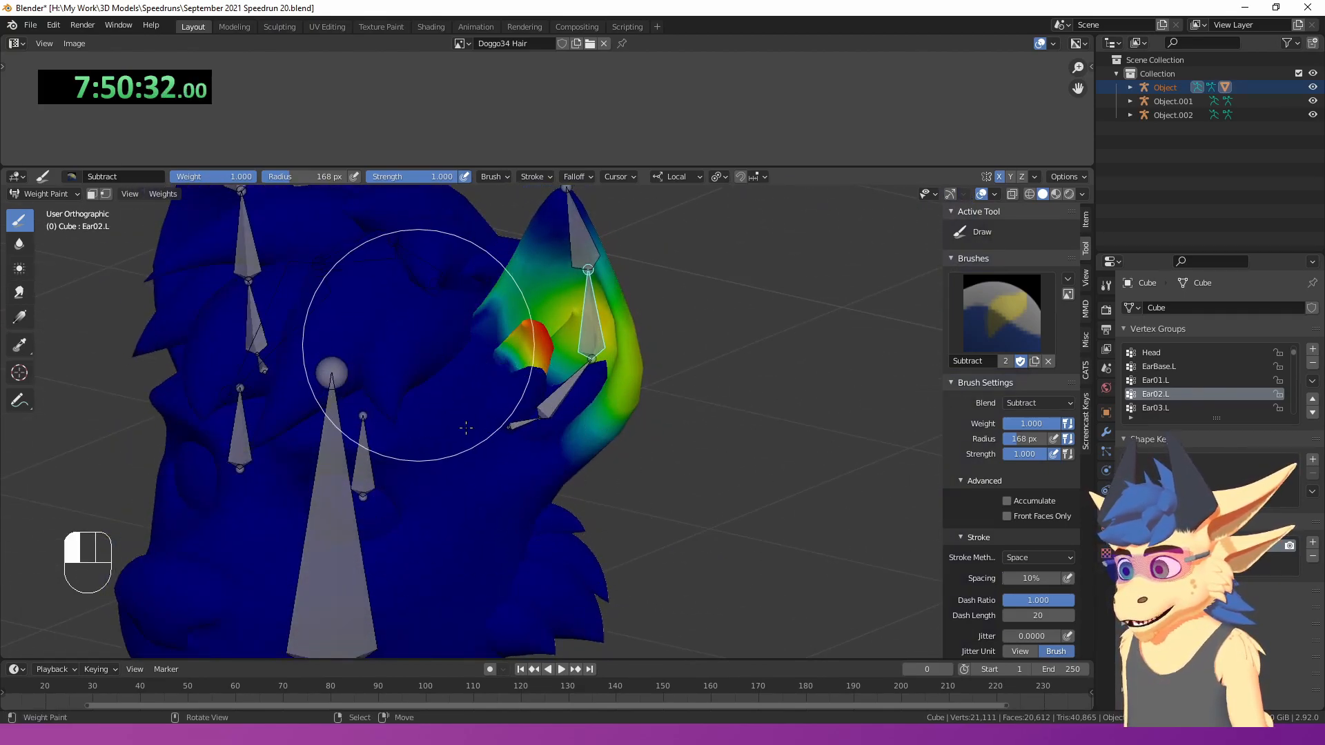
click(20, 244)
scroll(580, 435, down, 3)
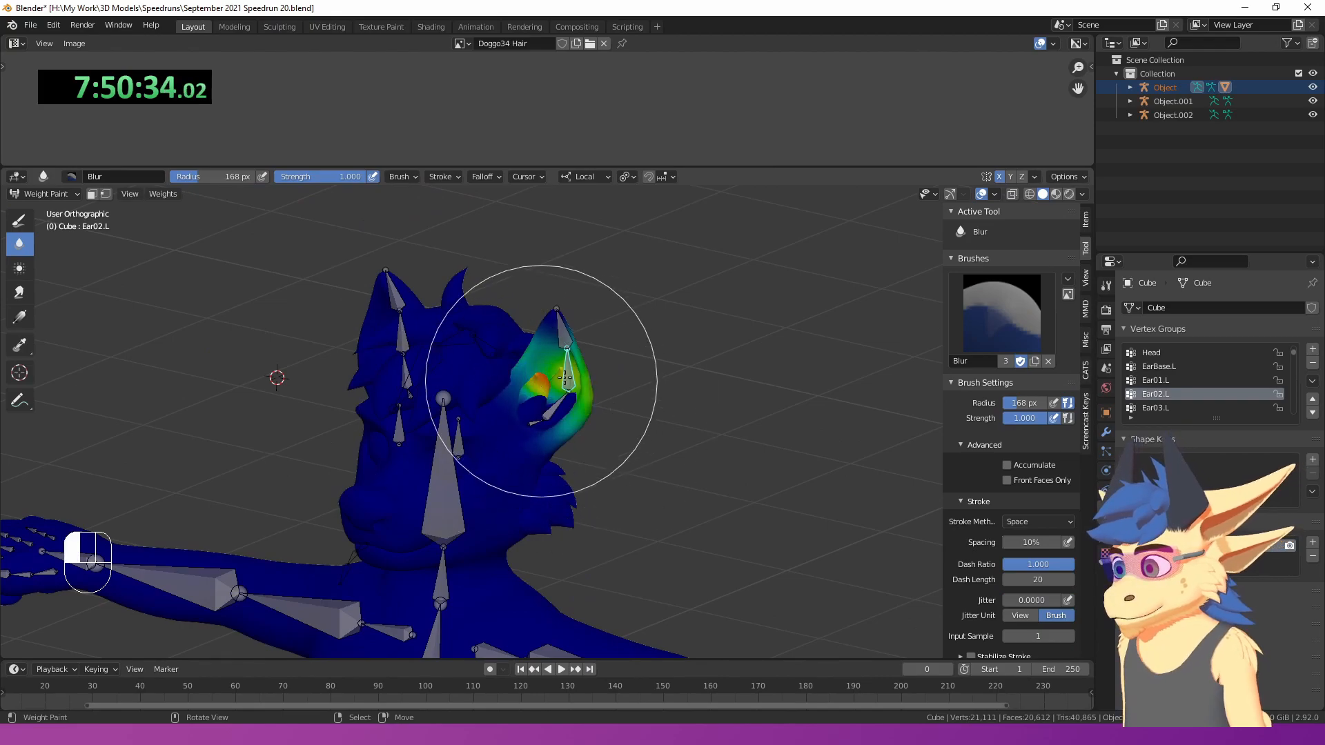
middle_drag(559, 379, 583, 319)
scroll(542, 365, up, 2)
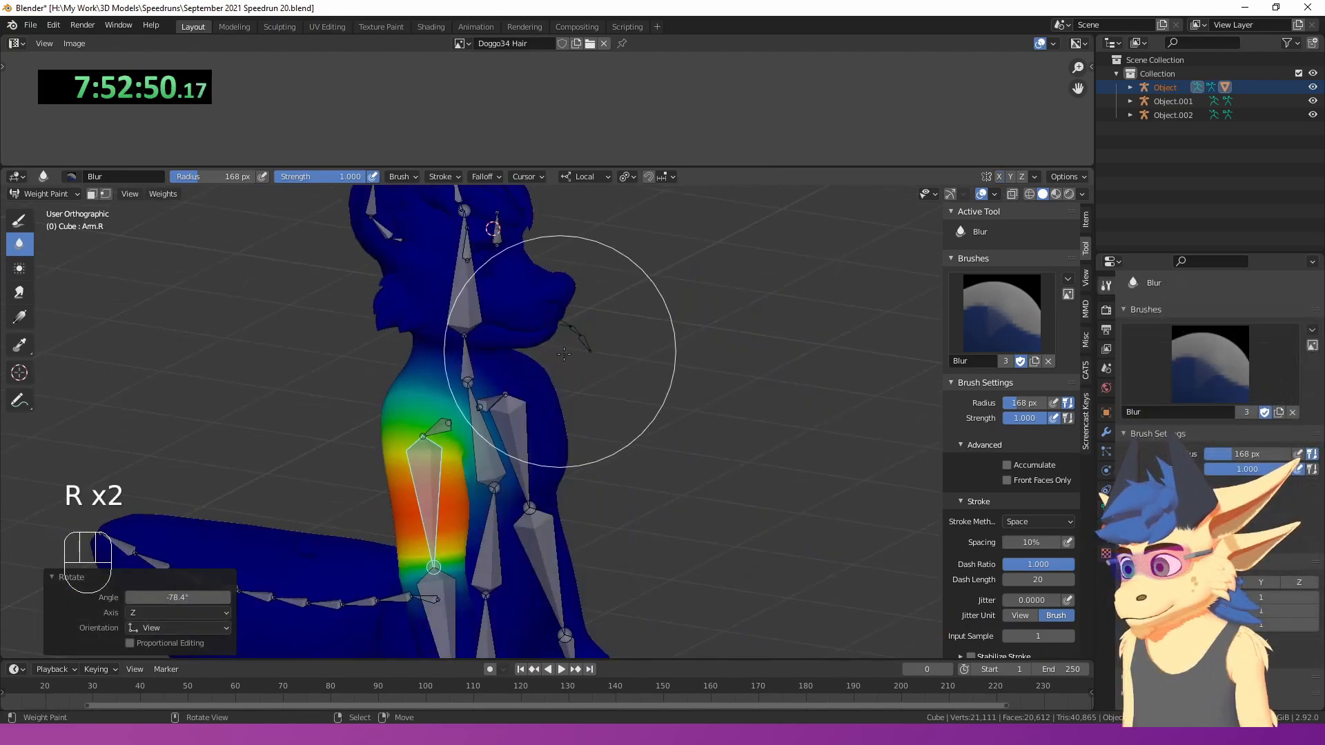
- Clear the test rotation of the upper arm bones
key(alt+r)
middle_drag(598, 417, 442, 408)
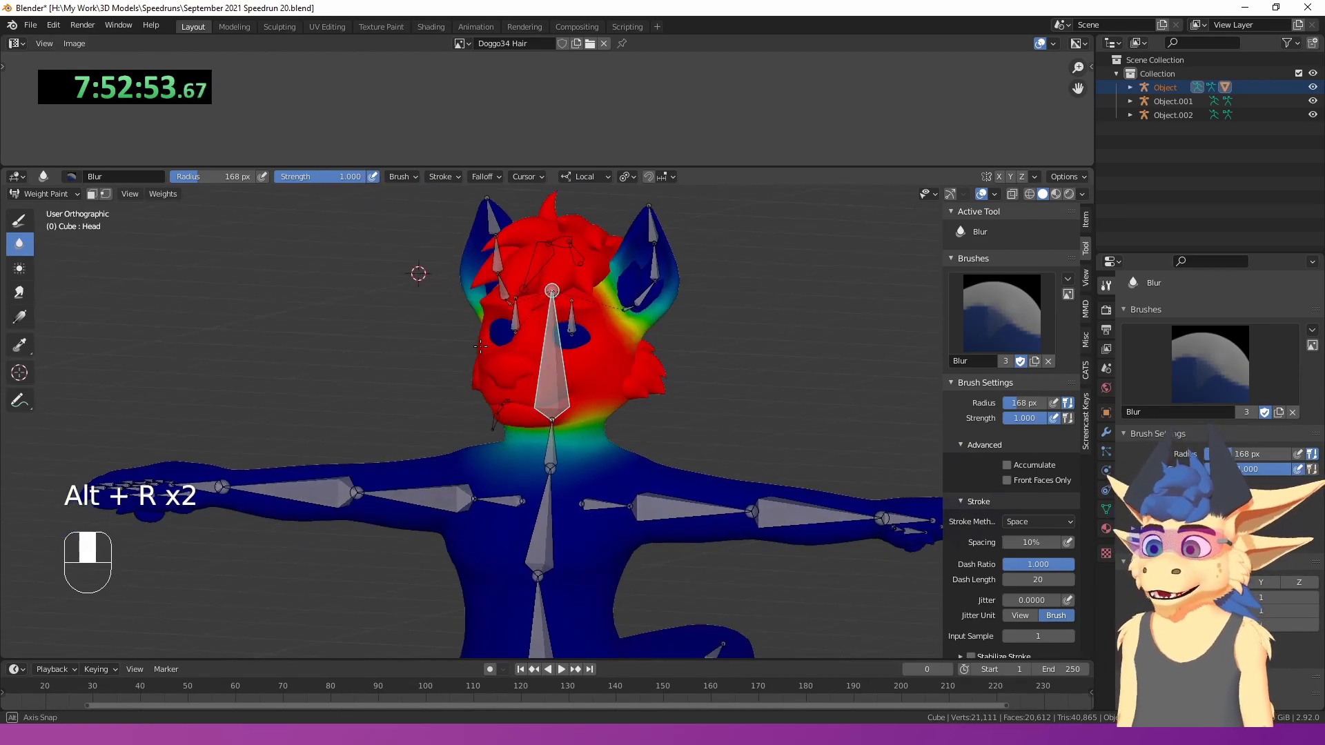
- Test the neck and head weights with two trackball rotations of the Head bone, then clear the bone's rotation
scroll(462, 393, up, 3)
key(r)
key(r)
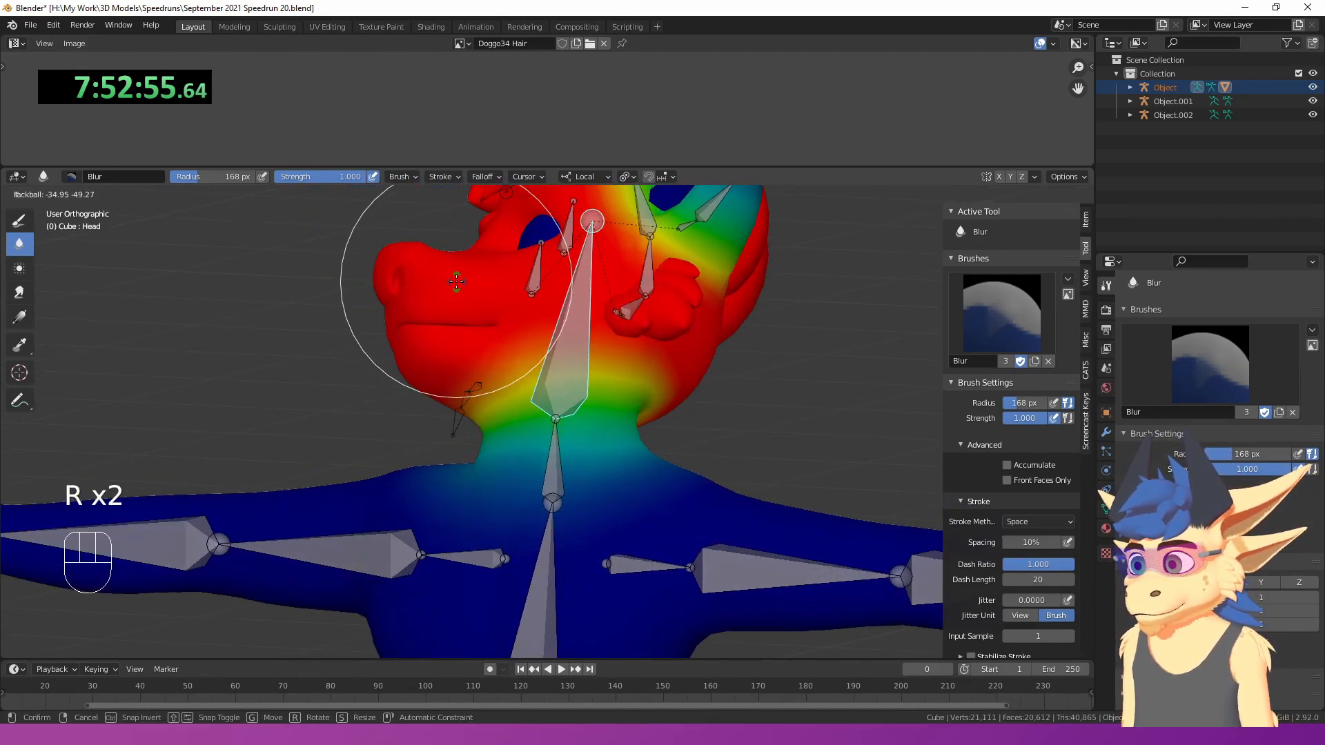
click(627, 315)
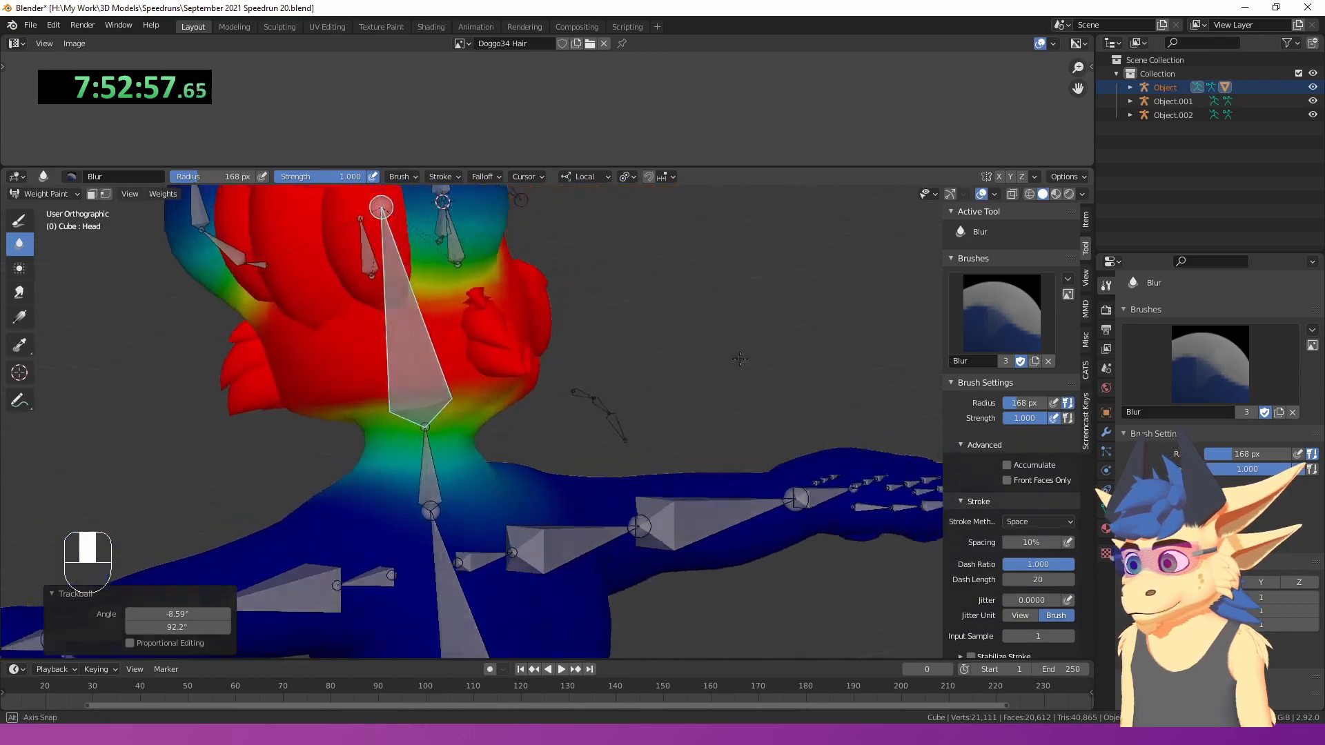
key(r)
key(r)
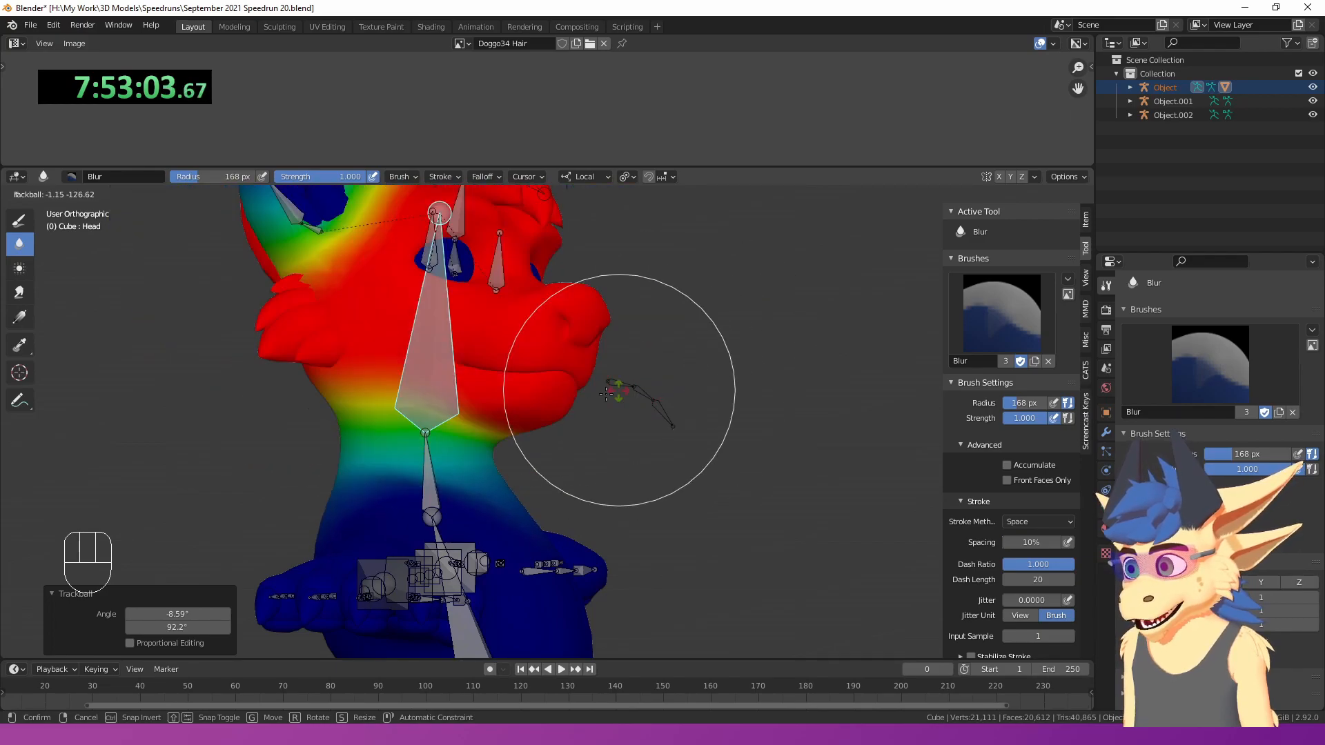
click(637, 337)
scroll(648, 330, down, 2)
key(alt+r)
- Select the bones of both ears up to Ear03.L, test-rotate them together and cancel the rotation
middle_drag(651, 328, 621, 401)
shift+middle_drag(622, 401, 651, 478)
scroll(651, 478, up, 2)
middle_drag(650, 478, 576, 472)
shift+right_click(393, 292)
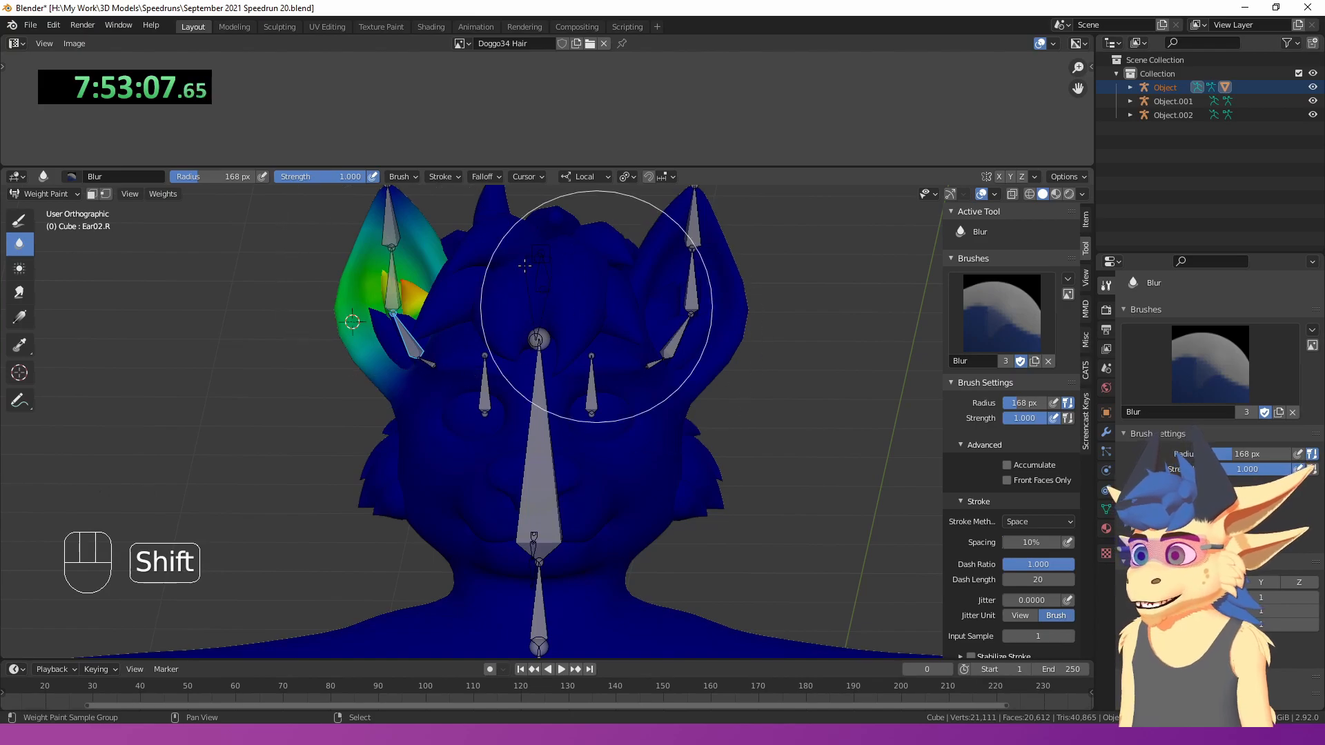
shift+right_click(690, 227)
key(r)
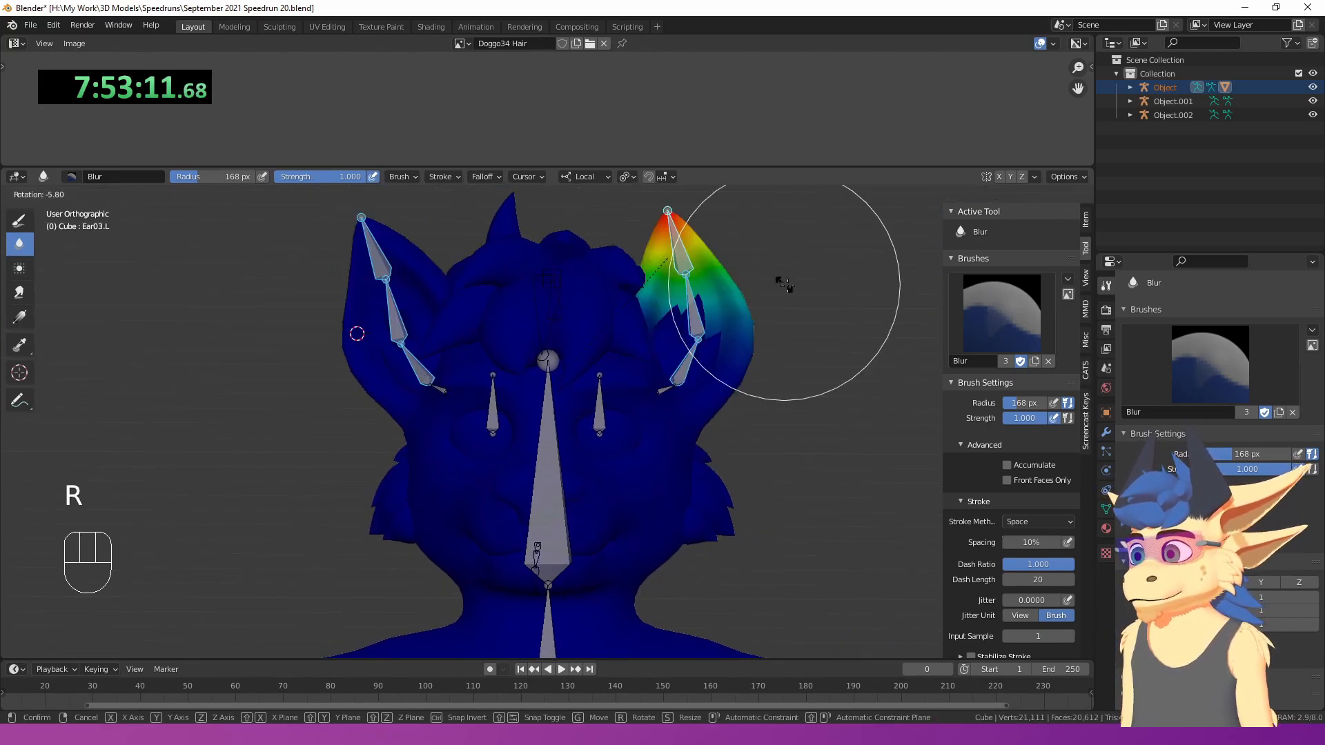
right_click(725, 310)
- Select both eye bones, test the eyes with a trackball rotation and cancel it
scroll(693, 320, down, 4)
middle_drag(685, 324, 555, 400)
scroll(553, 435, up, 4)
right_click(598, 409)
shift+right_click(506, 410)
key(r)
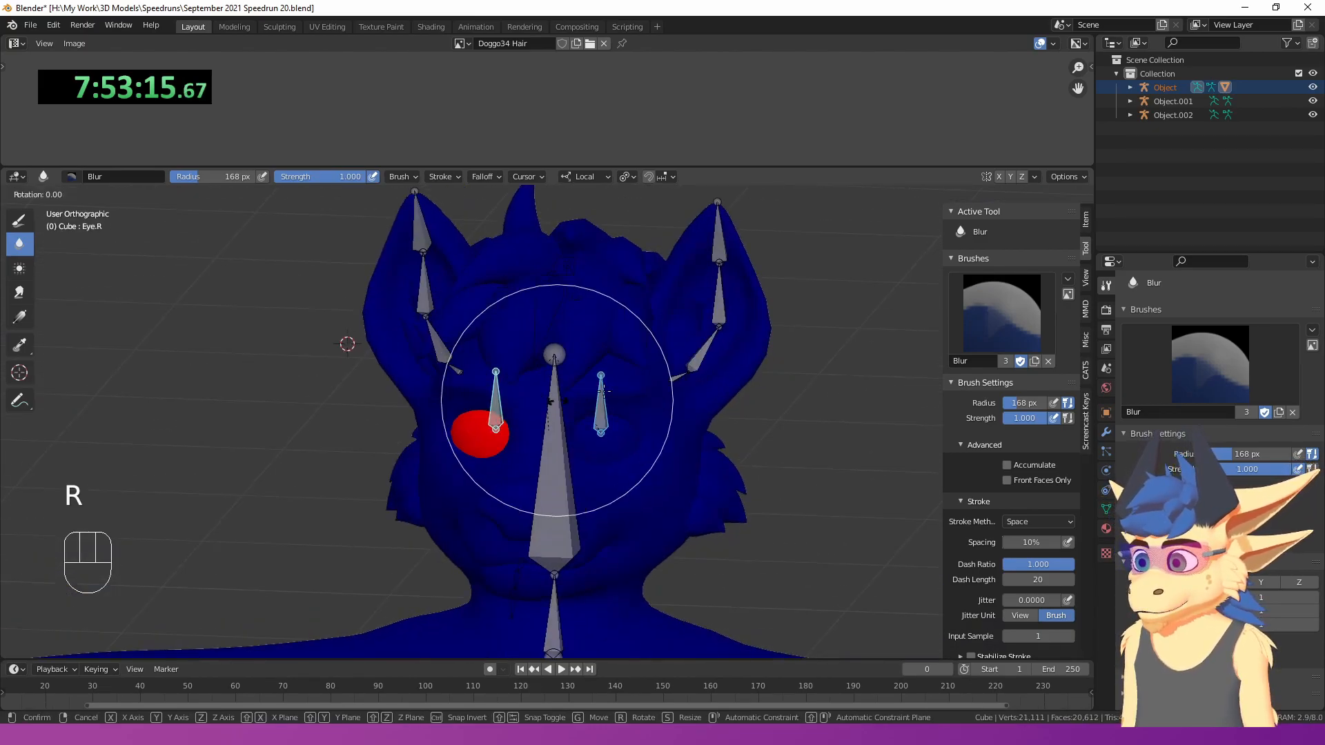
key(r)
right_click(521, 395)
scroll(649, 335, down, 5)
scroll(652, 331, up, 3)
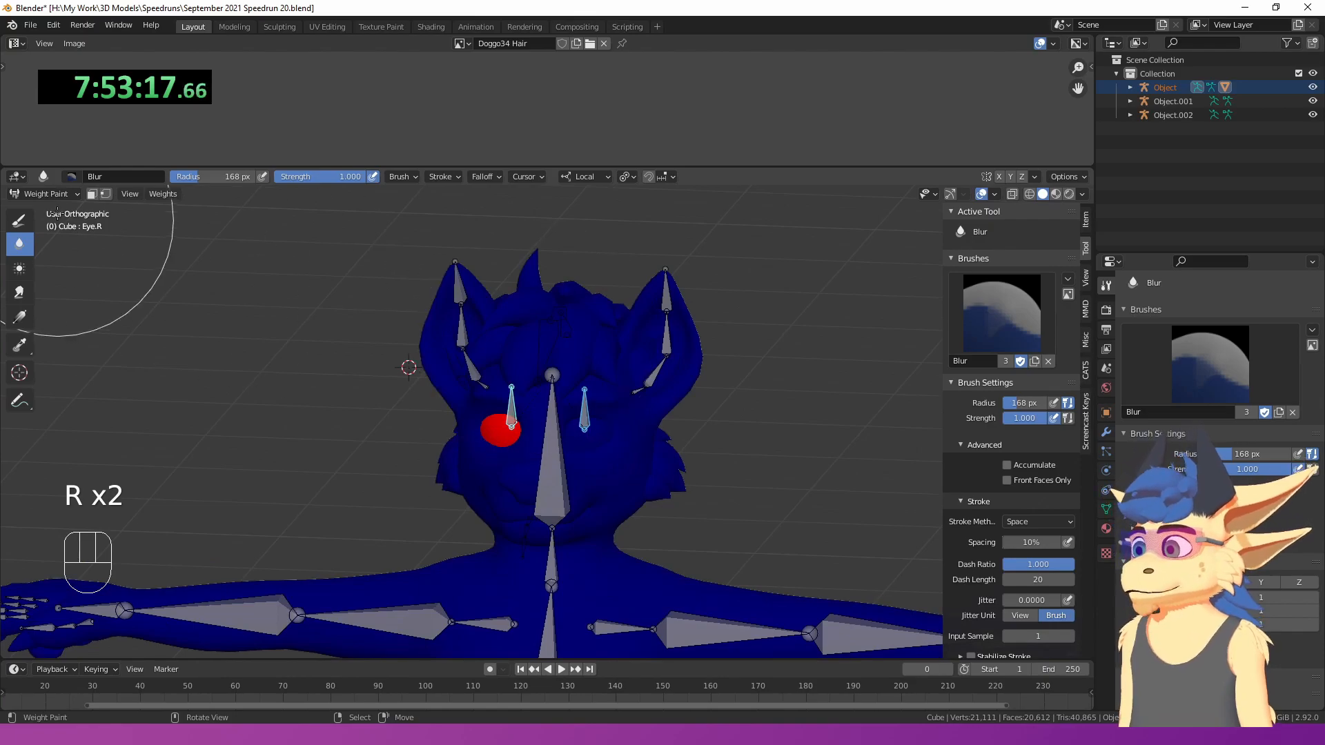
- Return to Object Mode and select the separate hair armature Object.002
click(88, 210)
middle_drag(552, 334, 591, 337)
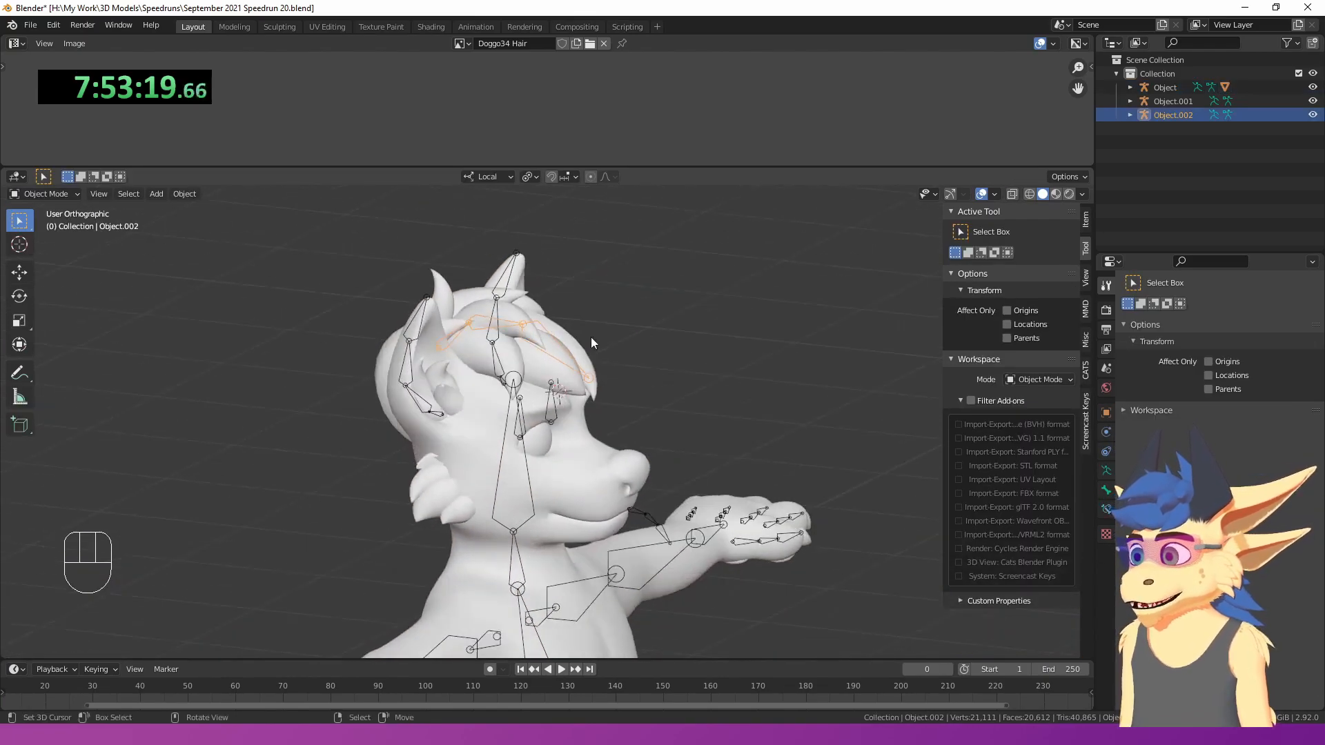
scroll(616, 406, up, 2)
click(615, 406)
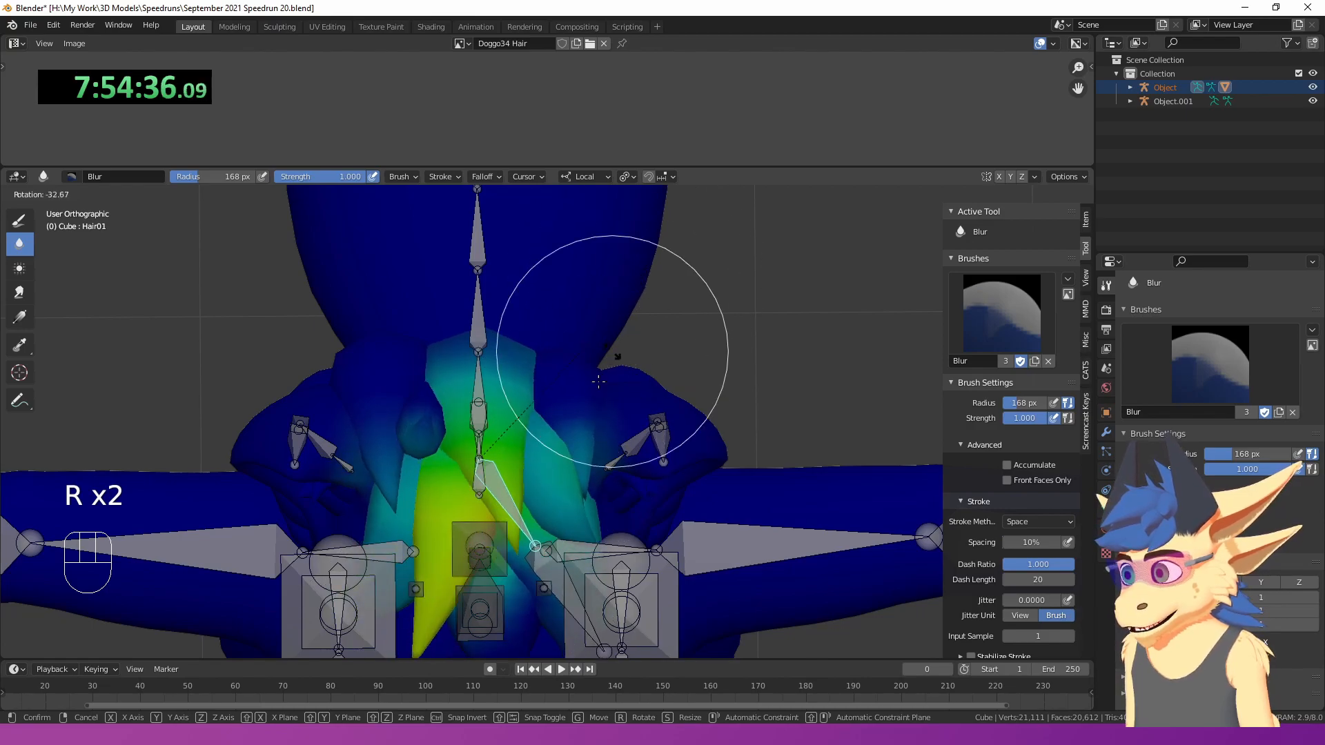
- Cancel the Hair01 test rotation, enter Edit Mode on the mesh and select the linked head and body geometry without the hair
right_click(521, 436)
middle_drag(521, 437, 508, 307)
click(53, 207)
key(Tab)
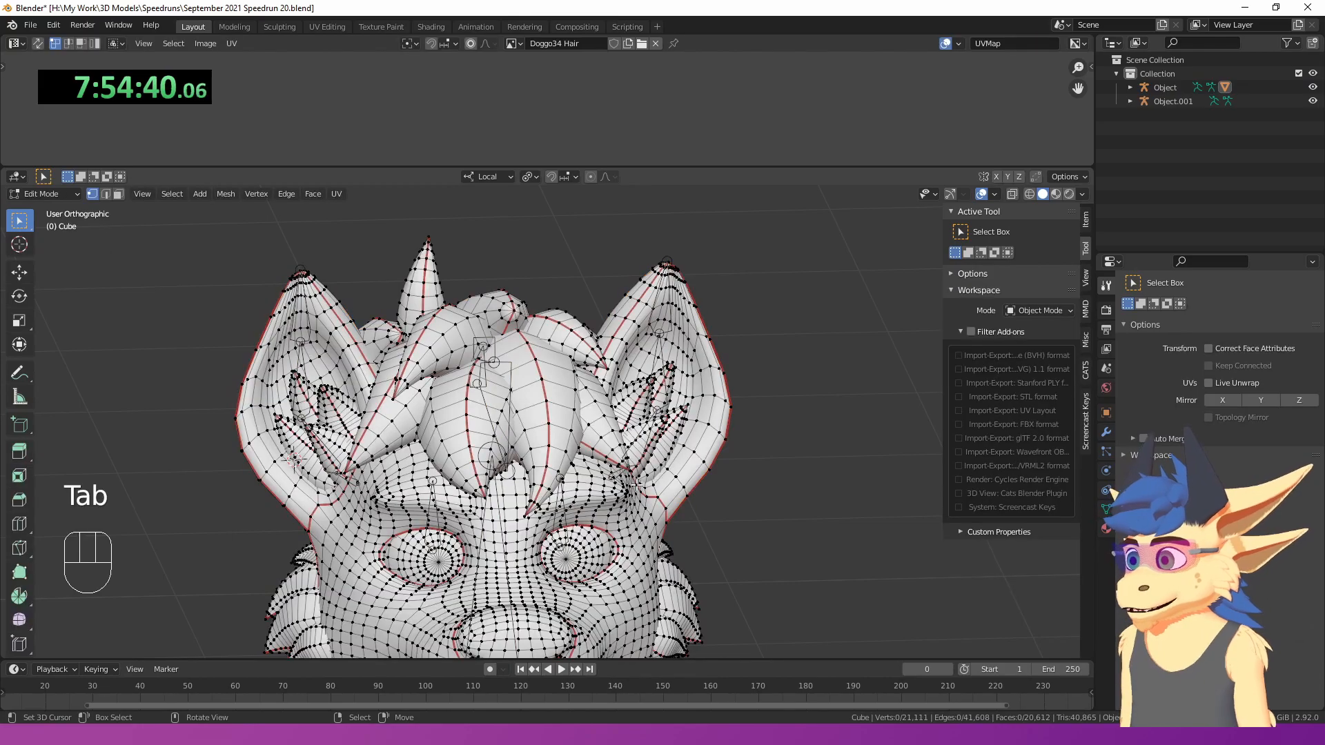
key(l)
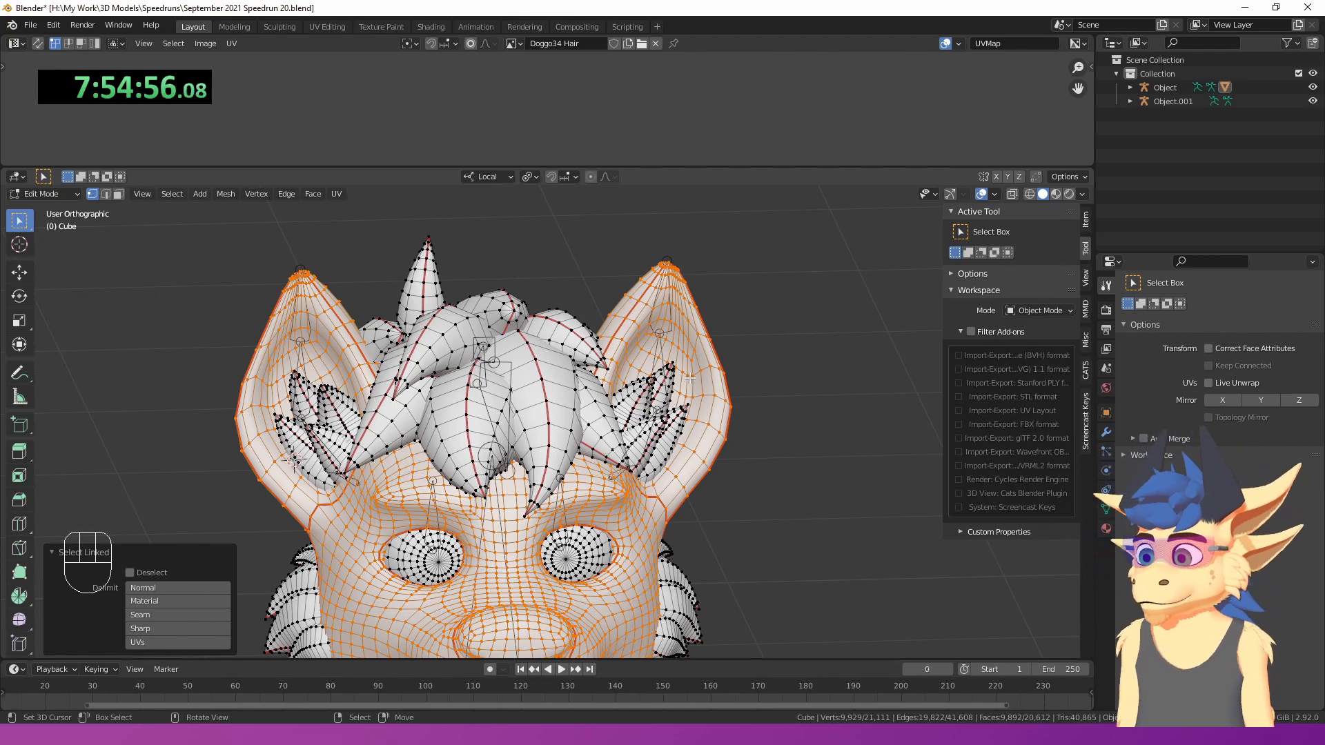
- Remove the selected head and body vertices from the Hair01 vertex group
scroll(773, 511, down, 2)
middle_drag(759, 515, 657, 435)
scroll(657, 435, up, 3)
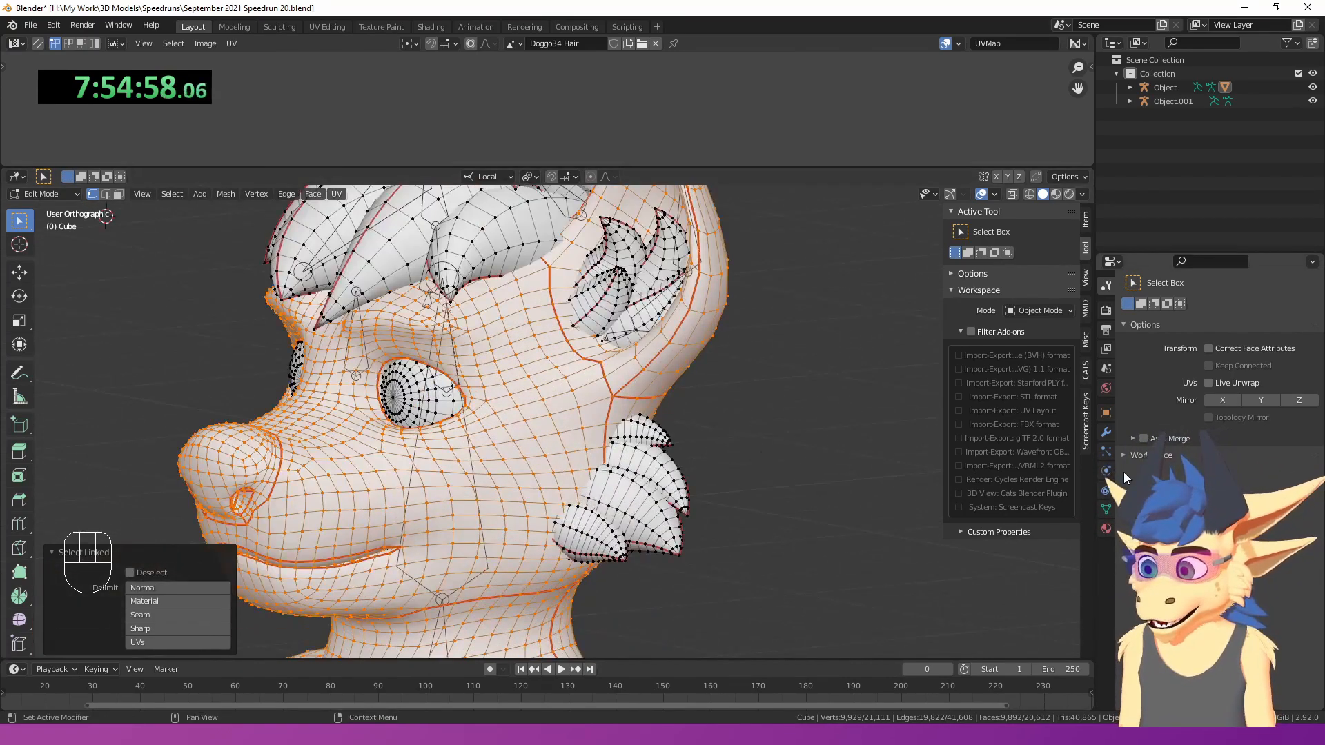
click(1106, 434)
shift+middle_drag(442, 362, 476, 401)
click(1105, 510)
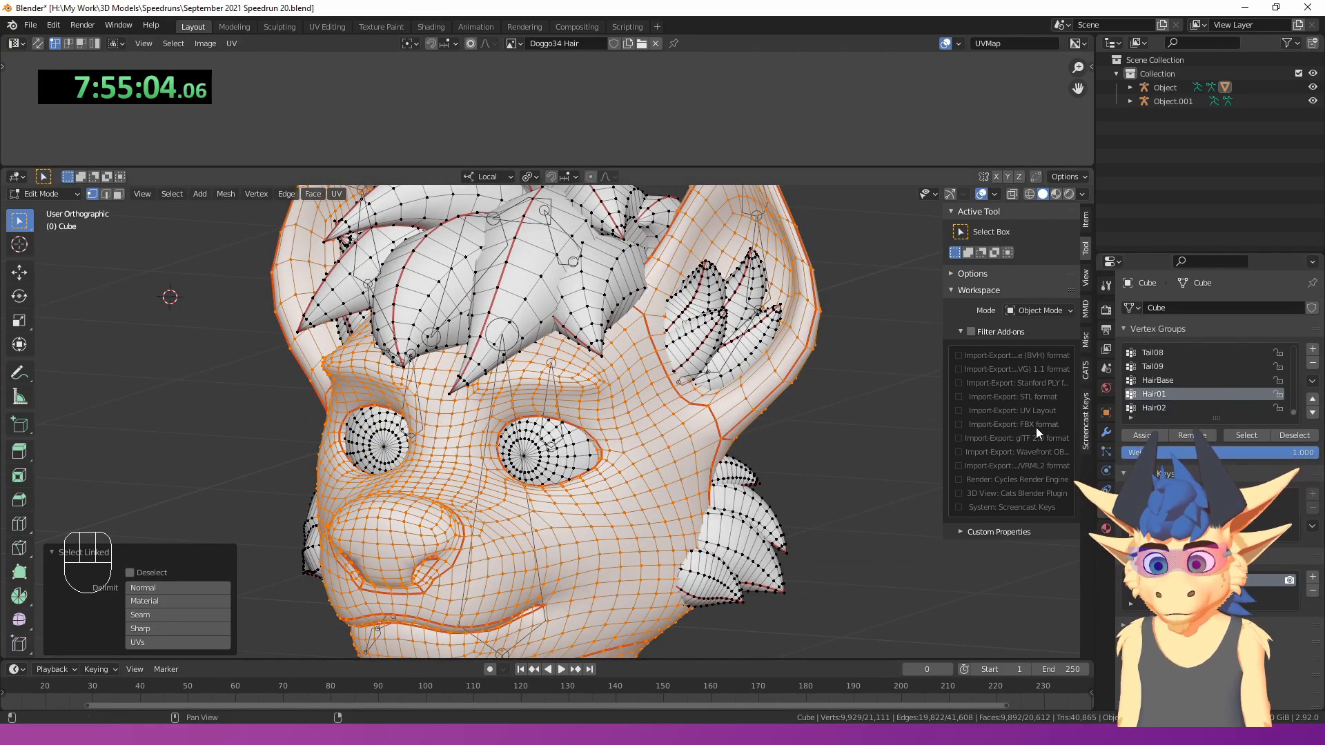
click(1185, 436)
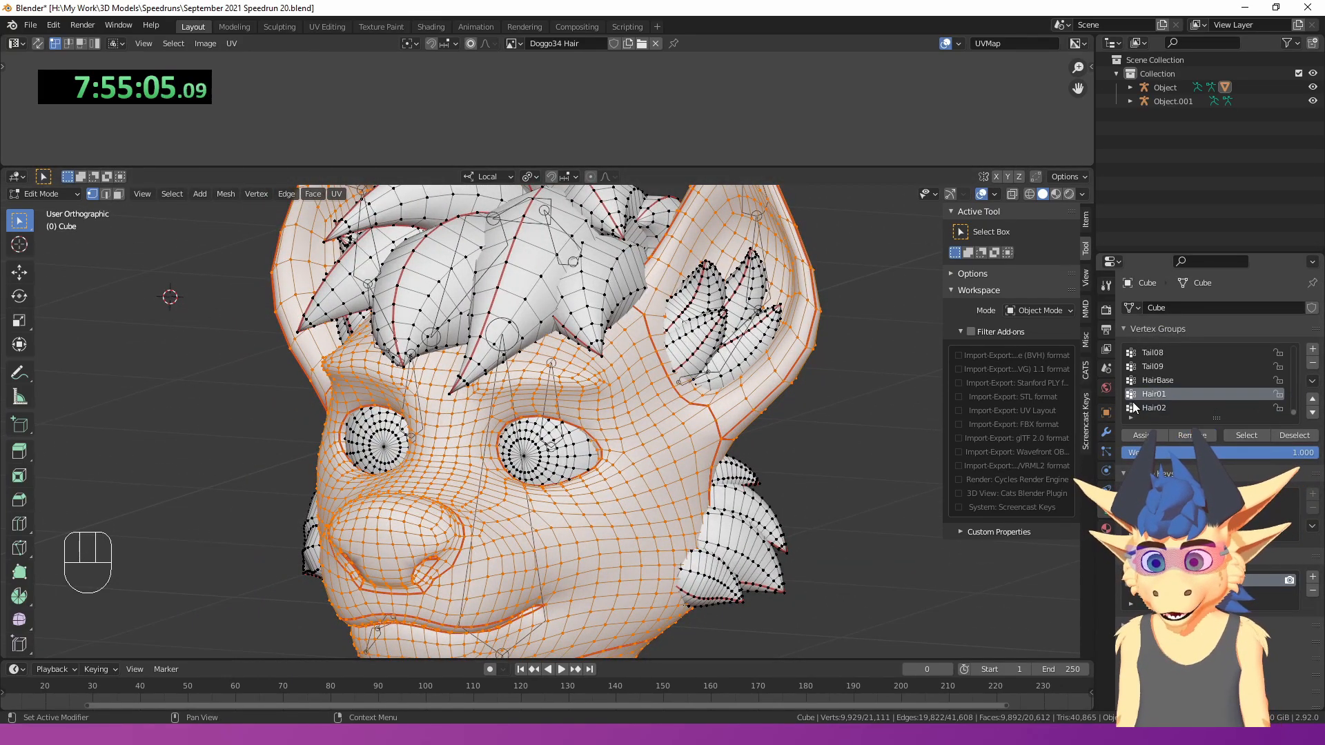
- Remove the selected head and body vertices from the HairBase vertex group and leave Edit Mode
scroll(1172, 404, up, 2)
click(1172, 405)
click(1184, 435)
scroll(657, 405, down, 4)
middle_drag(573, 397, 633, 390)
key(Tab)
middle_drag(535, 326, 533, 366)
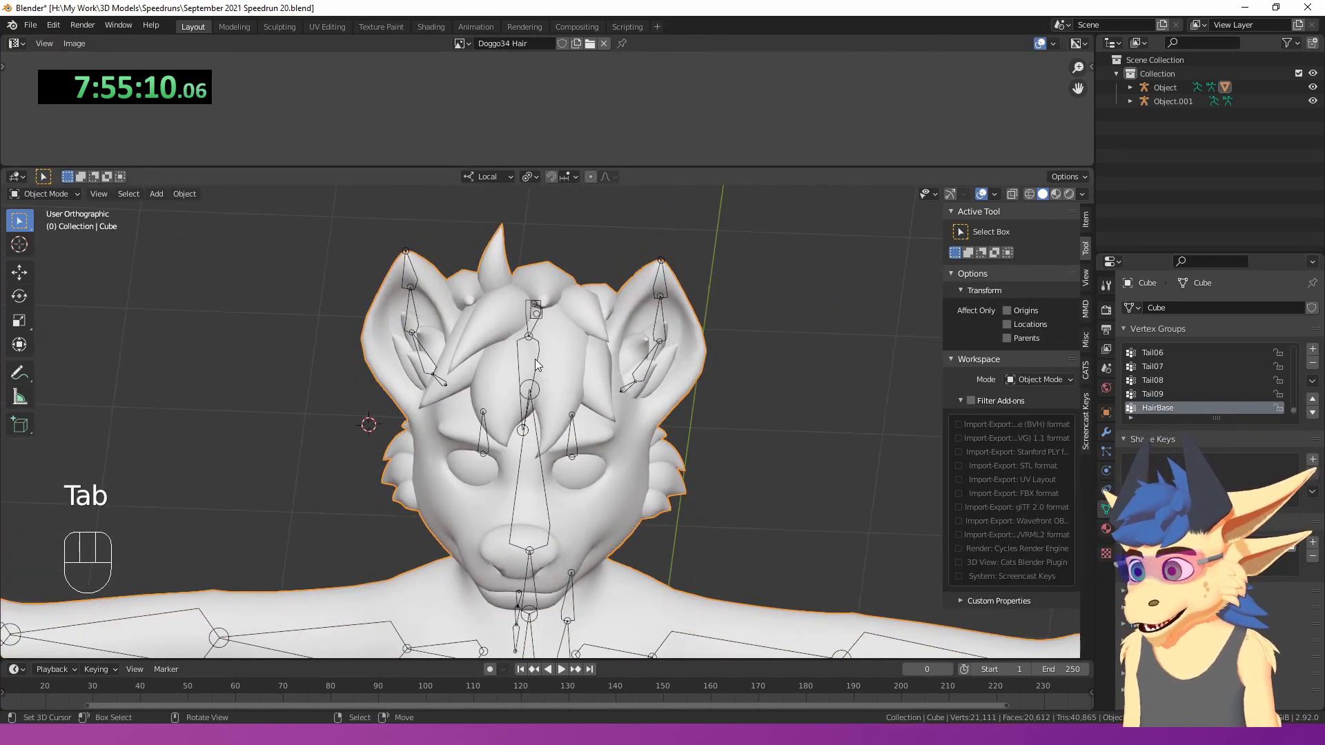
- Put the armature in Pose Mode and select two fringe bones, with Hair02 as the active one
click(535, 359)
click(61, 240)
scroll(438, 346, up, 2)
shift+click(530, 320)
mouse_move(529, 319)
middle_down()
mouse_move(545, 331)
mouse_move(521, 304)
mouse_move(526, 261)
mouse_move(529, 345)
middle_up()
- Test-rotate the two selected fringe bones with plain and trackball rotation to check the hair deformation
key(r)
right_click(523, 303)
key(r)
key(r)
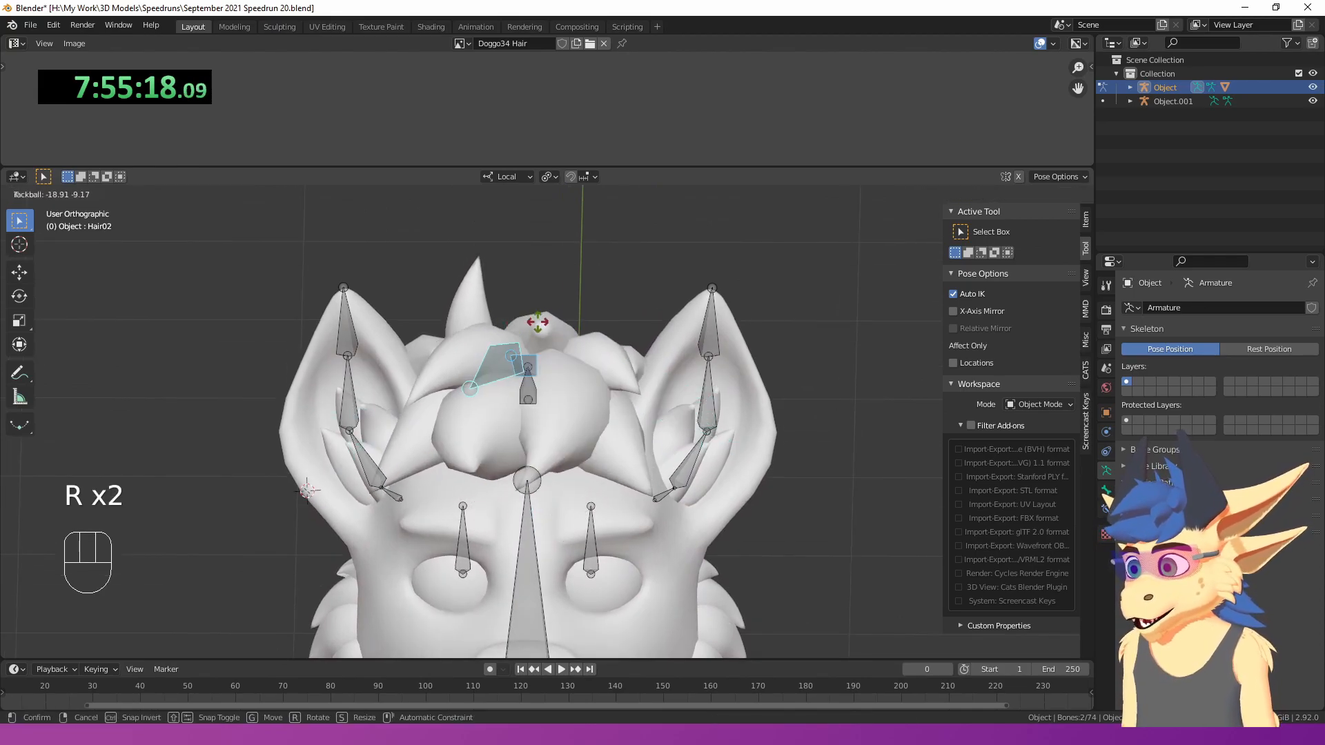
key(r)
right_click(592, 343)
middle_drag(595, 345, 561, 336)
key(r)
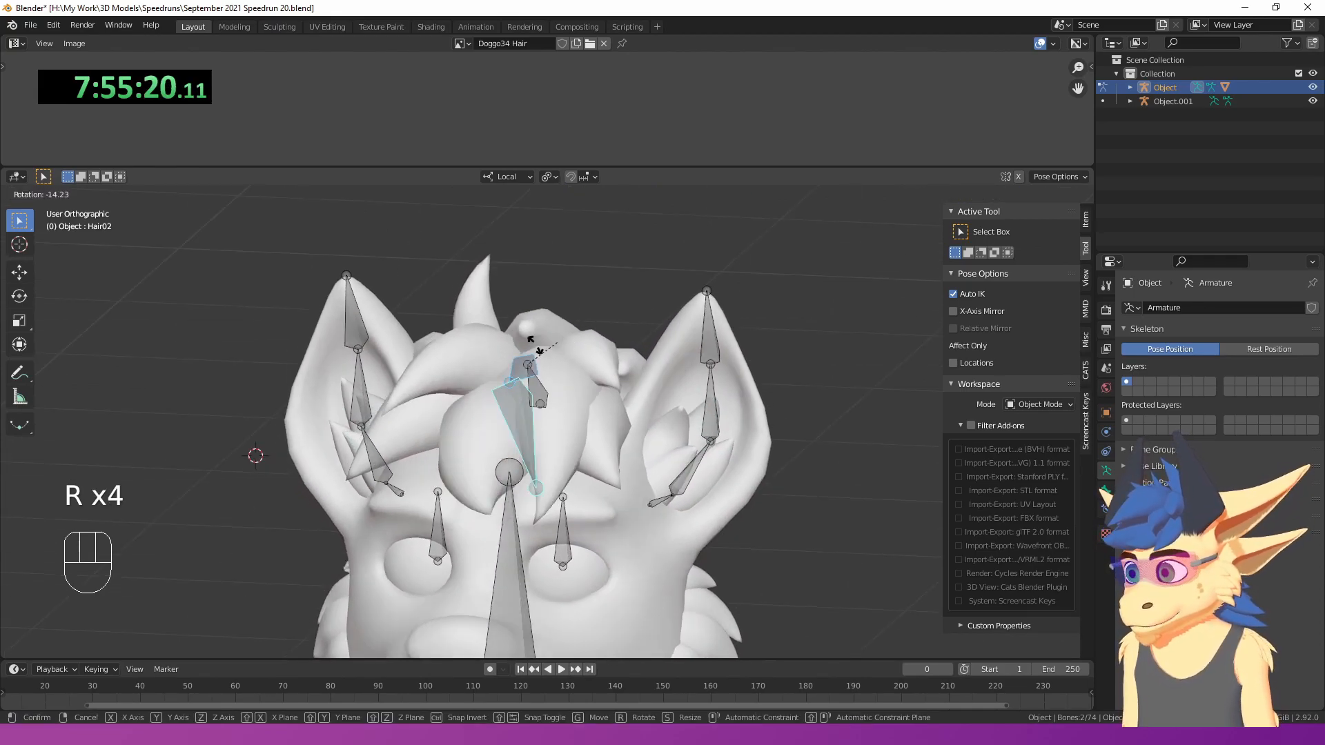
scroll(586, 346, down, 3)
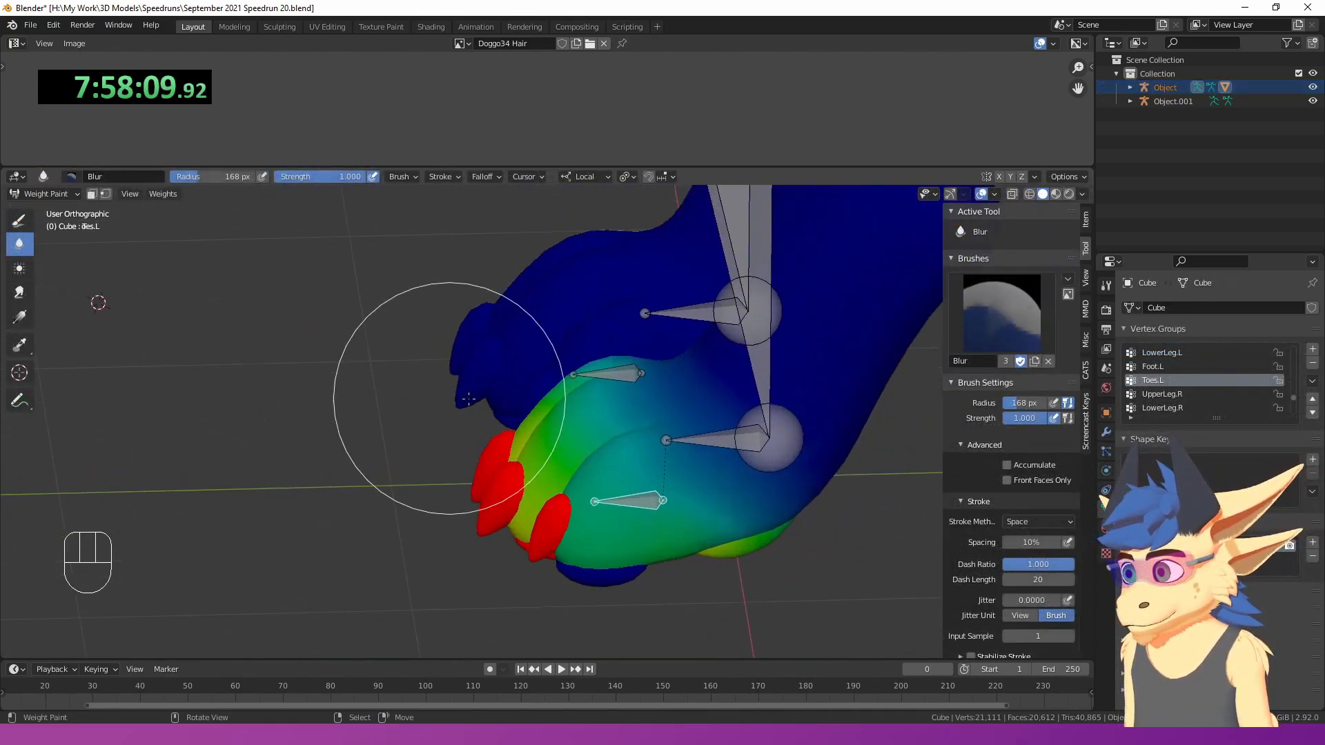
- Enter Edit Mode on the mesh and select the left foot's toe faces with Select Linked, delimited by seam
key(Tab)
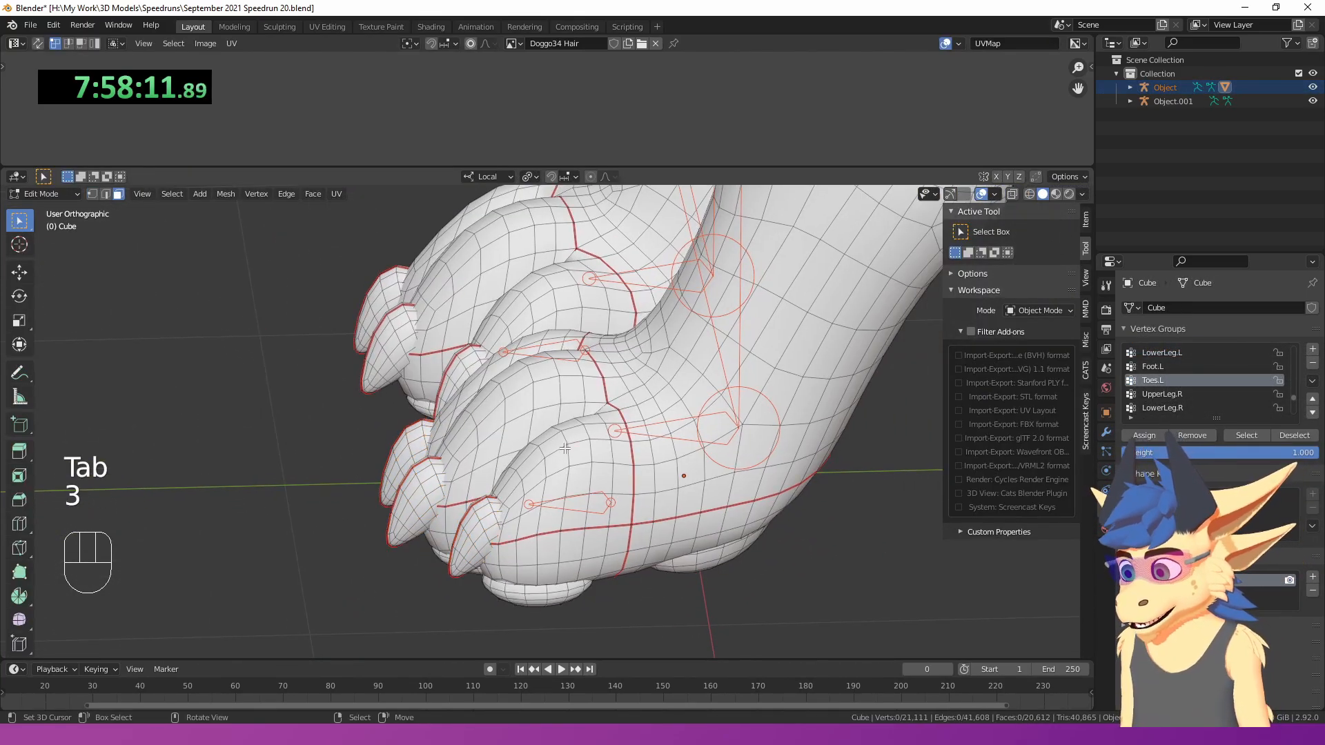
key(l)
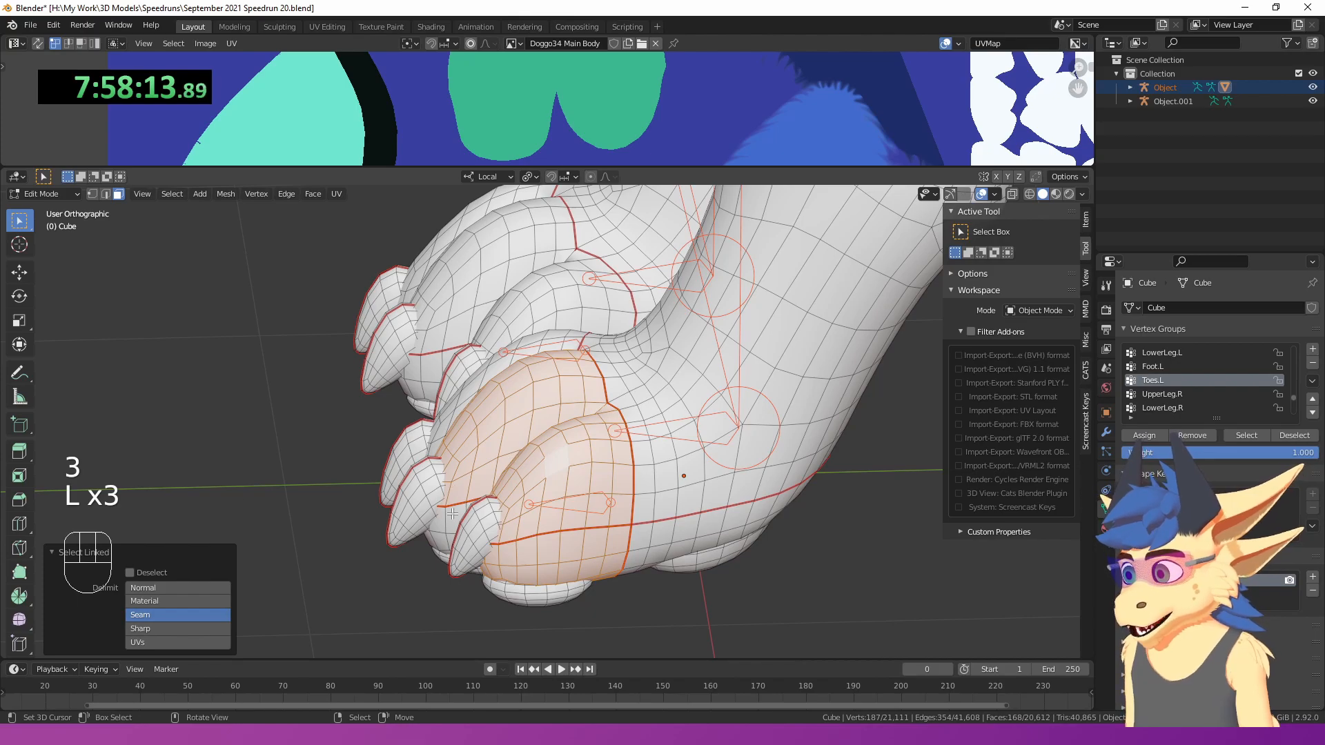
key(l)
middle_drag(452, 514, 461, 540)
key(l)
middle_drag(436, 324, 602, 278)
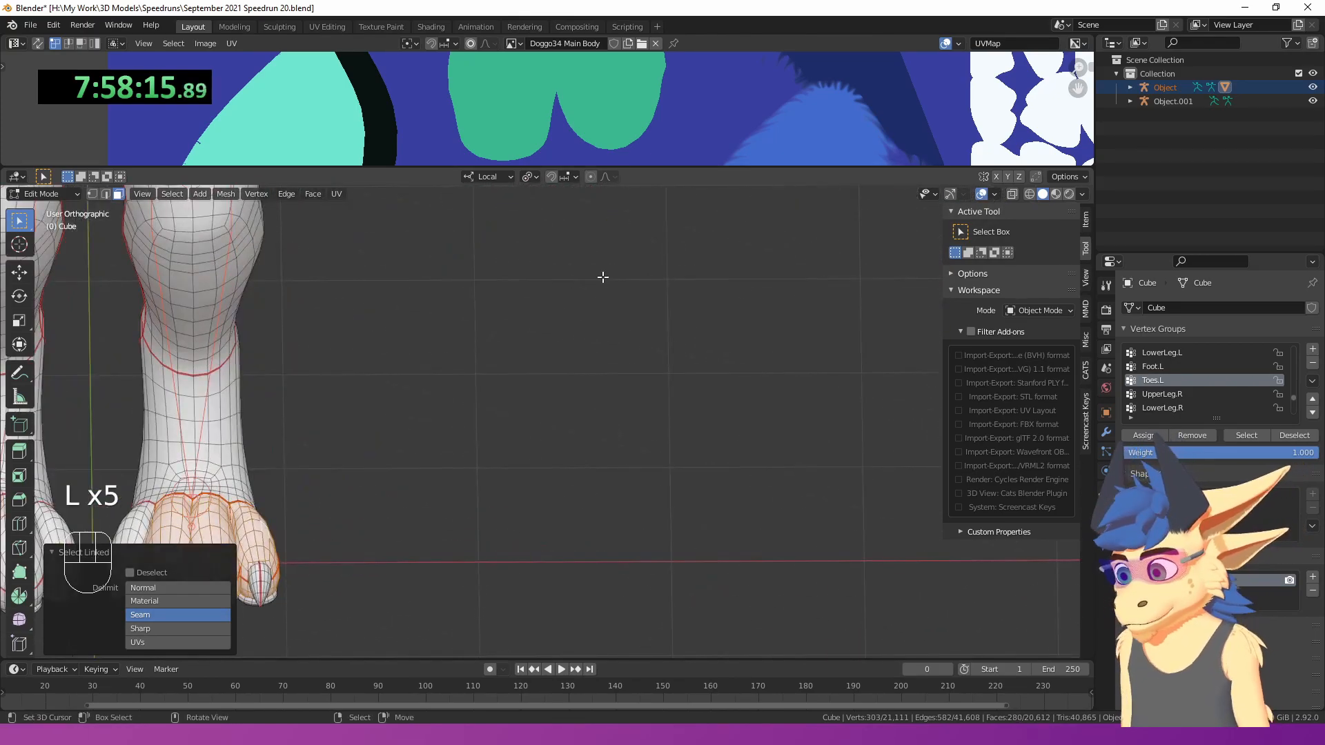
key(KP_Decimal)
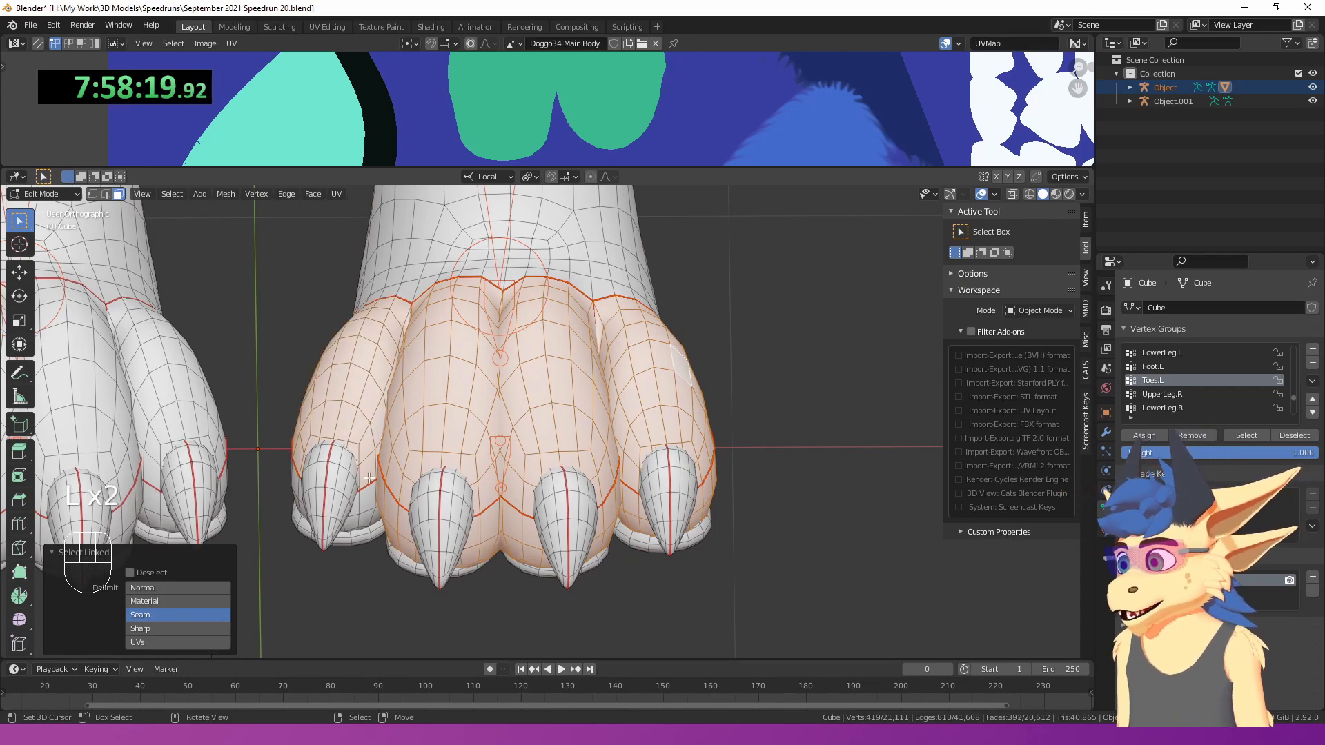
middle_drag(369, 514, 394, 506)
key(KP_Decimal)
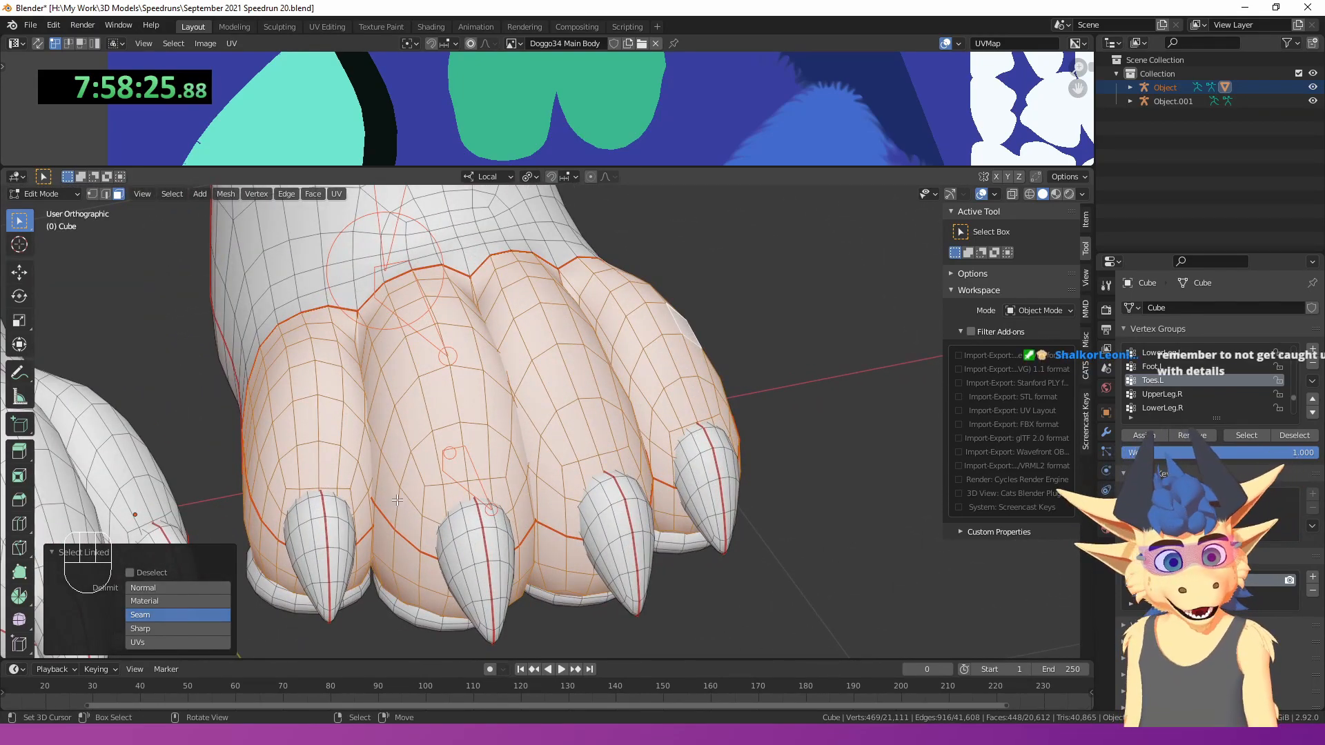
middle_drag(426, 495, 373, 480)
shift+middle_drag(373, 480, 322, 444)
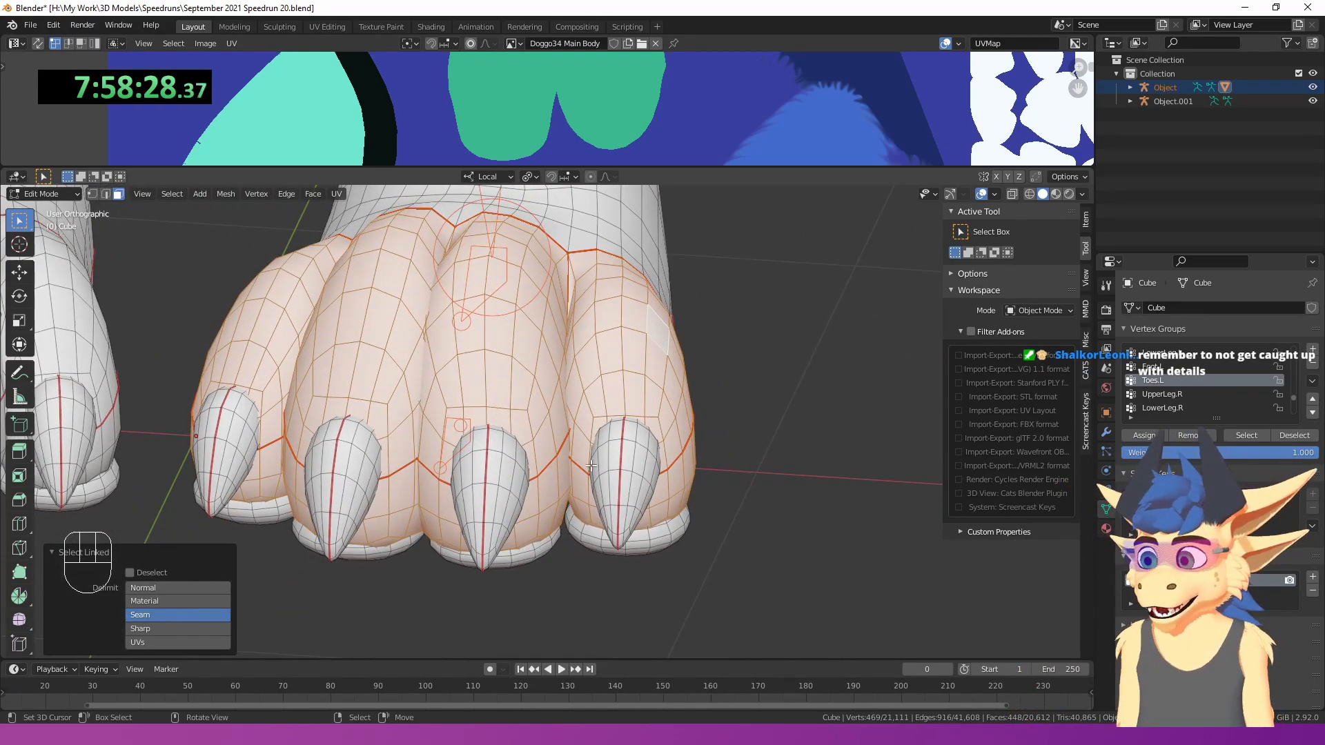
- Remove the selected left toe faces from all vertex groups and assign them to Toes.L with weight 1.000
click(1311, 381)
click(1240, 526)
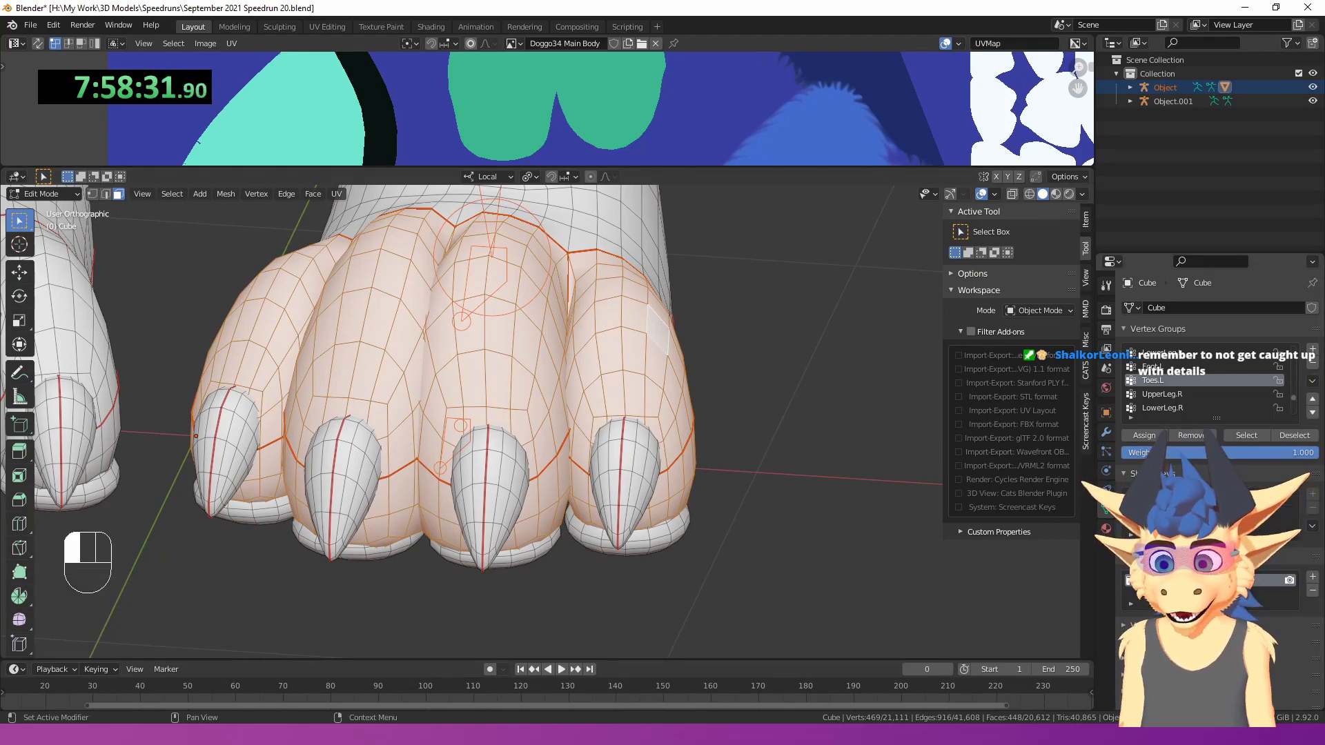
click(1148, 438)
scroll(483, 407, down, 5)
middle_drag(170, 381, 110, 399)
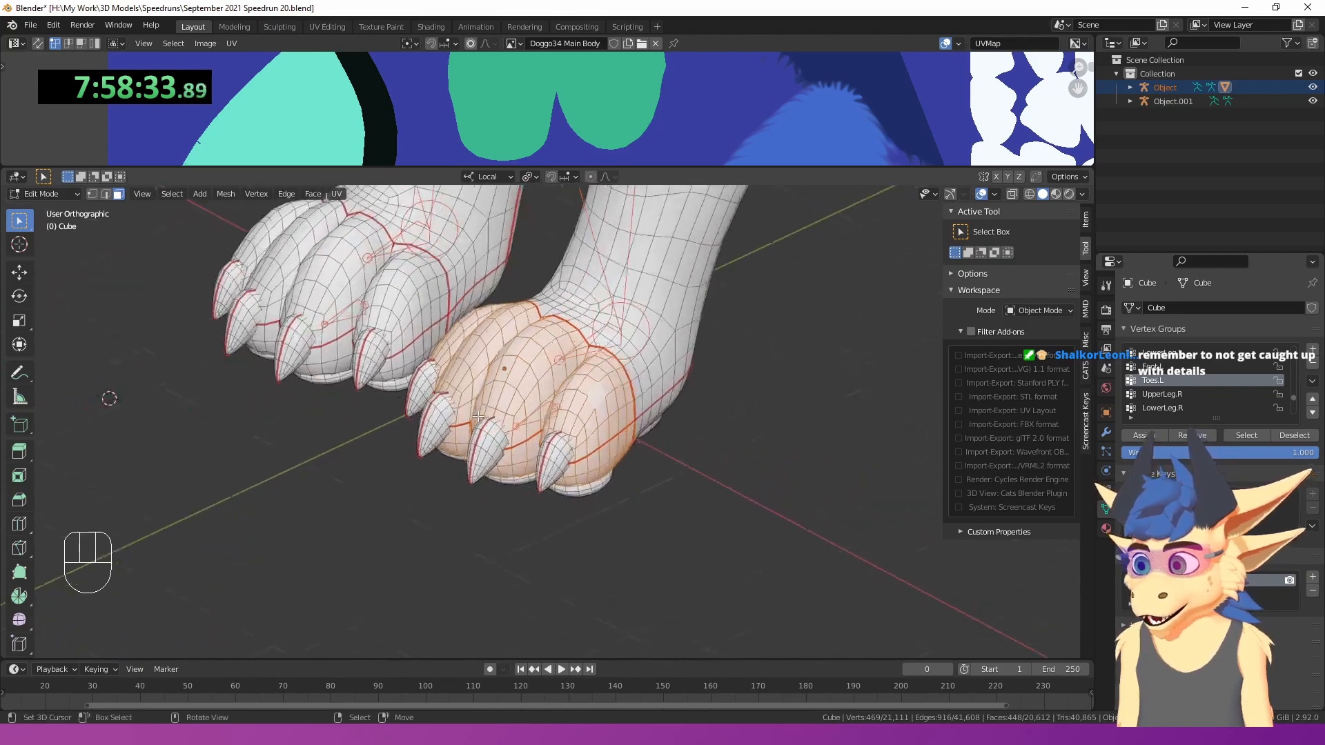
scroll(552, 411, up, 4)
- Select only the four linked toe pads on the underside of the left foot
key(Tab)
mouse_move(615, 420)
middle_down()
mouse_move(548, 394)
mouse_move(581, 434)
middle_up()
key(Tab)
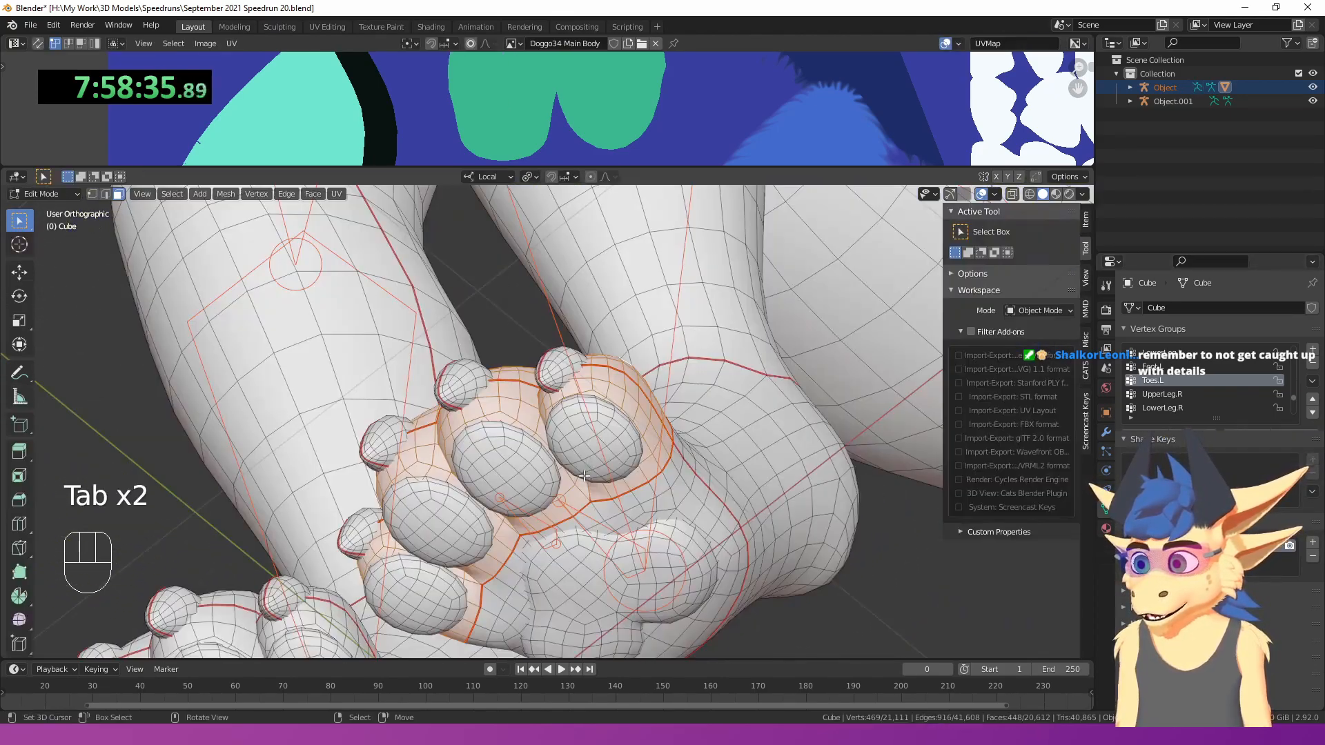
key(l)
key(l)
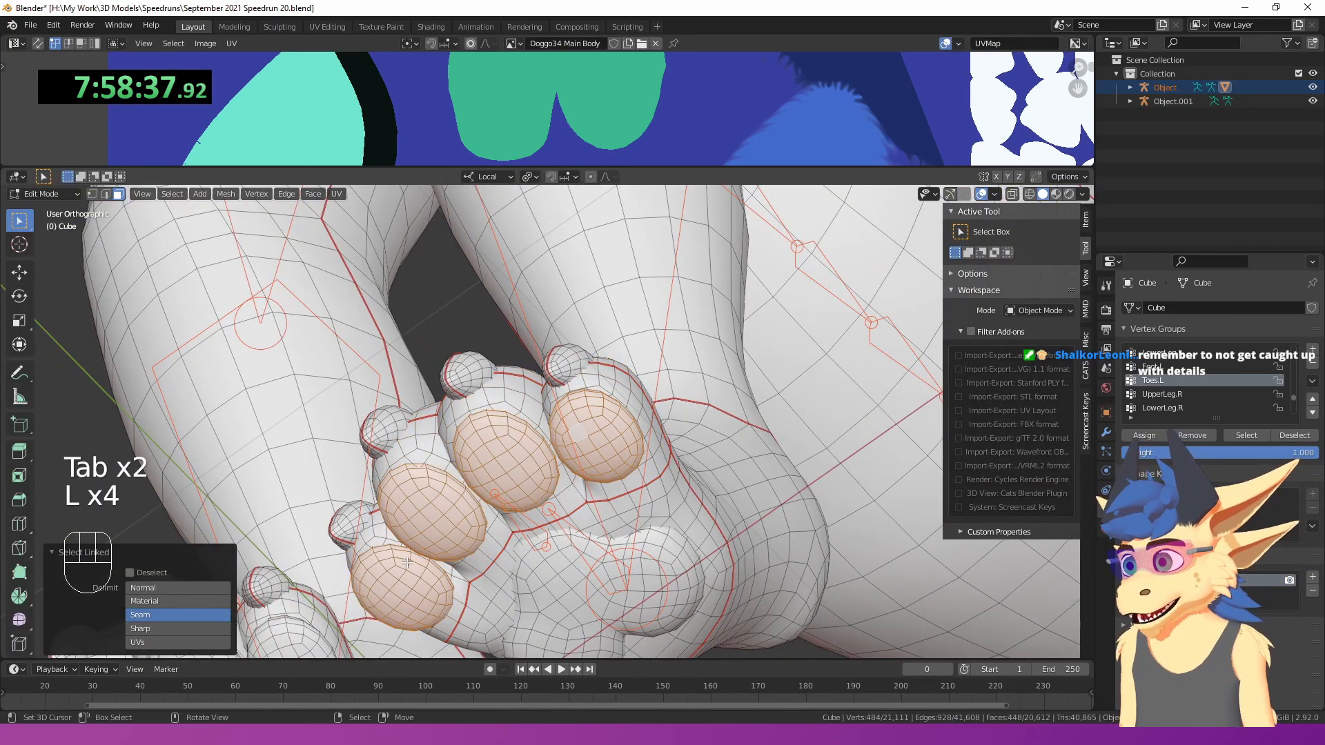
- Remove the toe pads from all vertex groups, assign them to Toes.L with weight 1.000 and leave Edit Mode
click(1312, 380)
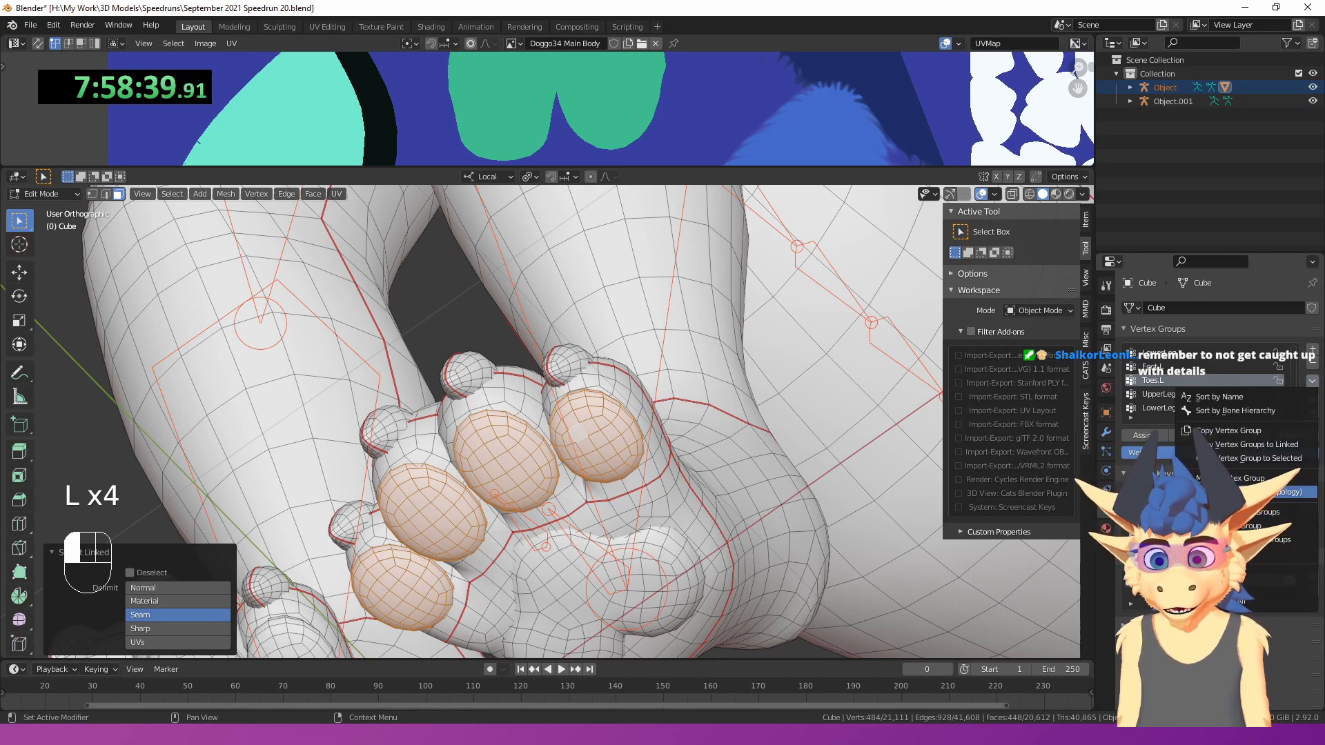
click(1277, 512)
click(1148, 438)
scroll(630, 473, down, 4)
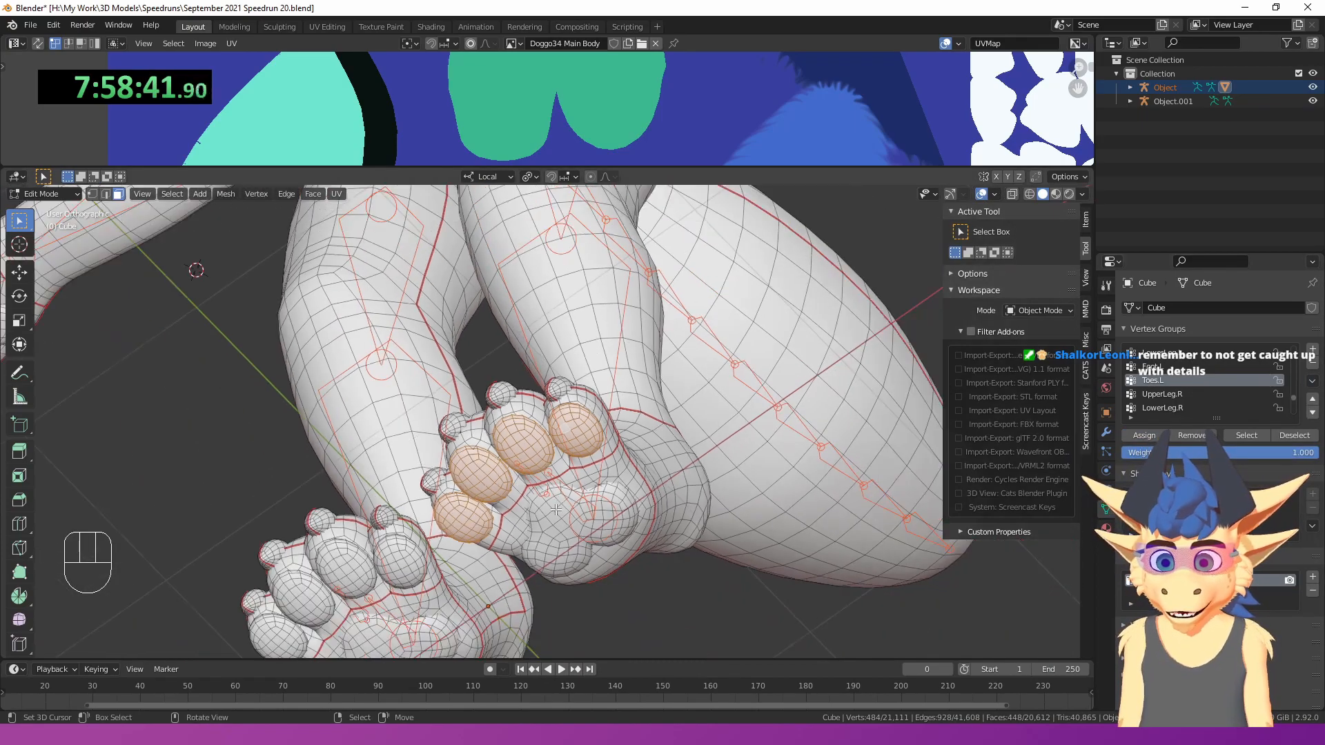
key(Tab)
- Make Foot.L the active bone in Weight Paint and blur the weights around the left foot
scroll(630, 473, down, 2)
mouse_move(630, 473)
middle_down()
mouse_move(627, 396)
mouse_move(560, 343)
middle_up()
scroll(628, 461, up, 4)
scroll(628, 461, down, 3)
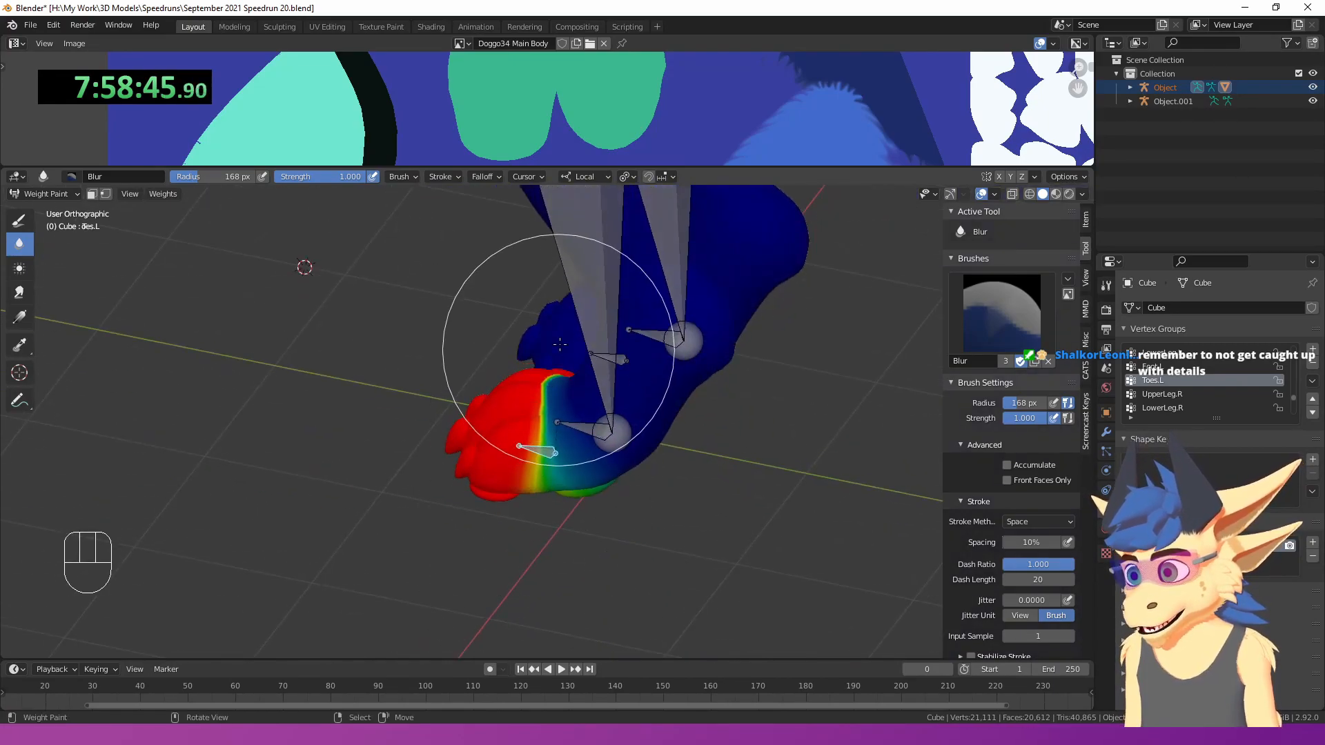
mouse_move(548, 420)
middle_down()
mouse_move(562, 355)
mouse_move(574, 370)
middle_up()
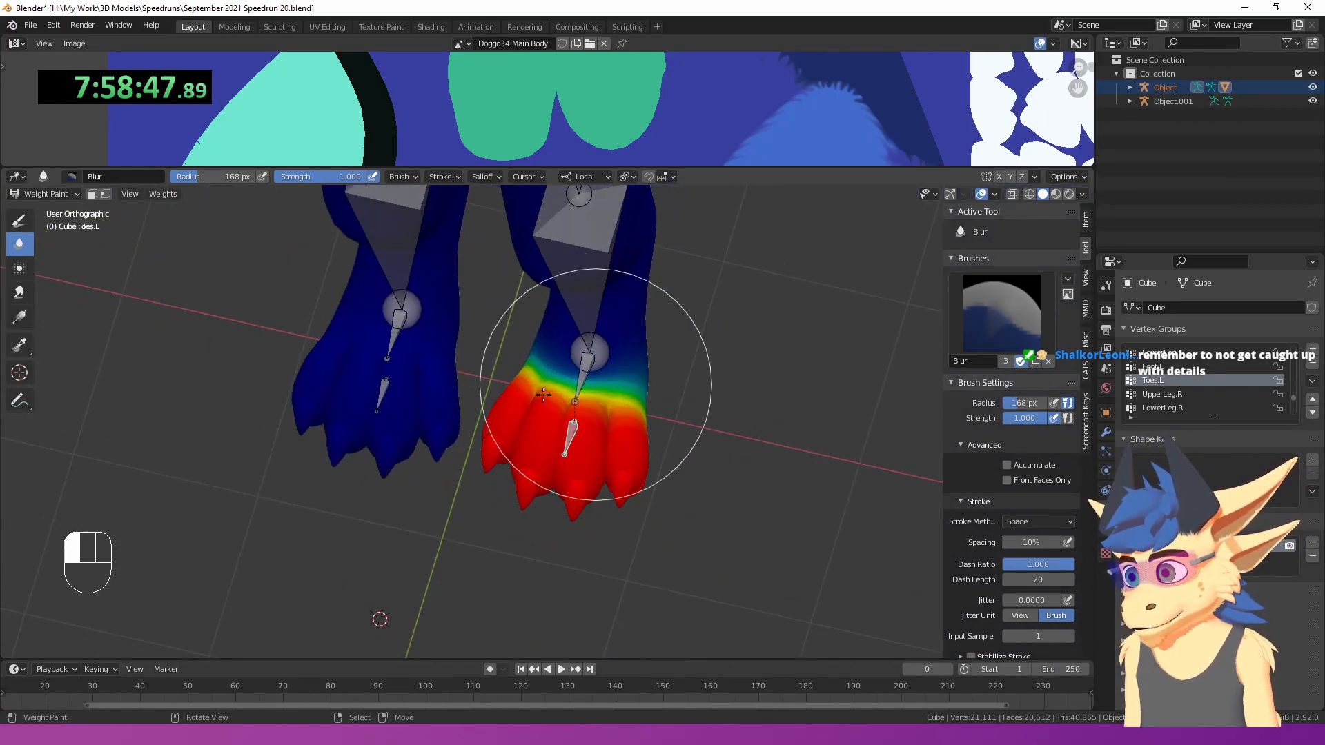
ctrl+click(576, 379)
middle_drag(576, 379, 718, 366)
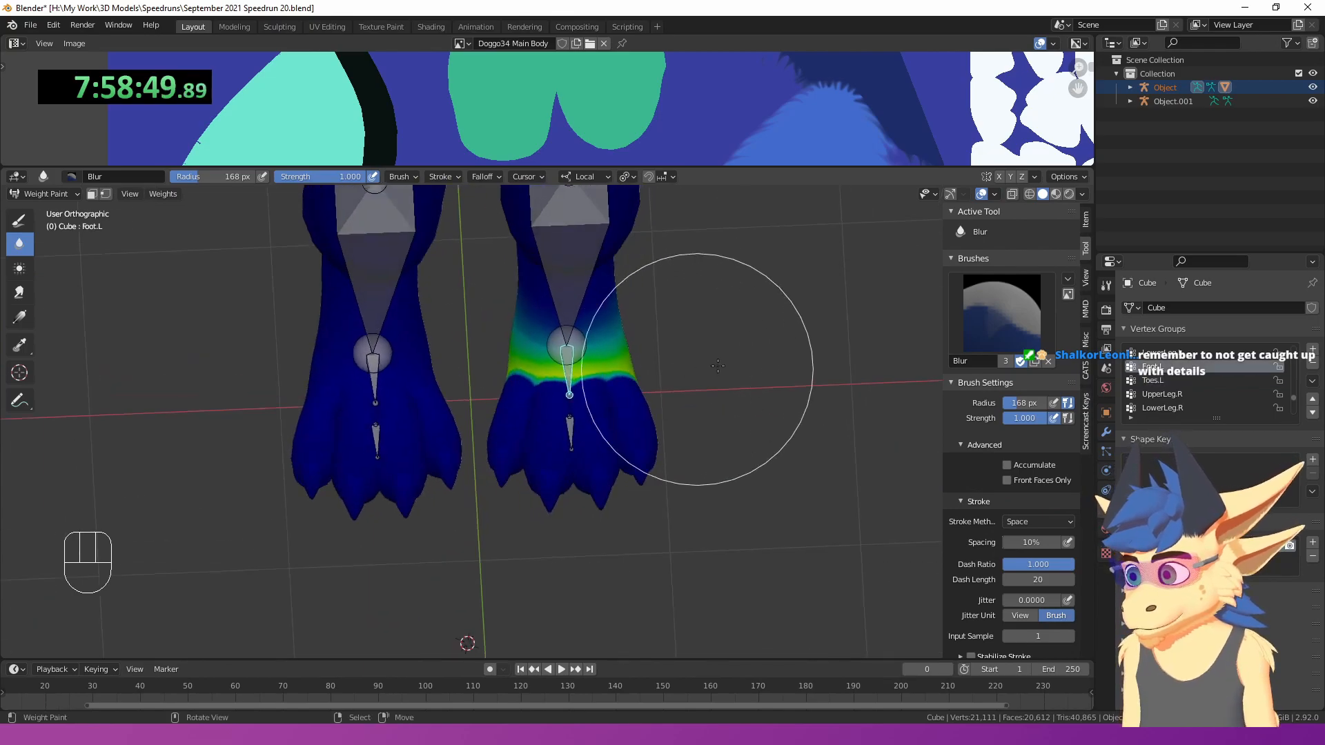
middle_drag(703, 318, 486, 433)
drag(507, 453, 494, 454)
middle_drag(607, 331, 530, 488)
mouse_move(629, 312)
shift+middle_down()
mouse_move(601, 442)
mouse_move(645, 542)
shift+middle_up()
scroll(601, 442, down, 3)
- Blur the weight transition around the left ankle and inspect the LowerLeg.L weights there
right_click(590, 465)
middle_drag(654, 474, 475, 452)
middle_drag(580, 468, 527, 475)
mouse_move(523, 461)
mouse_down()
mouse_move(541, 405)
mouse_move(530, 427)
mouse_up()
middle_drag(530, 426, 491, 512)
scroll(504, 503, up, 2)
mouse_move(553, 479)
mouse_down()
mouse_move(594, 455)
mouse_move(599, 480)
mouse_up()
middle_drag(599, 482, 377, 566)
scroll(569, 506, up, 3)
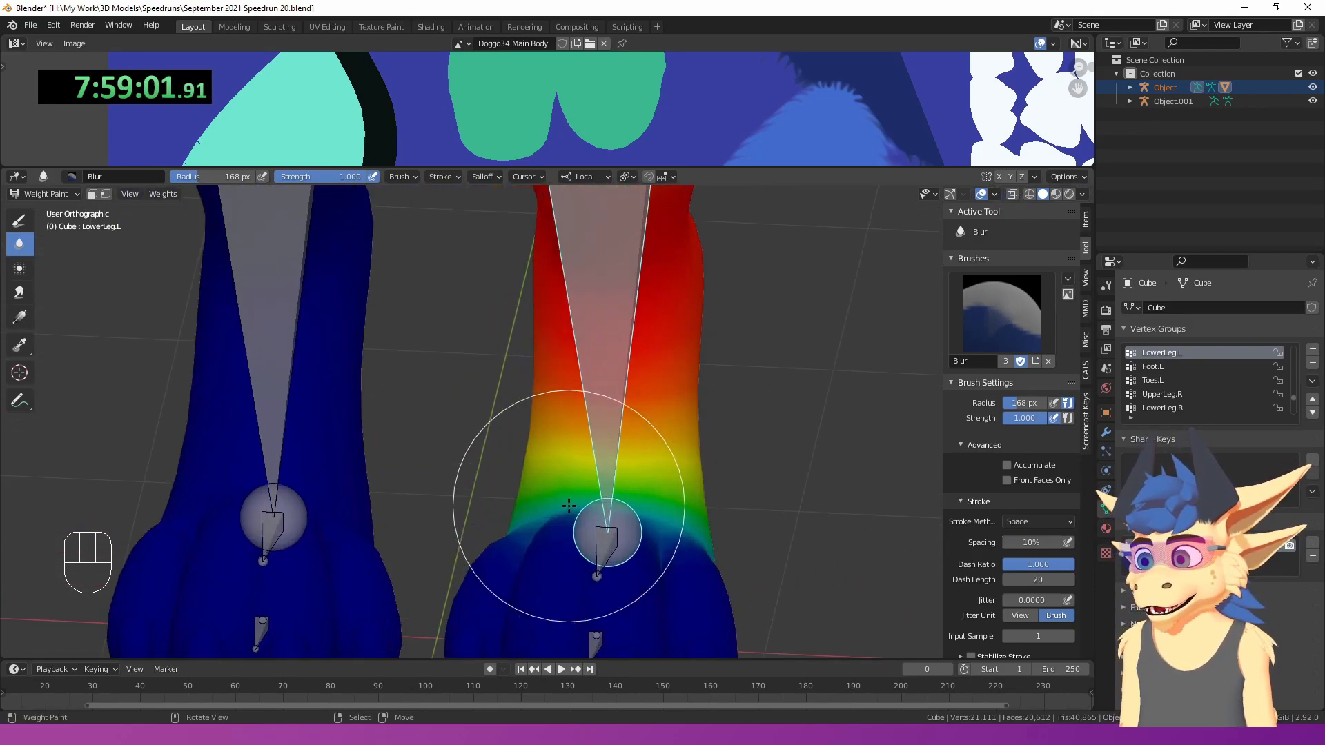
shift+middle_drag(619, 483, 620, 445)
middle_drag(620, 445, 476, 503)
scroll(497, 508, up, 2)
right_click(607, 489)
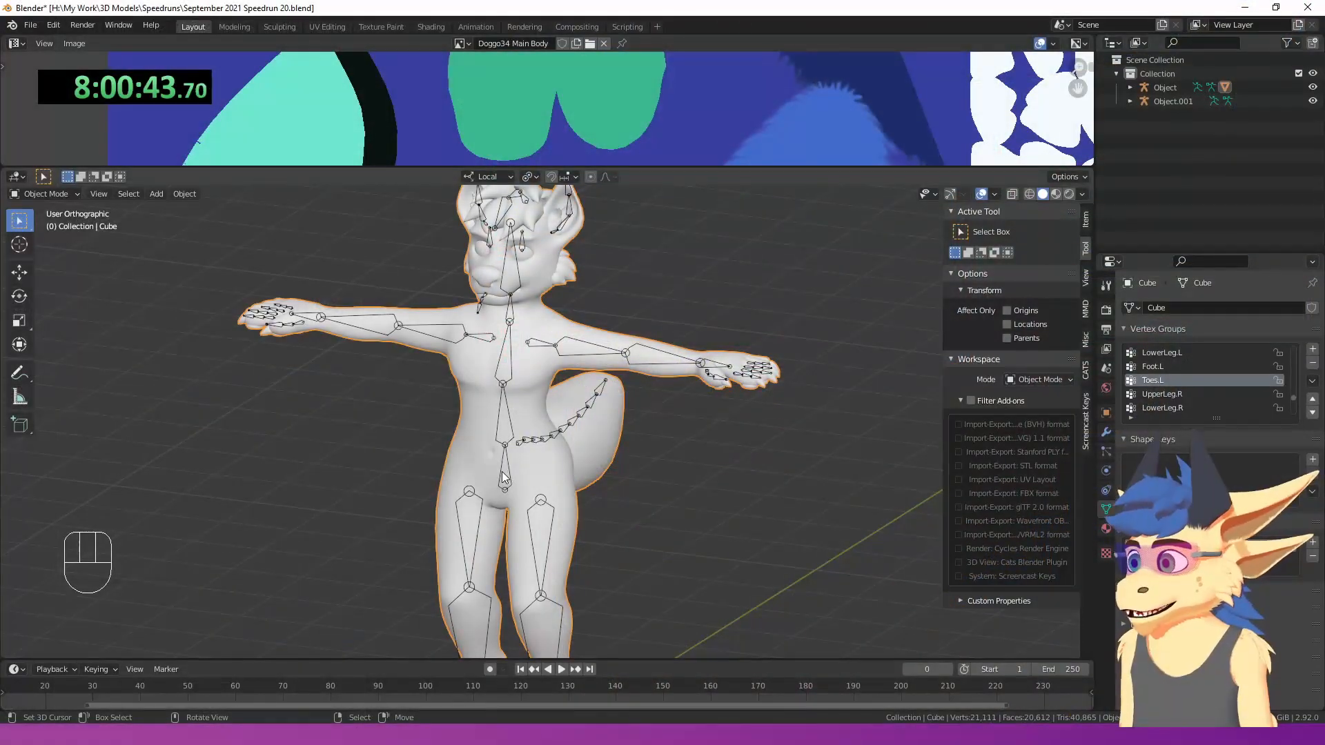
- Put the armature in Pose Mode, select the Hips bone and test-move it, then cancel the move
click(502, 473)
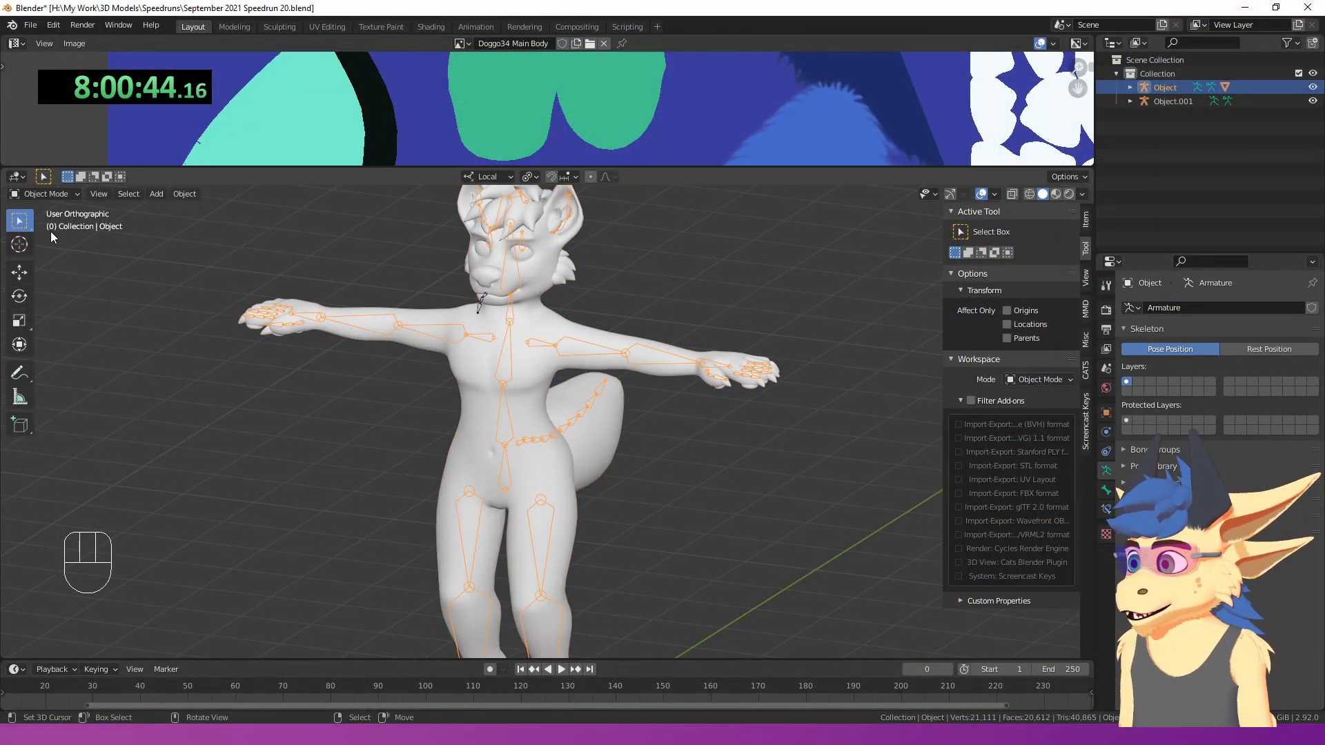
click(43, 240)
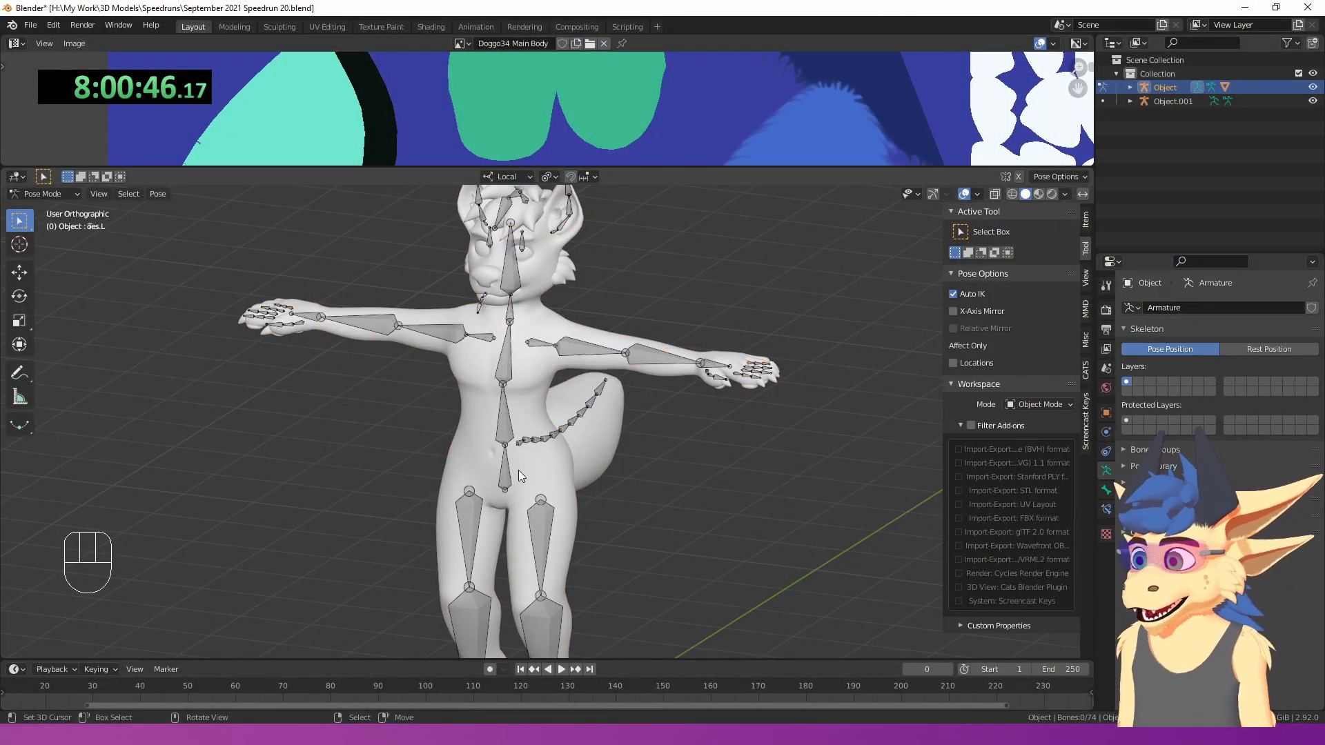
click(517, 470)
key(g)
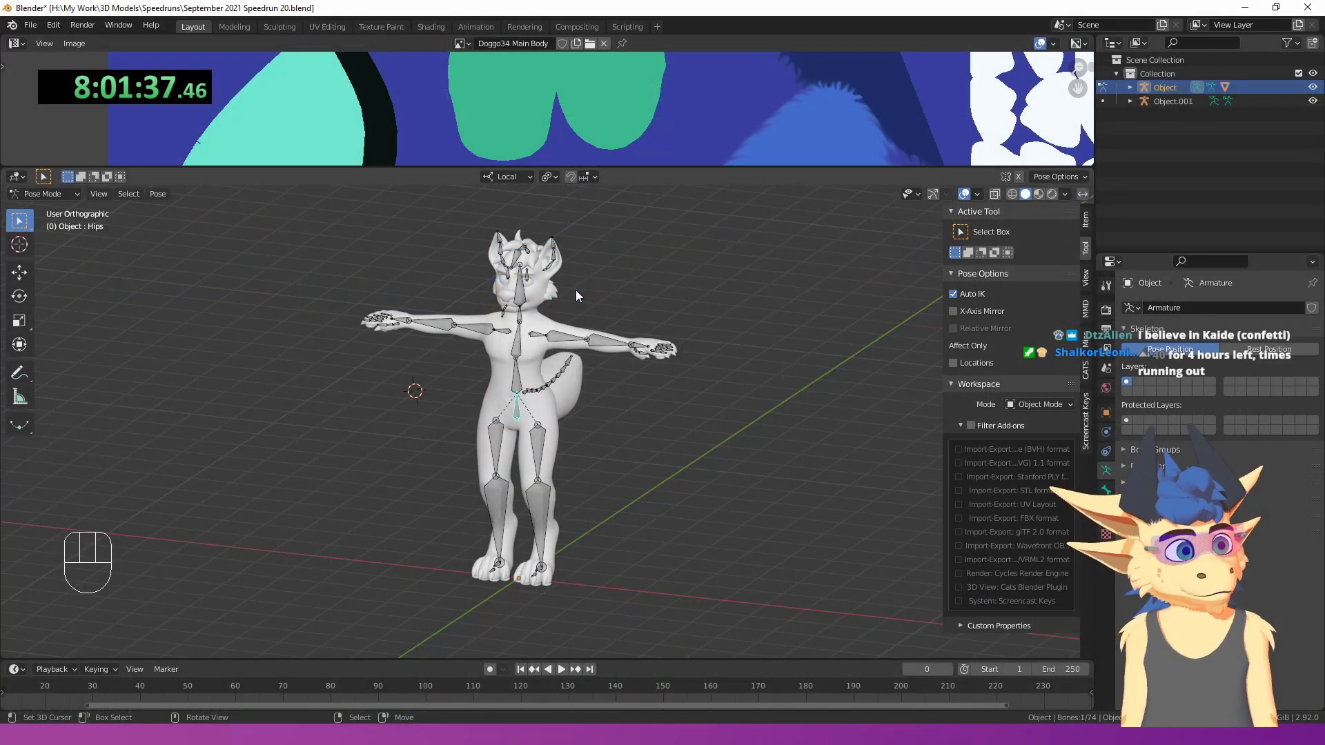
right_click(574, 291)
- Select the Head bone and examine the head and shoulder area up close
scroll(561, 392, up, 5)
mouse_move(561, 392)
shift+middle_down()
mouse_move(609, 440)
mouse_move(668, 638)
mouse_move(558, 393)
shift+middle_up()
scroll(585, 403, up, 2)
right_click(585, 405)
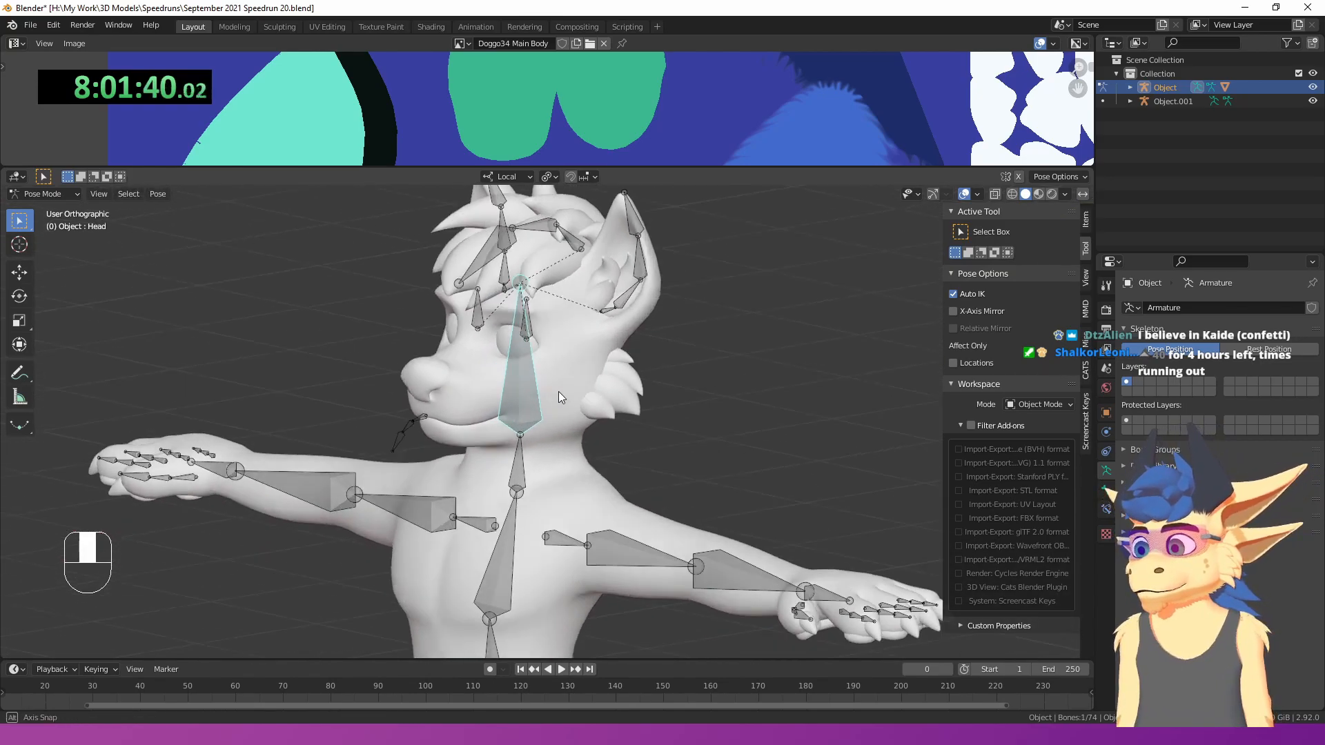
scroll(558, 393, up, 2)
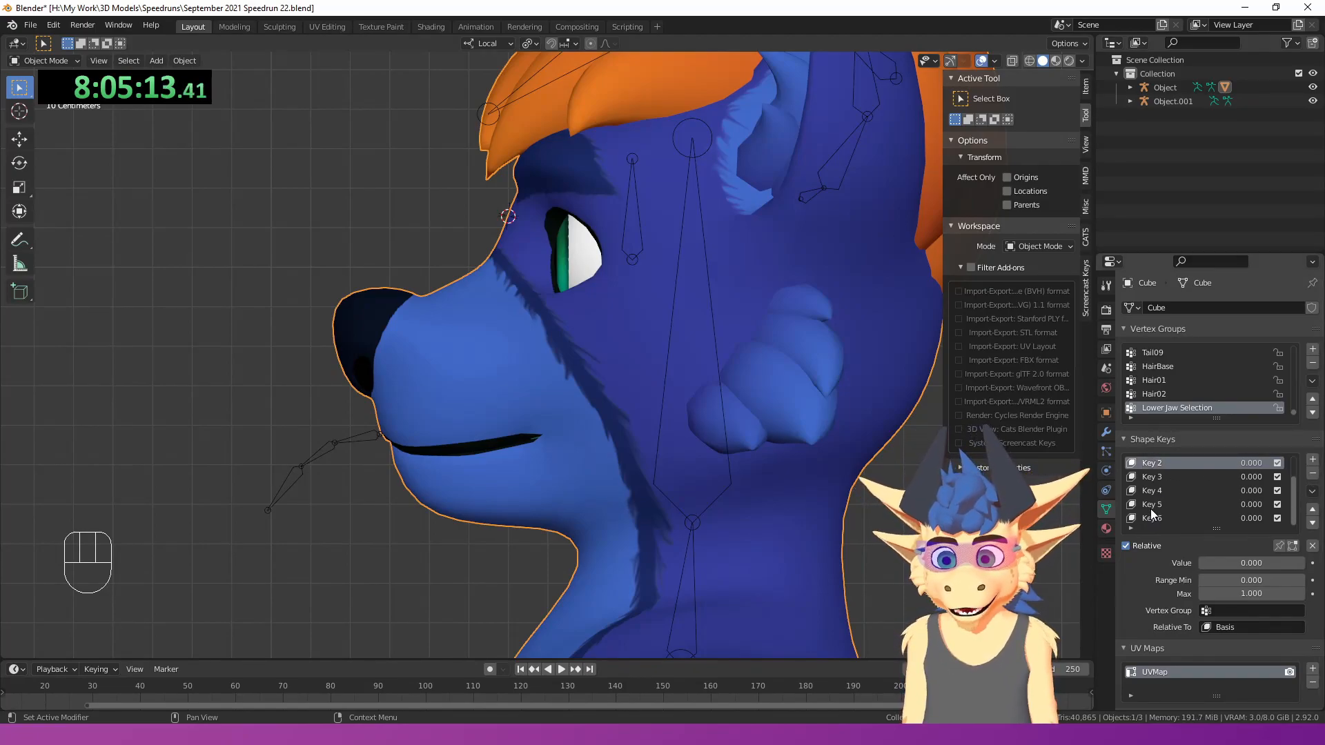
- Delete the surplus numbered shape keys from the mesh
click(1313, 473)
click(1313, 474)
click(1314, 474)
click(1314, 474)
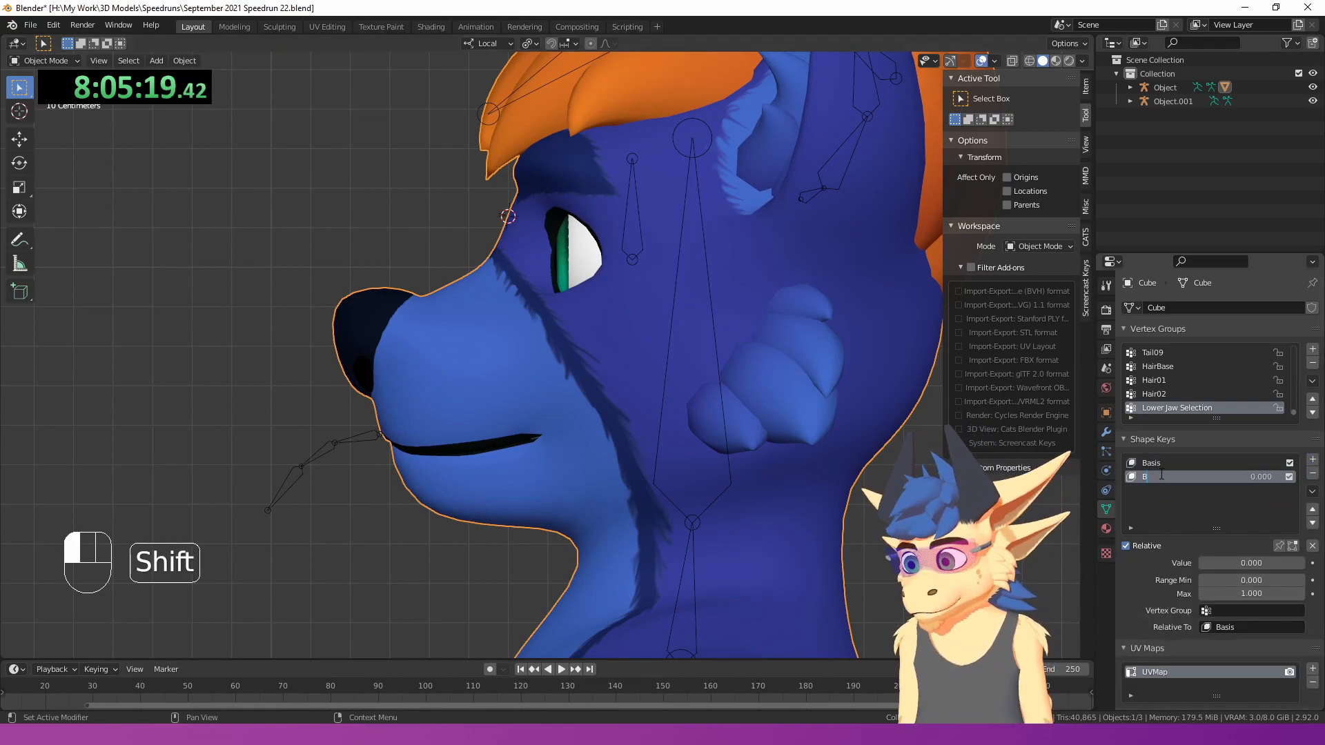
- Move the upper eyelid vertices down over the eyes using smooth proportional editing to shape the Blink key
key(g)
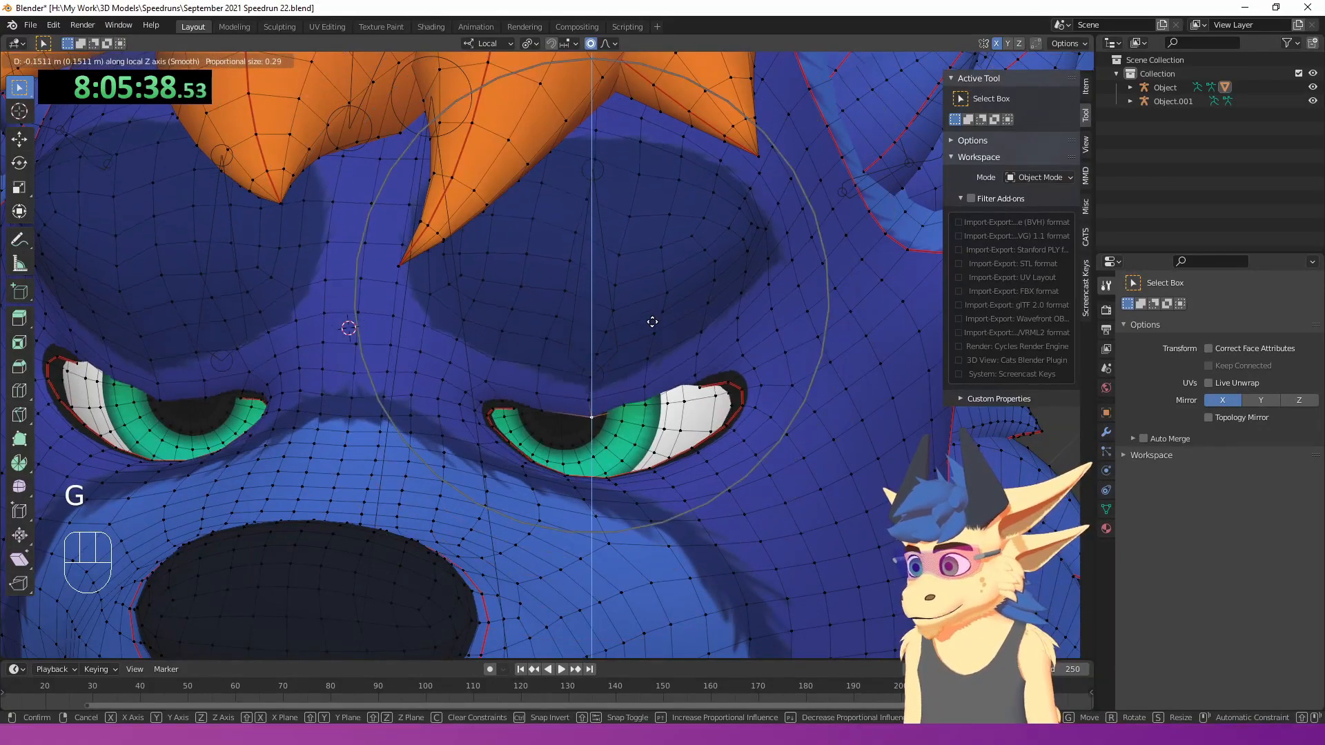
scroll(653, 304, down, 4)
click(654, 307)
middle_drag(653, 307, 623, 263)
key(g)
scroll(470, 293, up, 3)
click(466, 307)
scroll(508, 283, down, 2)
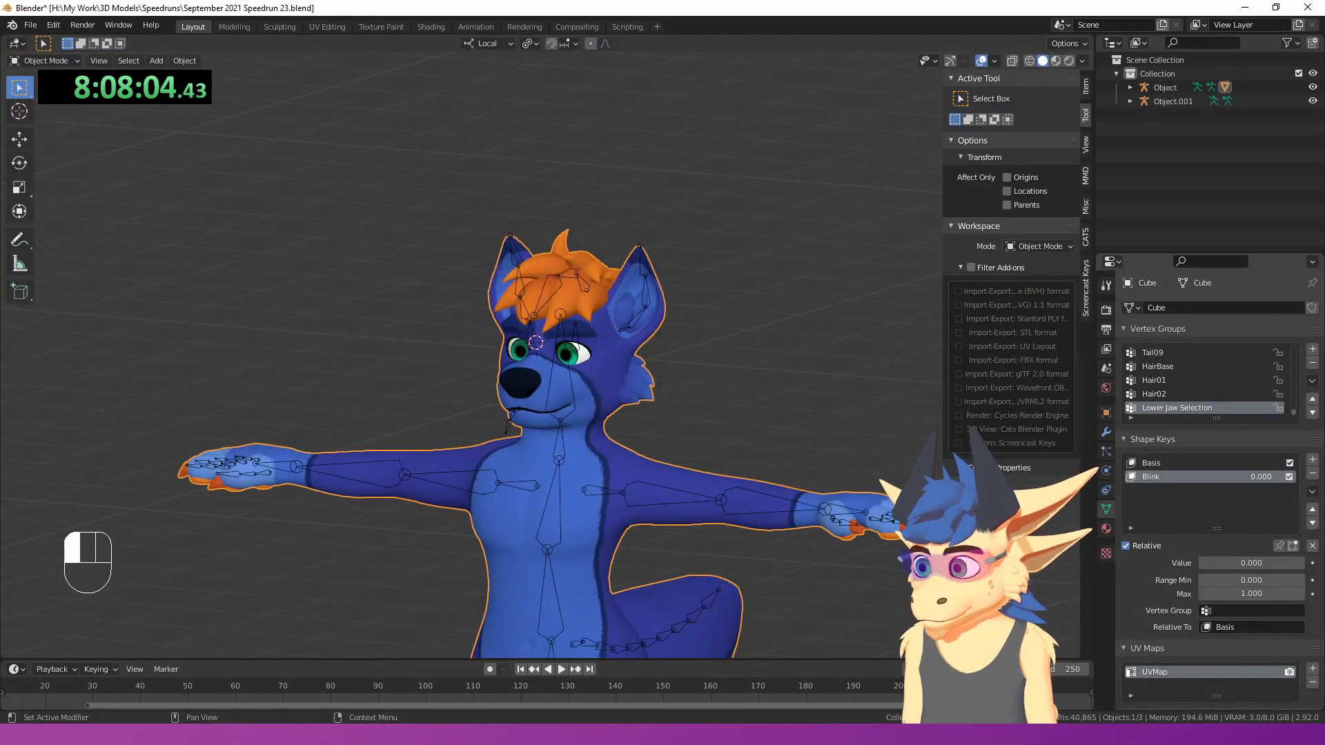
- Test the Blink shape key's value slider while viewing the face up close
scroll(644, 196, up, 5)
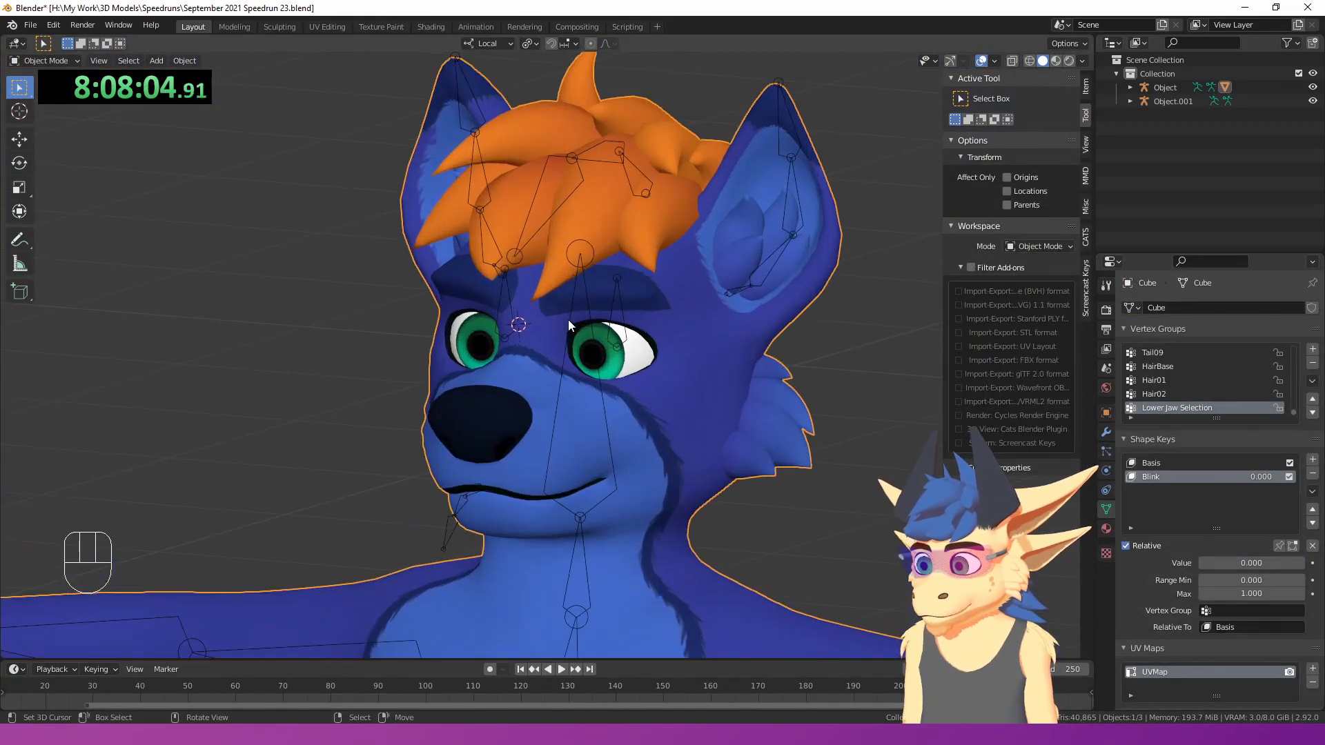
middle_drag(627, 337, 635, 314)
mouse_move(1267, 478)
mouse_down()
mouse_move(1303, 478)
mouse_move(1267, 477)
mouse_up()
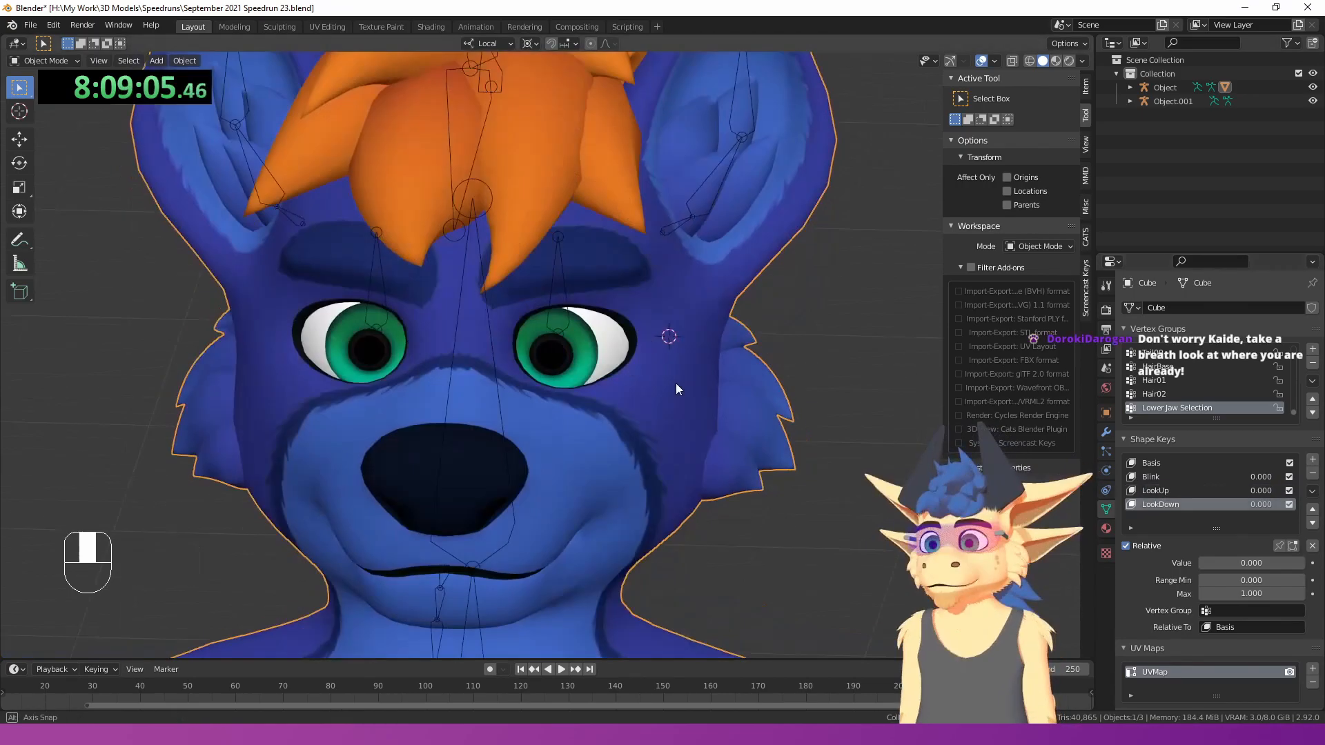
- Add the AA open-mouth shape key below LookDown and leave Edit Mode on the mesh
scroll(669, 375, up, 2)
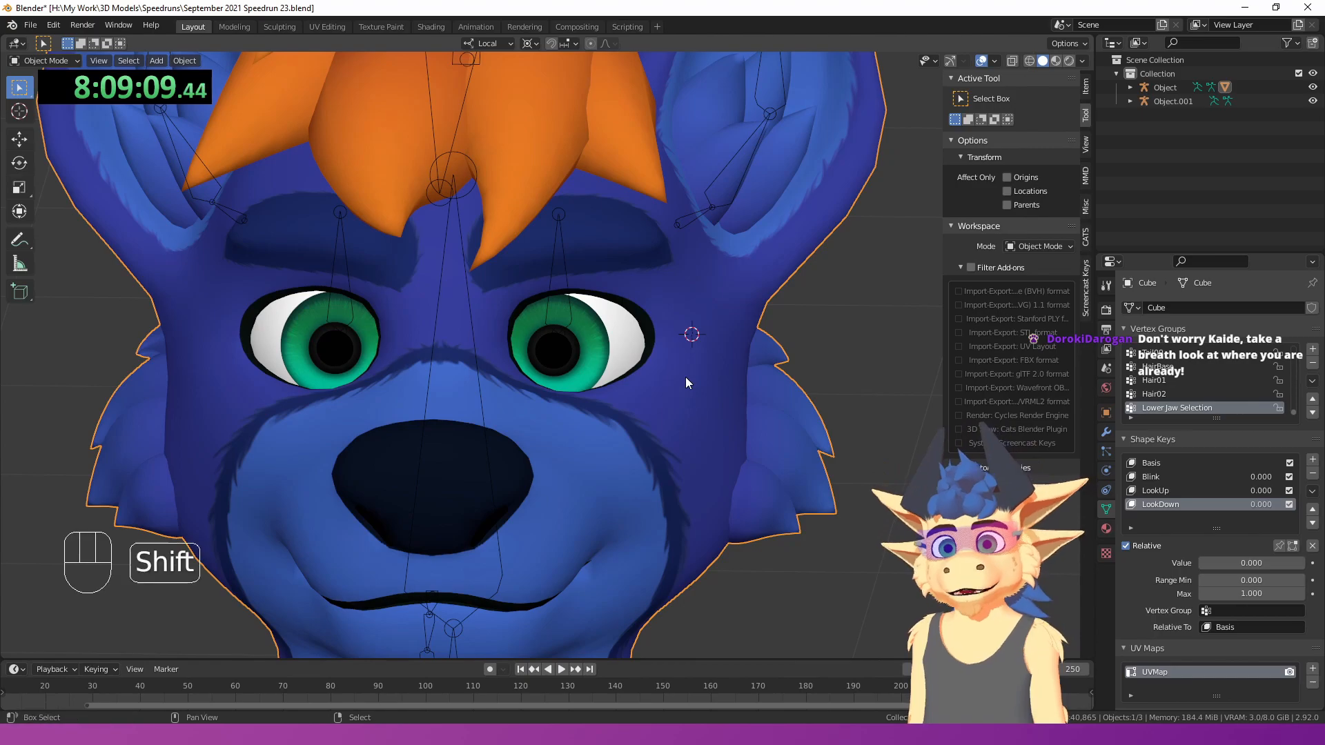
middle_drag(685, 377, 644, 253)
scroll(648, 257, down, 5)
key(Tab)
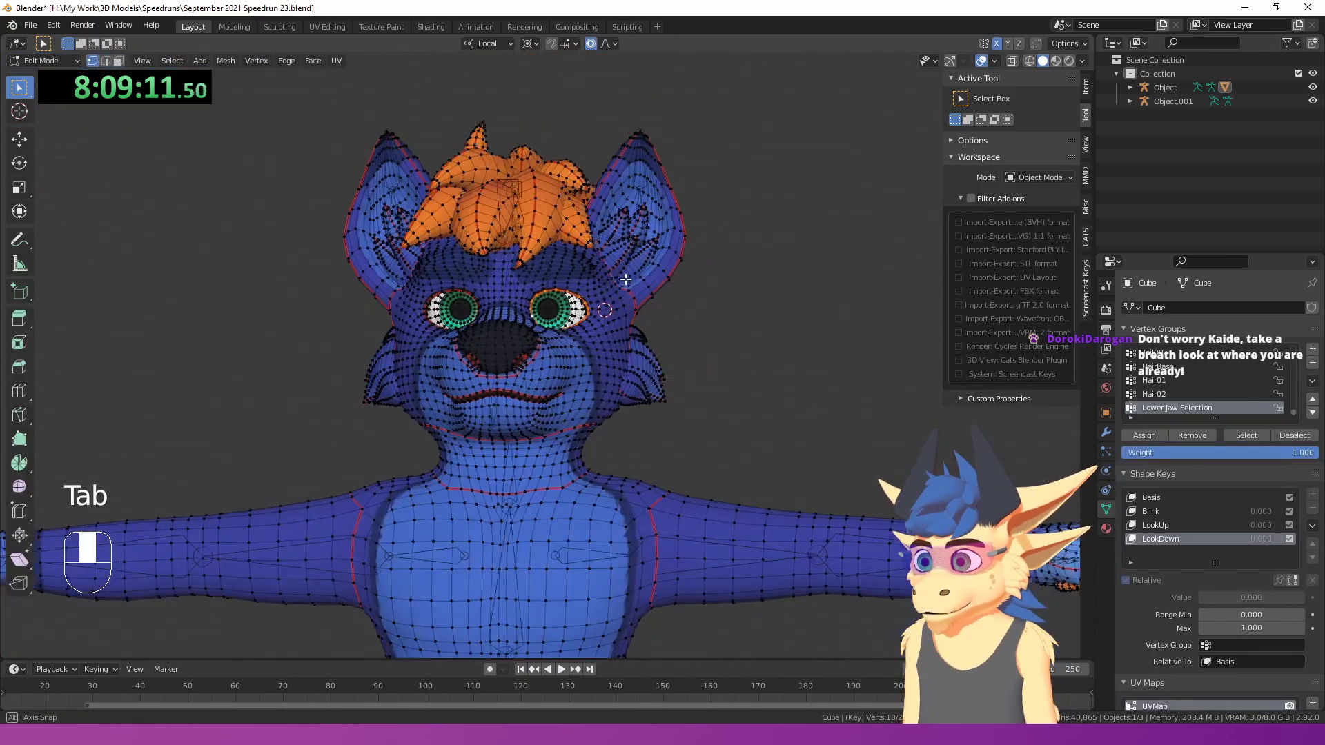
key(KP_3)
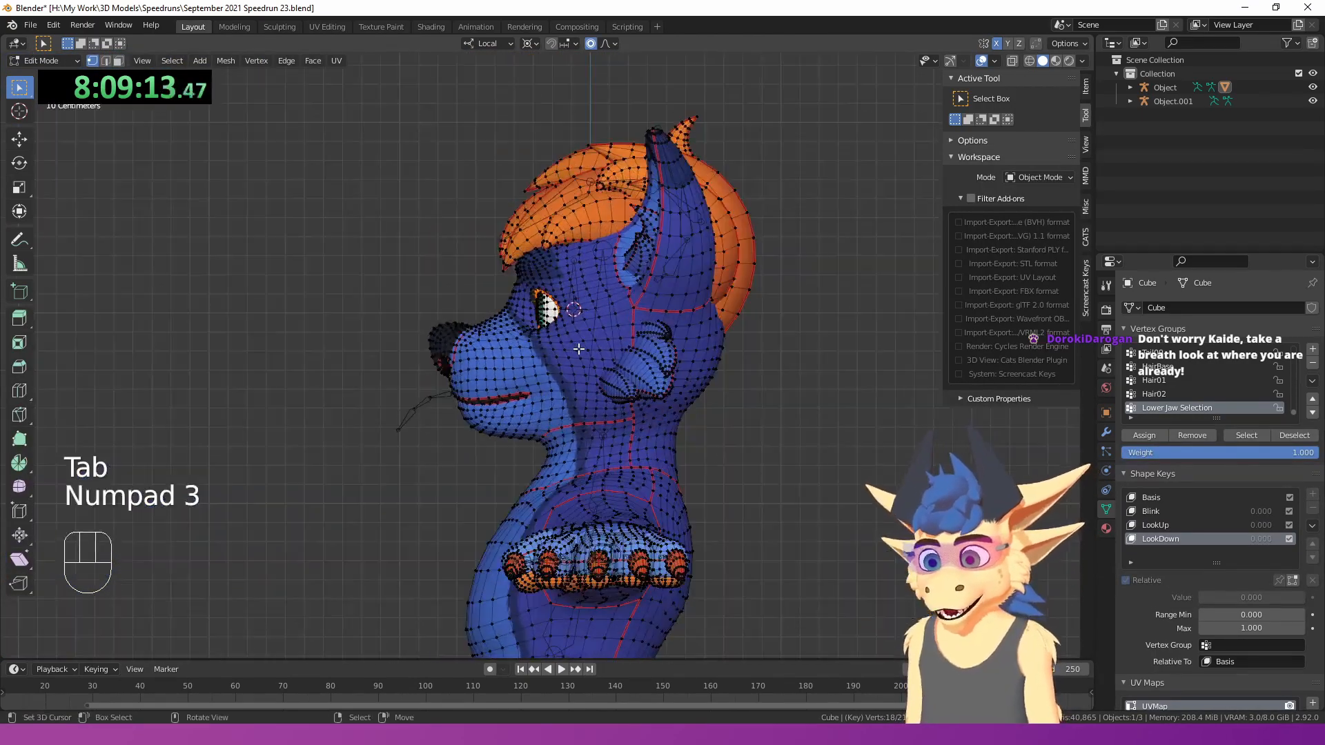
key(Tab)
click(1312, 460)
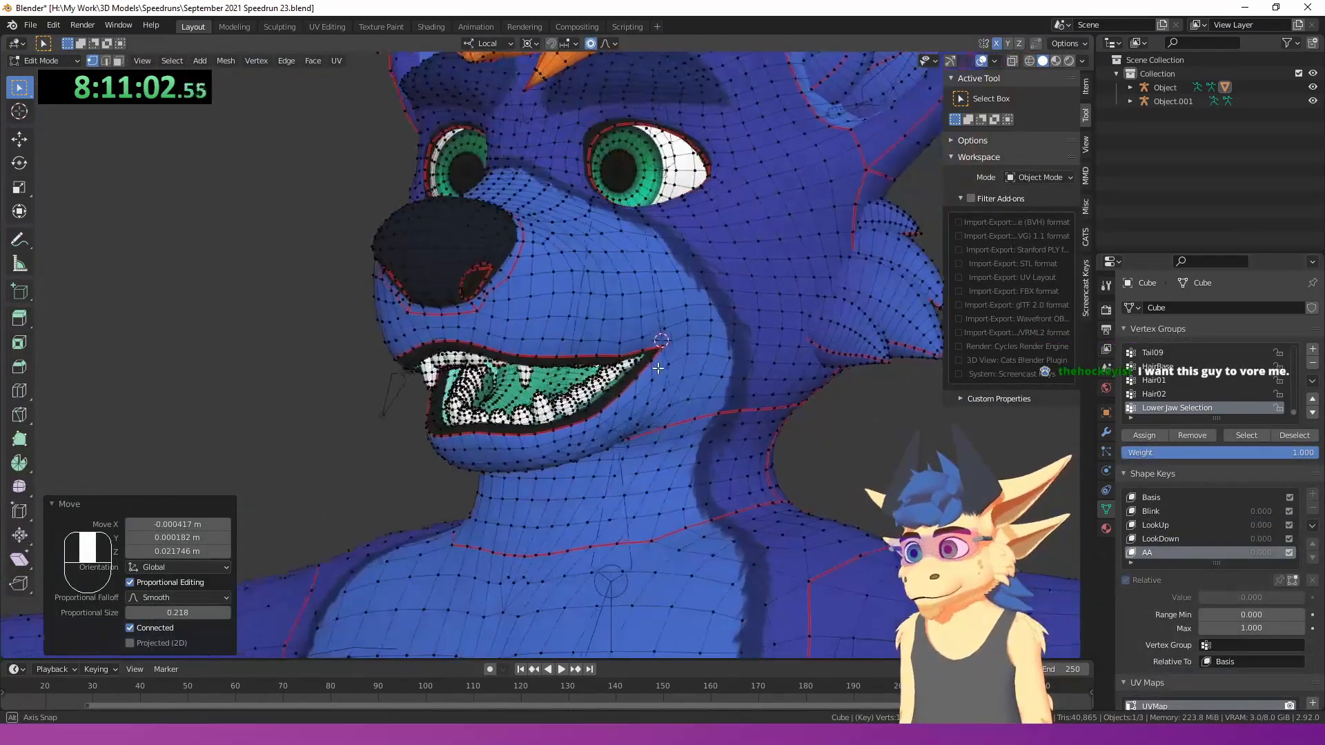
key(Tab)
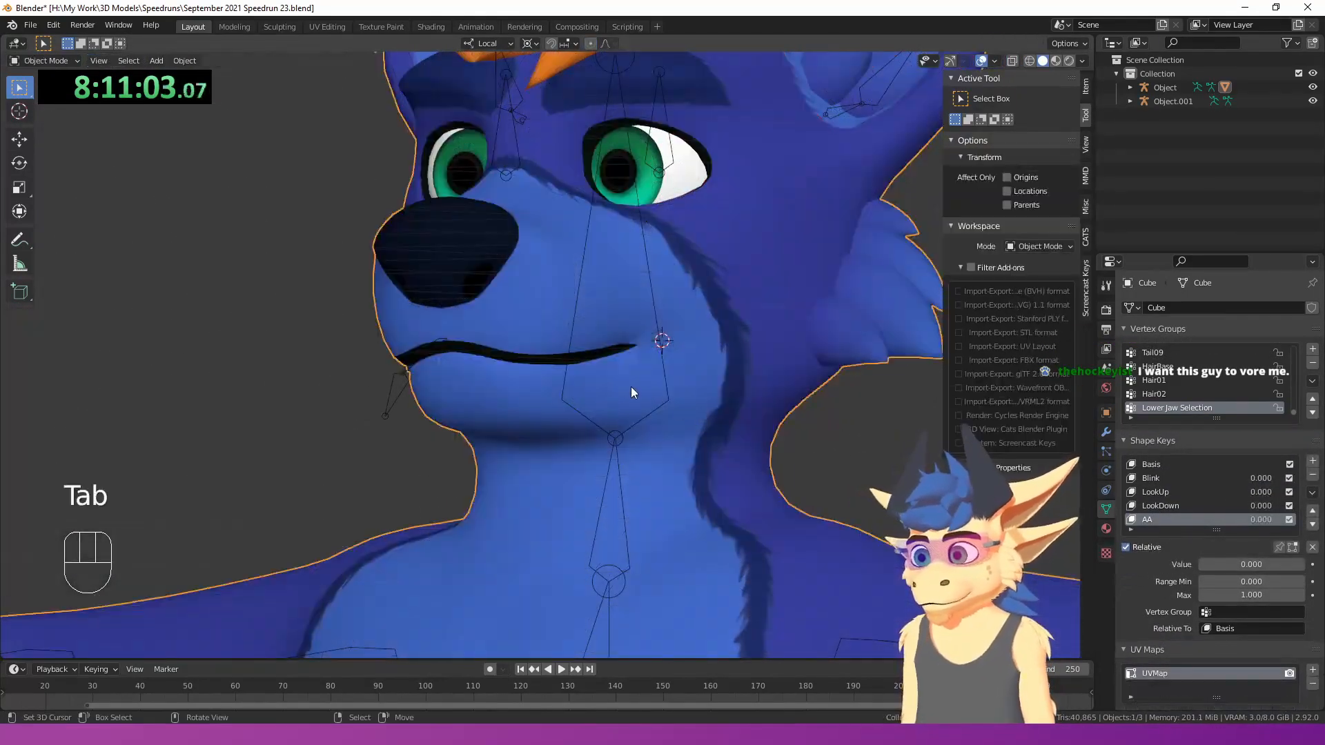
- Test the AA shape key's value while viewing the muzzle from the side
drag(1235, 563, 1247, 564)
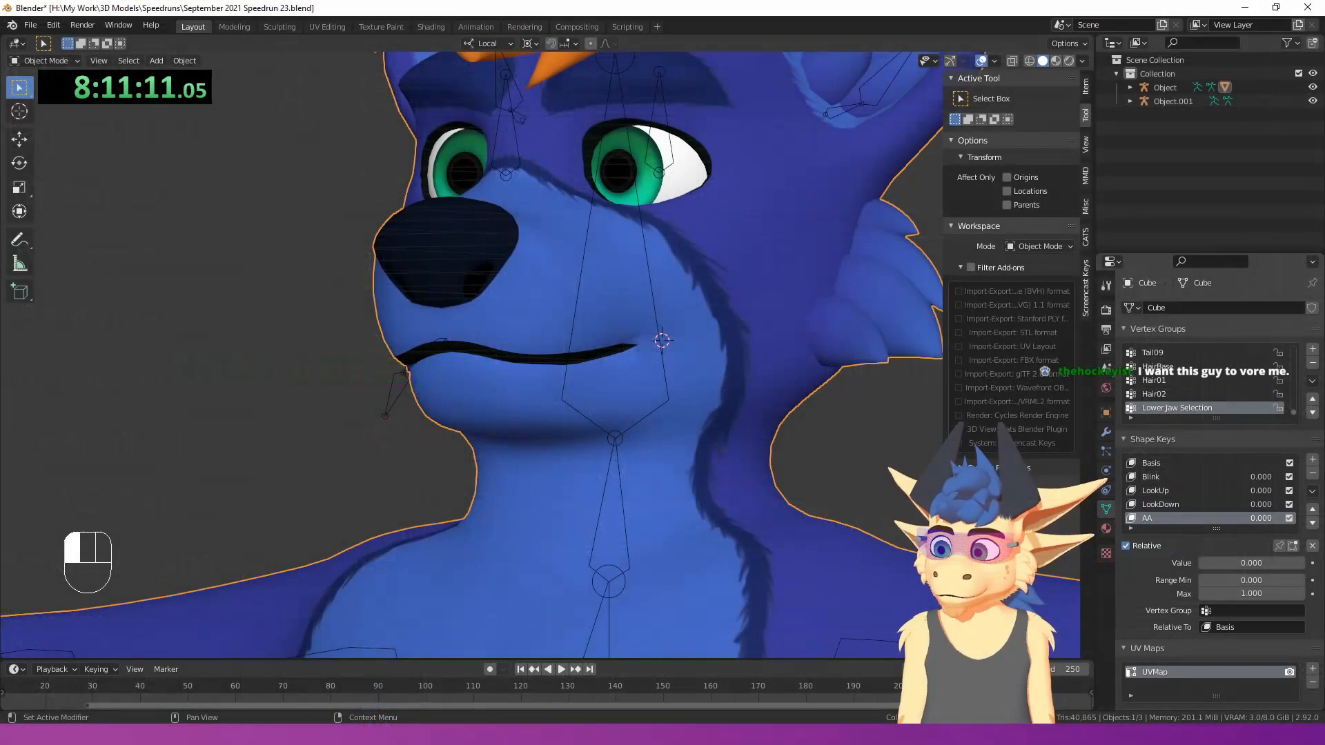
middle_drag(380, 358, 337, 375)
scroll(337, 375, up, 1)
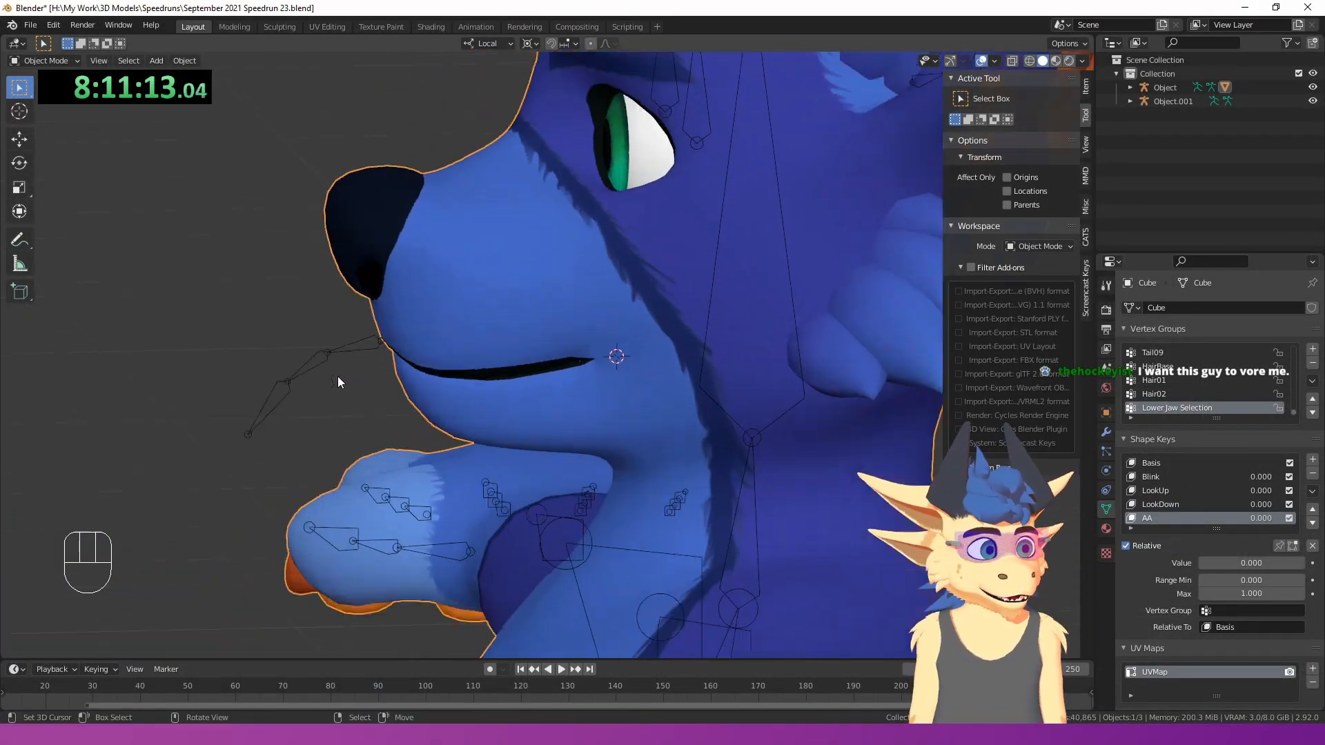
- Edit the AA key in a wireframe side view and circle-select the lower jaw vertices
key(Tab)
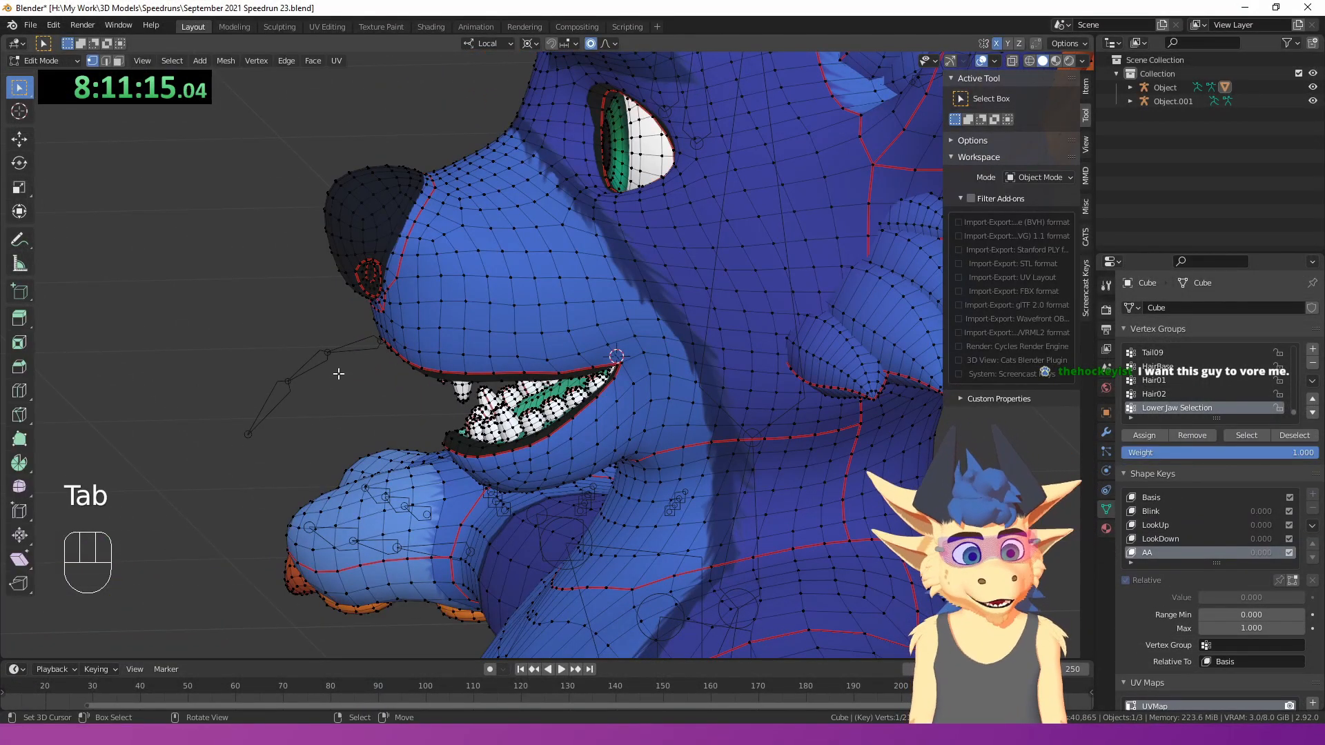
key(KP_3)
scroll(583, 449, up, 6)
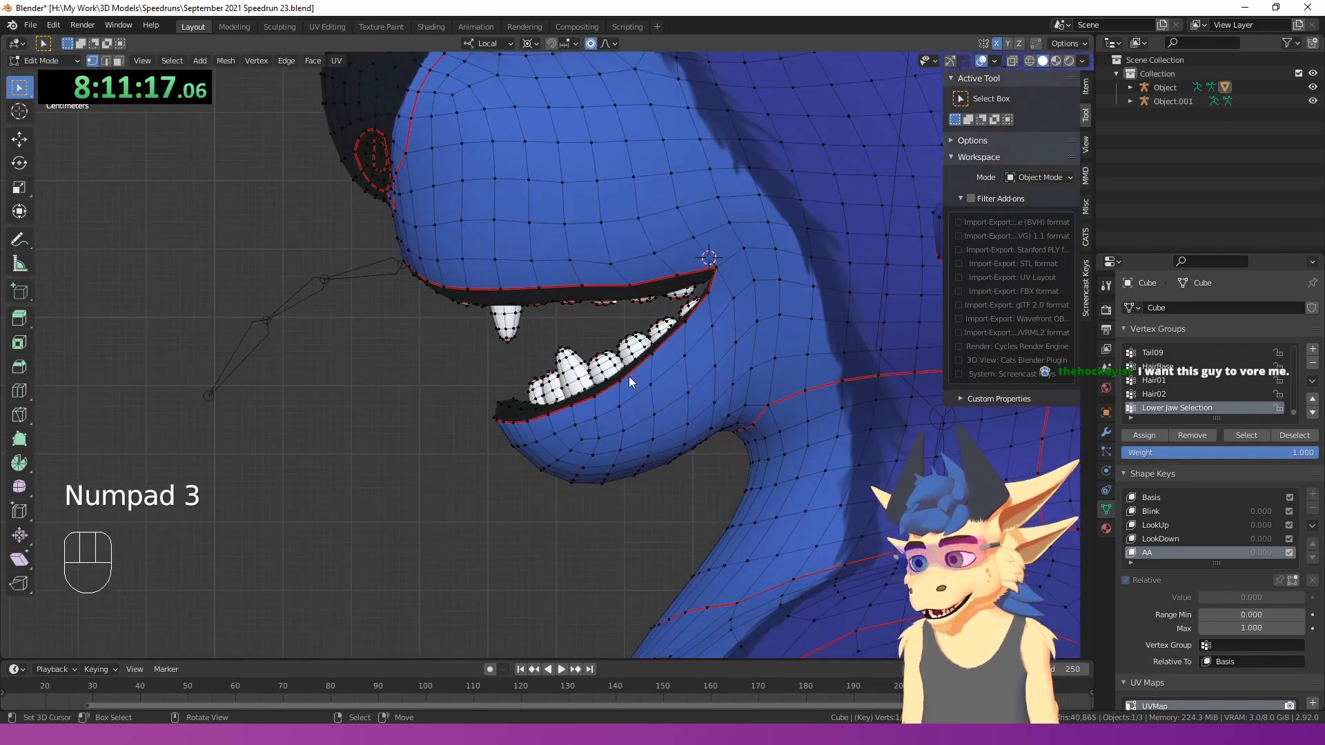
key(z)
key(b)
key(a)
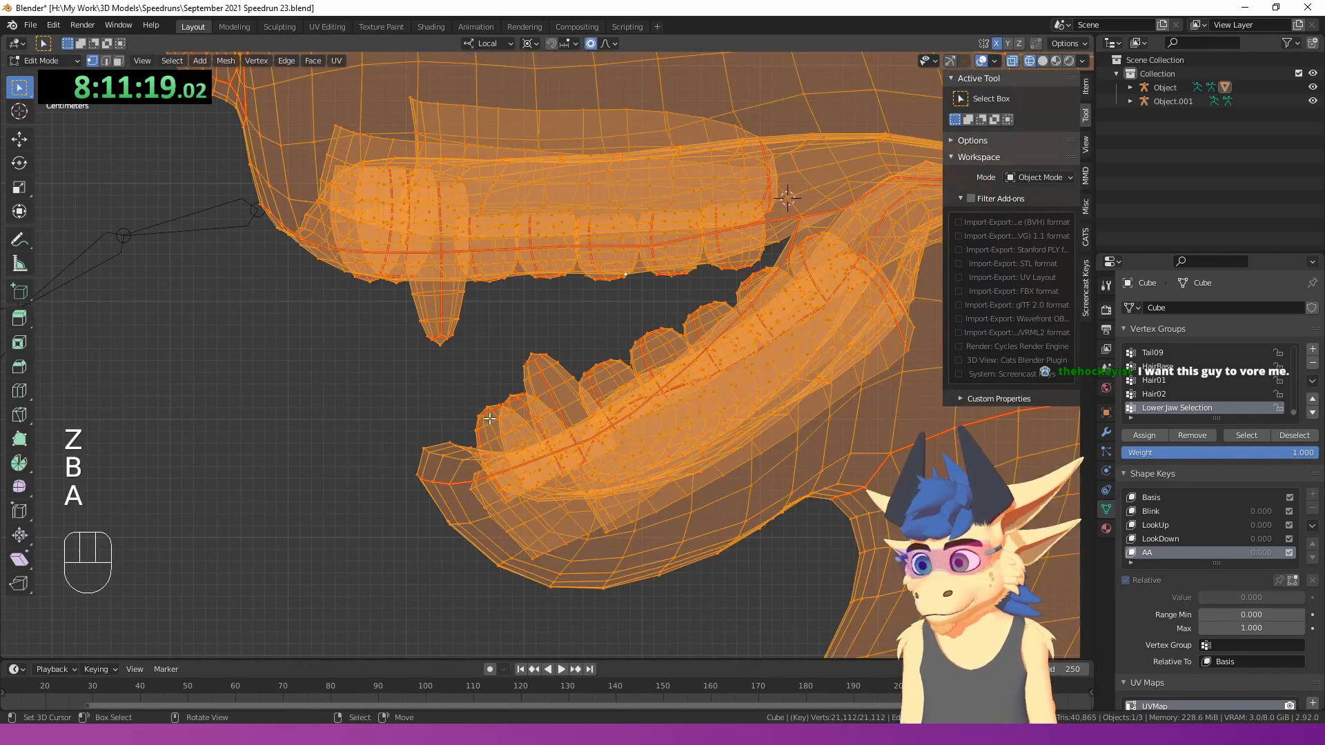
key(a)
key(c)
scroll(473, 379, down, 3)
mouse_move(535, 524)
mouse_down()
mouse_move(538, 548)
mouse_move(647, 430)
mouse_up()
right_click(634, 451)
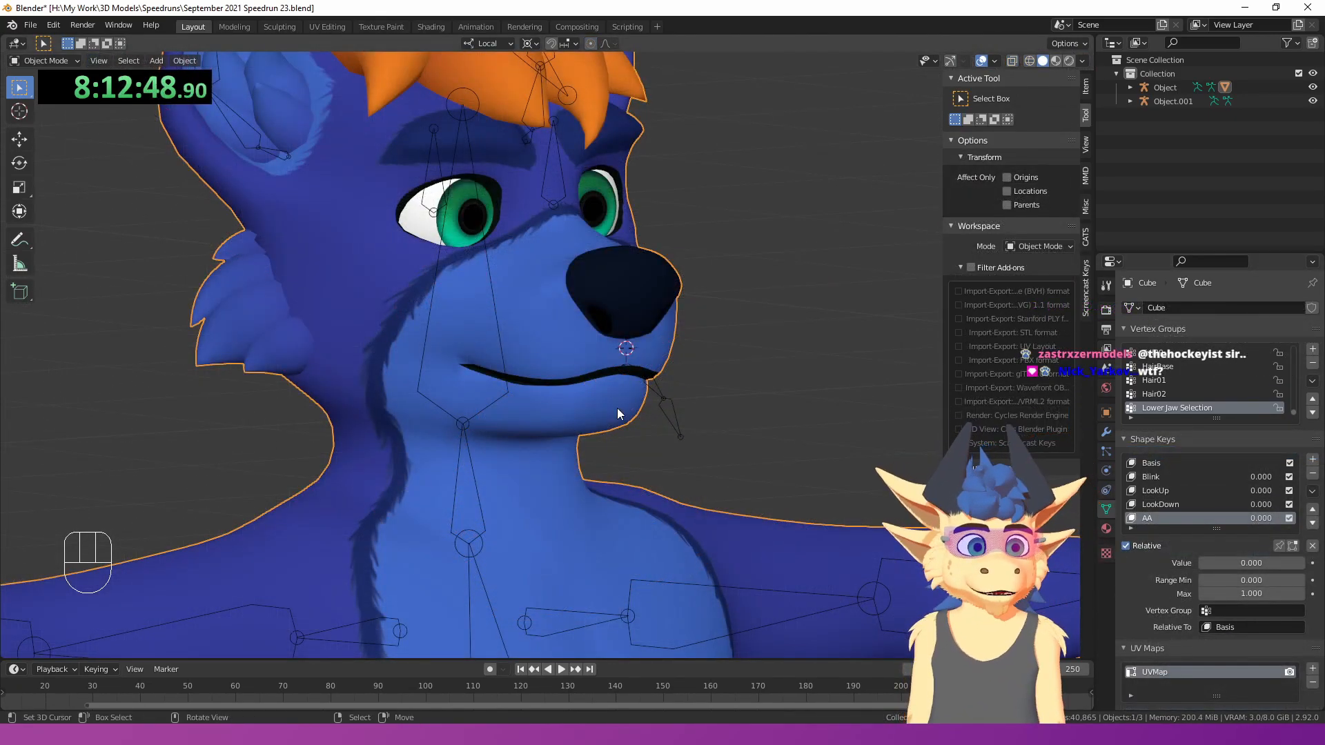
- Check the AA mouth opening from the front and side using its value slider and a brief look in Edit Mode
middle_drag(617, 408, 454, 396)
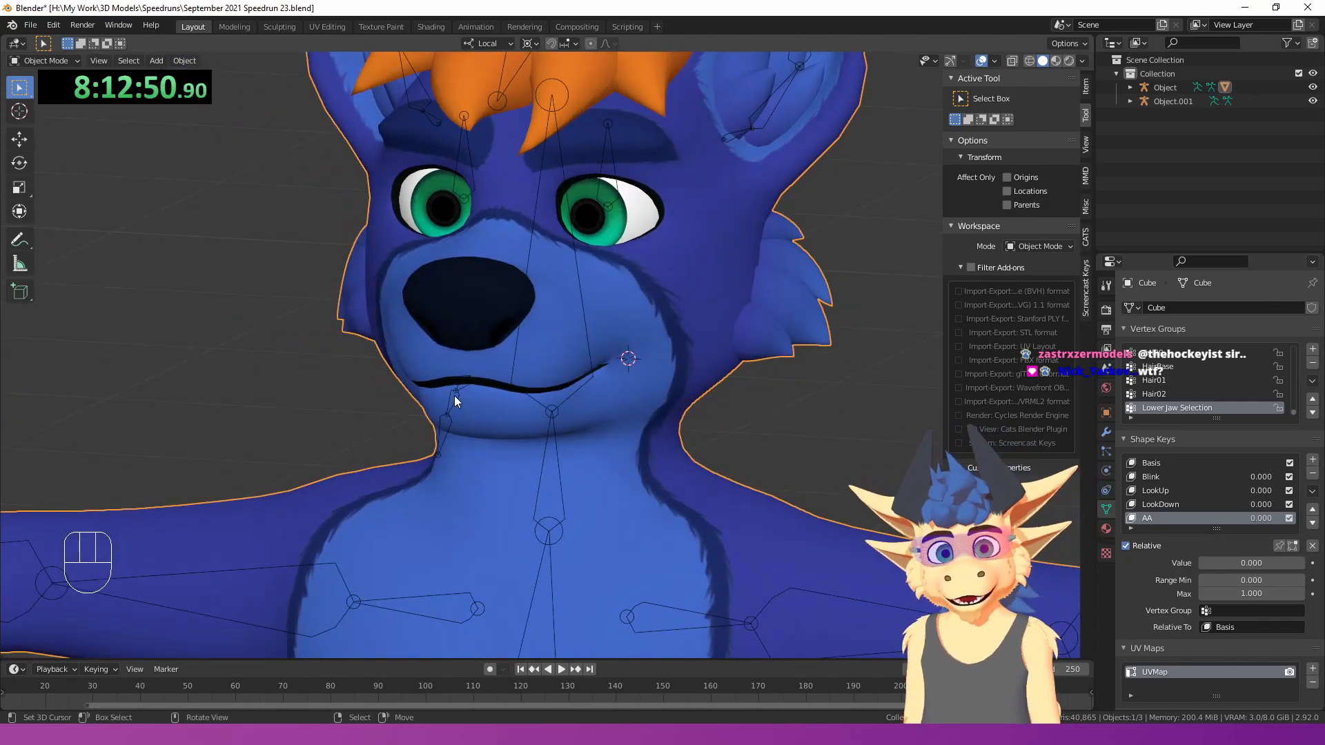
scroll(628, 391, up, 3)
shift+middle_drag(469, 365, 444, 397)
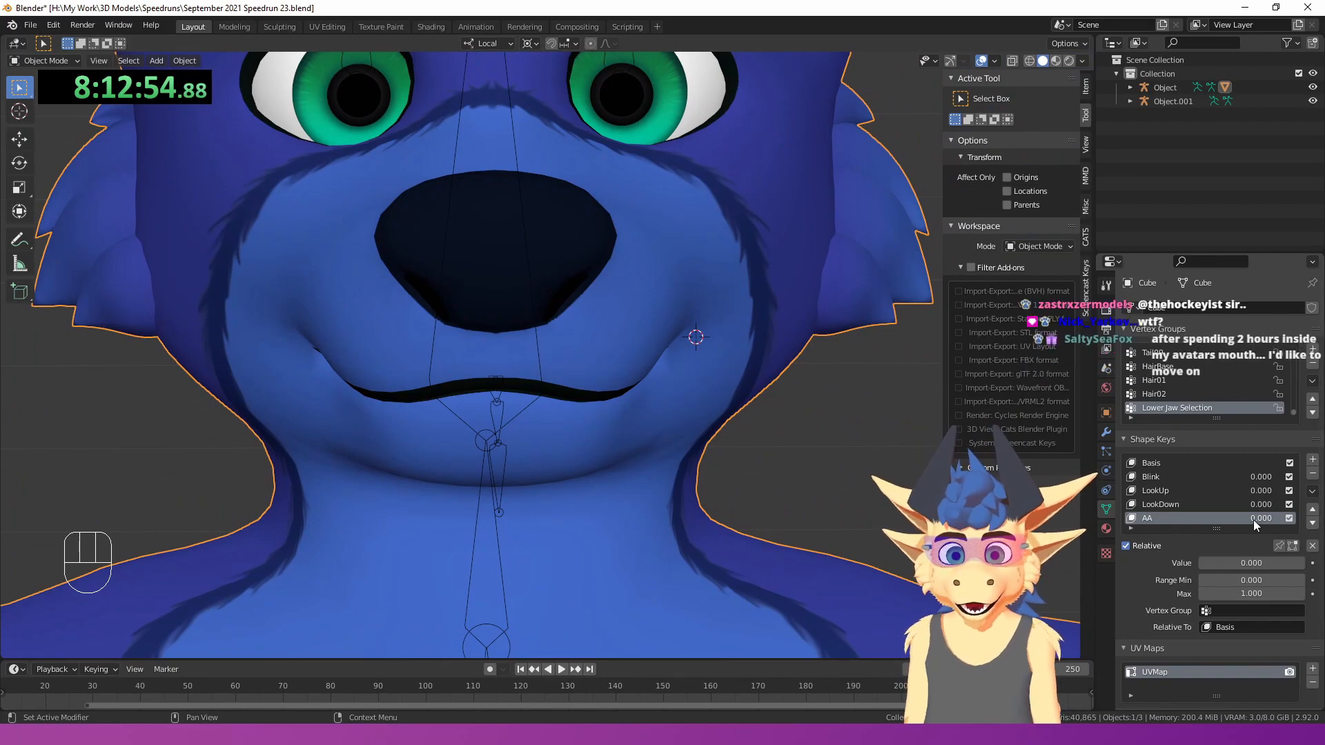
mouse_move(642, 373)
middle_down()
mouse_move(669, 375)
mouse_move(683, 406)
mouse_move(655, 359)
middle_up()
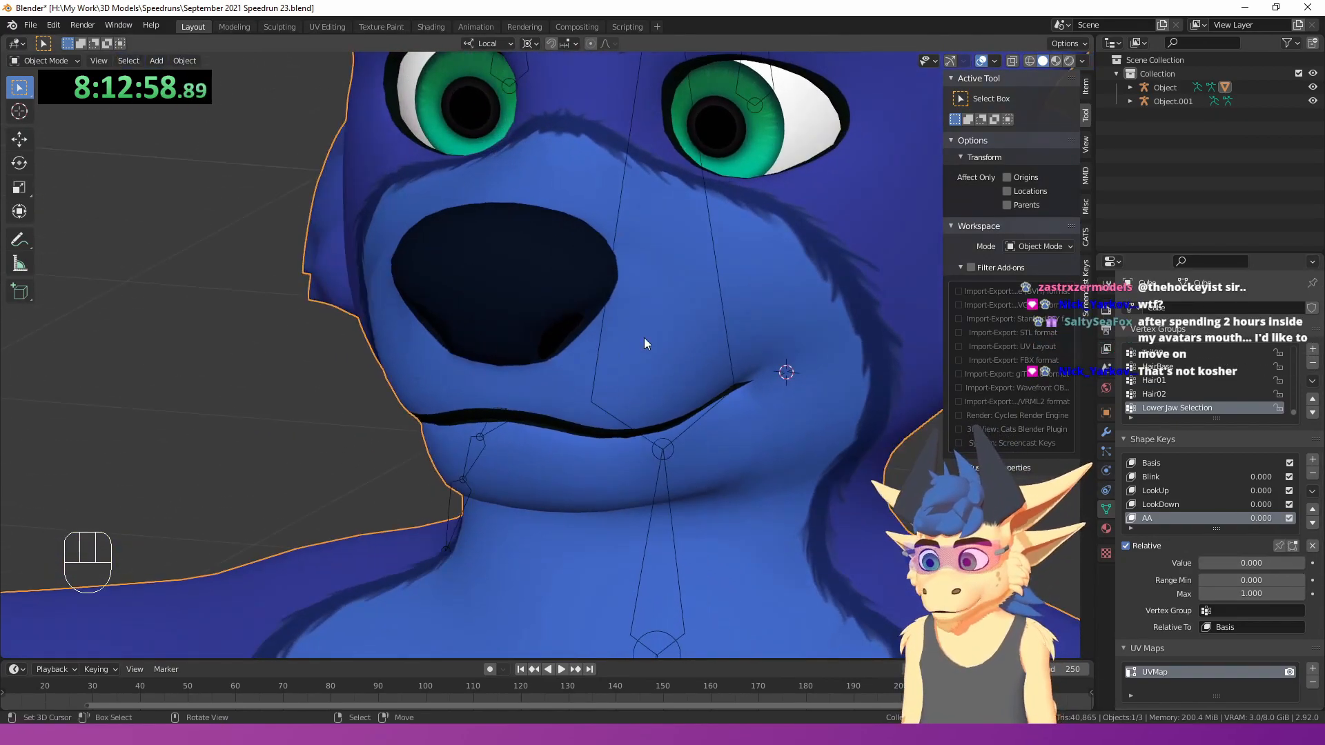
middle_drag(445, 418, 544, 469)
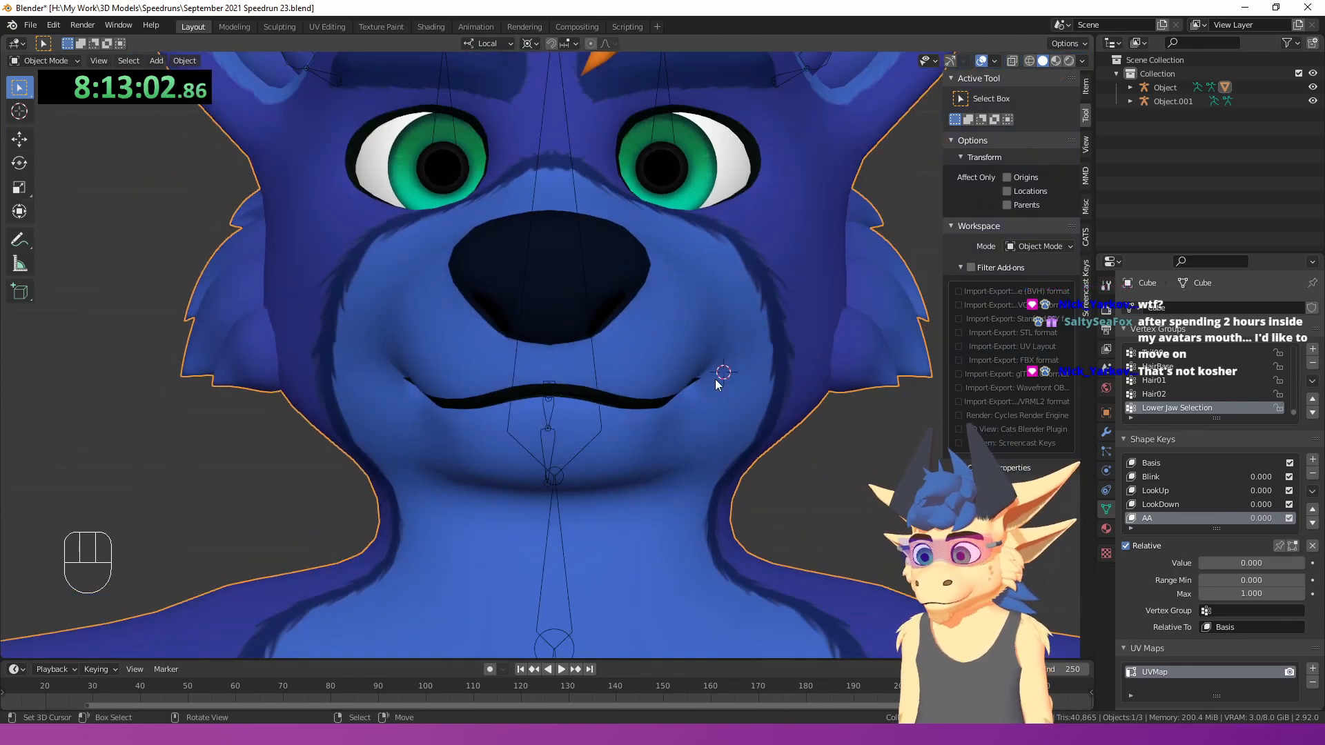
mouse_move(1221, 563)
mouse_down()
mouse_move(1277, 563)
mouse_move(1211, 563)
mouse_up()
middle_drag(787, 407, 721, 403)
middle_drag(753, 356, 707, 376)
scroll(723, 369, down, 3)
scroll(710, 378, up, 3)
key(Tab)
scroll(746, 390, up, 2)
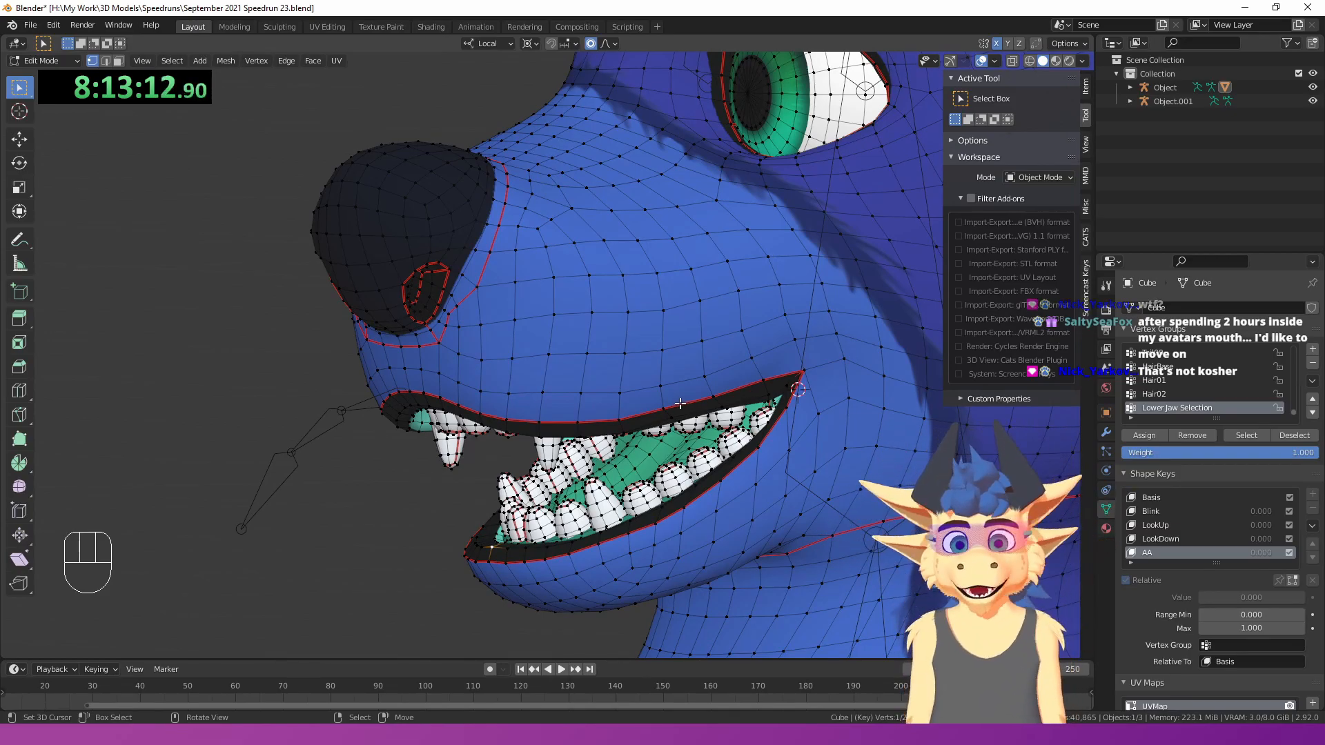
key(Tab)
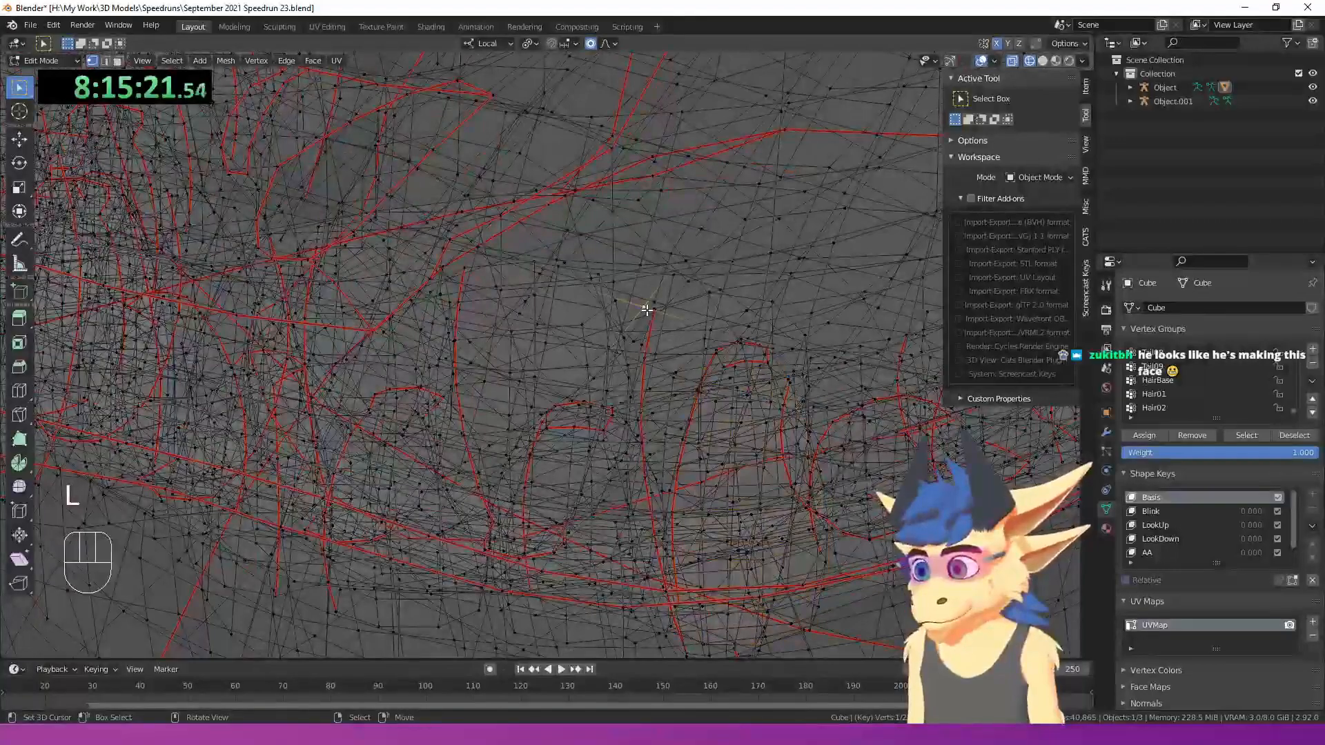
- Select a linked piece inside the mouth on the Basis key in wireframe and move it along the X axis
key(l)
right_click(654, 311)
key(k)
key(l)
middle_drag(654, 311, 676, 435)
key(g)
key(x)
click(855, 379)
key(g)
key(y)
right_click(766, 387)
key(g)
key(y)
right_click(684, 419)
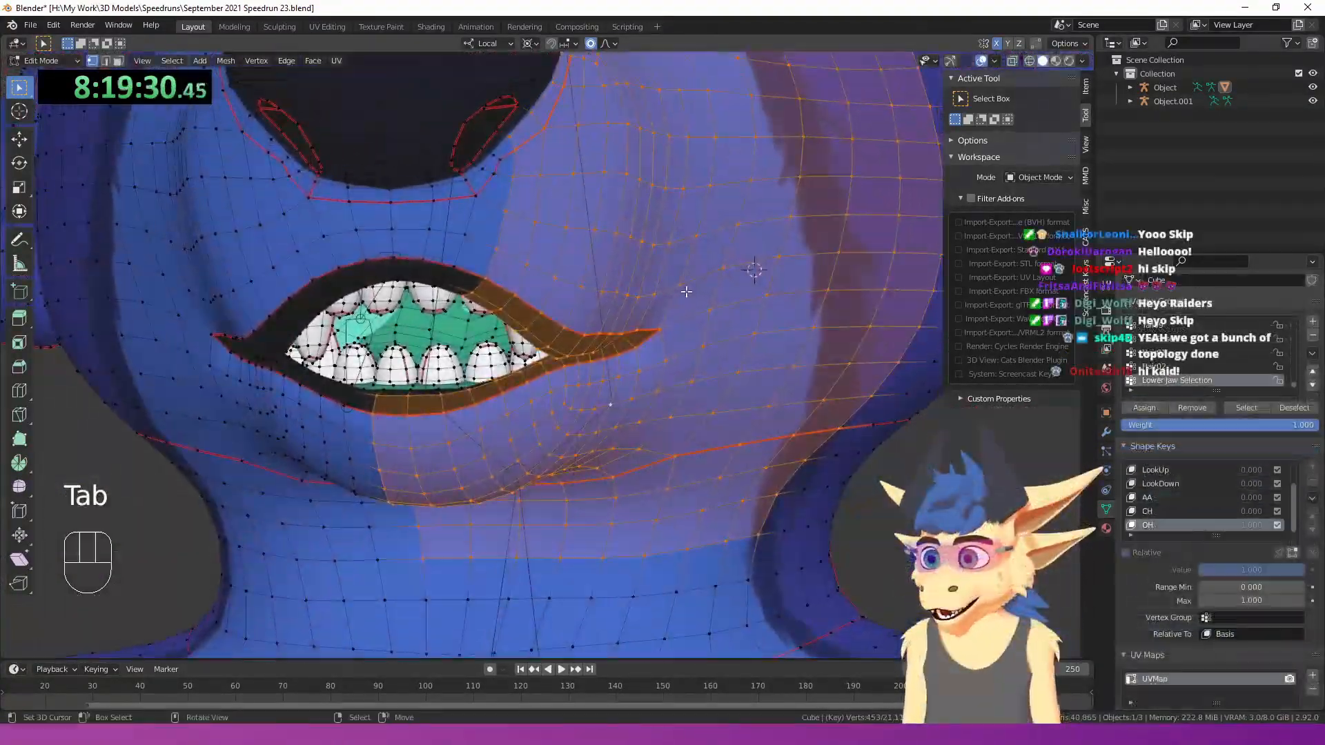
- Inspect the OH mouth shape from several angles and leave Edit Mode
scroll(743, 297, down, 2)
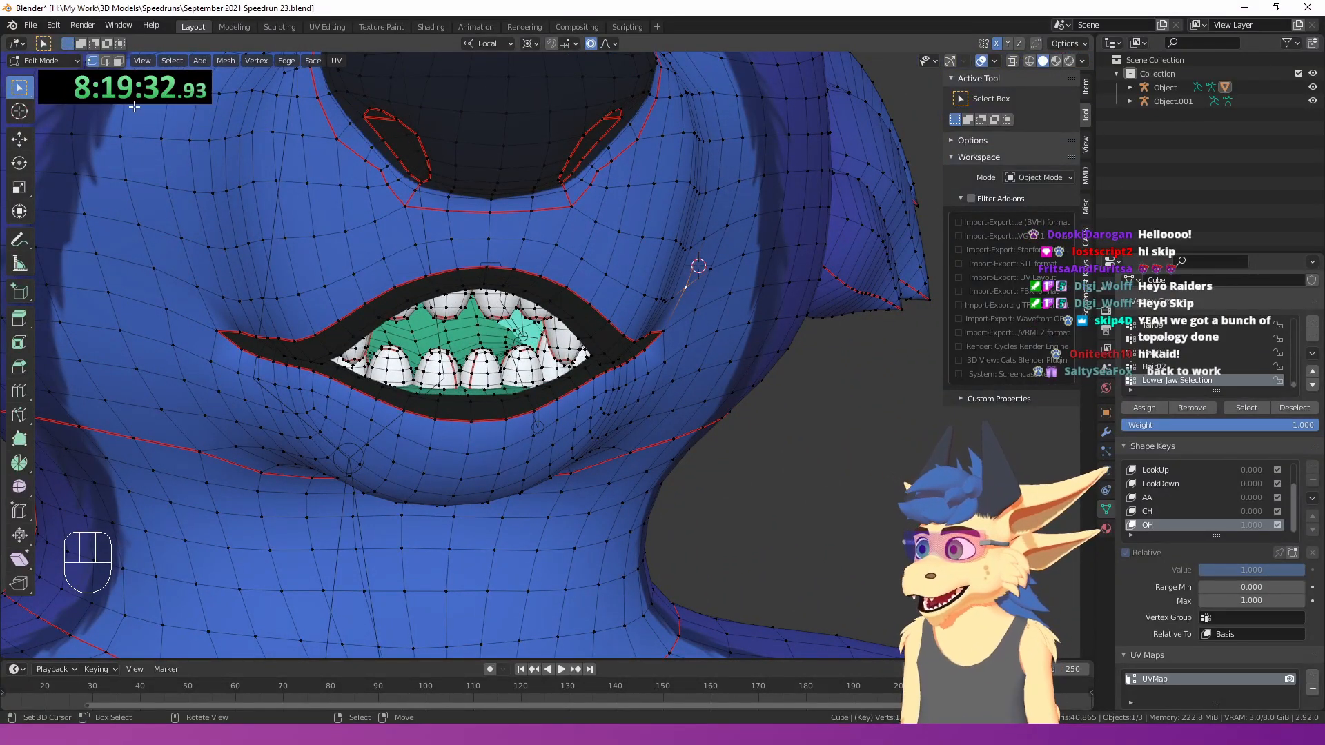
scroll(494, 367, down, 4)
middle_drag(495, 368, 745, 283)
scroll(441, 331, up, 4)
scroll(548, 300, down, 4)
key(Tab)
scroll(548, 300, down, 3)
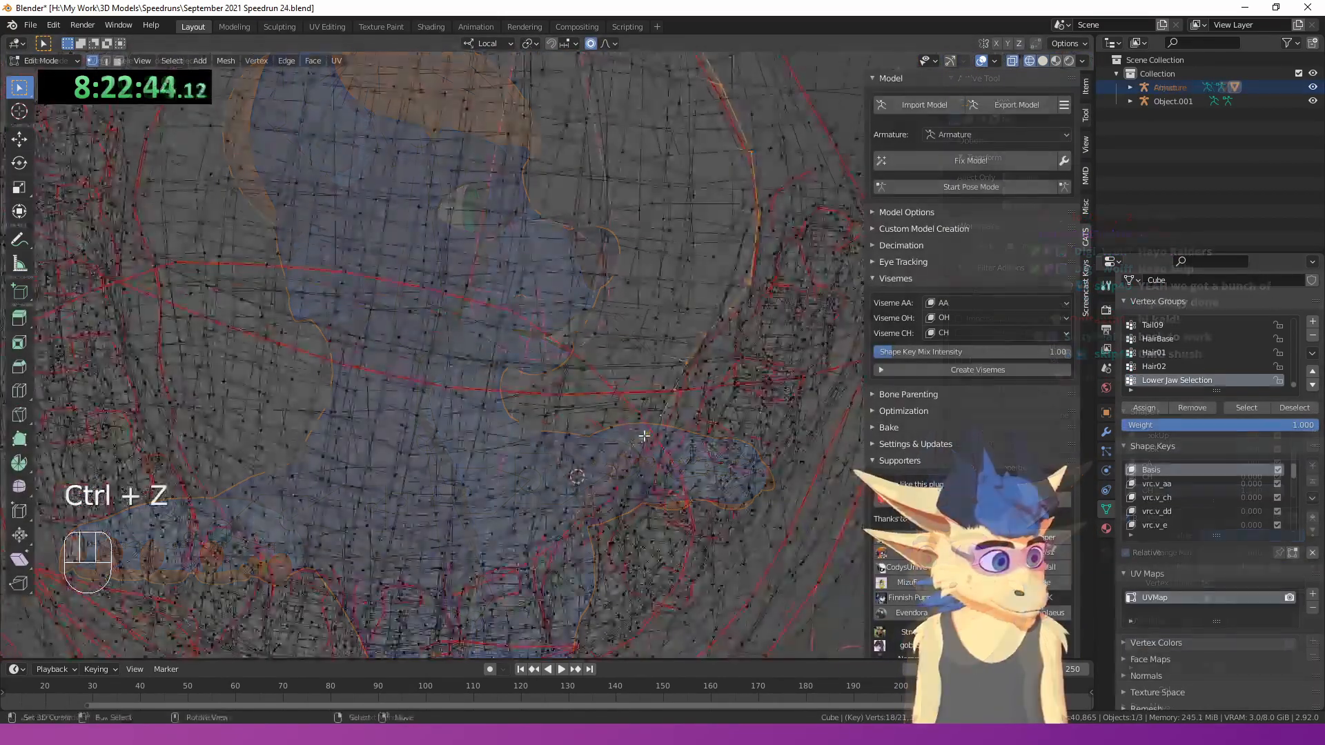
- Look through the vrc.v viseme entries in the mesh's shape key list
shift+middle_drag(608, 338, 634, 324)
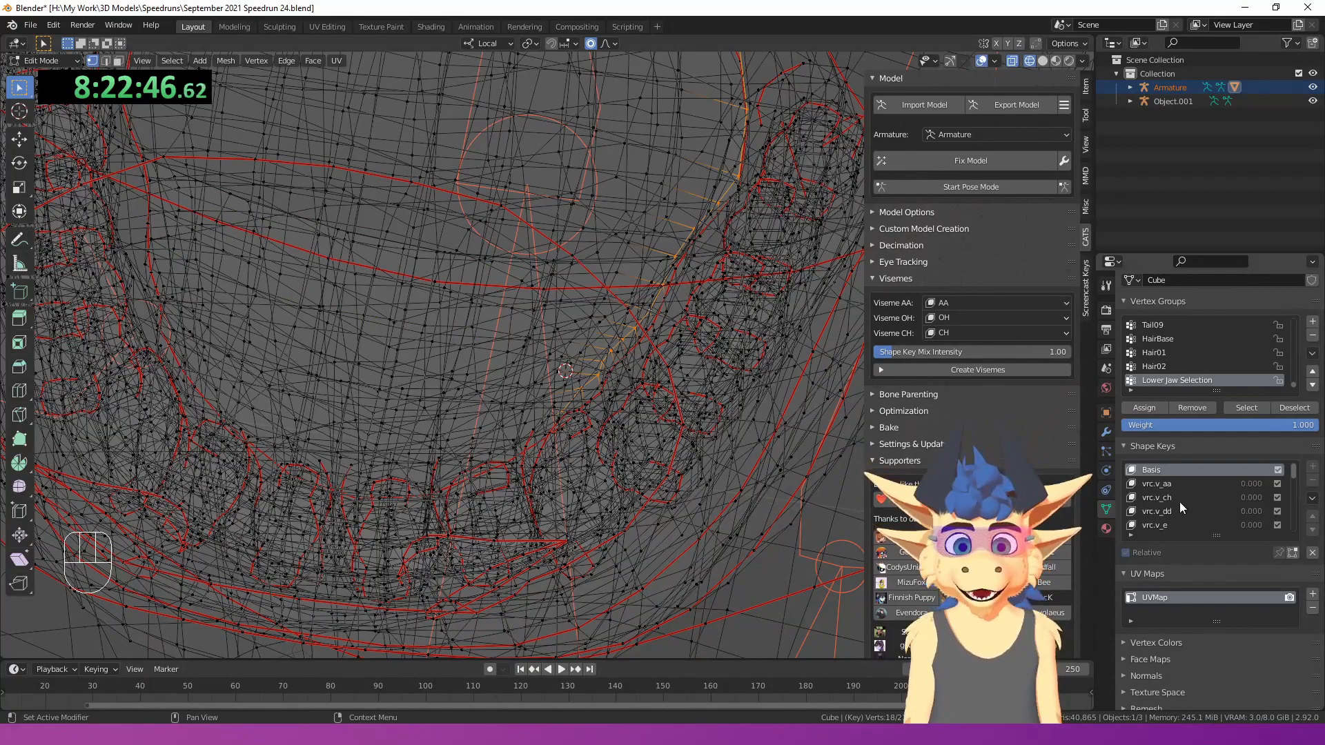
scroll(1165, 491, down, 2)
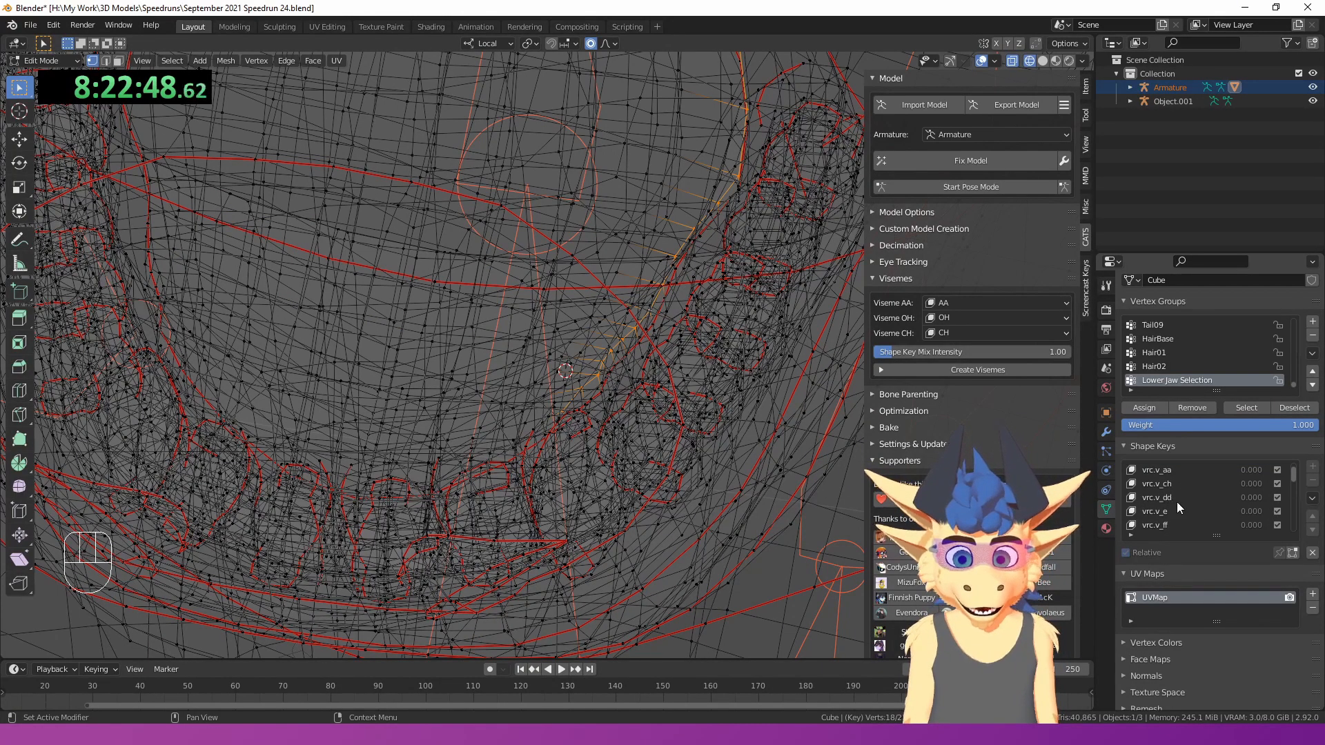
scroll(1172, 511, down, 2)
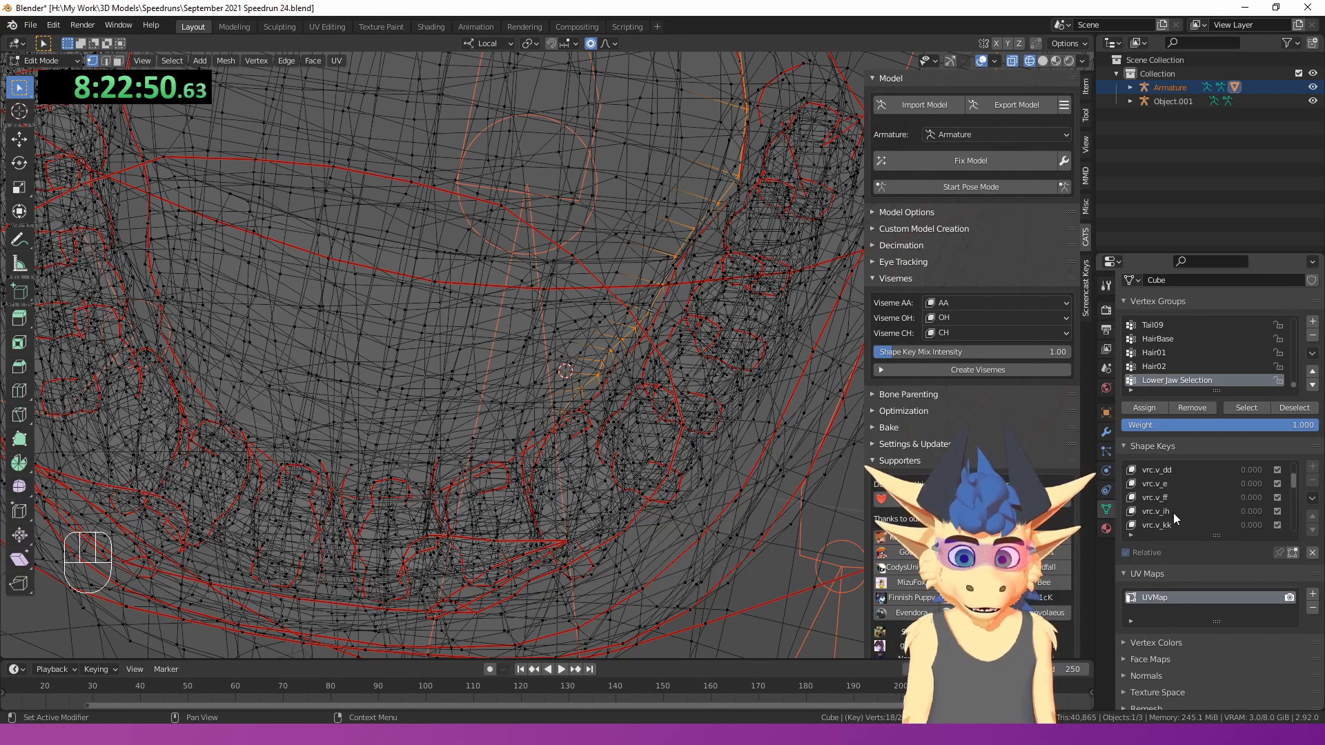
scroll(1173, 512, down, 2)
scroll(1173, 514, down, 2)
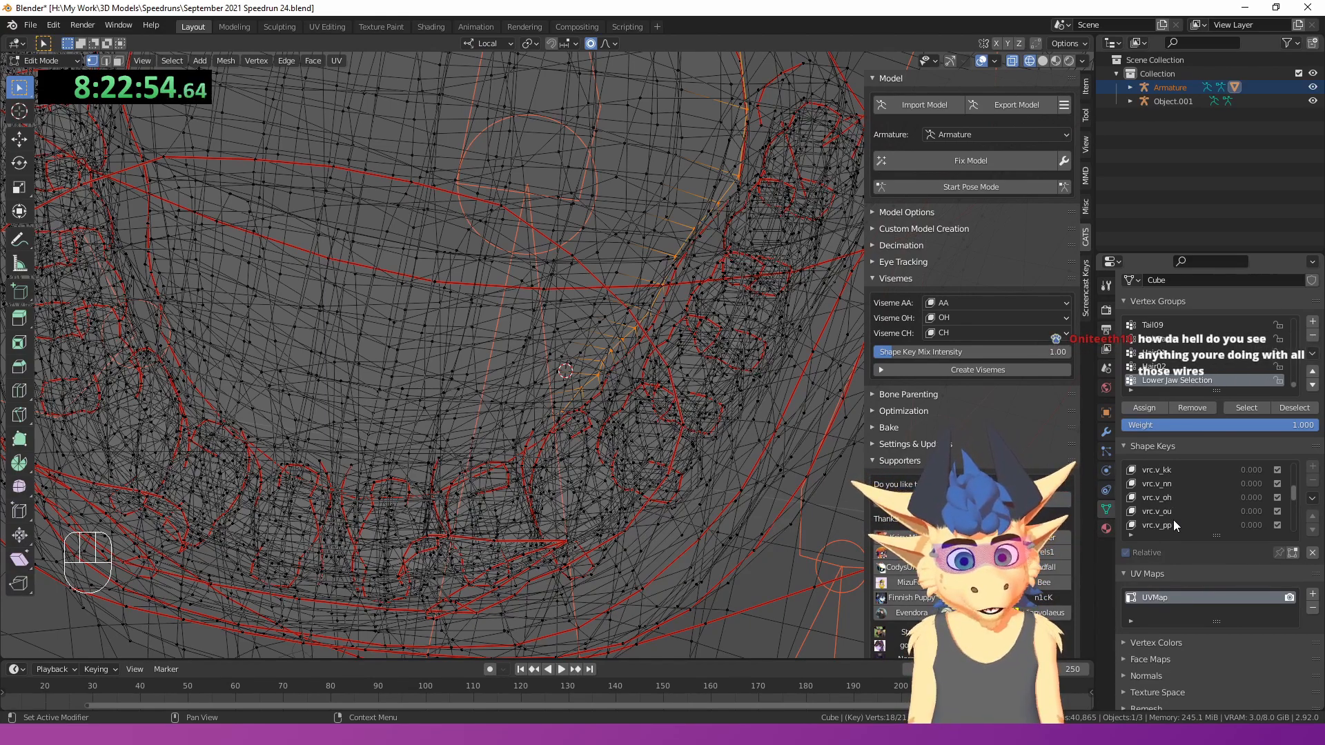
scroll(1173, 521, down, 1)
scroll(1178, 517, down, 3)
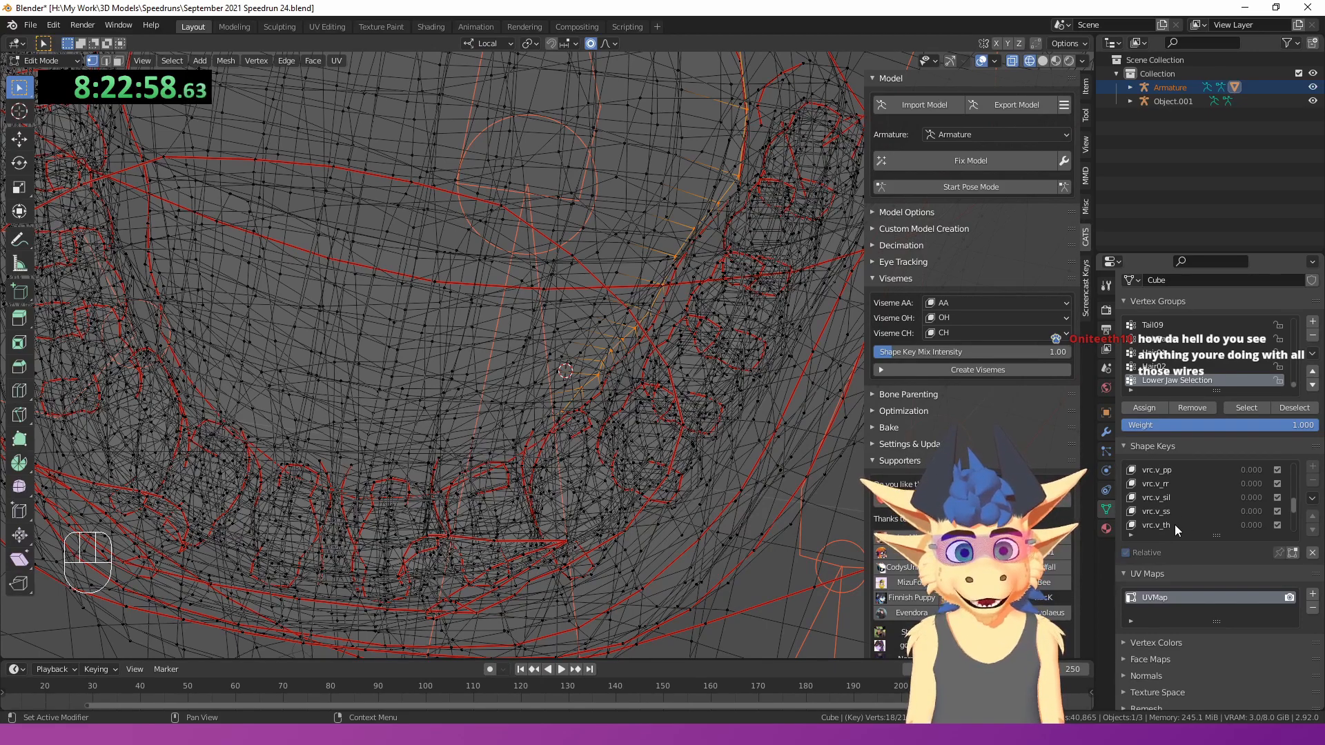
- Move the selected mouth-interior vertices on the Basis key, extending the selection twice and mirroring it to the other side
middle_drag(695, 458, 756, 418)
key(g)
click(760, 420)
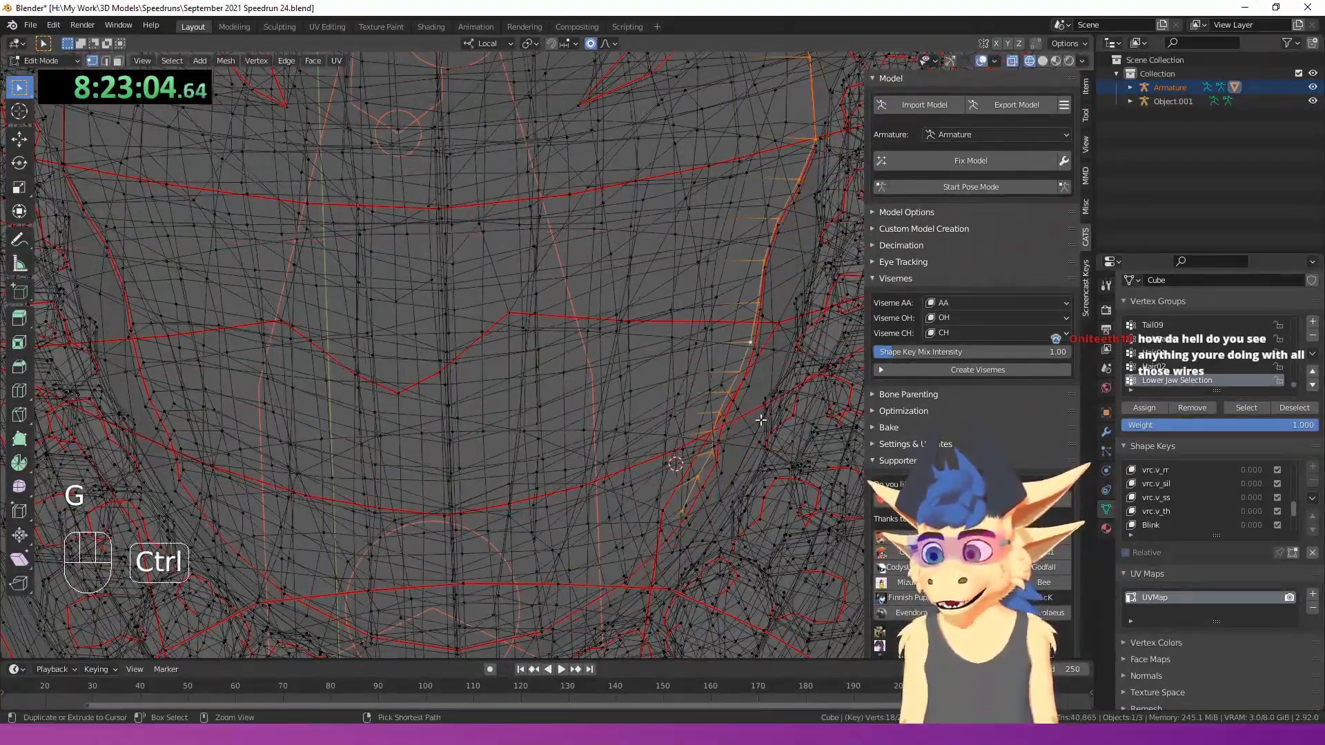
key(ctrl+KP_Add)
key(ctrl+KP_Add)
key(shift+ctrl+m)
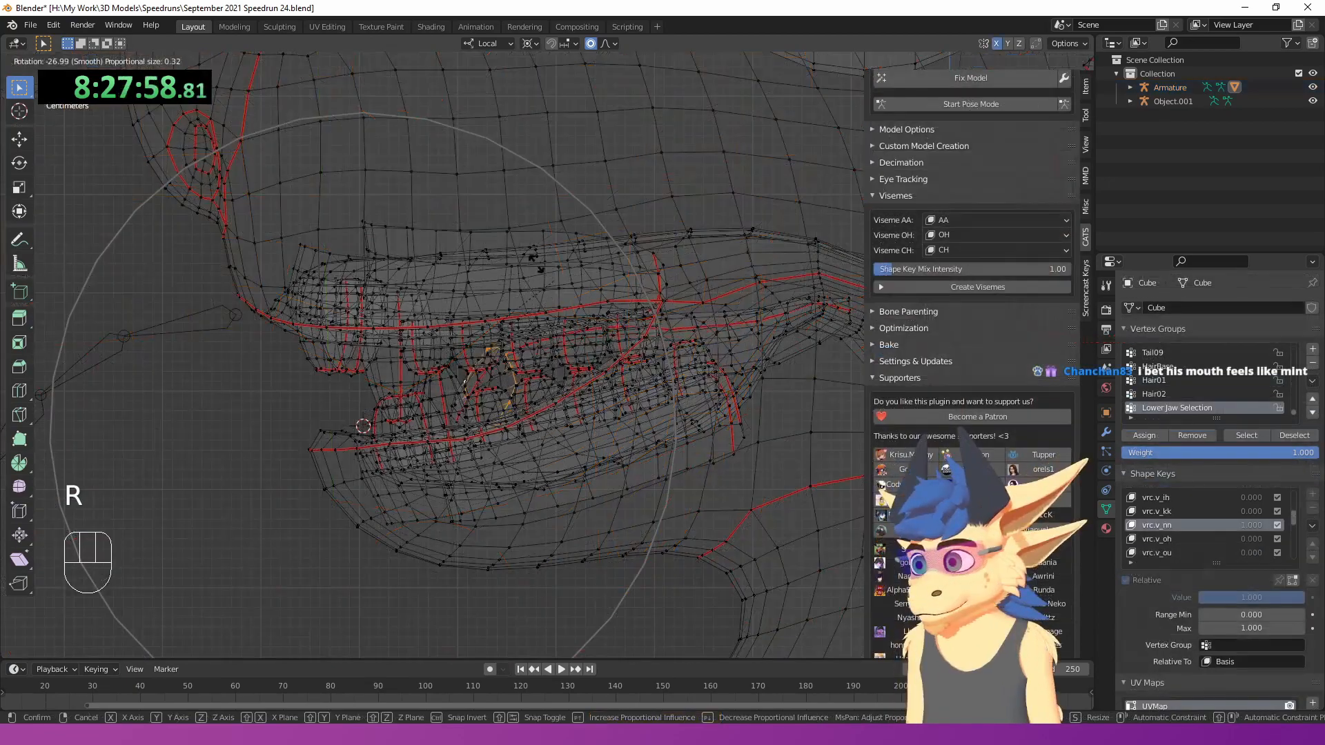
- Rotate and move the selected tongue vertices in the vrc.v_nn key using smooth proportional editing
key(g)
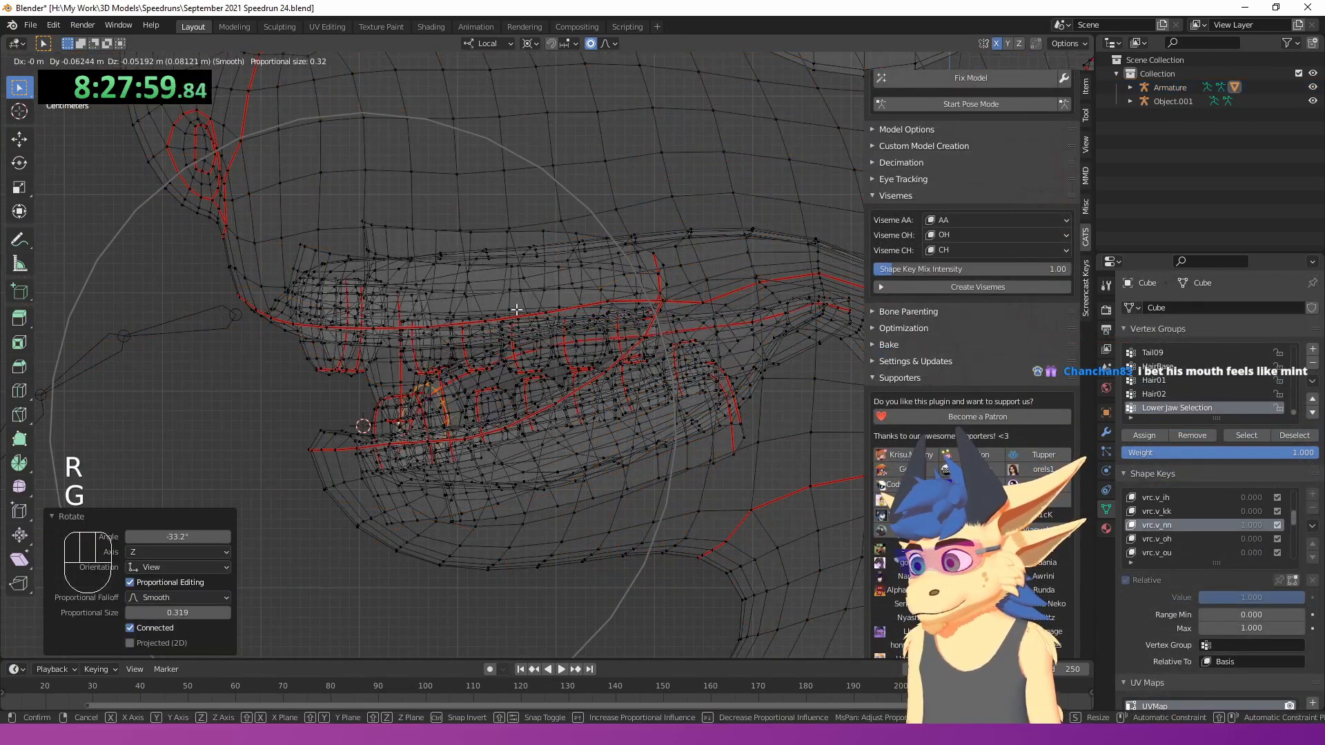
key(r)
click(552, 234)
key(g)
click(576, 227)
key(r)
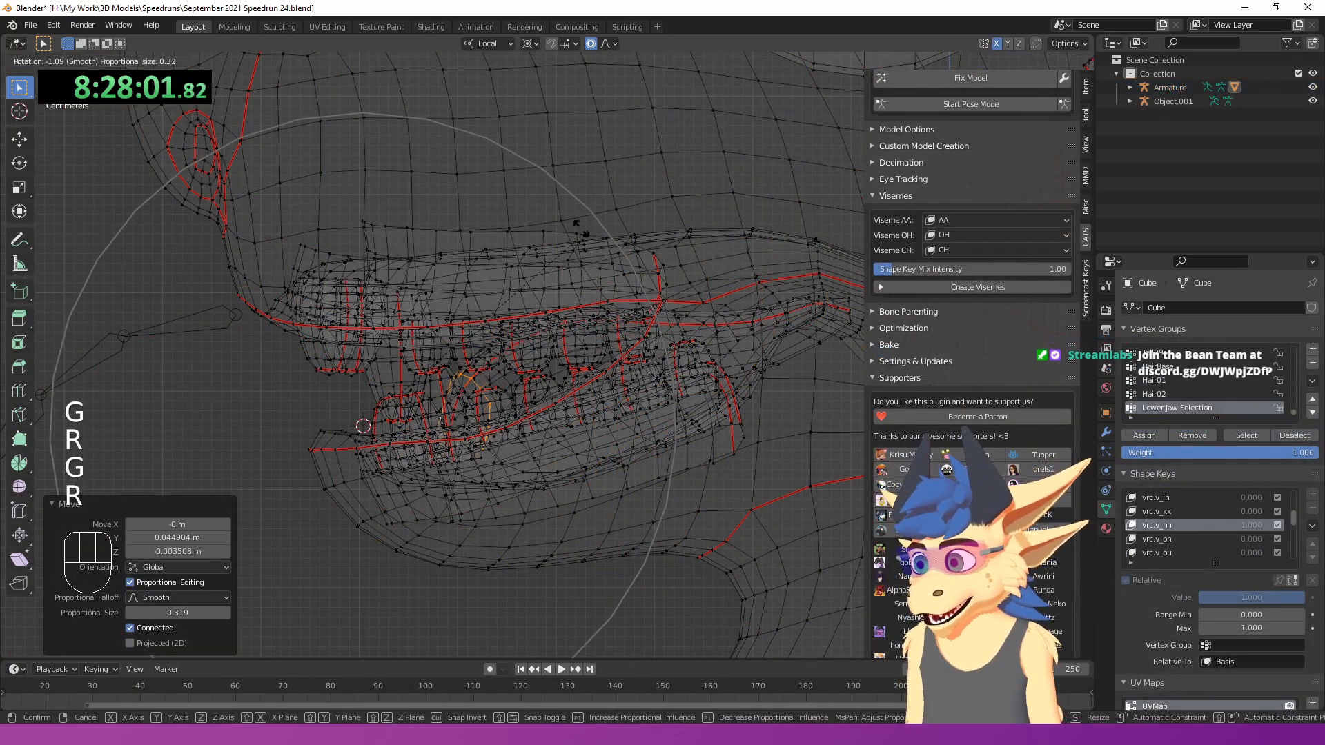
scroll(579, 228, down, 2)
click(578, 228)
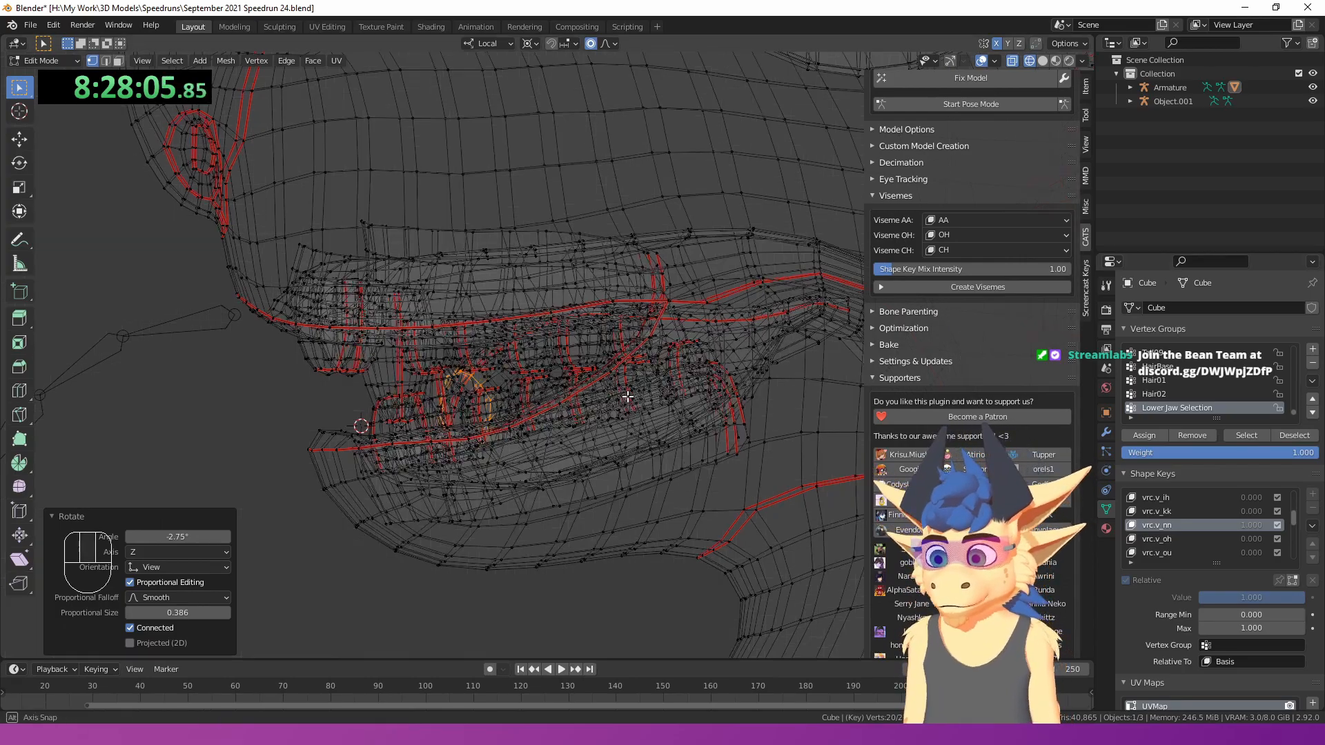
- Return to solid shading in Object Mode and test the vrc.v_nn and vrc.v_ou shape key values
key(Tab)
key(z)
click(851, 340)
middle_drag(850, 339, 718, 356)
drag(1249, 492, 1173, 506)
drag(1249, 519, 1194, 519)
scroll(1253, 518, down, 3)
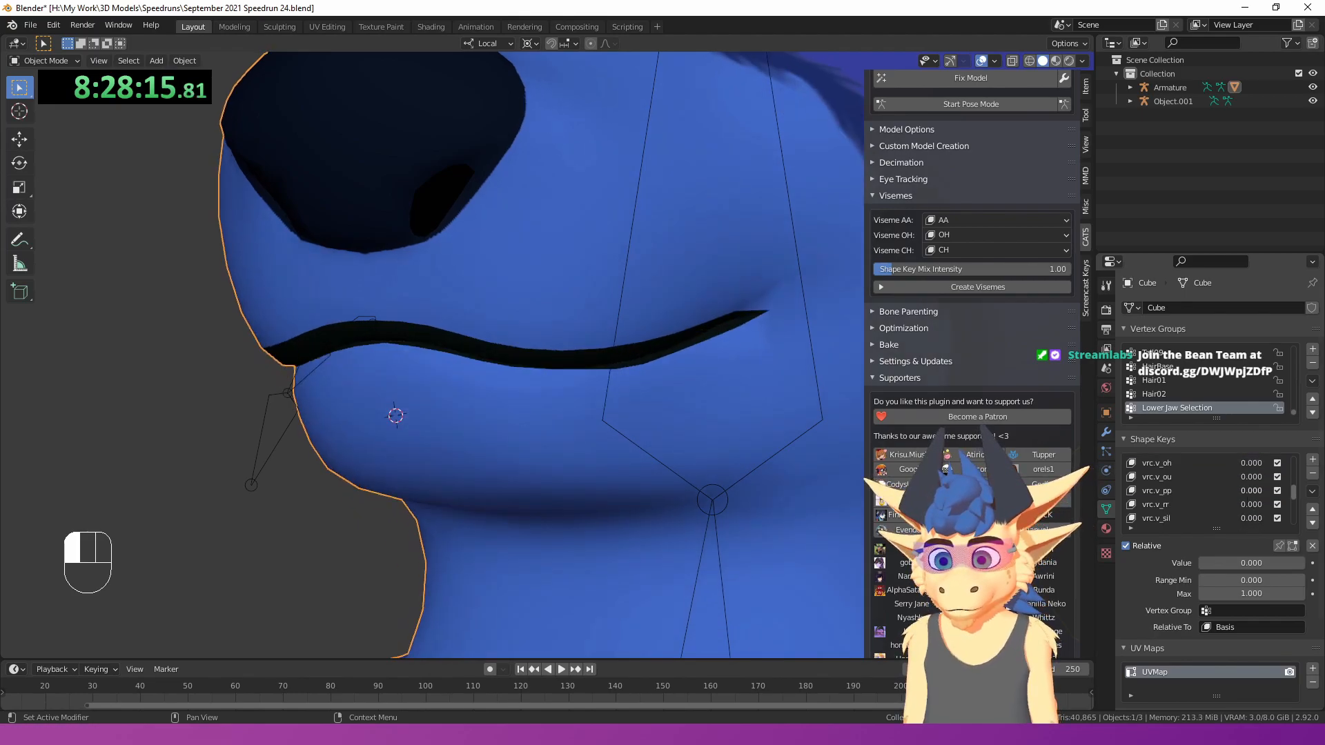
- Rotate and move the front lower lip vertices in the vrc.v_pp key using smooth proportional editing in a wireframe side view
key(Tab)
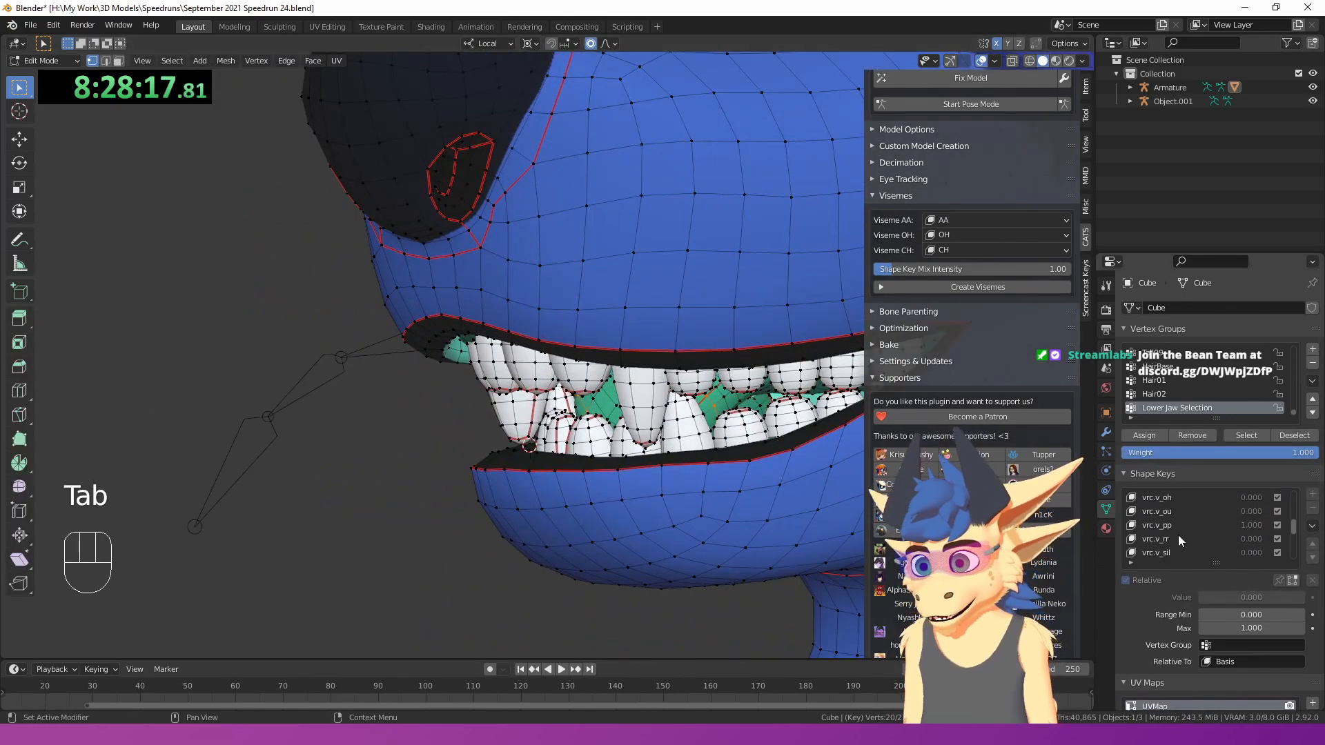
click(1157, 525)
scroll(510, 372, up, 6)
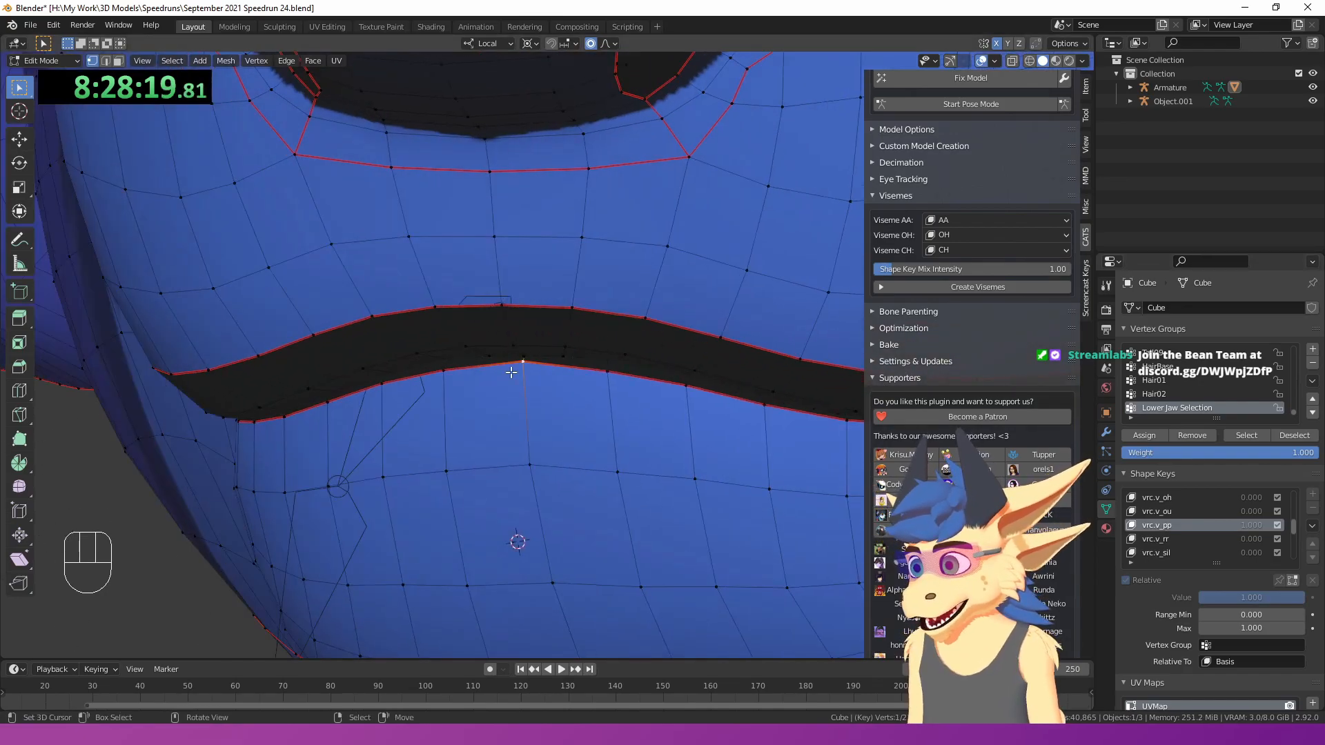
key(KP_3)
key(z)
key(r)
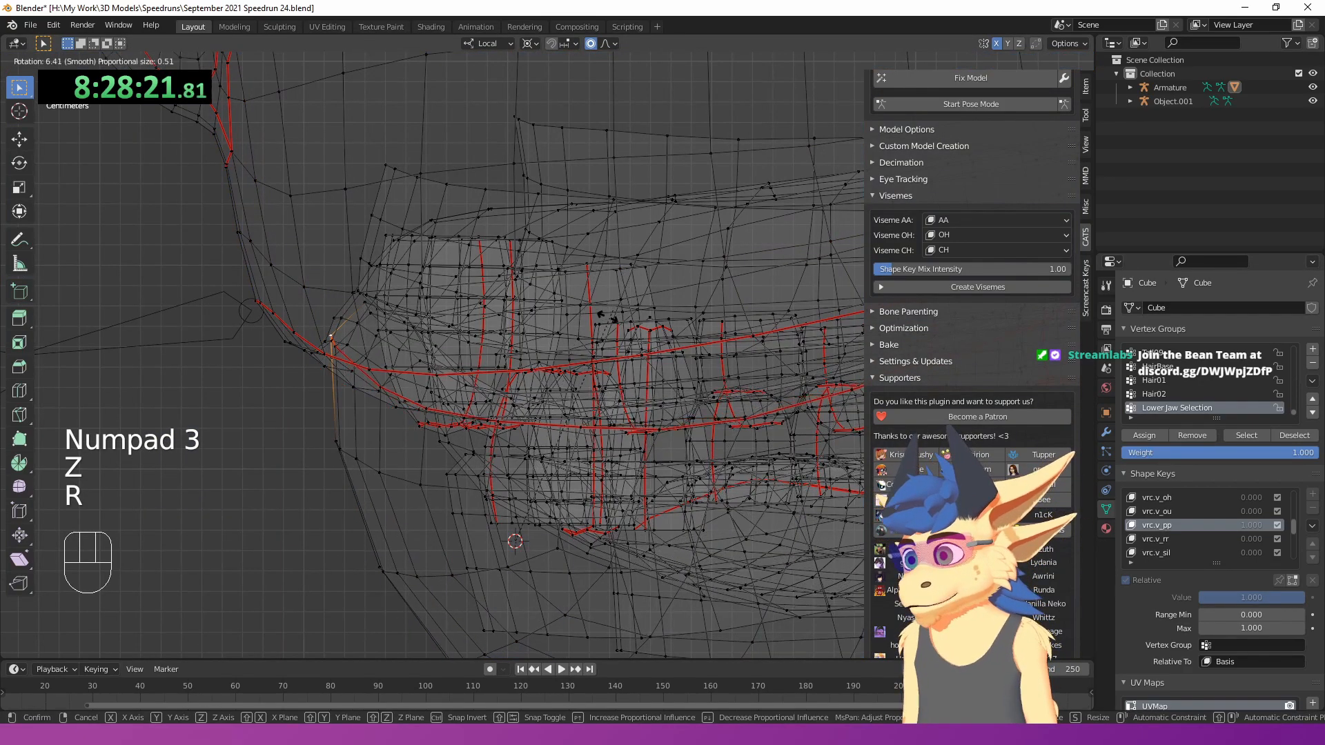
scroll(429, 335, down, 4)
key(r)
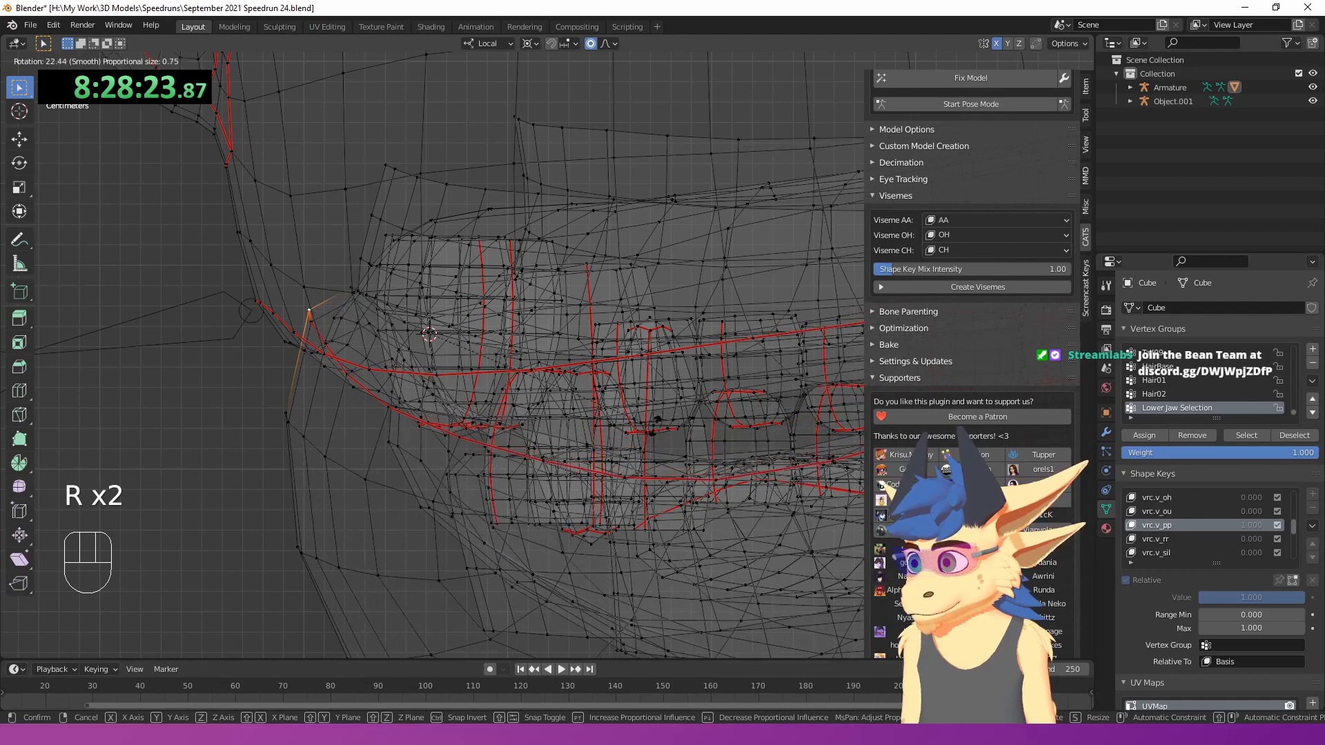
key(g)
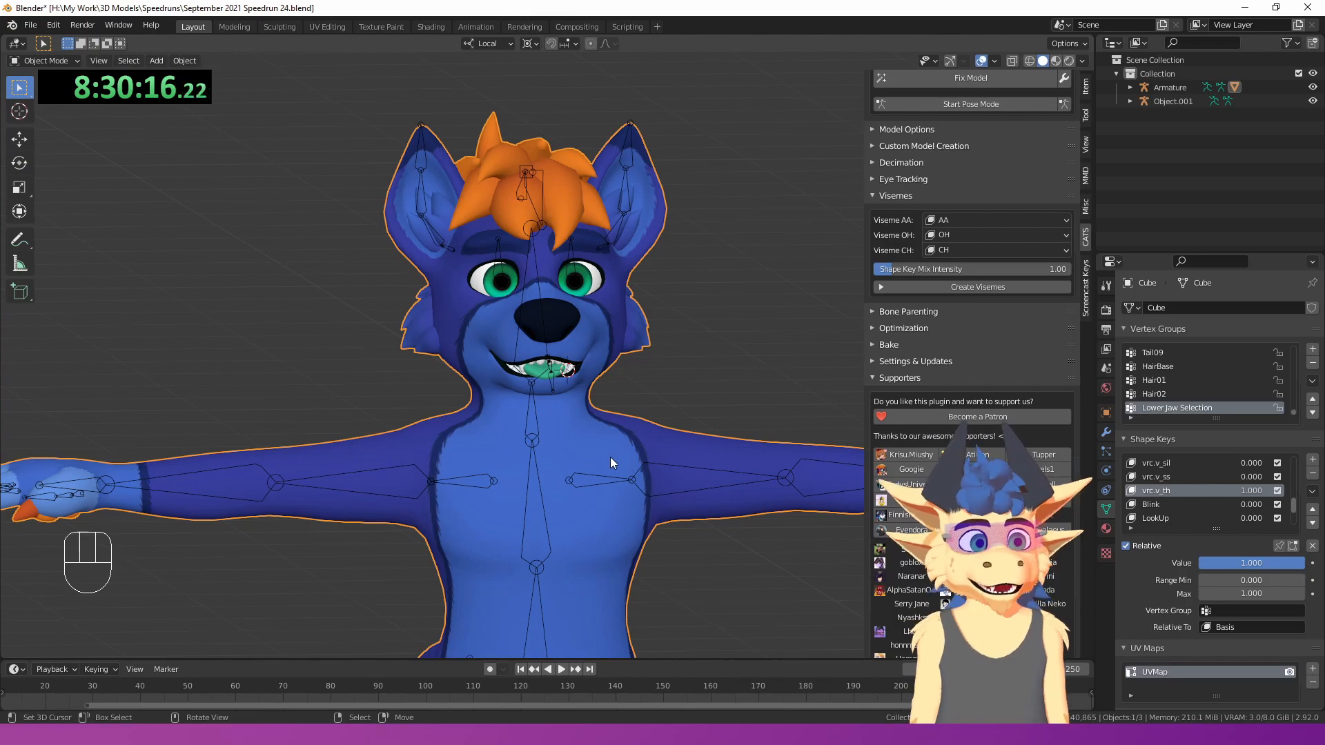
- Reset the vrc.v_th shape key's value to 0 and look over the character's head
middle_drag(376, 403, 276, 401)
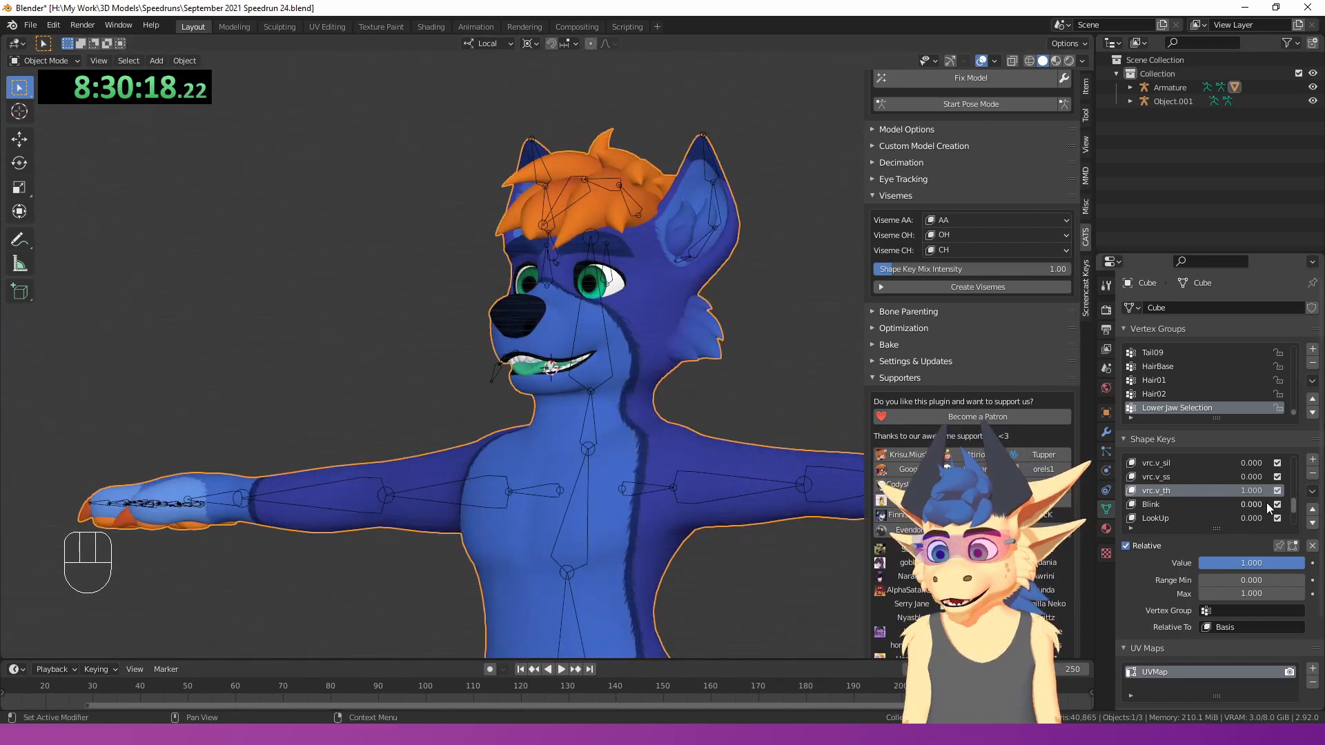
key(BackSpace)
key(KP_1)
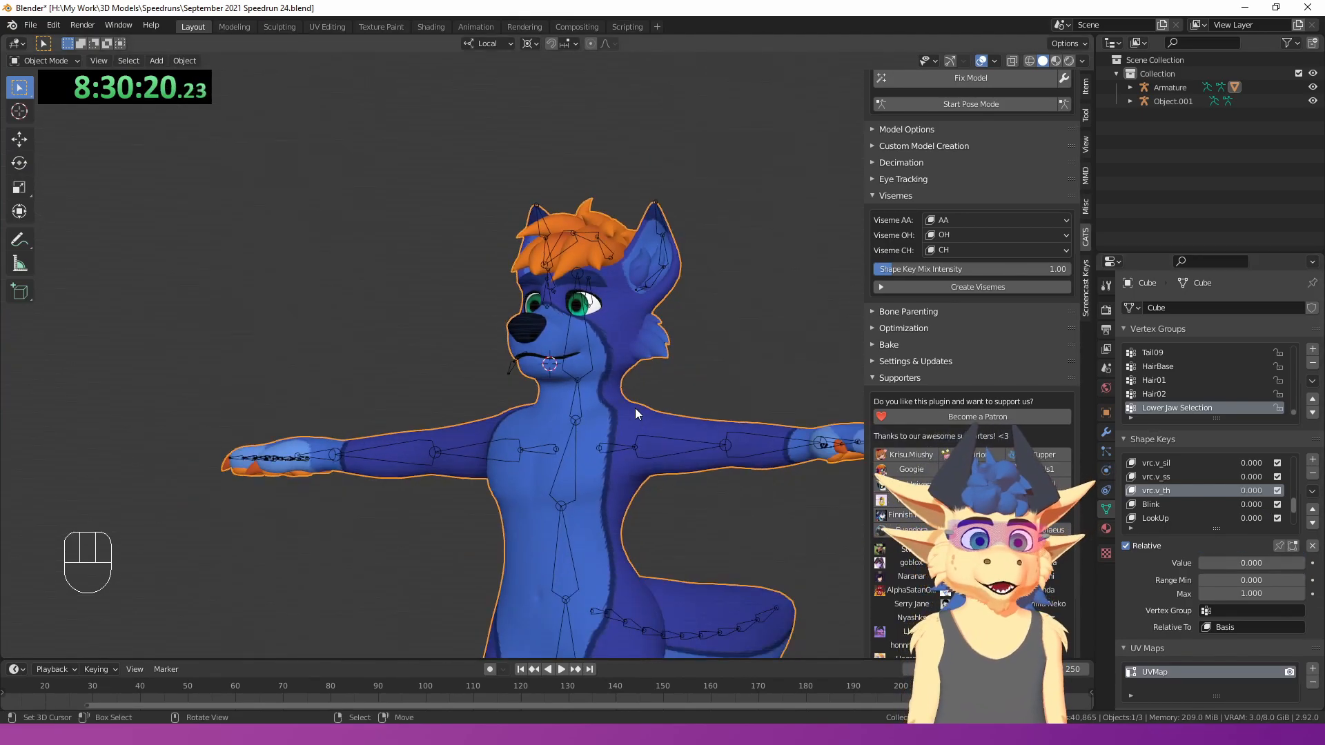
scroll(635, 408, down, 1)
scroll(635, 405, up, 5)
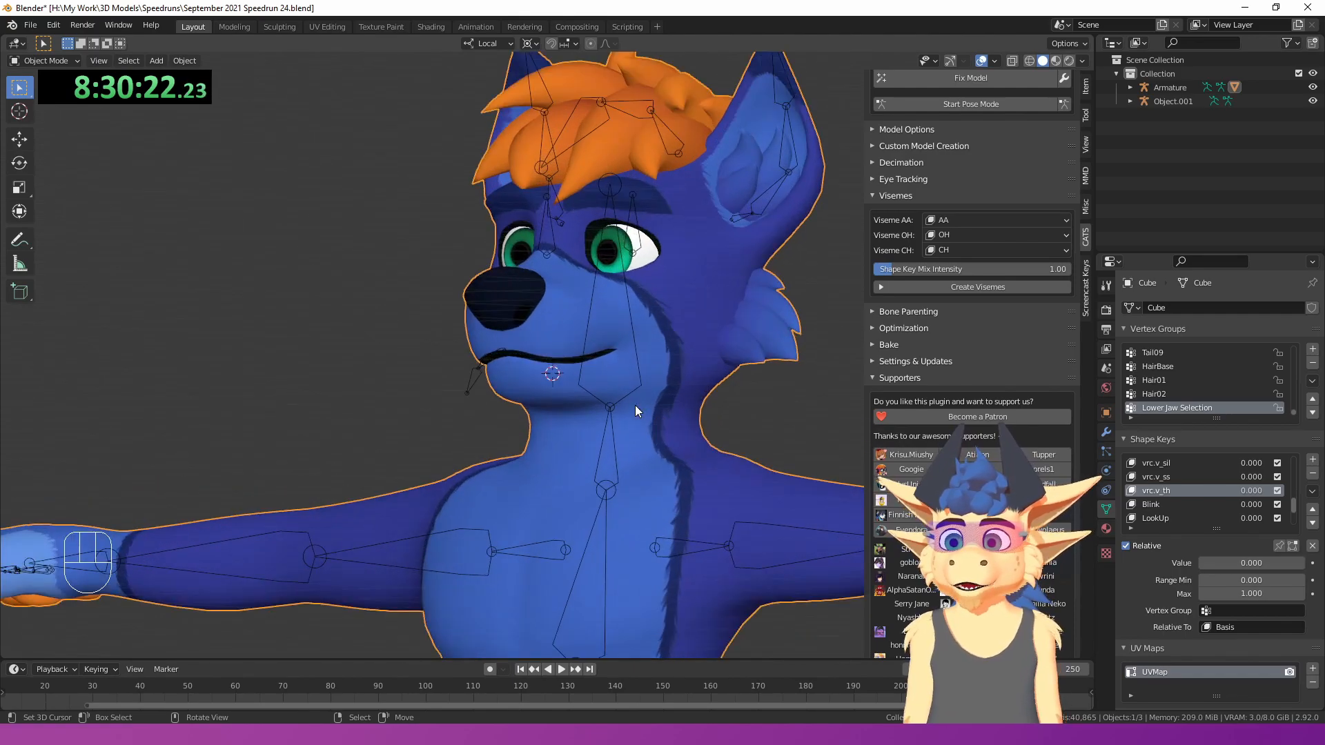
middle_drag(635, 405, 624, 431)
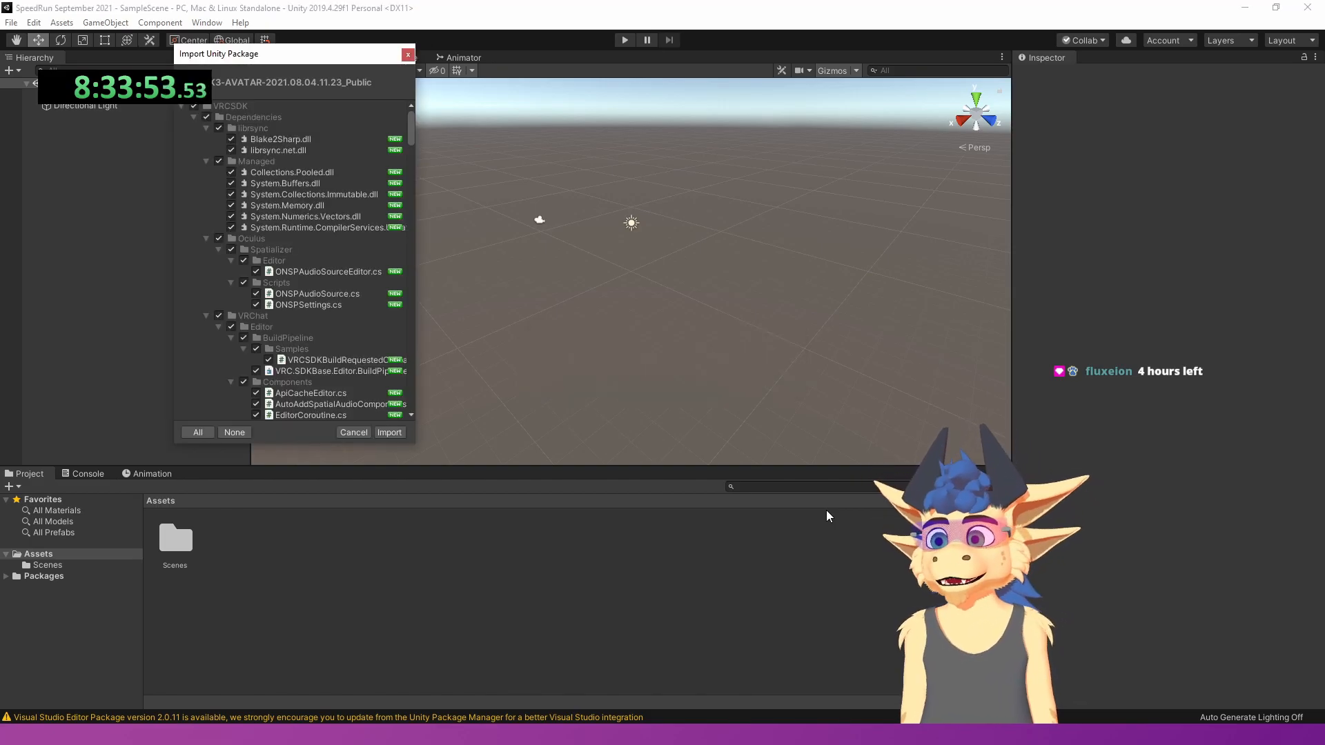
- Import the complete VRChat SDK3 avatar package and place the September 2021 Speedrun VRC model in the scene
click(388, 435)
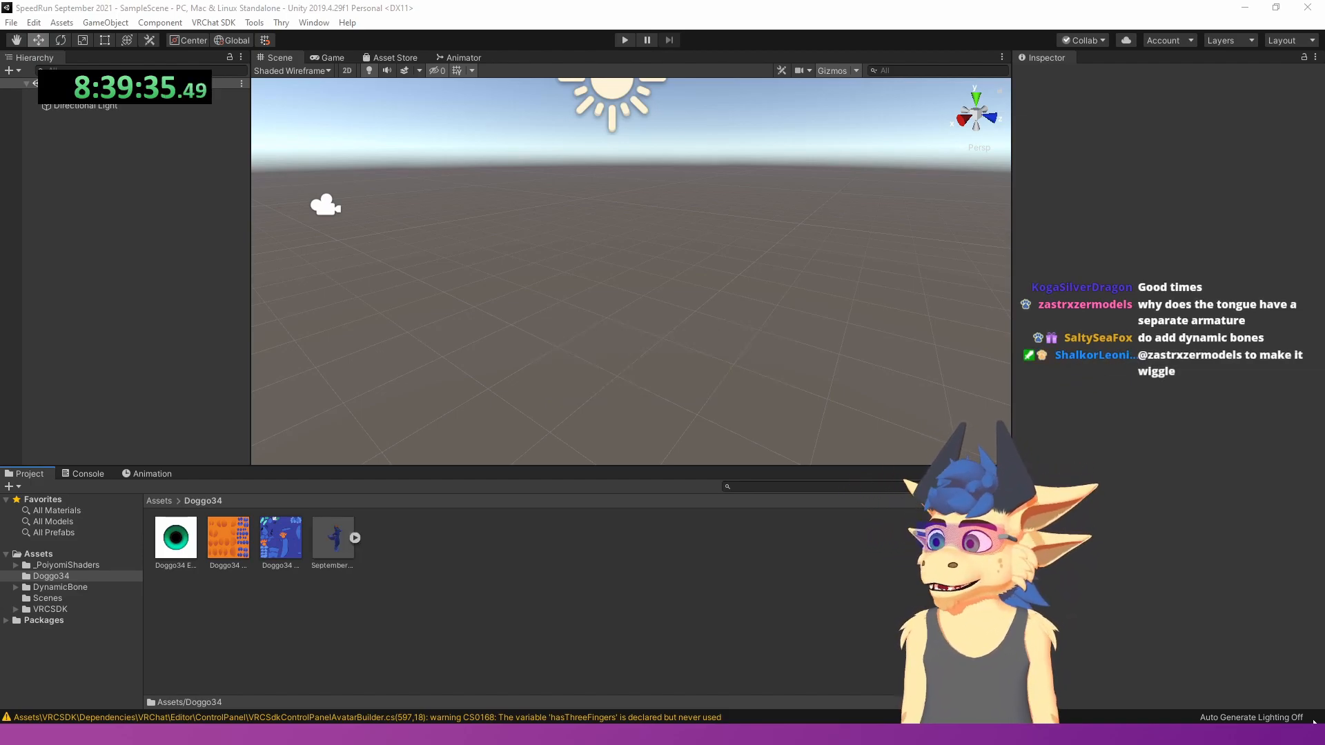
drag(339, 550, 137, 319)
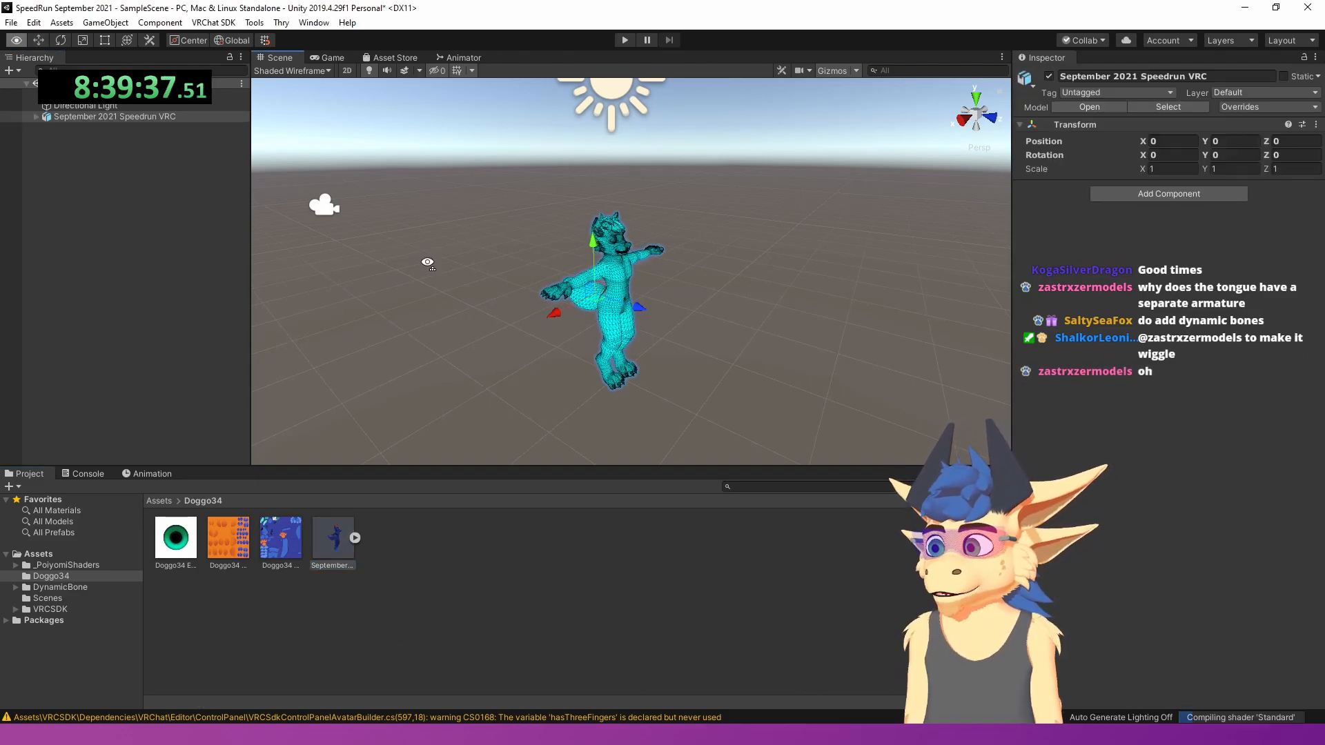
mouse_move(428, 262)
right_down()
mouse_move(398, 280)
mouse_move(275, 261)
right_up()
key(w)
key(d)
- Change the scene view's draw mode to Shaded and inspect the avatar from the front and side
click(303, 72)
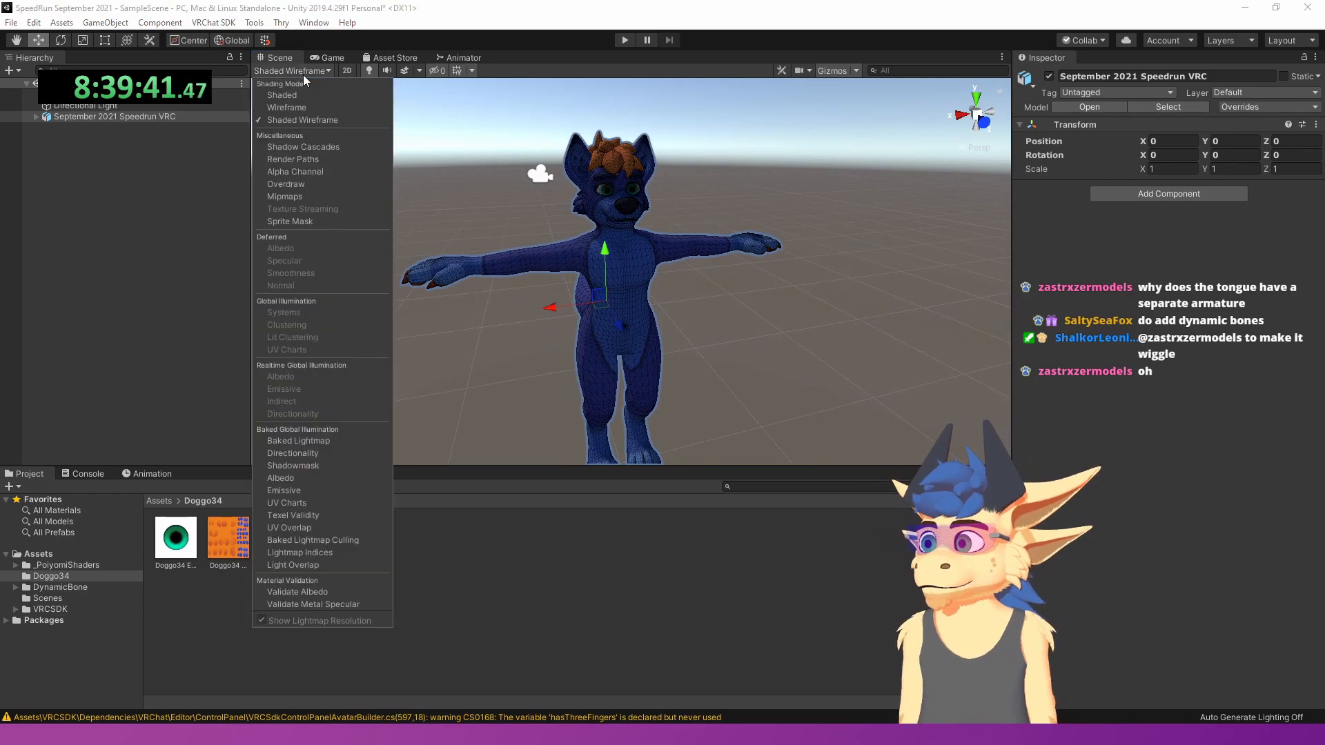
click(296, 98)
mouse_move(690, 288)
right_down()
mouse_move(511, 236)
mouse_move(485, 248)
mouse_move(497, 270)
mouse_move(457, 282)
right_up()
key(w)
key(d)
key(s)
key(w)
key(d)
key(s)
key(w)
key(s)
key(d)
key(s)
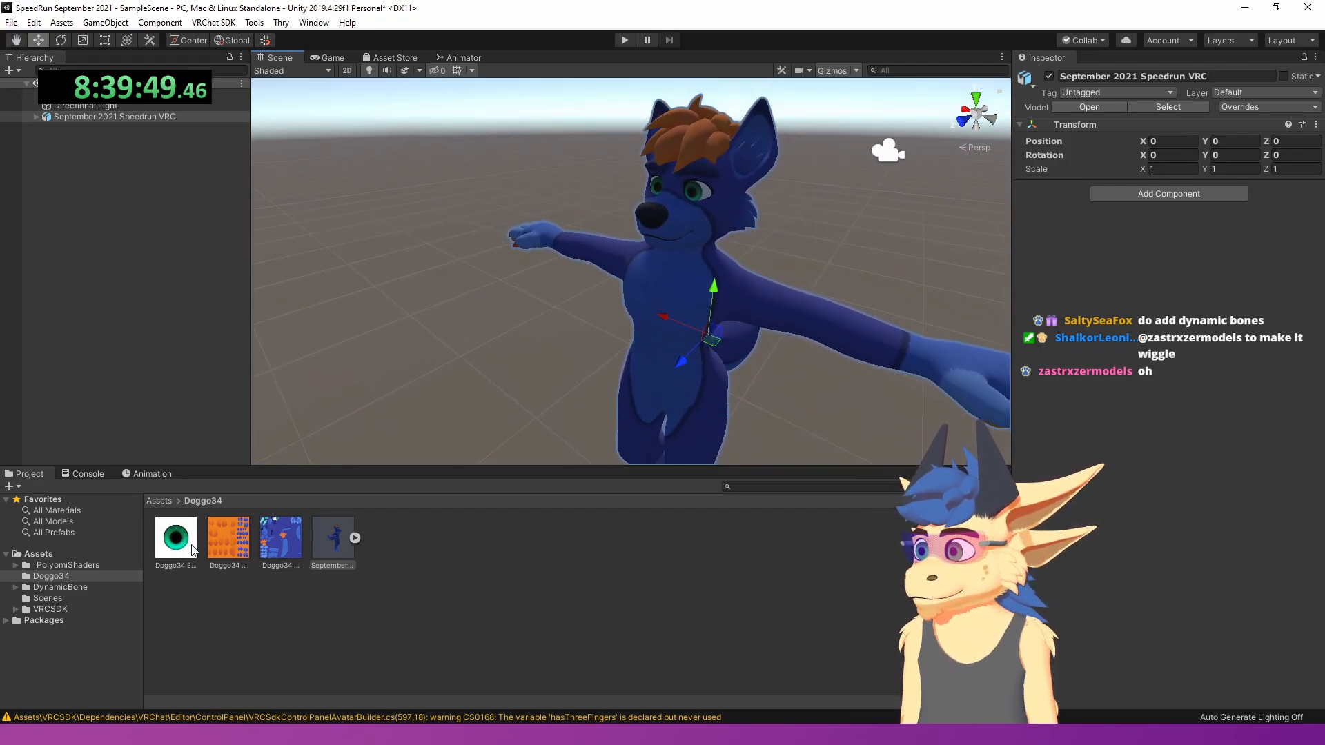
- Extract the September 2021 Speedrun VRC model's embedded materials into the Assets/Doggo34 folder
click(348, 544)
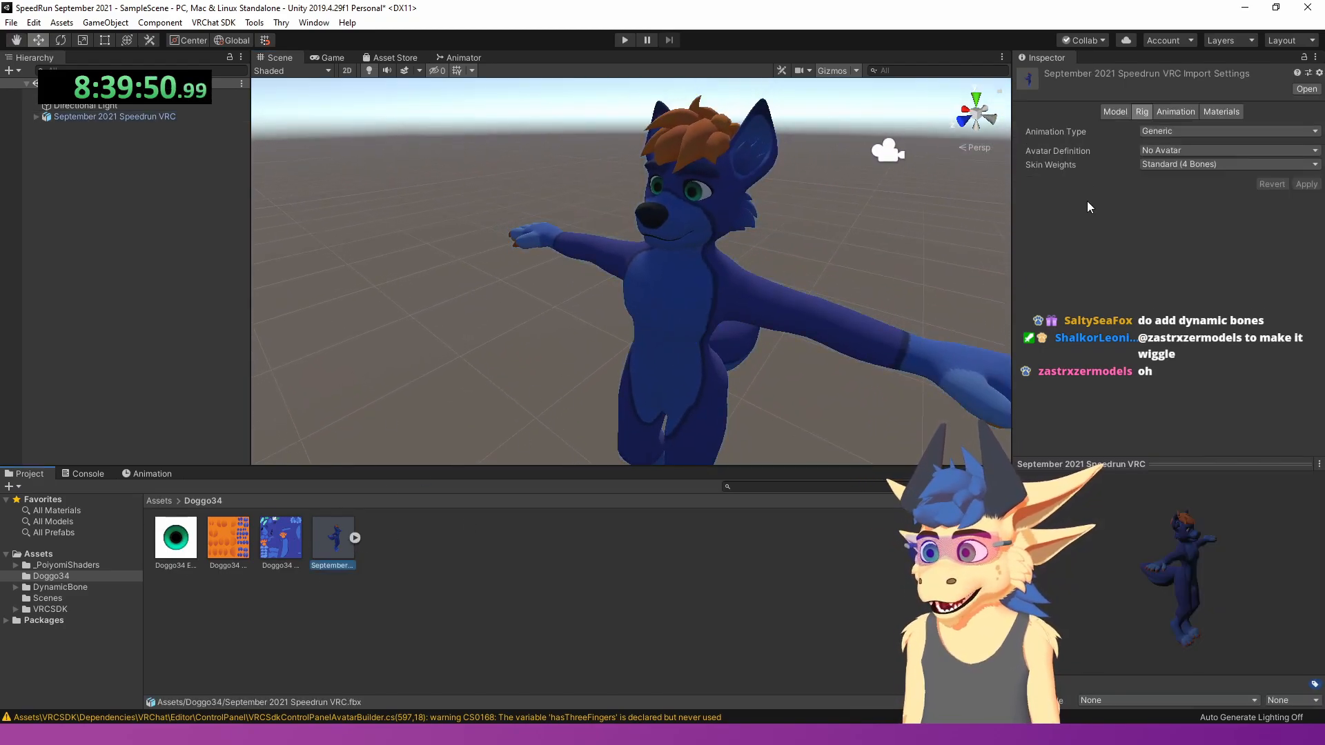
click(1239, 114)
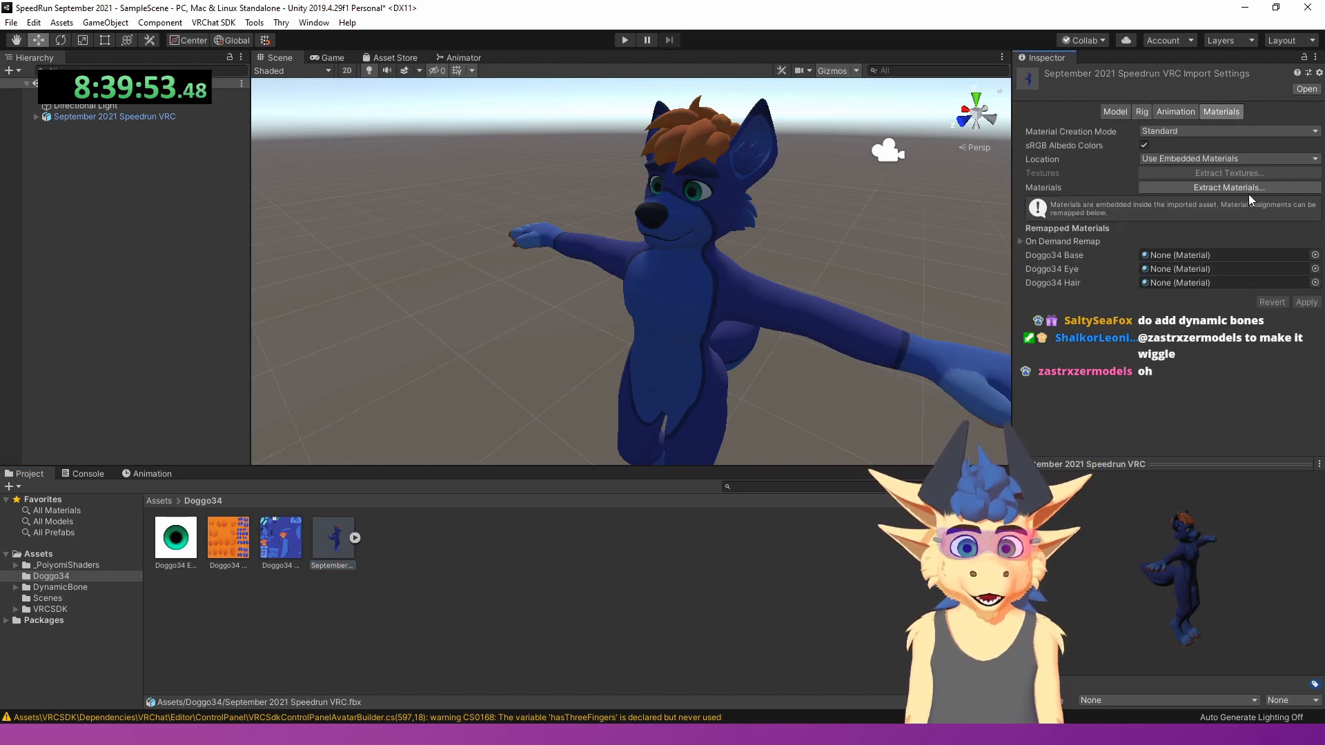
click(1249, 188)
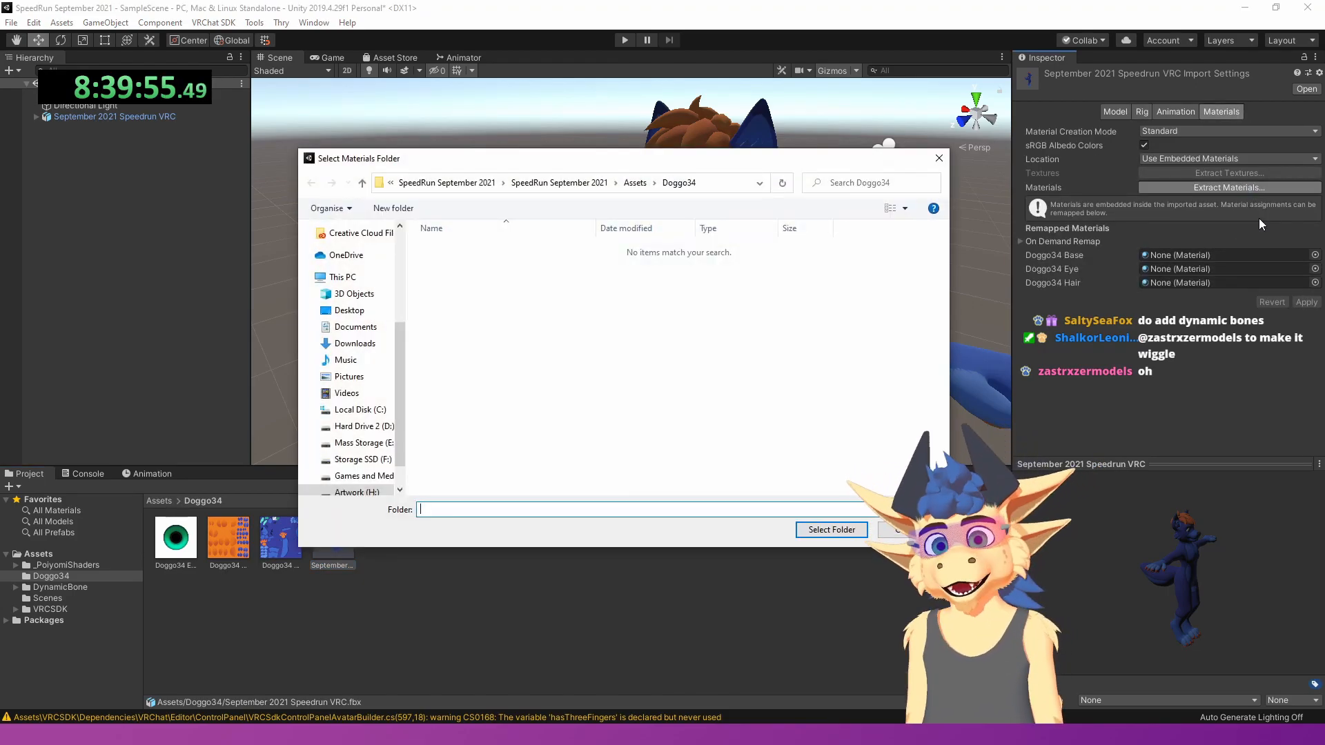
click(832, 529)
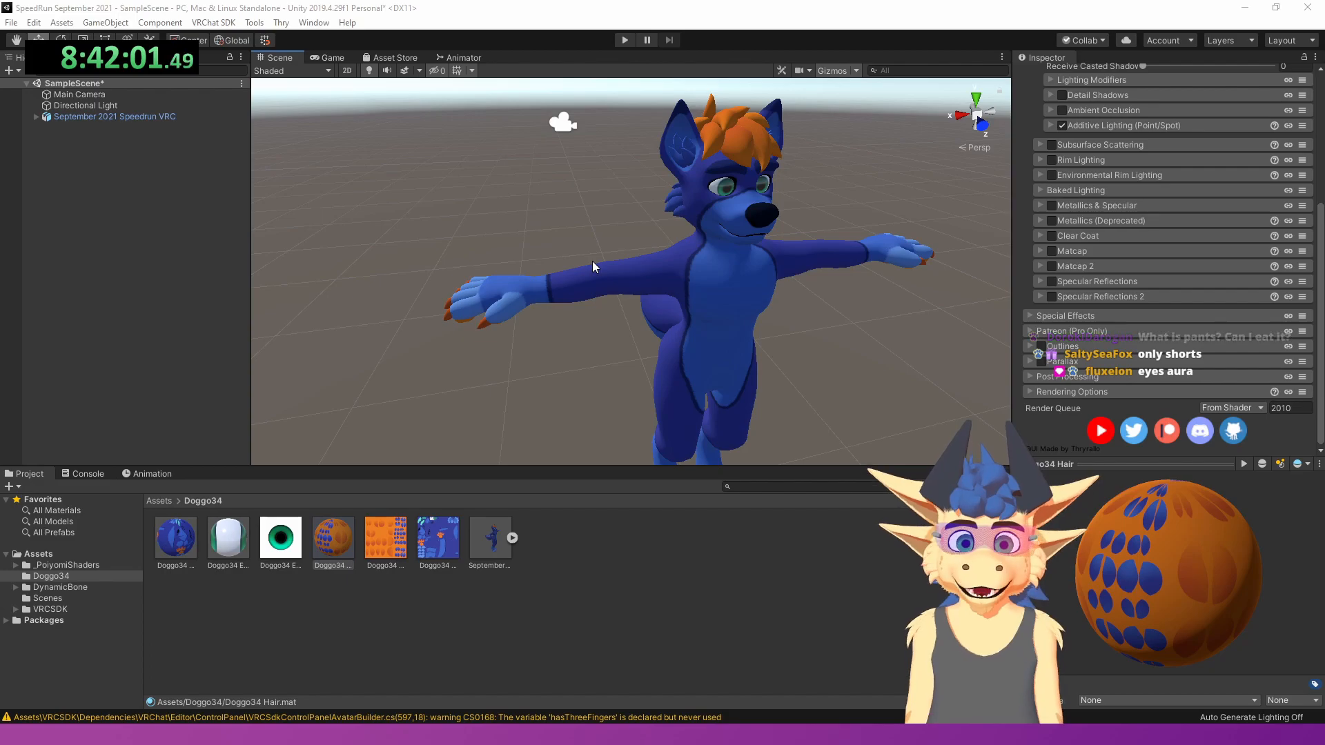
- Set the September 2021 Speedrun VRC model's rig animation type to Humanoid and apply the import settings
scroll(592, 260, down, 5)
click(490, 537)
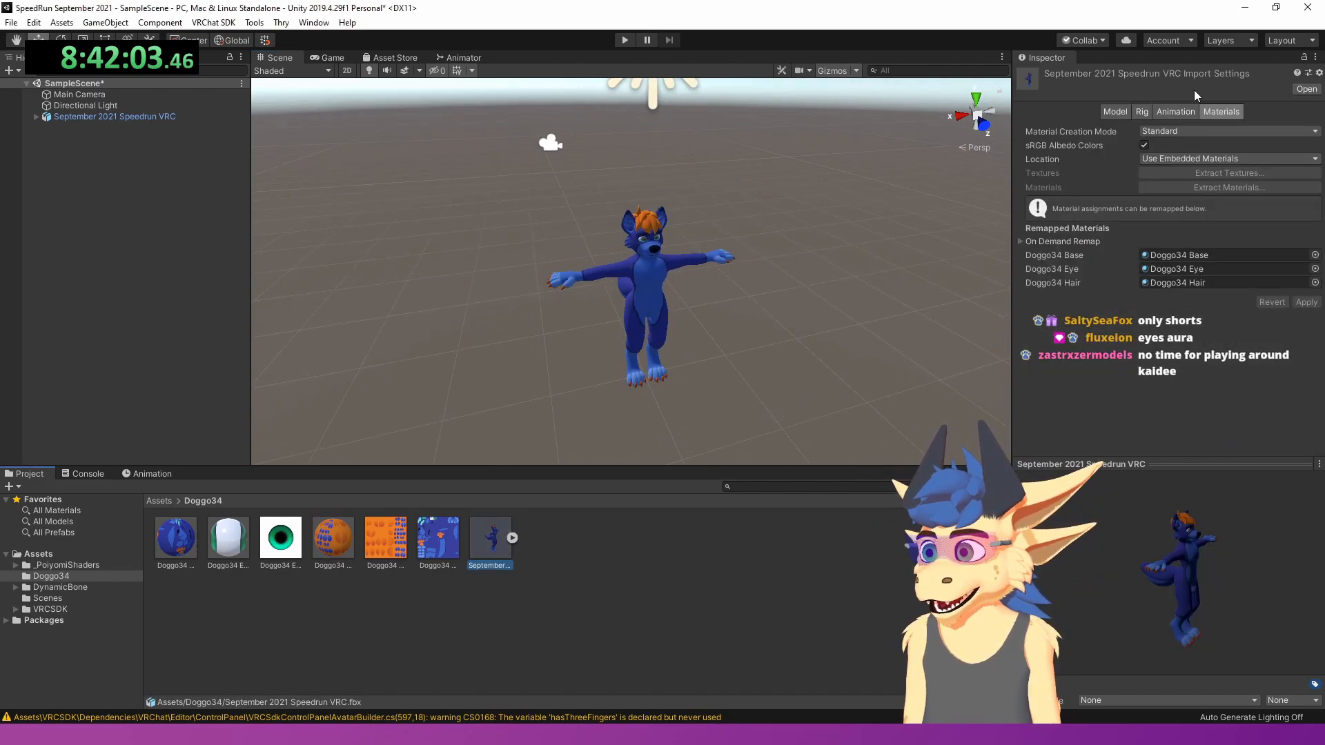
click(1148, 114)
click(1206, 131)
click(1203, 192)
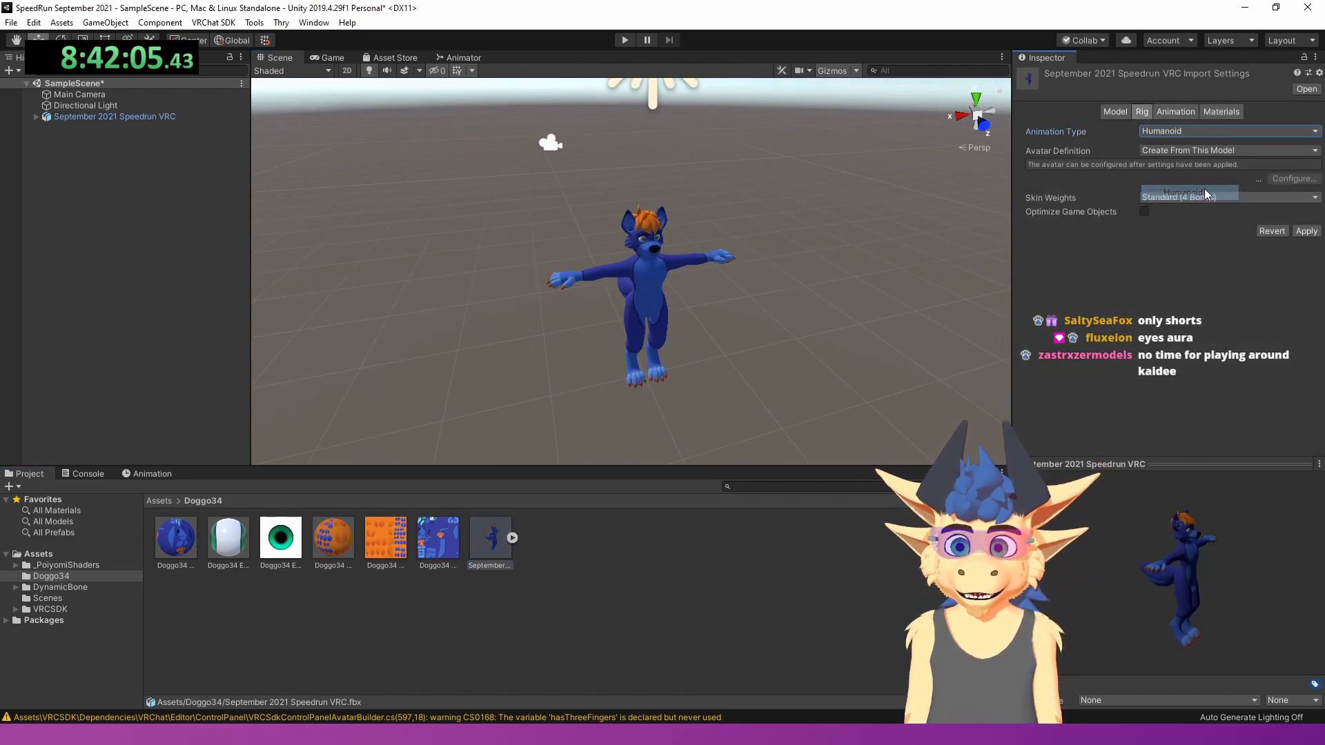
click(1316, 233)
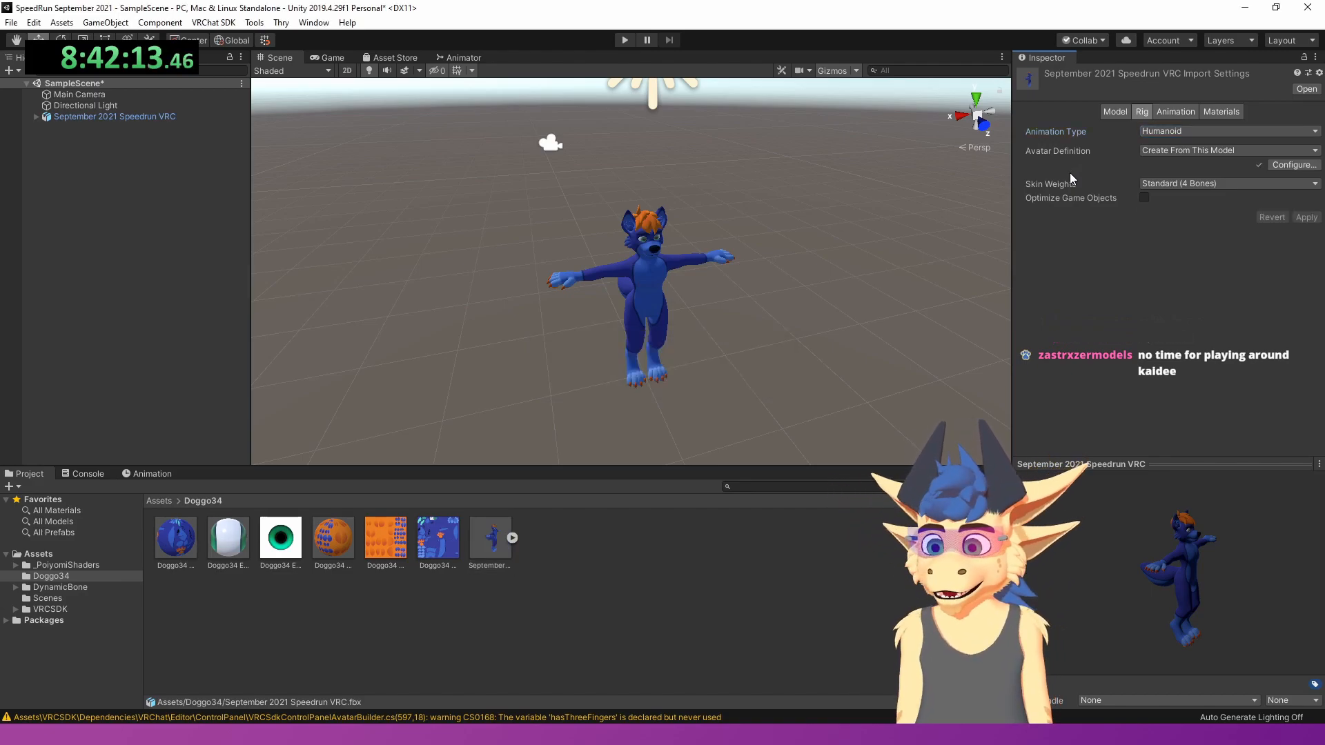
- Save SampleScene and open the humanoid avatar configuration at its Chest bone mapping
click(1316, 164)
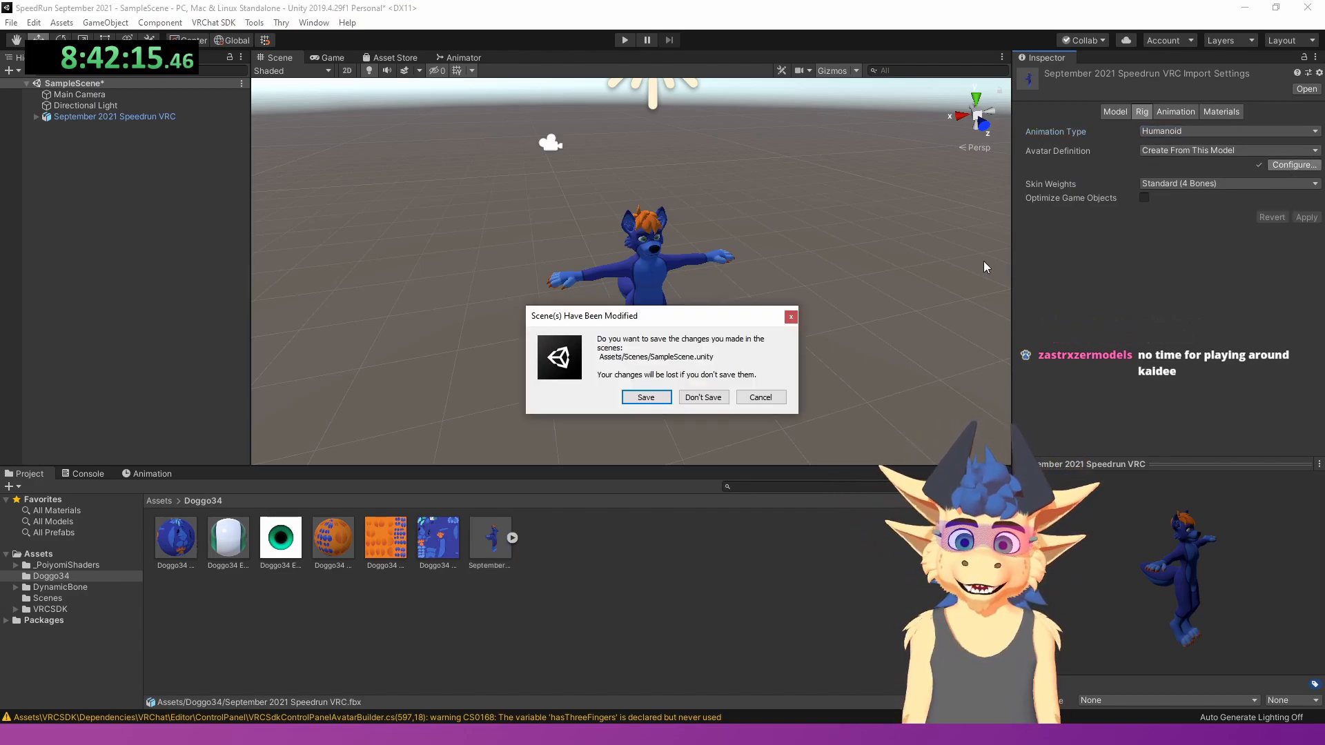
click(646, 399)
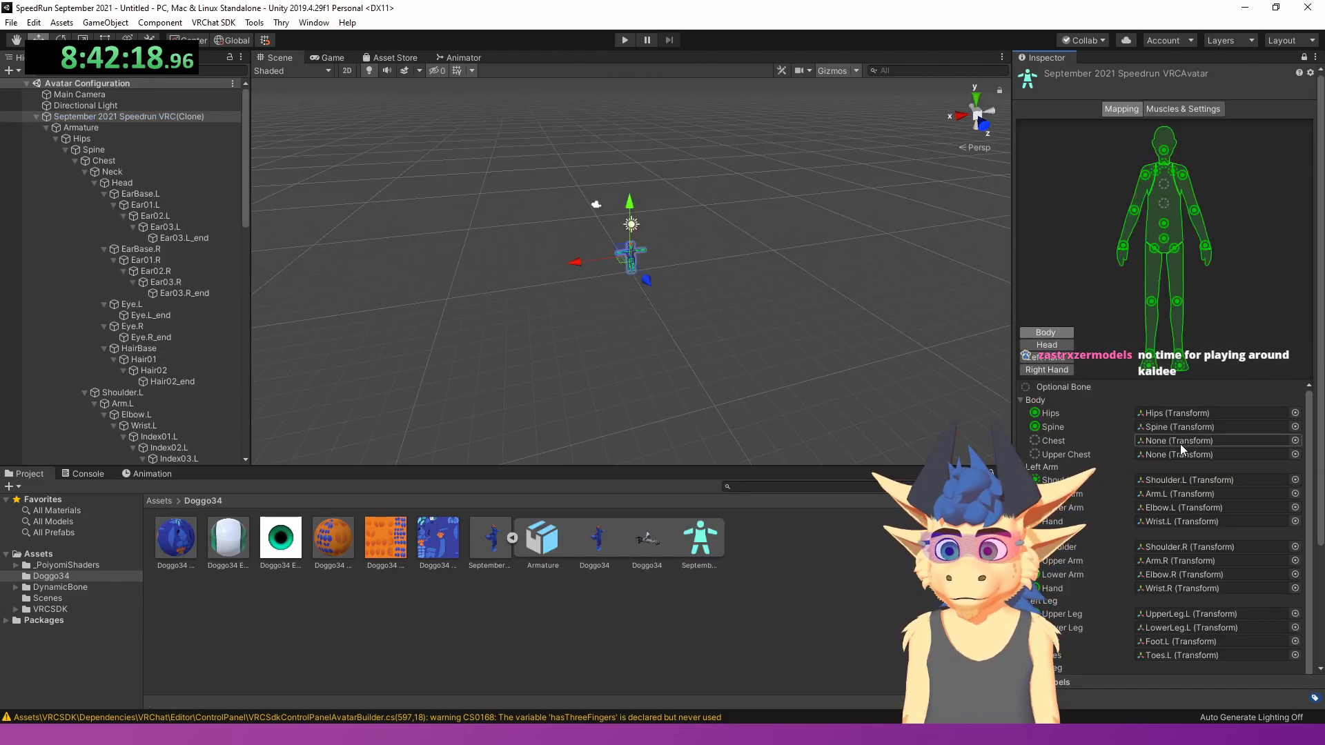
click(1179, 444)
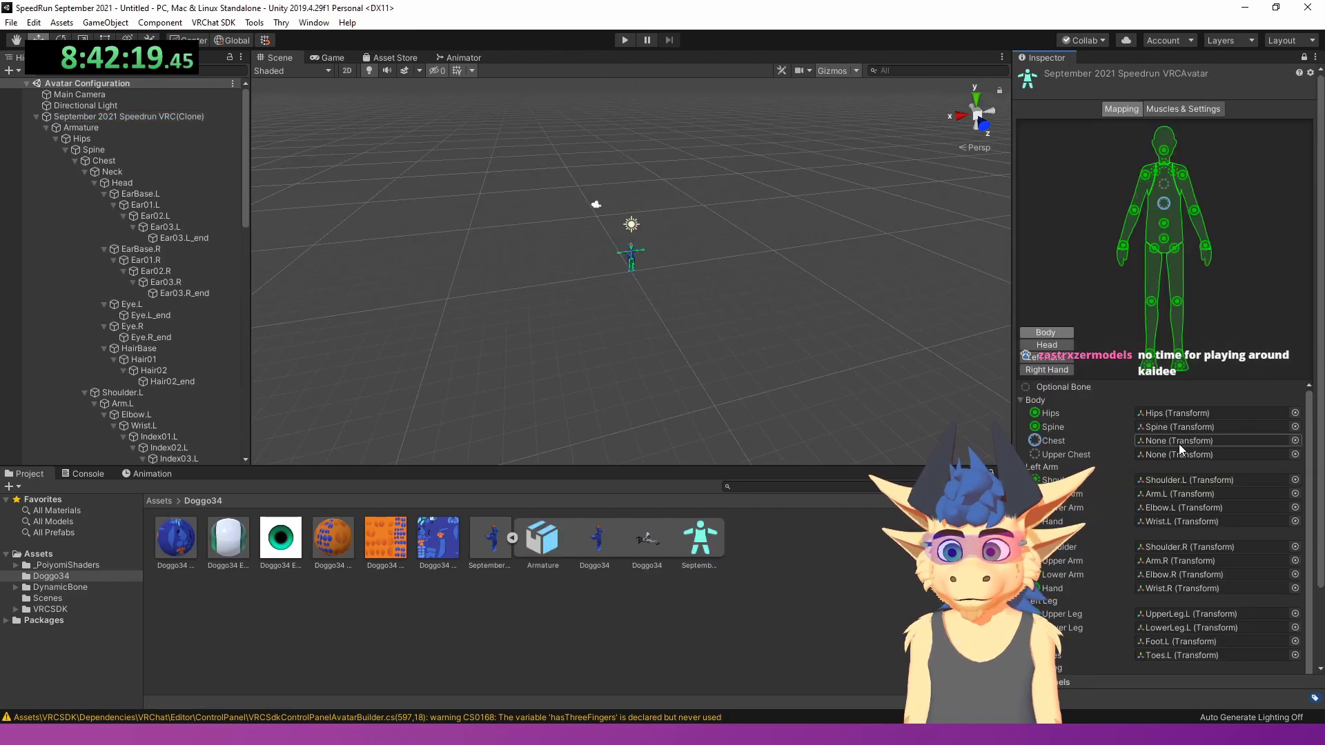
key(w)
right_drag(538, 248, 531, 242)
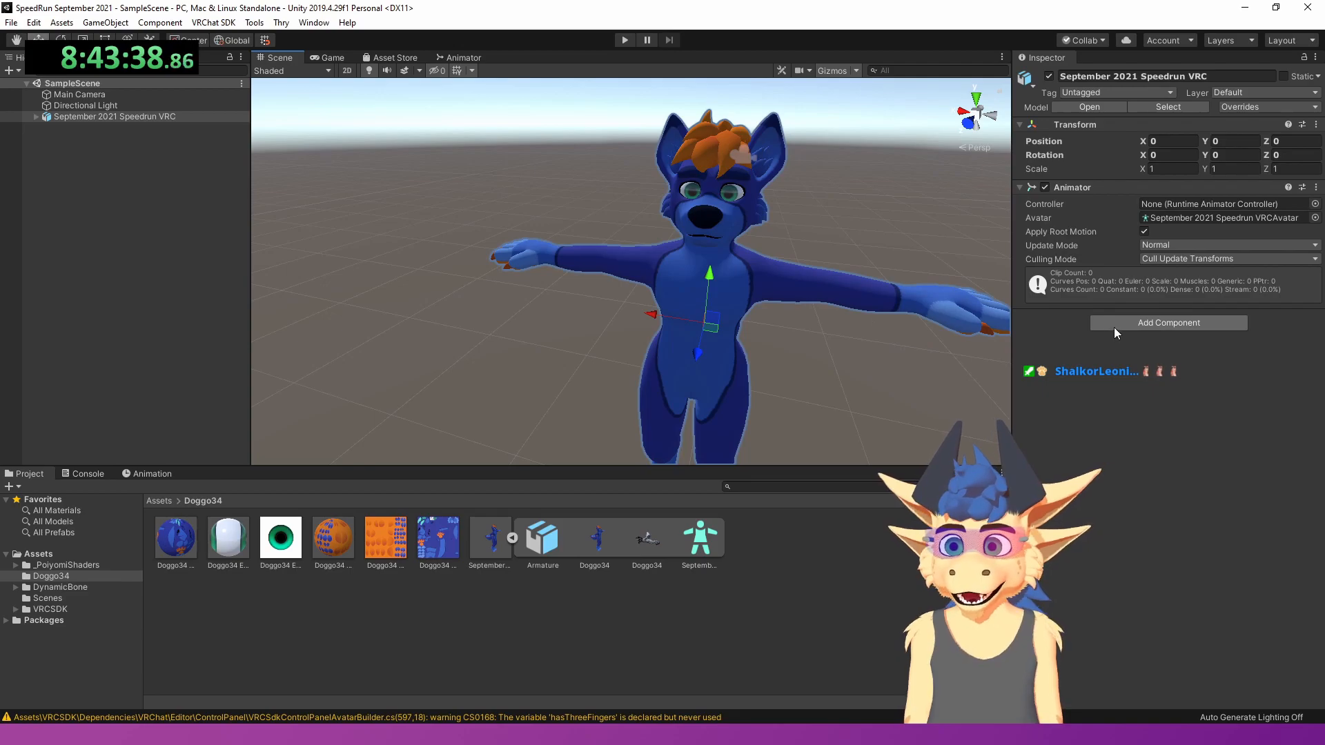
- Add a VRC Avatar Descriptor component to the September 2021 Speedrun VRC object
click(1114, 327)
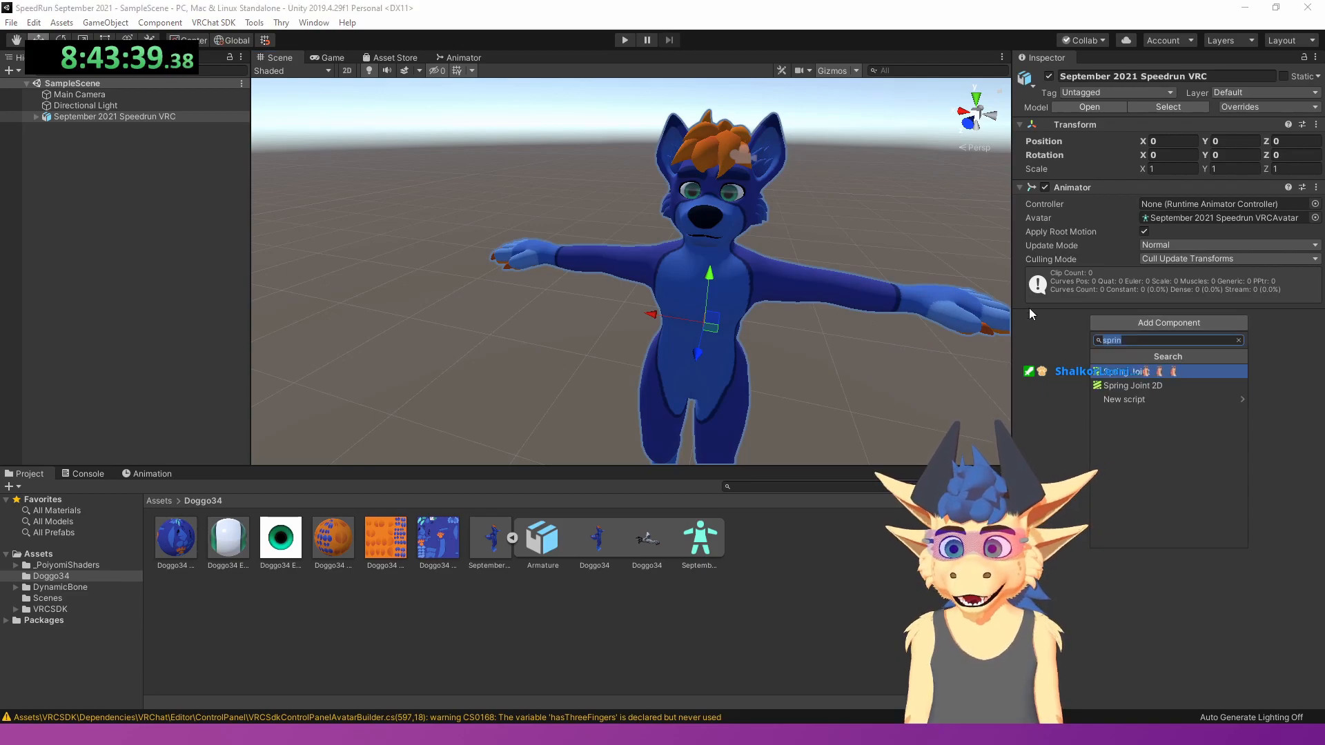
text(vrc)
key(Return)
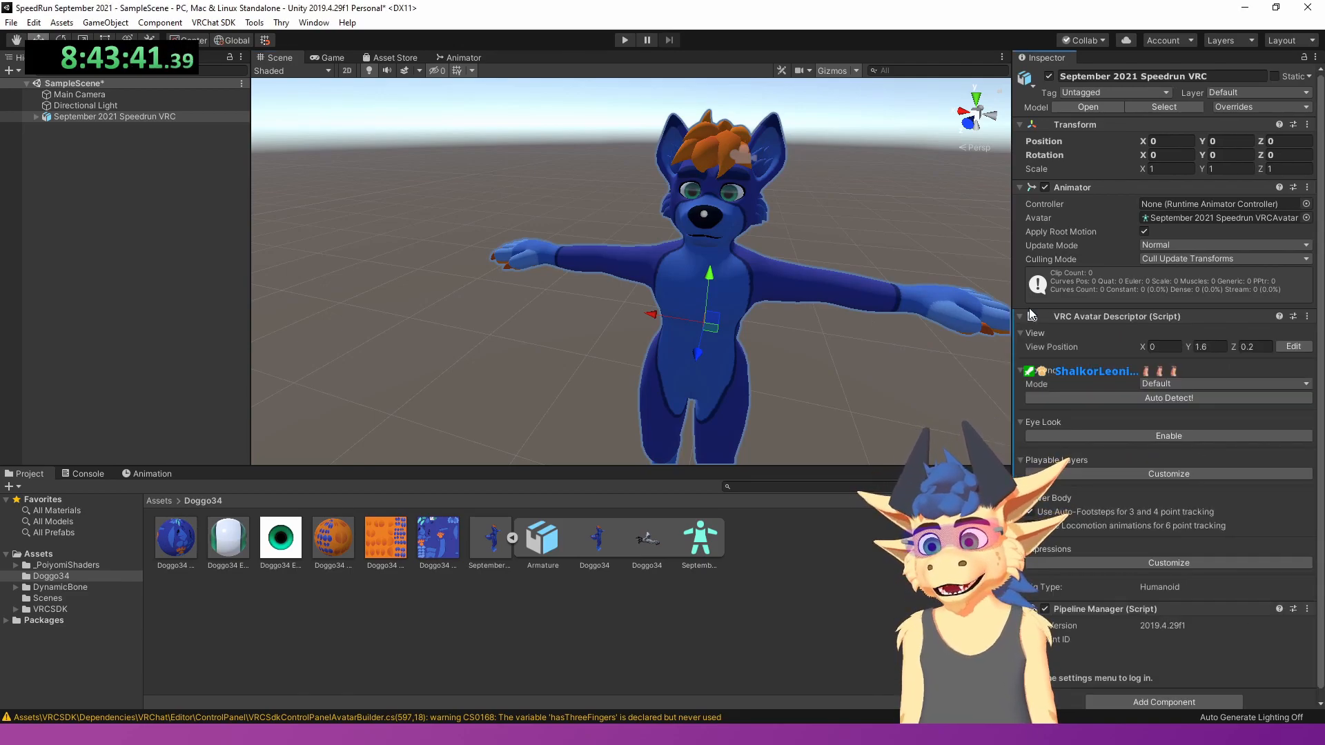
right_drag(592, 181, 588, 178)
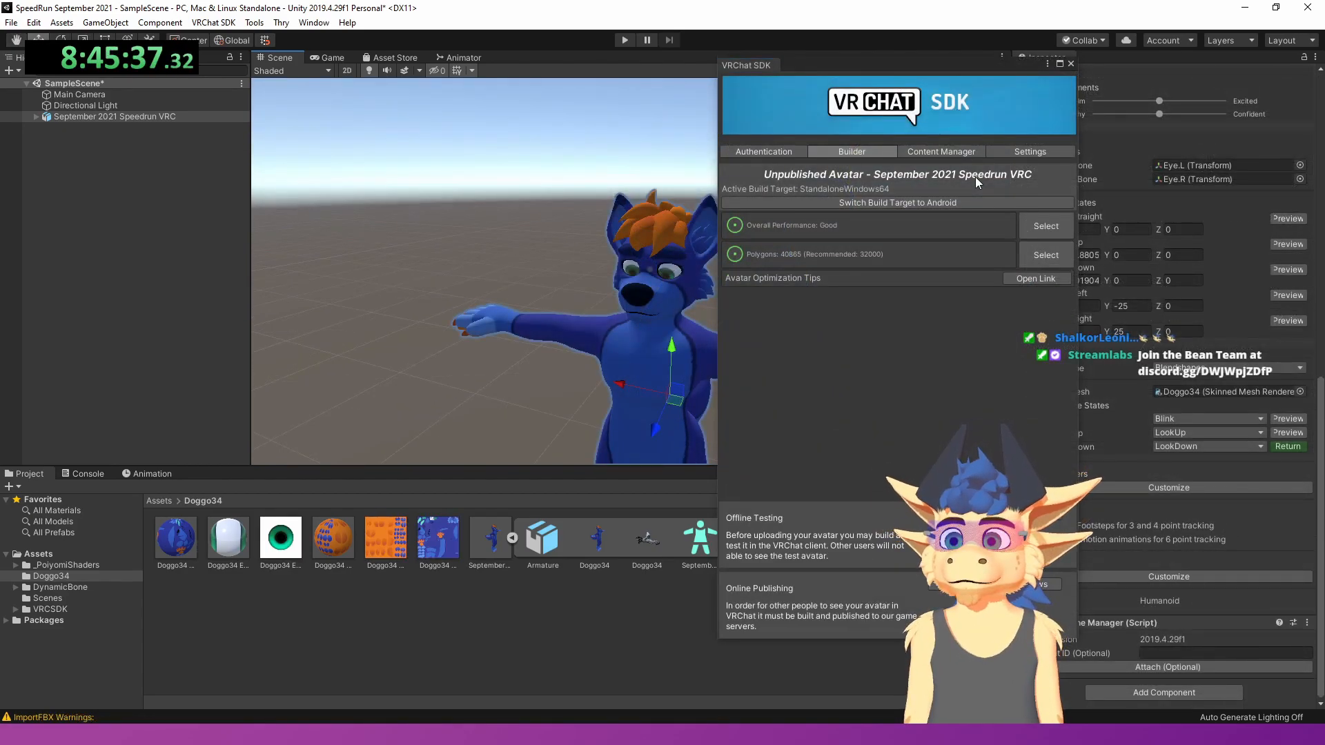
- Build the avatar for offline testing with the VRChat SDK and switch to Steam
click(994, 514)
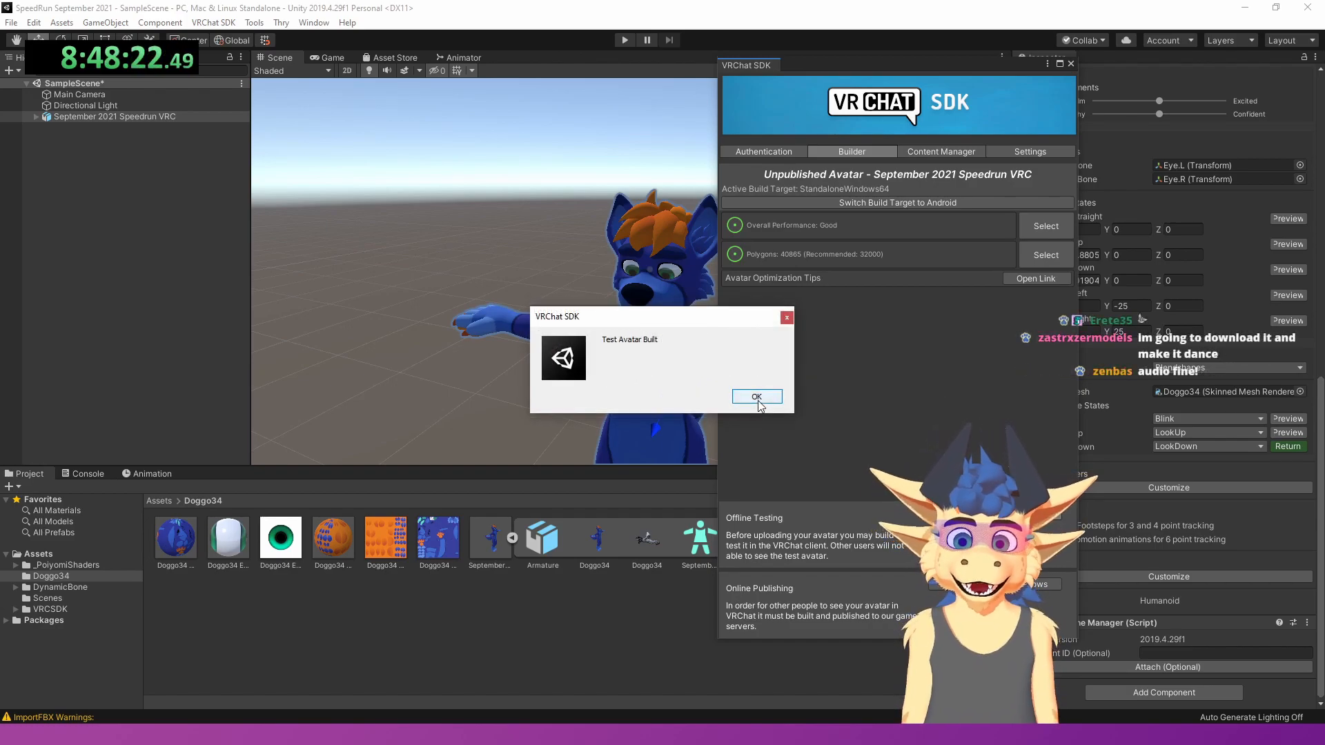
click(757, 398)
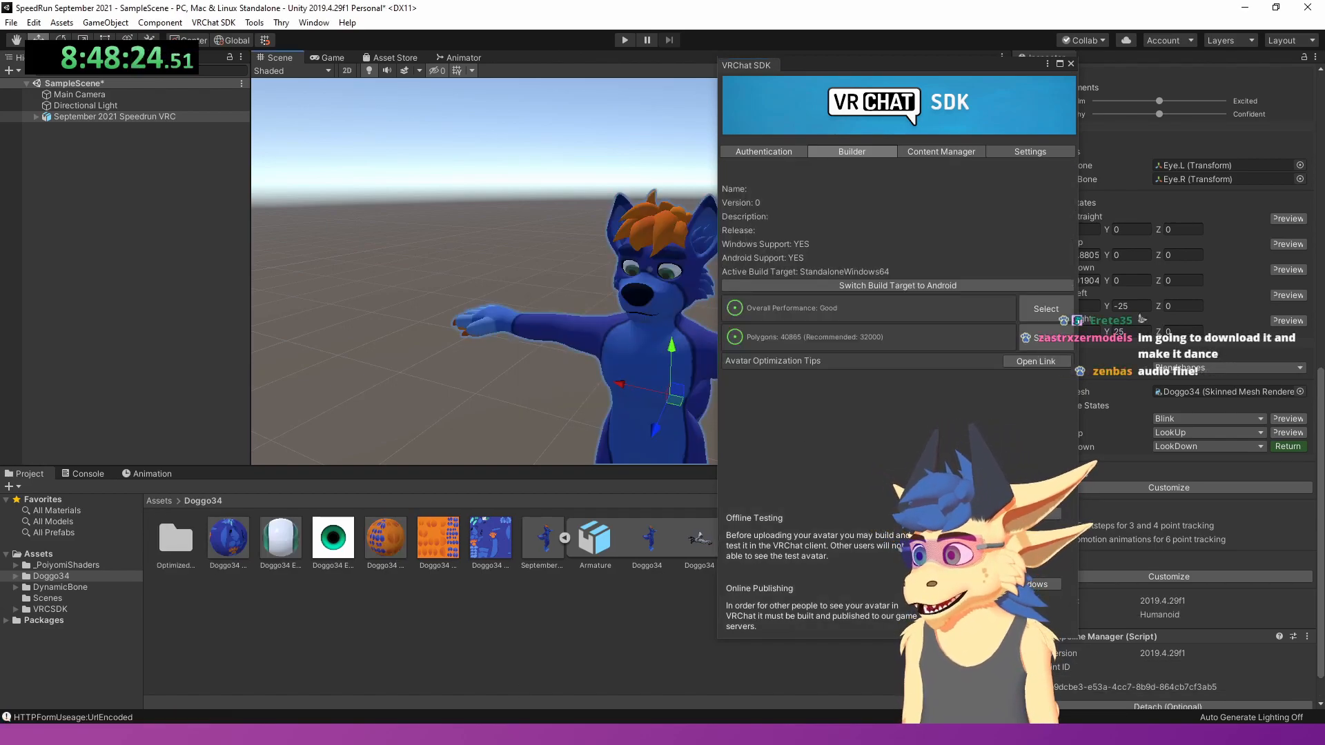
key(super)
text(steam)
key(Return)
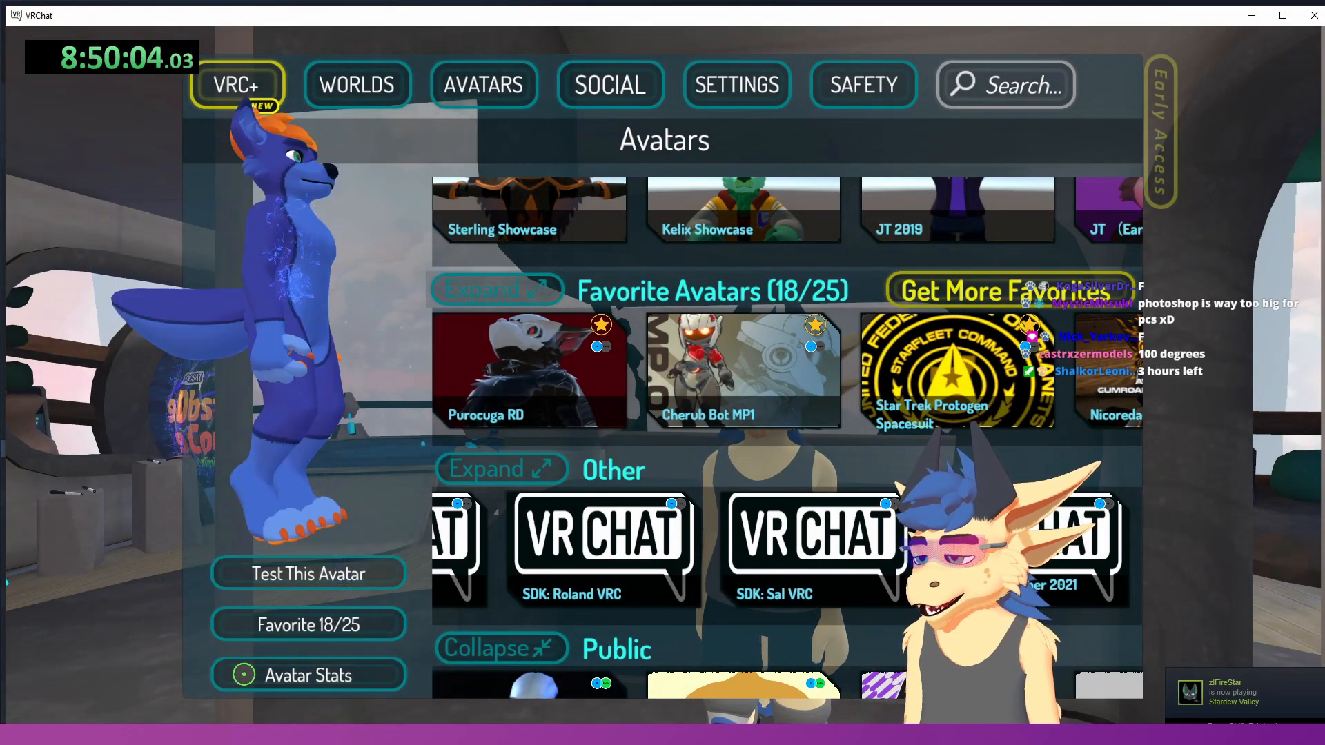
- Switch to the newly built blue canine test avatar in VRChat and view it in the mirror
click(298, 581)
key(Escape)
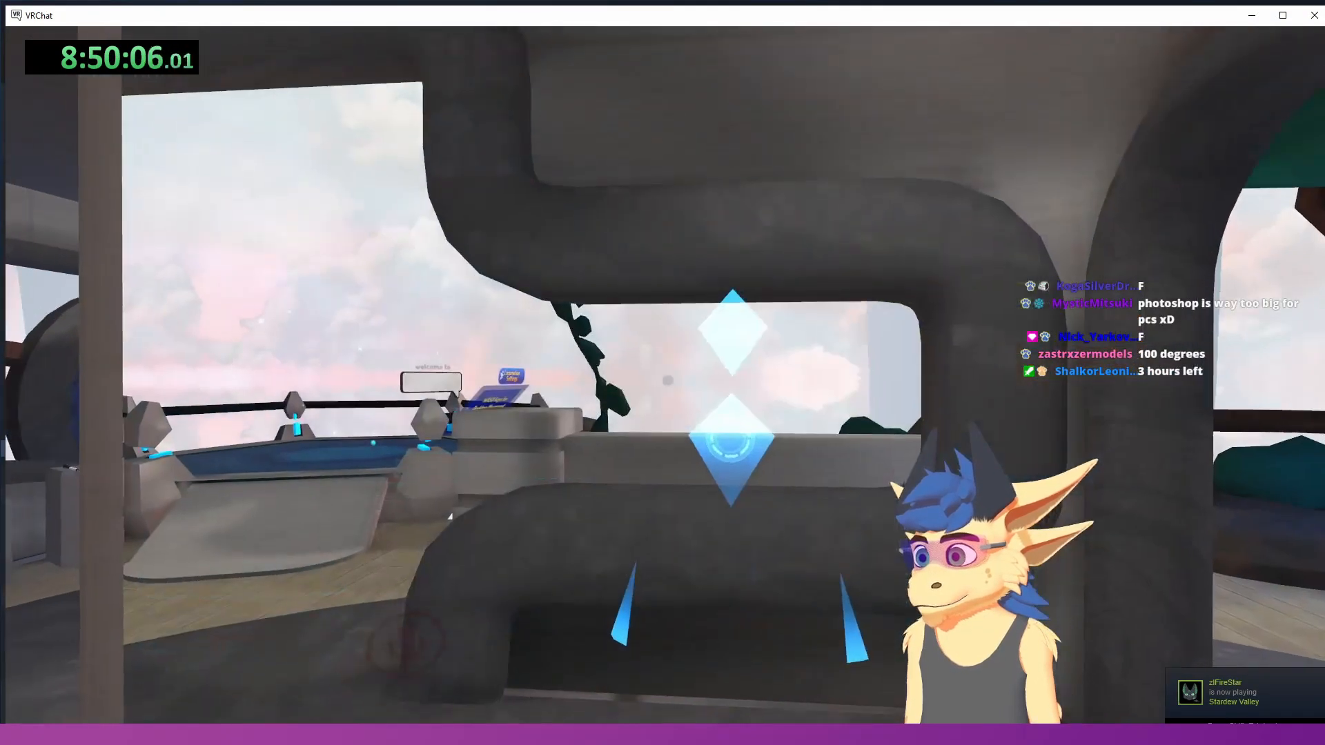
key(s)
key(w)
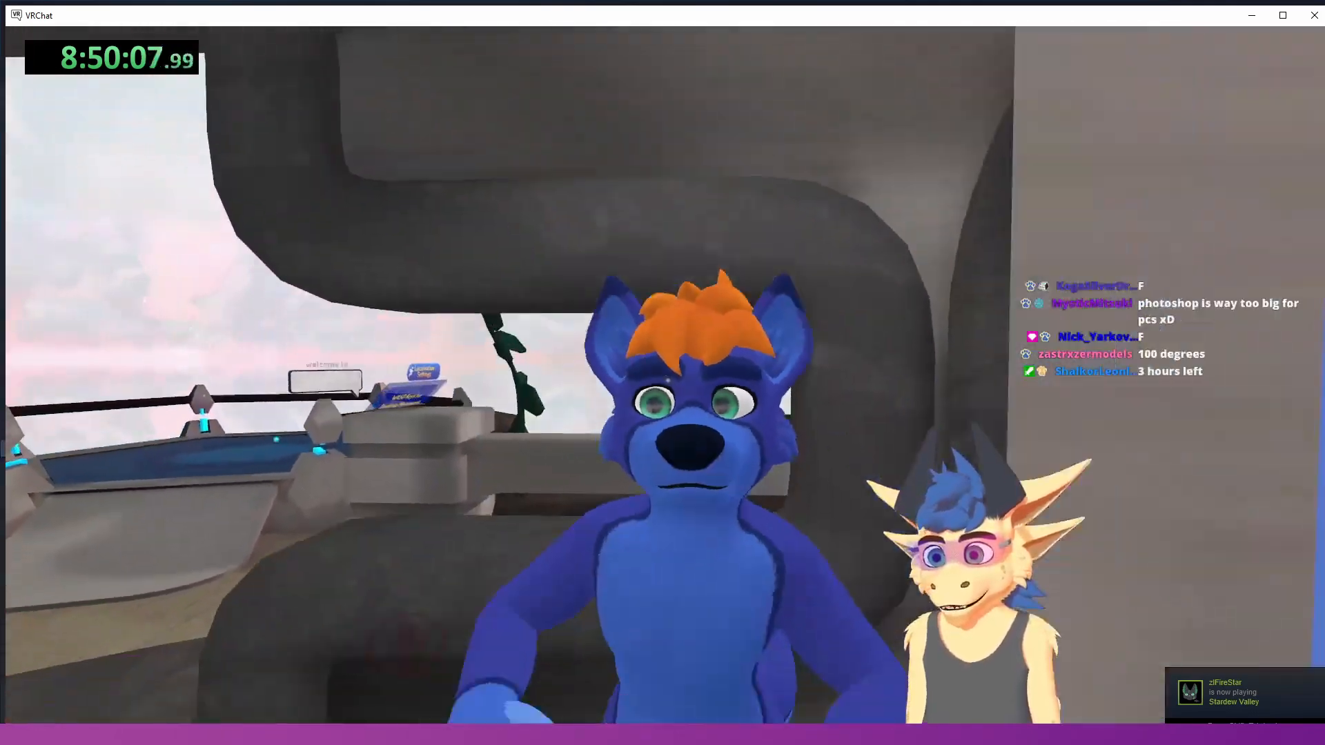
key(Escape)
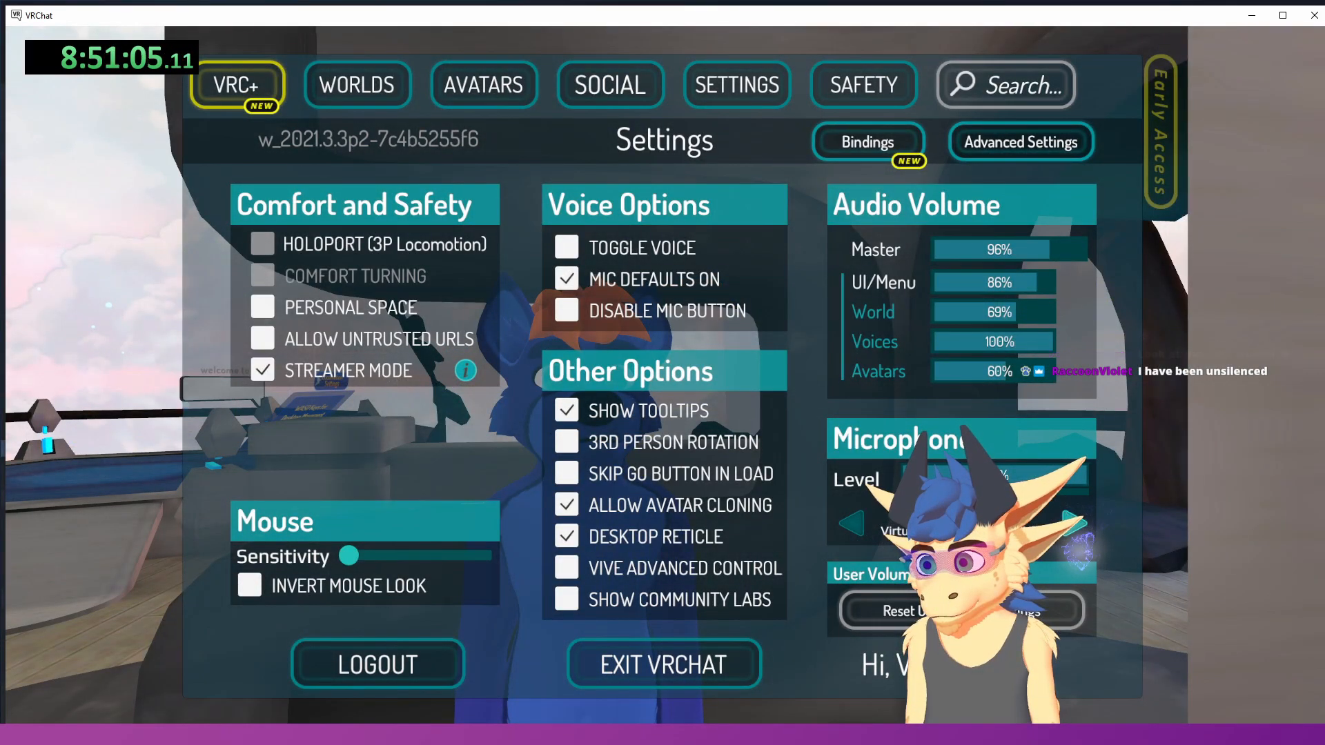
key(Escape)
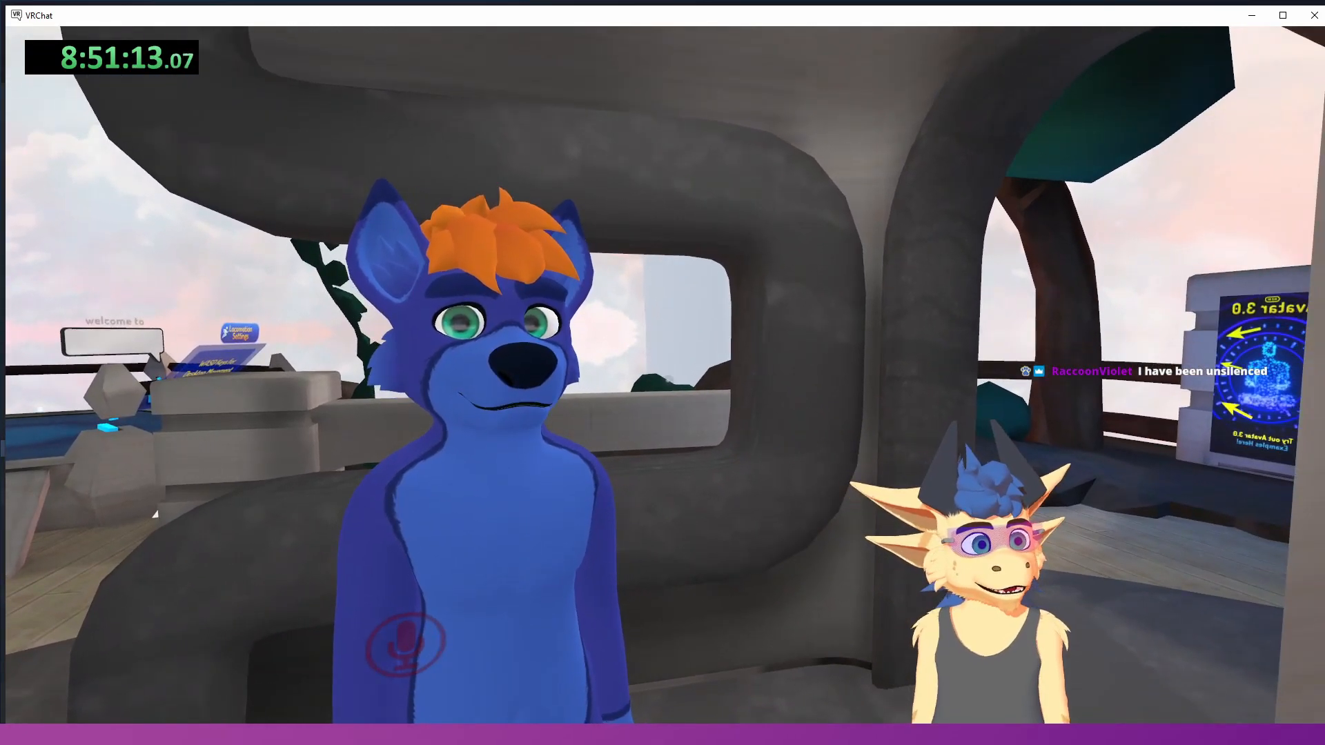
- Walk around in front of the VRChat mirror to examine the avatar's face, mouth and body movement
key(s)
key(w)
key(s)
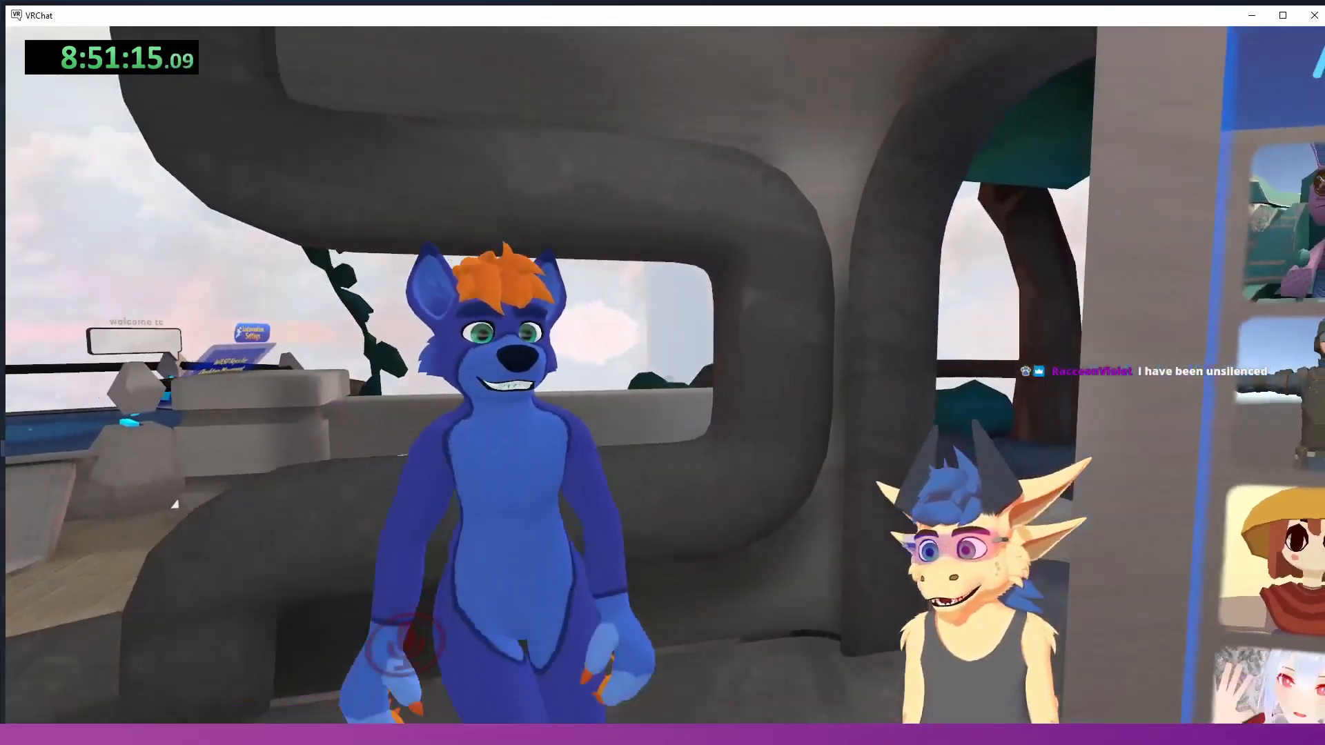
key(w)
key(d)
key(a)
key(s)
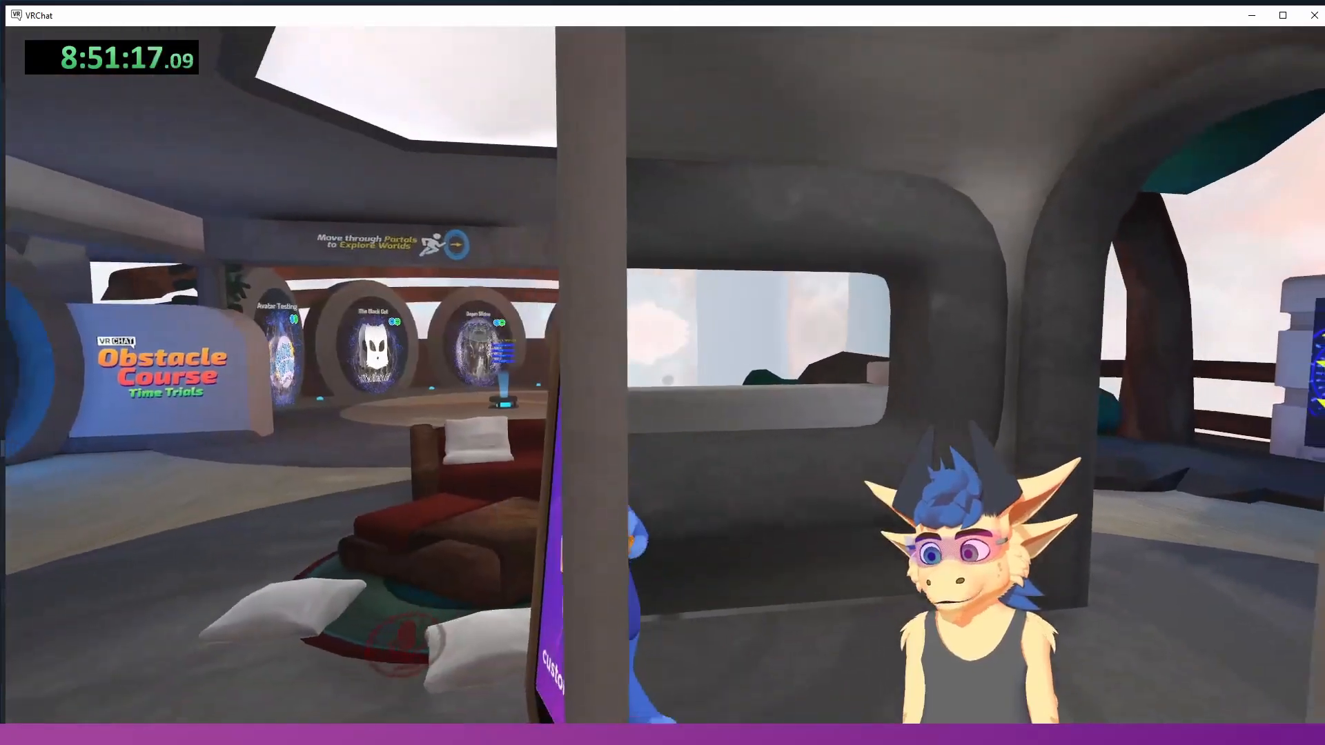
key(d)
key(a)
key(d)
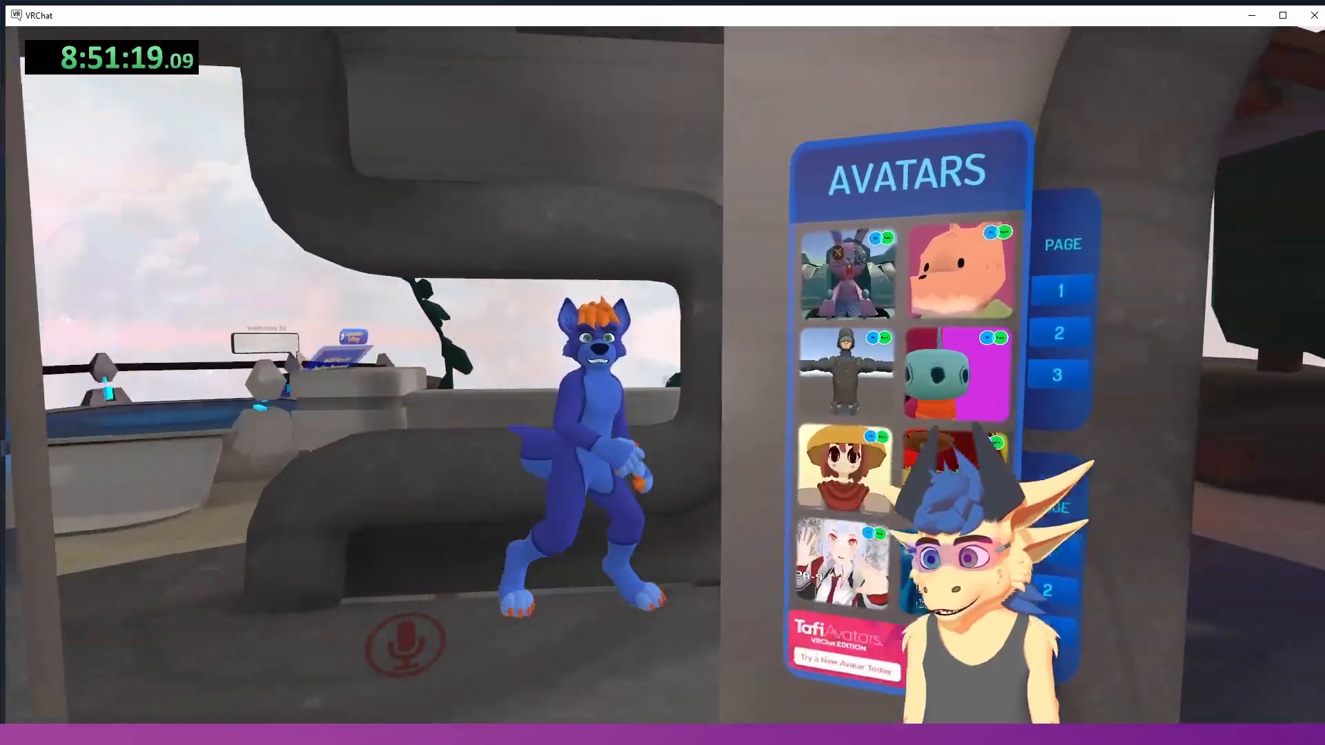
key(a)
key(d)
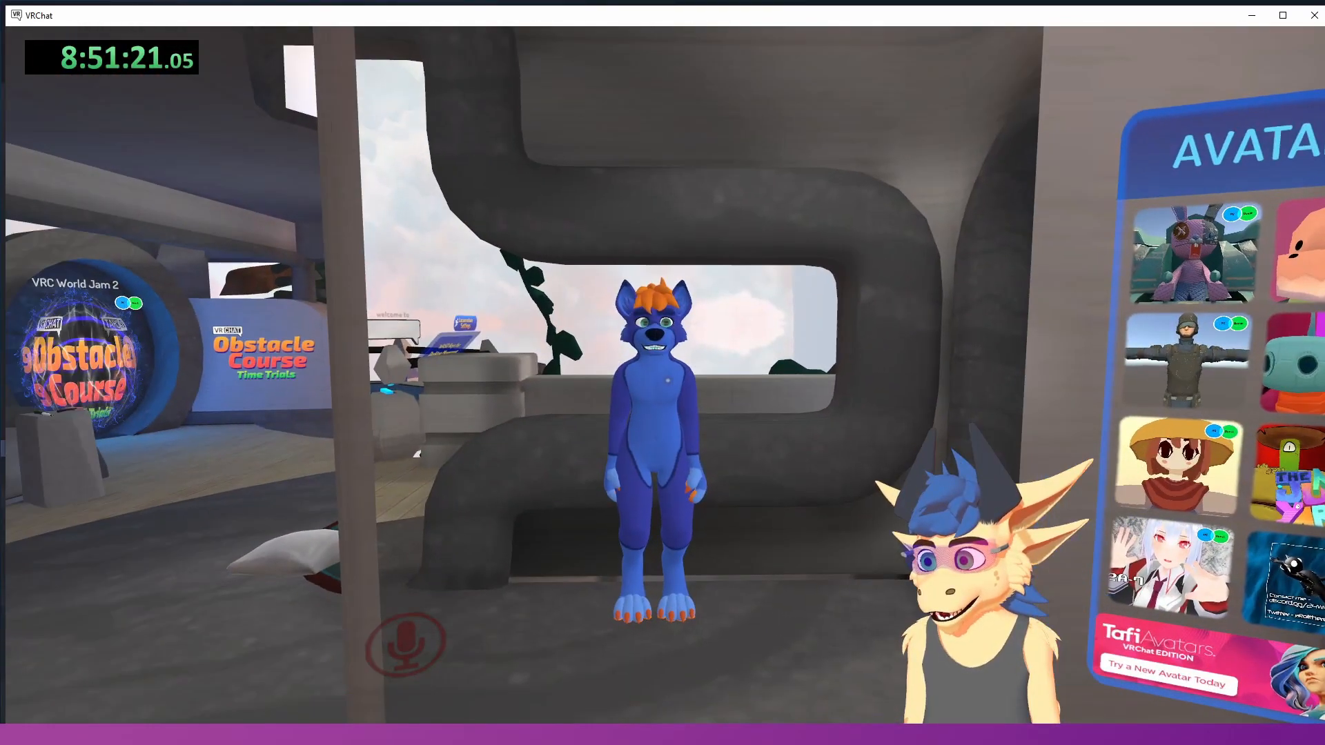
key(a)
key(s)
key(d)
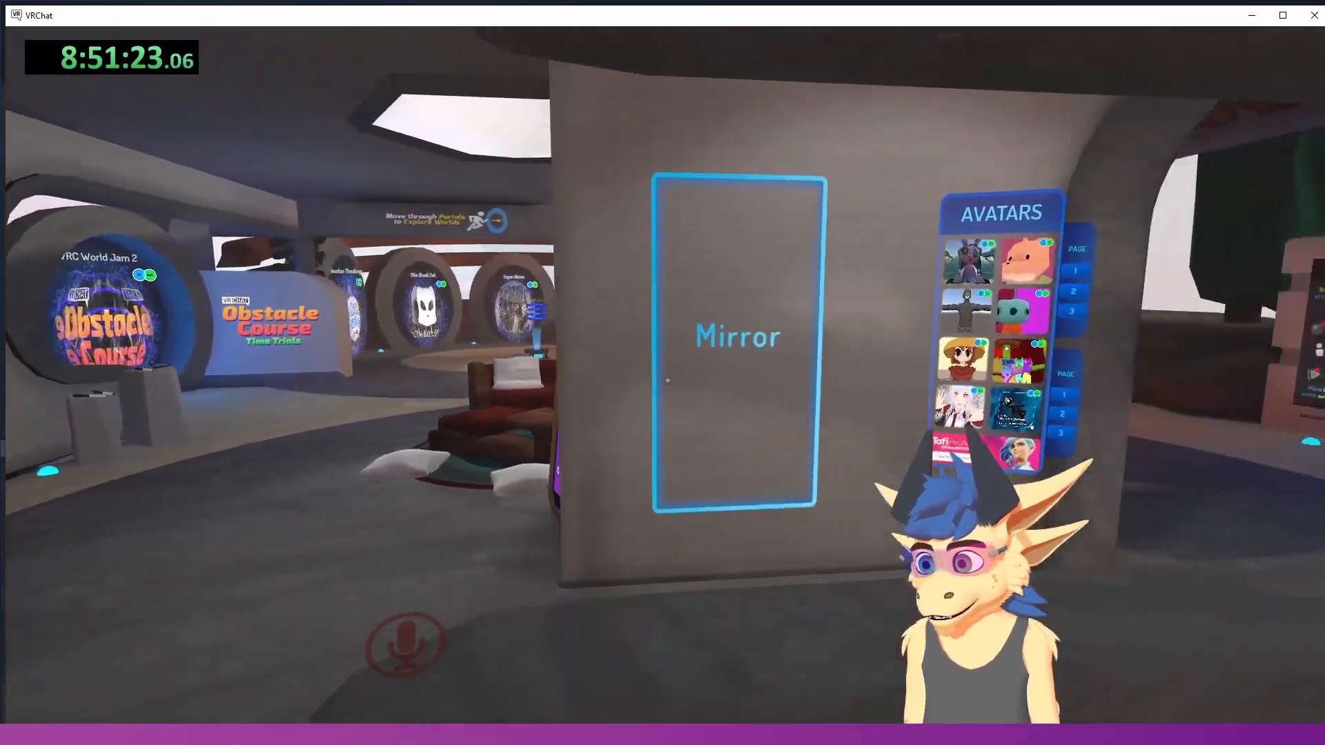
key(a)
key(w)
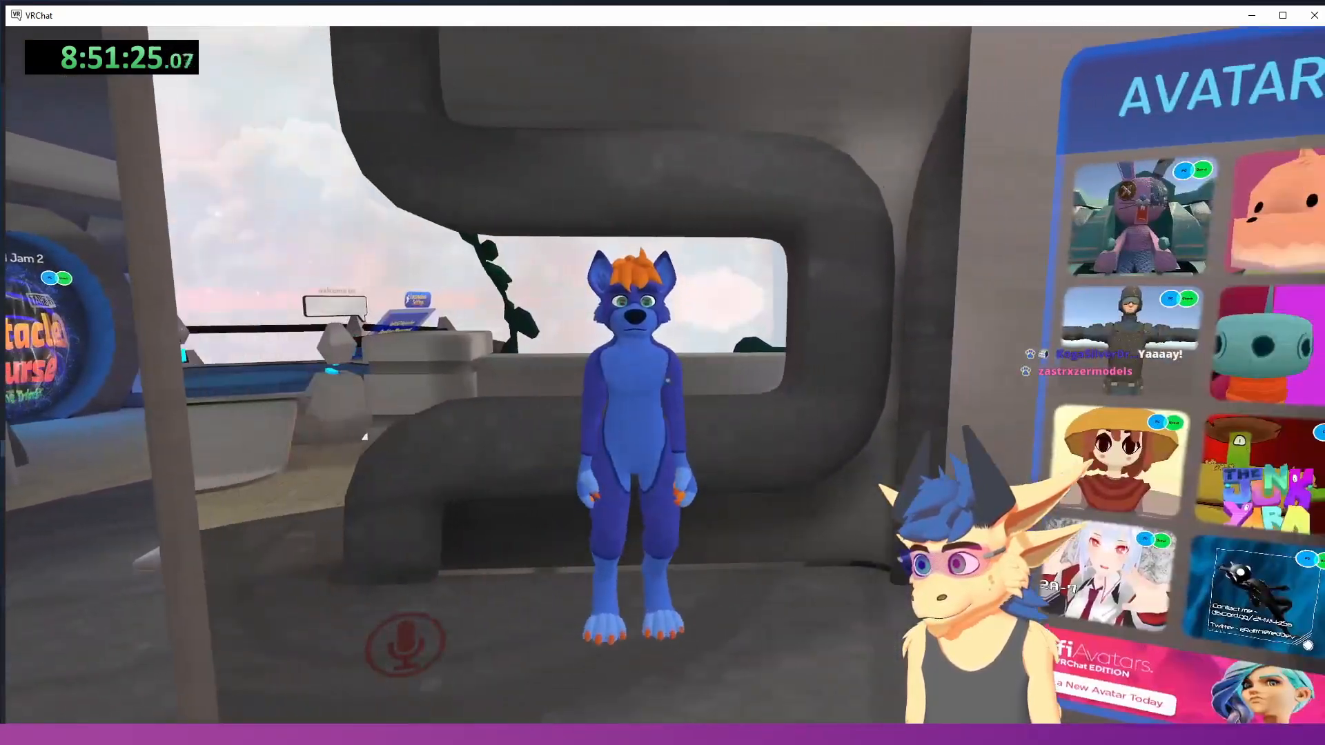
key(d)
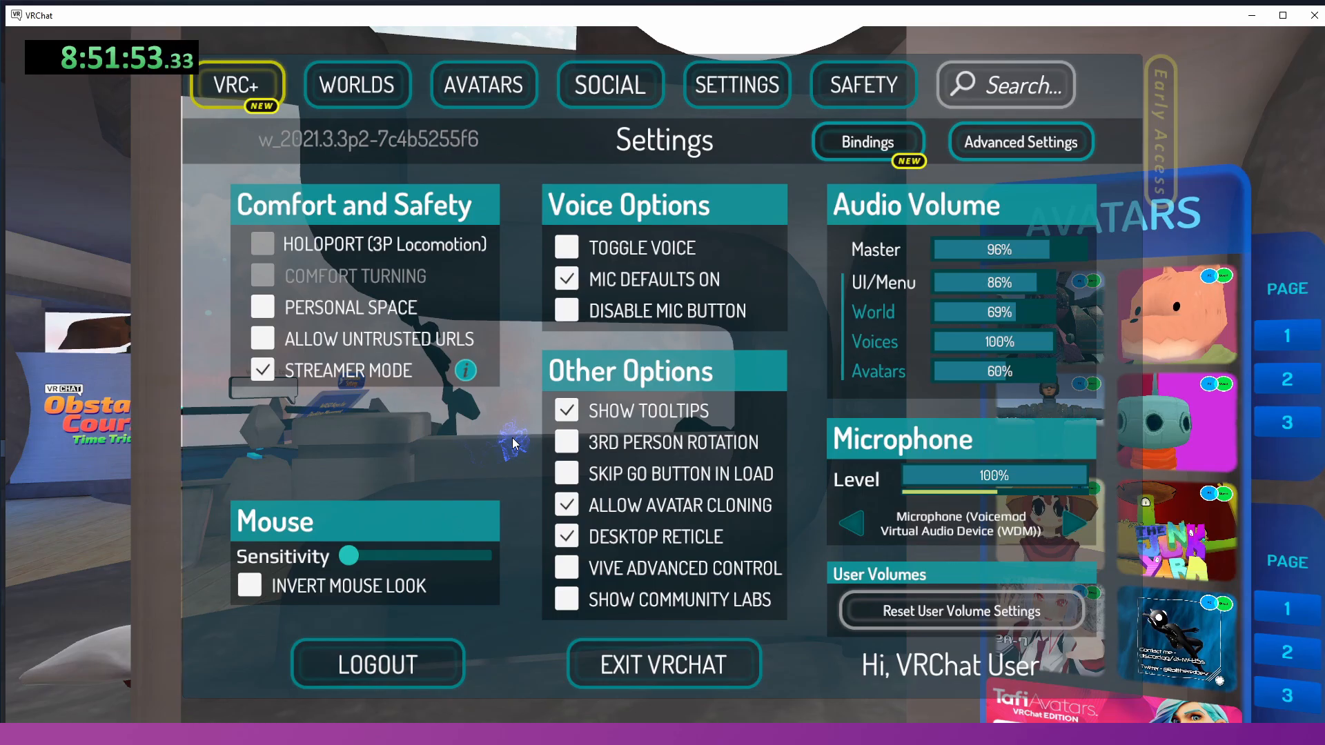
- Return to Unity, close the VRChat SDK window and switch to Blender
key(alt+Tab)
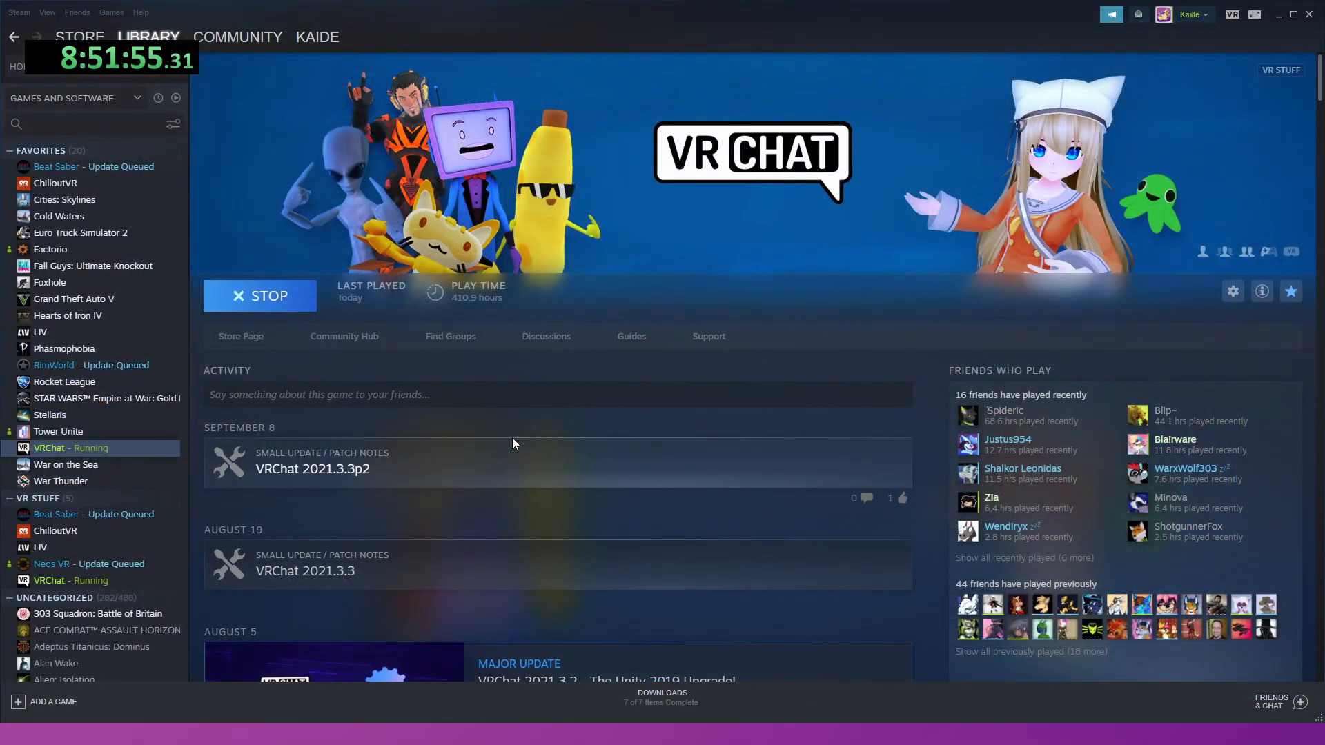
key(alt+Tab)
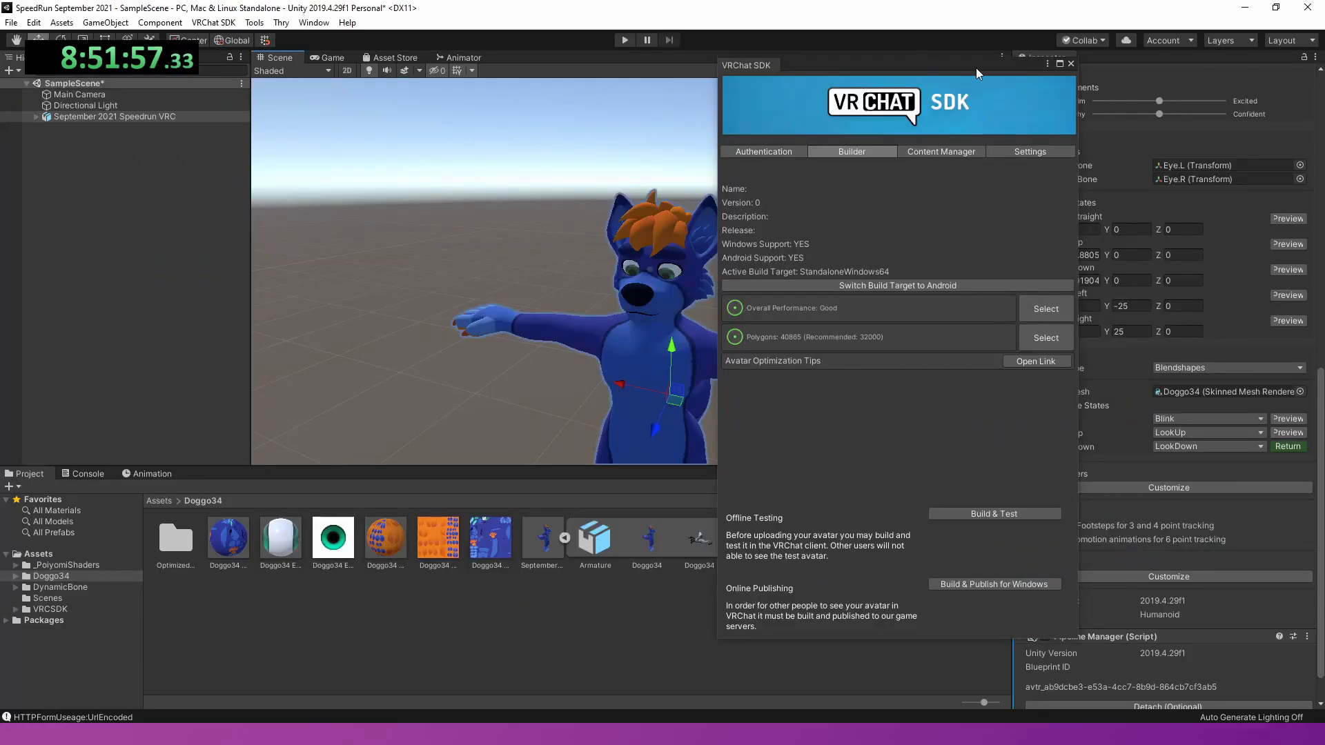
click(1070, 64)
key(alt+Tab)
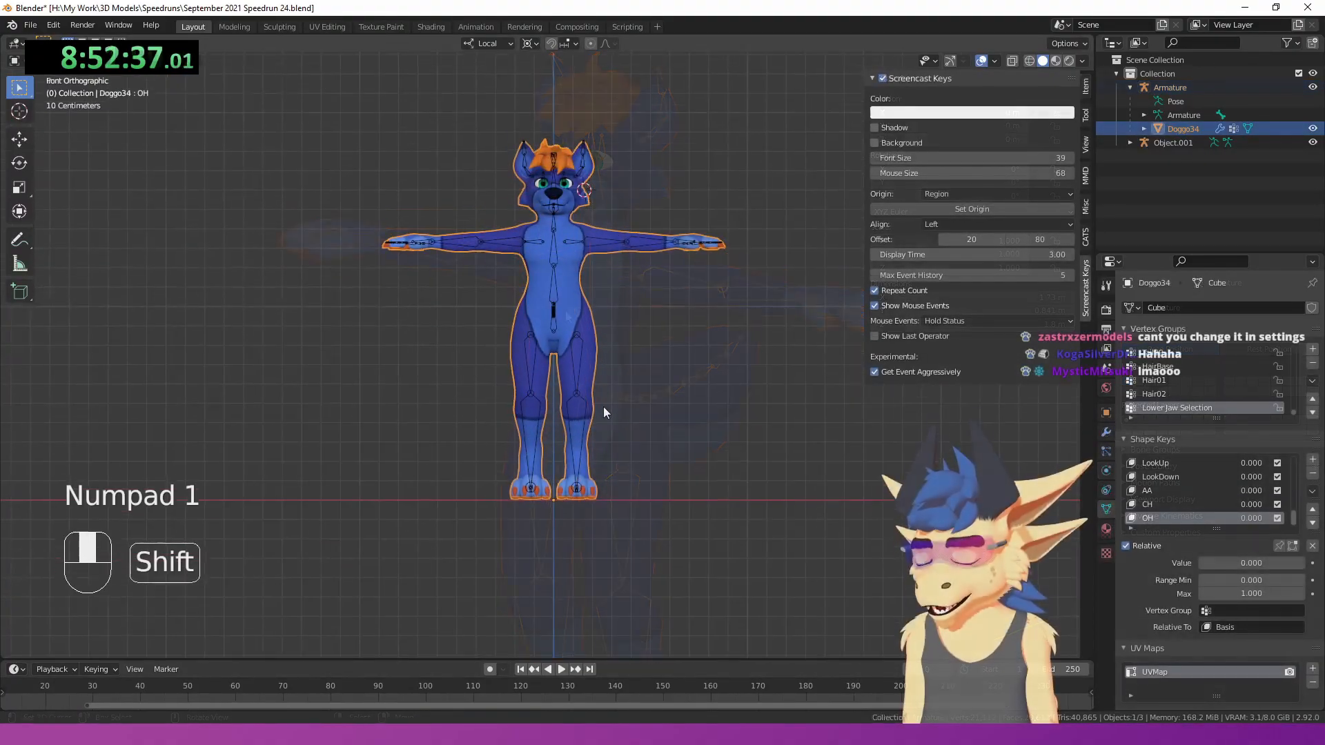
- Snap the 3D cursor to the world origin and add a cube mesh there
key(shift+a)
key(shift+s)
click(699, 374)
key(shift+s)
click(590, 443)
scroll(590, 443, up, 3)
key(shift+a)
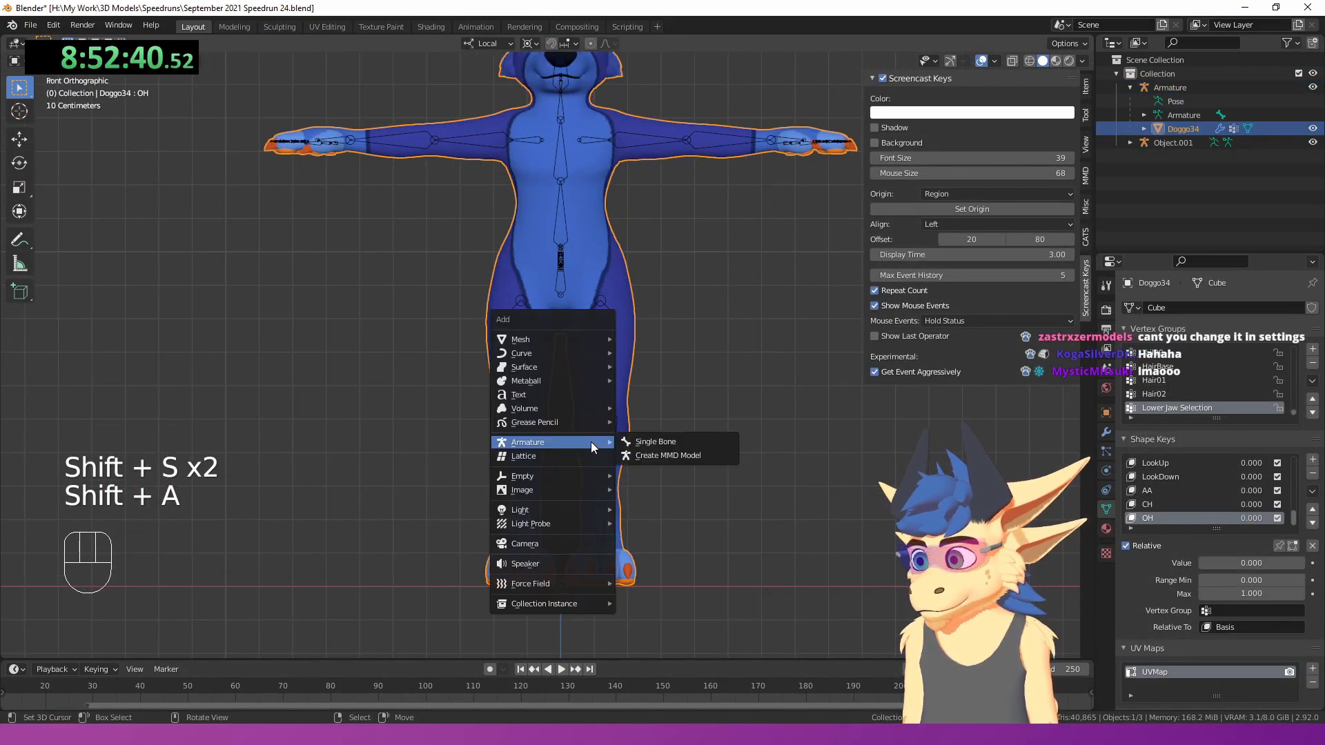
mouse_move(557, 343)
click(632, 349)
- Enter Edit Mode on the cube and cut a vertical edge loop through its centre
key(Tab)
scroll(566, 387, down, 3)
middle_drag(565, 390, 524, 418)
key(ctrl+r)
click(500, 344)
click(500, 343)
scroll(501, 344, down, 2)
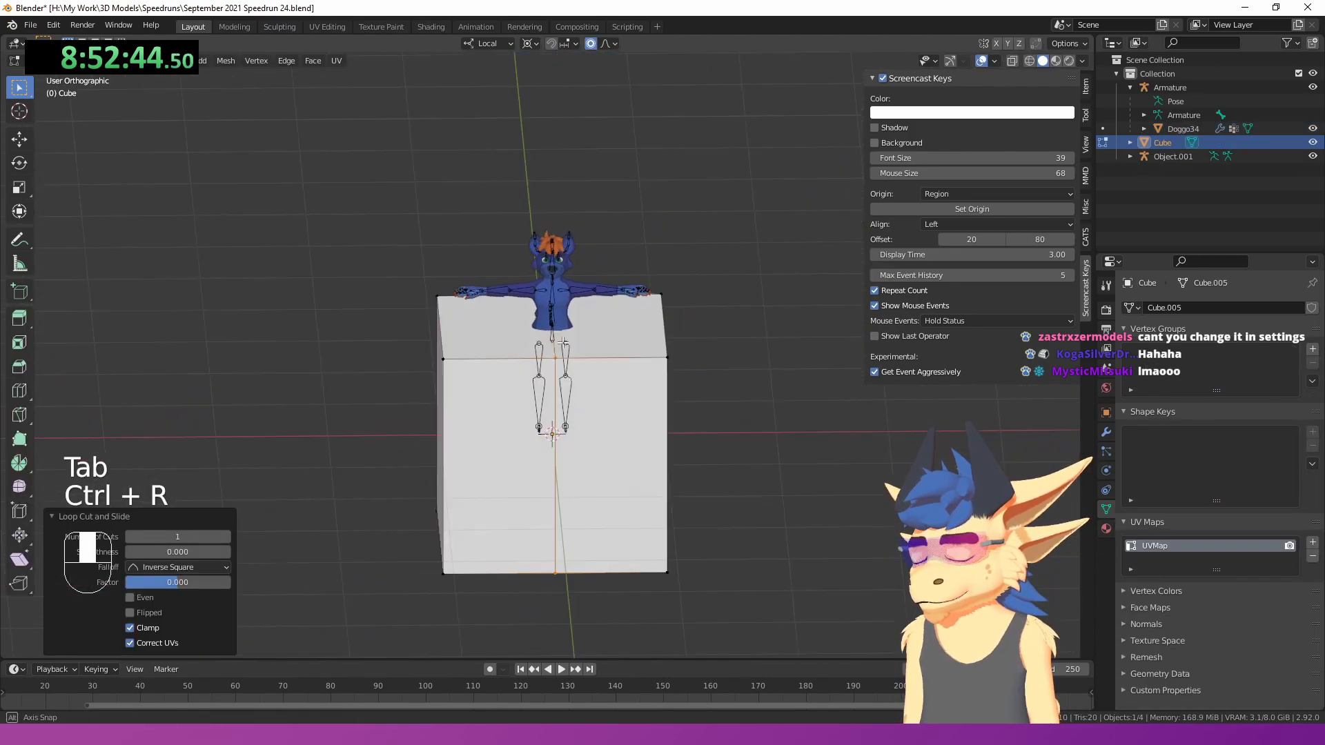
middle_drag(501, 344, 483, 359)
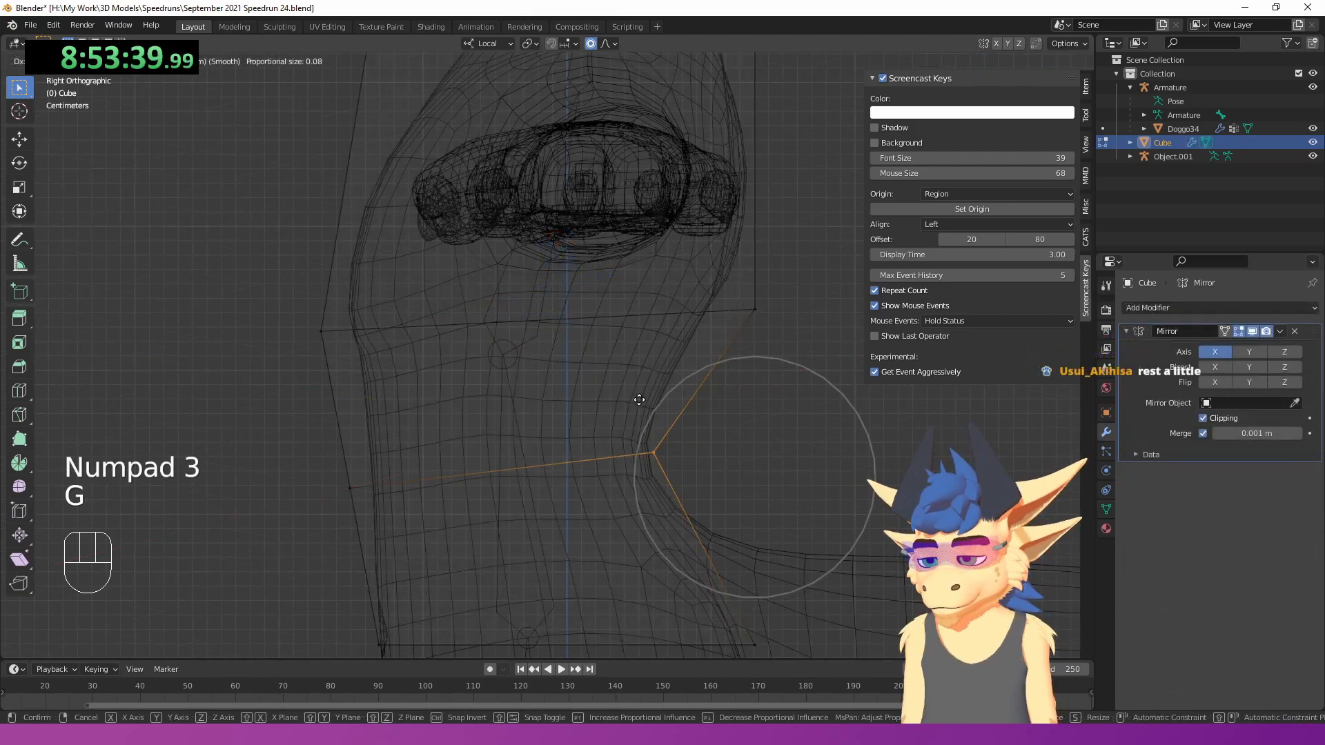
- Move the shirt block's waist and lower vertices to follow the body outline, using proportional editing in wireframe view
click(639, 400)
right_click(760, 358)
shift+middle_drag(731, 438, 608, 157)
mouse_move(624, 351)
middle_down()
mouse_move(541, 382)
mouse_move(620, 370)
middle_up()
shift+right_click(555, 373)
key(g)
click(642, 441)
middle_drag(642, 441, 524, 393)
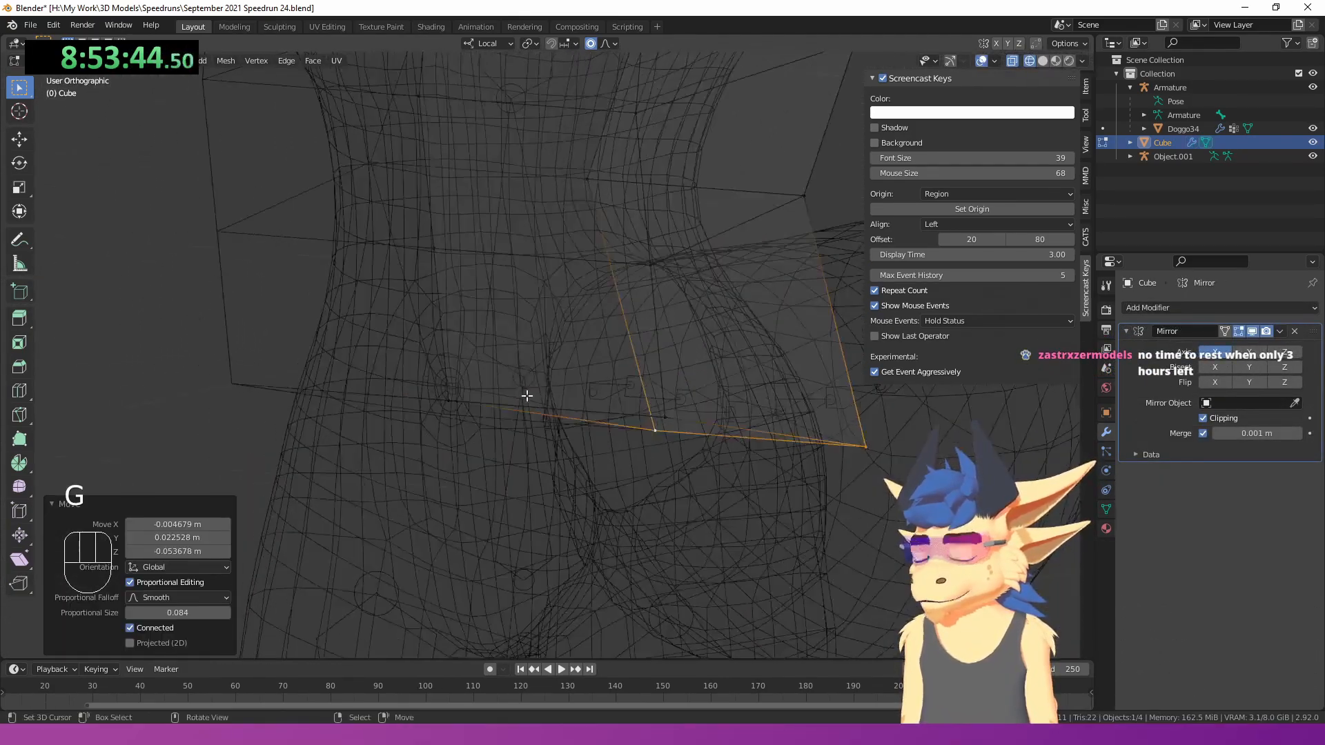
right_click(550, 404)
key(z)
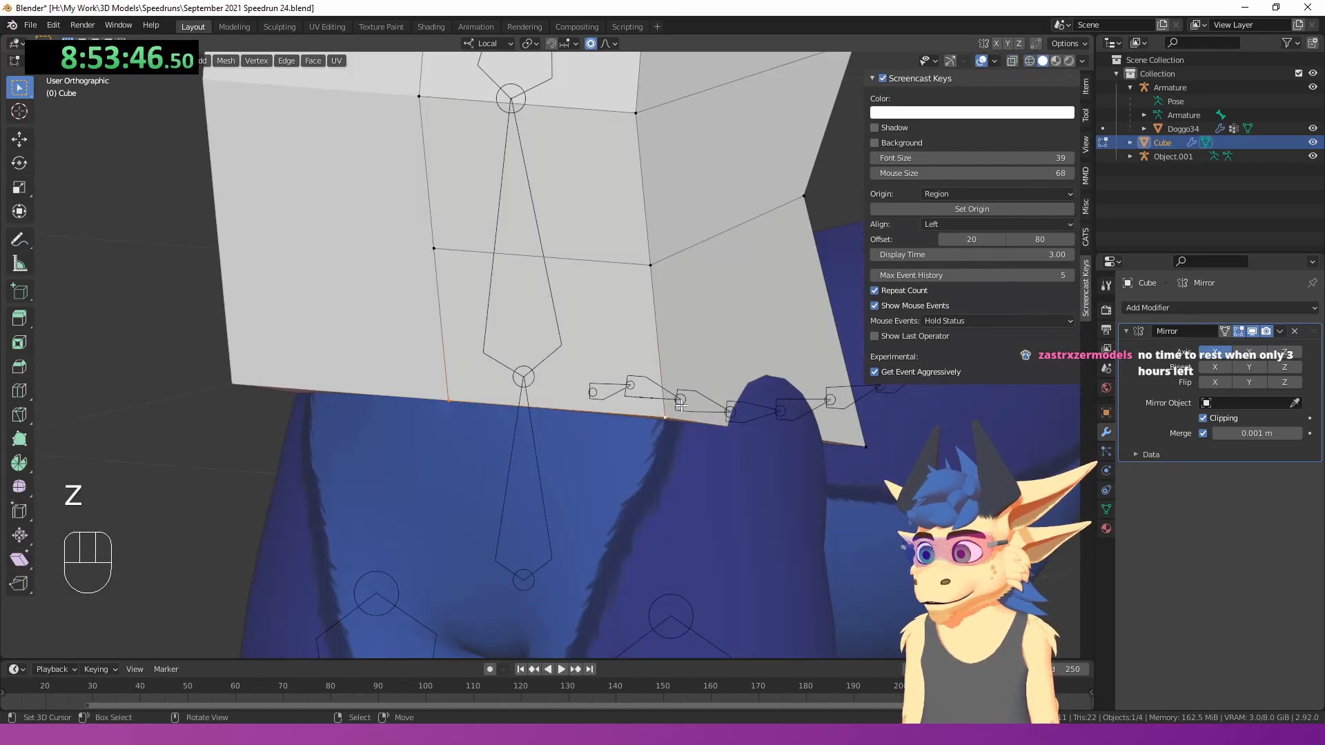
- Reposition the front vertices along the shirt block's lower edge in the side view
key(KP_3)
shift+middle_drag(471, 322, 593, 272)
key(g)
click(535, 428)
middle_drag(536, 428, 634, 386)
right_click(632, 433)
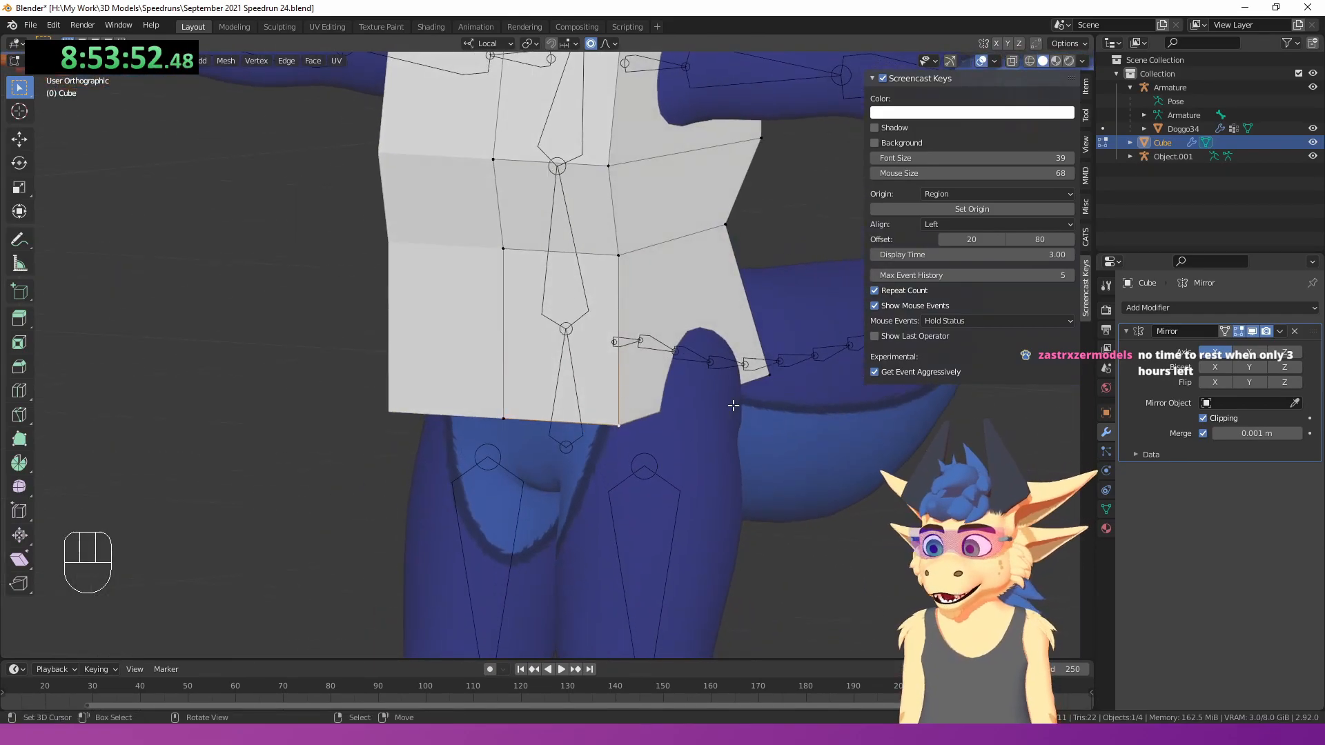
- Add a centred vertical loop cut along the side of the shirt block
key(ctrl+r)
click(701, 365)
right_click(700, 359)
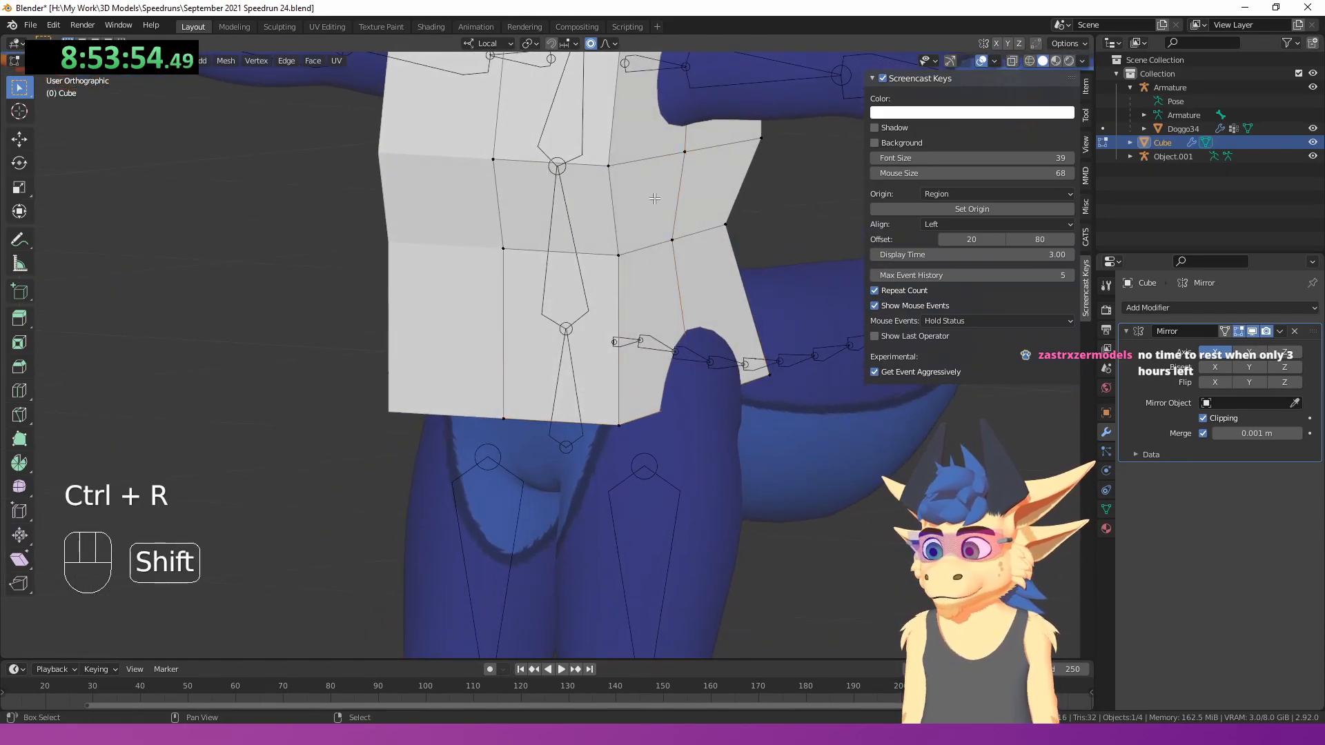
- Move the upper edge vertices of the shirt block to shape the shoulder area
shift+scroll(695, 201, up, 6)
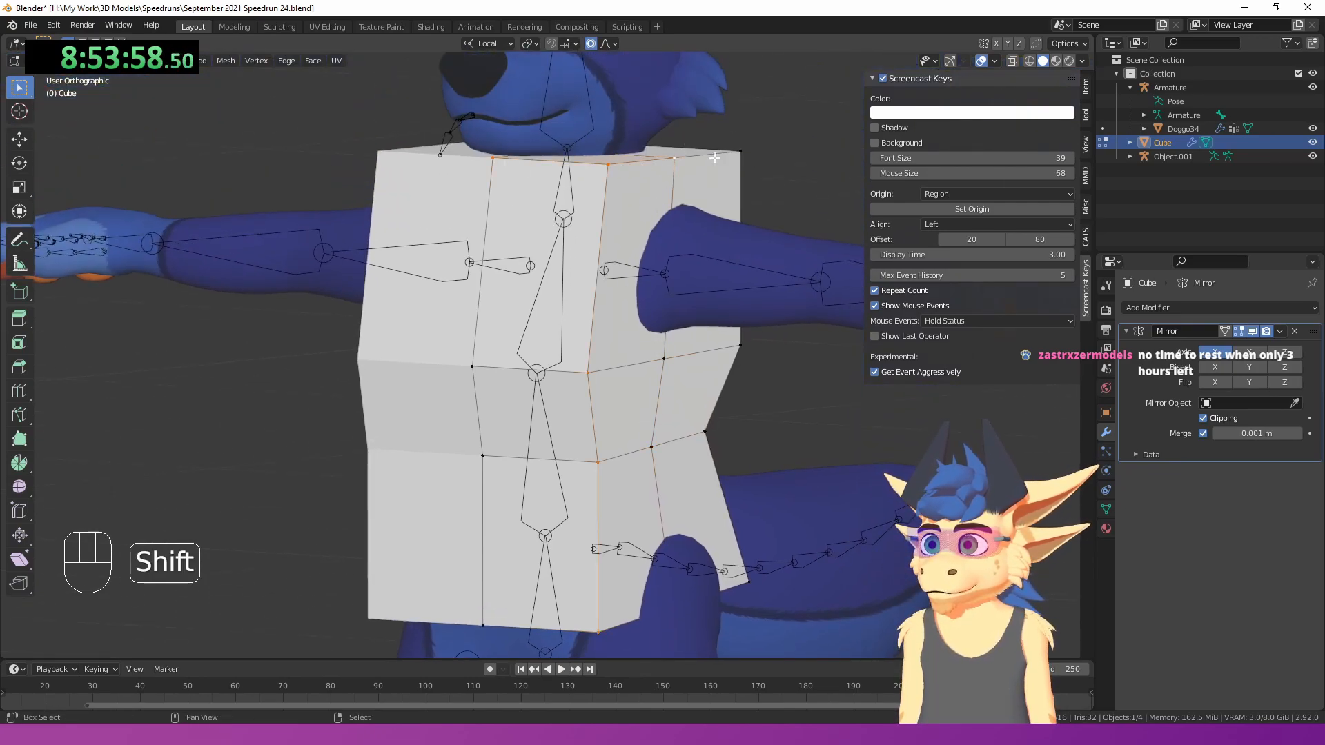
key(g)
scroll(724, 165, down, 3)
click(738, 157)
middle_drag(773, 138, 608, 290)
right_click(657, 145)
key(g)
click(610, 186)
- Add another centred loop cut to the upper part of the shirt block
alt+right_click(409, 233)
key(ctrl+r)
click(458, 246)
right_click(458, 246)
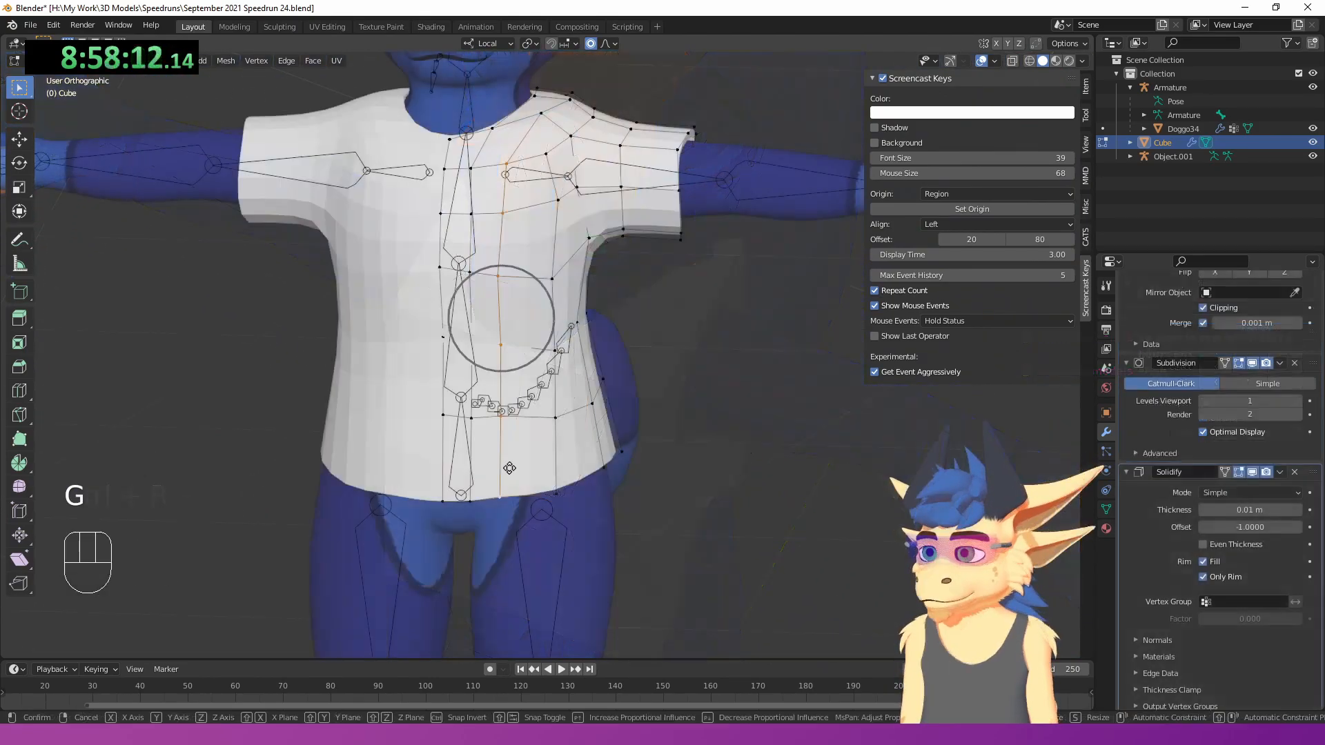
- Adjust the lower vertex of the shirt's front edge loop with proportional editing and leave Edit Mode
key(g)
click(518, 467)
key(Tab)
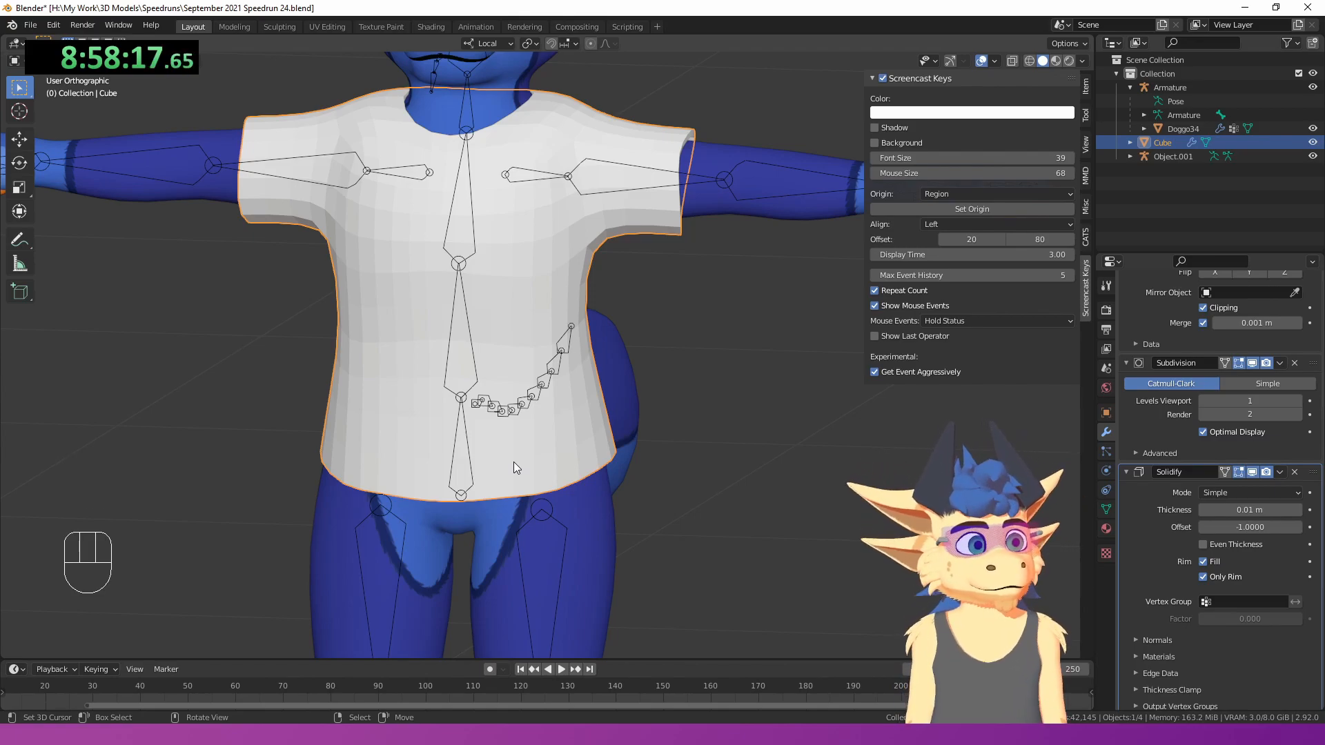
- Edit the shirt mesh again and move individual vertices to smooth its shape around the body
middle_drag(351, 400, 440, 393)
shift+middle_drag(441, 538, 473, 464)
key(Tab)
click(474, 337)
key(g)
middle_drag(475, 336, 539, 268)
scroll(505, 303, up, 2)
click(504, 299)
key(g)
click(540, 262)
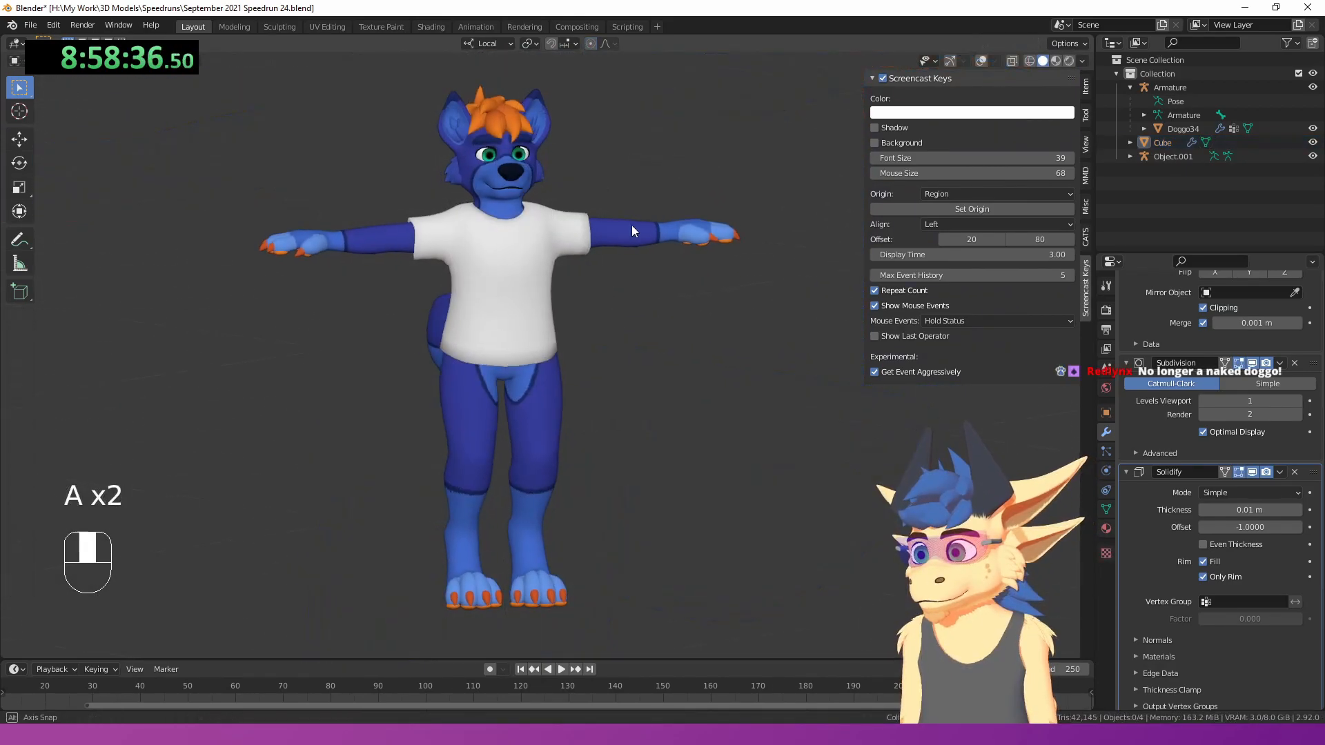
- Switch to the front view and start adding a new mesh for the shorts
mouse_move(632, 225)
middle_down()
mouse_move(534, 226)
mouse_move(615, 226)
middle_up()
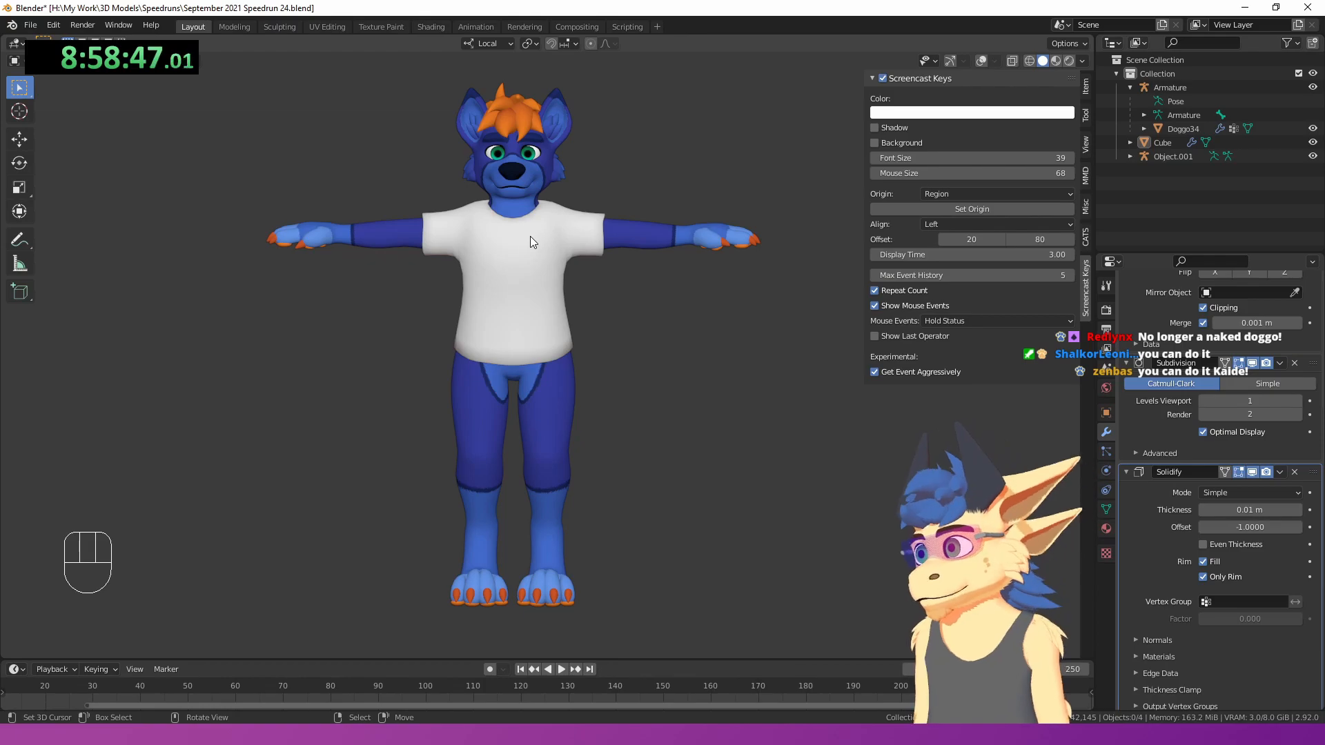
middle_drag(439, 319, 467, 297)
key(KP_1)
key(Tab)
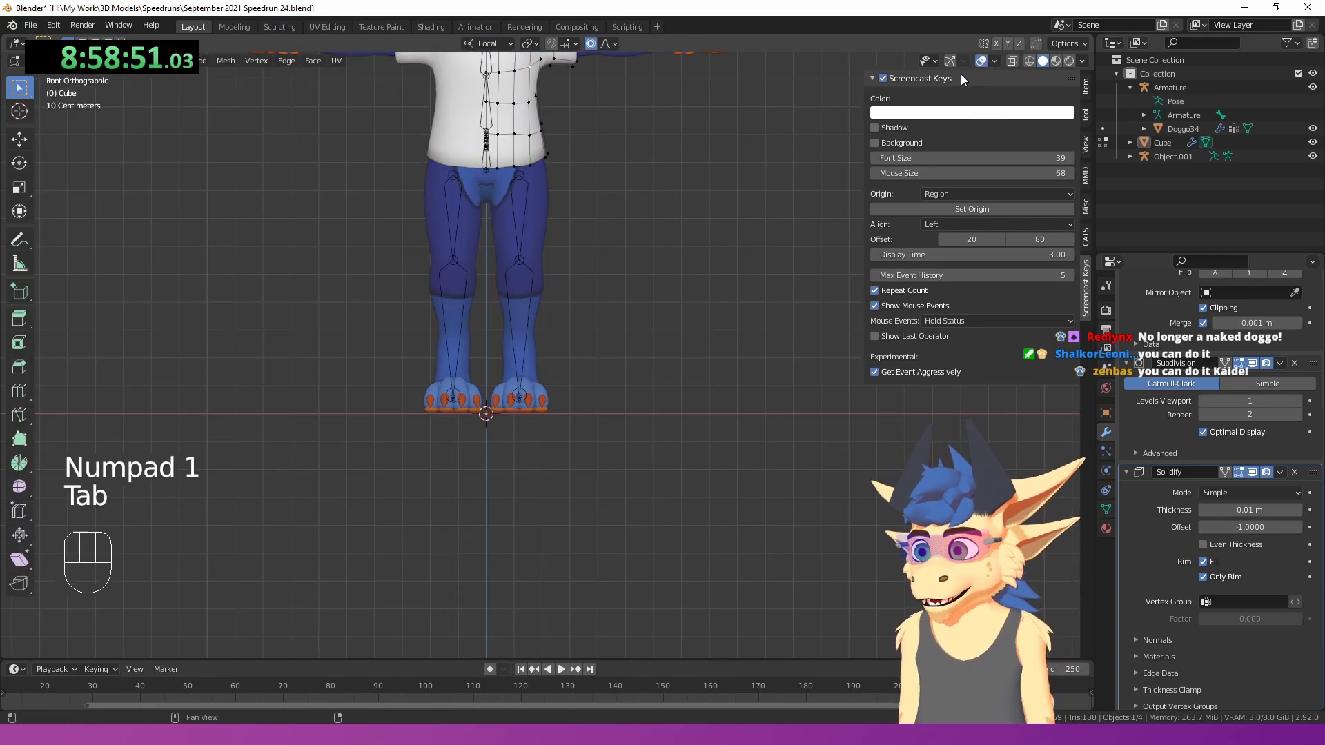
scroll(484, 331, down, 3)
scroll(529, 334, up, 4)
key(shift+a)
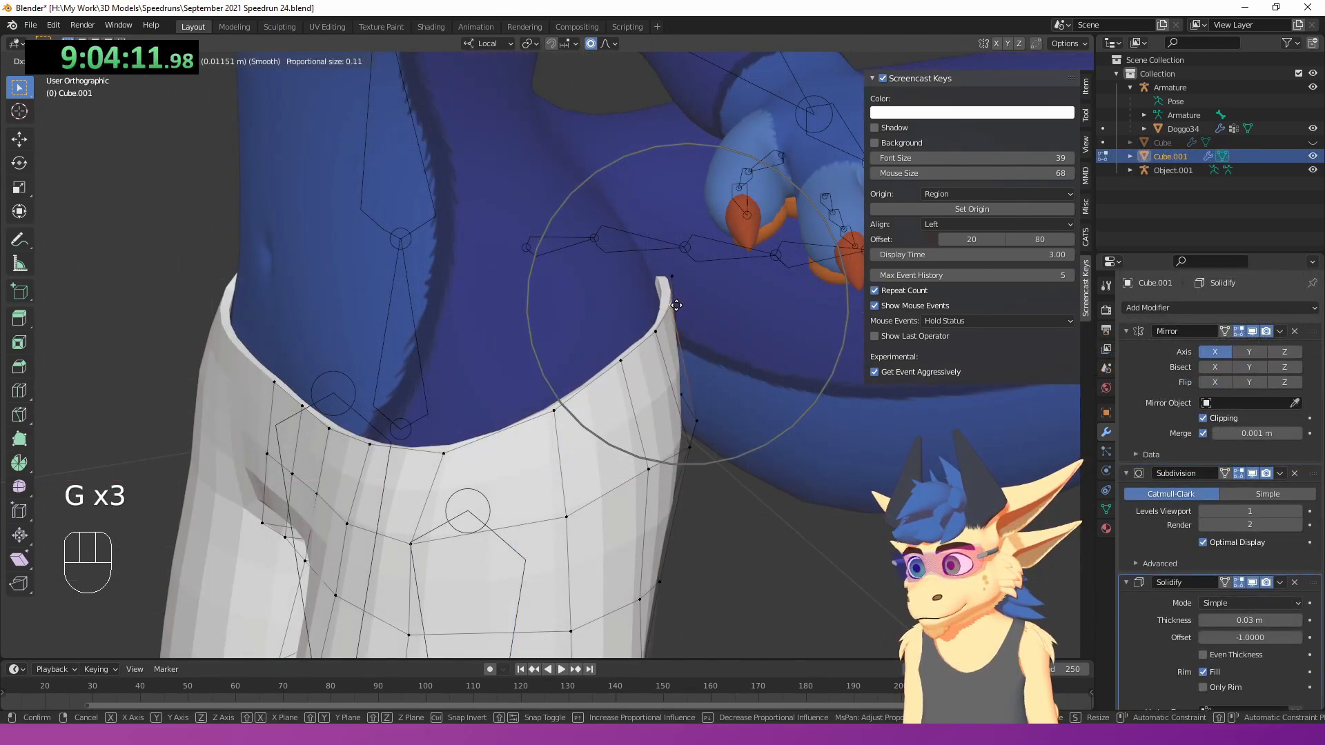
- Move the shorts' waistband vertices at the side and back to fit the hips, using proportional editing
click(675, 305)
middle_drag(674, 305, 497, 302)
key(g)
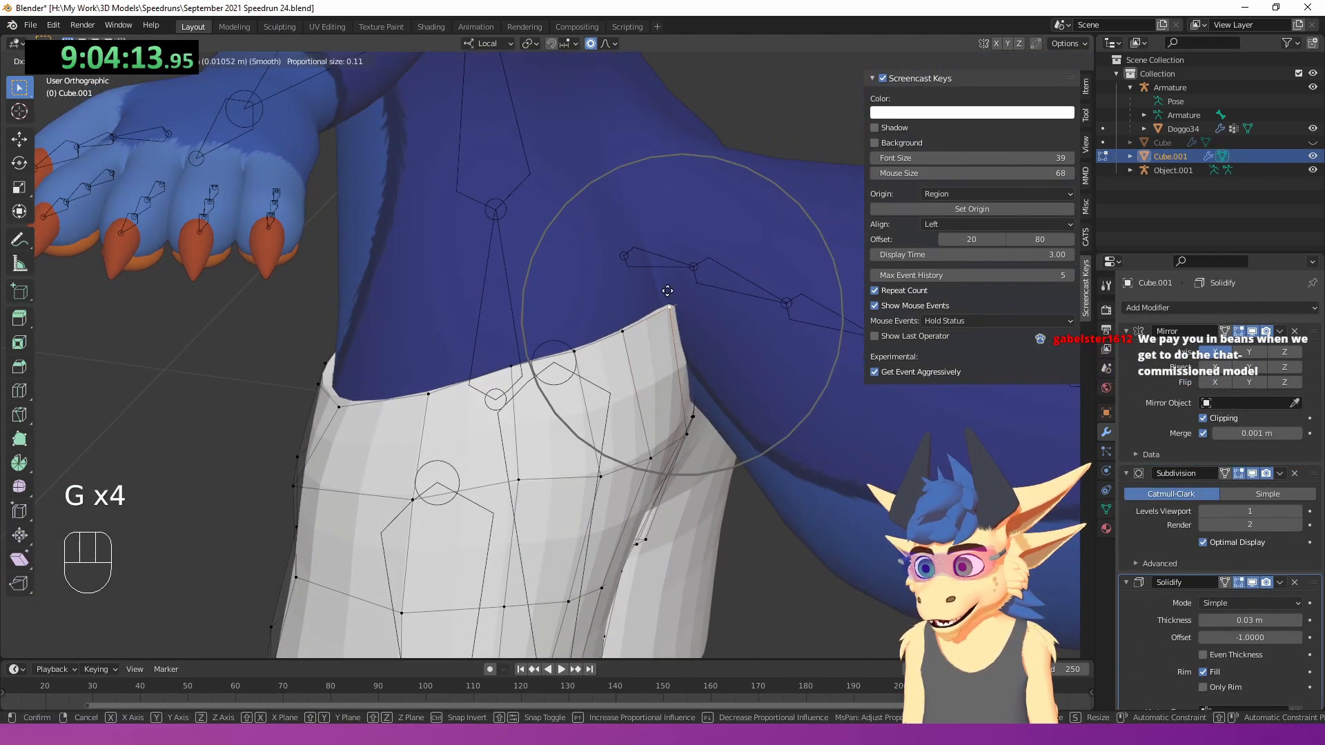
click(660, 296)
mouse_move(679, 294)
middle_down()
mouse_move(585, 347)
mouse_move(646, 394)
mouse_move(632, 366)
mouse_move(533, 299)
mouse_move(755, 309)
mouse_move(511, 363)
mouse_move(664, 353)
middle_up()
key(z)
key(g)
click(530, 278)
key(z)
- Leave the shorts' Edit Mode, unhide the shirt and adjust its hem over the shorts' waistband
key(Tab)
key(alt+h)
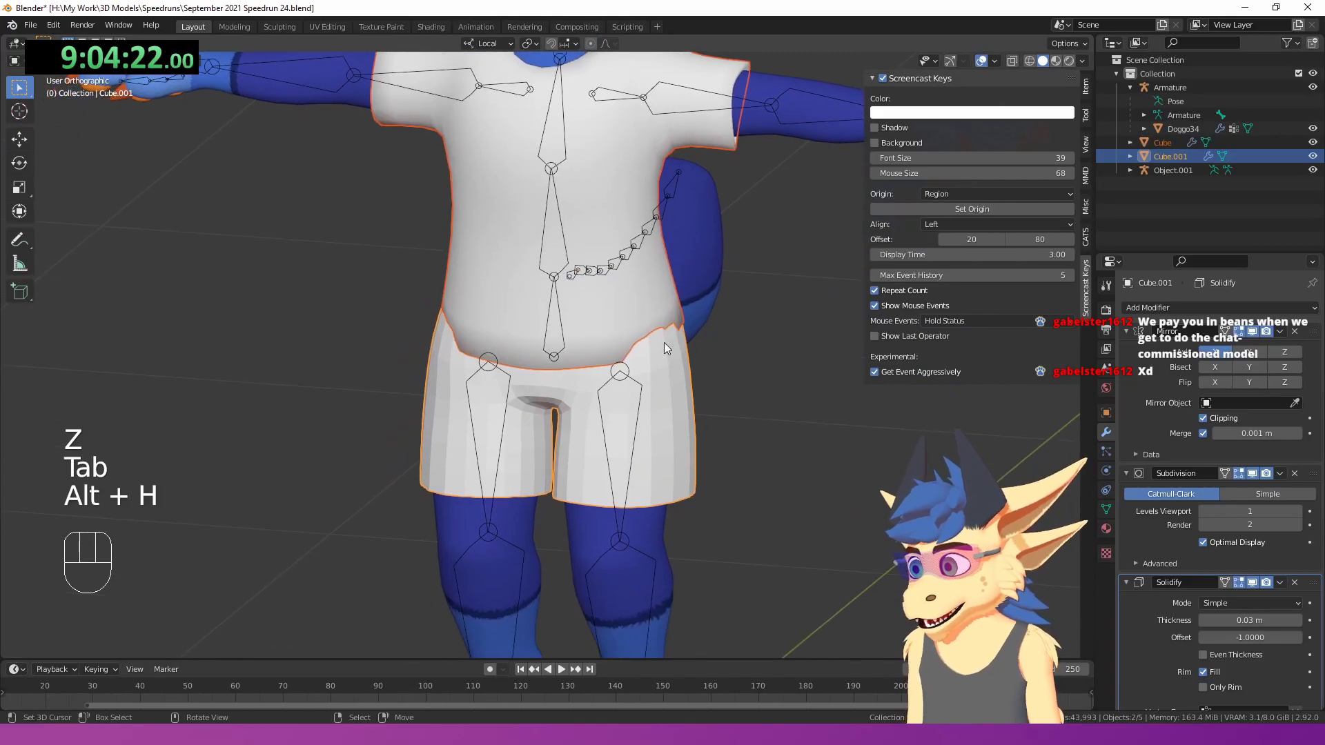
click(622, 303)
key(Tab)
scroll(700, 338, up, 2)
key(g)
scroll(724, 324, down, 4)
key(Tab)
- Test-rotate the left thigh bone to check how the shorts deform, returning it to rest
key(r)
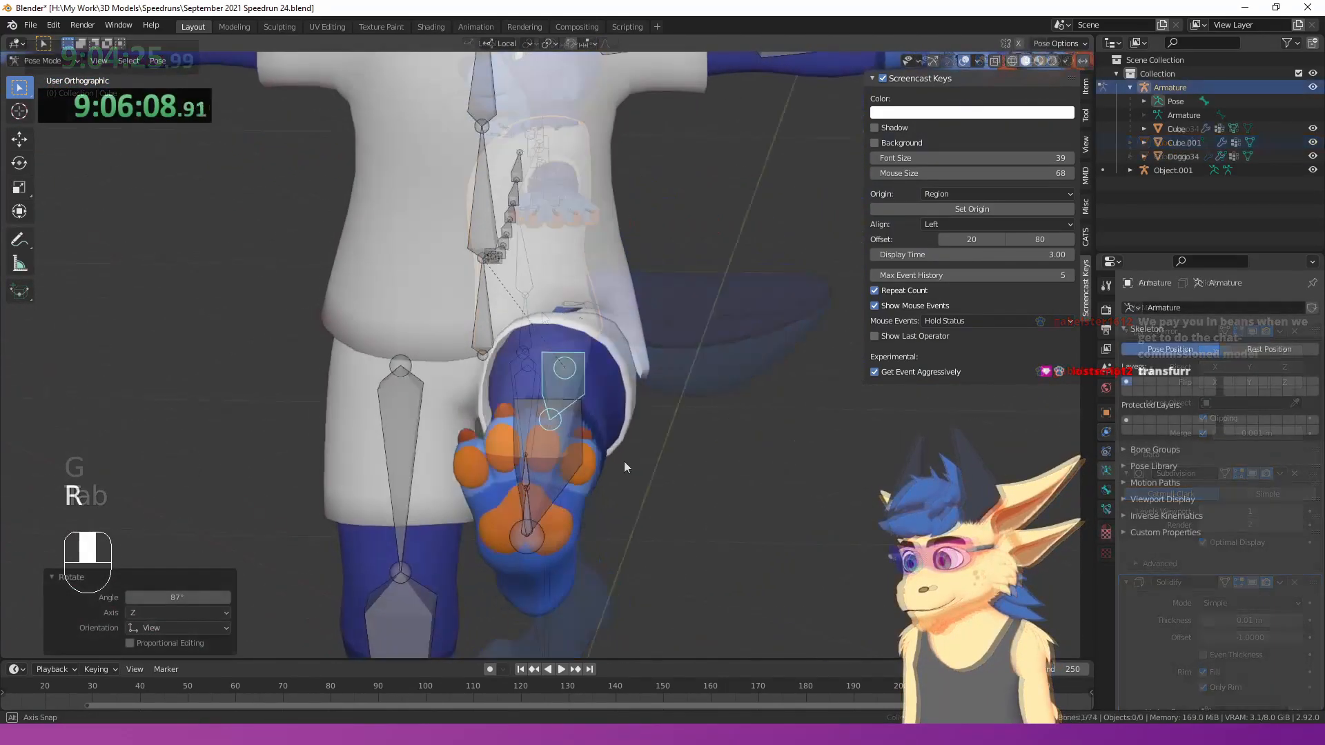
key(alt+r)
middle_drag(636, 458, 901, 461)
key(r)
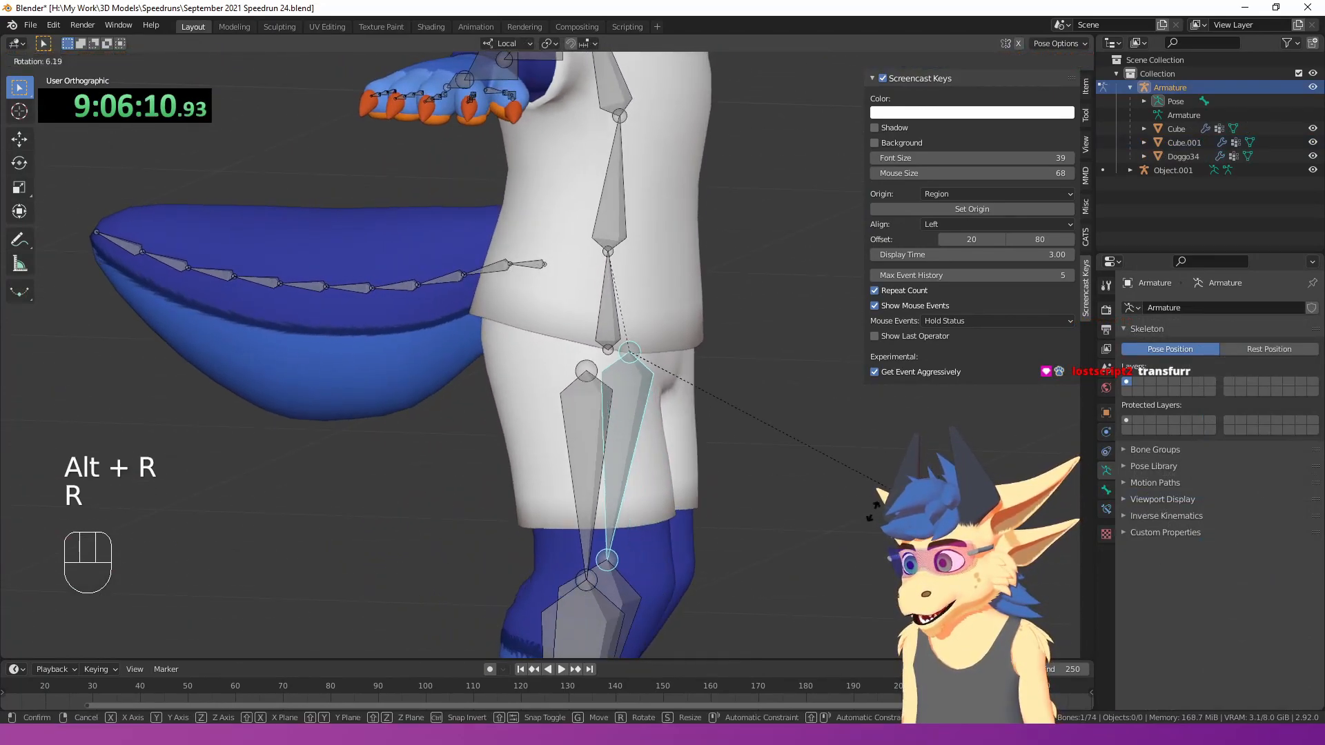
right_click(669, 533)
middle_drag(683, 528, 521, 493)
key(r)
key(r)
right_click(445, 428)
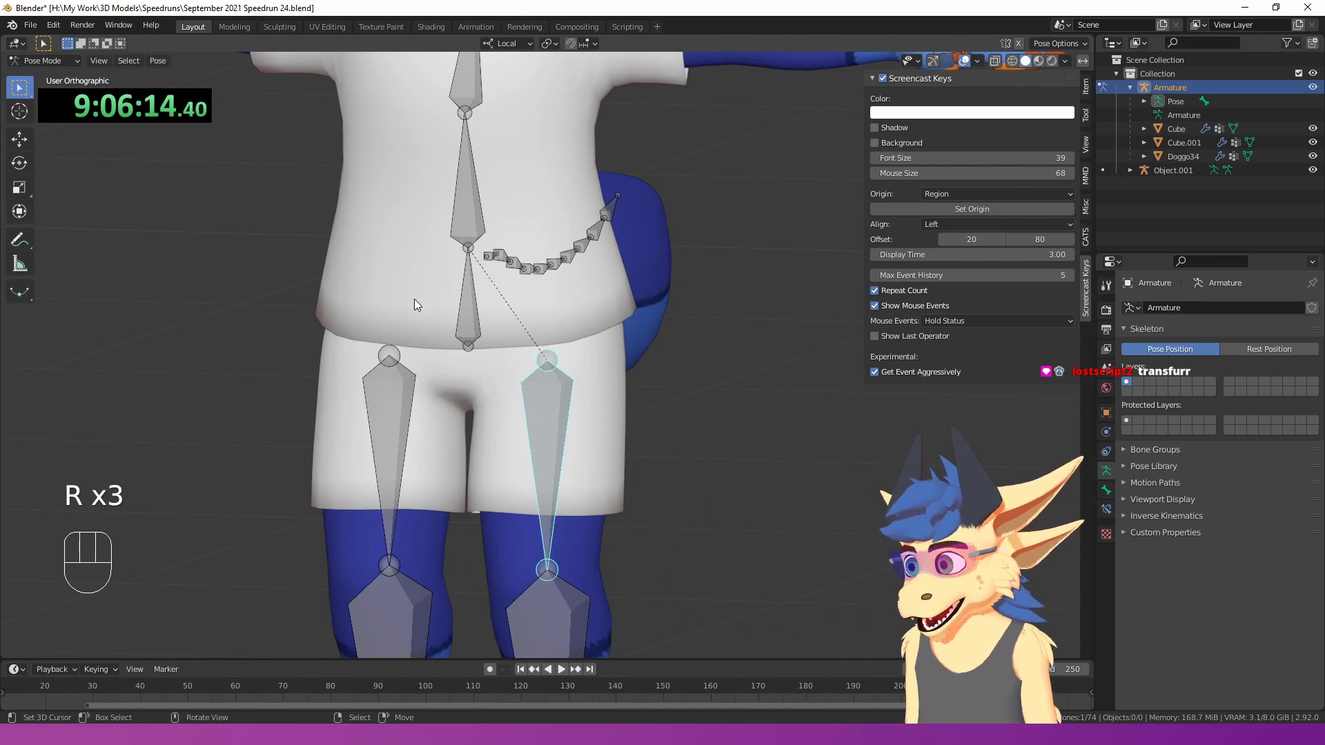
- Test-rotate the spine and chest bones to check how the shirt deforms, cancelling each rotation
right_click(476, 220)
key(r)
key(r)
right_click(407, 97)
shift+middle_drag(411, 90, 449, 358)
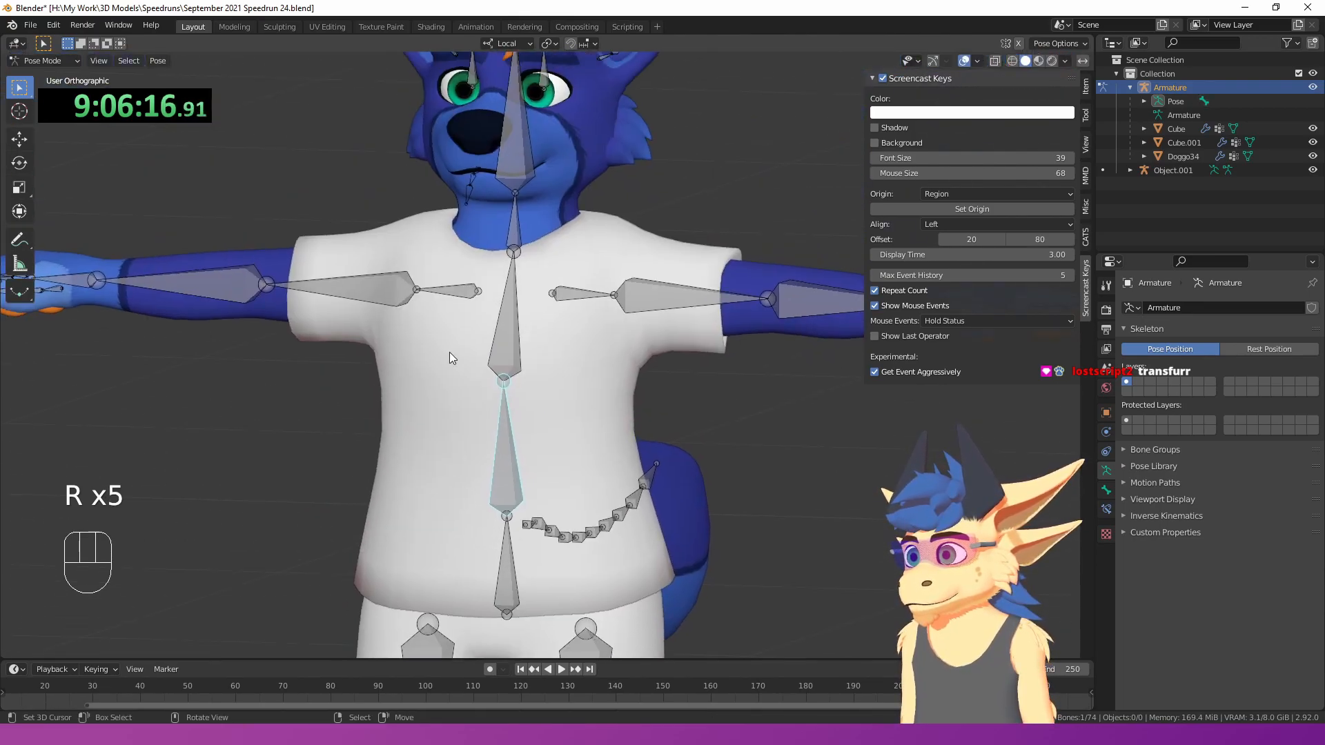
right_click(502, 336)
key(r)
key(r)
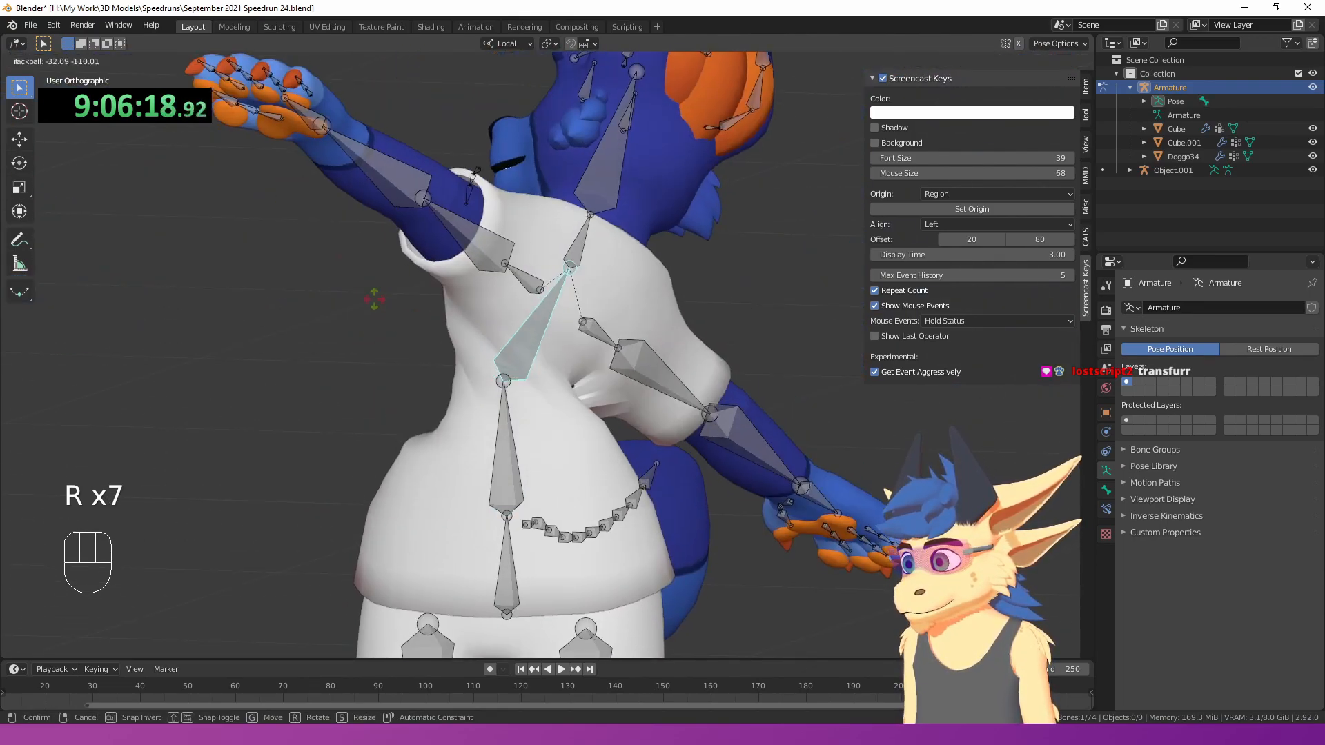
right_click(645, 301)
- Rotate the left upper arm bone downward to test the shirt sleeve's deformation
right_click(677, 311)
shift+middle_drag(677, 311, 494, 309)
key(r)
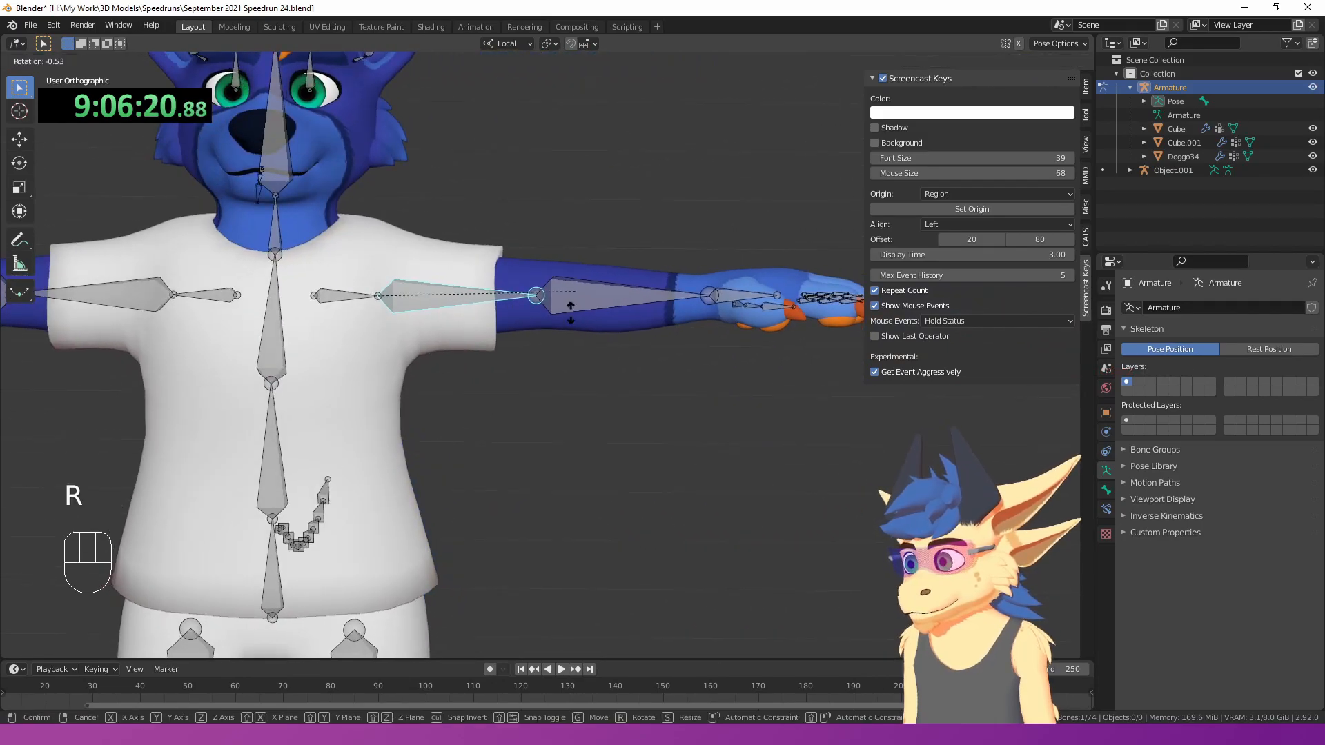
click(483, 546)
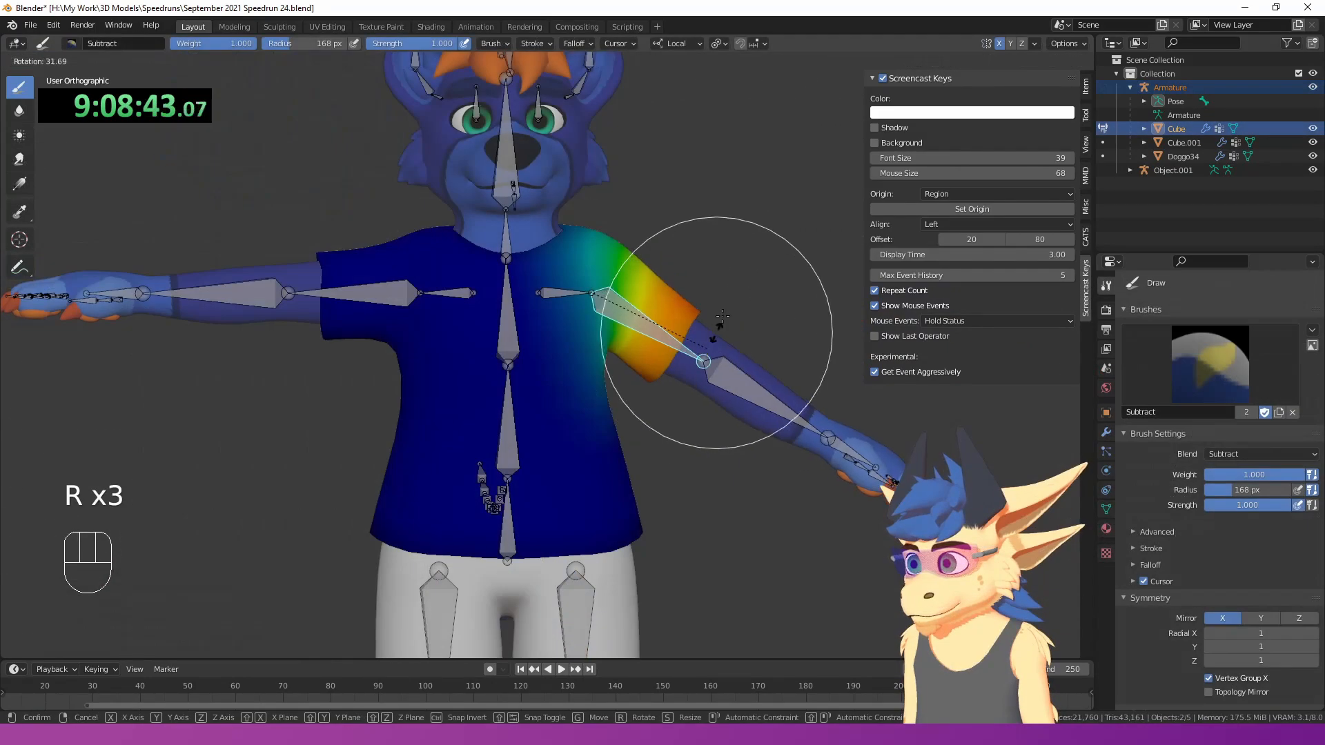
- Rotate the left upper arm bone 59° to inspect the sleeve's weights and clear the rotation
key(r)
click(649, 373)
scroll(647, 298, up, 4)
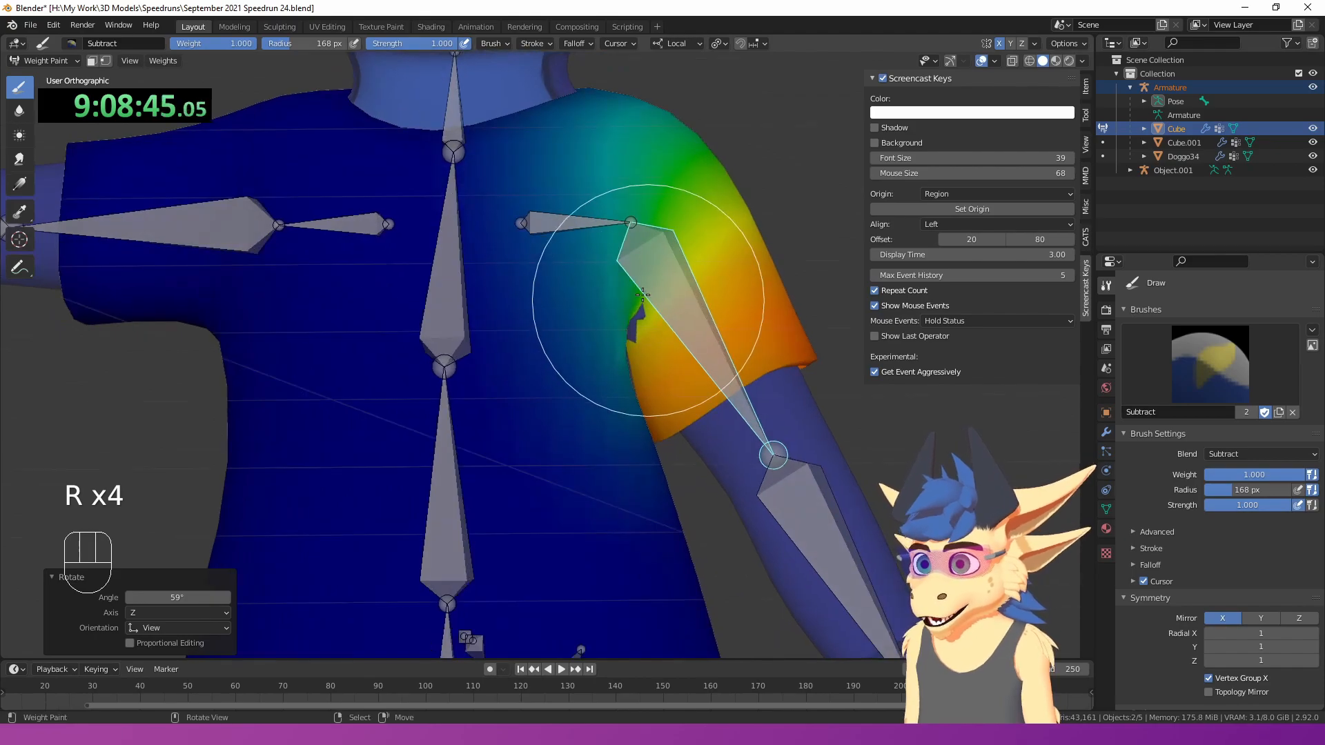
scroll(660, 301, down, 4)
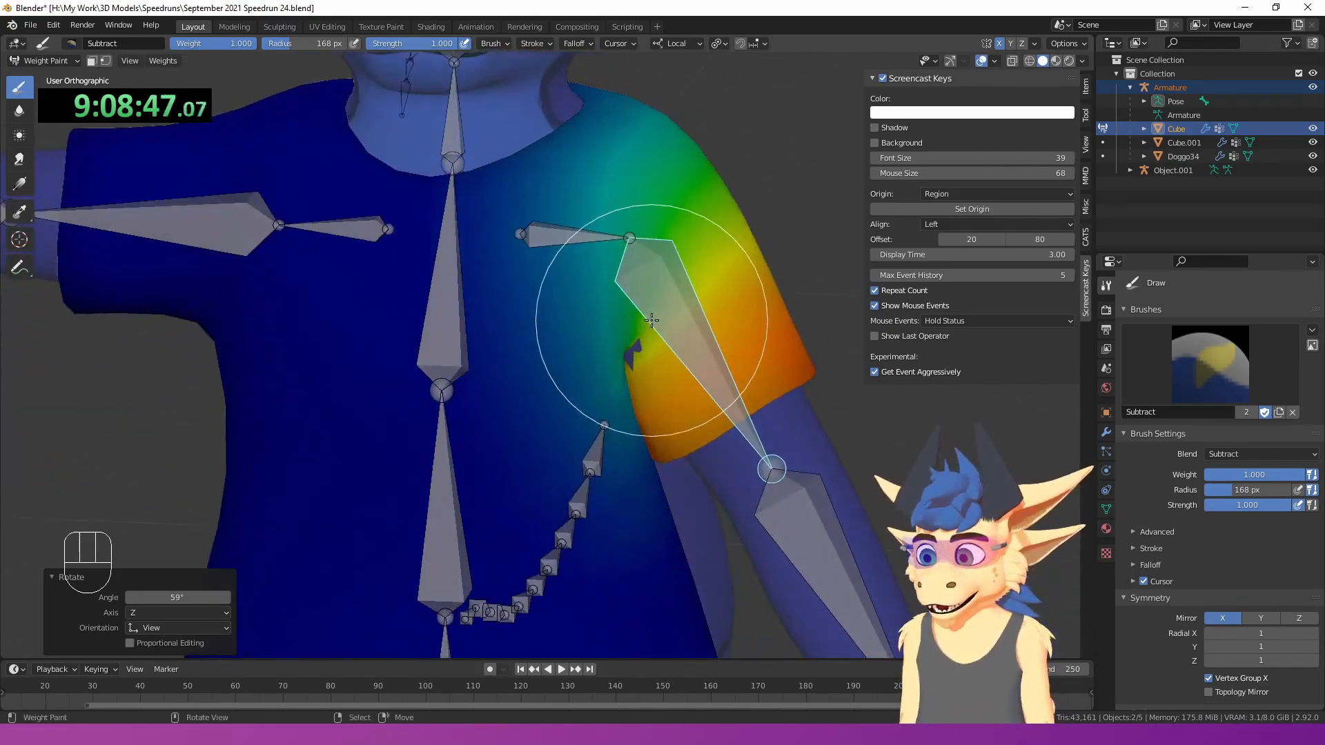
key(alt+r)
- Select the left thigh bone to display its weights on the shirt
scroll(619, 385, down, 2)
scroll(619, 385, down, 1)
shift+middle_drag(623, 384, 542, 259)
right_click(514, 483)
mouse_move(514, 483)
middle_down()
mouse_move(380, 470)
mouse_move(397, 466)
middle_up()
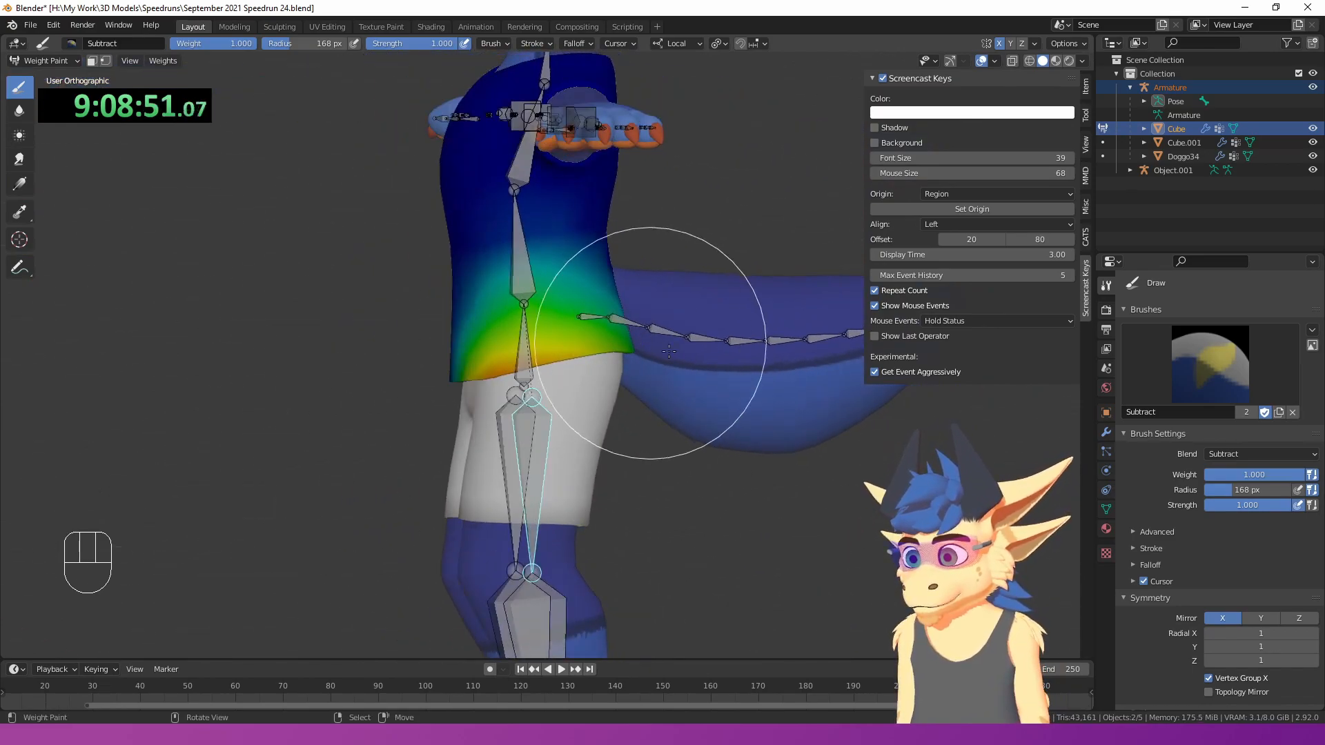
- Try to subtract the left thigh bone's weight from the shirt's lower front
middle_drag(639, 340, 737, 335)
drag(490, 317, 433, 350)
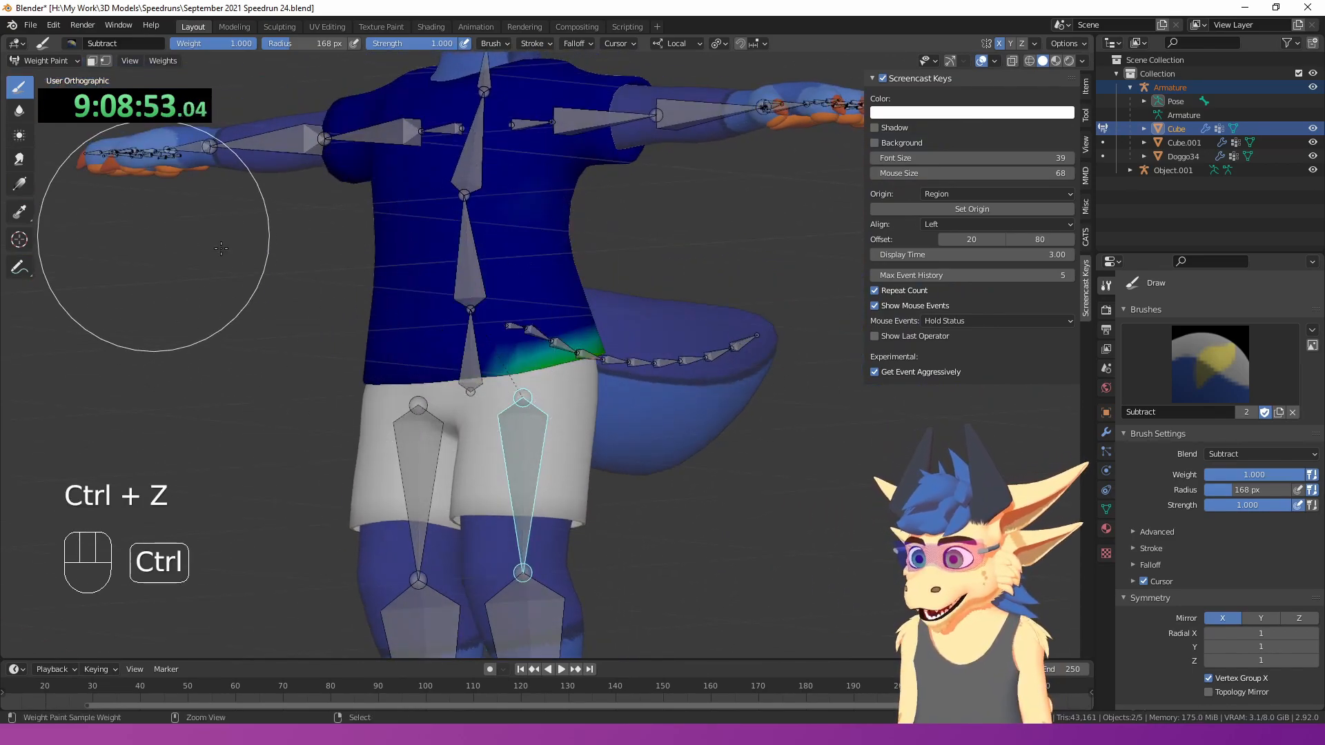
- Switch to the Blur brush and start rotating the left thigh bone to test the shirt's hem
click(19, 109)
middle_drag(610, 215, 565, 438)
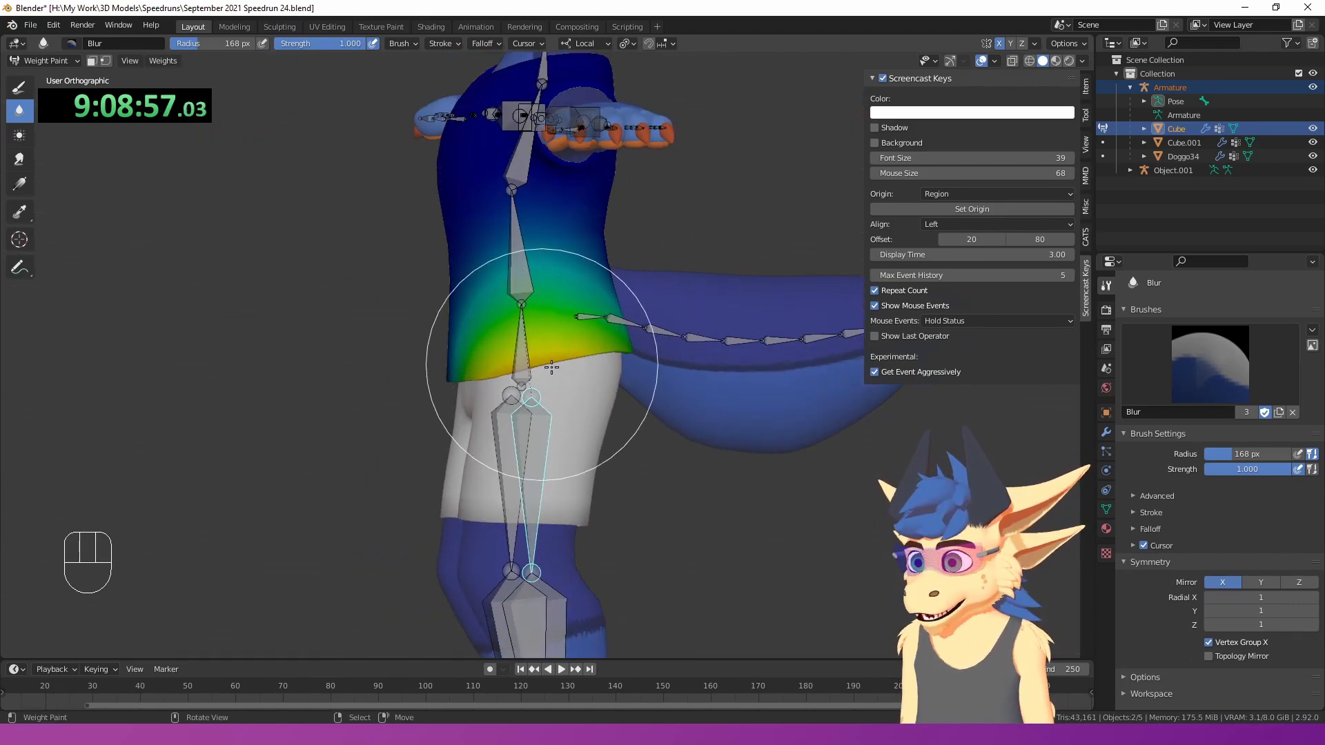
key(r)
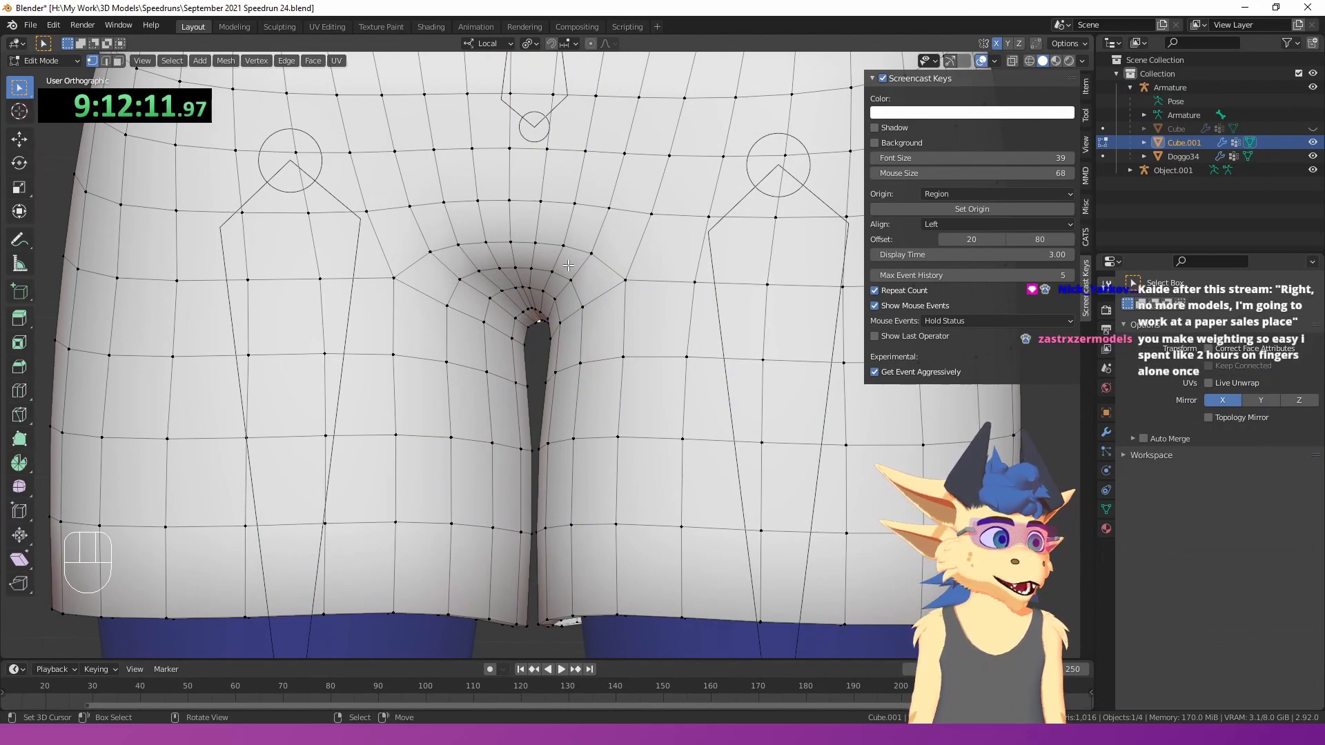
- Select the edge loops running from the shorts' waistband to the crotch and around the inner legs
scroll(568, 265, down, 5)
alt+click(585, 285)
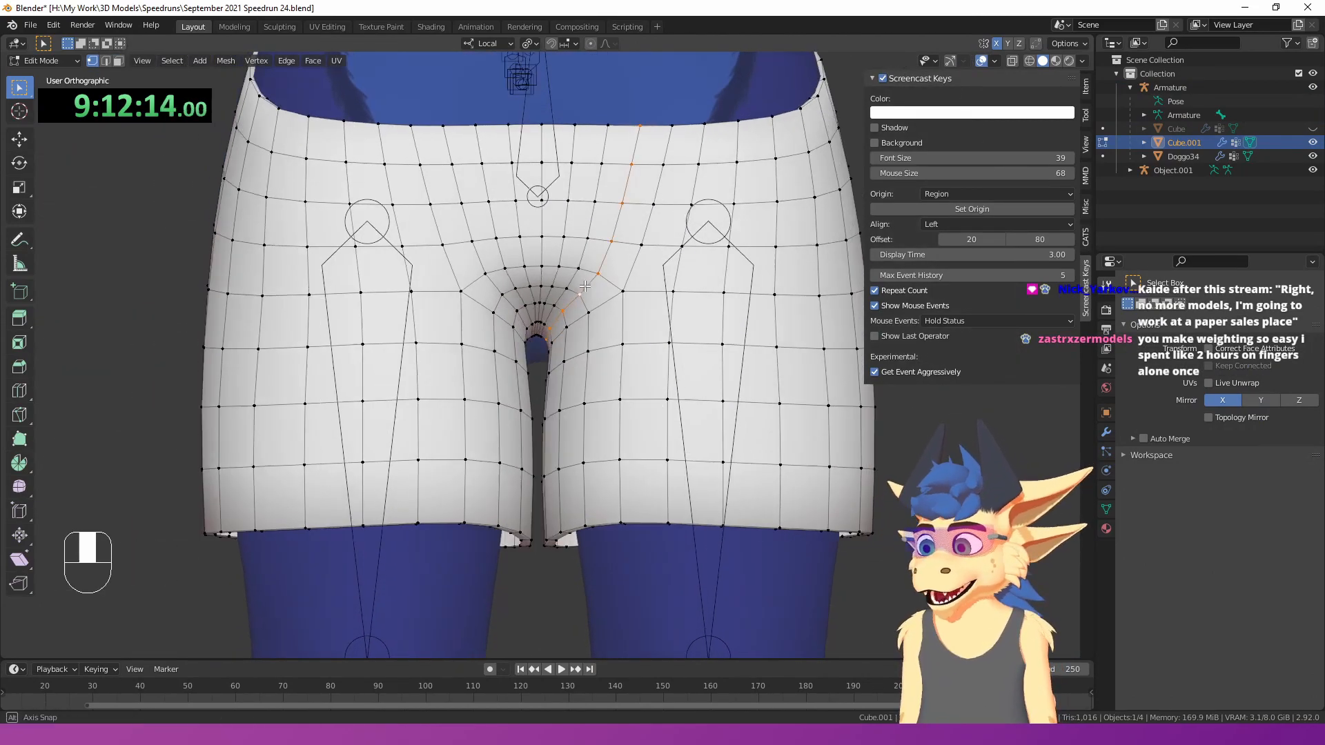
scroll(420, 282, up, 1)
key(KP_1)
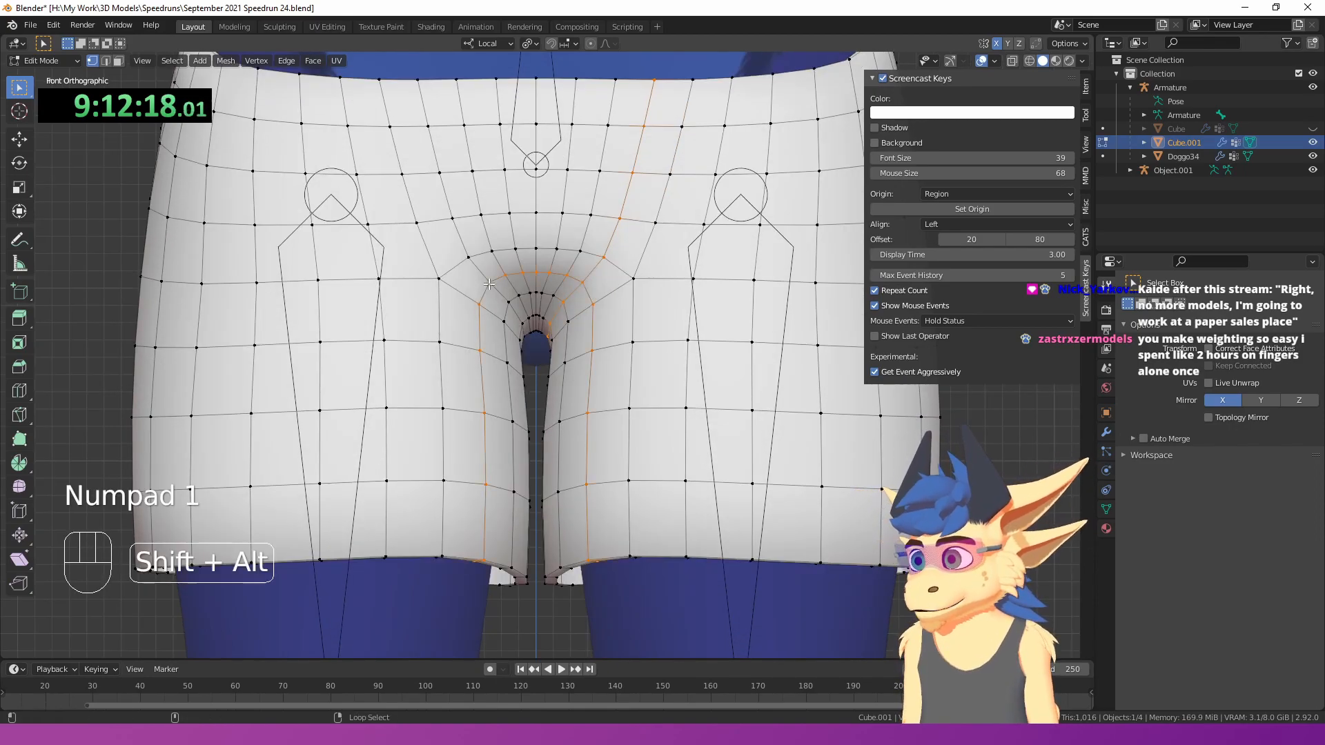
scroll(508, 278, down, 3)
- Examine the edge loops around the crotch at the back of the shorts
middle_drag(507, 278, 264, 248)
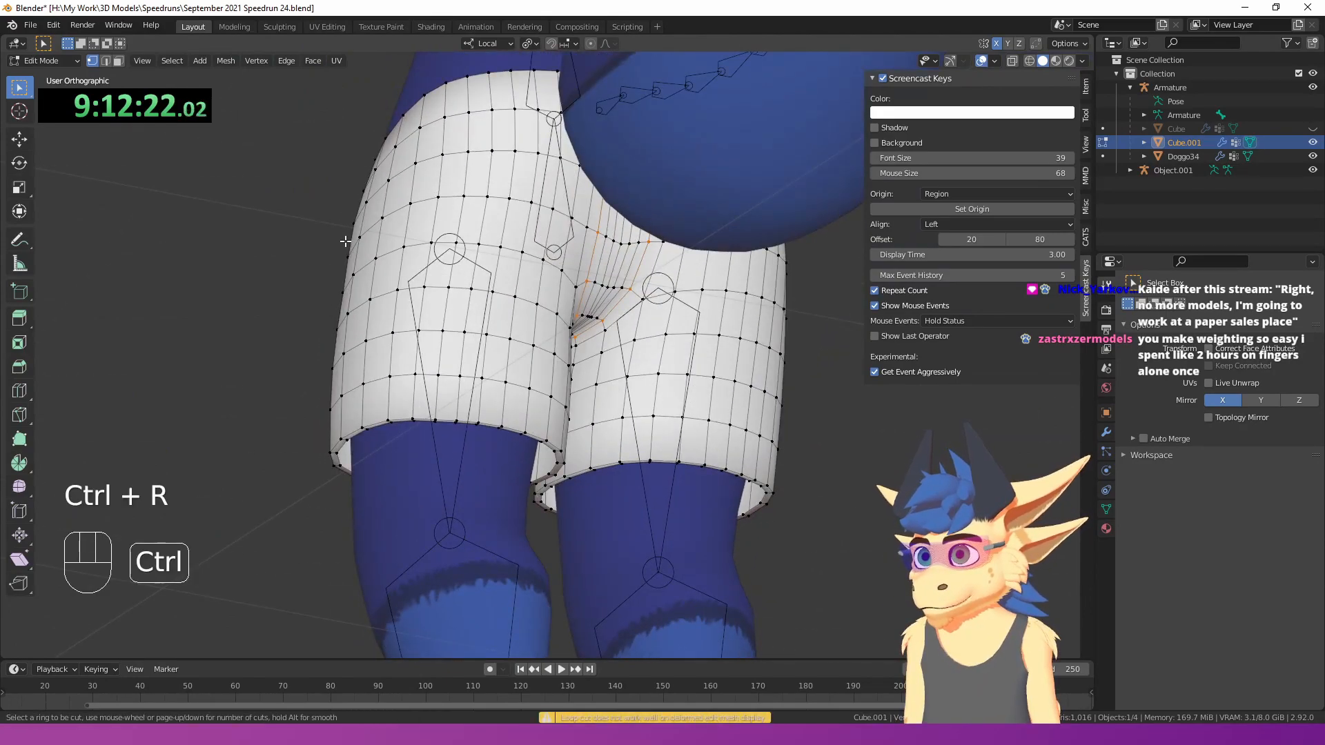
right_click(404, 240)
middle_drag(407, 243, 344, 260)
scroll(448, 311, up, 3)
middle_drag(483, 328, 466, 324)
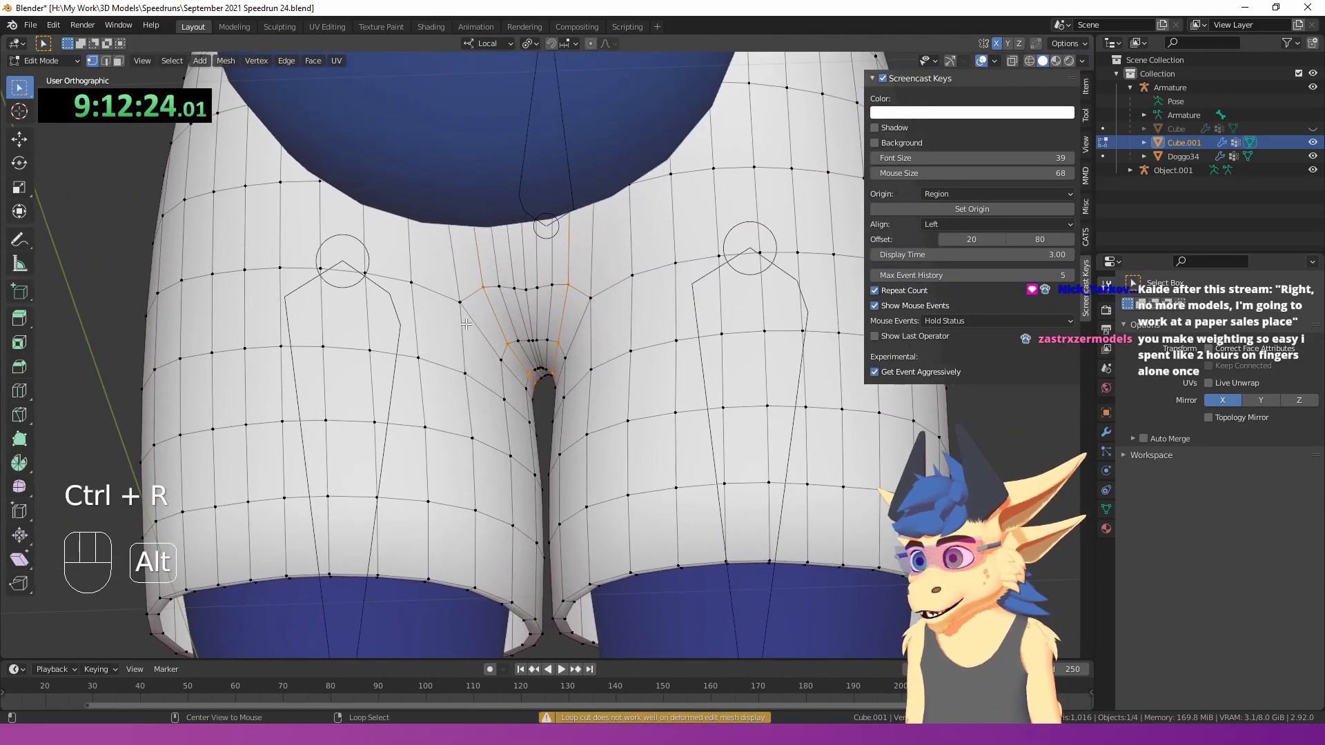
middle_drag(574, 341, 602, 258)
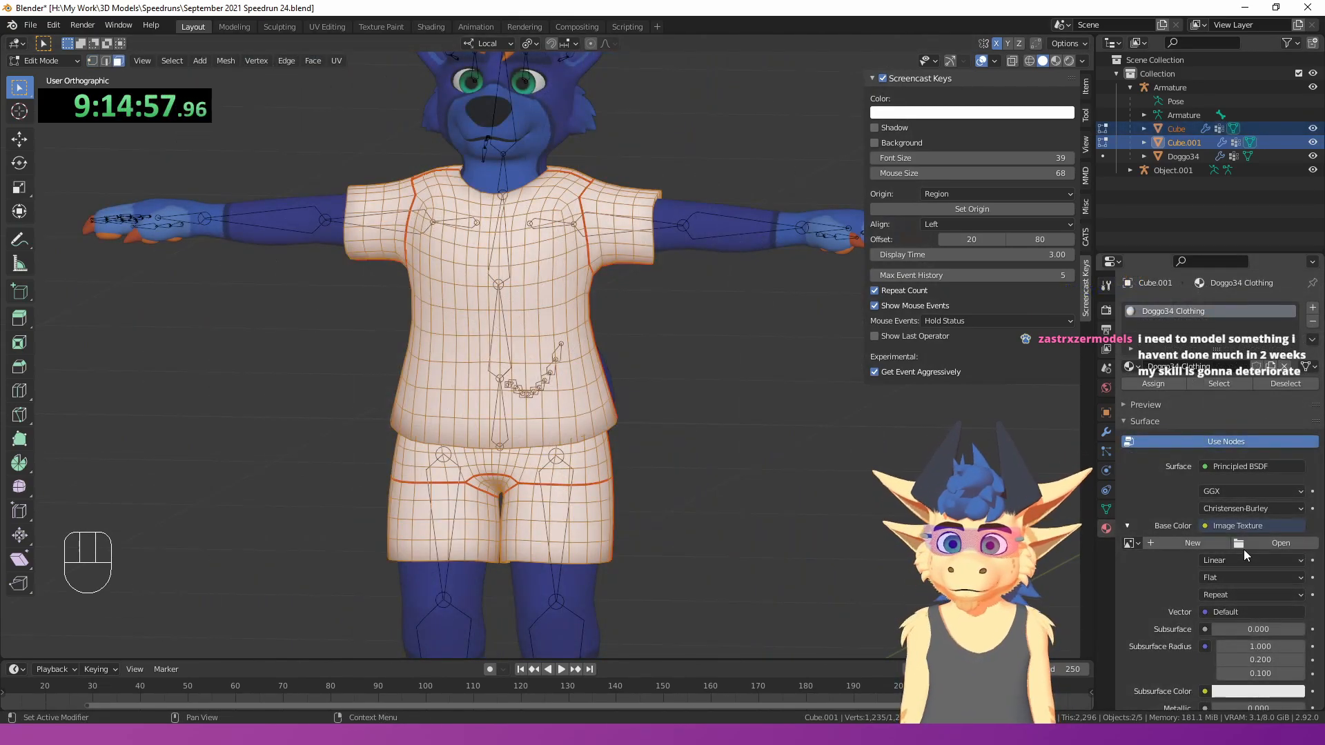
- Create a blank 2048 × 2048 px image with a dark fill as the clothing material's base color texture
click(1199, 545)
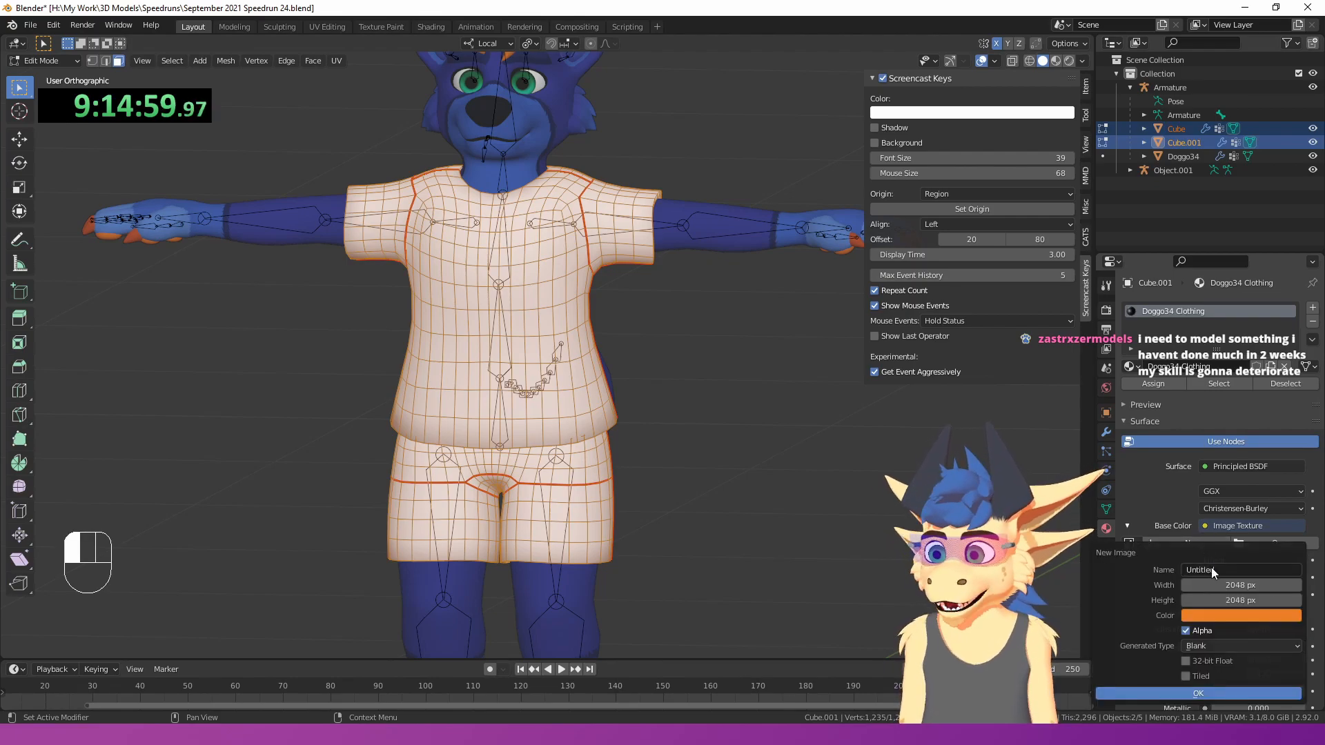
click(1238, 614)
click(1233, 464)
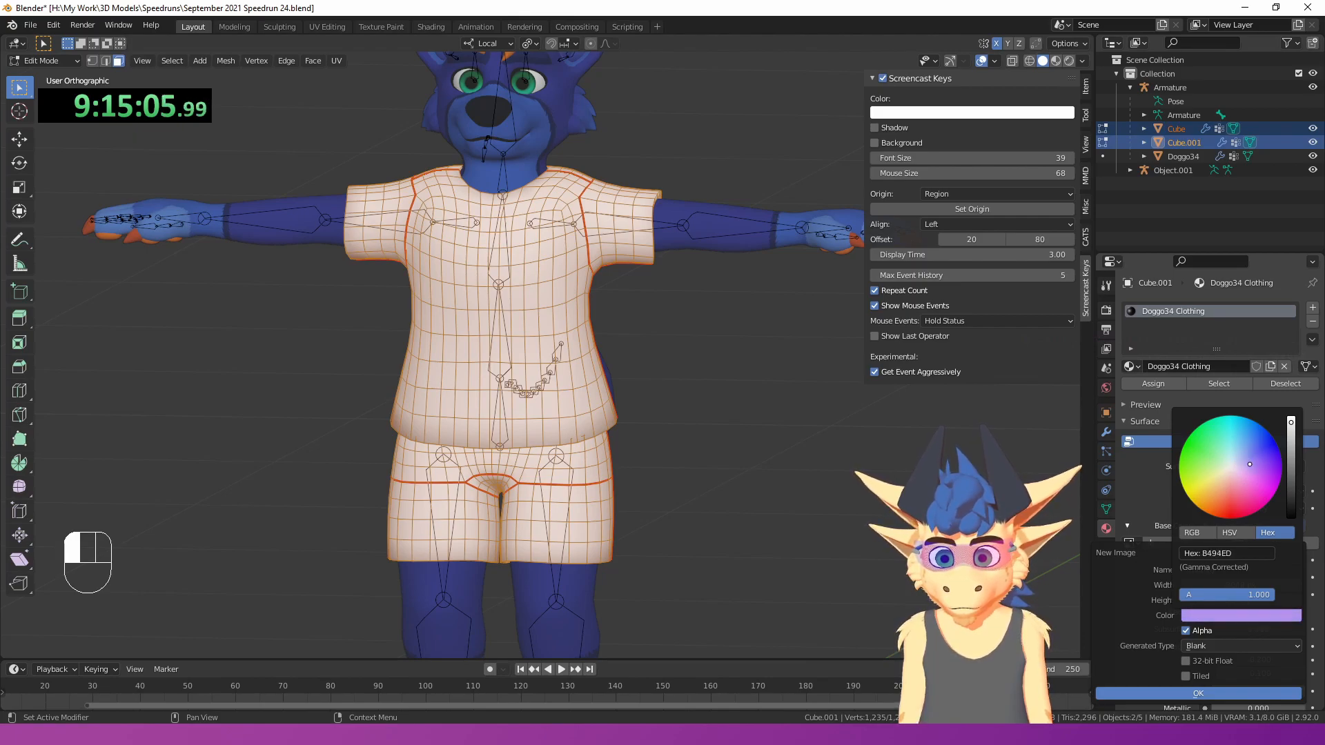
drag(1288, 459, 1291, 488)
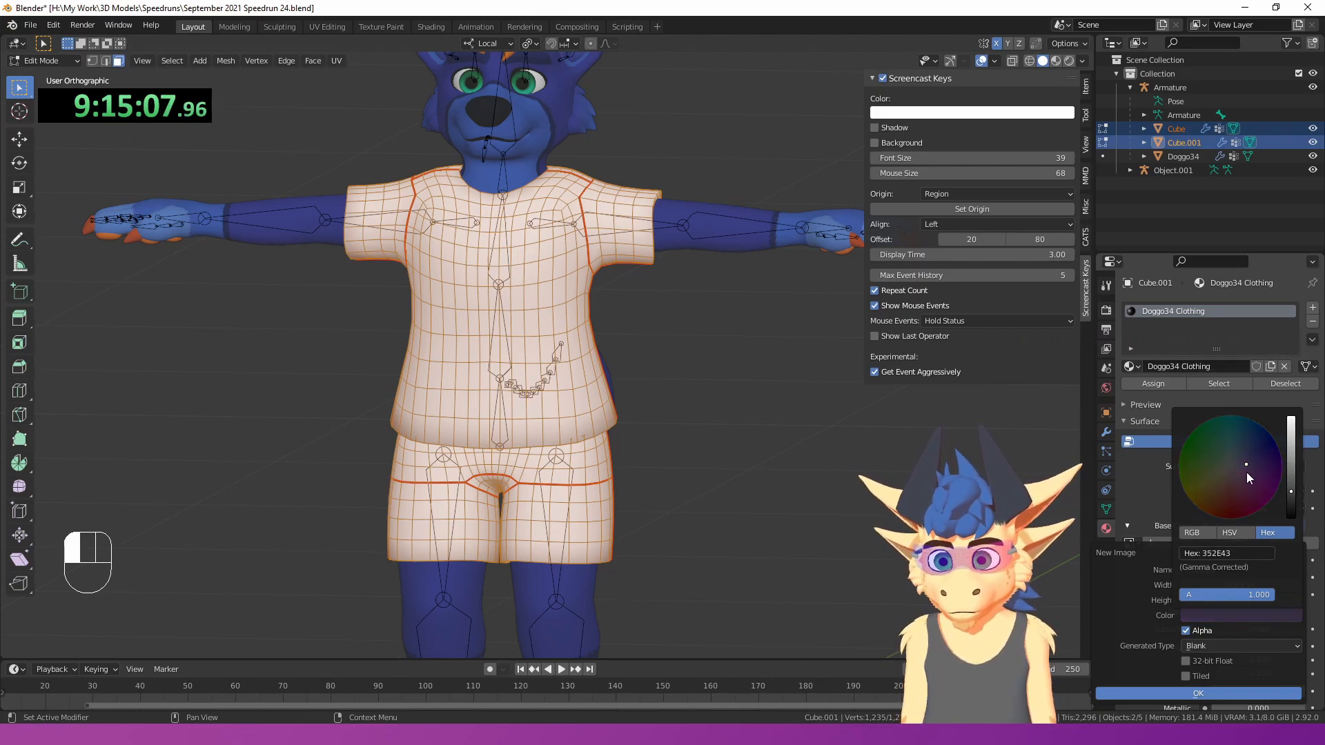
drag(1290, 497, 1294, 504)
click(1180, 694)
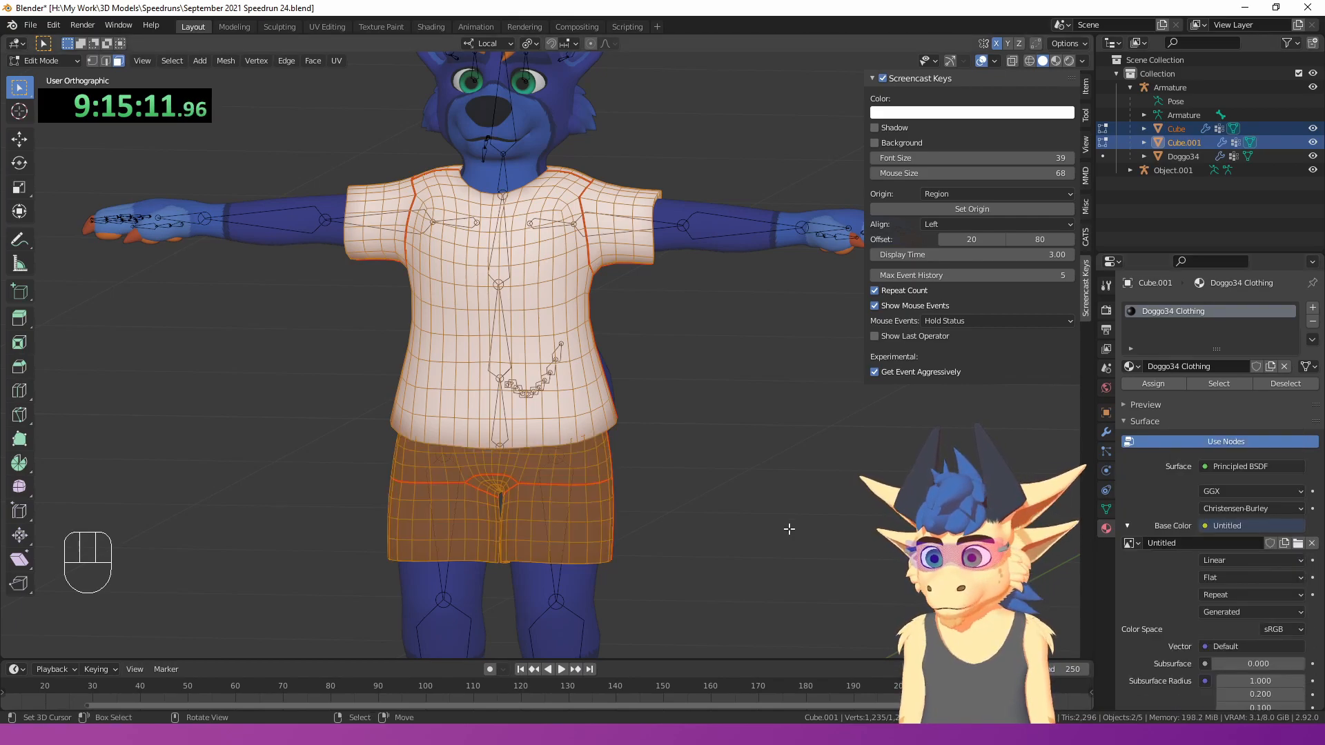
- Leave mesh editing, select the shirt and assign the Doggo34 Clothing material to it
middle_drag(789, 529, 610, 500)
key(Tab)
right_click(534, 398)
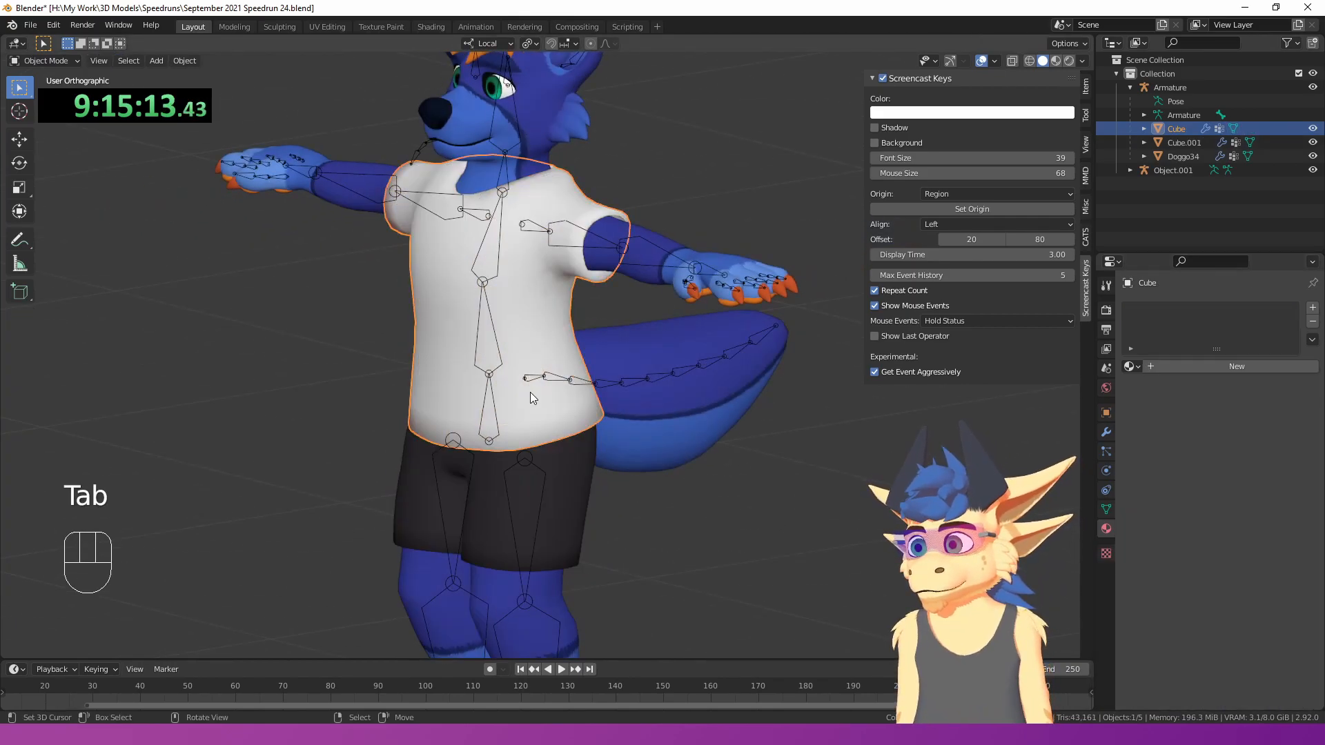
click(1131, 367)
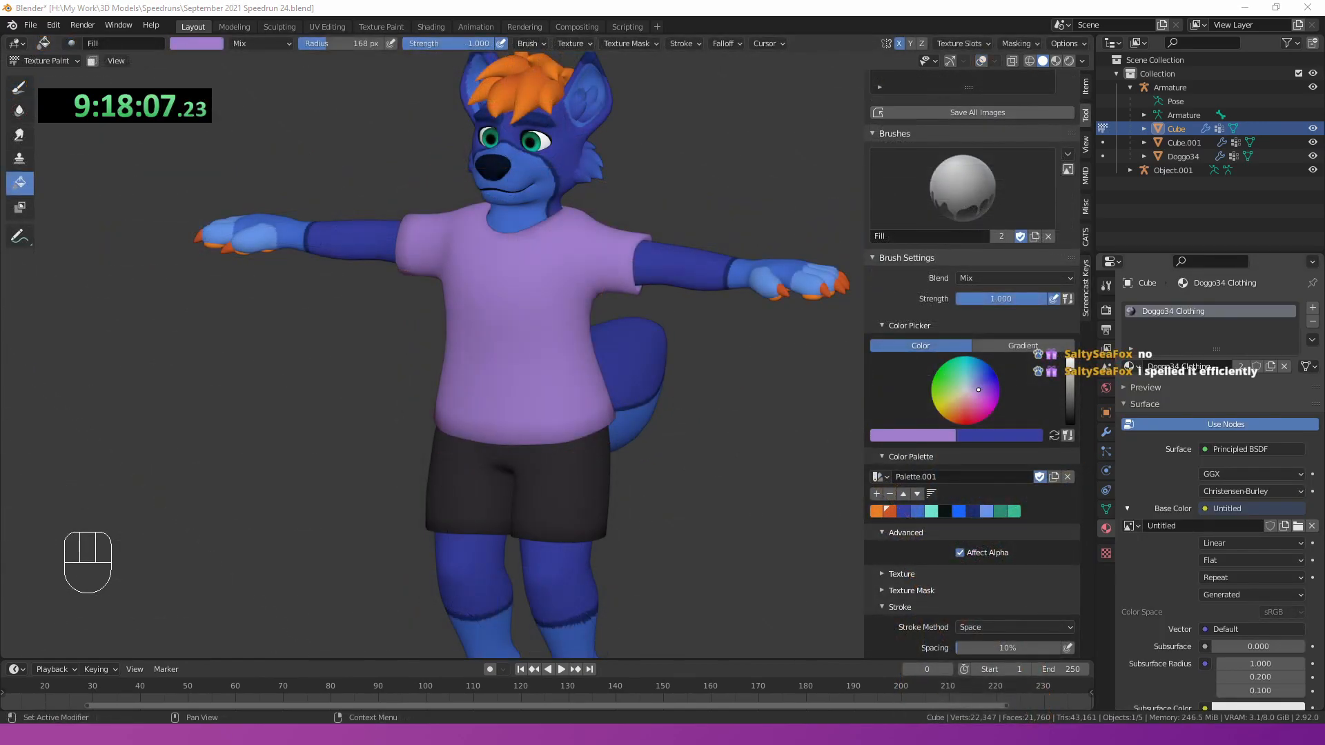
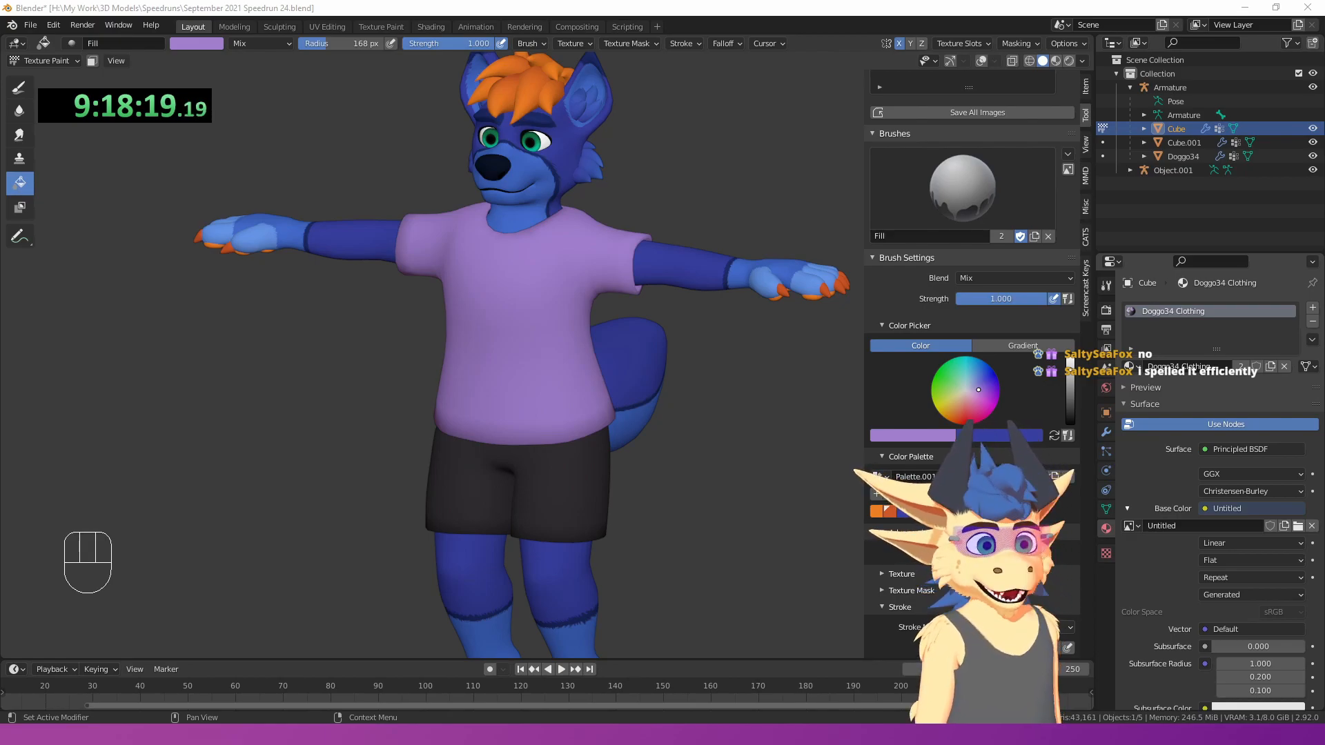
- Put the shirt into Texture Paint mode and frame its chest from the front for painting
middle_drag(684, 290, 743, 293)
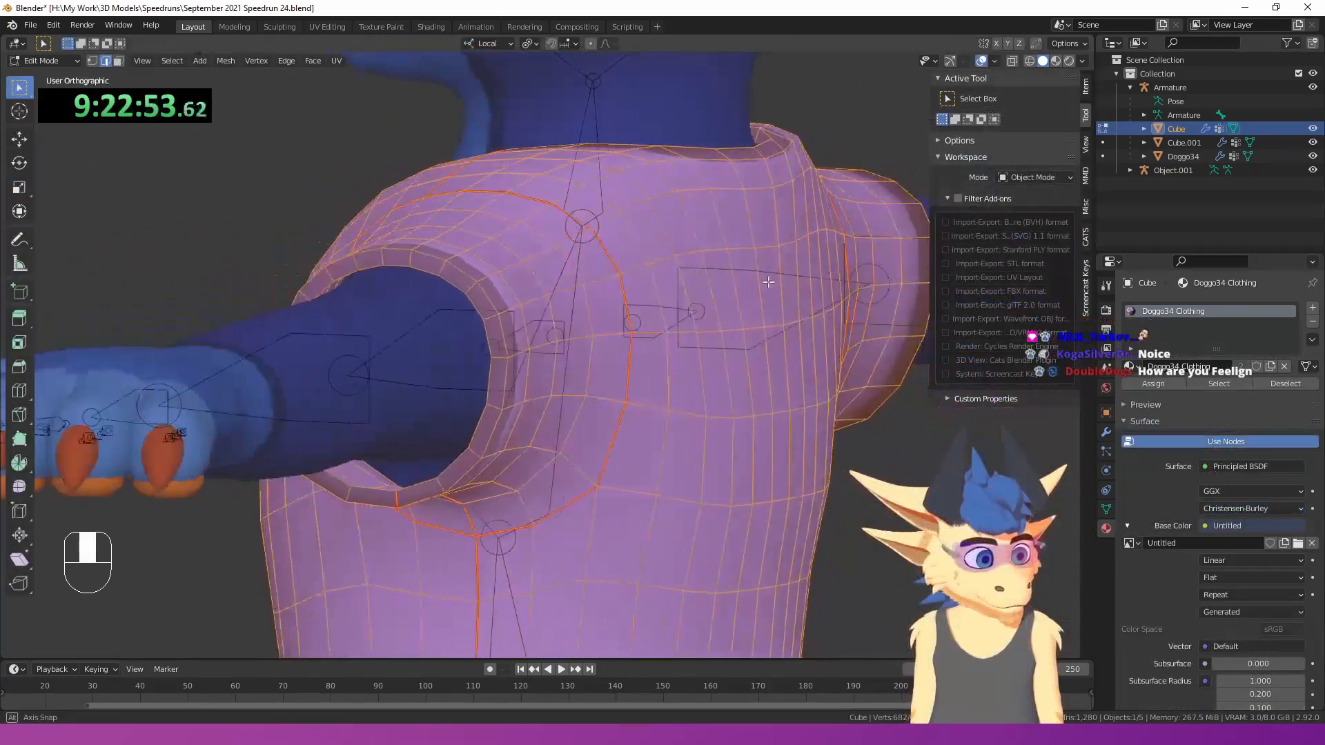
middle_drag(856, 280, 985, 296)
middle_click(985, 296)
click(60, 61)
click(44, 153)
scroll(595, 275, up, 4)
middle_drag(595, 275, 577, 271)
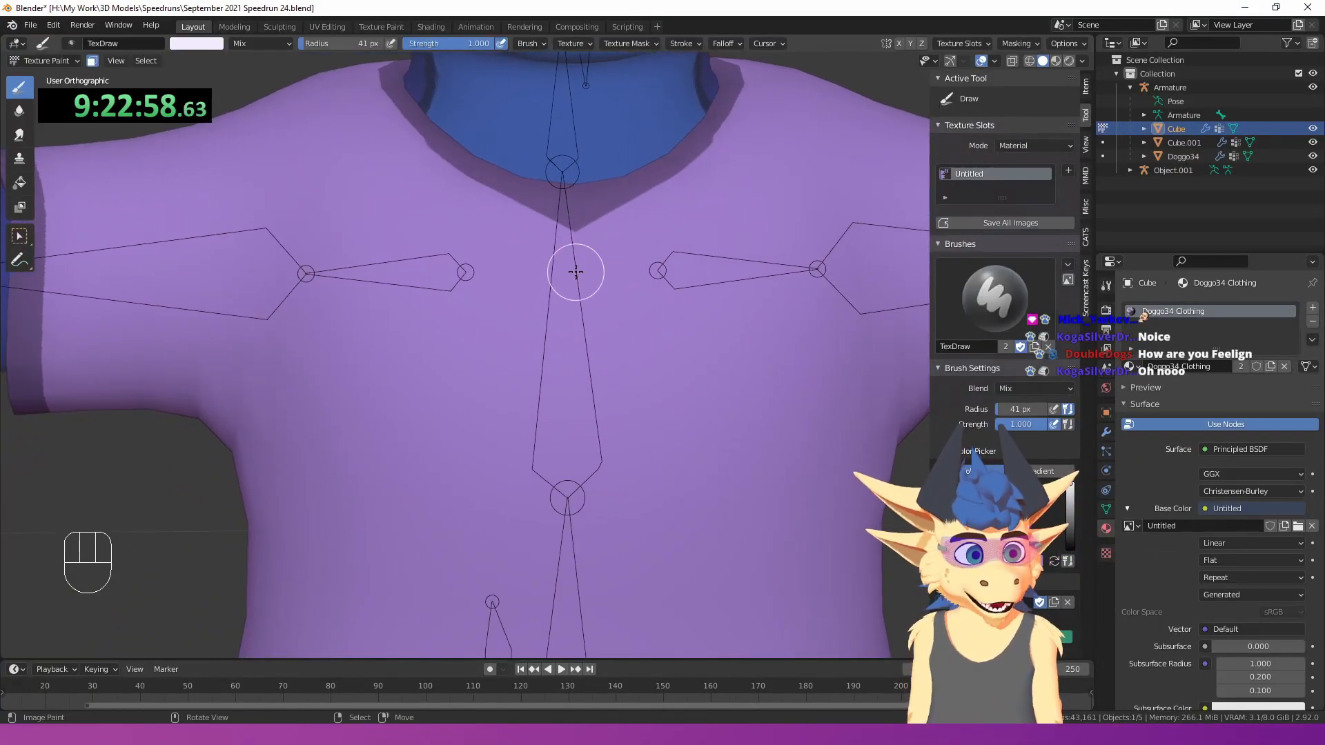
key(KP_1)
click(993, 636)
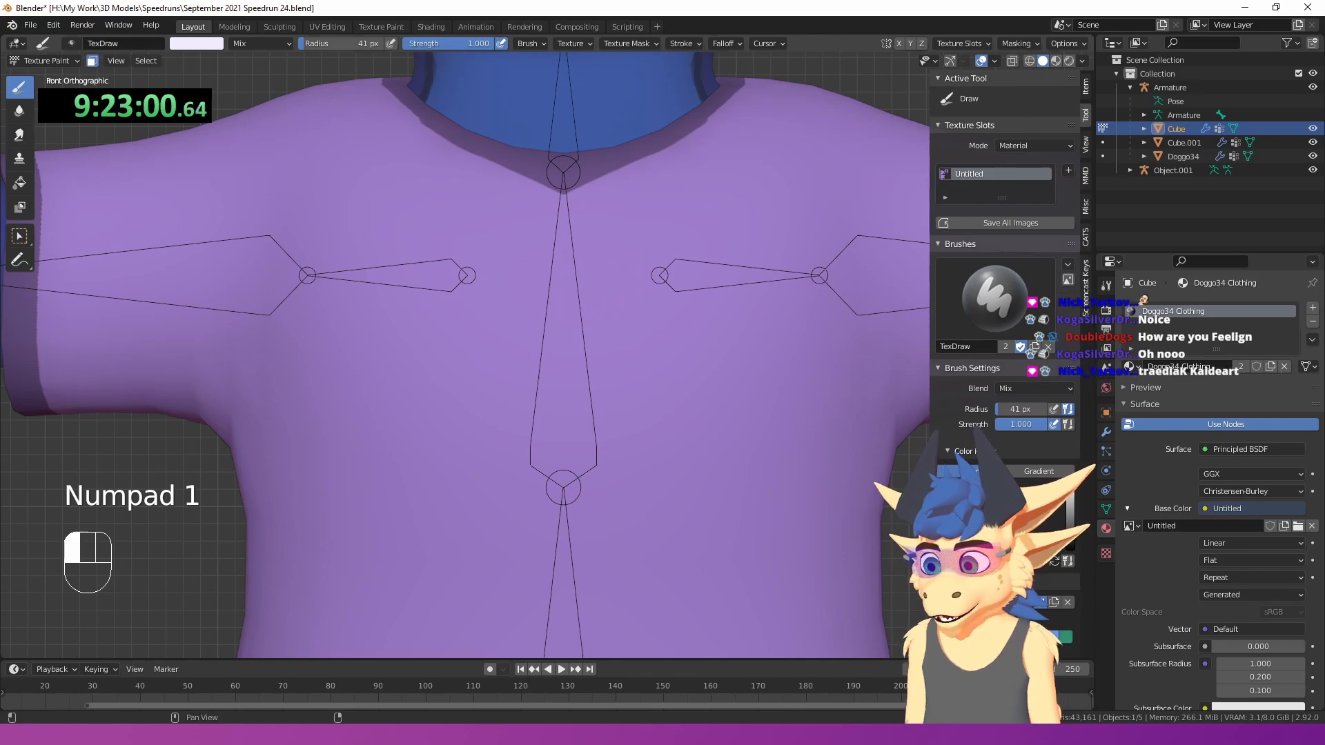
shift+middle_drag(571, 411, 599, 382)
scroll(556, 376, up, 1)
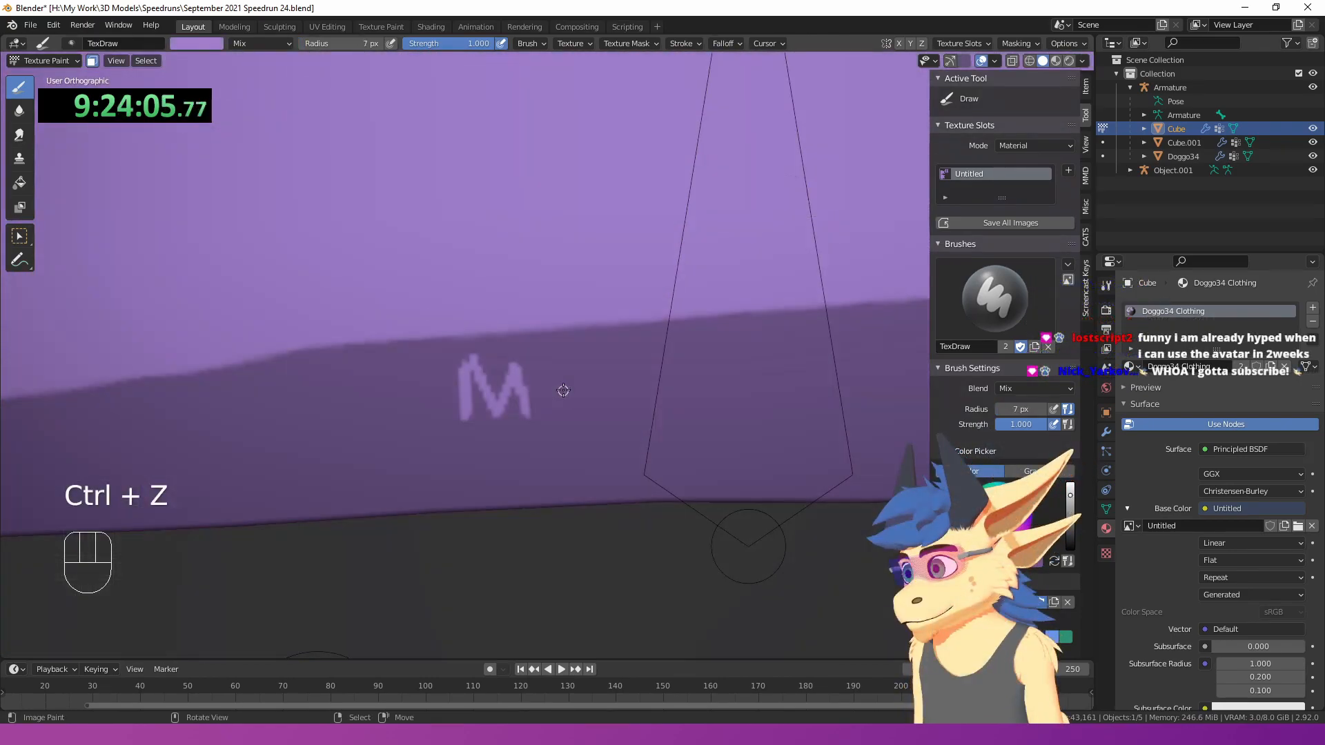
- Hand-letter the maker's credit in light purple on the shirt's dark lower hem with a 7 px brush
scroll(1017, 381, down, 8)
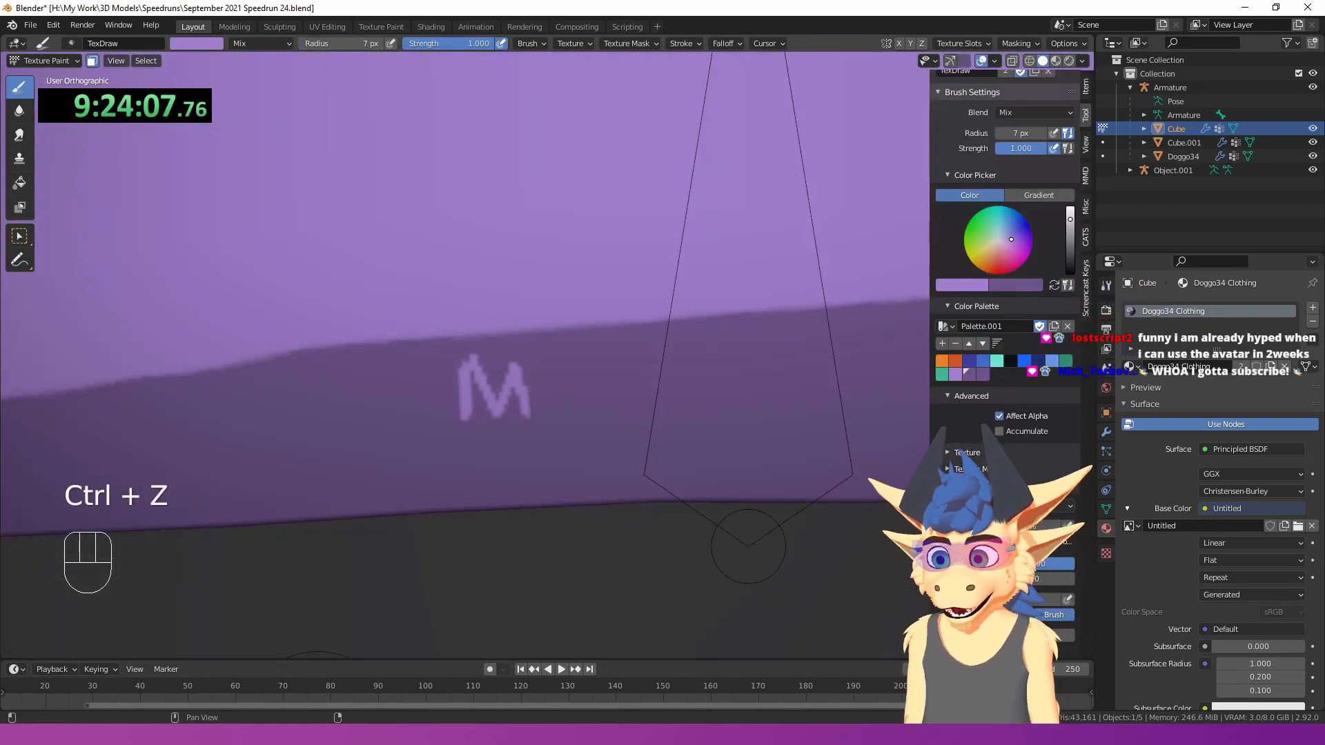
scroll(1004, 276, down, 4)
mouse_move(582, 380)
mouse_down()
mouse_move(541, 407)
mouse_move(573, 381)
mouse_up()
key(ctrl+z)
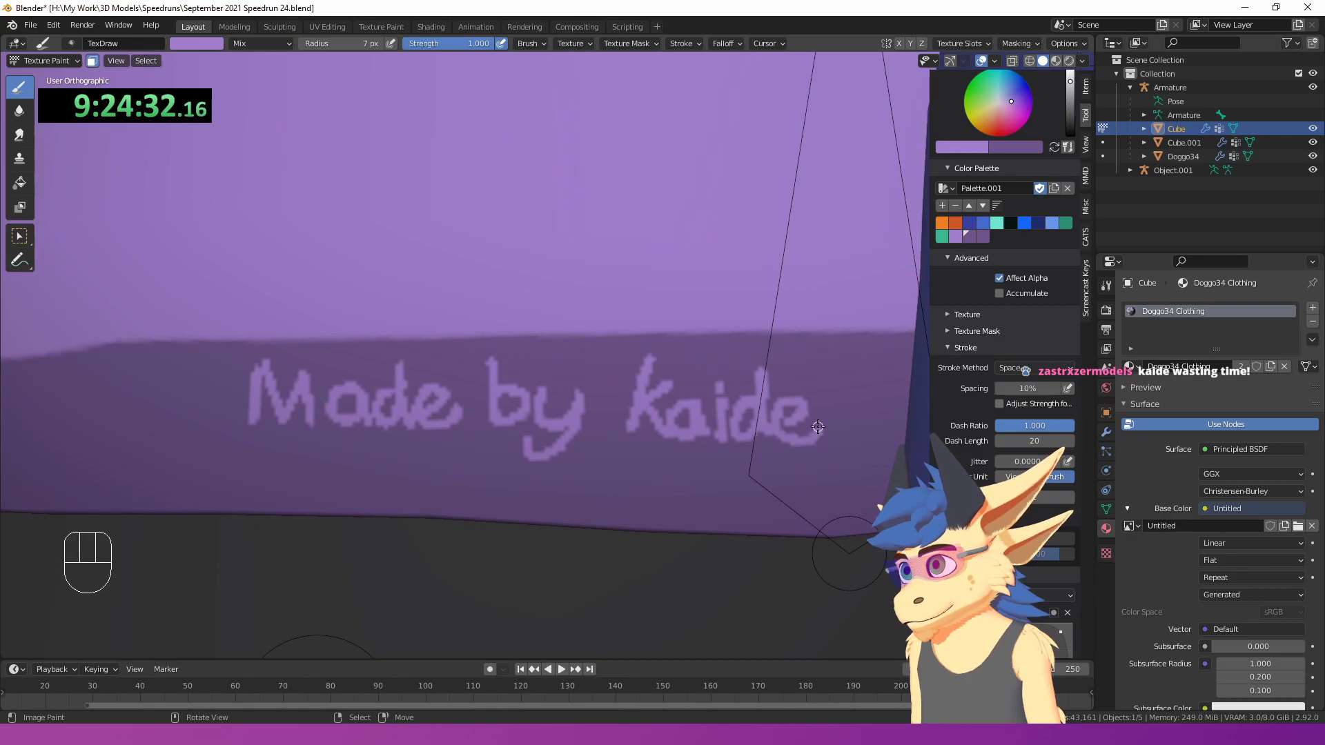
scroll(818, 427, down, 12)
mouse_move(415, 344)
middle_down()
mouse_move(855, 341)
mouse_move(495, 338)
middle_up()
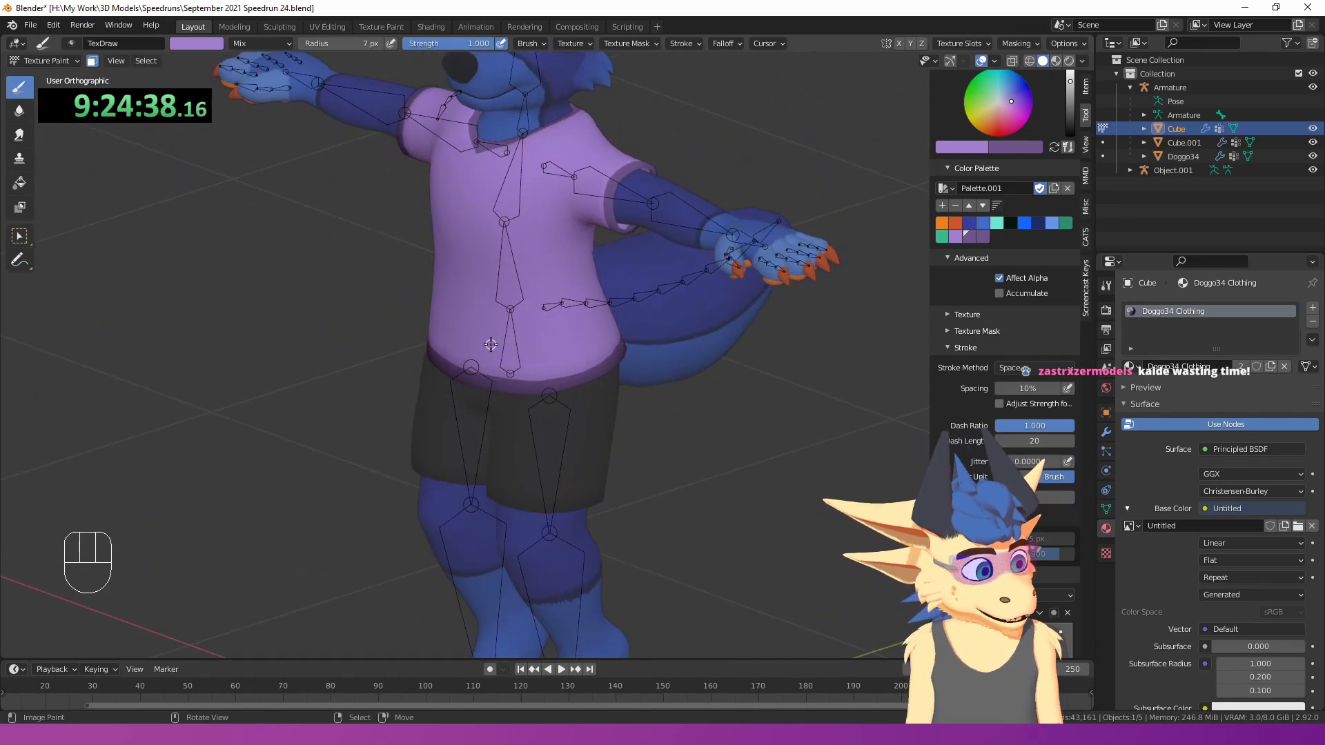
drag(3, 655, 3, 517)
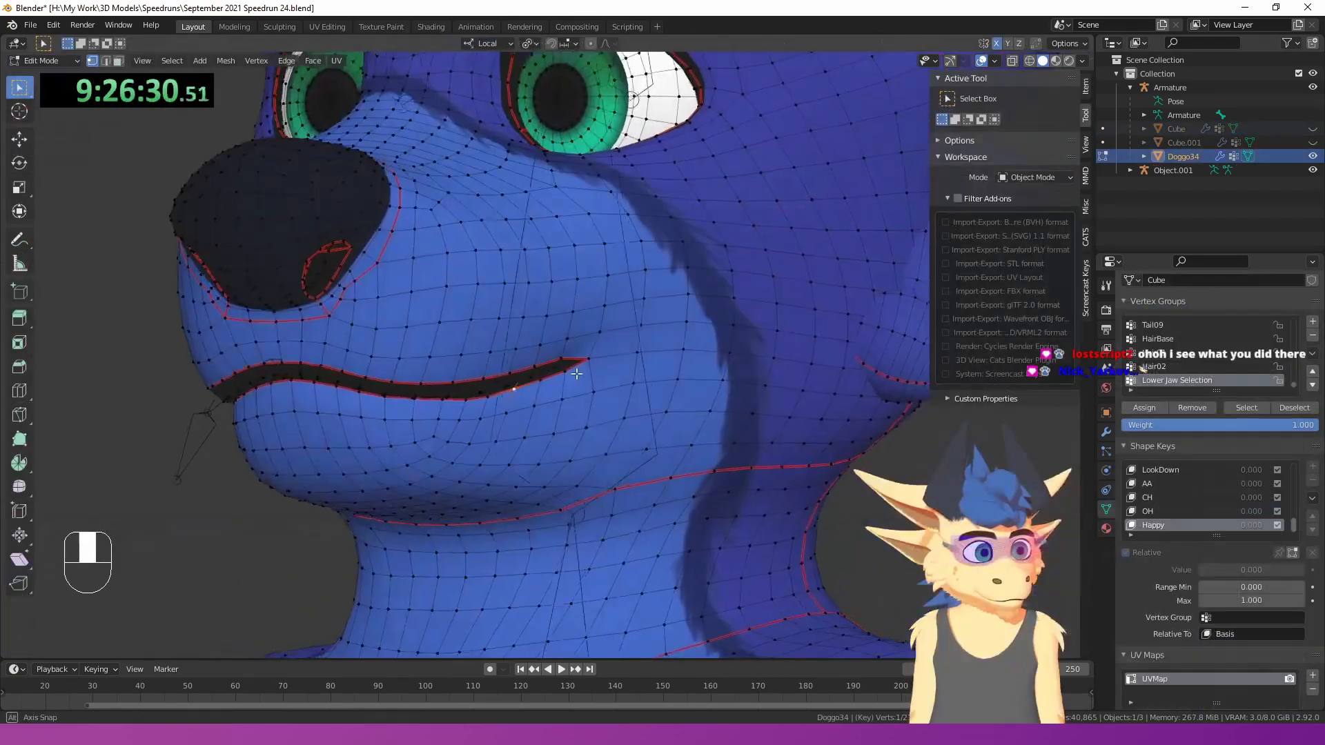
- Reshape the corner of the mouth into a smile in the Happy shape key using proportional editing
middle_drag(587, 363, 533, 391)
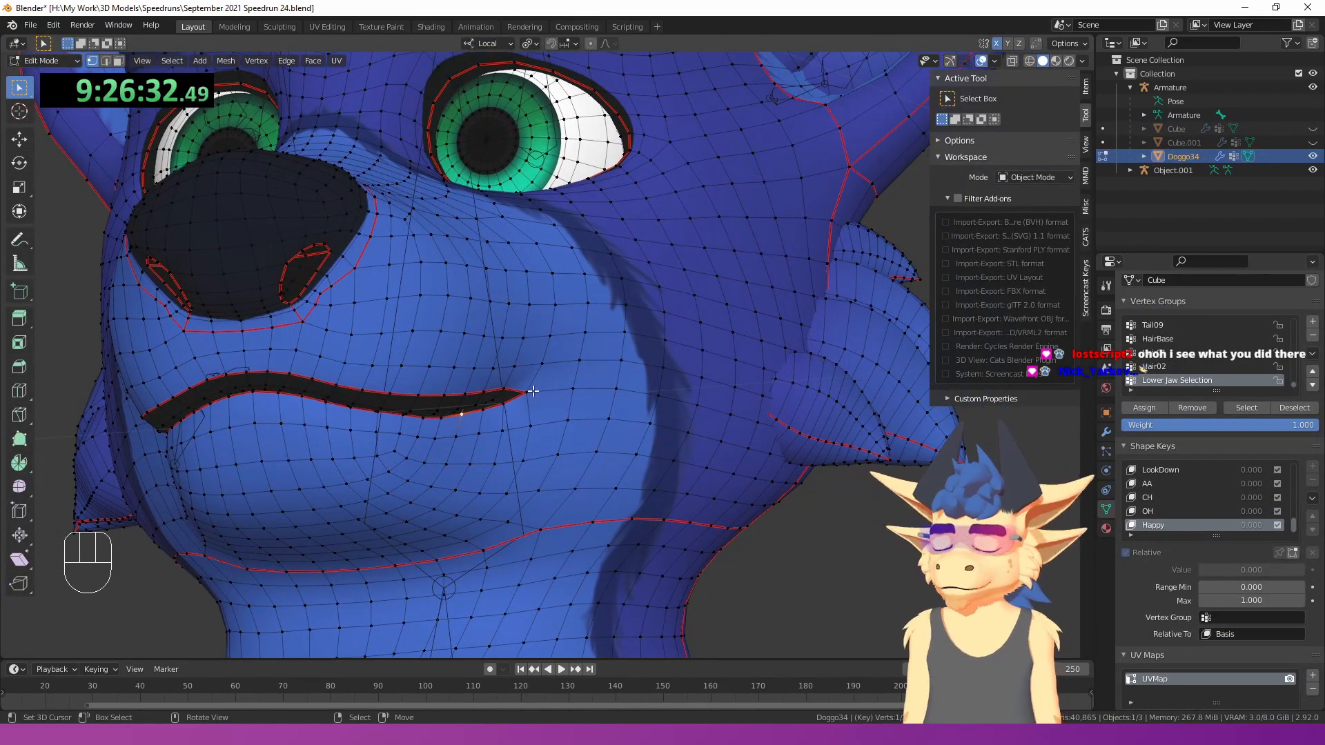
scroll(533, 391, up, 1)
scroll(544, 393, up, 1)
click(525, 390)
key(g)
click(592, 376)
key(o)
scroll(591, 377, down, 6)
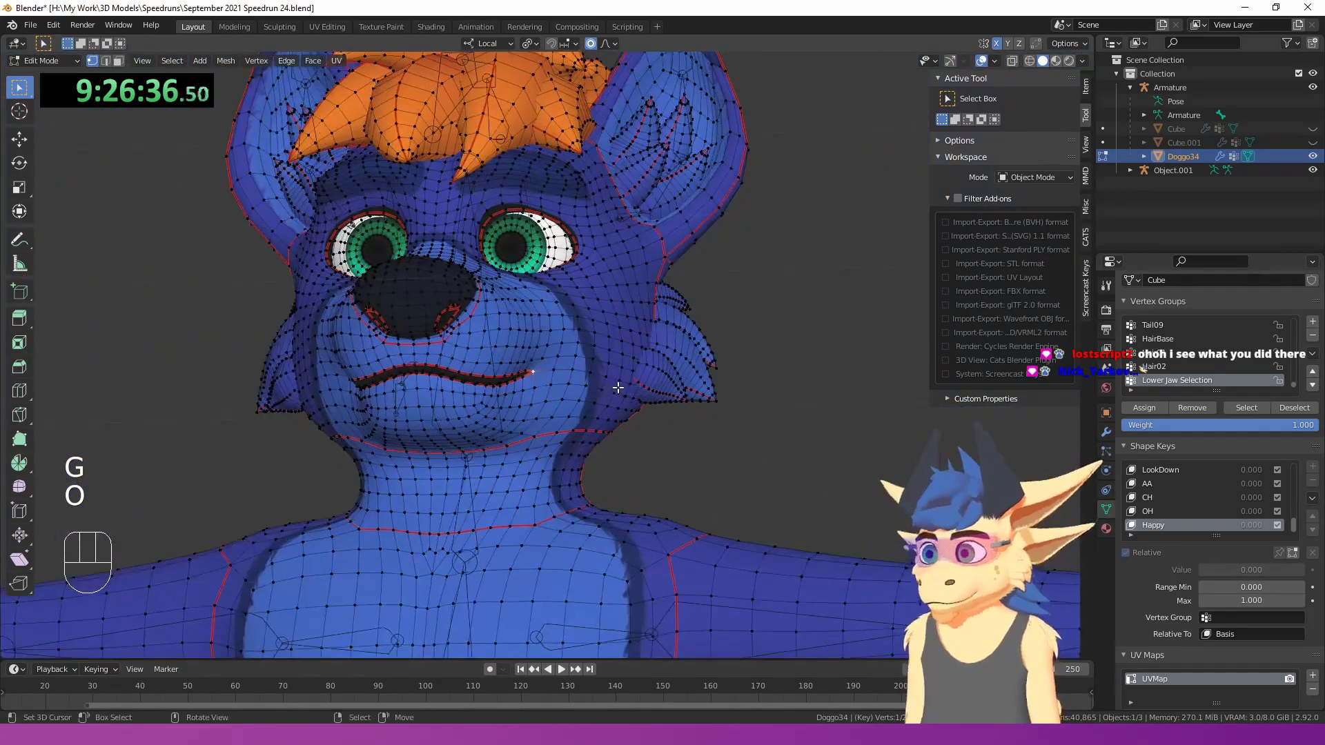
key(g)
scroll(652, 380, up, 20)
scroll(651, 370, down, 1)
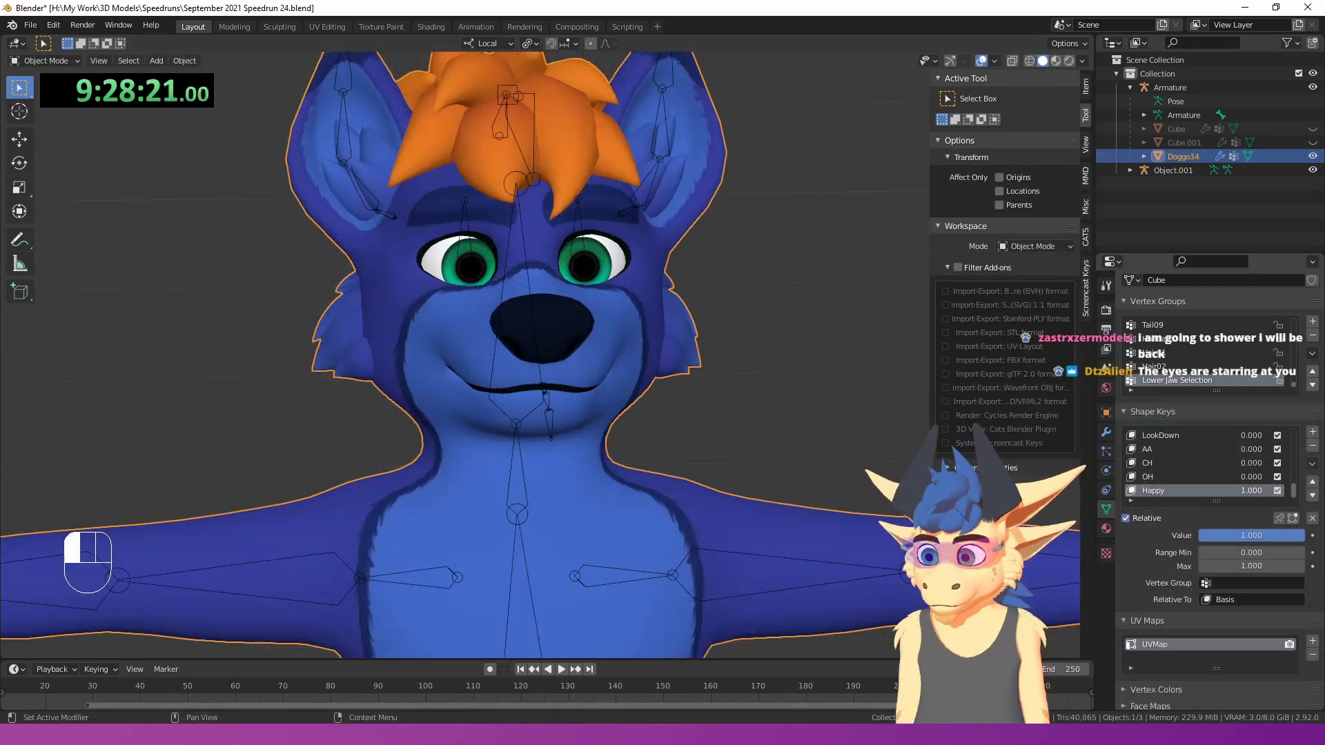
- Check the Happy expression on the face mesh and add a shape key named Sad
key(Tab)
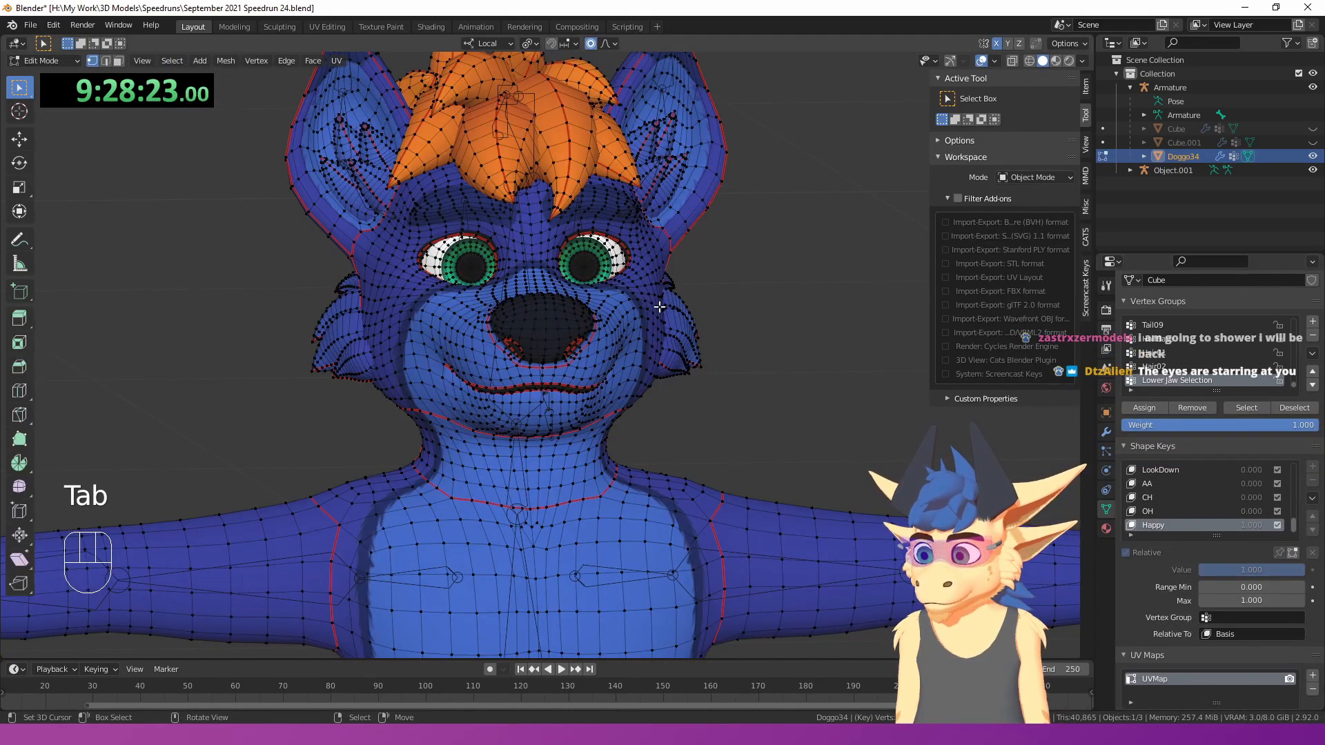
middle_drag(710, 323, 599, 309)
key(Tab)
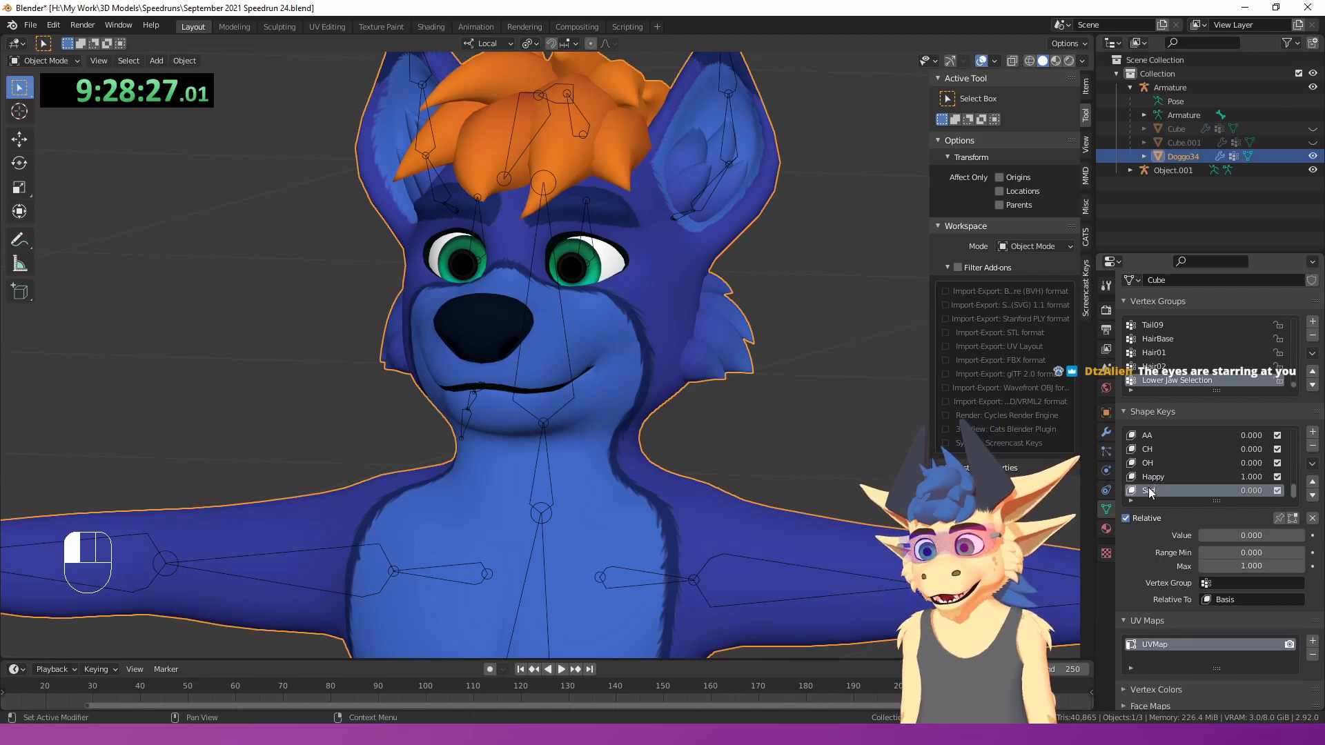
- Nudge the upper lip near the mouth corner upward in the Sad shape key and check the expression from both sides
key(Tab)
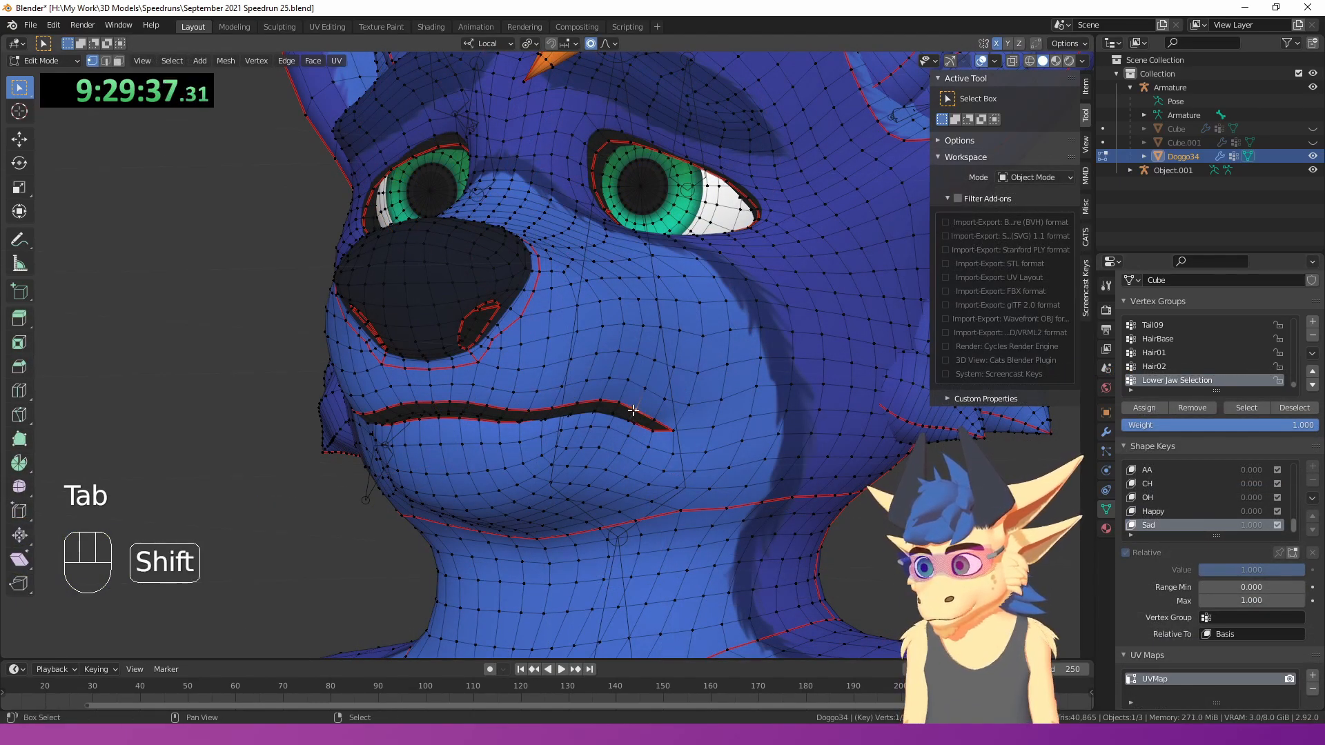
key(g)
click(634, 396)
key(Tab)
middle_drag(633, 405, 801, 402)
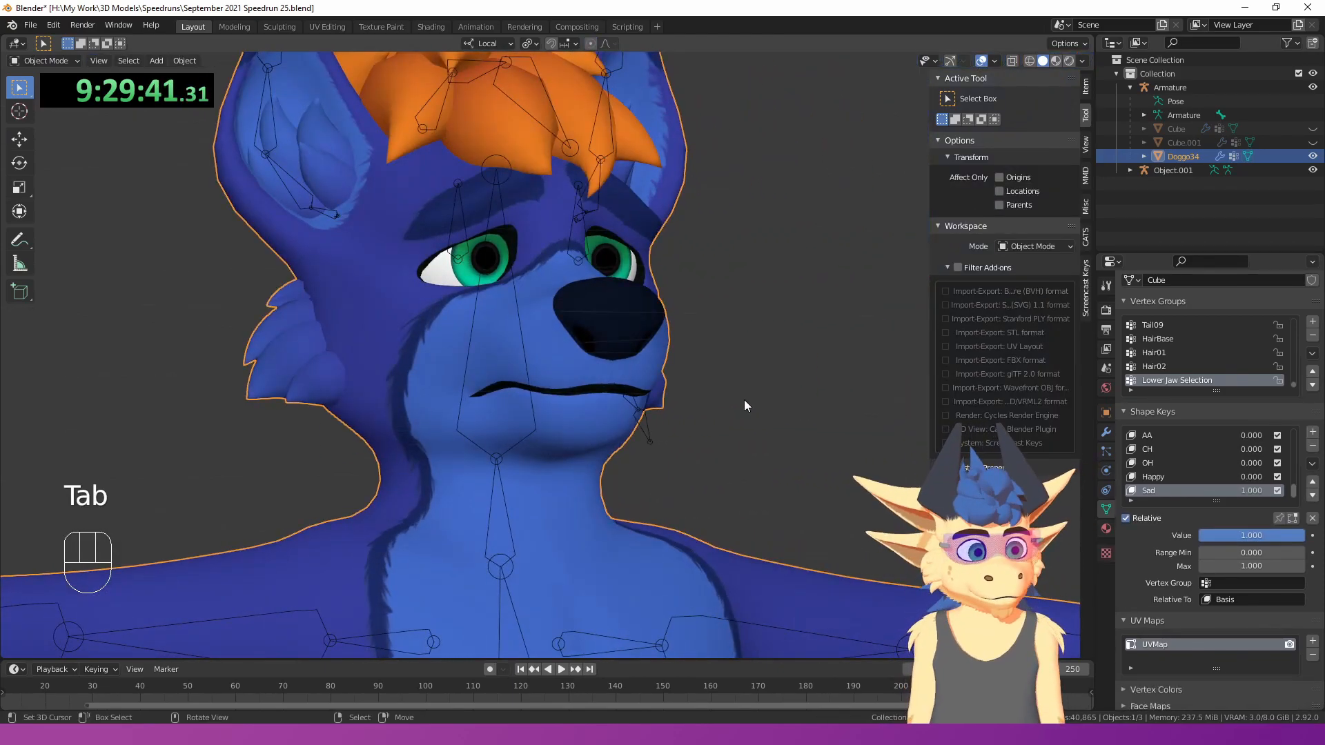
middle_drag(733, 402, 637, 392)
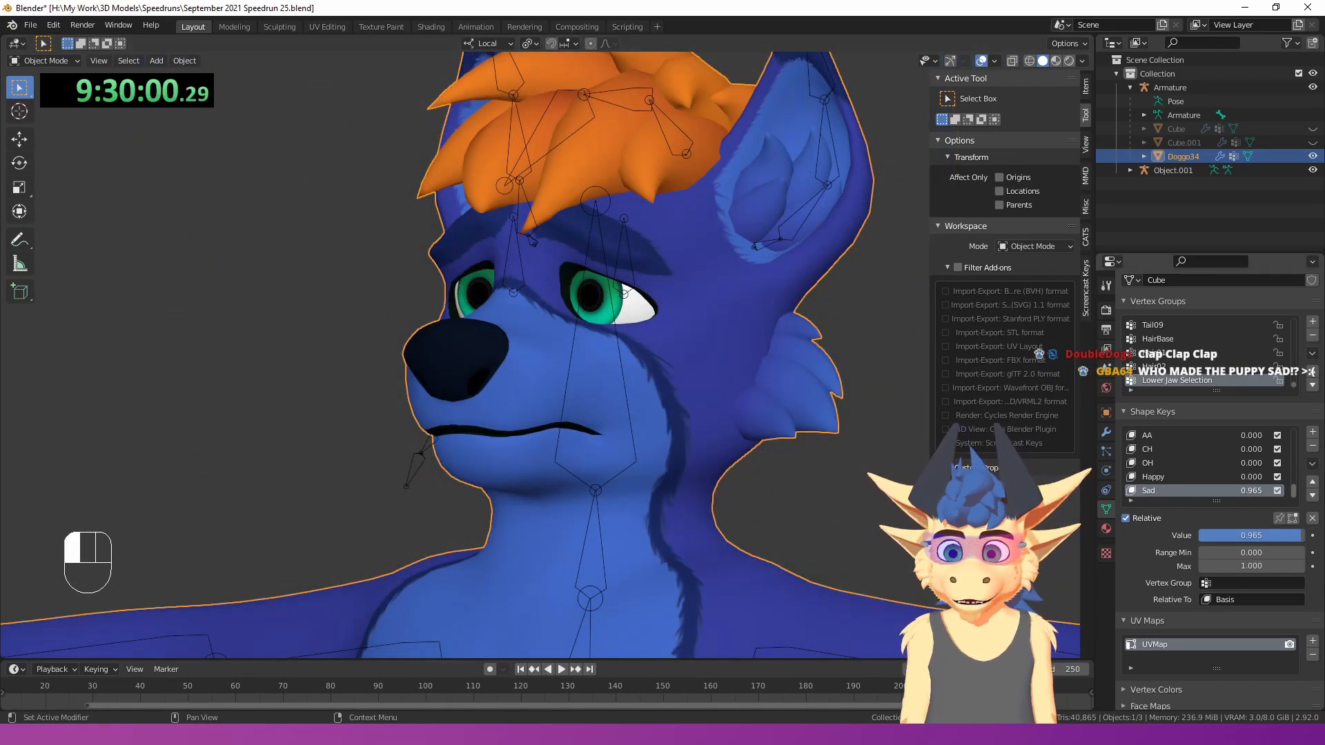
- Reset the Sad shape key to 0 and add a shape key named Angry
drag(1251, 535, 1201, 535)
click(1312, 433)
double_click(1146, 492)
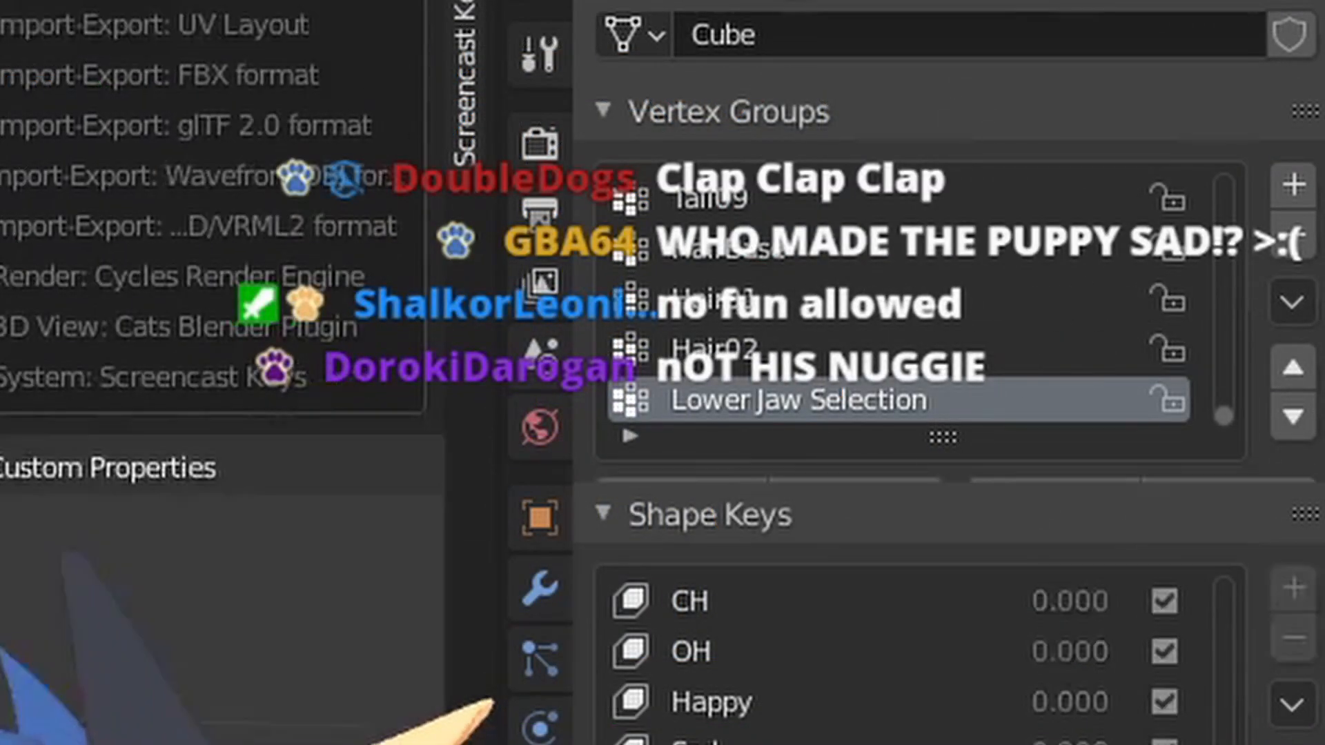
- Pull the inner eyebrows down toward the nose bridge in the Angry shape key using proportional editing
key(Tab)
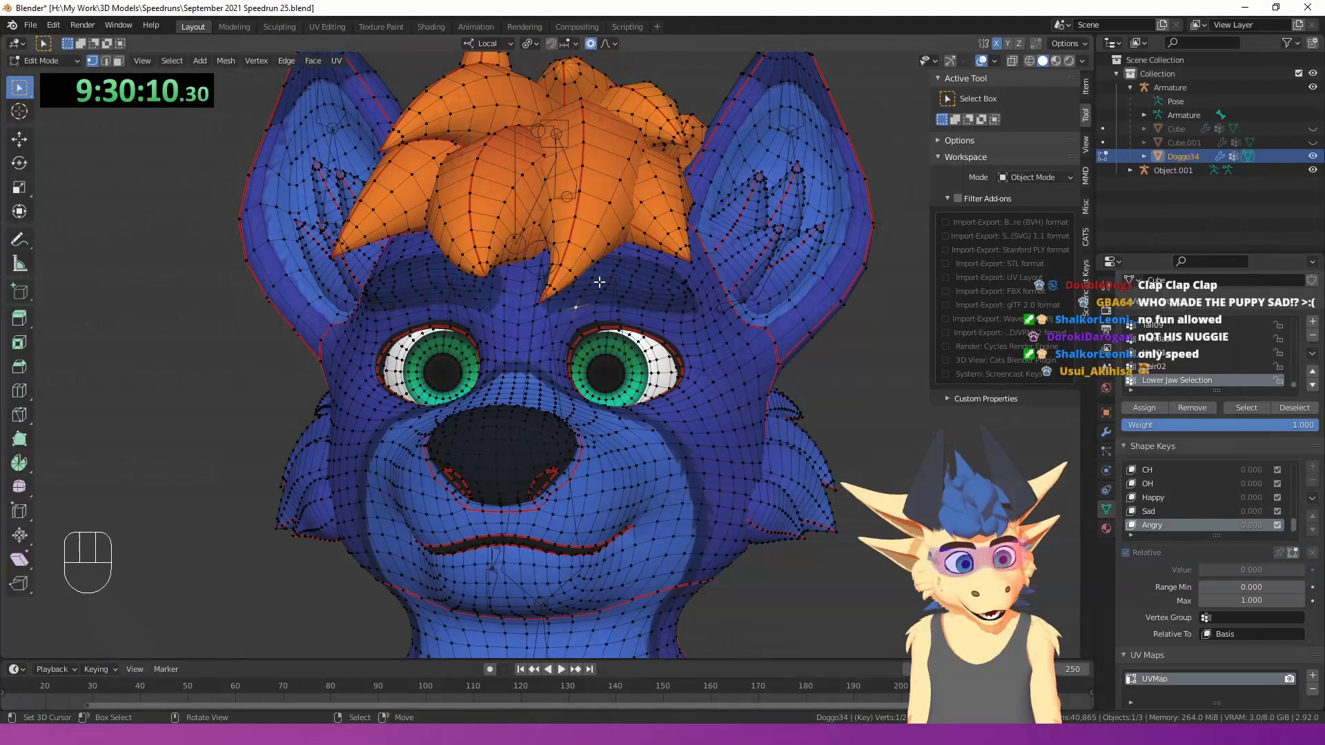
scroll(606, 287, up, 1)
key(g)
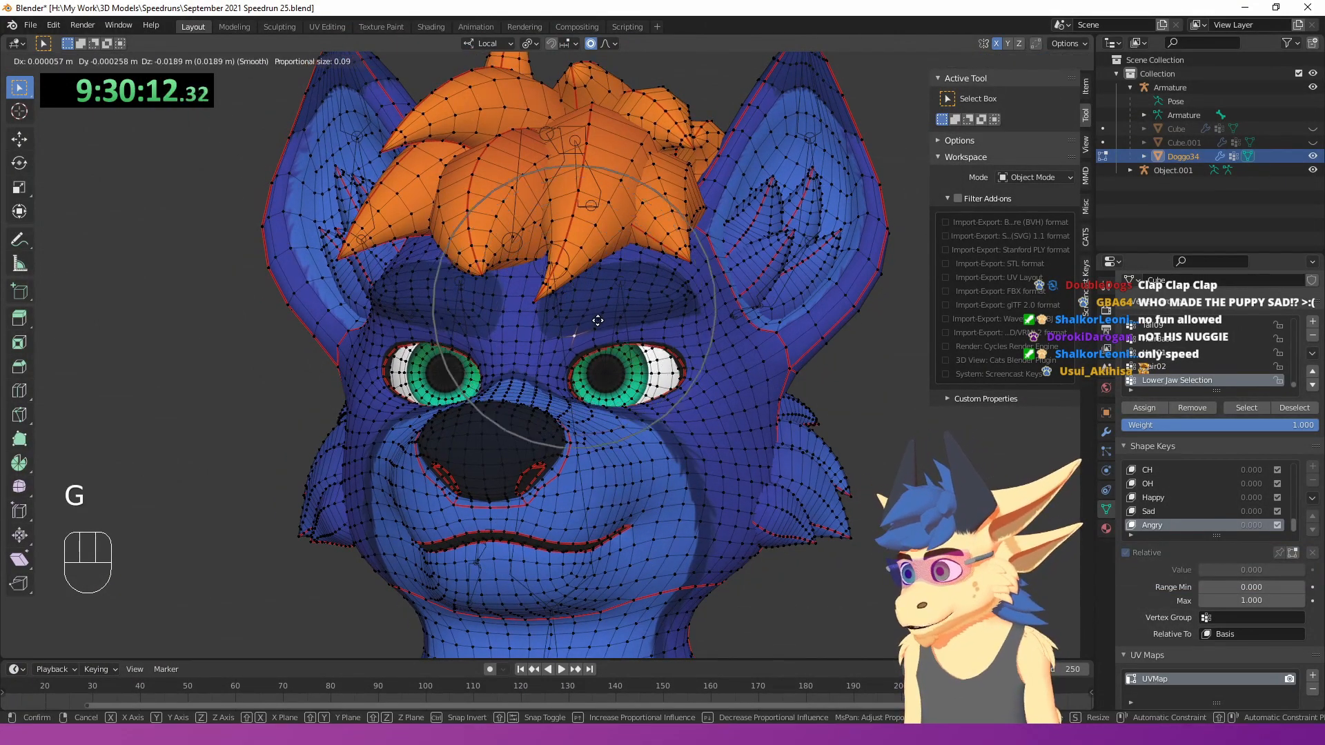
click(587, 338)
mouse_move(587, 338)
middle_down()
mouse_move(493, 354)
mouse_move(608, 351)
mouse_move(562, 343)
middle_up()
key(g)
click(500, 357)
right_click(625, 351)
middle_drag(562, 343, 545, 341)
- Examine the Angry expression's eyebrows and mouth from the front and side
scroll(591, 334, up, 3)
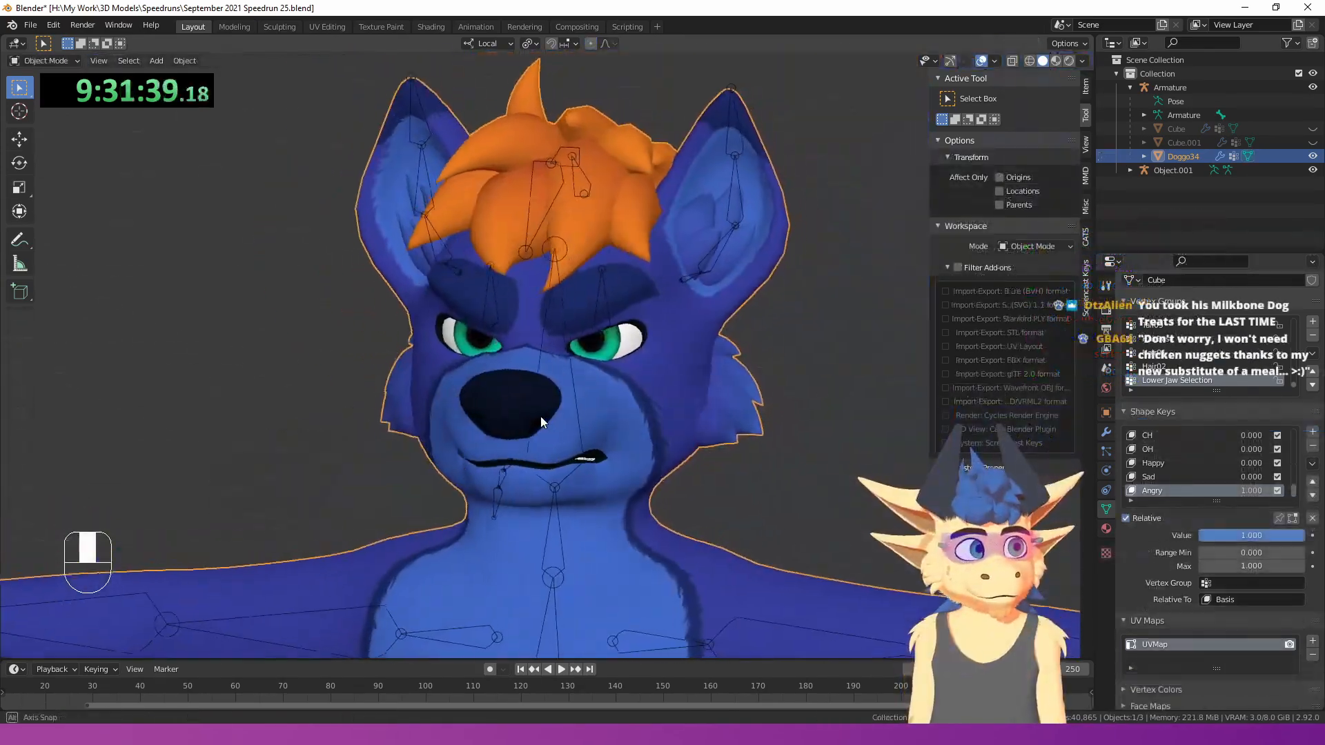
mouse_move(540, 416)
middle_down()
mouse_move(560, 407)
mouse_move(590, 424)
mouse_move(565, 423)
middle_up()
scroll(561, 407, up, 2)
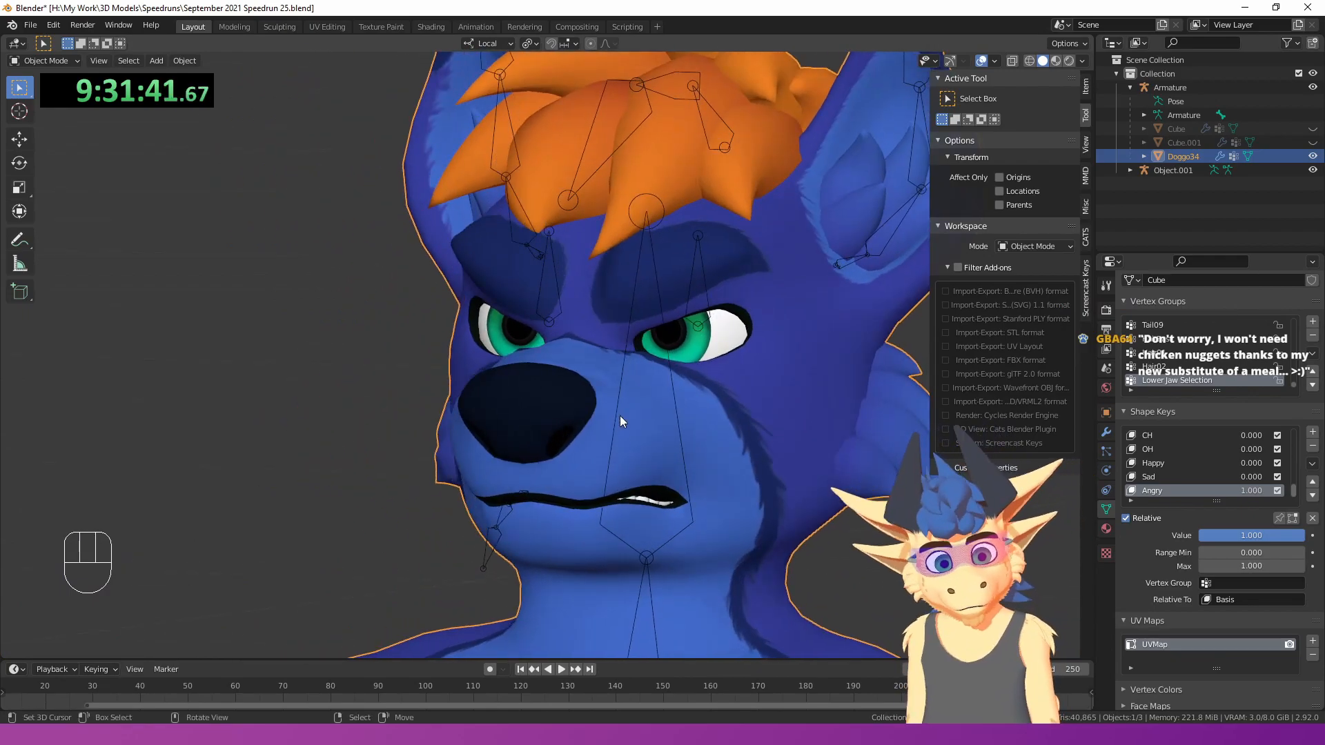
mouse_move(652, 416)
middle_down()
mouse_move(656, 406)
mouse_move(607, 394)
mouse_move(771, 379)
mouse_move(567, 417)
mouse_move(672, 403)
middle_up()
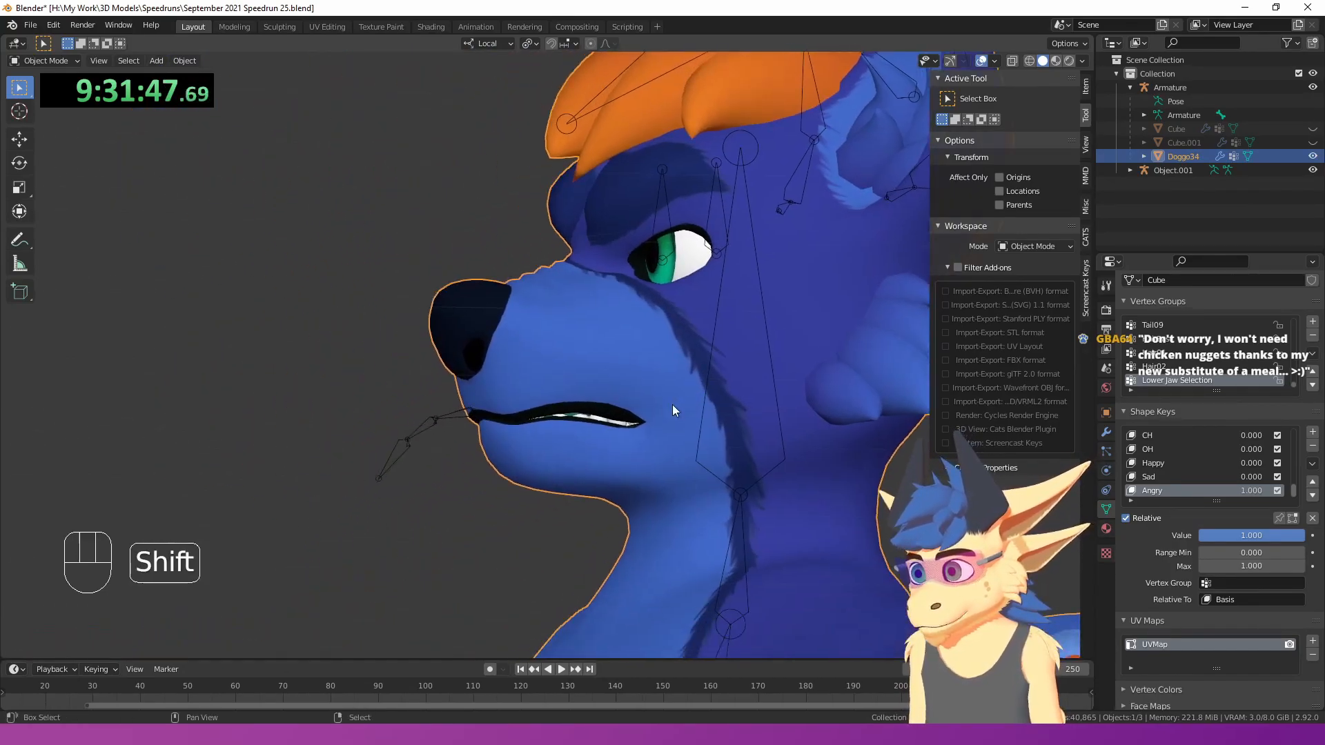
key(Tab)
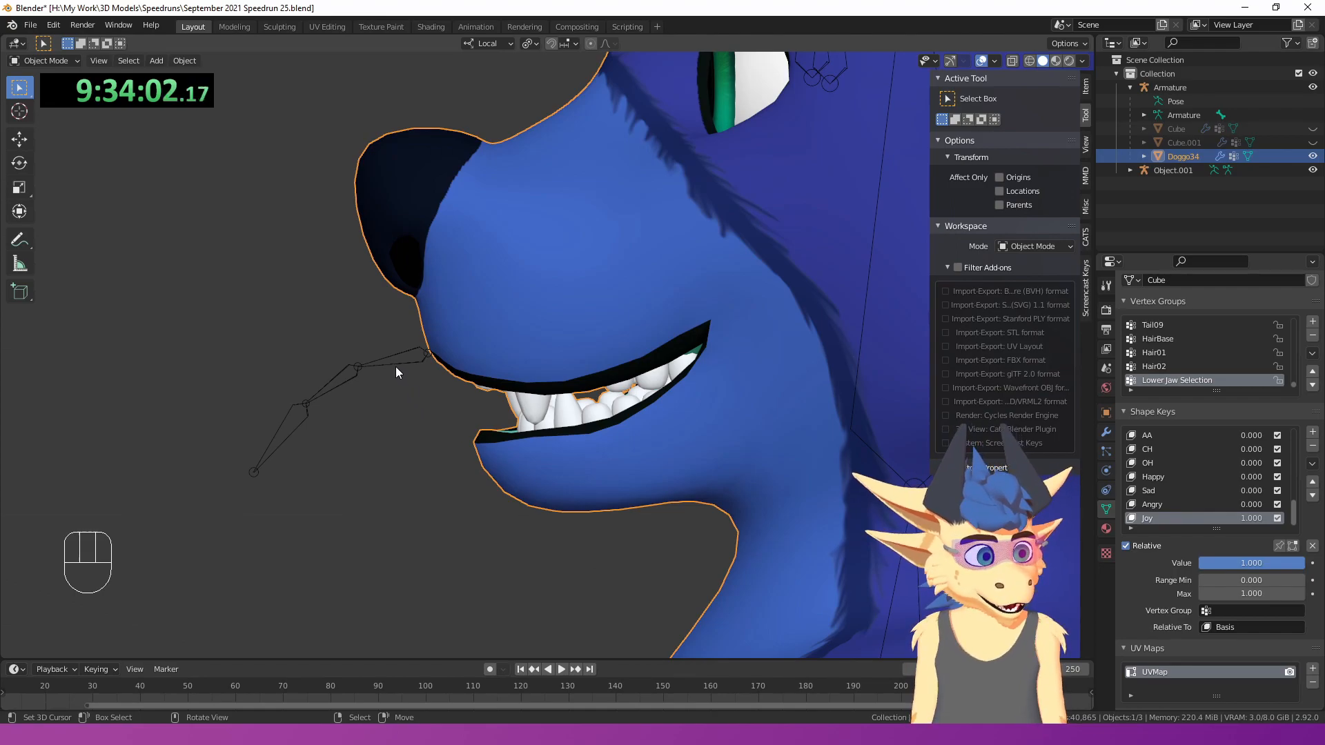
- Reset the Joy shape key to 0 and check the neutral face
scroll(262, 303, down, 4)
middle_drag(262, 302, 387, 362)
mouse_move(1250, 520)
mouse_down()
mouse_move(1197, 521)
mouse_move(1301, 506)
mouse_move(1232, 505)
mouse_up()
scroll(568, 410, down, 4)
middle_drag(568, 410, 490, 350)
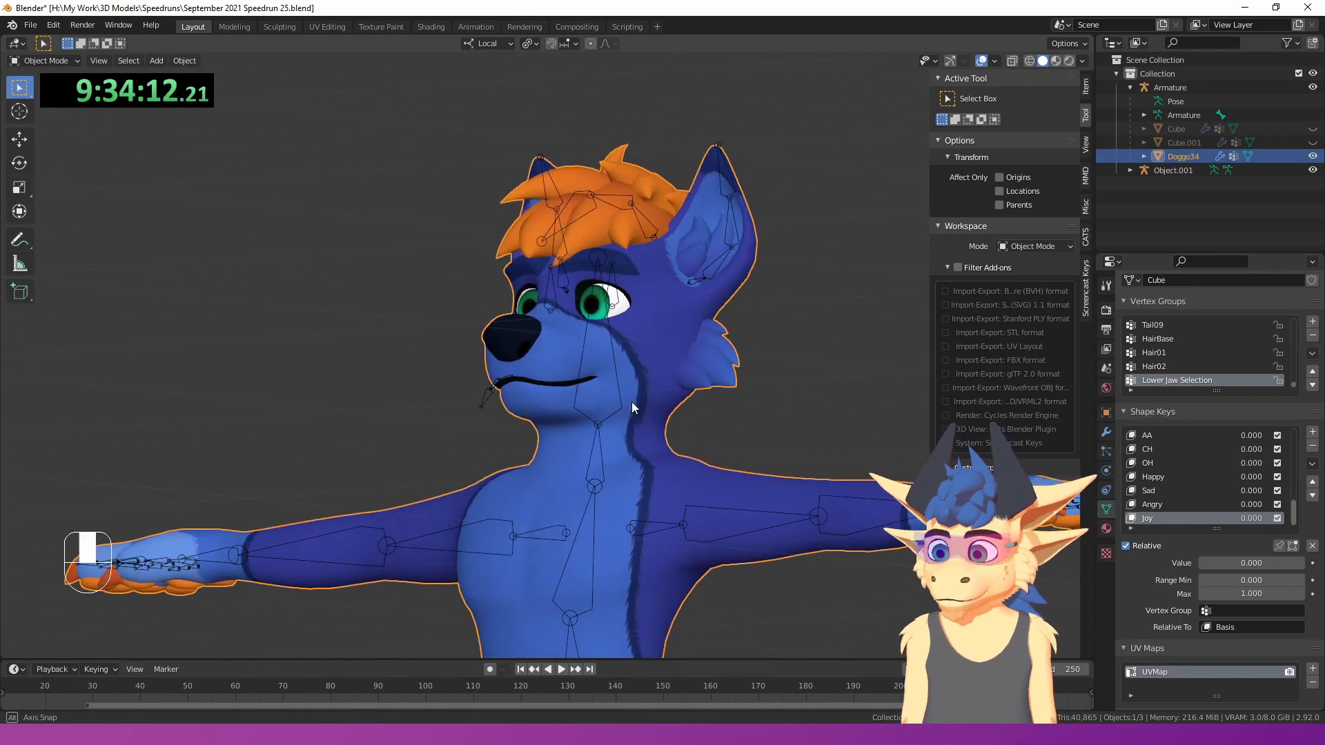
middle_drag(636, 407, 679, 409)
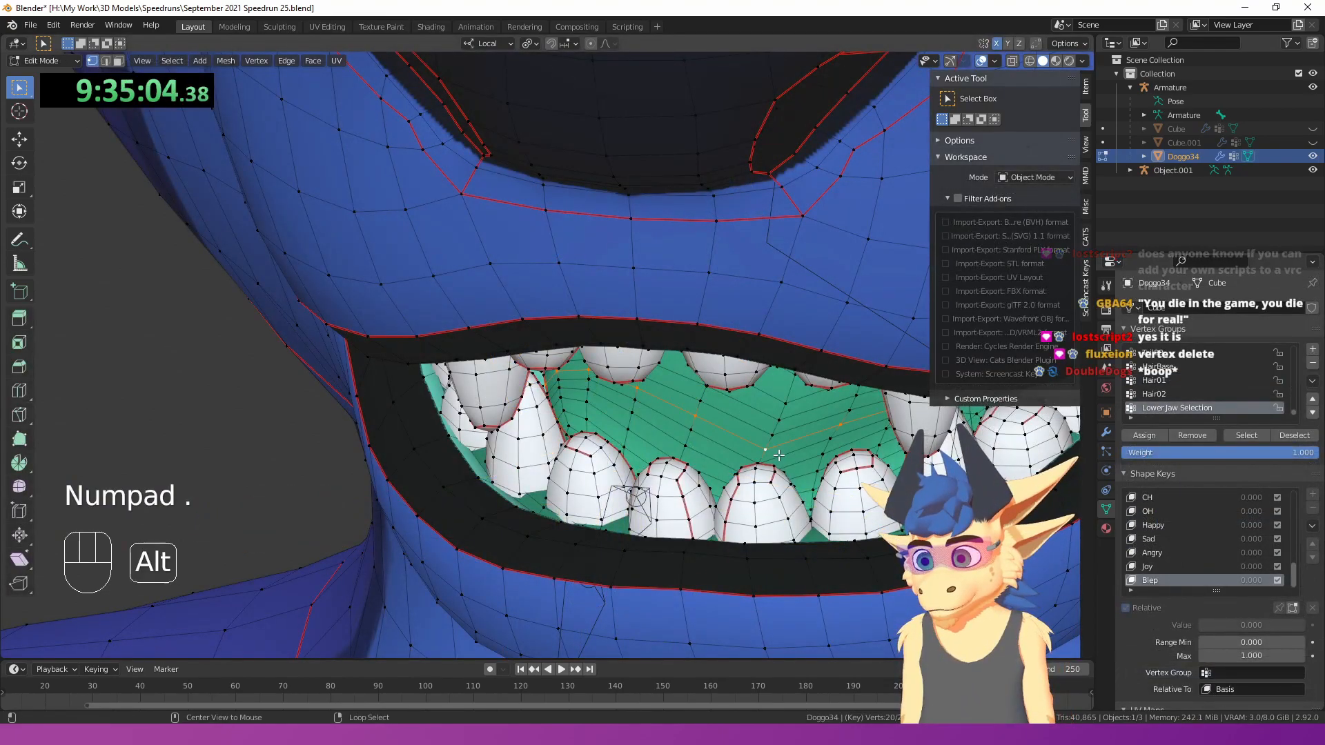
- Move the tongue vertices forward and out of the mouth in the Blep shape key with proportional editing, working from the side in wireframe
middle_drag(779, 456, 621, 438)
key(KP_3)
key(shift+z)
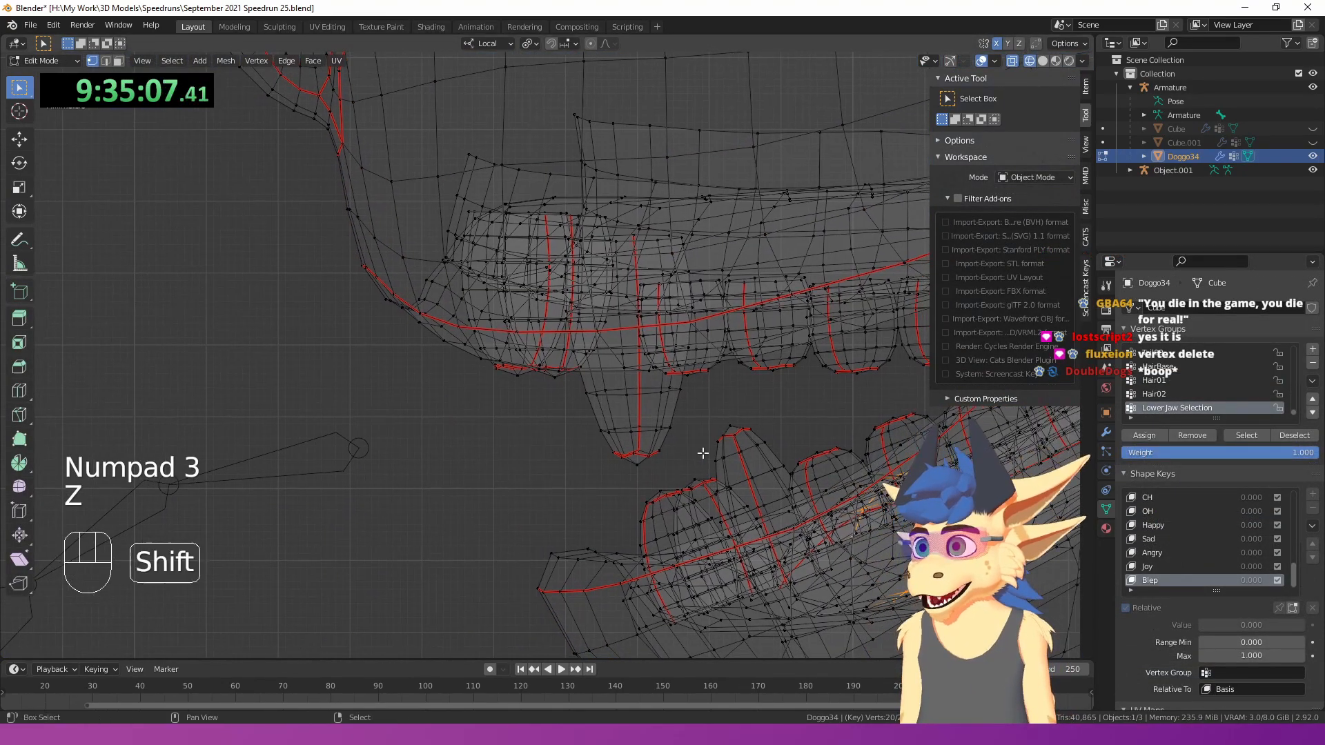
scroll(702, 453, down, 3)
key(g)
key(o)
key(g)
scroll(524, 305, up, 3)
key(g)
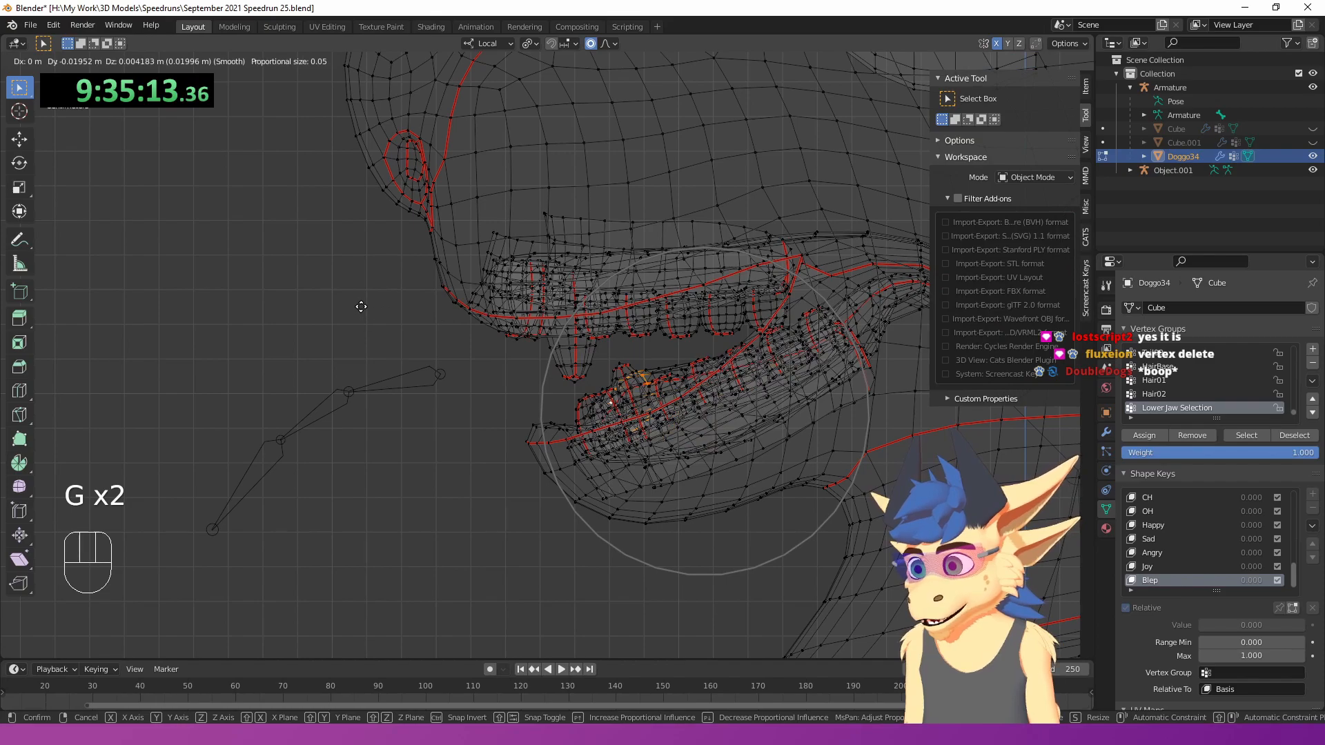
click(396, 414)
- Raise the tongue's base about 0.009 m along local Z with smooth, connected proportional editing
key(g)
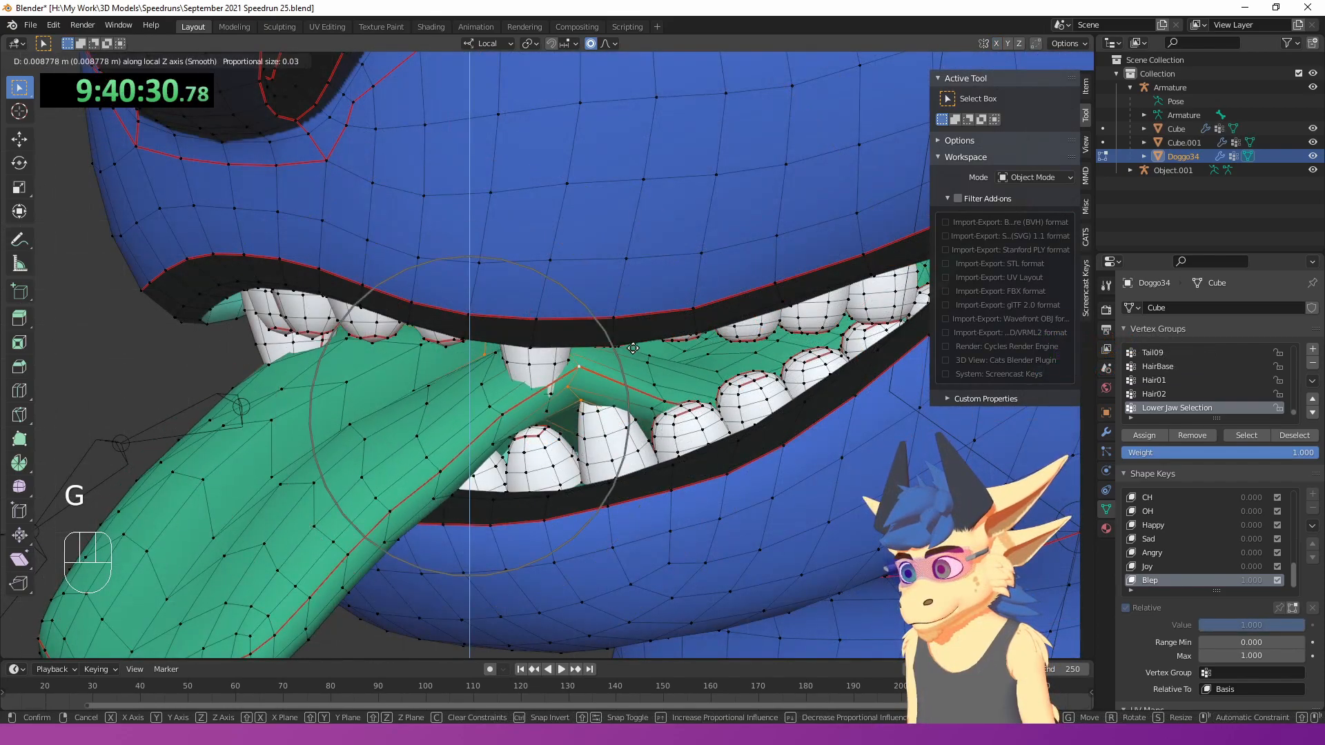
scroll(632, 347, down, 1)
click(633, 346)
middle_drag(633, 346, 681, 367)
key(g)
right_click(695, 358)
- Scale the tongue's base along X with proportional editing, adjusting the size of the falloff area
key(s)
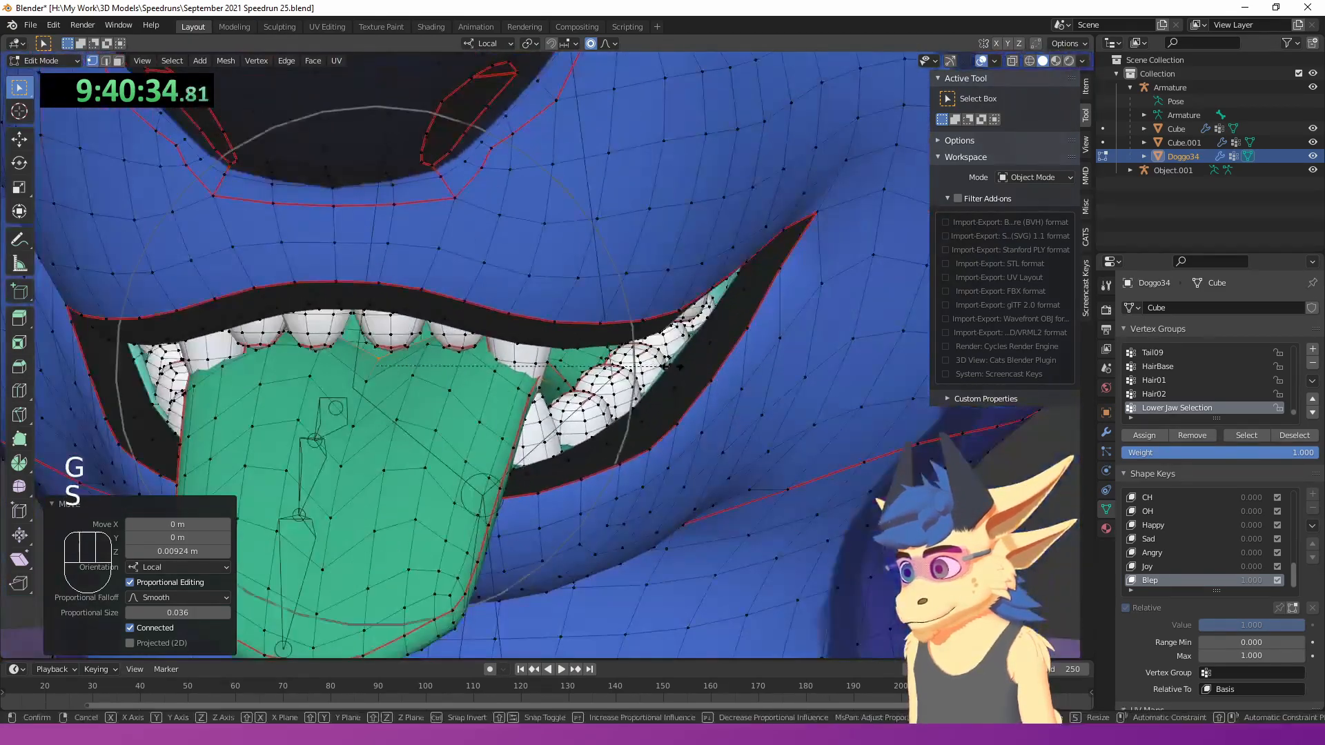
key(x)
scroll(621, 365, down, 4)
scroll(607, 364, up, 10)
scroll(603, 364, down, 2)
click(595, 364)
middle_drag(594, 365, 545, 340)
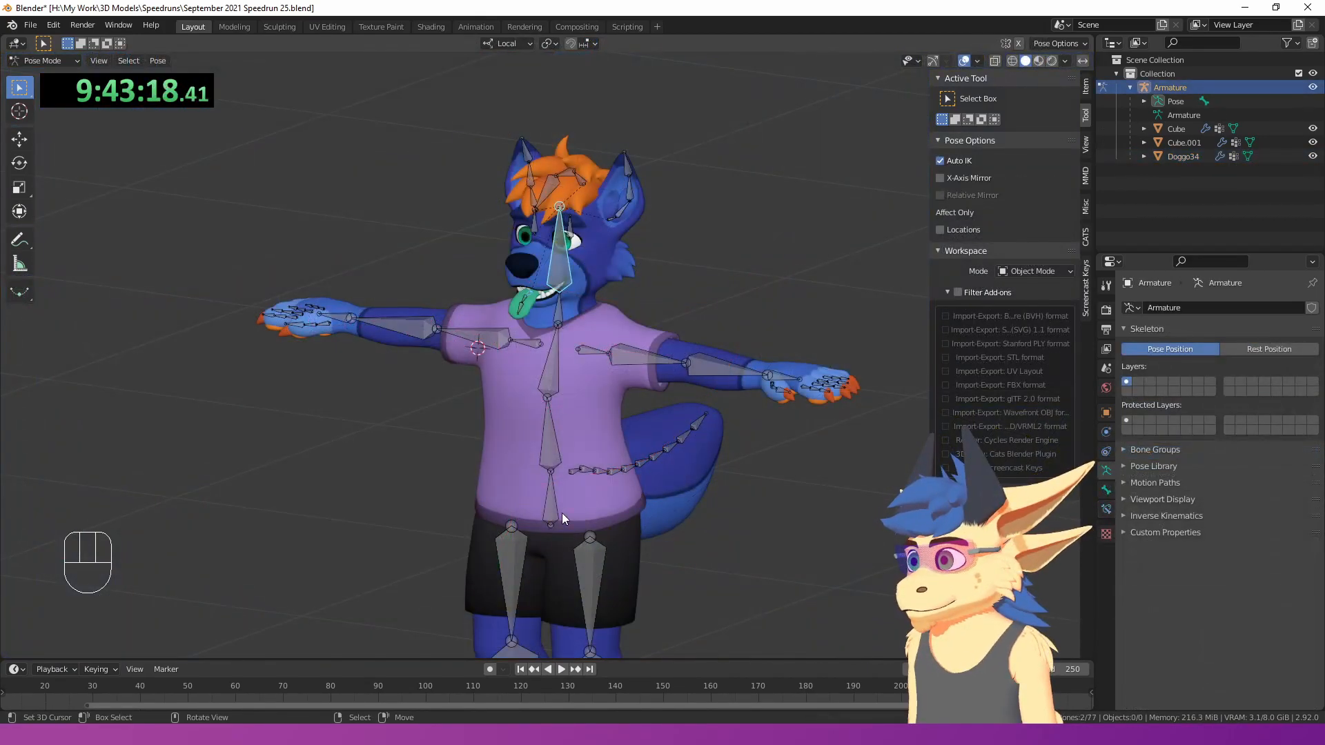
- Try moving the hips bone freely to test how the body and clothing follow
scroll(562, 512, up, 5)
key(g)
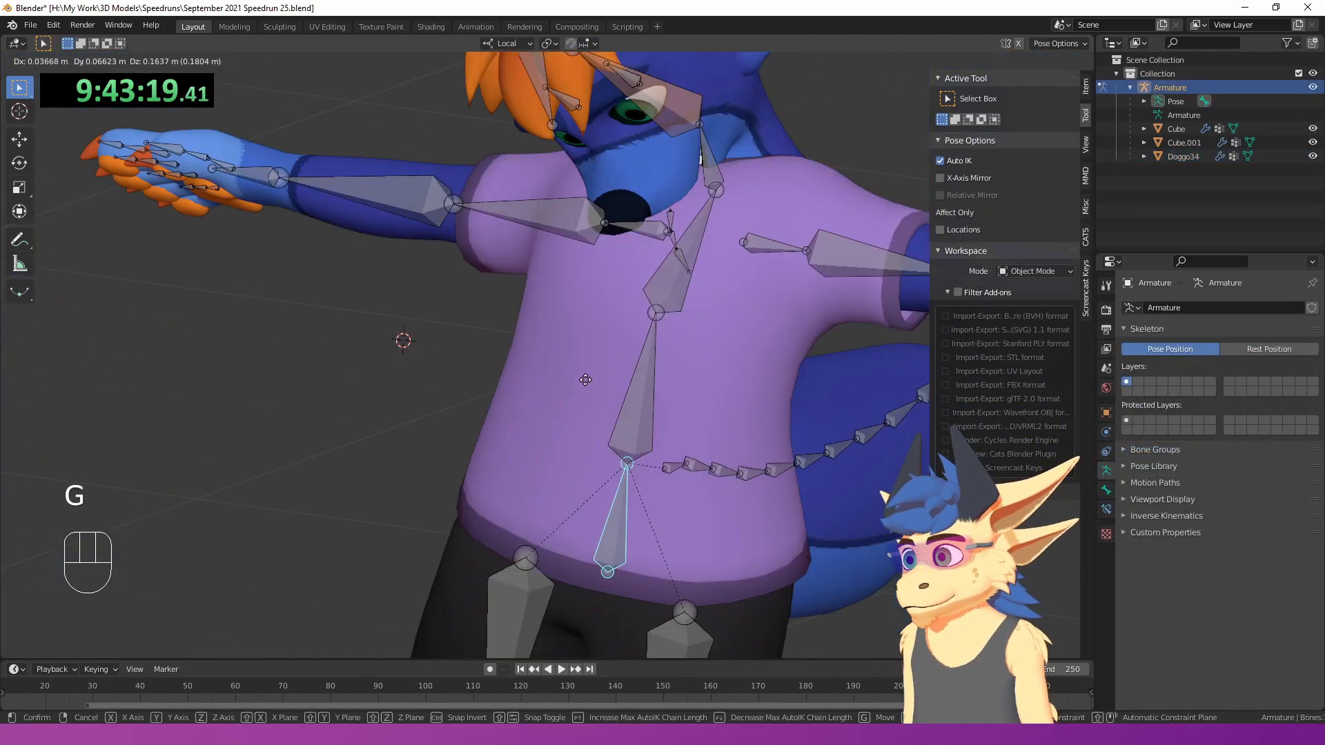
right_click(539, 386)
- Try a free trackball rotation of the head and tongue bones with the tongue sticking out
shift+middle_drag(544, 316, 533, 596)
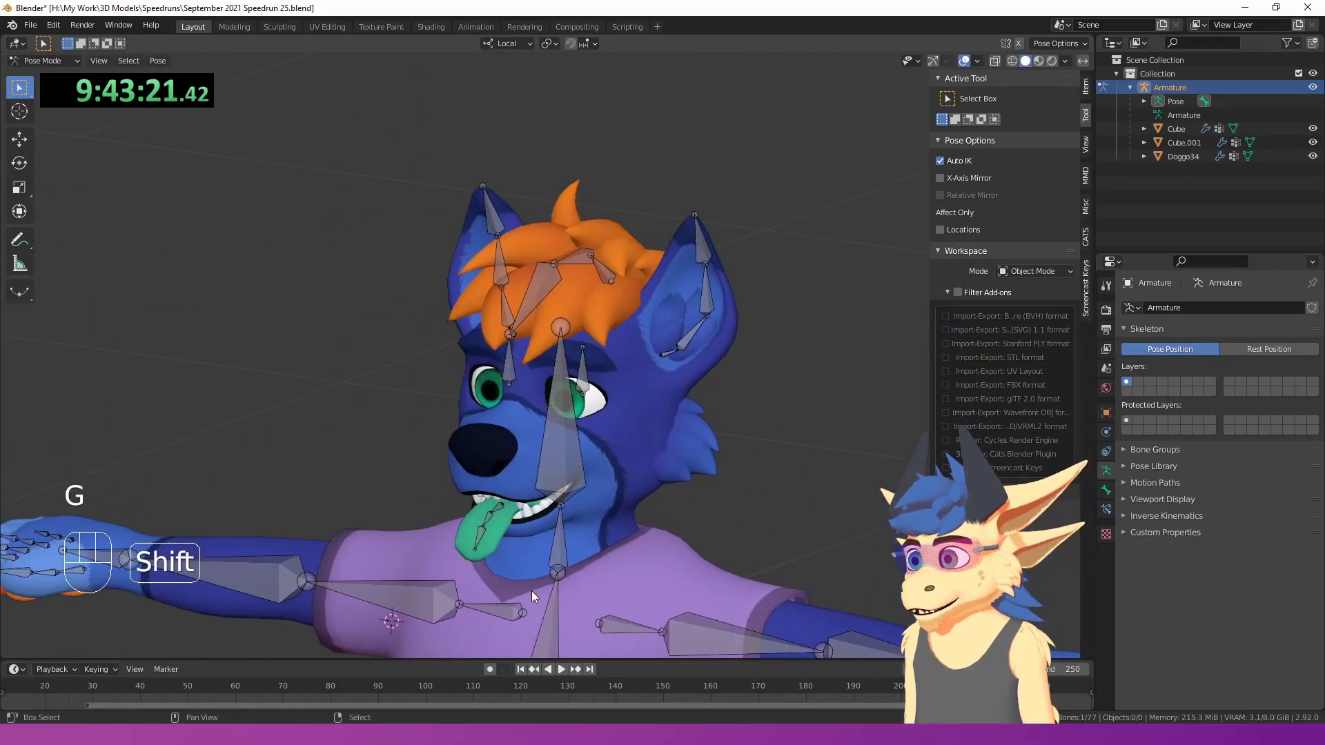
scroll(531, 591, up, 3)
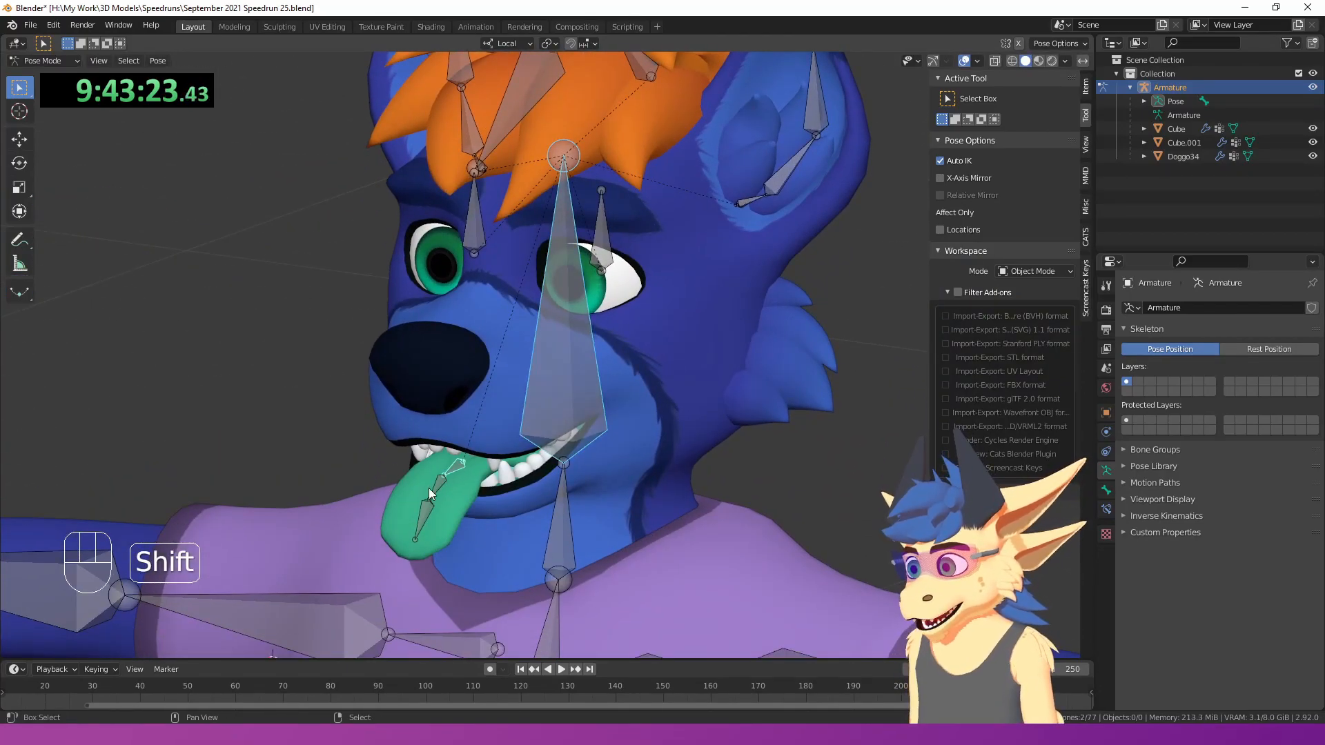
middle_drag(421, 534, 500, 503)
key(r)
key(r)
right_click(505, 506)
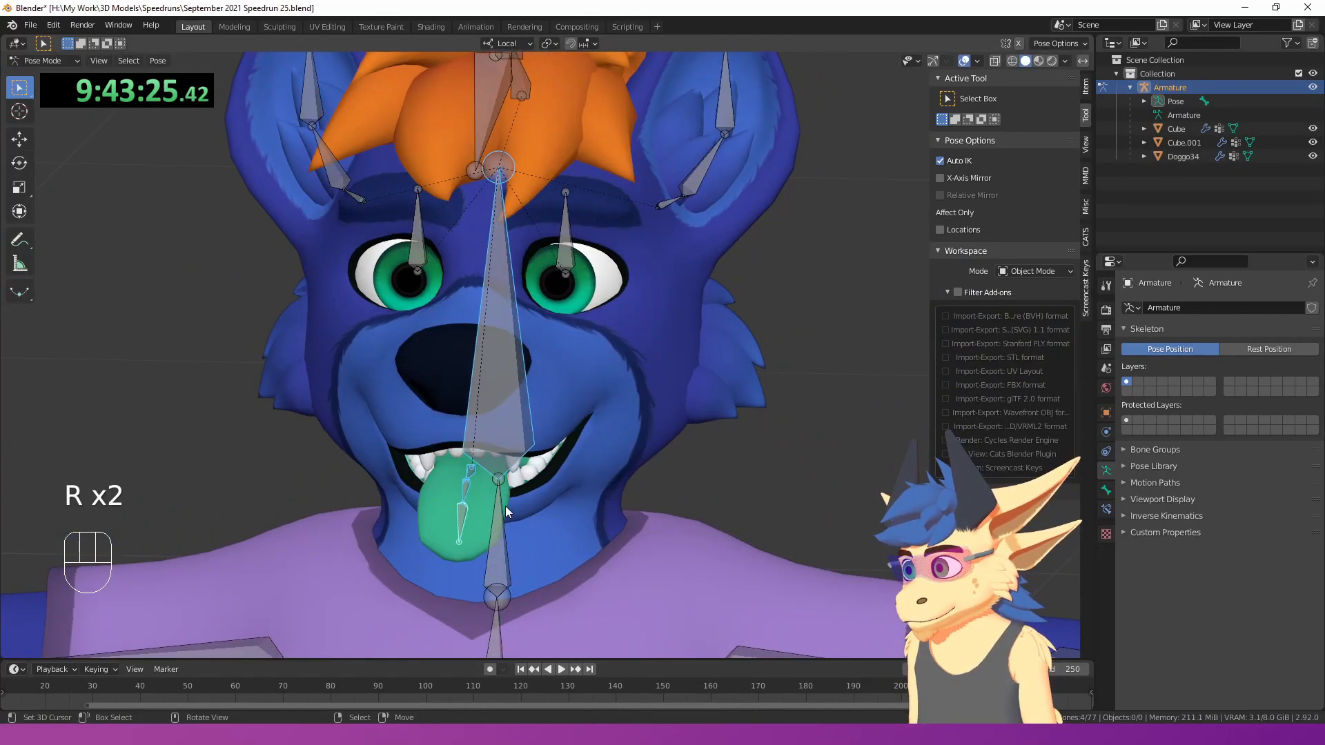
- Change the pivot point and rotate the selected head and tongue bones together to test the tongue's deformation
key(period)
click(517, 583)
key(r)
key(r)
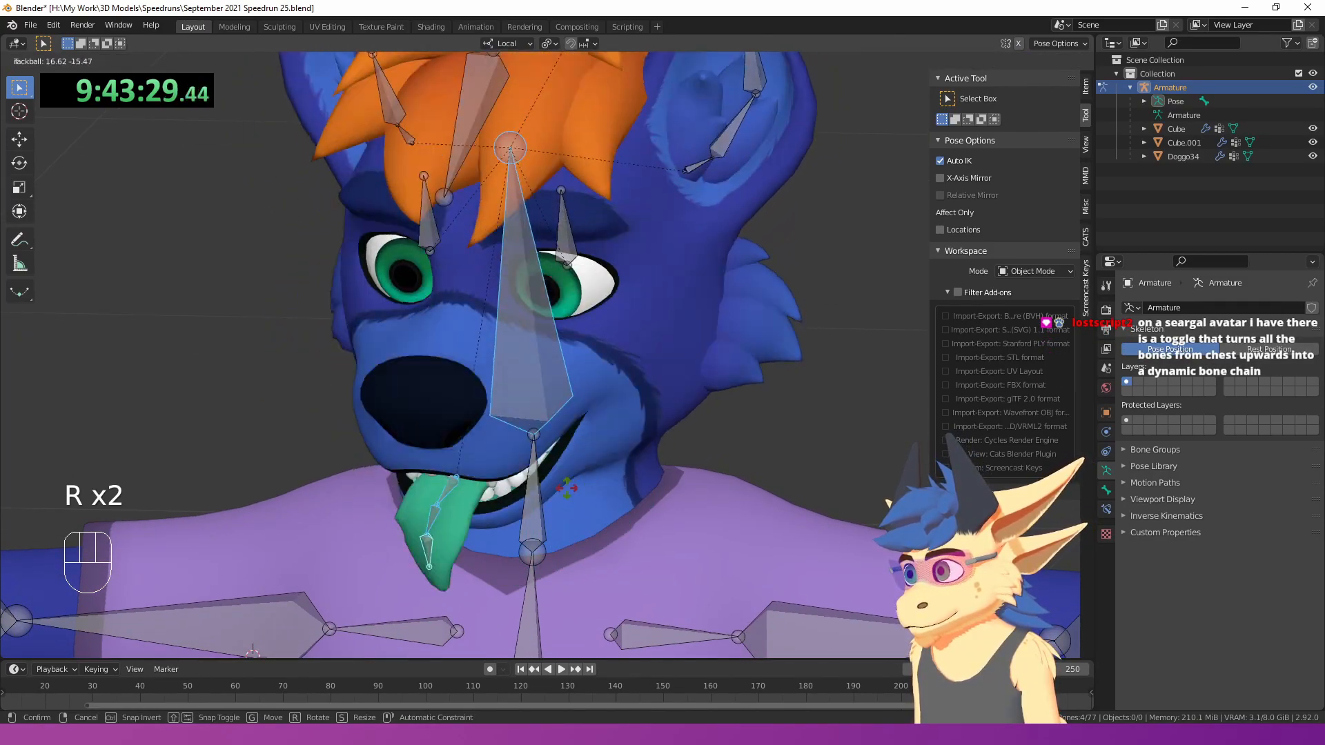
key(r)
key(r)
key(r)
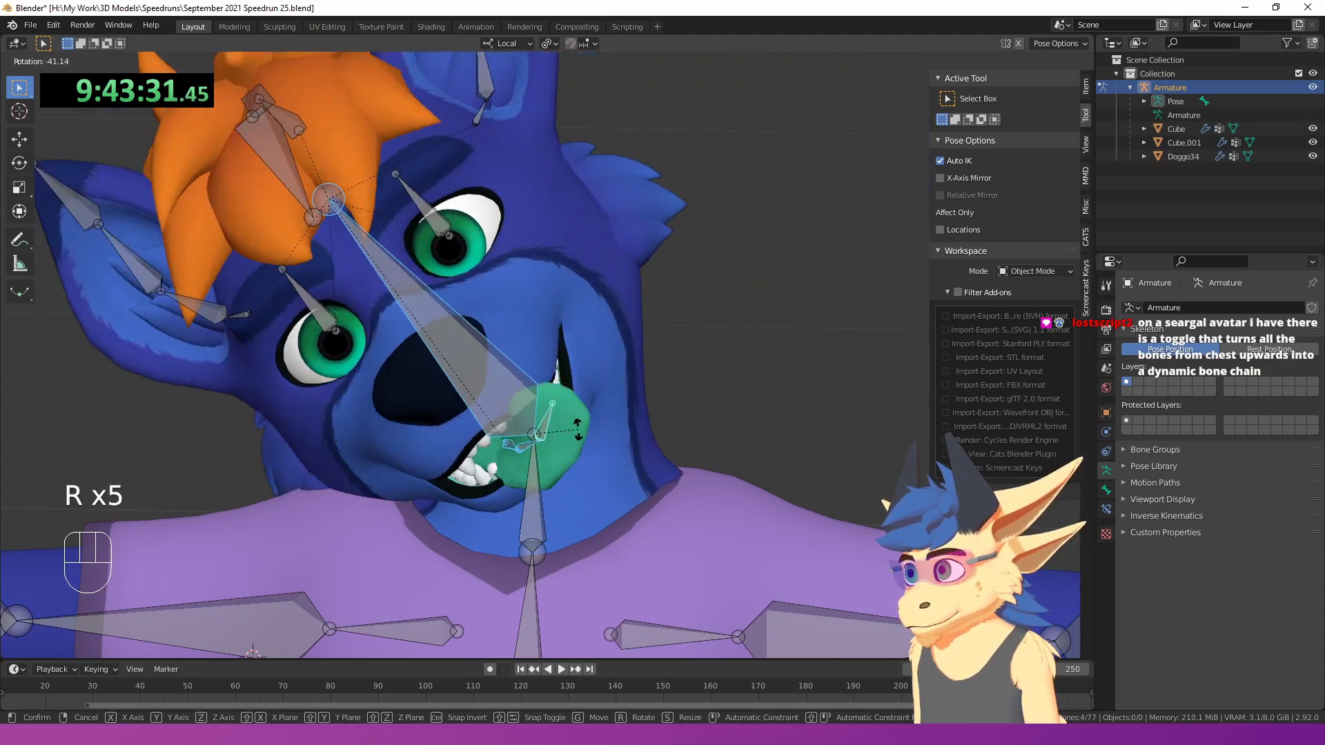
key(r)
key(r)
click(577, 477)
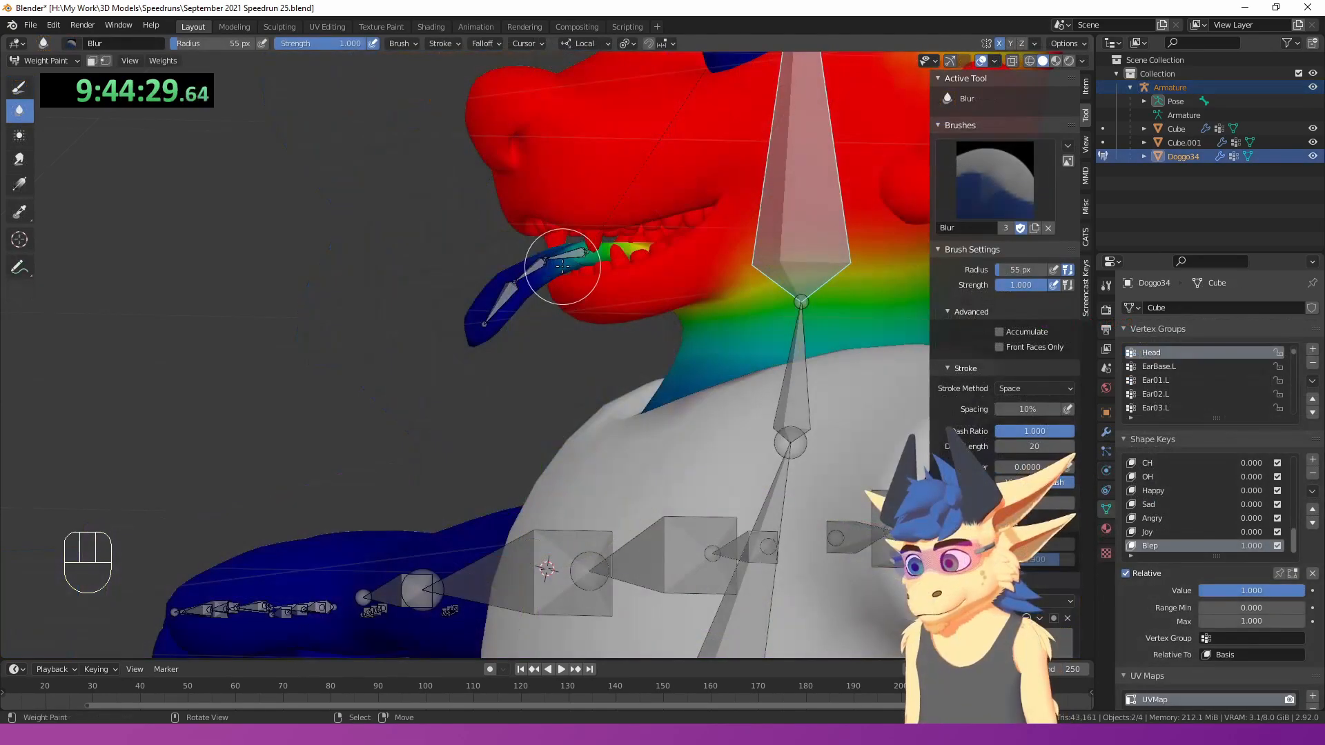
- Select the three tongue bones in Weight Paint mode and rotate them about -18° to bend the tongue
shift+click(517, 277)
middle_drag(498, 312, 473, 320)
shift+right_click(475, 319)
scroll(500, 309, up, 3)
key(r)
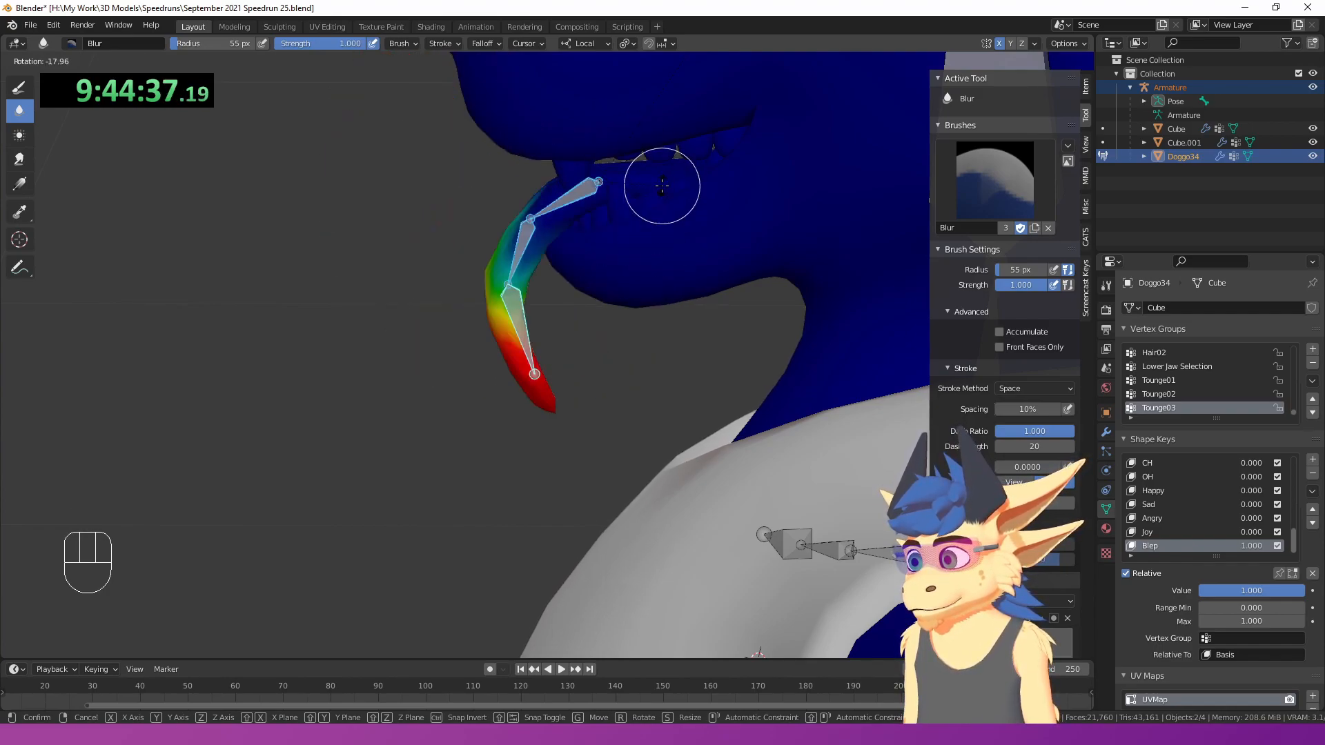
click(661, 187)
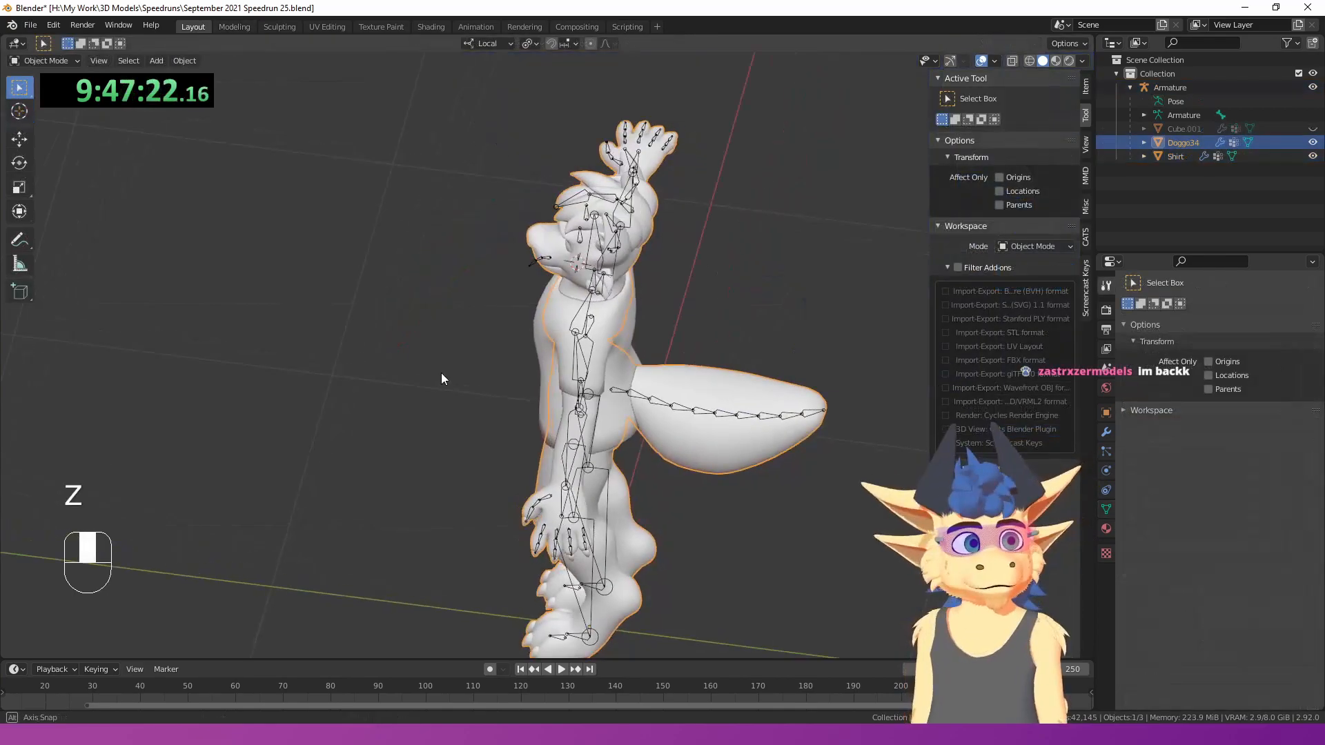
- Examine how the shirt fits the body around the torso, shoulders and lowered arm from several angles
middle_drag(441, 372, 461, 376)
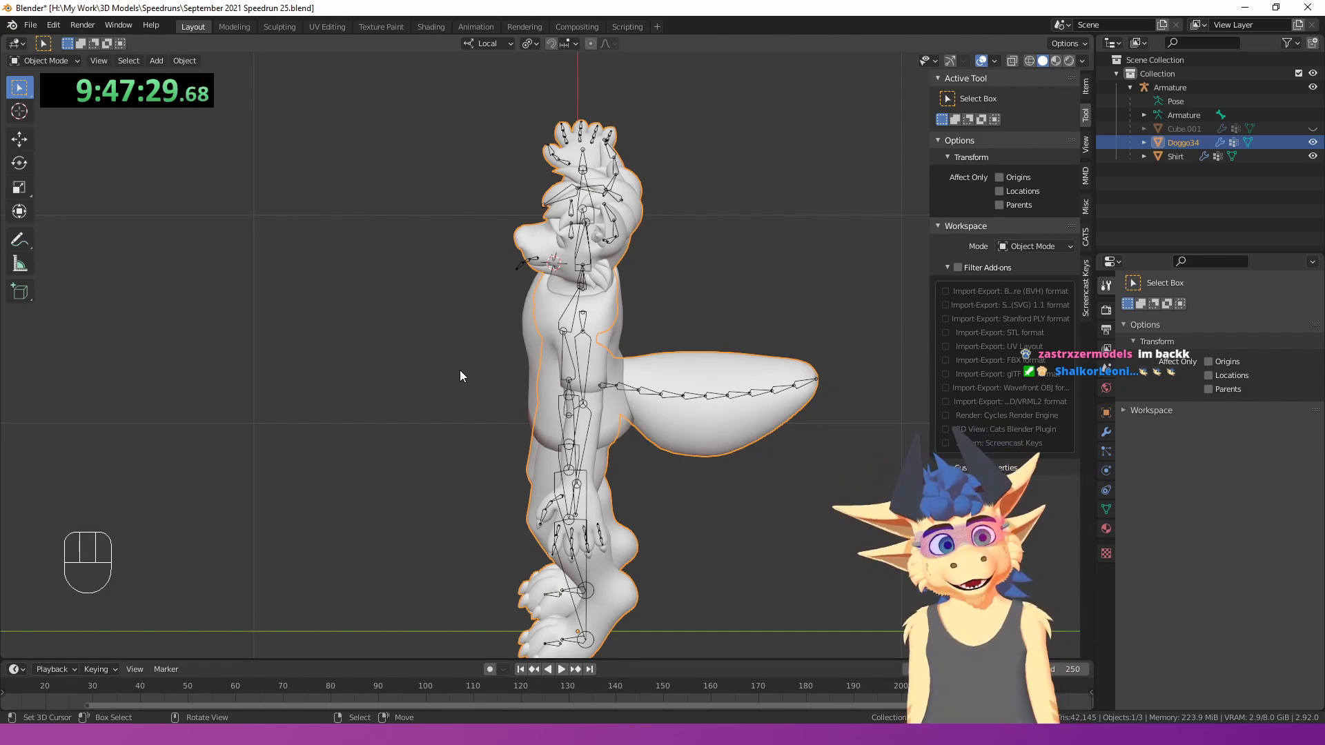
middle_drag(438, 358, 655, 328)
scroll(565, 314, up, 4)
middle_drag(565, 314, 601, 275)
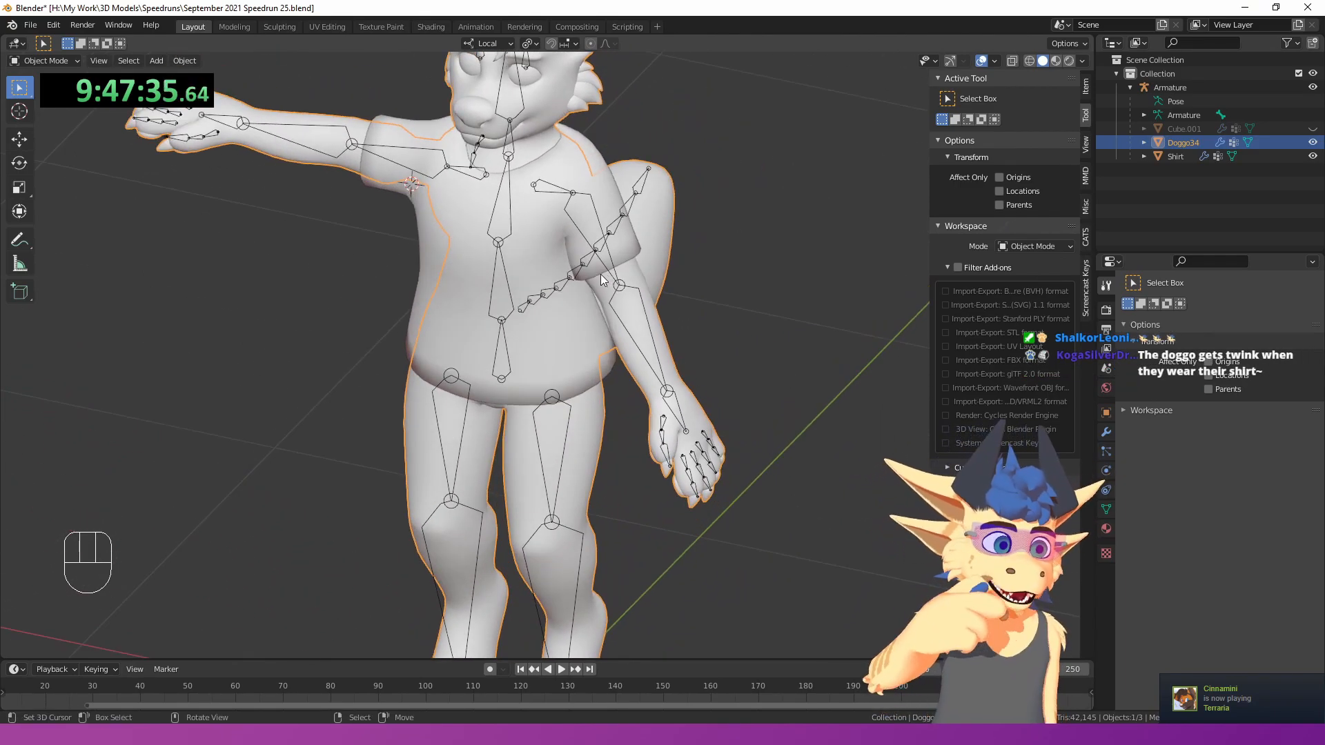
middle_drag(566, 297, 611, 326)
scroll(500, 371, up, 1)
key(Tab)
scroll(500, 372, down, 2)
key(Tab)
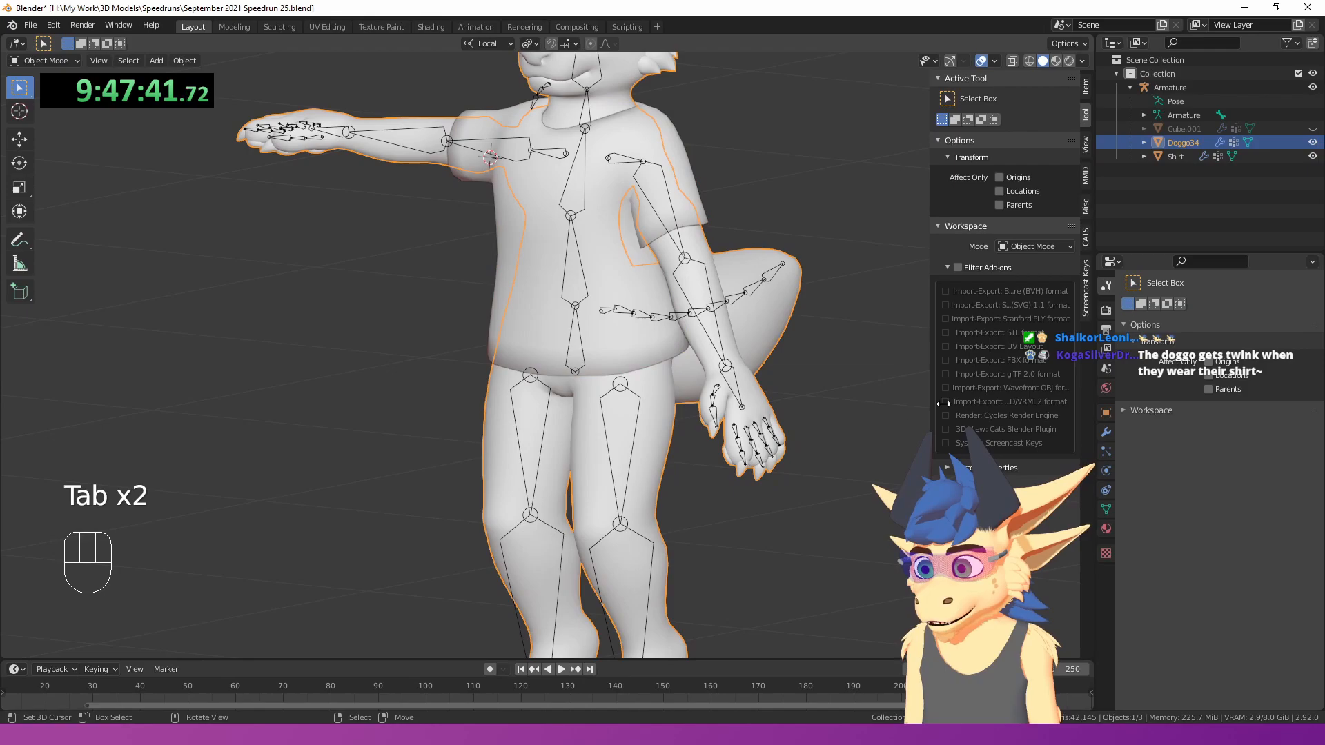
- Open the mesh data properties of the Doggo34 body
click(1106, 413)
click(1107, 528)
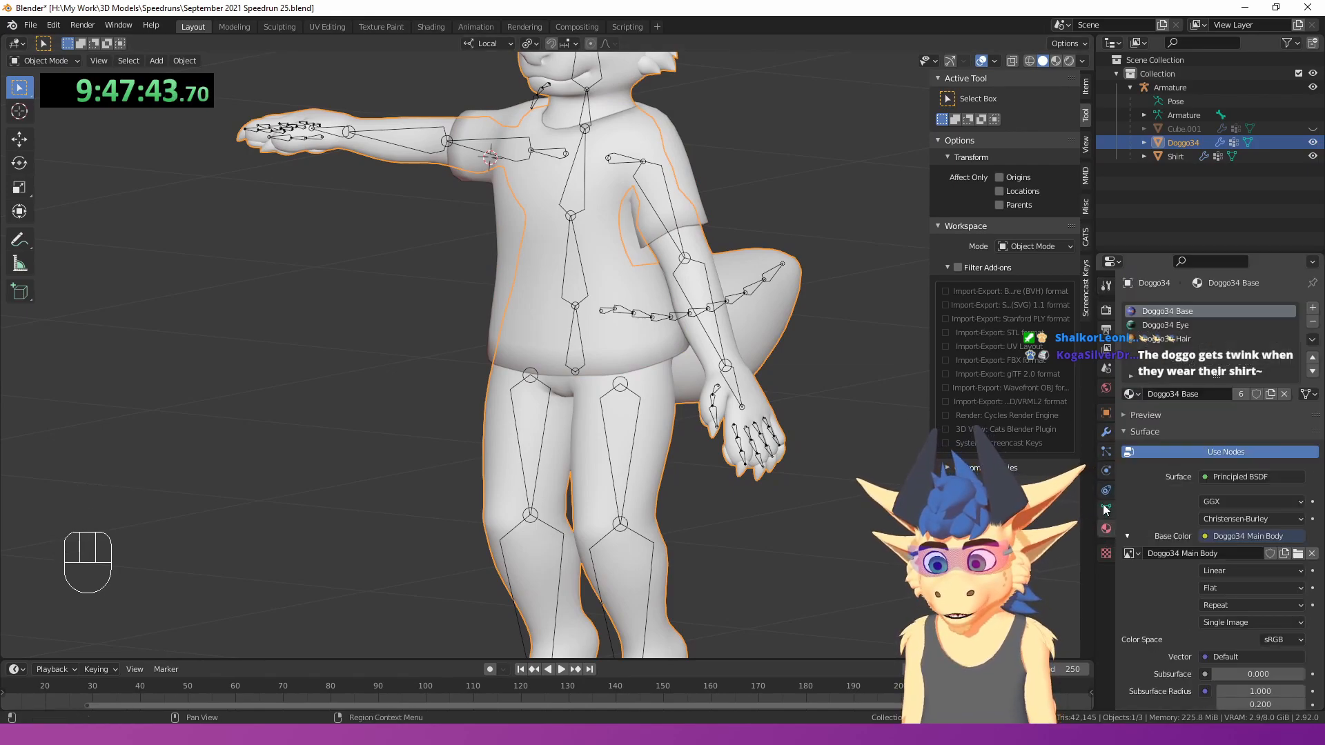
click(1106, 510)
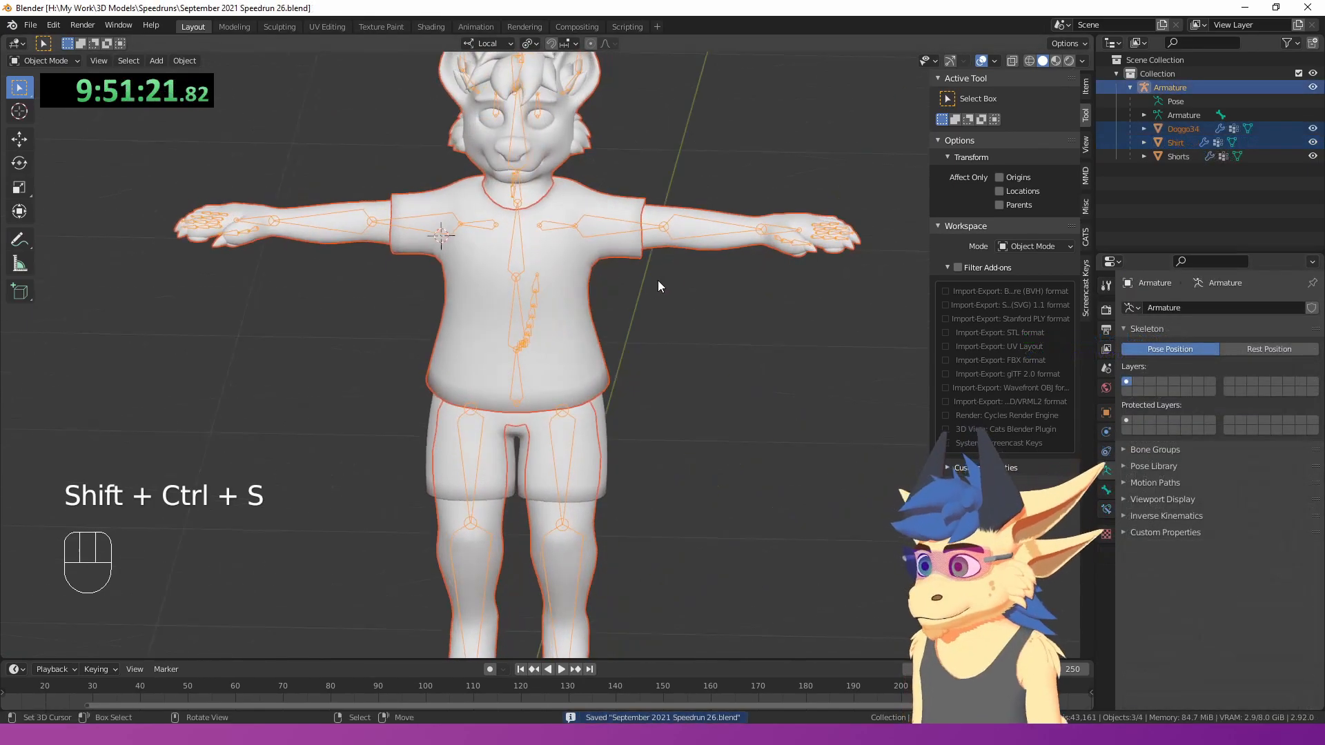
- Select the Doggo34 body and review its shape key list and the clothed model
click(719, 220)
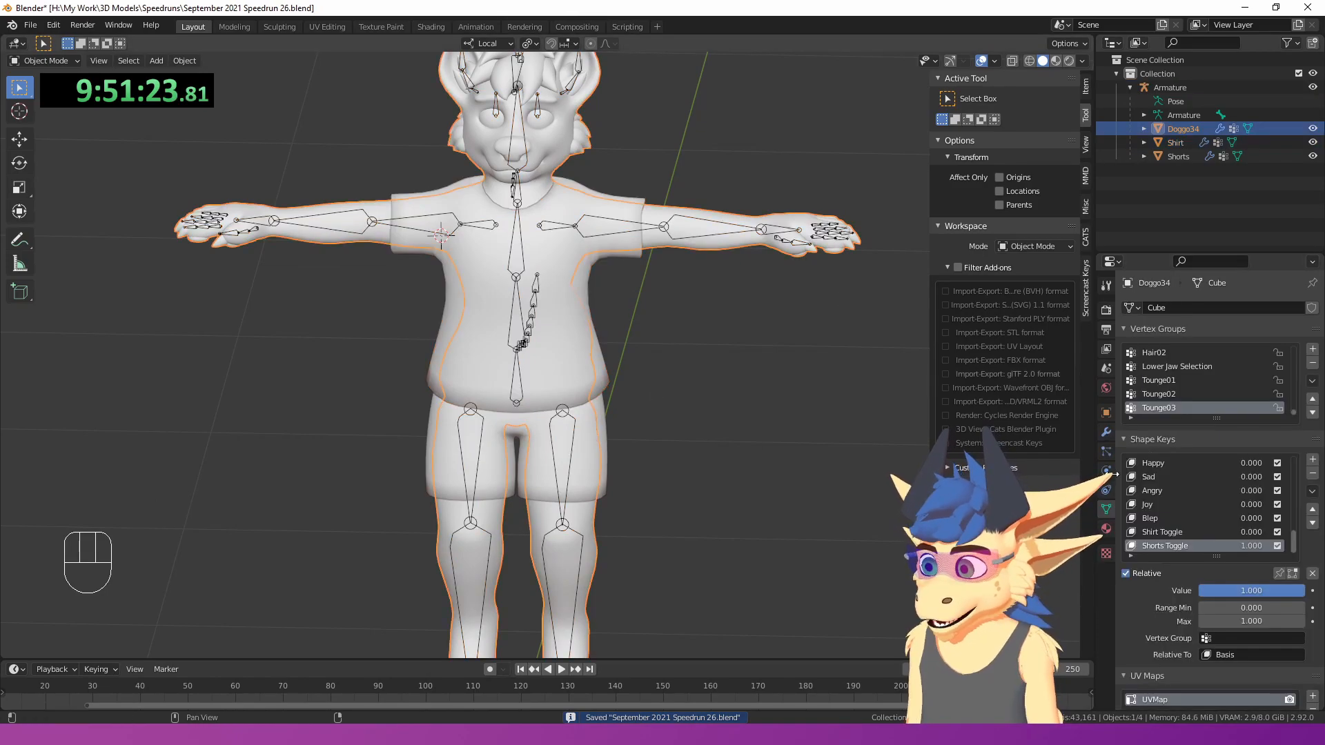
scroll(1167, 479, up, 1)
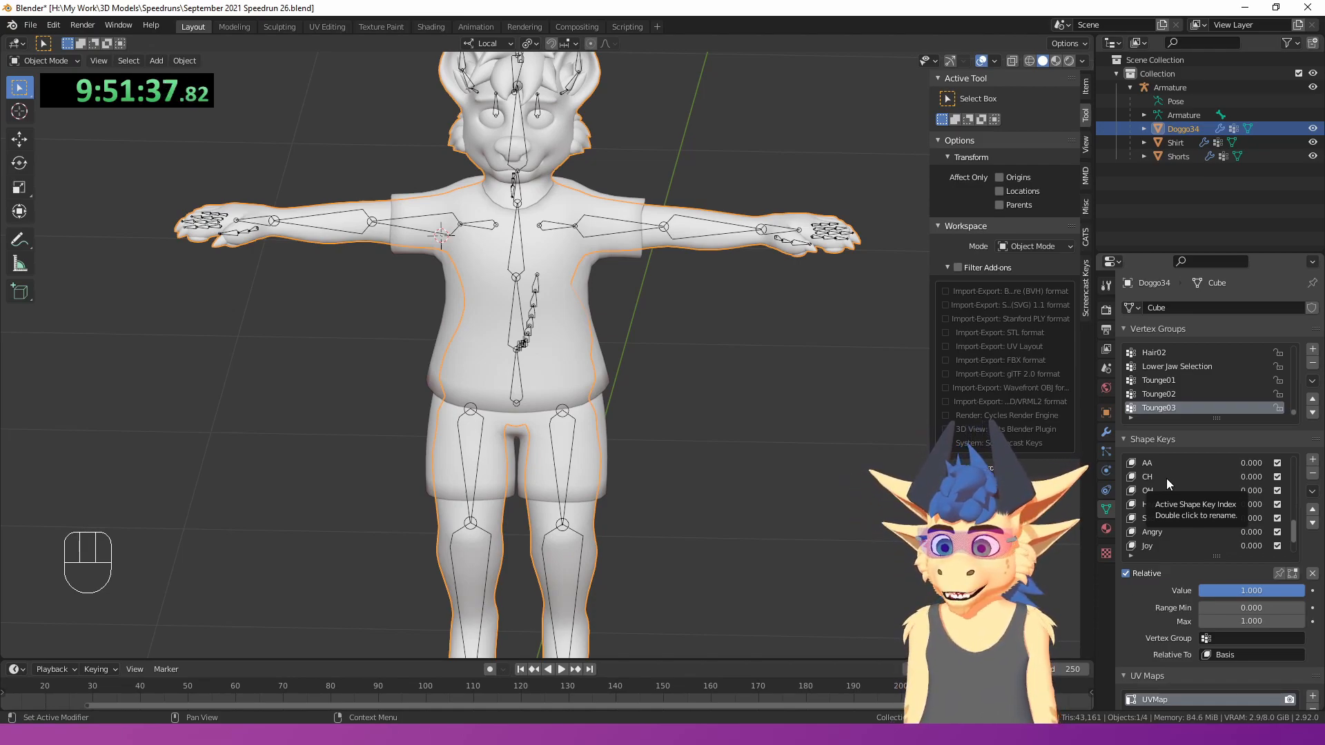
shift+click(573, 424)
middle_drag(378, 205, 538, 214)
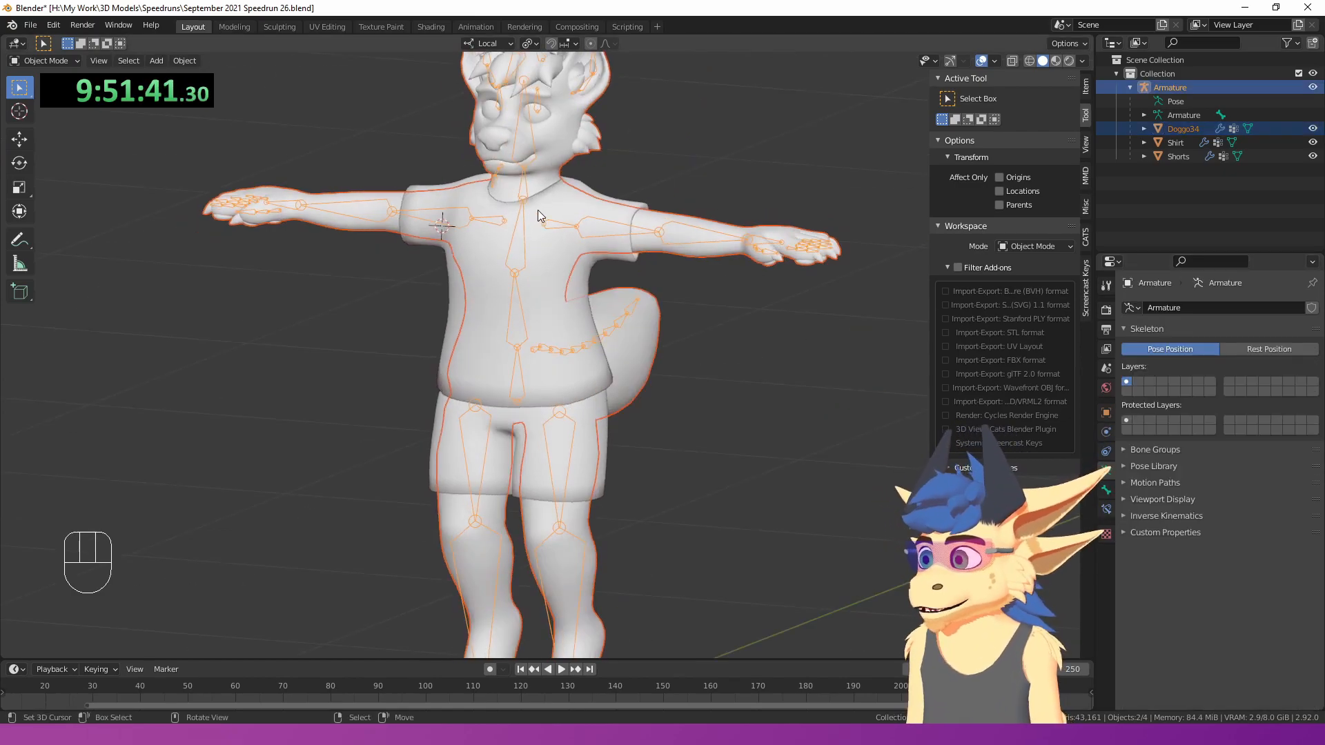
click(600, 508)
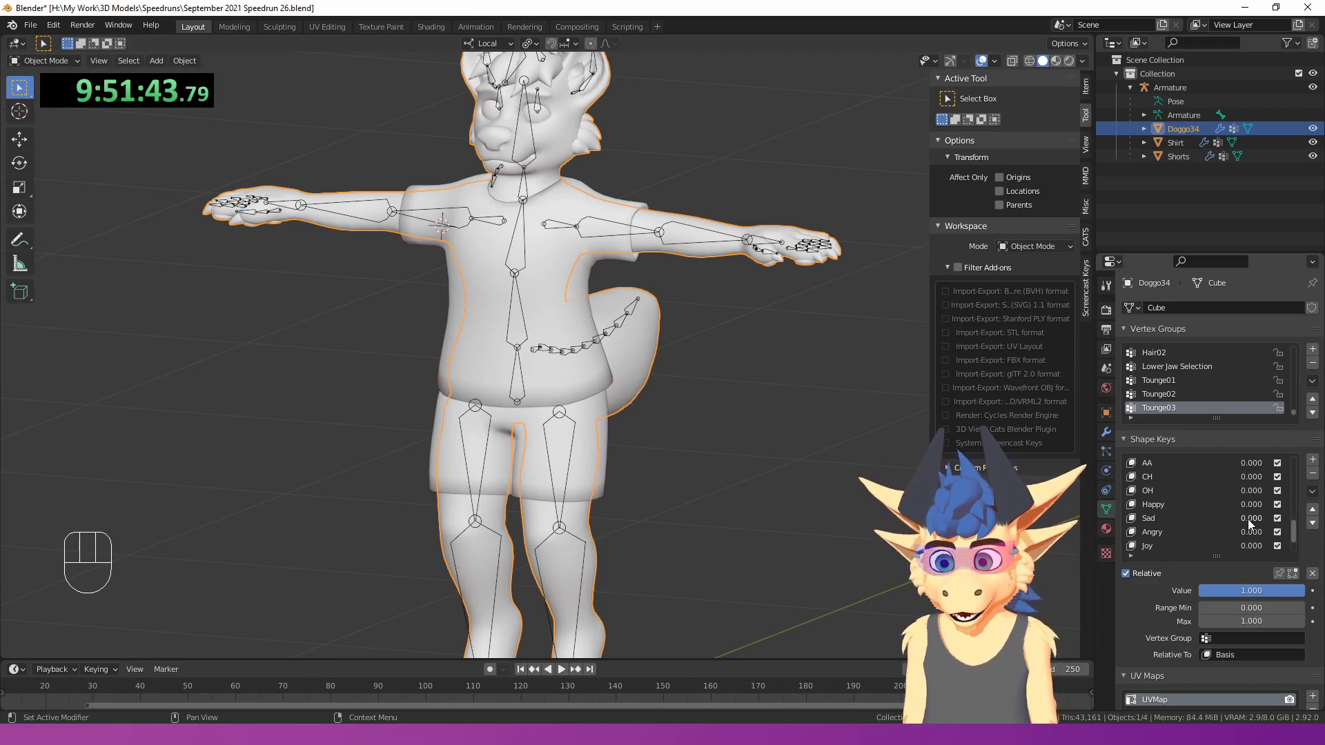
click(468, 340)
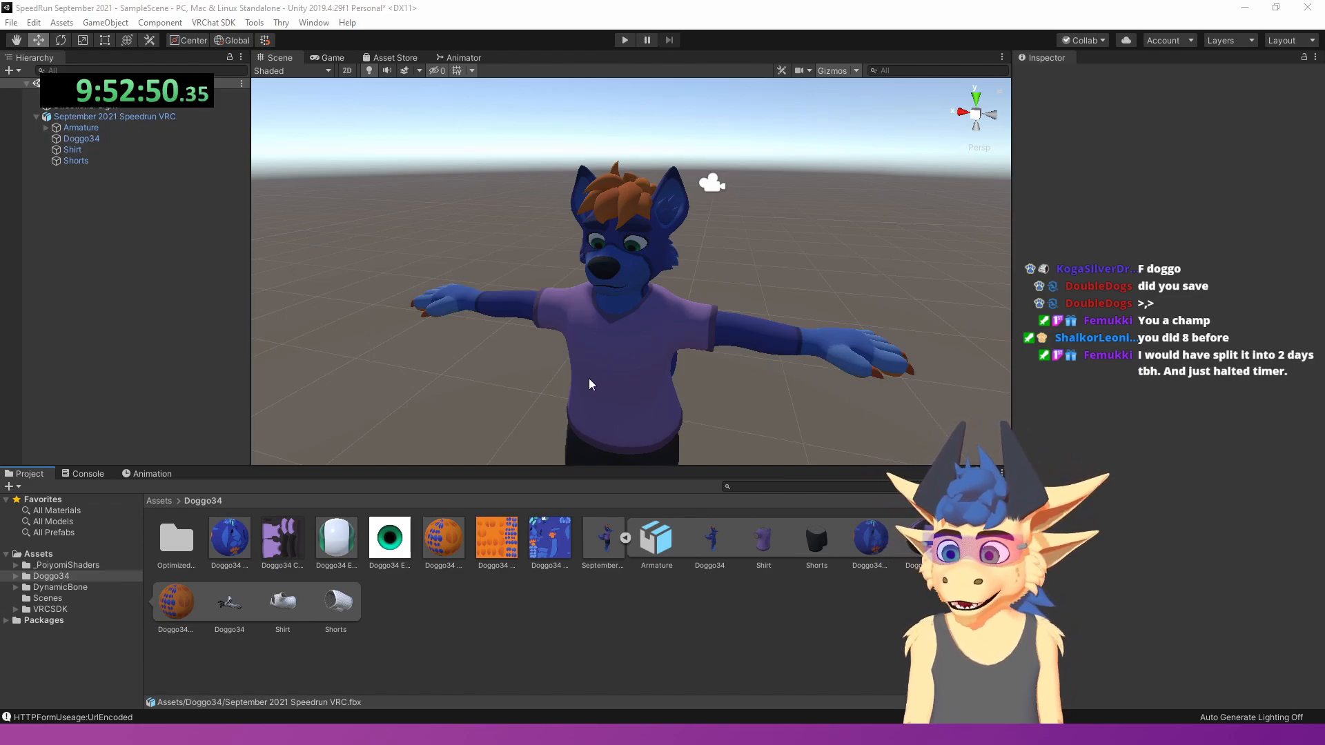
- Switch to Unity and inspect the imported avatar's shirt, shorts and tail from behind and up close
alt+drag(588, 382, 519, 348)
right_drag(518, 348, 202, 369)
key(s)
key(e)
key(q)
key(w)
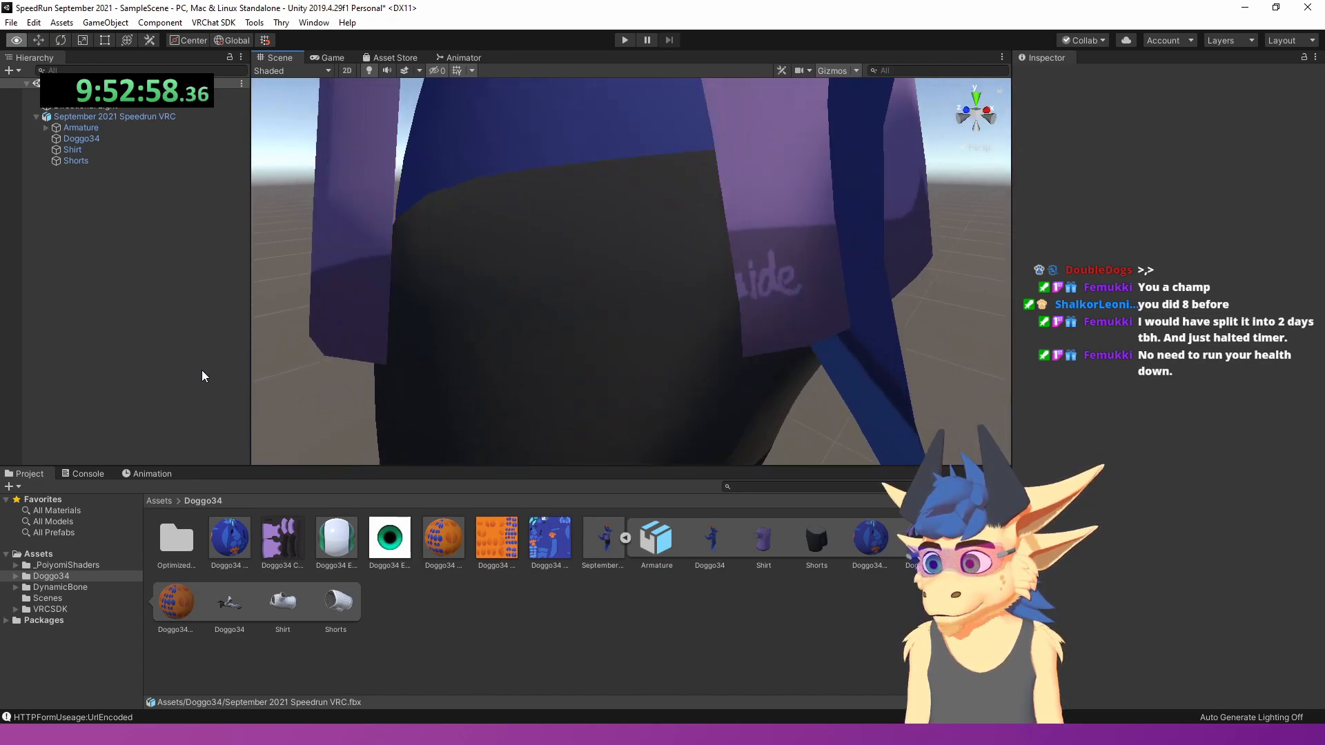
key(s)
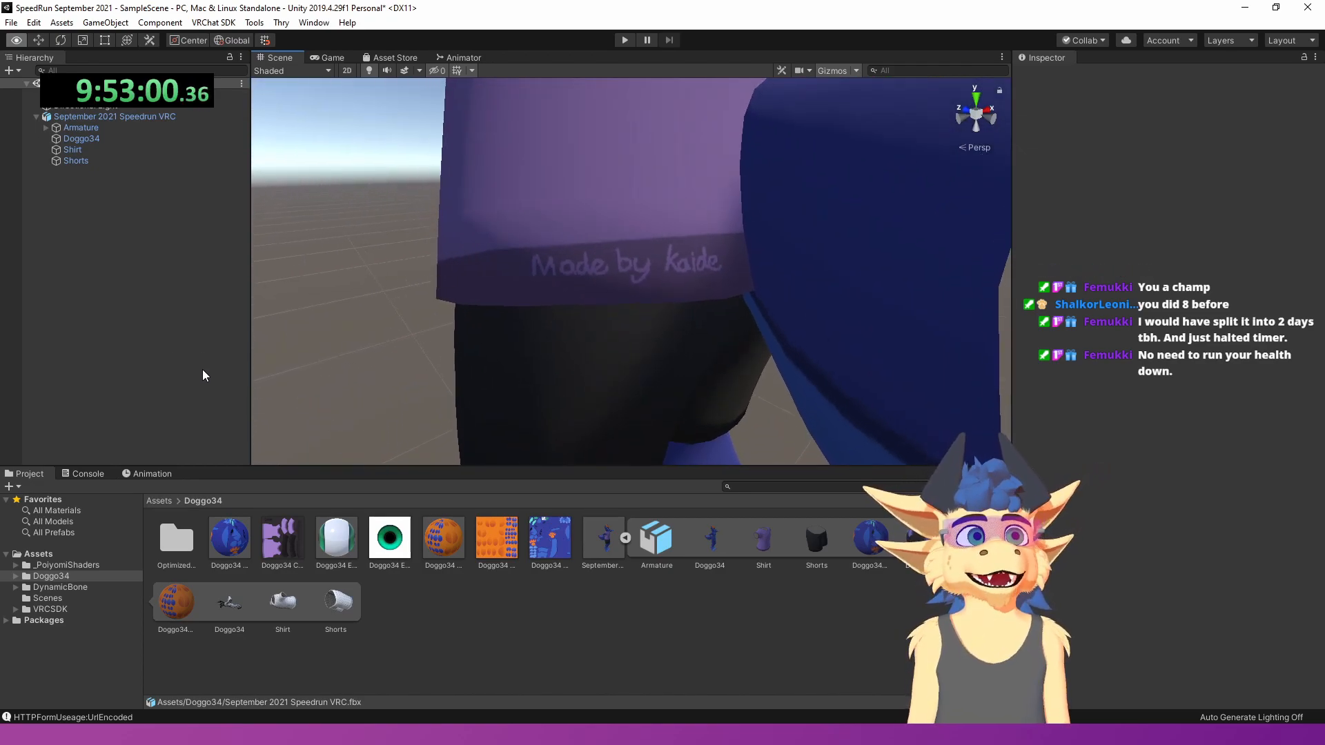
key(e)
key(s)
right_drag(202, 370, 837, 187)
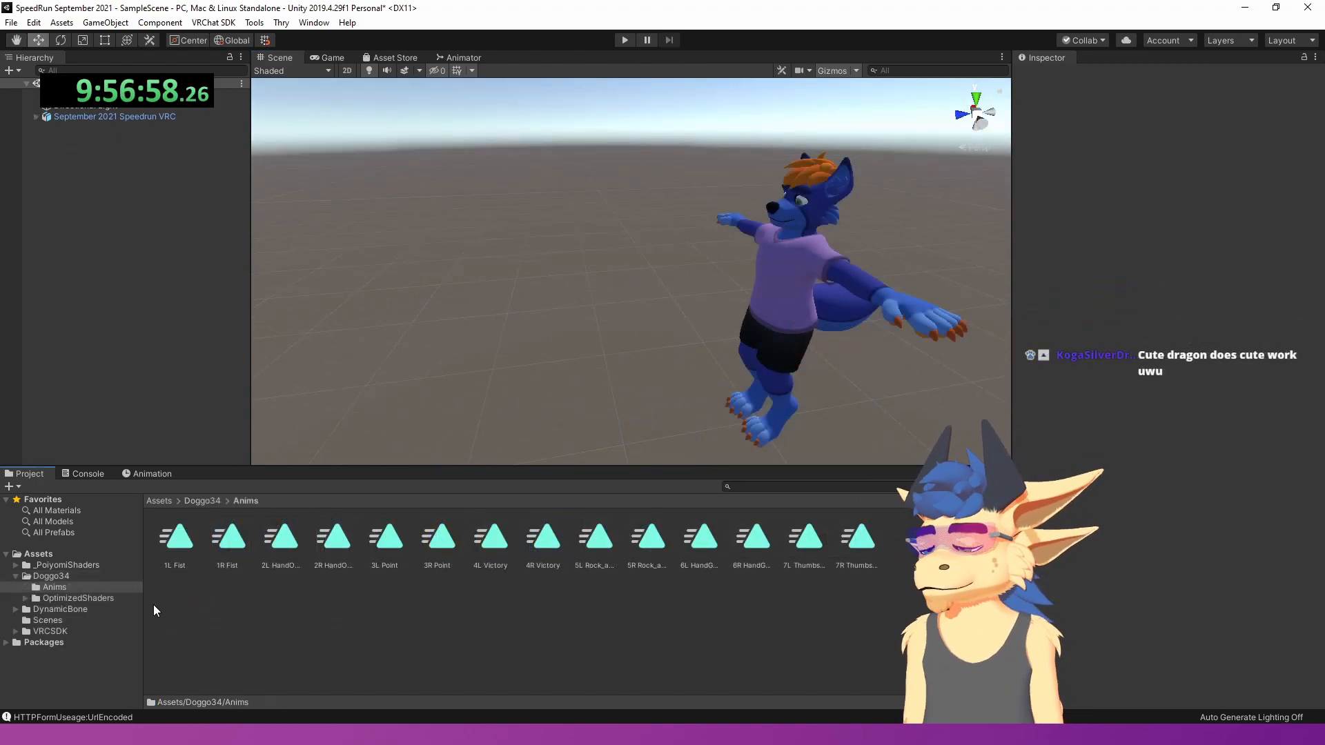
- Assign all hand gesture clips from 1L Fist through 7R Thumbs_up to the avatar in the scene
click(178, 537)
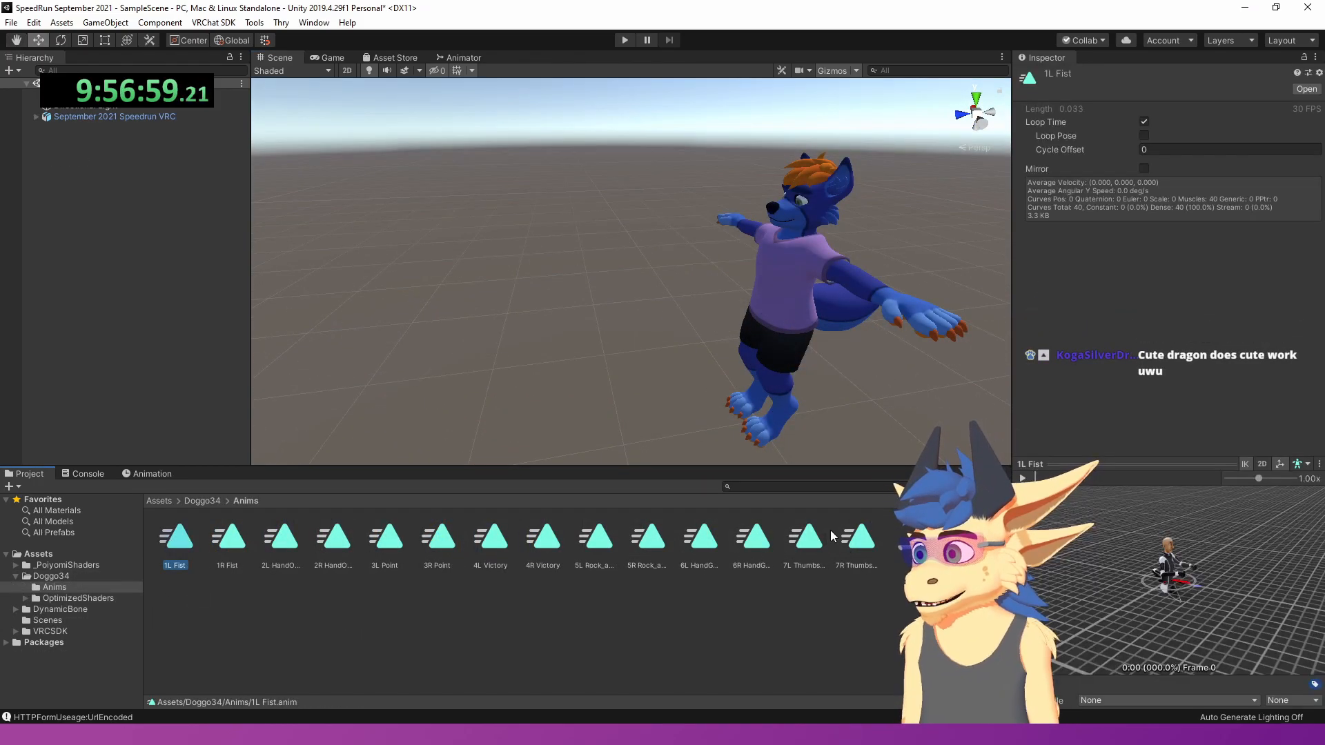
shift+click(856, 548)
drag(856, 548, 780, 312)
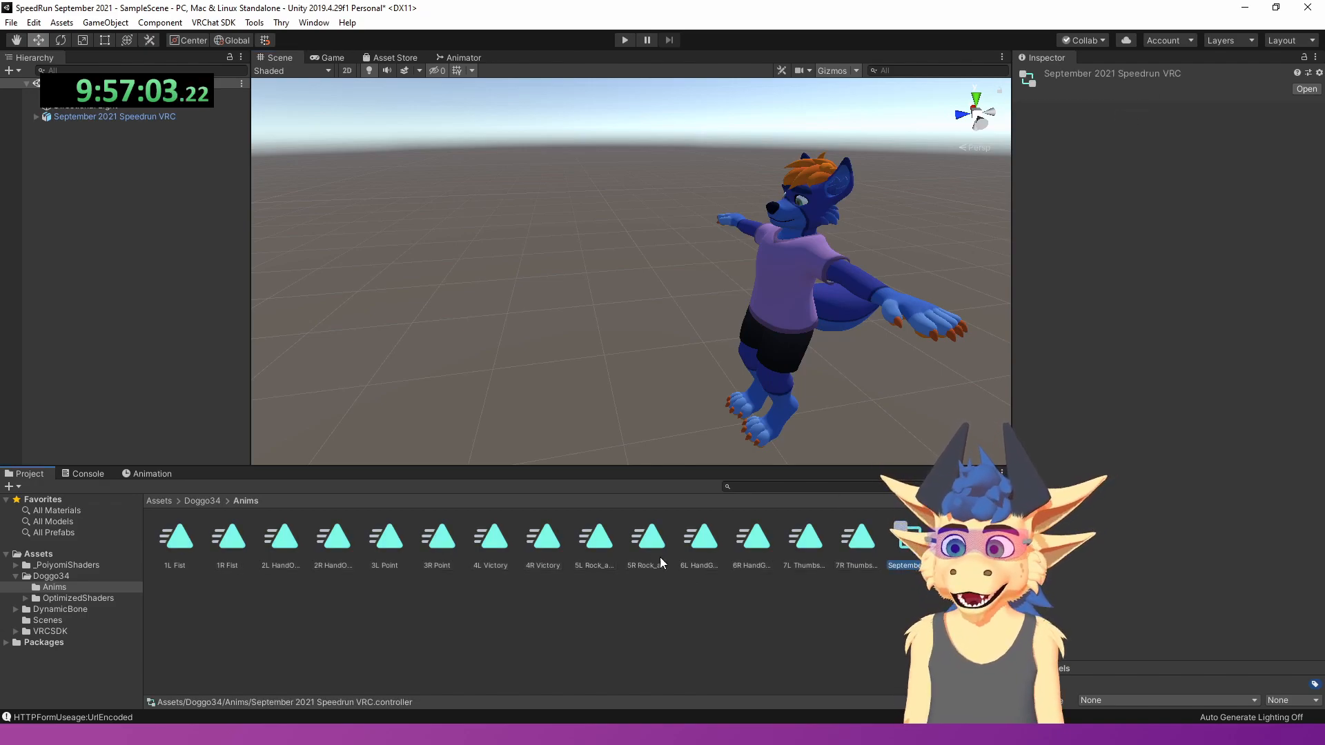
- Duplicate the avatar and move the copy to about 2.58 on the Z axis, in front of the original
click(794, 297)
key(ctrl+d)
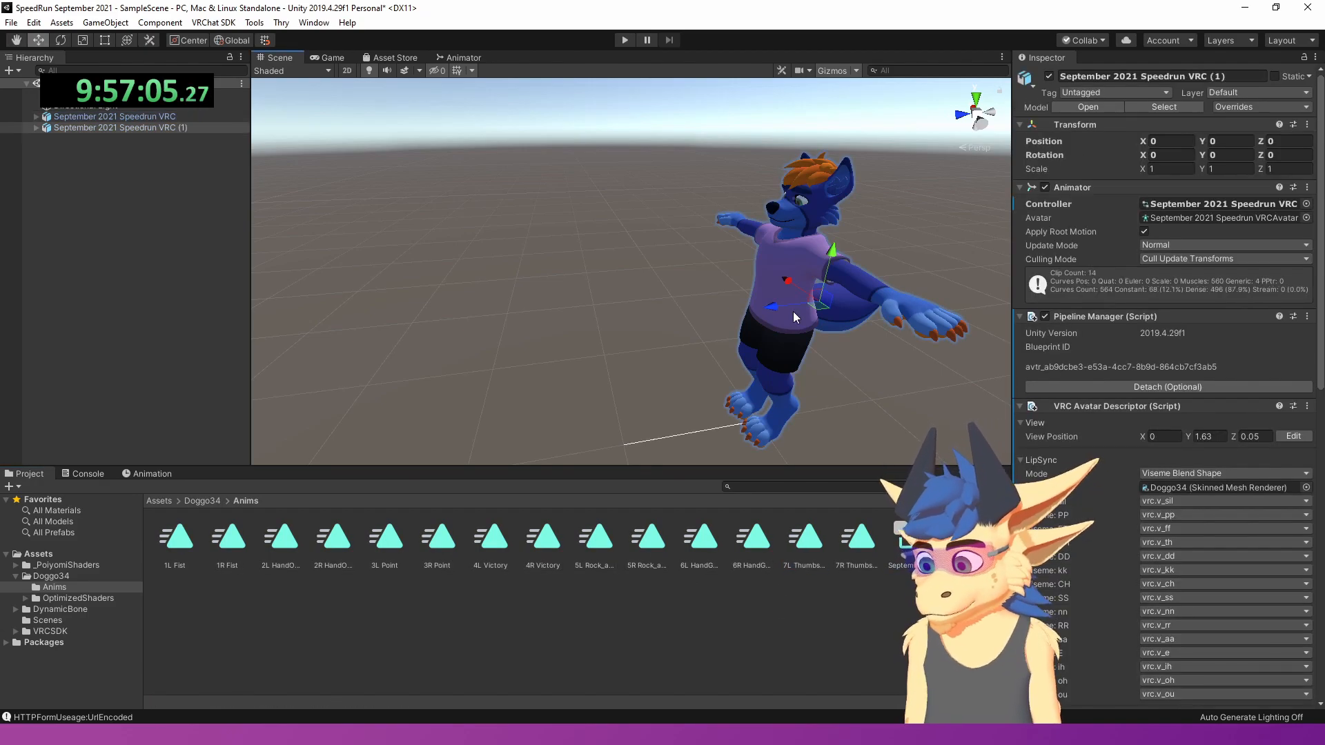
drag(773, 306, 631, 304)
key(a)
right_drag(631, 304, 862, 294)
key(w)
key(s)
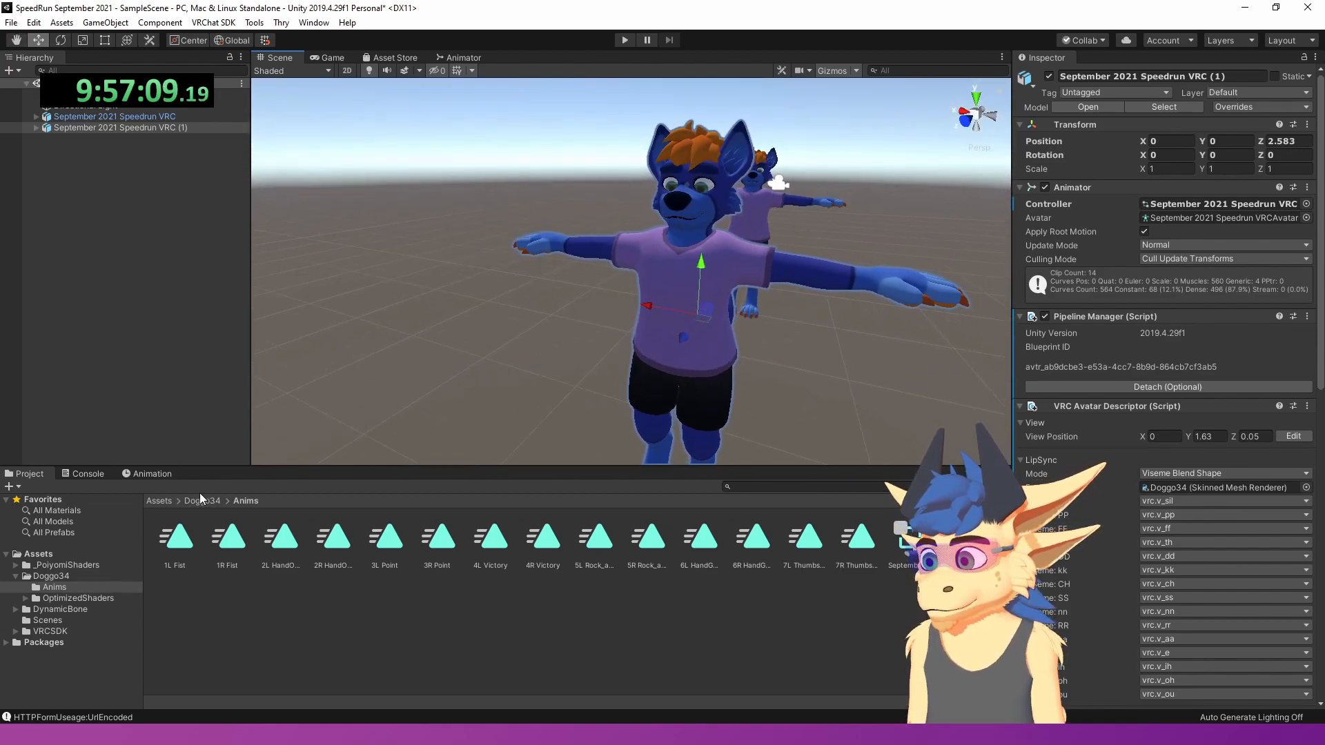
- Open the duplicate avatar's 7L Thumbs_up animation clip and go to the end of its property list
click(173, 474)
click(68, 501)
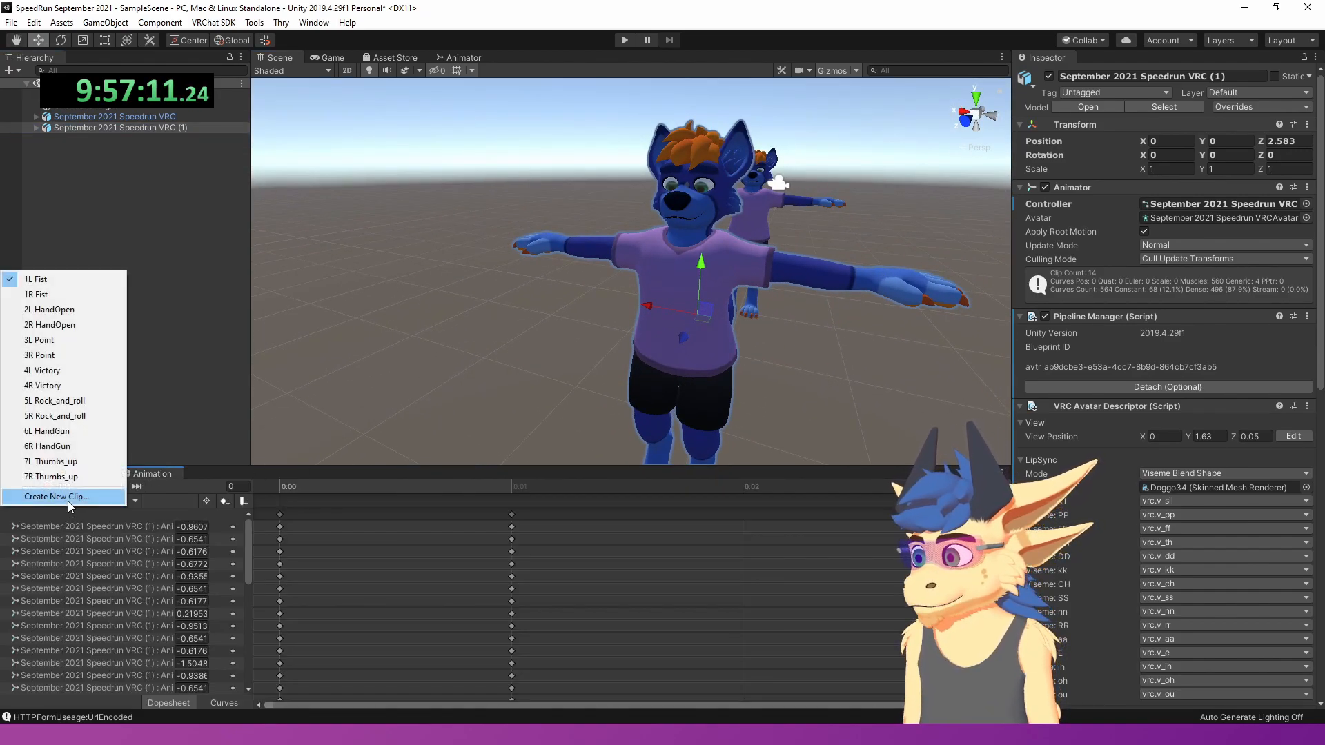
click(68, 463)
key(s)
right_drag(565, 304, 561, 317)
scroll(196, 636, down, 5)
scroll(196, 636, down, 3)
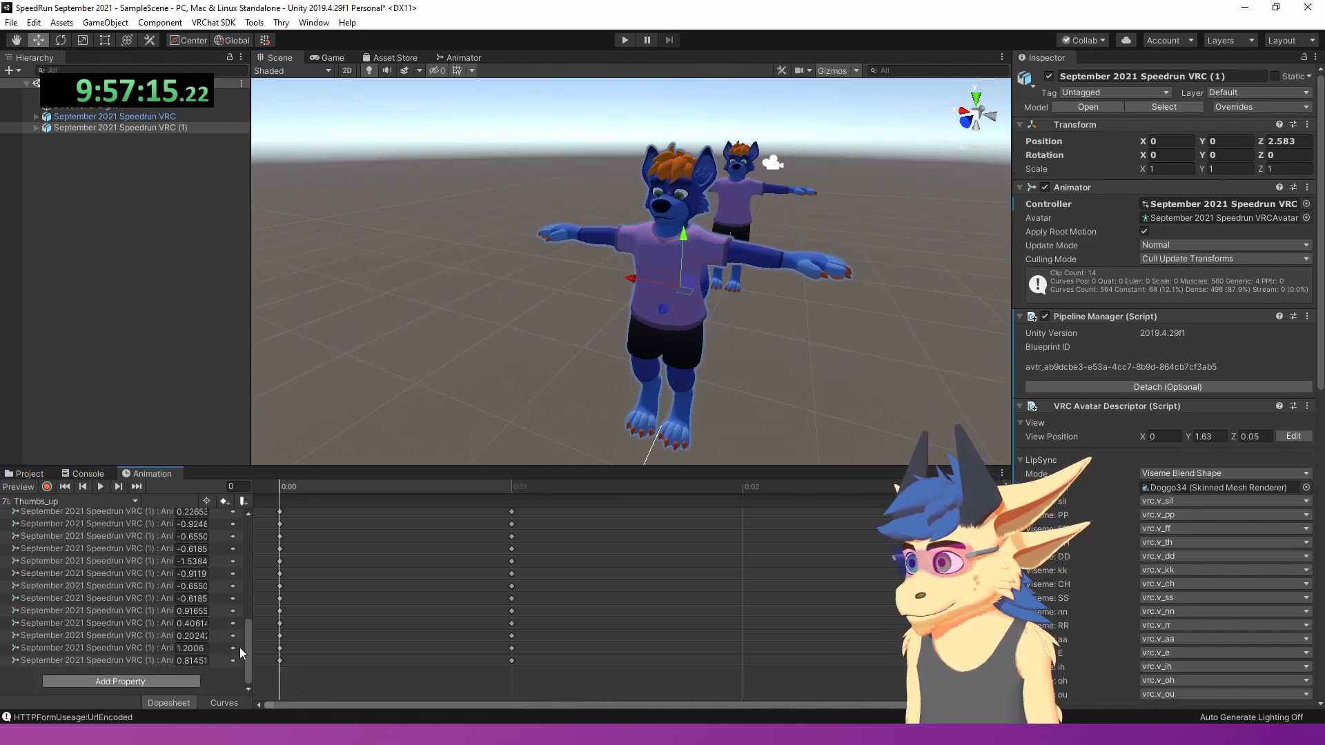
- Add Doggo34's Happy blend shape to the 7L Thumbs_up clip and set it to 100 at frames 0 and 1
click(168, 678)
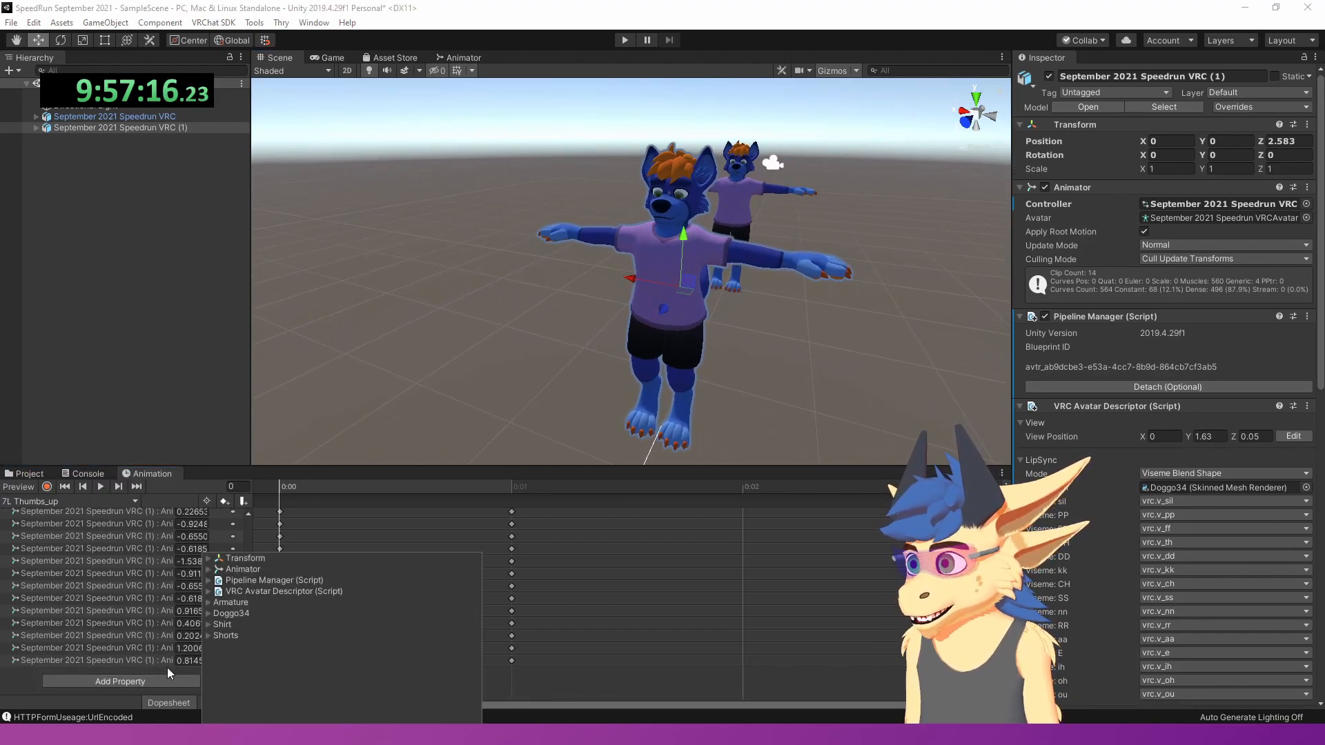
click(206, 614)
click(216, 645)
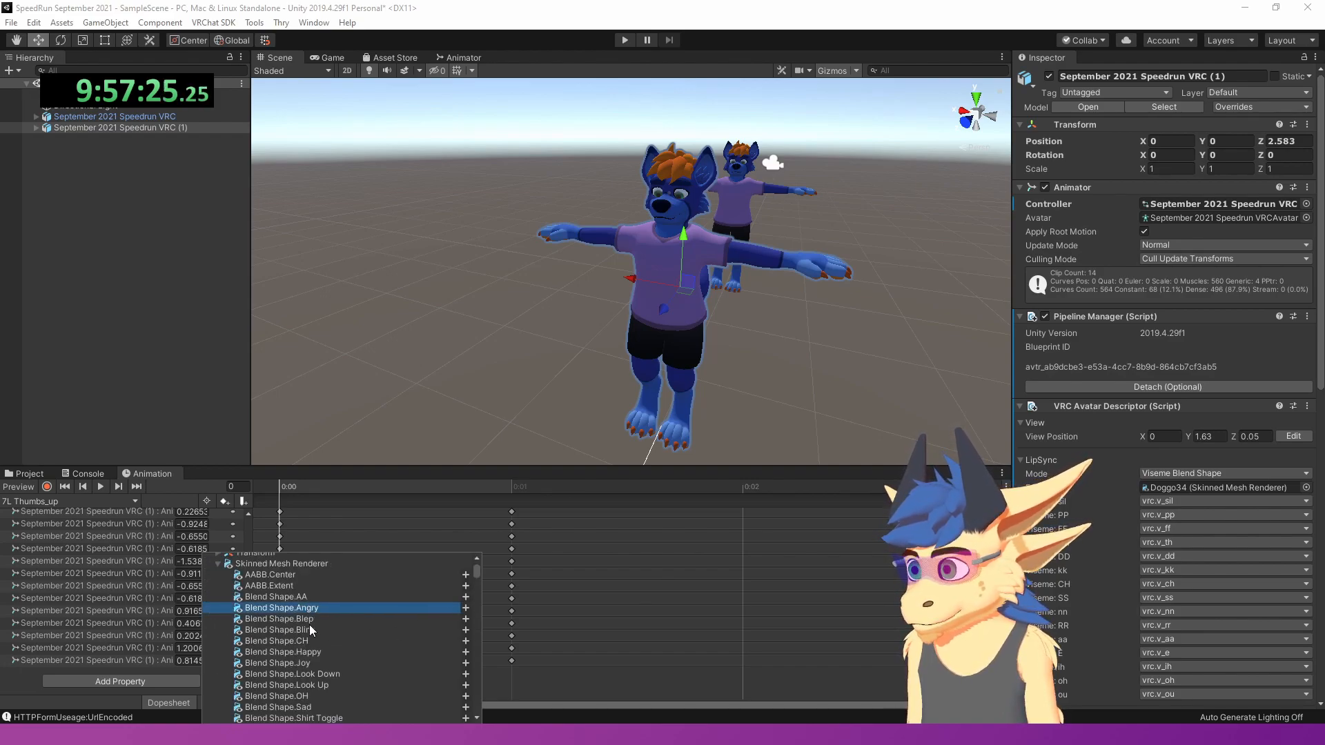
click(309, 653)
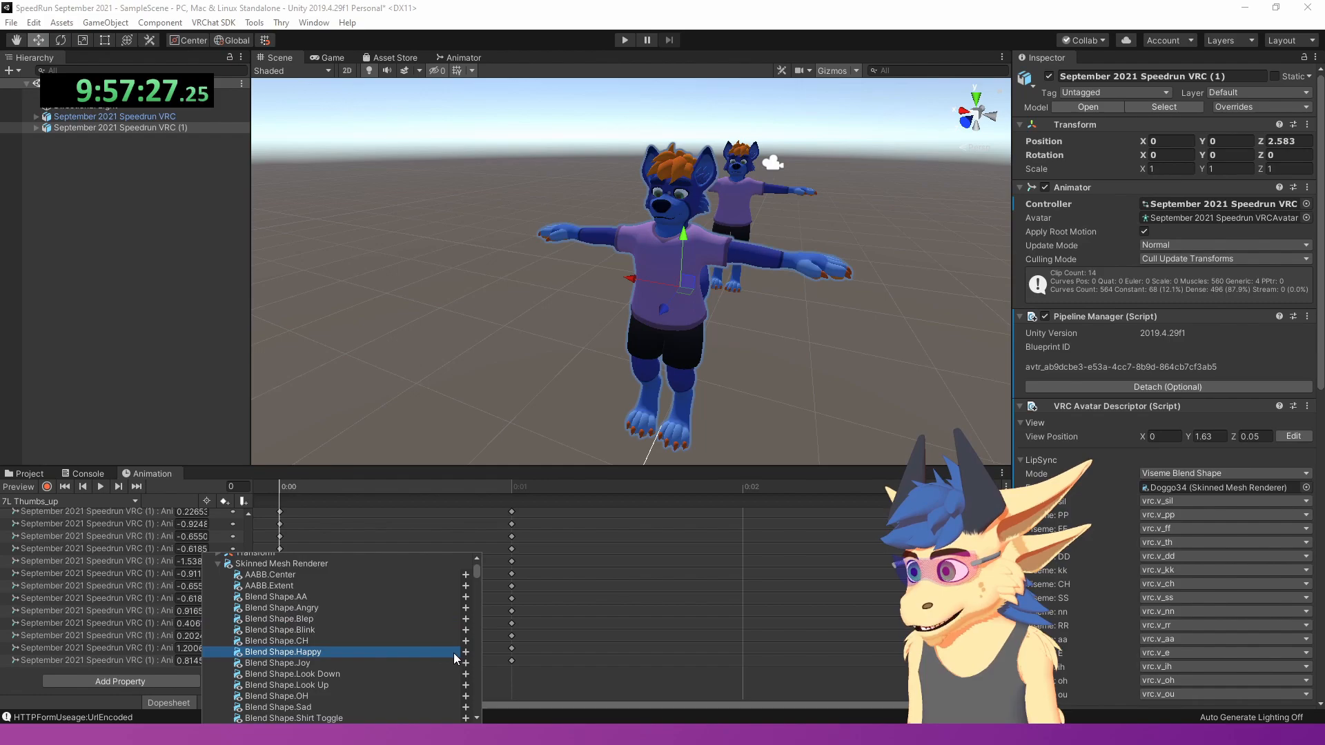
click(465, 652)
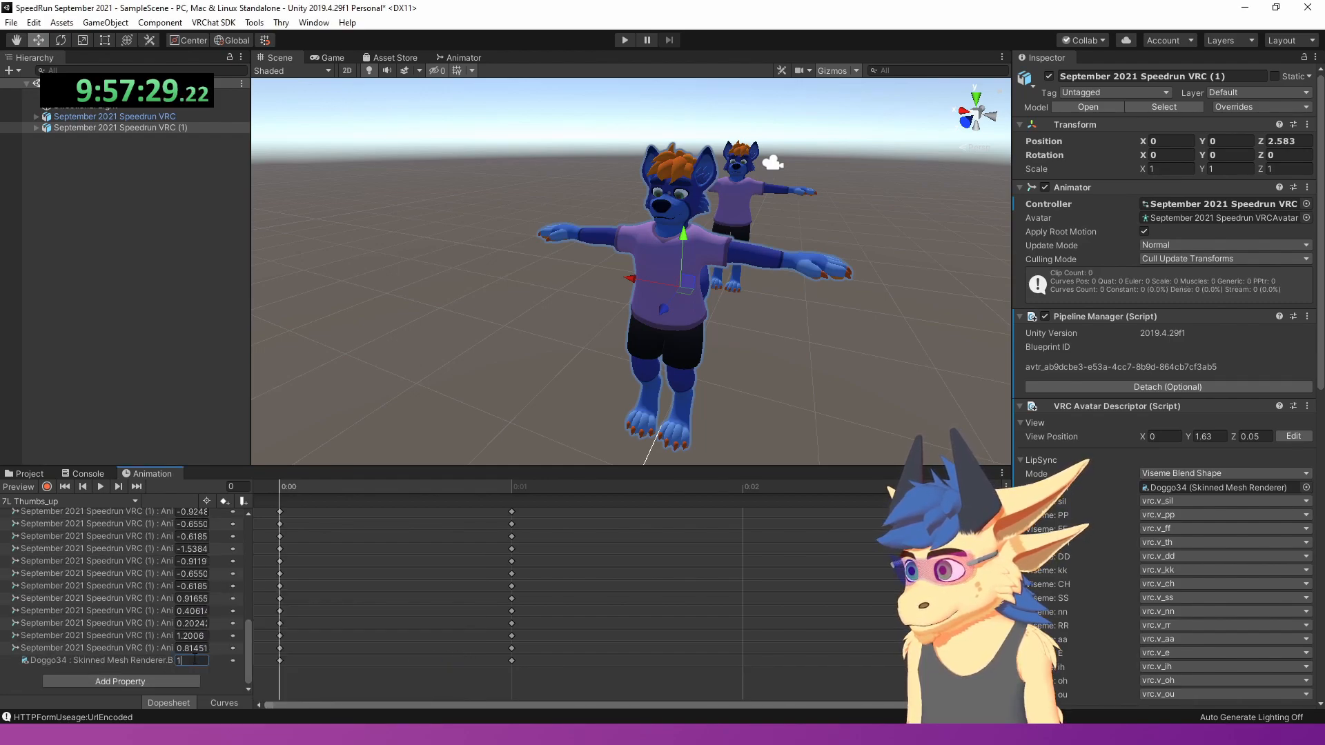
drag(290, 487, 470, 486)
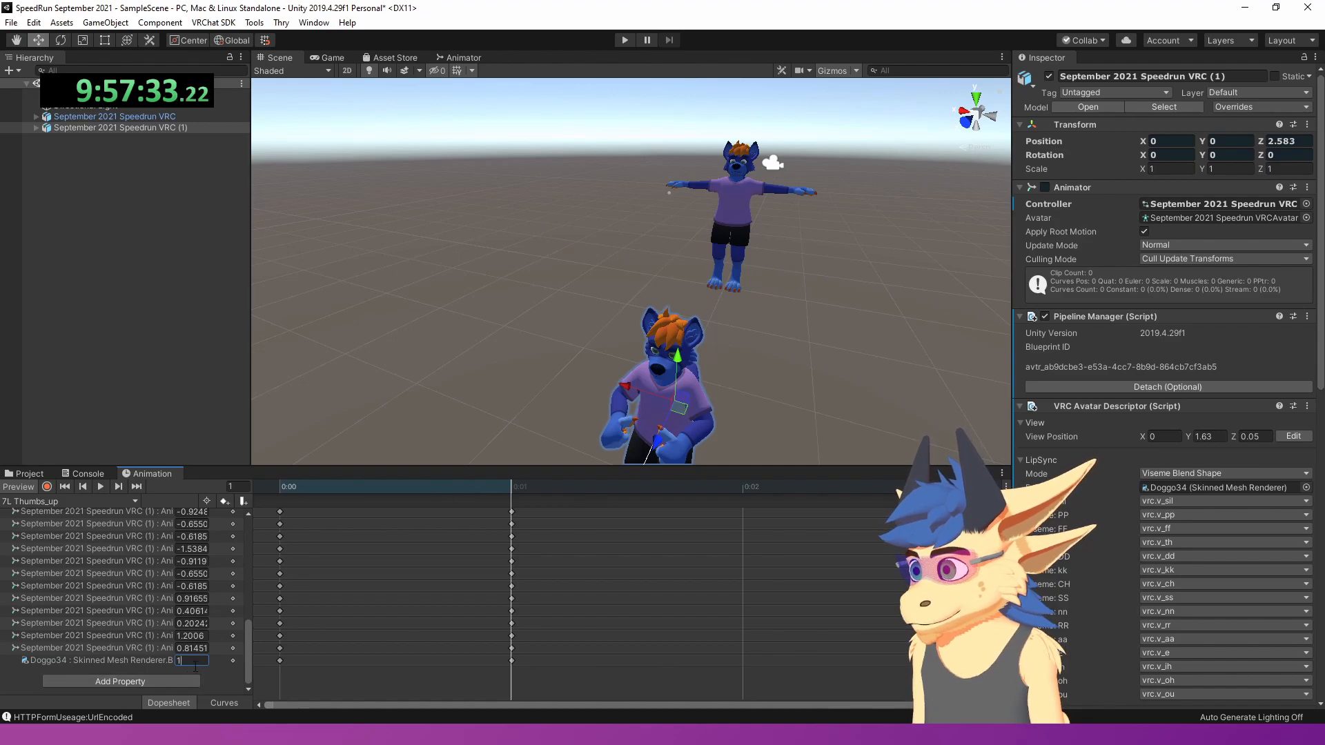
right_drag(598, 419, 607, 364)
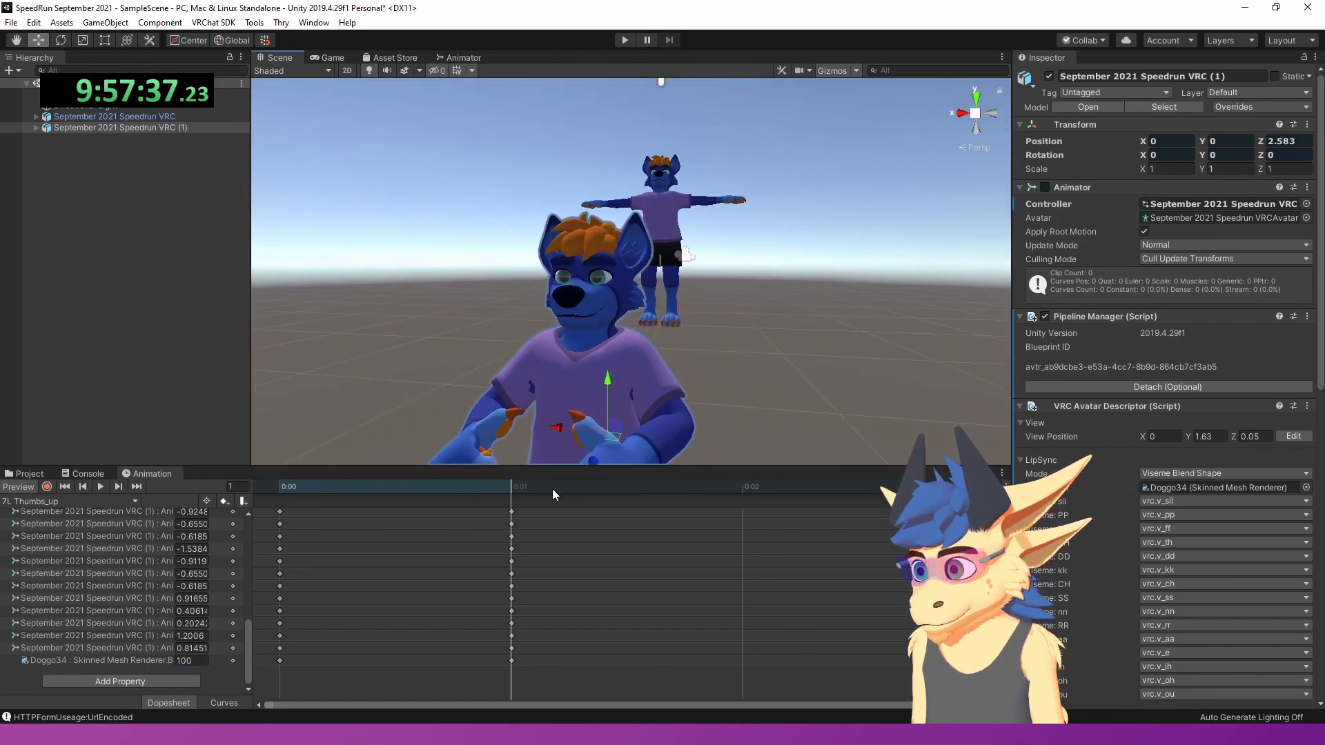
click(48, 502)
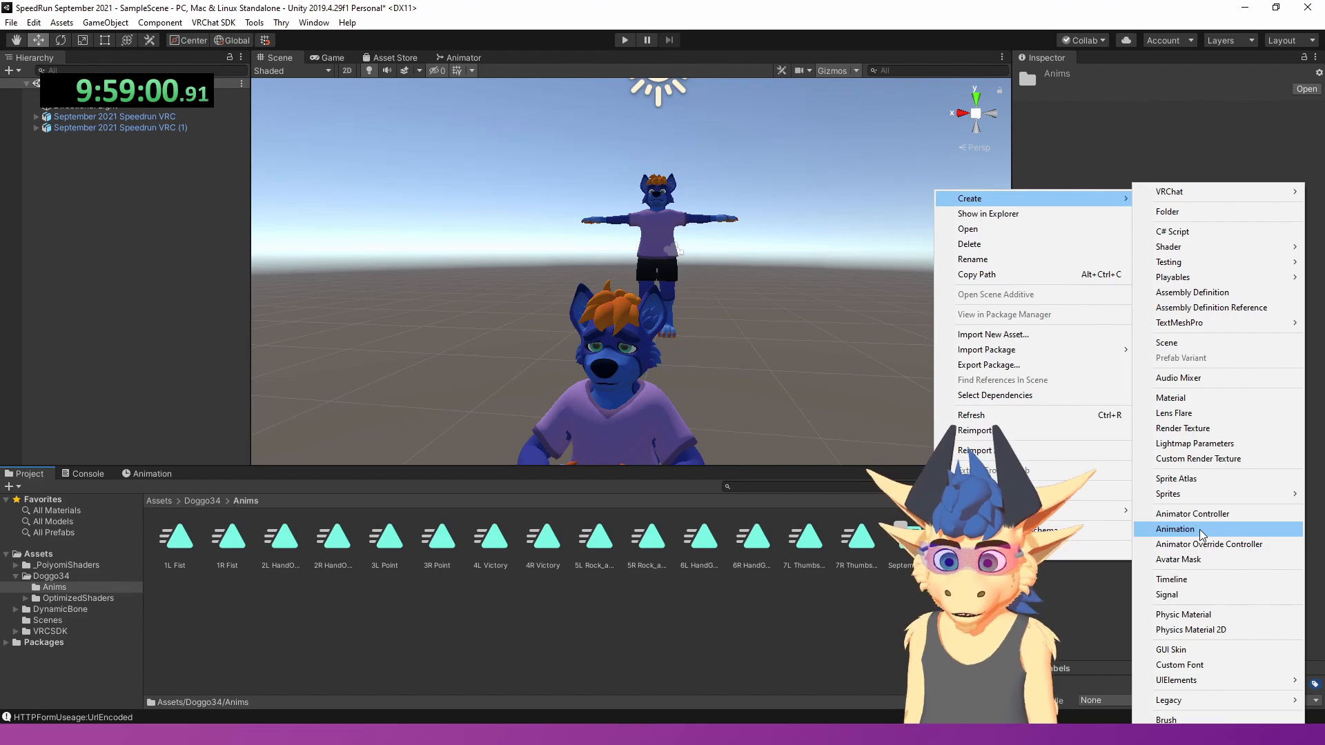
- Create an animator controller named Doggo FX in the Anims folder
click(1193, 514)
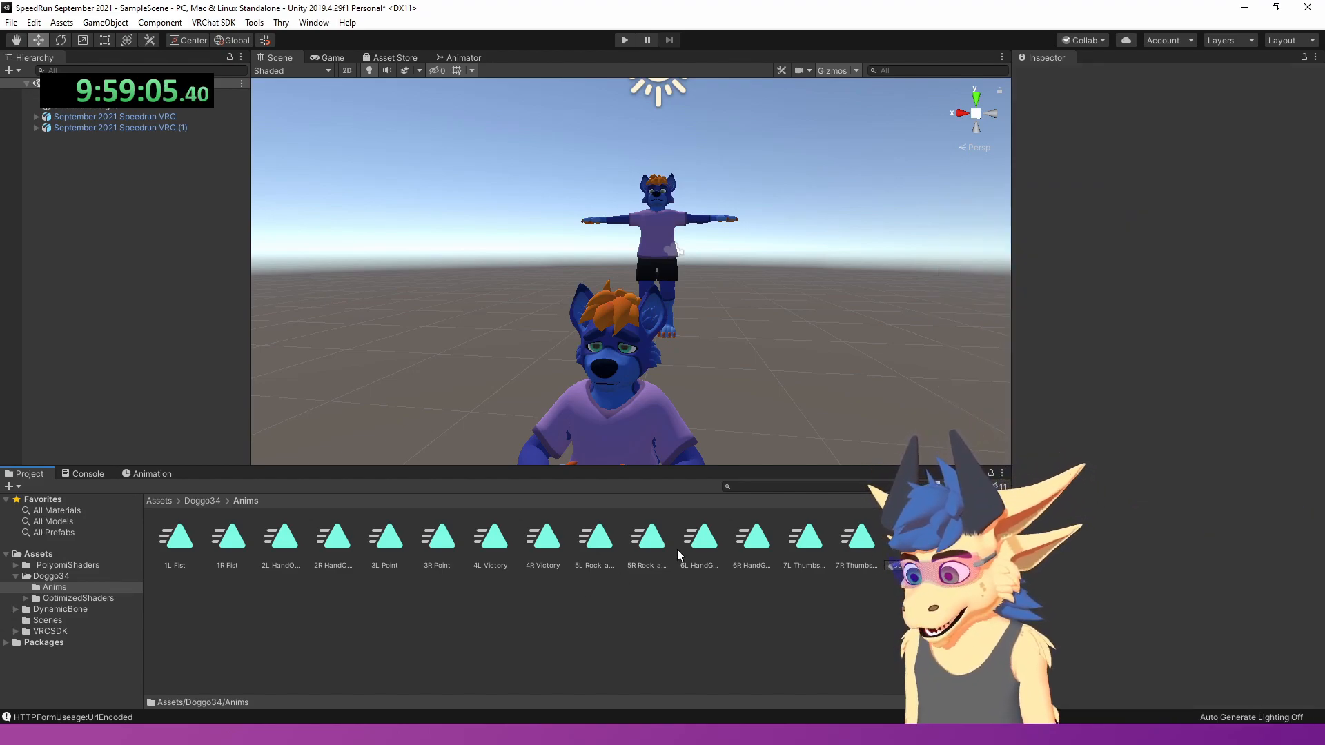
key(Return)
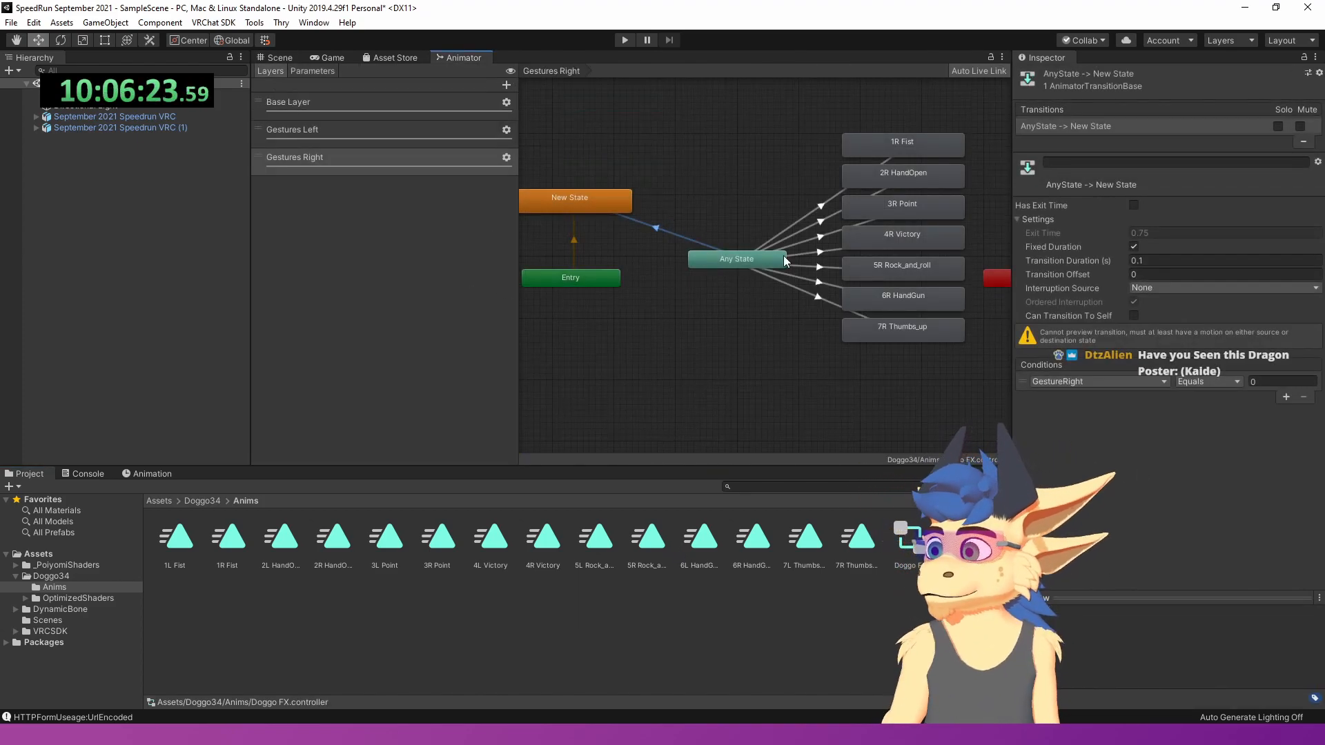
- Select the original avatar and assign the Doggo FX controller as the FX playable layer in its avatar descriptor
scroll(786, 254, down, 1)
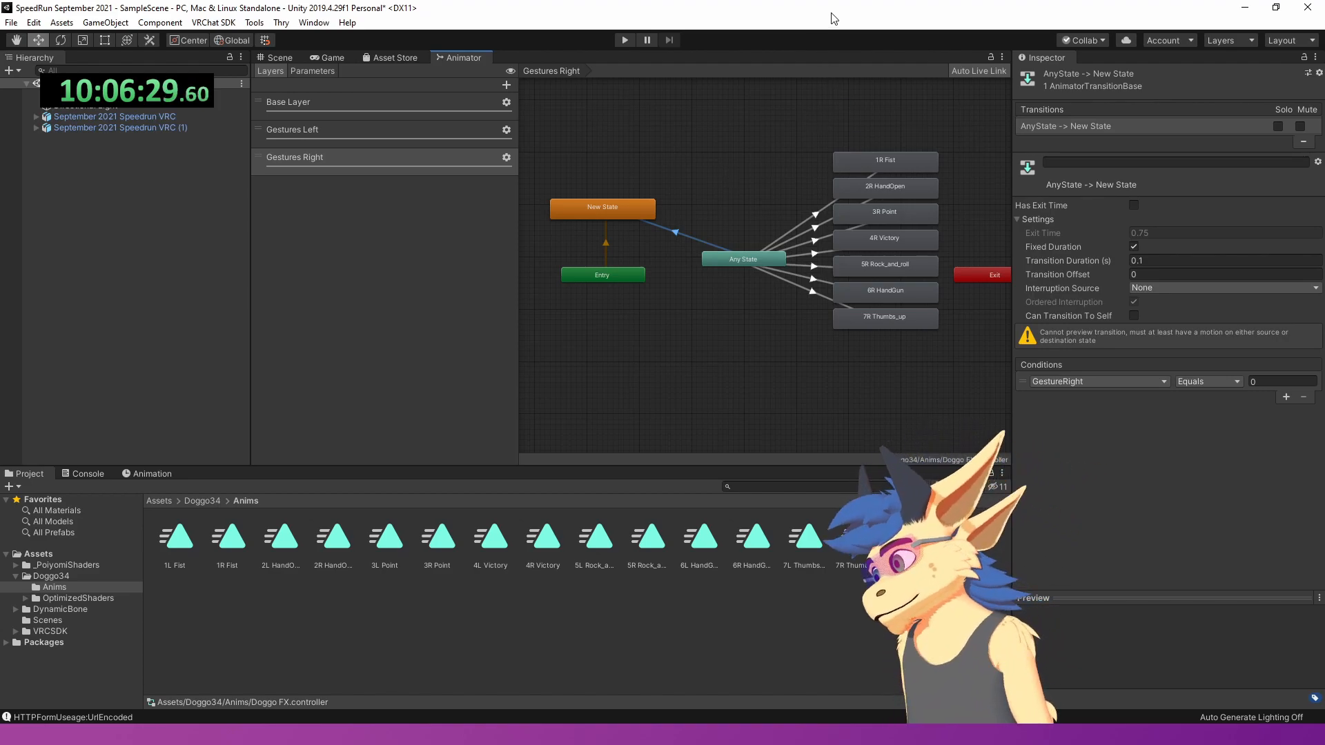
click(266, 56)
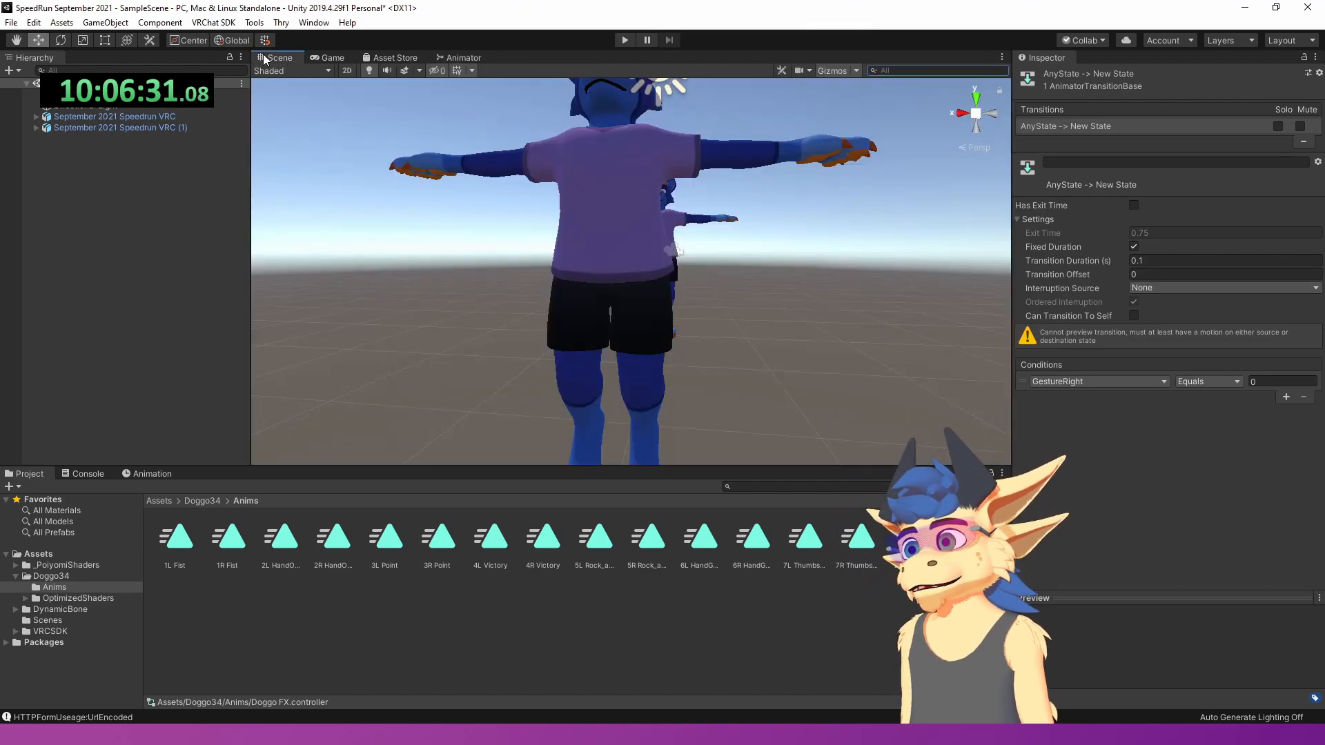
click(330, 57)
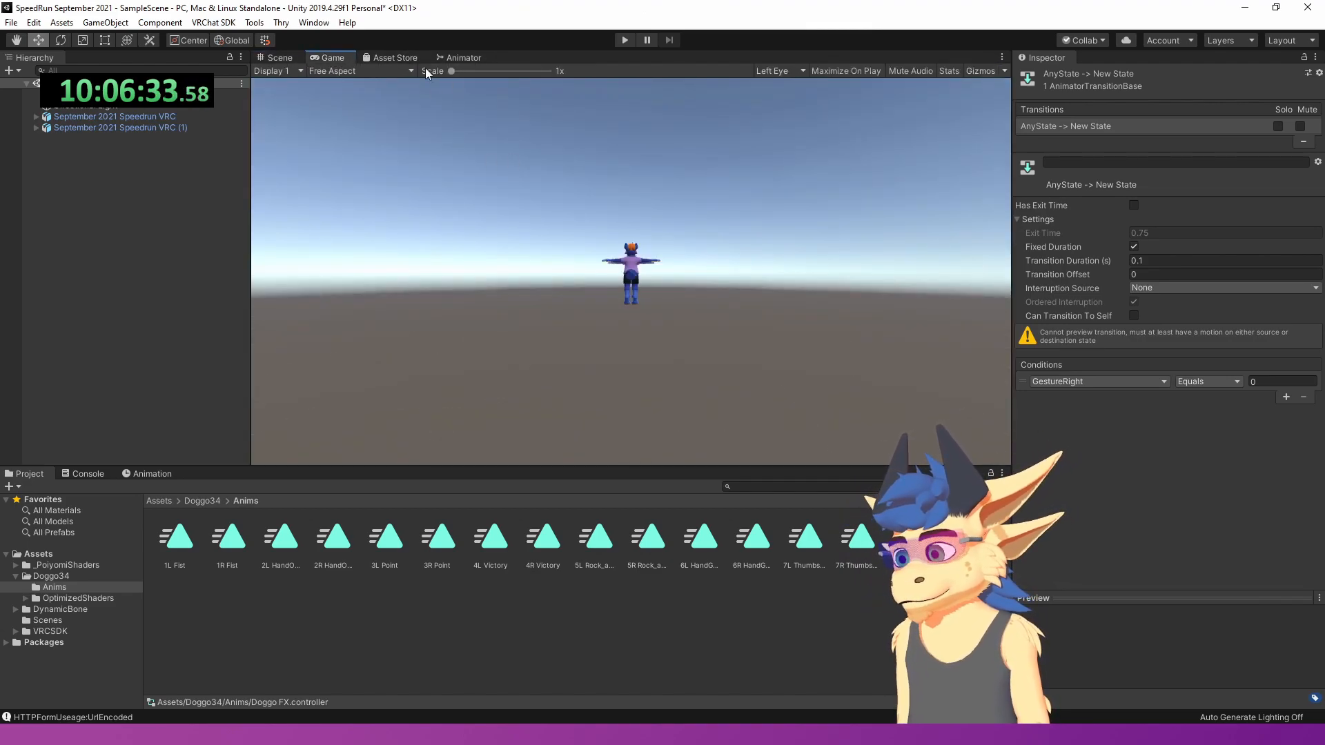
click(276, 57)
click(614, 264)
right_drag(616, 265, 643, 277)
key(f)
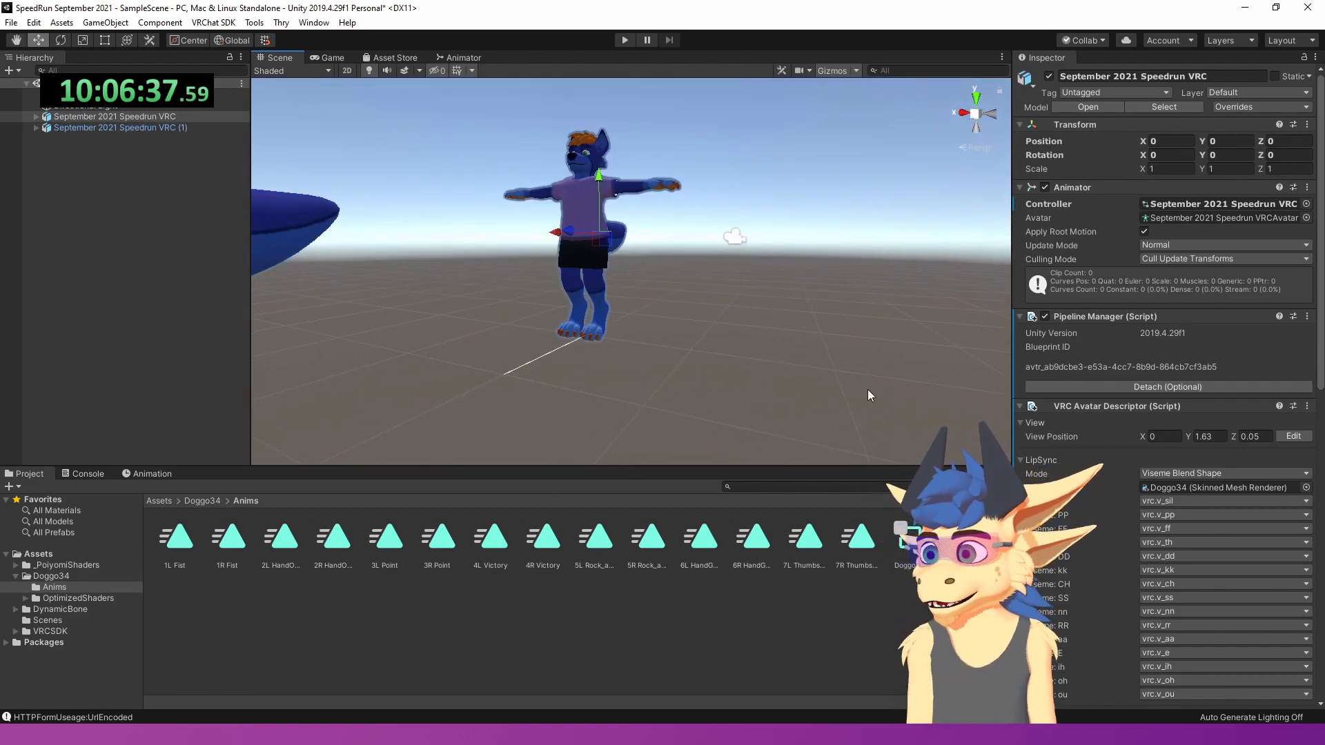
scroll(1152, 531, down, 10)
click(1178, 537)
scroll(1179, 536, down, 6)
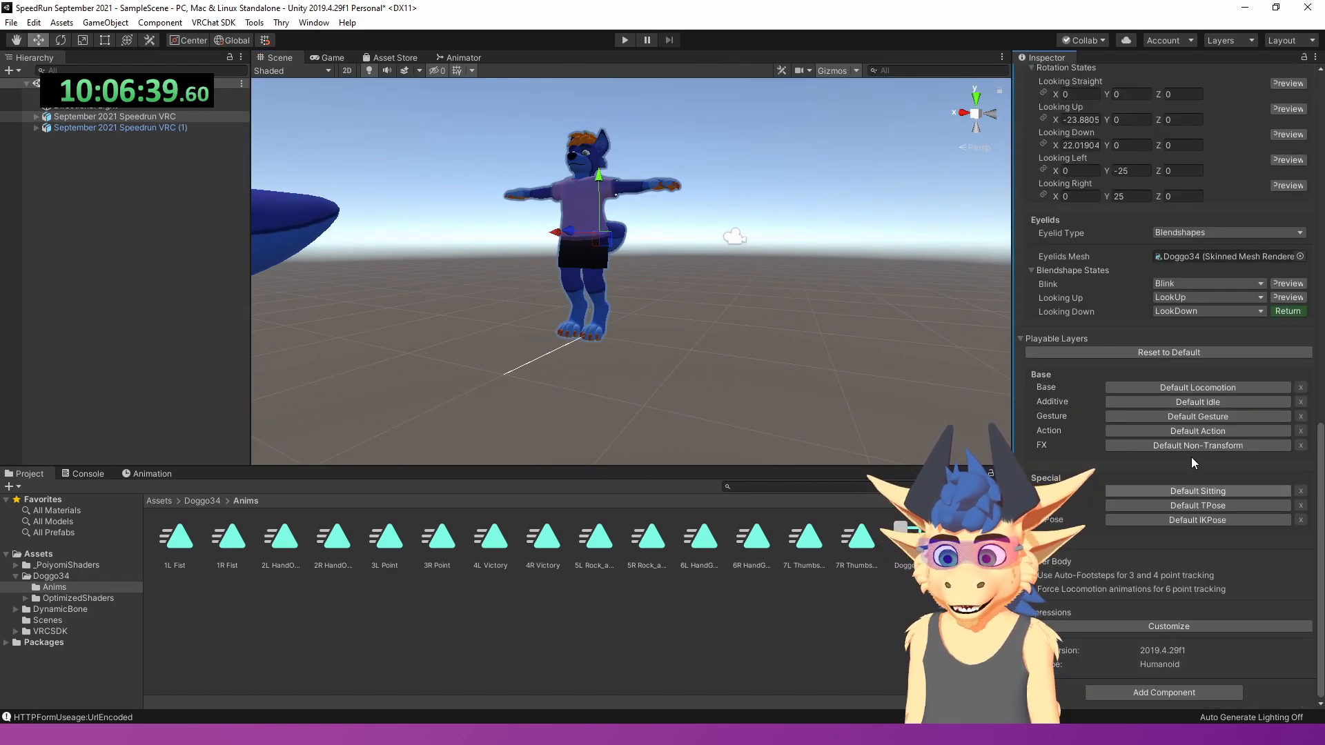
drag(893, 548, 1177, 447)
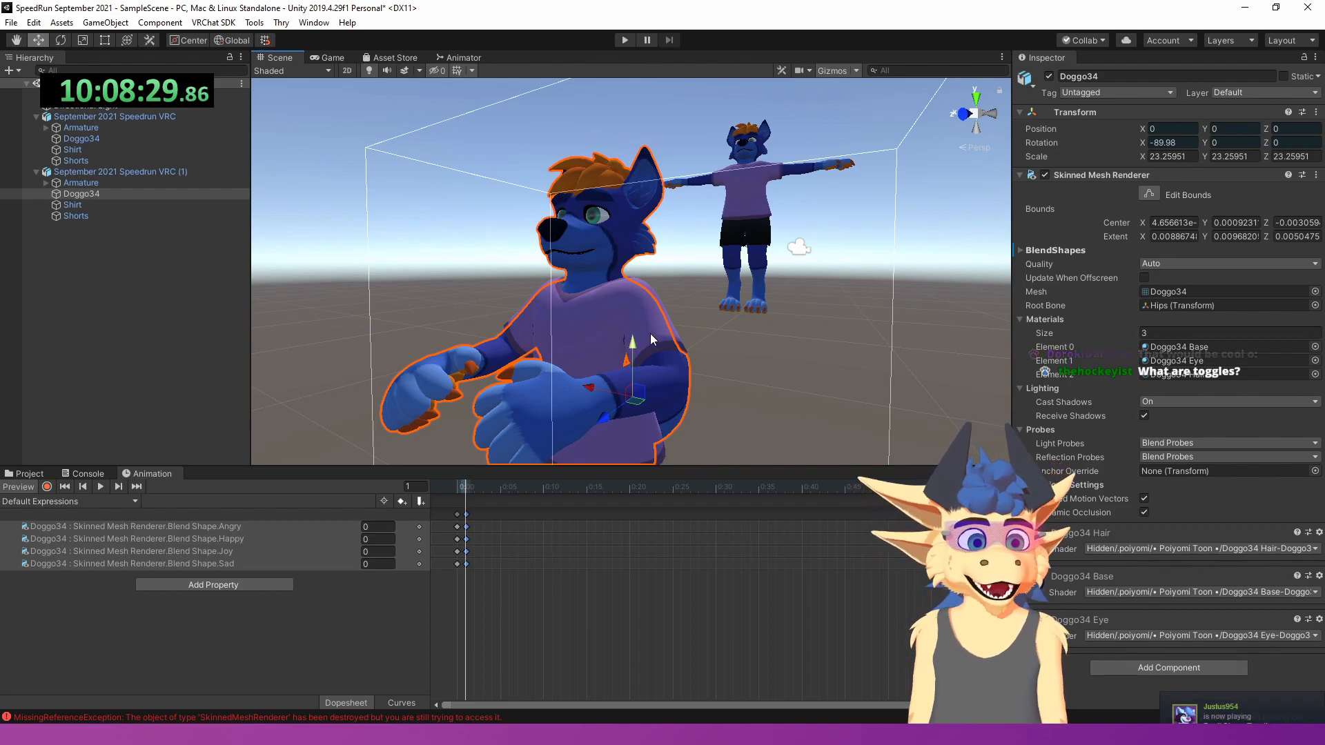
- Create a new animation clip named Angry in the Anims folder for the duplicate avatar
alt+drag(611, 324, 616, 295)
key(s)
key(a)
right_drag(617, 295, 616, 295)
key(q)
key(e)
key(q)
key(e)
key(w)
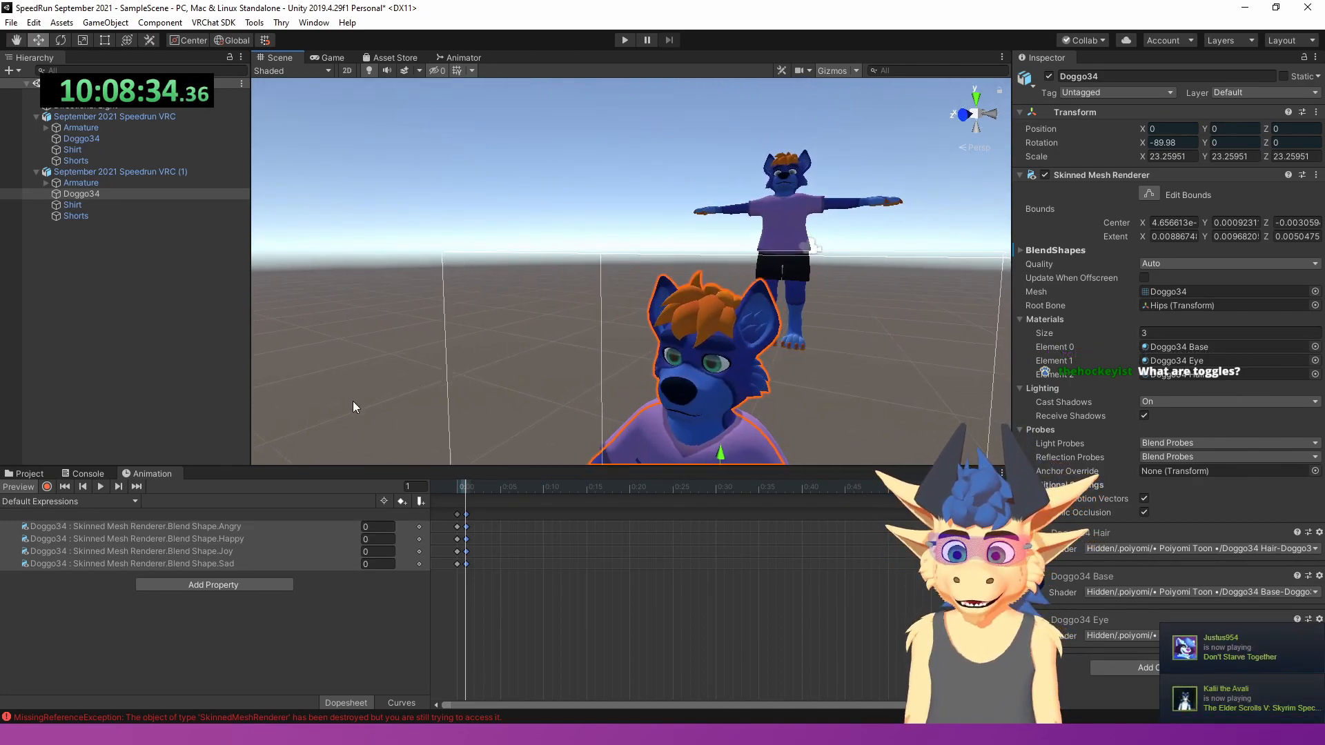
click(77, 501)
click(64, 499)
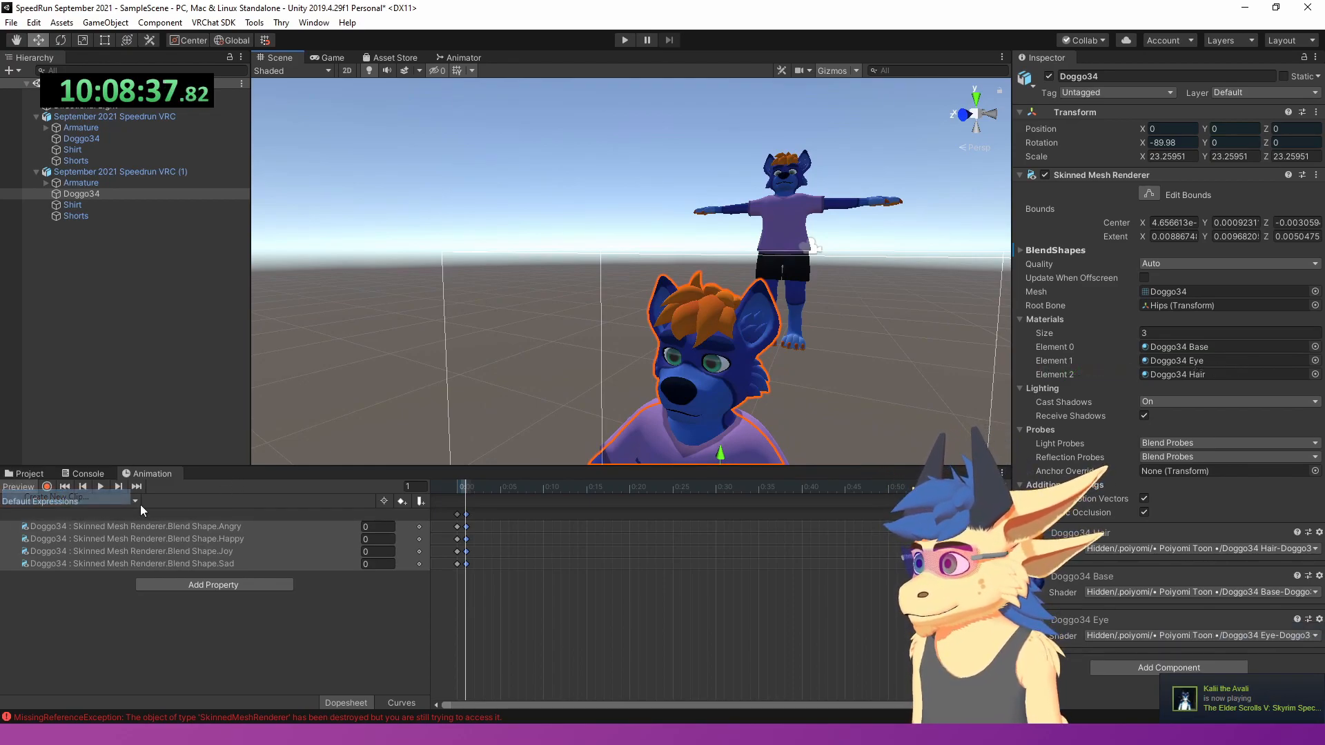
text(An)
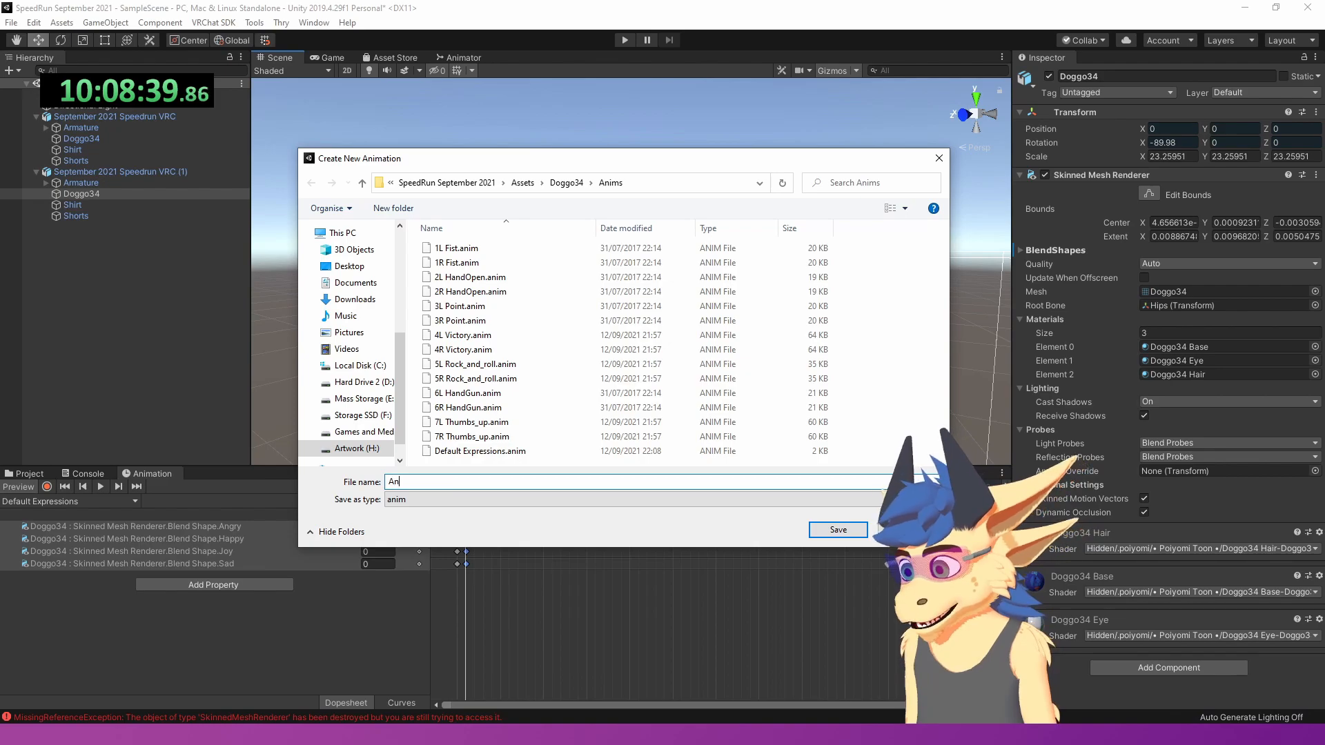
key(Return)
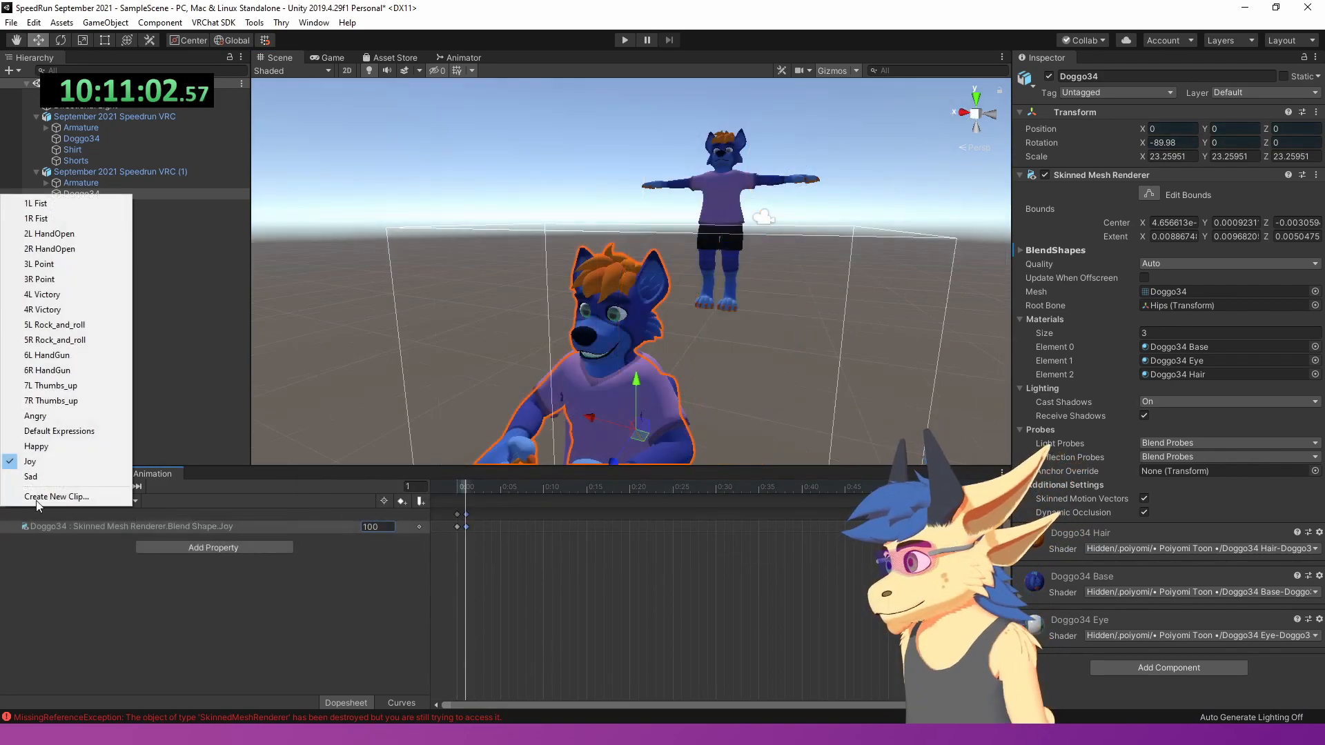
- Leave the Joy clip and open the Doggo FX controller from the Anims folder for editing
click(66, 481)
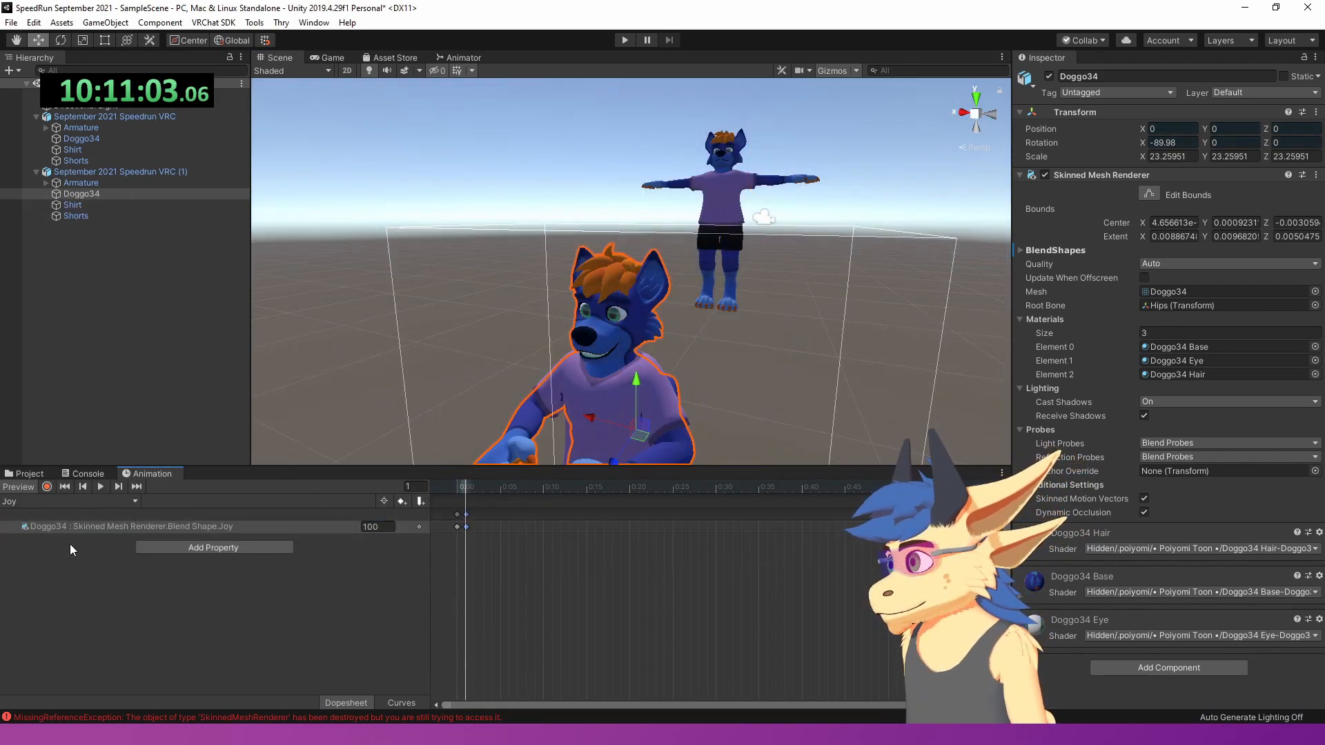
click(29, 474)
click(511, 612)
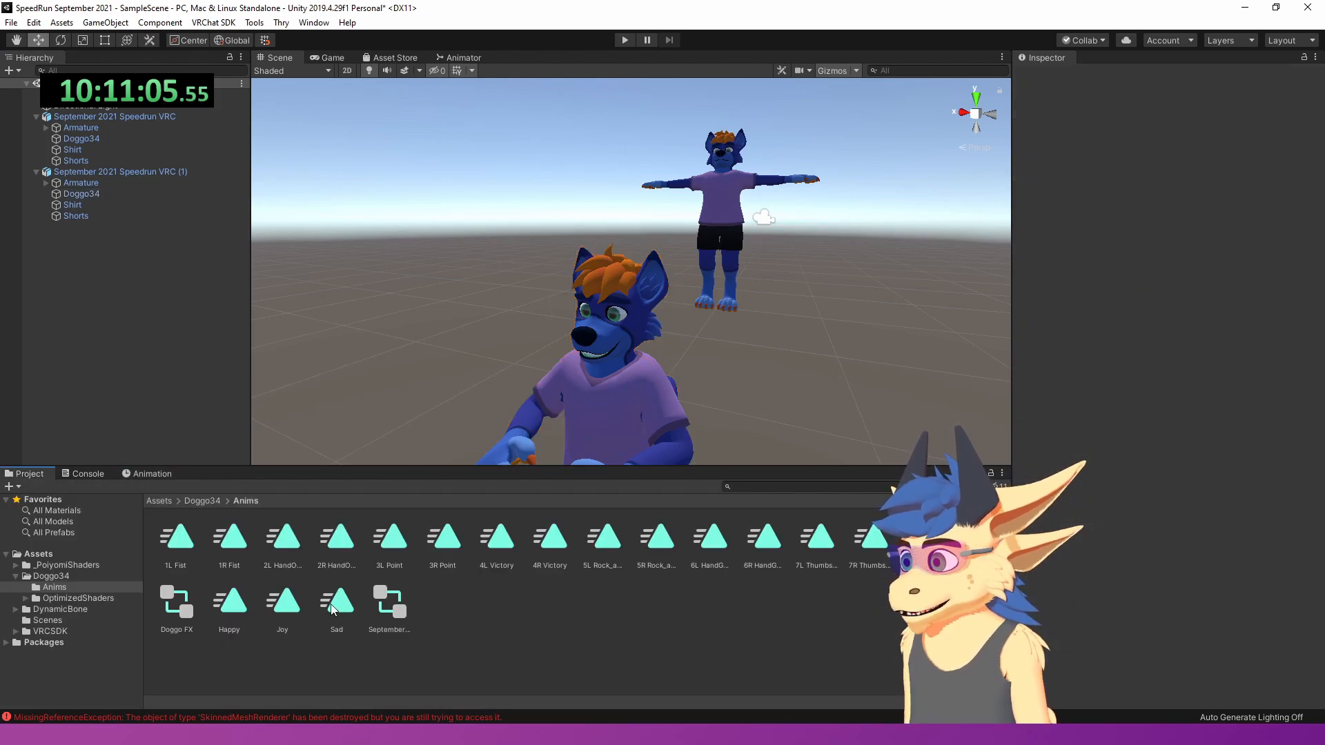
double_click(188, 605)
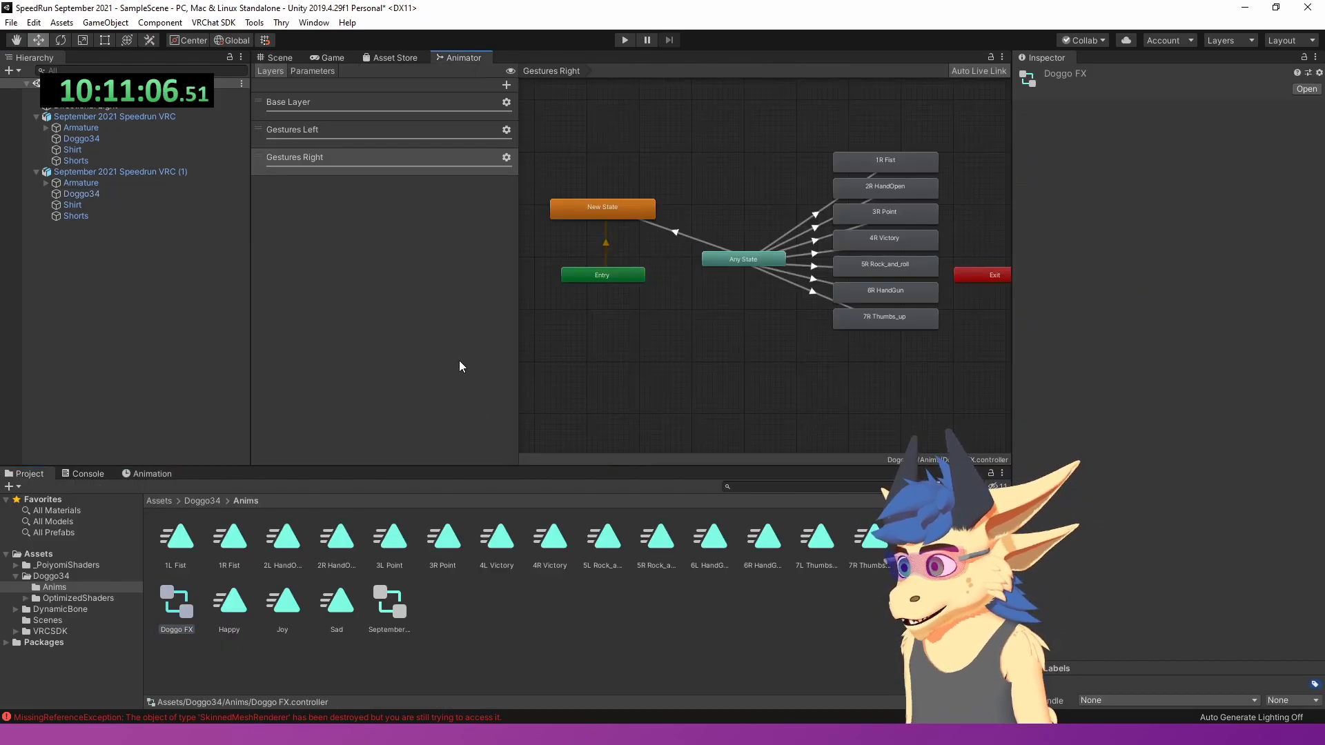
- Add a Bool parameter named Faces to the Doggo FX controller
click(309, 71)
click(511, 86)
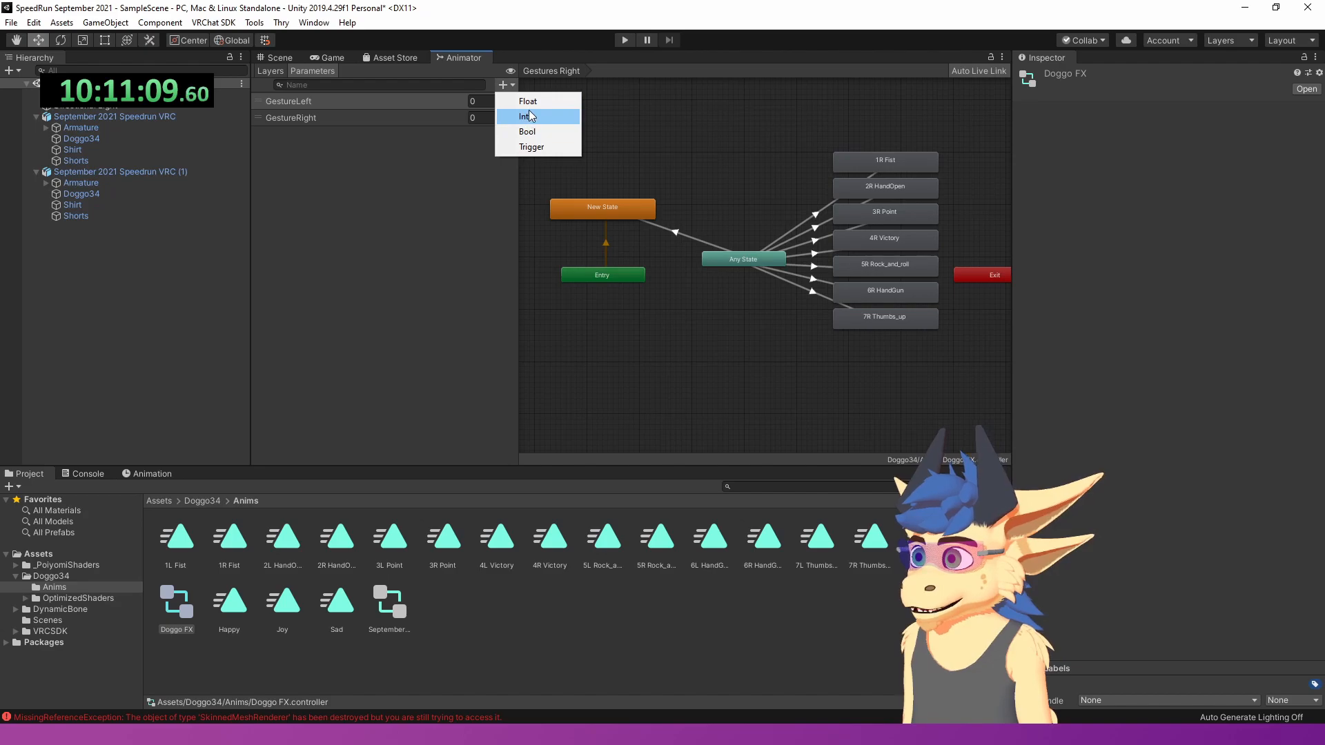
click(536, 131)
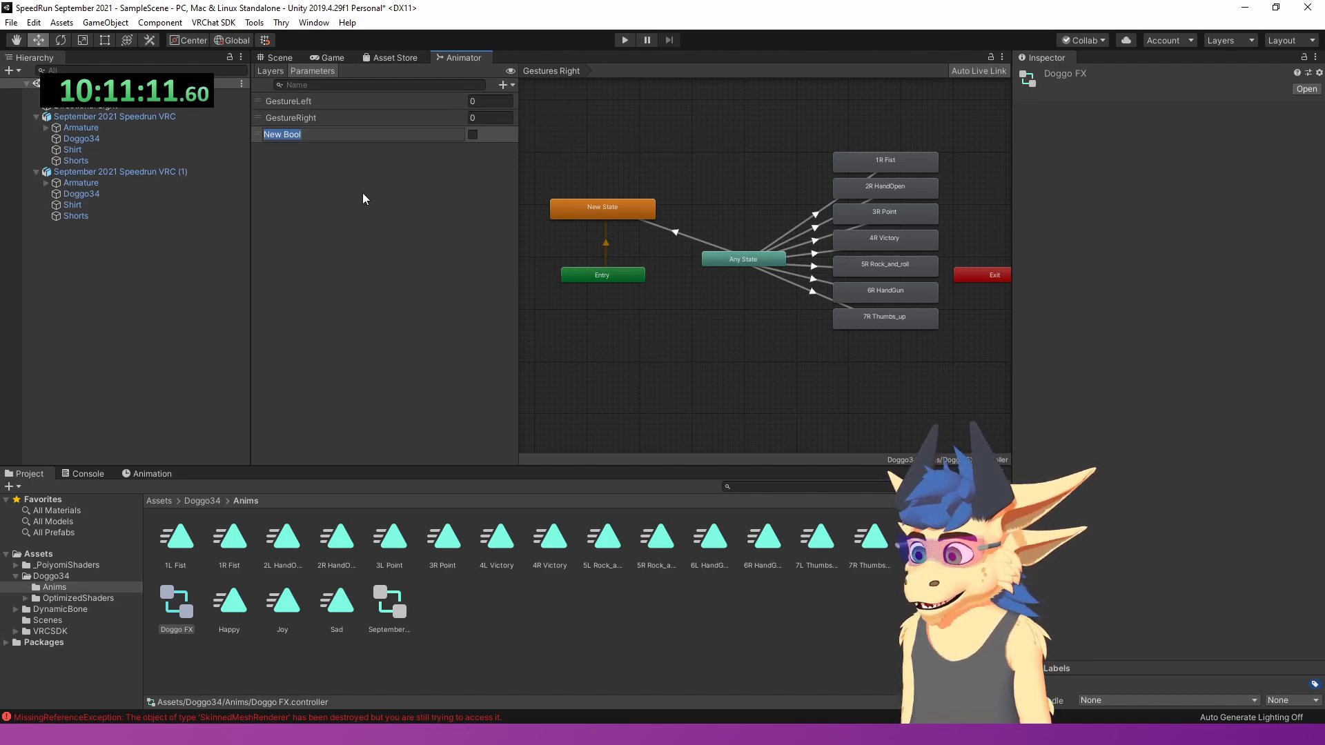
text(Faces)
key(Return)
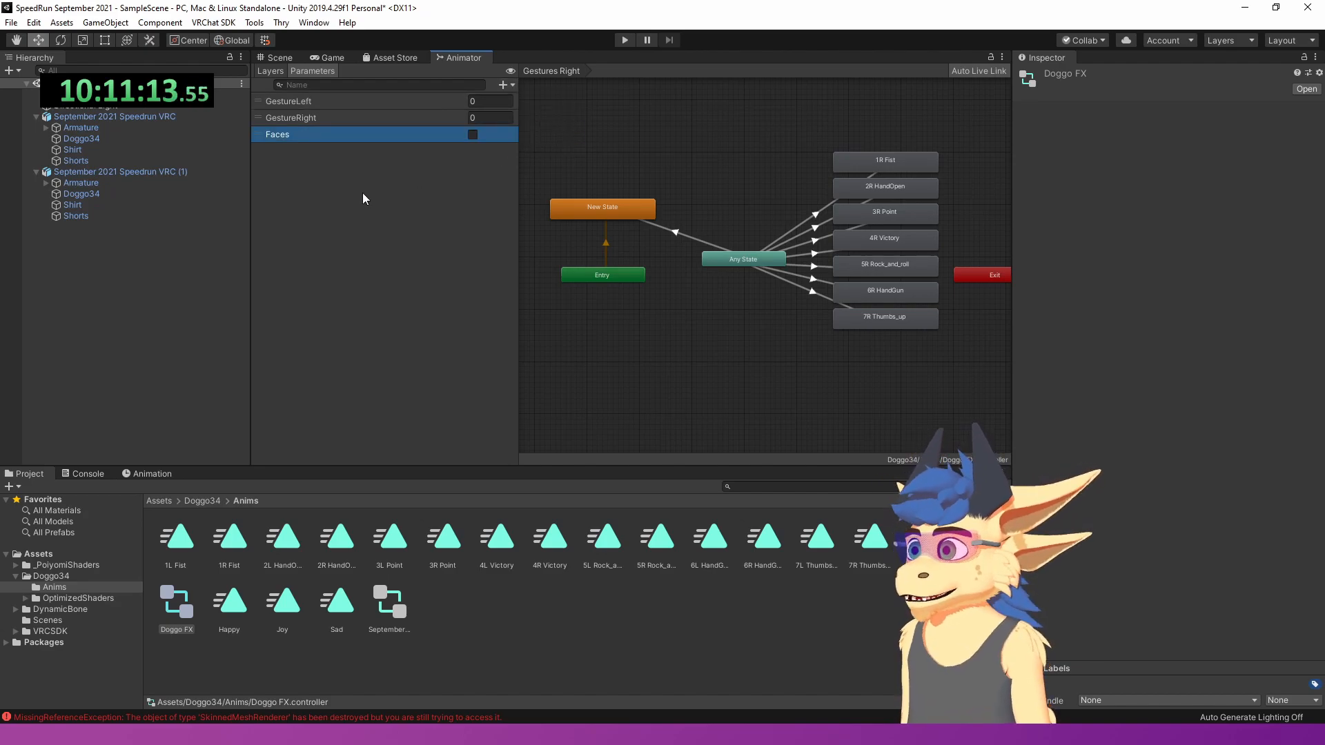
click(511, 85)
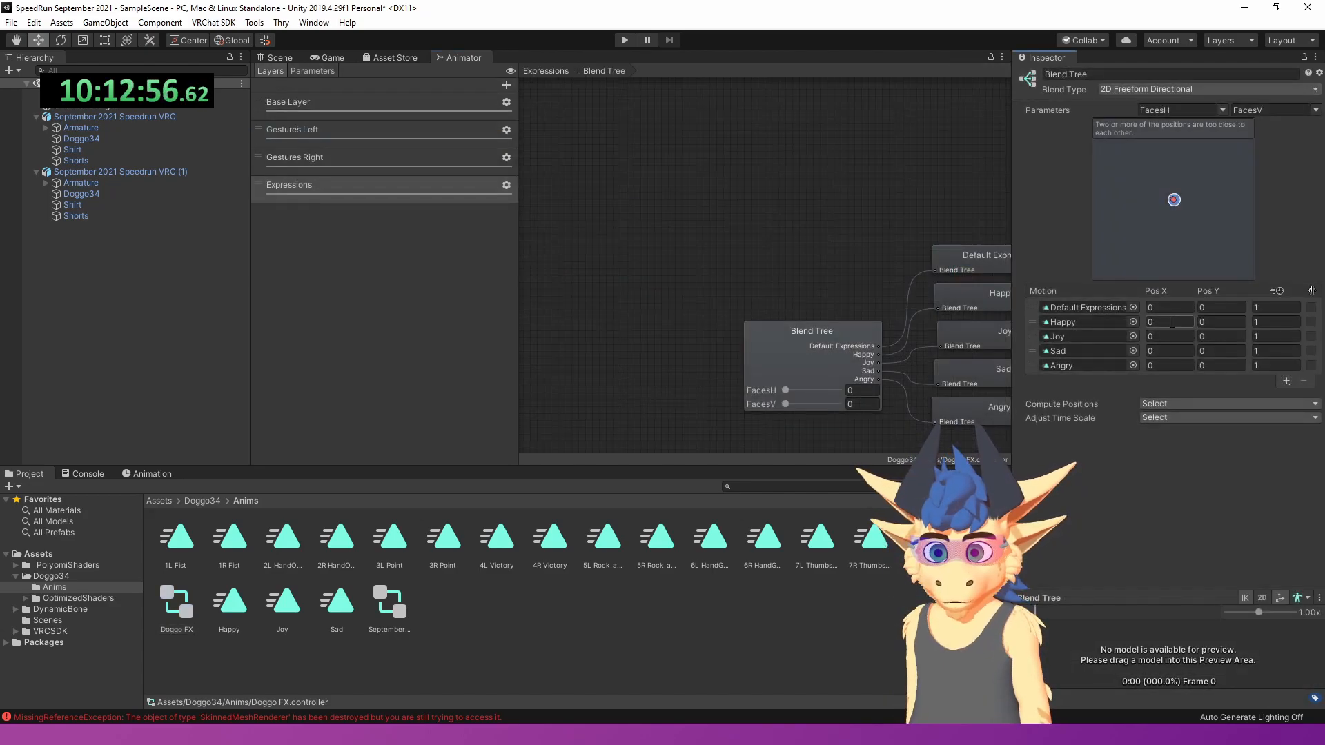
- Set the expression blend tree's X, Y positions to Happy 0, 1, Joy 1, 0, Sad 0, -1 and Angry -1, 0
click(1171, 336)
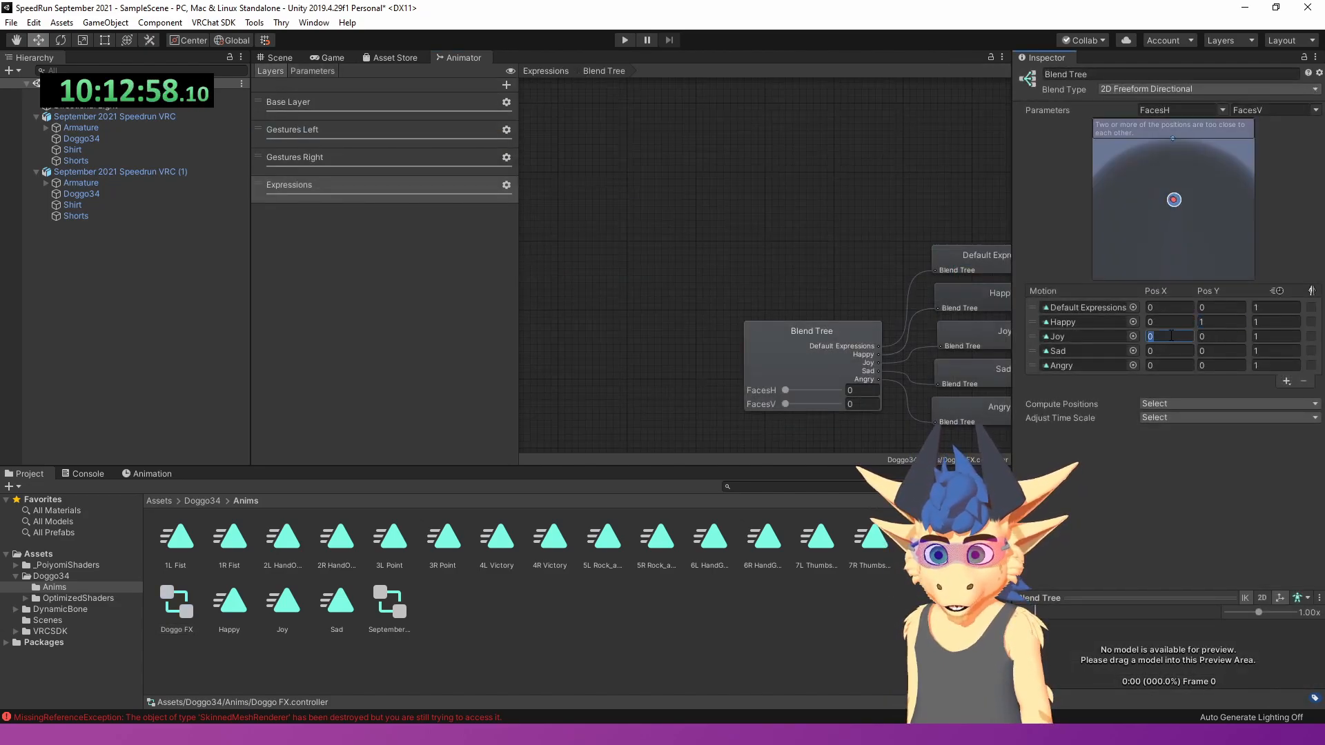
click(1220, 352)
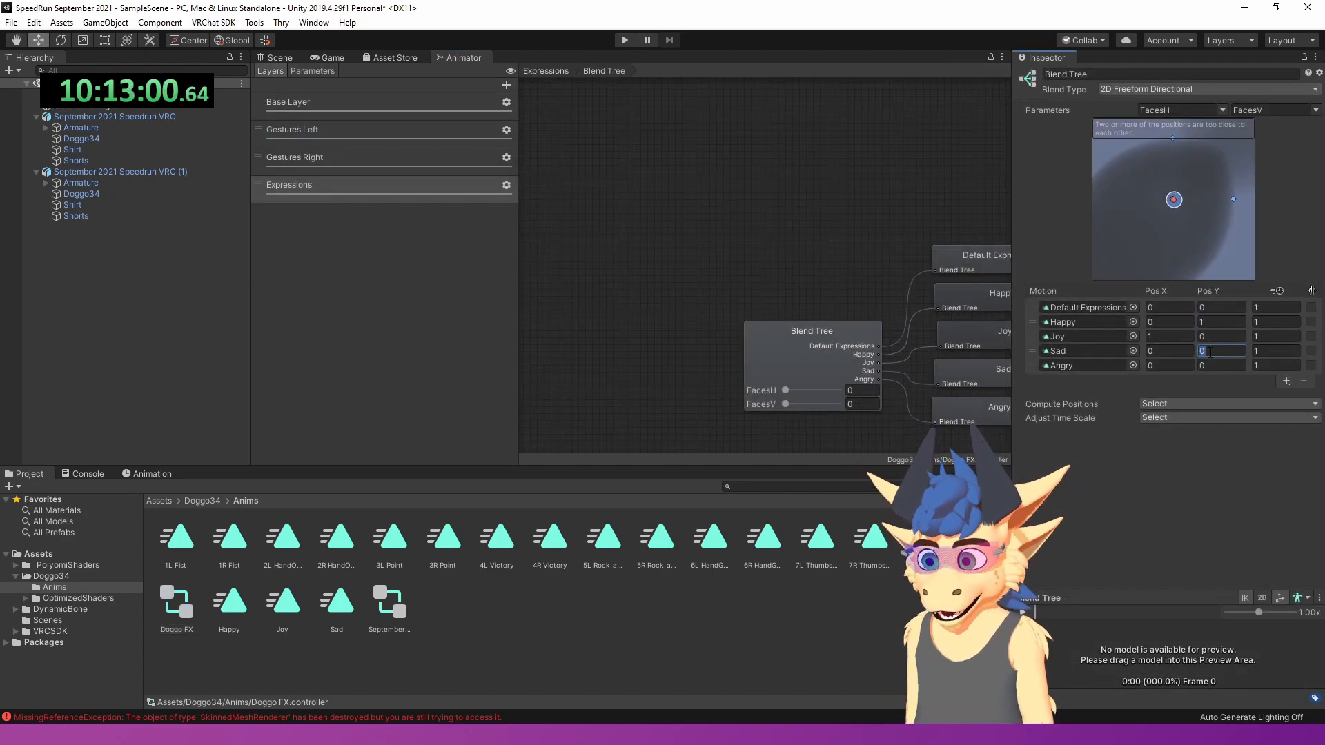
text(-1)
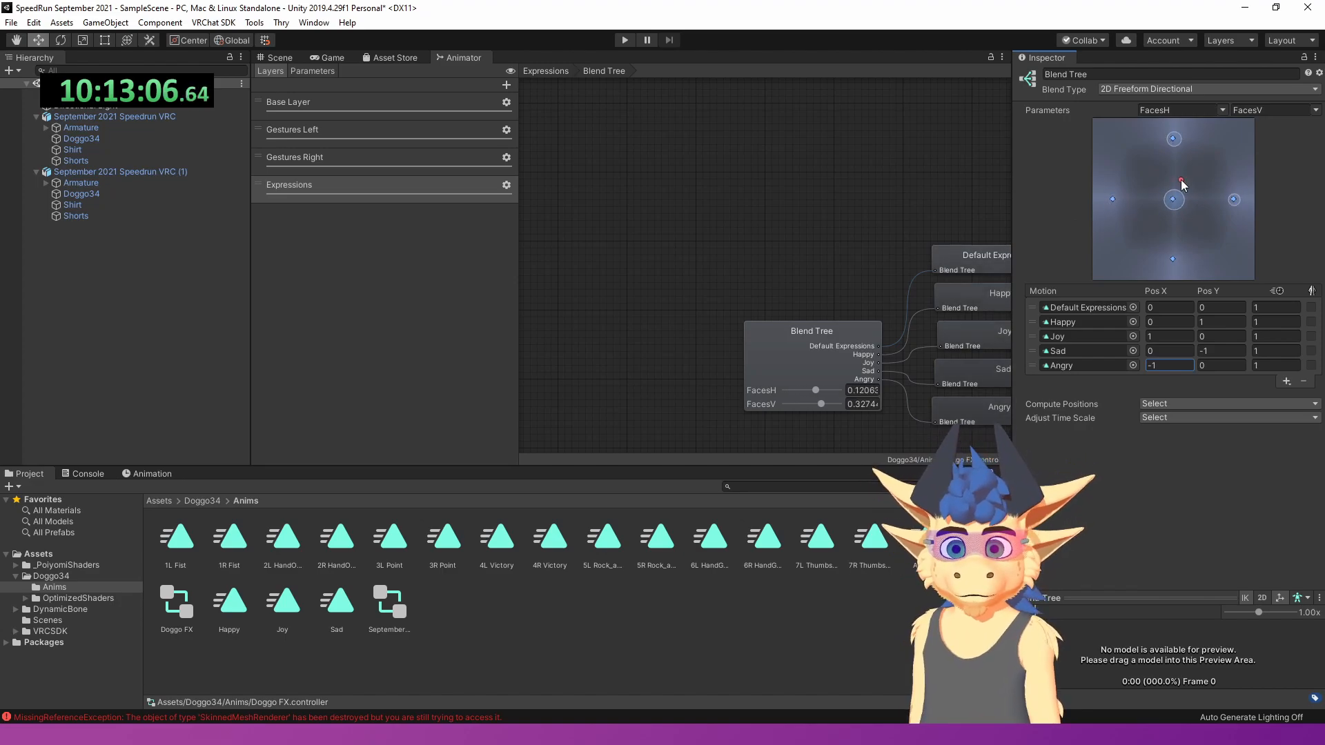
- Load the avatar model from the Doggo34 folder into the blend tree preview and test the expression blending on its face
click(201, 501)
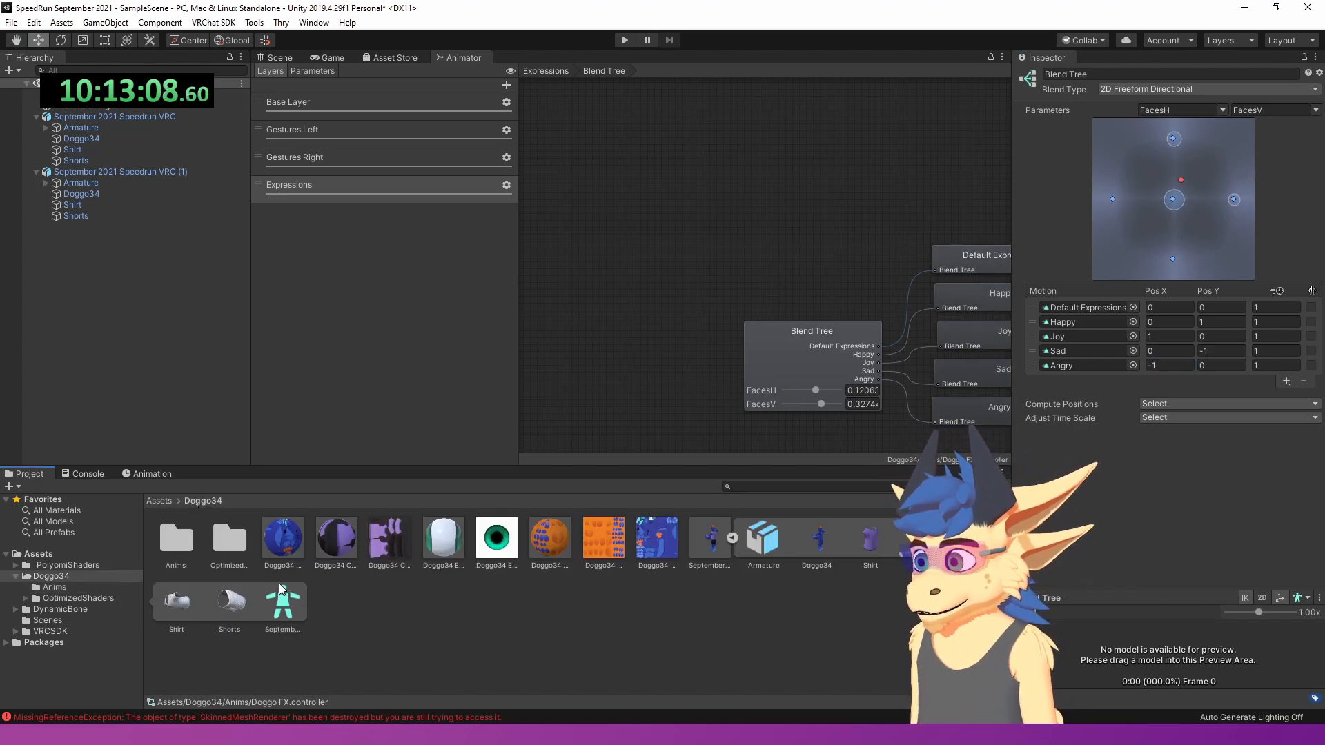
click(711, 541)
drag(712, 541, 1181, 430)
scroll(1177, 498, up, 5)
right_drag(1177, 528, 1111, 535)
scroll(1087, 526, up, 3)
middle_drag(1110, 535, 1113, 578)
middle_drag(1206, 565, 1199, 636)
right_drag(1190, 567, 1177, 557)
scroll(1174, 582, up, 3)
middle_drag(1175, 581, 1184, 596)
right_drag(1184, 596, 1174, 592)
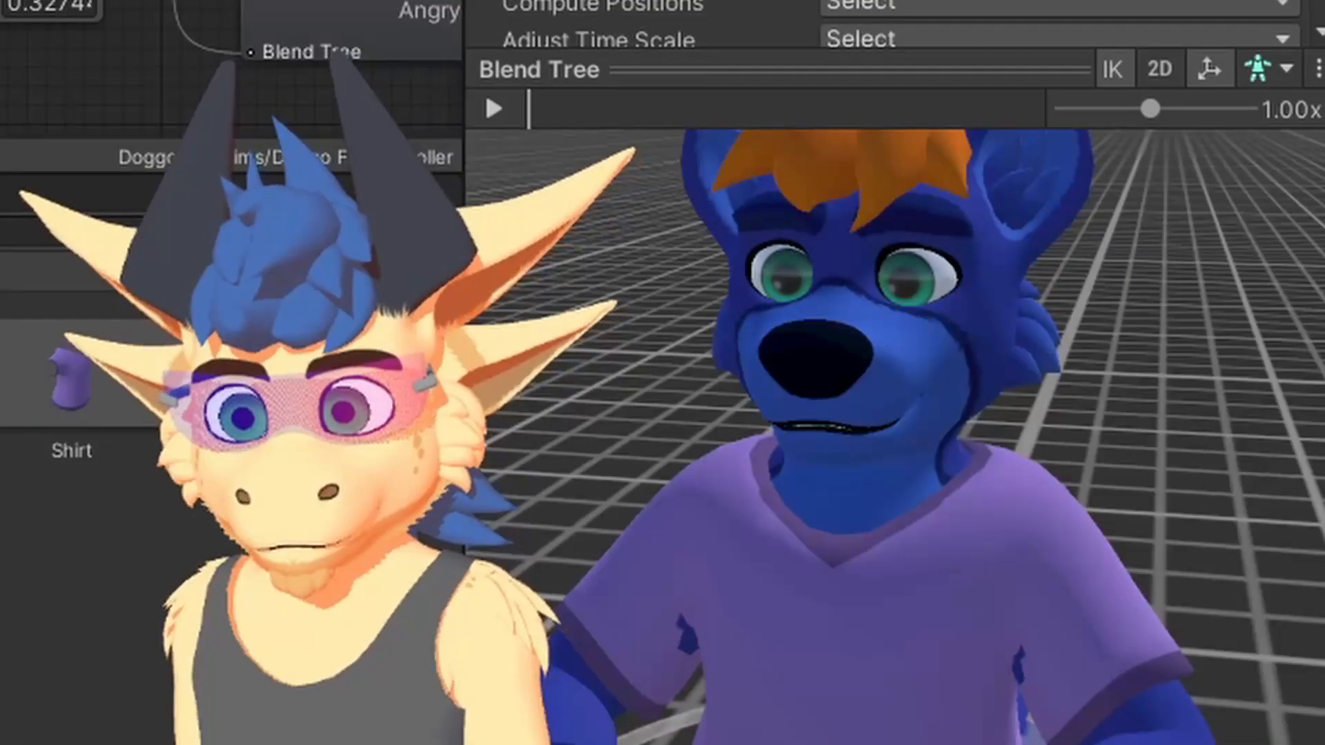
drag(4, 6, 0, 5)
drag(1132, 319, 1167, 208)
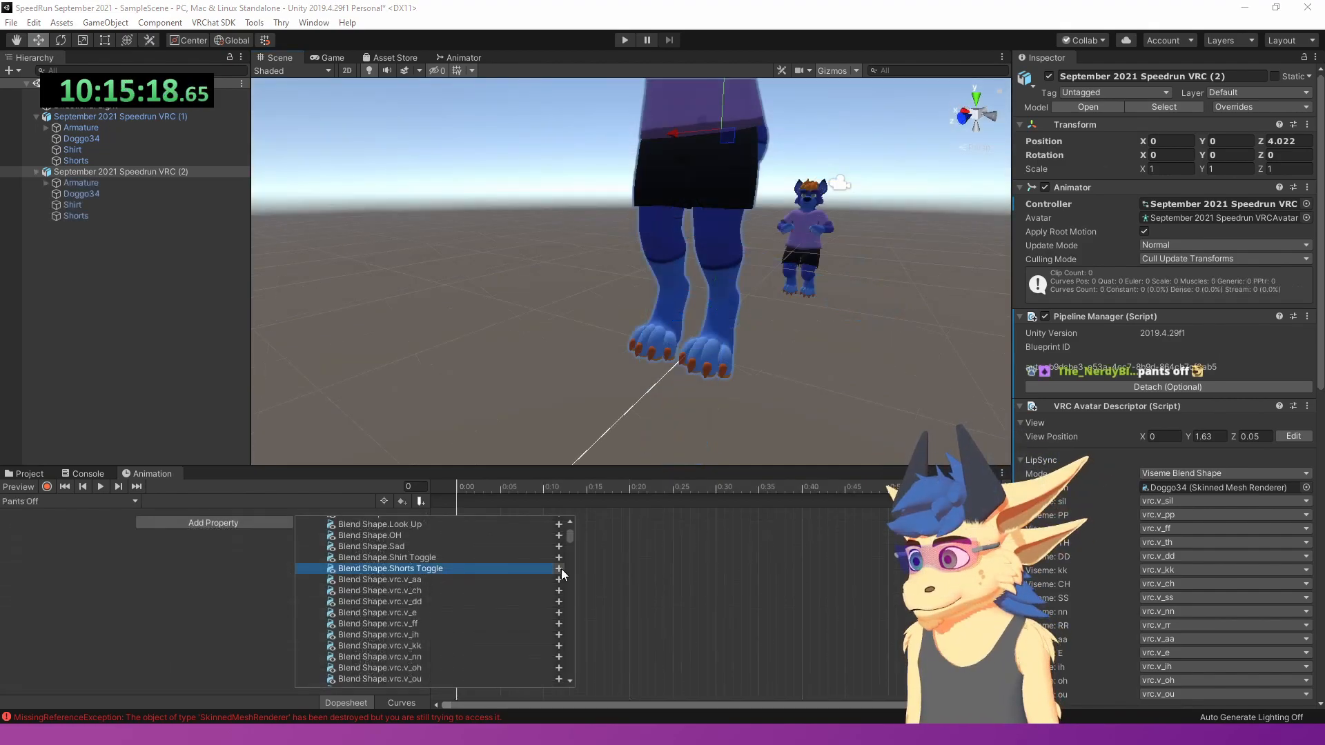
- Add Doggo34's Shorts Toggle blend shape and the Shorts object's Is Active property to the Pants Off clip, with end keys at frame 1
click(561, 568)
drag(973, 515, 443, 520)
click(203, 547)
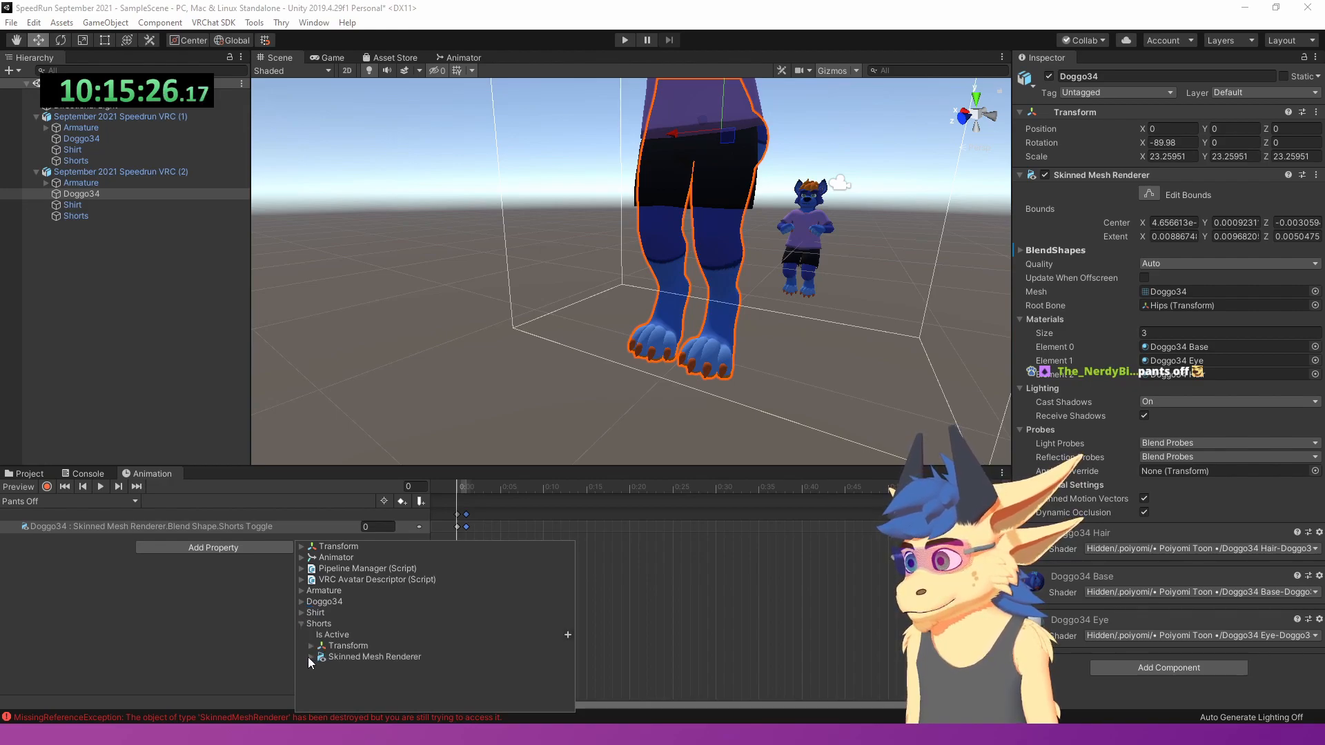
click(328, 624)
click(381, 635)
click(567, 635)
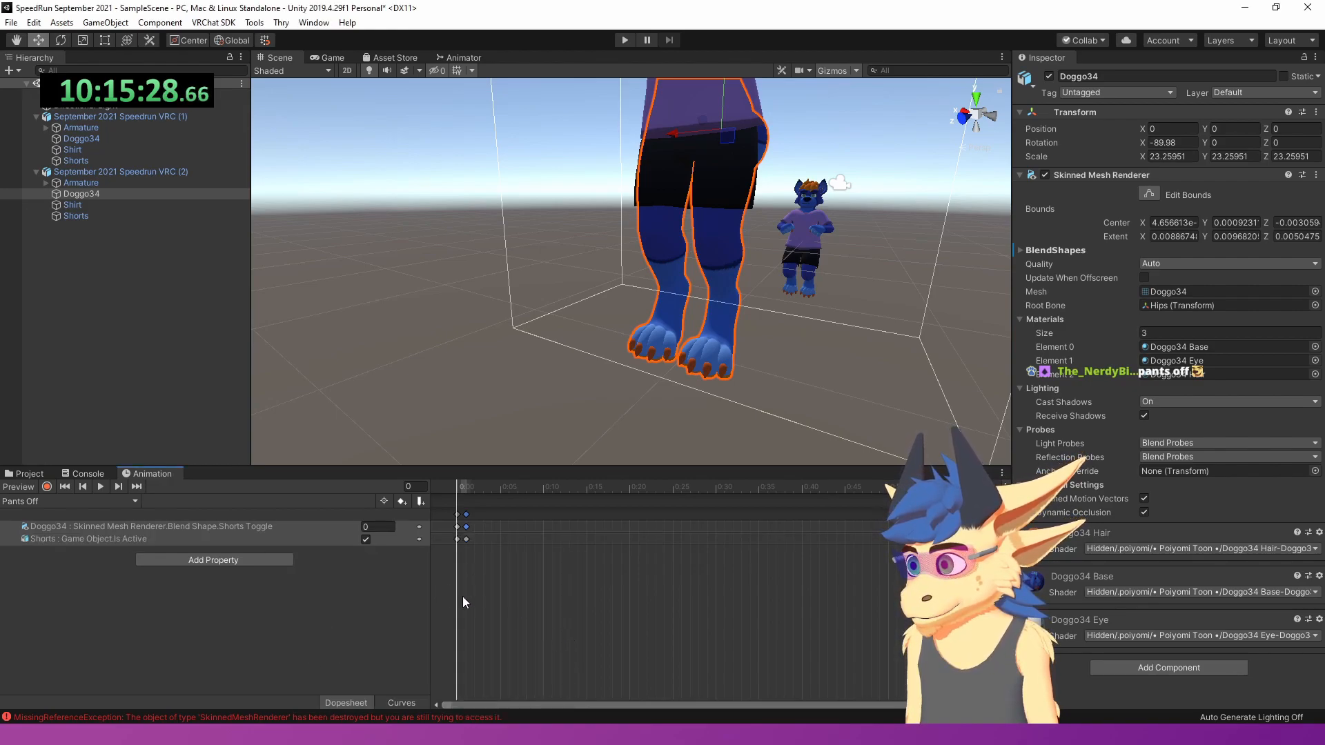
click(468, 488)
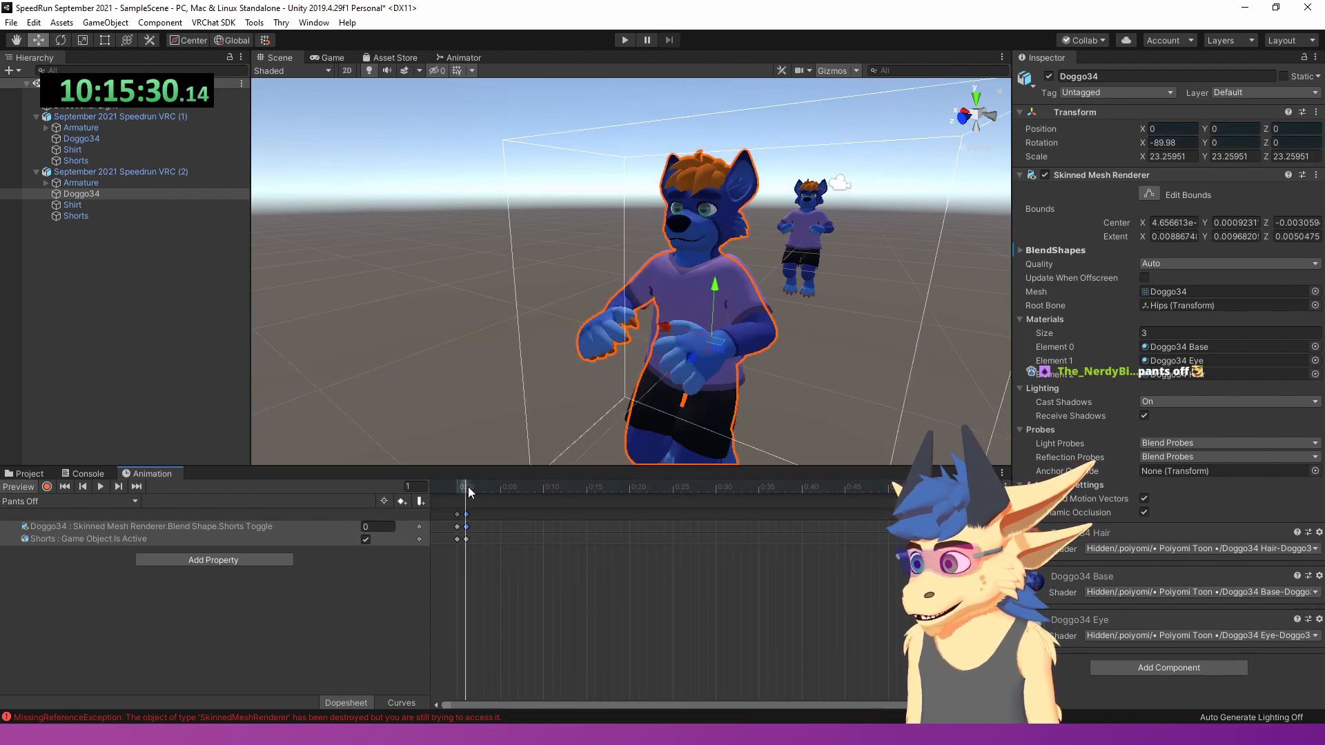
- Turn off the Shorts object's Is Active property at frame 1 of the Pants Off clip
click(366, 540)
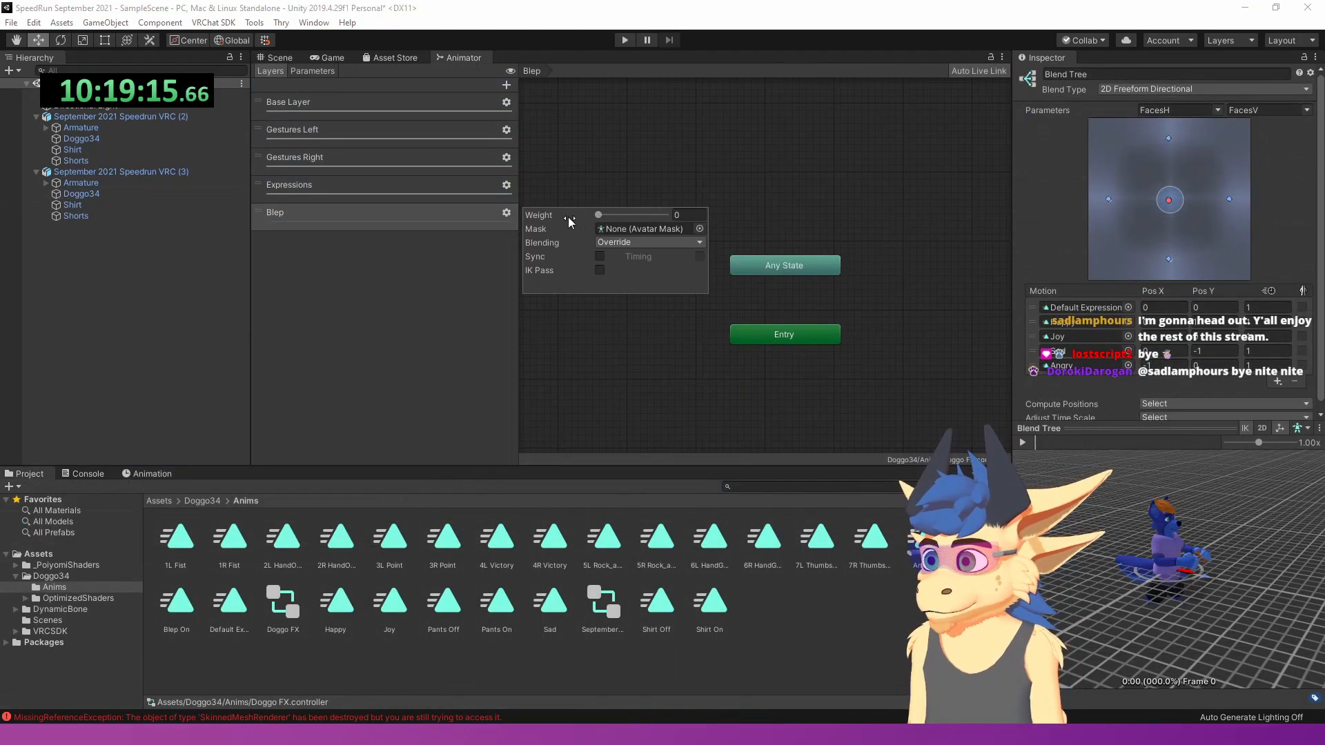
- Arrange the Blep layer's Entry and Any State nodes and add the Blep Off and Blep On clips, with Blep Off as default state
drag(788, 338, 724, 320)
drag(784, 265, 680, 203)
scroll(801, 368, up, 3)
middle_drag(785, 360, 708, 343)
scroll(697, 340, down, 4)
scroll(680, 328, up, 3)
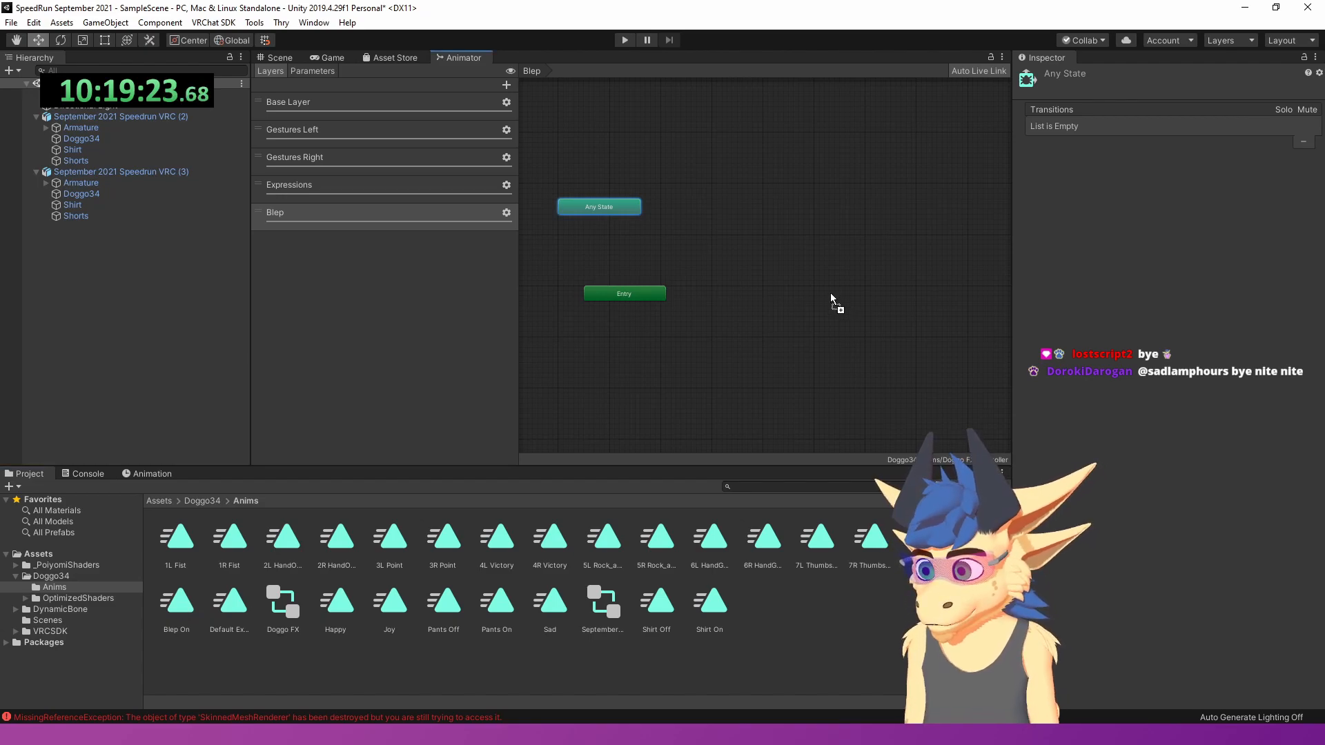
drag(813, 289, 773, 300)
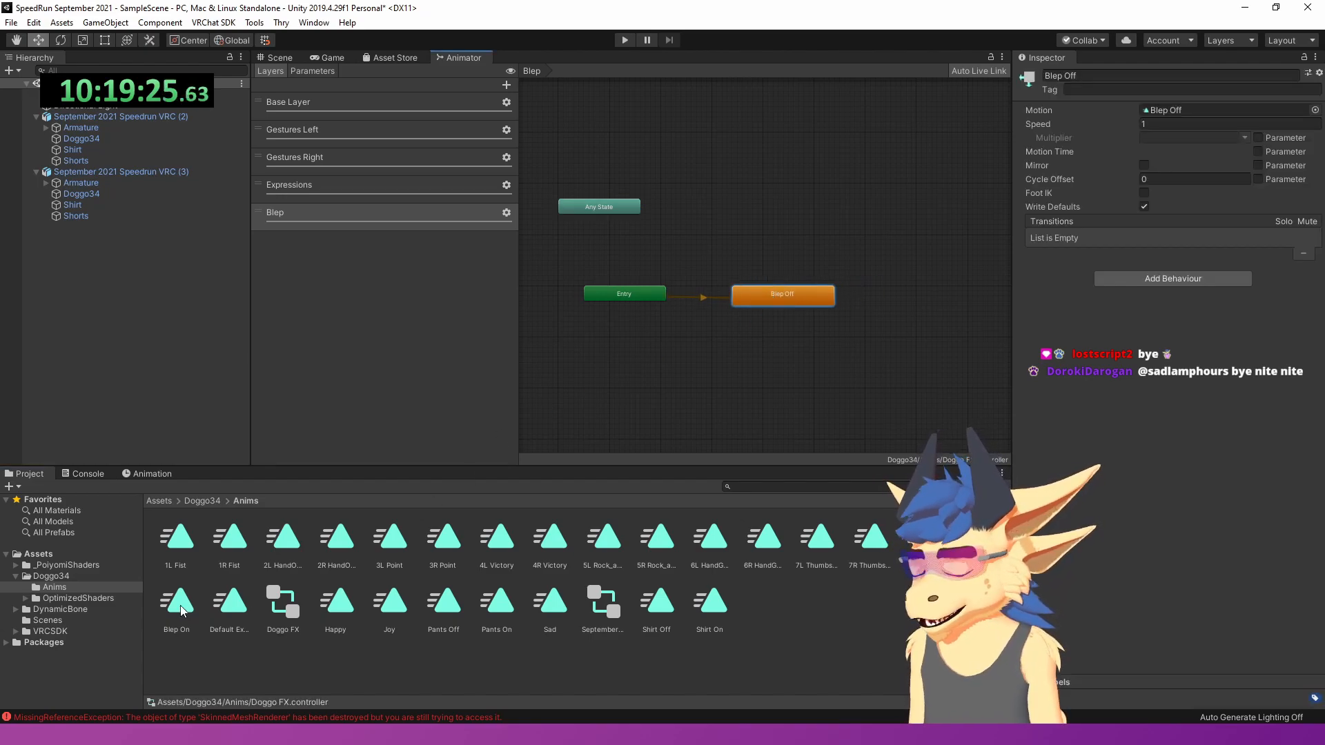
drag(851, 317, 925, 293)
middle_drag(898, 303, 729, 314)
scroll(793, 301, up, 1)
drag(796, 300, 721, 301)
- Create transitions in both directions between the Blep Off and Blep On states
right_click(614, 309)
click(639, 316)
click(731, 309)
right_click(776, 311)
click(804, 316)
click(611, 307)
- Add a condition requiring Blep to be true to the transition from Blep Off to Blep On
click(667, 313)
click(1184, 259)
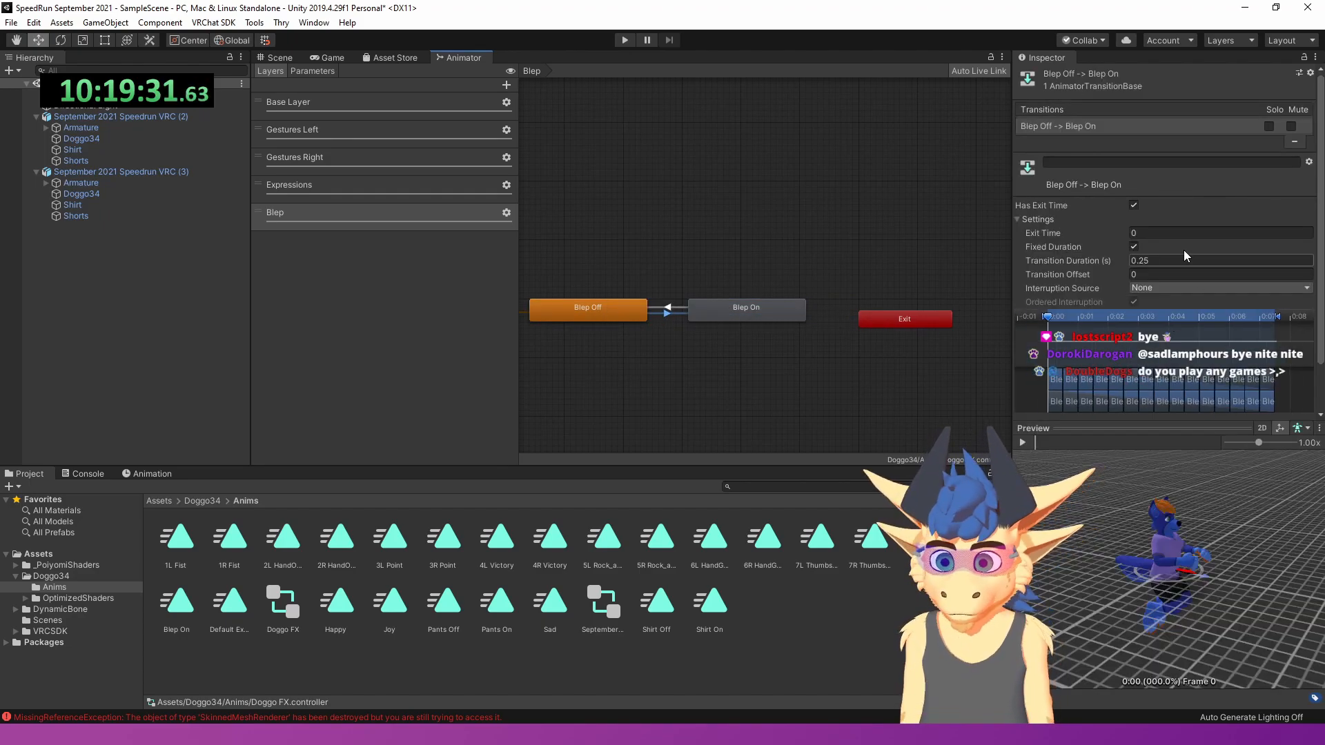
double_click(1178, 260)
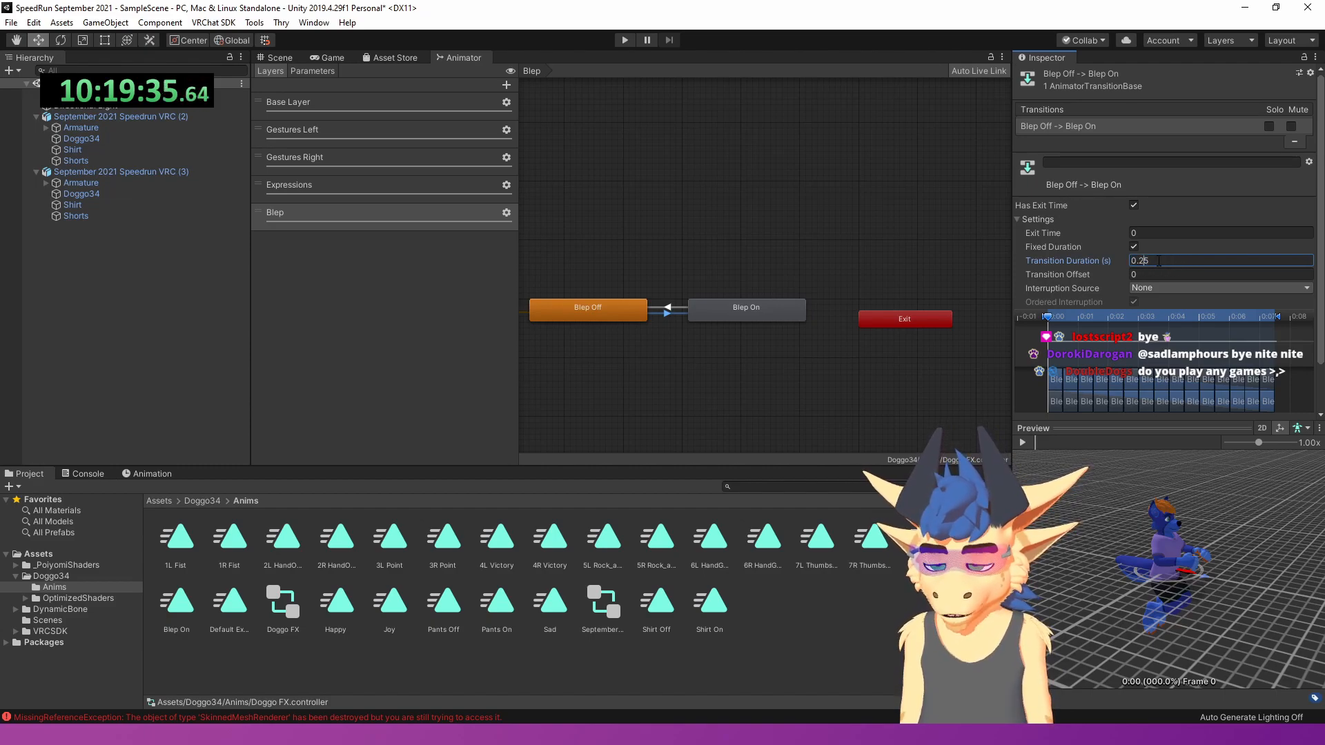
scroll(1152, 266, down, 2)
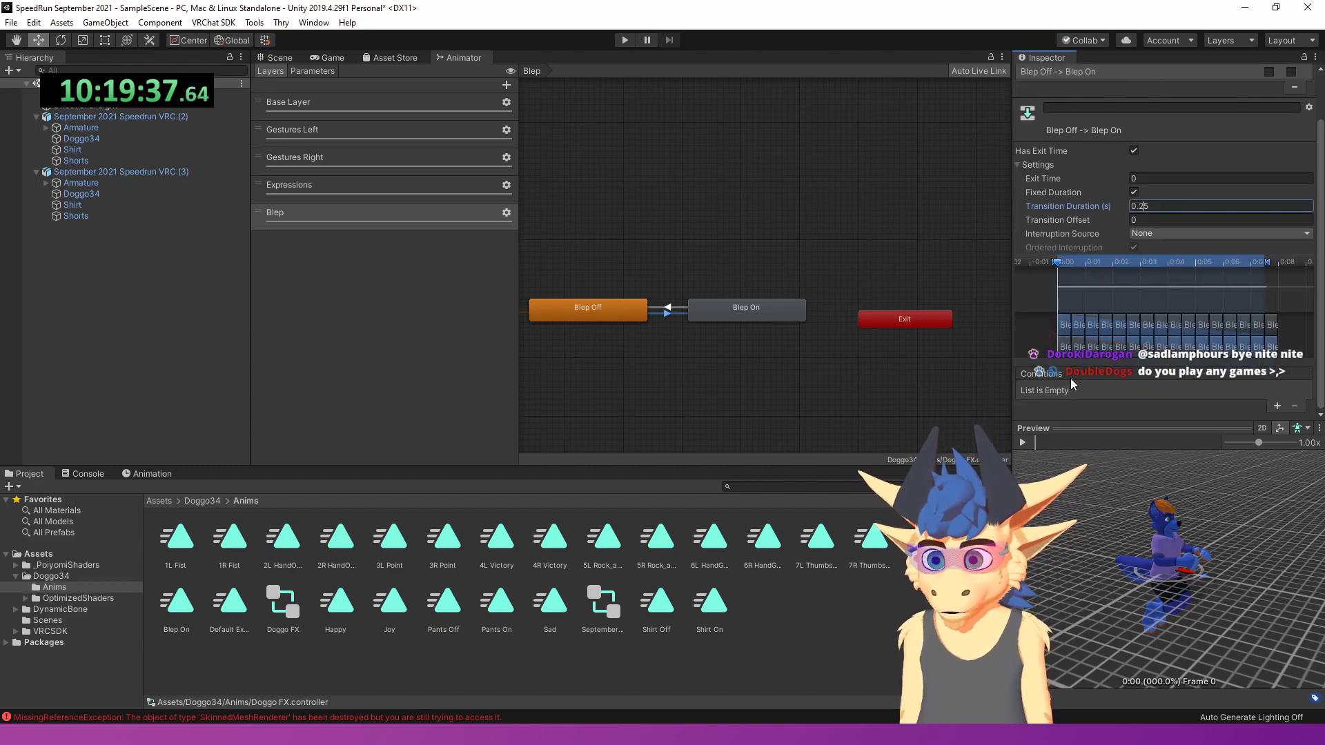
click(1278, 405)
click(1097, 391)
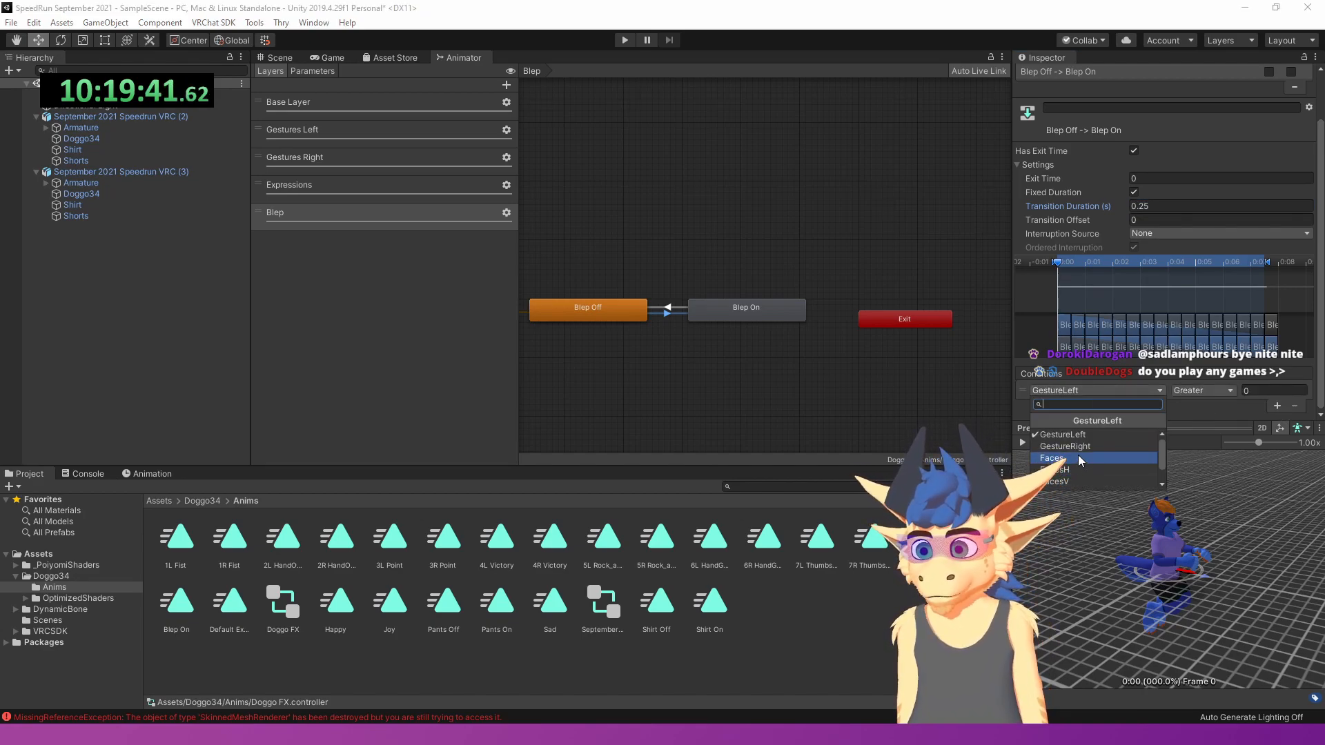
scroll(1079, 467, down, 2)
click(1078, 481)
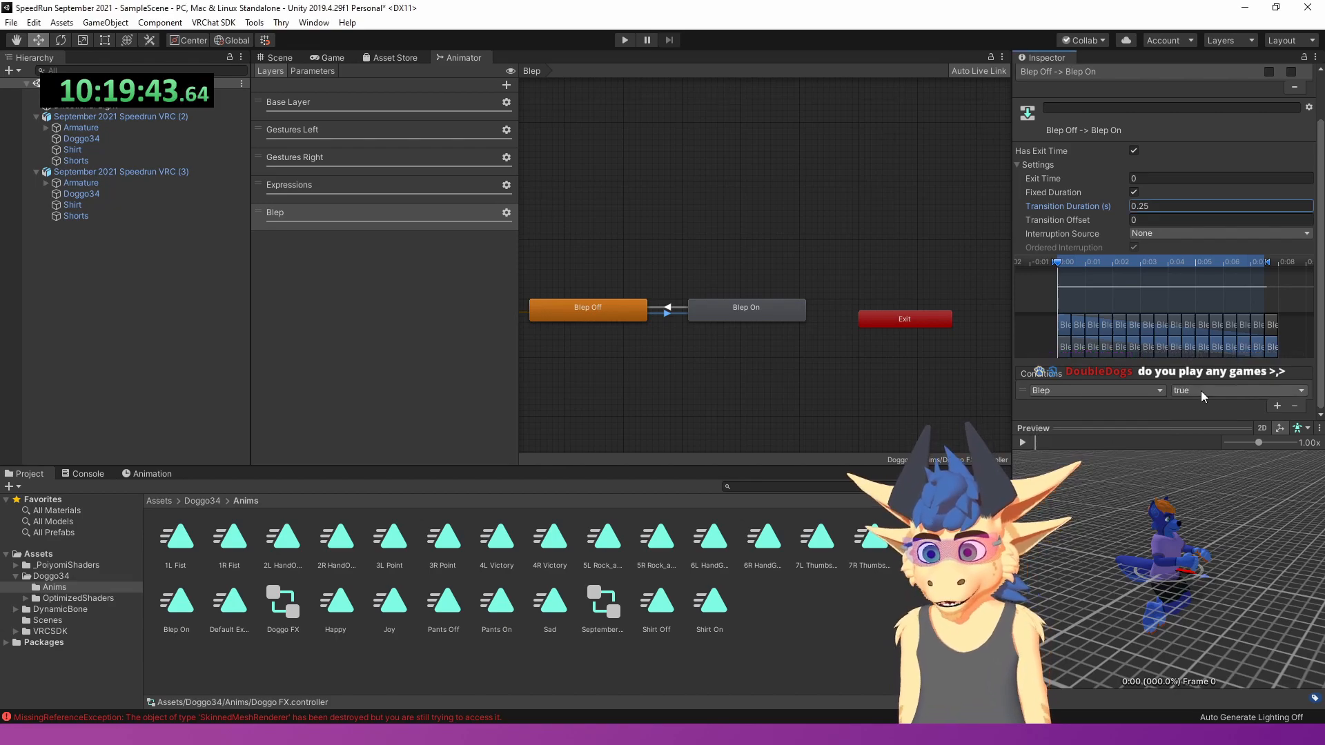
- Add a condition requiring Blep to be false to the transition from Blep On to Blep Off
click(668, 307)
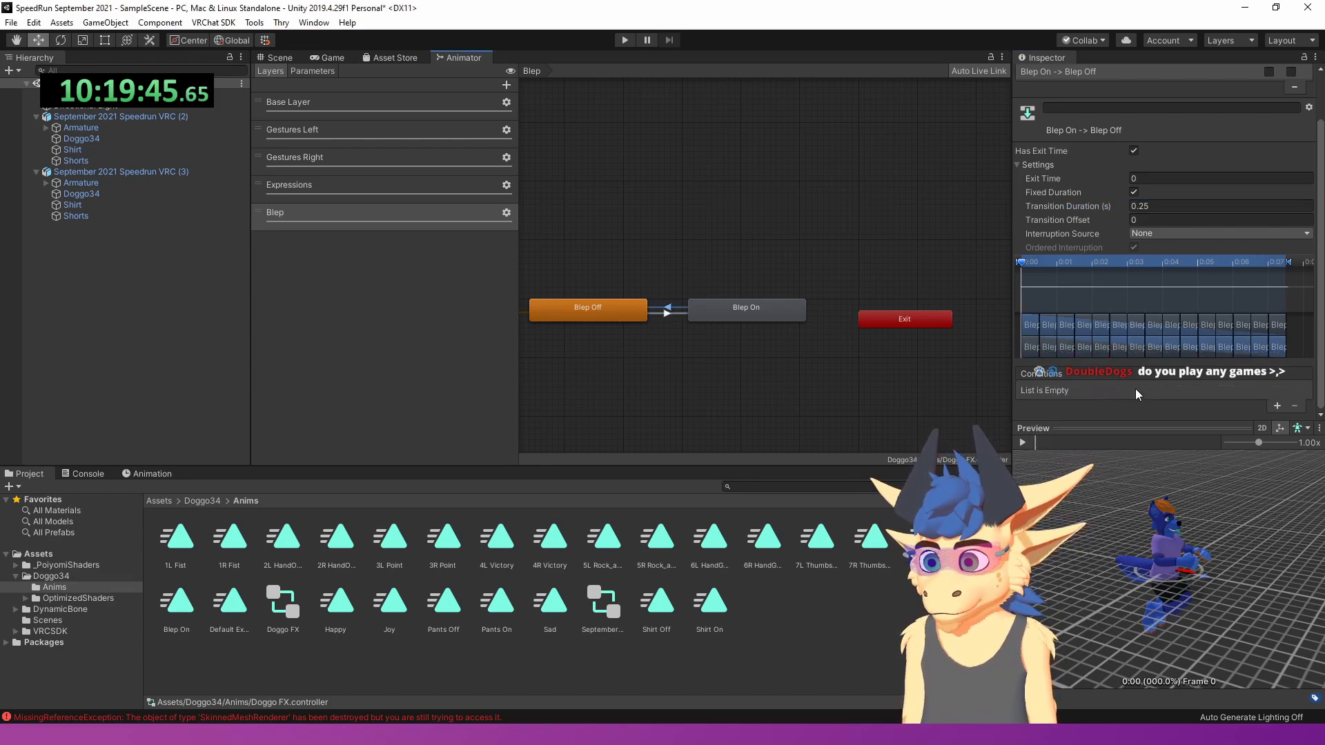
click(1275, 406)
click(1089, 391)
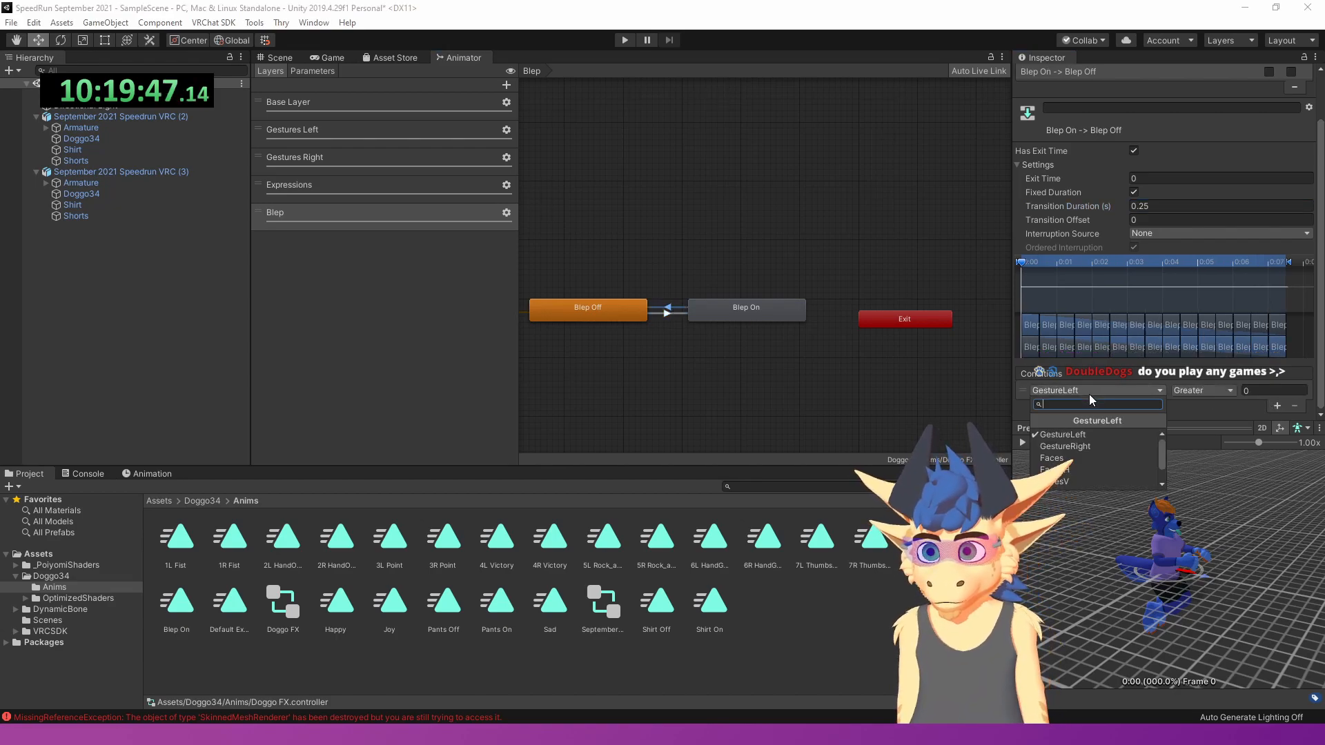
scroll(1075, 466, down, 2)
click(1076, 481)
click(1179, 390)
click(1185, 420)
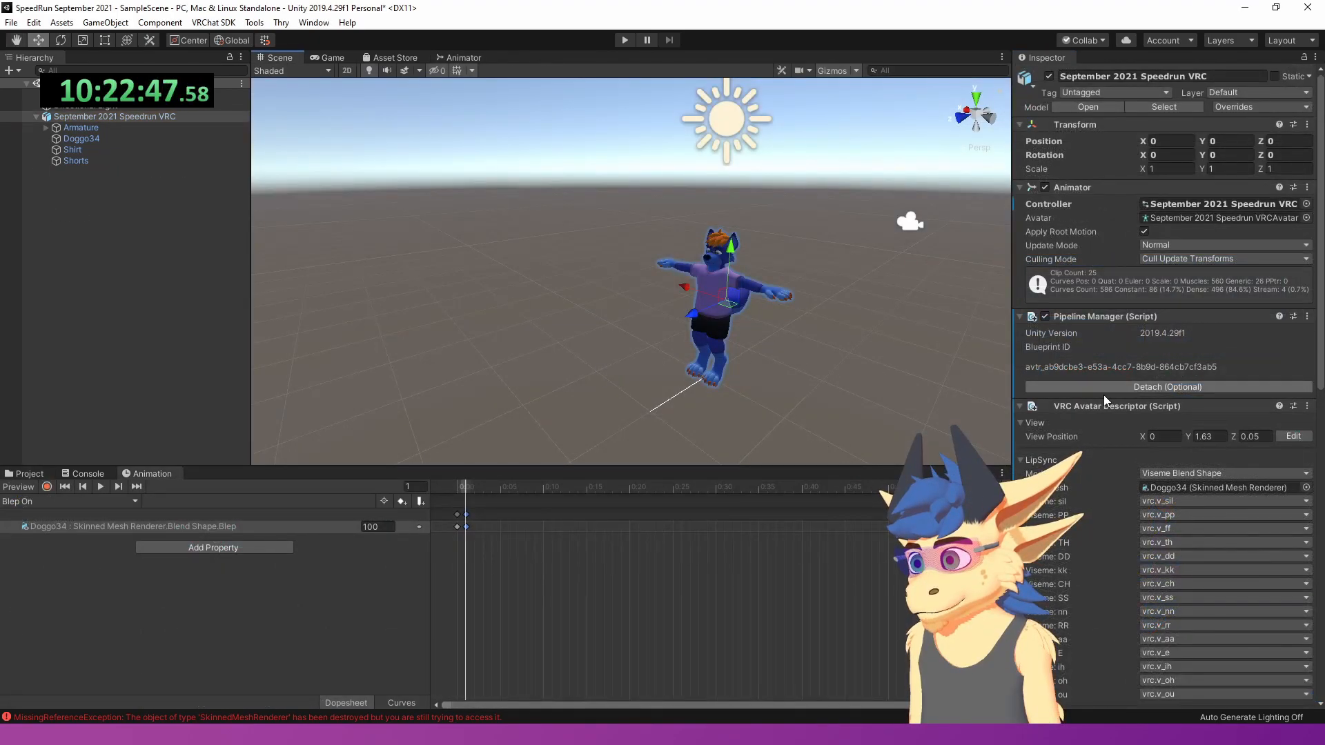
- Customize the avatar descriptor's playable layers with Doggo FX as the FX controller, and enable custom expressions
scroll(1108, 393, down, 10)
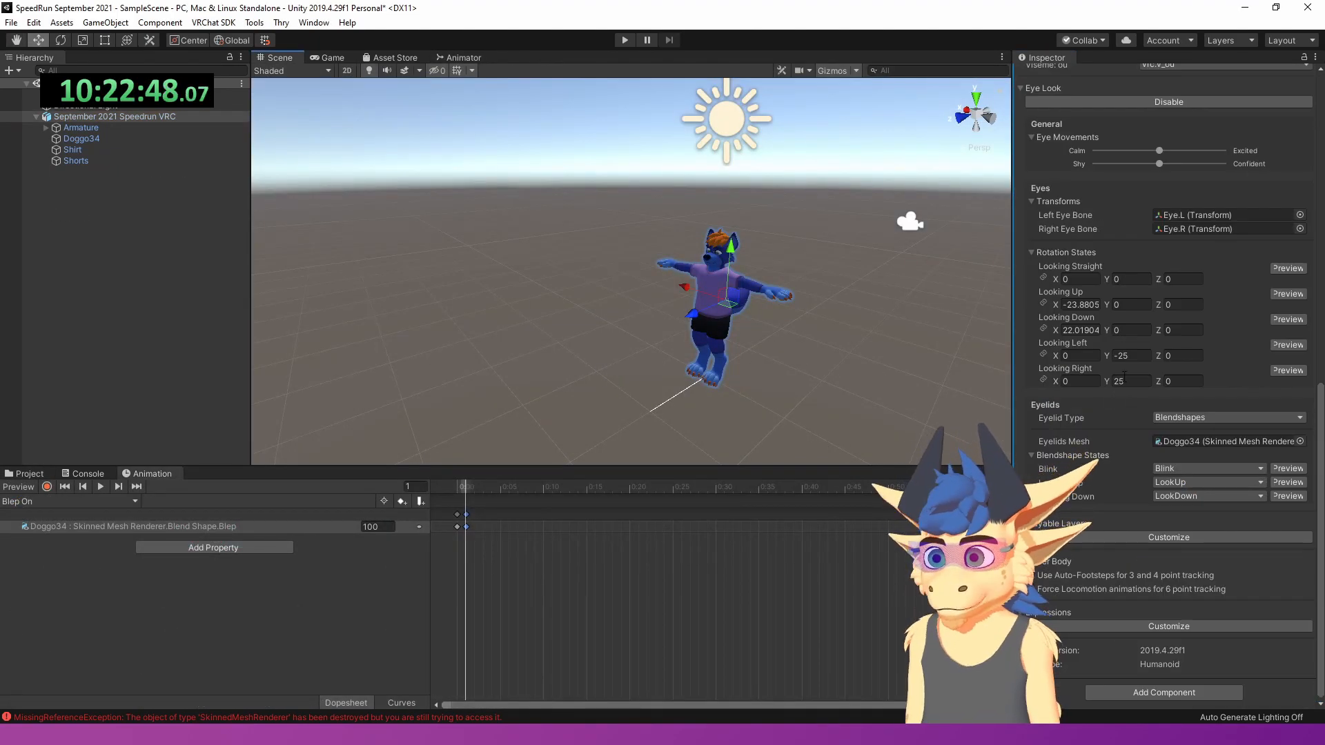
click(1152, 536)
scroll(1173, 532, down, 5)
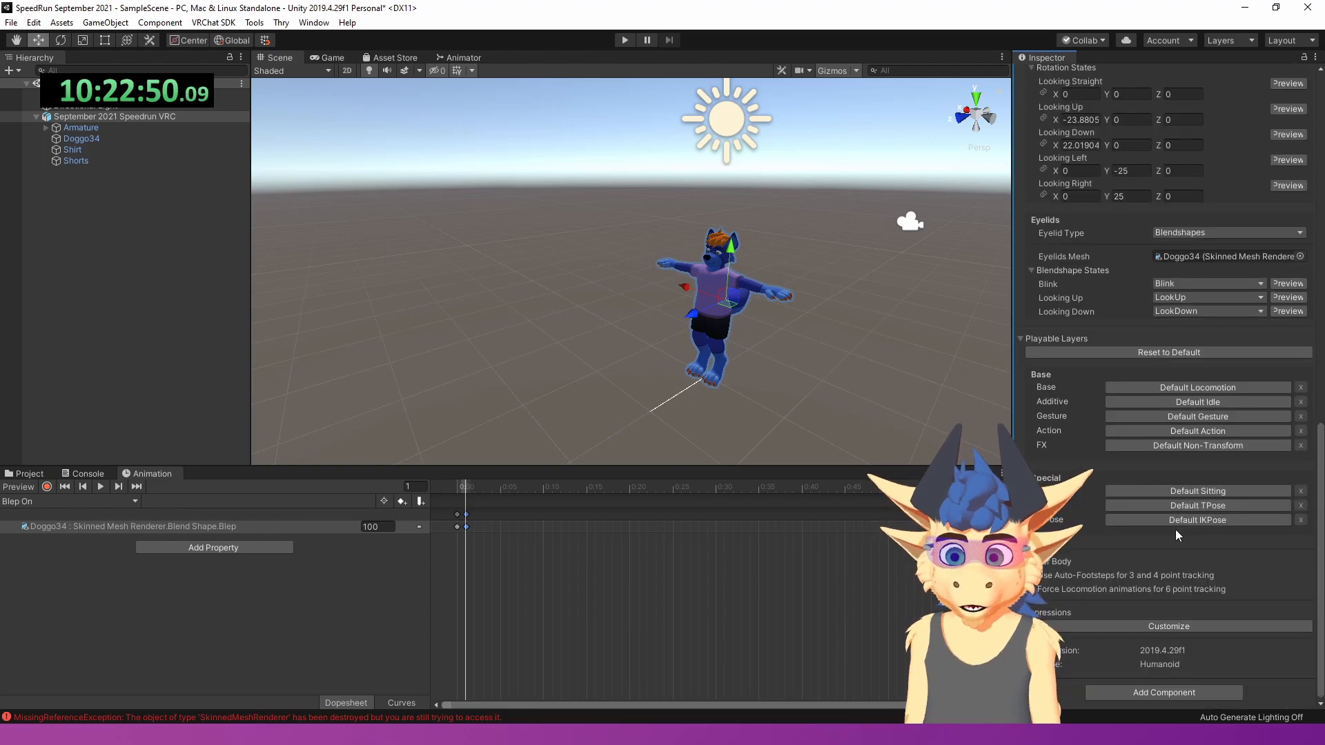
click(1178, 446)
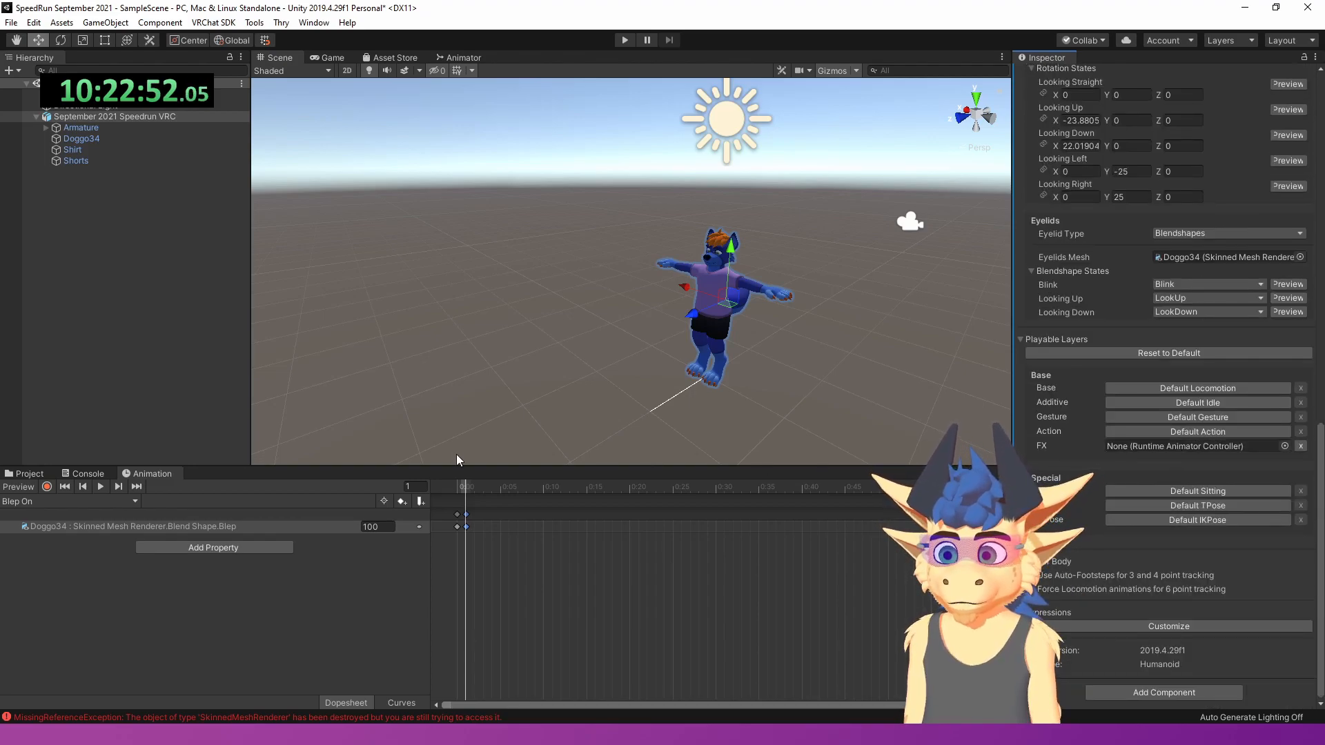
click(28, 473)
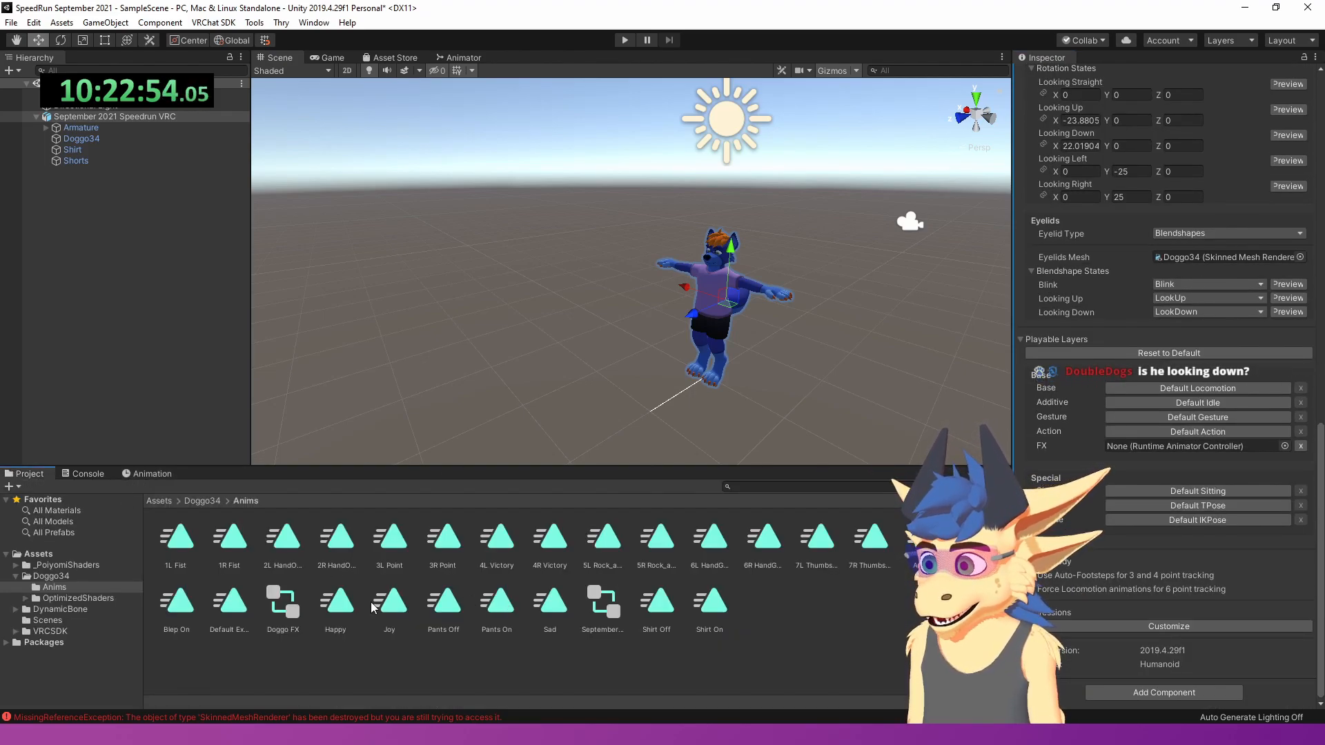
drag(285, 607, 1173, 446)
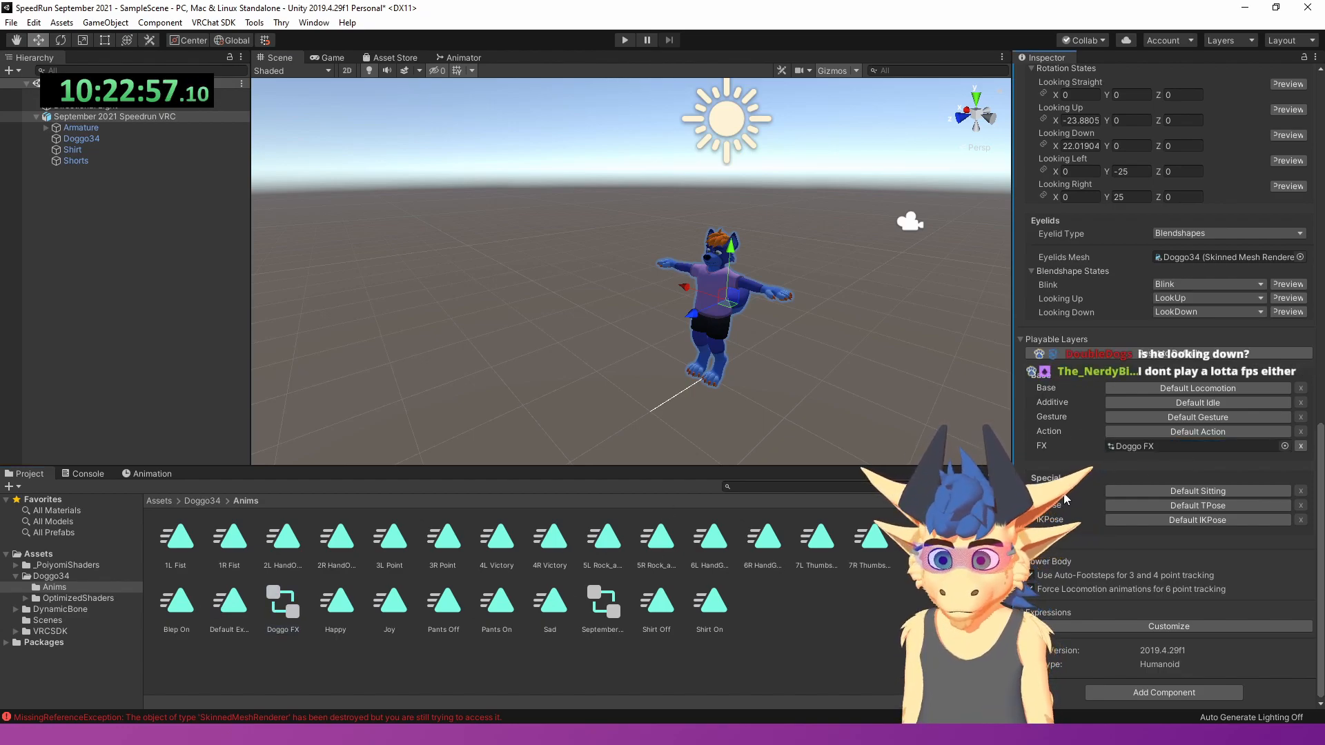
click(1182, 631)
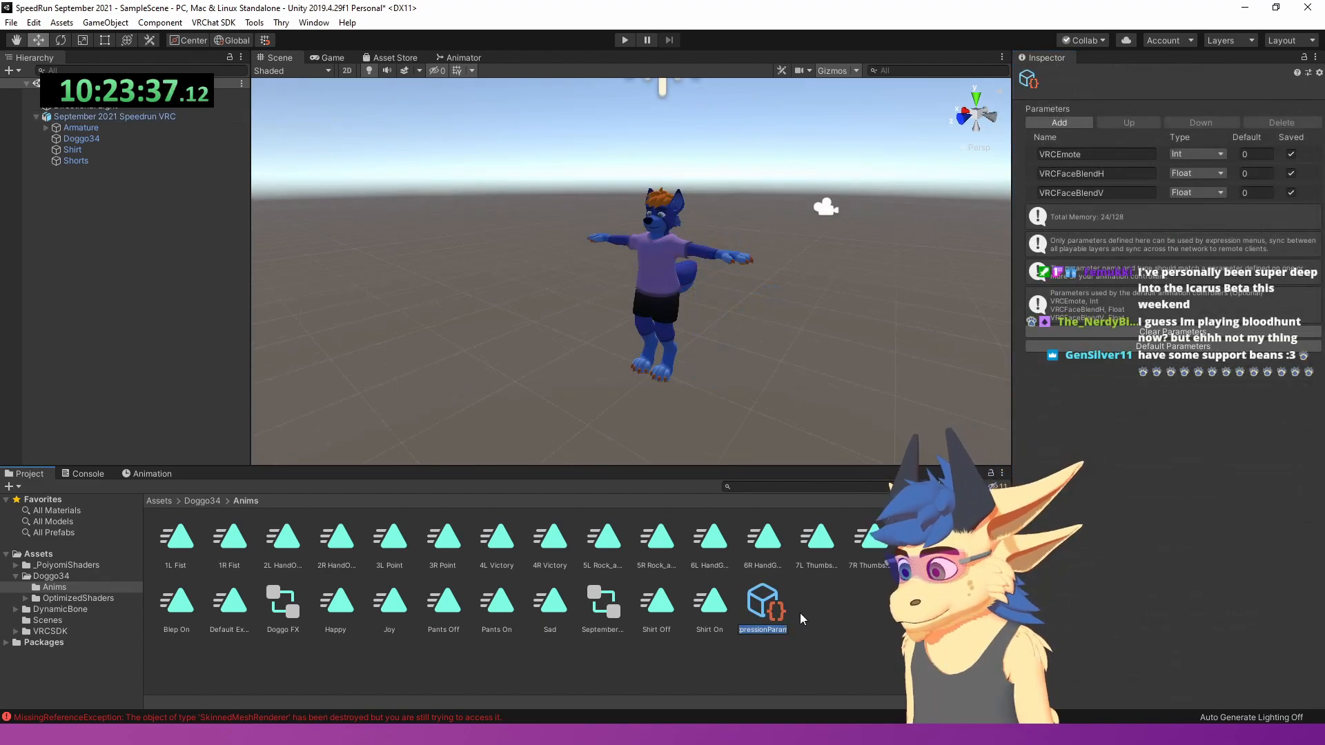
- Name the new expression parameters asset Doggo Param and create a VRChat expressions menu asset named Doggo Menu in the Anims folder
text(Doggo Params)
key(Return)
right_click(827, 634)
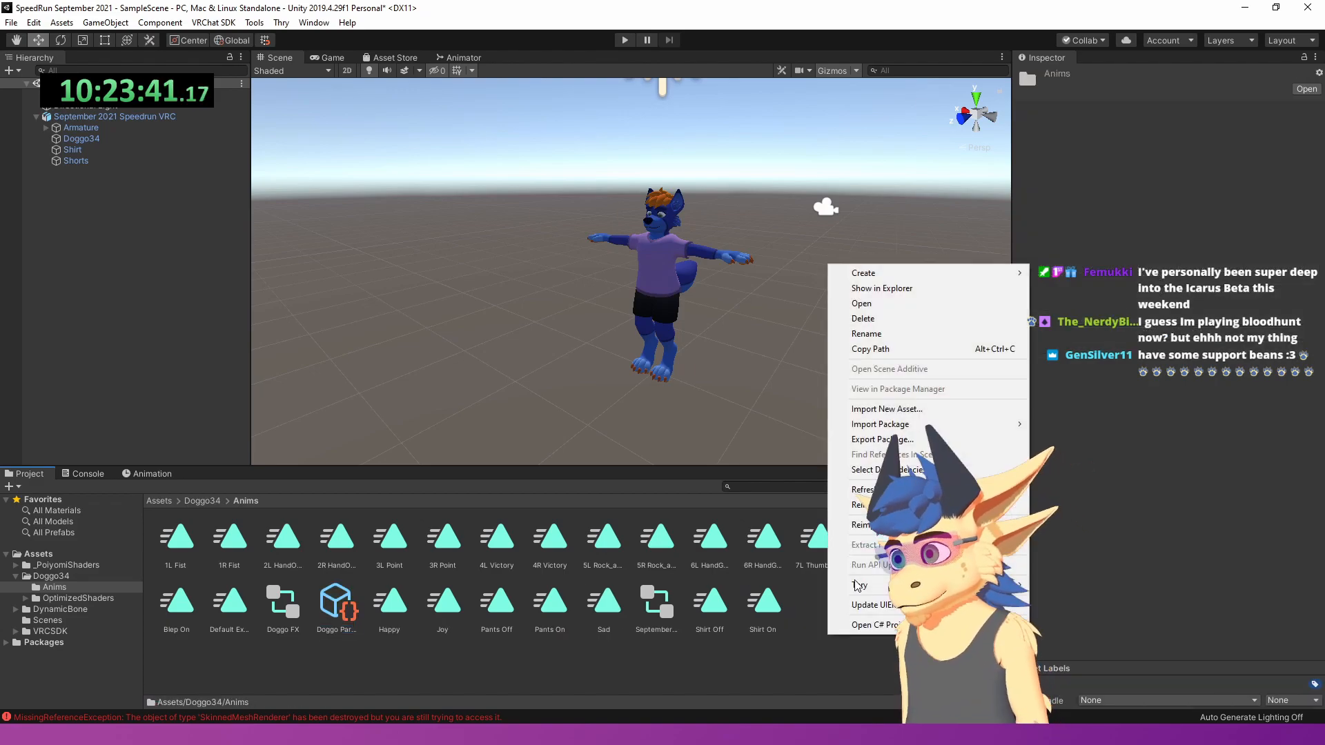
mouse_move(897, 274)
mouse_move(1133, 200)
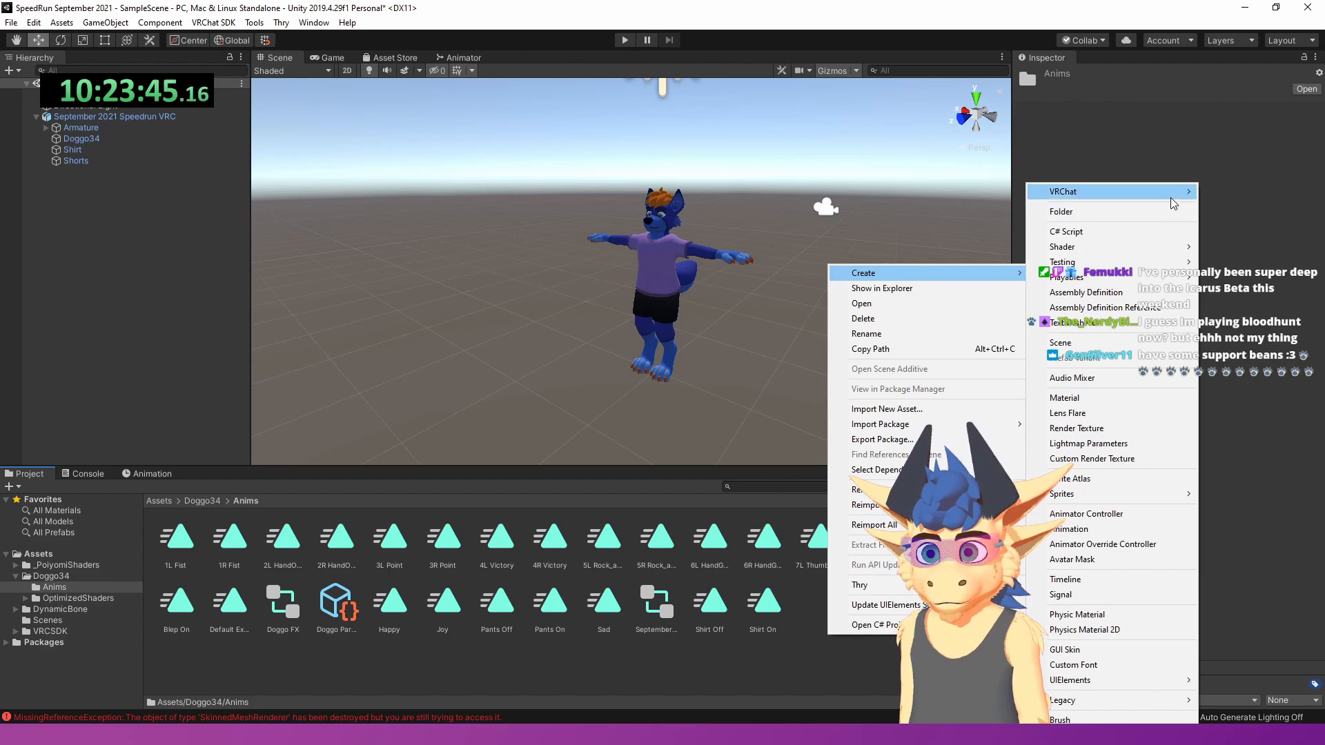
mouse_move(1229, 196)
click(1162, 207)
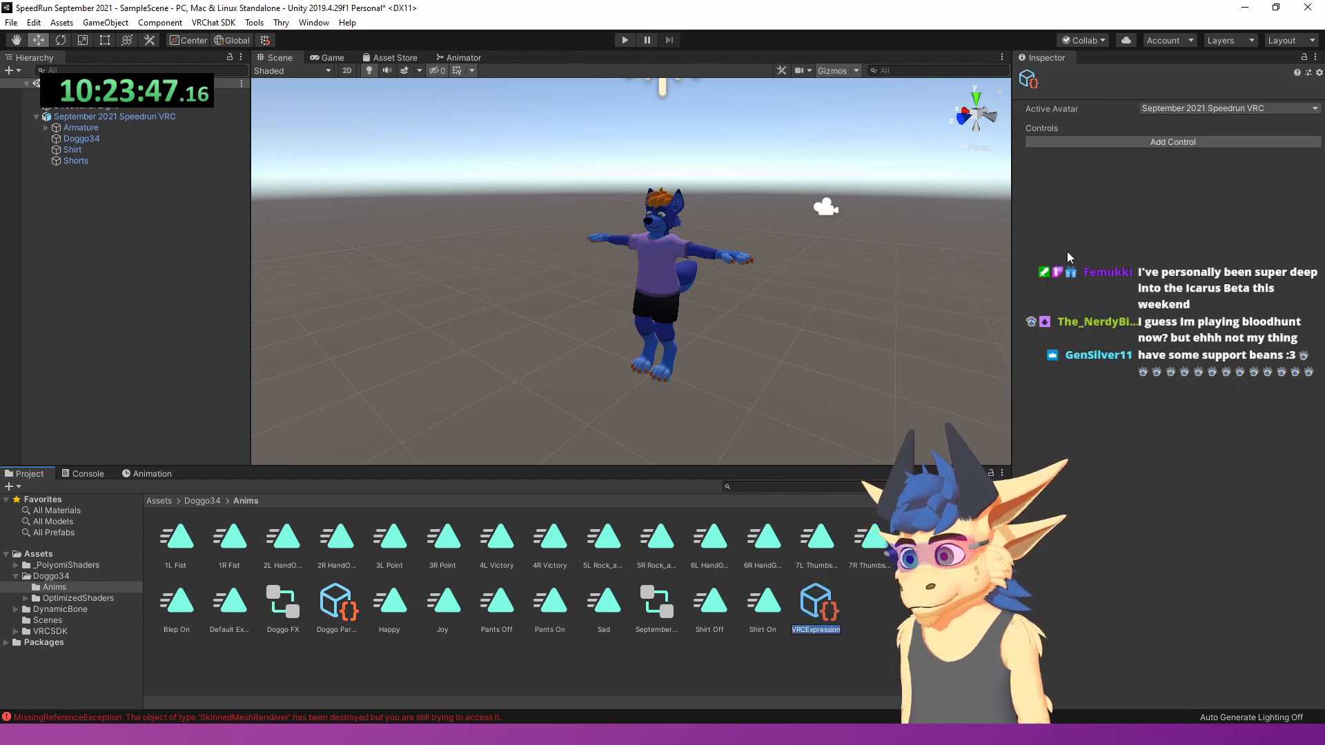
text(Doggo Men)
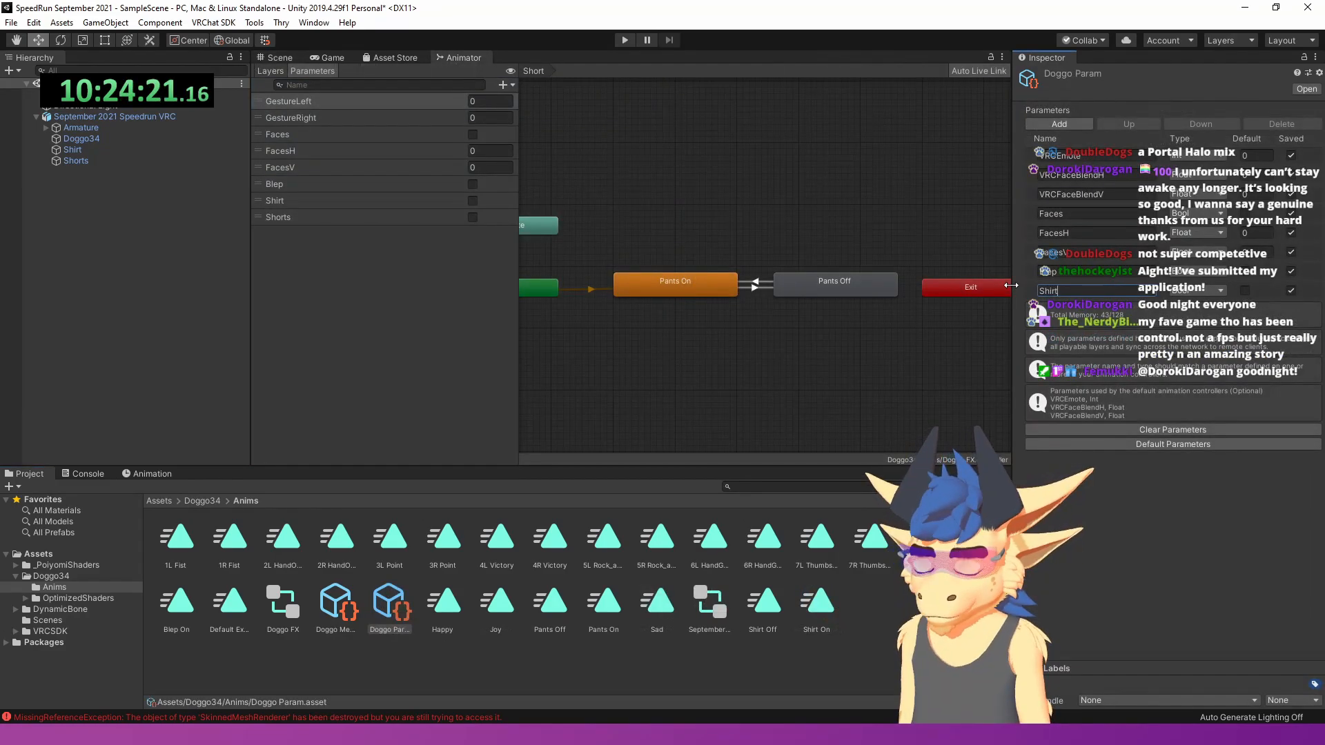
- Add a Bool parameter named Shorts to the Doggo Param asset
click(1060, 124)
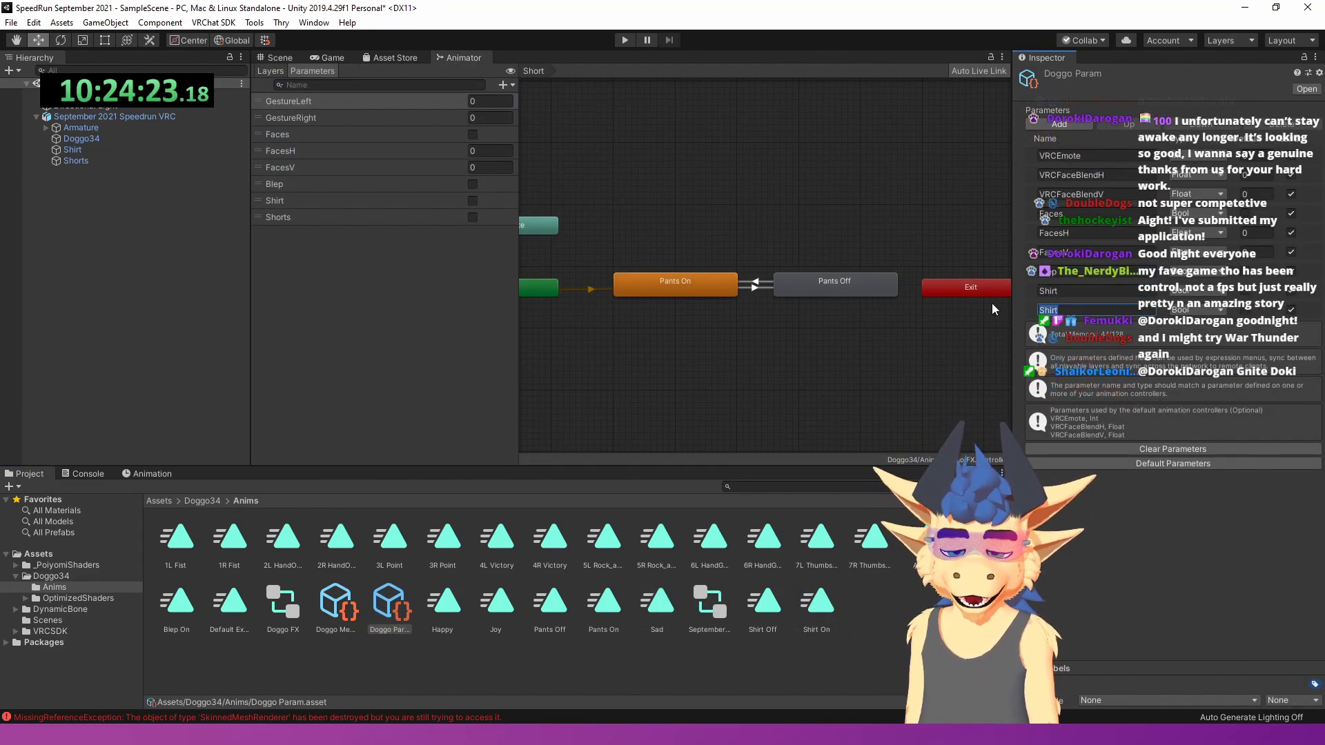
text(Shorts)
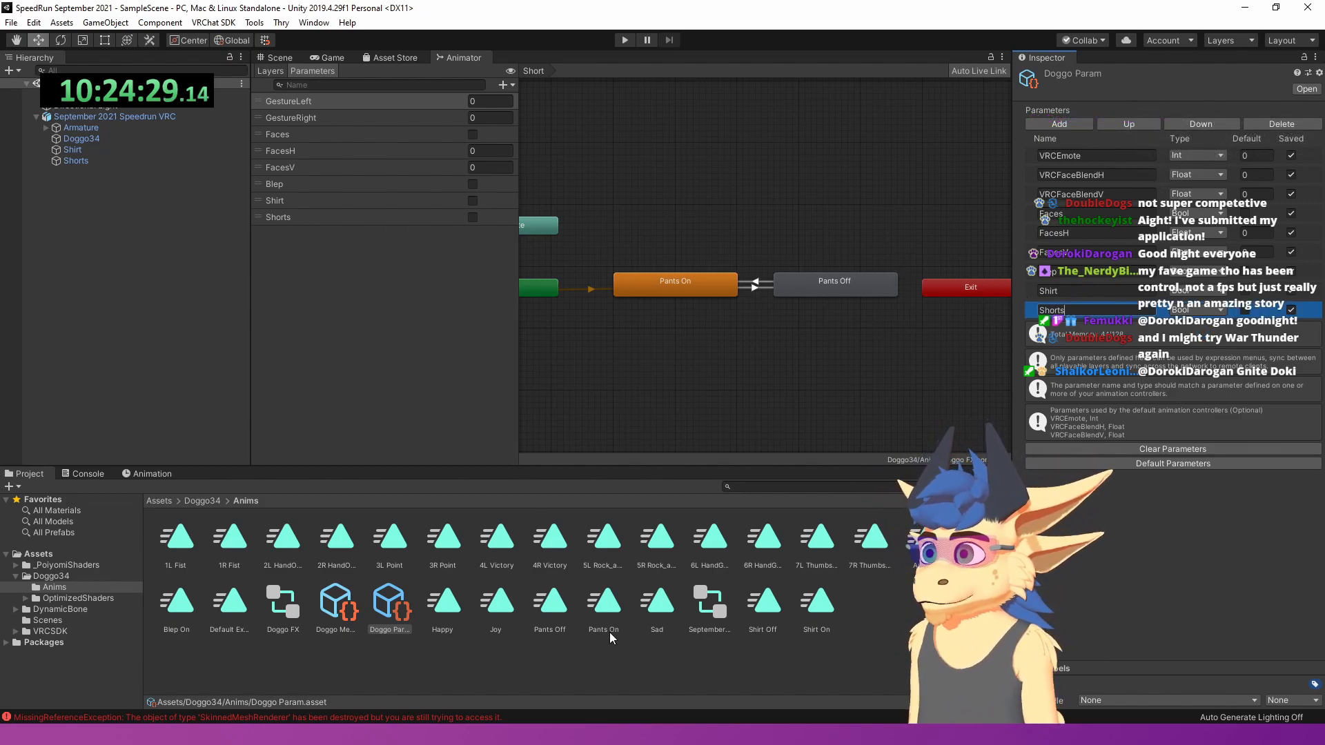
- Assign Doggo Menu as the expressions menu and Doggo Param as the expression parameters in the avatar's descriptor
click(337, 604)
click(278, 58)
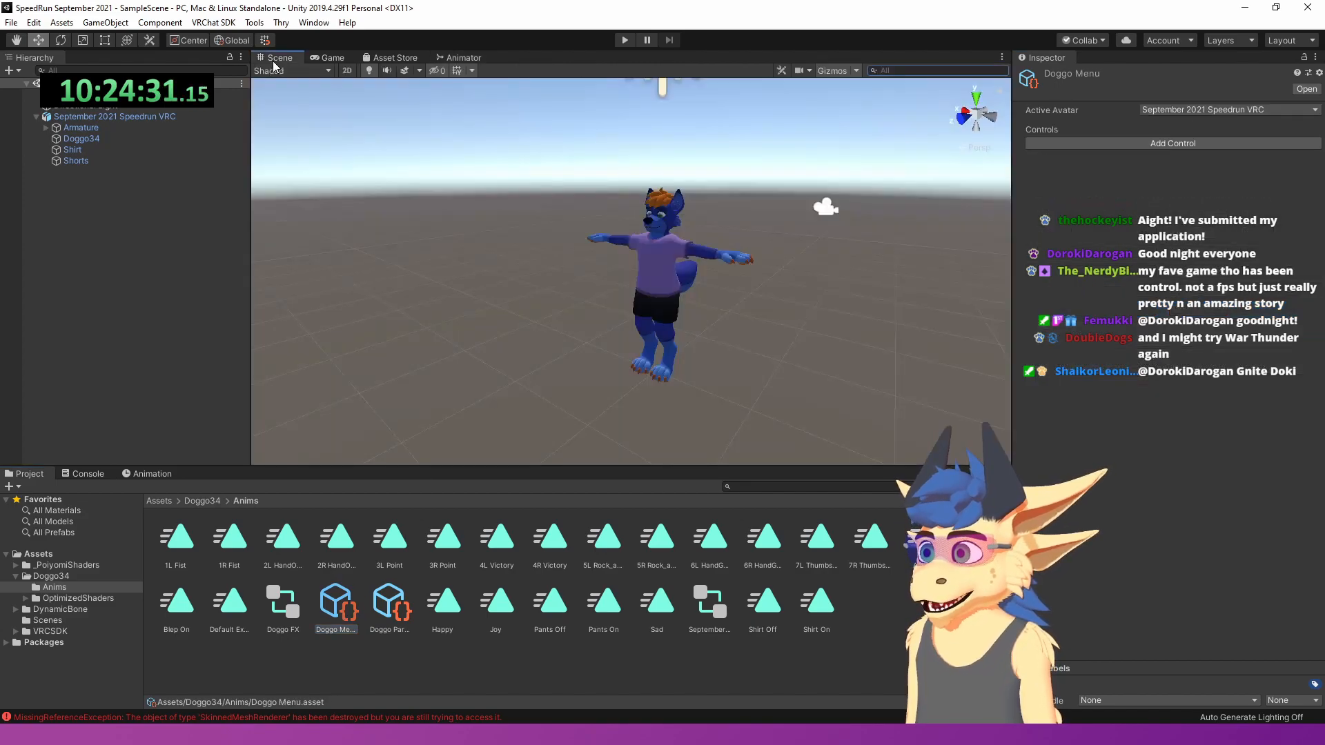
click(678, 290)
scroll(1149, 472, down, 10)
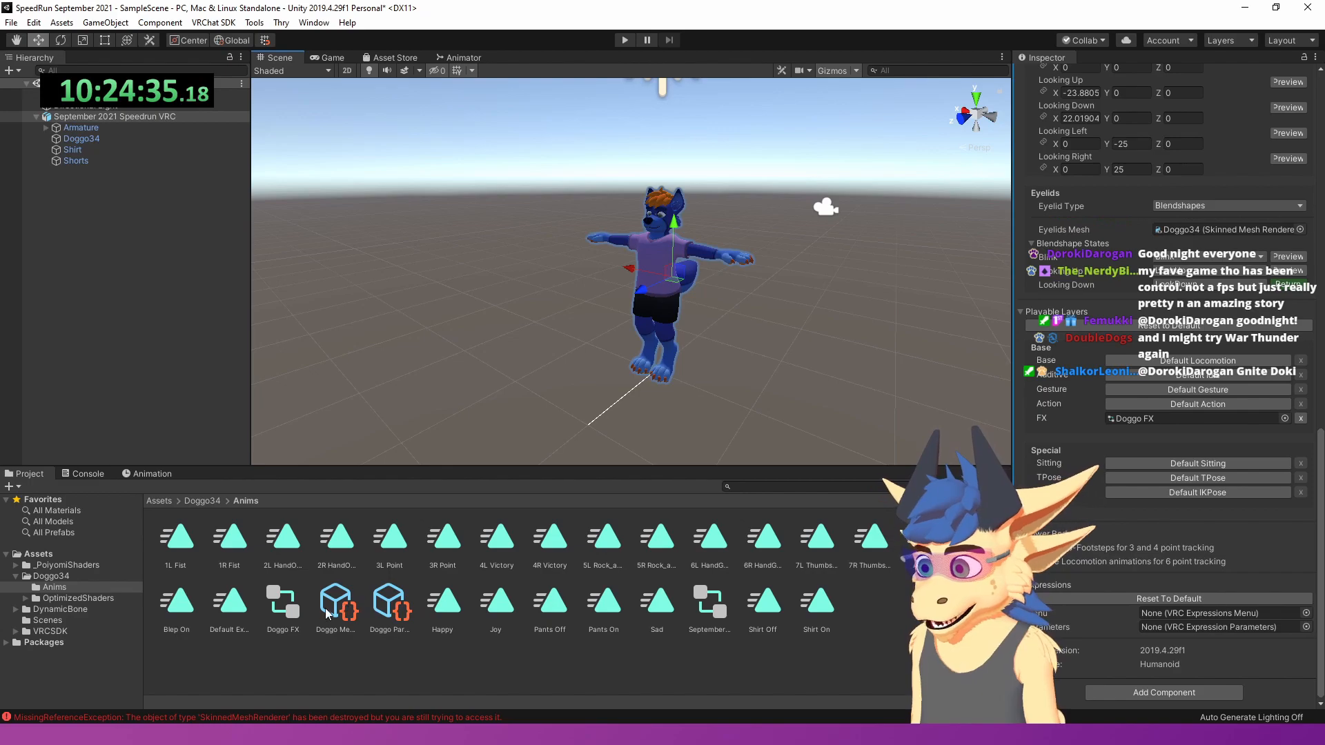
drag(327, 614, 1235, 619)
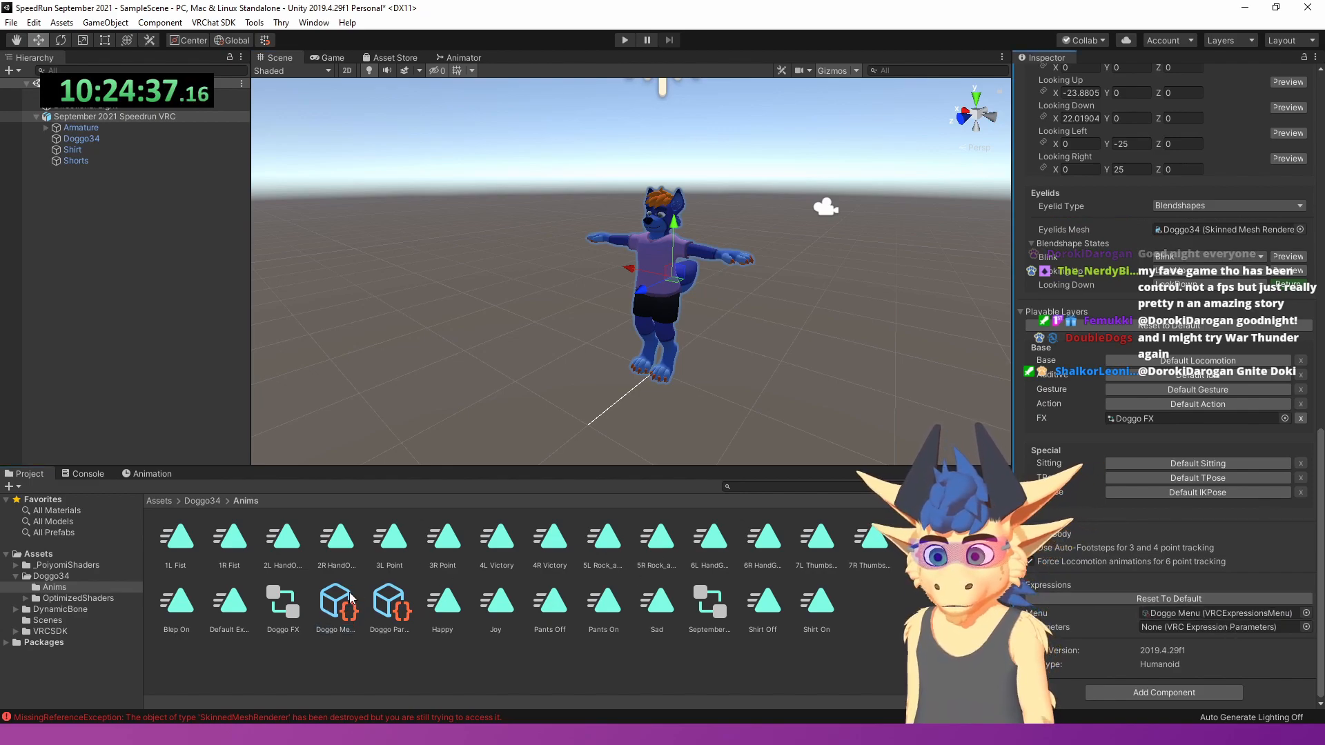
drag(429, 600, 1220, 632)
click(1219, 615)
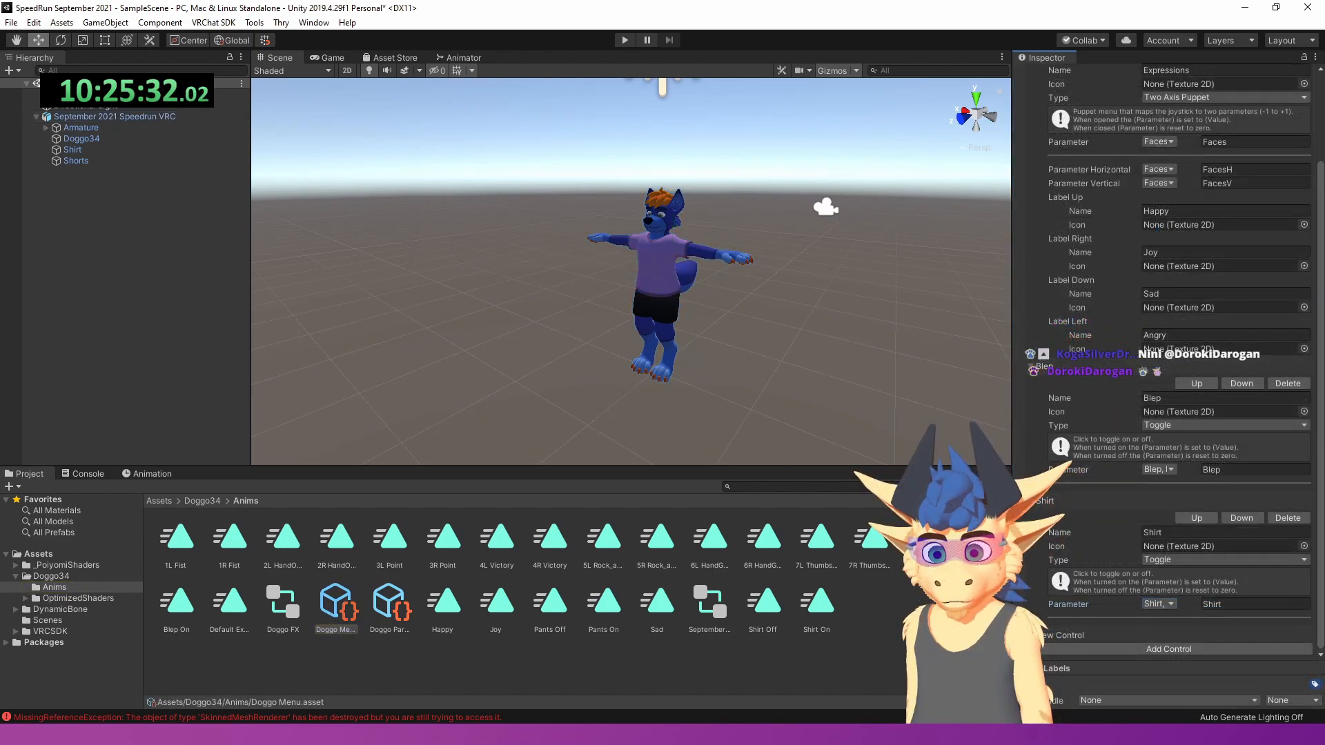
- Set Doggo Menu's Pants control to the Toggle type, driven by the Shorts parameter
scroll(1092, 628, down, 3)
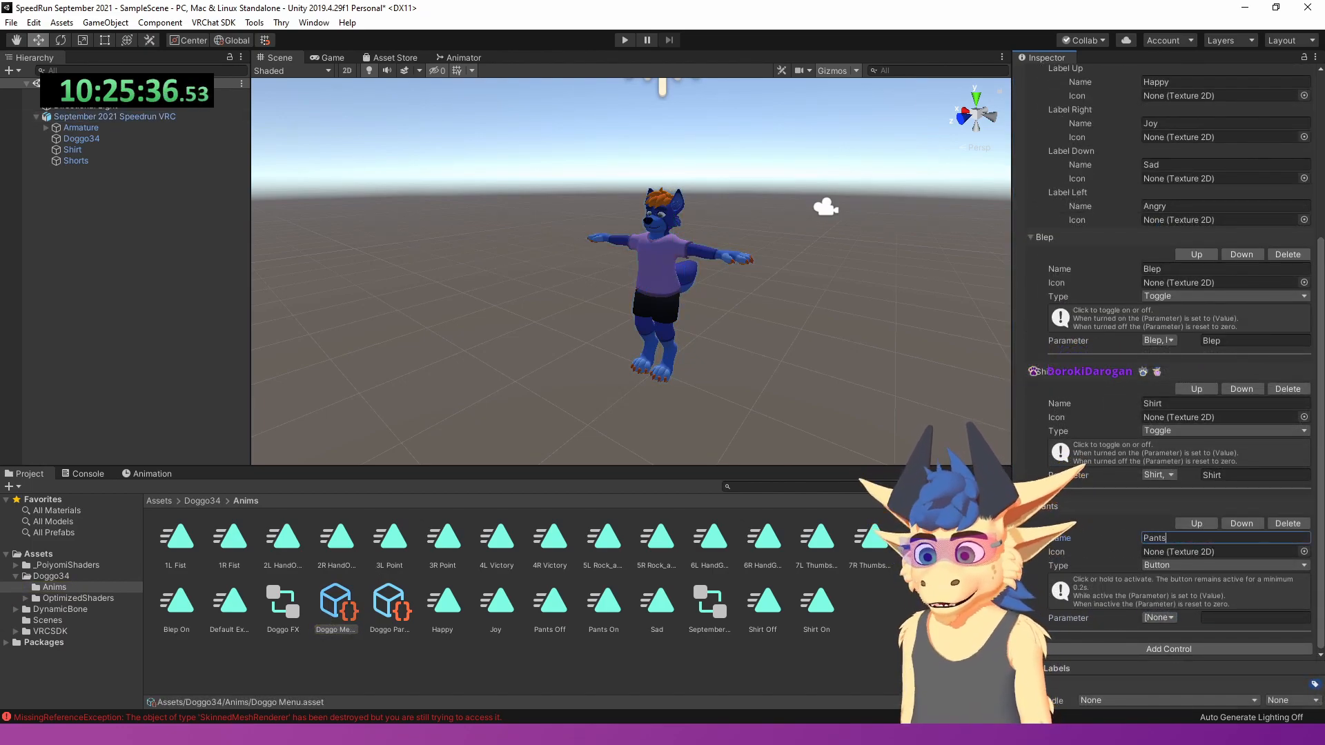
click(1174, 565)
click(1173, 595)
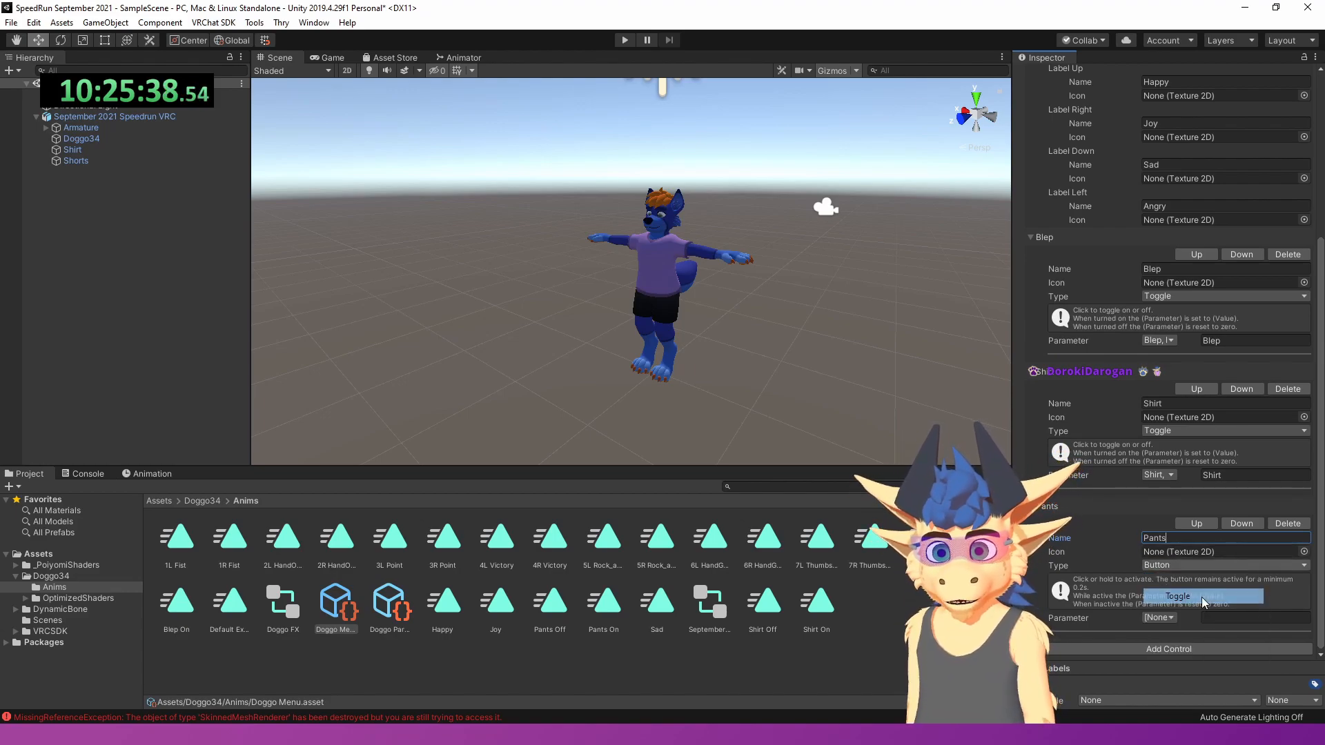
click(1159, 617)
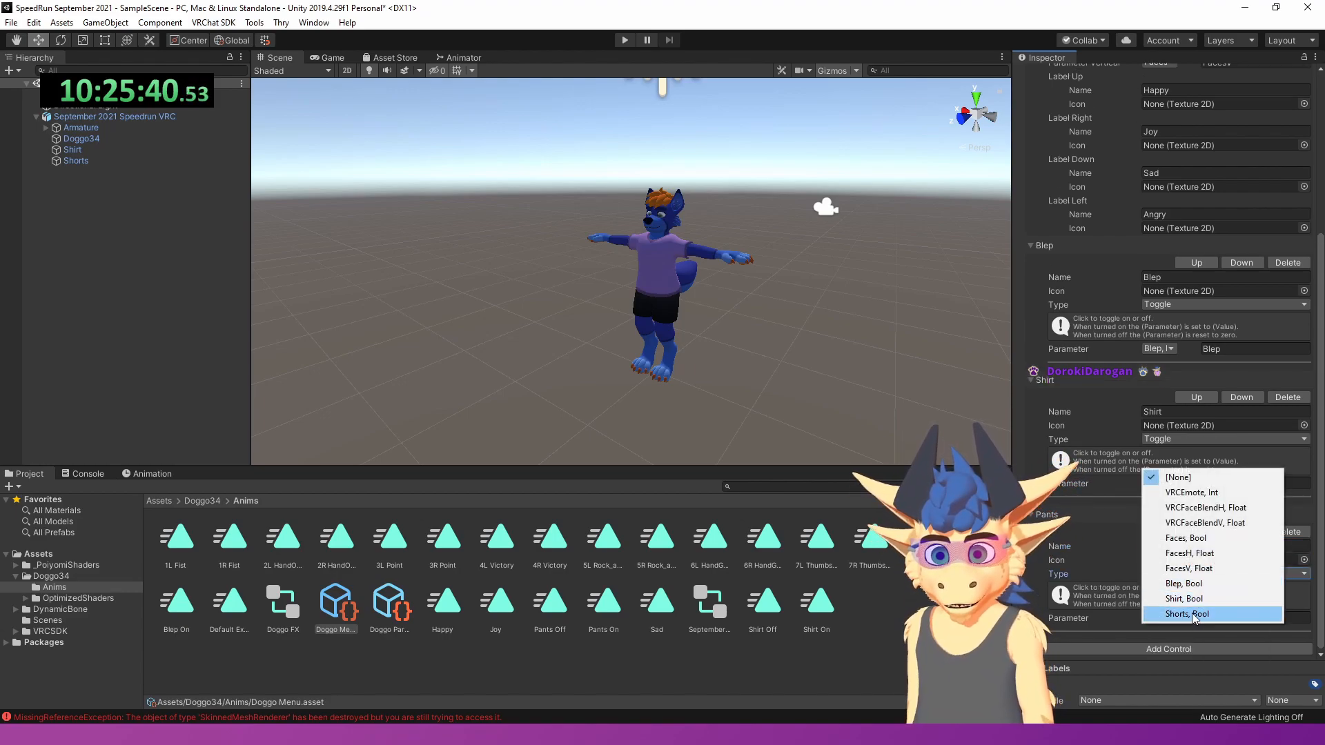
click(1187, 614)
scroll(1102, 466, up, 3)
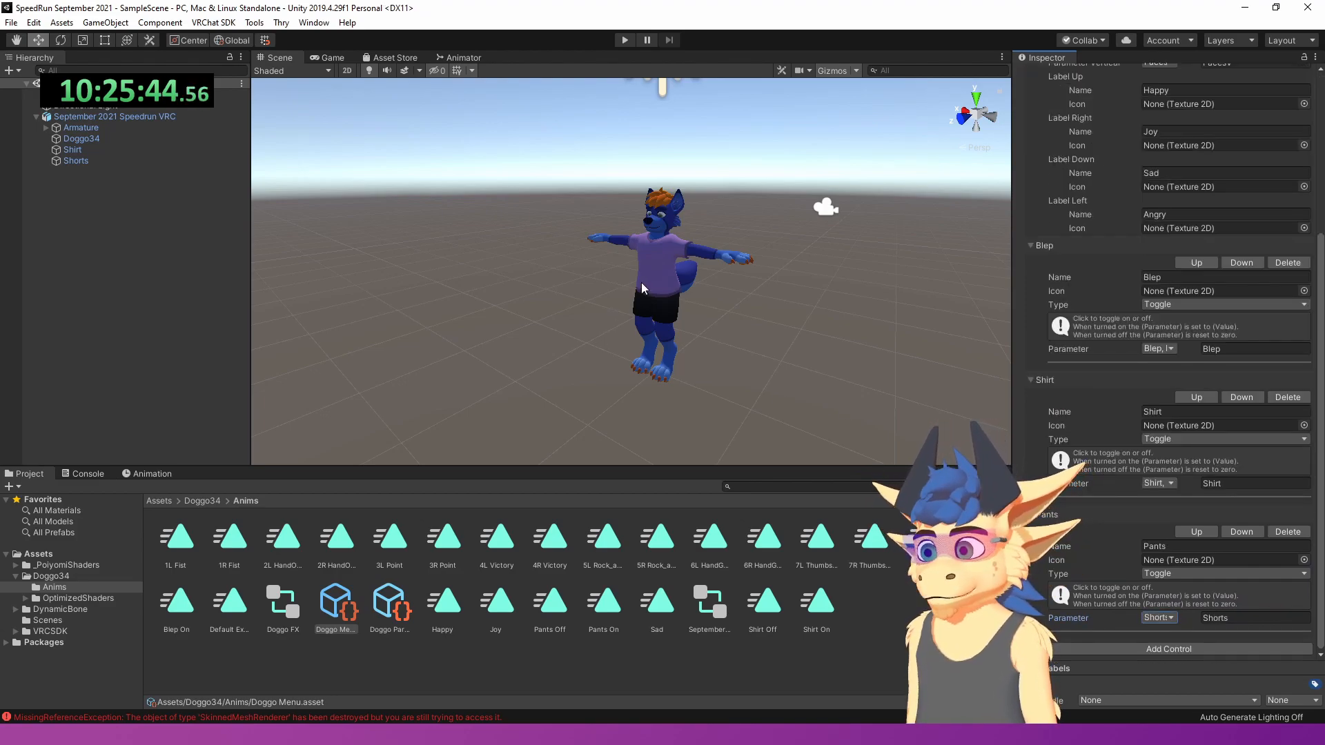
- Select the avatar and auto-fix its meshes' disabled Read/Write import setting in the VRChat SDK builder
click(640, 283)
scroll(1242, 448, down, 10)
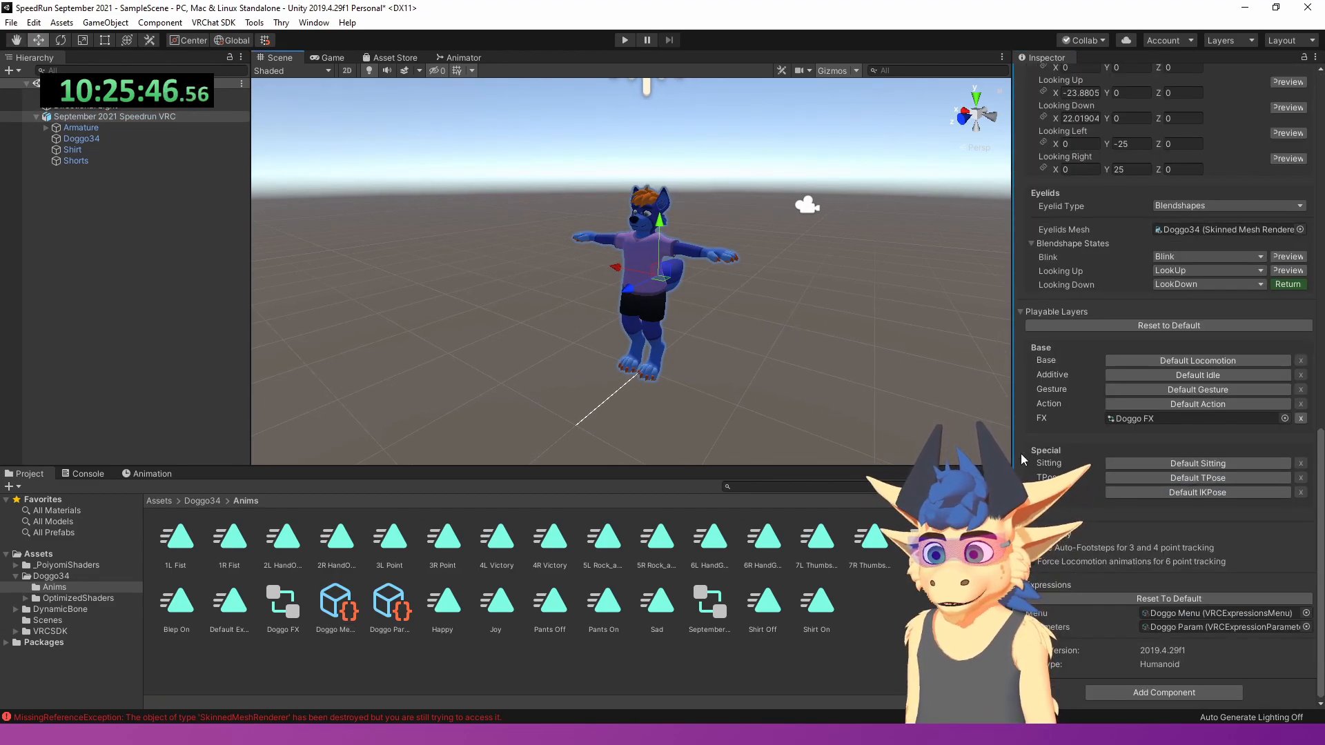
click(213, 23)
click(238, 40)
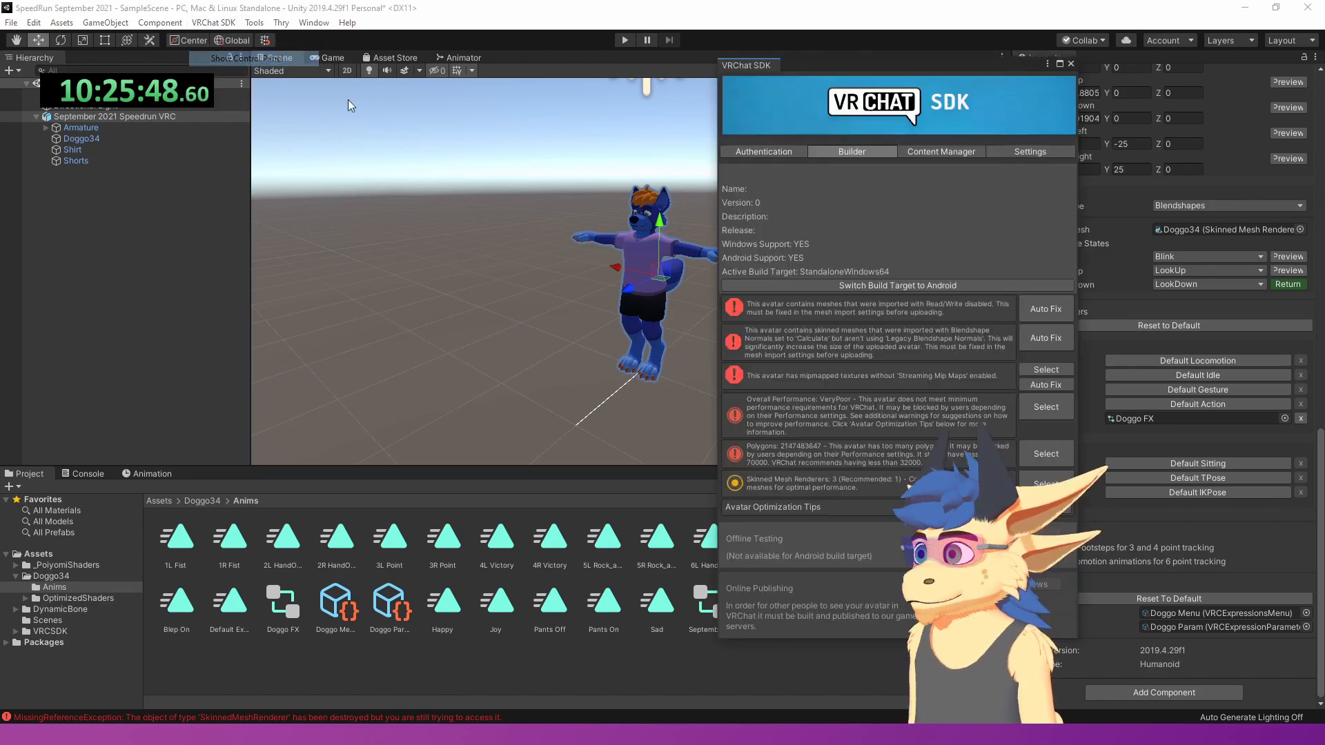
click(1045, 308)
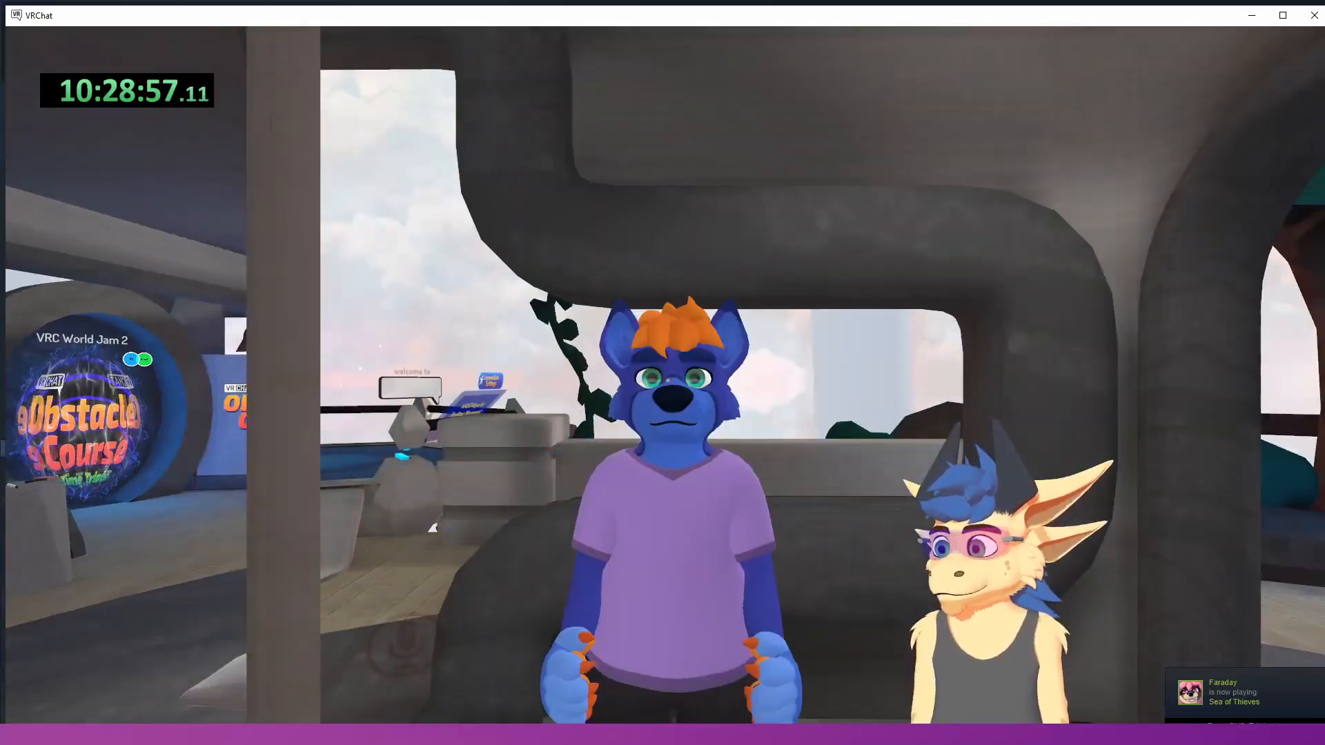
key(s)
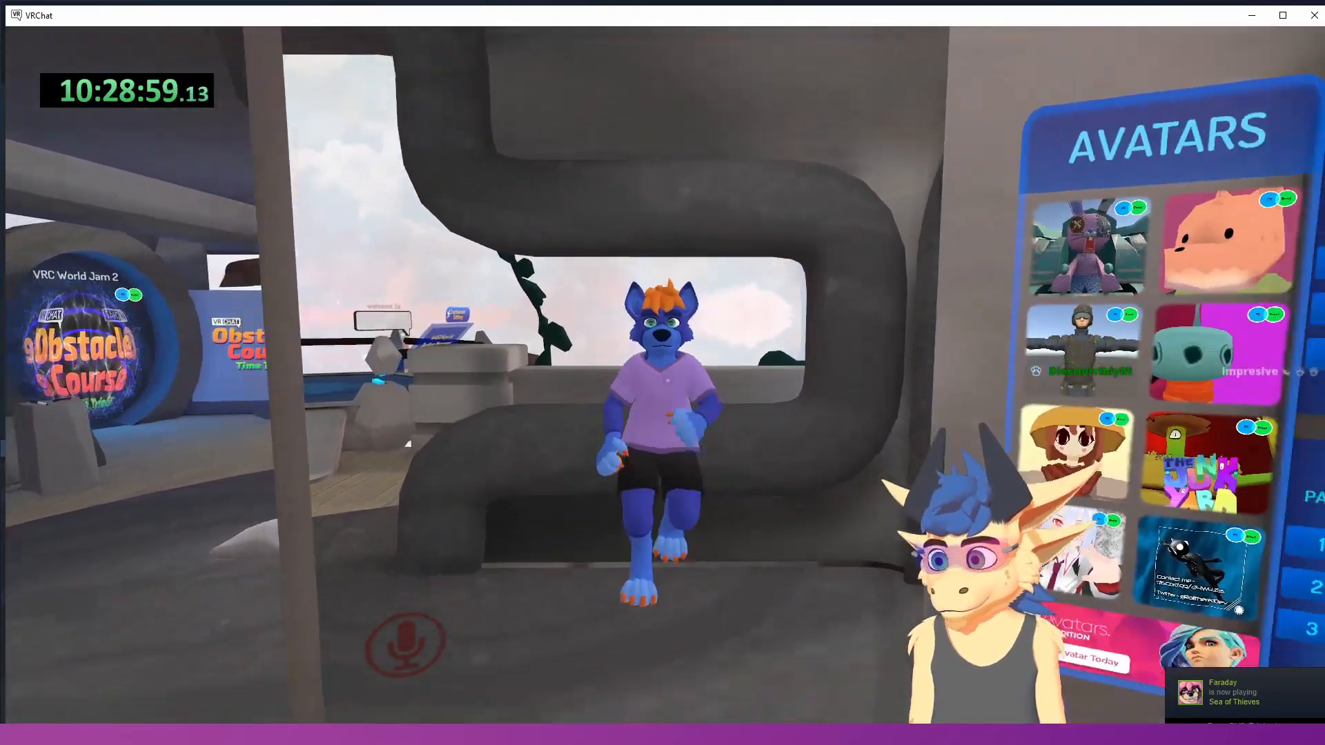
key(a)
key(d)
key(w)
key(d)
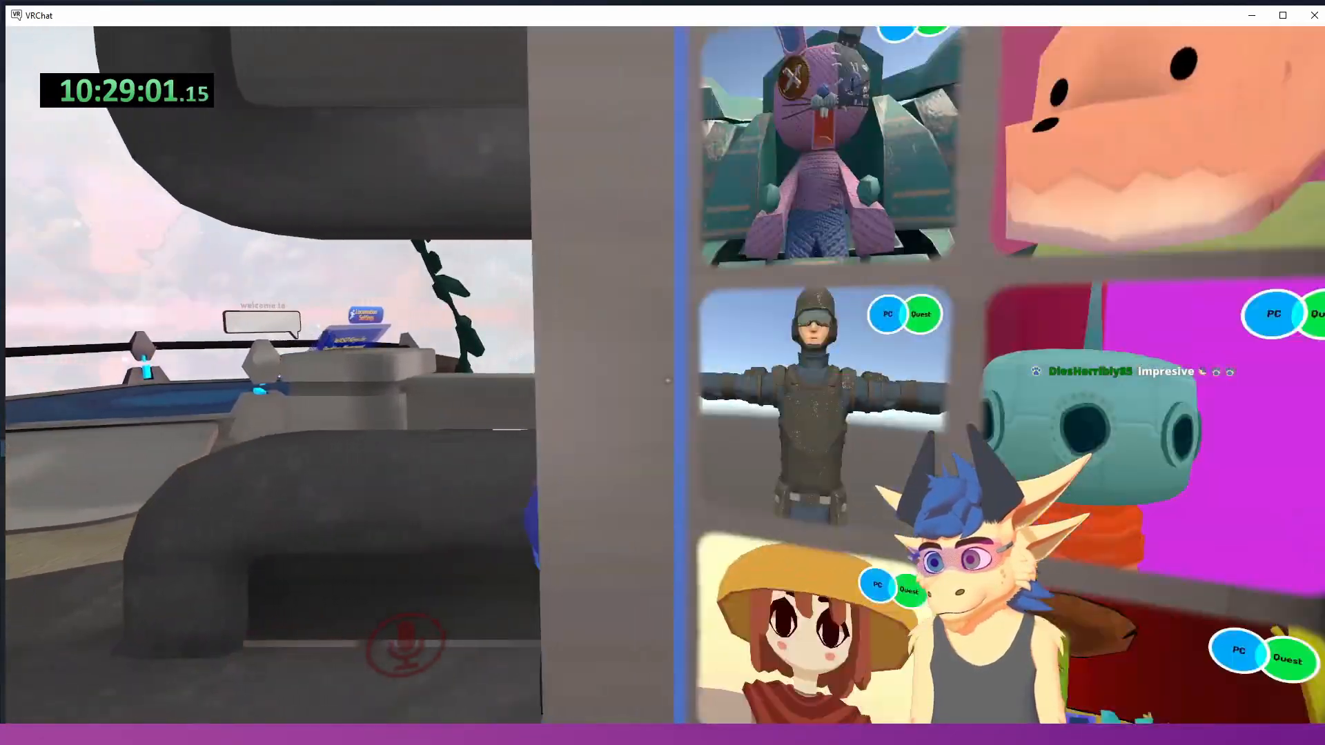
key(a)
key(s)
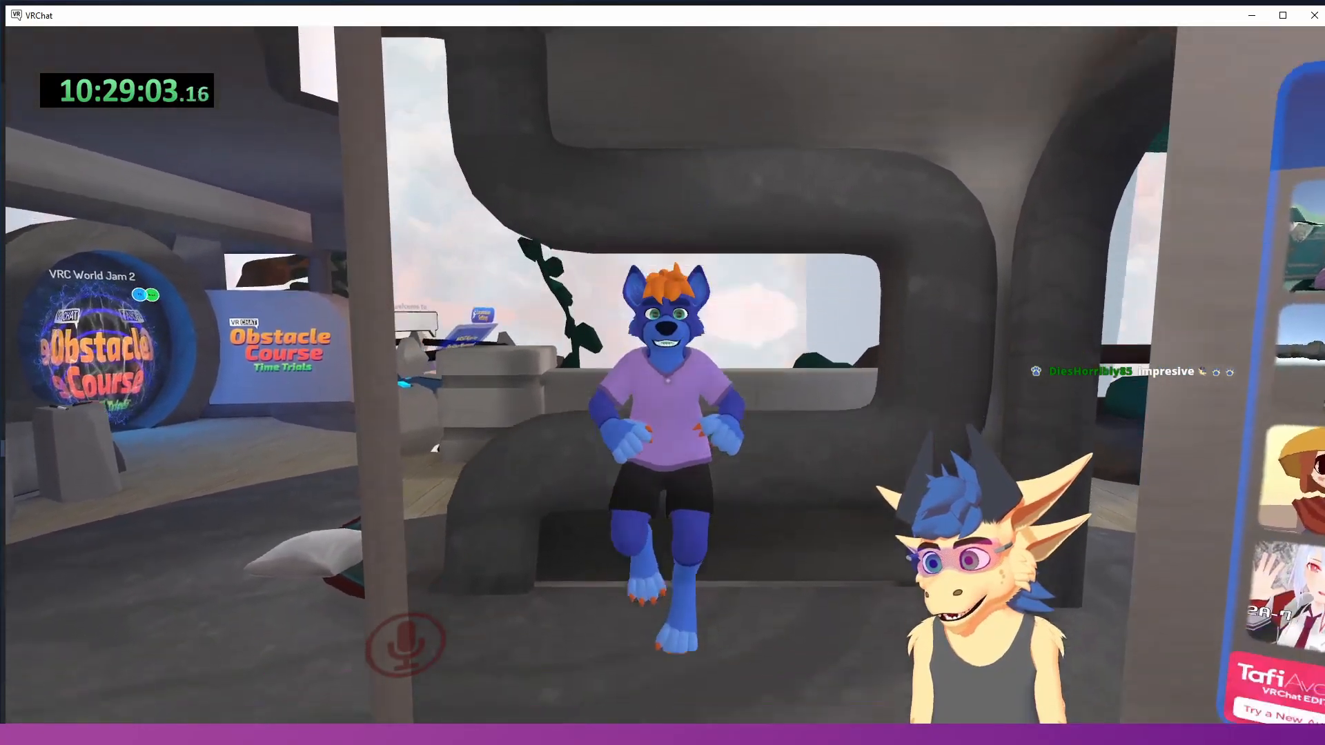
key(space)
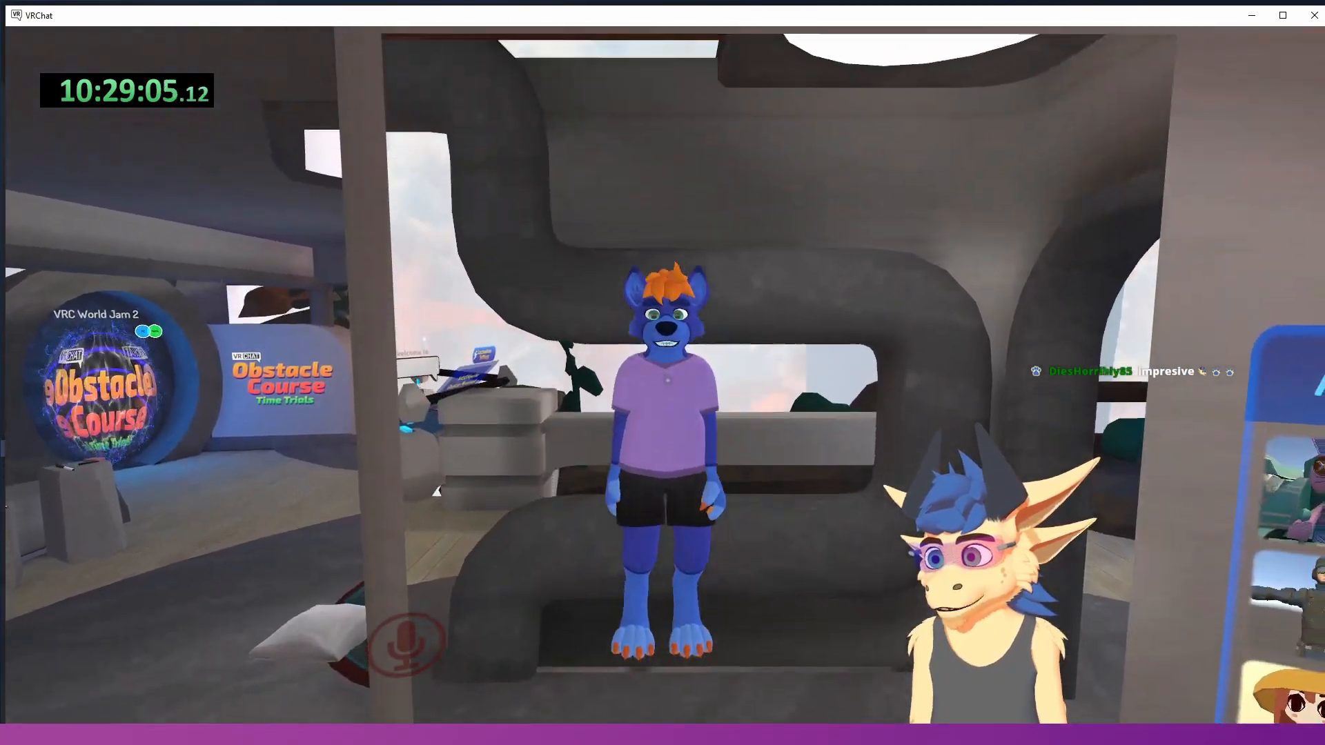
key(space)
key(w)
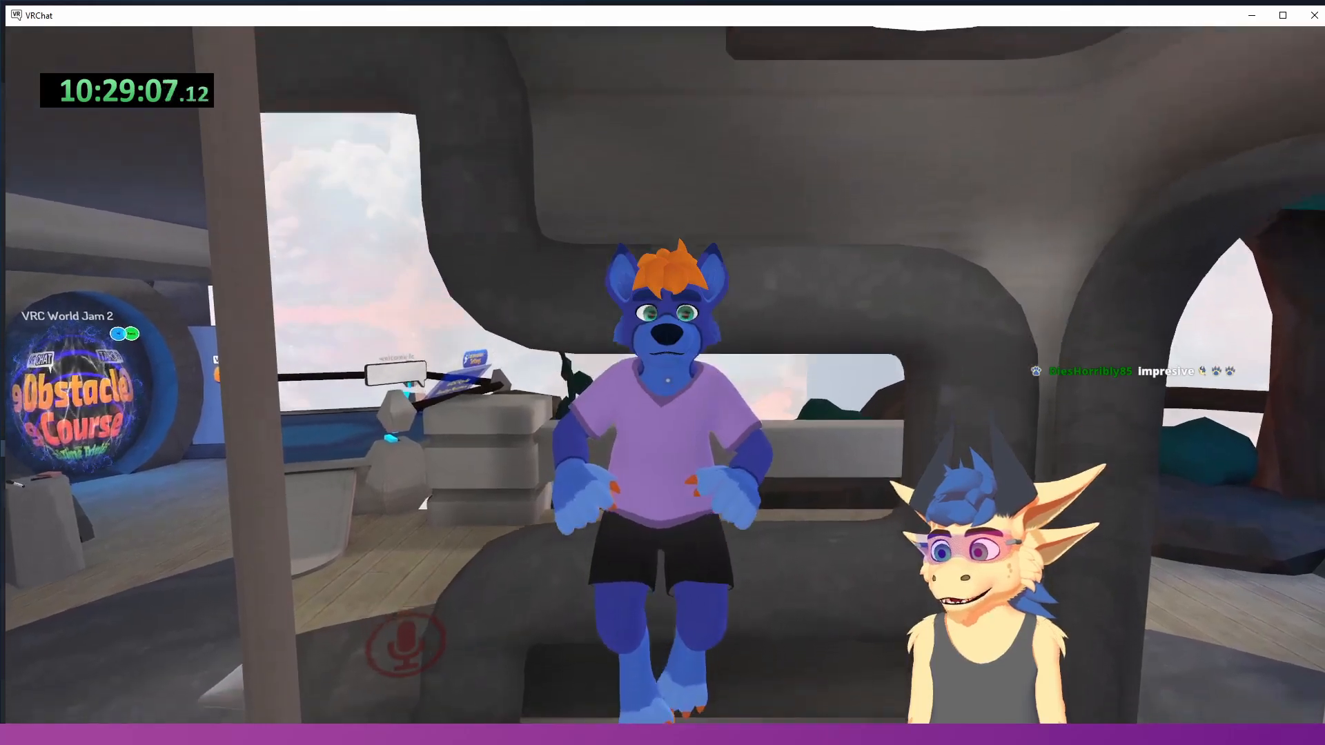
- Move the wolf avatar back, forward and sideways at the mirror to examine its body and leg movement
key(s)
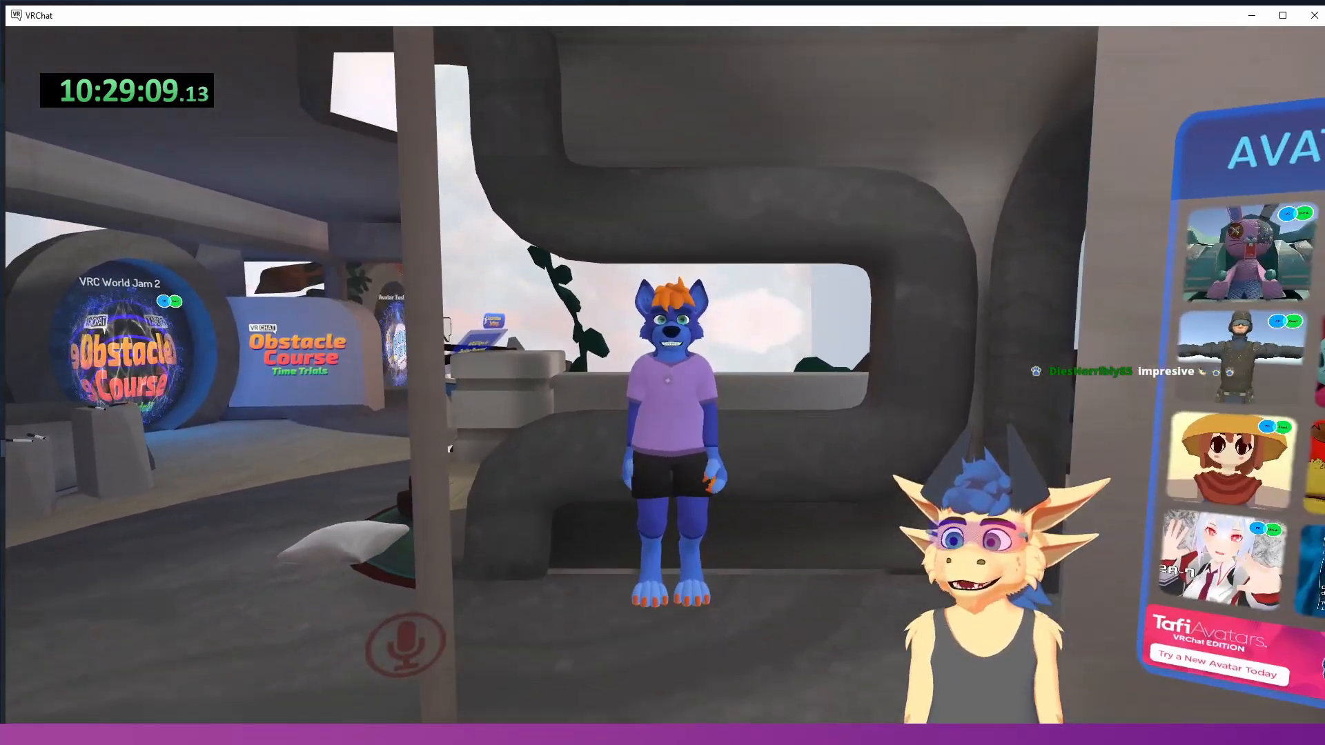
key(w)
key(s)
key(d)
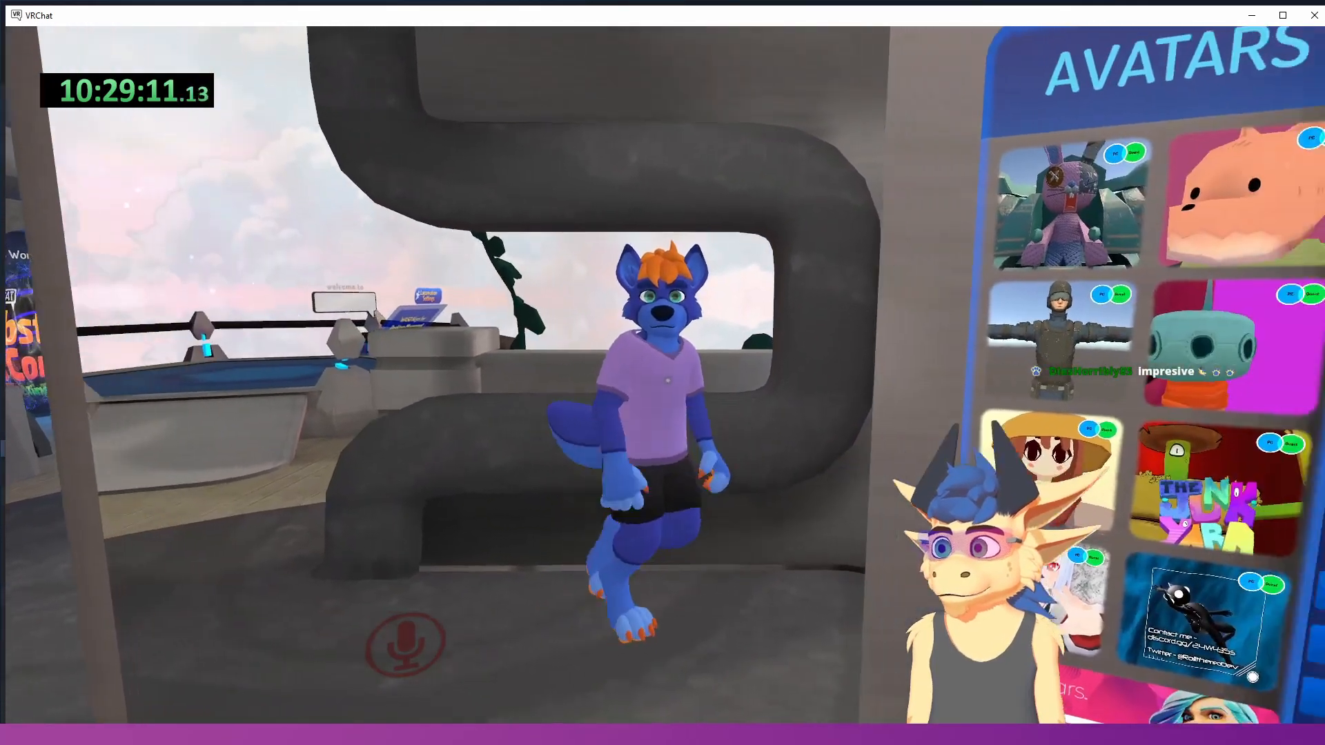
key(a)
key(d)
key(w)
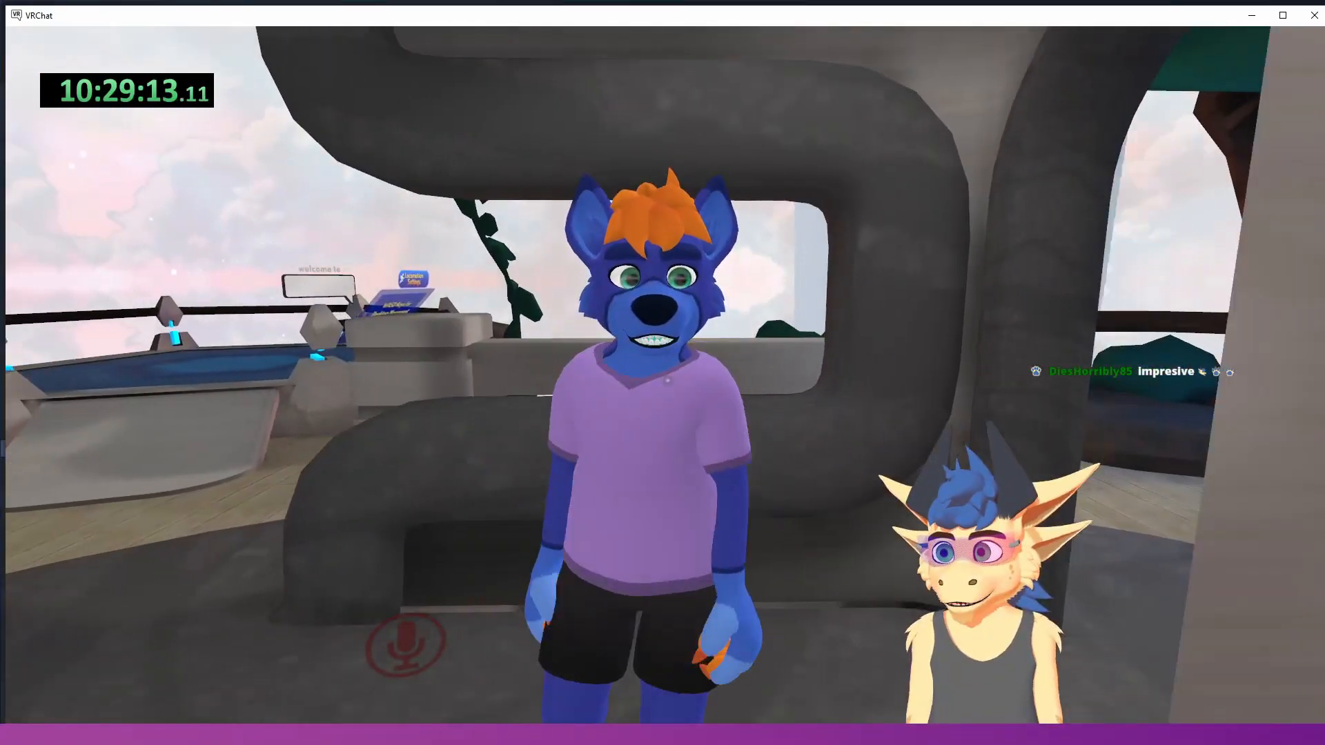
key(s)
- Test the avatar's facial Expressions puppet control and its Blep toggle up close in the mirror
key(r)
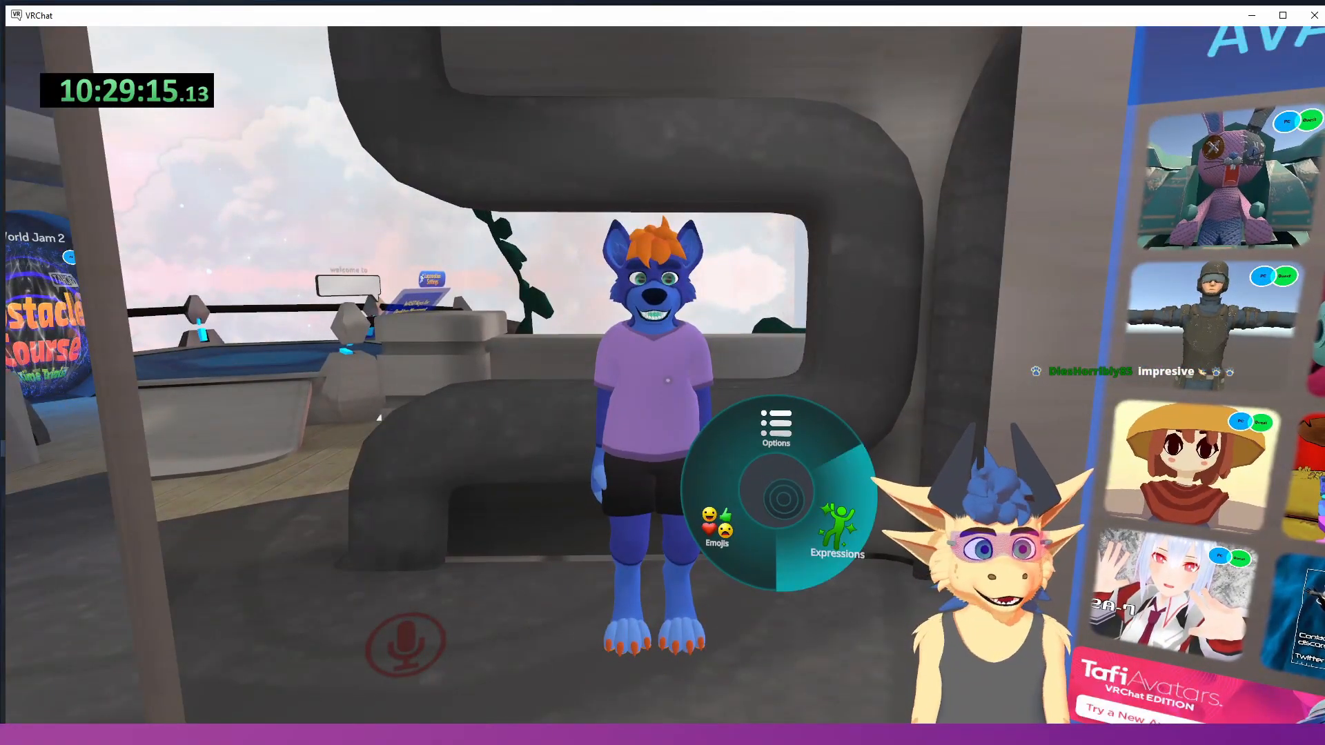
key(w)
key(s)
key(w)
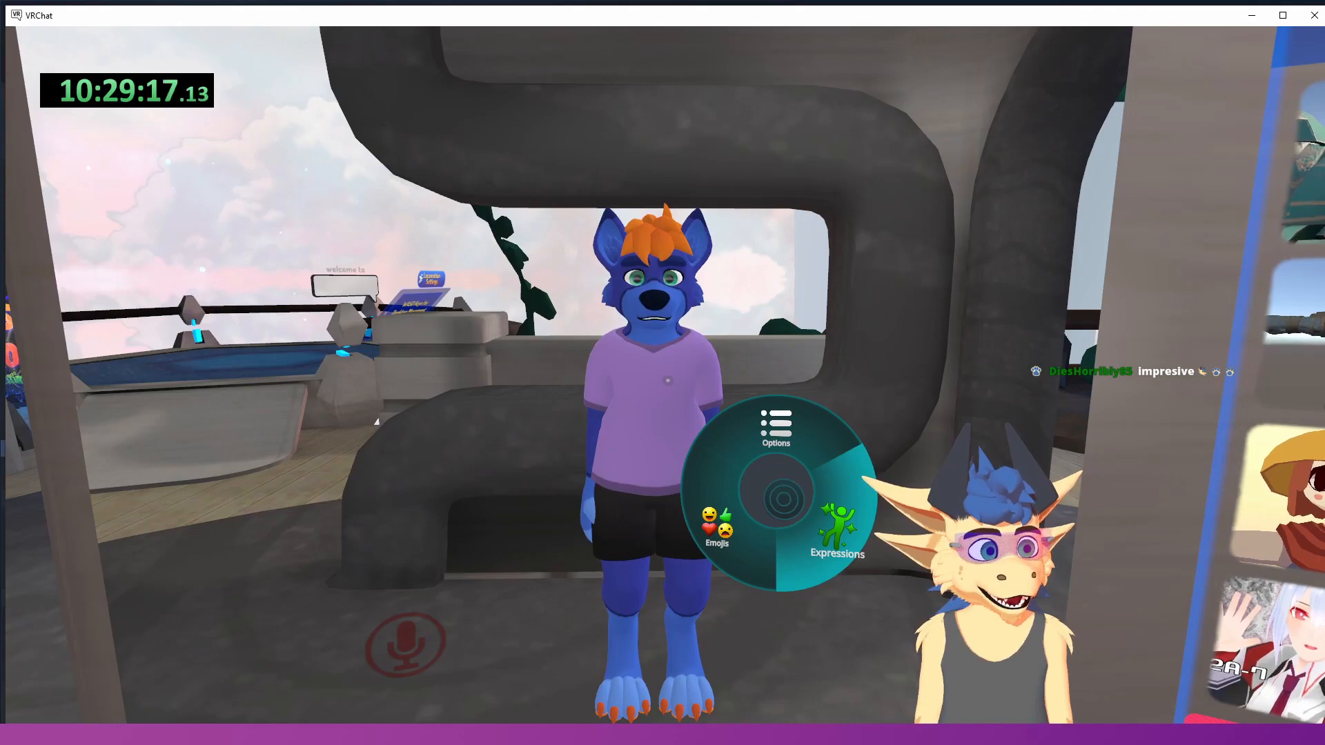
key(s)
key(w)
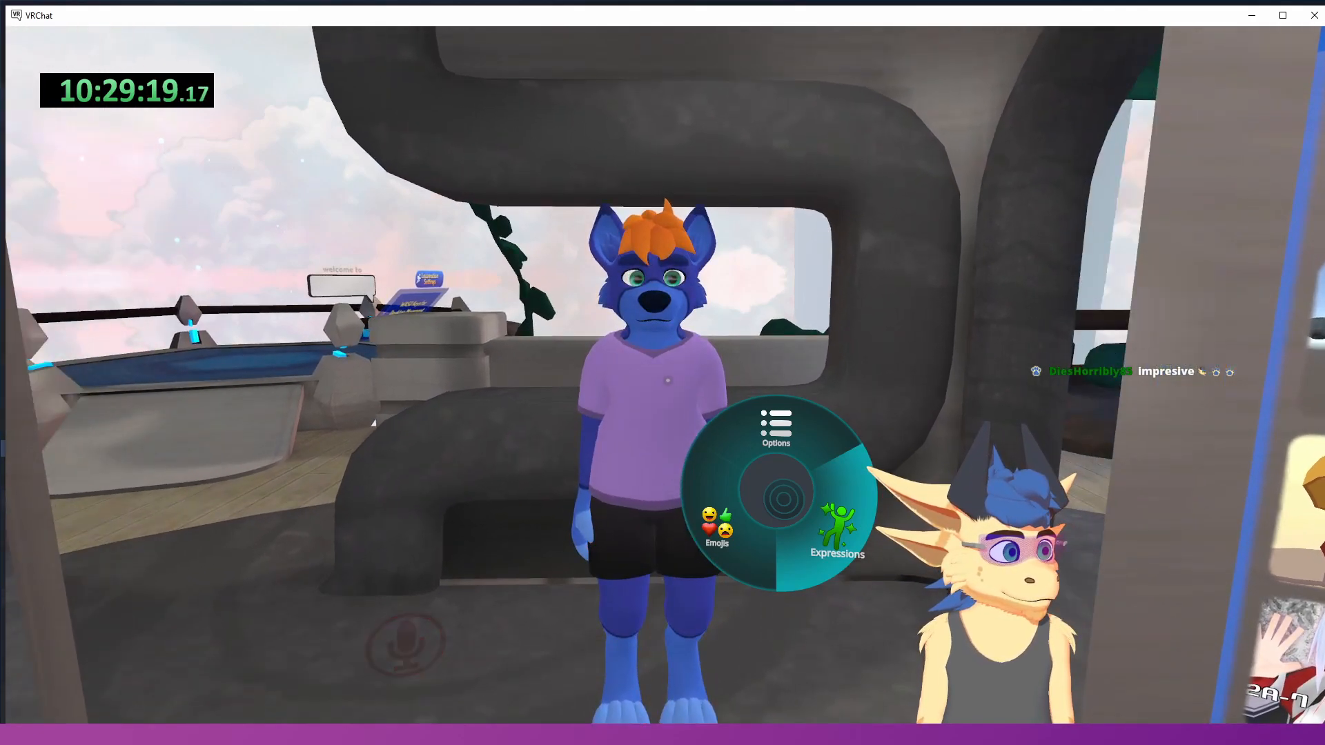
click(792, 514)
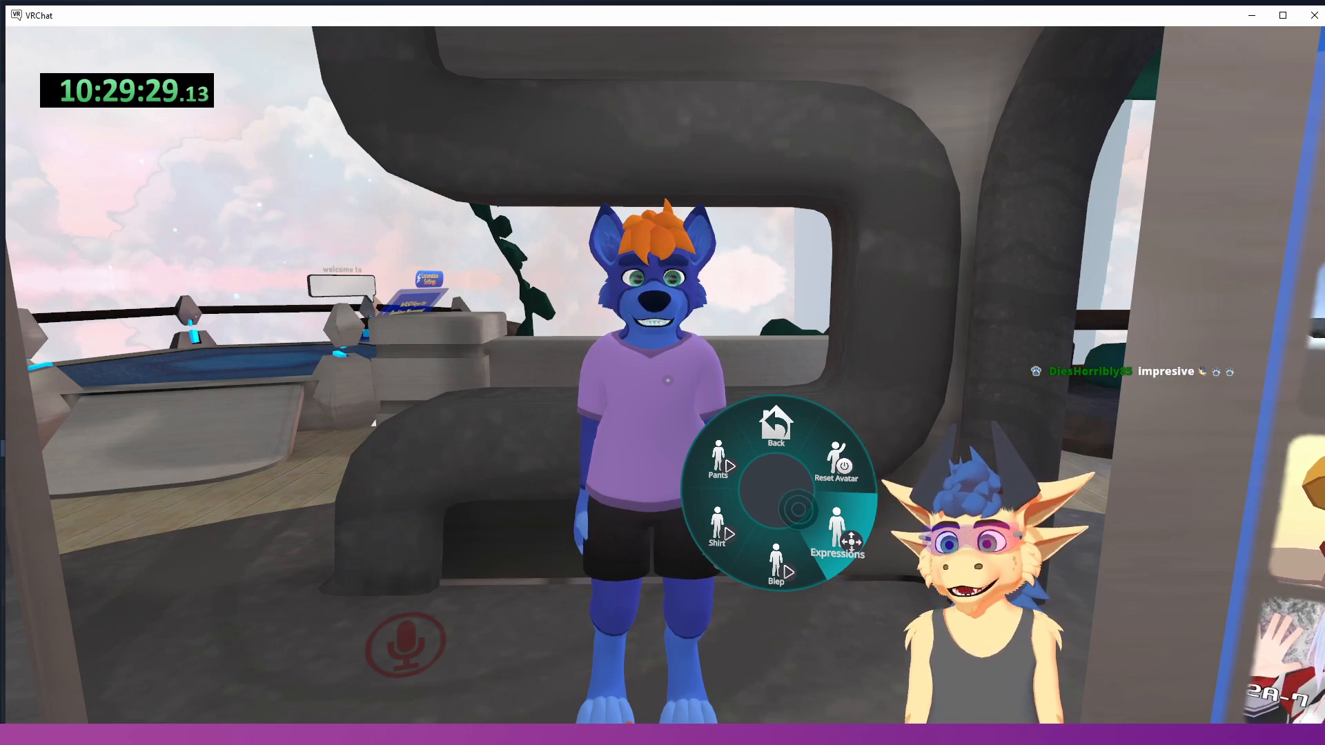
click(851, 542)
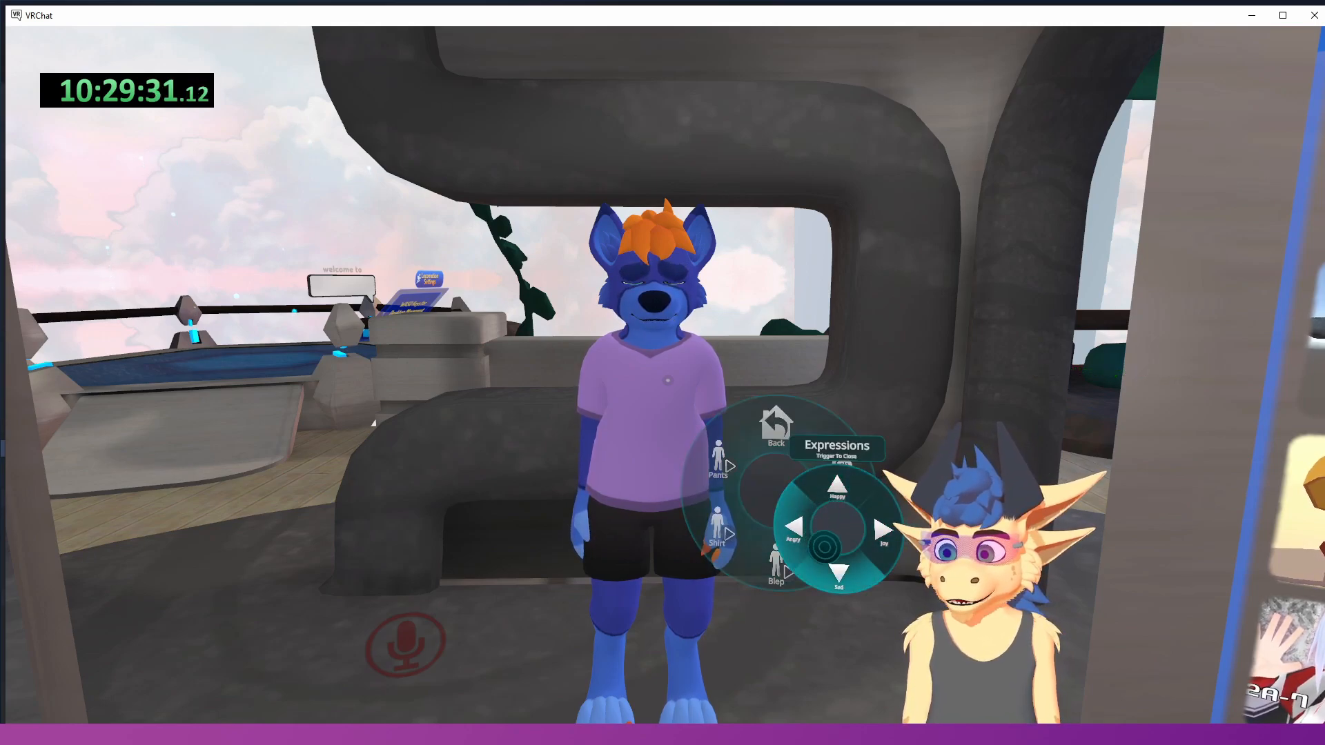
key(w)
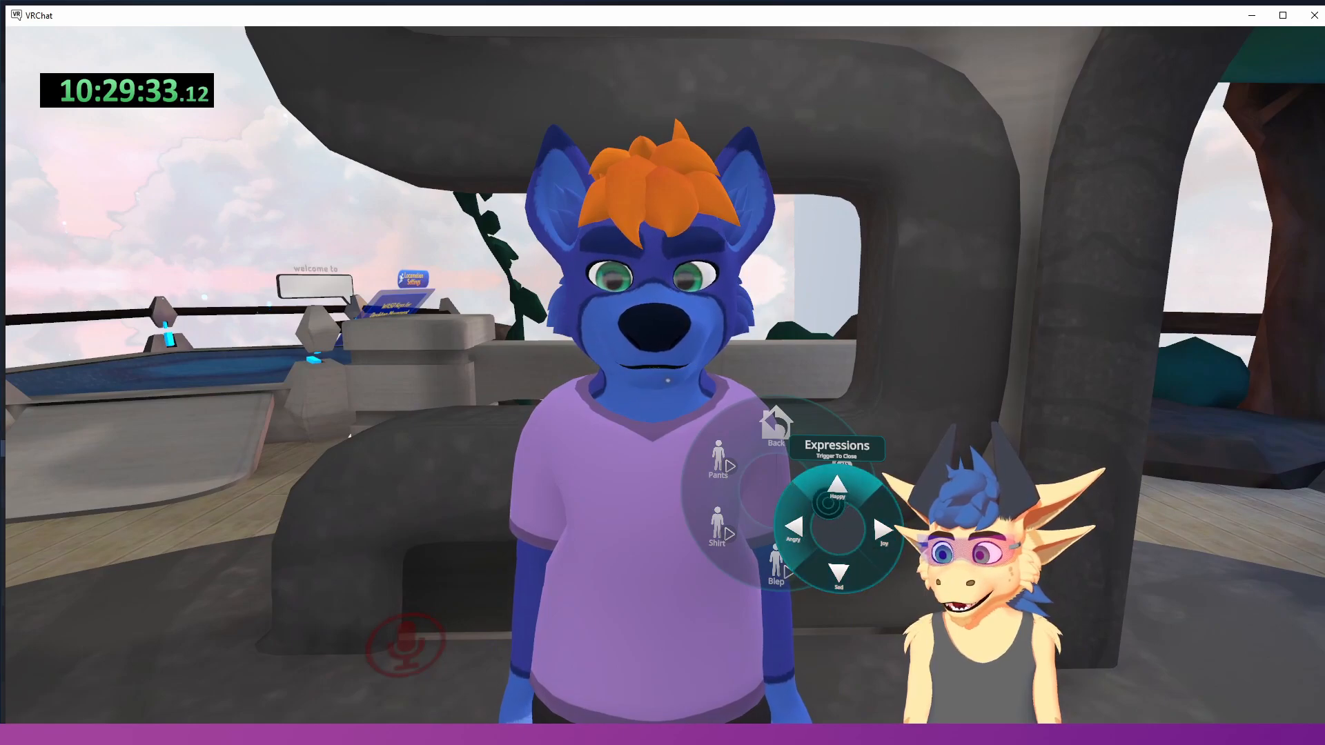
click(853, 547)
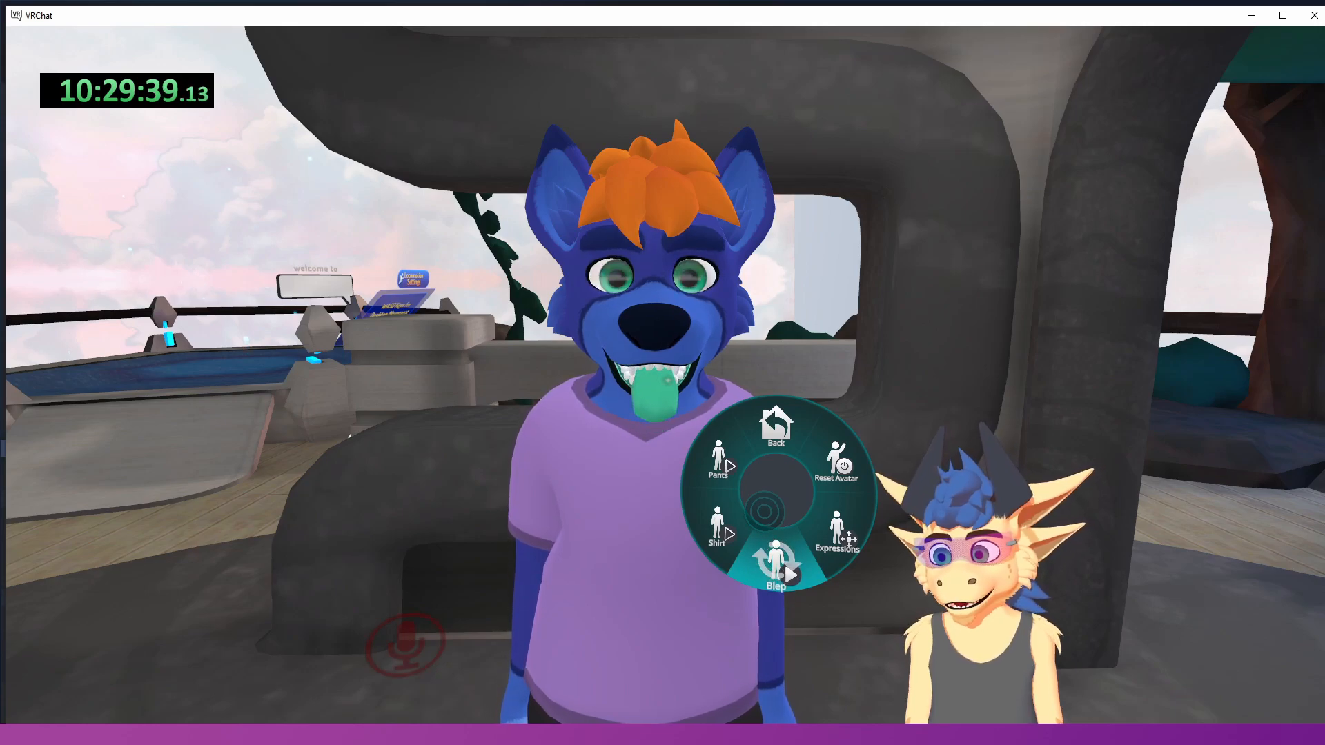
key(XF86AudioLowerVolume)
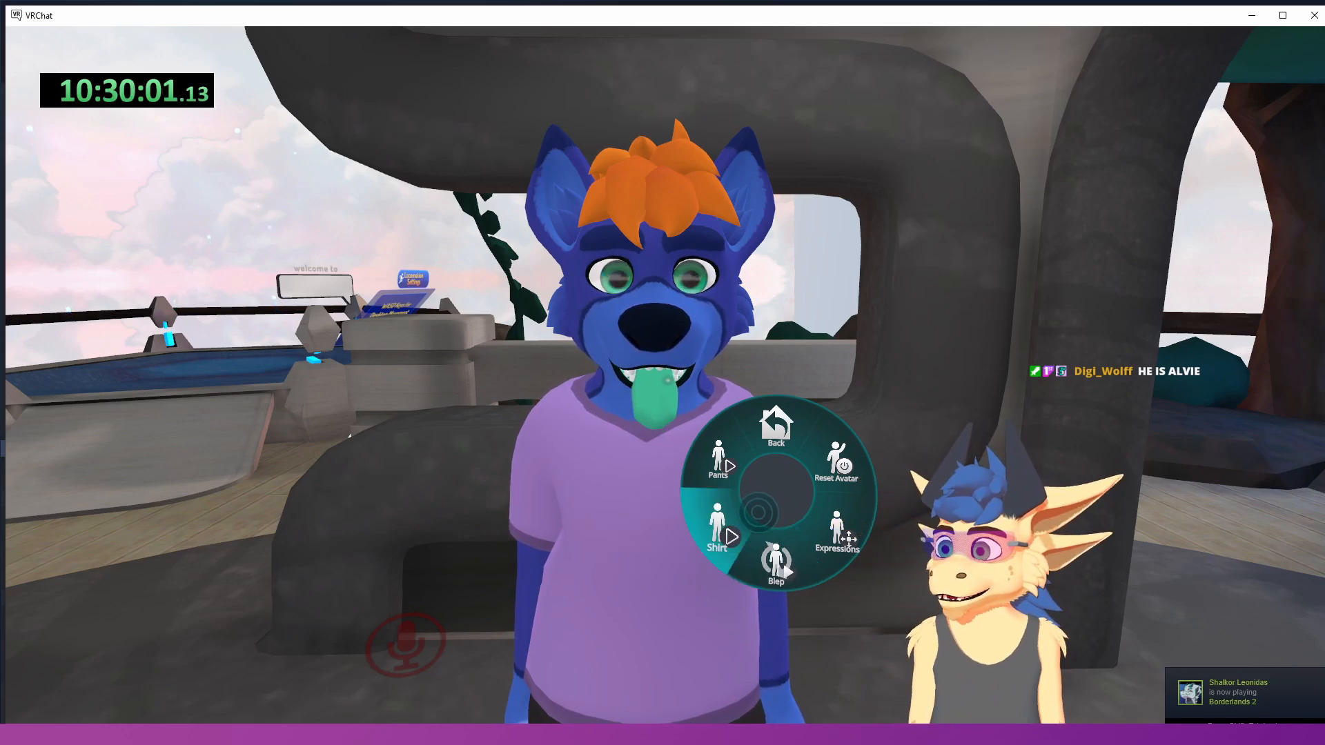
- Turn off the avatar's shirt and pants to test both clothing toggles
click(751, 504)
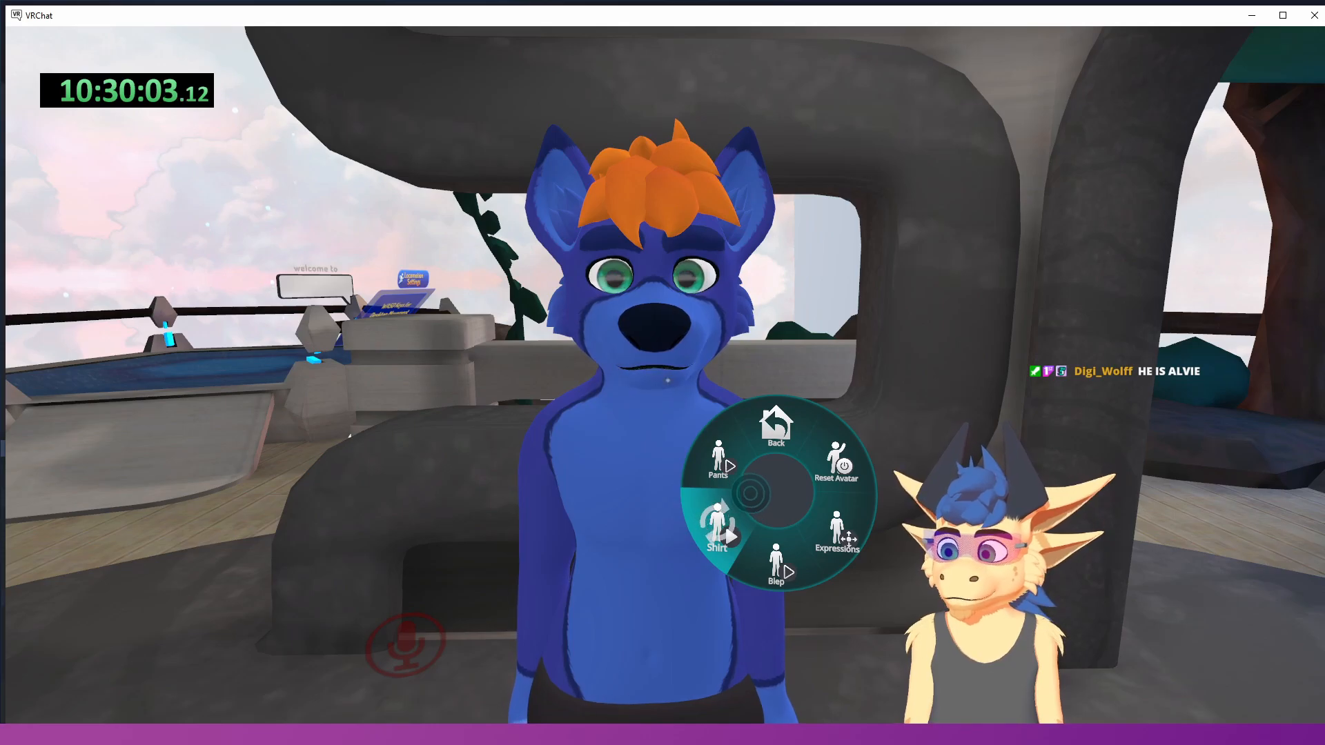
key(r)
key(s)
key(d)
key(a)
key(d)
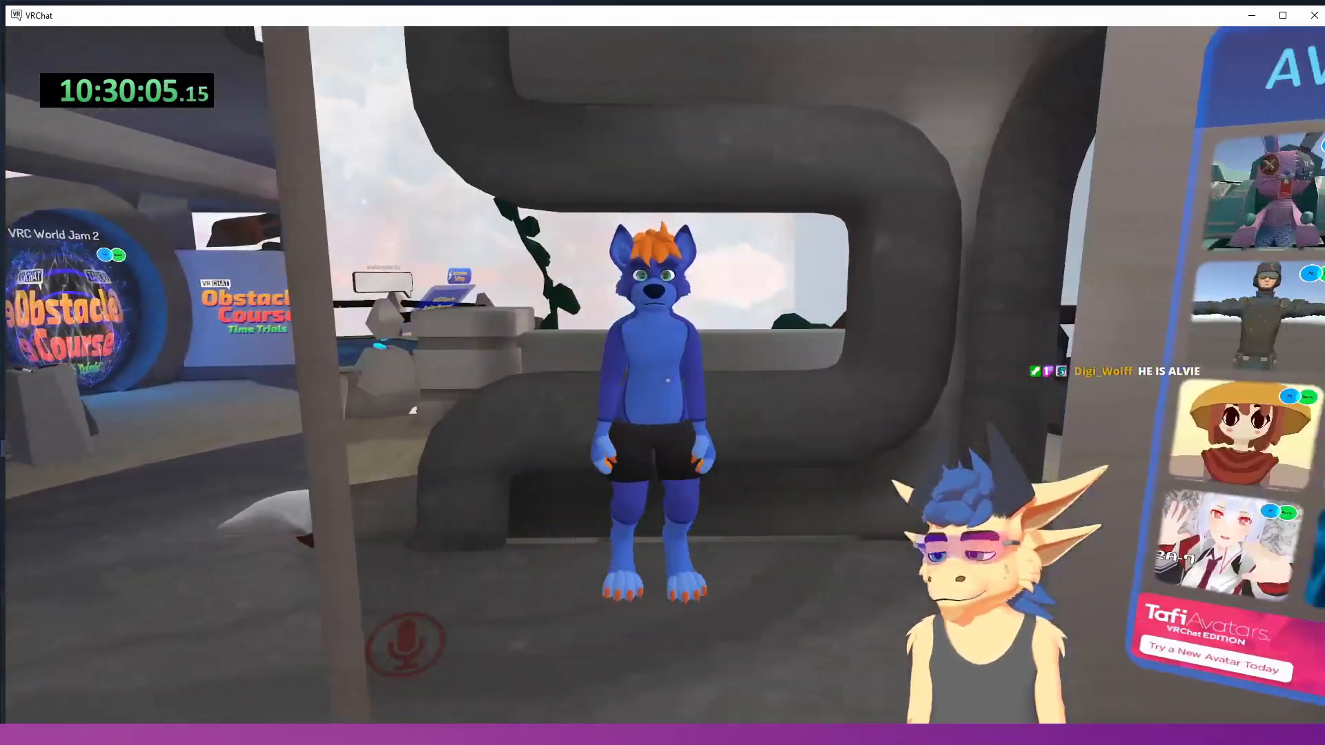
key(w)
key(r)
click(743, 472)
key(r)
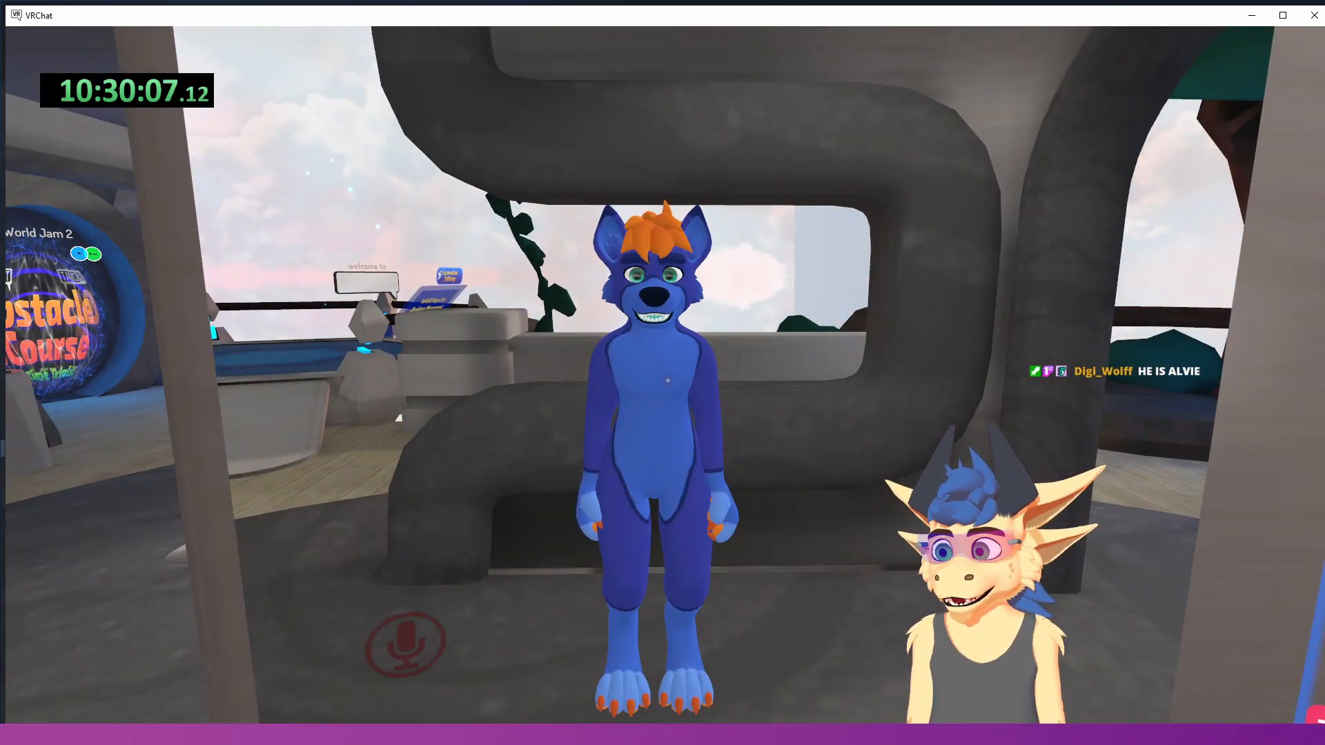
- Walk the unclothed avatar around at the mirror to examine the body mesh in motion
key(s)
key(d)
key(a)
key(w)
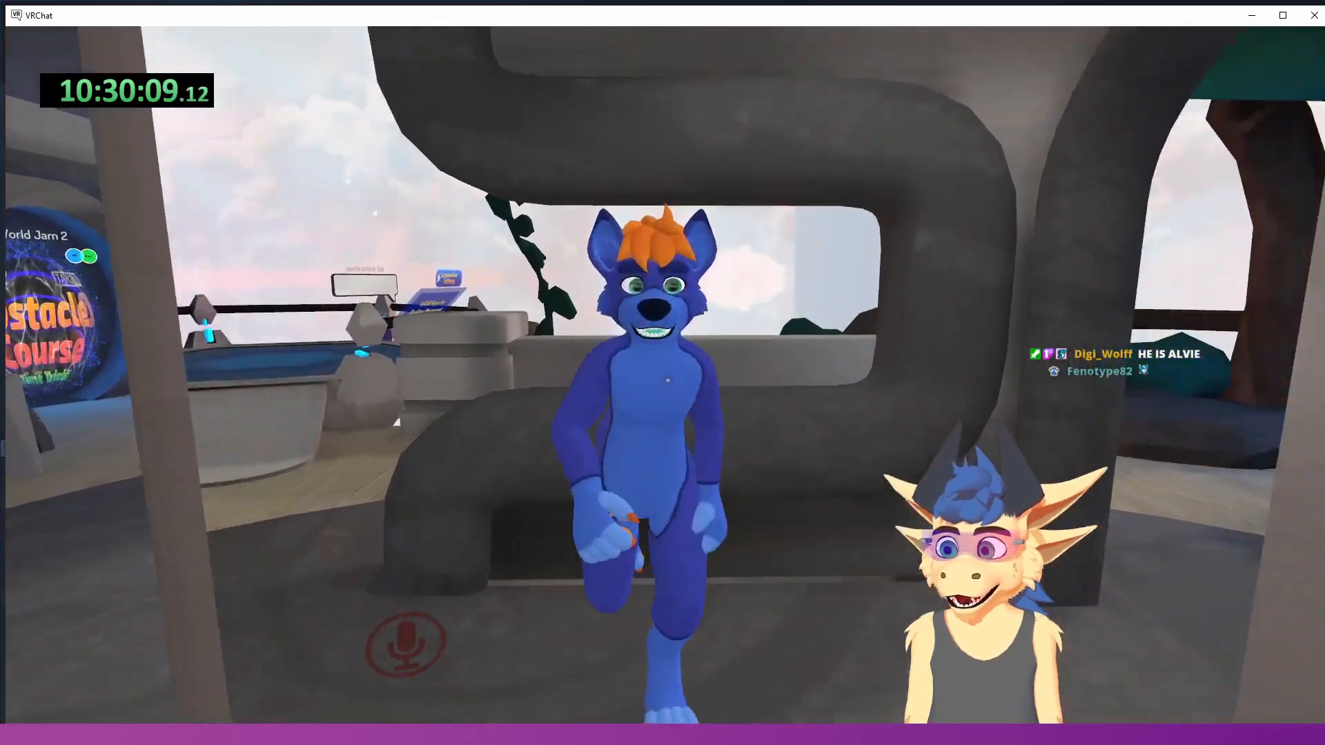
key(d)
key(a)
key(s)
key(w)
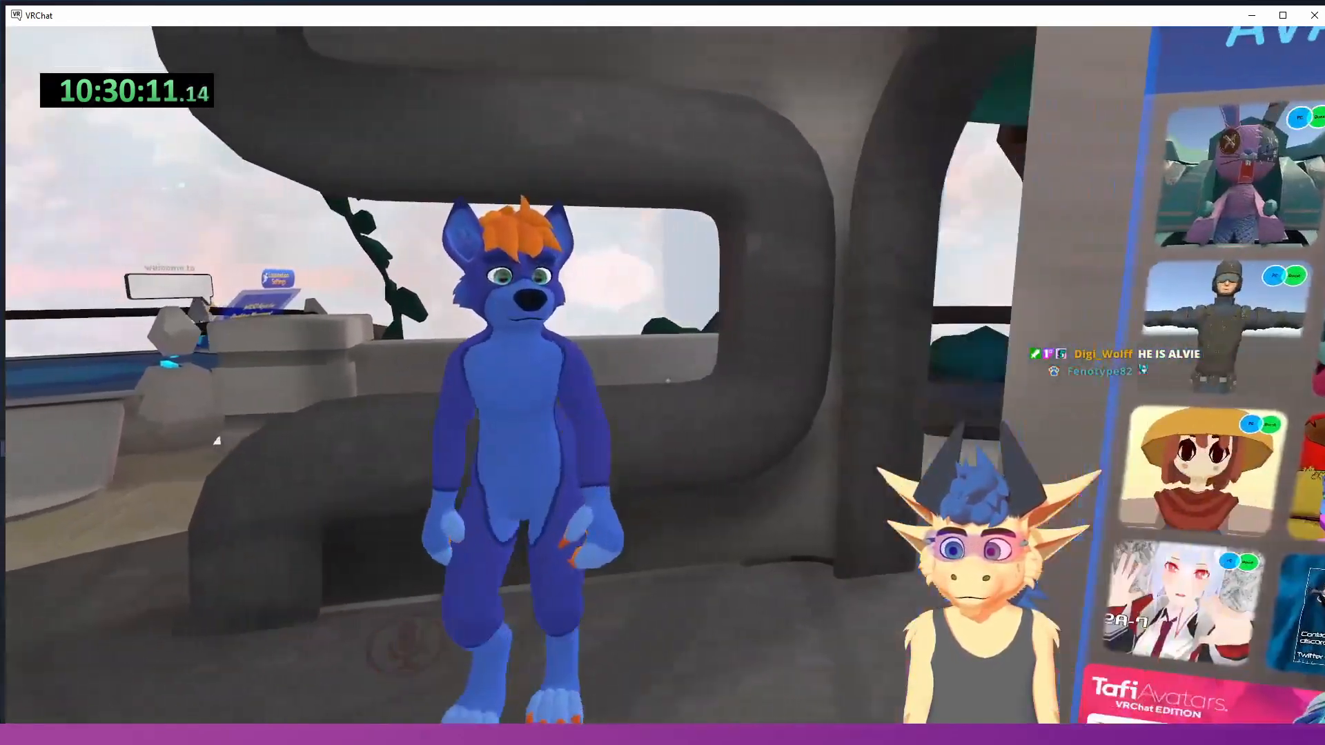
key(s)
key(w)
- Turn the avatar's shirt and pants back on
key(r)
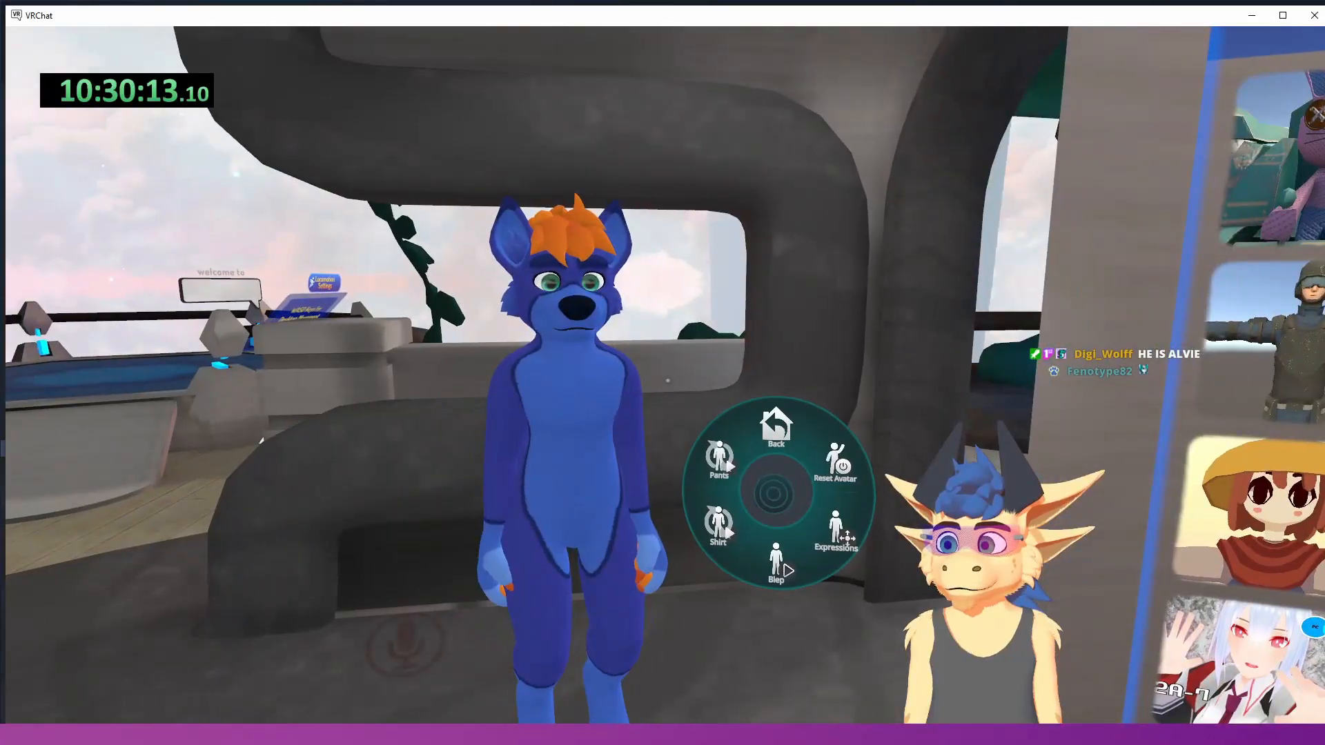
click(751, 501)
click(748, 484)
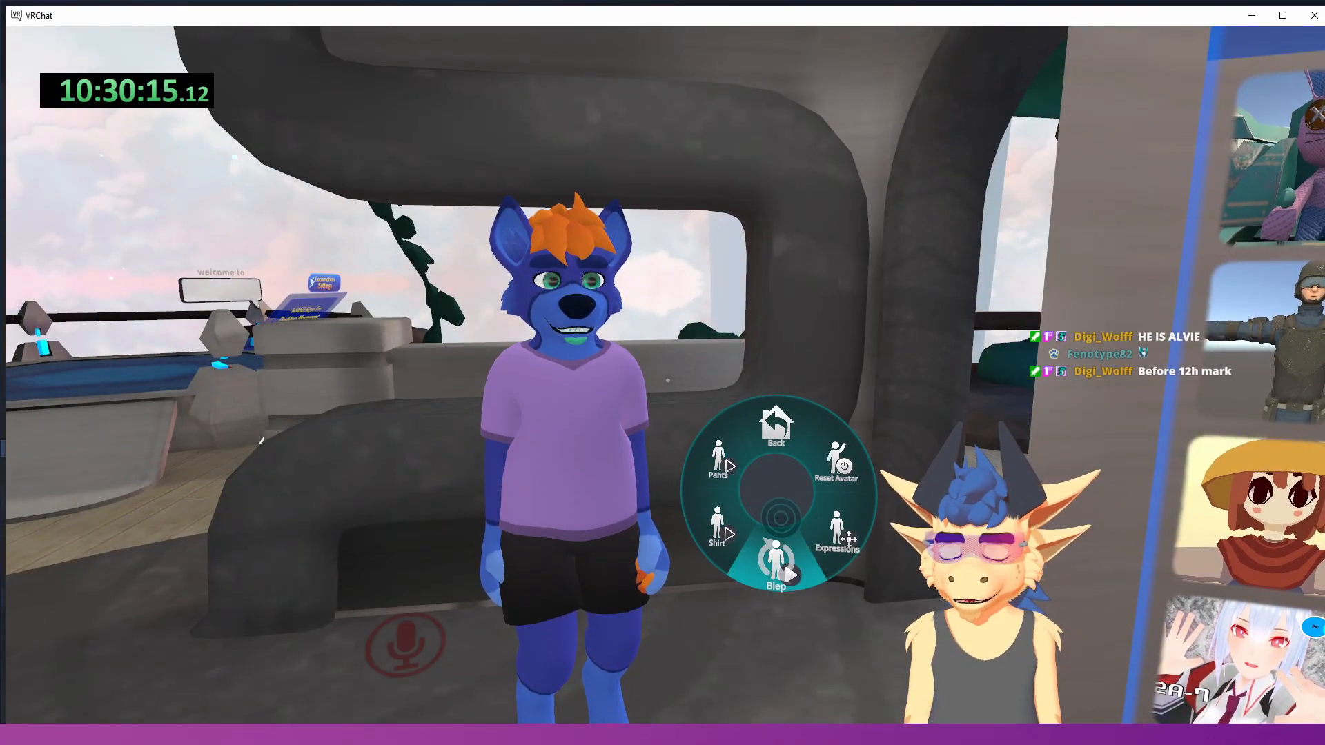
- Retest the avatar's Blep and Expressions controls, holding an expression while approaching the mirror, and reset the face
click(778, 519)
click(799, 508)
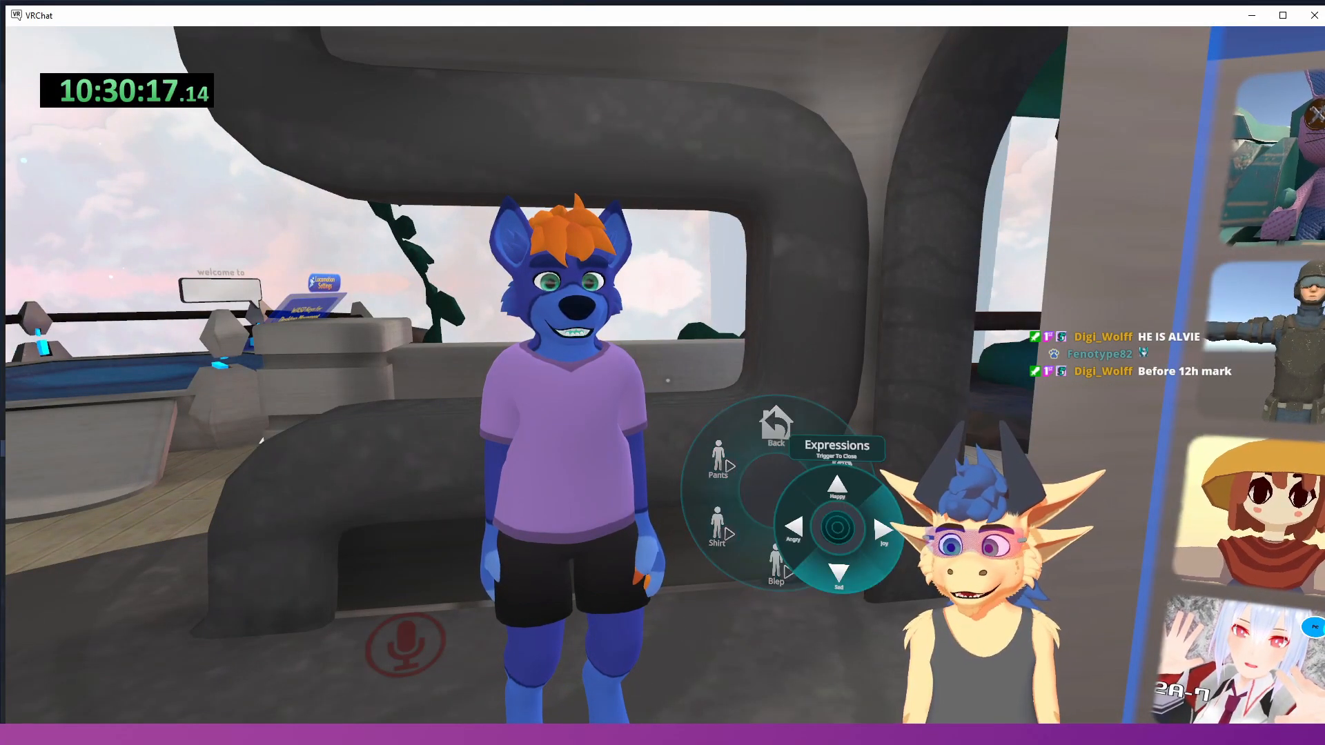
key(r)
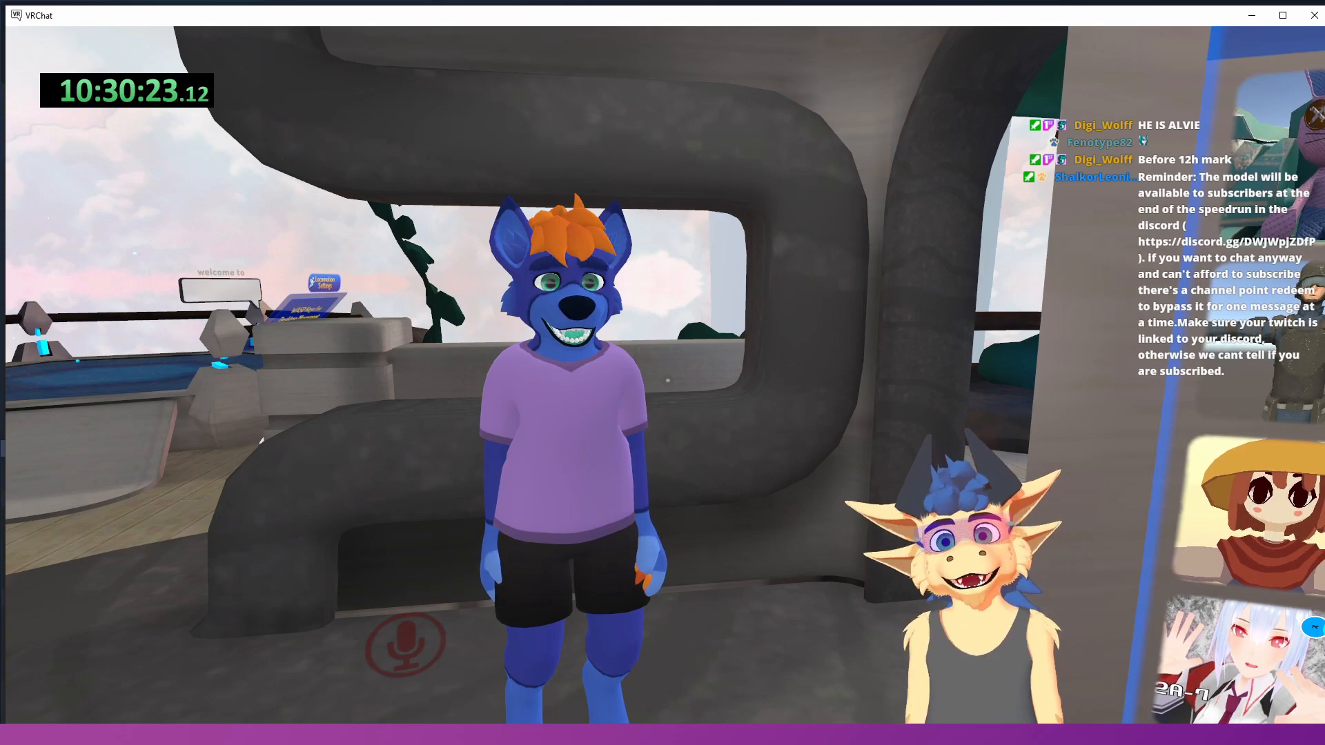
key(a)
key(w)
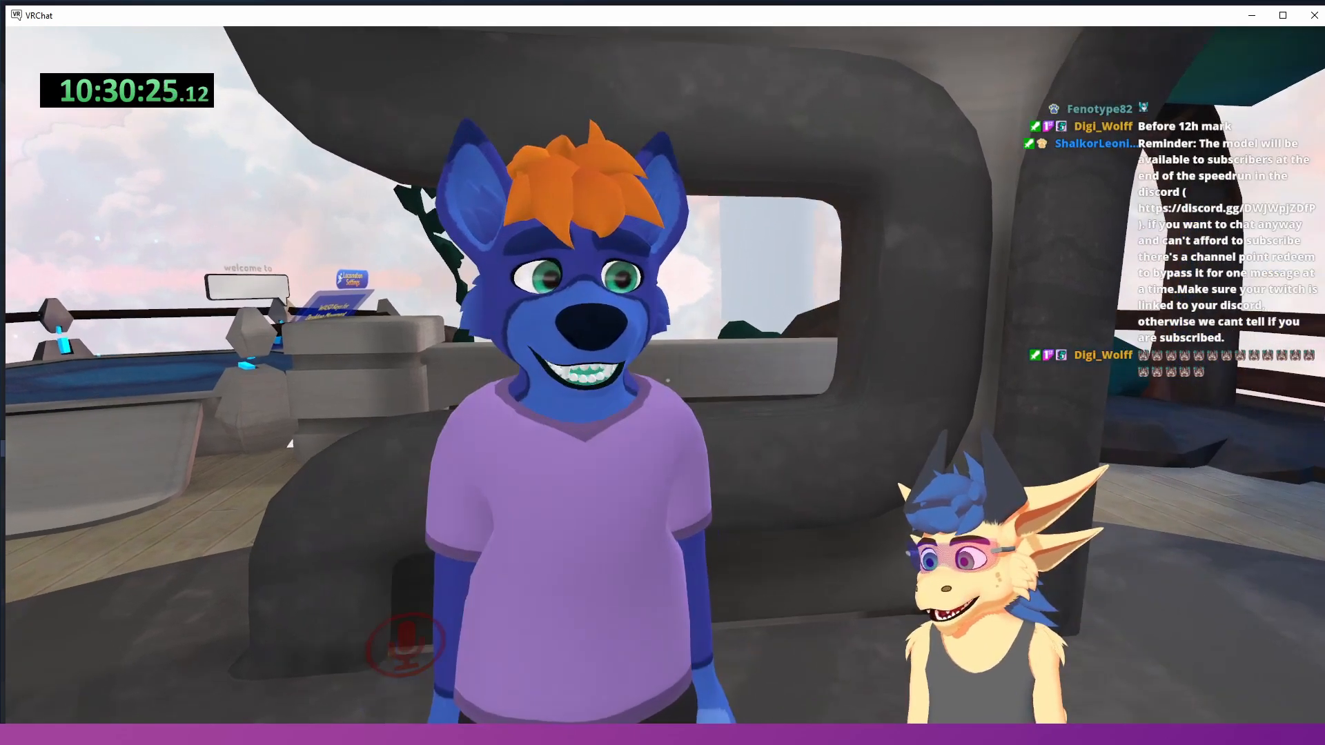
key(r)
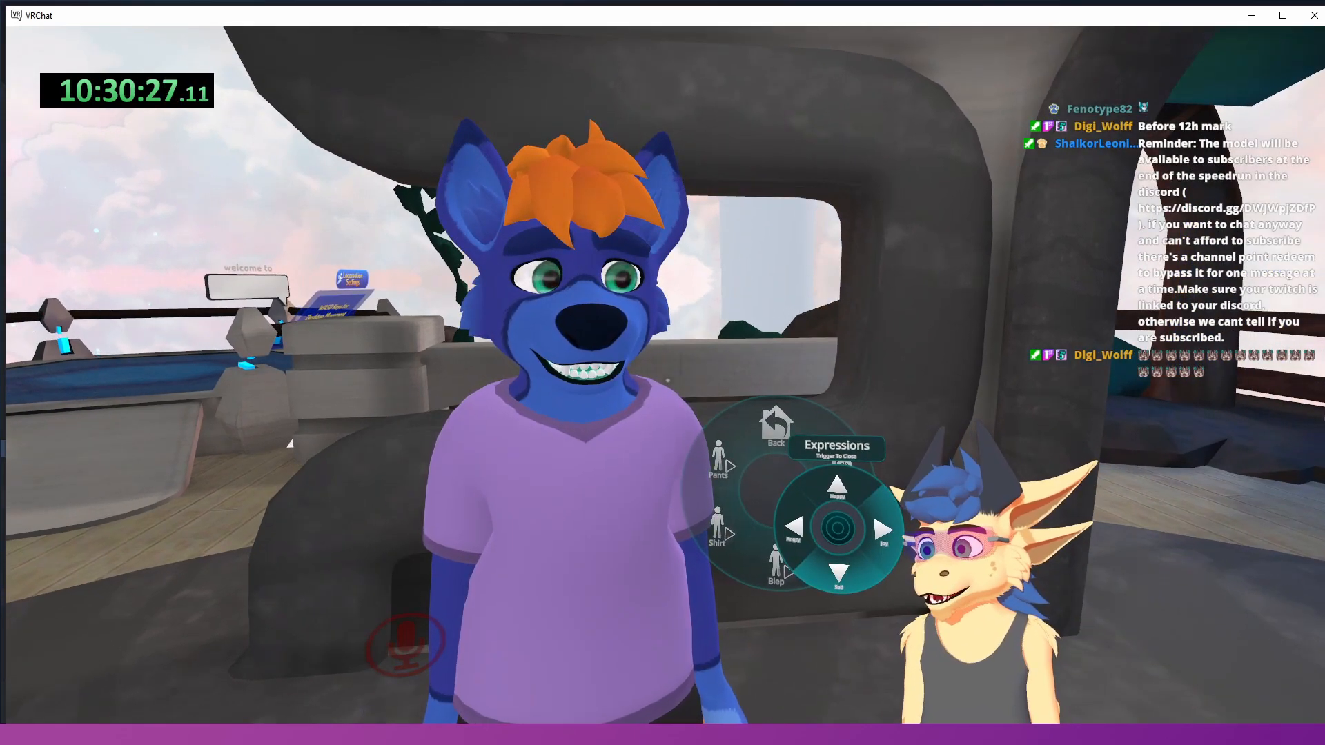
click(838, 528)
key(r)
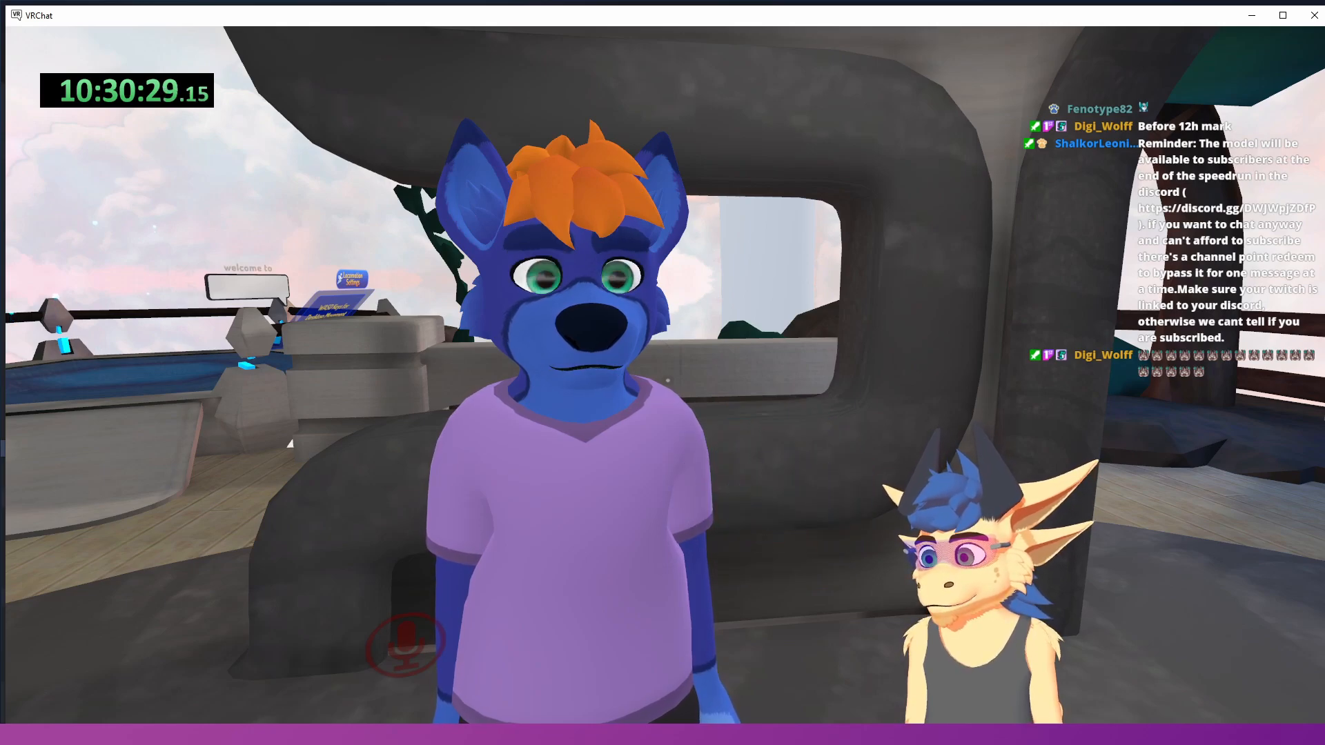
key(ctrl+backslash)
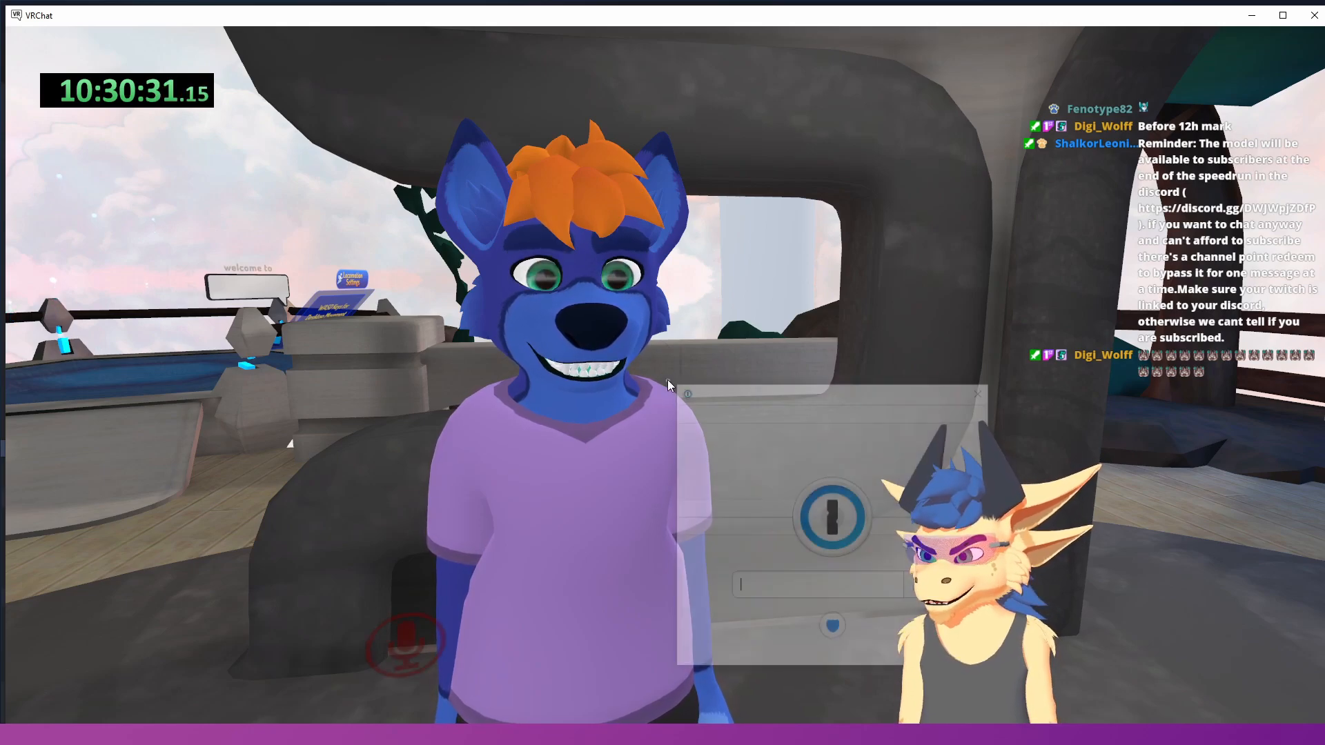
click(982, 391)
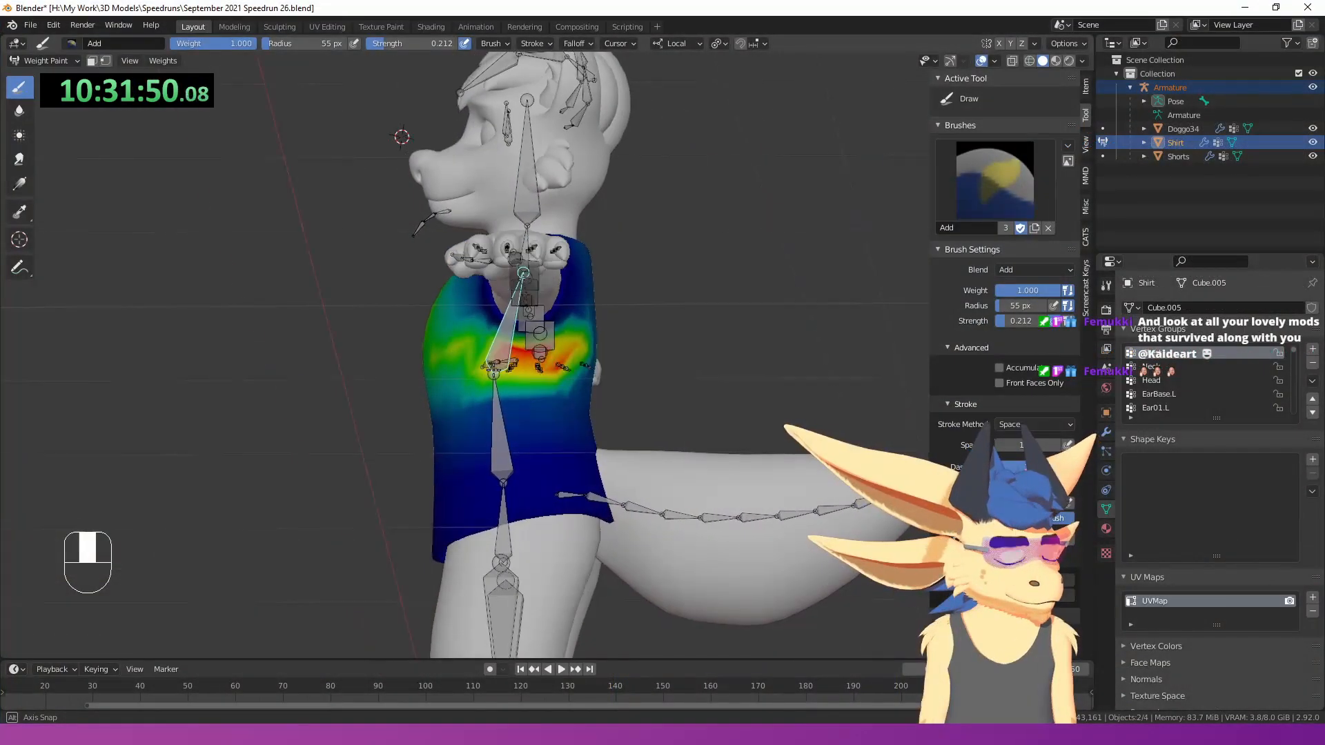
- In Blender, paint Chest weight across the shirt's front and sides below the arms with the Add brush
drag(538, 345, 467, 361)
middle_drag(467, 361, 588, 375)
mouse_move(505, 377)
mouse_down()
mouse_move(536, 362)
mouse_move(474, 350)
mouse_up()
middle_drag(475, 350, 611, 372)
mouse_move(607, 372)
mouse_down()
mouse_move(511, 362)
mouse_move(495, 341)
mouse_up()
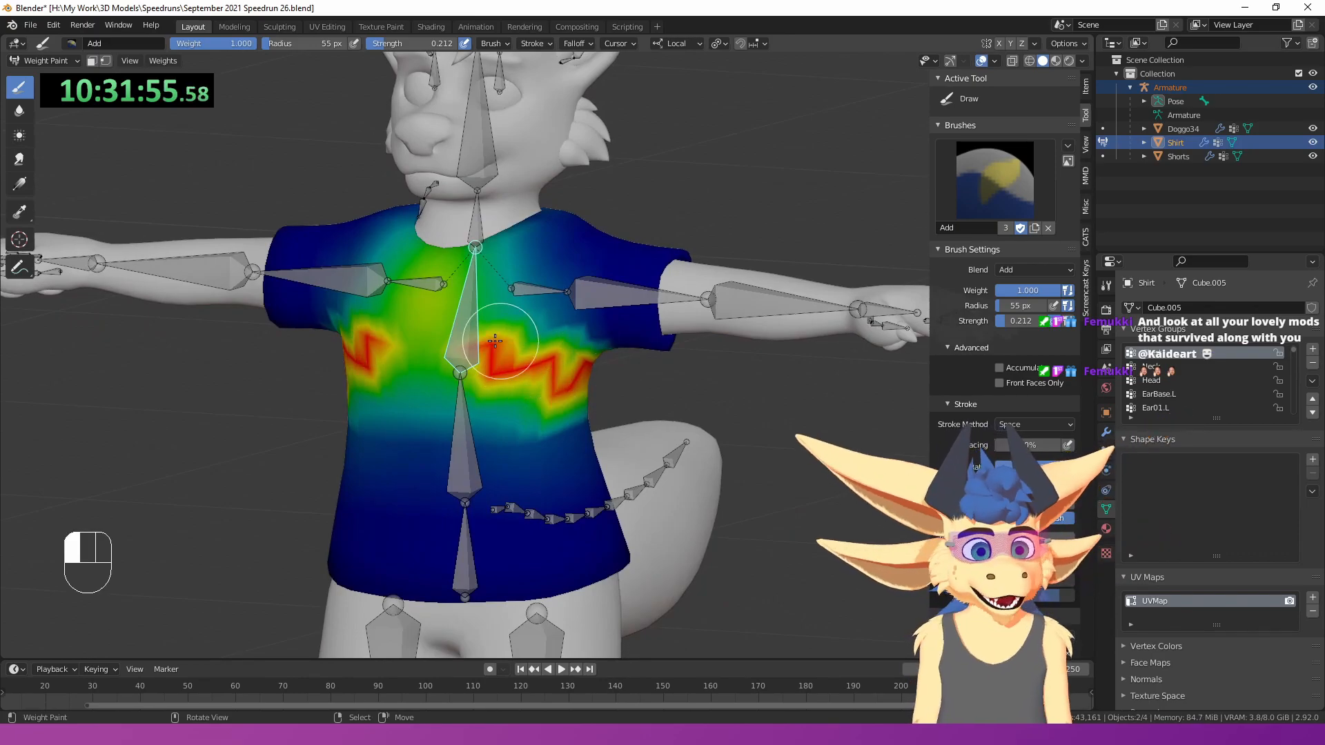
- Smooth the Chest weights around the shirt's chest with the Blur brush at strength 1.000
click(19, 110)
scroll(593, 370, down, 3)
drag(593, 370, 573, 359)
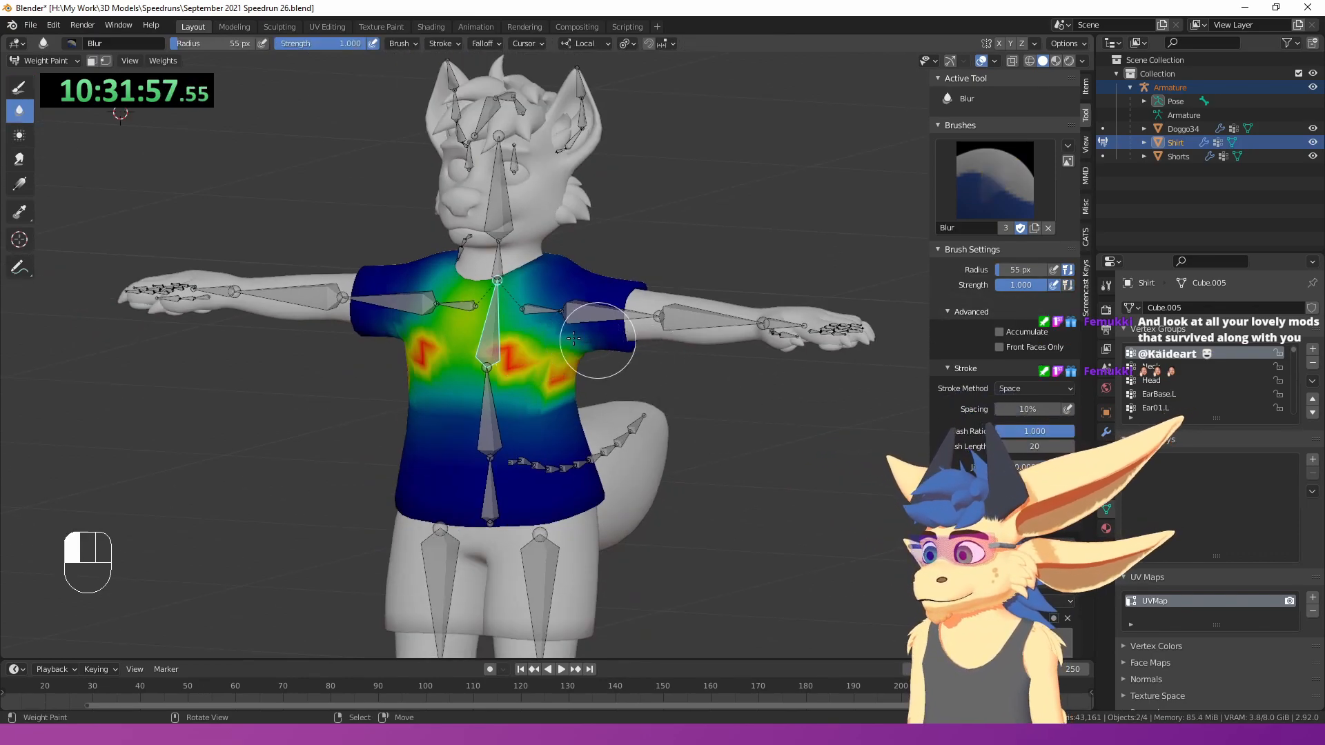
middle_drag(573, 359, 655, 306)
middle_drag(512, 369, 453, 298)
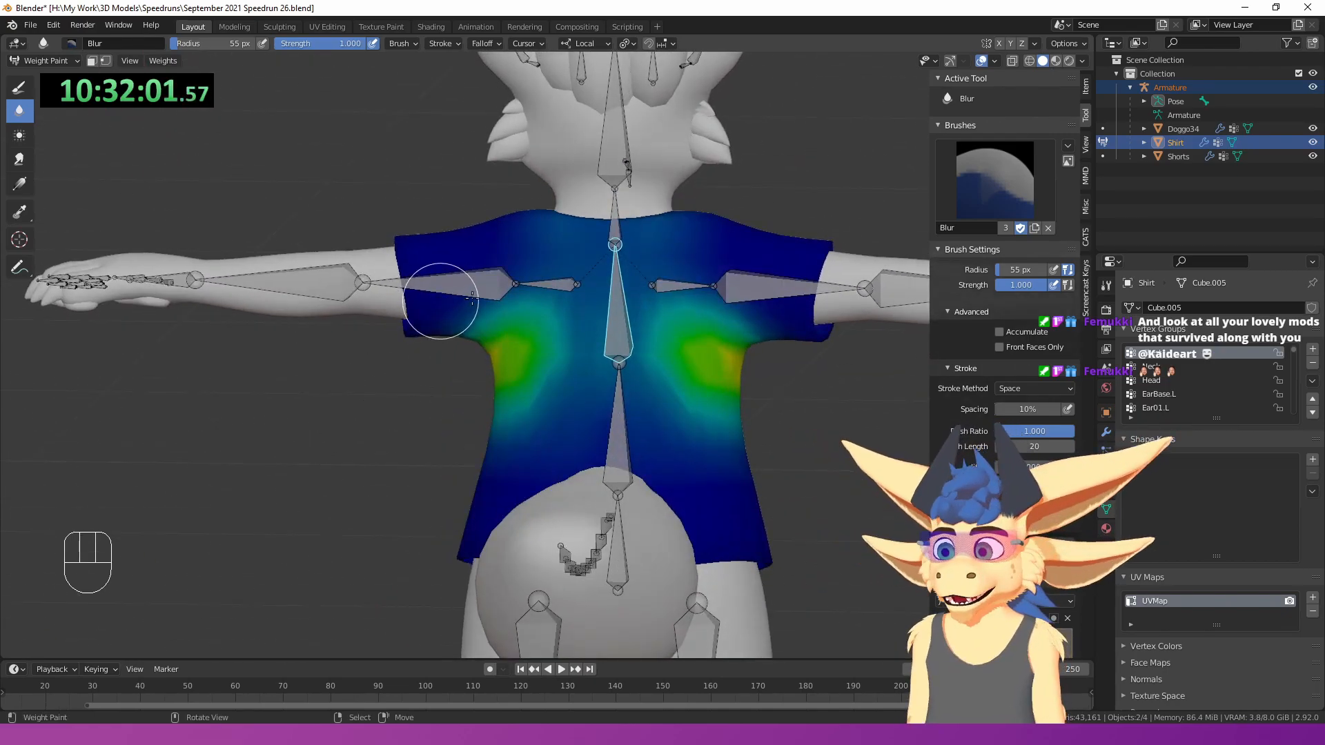
- Test the shirt's deformation by rotating the upper arm bone, cancel the rotation and return to the Chest bone
ctrl+click(453, 299)
key(r)
right_click(523, 176)
right_click(622, 332)
middle_drag(706, 332, 802, 293)
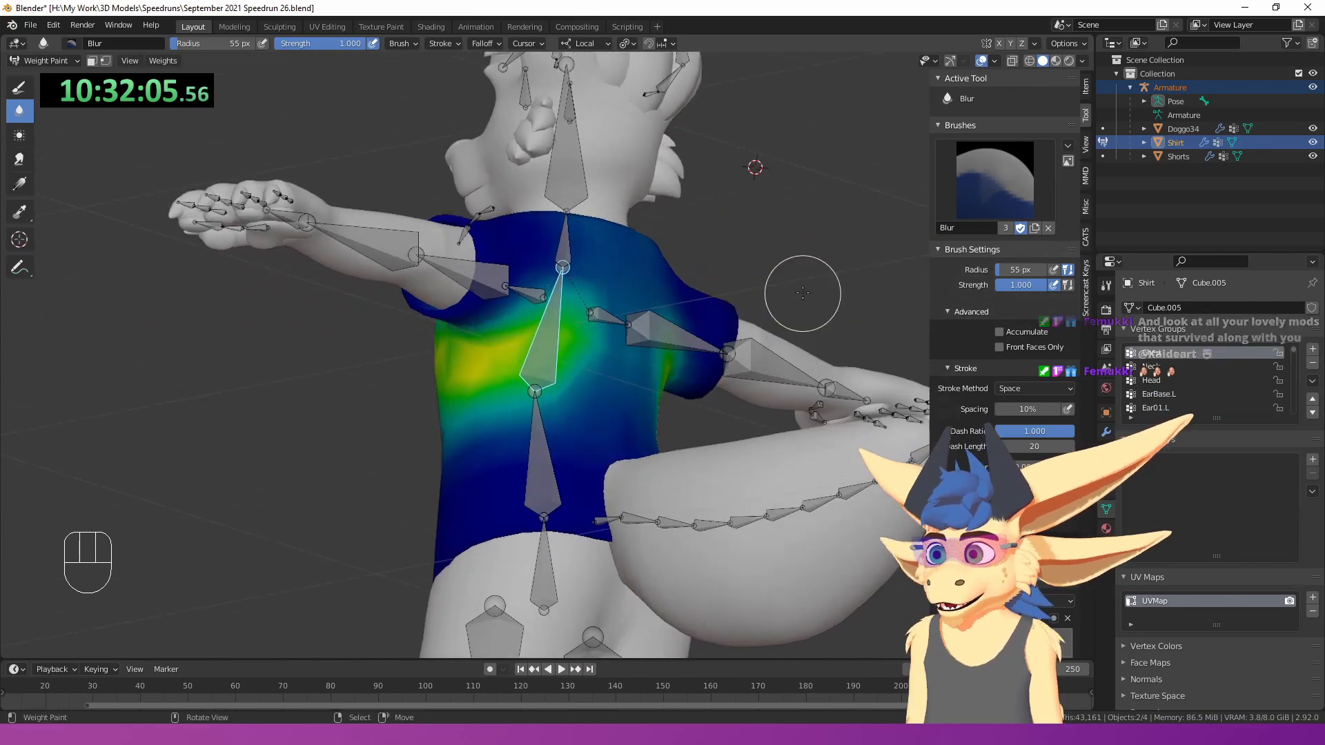
middle_drag(454, 358, 453, 330)
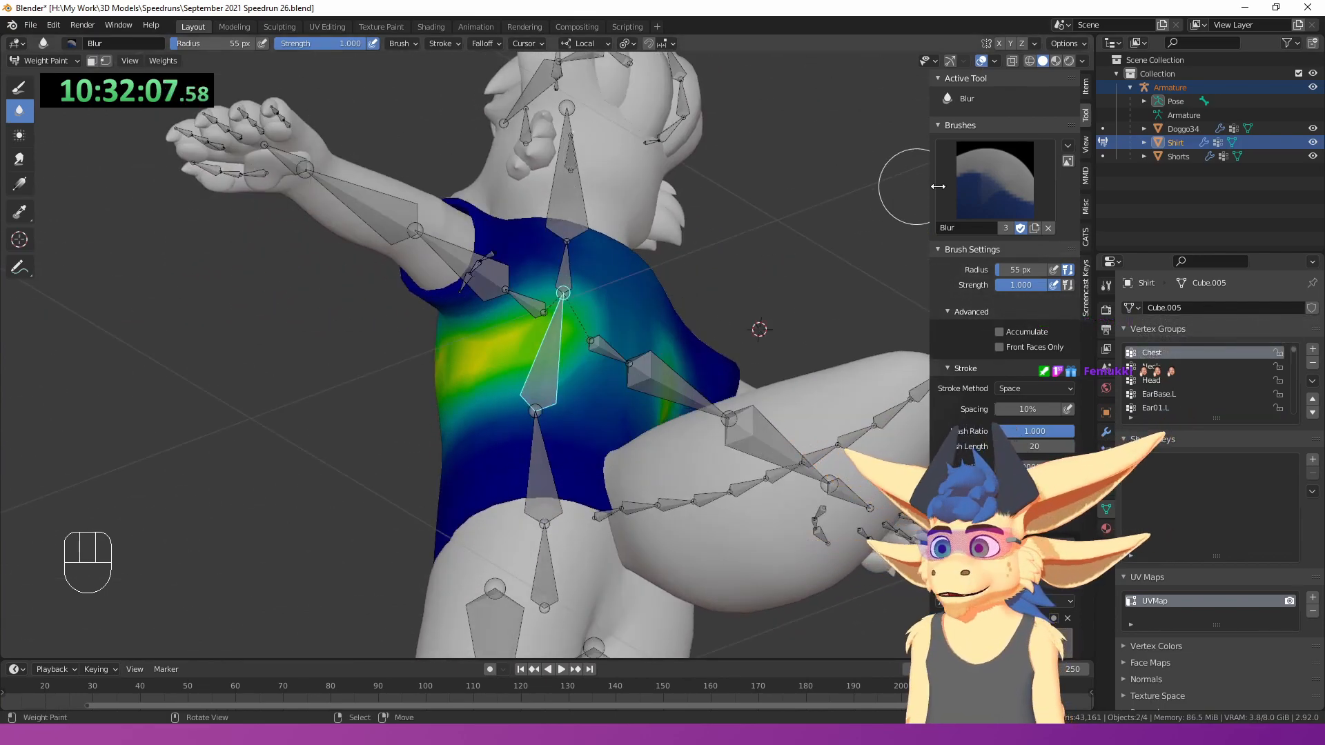
- Remove Chest weight around the shirt's sleeve and underarm with the Subtract brush
click(991, 185)
click(19, 87)
click(993, 181)
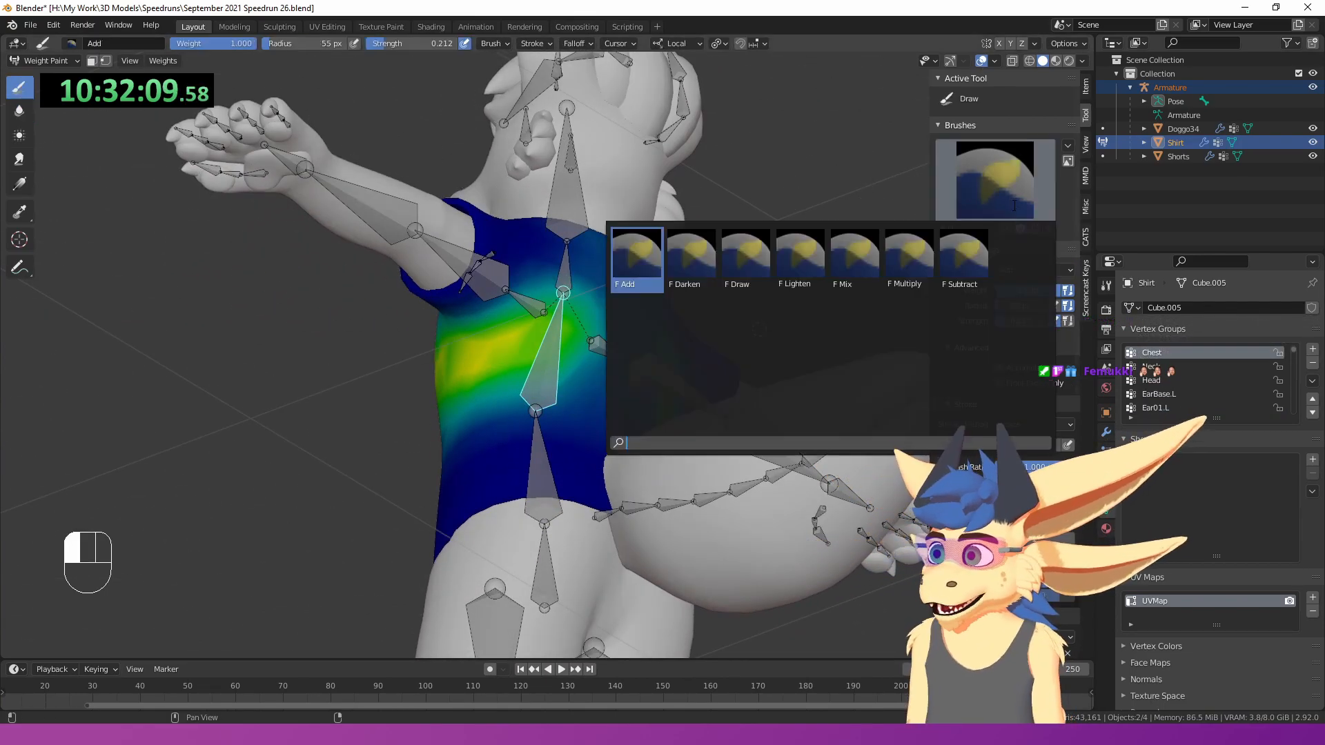
click(909, 258)
middle_drag(746, 297, 639, 338)
scroll(642, 338, up, 3)
drag(690, 326, 635, 364)
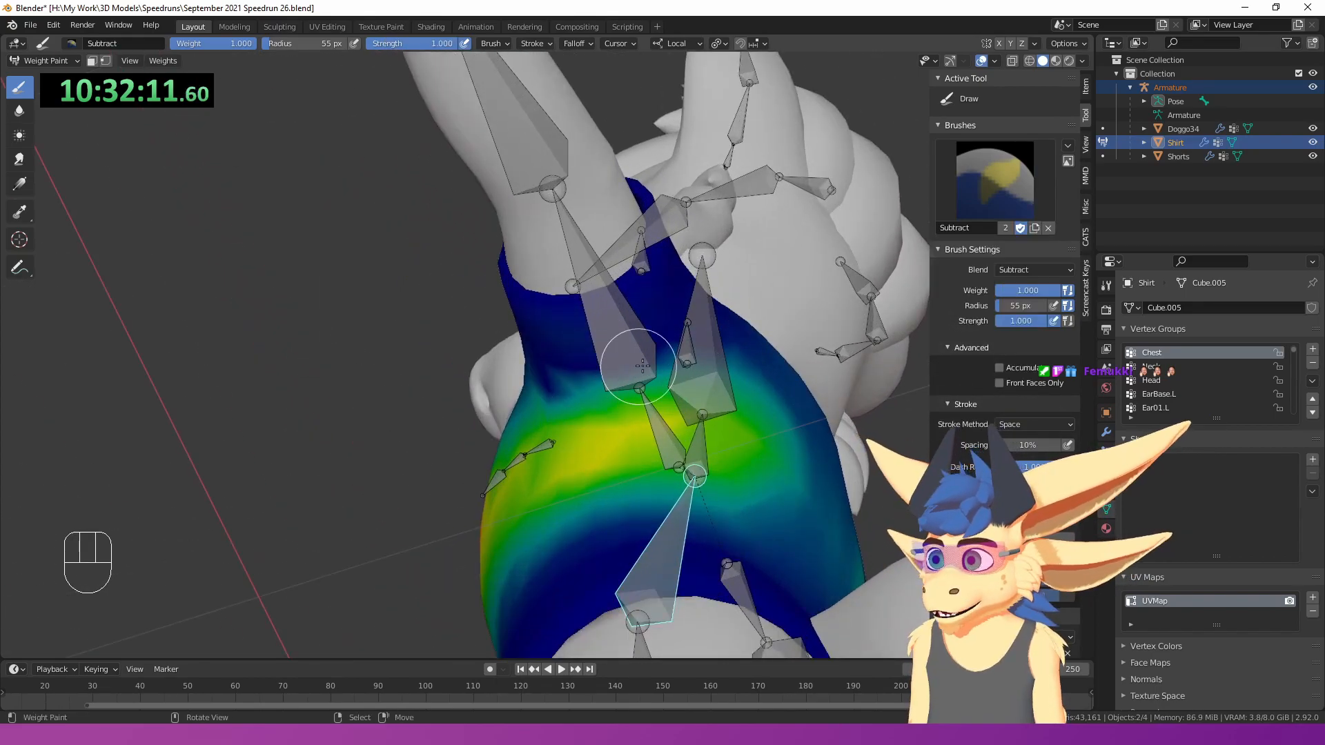
scroll(631, 364, down, 3)
middle_drag(628, 364, 662, 371)
drag(547, 360, 624, 408)
mouse_move(625, 407)
middle_down()
mouse_move(607, 393)
mouse_move(544, 404)
middle_up()
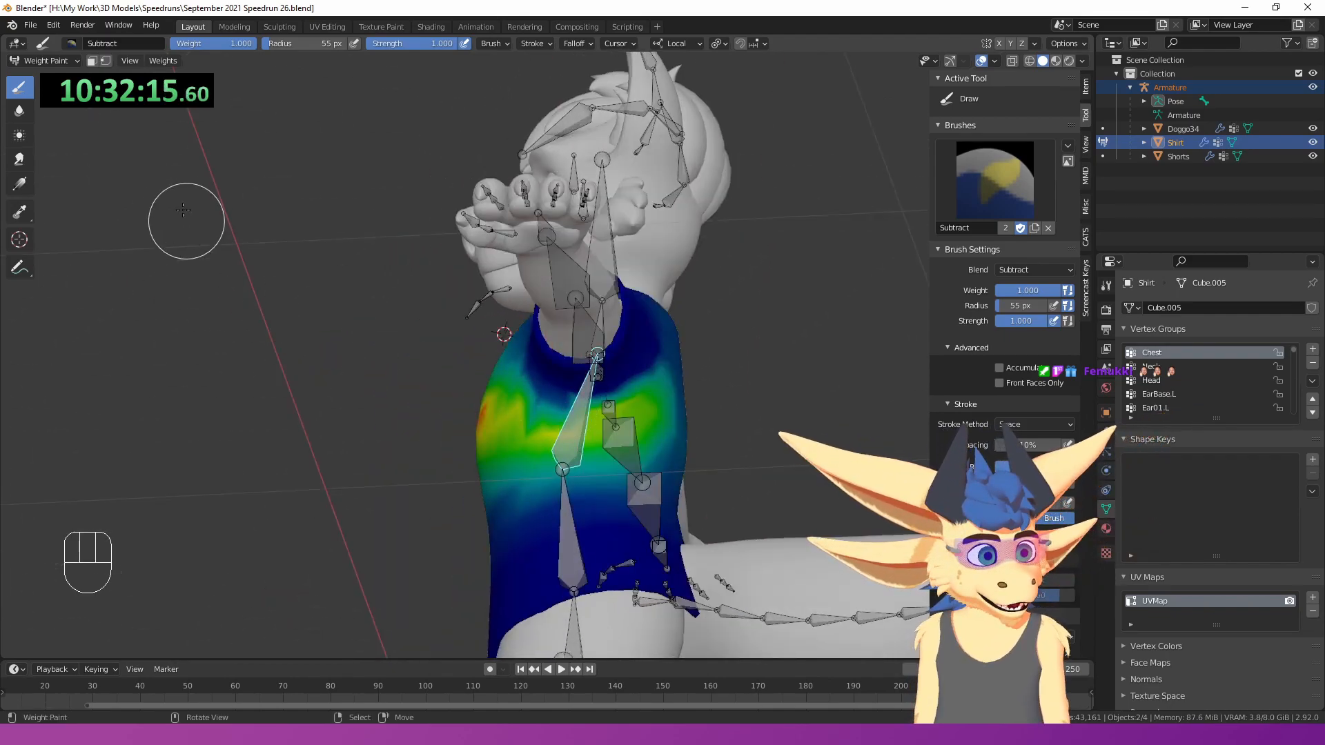
- Blur the Chest weights on the side of the shirt below the sleeve
click(19, 112)
scroll(701, 423, up, 2)
mouse_move(701, 423)
mouse_down()
mouse_move(584, 458)
mouse_move(532, 428)
mouse_move(665, 458)
mouse_move(695, 384)
mouse_up()
mouse_move(695, 384)
middle_down()
mouse_move(739, 431)
mouse_move(710, 437)
mouse_move(763, 359)
middle_up()
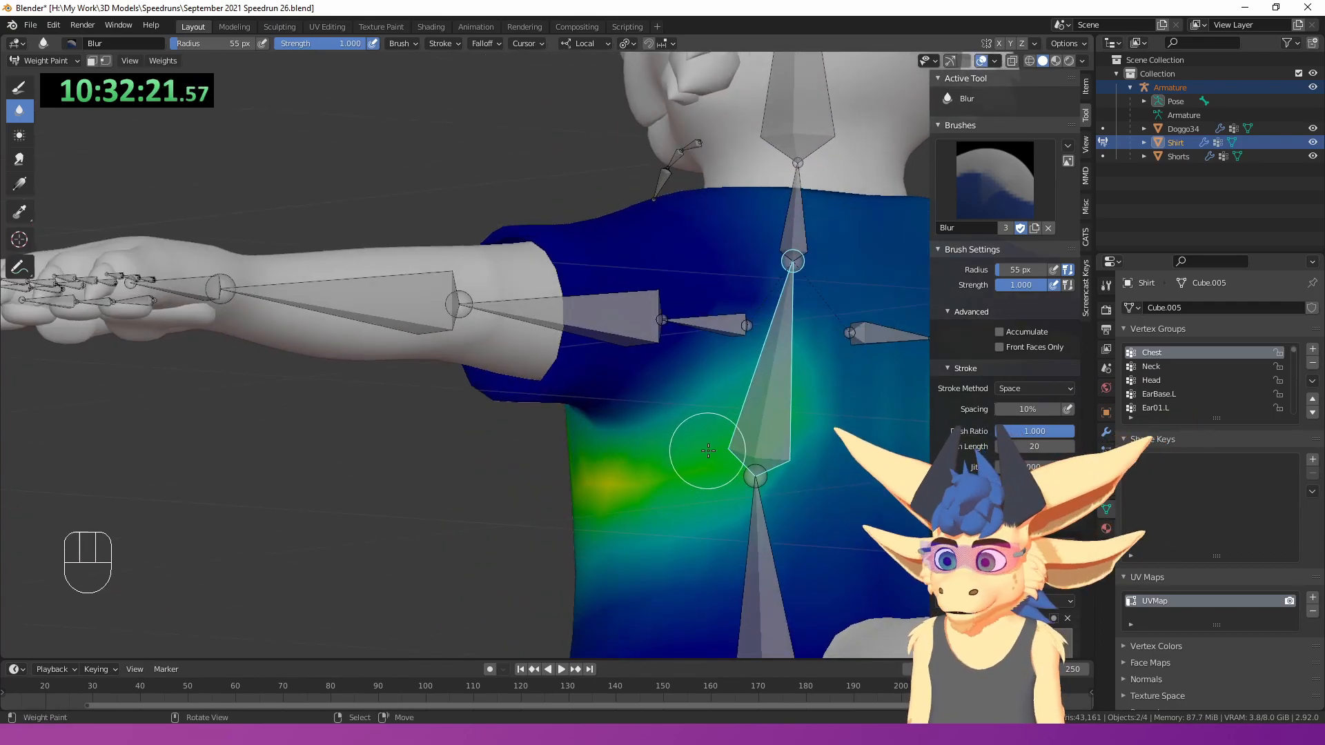
middle_drag(708, 450, 826, 438)
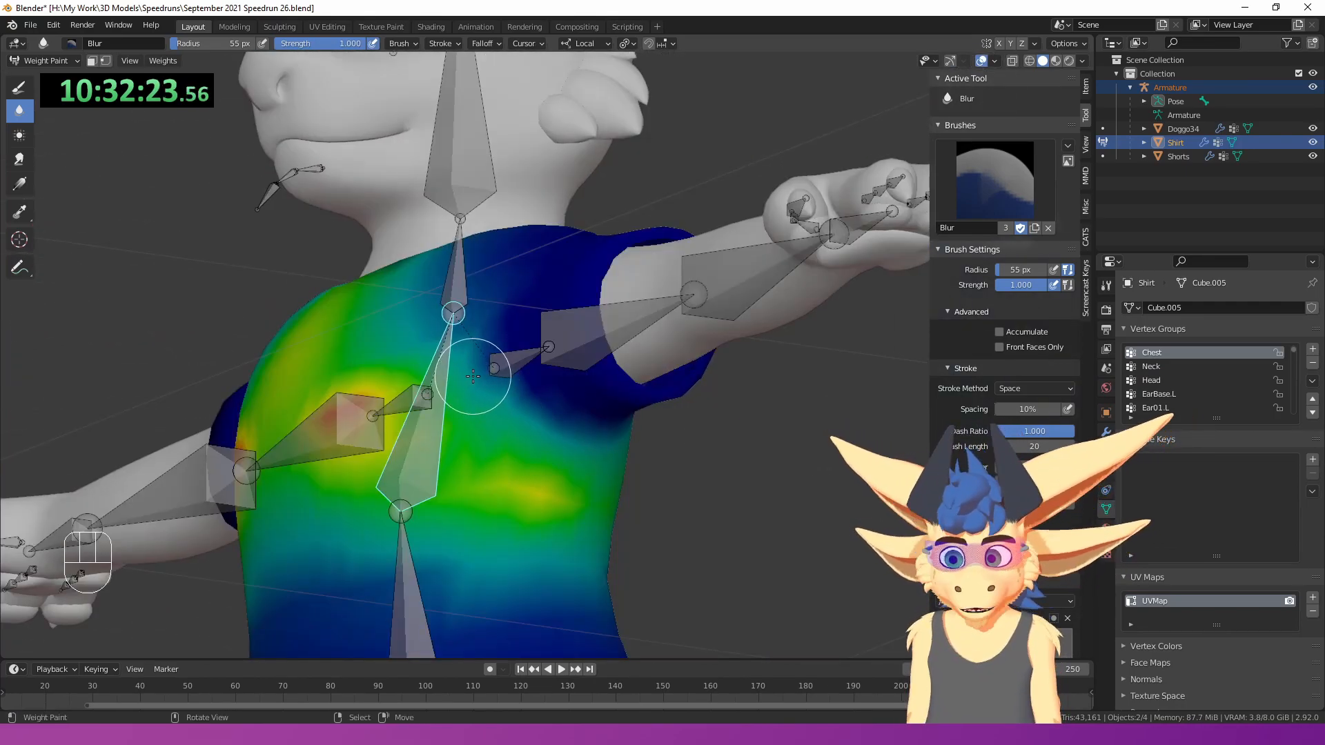
- Examine the Chest weights on the shirt, then display the shirt's weights for the Arm.L bone
middle_drag(472, 376, 473, 376)
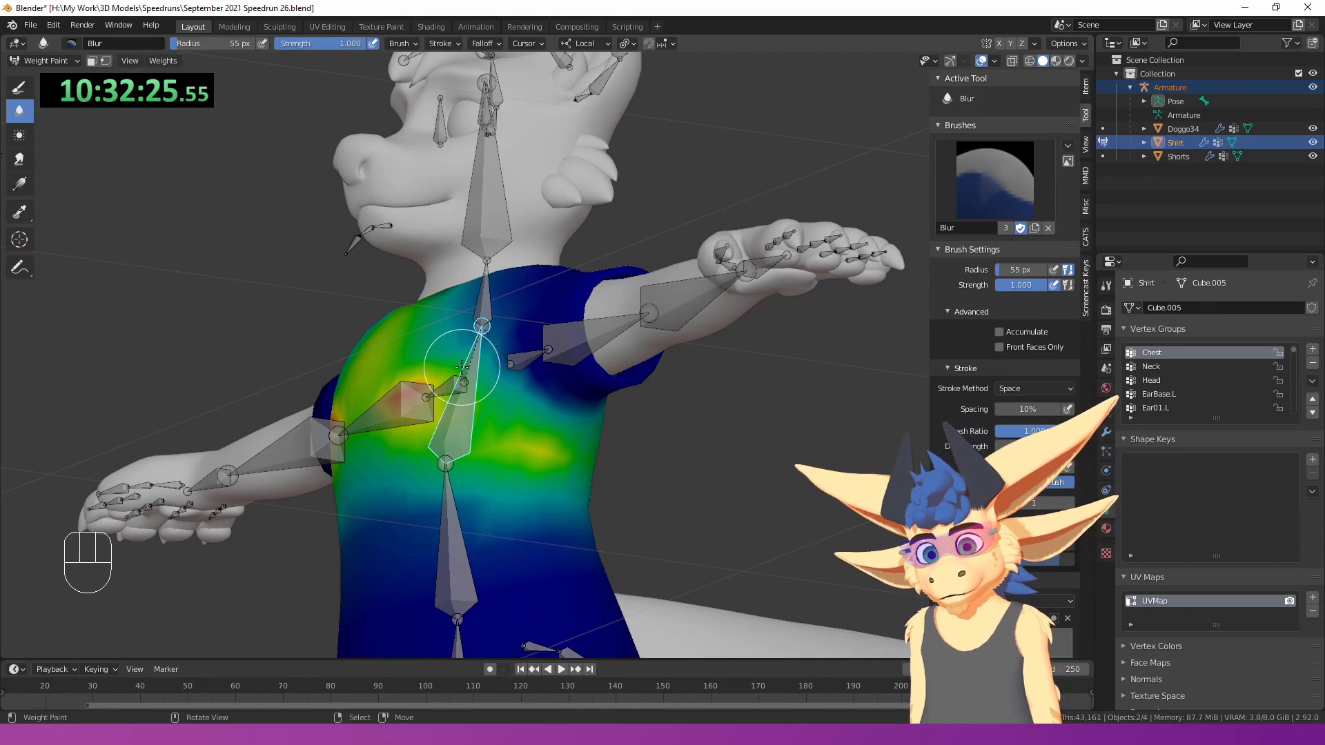
scroll(462, 366, up, 5)
middle_drag(527, 407, 613, 447)
scroll(613, 448, down, 3)
right_click(574, 315)
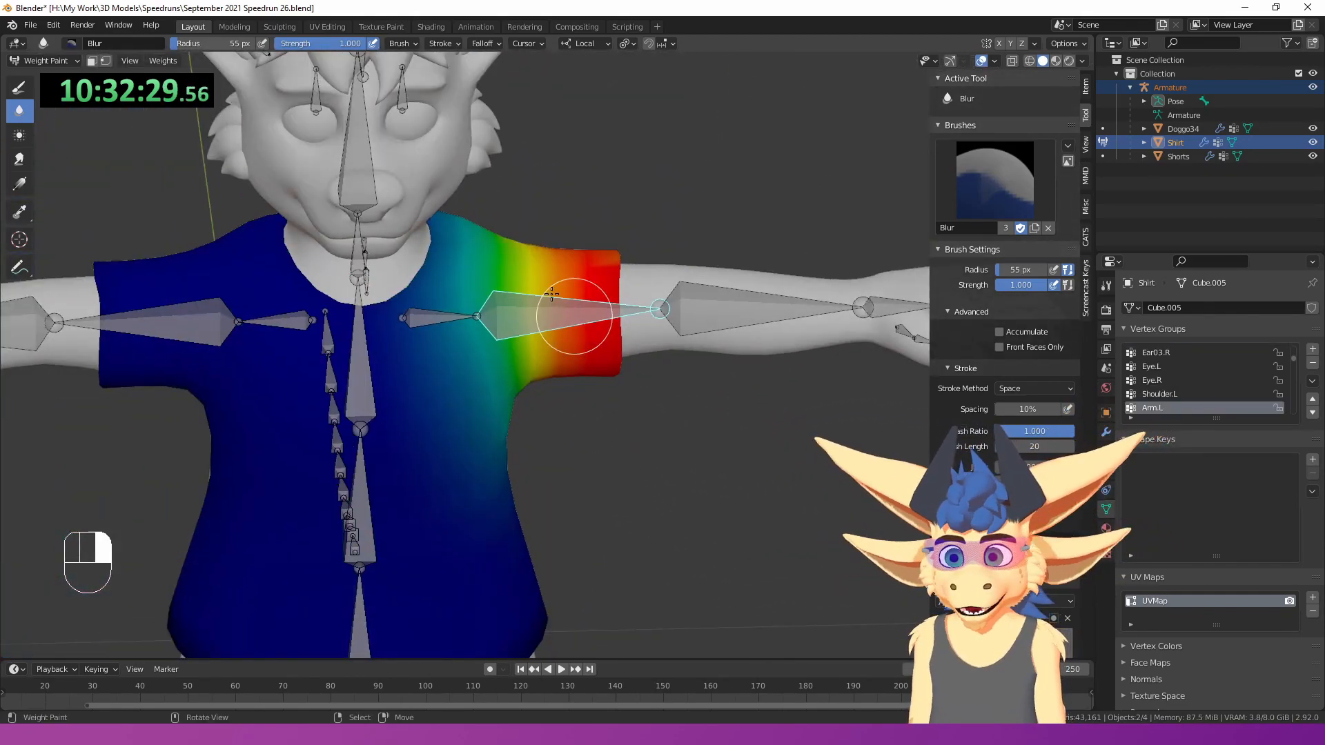
middle_drag(573, 315, 528, 280)
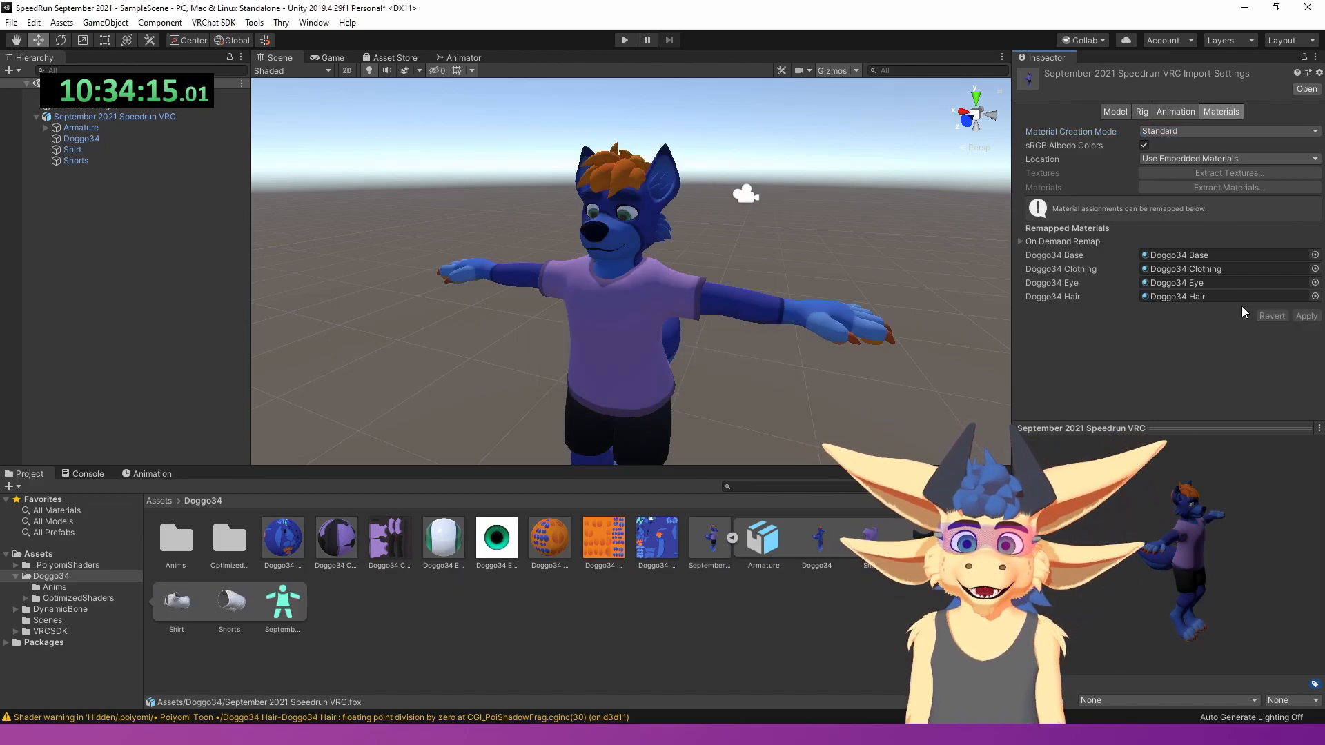
- Switch to Unity and examine the imported avatar's body and shirt up close in the scene
mouse_move(757, 294)
right_down()
mouse_move(766, 313)
mouse_move(744, 301)
right_up()
key(s)
key(w)
key(d)
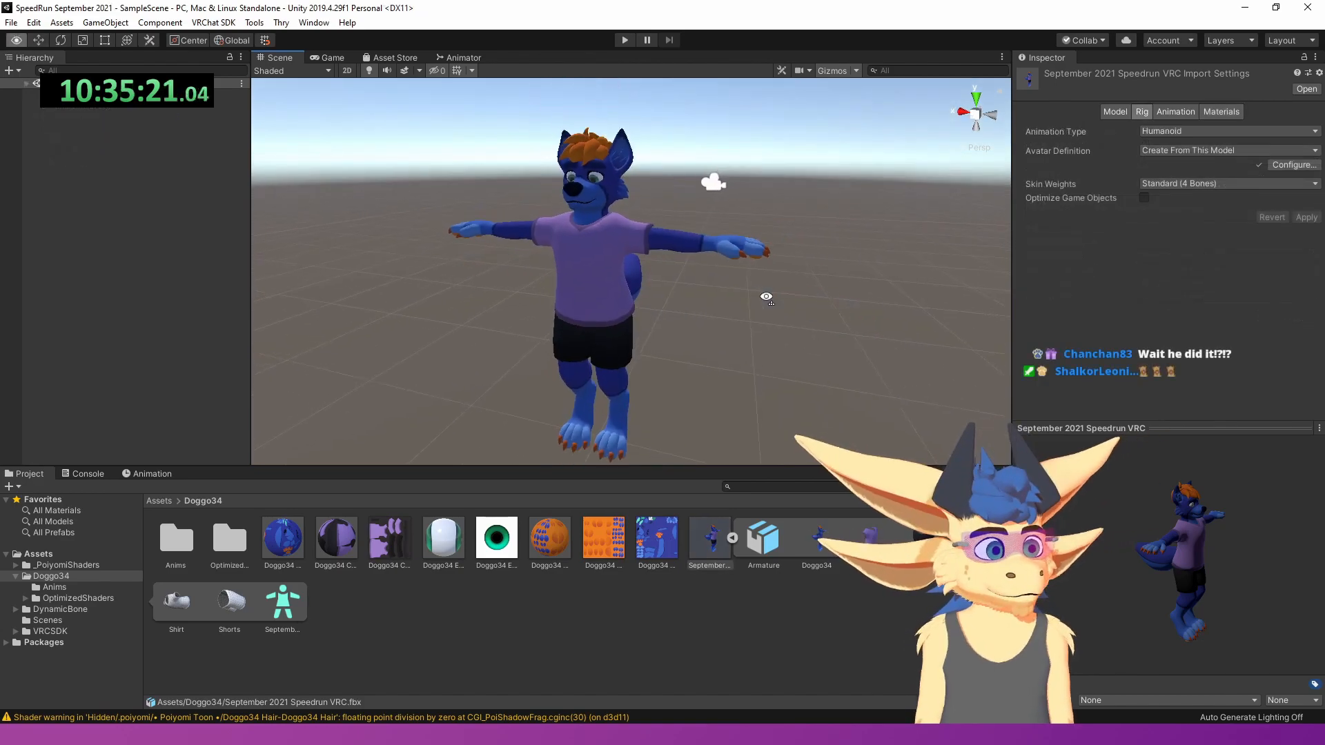
key(w)
right_drag(766, 299, 766, 298)
key(s)
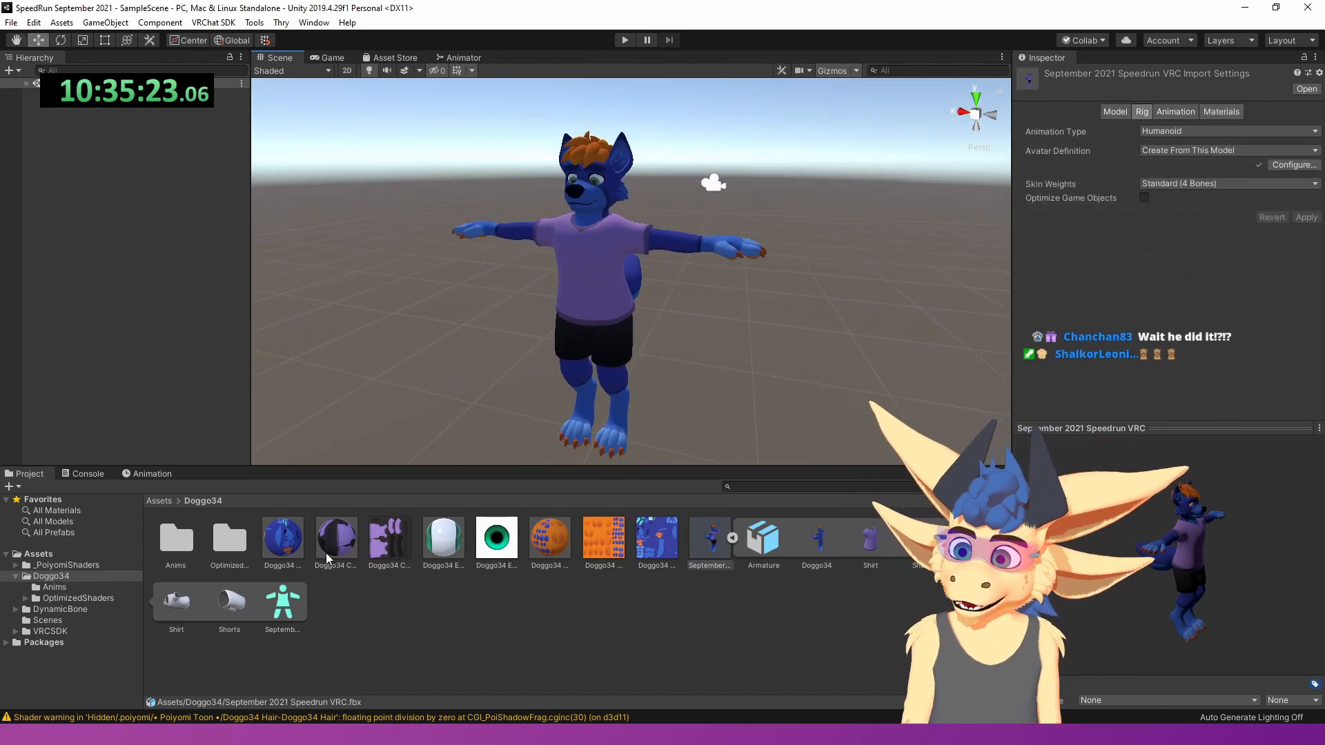
key(w)
mouse_move(888, 309)
right_down()
mouse_move(932, 299)
mouse_move(884, 312)
right_up()
click(616, 304)
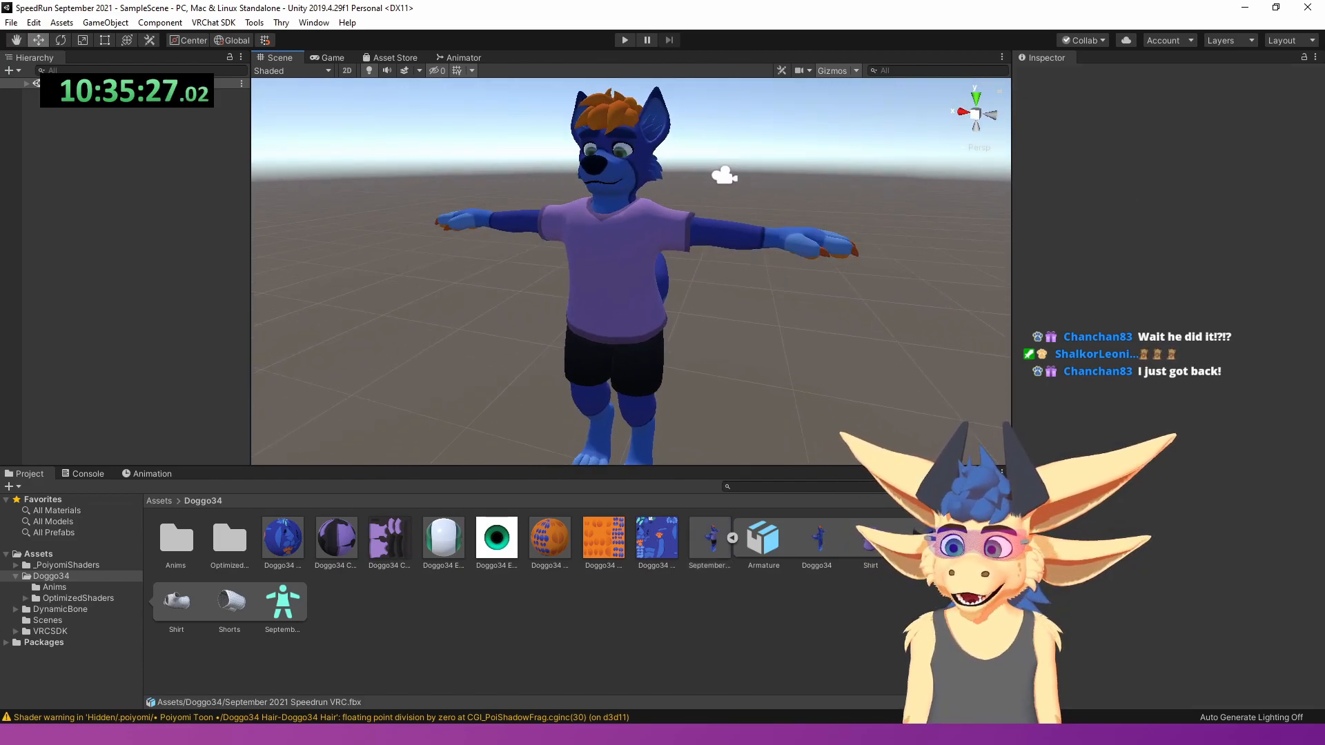
- Switch to VRChat and move the avatar toward the mirror to check how the shirt deforms
key(alt+Tab)
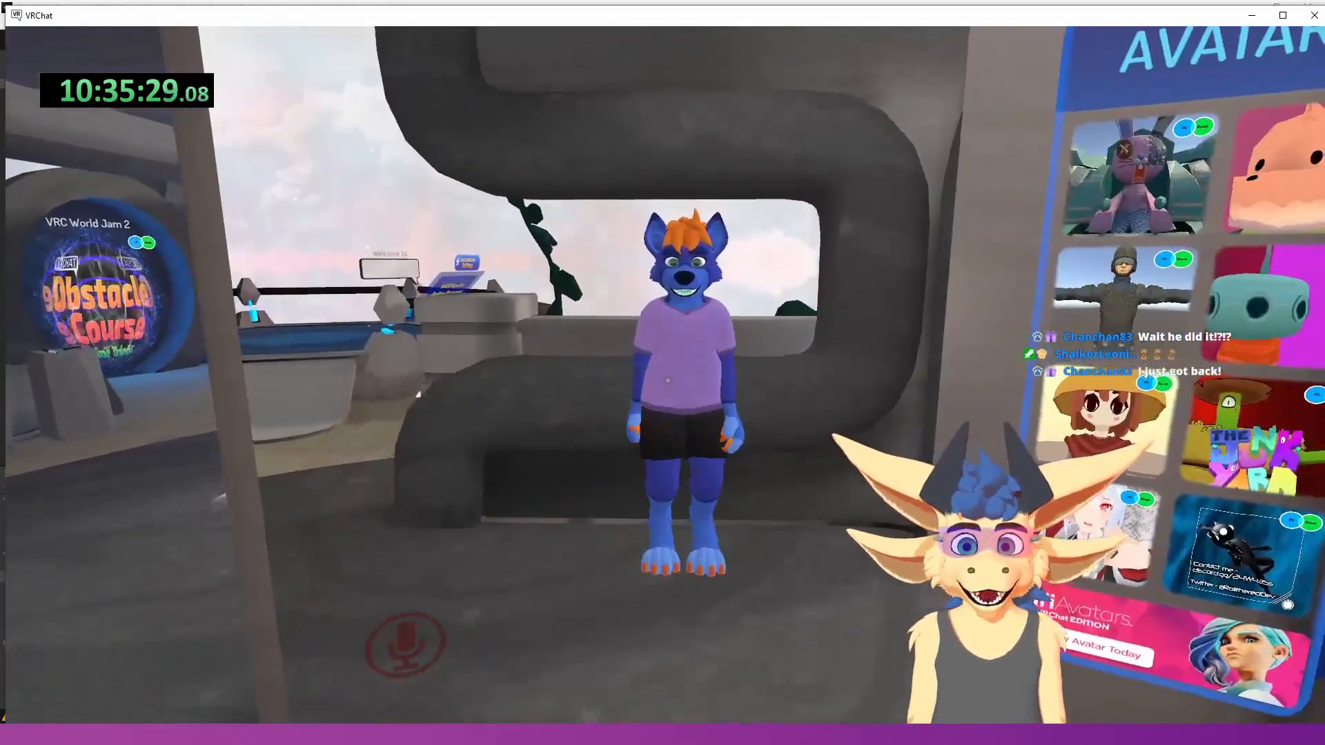
key(w)
key(a)
key(d)
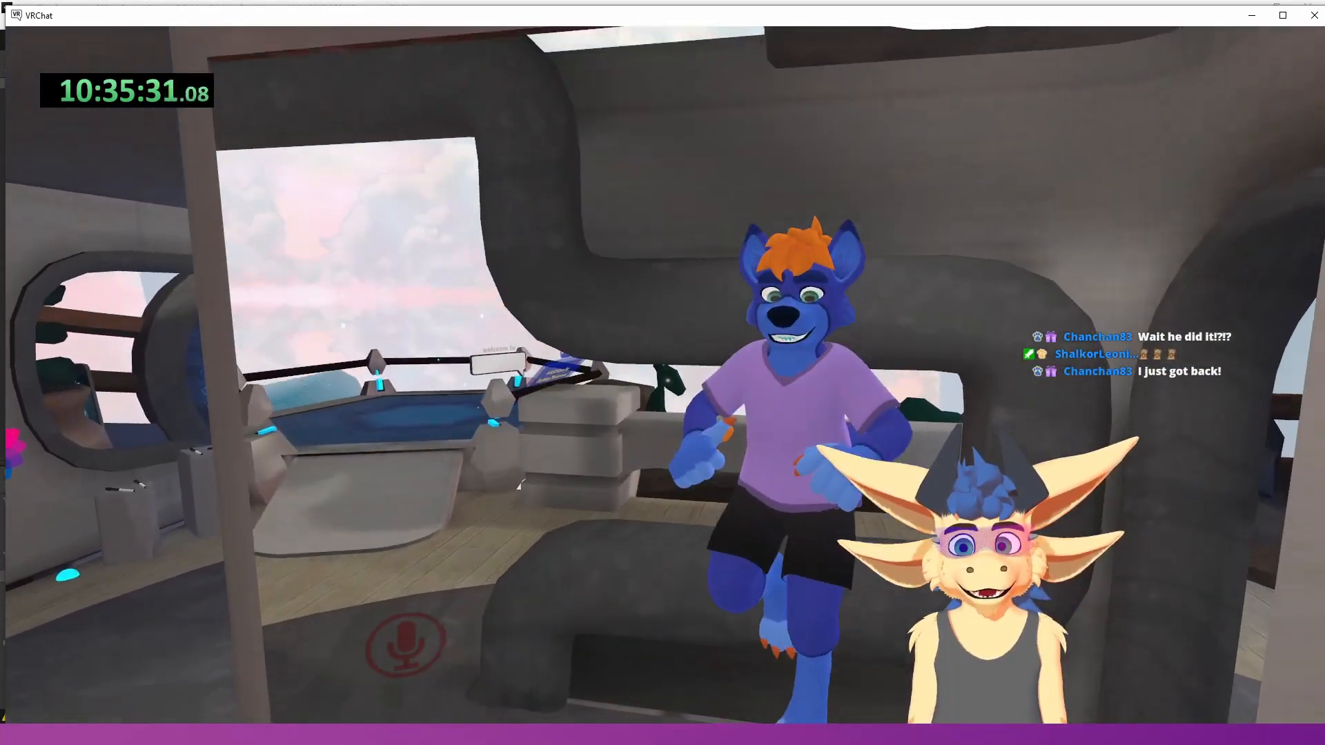
key(a)
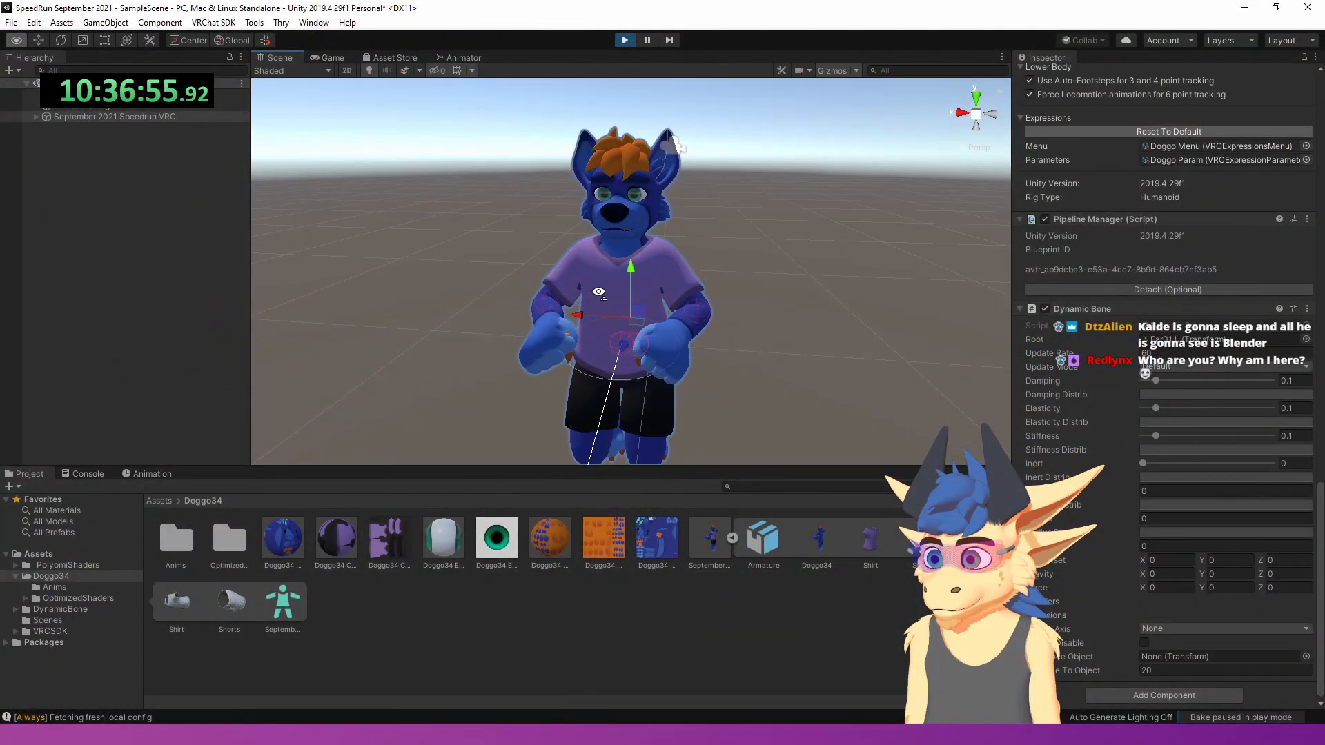
- Switch to Unity, set the ear Dynamic Bone's damping to 0.523, raise its elasticity and move the avatar to test the motion
key(w)
key(e)
right_drag(599, 292, 599, 282)
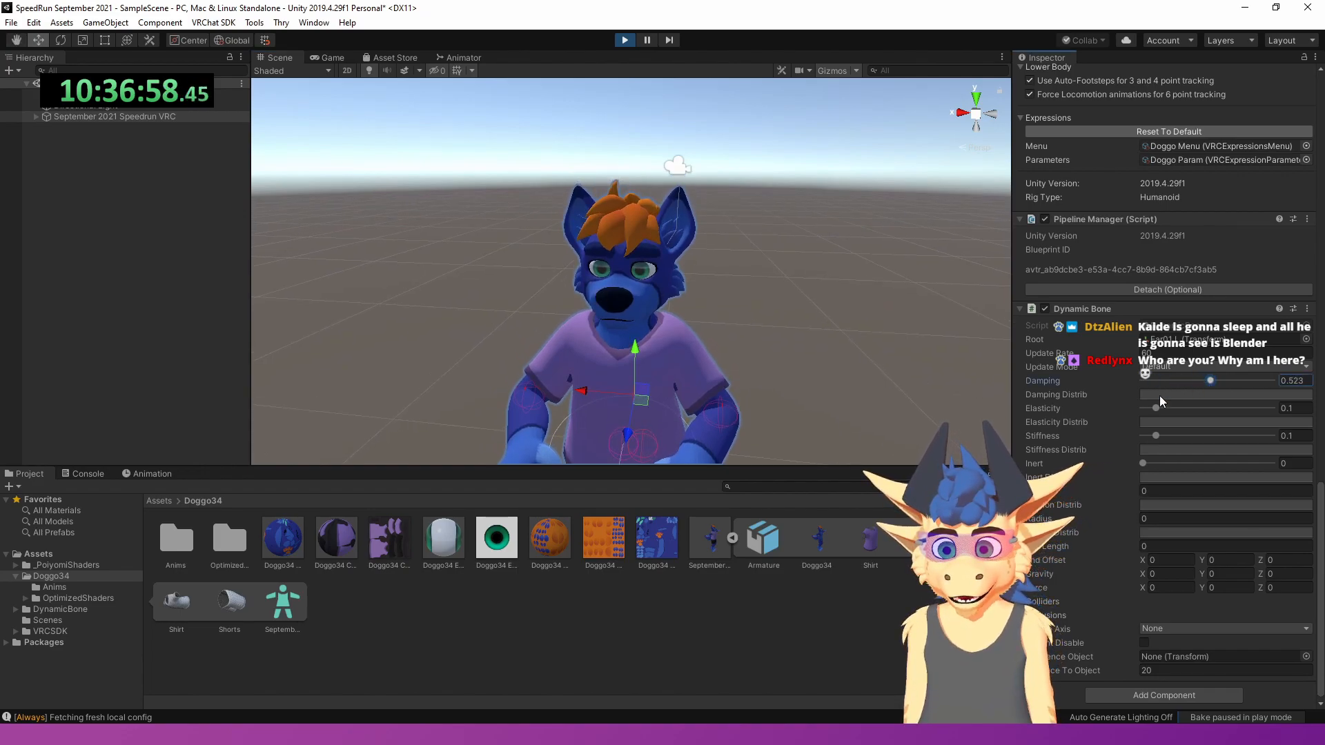
drag(569, 389, 598, 388)
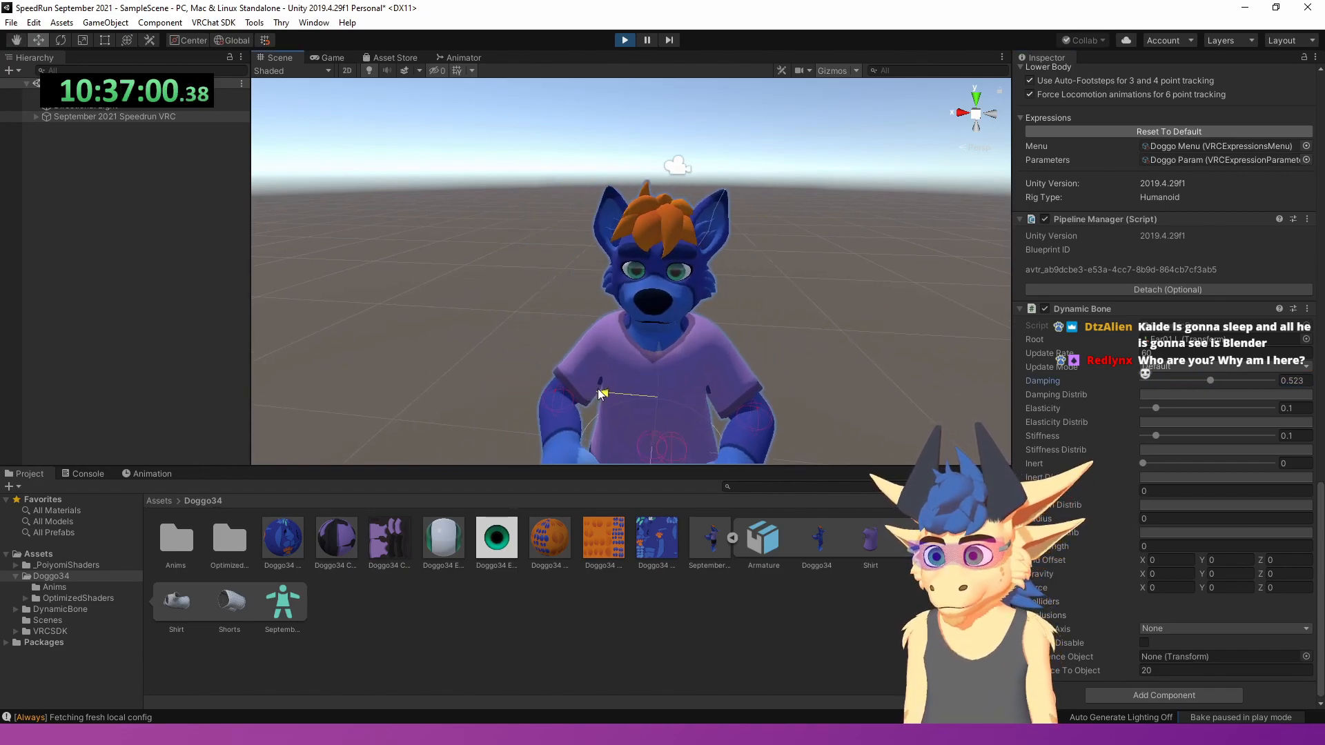
drag(1155, 409, 1162, 411)
mouse_move(601, 393)
mouse_down()
mouse_move(675, 393)
mouse_move(587, 377)
mouse_up()
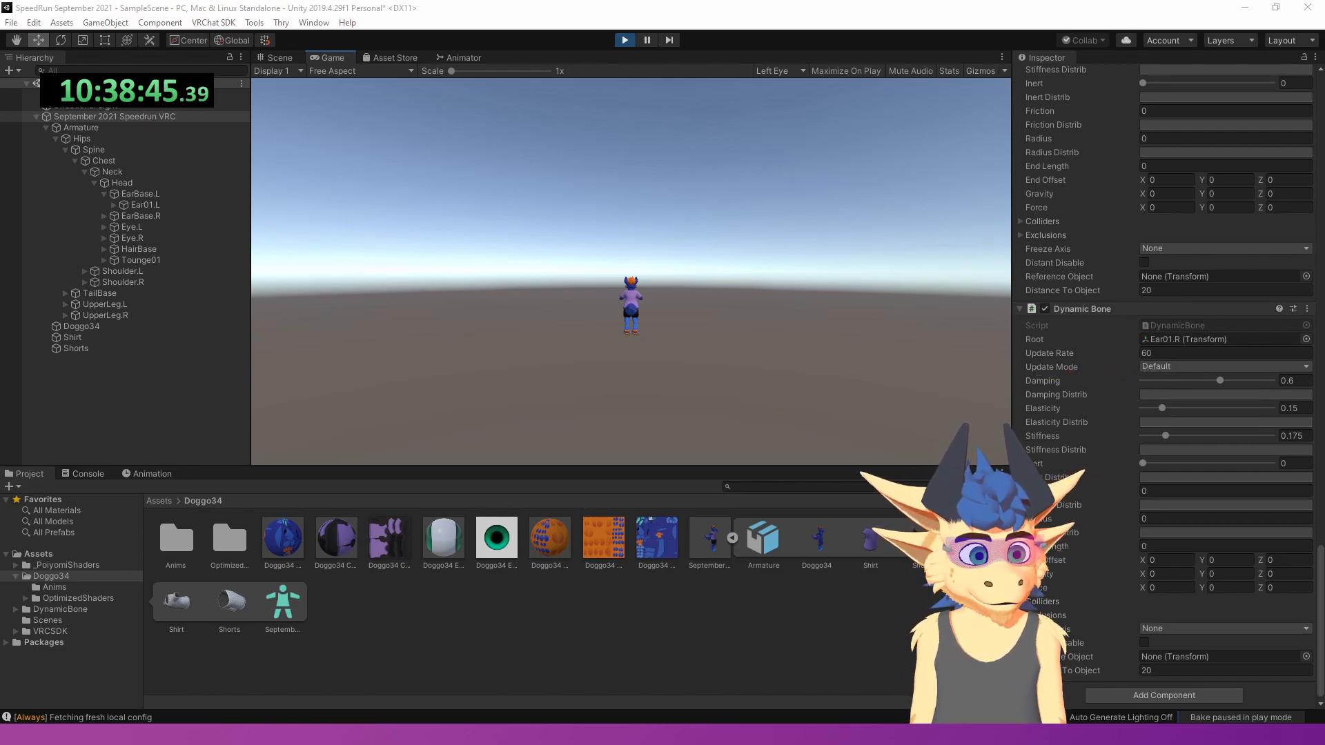
- Check the computer's CPU usage in Task Manager and move its window out of the way
key(ctrl+shift+Escape)
drag(1315, 187, 825, 134)
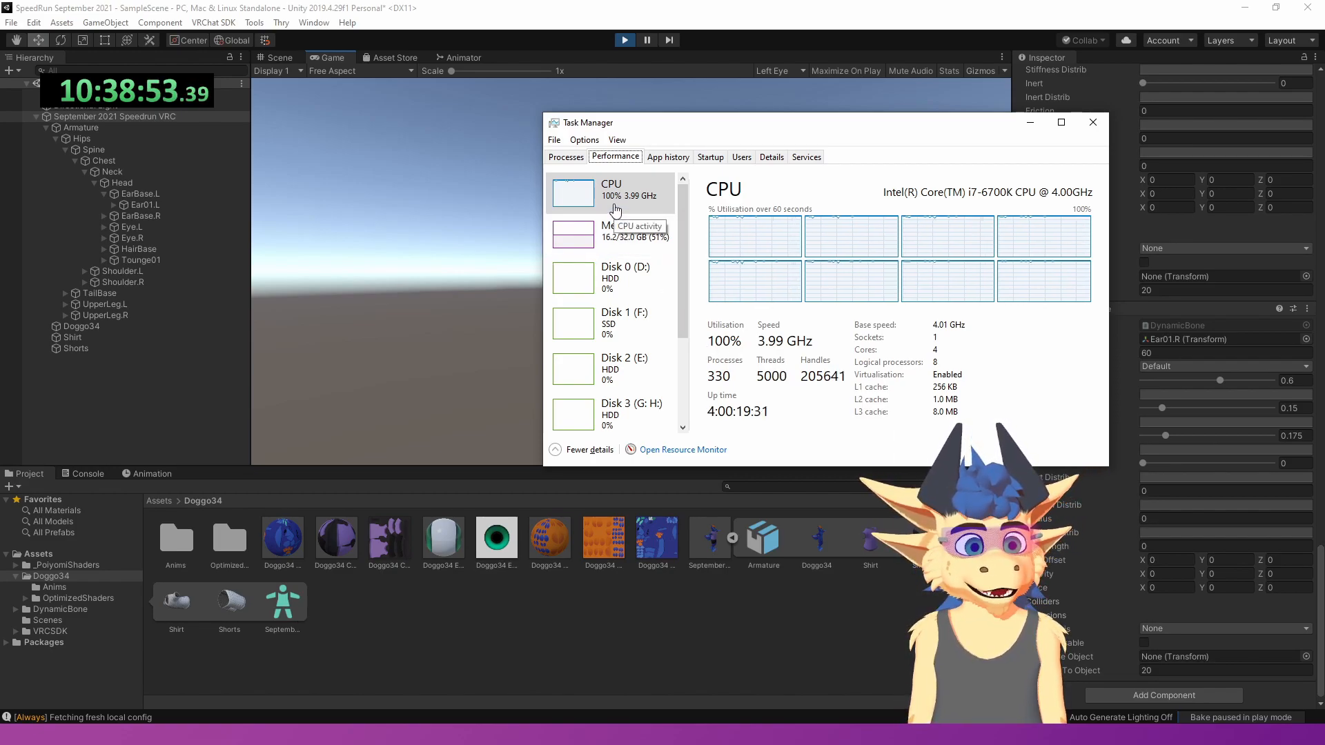
drag(721, 121, 1324, 227)
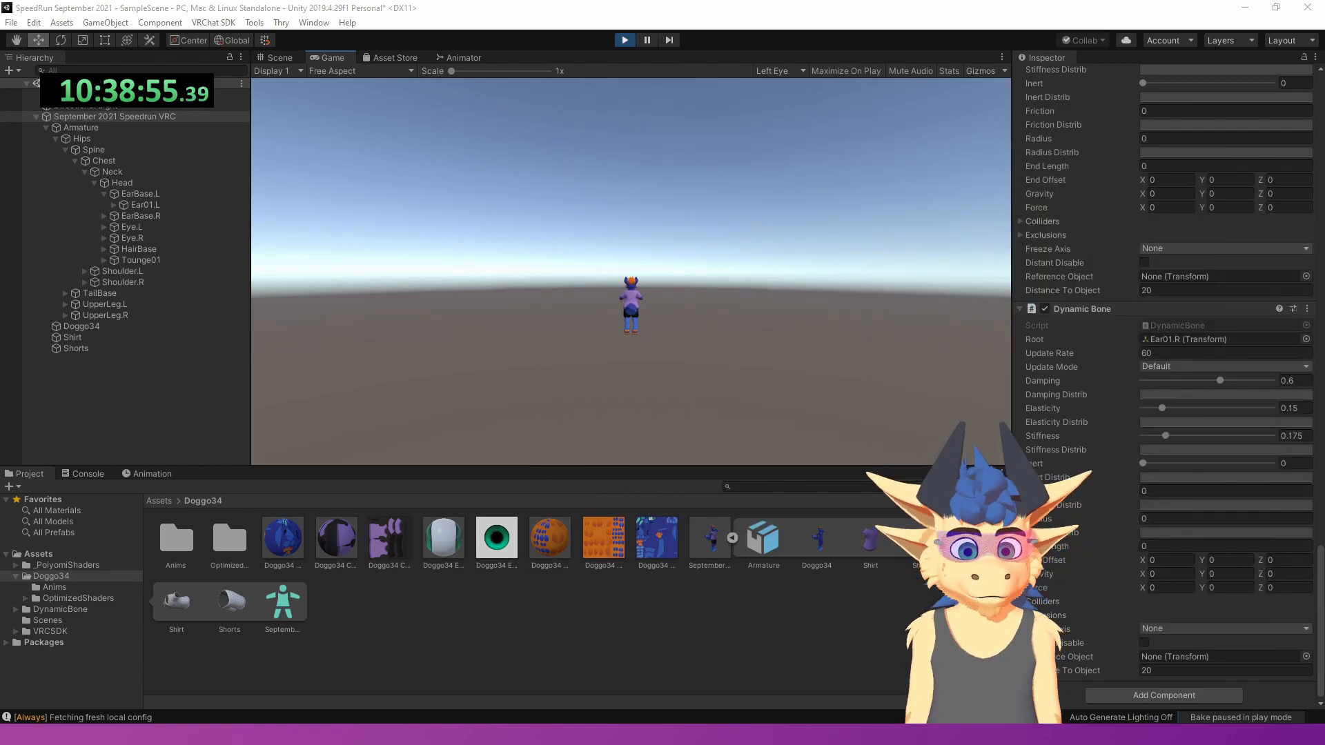
- Add a Dynamic Bone component to the avatar's Head object
drag(289, 57, 406, 130)
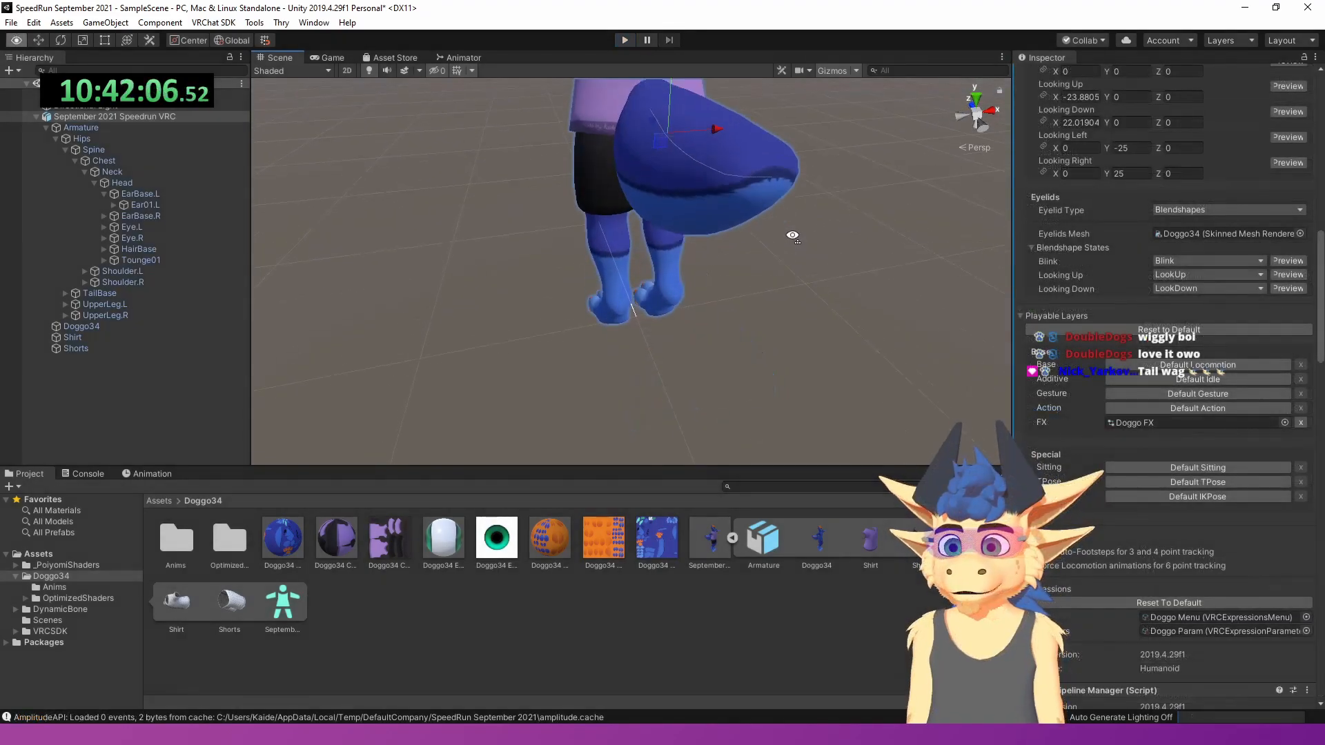
alt+drag(787, 230, 906, 221)
right_drag(906, 221, 403, 204)
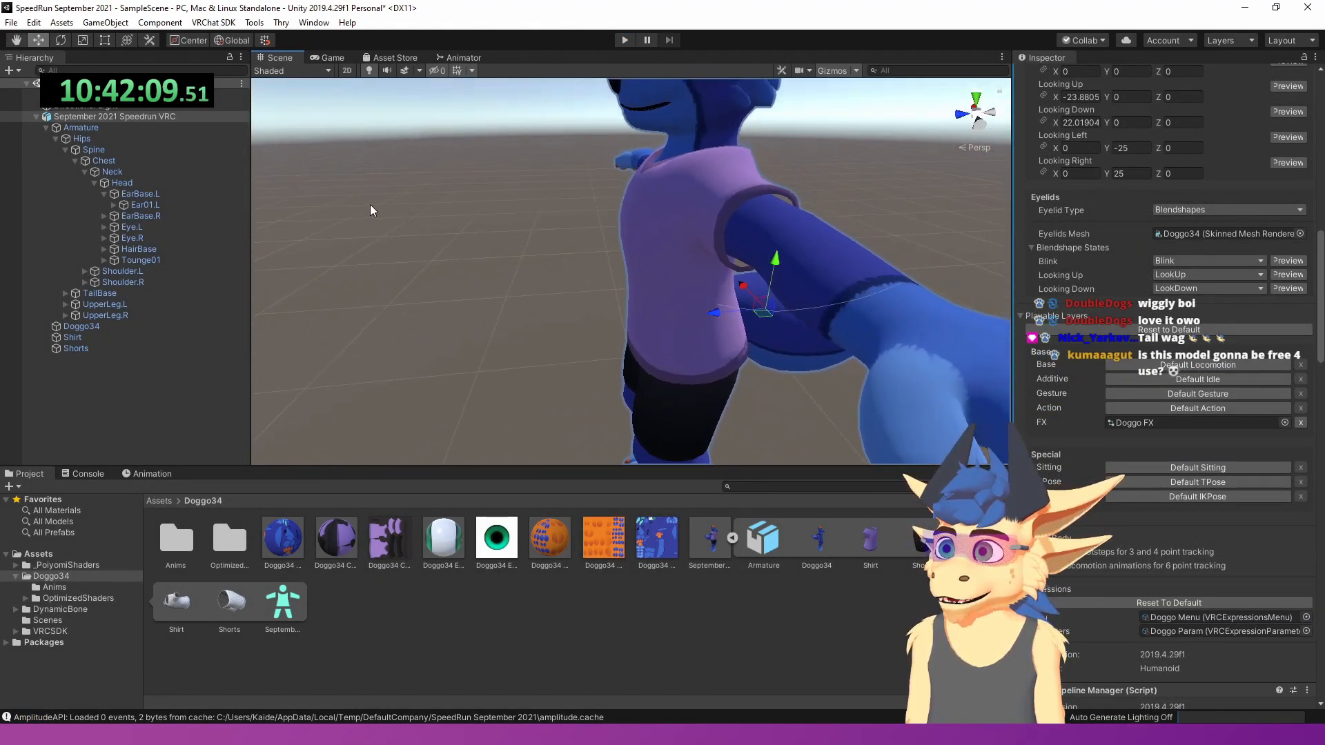
click(122, 183)
click(1189, 185)
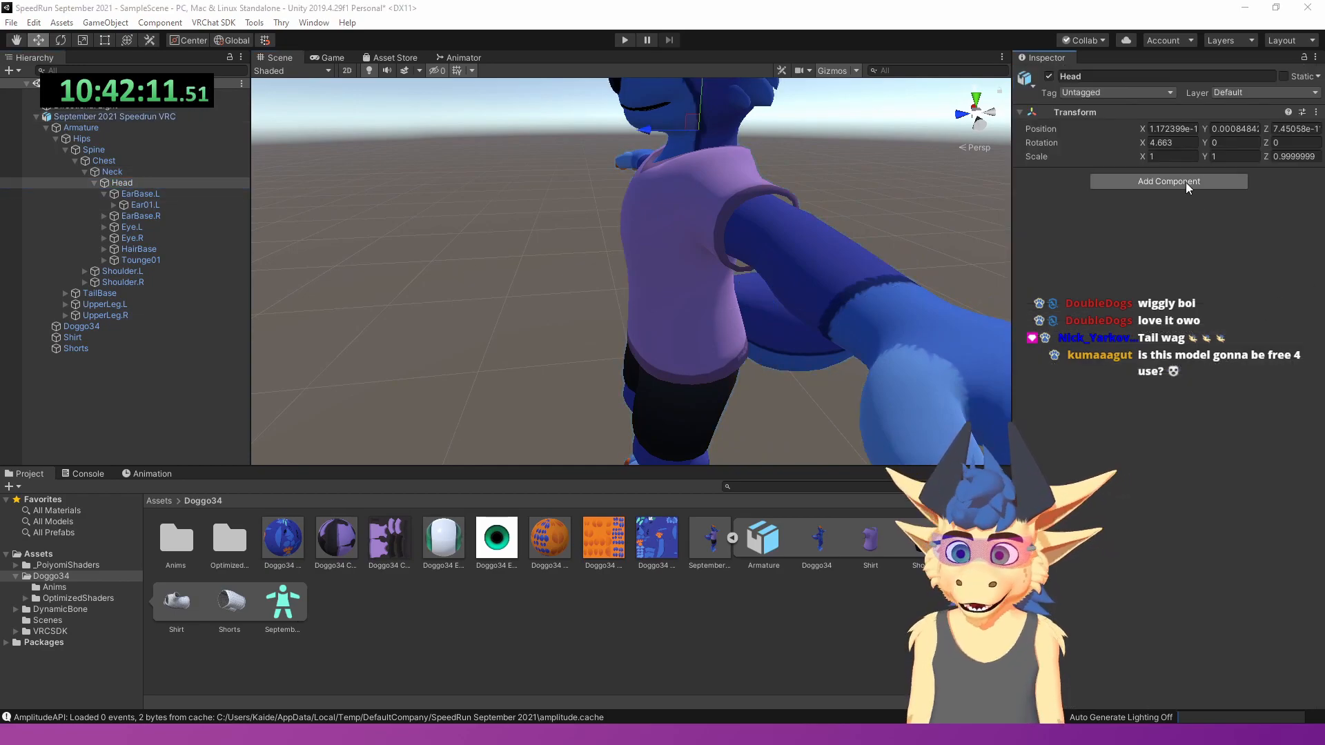
click(1130, 226)
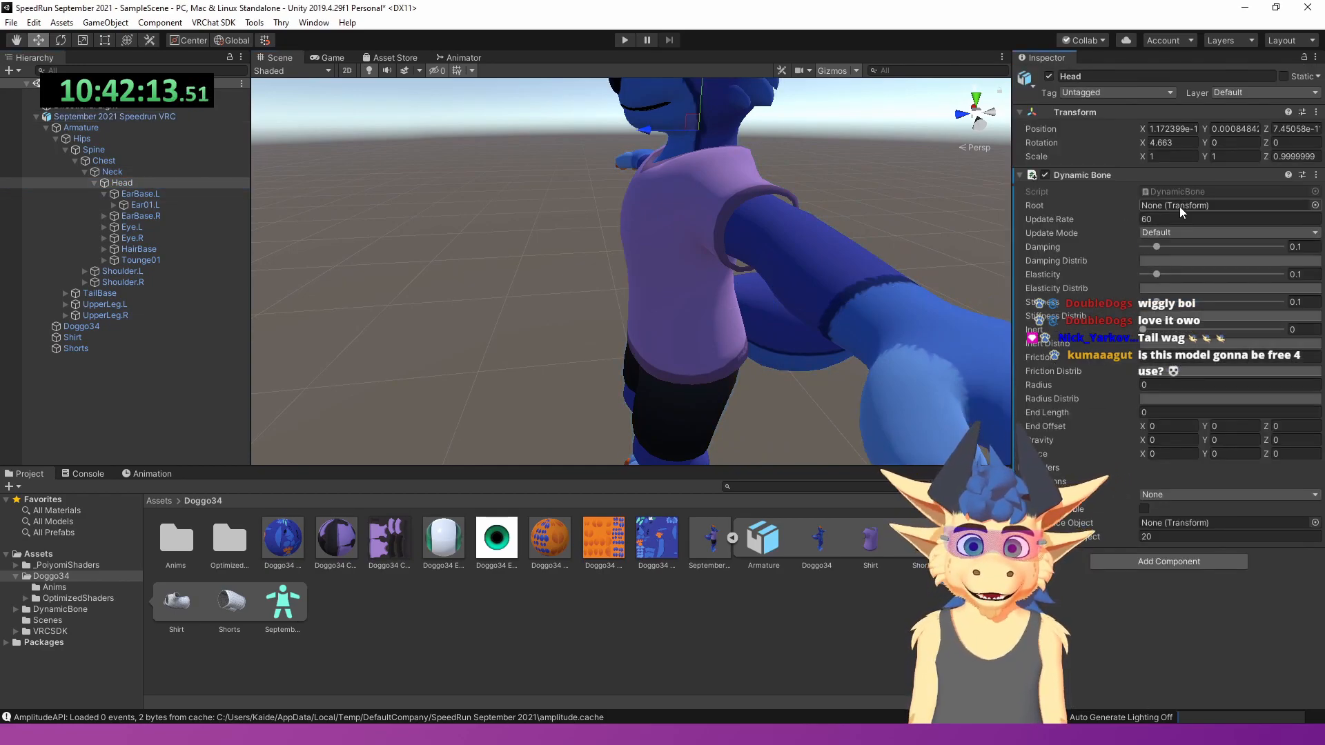
- Assign the tongue bone Tounge01 as the root of the Head's Dynamic Bone
click(1315, 206)
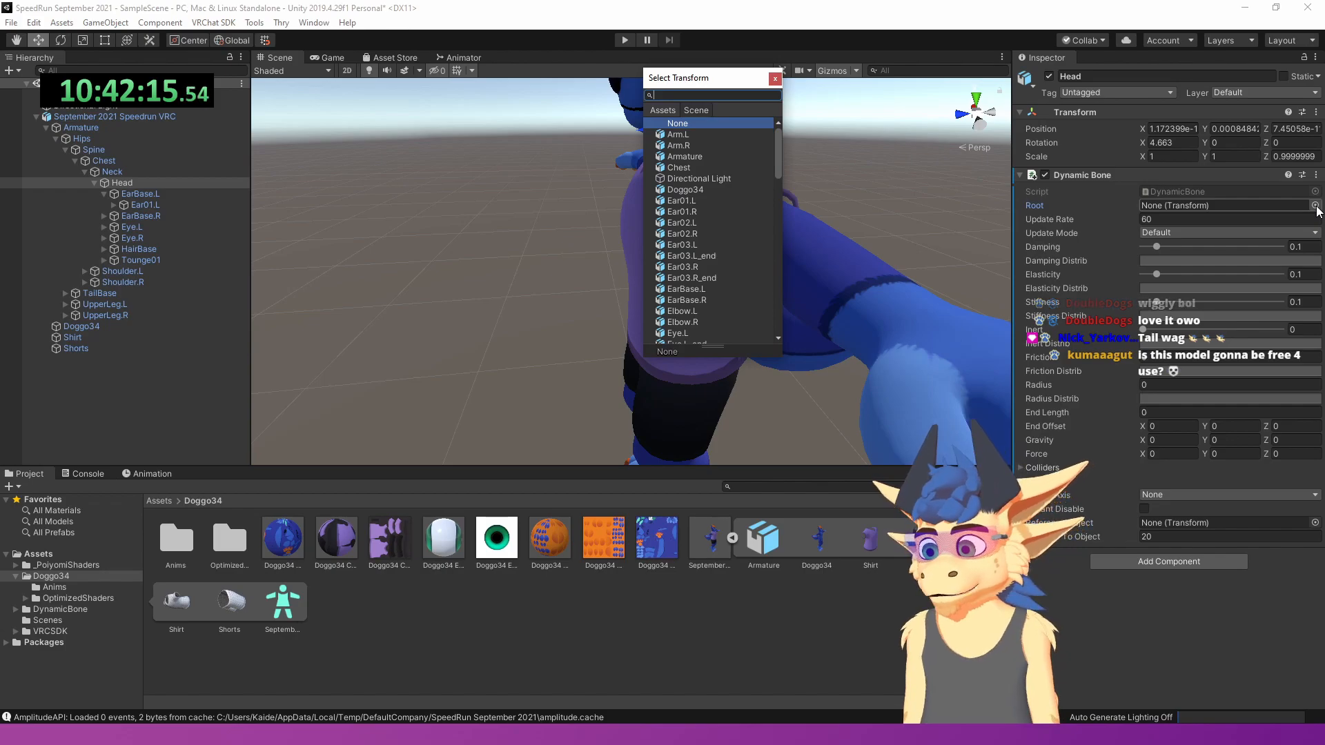
text(tou)
key(Down)
key(Return)
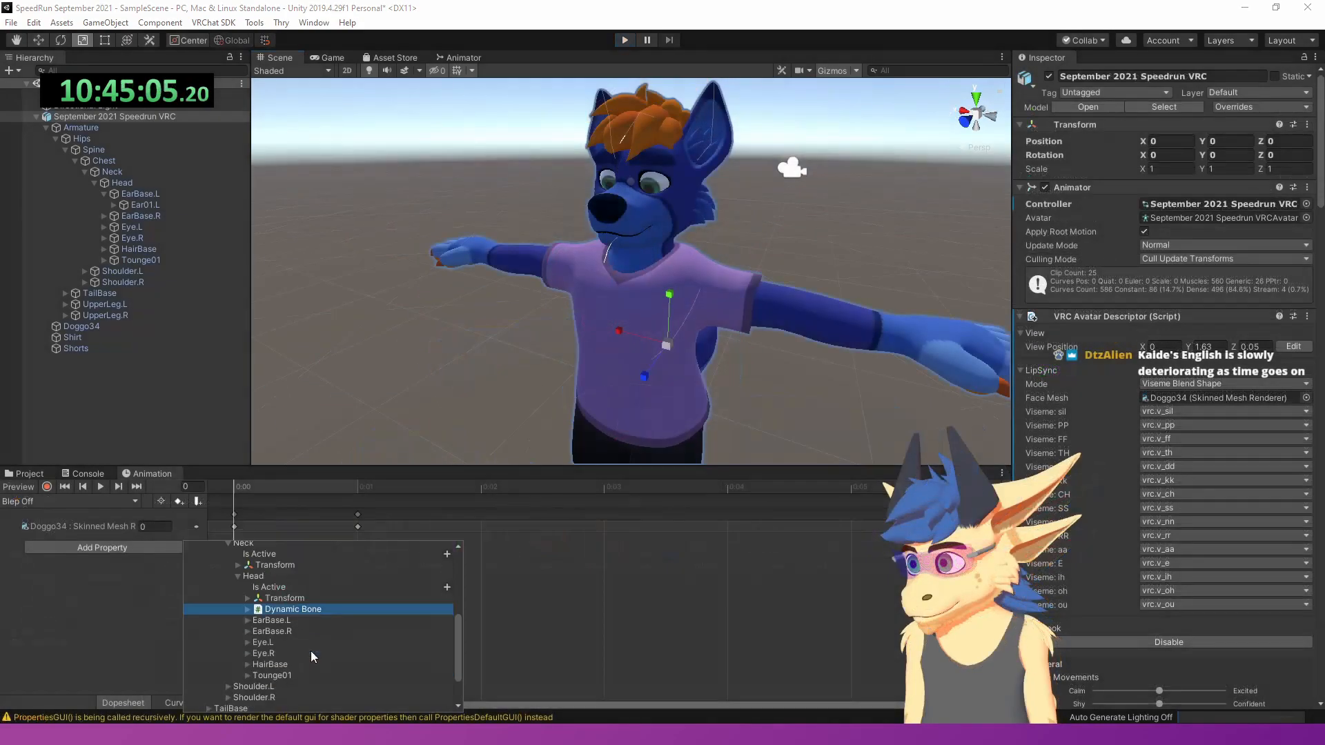
- Add the Enabled property of the Head's Dynamic Bone to the Blep Off clip and preview frame 1 on the avatar
click(248, 552)
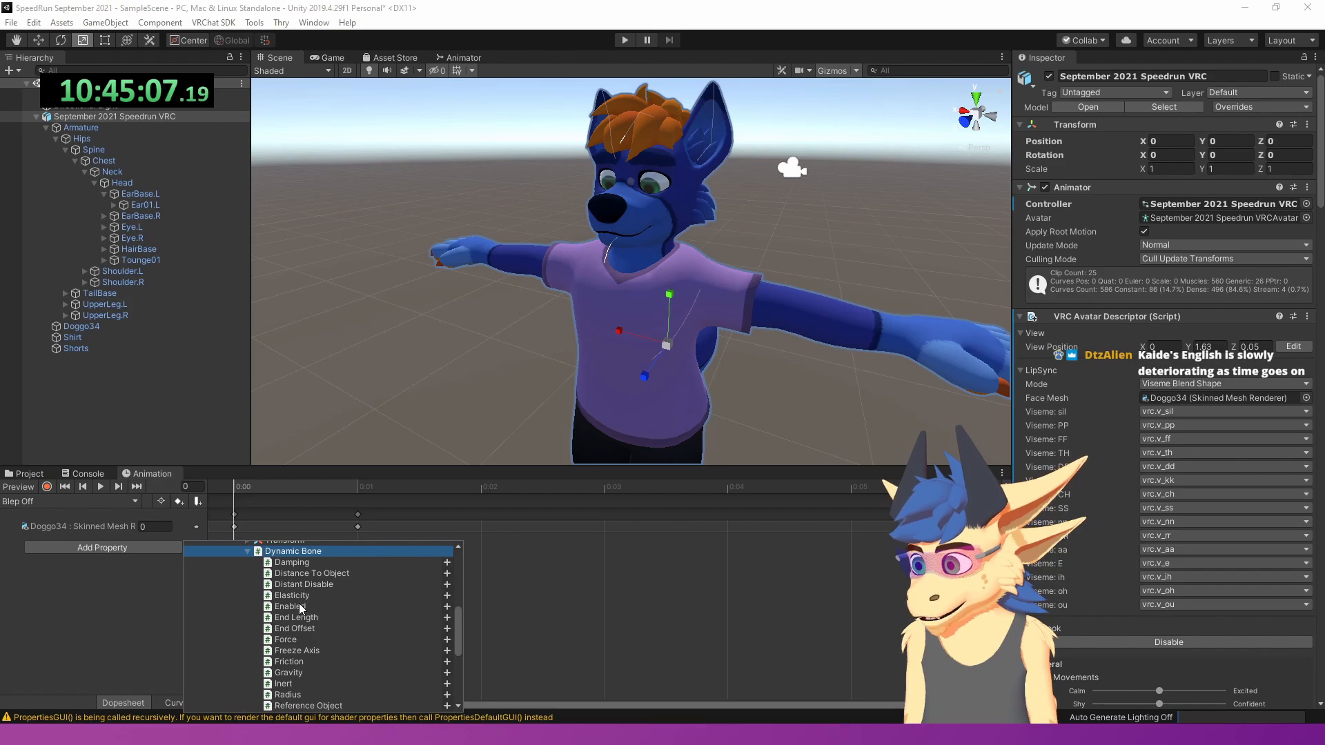
click(310, 608)
click(446, 607)
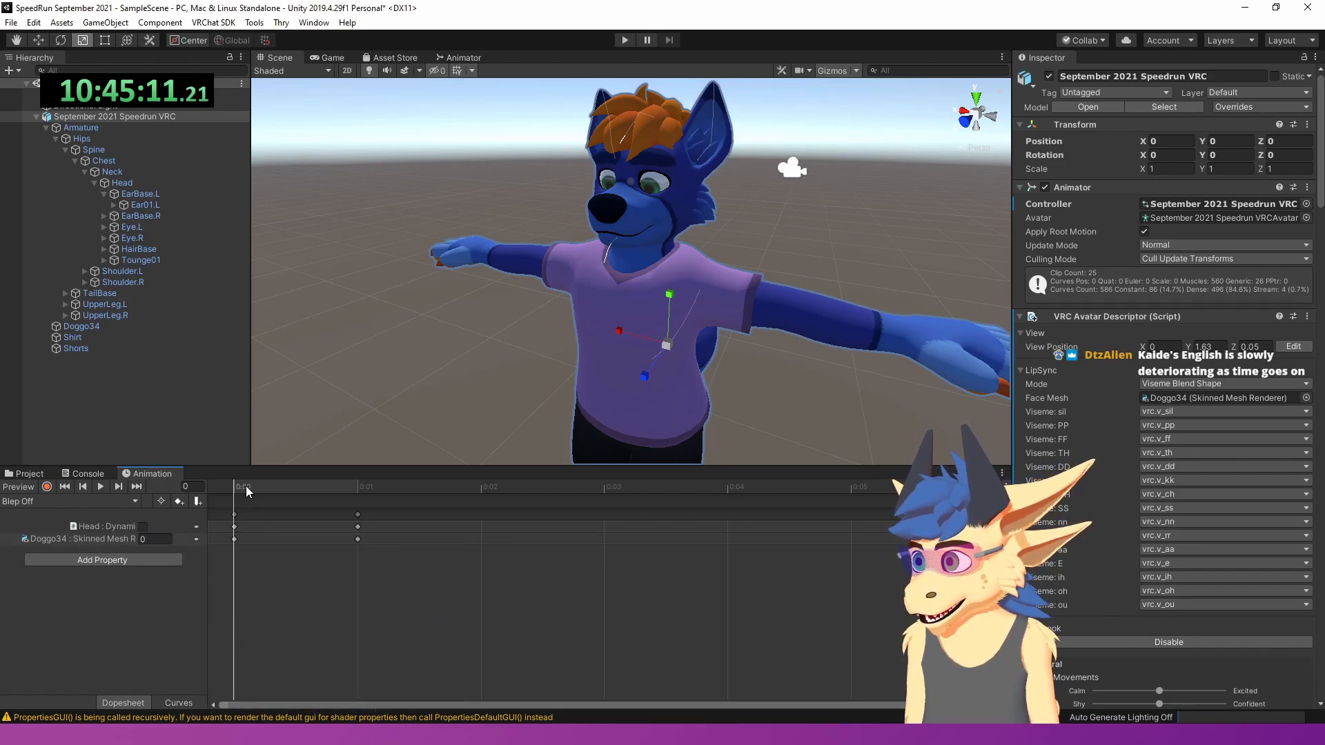
drag(247, 491, 319, 496)
mouse_move(577, 332)
right_down()
mouse_move(576, 384)
mouse_move(556, 367)
mouse_move(581, 367)
mouse_move(575, 357)
right_up()
key(s)
key(w)
key(s)
key(d)
- Add the Enabled property of the Head's Dynamic Bone to the Blep On clip and preview frame 1 on the avatar
click(77, 503)
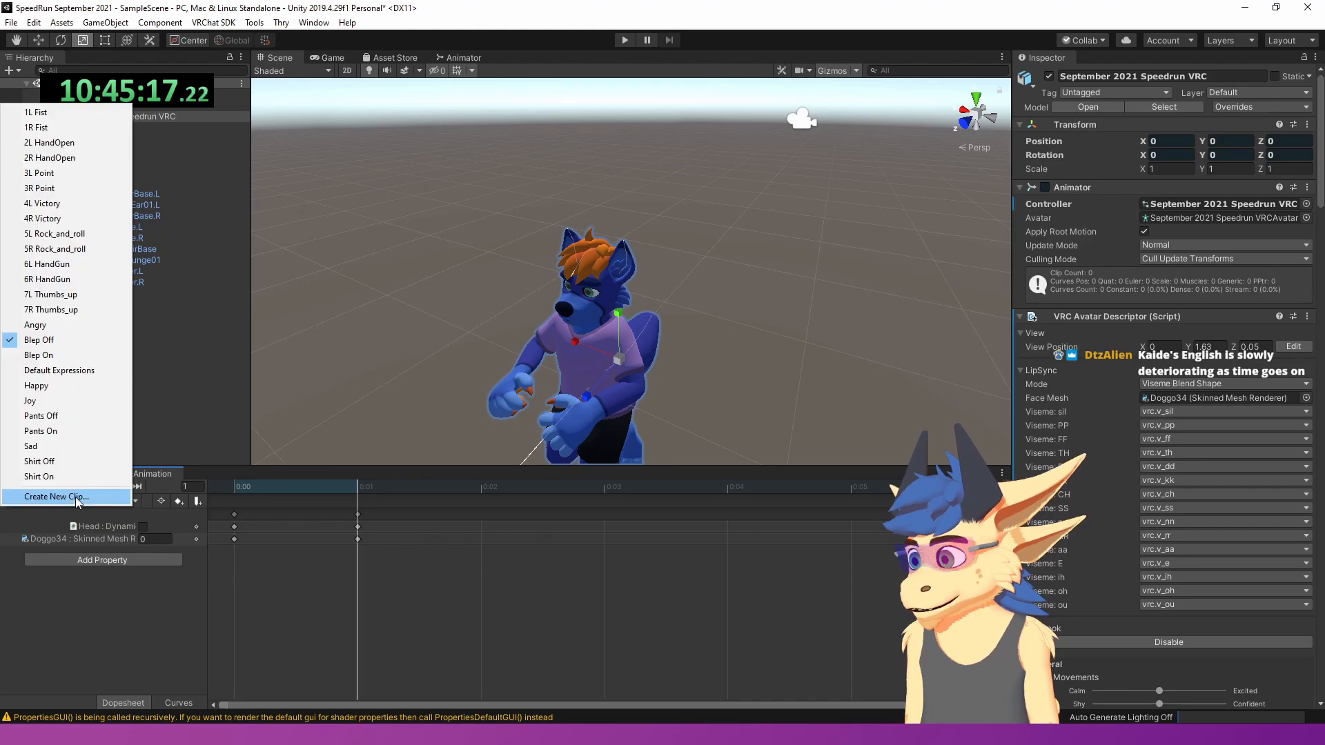
click(59, 355)
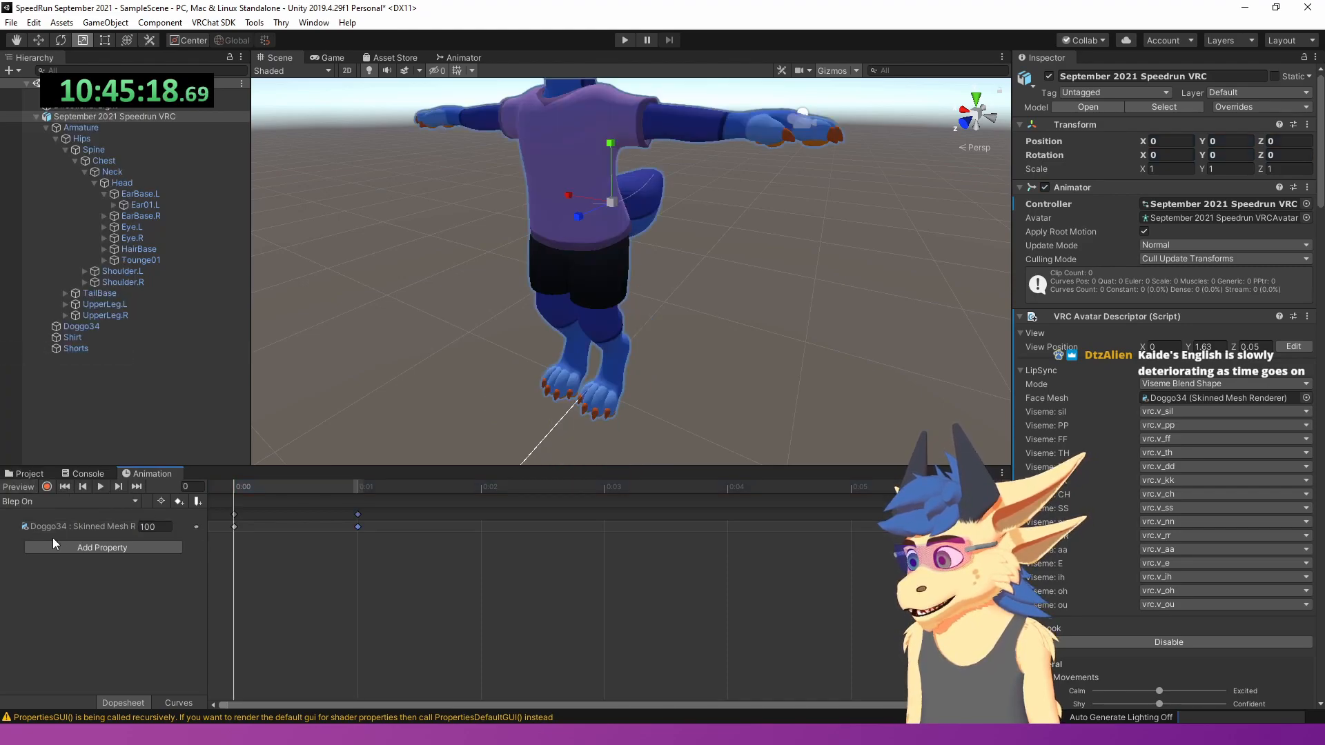
click(102, 548)
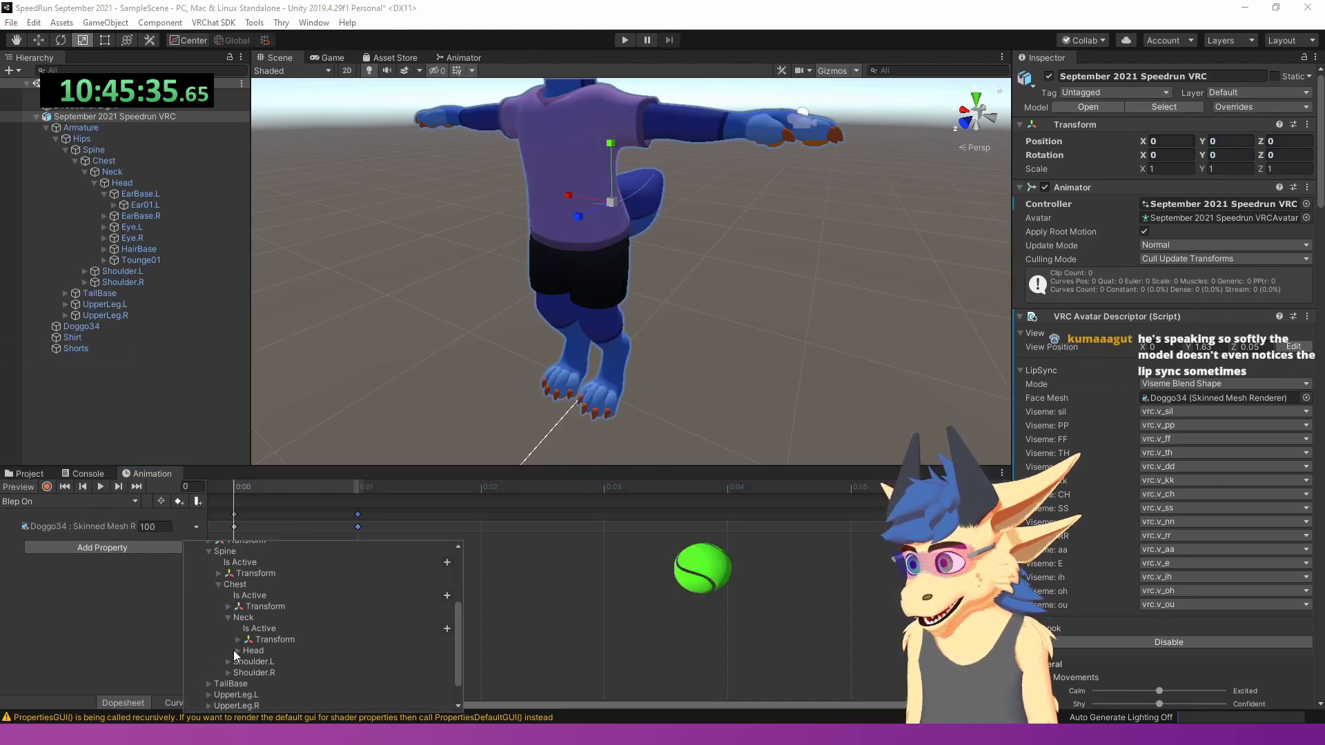
click(237, 651)
click(289, 605)
click(249, 602)
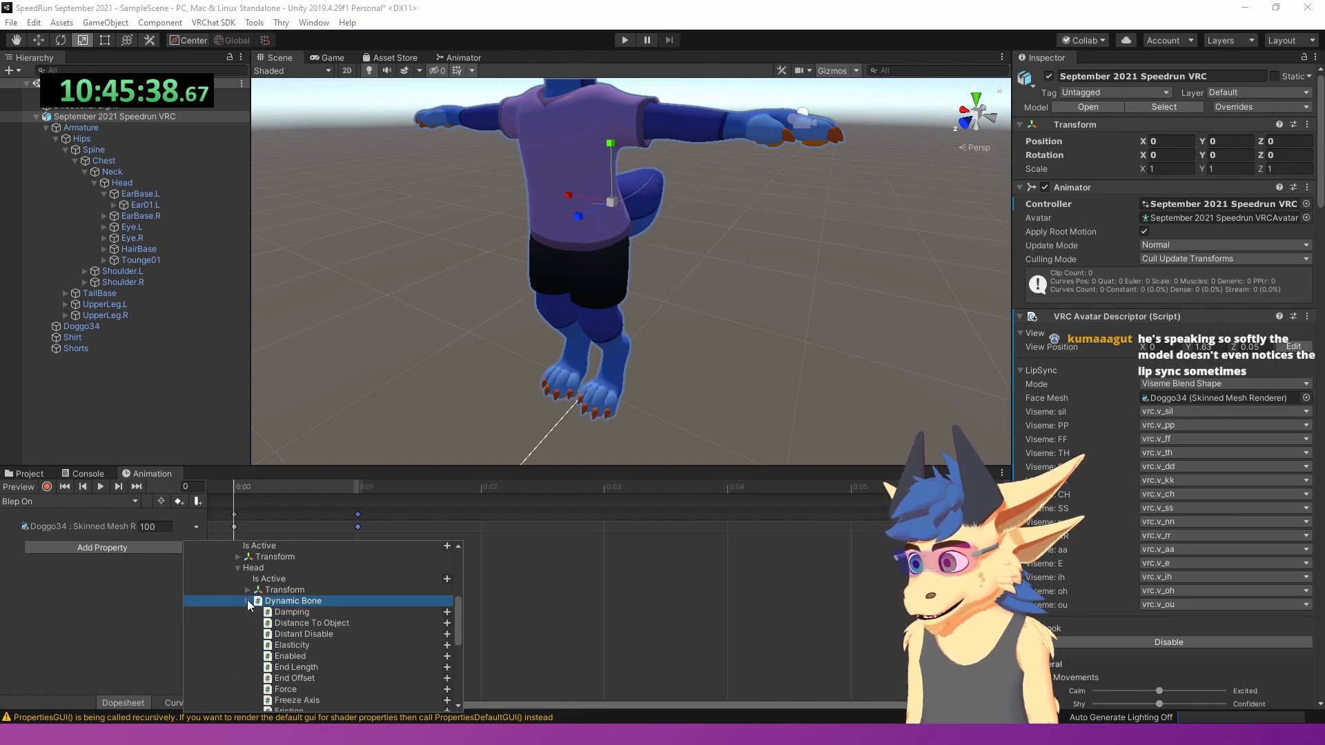
click(295, 657)
click(447, 656)
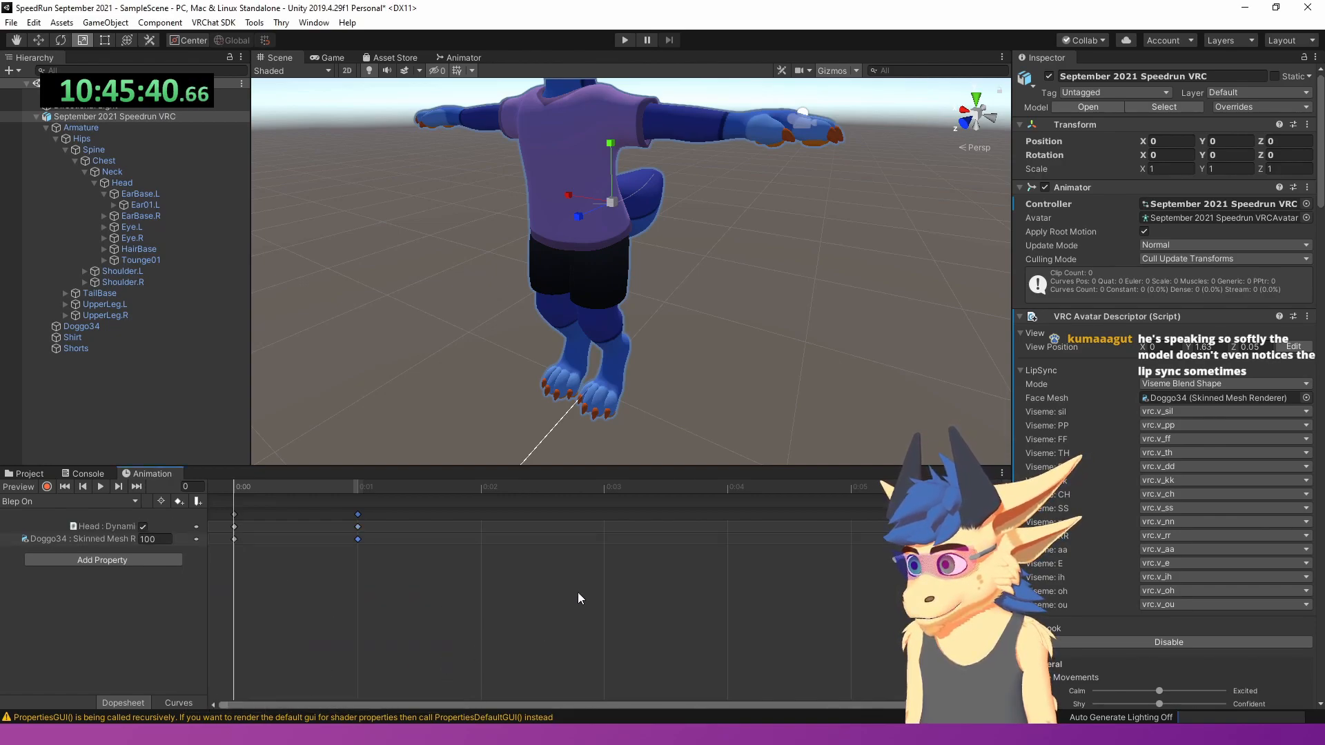
click(315, 492)
scroll(571, 412, up, 8)
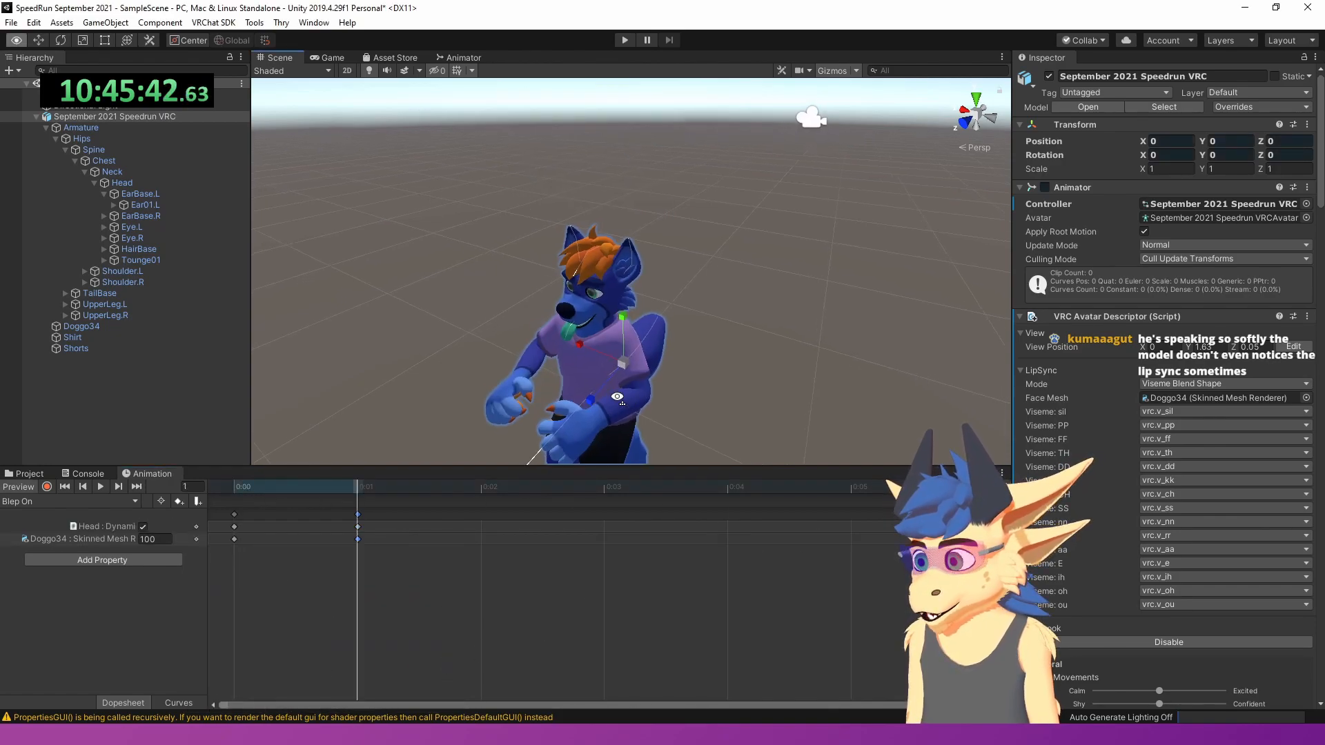
scroll(276, 434, down, 5)
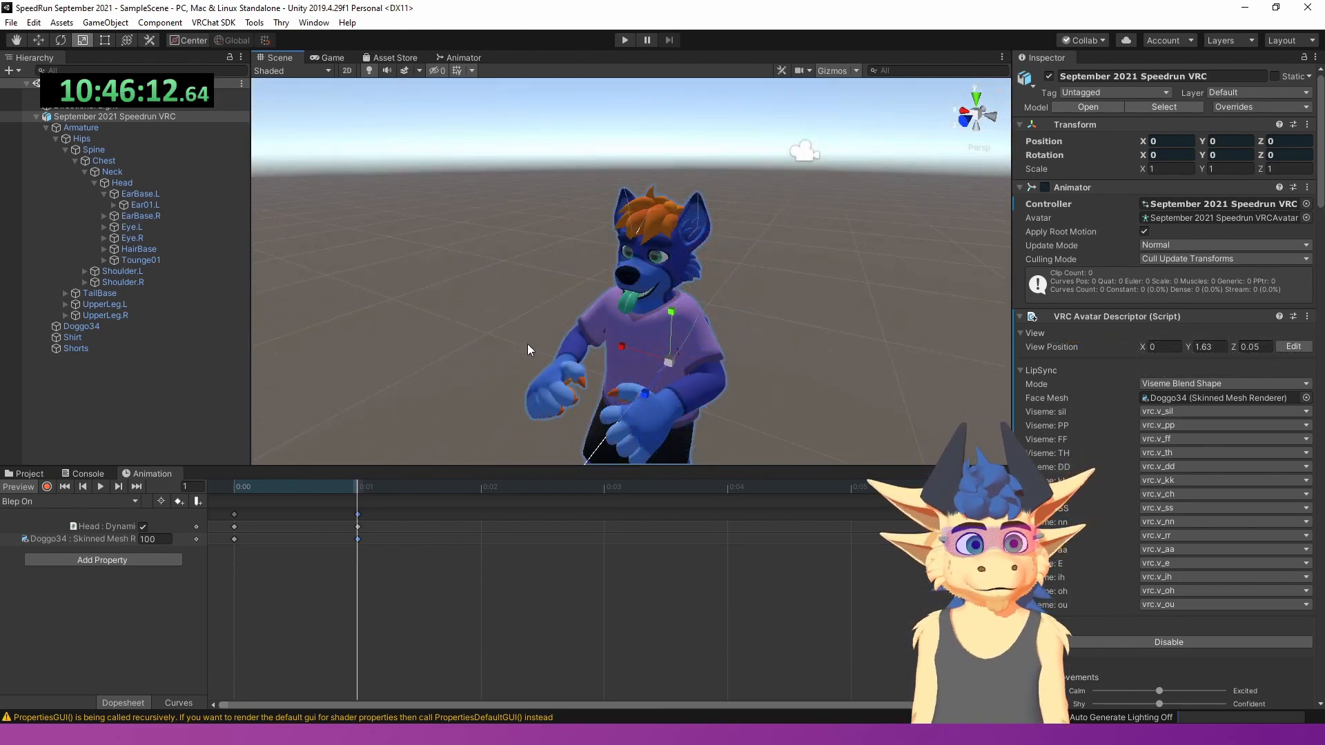
- Open the VRChat SDK control panel and run Build & Test on the avatar
click(214, 22)
click(259, 60)
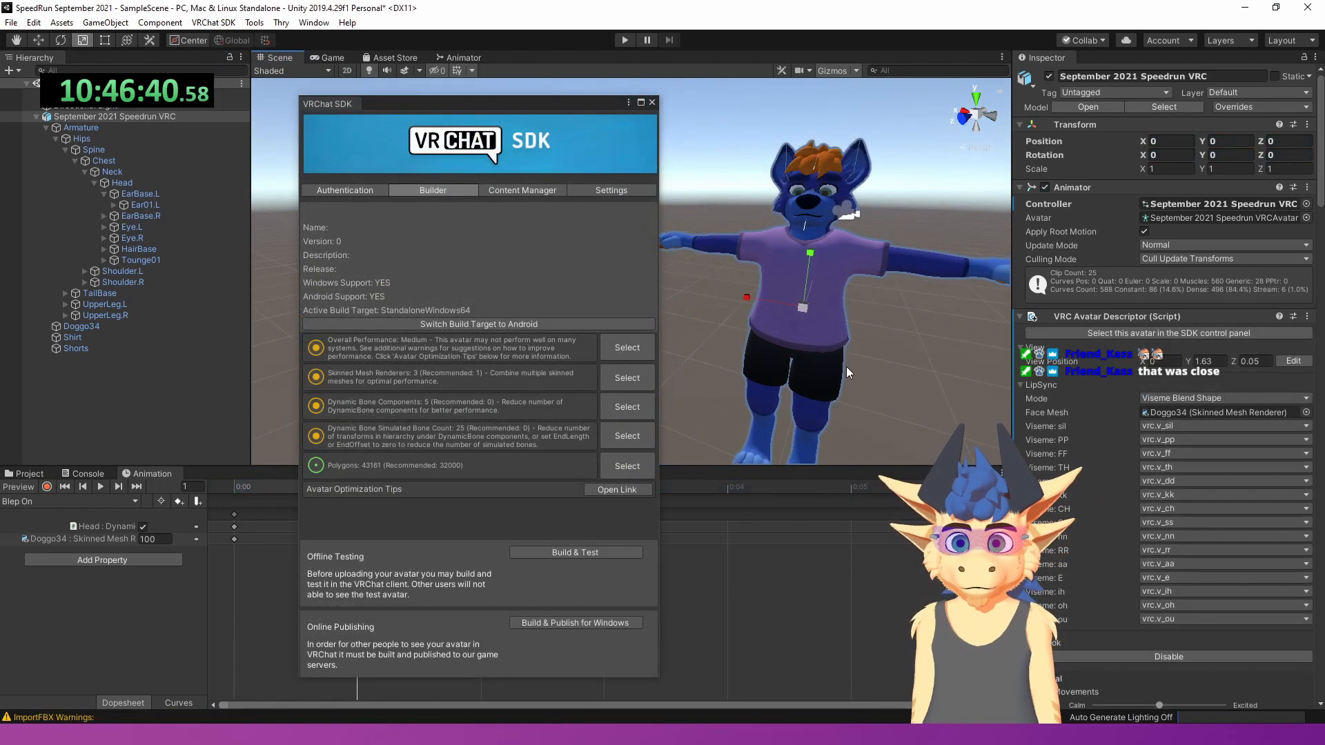
click(575, 552)
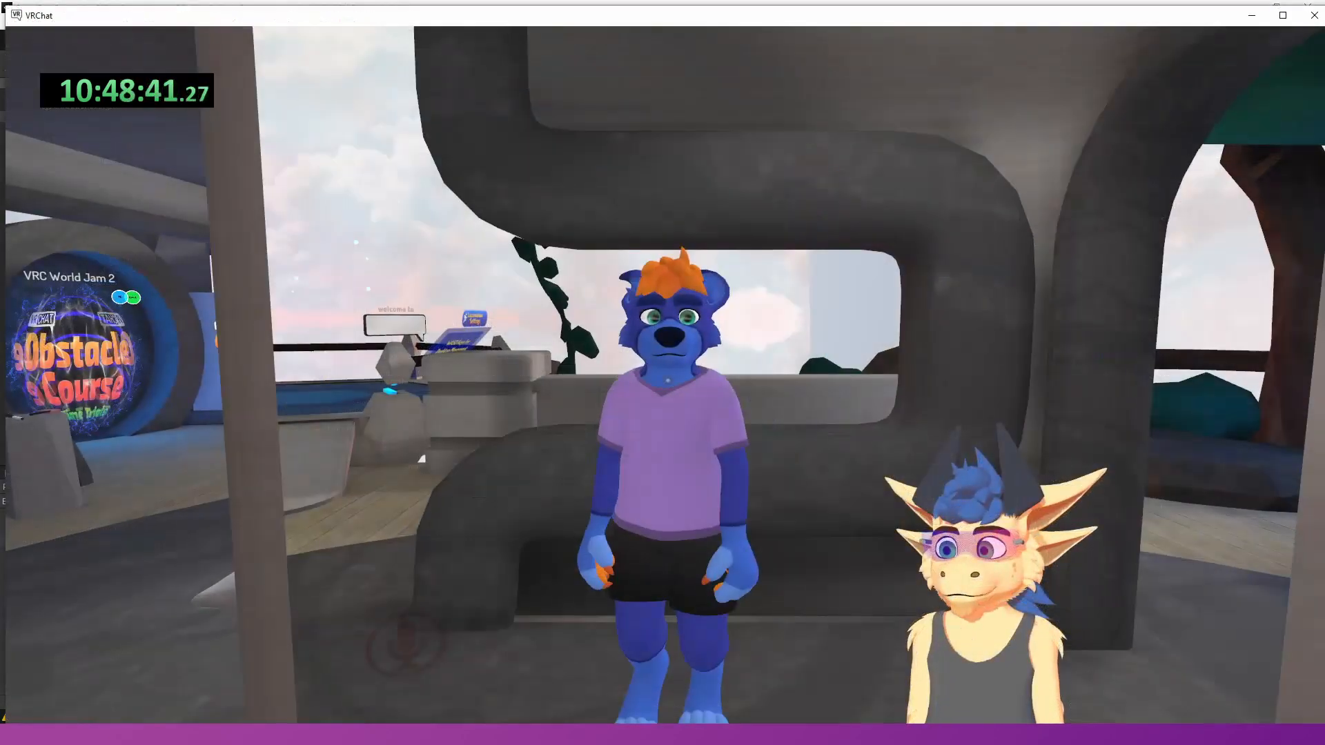
- Test the avatar's facial expressions in VRChat with the Expressions control of its action menu
key(r)
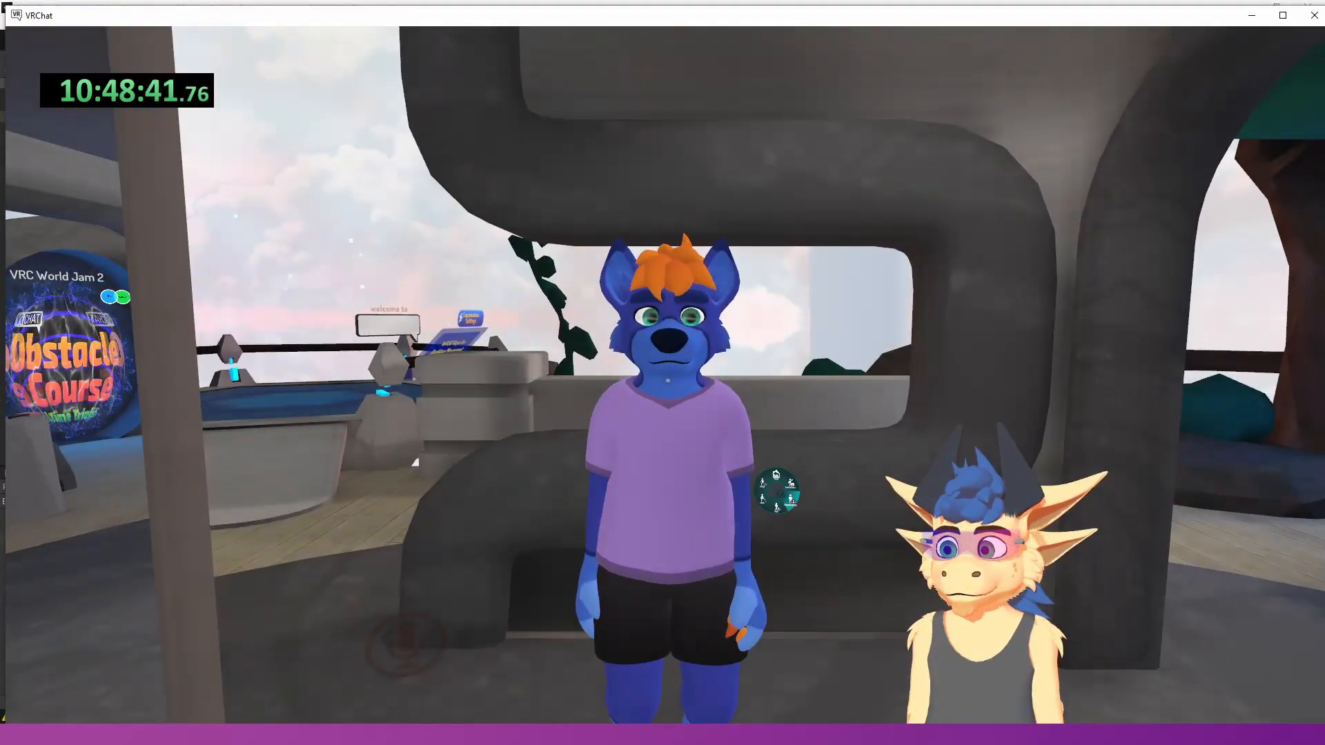
key(r)
key(r)
key(w)
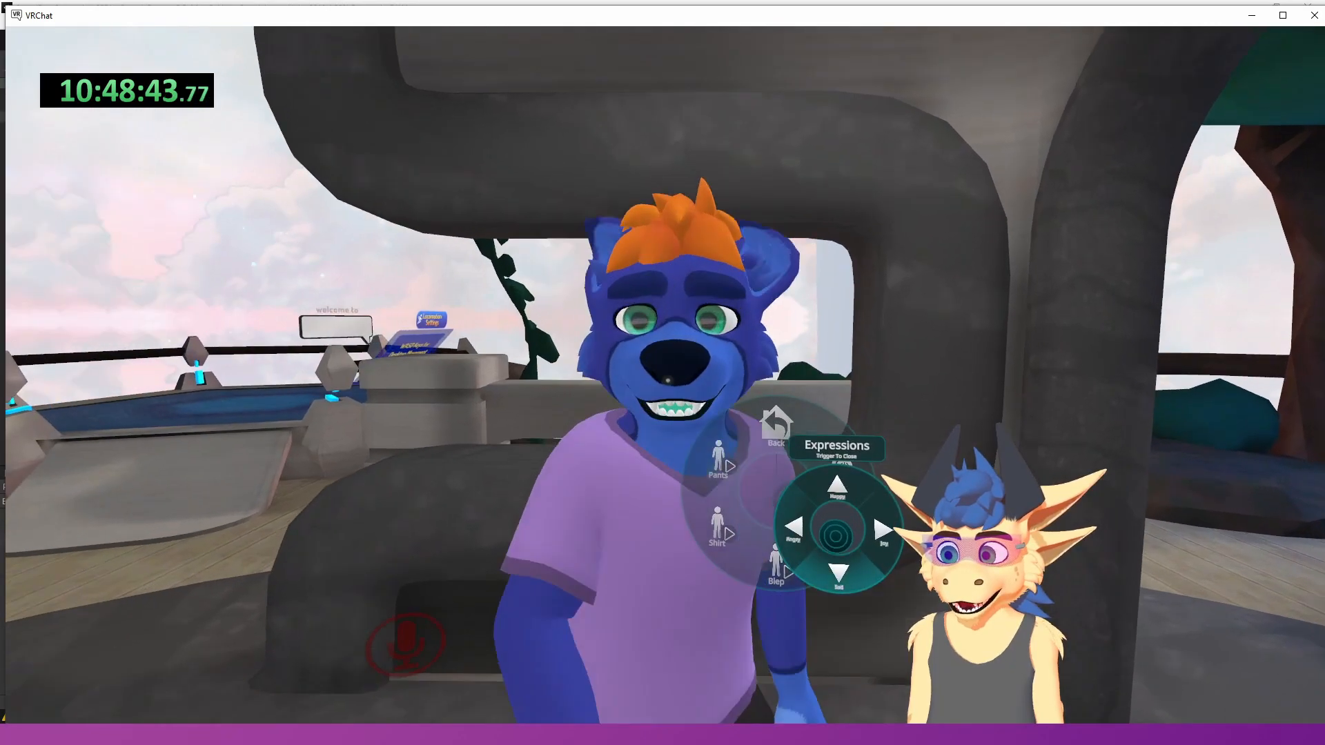
click(837, 528)
key(s)
key(w)
- Toggle the avatar's Blep option, close the action menu and make the avatar jump
click(776, 563)
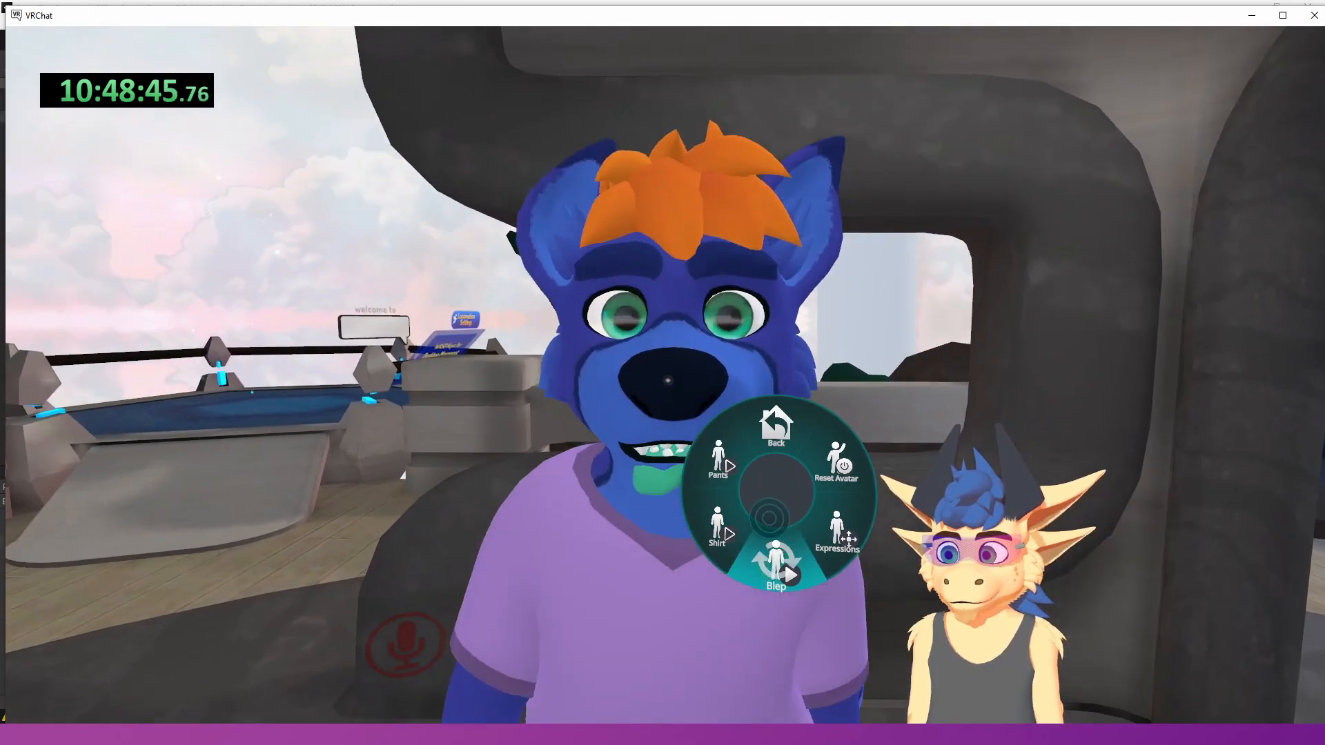
key(r)
key(space)
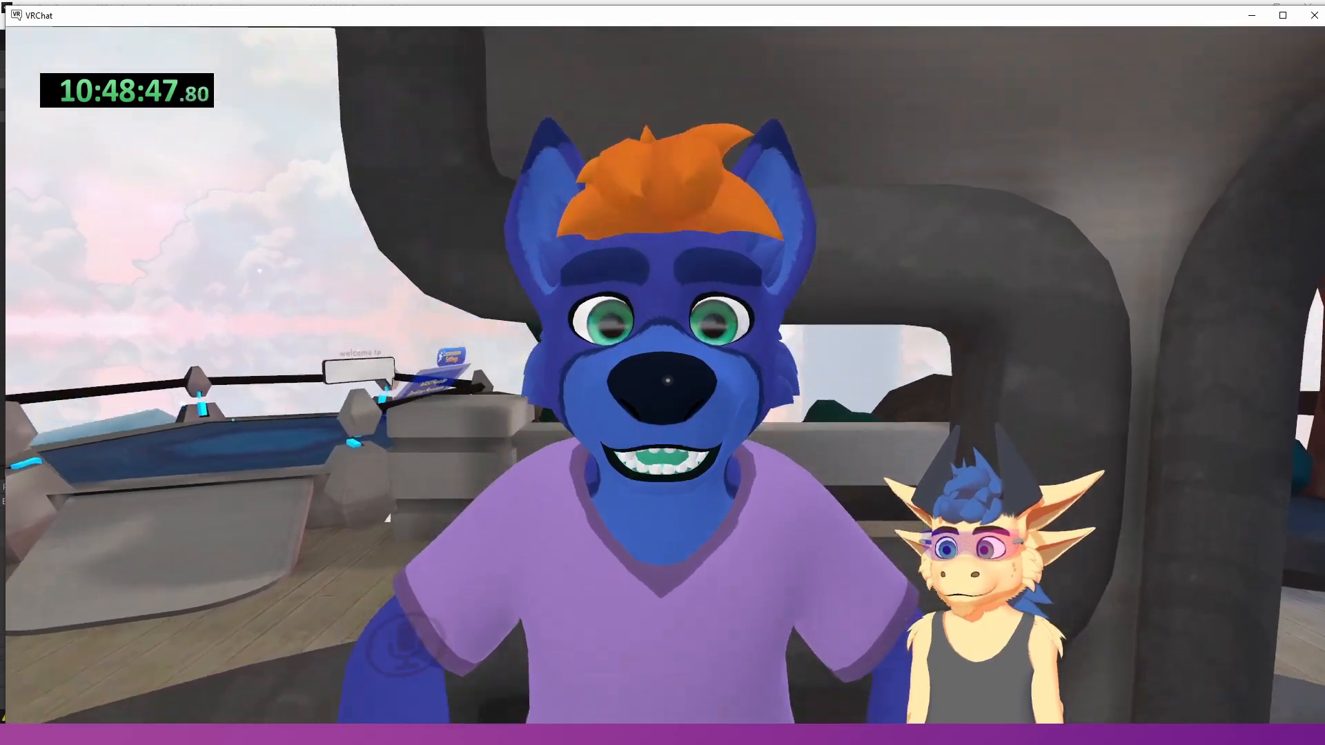
- Walk the avatar back and forth and make it jump repeatedly in front of the mirror to test the ear and tongue physics
key(s)
key(w)
key(s)
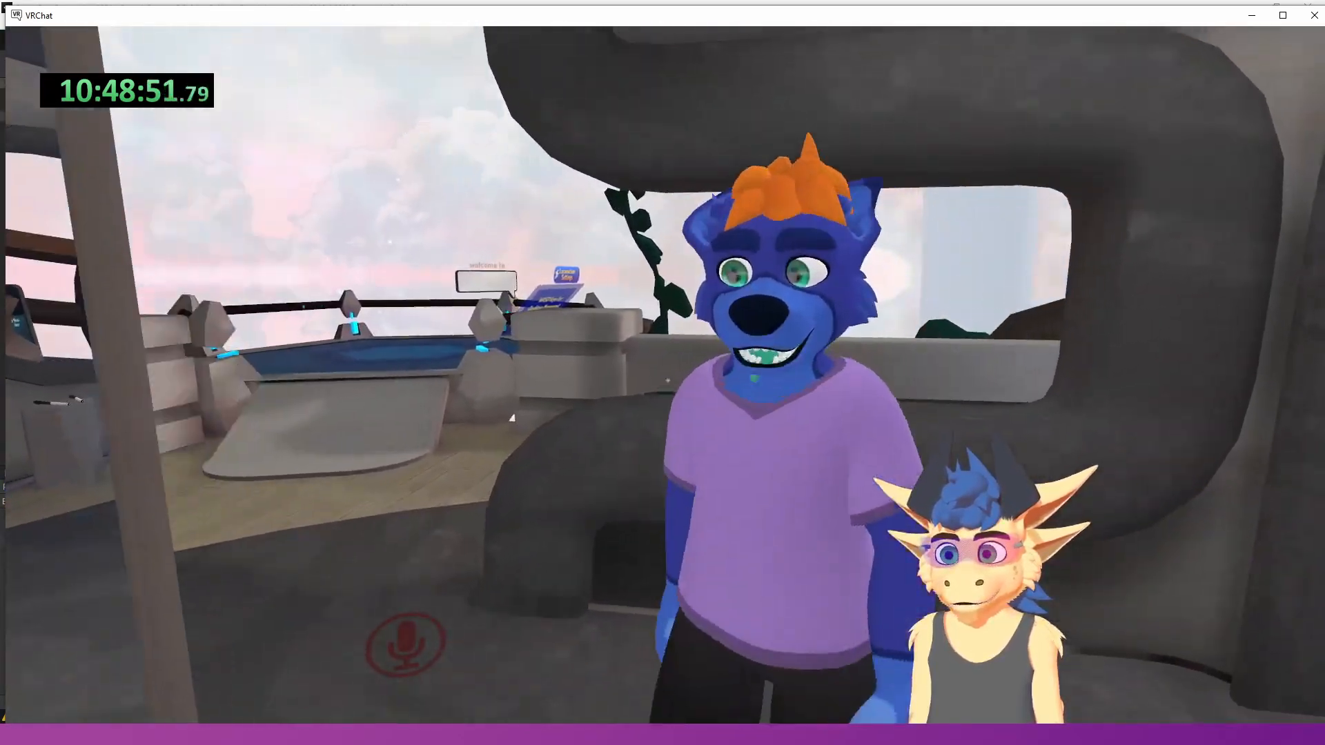
key(space)
key(space)
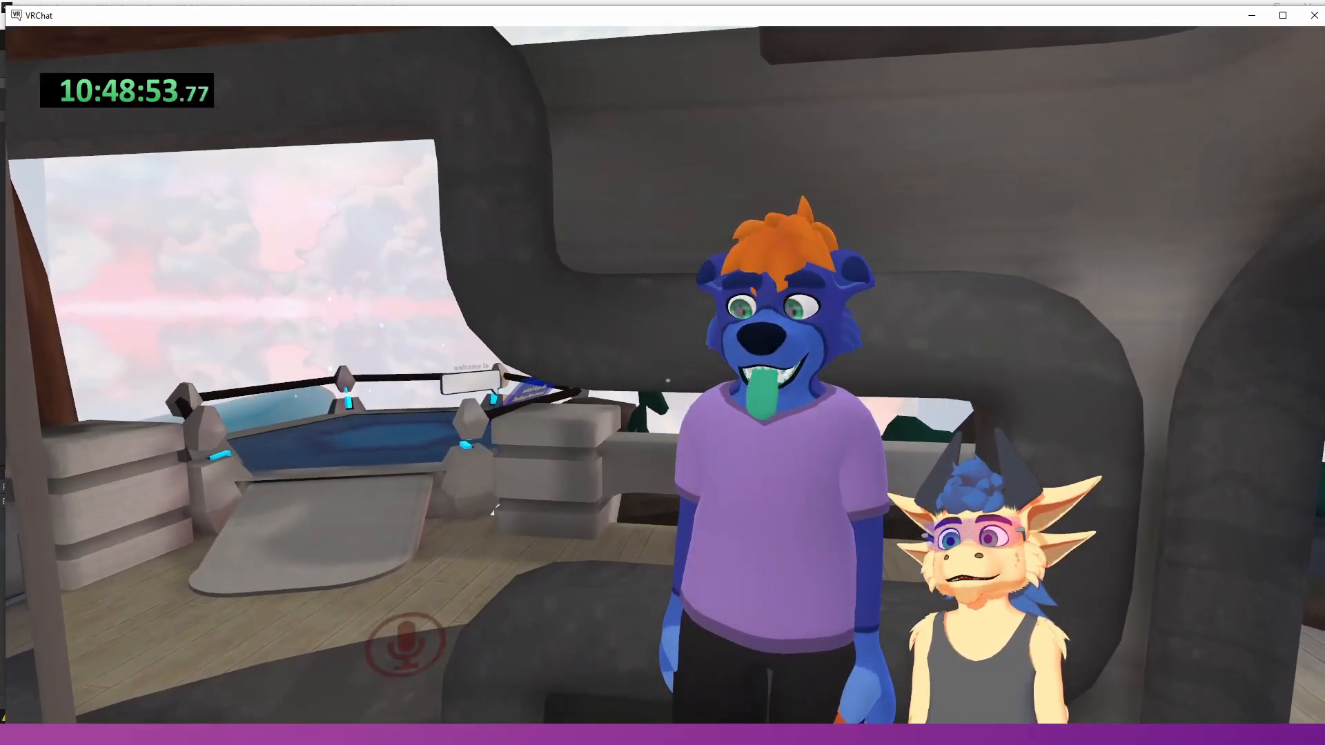
key(space)
key(space)
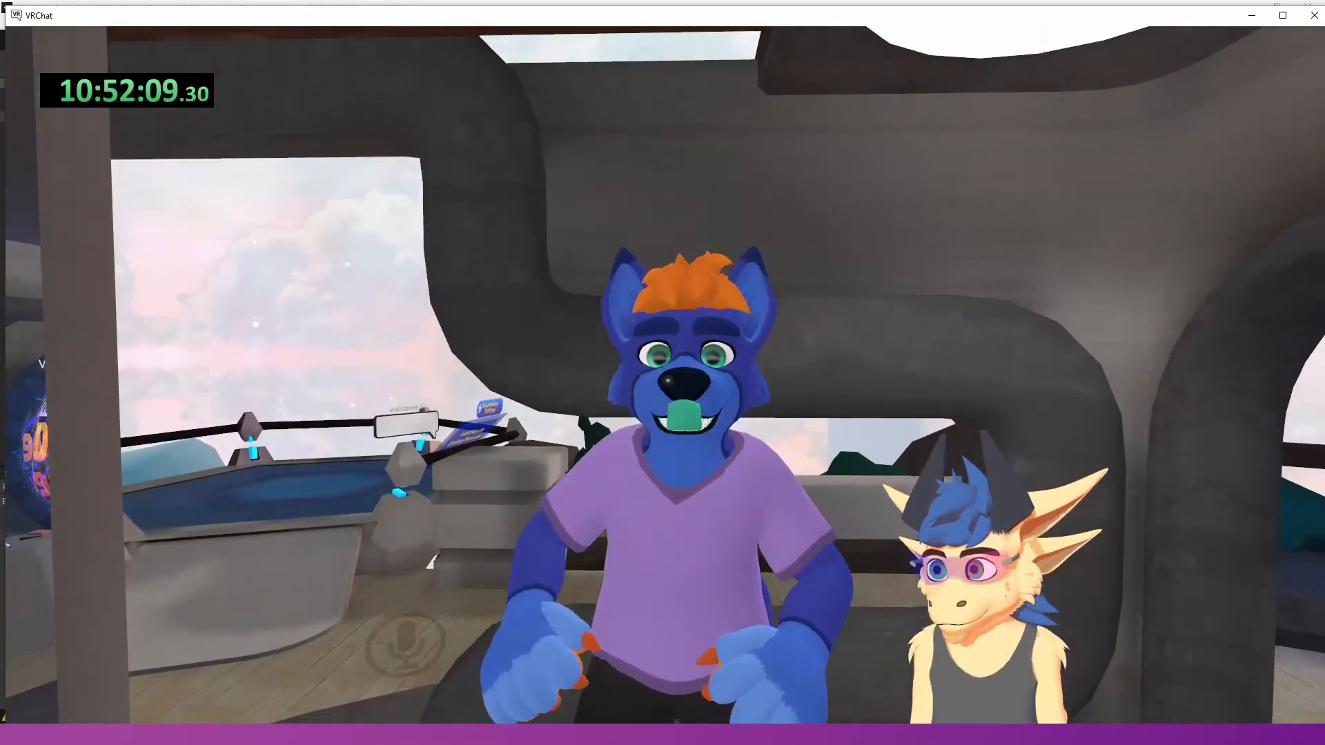
- Examine the Blep tongue and ears up close and from afar while moving and jumping, then open the avatar's action menu
key(w)
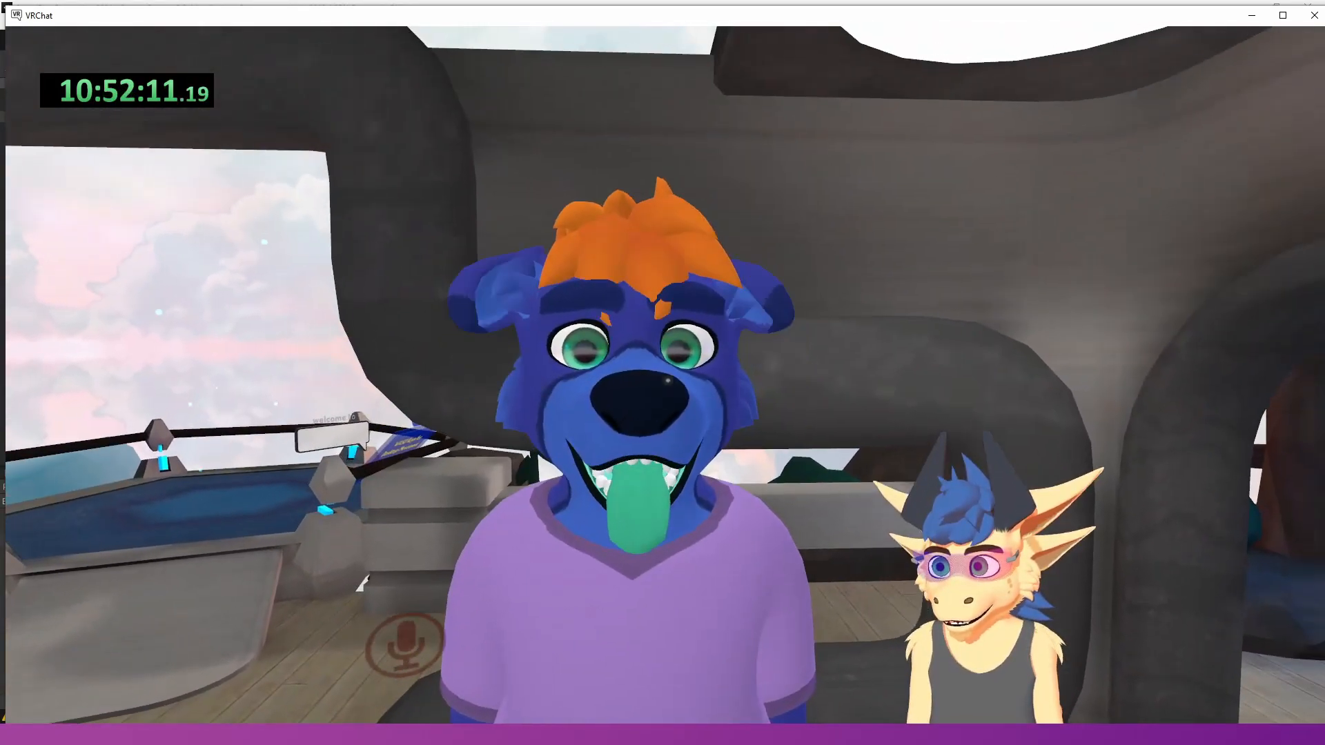
key(space)
key(space)
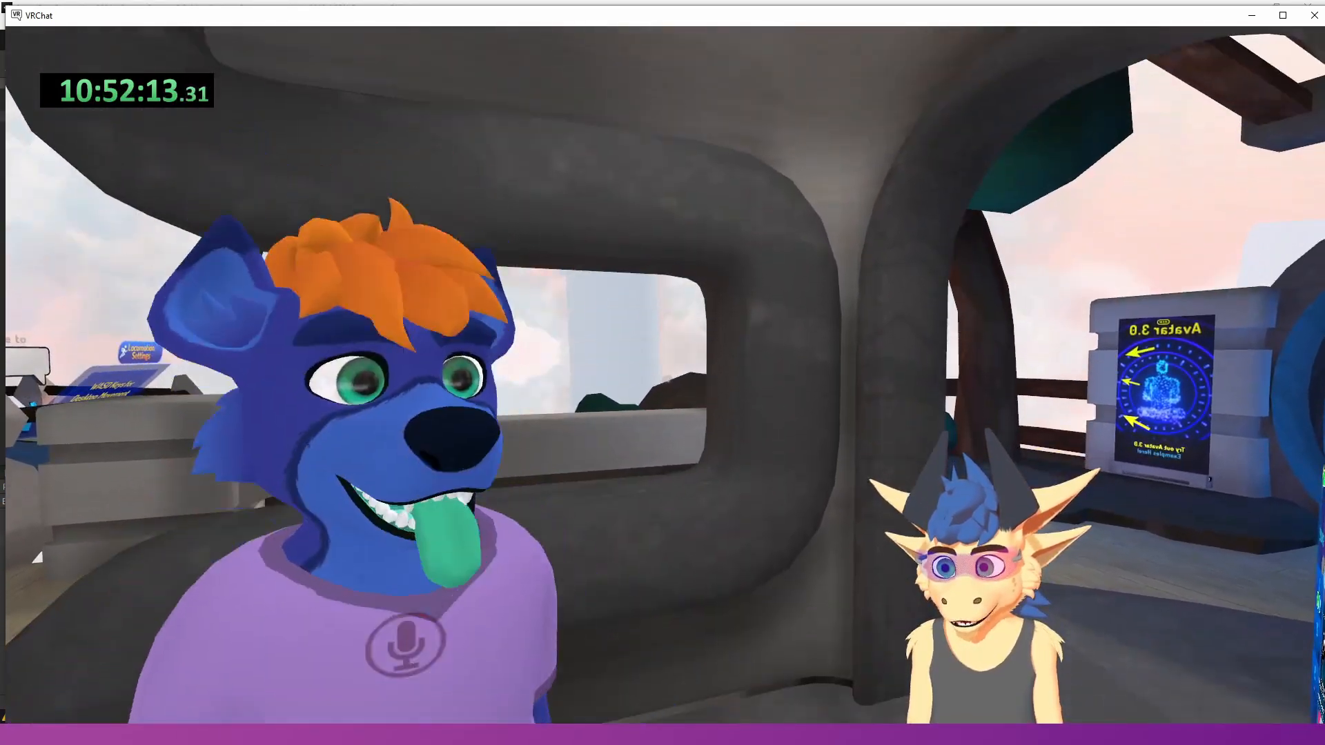
key(s)
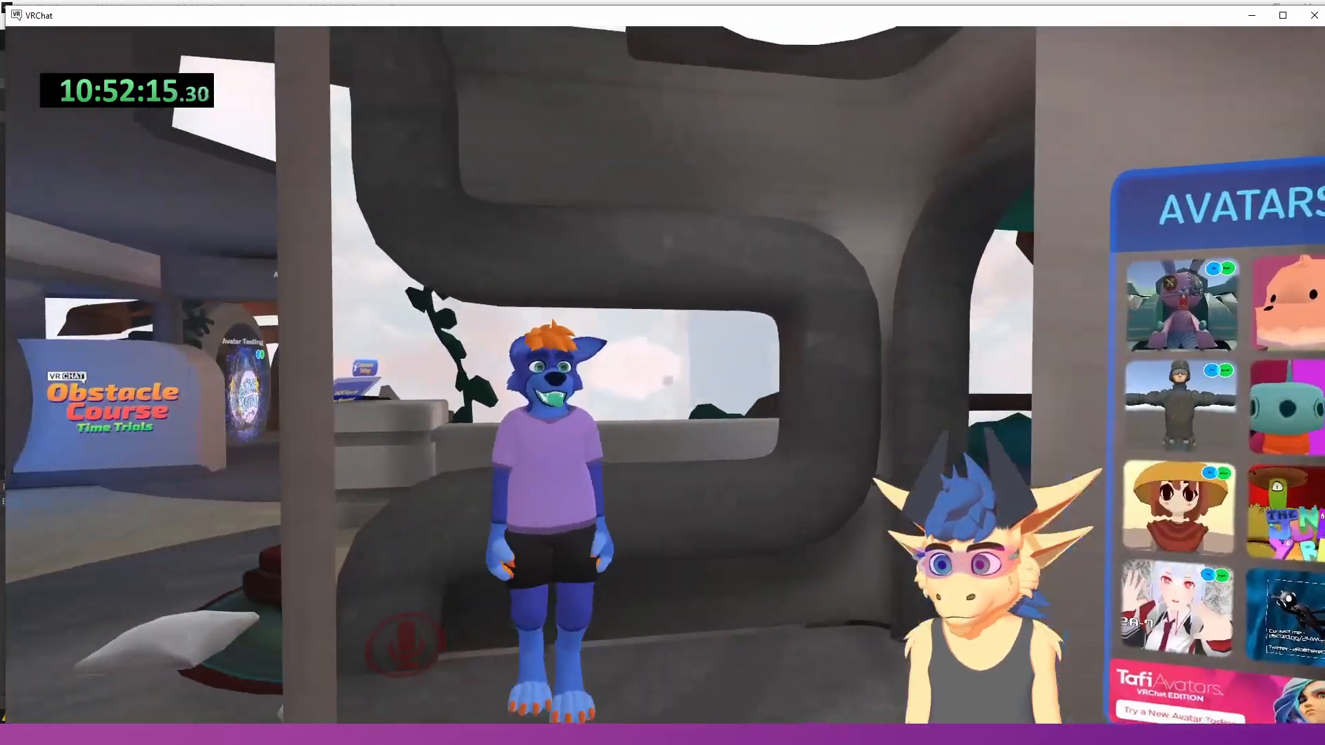
key(w)
key(s)
key(space)
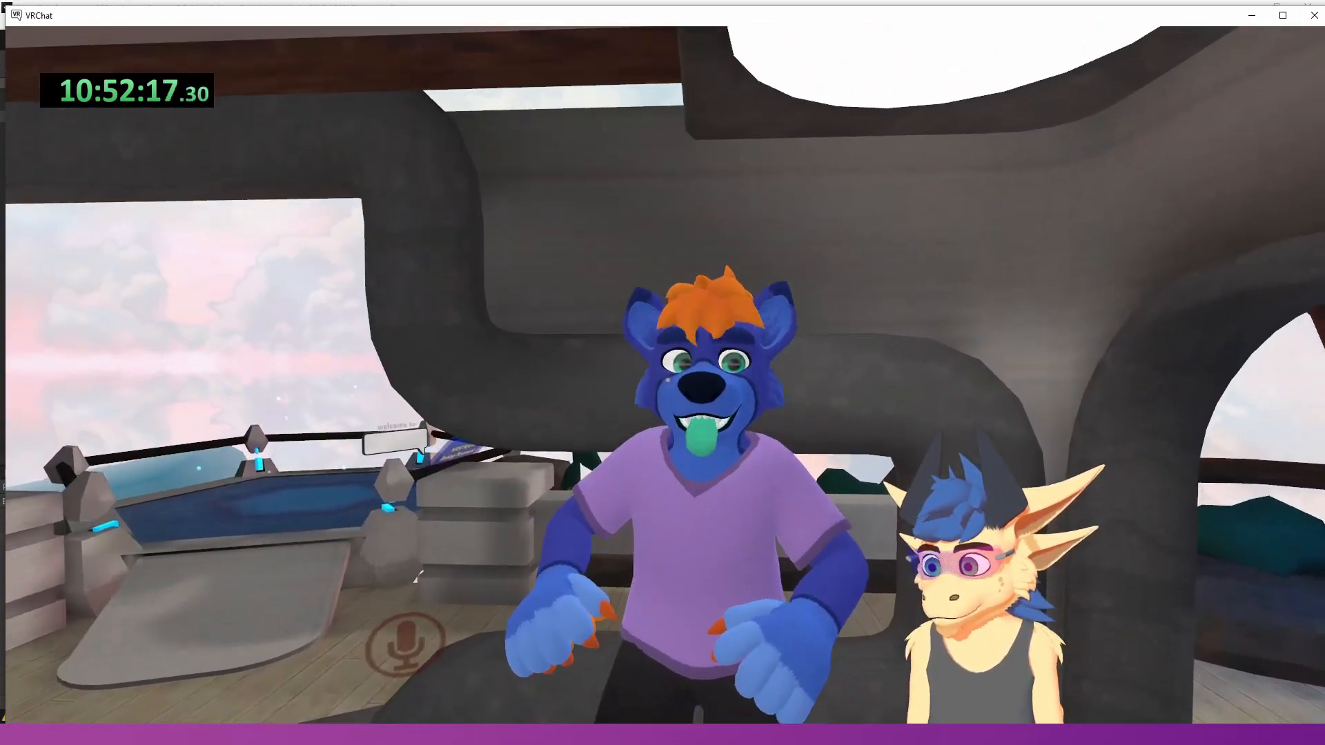
key(s)
key(space)
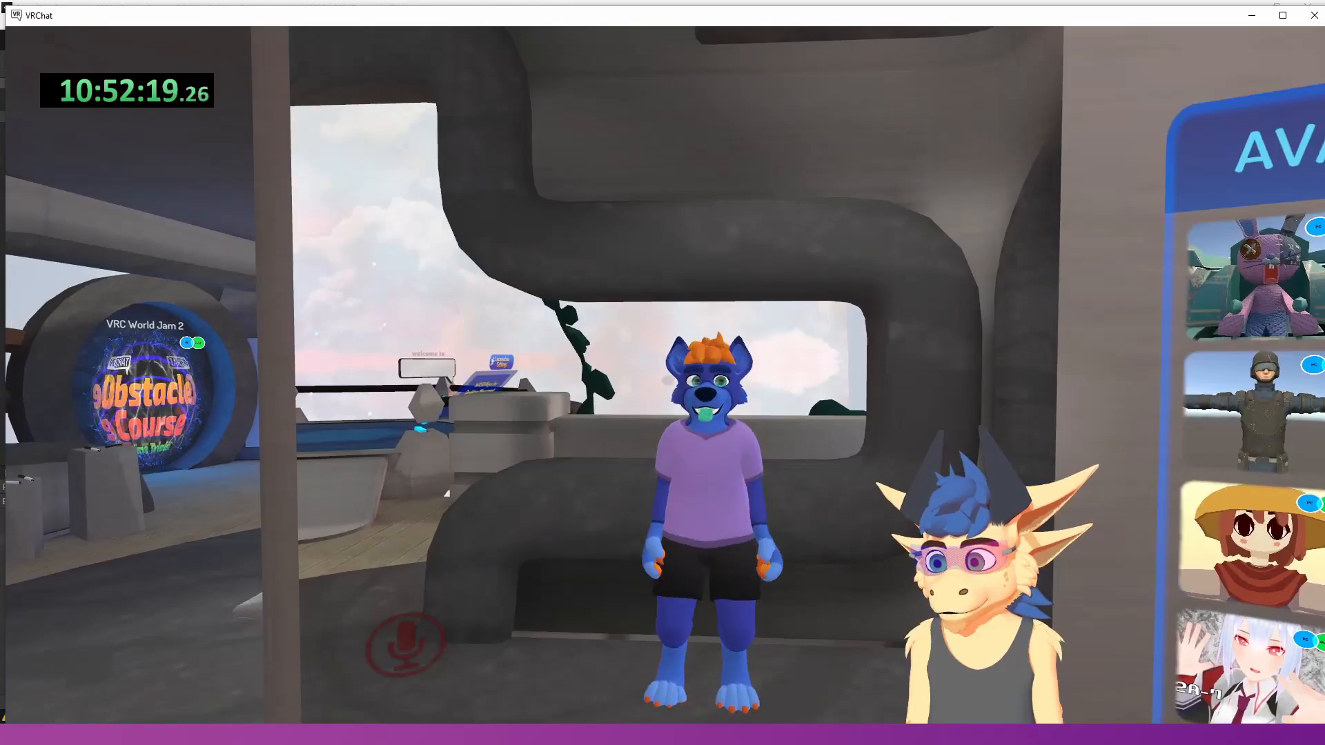
key(w)
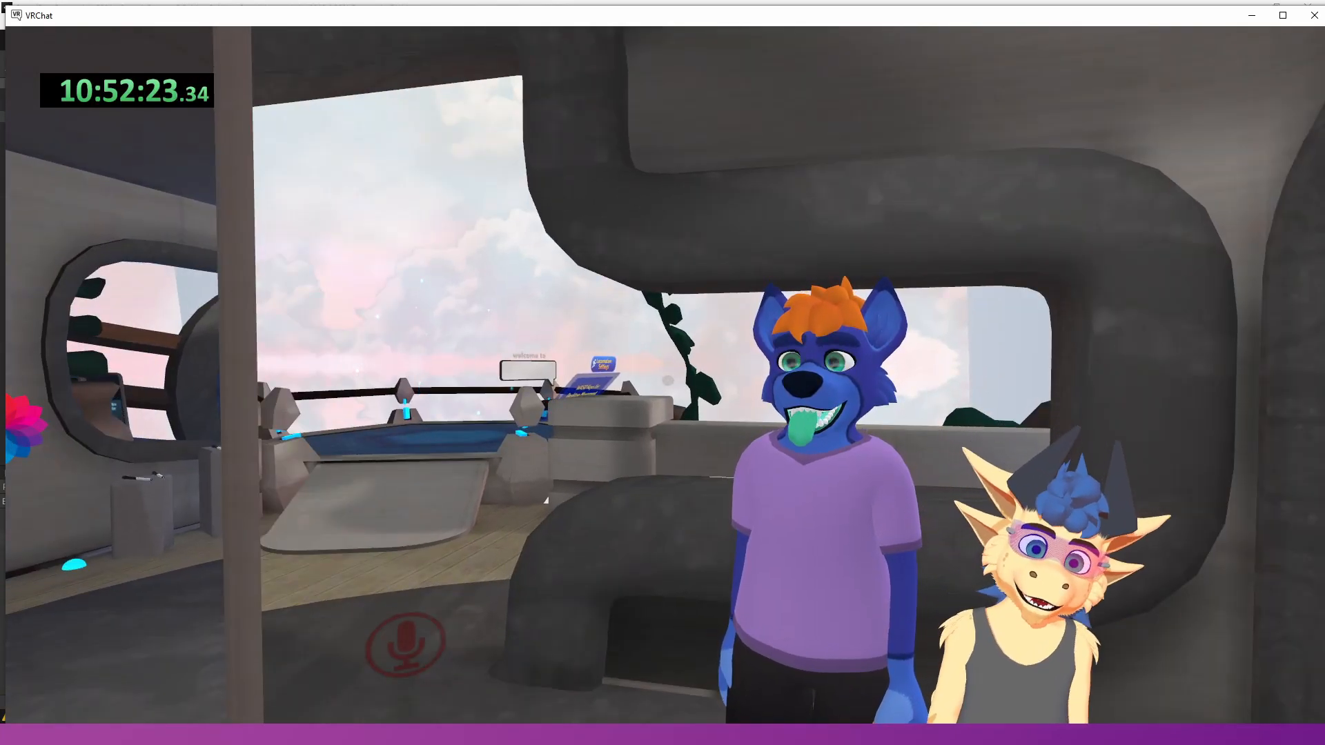
key(r)
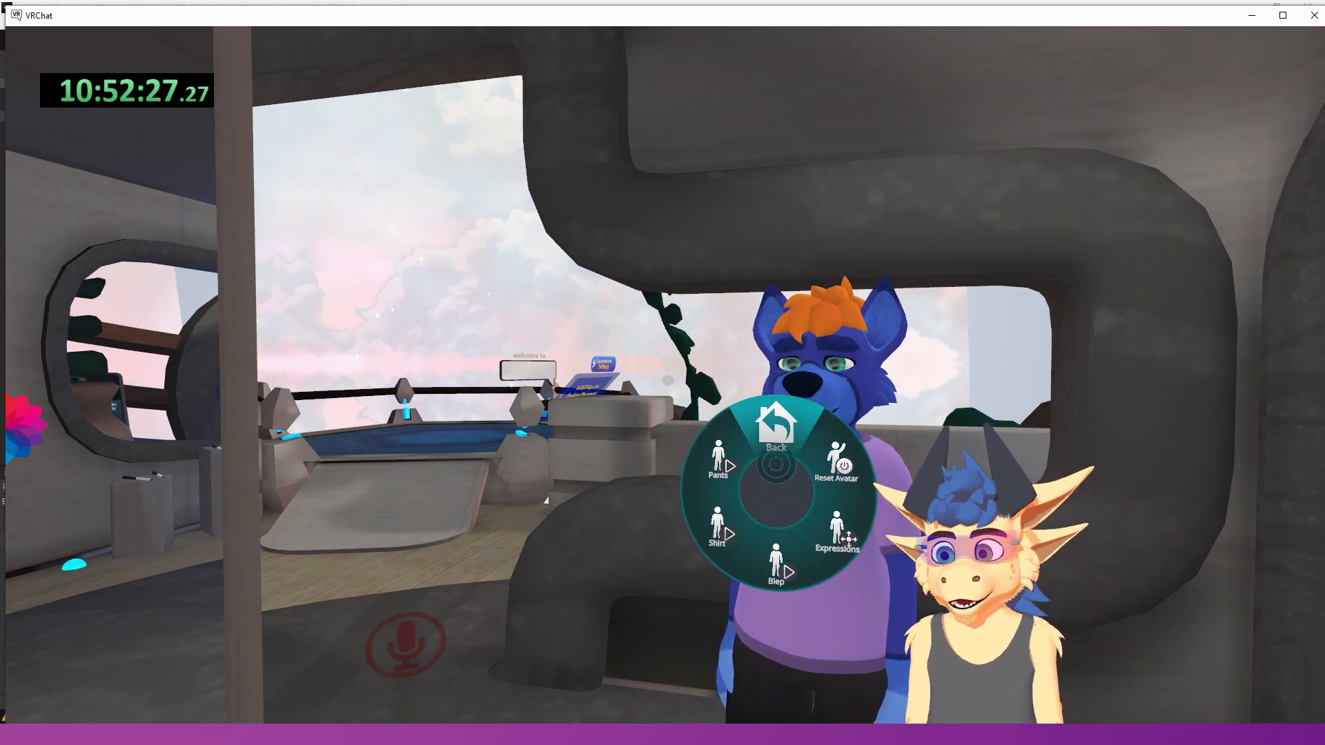
key(super)
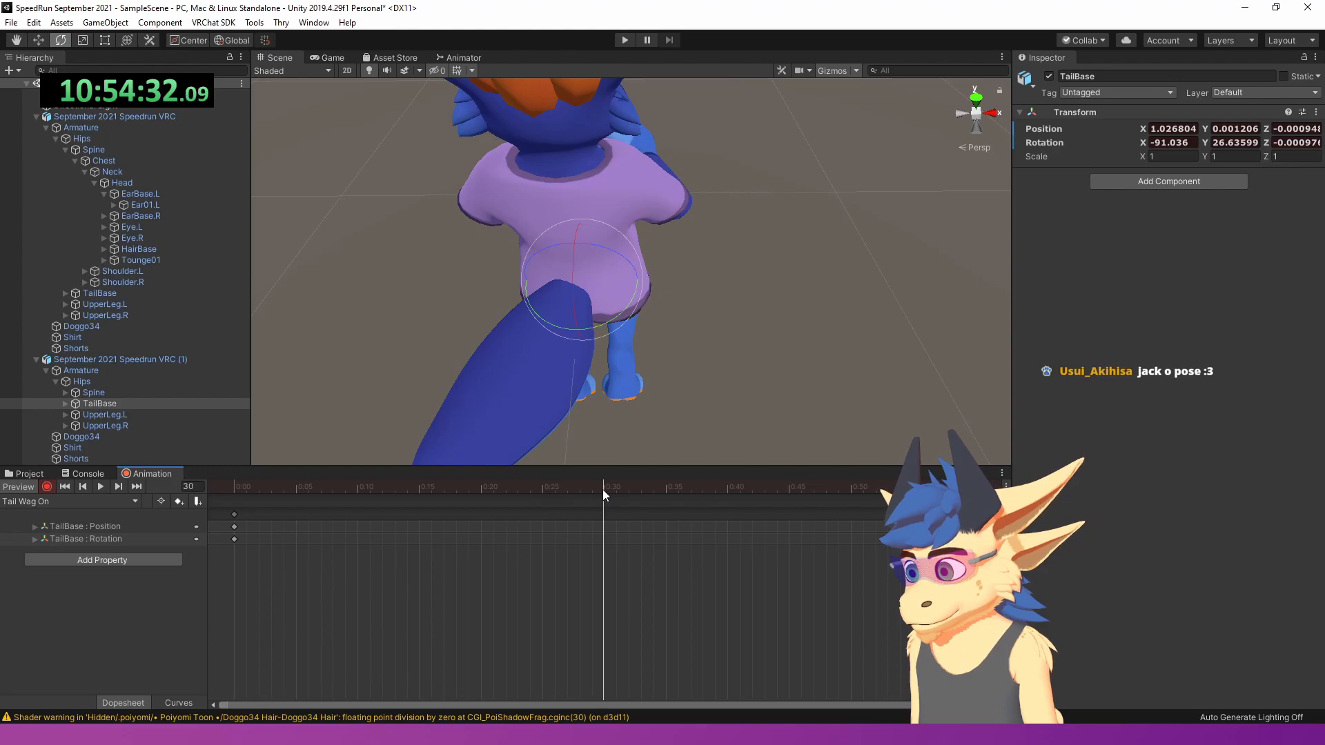
- In Tail Wag On, rotate TailBase to about -29.9 on Y at frame 30, copy the first keyframe to frame 60 and preview the wag
drag(582, 334, 693, 319)
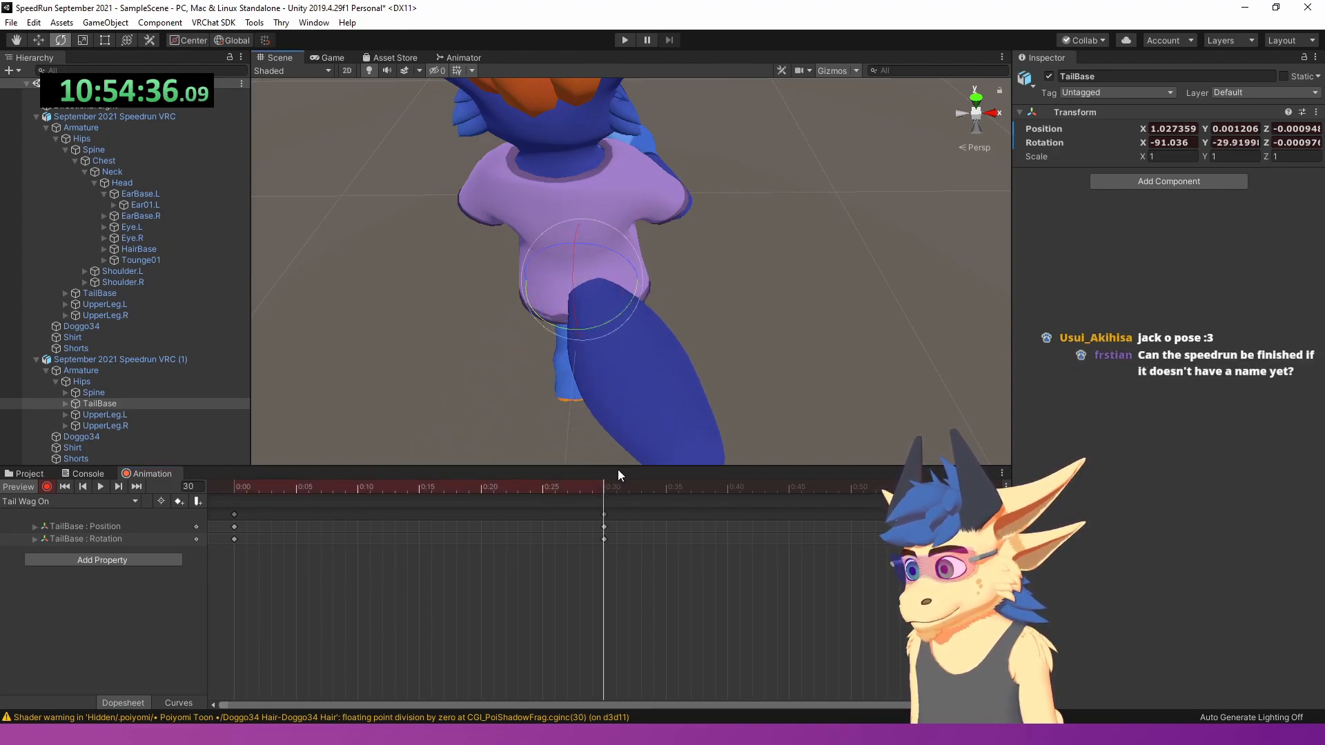
drag(602, 483, 764, 487)
click(233, 515)
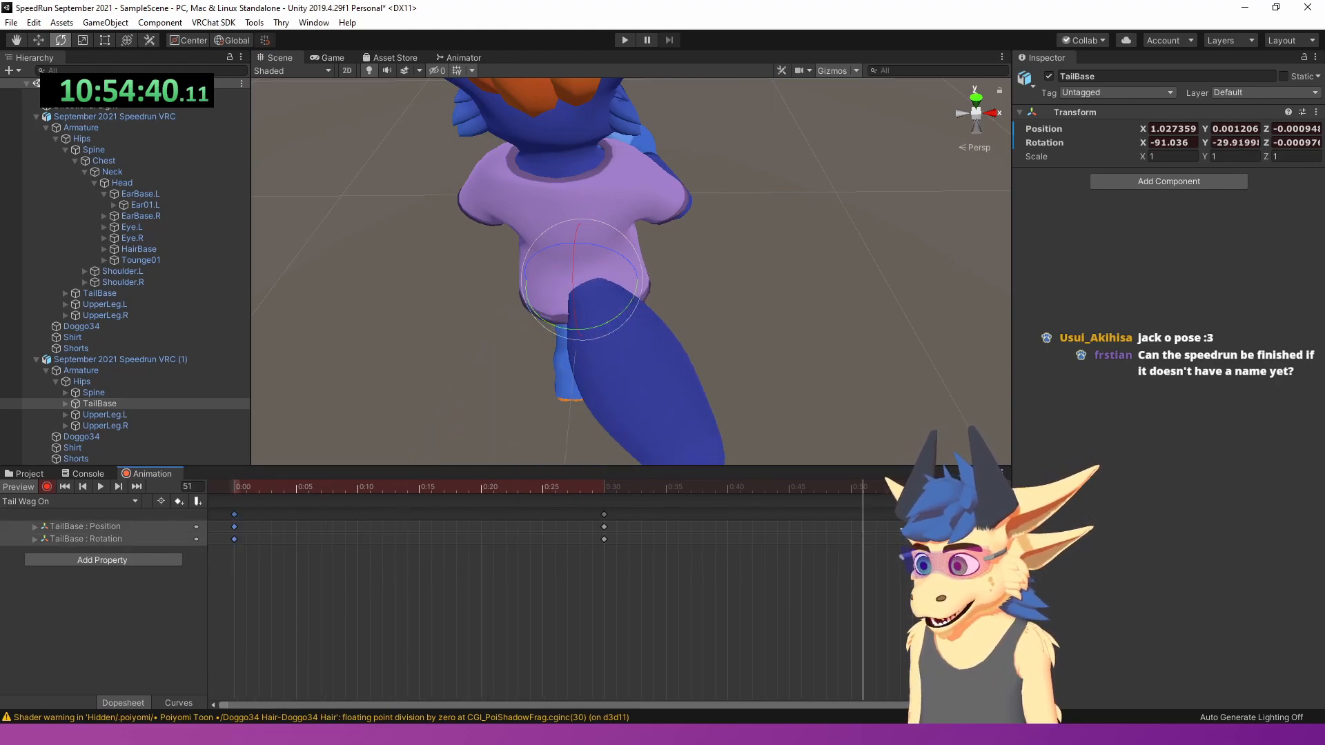
key(ctrl+v)
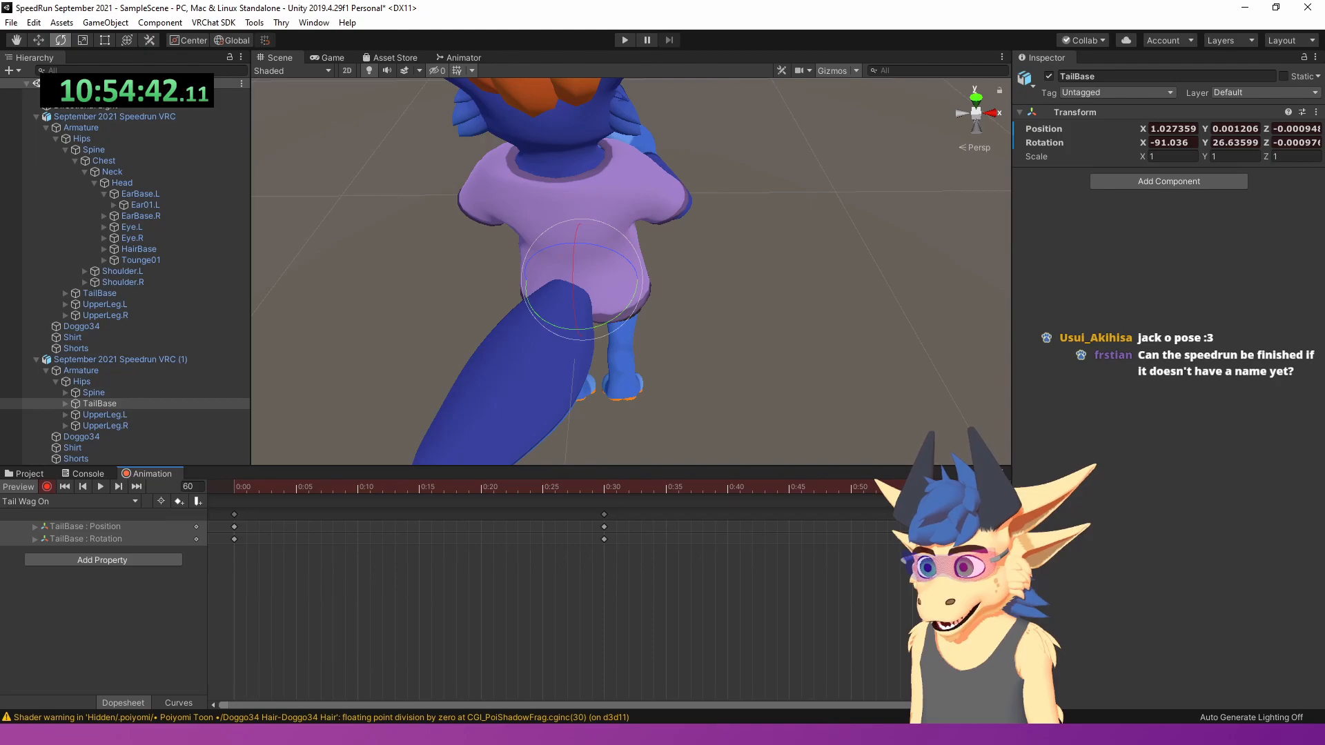
click(100, 487)
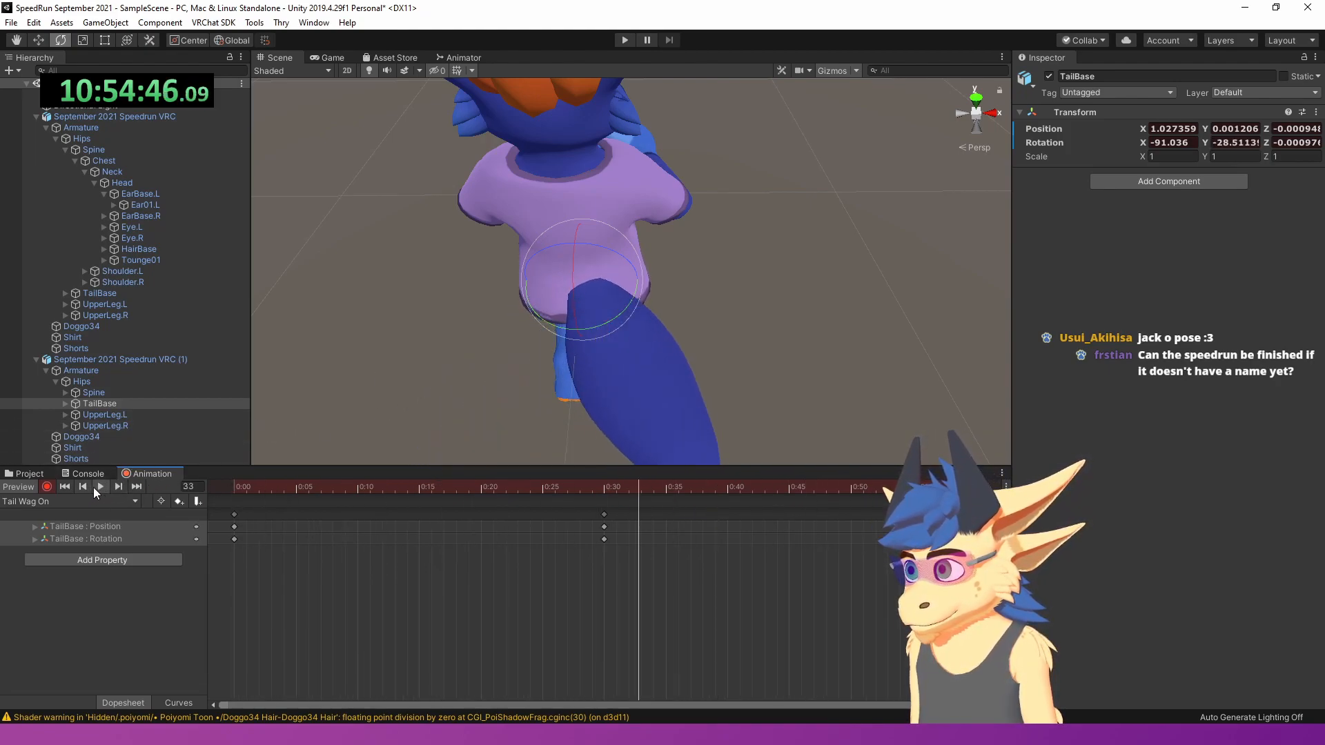
- Try a slower tail wag with the last TailBase keyframe at 1:30 and the middle one at 0:45, and preview it
key(f)
scroll(794, 525, down, 5)
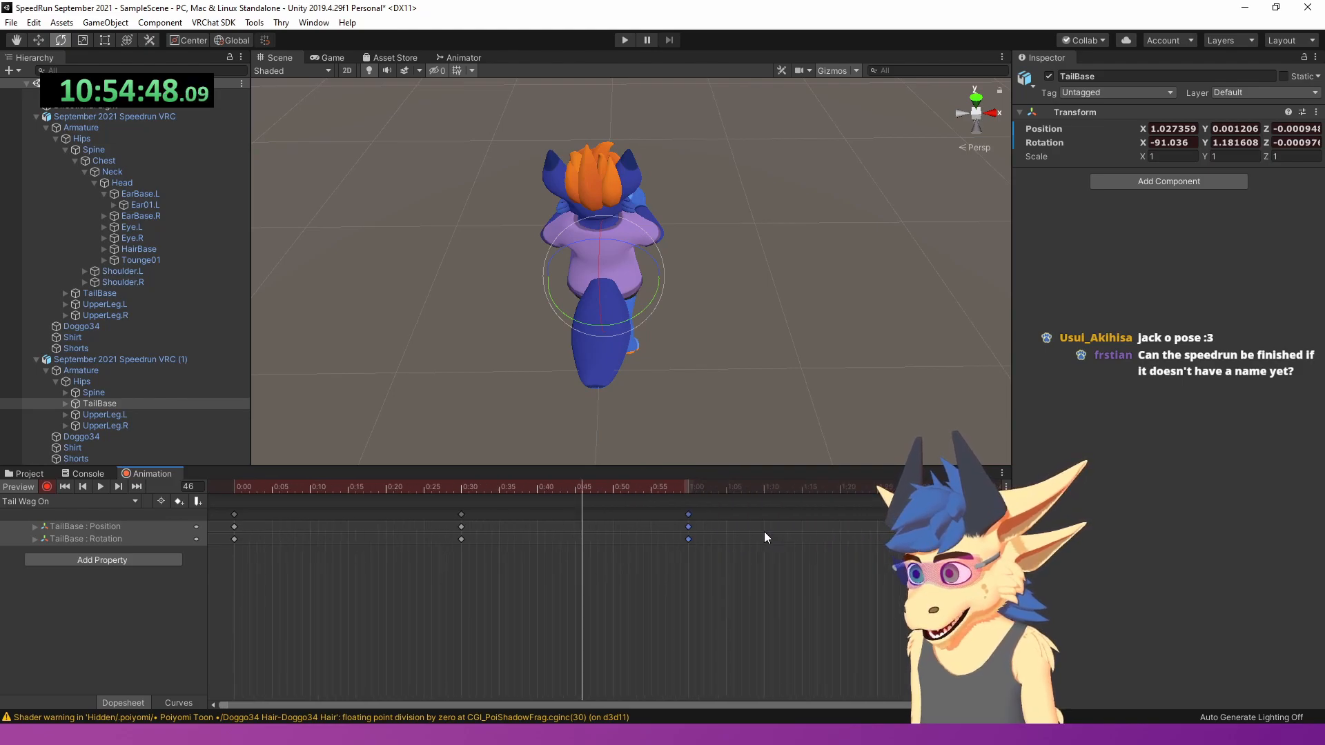
drag(650, 512, 785, 515)
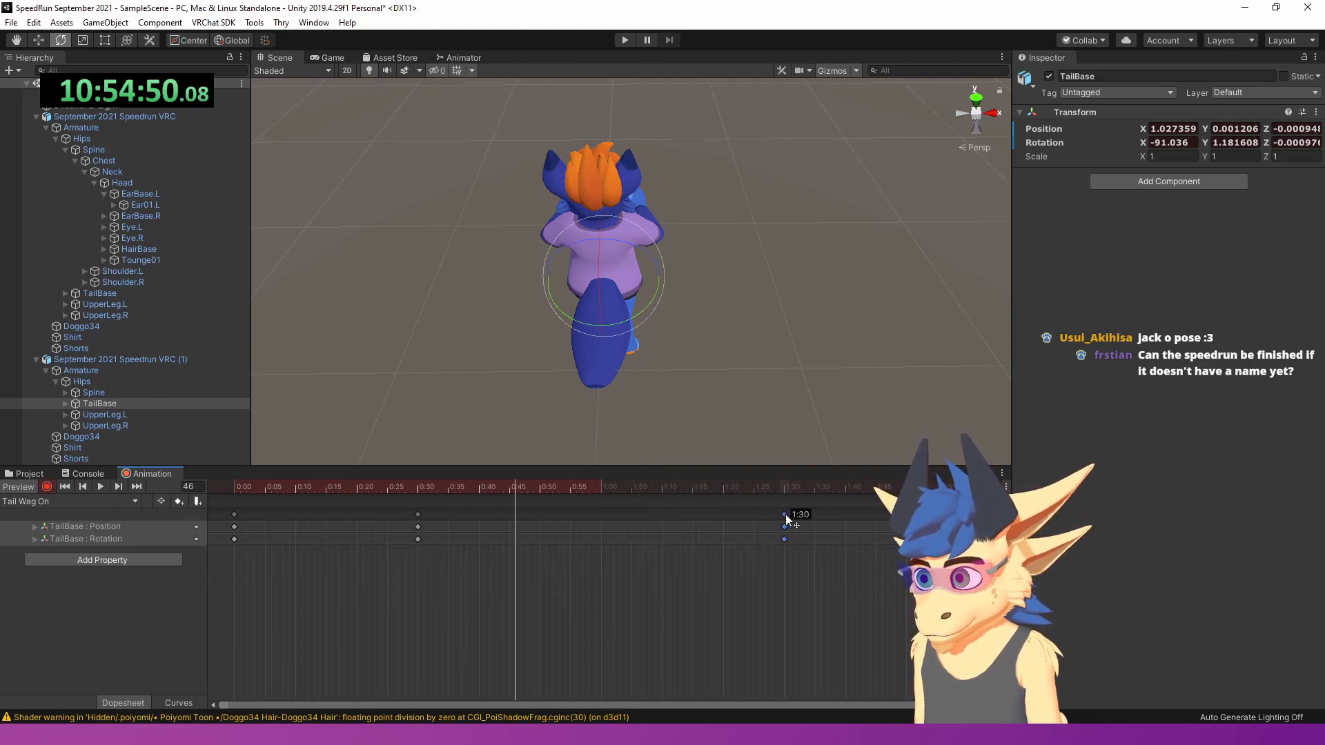
click(418, 515)
drag(503, 516, 350, 508)
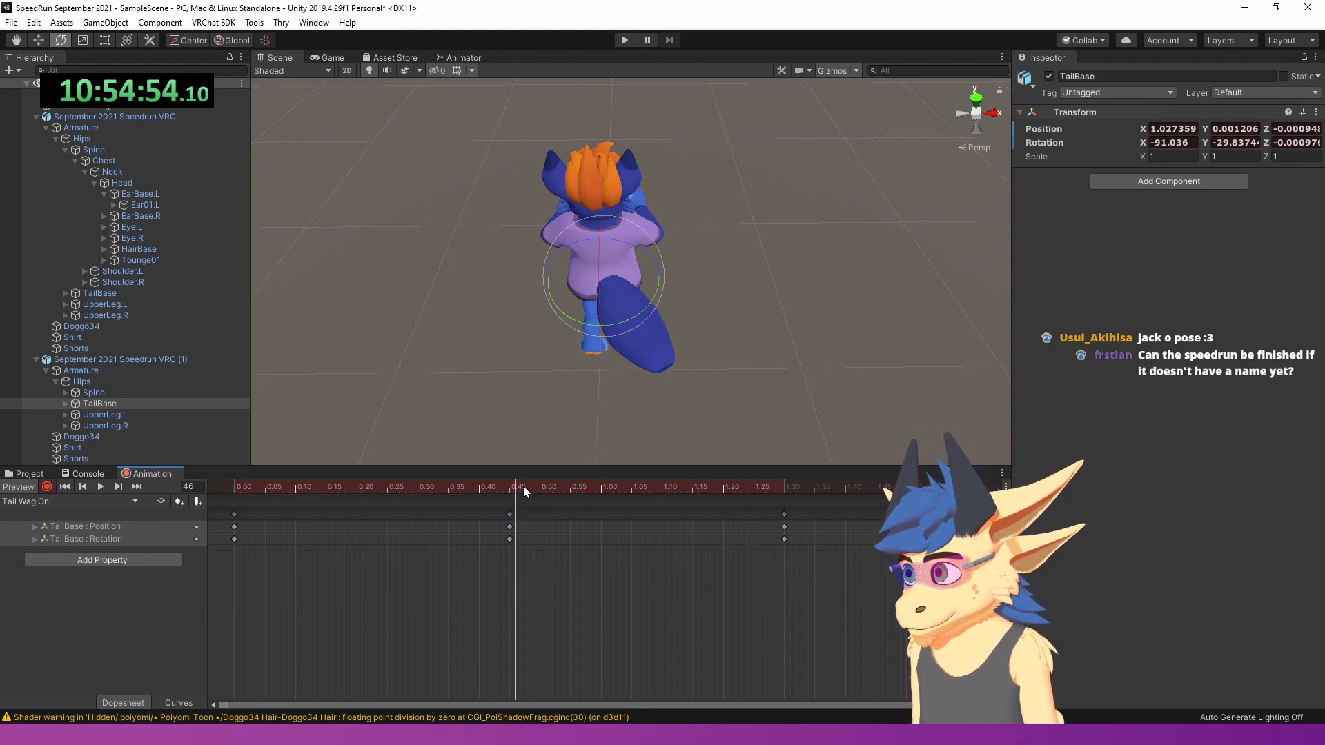
drag(524, 486, 211, 491)
key(space)
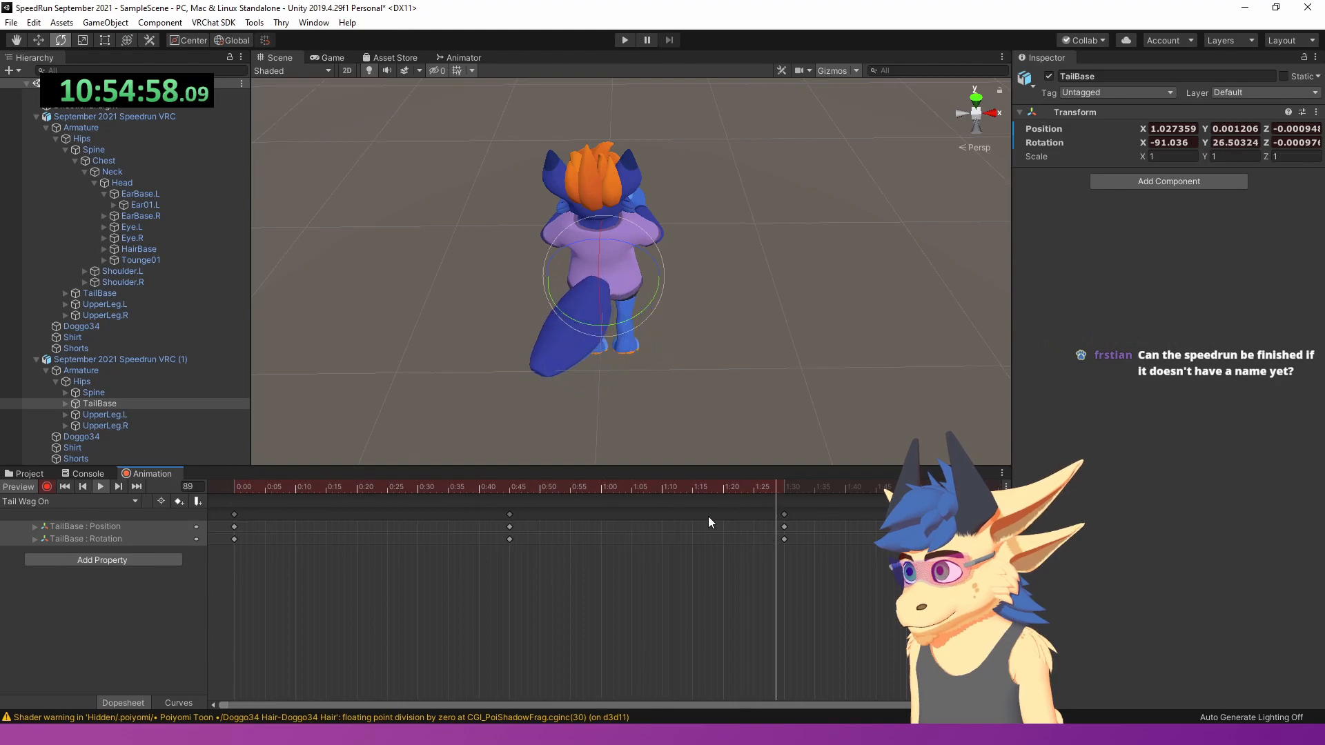
- Move the middle TailBase keyframe to 1:00, preview the slower wag and stop recording the clip
drag(784, 514, 602, 512)
key(space)
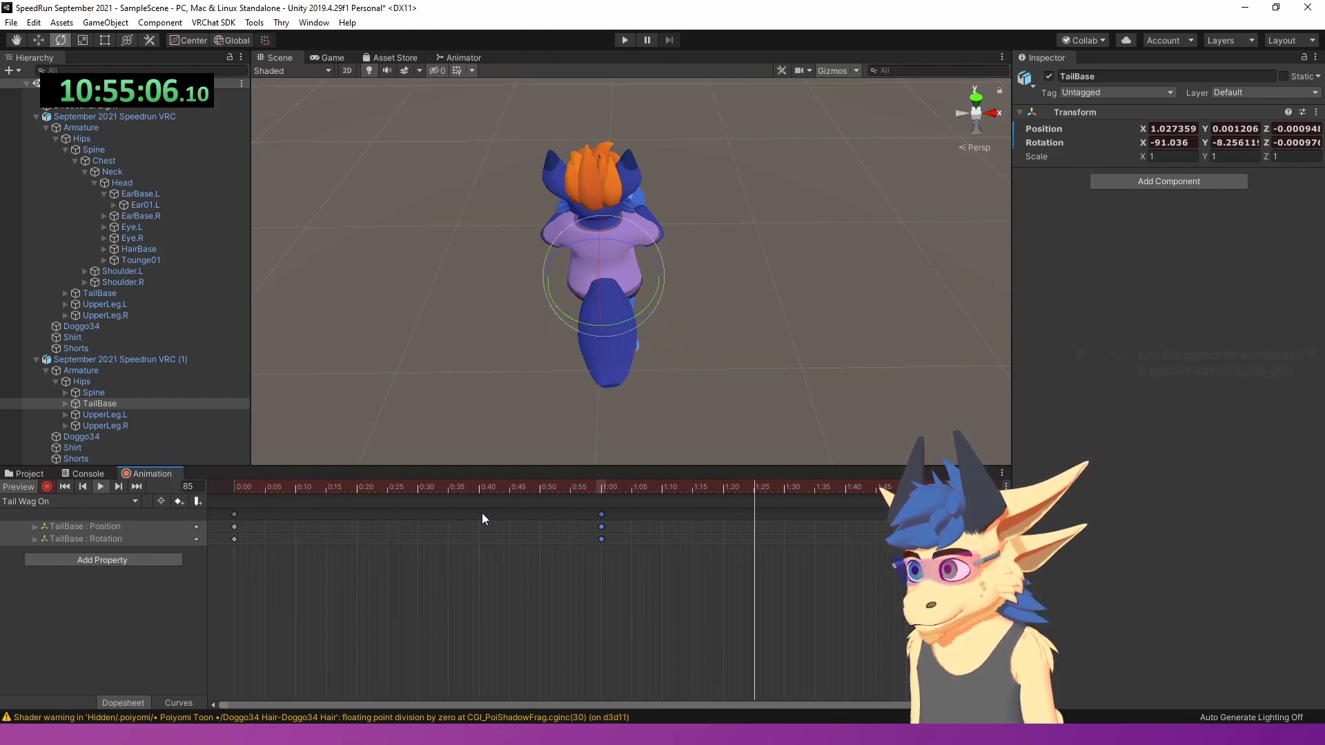
click(47, 487)
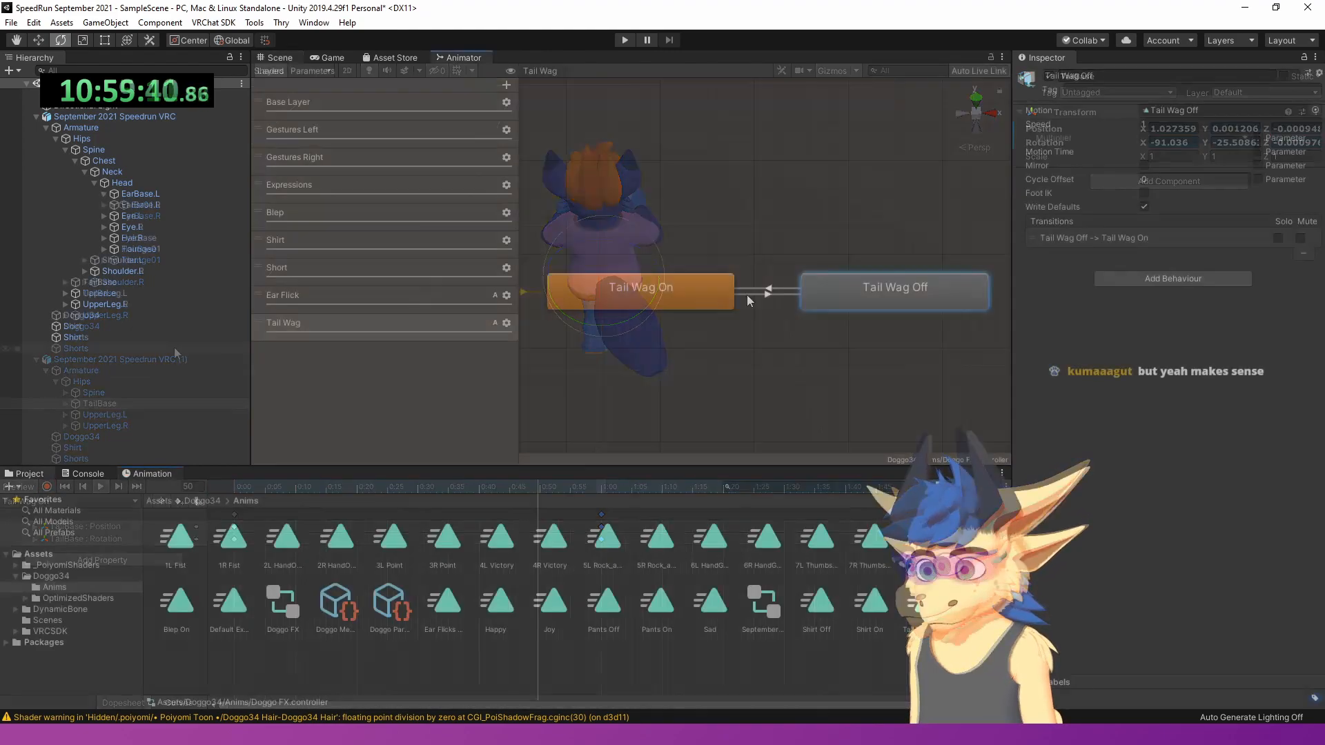
- Add the condition Tail is true to the transition from Tail Wag On to Tail Wag Off
click(747, 296)
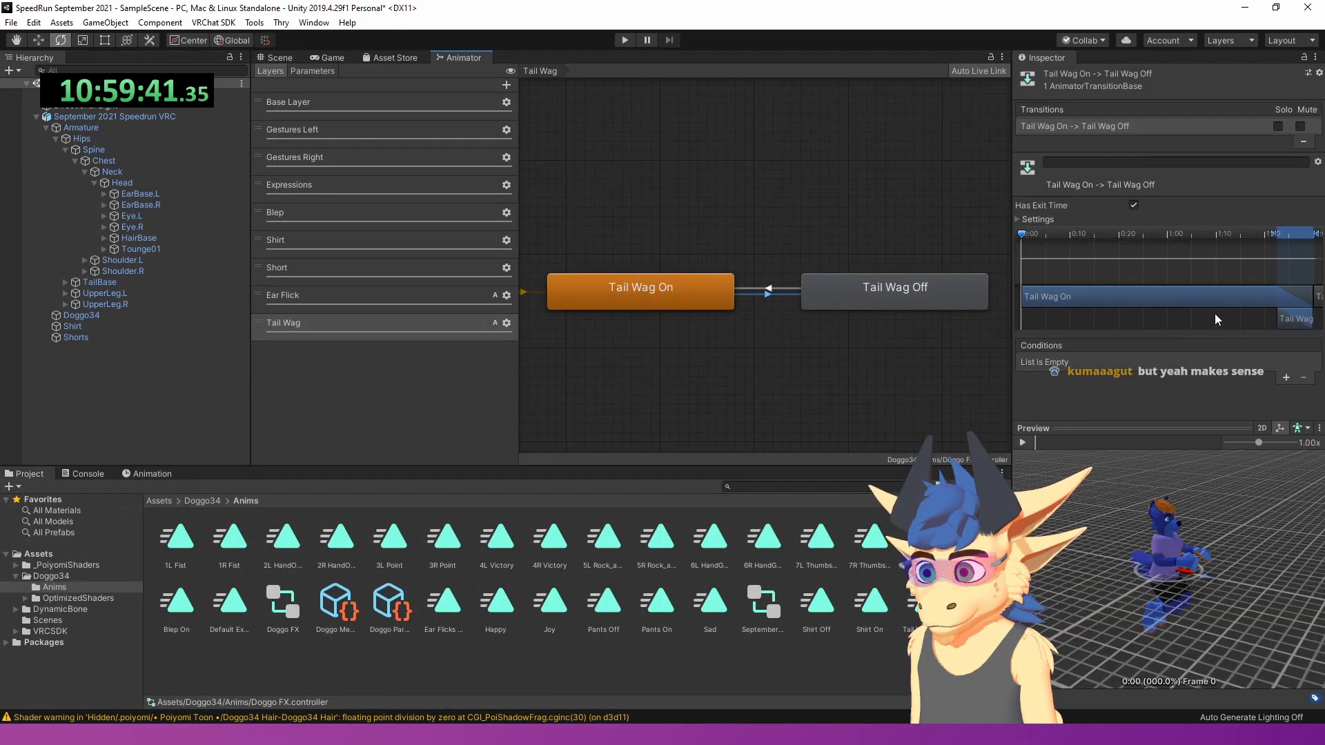
click(1285, 377)
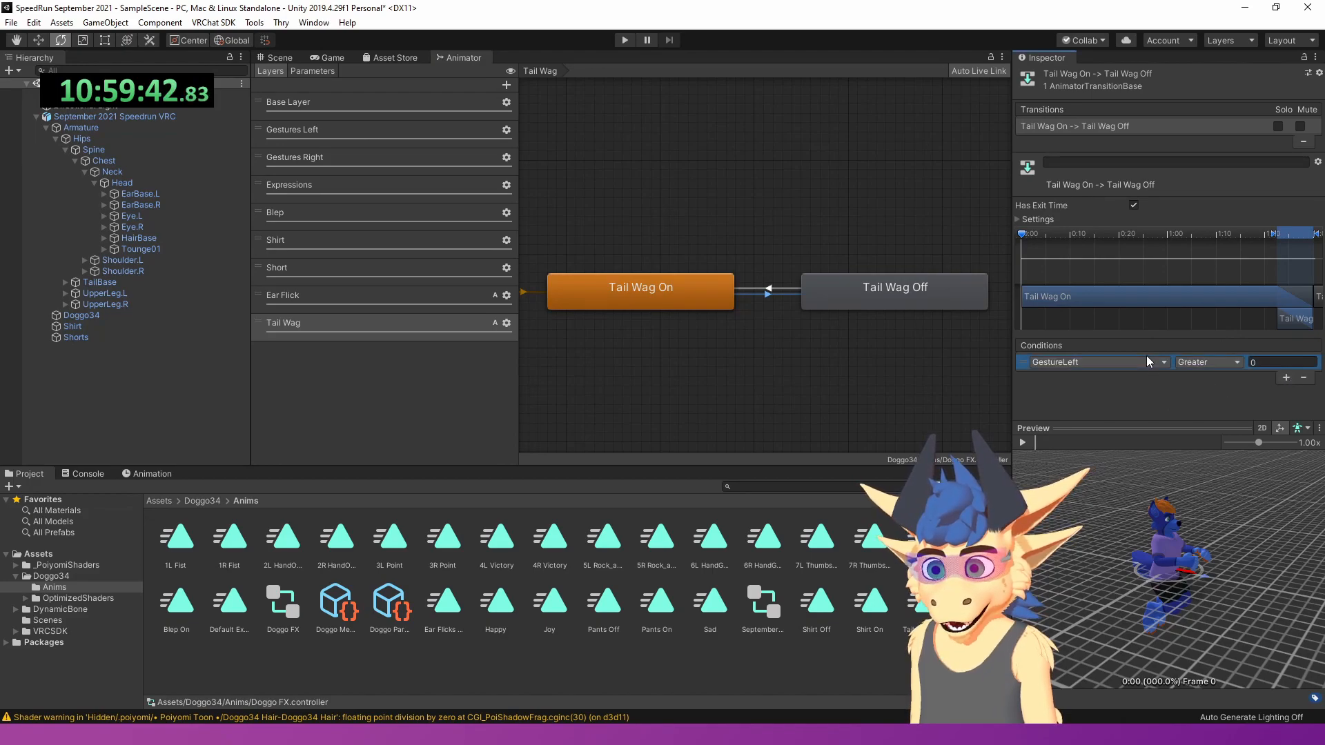
click(1121, 363)
click(1099, 453)
click(1200, 363)
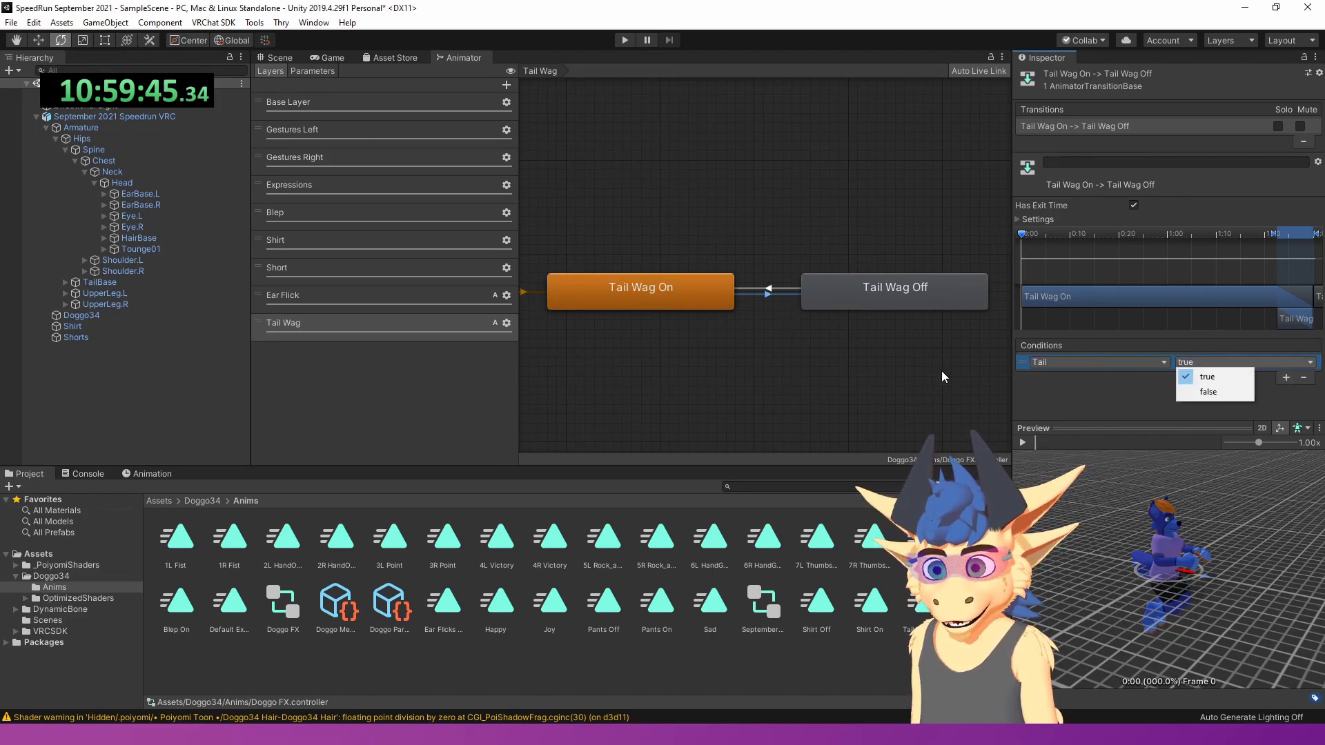
- Add the condition Tail is false to the transition from Tail Wag Off to Tail Wag On
click(755, 288)
click(1285, 377)
click(1090, 362)
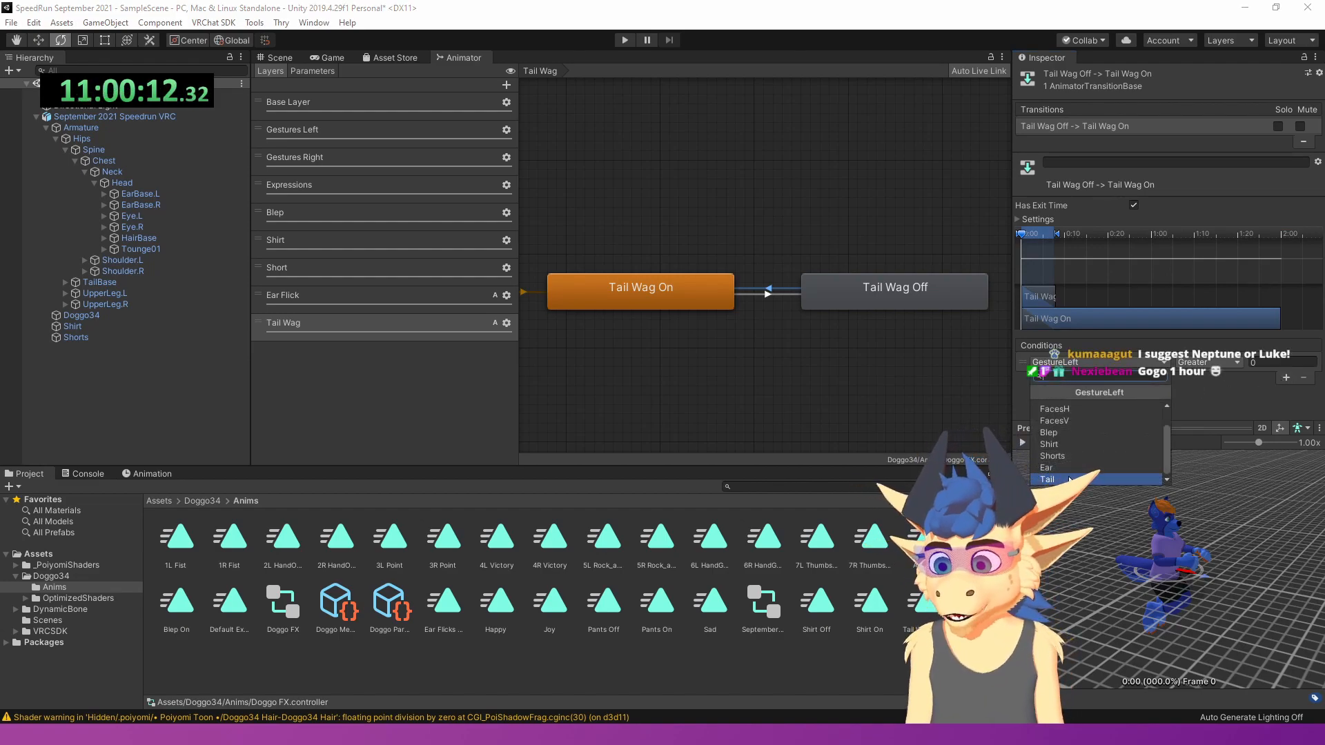
click(1056, 479)
click(1214, 362)
click(1222, 391)
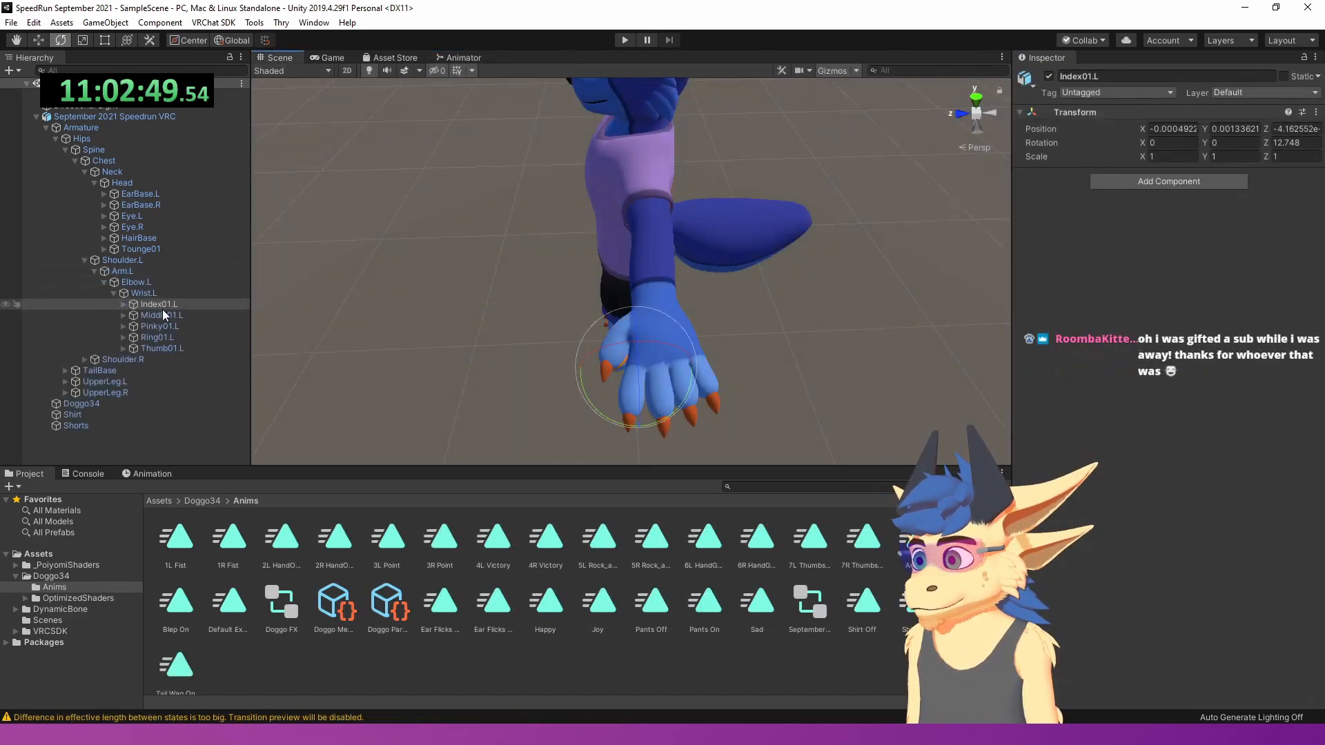
- Add a Dynamic Bone Collider to the Middle01.L bone and set its radius to 0.0014
click(161, 315)
alt+drag(405, 325, 855, 373)
click(1186, 182)
click(1164, 245)
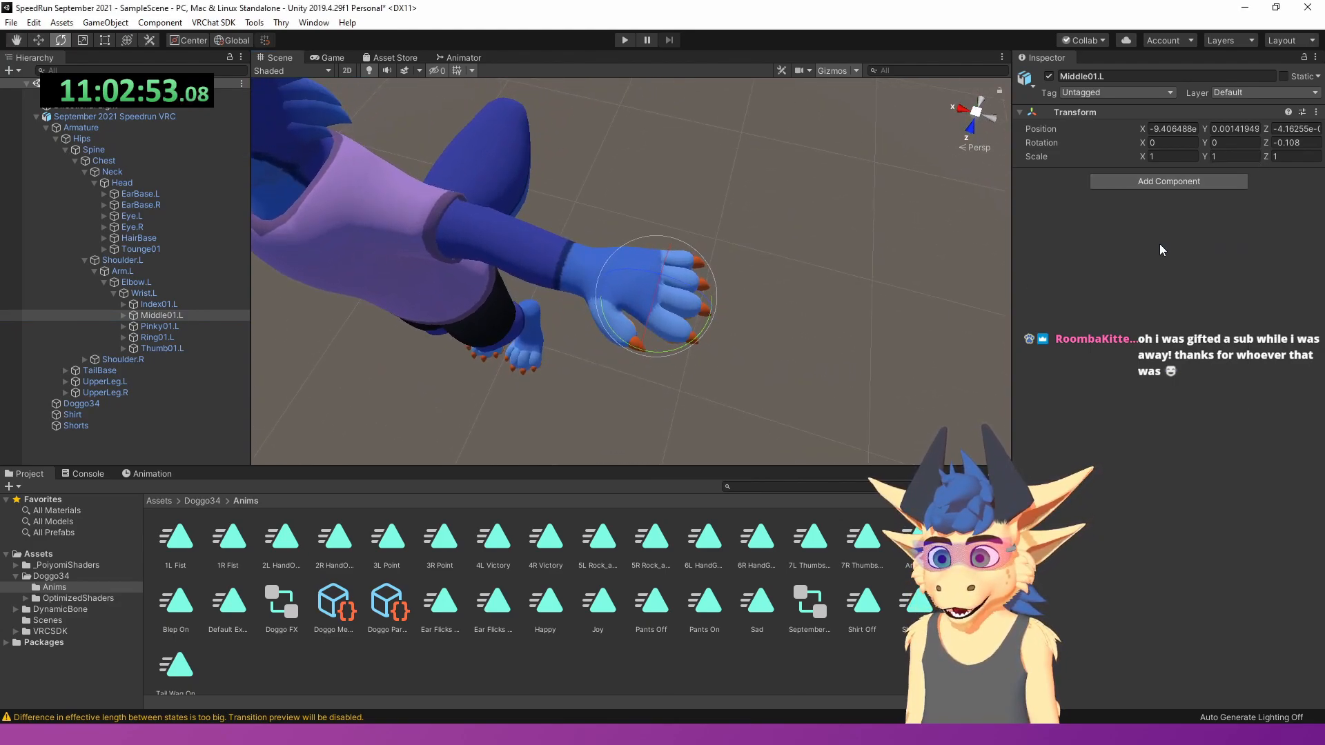
right_drag(680, 289, 683, 252)
scroll(683, 252, down, 5)
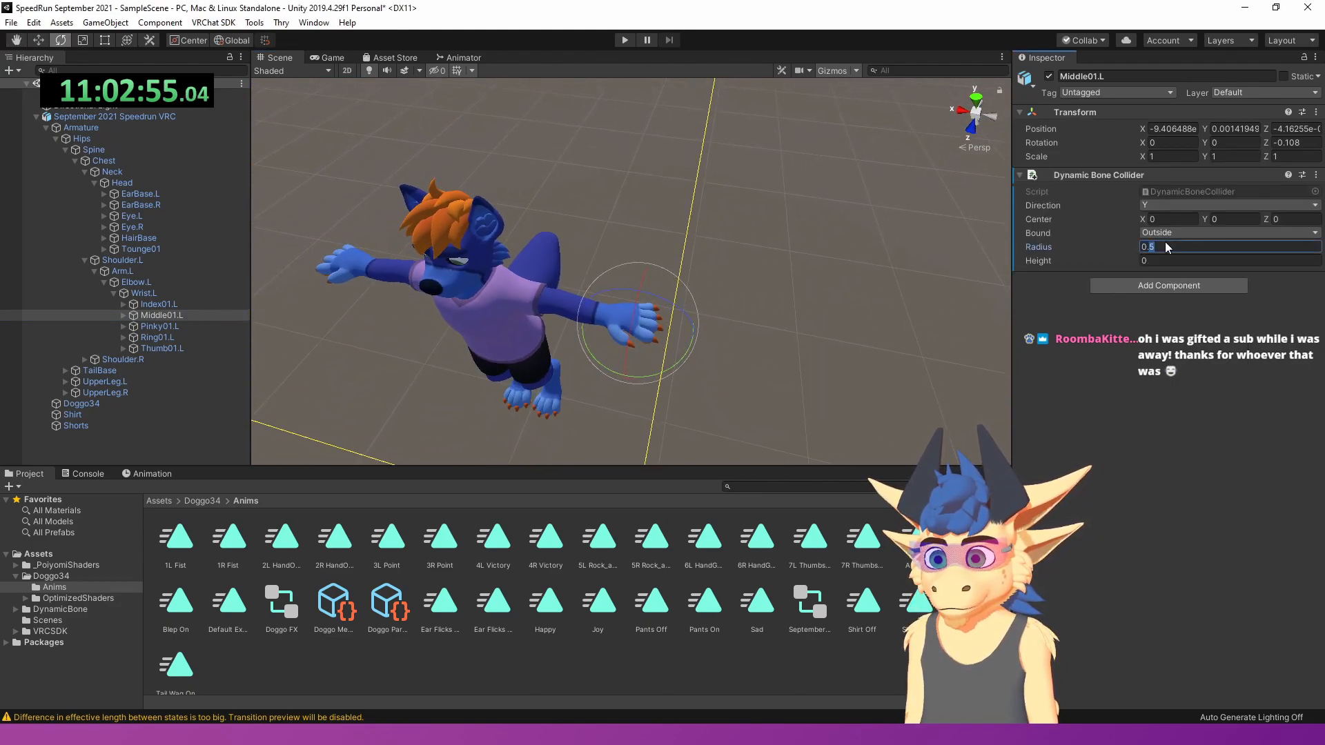
text(0.002)
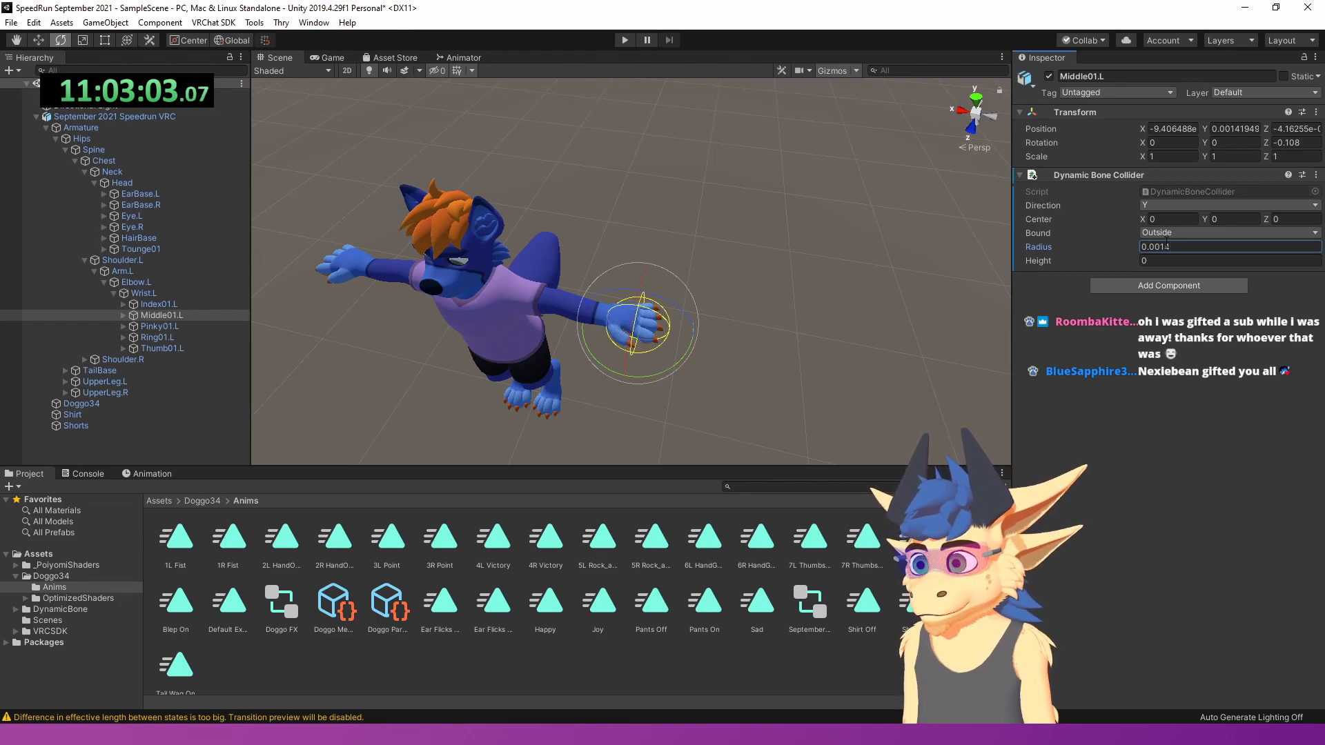
- Check the collider's fit around the left hand from the avatar's front and expand the Shoulder.R bone
right_drag(819, 312, 701, 317)
key(w)
key(d)
key(s)
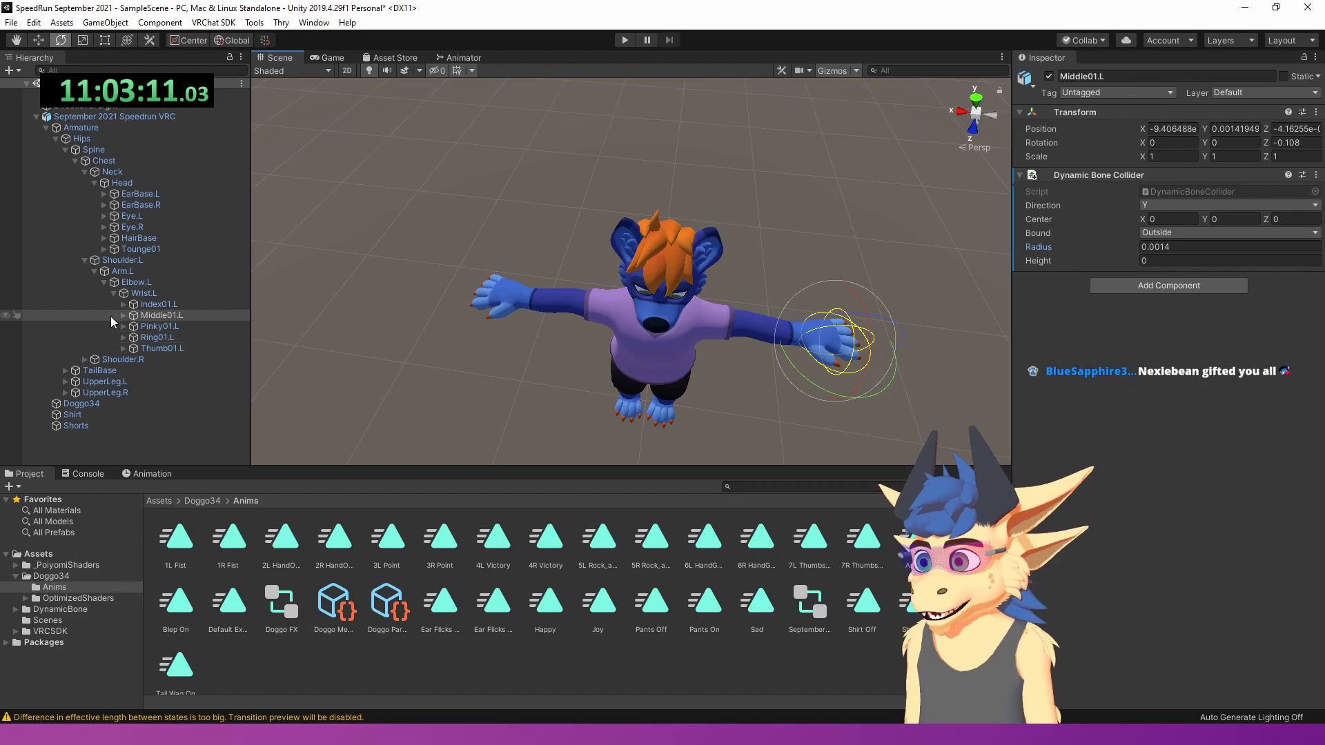
click(85, 360)
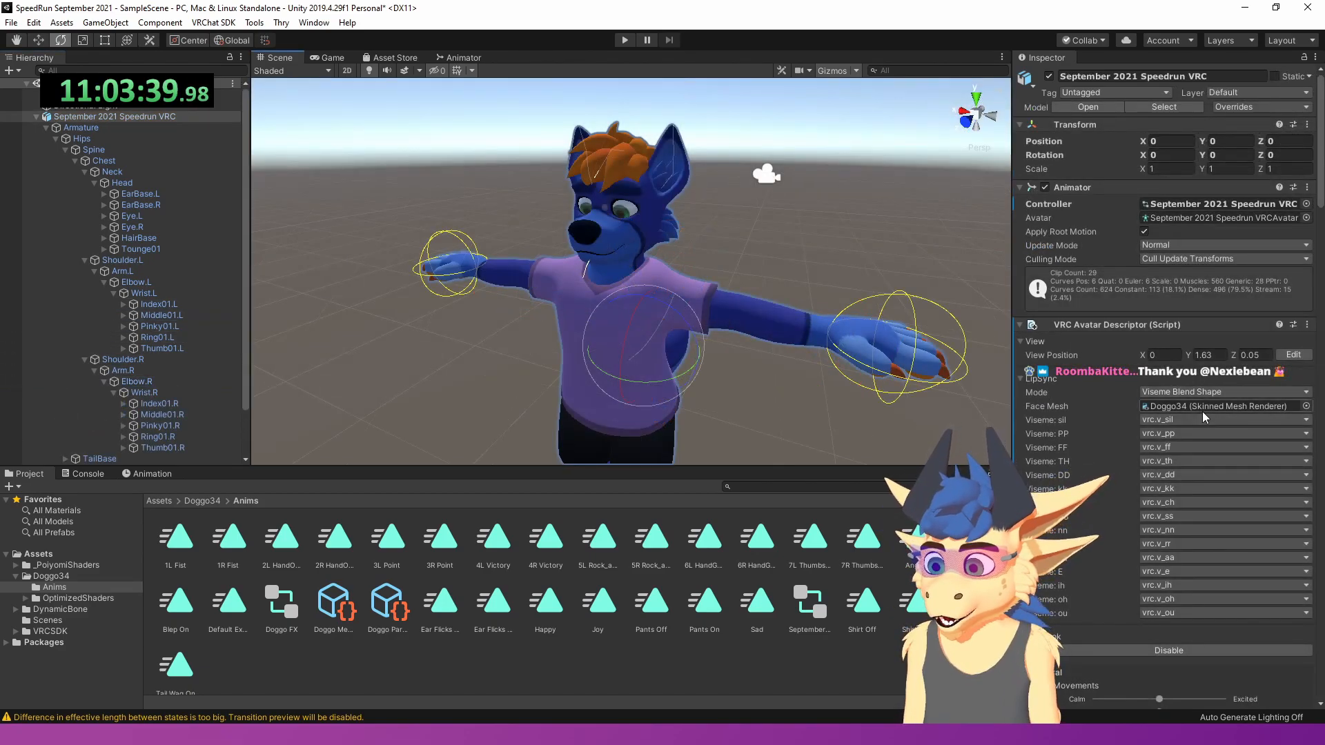
- Set the Colliders size to 2 on the avatar's Dynamic Bone whose root is Ear01.L
scroll(1203, 411, down, 8)
scroll(1202, 411, up, 5)
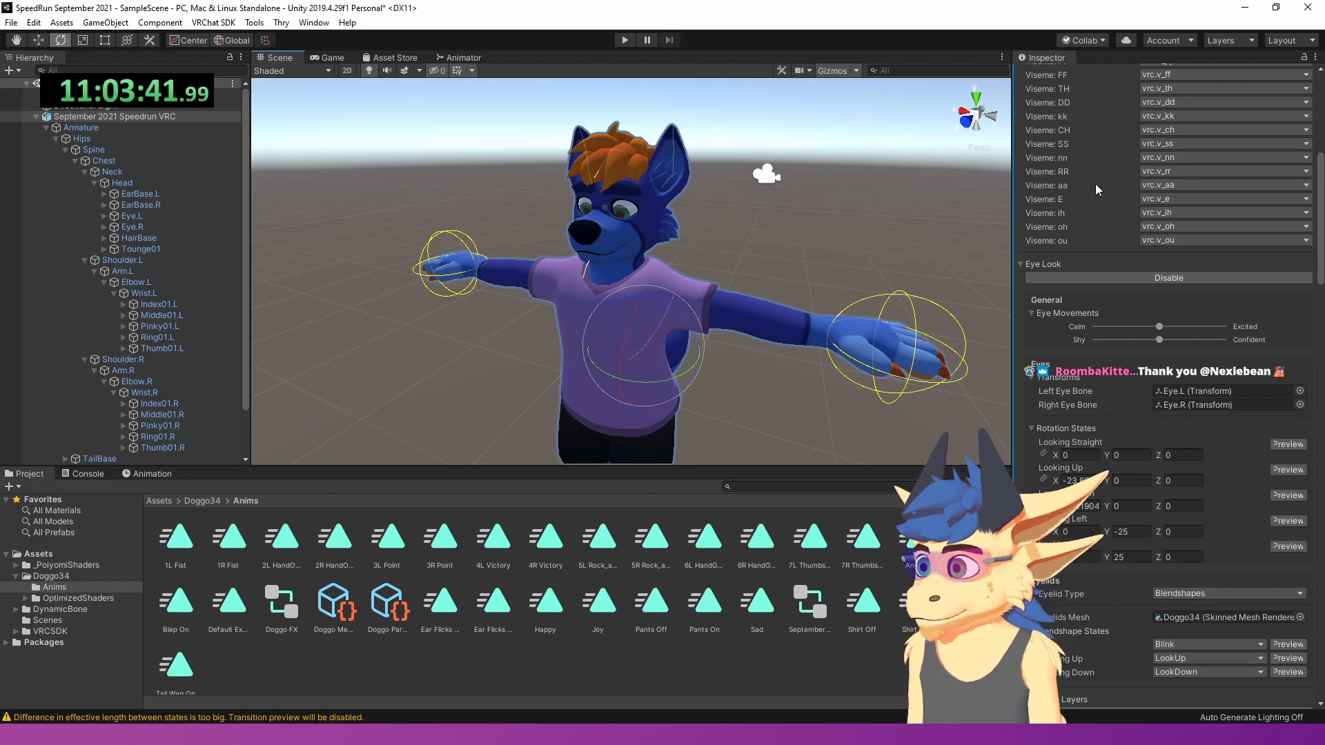
scroll(1098, 190, up, 4)
scroll(1105, 277, down, 10)
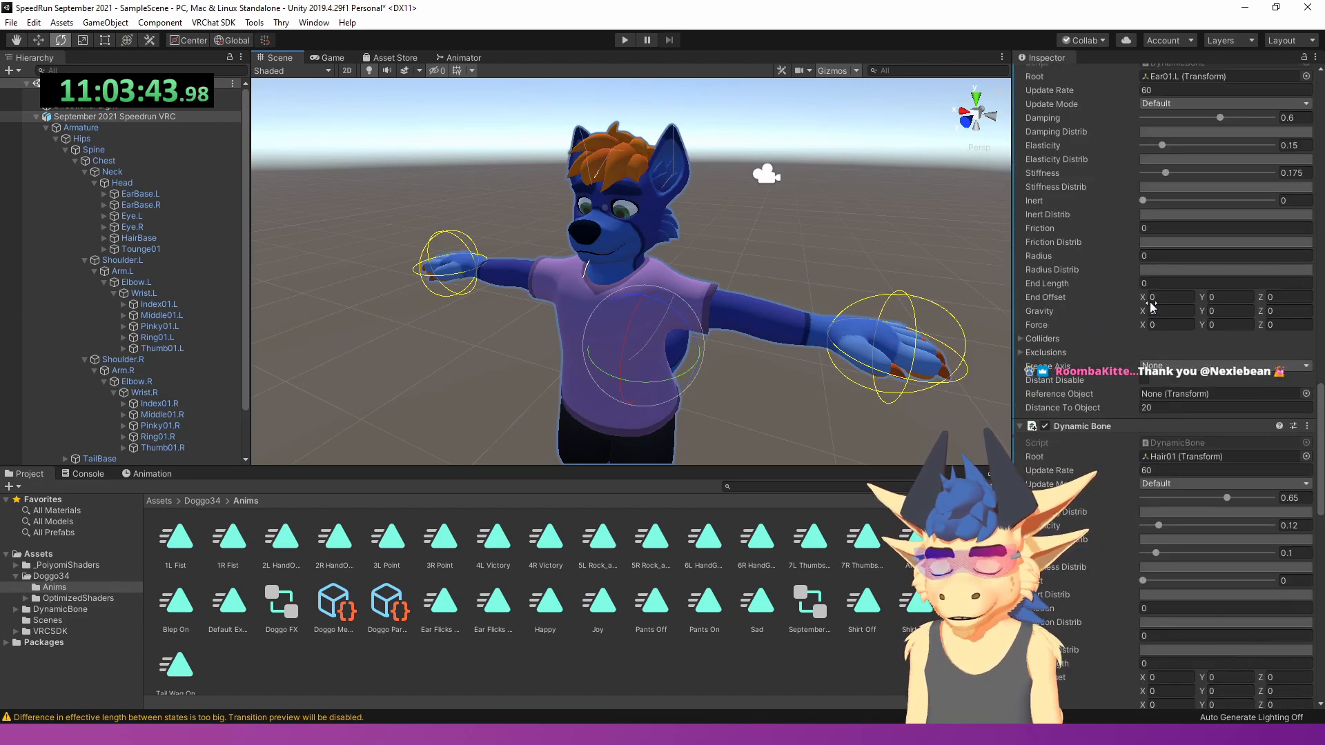
scroll(1174, 317, down, 2)
scroll(1168, 454, down, 4)
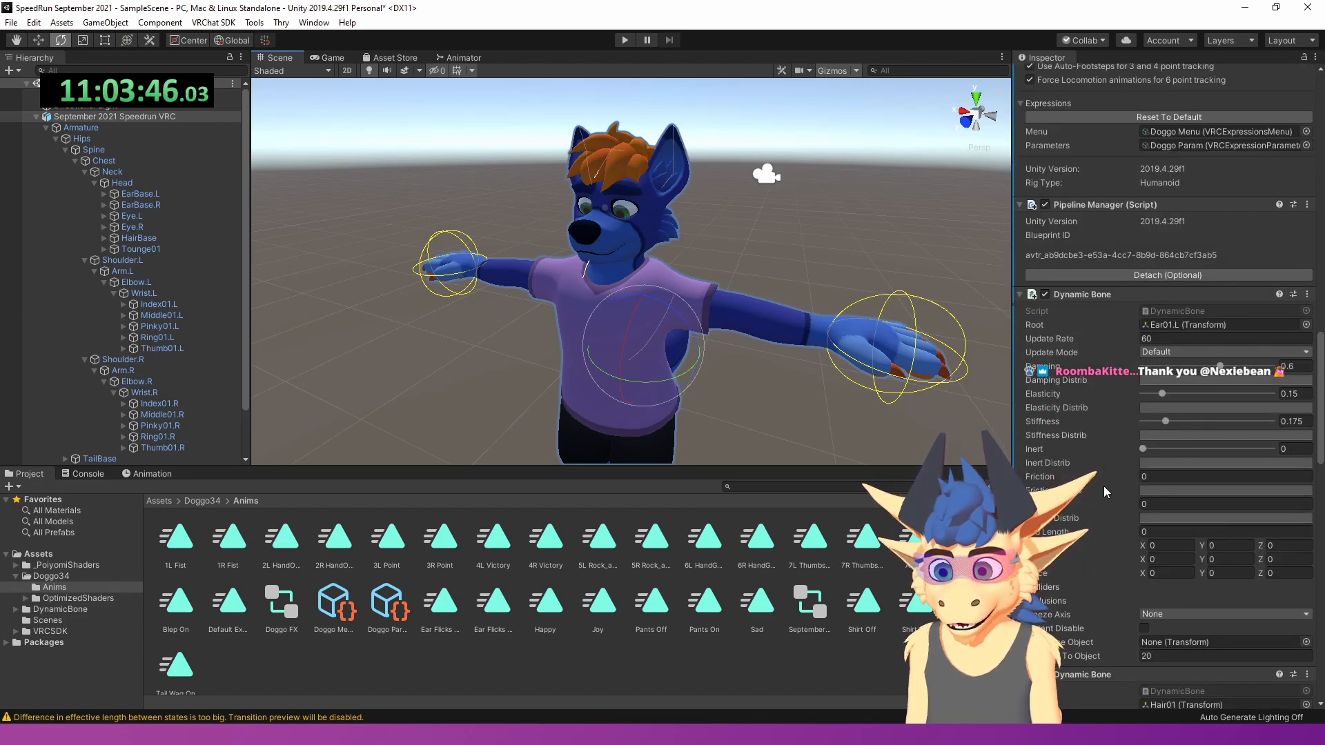
click(1022, 587)
text(2)
key(Return)
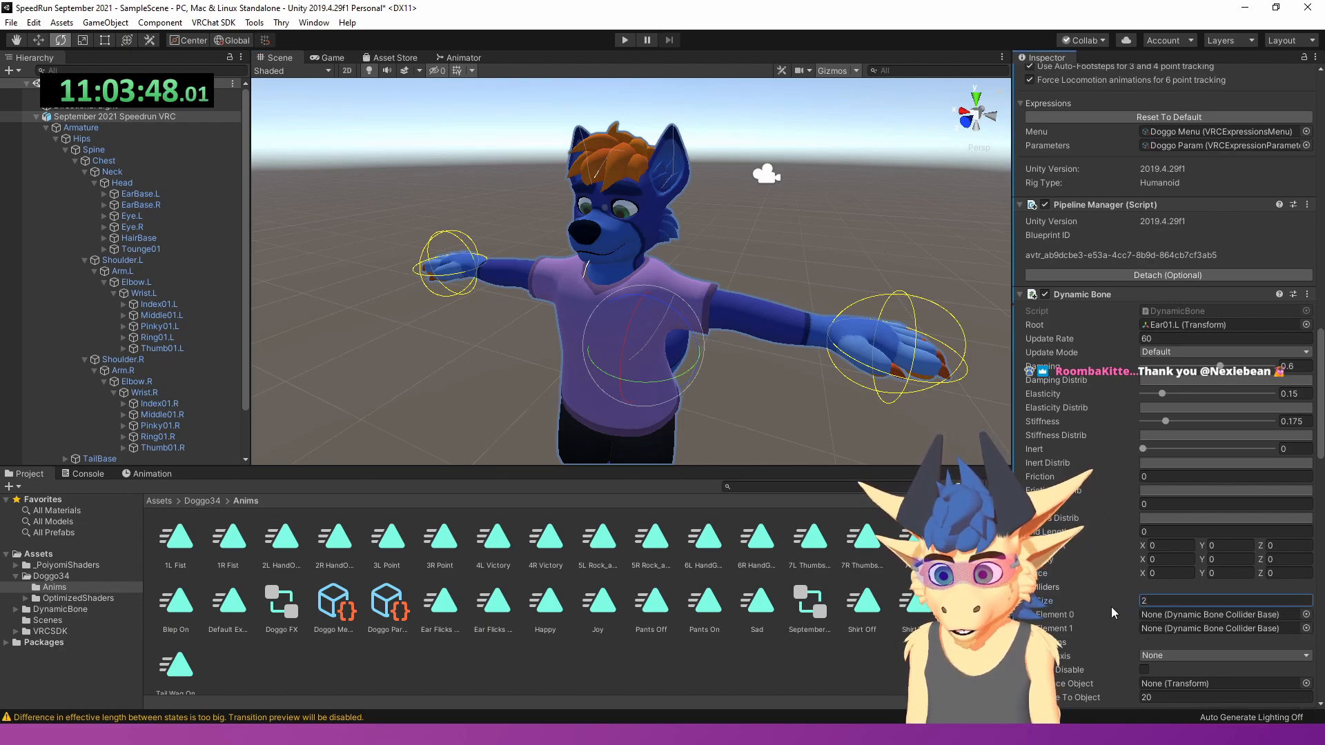
- Assign the Middle01.L and Middle01.R colliders to Element 0 and Element 1 of the Ear01.L Dynamic Bone
click(1306, 614)
click(689, 134)
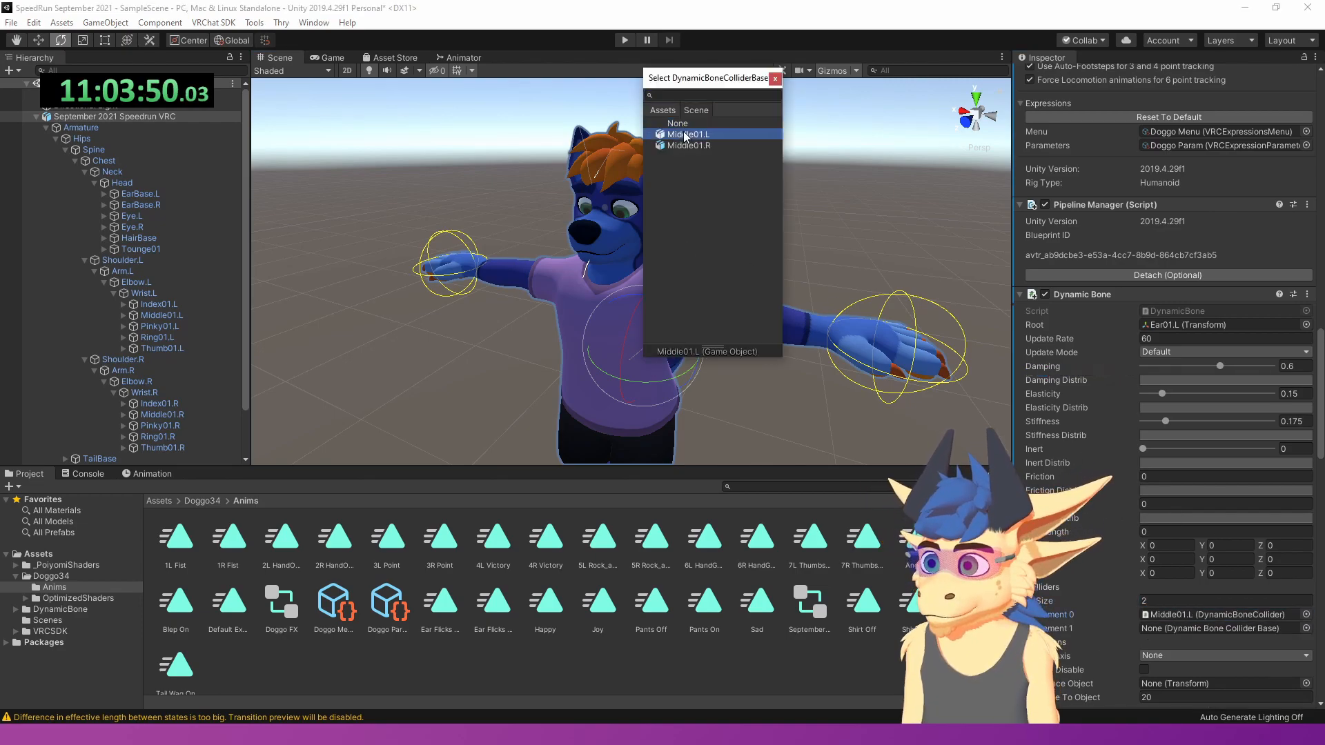
click(688, 145)
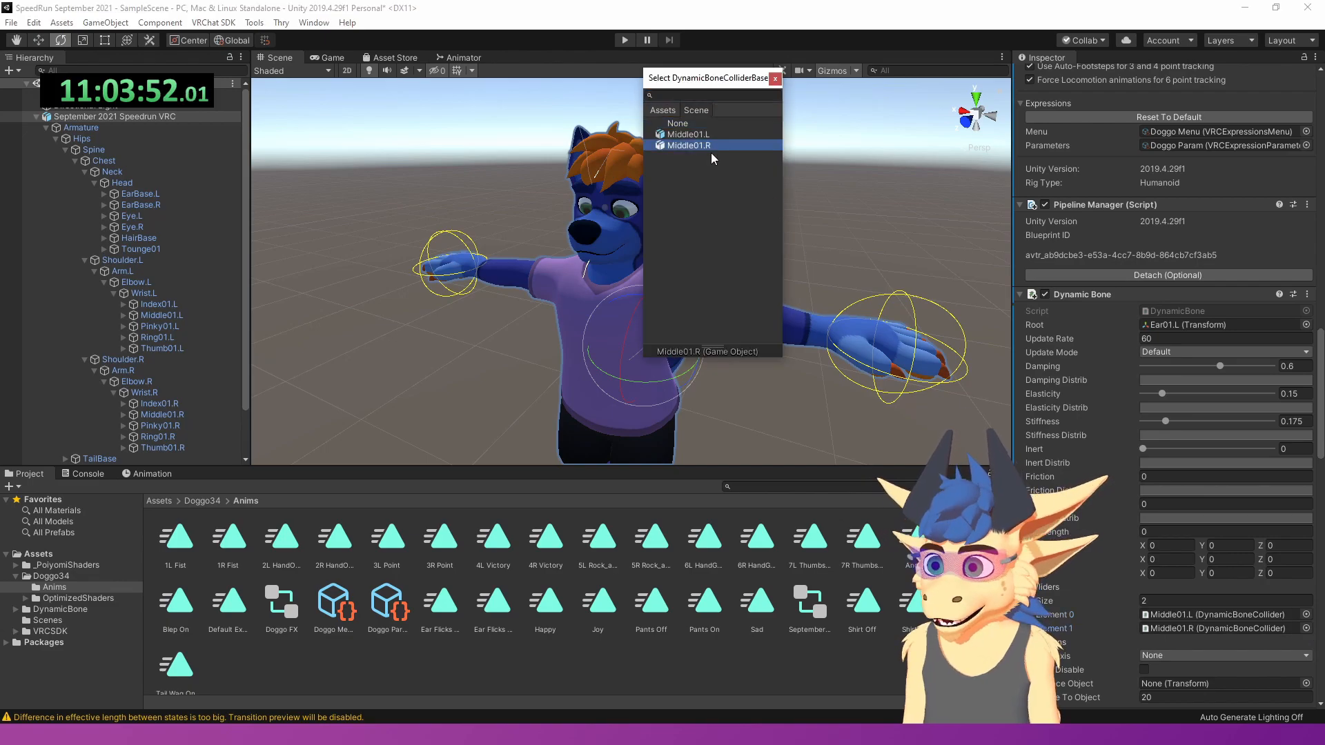
scroll(1235, 570, down, 10)
scroll(1170, 513, down, 4)
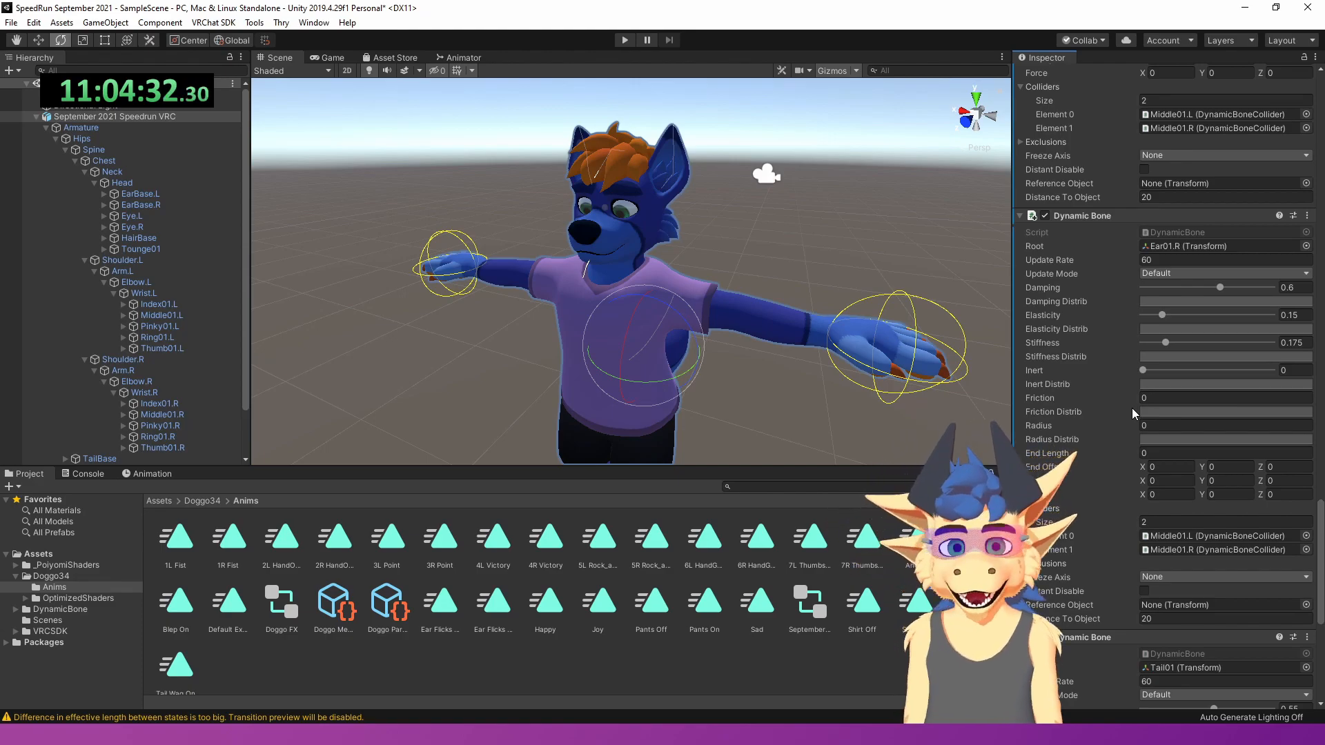
right_drag(730, 254, 671, 258)
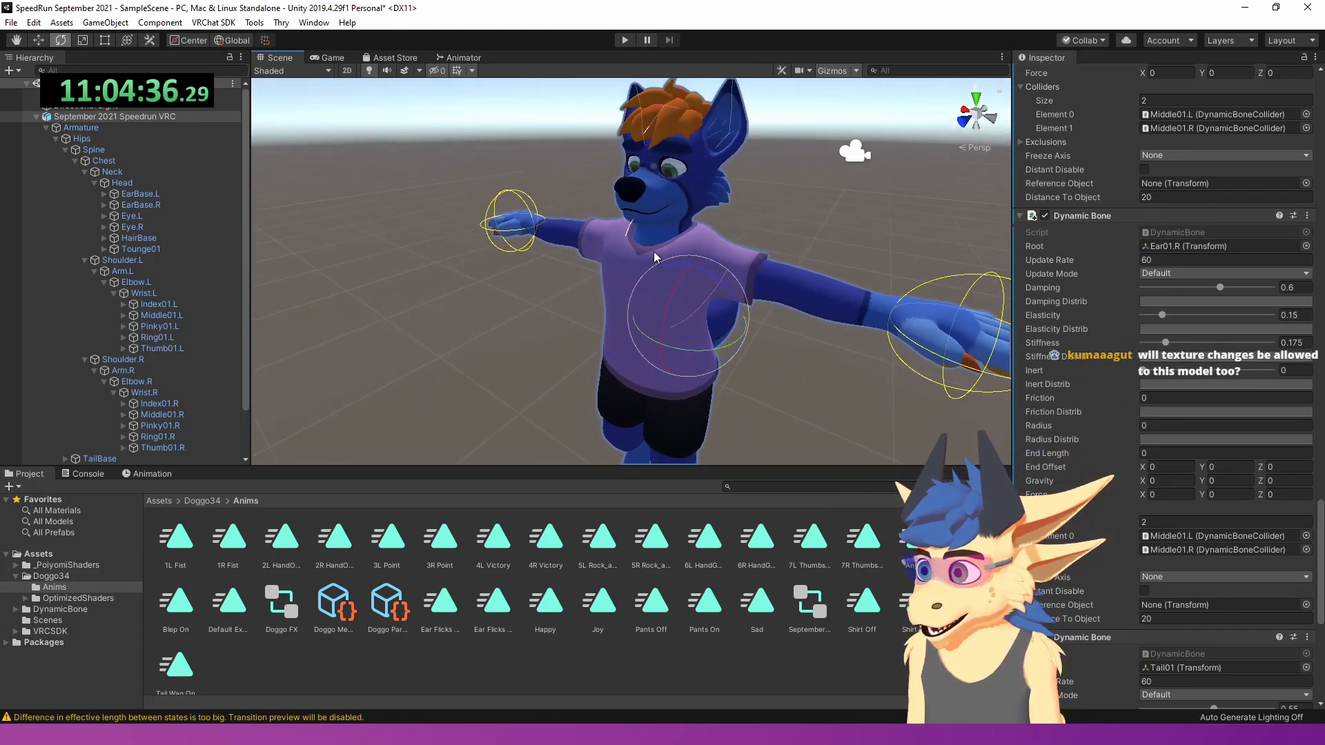
- Open the VRChat SDK builder and run Build & Test on the avatar for offline testing
click(213, 23)
click(234, 56)
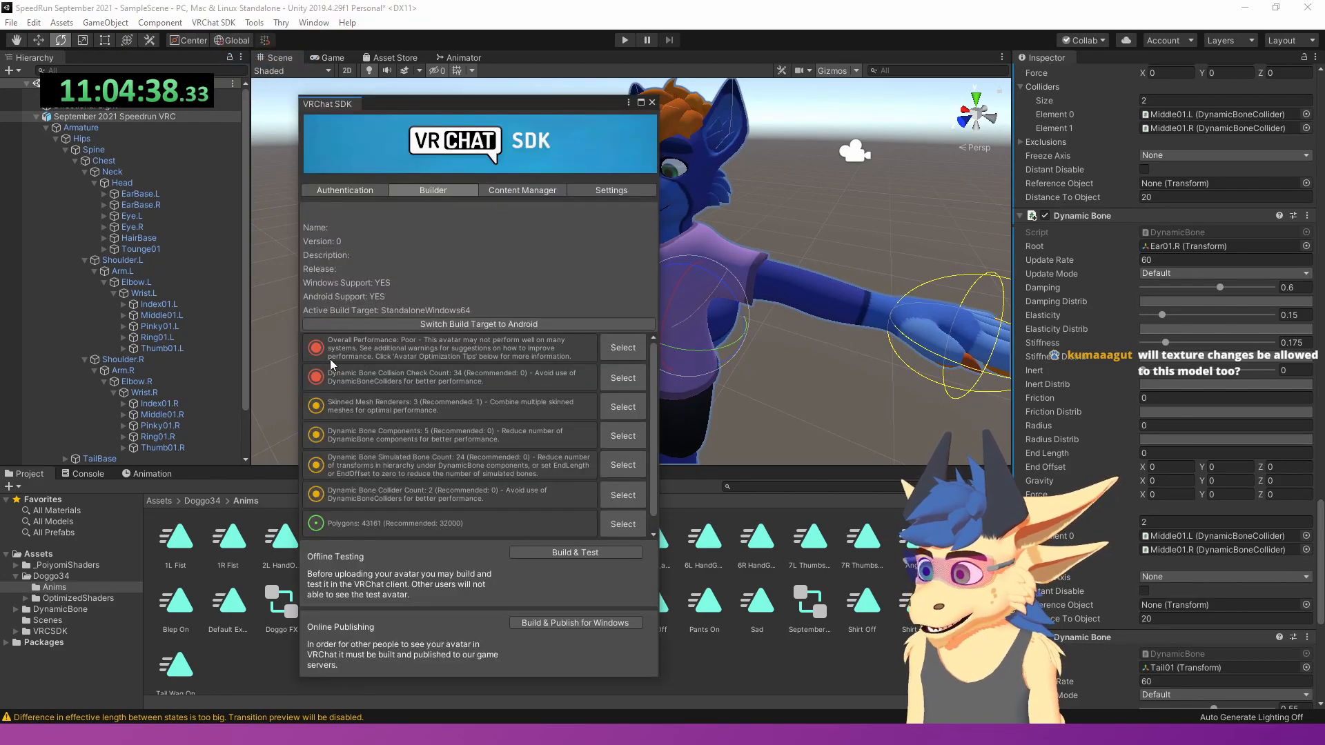
scroll(564, 480, down, 1)
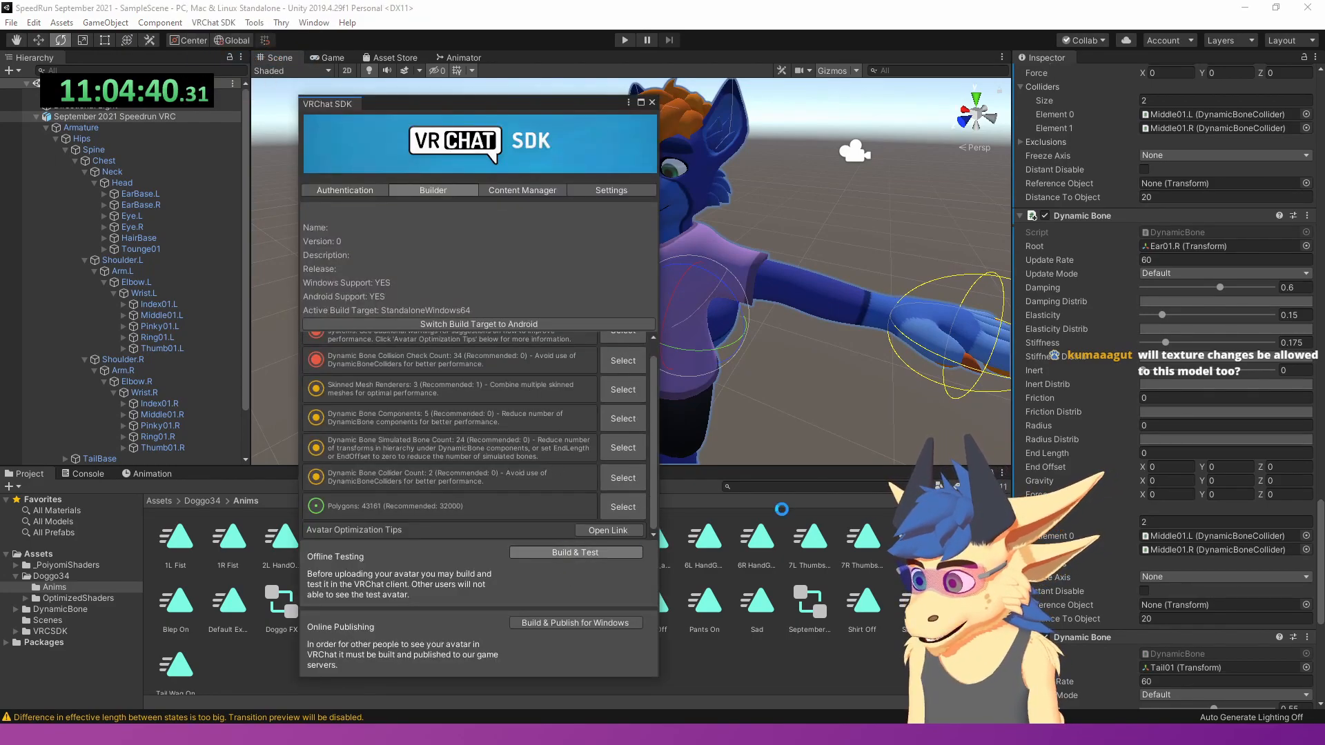
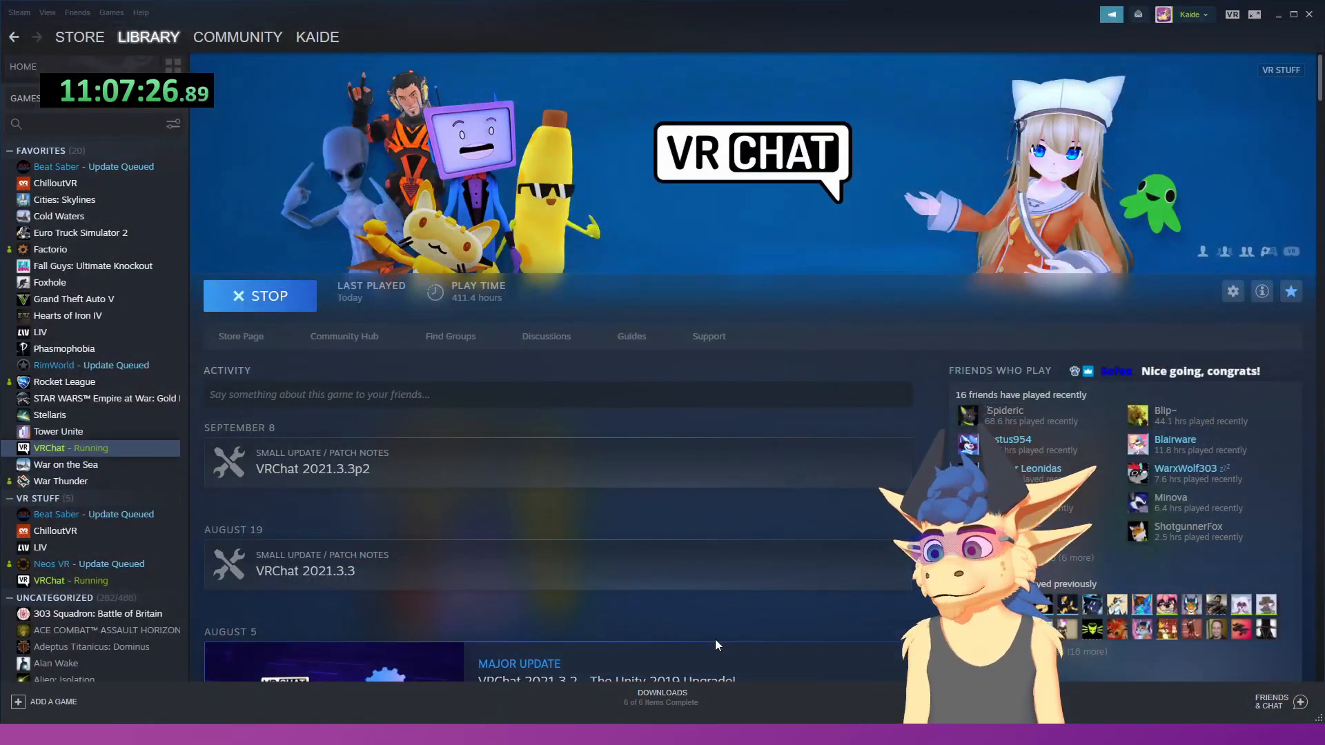
- Switch to Blender and add a camera to the September 2021 Speedrun 27 scene
click(538, 735)
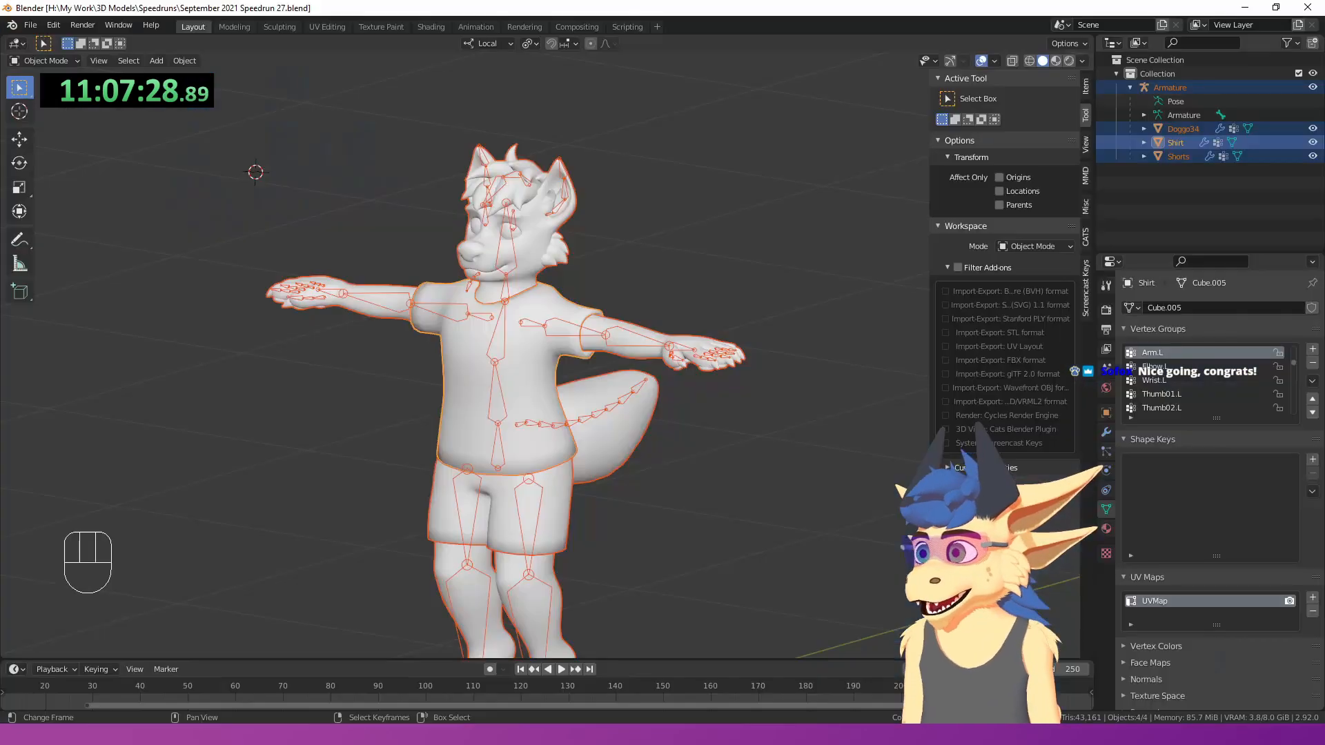
middle_drag(494, 457, 553, 394)
key(shift+a)
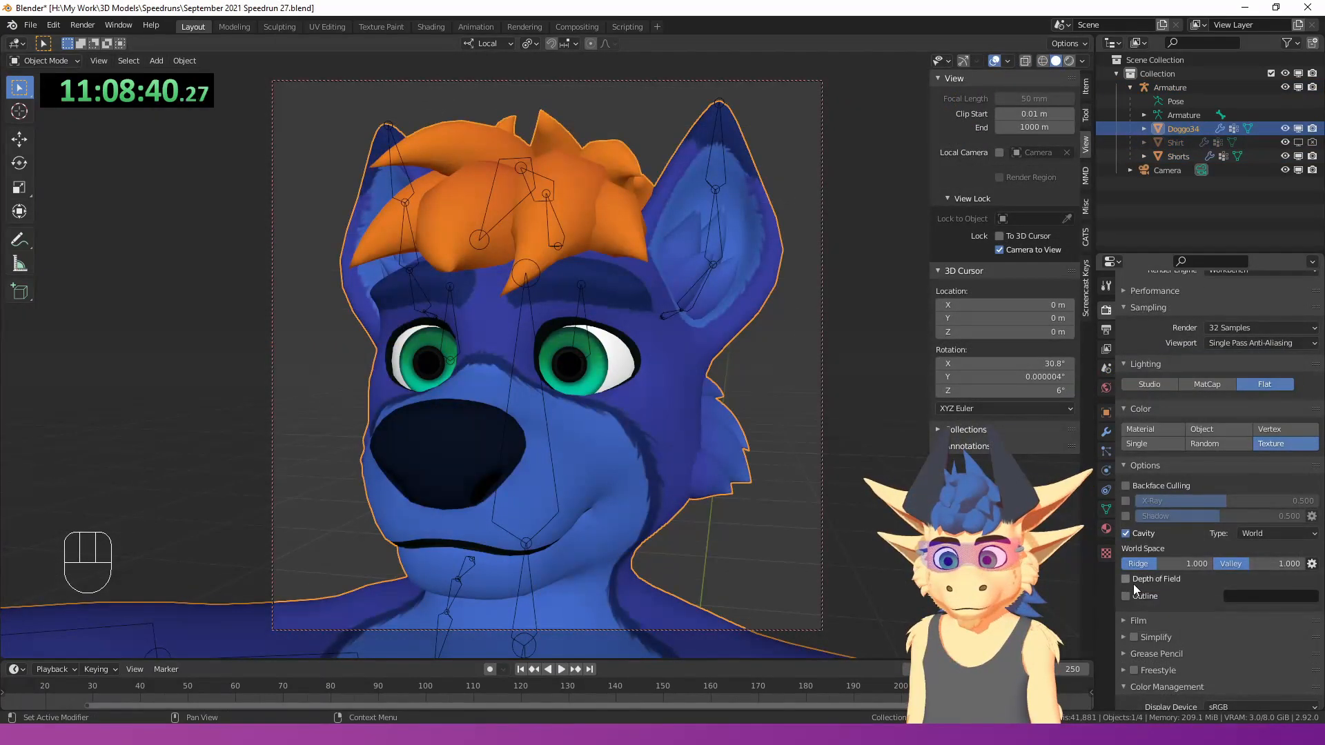
- Render the wolf's head, enable the Transparent film option, and render the head again
key(F12)
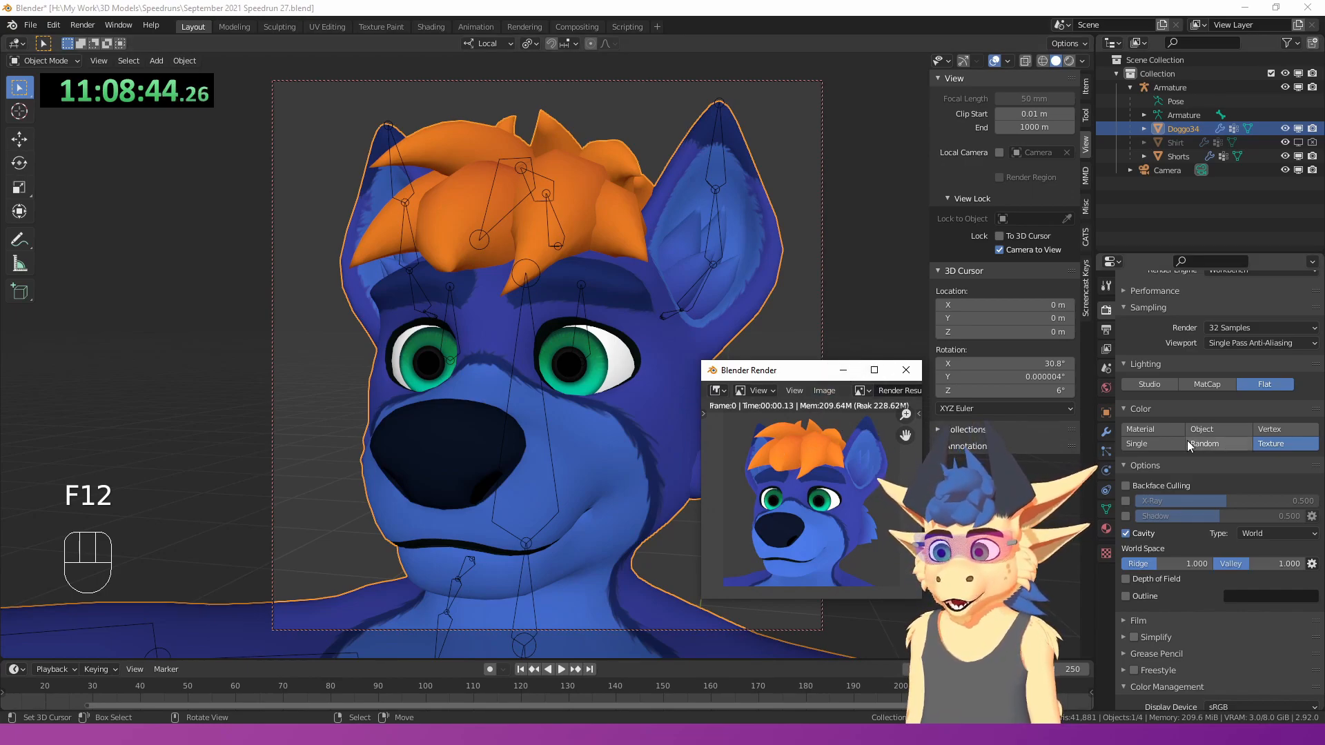
scroll(1172, 438, up, 2)
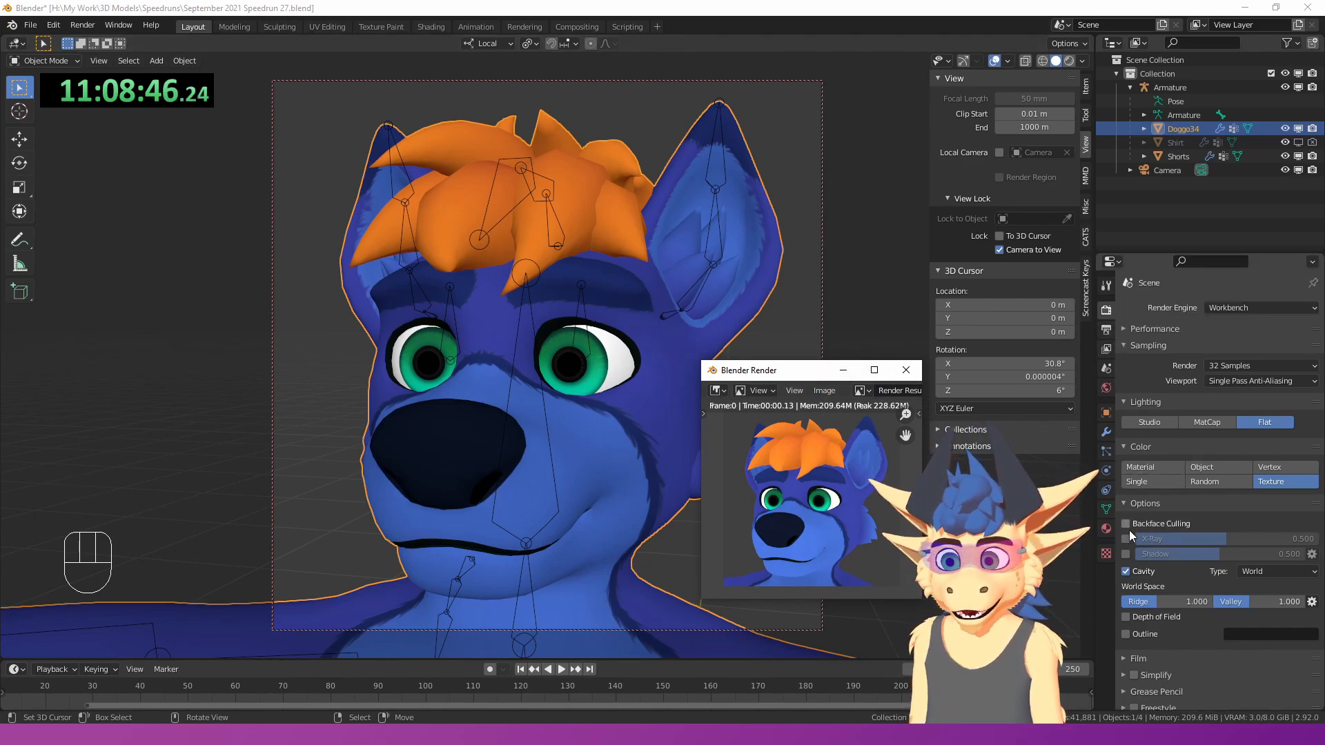
scroll(1130, 539, down, 4)
click(1160, 578)
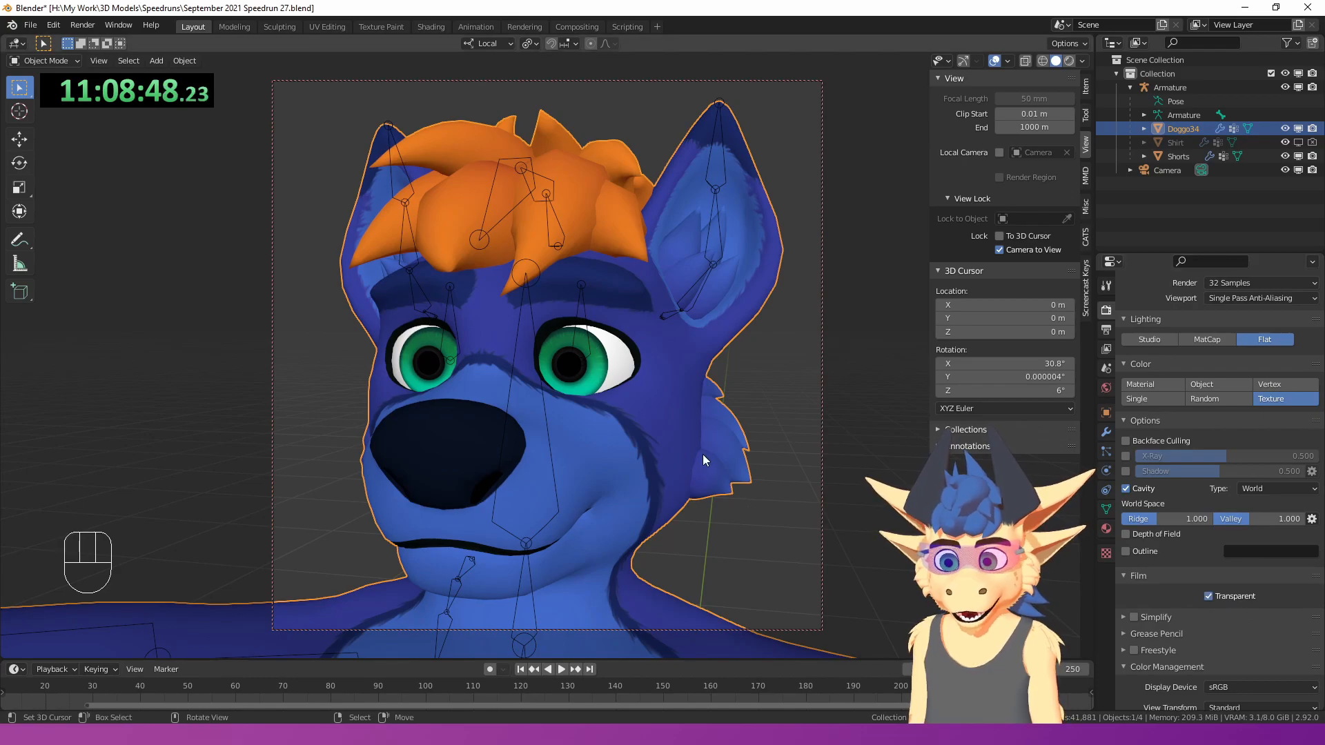
key(F12)
- Save the head render as Expressions in a new folder named Icons inside the Speedruns folder
click(827, 392)
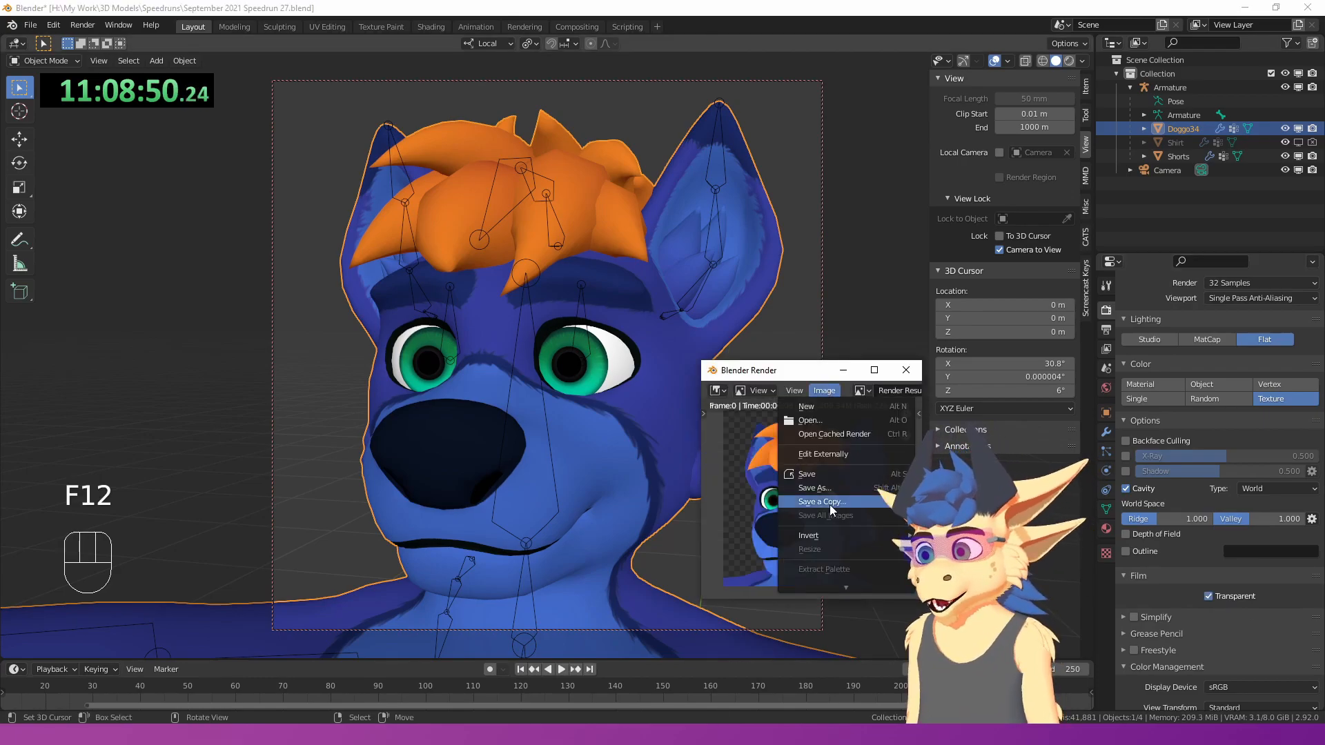
click(824, 491)
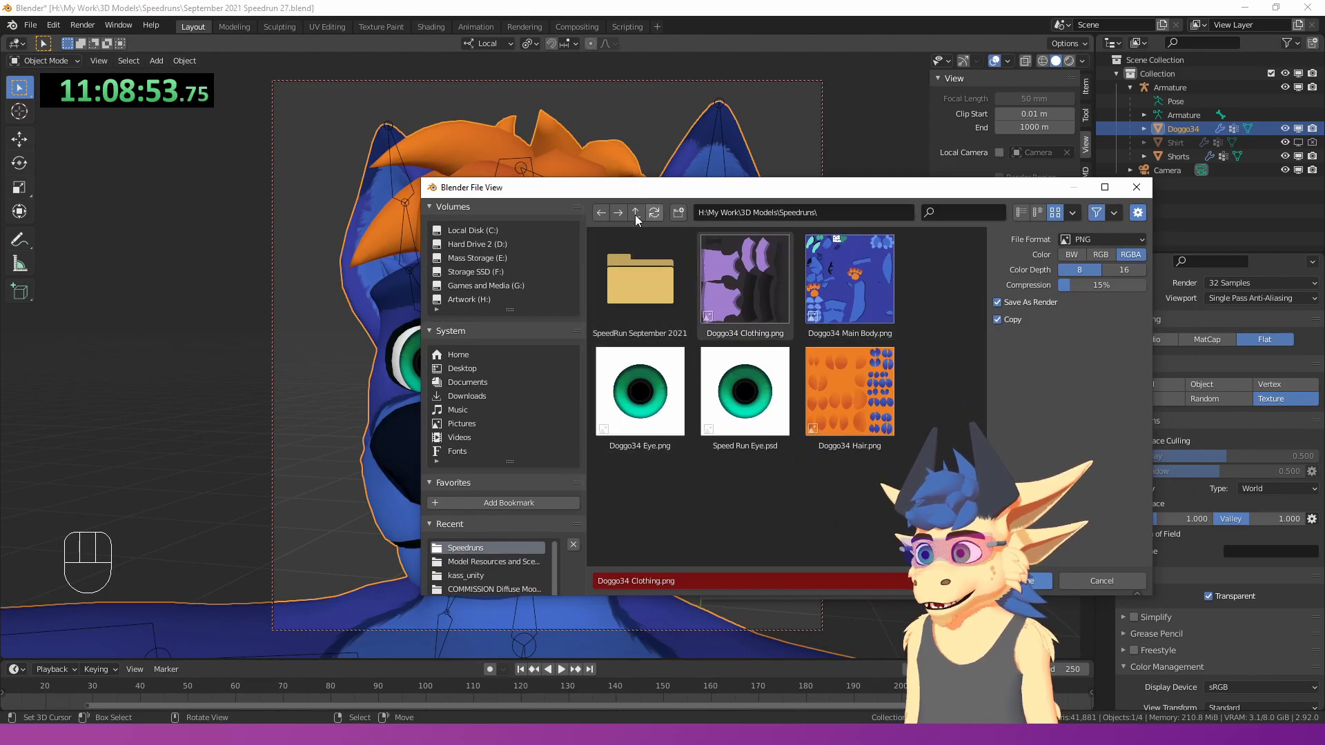
click(678, 212)
text(Icons)
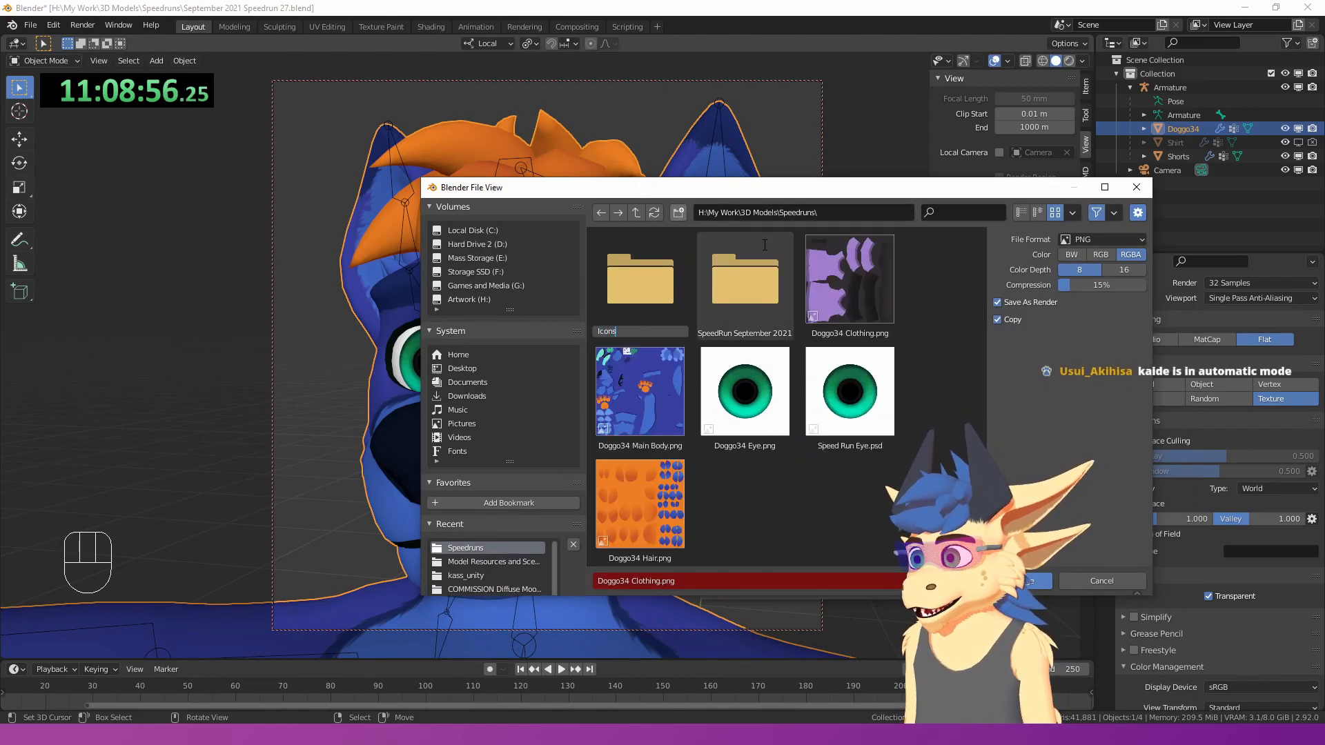
key(Return)
double_click(635, 304)
click(690, 580)
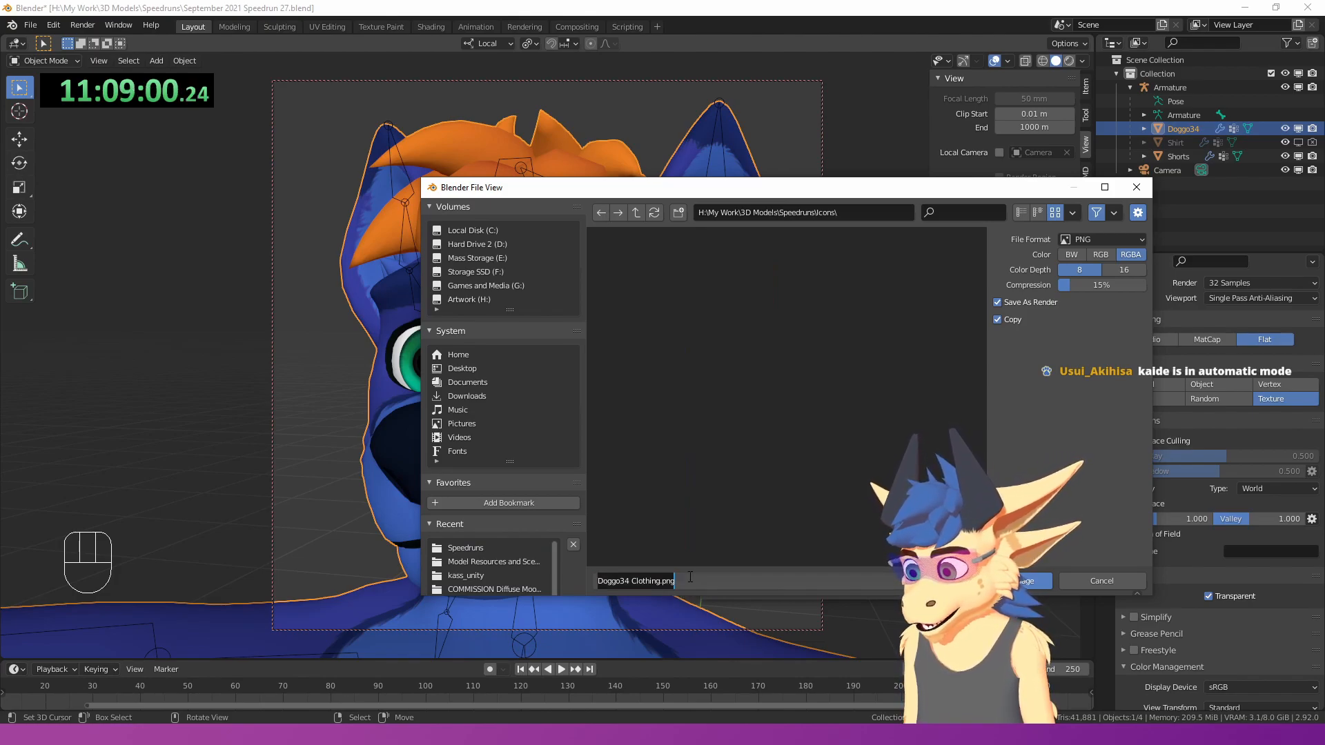
text(Expressions)
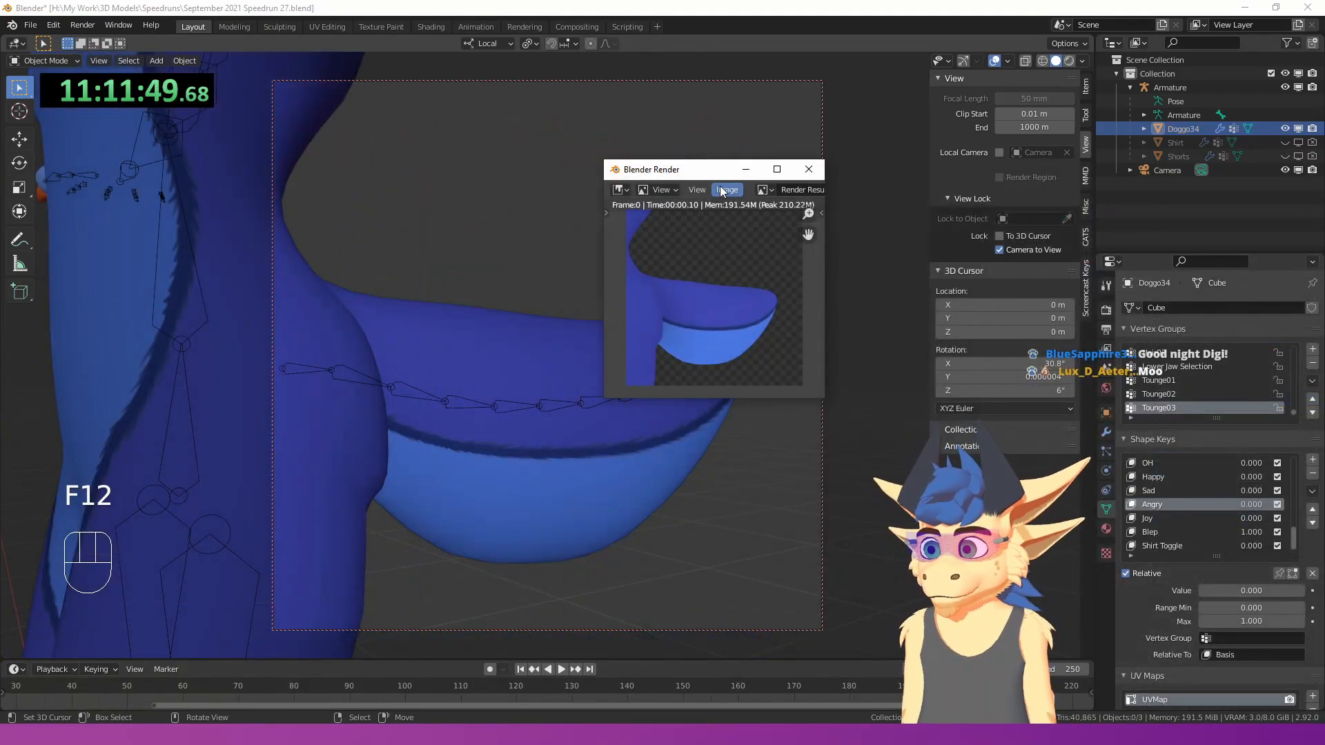
- Save the rendered tail image as Tail Wag.png in the Icons folder
click(724, 190)
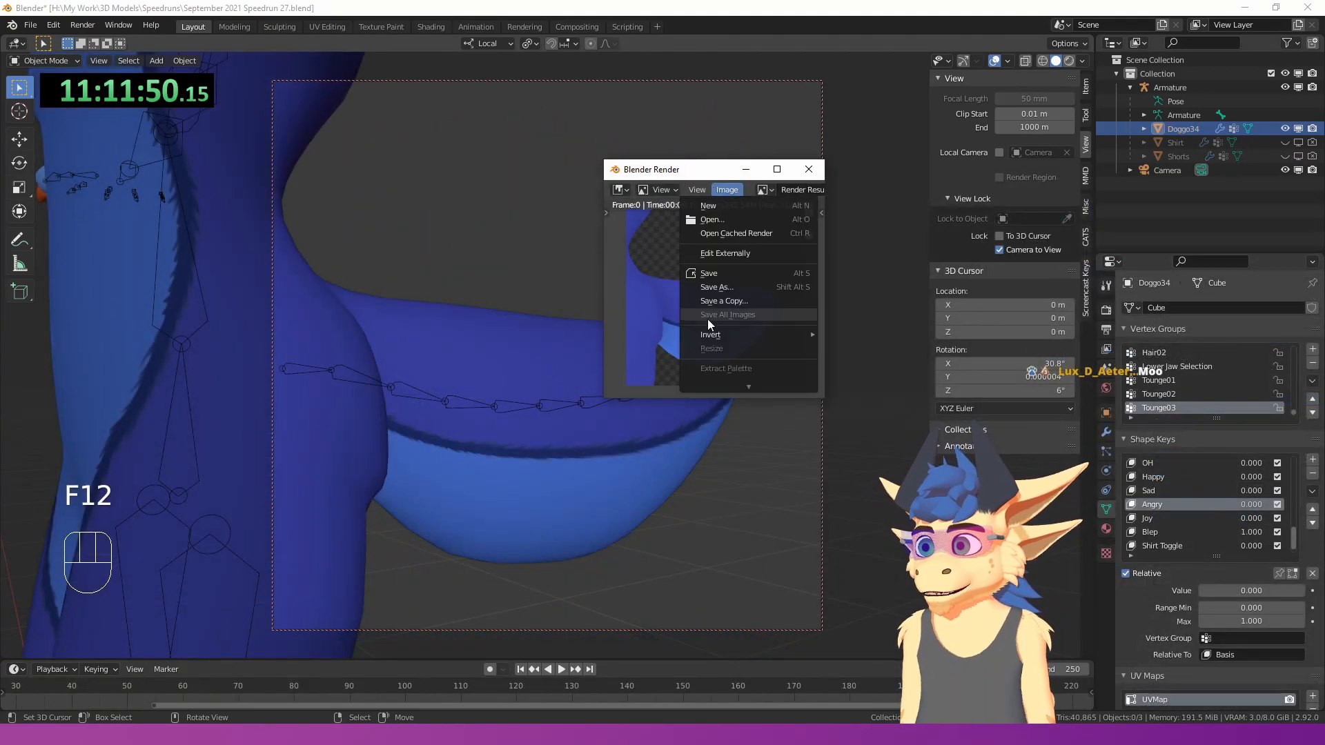
click(720, 288)
click(715, 495)
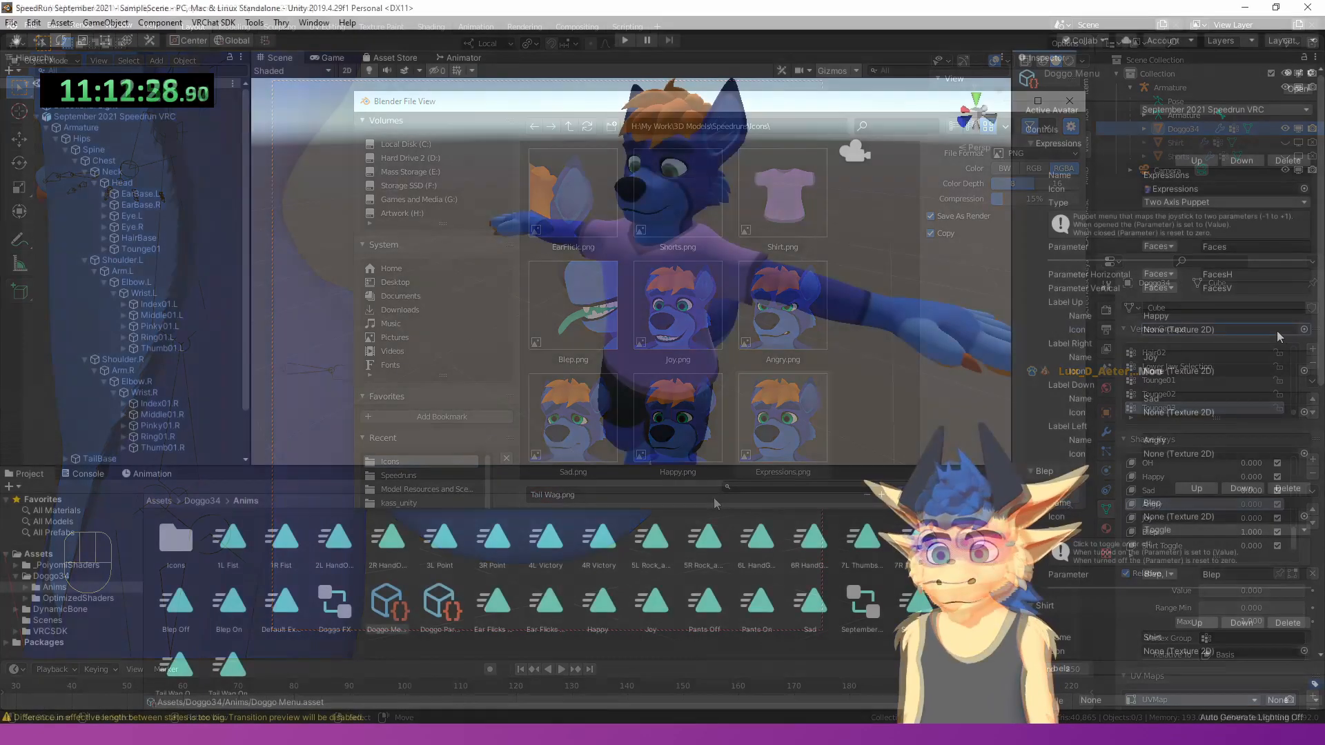
- In Unity's Doggo Menu, assign the Happy texture to the Label Up icon and the Joy texture to the Label Right icon
click(1302, 330)
text(hap)
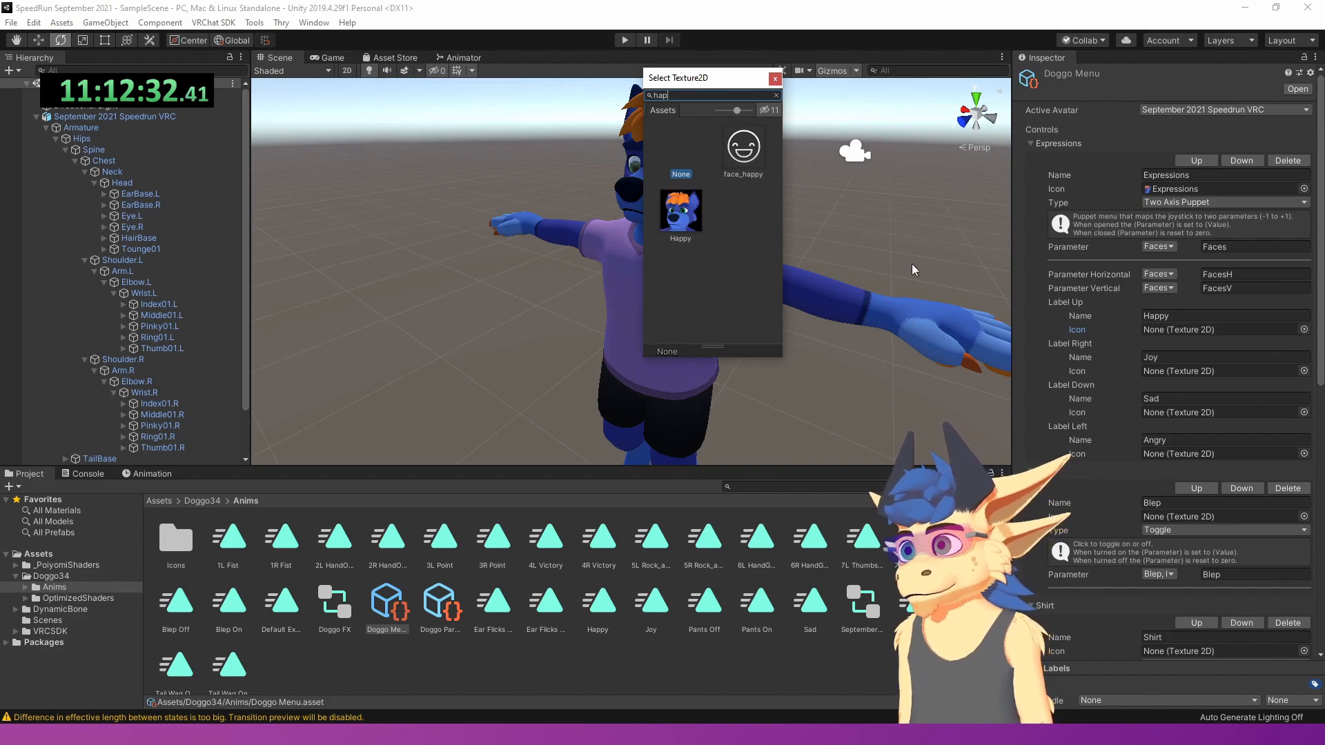
click(1303, 372)
click(1303, 371)
text(joy)
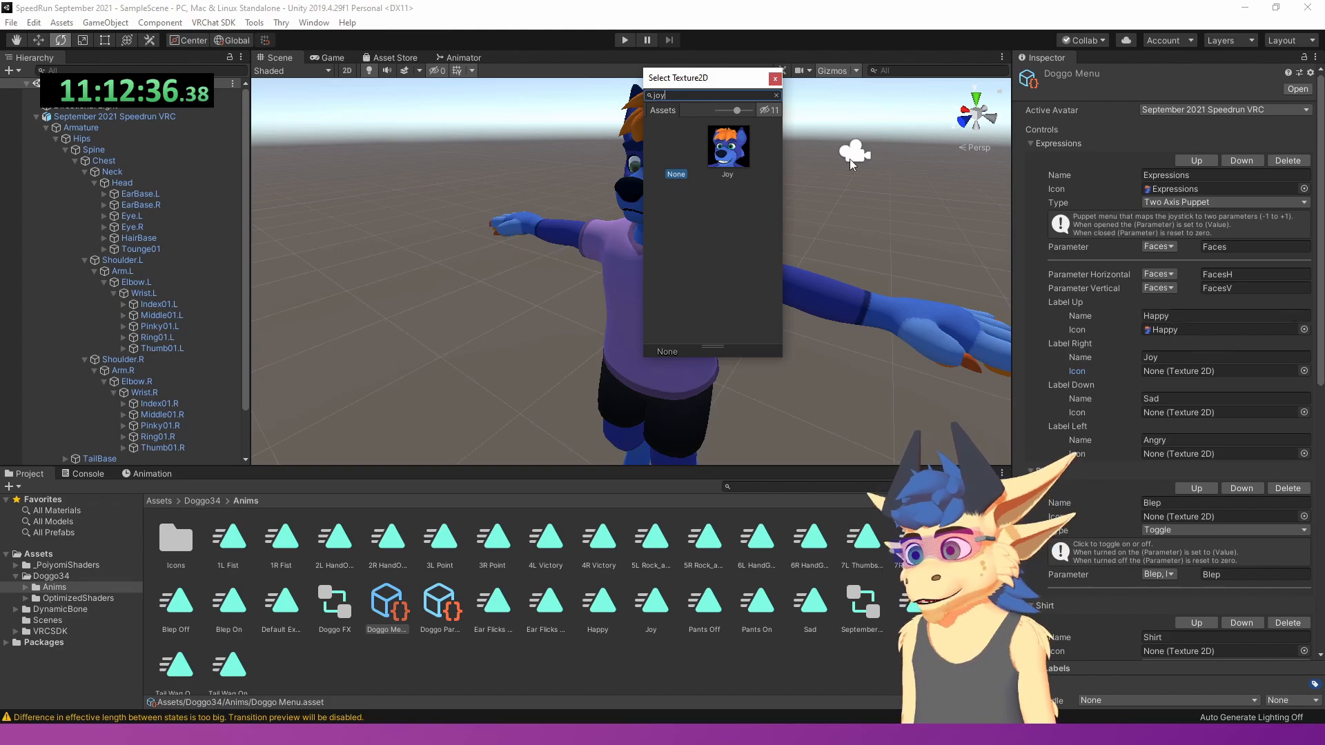
- Assign the Sad texture to the Label Down icon and the Angry texture to the Label Left icon
click(1199, 414)
click(1304, 412)
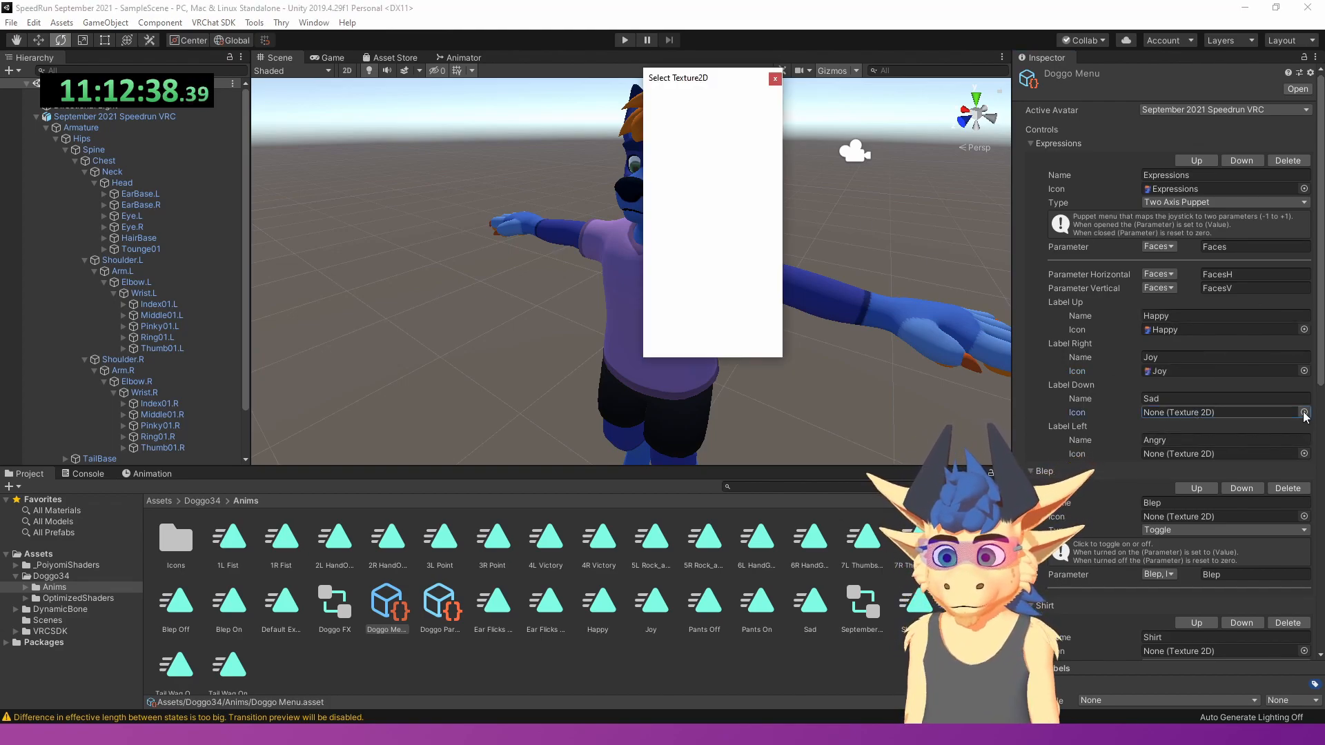
text(sad)
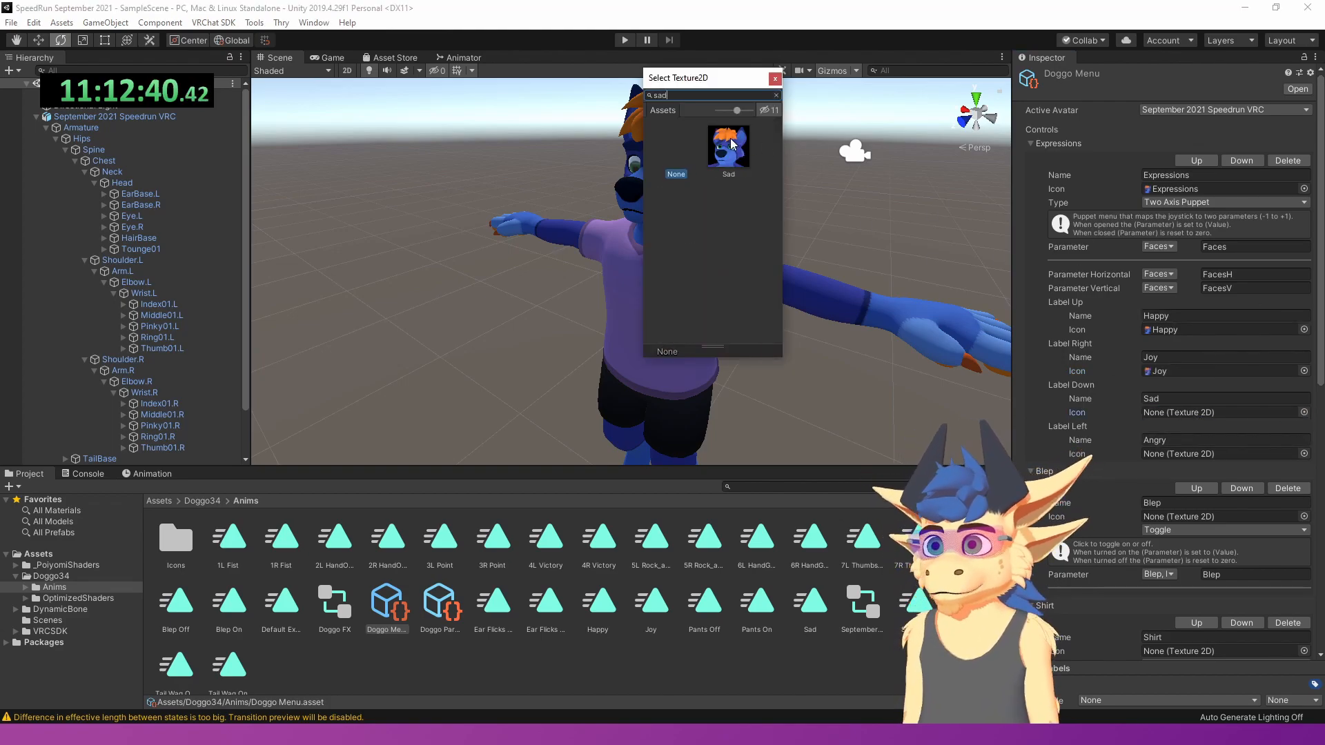
click(1214, 456)
click(1304, 454)
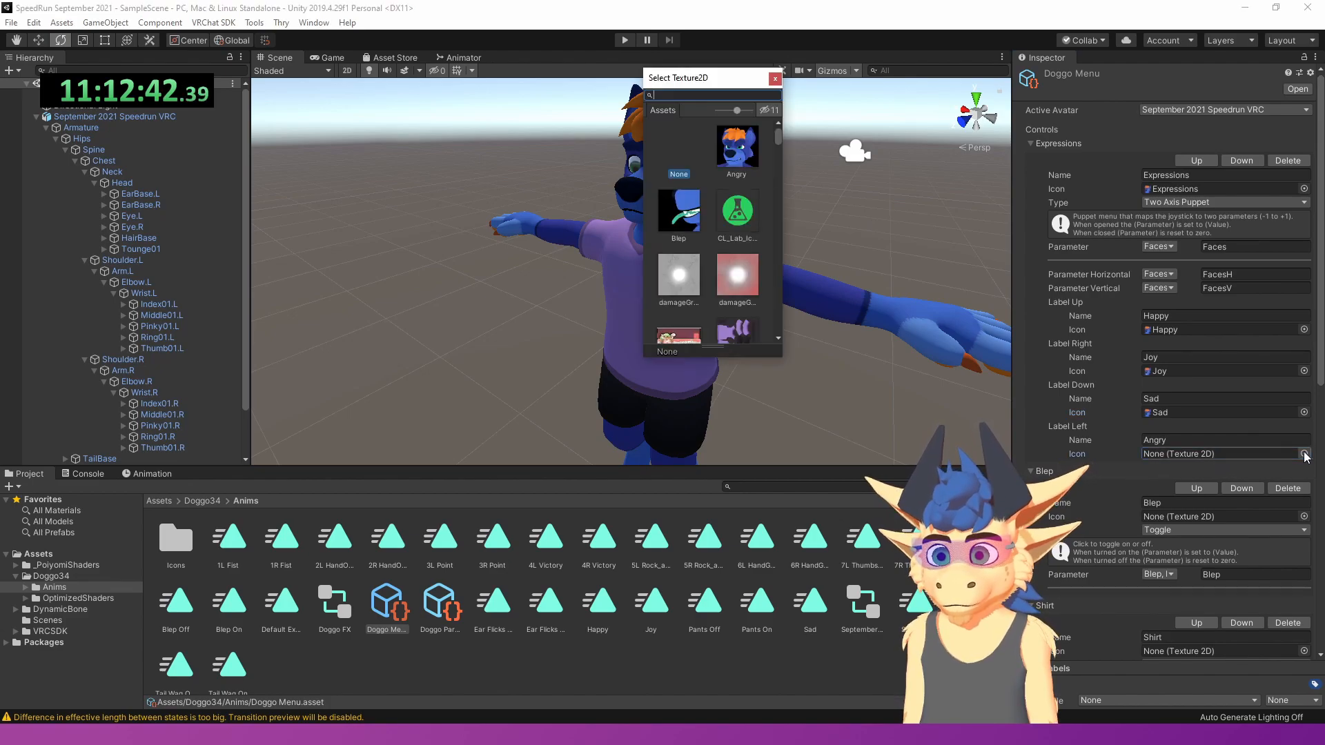
text(ang)
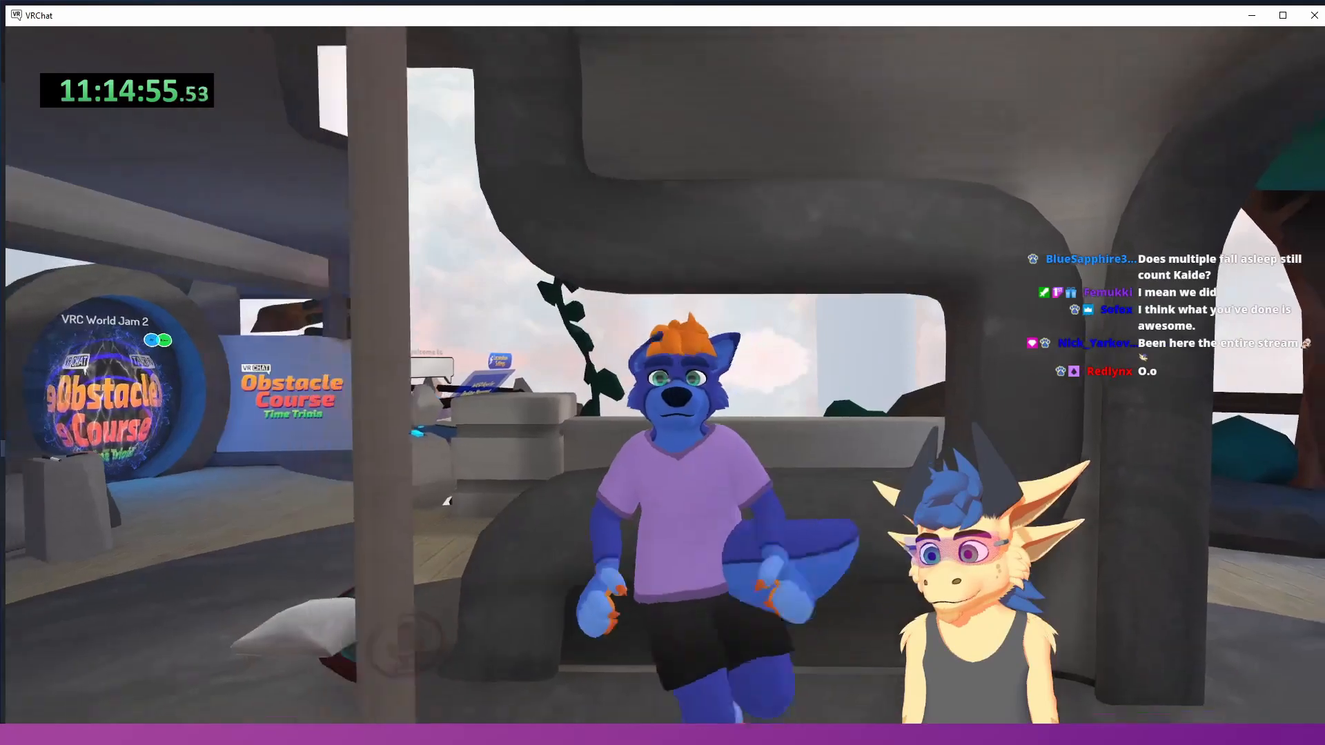
- In VRChat, open the avatar's expressions menu and check its icons and the facial expressions in the mirror
key(r)
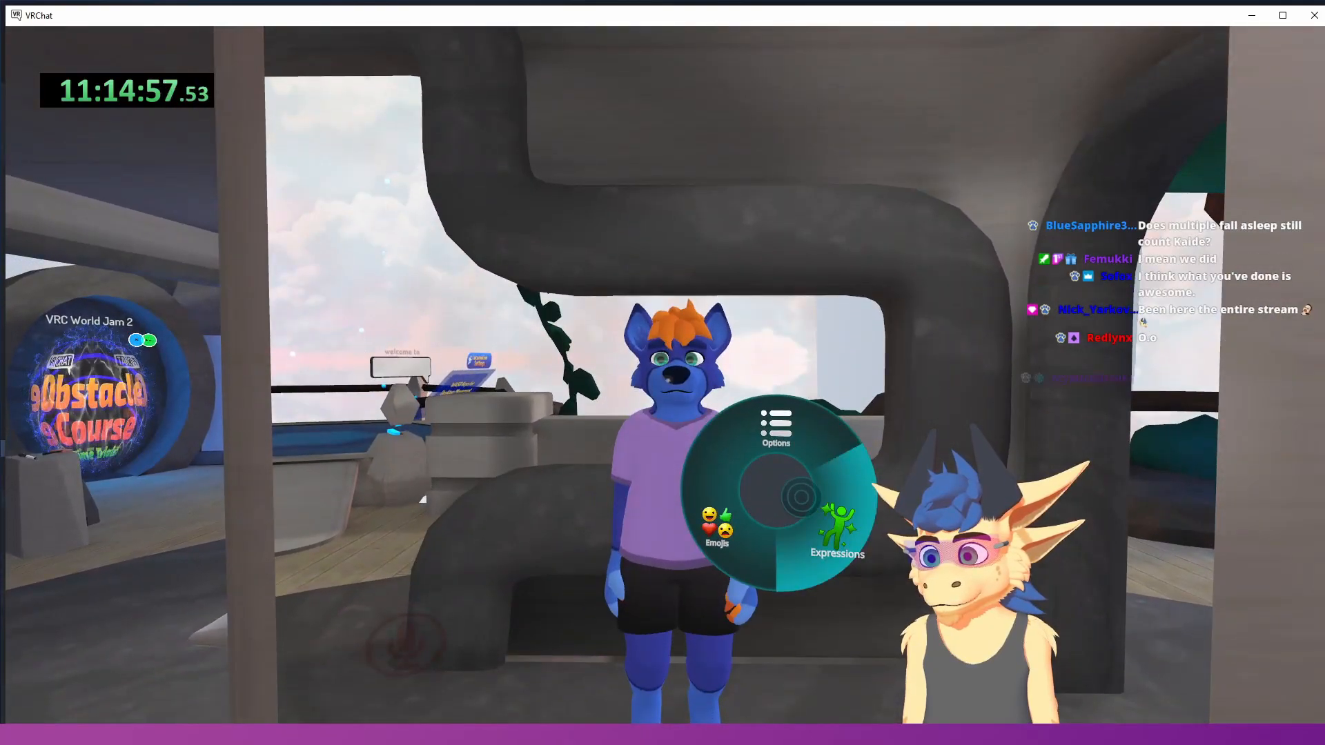
click(801, 497)
key(w)
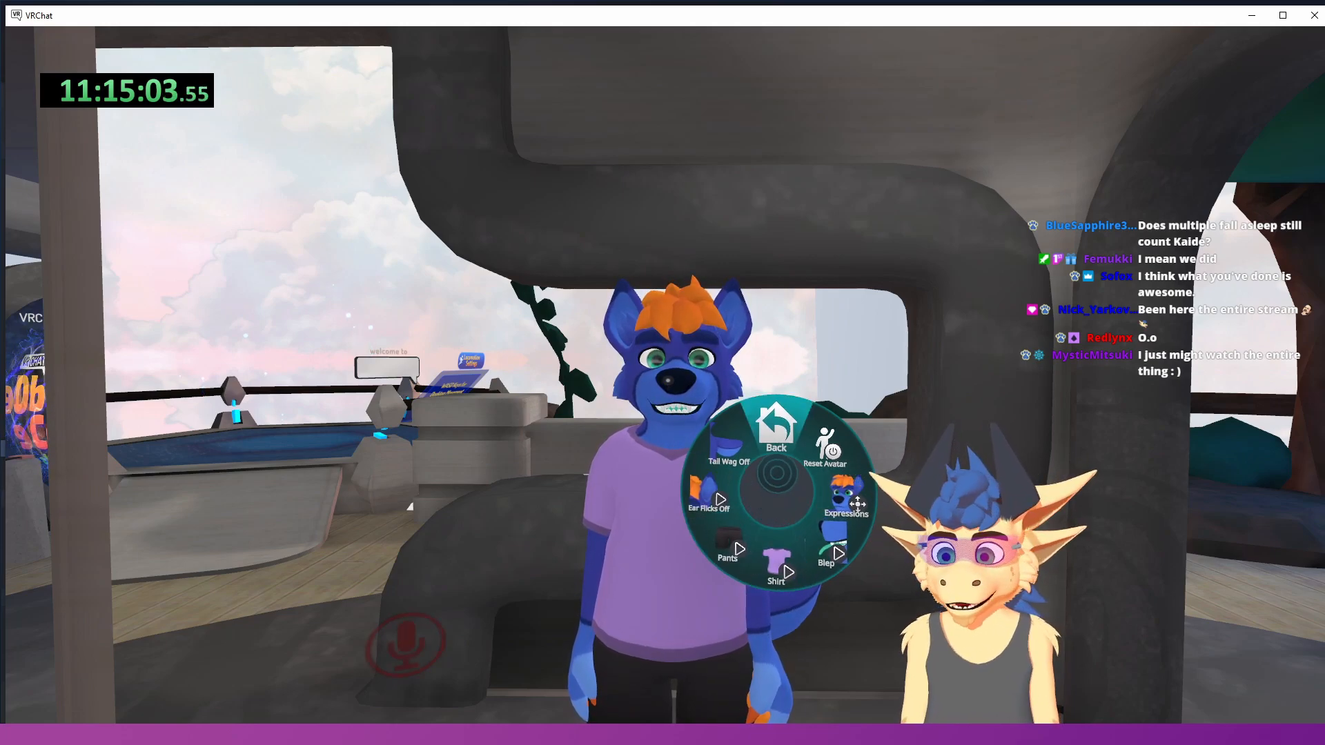
key(r)
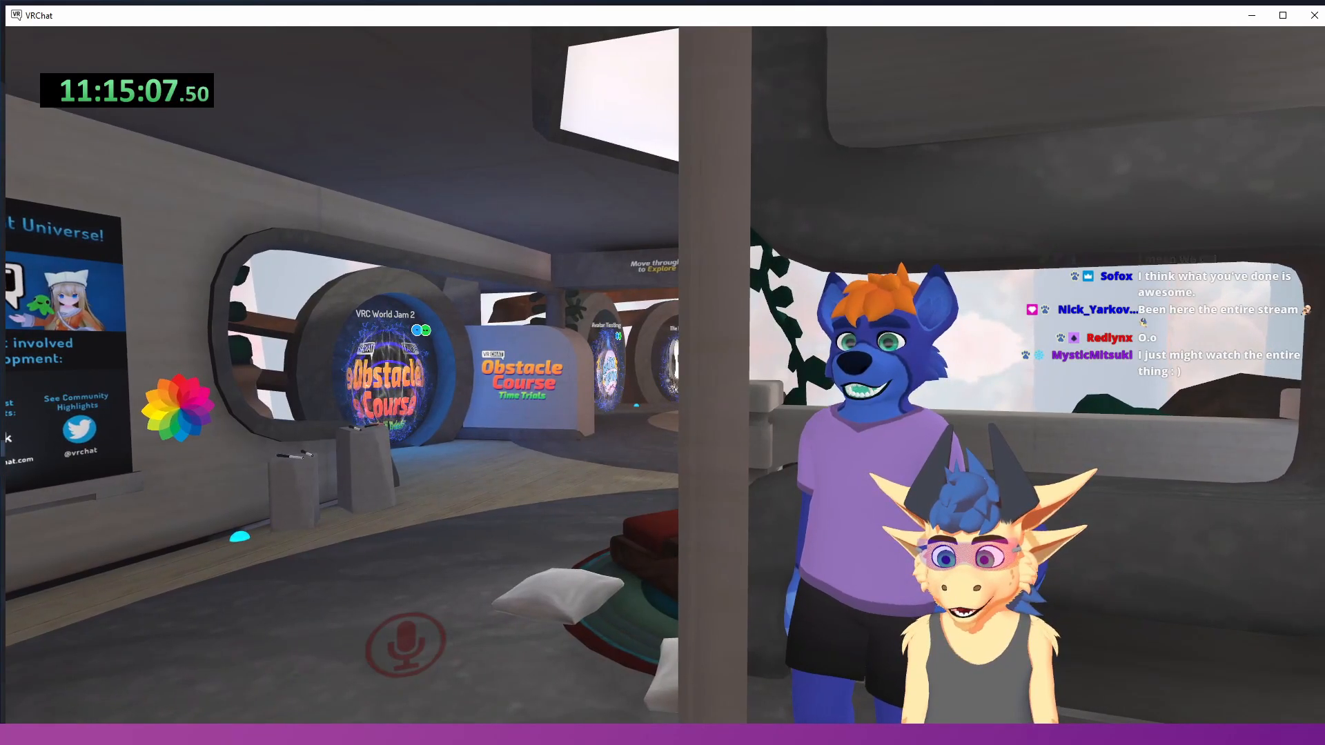
- Walk and jump around in front of the mirror to check how the avatar moves
key(d)
key(s)
key(space)
key(w)
key(space)
- Test the facial expressions, including Angry, with the Expressions puppet menu in front of the mirror
key(r)
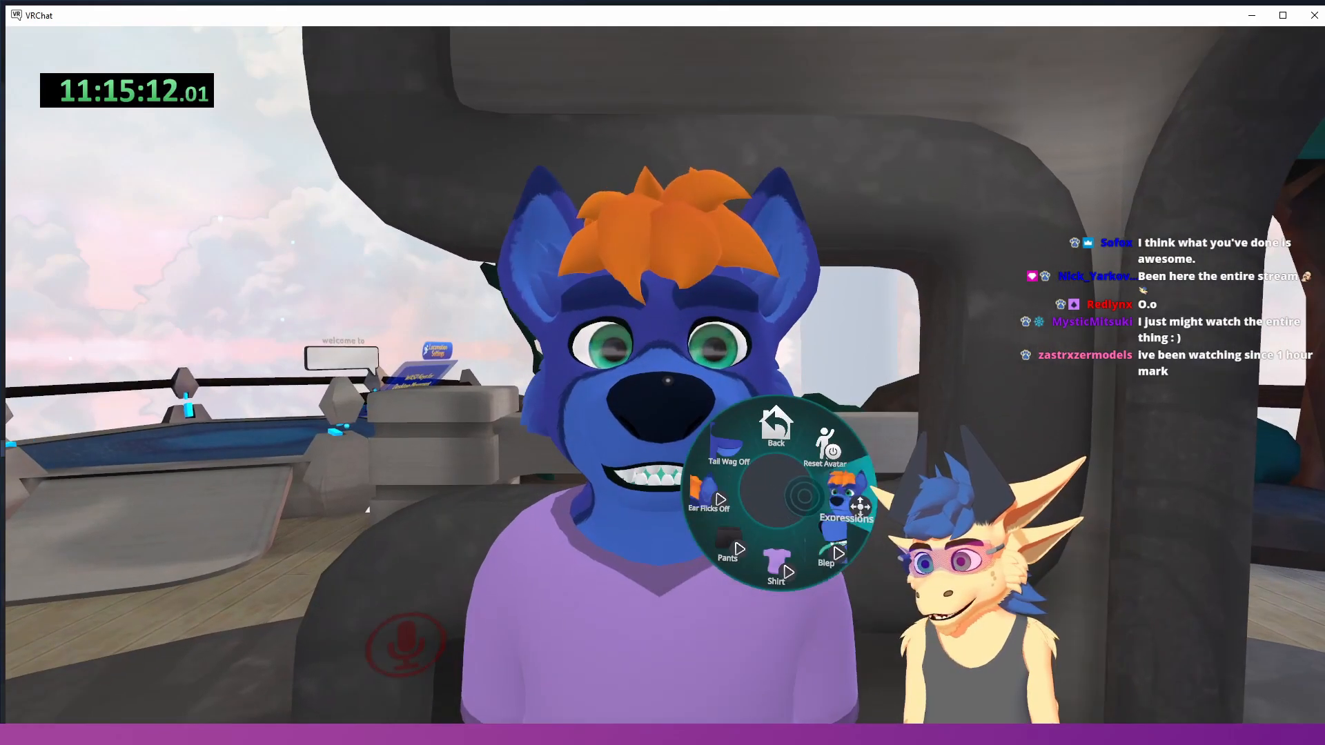
click(846, 504)
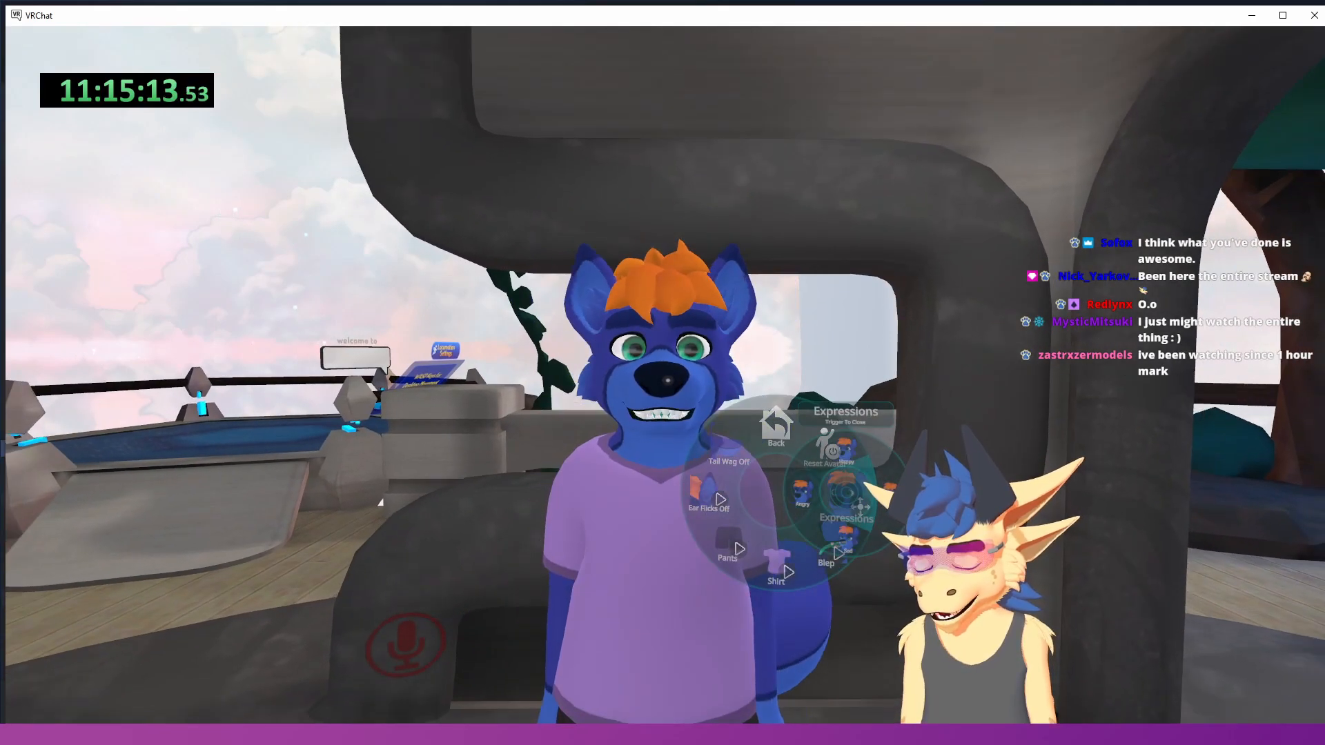
key(s)
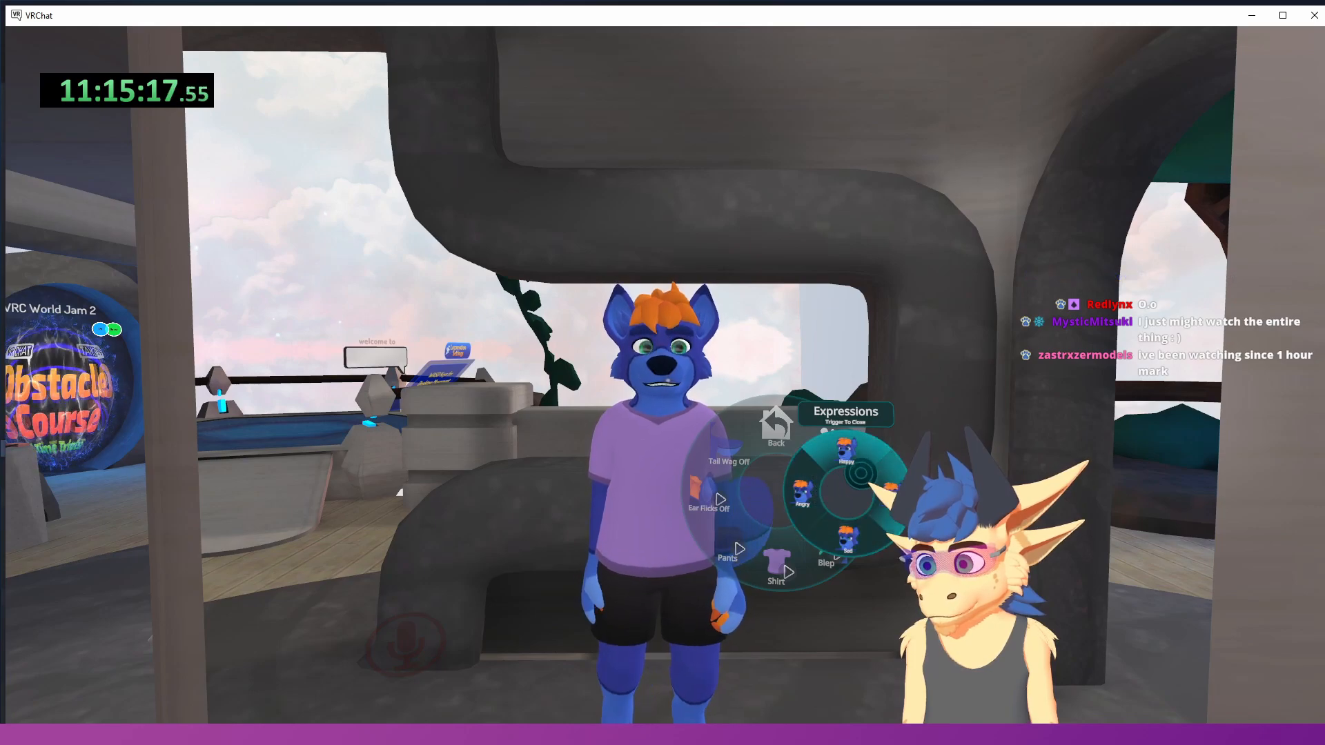
key(w)
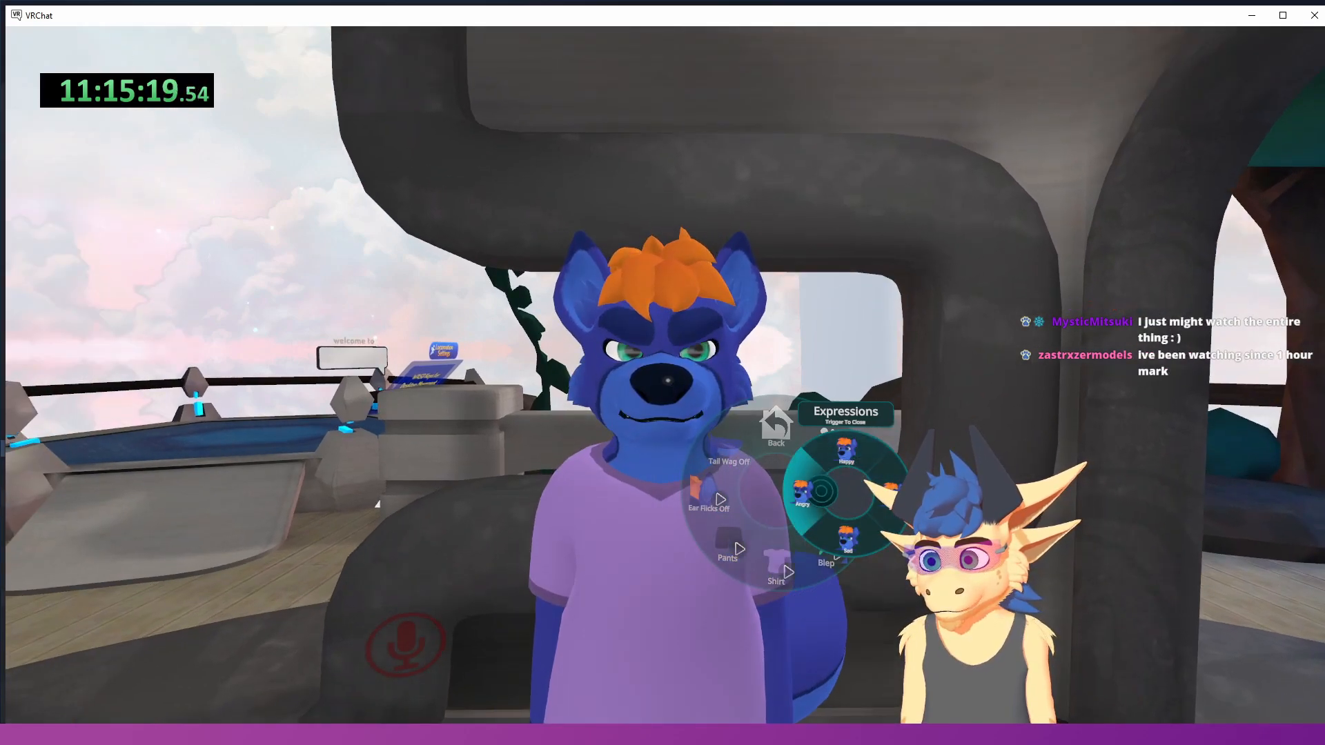
key(Escape)
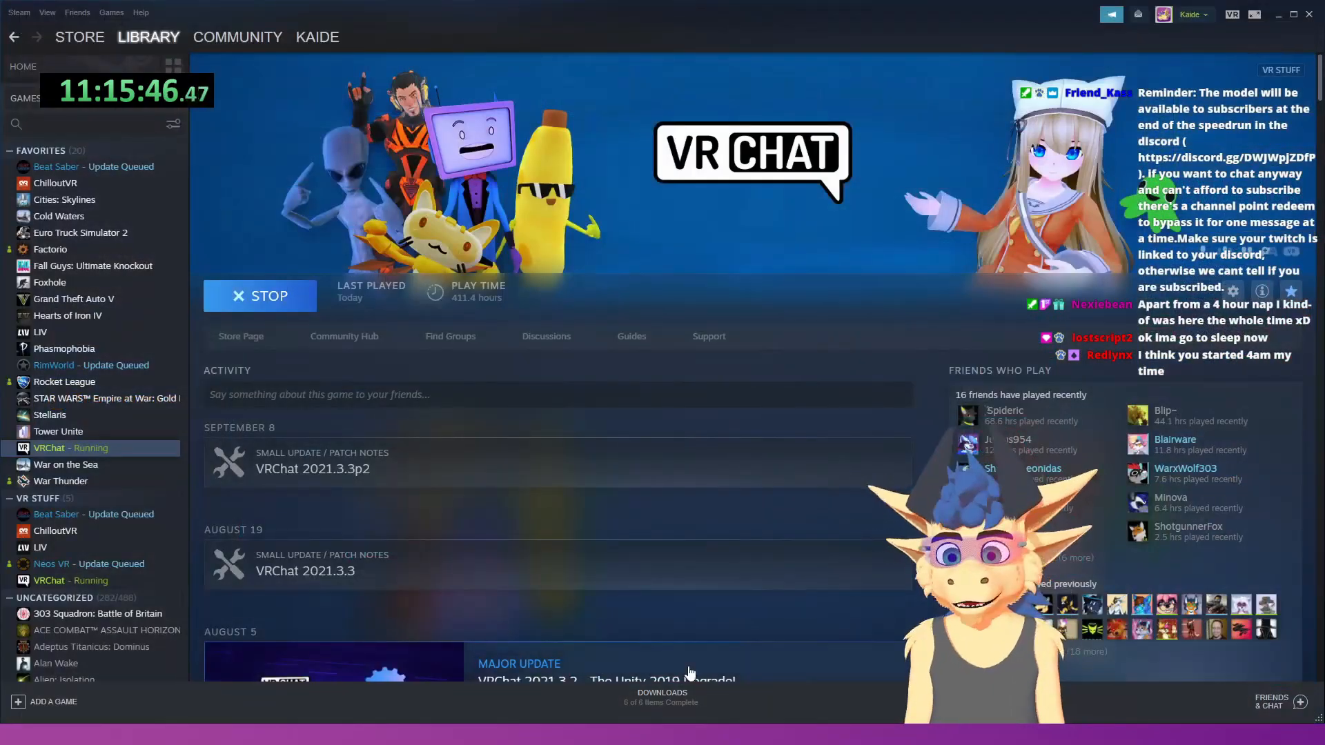
- Switch back to Unity, close the VRChat SDK window, and bring the avatar's upper body into view
key(alt+Tab)
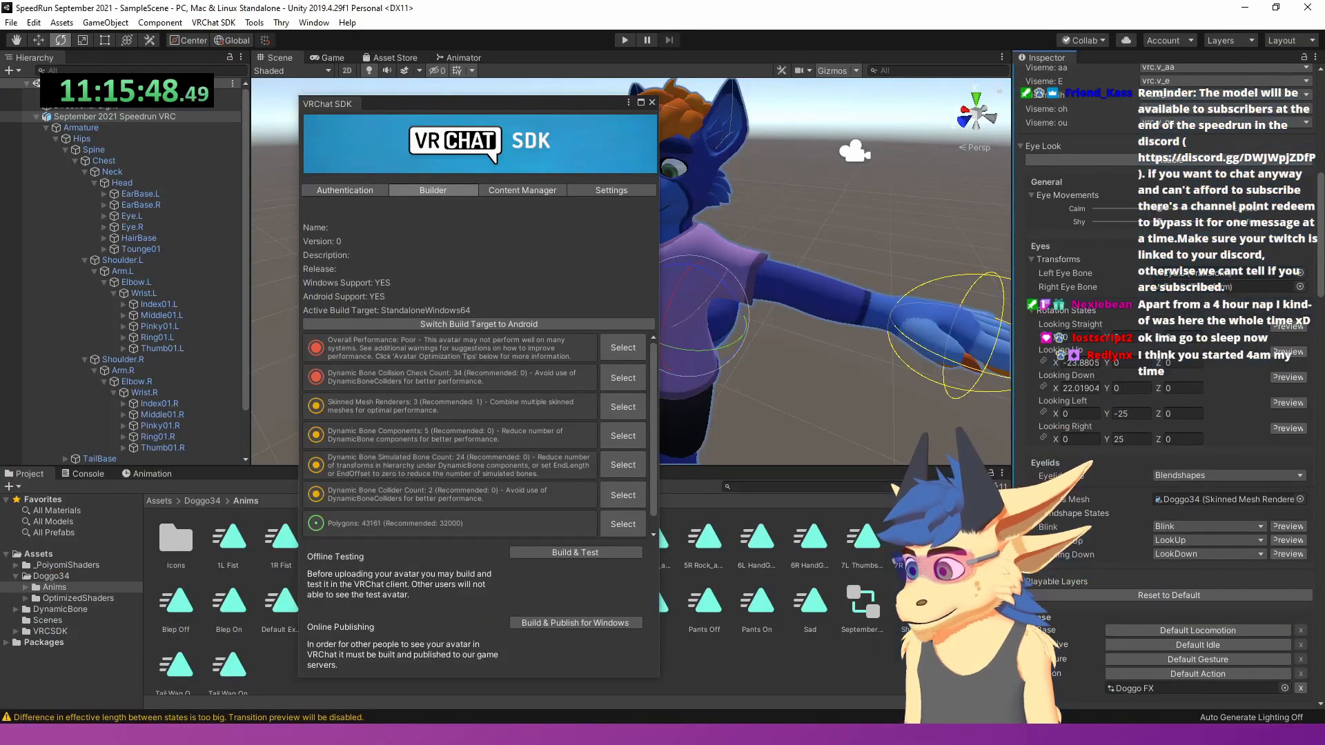
click(653, 104)
alt+drag(690, 207, 547, 173)
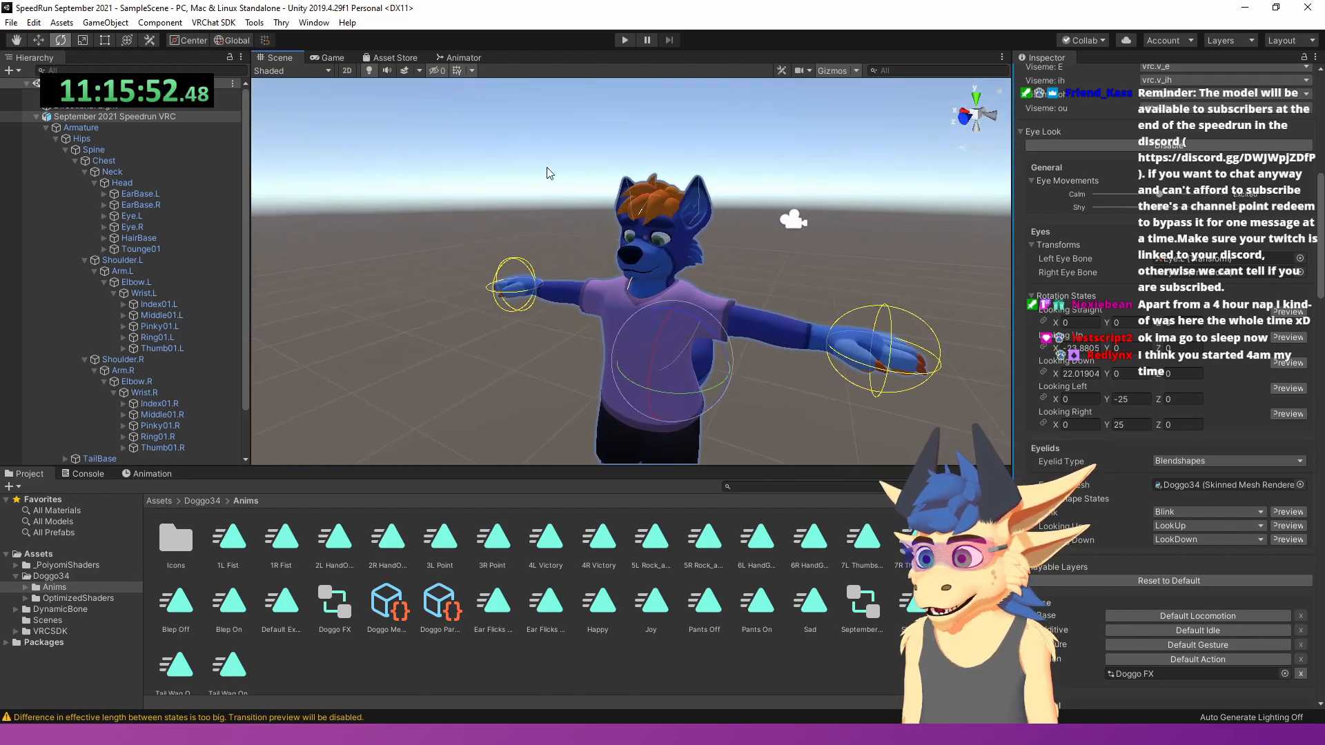
- Export the selected assets with their dependencies as a unitypackage file
click(62, 23)
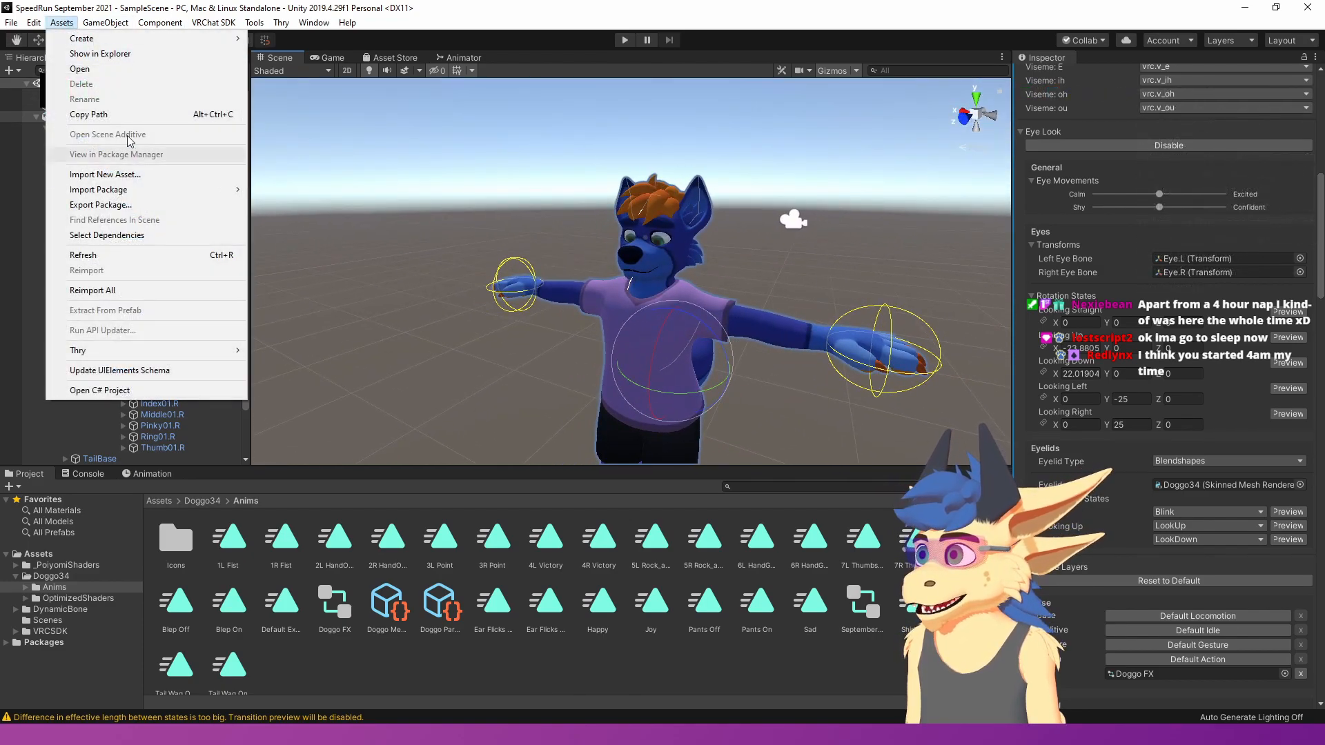
click(135, 205)
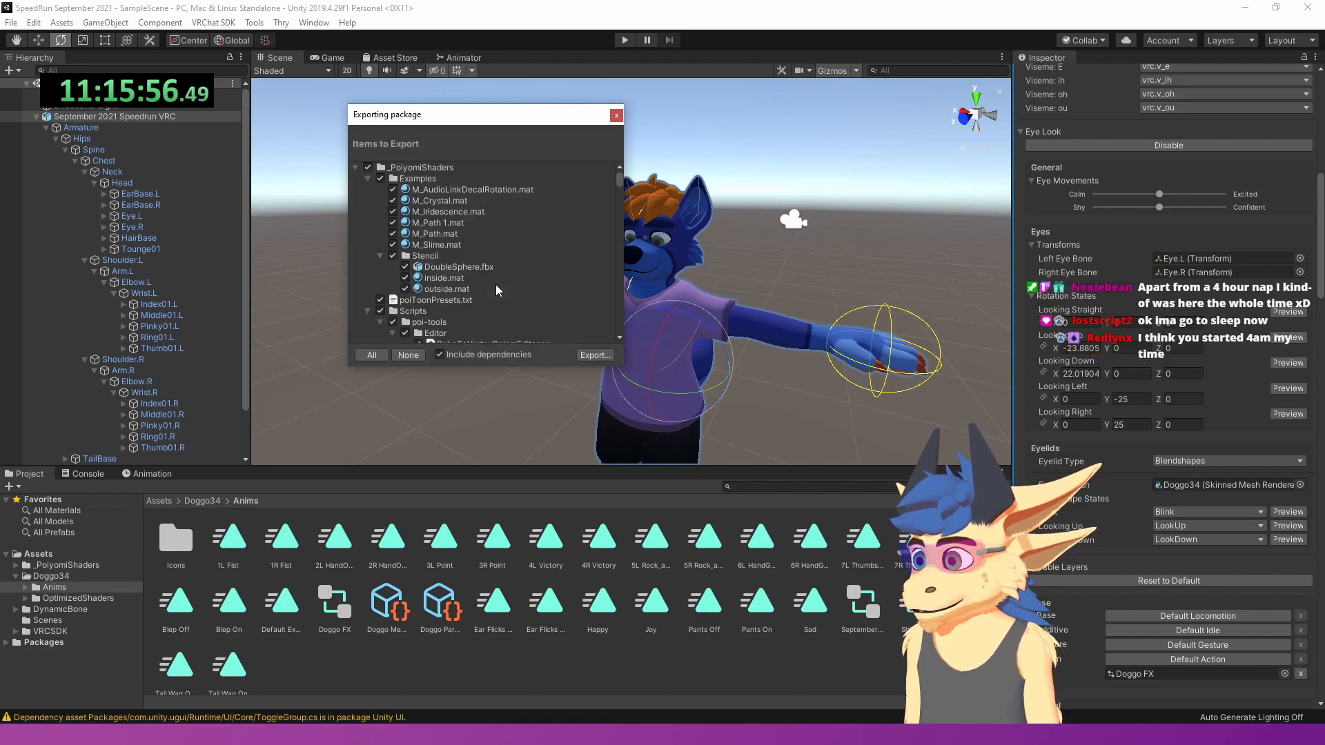
click(596, 355)
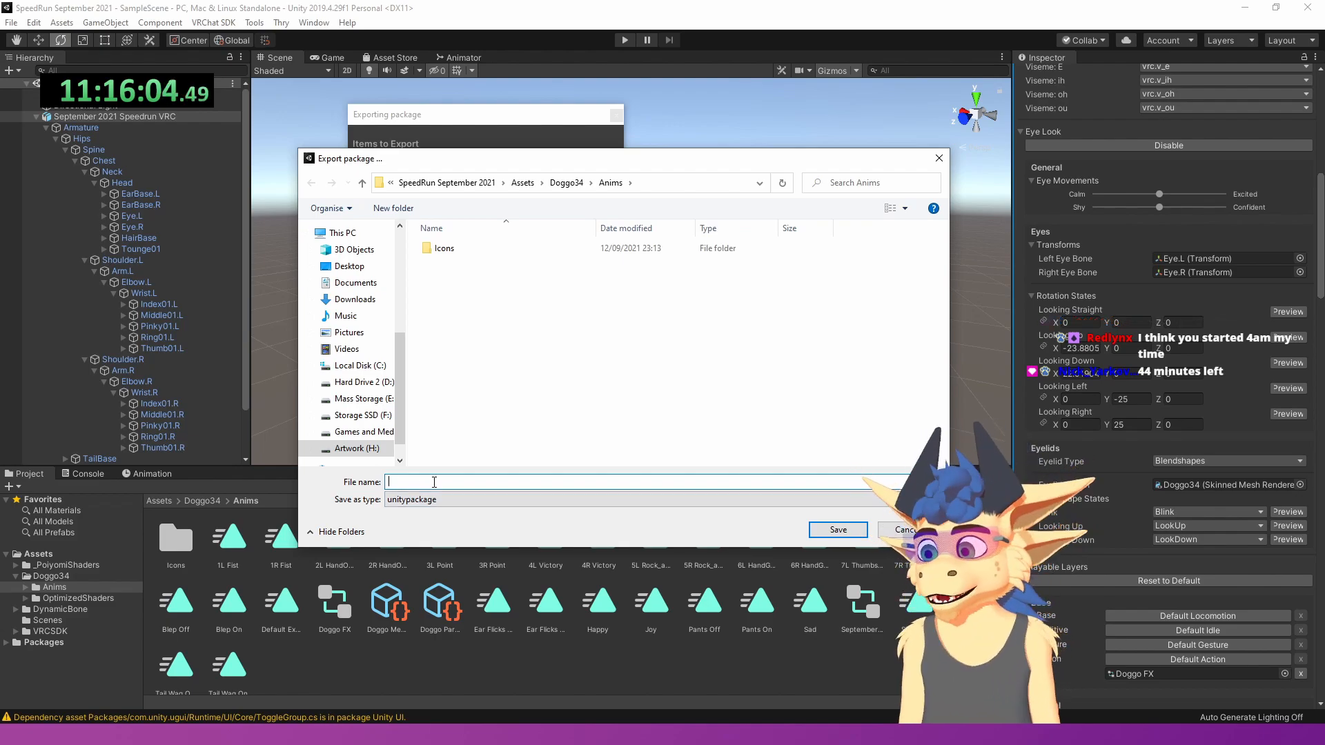
key(BackSpace)
text(l)
key(Return)
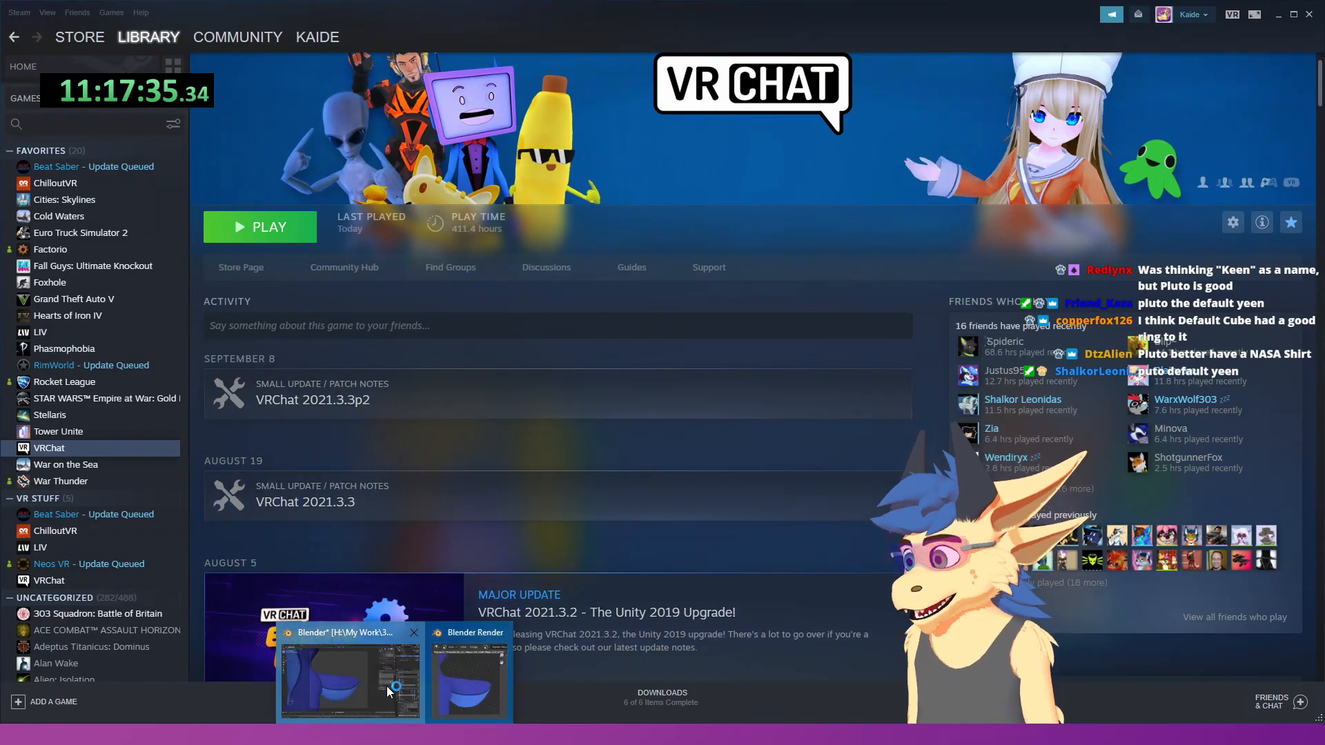
- Switch to Blender, turn off Camera to View, and delete the leftover render object from the wolf's scene
click(387, 686)
shift+middle_drag(505, 380, 1047, 250)
click(1003, 248)
middle_drag(680, 297, 563, 447)
scroll(479, 408, down, 5)
click(510, 423)
key(x)
click(564, 447)
shift+middle_drag(459, 280, 638, 413)
- Select the Doggo34 mesh and clear all of its shape key values
click(501, 379)
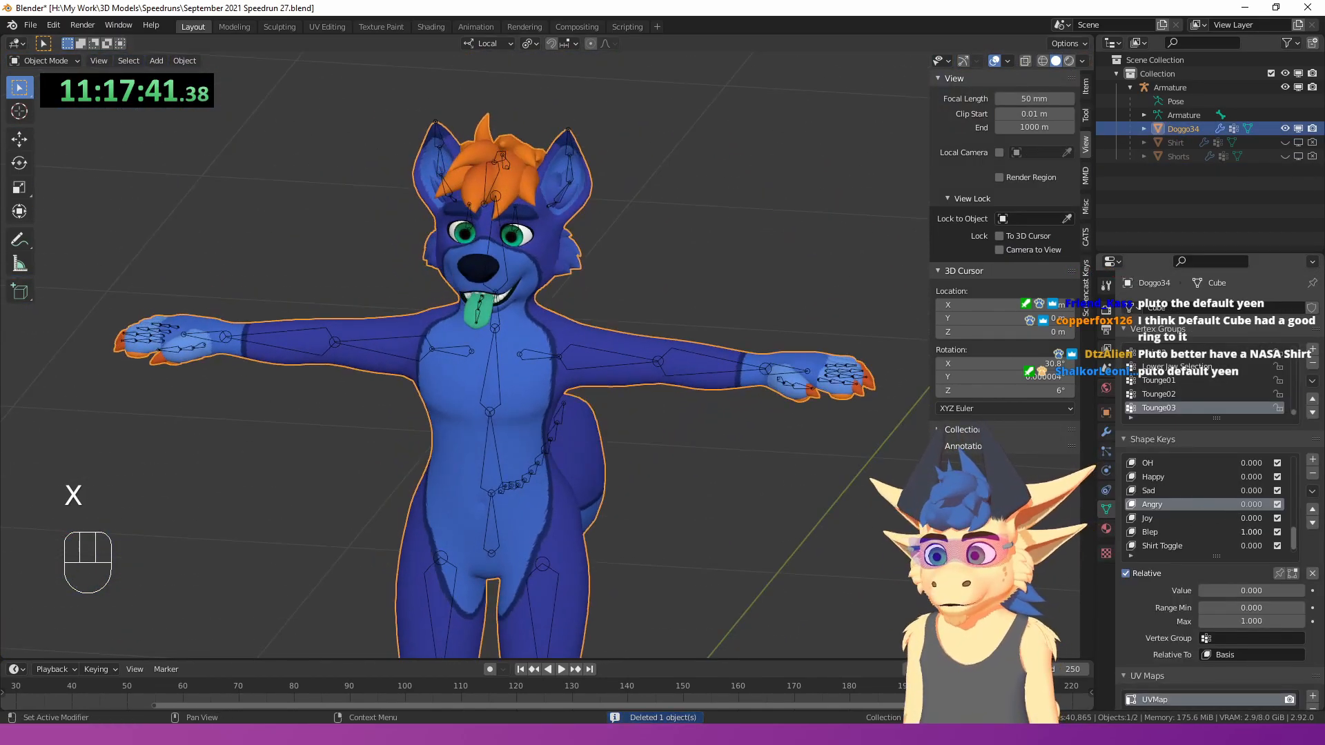
click(1313, 574)
scroll(784, 410, up, 3)
middle_drag(784, 410, 697, 369)
shift+middle_drag(607, 334, 638, 485)
scroll(648, 403, up, 3)
scroll(637, 483, up, 3)
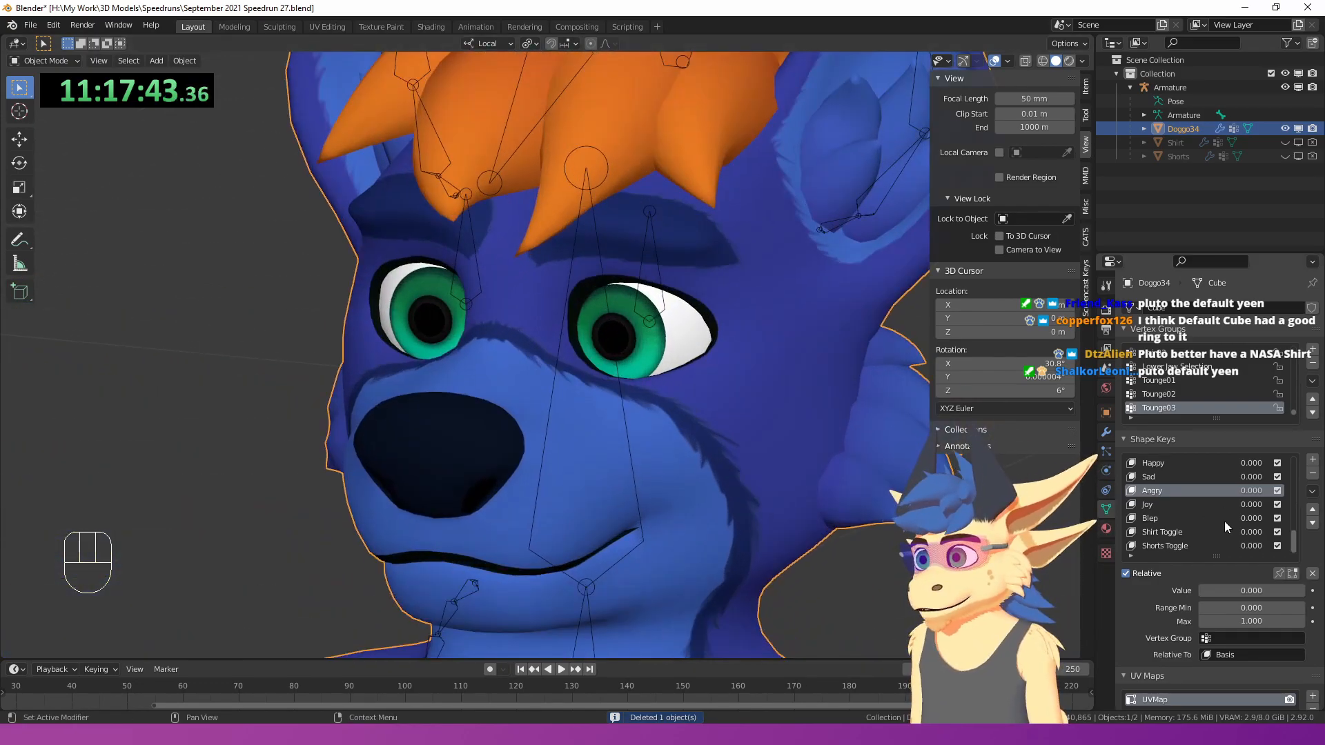
- Add new shape keys below Shorts Toggle on Doggo34 and start renaming them, beginning with a Blink key for Key 29
click(1313, 459)
click(1314, 460)
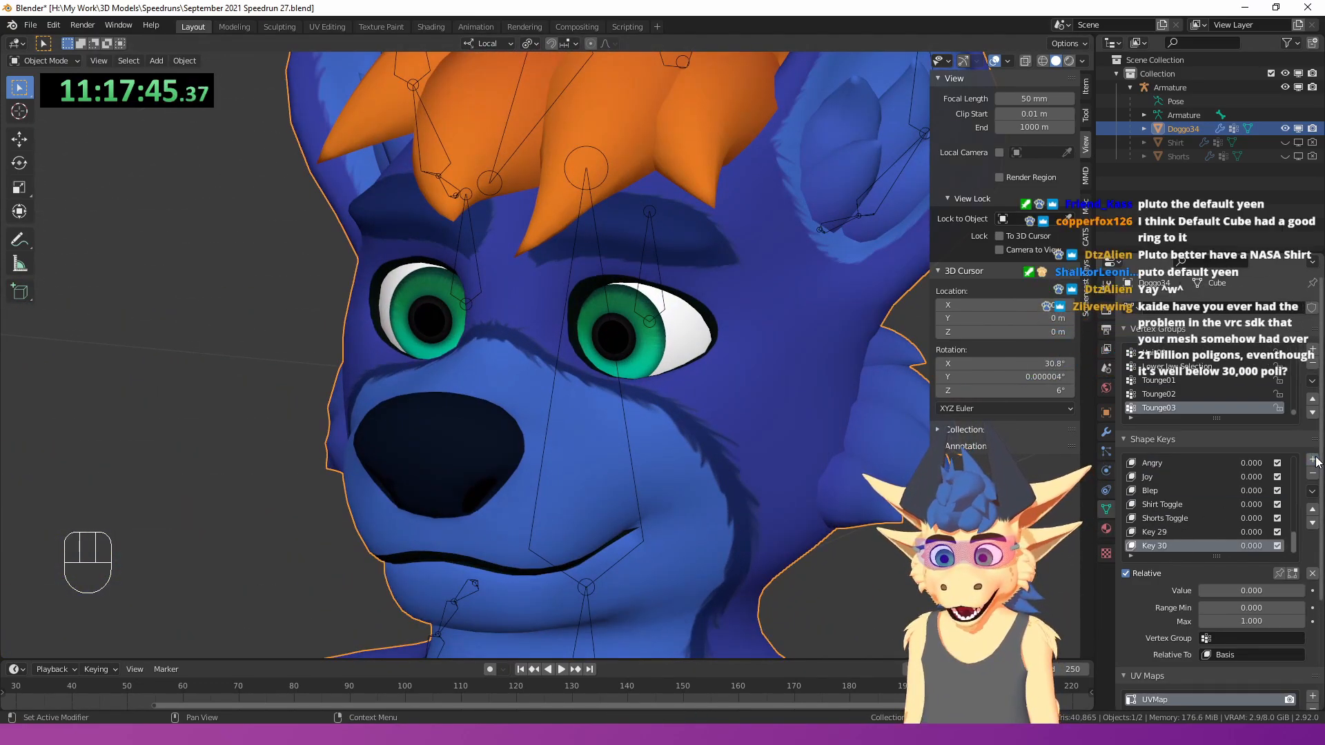
double_click(1167, 518)
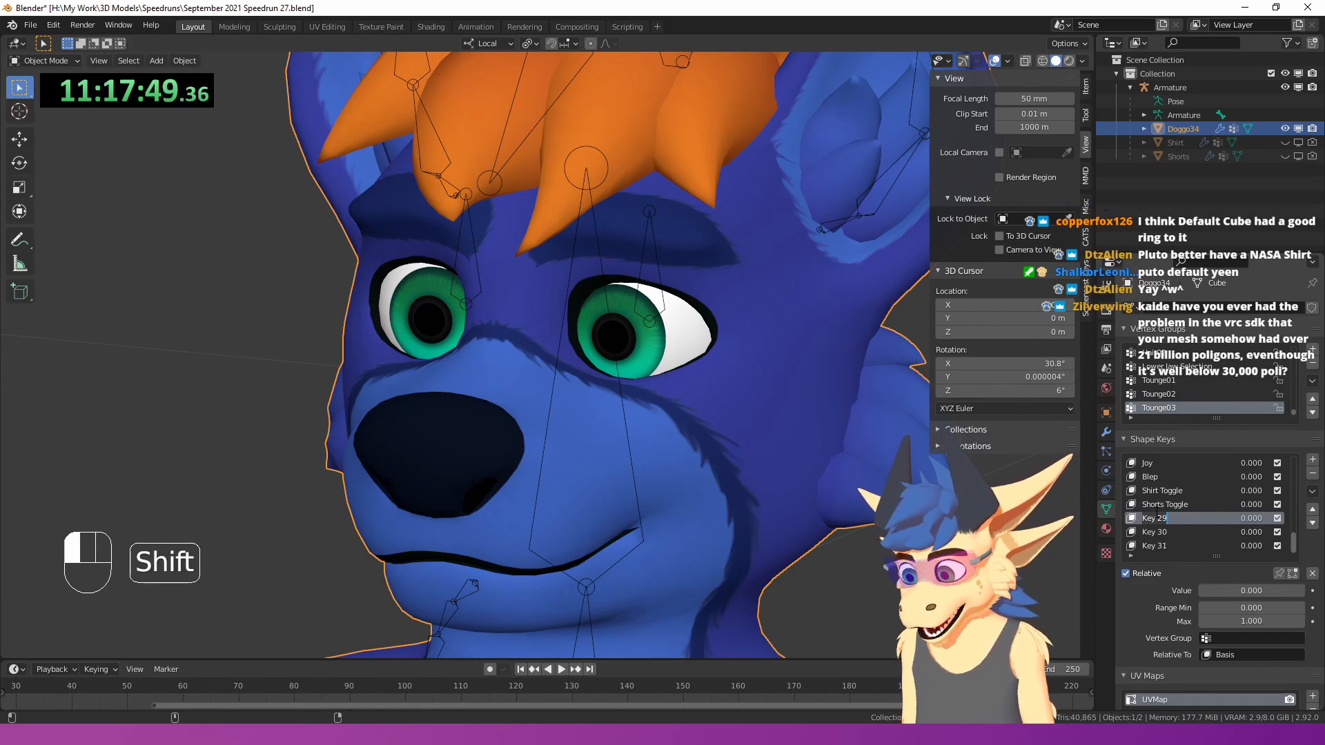
key(BackSpace)
key(BackSpace)
key(BackSpace)
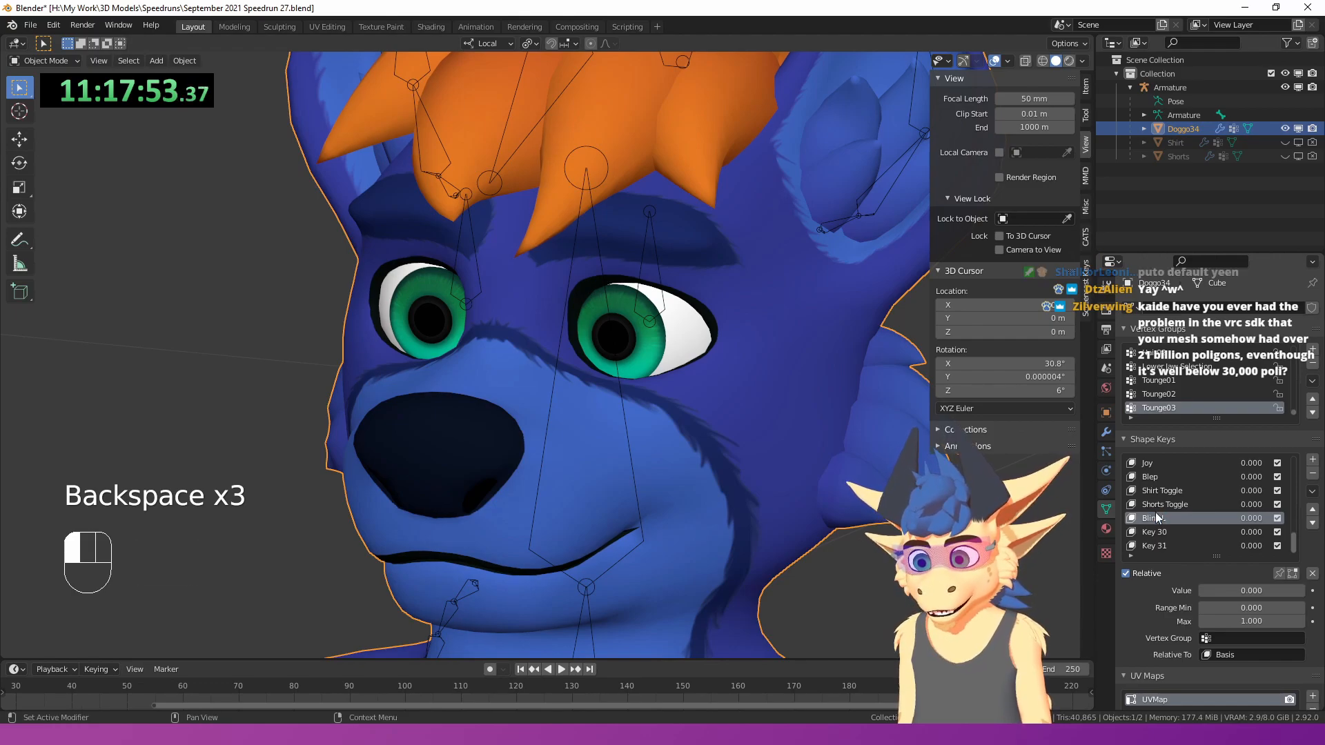
double_click(1154, 532)
text(V)
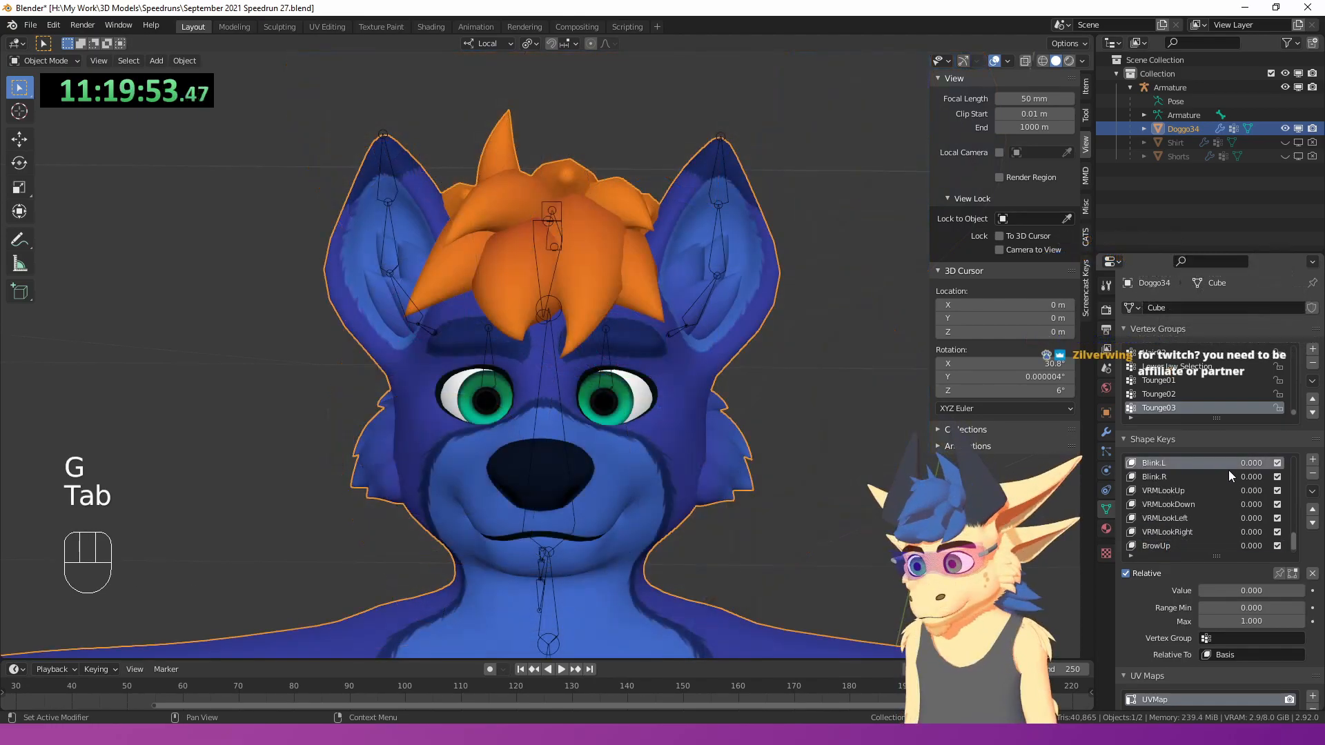
- In the Blink.L shape key, restore the front hair tufts by blending them from the Basis shape at 1.000
mouse_move(1252, 591)
mouse_down()
mouse_move(1297, 591)
mouse_move(1252, 590)
mouse_up()
mouse_move(1255, 466)
mouse_down()
mouse_move(1300, 465)
mouse_move(1233, 465)
mouse_move(1297, 477)
mouse_move(1242, 477)
mouse_up()
key(Tab)
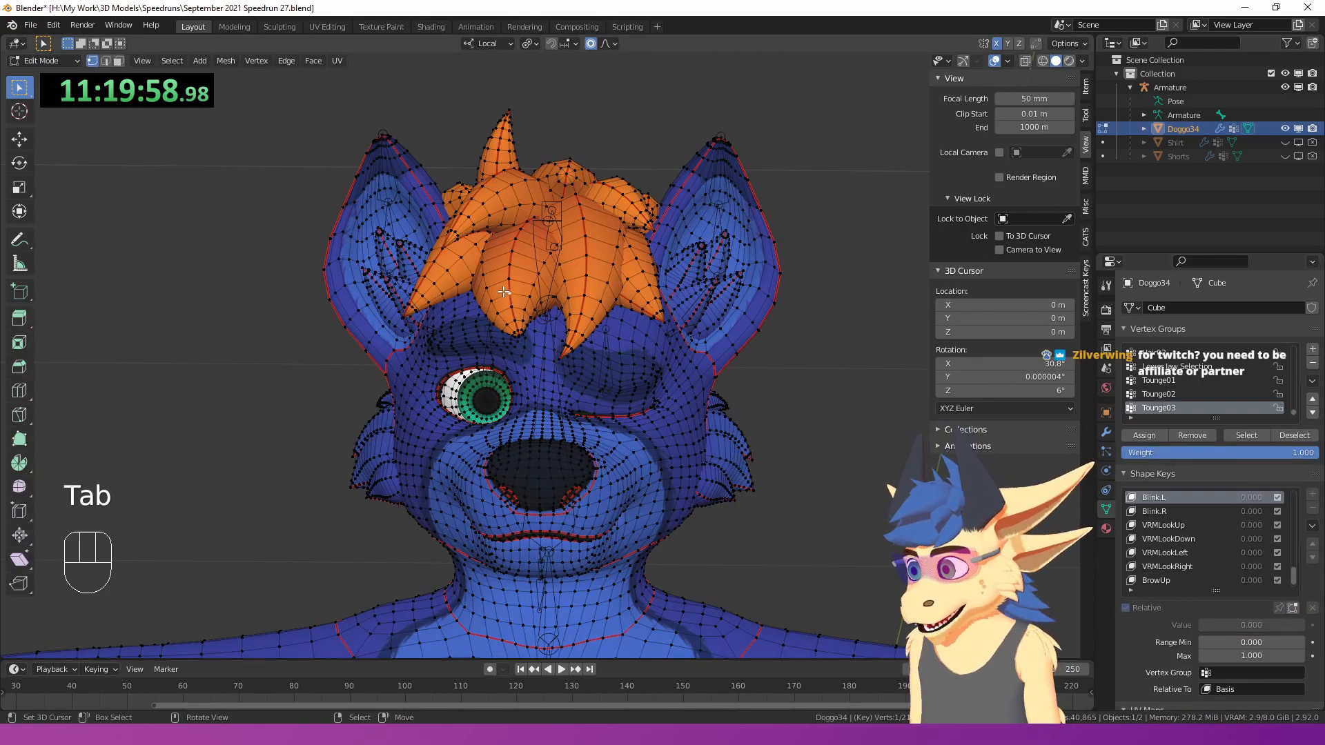
key(l)
key(l)
key(ctrl+v)
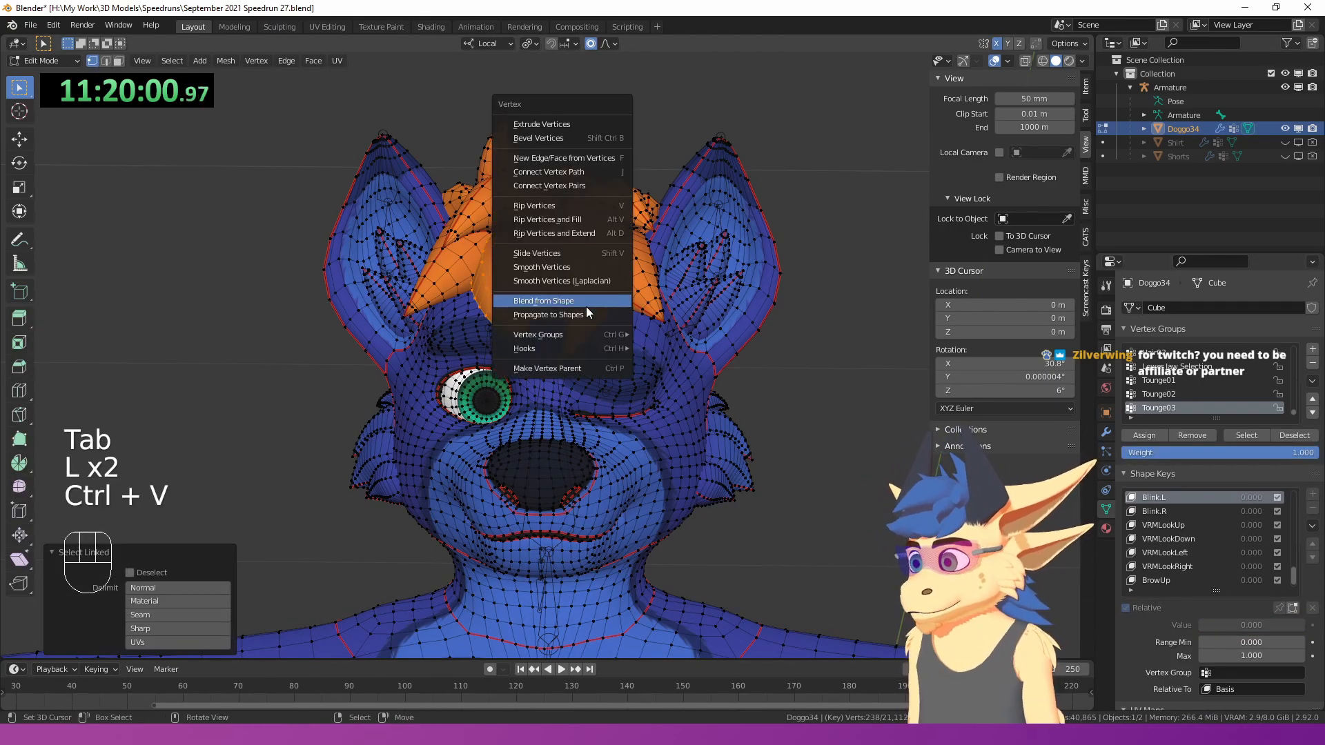
click(585, 304)
click(178, 613)
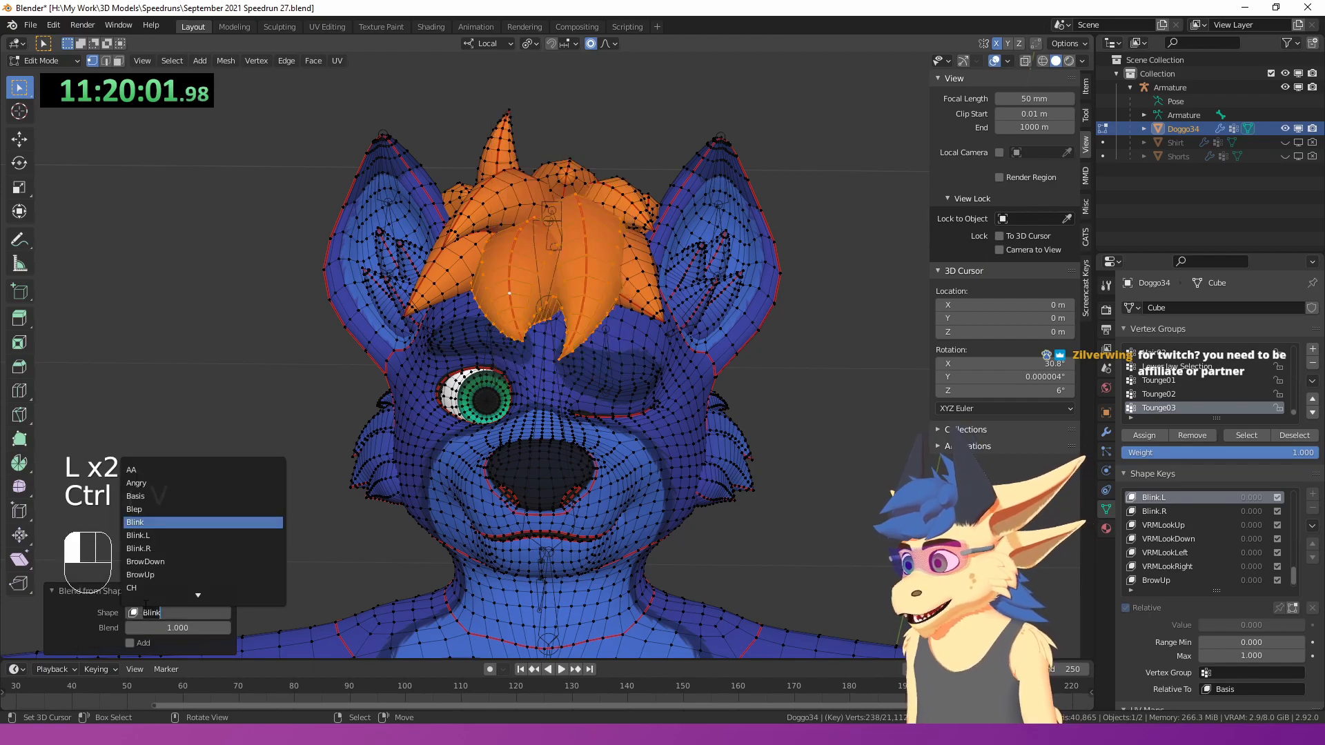
click(161, 497)
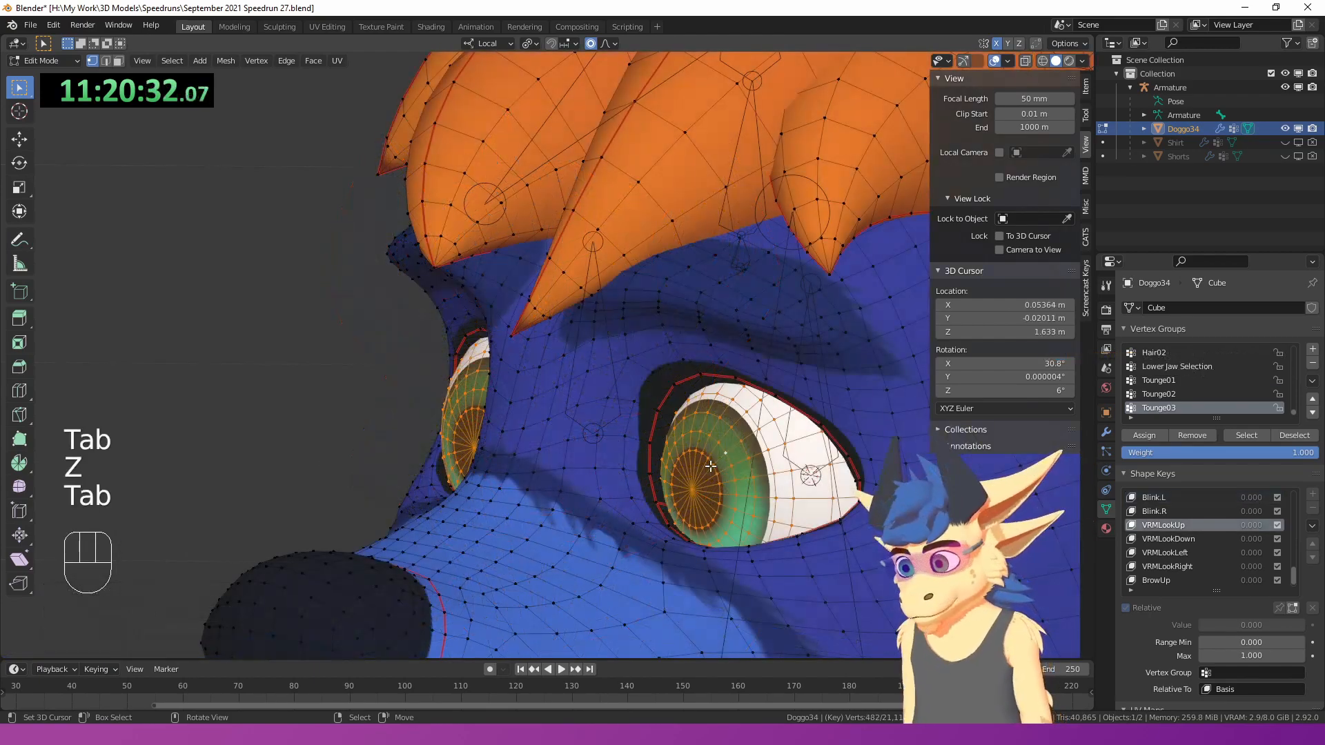
- Rotate the selected eye geometry 20° in side view for the VRMLookUp shape key
key(KP_Decimal)
key(KP_3)
key(z)
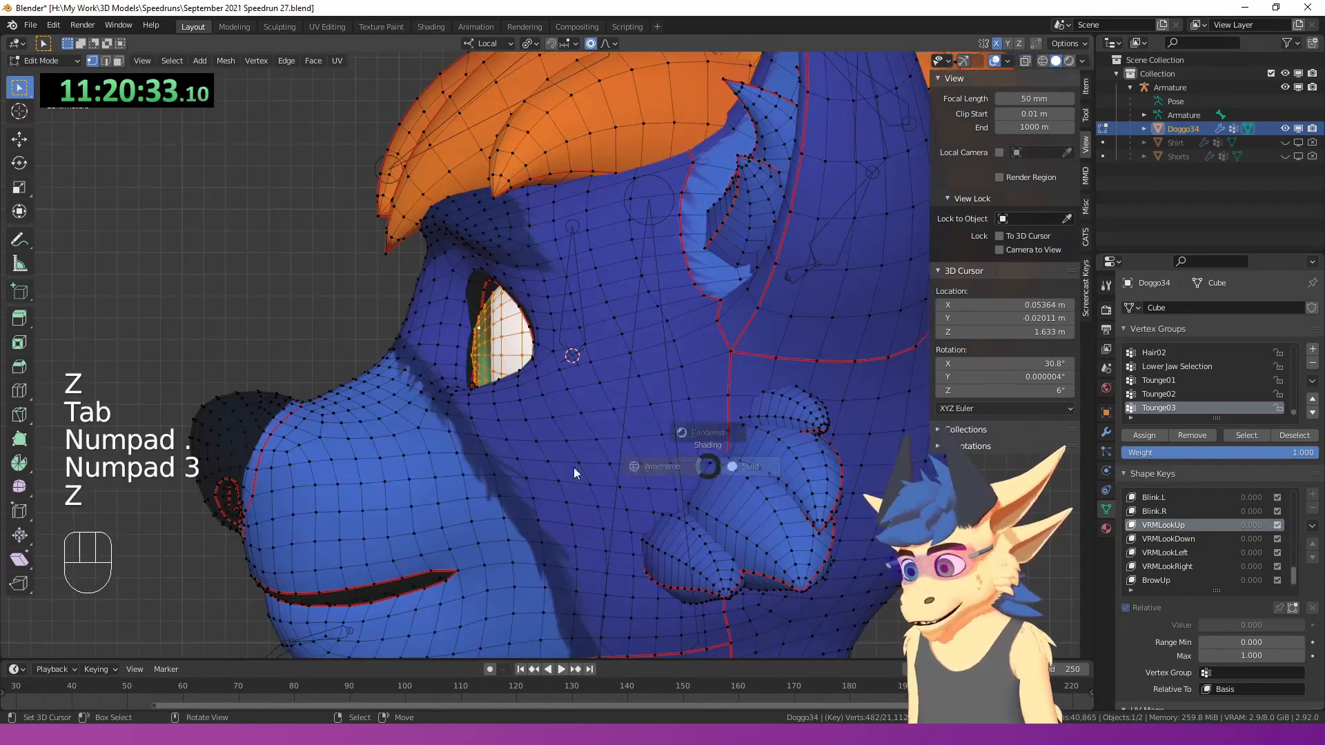
click(656, 470)
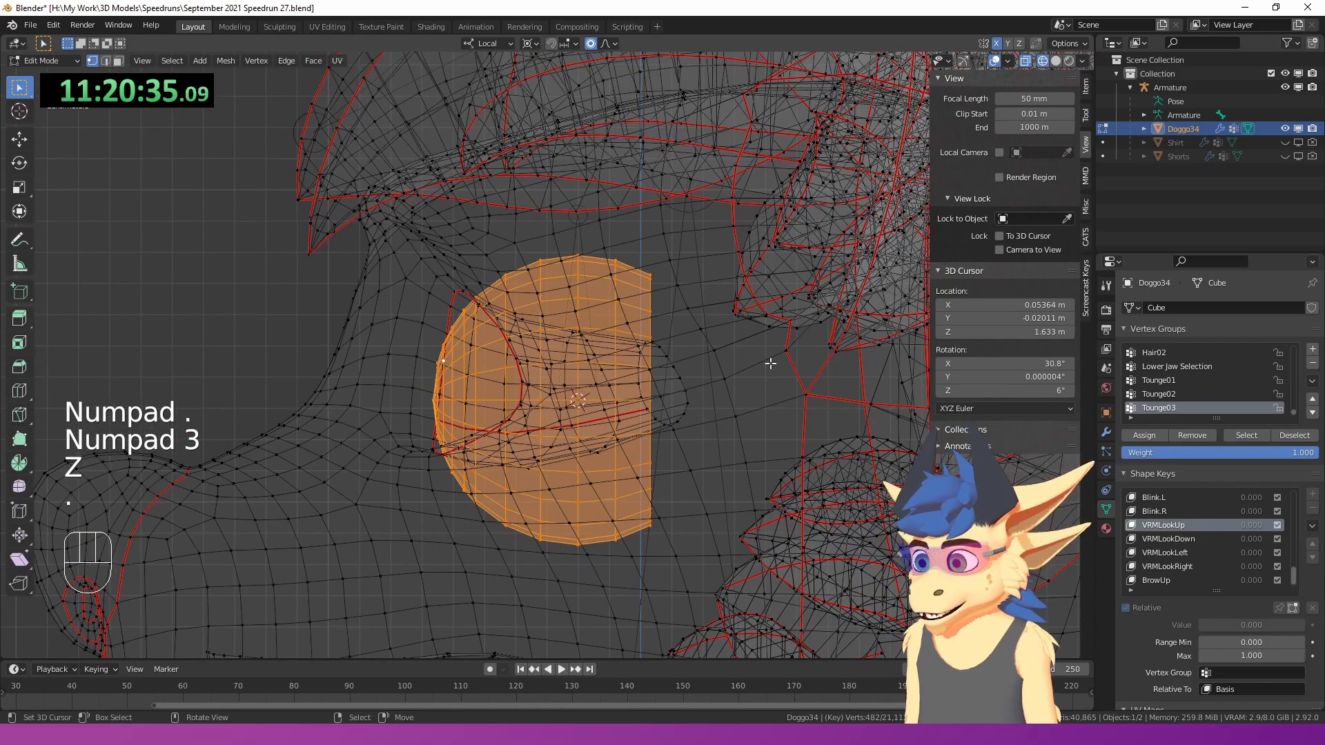
key(r)
key(2)
key(0)
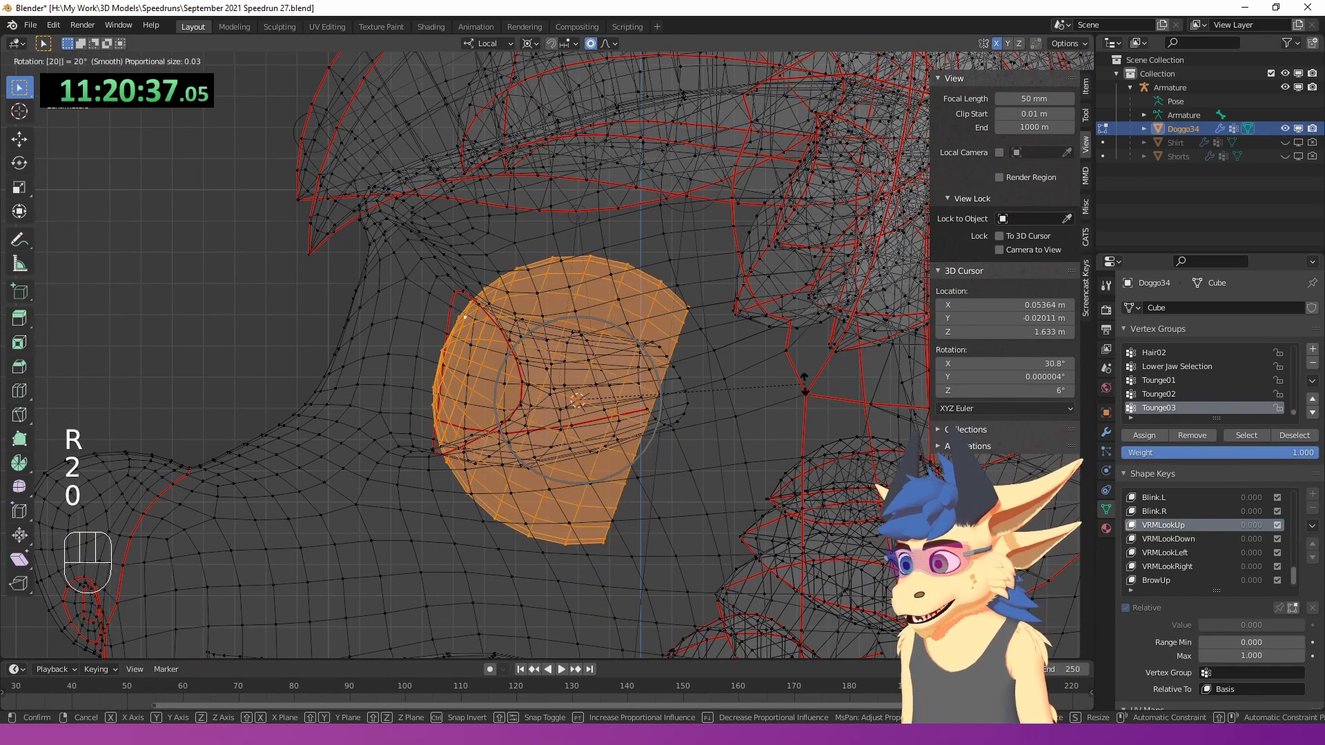
key(Return)
scroll(744, 400, down, 4)
key(z)
middle_drag(744, 401, 621, 386)
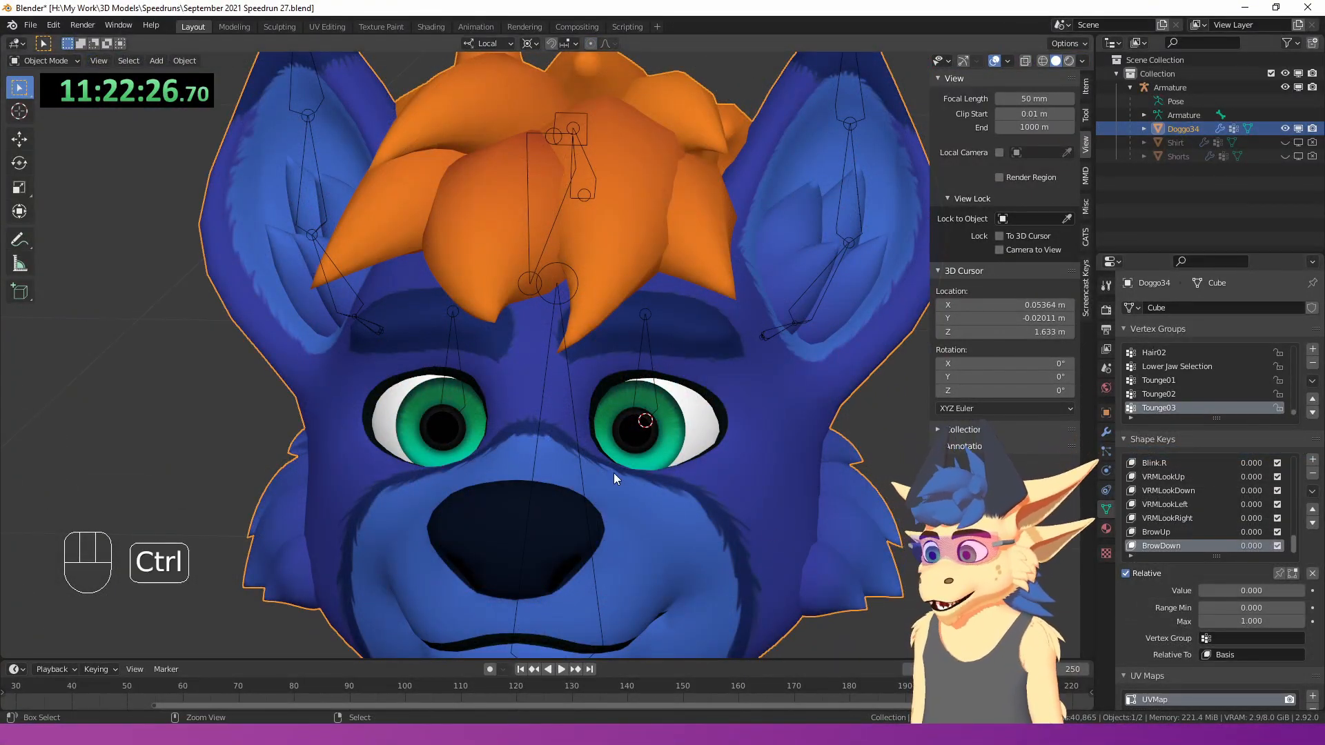
- Save the Blender file and select the armature
scroll(614, 473, down, 3)
key(ctrl+s)
middle_drag(702, 444, 579, 367)
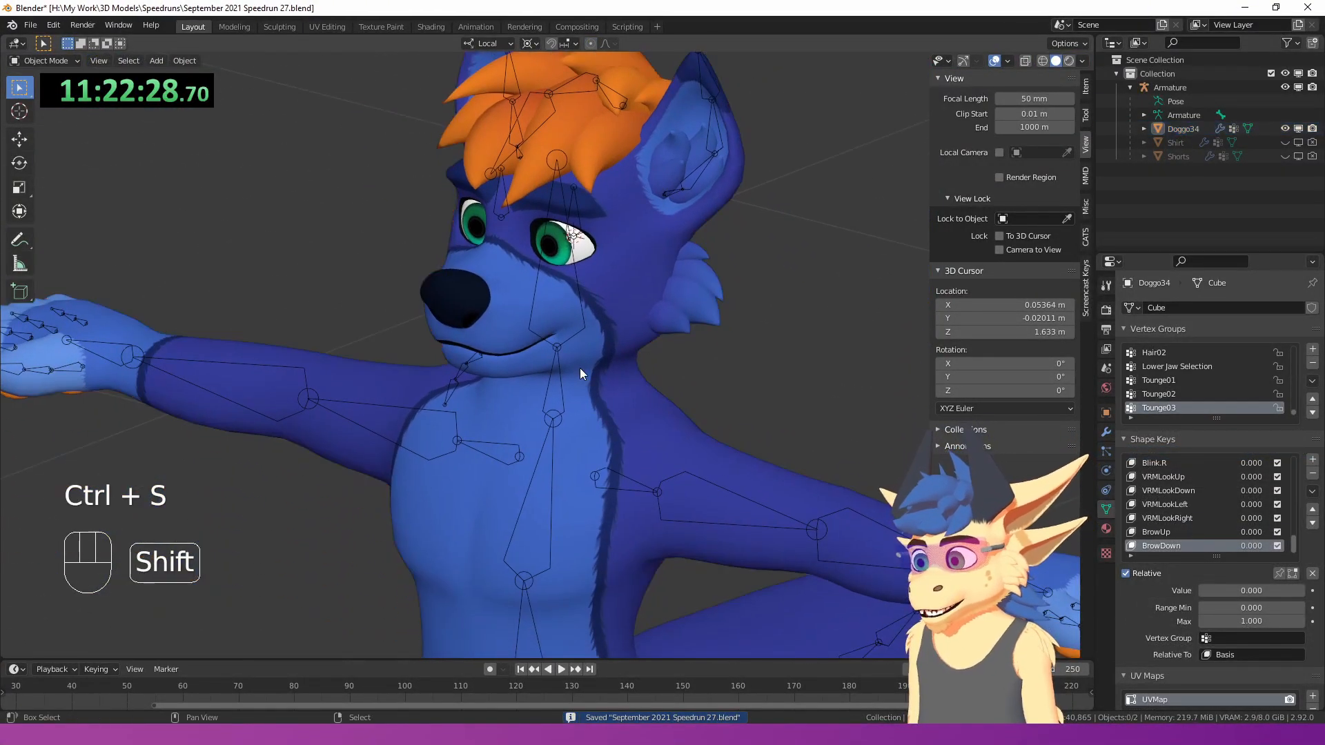
click(553, 353)
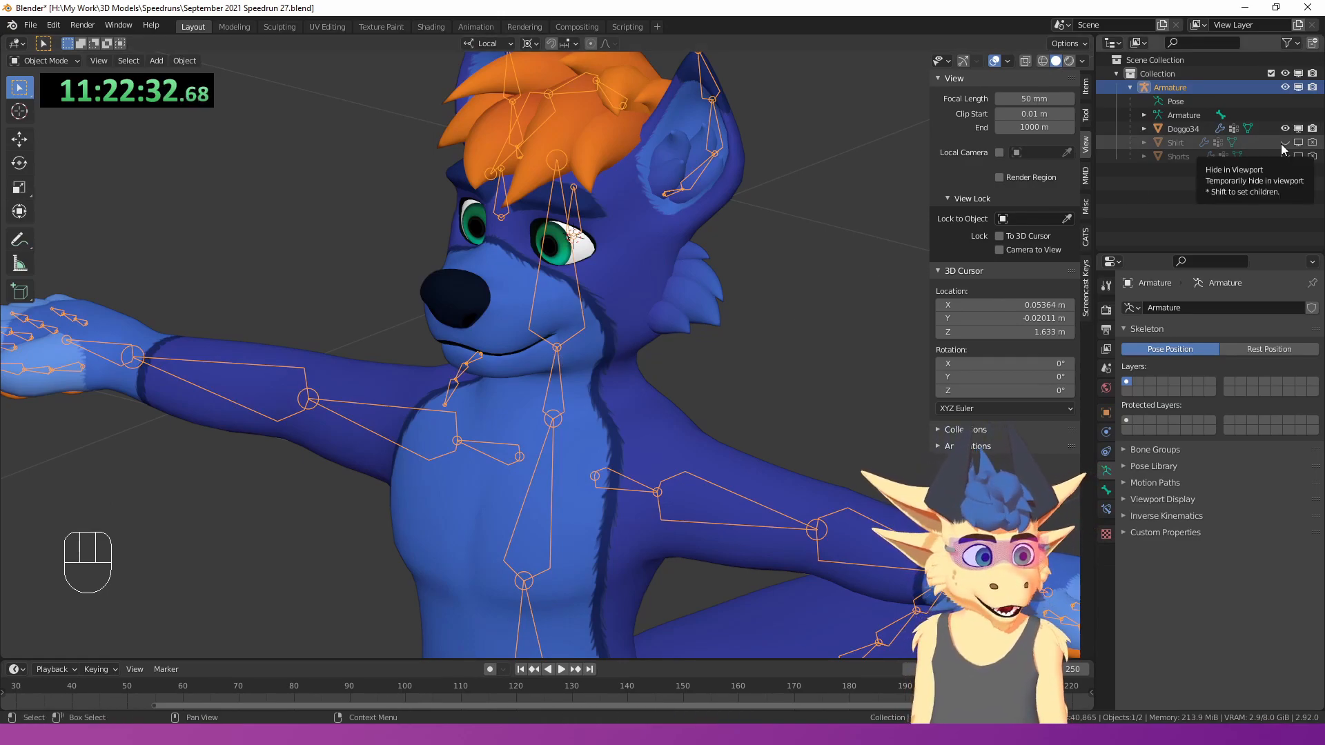
middle_drag(538, 310, 530, 353)
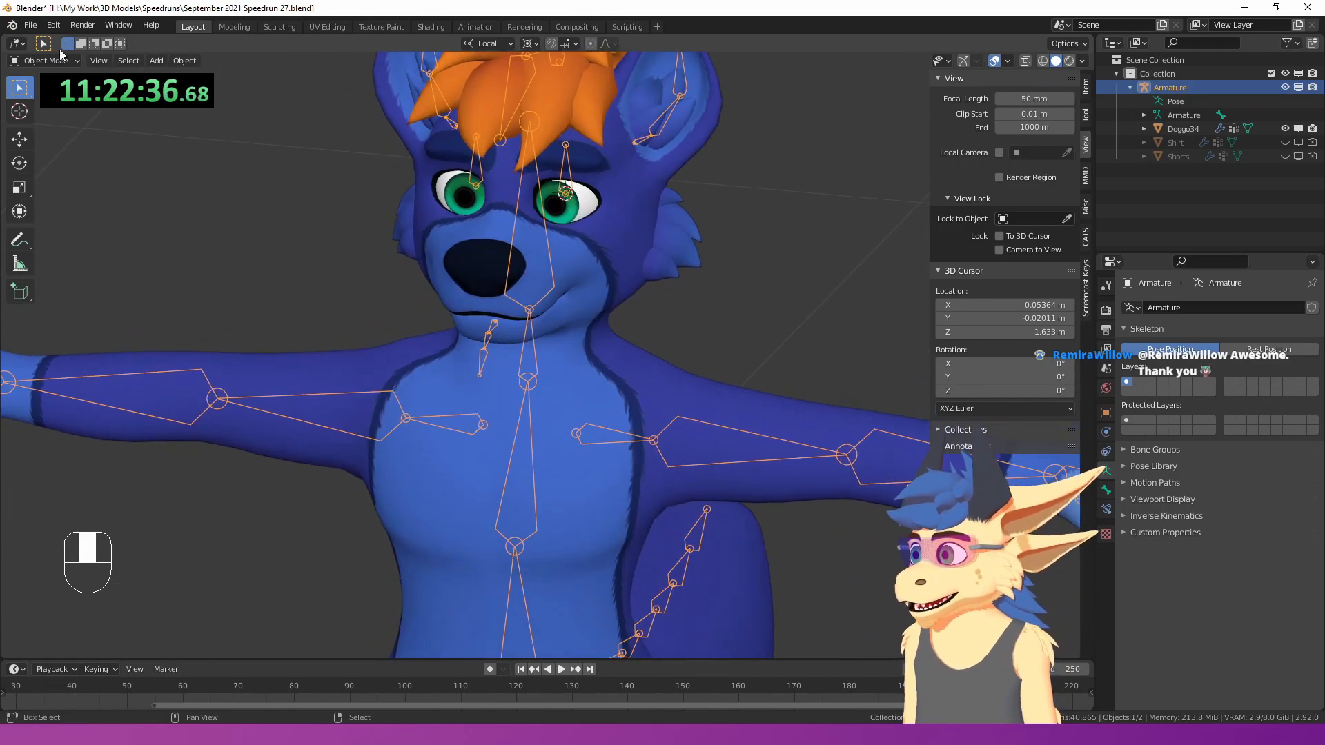
mouse_move(627, 341)
shift+middle_down()
mouse_move(549, 363)
mouse_move(623, 353)
shift+middle_up()
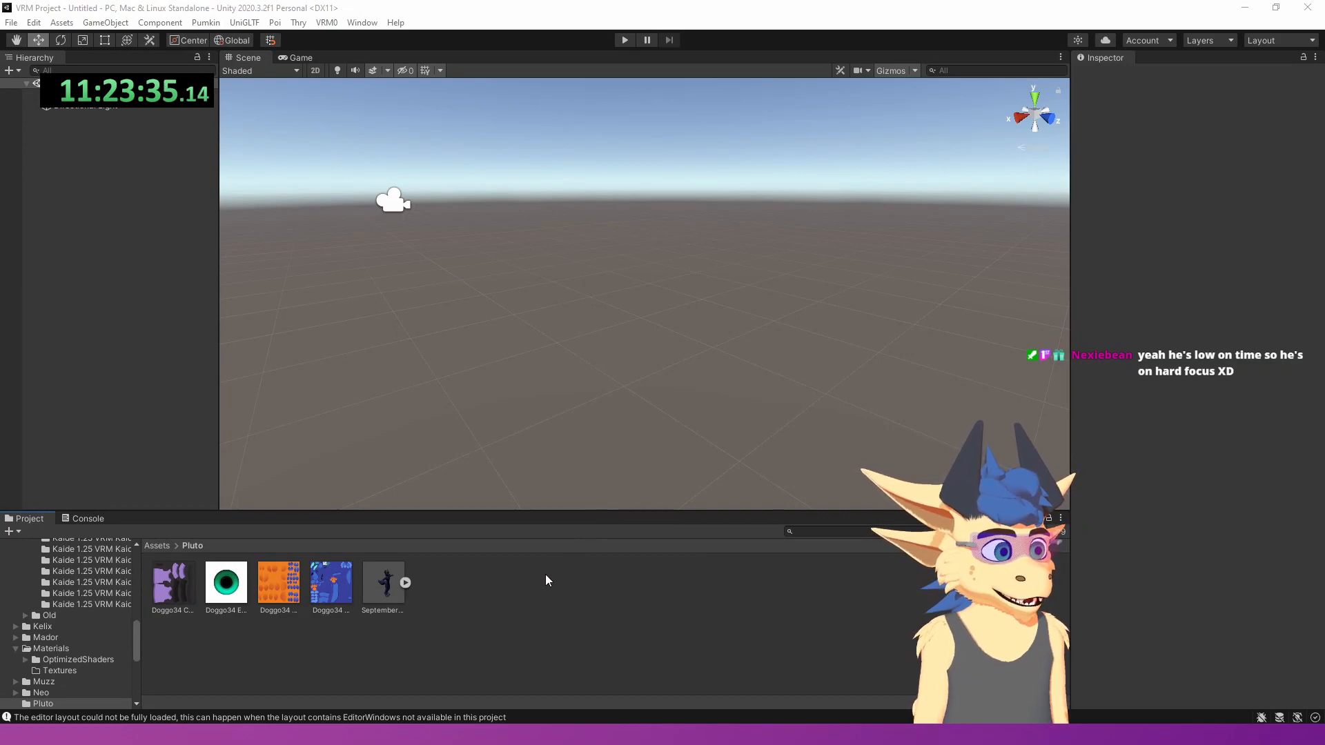
- Switch to the Unity VRM project and place the September 2021 Speedrun VRM model from the Pluto folder in the scene
drag(397, 585, 102, 338)
right_drag(545, 385, 483, 393)
key(d)
key(w)
right_drag(646, 302, 670, 288)
key(a)
key(s)
- Change the Doggo34 Base material's shader to VRM/MToon with Opaque rendering, and bring up the Doggo34 Eye material's settings
click(542, 586)
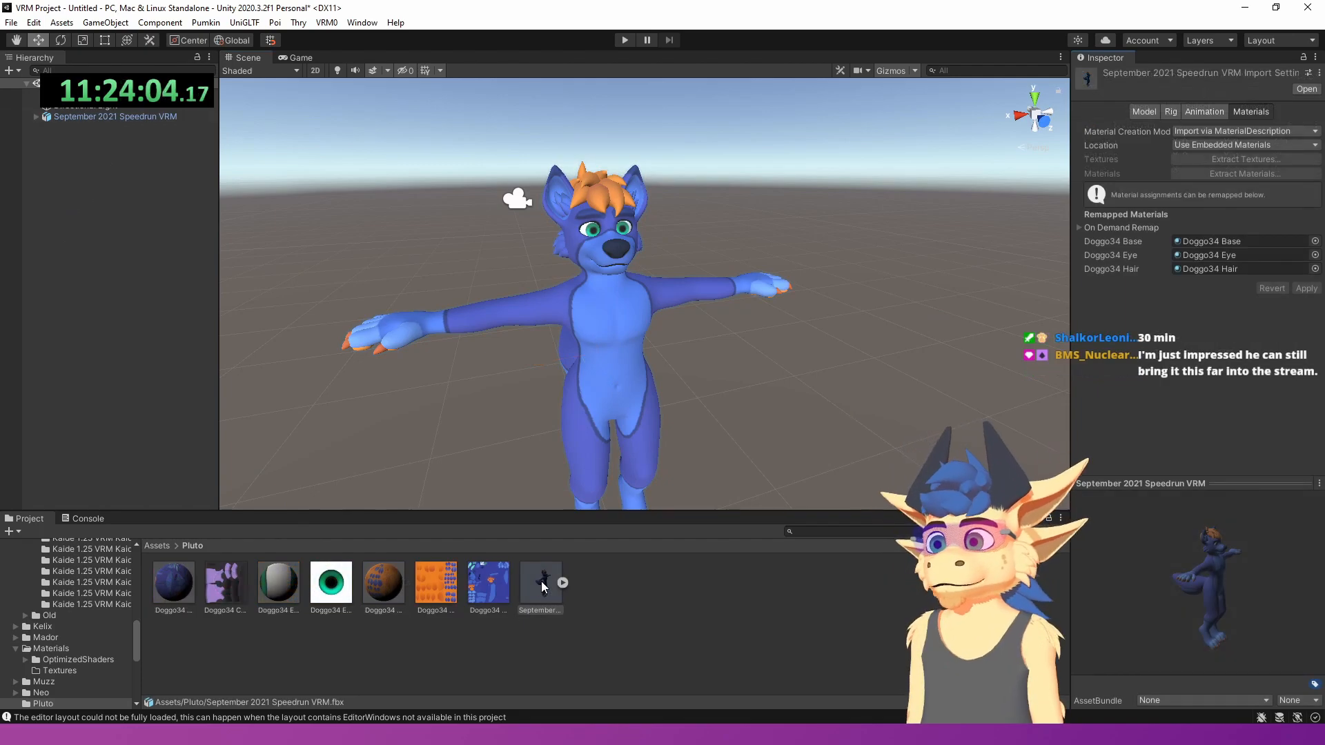
click(174, 583)
click(1205, 89)
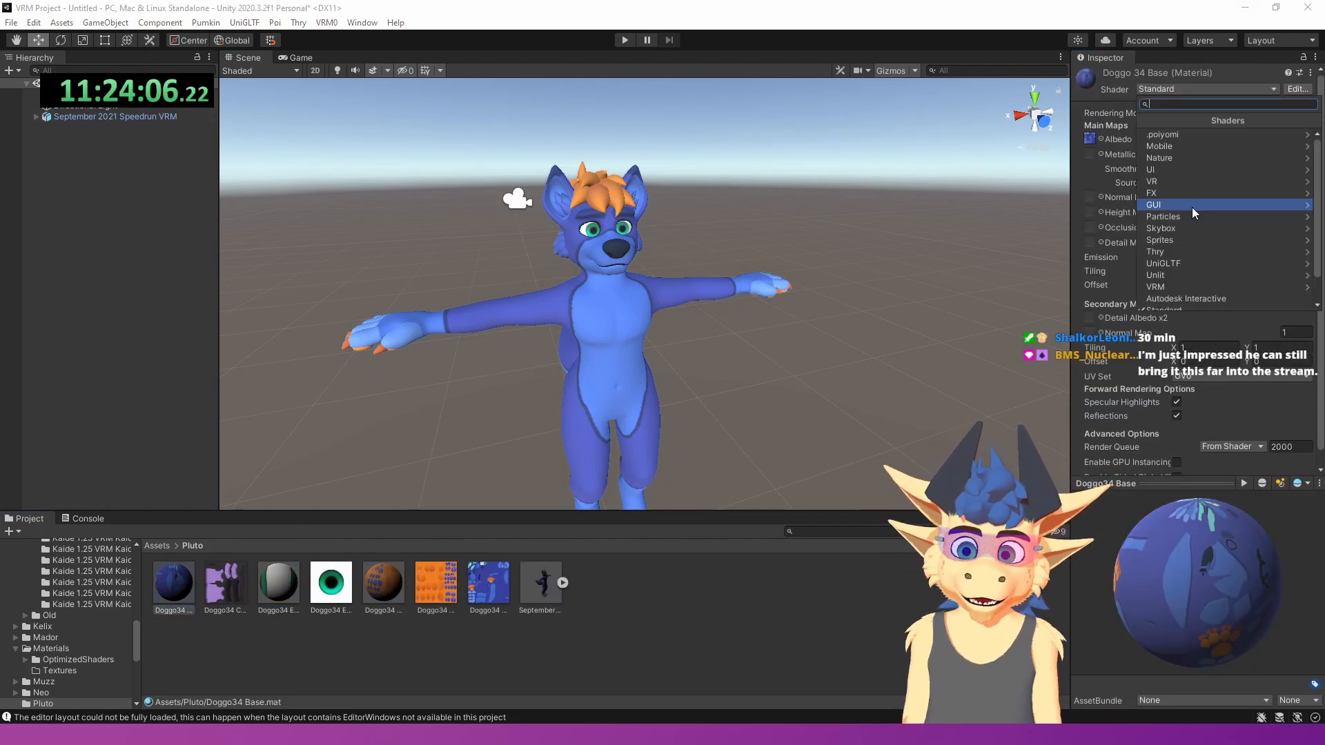
click(1156, 286)
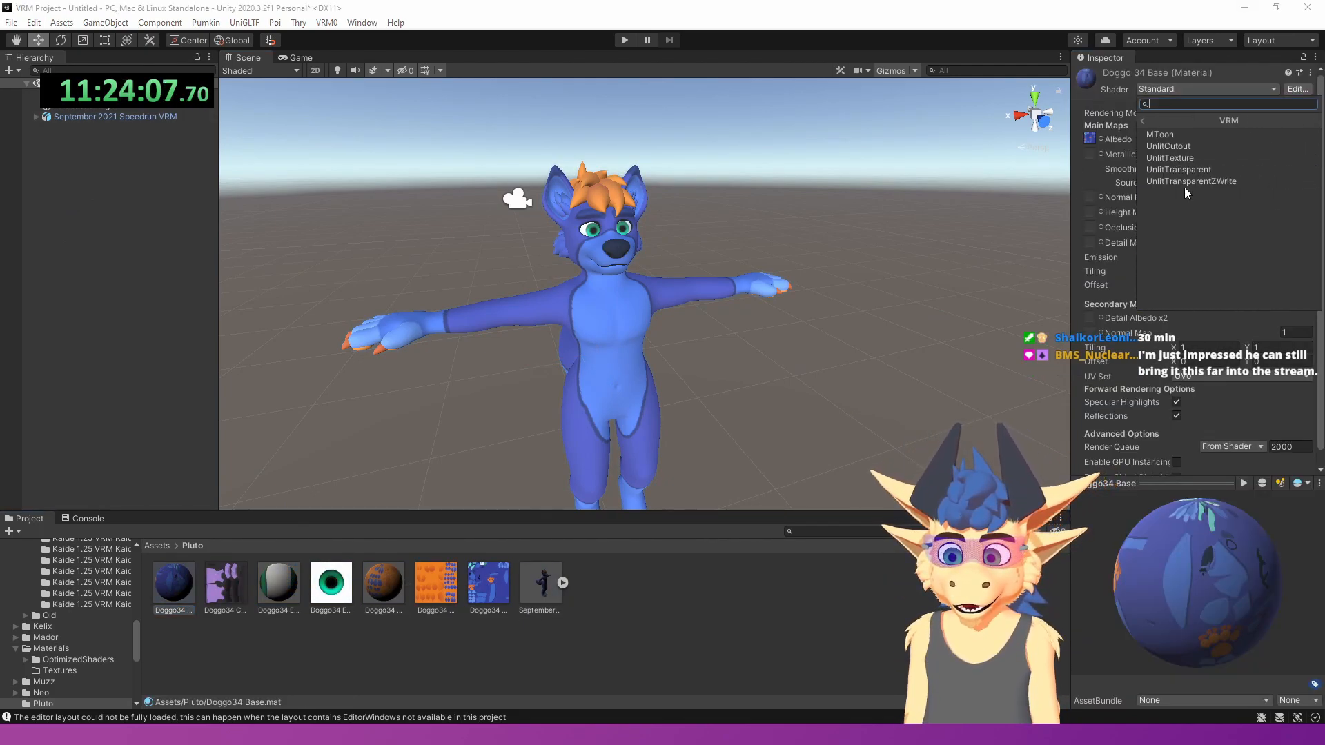
click(1173, 135)
click(1187, 150)
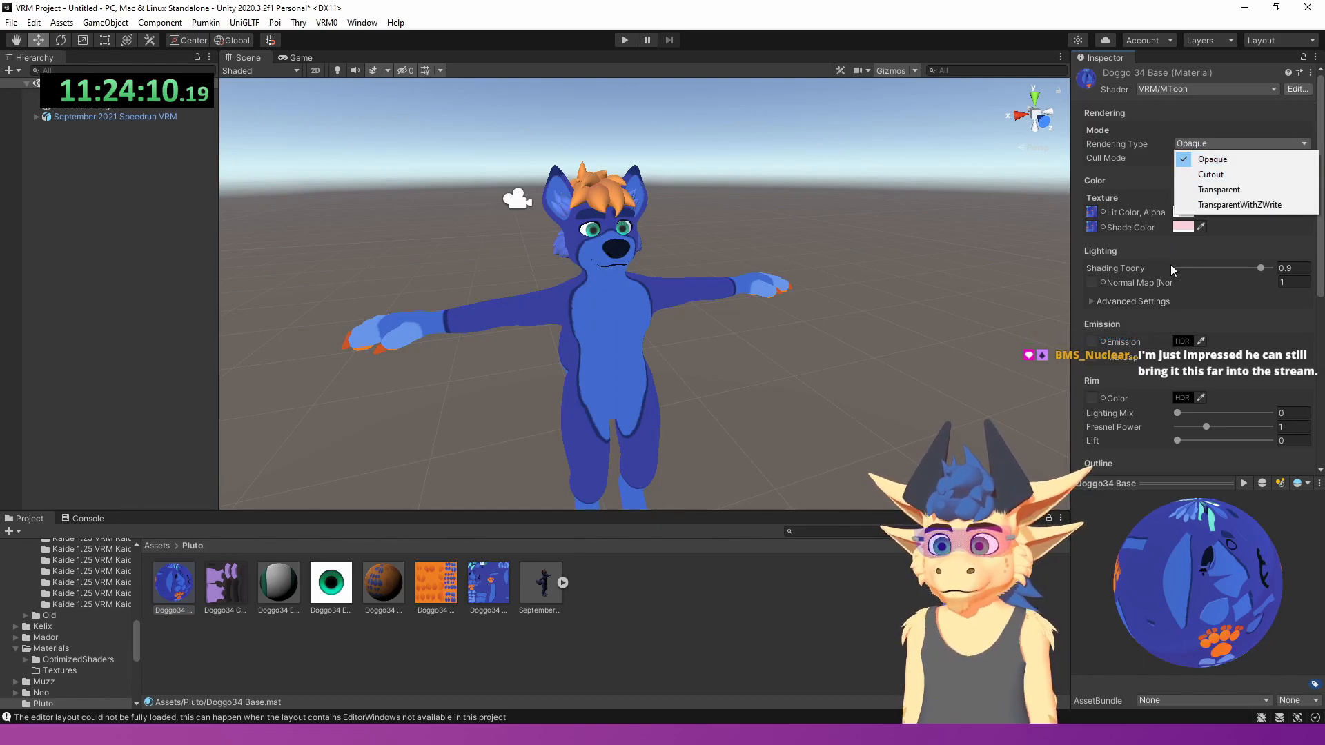
click(1126, 260)
click(278, 593)
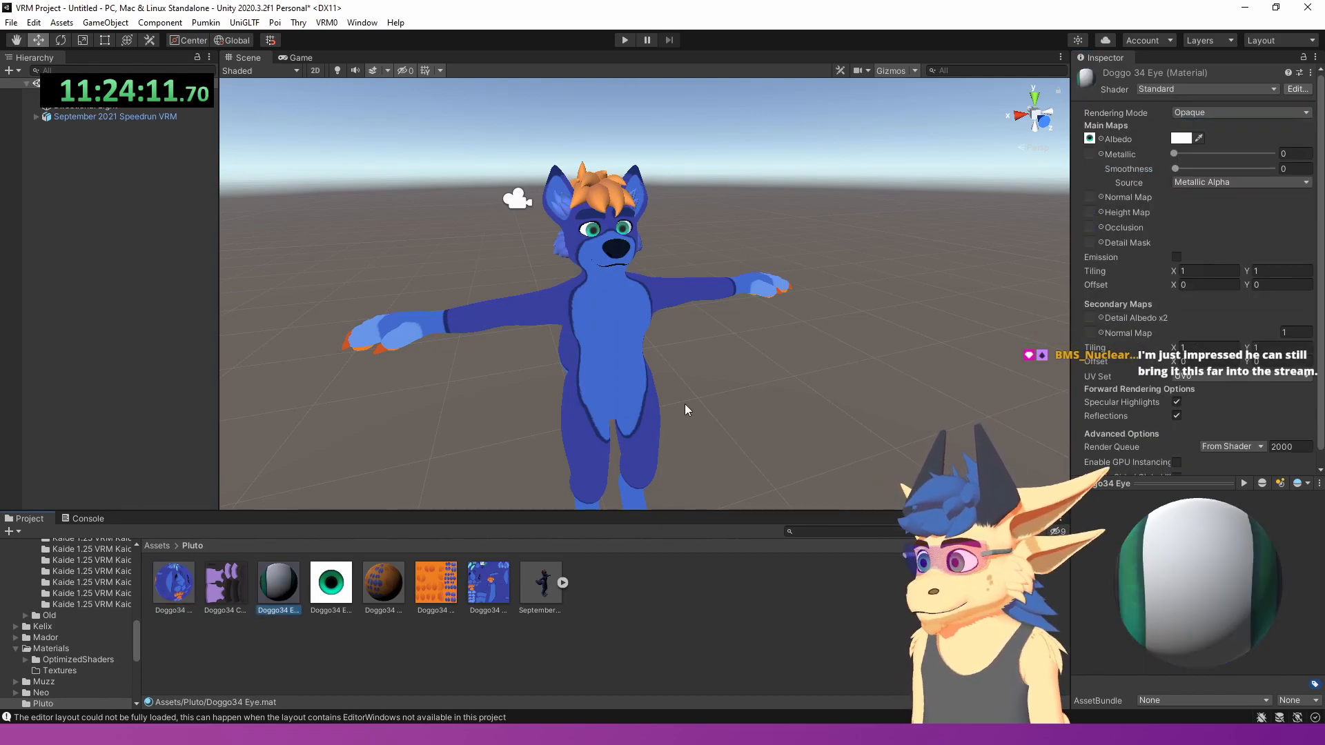
click(1215, 112)
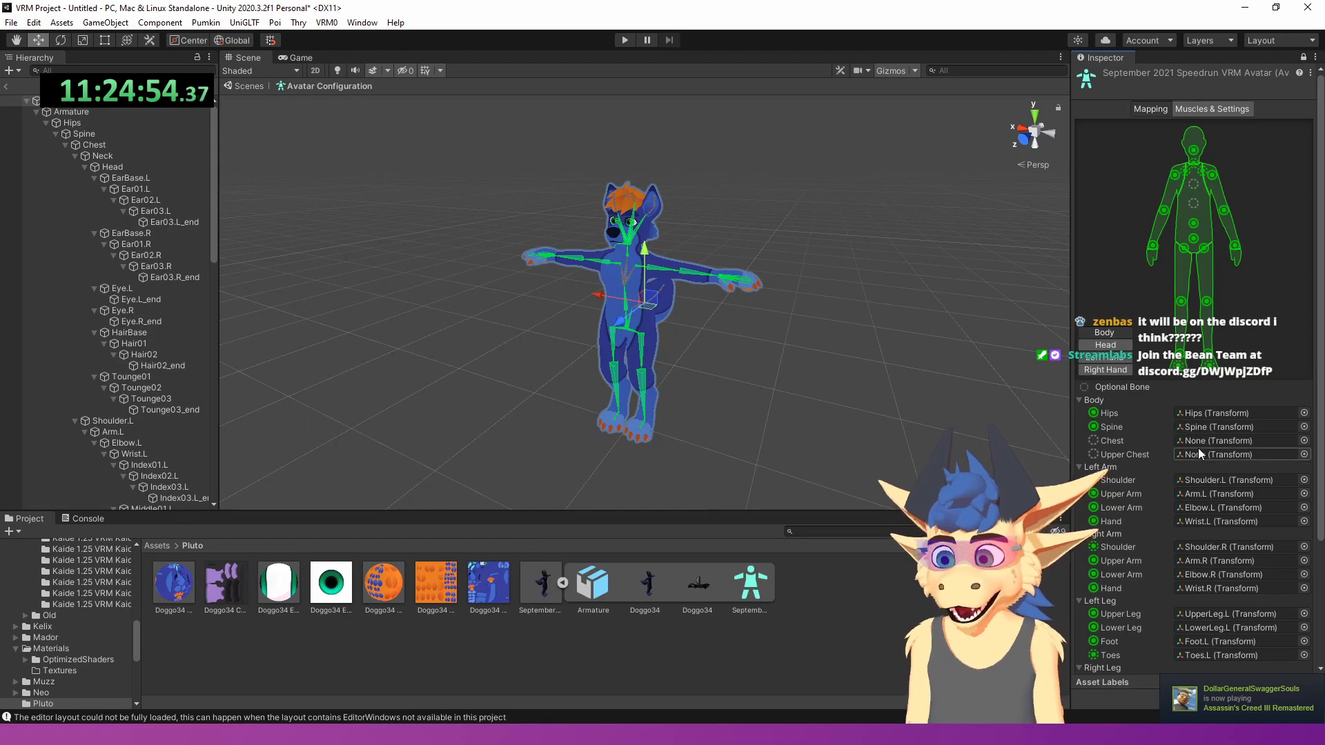
- Assign the Chest transform to the Chest bone in the avatar's body mapping
click(1303, 440)
text(che)
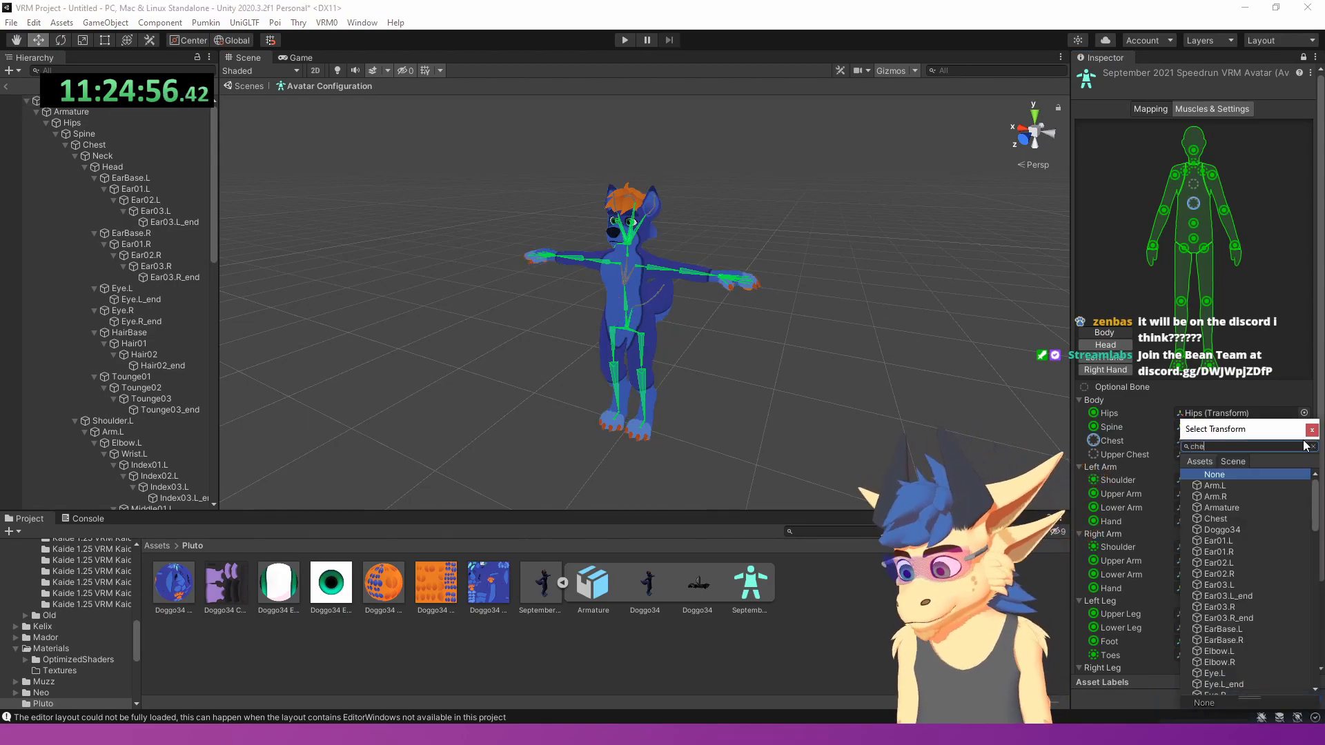
key(Return)
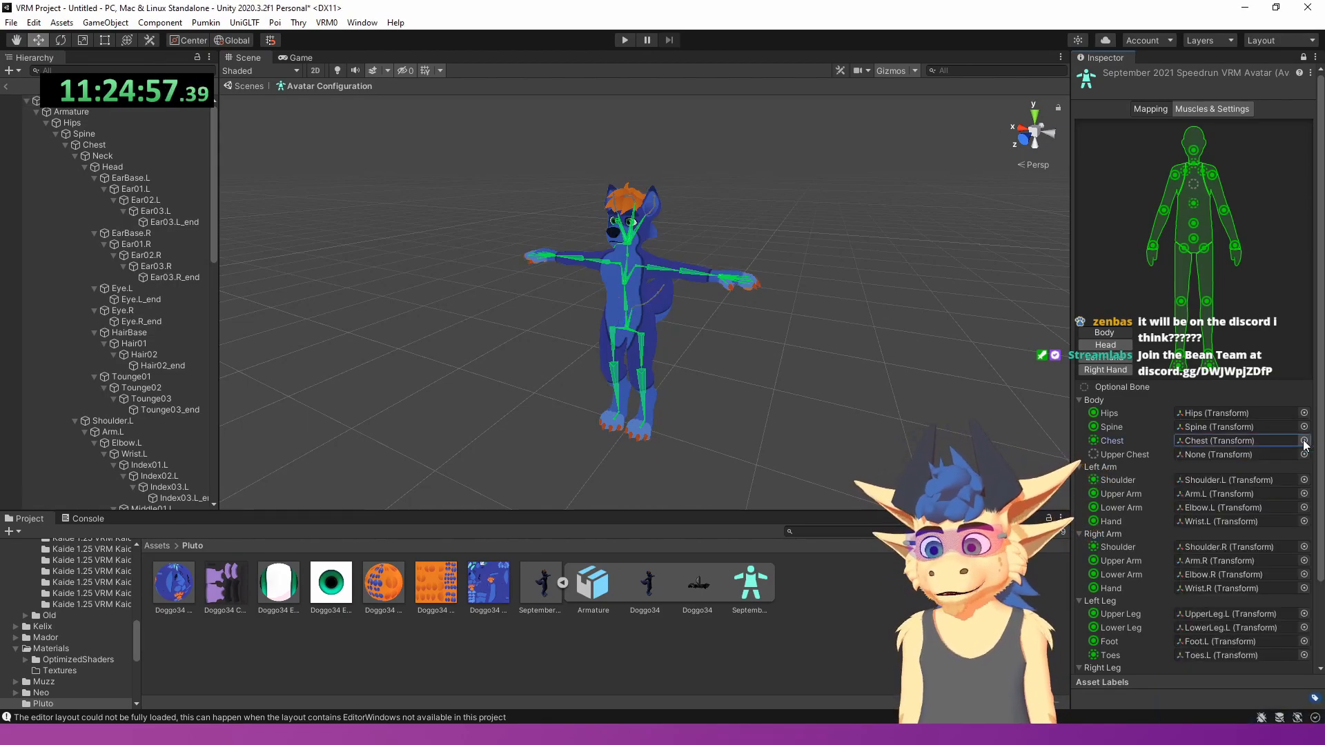
- Clear the Jaw, Right Eye and Left Eye bone assignments in the avatar's head mapping
click(1111, 345)
click(1207, 455)
click(1216, 466)
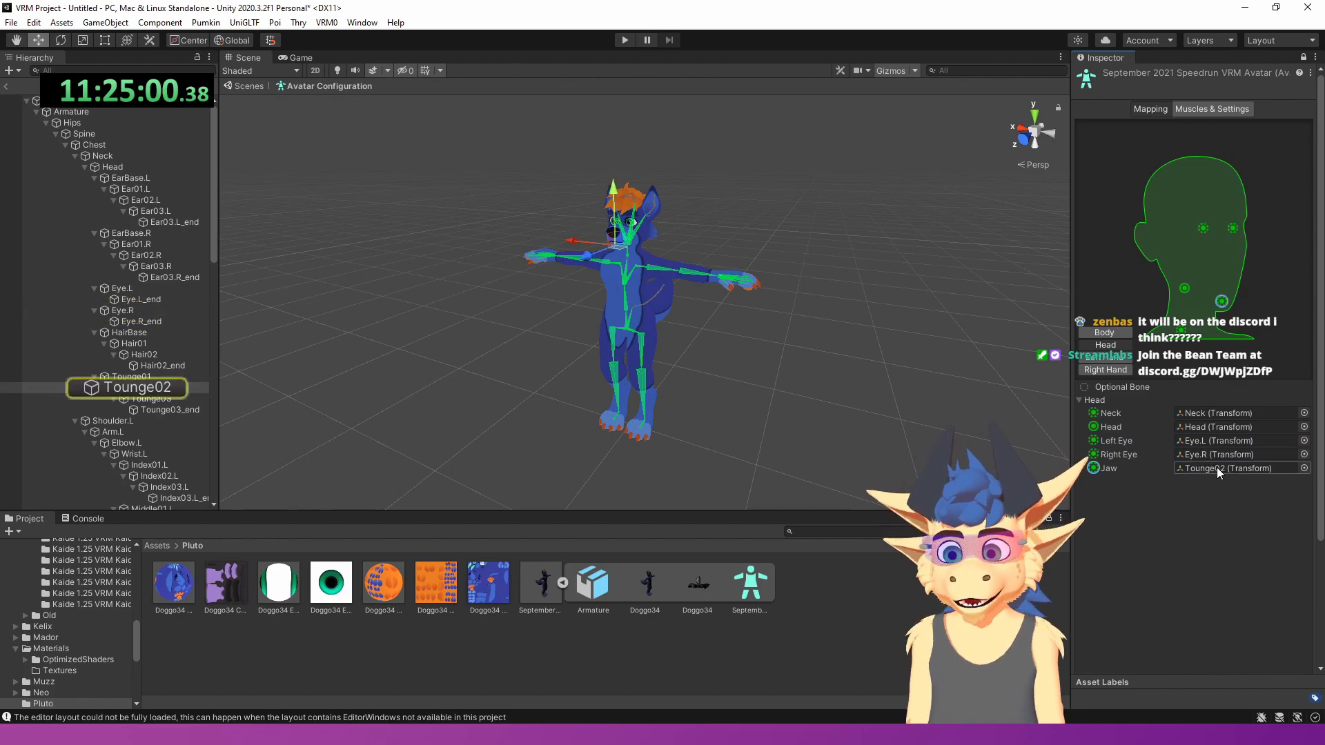
key(Delete)
click(1215, 455)
key(Delete)
click(1210, 441)
key(Delete)
scroll(1221, 517, down, 3)
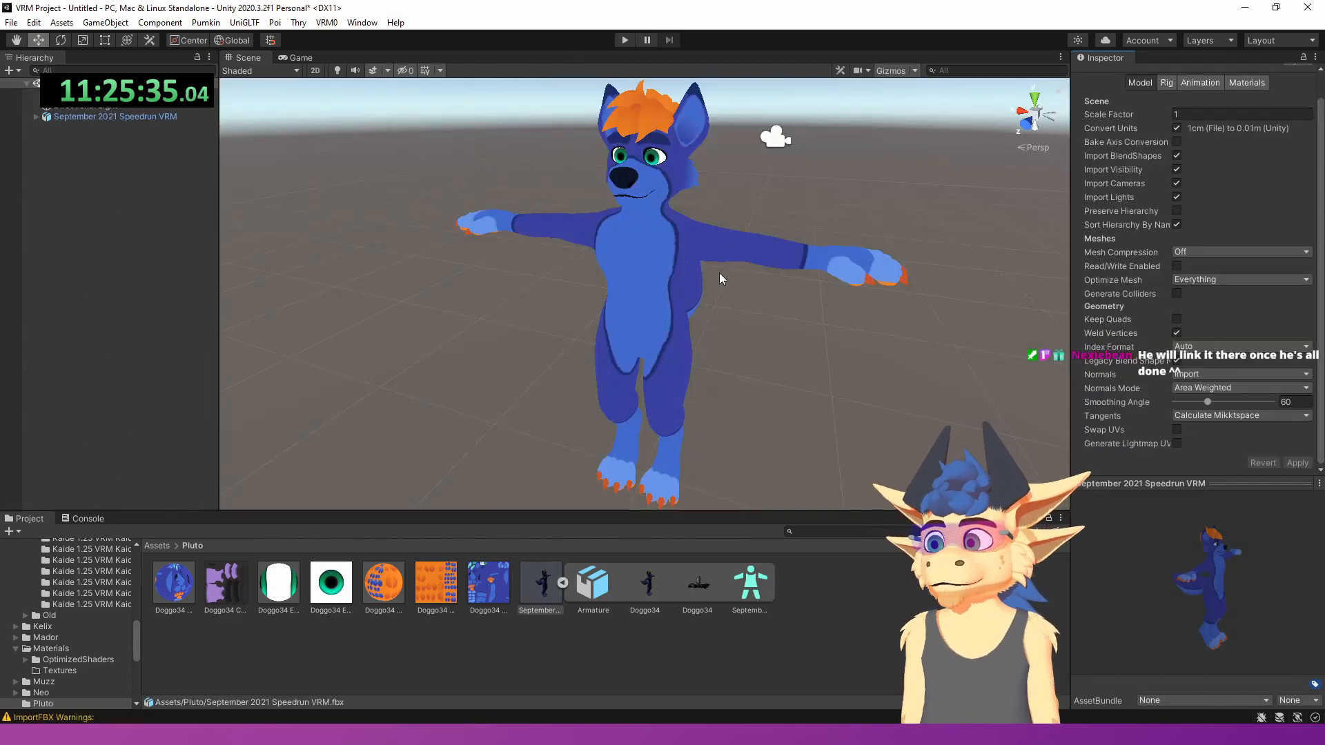
- Open the UniVRM-0.66.0 exporter for the scene's wolf model and go through its Meta, Mesh and BlendShape settings
click(672, 279)
click(327, 22)
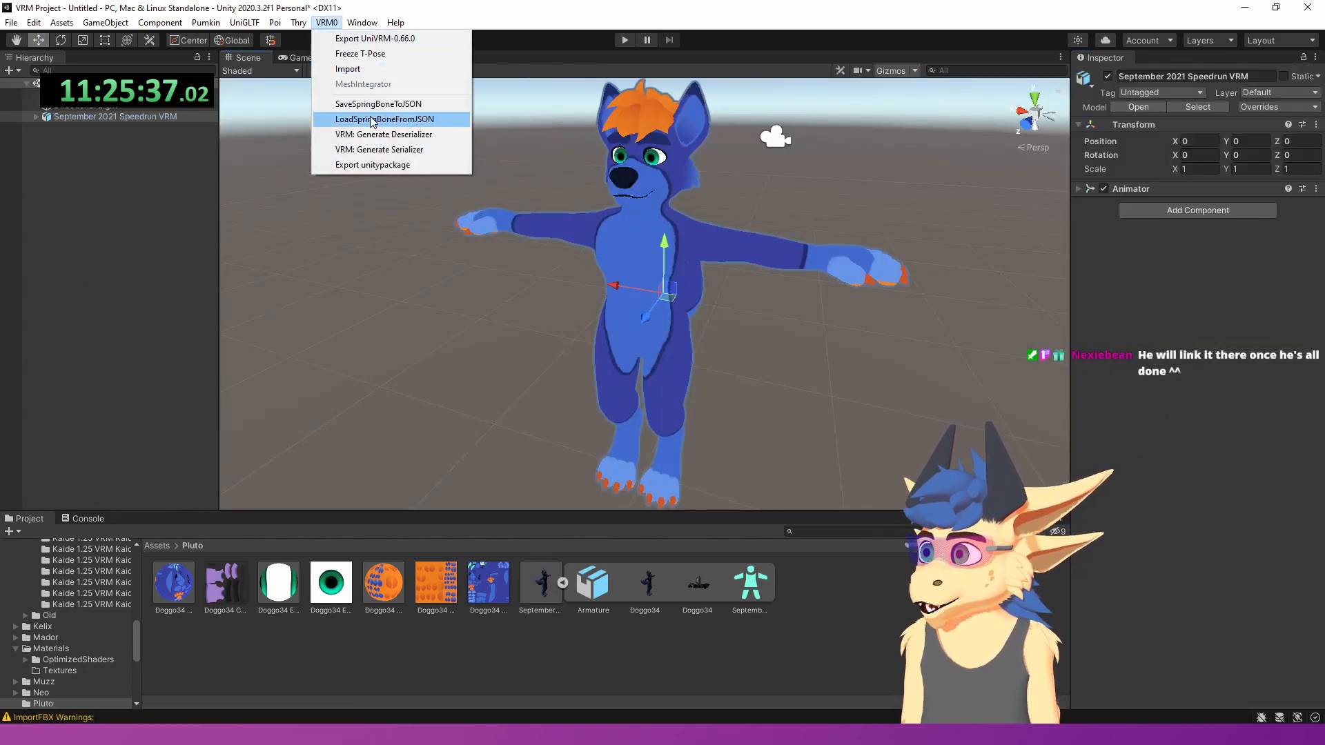
click(376, 38)
drag(453, 135, 560, 67)
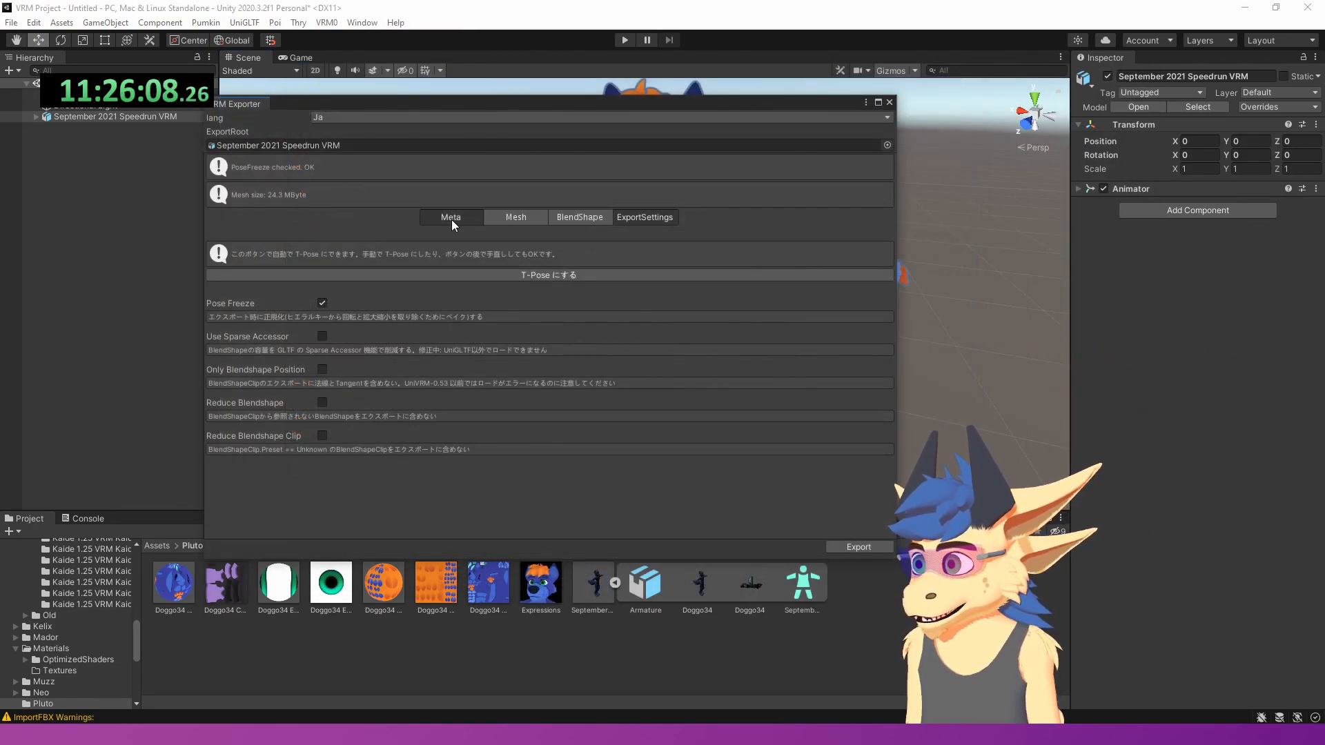
click(451, 219)
click(537, 216)
click(593, 217)
click(468, 220)
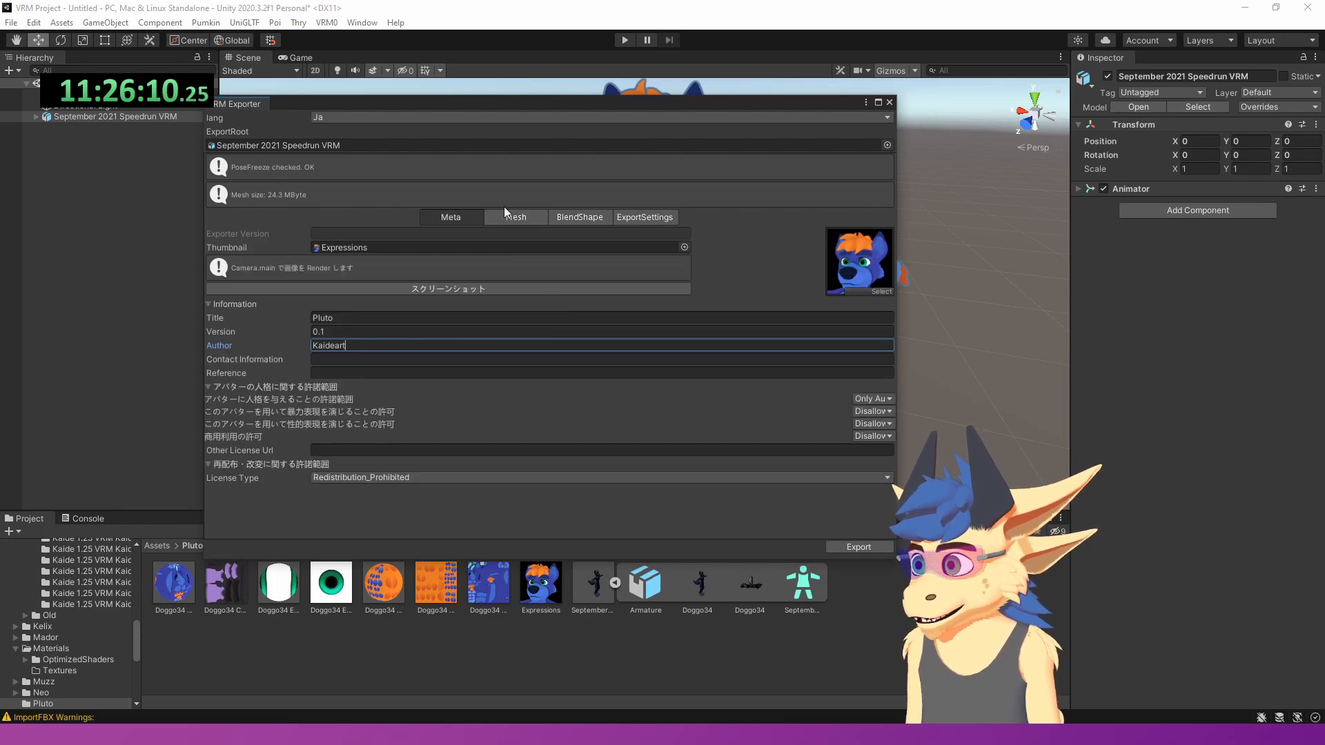
- Review the exporter's Mesh and Meta settings and export the wolf model as Pluto 0.1.vrm
click(509, 216)
click(470, 220)
click(858, 547)
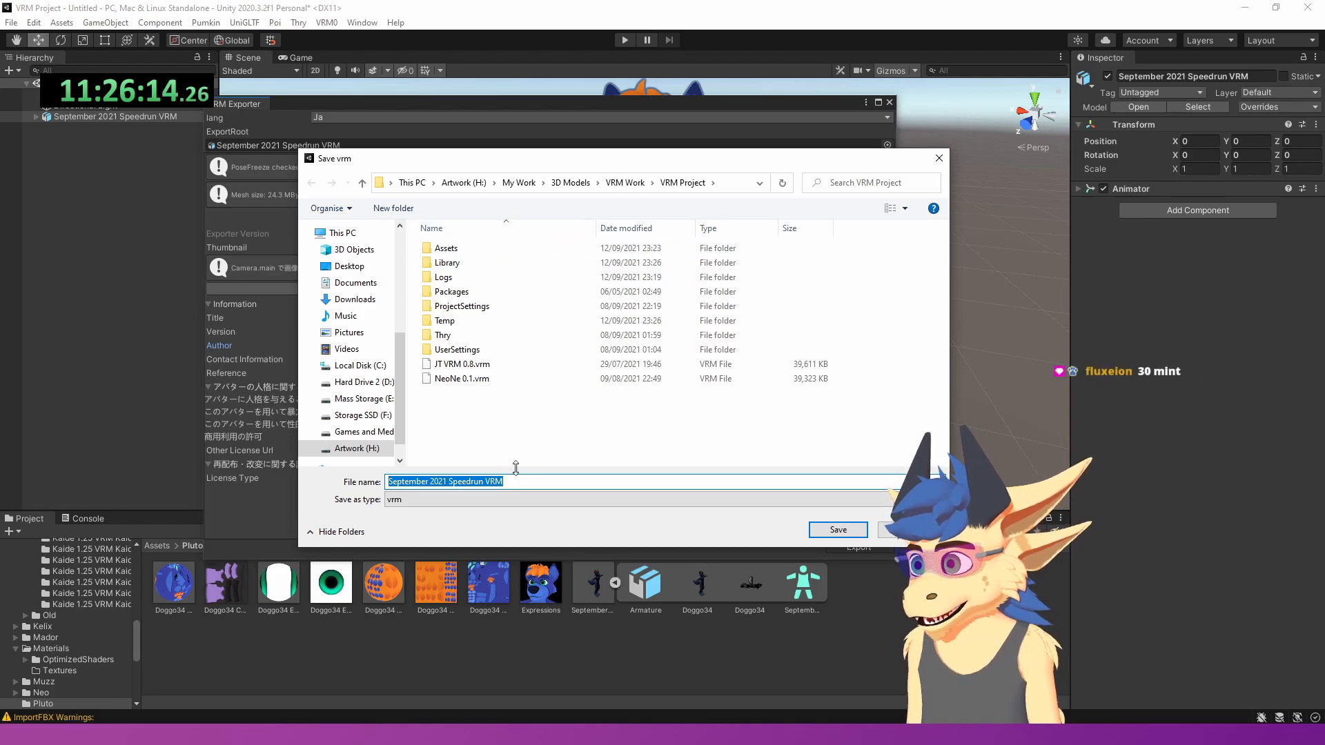
key(Return)
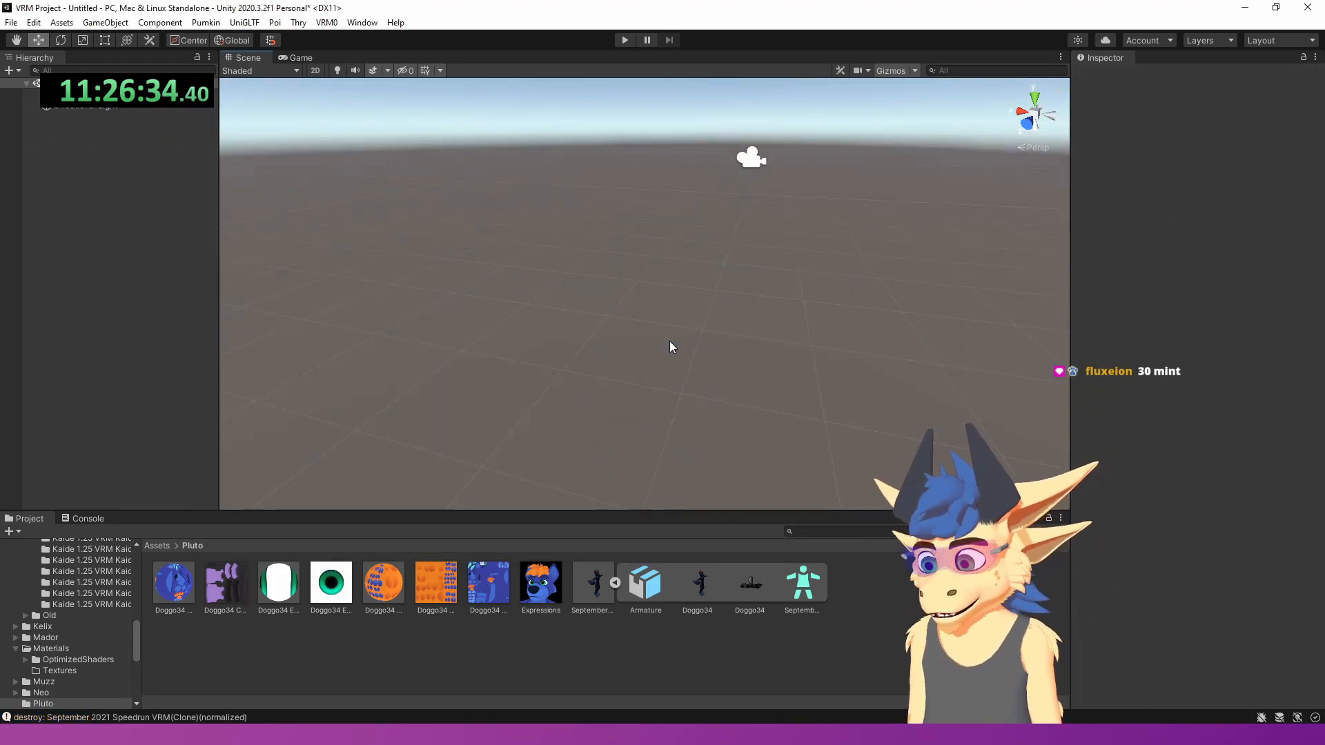
- Import Pluto 0.1.vrm into the project and save its prefab as Pluto 0.1 in the Pluto assets folder
click(326, 22)
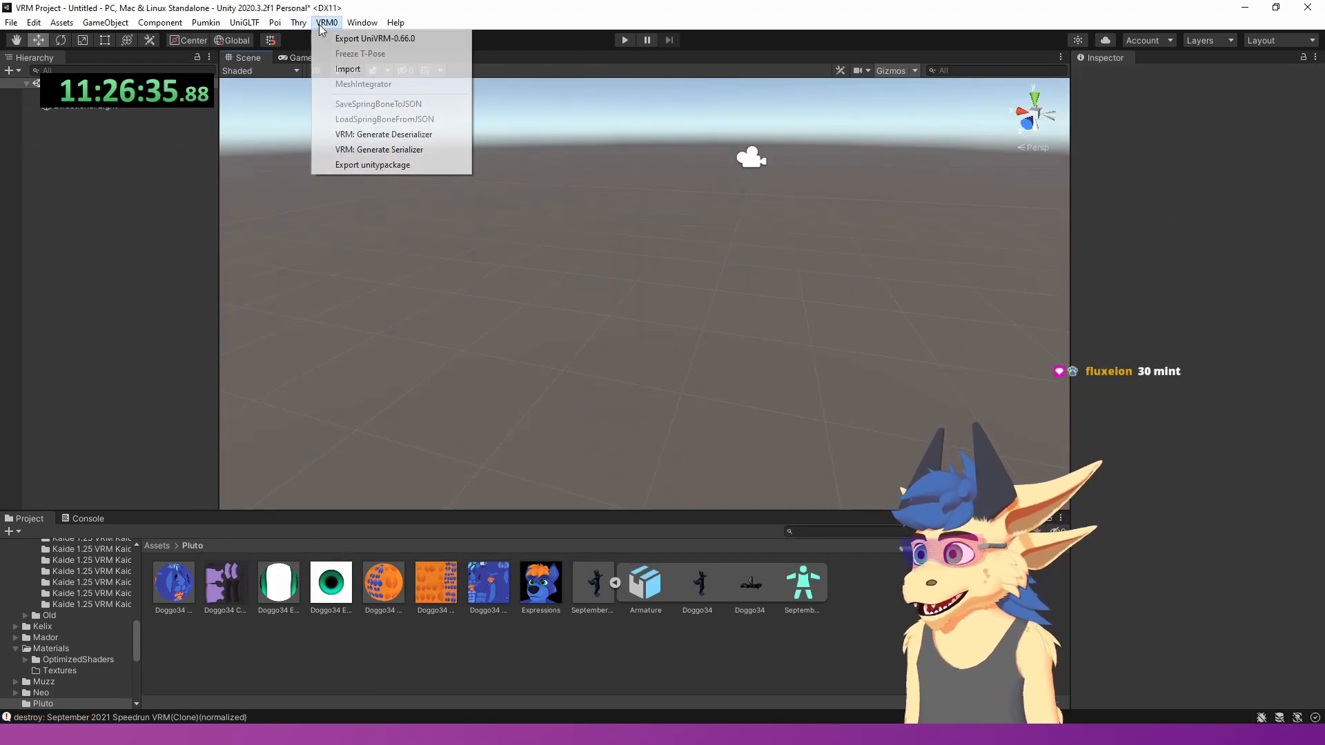
click(361, 69)
click(441, 277)
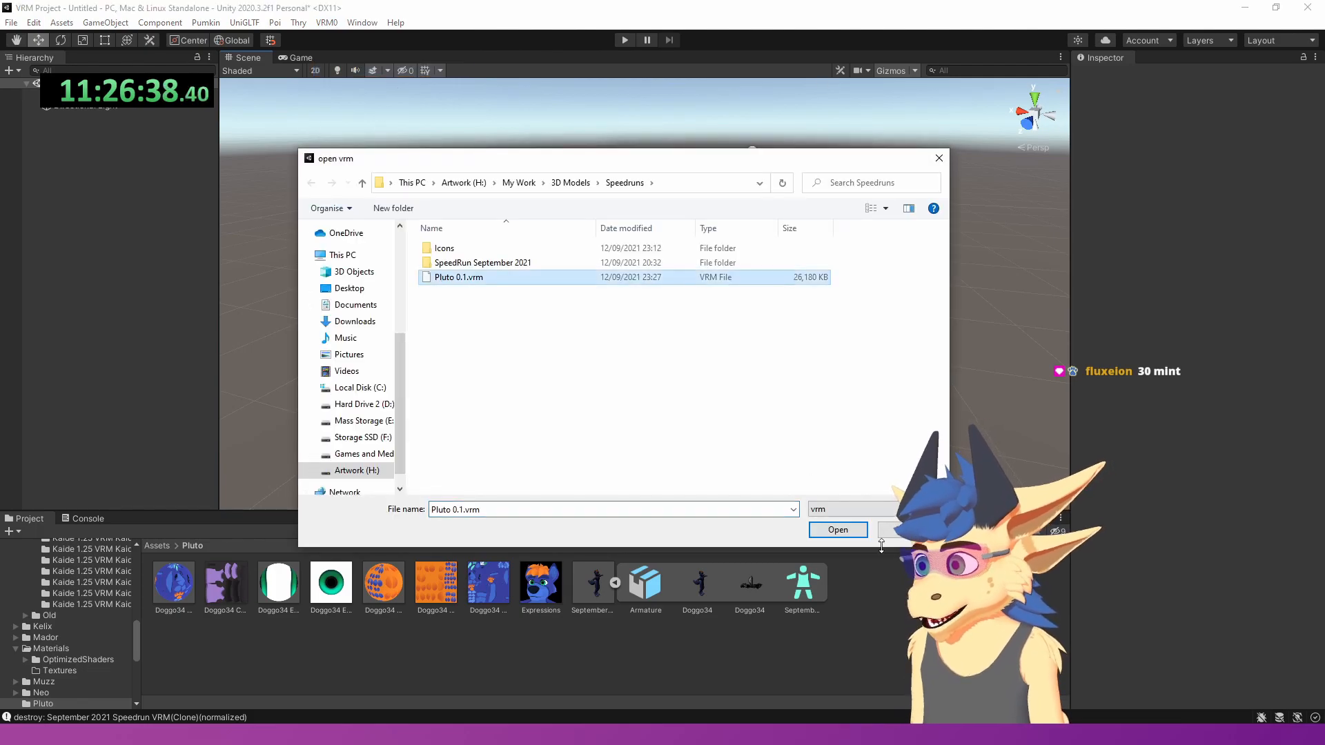
click(838, 529)
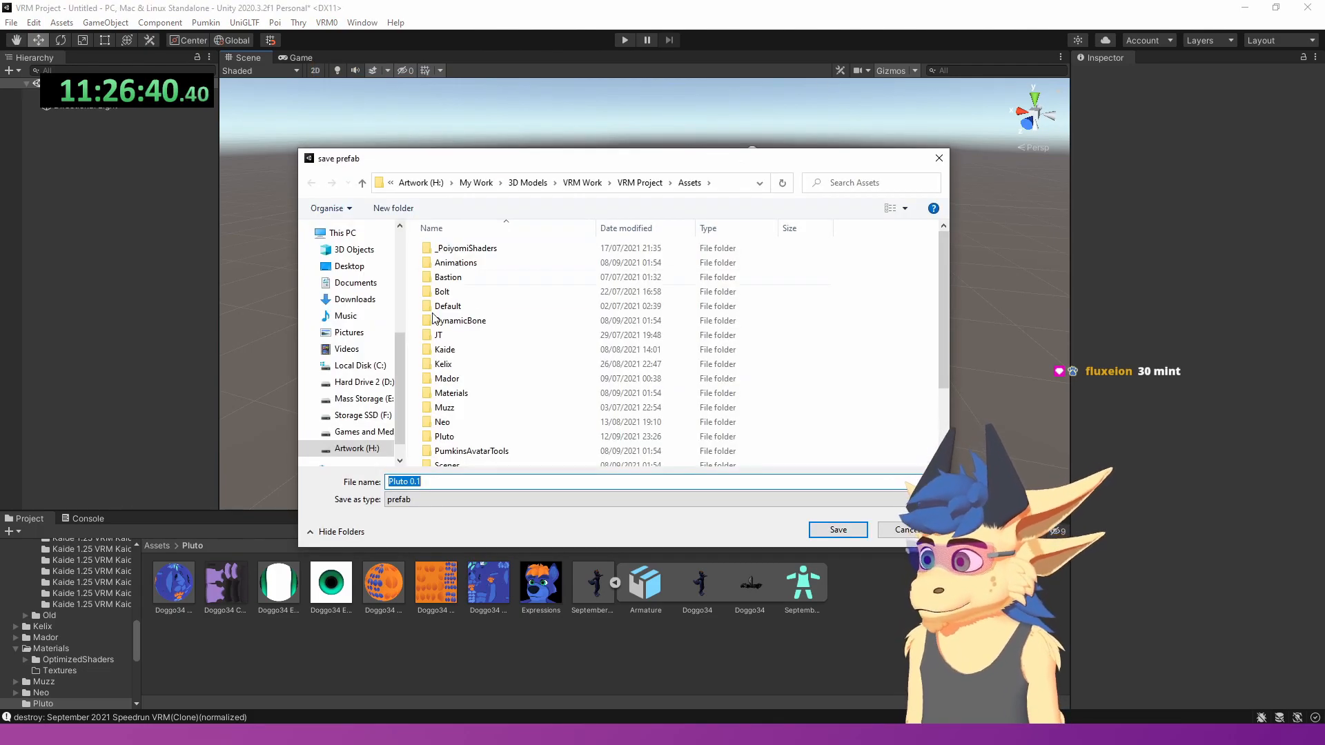
scroll(432, 317, down, 3)
click(456, 342)
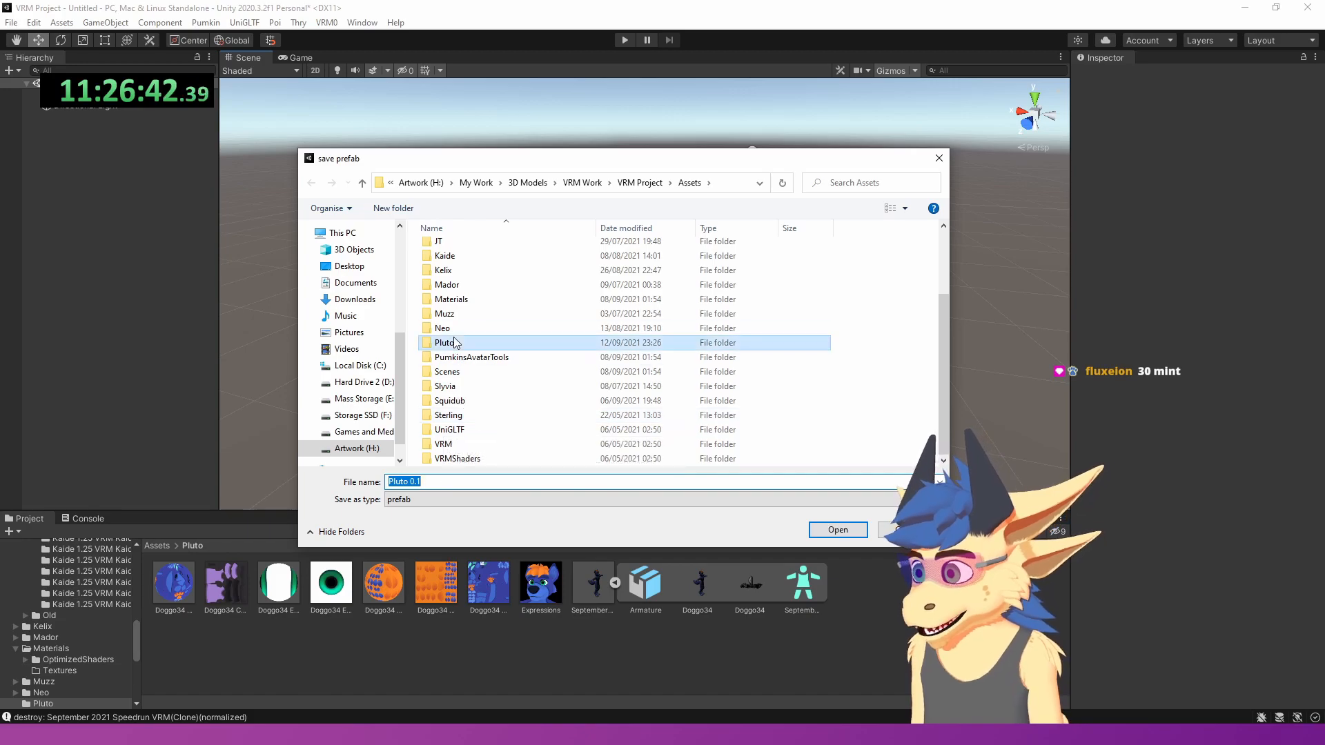
double_click(455, 343)
click(838, 529)
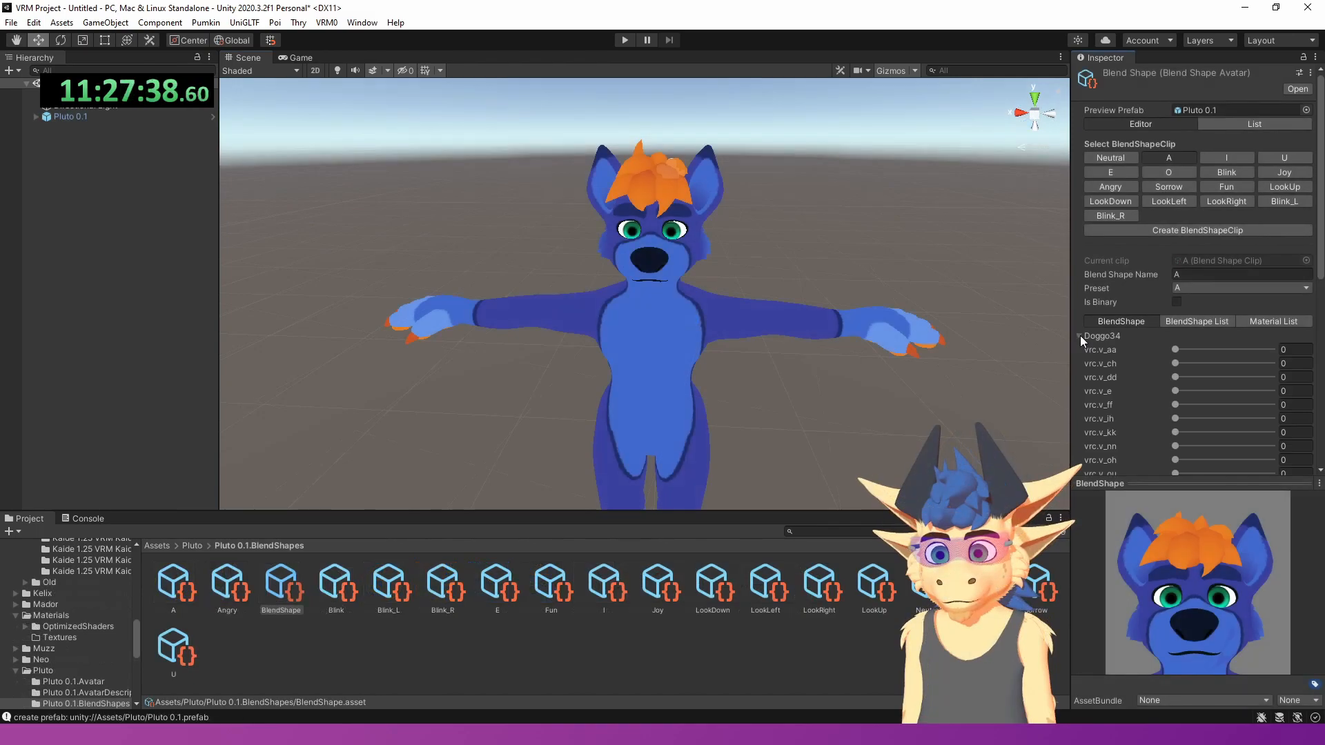
- Set vrc.v_aa to 100 in the A blend shape clip and vrc.v_ih to 100 in the I clip
scroll(1118, 317, down, 5)
scroll(1153, 301, up, 5)
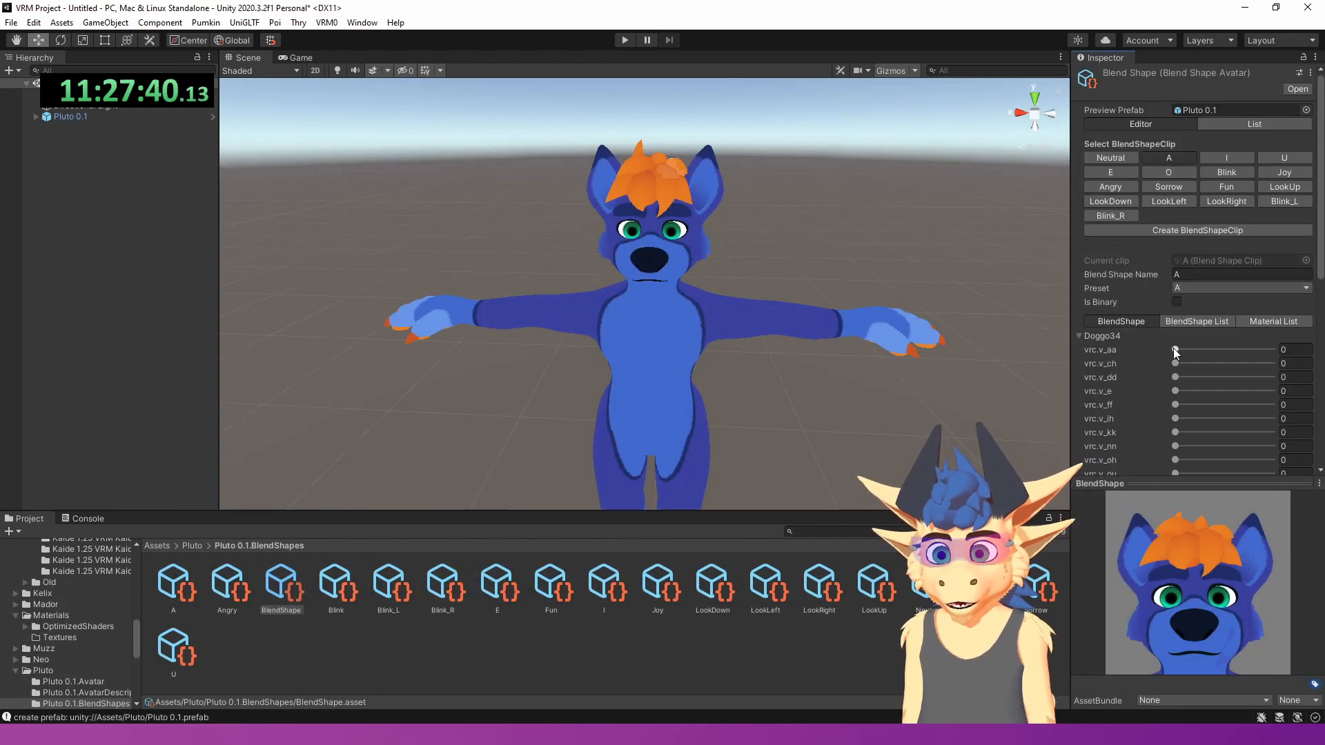
drag(1175, 350, 1272, 350)
click(1226, 158)
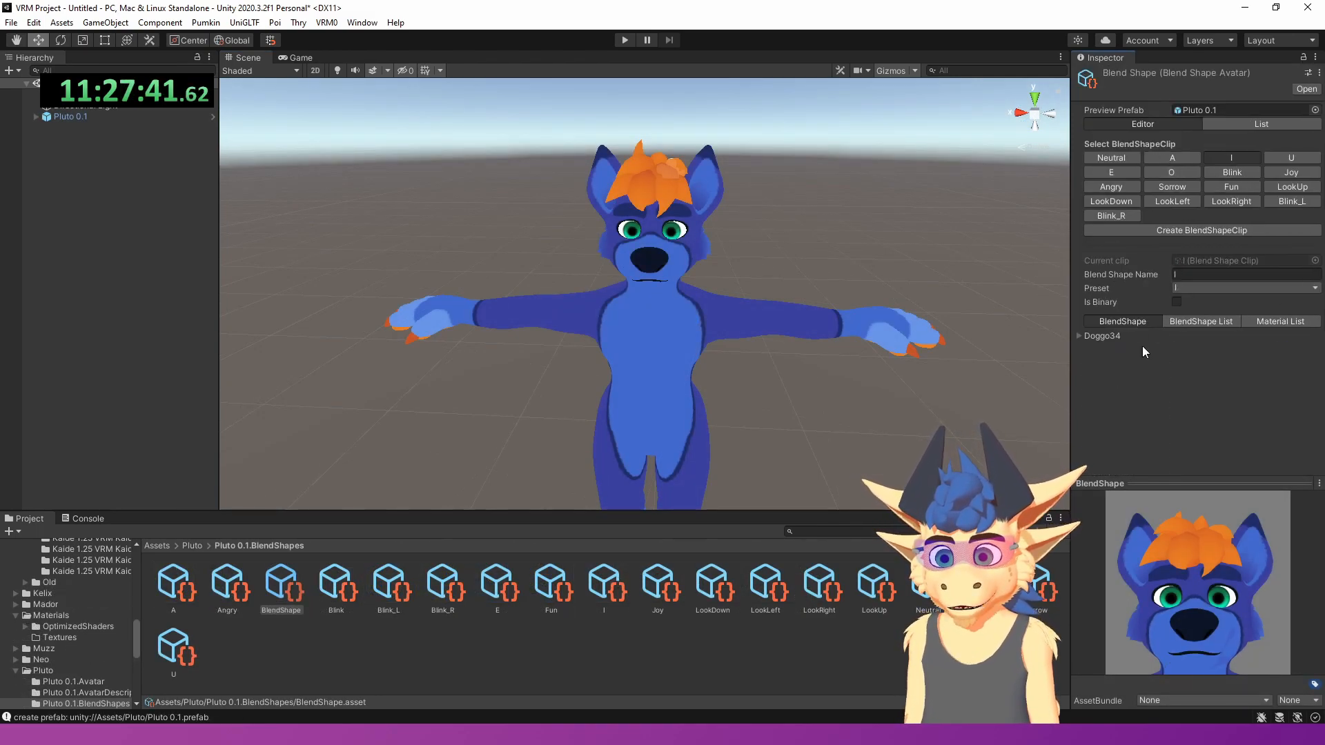
click(1080, 336)
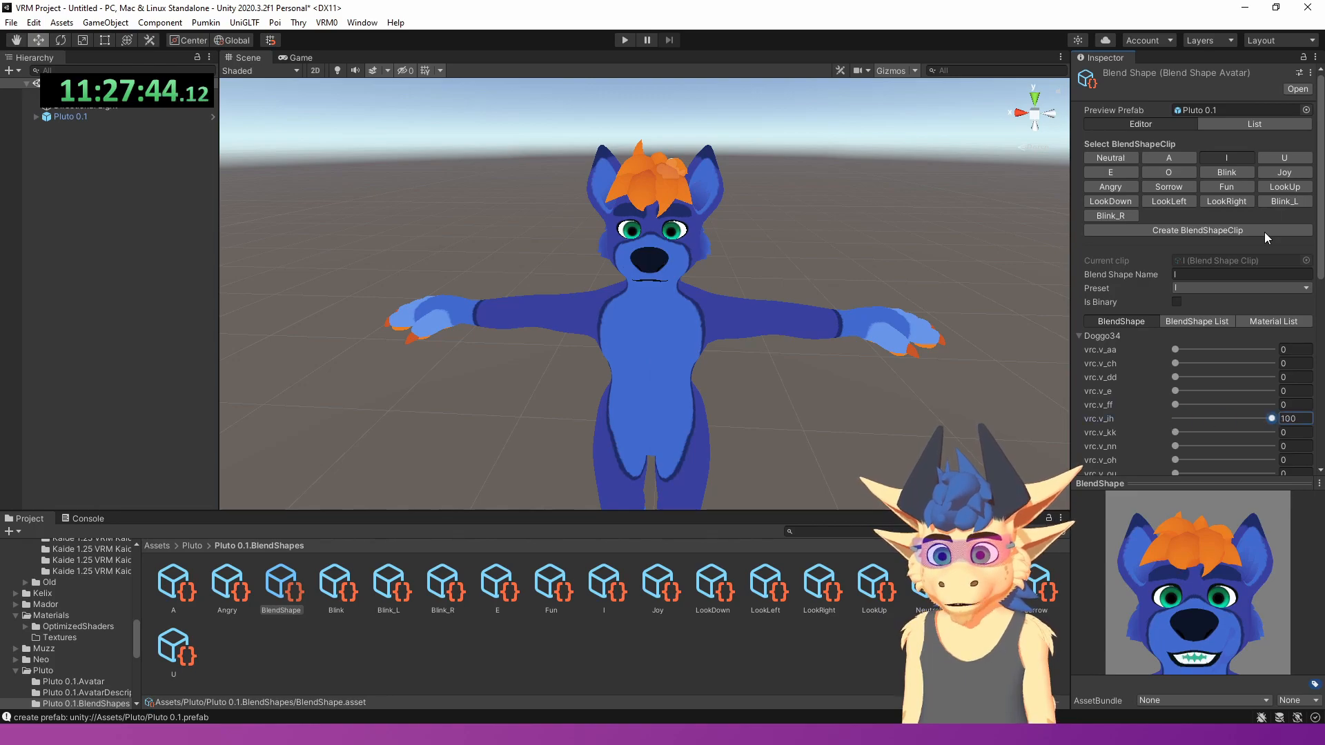
- Set vrc.v_ou to 100 in the U blend shape clip and vrc.v_e to 100 in the E clip
click(1274, 159)
click(1078, 337)
scroll(1104, 359, down, 3)
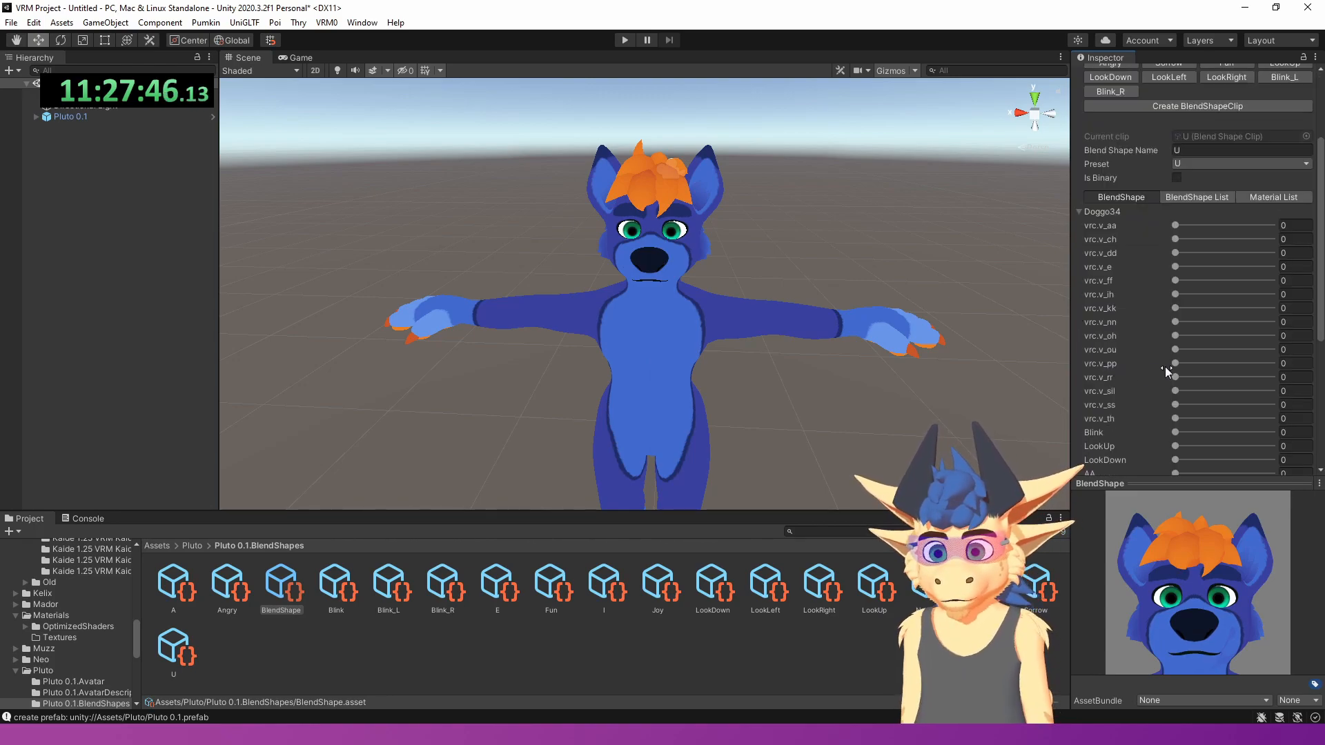
scroll(1173, 353, up, 3)
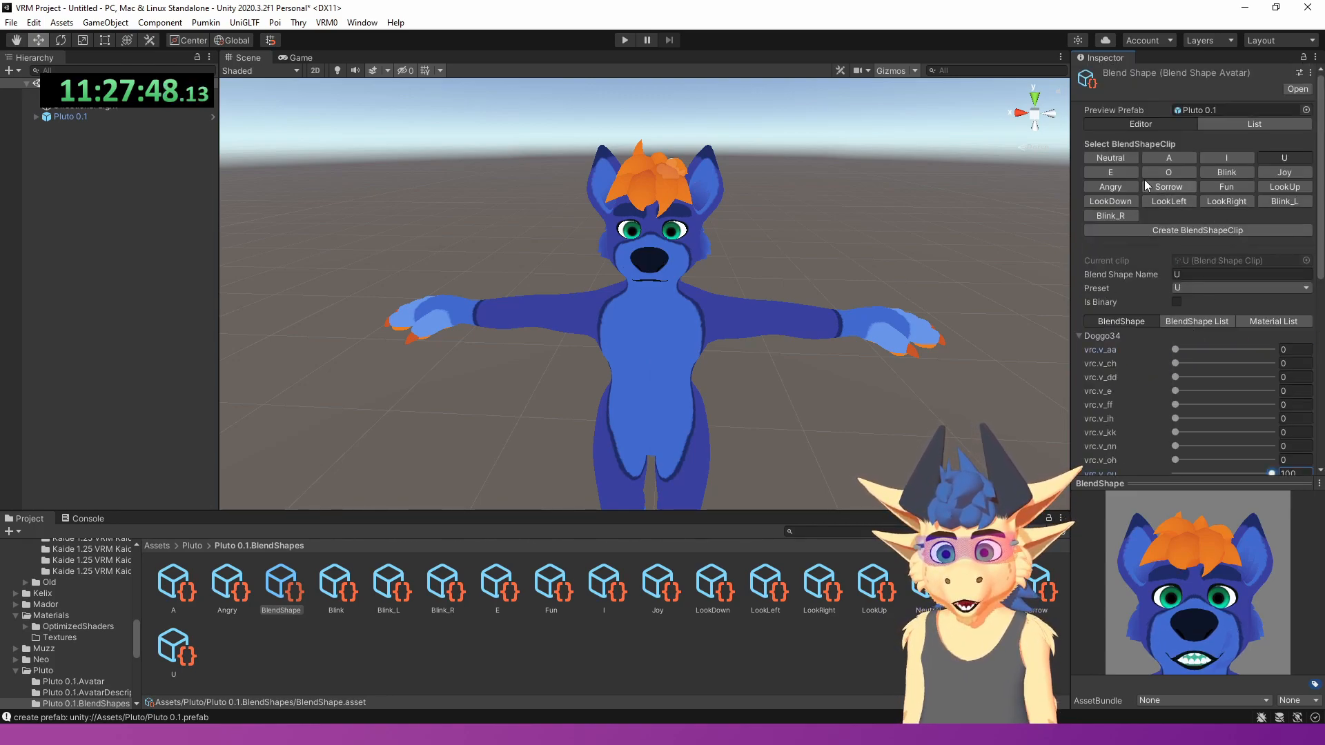
click(1113, 173)
click(1079, 336)
scroll(1082, 342, down, 6)
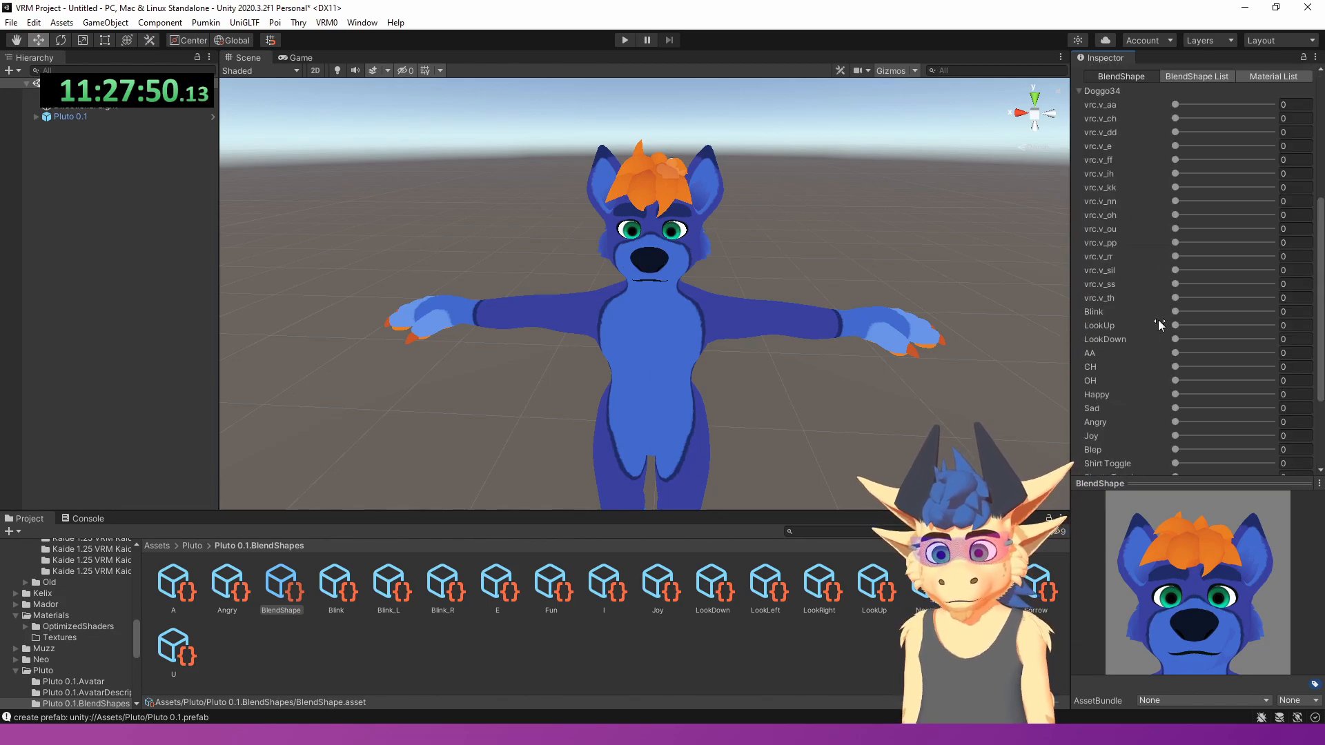
scroll(1186, 277, up, 6)
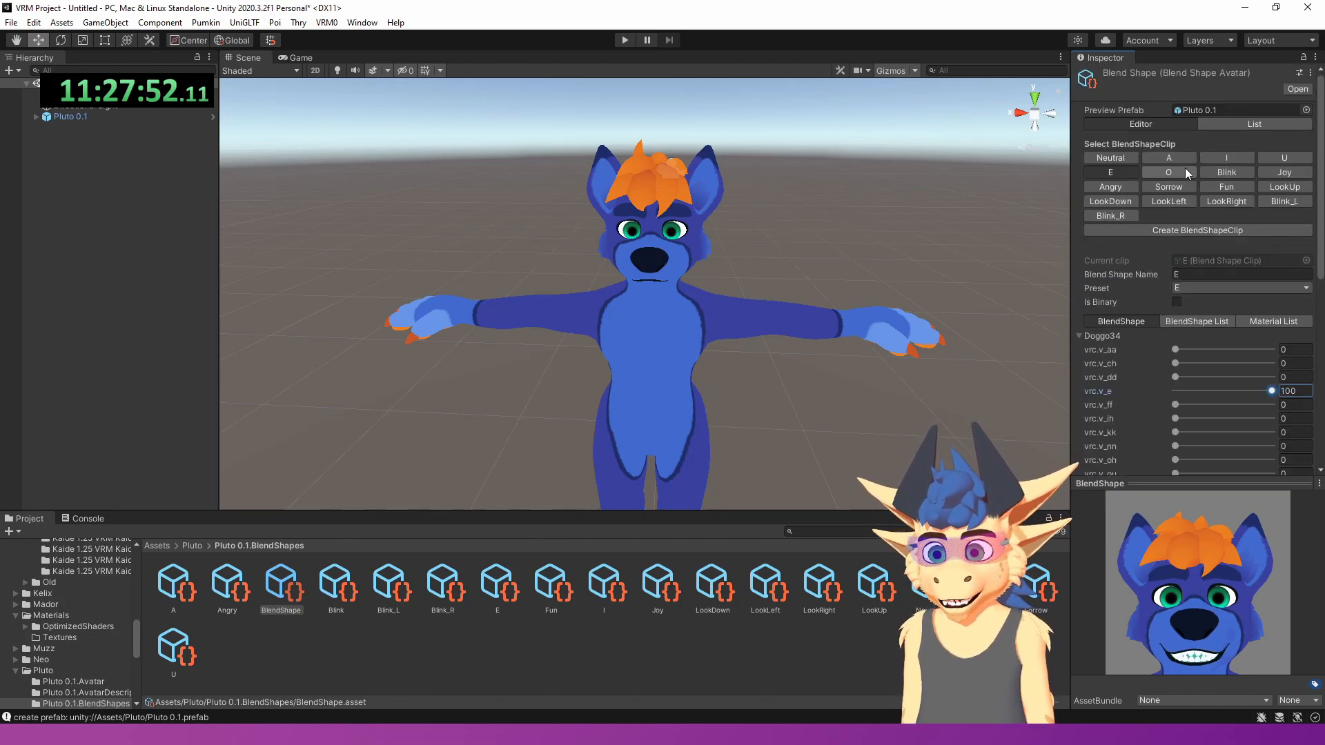
- Set vrc.v_oh to 100 in the O blend shape clip
click(1183, 171)
click(1079, 336)
scroll(1131, 335, down, 3)
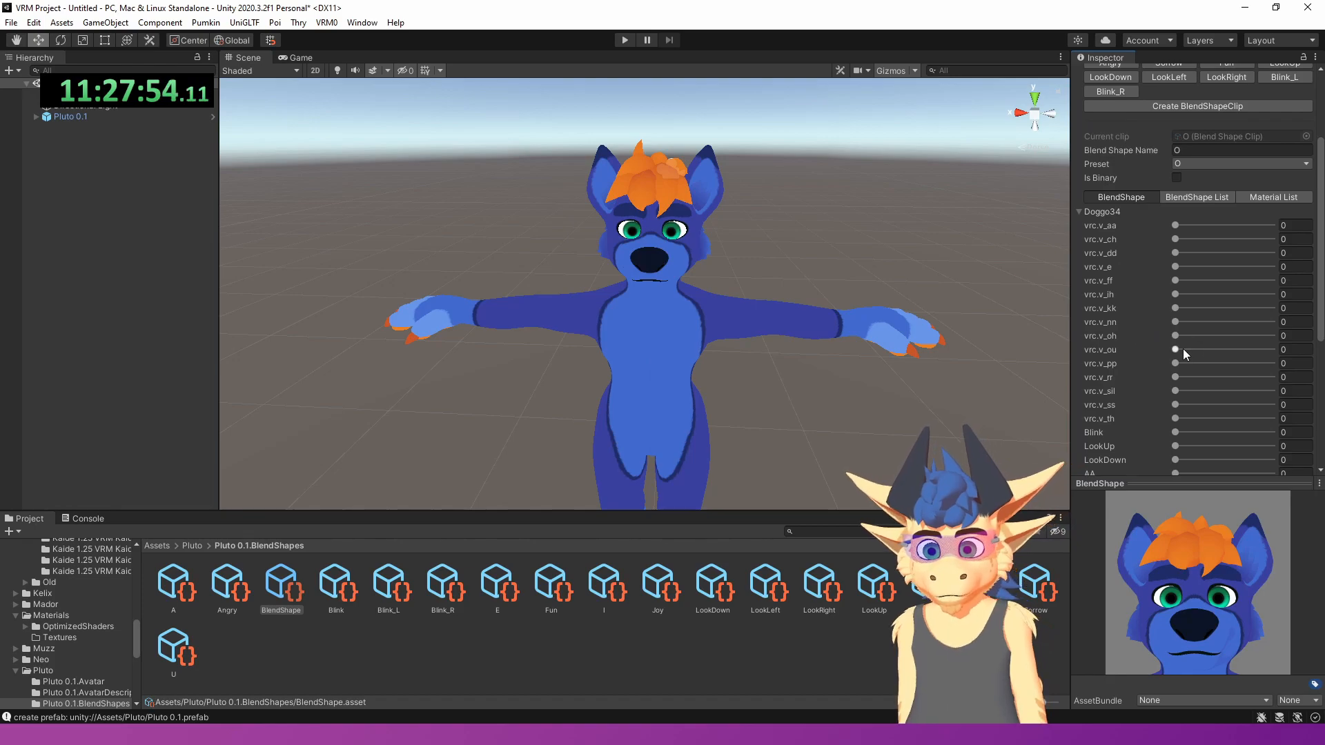
drag(1265, 338, 1277, 336)
scroll(1223, 255, up, 3)
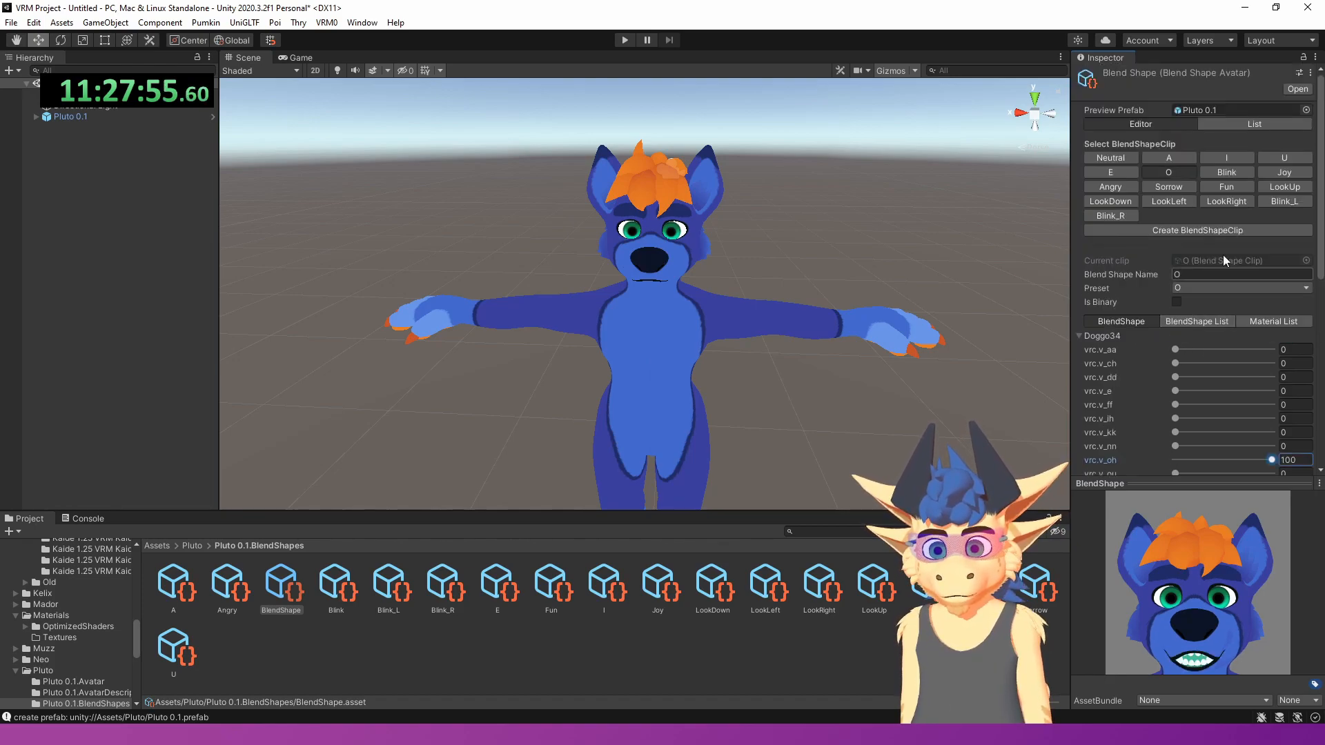
- Set the Doggo34 mesh's Blink shape to 100 in the Blink blend shape clip
click(1227, 172)
click(1077, 335)
scroll(1104, 338, down, 9)
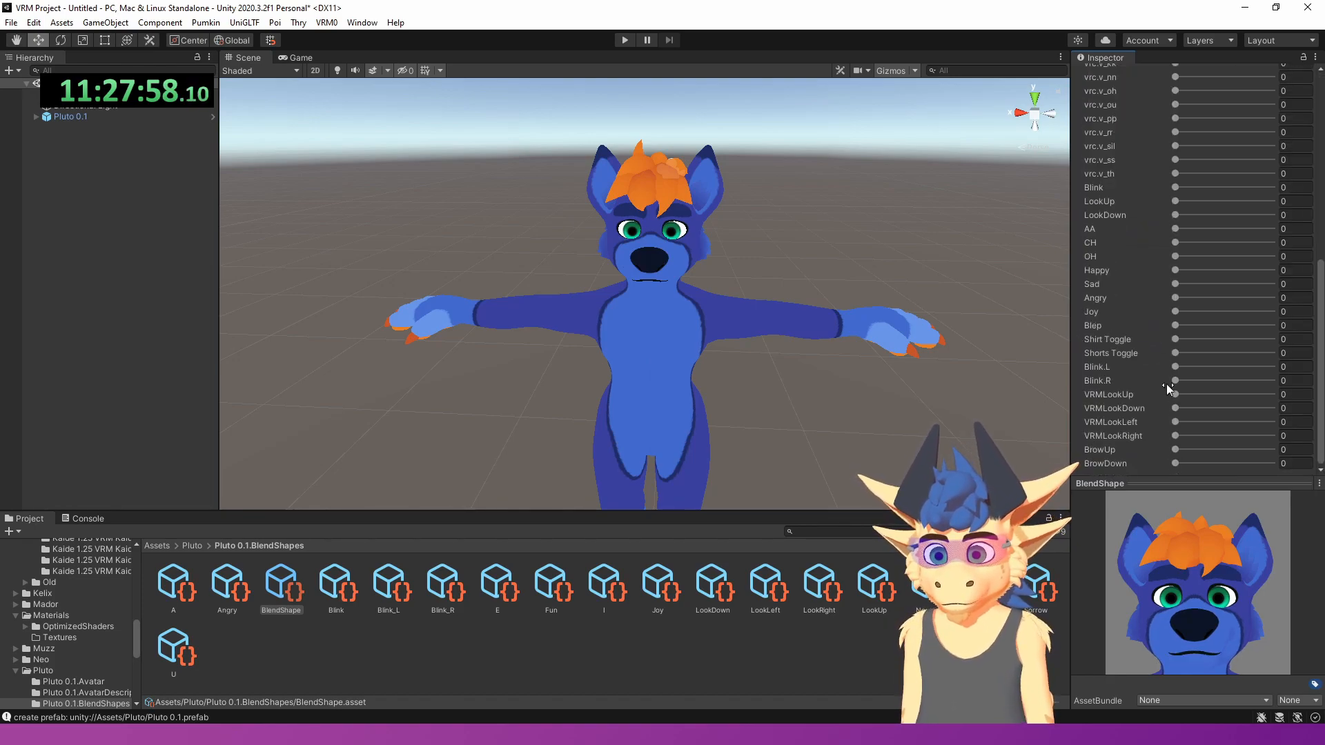
scroll(1159, 324, up, 9)
scroll(1175, 326, down, 6)
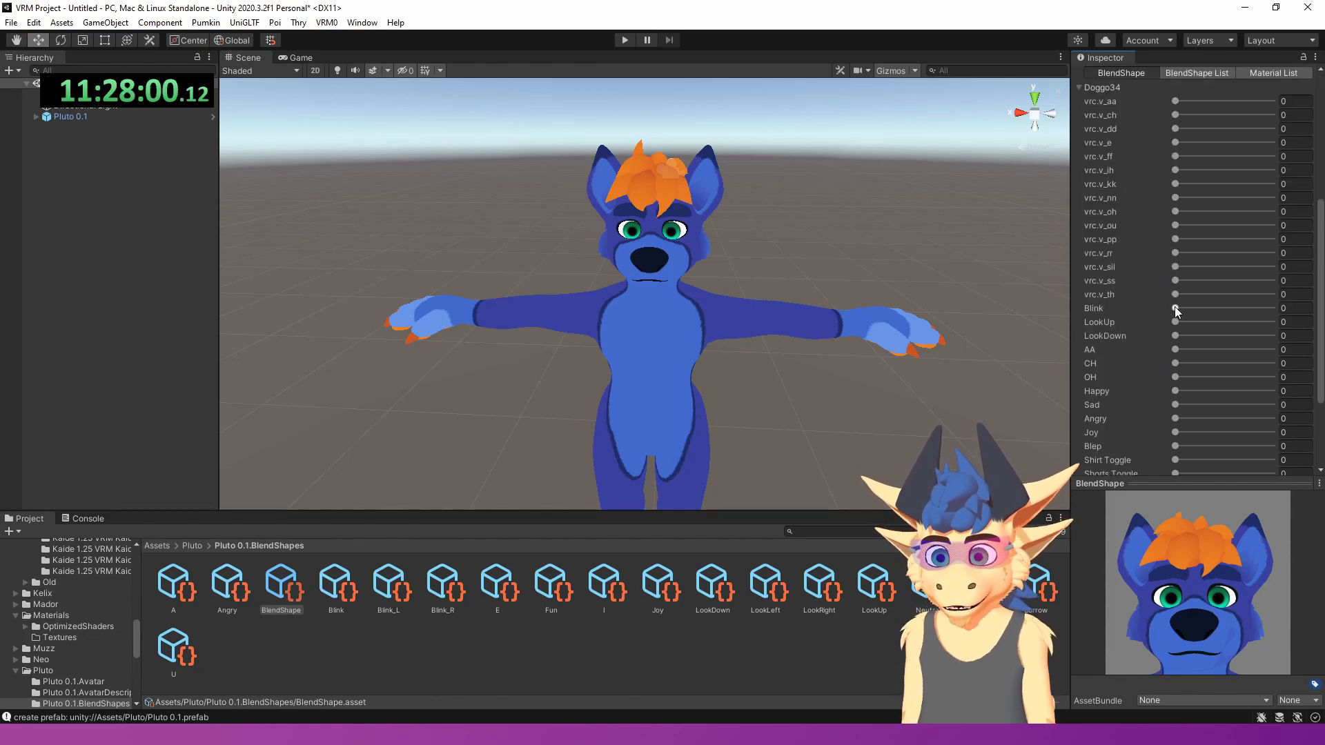
drag(1175, 306, 1273, 307)
scroll(1229, 271, up, 3)
scroll(1231, 235, up, 3)
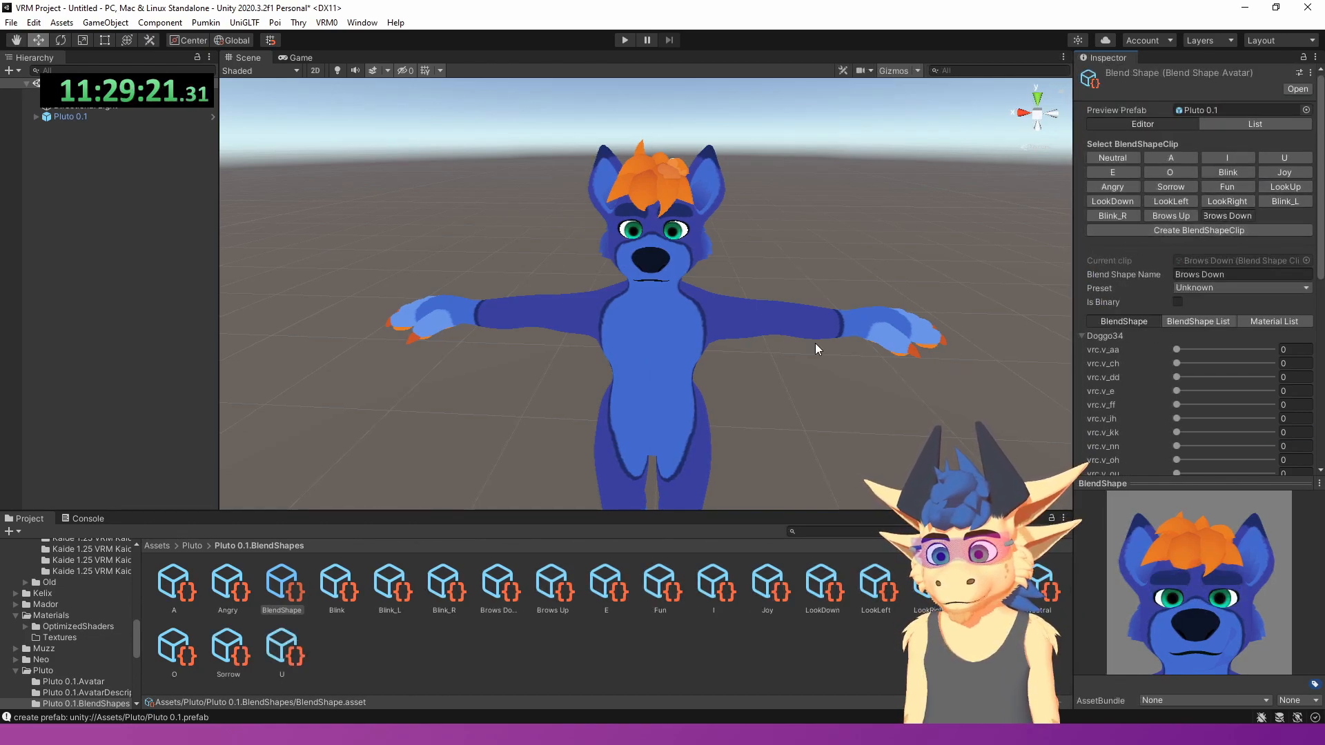
- Select the Pluto 0.1 model and save the scene as Pluto
key(ctrl+s)
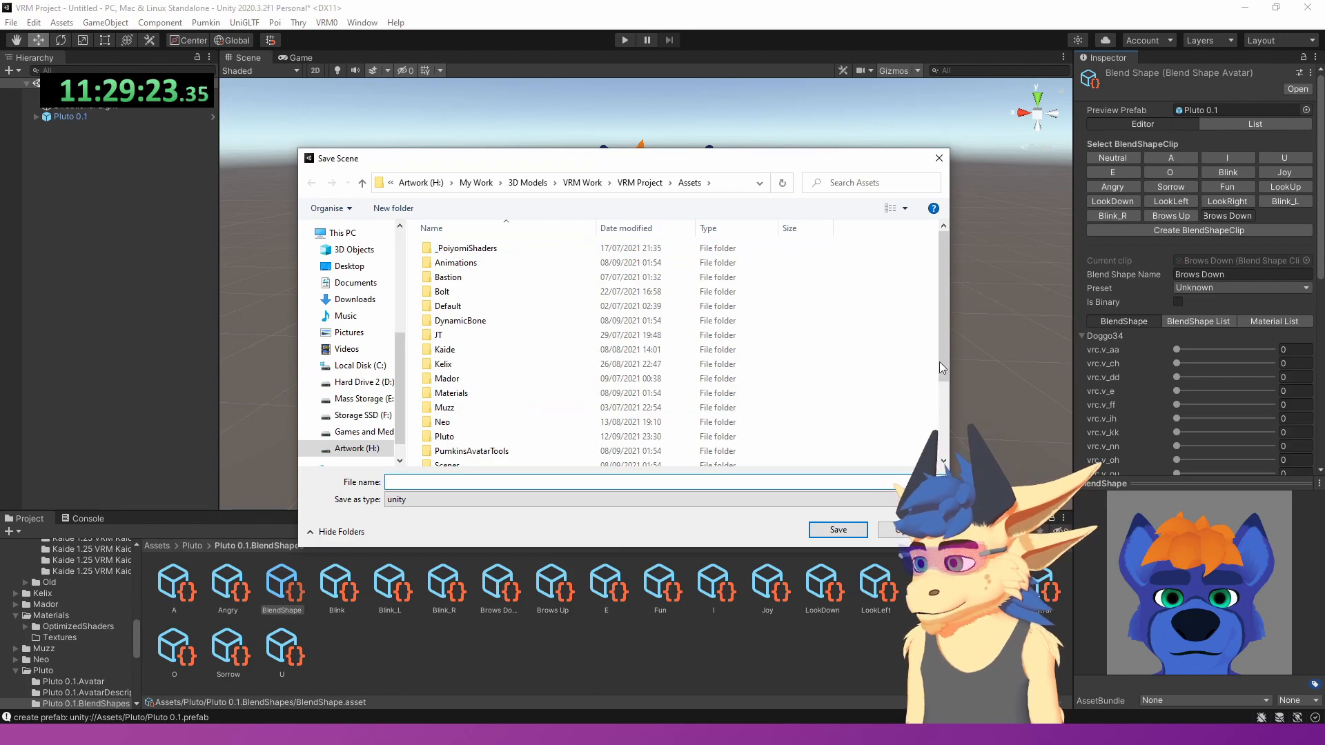
key(Escape)
click(507, 317)
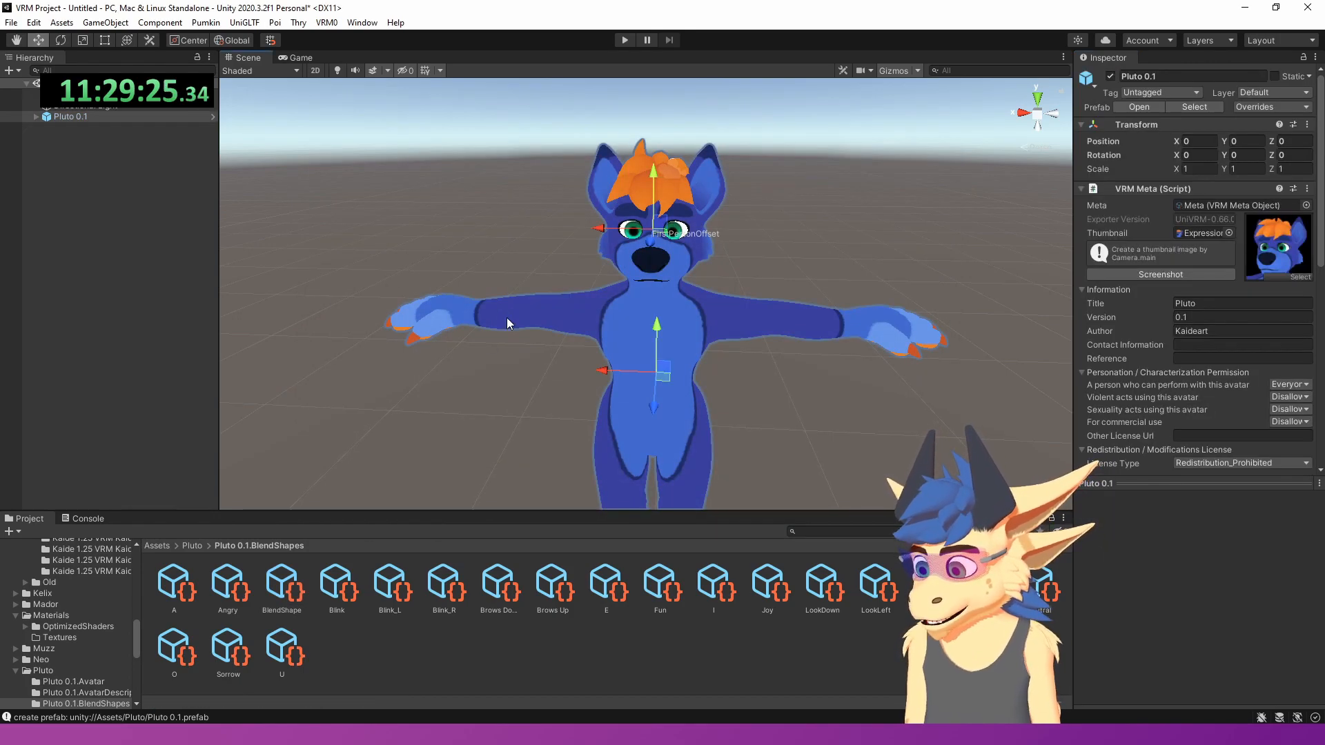
key(ctrl+s)
scroll(500, 370, down, 3)
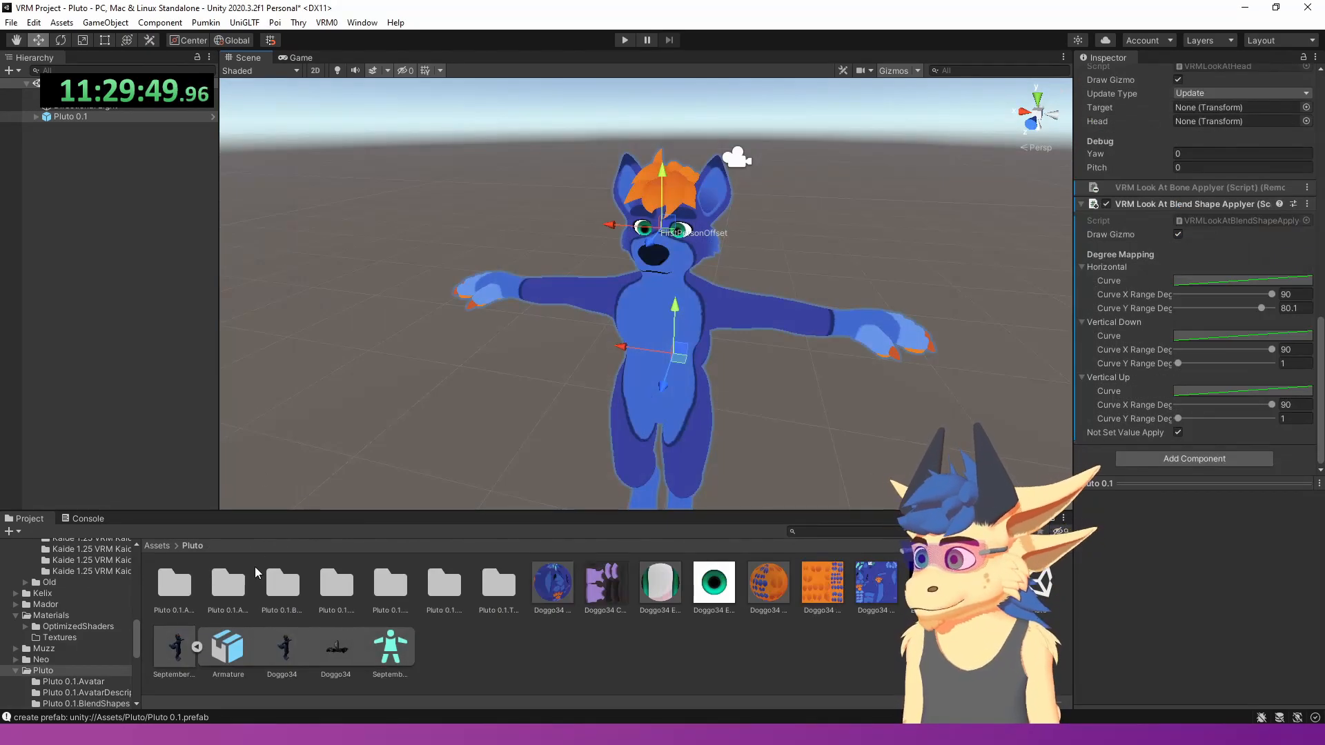
alt+drag(657, 346, 664, 329)
key(s)
right_drag(663, 328, 724, 319)
key(w)
key(s)
key(w)
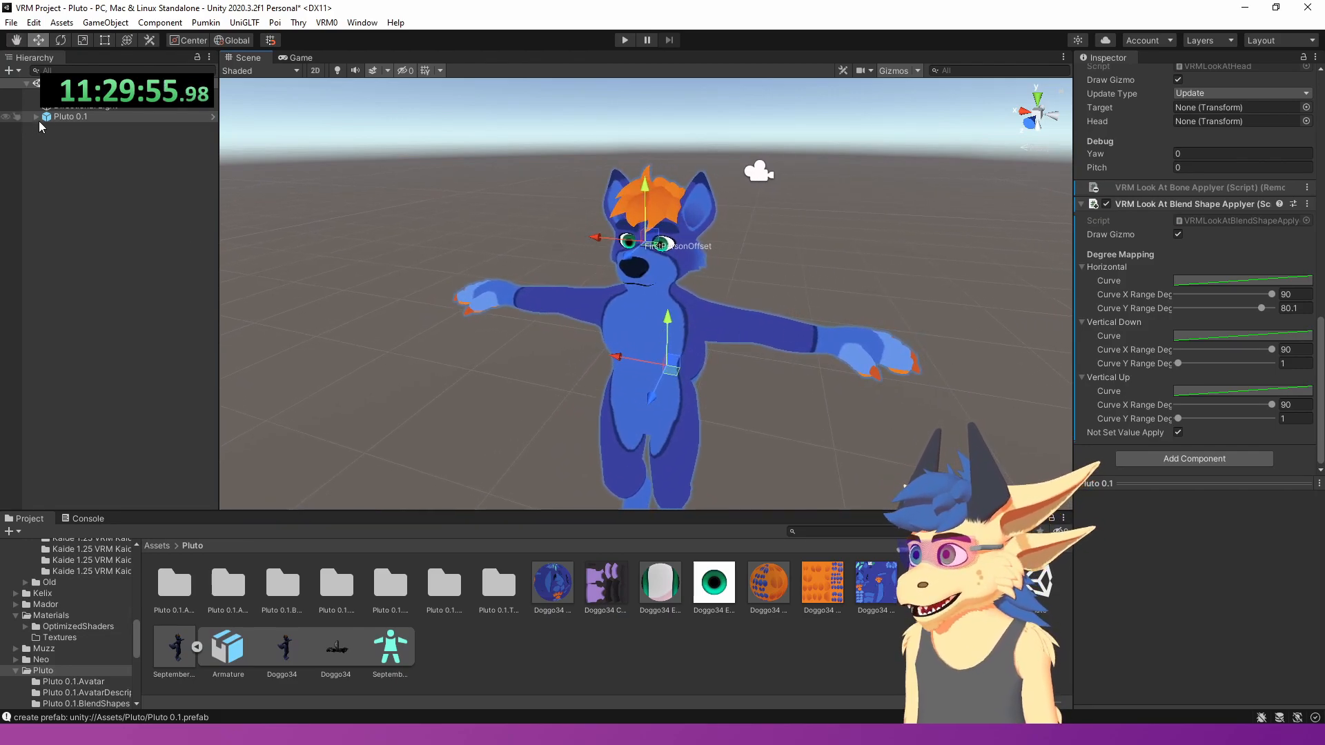
- Add two empty root bone entries to the VRM Spring Bone on Pluto 0.1's secondary object
click(68, 150)
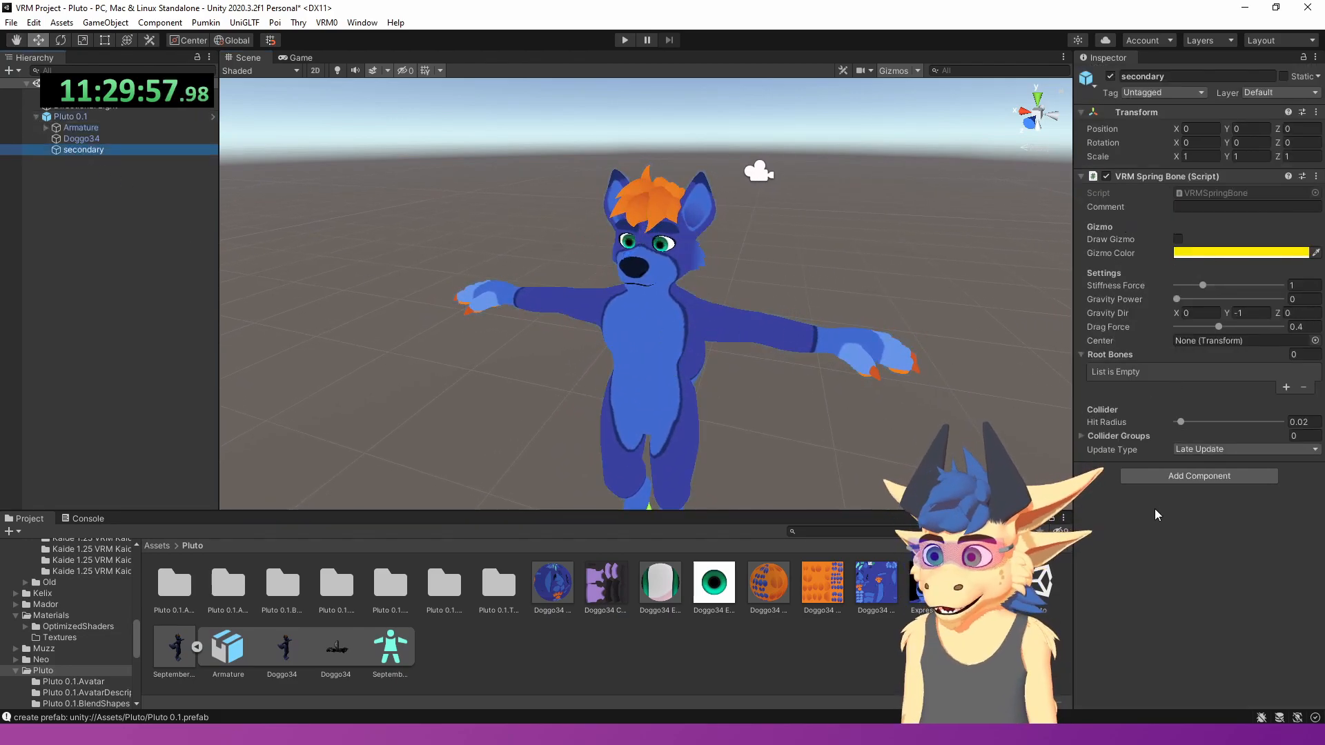
click(1185, 475)
click(1216, 379)
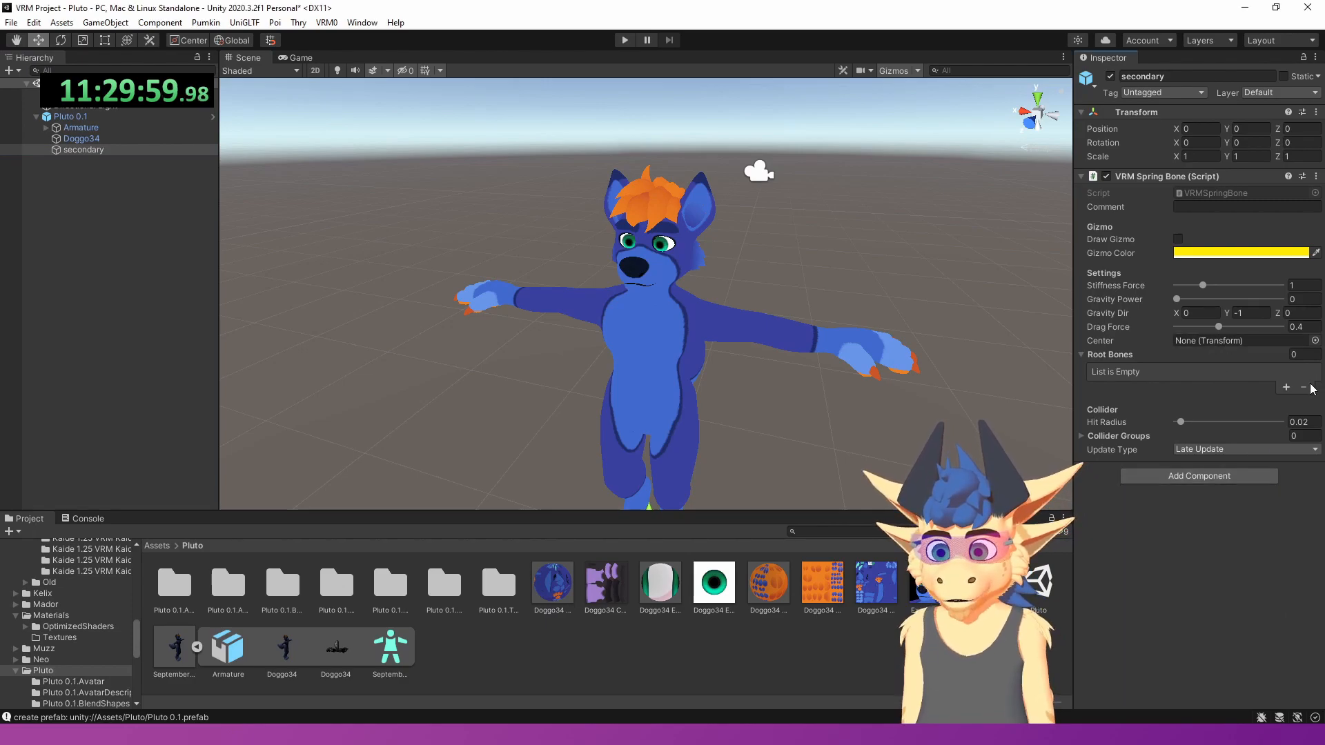
click(1286, 387)
click(1285, 387)
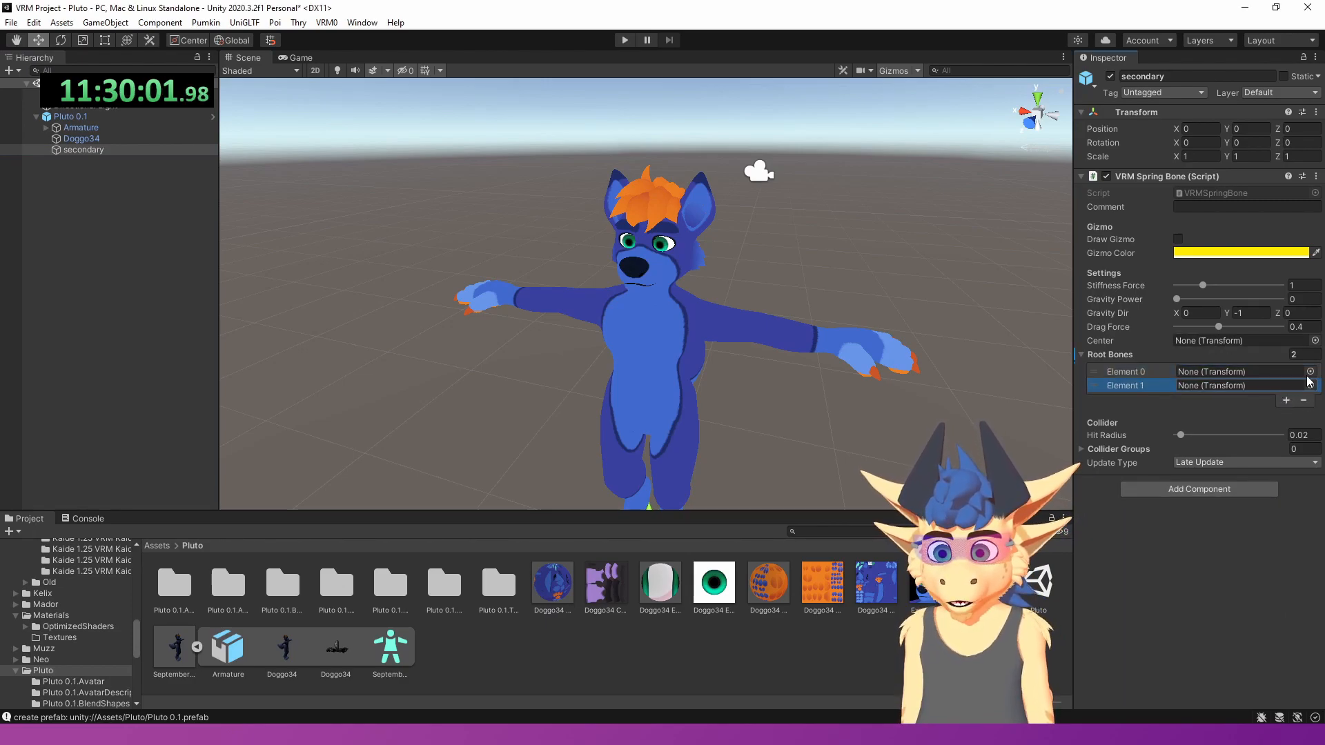
- Assign the Ear01.L and Ear01.R transforms to the spring bone's two root bone entries
click(1311, 385)
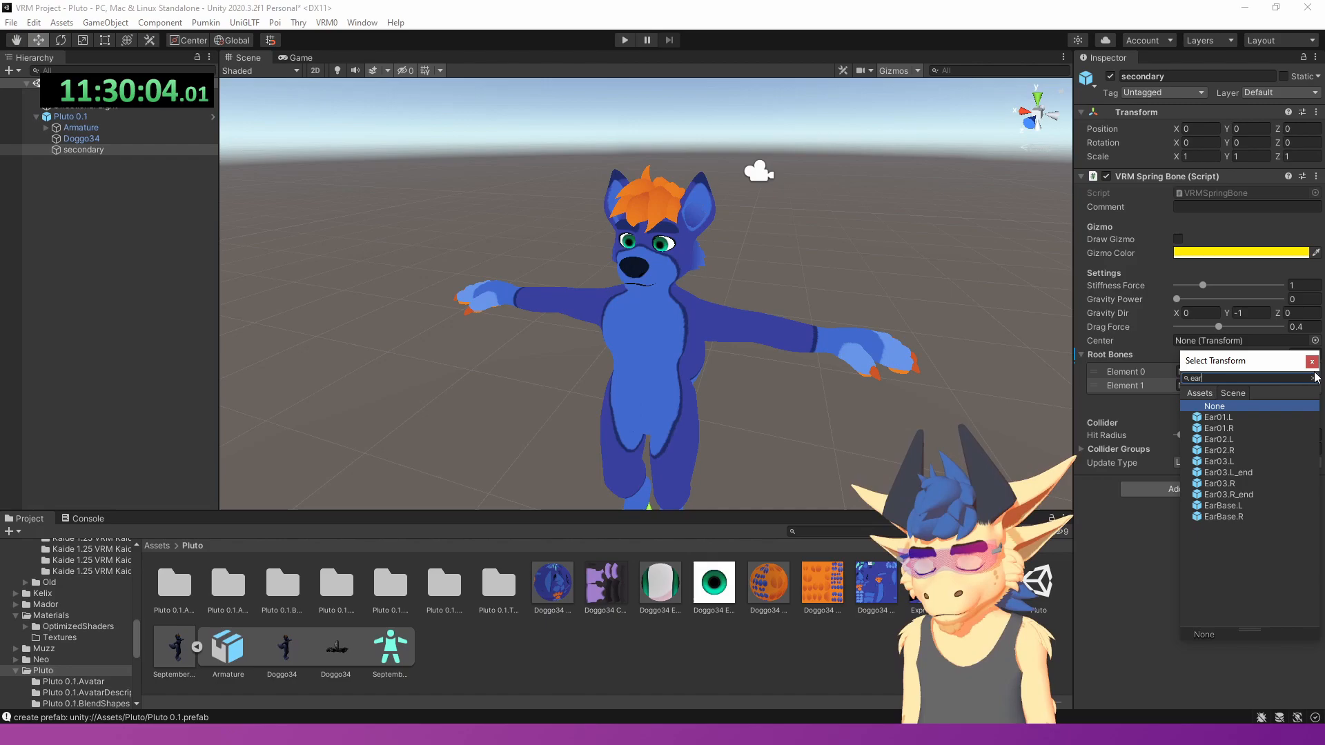
key(Down)
key(Return)
click(1311, 385)
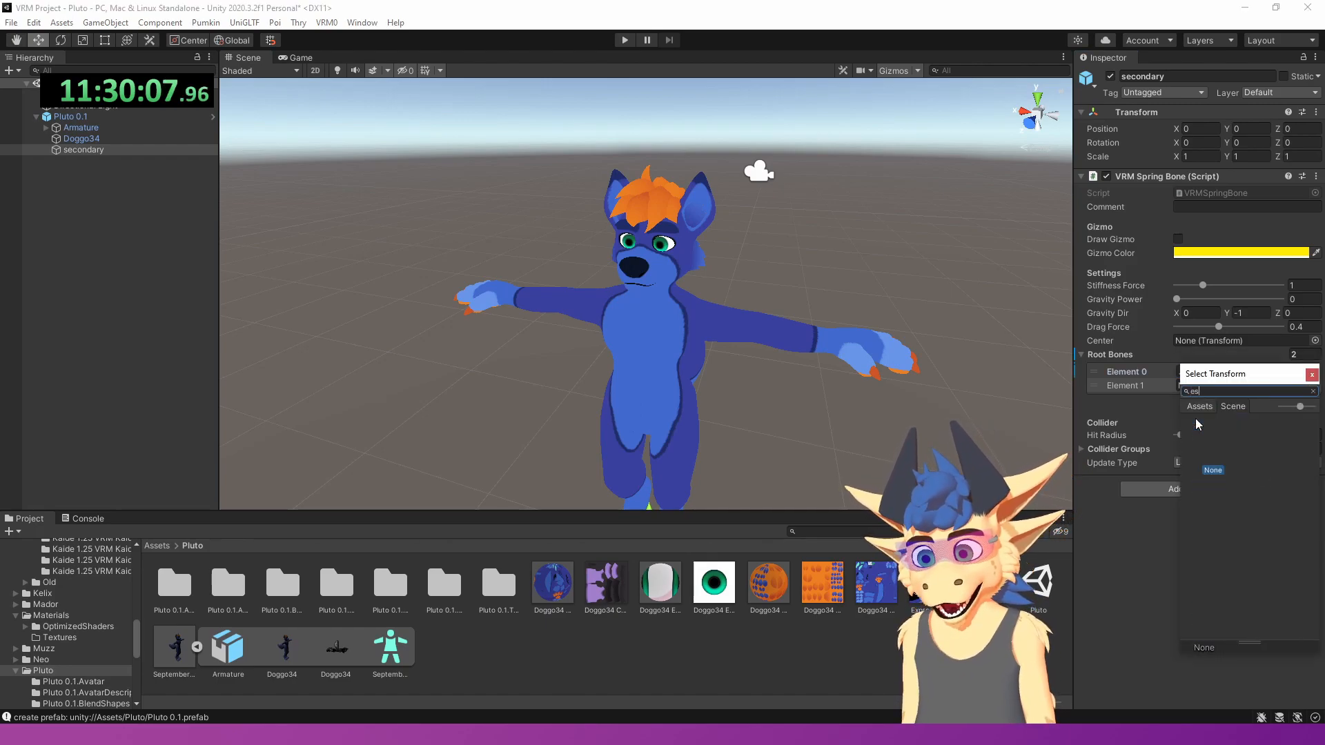
key(BackSpace)
key(Down)
key(Down)
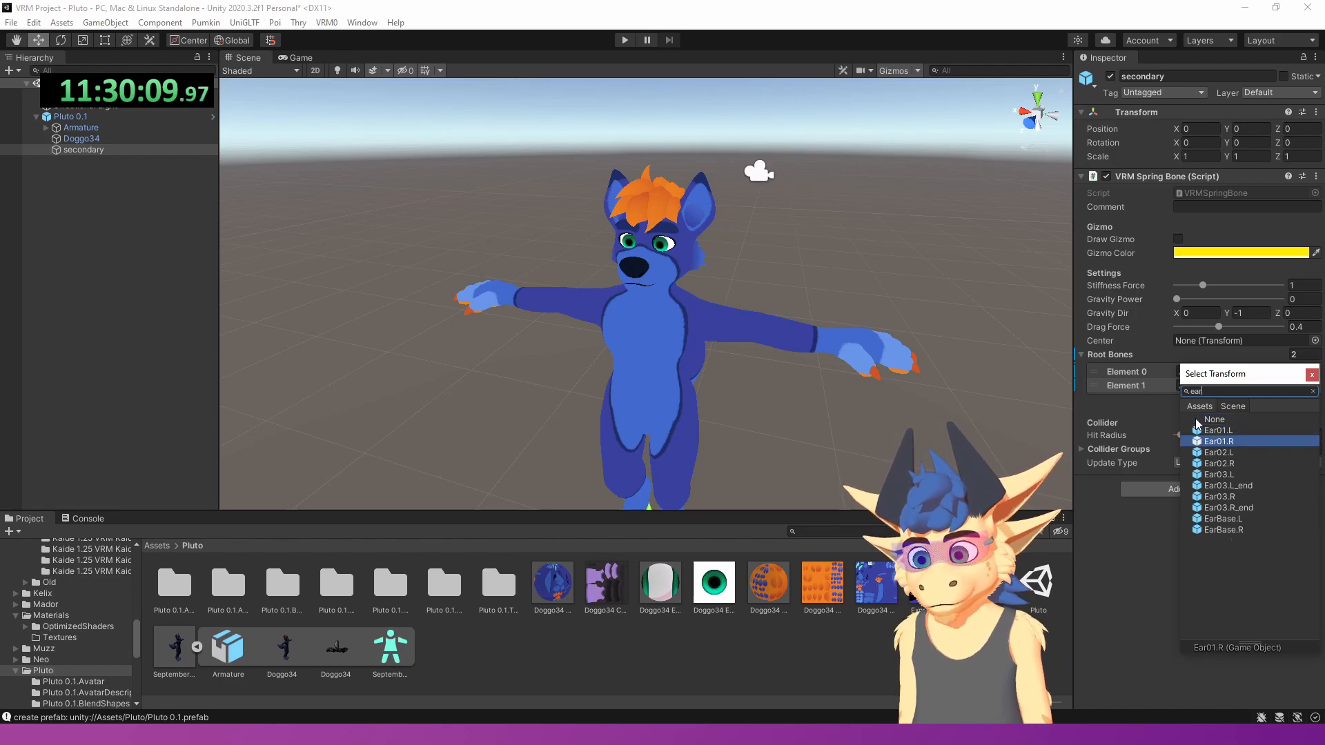
key(Return)
- Run the scene and move the Pluto 0.1 model to test its ear spring bones
click(625, 40)
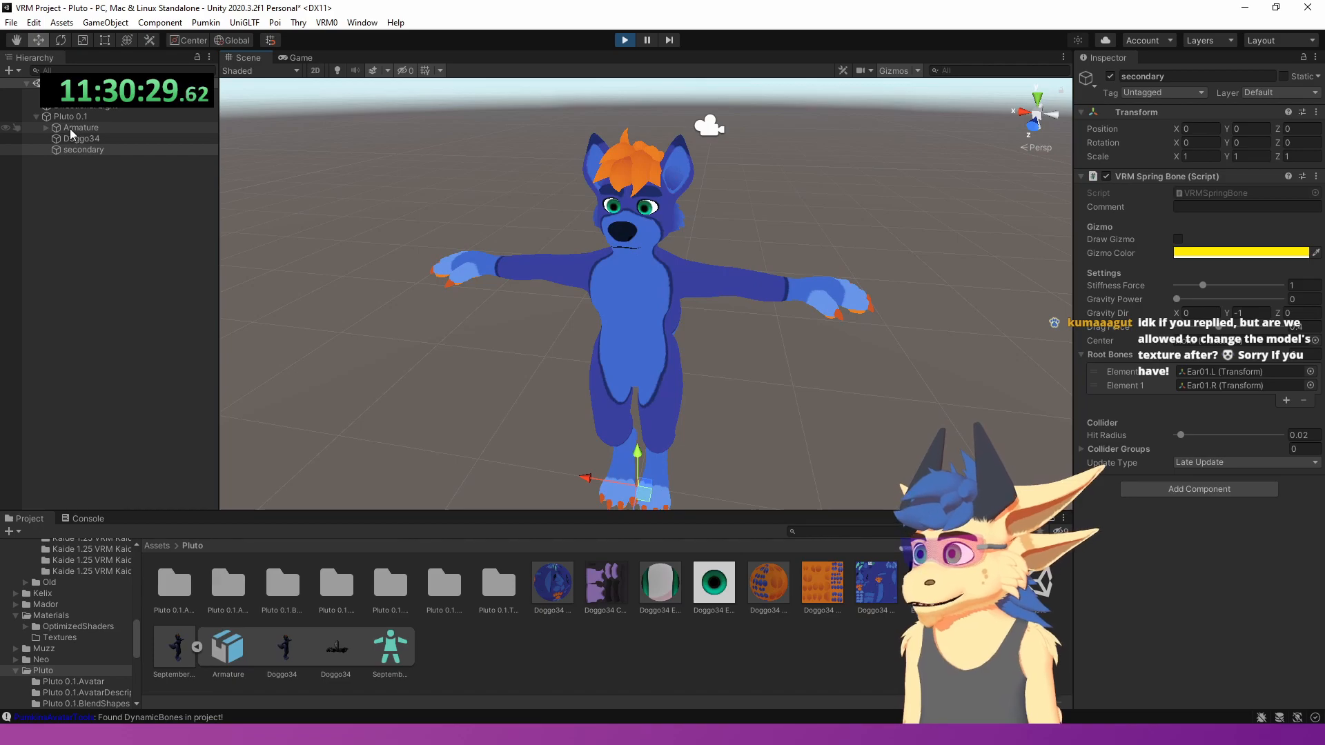
click(68, 117)
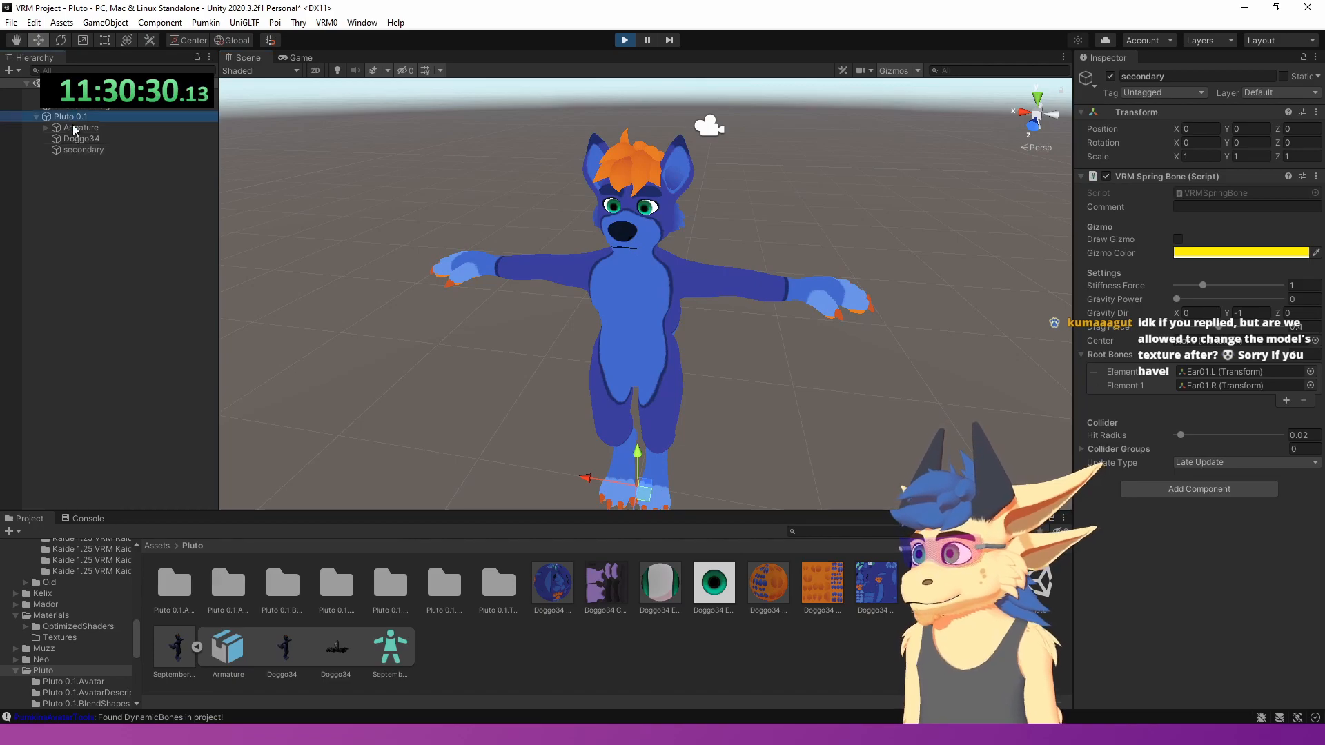
mouse_move(595, 316)
mouse_down()
mouse_move(524, 317)
mouse_move(596, 337)
mouse_up()
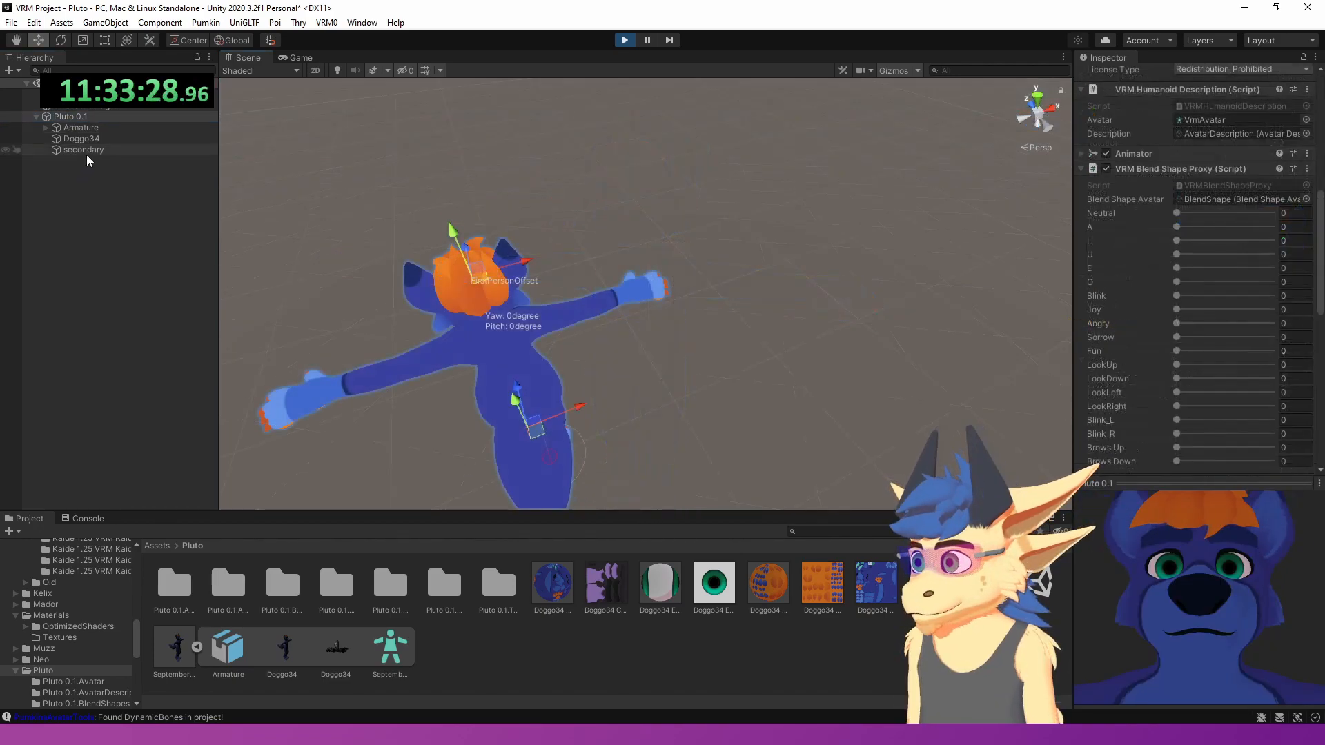
- Copy the Tail01 spring bone's values from play mode, stop playing, and paste them back: stiffness 0.71 and drag force 0.499
click(83, 150)
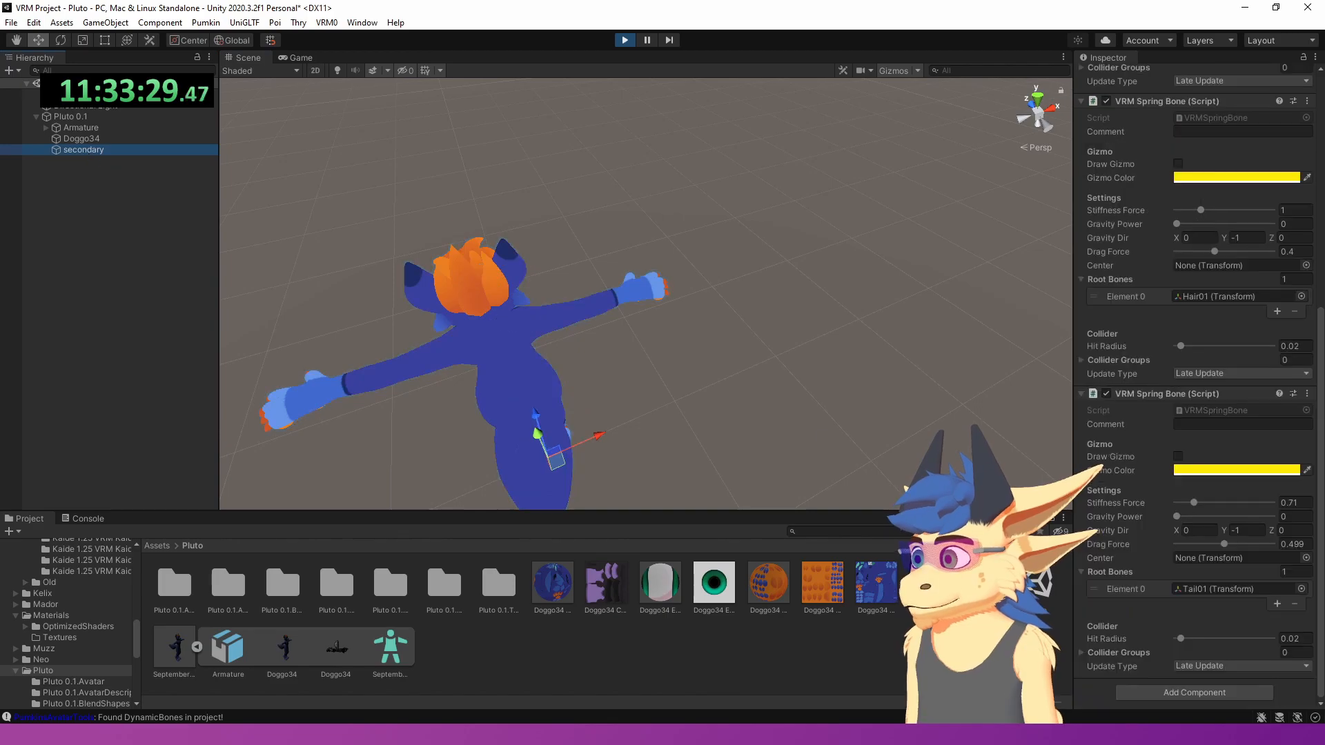
click(1307, 393)
click(1218, 474)
click(625, 40)
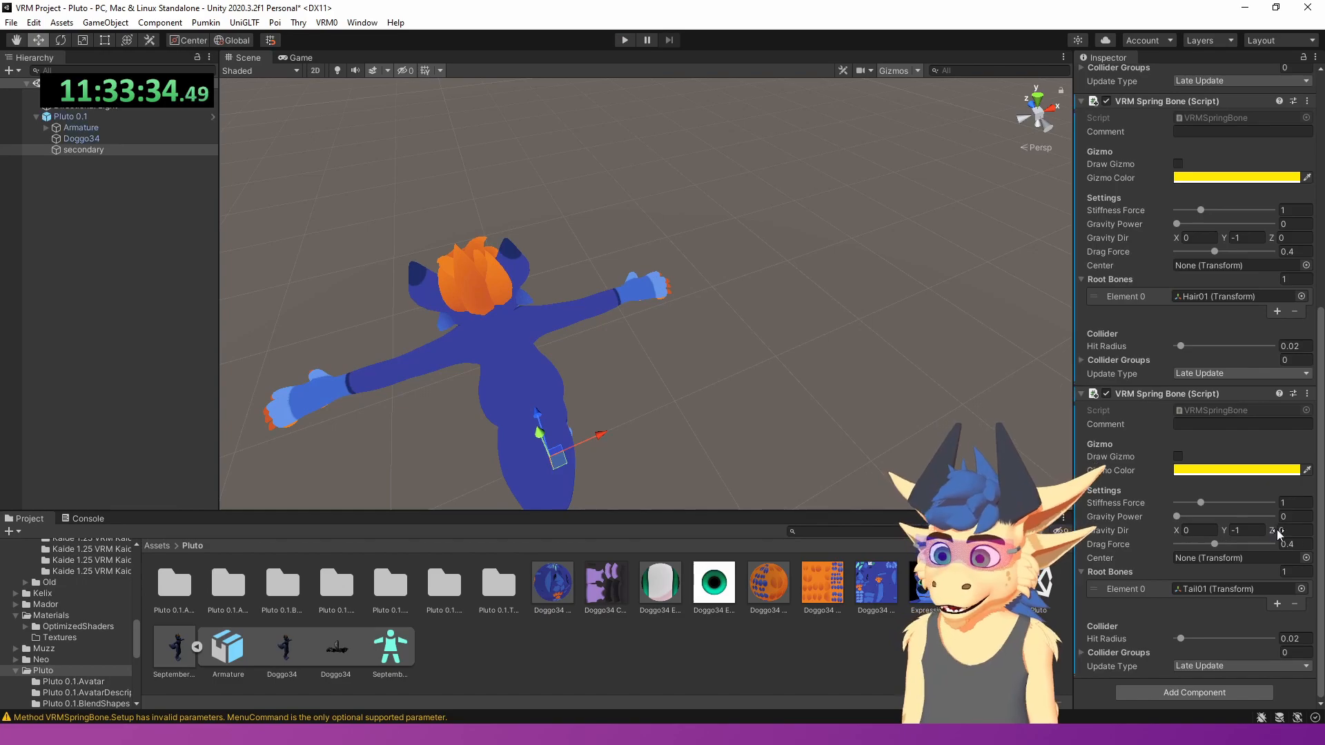
click(1307, 393)
click(1262, 522)
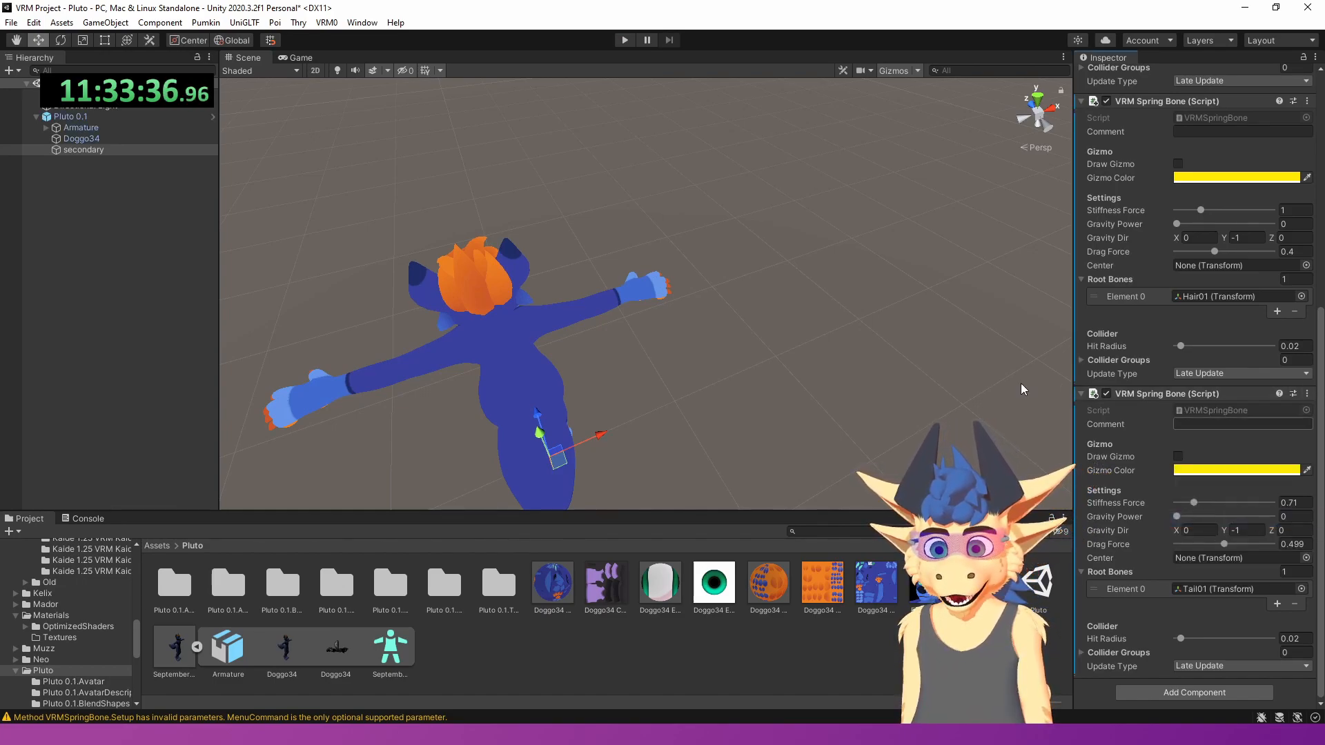
- Add a VRM Spring Bone Collider Group to the Head bone inside Pluto 0.1's armature
right_drag(567, 370, 1171, 252)
click(46, 128)
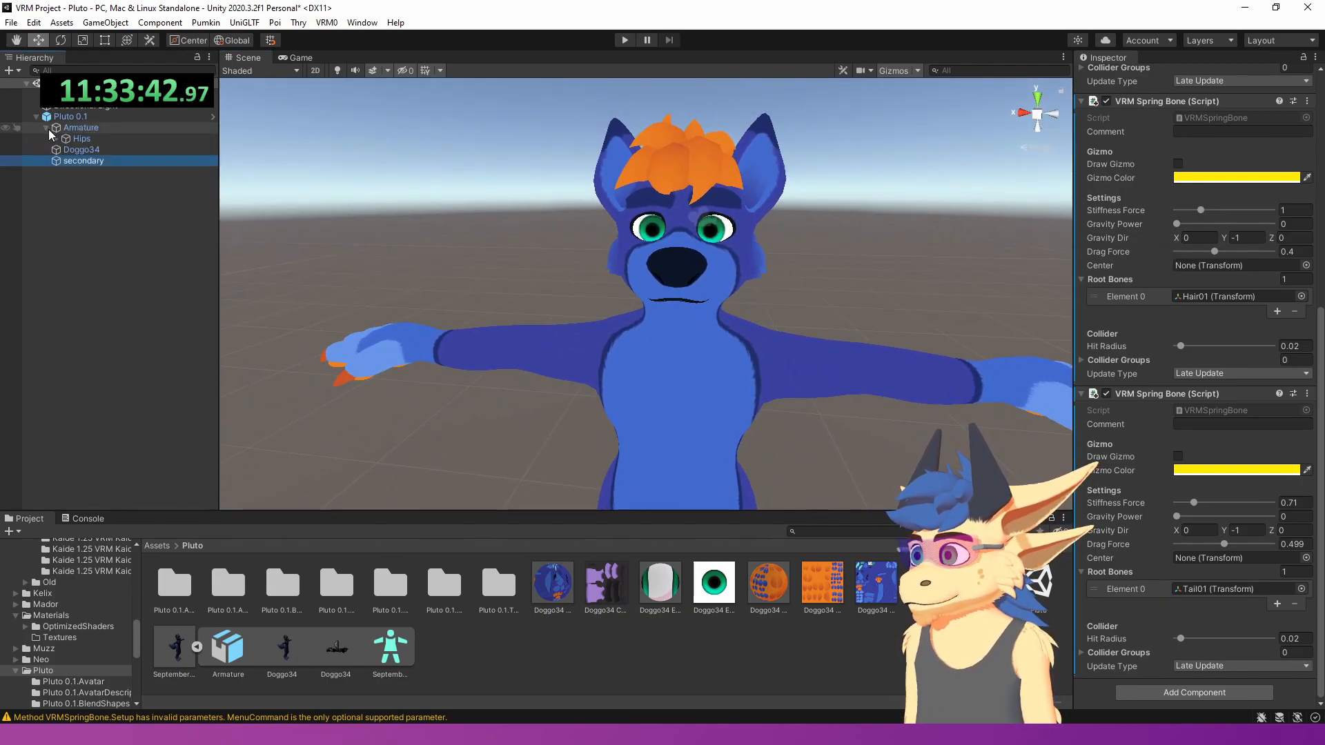
click(75, 140)
click(66, 149)
click(76, 161)
click(85, 172)
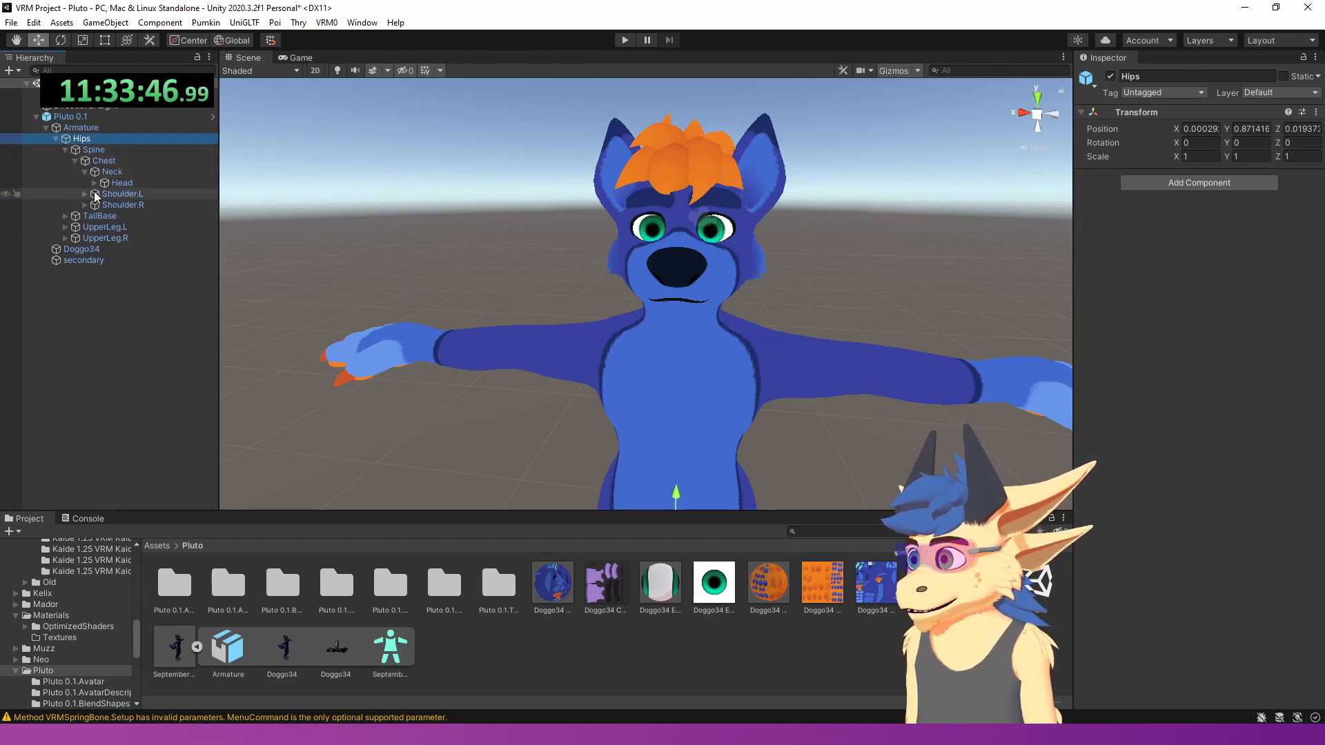
click(94, 183)
click(121, 183)
click(1199, 183)
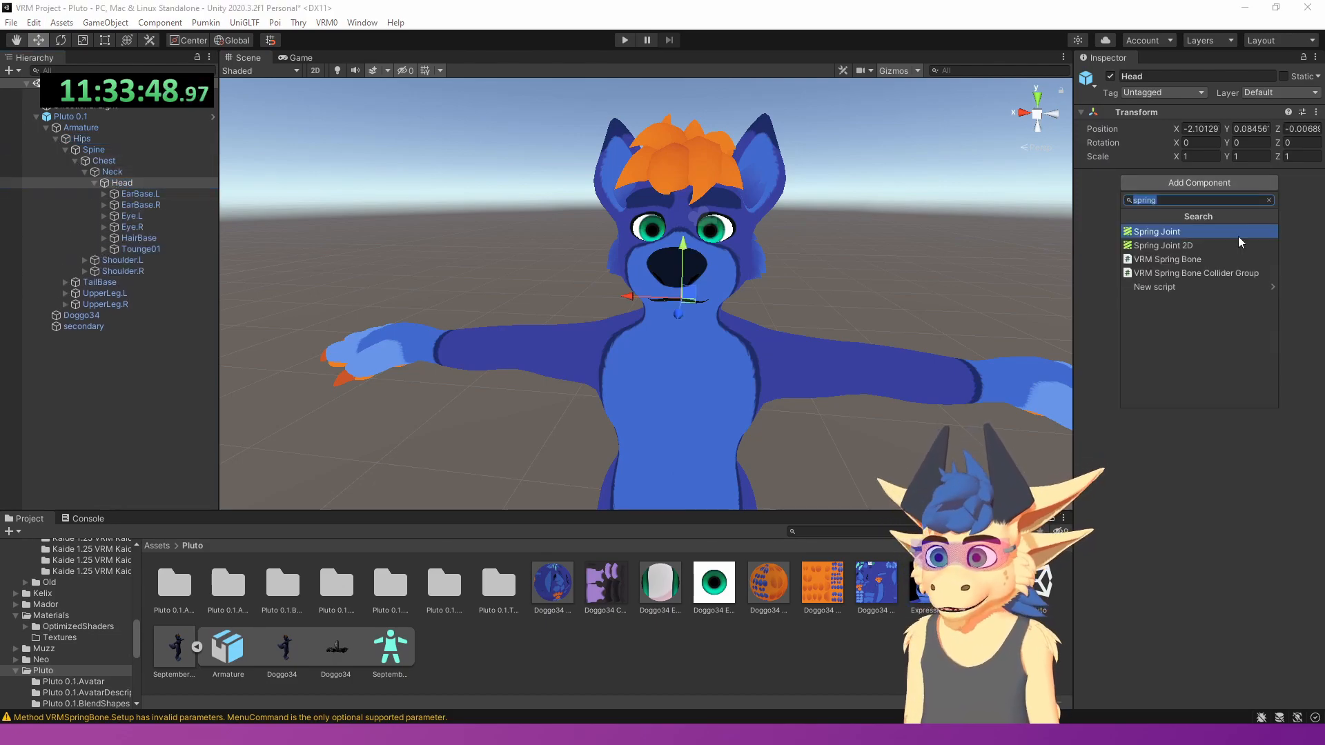
click(1196, 274)
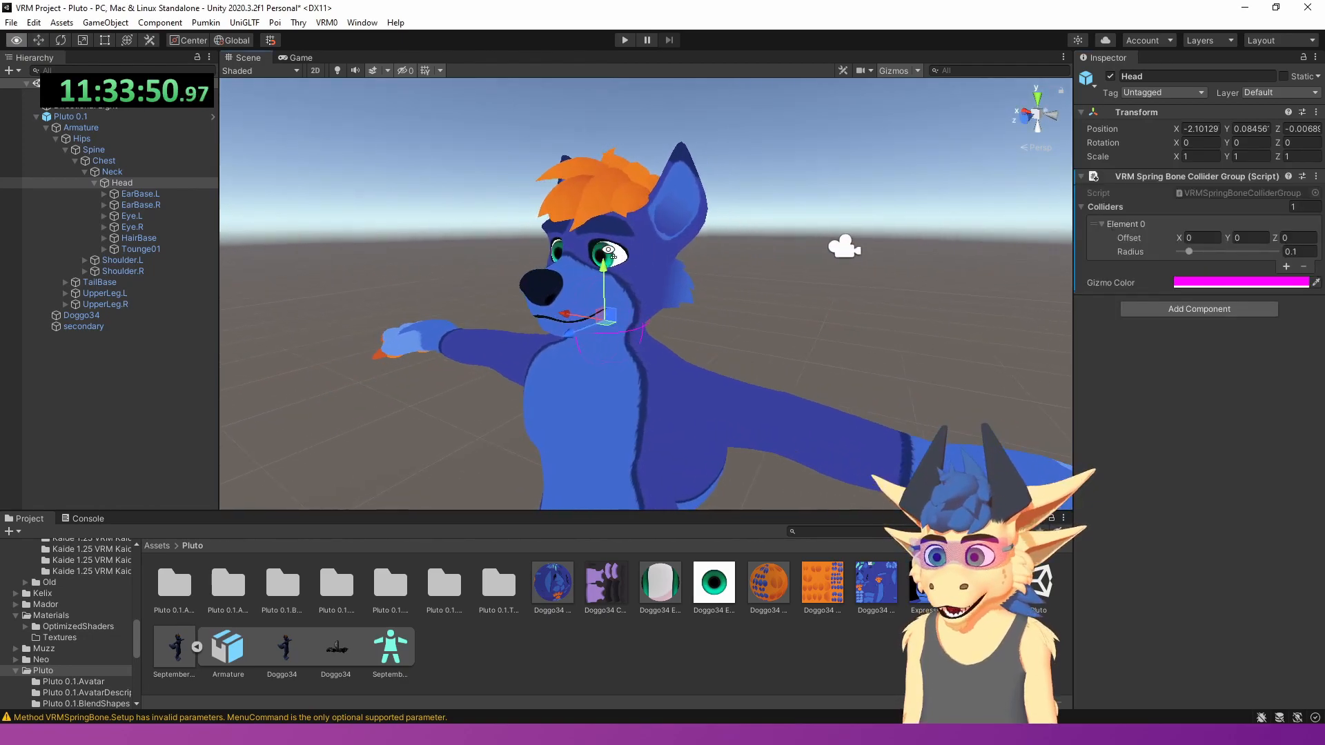
- Enlarge the head collider's radius to 0.216 and set its Y offset to 0.15 so it surrounds the head
click(1186, 252)
drag(1194, 253, 1198, 254)
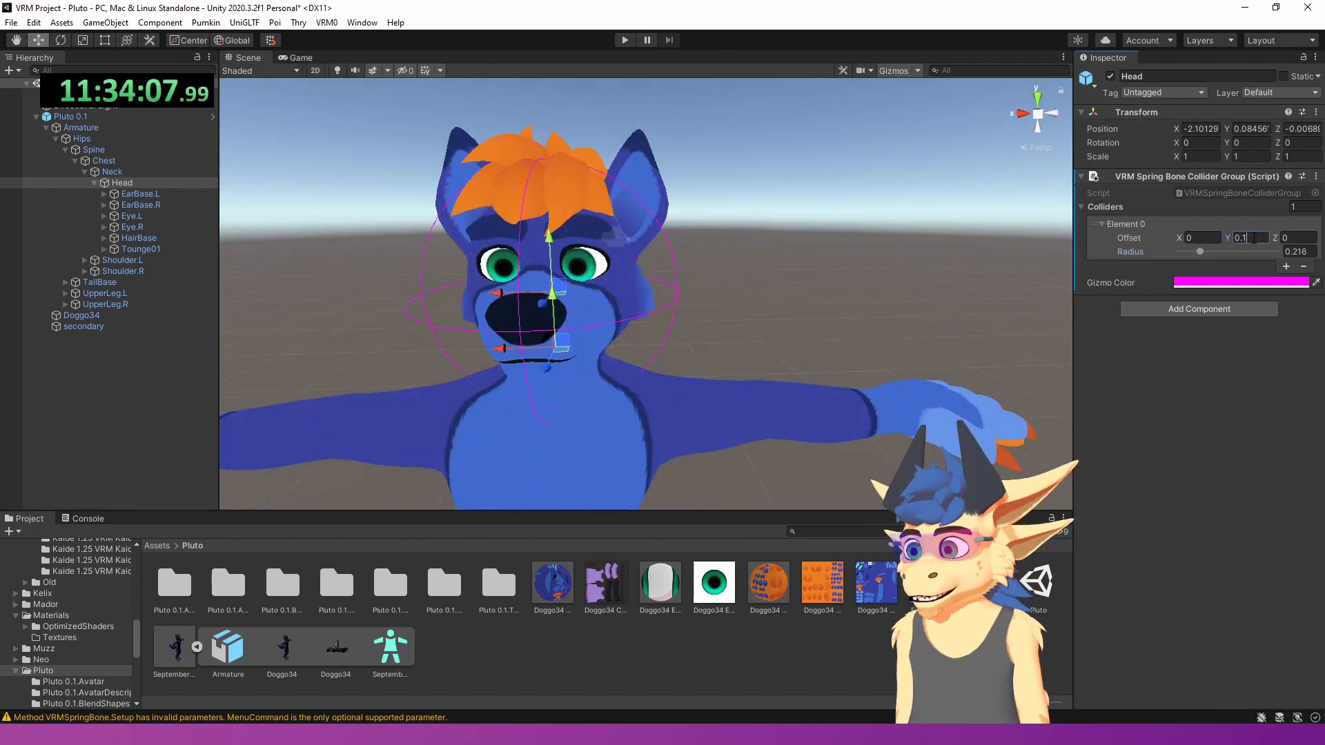
text(5)
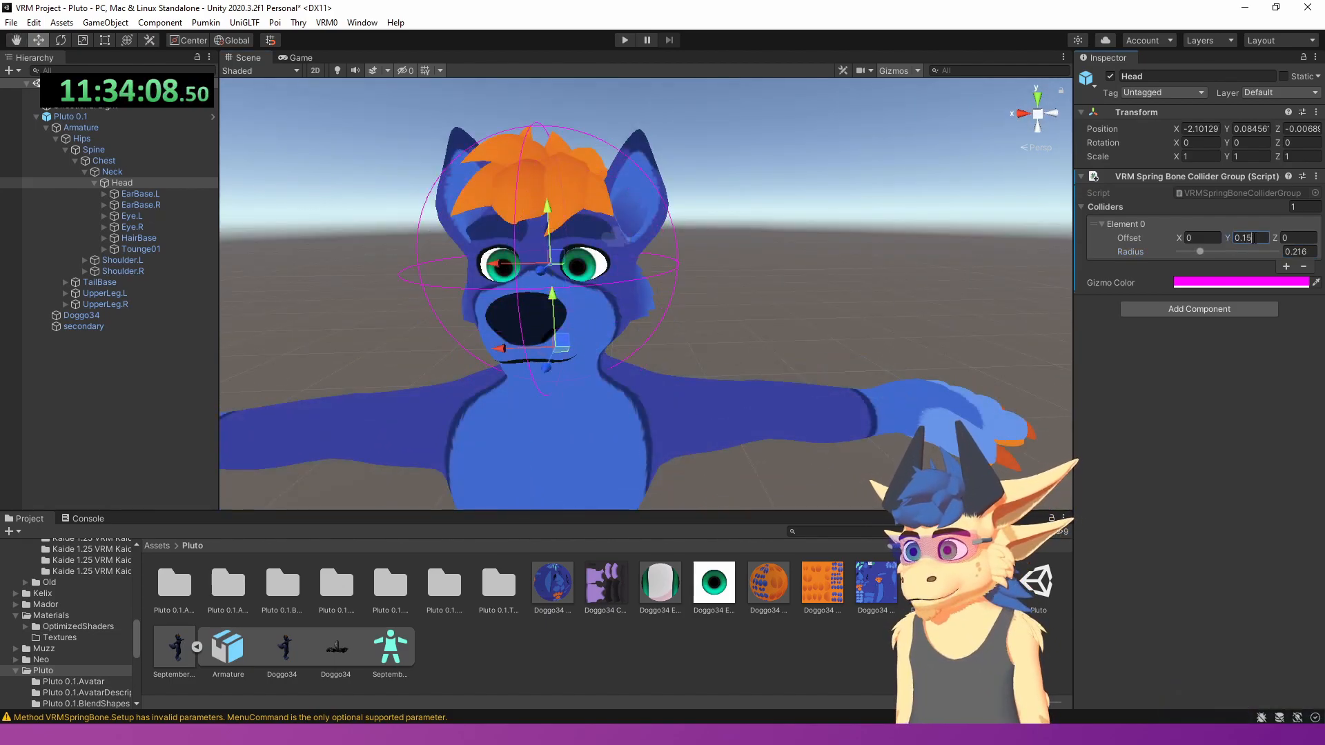
right_drag(793, 215, 509, 249)
key(d)
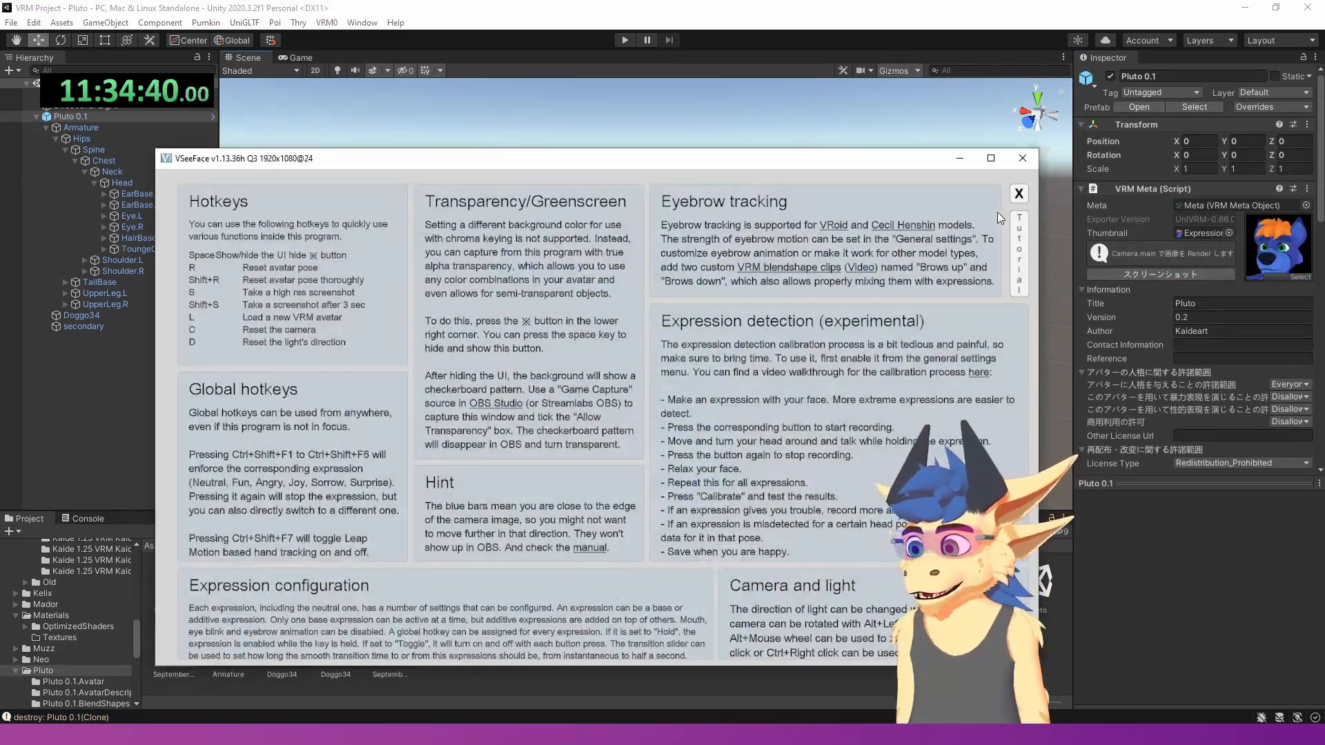
- Switch to VSeeFace and load the Pluto version 0.2 avatar for testing
click(996, 212)
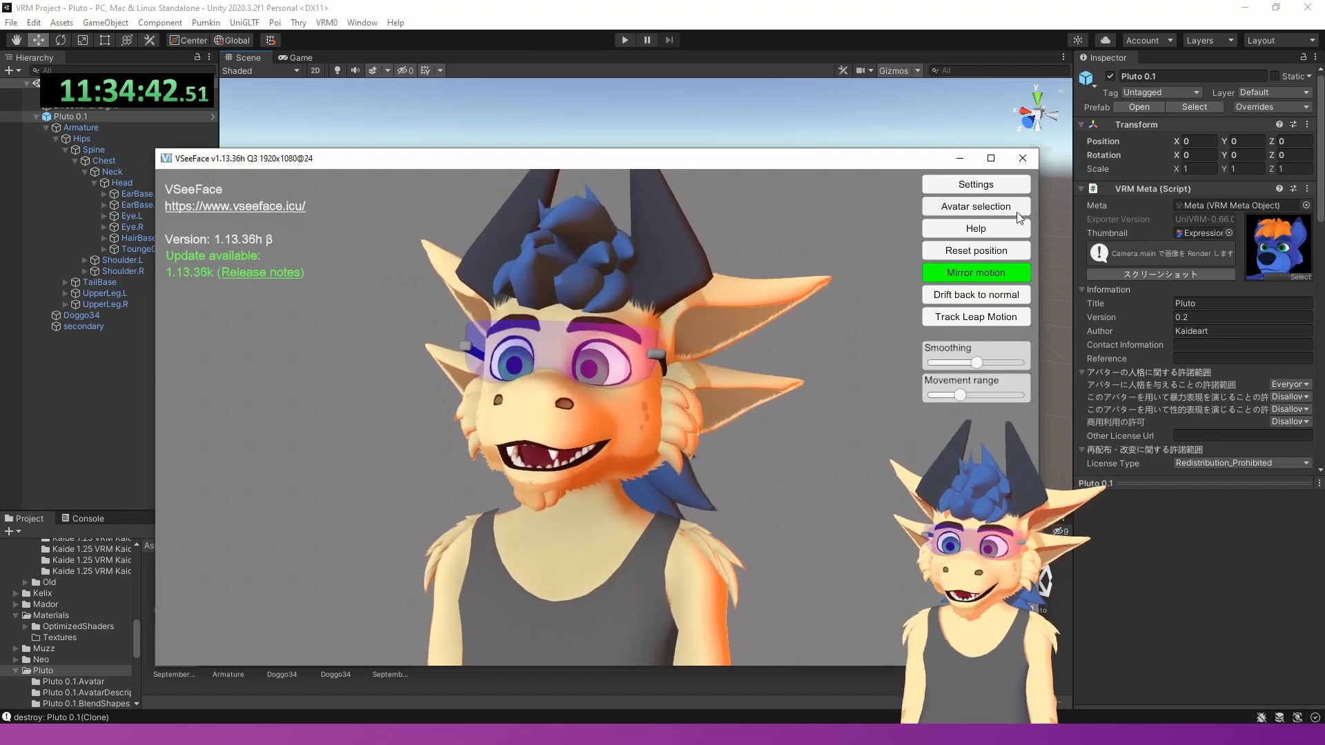
click(991, 213)
scroll(546, 352, down, 3)
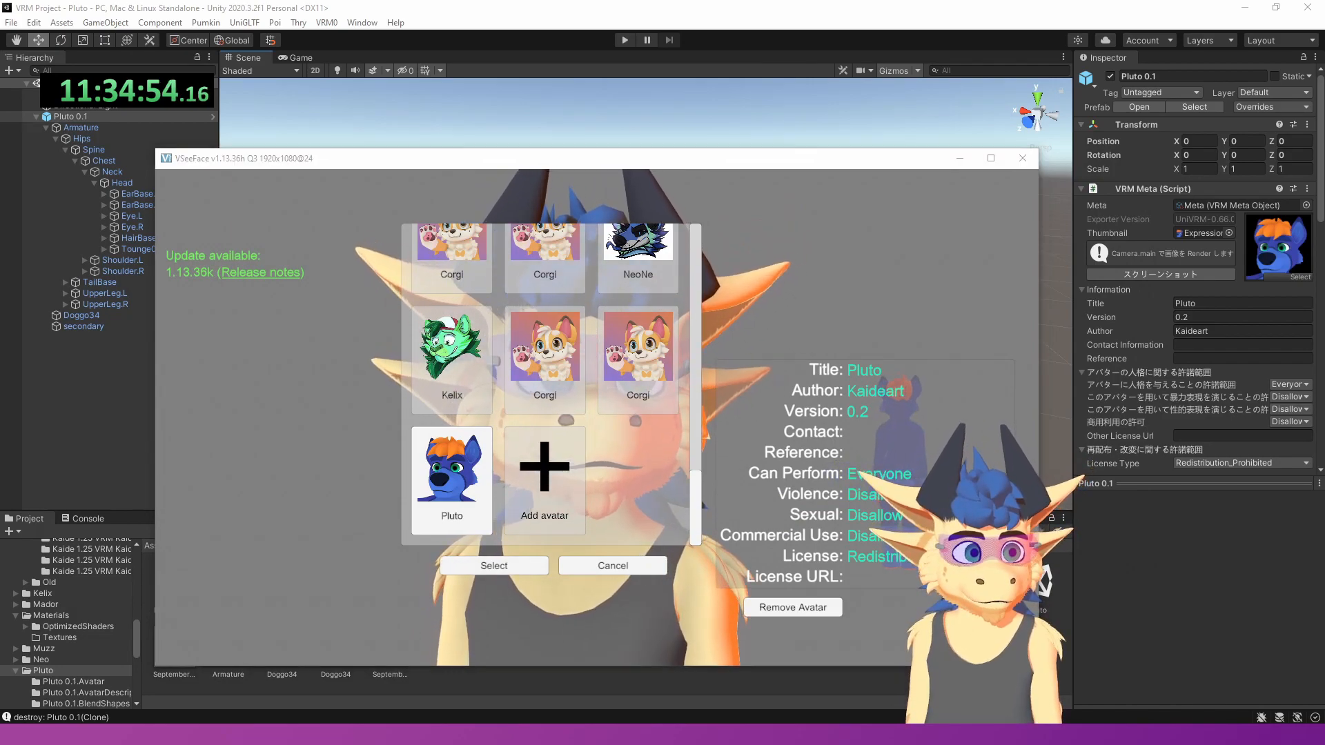
click(495, 565)
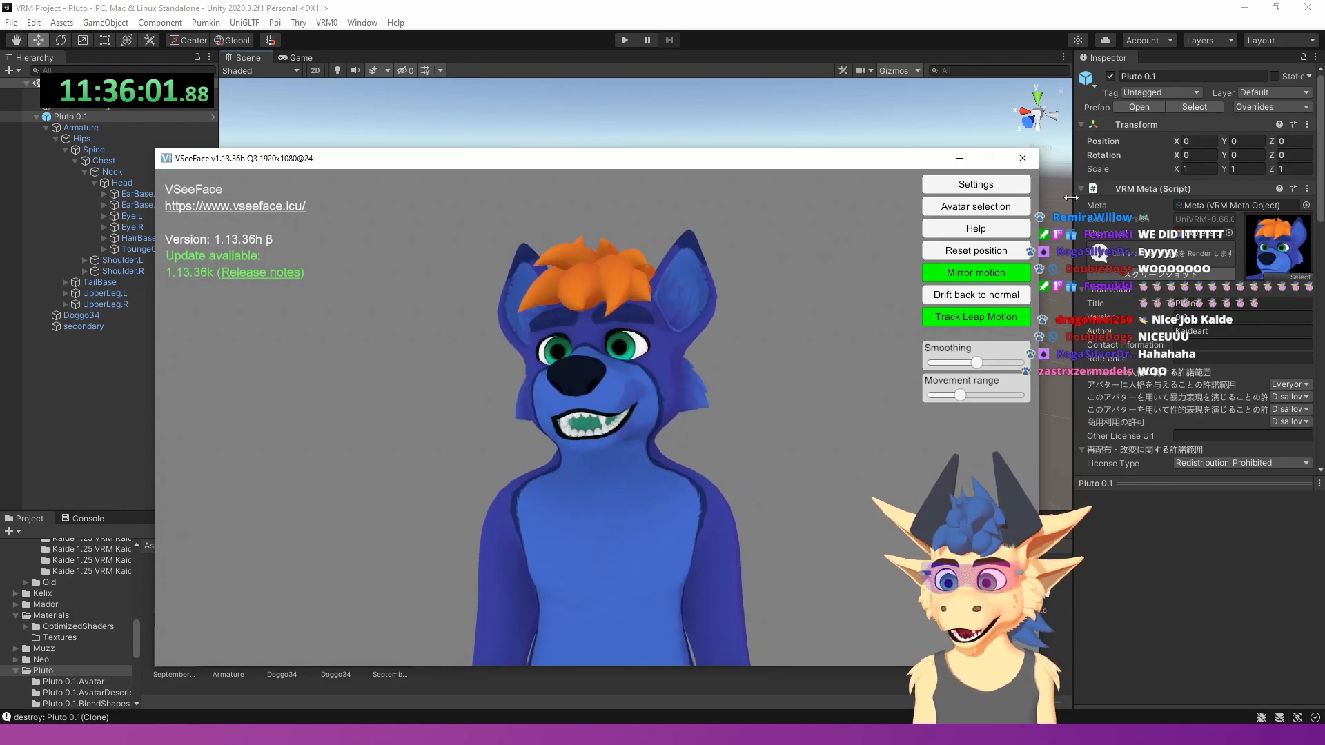
- Reopen the avatar selection in VSeeFace and look through the other avatars
click(975, 207)
scroll(486, 383, up, 5)
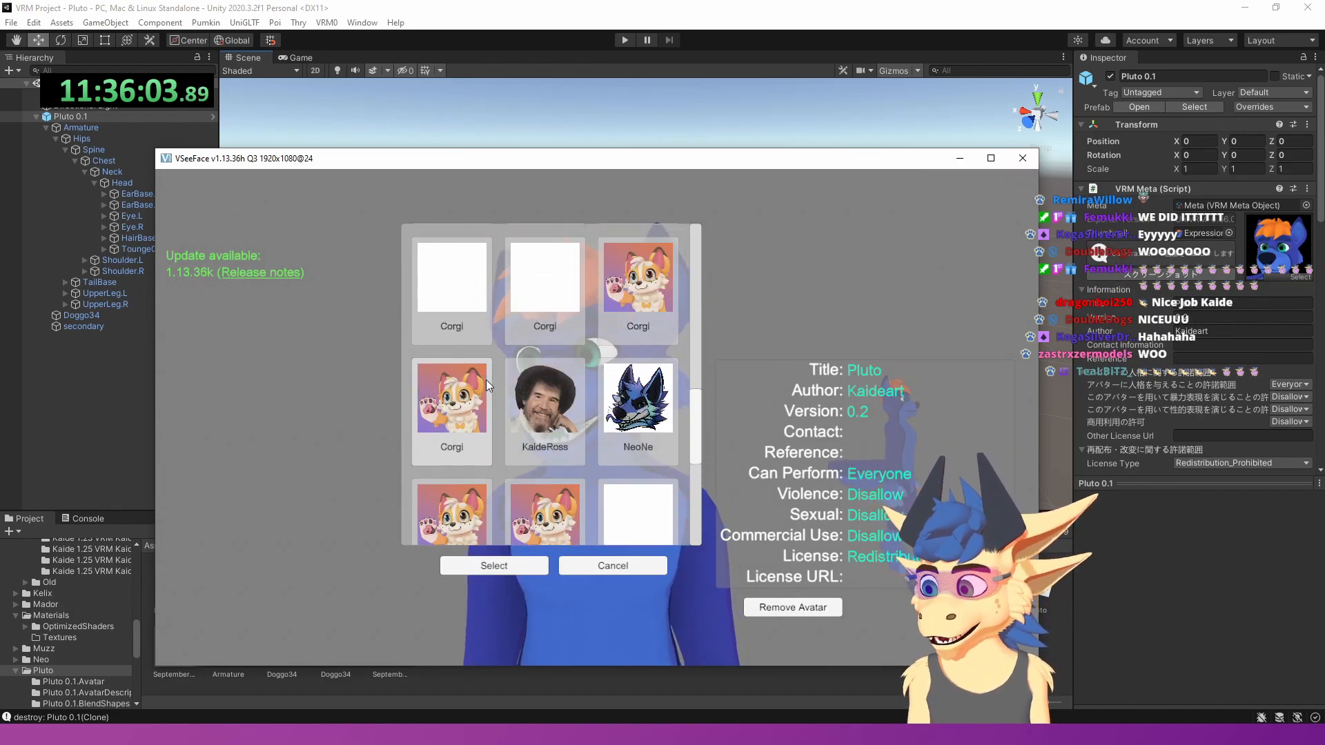
scroll(486, 380, up, 5)
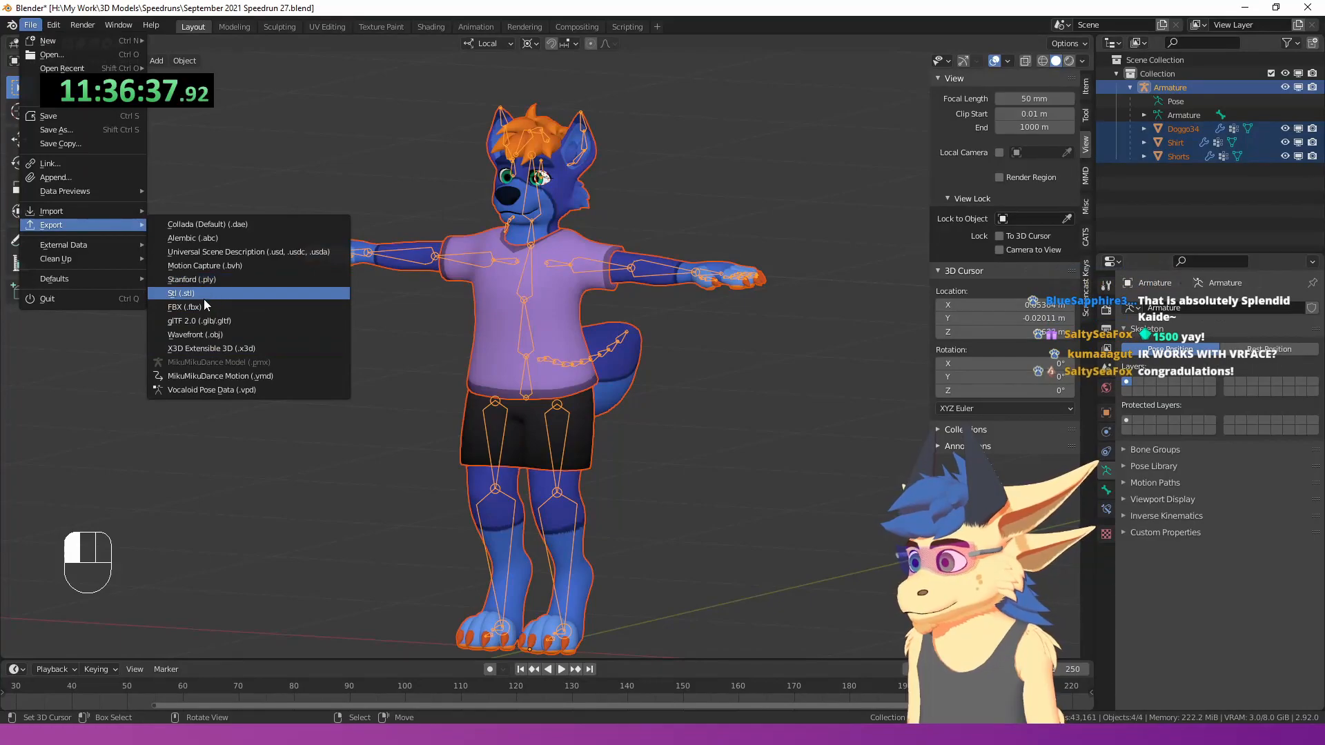
- Switch to Blender and export the clothed model as September 2021 Speedrun VRM c.fbx in the Speedruns folder
click(204, 299)
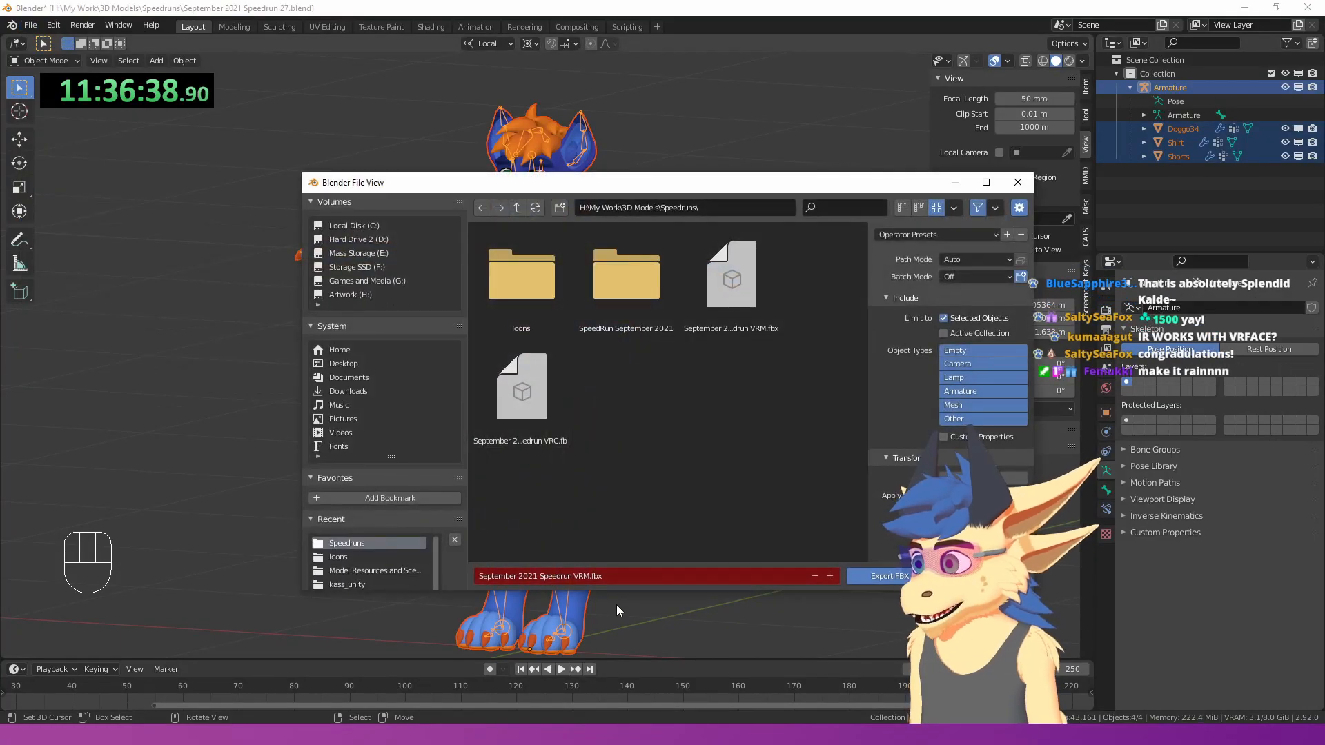
text(c)
click(798, 550)
click(884, 575)
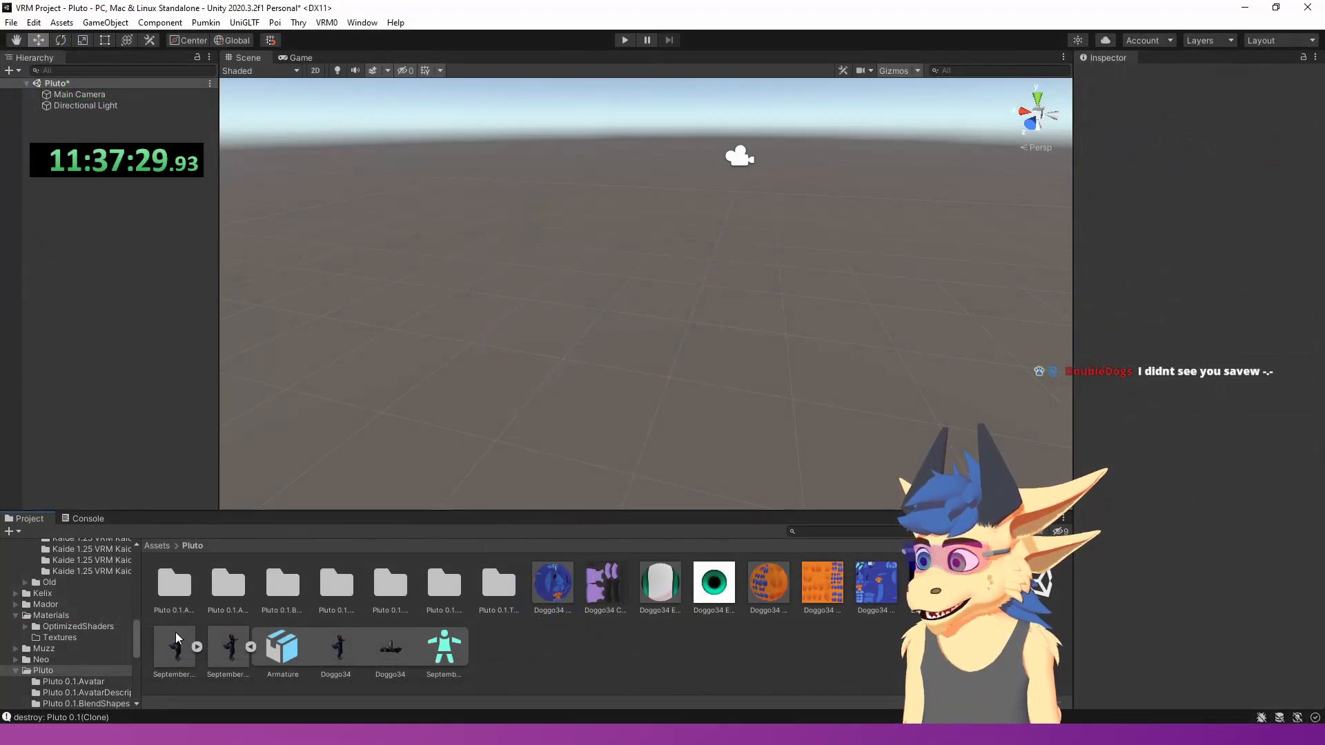
- Switch to Unity, place the clothed September 2021 Speedrun VRM c model in the scene, and inspect its shirt and body
click(213, 647)
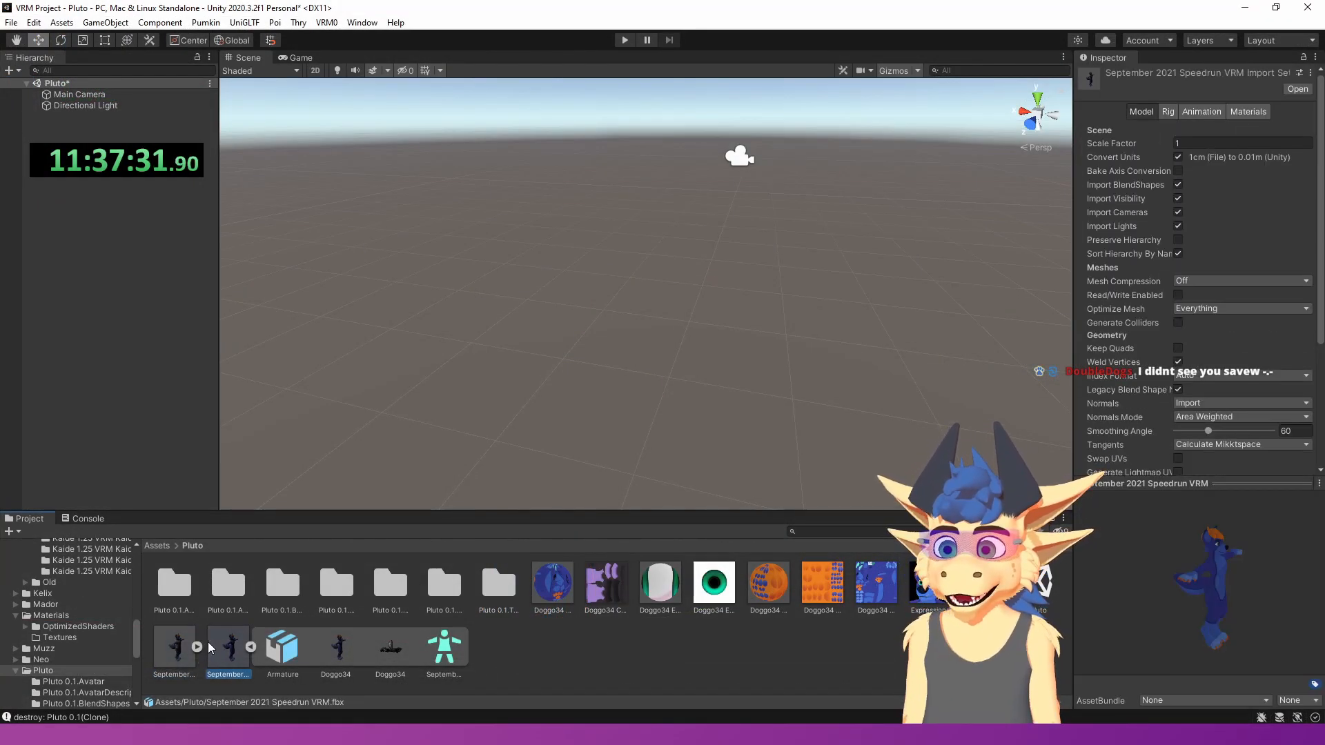
drag(210, 648, 94, 330)
right_drag(526, 387, 545, 390)
key(s)
click(641, 346)
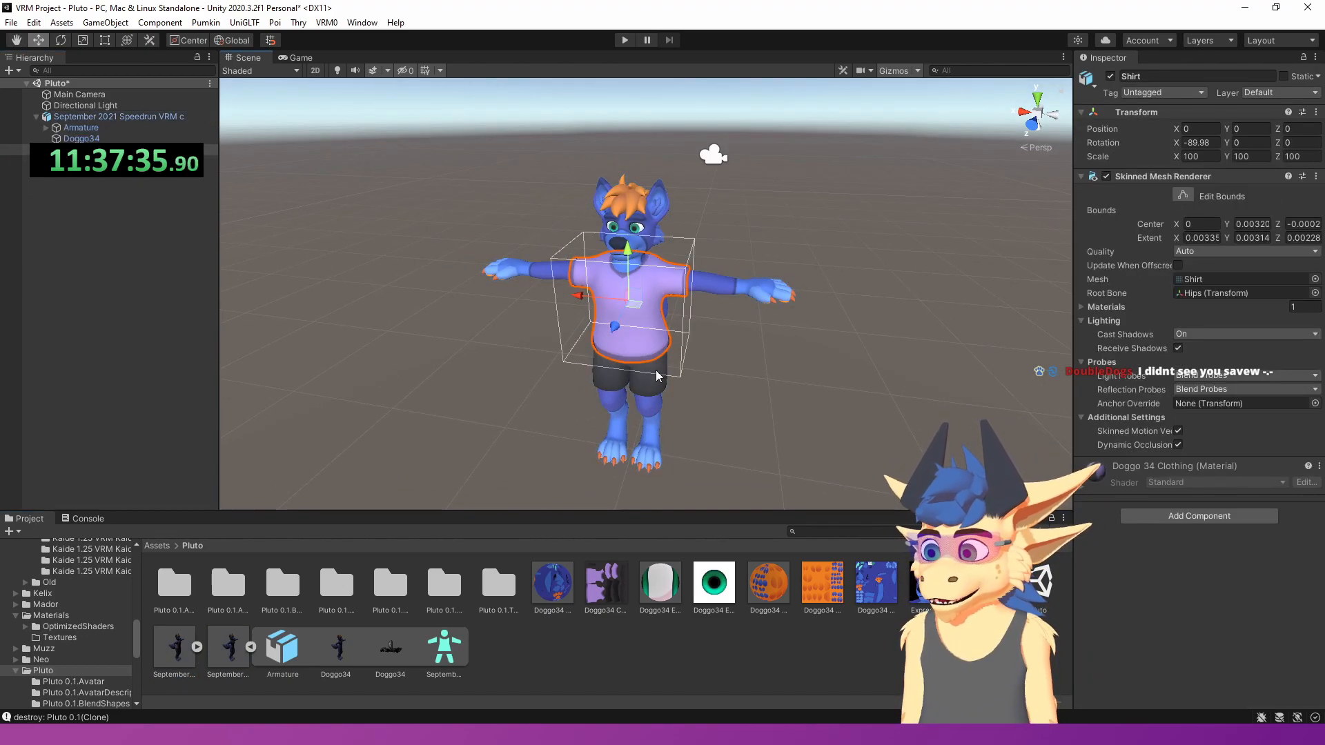
click(841, 428)
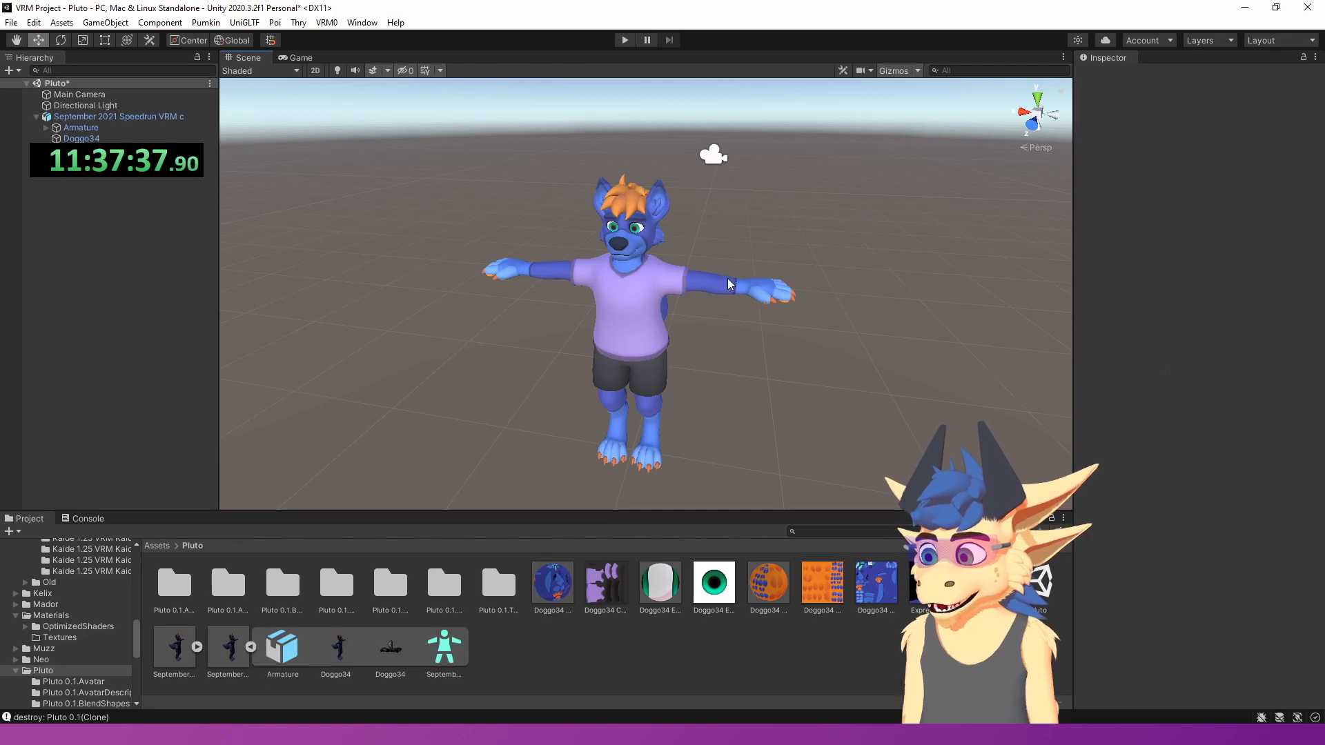
click(733, 285)
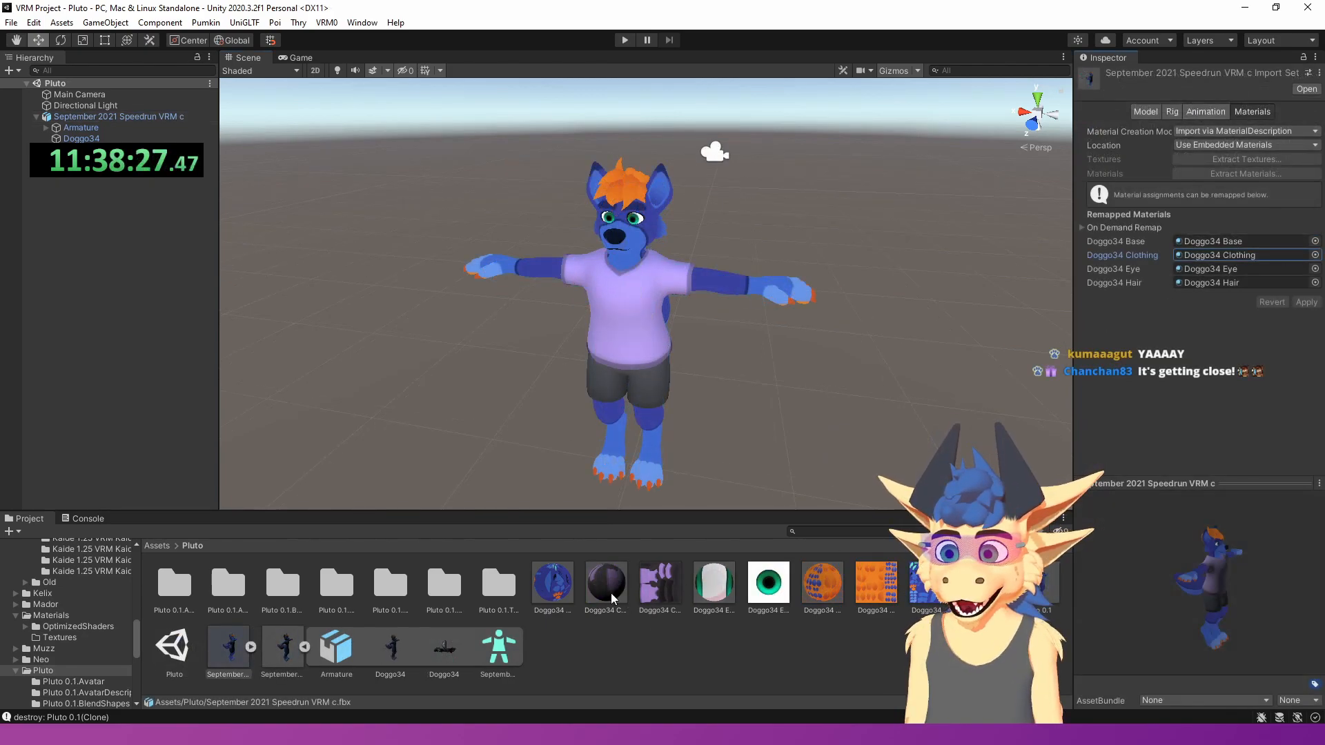
- Change the Doggo34 Clothing material's shader to VRM/MToon and check the clothes on the model
click(612, 598)
click(1187, 90)
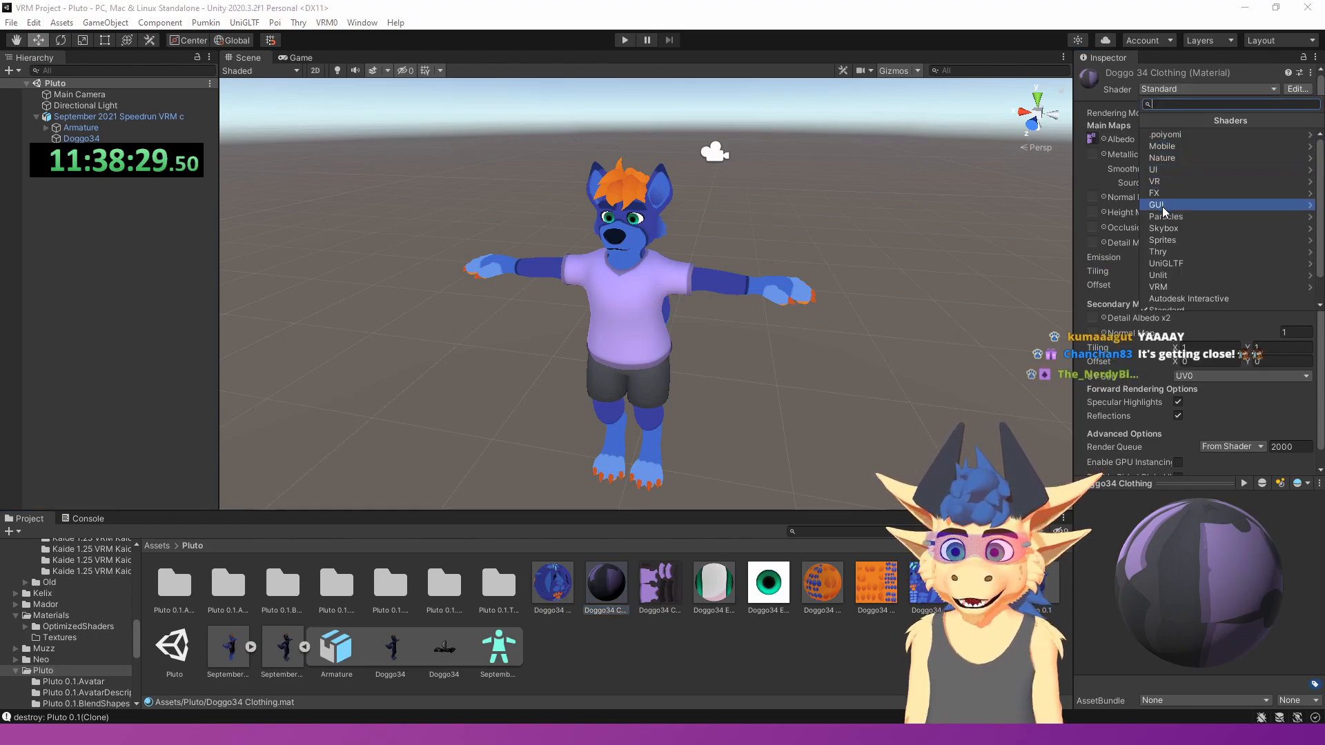
click(1188, 286)
click(1213, 140)
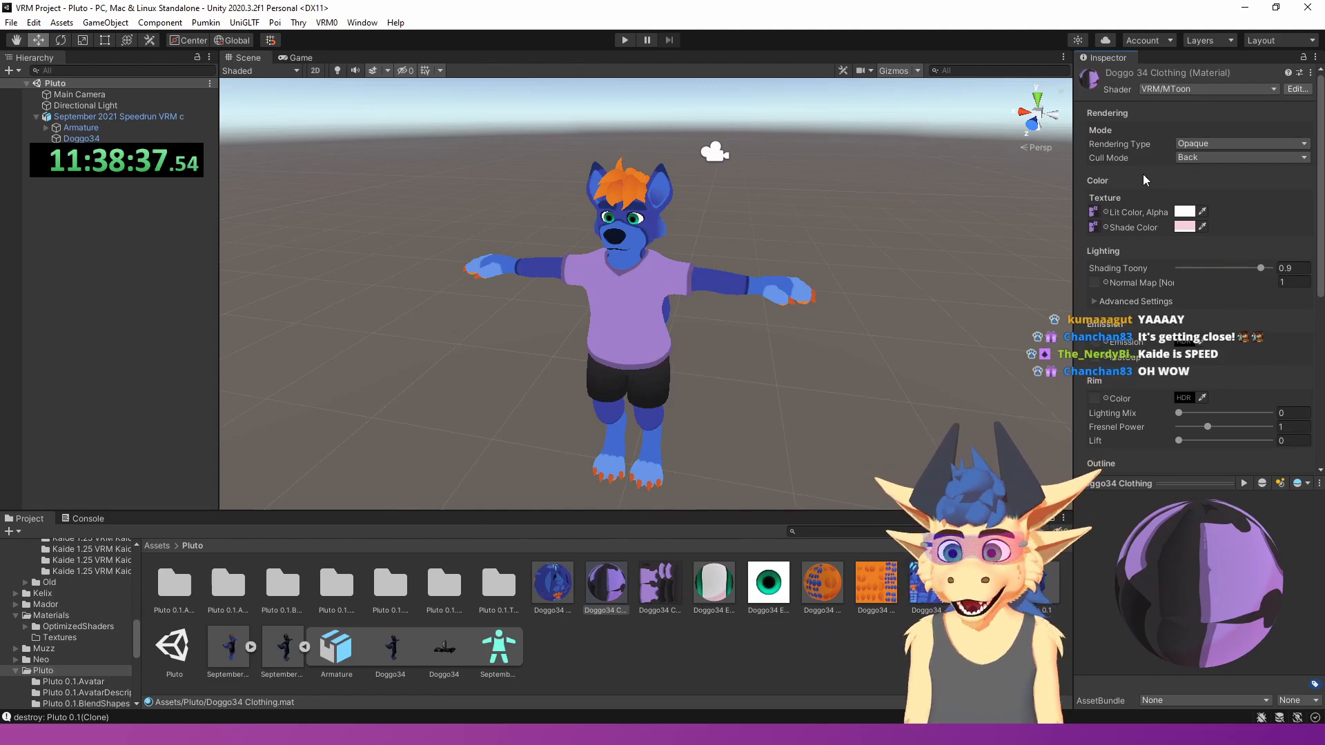
right_drag(647, 357, 613, 351)
key(w)
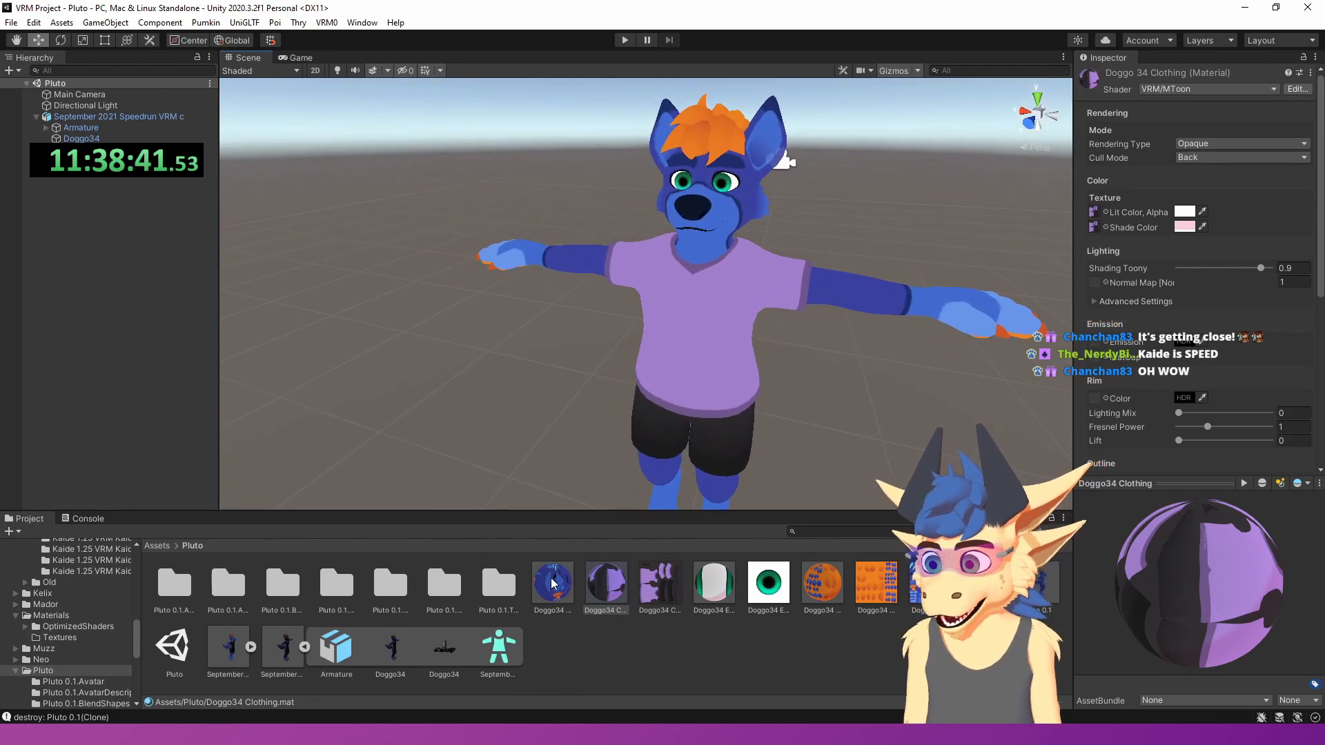
click(897, 408)
right_drag(897, 408, 840, 347)
key(d)
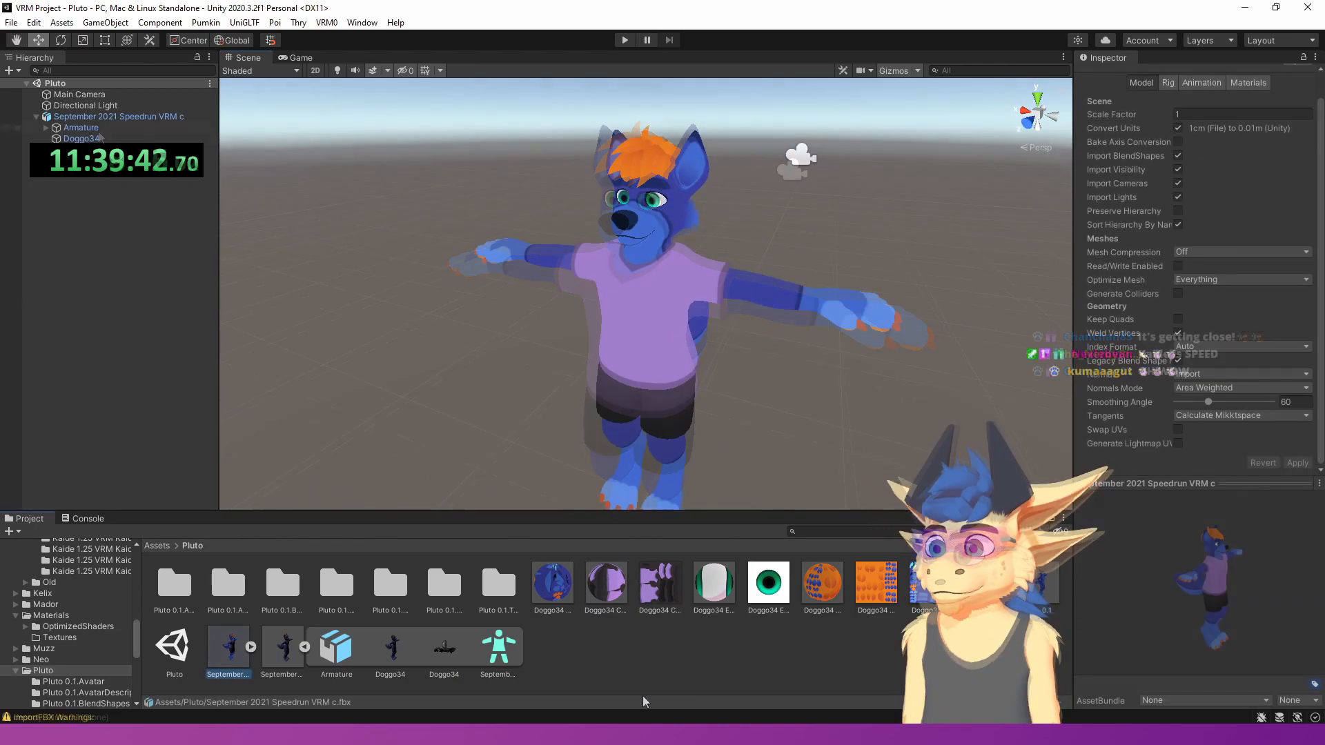
- Create a folder named Clothed inside the Pluto assets folder
right_click(686, 693)
click(738, 255)
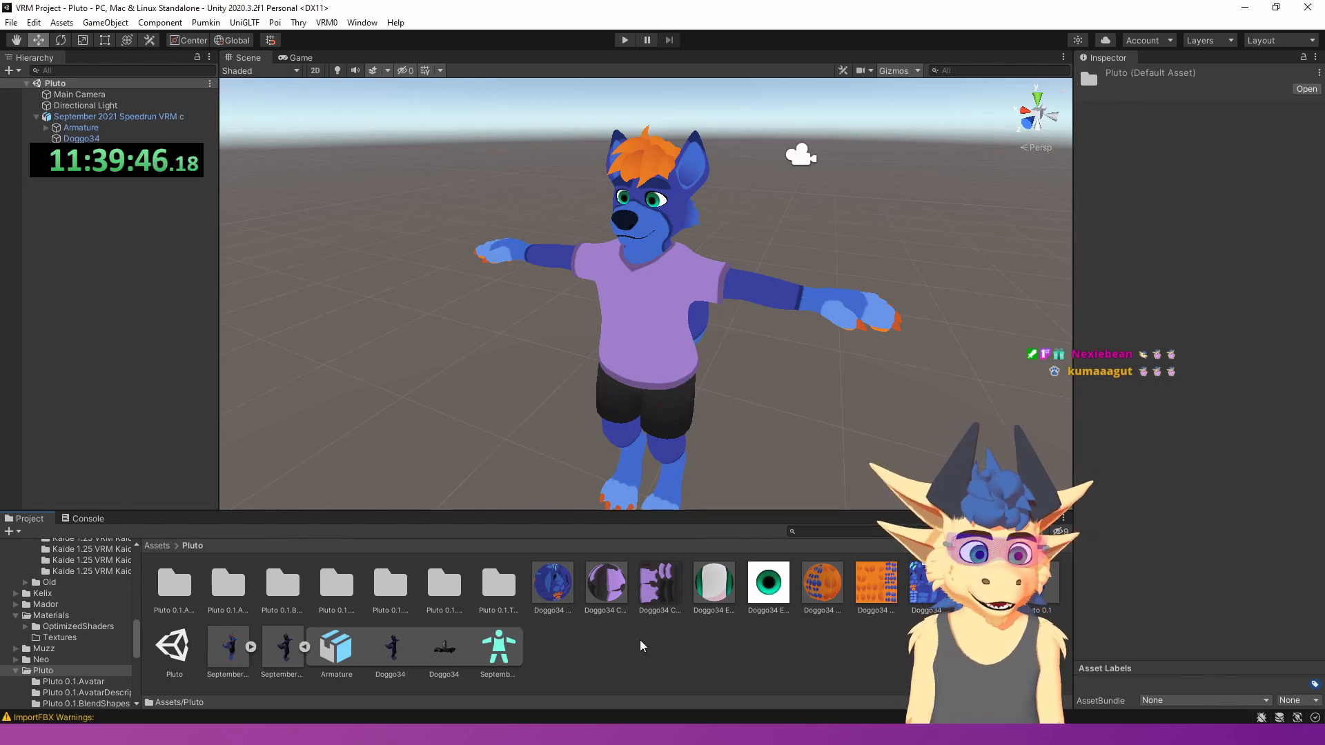
right_click(631, 655)
mouse_move(819, 230)
click(868, 201)
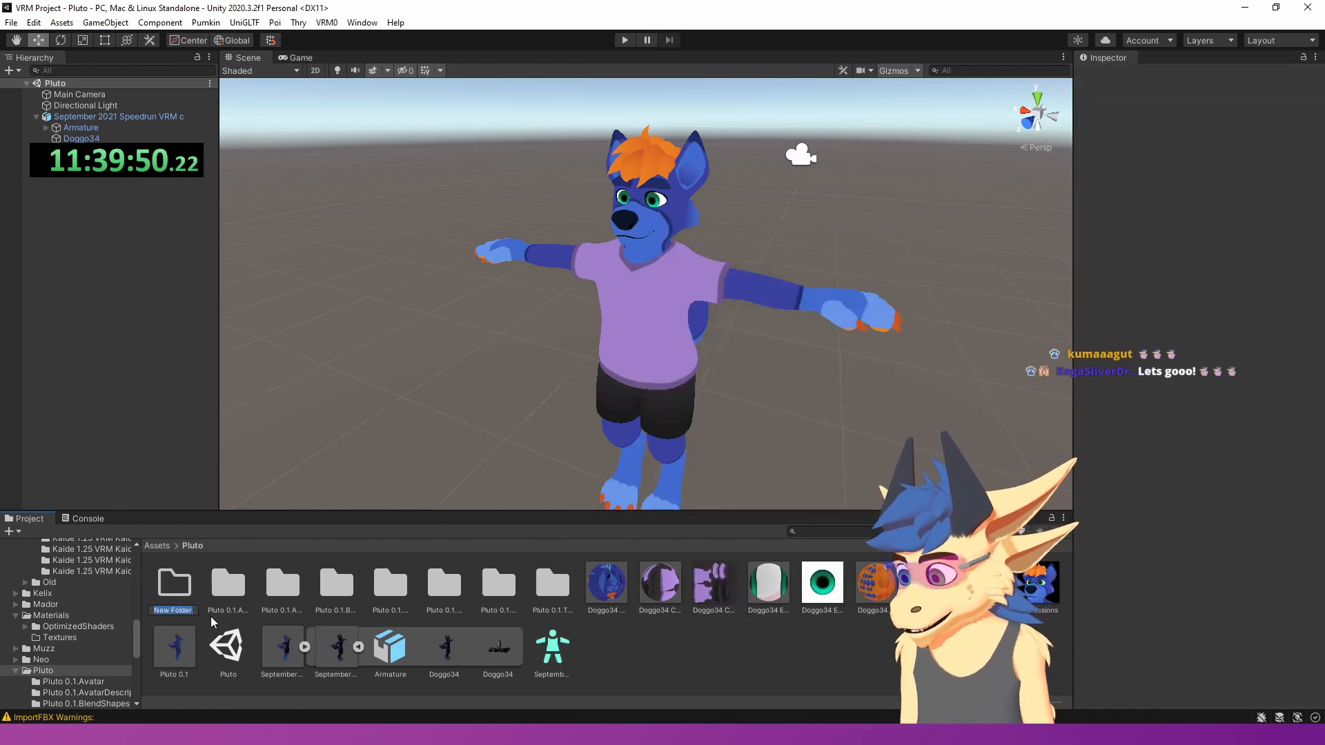
text(Clothed)
key(Return)
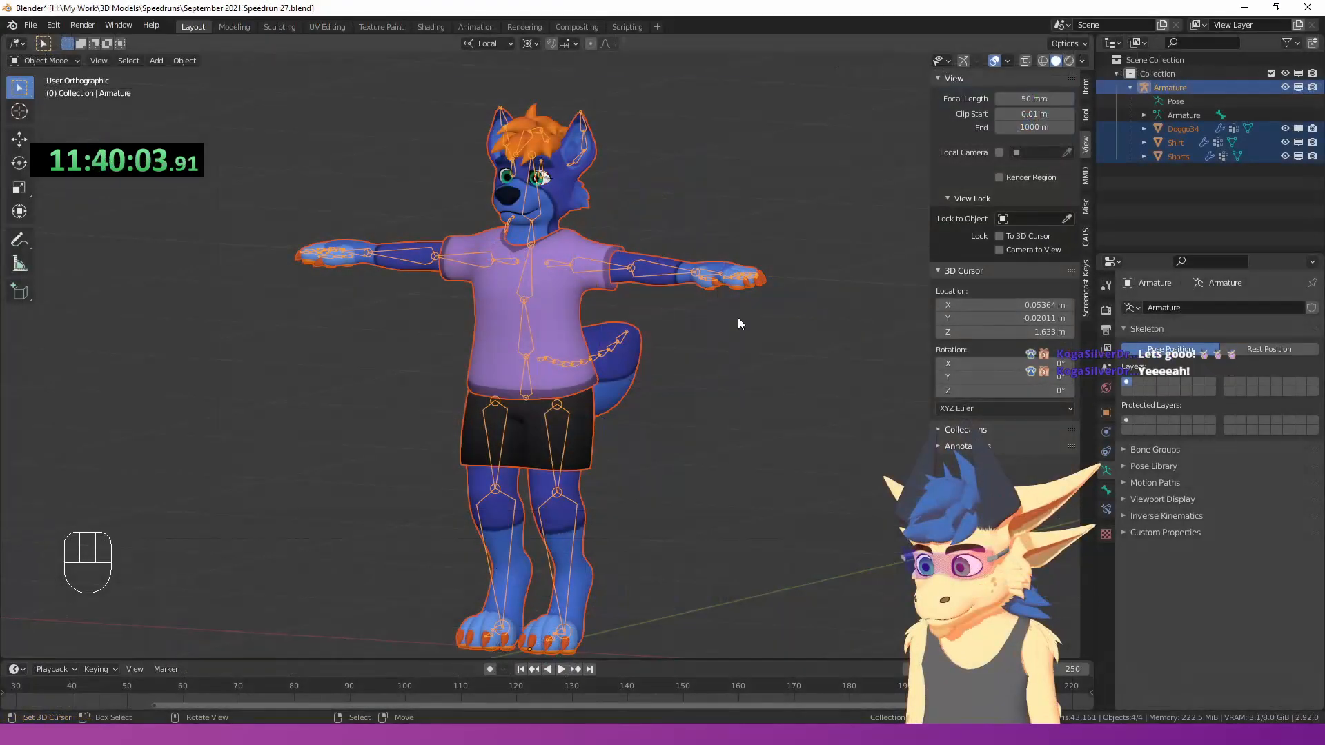
- Switch to Blender, add a camera to the scene, look through it, and lock the camera to the view
middle_drag(738, 318, 539, 324)
click(46, 61)
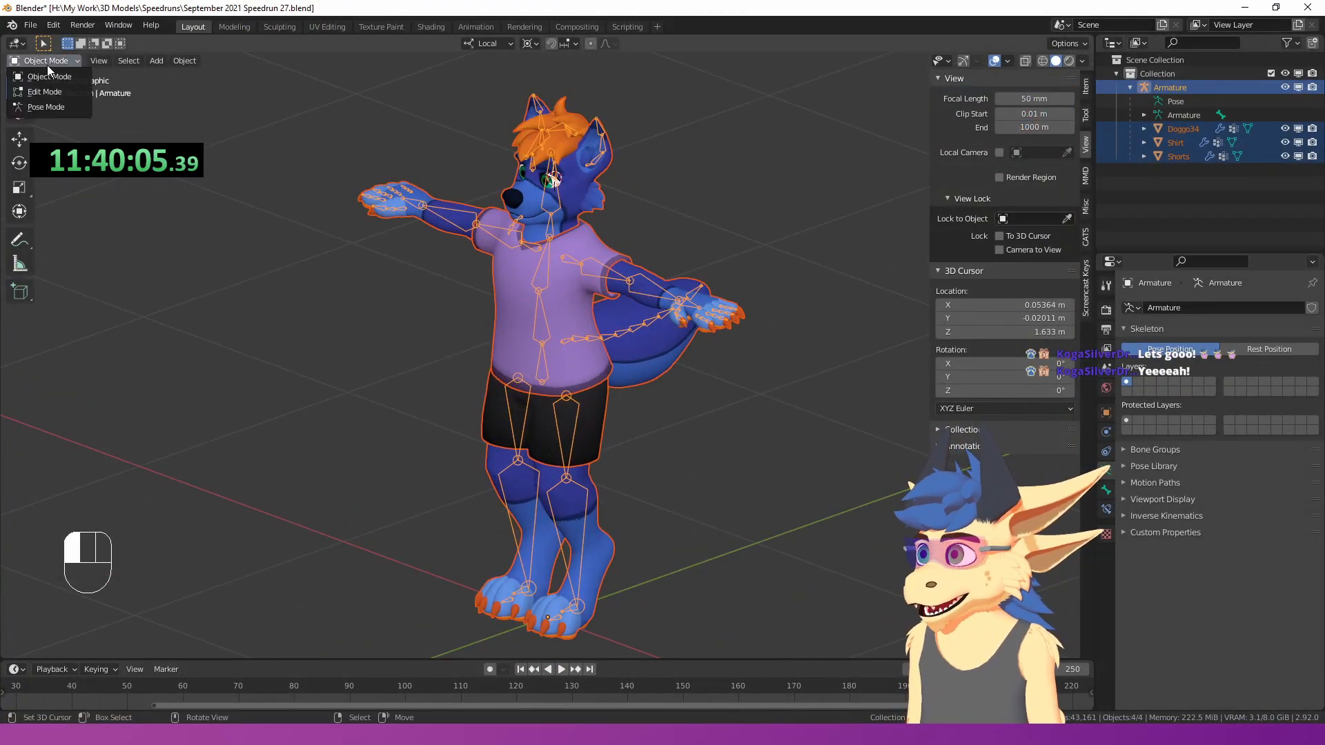
middle_drag(888, 131, 456, 266)
key(shift+a)
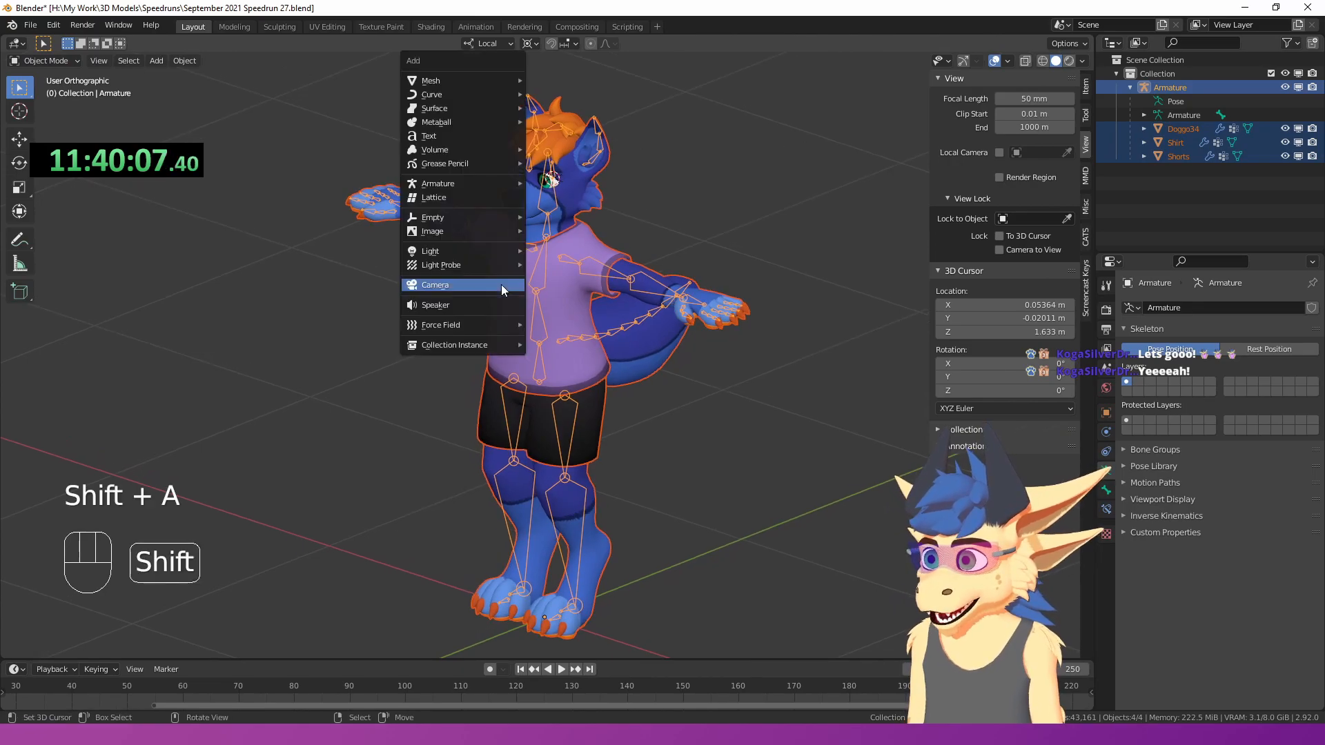
click(489, 284)
key(KP_0)
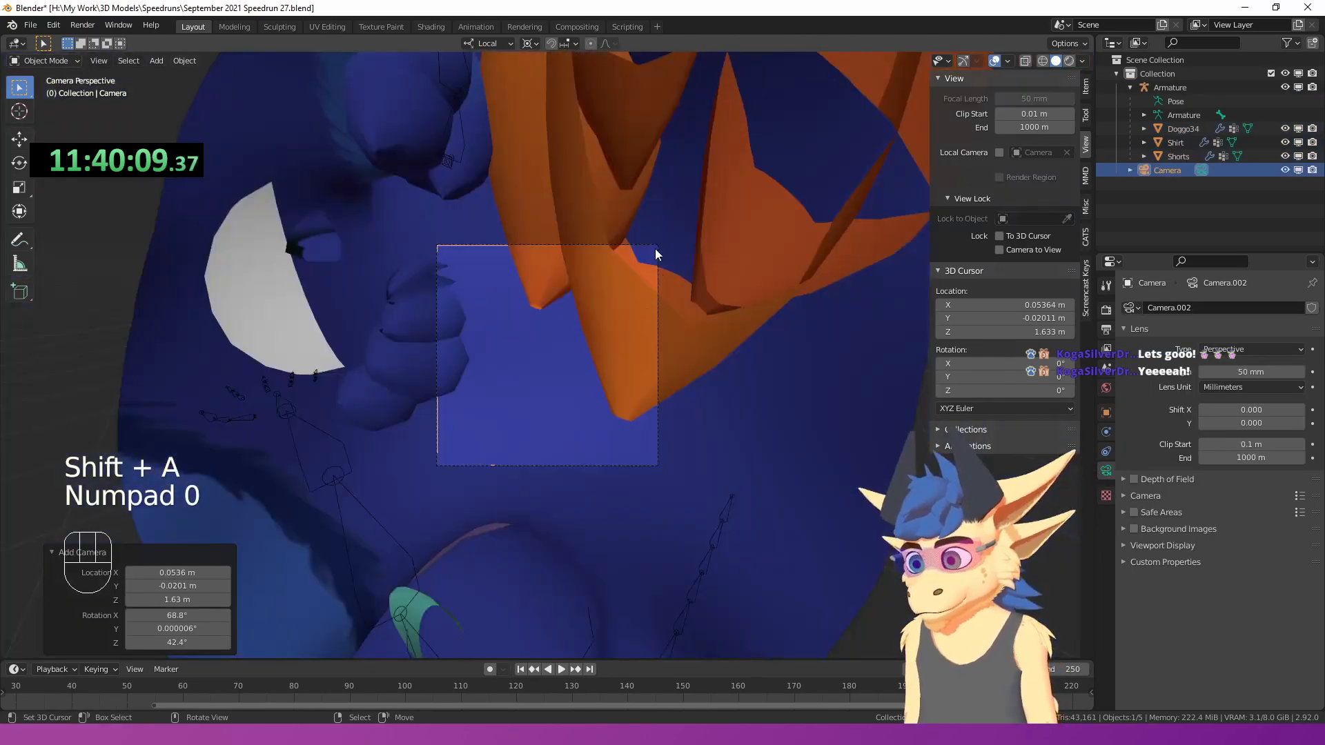
click(998, 250)
- Frame the whole clothed character in the camera and render the image
scroll(643, 272, down, 10)
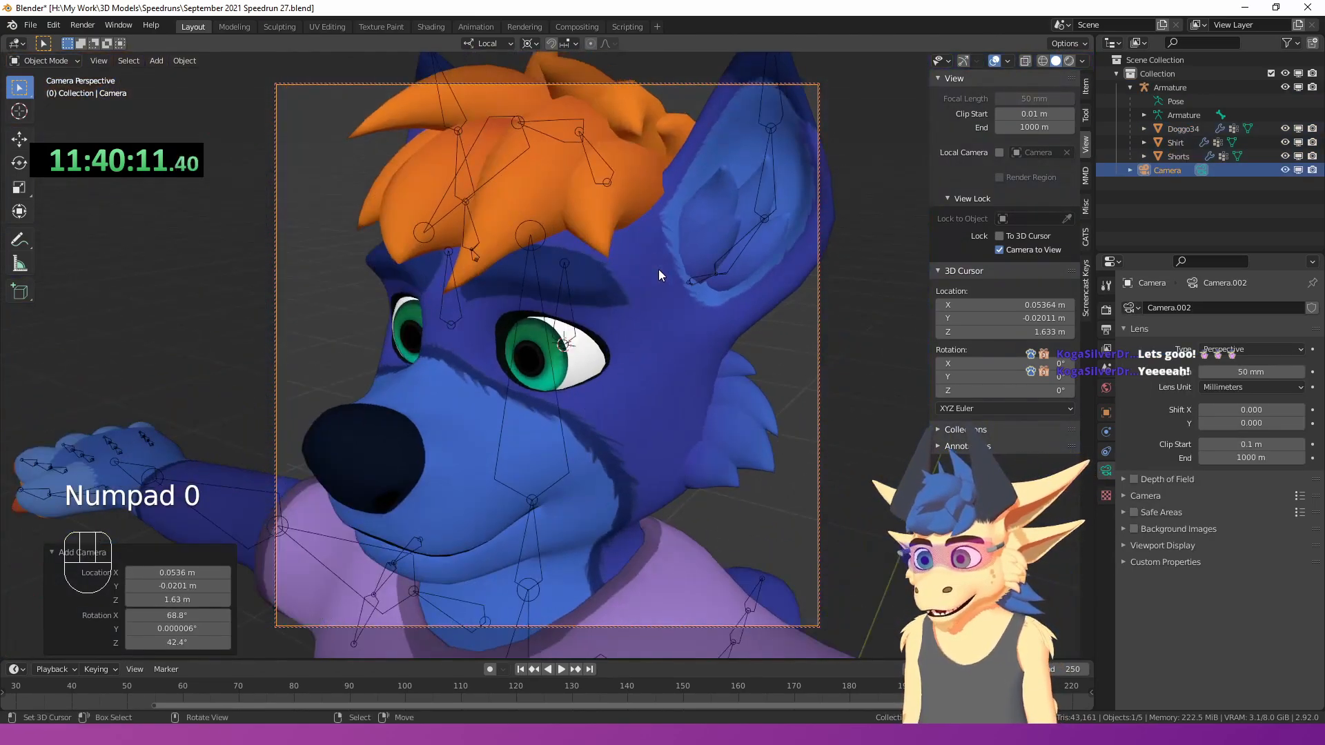
middle_drag(619, 298, 621, 355)
shift+middle_drag(621, 355, 619, 258)
scroll(659, 276, up, 3)
key(F12)
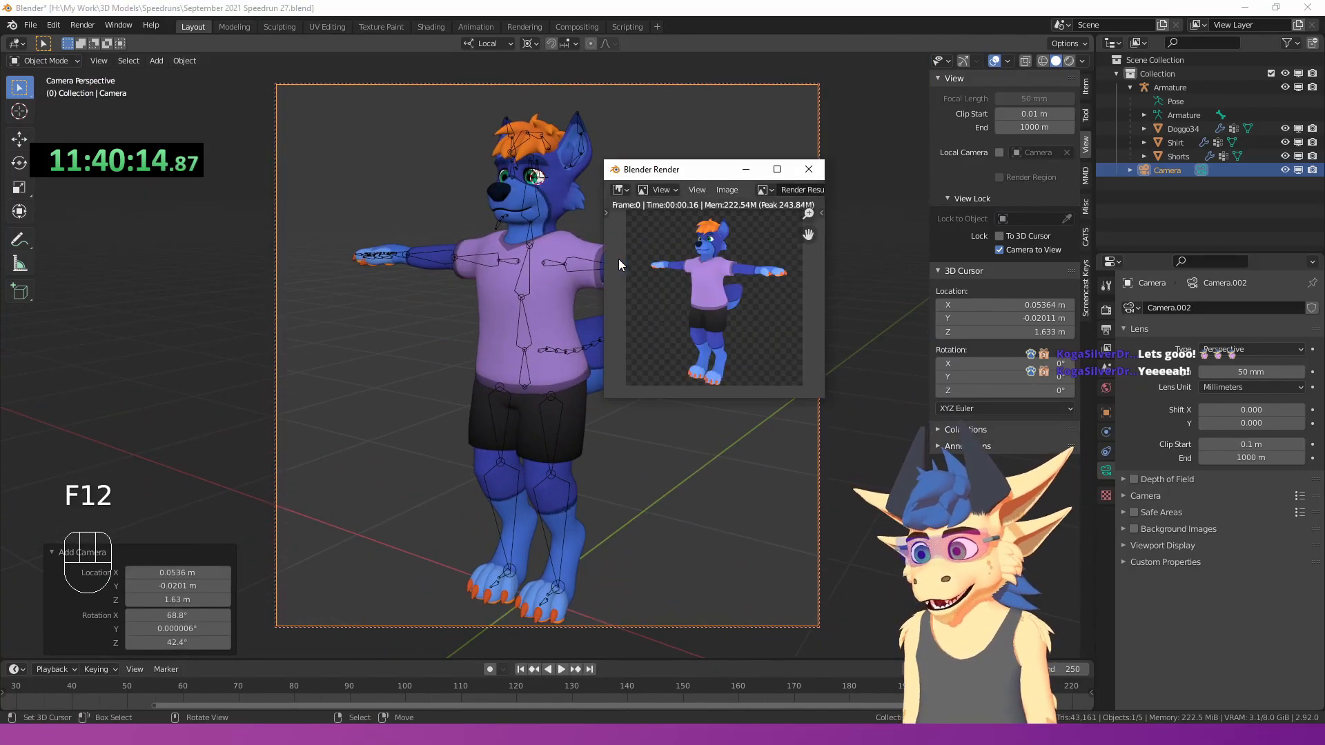
- Save the rendered image as Clothed.png in the Icons folder
click(727, 189)
click(785, 304)
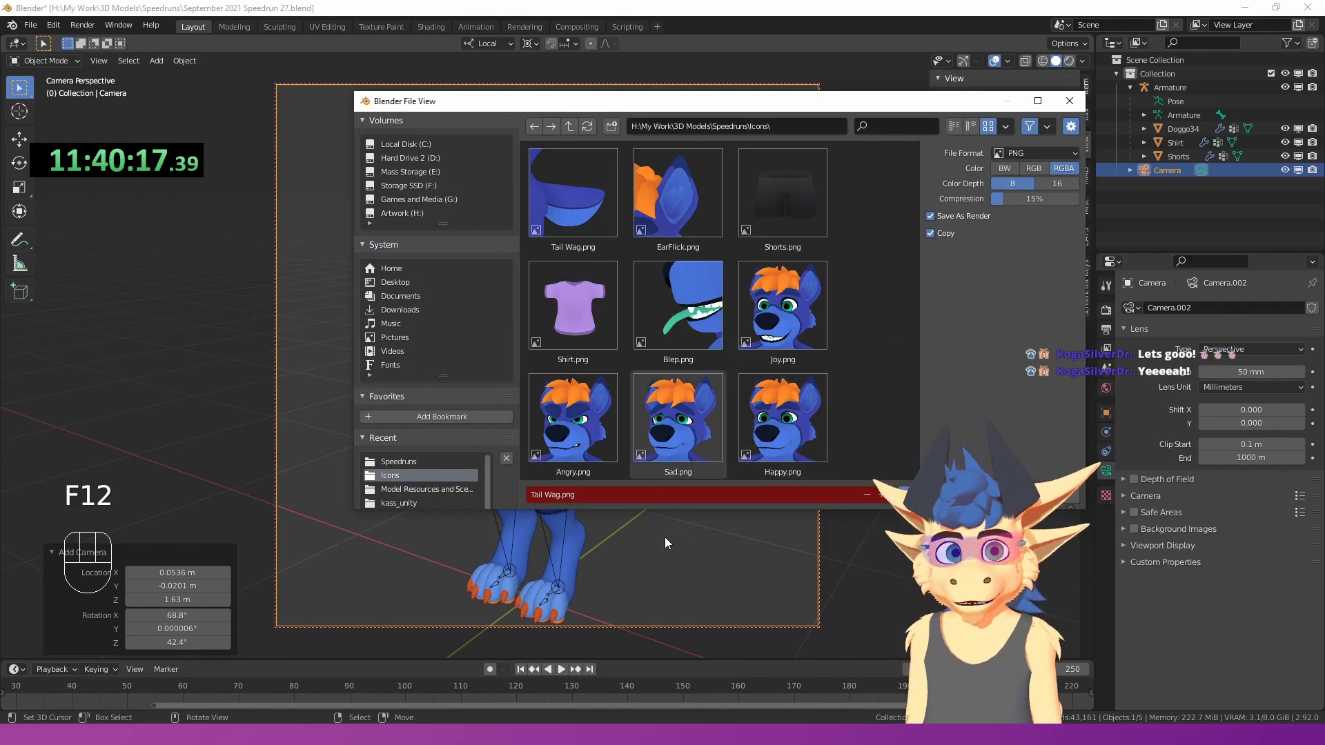
click(672, 495)
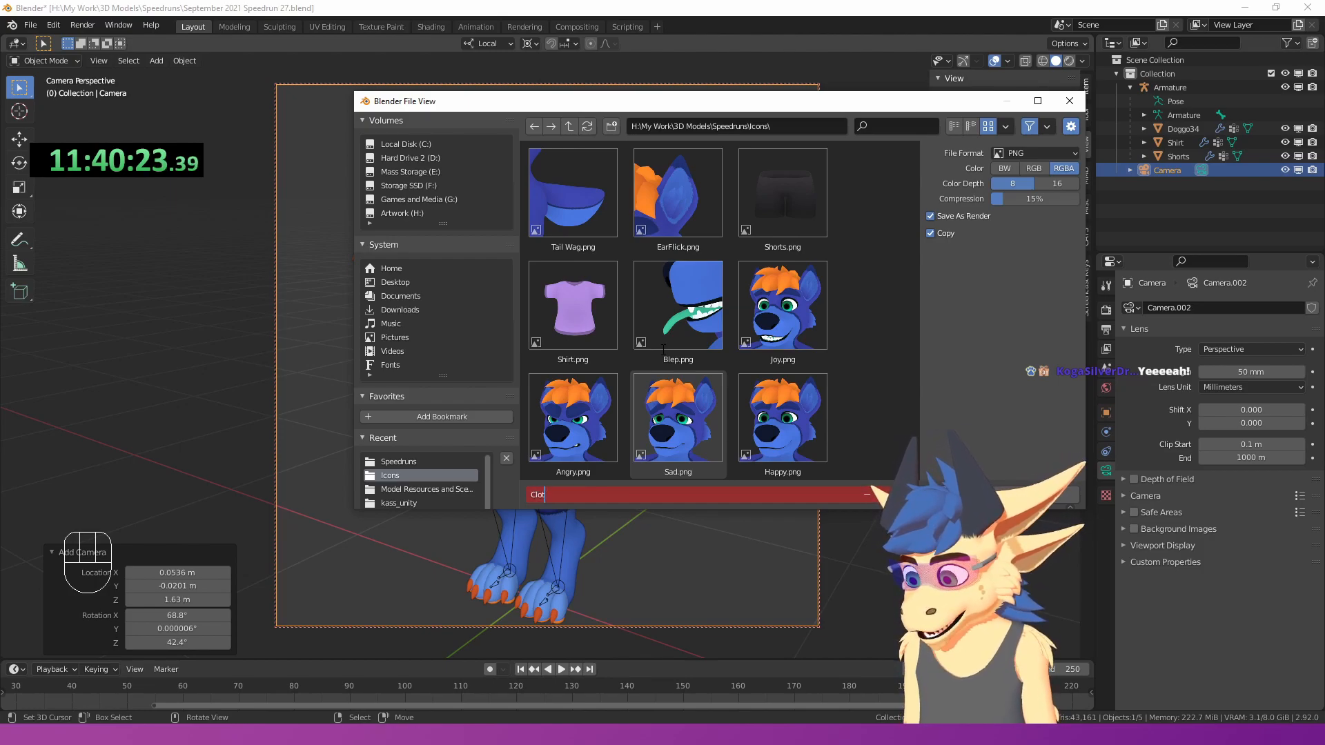
text(Clothed.png)
key(Return)
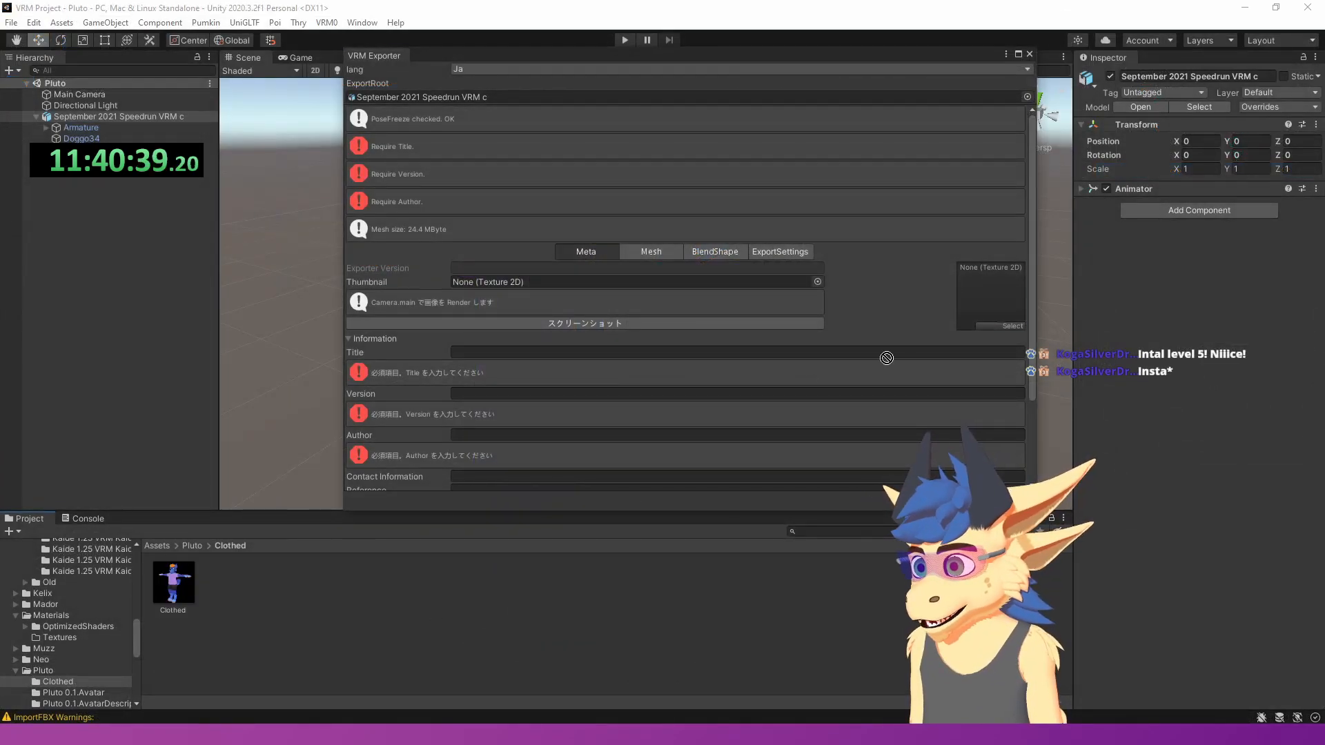
- In Unity's VRM Exporter, assign the Clothed image as thumbnail, title the avatar Pluto Clothed, and set version 0.1
drag(887, 358, 990, 295)
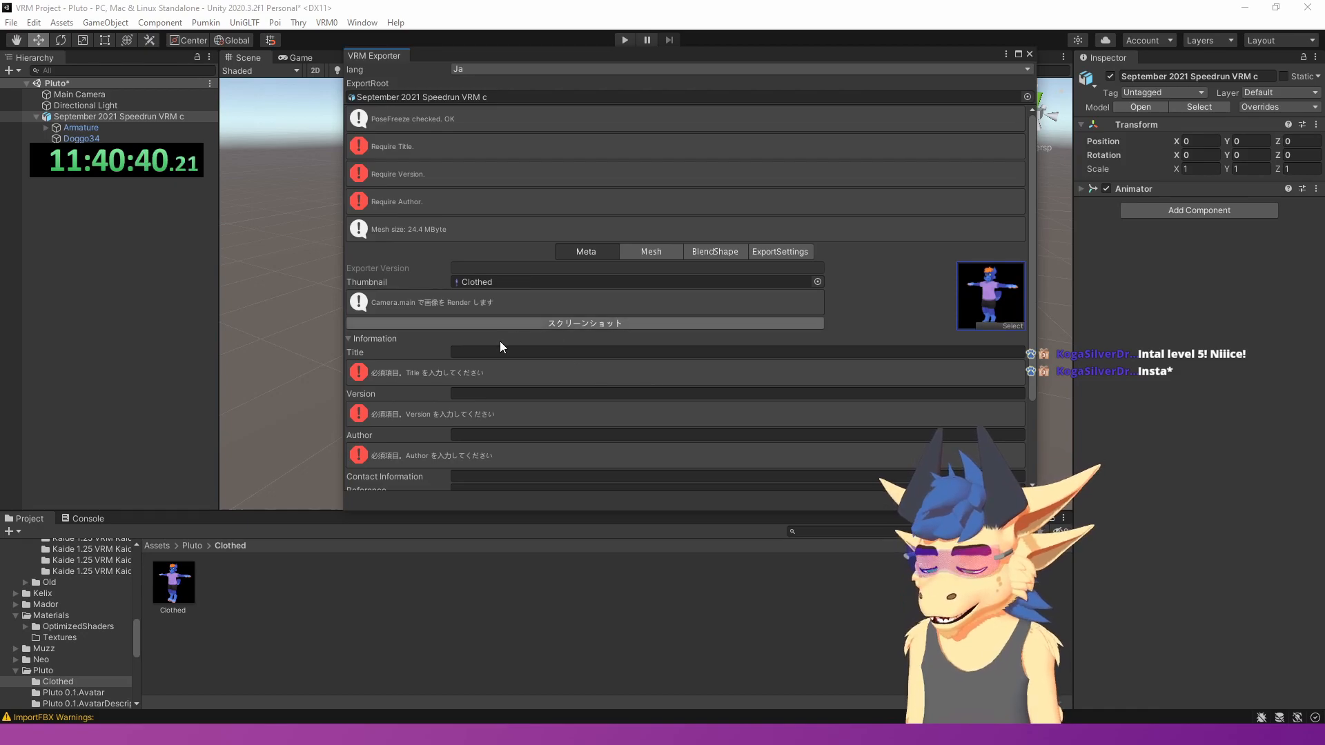
text(Pluto Clothed)
key(Tab)
text(0)
key(Tab)
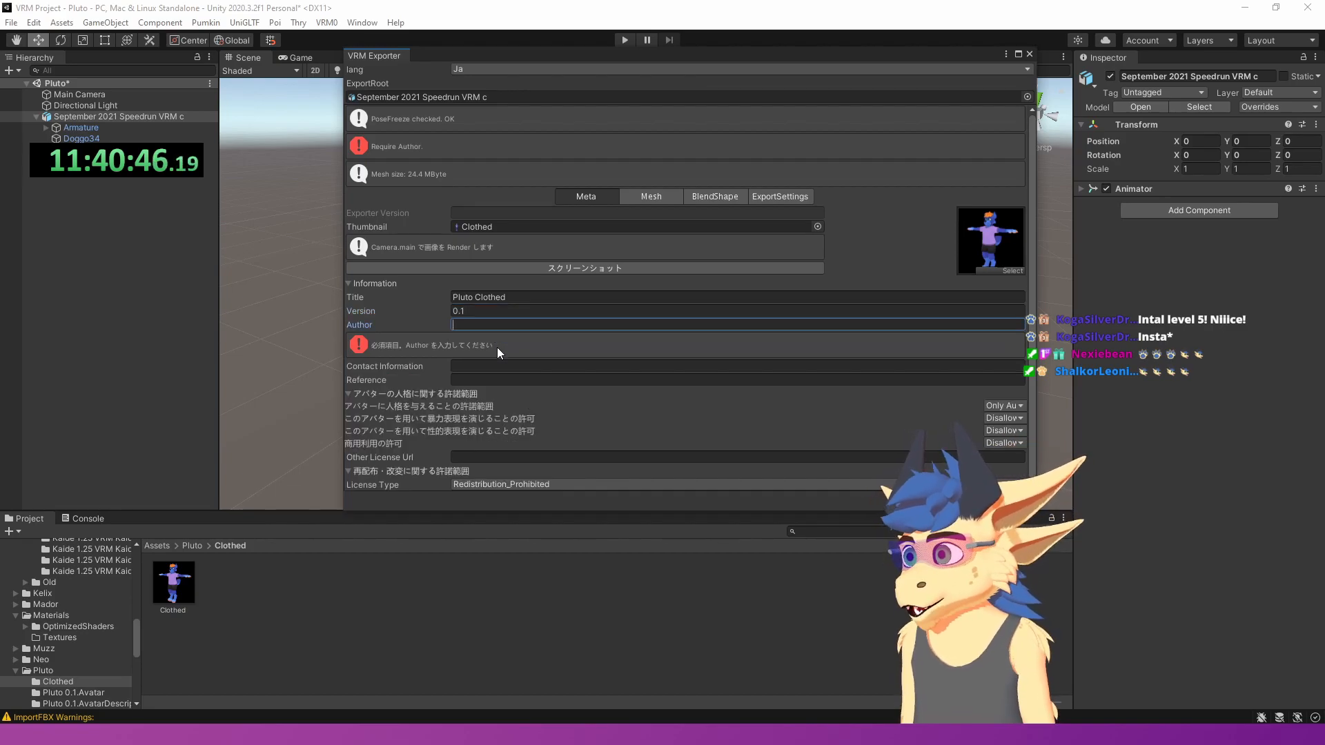
- Enter the author's name in the clothed avatar's export information
text(Kaideart)
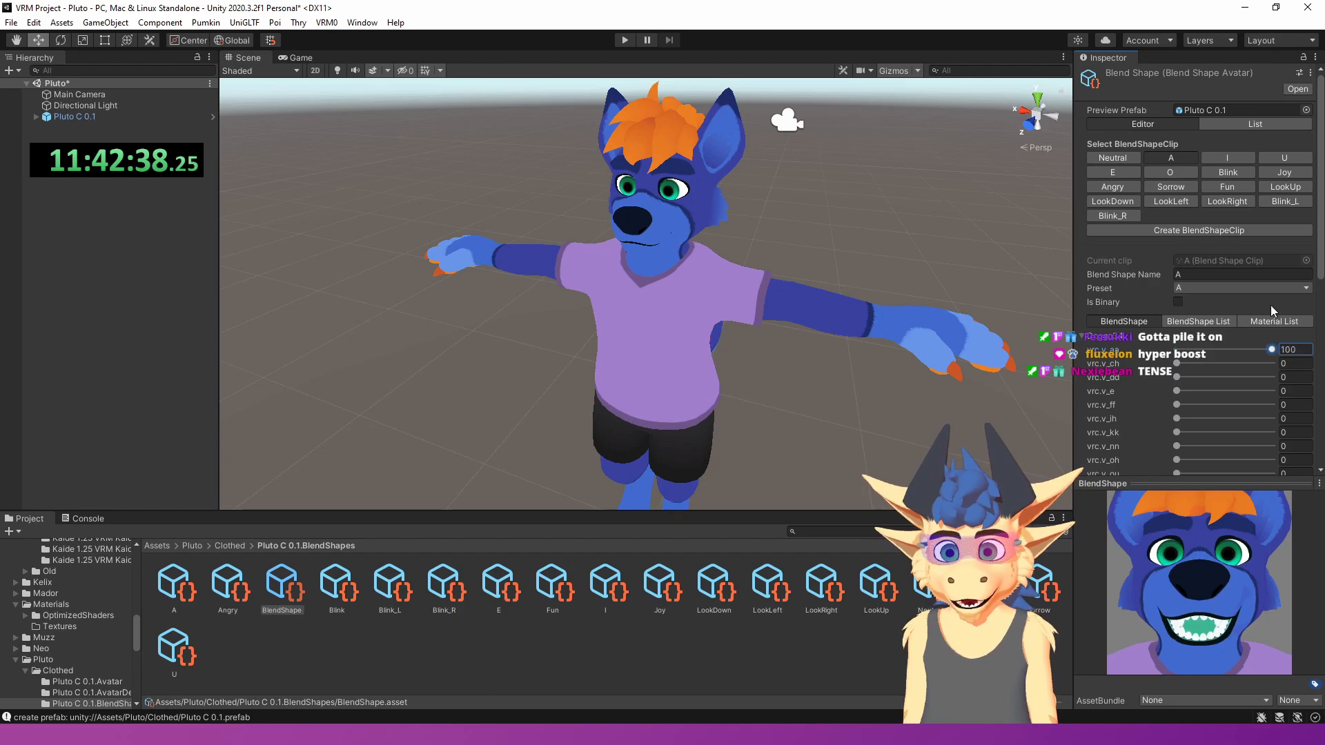
- Select the I blend shape clip of Pluto C 0.1 and look over its Doggo34 shape key values
click(1220, 163)
scroll(1171, 376, down, 3)
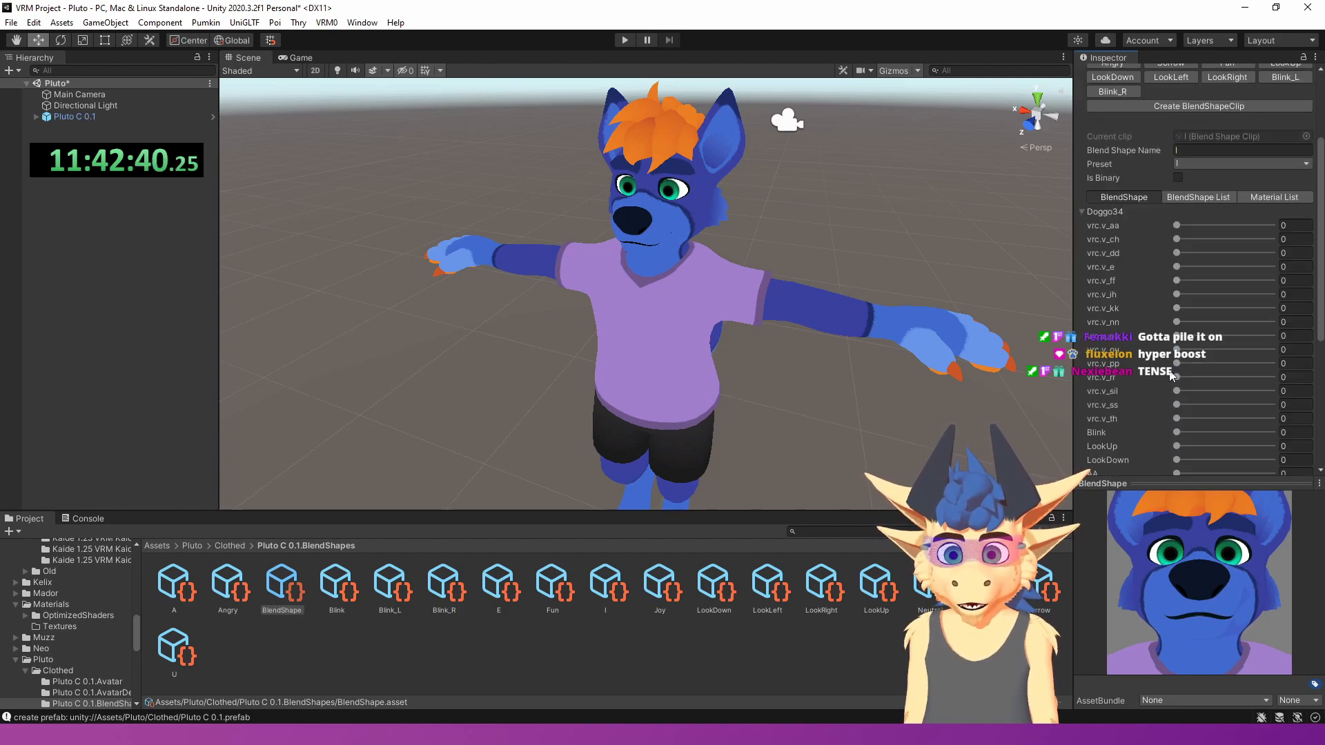
scroll(1178, 301, up, 5)
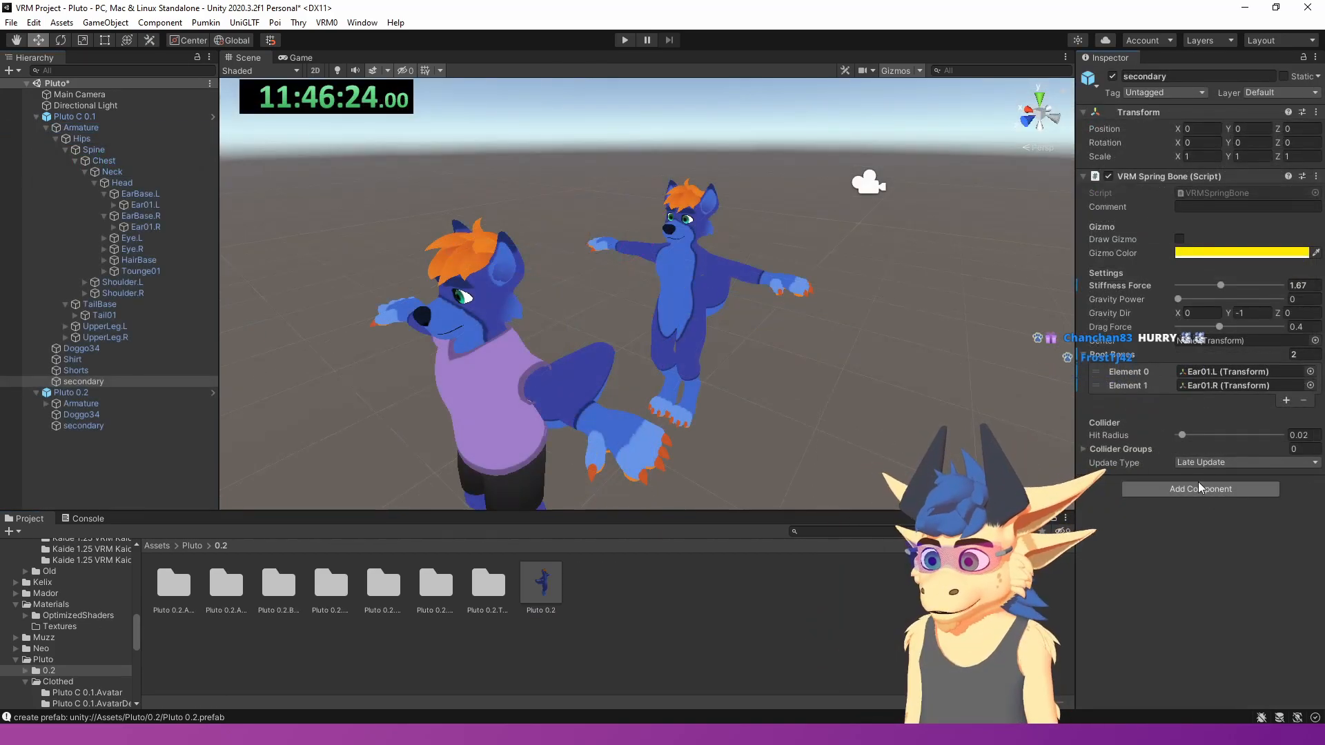
- Start adding a component to Pluto C 0.1's secondary object and search for "vrm sp"
click(1201, 488)
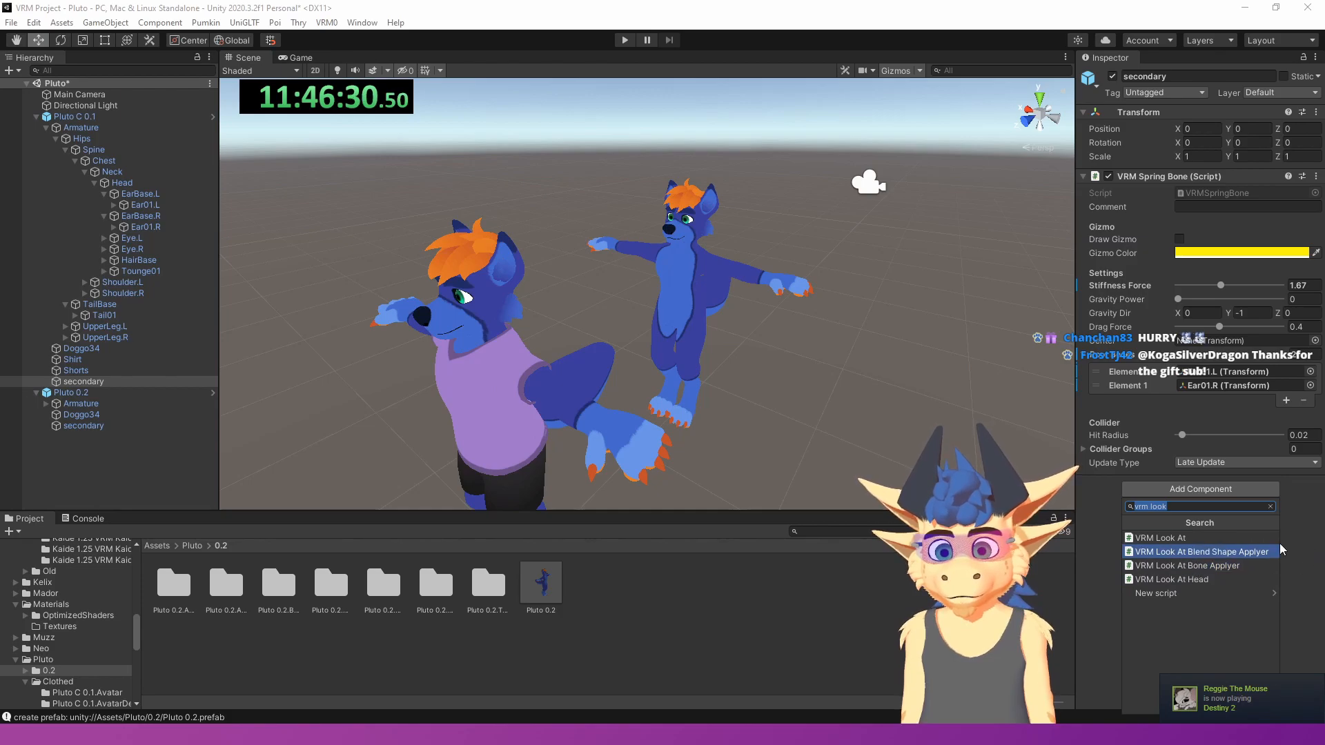
text(vrm sp)
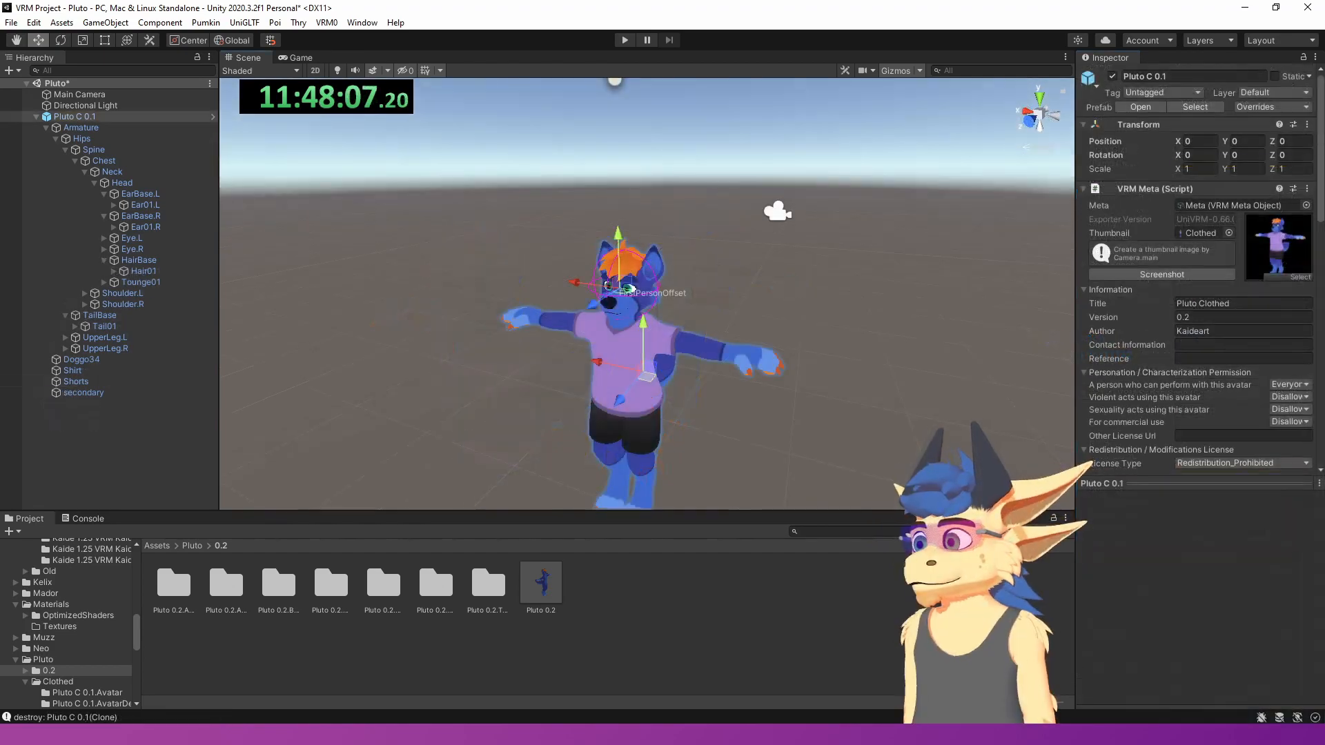
- Switch to VSeeFace, look through its avatar list, cancel the selection and return to Unity
key(alt+Tab)
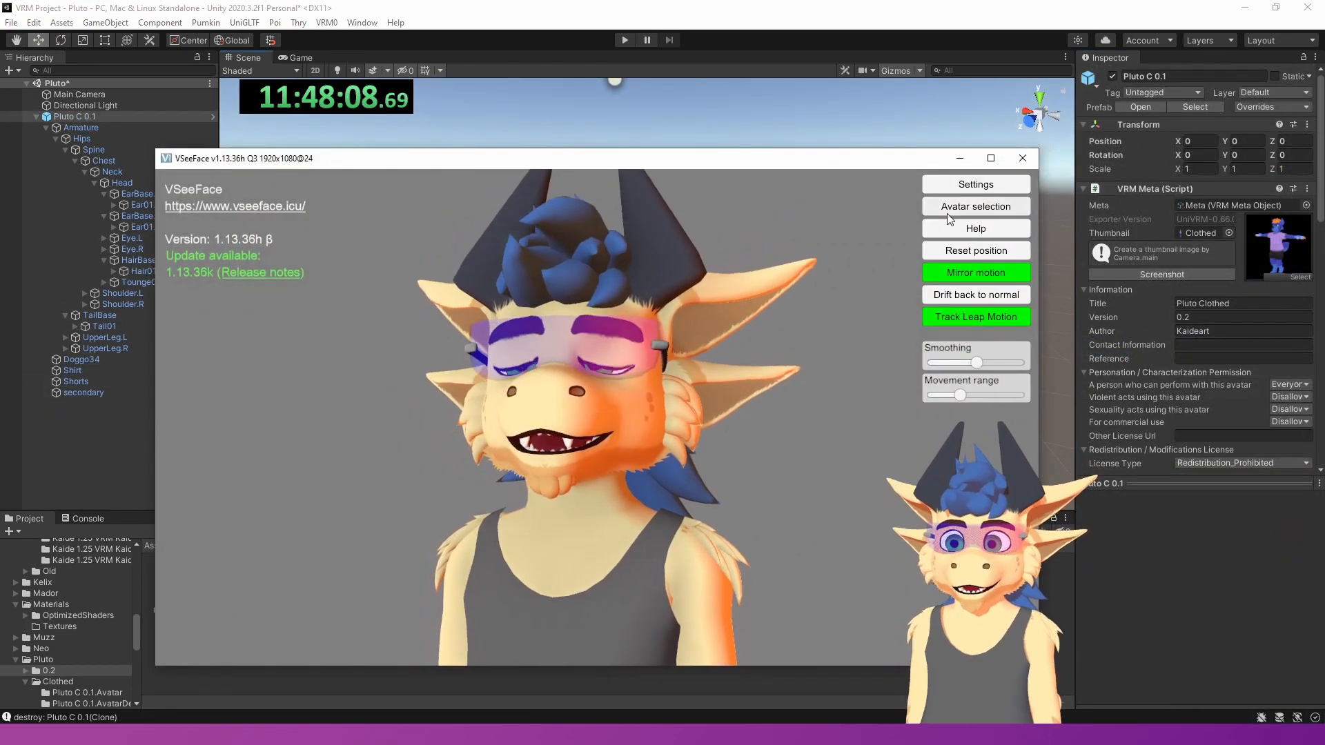
click(976, 206)
scroll(552, 448, down, 10)
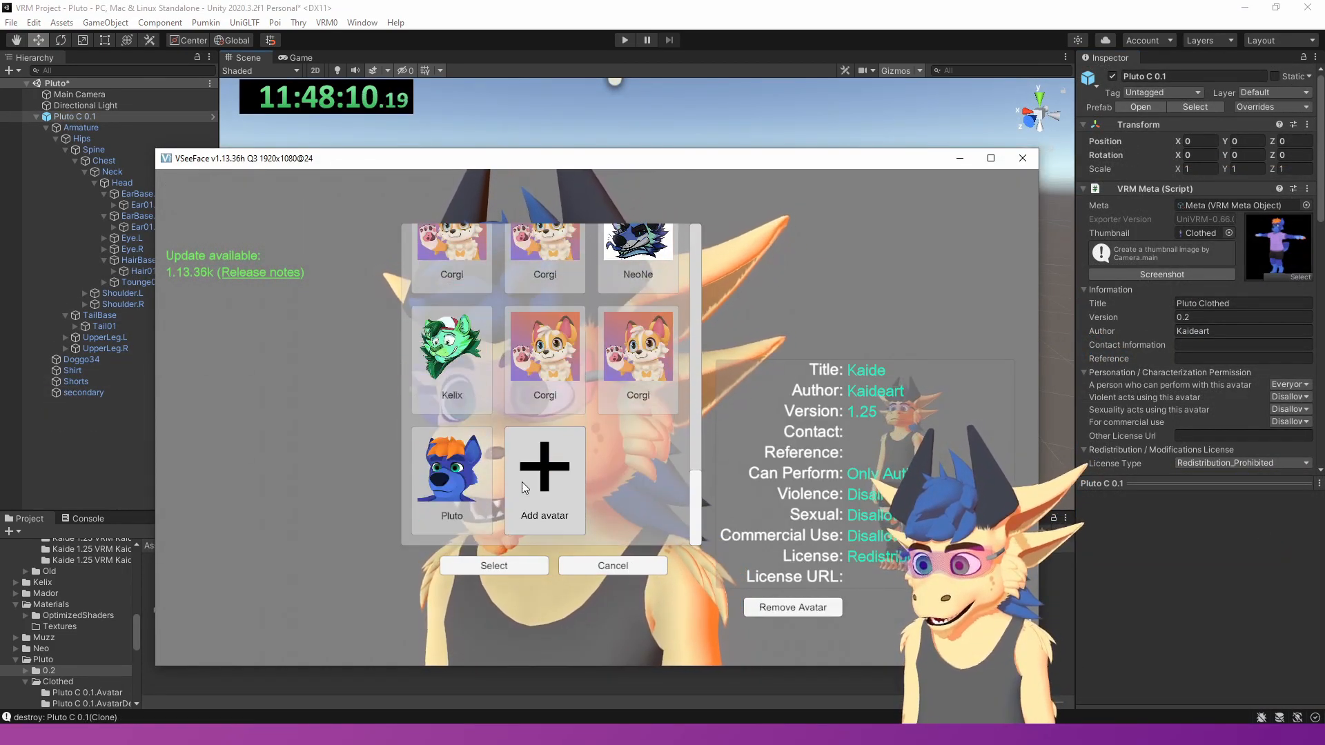
click(612, 565)
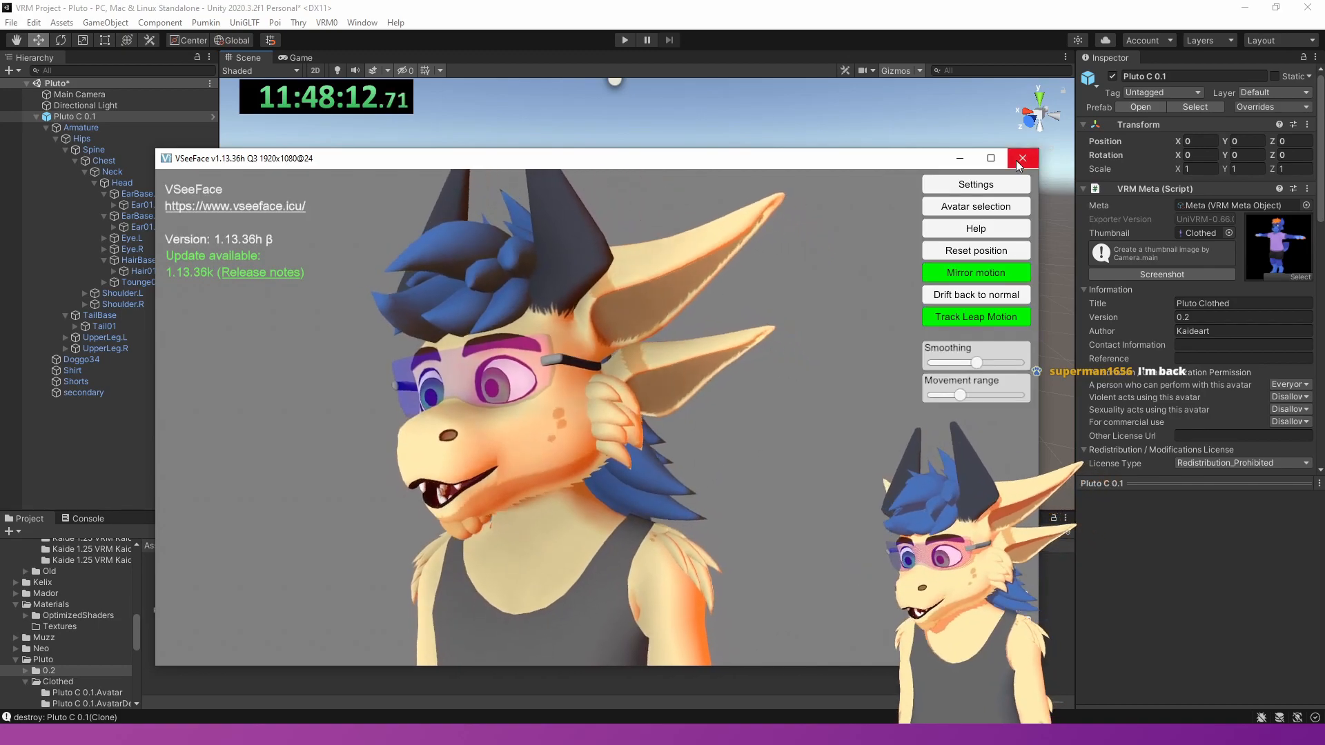
click(965, 160)
- Select the Pluto 0.2 prefab and open its blend shape avatar from the VRM Blend Shape Proxy
click(734, 327)
click(694, 353)
right_drag(697, 353, 732, 349)
scroll(1146, 304, down, 15)
scroll(1139, 280, up, 15)
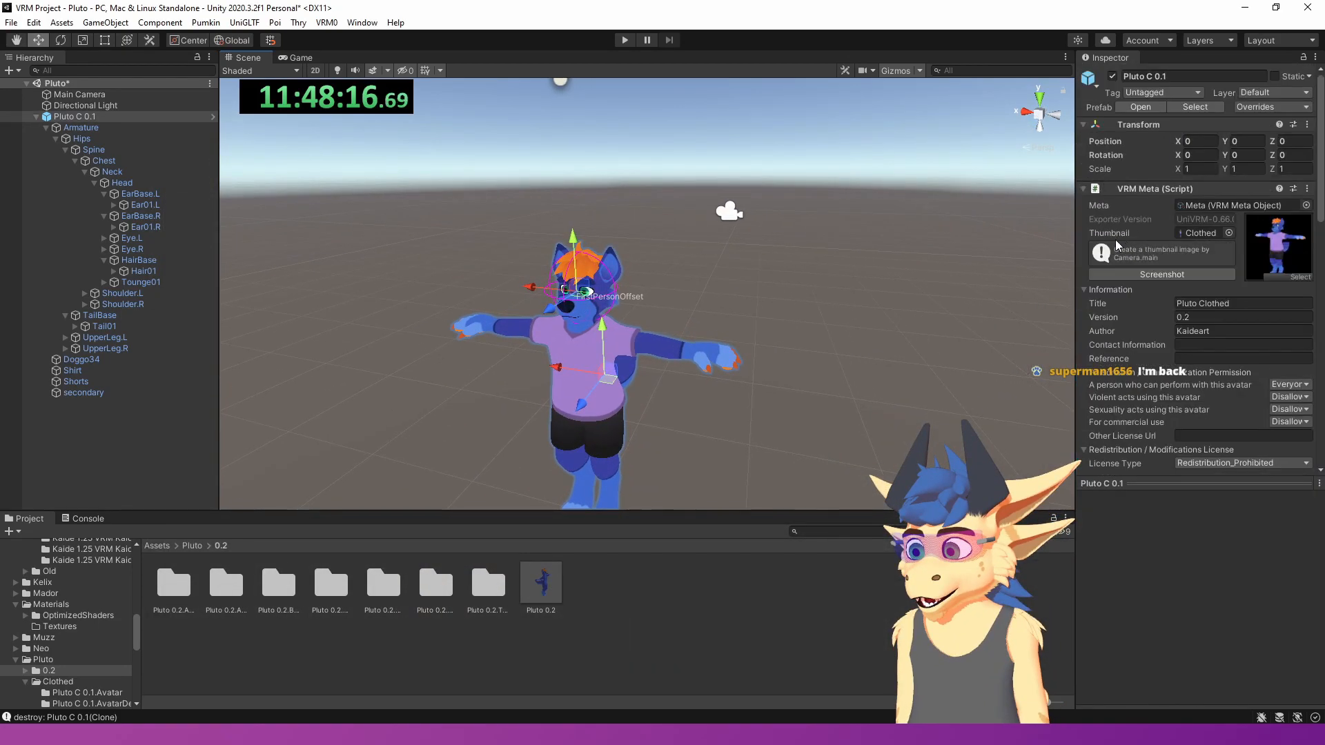
click(542, 587)
scroll(1170, 318, down, 10)
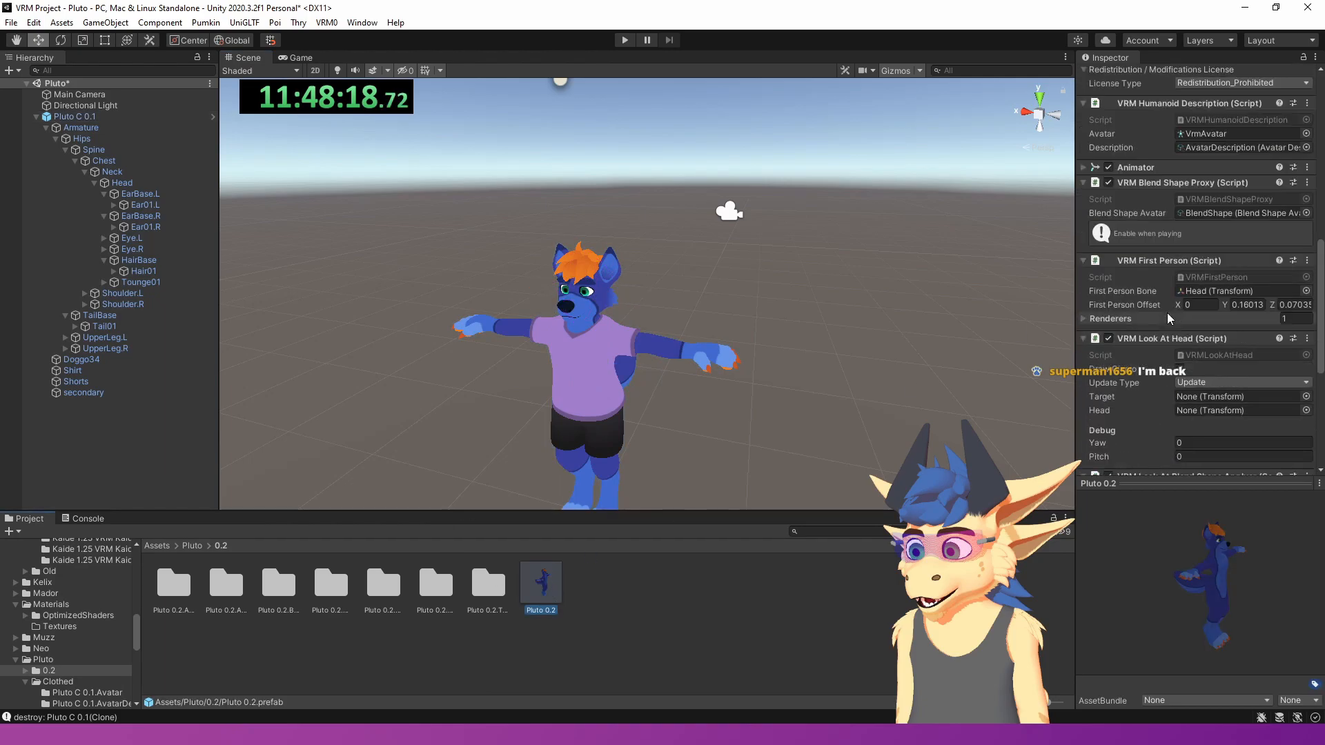
scroll(1170, 316, up, 3)
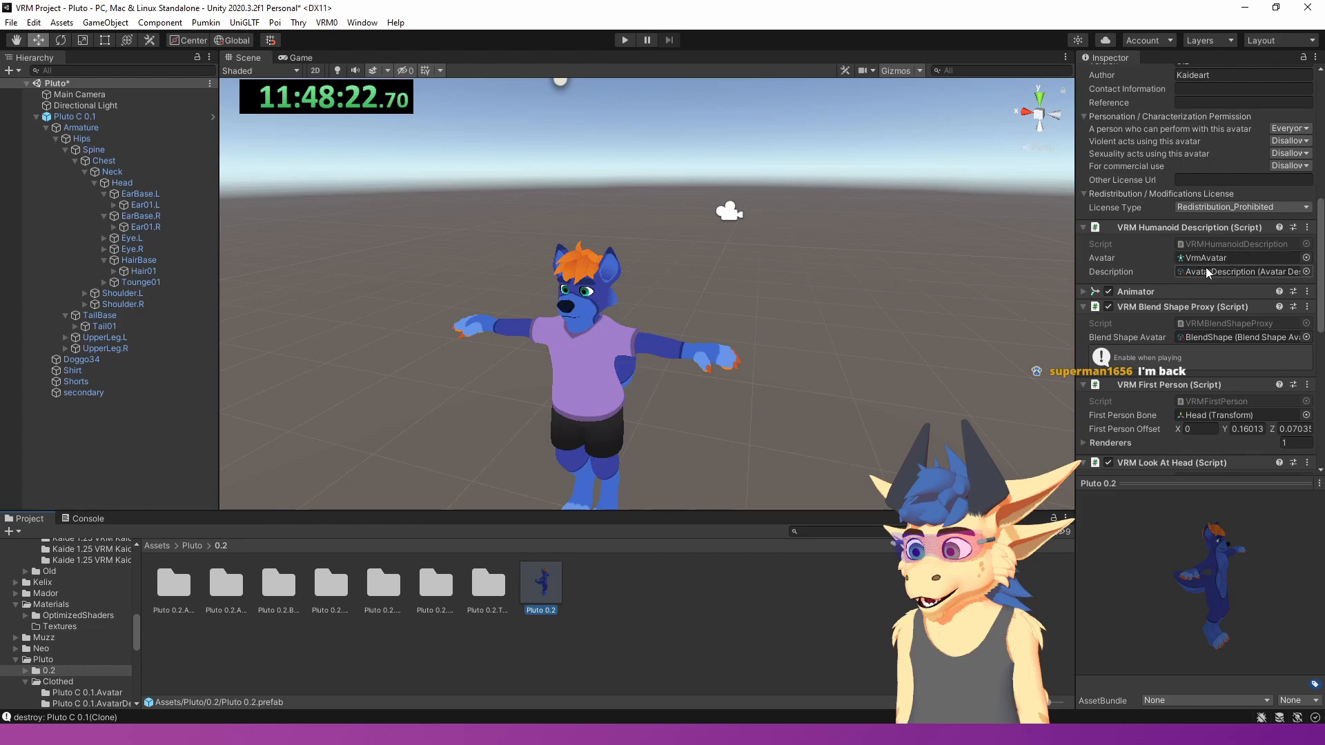
double_click(1219, 343)
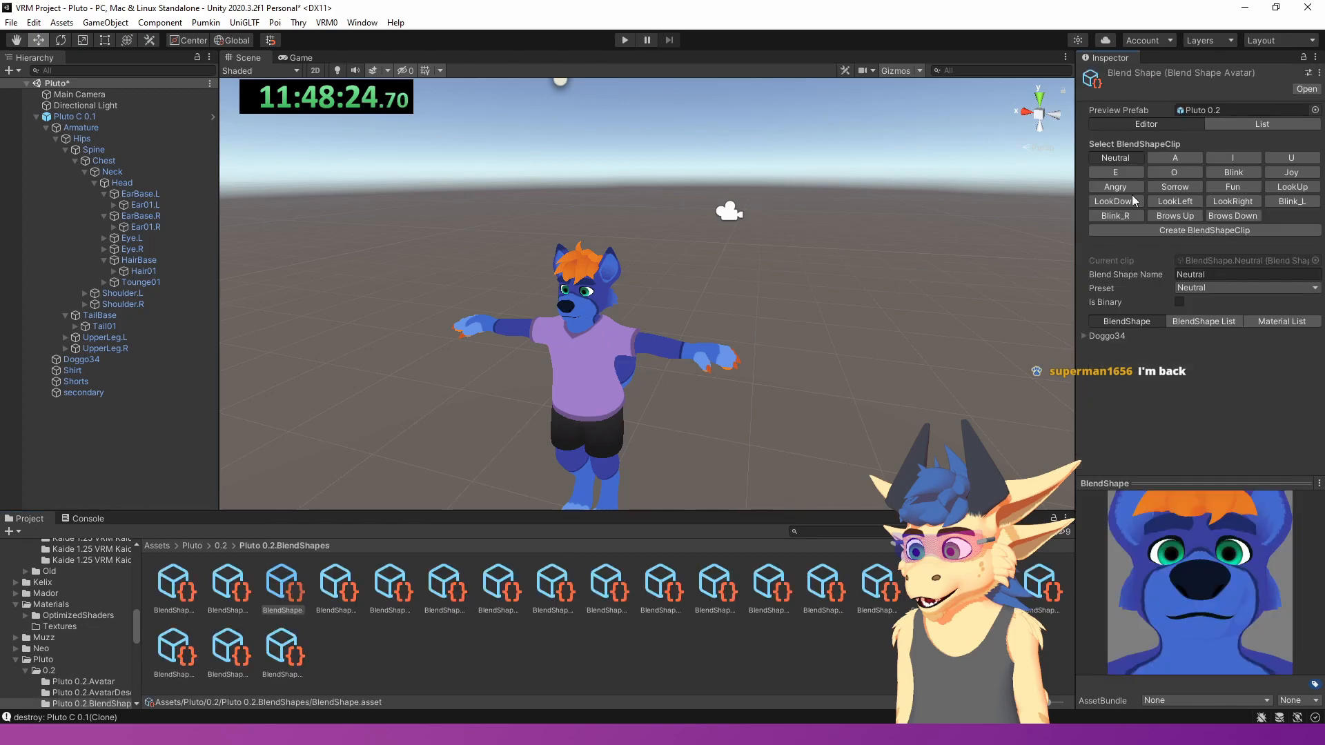
- In Pluto 0.2's Neutral clip, set the Doggo34 Shirt Toggle and Shorts Toggle shapes to 100
click(1083, 336)
scroll(1161, 369, down, 10)
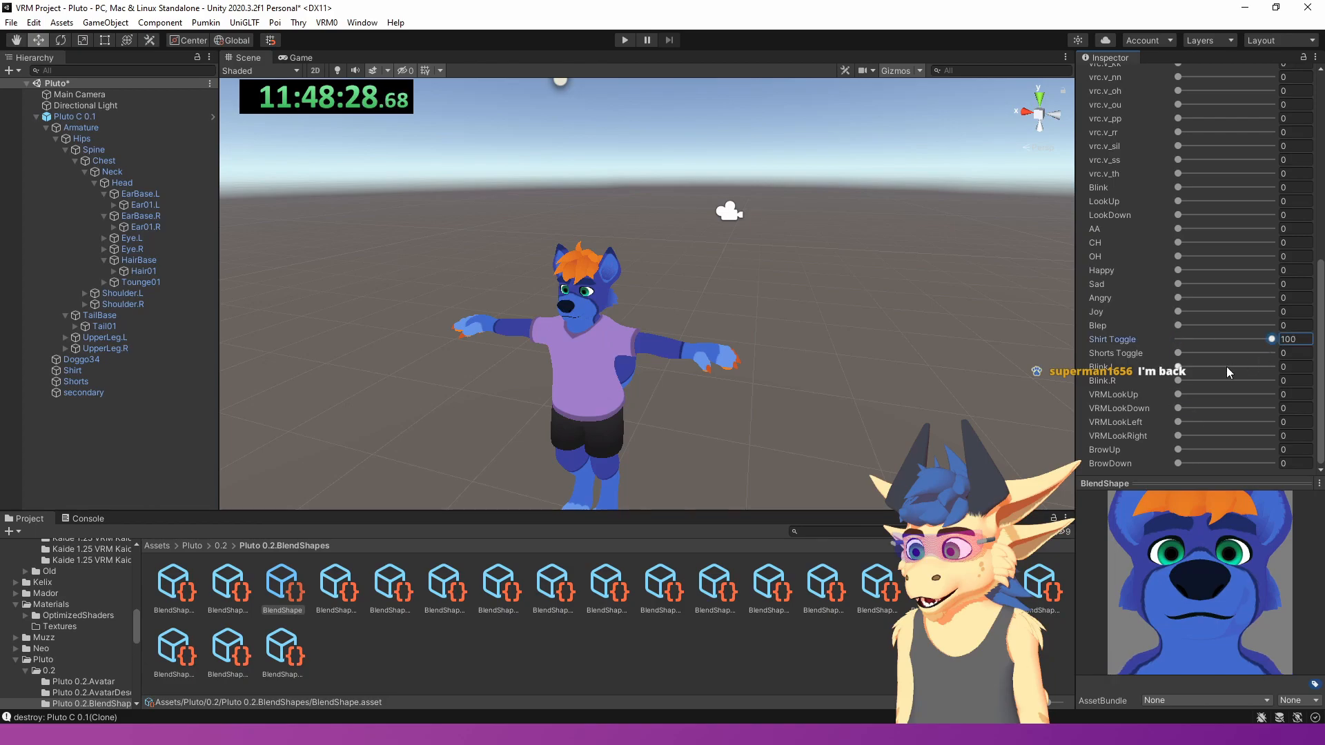
scroll(1182, 589, down, 5)
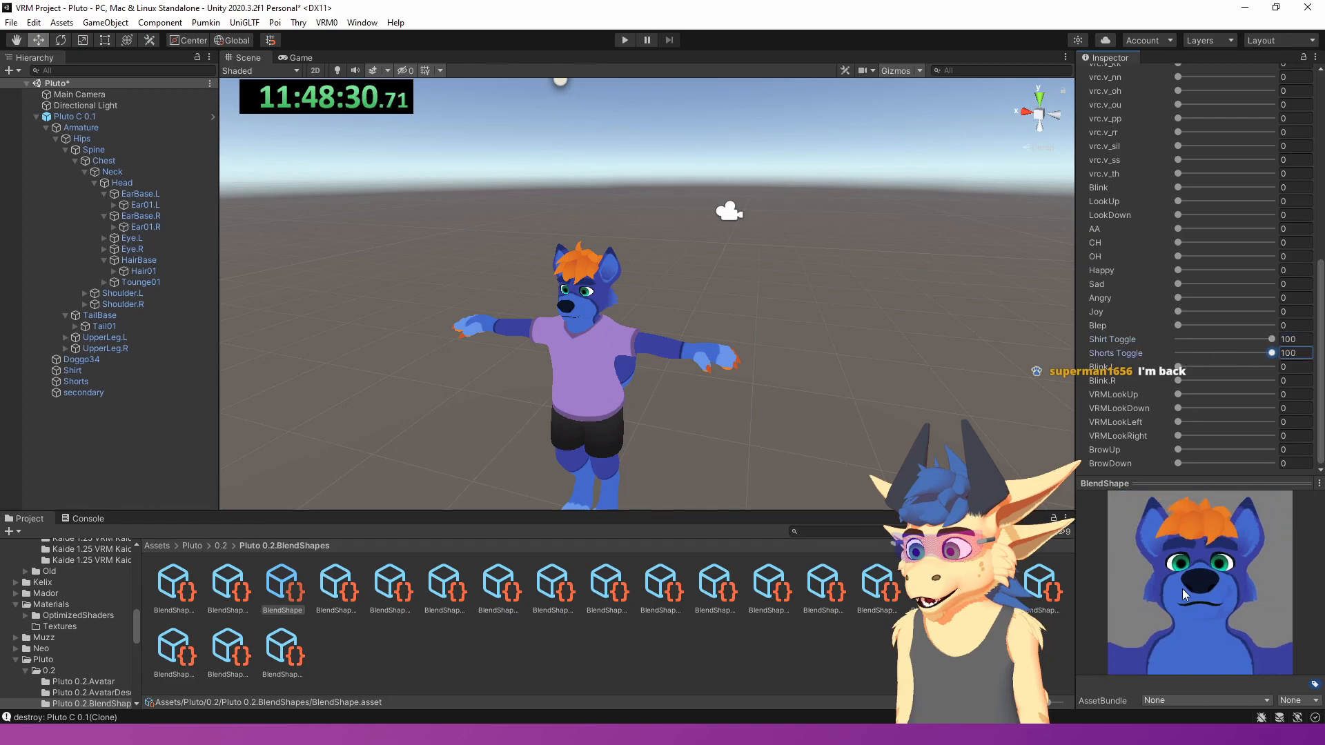
scroll(1223, 595, up, 3)
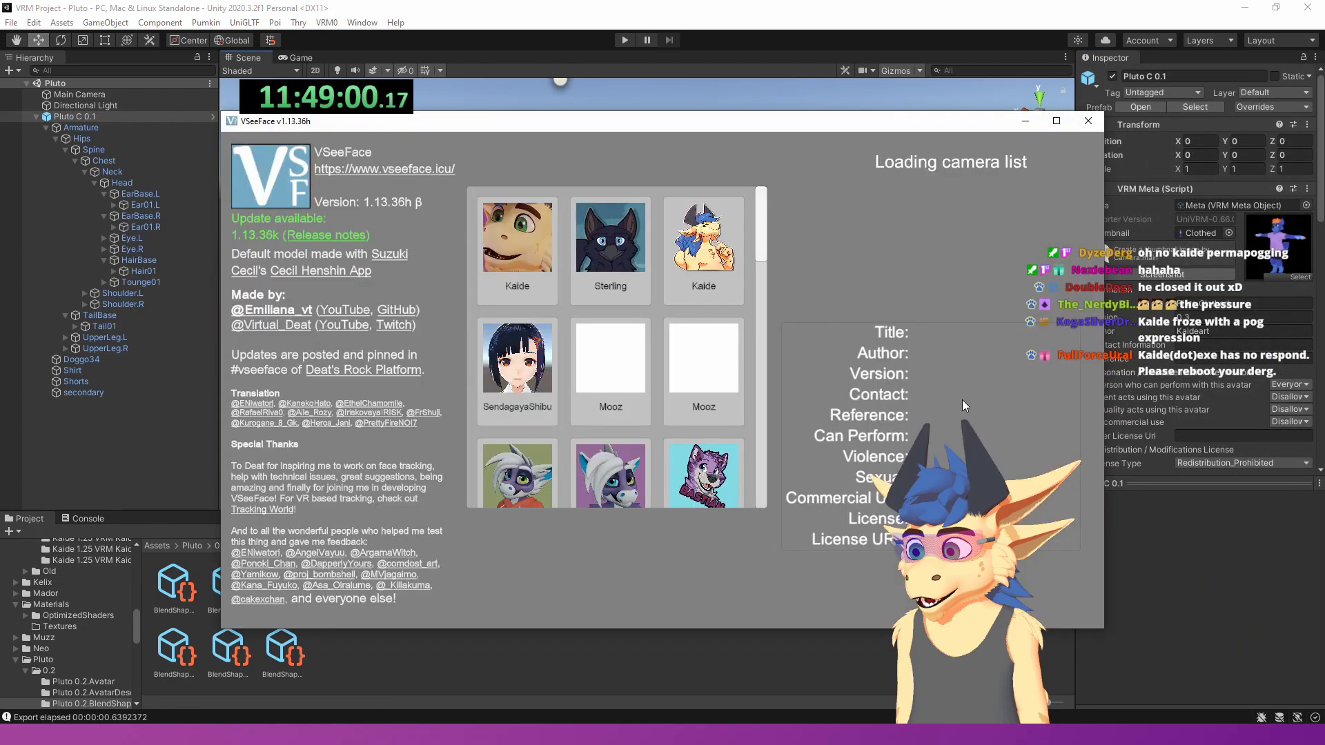
- Add Pluto C 0.3.vrm from the Speedruns folder to VSeeFace's avatar list
scroll(595, 350, down, 5)
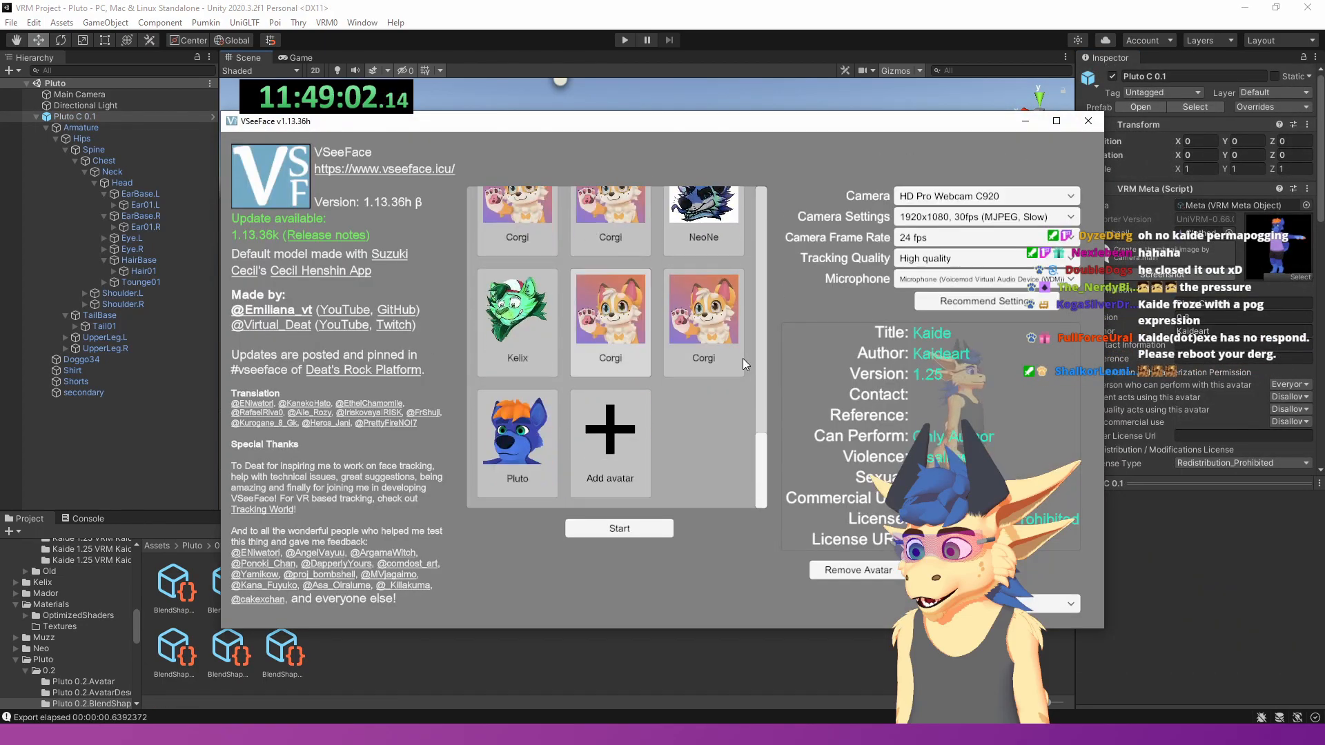
click(610, 434)
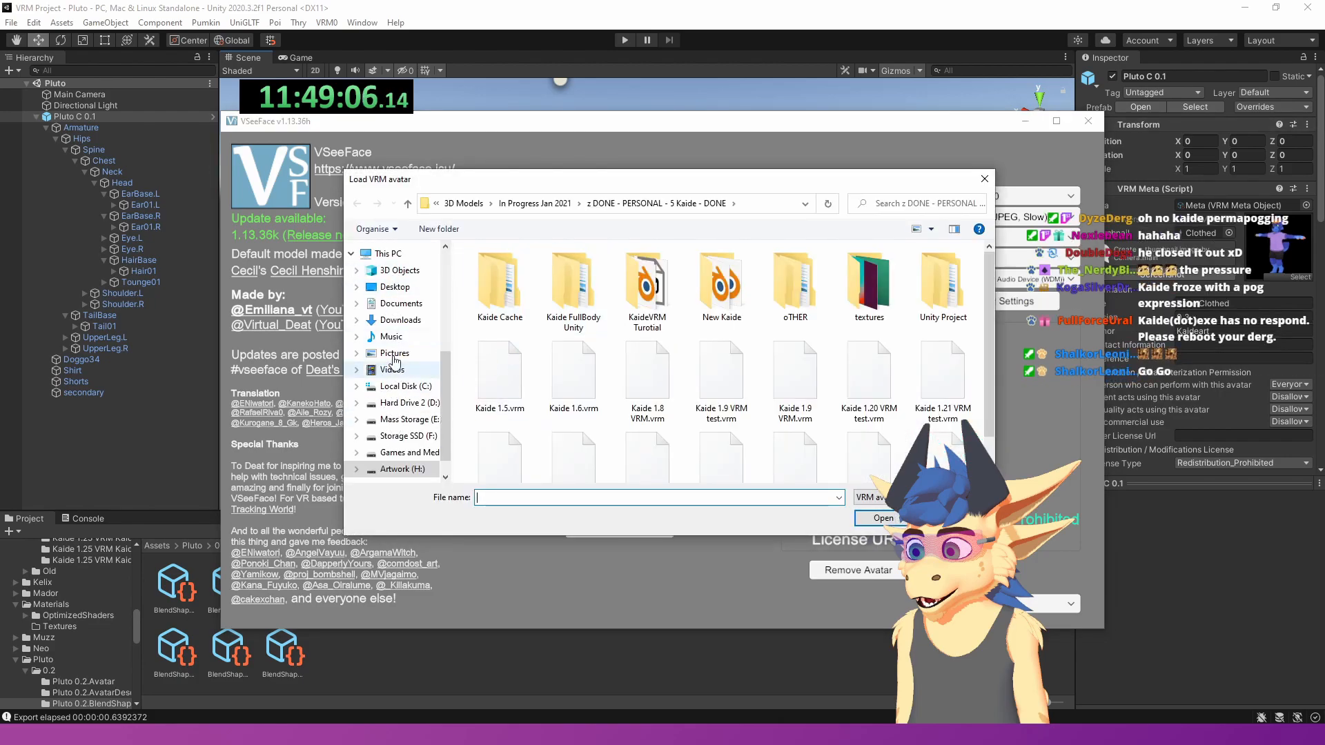
scroll(397, 366, up, 4)
click(399, 331)
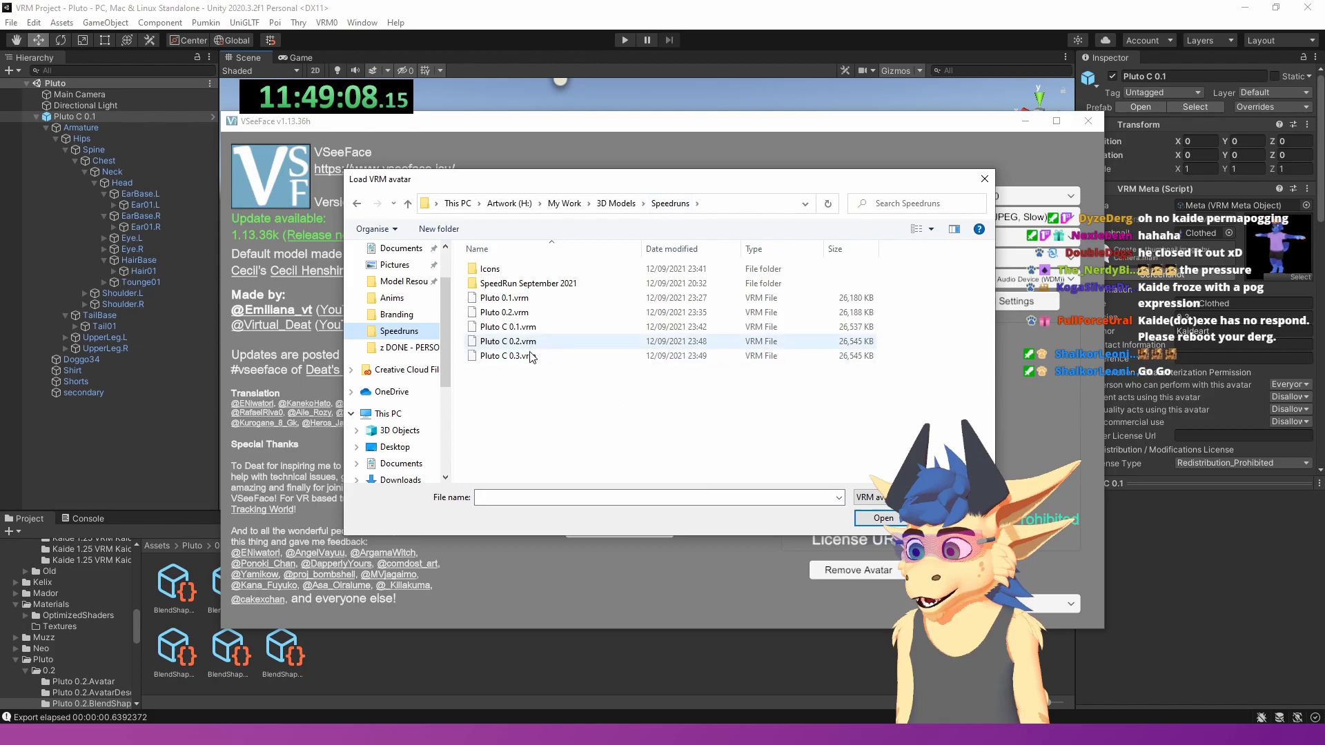
click(556, 356)
click(885, 518)
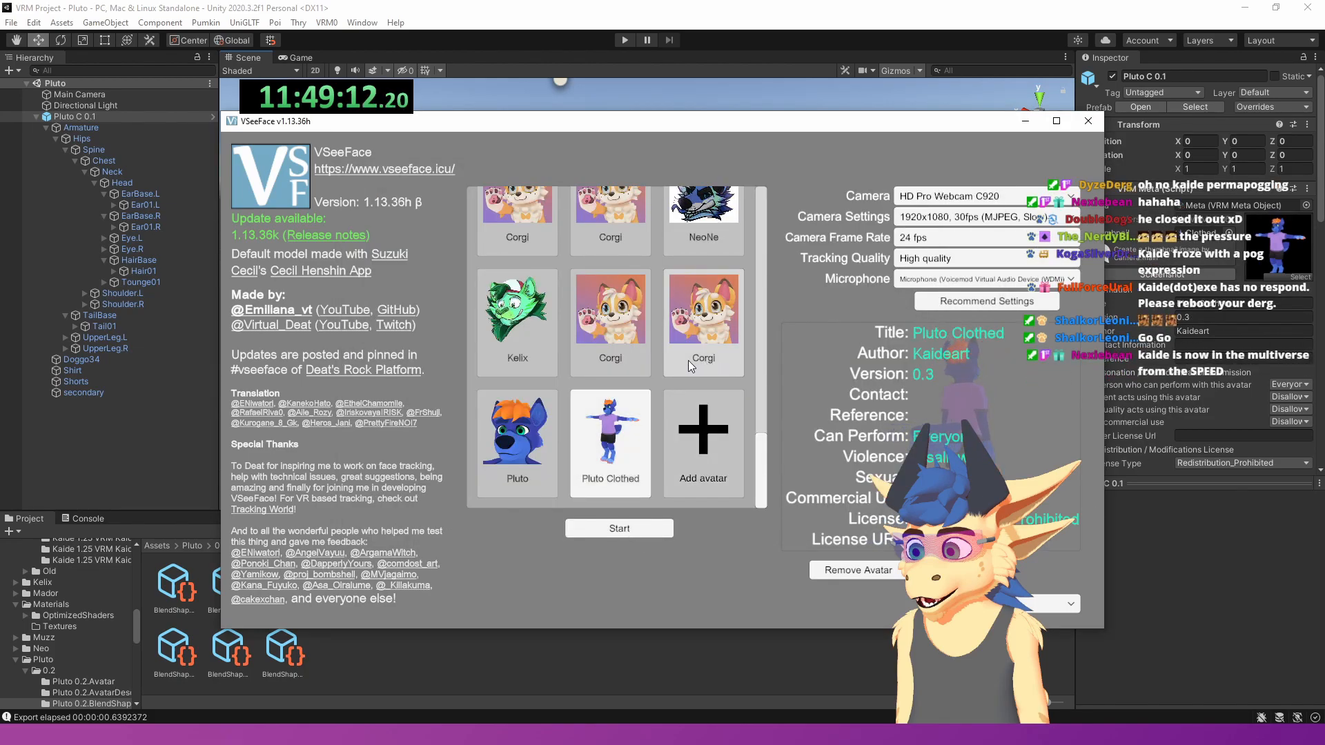
- Start VSeeFace with the Pluto Clothed avatar, check its tracking and close the program
click(622, 528)
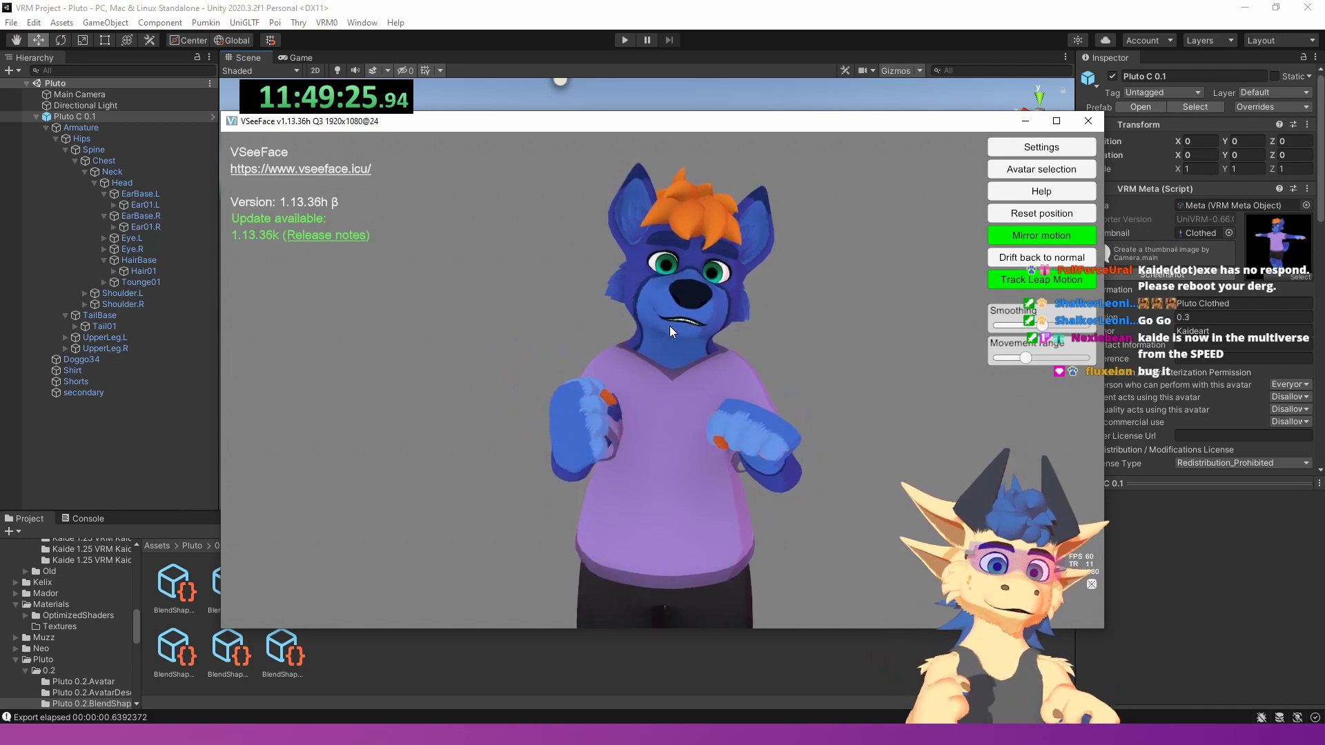
click(1088, 121)
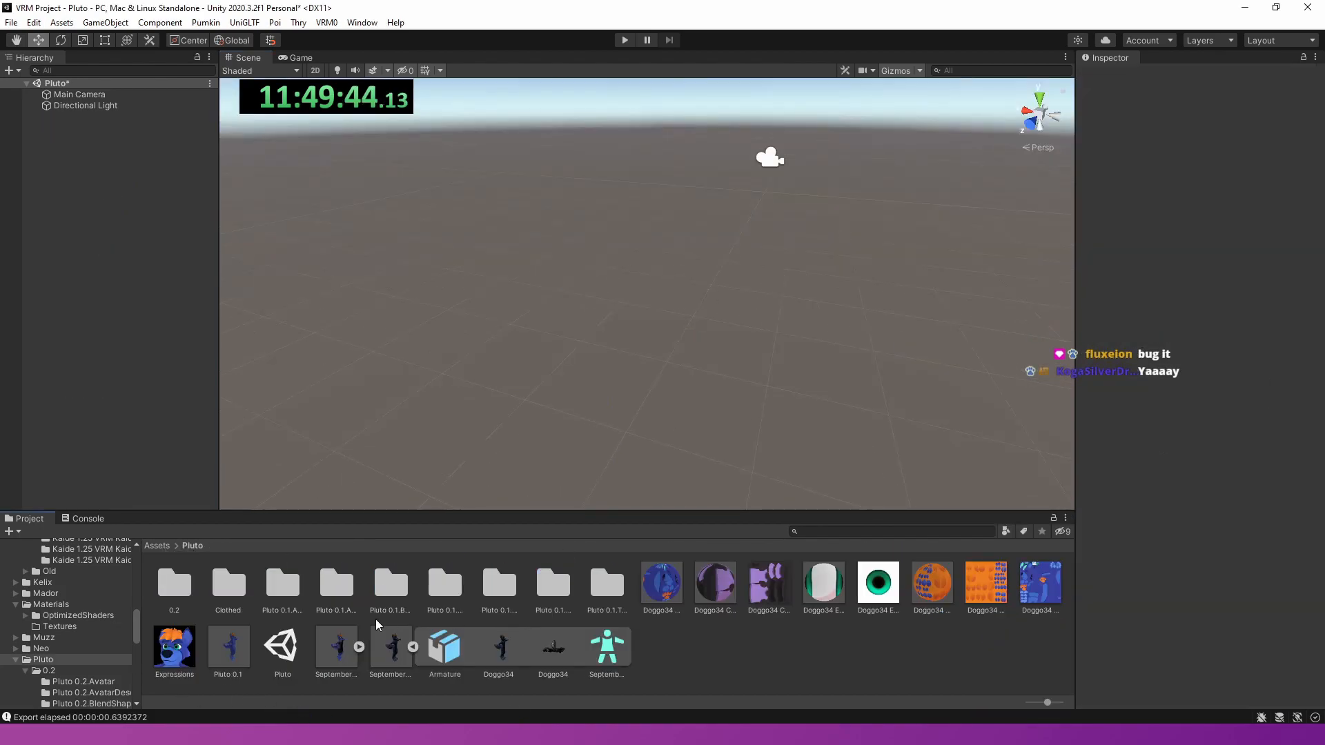
- Place the September 2021 Speedrun VRM c model from the Pluto folder into the empty Unity scene
click(359, 648)
click(337, 649)
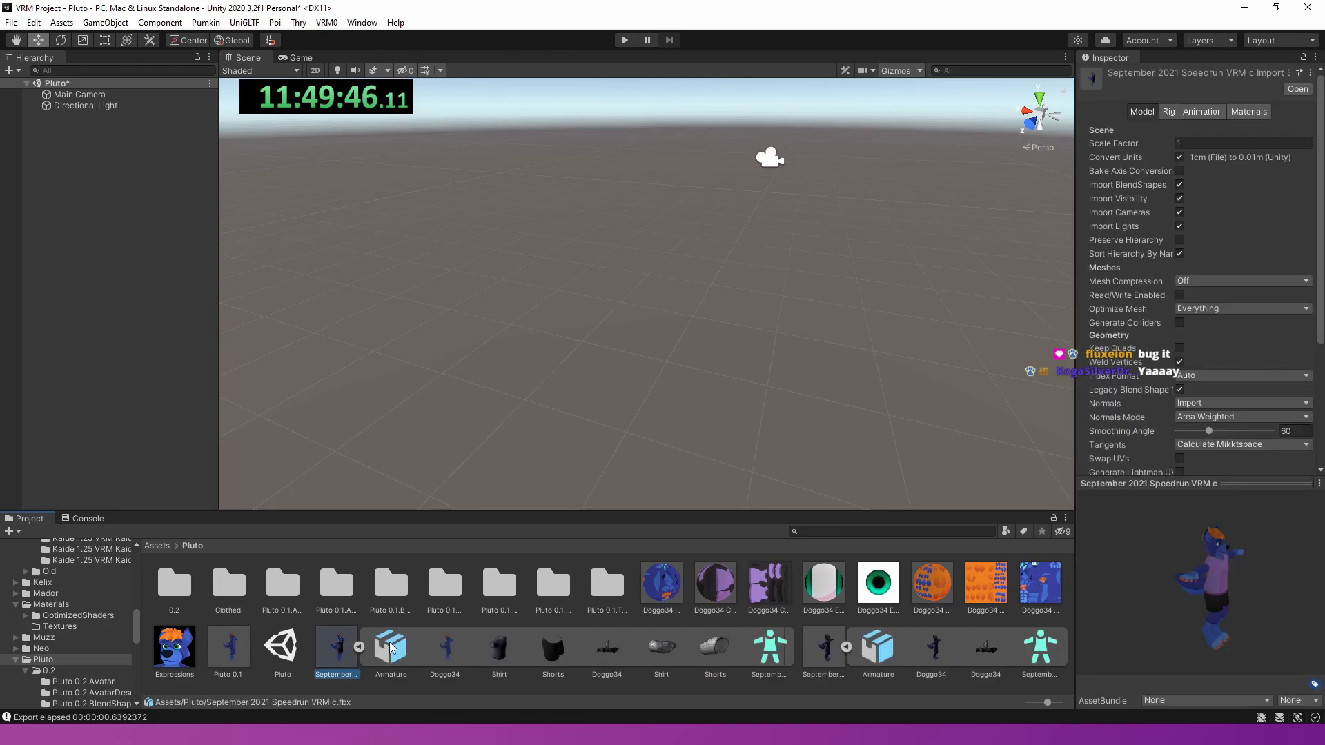
drag(339, 651, 9, 279)
right_drag(616, 347, 629, 334)
key(w)
- Set the Shirt Toggle and Shorts Toggle blend shapes of the Doggo34 body mesh to 100
click(693, 312)
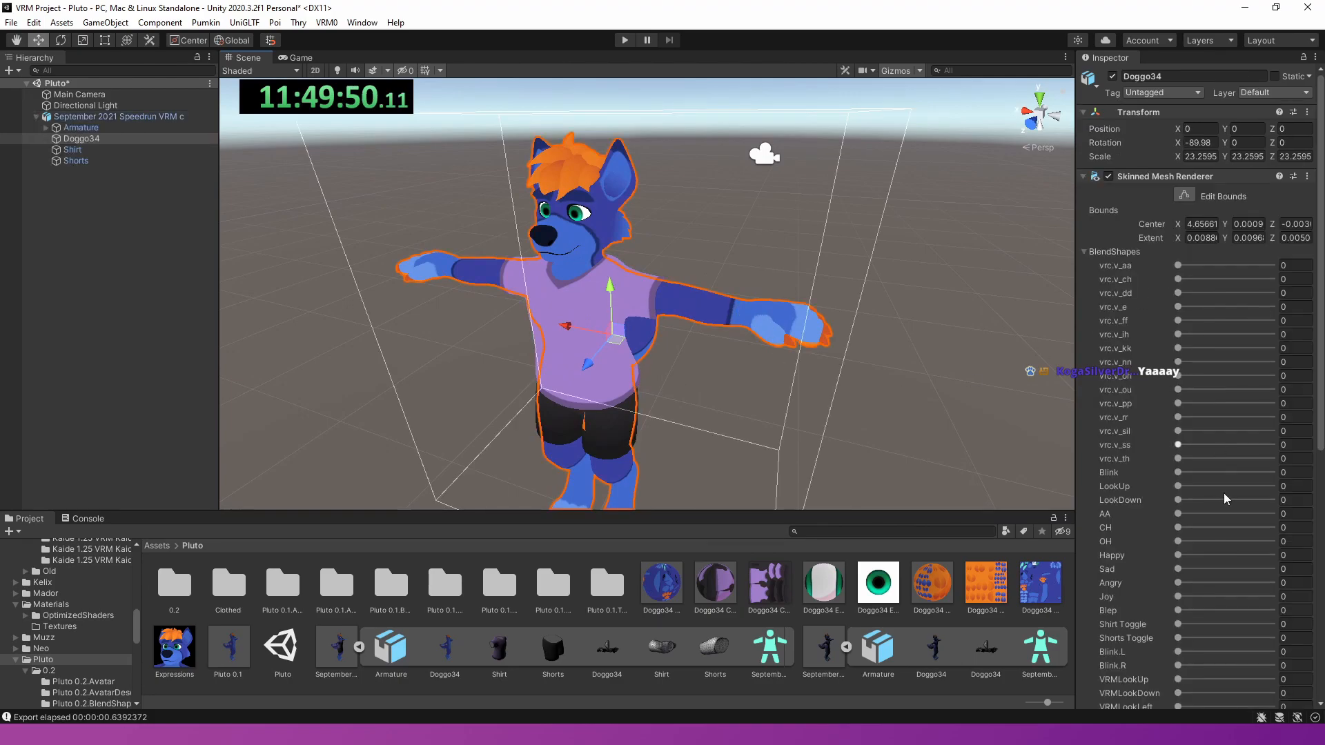
scroll(1215, 455, down, 6)
scroll(1199, 413, up, 3)
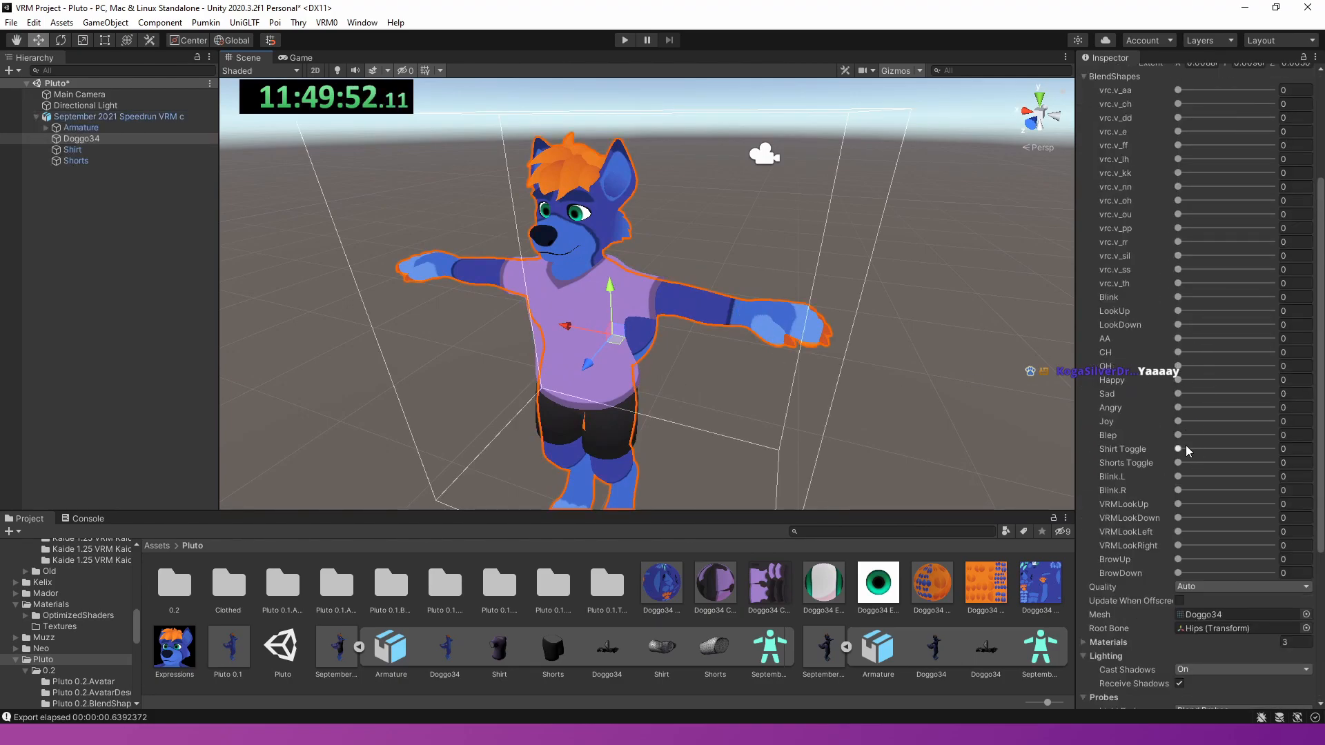
drag(1177, 463, 1285, 461)
right_drag(666, 431, 661, 422)
key(w)
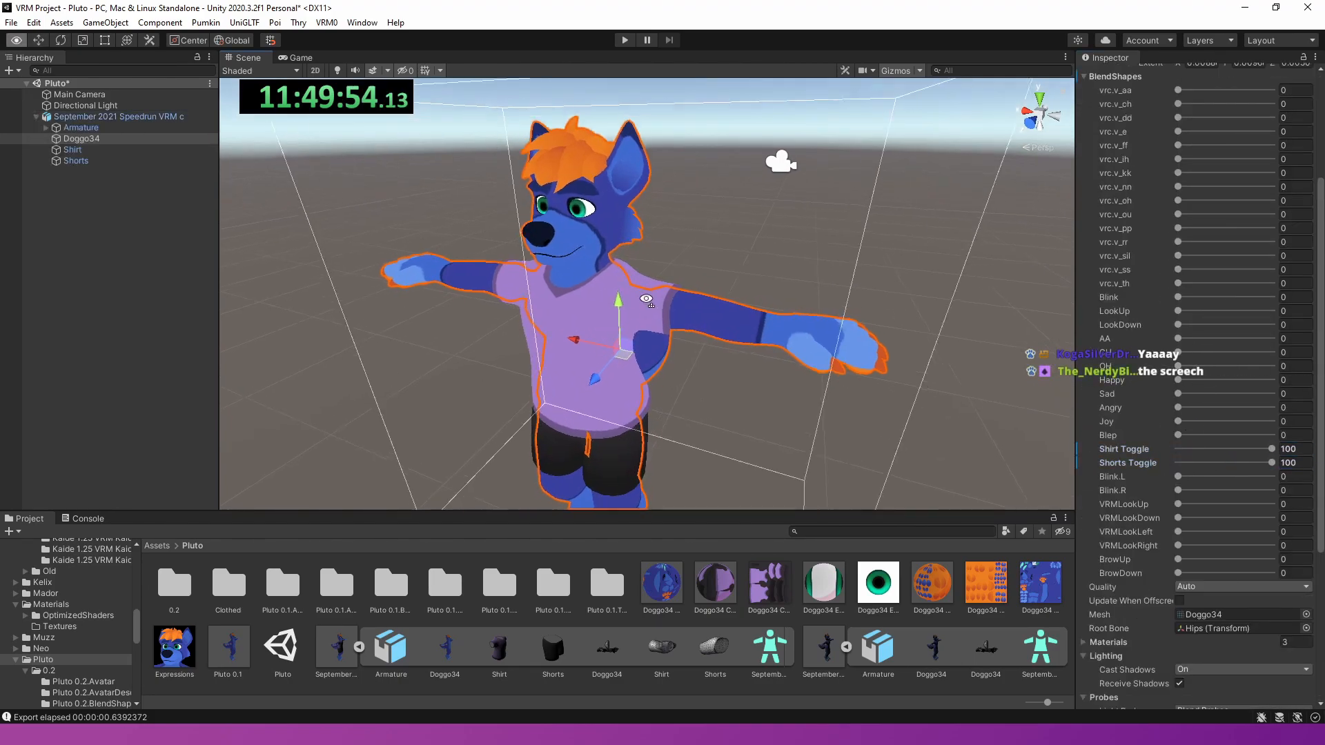
- Select the whole clothed model and open the UniVRM-0.66.0 exporter for it
click(657, 431)
click(584, 377)
key(f)
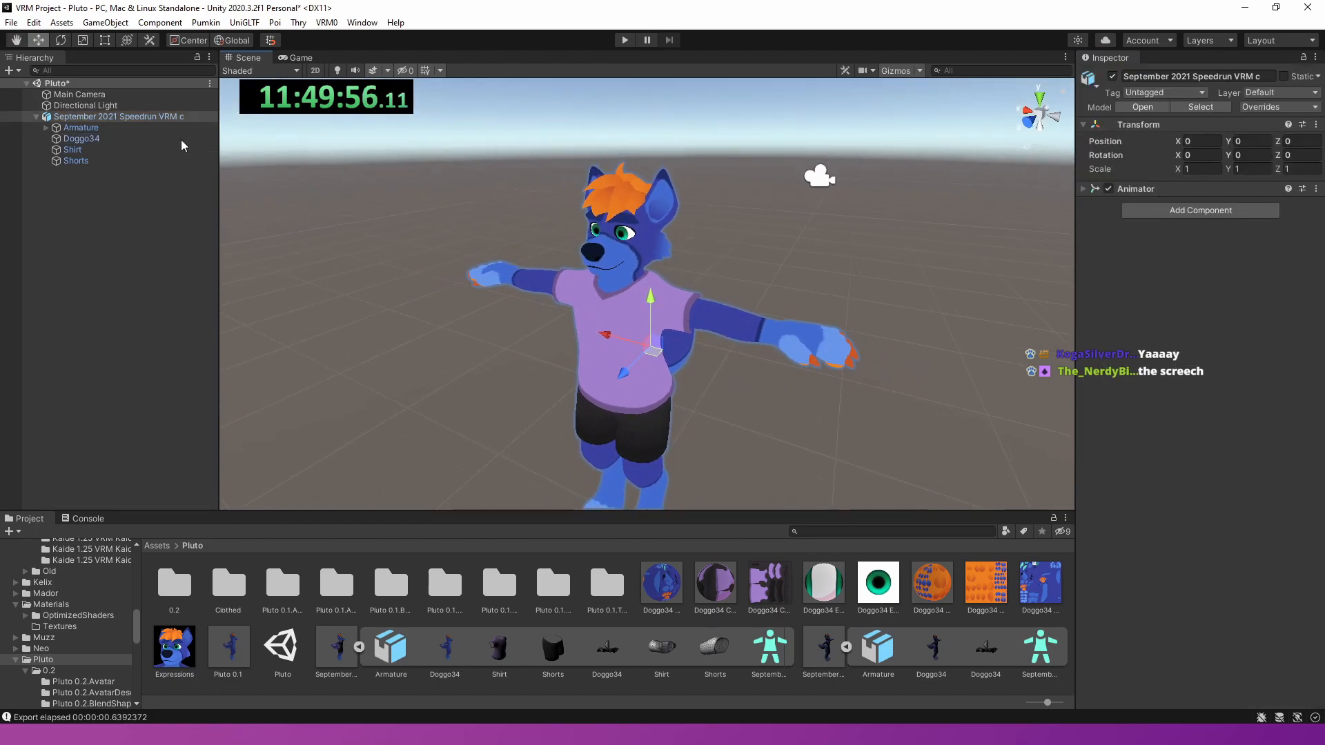
click(336, 25)
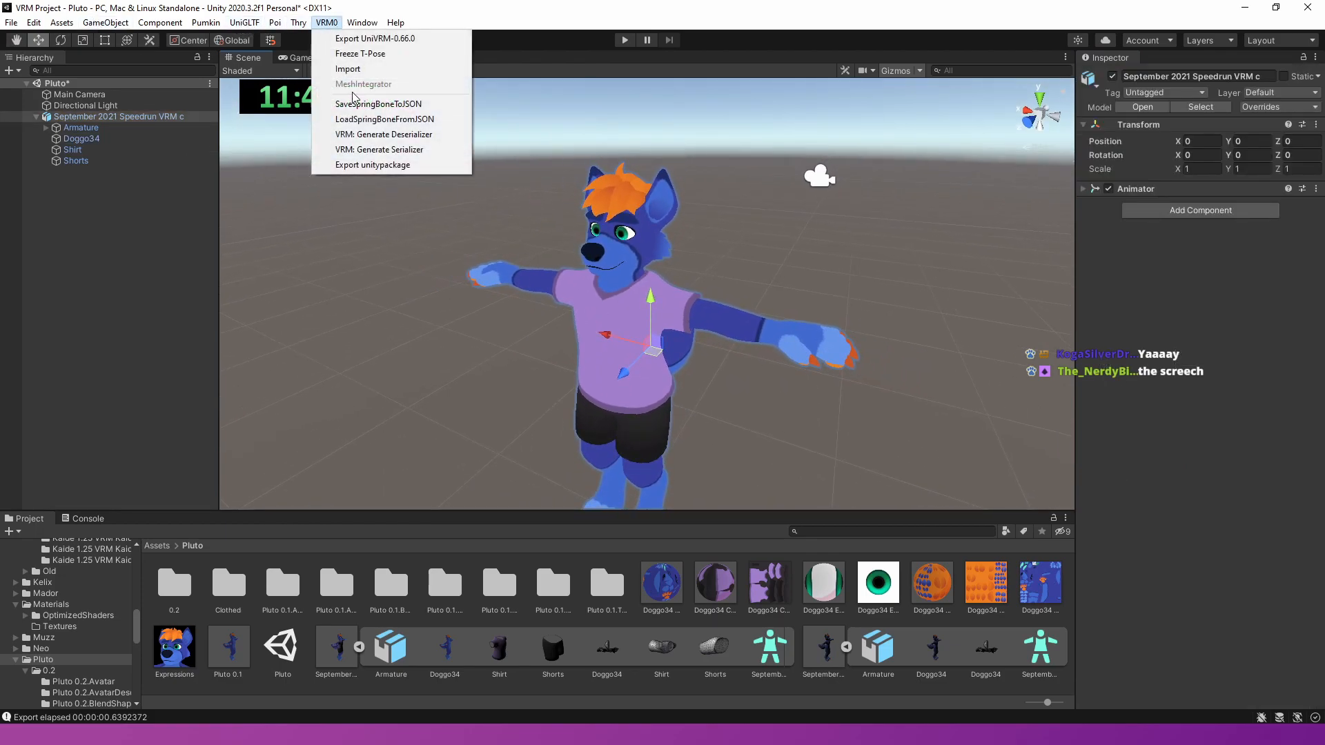
click(371, 39)
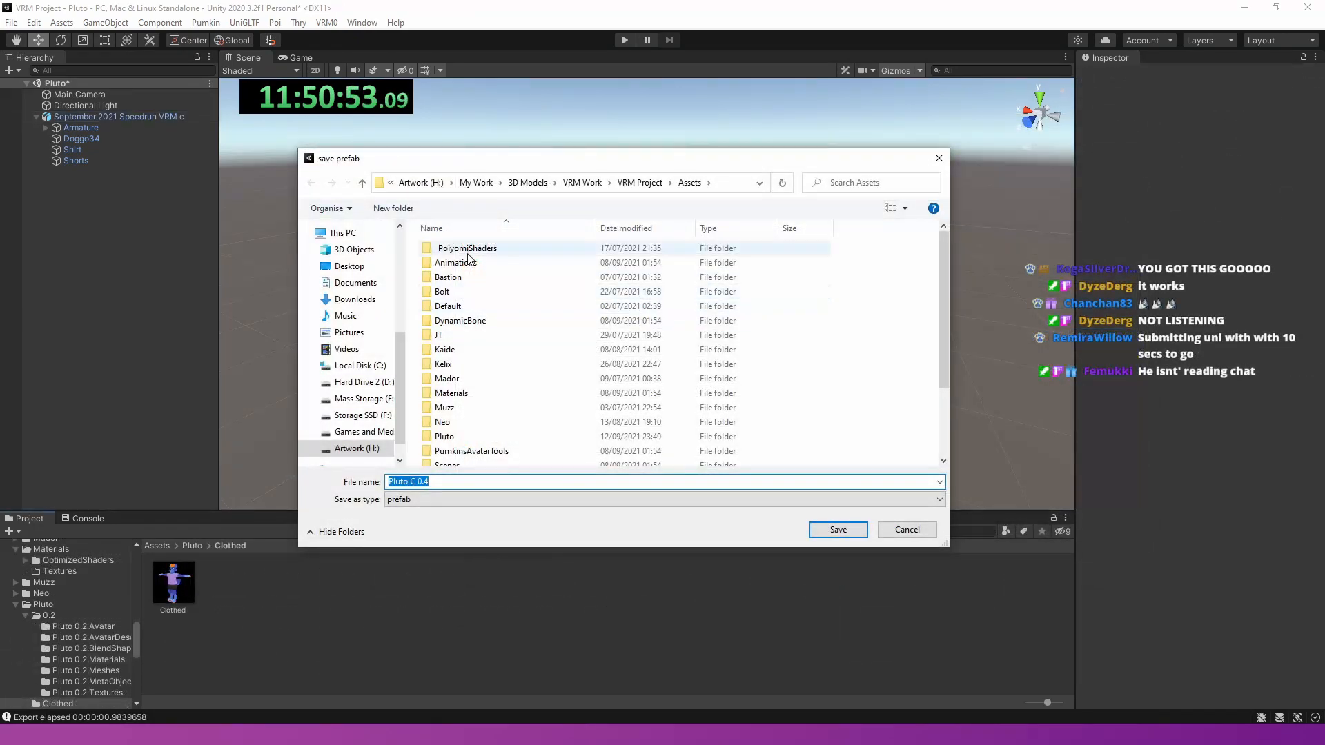
- Save the imported avatar's prefab as Pluto C 0.4 in the Clothed folder inside Assets/Pluto
scroll(441, 386, down, 2)
scroll(442, 407, up, 2)
scroll(441, 414, down, 3)
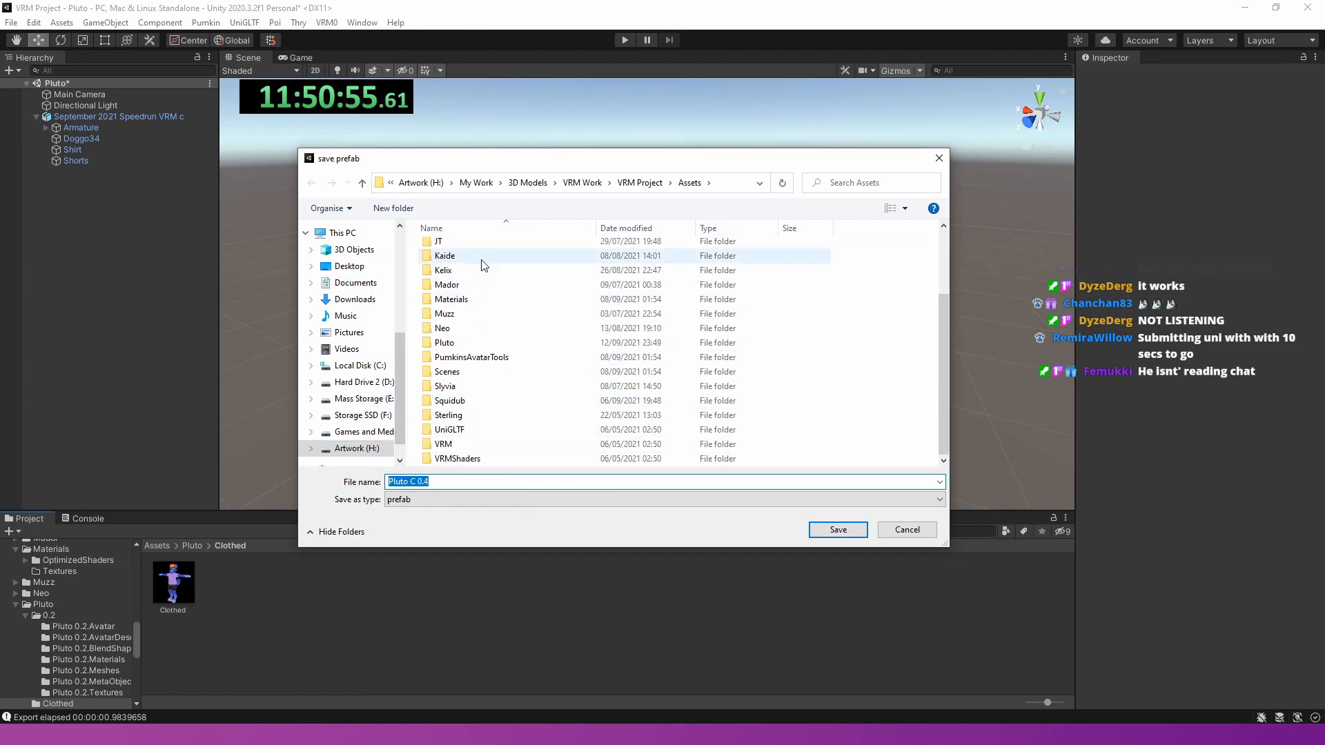
double_click(452, 343)
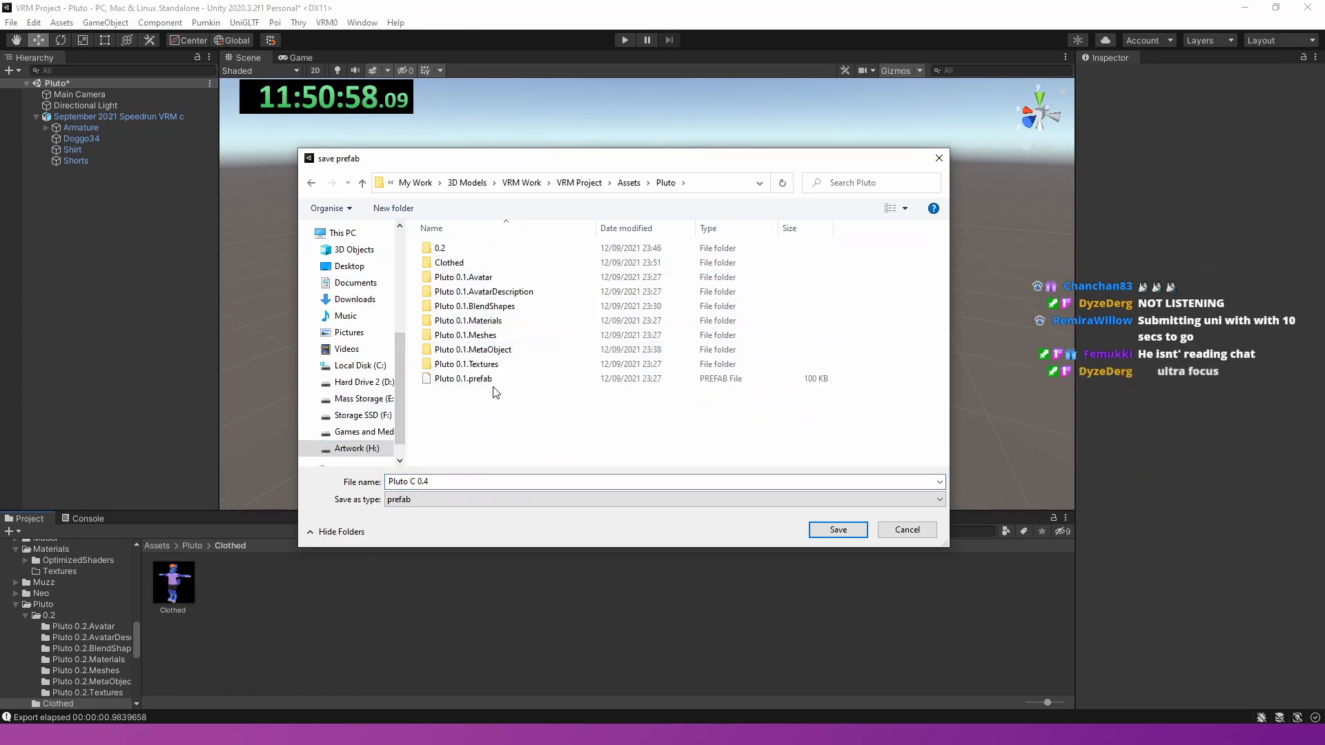
click(455, 270)
double_click(454, 267)
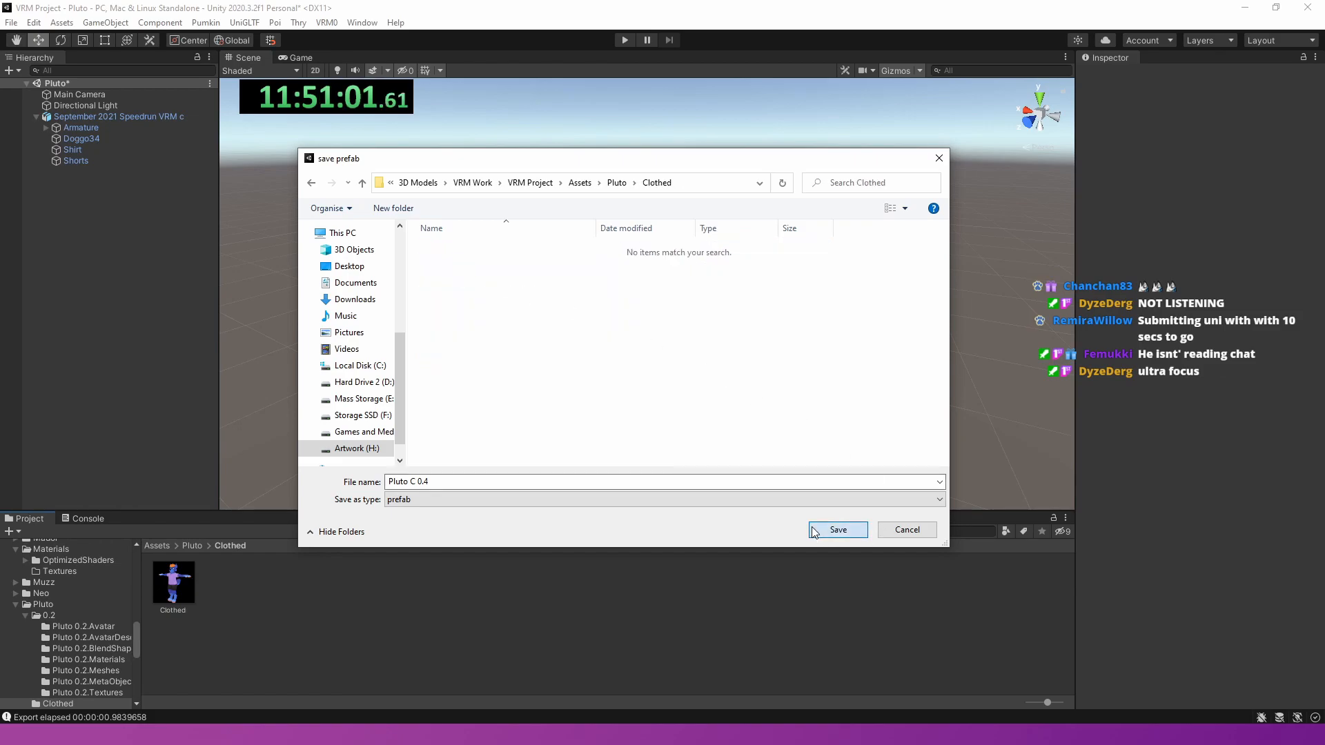
click(838, 530)
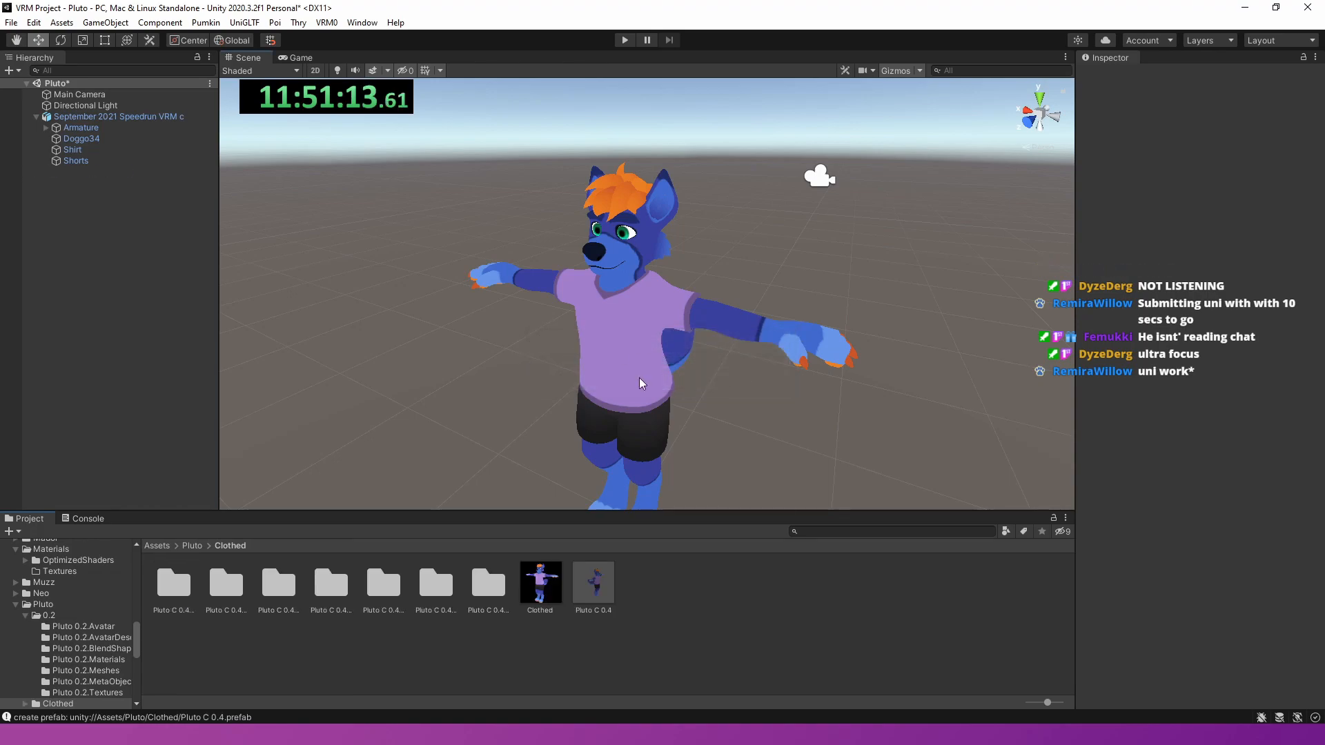
- Replace the model in the scene with the Pluto C 0.4 prefab and open its blend shape avatar
click(641, 381)
key(Delete)
click(593, 584)
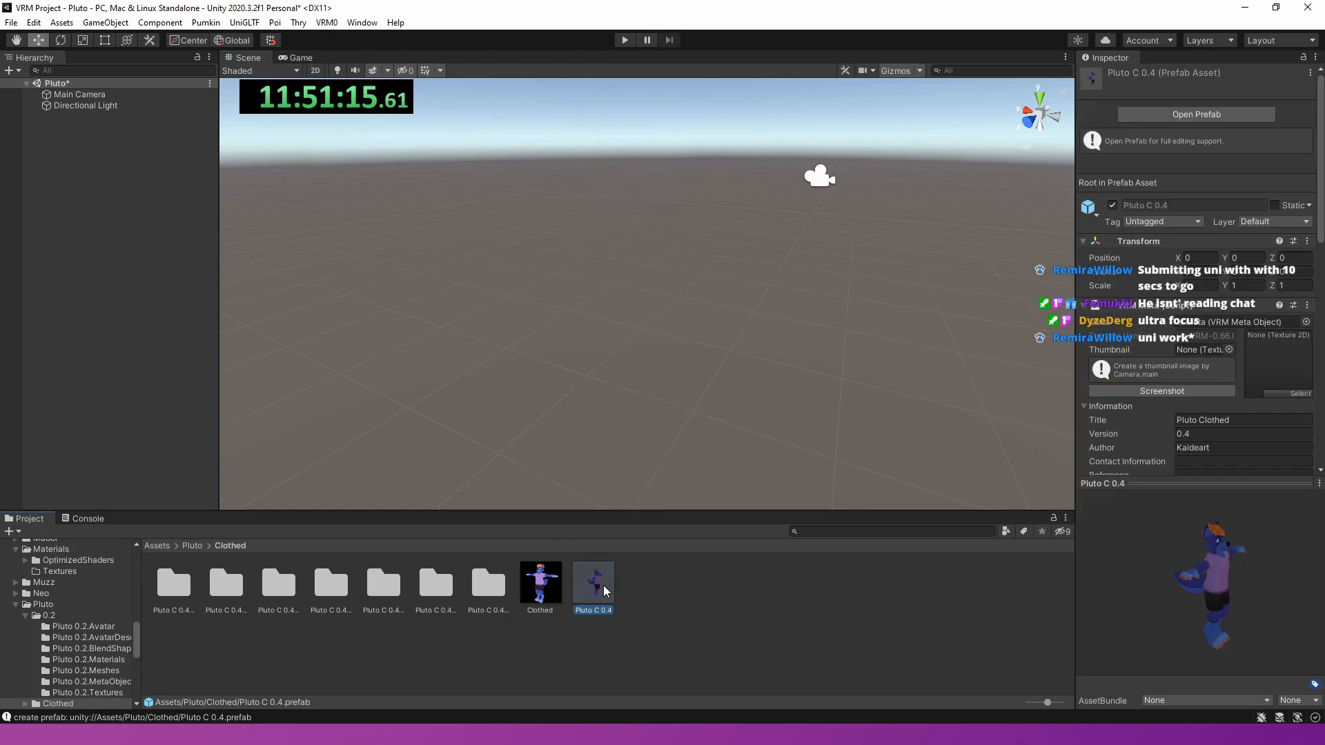
drag(593, 584, 177, 290)
scroll(1236, 345, down, 10)
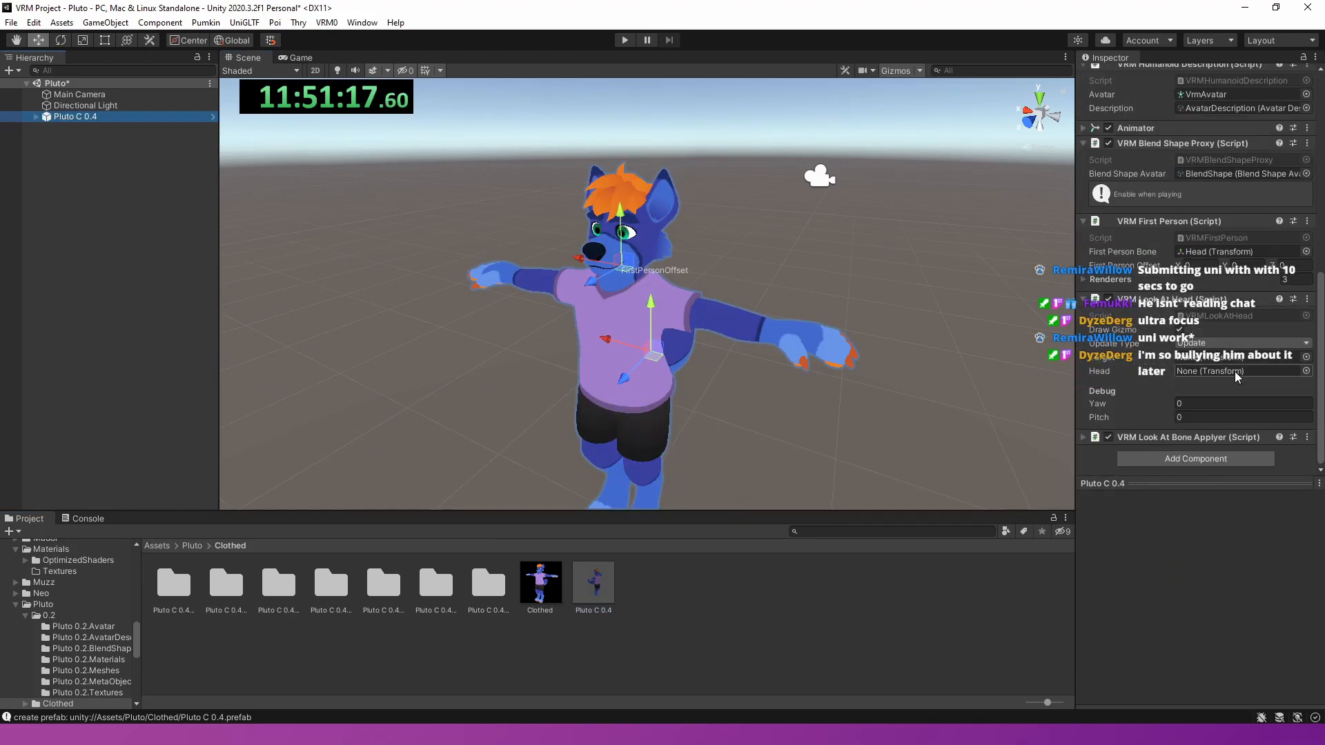
double_click(1241, 300)
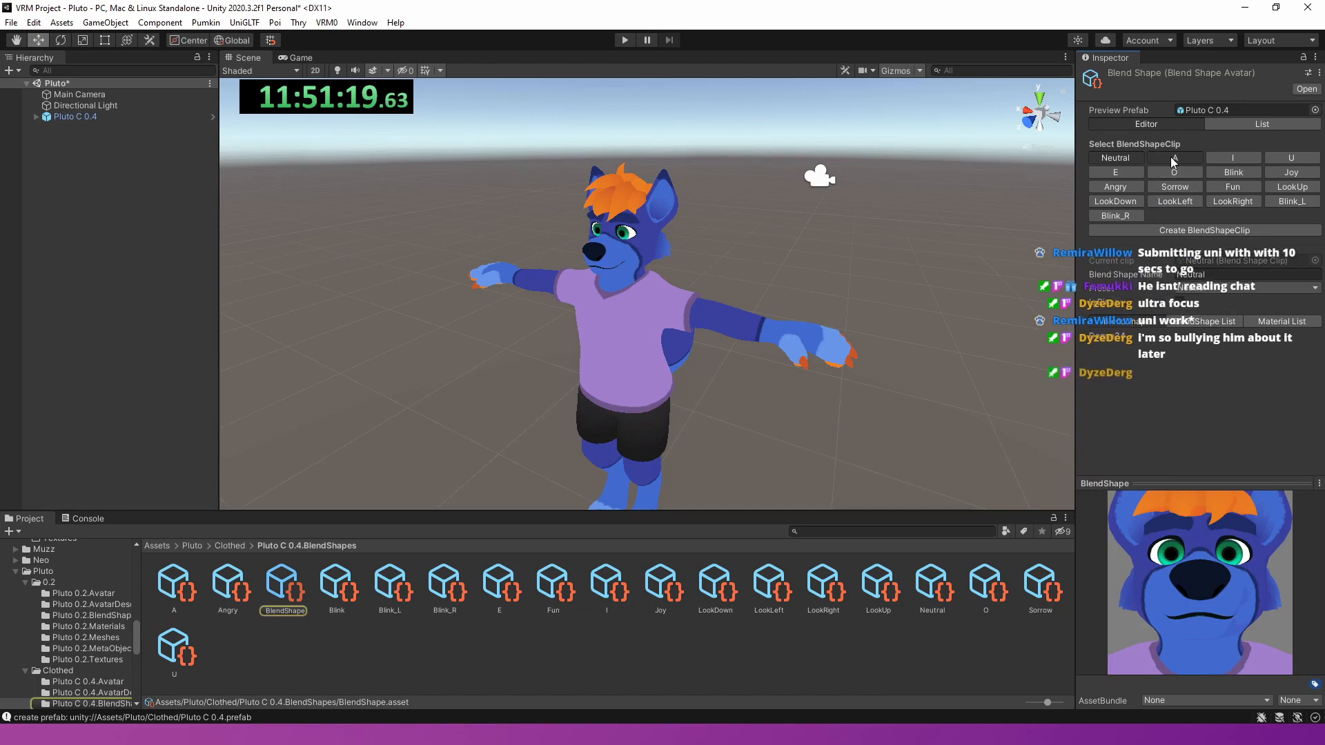
- Set vrc.v_aa to 100 for the A clip and vrc.v_ih to 100 for the I clip, and open the U clip
click(1174, 159)
click(1091, 337)
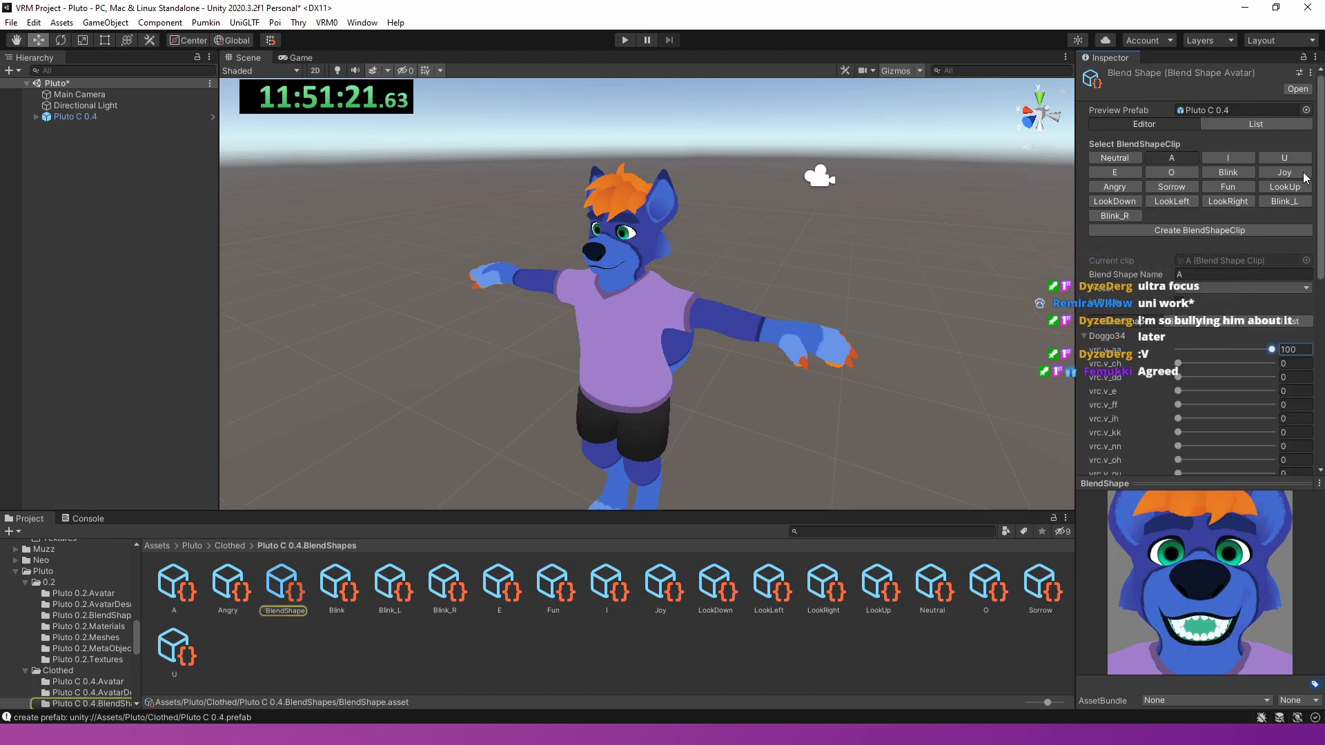
click(1228, 158)
click(1083, 336)
scroll(1173, 373, down, 3)
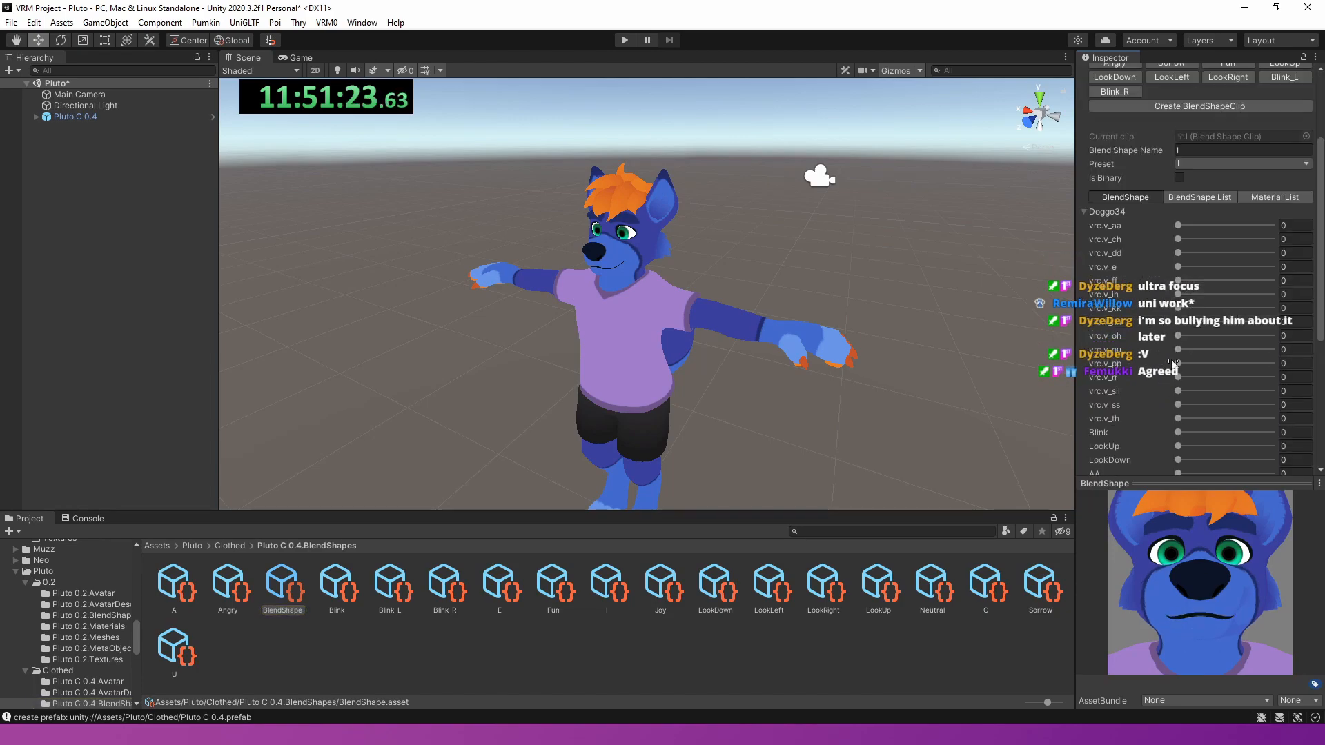
drag(1178, 297, 1291, 276)
scroll(1294, 238, up, 3)
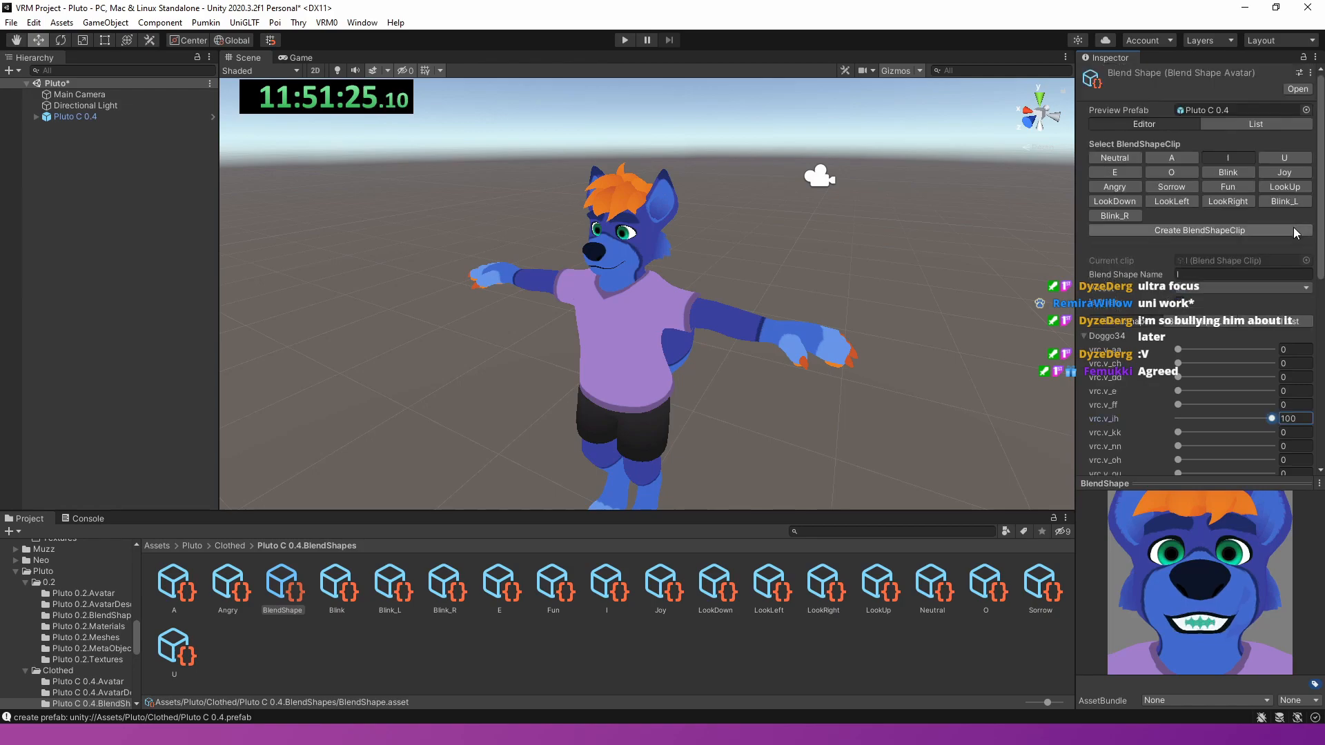
click(1297, 163)
- Examine the Brows Up clip's blend shapes, the Doggo34 body mesh and the component settings of the Pluto C 0.4 model
scroll(1297, 207, down, 5)
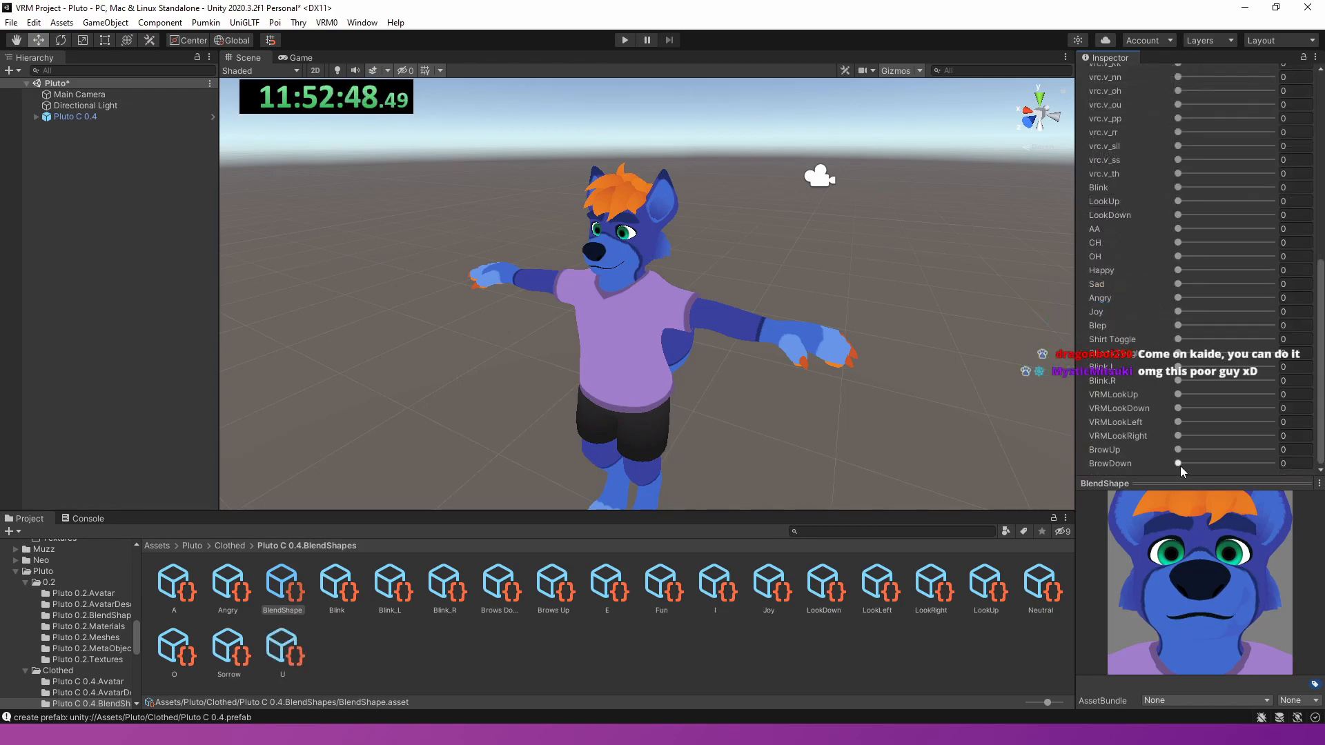
scroll(1201, 373, up, 8)
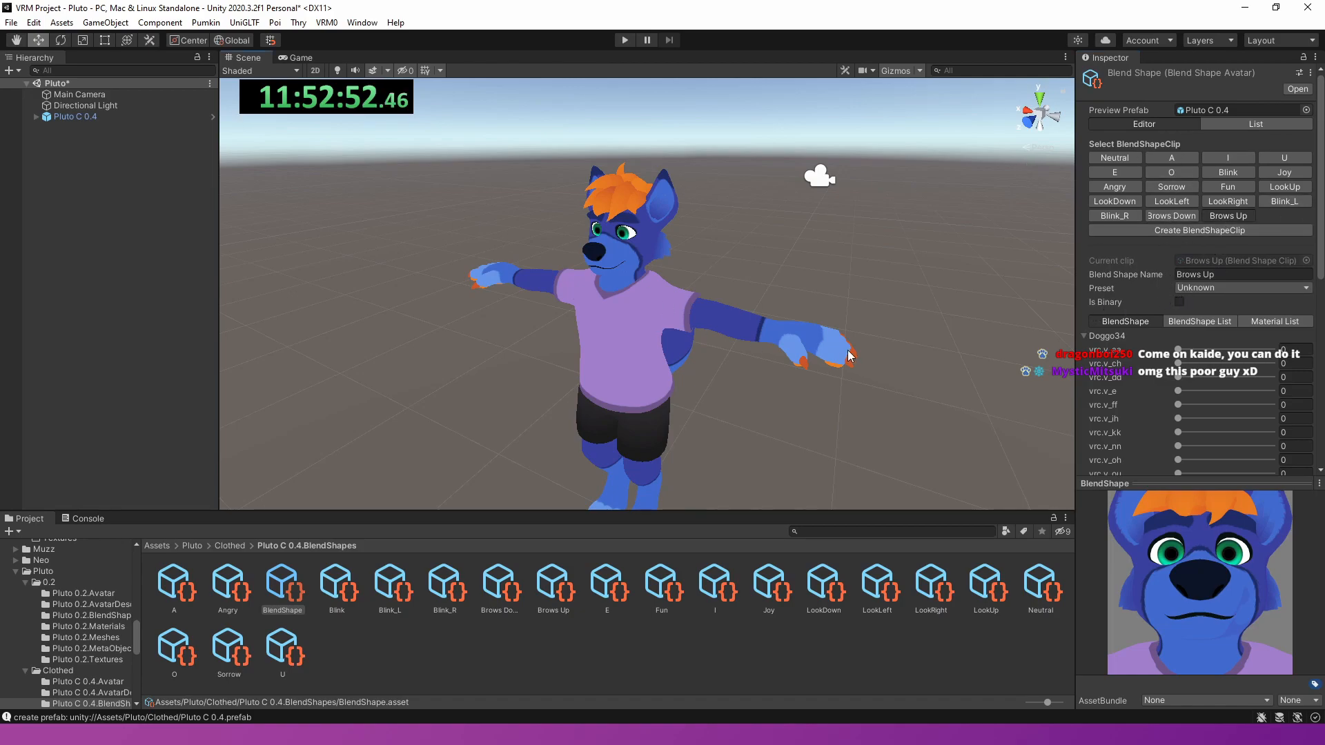
click(635, 383)
double_click(724, 309)
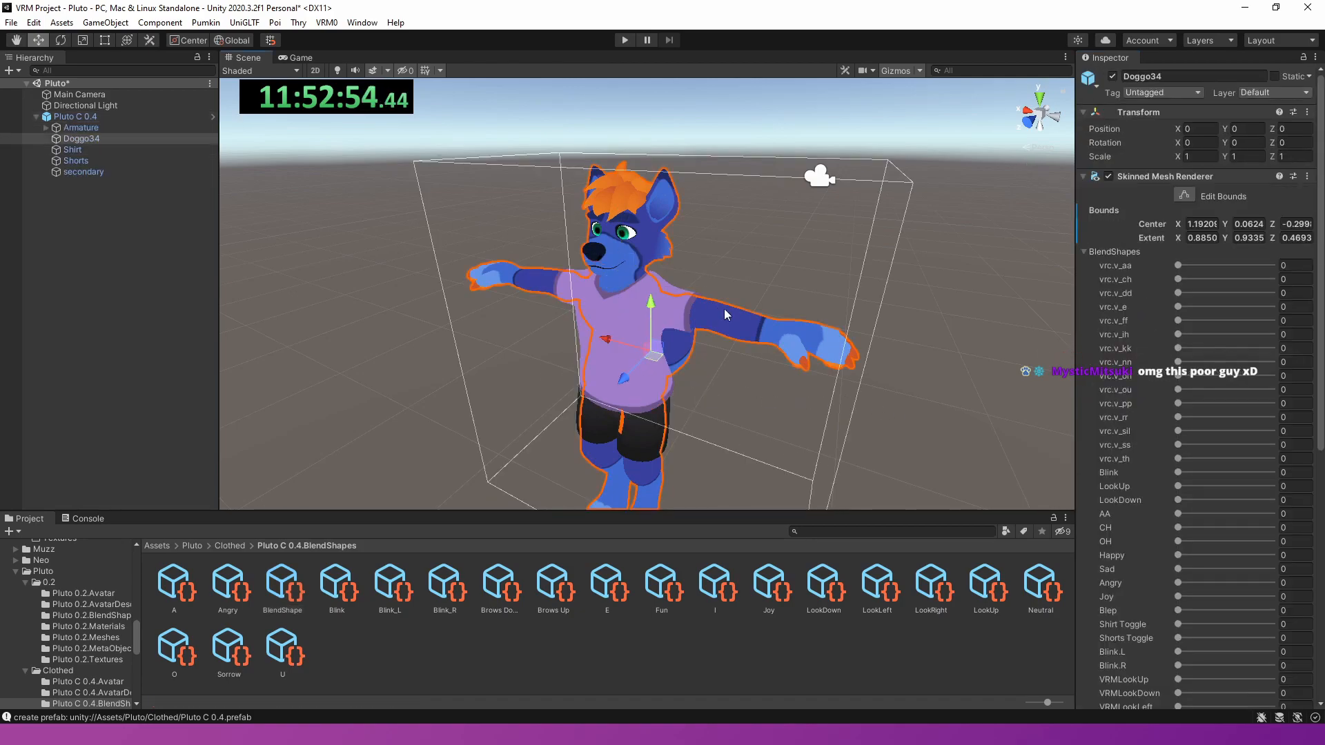
scroll(1185, 419, down, 10)
click(915, 383)
click(851, 346)
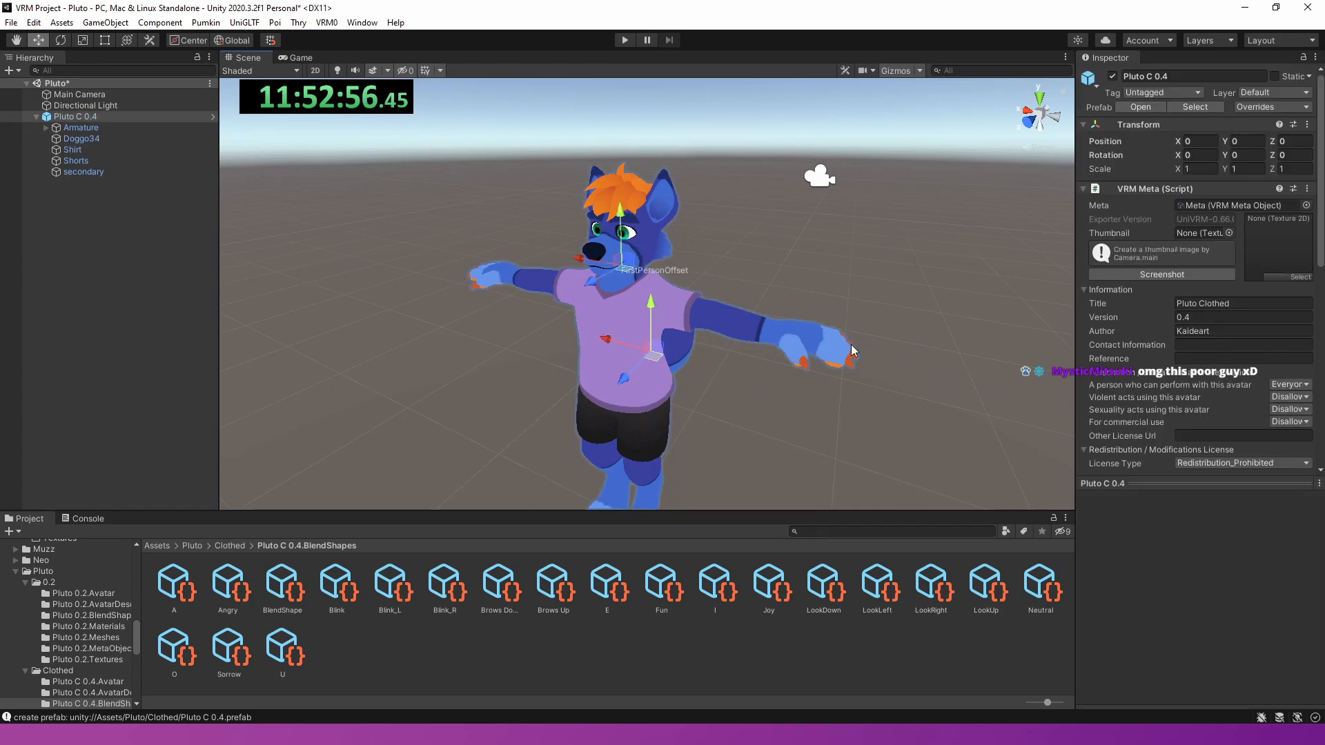
scroll(884, 352, down, 4)
scroll(1181, 399, down, 10)
scroll(752, 296, up, 3)
scroll(752, 297, down, 4)
right_drag(752, 296, 531, 294)
key(w)
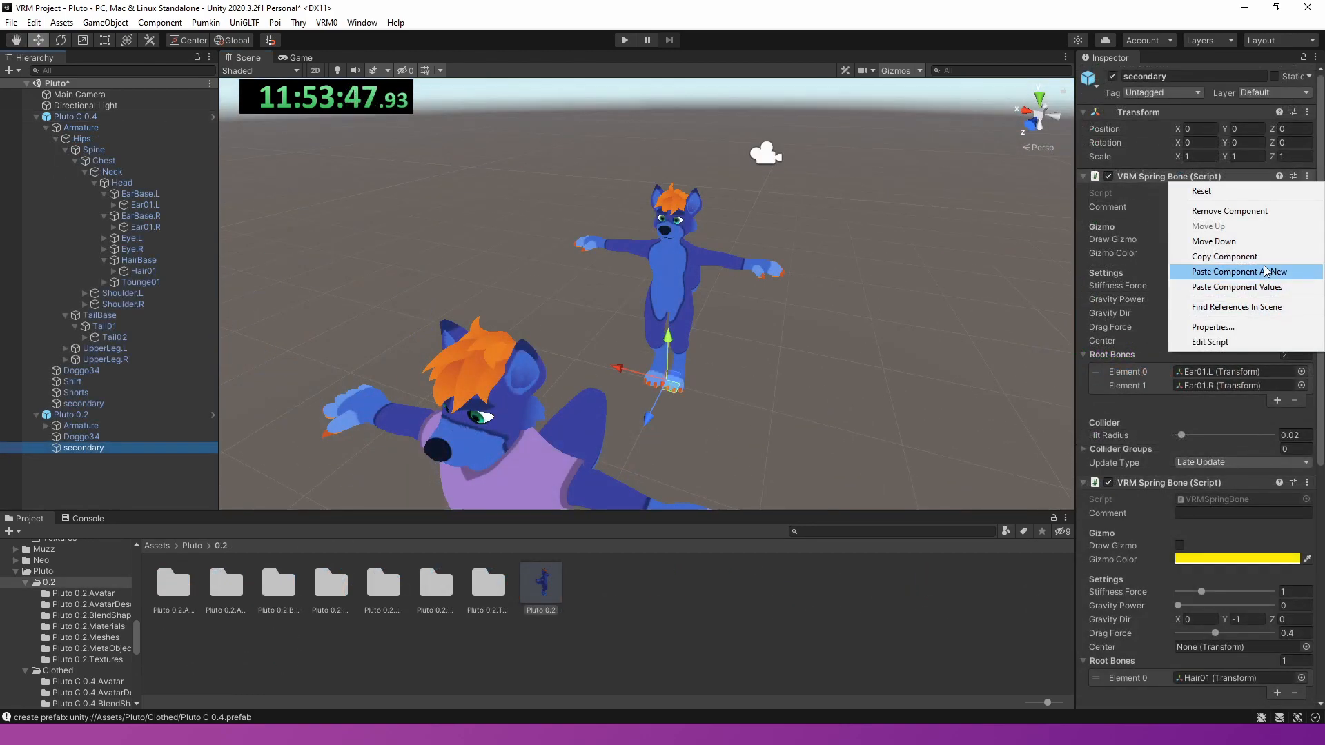
- Copy the VRM Spring Bone component for the ears from the secondary object of Pluto 0.2
click(1242, 241)
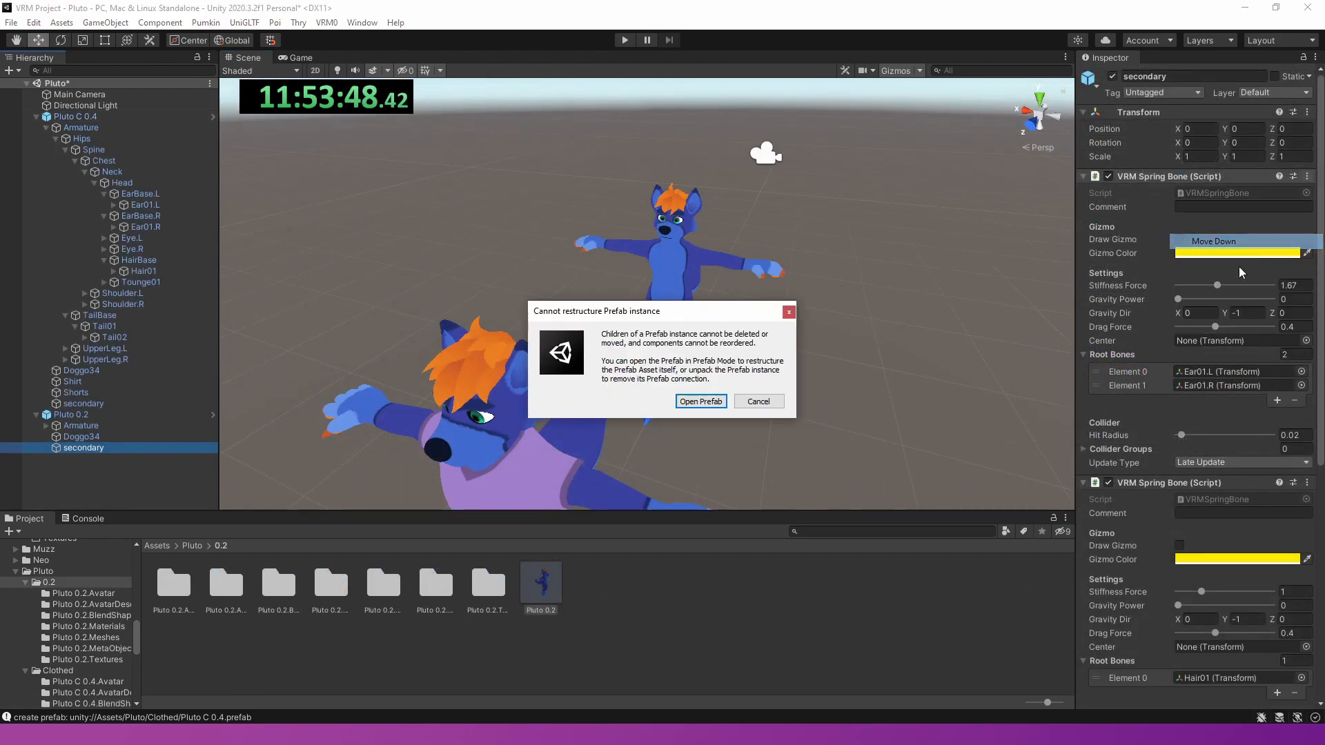
click(789, 312)
click(1308, 177)
click(1224, 256)
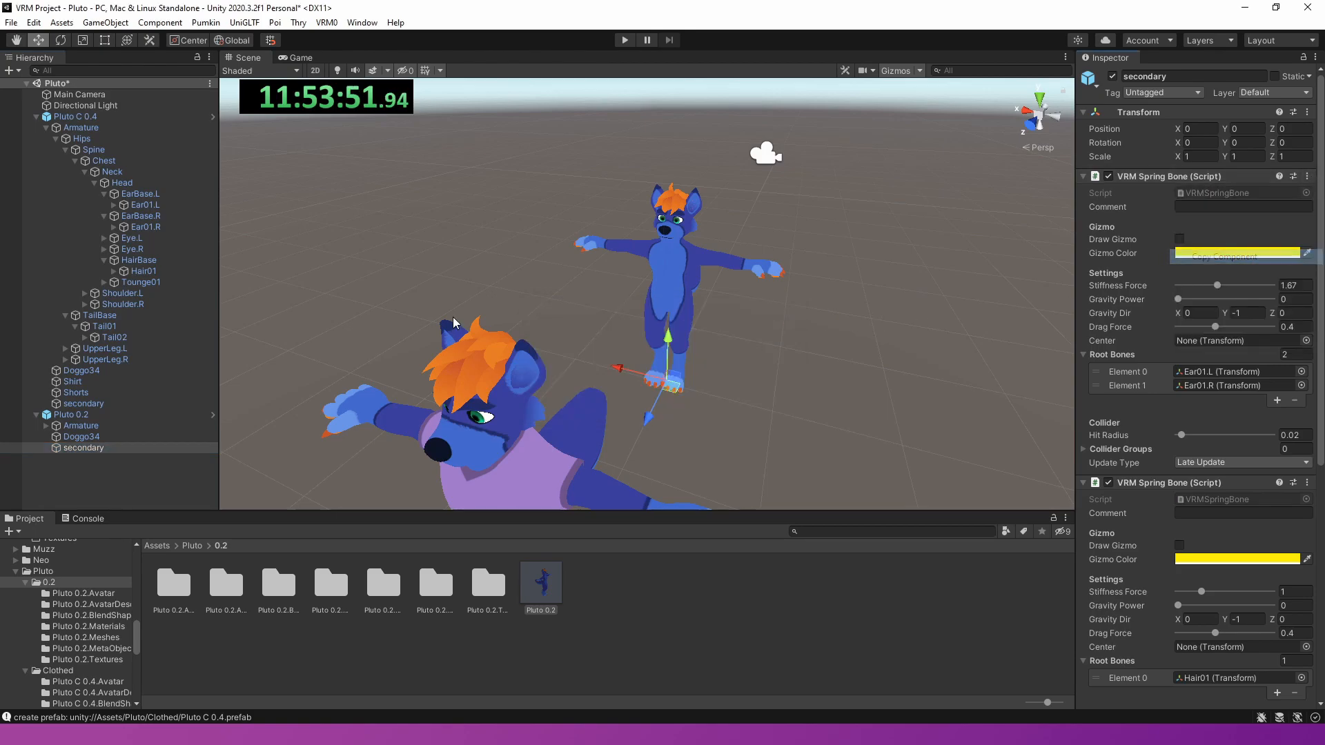
- Paste the copied values into the spring bone on Pluto C 0.4's secondary object and assign its own Ear01.L and Ear01.R as root bones
click(85, 404)
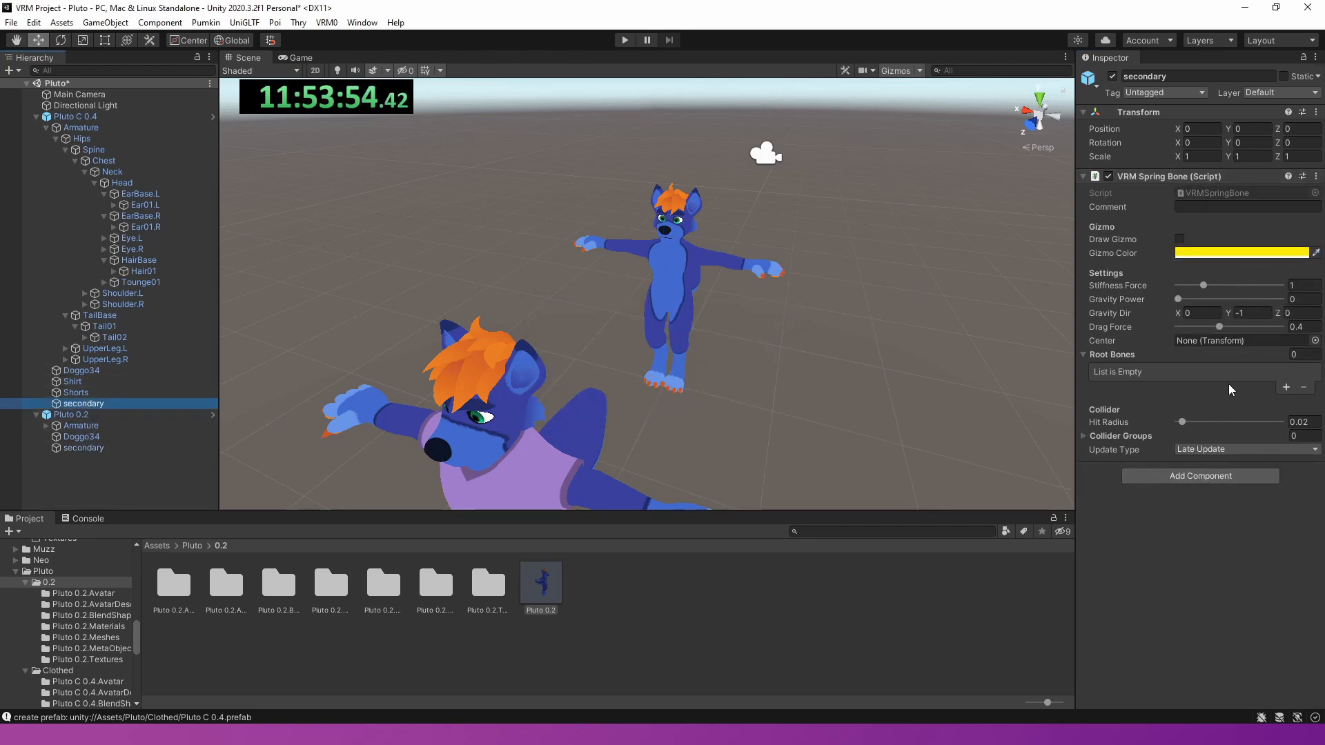
click(1316, 177)
click(1224, 286)
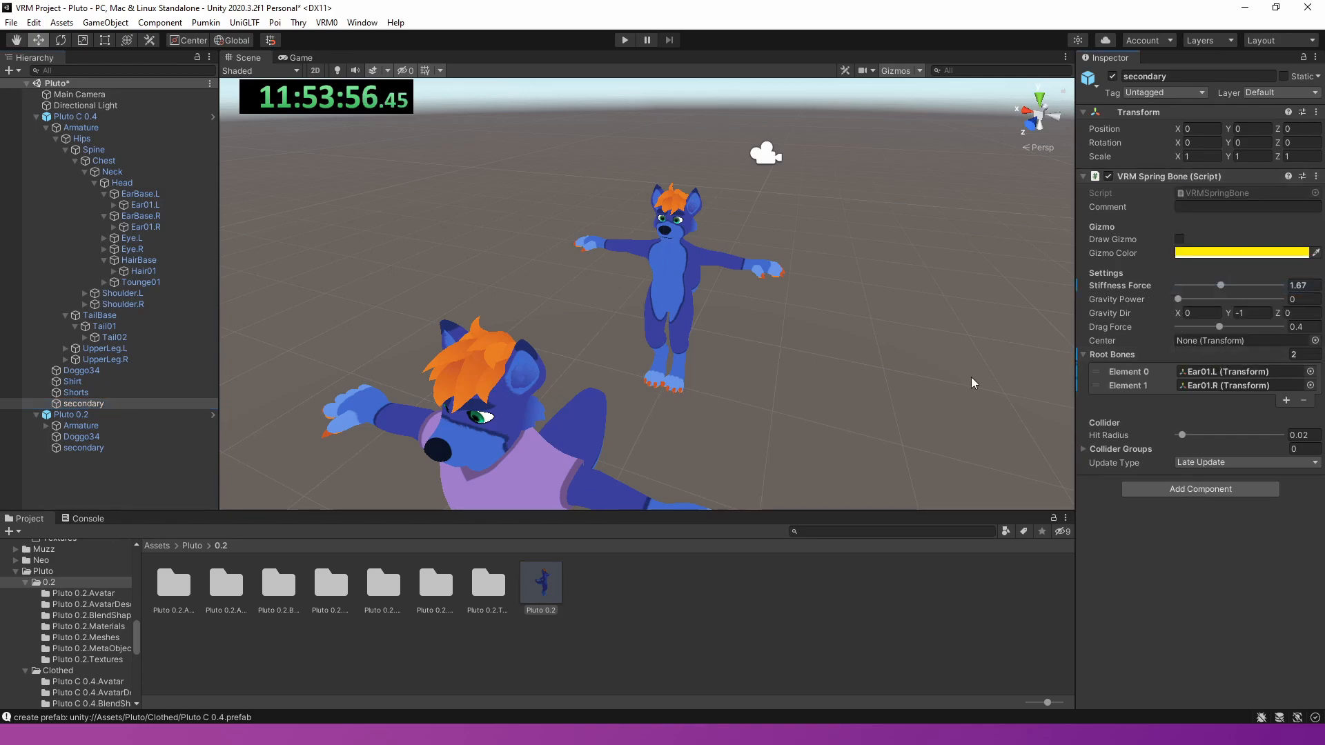
drag(125, 226, 1232, 363)
drag(150, 227, 1224, 393)
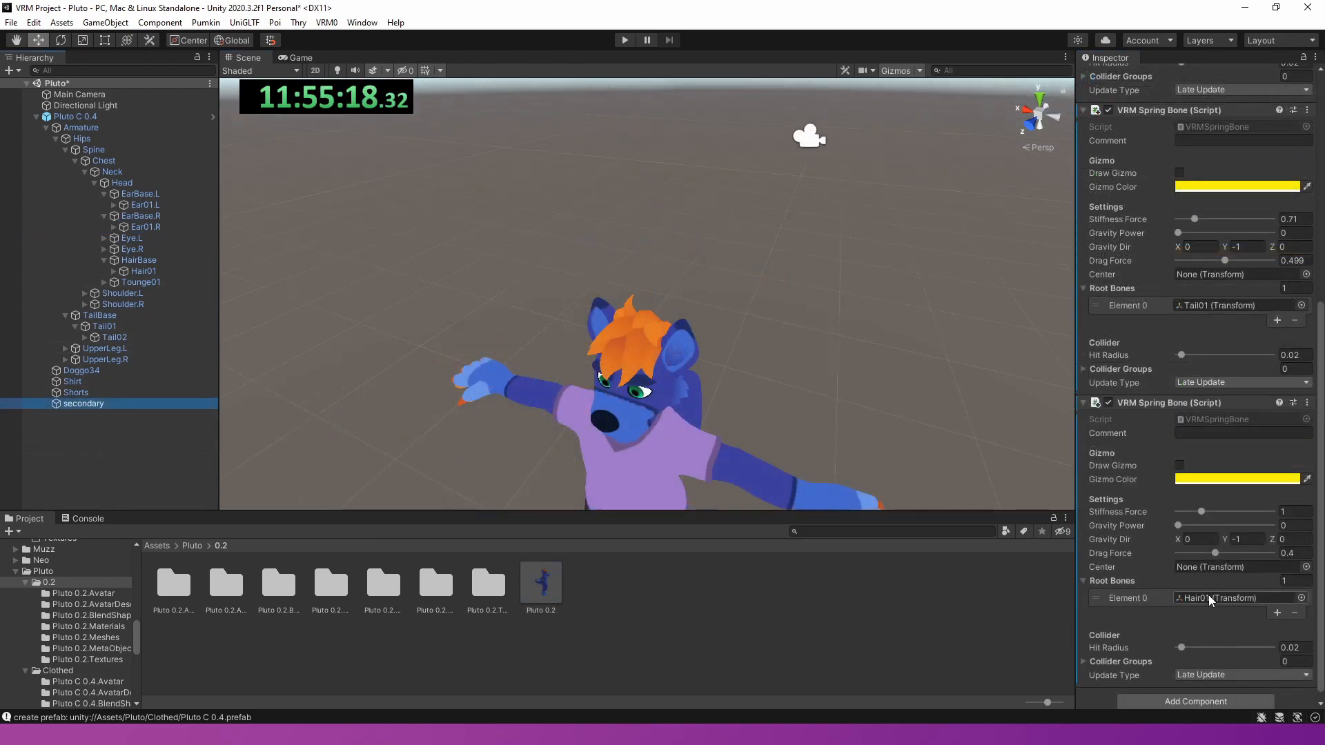
- Check which bones the ear, tail and hair spring bones on Pluto C 0.4's secondary object use as roots
scroll(1207, 595, up, 10)
right_drag(642, 188, 595, 256)
key(s)
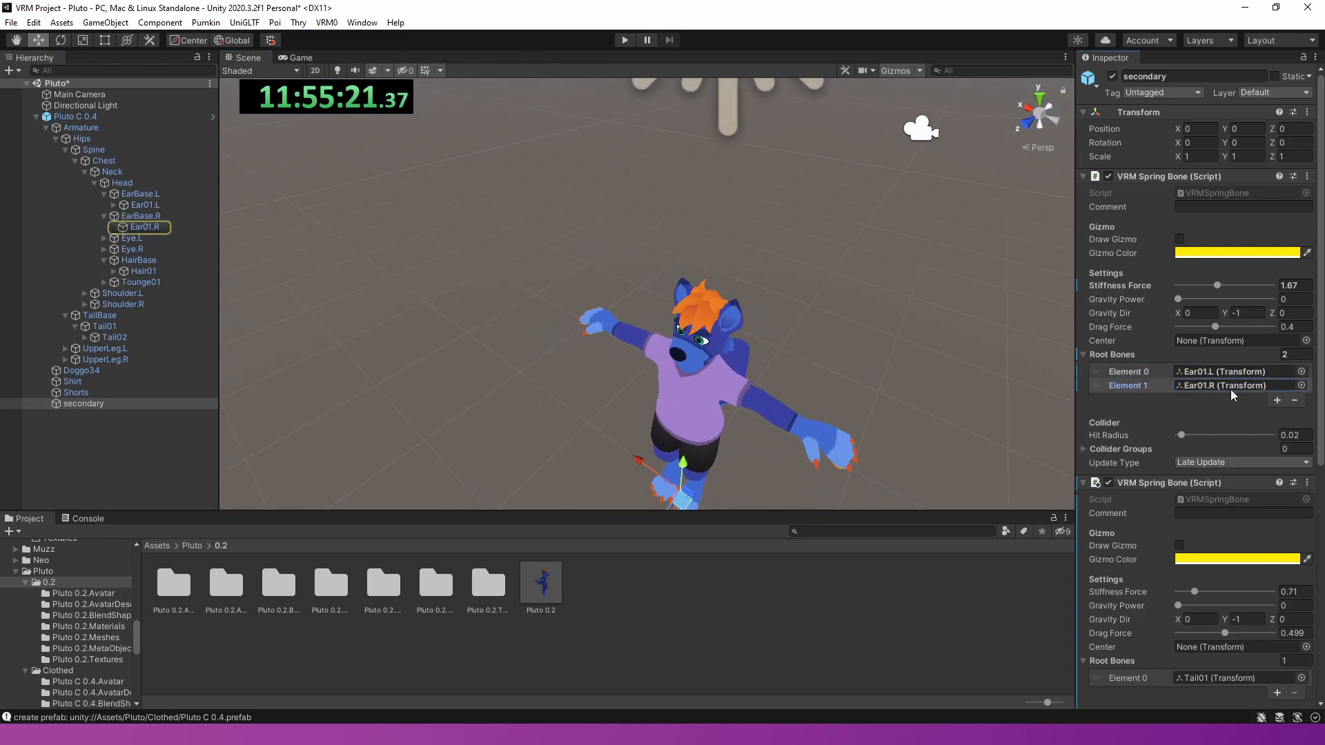
click(1230, 386)
scroll(1219, 483, down, 5)
click(1244, 297)
click(1240, 590)
- Select the whole Pluto C 0.4 model and open the UniVRM-0.66.0 exporter for it
right_drag(742, 345, 769, 287)
key(s)
key(q)
key(w)
click(773, 349)
click(327, 23)
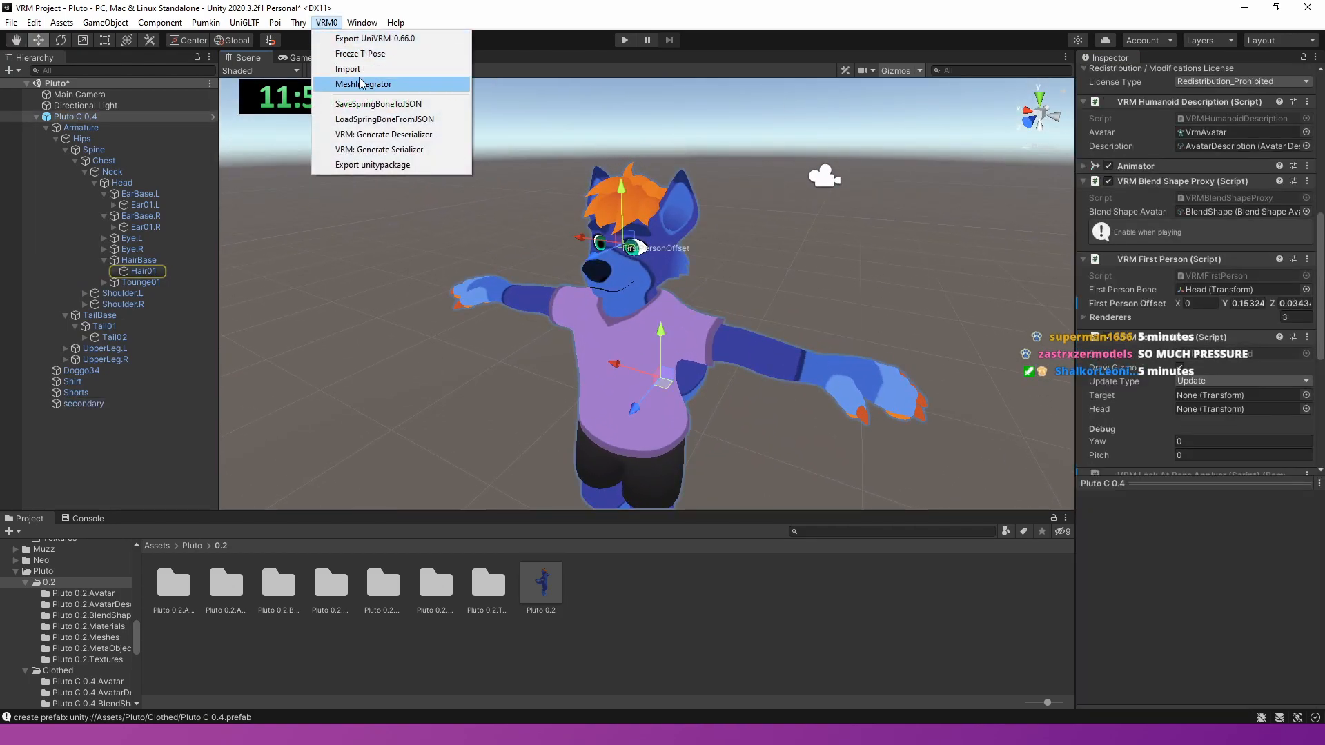
click(395, 39)
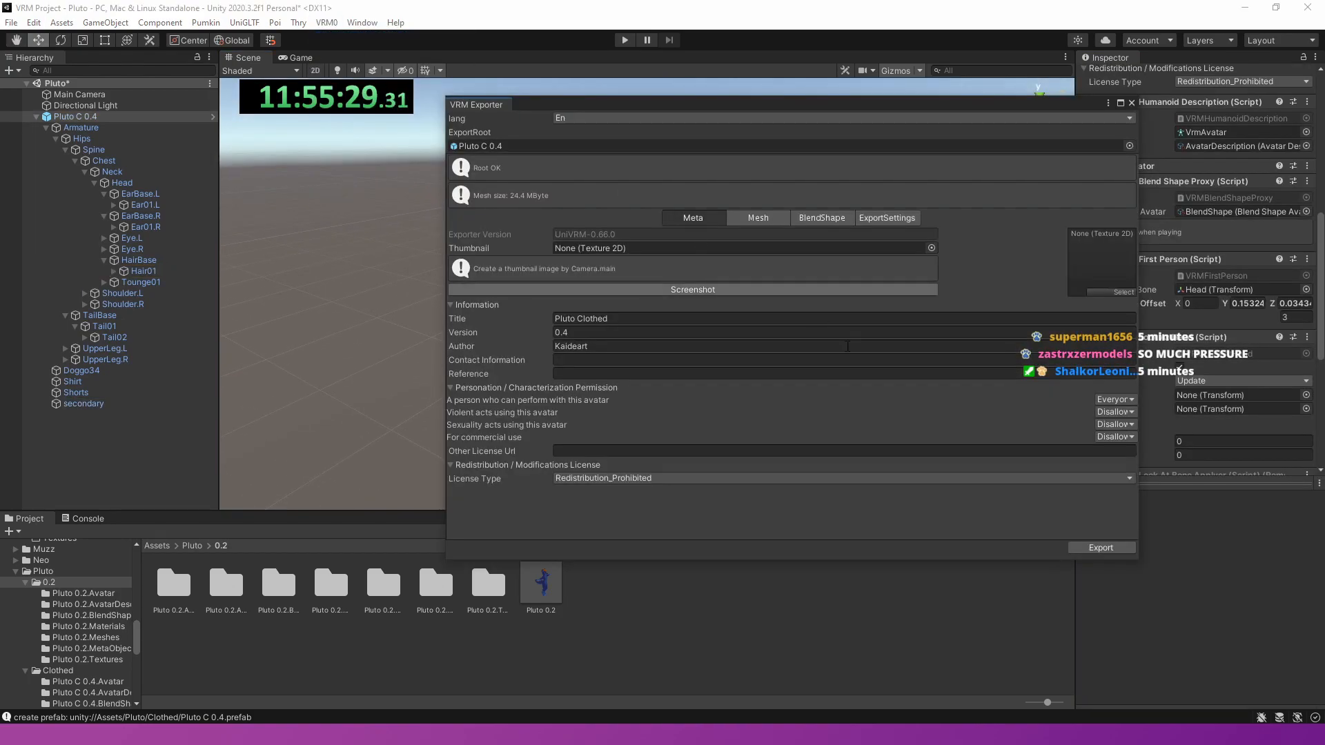
- Assign the Clothed image from the Assets/Pluto/Clothed folder as the VRM's thumbnail
click(192, 546)
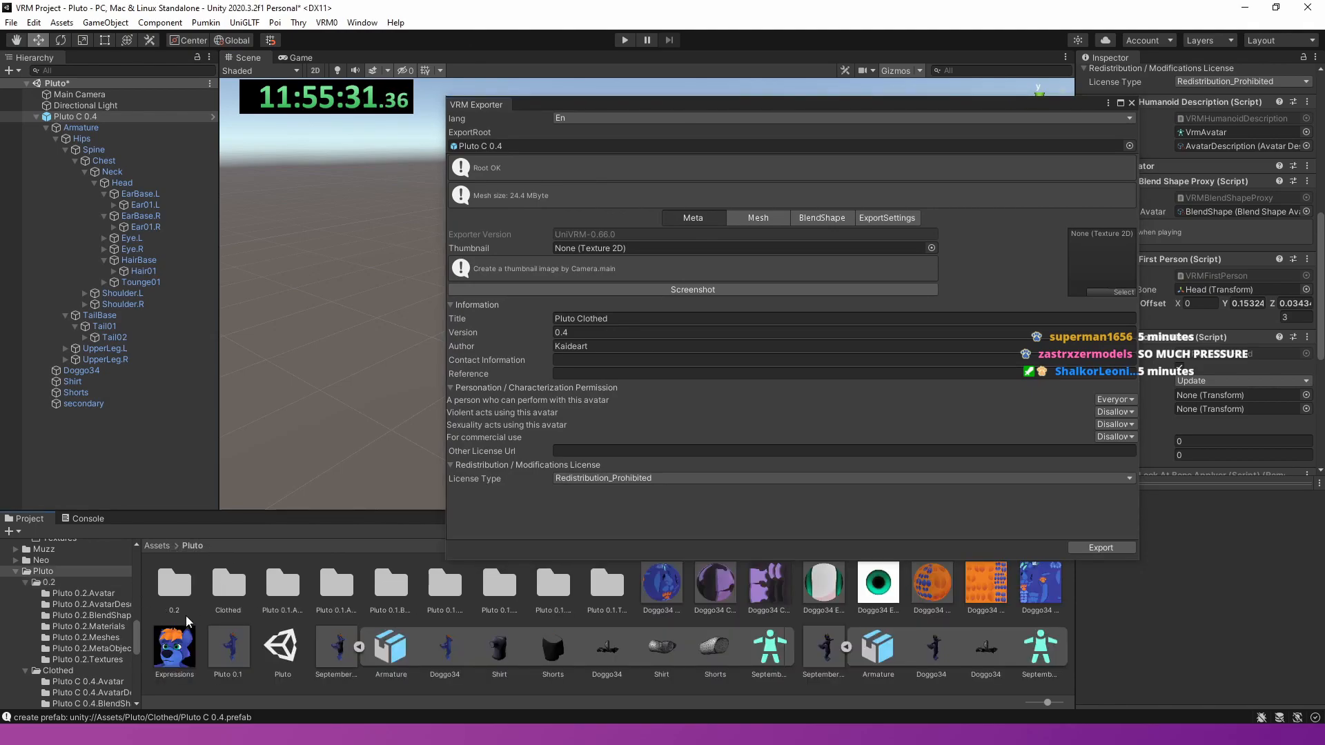
double_click(228, 585)
drag(541, 583, 1101, 228)
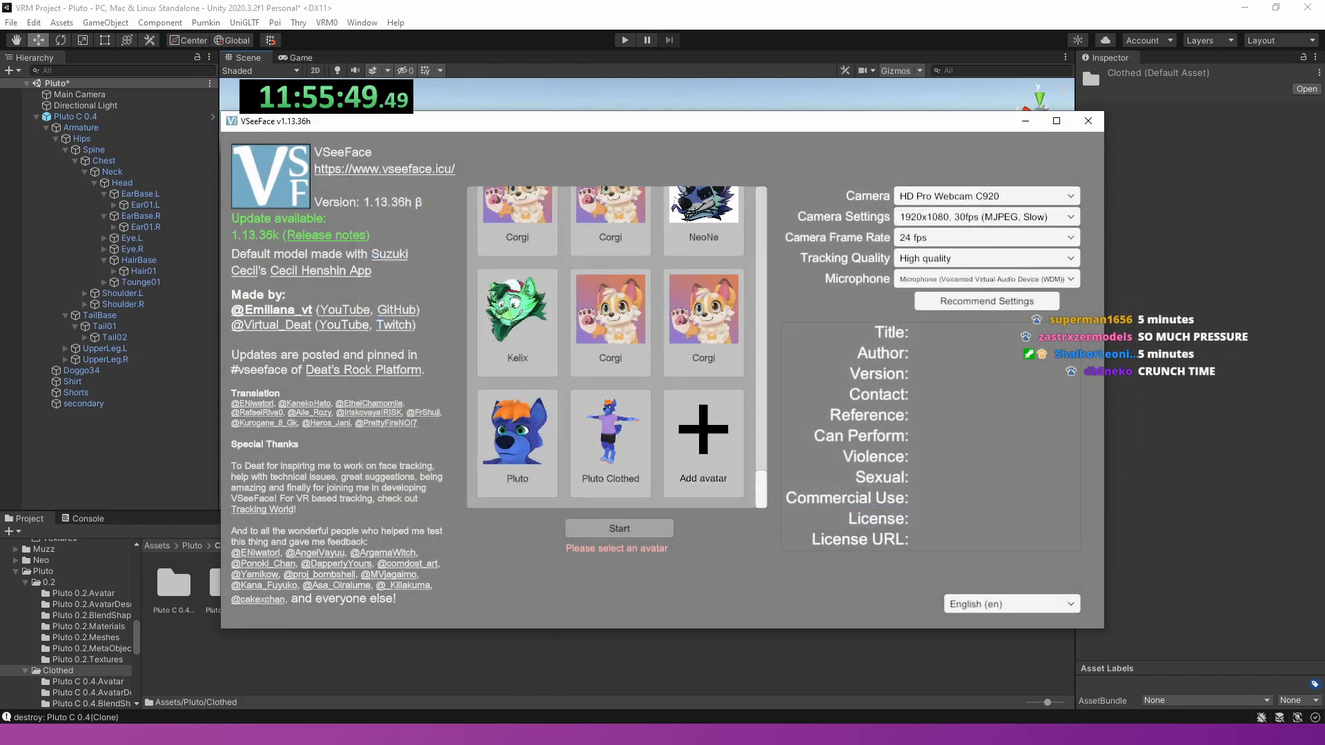
- Switch to VSeeFace, move the TIFA window out of the way and start tracking with the Pluto Clothed avatar
click(555, 734)
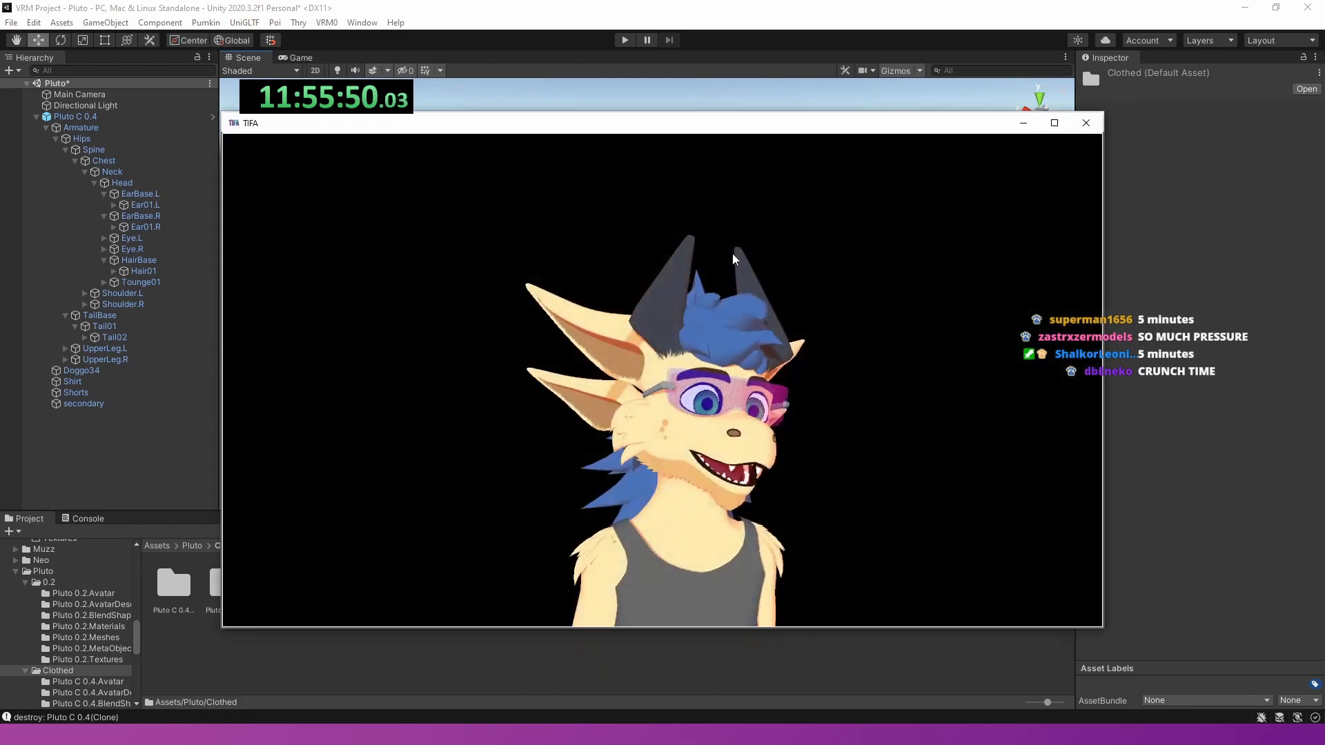
drag(627, 129, 1324, 86)
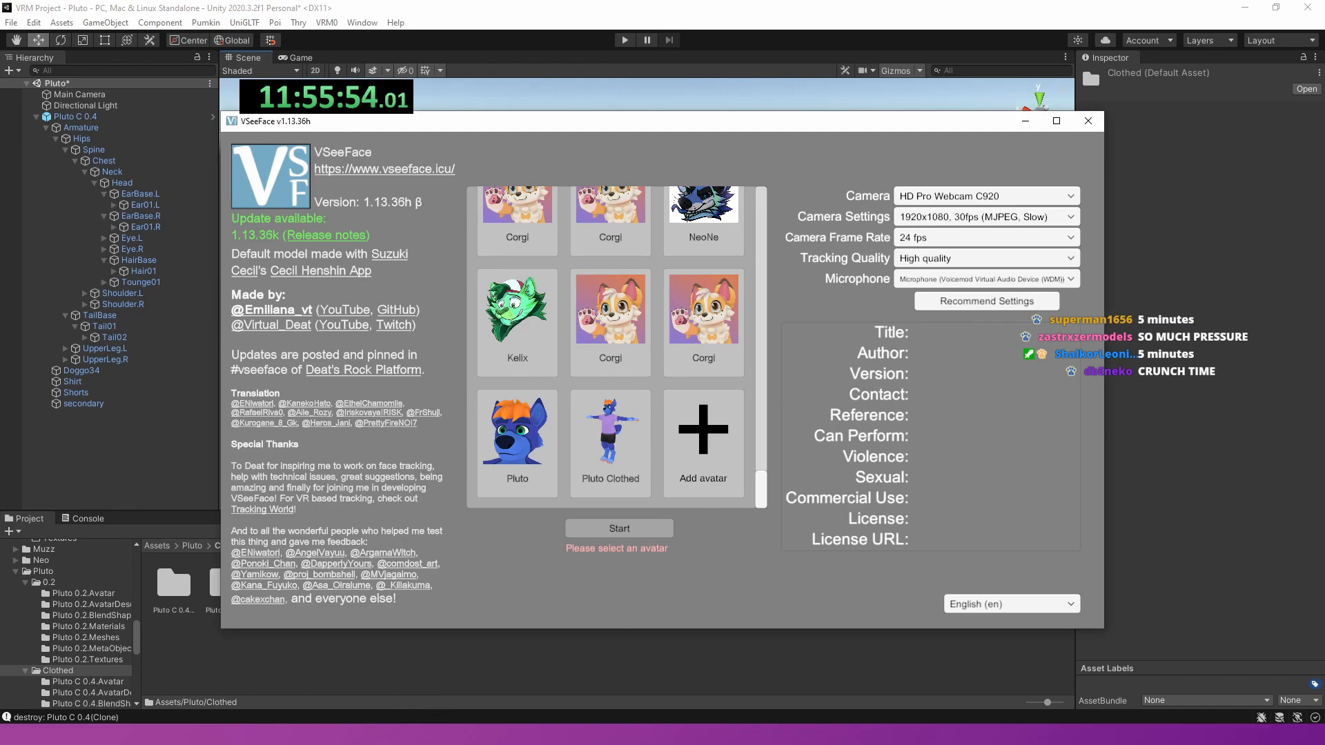
click(629, 459)
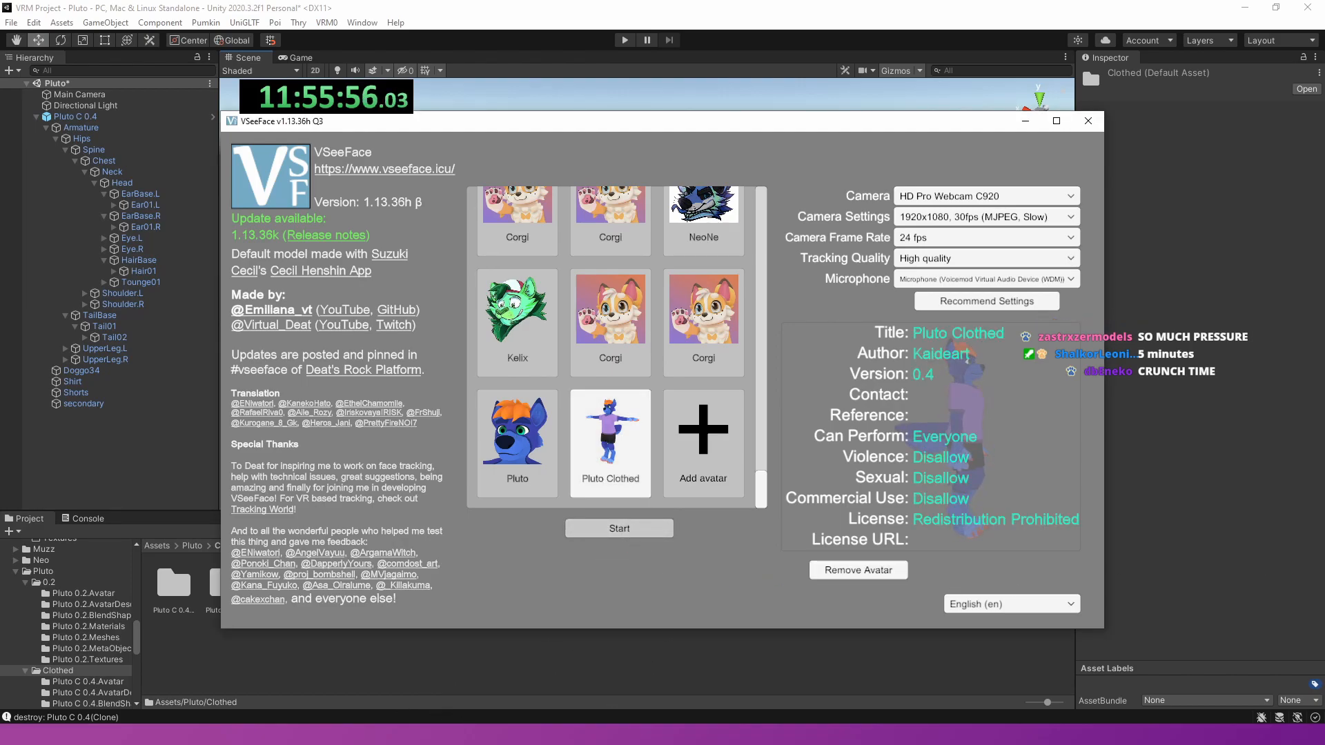
click(621, 528)
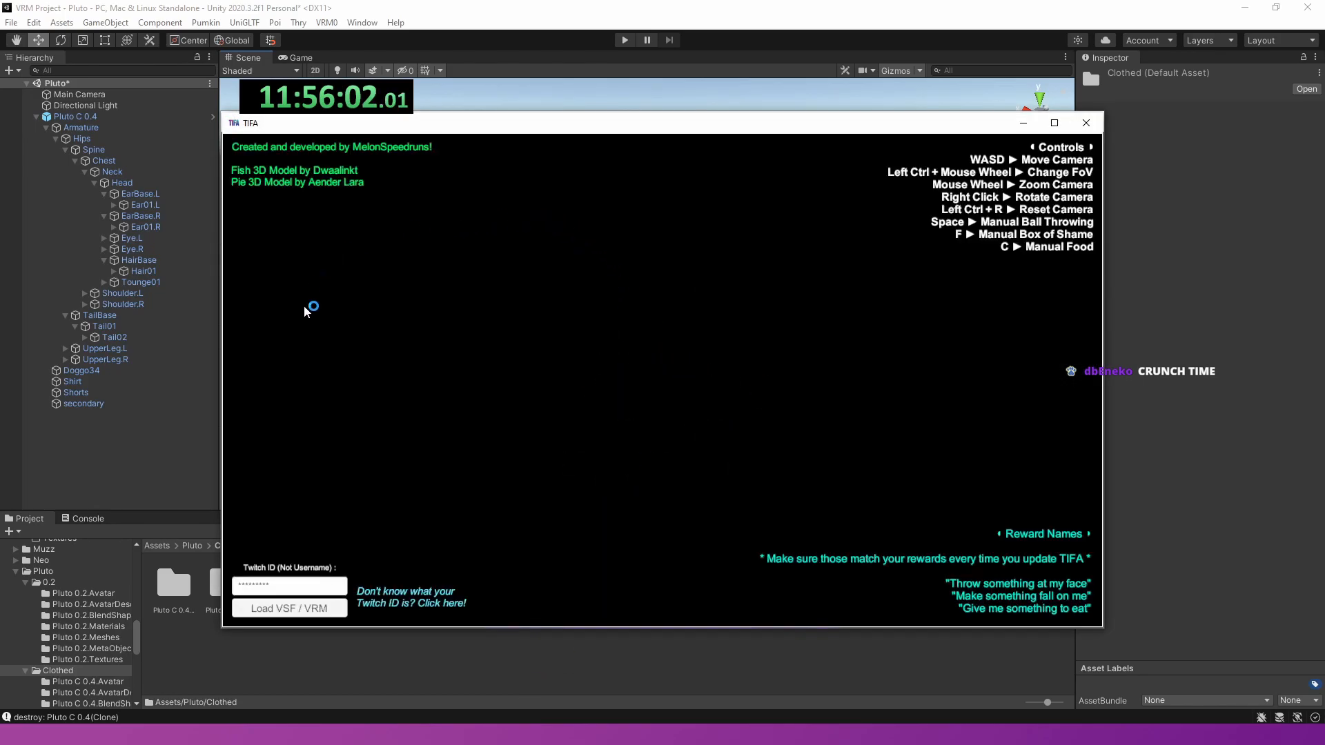
- Load the clothed Pluto avatar's VRM file into TIFA
click(312, 609)
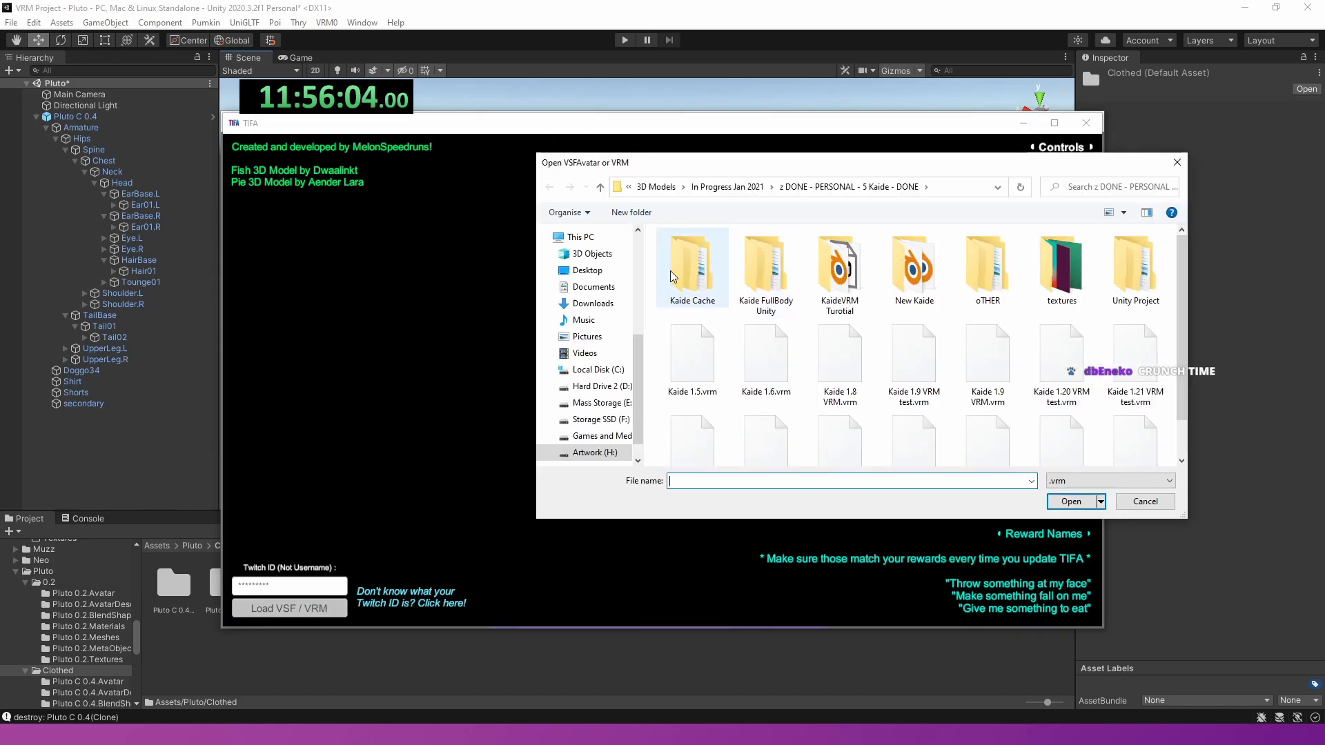
scroll(580, 309, up, 2)
click(725, 369)
click(1080, 504)
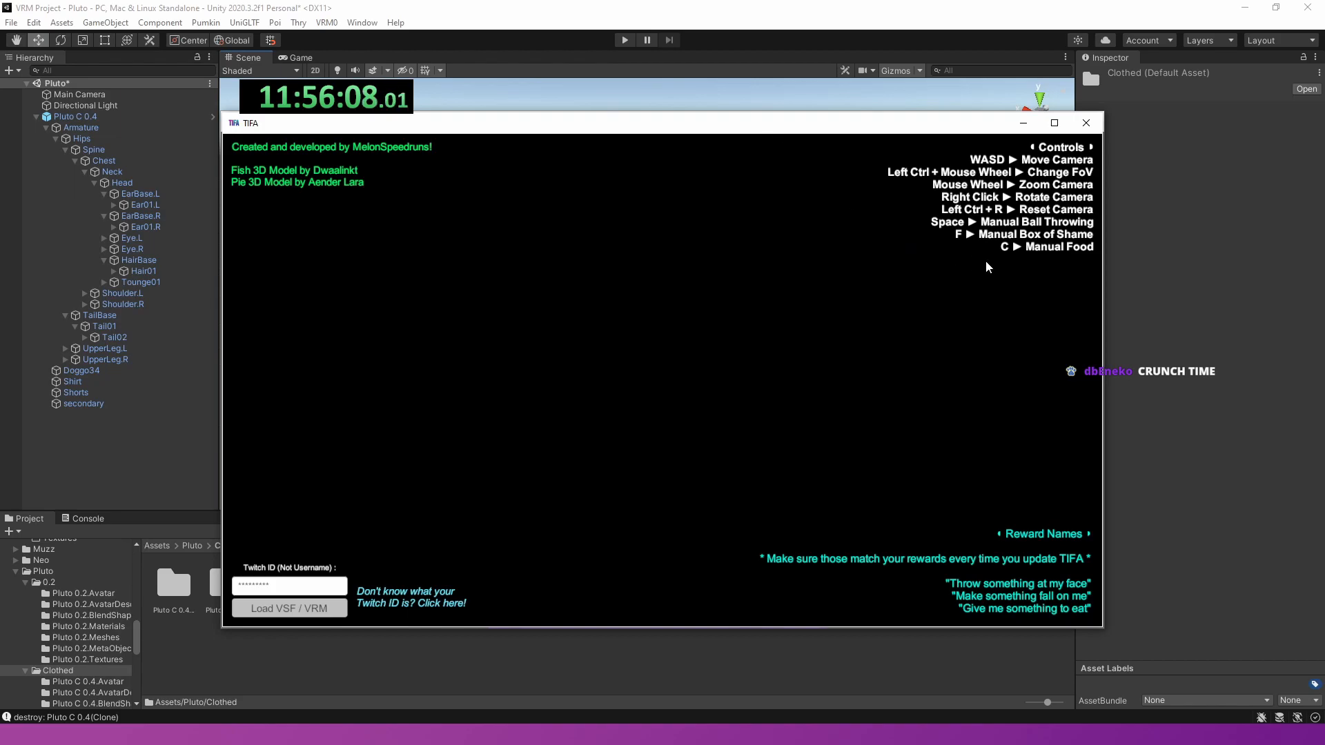
- Try out the avatar in the TIFA window, put the window away and switch back to Unity
drag(693, 123, 735, 82)
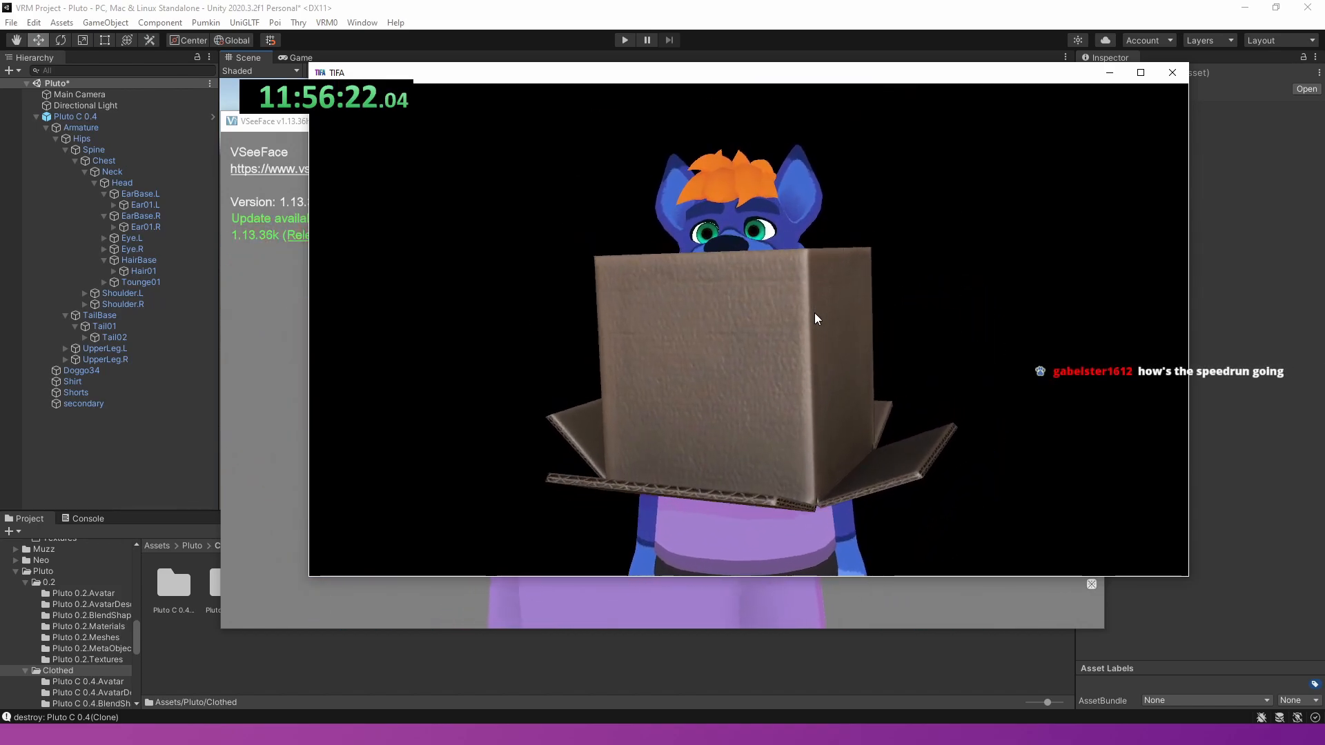
click(1109, 74)
click(1151, 545)
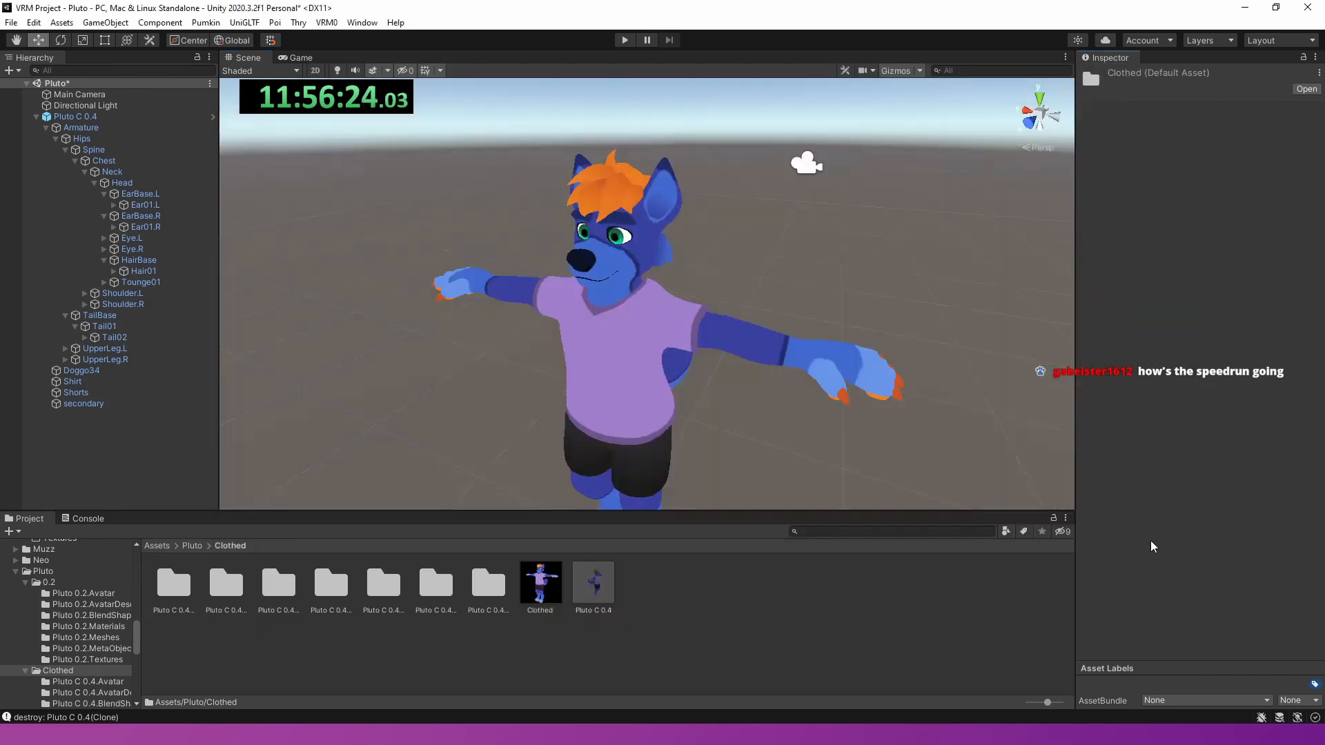
- Add a VRM Spring Bone Collider Group to the Head bone with a Y offset of 0.15 and a radius of 0.235
click(580, 265)
key(f)
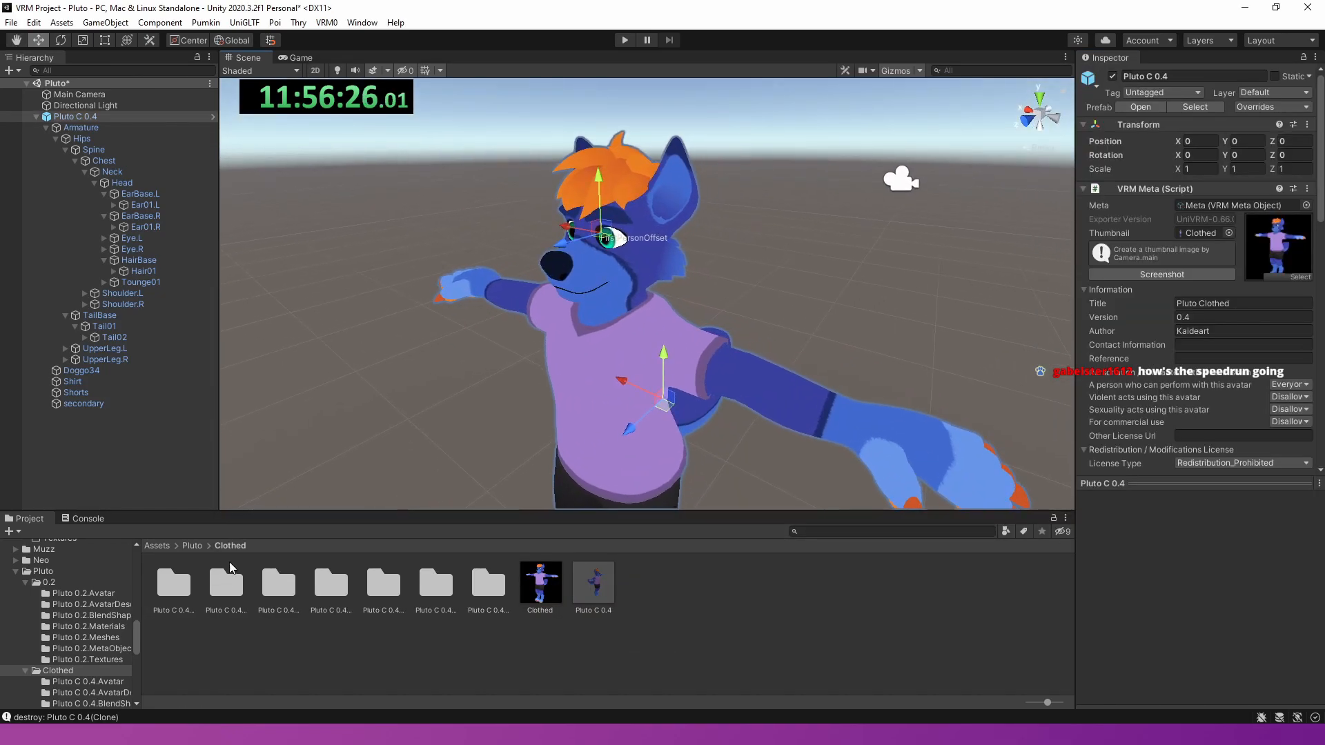
click(121, 182)
click(1187, 183)
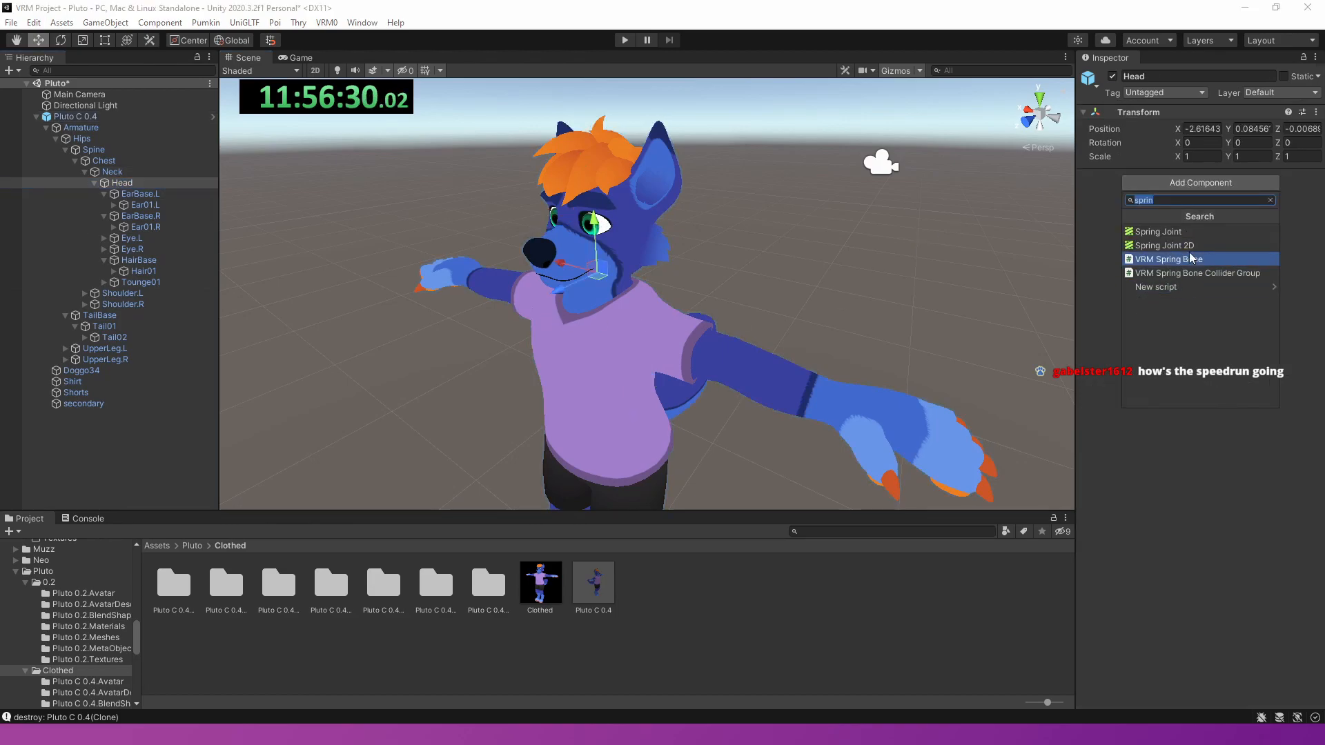
click(1194, 274)
click(1255, 237)
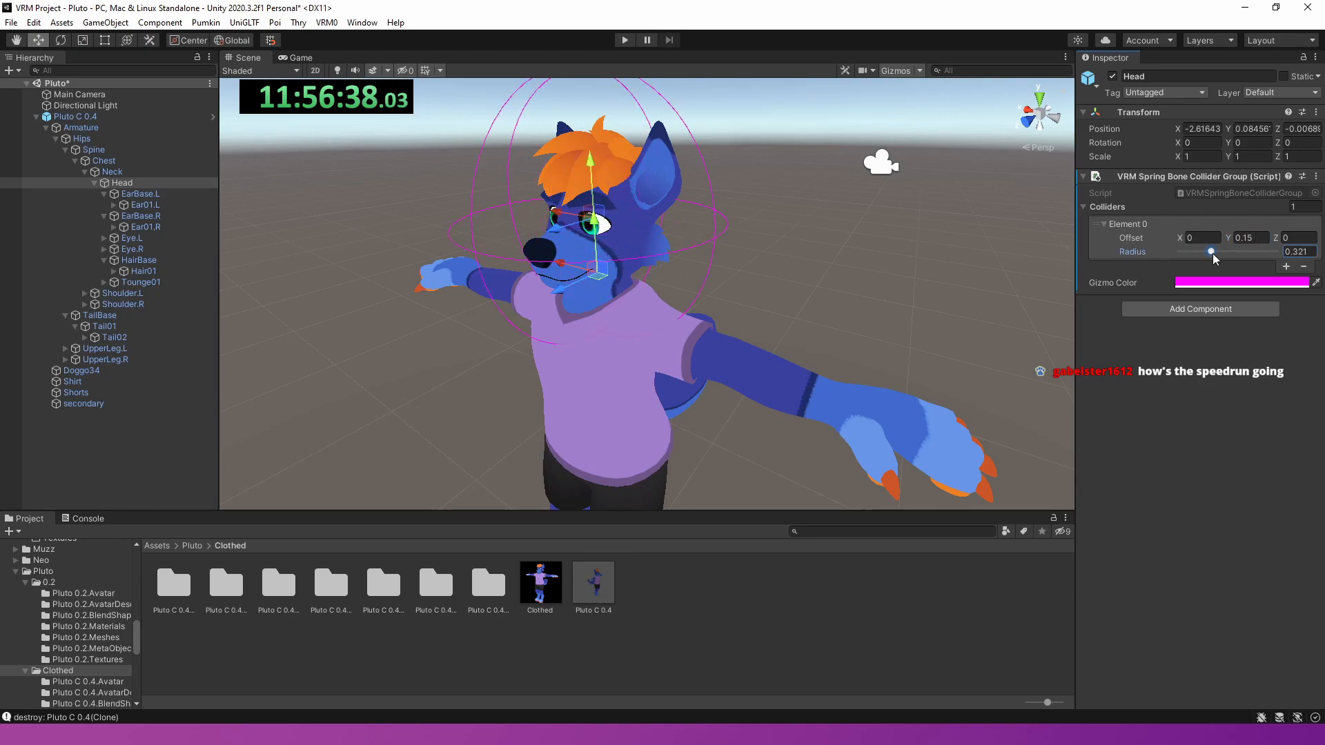
click(317, 23)
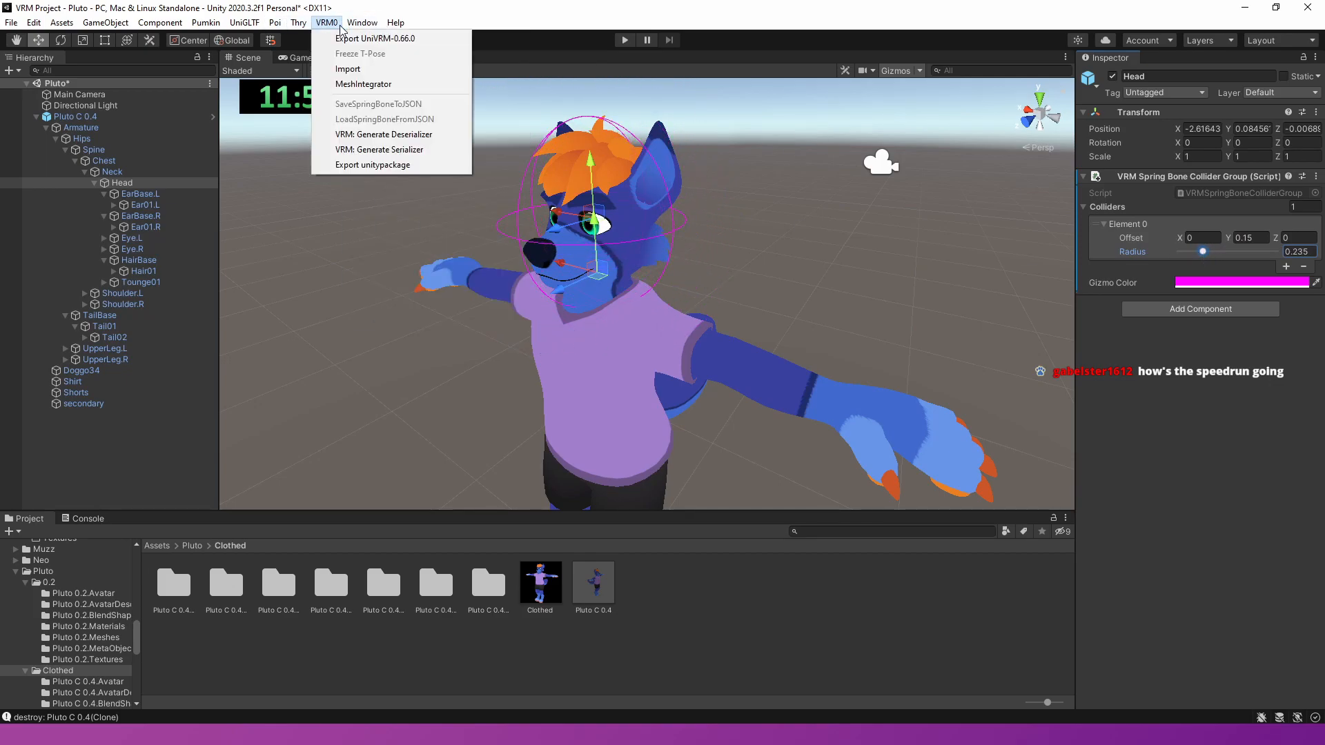
click(359, 41)
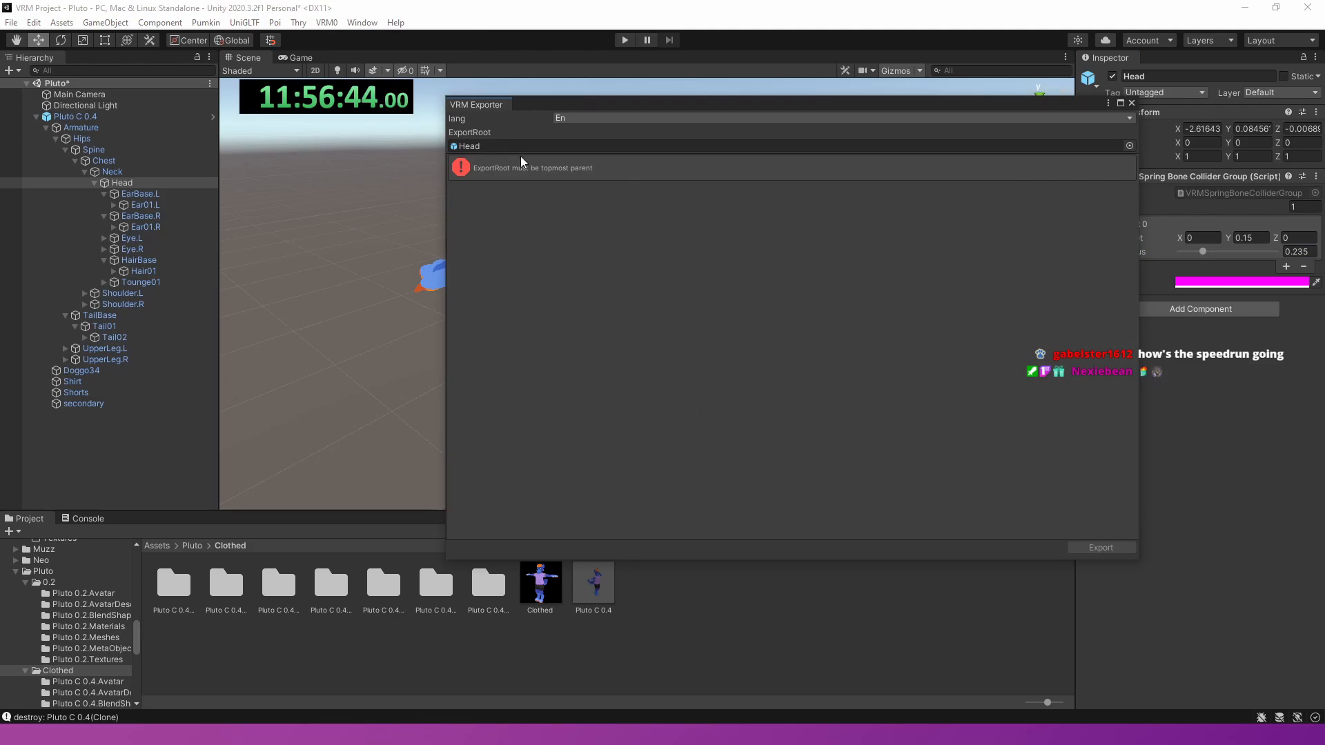
click(1120, 102)
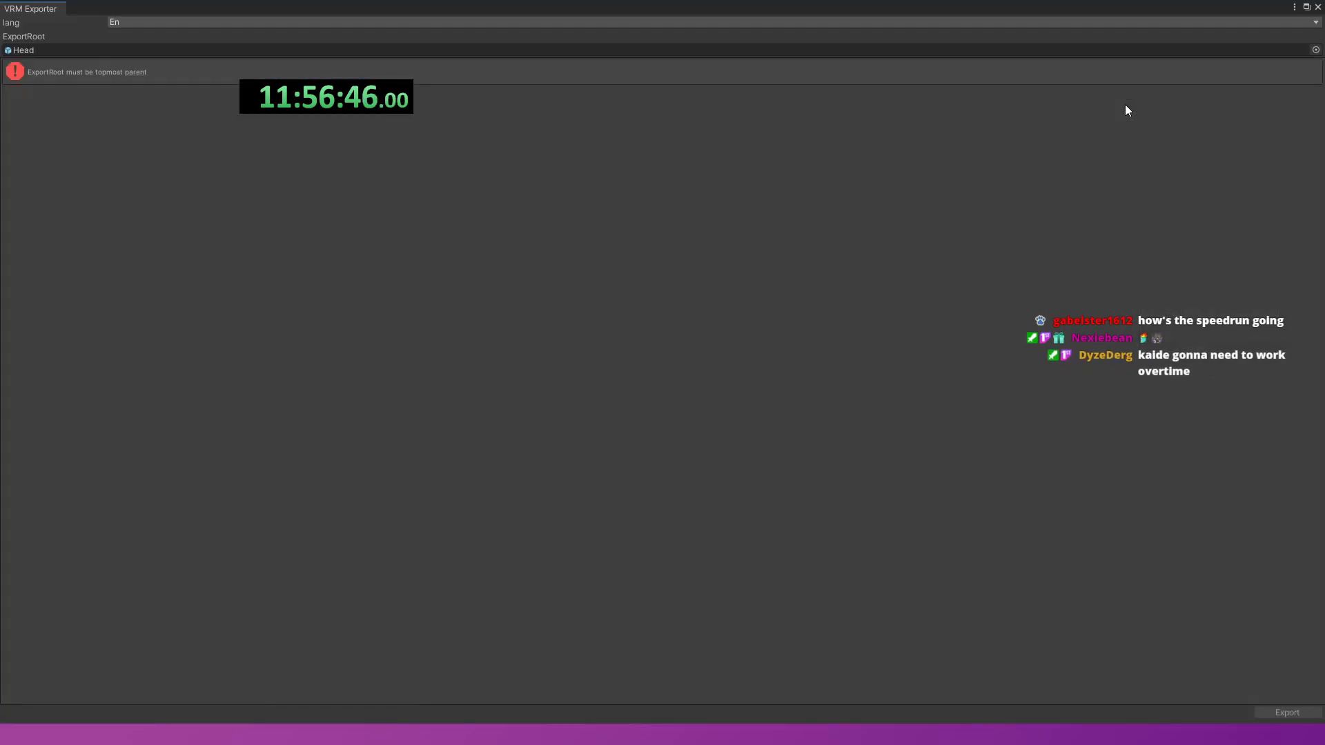
drag(1119, 8, 957, 123)
click(1072, 123)
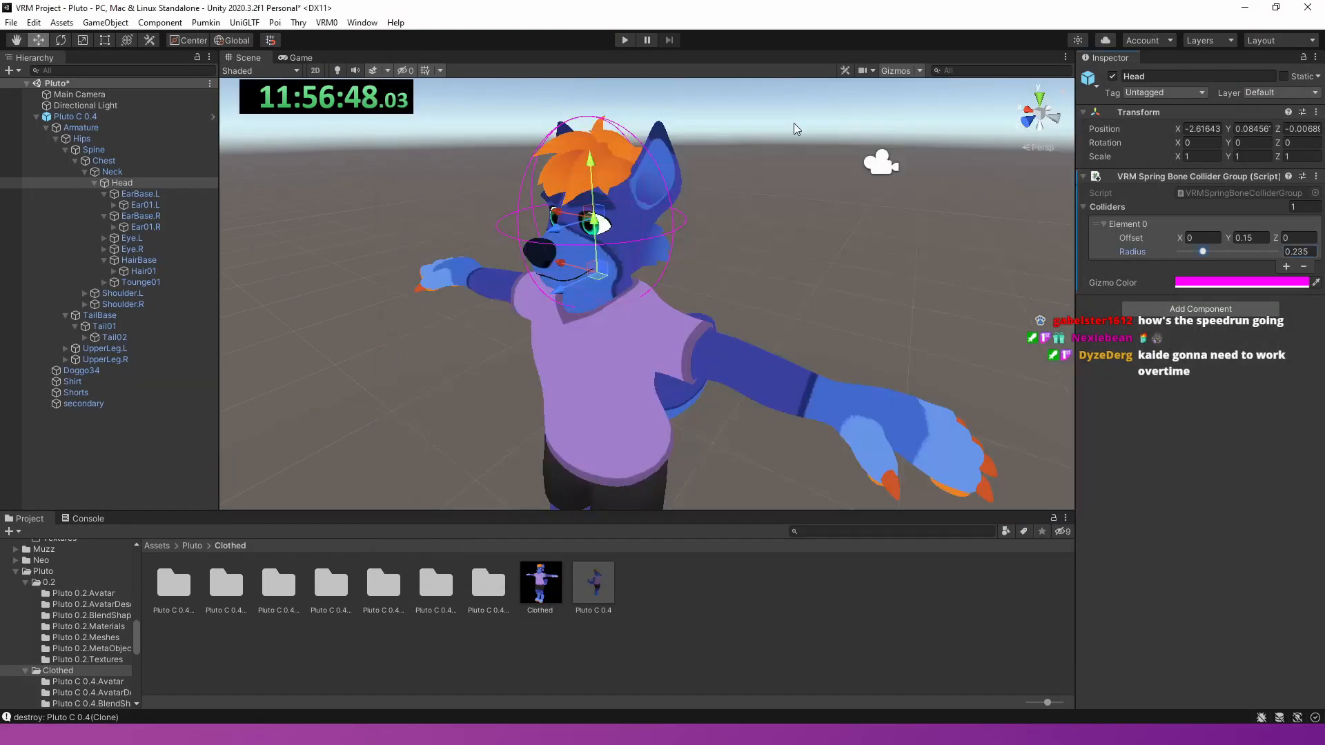
- Export the Pluto C 0.4 root object as a VRM with version 0.6 and save it as Pluto C 0.6.vrm
click(72, 116)
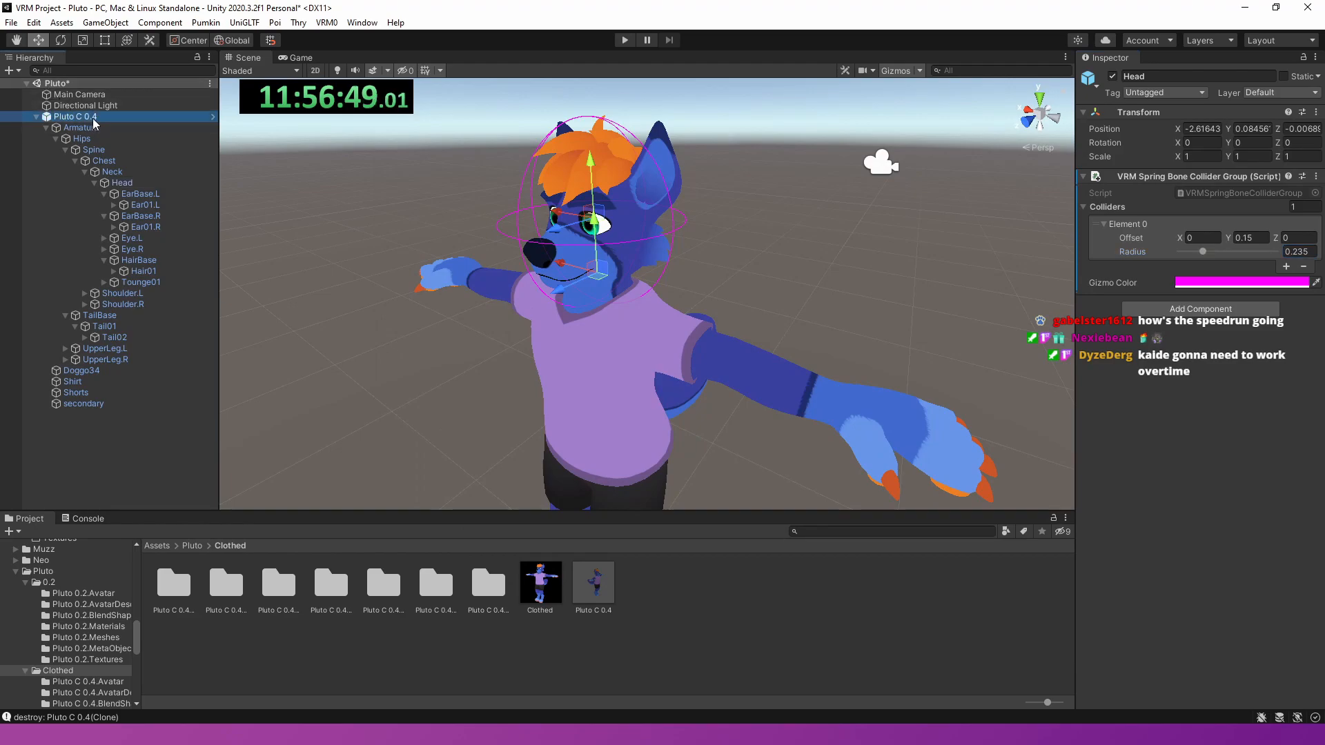
click(326, 22)
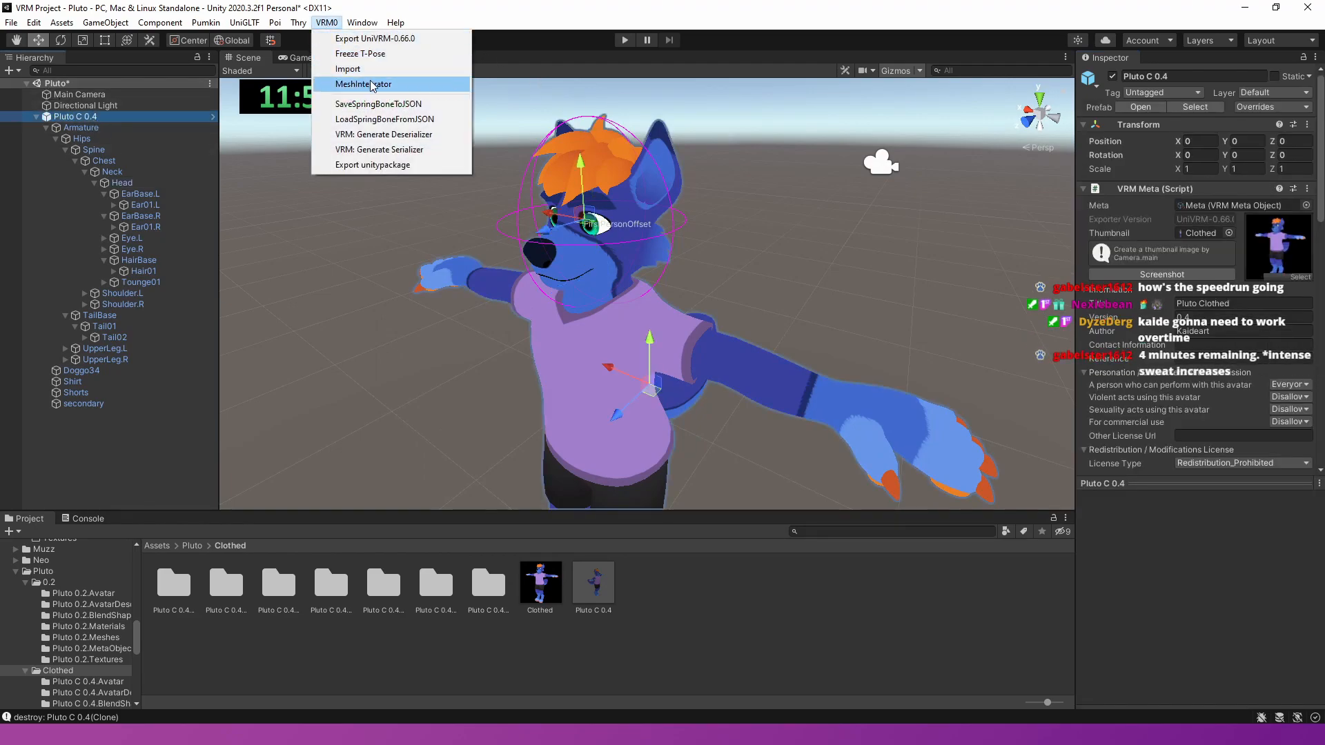
click(374, 38)
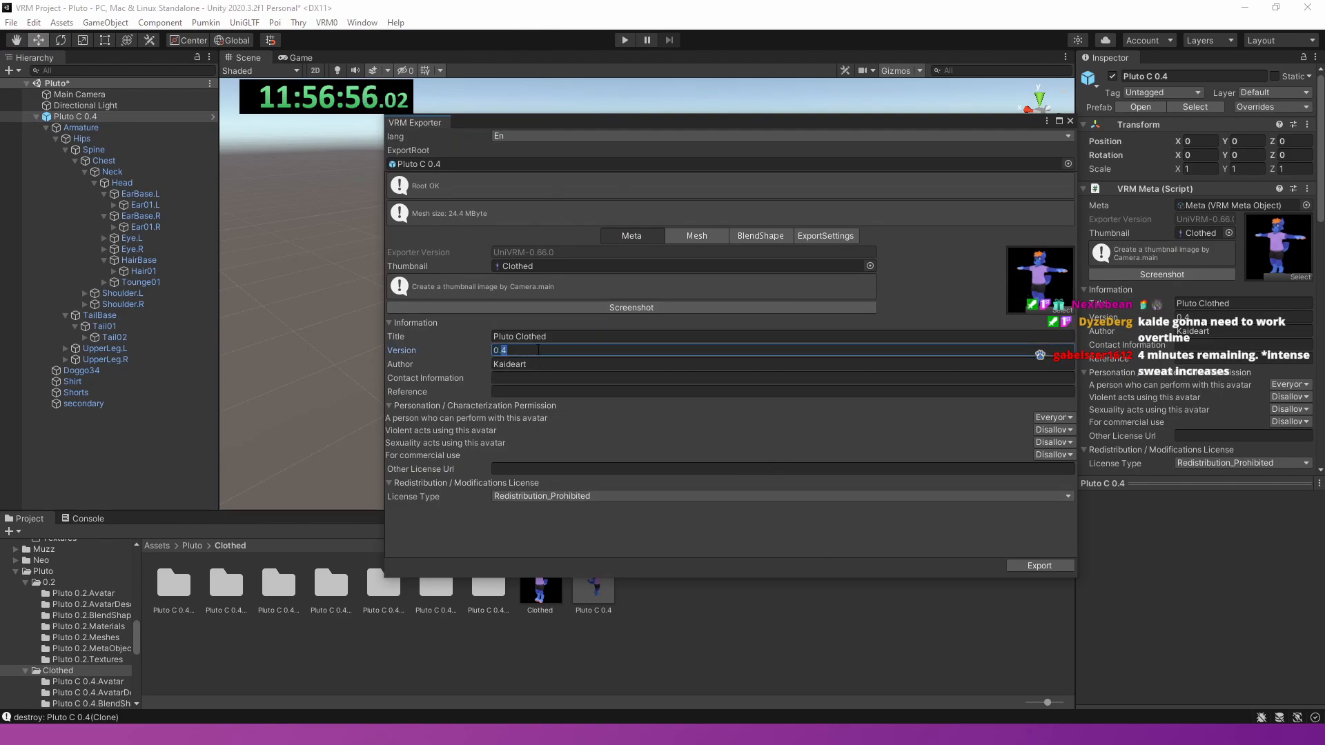
click(1048, 566)
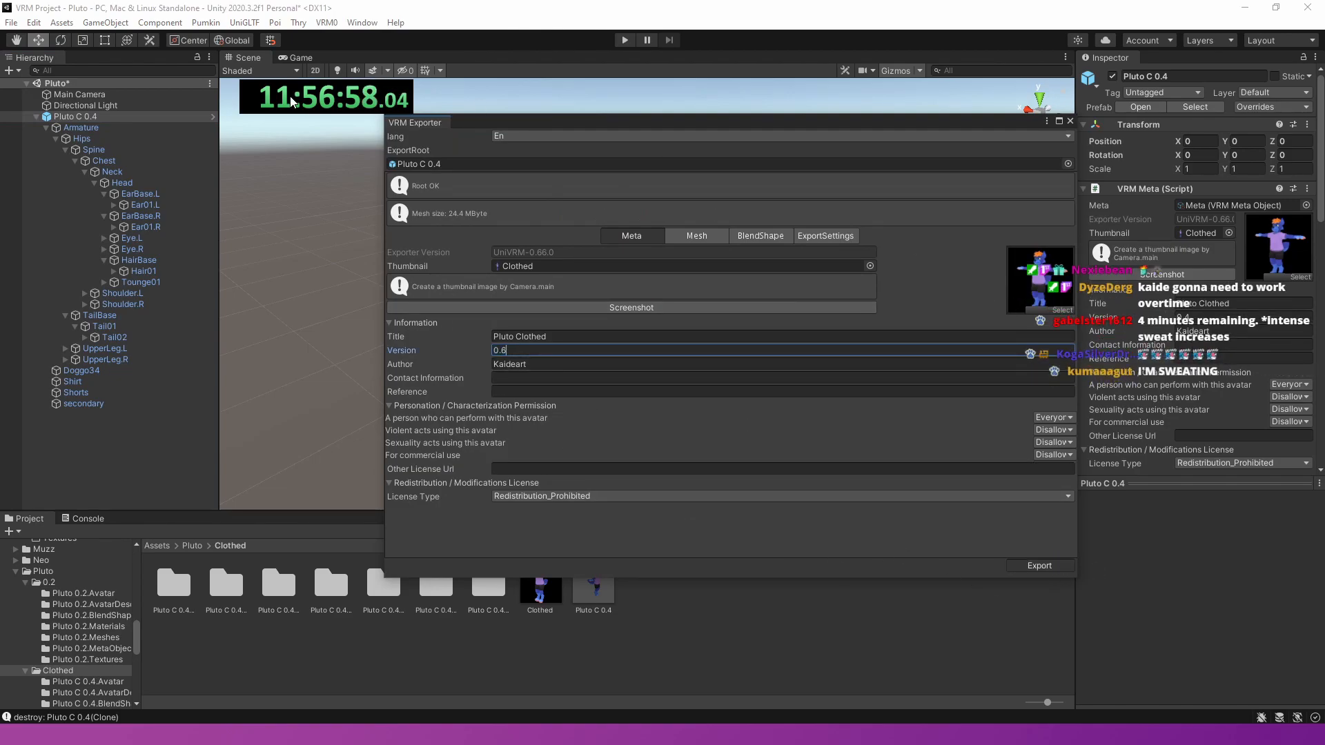
click(462, 364)
double_click(425, 481)
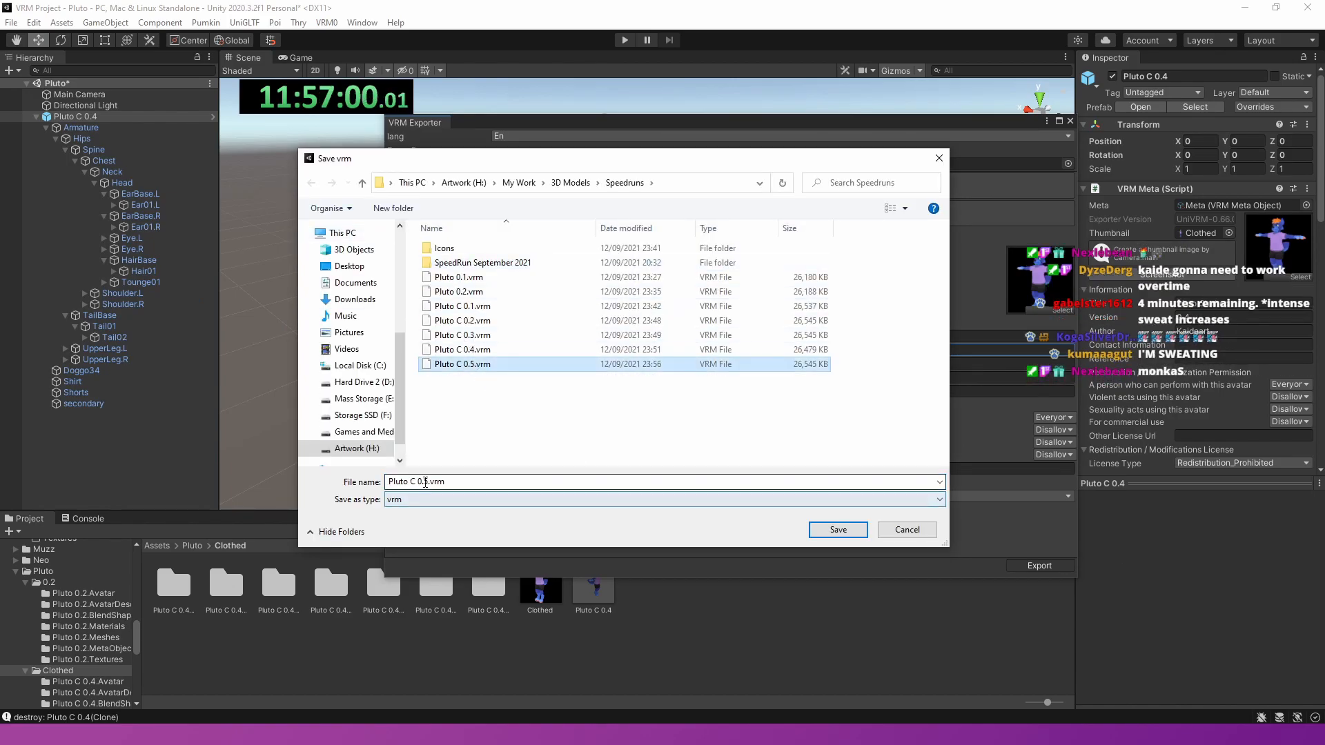
text(0.6.vrm)
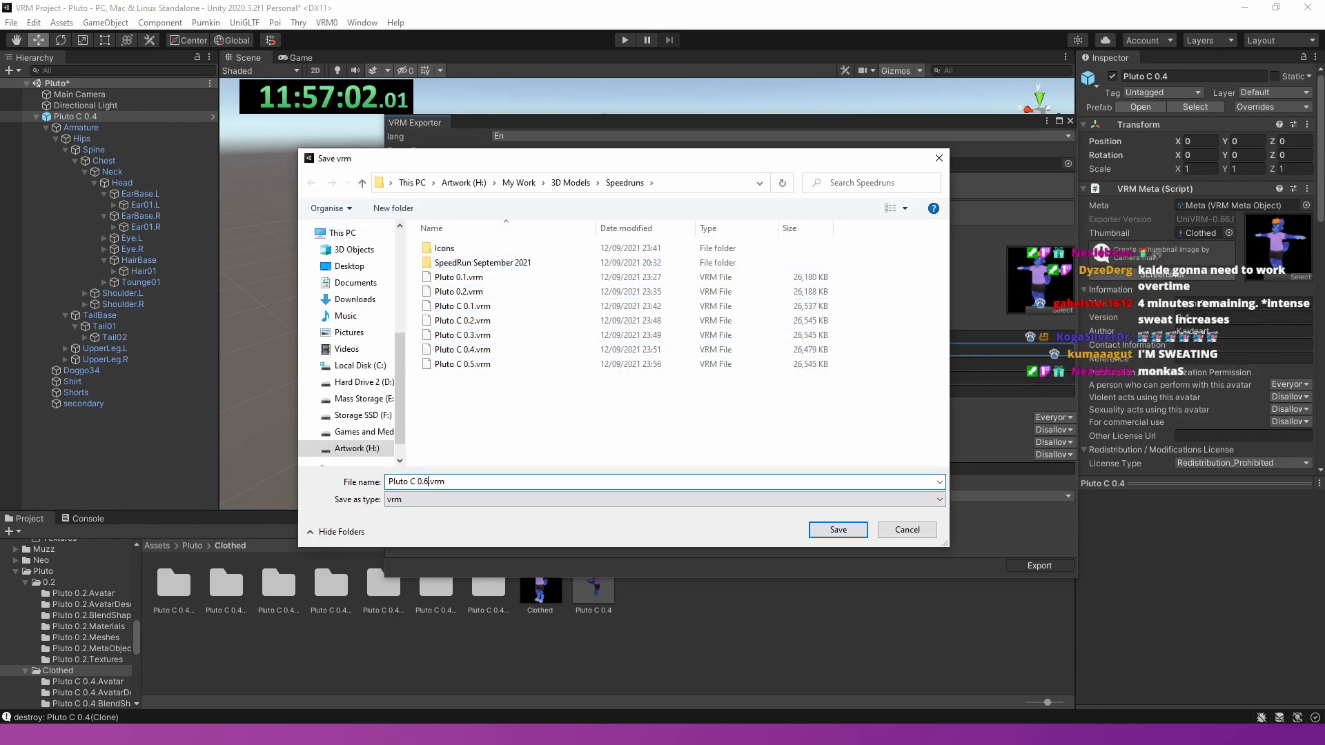
key(Return)
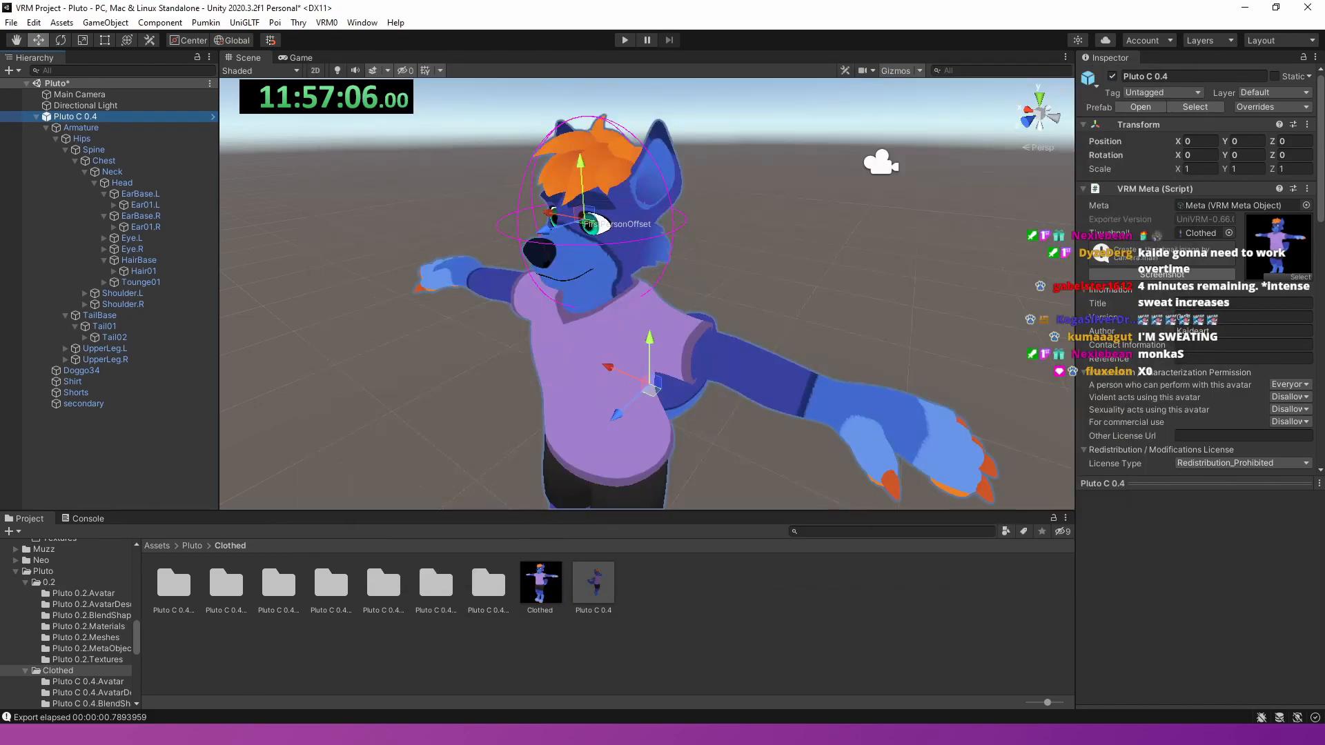
- Switch to VSeeFace, add Pluto C 0.6.vrm as a new avatar and start tracking with it
key(alt+Tab)
click(1040, 171)
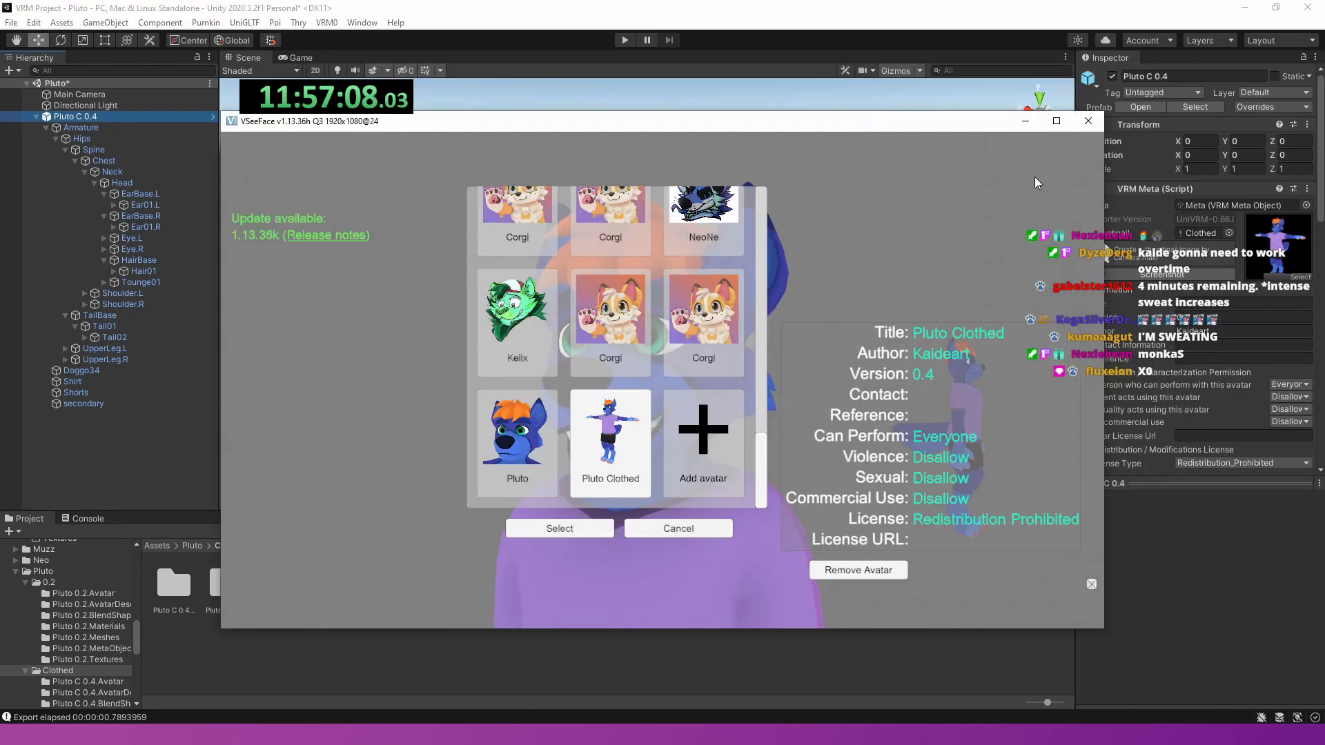
click(700, 442)
double_click(528, 401)
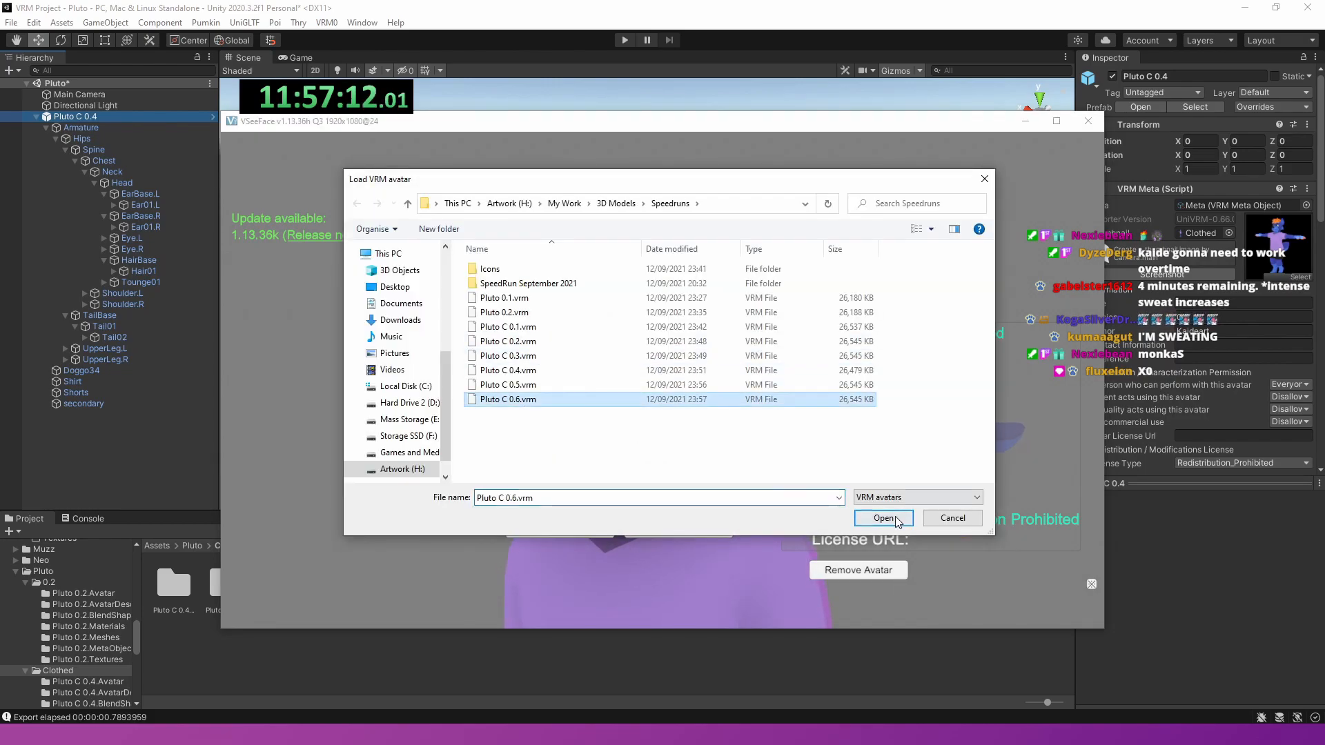
double_click(686, 477)
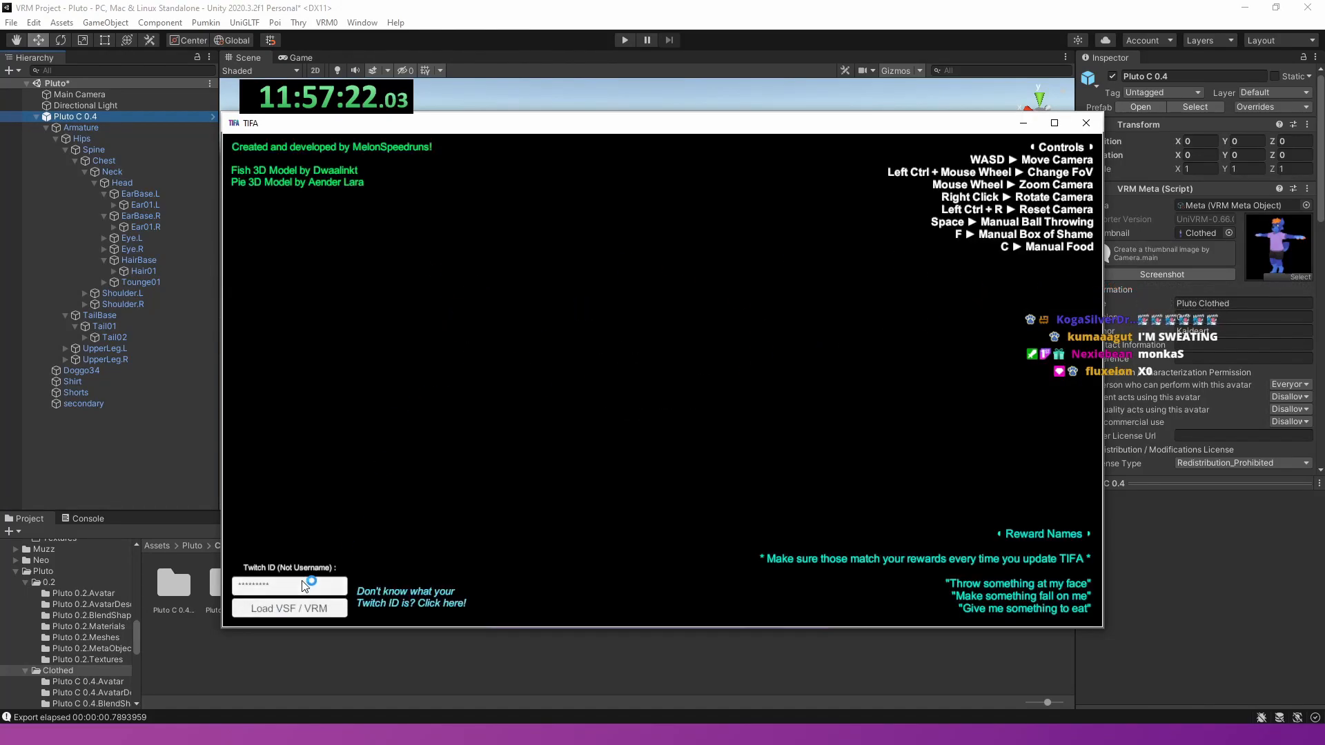
- Load Pluto C 0.6.vrm into TIFA to try out the avatar, and return to Unity
click(303, 609)
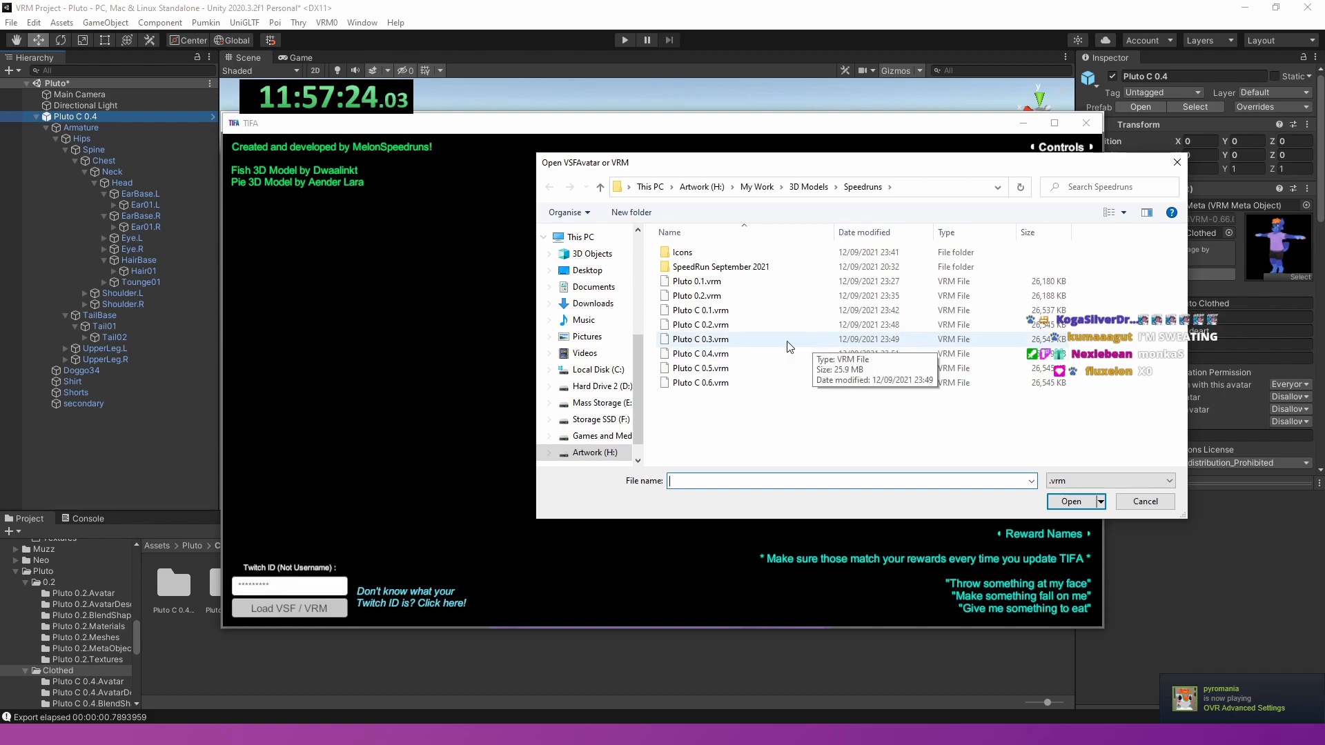
click(725, 383)
click(1071, 501)
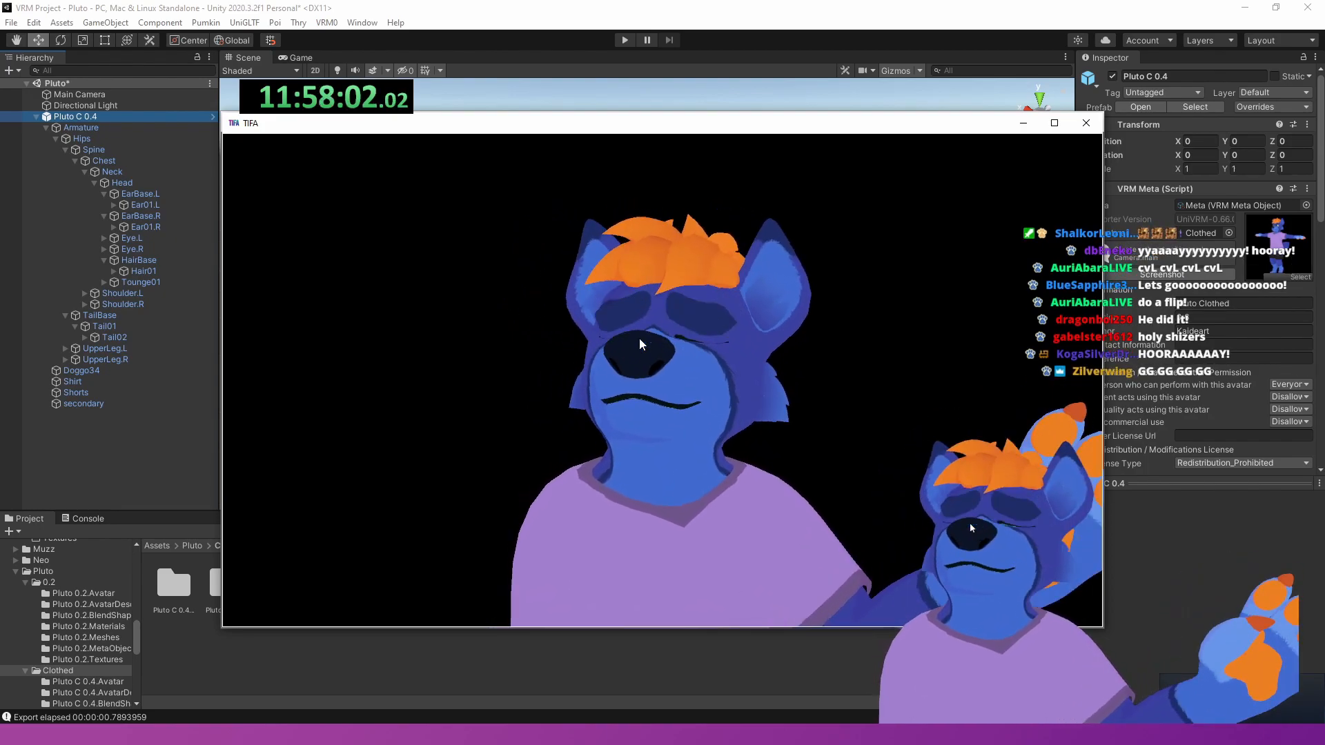
click(1025, 124)
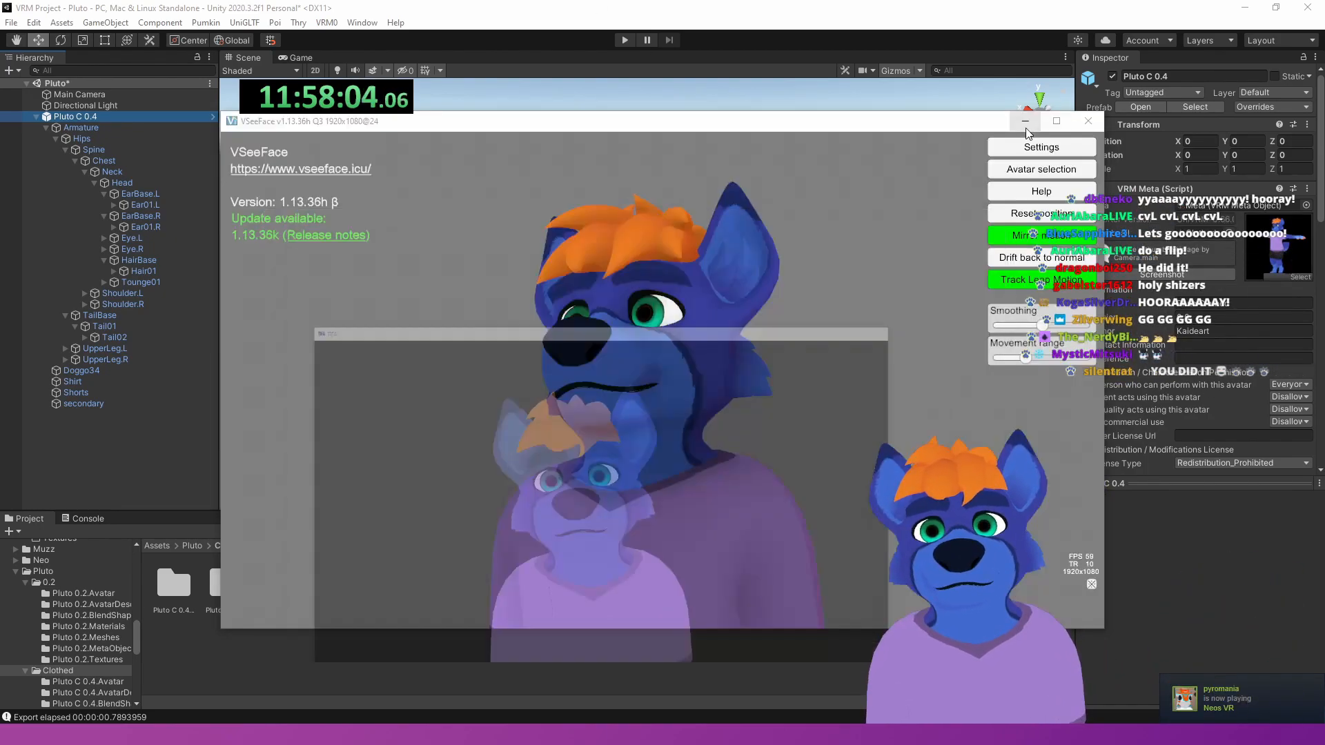
click(1023, 125)
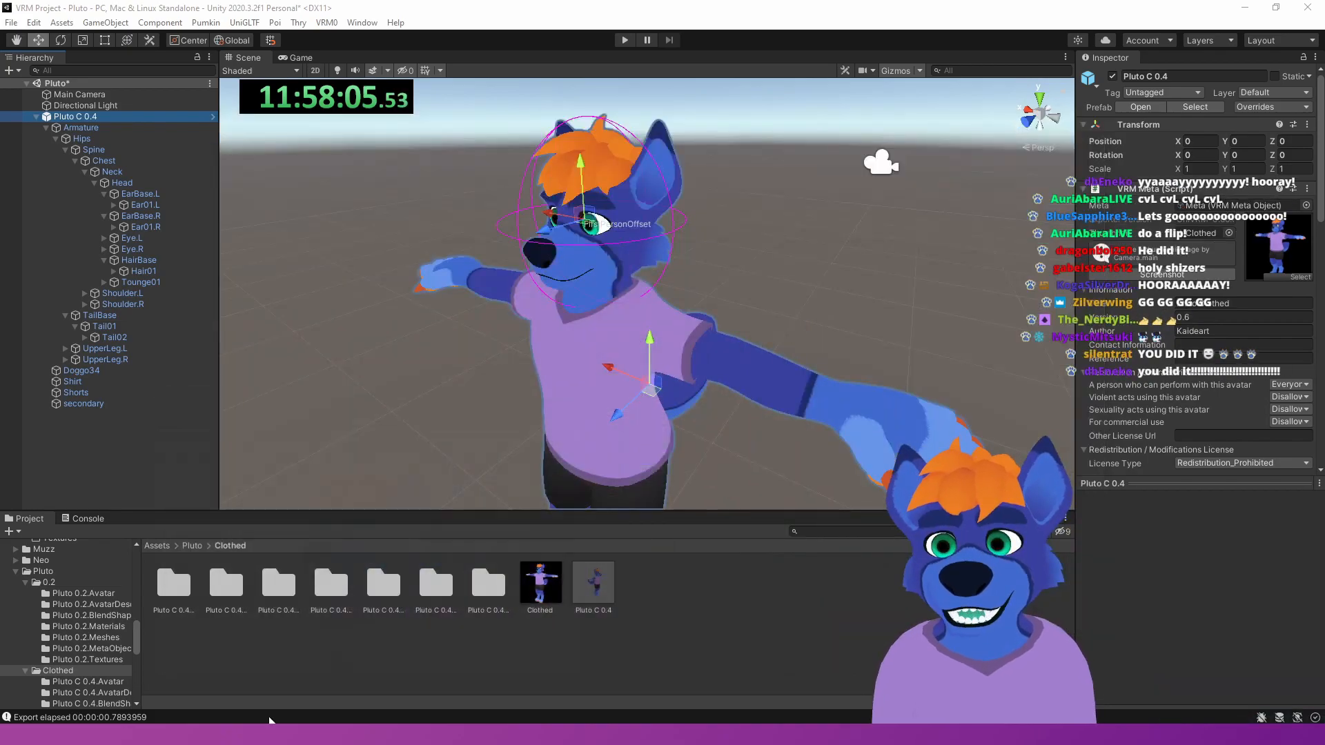
- Set the cull mode of the Doggo34 Clothing material in the Pluto C 0.4.Materials folder to Off
click(369, 618)
click(325, 592)
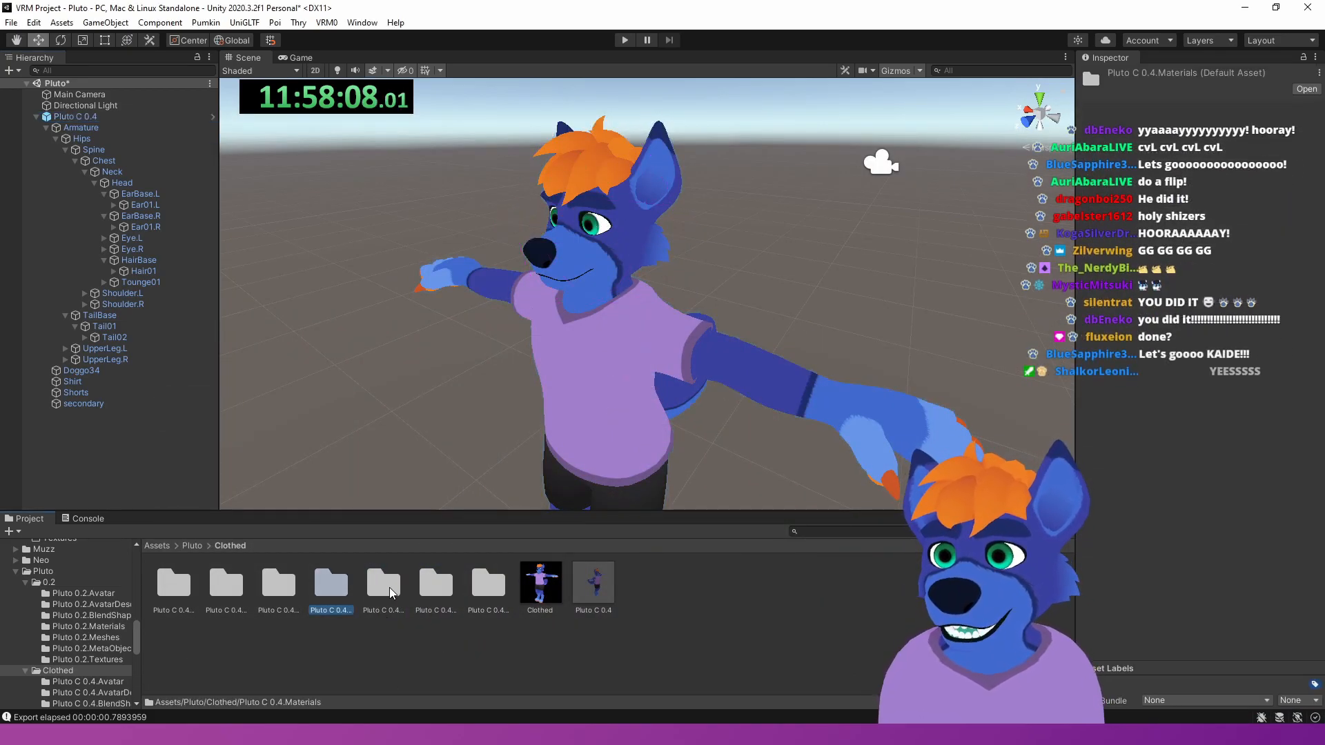
key(Return)
click(283, 587)
click(223, 590)
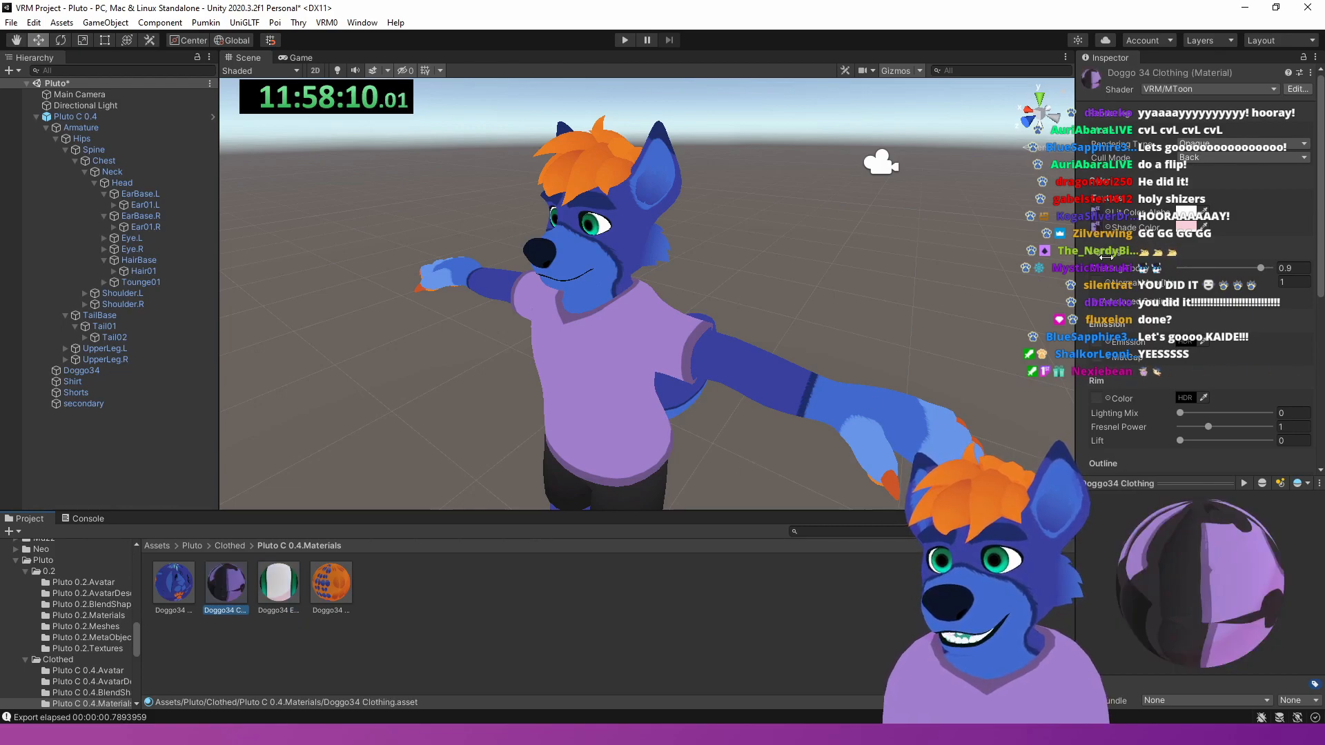
click(1217, 156)
click(1216, 178)
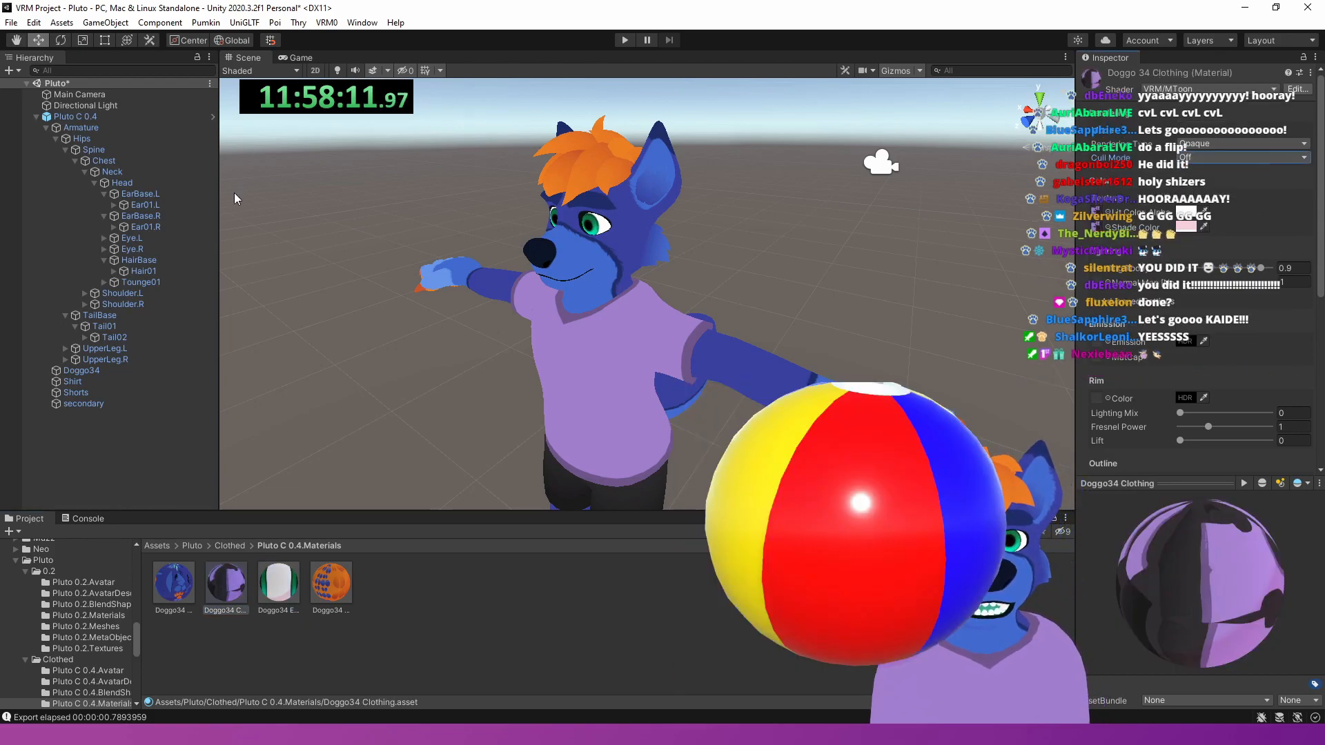
- Export the avatar's root object again as a VRM with version 0.7 and save it as Pluto C 0.7.vrm
click(583, 291)
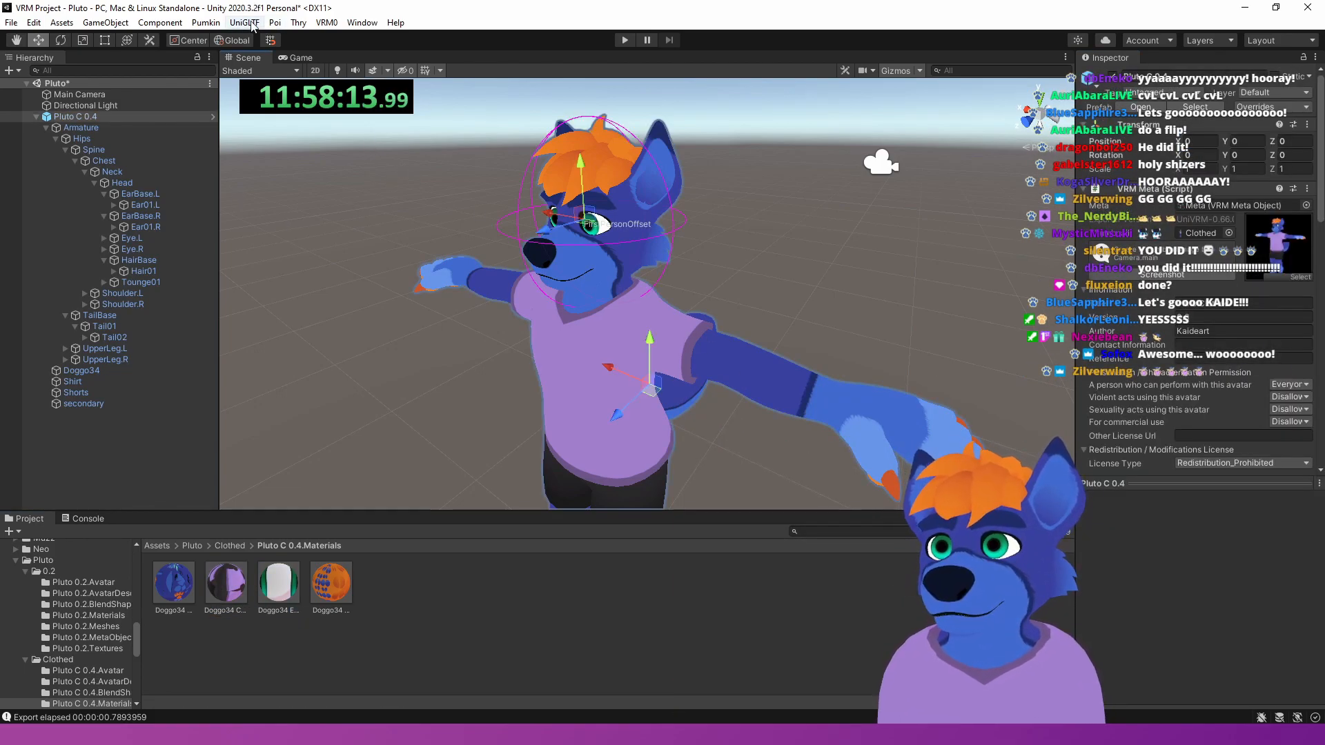
click(327, 23)
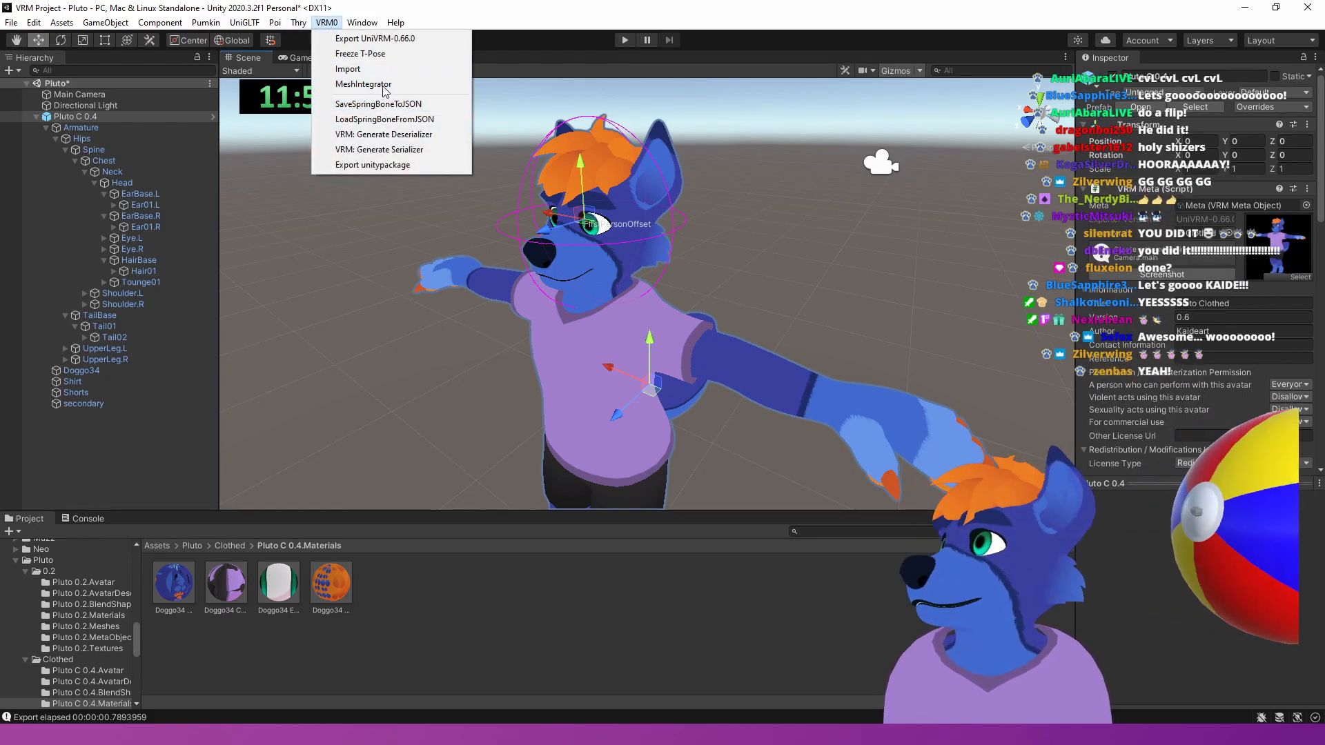
click(379, 39)
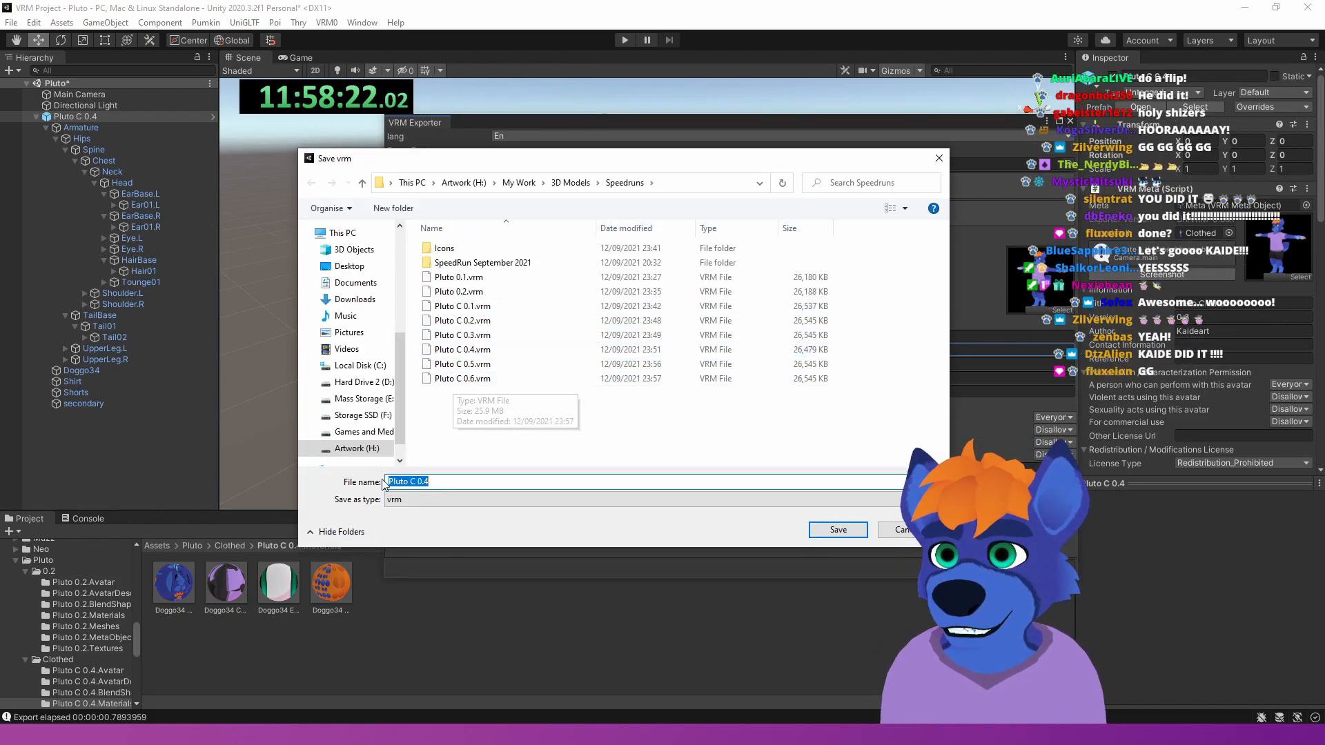
click(471, 379)
double_click(429, 481)
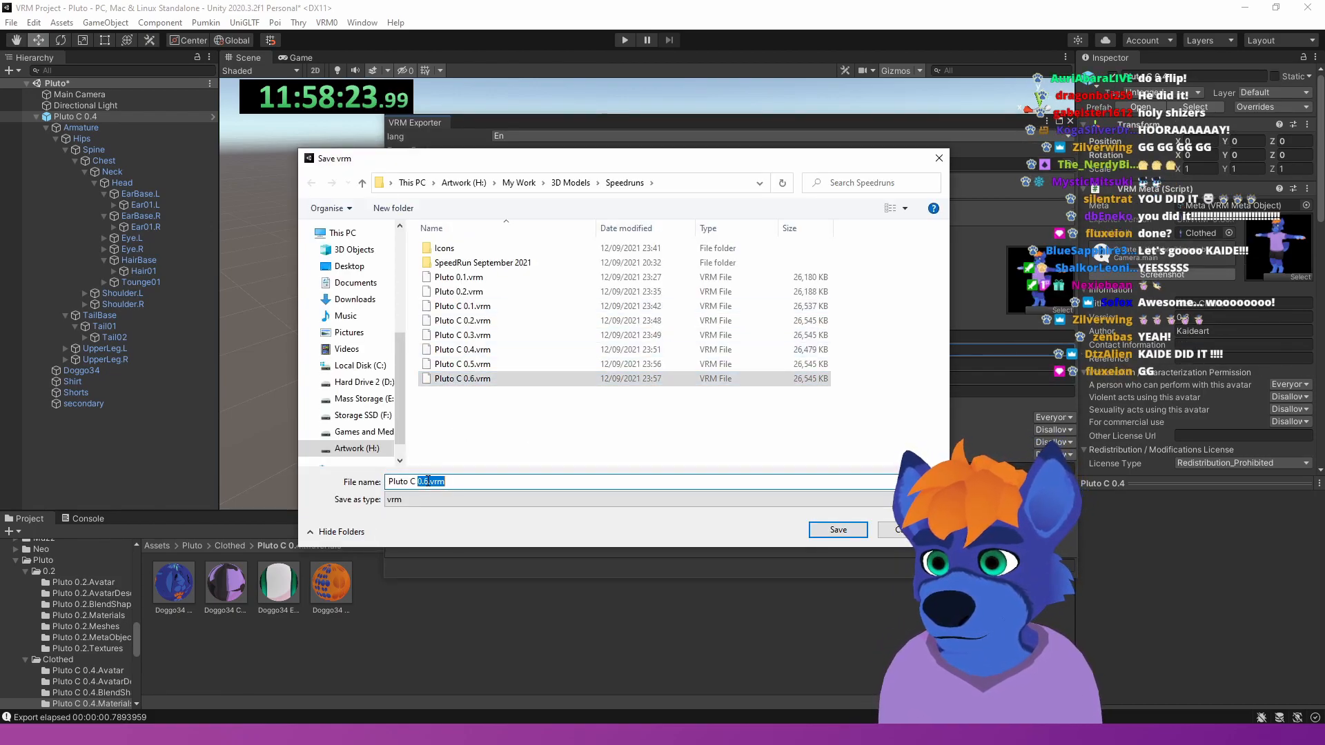
drag(426, 485, 430, 483)
key(BackSpace)
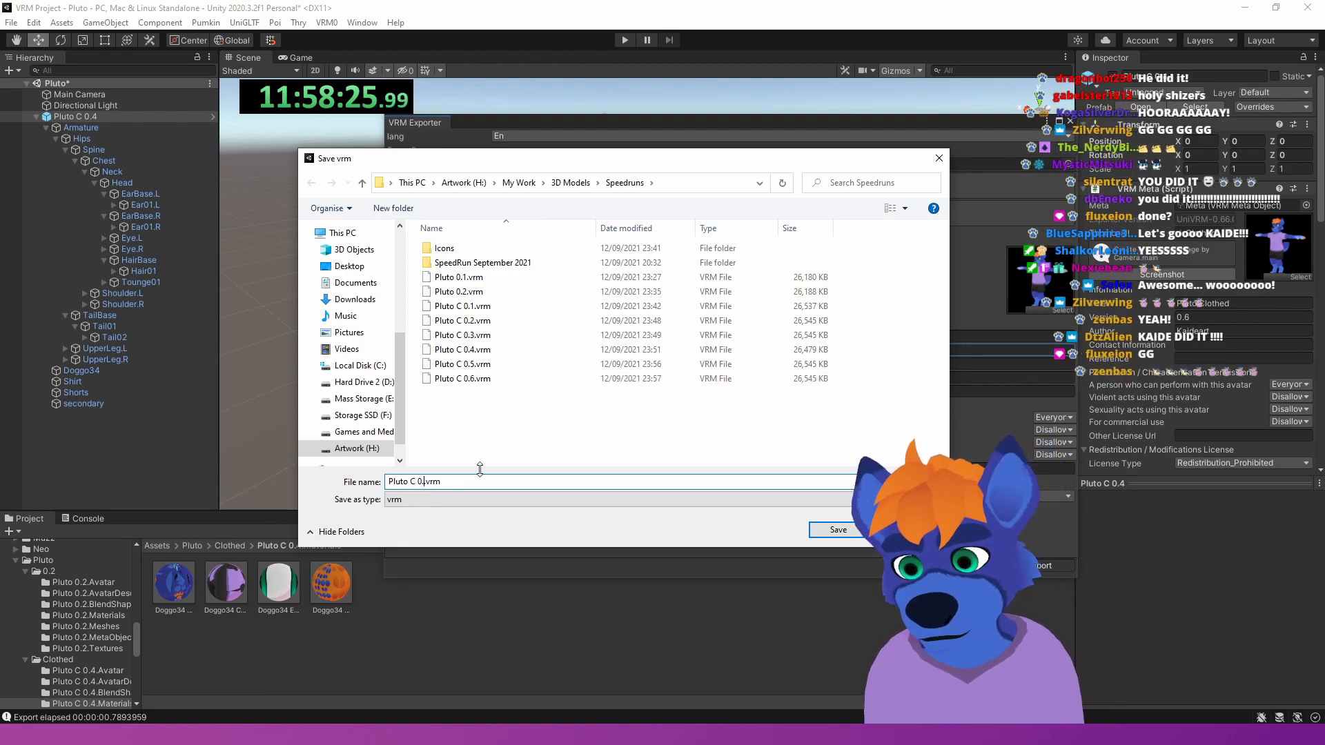
text(7)
key(Return)
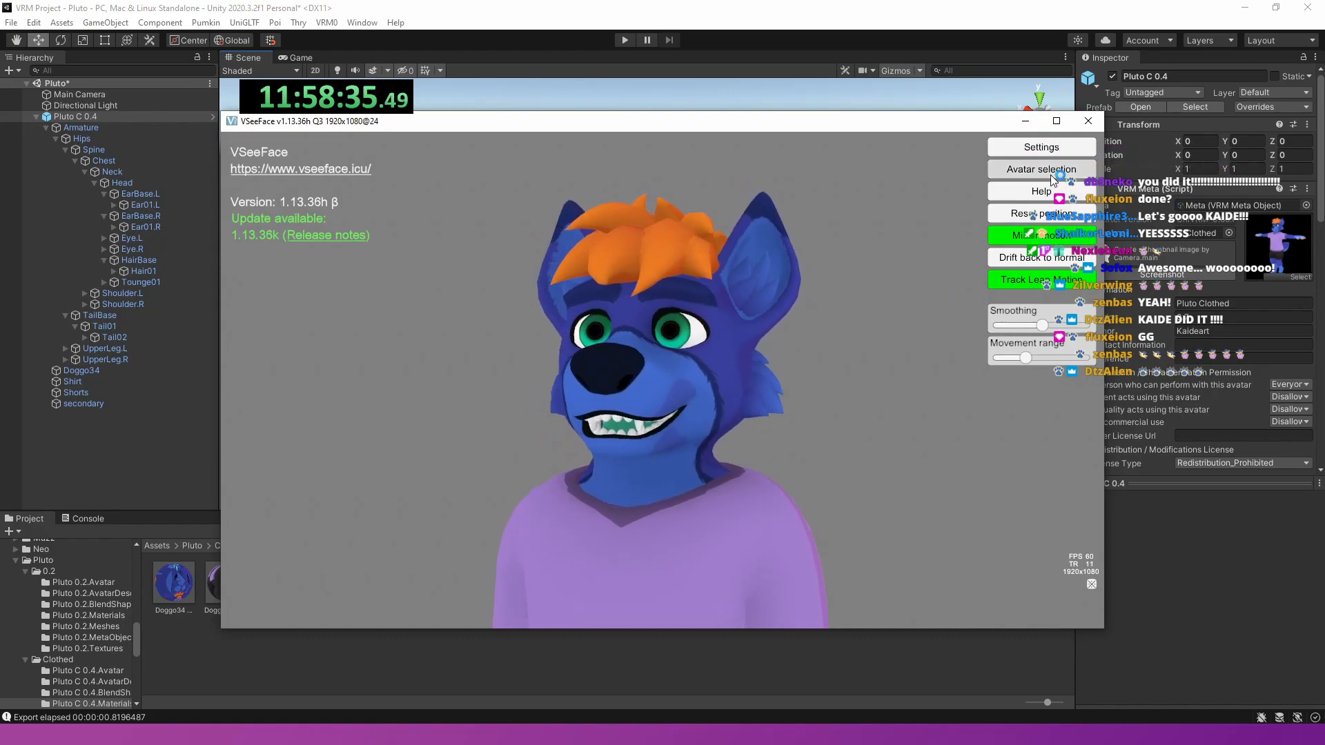
- Switch to VSeeFace, add the newly exported clothed VRM as an avatar, start it and put the window away
click(1050, 175)
scroll(621, 345, down, 3)
click(516, 431)
double_click(509, 413)
click(551, 447)
click(1023, 124)
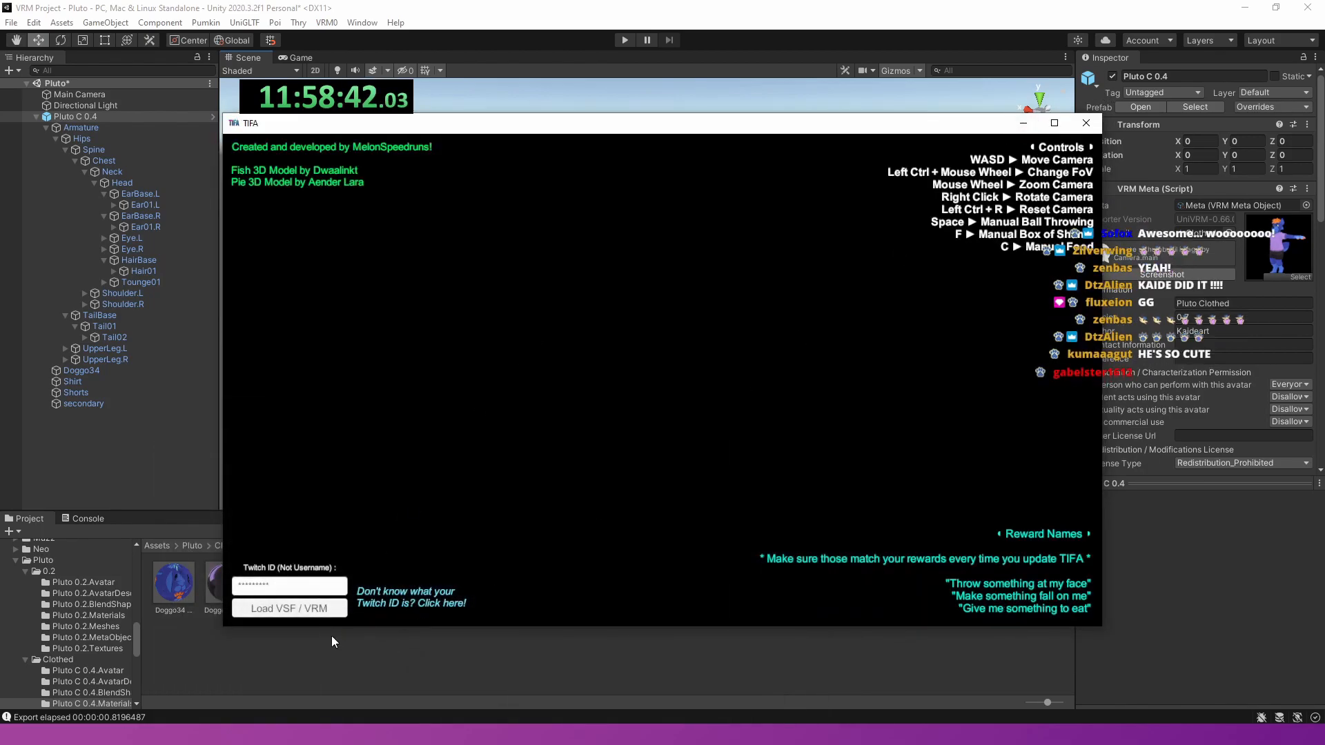
- Load Pluto C 0.7.vrm into TIFA to try out the avatar, and put the window away
click(290, 608)
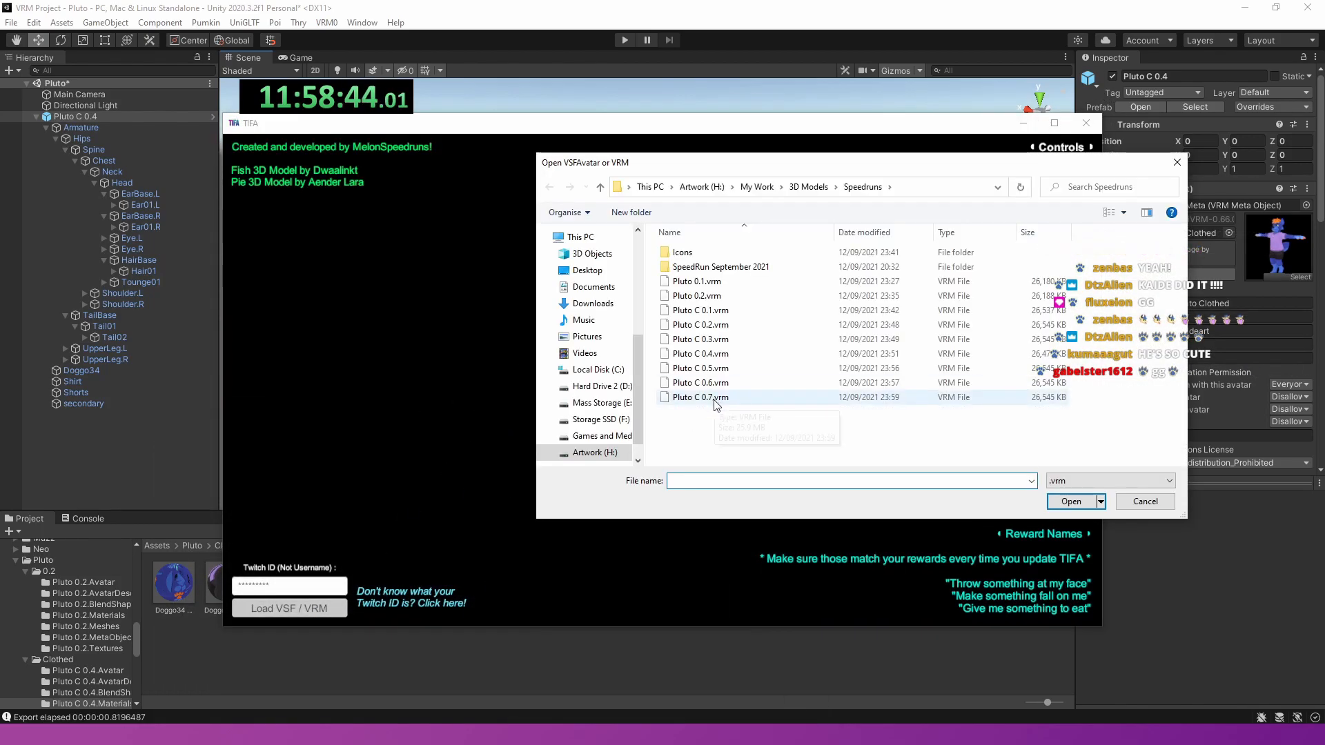
double_click(715, 399)
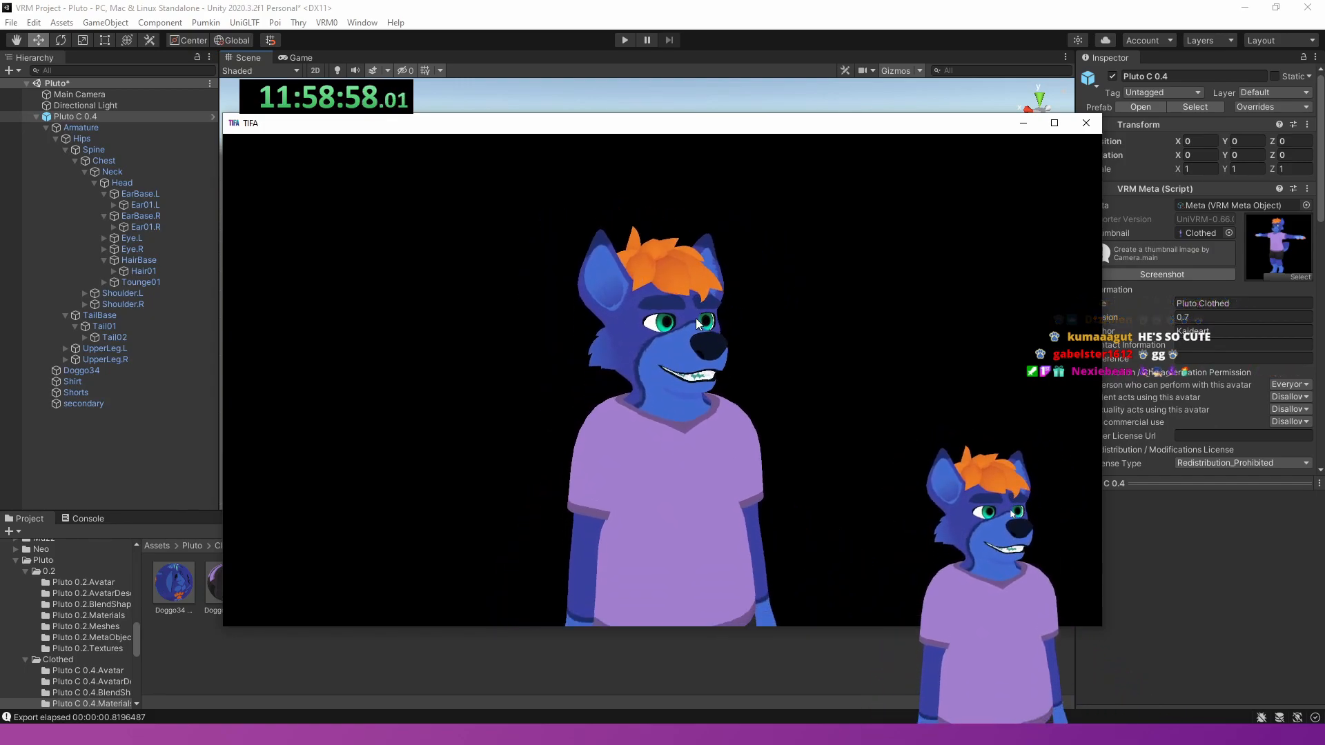
drag(566, 122, 774, 55)
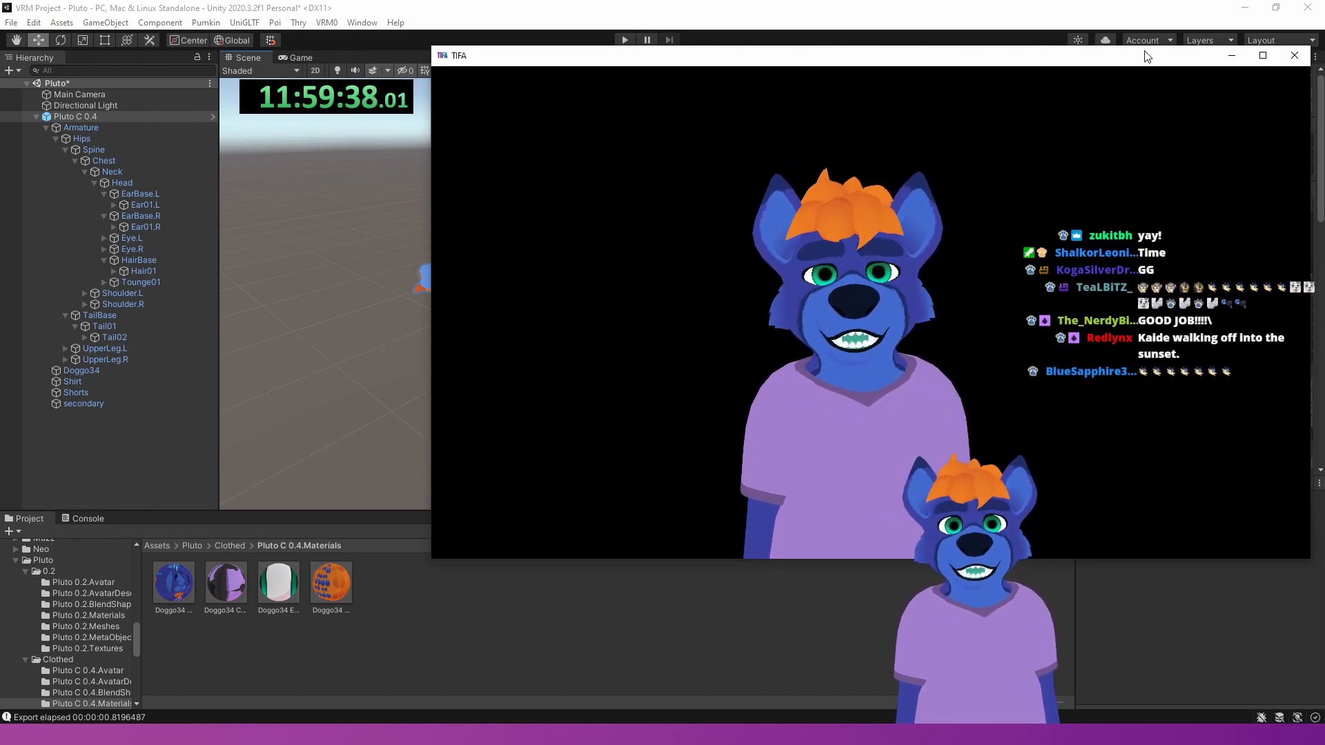
click(1234, 56)
- Switch to Blender and save the model as a new file named September 2021 Speedrun 27 FINAL.blend
click(403, 678)
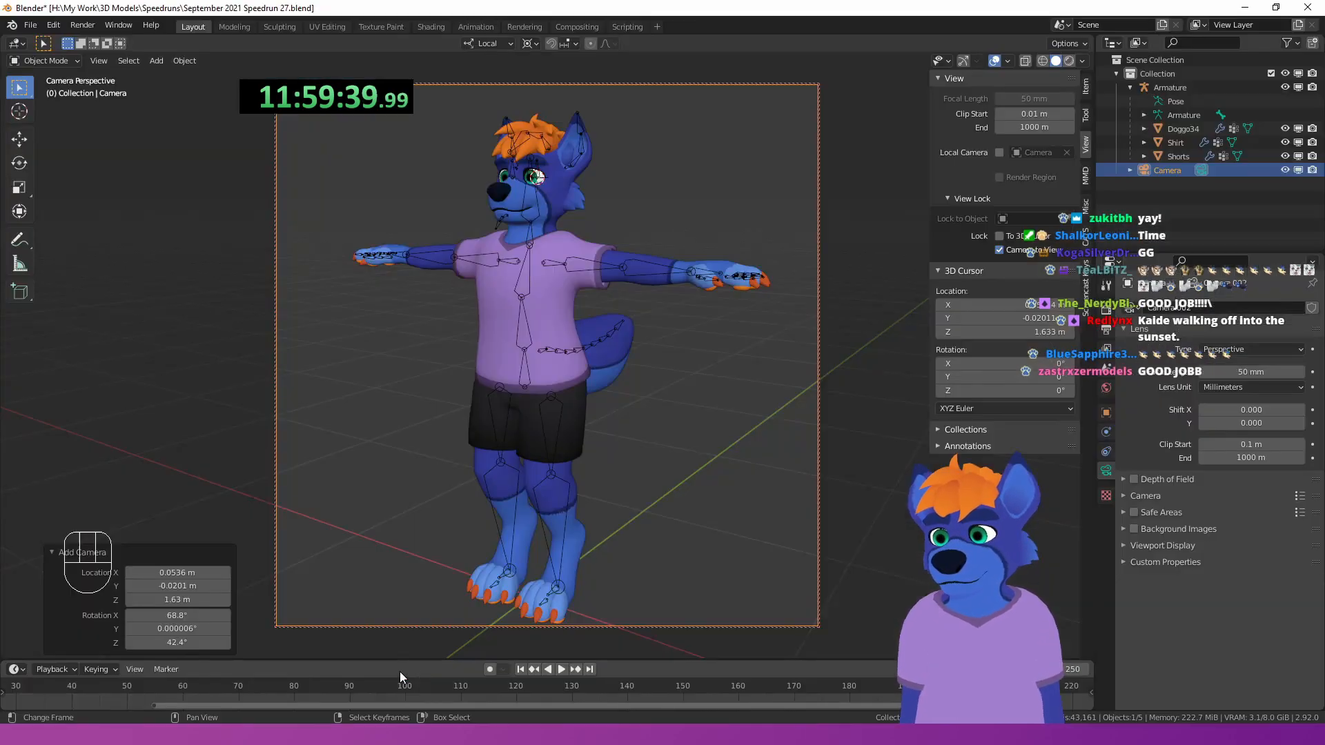
middle_drag(615, 412, 694, 420)
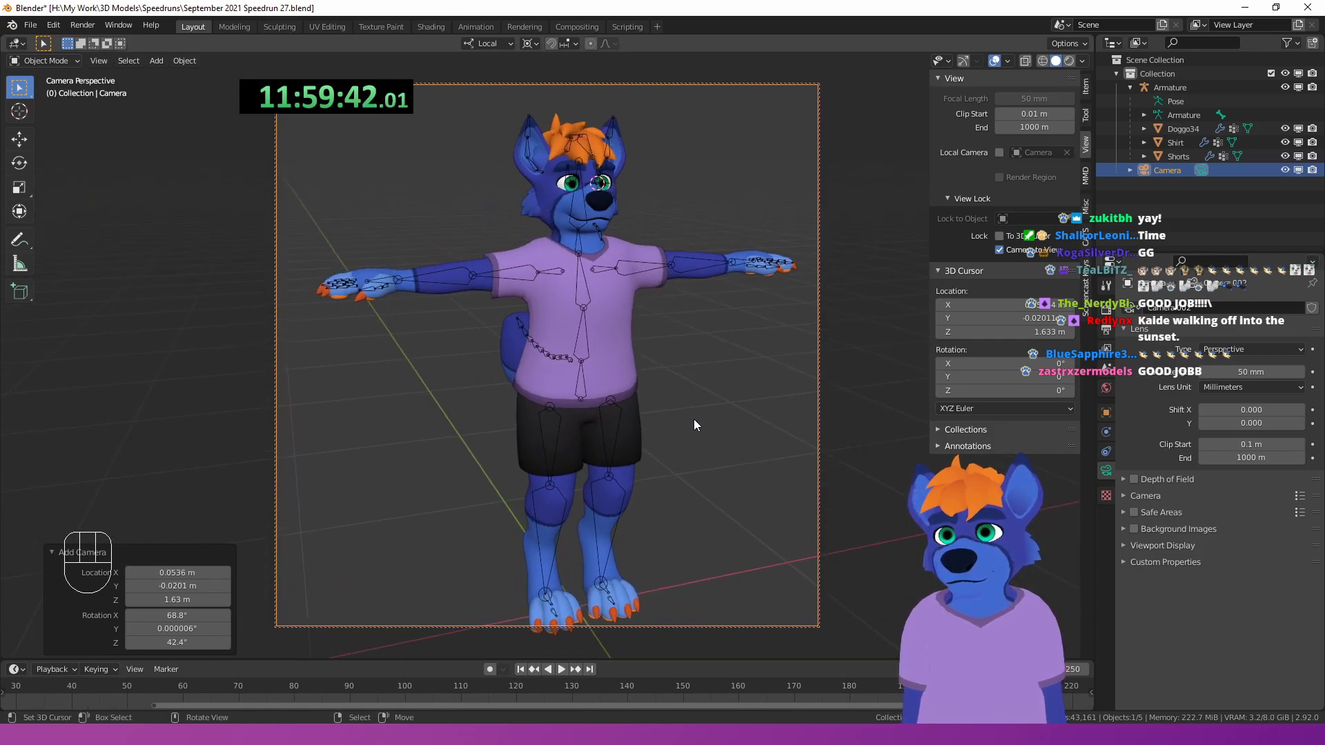
key(ctrl+shift+s)
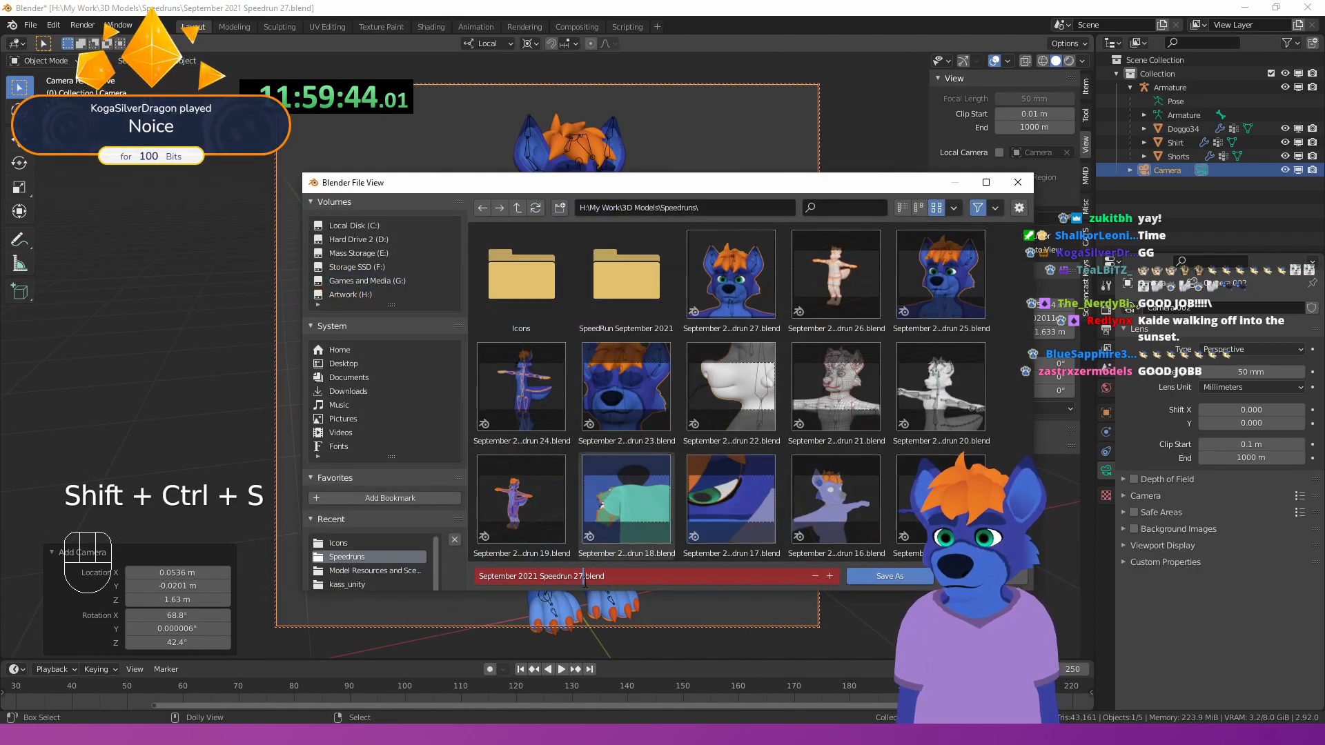
text(FINAL)
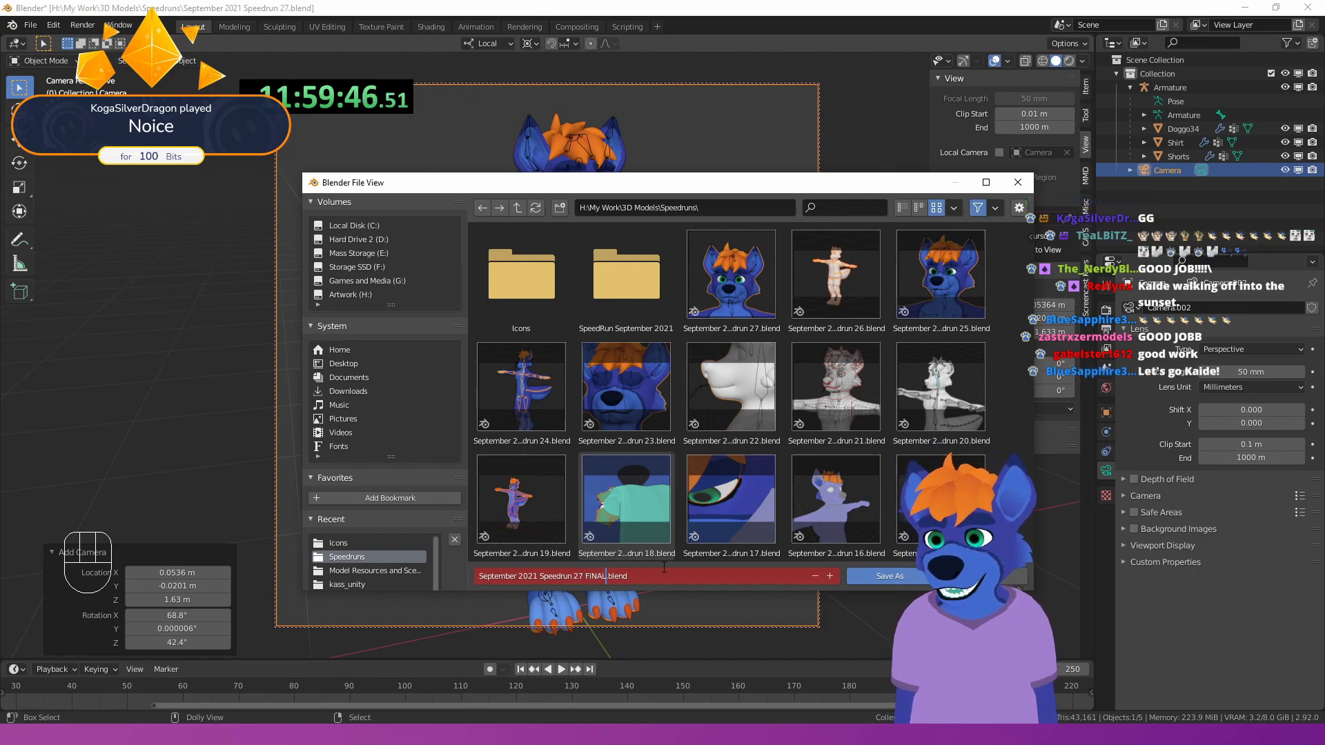
key(Return)
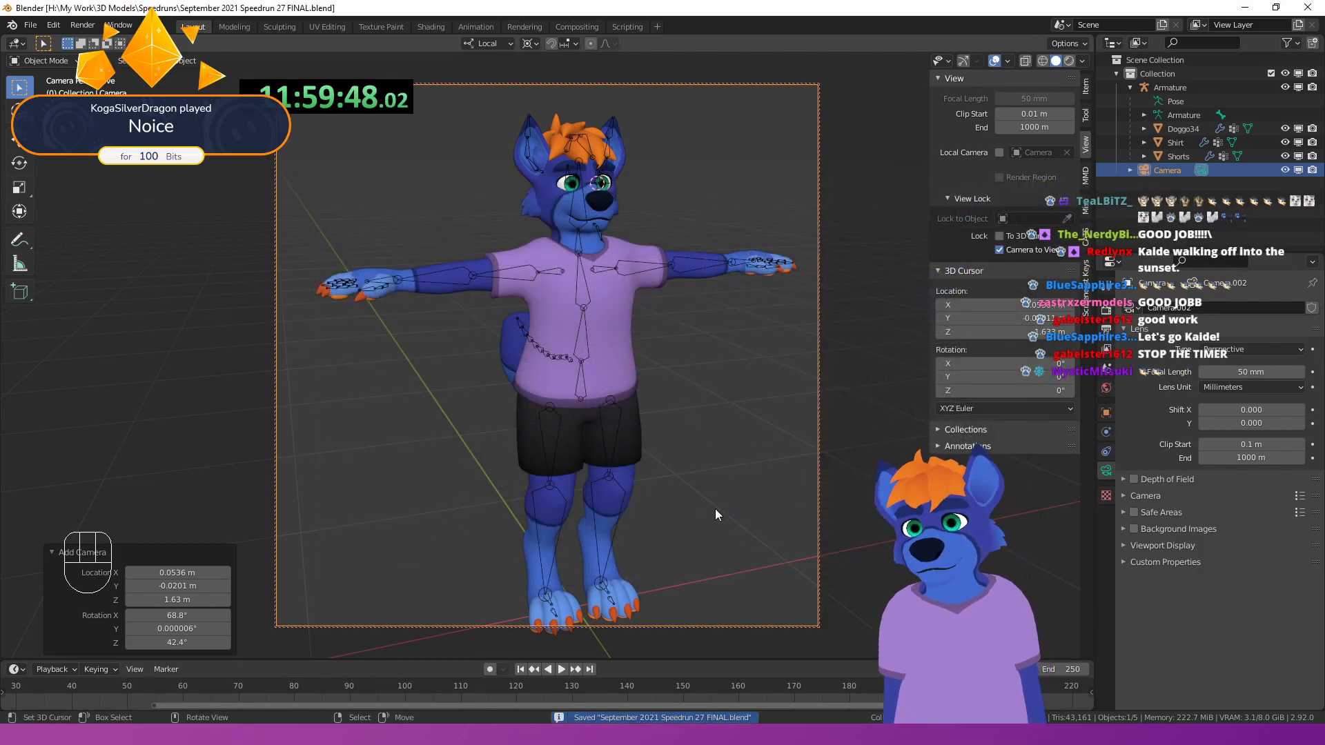
- Unlock the camera from the view and look at the clothed character from the front
click(999, 250)
middle_drag(604, 403, 645, 421)
scroll(684, 363, up, 2)
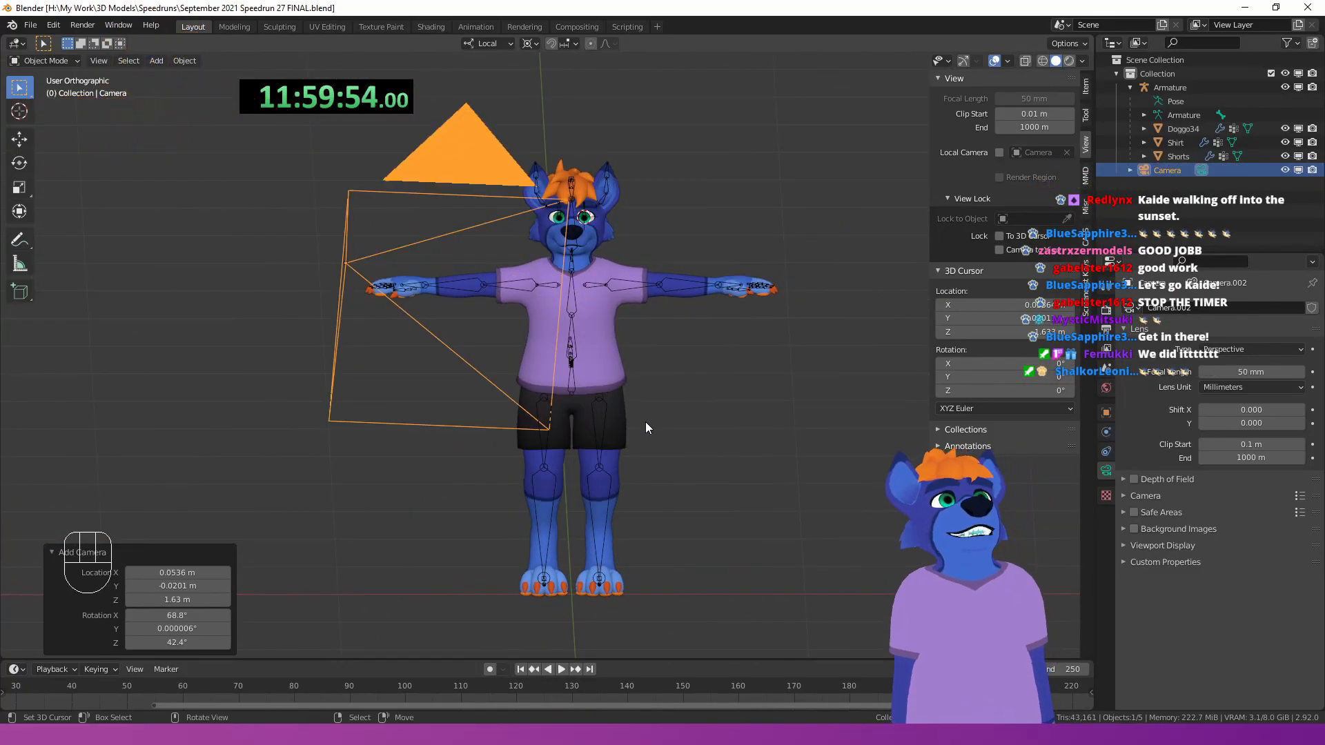